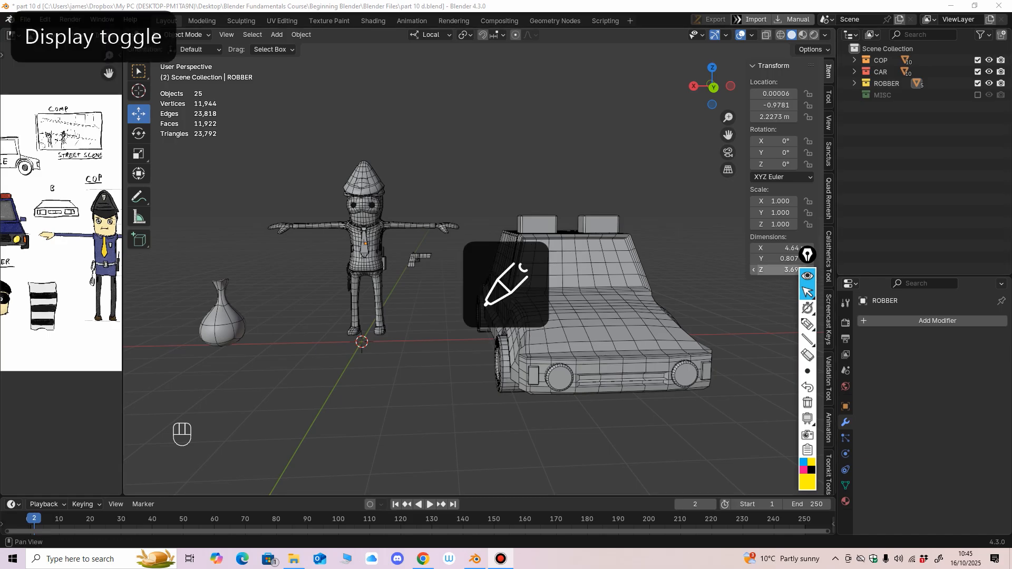
# Step: Close the reference image area so the 3D viewport takes up the full width
pyautogui.moveTo(506, 285); pyautogui.dragTo(504, 322, button='middle')
pyautogui.moveTo(504, 321); pyautogui.dragTo(390, 297, button='middle')
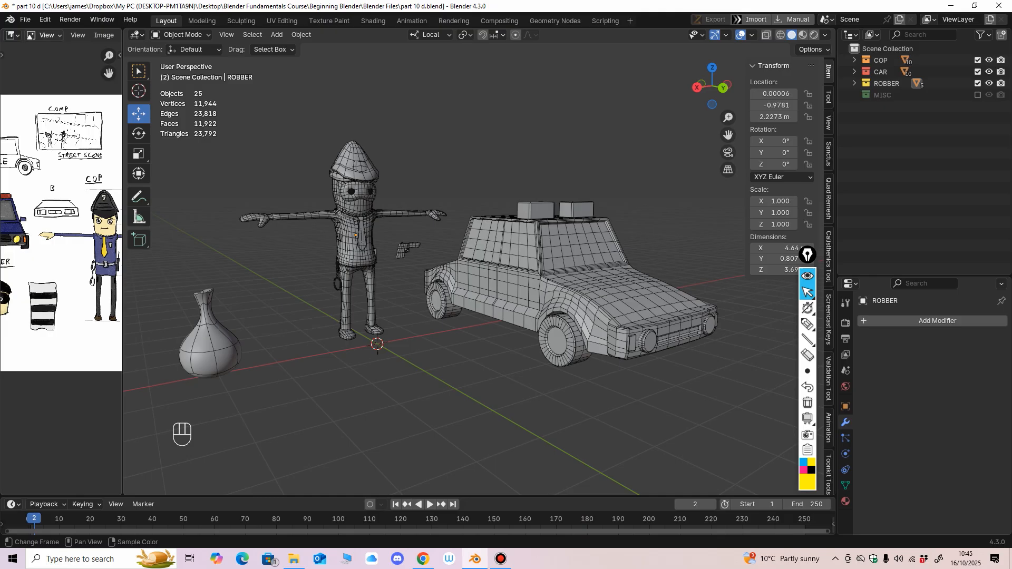
pyautogui.rightClick(46, 36)
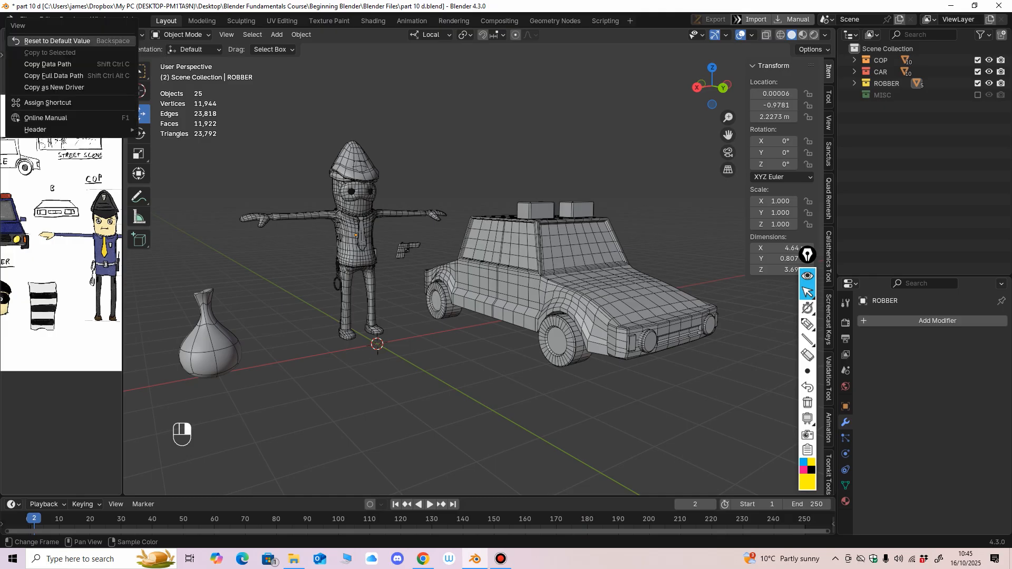
pyautogui.moveTo(63, 129)
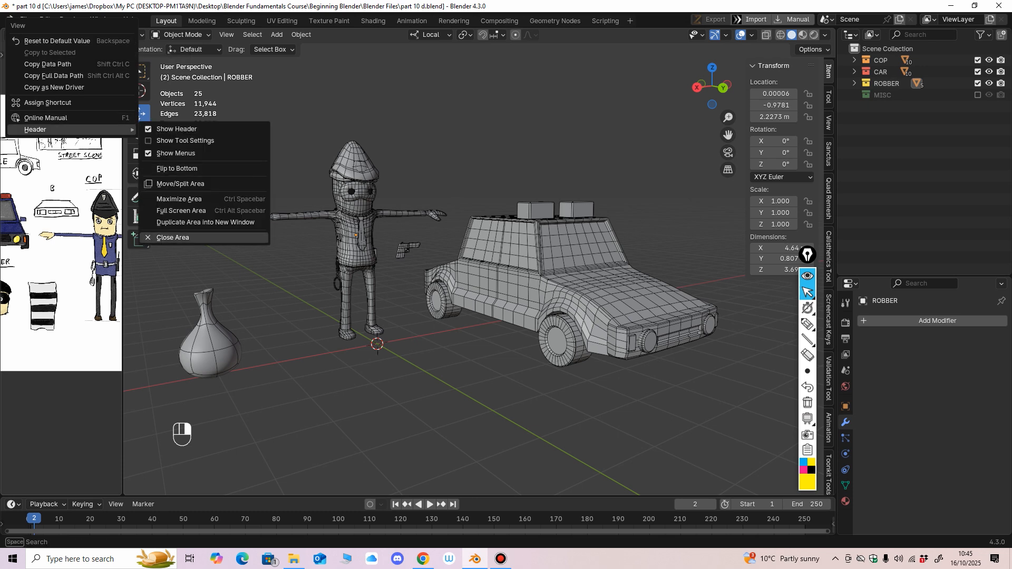
pyautogui.click(173, 237)
# Step: Examine the cop and robber characters, the swag bag and the car from several angles
pyautogui.scroll(-3, 416, 284)
pyautogui.scroll(2, 397, 288)
pyautogui.moveTo(422, 284)
pyautogui.mouseDown(button='middle')
pyautogui.moveTo(398, 287)
pyautogui.moveTo(403, 277)
pyautogui.moveTo(411, 285)
pyautogui.mouseUp(button='middle')
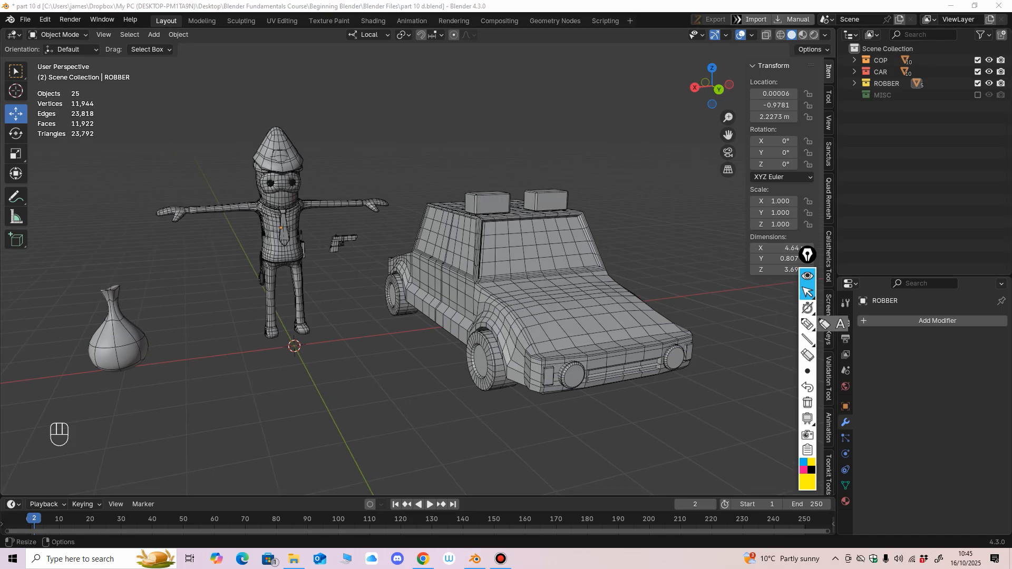
pyautogui.click(828, 321)
pyautogui.moveTo(416, 284); pyautogui.dragTo(409, 288, button='middle')
pyautogui.click(827, 71)
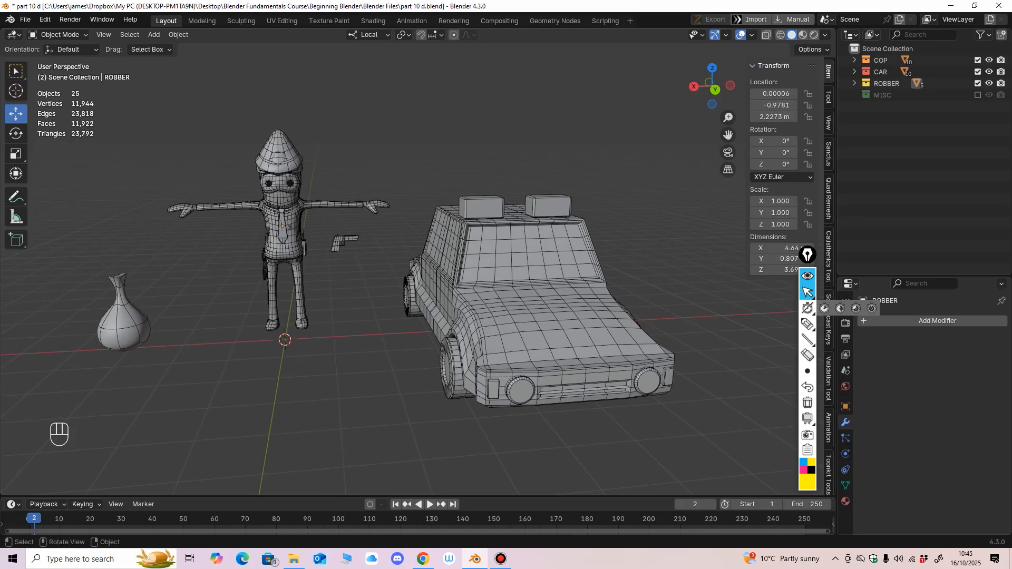
pyautogui.moveTo(409, 288); pyautogui.dragTo(321, 304, button='middle')
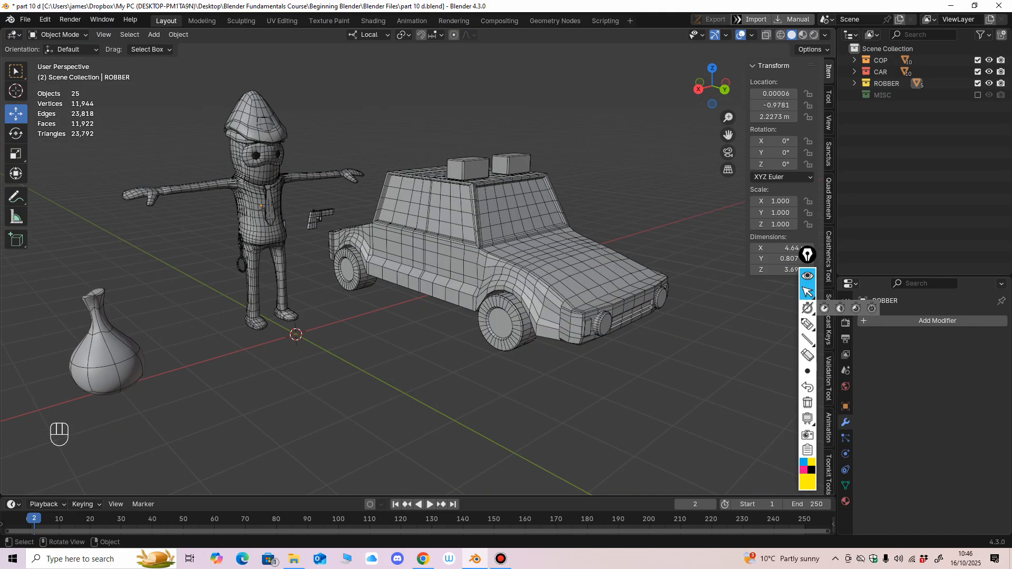
pyautogui.moveTo(422, 295)
pyautogui.mouseDown(button='middle')
pyautogui.moveTo(305, 293)
pyautogui.moveTo(422, 296)
pyautogui.mouseUp(button='middle')
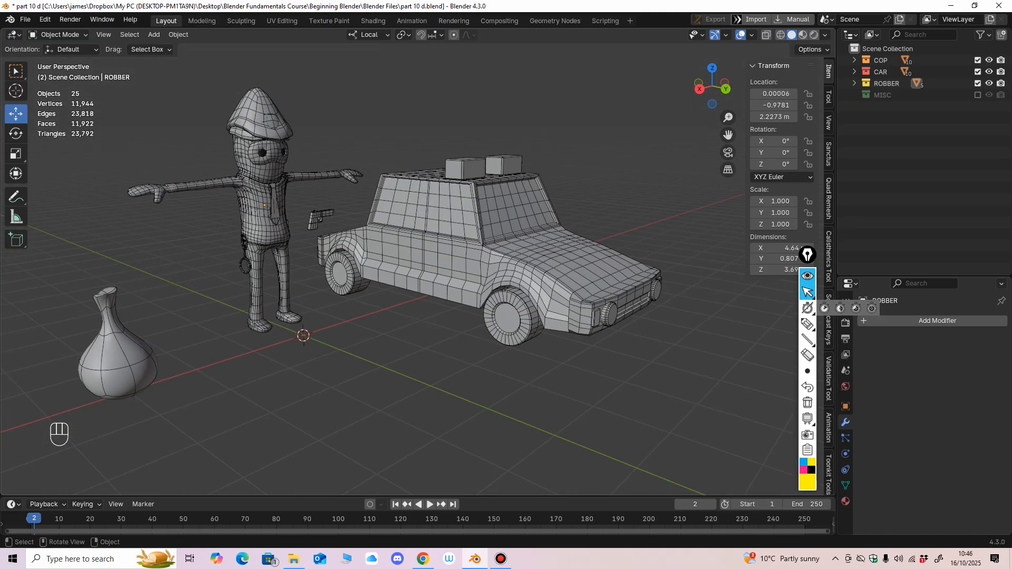
pyautogui.moveTo(422, 296); pyautogui.dragTo(461, 293, button='middle')
# Step: Exclude the COP and ROBBER collections from the view layer and select the car body
pyautogui.click(977, 60)
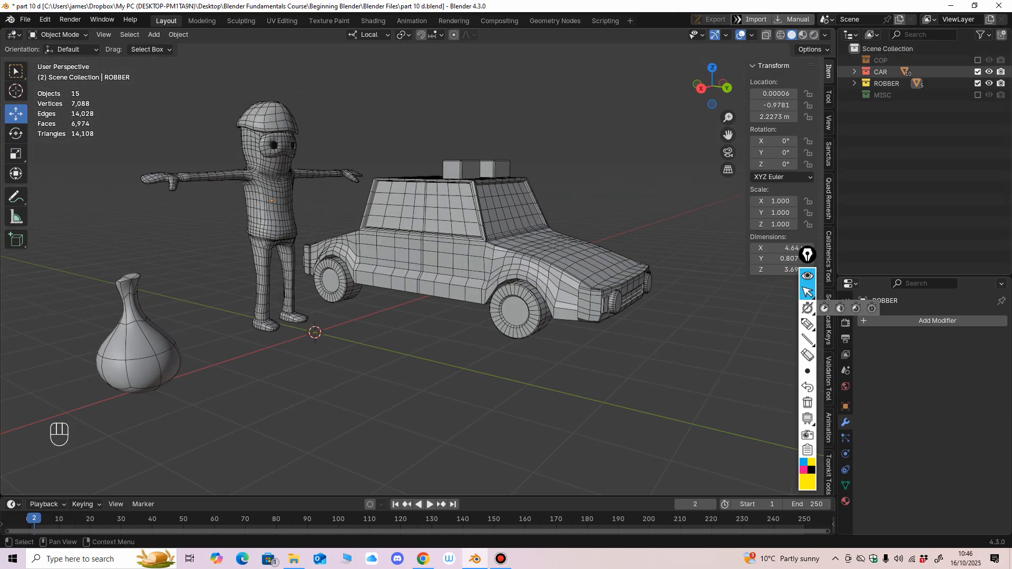
pyautogui.click(977, 83)
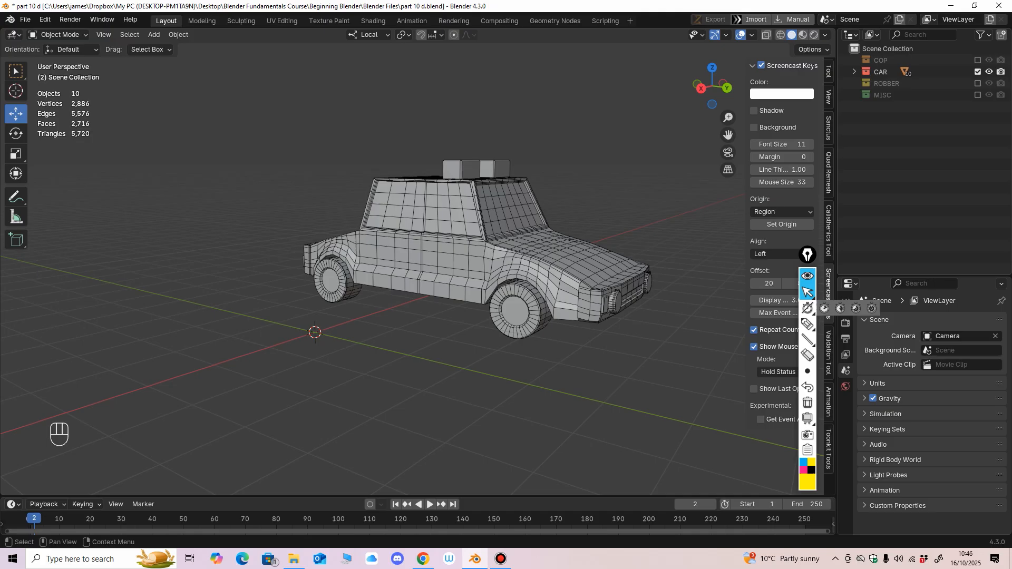
pyautogui.moveTo(432, 274); pyautogui.dragTo(301, 266, button='middle')
pyautogui.keyDown('shift'); pyautogui.moveTo(300, 266); pyautogui.dragTo(317, 263, button='middle'); pyautogui.keyUp('shift')
pyautogui.moveTo(316, 264); pyautogui.dragTo(327, 305, button='middle')
pyautogui.click(348, 264)
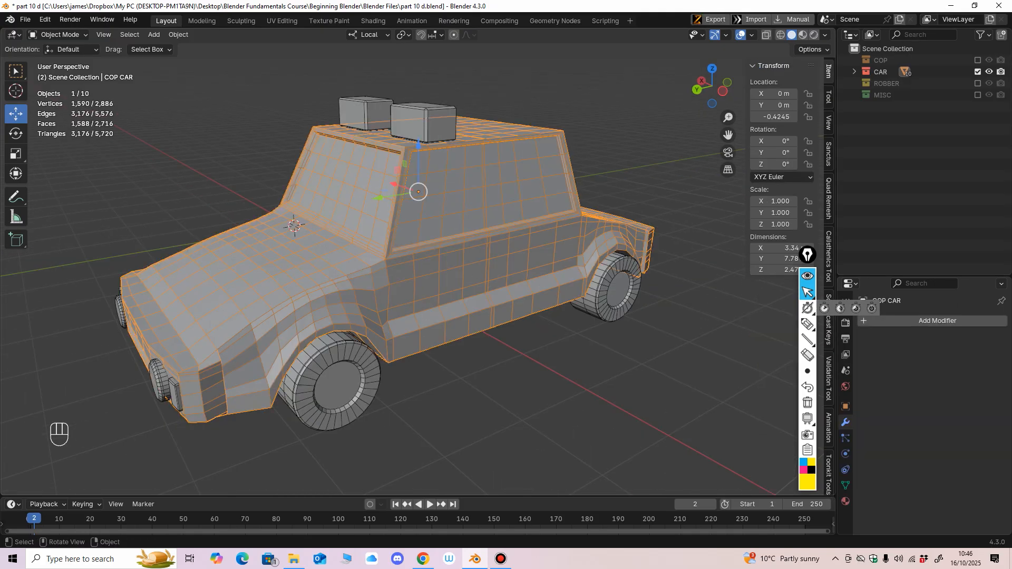
# Step: Change the viewport shading to Material Preview to show the car's colours
pyautogui.moveTo(347, 264); pyautogui.dragTo(380, 255, button='middle')
pyautogui.keyDown('shift'); pyautogui.moveTo(379, 255); pyautogui.dragTo(408, 253, button='middle'); pyautogui.keyUp('shift')
pyautogui.moveTo(409, 253)
pyautogui.mouseDown(button='middle')
pyautogui.moveTo(587, 259)
pyautogui.moveTo(393, 243)
pyautogui.mouseUp(button='middle')
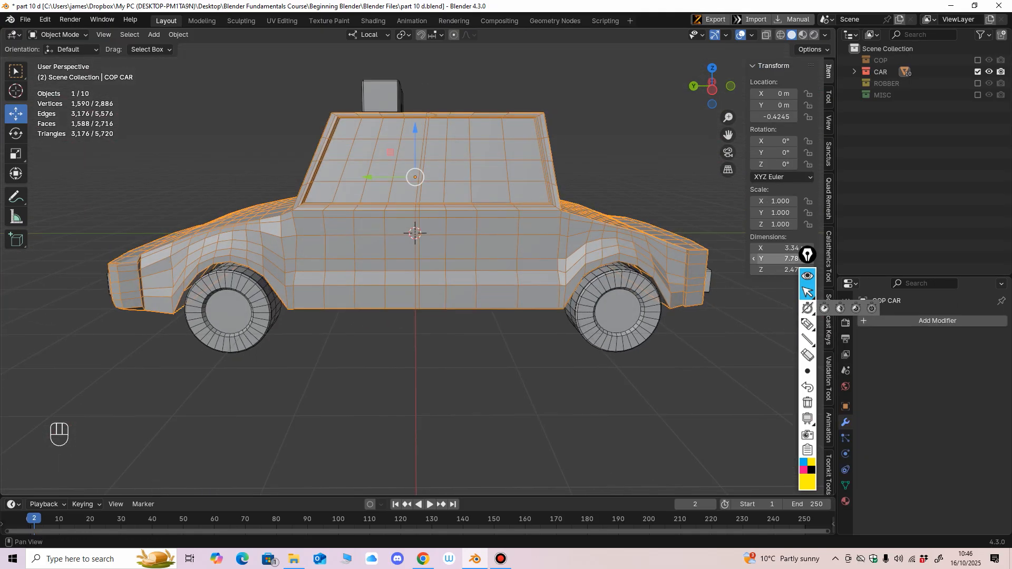
pyautogui.moveTo(596, 258)
pyautogui.mouseDown(button='middle')
pyautogui.moveTo(645, 280)
pyautogui.moveTo(653, 254)
pyautogui.moveTo(645, 274)
pyautogui.moveTo(587, 257)
pyautogui.moveTo(538, 267)
pyautogui.moveTo(614, 278)
pyautogui.moveTo(647, 237)
pyautogui.moveTo(548, 248)
pyautogui.moveTo(585, 253)
pyautogui.moveTo(632, 231)
pyautogui.moveTo(559, 247)
pyautogui.moveTo(579, 237)
pyautogui.moveTo(559, 237)
pyautogui.moveTo(627, 253)
pyautogui.moveTo(595, 229)
pyautogui.moveTo(587, 240)
pyautogui.mouseUp(button='middle')
pyautogui.click(802, 35)
pyautogui.click(632, 192)
pyautogui.moveTo(632, 192); pyautogui.dragTo(598, 206, button='middle')
pyautogui.scroll(2, 690, 205)
# Step: Inspect the car with the viewport overlays hidden, restore the overlays and keep the car body selected
pyautogui.click(740, 34)
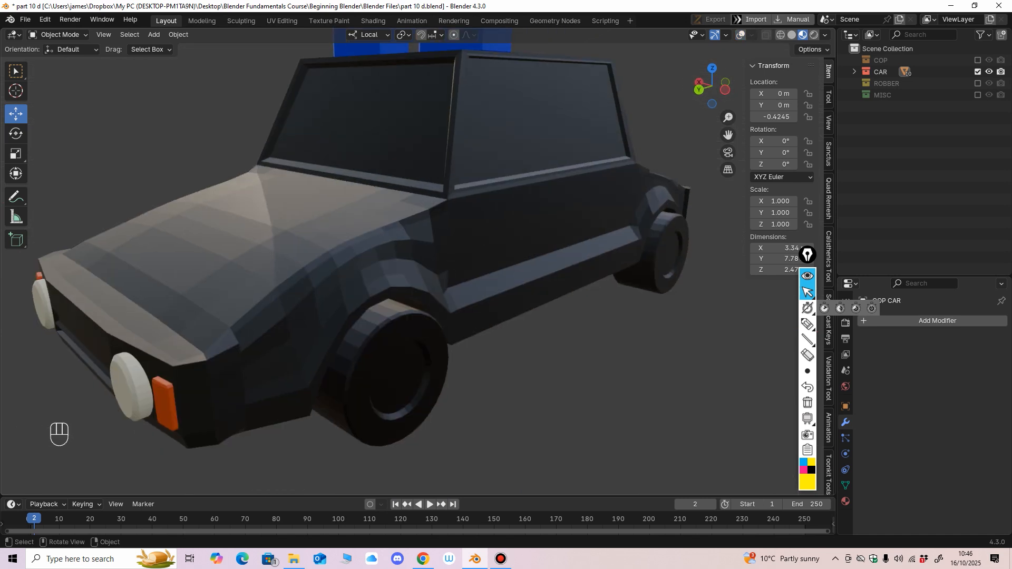
pyautogui.moveTo(421, 227)
pyautogui.keyDown('ctrl'); pyautogui.mouseDown(button='middle')
pyautogui.moveTo(421, 295)
pyautogui.moveTo(442, 259)
pyautogui.moveTo(432, 240)
pyautogui.mouseUp(button='middle'); pyautogui.keyUp('ctrl')
pyautogui.click(741, 35)
pyautogui.scroll(-3, 419, 269)
pyautogui.scroll(2, 443, 258)
pyautogui.click(437, 240)
pyautogui.keyDown('shift'); pyautogui.moveTo(432, 240); pyautogui.dragTo(369, 242, button='middle'); pyautogui.keyUp('shift')
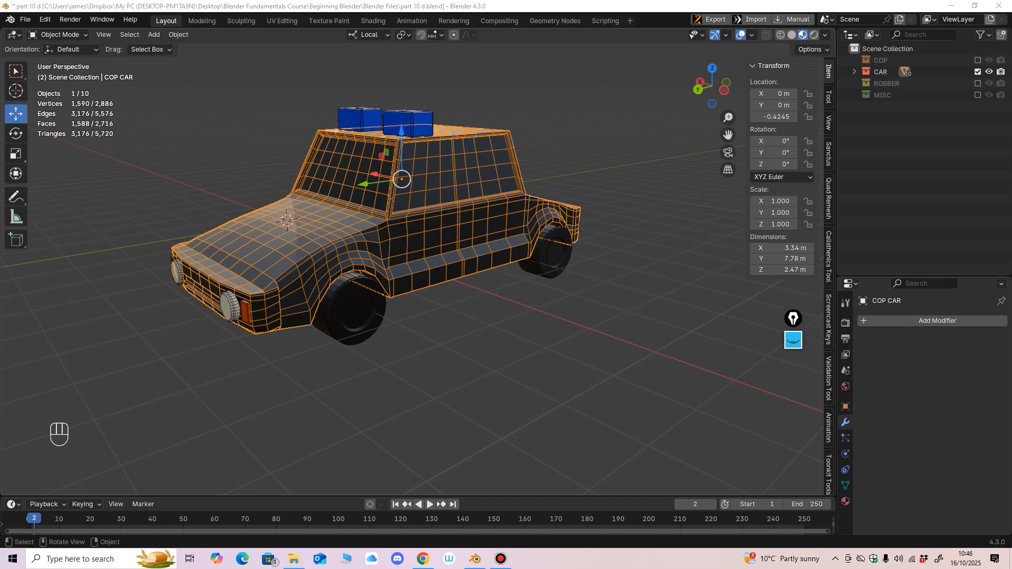
# Step: Add a Subdivision Surface modifier to the car body and shade it smooth
pyautogui.hotkey('shift', 'a')
pyautogui.moveTo(838, 323)
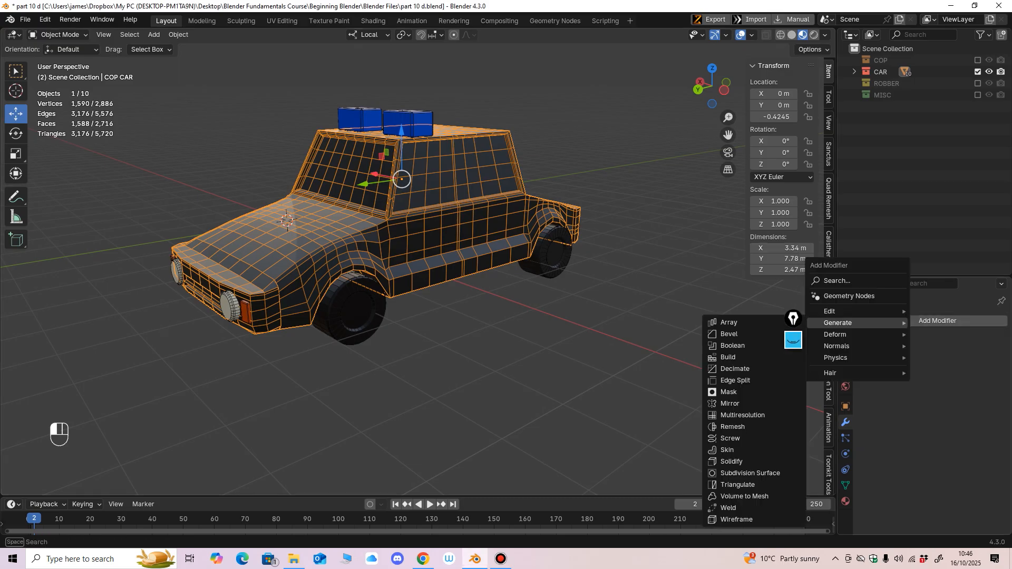
pyautogui.click(753, 473)
pyautogui.scroll(4, 337, 282)
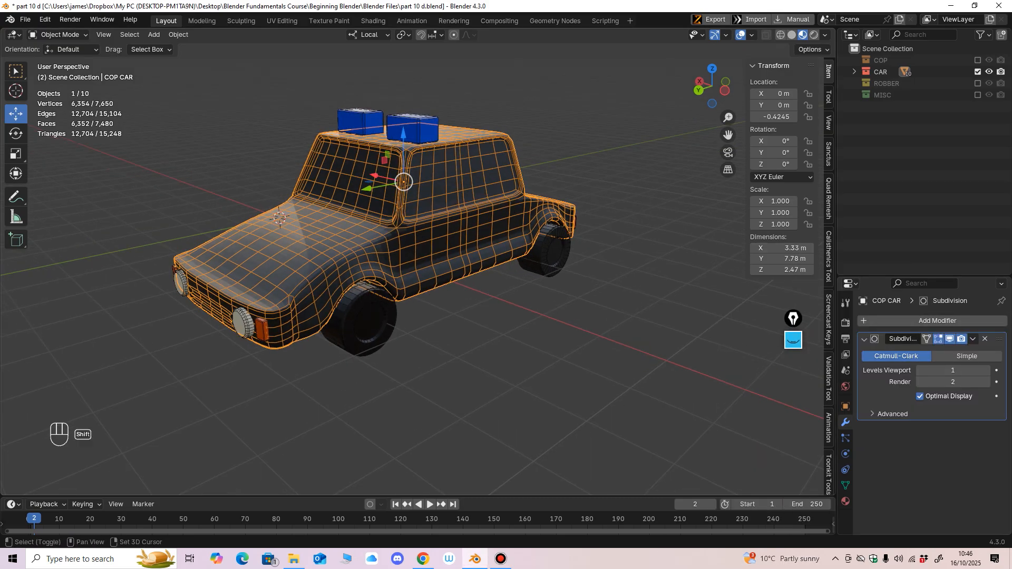
pyautogui.rightClick(338, 282)
pyautogui.click(337, 282)
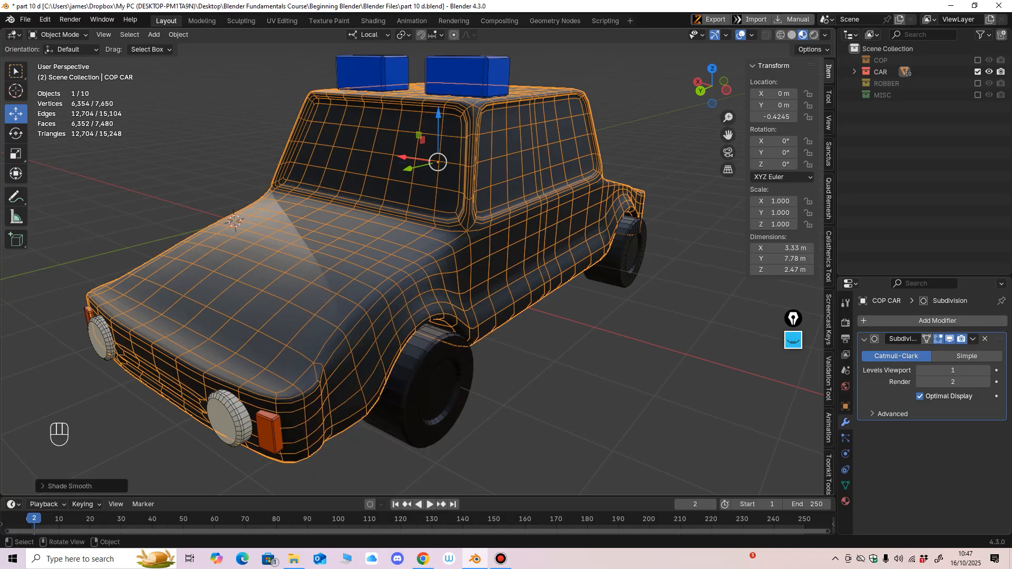
# Step: Examine the smoothed car body from both sides, especially the window frames and the corners
pyautogui.click(369, 358)
pyautogui.moveTo(401, 338); pyautogui.dragTo(337, 262, button='middle')
pyautogui.scroll(-1, 363, 296)
pyautogui.scroll(1, 388, 240)
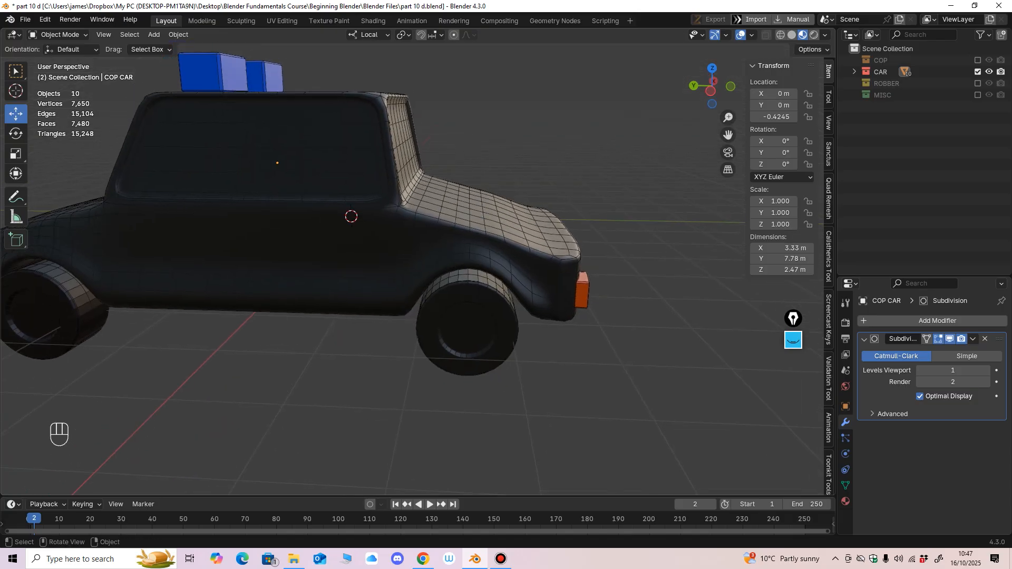
pyautogui.scroll(-2, 350, 216)
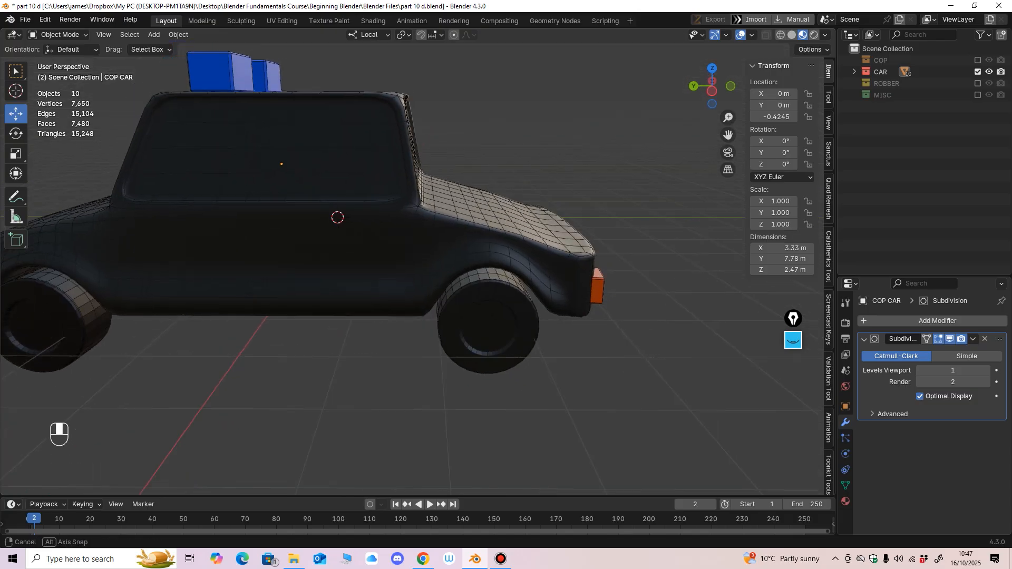
pyautogui.moveTo(337, 217); pyautogui.dragTo(358, 161, button='middle')
pyautogui.click(358, 161)
pyautogui.scroll(2, 411, 237)
pyautogui.moveTo(411, 237); pyautogui.dragTo(412, 261, button='middle')
pyautogui.scroll(3, 382, 226)
pyautogui.scroll(-3, 352, 227)
pyautogui.scroll(2, 361, 227)
pyautogui.scroll(2, 384, 274)
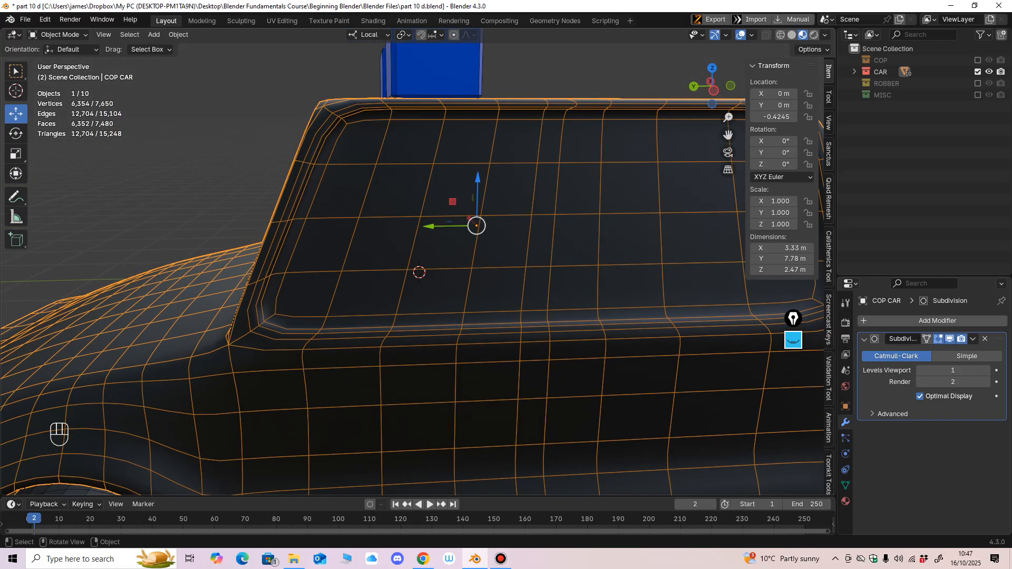
# Step: Put the car body into Edit Mode and return the viewport to solid shading
pyautogui.click(58, 34)
pyautogui.click(58, 61)
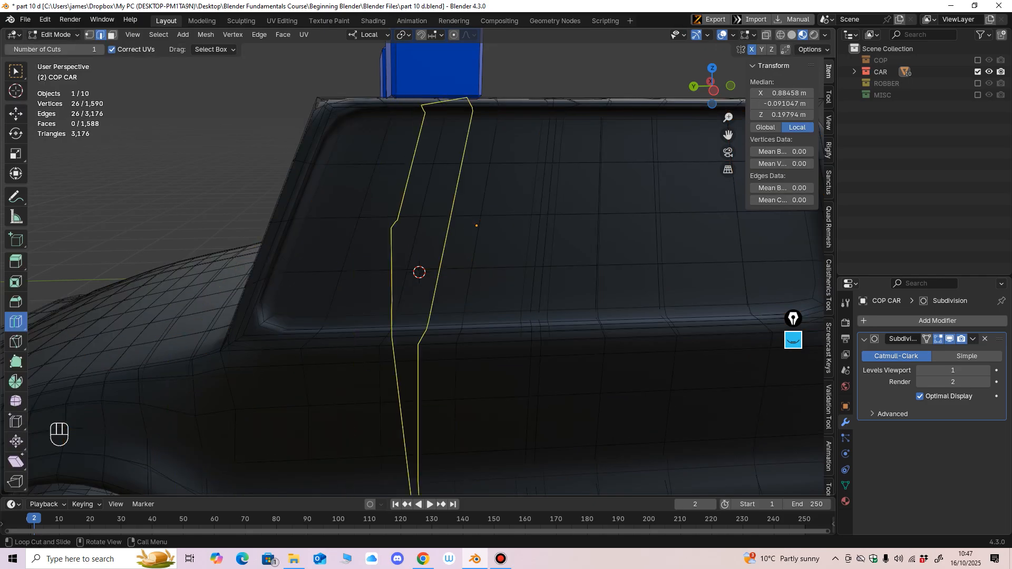
pyautogui.scroll(-3, 419, 271)
pyautogui.scroll(6, 518, 262)
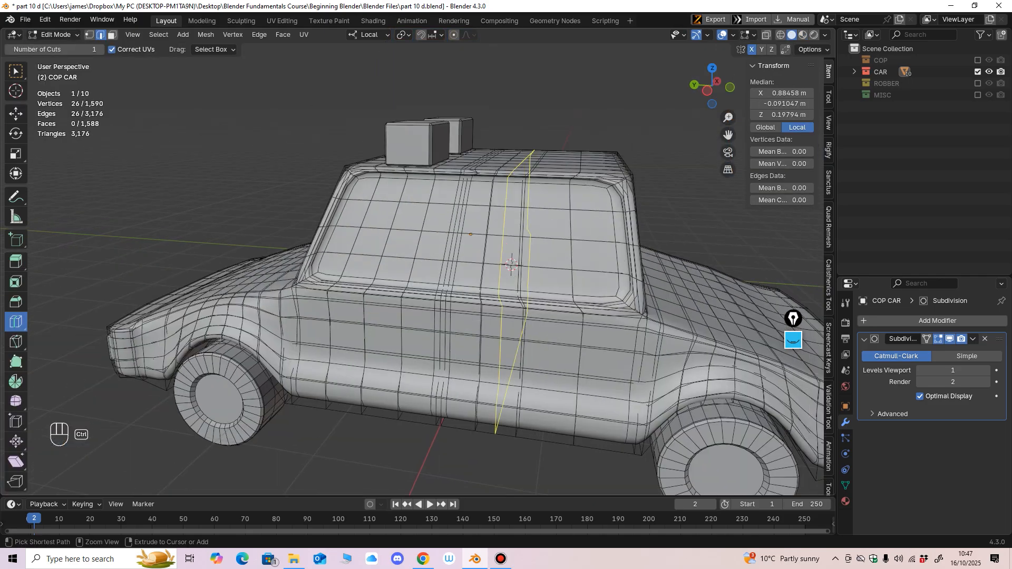
# Step: Add a loop cut around the side window frame, close to its outer edge
pyautogui.moveTo(519, 262); pyautogui.dragTo(500, 272, button='middle')
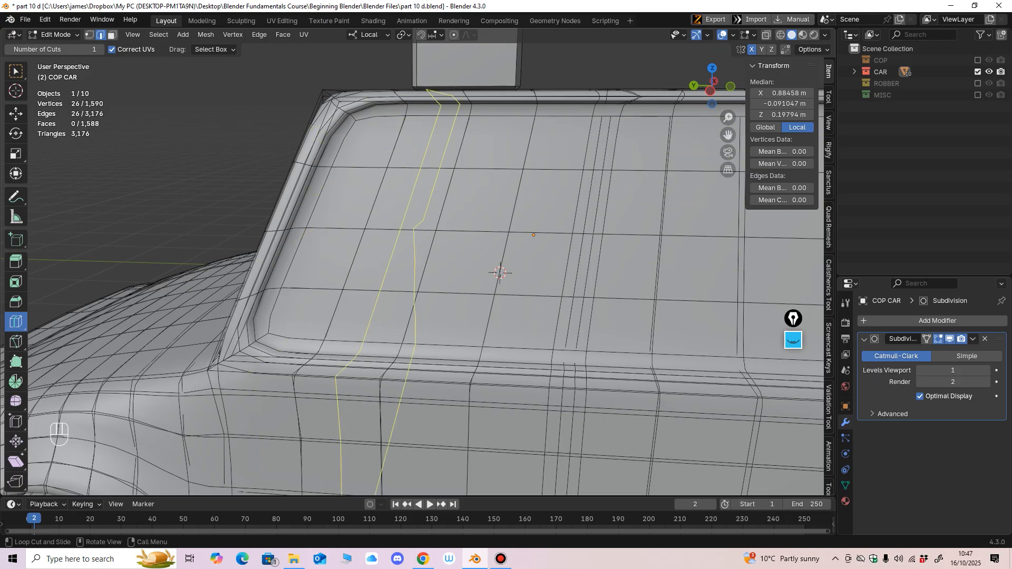
pyautogui.moveTo(500, 272); pyautogui.dragTo(437, 164, button='middle')
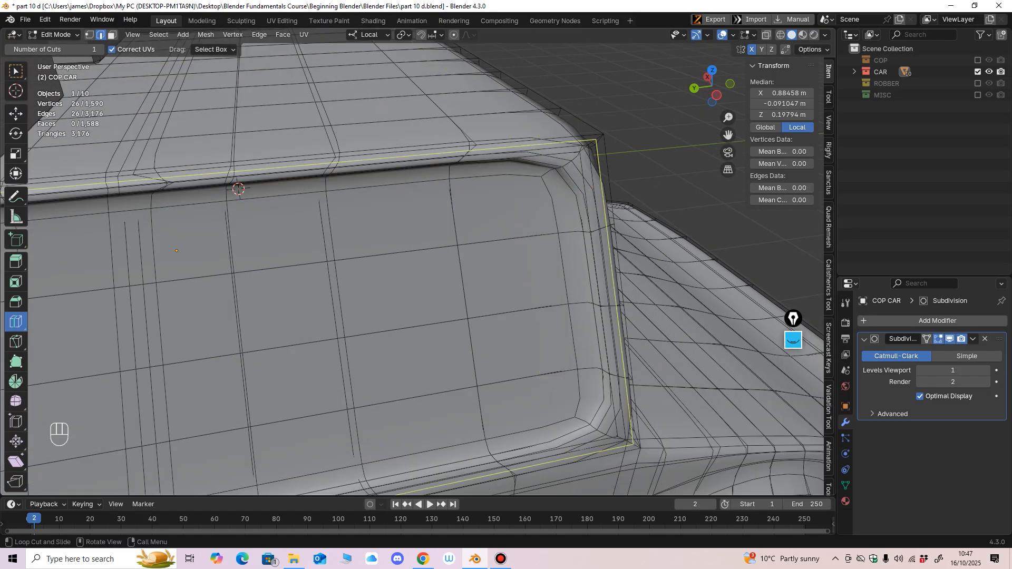
pyautogui.moveTo(607, 230); pyautogui.dragTo(605, 228)
pyautogui.scroll(-2, 606, 229)
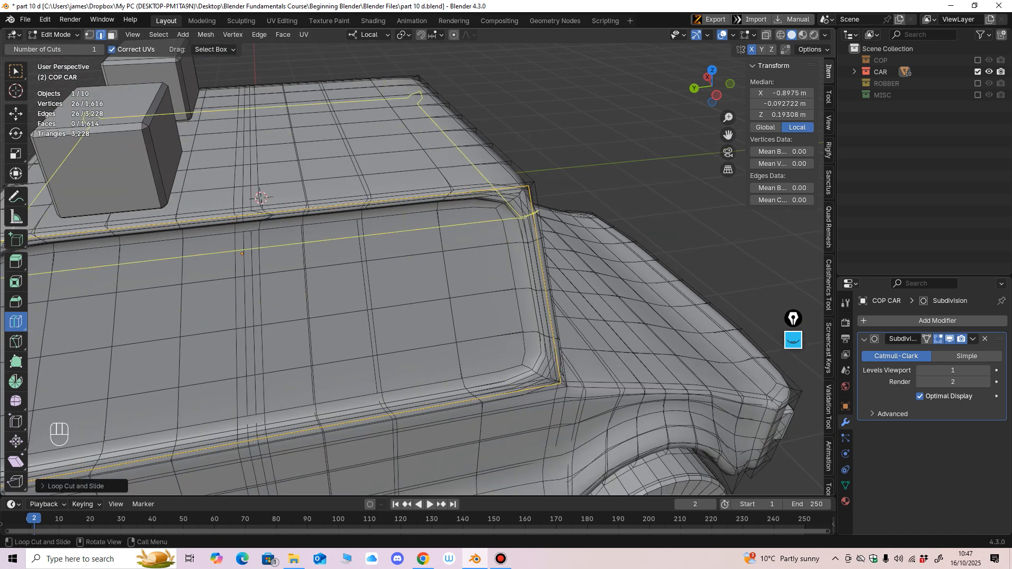
# Step: Add a vertical loop cut close to the front end of the car body
pyautogui.scroll(1, 527, 237)
pyautogui.moveTo(527, 237); pyautogui.dragTo(509, 226, button='middle')
pyautogui.keyDown('shift'); pyautogui.moveTo(432, 242); pyautogui.dragTo(503, 213, button='middle'); pyautogui.keyUp('shift')
pyautogui.keyDown('ctrl'); pyautogui.moveTo(503, 214); pyautogui.dragTo(503, 184, button='middle'); pyautogui.keyUp('ctrl')
pyautogui.keyDown('shift'); pyautogui.moveTo(379, 226); pyautogui.dragTo(590, 235, button='middle'); pyautogui.keyUp('shift')
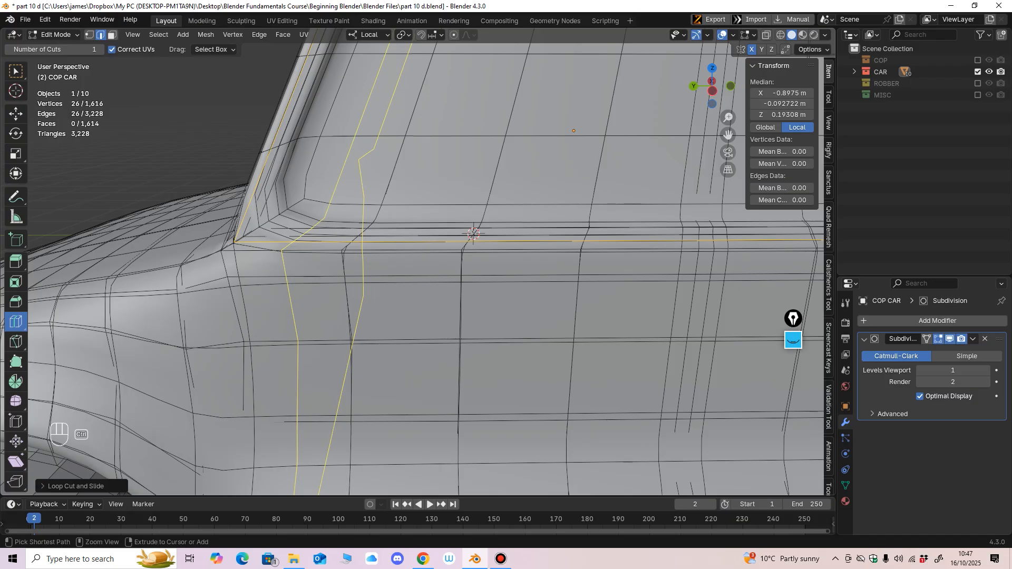
pyautogui.keyDown('ctrl'); pyautogui.moveTo(375, 226); pyautogui.dragTo(374, 311, button='middle'); pyautogui.keyUp('ctrl')
pyautogui.keyDown('shift'); pyautogui.moveTo(295, 247); pyautogui.dragTo(501, 258, button='middle'); pyautogui.keyUp('shift')
pyautogui.keyDown('ctrl'); pyautogui.moveTo(500, 311); pyautogui.dragTo(435, 235, button='middle'); pyautogui.keyUp('ctrl')
pyautogui.moveTo(314, 312); pyautogui.dragTo(328, 312)
pyautogui.keyDown('ctrl'); pyautogui.moveTo(348, 301); pyautogui.dragTo(348, 390, button='middle'); pyautogui.keyUp('ctrl')
# Step: Add a matching vertical loop cut around the rear end corner of the car body
pyautogui.keyDown('shift'); pyautogui.moveTo(606, 274); pyautogui.dragTo(152, 326, button='middle'); pyautogui.keyUp('shift')
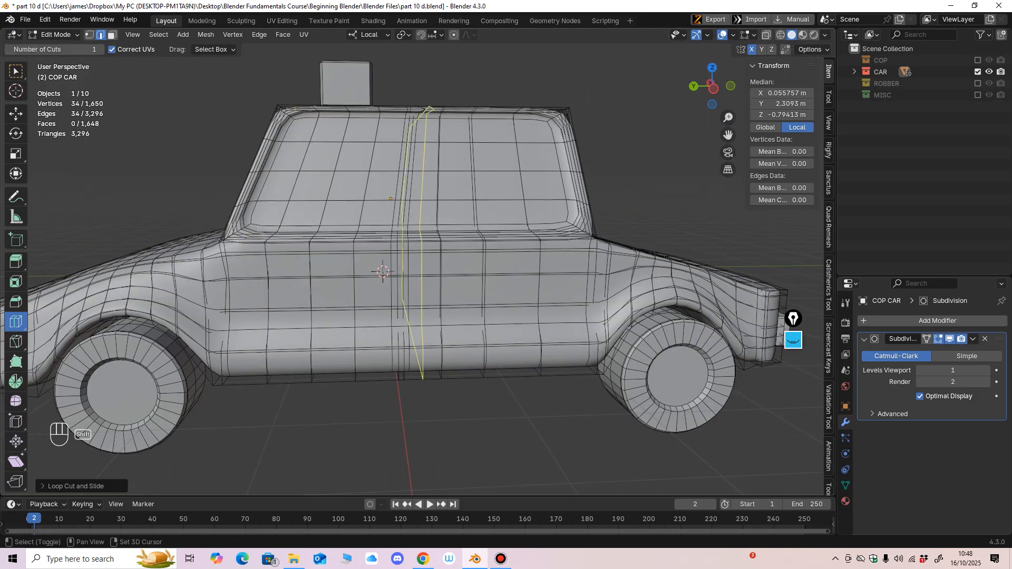
pyautogui.keyDown('shift'); pyautogui.moveTo(580, 295); pyautogui.dragTo(338, 285, button='middle'); pyautogui.keyUp('shift')
pyautogui.keyDown('ctrl'); pyautogui.moveTo(369, 337); pyautogui.dragTo(368, 274, button='middle'); pyautogui.keyUp('ctrl')
pyautogui.keyDown('shift'); pyautogui.moveTo(474, 274); pyautogui.dragTo(337, 316, button='middle'); pyautogui.keyUp('shift')
pyautogui.moveTo(369, 305); pyautogui.dragTo(375, 317, button='middle')
pyautogui.keyDown('shift'); pyautogui.moveTo(375, 317); pyautogui.dragTo(420, 294, button='middle'); pyautogui.keyUp('shift')
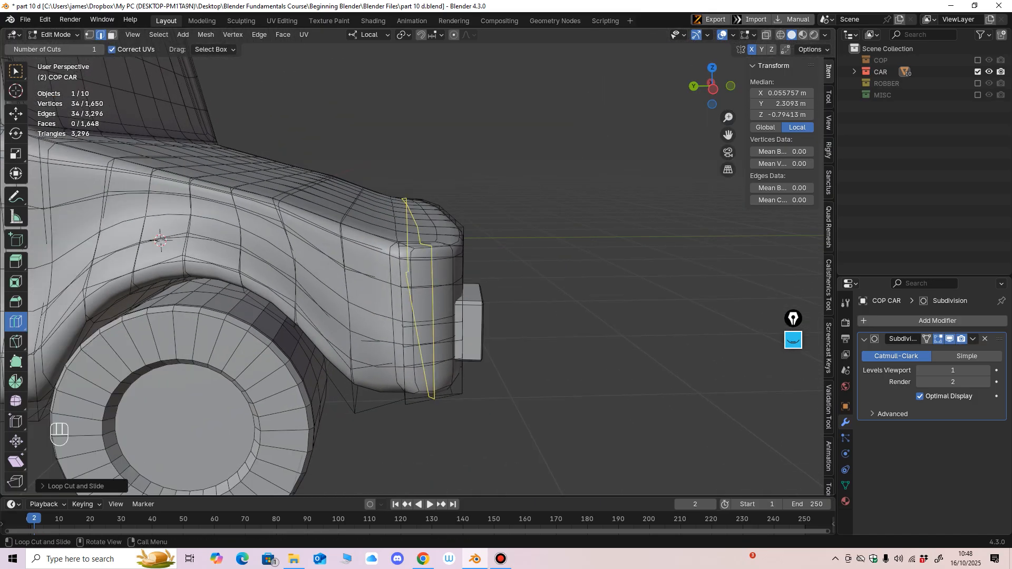
pyautogui.moveTo(421, 294); pyautogui.dragTo(424, 294)
pyautogui.click(421, 294)
pyautogui.keyDown('ctrl'); pyautogui.moveTo(421, 295); pyautogui.dragTo(419, 384, button='middle'); pyautogui.keyUp('ctrl')
# Step: Add two lengthwise loop cuts along the lower side sill and over the wheel arches
pyautogui.keyDown('shift'); pyautogui.moveTo(369, 327); pyautogui.dragTo(600, 269, button='middle'); pyautogui.keyUp('shift')
pyautogui.moveTo(527, 285); pyautogui.dragTo(540, 282, button='middle')
pyautogui.keyDown('shift'); pyautogui.moveTo(540, 281); pyautogui.dragTo(550, 283, button='middle'); pyautogui.keyUp('shift')
pyautogui.moveTo(448, 287); pyautogui.dragTo(514, 275, button='middle')
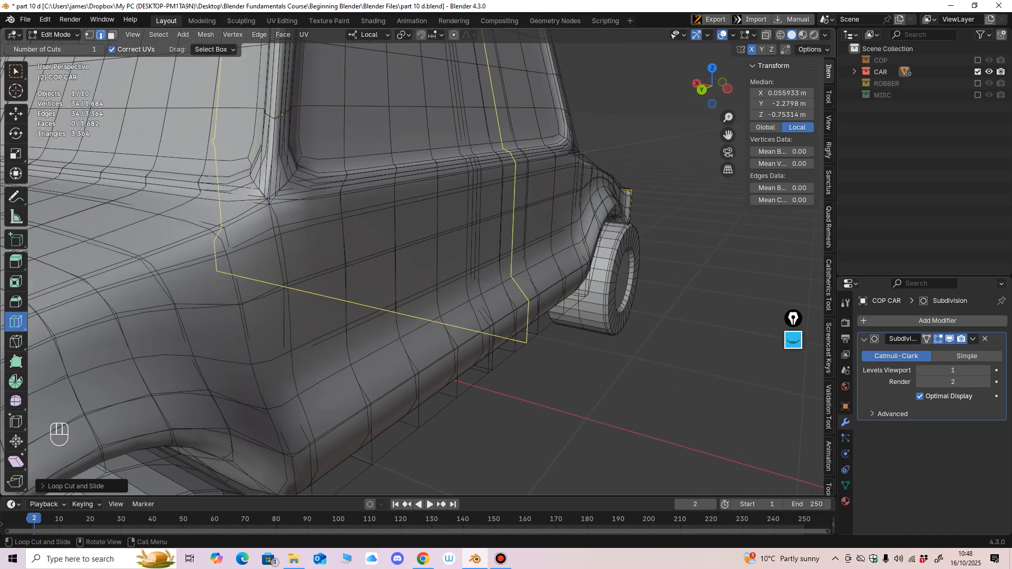
pyautogui.click(511, 296)
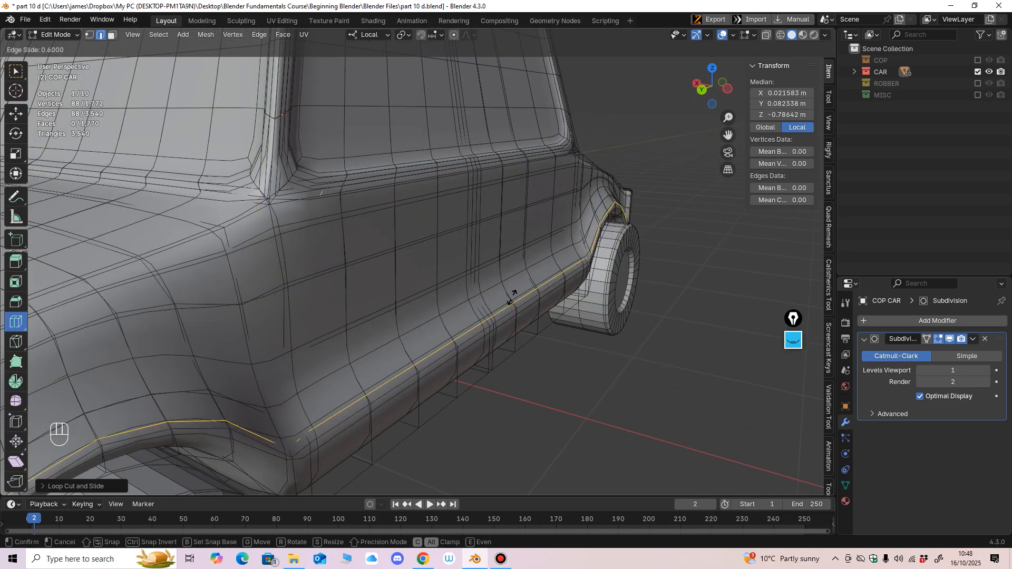
pyautogui.moveTo(511, 297); pyautogui.dragTo(509, 293)
pyautogui.keyDown('shift'); pyautogui.moveTo(509, 293); pyautogui.dragTo(554, 251, button='middle'); pyautogui.keyUp('shift')
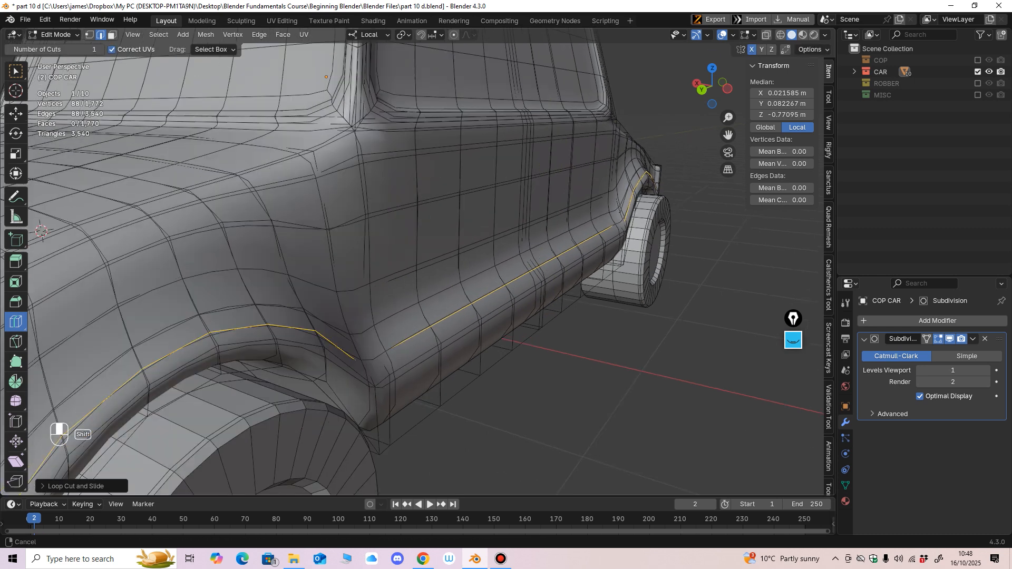
pyautogui.click(523, 260)
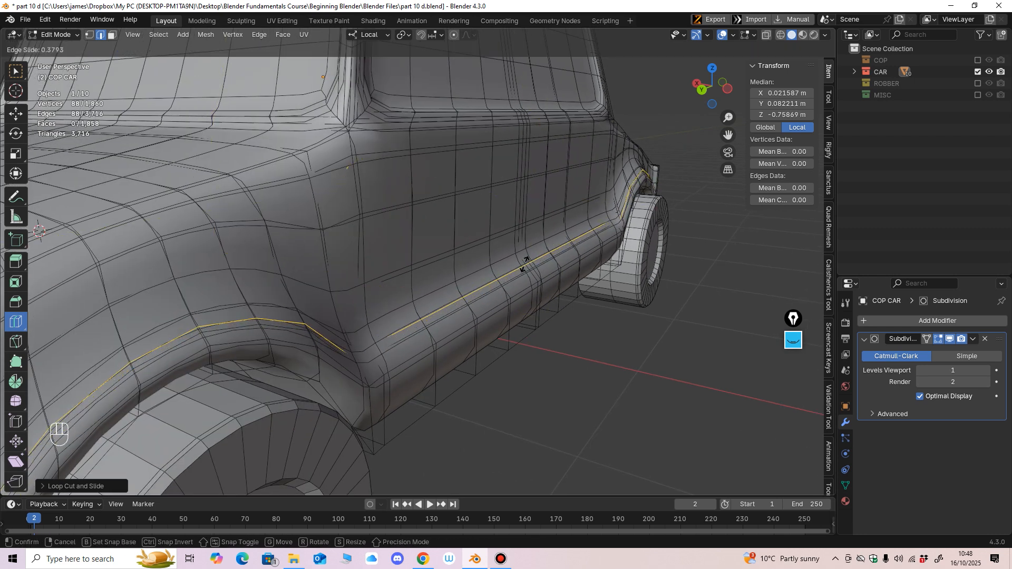
# Step: Check the smoothed edges of the car body with the viewport overlays hidden, and show the overlays again
pyautogui.scroll(-8, 524, 265)
pyautogui.moveTo(523, 264)
pyautogui.mouseDown(button='middle')
pyautogui.moveTo(613, 240)
pyautogui.moveTo(651, 274)
pyautogui.moveTo(577, 295)
pyautogui.moveTo(517, 256)
pyautogui.mouseUp(button='middle')
pyautogui.scroll(4, 535, 266)
pyautogui.click(721, 35)
pyautogui.scroll(-5, 569, 232)
pyautogui.moveTo(569, 232); pyautogui.dragTo(514, 243, button='middle')
pyautogui.scroll(6, 606, 252)
pyautogui.keyDown('shift'); pyautogui.moveTo(513, 243); pyautogui.dragTo(454, 235, button='middle'); pyautogui.keyUp('shift')
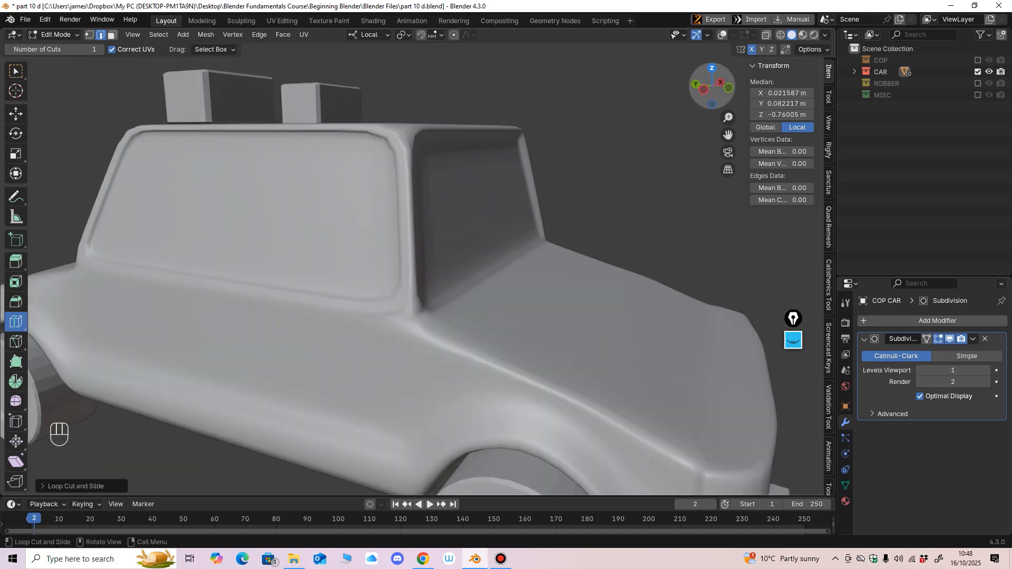
pyautogui.click(722, 35)
# Step: Add a loop cut around the rear window frame, close to its side edge
pyautogui.keyDown('shift'); pyautogui.moveTo(569, 263); pyautogui.dragTo(558, 241, button='middle'); pyautogui.keyUp('shift')
pyautogui.scroll(4, 535, 237)
pyautogui.moveTo(339, 237); pyautogui.dragTo(327, 233, button='middle')
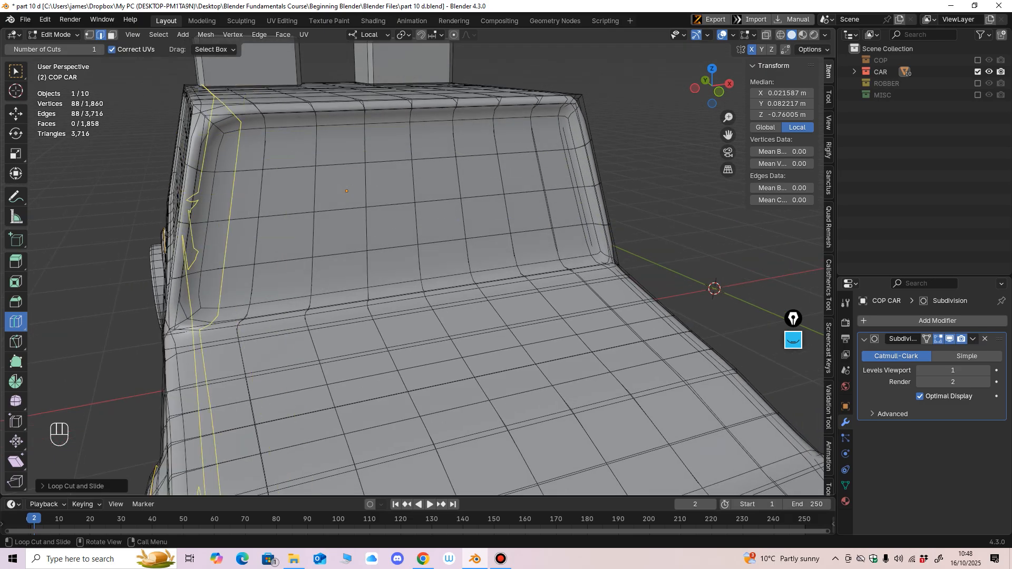
pyautogui.keyDown('shift'); pyautogui.moveTo(280, 253); pyautogui.dragTo(464, 221, button='middle'); pyautogui.keyUp('shift')
pyautogui.keyDown('ctrl'); pyautogui.moveTo(464, 221); pyautogui.dragTo(467, 195, button='middle'); pyautogui.keyUp('ctrl')
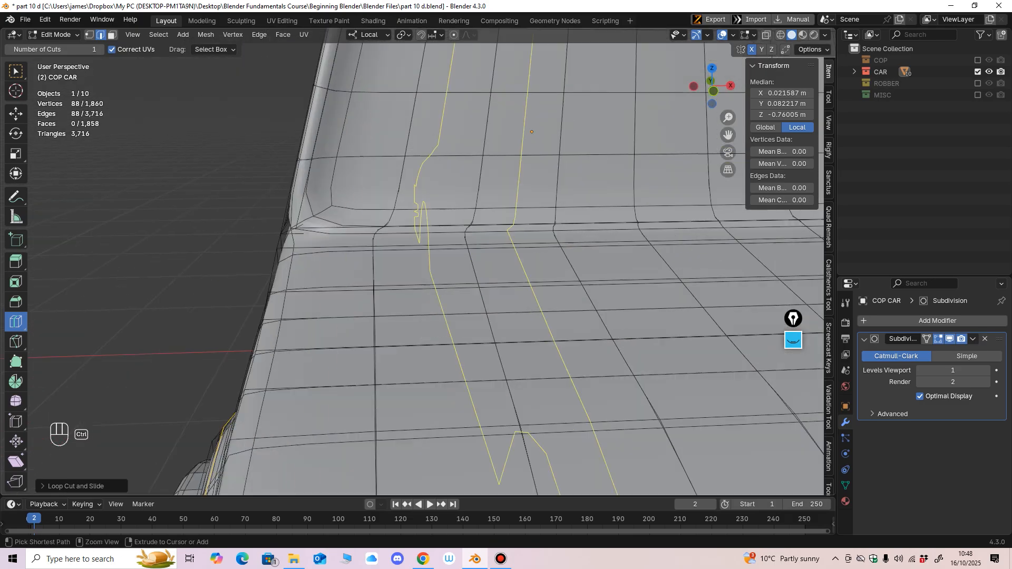
pyautogui.moveTo(307, 157); pyautogui.dragTo(311, 157)
pyautogui.keyDown('shift'); pyautogui.moveTo(319, 182); pyautogui.dragTo(361, 213, button='middle'); pyautogui.keyUp('shift')
# Step: Turn off the Subdivision modifier's viewport display to work on the unsmoothed mesh at the rear window's lower corner
pyautogui.click(15, 114)
pyautogui.click(310, 240)
pyautogui.scroll(2, 279, 254)
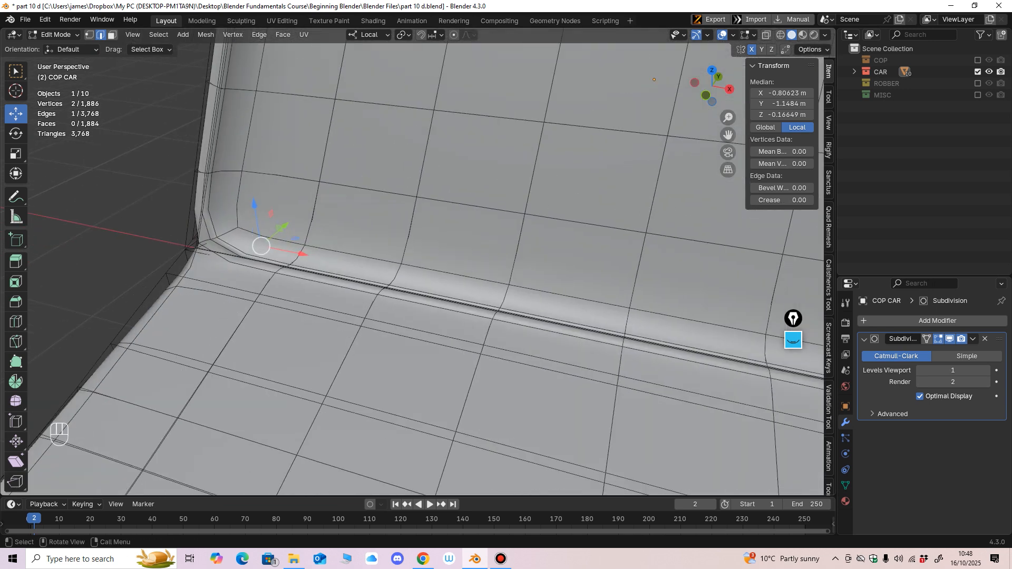
pyautogui.click(949, 339)
pyautogui.keyDown('ctrl'); pyautogui.moveTo(453, 264); pyautogui.dragTo(453, 309, button='middle'); pyautogui.keyUp('ctrl')
pyautogui.moveTo(454, 308); pyautogui.dragTo(422, 390, button='middle')
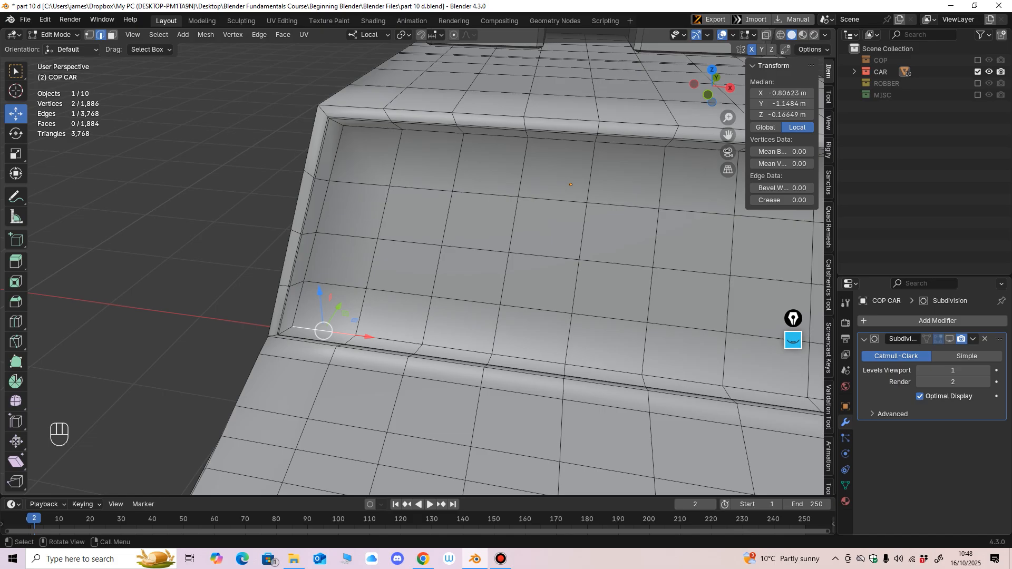
# Step: Add a loop cut around the inside of the rear window recess and move it outward to a local Y of about -1.118 m
pyautogui.click(15, 321)
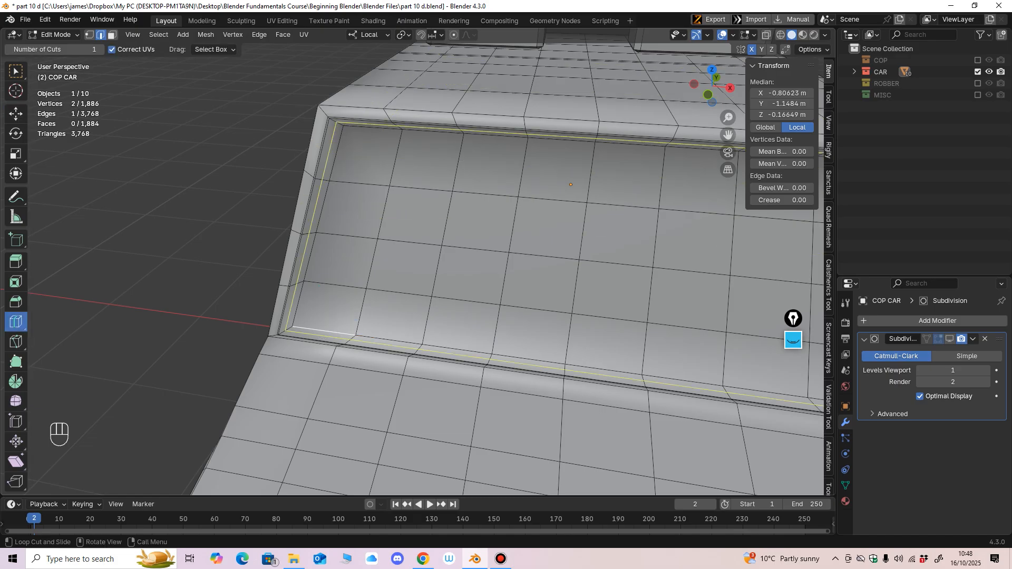
pyautogui.moveTo(315, 227); pyautogui.dragTo(318, 184)
pyautogui.keyDown('ctrl'); pyautogui.moveTo(318, 184); pyautogui.dragTo(282, 179, button='middle'); pyautogui.keyUp('ctrl')
pyautogui.moveTo(282, 179); pyautogui.dragTo(248, 177, button='middle')
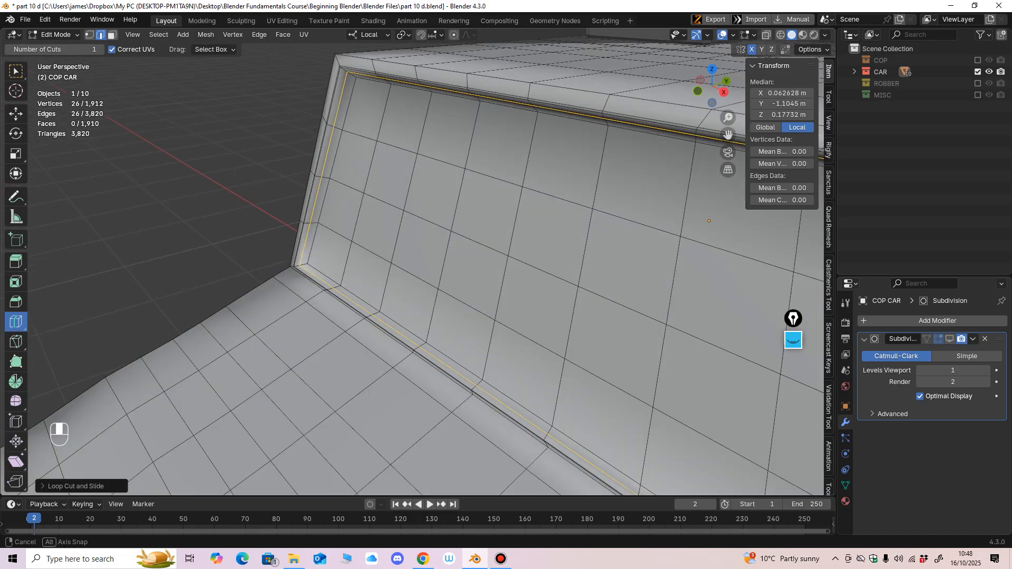
pyautogui.click(16, 113)
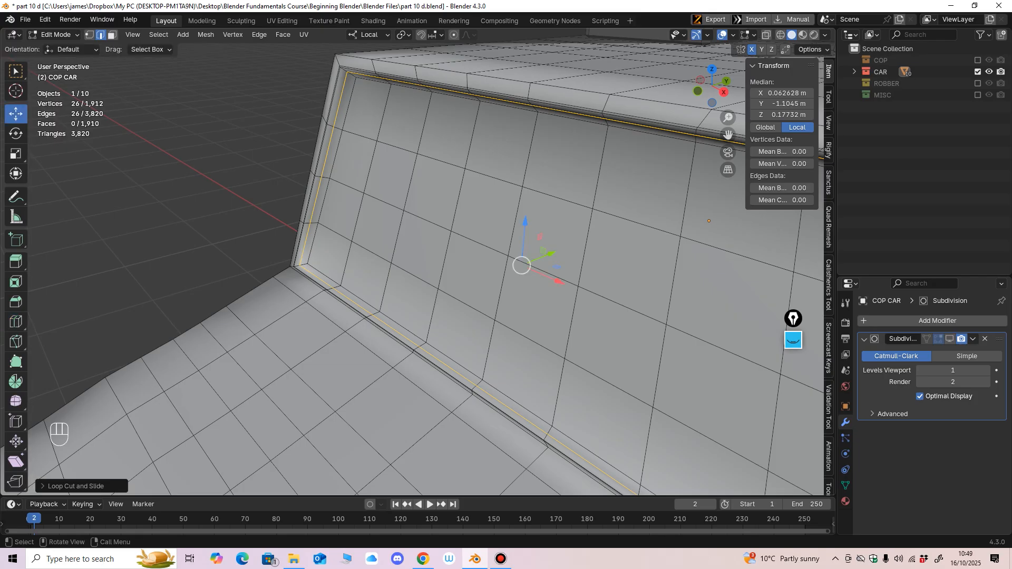
pyautogui.moveTo(549, 254); pyautogui.dragTo(550, 254)
pyautogui.moveTo(550, 254); pyautogui.dragTo(469, 258, button='middle')
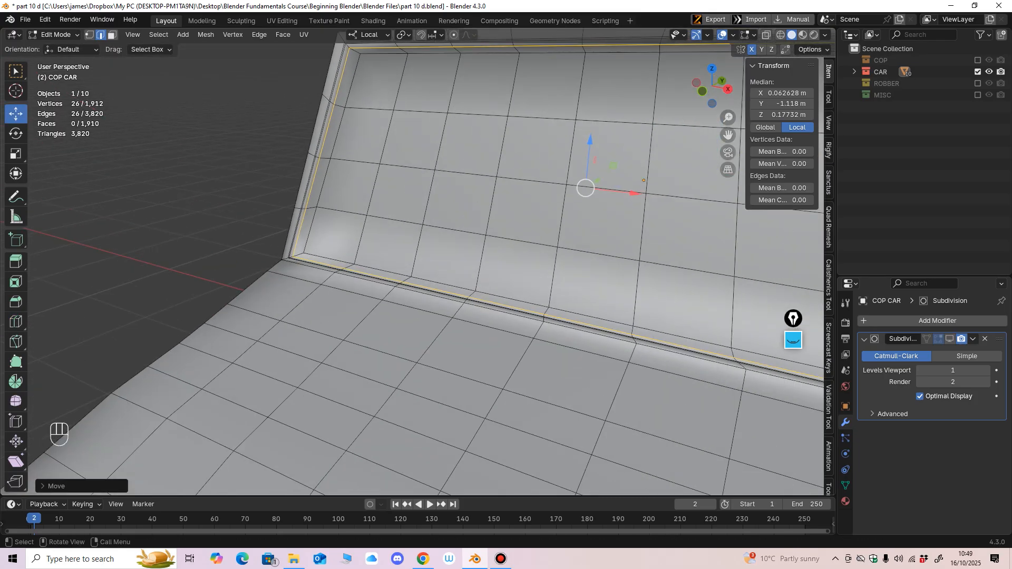
# Step: Raise the eight lower edges of the new window loop to a local Z of about -0.157 m and scale them slightly narrower along X
pyautogui.click(318, 263)
pyautogui.moveTo(318, 263)
pyautogui.mouseDown(button='middle')
pyautogui.moveTo(364, 262)
pyautogui.moveTo(270, 270)
pyautogui.moveTo(253, 285)
pyautogui.moveTo(329, 270)
pyautogui.mouseUp(button='middle')
pyautogui.keyDown('shift'); pyautogui.click(334, 273); pyautogui.keyUp('shift')
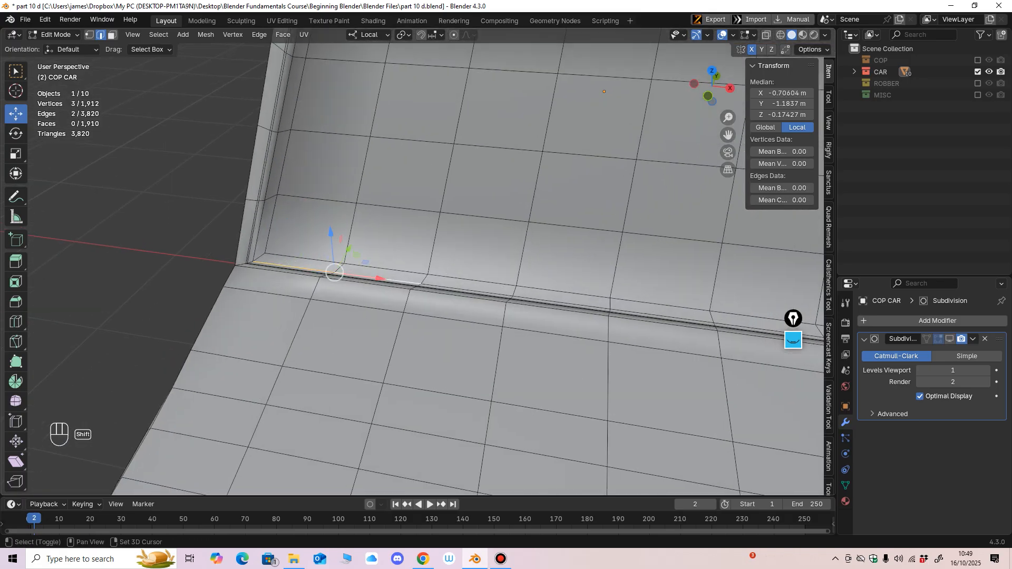
pyautogui.keyDown('shift'); pyautogui.click(559, 303); pyautogui.keyUp('shift')
pyautogui.keyDown('shift'); pyautogui.click(659, 316); pyautogui.keyUp('shift')
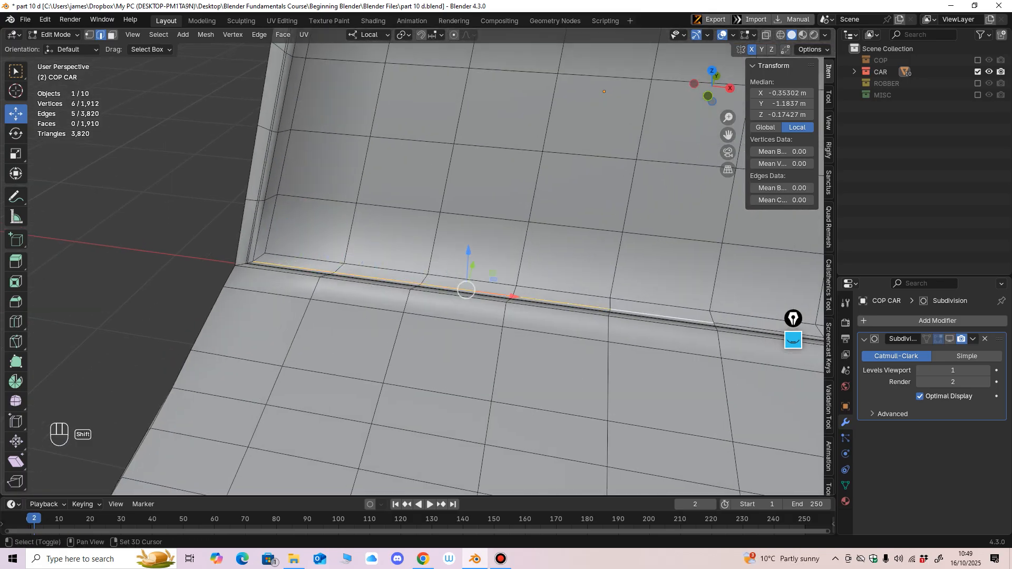
pyautogui.keyDown('shift'); pyautogui.click(759, 329); pyautogui.keyUp('shift')
pyautogui.keyDown('shift'); pyautogui.moveTo(759, 329); pyautogui.dragTo(559, 313, button='middle'); pyautogui.keyUp('shift')
pyautogui.keyDown('shift'); pyautogui.click(656, 326); pyautogui.keyUp('shift')
pyautogui.keyDown('shift'); pyautogui.moveTo(656, 326); pyautogui.dragTo(538, 318, button='middle'); pyautogui.keyUp('shift')
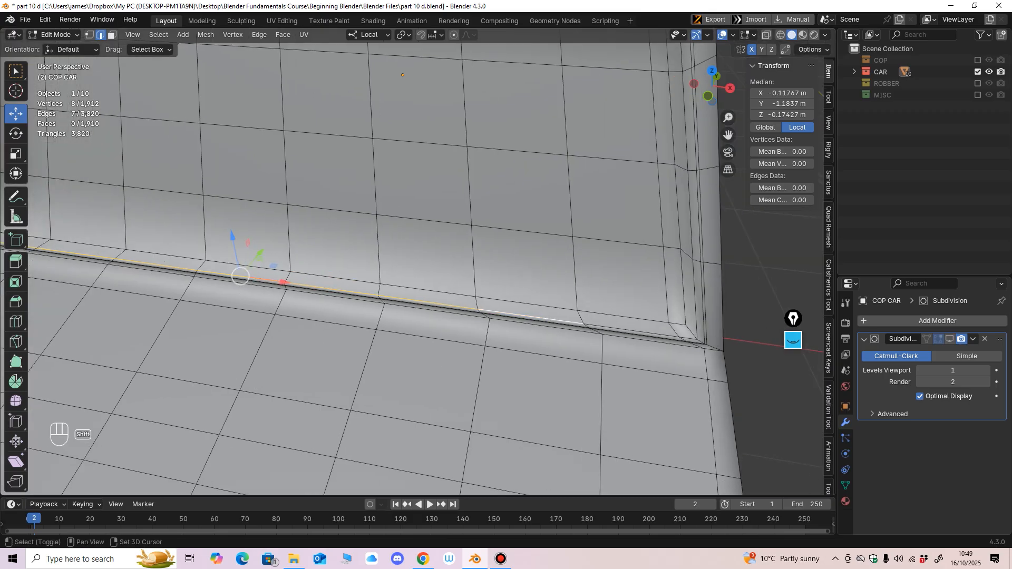
pyautogui.keyDown('shift'); pyautogui.click(638, 331); pyautogui.keyUp('shift')
pyautogui.keyDown('ctrl'); pyautogui.moveTo(639, 331); pyautogui.dragTo(638, 359, button='middle'); pyautogui.keyUp('ctrl')
pyautogui.keyDown('shift'); pyautogui.moveTo(637, 359); pyautogui.dragTo(722, 389, button='middle'); pyautogui.keyUp('shift')
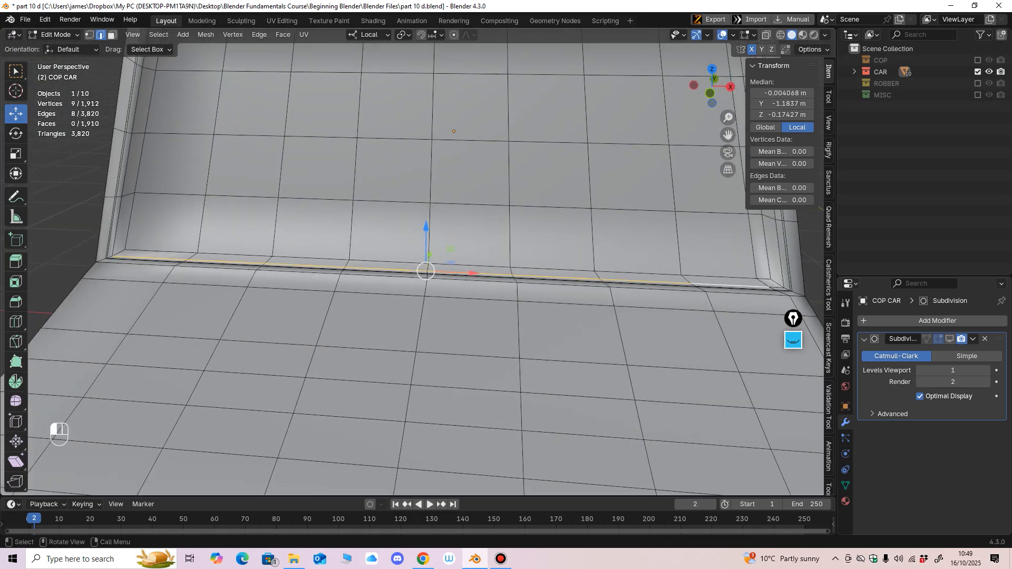
pyautogui.moveTo(425, 229); pyautogui.dragTo(426, 221)
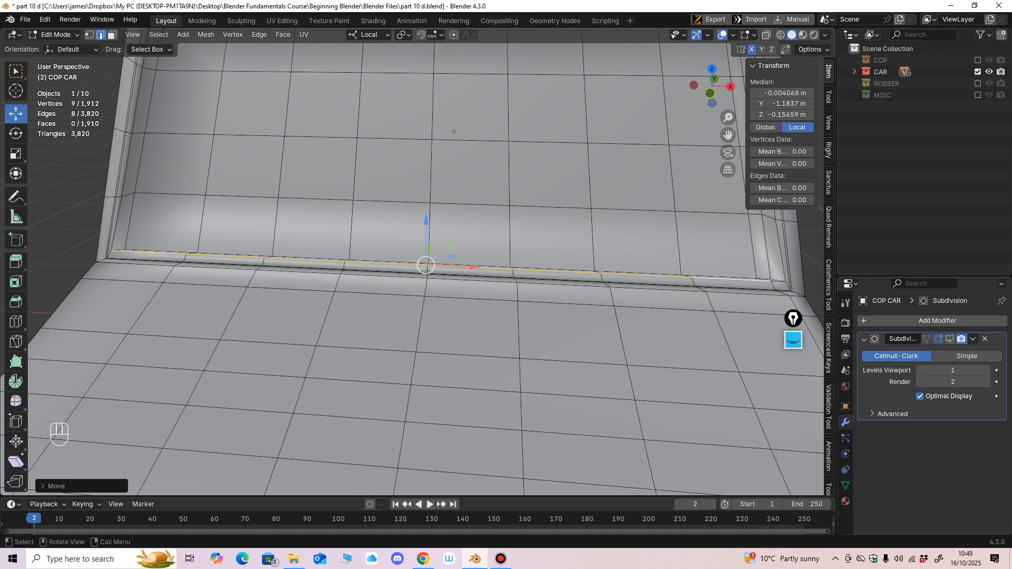
pyautogui.click(15, 154)
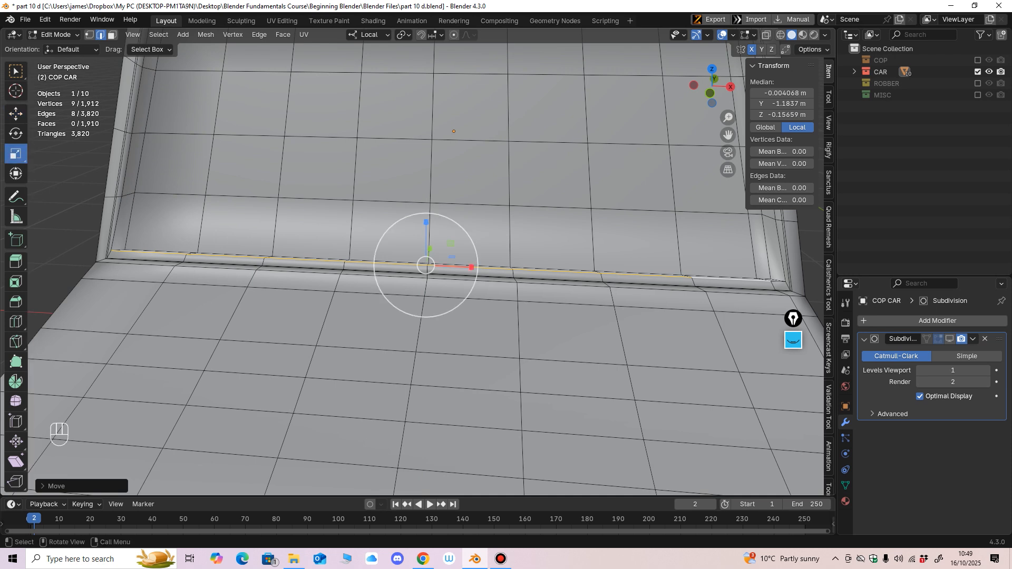
pyautogui.moveTo(470, 267); pyautogui.dragTo(465, 270)
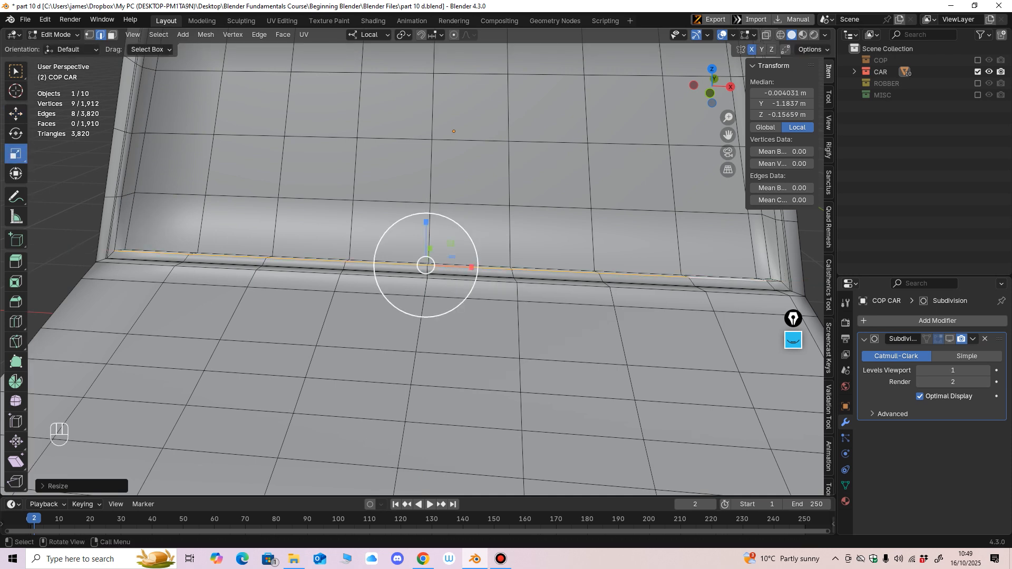
# Step: Select the eight edges of the neighbouring row below the rear window and raise them to a local Z of about -0.168 m
pyautogui.scroll(-2, 466, 269)
pyautogui.moveTo(465, 269)
pyautogui.mouseDown(button='middle')
pyautogui.moveTo(403, 274)
pyautogui.moveTo(456, 266)
pyautogui.mouseUp(button='middle')
pyautogui.scroll(4, 435, 266)
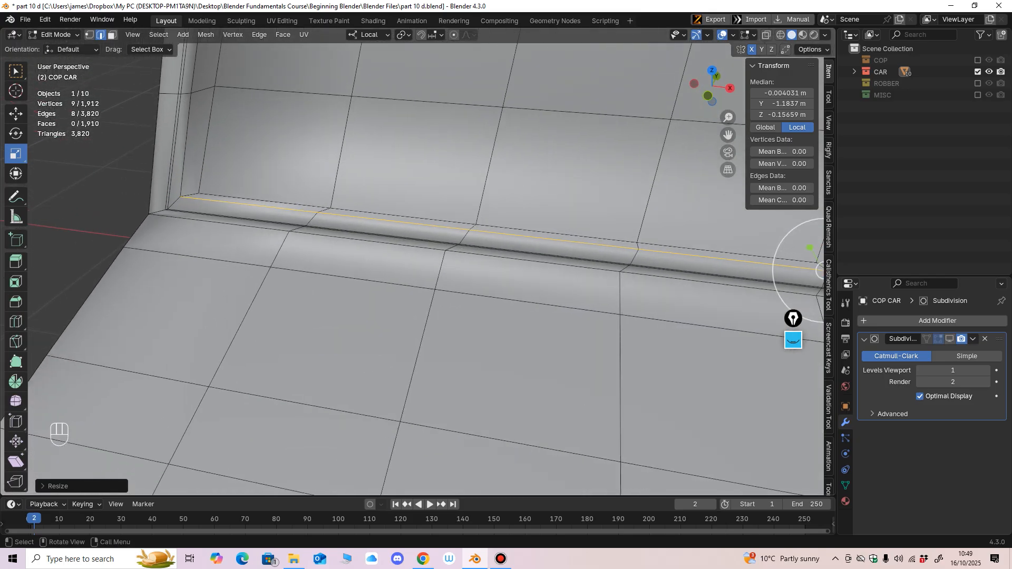
pyautogui.click(246, 220)
pyautogui.scroll(2, 412, 269)
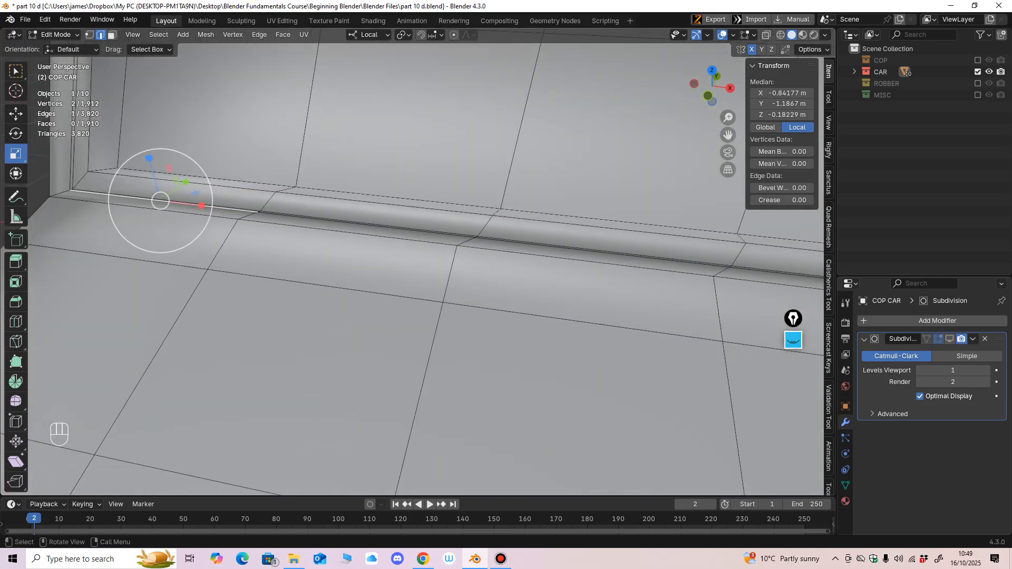
pyautogui.click(229, 208)
pyautogui.keyDown('shift'); pyautogui.click(343, 220); pyautogui.keyUp('shift')
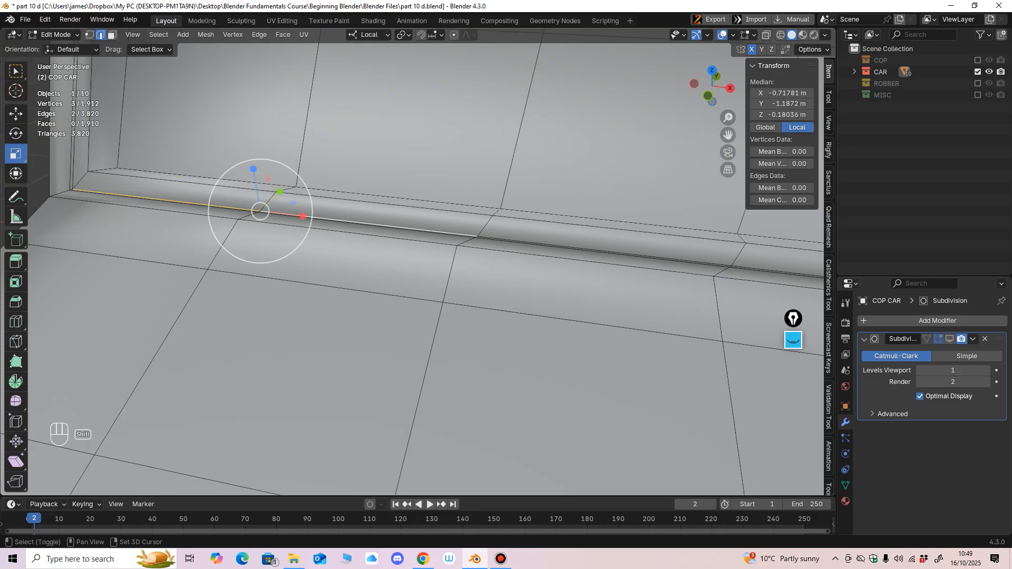
pyautogui.keyDown('shift'); pyautogui.click(596, 251); pyautogui.keyUp('shift')
pyautogui.keyDown('shift'); pyautogui.moveTo(596, 251); pyautogui.dragTo(414, 249, button='middle'); pyautogui.keyUp('shift')
pyautogui.keyDown('shift'); pyautogui.click(646, 281); pyautogui.keyUp('shift')
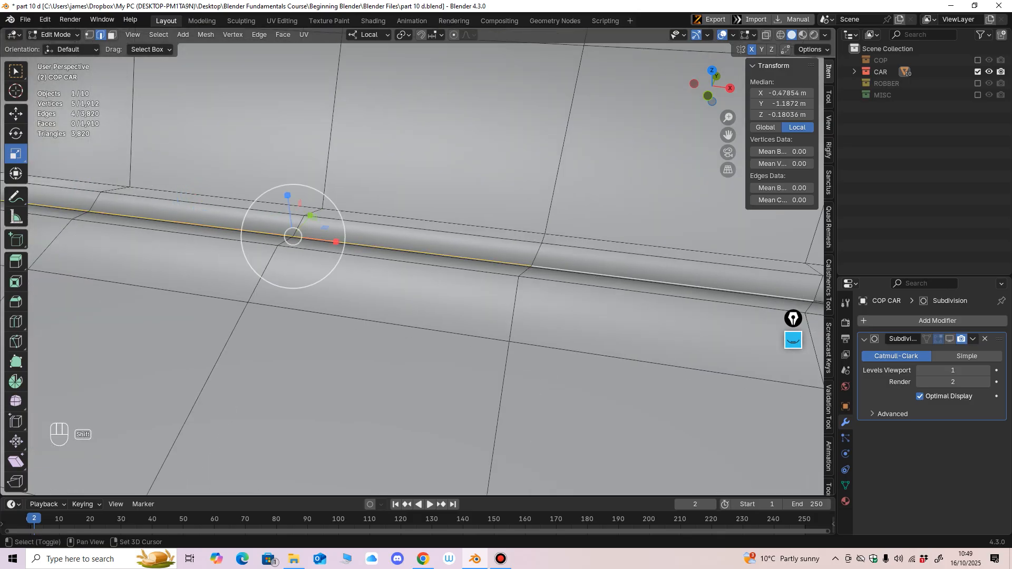
pyautogui.keyDown('shift'); pyautogui.moveTo(645, 280); pyautogui.dragTo(482, 248, button='middle'); pyautogui.keyUp('shift')
pyautogui.keyDown('shift'); pyautogui.click(711, 277); pyautogui.keyUp('shift')
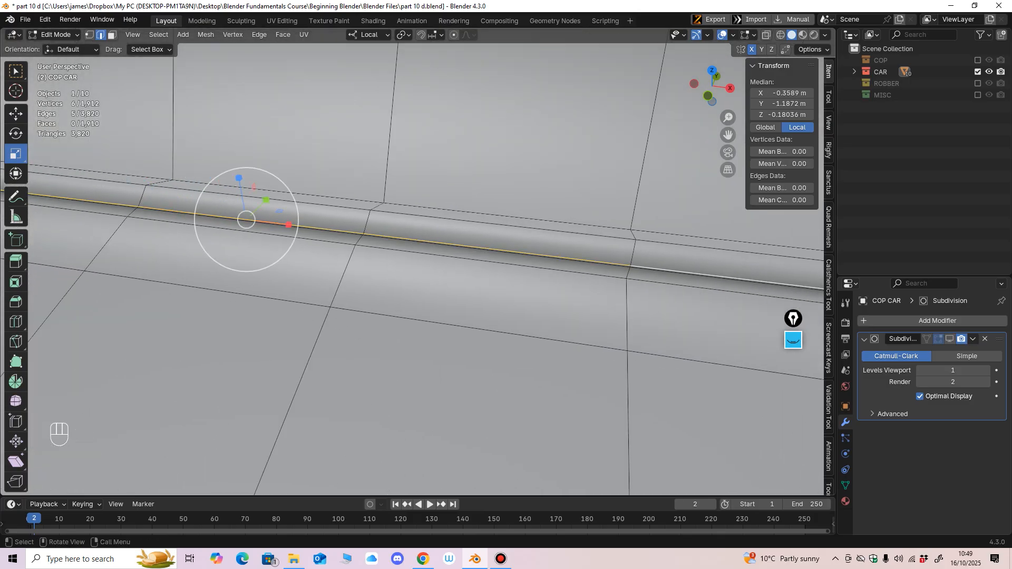
pyautogui.keyDown('ctrl'); pyautogui.moveTo(711, 277); pyautogui.dragTo(712, 342, button='middle'); pyautogui.keyUp('ctrl')
pyautogui.keyDown('shift'); pyautogui.moveTo(712, 342); pyautogui.dragTo(396, 358, button='middle'); pyautogui.keyUp('shift')
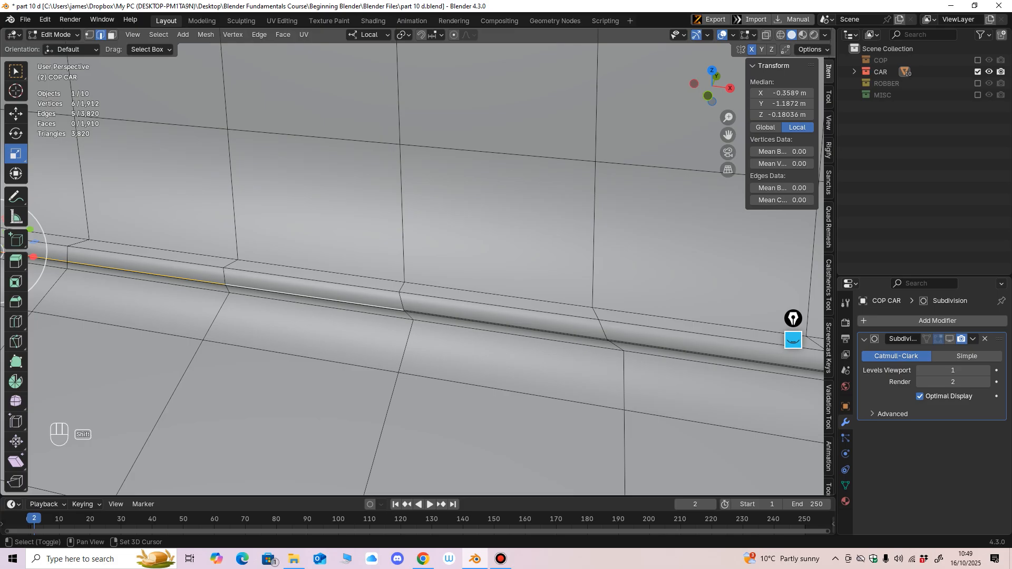
pyautogui.keyDown('shift'); pyautogui.click(506, 326); pyautogui.keyUp('shift')
pyautogui.keyDown('shift'); pyautogui.click(706, 354); pyautogui.keyUp('shift')
pyautogui.keyDown('ctrl'); pyautogui.moveTo(706, 355); pyautogui.dragTo(388, 337, button='middle'); pyautogui.keyUp('ctrl')
pyautogui.keyDown('ctrl'); pyautogui.moveTo(388, 337); pyautogui.dragTo(388, 385, button='middle'); pyautogui.keyUp('ctrl')
pyautogui.keyDown('shift'); pyautogui.click(413, 285); pyautogui.keyUp('shift')
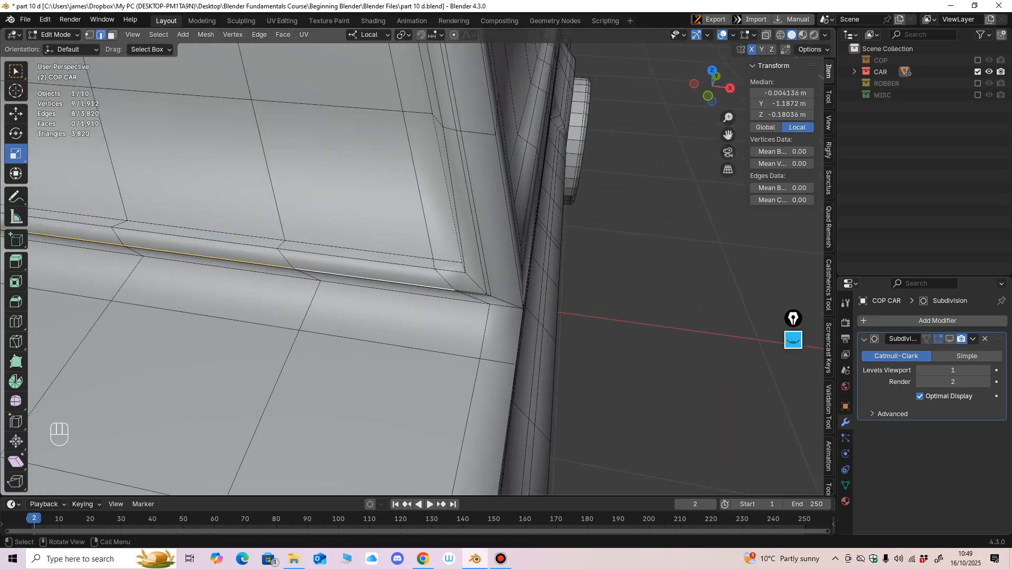
pyautogui.keyDown('ctrl'); pyautogui.moveTo(359, 287); pyautogui.dragTo(337, 327, button='middle'); pyautogui.keyUp('ctrl')
pyautogui.click(16, 113)
pyautogui.keyDown('shift'); pyautogui.moveTo(337, 327); pyautogui.dragTo(569, 377, button='middle'); pyautogui.keyUp('shift')
pyautogui.moveTo(430, 248); pyautogui.dragTo(430, 242)
pyautogui.keyDown('shift'); pyautogui.moveTo(411, 300); pyautogui.dragTo(446, 253, button='middle'); pyautogui.keyUp('shift')
pyautogui.keyDown('ctrl'); pyautogui.moveTo(446, 254); pyautogui.dragTo(446, 205, button='middle'); pyautogui.keyUp('ctrl')
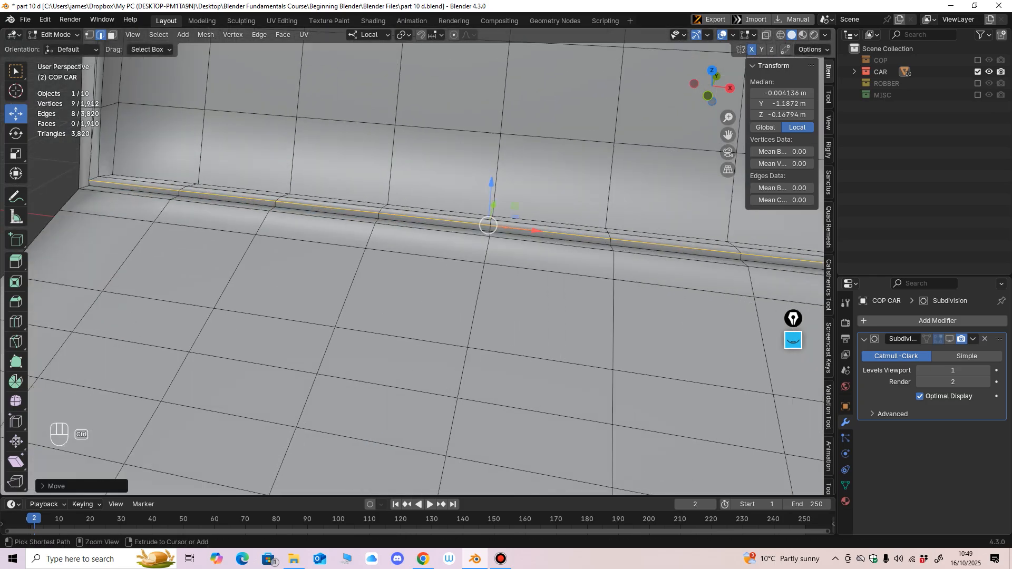
# Step: Move the single vertex at the end of that row inward along X to about -0.949 m
pyautogui.click(90, 35)
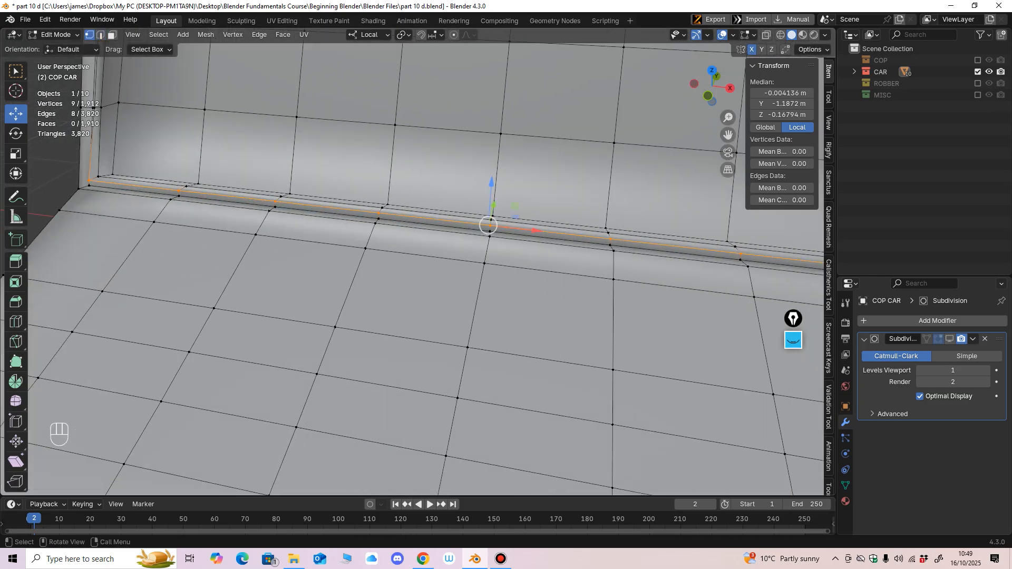
pyautogui.moveTo(222, 253); pyautogui.dragTo(228, 253, button='middle')
pyautogui.keyDown('shift'); pyautogui.moveTo(228, 253); pyautogui.dragTo(495, 270, button='middle'); pyautogui.keyUp('shift')
pyautogui.click(315, 216)
pyautogui.scroll(2, 417, 260)
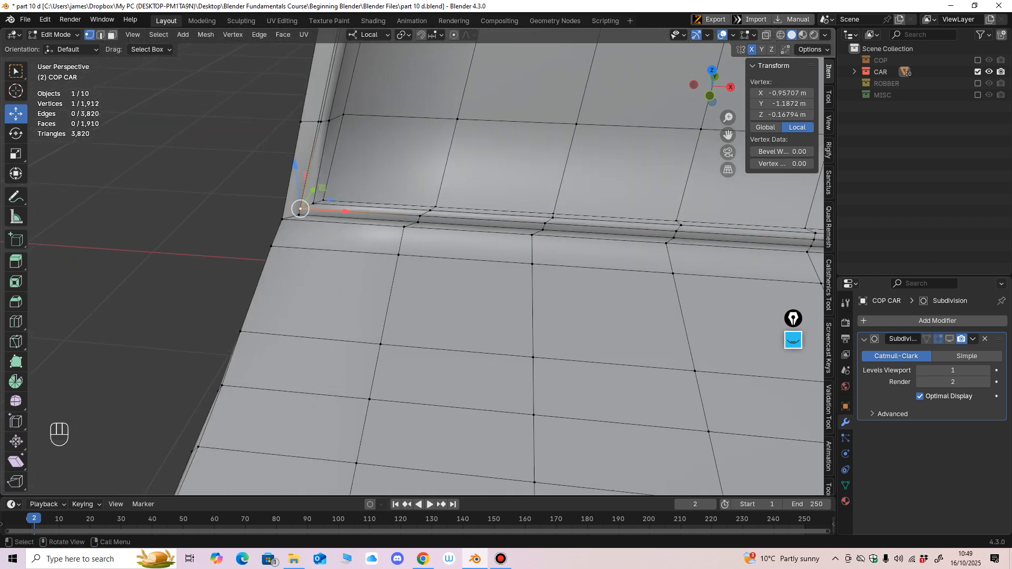
pyautogui.moveTo(346, 211); pyautogui.dragTo(352, 212)
# Step: Turn the Subdivision modifier's viewport display back on and return the car body to Object Mode
pyautogui.keyDown('shift'); pyautogui.moveTo(621, 253); pyautogui.dragTo(26, 219, button='middle'); pyautogui.keyUp('shift')
pyautogui.scroll(-8, 417, 261)
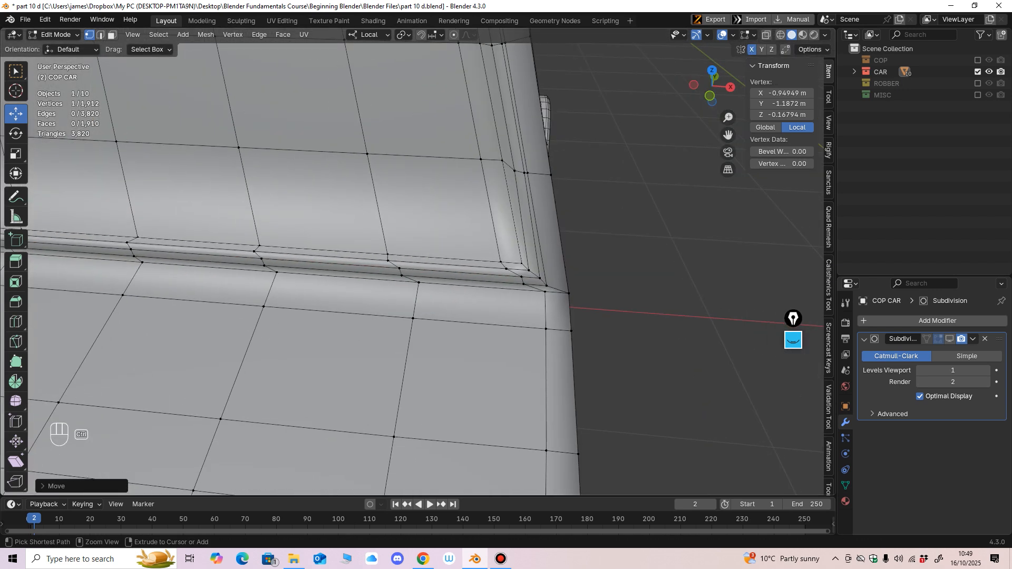
pyautogui.click(949, 339)
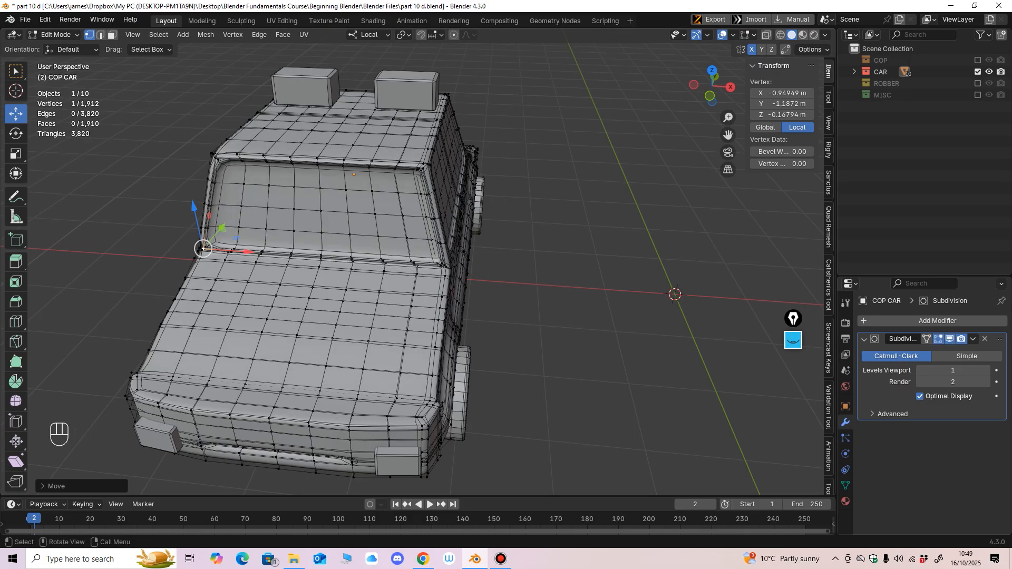
pyautogui.click(55, 34)
pyautogui.click(58, 48)
# Step: Examine the smoothed car from several sides, including in Material Preview shading
pyautogui.moveTo(296, 226); pyautogui.dragTo(532, 242, button='middle')
pyautogui.scroll(4, 416, 262)
pyautogui.scroll(-4, 416, 262)
pyautogui.scroll(-3, 540, 258)
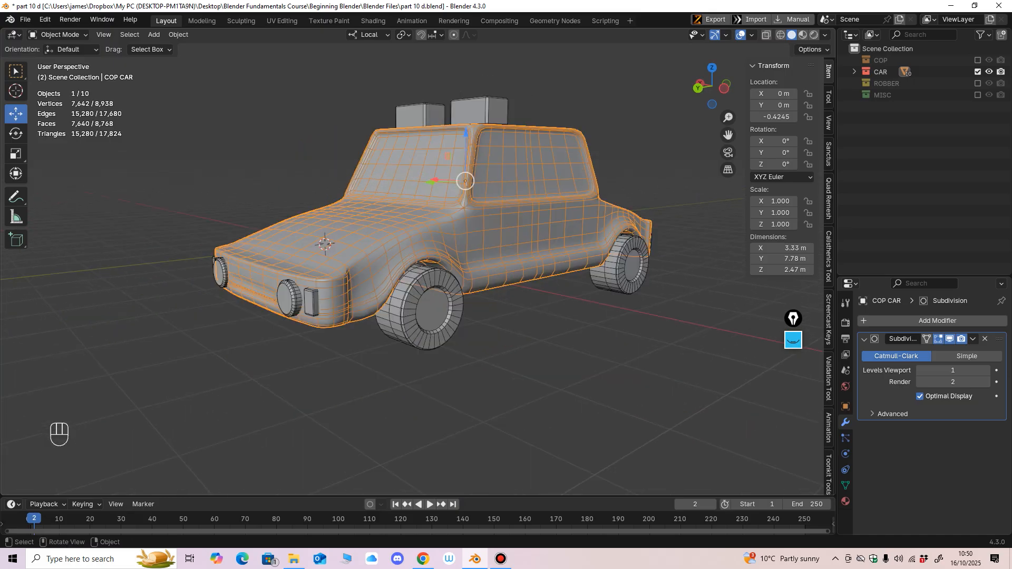
pyautogui.moveTo(596, 216); pyautogui.dragTo(527, 153, button='middle')
pyautogui.scroll(3, 622, 240)
pyautogui.keyDown('shift'); pyautogui.moveTo(527, 153); pyautogui.dragTo(535, 222, button='middle'); pyautogui.keyUp('shift')
pyautogui.scroll(2, 548, 145)
pyautogui.moveTo(738, 159); pyautogui.dragTo(710, 117, button='middle')
pyautogui.click(803, 34)
pyautogui.moveTo(685, 158)
pyautogui.mouseDown(button='middle')
pyautogui.moveTo(637, 137)
pyautogui.moveTo(716, 157)
pyautogui.moveTo(742, 145)
pyautogui.moveTo(665, 139)
pyautogui.moveTo(644, 156)
pyautogui.moveTo(669, 175)
pyautogui.moveTo(701, 158)
pyautogui.moveTo(648, 174)
pyautogui.moveTo(659, 200)
pyautogui.moveTo(679, 195)
pyautogui.moveTo(640, 191)
pyautogui.mouseUp(button='middle')
pyautogui.keyDown('ctrl'); pyautogui.moveTo(640, 191); pyautogui.dragTo(577, 169, button='middle'); pyautogui.keyUp('ctrl')
# Step: Add a Subdivision Surface modifier to the front wheels
pyautogui.click(445, 211)
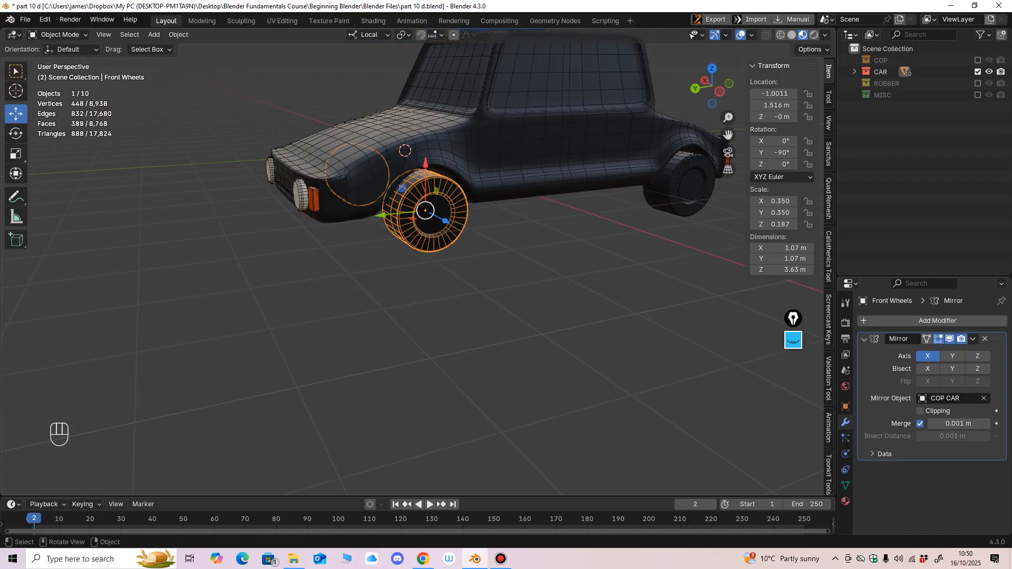
pyautogui.scroll(5, 463, 207)
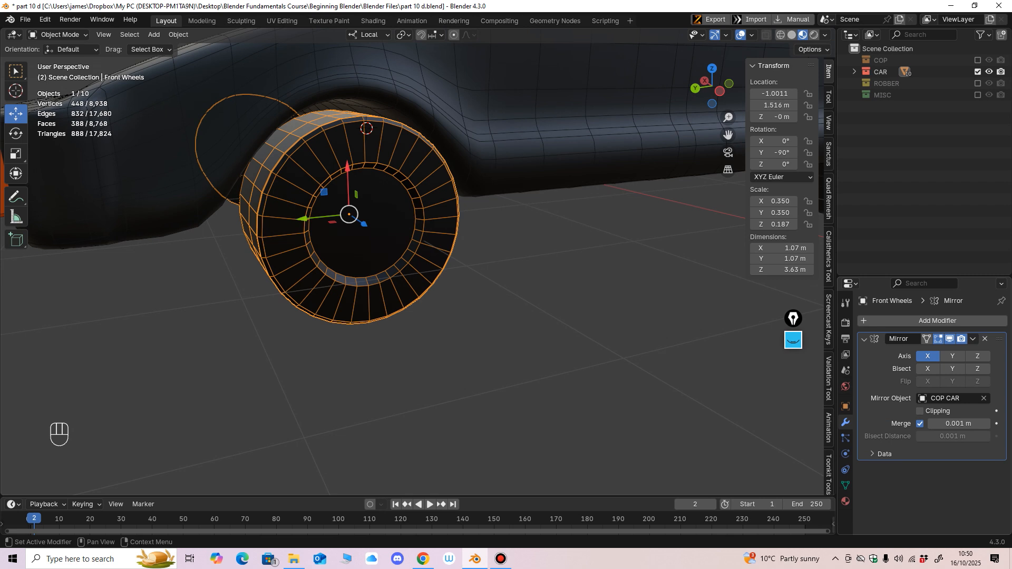
pyautogui.click(886, 321)
pyautogui.moveTo(885, 320)
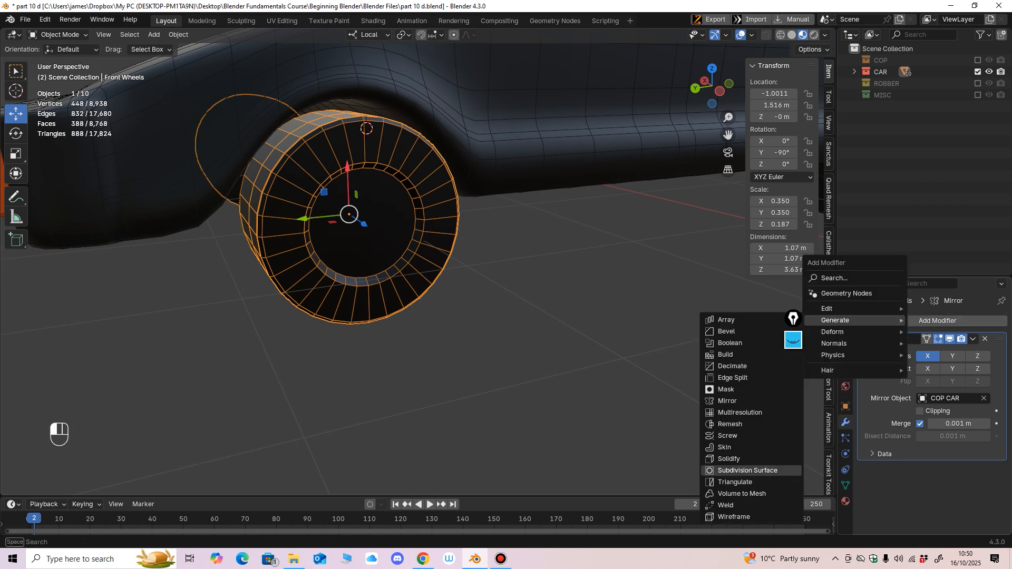
pyautogui.click(747, 470)
pyautogui.moveTo(606, 337); pyautogui.dragTo(623, 346, button='middle')
pyautogui.scroll(1, 419, 262)
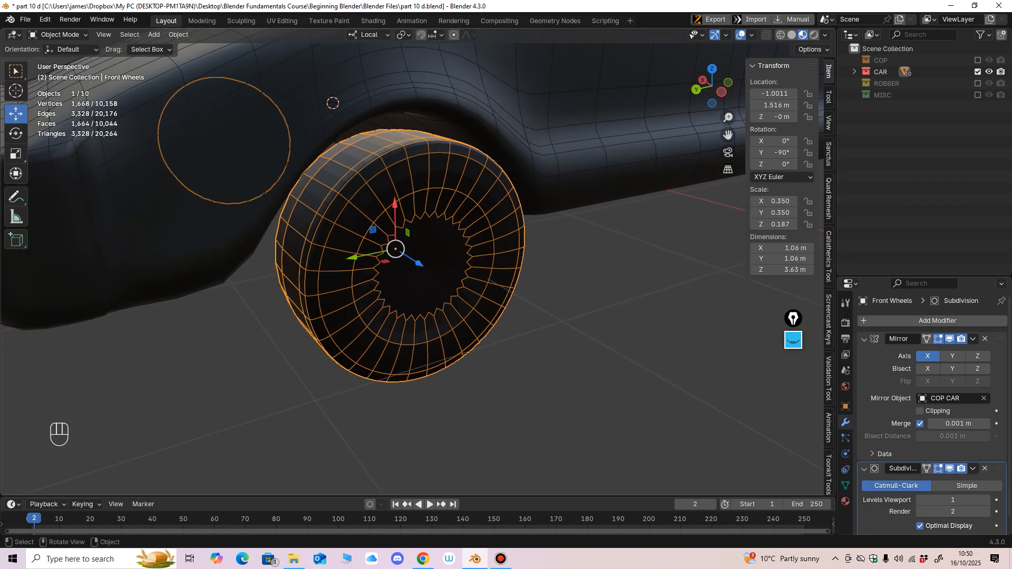
# Step: Return the viewport to Solid shading and apply Shade Smooth to the front wheels
pyautogui.click(791, 35)
pyautogui.keyDown('ctrl'); pyautogui.moveTo(418, 261); pyautogui.dragTo(418, 247, button='middle'); pyautogui.keyUp('ctrl')
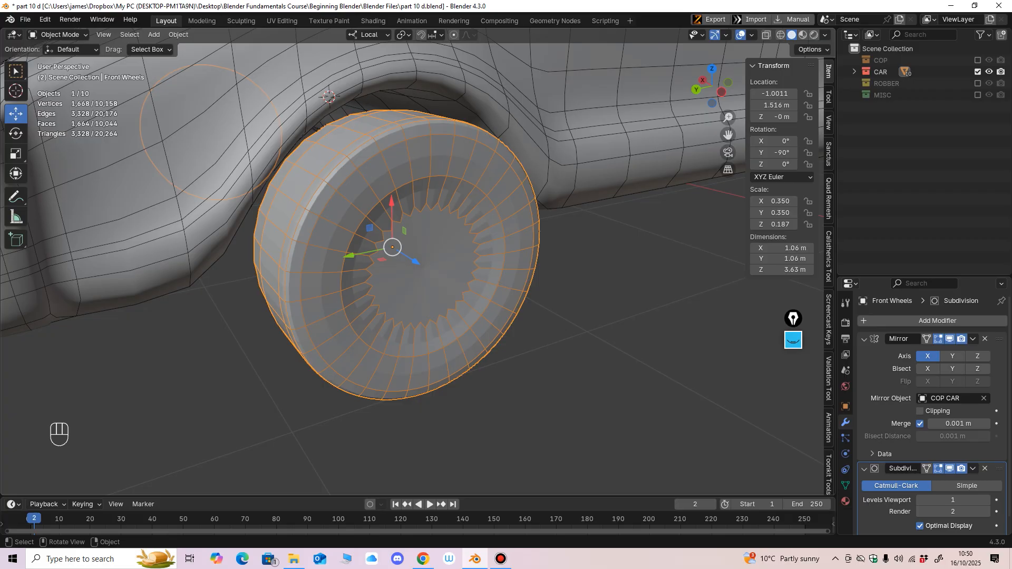
pyautogui.rightClick(474, 166)
pyautogui.click(474, 167)
pyautogui.moveTo(475, 167)
pyautogui.keyDown('shift'); pyautogui.mouseDown(button='middle')
pyautogui.moveTo(472, 121)
pyautogui.moveTo(462, 152)
pyautogui.mouseUp(button='middle'); pyautogui.keyUp('shift')
# Step: Add a loop cut around the front wheel's outer face in Edit Mode and move it outward to a local Z of about 1.057 m
pyautogui.click(59, 35)
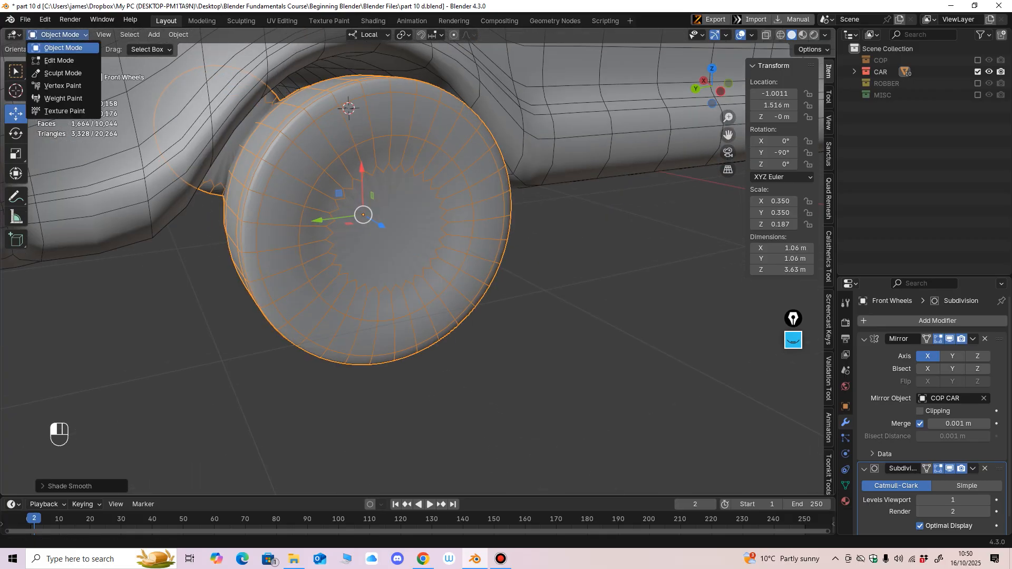
pyautogui.click(59, 61)
pyautogui.keyDown('shift'); pyautogui.moveTo(337, 200); pyautogui.dragTo(437, 208, button='middle'); pyautogui.keyUp('shift')
pyautogui.click(16, 321)
pyautogui.click(532, 208)
pyautogui.click(16, 113)
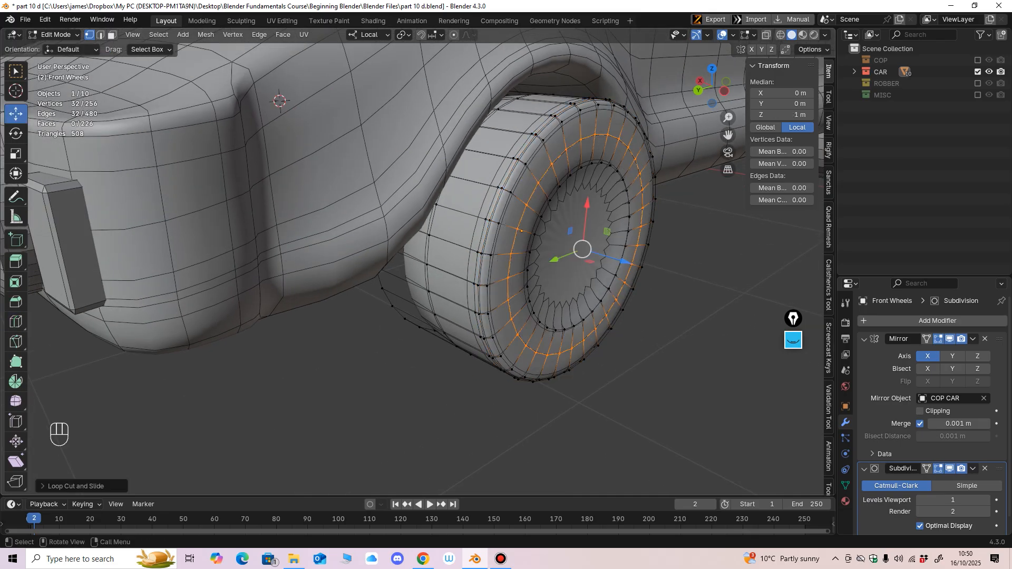
pyautogui.moveTo(624, 261); pyautogui.dragTo(633, 263)
pyautogui.moveTo(632, 262); pyautogui.dragTo(623, 294, button='middle')
# Step: Add a loop cut around the front wheel's hub recess, slid close to its inner edge at a local Z of about 0.89 m
pyautogui.click(15, 341)
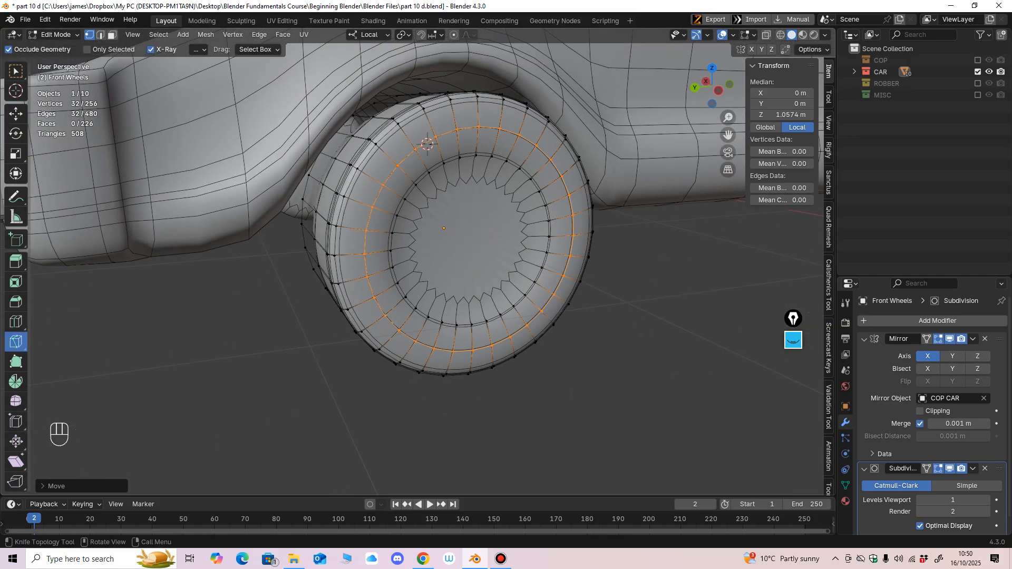
pyautogui.hotkey('ctrl', 'r')
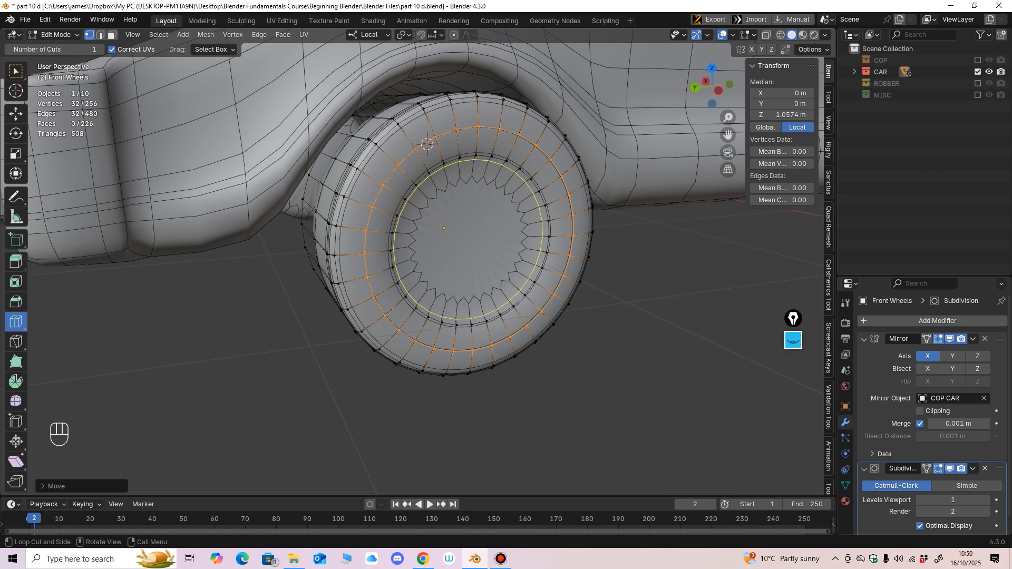
pyautogui.click(502, 168)
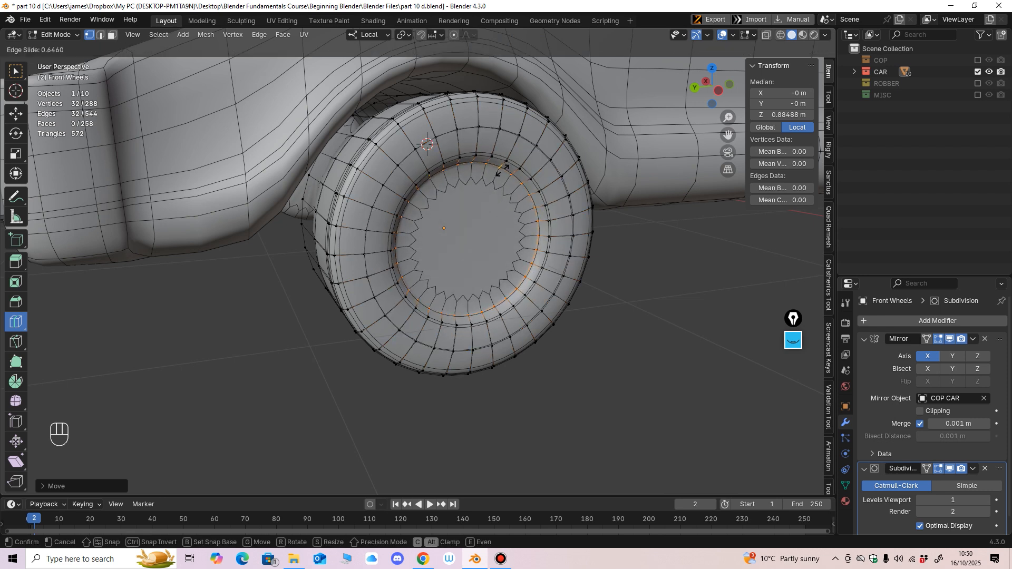
pyautogui.click(501, 170)
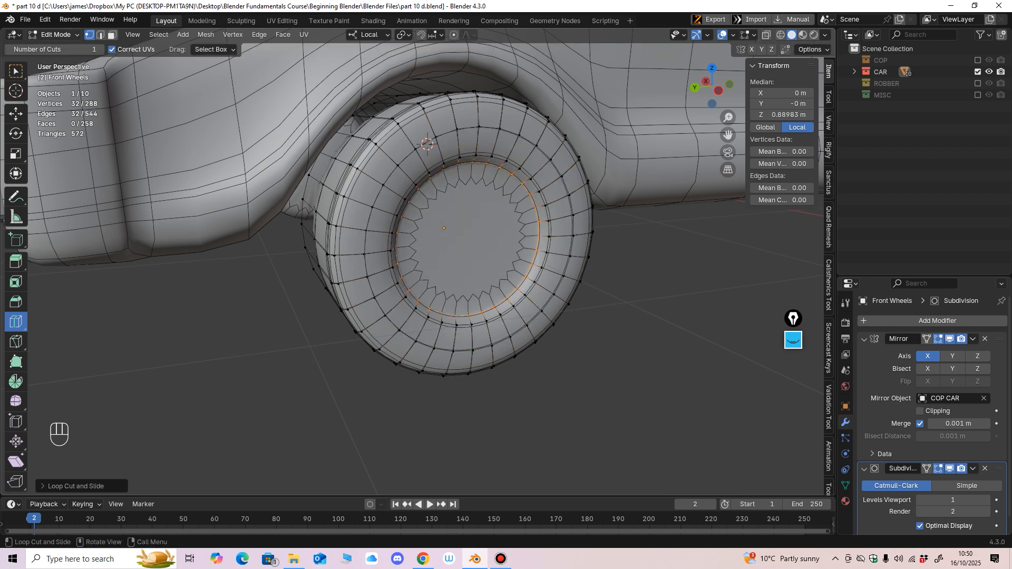
# Step: Return to Object Mode and inspect the front wheel in Material Preview shading
pyautogui.press('Tab')
pyautogui.moveTo(502, 170); pyautogui.dragTo(459, 157, button='middle')
pyautogui.click(802, 35)
pyautogui.moveTo(464, 211)
pyautogui.mouseDown(button='middle')
pyautogui.moveTo(474, 210)
pyautogui.moveTo(445, 224)
pyautogui.moveTo(414, 205)
pyautogui.mouseUp(button='middle')
pyautogui.moveTo(414, 226)
pyautogui.keyDown('ctrl'); pyautogui.mouseDown(button='middle')
pyautogui.moveTo(413, 190)
pyautogui.moveTo(414, 258)
pyautogui.moveTo(410, 215)
pyautogui.mouseUp(button='middle'); pyautogui.keyUp('ctrl')
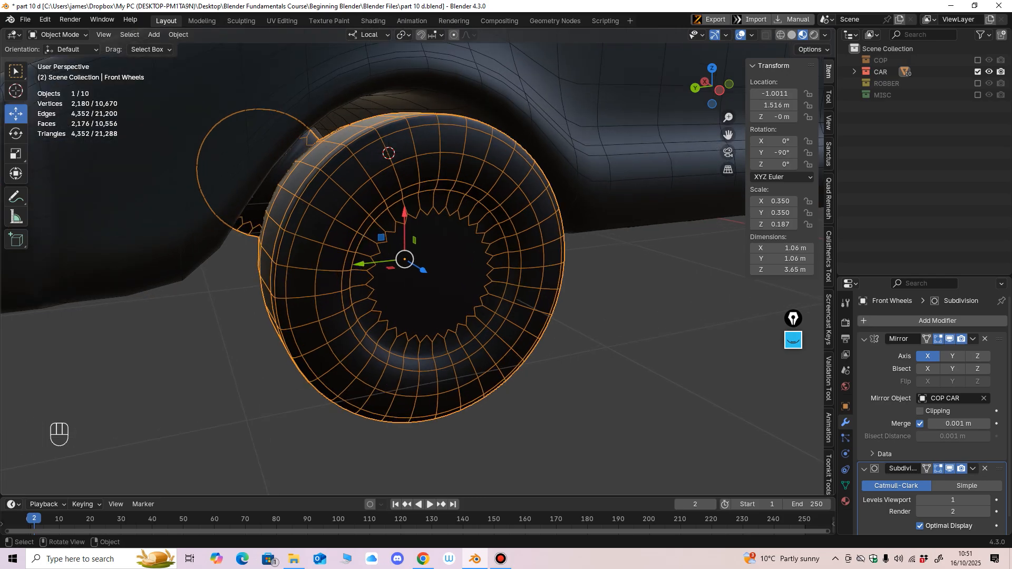
# Step: Add a second material slot with a new material to the front wheels and darken its base color to light grey
pyautogui.click(846, 501)
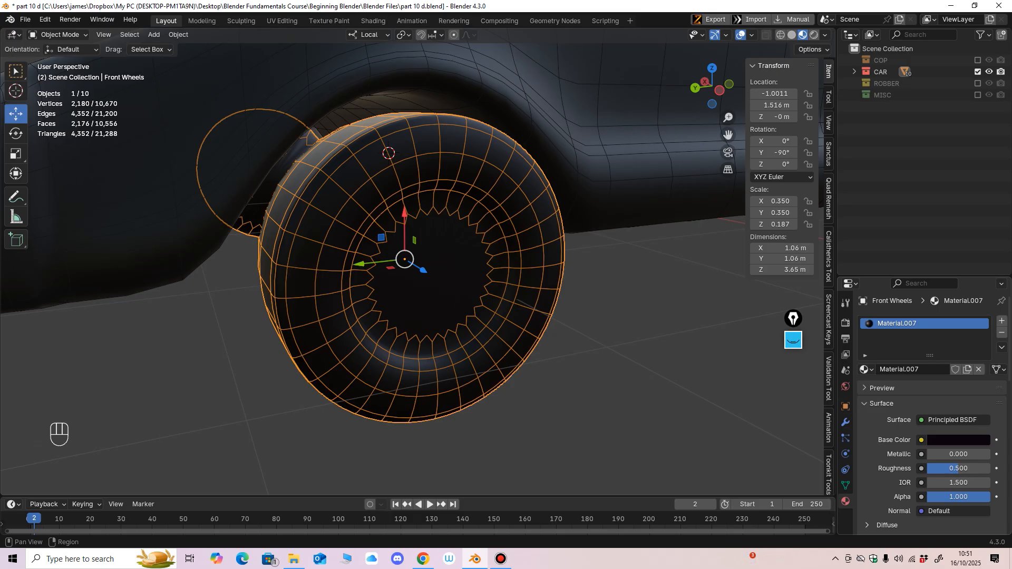
pyautogui.moveTo(932, 432)
pyautogui.mouseDown(button='middle')
pyautogui.moveTo(932, 375)
pyautogui.moveTo(932, 430)
pyautogui.mouseUp(button='middle')
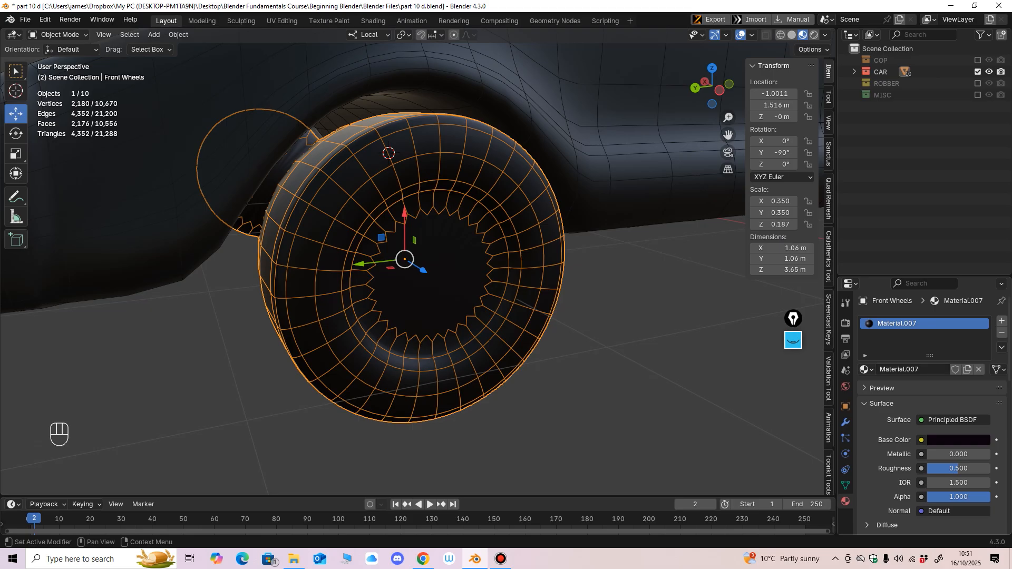
pyautogui.click(1001, 321)
pyautogui.click(933, 393)
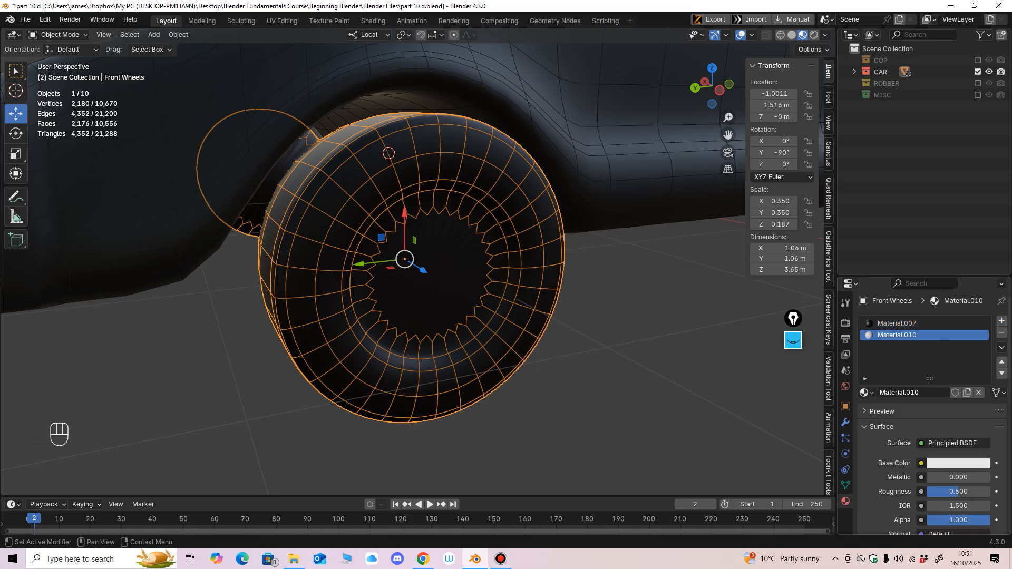
pyautogui.click(958, 463)
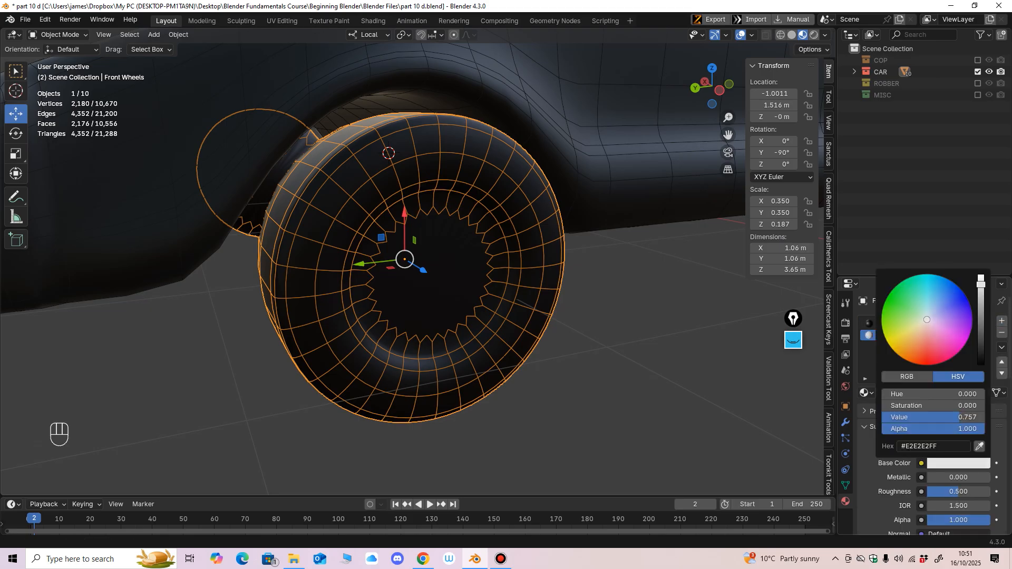
pyautogui.moveTo(980, 284); pyautogui.dragTo(980, 300)
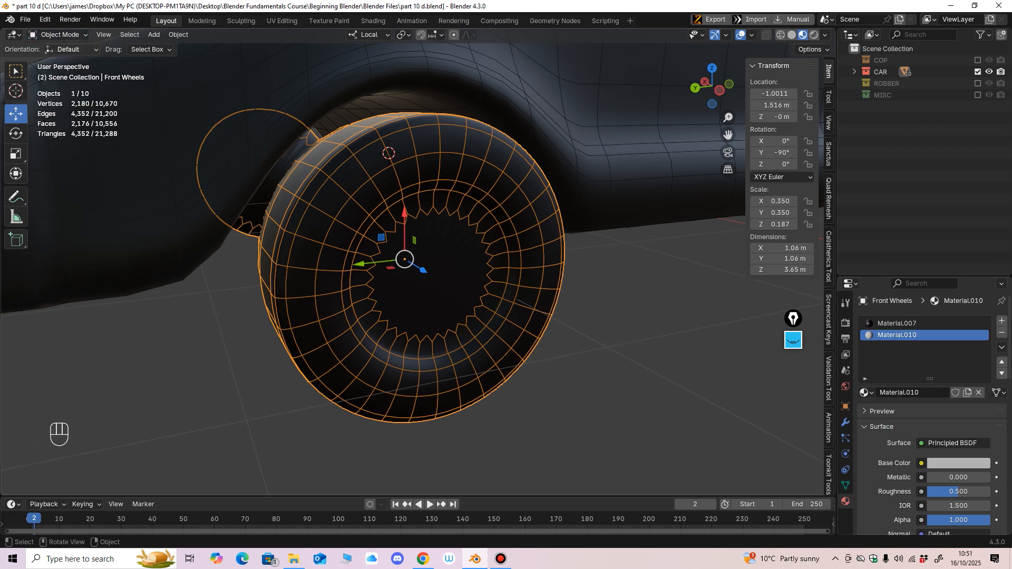
# Step: Enter Edit Mode on the front wheels in Solid shading and show their modifier settings
pyautogui.click(60, 35)
pyautogui.click(59, 60)
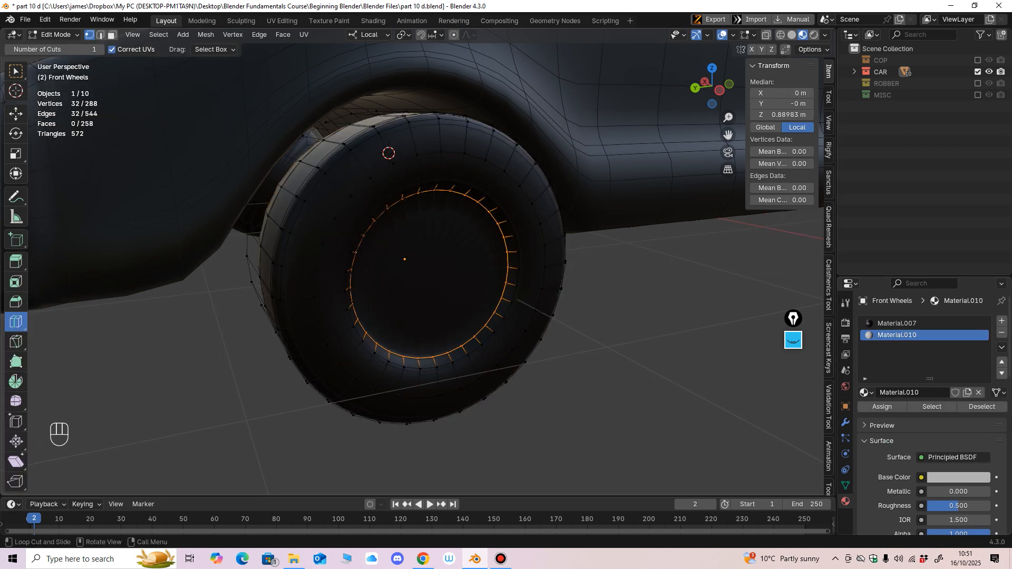
pyautogui.click(791, 35)
pyautogui.moveTo(527, 239); pyautogui.dragTo(516, 233, button='middle')
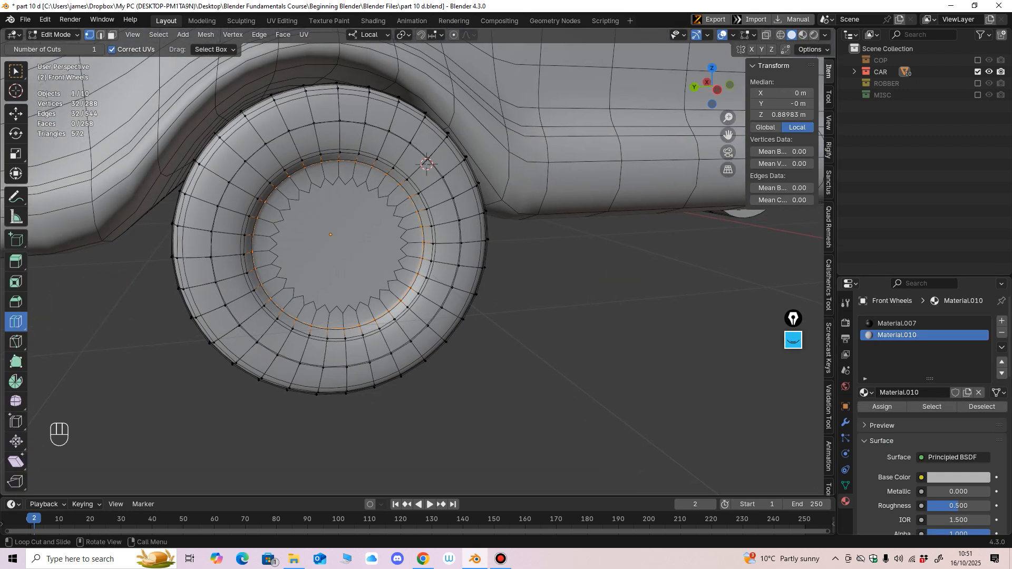
pyautogui.click(16, 114)
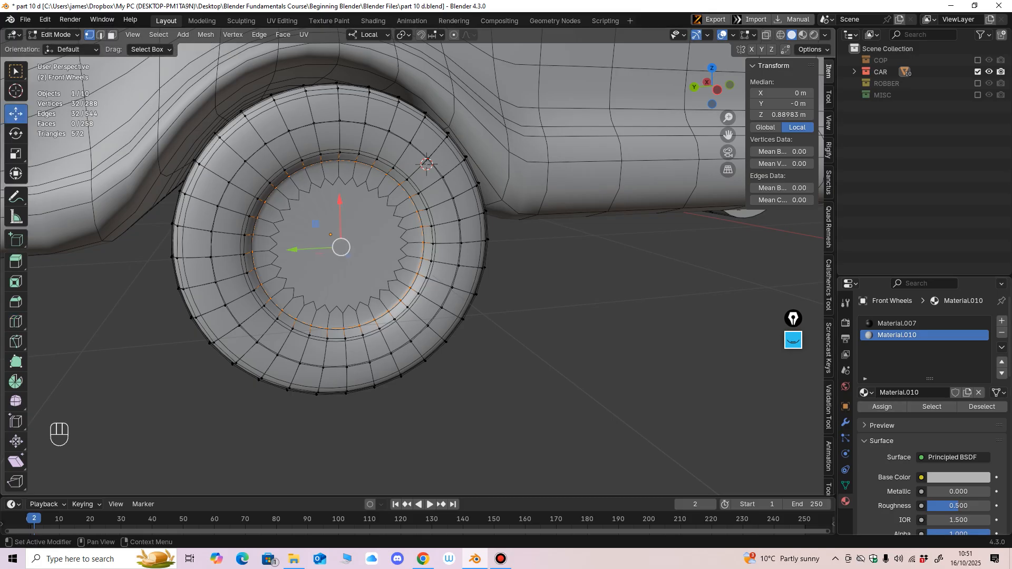
pyautogui.click(845, 422)
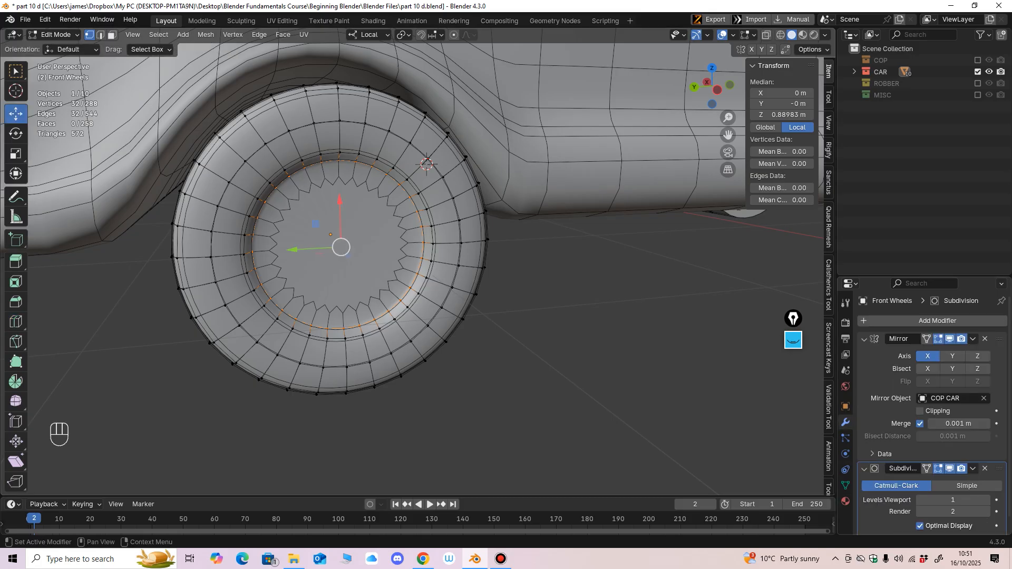
pyautogui.scroll(-1, 932, 416)
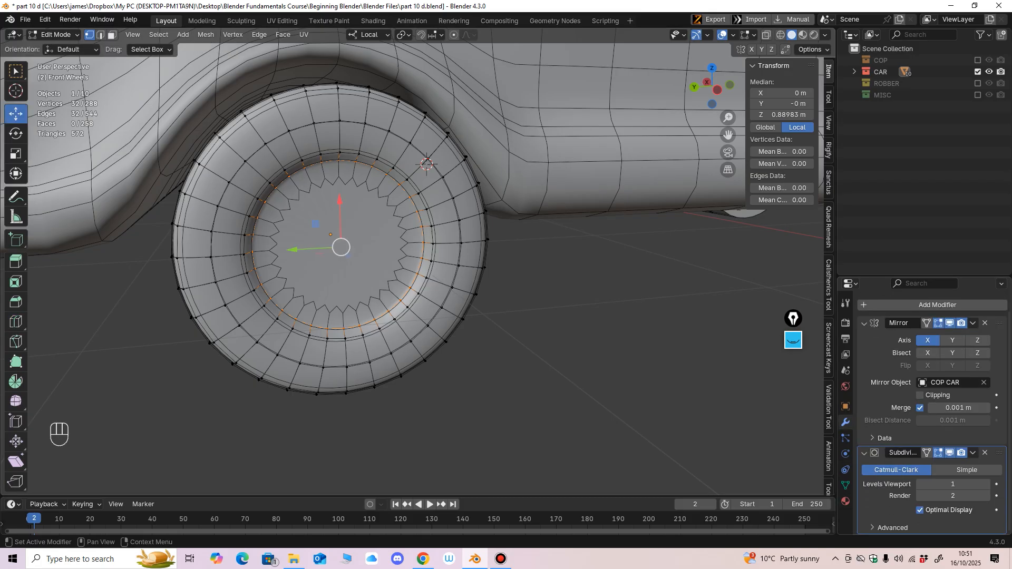
pyautogui.click(793, 341)
pyautogui.click(793, 388)
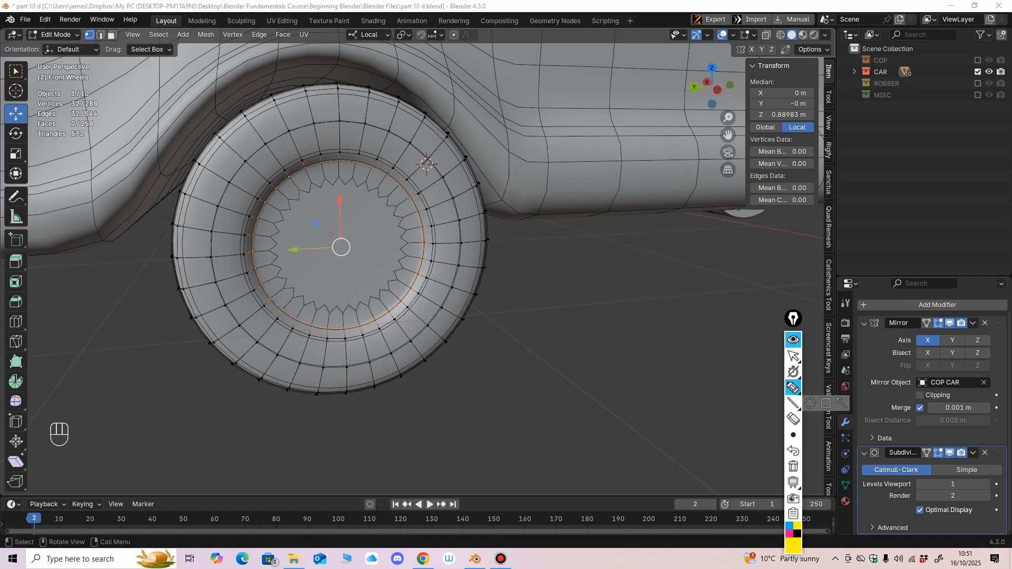
pyautogui.moveTo(946, 442); pyautogui.dragTo(954, 465)
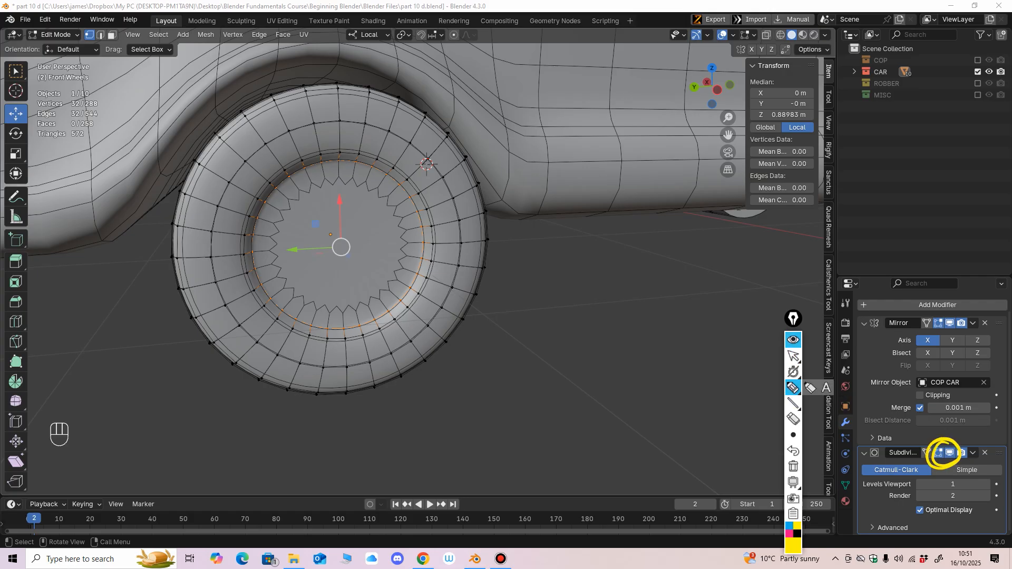
pyautogui.moveTo(793, 356)
pyautogui.moveTo(793, 388)
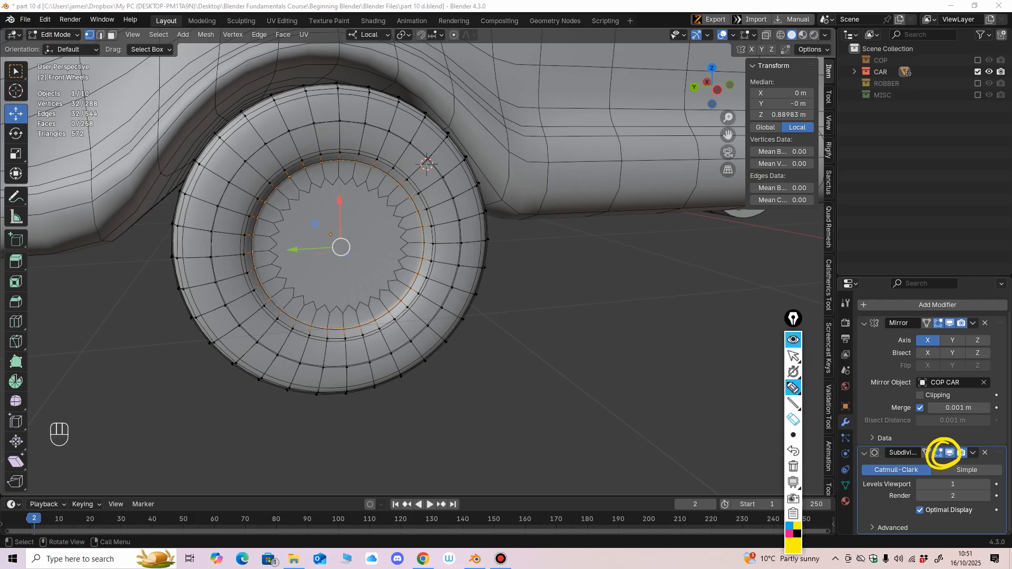
pyautogui.click(793, 420)
# Step: Turn off the front wheels' Subdivision modifier in the viewport and select the circular hub face in face select mode
pyautogui.click(931, 454)
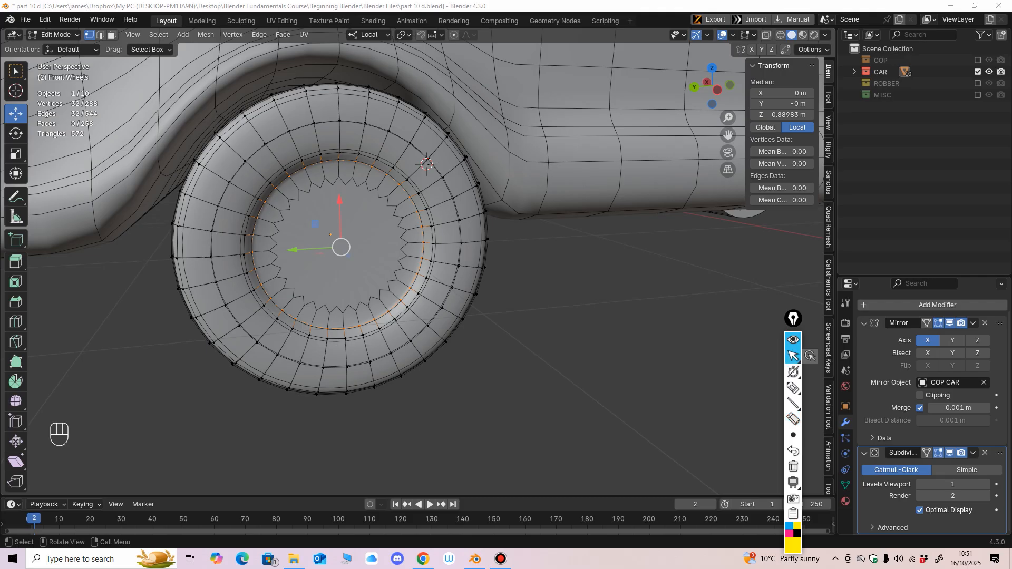
pyautogui.click(949, 453)
pyautogui.keyDown('shift'); pyautogui.moveTo(526, 316); pyautogui.dragTo(524, 325, button='middle'); pyautogui.keyUp('shift')
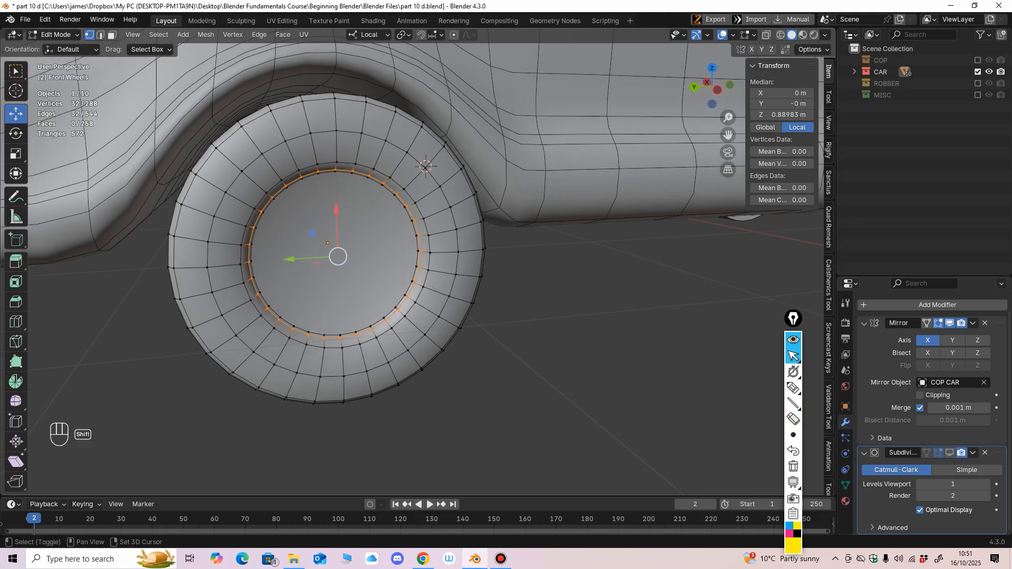
pyautogui.click(112, 34)
pyautogui.click(364, 284)
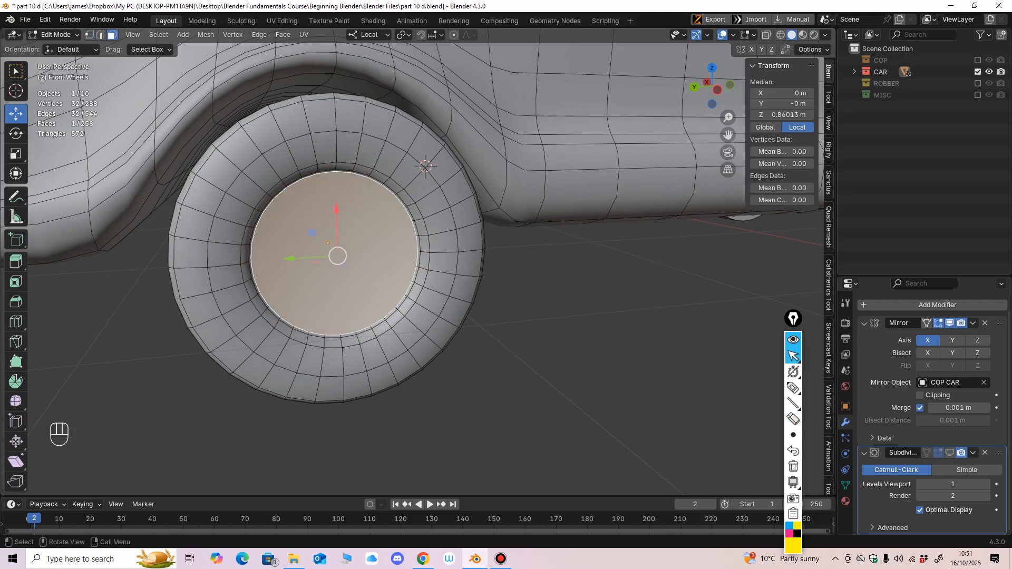
pyautogui.keyDown('shift'); pyautogui.moveTo(363, 285); pyautogui.dragTo(399, 290, button='middle'); pyautogui.keyUp('shift')
pyautogui.scroll(3, 419, 295)
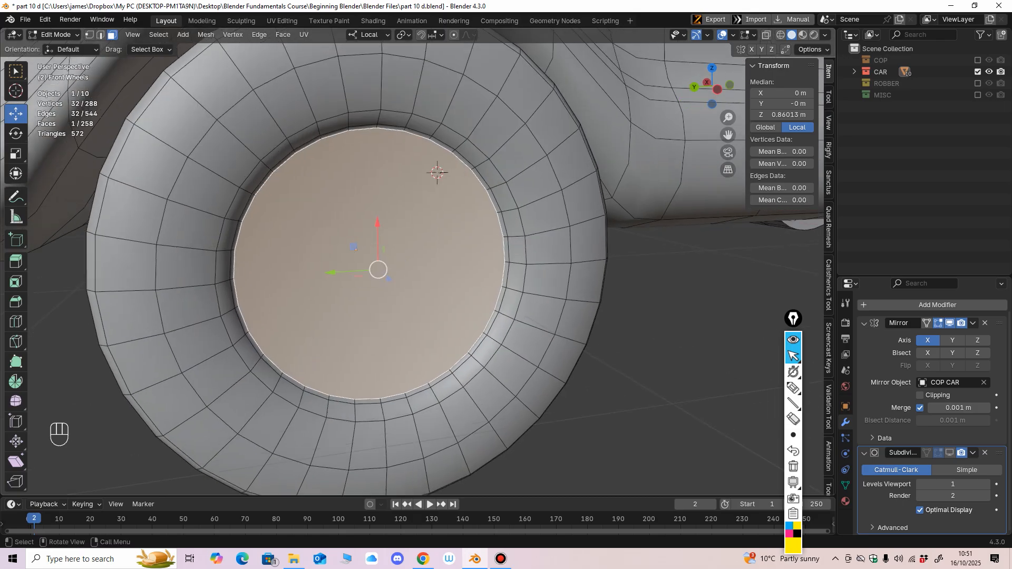
pyautogui.scroll(-6, 412, 261)
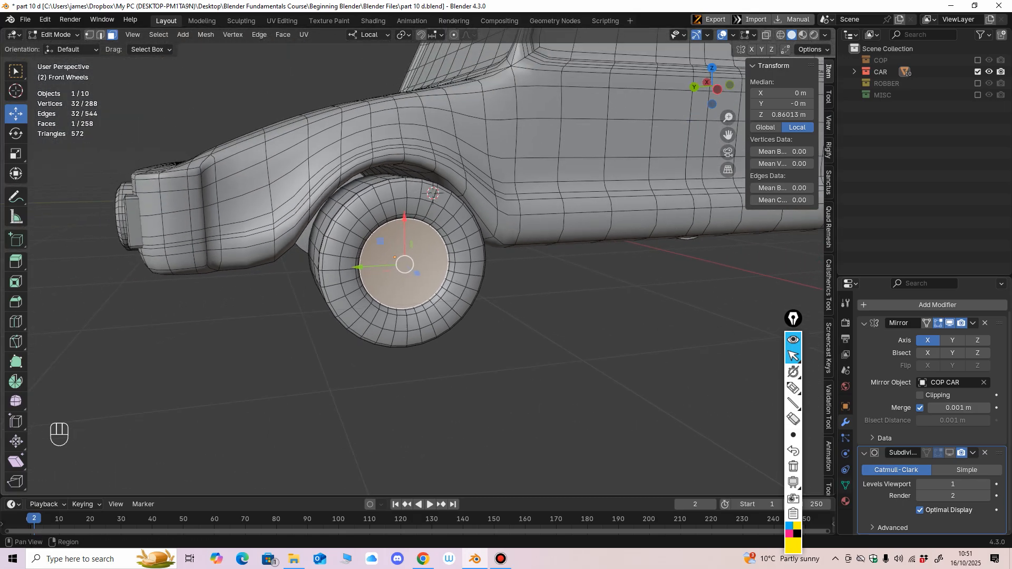
# Step: Assign Material.010 to the selected hub face and check the wheel in Object Mode with Material Preview shading
pyautogui.click(845, 501)
pyautogui.scroll(1, 917, 369)
pyautogui.click(904, 335)
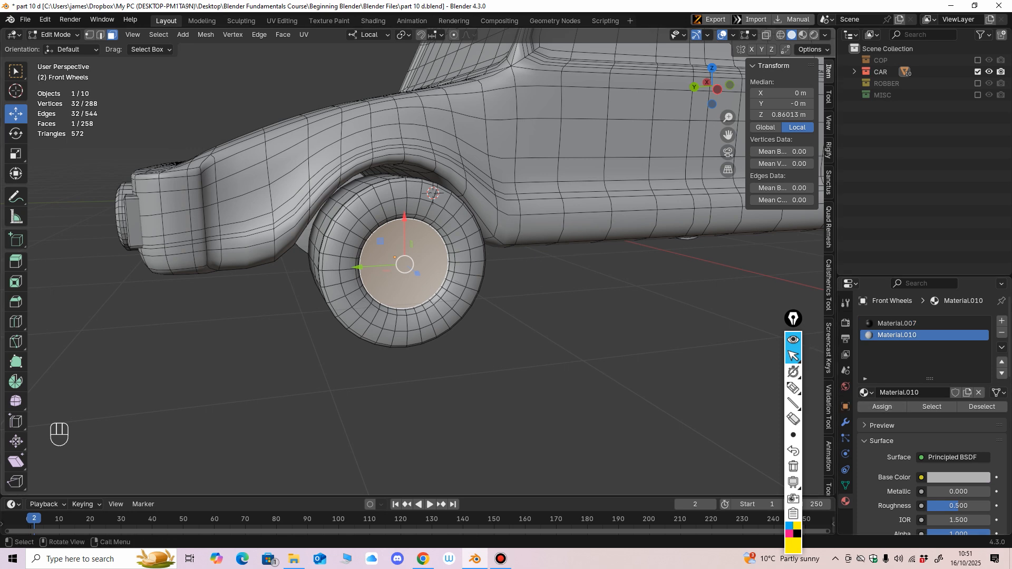
pyautogui.click(56, 34)
pyautogui.click(52, 48)
pyautogui.click(802, 35)
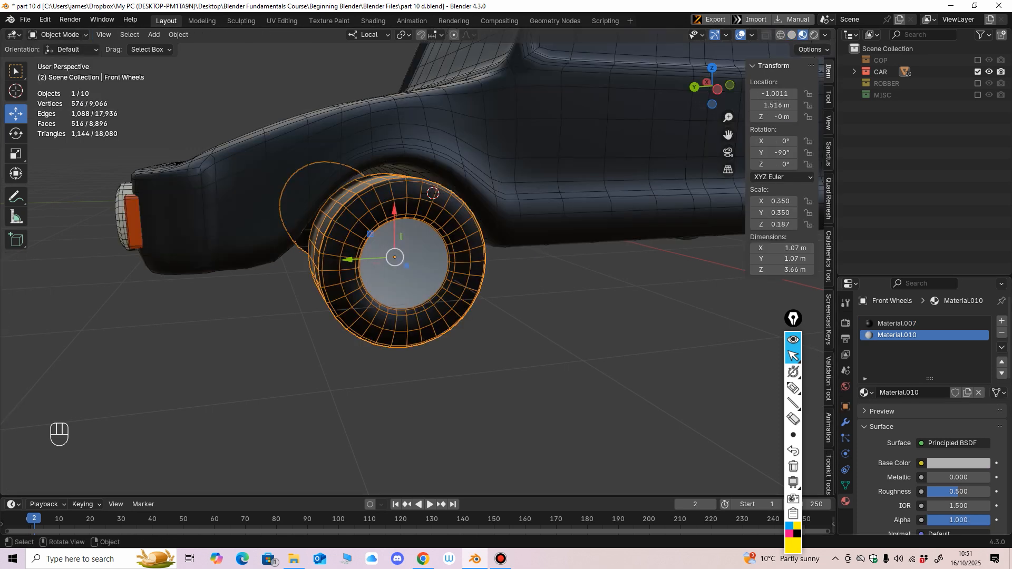
pyautogui.moveTo(527, 237); pyautogui.dragTo(512, 235, button='middle')
pyautogui.moveTo(437, 207); pyautogui.dragTo(335, 204, button='middle')
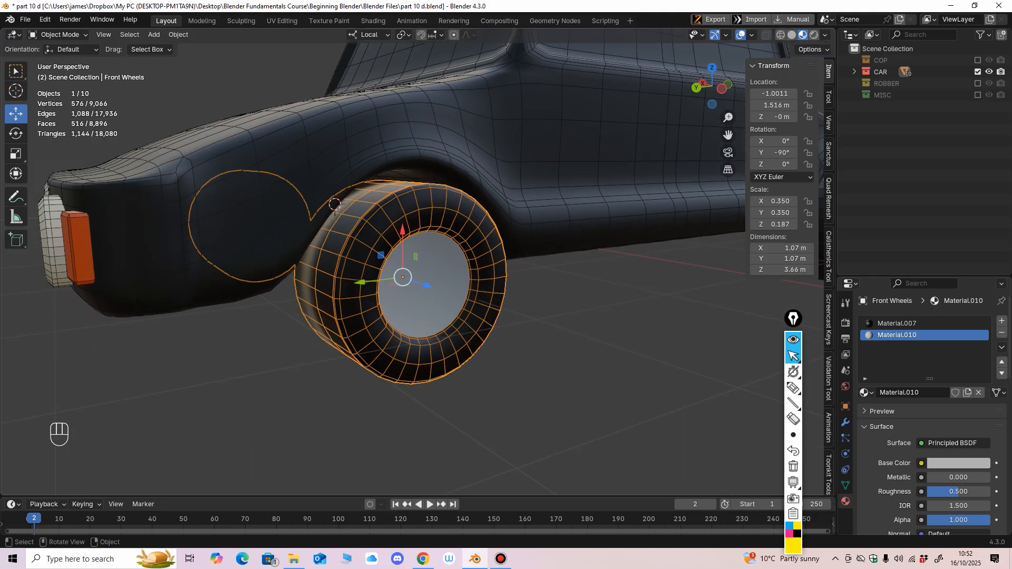
pyautogui.moveTo(446, 285); pyautogui.dragTo(436, 282, button='middle')
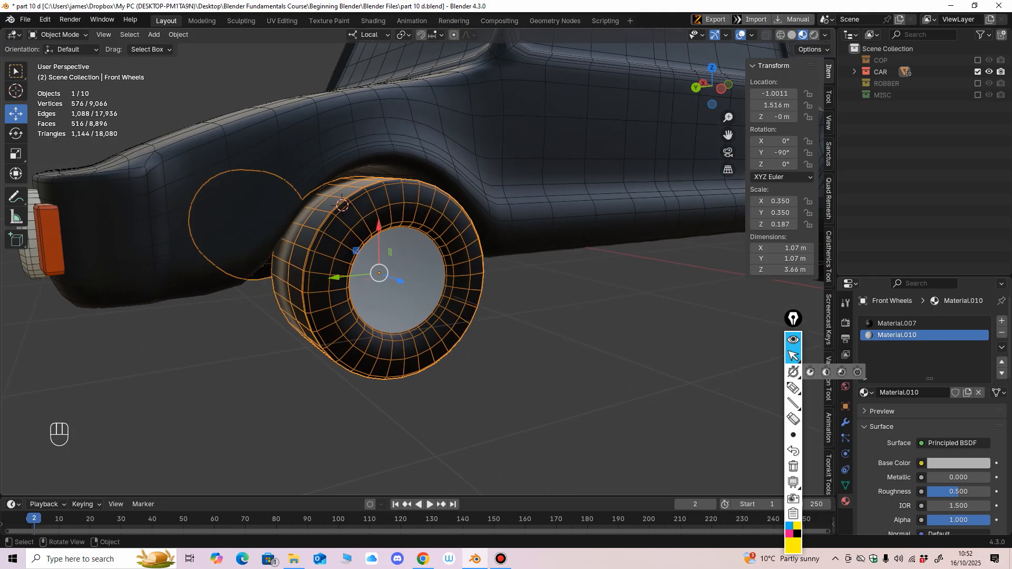
# Step: Set the roughness of the tyre material, Material.007, to 0.9
pyautogui.click(897, 323)
pyautogui.scroll(-2, 896, 323)
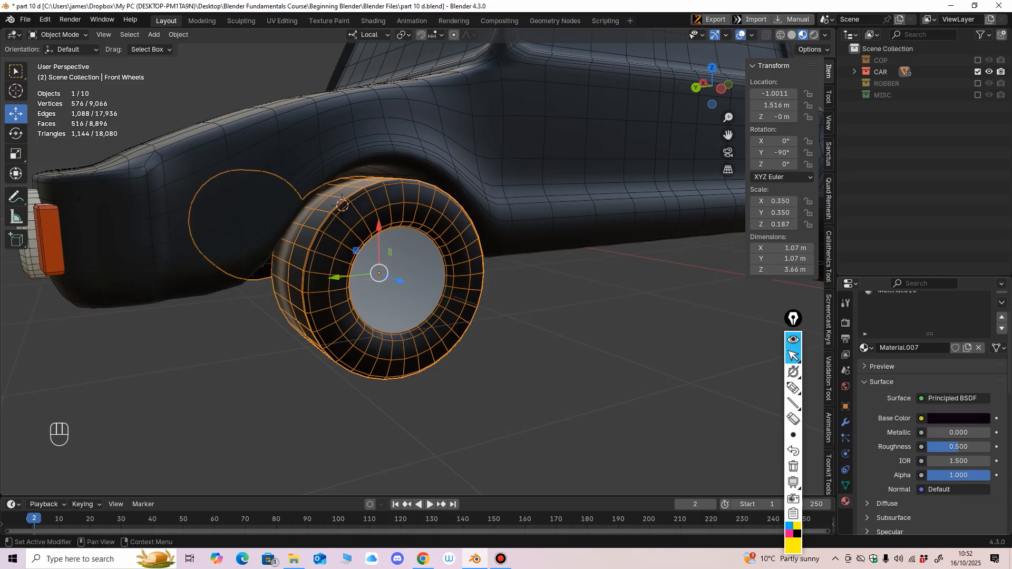
pyautogui.moveTo(958, 446); pyautogui.dragTo(974, 446)
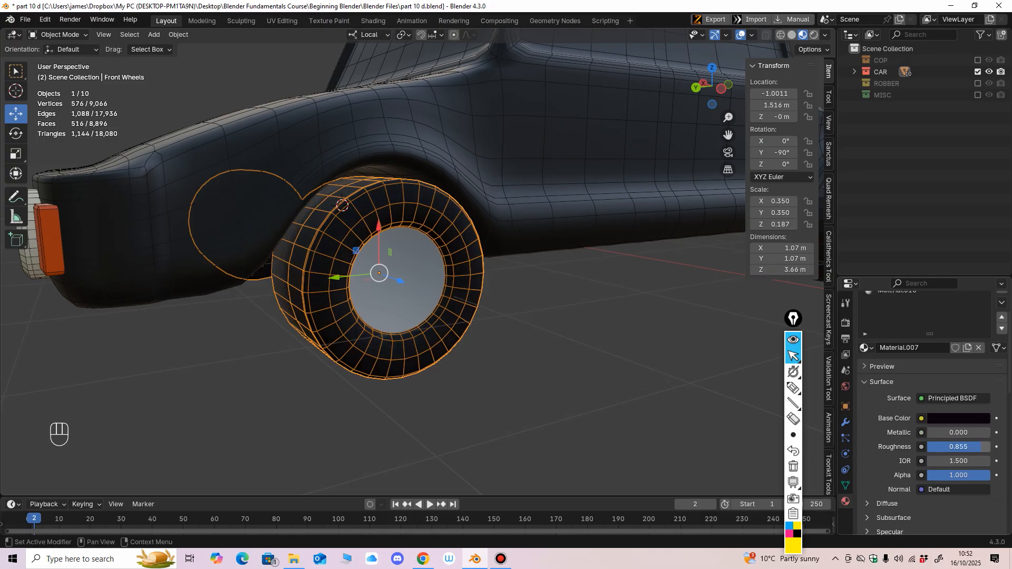
pyautogui.click(959, 446)
pyautogui.write('.9')
pyautogui.press('Return')
# Step: Set the hub material, Material.010, to a roughness of 0.2 and a metallic value of 0.7
pyautogui.scroll(1, 917, 316)
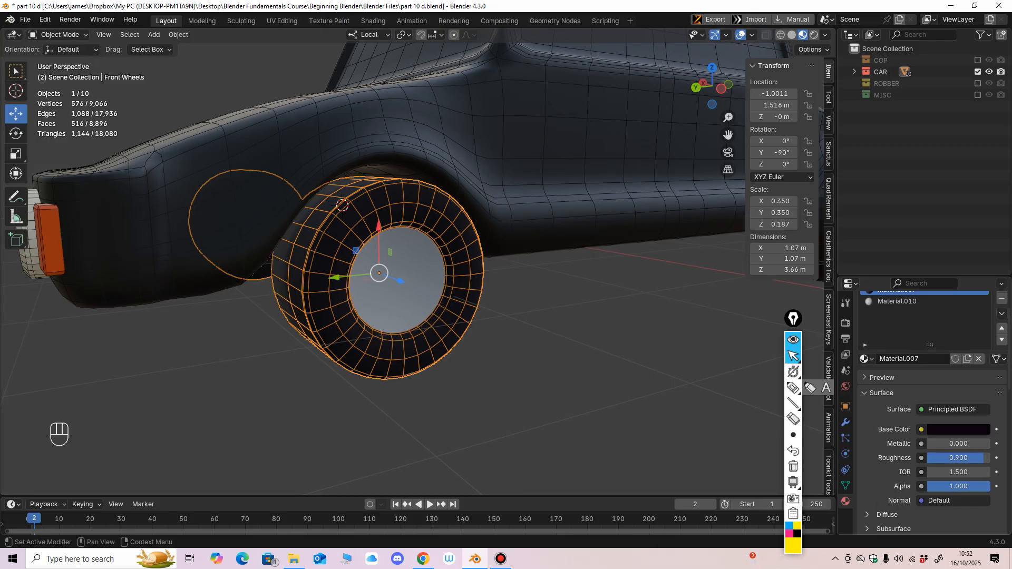
pyautogui.click(906, 301)
pyautogui.moveTo(532, 311); pyautogui.dragTo(532, 325, button='middle')
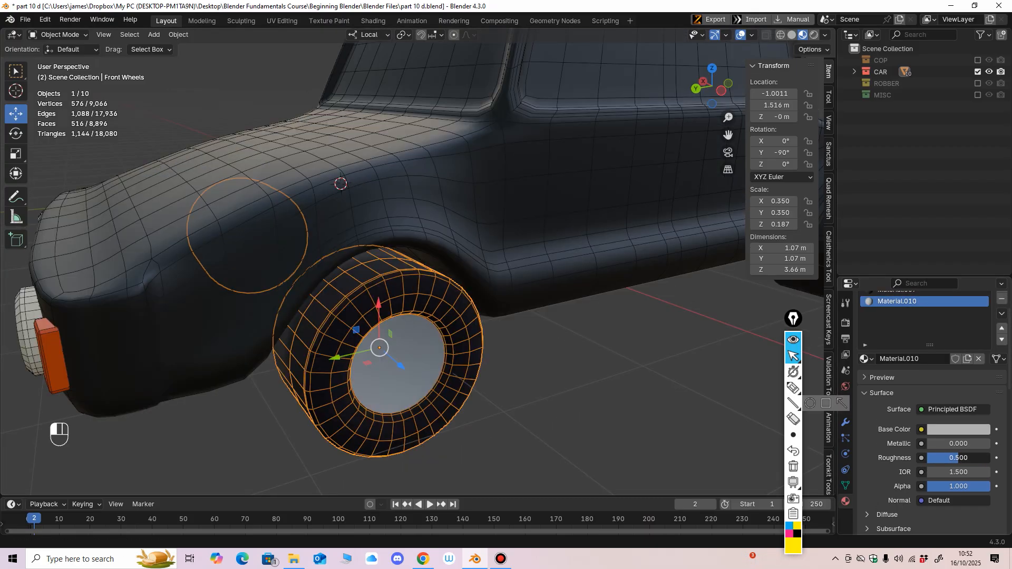
pyautogui.moveTo(957, 458); pyautogui.dragTo(961, 444)
pyautogui.press('Return')
pyautogui.click(958, 444)
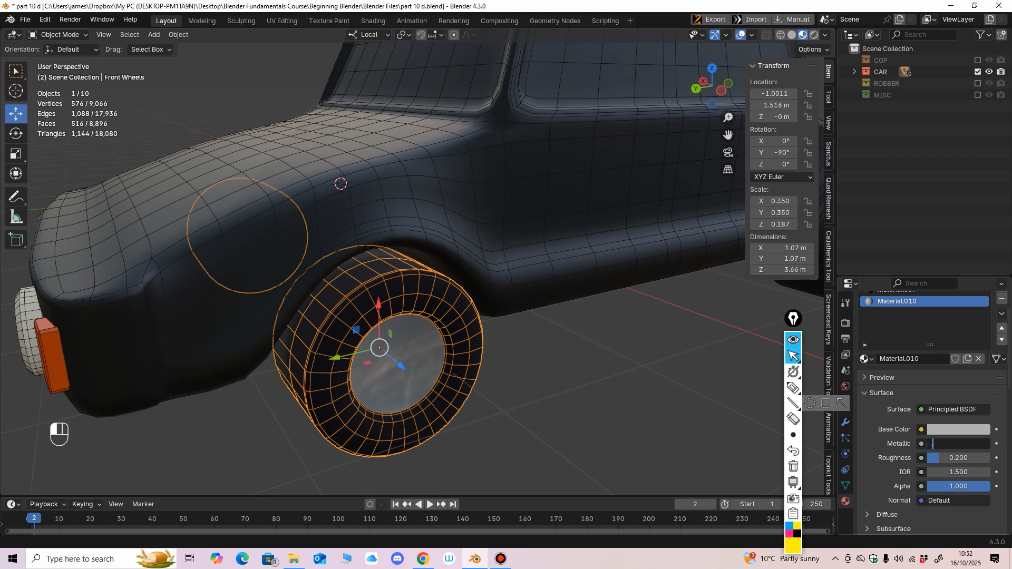
pyautogui.press('Return')
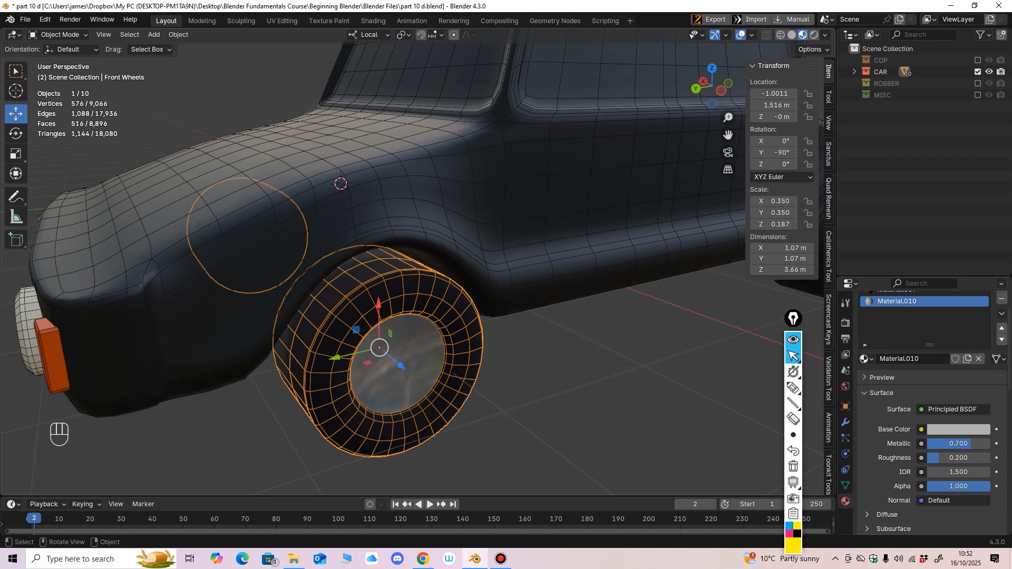
# Step: Hide the viewport overlays and examine the whole car with its new wheel materials from several angles
pyautogui.scroll(-3, 506, 316)
pyautogui.moveTo(505, 316); pyautogui.dragTo(478, 302, button='middle')
pyautogui.click(740, 35)
pyautogui.keyDown('shift'); pyautogui.moveTo(369, 264); pyautogui.dragTo(411, 271, button='middle'); pyautogui.keyUp('shift')
pyautogui.scroll(2, 456, 251)
pyautogui.keyDown('ctrl'); pyautogui.moveTo(411, 271); pyautogui.dragTo(616, 311, button='middle'); pyautogui.keyUp('ctrl')
pyautogui.moveTo(432, 316); pyautogui.dragTo(416, 311, button='middle')
pyautogui.keyDown('shift'); pyautogui.moveTo(416, 310); pyautogui.dragTo(495, 327, button='middle'); pyautogui.keyUp('shift')
pyautogui.moveTo(495, 327)
pyautogui.mouseDown(button='middle')
pyautogui.moveTo(527, 340)
pyautogui.moveTo(495, 332)
pyautogui.mouseUp(button='middle')
pyautogui.keyDown('shift'); pyautogui.moveTo(495, 332); pyautogui.dragTo(416, 337, button='middle'); pyautogui.keyUp('shift')
# Step: Select the car body and turn the viewport overlays back on
pyautogui.click(448, 247)
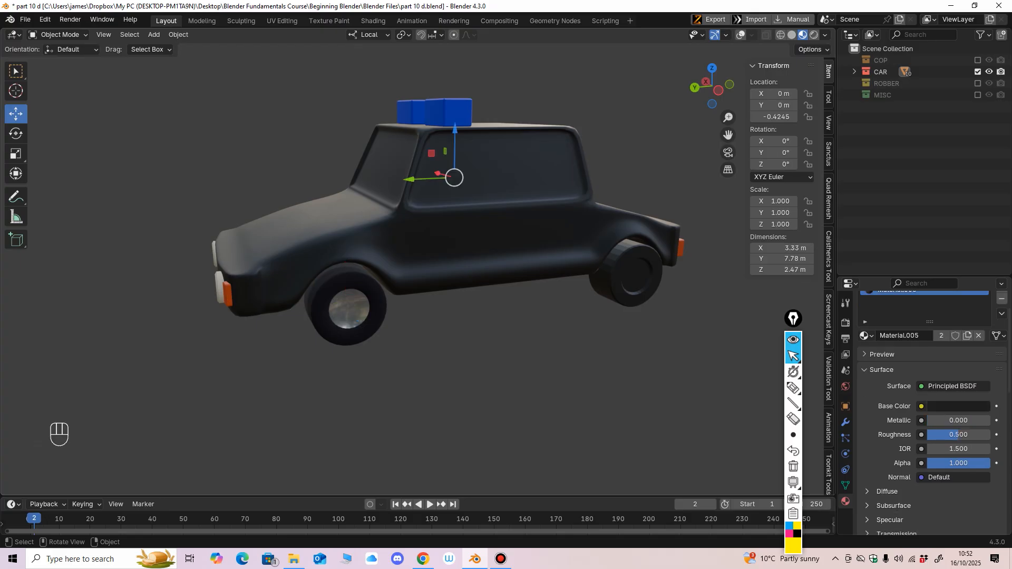
pyautogui.click(740, 35)
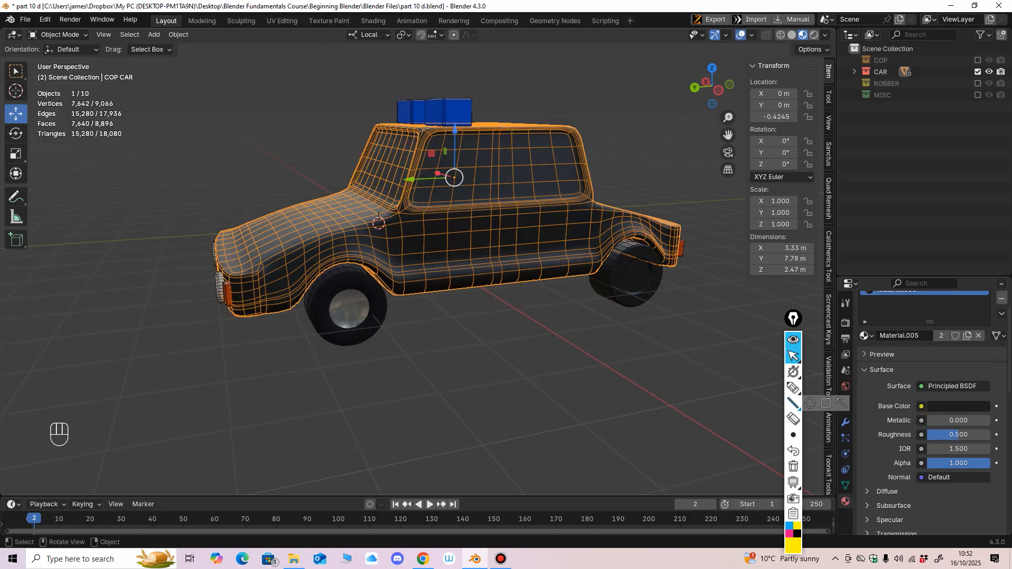
# Step: Hide the viewport overlays and darken the base color of the car body's material, Material.005
pyautogui.moveTo(906, 400); pyautogui.dragTo(908, 448, button='middle')
pyautogui.click(740, 35)
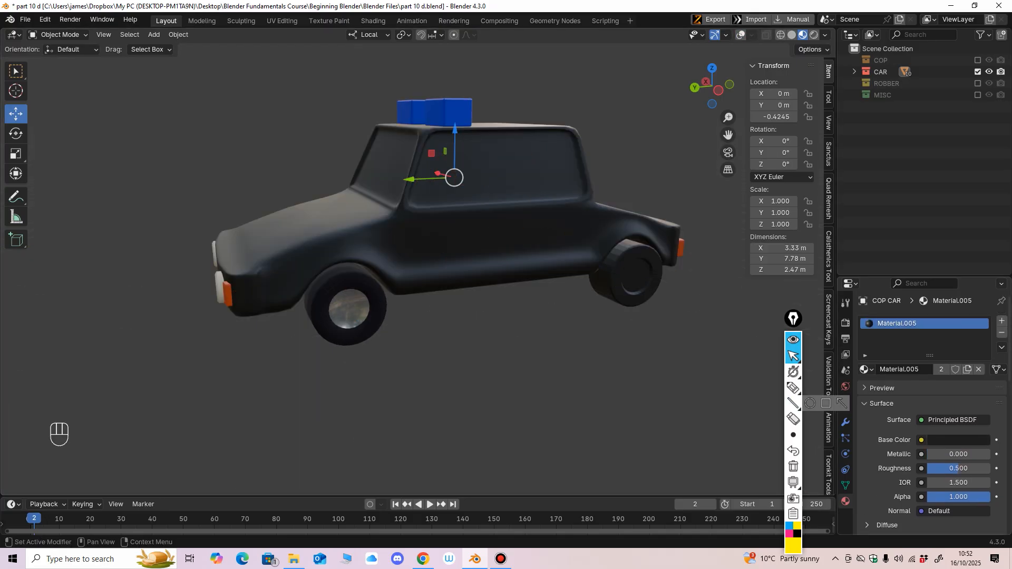
pyautogui.click(956, 439)
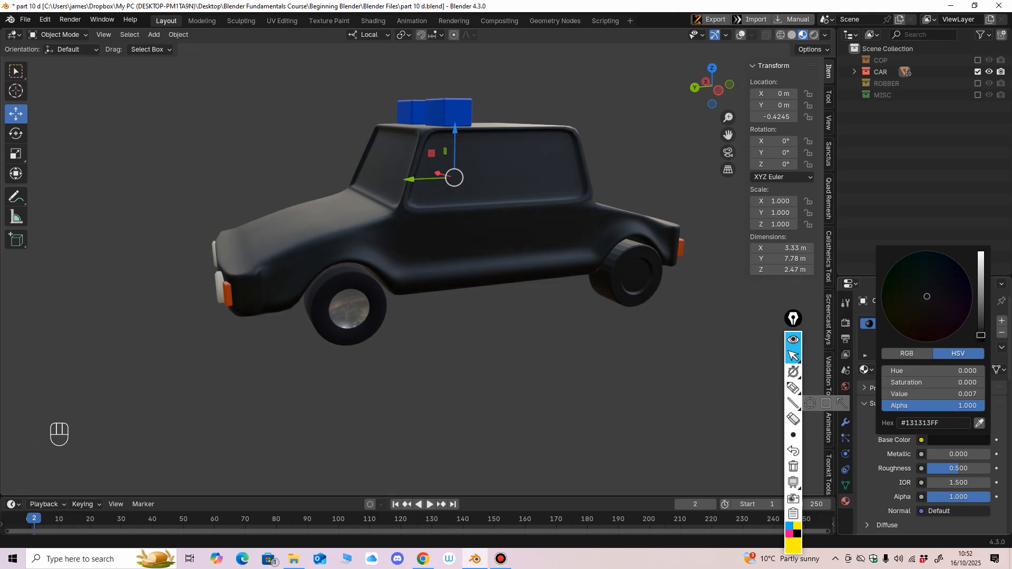
pyautogui.moveTo(981, 335); pyautogui.dragTo(980, 337)
pyautogui.click(474, 390)
pyautogui.moveTo(454, 369); pyautogui.dragTo(442, 360, button='middle')
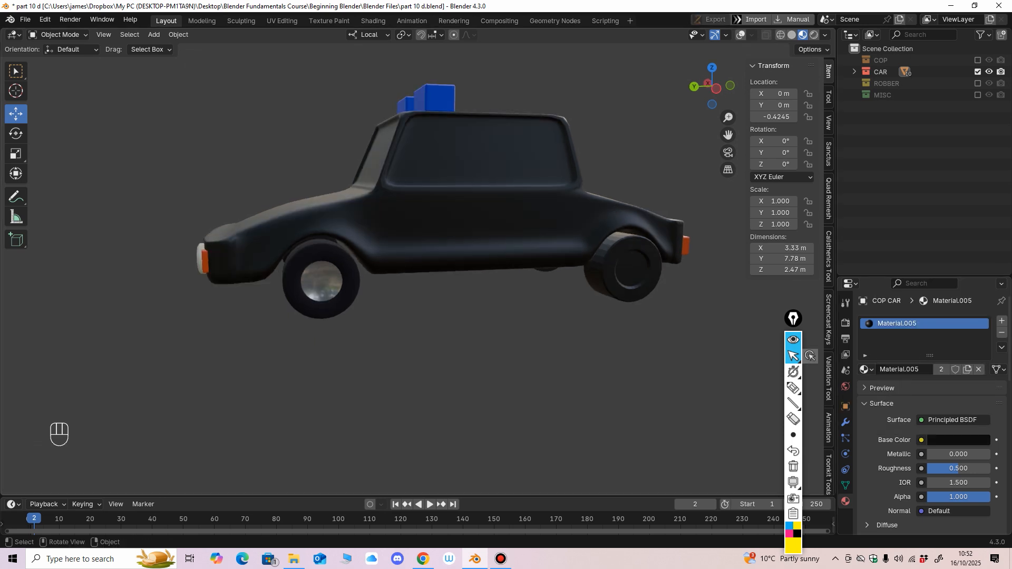
# Step: Select the front wheels and turn the viewport overlays back on in the left orthographic view
pyautogui.click(327, 282)
pyautogui.moveTo(328, 282); pyautogui.dragTo(326, 276, button='middle')
pyautogui.hotkey('shift', 'alt', 'z')
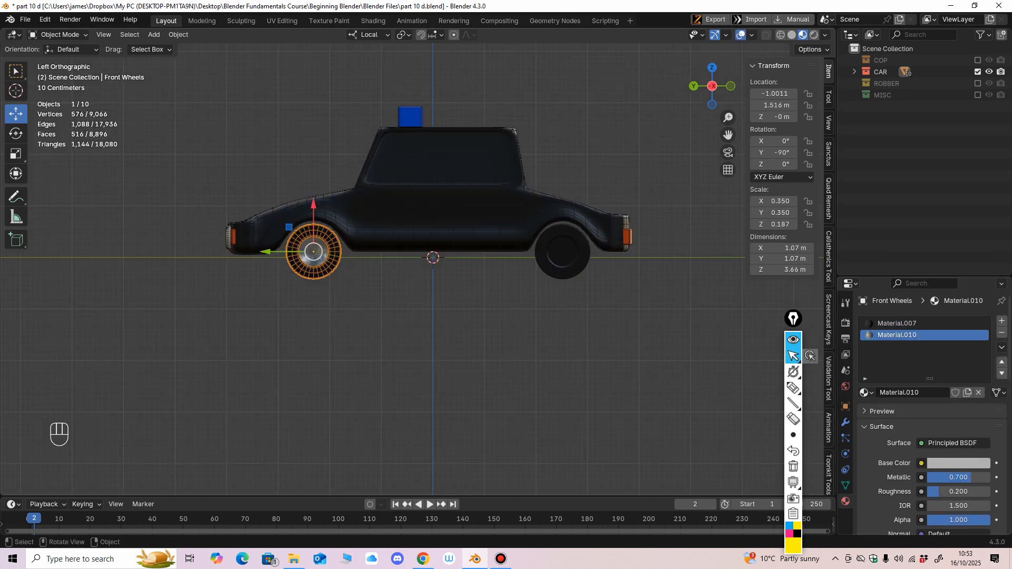
pyautogui.press('shift')
pyautogui.hotkey('shift', 'd')
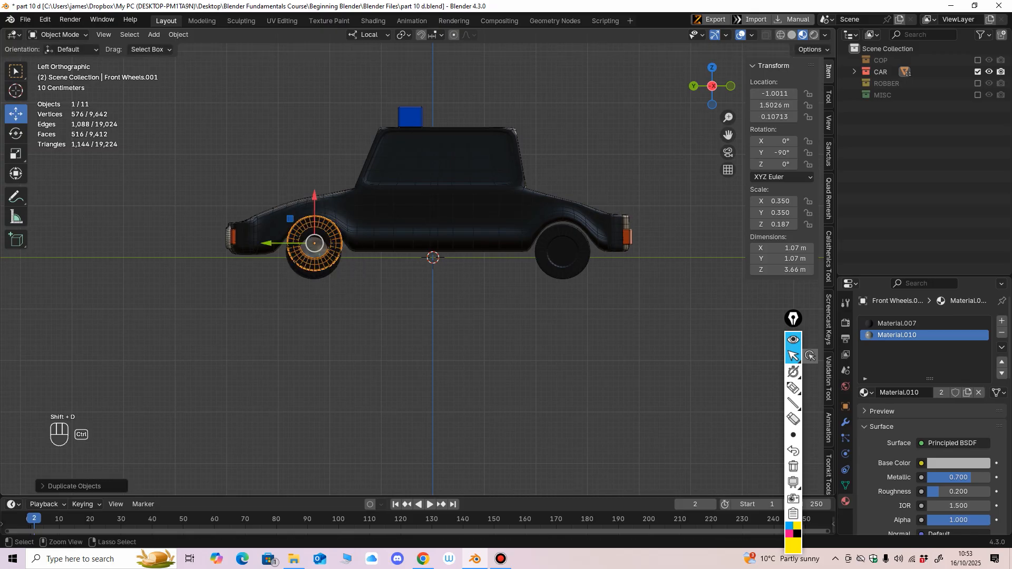
pyautogui.hotkey('ctrl', 'z')
# Step: Duplicate the front wheels and move the copy along Y to about -1.65 m, directly over the old rear wheels
pyautogui.hotkey('shift', 'd')
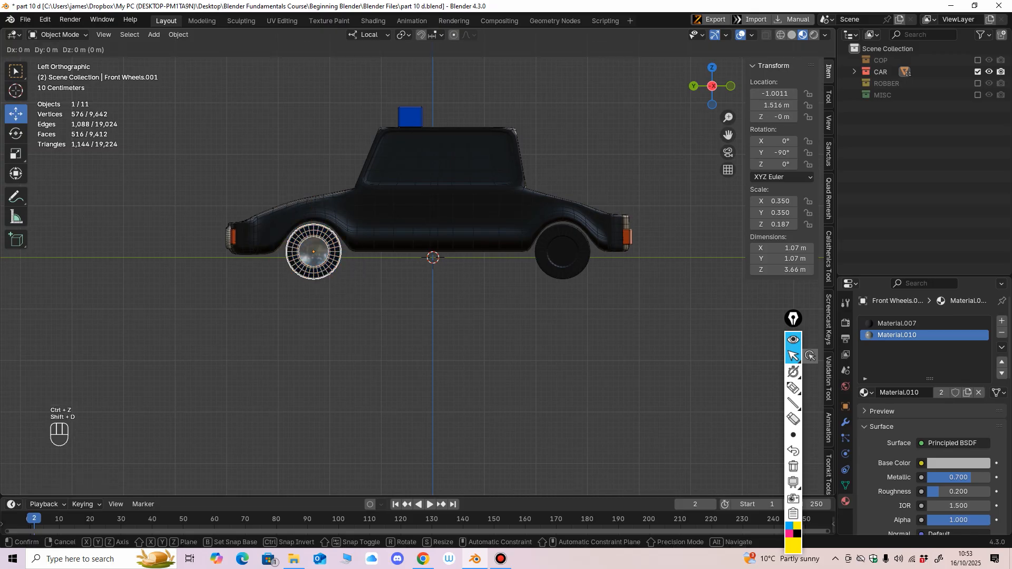
pyautogui.press('y')
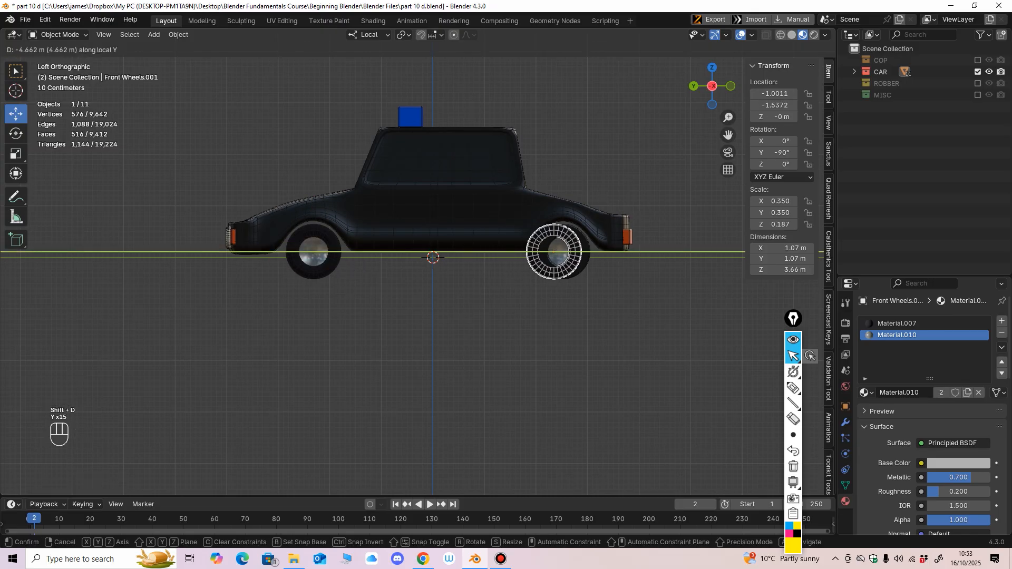
pyautogui.click(563, 252)
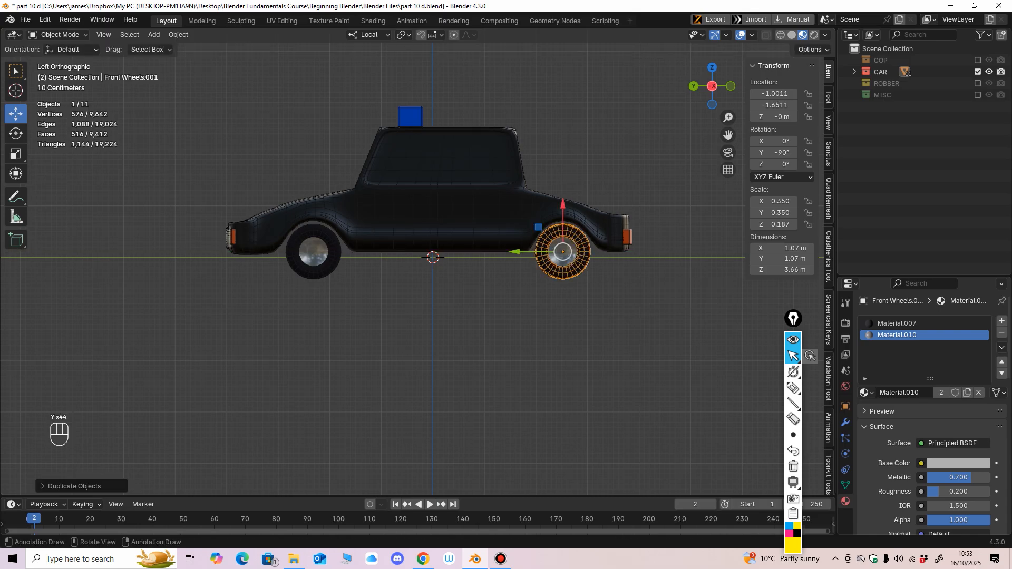
# Step: Delete the original rear wheels while the new copy, Front Wheels.001, is temporarily hidden, and restore the copy's visibility
pyautogui.moveTo(368, 316); pyautogui.dragTo(317, 290, button='middle')
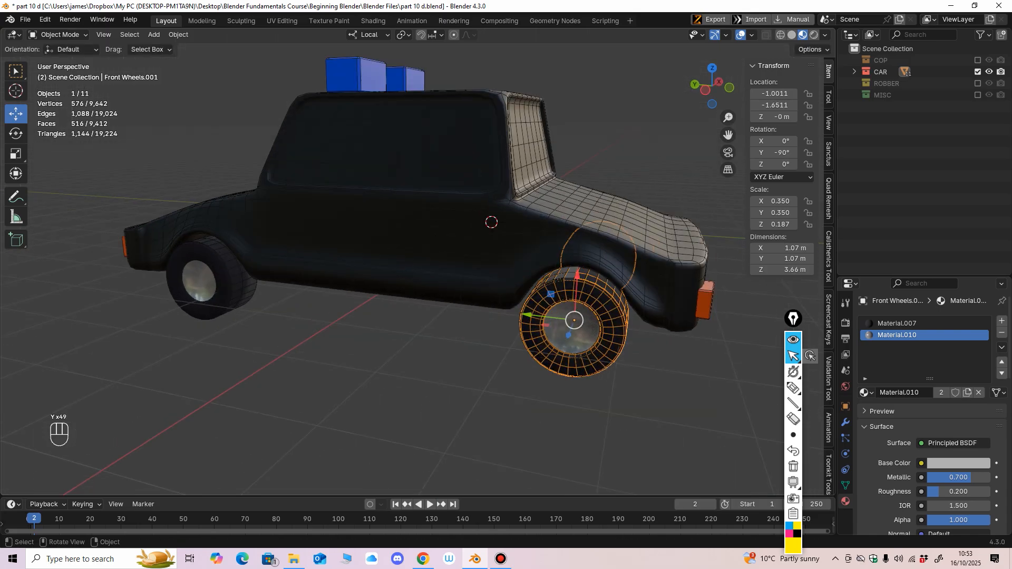
pyautogui.press('h')
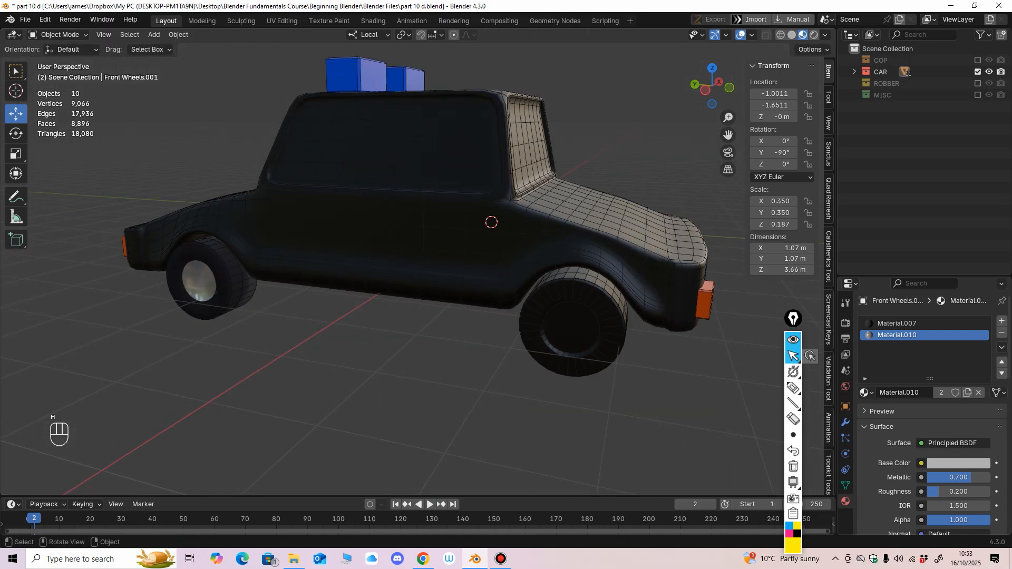
pyautogui.click(574, 326)
pyautogui.press('Delete')
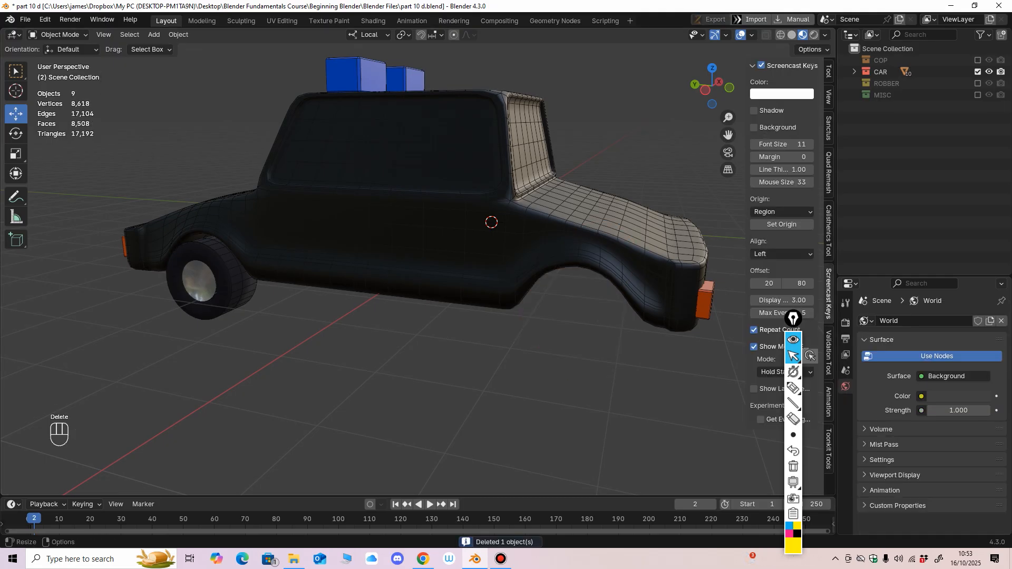
pyautogui.click(855, 72)
pyautogui.click(988, 176)
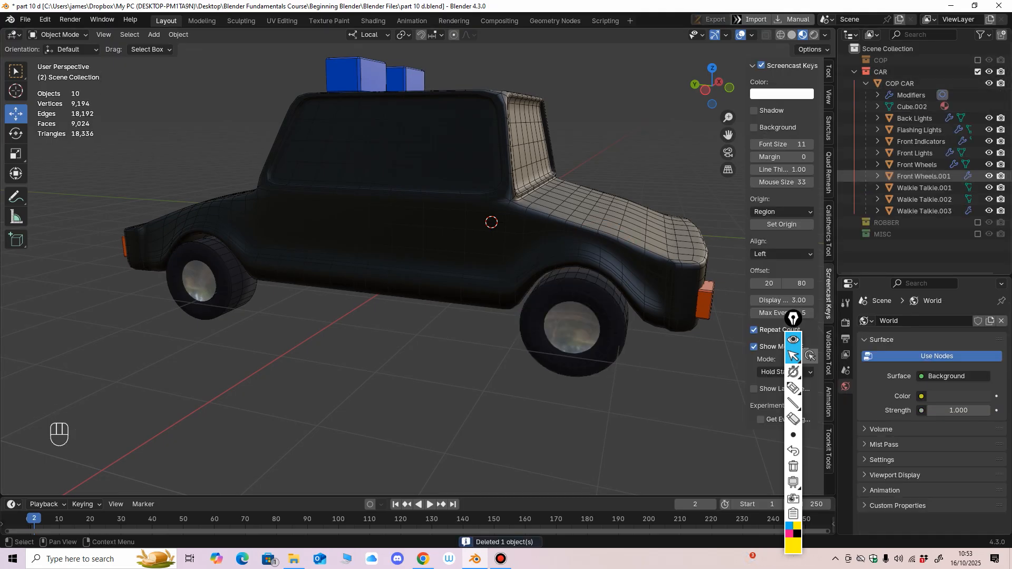
# Step: Rename the duplicated rear wheels object as Back Wheels
pyautogui.click(705, 90)
pyautogui.scroll(1, 510, 261)
pyautogui.keyDown('shift'); pyautogui.moveTo(606, 232); pyautogui.dragTo(487, 278, button='middle'); pyautogui.keyUp('shift')
pyautogui.click(505, 274)
pyautogui.doubleClick(924, 176)
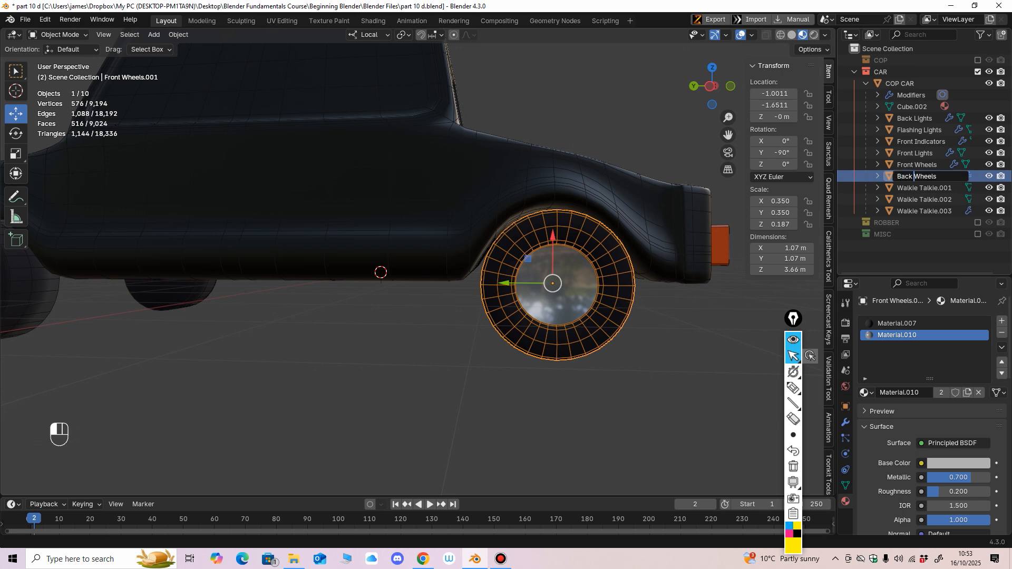
pyautogui.press('Return')
# Step: Select the car body and add a second material slot with a new material
pyautogui.scroll(-5, 453, 263)
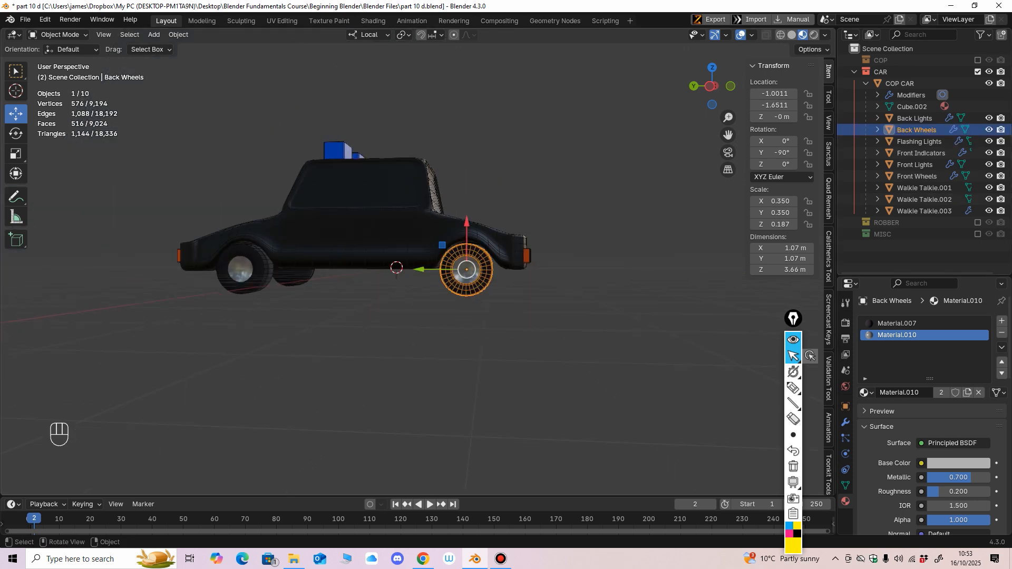
pyautogui.moveTo(453, 264); pyautogui.dragTo(431, 258, button='middle')
pyautogui.scroll(1, 453, 263)
pyautogui.scroll(2, 455, 266)
pyautogui.click(456, 266)
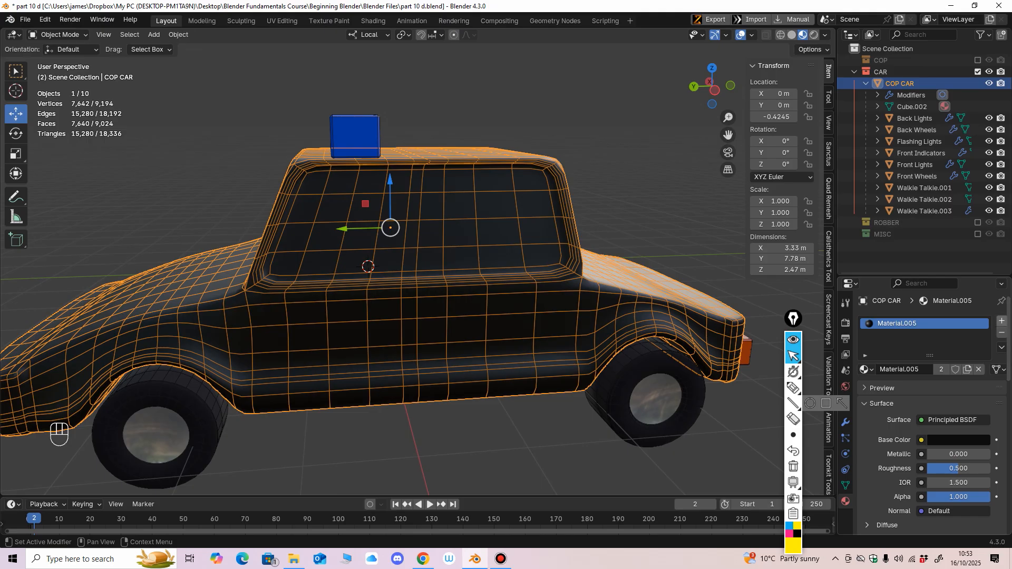
pyautogui.click(1002, 320)
pyautogui.click(930, 393)
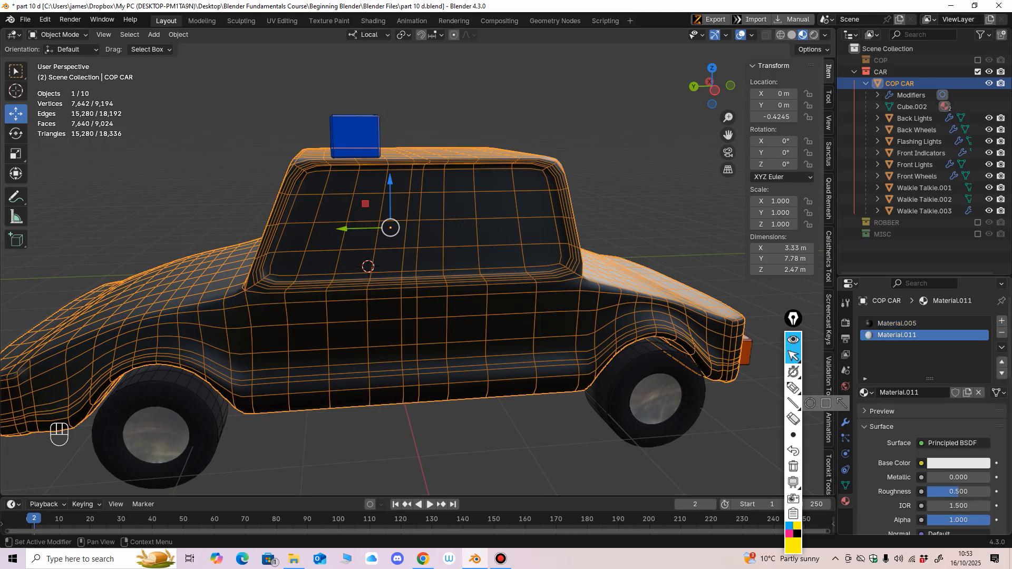
# Step: Turn off the viewport display of the car body's Subdivision modifier
pyautogui.click(845, 422)
pyautogui.click(949, 338)
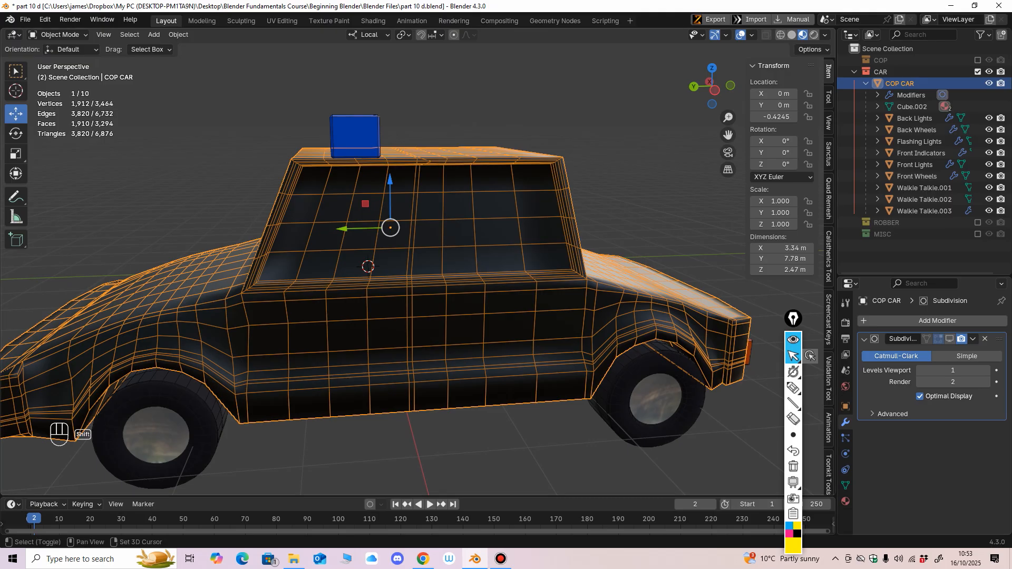
pyautogui.scroll(1, 394, 63)
pyautogui.moveTo(394, 63)
pyautogui.mouseDown(button='middle')
pyautogui.moveTo(451, 100)
pyautogui.moveTo(451, 62)
pyautogui.moveTo(453, 71)
pyautogui.mouseUp(button='middle')
pyautogui.scroll(1, 451, 100)
pyautogui.scroll(1, 451, 62)
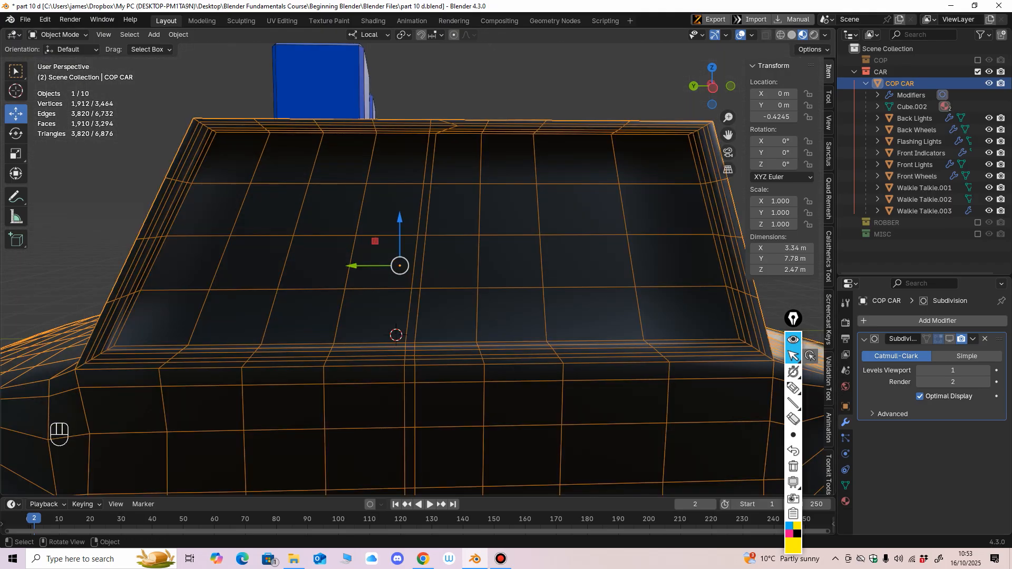
# Step: In wireframe left view, enter Edit Mode on the car body and lasso-select the side window faces
pyautogui.click(781, 35)
pyautogui.keyDown('alt'); pyautogui.moveTo(401, 263); pyautogui.dragTo(432, 279, button='middle'); pyautogui.keyUp('alt')
pyautogui.scroll(2, 398, 264)
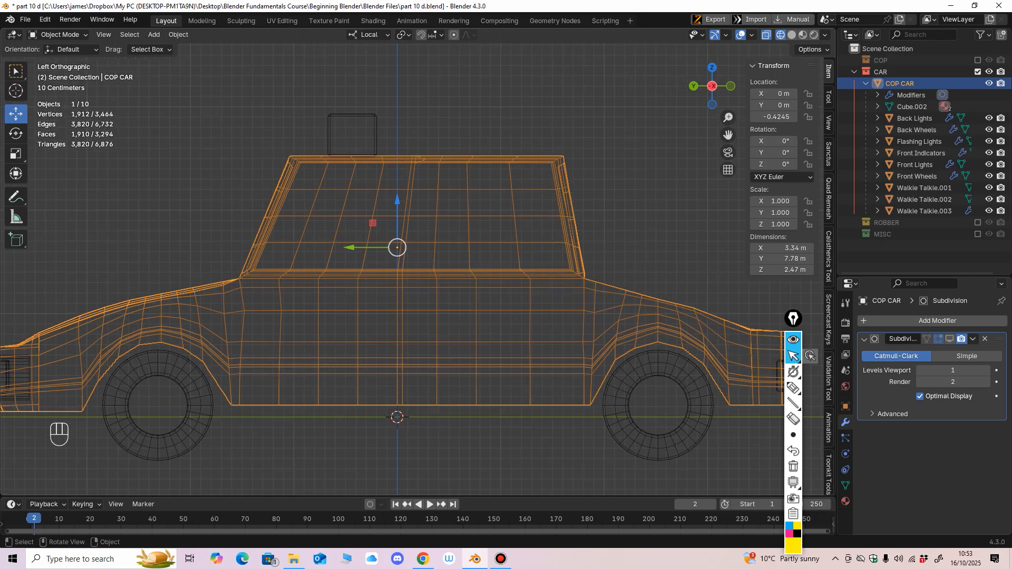
pyautogui.click(58, 35)
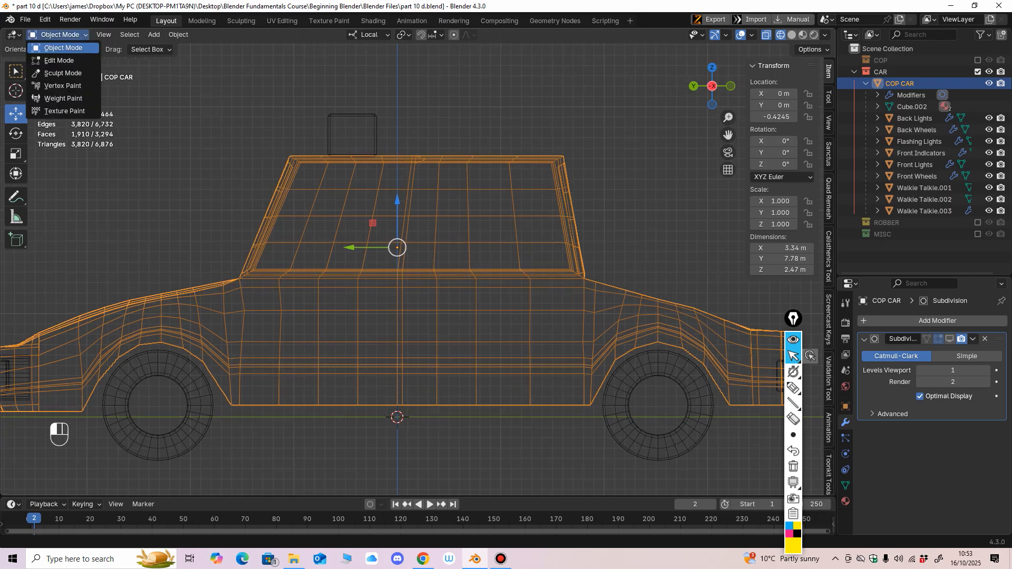
pyautogui.click(53, 61)
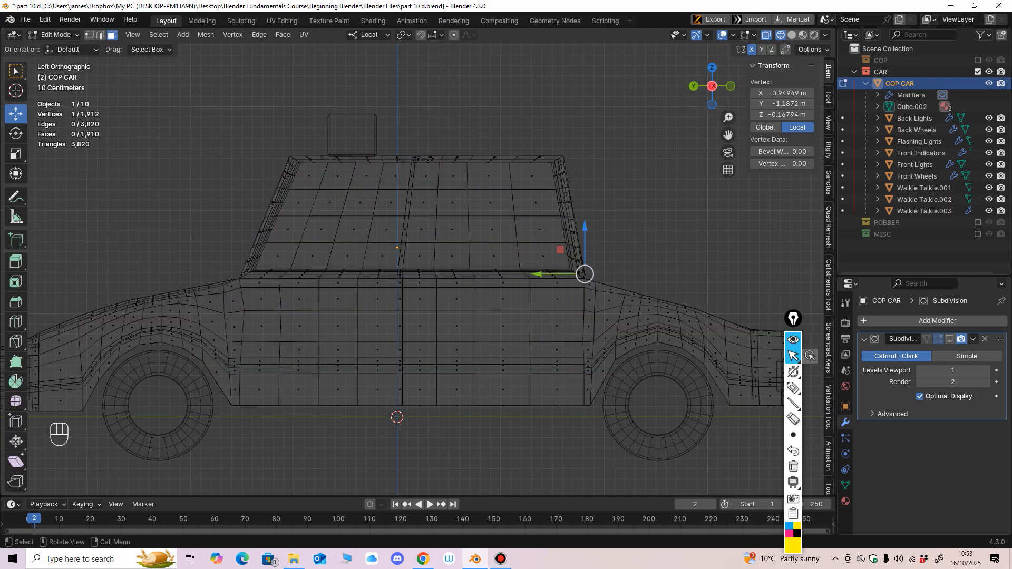
pyautogui.click(15, 70)
pyautogui.click(72, 145)
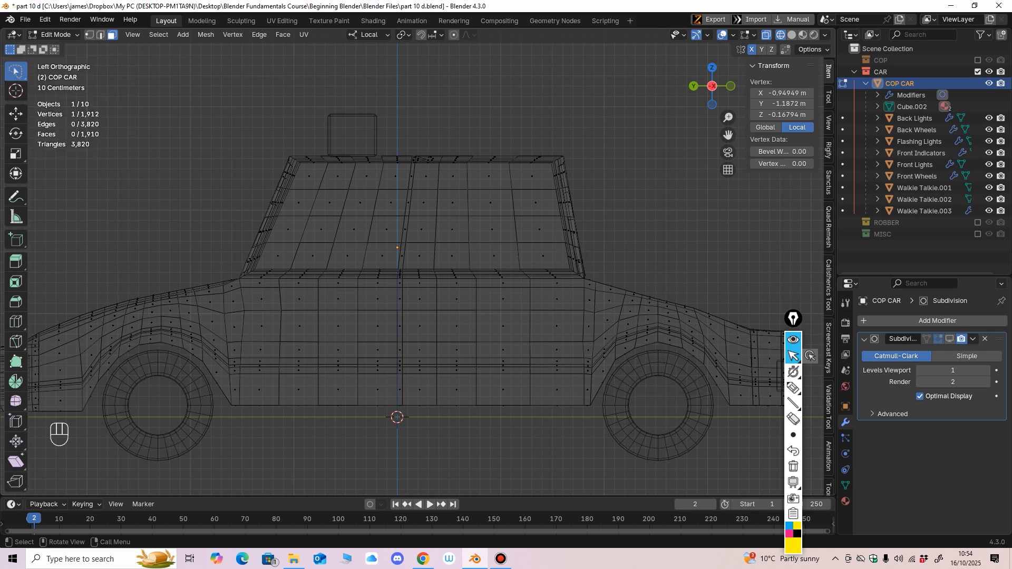
pyautogui.moveTo(303, 169)
pyautogui.mouseDown()
pyautogui.moveTo(274, 260)
pyautogui.moveTo(550, 262)
pyautogui.moveTo(553, 174)
pyautogui.moveTo(303, 170)
pyautogui.mouseUp()
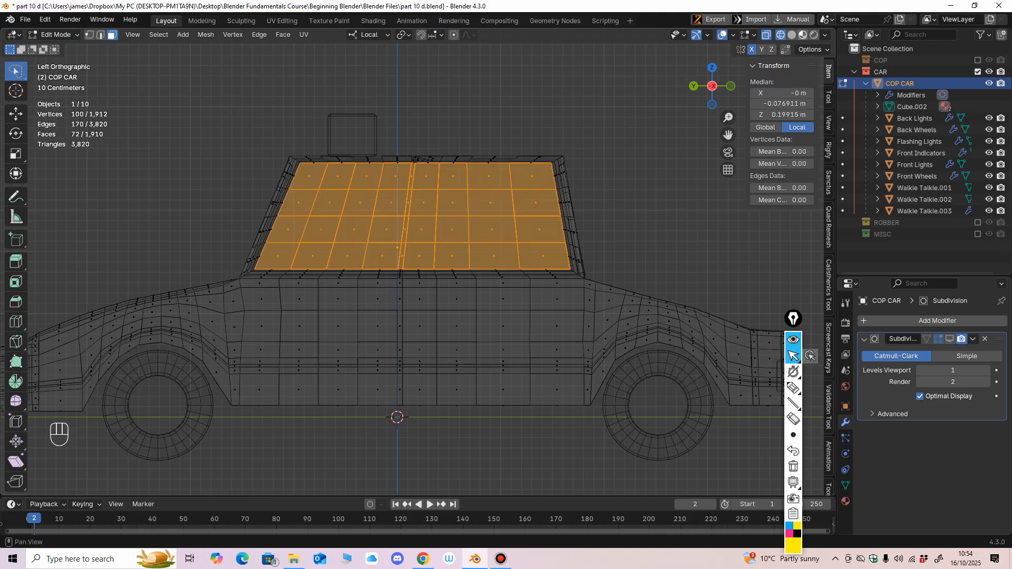
# Step: Add the windscreen and rear window faces to the selection with a see-through lasso from the orthographic end view
pyautogui.moveTo(400, 263); pyautogui.dragTo(548, 231, button='middle')
pyautogui.hotkey('alt', 'z')
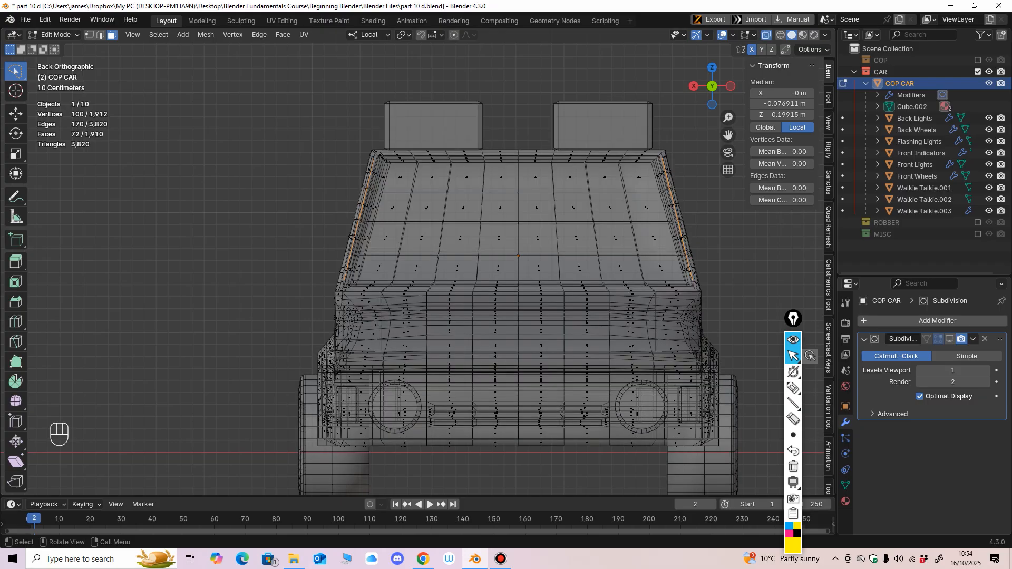
pyautogui.keyDown('shift'); pyautogui.moveTo(393, 172); pyautogui.dragTo(413, 171); pyautogui.keyUp('shift')
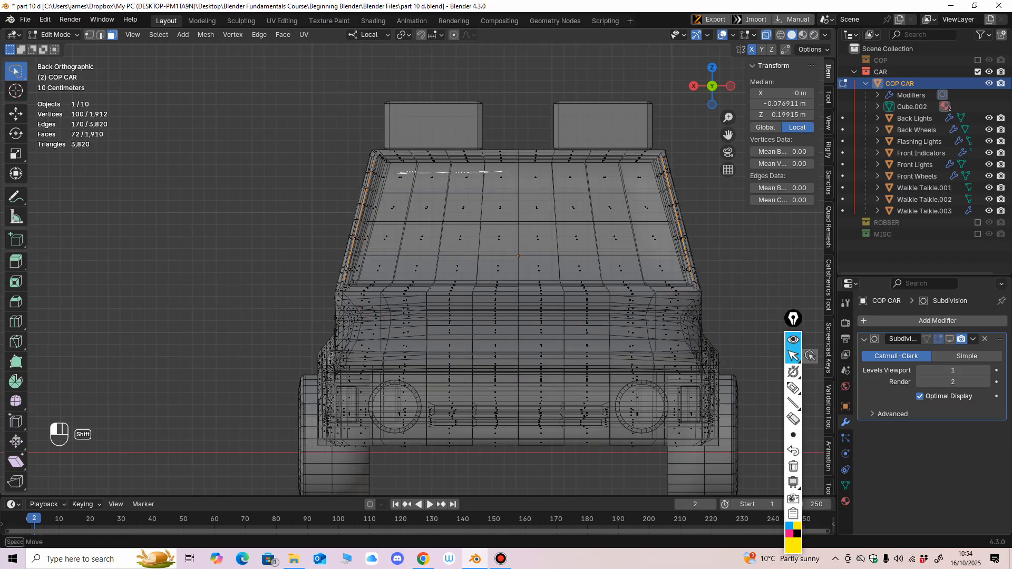
pyautogui.moveTo(625, 169)
pyautogui.keyDown('shift'); pyautogui.mouseDown()
pyautogui.moveTo(660, 209)
pyautogui.moveTo(677, 270)
pyautogui.moveTo(388, 273)
pyautogui.moveTo(378, 211)
pyautogui.mouseUp(); pyautogui.keyUp('shift')
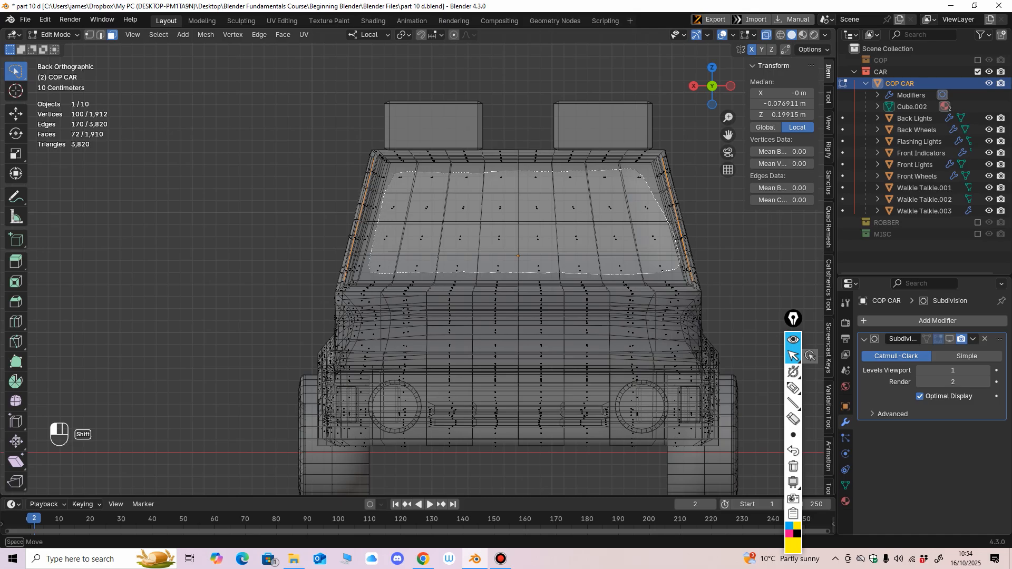
pyautogui.keyDown('shift'); pyautogui.moveTo(392, 174); pyautogui.dragTo(394, 173); pyautogui.keyUp('shift')
pyautogui.hotkey('alt', 'z')
pyautogui.scroll(-3, 518, 263)
pyautogui.moveTo(518, 263)
pyautogui.mouseDown(button='middle')
pyautogui.moveTo(421, 253)
pyautogui.moveTo(501, 247)
pyautogui.moveTo(506, 295)
pyautogui.moveTo(479, 279)
pyautogui.moveTo(703, 251)
pyautogui.mouseUp(button='middle')
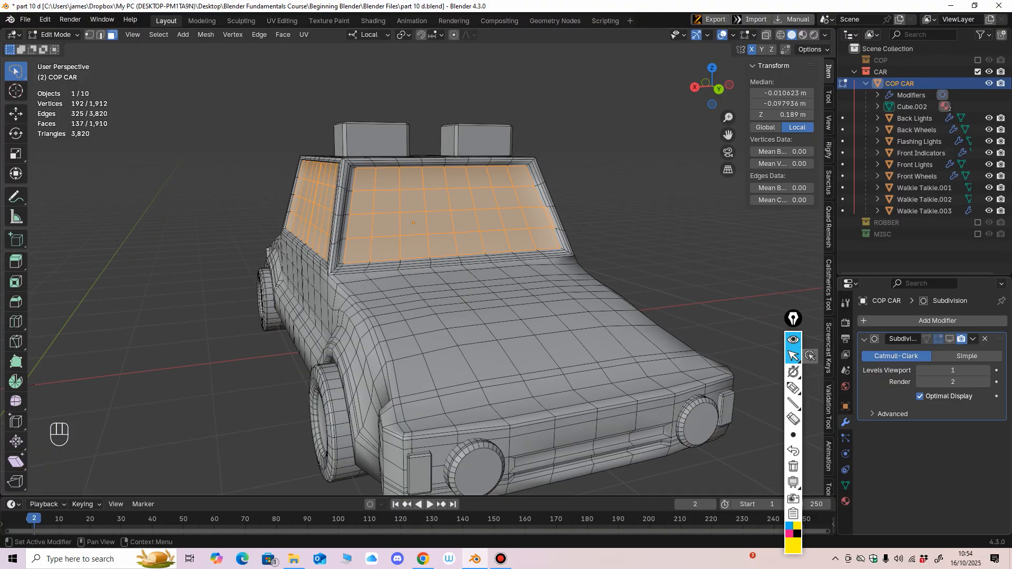
# Step: Assign Material.011 to the selected window faces and return to Object Mode with Material Preview shading
pyautogui.click(845, 501)
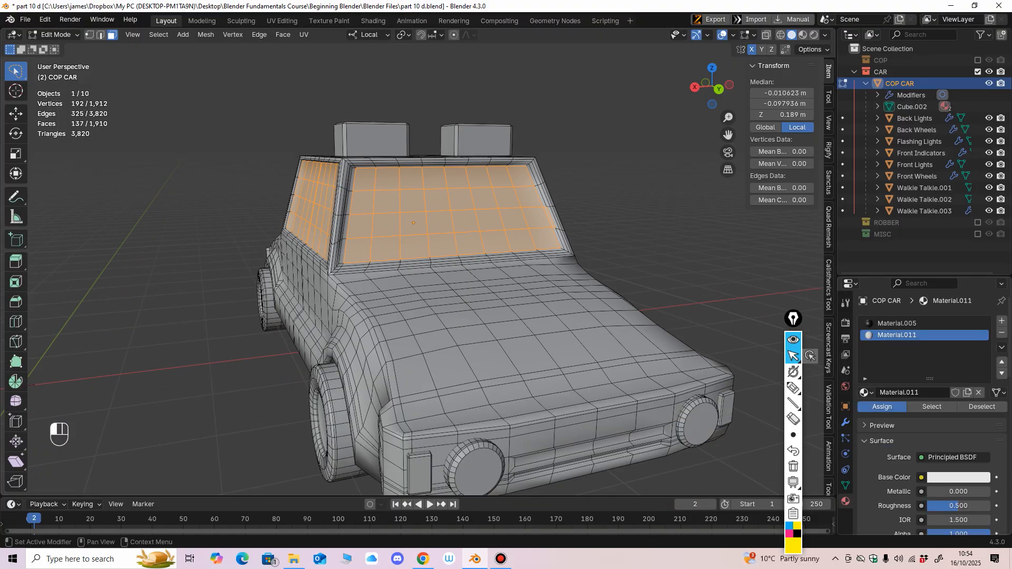
pyautogui.click(55, 34)
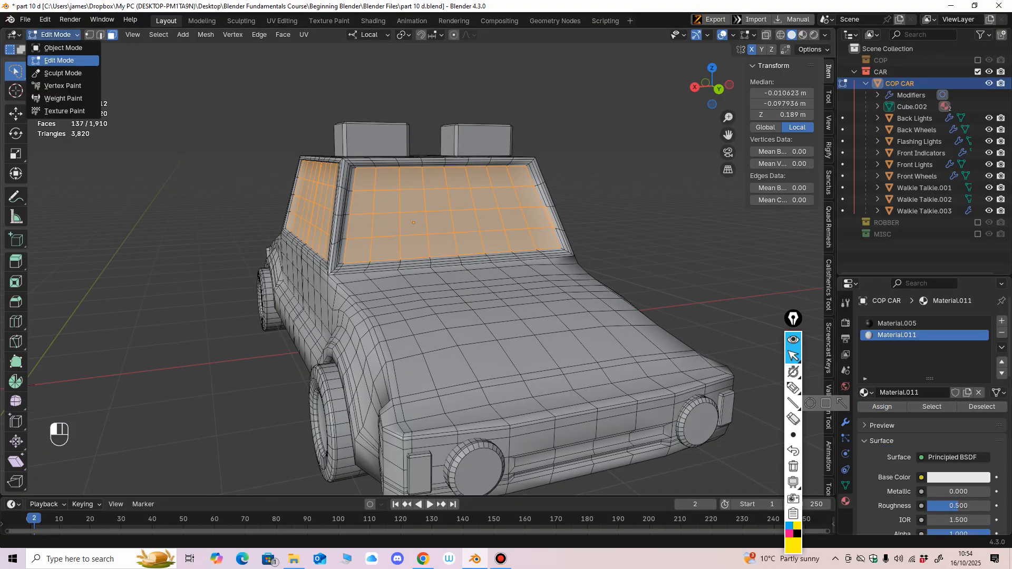
pyautogui.click(53, 45)
pyautogui.moveTo(448, 263); pyautogui.dragTo(387, 274, button='middle')
pyautogui.click(803, 35)
pyautogui.moveTo(664, 163); pyautogui.dragTo(219, 156, button='middle')
pyautogui.click(595, 134)
# Step: Assign Material.005 to the stray frame face beside the windscreen and return to Object Mode
pyautogui.scroll(3, 417, 253)
pyautogui.moveTo(421, 237)
pyautogui.keyDown('shift'); pyautogui.mouseDown(button='middle')
pyautogui.moveTo(338, 237)
pyautogui.moveTo(385, 256)
pyautogui.moveTo(411, 253)
pyautogui.mouseUp(button='middle'); pyautogui.keyUp('shift')
pyautogui.keyDown('shift'); pyautogui.moveTo(411, 253); pyautogui.dragTo(379, 290, button='middle'); pyautogui.keyUp('shift')
pyautogui.scroll(4, 379, 289)
pyautogui.click(405, 269)
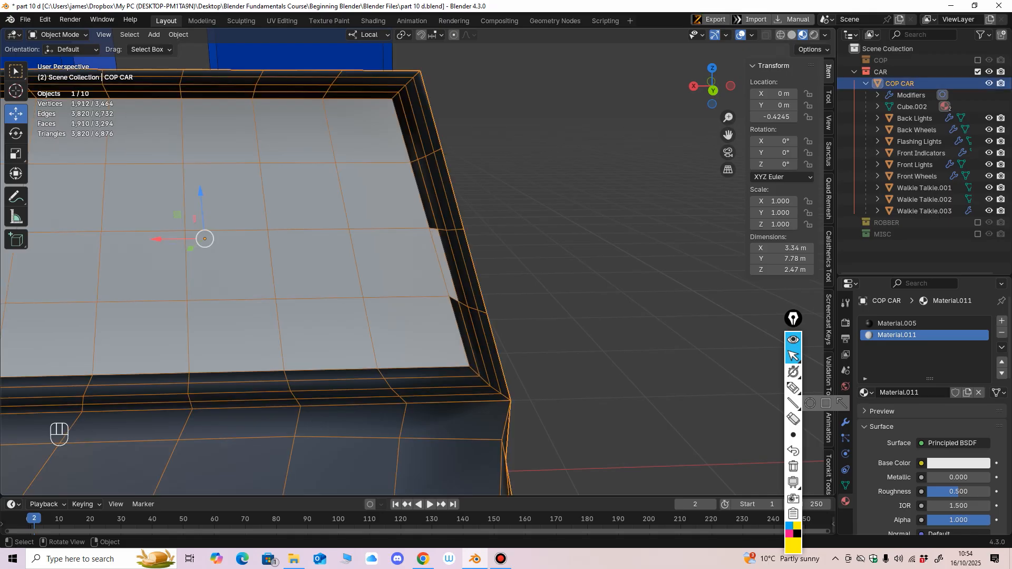
pyautogui.click(58, 35)
pyautogui.click(59, 61)
pyautogui.click(444, 265)
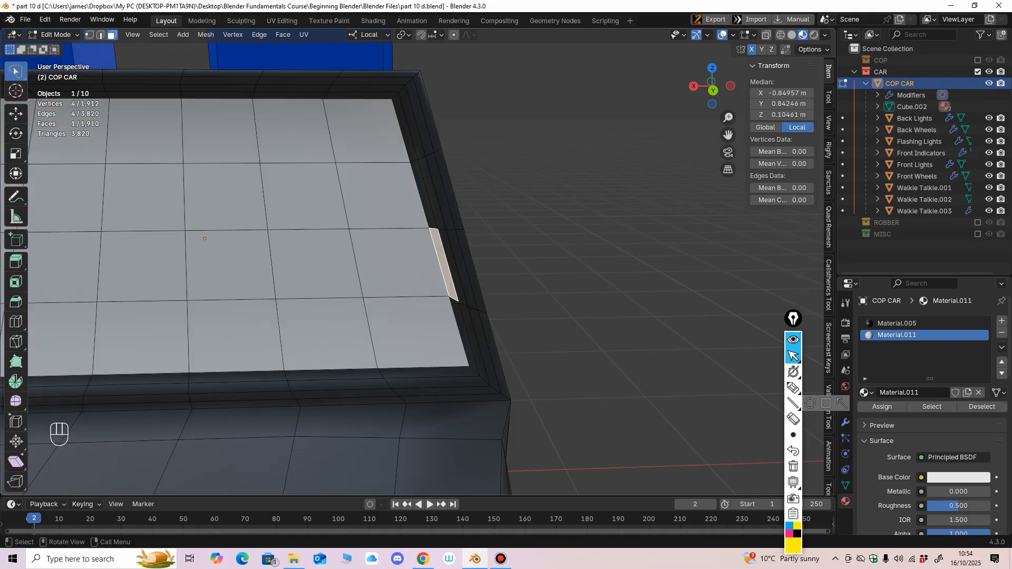
pyautogui.click(896, 323)
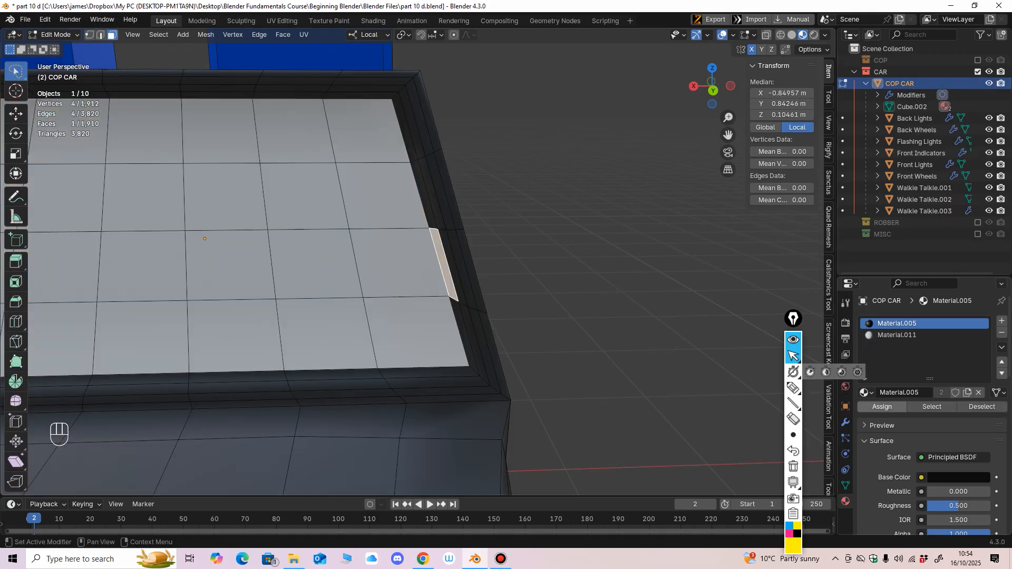
pyautogui.click(881, 406)
pyautogui.scroll(-4, 444, 265)
pyautogui.click(58, 35)
pyautogui.click(63, 48)
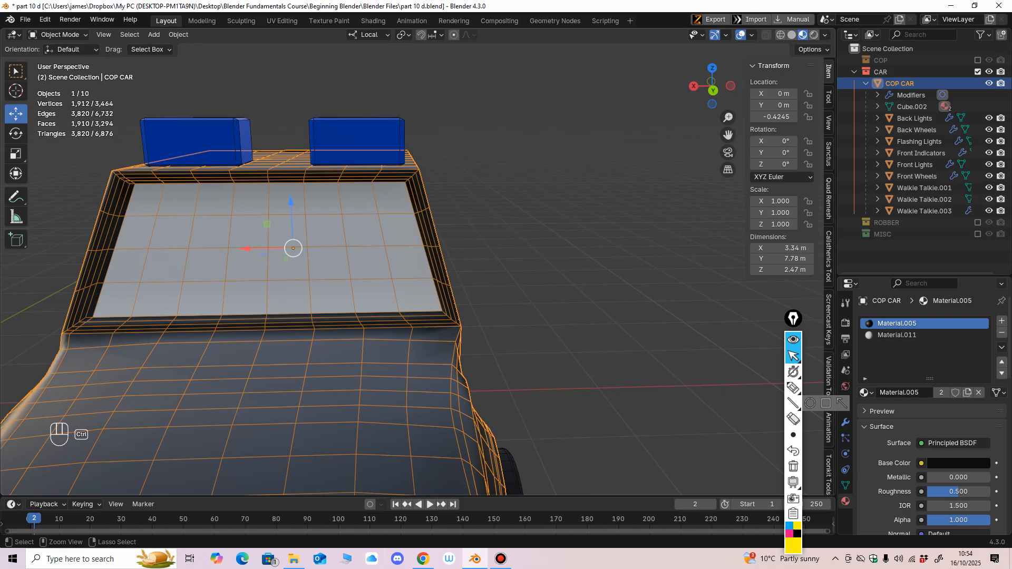
# Step: Hide the viewport overlays and examine the window material from the front and side of the car
pyautogui.scroll(-4, 369, 264)
pyautogui.moveTo(369, 263)
pyautogui.mouseDown(button='middle')
pyautogui.moveTo(432, 256)
pyautogui.moveTo(382, 264)
pyautogui.mouseUp(button='middle')
pyautogui.click(740, 35)
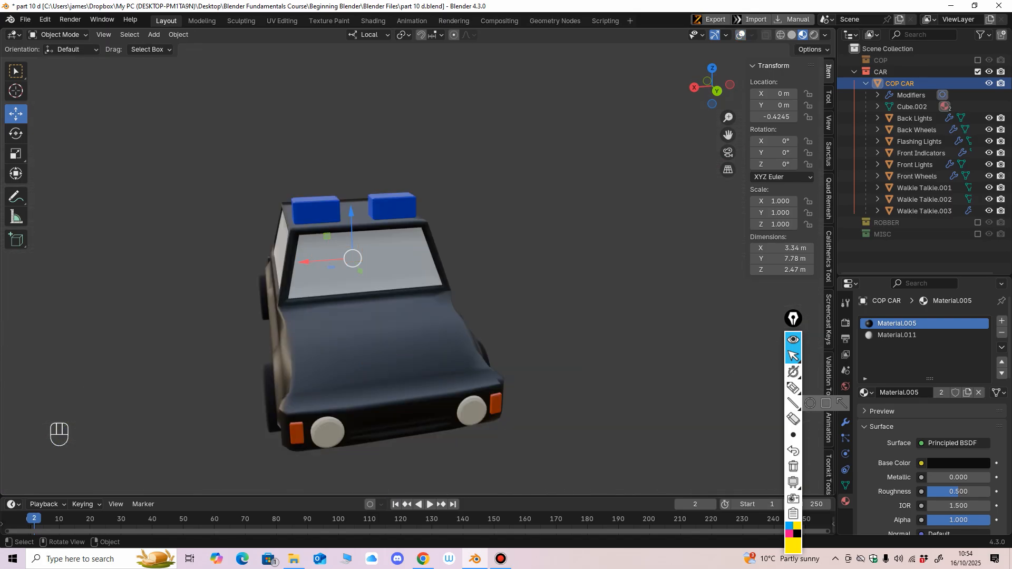
pyautogui.moveTo(506, 222); pyautogui.dragTo(372, 208, button='middle')
pyautogui.scroll(4, 372, 208)
pyautogui.moveTo(371, 208); pyautogui.dragTo(384, 205, button='middle')
pyautogui.keyDown('shift'); pyautogui.moveTo(384, 205); pyautogui.dragTo(437, 192, button='middle'); pyautogui.keyUp('shift')
# Step: Set the roughness of the window material, Material.011, to 0.1
pyautogui.click(896, 335)
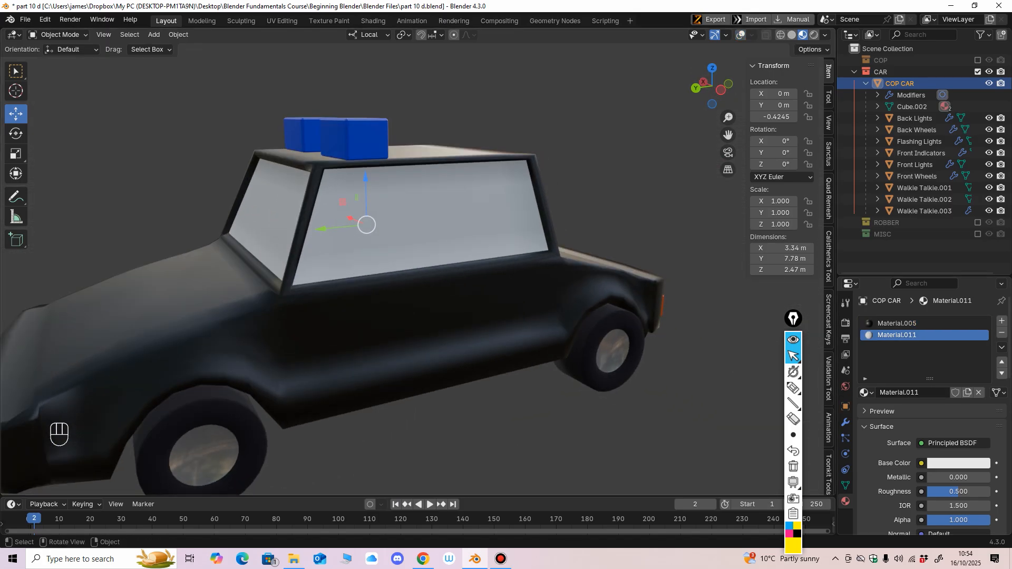
pyautogui.moveTo(474, 237); pyautogui.dragTo(516, 230, button='middle')
pyautogui.scroll(-3, 896, 421)
pyautogui.moveTo(958, 440); pyautogui.dragTo(951, 439)
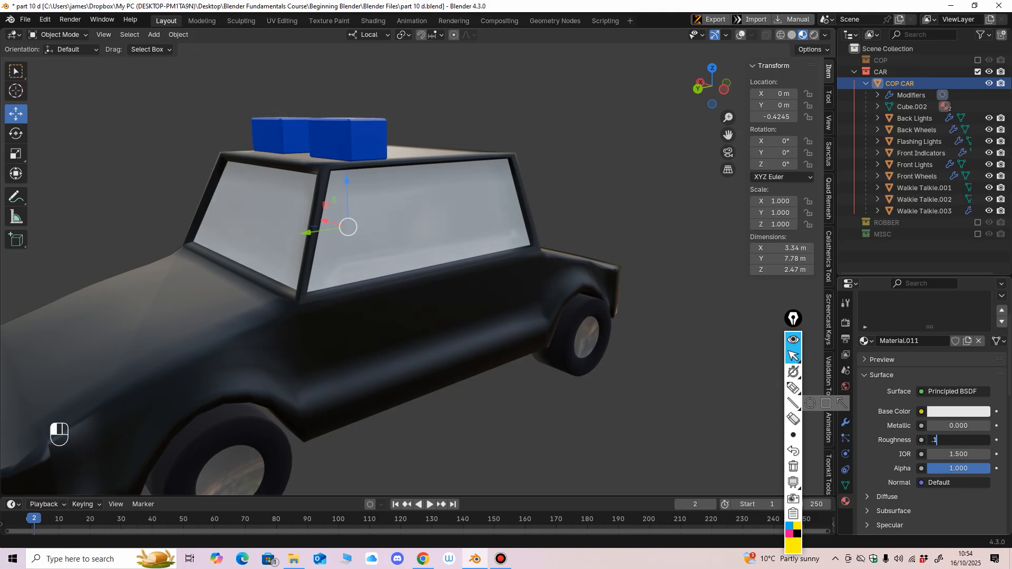
pyautogui.press('Return')
pyautogui.moveTo(527, 237)
pyautogui.mouseDown(button='middle')
pyautogui.moveTo(495, 250)
pyautogui.moveTo(555, 237)
pyautogui.moveTo(551, 261)
pyautogui.moveTo(579, 235)
pyautogui.moveTo(519, 231)
pyautogui.mouseUp(button='middle')
pyautogui.moveTo(917, 379); pyautogui.dragTo(917, 423, button='middle')
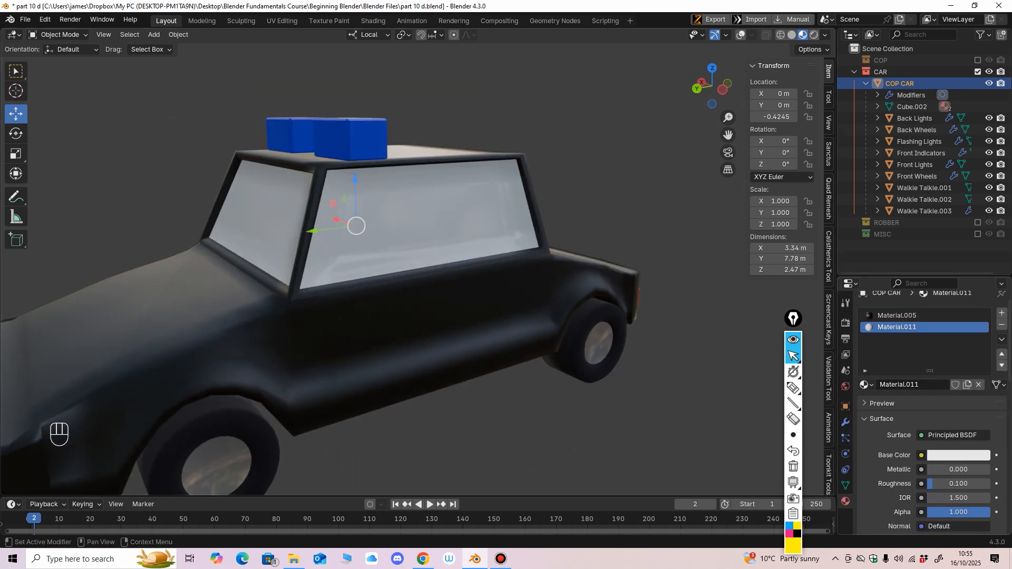
# Step: Darken the window material's base colour from near white to a mid grey and save the file
pyautogui.click(957, 455)
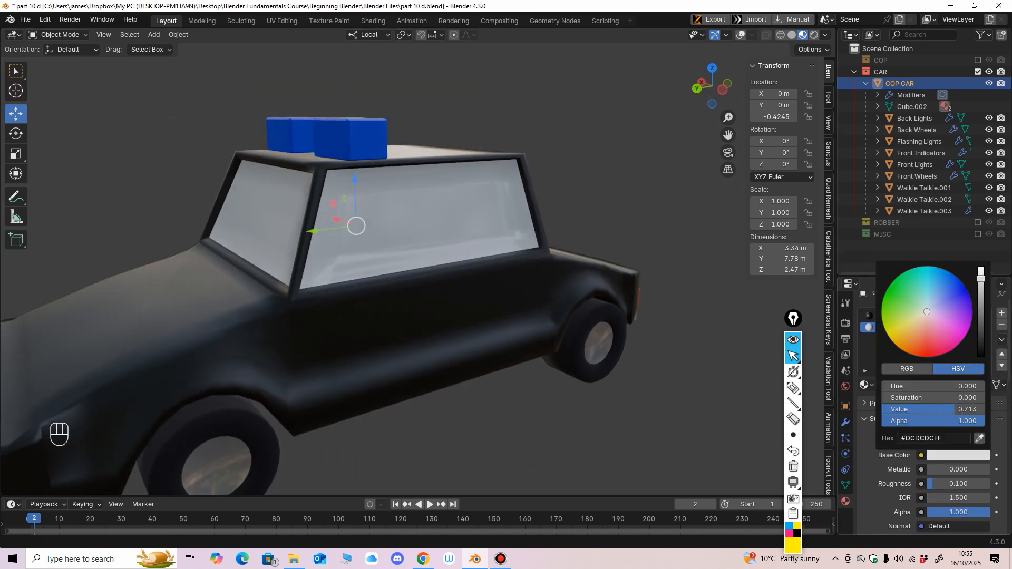
pyautogui.moveTo(980, 278); pyautogui.dragTo(980, 306)
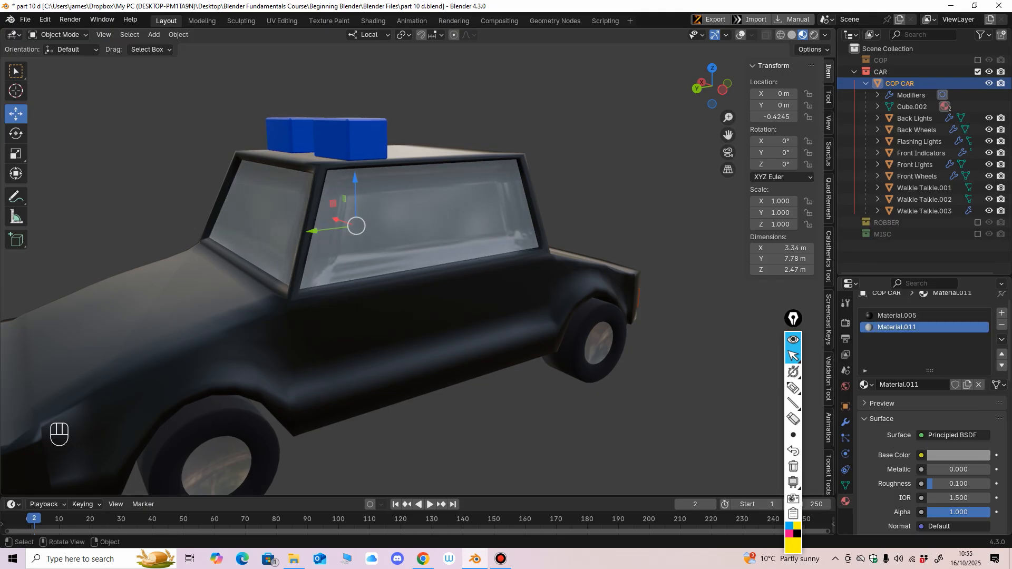
pyautogui.scroll(-2, 421, 285)
pyautogui.moveTo(422, 284)
pyautogui.mouseDown(button='middle')
pyautogui.moveTo(493, 282)
pyautogui.moveTo(477, 300)
pyautogui.moveTo(422, 295)
pyautogui.mouseUp(button='middle')
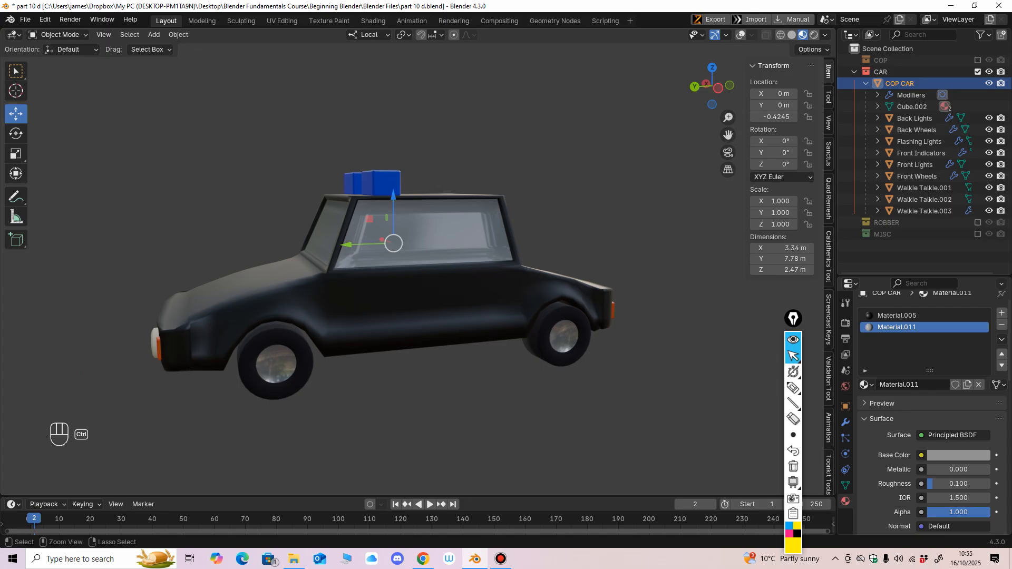
pyautogui.hotkey('ctrl', 's')
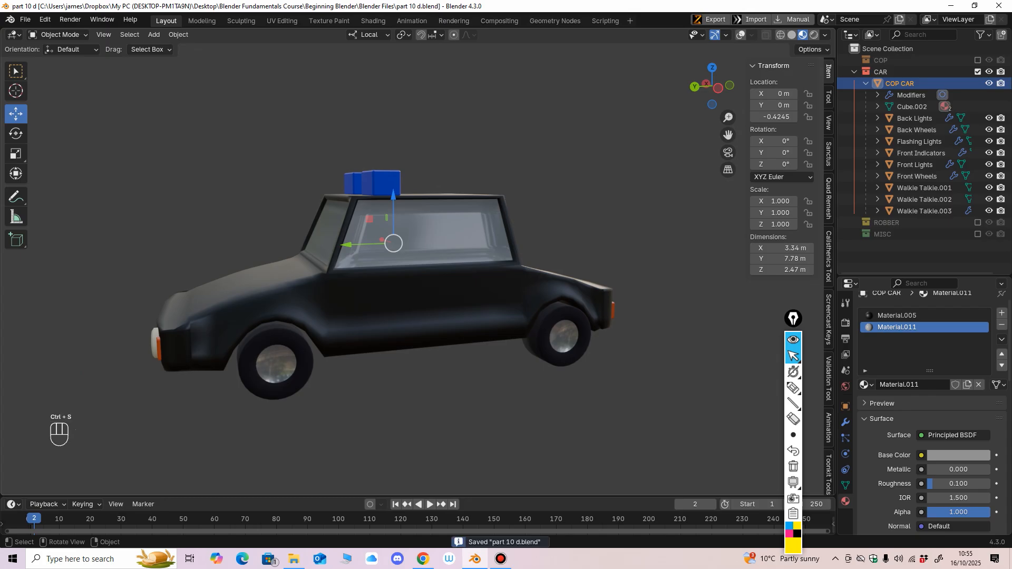
# Step: Set the roof flashing lights' emission colour to the blue sampled from their base colour
pyautogui.moveTo(266, 324)
pyautogui.mouseDown(button='middle')
pyautogui.moveTo(290, 353)
pyautogui.moveTo(314, 327)
pyautogui.moveTo(284, 316)
pyautogui.mouseUp(button='middle')
pyautogui.scroll(2, 290, 353)
pyautogui.keyDown('shift'); pyautogui.moveTo(411, 274); pyautogui.dragTo(399, 250, button='middle'); pyautogui.keyUp('shift')
pyautogui.moveTo(400, 250); pyautogui.dragTo(435, 306, button='middle')
pyautogui.keyDown('shift'); pyautogui.moveTo(435, 211); pyautogui.dragTo(416, 327, button='middle'); pyautogui.keyUp('shift')
pyautogui.click(416, 221)
pyautogui.moveTo(416, 227); pyautogui.dragTo(437, 232, button='middle')
pyautogui.scroll(2, 453, 237)
pyautogui.scroll(-3, 922, 400)
pyautogui.scroll(-5, 931, 411)
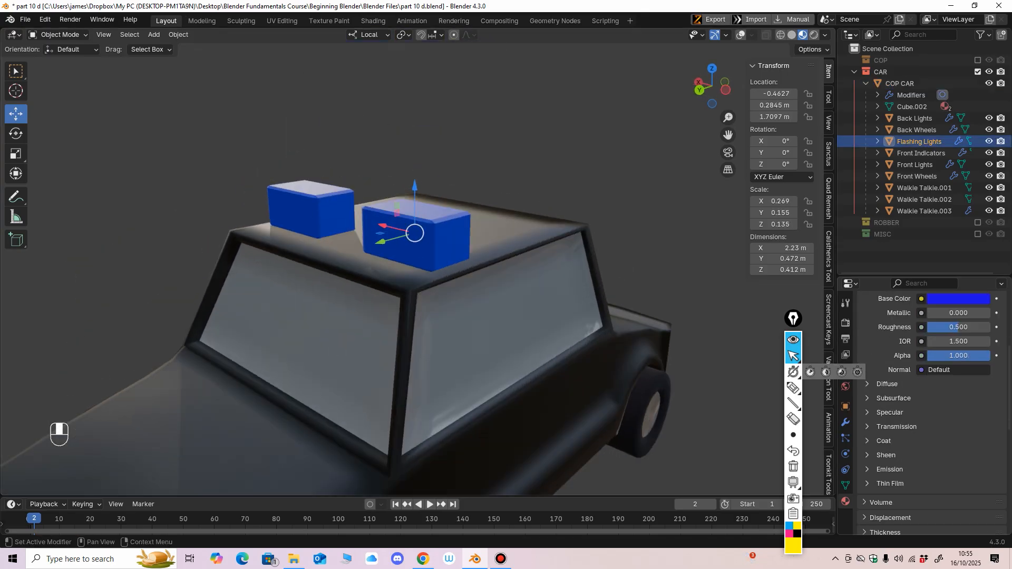
pyautogui.scroll(2, 932, 411)
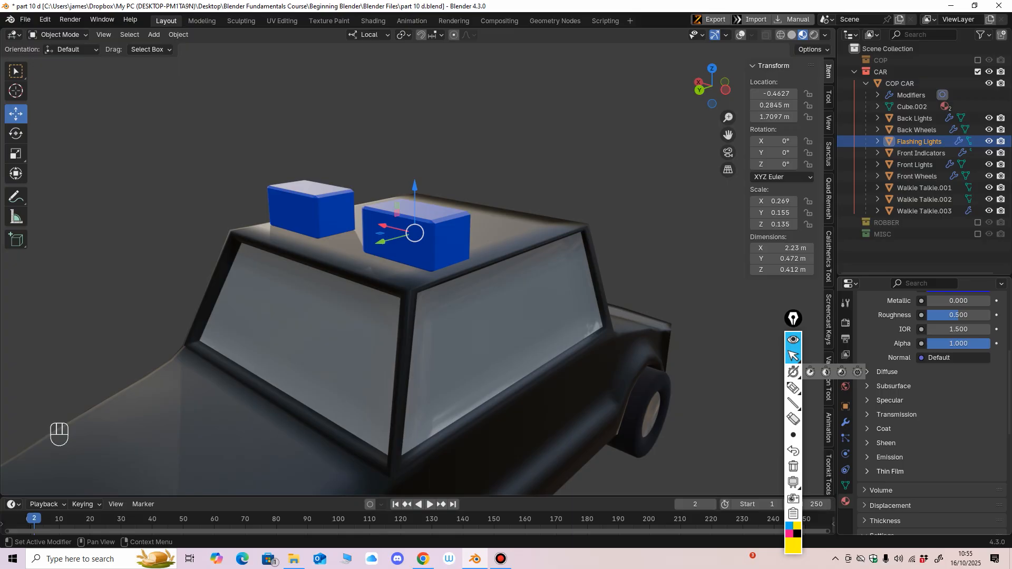
pyautogui.click(889, 457)
pyautogui.scroll(-2, 890, 454)
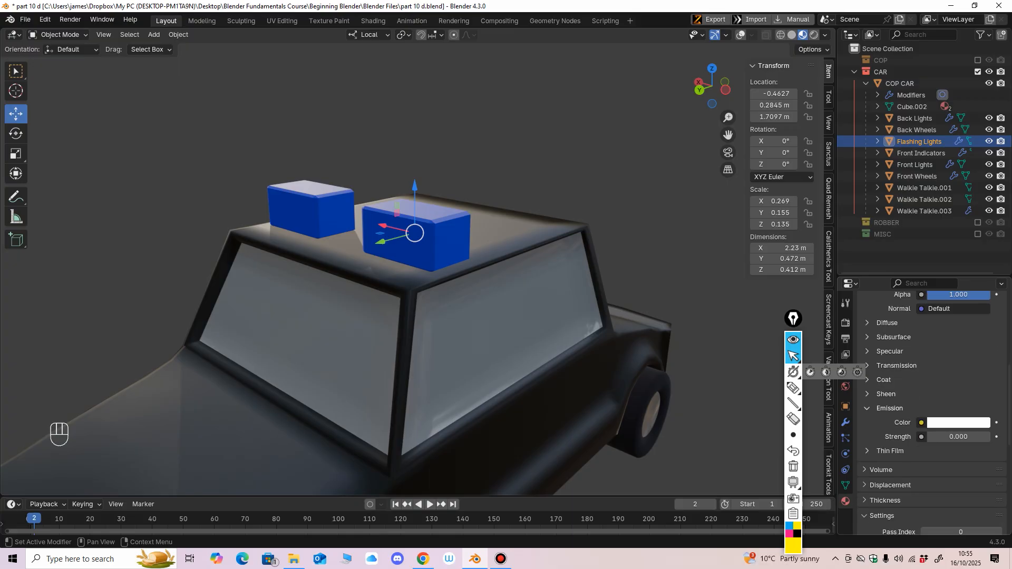
pyautogui.scroll(2, 922, 411)
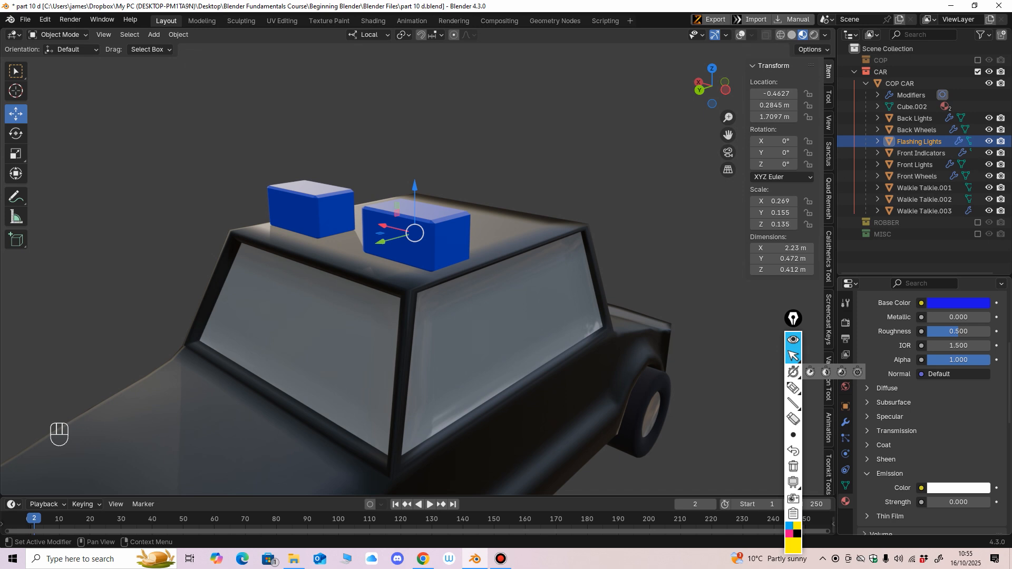
pyautogui.click(958, 488)
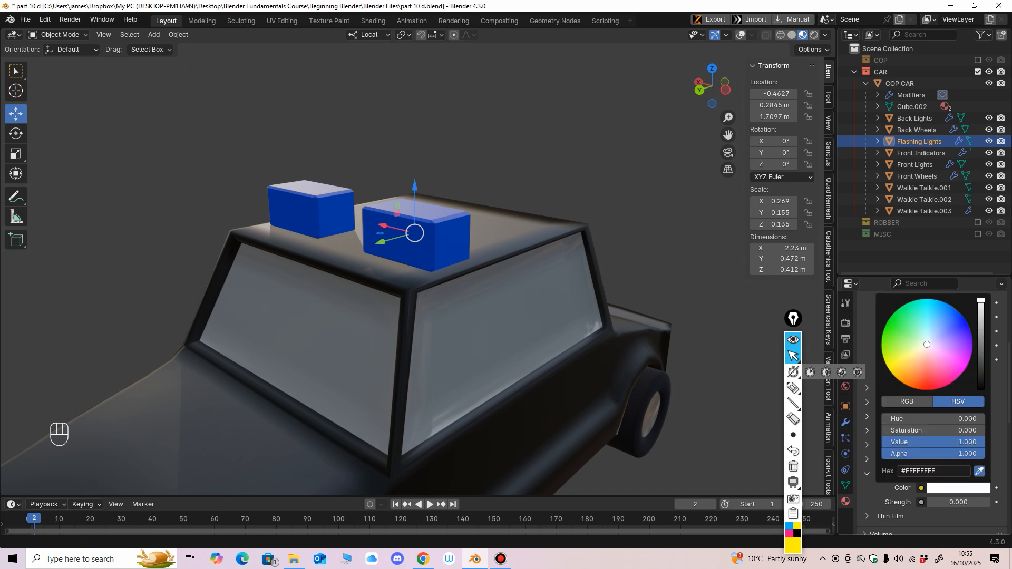
pyautogui.click(979, 471)
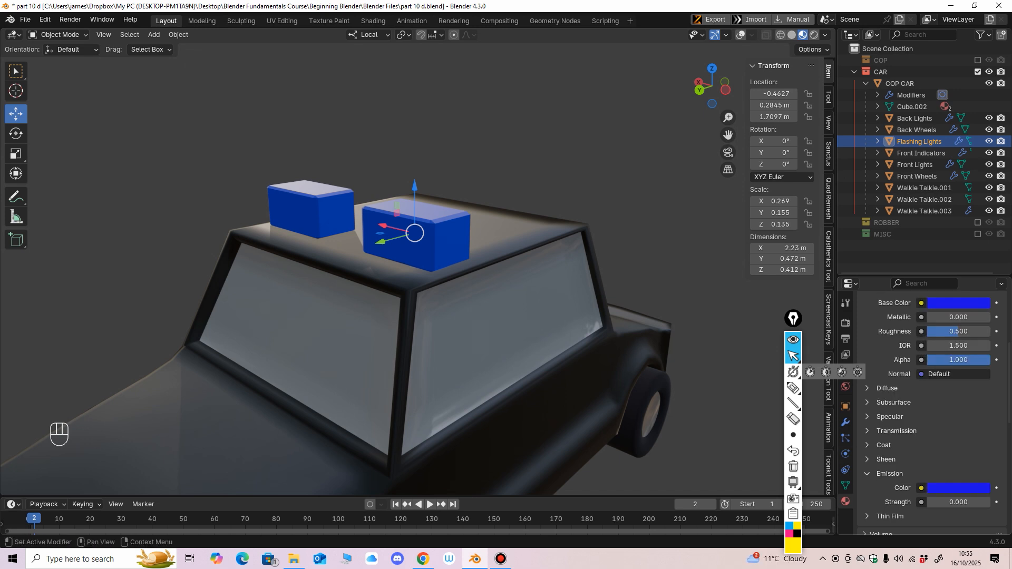
# Step: Set the emission strength of the roof flashing lights' material to 1
pyautogui.click(958, 503)
pyautogui.press('Return')
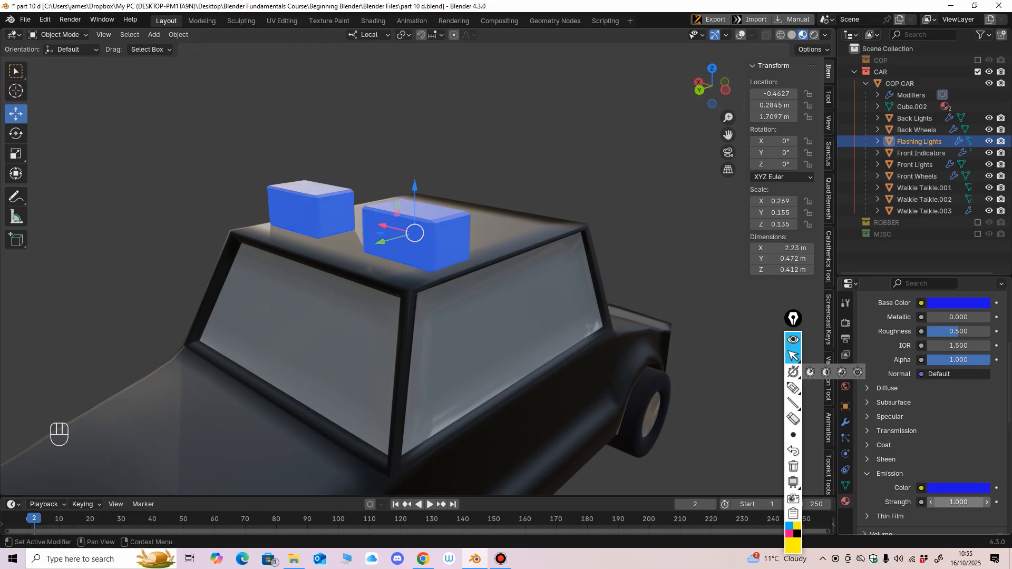
pyautogui.moveTo(474, 316); pyautogui.dragTo(453, 390, button='middle')
pyautogui.moveTo(453, 390); pyautogui.dragTo(498, 258, button='middle')
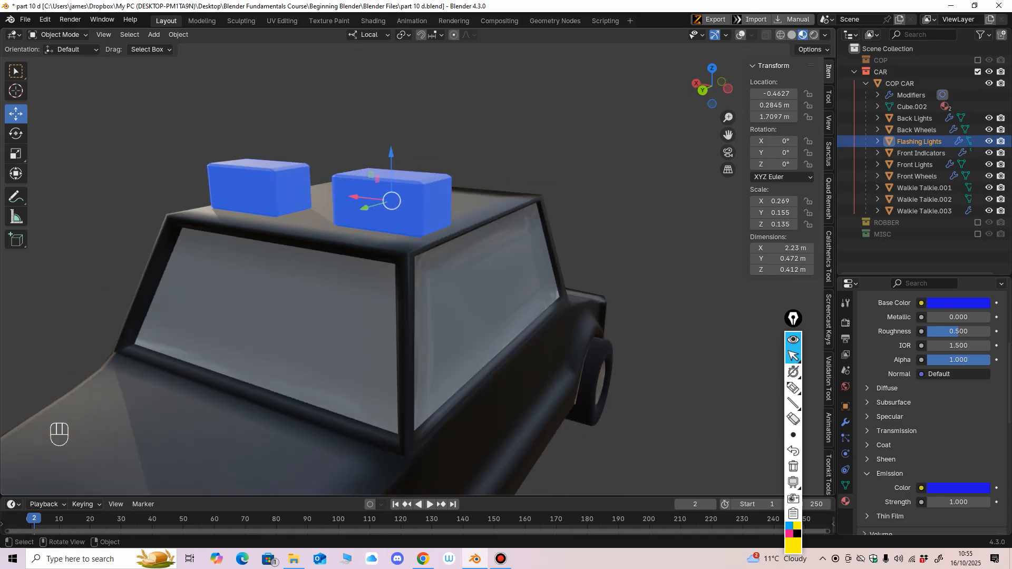
# Step: Make the roof flashing lights slightly transparent by setting their material's alpha to 0.85
pyautogui.moveTo(951, 361); pyautogui.dragTo(951, 404, button='middle')
pyautogui.click(954, 403)
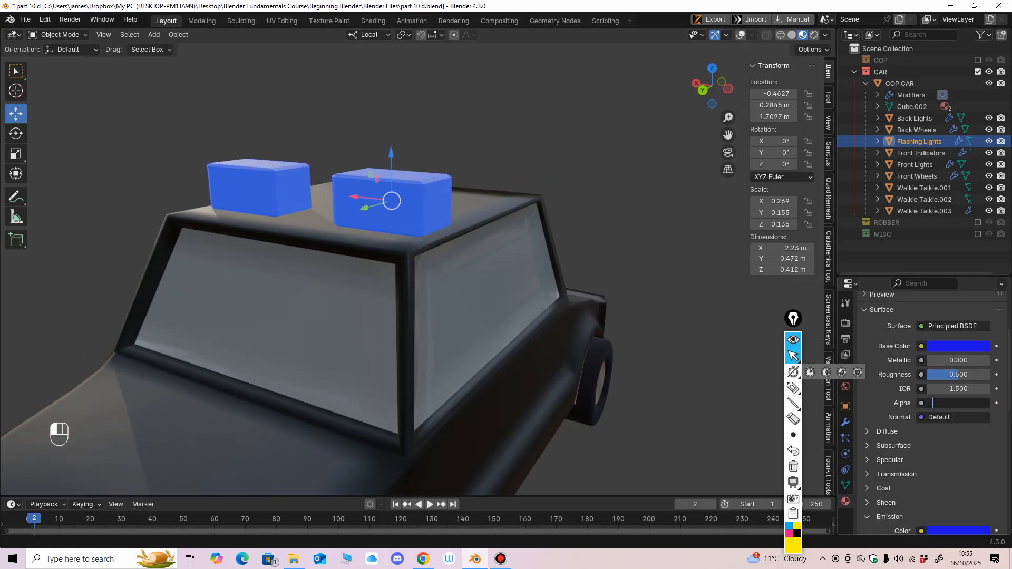
pyautogui.press('Return')
pyautogui.moveTo(506, 358); pyautogui.dragTo(476, 361, button='middle')
pyautogui.moveTo(477, 361)
pyautogui.keyDown('ctrl'); pyautogui.mouseDown(button='middle')
pyautogui.moveTo(477, 316)
pyautogui.moveTo(477, 364)
pyautogui.mouseUp(button='middle'); pyautogui.keyUp('ctrl')
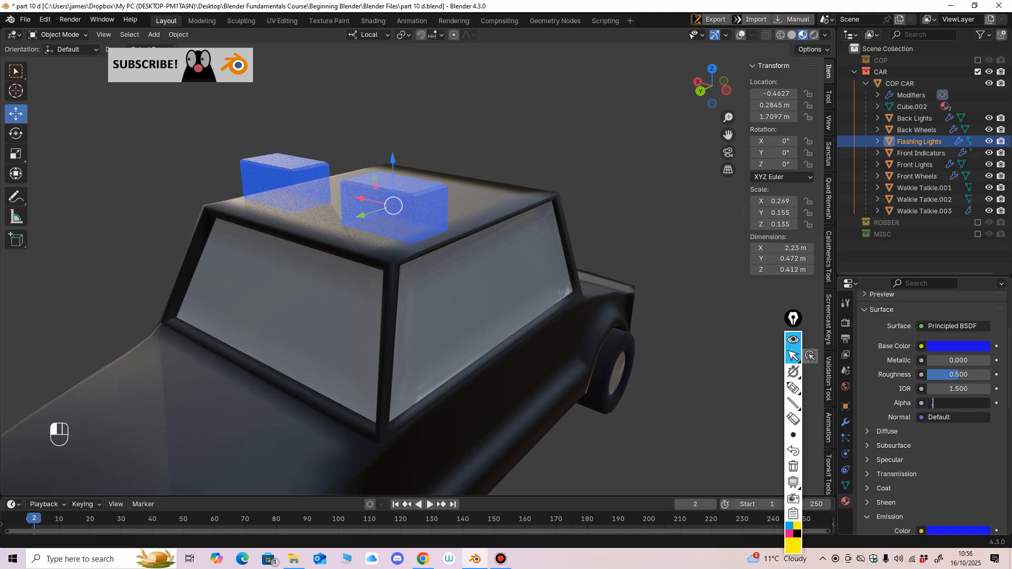
pyautogui.write('5')
pyautogui.press('Return')
# Step: Examine the roof lights' glow and transparency from several angles and outline one light with a temporary pen annotation
pyautogui.moveTo(527, 316); pyautogui.dragTo(450, 321, button='middle')
pyautogui.scroll(2, 496, 316)
pyautogui.scroll(-2, 567, 285)
pyautogui.scroll(3, 485, 326)
pyautogui.keyDown('ctrl'); pyautogui.moveTo(450, 321); pyautogui.dragTo(451, 368, button='middle'); pyautogui.keyUp('ctrl')
pyautogui.moveTo(450, 369); pyautogui.dragTo(487, 375, button='middle')
pyautogui.keyDown('shift'); pyautogui.moveTo(487, 374); pyautogui.dragTo(490, 311, button='middle'); pyautogui.keyUp('shift')
pyautogui.moveTo(490, 311); pyautogui.dragTo(545, 258, button='middle')
pyautogui.keyDown('ctrl'); pyautogui.moveTo(546, 258); pyautogui.dragTo(554, 321, button='middle'); pyautogui.keyUp('ctrl')
pyautogui.keyDown('shift'); pyautogui.moveTo(553, 322); pyautogui.dragTo(316, 363, button='middle'); pyautogui.keyUp('shift')
pyautogui.keyDown('shift'); pyautogui.moveTo(317, 364); pyautogui.dragTo(419, 195, button='middle'); pyautogui.keyUp('shift')
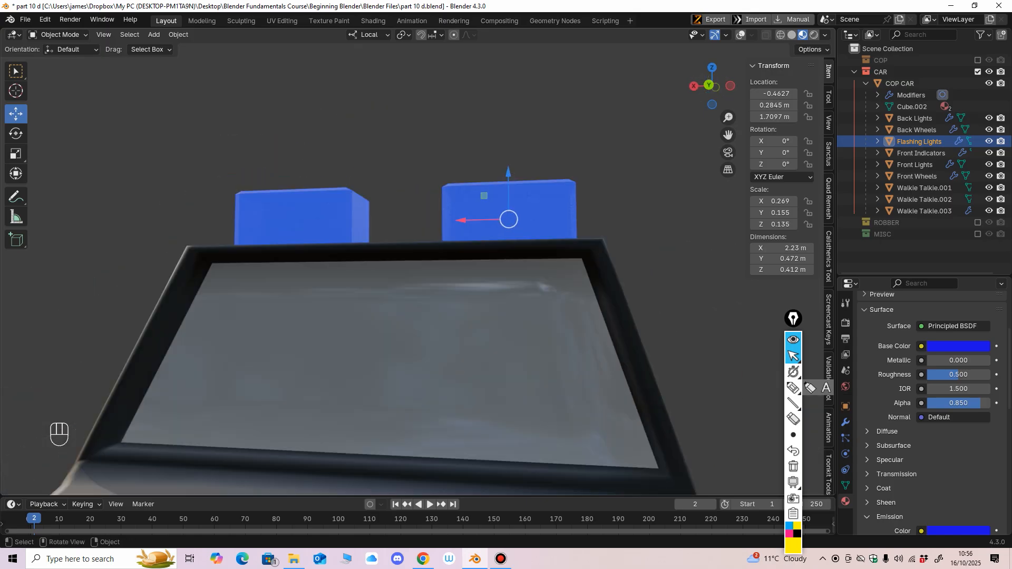
pyautogui.click(793, 389)
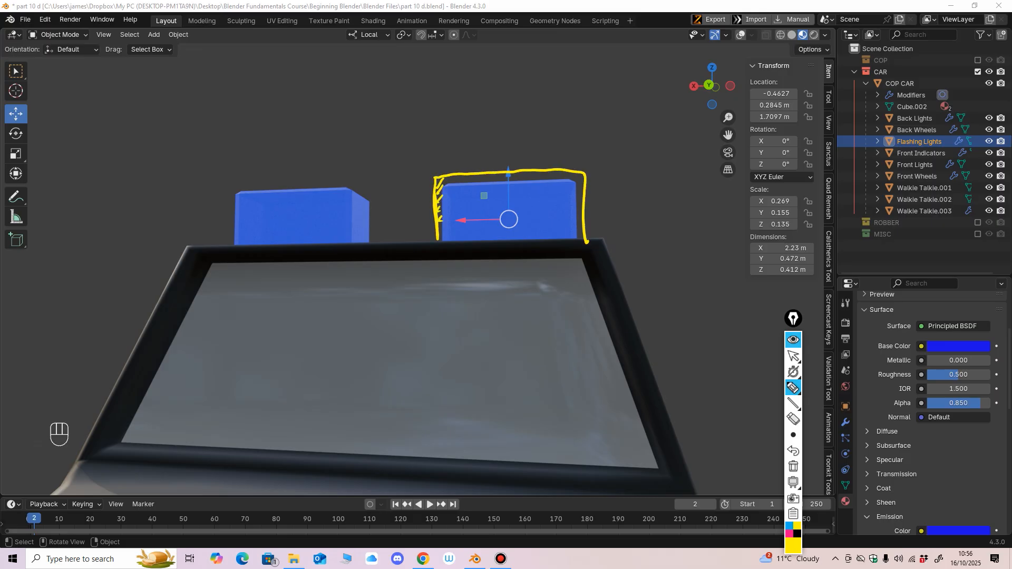
pyautogui.moveTo(591, 203); pyautogui.dragTo(572, 203)
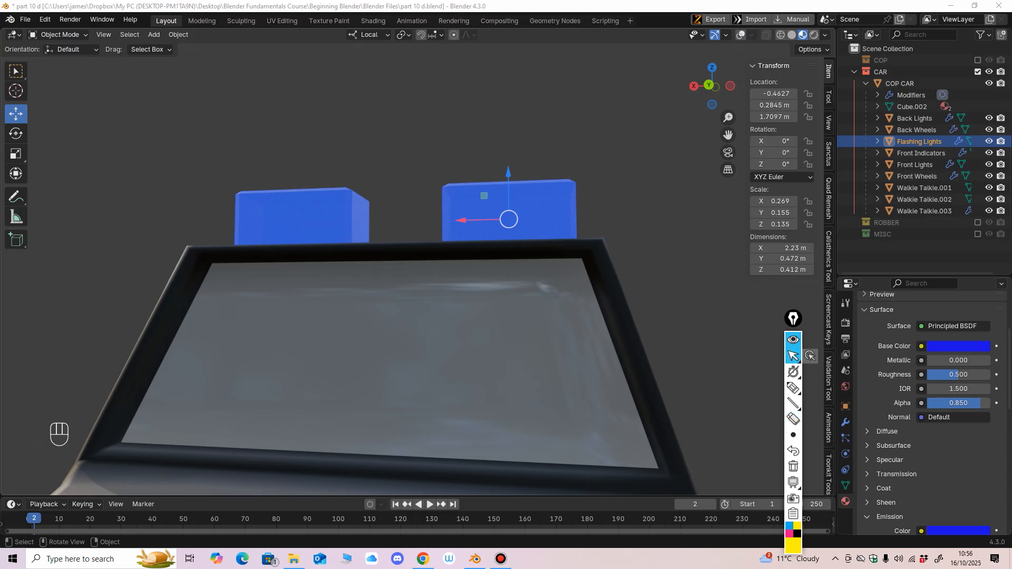
# Step: Examine the front lights and indicators on the bumper, and the roof lights from the front
pyautogui.scroll(-3, 418, 262)
pyautogui.moveTo(474, 274); pyautogui.dragTo(369, 274, button='middle')
pyautogui.keyDown('shift'); pyautogui.moveTo(369, 327); pyautogui.dragTo(421, 179, button='middle'); pyautogui.keyUp('shift')
pyautogui.moveTo(448, 232); pyautogui.dragTo(416, 232, button='middle')
pyautogui.keyDown('shift'); pyautogui.moveTo(417, 232); pyautogui.dragTo(450, 216, button='middle'); pyautogui.keyUp('shift')
pyautogui.moveTo(395, 258); pyautogui.dragTo(485, 240, button='middle')
pyautogui.keyDown('shift'); pyautogui.moveTo(316, 338); pyautogui.dragTo(500, 216, button='middle'); pyautogui.keyUp('shift')
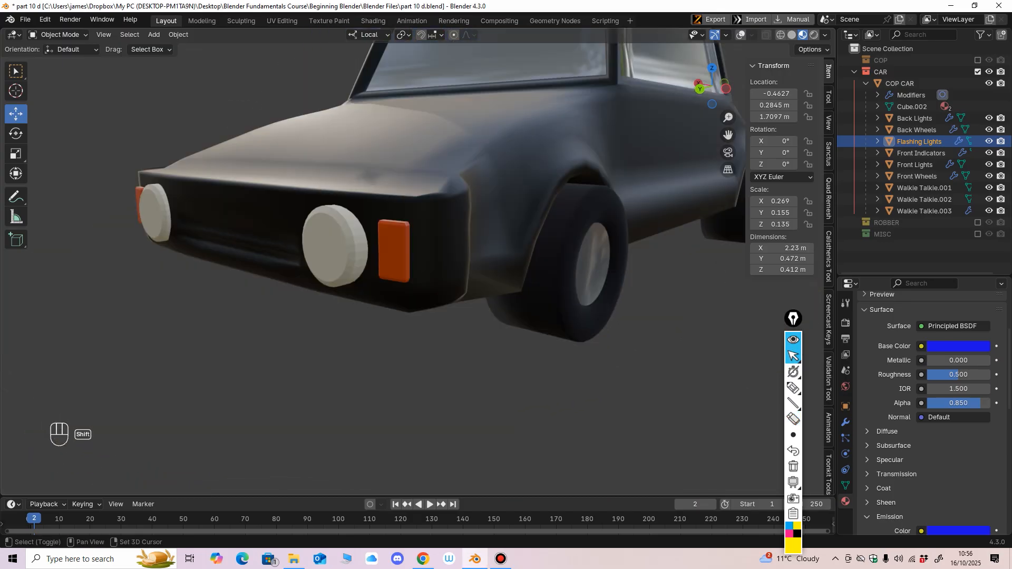
pyautogui.click(394, 251)
pyautogui.click(428, 272)
pyautogui.moveTo(394, 252); pyautogui.dragTo(432, 310, button='middle')
pyautogui.keyDown('shift'); pyautogui.moveTo(464, 185); pyautogui.dragTo(364, 327, button='middle'); pyautogui.keyUp('shift')
pyautogui.keyDown('shift'); pyautogui.moveTo(405, 226); pyautogui.dragTo(419, 311, button='middle'); pyautogui.keyUp('shift')
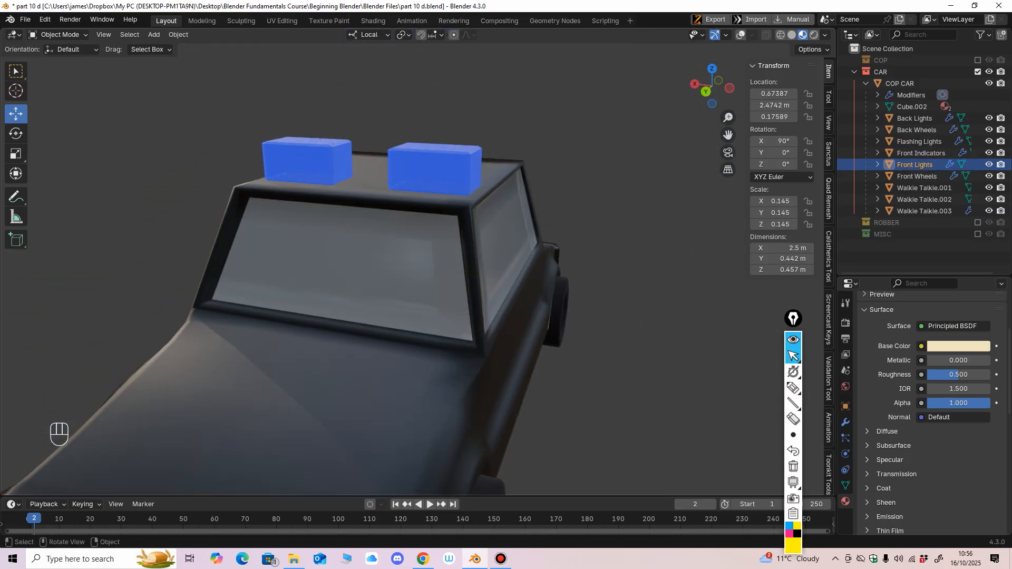
# Step: Turn the viewport overlays back on and apply Shade Smooth to the roof flashing lights
pyautogui.click(430, 172)
pyautogui.click(740, 35)
pyautogui.rightClick(460, 165)
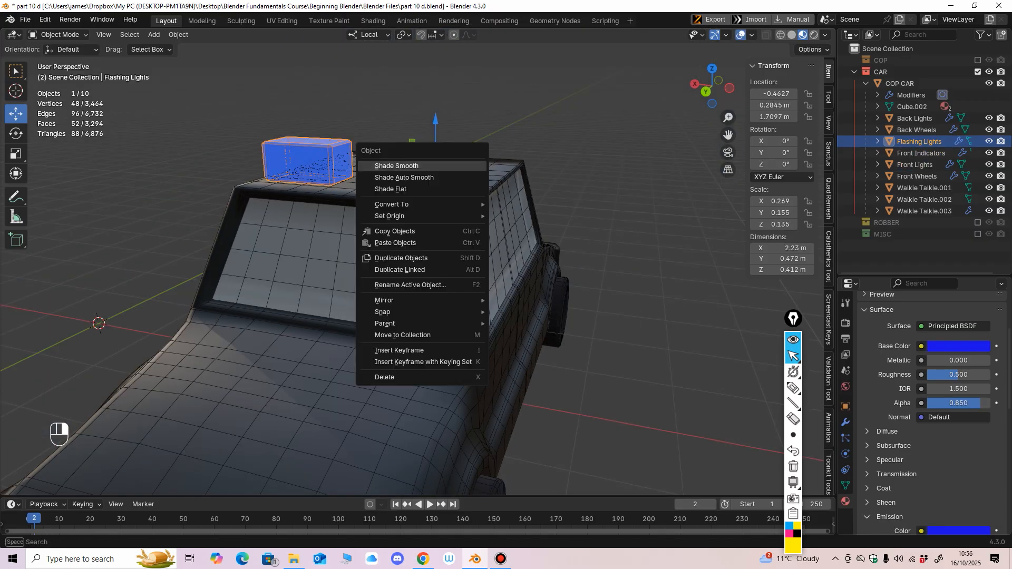
pyautogui.click(460, 165)
# Step: Apply Shade Smooth to the round front lights and the orange front indicators
pyautogui.keyDown('shift'); pyautogui.moveTo(438, 321); pyautogui.dragTo(527, 111, button='middle'); pyautogui.keyUp('shift')
pyautogui.click(452, 321)
pyautogui.rightClick(453, 322)
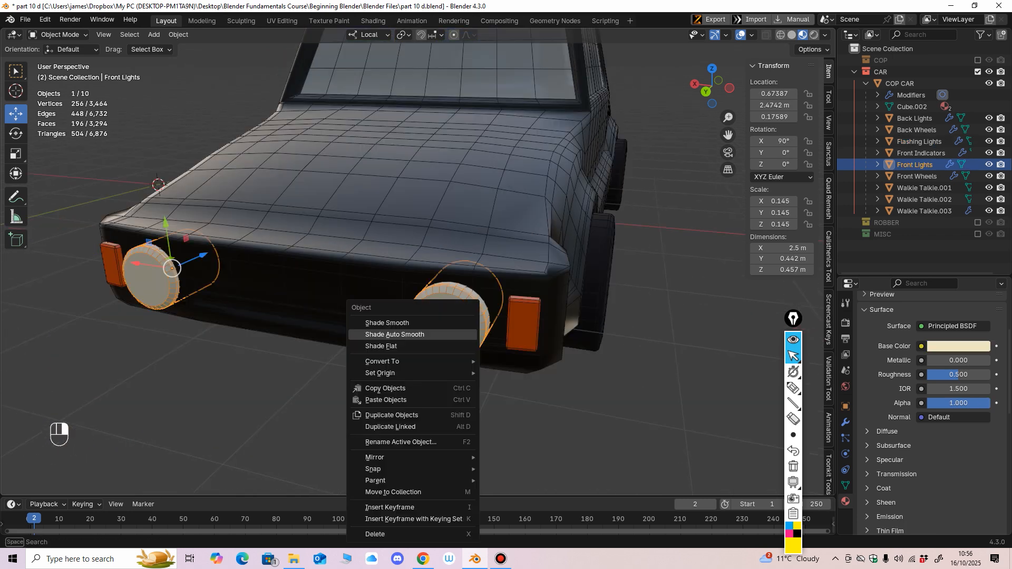
pyautogui.click(454, 323)
pyautogui.click(522, 326)
pyautogui.rightClick(527, 322)
pyautogui.click(527, 322)
# Step: Apply Shade Smooth to the orange back lights at the rear of the car
pyautogui.moveTo(521, 321); pyautogui.dragTo(374, 306, button='middle')
pyautogui.click(413, 311)
pyautogui.keyDown('shift'); pyautogui.moveTo(375, 305); pyautogui.dragTo(163, 337, button='middle'); pyautogui.keyUp('shift')
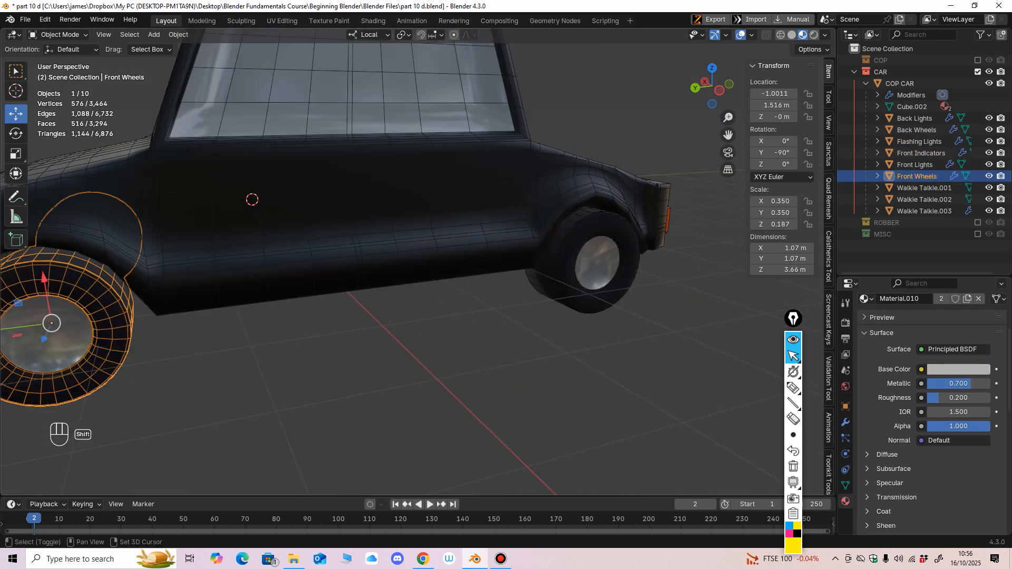
pyautogui.moveTo(421, 316); pyautogui.dragTo(349, 319, button='middle')
pyautogui.click(622, 303)
pyautogui.rightClick(623, 302)
pyautogui.click(623, 303)
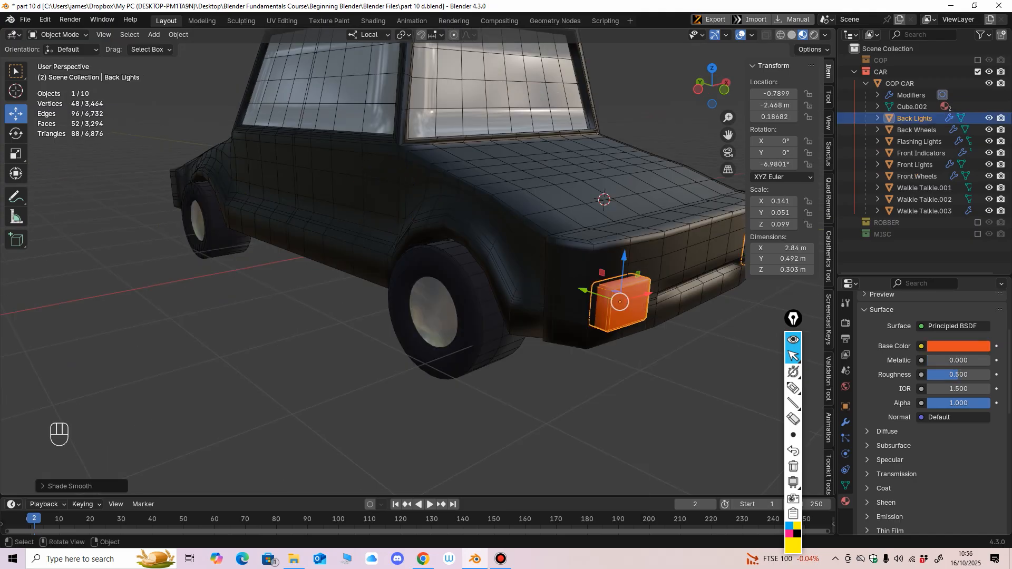
# Step: Change the front lights' base colour to a warmer, more saturated yellow, hex #F0D896
pyautogui.moveTo(623, 303); pyautogui.dragTo(638, 365, button='middle')
pyautogui.keyDown('ctrl'); pyautogui.moveTo(527, 337); pyautogui.dragTo(527, 363, button='middle'); pyautogui.keyUp('ctrl')
pyautogui.moveTo(474, 358); pyautogui.dragTo(537, 326, button='middle')
pyautogui.moveTo(474, 316); pyautogui.dragTo(532, 311, button='middle')
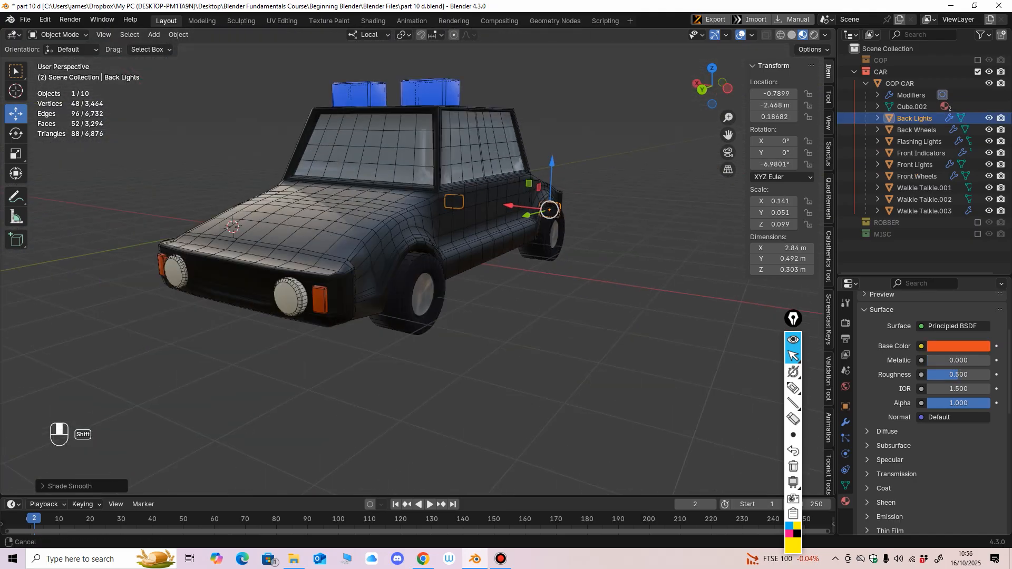
pyautogui.keyDown('ctrl'); pyautogui.moveTo(422, 326); pyautogui.dragTo(422, 295, button='middle'); pyautogui.keyUp('ctrl')
pyautogui.click(266, 300)
pyautogui.moveTo(266, 300); pyautogui.dragTo(406, 308, button='middle')
pyautogui.keyDown('ctrl'); pyautogui.moveTo(405, 316); pyautogui.dragTo(332, 311, button='middle'); pyautogui.keyUp('ctrl')
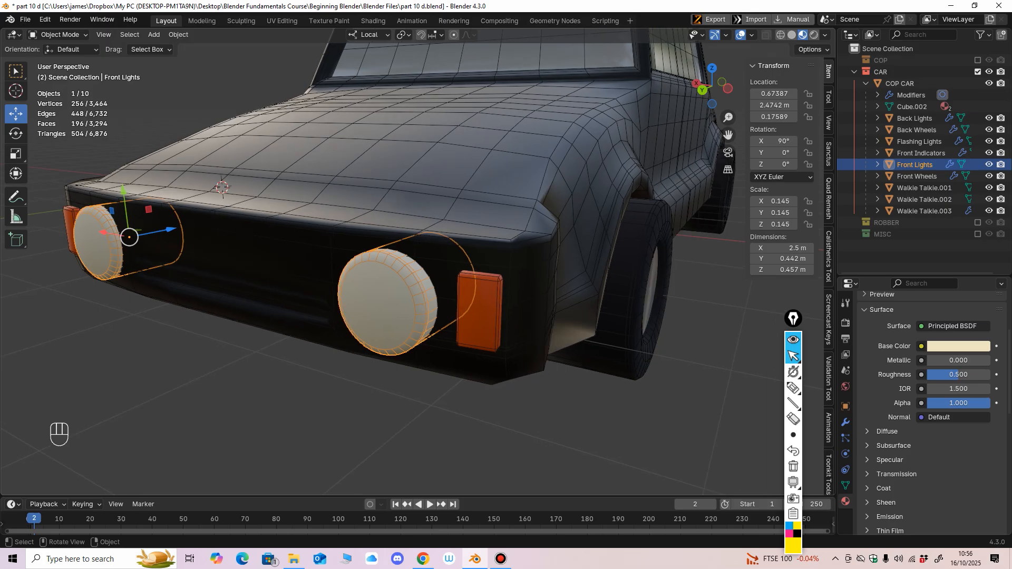
pyautogui.scroll(5, 955, 422)
pyautogui.click(958, 440)
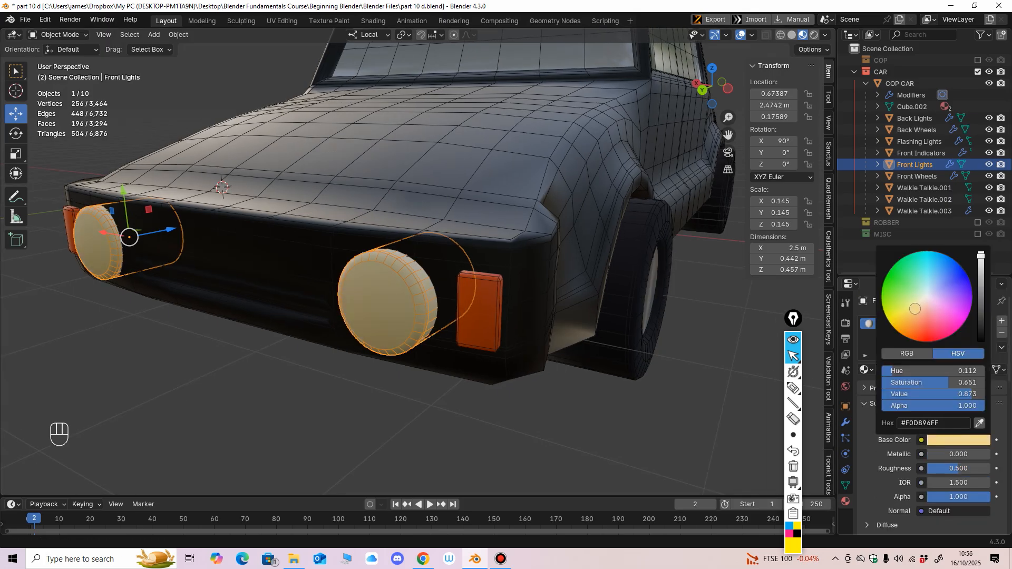
# Step: Set the front lights' emission colour to the yellow sampled from their base colour
pyautogui.scroll(-4, 932, 414)
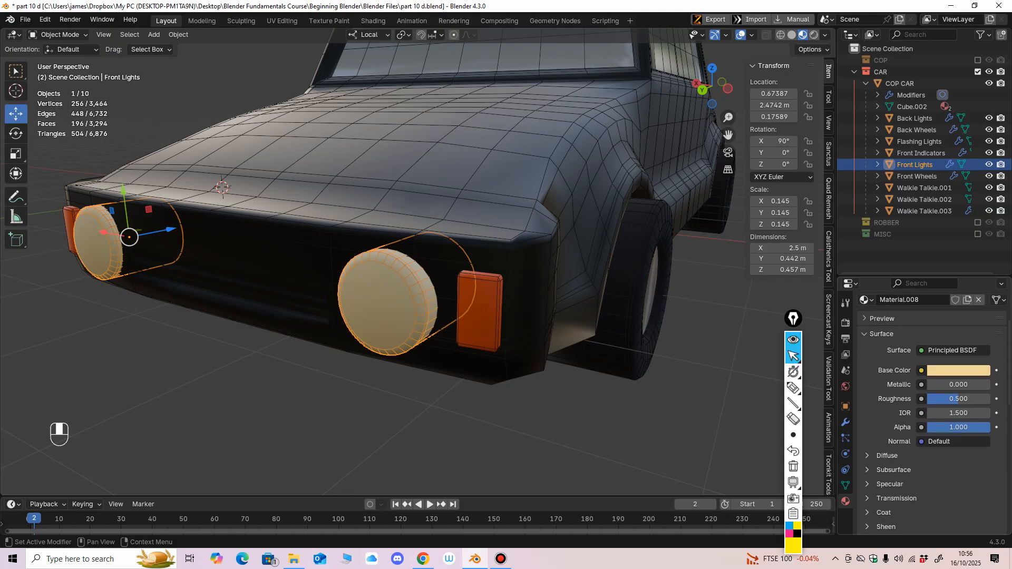
pyautogui.scroll(-2, 931, 414)
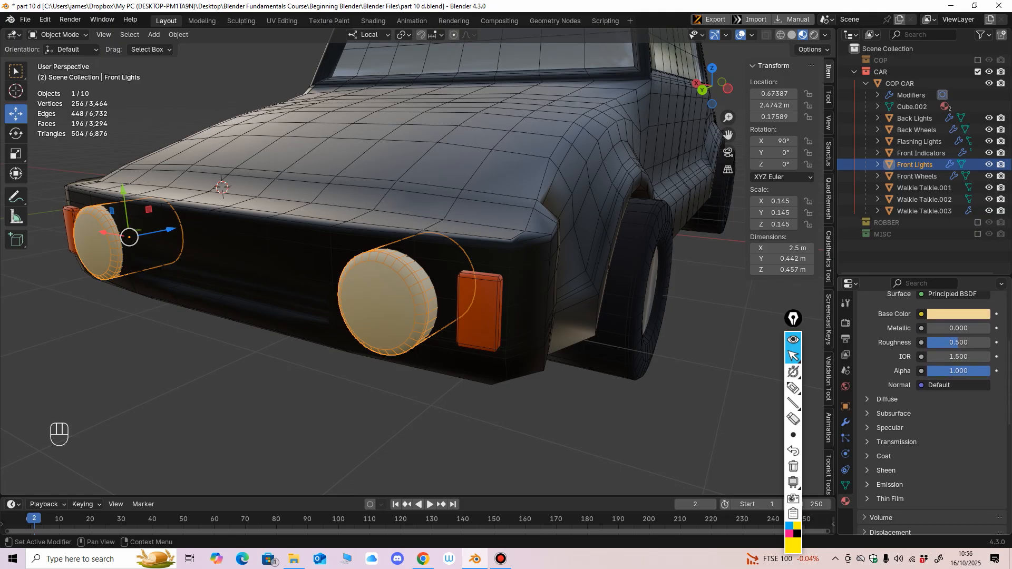
pyautogui.click(890, 484)
pyautogui.click(957, 498)
pyautogui.click(979, 482)
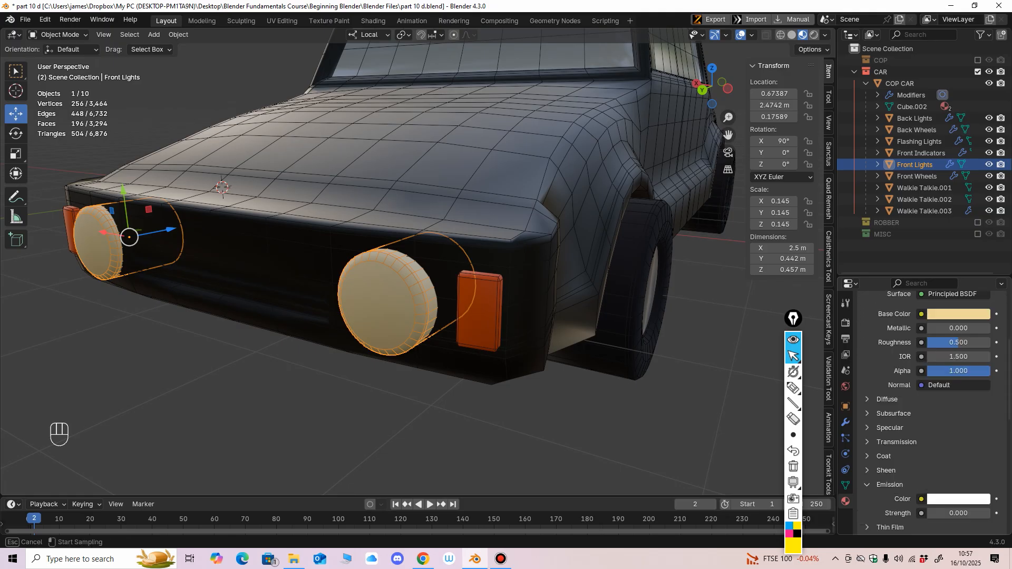
pyautogui.click(958, 314)
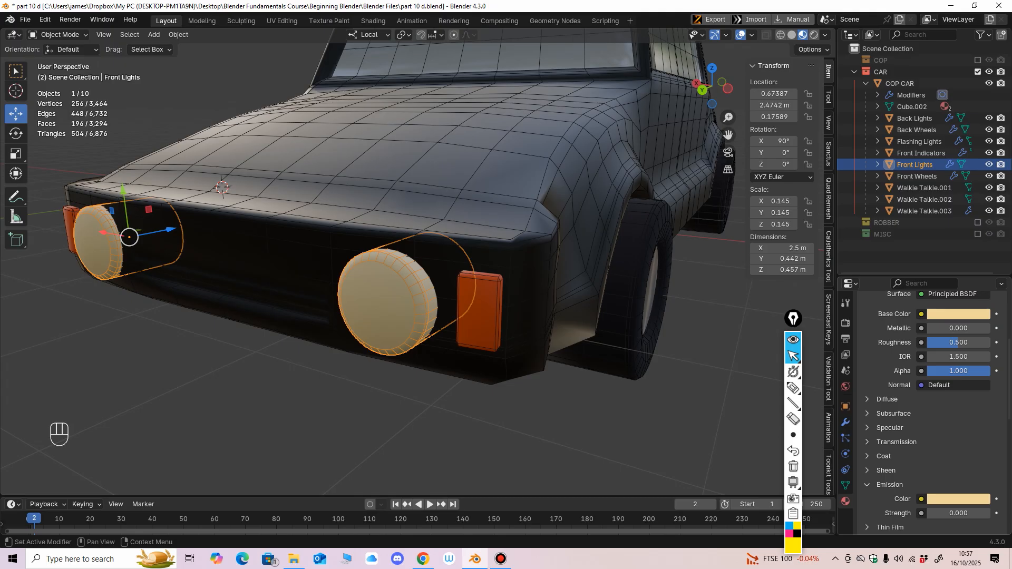
# Step: Set the emission strength of the front lights' material to 1
pyautogui.scroll(-1, 931, 411)
pyautogui.click(958, 493)
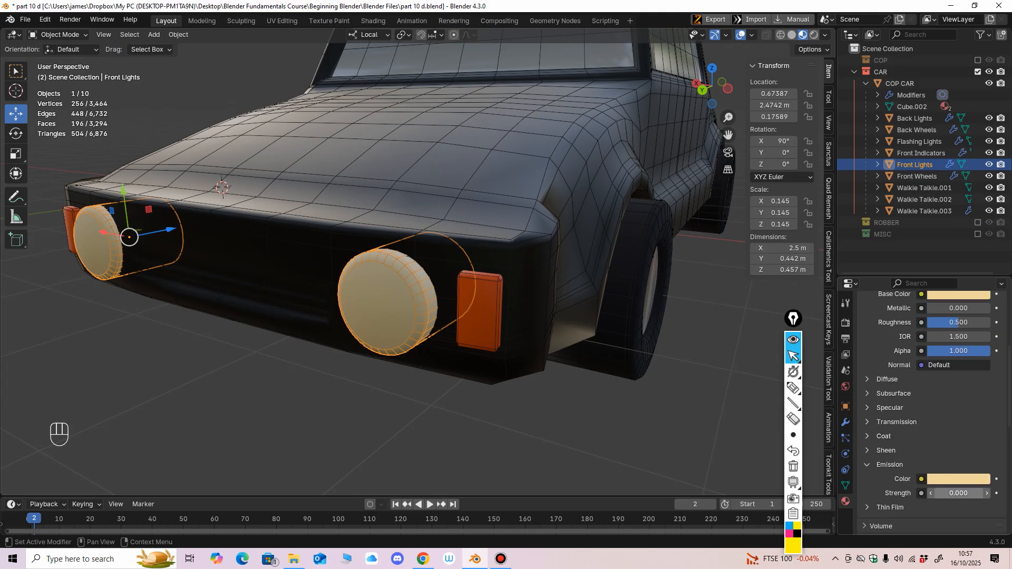
pyautogui.write('1')
pyautogui.press('Return')
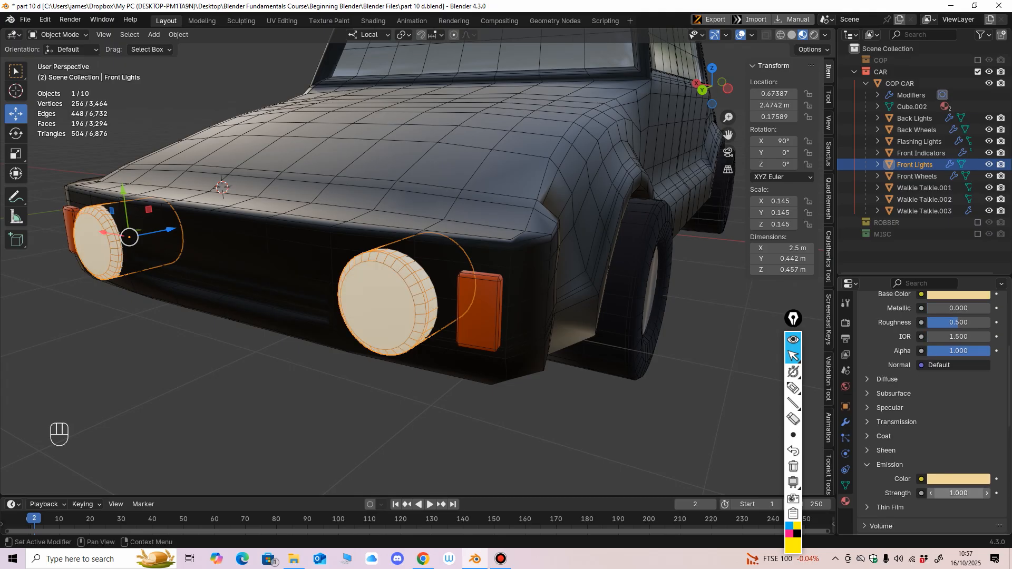
# Step: Try a different emission strength on the front lights' material and undo it
pyautogui.moveTo(958, 493)
pyautogui.mouseDown()
pyautogui.moveTo(975, 493)
pyautogui.moveTo(963, 493)
pyautogui.mouseUp()
pyautogui.hotkey('ctrl', 'z')
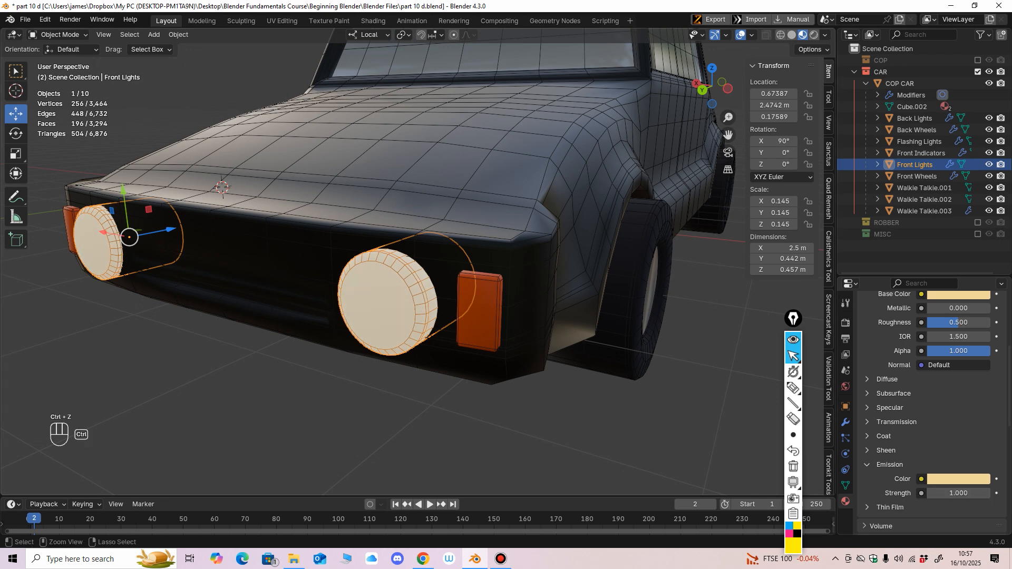
# Step: Check which material the orange front indicators and the orange back lights each use
pyautogui.click(480, 312)
pyautogui.moveTo(480, 312); pyautogui.dragTo(490, 307, button='middle')
pyautogui.moveTo(927, 377); pyautogui.dragTo(927, 464, button='middle')
pyautogui.keyDown('shift'); pyautogui.moveTo(506, 316); pyautogui.dragTo(508, 411, button='middle'); pyautogui.keyUp('shift')
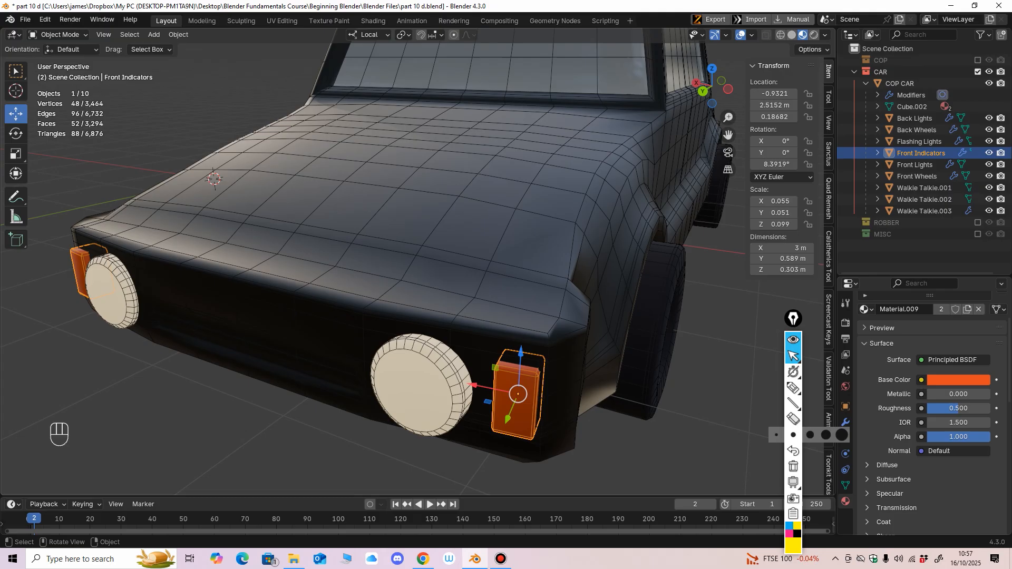
pyautogui.scroll(-2, 506, 390)
pyautogui.moveTo(506, 369); pyautogui.dragTo(485, 362, button='middle')
pyautogui.moveTo(928, 401); pyautogui.dragTo(928, 425, button='middle')
pyautogui.keyDown('shift'); pyautogui.moveTo(569, 316); pyautogui.dragTo(390, 356, button='middle'); pyautogui.keyUp('shift')
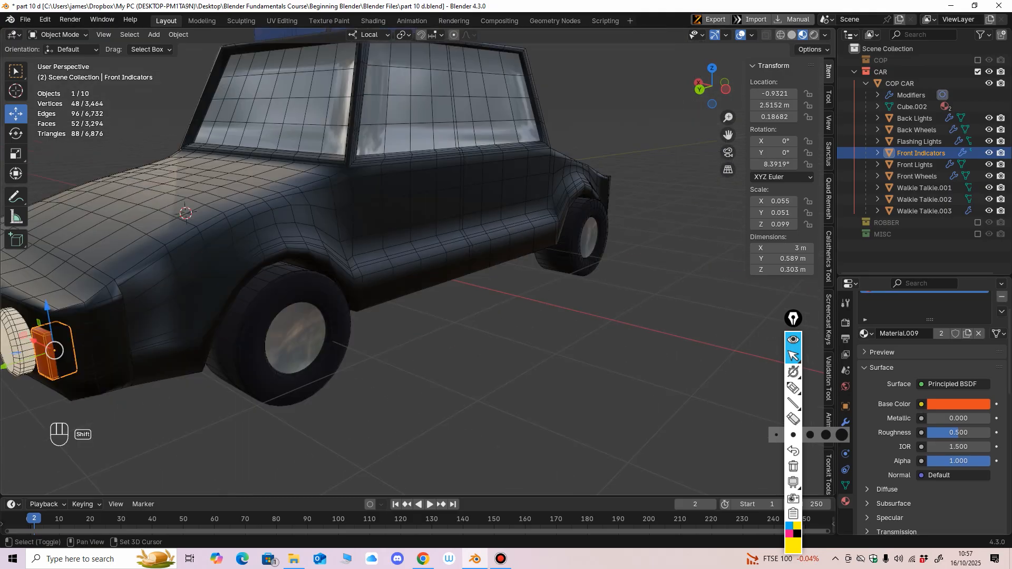
pyautogui.moveTo(506, 316); pyautogui.dragTo(416, 313, button='middle')
pyautogui.click(615, 252)
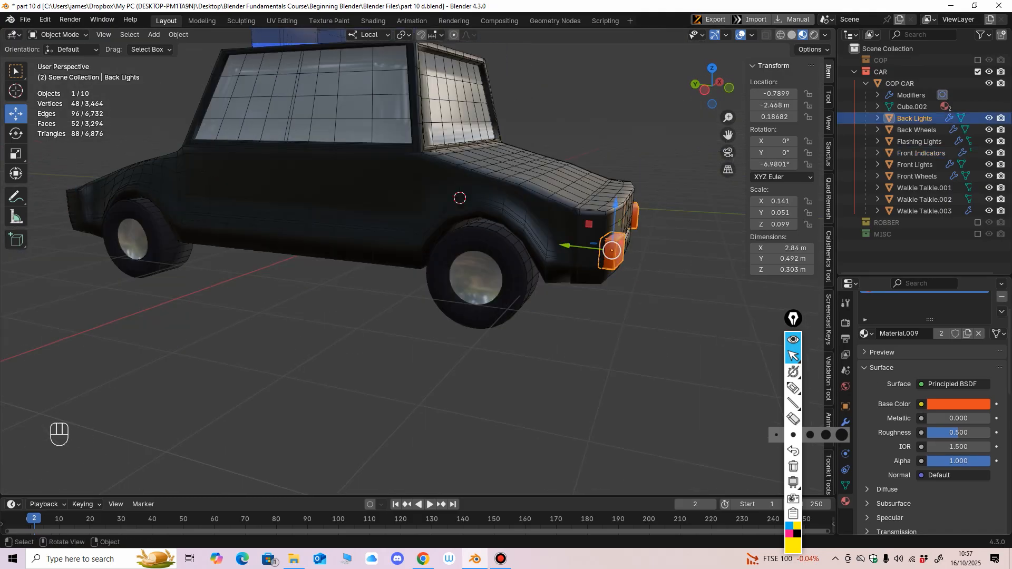
pyautogui.moveTo(474, 295); pyautogui.dragTo(524, 296, button='middle')
pyautogui.keyDown('shift'); pyautogui.moveTo(401, 295); pyautogui.dragTo(516, 297, button='middle'); pyautogui.keyUp('shift')
pyautogui.moveTo(474, 295); pyautogui.dragTo(501, 294, button='middle')
# Step: Give the front indicators' material the emission colour sampled from its orange base colour and an emission strength of 1
pyautogui.click(188, 256)
pyautogui.moveTo(401, 295); pyautogui.dragTo(425, 258, button='middle')
pyautogui.moveTo(424, 295)
pyautogui.keyDown('shift'); pyautogui.mouseDown(button='middle')
pyautogui.moveTo(409, 257)
pyautogui.moveTo(409, 296)
pyautogui.mouseUp(button='middle'); pyautogui.keyUp('shift')
pyautogui.keyDown('ctrl'); pyautogui.moveTo(409, 296); pyautogui.dragTo(409, 282, button='middle'); pyautogui.keyUp('ctrl')
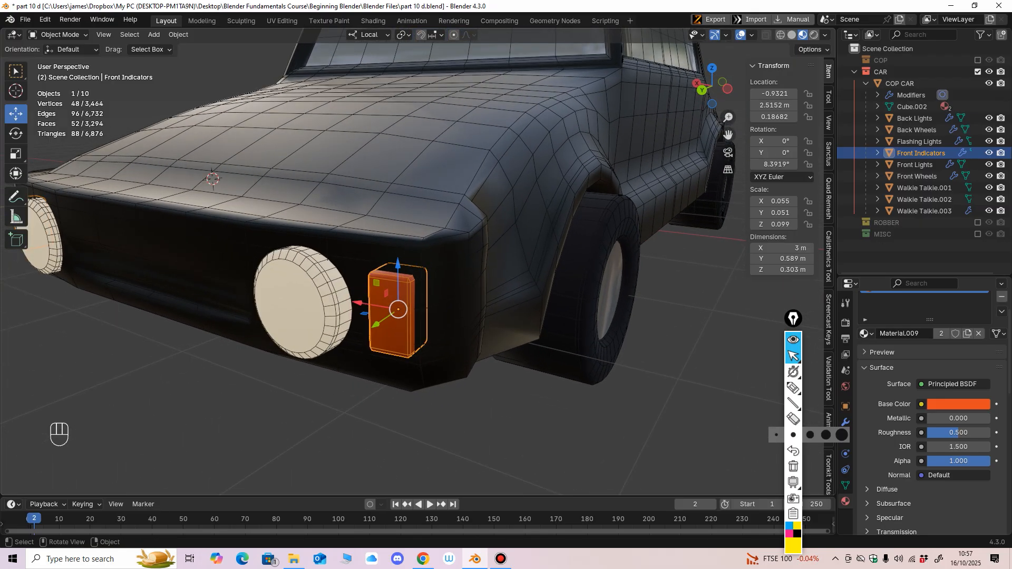
pyautogui.scroll(2, 930, 411)
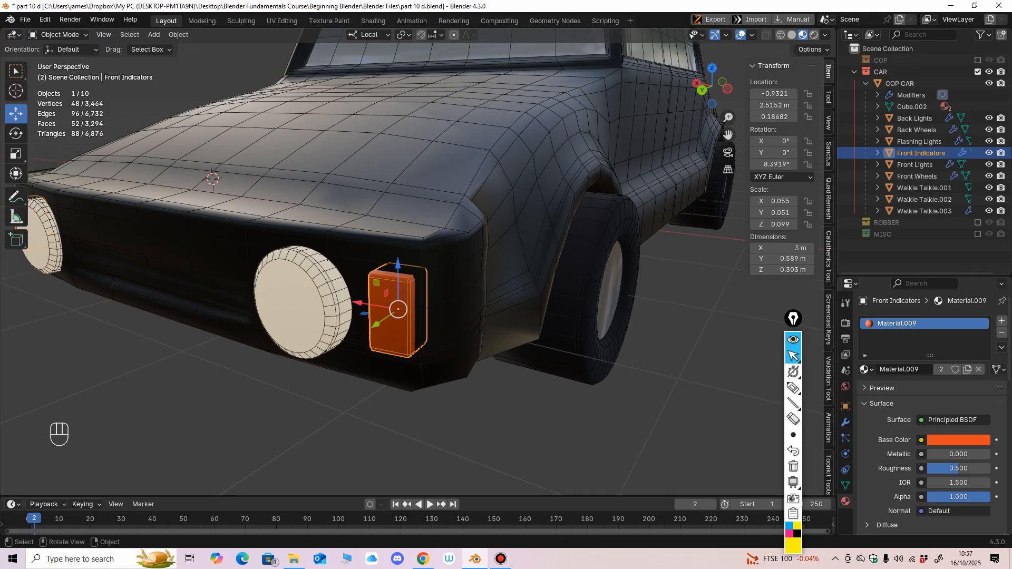
pyautogui.moveTo(400, 274); pyautogui.dragTo(368, 258, button='middle')
pyautogui.keyDown('shift'); pyautogui.moveTo(369, 259); pyautogui.dragTo(289, 277, button='middle'); pyautogui.keyUp('shift')
pyautogui.scroll(-6, 929, 411)
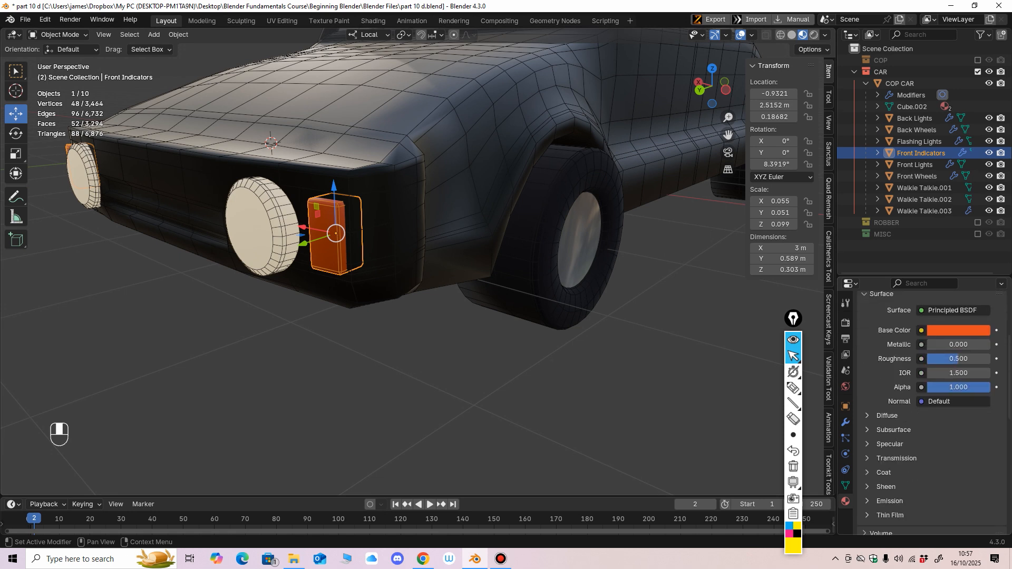
pyautogui.click(890, 463)
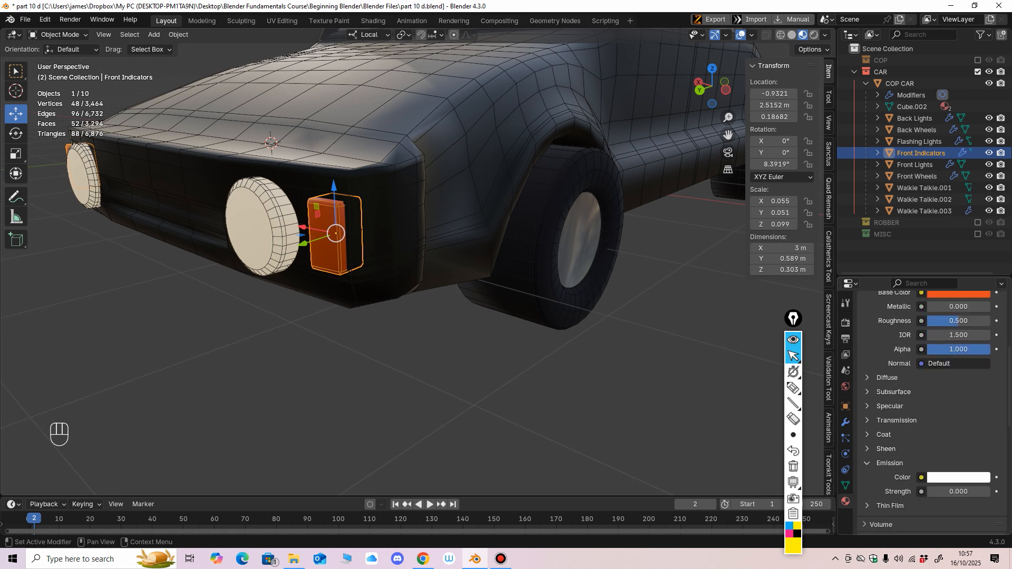
pyautogui.click(958, 477)
pyautogui.click(979, 461)
pyautogui.click(957, 295)
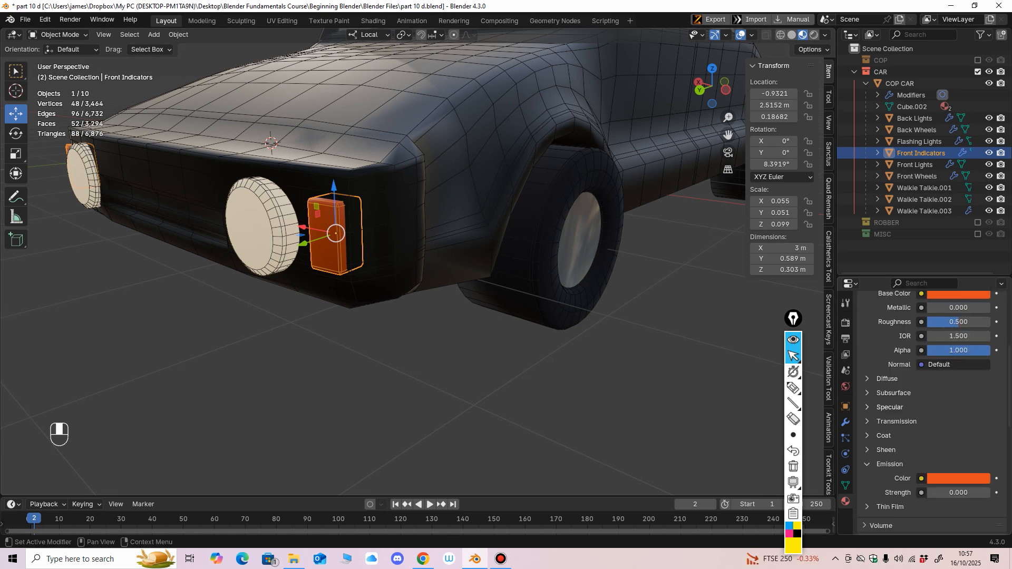
pyautogui.click(958, 491)
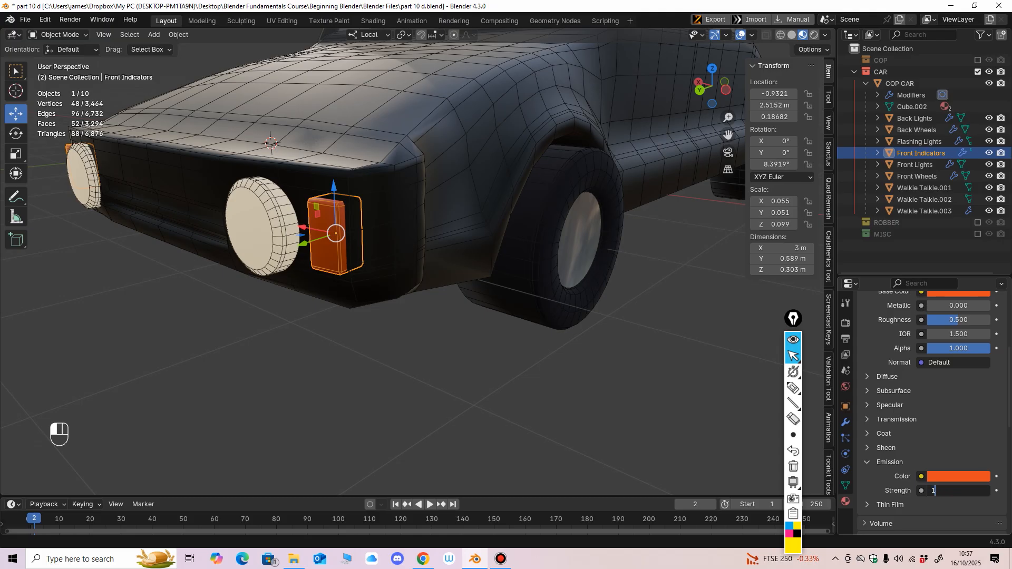
pyautogui.press('Return')
# Step: Set the alpha of the round front lights' material to 0.9
pyautogui.moveTo(464, 295); pyautogui.dragTo(509, 221, button='middle')
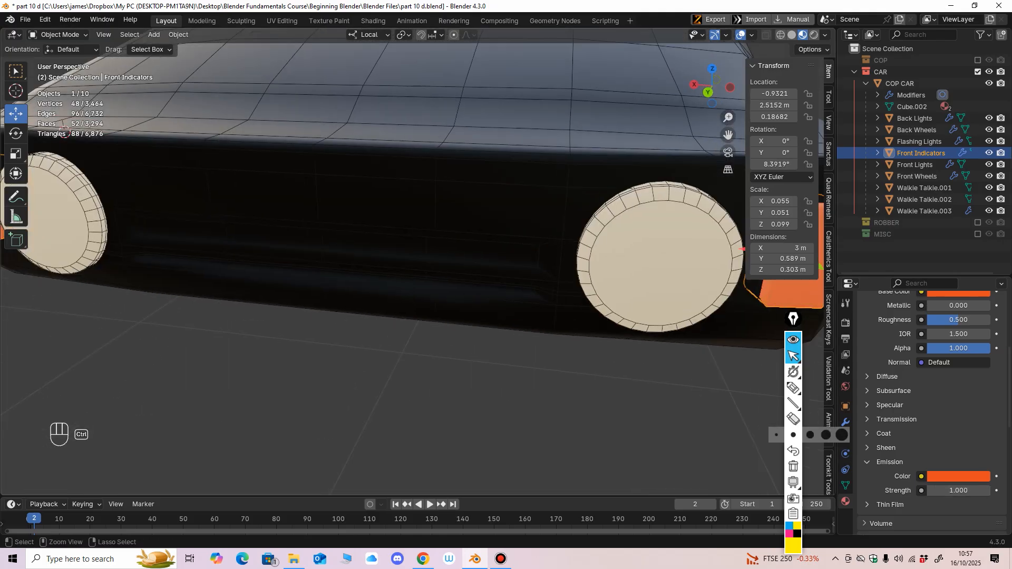
pyautogui.click(653, 256)
pyautogui.keyDown('ctrl'); pyautogui.moveTo(653, 255); pyautogui.dragTo(635, 304, button='middle'); pyautogui.keyUp('ctrl')
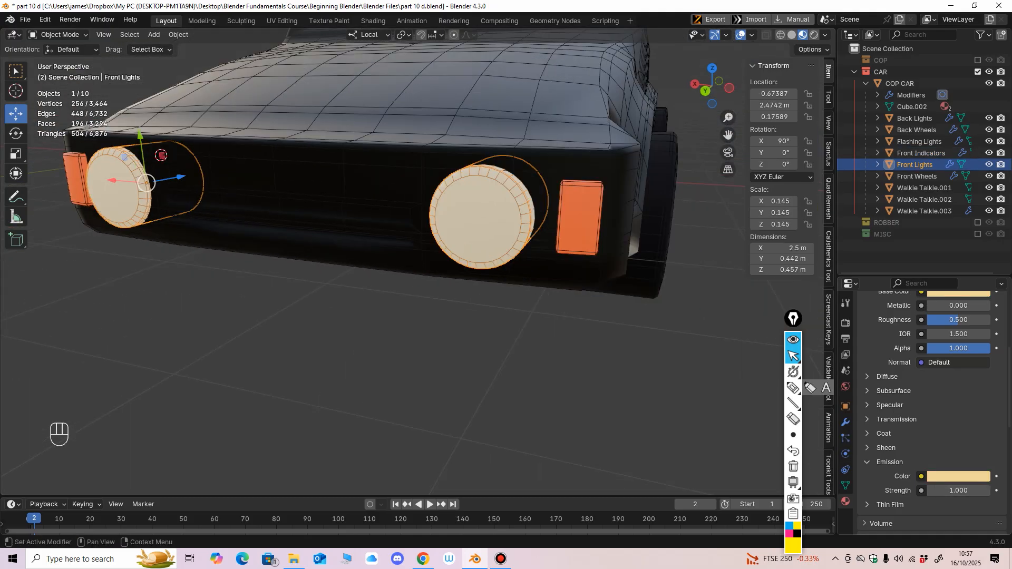
pyautogui.click(957, 348)
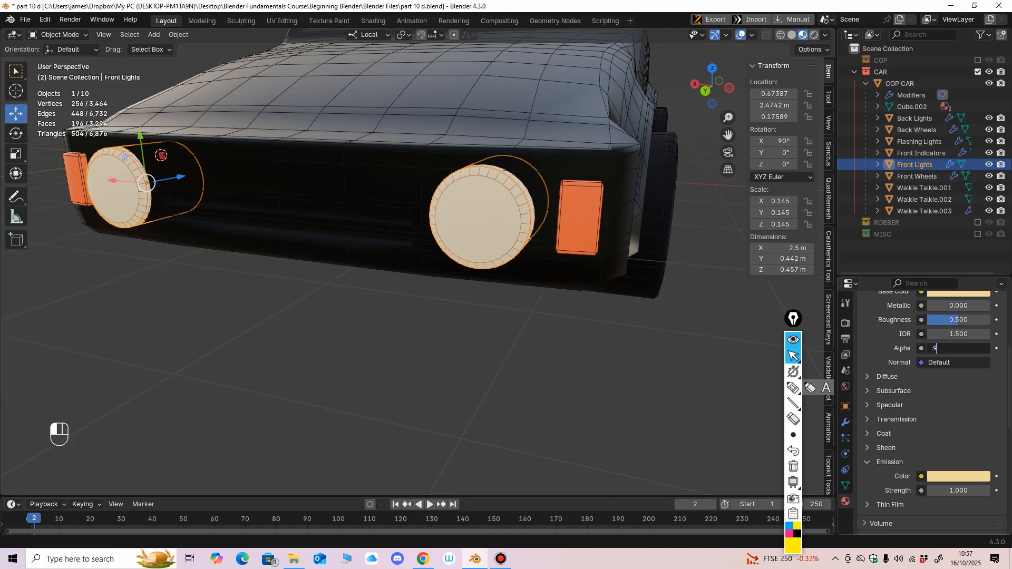
pyautogui.write('.9')
pyautogui.press('Return')
# Step: Set the alpha of the orange front indicators' material to 0.9
pyautogui.click(580, 222)
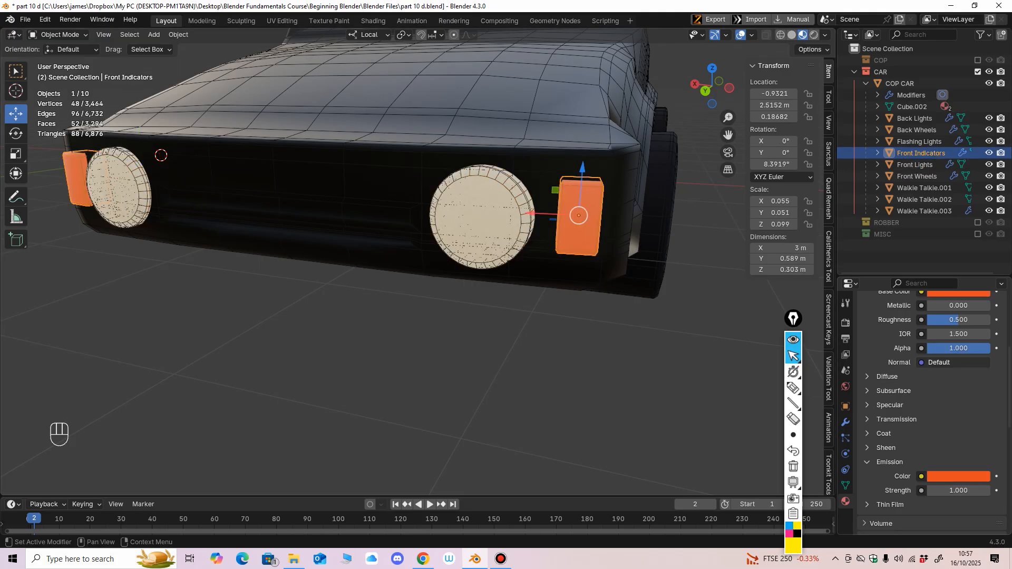
pyautogui.moveTo(958, 349); pyautogui.dragTo(958, 371, button='middle')
pyautogui.click(958, 370)
pyautogui.write('.')
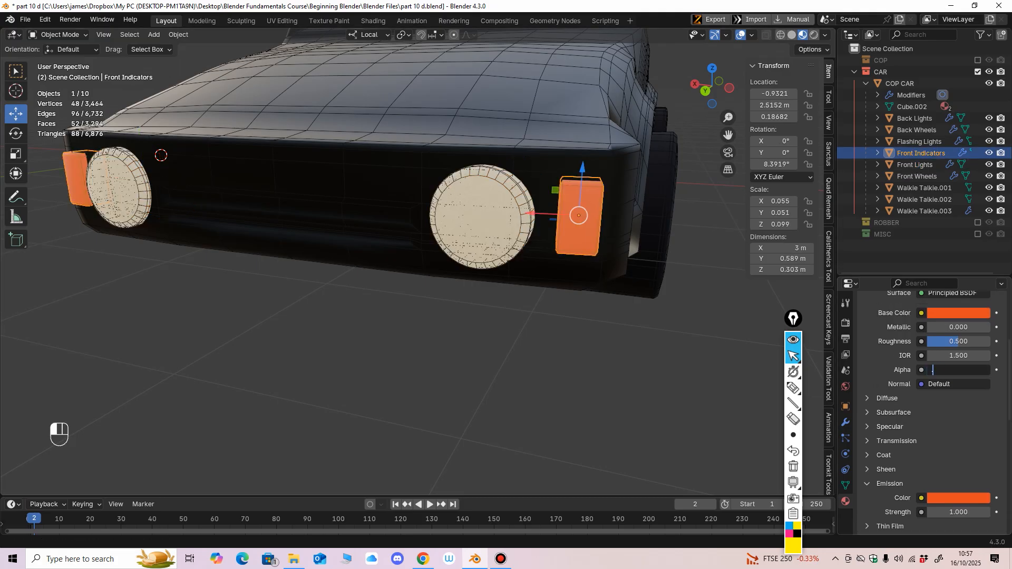
pyautogui.write('9')
pyautogui.press('Return')
# Step: Hide the viewport overlays and examine the car's front lights and indicators without the wireframe
pyautogui.scroll(-7, 595, 348)
pyautogui.moveTo(595, 348)
pyautogui.mouseDown(button='middle')
pyautogui.moveTo(561, 342)
pyautogui.moveTo(580, 350)
pyautogui.mouseUp(button='middle')
pyautogui.click(561, 343)
pyautogui.click(740, 34)
pyautogui.scroll(4, 422, 237)
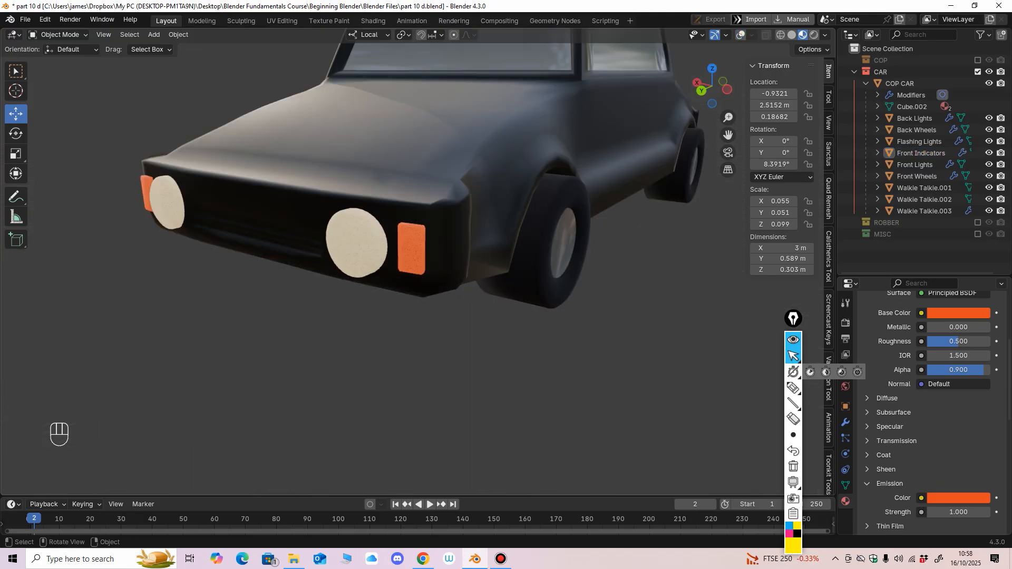
pyautogui.moveTo(475, 295)
pyautogui.mouseDown(button='middle')
pyautogui.moveTo(400, 291)
pyautogui.moveTo(498, 298)
pyautogui.moveTo(322, 293)
pyautogui.moveTo(585, 308)
pyautogui.moveTo(475, 304)
pyautogui.mouseUp(button='middle')
pyautogui.scroll(-5, 443, 300)
pyautogui.scroll(4, 474, 304)
# Step: Turn the viewport overlays back on and deselect everything in the scene
pyautogui.click(464, 253)
pyautogui.hotkey('shift', 'alt', 'z')
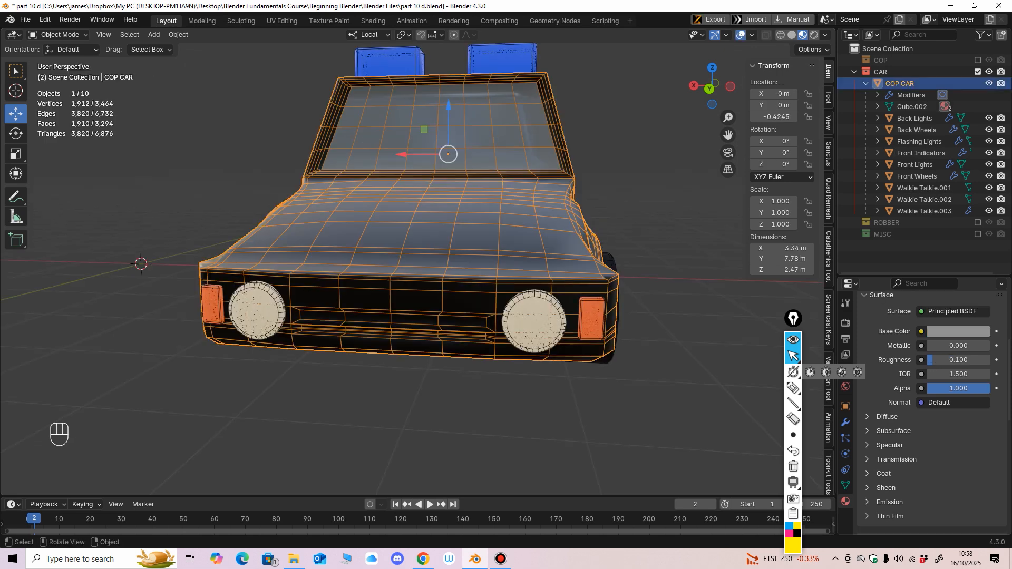
pyautogui.moveTo(474, 263); pyautogui.dragTo(281, 279, button='middle')
pyautogui.scroll(-2, 413, 264)
pyautogui.scroll(-2, 334, 259)
pyautogui.hotkey('alt', 'a')
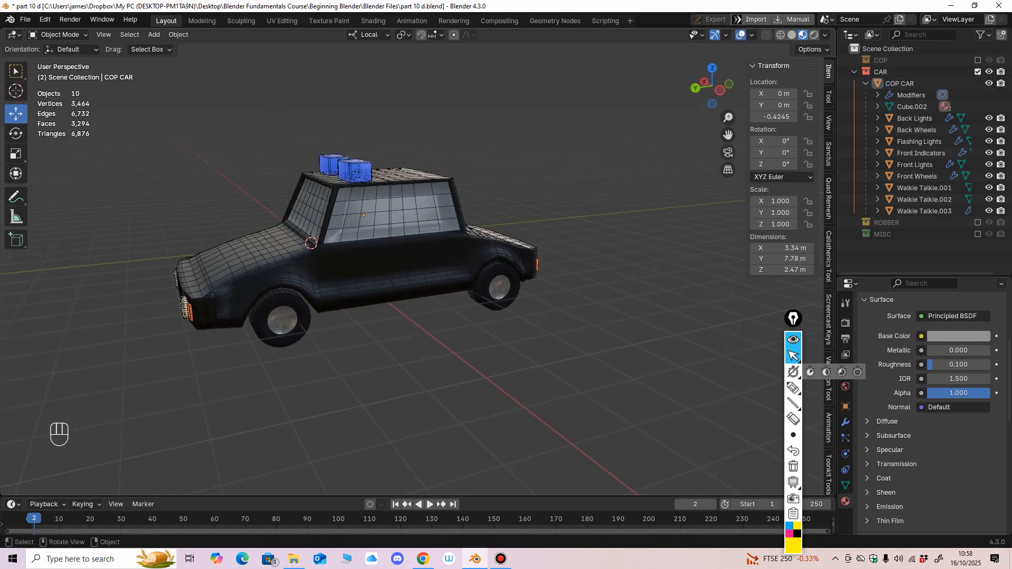
# Step: Add a text object to the scene beside the police car
pyautogui.click(154, 34)
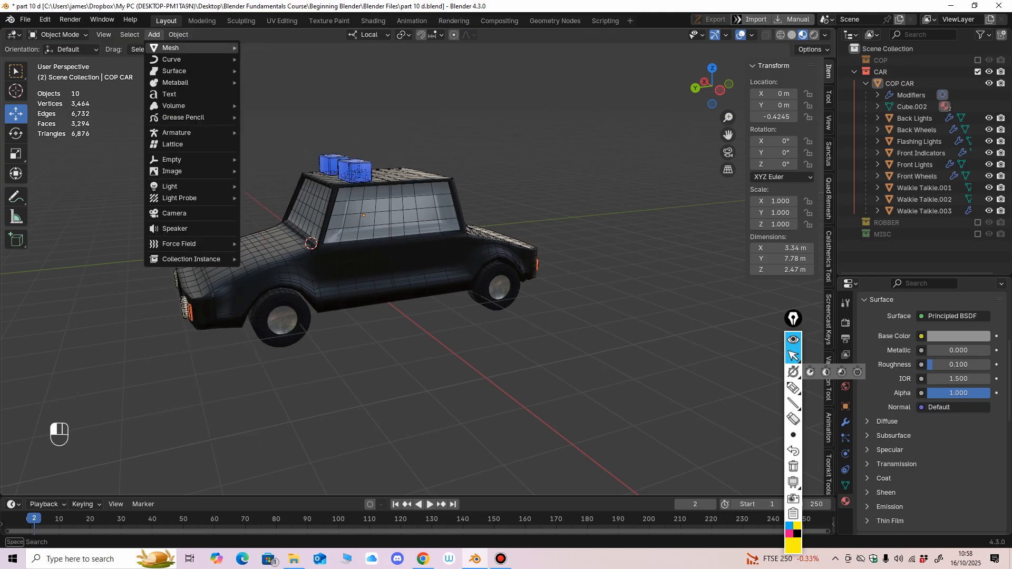
pyautogui.moveTo(174, 47)
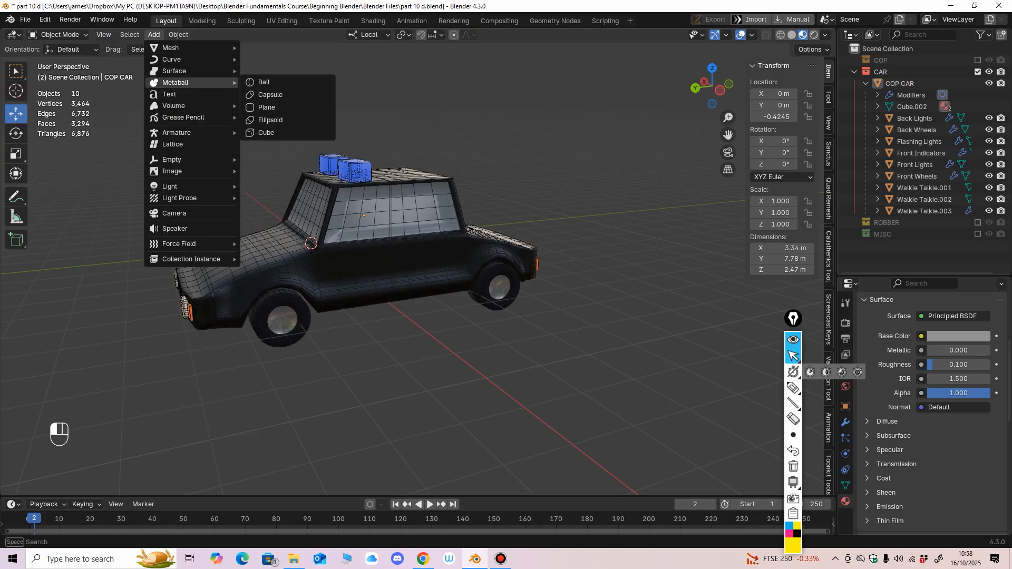
pyautogui.click(168, 93)
pyautogui.keyDown('ctrl'); pyautogui.moveTo(295, 226); pyautogui.dragTo(614, 295, button='middle'); pyautogui.keyUp('ctrl')
pyautogui.keyDown('shift'); pyautogui.moveTo(575, 256); pyautogui.dragTo(441, 298, button='middle'); pyautogui.keyUp('shift')
pyautogui.moveTo(440, 263); pyautogui.dragTo(429, 296, button='middle')
# Step: Replace the text object's default wording with POLICE in Edit Mode and return to Object Mode
pyautogui.click(60, 35)
pyautogui.click(59, 60)
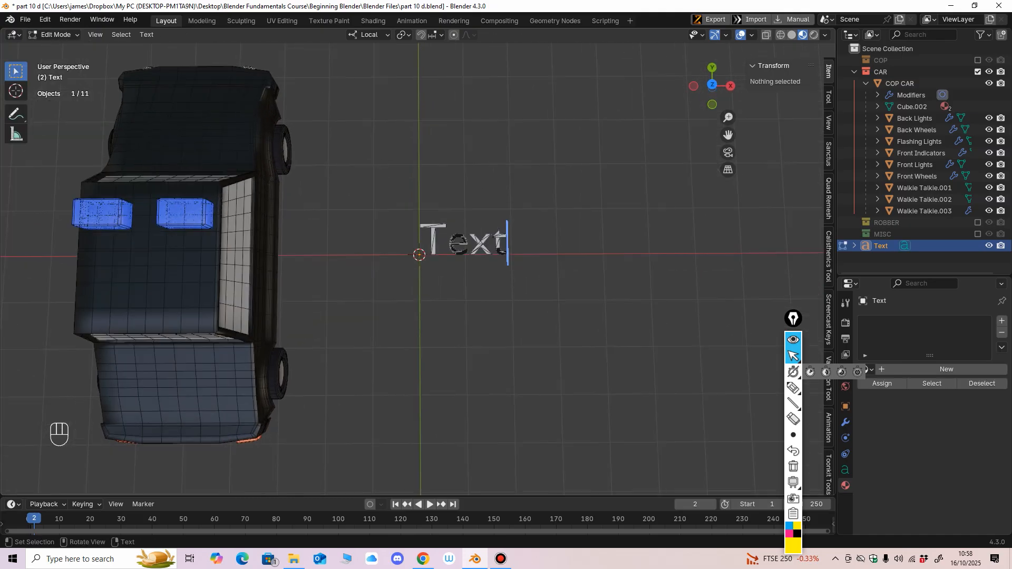
pyautogui.press('BackSpace')
pyautogui.press('BackSpace')
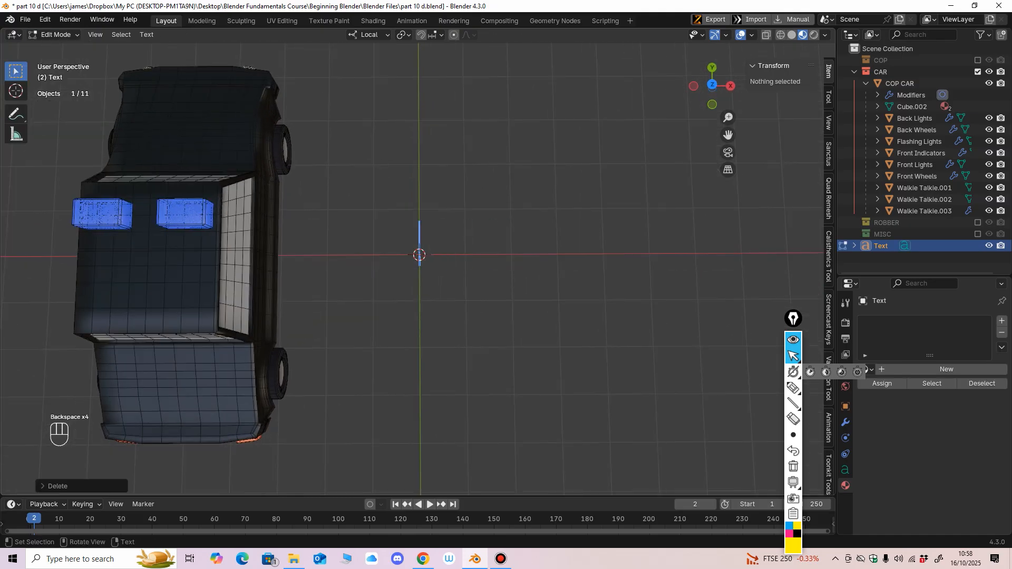
pyautogui.write('POLICE')
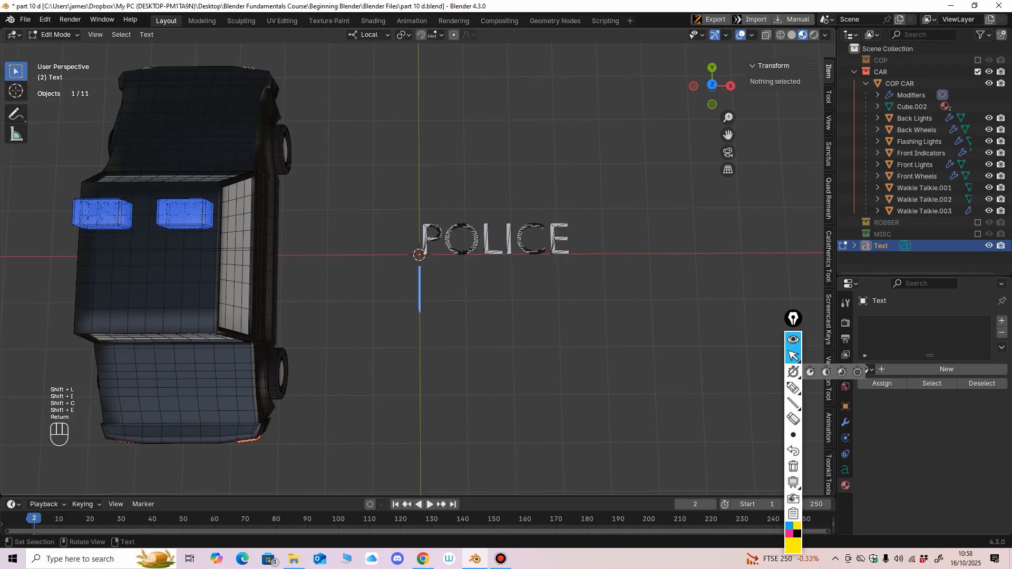
pyautogui.moveTo(326, 253); pyautogui.dragTo(312, 182, button='middle')
pyautogui.click(57, 35)
pyautogui.click(59, 50)
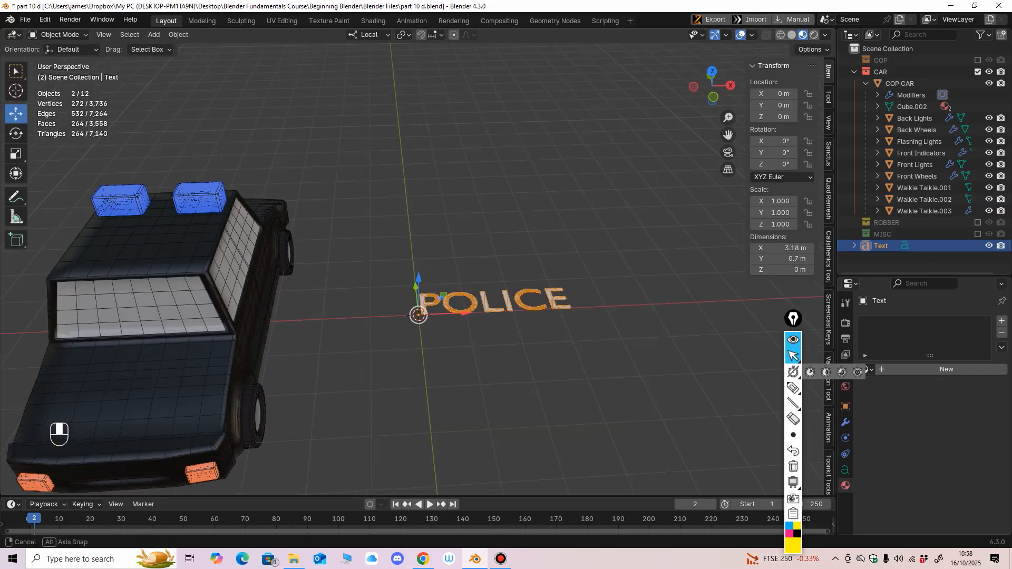
# Step: Add a Solidify modifier to the POLICE text and set its thickness to 0.03 m
pyautogui.moveTo(499, 385); pyautogui.dragTo(493, 405, button='middle')
pyautogui.scroll(1, 493, 405)
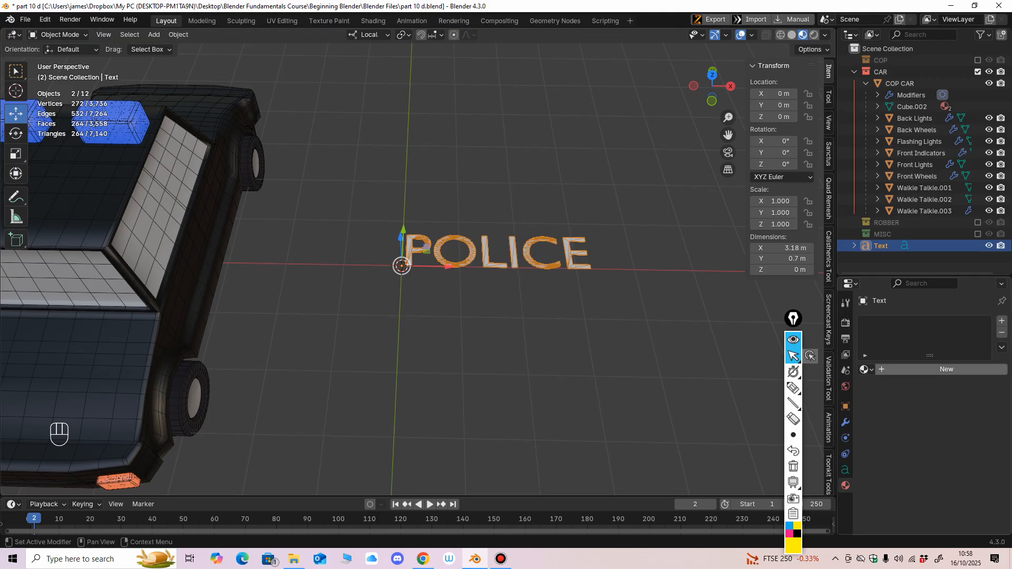
pyautogui.click(845, 422)
pyautogui.click(937, 320)
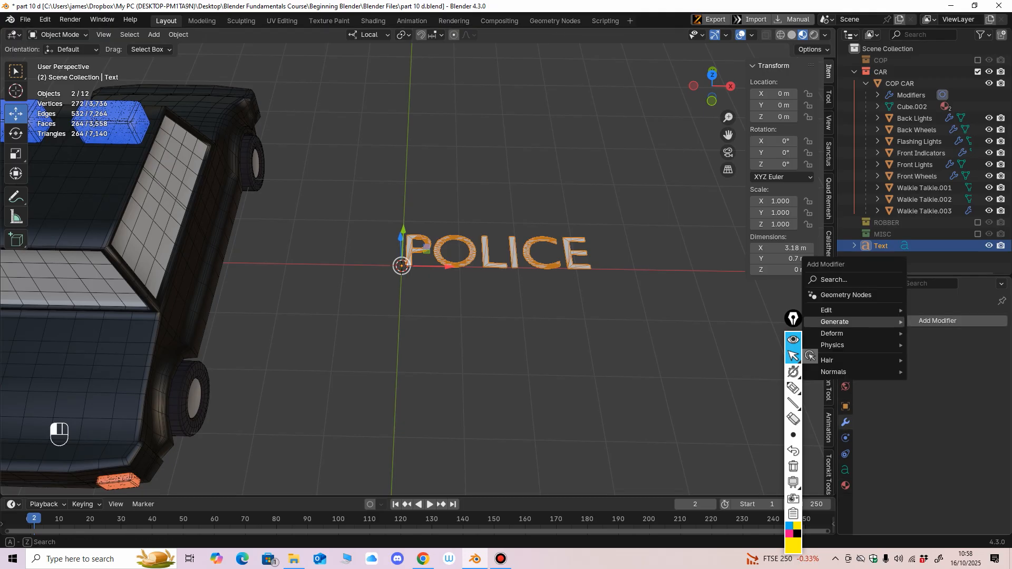
pyautogui.moveTo(854, 322)
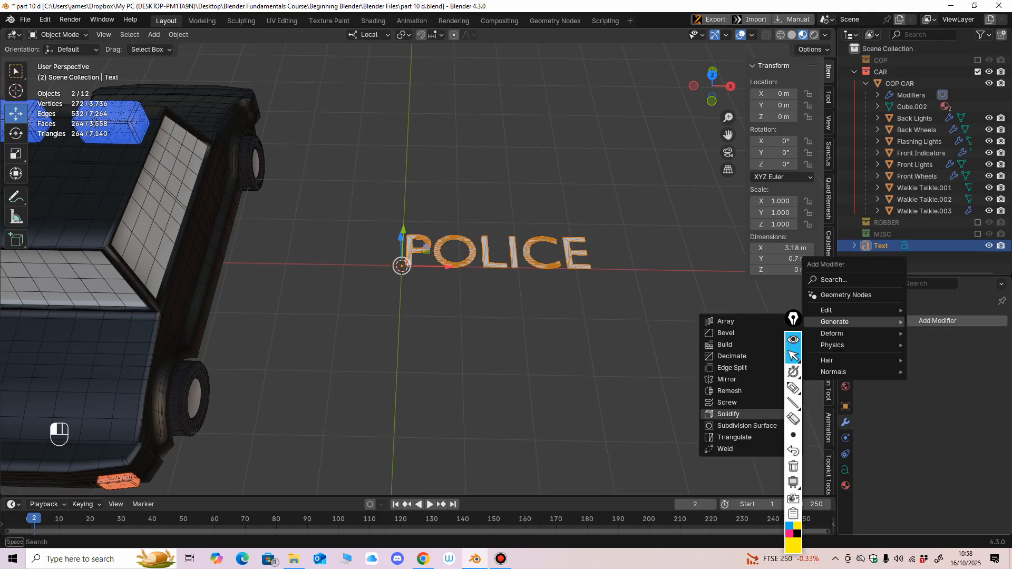
pyautogui.click(738, 414)
pyautogui.moveTo(622, 393); pyautogui.dragTo(620, 367, button='middle')
pyautogui.keyDown('ctrl'); pyautogui.moveTo(619, 366); pyautogui.dragTo(620, 351, button='middle'); pyautogui.keyUp('ctrl')
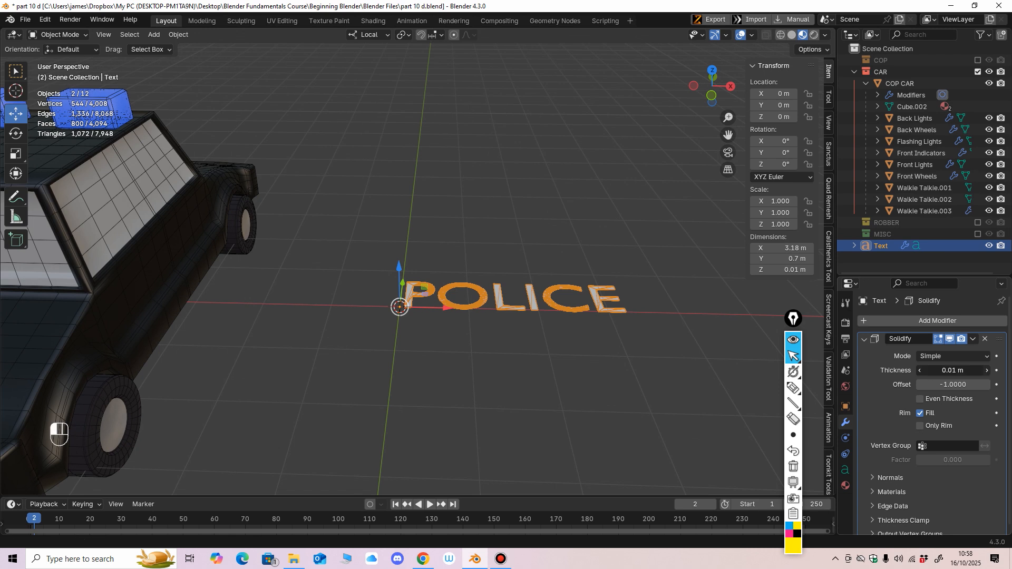
pyautogui.click(986, 370)
pyautogui.click(987, 370)
# Step: Move the POLICE text along X to the opposite side of the car, at about X -8.55 m
pyautogui.moveTo(659, 369); pyautogui.dragTo(606, 451, button='middle')
pyautogui.keyDown('ctrl'); pyautogui.moveTo(526, 316); pyautogui.dragTo(527, 343, button='middle'); pyautogui.keyUp('ctrl')
pyautogui.keyDown('shift'); pyautogui.moveTo(527, 342); pyautogui.dragTo(632, 353, button='middle'); pyautogui.keyUp('shift')
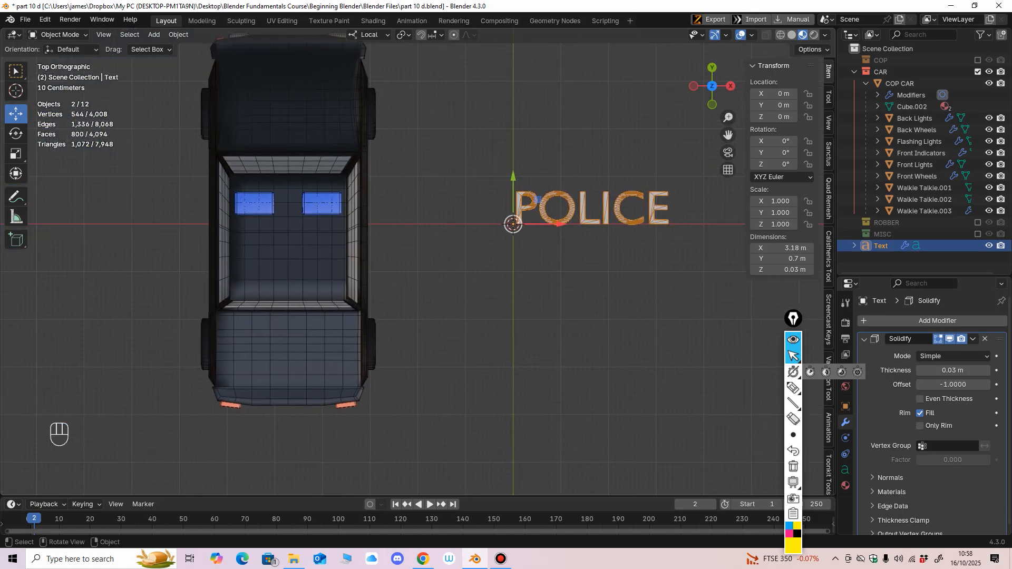
pyautogui.moveTo(559, 224); pyautogui.dragTo(152, 224)
pyautogui.moveTo(158, 253); pyautogui.dragTo(274, 145, button='middle')
pyautogui.keyDown('shift'); pyautogui.moveTo(274, 145); pyautogui.dragTo(277, 52, button='middle'); pyautogui.keyUp('shift')
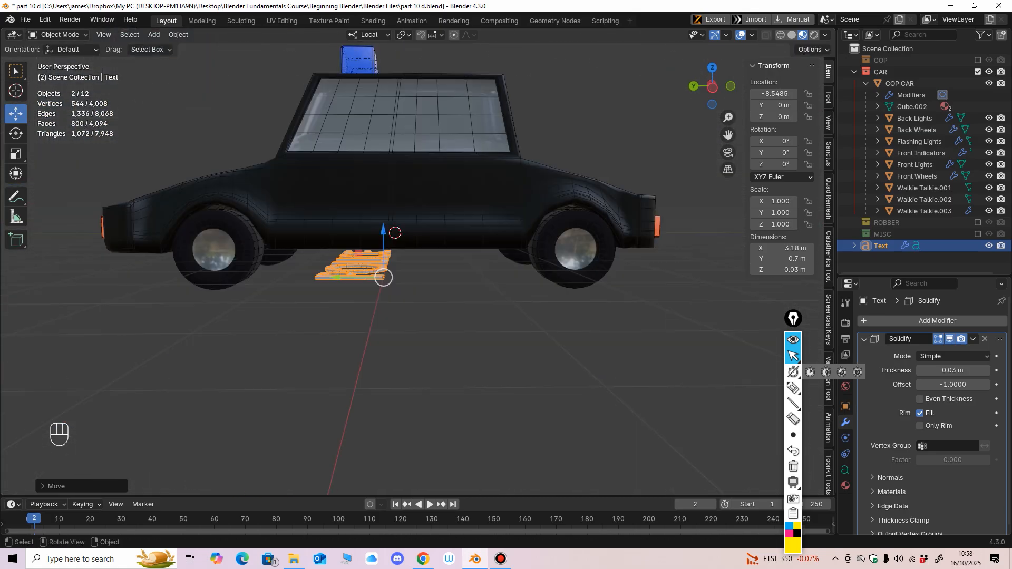
# Step: Rotate the POLICE text to X 90° and Z -90° so it stands upright, parallel to the car's side
pyautogui.keyDown('alt'); pyautogui.moveTo(401, 263); pyautogui.dragTo(405, 259, button='middle'); pyautogui.keyUp('alt')
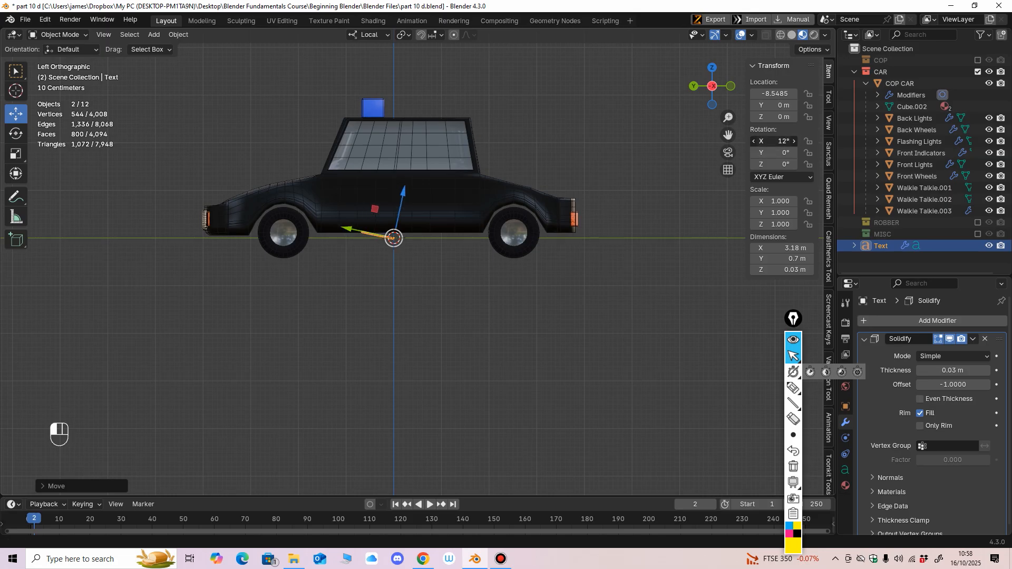
pyautogui.moveTo(404, 259); pyautogui.dragTo(387, 298, button='middle')
pyautogui.moveTo(773, 153); pyautogui.dragTo(781, 165)
pyautogui.hotkey('ctrl', 'z')
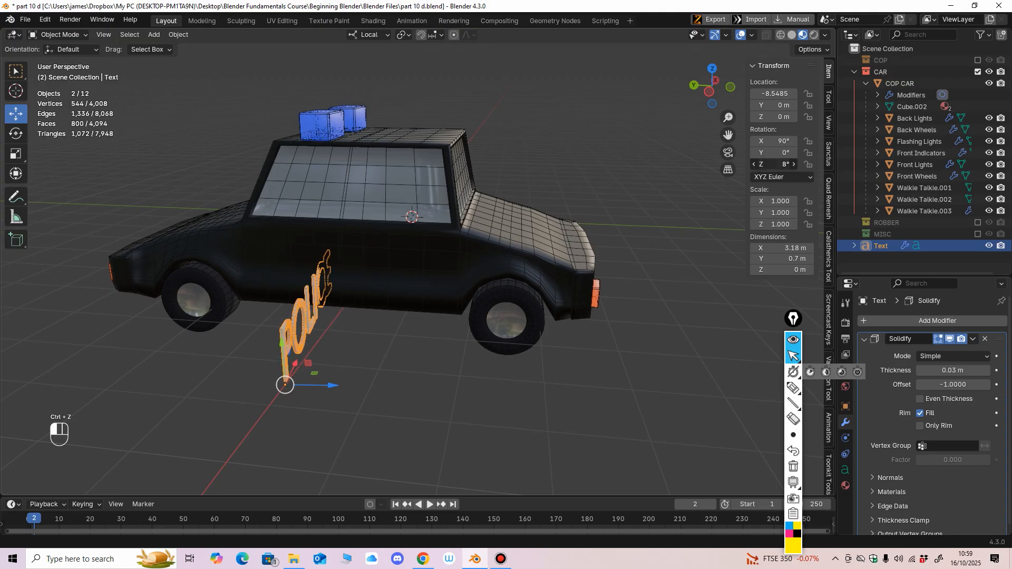
pyautogui.press('Return')
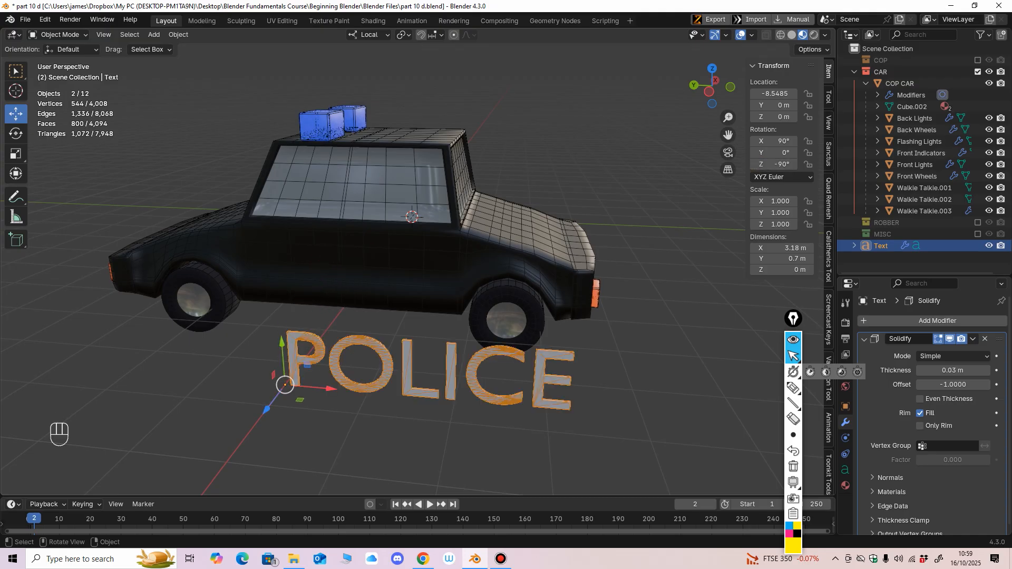
# Step: Slide the POLICE text along the car's length to about Y 1.42 m, between the front and back wheels
pyautogui.scroll(-4, 406, 295)
pyautogui.moveTo(405, 295); pyautogui.dragTo(445, 258, button='middle')
pyautogui.moveTo(450, 246); pyautogui.dragTo(406, 246)
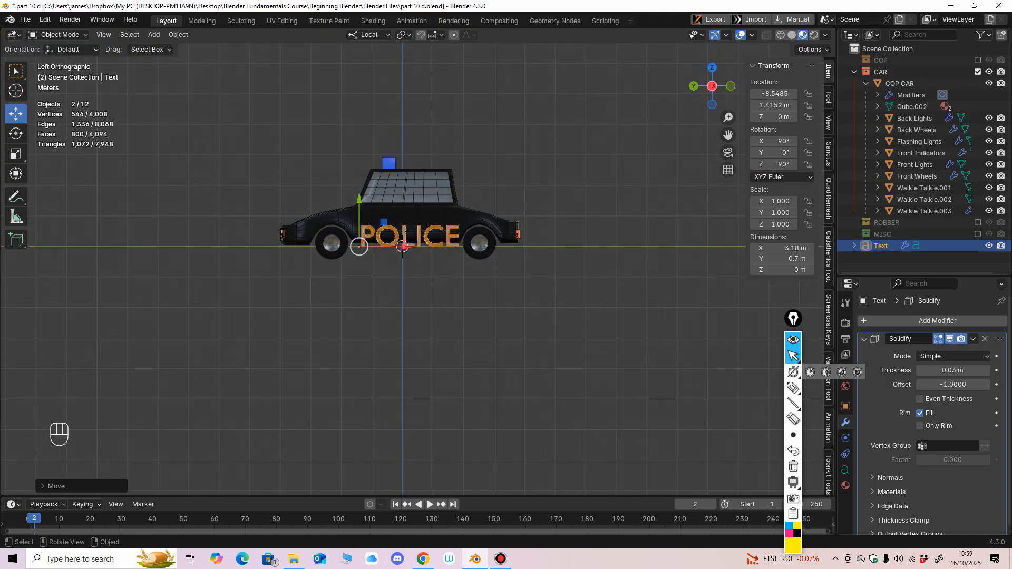
# Step: Move the POLICE text sideways up to the car's doors, at about X -6.06 m
pyautogui.moveTo(406, 246); pyautogui.dragTo(466, 283, button='middle')
pyautogui.scroll(3, 442, 278)
pyautogui.moveTo(542, 454); pyautogui.dragTo(446, 393)
pyautogui.moveTo(446, 392)
pyautogui.mouseDown(button='middle')
pyautogui.moveTo(426, 377)
pyautogui.moveTo(459, 387)
pyautogui.mouseUp(button='middle')
pyautogui.scroll(3, 426, 376)
pyautogui.scroll(3, 541, 392)
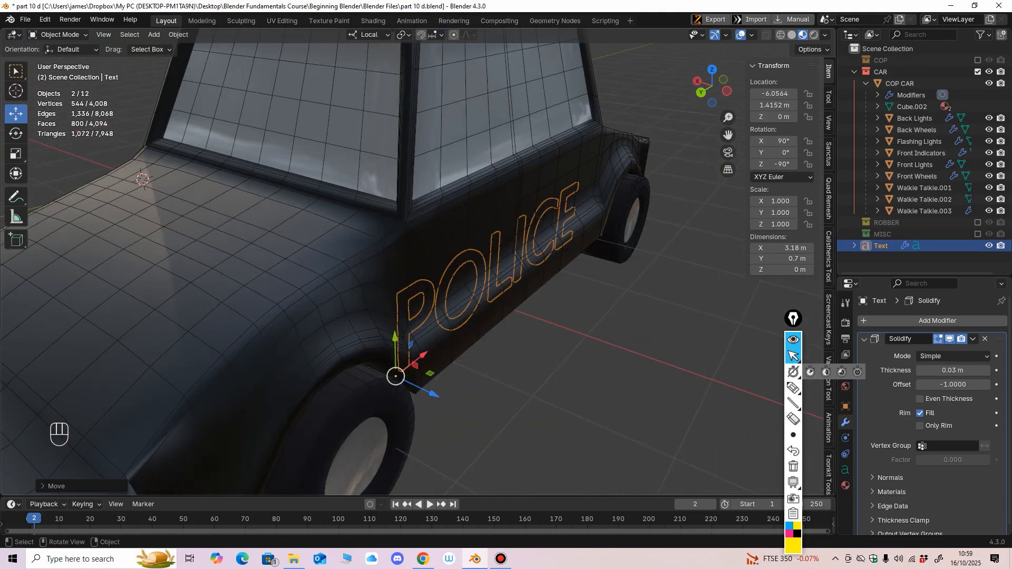
# Step: Move the POLICE text outward to about X -6.25 m and raise it to about Z 0.39 m on the car's side
pyautogui.moveTo(433, 394); pyautogui.dragTo(447, 400)
pyautogui.moveTo(408, 345); pyautogui.dragTo(409, 299)
pyautogui.moveTo(408, 299); pyautogui.dragTo(347, 337, button='middle')
pyautogui.press('ctrl+KP_3')
pyautogui.keyDown('shift'); pyautogui.moveTo(316, 253); pyautogui.dragTo(421, 317, button='middle'); pyautogui.keyUp('shift')
pyautogui.moveTo(421, 316)
pyautogui.keyDown('ctrl'); pyautogui.mouseDown(button='middle')
pyautogui.moveTo(422, 264)
pyautogui.moveTo(426, 321)
pyautogui.mouseUp(button='middle'); pyautogui.keyUp('ctrl')
pyautogui.keyDown('ctrl'); pyautogui.moveTo(427, 321); pyautogui.dragTo(429, 393, button='middle'); pyautogui.keyUp('ctrl')
pyautogui.moveTo(429, 392); pyautogui.dragTo(503, 420, button='middle')
pyautogui.moveTo(535, 362); pyautogui.dragTo(541, 366)
pyautogui.moveTo(542, 365); pyautogui.dragTo(509, 362, button='middle')
pyautogui.keyDown('shift'); pyautogui.moveTo(508, 362); pyautogui.dragTo(498, 303, button='middle'); pyautogui.keyUp('shift')
pyautogui.moveTo(498, 303); pyautogui.dragTo(486, 339, button='middle')
pyautogui.press('ctrl+KP_3')
pyautogui.keyDown('ctrl'); pyautogui.moveTo(485, 339); pyautogui.dragTo(486, 324, button='middle'); pyautogui.keyUp('ctrl')
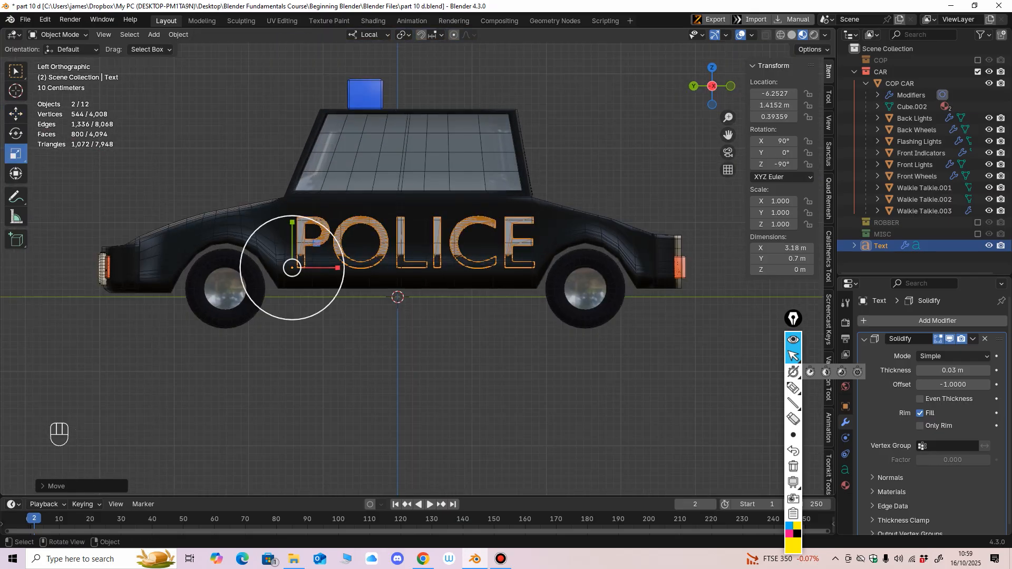
# Step: Scale the POLICE text down to about 0.692 and reposition it on the doors at about Y 1.03 m, Z 0.70 m
pyautogui.moveTo(316, 243); pyautogui.dragTo(368, 268)
pyautogui.moveTo(321, 221); pyautogui.dragTo(321, 199)
pyautogui.moveTo(323, 203); pyautogui.dragTo(329, 297, button='middle')
pyautogui.scroll(1, 422, 243)
pyautogui.scroll(1, 332, 284)
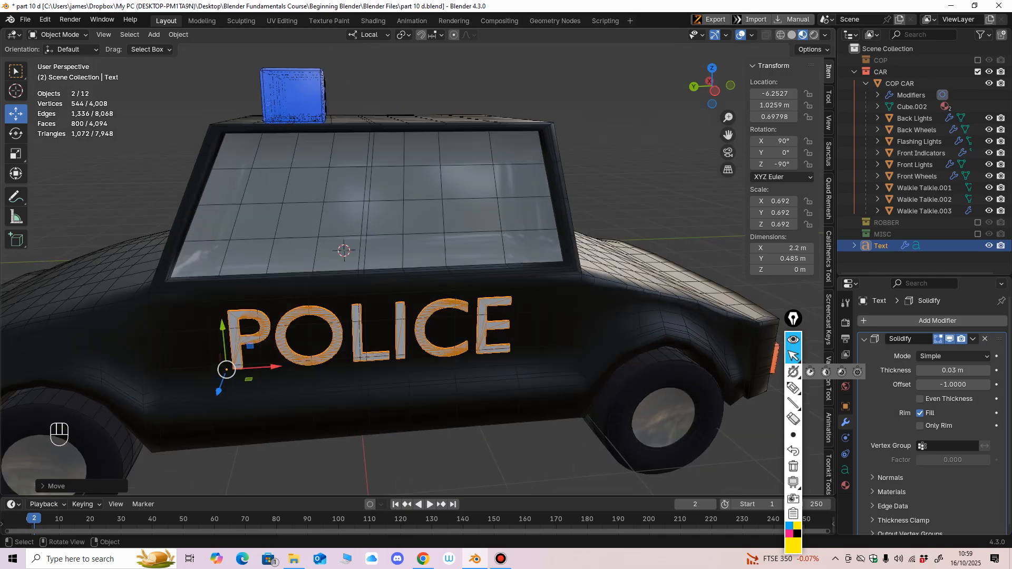
pyautogui.click(327, 287)
pyautogui.click(63, 35)
pyautogui.click(59, 60)
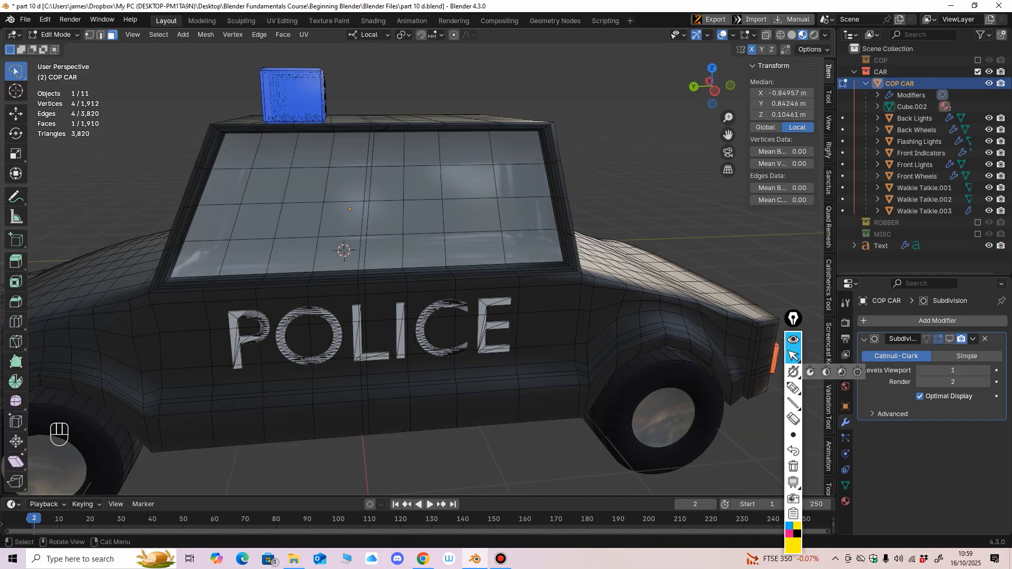
pyautogui.keyDown('shift'); pyautogui.click(369, 184); pyautogui.keyUp('shift')
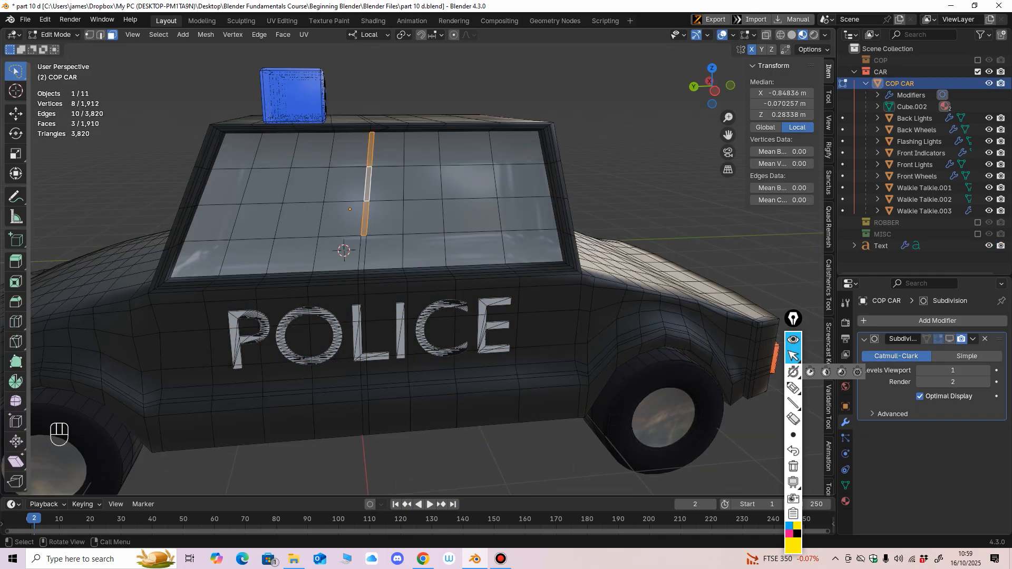
pyautogui.click(16, 262)
pyautogui.moveTo(352, 210); pyautogui.dragTo(356, 224, button='middle')
pyautogui.moveTo(383, 198); pyautogui.dragTo(382, 198)
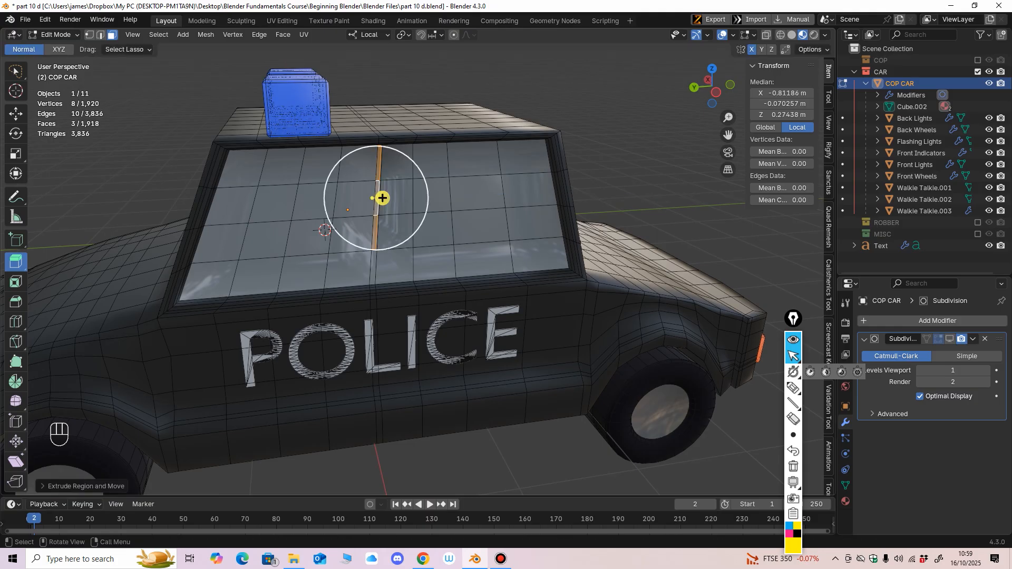
pyautogui.hotkey('ctrl', 'z')
pyautogui.hotkey('ctrl', 'z')
pyautogui.hotkey('ctrl', 'z')
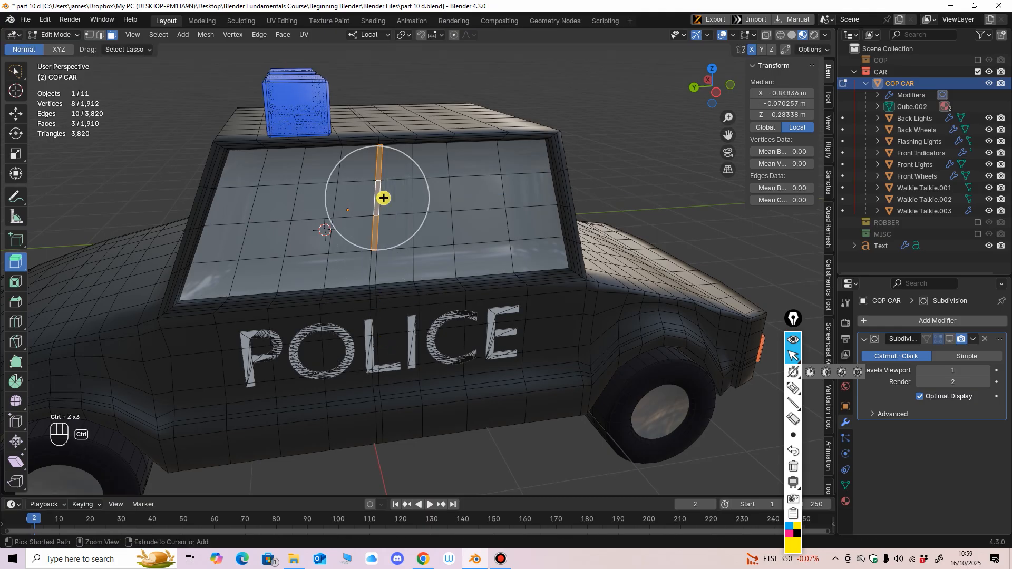
pyautogui.hotkey('ctrl', 'z')
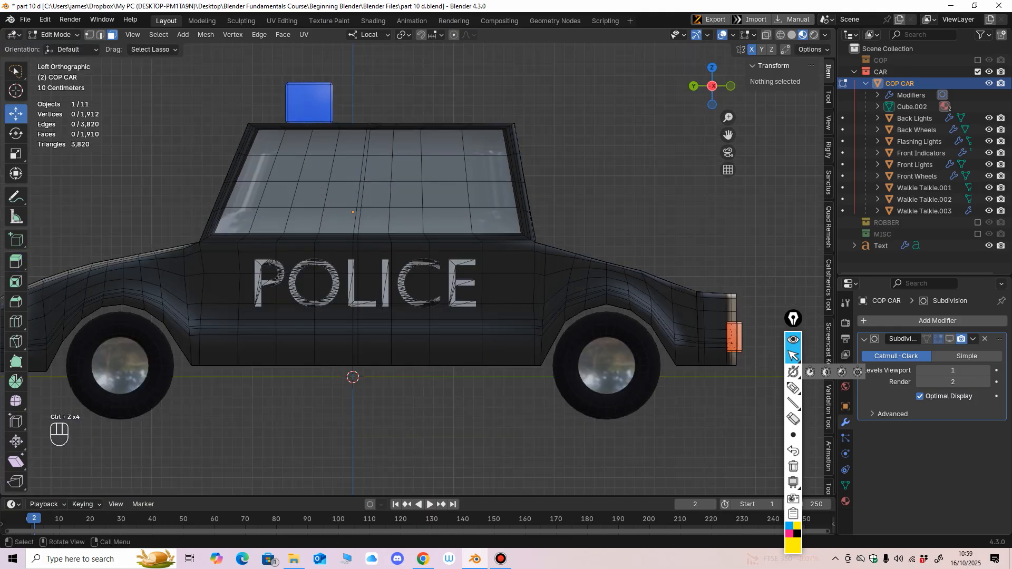
pyautogui.click(61, 35)
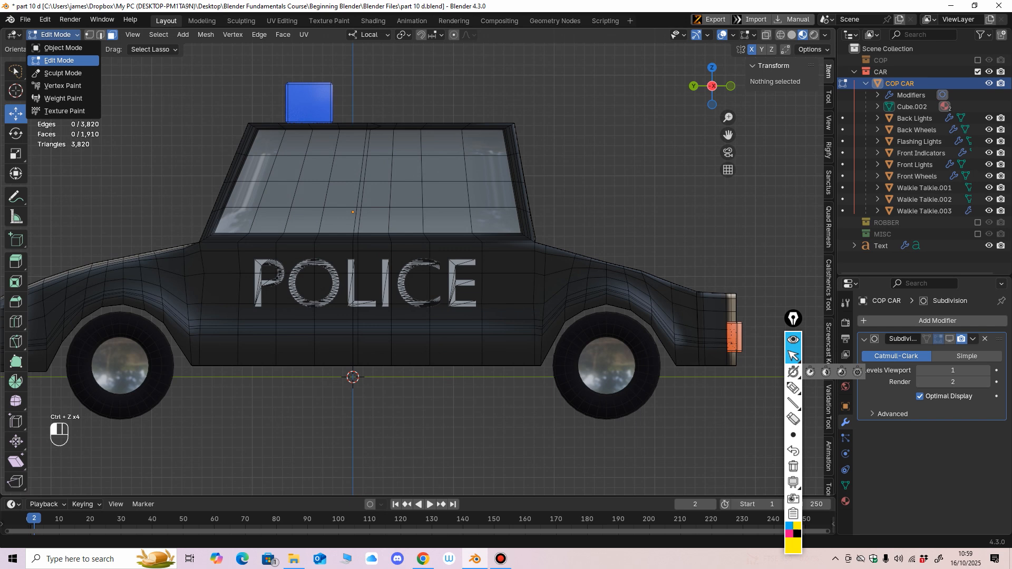
pyautogui.click(62, 48)
# Step: Select the POLICE text and nudge its distance from the car's side to about X -6.2507 m
pyautogui.click(352, 284)
pyautogui.moveTo(352, 284); pyautogui.dragTo(448, 285, button='middle')
pyautogui.moveTo(532, 458); pyautogui.dragTo(531, 458)
pyautogui.moveTo(531, 459); pyautogui.dragTo(546, 444, button='middle')
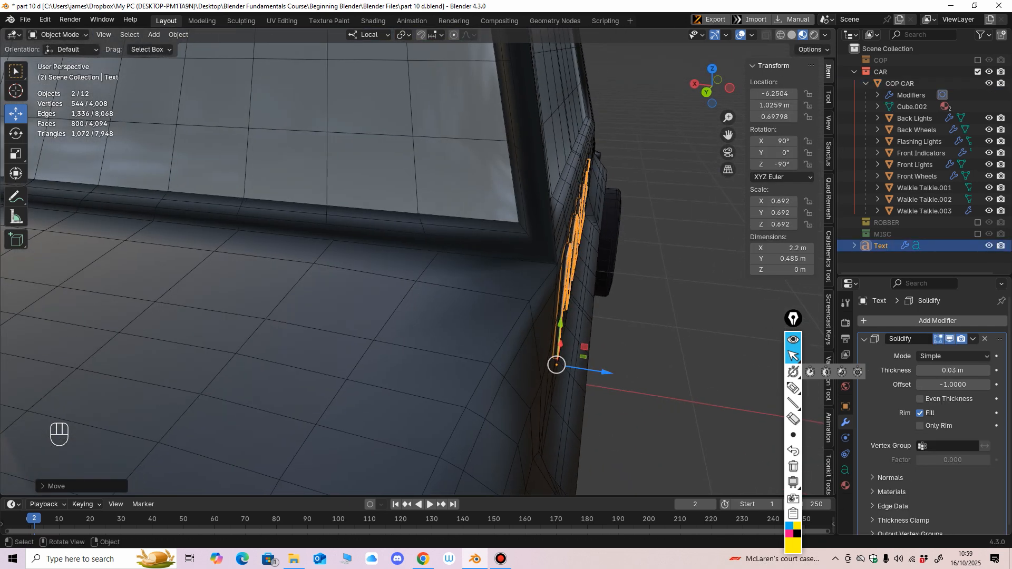
pyautogui.moveTo(606, 372); pyautogui.dragTo(606, 373)
pyautogui.moveTo(606, 373); pyautogui.dragTo(506, 361, button='middle')
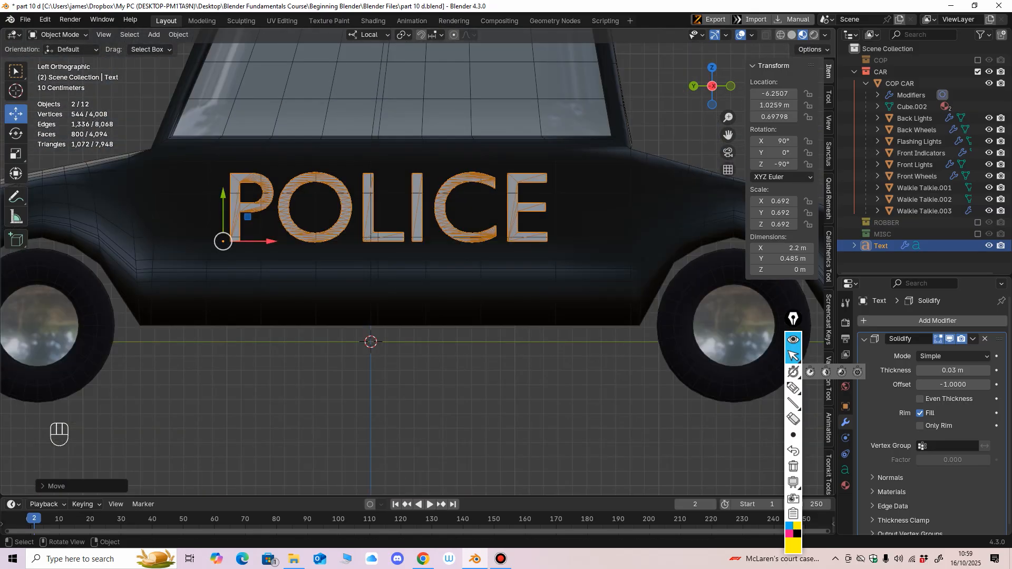
# Step: Centre the POLICE text below the side window at about Y 0.999 m, Z 0.677 m, and deselect it
pyautogui.moveTo(271, 241); pyautogui.dragTo(279, 242)
pyautogui.scroll(-2, 279, 241)
pyautogui.keyDown('shift'); pyautogui.moveTo(279, 242); pyautogui.dragTo(338, 274, button='middle'); pyautogui.keyUp('shift')
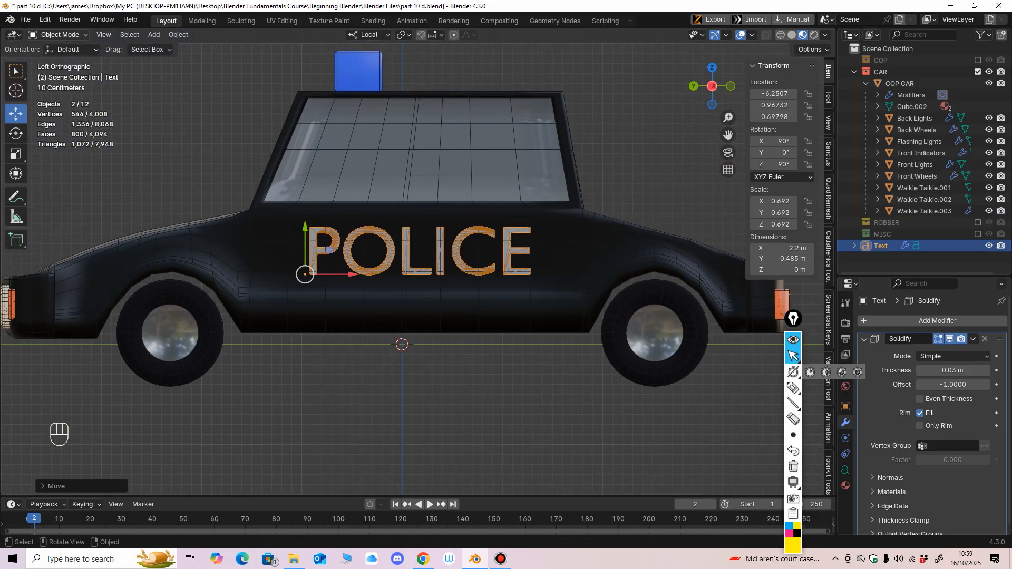
pyautogui.click(328, 249)
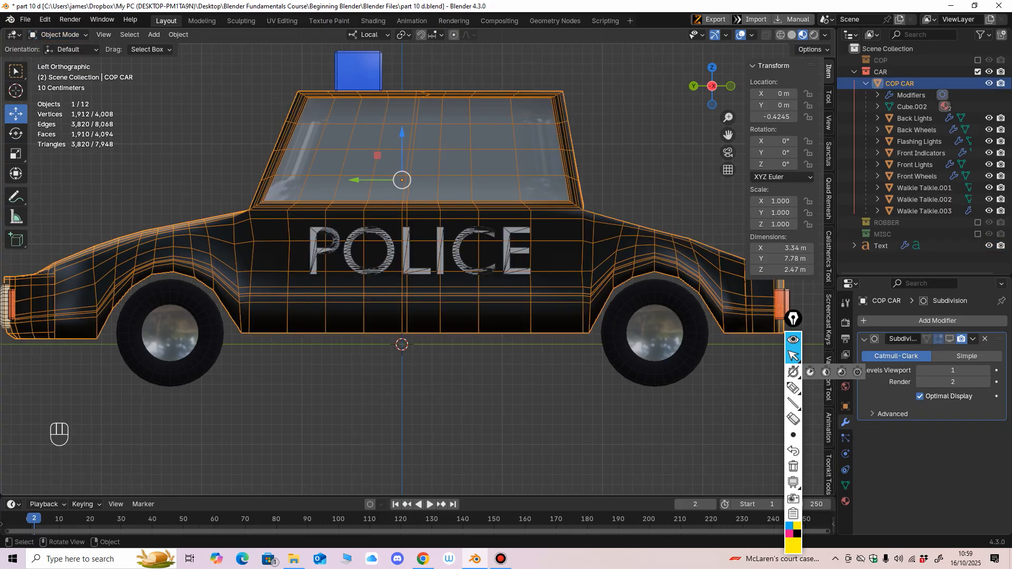
pyautogui.click(58, 34)
pyautogui.click(329, 249)
pyautogui.moveTo(352, 274); pyautogui.dragTo(349, 275)
pyautogui.moveTo(302, 227); pyautogui.dragTo(302, 229)
pyautogui.scroll(-1, 302, 230)
pyautogui.moveTo(306, 237); pyautogui.dragTo(337, 259, button='middle')
pyautogui.click(337, 393)
pyautogui.moveTo(337, 393); pyautogui.dragTo(345, 395, button='middle')
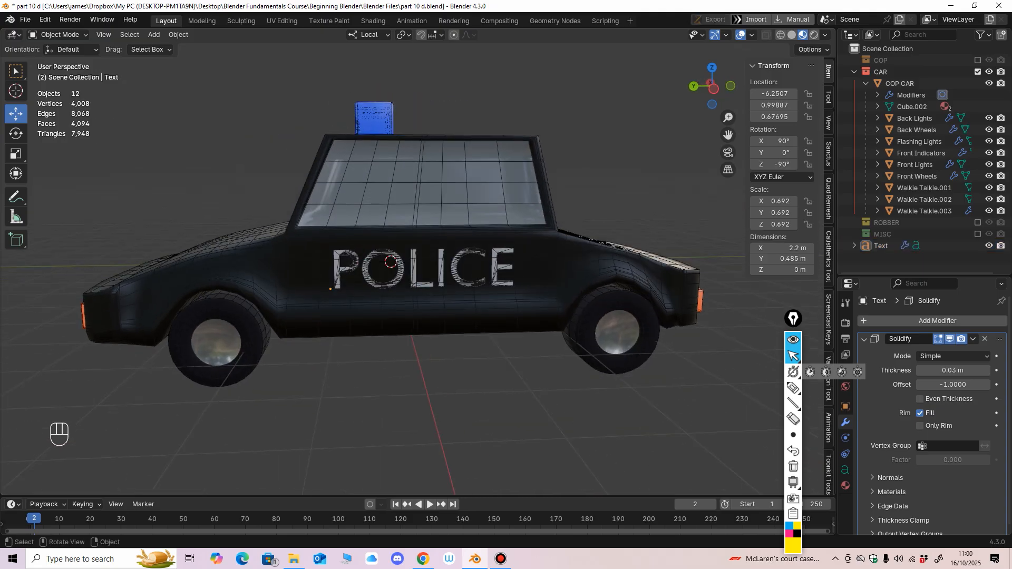
# Step: Hide the viewport overlays and view the car with its POLICE sign from the side and front corner
pyautogui.click(740, 34)
pyautogui.scroll(-5, 411, 263)
pyautogui.moveTo(411, 264); pyautogui.dragTo(403, 203, button='middle')
pyautogui.scroll(2, 427, 240)
pyautogui.moveTo(403, 203); pyautogui.dragTo(447, 187, button='middle')
pyautogui.scroll(2, 447, 187)
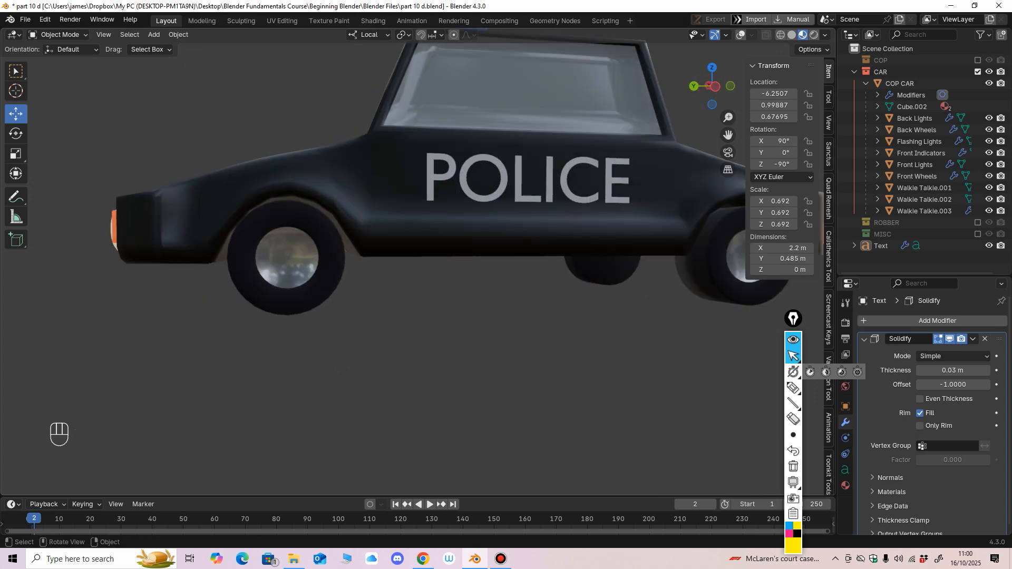
pyautogui.scroll(-3, 446, 187)
pyautogui.moveTo(447, 187); pyautogui.dragTo(344, 202, button='middle')
pyautogui.keyDown('ctrl'); pyautogui.moveTo(344, 202); pyautogui.dragTo(344, 171, button='middle'); pyautogui.keyUp('ctrl')
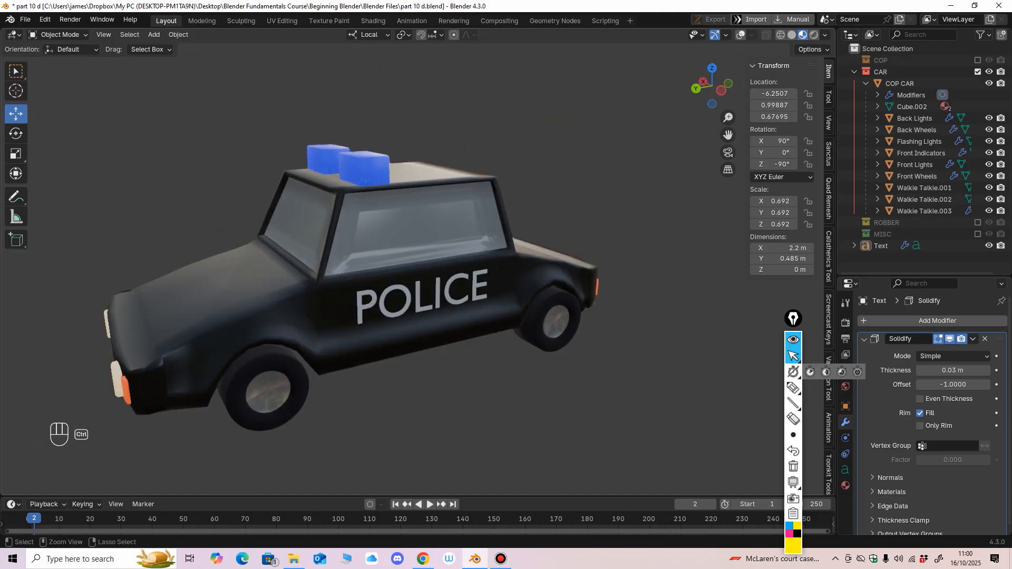
# Step: Set the roughness of the car body's black material, Material.005, to 0.3
pyautogui.click(344, 221)
pyautogui.moveTo(343, 222)
pyautogui.mouseDown(button='middle')
pyautogui.moveTo(328, 224)
pyautogui.moveTo(328, 214)
pyautogui.mouseUp(button='middle')
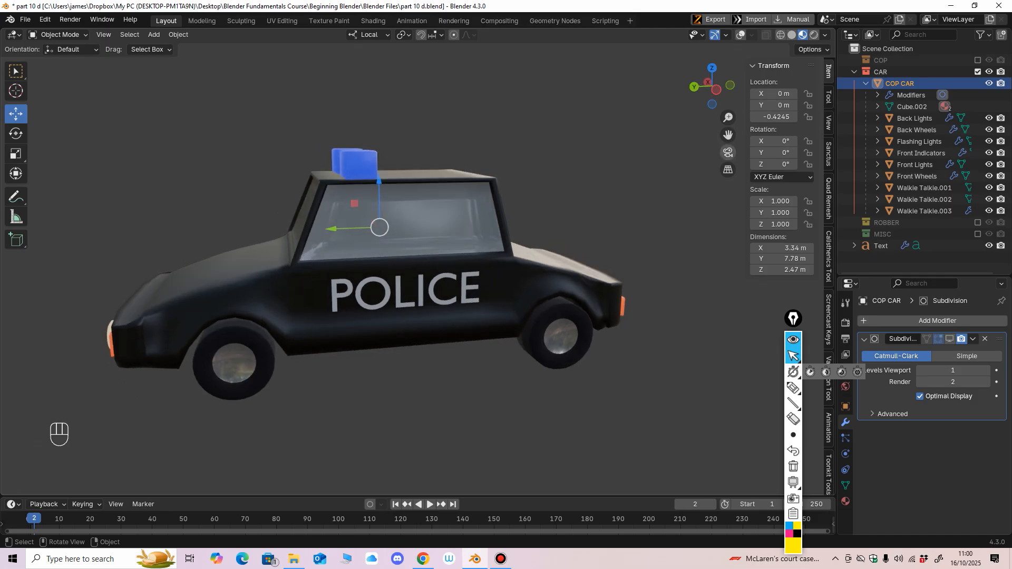
pyautogui.moveTo(793, 434)
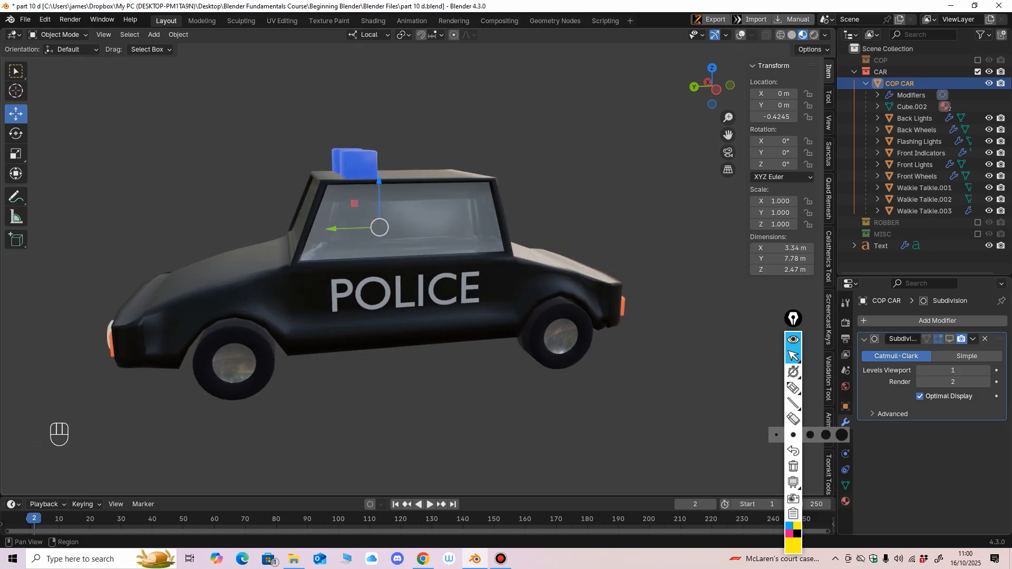
pyautogui.click(845, 502)
pyautogui.scroll(-5, 932, 411)
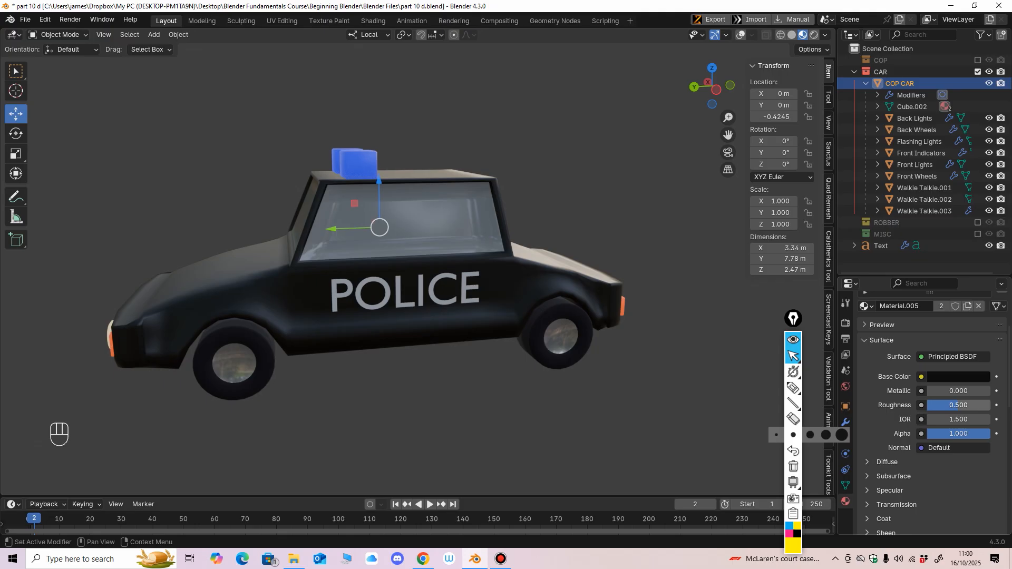
pyautogui.moveTo(958, 405); pyautogui.dragTo(948, 405)
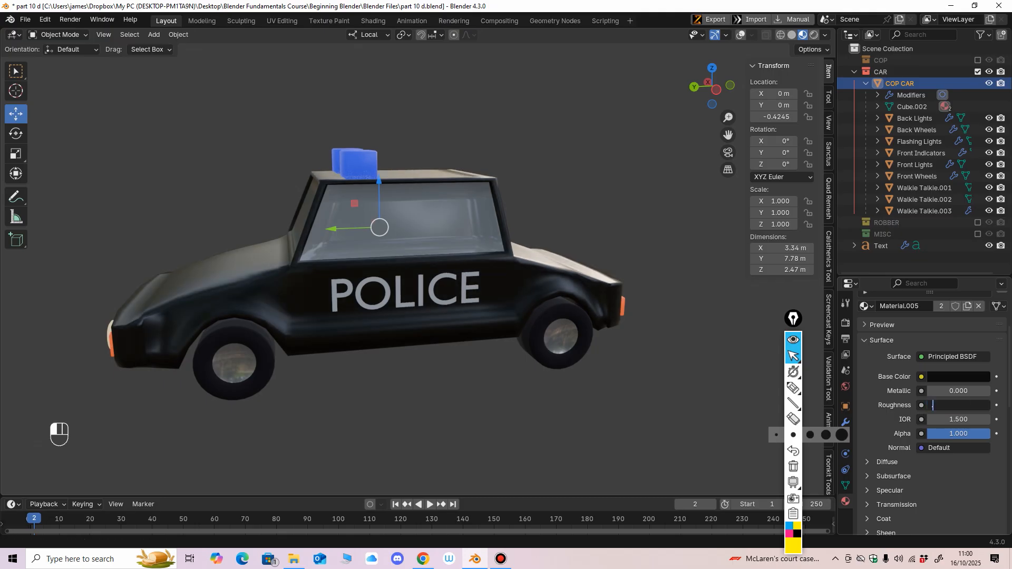
pyautogui.press('Return')
pyautogui.moveTo(633, 348); pyautogui.dragTo(653, 353, button='middle')
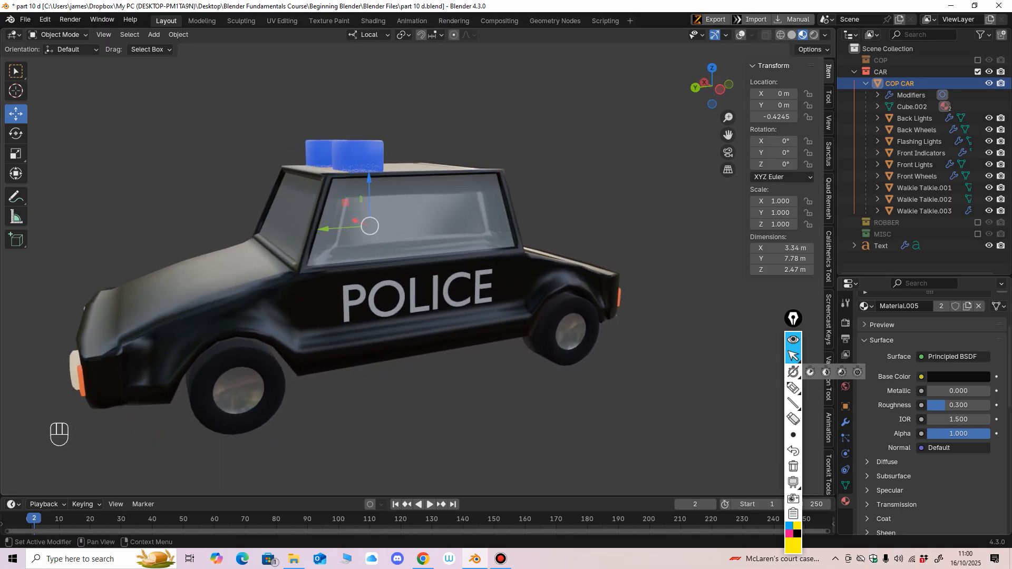
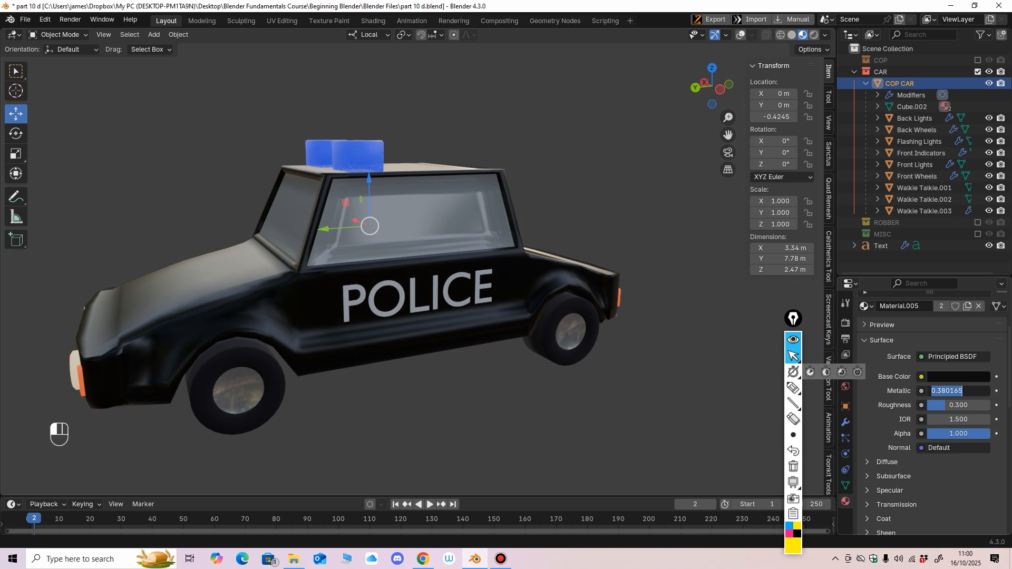
# Step: Set the car body material's metallic value to 0.7 and fine-tune its roughness
pyautogui.write('.6')
pyautogui.press('Return')
pyautogui.moveTo(474, 369); pyautogui.dragTo(393, 369, button='middle')
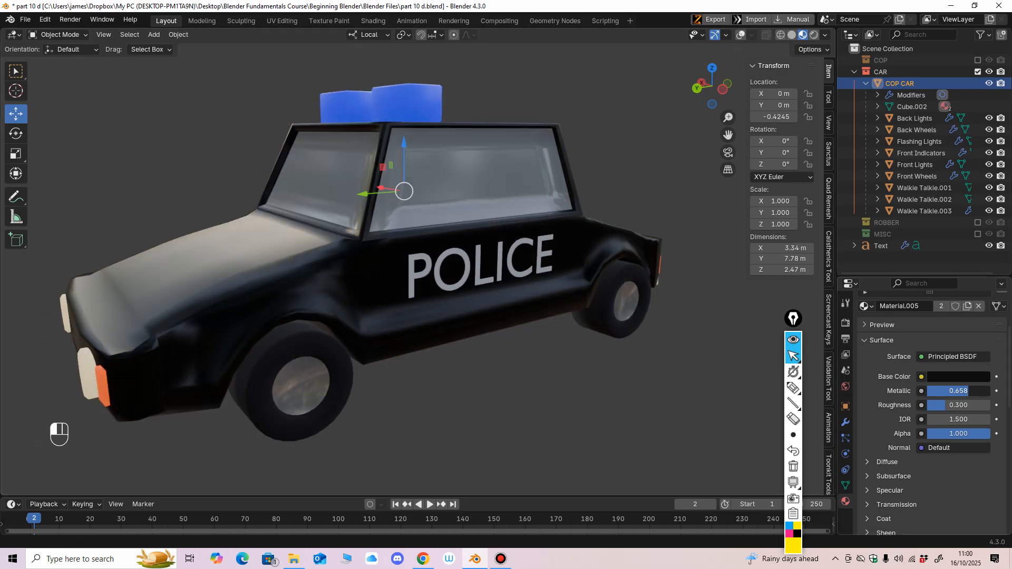
pyautogui.moveTo(969, 391); pyautogui.dragTo(982, 391)
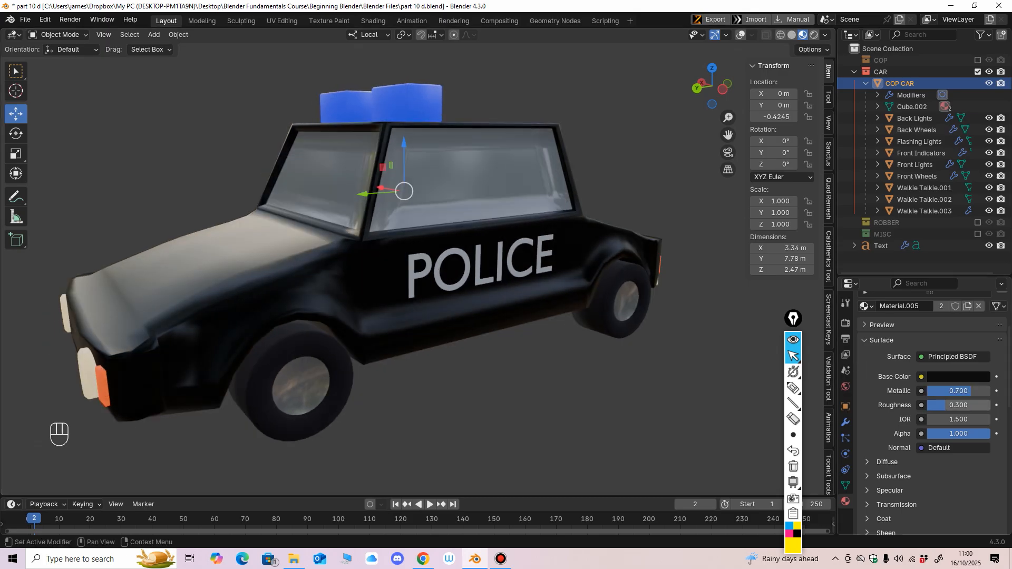
pyautogui.moveTo(945, 405); pyautogui.dragTo(951, 404)
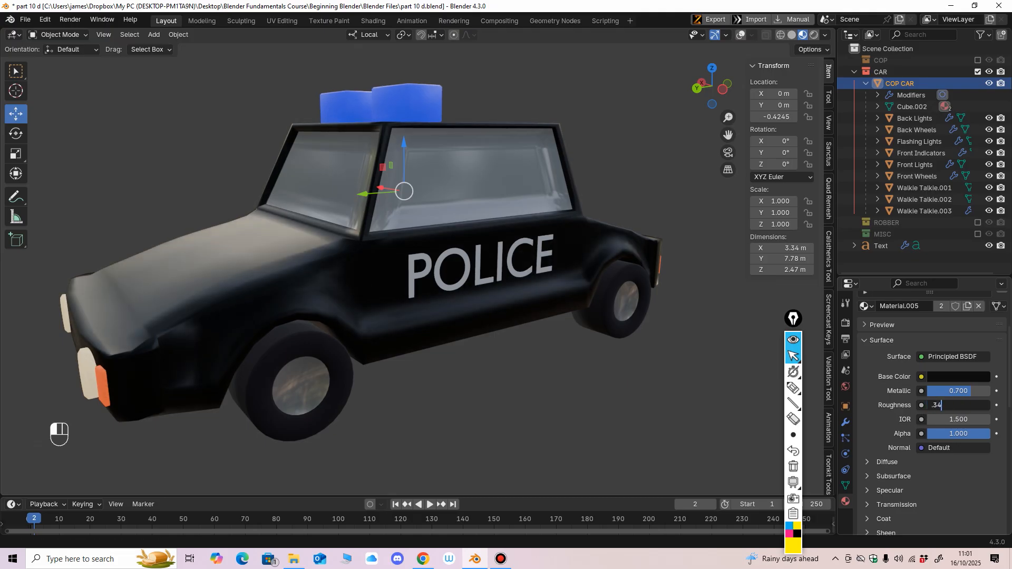
pyautogui.press('BackSpace')
pyautogui.press('Return')
# Step: Set the material roughness of the orange front indicators and the round front lights to 0.25 each
pyautogui.scroll(-2, 474, 295)
pyautogui.moveTo(475, 295); pyautogui.dragTo(513, 214, button='middle')
pyautogui.scroll(2, 453, 301)
pyautogui.scroll(1, 513, 214)
pyautogui.click(360, 281)
pyautogui.moveTo(364, 285); pyautogui.dragTo(360, 294, button='middle')
pyautogui.keyDown('shift'); pyautogui.moveTo(361, 294); pyautogui.dragTo(360, 280, button='middle'); pyautogui.keyUp('shift')
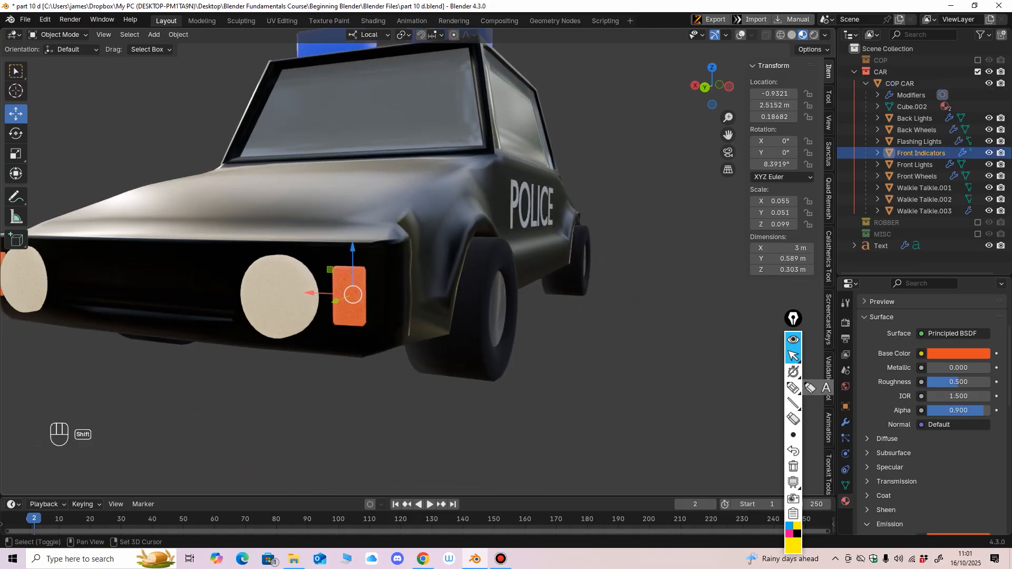
pyautogui.scroll(1, 943, 380)
pyautogui.moveTo(453, 295); pyautogui.dragTo(426, 298, button='middle')
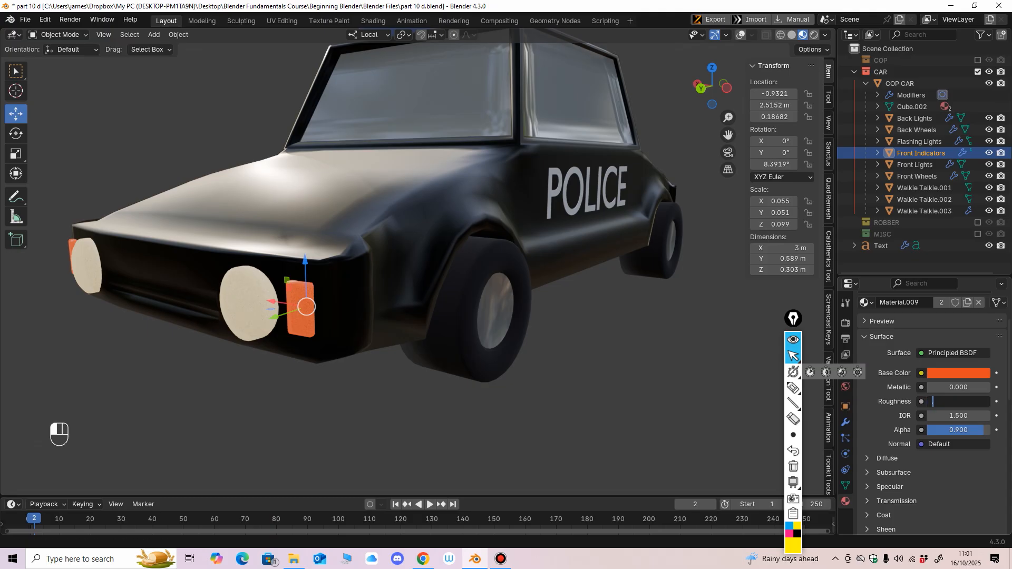
pyautogui.press('Return')
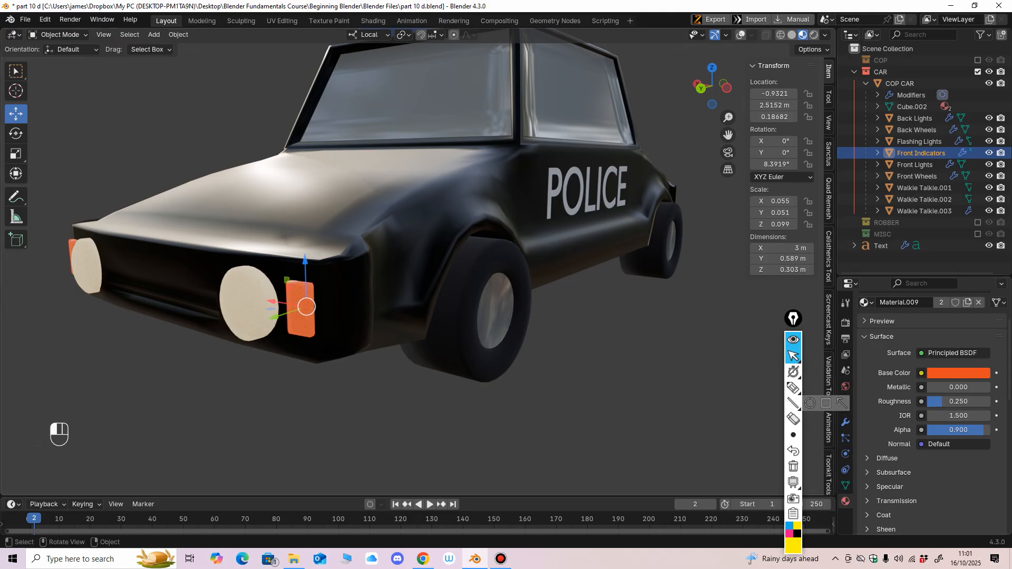
pyautogui.click(252, 304)
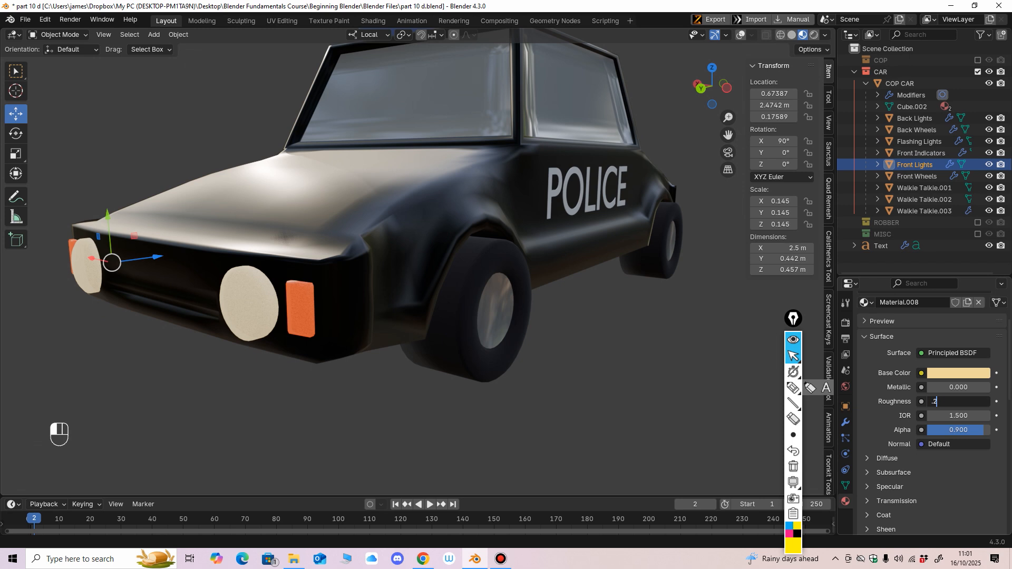
pyautogui.moveTo(506, 295); pyautogui.dragTo(530, 269, button='middle')
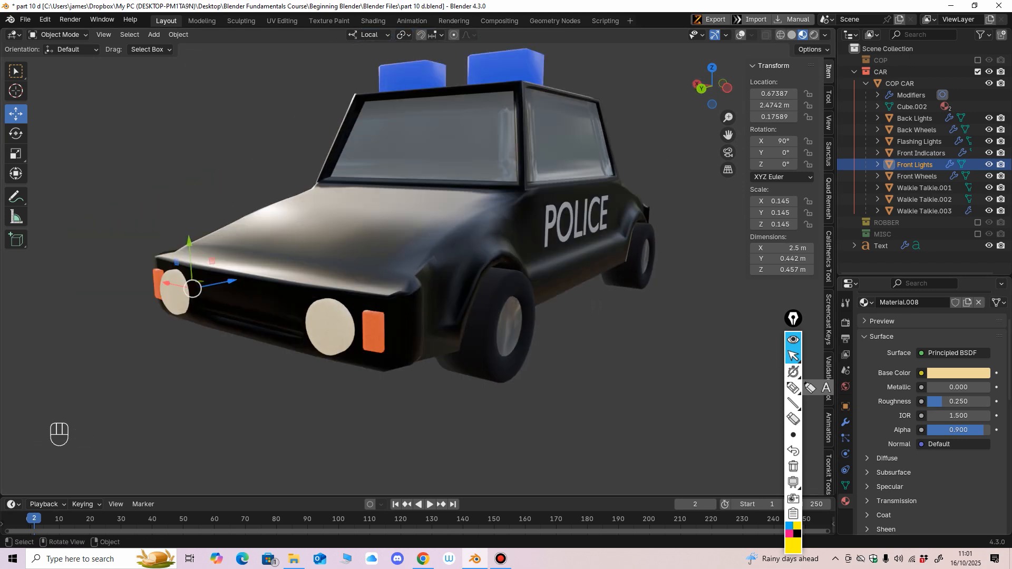
# Step: Examine the front indicators and the blue roof lights with their material settings from several angles
pyautogui.click(374, 332)
pyautogui.moveTo(377, 332); pyautogui.dragTo(387, 332, button='middle')
pyautogui.keyDown('ctrl'); pyautogui.moveTo(387, 332); pyautogui.dragTo(387, 310, button='middle'); pyautogui.keyUp('ctrl')
pyautogui.moveTo(911, 416); pyautogui.dragTo(912, 395, button='middle')
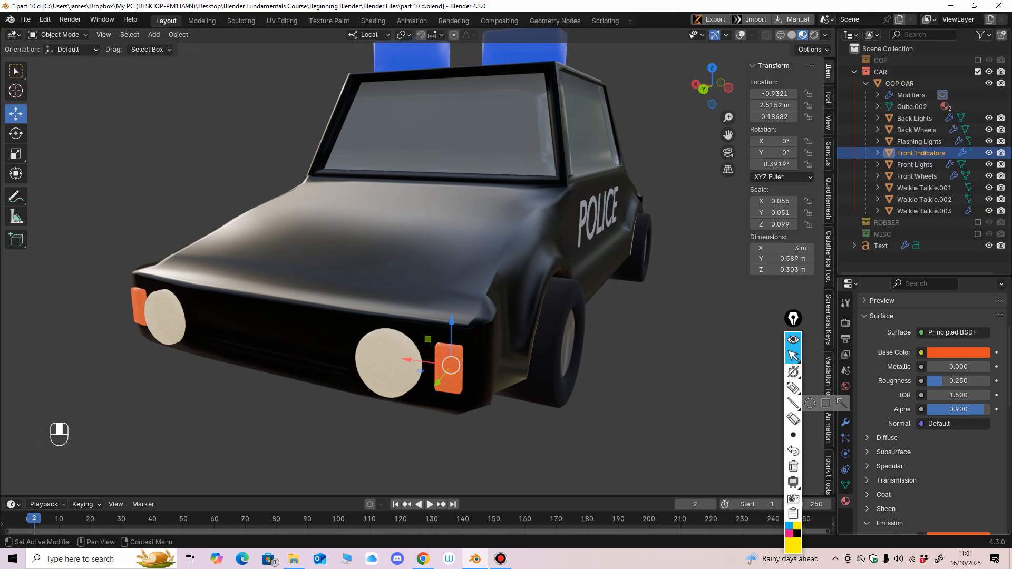
pyautogui.keyDown('ctrl'); pyautogui.moveTo(474, 263); pyautogui.dragTo(437, 337, button='middle'); pyautogui.keyUp('ctrl')
pyautogui.keyDown('shift'); pyautogui.moveTo(437, 337); pyautogui.dragTo(430, 405, button='middle'); pyautogui.keyUp('shift')
pyautogui.keyDown('ctrl'); pyautogui.moveTo(430, 405); pyautogui.dragTo(430, 369, button='middle'); pyautogui.keyUp('ctrl')
pyautogui.click(438, 246)
pyautogui.moveTo(438, 251); pyautogui.dragTo(477, 219, button='middle')
pyautogui.keyDown('ctrl'); pyautogui.moveTo(477, 219); pyautogui.dragTo(477, 295, button='middle'); pyautogui.keyUp('ctrl')
pyautogui.moveTo(477, 295); pyautogui.dragTo(419, 290, button='middle')
pyautogui.keyDown('shift'); pyautogui.moveTo(419, 289); pyautogui.dragTo(453, 261, button='middle'); pyautogui.keyUp('shift')
# Step: Collapse the CAR collection, then exclude and re-include it to check whether the POLICE text belongs to it
pyautogui.click(854, 72)
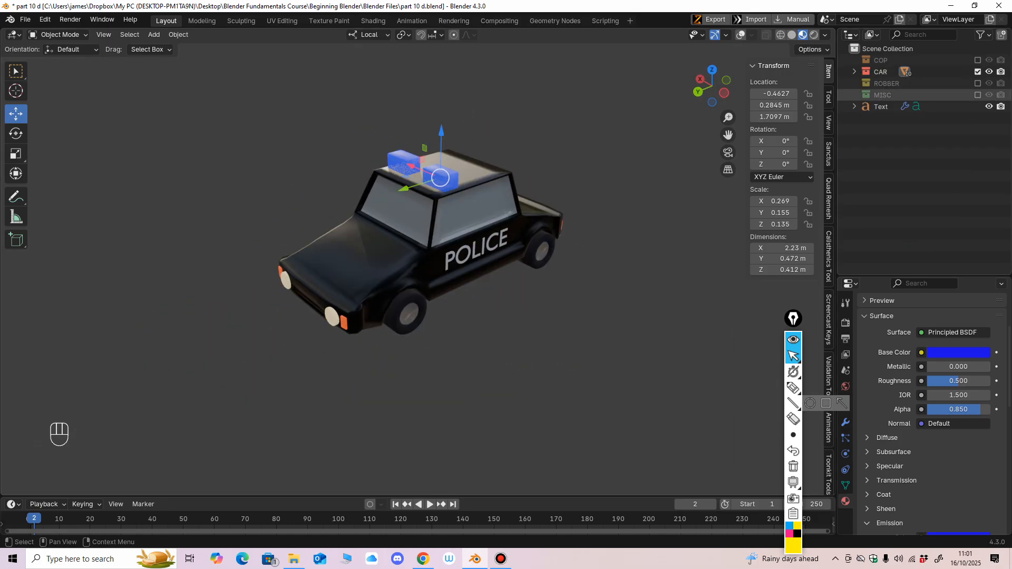
pyautogui.click(977, 71)
pyautogui.moveTo(558, 227); pyautogui.dragTo(551, 222, button='middle')
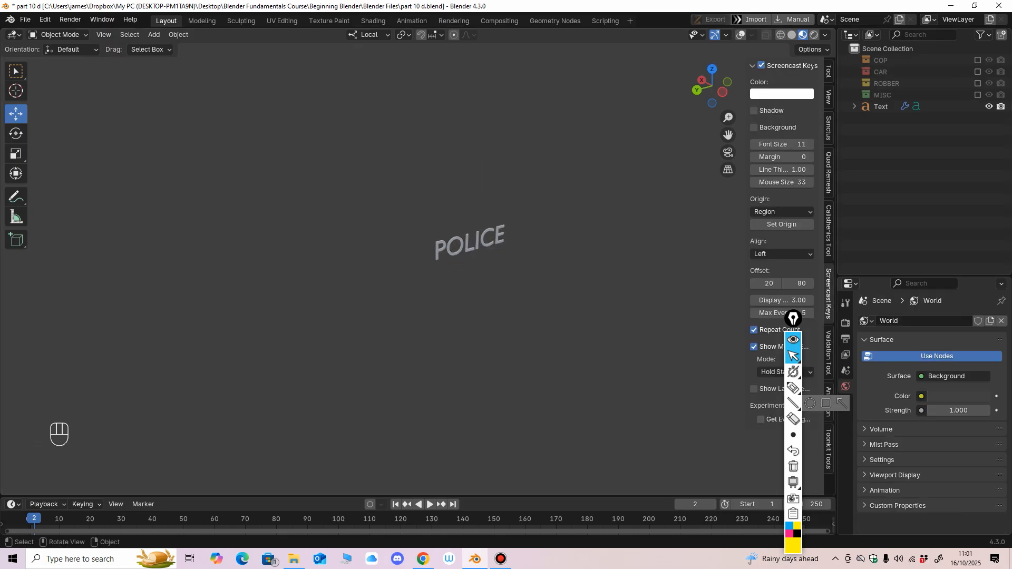
pyautogui.click(977, 72)
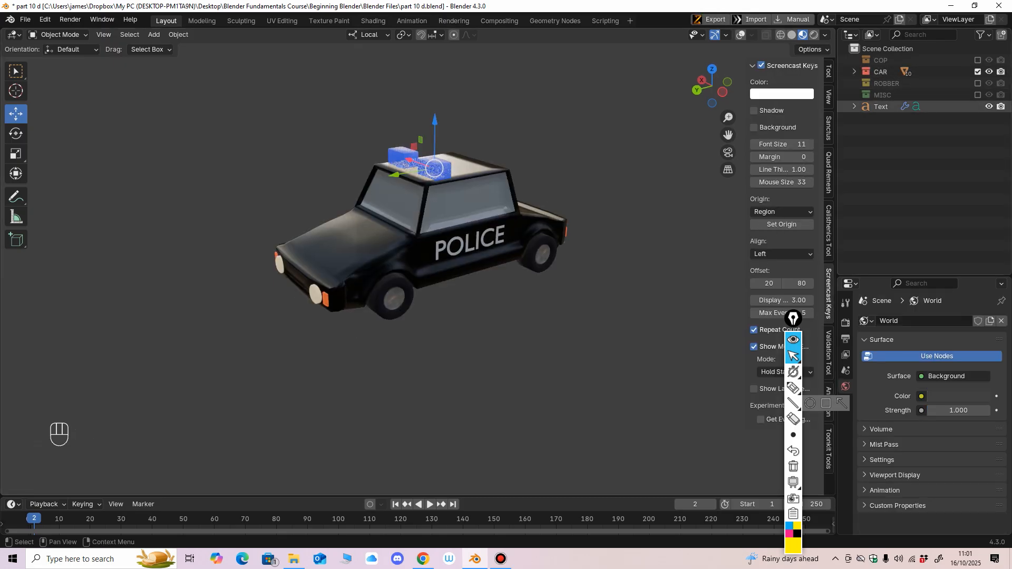
# Step: Rename the Text object to "police"
pyautogui.doubleClick(880, 107)
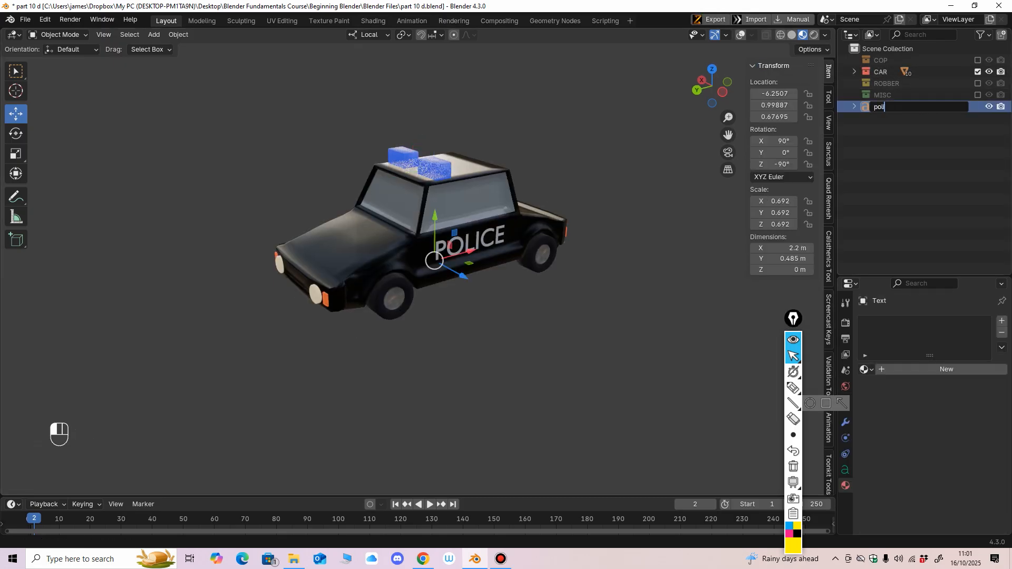
pyautogui.press('Return')
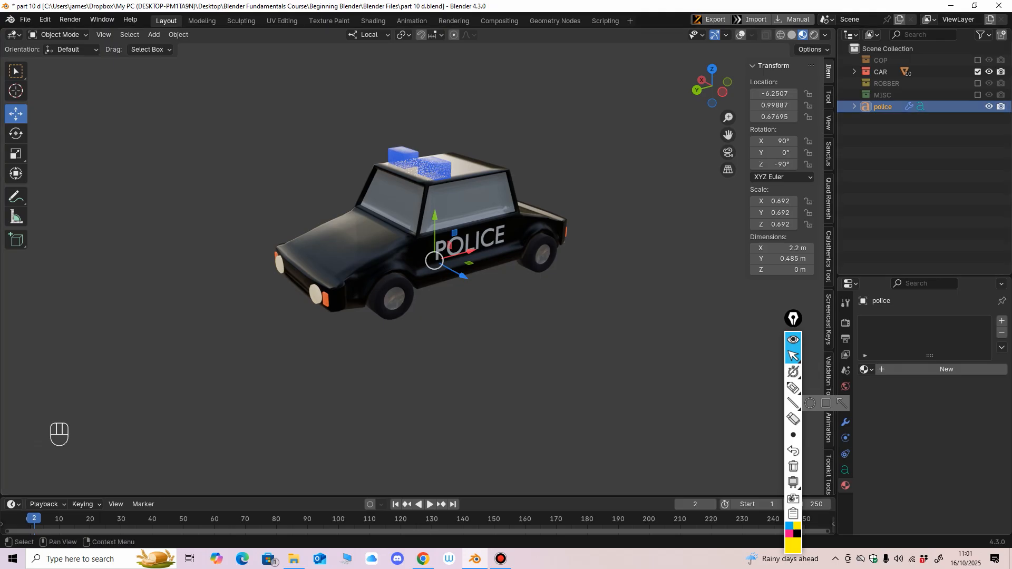
# Step: Move the police text object into the CAR collection, then exclude that collection from the view layer
pyautogui.moveTo(883, 107); pyautogui.dragTo(881, 72)
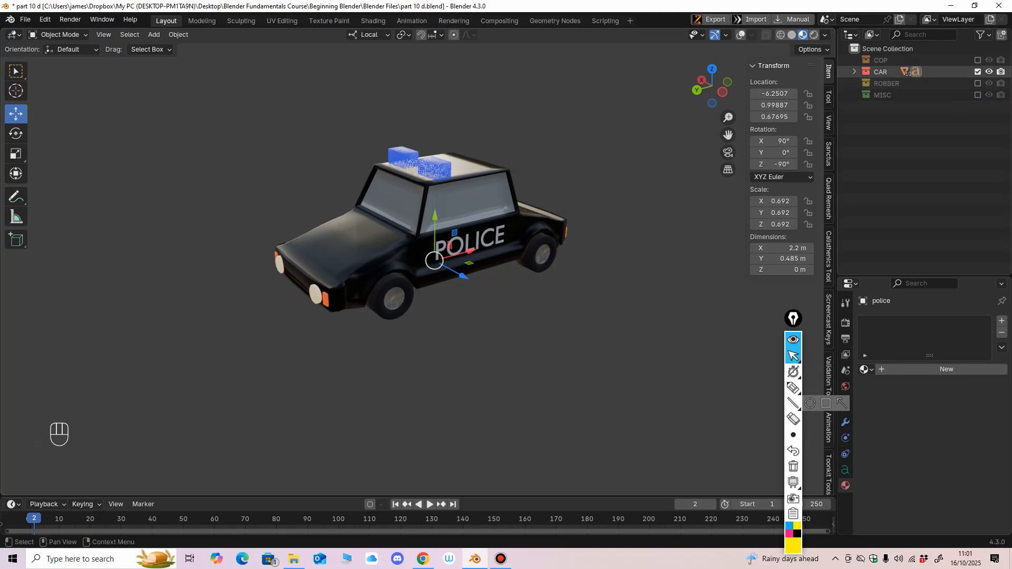
pyautogui.click(855, 72)
pyautogui.click(854, 72)
pyautogui.keyDown('shift'); pyautogui.click(978, 72); pyautogui.keyUp('shift')
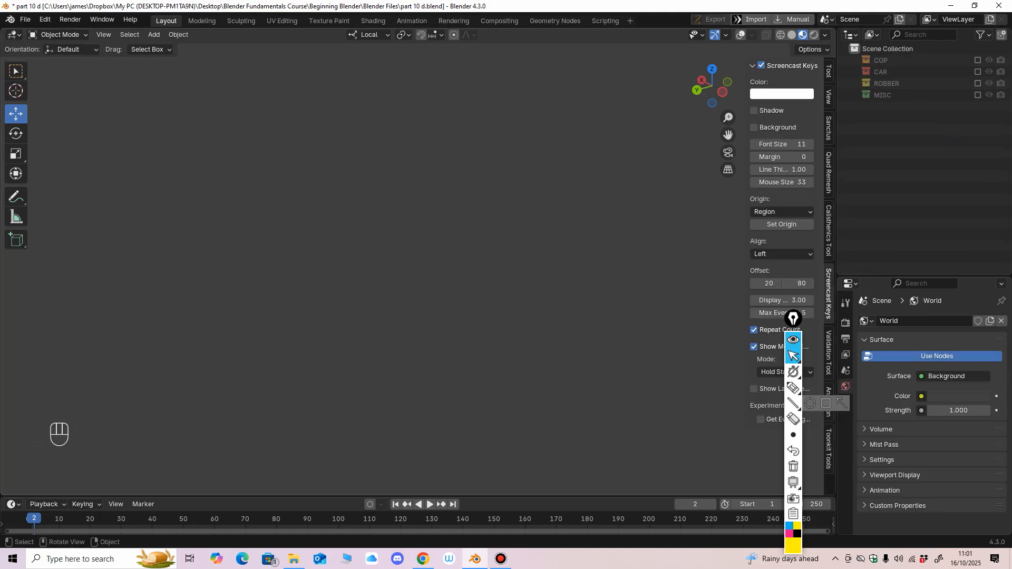
# Step: Include the ROBBER collection, select the robber's body, frame it and turn on the viewport overlays
pyautogui.click(978, 84)
pyautogui.moveTo(295, 168); pyautogui.dragTo(333, 159, button='middle')
pyautogui.keyDown('shift'); pyautogui.moveTo(333, 160); pyautogui.dragTo(425, 254, button='middle'); pyautogui.keyUp('shift')
pyautogui.click(423, 256)
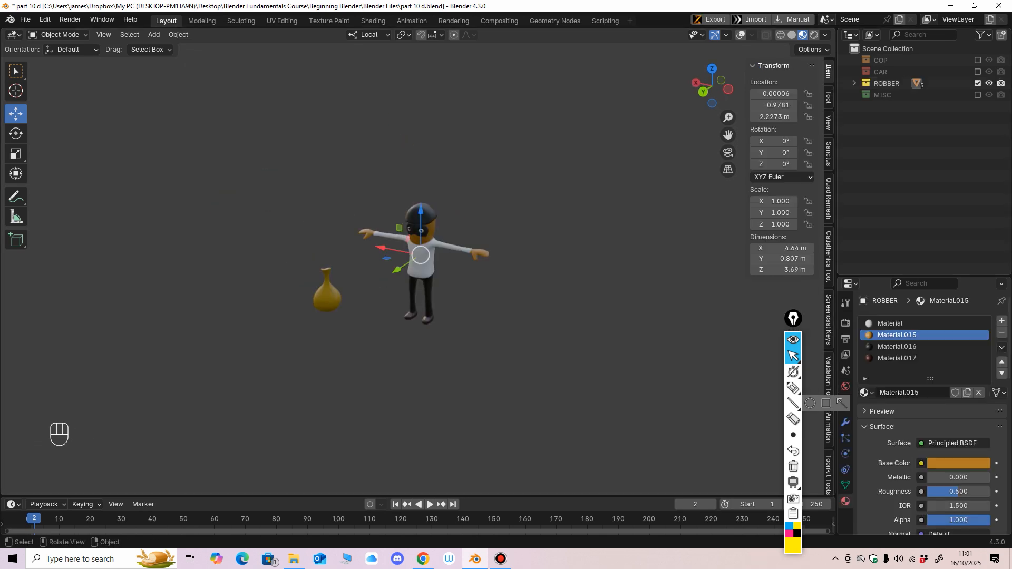
pyautogui.press('KP_Decimal')
pyautogui.moveTo(422, 255); pyautogui.dragTo(462, 219, button='middle')
pyautogui.click(741, 35)
# Step: Expand the ROBBER collection and hide the MASK, MONEY and ROBBER HAT objects
pyautogui.moveTo(607, 74); pyautogui.dragTo(616, 73, button='middle')
pyautogui.scroll(1, 616, 69)
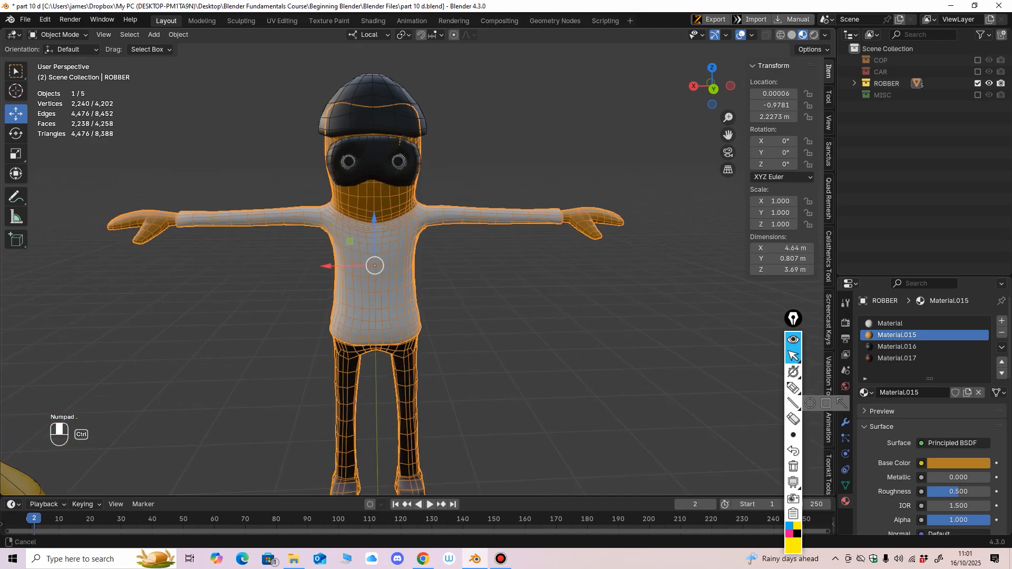
pyautogui.keyDown('ctrl'); pyautogui.moveTo(419, 259); pyautogui.dragTo(419, 316, button='middle'); pyautogui.keyUp('ctrl')
pyautogui.keyDown('shift'); pyautogui.moveTo(419, 316); pyautogui.dragTo(335, 271, button='middle'); pyautogui.keyUp('shift')
pyautogui.keyDown('shift'); pyautogui.moveTo(334, 271); pyautogui.dragTo(332, 337, button='middle'); pyautogui.keyUp('shift')
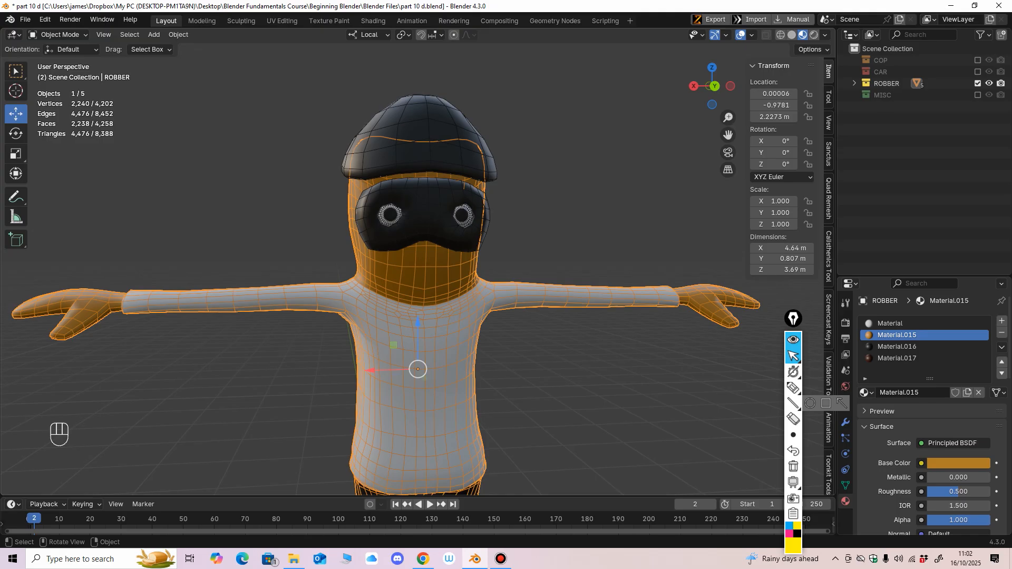
pyautogui.keyDown('alt'); pyautogui.moveTo(422, 263); pyautogui.dragTo(420, 238, button='middle'); pyautogui.keyUp('alt')
pyautogui.moveTo(420, 238)
pyautogui.keyDown('ctrl'); pyautogui.mouseDown(button='middle')
pyautogui.moveTo(420, 158)
pyautogui.moveTo(420, 285)
pyautogui.moveTo(490, 271)
pyautogui.moveTo(445, 244)
pyautogui.moveTo(422, 258)
pyautogui.mouseUp(button='middle'); pyautogui.keyUp('ctrl')
pyautogui.click(854, 83)
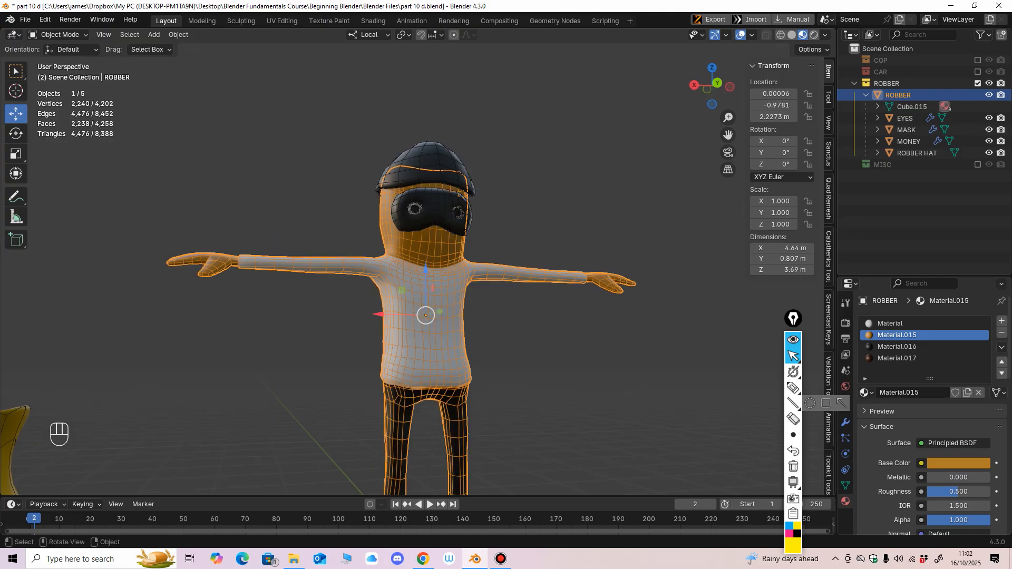
pyautogui.scroll(3, 422, 269)
pyautogui.click(988, 129)
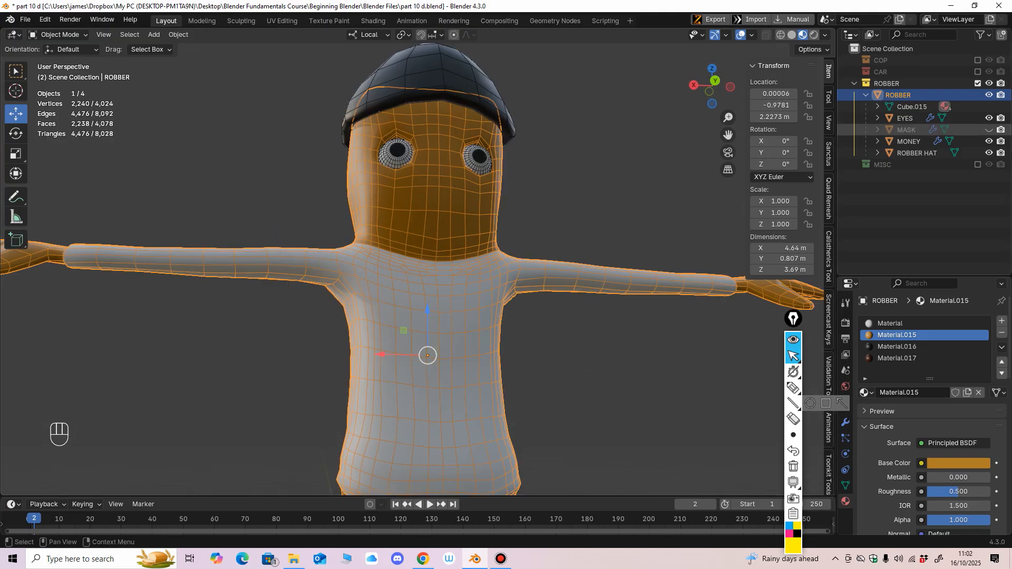
pyautogui.click(988, 141)
pyautogui.click(988, 153)
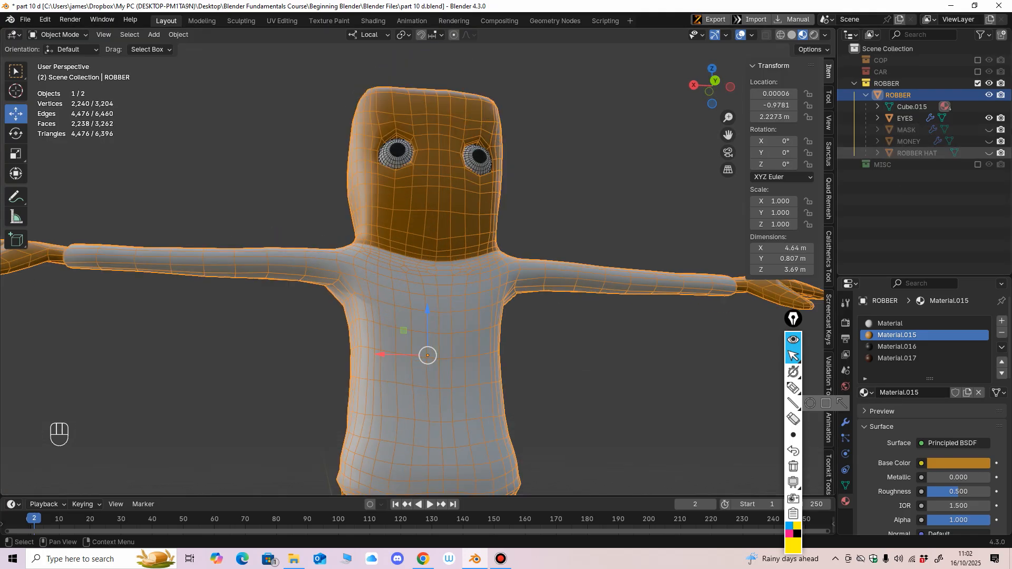
# Step: Switch the robber's body to Sculpt Mode and set the Grab brush radius to 110 px
pyautogui.moveTo(580, 274)
pyautogui.mouseDown(button='middle')
pyautogui.moveTo(579, 221)
pyautogui.moveTo(579, 274)
pyautogui.mouseUp(button='middle')
pyautogui.scroll(-3, 579, 273)
pyautogui.click(57, 34)
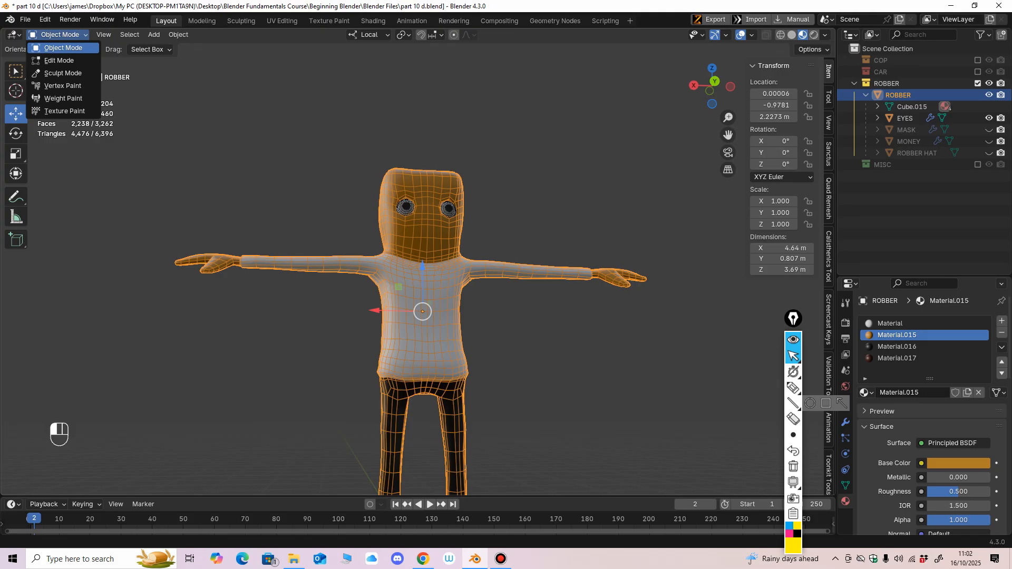
pyautogui.click(61, 62)
pyautogui.scroll(2, 465, 224)
pyautogui.press('f')
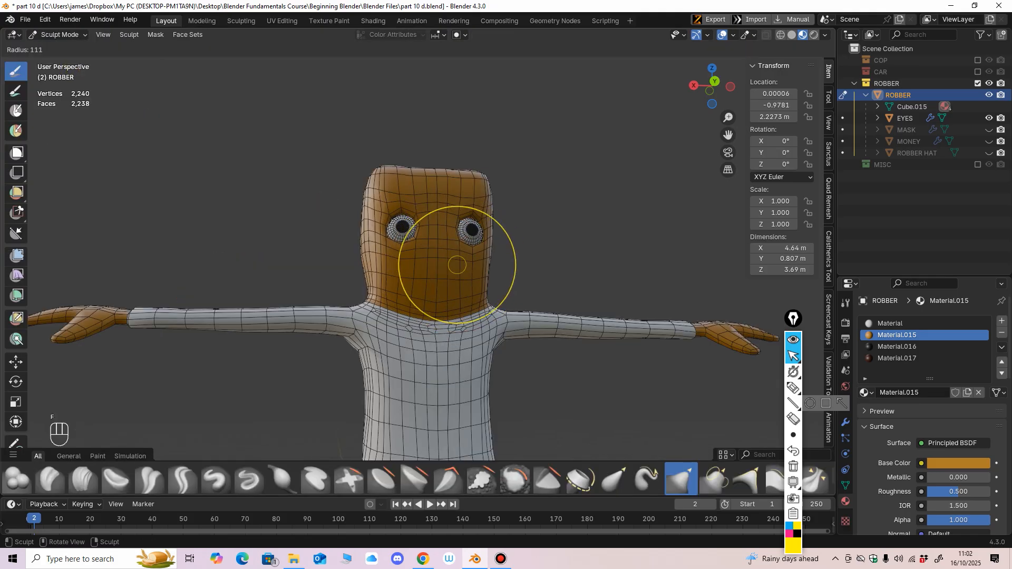
pyautogui.click(512, 264)
pyautogui.moveTo(475, 264)
pyautogui.mouseDown(button='middle')
pyautogui.moveTo(457, 221)
pyautogui.moveTo(464, 94)
pyautogui.mouseUp(button='middle')
pyautogui.scroll(1, 467, 142)
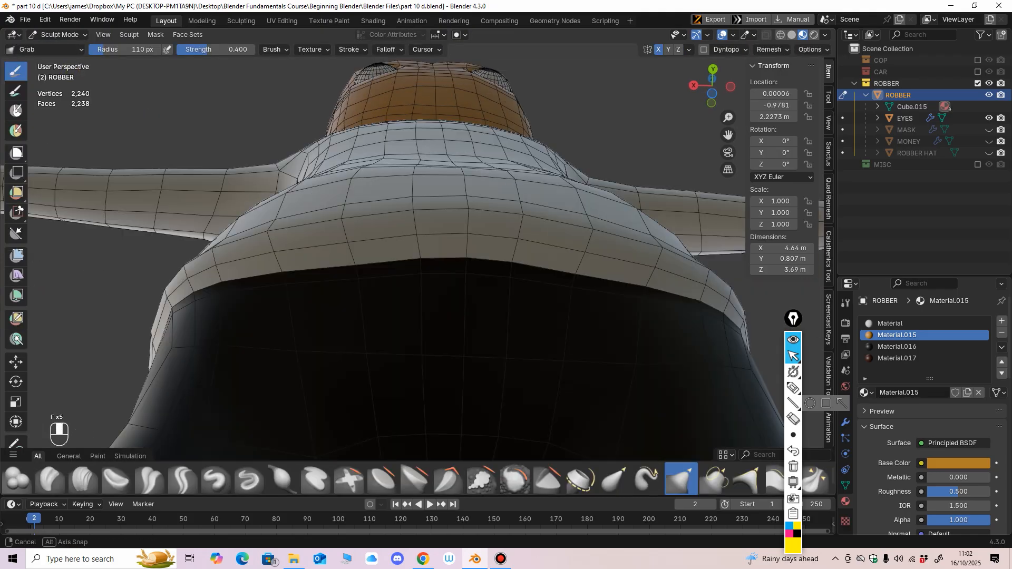
# Step: Set the Grab brush radius to 130 px over the robber's neckline, viewed from below
pyautogui.moveTo(439, 174)
pyautogui.mouseDown(button='middle')
pyautogui.moveTo(409, 227)
pyautogui.moveTo(441, 208)
pyautogui.mouseUp(button='middle')
pyautogui.press('f')
pyautogui.click(516, 199)
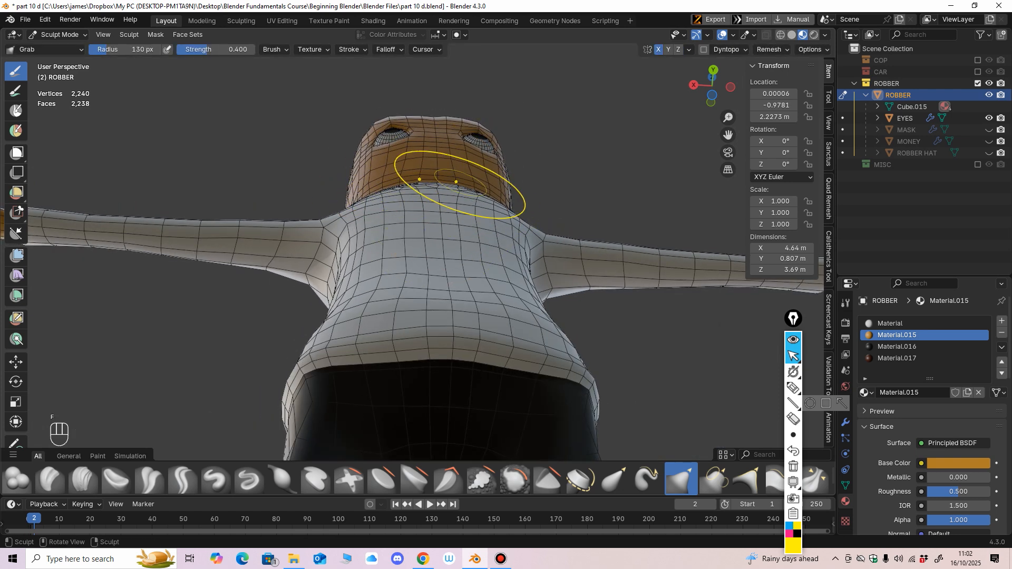
pyautogui.moveTo(476, 186)
pyautogui.mouseDown(button='middle')
pyautogui.moveTo(459, 233)
pyautogui.moveTo(333, 270)
pyautogui.moveTo(400, 185)
pyautogui.moveTo(430, 266)
pyautogui.moveTo(436, 212)
pyautogui.mouseUp(button='middle')
pyautogui.scroll(-2, 340, 277)
# Step: Round off the top of the robber's head with the Smooth brush, using radii of 58 px and 91 px
pyautogui.click(515, 480)
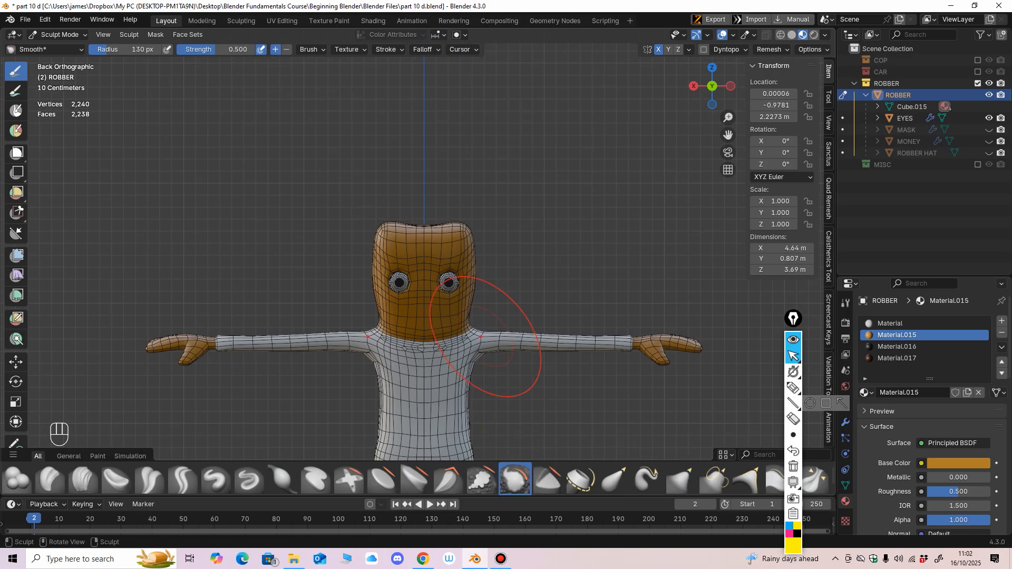
pyautogui.press('f')
pyautogui.press('f')
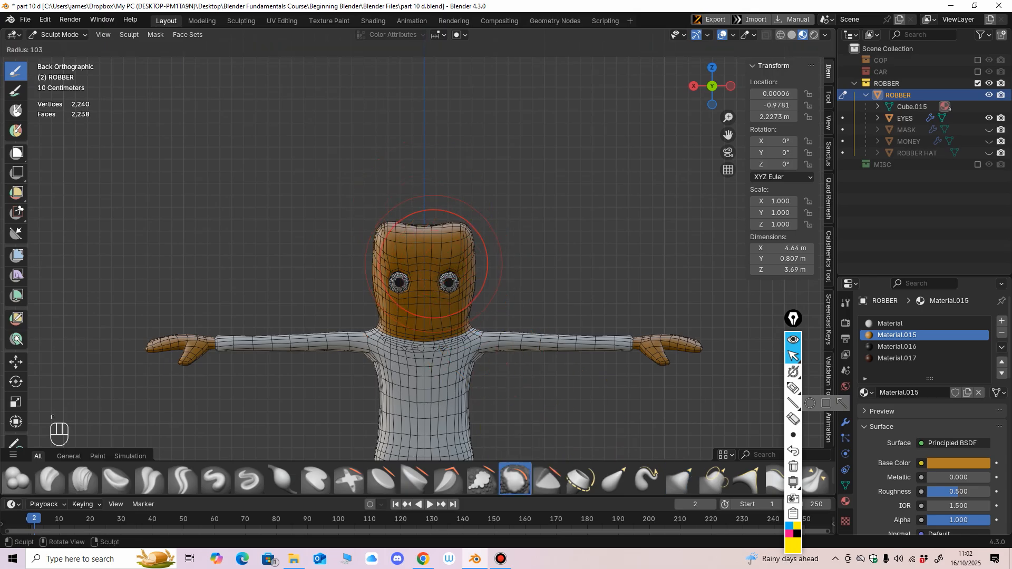
pyautogui.moveTo(394, 231)
pyautogui.mouseDown(button='middle')
pyautogui.moveTo(403, 223)
pyautogui.moveTo(538, 221)
pyautogui.mouseUp(button='middle')
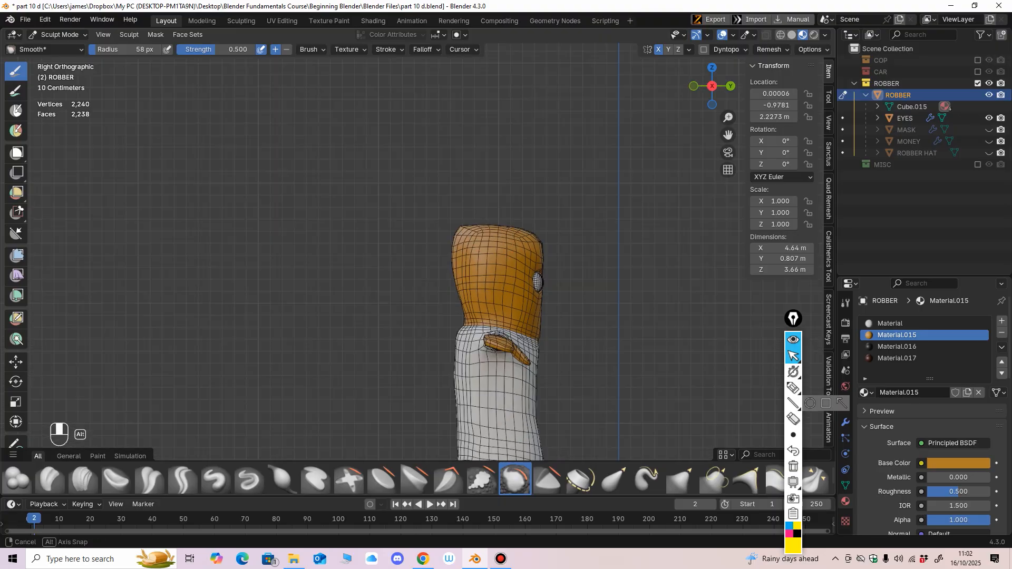
pyautogui.press('f')
pyautogui.click(497, 246)
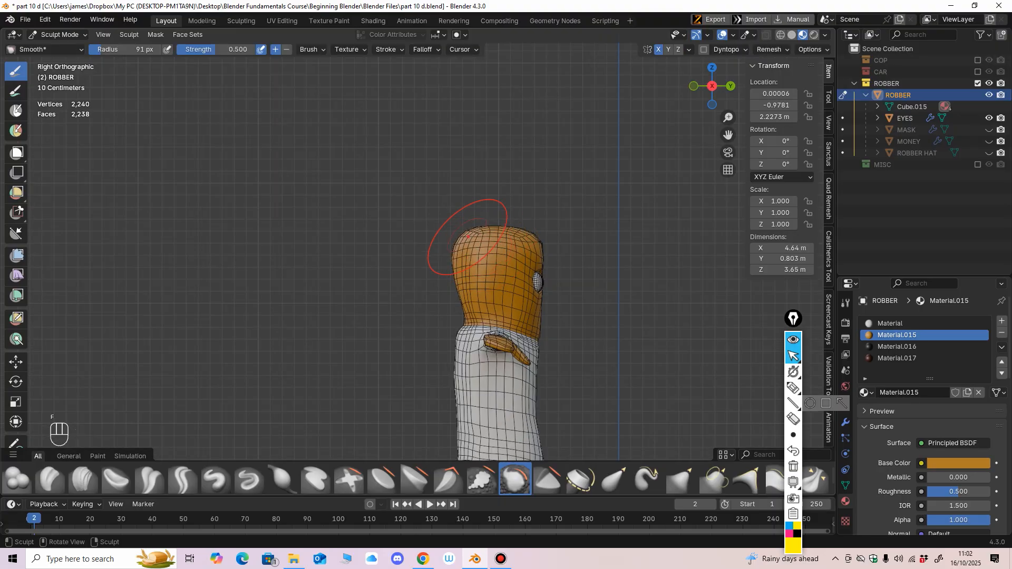
# Step: Refine the head's shape with the Grab brush and return to Object Mode
pyautogui.press('g')
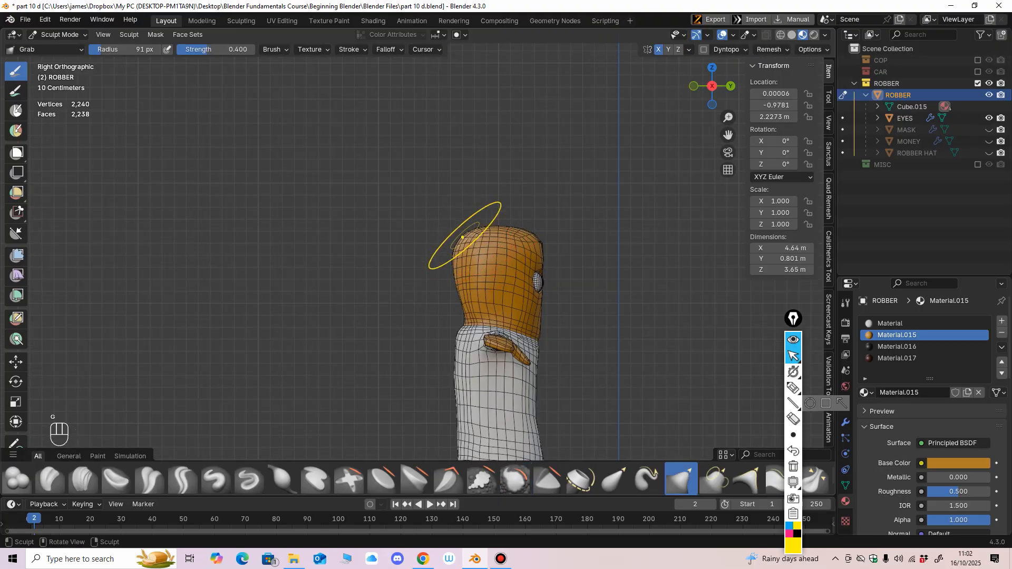
pyautogui.moveTo(471, 265); pyautogui.dragTo(397, 258, button='middle')
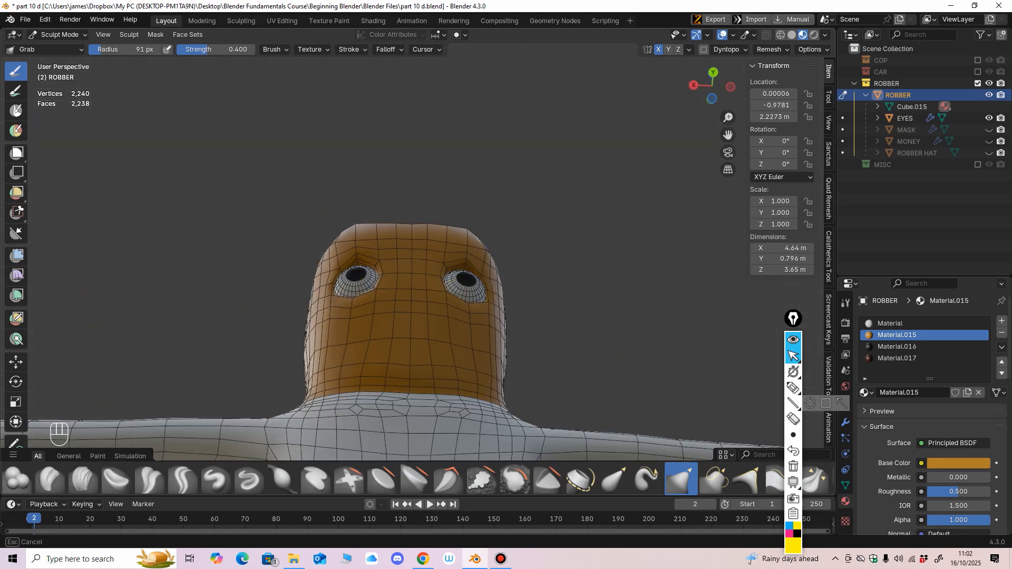
pyautogui.scroll(-2, 463, 254)
pyautogui.moveTo(463, 253); pyautogui.dragTo(461, 277, button='middle')
pyautogui.click(60, 34)
pyautogui.click(62, 47)
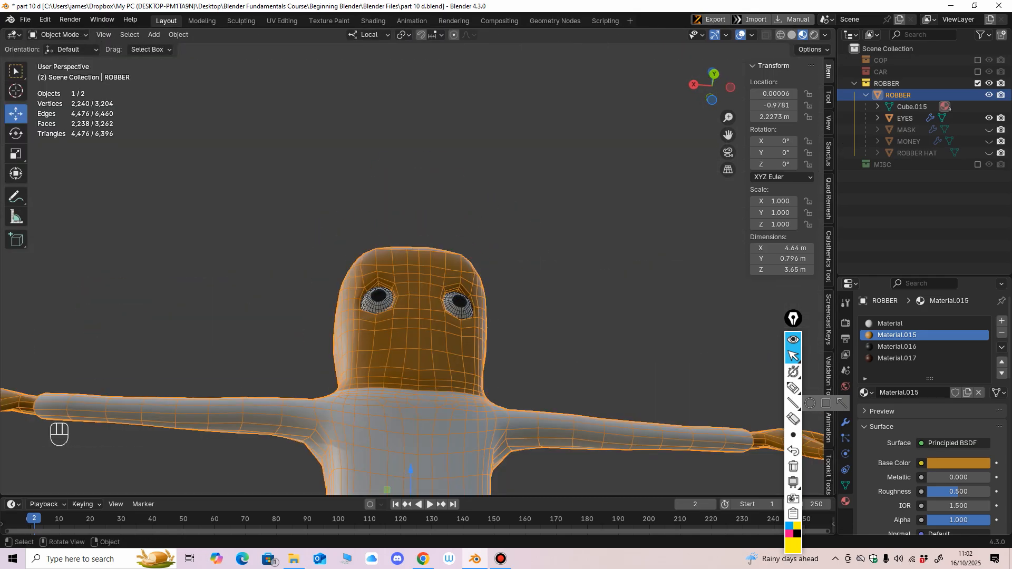
# Step: Add a Subdivision Surface modifier to the robber's body
pyautogui.moveTo(226, 174)
pyautogui.mouseDown(button='middle')
pyautogui.moveTo(227, 202)
pyautogui.moveTo(228, 168)
pyautogui.mouseUp(button='middle')
pyautogui.click(228, 168)
pyautogui.click(402, 289)
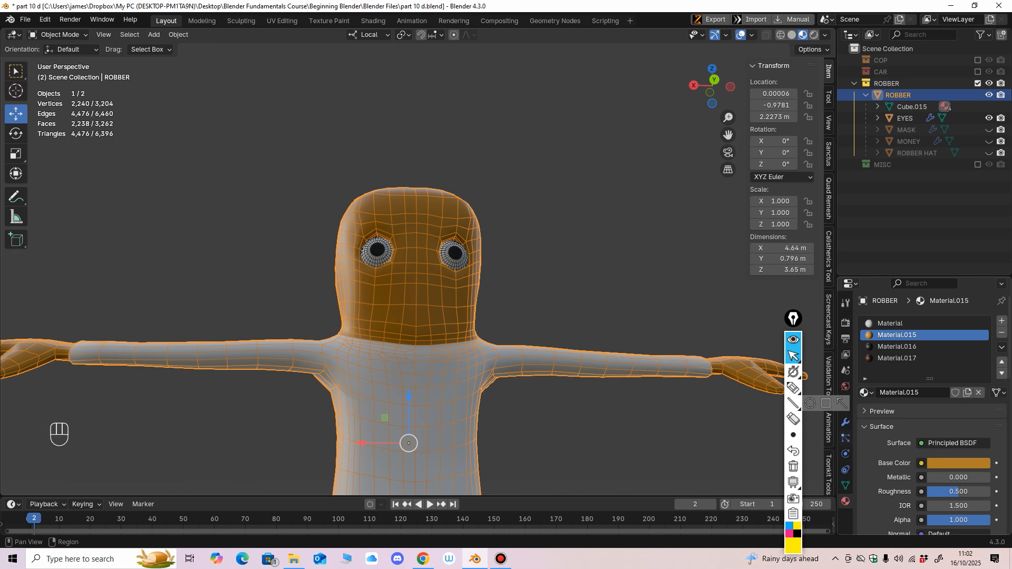
pyautogui.click(845, 422)
pyautogui.click(937, 321)
pyautogui.moveTo(848, 323)
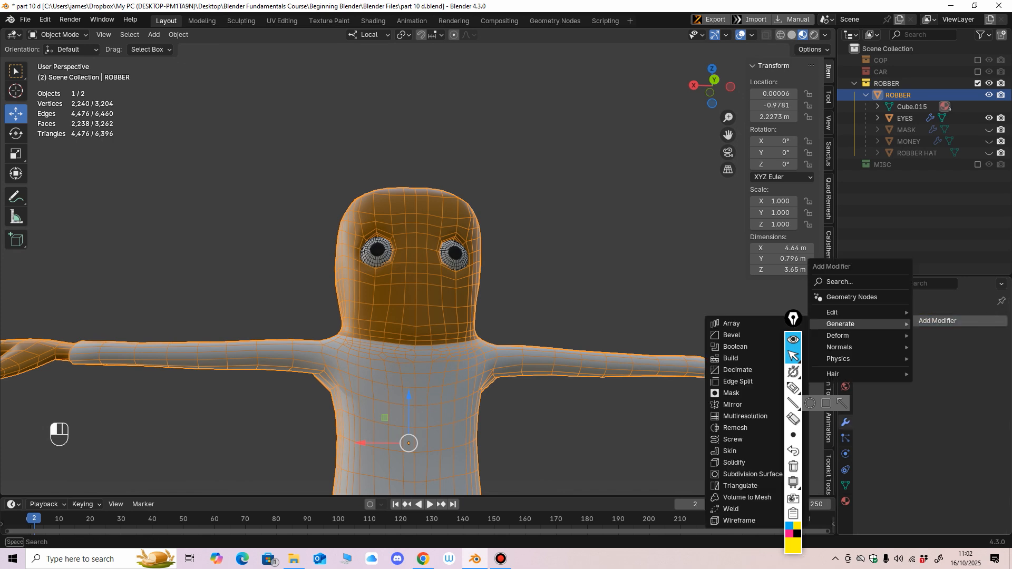
pyautogui.click(752, 474)
# Step: Compare the robber's head with the subdivision's viewport display turned off and back on
pyautogui.moveTo(548, 369); pyautogui.dragTo(543, 343, button='middle')
pyautogui.scroll(2, 546, 358)
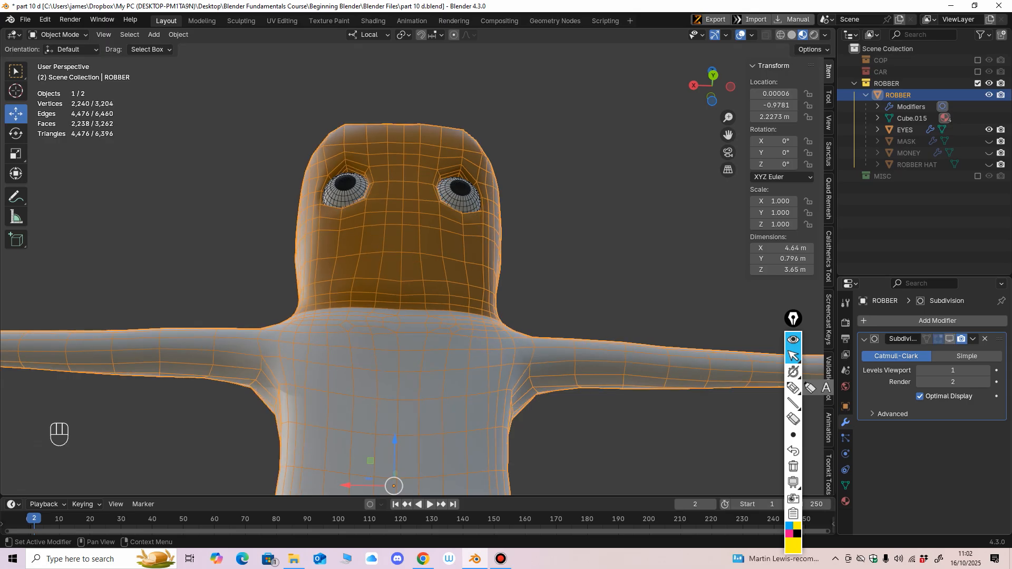
pyautogui.click(950, 338)
pyautogui.click(949, 339)
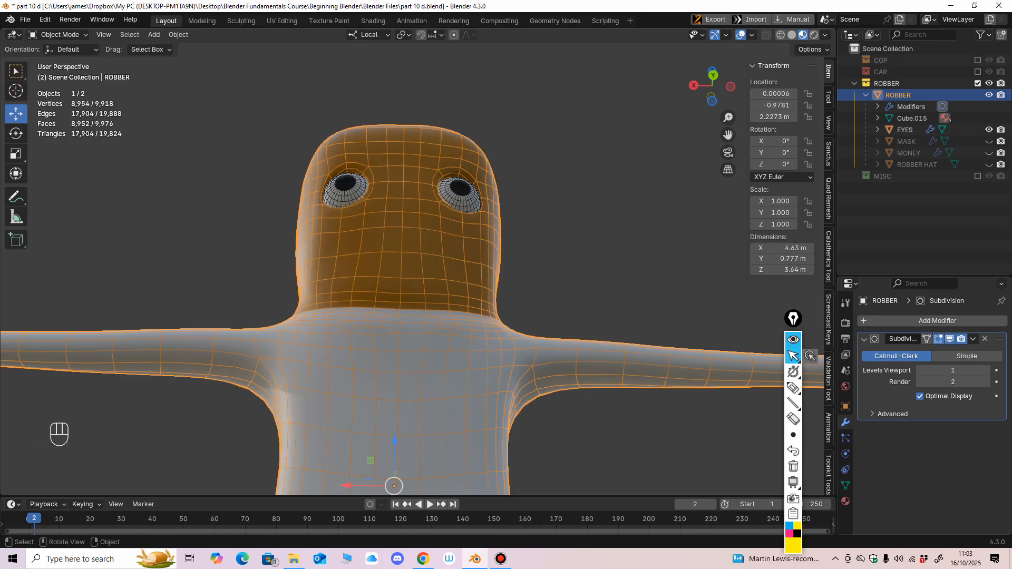
# Step: Re-enter Sculpt Mode and reshape the skin around the eye sockets with the Grab brush
pyautogui.moveTo(548, 295)
pyautogui.mouseDown(button='middle')
pyautogui.moveTo(542, 334)
pyautogui.moveTo(543, 293)
pyautogui.mouseUp(button='middle')
pyautogui.scroll(2, 544, 318)
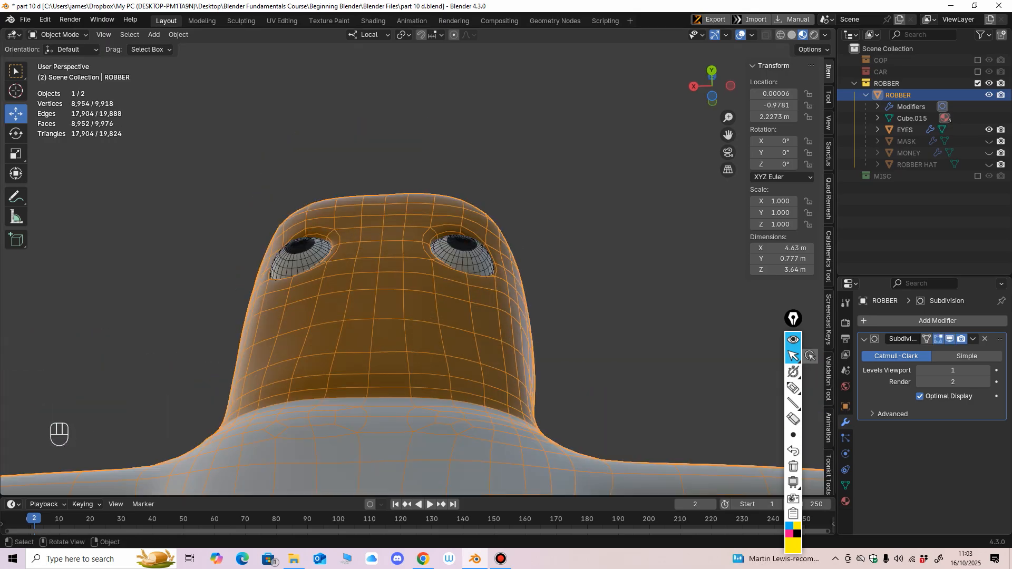
pyautogui.click(58, 34)
pyautogui.click(55, 74)
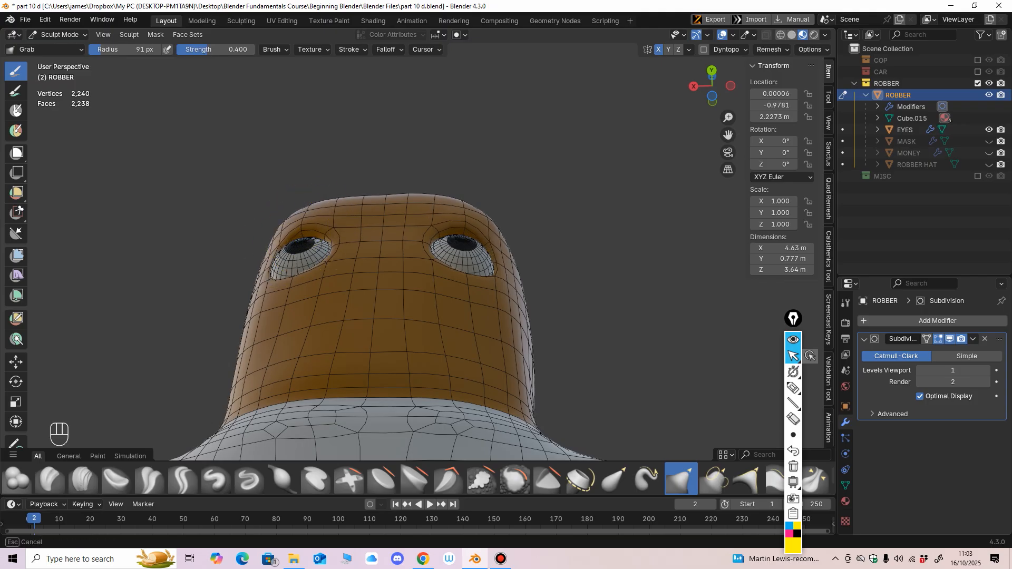
pyautogui.moveTo(284, 240); pyautogui.dragTo(287, 245)
pyautogui.scroll(-1, 303, 247)
pyautogui.moveTo(331, 253); pyautogui.dragTo(317, 232, button='middle')
pyautogui.moveTo(302, 231); pyautogui.dragTo(309, 226)
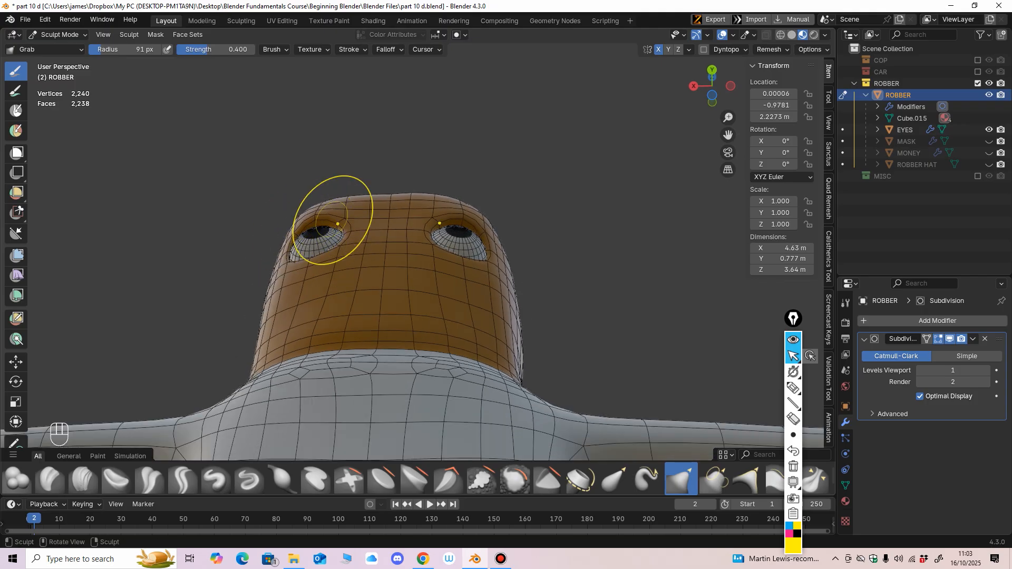
# Step: From the side view, fit the edges of the eye socket to the eyeball with the Grab brush
pyautogui.moveTo(388, 219)
pyautogui.mouseDown(button='middle')
pyautogui.moveTo(467, 261)
pyautogui.moveTo(327, 343)
pyautogui.moveTo(358, 364)
pyautogui.moveTo(406, 329)
pyautogui.moveTo(435, 199)
pyautogui.moveTo(428, 232)
pyautogui.moveTo(425, 209)
pyautogui.moveTo(382, 203)
pyautogui.moveTo(355, 217)
pyautogui.moveTo(482, 365)
pyautogui.moveTo(499, 322)
pyautogui.mouseUp(button='middle')
pyautogui.scroll(3, 416, 205)
pyautogui.scroll(2, 500, 309)
pyautogui.moveTo(496, 327); pyautogui.dragTo(497, 325)
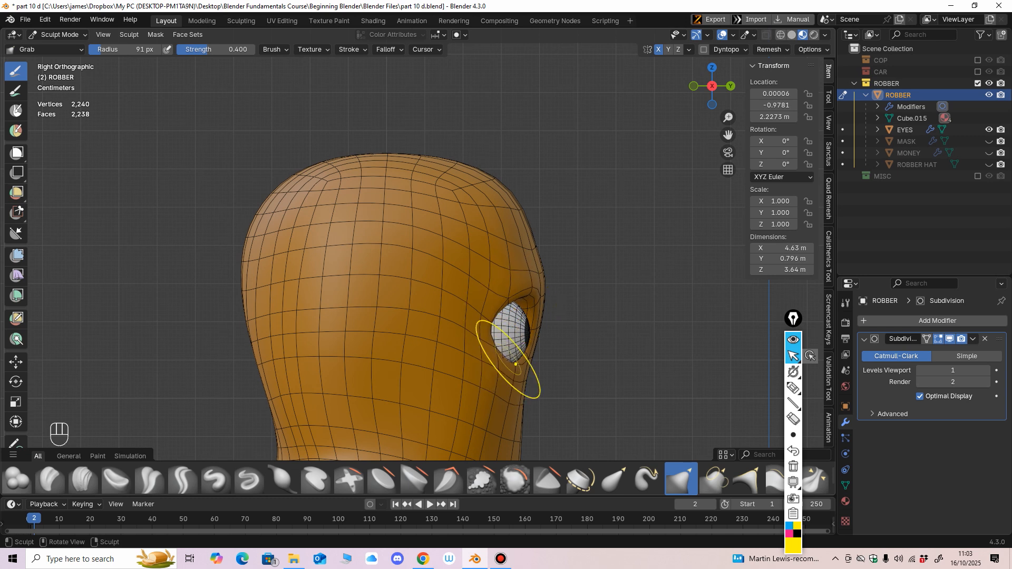
pyautogui.moveTo(507, 296); pyautogui.dragTo(511, 299)
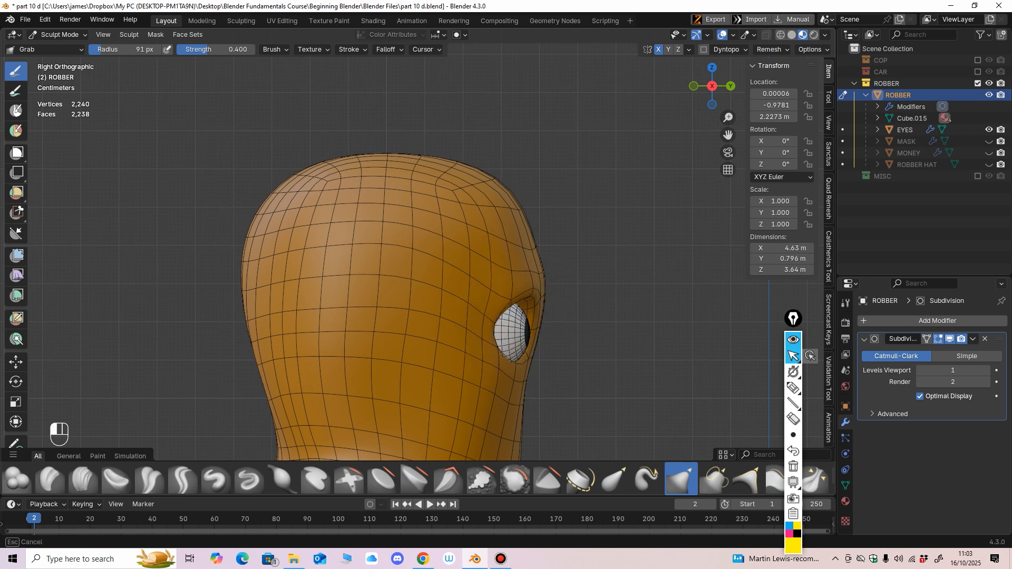
# Step: Pull the cheek below the eye outward from the opposite side, then smooth the side of the head
pyautogui.moveTo(548, 305)
pyautogui.mouseDown(button='middle')
pyautogui.moveTo(331, 330)
pyautogui.moveTo(327, 343)
pyautogui.moveTo(337, 329)
pyautogui.mouseUp(button='middle')
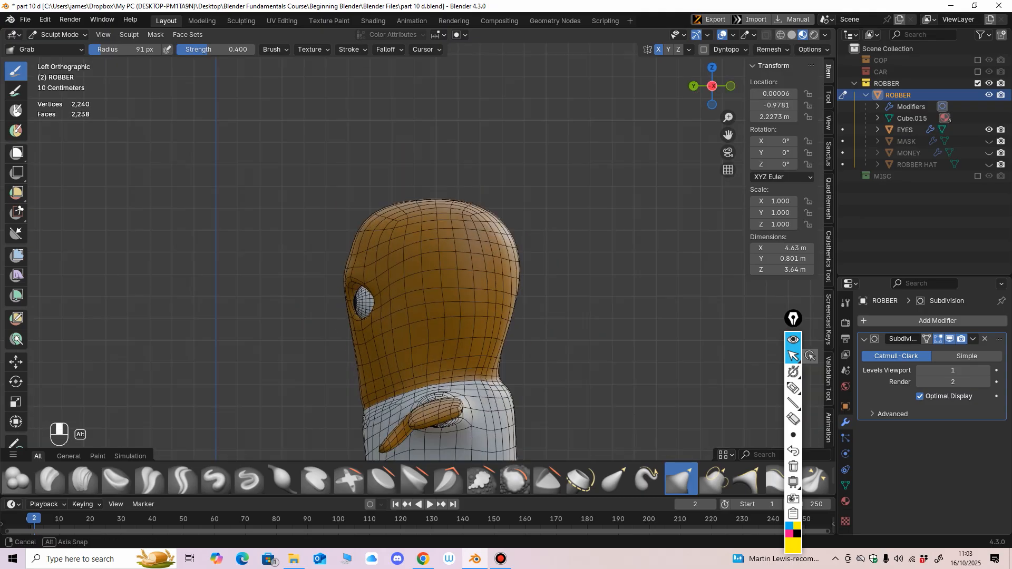
pyautogui.moveTo(355, 331); pyautogui.dragTo(343, 358)
pyautogui.moveTo(346, 359)
pyautogui.mouseDown(button='middle')
pyautogui.moveTo(531, 334)
pyautogui.moveTo(519, 326)
pyautogui.mouseUp(button='middle')
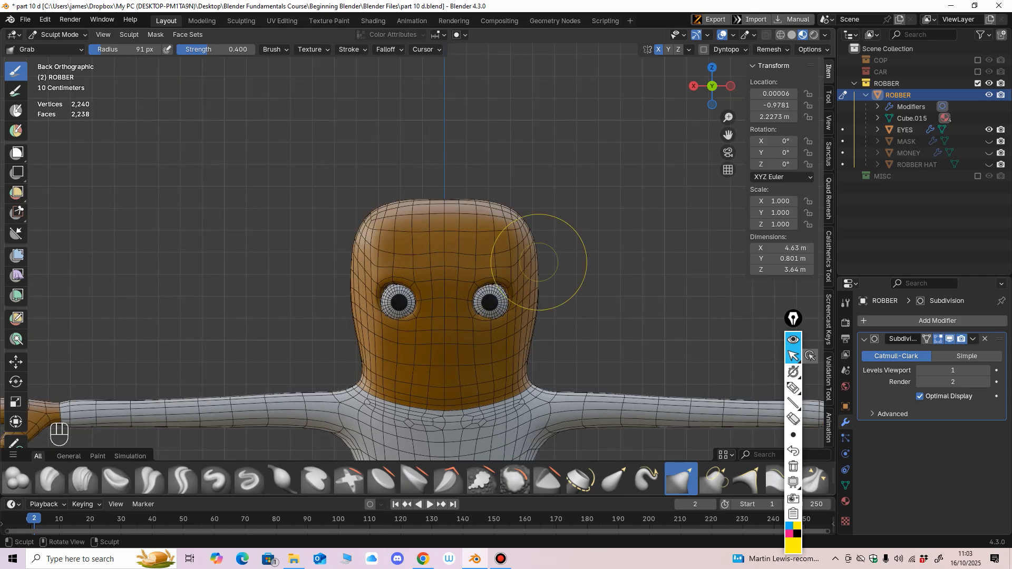
pyautogui.moveTo(539, 263)
pyautogui.keyDown('shift'); pyautogui.mouseDown()
pyautogui.moveTo(535, 239)
pyautogui.moveTo(560, 221)
pyautogui.mouseUp(); pyautogui.keyUp('shift')
# Step: Return the robber's body to Object Mode and inspect the face and neckline
pyautogui.scroll(-4, 456, 361)
pyautogui.scroll(5, 481, 219)
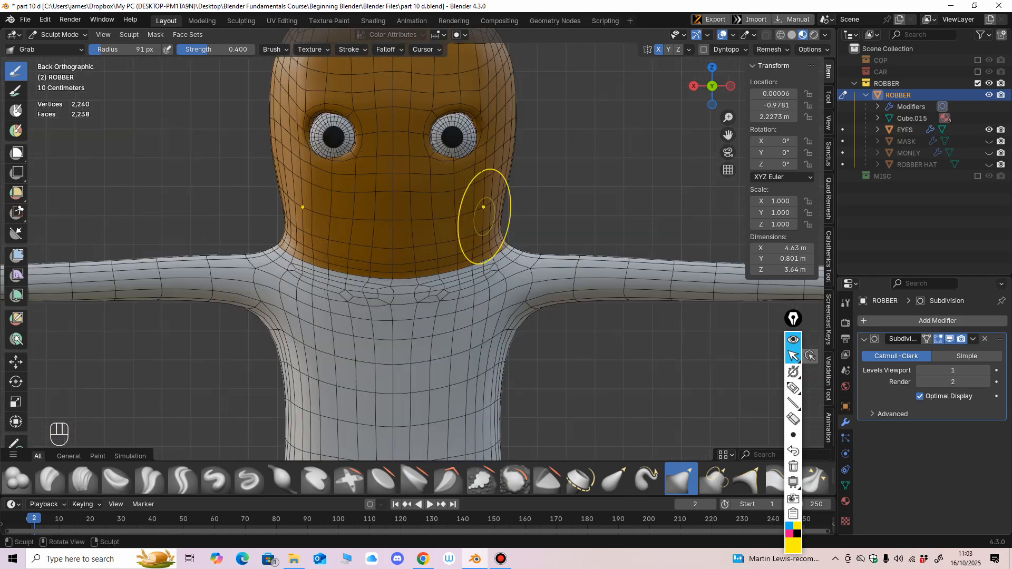
pyautogui.scroll(2, 513, 260)
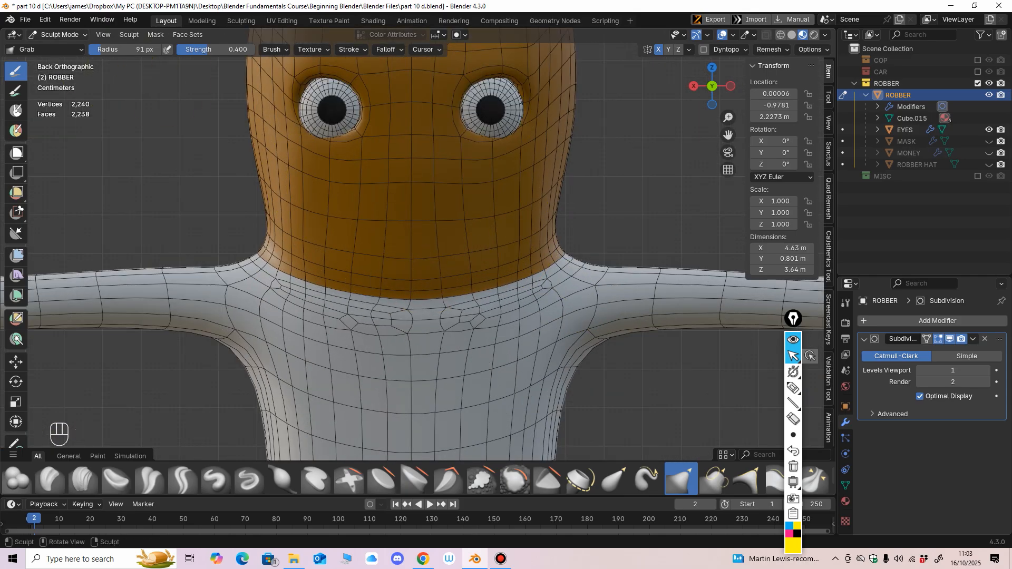
pyautogui.click(58, 35)
pyautogui.click(60, 47)
pyautogui.scroll(-1, 417, 274)
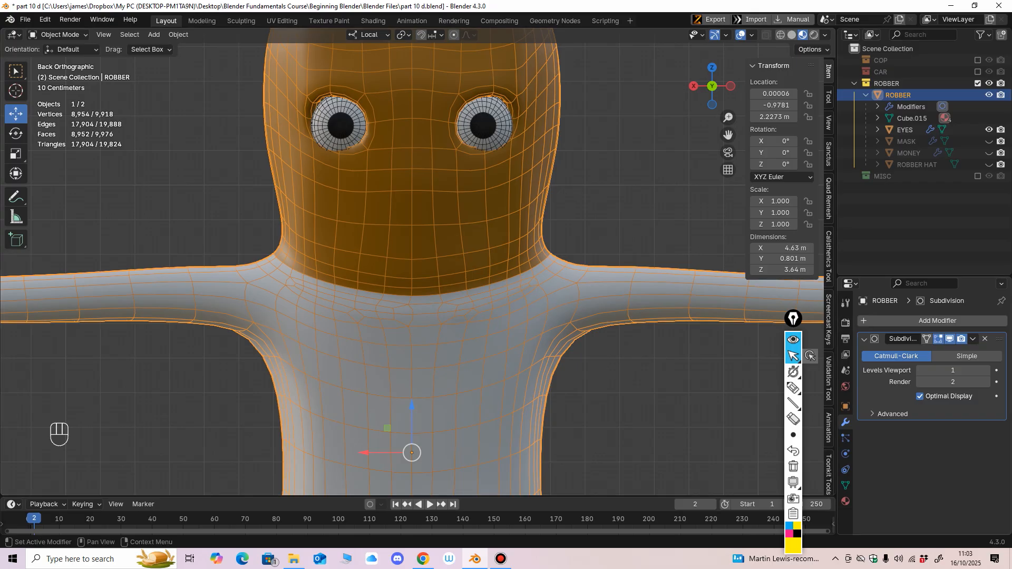
pyautogui.moveTo(411, 274); pyautogui.dragTo(429, 289, button='middle')
pyautogui.scroll(1, 429, 290)
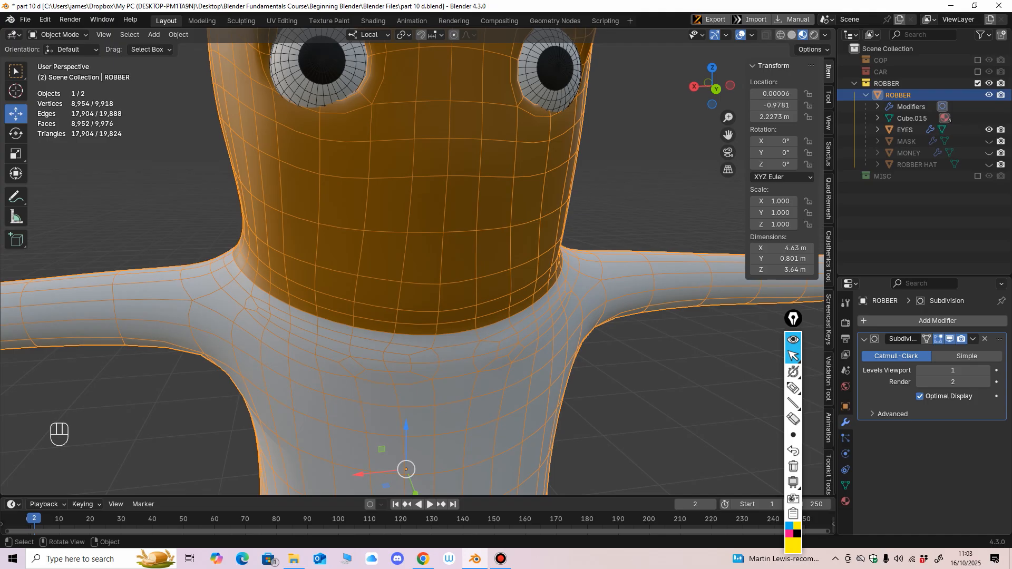
pyautogui.scroll(-3, 411, 264)
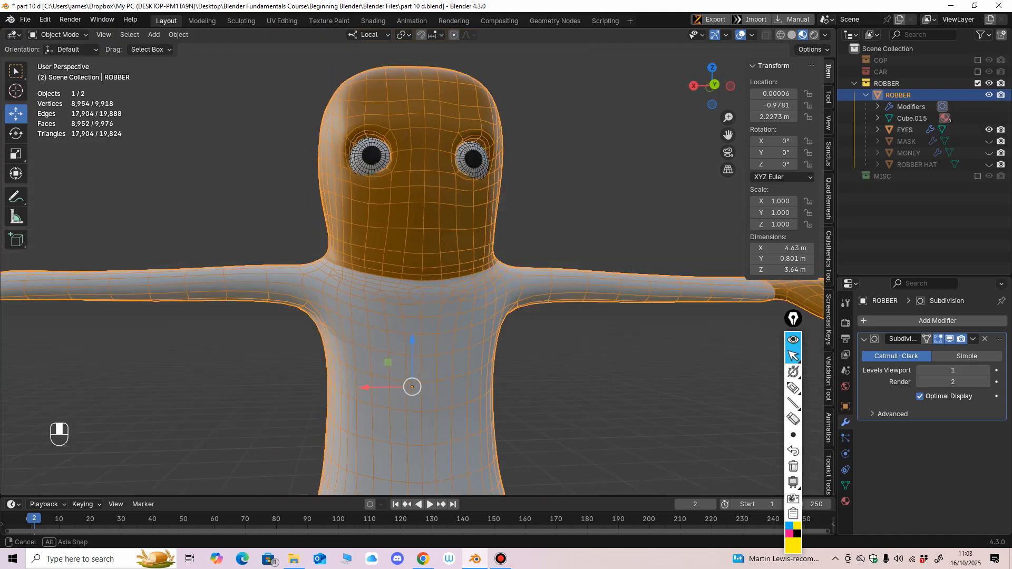
# Step: Re-enter Sculpt Mode, reduce the Grab brush radius to 117 px and push the back of the head slightly inward from the side view
pyautogui.moveTo(411, 274)
pyautogui.mouseDown(button='middle')
pyautogui.moveTo(466, 280)
pyautogui.moveTo(501, 319)
pyautogui.moveTo(413, 258)
pyautogui.mouseUp(button='middle')
pyautogui.keyDown('shift'); pyautogui.moveTo(414, 258); pyautogui.dragTo(411, 353, button='middle'); pyautogui.keyUp('shift')
pyautogui.keyDown('ctrl'); pyautogui.moveTo(411, 353); pyautogui.dragTo(413, 307, button='middle'); pyautogui.keyUp('ctrl')
pyautogui.click(58, 34)
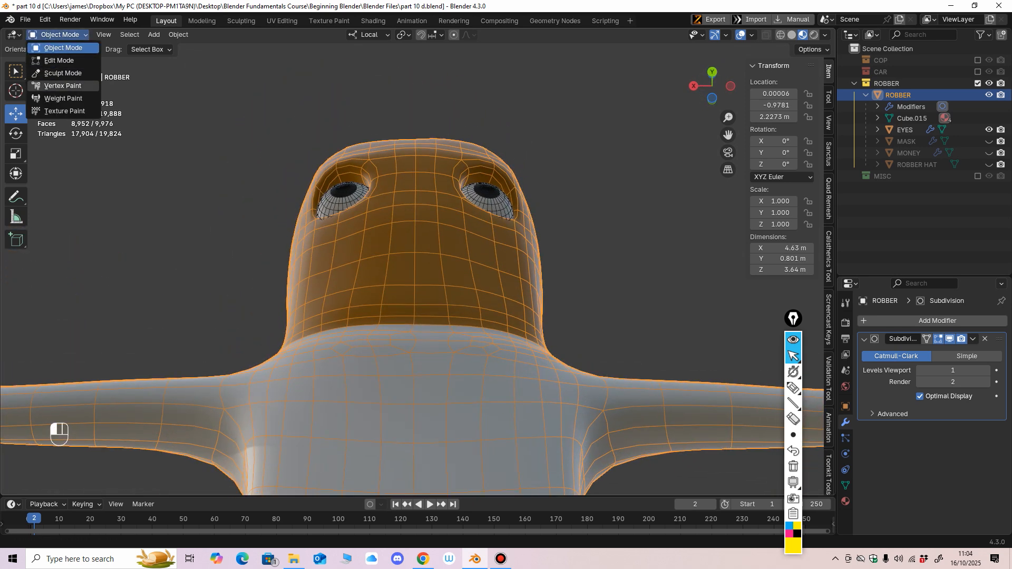
pyautogui.click(52, 74)
pyautogui.press('f')
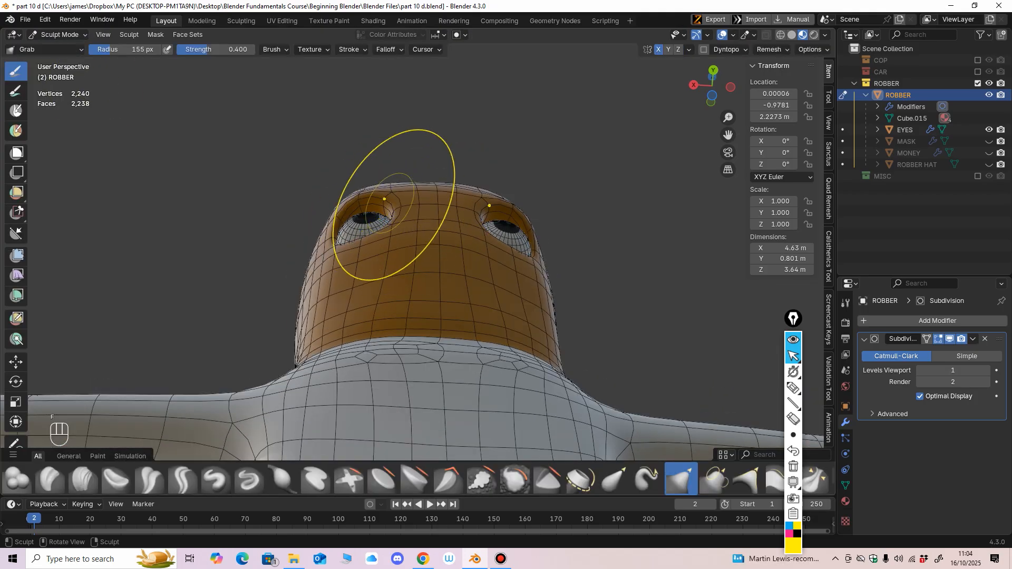
pyautogui.press('f')
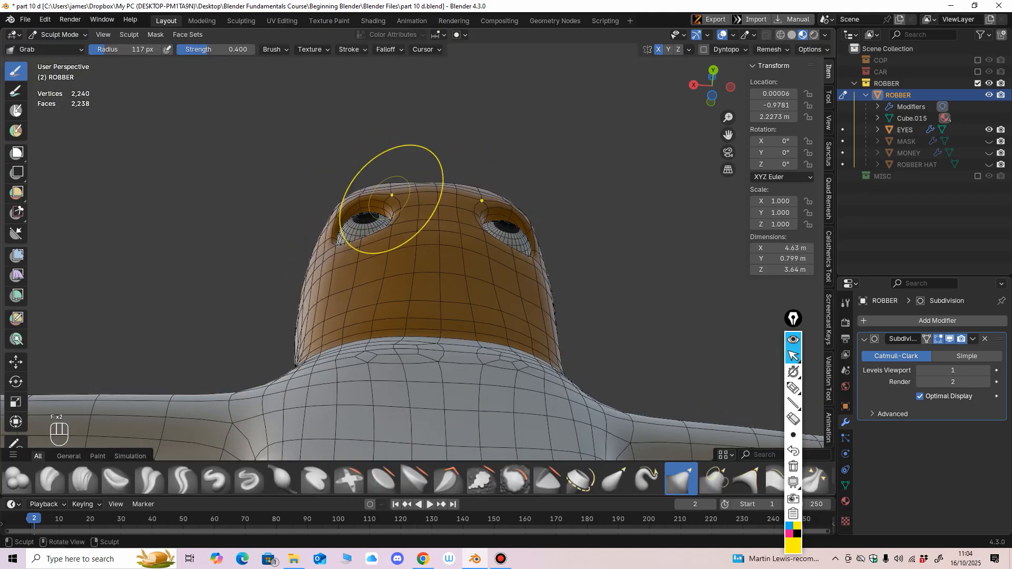
pyautogui.moveTo(393, 198); pyautogui.dragTo(433, 225, button='middle')
pyautogui.moveTo(397, 193); pyautogui.dragTo(432, 229, button='middle')
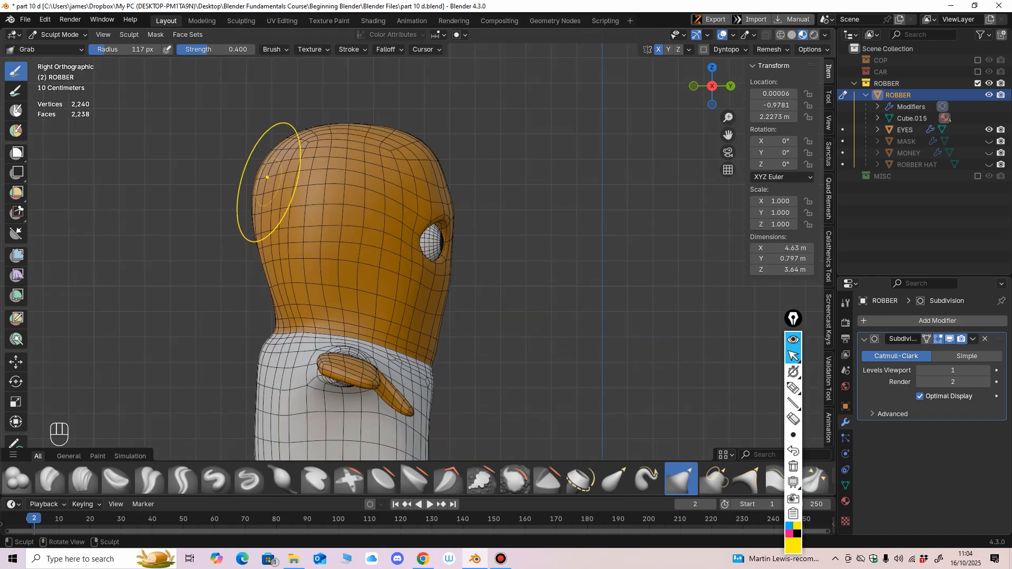
pyautogui.moveTo(276, 155); pyautogui.dragTo(288, 164)
pyautogui.moveTo(387, 230)
pyautogui.mouseDown(button='middle')
pyautogui.moveTo(272, 226)
pyautogui.moveTo(268, 166)
pyautogui.mouseUp(button='middle')
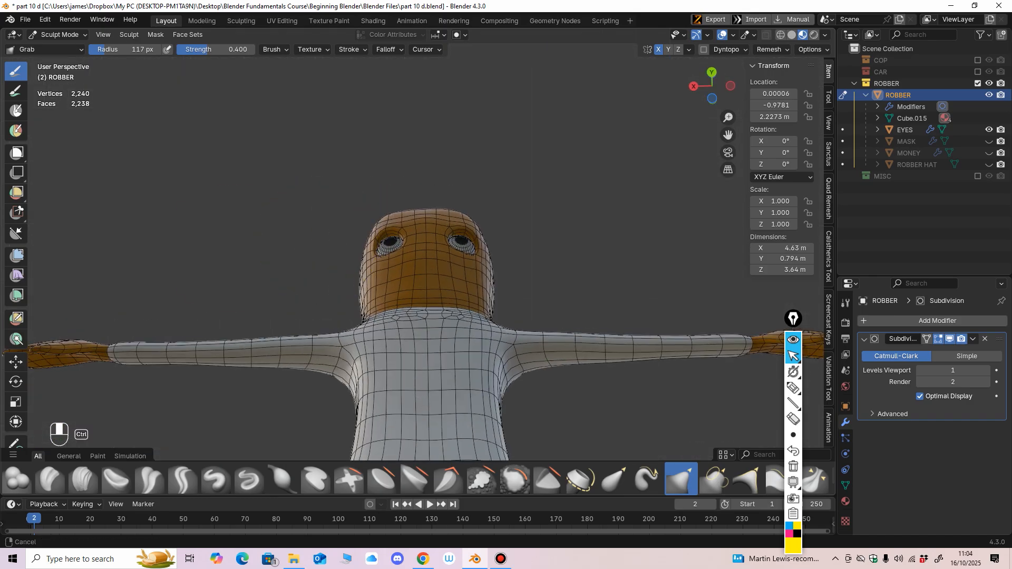
# Step: Reduce the Grab brush radius to 76 px and nudge the face near the eye slightly outward from the side view
pyautogui.keyDown('ctrl'); pyautogui.moveTo(394, 252); pyautogui.dragTo(395, 221, button='middle'); pyautogui.keyUp('ctrl')
pyautogui.moveTo(394, 221)
pyautogui.mouseDown(button='middle')
pyautogui.moveTo(386, 201)
pyautogui.moveTo(406, 210)
pyautogui.moveTo(462, 276)
pyautogui.mouseUp(button='middle')
pyautogui.press('f')
pyautogui.click(393, 222)
pyautogui.moveTo(469, 278); pyautogui.dragTo(481, 280)
pyautogui.moveTo(480, 280)
pyautogui.mouseDown(button='middle')
pyautogui.moveTo(393, 256)
pyautogui.moveTo(369, 263)
pyautogui.moveTo(370, 203)
pyautogui.mouseUp(button='middle')
pyautogui.moveTo(370, 203)
pyautogui.keyDown('ctrl'); pyautogui.mouseDown(button='middle')
pyautogui.moveTo(370, 169)
pyautogui.moveTo(370, 201)
pyautogui.mouseUp(button='middle'); pyautogui.keyUp('ctrl')
pyautogui.moveTo(370, 201); pyautogui.dragTo(367, 286, button='middle')
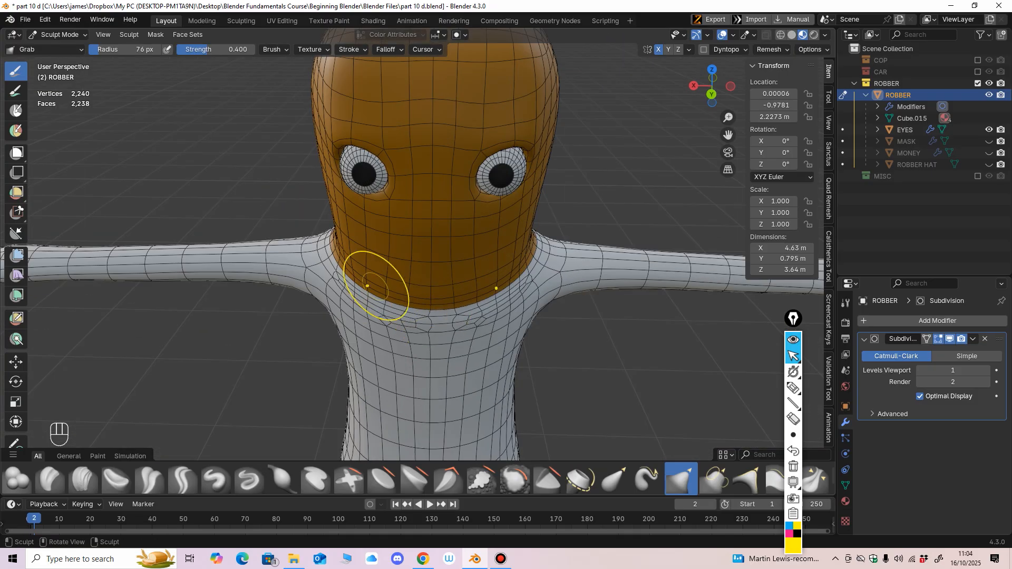
# Step: Leave Sculpt Mode, check the neckline, and open the robber's body in Edit Mode with edge selection
pyautogui.click(60, 35)
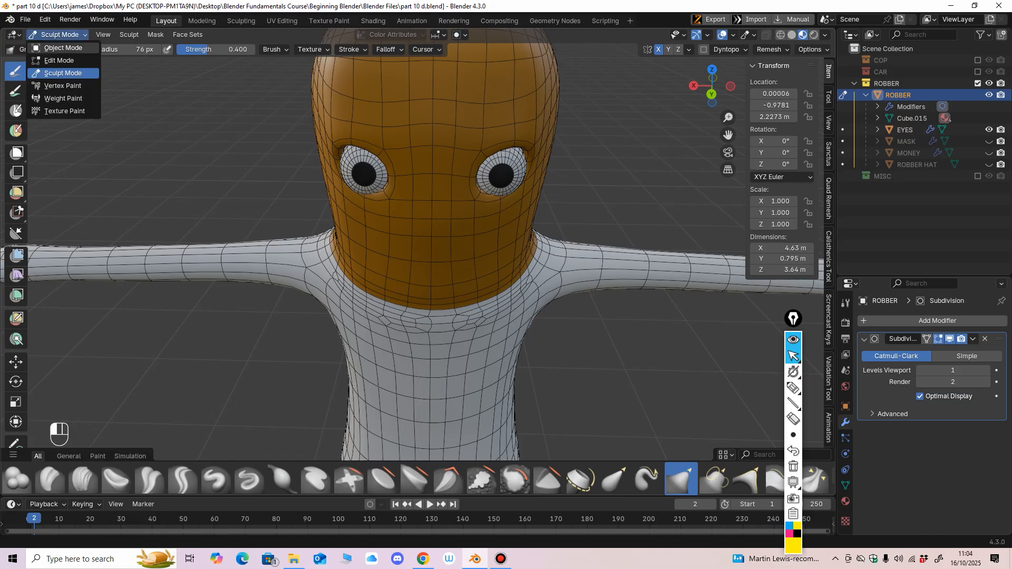
pyautogui.click(56, 50)
pyautogui.scroll(3, 379, 316)
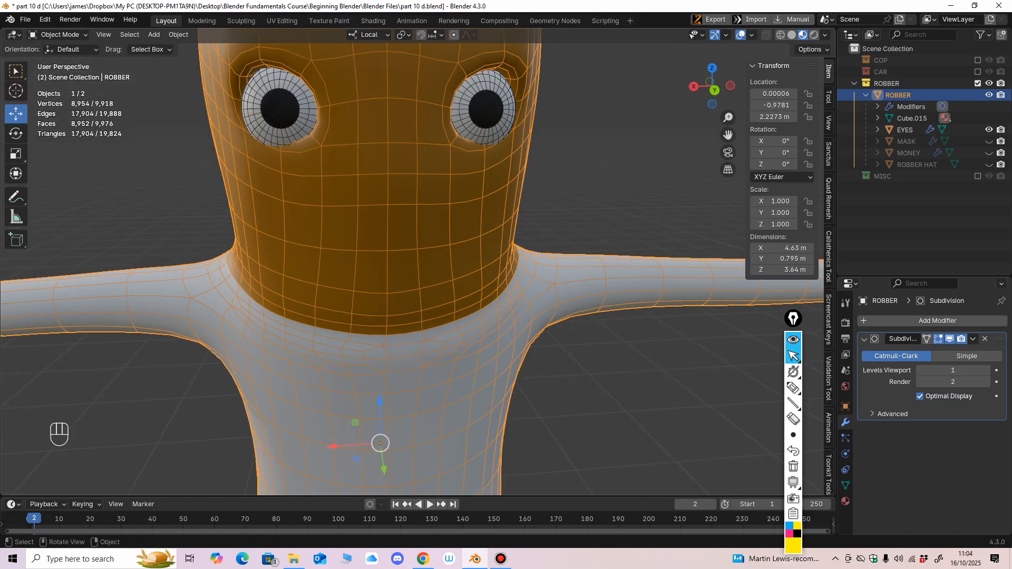
pyautogui.moveTo(379, 316); pyautogui.dragTo(379, 284, button='middle')
pyautogui.click(60, 34)
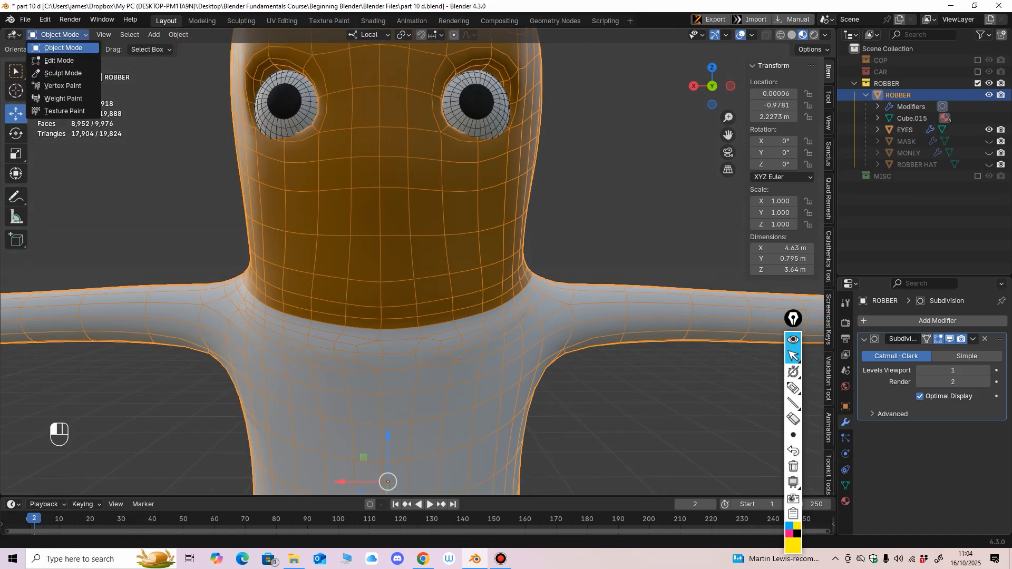
pyautogui.click(59, 60)
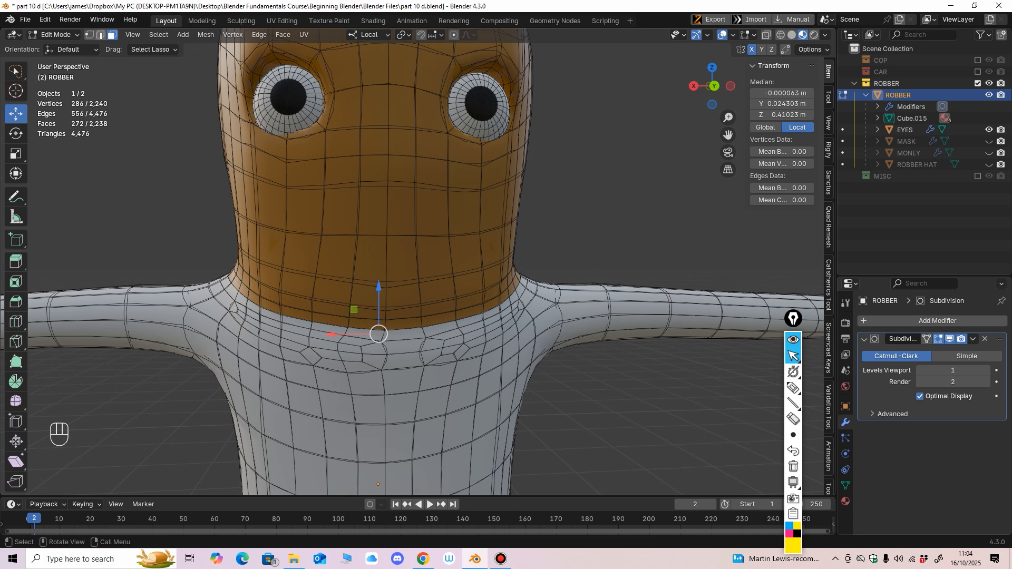
pyautogui.press('2')
pyautogui.scroll(4, 380, 316)
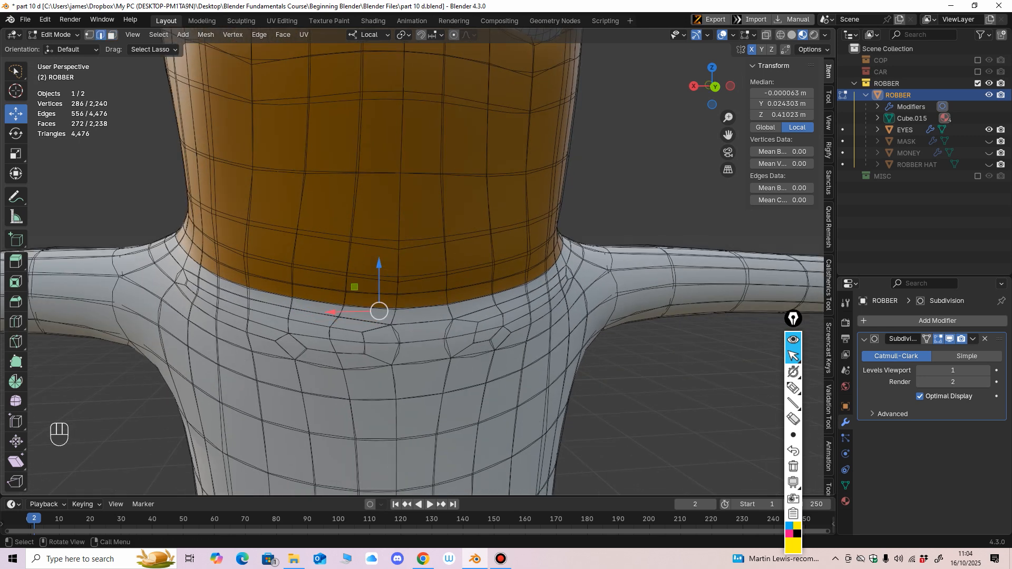
# Step: Save the file and add a loop cut around the shirt just below the neckline
pyautogui.click(16, 321)
pyautogui.hotkey('ctrl', 's')
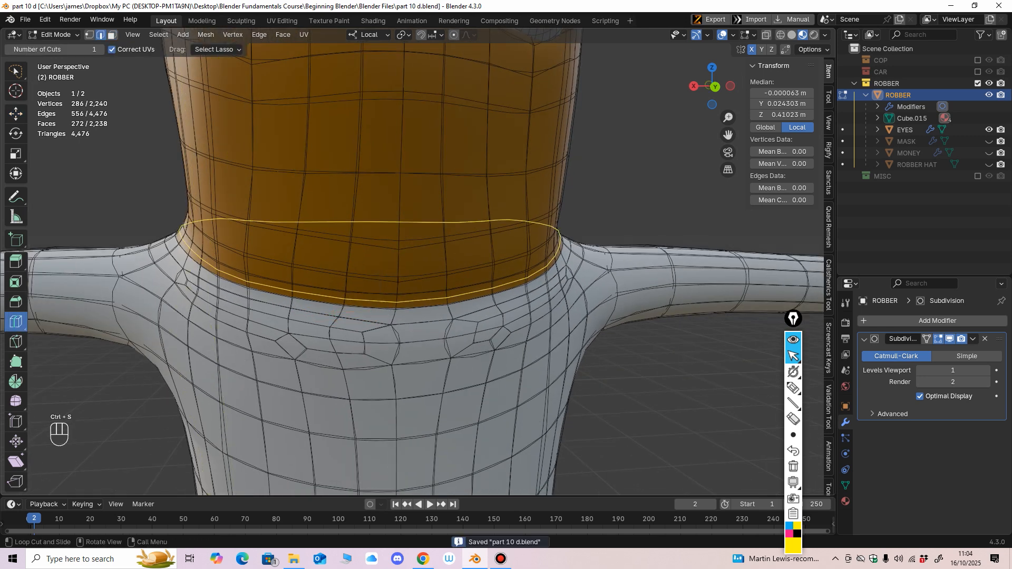
pyautogui.scroll(1, 411, 264)
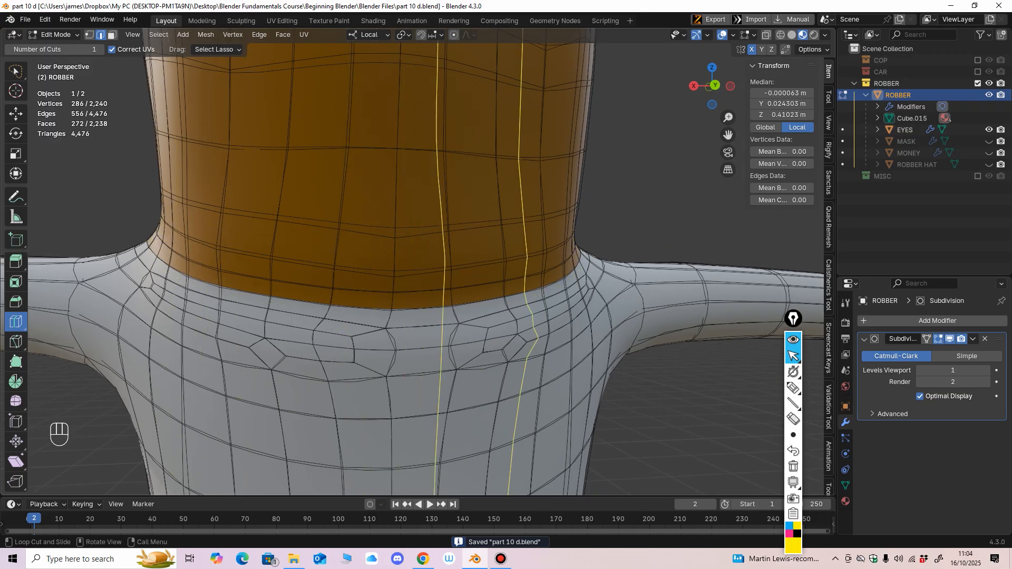
pyautogui.moveTo(564, 293); pyautogui.dragTo(565, 285)
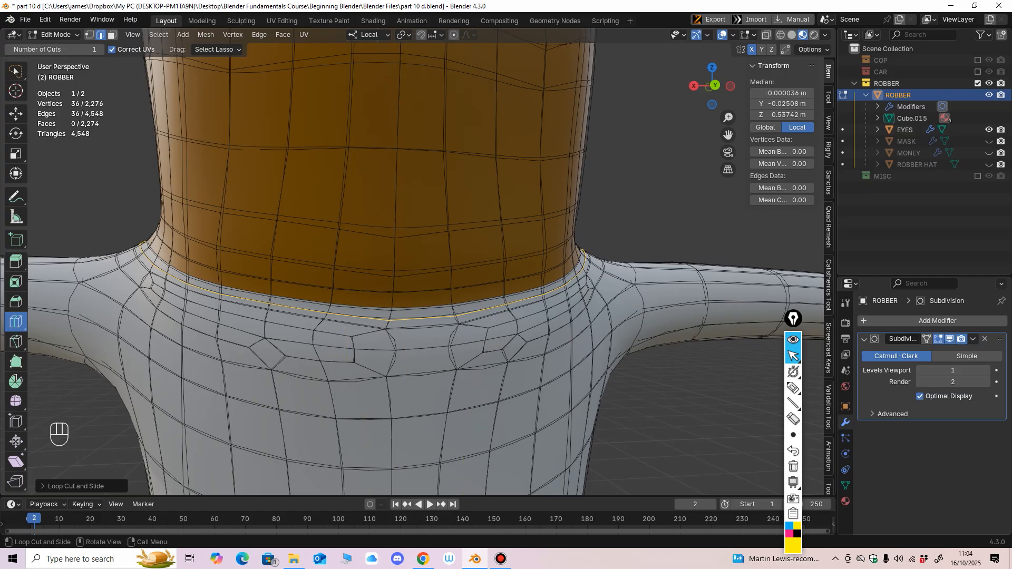
# Step: Raise the new collar loop slightly and scale it outward along X and Y to form the shirt's collar edge
pyautogui.click(16, 114)
pyautogui.moveTo(491, 228); pyautogui.dragTo(497, 215, button='middle')
pyautogui.moveTo(371, 232); pyautogui.dragTo(371, 227)
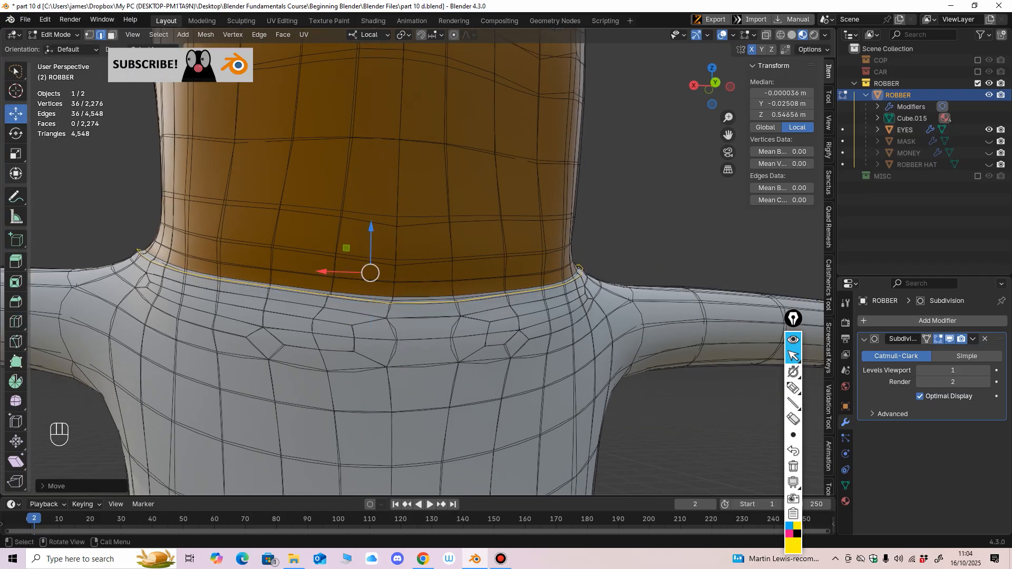
pyautogui.click(15, 154)
pyautogui.moveTo(324, 271); pyautogui.dragTo(319, 271)
pyautogui.moveTo(319, 271); pyautogui.dragTo(402, 307, button='middle')
pyautogui.moveTo(364, 264); pyautogui.dragTo(371, 262)
# Step: Select the edge loop where the neck meets the shirt, lower it slightly and scale it inward along X and Y
pyautogui.moveTo(371, 262); pyautogui.dragTo(211, 264, button='middle')
pyautogui.scroll(1, 274, 237)
pyautogui.click(212, 247)
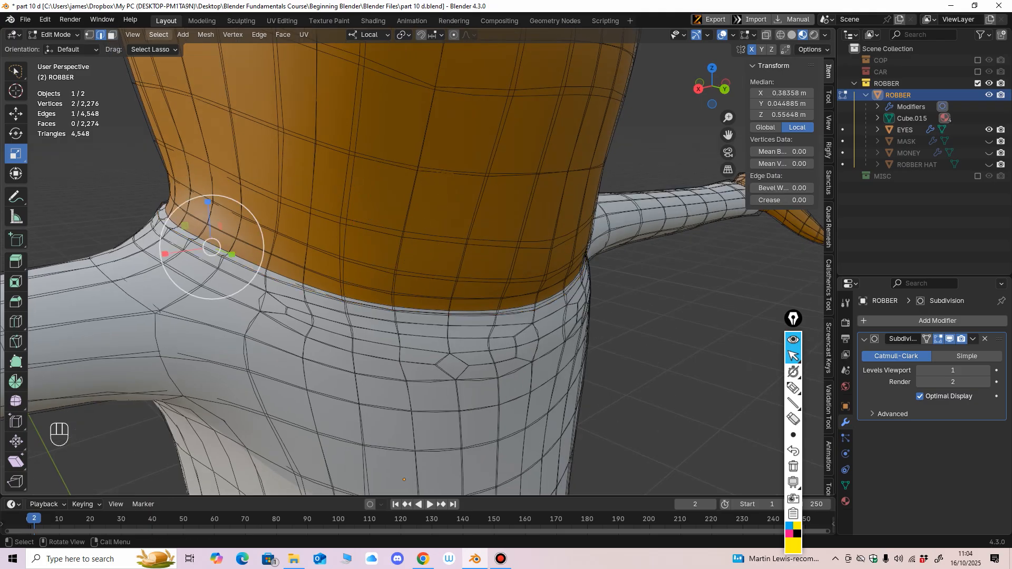
pyautogui.click(159, 34)
pyautogui.moveTo(182, 212)
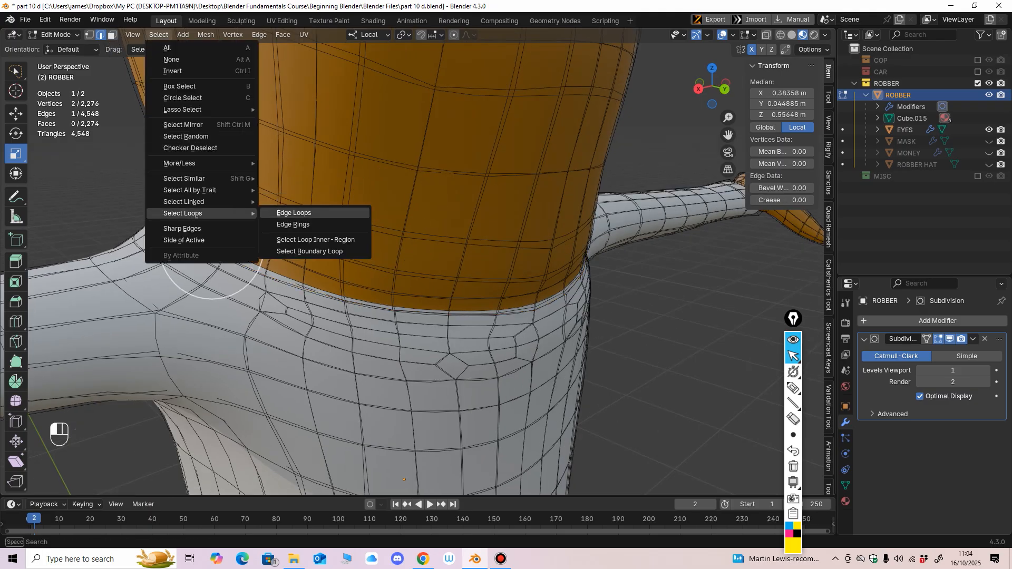
pyautogui.click(293, 213)
pyautogui.moveTo(294, 216); pyautogui.dragTo(205, 227, button='middle')
pyautogui.click(15, 114)
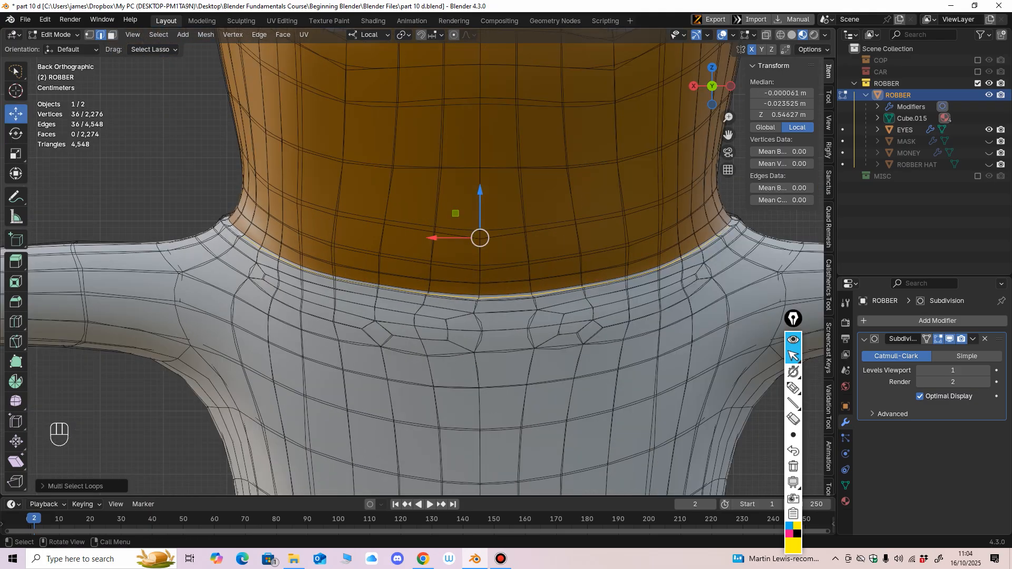
pyautogui.moveTo(480, 191); pyautogui.dragTo(479, 196)
pyautogui.click(16, 154)
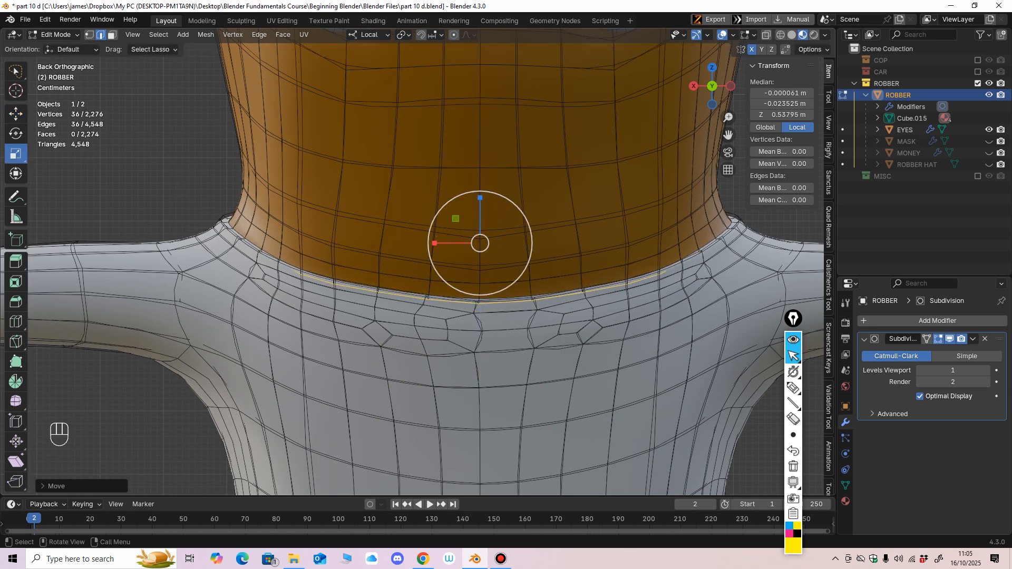
pyautogui.moveTo(435, 243); pyautogui.dragTo(444, 243)
pyautogui.moveTo(444, 247); pyautogui.dragTo(514, 278, button='middle')
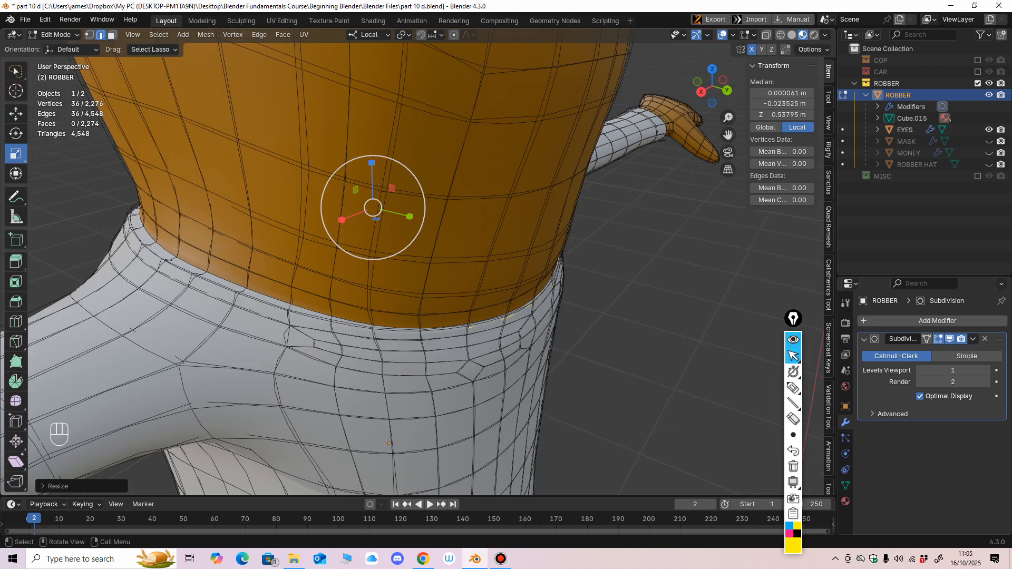
pyautogui.moveTo(409, 216); pyautogui.dragTo(406, 216)
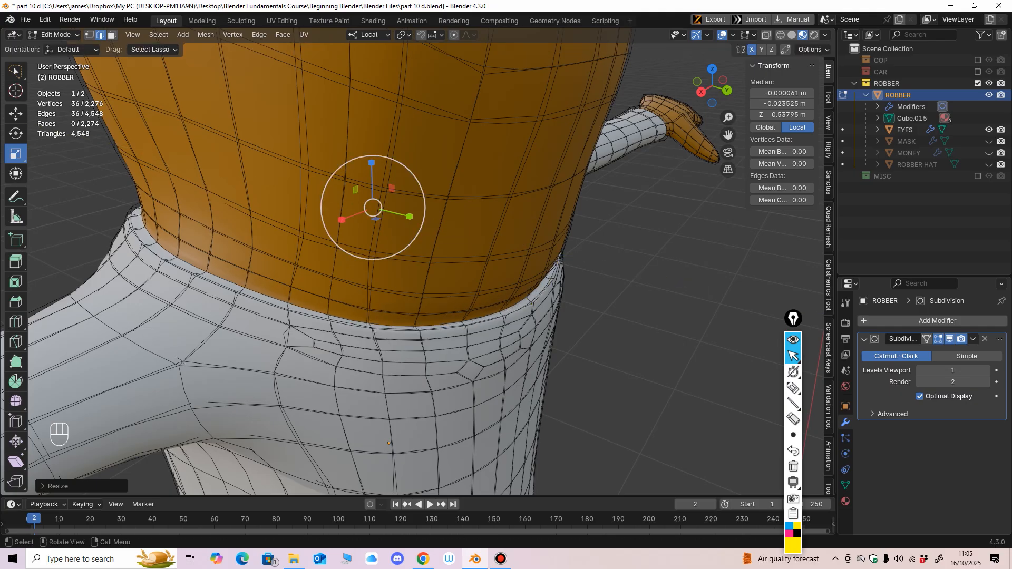
# Step: Return the body to Object Mode and save the file
pyautogui.keyDown('ctrl'); pyautogui.moveTo(406, 215); pyautogui.dragTo(406, 253, button='middle'); pyautogui.keyUp('ctrl')
pyautogui.moveTo(405, 253); pyautogui.dragTo(390, 311, button='middle')
pyautogui.press('Tab')
pyautogui.hotkey('ctrl', 's')
# Step: In Edit Mode, add a loop cut around the shirt's lower hem just above the trousers
pyautogui.keyDown('shift'); pyautogui.moveTo(391, 311); pyautogui.dragTo(393, 190, button='middle'); pyautogui.keyUp('shift')
pyautogui.moveTo(393, 189); pyautogui.dragTo(411, 171, button='middle')
pyautogui.moveTo(411, 172); pyautogui.dragTo(416, 143, button='middle')
pyautogui.keyDown('ctrl'); pyautogui.moveTo(417, 144); pyautogui.dragTo(411, 172, button='middle'); pyautogui.keyUp('ctrl')
pyautogui.keyDown('ctrl'); pyautogui.moveTo(410, 172); pyautogui.dragTo(411, 129, button='middle'); pyautogui.keyUp('ctrl')
pyautogui.click(59, 35)
pyautogui.click(59, 61)
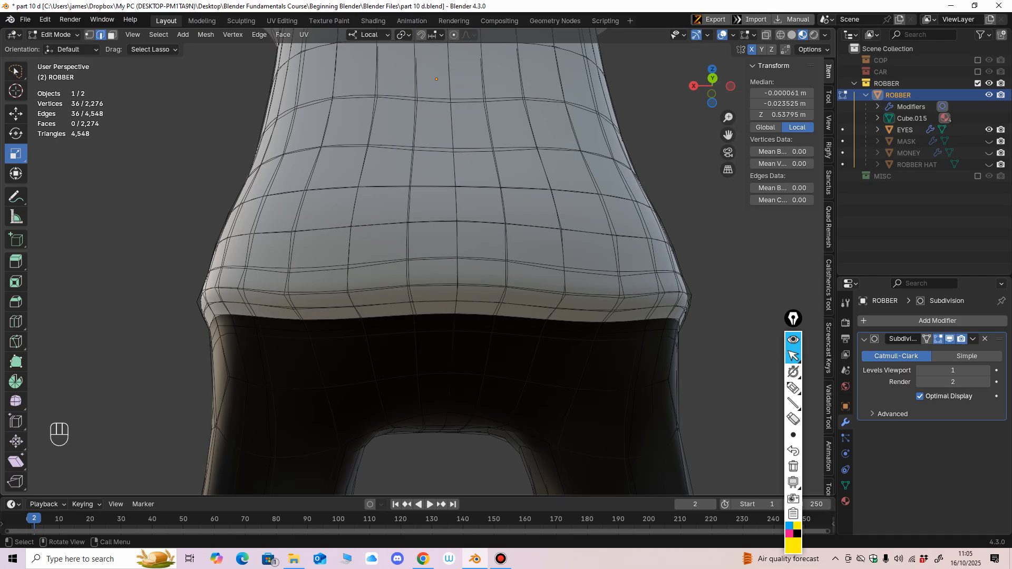
pyautogui.click(16, 321)
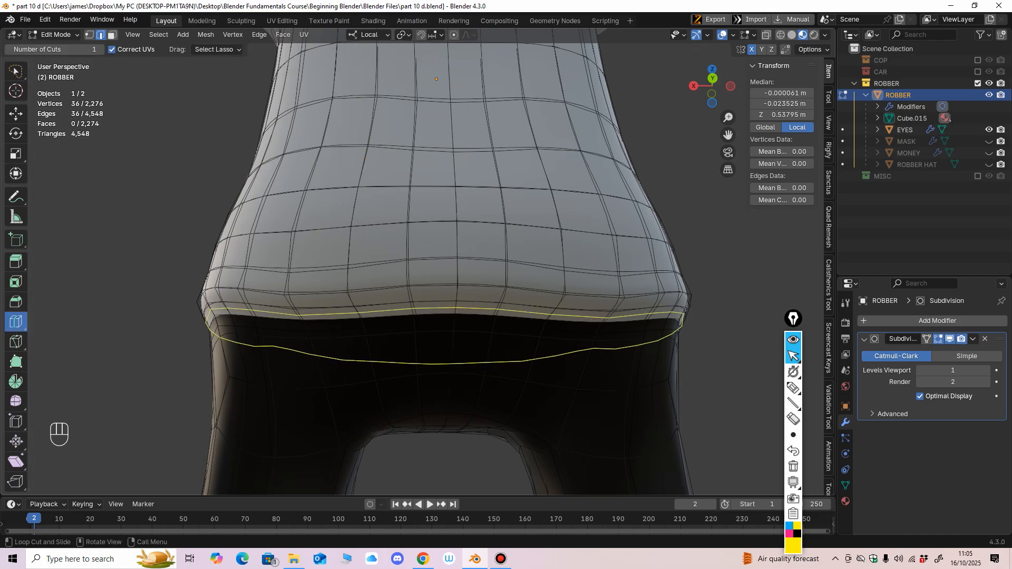
pyautogui.moveTo(295, 332); pyautogui.dragTo(296, 314)
# Step: Scale the new hem loop outward along Y and X, then lower it slightly
pyautogui.moveTo(297, 314); pyautogui.dragTo(387, 334, button='middle')
pyautogui.press('KP_3')
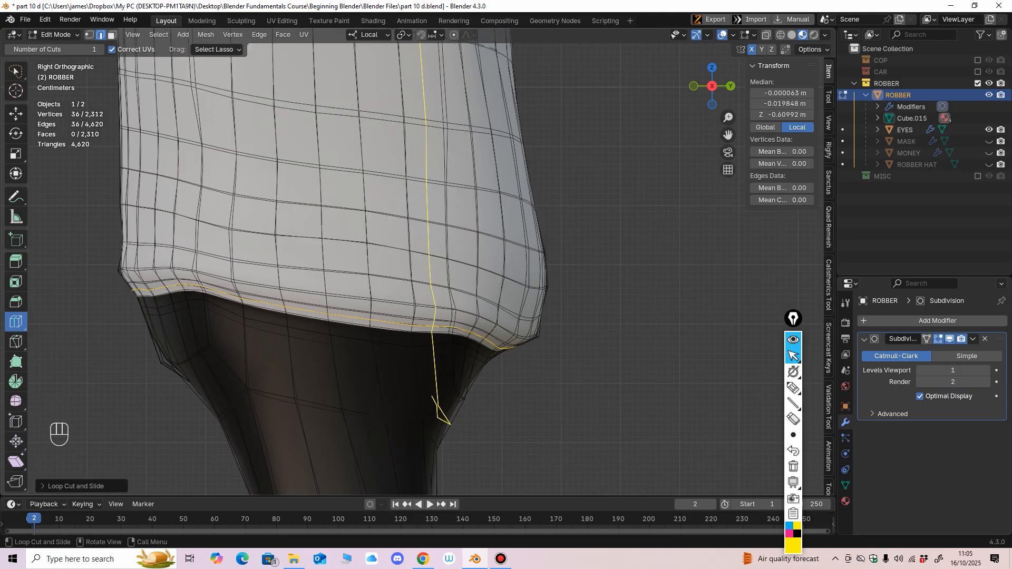
pyautogui.hotkey('shift', 'space')
pyautogui.press('s')
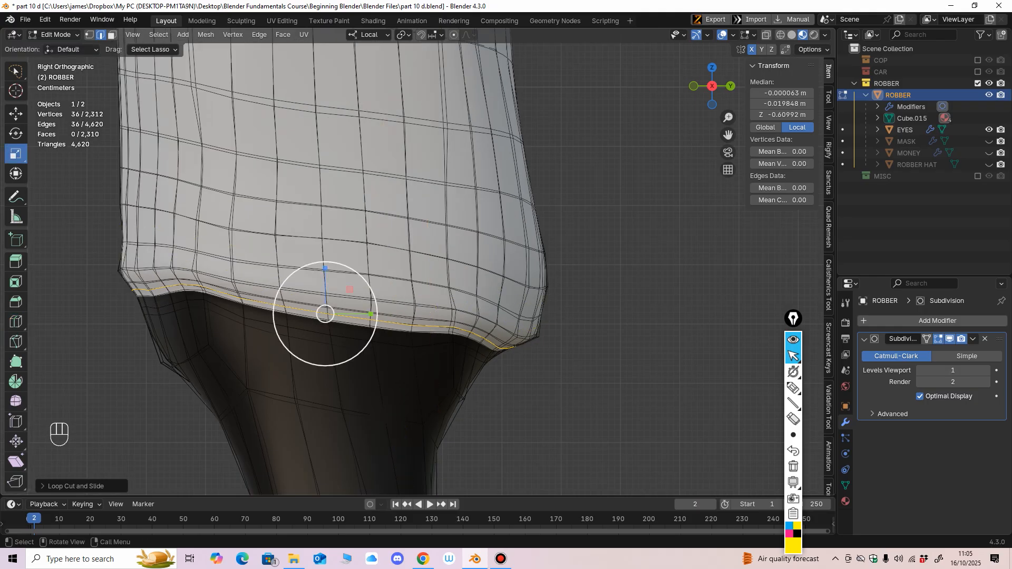
pyautogui.moveTo(372, 314); pyautogui.dragTo(380, 313)
pyautogui.press('ctrl+KP_1')
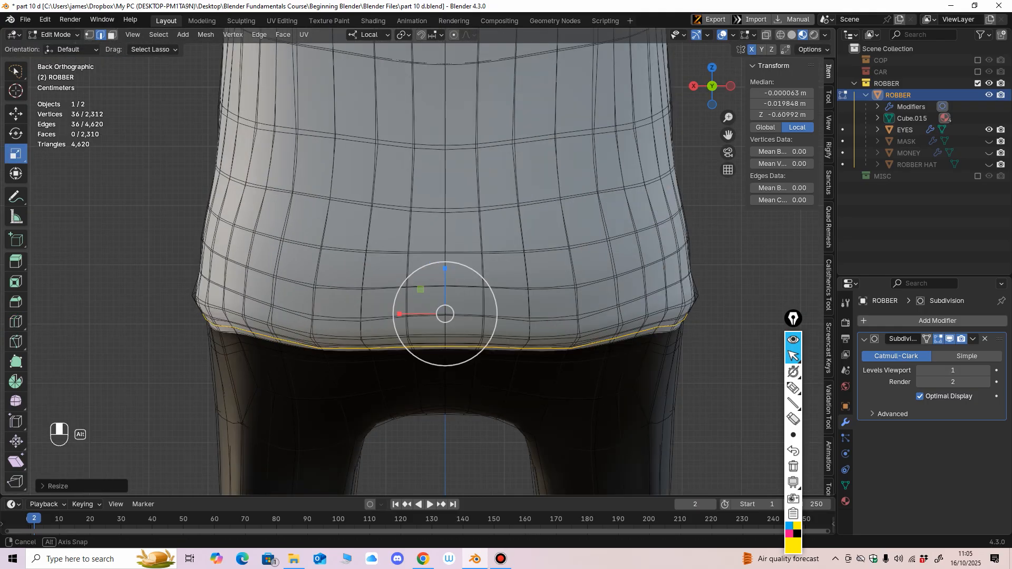
pyautogui.press('s')
pyautogui.press('x')
pyautogui.moveTo(391, 315); pyautogui.dragTo(392, 314)
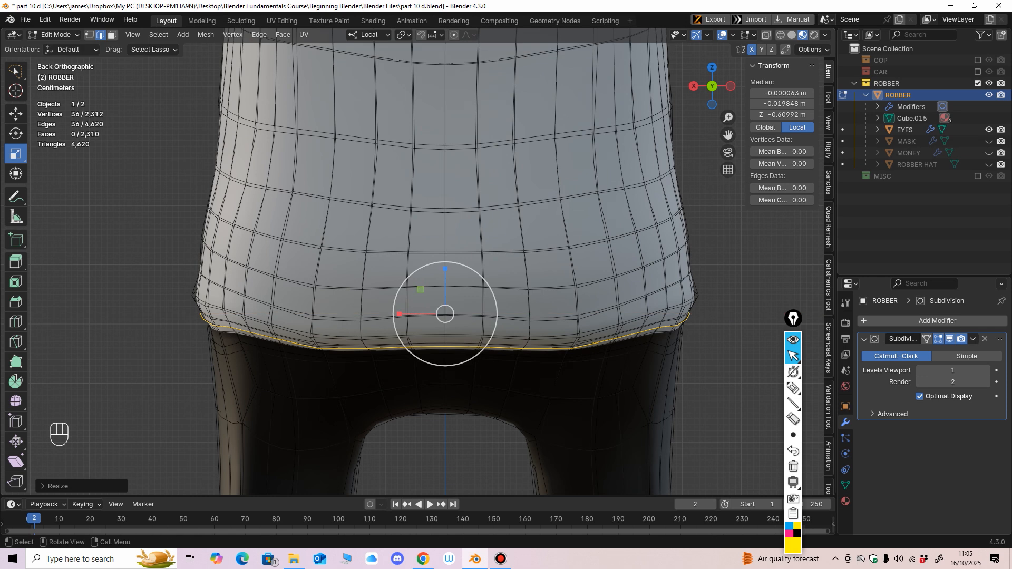
pyautogui.click(16, 114)
pyautogui.moveTo(446, 270); pyautogui.dragTo(446, 272)
# Step: Select the edge loop just above the new hem loop, widen it slightly along X and Y, and lower it
pyautogui.click(260, 331)
pyautogui.click(158, 34)
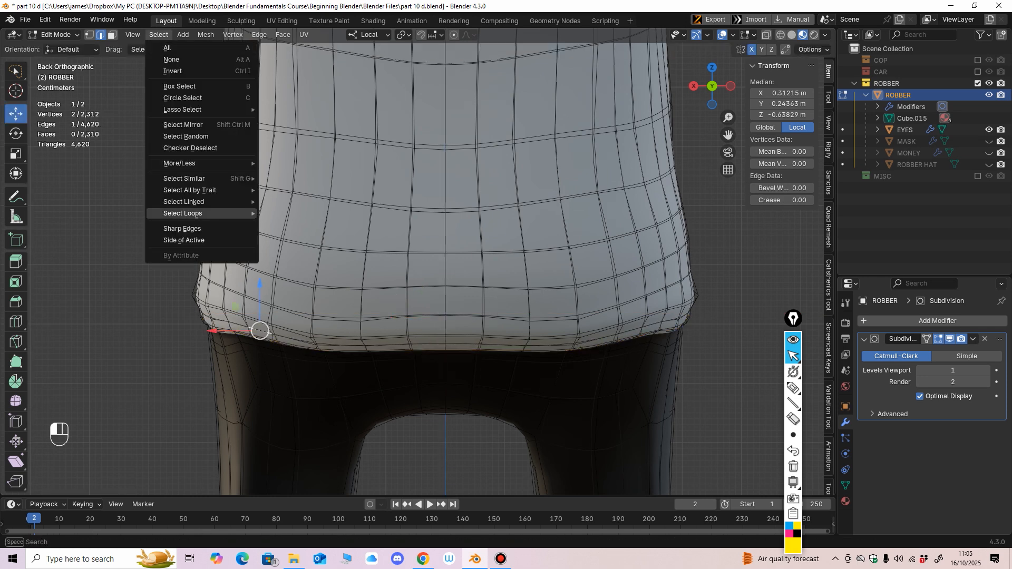
pyautogui.moveTo(211, 213)
pyautogui.click(295, 212)
pyautogui.click(16, 154)
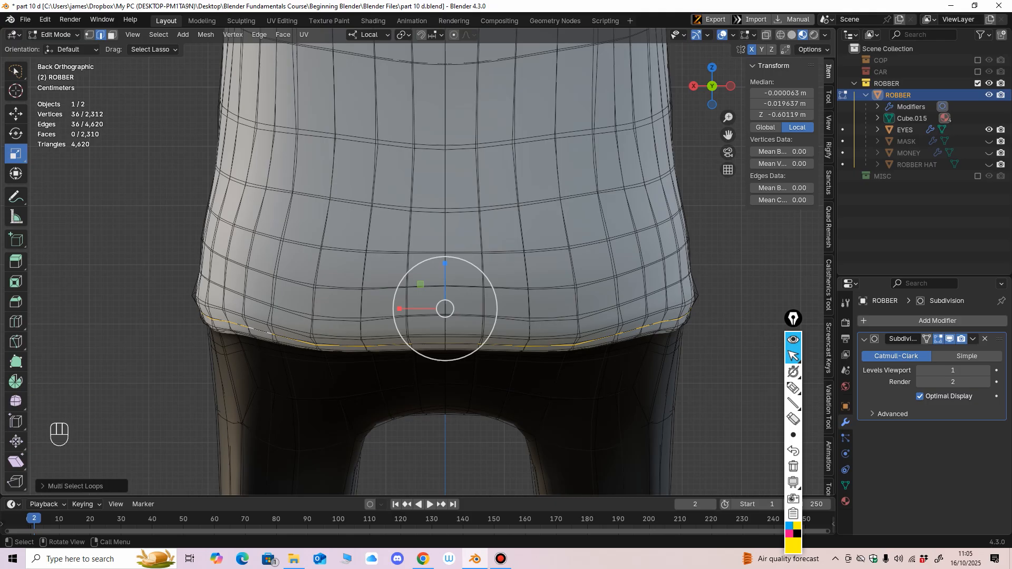
pyautogui.moveTo(398, 309); pyautogui.dragTo(394, 309)
pyautogui.moveTo(393, 311); pyautogui.dragTo(511, 322, button='middle')
pyautogui.moveTo(371, 308); pyautogui.dragTo(371, 308)
pyautogui.click(16, 113)
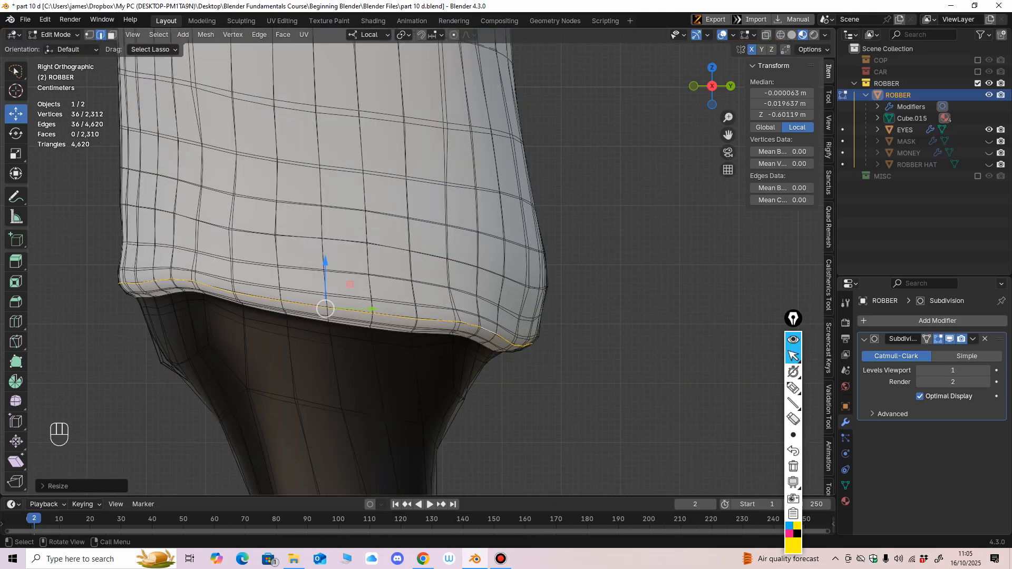
pyautogui.moveTo(325, 263); pyautogui.dragTo(325, 268)
pyautogui.scroll(-2, 325, 268)
pyautogui.moveTo(337, 274); pyautogui.dragTo(309, 275, button='middle')
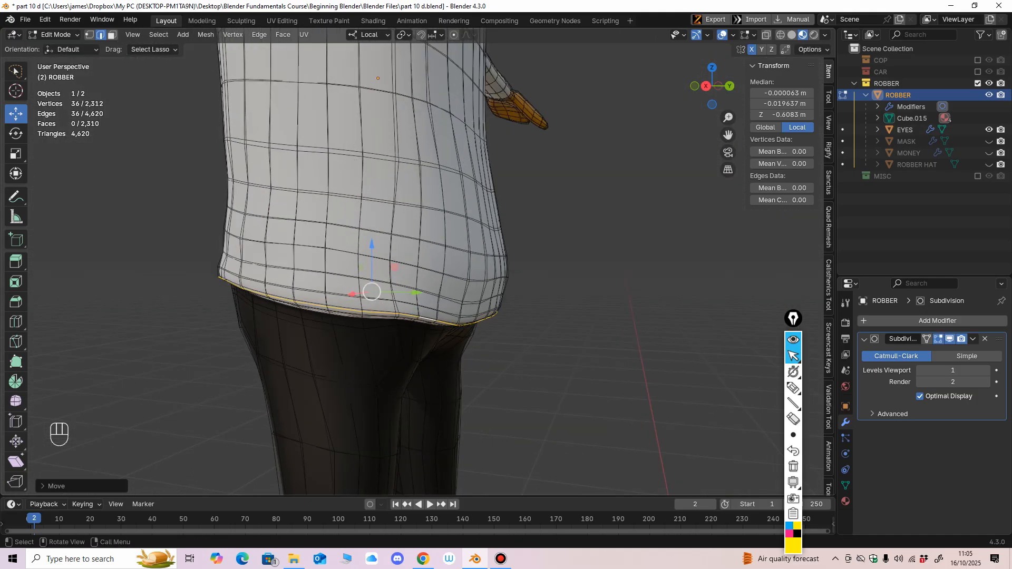
# Step: Select the edge loop where the shirt meets the trousers and raise it about 0.004 m along Z
pyautogui.scroll(3, 316, 280)
pyautogui.keyDown('shift'); pyautogui.moveTo(316, 317); pyautogui.dragTo(404, 238, button='middle'); pyautogui.keyUp('shift')
pyautogui.click(407, 226)
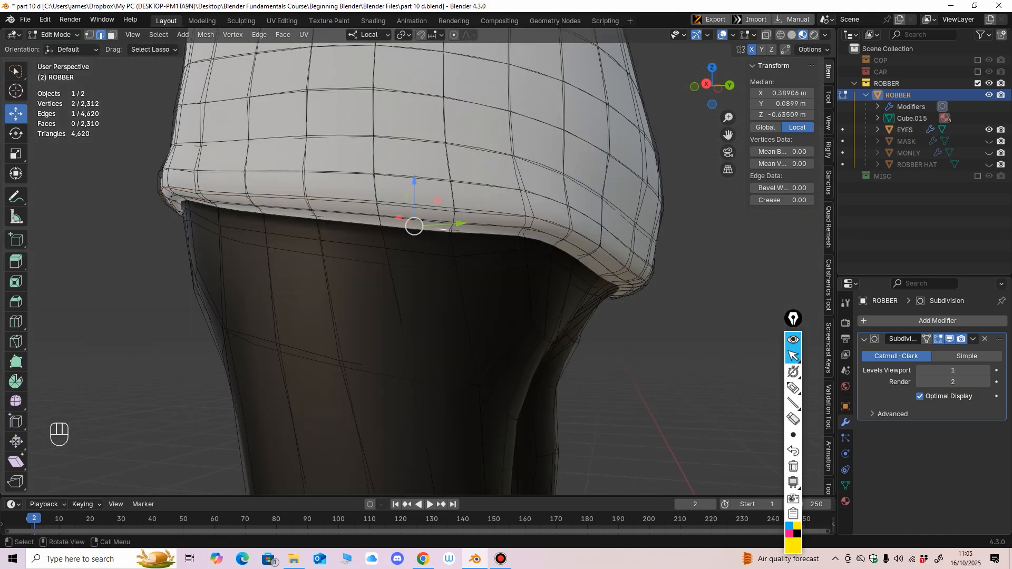
pyautogui.click(159, 34)
pyautogui.moveTo(201, 213)
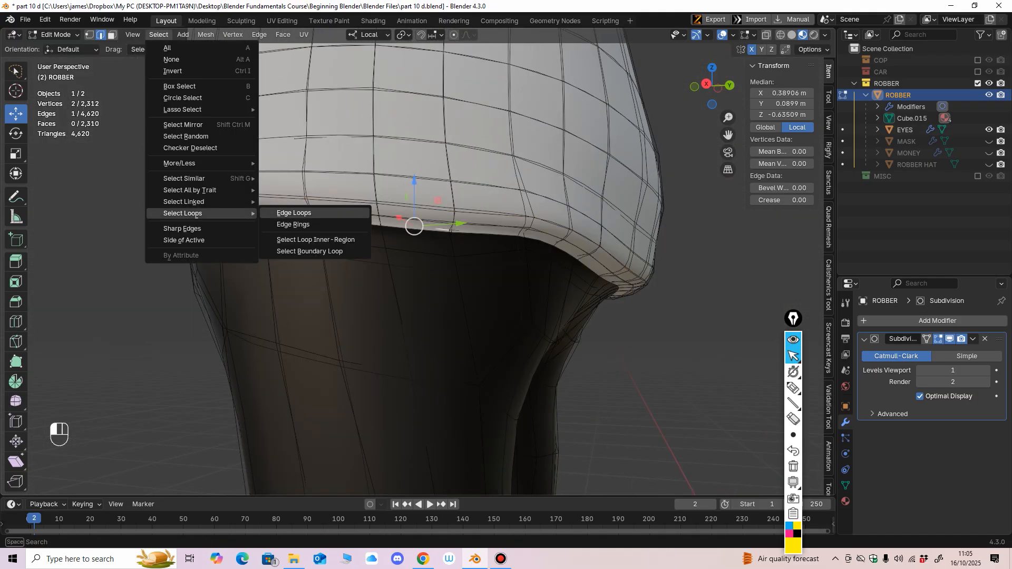
pyautogui.click(285, 212)
pyautogui.moveTo(284, 212); pyautogui.dragTo(298, 224, button='middle')
pyautogui.press('g')
pyautogui.press('z')
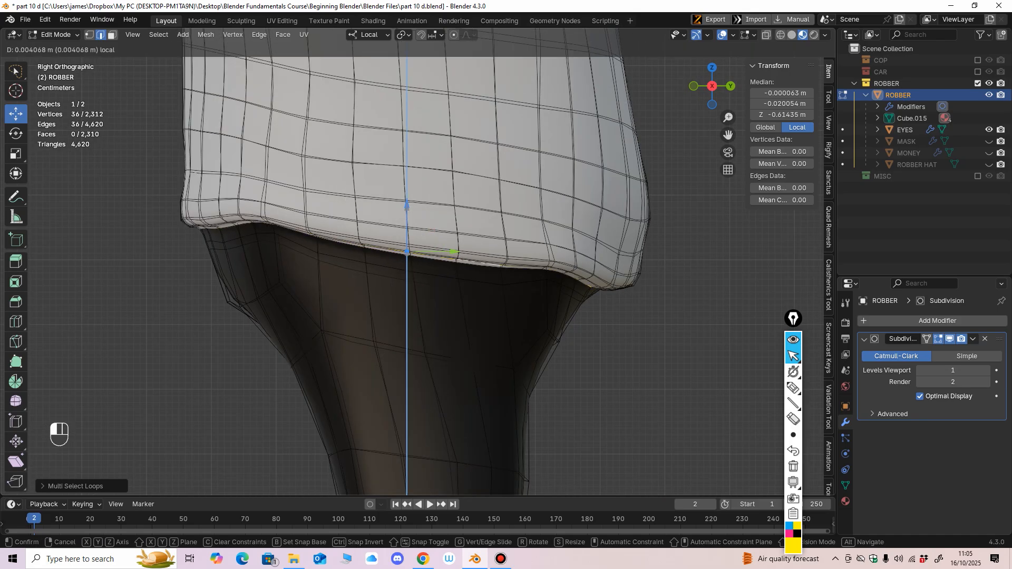
pyautogui.moveTo(407, 205); pyautogui.dragTo(407, 204)
pyautogui.moveTo(406, 210); pyautogui.dragTo(295, 221, button='middle')
pyautogui.keyDown('ctrl'); pyautogui.moveTo(295, 221); pyautogui.dragTo(295, 316, button='middle'); pyautogui.keyUp('ctrl')
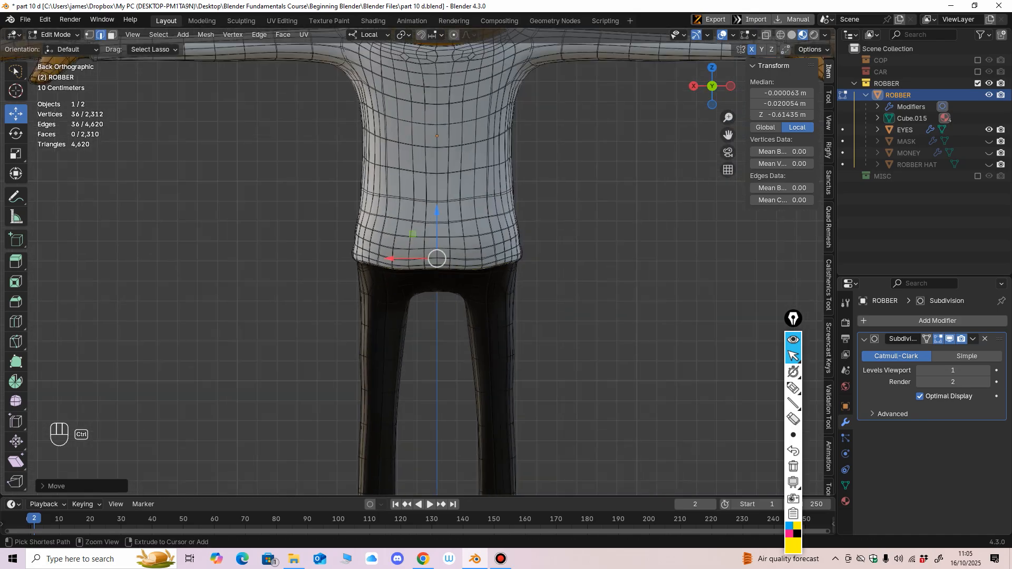
# Step: Add a loop cut around one trouser leg's ankle and slide it down close to the shoe
pyautogui.keyDown('shift'); pyautogui.moveTo(411, 369); pyautogui.dragTo(401, 216, button='middle'); pyautogui.keyUp('shift')
pyautogui.keyDown('ctrl'); pyautogui.moveTo(404, 390); pyautogui.dragTo(458, 343, button='middle'); pyautogui.keyUp('ctrl')
pyautogui.keyDown('ctrl'); pyautogui.moveTo(458, 342); pyautogui.dragTo(436, 342, button='middle'); pyautogui.keyUp('ctrl')
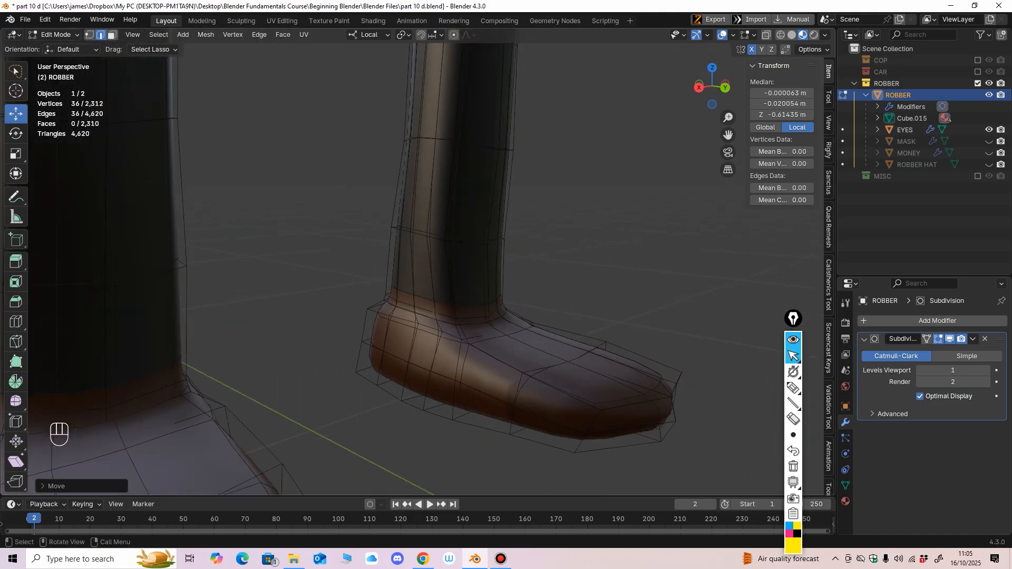
pyautogui.click(16, 321)
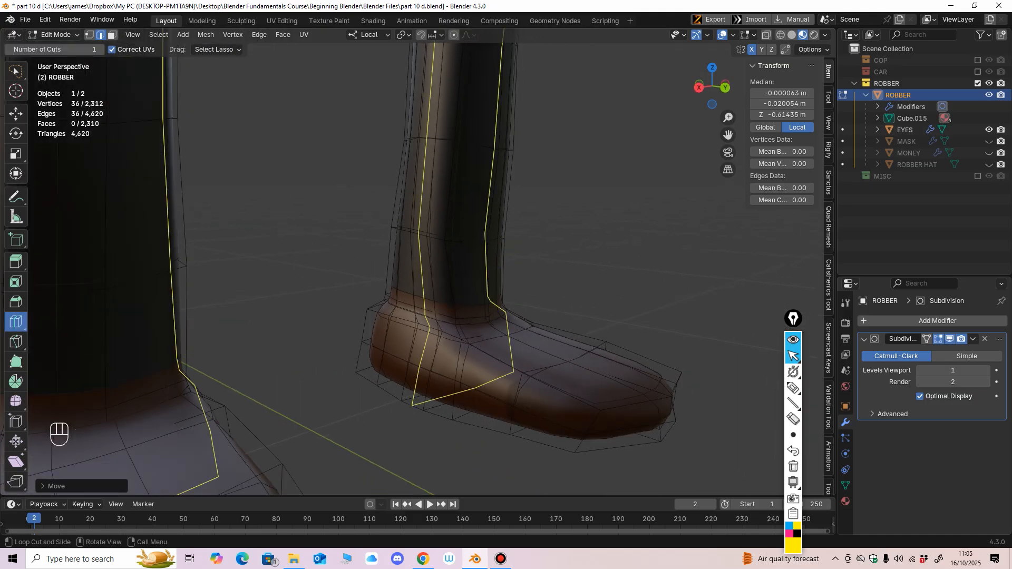
pyautogui.keyDown('shift'); pyautogui.moveTo(448, 271); pyautogui.dragTo(490, 282, button='middle'); pyautogui.keyUp('shift')
pyautogui.moveTo(490, 281)
pyautogui.keyDown('ctrl'); pyautogui.mouseDown(button='middle')
pyautogui.moveTo(490, 311)
pyautogui.moveTo(492, 274)
pyautogui.mouseUp(button='middle'); pyautogui.keyUp('ctrl')
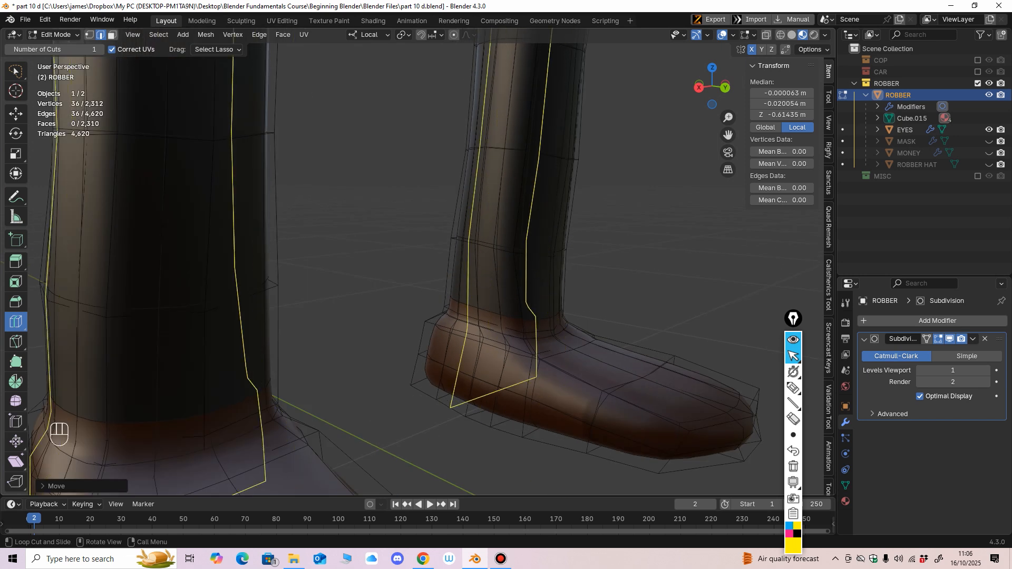
pyautogui.moveTo(495, 313)
pyautogui.keyDown('ctrl'); pyautogui.mouseDown(button='middle')
pyautogui.moveTo(495, 274)
pyautogui.moveTo(508, 282)
pyautogui.moveTo(508, 316)
pyautogui.mouseUp(button='middle'); pyautogui.keyUp('ctrl')
pyautogui.moveTo(509, 317); pyautogui.dragTo(520, 311, button='middle')
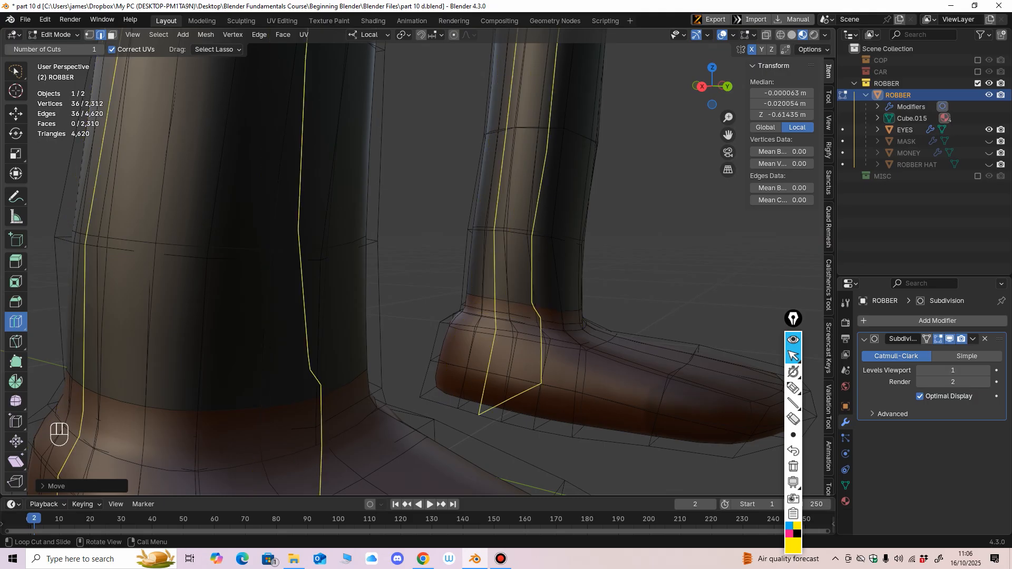
pyautogui.hotkey('ctrl', 'z')
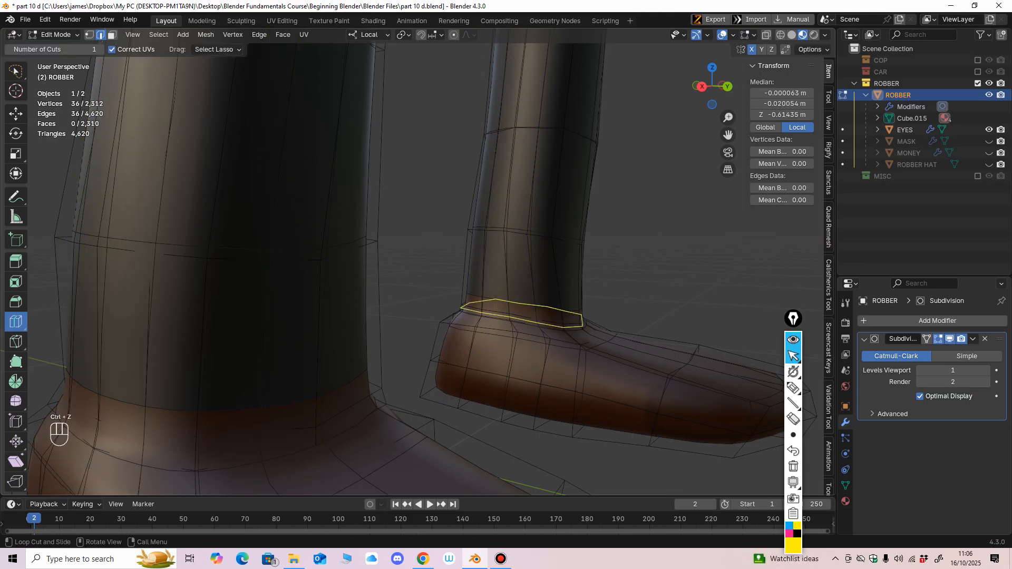
pyautogui.click(480, 312)
pyautogui.moveTo(482, 303); pyautogui.dragTo(480, 316)
# Step: Add a matching loop cut around the other trouser leg's ankle, just above the shoe
pyautogui.keyDown('shift'); pyautogui.moveTo(480, 316); pyautogui.dragTo(522, 277, button='middle'); pyautogui.keyUp('shift')
pyautogui.moveTo(276, 387); pyautogui.dragTo(279, 392)
pyautogui.keyDown('ctrl'); pyautogui.moveTo(278, 392); pyautogui.dragTo(282, 437, button='middle'); pyautogui.keyUp('ctrl')
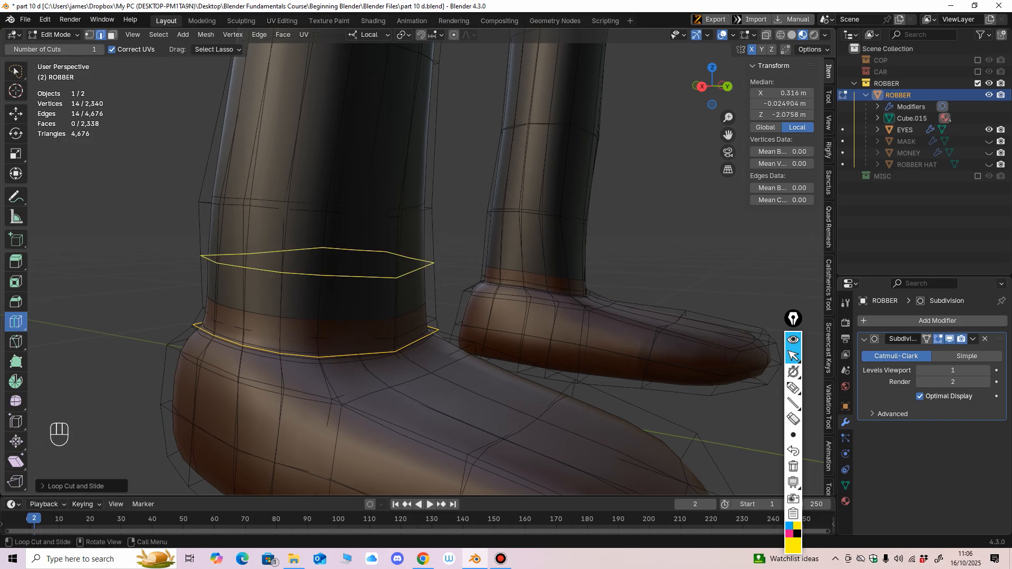
# Step: Switch to face selection and turn off the Subdivision modifier's display in the viewport
pyautogui.click(111, 35)
pyautogui.moveTo(322, 258); pyautogui.dragTo(311, 259, button='middle')
pyautogui.click(948, 339)
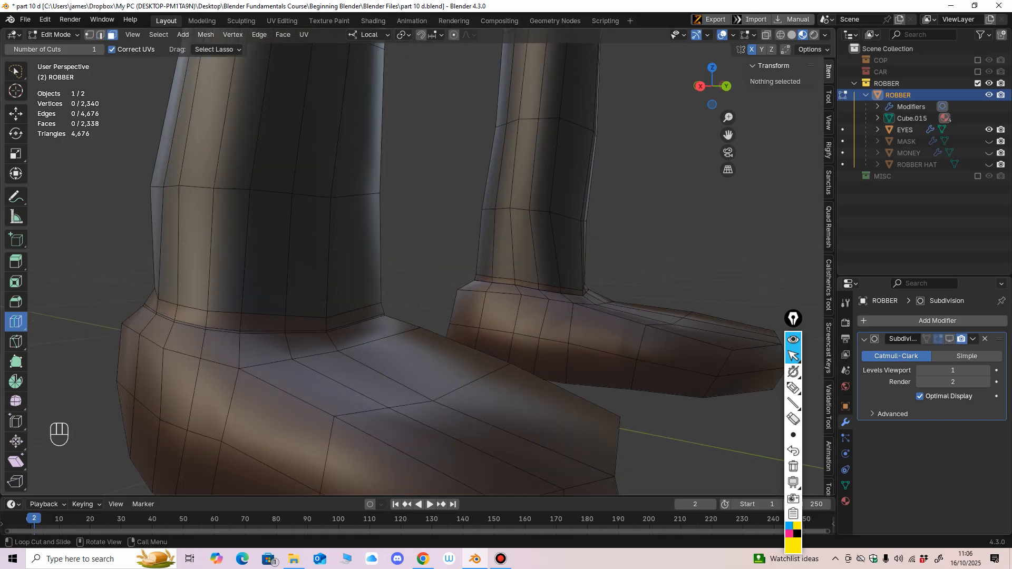
# Step: In the right orthographic view with X-ray on, lasso-select the lowest trouser faces above the shoes on both legs
pyautogui.click(16, 114)
pyautogui.click(224, 322)
pyautogui.scroll(-1, 224, 322)
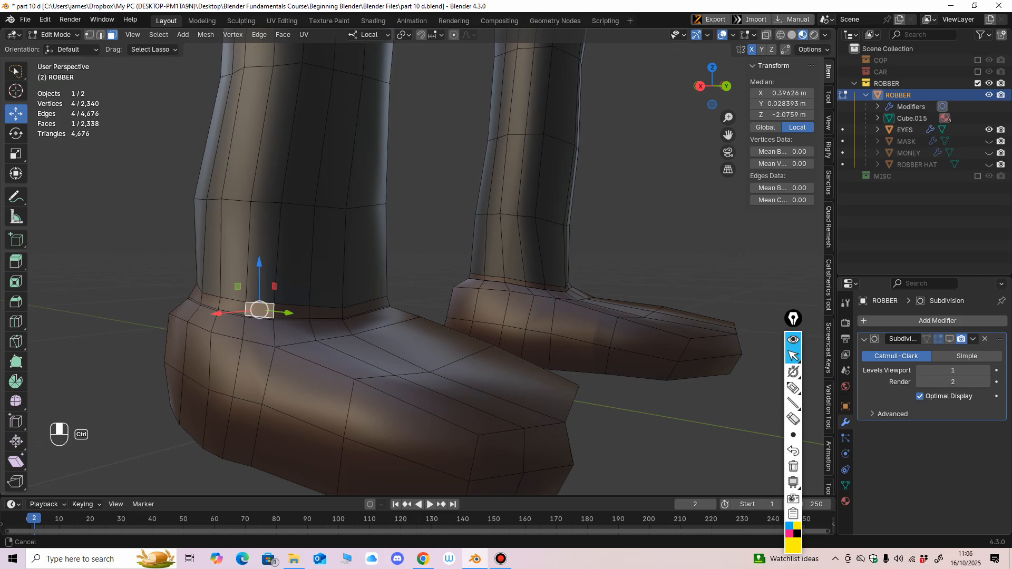
pyautogui.moveTo(224, 322); pyautogui.dragTo(295, 317, button='middle')
pyautogui.scroll(2, 295, 317)
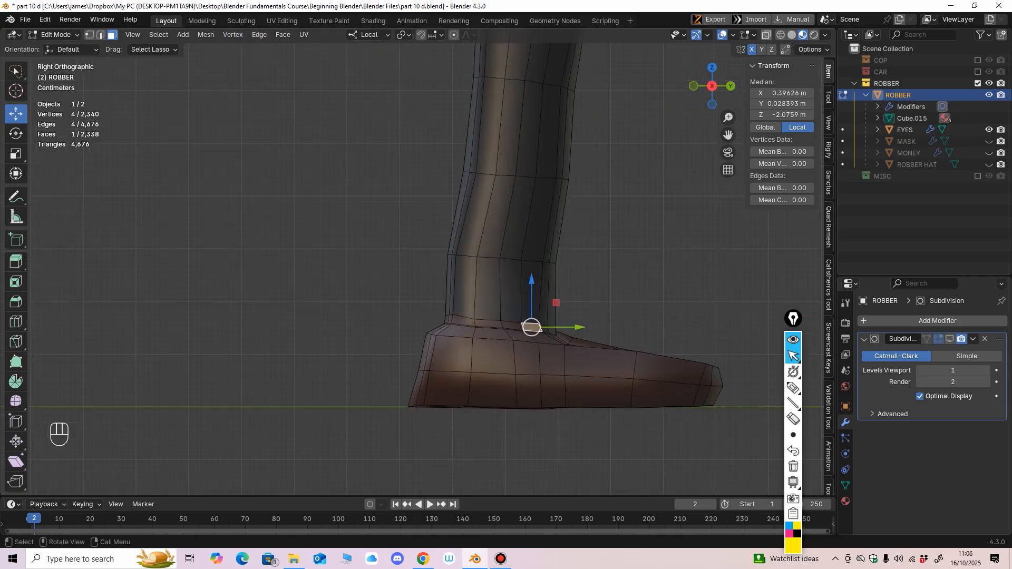
pyautogui.scroll(2, 584, 384)
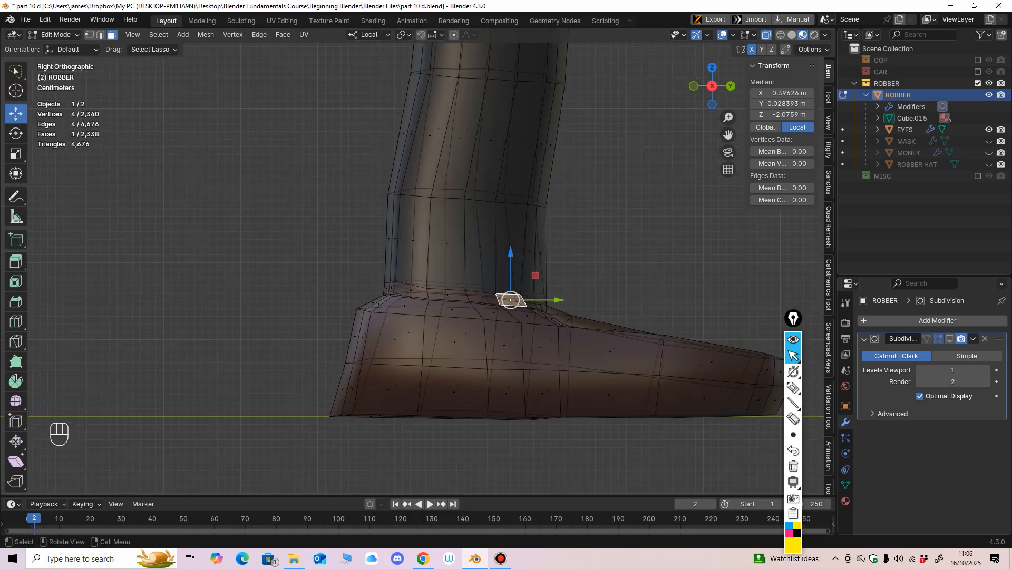
pyautogui.scroll(1, 419, 266)
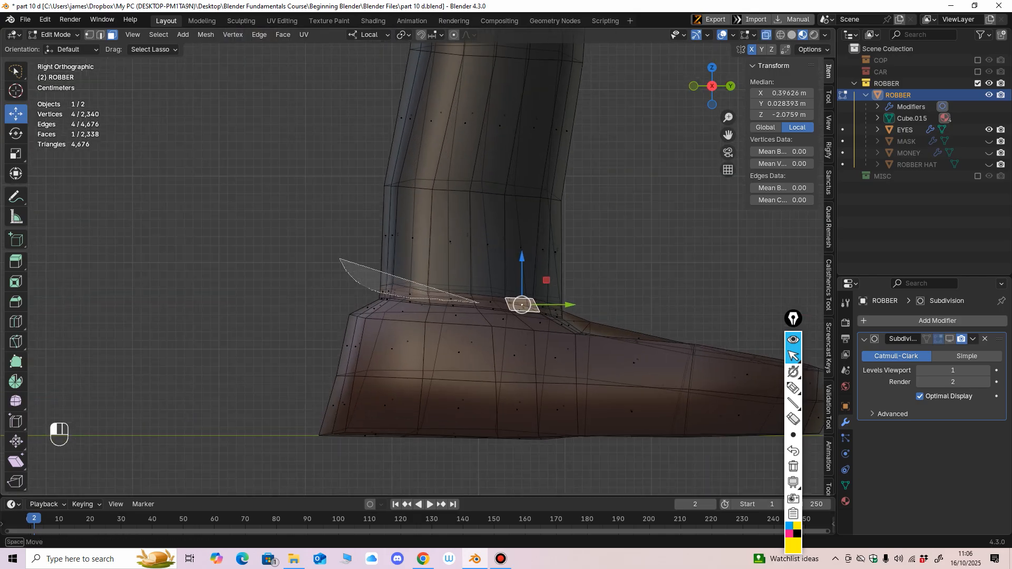
pyautogui.moveTo(533, 307)
pyautogui.mouseDown()
pyautogui.moveTo(587, 289)
pyautogui.moveTo(377, 206)
pyautogui.mouseUp()
pyautogui.scroll(-2, 475, 263)
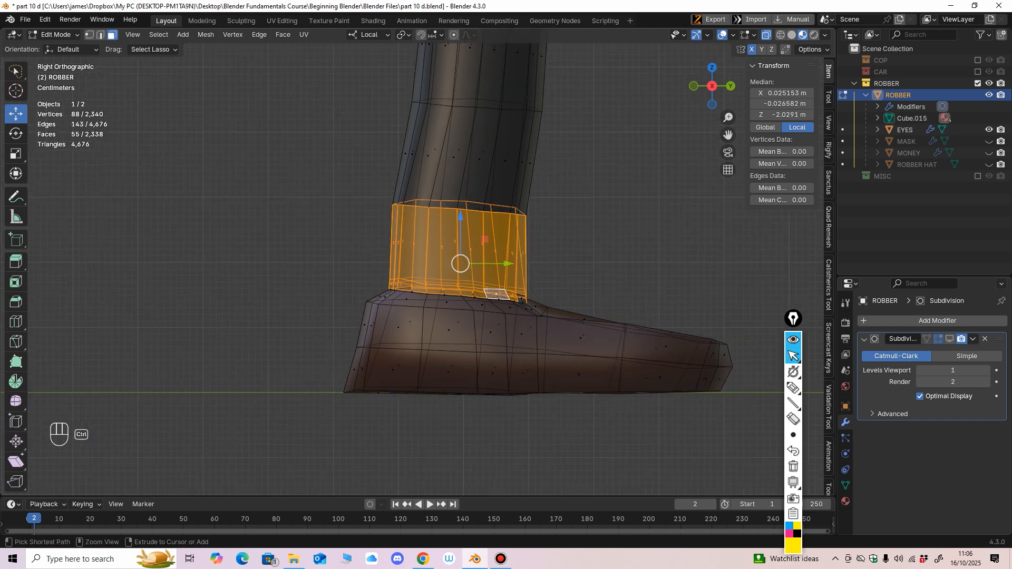
# Step: Turn off X-ray and add the missed narrow faces around the front and side of the ankles to the selection
pyautogui.click(767, 35)
pyautogui.moveTo(659, 184); pyautogui.dragTo(627, 186, button='middle')
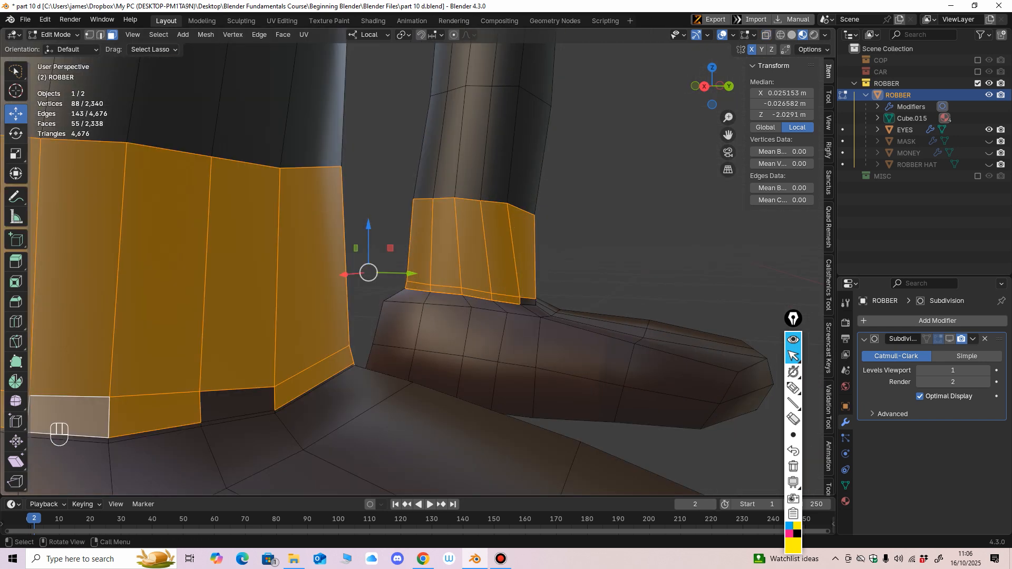
pyautogui.moveTo(16, 71); pyautogui.dragTo(50, 99)
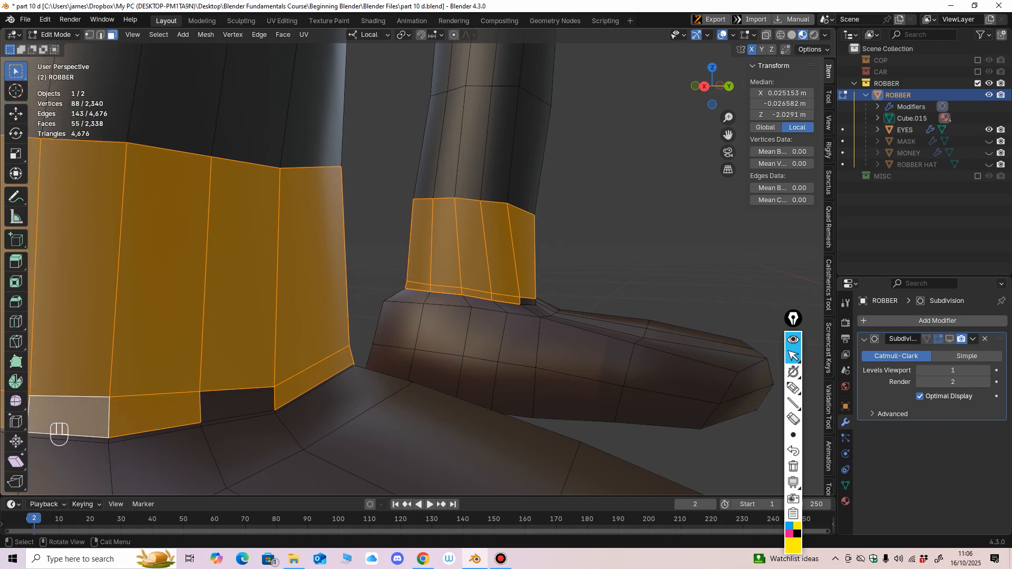
pyautogui.keyDown('shift'); pyautogui.click(238, 404); pyautogui.keyUp('shift')
pyautogui.keyDown('ctrl'); pyautogui.moveTo(240, 406); pyautogui.dragTo(142, 457, button='middle'); pyautogui.keyUp('ctrl')
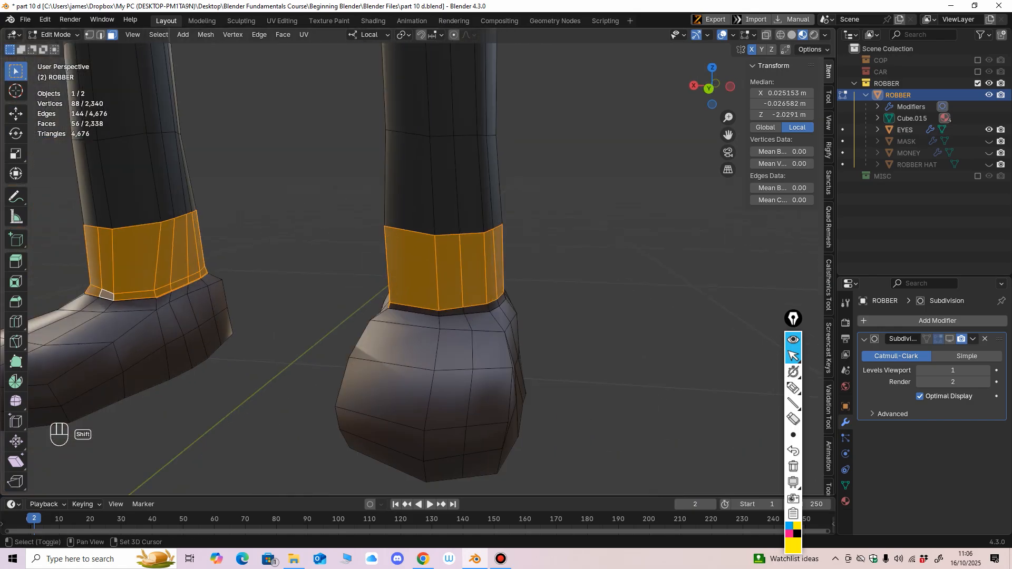
pyautogui.keyDown('shift'); pyautogui.click(447, 272); pyautogui.keyUp('shift')
pyautogui.scroll(2, 420, 262)
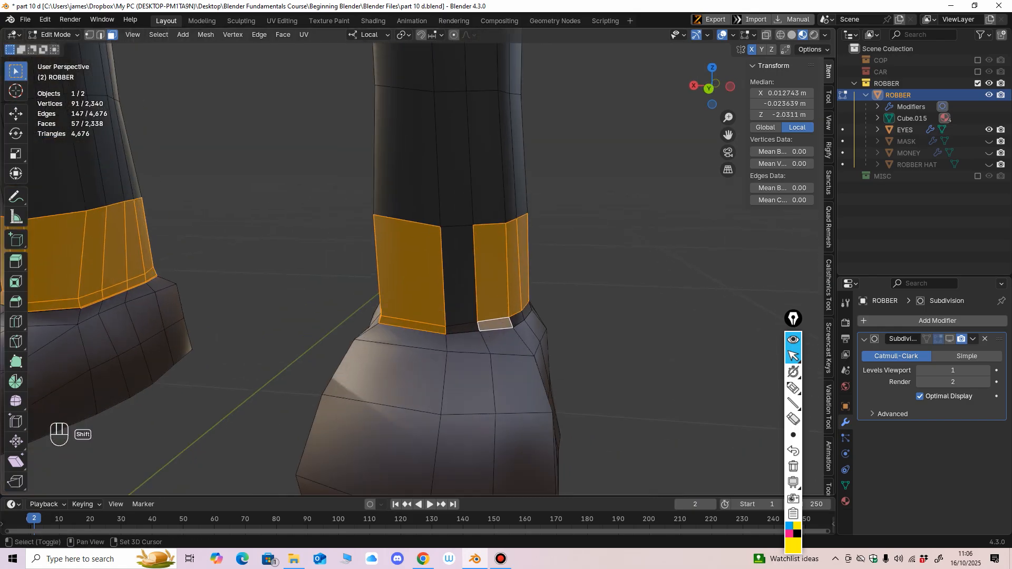
pyautogui.keyDown('shift'); pyautogui.click(517, 319); pyautogui.keyUp('shift')
pyautogui.moveTo(517, 318); pyautogui.dragTo(363, 311, button='middle')
pyautogui.keyDown('shift'); pyautogui.click(469, 326); pyautogui.keyUp('shift')
pyautogui.keyDown('shift'); pyautogui.click(493, 314); pyautogui.keyUp('shift')
pyautogui.moveTo(323, 283)
pyautogui.mouseDown(button='middle')
pyautogui.moveTo(337, 298)
pyautogui.moveTo(306, 291)
pyautogui.mouseUp(button='middle')
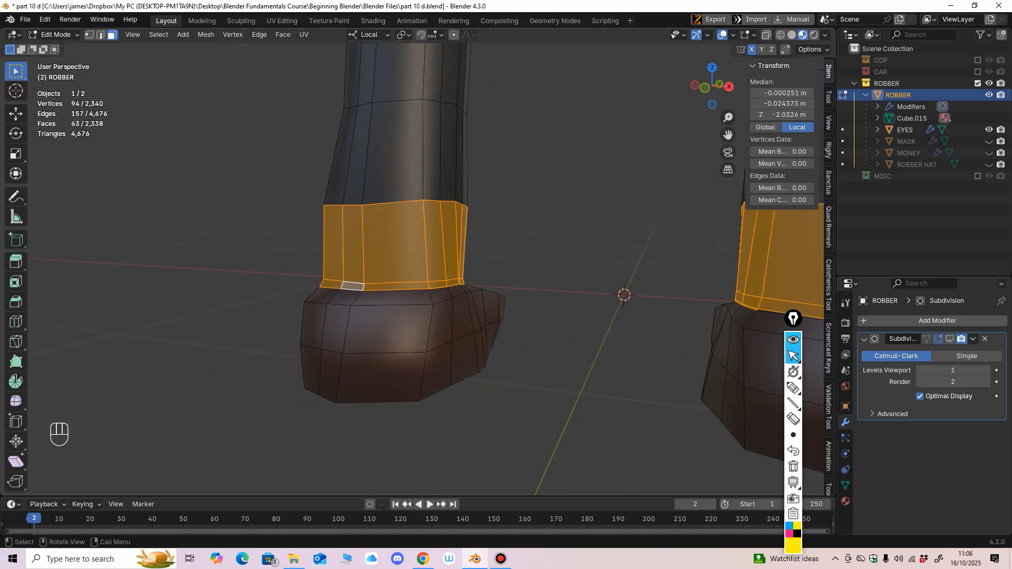
# Step: Add the remaining narrow faces at the back of the ankle to the trouser selection
pyautogui.keyDown('shift'); pyautogui.moveTo(474, 295); pyautogui.dragTo(316, 324, button='middle'); pyautogui.keyUp('shift')
pyautogui.scroll(2, 317, 324)
pyautogui.keyDown('shift'); pyautogui.moveTo(463, 295); pyautogui.dragTo(364, 294, button='middle'); pyautogui.keyUp('shift')
pyautogui.scroll(1, 363, 294)
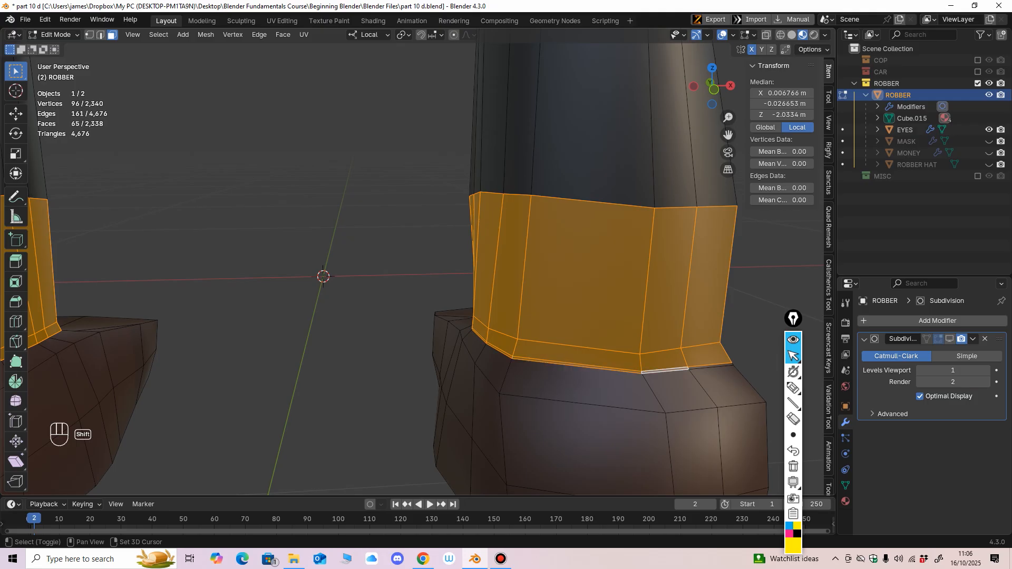
pyautogui.keyDown('shift'); pyautogui.click(709, 366); pyautogui.keyUp('shift')
pyautogui.keyDown('ctrl'); pyautogui.moveTo(706, 365); pyautogui.dragTo(609, 402, button='middle'); pyautogui.keyUp('ctrl')
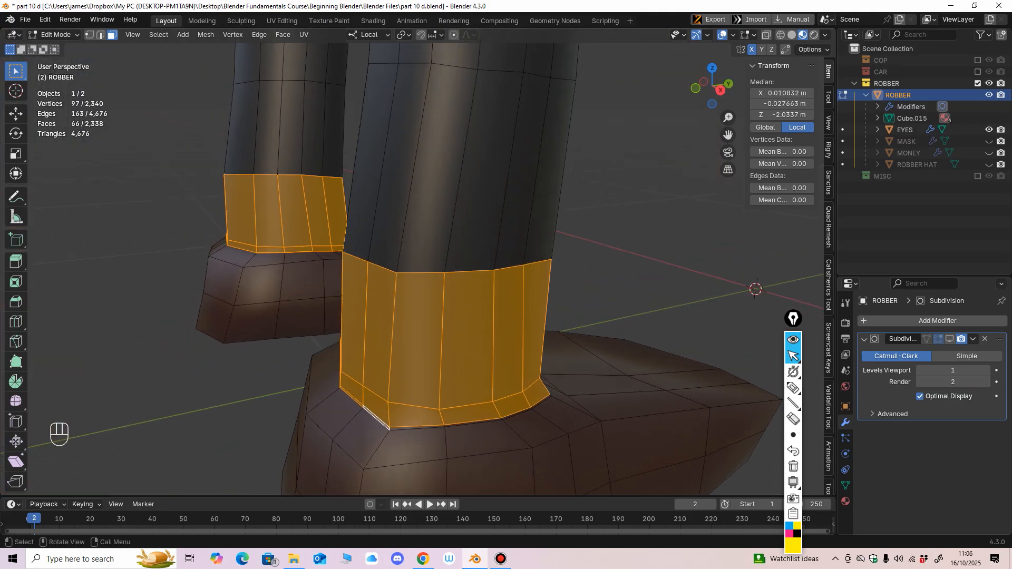
# Step: Undo the last face pick and correct the selection at the back of the ankle, removing the stray shoe face
pyautogui.keyDown('shift'); pyautogui.click(336, 413); pyautogui.keyUp('shift')
pyautogui.moveTo(335, 413); pyautogui.dragTo(408, 412, button='middle')
pyautogui.hotkey('ctrl', 'z')
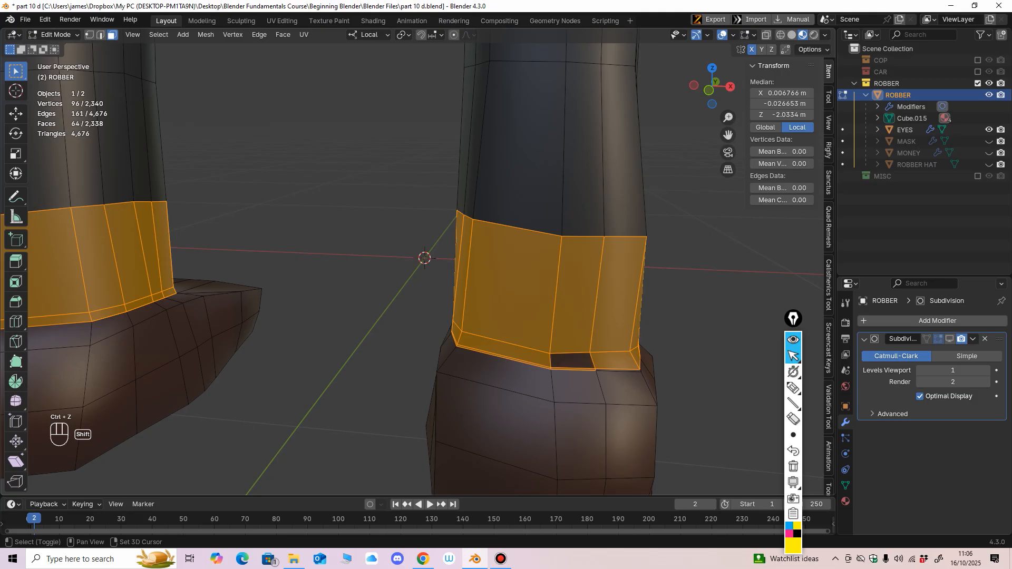
pyautogui.keyDown('shift'); pyautogui.click(501, 374); pyautogui.keyUp('shift')
pyautogui.keyDown('shift'); pyautogui.click(573, 361); pyautogui.keyUp('shift')
pyautogui.keyDown('shift'); pyautogui.click(573, 369); pyautogui.keyUp('shift')
pyautogui.keyDown('ctrl'); pyautogui.moveTo(573, 370); pyautogui.dragTo(573, 338, button='middle'); pyautogui.keyUp('ctrl')
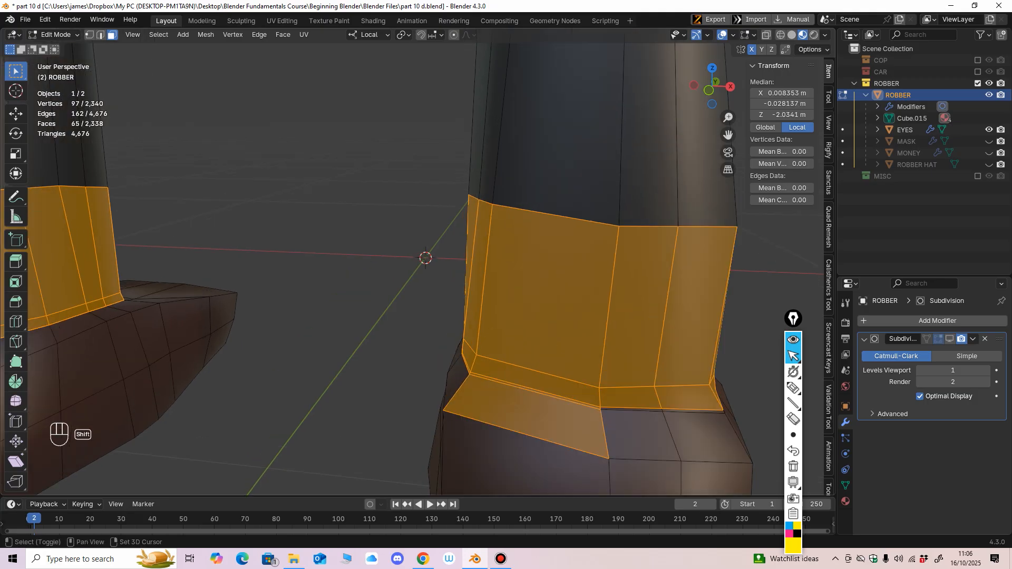
pyautogui.keyDown('shift'); pyautogui.click(551, 415); pyautogui.keyUp('shift')
pyautogui.moveTo(552, 415); pyautogui.dragTo(619, 412, button='middle')
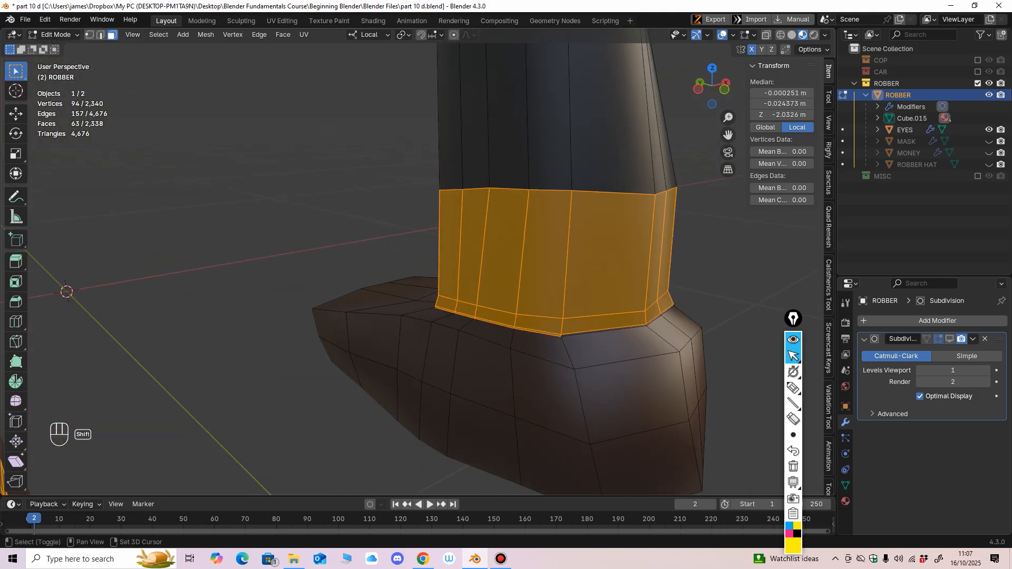
# Step: Correct the narrow face selection along the side of the ankle and deselect the stray shoe face
pyautogui.keyDown('shift'); pyautogui.click(539, 332); pyautogui.keyUp('shift')
pyautogui.keyDown('ctrl'); pyautogui.moveTo(539, 332); pyautogui.dragTo(538, 308, button='middle'); pyautogui.keyUp('ctrl')
pyautogui.keyDown('shift'); pyautogui.click(518, 348); pyautogui.keyUp('shift')
pyautogui.keyDown('shift'); pyautogui.click(480, 332); pyautogui.keyUp('shift')
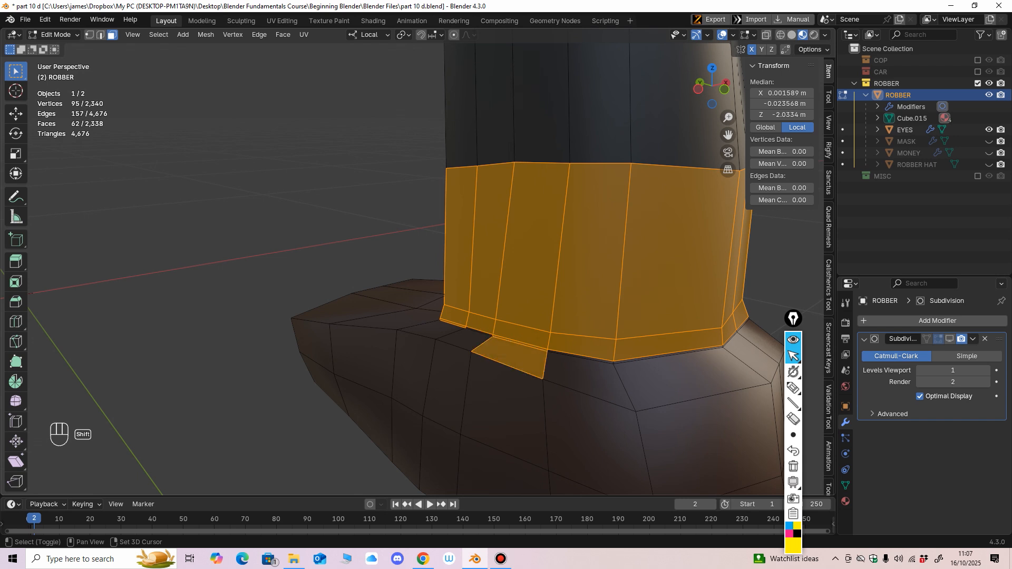
pyautogui.keyDown('shift'); pyautogui.click(510, 357); pyautogui.keyUp('shift')
pyautogui.keyDown('shift'); pyautogui.click(454, 324); pyautogui.keyUp('shift')
pyautogui.moveTo(454, 324)
pyautogui.mouseDown(button='middle')
pyautogui.moveTo(564, 330)
pyautogui.moveTo(526, 312)
pyautogui.moveTo(564, 363)
pyautogui.moveTo(503, 325)
pyautogui.moveTo(533, 337)
pyautogui.mouseUp(button='middle')
# Step: Assign the dark trouser material, Material.016, to the selected ankle faces, then clear the selection
pyautogui.click(845, 501)
pyautogui.click(896, 346)
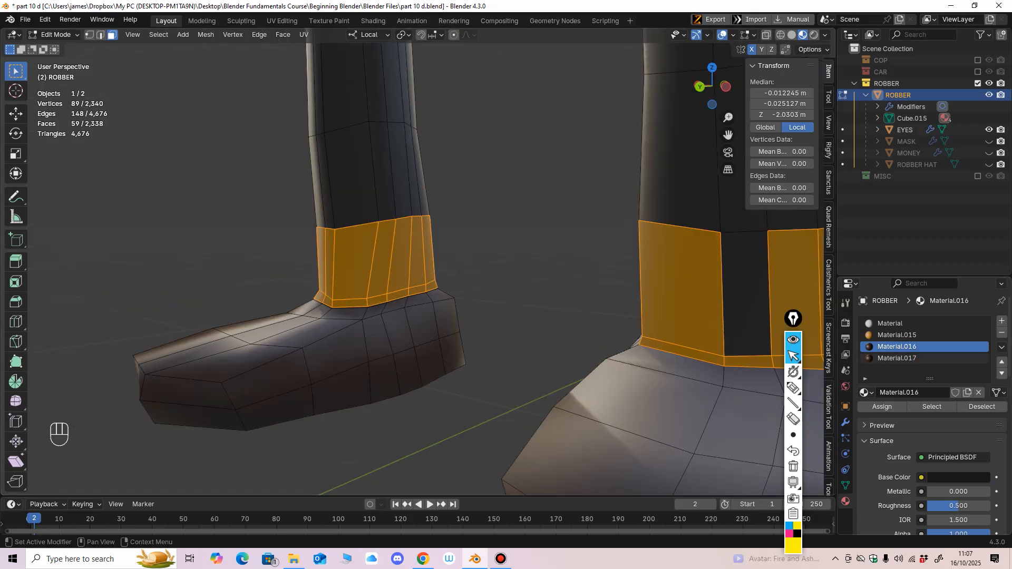
pyautogui.click(882, 407)
pyautogui.click(495, 263)
# Step: Select the edge loop around one trouser leg's bottom hem and scale it slightly outward along X
pyautogui.moveTo(495, 263); pyautogui.dragTo(553, 311, button='middle')
pyautogui.scroll(-5, 553, 263)
pyautogui.keyDown('shift'); pyautogui.moveTo(527, 238); pyautogui.dragTo(516, 353, button='middle'); pyautogui.keyUp('shift')
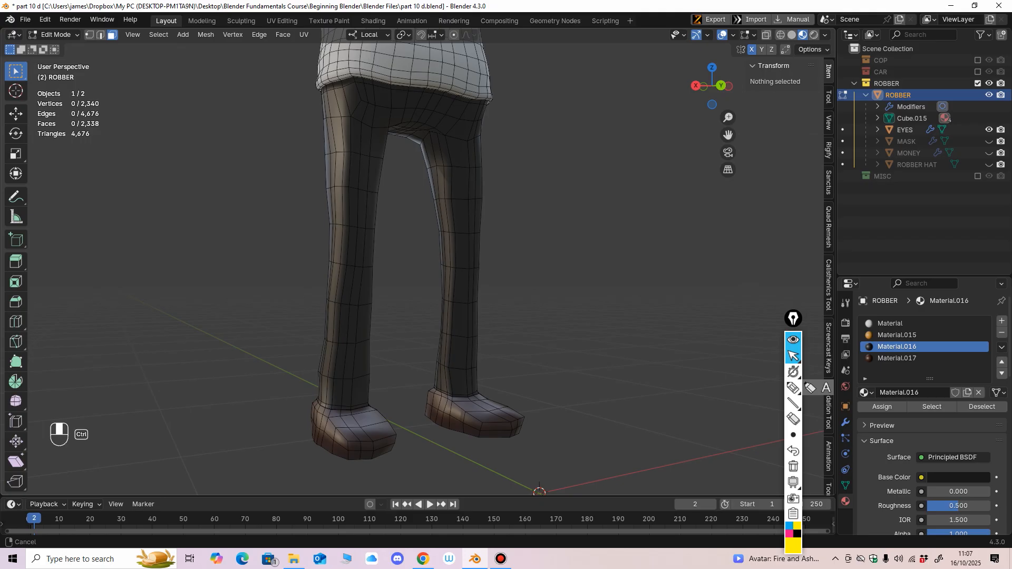
pyautogui.keyDown('ctrl'); pyautogui.moveTo(516, 263); pyautogui.dragTo(516, 348, button='middle'); pyautogui.keyUp('ctrl')
pyautogui.moveTo(516, 348); pyautogui.dragTo(474, 343, button='middle')
pyautogui.keyDown('ctrl'); pyautogui.moveTo(475, 343); pyautogui.dragTo(474, 221, button='middle'); pyautogui.keyUp('ctrl')
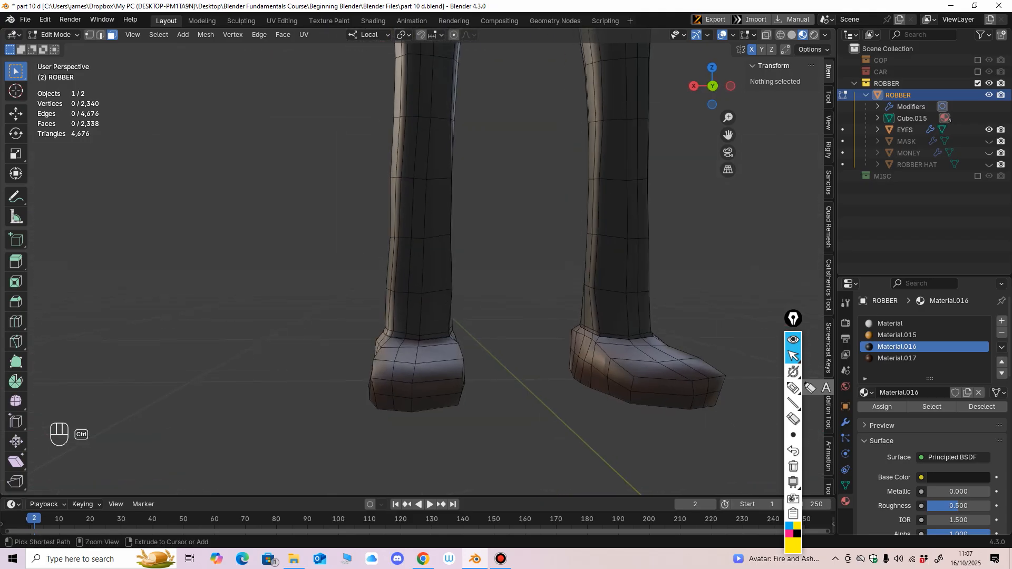
pyautogui.press('2')
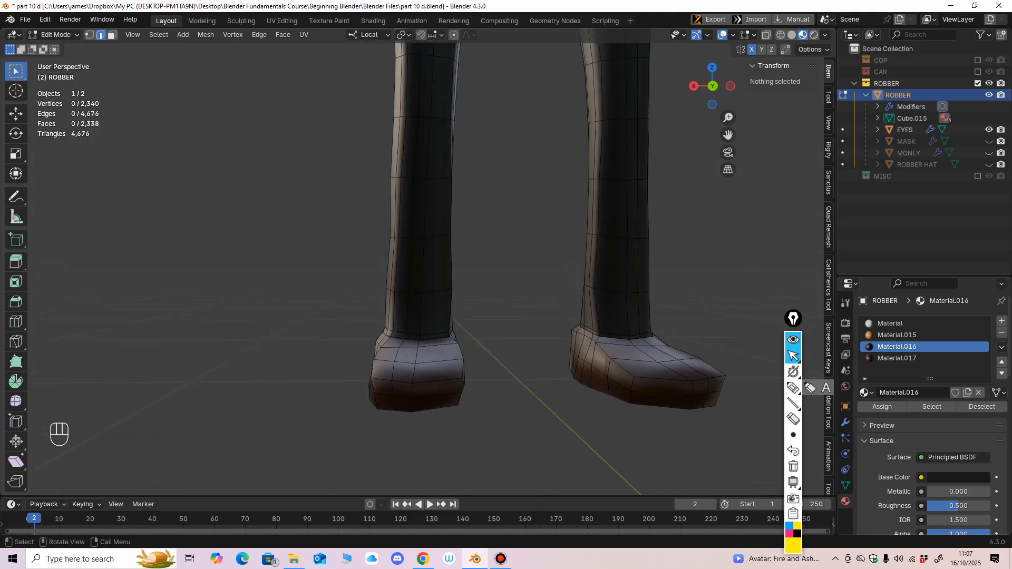
pyautogui.click(413, 334)
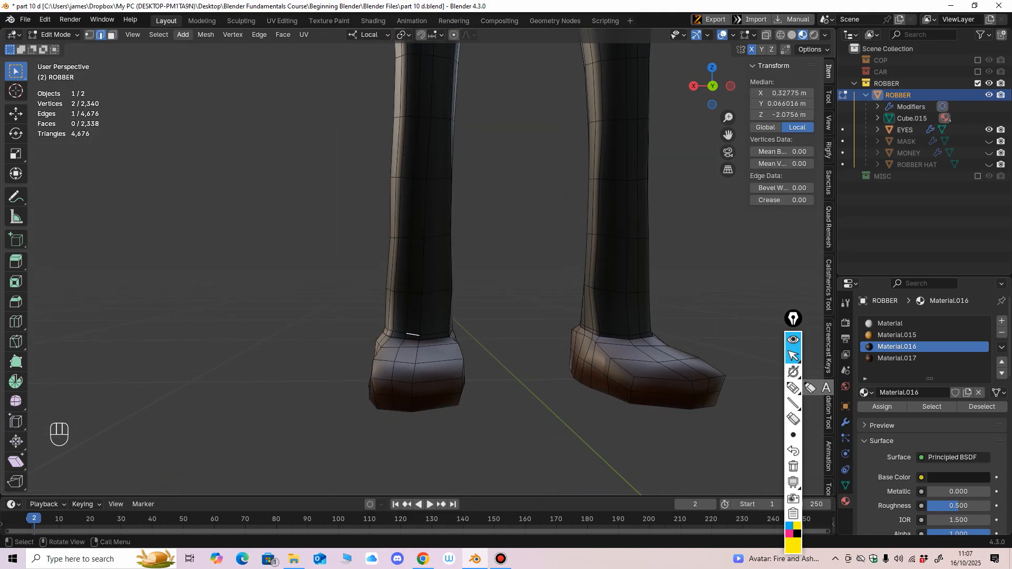
pyautogui.click(158, 35)
pyautogui.moveTo(180, 213)
pyautogui.click(316, 213)
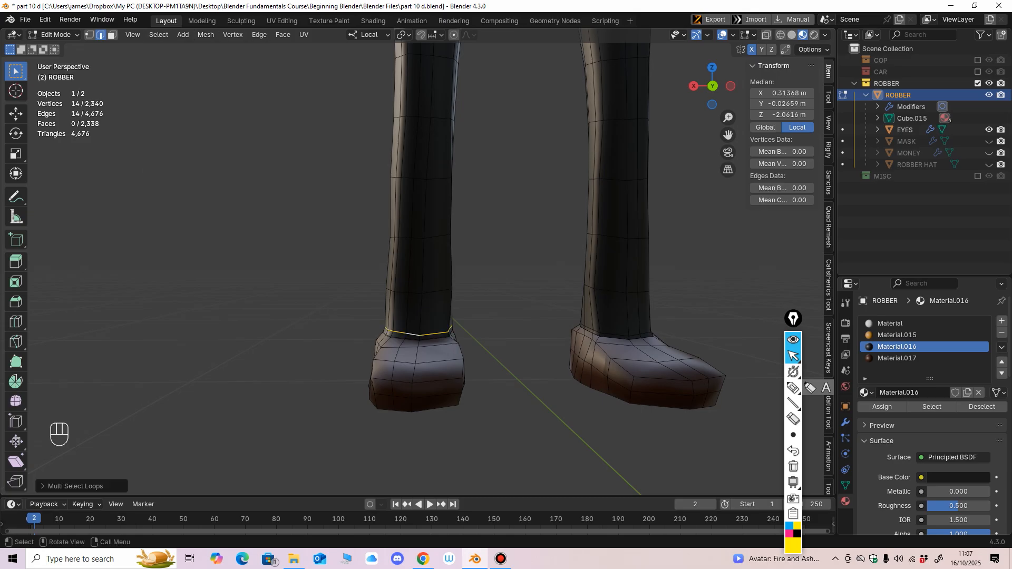
pyautogui.click(16, 154)
pyautogui.moveTo(364, 326); pyautogui.dragTo(413, 325)
pyautogui.moveTo(413, 325); pyautogui.dragTo(464, 343, button='middle')
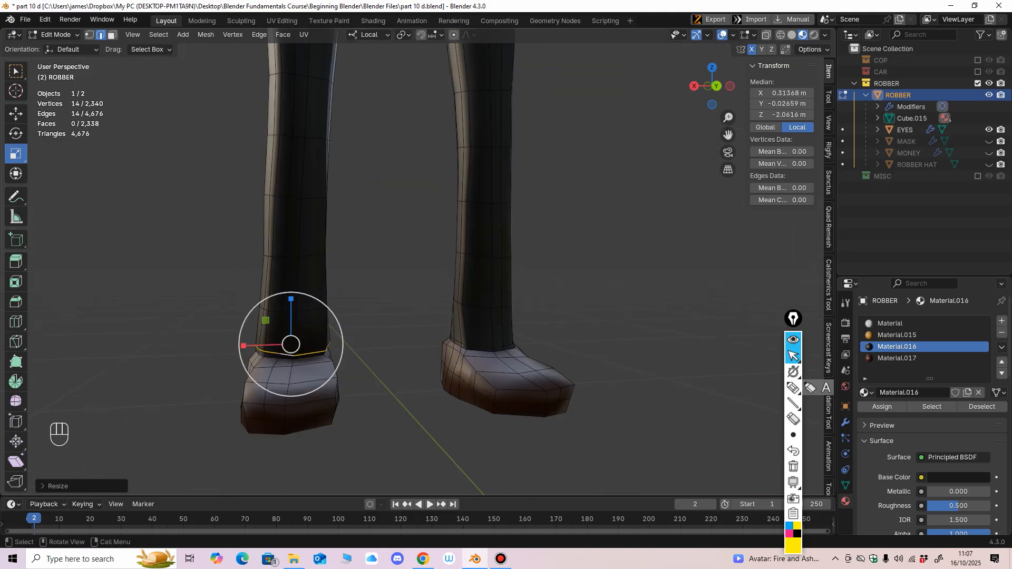
# Step: Select the bottom hem edge loop on the other trouser leg and scale it slightly outward along Y and X
pyautogui.click(480, 348)
pyautogui.click(158, 35)
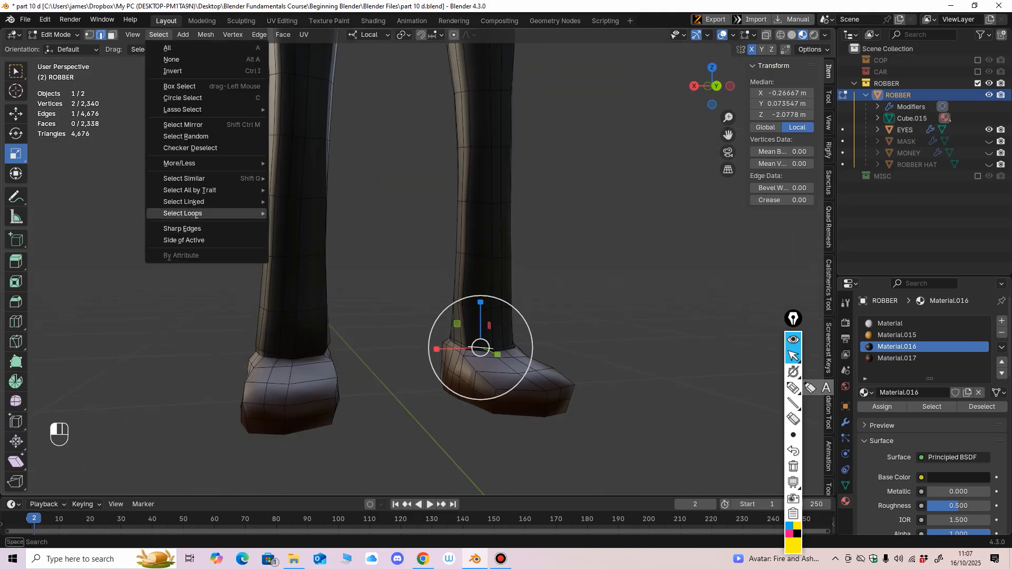
pyautogui.moveTo(184, 213)
pyautogui.click(304, 213)
pyautogui.moveTo(338, 232); pyautogui.dragTo(366, 245, button='middle')
pyautogui.moveTo(474, 328); pyautogui.dragTo(476, 329)
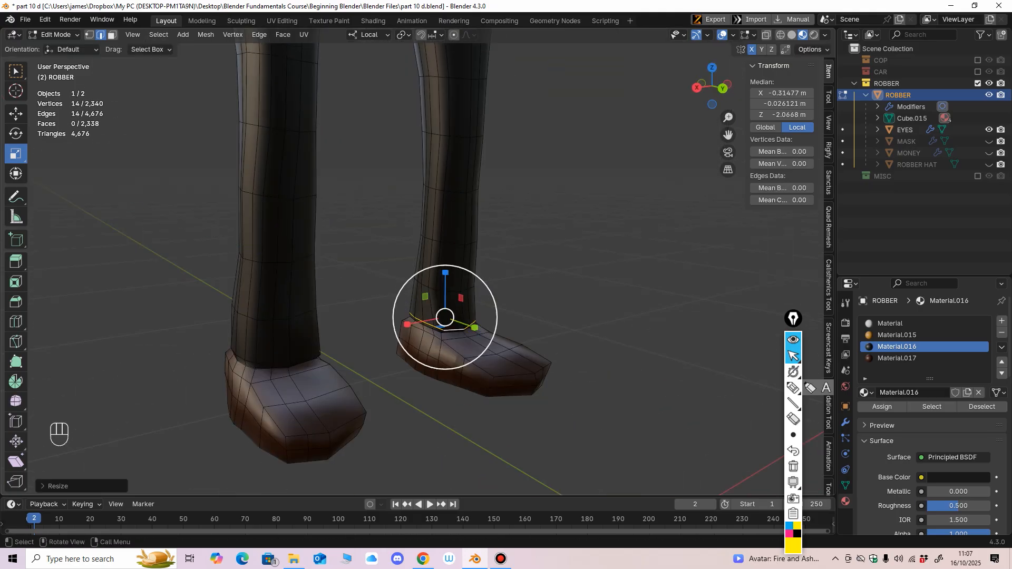
pyautogui.moveTo(406, 324); pyautogui.dragTo(403, 325)
pyautogui.moveTo(403, 325); pyautogui.dragTo(361, 315, button='middle')
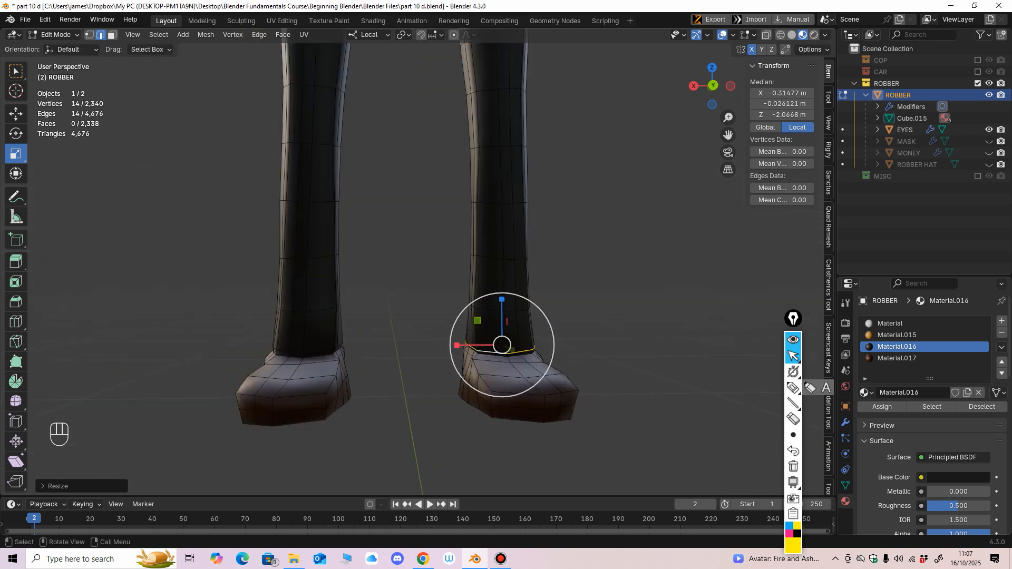
pyautogui.moveTo(456, 346); pyautogui.dragTo(446, 345)
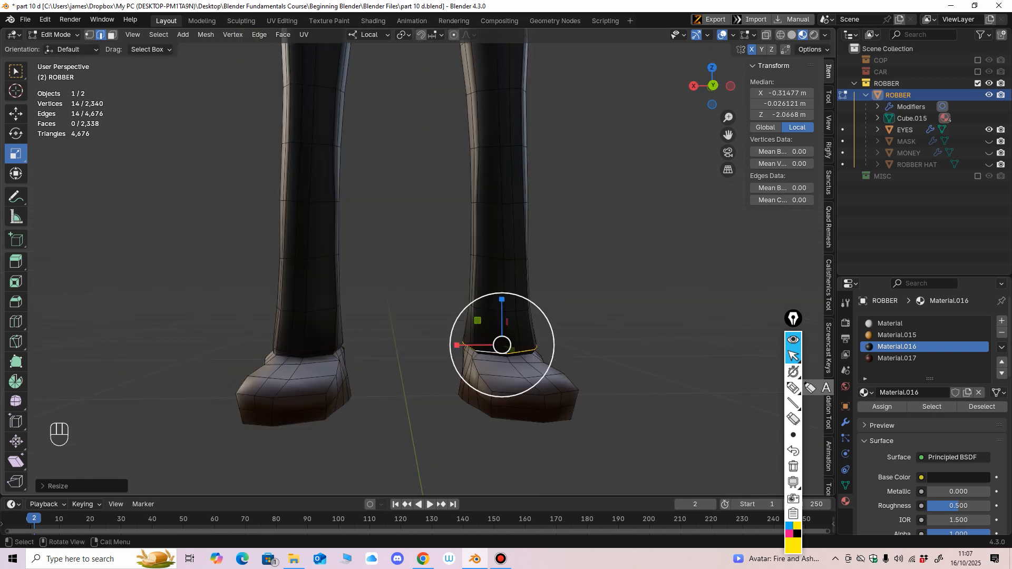
pyautogui.moveTo(446, 345); pyautogui.dragTo(479, 368, button='middle')
pyautogui.moveTo(485, 318); pyautogui.dragTo(489, 321)
pyautogui.moveTo(419, 310); pyautogui.dragTo(415, 311)
# Step: Switch the robber from Edit Mode to Object Mode and bring the upper body into view
pyautogui.keyDown('shift'); pyautogui.moveTo(415, 311); pyautogui.dragTo(366, 367, button='middle'); pyautogui.keyUp('shift')
pyautogui.scroll(-4, 402, 394)
pyautogui.keyDown('shift'); pyautogui.moveTo(366, 337); pyautogui.dragTo(362, 394, button='middle'); pyautogui.keyUp('shift')
pyautogui.click(61, 35)
pyautogui.click(62, 48)
pyautogui.keyDown('shift'); pyautogui.moveTo(321, 221); pyautogui.dragTo(400, 333, button='middle'); pyautogui.keyUp('shift')
pyautogui.scroll(-2, 339, 332)
pyautogui.scroll(2, 400, 334)
# Step: Hide the viewport overlays and select the robber's skin material slot, Material.015
pyautogui.click(740, 35)
pyautogui.moveTo(505, 253); pyautogui.dragTo(448, 248, button='middle')
pyautogui.scroll(2, 448, 248)
pyautogui.keyDown('shift'); pyautogui.moveTo(448, 247); pyautogui.dragTo(440, 280, button='middle'); pyautogui.keyUp('shift')
pyautogui.click(896, 335)
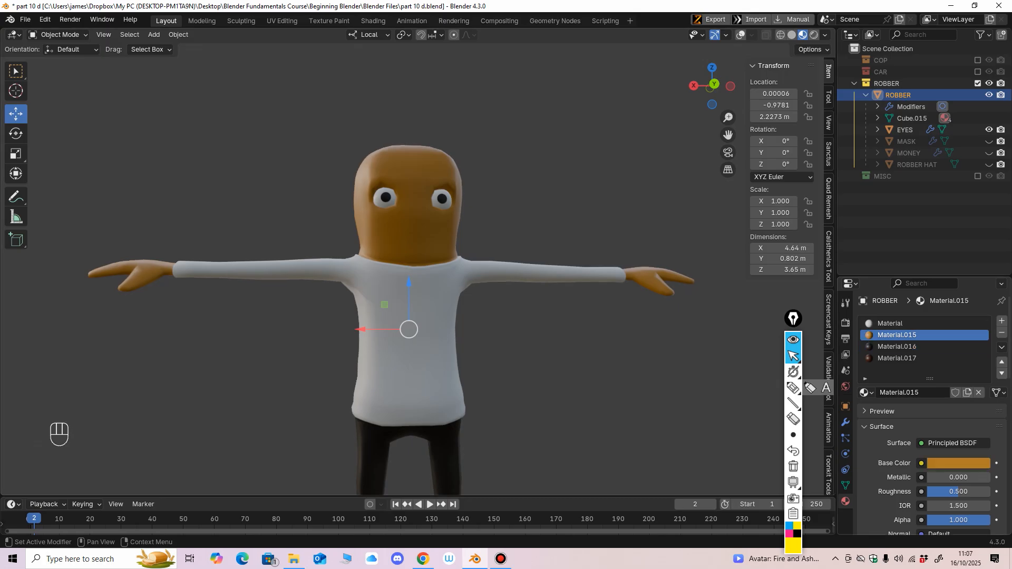
# Step: Change the base colour of the skin material, Material.015, to a lighter, less saturated tan and save the file
pyautogui.click(958, 463)
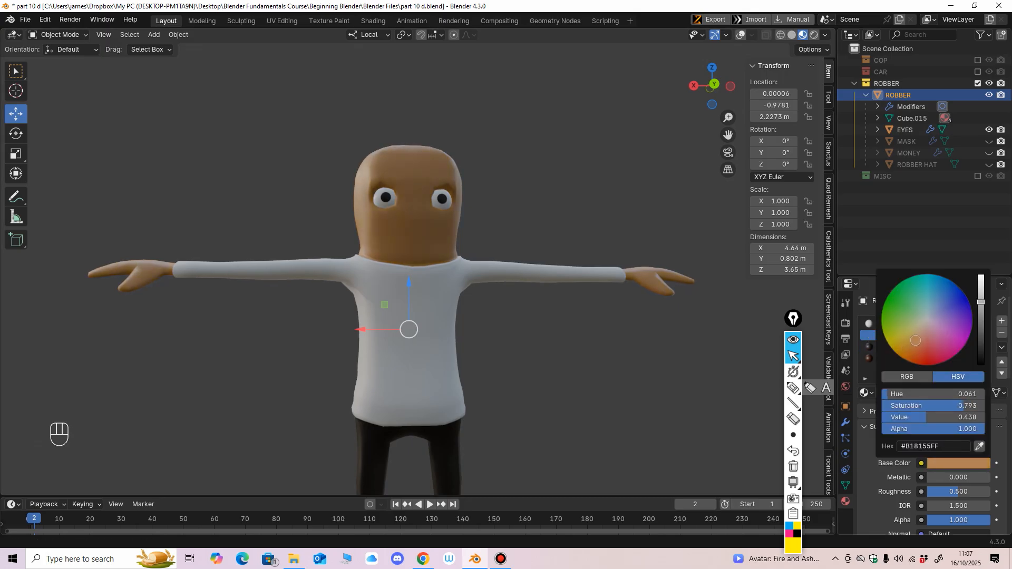
pyautogui.click(569, 206)
pyautogui.keyDown('ctrl'); pyautogui.moveTo(548, 221); pyautogui.dragTo(532, 272, button='middle'); pyautogui.keyUp('ctrl')
pyautogui.hotkey('ctrl', 's')
pyautogui.scroll(2, 532, 271)
pyautogui.keyDown('shift'); pyautogui.moveTo(532, 272); pyautogui.dragTo(527, 200, button='middle'); pyautogui.keyUp('shift')
pyautogui.scroll(1, 240, 158)
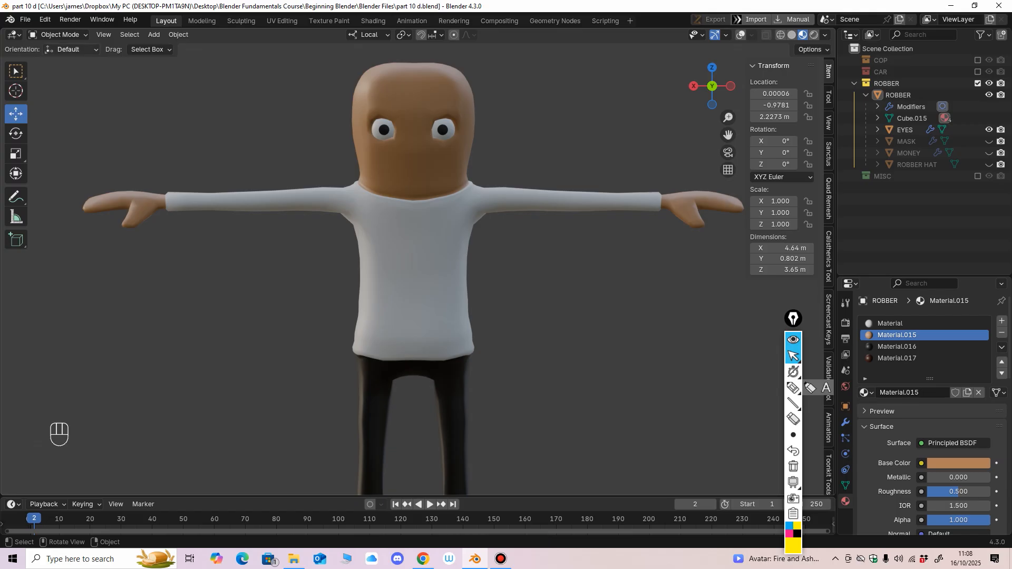
# Step: Show the viewport overlays again and put the robber body into Edit Mode
pyautogui.click(741, 35)
pyautogui.click(413, 253)
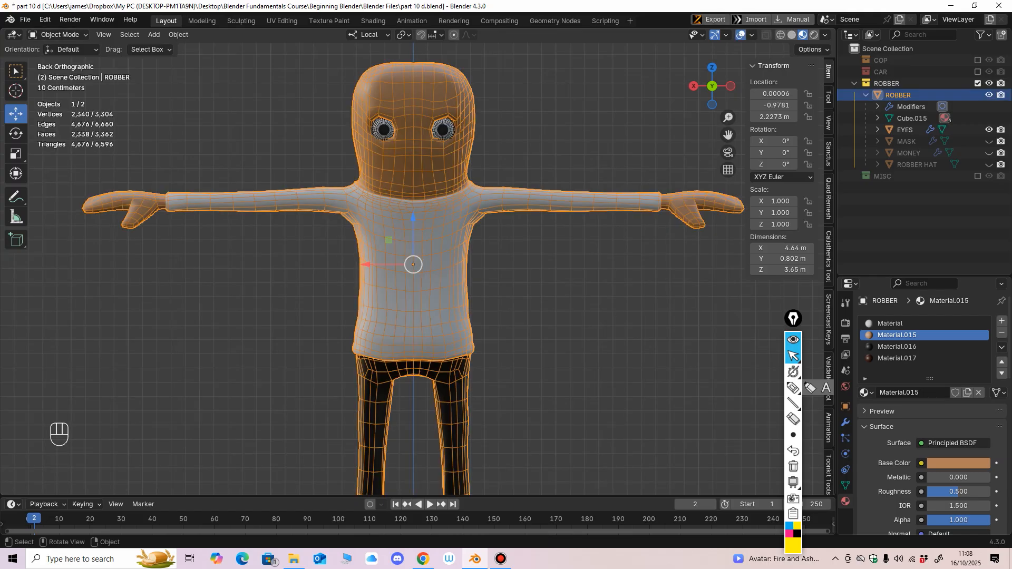
pyautogui.scroll(2, 413, 253)
pyautogui.click(58, 35)
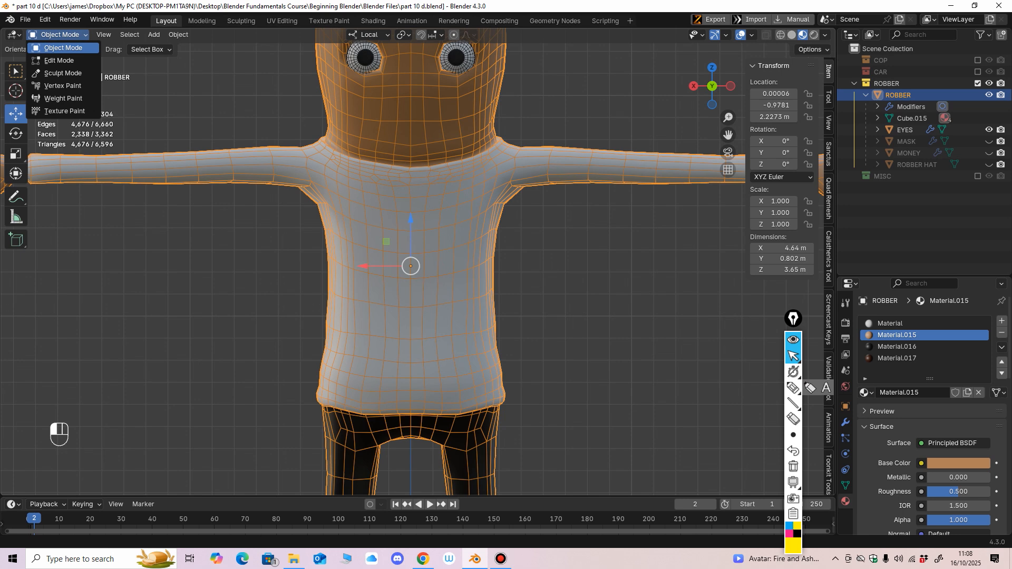
pyautogui.click(58, 61)
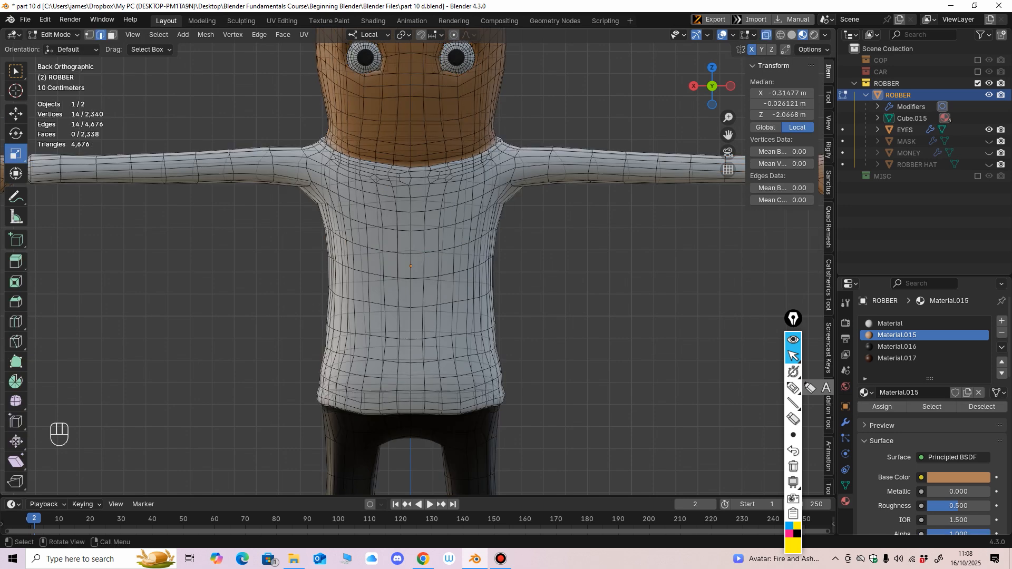
# Step: Turn on X-ray and face selection, then lasso-select two separate horizontal bands of faces around the shirt's torso
pyautogui.keyDown('shift'); pyautogui.moveTo(411, 252); pyautogui.dragTo(428, 220, button='middle'); pyautogui.keyUp('shift')
pyautogui.hotkey('alt', 'z')
pyautogui.click(16, 71)
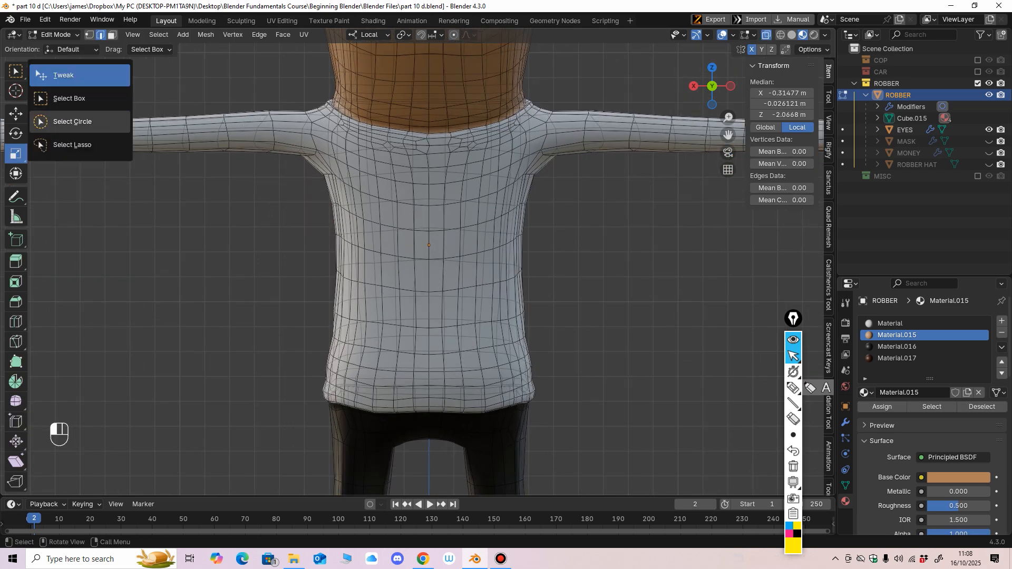
pyautogui.click(69, 99)
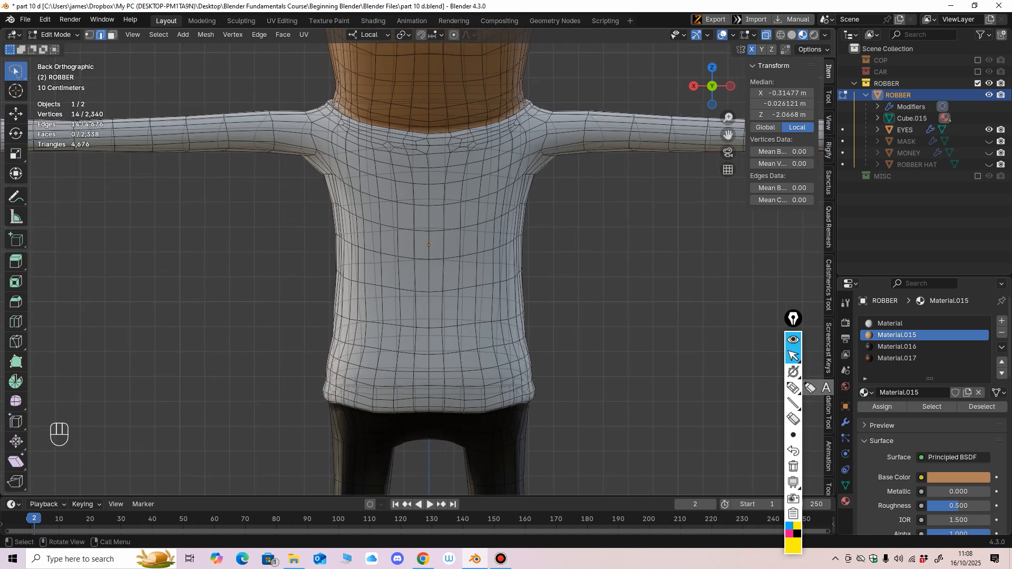
pyautogui.press('3')
pyautogui.scroll(1, 430, 242)
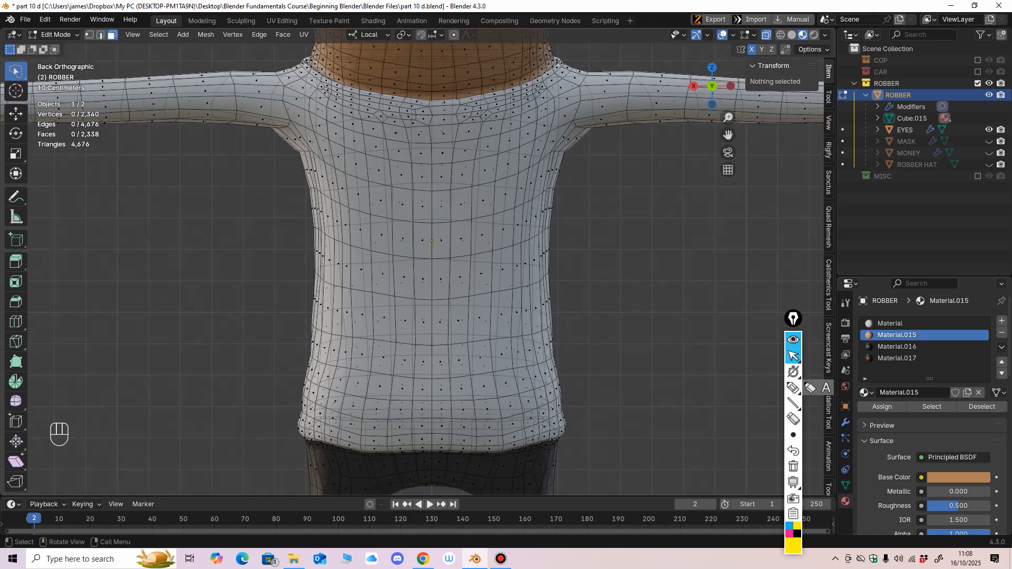
pyautogui.moveTo(292, 302)
pyautogui.mouseDown()
pyautogui.moveTo(595, 305)
pyautogui.moveTo(556, 321)
pyautogui.moveTo(293, 302)
pyautogui.mouseUp()
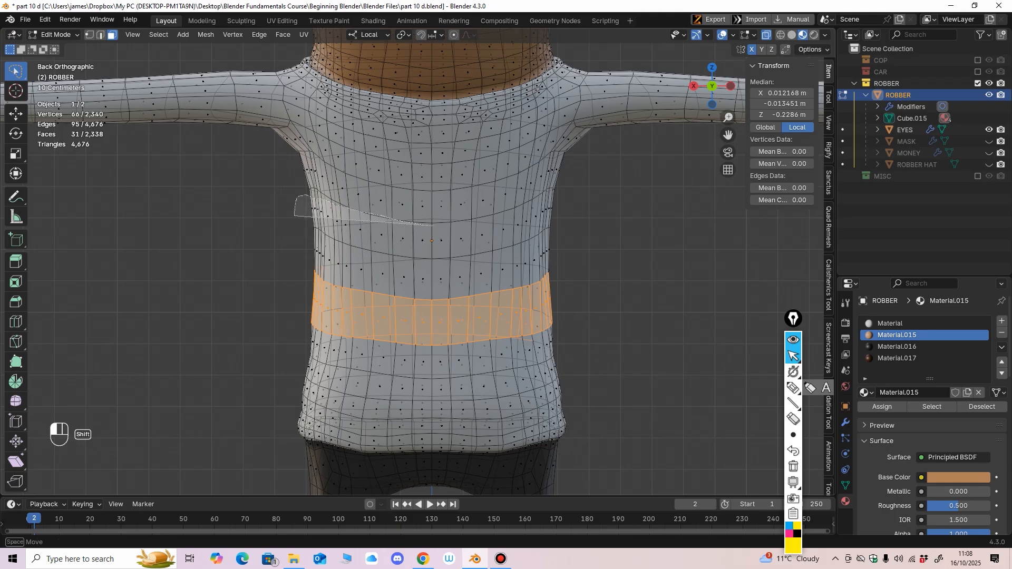
pyautogui.moveTo(432, 226)
pyautogui.keyDown('shift'); pyautogui.mouseDown()
pyautogui.moveTo(561, 198)
pyautogui.moveTo(516, 246)
pyautogui.moveTo(320, 248)
pyautogui.moveTo(308, 220)
pyautogui.mouseUp(); pyautogui.keyUp('shift')
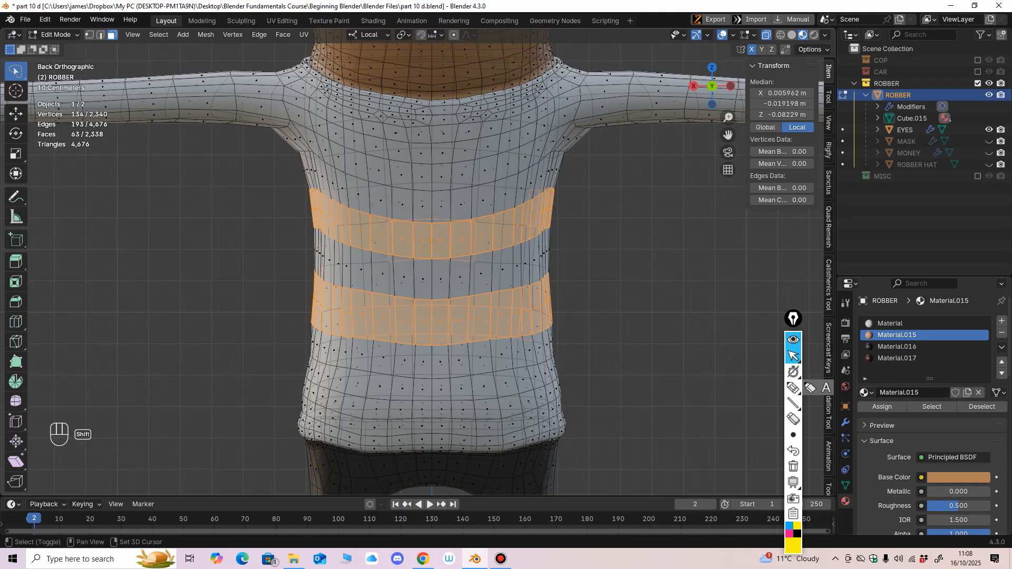
# Step: Add a third horizontal band of faces above the shirt's hem to the selection and turn X-ray off
pyautogui.keyDown('ctrl'); pyautogui.moveTo(421, 243); pyautogui.dragTo(438, 188, button='middle'); pyautogui.keyUp('ctrl')
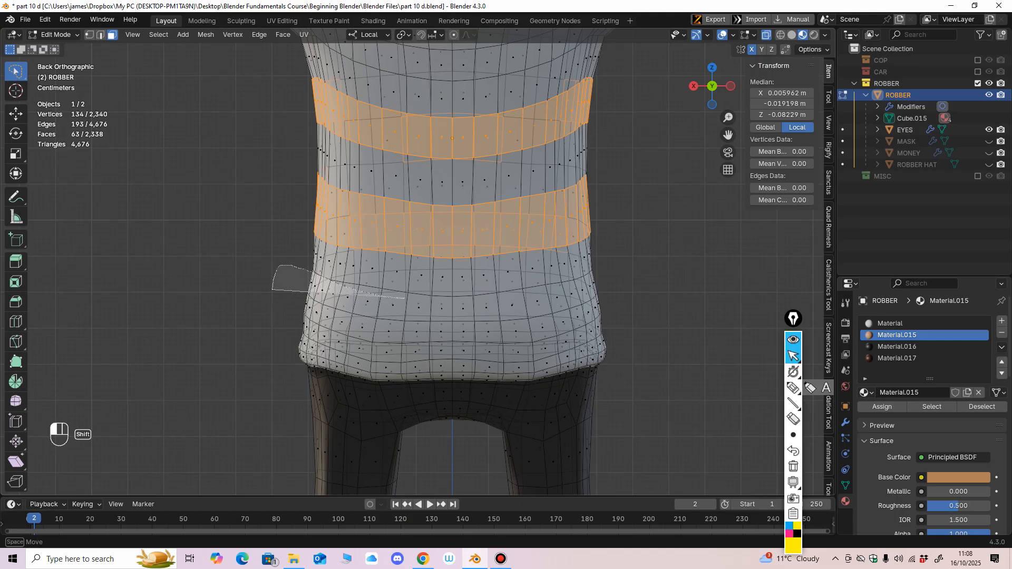
pyautogui.moveTo(479, 297)
pyautogui.keyDown('shift'); pyautogui.mouseDown()
pyautogui.moveTo(591, 277)
pyautogui.moveTo(622, 288)
pyautogui.moveTo(327, 298)
pyautogui.mouseUp(); pyautogui.keyUp('shift')
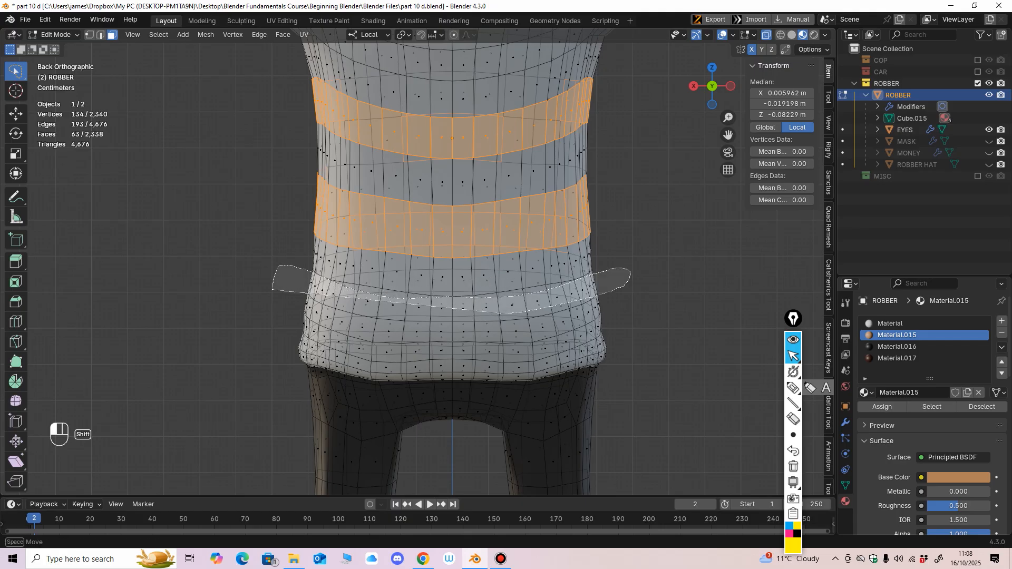
pyautogui.keyDown('shift'); pyautogui.moveTo(254, 277); pyautogui.dragTo(253, 276); pyautogui.keyUp('shift')
pyautogui.keyDown('ctrl'); pyautogui.moveTo(295, 252); pyautogui.dragTo(295, 300, button='middle'); pyautogui.keyUp('ctrl')
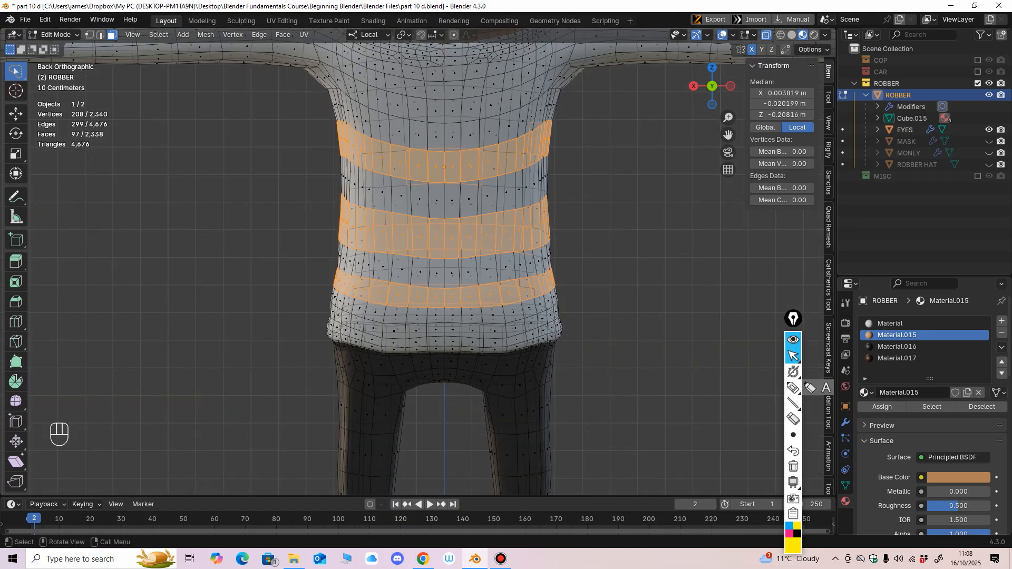
pyautogui.hotkey('alt', 'z')
pyautogui.moveTo(332, 143)
pyautogui.mouseDown(button='middle')
pyautogui.moveTo(449, 152)
pyautogui.moveTo(369, 153)
pyautogui.mouseUp(button='middle')
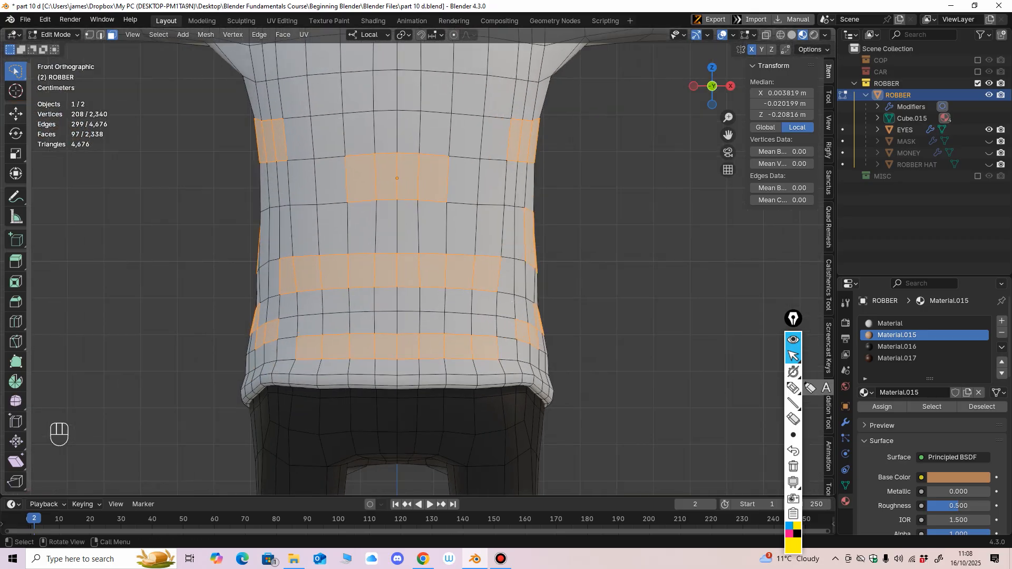
# Step: On the back of the shirt, deselect the stray central faces and select the missing faces of the upper stripe
pyautogui.click(16, 113)
pyautogui.keyDown('shift'); pyautogui.click(361, 178); pyautogui.keyUp('shift')
pyautogui.keyDown('shift'); pyautogui.click(386, 178); pyautogui.keyUp('shift')
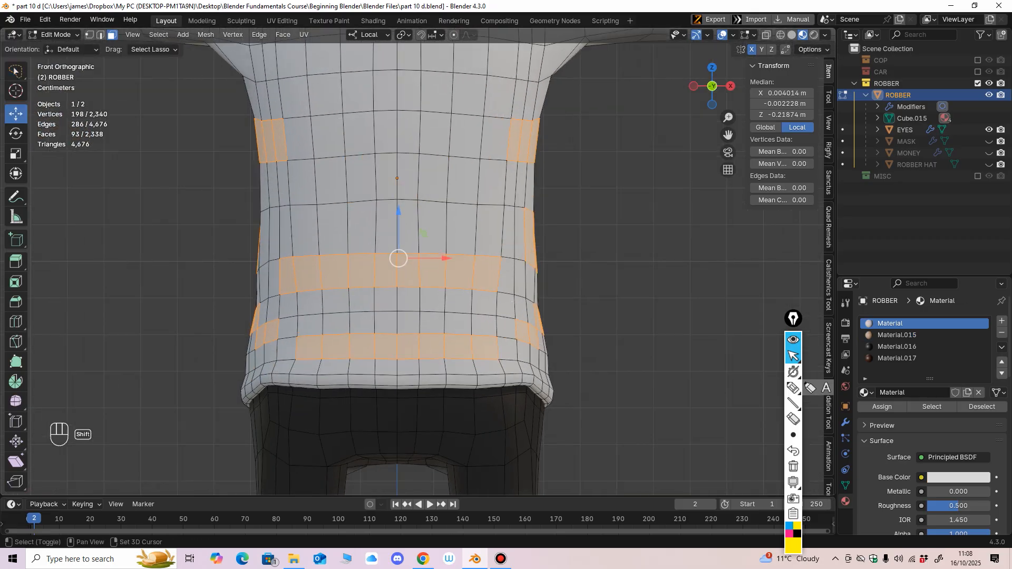
pyautogui.keyDown('shift'); pyautogui.click(494, 136); pyautogui.keyUp('shift')
pyautogui.keyDown('shift'); pyautogui.click(466, 135); pyautogui.keyUp('shift')
pyautogui.keyDown('shift'); pyautogui.click(436, 133); pyautogui.keyUp('shift')
pyautogui.keyDown('shift'); pyautogui.click(409, 133); pyautogui.keyUp('shift')
pyautogui.keyDown('shift'); pyautogui.click(386, 133); pyautogui.keyUp('shift')
pyautogui.keyDown('shift'); pyautogui.click(361, 133); pyautogui.keyUp('shift')
pyautogui.keyDown('shift'); pyautogui.click(330, 134); pyautogui.keyUp('shift')
pyautogui.keyDown('shift'); pyautogui.click(299, 137); pyautogui.keyUp('shift')
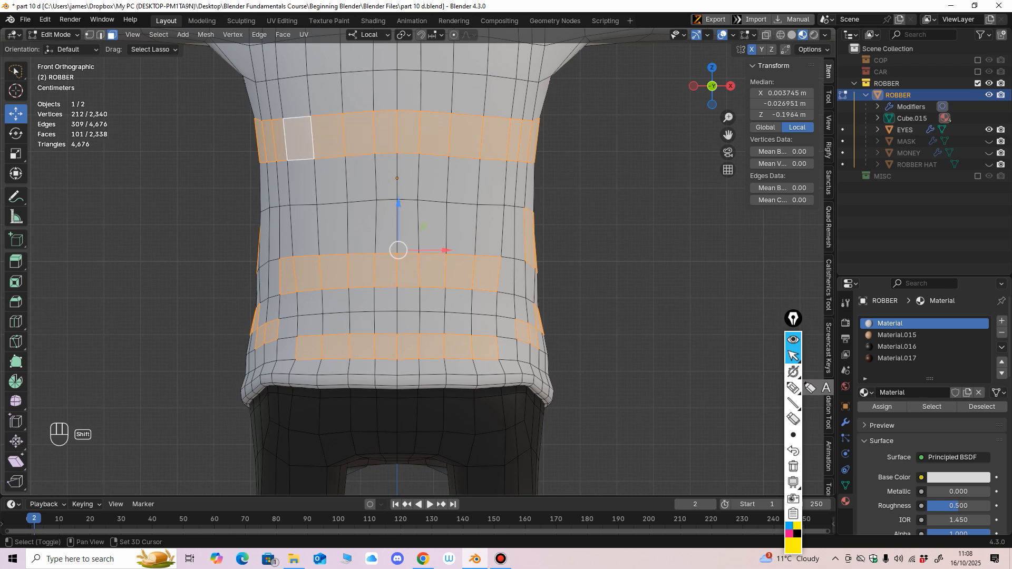
# Step: Deselect the misaligned row of faces on the shirt's back and complete the middle stripe with the row above
pyautogui.keyDown('shift'); pyautogui.click(287, 275); pyautogui.keyUp('shift')
pyautogui.keyDown('shift'); pyautogui.click(307, 273); pyautogui.keyUp('shift')
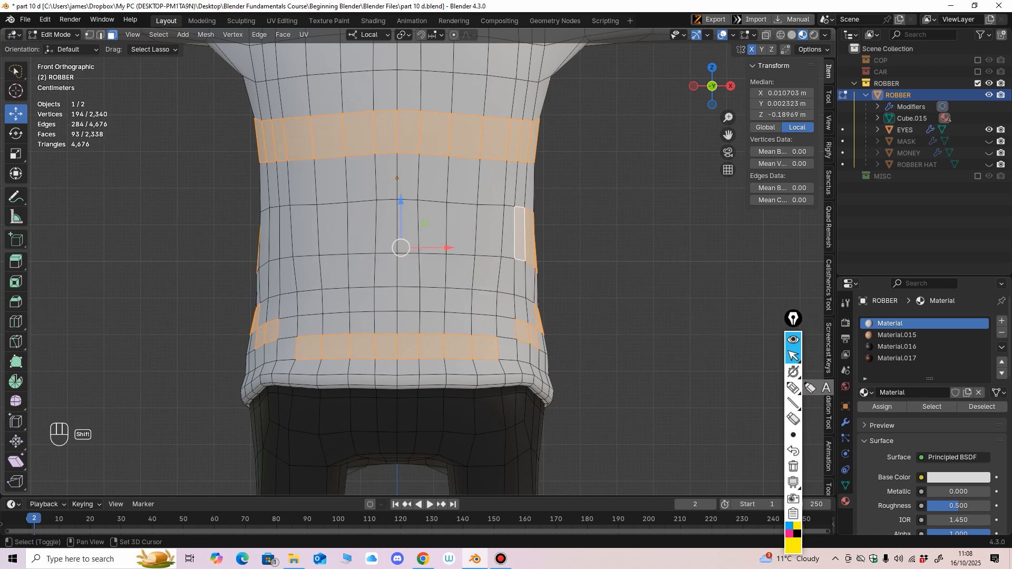
pyautogui.keyDown('shift'); pyautogui.click(509, 232); pyautogui.keyUp('shift')
pyautogui.keyDown('shift'); pyautogui.click(490, 230); pyautogui.keyUp('shift')
pyautogui.keyDown('shift'); pyautogui.click(461, 229); pyautogui.keyUp('shift')
pyautogui.keyDown('shift'); pyautogui.click(432, 227); pyautogui.keyUp('shift')
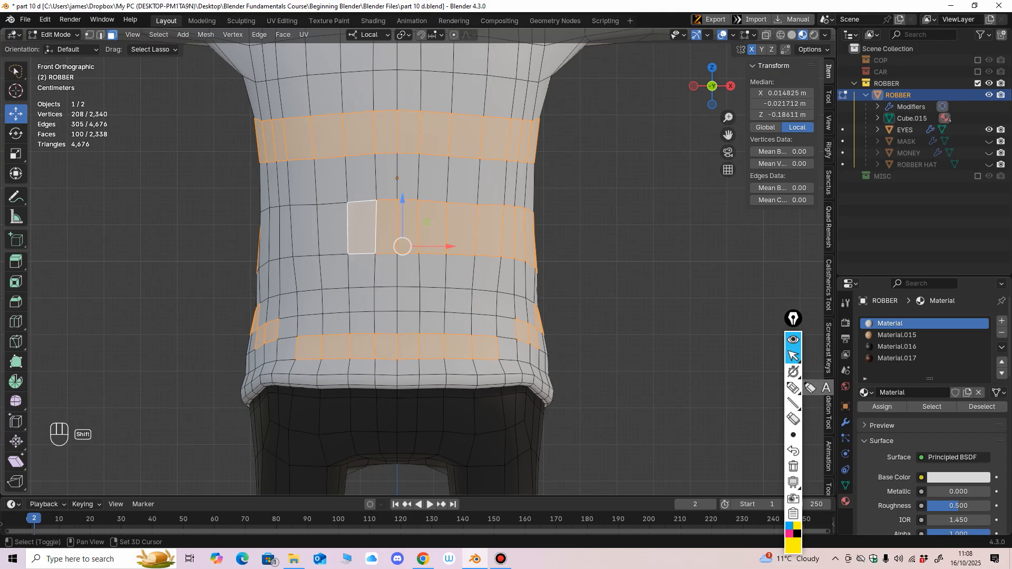
pyautogui.keyDown('shift'); pyautogui.click(333, 229); pyautogui.keyUp('shift')
pyautogui.keyDown('shift'); pyautogui.click(304, 231); pyautogui.keyUp('shift')
pyautogui.moveTo(265, 237); pyautogui.dragTo(312, 236, button='middle')
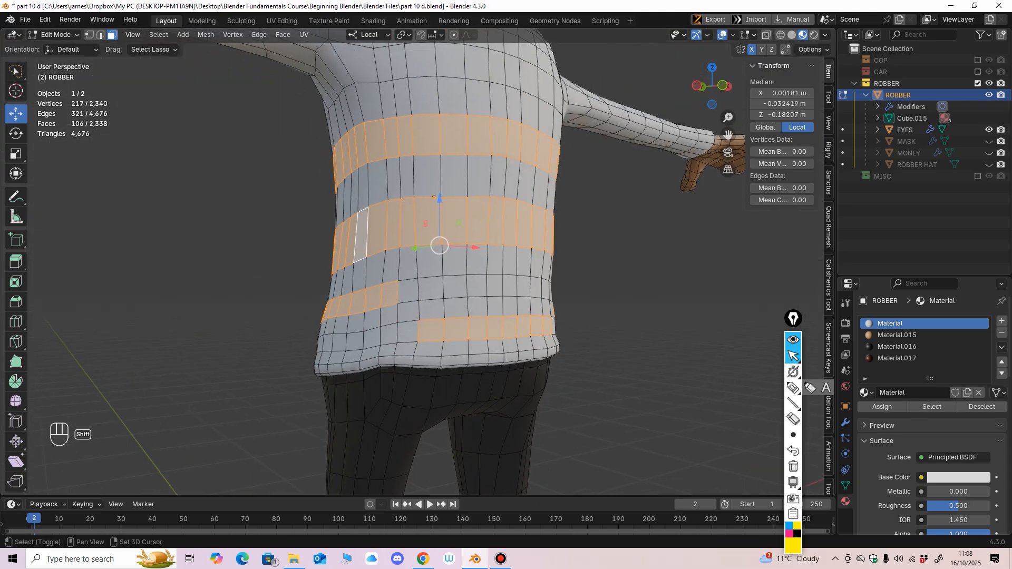
# Step: Correct the lowest stripe on the shirt's back by deselecting stray faces and selecting a continuous band around the torso
pyautogui.keyDown('shift'); pyautogui.click(430, 330); pyautogui.keyUp('shift')
pyautogui.keyDown('shift'); pyautogui.click(456, 328); pyautogui.keyUp('shift')
pyautogui.moveTo(455, 329); pyautogui.dragTo(438, 328, button='middle')
pyautogui.keyDown('shift'); pyautogui.click(436, 326); pyautogui.keyUp('shift')
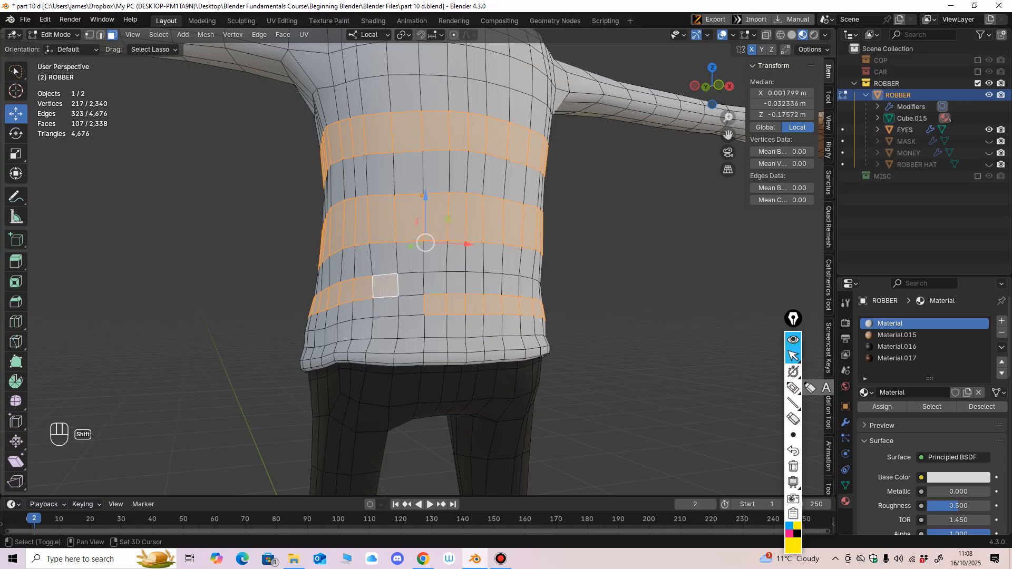
pyautogui.moveTo(434, 283); pyautogui.dragTo(316, 291, button='middle')
pyautogui.keyDown('shift'); pyautogui.click(309, 290); pyautogui.keyUp('shift')
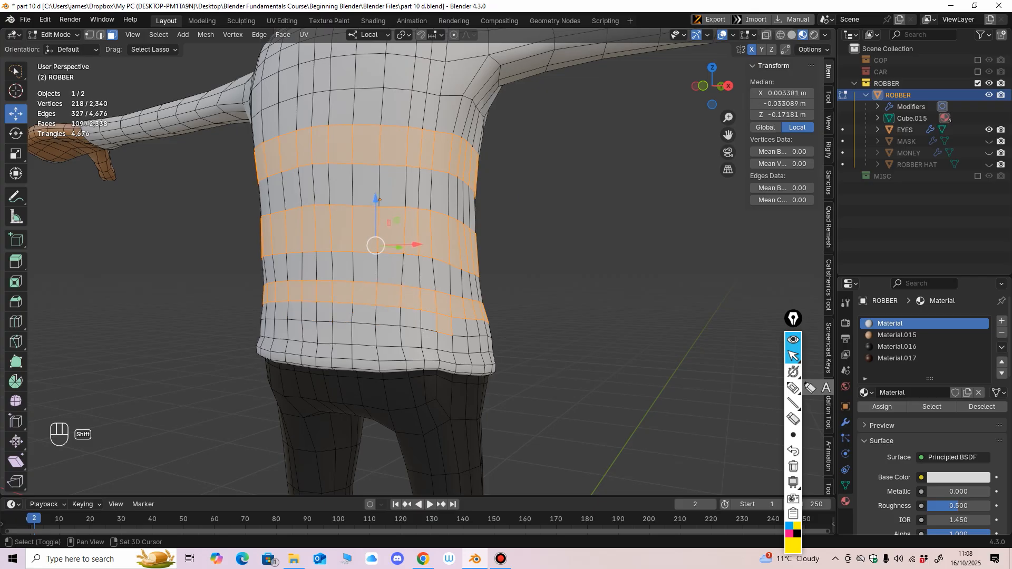
pyautogui.keyDown('shift'); pyautogui.click(445, 325); pyautogui.keyUp('shift')
pyautogui.moveTo(445, 322); pyautogui.dragTo(253, 369, button='middle')
pyautogui.moveTo(253, 369)
pyautogui.mouseDown(button='middle')
pyautogui.moveTo(490, 353)
pyautogui.moveTo(253, 353)
pyautogui.mouseUp(button='middle')
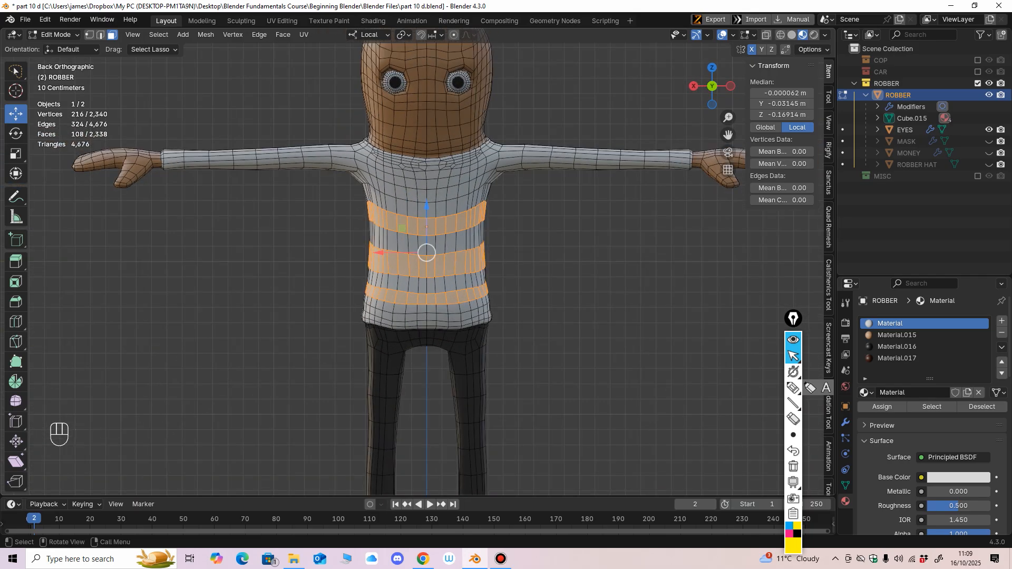
# Step: Assign the black Material.016 to the three selected shirt stripes and return to Object Mode
pyautogui.click(902, 348)
pyautogui.click(881, 406)
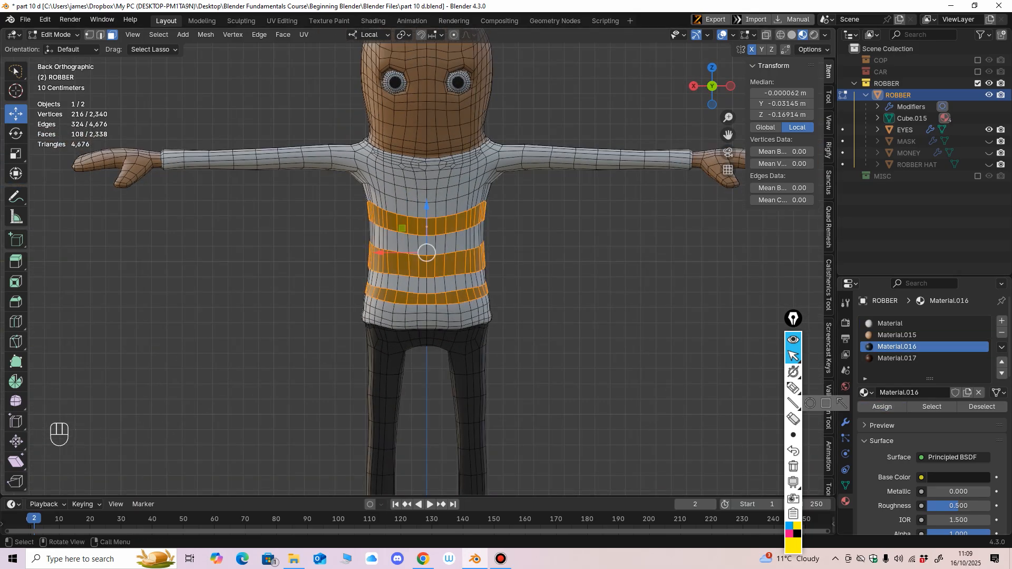
pyautogui.press('Tab')
pyautogui.click(580, 327)
pyautogui.moveTo(579, 326)
pyautogui.keyDown('ctrl'); pyautogui.mouseDown(button='middle')
pyautogui.moveTo(580, 400)
pyautogui.moveTo(579, 332)
pyautogui.mouseUp(button='middle'); pyautogui.keyUp('ctrl')
pyautogui.moveTo(579, 332); pyautogui.dragTo(544, 338, button='middle')
pyautogui.keyDown('shift'); pyautogui.moveTo(544, 337); pyautogui.dragTo(562, 271, button='middle'); pyautogui.keyUp('shift')
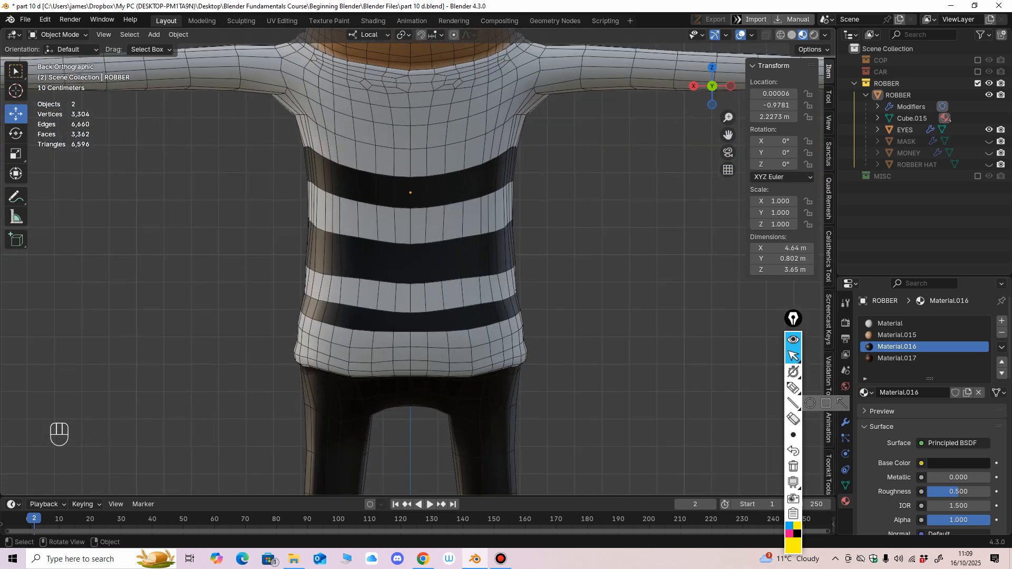
# Step: In Edit Mode, select the edge loop along the middle stripe's lower border and move it up about 0.03 m
pyautogui.click(448, 258)
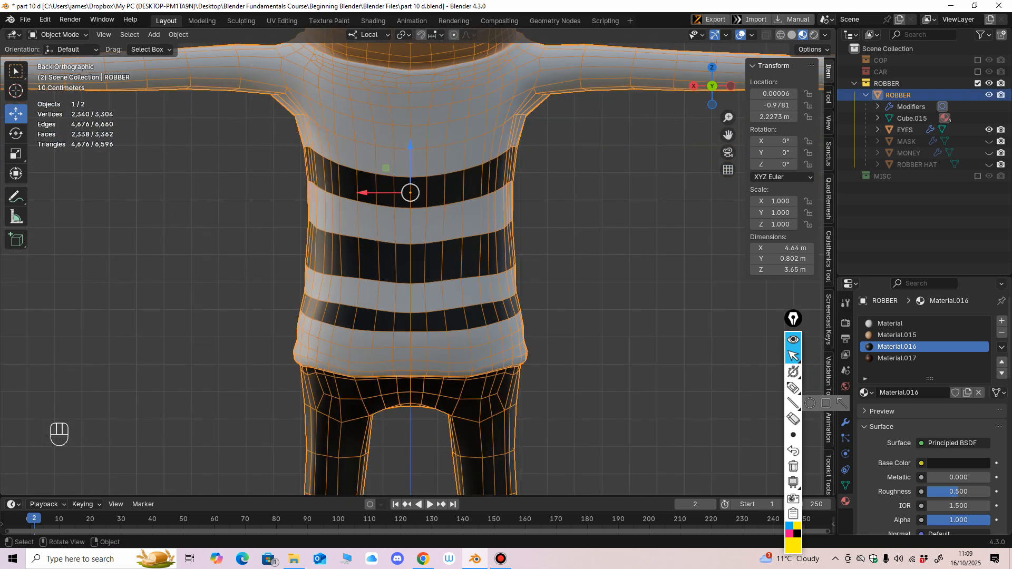
pyautogui.click(57, 35)
pyautogui.click(50, 59)
pyautogui.click(368, 294)
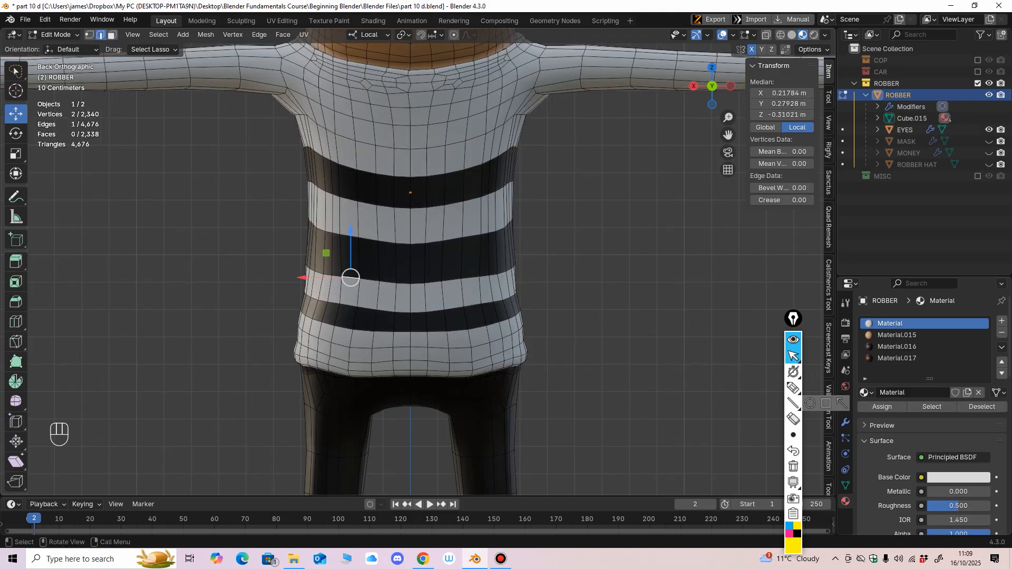
pyautogui.click(159, 34)
pyautogui.moveTo(195, 213)
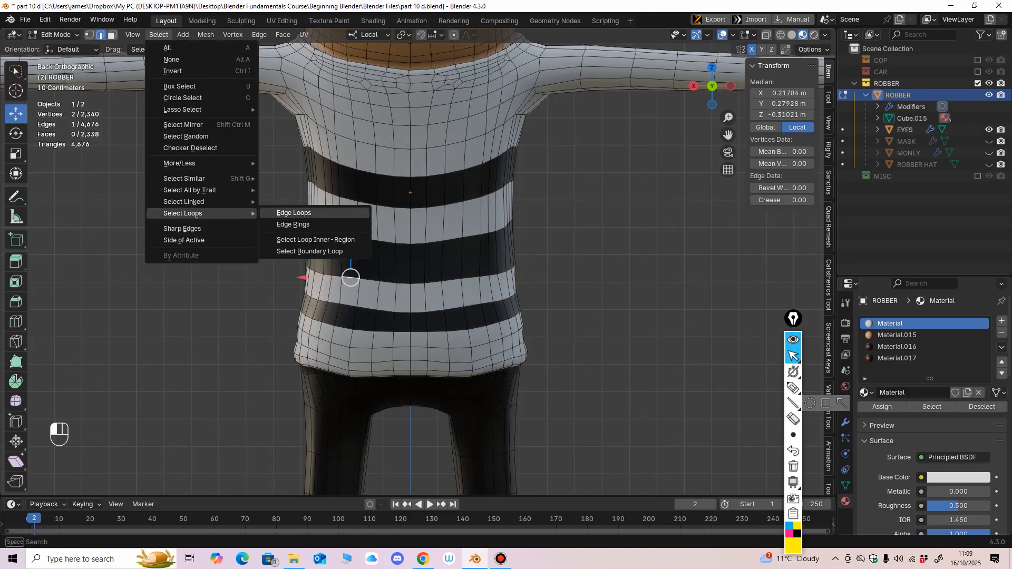
pyautogui.click(287, 214)
pyautogui.moveTo(410, 219); pyautogui.dragTo(410, 212)
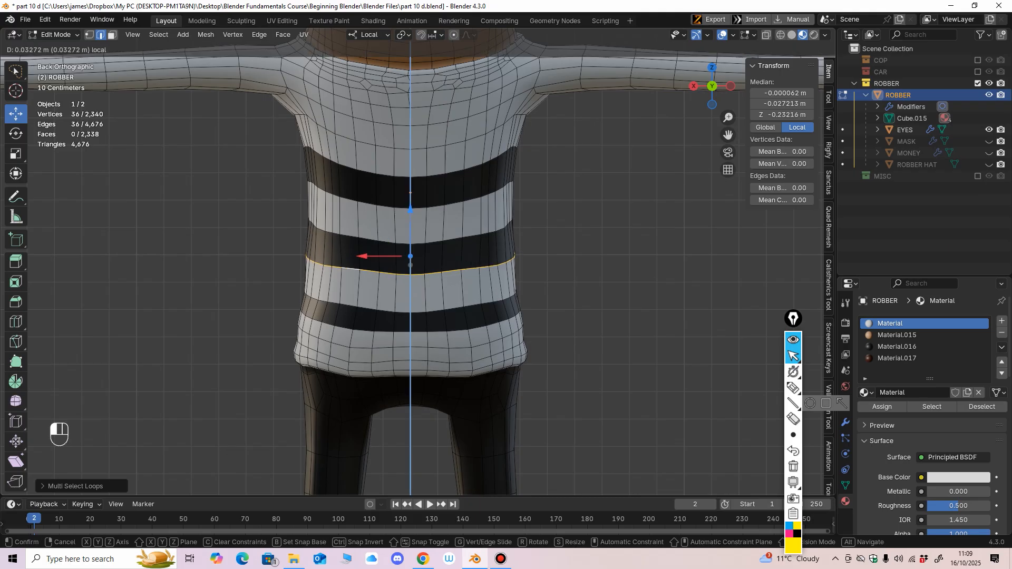
pyautogui.moveTo(410, 209); pyautogui.dragTo(410, 208)
# Step: Select the edge loop along the lowest stripe's upper border and move it slightly up along the local Z axis
pyautogui.keyDown('shift'); pyautogui.moveTo(385, 233); pyautogui.dragTo(390, 192, button='middle'); pyautogui.keyUp('shift')
pyautogui.click(406, 271)
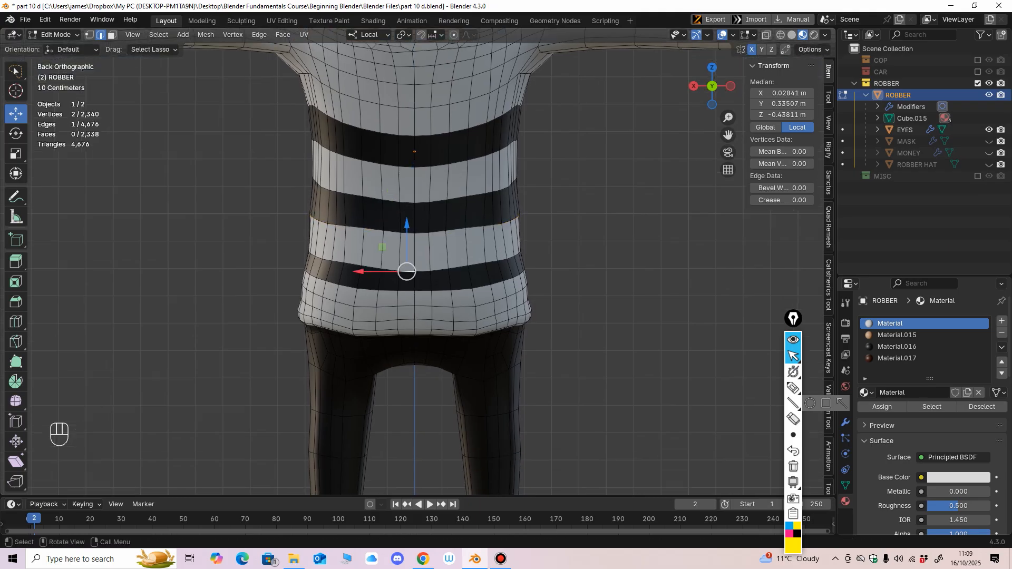
pyautogui.click(159, 35)
pyautogui.moveTo(195, 214)
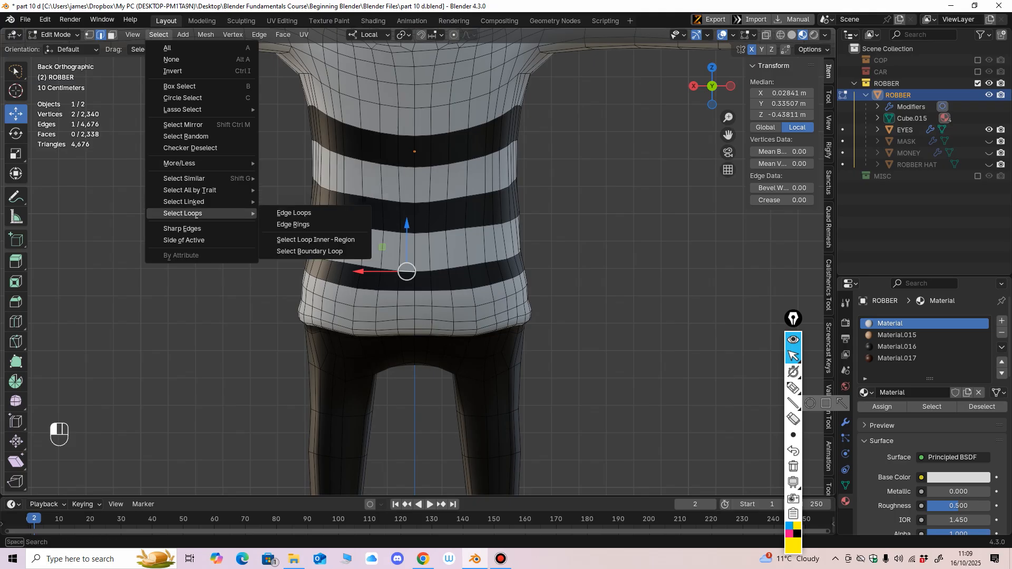
pyautogui.click(287, 215)
pyautogui.moveTo(415, 211); pyautogui.dragTo(414, 204)
# Step: Examine the spacing of the shirt stripes on the whole character
pyautogui.scroll(-5, 415, 211)
pyautogui.moveTo(400, 227); pyautogui.dragTo(419, 269, button='middle')
pyautogui.scroll(3, 431, 253)
pyautogui.scroll(-2, 418, 262)
pyautogui.scroll(1, 418, 241)
pyautogui.scroll(-1, 418, 240)
pyautogui.moveTo(418, 269)
pyautogui.keyDown('shift'); pyautogui.mouseDown(button='middle')
pyautogui.moveTo(432, 241)
pyautogui.moveTo(447, 238)
pyautogui.moveTo(665, 238)
pyautogui.moveTo(519, 259)
pyautogui.moveTo(438, 242)
pyautogui.moveTo(420, 279)
pyautogui.moveTo(355, 277)
pyautogui.moveTo(418, 280)
pyautogui.mouseUp(button='middle'); pyautogui.keyUp('shift')
pyautogui.scroll(2, 432, 241)
pyautogui.scroll(1, 421, 280)
pyautogui.scroll(-5, 419, 279)
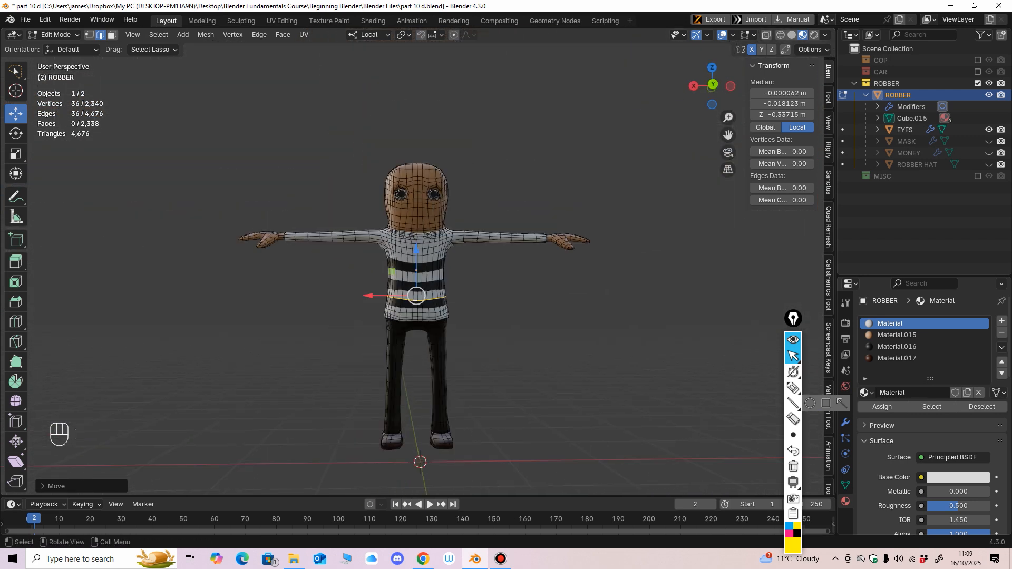
# Step: Return to Object Mode and hide the viewport overlays to show the striped robber without wireframe
pyautogui.click(55, 34)
pyautogui.click(61, 47)
pyautogui.moveTo(264, 205); pyautogui.dragTo(329, 222, button='middle')
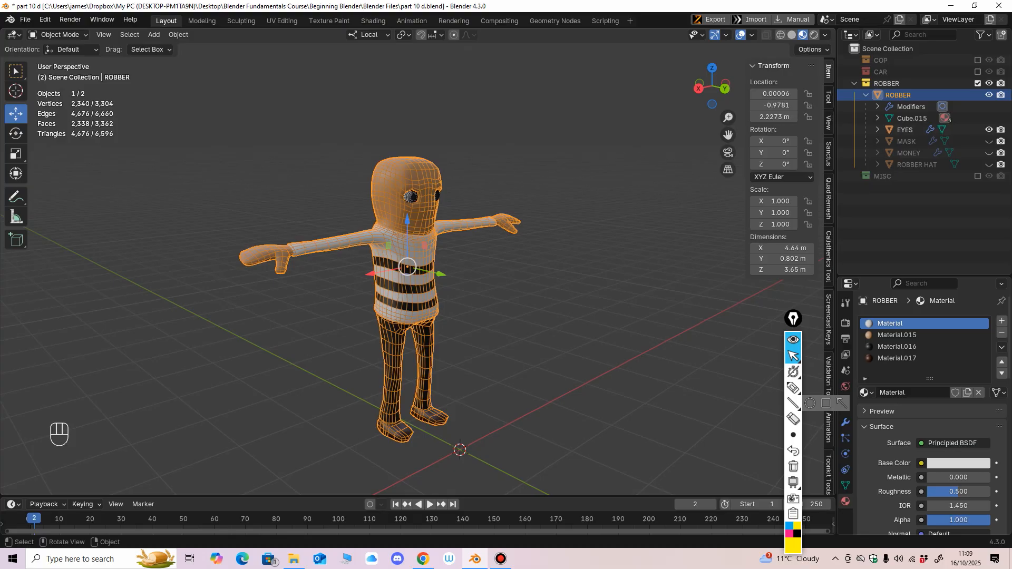
pyautogui.click(740, 35)
pyautogui.moveTo(595, 174); pyautogui.dragTo(548, 170, button='middle')
pyautogui.scroll(2, 574, 171)
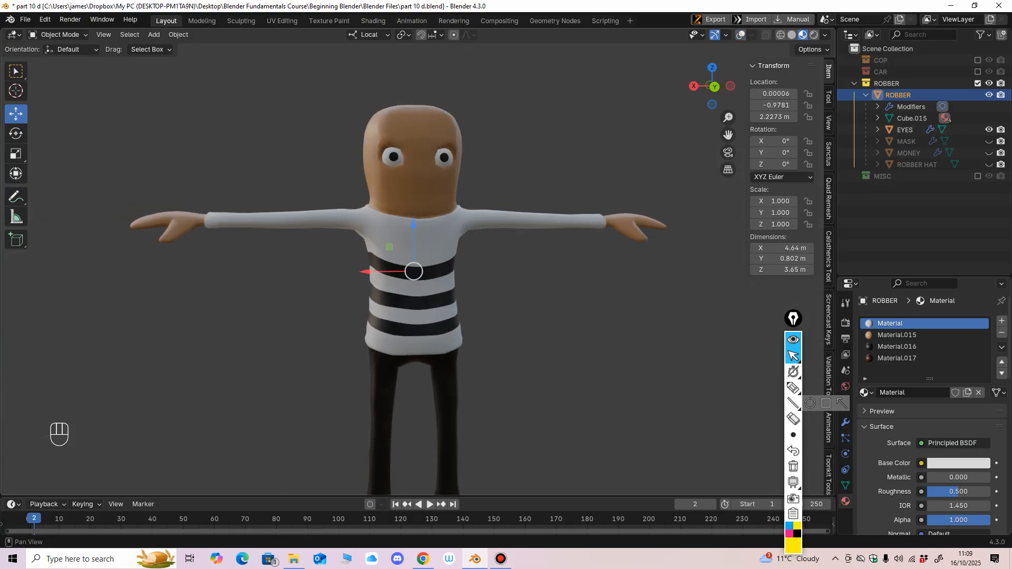
pyautogui.keyDown('shift'); pyautogui.moveTo(548, 232); pyautogui.dragTo(550, 206, button='middle'); pyautogui.keyUp('shift')
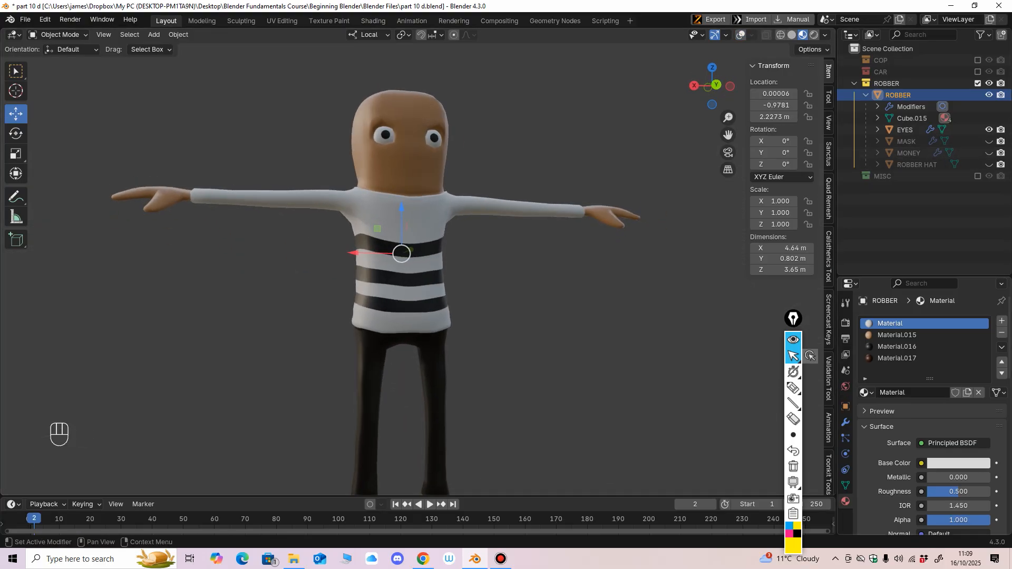
# Step: Set the roughness of the skin material, Material.015, to 0.723
pyautogui.click(896, 335)
pyautogui.moveTo(906, 379); pyautogui.dragTo(906, 353, button='middle')
pyautogui.moveTo(959, 466); pyautogui.dragTo(959, 432, button='middle')
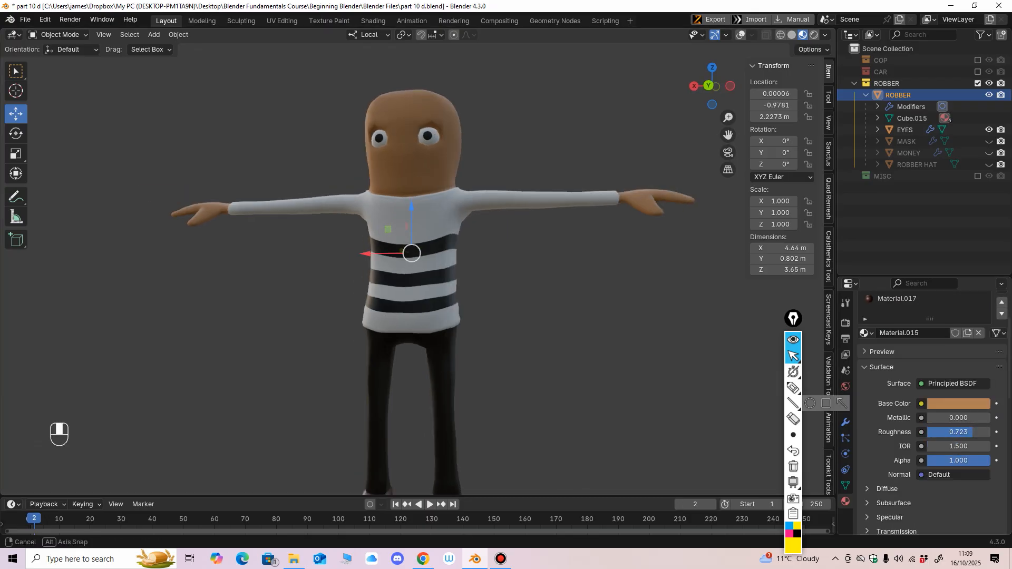
pyautogui.keyDown('shift'); pyautogui.moveTo(400, 252); pyautogui.dragTo(451, 169, button='middle'); pyautogui.keyUp('shift')
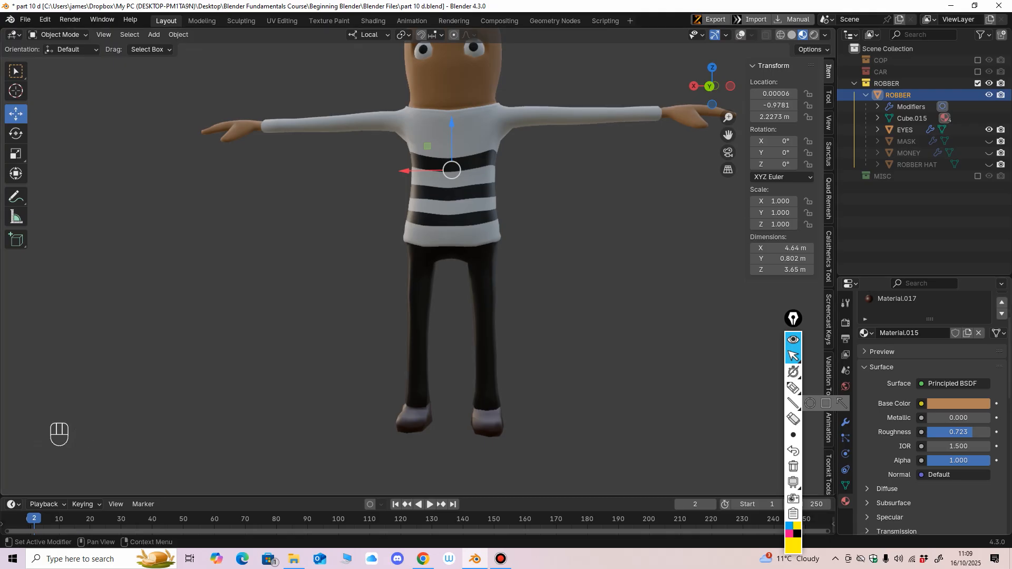
# Step: Select the robber's black material slot, Material.016, and check the character from the front
pyautogui.moveTo(906, 316); pyautogui.dragTo(906, 347, button='middle')
pyautogui.click(897, 317)
pyautogui.moveTo(596, 295); pyautogui.dragTo(540, 359, button='middle')
pyautogui.moveTo(540, 359)
pyautogui.mouseDown(button='middle')
pyautogui.moveTo(627, 367)
pyautogui.moveTo(545, 365)
pyautogui.moveTo(610, 371)
pyautogui.moveTo(549, 373)
pyautogui.mouseUp(button='middle')
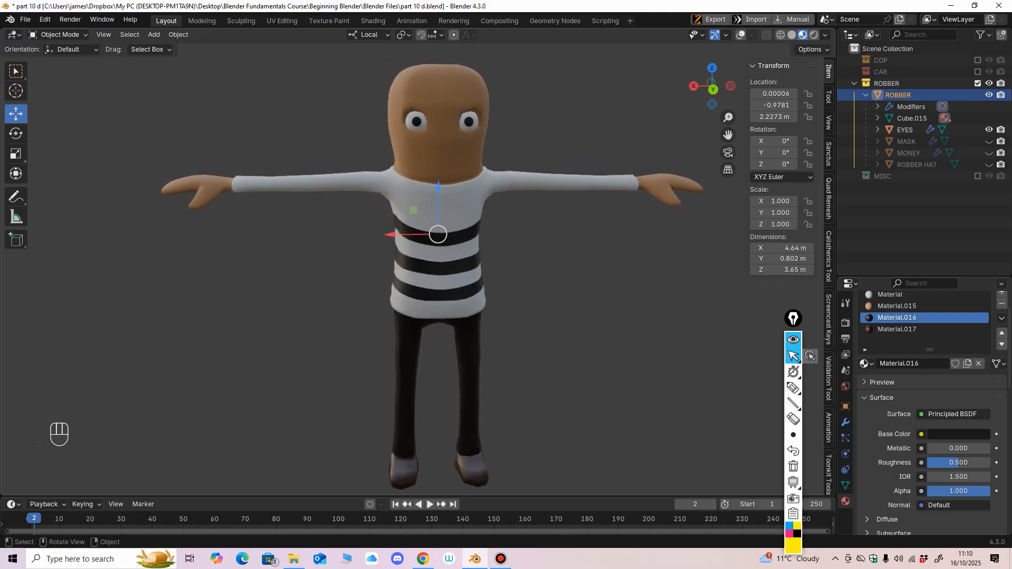
# Step: Select the robber's eyes and set the roughness of their black material, Material.014, to 0
pyautogui.keyDown('shift'); pyautogui.moveTo(549, 264); pyautogui.dragTo(535, 375, button='middle'); pyautogui.keyUp('shift')
pyautogui.scroll(5, 534, 369)
pyautogui.click(544, 185)
pyautogui.moveTo(544, 185)
pyautogui.mouseDown(button='middle')
pyautogui.moveTo(487, 186)
pyautogui.moveTo(551, 189)
pyautogui.mouseUp(button='middle')
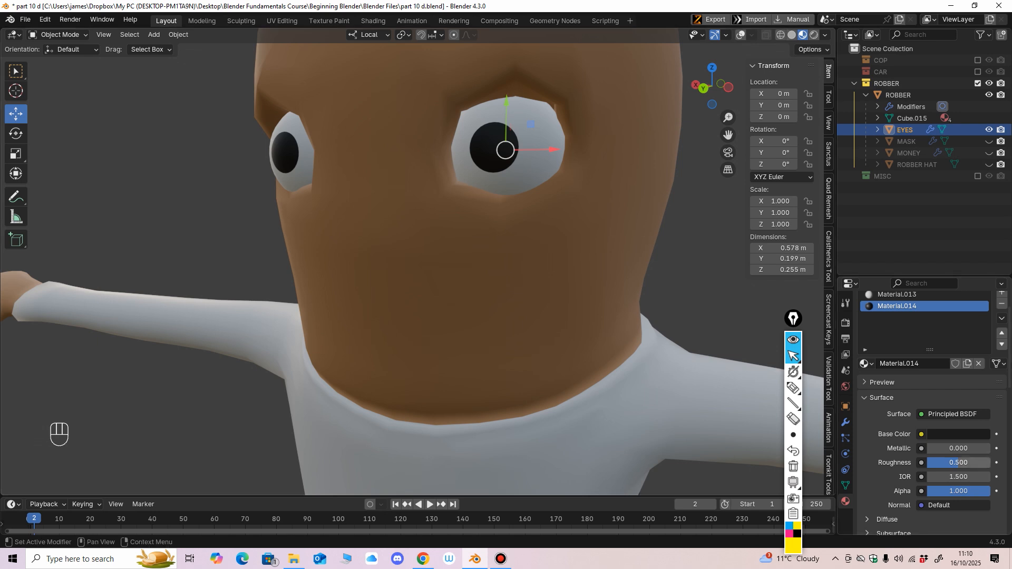
pyautogui.moveTo(526, 327); pyautogui.dragTo(543, 377, button='middle')
pyautogui.scroll(3, 543, 369)
pyautogui.keyDown('ctrl'); pyautogui.moveTo(537, 295); pyautogui.dragTo(538, 401, button='middle'); pyautogui.keyUp('ctrl')
pyautogui.moveTo(537, 369)
pyautogui.mouseDown(button='middle')
pyautogui.moveTo(514, 369)
pyautogui.moveTo(540, 367)
pyautogui.mouseUp(button='middle')
pyautogui.keyDown('ctrl'); pyautogui.moveTo(540, 368); pyautogui.dragTo(540, 392, button='middle'); pyautogui.keyUp('ctrl')
# Step: Unhide and select the robber's MASK object, then show the viewport overlays in a right side view of the head
pyautogui.click(988, 142)
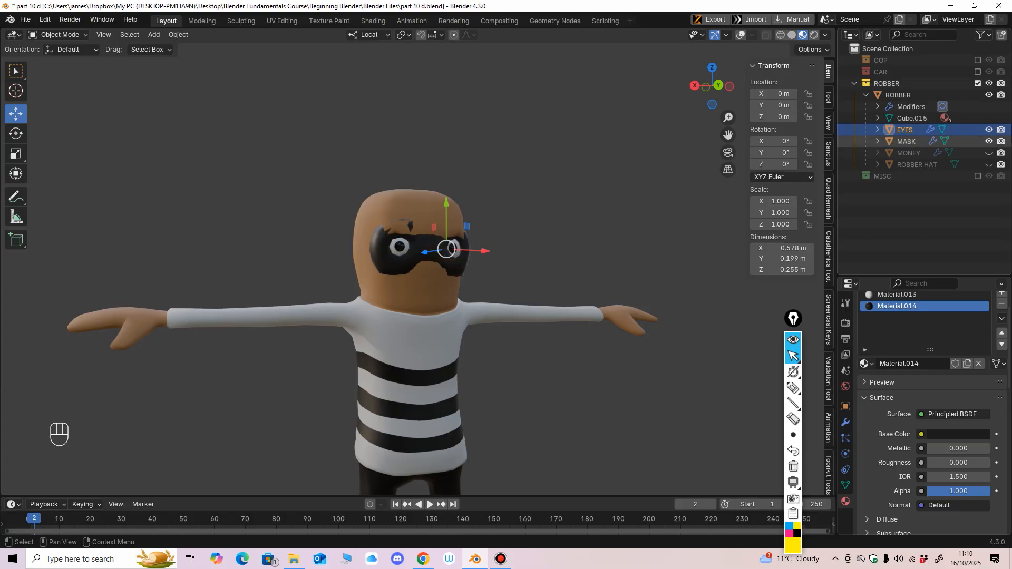
pyautogui.keyDown('ctrl'); pyautogui.moveTo(527, 316); pyautogui.dragTo(527, 253, button='middle'); pyautogui.keyUp('ctrl')
pyautogui.click(464, 248)
pyautogui.moveTo(464, 295); pyautogui.dragTo(532, 253, button='middle')
pyautogui.click(740, 35)
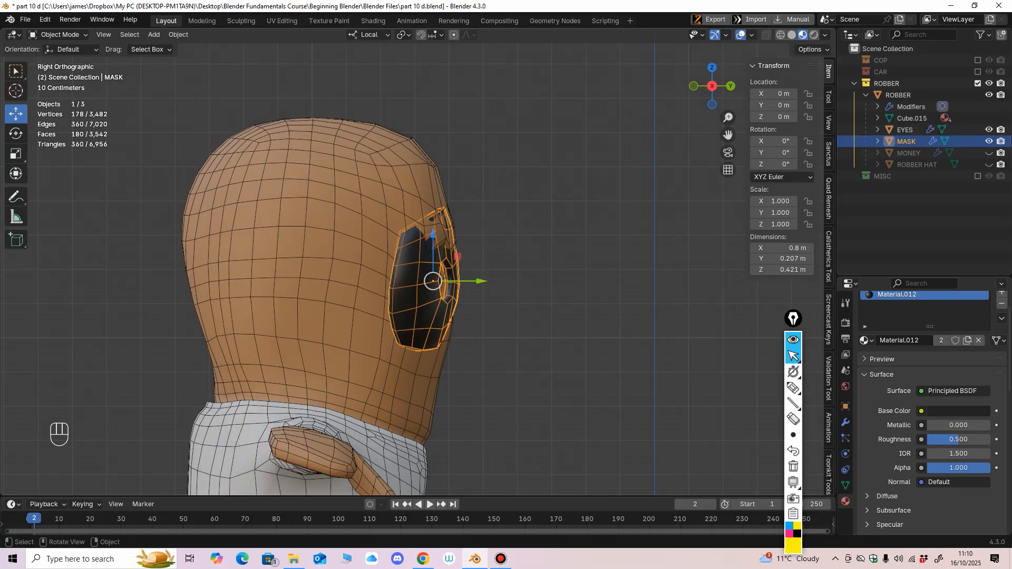
# Step: Move the mask about 0.028 m along the Y axis and shade it smooth
pyautogui.moveTo(479, 281); pyautogui.dragTo(488, 280)
pyautogui.moveTo(488, 281); pyautogui.dragTo(406, 261, button='middle')
pyautogui.rightClick(406, 260)
pyautogui.click(407, 259)
# Step: Add a Subdivision Surface modifier to the mask after its Solidify modifier
pyautogui.click(846, 422)
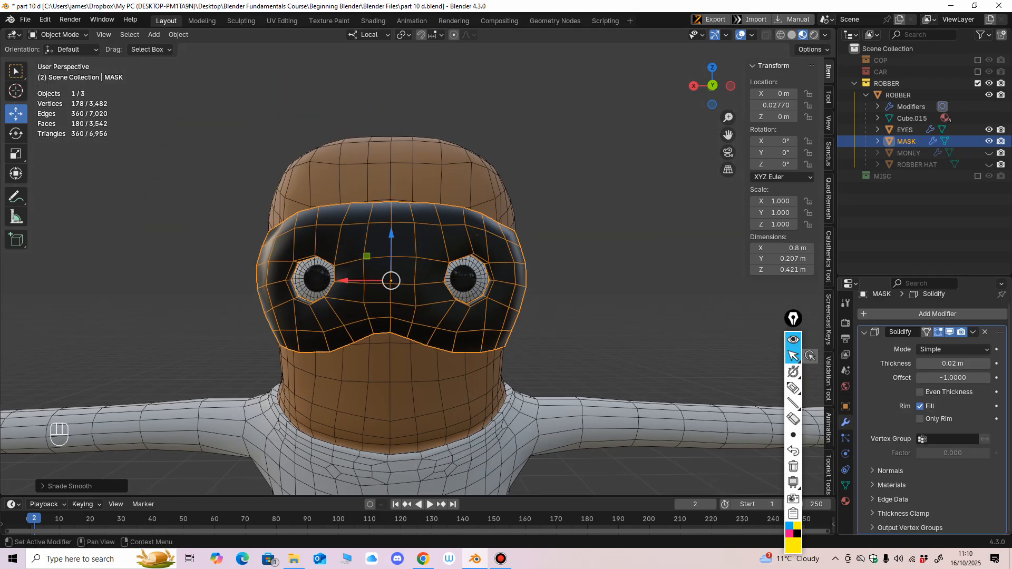
pyautogui.click(896, 314)
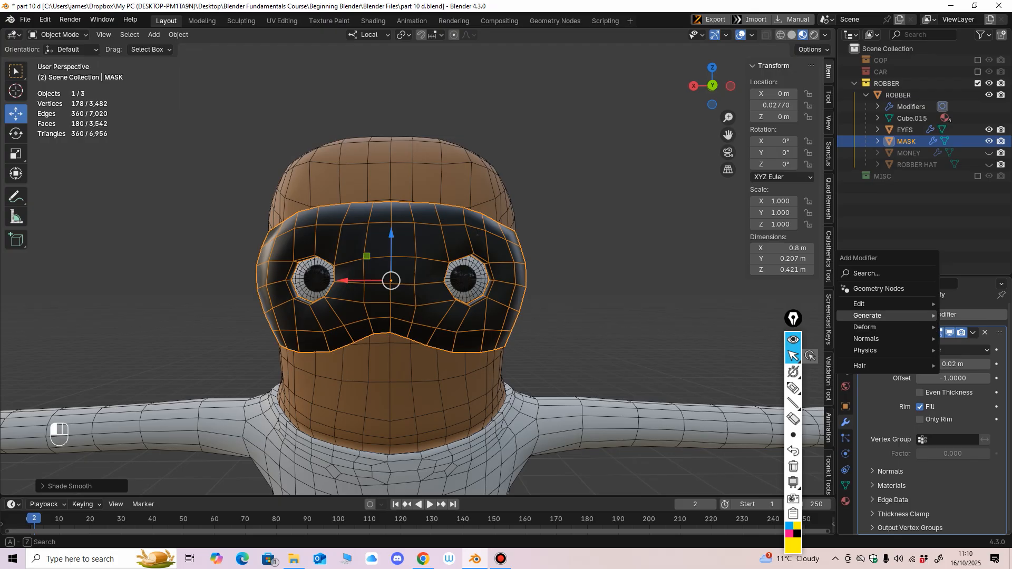
pyautogui.moveTo(896, 315)
pyautogui.click(765, 465)
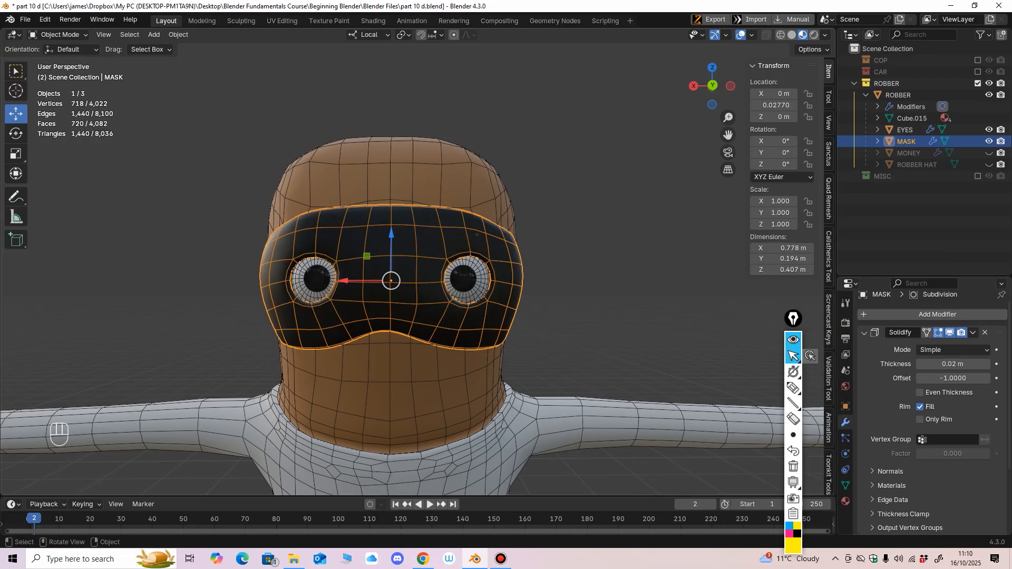
# Step: Nudge the mask slightly farther from the face, to a Y location of about 0.033 m
pyautogui.moveTo(379, 295); pyautogui.dragTo(290, 369, button='middle')
pyautogui.moveTo(336, 261); pyautogui.dragTo(332, 262)
pyautogui.moveTo(337, 295); pyautogui.dragTo(435, 224, button='middle')
pyautogui.keyDown('shift'); pyautogui.moveTo(396, 295); pyautogui.dragTo(416, 285, button='middle'); pyautogui.keyUp('shift')
pyautogui.moveTo(369, 284)
pyautogui.mouseDown(button='middle')
pyautogui.moveTo(485, 274)
pyautogui.moveTo(509, 300)
pyautogui.moveTo(374, 288)
pyautogui.mouseUp(button='middle')
# Step: Unhide the MONEY bag, examine its shape and subdivision up close, and hide it again
pyautogui.click(989, 152)
pyautogui.keyDown('ctrl'); pyautogui.moveTo(527, 227); pyautogui.dragTo(519, 287, button='middle'); pyautogui.keyUp('ctrl')
pyautogui.keyDown('ctrl'); pyautogui.moveTo(506, 253); pyautogui.dragTo(504, 281, button='middle'); pyautogui.keyUp('ctrl')
pyautogui.keyDown('shift'); pyautogui.moveTo(504, 282); pyautogui.dragTo(705, 94, button='middle'); pyautogui.keyUp('shift')
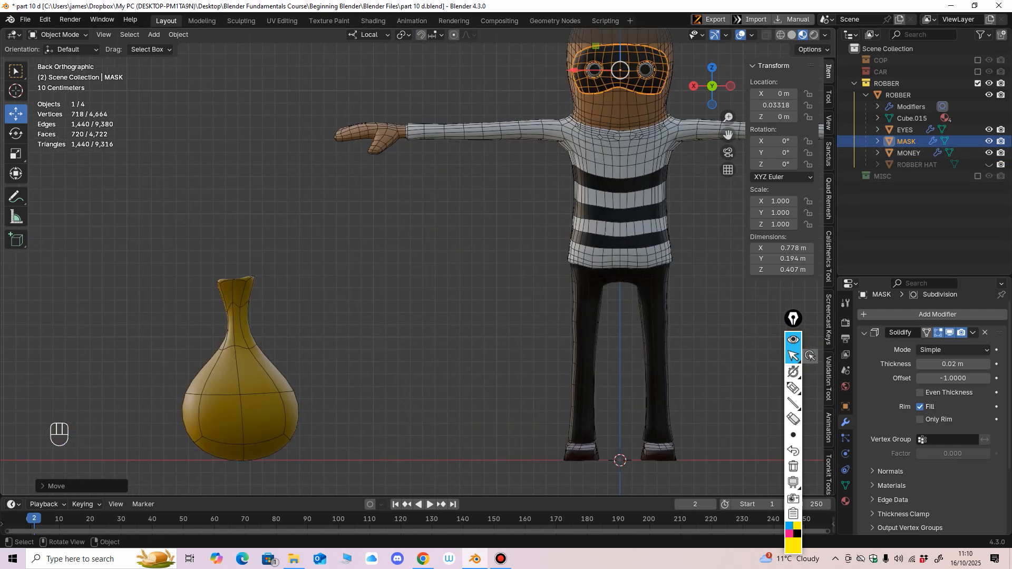
pyautogui.click(240, 374)
pyautogui.keyDown('shift'); pyautogui.moveTo(242, 369); pyautogui.dragTo(361, 274, button='middle'); pyautogui.keyUp('shift')
pyautogui.scroll(3, 361, 274)
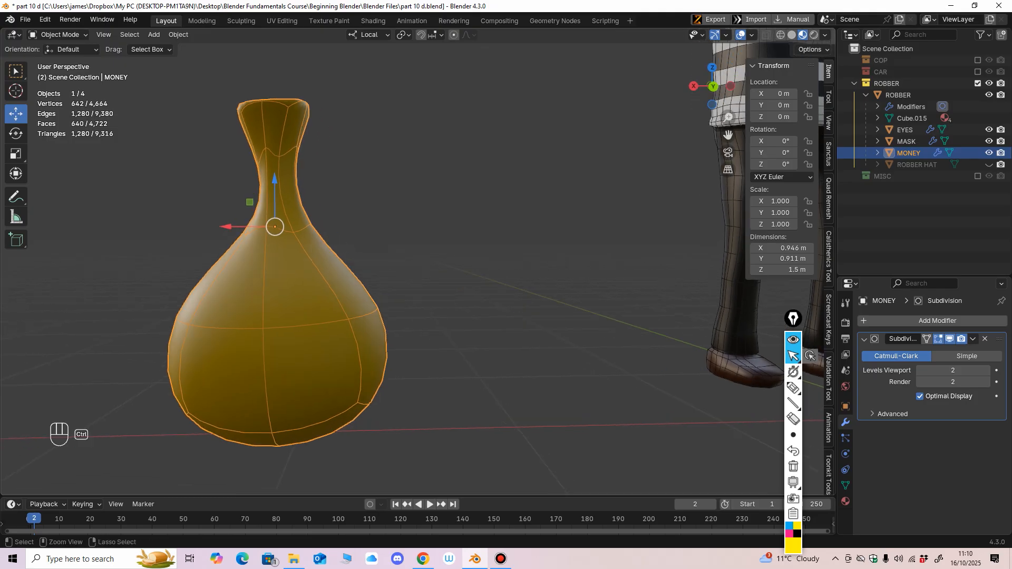
pyautogui.keyDown('ctrl'); pyautogui.moveTo(361, 274); pyautogui.dragTo(361, 306, button='middle'); pyautogui.keyUp('ctrl')
pyautogui.scroll(3, 361, 274)
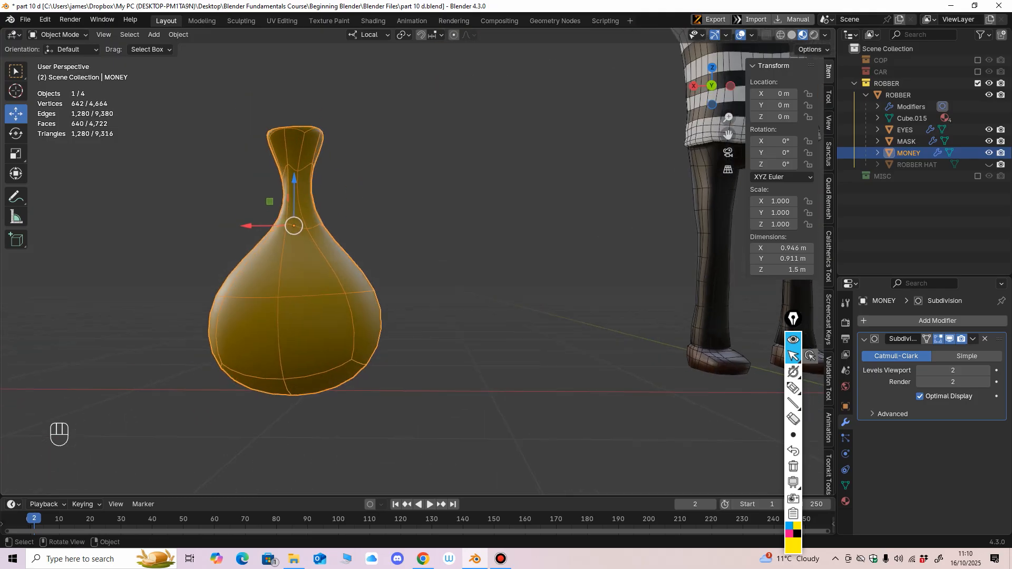
pyautogui.scroll(-4, 361, 274)
pyautogui.scroll(1, 361, 274)
pyautogui.keyDown('shift'); pyautogui.moveTo(361, 274); pyautogui.dragTo(192, 332, button='middle'); pyautogui.keyUp('shift')
pyautogui.click(988, 153)
# Step: Unhide the ROBBER HAT and add a Subdivision Surface modifier to it
pyautogui.click(989, 164)
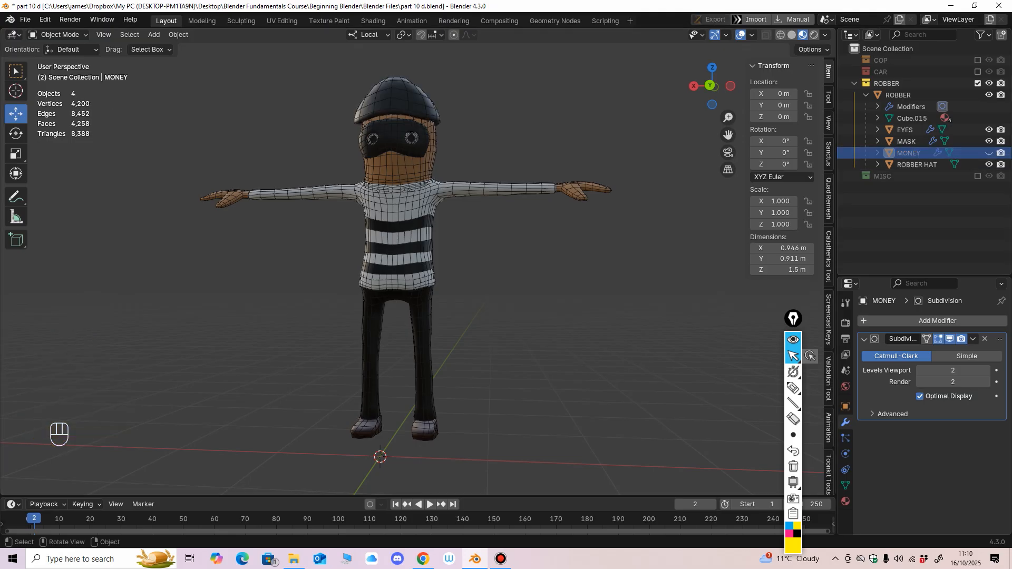
pyautogui.moveTo(453, 211); pyautogui.dragTo(485, 364, button='middle')
pyautogui.scroll(3, 485, 364)
pyautogui.click(427, 253)
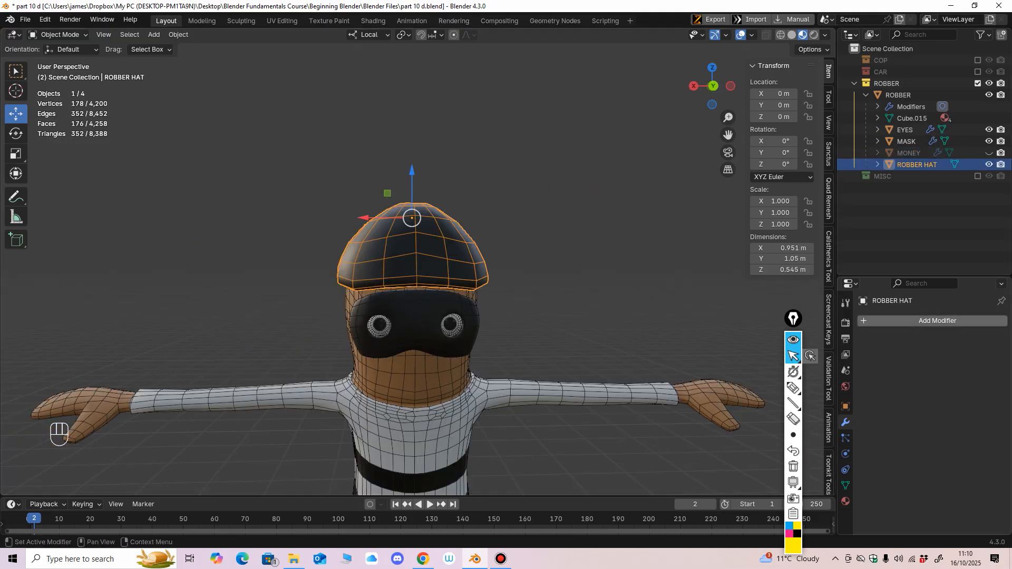
pyautogui.click(878, 321)
pyautogui.moveTo(853, 319)
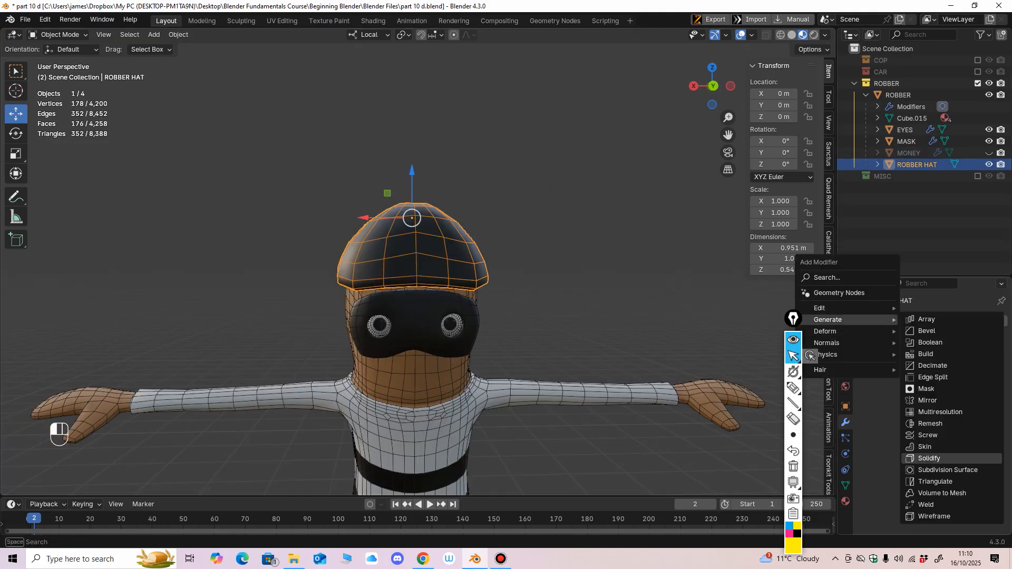
pyautogui.click(947, 470)
# Step: Sculpt the hat from the side with the Grab brush at 177 px radius, raising the crown and adjusting the back brim
pyautogui.moveTo(527, 316); pyautogui.dragTo(437, 316, button='middle')
pyautogui.click(57, 34)
pyautogui.click(53, 74)
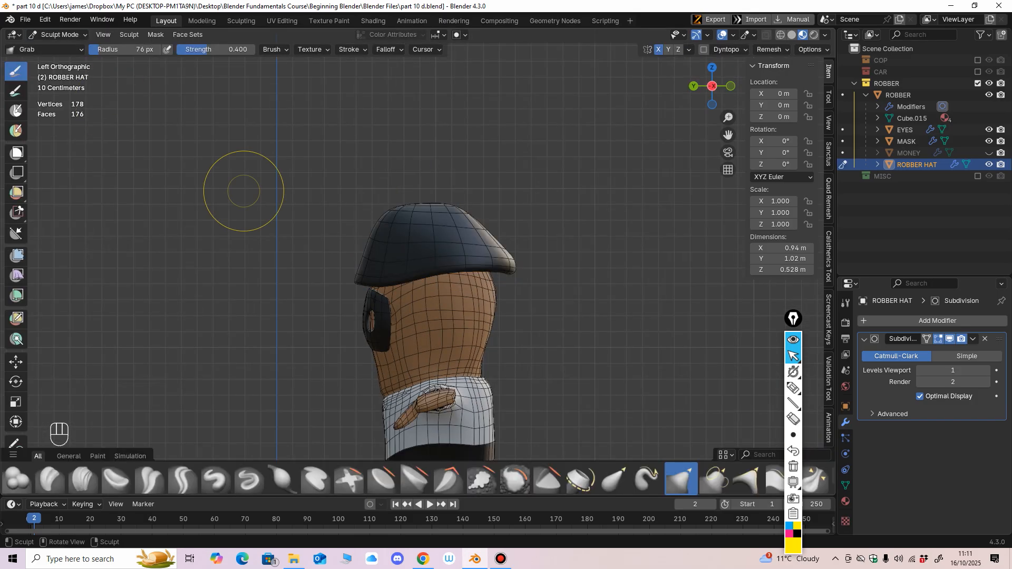
pyautogui.press('f')
pyautogui.click(519, 256)
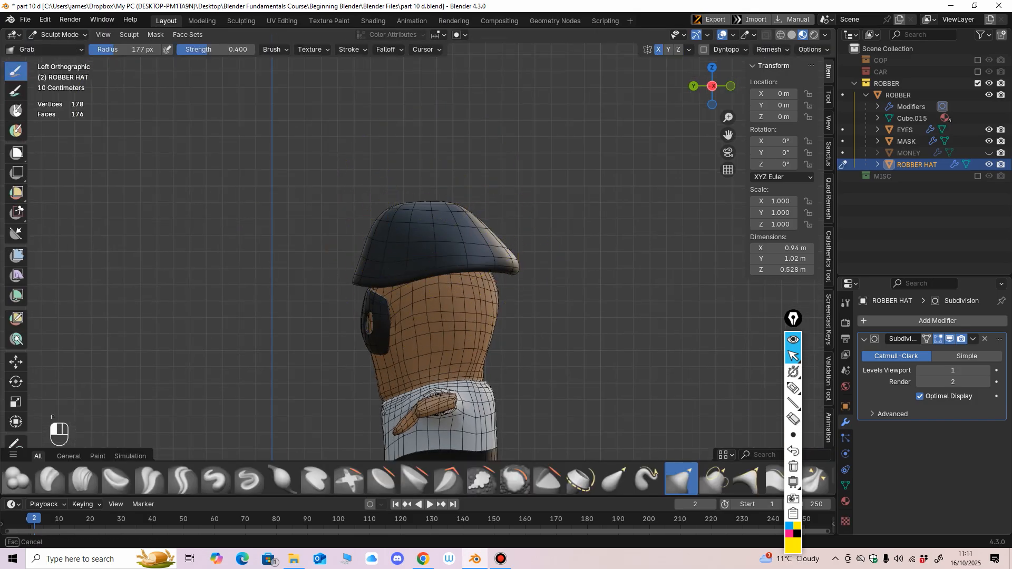
pyautogui.moveTo(429, 201); pyautogui.dragTo(429, 194)
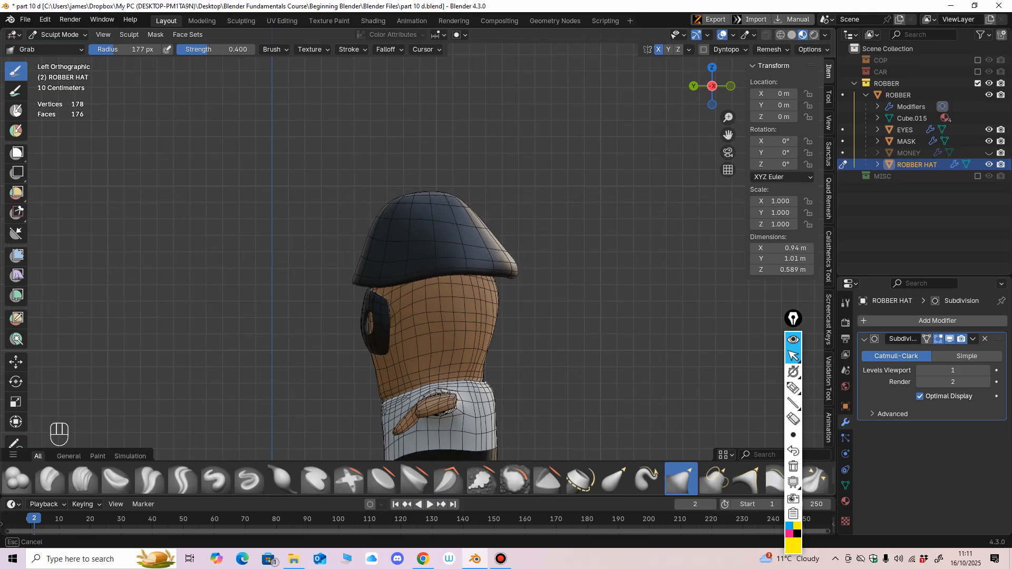
pyautogui.moveTo(488, 268); pyautogui.dragTo(480, 279)
# Step: Refine the hat's brim and crown with the Grab brush while facing the robber's front
pyautogui.moveTo(380, 288); pyautogui.dragTo(474, 301, button='middle')
pyautogui.press('ctrl+KP_1')
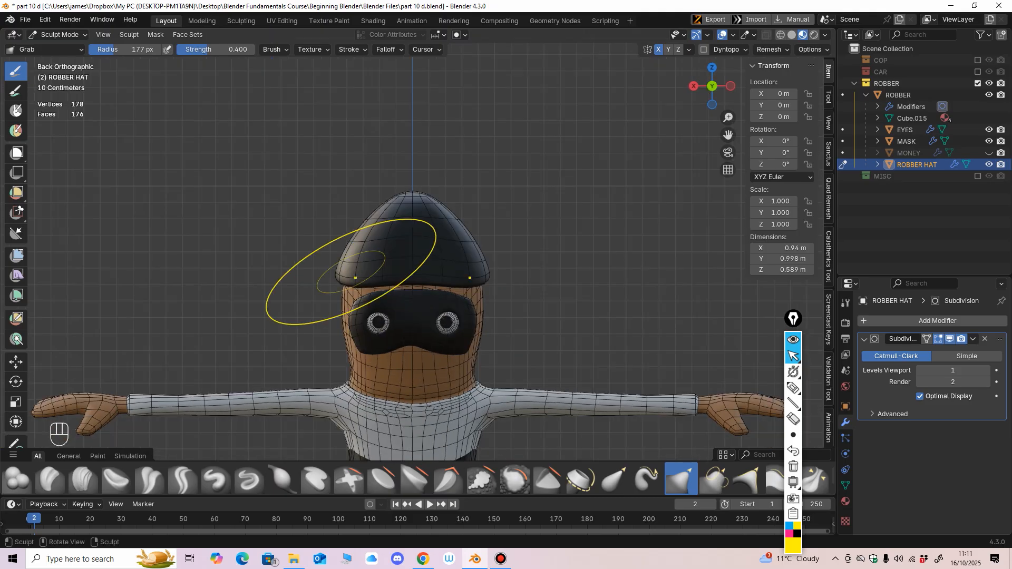
pyautogui.moveTo(410, 276); pyautogui.dragTo(407, 268)
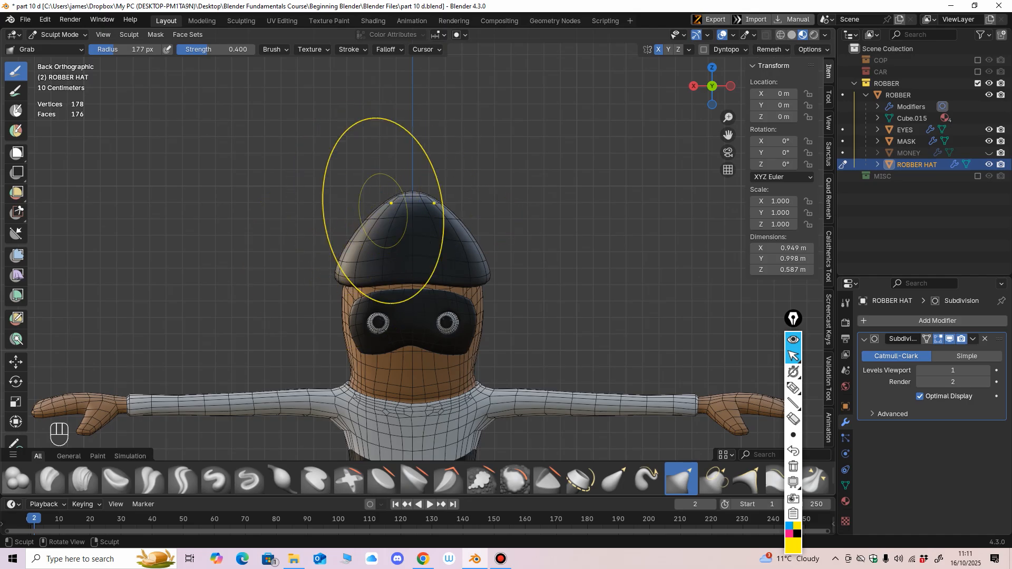
pyautogui.moveTo(387, 210); pyautogui.dragTo(384, 206)
# Step: Grab and reshape the back of the hat and its crown from the side views
pyautogui.moveTo(382, 271); pyautogui.dragTo(577, 272, button='middle')
pyautogui.moveTo(424, 271); pyautogui.dragTo(376, 272, button='middle')
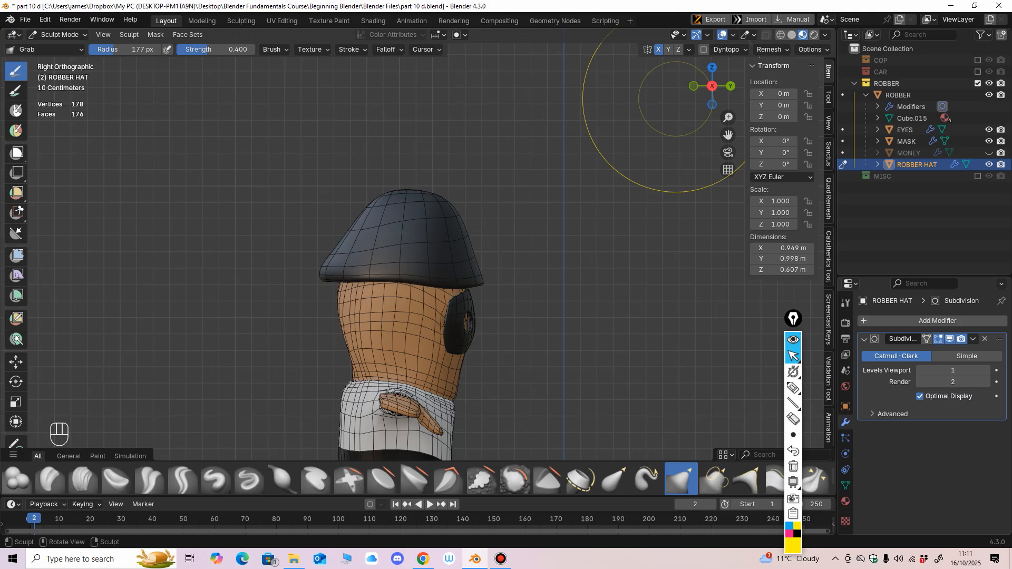
pyautogui.moveTo(338, 266)
pyautogui.mouseDown()
pyautogui.moveTo(362, 231)
pyautogui.moveTo(341, 236)
pyautogui.mouseUp()
pyautogui.moveTo(356, 248); pyautogui.dragTo(339, 238)
pyautogui.moveTo(334, 290)
pyautogui.mouseDown(button='middle')
pyautogui.moveTo(490, 277)
pyautogui.moveTo(372, 277)
pyautogui.moveTo(465, 285)
pyautogui.mouseUp(button='middle')
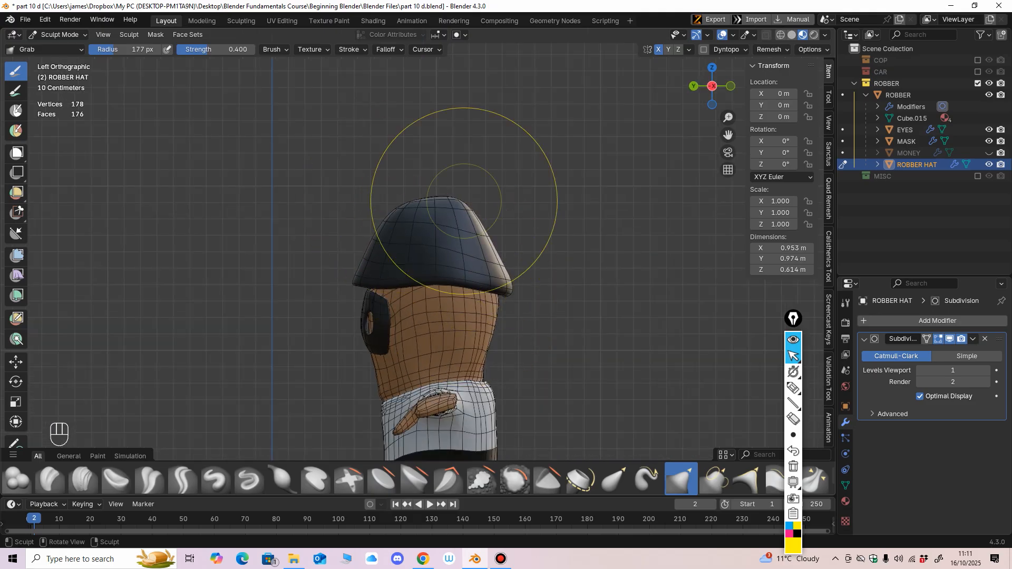
pyautogui.keyDown('alt'); pyautogui.moveTo(387, 219); pyautogui.dragTo(474, 226, button='middle'); pyautogui.keyUp('alt')
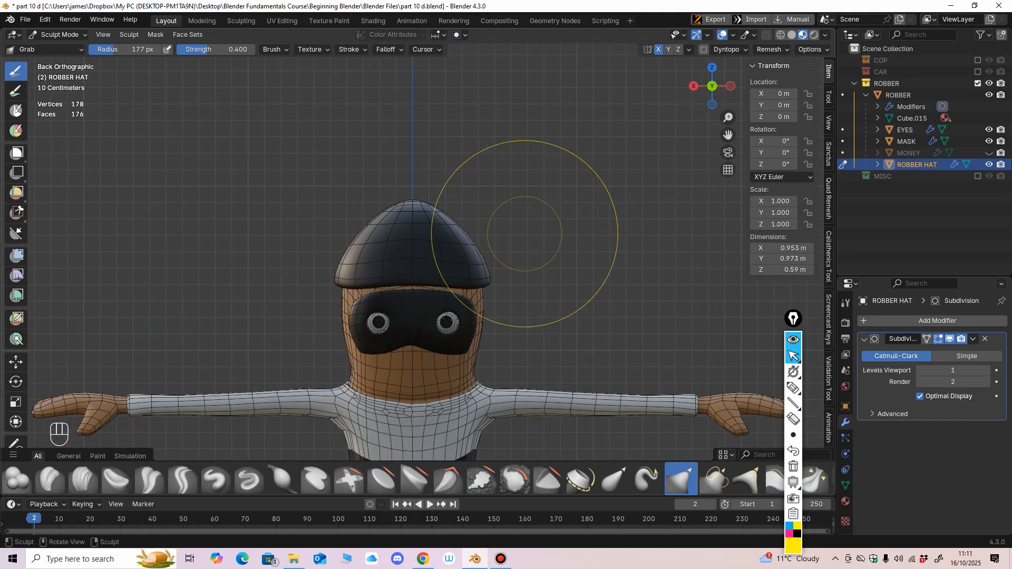
# Step: Return the hat to Object Mode, deselect everything and save the file
pyautogui.keyDown('ctrl'); pyautogui.moveTo(416, 263); pyautogui.dragTo(429, 282, button='middle'); pyautogui.keyUp('ctrl')
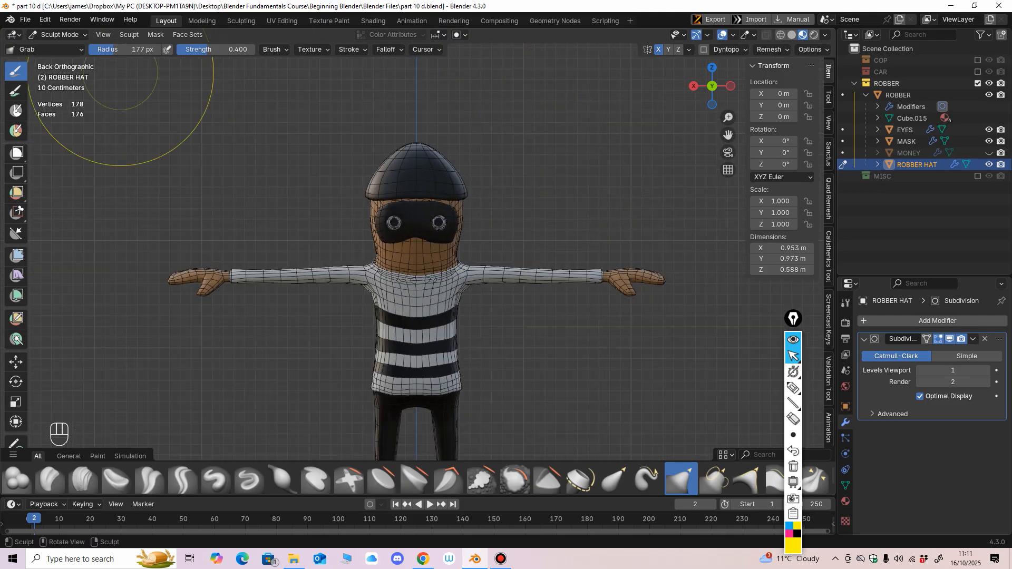
pyautogui.click(61, 35)
pyautogui.click(60, 48)
pyautogui.keyDown('ctrl'); pyautogui.moveTo(416, 237); pyautogui.dragTo(468, 271, button='middle'); pyautogui.keyUp('ctrl')
pyautogui.click(506, 316)
pyautogui.hotkey('ctrl', 's')
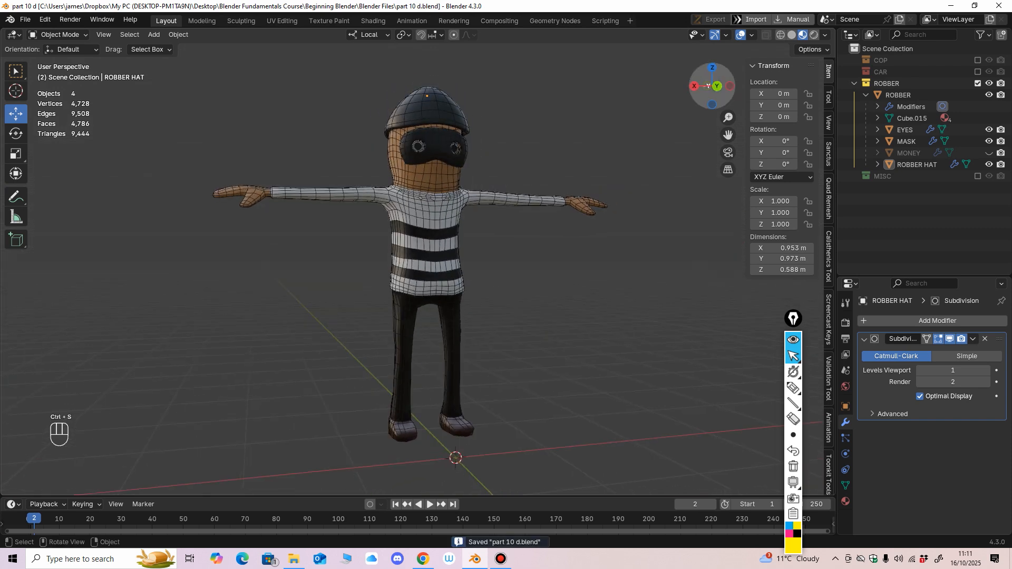
# Step: Hide the viewport overlays, examine the whole robber without wireframe and collapse the ROBBER collection
pyautogui.click(740, 35)
pyautogui.moveTo(632, 211)
pyautogui.mouseDown(button='middle')
pyautogui.moveTo(500, 216)
pyautogui.moveTo(564, 250)
pyautogui.moveTo(627, 219)
pyautogui.moveTo(616, 216)
pyautogui.mouseUp(button='middle')
pyautogui.keyDown('shift'); pyautogui.moveTo(617, 216); pyautogui.dragTo(558, 250, button='middle'); pyautogui.keyUp('shift')
pyautogui.scroll(4, 593, 253)
pyautogui.keyDown('ctrl'); pyautogui.moveTo(559, 250); pyautogui.dragTo(590, 306, button='middle'); pyautogui.keyUp('ctrl')
pyautogui.keyDown('ctrl'); pyautogui.moveTo(590, 305); pyautogui.dragTo(590, 337, button='middle'); pyautogui.keyUp('ctrl')
pyautogui.click(886, 83)
pyautogui.click(854, 83)
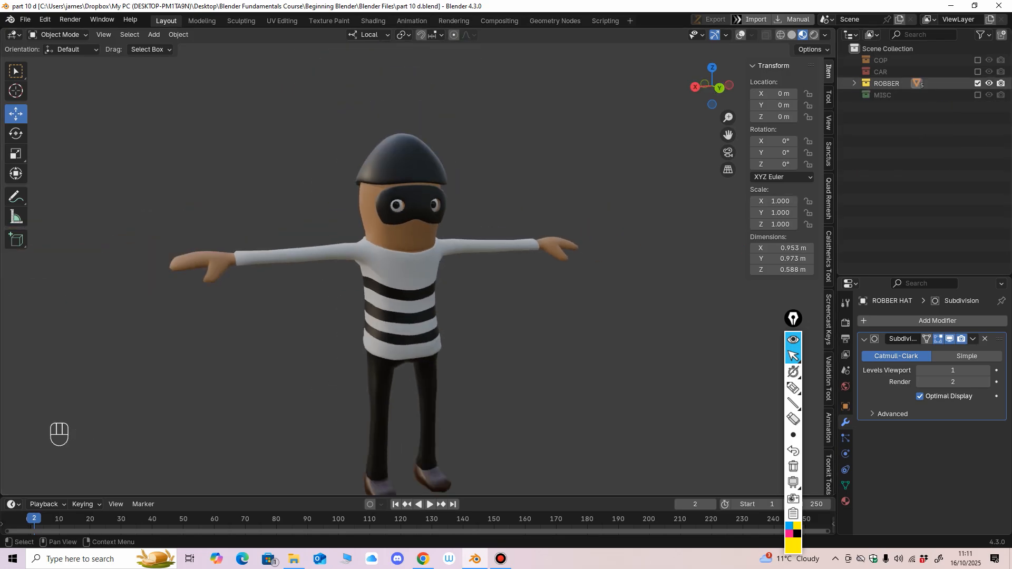
# Step: Exclude the ROBBER collection, enable and expand the COP collection, and turn the viewport overlays back on
pyautogui.click(977, 83)
pyautogui.click(978, 60)
pyautogui.moveTo(606, 290); pyautogui.dragTo(589, 259, button='middle')
pyautogui.click(740, 35)
pyautogui.keyDown('ctrl'); pyautogui.moveTo(589, 259); pyautogui.dragTo(555, 175, button='middle'); pyautogui.keyUp('ctrl')
pyautogui.click(855, 61)
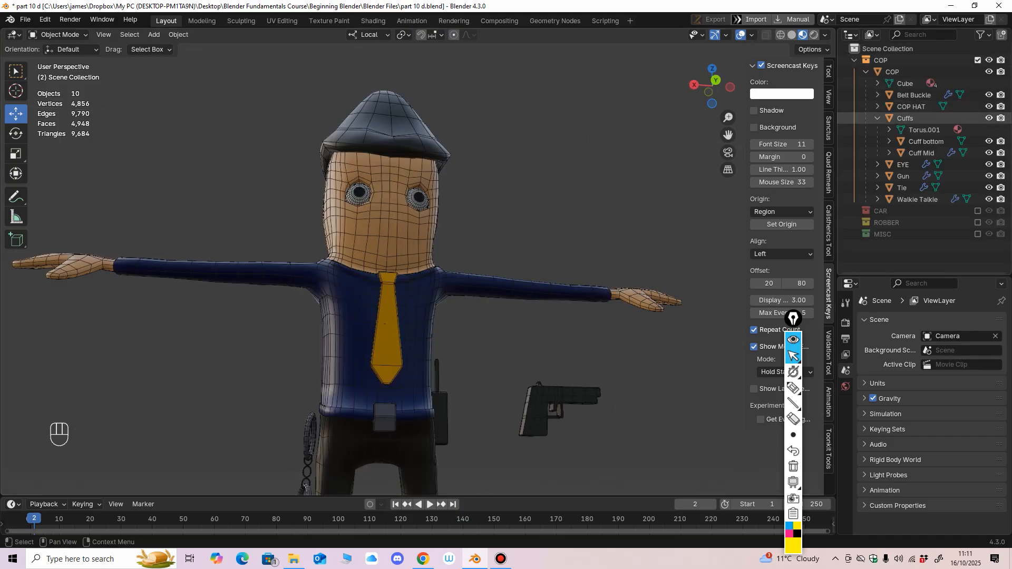
# Step: Hide the cop's belt buckle, hat, cuffs, eyes, gun, tie and walkie talkie objects
pyautogui.click(877, 118)
pyautogui.moveTo(989, 95); pyautogui.dragTo(988, 188)
pyautogui.moveTo(390, 316); pyautogui.dragTo(389, 285, button='middle')
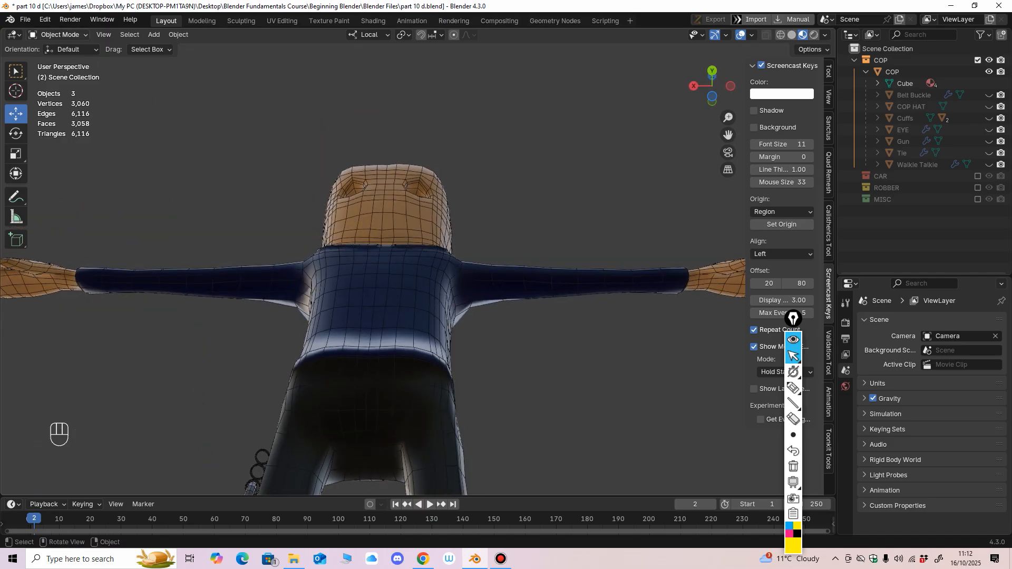
# Step: Select the cop's body and add a Subdivision Surface modifier to it
pyautogui.click(59, 34)
pyautogui.click(337, 290)
pyautogui.click(59, 35)
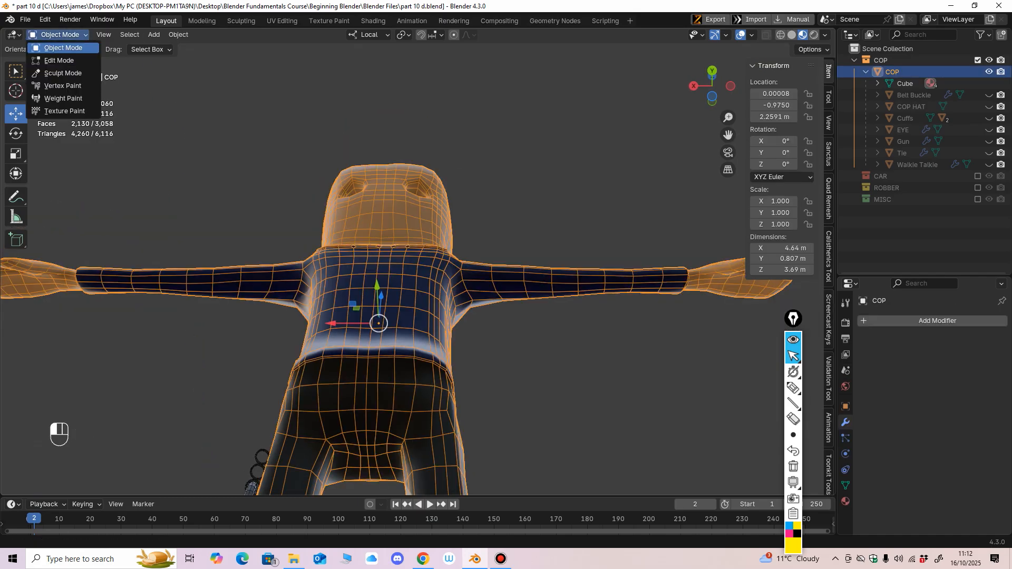
pyautogui.moveTo(392, 248); pyautogui.dragTo(405, 279, button='middle')
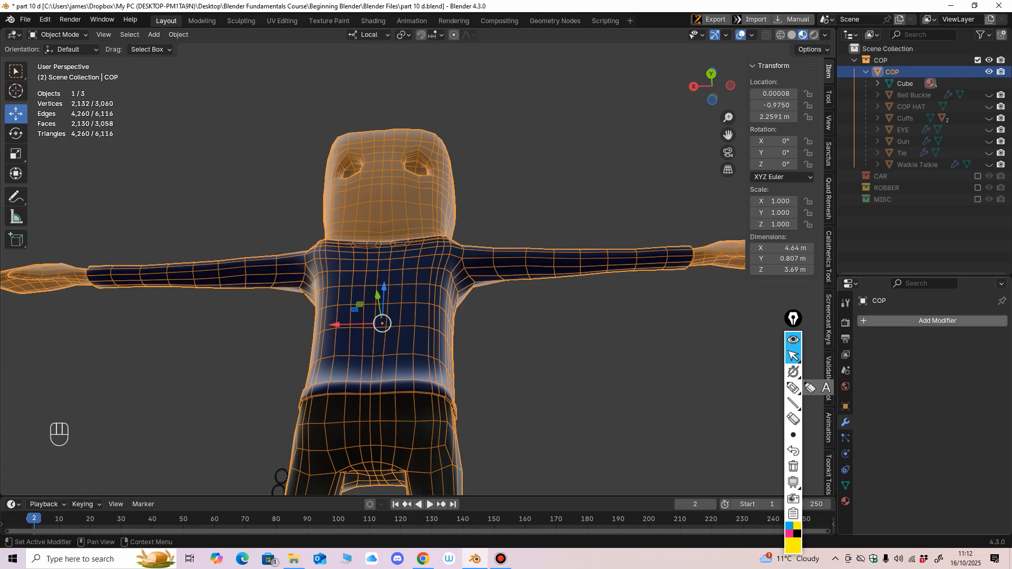
pyautogui.click(873, 321)
pyautogui.moveTo(843, 321)
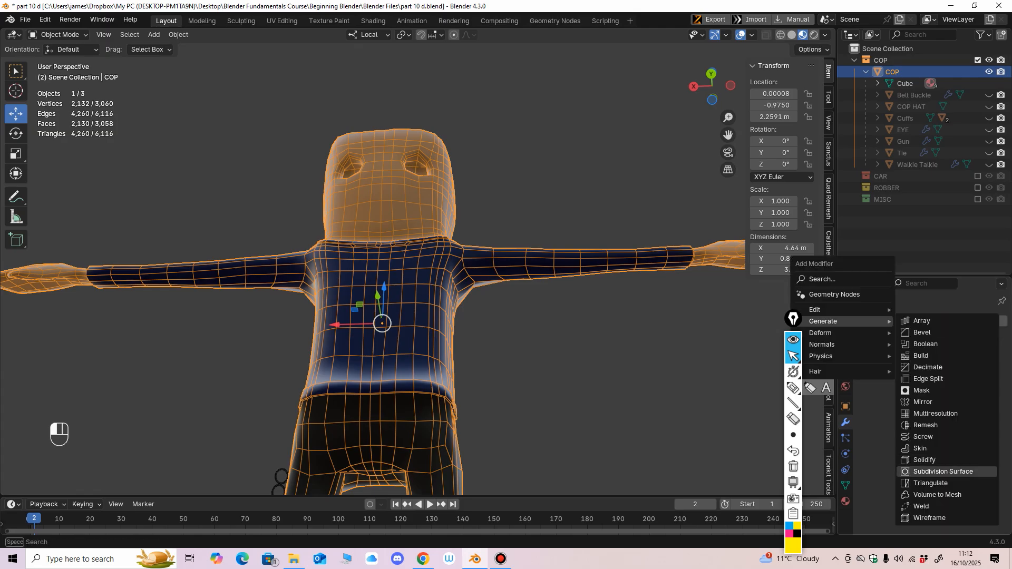
pyautogui.click(943, 471)
# Step: Switch the cop's body to Sculpt Mode and set the Grab brush radius to 147 px for the torso
pyautogui.click(58, 34)
pyautogui.click(55, 74)
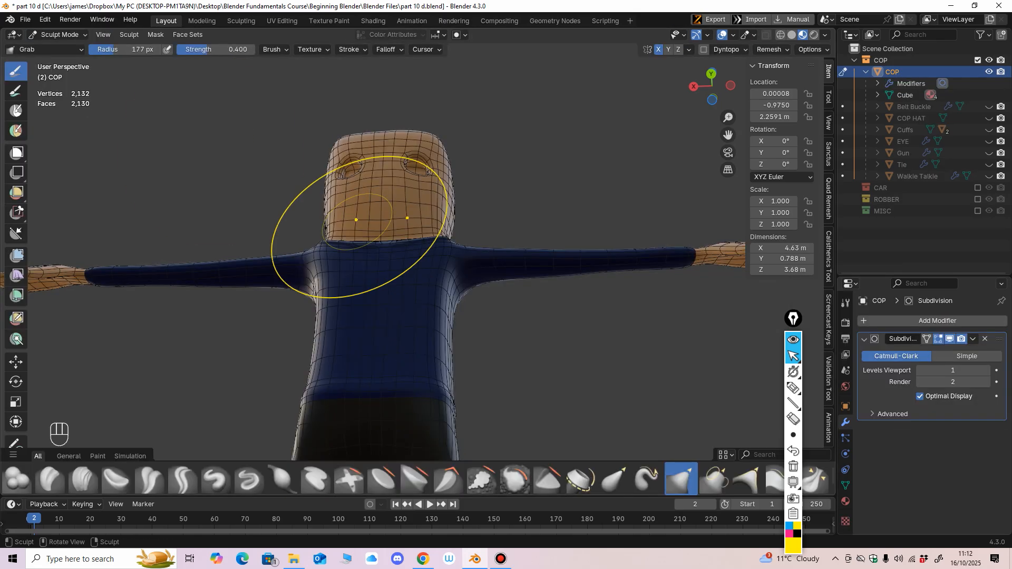
pyautogui.moveTo(376, 240)
pyautogui.mouseDown(button='middle')
pyautogui.moveTo(379, 225)
pyautogui.moveTo(413, 253)
pyautogui.moveTo(378, 233)
pyautogui.mouseUp(button='middle')
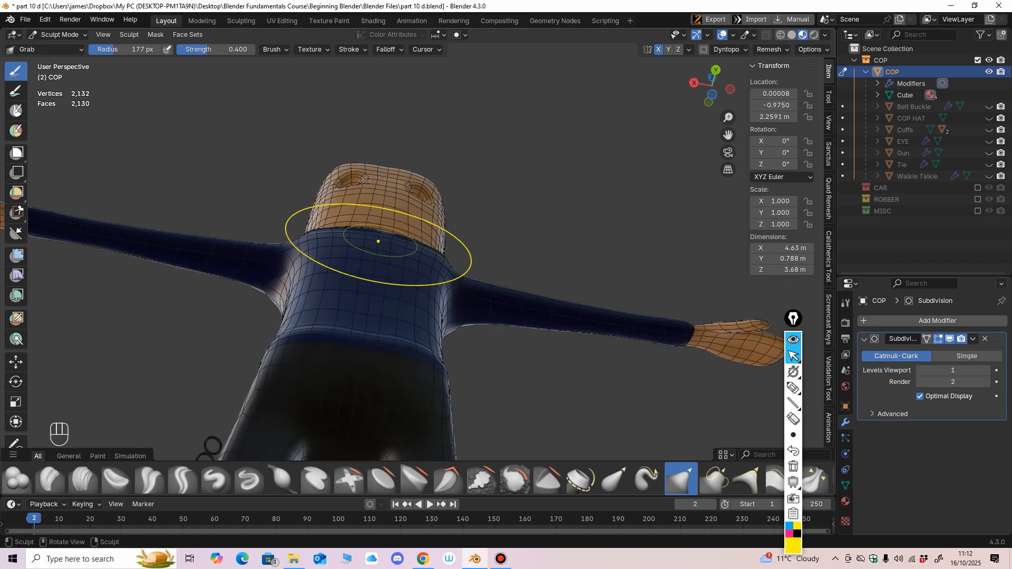
pyautogui.press('f')
pyautogui.click(365, 230)
pyautogui.moveTo(363, 193); pyautogui.dragTo(350, 220, button='middle')
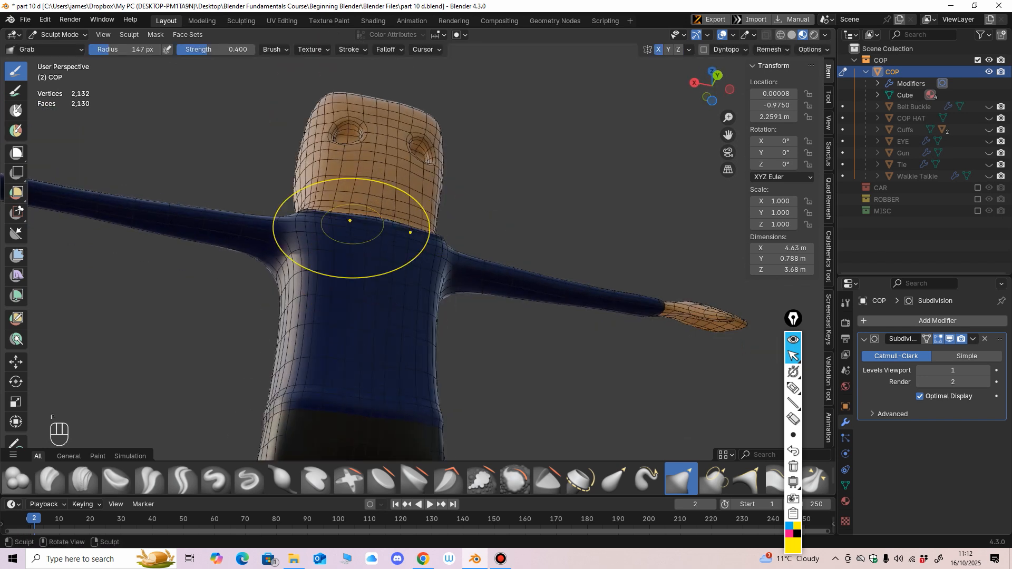
pyautogui.moveTo(360, 259); pyautogui.dragTo(366, 228, button='middle')
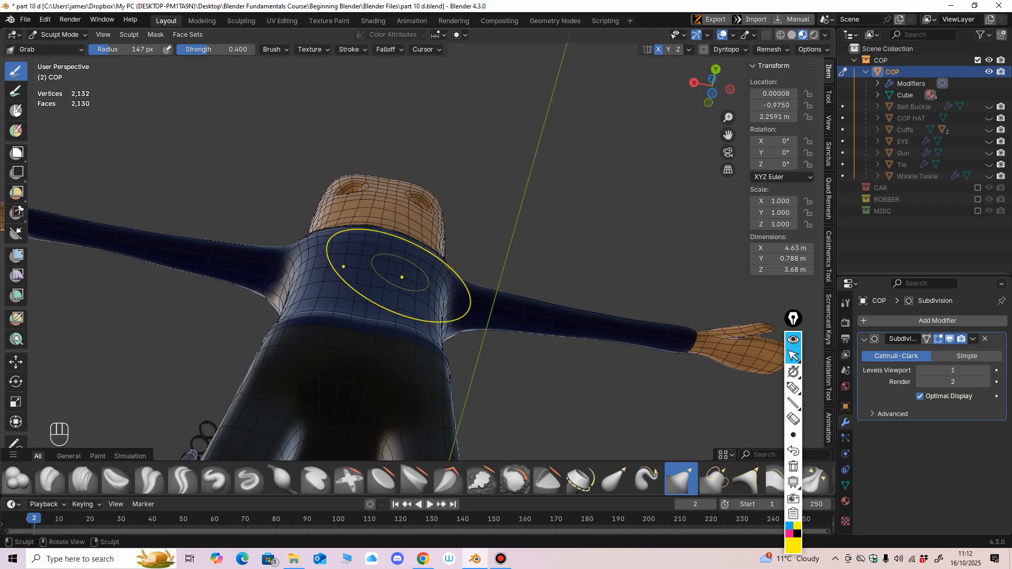
pyautogui.moveTo(402, 277)
pyautogui.mouseDown(button='middle')
pyautogui.moveTo(366, 209)
pyautogui.moveTo(405, 243)
pyautogui.moveTo(372, 225)
pyautogui.moveTo(412, 245)
pyautogui.moveTo(392, 215)
pyautogui.moveTo(331, 232)
pyautogui.mouseUp(button='middle')
pyautogui.press('f')
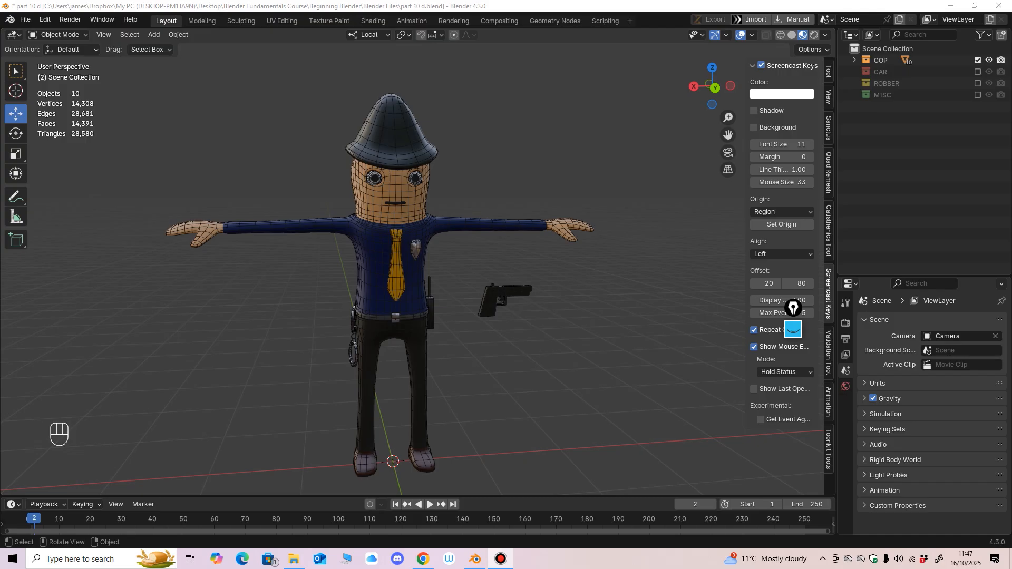
# Step: Mark the cop's shirt neckline, sleeve and hem with yellow screen annotations and erase the marks
pyautogui.moveTo(454, 263); pyautogui.dragTo(384, 261, button='middle')
pyautogui.keyDown('ctrl'); pyautogui.moveTo(385, 261); pyautogui.dragTo(435, 245, button='middle'); pyautogui.keyUp('ctrl')
pyautogui.keyDown('shift'); pyautogui.moveTo(435, 245); pyautogui.dragTo(454, 287, button='middle'); pyautogui.keyUp('shift')
pyautogui.keyDown('ctrl'); pyautogui.moveTo(454, 287); pyautogui.dragTo(453, 256, button='middle'); pyautogui.keyUp('ctrl')
pyautogui.moveTo(454, 256); pyautogui.dragTo(456, 276, button='middle')
pyautogui.moveTo(455, 277)
pyautogui.keyDown('ctrl'); pyautogui.mouseDown(button='middle')
pyautogui.moveTo(456, 250)
pyautogui.moveTo(456, 272)
pyautogui.moveTo(455, 259)
pyautogui.mouseUp(button='middle'); pyautogui.keyUp('ctrl')
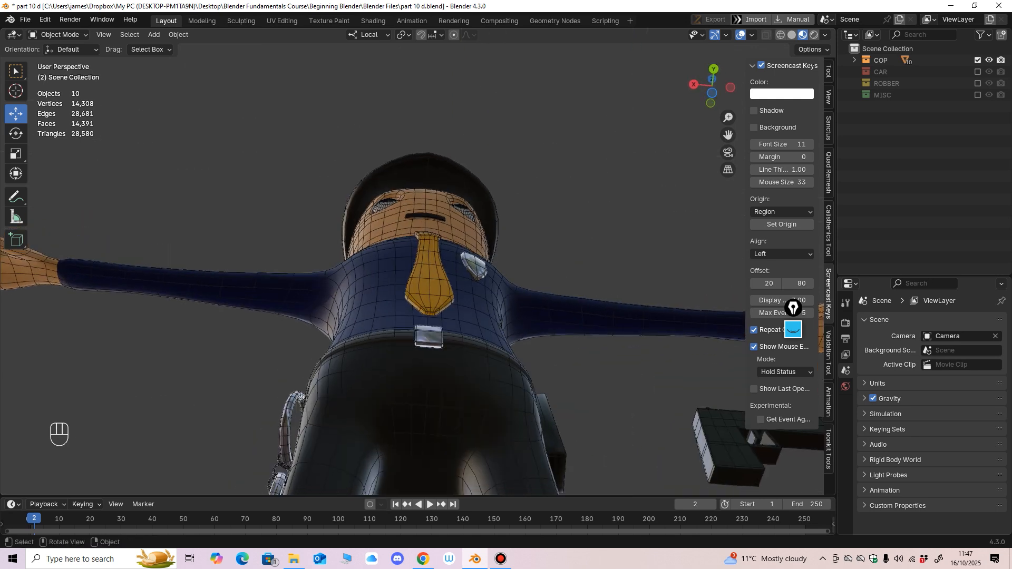
pyautogui.click(793, 330)
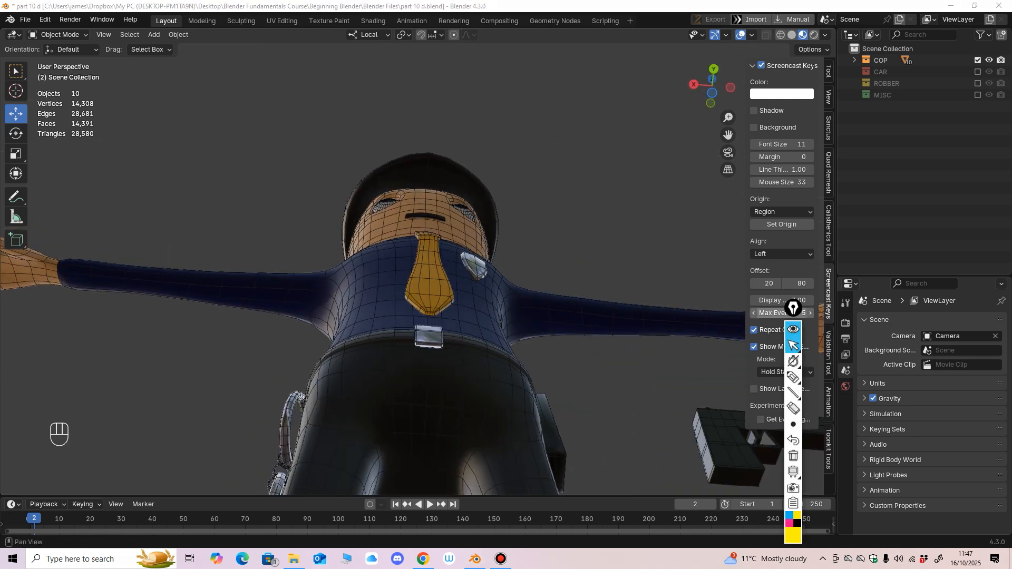
pyautogui.moveTo(793, 308); pyautogui.dragTo(827, 213)
pyautogui.moveTo(827, 282)
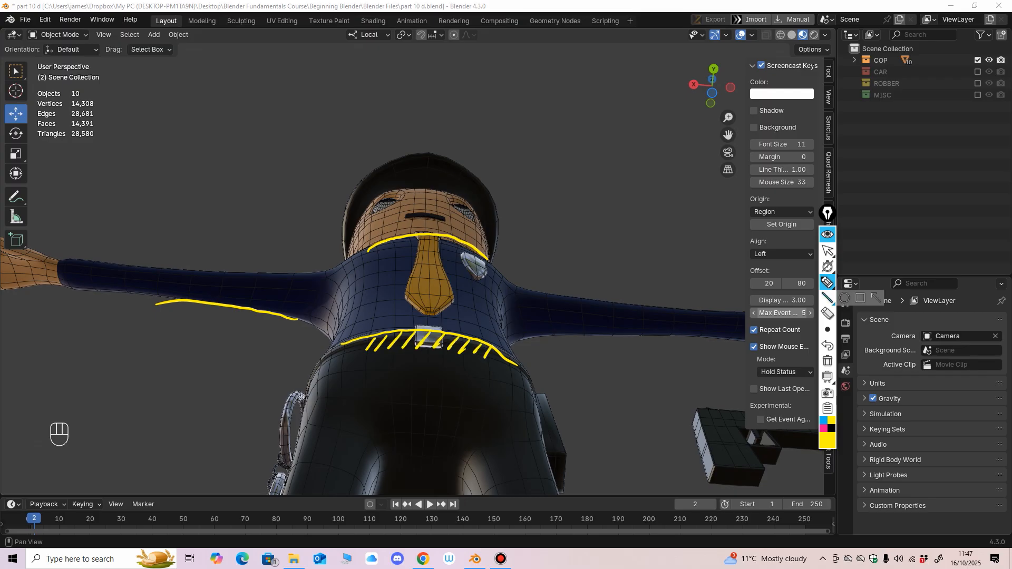
pyautogui.click(828, 313)
pyautogui.moveTo(439, 339); pyautogui.dragTo(370, 345)
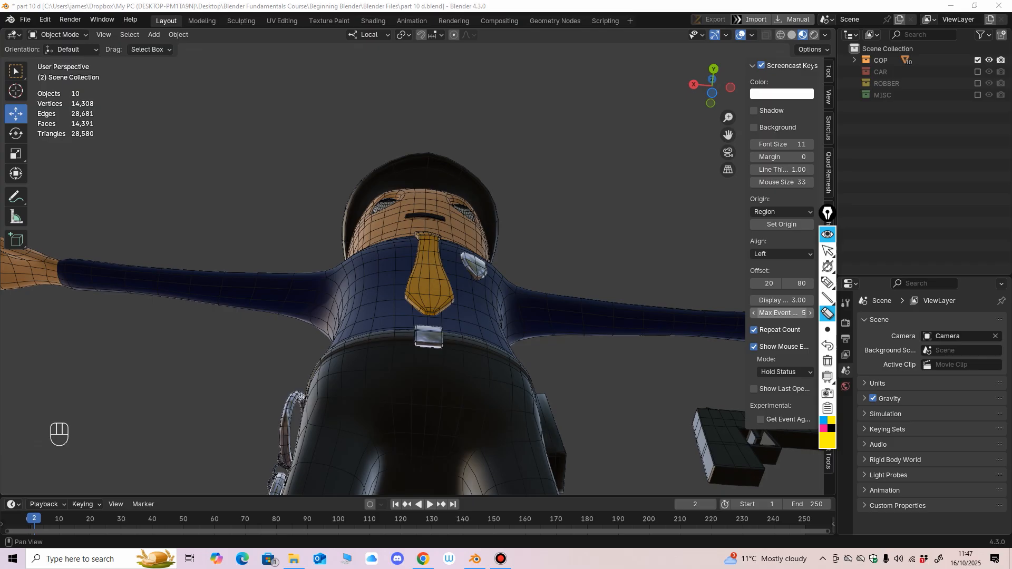
pyautogui.click(827, 250)
# Step: Examine the cop's eyes and mouth up close and select the body mesh
pyautogui.moveTo(595, 263); pyautogui.dragTo(585, 337, button='middle')
pyautogui.scroll(2, 554, 295)
pyautogui.keyDown('shift'); pyautogui.moveTo(554, 253); pyautogui.dragTo(553, 353, button='middle'); pyautogui.keyUp('shift')
pyautogui.moveTo(474, 316)
pyautogui.mouseDown(button='middle')
pyautogui.moveTo(553, 316)
pyautogui.moveTo(485, 316)
pyautogui.moveTo(466, 342)
pyautogui.moveTo(466, 284)
pyautogui.moveTo(445, 287)
pyautogui.moveTo(506, 292)
pyautogui.moveTo(443, 311)
pyautogui.moveTo(448, 348)
pyautogui.moveTo(458, 300)
pyautogui.mouseUp(button='middle')
pyautogui.scroll(3, 466, 342)
pyautogui.scroll(-2, 446, 287)
pyautogui.click(458, 311)
pyautogui.click(596, 263)
pyautogui.moveTo(596, 264); pyautogui.dragTo(565, 316, button='middle')
pyautogui.scroll(2, 564, 316)
pyautogui.click(474, 321)
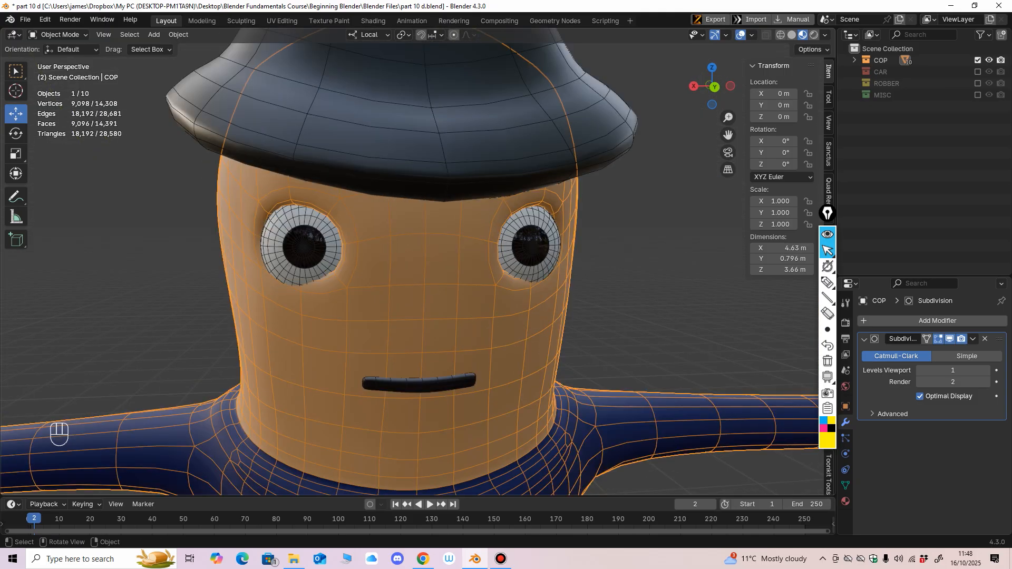
# Step: Switch the cop's body to Sculpt Mode and set the Grab brush radius to 188 px for the head
pyautogui.click(58, 34)
pyautogui.click(60, 73)
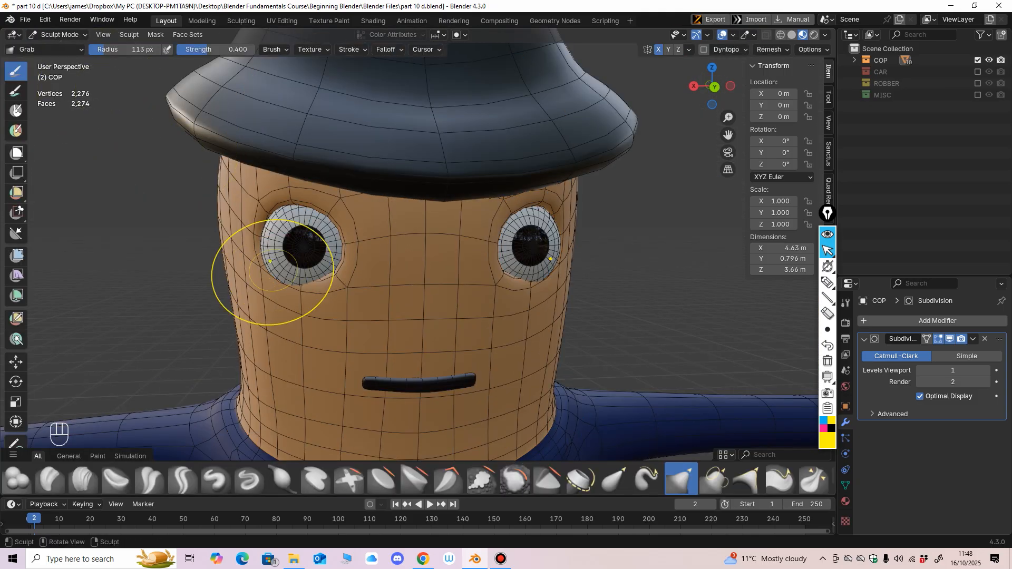
pyautogui.press('f')
pyautogui.click(275, 281)
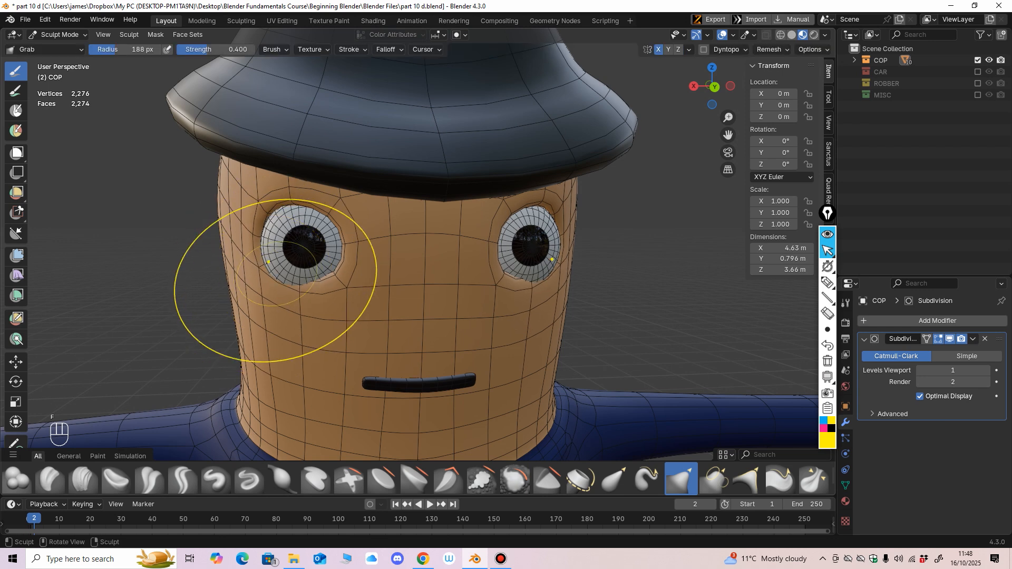
pyautogui.moveTo(275, 281)
pyautogui.mouseDown(button='middle')
pyautogui.moveTo(283, 282)
pyautogui.moveTo(272, 272)
pyautogui.moveTo(324, 282)
pyautogui.mouseUp(button='middle')
pyautogui.moveTo(522, 318); pyautogui.dragTo(240, 250, button='middle')
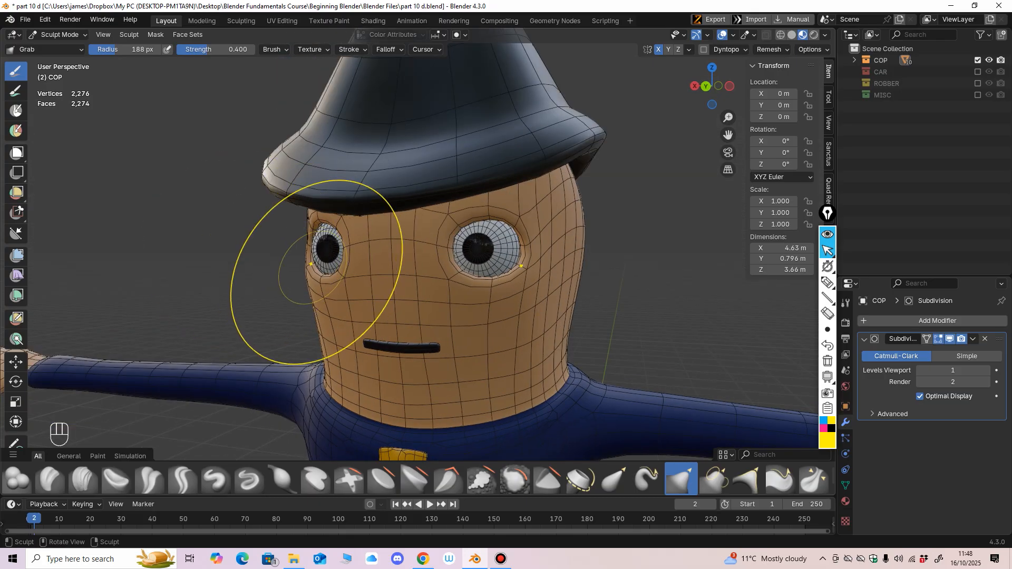
# Step: Reshape the cop's face slightly with the Grab brush and set the brush radius to 138 px
pyautogui.keyDown('alt'); pyautogui.moveTo(310, 264); pyautogui.dragTo(525, 264, button='middle'); pyautogui.keyUp('alt')
pyautogui.keyDown('ctrl'); pyautogui.moveTo(399, 257); pyautogui.dragTo(326, 250, button='middle'); pyautogui.keyUp('ctrl')
pyautogui.moveTo(465, 257)
pyautogui.keyDown('ctrl'); pyautogui.mouseDown(button='middle')
pyautogui.moveTo(353, 257)
pyautogui.moveTo(365, 207)
pyautogui.moveTo(442, 114)
pyautogui.moveTo(359, 153)
pyautogui.moveTo(433, 136)
pyautogui.moveTo(474, 141)
pyautogui.mouseUp(button='middle'); pyautogui.keyUp('ctrl')
pyautogui.moveTo(474, 141)
pyautogui.keyDown('ctrl'); pyautogui.mouseDown(button='middle')
pyautogui.moveTo(379, 143)
pyautogui.moveTo(469, 137)
pyautogui.mouseUp(button='middle'); pyautogui.keyUp('ctrl')
pyautogui.moveTo(544, 222); pyautogui.dragTo(535, 226, button='middle')
pyautogui.scroll(3, 535, 226)
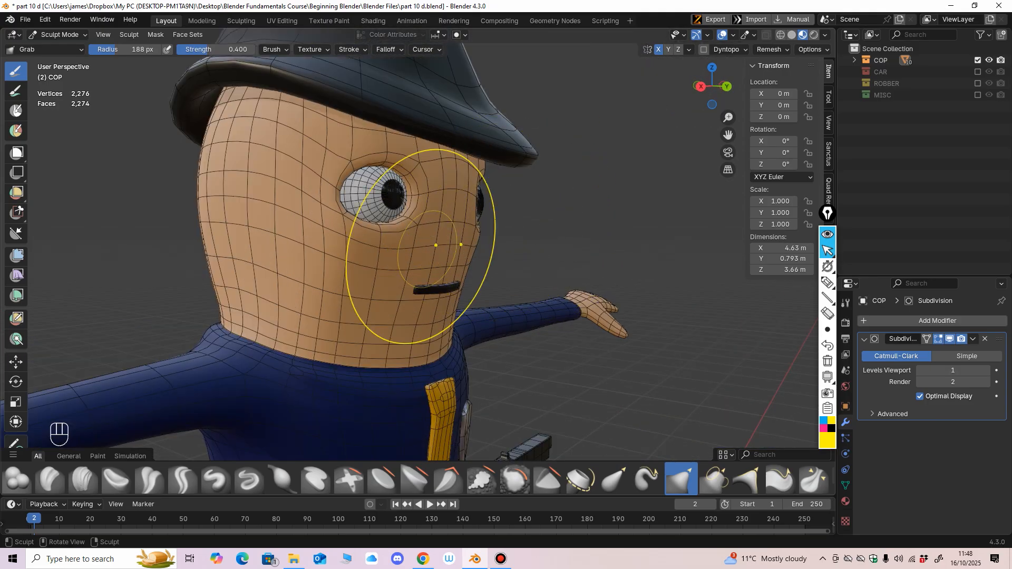
pyautogui.press('f')
pyautogui.click(486, 245)
pyautogui.moveTo(381, 248)
pyautogui.mouseDown(button='middle')
pyautogui.moveTo(350, 225)
pyautogui.moveTo(361, 248)
pyautogui.moveTo(337, 239)
pyautogui.mouseUp(button='middle')
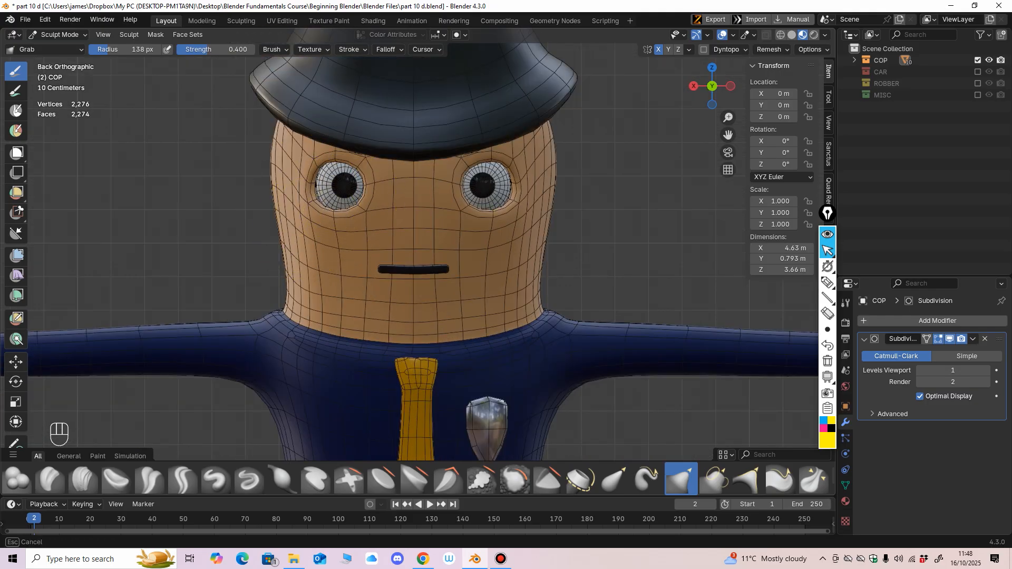
pyautogui.scroll(-2, 328, 176)
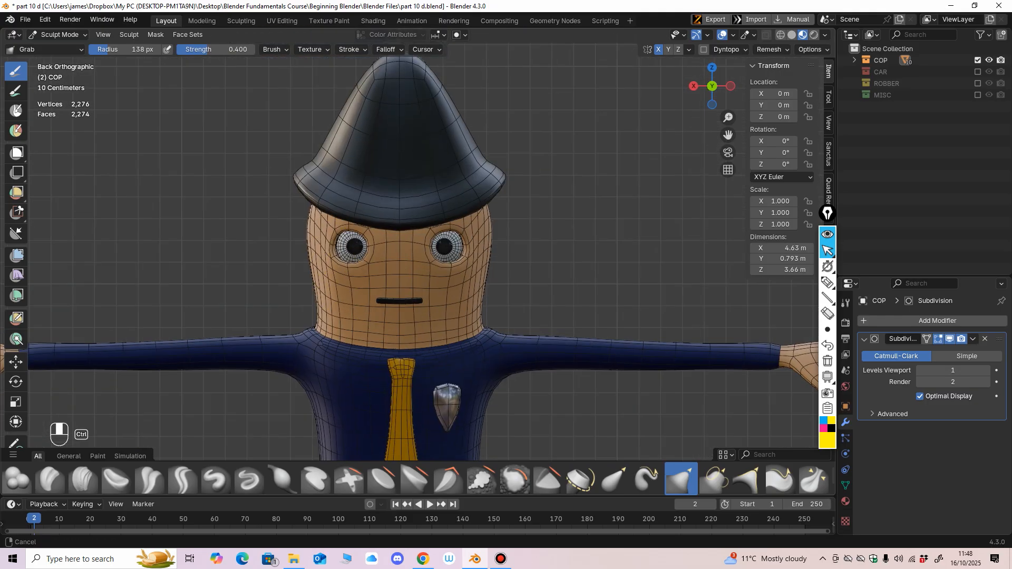
# Step: Switch sculpting to the cop's hat and pull the brim out at front and back to about 1.18 m deep
pyautogui.hotkey('alt', 'q')
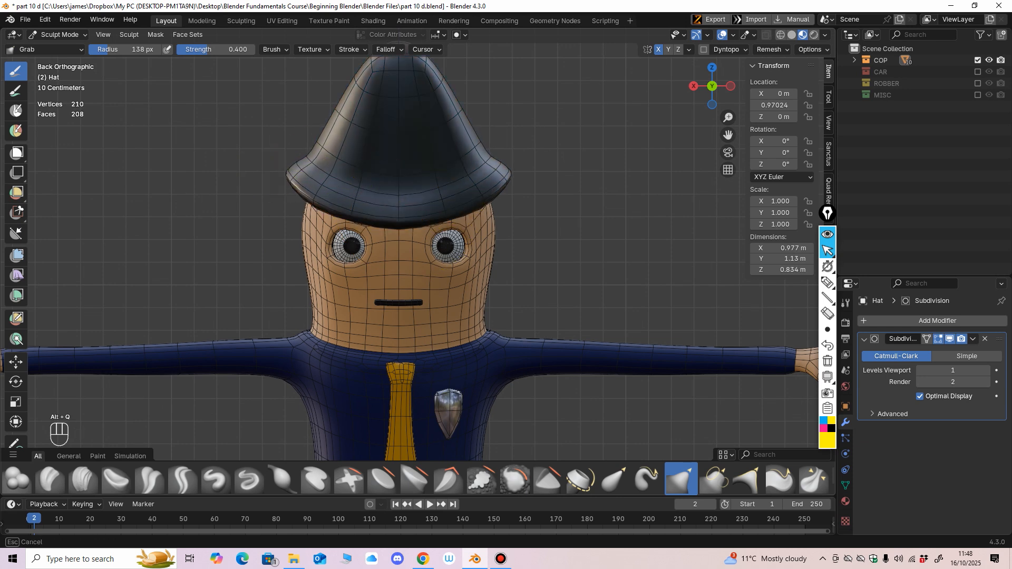
pyautogui.moveTo(248, 194)
pyautogui.mouseDown(button='middle')
pyautogui.moveTo(226, 201)
pyautogui.moveTo(387, 185)
pyautogui.mouseUp(button='middle')
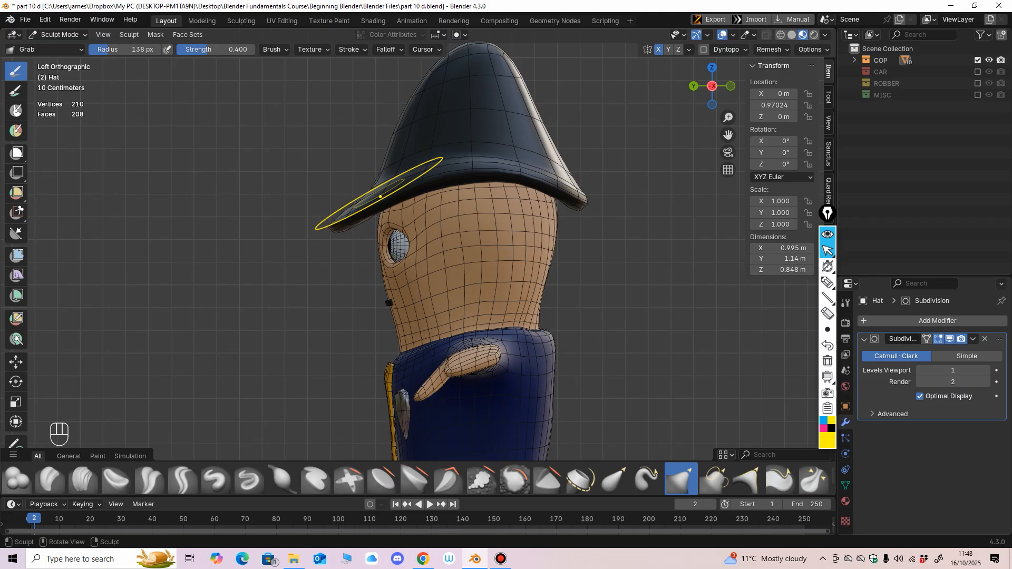
pyautogui.moveTo(579, 202)
pyautogui.mouseDown()
pyautogui.moveTo(592, 193)
pyautogui.moveTo(572, 190)
pyautogui.mouseUp()
pyautogui.scroll(-2, 402, 205)
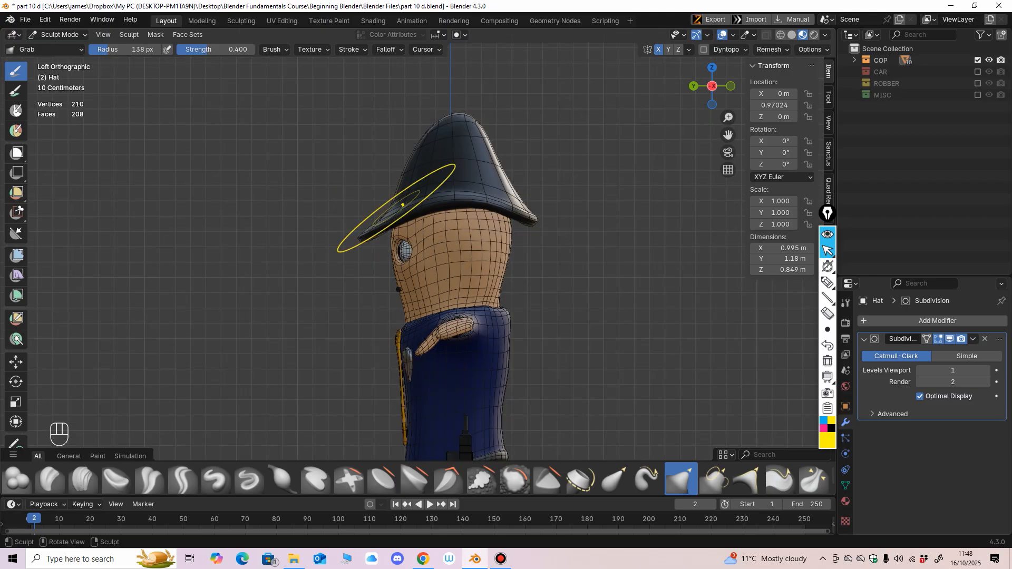
# Step: Widen the sides of the hat brim symmetrically with the Grab brush to about 1.04 m across
pyautogui.moveTo(403, 205); pyautogui.dragTo(441, 176, button='middle')
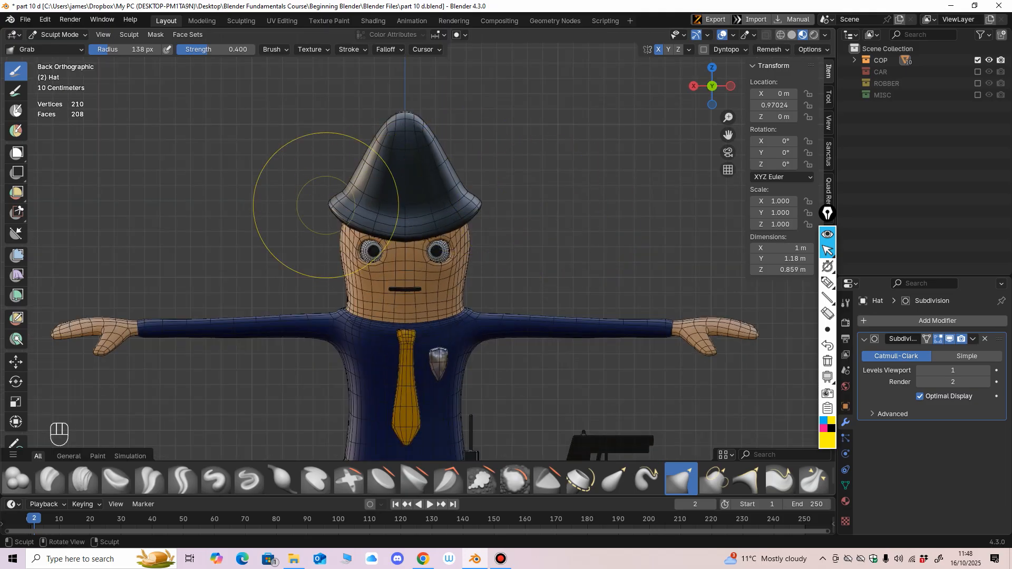
pyautogui.moveTo(316, 172); pyautogui.dragTo(317, 253, button='middle')
pyautogui.moveTo(318, 193); pyautogui.dragTo(314, 191)
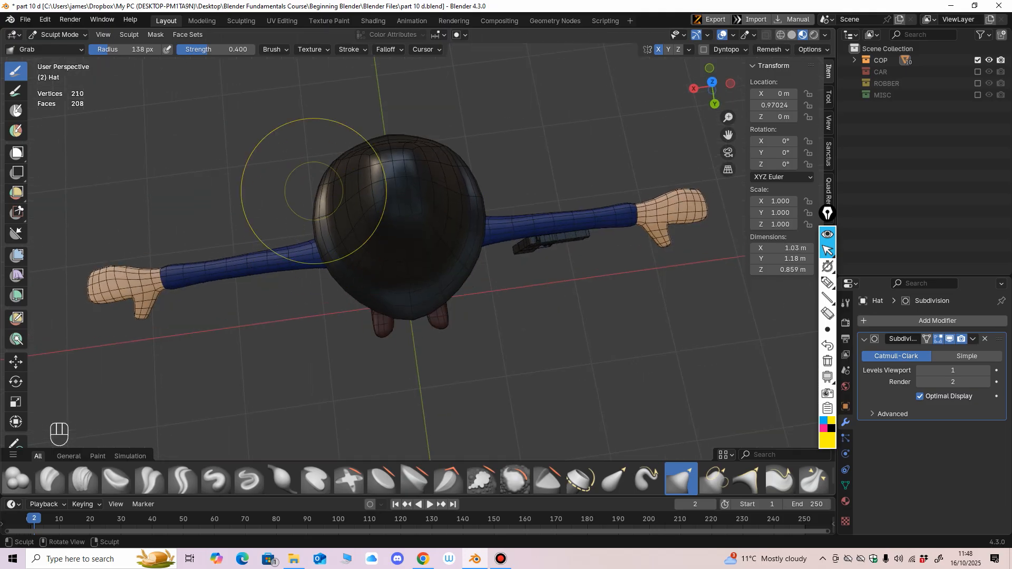
pyautogui.moveTo(408, 223); pyautogui.dragTo(394, 165, button='middle')
pyautogui.keyDown('alt'); pyautogui.moveTo(479, 219); pyautogui.dragTo(493, 150, button='middle'); pyautogui.keyUp('alt')
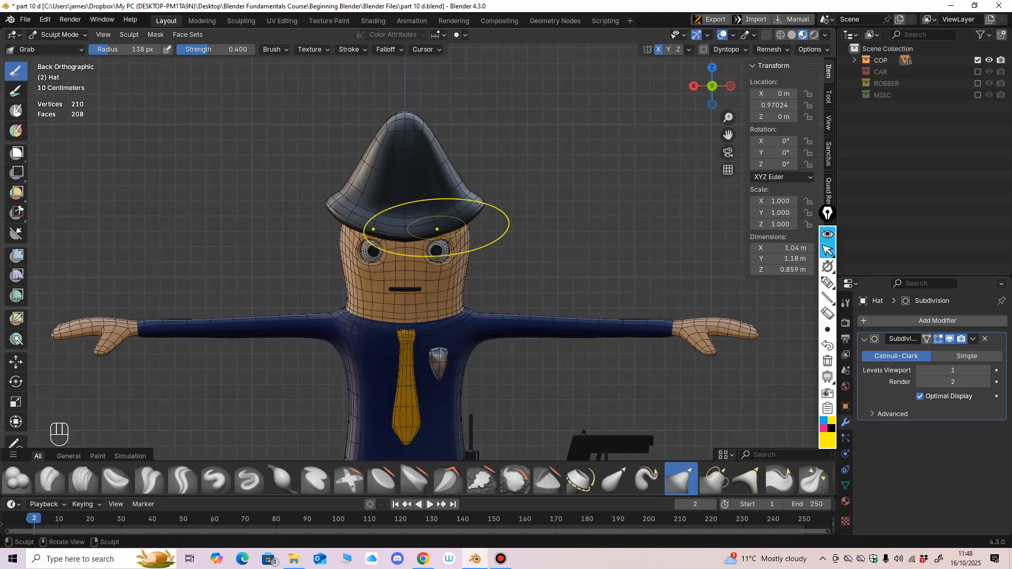
pyautogui.moveTo(437, 228); pyautogui.dragTo(475, 225, button='middle')
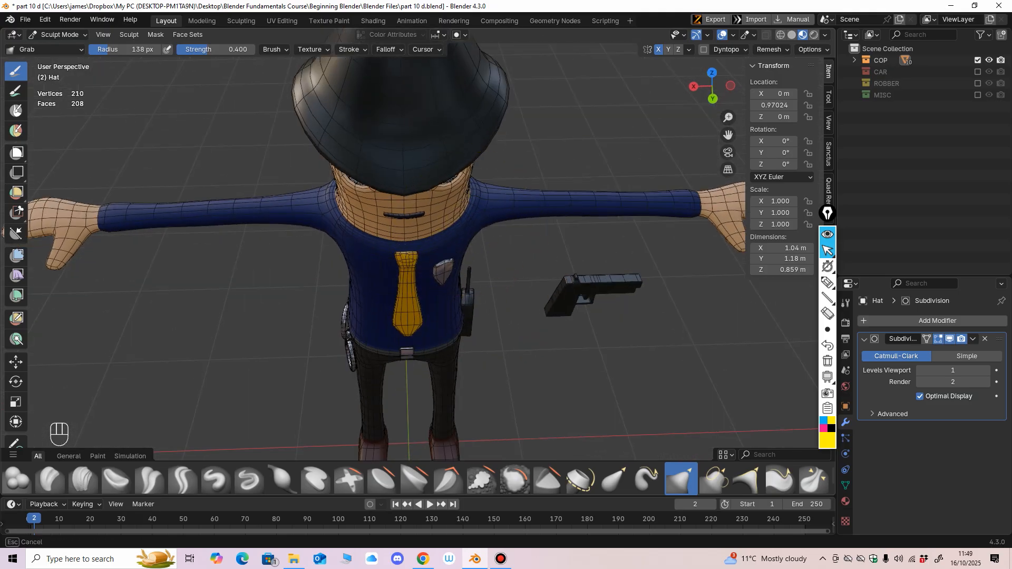
# Step: Switch sculpting back to the cop's body and examine its back, waist and legs from below
pyautogui.hotkey('alt', 'q')
pyautogui.moveTo(476, 276)
pyautogui.mouseDown(button='middle')
pyautogui.moveTo(453, 218)
pyautogui.moveTo(363, 199)
pyautogui.moveTo(399, 255)
pyautogui.moveTo(392, 179)
pyautogui.moveTo(362, 339)
pyautogui.moveTo(359, 310)
pyautogui.moveTo(294, 339)
pyautogui.moveTo(339, 238)
pyautogui.mouseUp(button='middle')
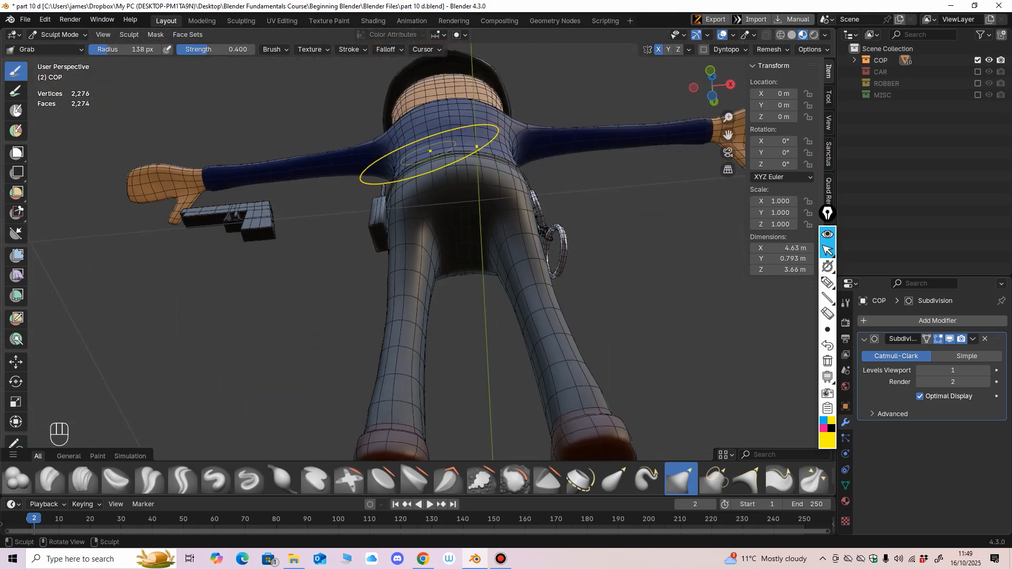
pyautogui.moveTo(424, 158); pyautogui.dragTo(404, 217, button='middle')
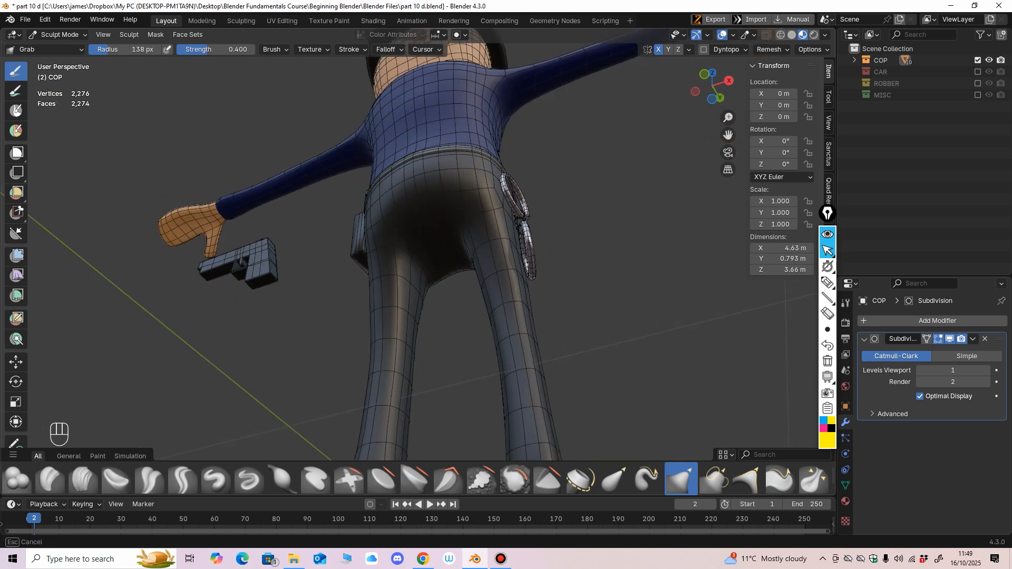
pyautogui.moveTo(527, 165); pyautogui.dragTo(492, 189, button='middle')
pyautogui.scroll(2, 493, 190)
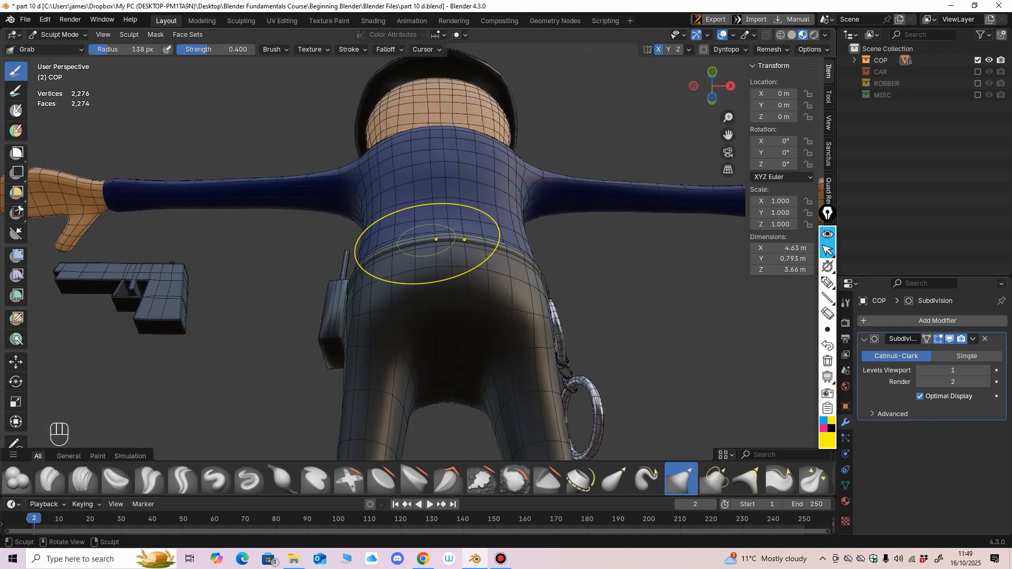
pyautogui.moveTo(434, 231)
pyautogui.mouseDown(button='middle')
pyautogui.moveTo(480, 217)
pyautogui.moveTo(481, 192)
pyautogui.moveTo(515, 226)
pyautogui.moveTo(503, 221)
pyautogui.moveTo(599, 237)
pyautogui.moveTo(520, 203)
pyautogui.moveTo(535, 312)
pyautogui.moveTo(527, 295)
pyautogui.moveTo(517, 308)
pyautogui.mouseUp(button='middle')
# Step: Return to Object Mode and select the cop's body mesh
pyautogui.click(59, 34)
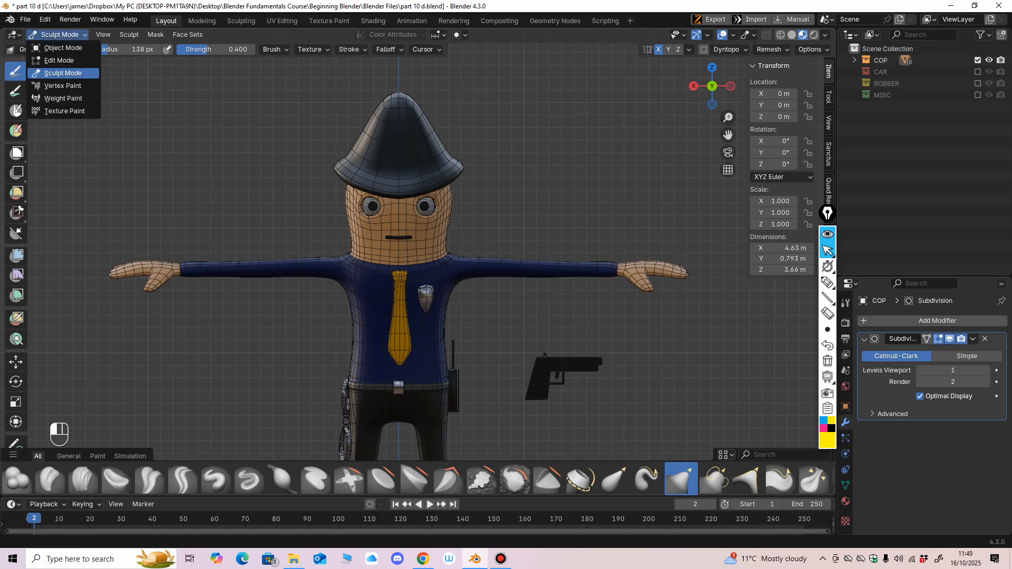
pyautogui.click(53, 32)
pyautogui.scroll(1, 527, 237)
pyautogui.keyDown('shift'); pyautogui.moveTo(527, 237); pyautogui.dragTo(585, 263, button='middle'); pyautogui.keyUp('shift')
pyautogui.click(553, 210)
pyautogui.scroll(-2, 548, 221)
pyautogui.moveTo(584, 263)
pyautogui.keyDown('shift'); pyautogui.mouseDown(button='middle')
pyautogui.moveTo(587, 248)
pyautogui.moveTo(584, 261)
pyautogui.mouseUp(button='middle'); pyautogui.keyUp('shift')
pyautogui.scroll(1, 585, 261)
pyautogui.moveTo(584, 261); pyautogui.dragTo(541, 216, button='middle')
pyautogui.click(464, 248)
pyautogui.moveTo(464, 248); pyautogui.dragTo(483, 261, button='middle')
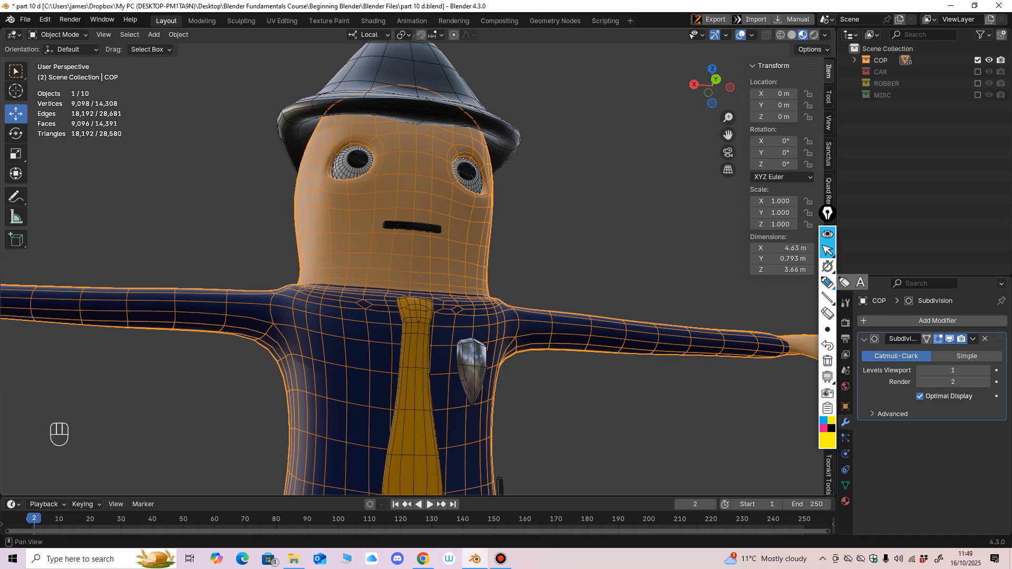
# Step: Mark the body's transform values with yellow screen annotations reading Zero and 0, and erase the marks
pyautogui.click(827, 283)
pyautogui.moveTo(758, 259); pyautogui.dragTo(815, 78)
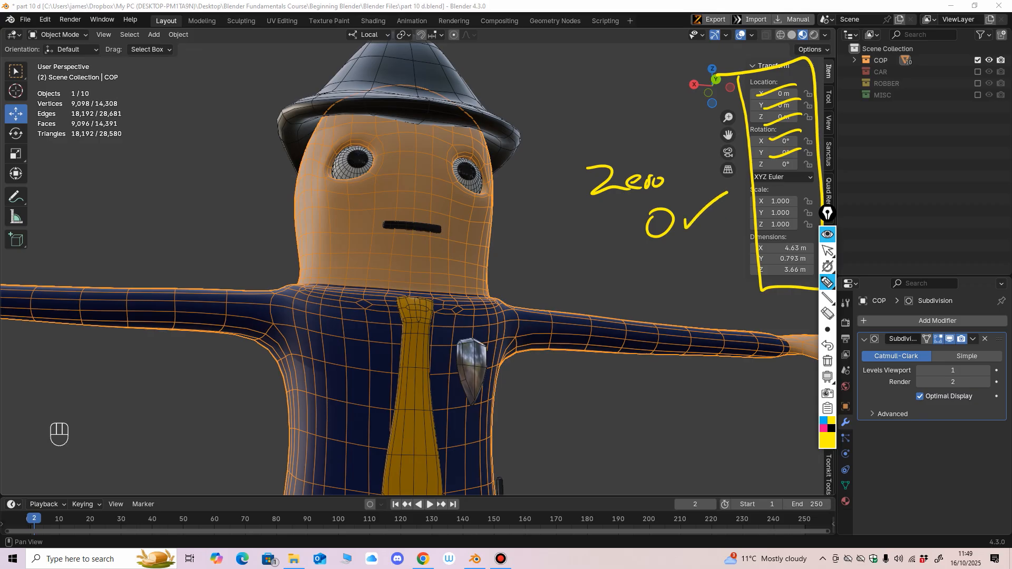
pyautogui.click(827, 251)
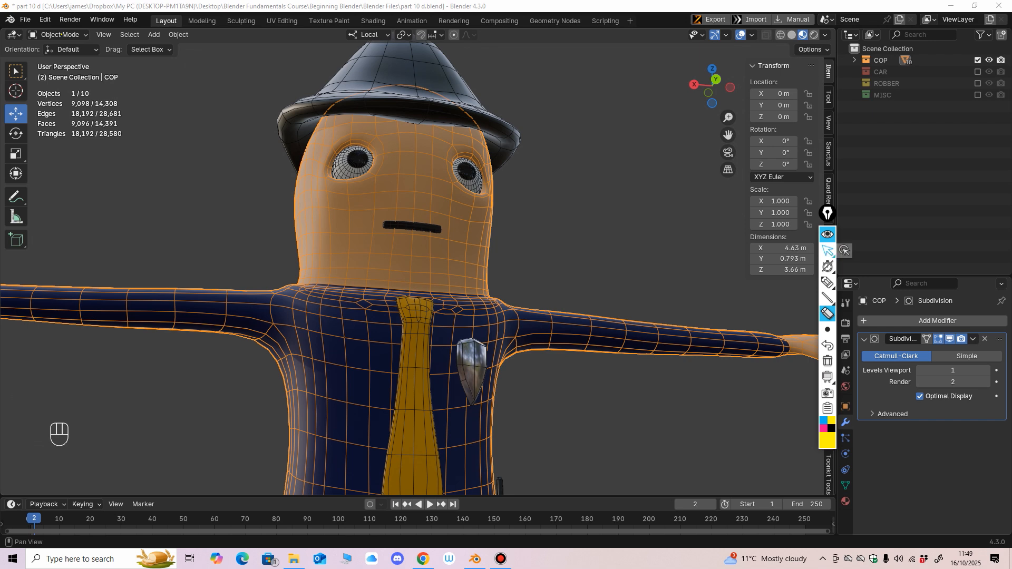
# Step: Apply all transforms to the cop's body
pyautogui.click(60, 34)
pyautogui.click(200, 169)
pyautogui.click(343, 237)
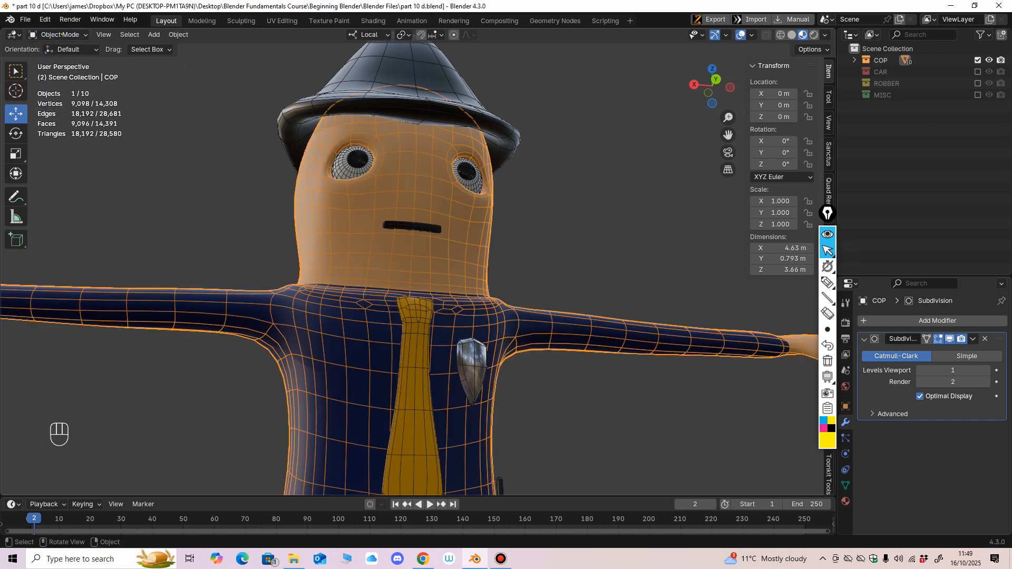
pyautogui.scroll(-6, 410, 268)
pyautogui.hotkey('ctrl', 'a')
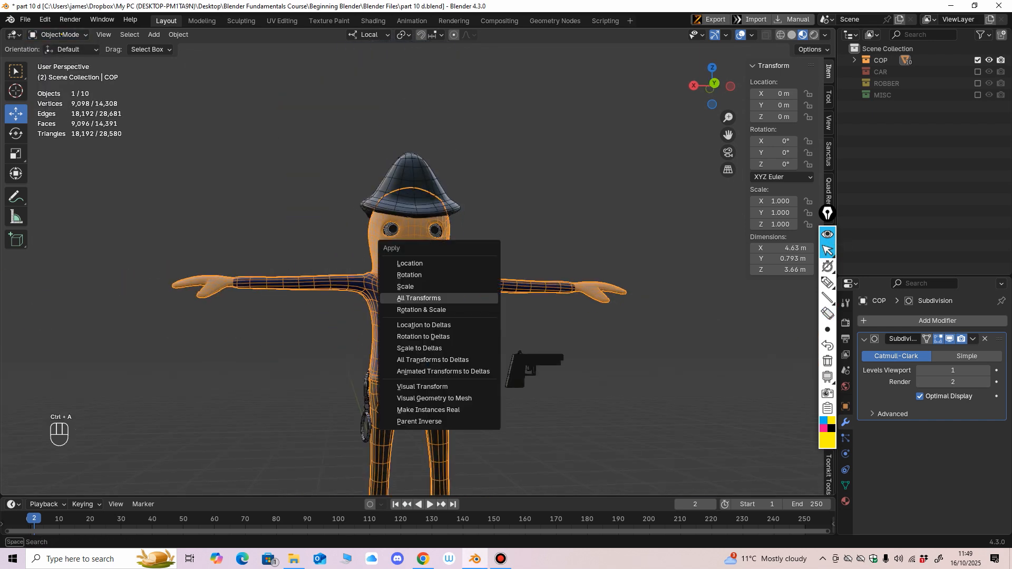
pyautogui.click(474, 310)
# Step: Select the cop's eyes, collapse and move aside the screen annotation toolbar, and expand the COP collection to list its objects
pyautogui.moveTo(348, 430); pyautogui.dragTo(327, 431, button='middle')
pyautogui.keyDown('ctrl'); pyautogui.moveTo(327, 431); pyautogui.dragTo(340, 403, button='middle'); pyautogui.keyUp('ctrl')
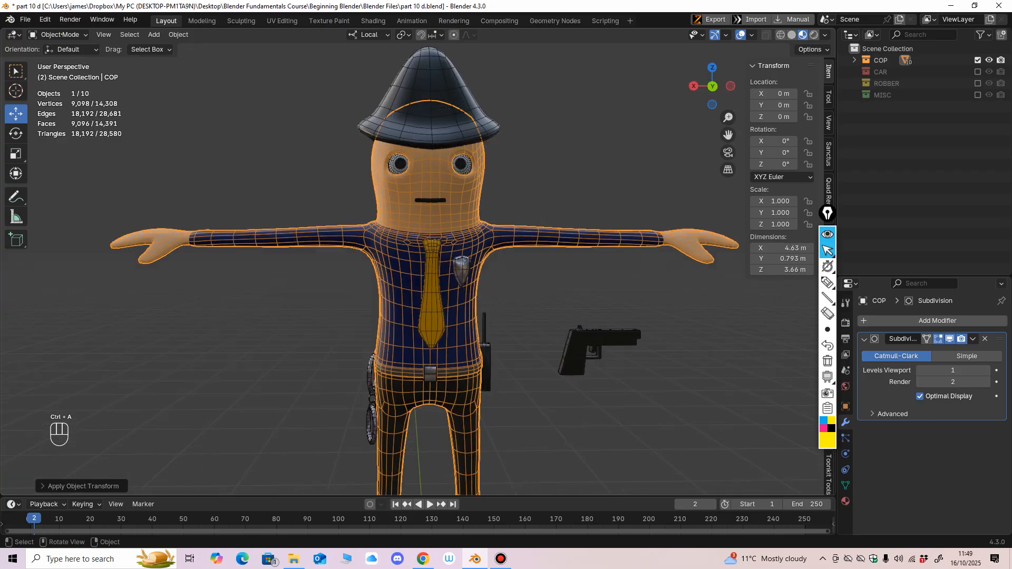
pyautogui.moveTo(422, 264); pyautogui.dragTo(448, 321, button='middle')
pyautogui.keyDown('ctrl'); pyautogui.moveTo(448, 321); pyautogui.dragTo(448, 285, button='middle'); pyautogui.keyUp('ctrl')
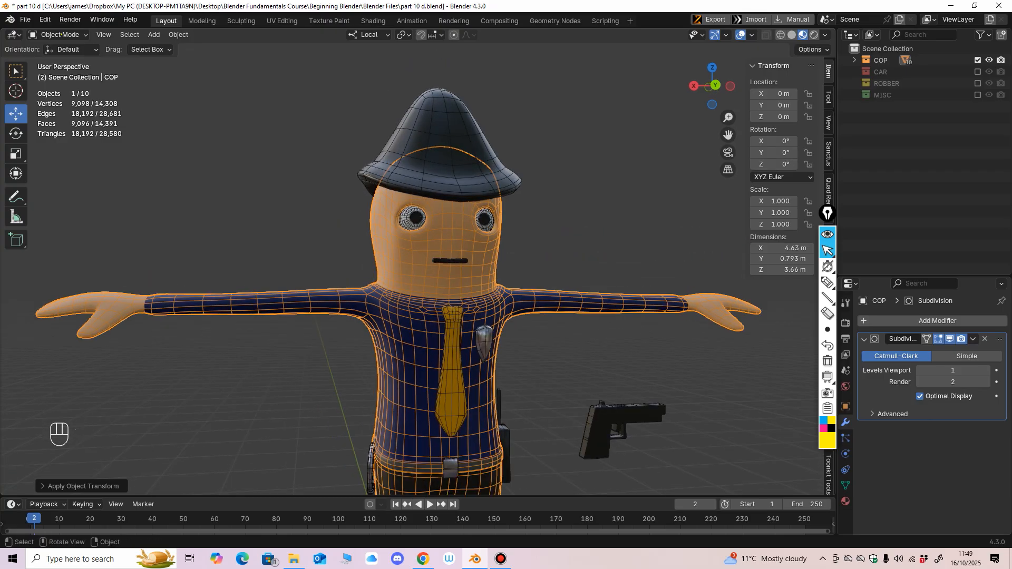
pyautogui.click(476, 220)
pyautogui.keyDown('ctrl'); pyautogui.moveTo(476, 232); pyautogui.dragTo(463, 210, button='middle'); pyautogui.keyUp('ctrl')
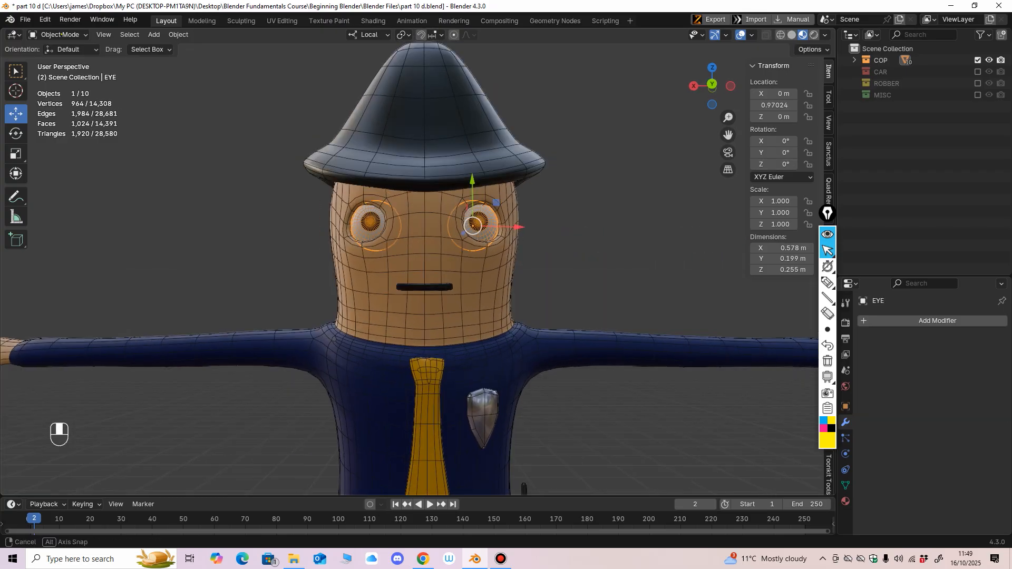
pyautogui.click(827, 235)
pyautogui.moveTo(827, 213); pyautogui.dragTo(802, 219)
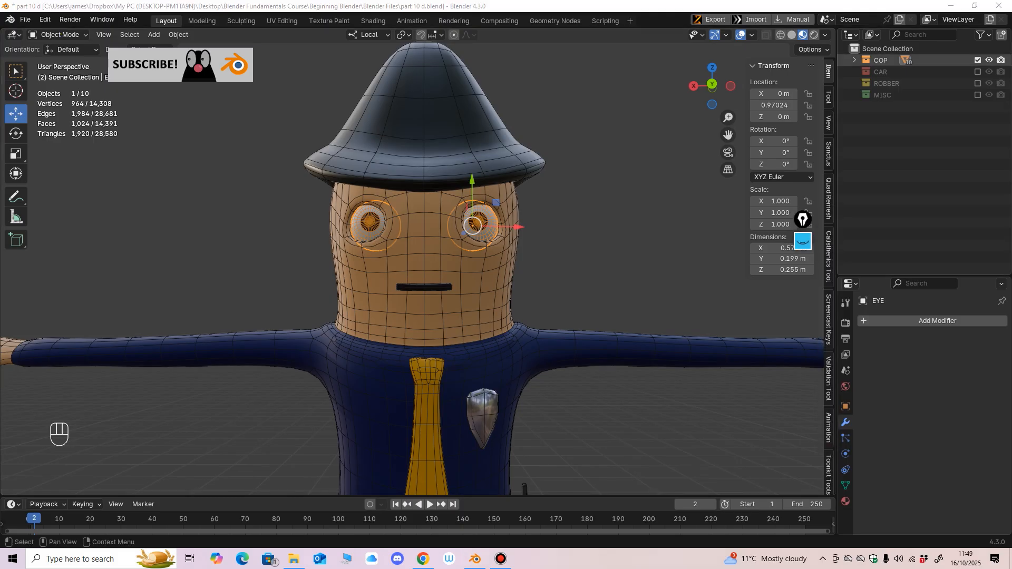
pyautogui.click(853, 60)
pyautogui.scroll(4, 422, 285)
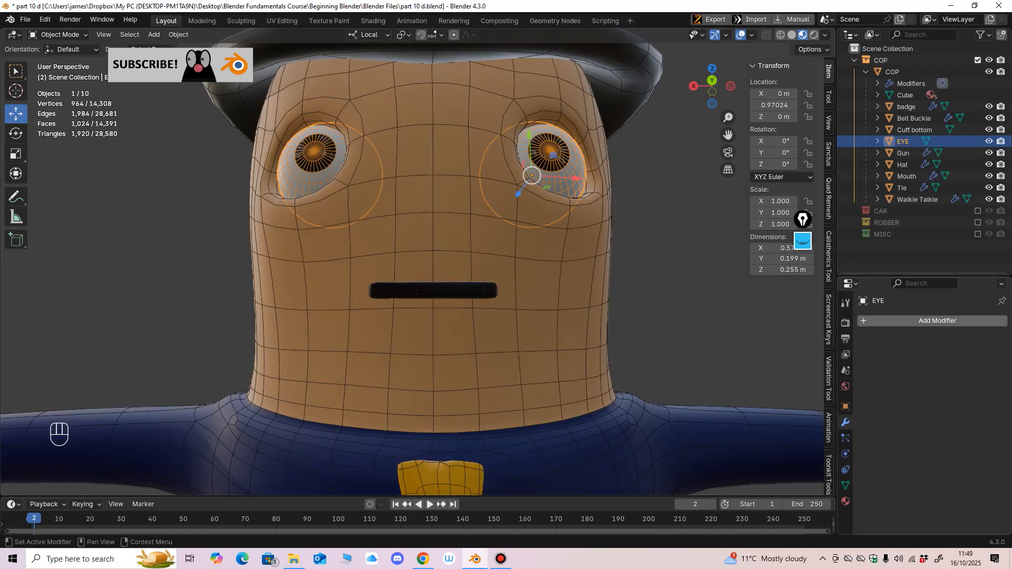
# Step: Apply all transforms to the cop's eyes
pyautogui.click(898, 320)
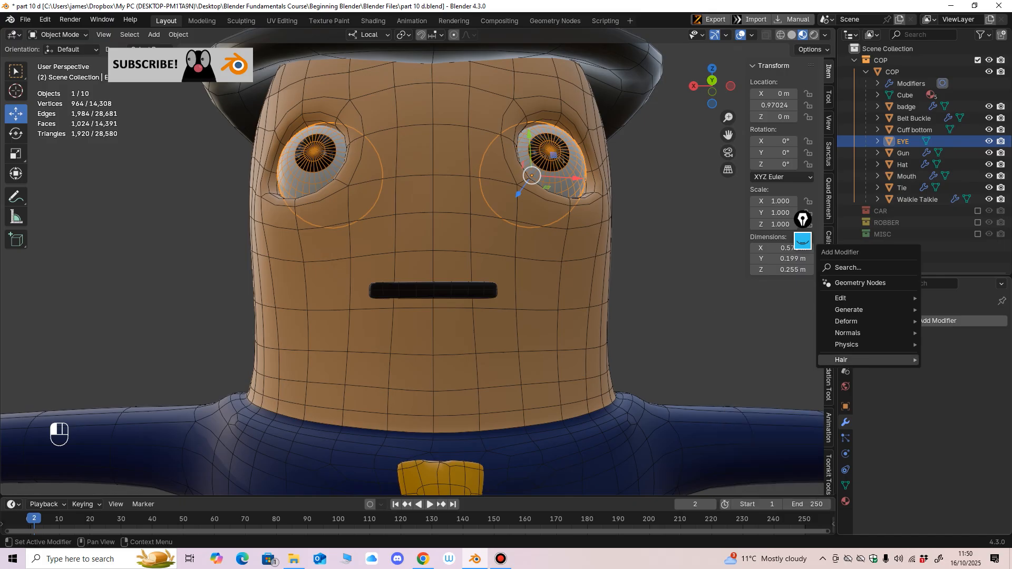
pyautogui.moveTo(505, 253); pyautogui.dragTo(477, 261, button='middle')
pyautogui.scroll(-4, 504, 256)
pyautogui.scroll(2, 503, 255)
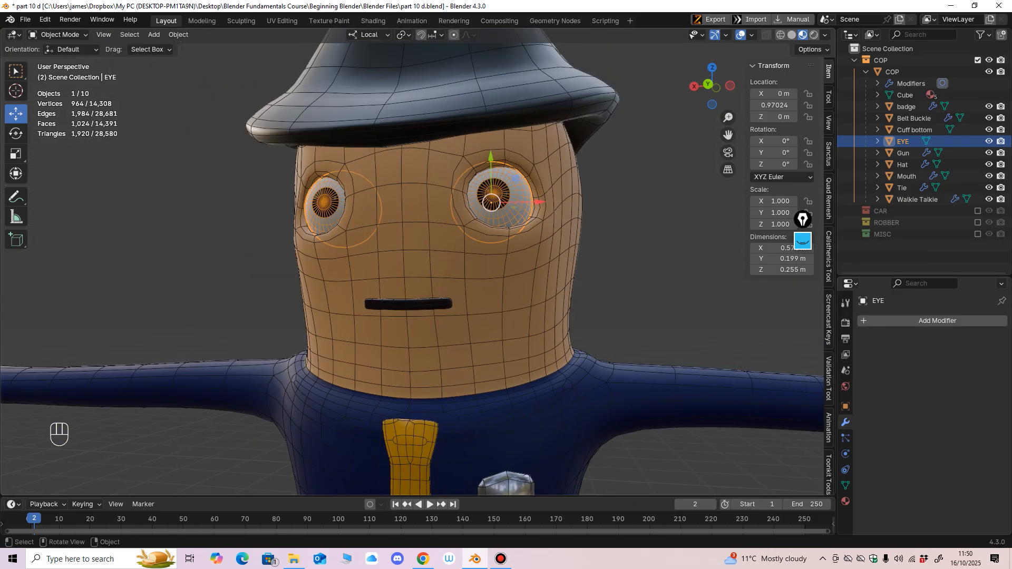
pyautogui.hotkey('ctrl', 'a')
pyautogui.click(477, 261)
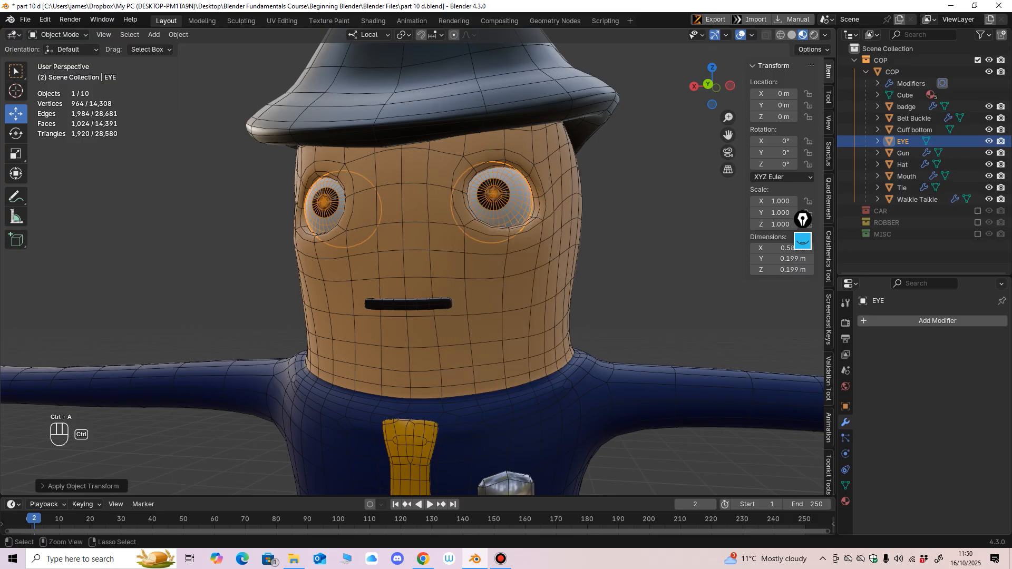
# Step: Select the badge on the cop's chest and apply all transforms to it
pyautogui.scroll(-3, 477, 262)
pyautogui.moveTo(477, 262); pyautogui.dragTo(500, 263, button='middle')
pyautogui.moveTo(475, 316); pyautogui.dragTo(454, 337, button='middle')
pyautogui.keyDown('shift'); pyautogui.moveTo(454, 337); pyautogui.dragTo(454, 270, button='middle'); pyautogui.keyUp('shift')
pyautogui.click(458, 269)
pyautogui.moveTo(509, 310); pyautogui.dragTo(493, 304, button='middle')
pyautogui.hotkey('ctrl', 'a')
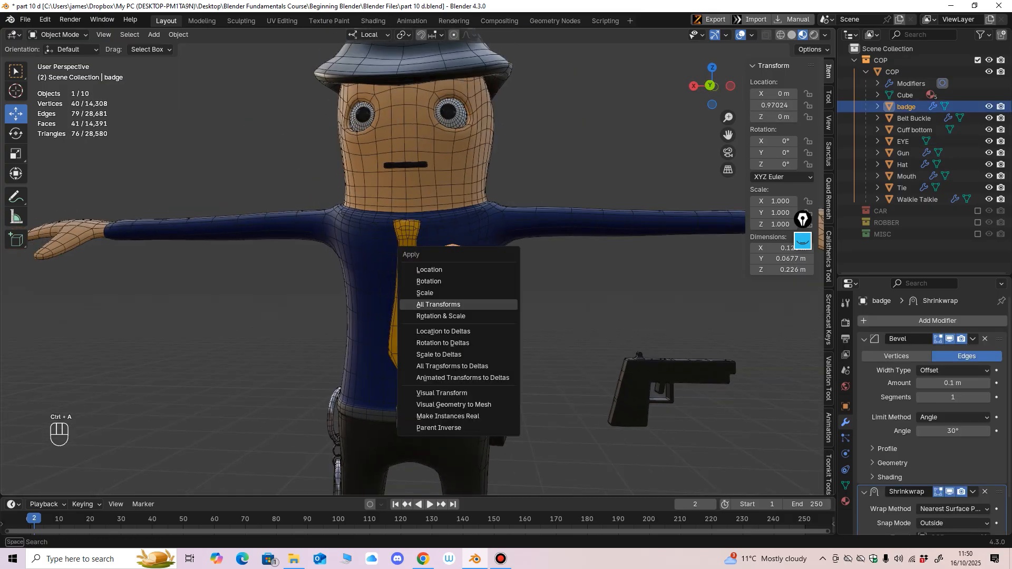
pyautogui.click(492, 304)
# Step: Select the walkie talkie, gun and handcuffs together and apply all transforms to them
pyautogui.click(495, 410)
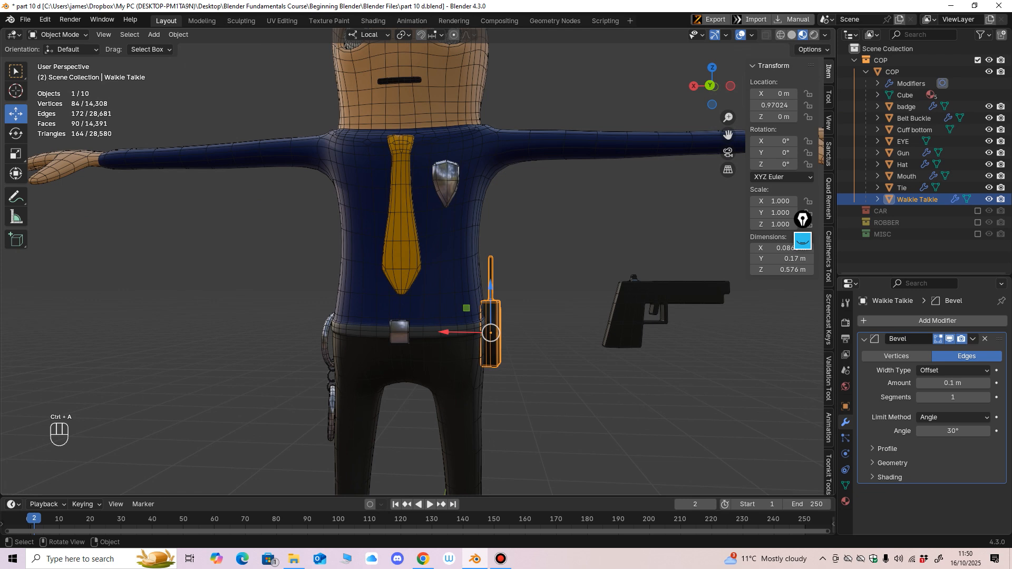
pyautogui.keyDown('shift'); pyautogui.click(659, 300); pyautogui.keyUp('shift')
pyautogui.keyDown('shift'); pyautogui.click(332, 402); pyautogui.keyUp('shift')
pyautogui.moveTo(348, 388); pyautogui.dragTo(426, 354, button='middle')
pyautogui.hotkey('ctrl', 'a')
pyautogui.click(403, 368)
# Step: Select the gun and the handcuffs in turn to check their transforms and origin points, ending in the Back Orthographic view
pyautogui.click(611, 307)
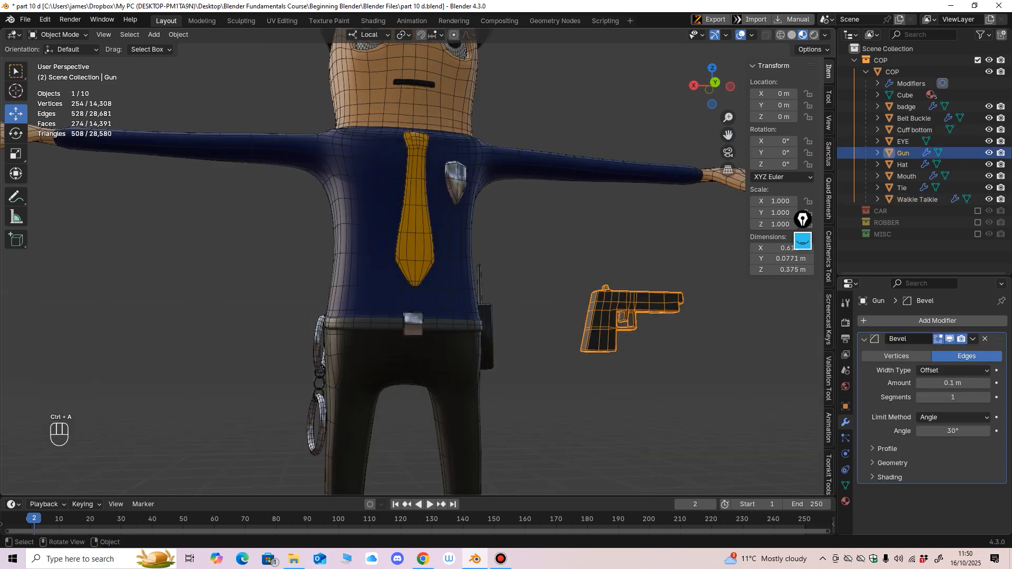
pyautogui.click(328, 364)
pyautogui.click(320, 363)
pyautogui.moveTo(321, 363); pyautogui.dragTo(358, 384, button='middle')
pyautogui.keyDown('shift'); pyautogui.moveTo(359, 383); pyautogui.dragTo(345, 311, button='middle'); pyautogui.keyUp('shift')
pyautogui.keyDown('shift'); pyautogui.moveTo(345, 311); pyautogui.dragTo(352, 365, button='middle'); pyautogui.keyUp('shift')
pyautogui.scroll(-1, 372, 369)
pyautogui.scroll(-2, 372, 369)
pyautogui.scroll(-2, 418, 262)
pyautogui.click(712, 87)
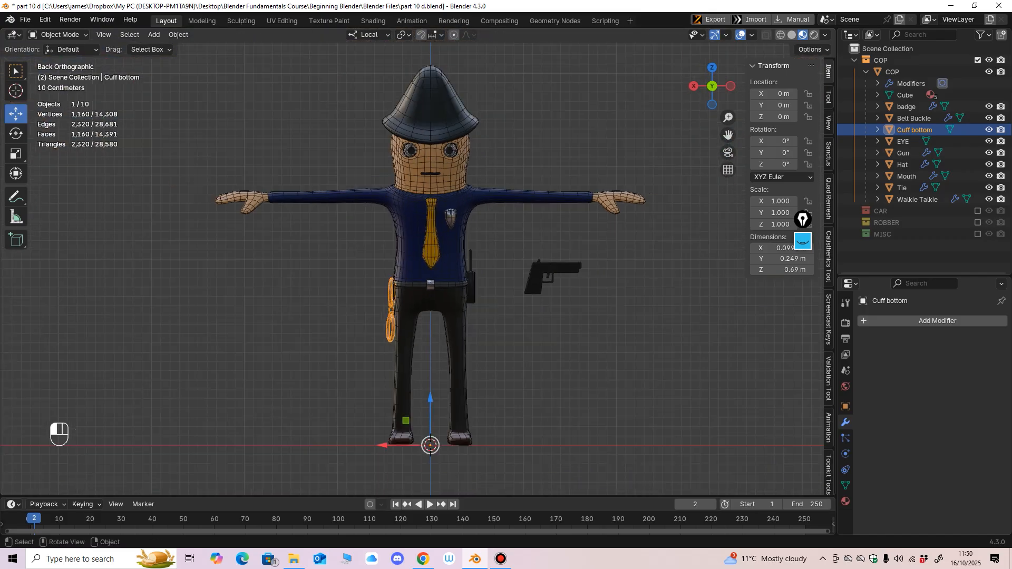
# Step: Try moving the cop's body sideways with its accessories and undo the move
pyautogui.click(448, 253)
pyautogui.moveTo(430, 446); pyautogui.dragTo(454, 445)
pyautogui.hotkey('ctrl', 'z')
pyautogui.scroll(2, 418, 262)
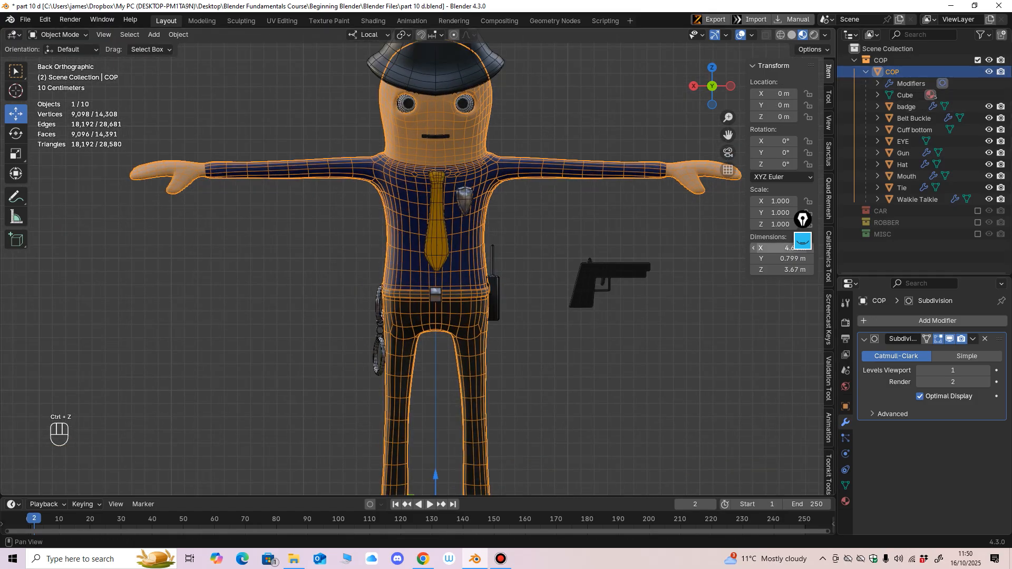
pyautogui.click(803, 241)
pyautogui.moveTo(802, 219); pyautogui.dragTo(683, 203)
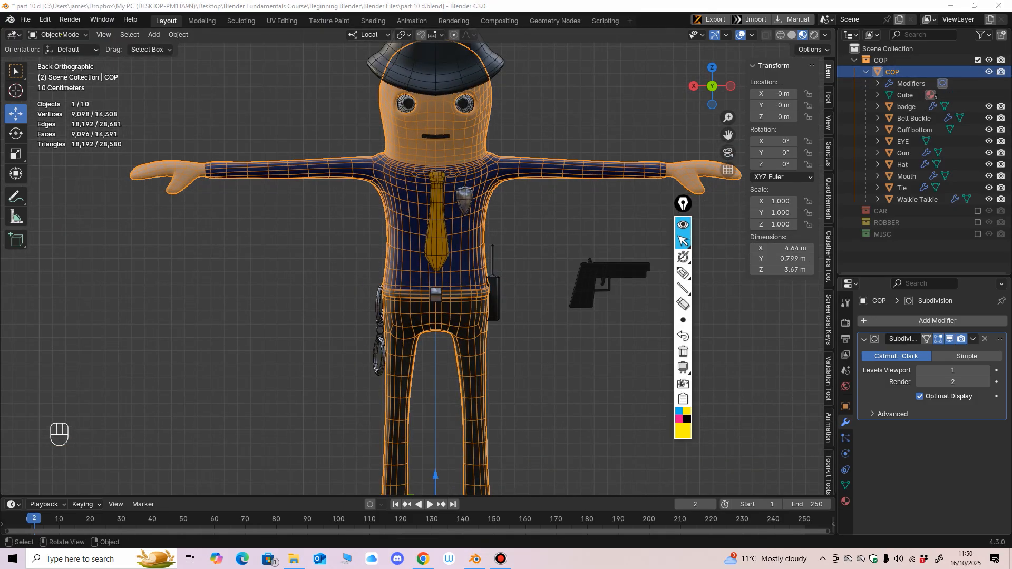
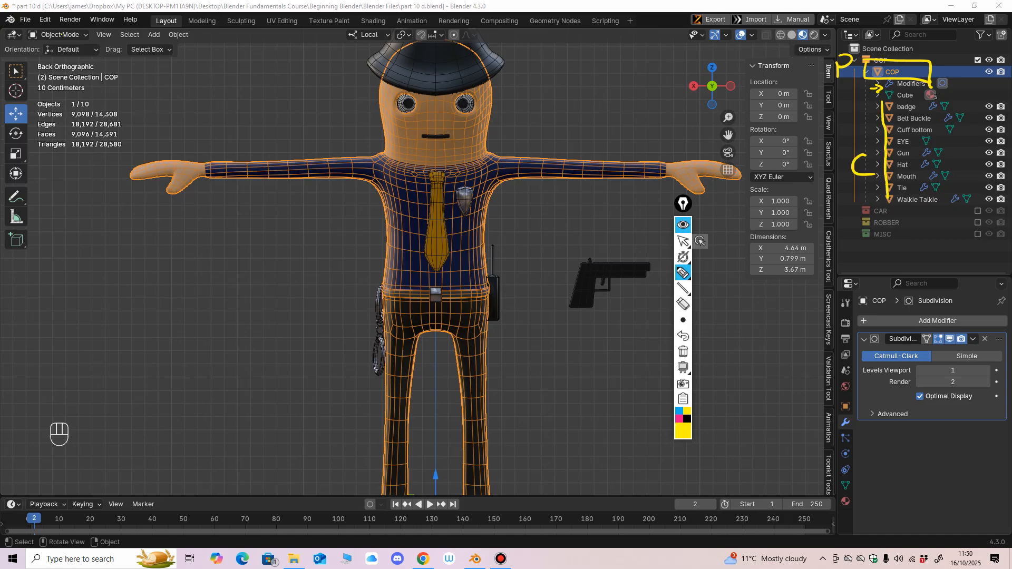
pyautogui.click(683, 242)
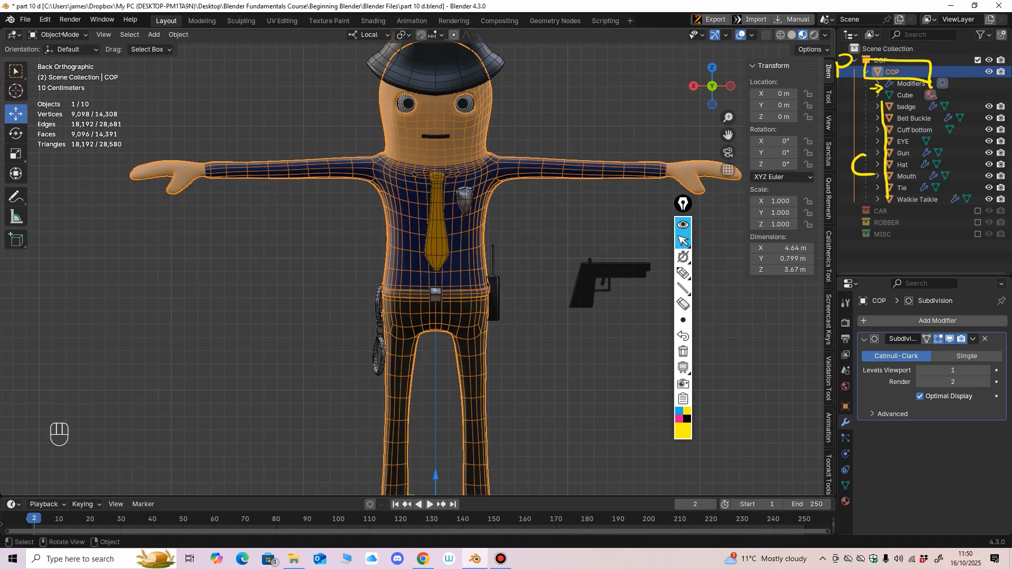
# Step: Hide the viewport overlays and examine the cop's shaded body and face, focusing on the mouth
pyautogui.click(580, 364)
pyautogui.scroll(-1, 579, 363)
pyautogui.moveTo(579, 363); pyautogui.dragTo(569, 360, button='middle')
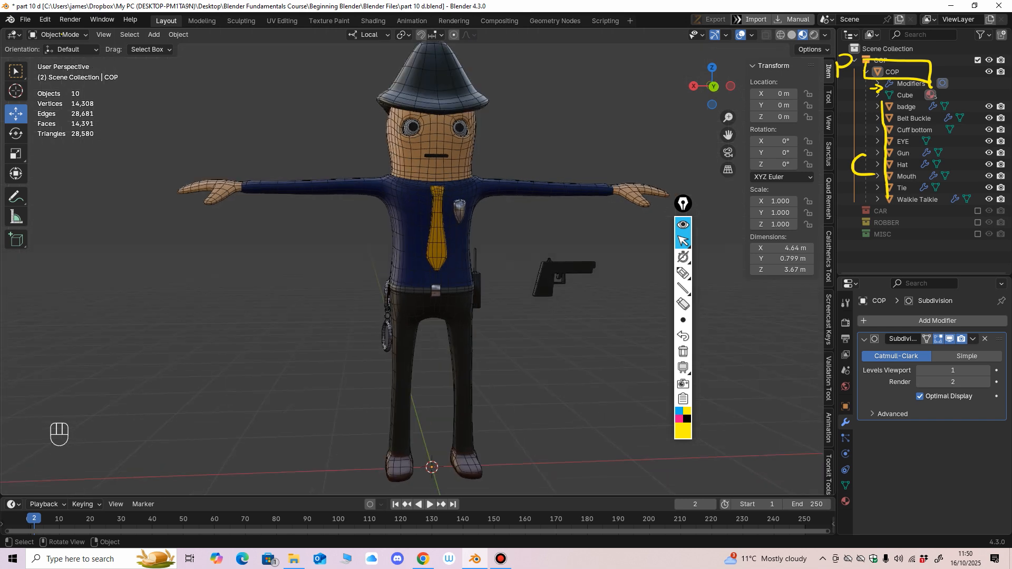
pyautogui.moveTo(699, 240)
pyautogui.mouseDown(button='middle')
pyautogui.moveTo(622, 240)
pyautogui.moveTo(705, 238)
pyautogui.mouseUp(button='middle')
pyautogui.click(741, 35)
pyautogui.moveTo(595, 226); pyautogui.dragTo(764, 232, button='middle')
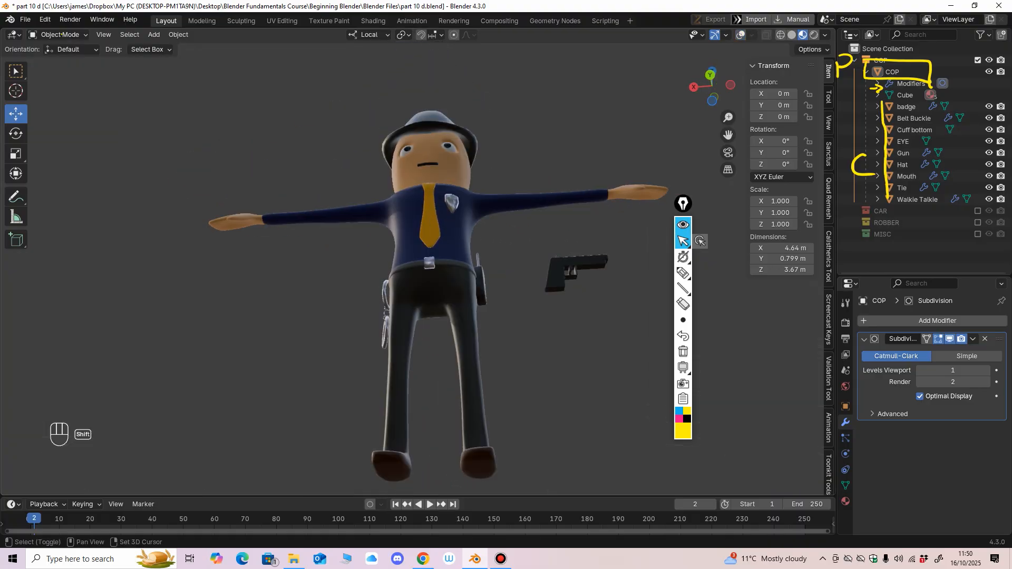
pyautogui.scroll(5, 659, 231)
pyautogui.moveTo(379, 237); pyautogui.dragTo(464, 358, button='middle')
pyautogui.click(409, 321)
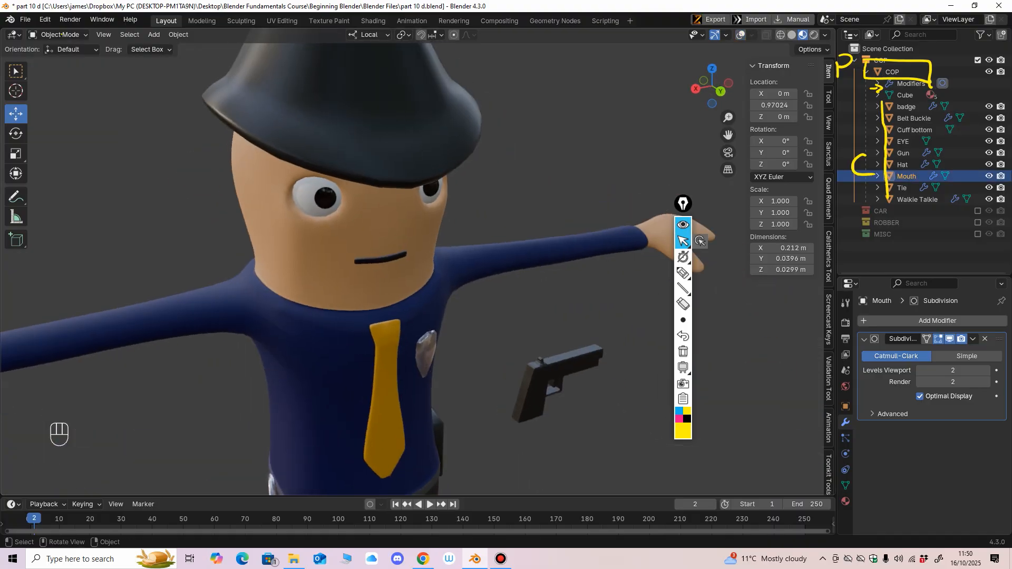
pyautogui.click(682, 303)
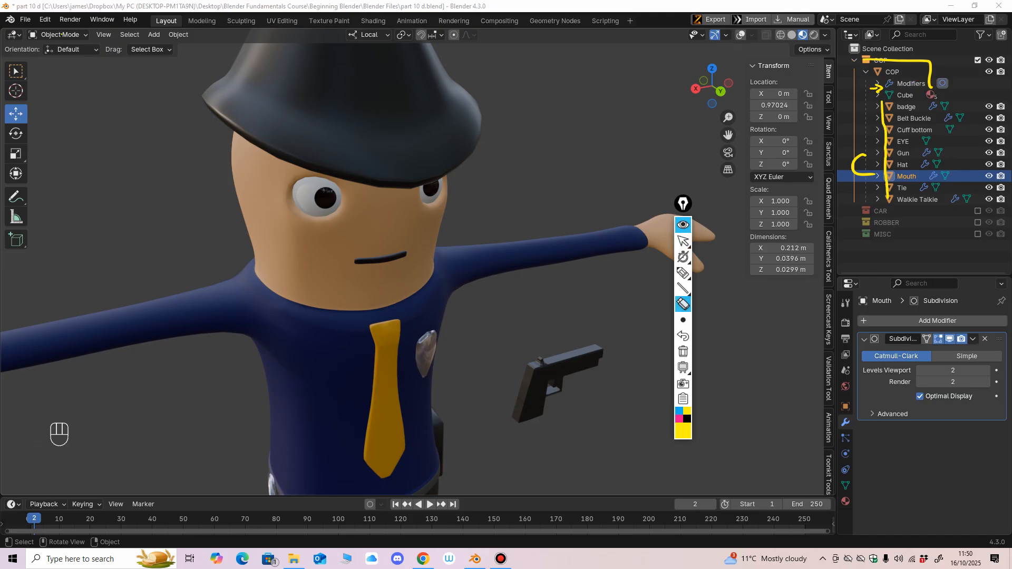
pyautogui.click(683, 241)
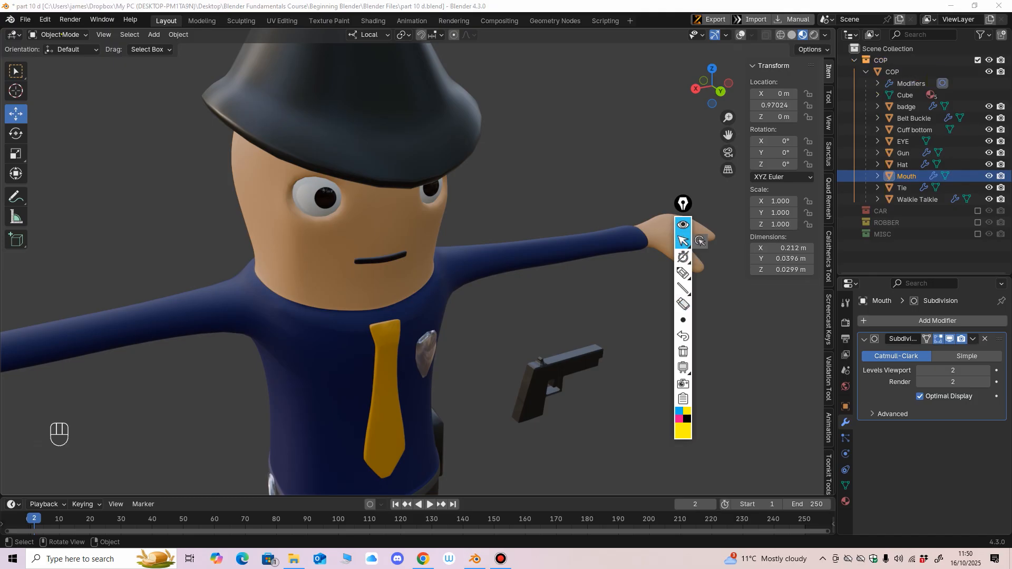
# Step: Restore the overlays and sculpt the mouth with the Grab brush to fit the curve of the face, returning to Object Mode
pyautogui.click(380, 259)
pyautogui.moveTo(380, 258)
pyautogui.mouseDown(button='middle')
pyautogui.moveTo(346, 240)
pyautogui.moveTo(424, 250)
pyautogui.moveTo(424, 202)
pyautogui.moveTo(371, 228)
pyautogui.moveTo(371, 301)
pyautogui.mouseUp(button='middle')
pyautogui.click(740, 35)
pyautogui.press('KP_Decimal')
pyautogui.moveTo(372, 300); pyautogui.dragTo(451, 320, button='middle')
pyautogui.scroll(4, 429, 306)
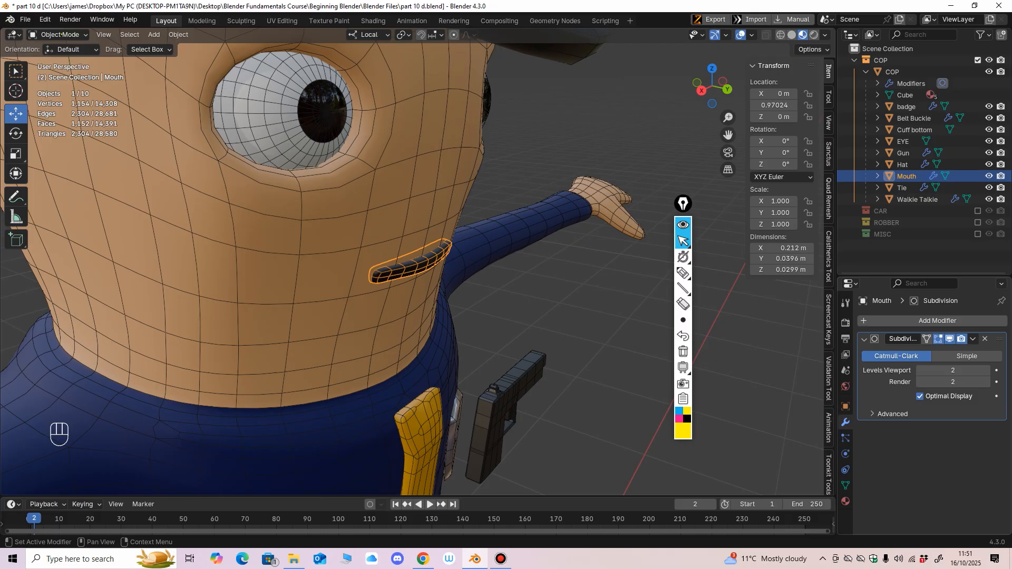
pyautogui.moveTo(451, 319); pyautogui.dragTo(409, 305, button='middle')
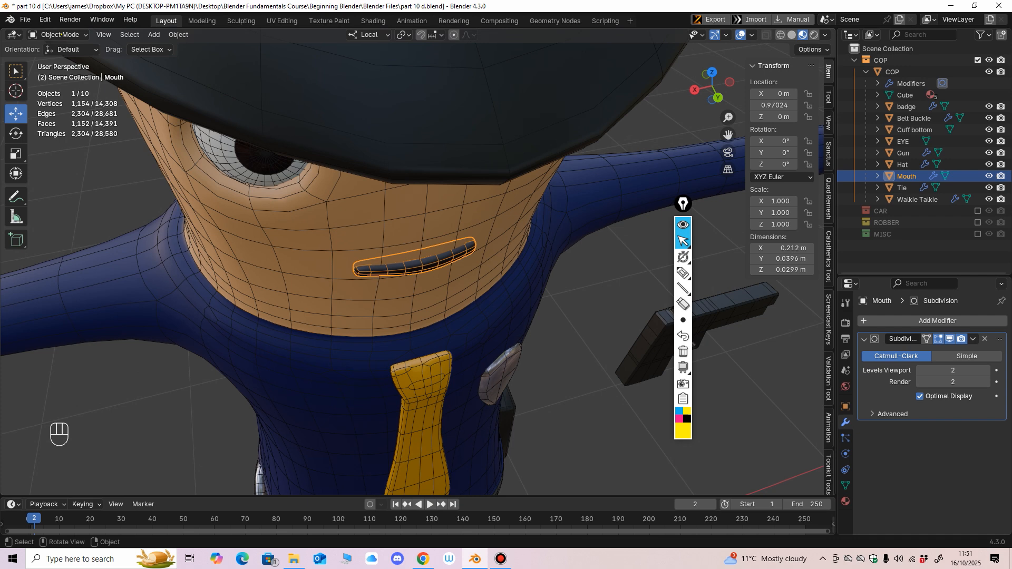
pyautogui.click(59, 35)
pyautogui.click(55, 59)
pyautogui.moveTo(306, 258)
pyautogui.mouseDown(button='middle')
pyautogui.moveTo(348, 221)
pyautogui.moveTo(370, 264)
pyautogui.moveTo(361, 362)
pyautogui.moveTo(285, 369)
pyautogui.moveTo(438, 289)
pyautogui.mouseUp(button='middle')
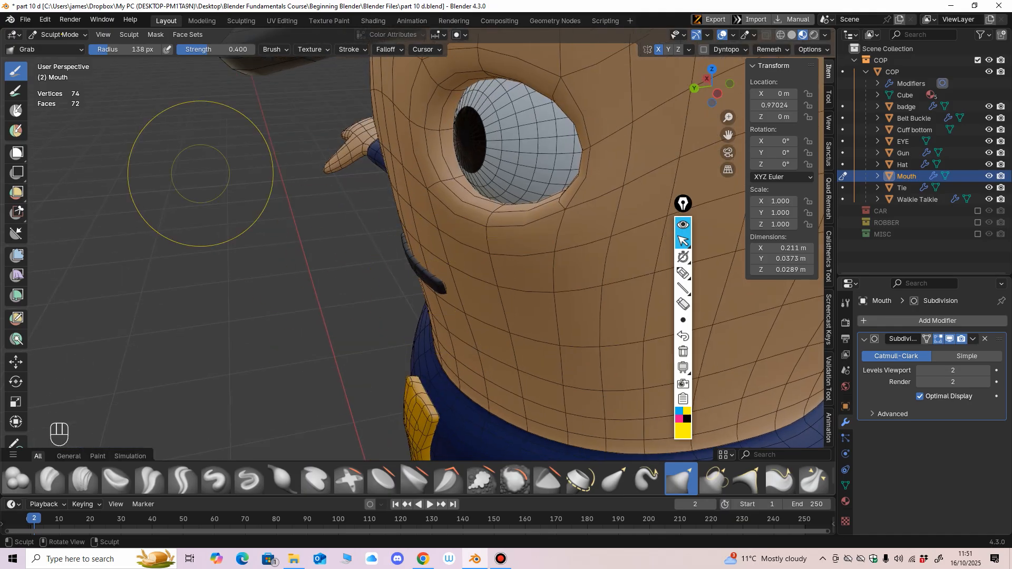
pyautogui.click(59, 35)
pyautogui.click(53, 45)
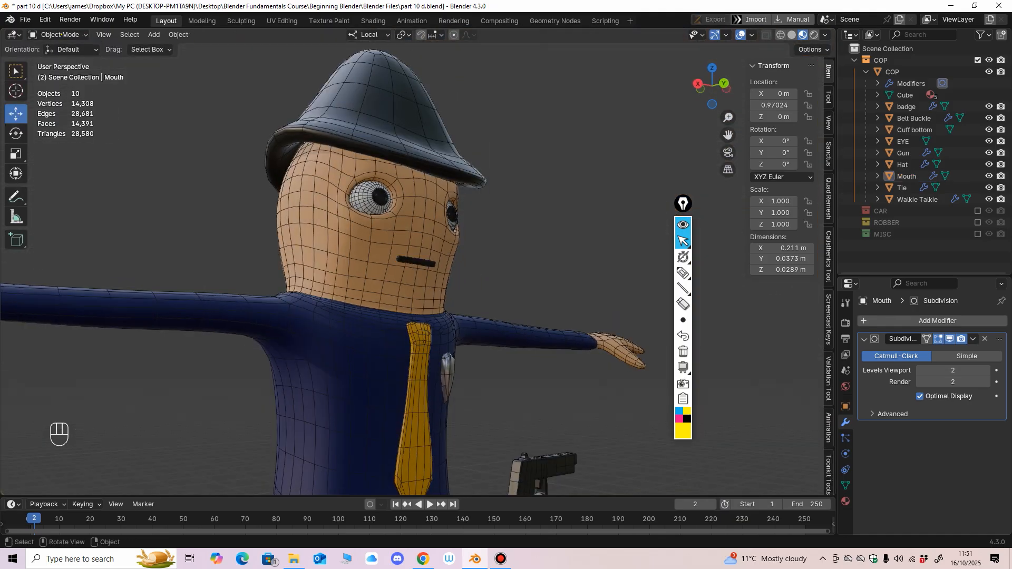
# Step: Select the cop's mouth and apply all transforms to it
pyautogui.click(416, 262)
pyautogui.hotkey('ctrl', 'a')
pyautogui.click(416, 271)
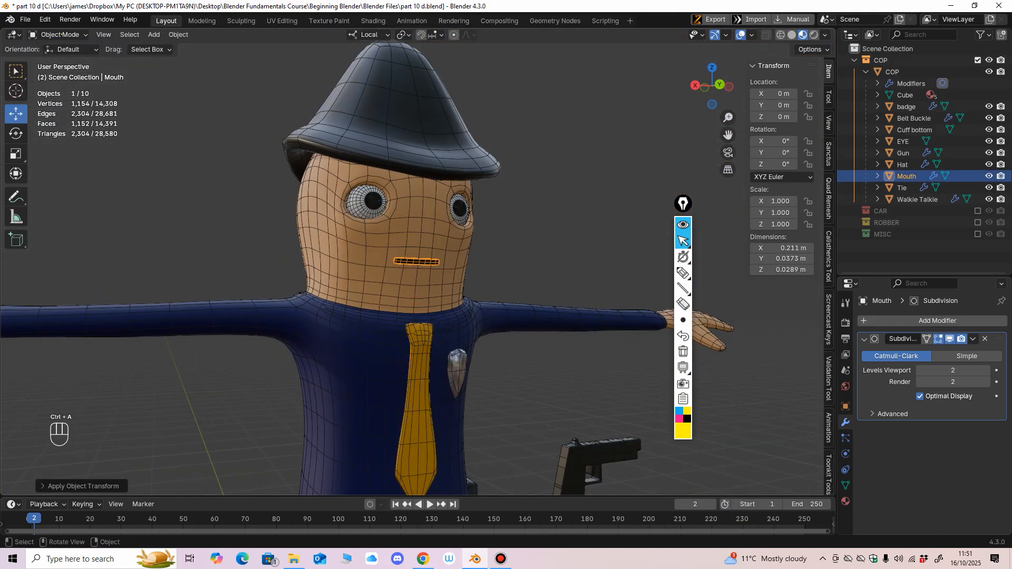
pyautogui.keyDown('ctrl'); pyautogui.moveTo(416, 264); pyautogui.dragTo(418, 279, button='middle'); pyautogui.keyUp('ctrl')
# Step: Select the belt buckle and apply all transforms to it
pyautogui.press('Up')
pyautogui.press('Up')
pyautogui.press('Up')
pyautogui.press('Up')
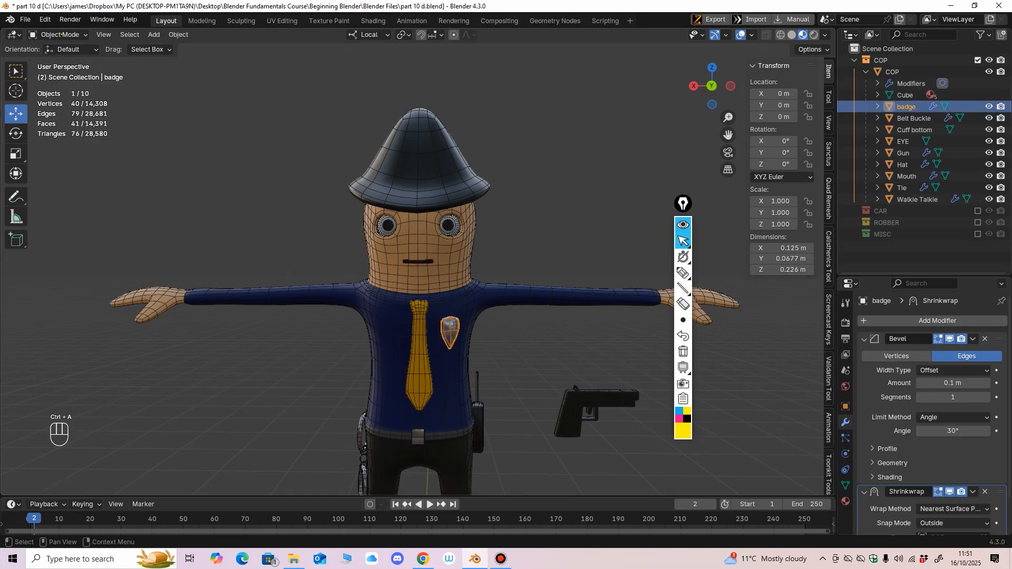
pyautogui.press('Up')
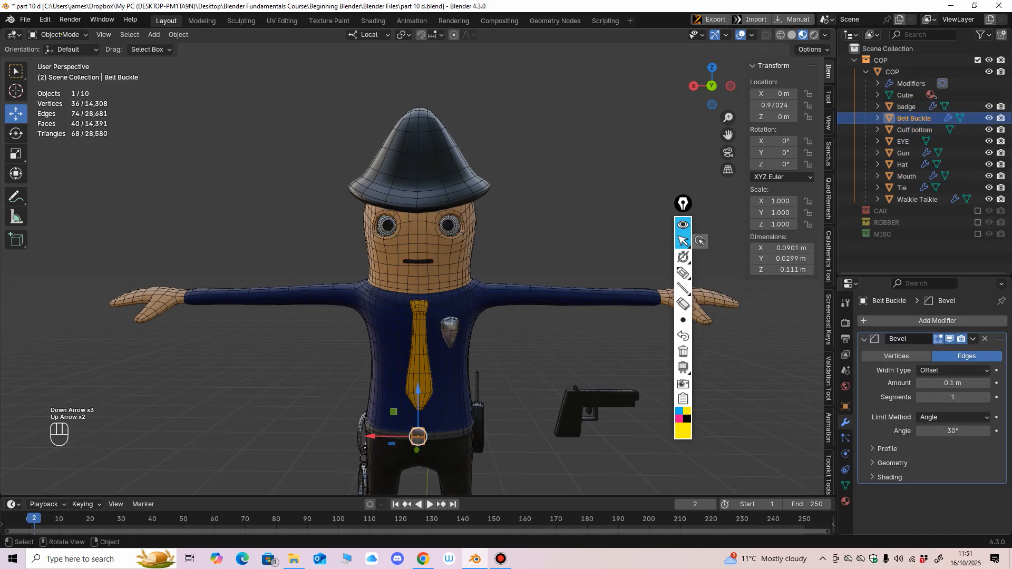
pyautogui.scroll(-3, 416, 274)
pyautogui.hotkey('ctrl', 'a')
pyautogui.click(416, 278)
pyautogui.scroll(1, 416, 278)
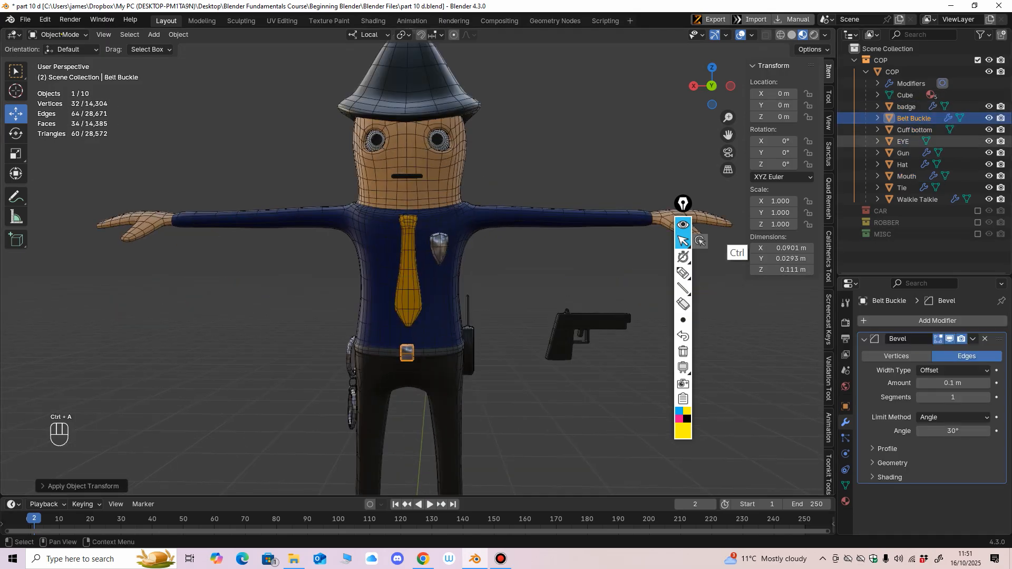
# Step: Step through the cop's child objects to the hat and apply all transforms to it
pyautogui.click(905, 95)
pyautogui.press('Down')
pyautogui.press('Down')
pyautogui.press('Down')
pyautogui.press('Down')
pyautogui.press('Down')
pyautogui.press('Down')
pyautogui.press('Down')
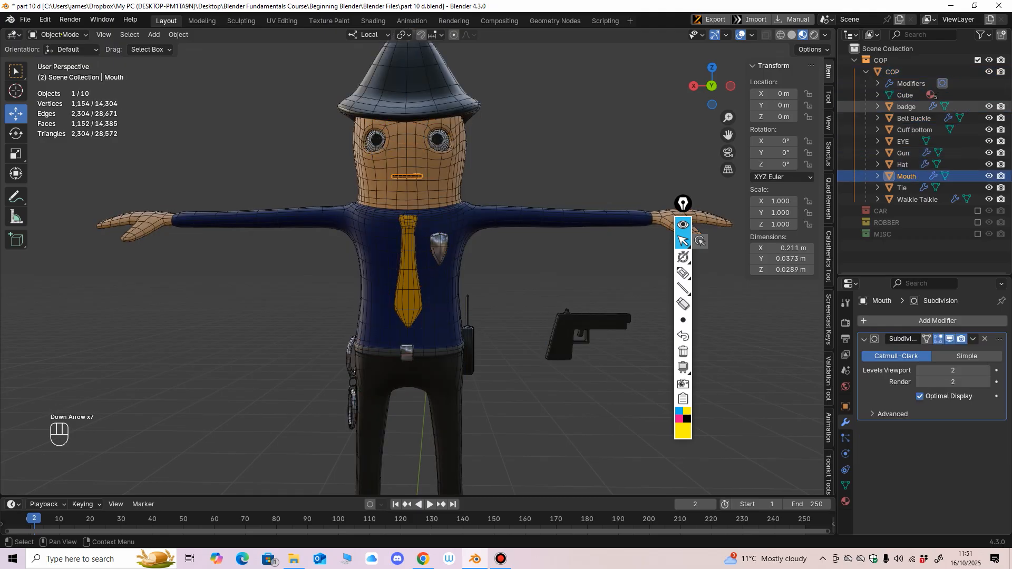
pyautogui.press('Up')
pyautogui.hotkey('ctrl', 'a')
pyautogui.click(522, 269)
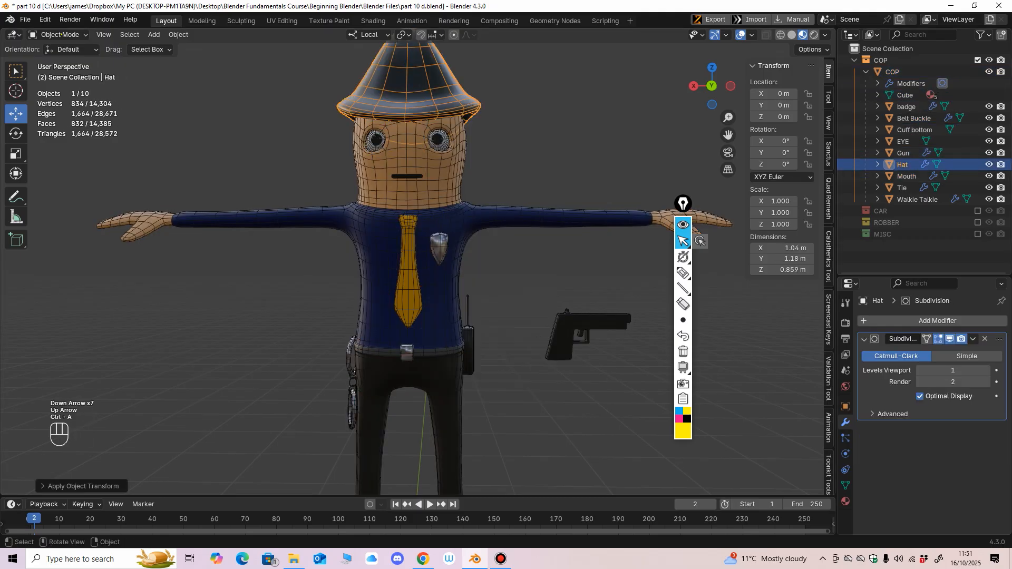
# Step: Select the tie and apply all transforms to it, checking the transforms of the neighbouring mouth and walkie talkie
pyautogui.press('Down')
pyautogui.press('Down')
pyautogui.press('Down')
pyautogui.press('Up')
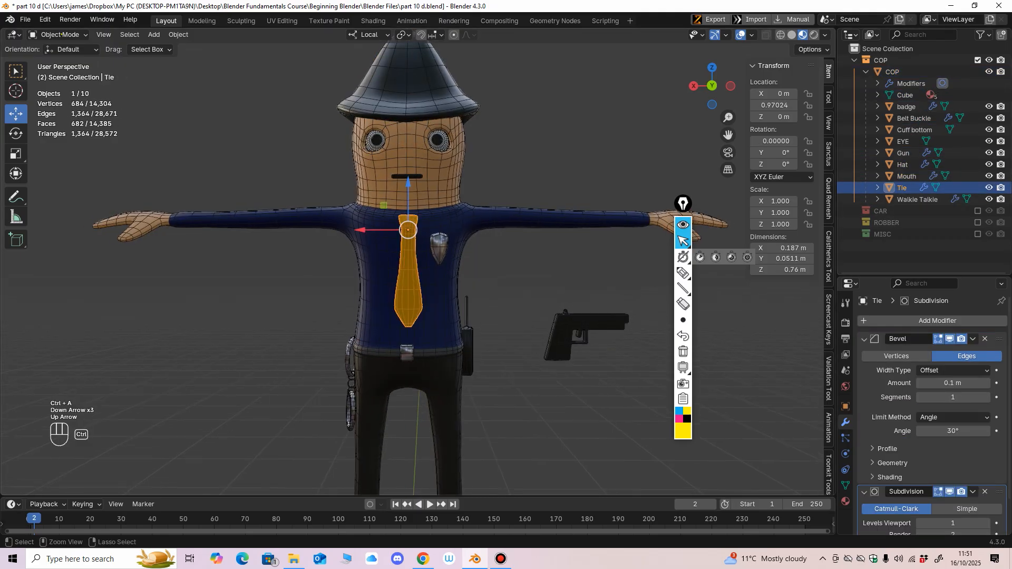
pyautogui.hotkey('ctrl', 'a')
pyautogui.click(449, 278)
pyautogui.press('Down')
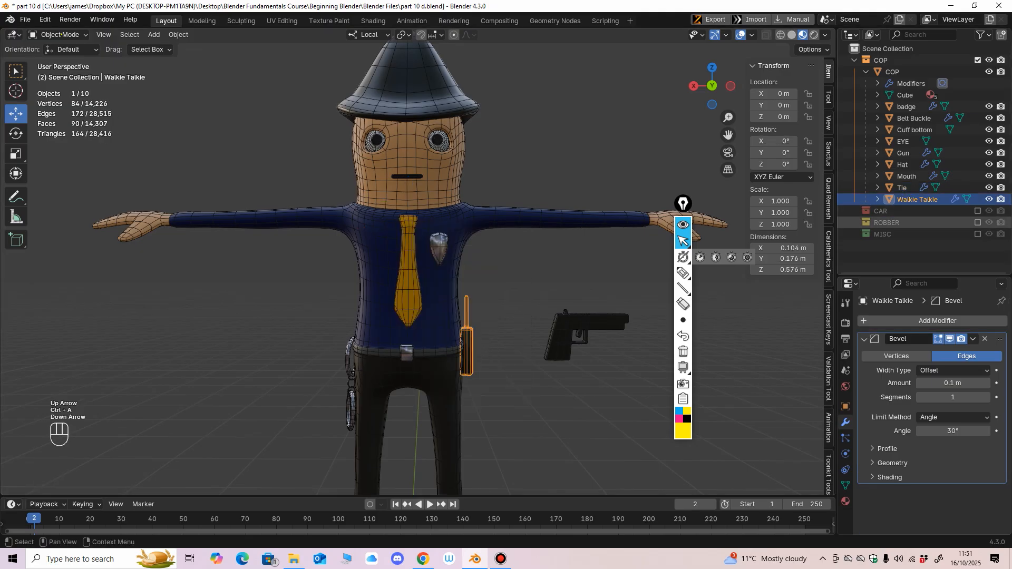
pyautogui.press('Up')
pyautogui.press('Up')
pyautogui.press('Up')
pyautogui.press('Down')
pyautogui.press('Down')
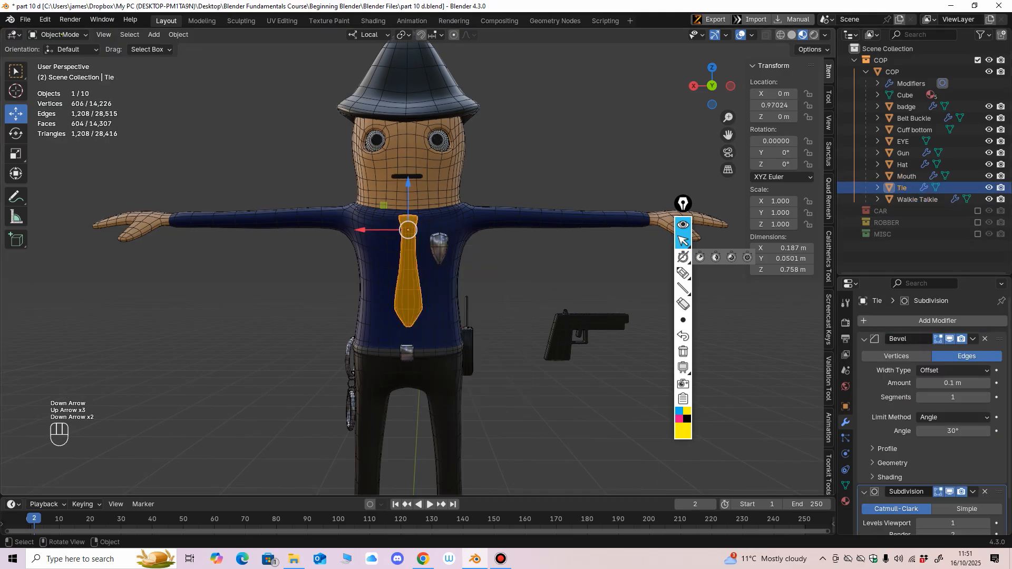
pyautogui.hotkey('ctrl', 'a')
pyautogui.click(475, 278)
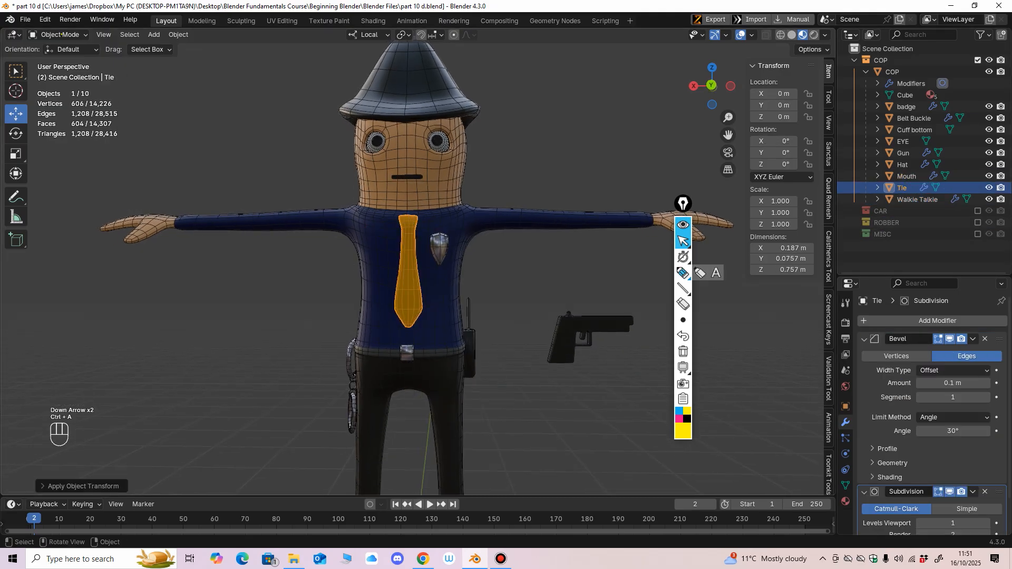
# Step: Select the cop's body, try moving it upwards with its accessories and undo the move
pyautogui.scroll(-3, 411, 284)
pyautogui.moveTo(411, 285); pyautogui.dragTo(425, 285, button='middle')
pyautogui.click(428, 295)
pyautogui.scroll(-1, 421, 316)
pyautogui.moveTo(409, 422); pyautogui.dragTo(402, 395)
pyautogui.hotkey('ctrl', 'z')
# Step: Examine the cop's origin point between the feet in the Back Orthographic view
pyautogui.moveTo(402, 394); pyautogui.dragTo(529, 328, button='middle')
pyautogui.keyDown('alt'); pyautogui.moveTo(529, 328); pyautogui.dragTo(515, 366, button='middle'); pyautogui.keyUp('alt')
pyautogui.keyDown('ctrl'); pyautogui.moveTo(516, 366); pyautogui.dragTo(515, 311, button='middle'); pyautogui.keyUp('ctrl')
pyautogui.keyDown('shift'); pyautogui.moveTo(515, 310); pyautogui.dragTo(537, 179, button='middle'); pyautogui.keyUp('shift')
pyautogui.keyDown('shift'); pyautogui.moveTo(537, 179); pyautogui.dragTo(539, 157, button='middle'); pyautogui.keyUp('shift')
pyautogui.keyDown('shift'); pyautogui.moveTo(474, 274); pyautogui.dragTo(424, 147, button='middle'); pyautogui.keyUp('shift')
pyautogui.scroll(1, 482, 222)
pyautogui.scroll(2, 515, 137)
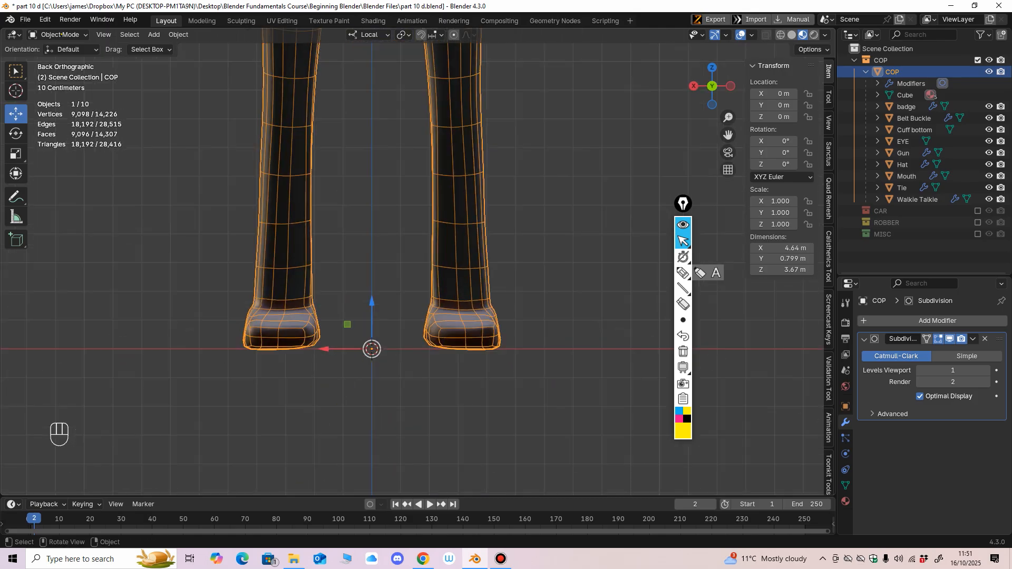
pyautogui.click(683, 273)
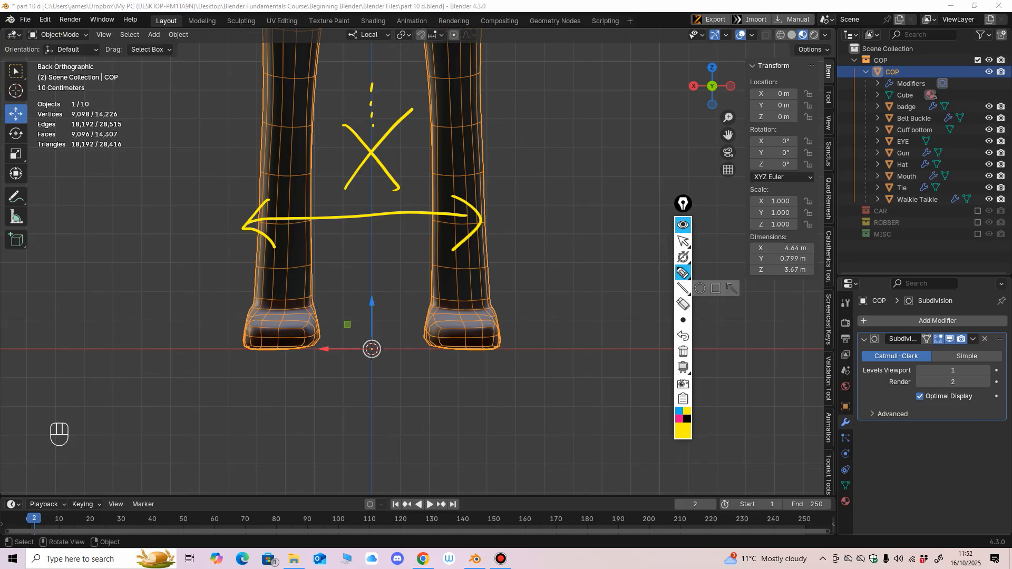
pyautogui.keyDown('ctrl'); pyautogui.moveTo(501, 216); pyautogui.dragTo(498, 268, button='middle'); pyautogui.keyUp('ctrl')
pyautogui.keyDown('shift'); pyautogui.moveTo(498, 268); pyautogui.dragTo(502, 307, button='middle'); pyautogui.keyUp('shift')
pyautogui.click(683, 304)
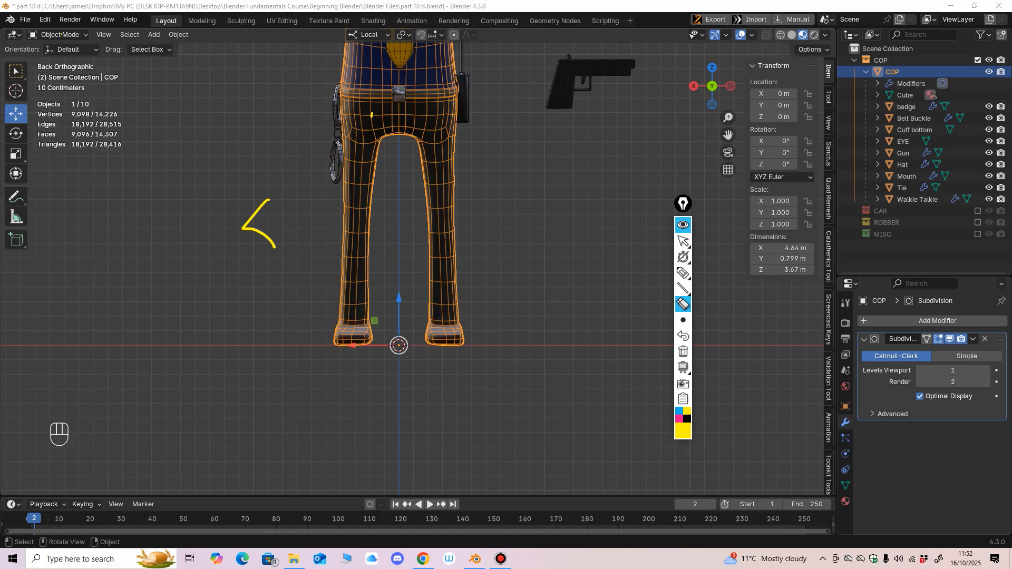
pyautogui.click(682, 241)
# Step: Try moving the cop along the Y axis in the Right Orthographic view and undo the move
pyautogui.moveTo(496, 226)
pyautogui.keyDown('ctrl'); pyautogui.mouseDown(button='middle')
pyautogui.moveTo(495, 253)
pyautogui.moveTo(587, 250)
pyautogui.mouseUp(button='middle'); pyautogui.keyUp('ctrl')
pyautogui.keyDown('ctrl'); pyautogui.moveTo(558, 237); pyautogui.dragTo(558, 279, button='middle'); pyautogui.keyUp('ctrl')
pyautogui.keyDown('shift'); pyautogui.moveTo(557, 279); pyautogui.dragTo(533, 343, button='middle'); pyautogui.keyUp('shift')
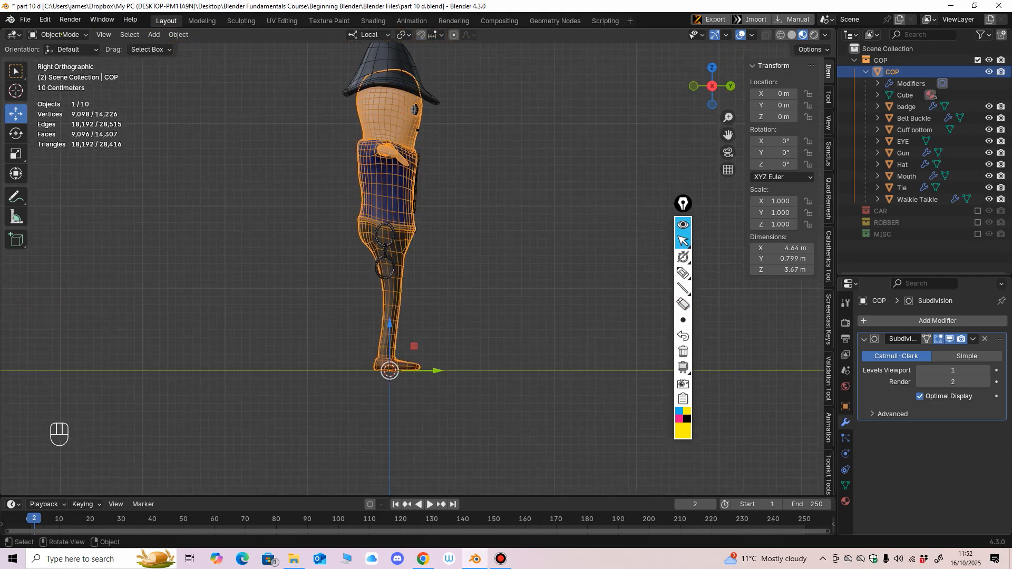
pyautogui.moveTo(437, 370); pyautogui.dragTo(352, 370)
pyautogui.hotkey('ctrl', 'z')
# Step: Hide the viewport overlays and inspect the cop's belt area and handcuffs up close
pyautogui.moveTo(474, 274); pyautogui.dragTo(490, 280, button='middle')
pyautogui.keyDown('ctrl'); pyautogui.moveTo(490, 280); pyautogui.dragTo(477, 255, button='middle'); pyautogui.keyUp('ctrl')
pyautogui.moveTo(408, 369); pyautogui.dragTo(366, 403, button='middle')
pyautogui.keyDown('ctrl'); pyautogui.moveTo(367, 403); pyautogui.dragTo(366, 363, button='middle'); pyautogui.keyUp('ctrl')
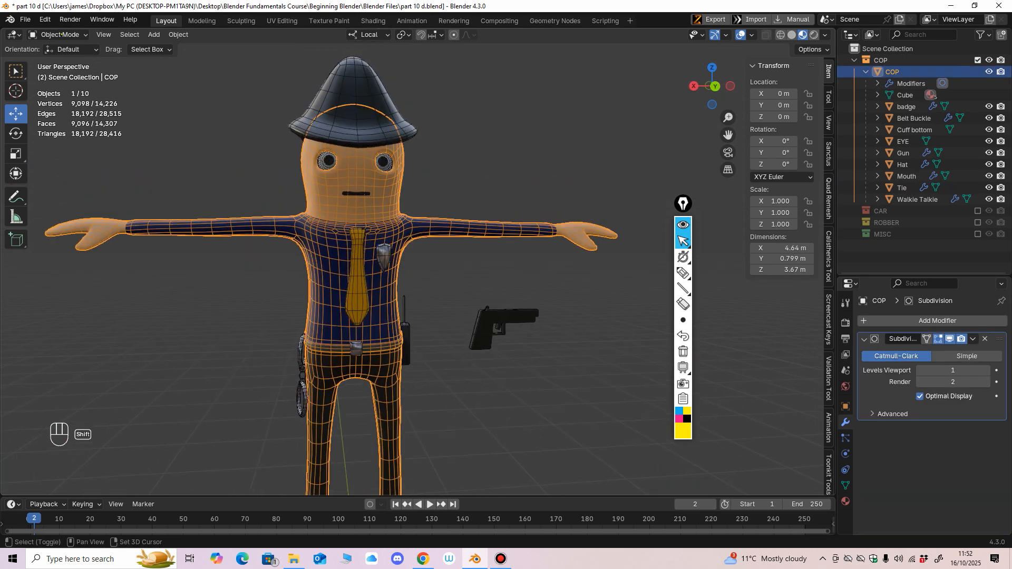
pyautogui.keyDown('ctrl'); pyautogui.moveTo(366, 364); pyautogui.dragTo(437, 218, button='middle'); pyautogui.keyUp('ctrl')
pyautogui.moveTo(437, 219); pyautogui.dragTo(461, 219, button='middle')
pyautogui.click(740, 35)
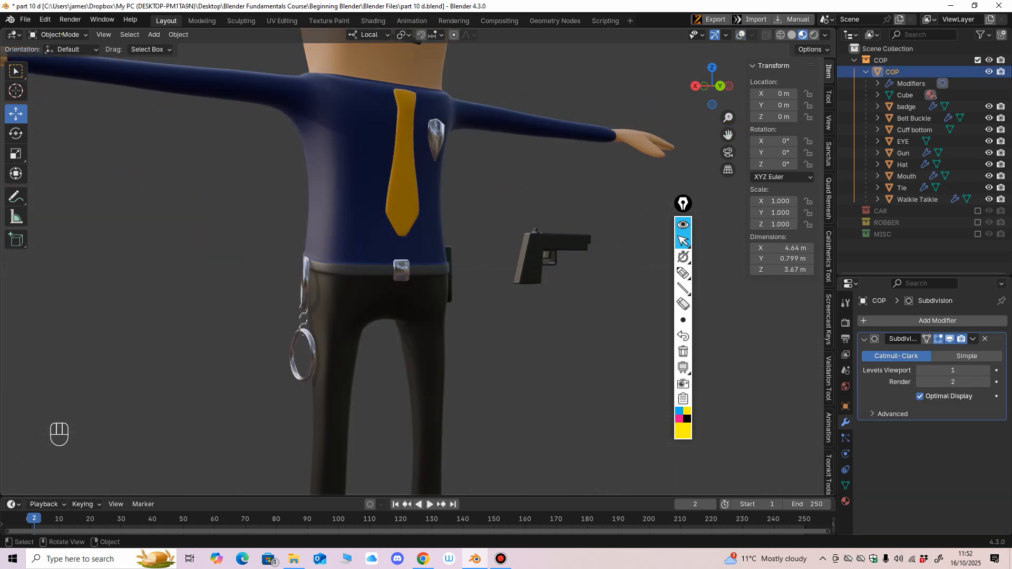
pyautogui.moveTo(368, 274); pyautogui.dragTo(391, 289, button='middle')
pyautogui.keyDown('shift'); pyautogui.moveTo(391, 289); pyautogui.dragTo(417, 213, button='middle'); pyautogui.keyUp('shift')
# Step: Try a Metallic value of 0.784 on the handcuffs' material and undo the change
pyautogui.click(316, 343)
pyautogui.moveTo(337, 316); pyautogui.dragTo(319, 313, button='middle')
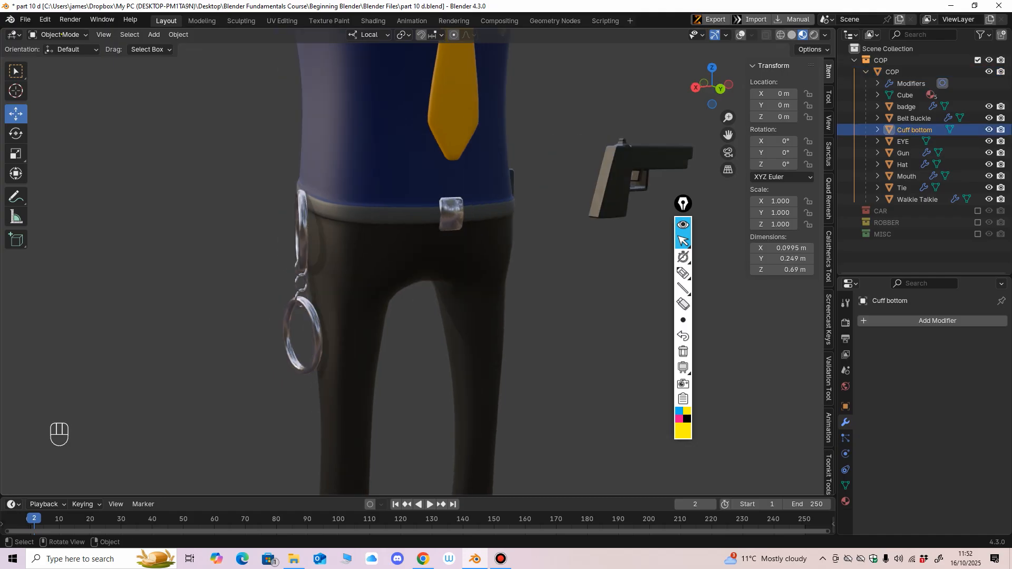
pyautogui.click(845, 501)
pyautogui.scroll(-4, 932, 411)
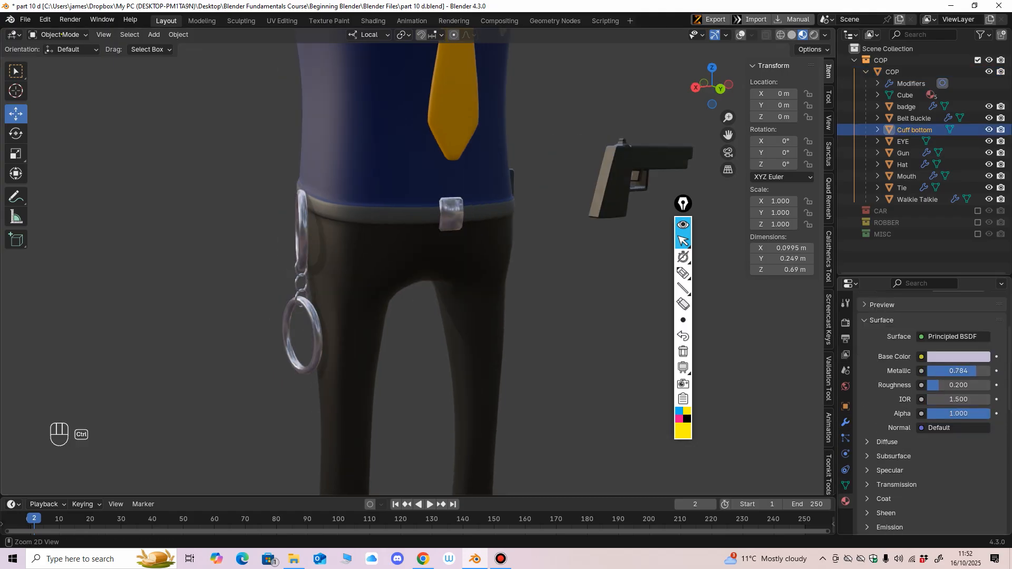
pyautogui.hotkey('ctrl', 'z')
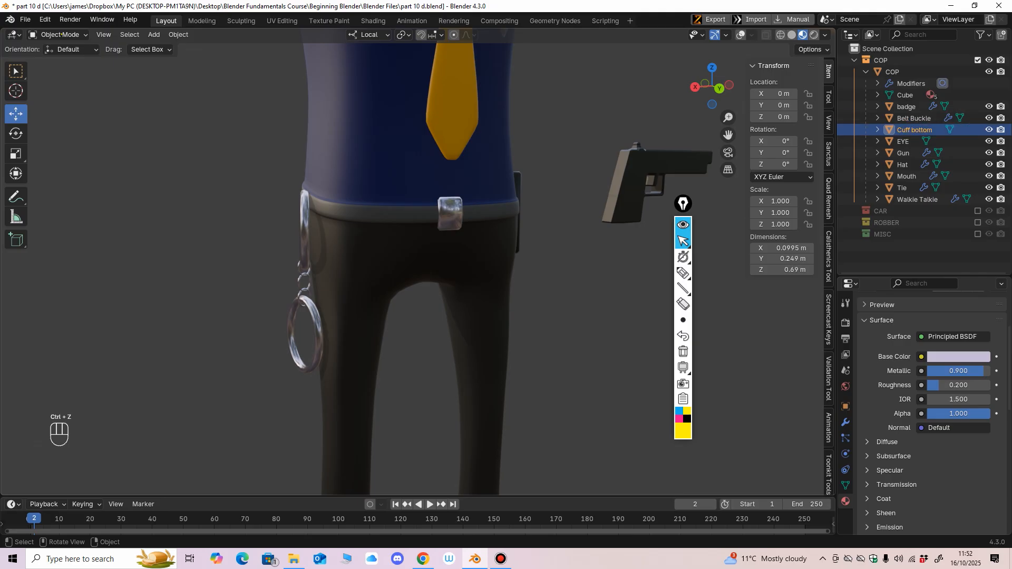
# Step: Select the chest badge, restore the viewport overlays and apply the badge's Bevel modifier
pyautogui.moveTo(411, 263); pyautogui.dragTo(485, 320, button='middle')
pyautogui.click(905, 106)
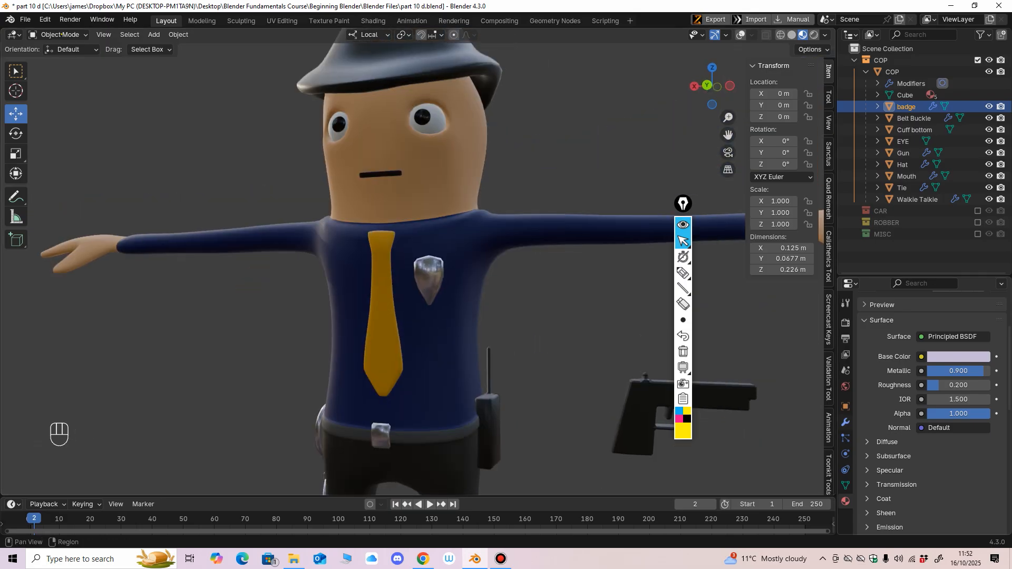
pyautogui.click(845, 422)
pyautogui.moveTo(432, 295); pyautogui.dragTo(395, 261, button='middle')
pyautogui.scroll(3, 422, 253)
pyautogui.moveTo(395, 261); pyautogui.dragTo(411, 215, button='middle')
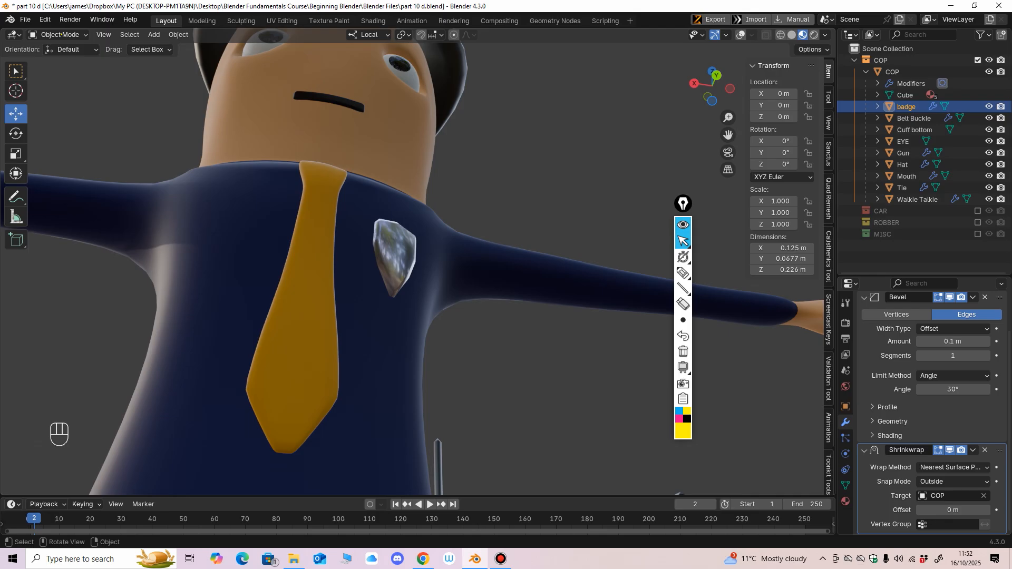
pyautogui.click(741, 35)
pyautogui.moveTo(501, 211); pyautogui.dragTo(464, 245, button='middle')
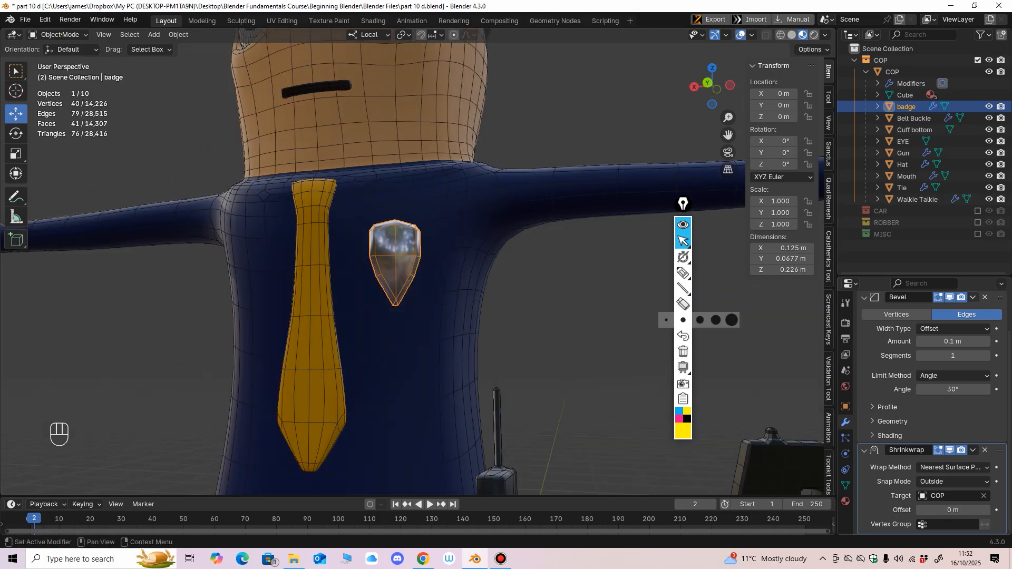
pyautogui.click(972, 298)
pyautogui.click(919, 310)
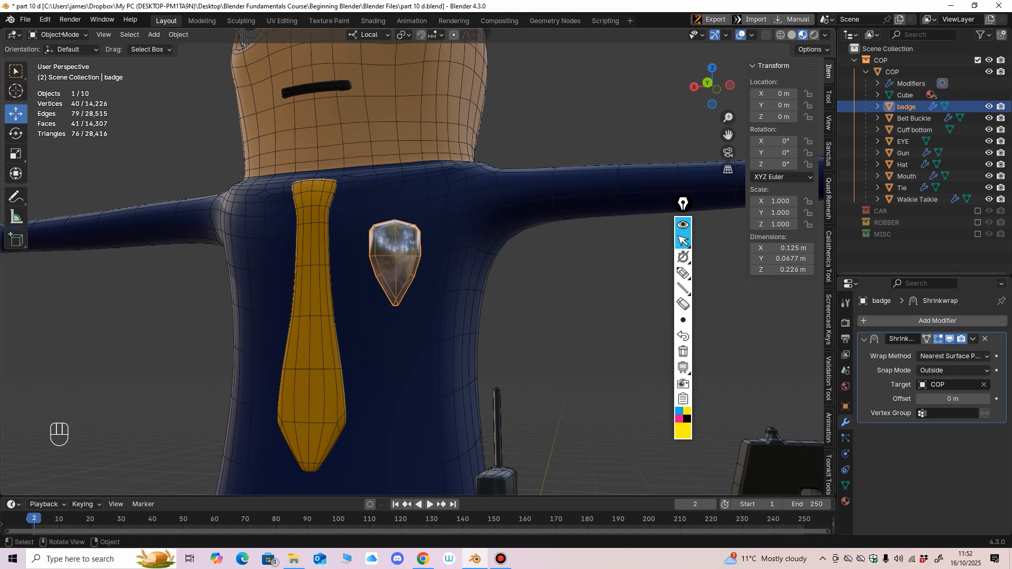
# Step: Apply the chest badge's Shrinkwrap modifier and select the cop's body
pyautogui.moveTo(474, 253); pyautogui.dragTo(594, 290, button='middle')
pyautogui.click(973, 339)
pyautogui.click(912, 352)
pyautogui.scroll(-3, 503, 295)
pyautogui.keyDown('ctrl'); pyautogui.moveTo(594, 289); pyautogui.dragTo(593, 337, button='middle'); pyautogui.keyUp('ctrl')
pyautogui.moveTo(593, 337)
pyautogui.keyDown('ctrl'); pyautogui.mouseDown(button='middle')
pyautogui.moveTo(593, 303)
pyautogui.moveTo(593, 340)
pyautogui.mouseUp(button='middle'); pyautogui.keyUp('ctrl')
pyautogui.click(414, 295)
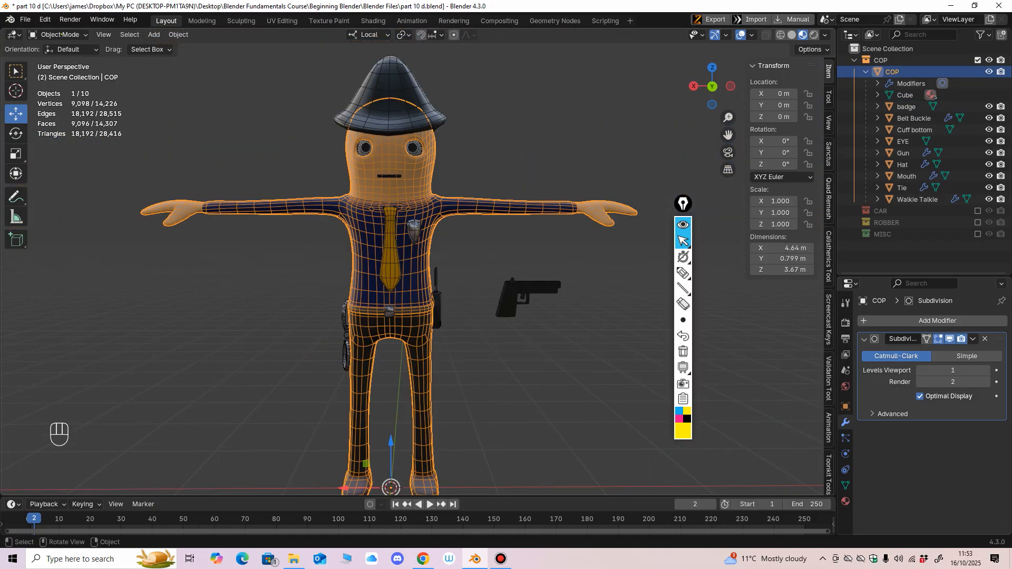
# Step: Try moving the cop's body along the Z axis and undo the move
pyautogui.keyDown('ctrl'); pyautogui.moveTo(414, 295); pyautogui.dragTo(414, 327, button='middle'); pyautogui.keyUp('ctrl')
pyautogui.moveTo(396, 444); pyautogui.dragTo(393, 443)
pyautogui.hotkey('ctrl', 'z')
# Step: In Edit Mode, add a loop cut at the end of the cop's left sleeve and move it slightly up into the sleeve
pyautogui.scroll(5, 414, 316)
pyautogui.keyDown('shift'); pyautogui.moveTo(414, 295); pyautogui.dragTo(308, 284, button='middle'); pyautogui.keyUp('shift')
pyautogui.scroll(-4, 409, 316)
pyautogui.keyDown('shift'); pyautogui.moveTo(338, 285); pyautogui.dragTo(184, 295, button='middle'); pyautogui.keyUp('shift')
pyautogui.scroll(5, 211, 303)
pyautogui.scroll(3, 203, 296)
pyautogui.click(61, 34)
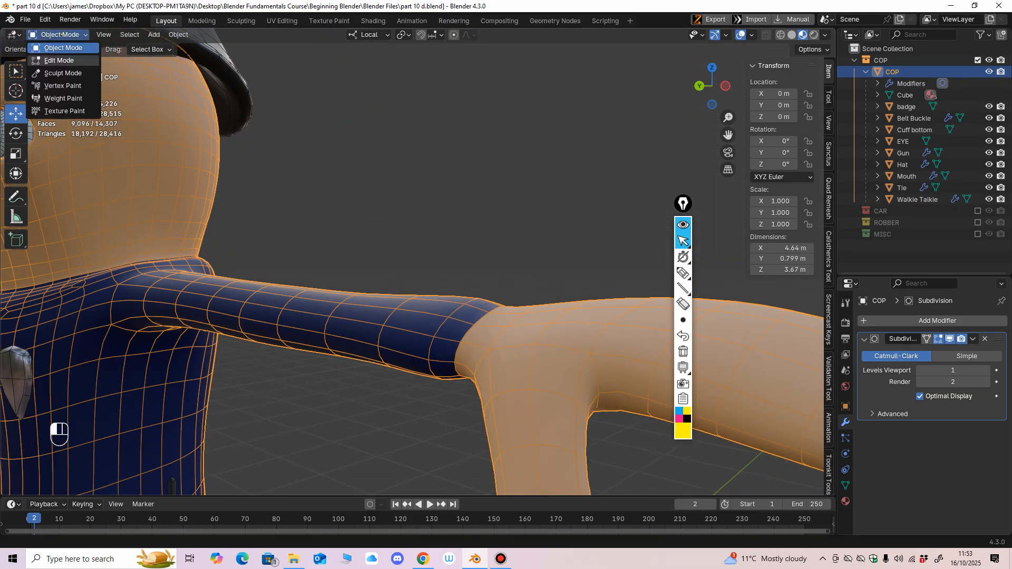
pyautogui.click(58, 59)
pyautogui.moveTo(477, 317)
pyautogui.mouseDown()
pyautogui.moveTo(459, 319)
pyautogui.moveTo(466, 328)
pyautogui.mouseUp()
pyautogui.moveTo(466, 328)
pyautogui.mouseDown(button='middle')
pyautogui.moveTo(512, 346)
pyautogui.moveTo(453, 331)
pyautogui.mouseUp(button='middle')
pyautogui.scroll(2, 453, 331)
pyautogui.click(16, 113)
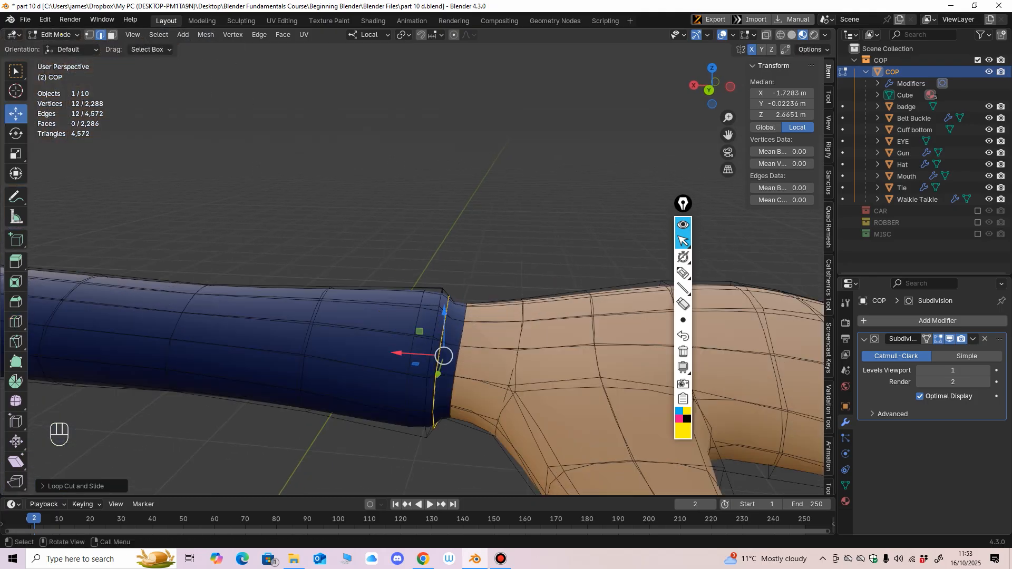
pyautogui.moveTo(403, 354); pyautogui.dragTo(396, 353)
# Step: Turn off the Subdivision modifier's viewport display and select the ring of faces between the left cuff and the wrist, ready for its material
pyautogui.press('3')
pyautogui.moveTo(399, 354); pyautogui.dragTo(400, 359, button='middle')
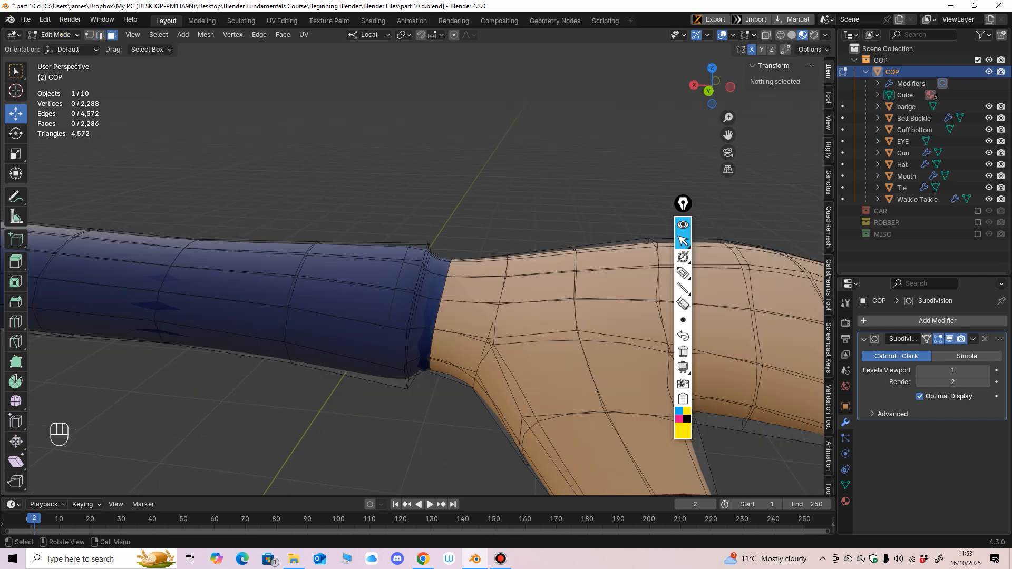
pyautogui.click(949, 339)
pyautogui.moveTo(428, 316); pyautogui.dragTo(389, 325, button='middle')
pyautogui.click(419, 294)
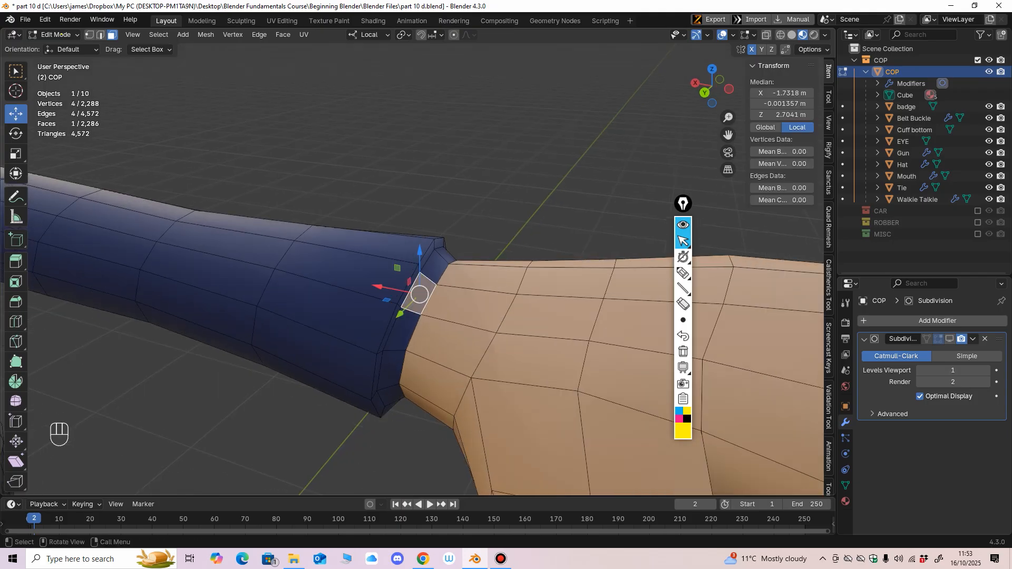
pyautogui.moveTo(419, 294)
pyautogui.mouseDown(button='middle')
pyautogui.moveTo(390, 301)
pyautogui.moveTo(424, 280)
pyautogui.mouseUp(button='middle')
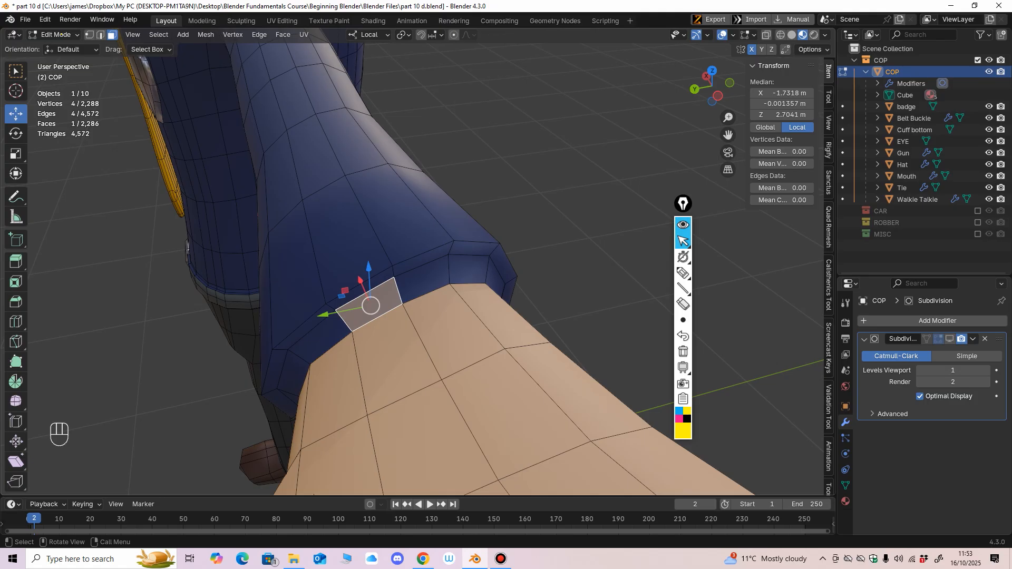
pyautogui.keyDown('alt'); pyautogui.click(397, 291); pyautogui.keyUp('alt')
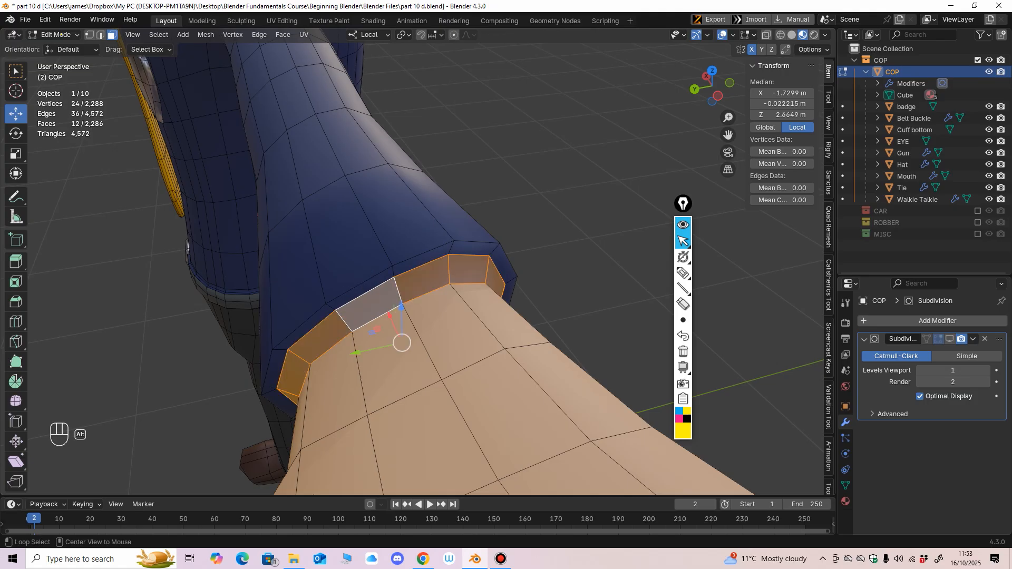
pyautogui.moveTo(397, 293); pyautogui.dragTo(493, 253, button='middle')
pyautogui.click(845, 501)
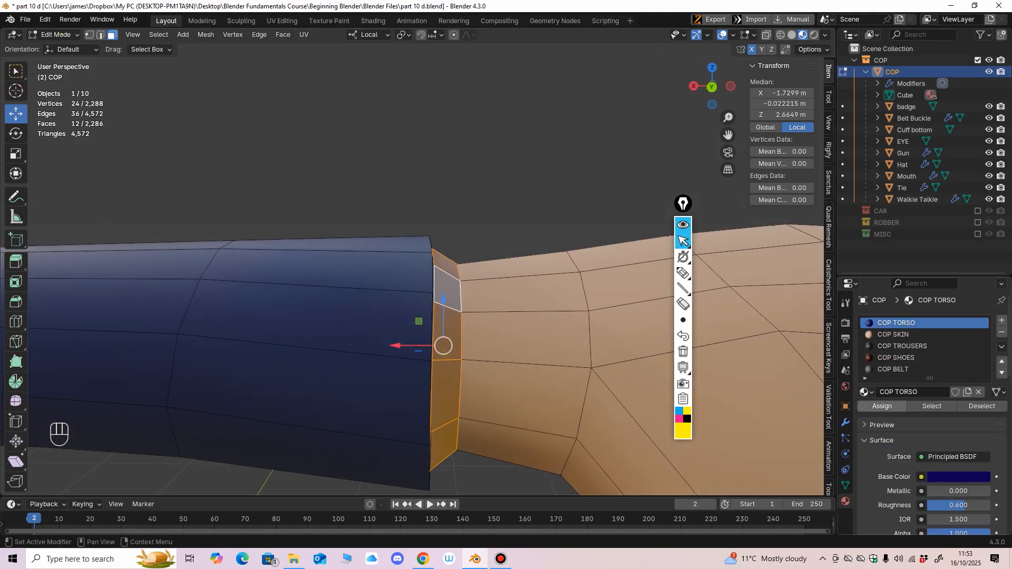
pyautogui.scroll(-3, 527, 184)
pyautogui.click(527, 184)
pyautogui.moveTo(422, 264)
pyautogui.mouseDown(button='middle')
pyautogui.moveTo(395, 279)
pyautogui.moveTo(435, 273)
pyautogui.mouseUp(button='middle')
pyautogui.hotkey('ctrl', 'z')
pyautogui.click(526, 185)
pyautogui.moveTo(527, 185); pyautogui.dragTo(512, 190, button='middle')
pyautogui.hotkey('ctrl', 'z')
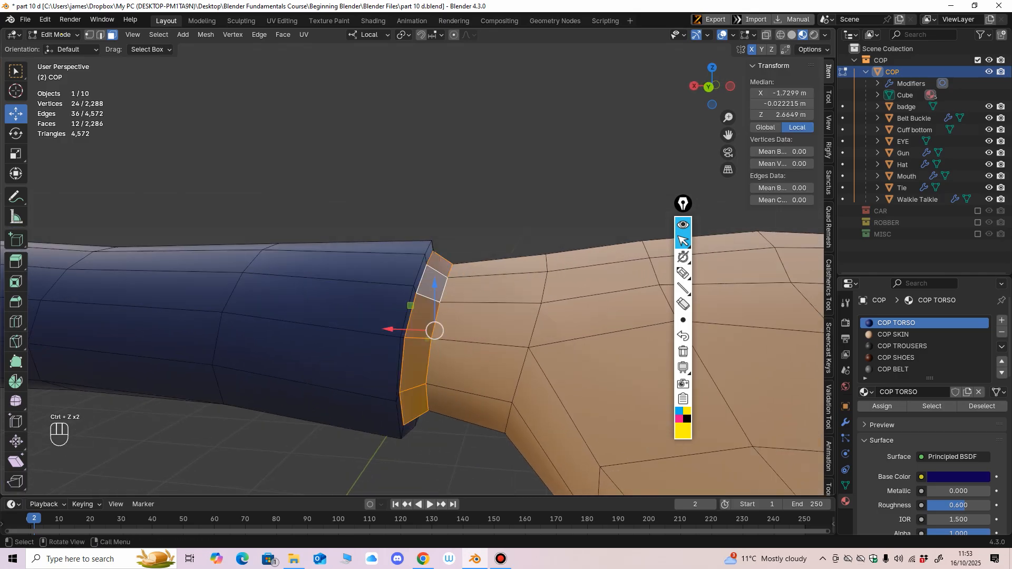
# Step: Assign the COP SKIN material to the selected face ring at the left cuff and clear the selection
pyautogui.click(892, 334)
pyautogui.click(881, 406)
pyautogui.scroll(-2, 422, 295)
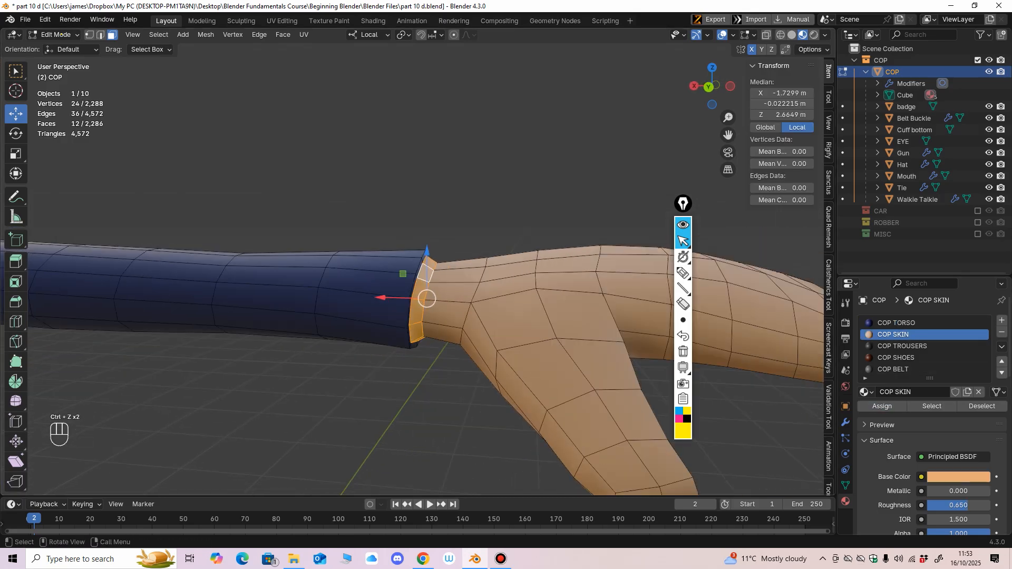
pyautogui.click(526, 184)
# Step: Add a loop cut at the end of the cop's right sleeve and move it slightly up into the sleeve
pyautogui.scroll(-6, 527, 201)
pyautogui.moveTo(474, 238); pyautogui.dragTo(432, 243, button='middle')
pyautogui.keyDown('shift'); pyautogui.moveTo(369, 253); pyautogui.dragTo(595, 253, button='middle'); pyautogui.keyUp('shift')
pyautogui.moveTo(595, 253); pyautogui.dragTo(574, 253, button='middle')
pyautogui.moveTo(337, 264); pyautogui.dragTo(385, 263, button='middle')
pyautogui.keyDown('shift'); pyautogui.moveTo(385, 263); pyautogui.dragTo(591, 266, button='middle'); pyautogui.keyUp('shift')
pyautogui.moveTo(474, 264); pyautogui.dragTo(508, 262, button='middle')
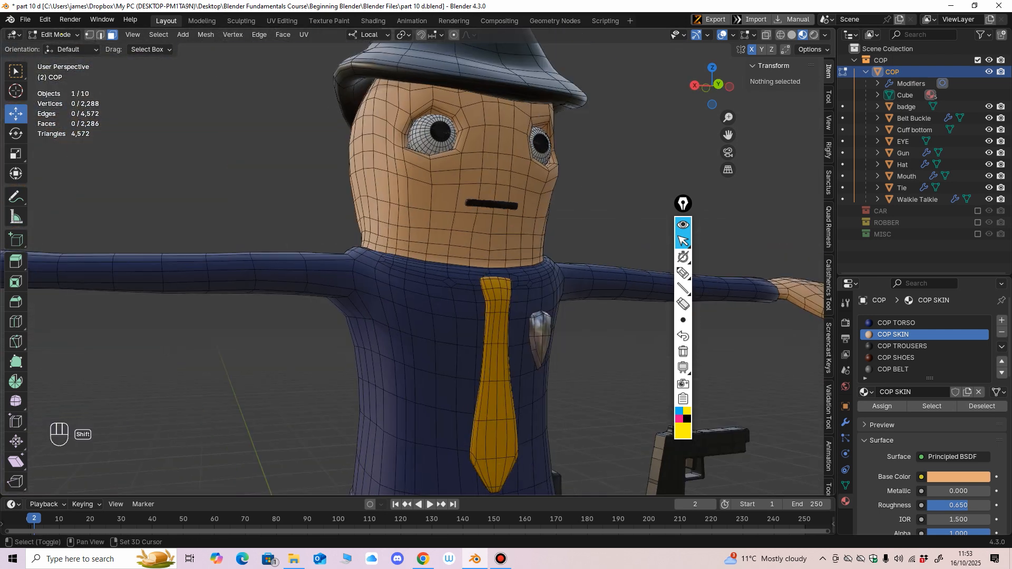
pyautogui.keyDown('shift'); pyautogui.moveTo(337, 264); pyautogui.dragTo(653, 269, button='middle'); pyautogui.keyUp('shift')
pyautogui.moveTo(421, 263); pyautogui.dragTo(461, 272, button='middle')
pyautogui.scroll(3, 422, 263)
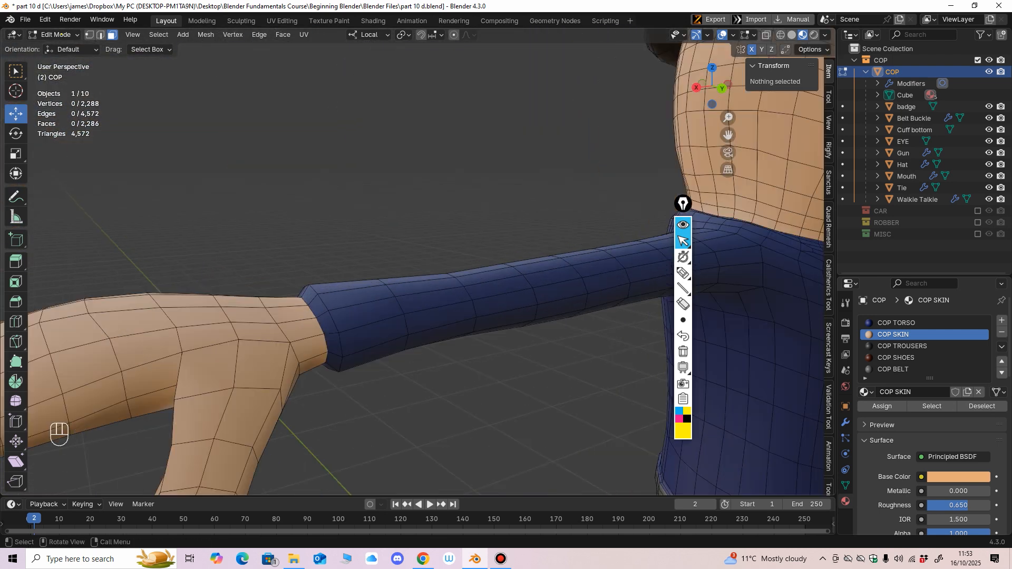
pyautogui.keyDown('shift'); pyautogui.moveTo(368, 316); pyautogui.dragTo(395, 277, button='middle'); pyautogui.keyUp('shift')
pyautogui.scroll(2, 403, 278)
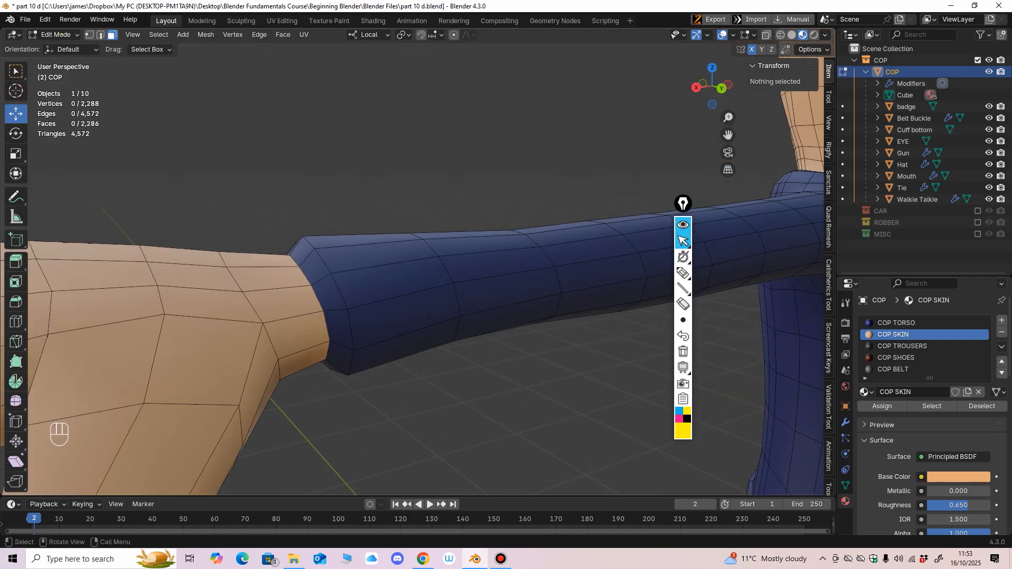
pyautogui.click(59, 34)
pyautogui.click(58, 49)
pyautogui.click(60, 34)
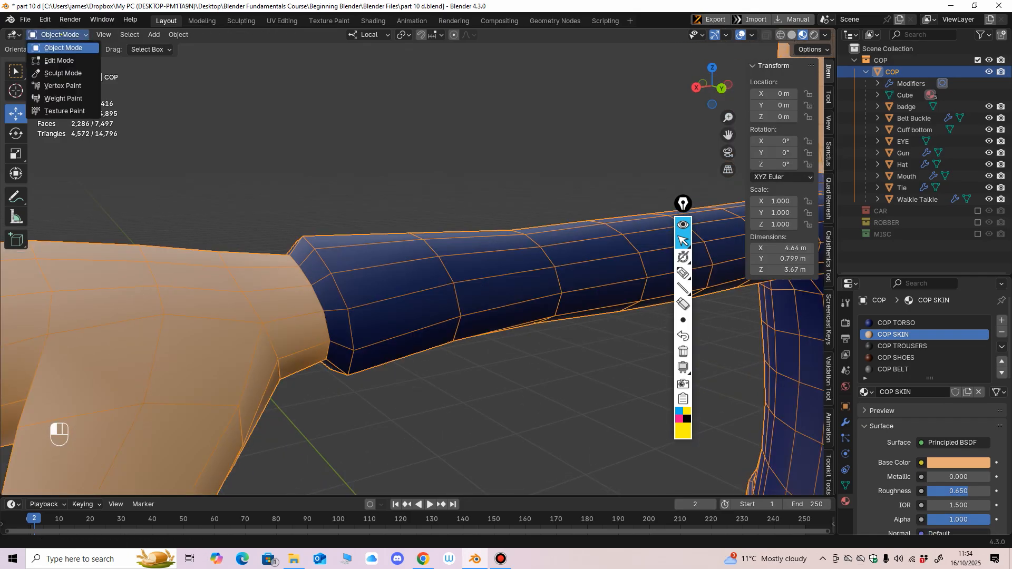
pyautogui.click(58, 60)
pyautogui.click(16, 322)
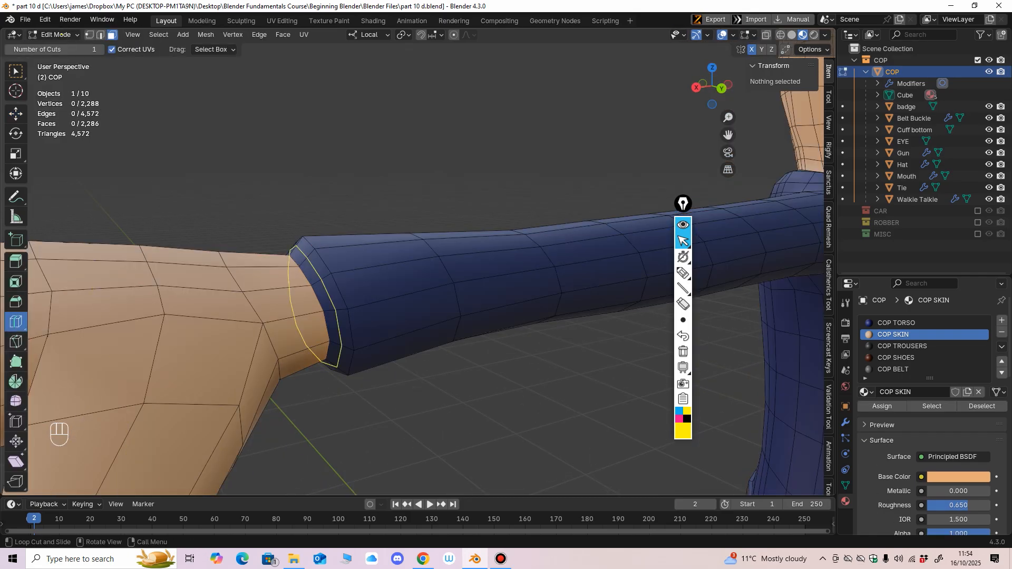
pyautogui.click(326, 285)
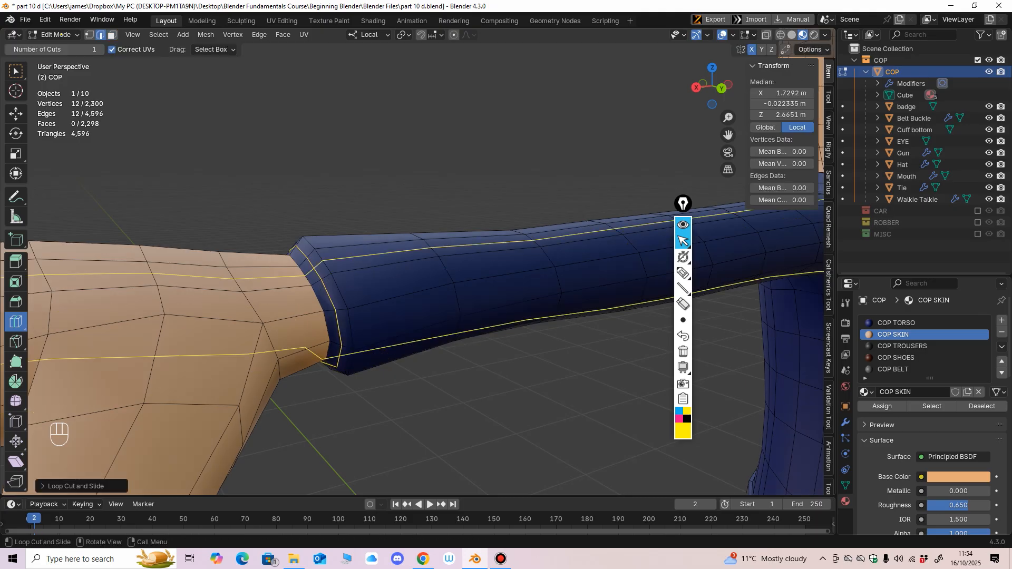
pyautogui.click(16, 114)
pyautogui.moveTo(211, 237); pyautogui.dragTo(191, 231, button='middle')
pyautogui.moveTo(224, 291); pyautogui.dragTo(232, 290)
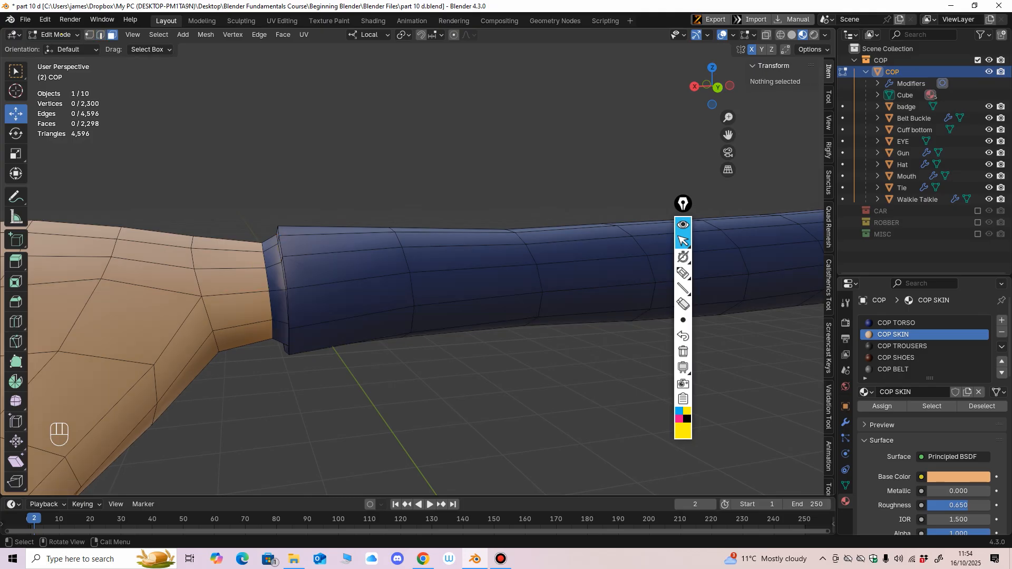
# Step: Select the ring of faces between the right cuff and the wrist and assign it the COP SKIN material
pyautogui.click(270, 270)
pyautogui.moveTo(270, 270); pyautogui.dragTo(379, 269, button='middle')
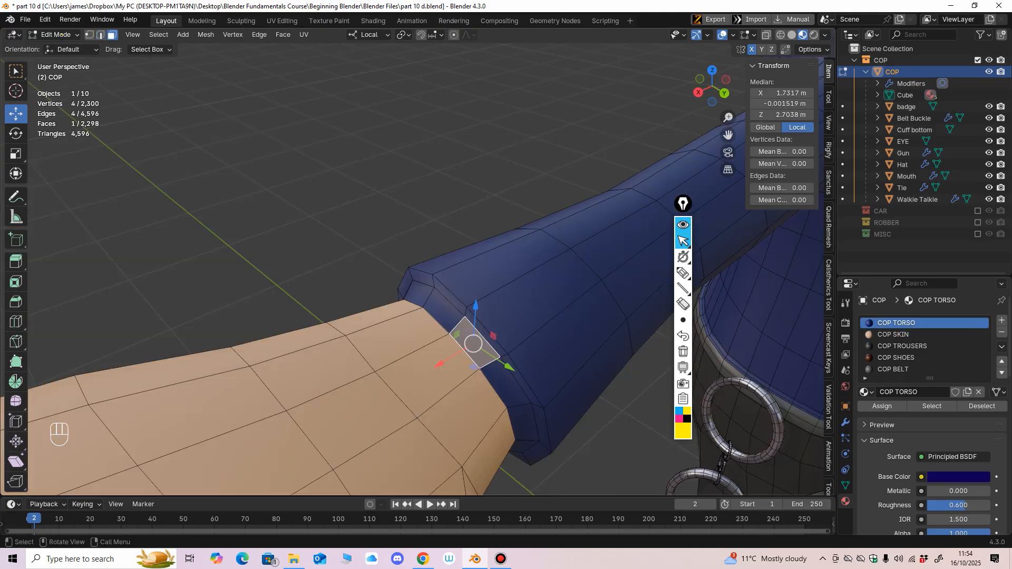
pyautogui.keyDown('alt'); pyautogui.click(488, 362); pyautogui.keyUp('alt')
pyautogui.moveTo(488, 362); pyautogui.dragTo(464, 341, button='middle')
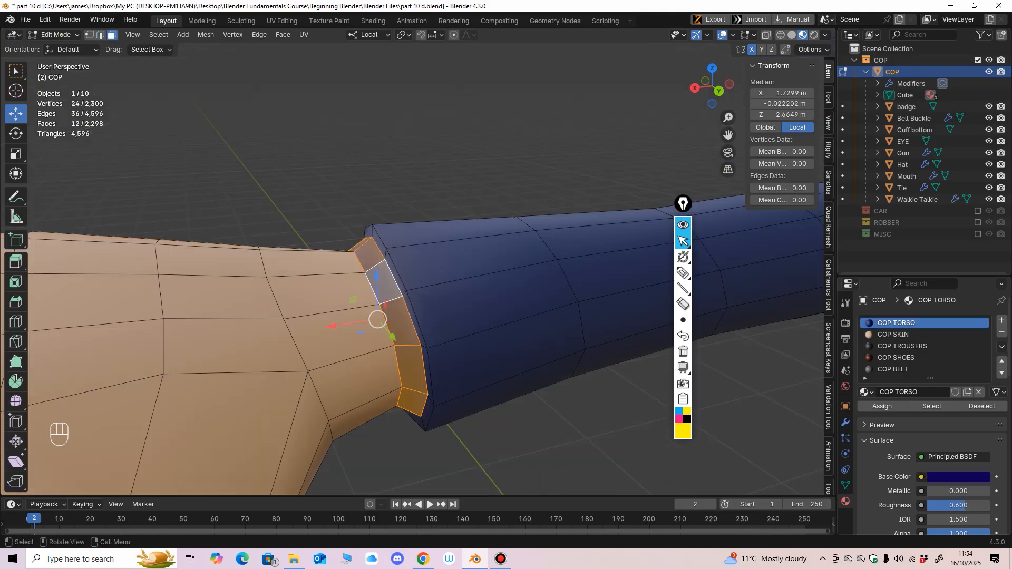
pyautogui.click(904, 335)
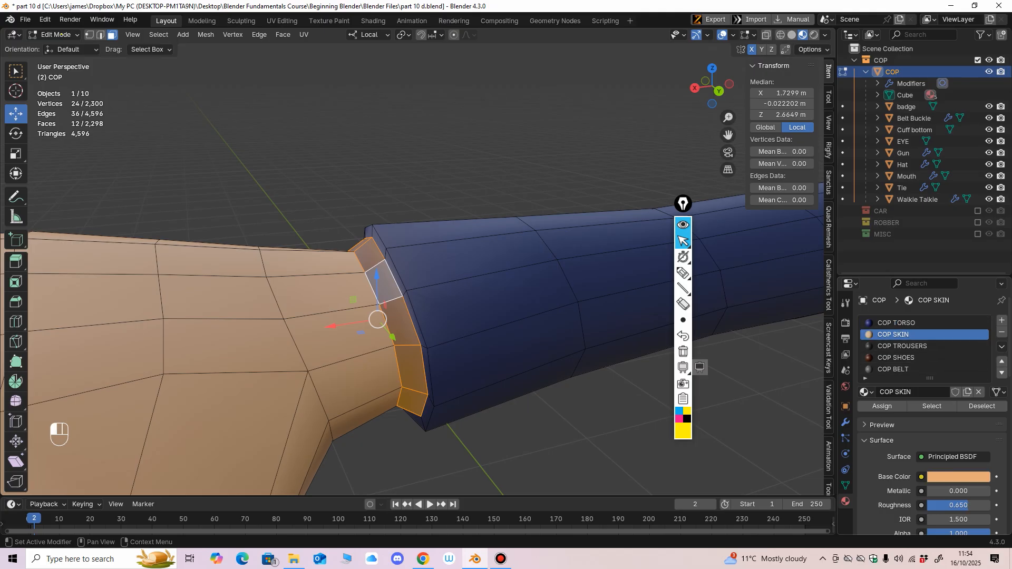
pyautogui.scroll(-3, 400, 295)
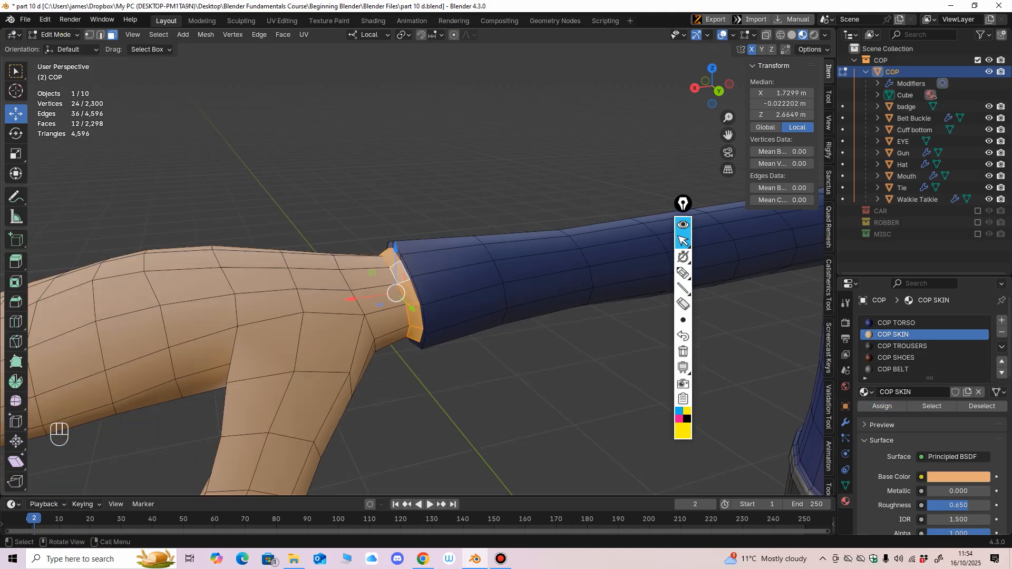
pyautogui.scroll(-4, 397, 293)
pyautogui.click(421, 338)
pyautogui.moveTo(421, 337); pyautogui.dragTo(373, 332, button='middle')
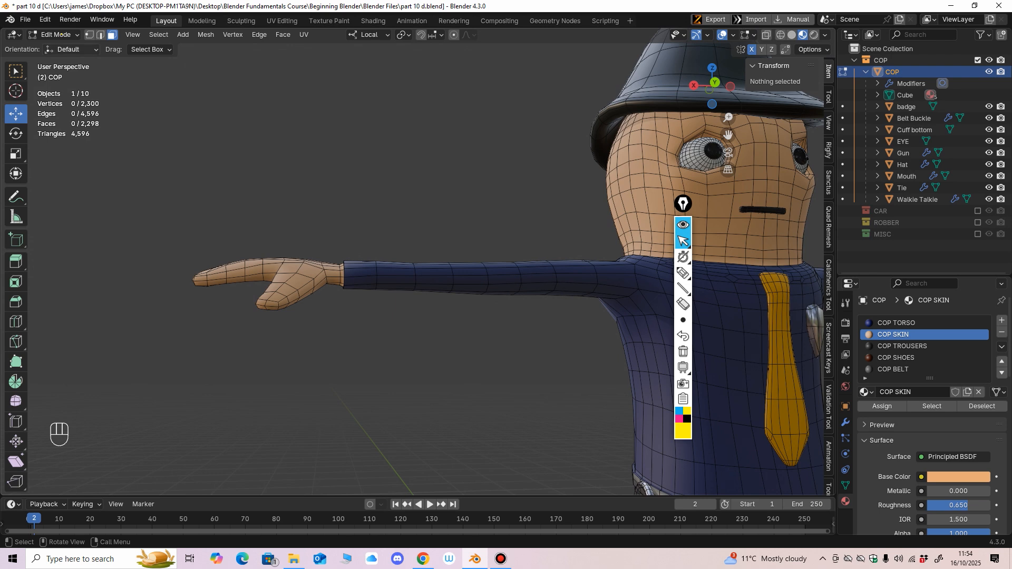
# Step: Return to Object Mode, save the blend file and deselect the cop
pyautogui.click(60, 35)
pyautogui.click(60, 49)
pyautogui.scroll(-5, 327, 274)
pyautogui.moveTo(326, 274)
pyautogui.mouseDown(button='middle')
pyautogui.moveTo(350, 287)
pyautogui.moveTo(335, 289)
pyautogui.mouseUp(button='middle')
pyautogui.hotkey('ctrl', 's')
pyautogui.keyDown('shift'); pyautogui.moveTo(335, 288); pyautogui.dragTo(295, 291, button='middle'); pyautogui.keyUp('shift')
pyautogui.moveTo(369, 287); pyautogui.dragTo(237, 252, button='middle')
pyautogui.moveTo(400, 263); pyautogui.dragTo(448, 261, button='middle')
pyautogui.click(453, 211)
pyautogui.moveTo(453, 211); pyautogui.dragTo(398, 259, button='middle')
pyautogui.keyDown('ctrl'); pyautogui.moveTo(398, 258); pyautogui.dragTo(400, 208, button='middle'); pyautogui.keyUp('ctrl')
pyautogui.moveTo(400, 208); pyautogui.dragTo(445, 210, button='middle')
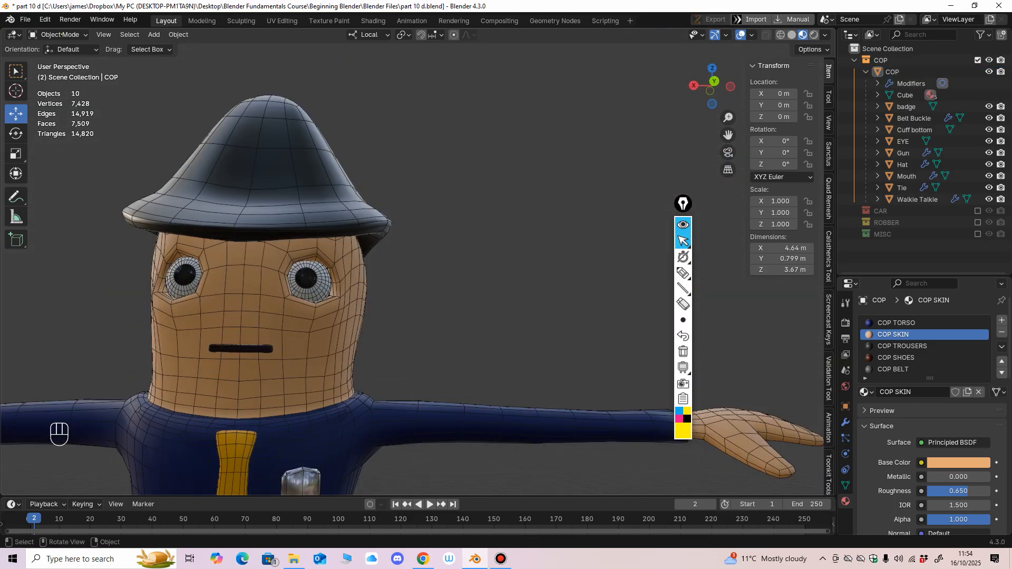
# Step: Turn the Subdivision modifier's viewport display back on for the cop's body and check the character from several sides
pyautogui.click(337, 321)
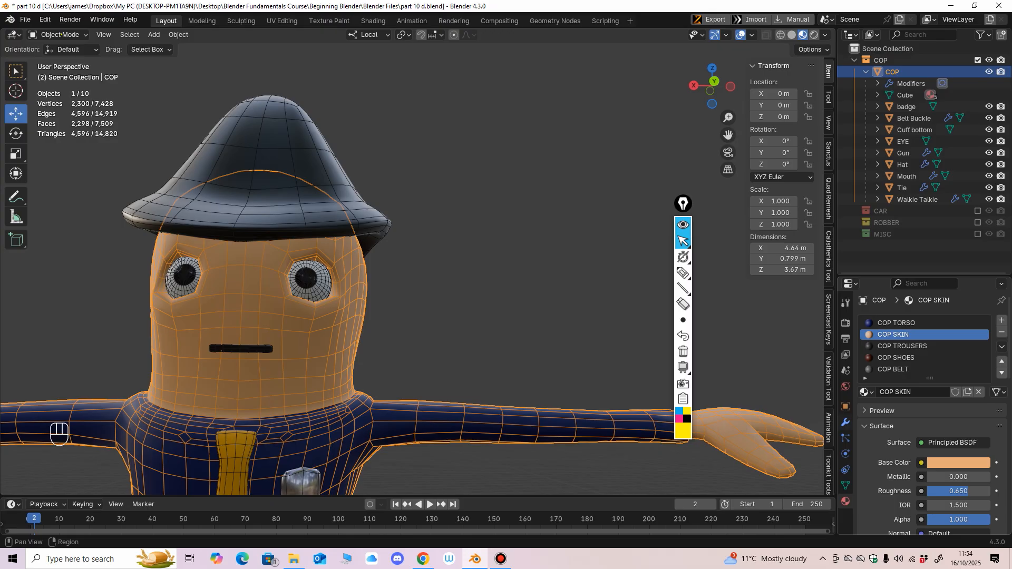
pyautogui.click(845, 422)
pyautogui.click(949, 339)
pyautogui.keyDown('ctrl'); pyautogui.moveTo(559, 305); pyautogui.dragTo(556, 353, button='middle'); pyautogui.keyUp('ctrl')
pyautogui.click(506, 264)
pyautogui.moveTo(506, 263); pyautogui.dragTo(513, 295, button='middle')
pyautogui.keyDown('shift'); pyautogui.moveTo(514, 296); pyautogui.dragTo(474, 288, button='middle'); pyautogui.keyUp('shift')
pyautogui.scroll(1, 519, 295)
pyautogui.moveTo(385, 311); pyautogui.dragTo(453, 290, button='middle')
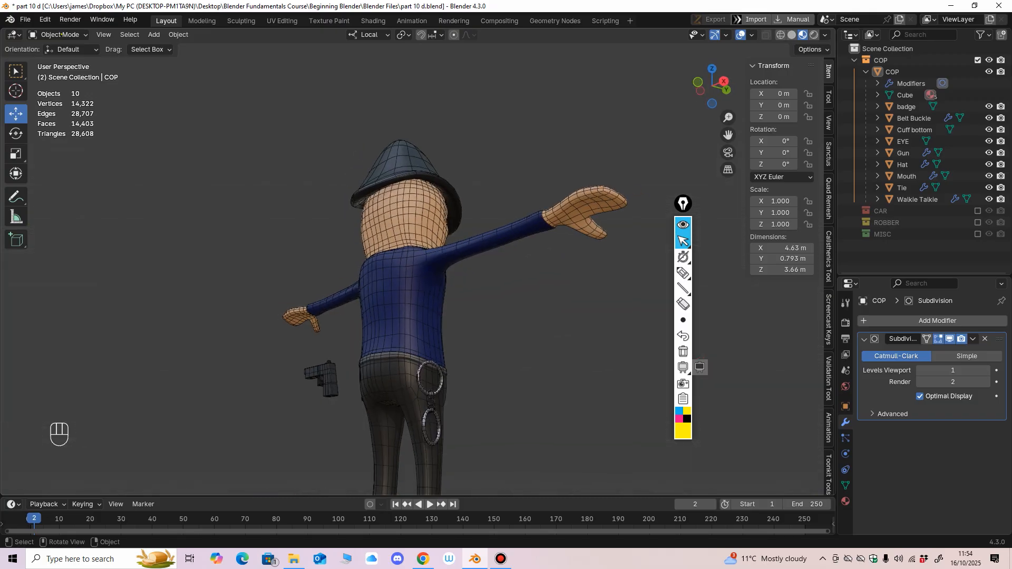
pyautogui.scroll(2, 448, 292)
pyautogui.click(432, 296)
pyautogui.click(62, 34)
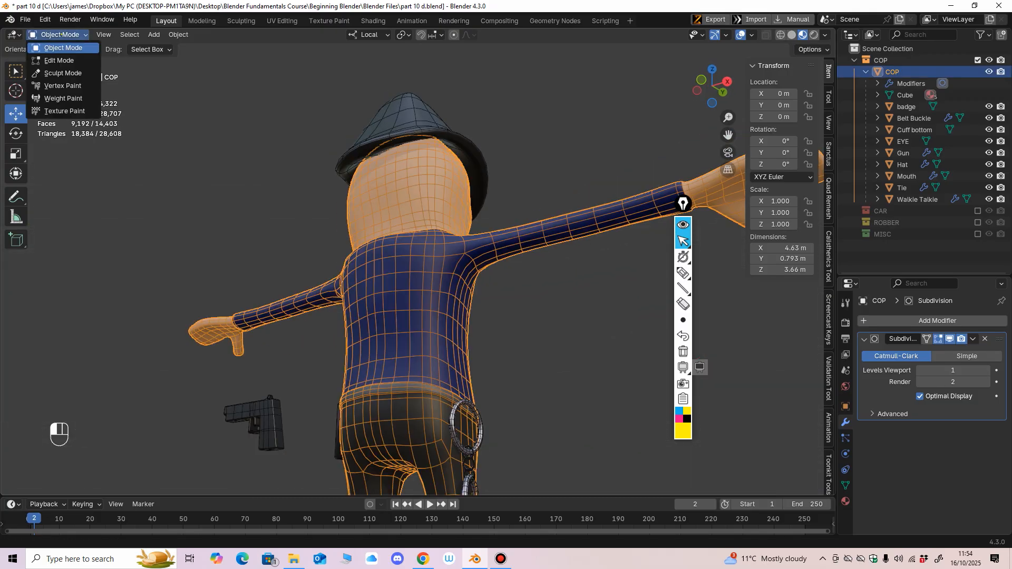
pyautogui.click(55, 68)
pyautogui.press('f')
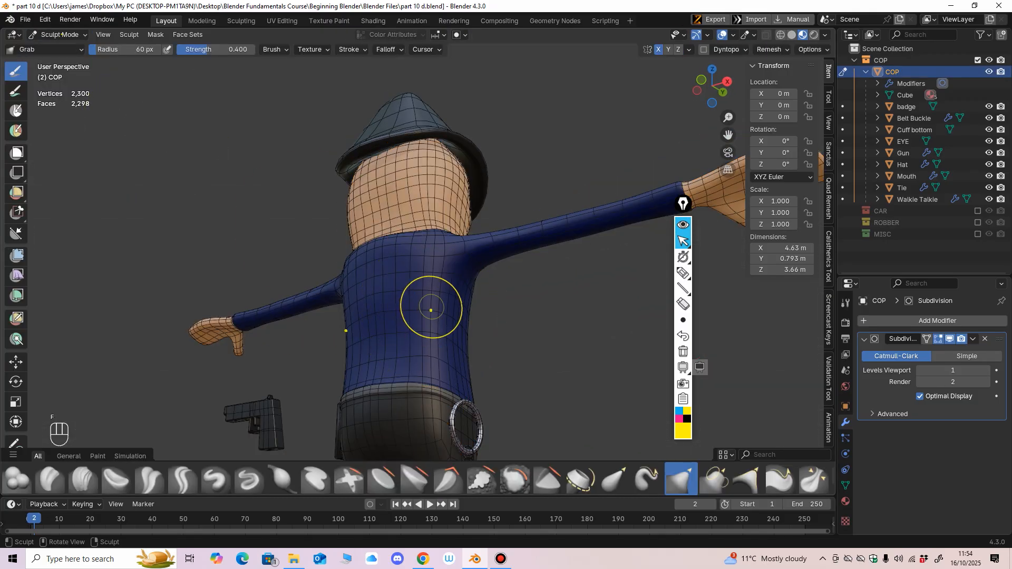
pyautogui.moveTo(453, 295)
pyautogui.mouseDown(button='middle')
pyautogui.moveTo(419, 294)
pyautogui.moveTo(423, 302)
pyautogui.moveTo(362, 327)
pyautogui.moveTo(366, 338)
pyautogui.moveTo(316, 343)
pyautogui.moveTo(514, 376)
pyautogui.mouseUp(button='middle')
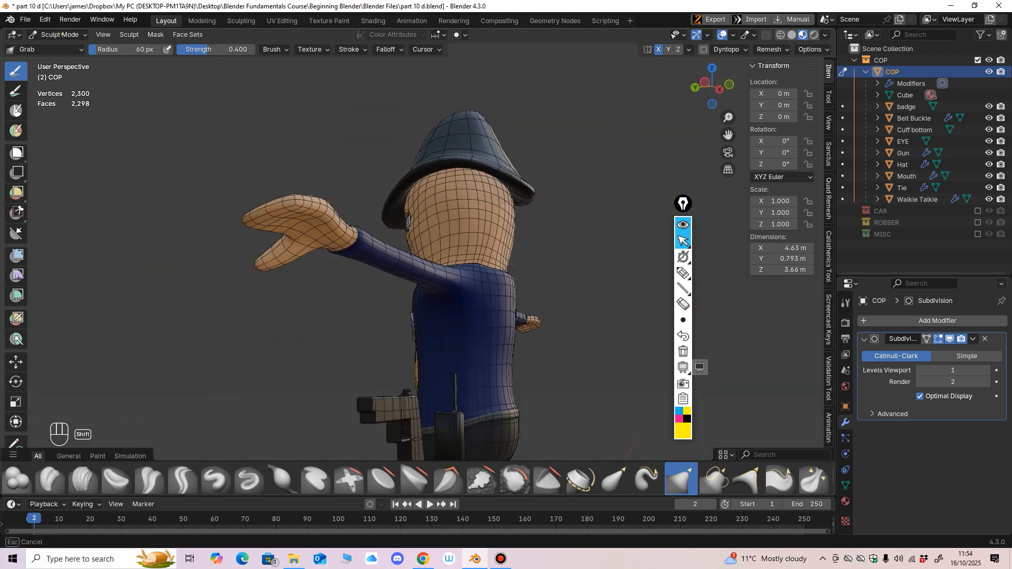
pyautogui.moveTo(466, 347); pyautogui.dragTo(438, 302, button='middle')
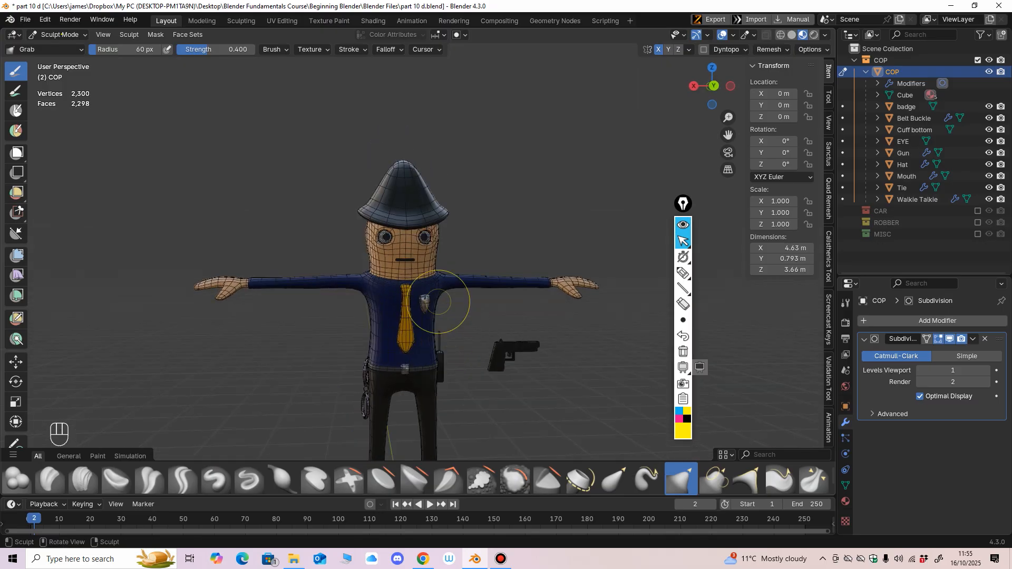
pyautogui.click(62, 35)
pyautogui.click(62, 46)
# Step: Collapse and exclude the COP collection, enable the CAR collection and bring the police car into view
pyautogui.moveTo(369, 295); pyautogui.dragTo(336, 283, button='middle')
pyautogui.click(854, 61)
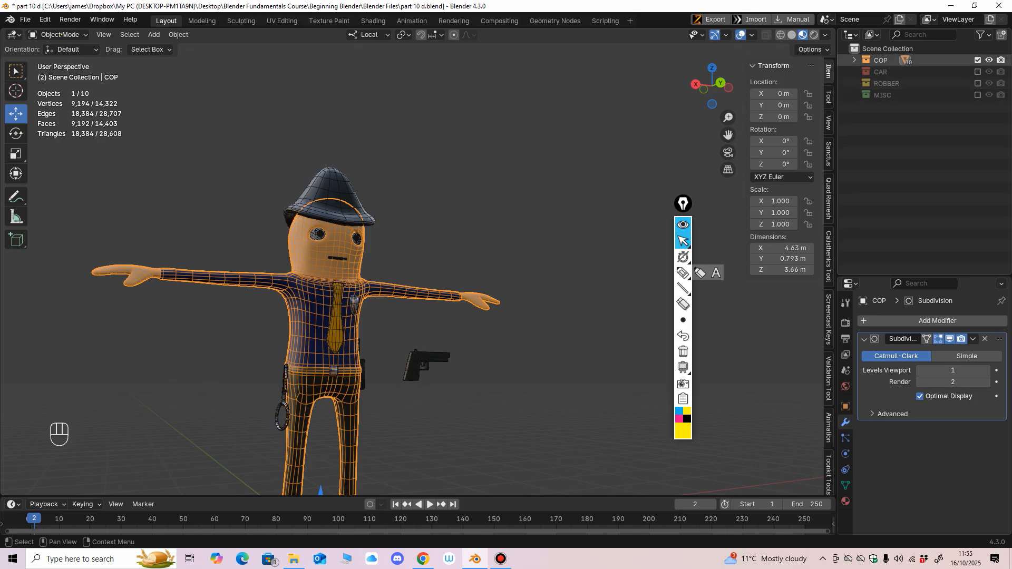
pyautogui.click(978, 60)
pyautogui.click(977, 71)
pyautogui.moveTo(527, 285); pyautogui.dragTo(429, 334, button='middle')
pyautogui.press('KP_Decimal')
pyautogui.click(429, 411)
pyautogui.keyDown('ctrl'); pyautogui.moveTo(430, 411); pyautogui.dragTo(430, 316, button='middle'); pyautogui.keyUp('ctrl')
pyautogui.keyDown('shift'); pyautogui.moveTo(306, 304); pyautogui.dragTo(202, 279, button='middle'); pyautogui.keyUp('shift')
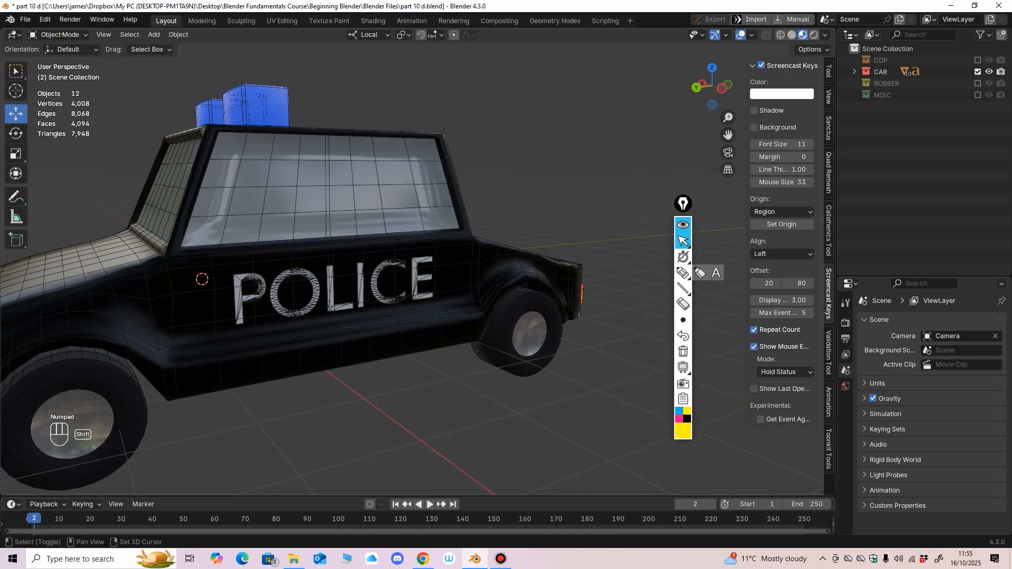
pyautogui.moveTo(368, 295); pyautogui.dragTo(390, 317, button='middle')
pyautogui.scroll(-2, 390, 316)
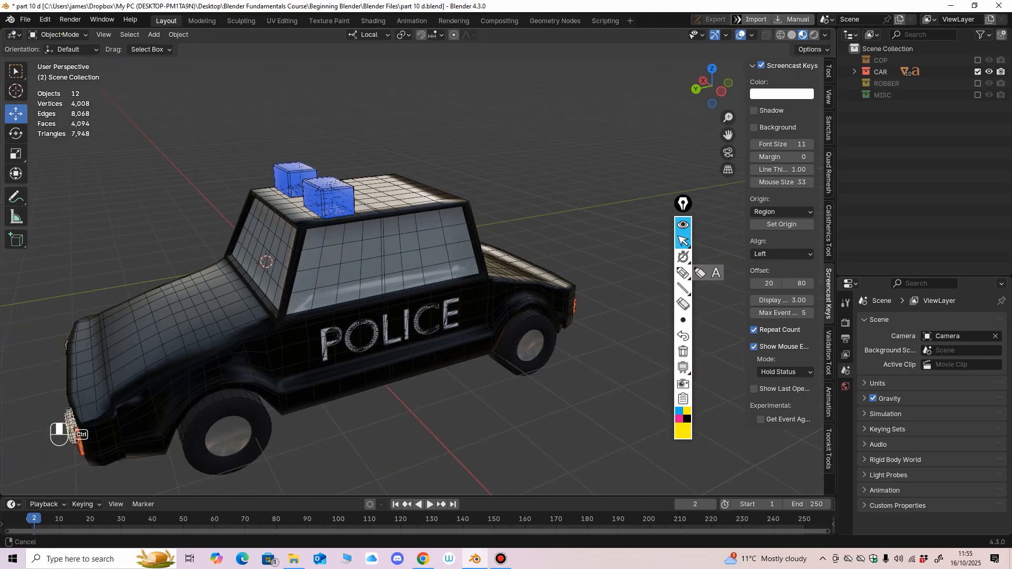
# Step: Select the Back Lights under COP CAR and apply all of their transforms
pyautogui.click(369, 279)
pyautogui.moveTo(369, 279); pyautogui.dragTo(358, 275, button='middle')
pyautogui.click(854, 72)
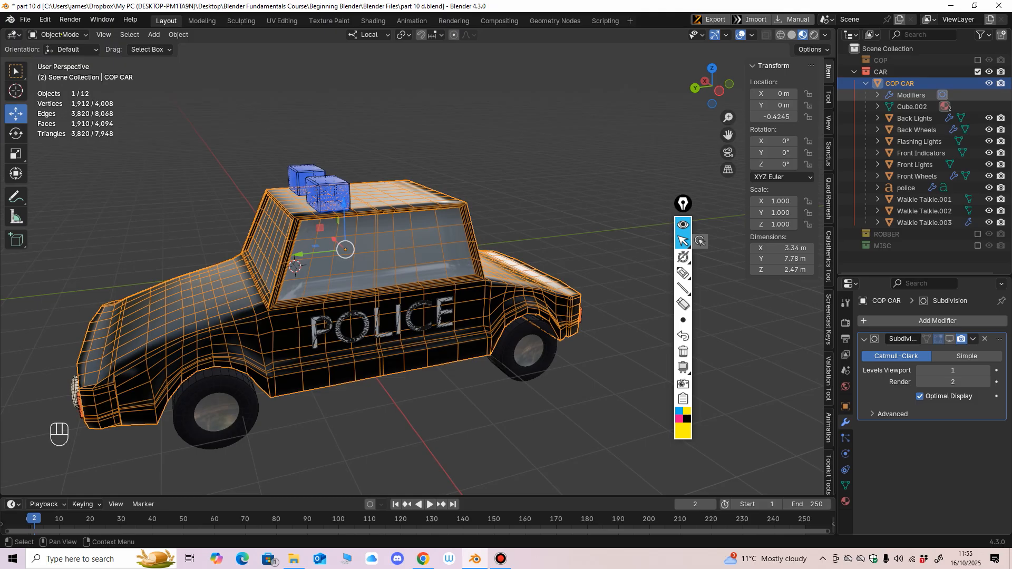
pyautogui.click(915, 118)
pyautogui.keyDown('shift'); pyautogui.moveTo(553, 295); pyautogui.dragTo(427, 296, button='middle'); pyautogui.keyUp('shift')
pyautogui.moveTo(454, 296); pyautogui.dragTo(408, 271, button='middle')
pyautogui.scroll(7, 411, 295)
pyautogui.moveTo(523, 282); pyautogui.dragTo(507, 232, button='middle')
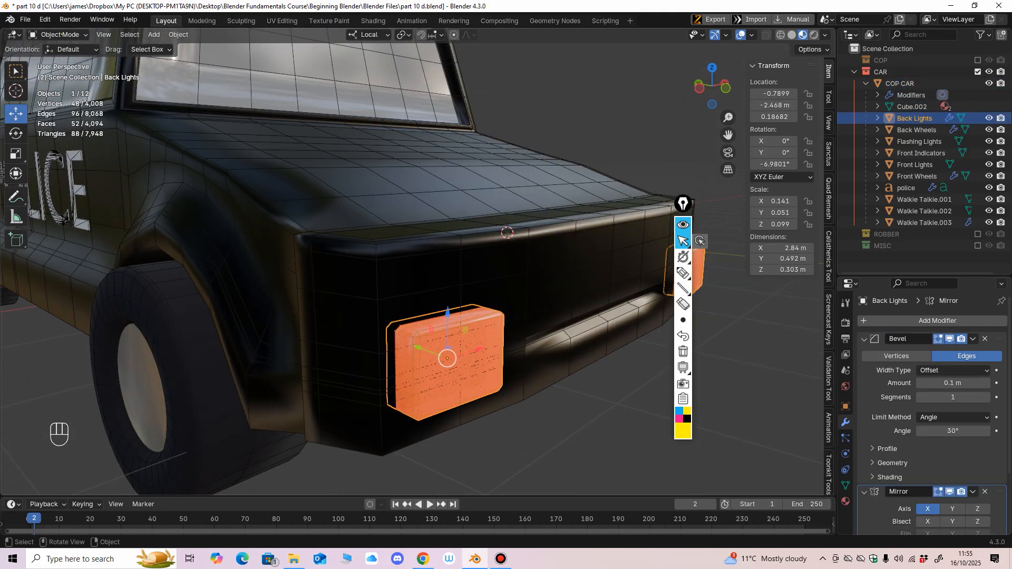
pyautogui.hotkey('ctrl', 'a')
pyautogui.click(411, 318)
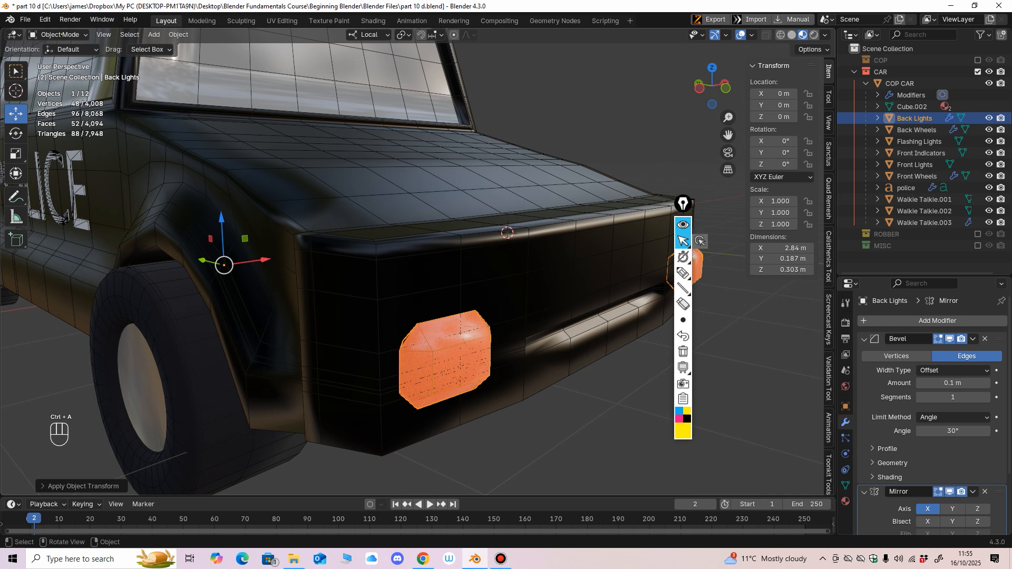
# Step: Undo the back lights' transform application and apply their Bevel and Mirror modifiers
pyautogui.moveTo(507, 232); pyautogui.dragTo(426, 249, button='middle')
pyautogui.hotkey('ctrl', 'z')
pyautogui.click(972, 338)
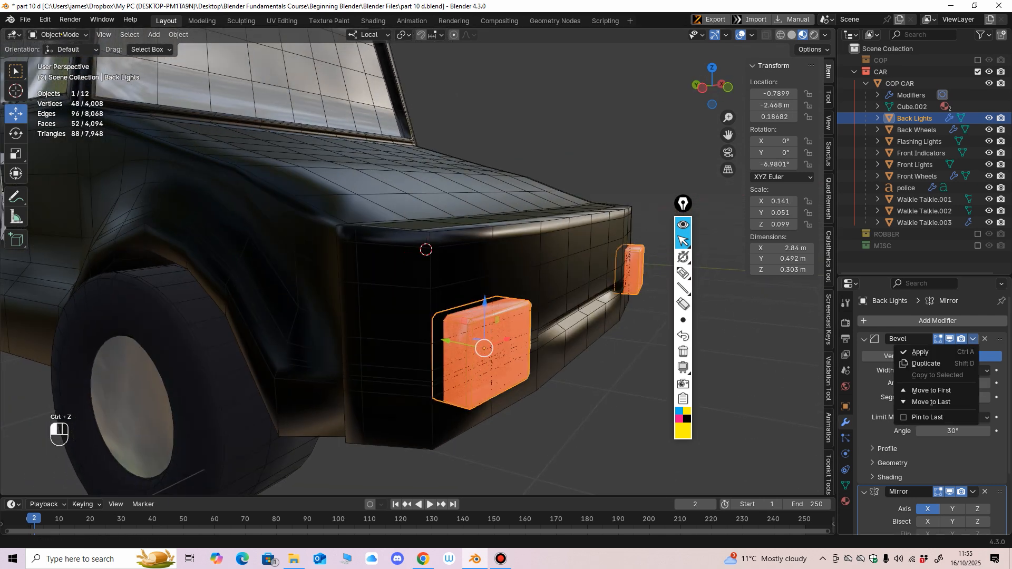
pyautogui.click(920, 352)
pyautogui.click(972, 339)
pyautogui.click(919, 352)
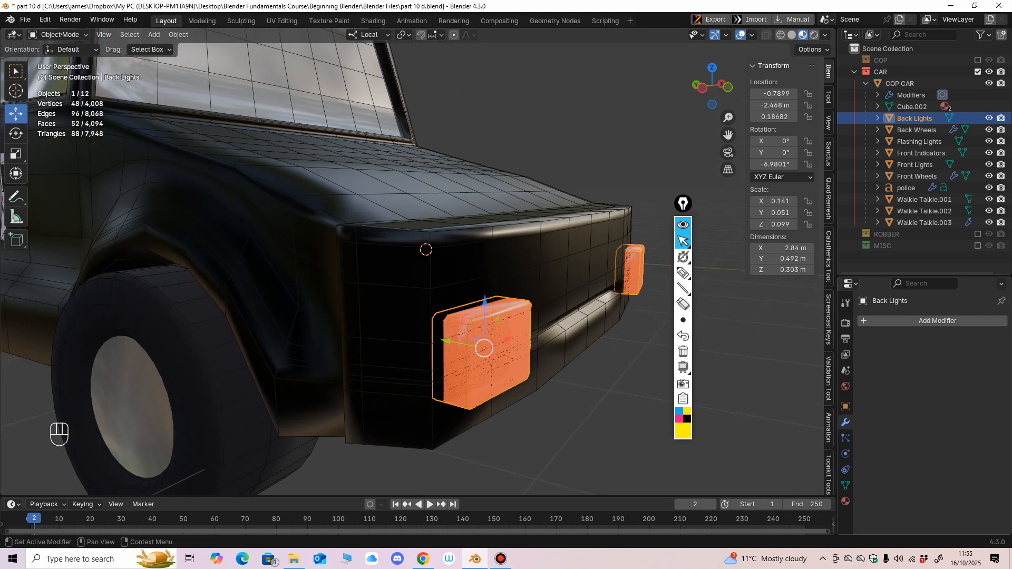
# Step: Apply all transforms to the police car's back lights
pyautogui.hotkey('ctrl', 'a')
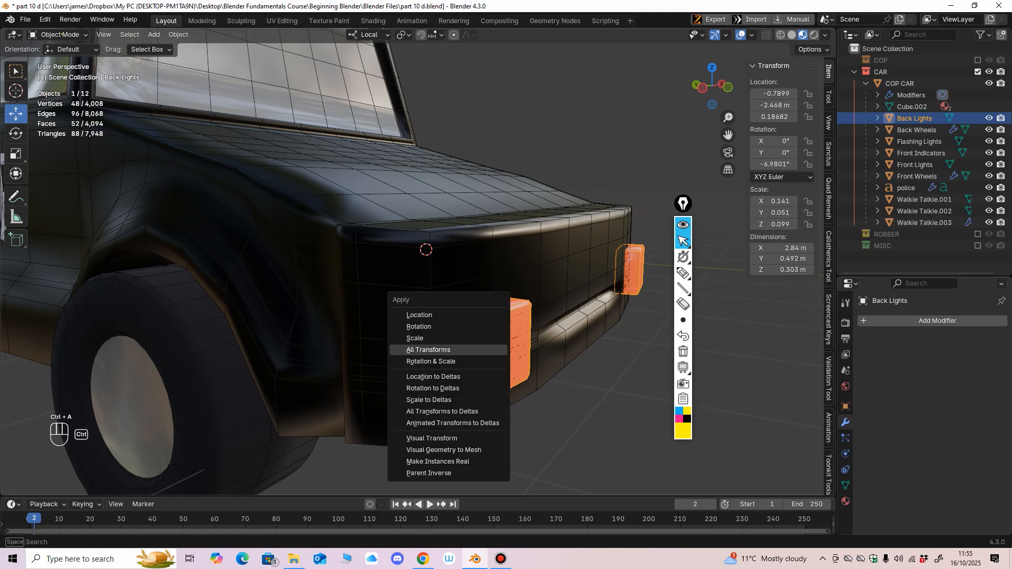
pyautogui.click(483, 350)
# Step: Check the transform values and modifiers of the front indicators, front lights and roof flashing lights
pyautogui.scroll(-4, 484, 350)
pyautogui.moveTo(483, 350); pyautogui.dragTo(557, 342, button='middle')
pyautogui.keyDown('shift'); pyautogui.moveTo(475, 337); pyautogui.dragTo(614, 364, button='middle'); pyautogui.keyUp('shift')
pyautogui.keyDown('shift'); pyautogui.moveTo(614, 364); pyautogui.dragTo(738, 308, button='middle'); pyautogui.keyUp('shift')
pyautogui.click(245, 327)
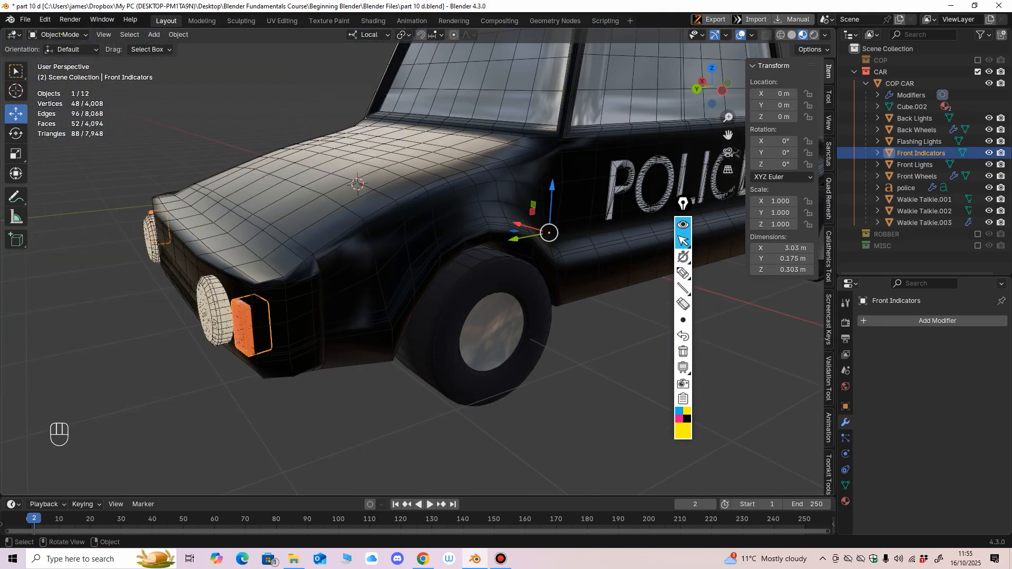
pyautogui.moveTo(245, 327); pyautogui.dragTo(289, 313, button='middle')
pyautogui.keyDown('shift'); pyautogui.moveTo(289, 314); pyautogui.dragTo(236, 328, button='middle'); pyautogui.keyUp('shift')
pyautogui.click(346, 316)
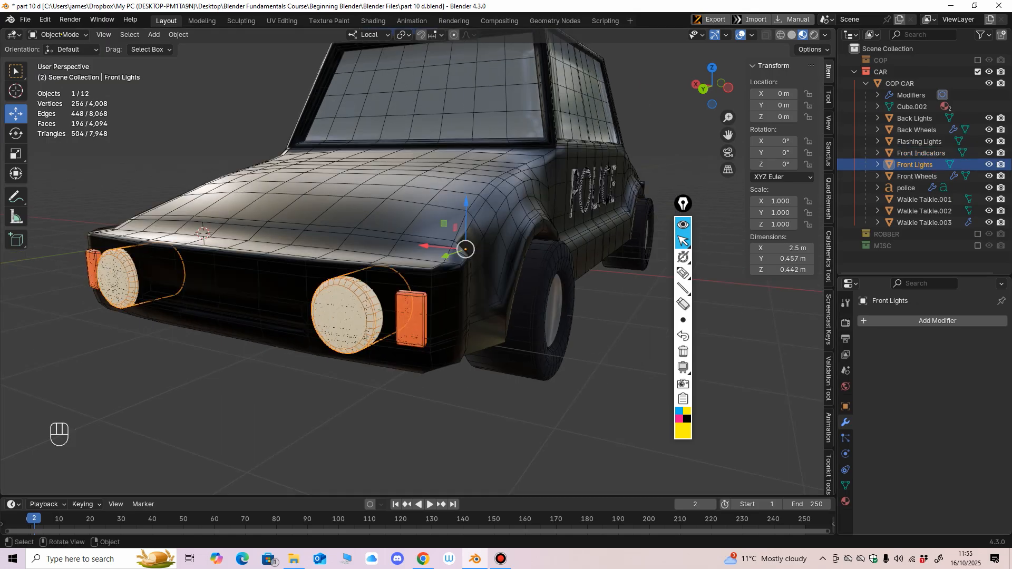
pyautogui.moveTo(345, 316); pyautogui.dragTo(194, 430, button='middle')
pyautogui.click(368, 154)
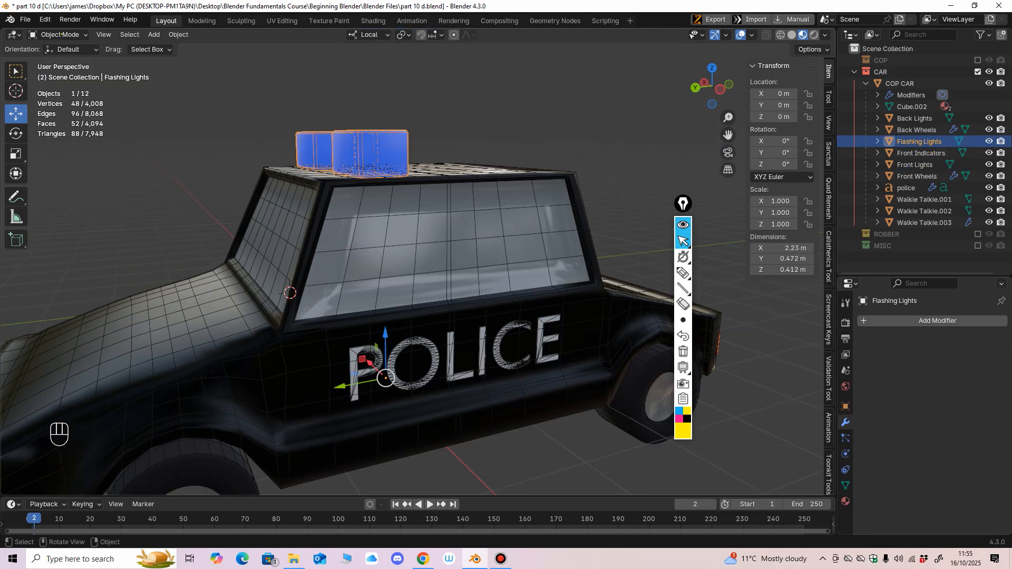
pyautogui.moveTo(369, 154); pyautogui.dragTo(445, 152, button='middle')
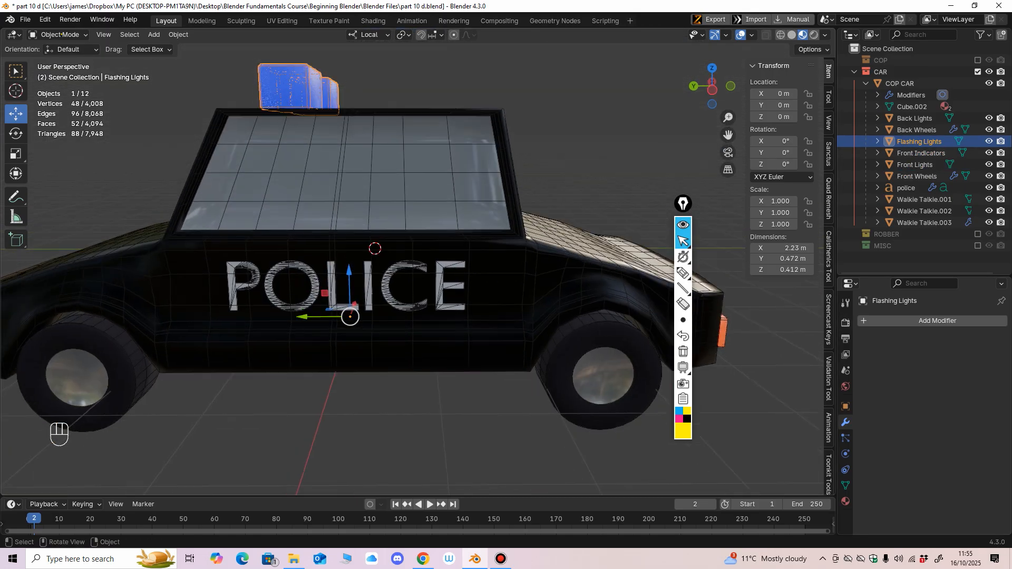
pyautogui.scroll(-1, 411, 279)
# Step: Select the car's lights, wheels and three walkie talkies together and apply all of their transforms
pyautogui.click(914, 119)
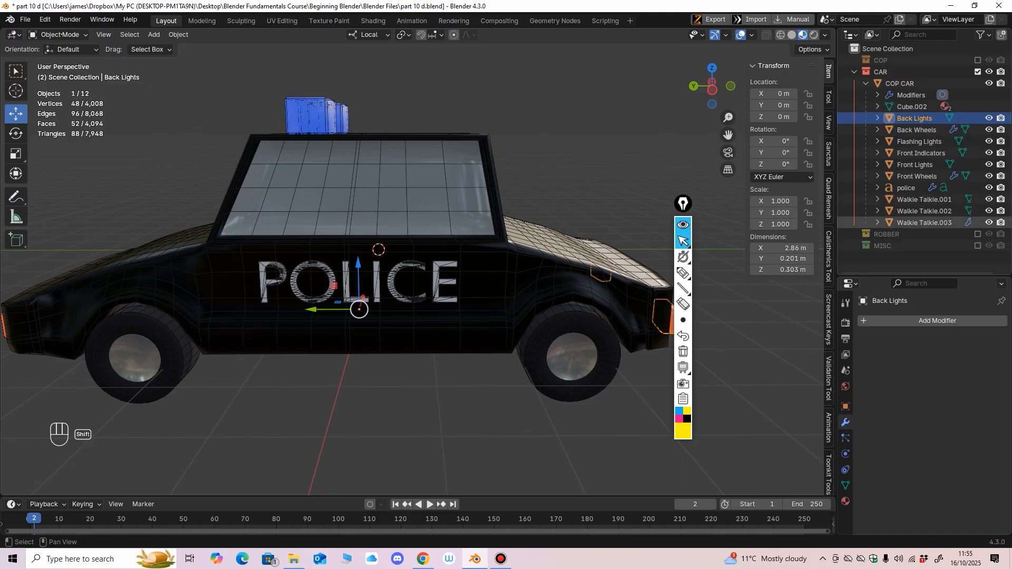
pyautogui.keyDown('shift'); pyautogui.click(917, 176); pyautogui.keyUp('shift')
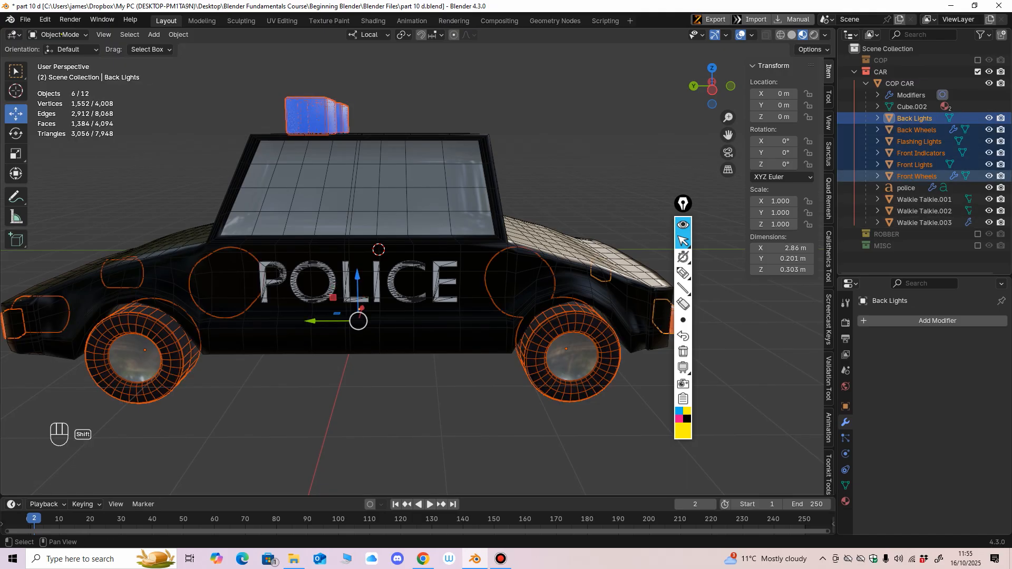
pyautogui.keyDown('ctrl'); pyautogui.click(924, 199); pyautogui.keyUp('ctrl')
pyautogui.keyDown('ctrl'); pyautogui.click(923, 211); pyautogui.keyUp('ctrl')
pyautogui.keyDown('ctrl'); pyautogui.click(924, 223); pyautogui.keyUp('ctrl')
pyautogui.moveTo(474, 316); pyautogui.dragTo(414, 330, button='middle')
pyautogui.hotkey('ctrl', 'a')
pyautogui.click(453, 340)
# Step: Try to apply all transforms to the police text on the car's side
pyautogui.click(906, 188)
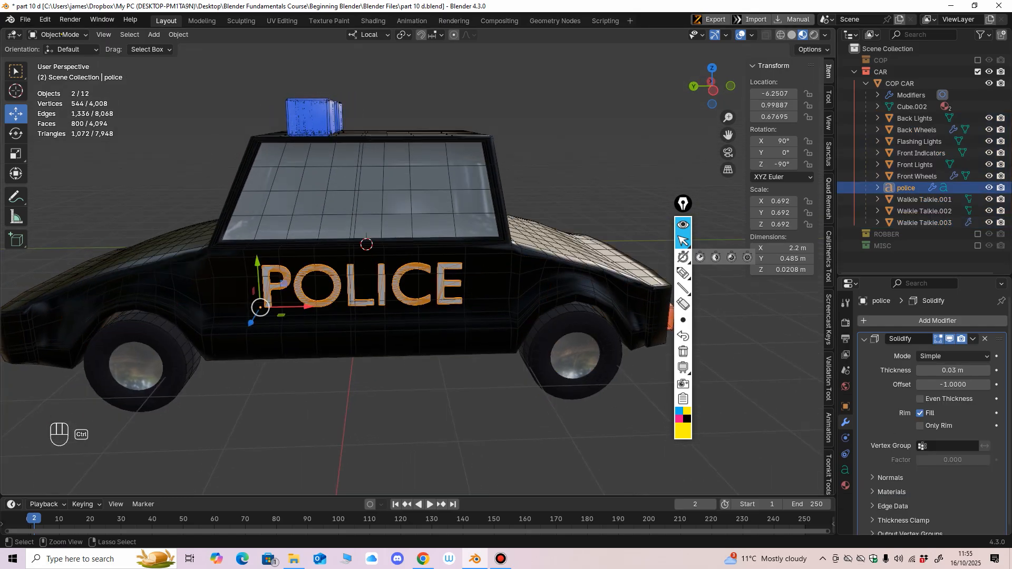
pyautogui.hotkey('ctrl', 'a')
pyautogui.click(379, 331)
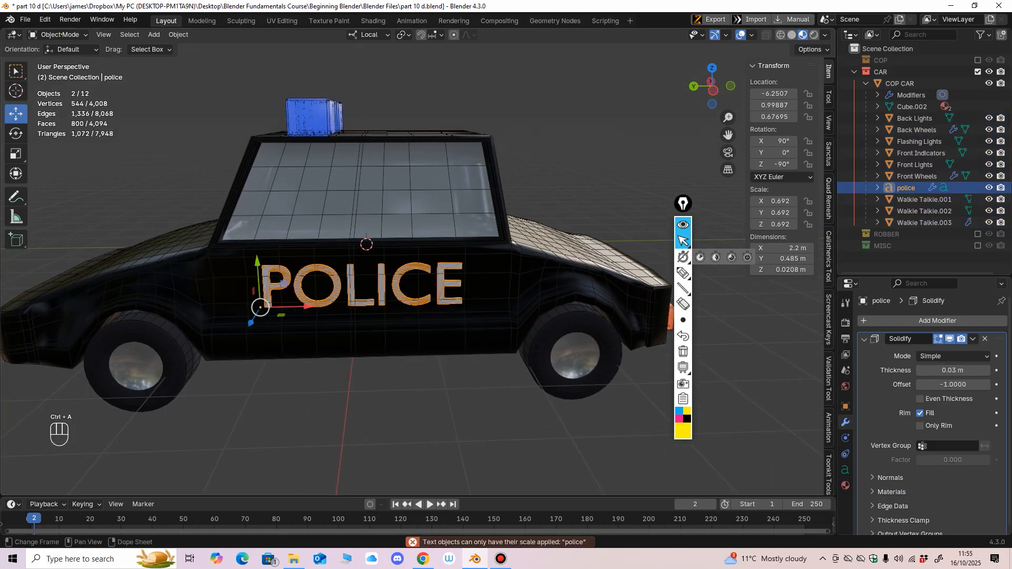
# Step: Apply only the scale of the police text
pyautogui.moveTo(413, 330); pyautogui.dragTo(343, 324, button='middle')
pyautogui.scroll(5, 401, 334)
pyautogui.hotkey('ctrl', 'a')
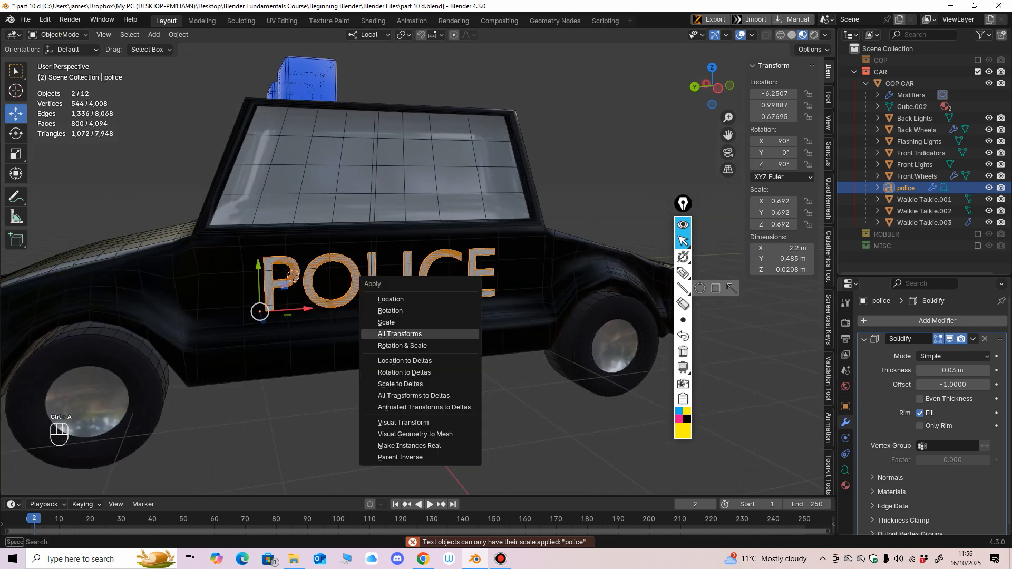
pyautogui.click(401, 322)
# Step: Select the COP CAR body, move it as a test together with its attached parts, and undo the move
pyautogui.scroll(-3, 400, 322)
pyautogui.moveTo(401, 323); pyautogui.dragTo(394, 338, button='middle')
pyautogui.click(899, 84)
pyautogui.scroll(-2, 394, 337)
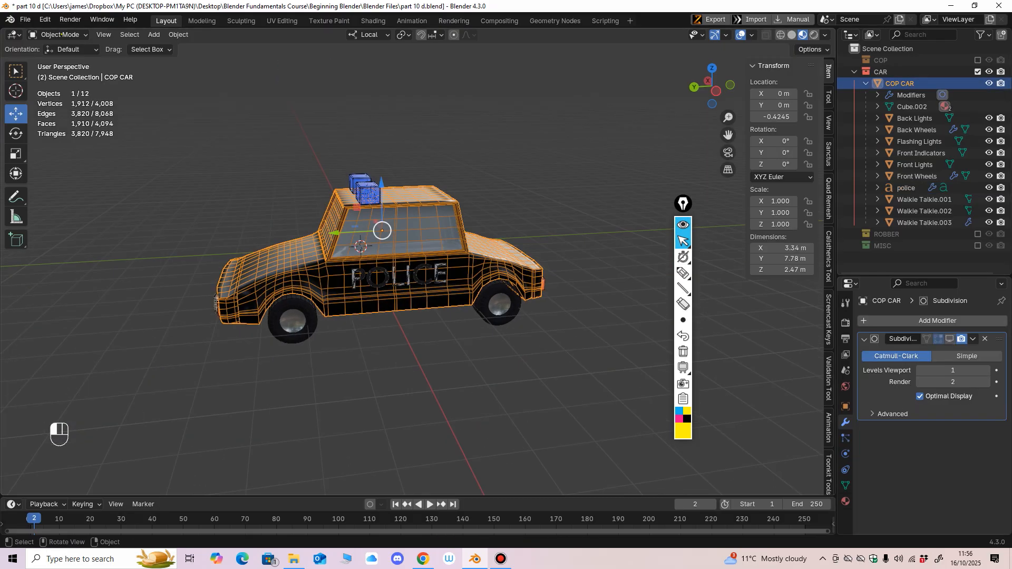
pyautogui.moveTo(382, 231); pyautogui.dragTo(495, 141)
pyautogui.hotkey('ctrl', 'z')
pyautogui.moveTo(495, 153)
pyautogui.mouseDown(button='middle')
pyautogui.moveTo(548, 168)
pyautogui.moveTo(595, 148)
pyautogui.moveTo(538, 177)
pyautogui.moveTo(530, 150)
pyautogui.moveTo(490, 150)
pyautogui.moveTo(554, 179)
pyautogui.moveTo(500, 153)
pyautogui.moveTo(466, 180)
pyautogui.moveTo(545, 174)
pyautogui.moveTo(490, 151)
pyautogui.mouseUp(button='middle')
# Step: Inspect the roof flashing lights up close and examine the whole police car with its body selected
pyautogui.click(548, 169)
pyautogui.scroll(3, 587, 151)
pyautogui.scroll(-4, 538, 176)
pyautogui.scroll(3, 490, 150)
pyautogui.scroll(4, 490, 152)
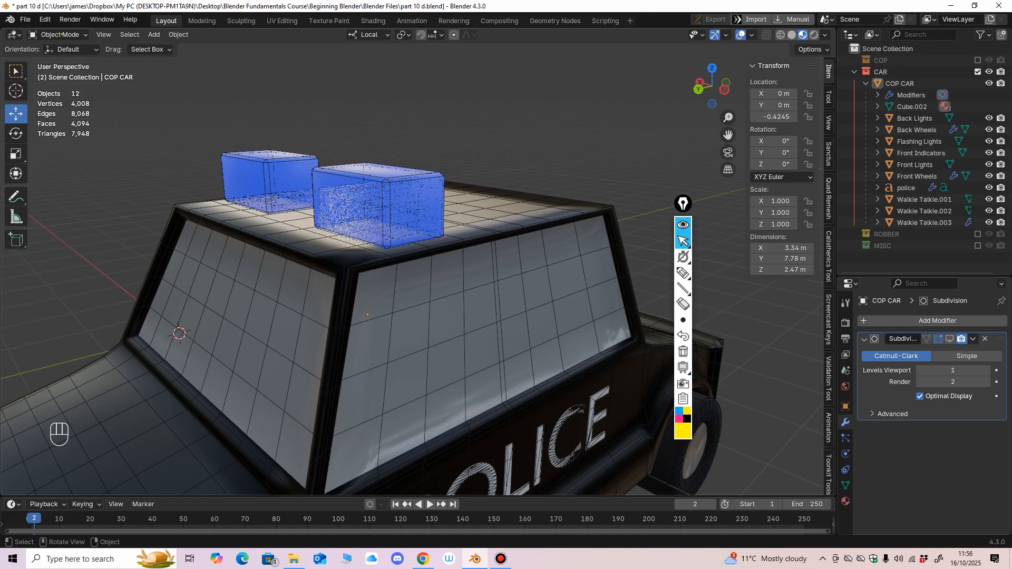
pyautogui.click(392, 205)
pyautogui.scroll(-1, 393, 205)
pyautogui.scroll(-3, 393, 205)
pyautogui.click(406, 258)
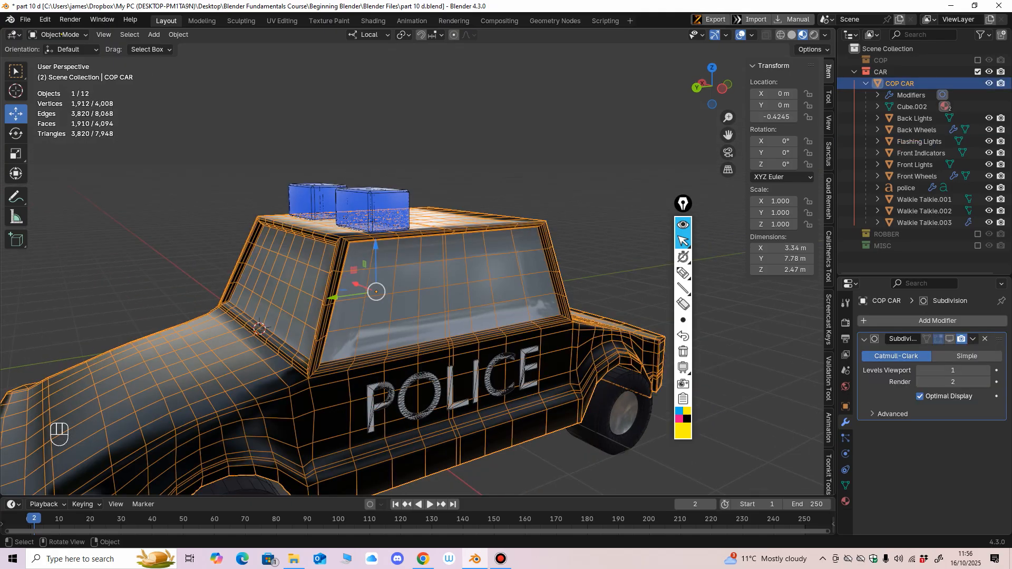
pyautogui.moveTo(405, 258); pyautogui.dragTo(419, 245, button='middle')
pyautogui.keyDown('shift'); pyautogui.moveTo(419, 245); pyautogui.dragTo(427, 174, button='middle'); pyautogui.keyUp('shift')
pyautogui.scroll(-2, 426, 174)
# Step: Collapse the CAR collection and enable the COP and ROBBER collections so all models show together
pyautogui.click(854, 72)
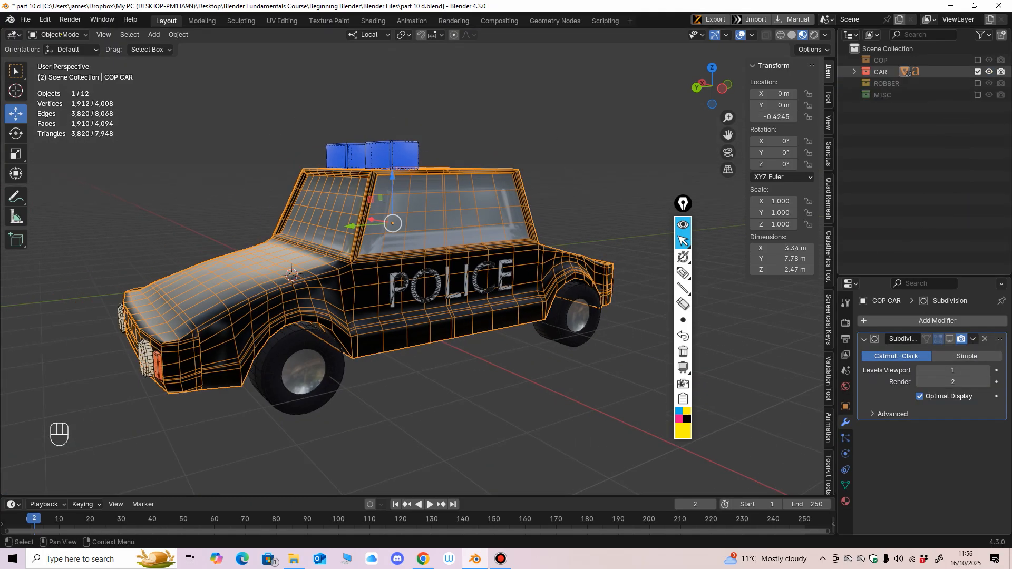
pyautogui.click(978, 60)
pyautogui.click(977, 83)
pyautogui.moveTo(527, 263); pyautogui.dragTo(614, 322, button='middle')
pyautogui.keyDown('shift'); pyautogui.moveTo(422, 263); pyautogui.dragTo(477, 279, button='middle'); pyautogui.keyUp('shift')
pyautogui.keyDown('ctrl'); pyautogui.moveTo(477, 279); pyautogui.dragTo(506, 229, button='middle'); pyautogui.keyUp('ctrl')
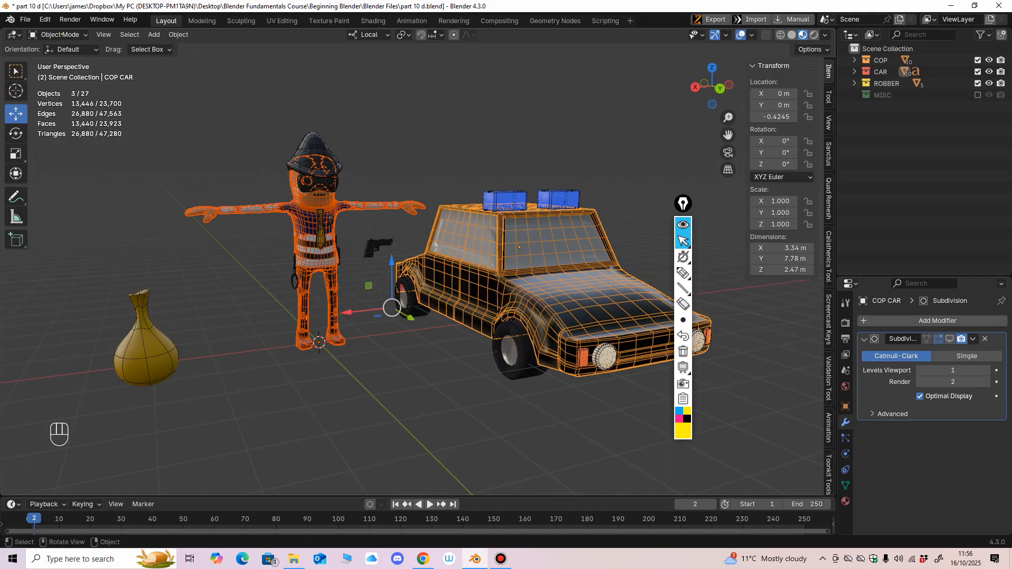
# Step: Deselect everything and view the characters and car with viewport overlays temporarily turned off
pyautogui.click(553, 158)
pyautogui.moveTo(554, 158)
pyautogui.mouseDown(button='middle')
pyautogui.moveTo(601, 163)
pyautogui.moveTo(554, 163)
pyautogui.mouseUp(button='middle')
pyautogui.moveTo(554, 164)
pyautogui.keyDown('ctrl'); pyautogui.mouseDown(button='middle')
pyautogui.moveTo(553, 132)
pyautogui.moveTo(554, 179)
pyautogui.mouseUp(button='middle'); pyautogui.keyUp('ctrl')
pyautogui.moveTo(553, 179); pyautogui.dragTo(521, 182, button='middle')
pyautogui.keyDown('ctrl'); pyautogui.moveTo(522, 182); pyautogui.dragTo(644, 208, button='middle'); pyautogui.keyUp('ctrl')
pyautogui.click(741, 35)
pyautogui.scroll(4, 579, 209)
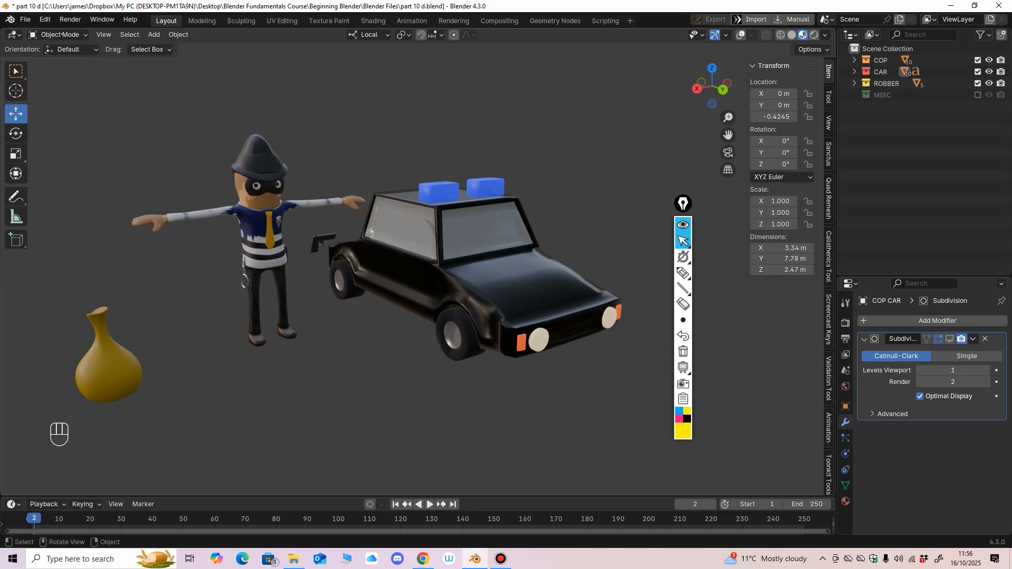
pyautogui.click(740, 35)
pyautogui.scroll(-6, 418, 263)
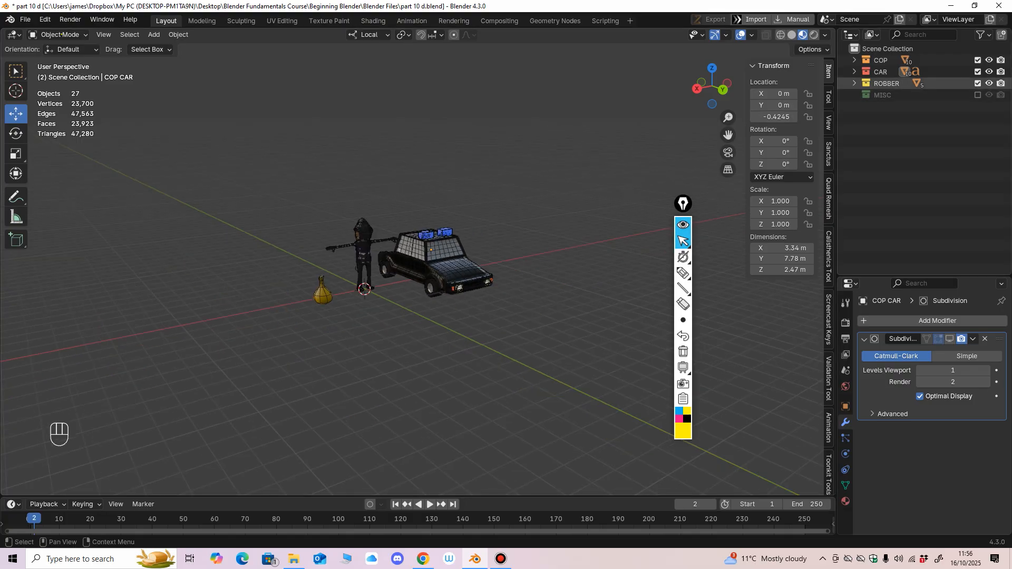
# Step: Expand the ROBBER, CAR and COP collections to show their contents
pyautogui.click(855, 83)
pyautogui.click(854, 72)
pyautogui.click(854, 60)
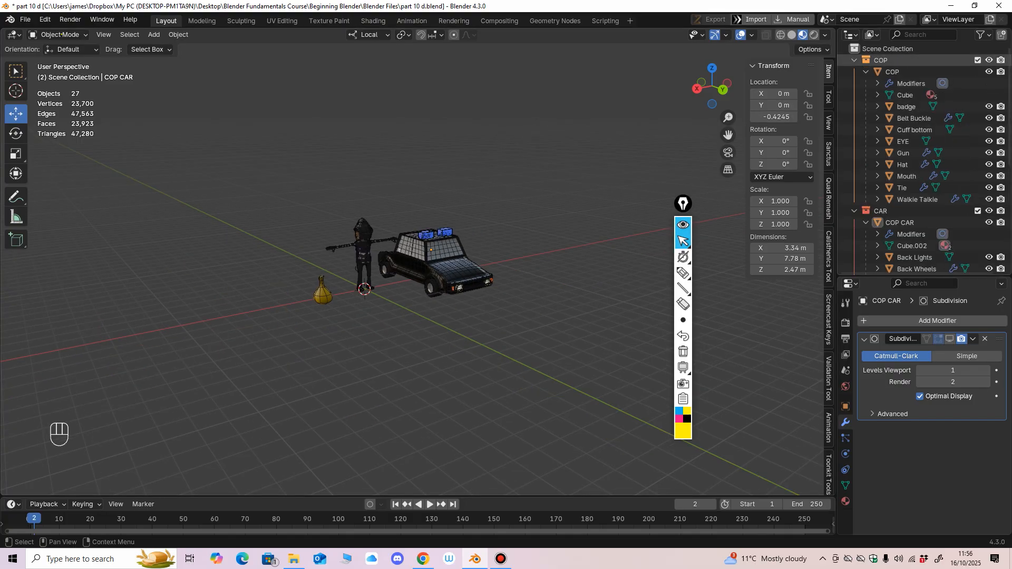
pyautogui.moveTo(411, 263); pyautogui.dragTo(369, 266, button='middle')
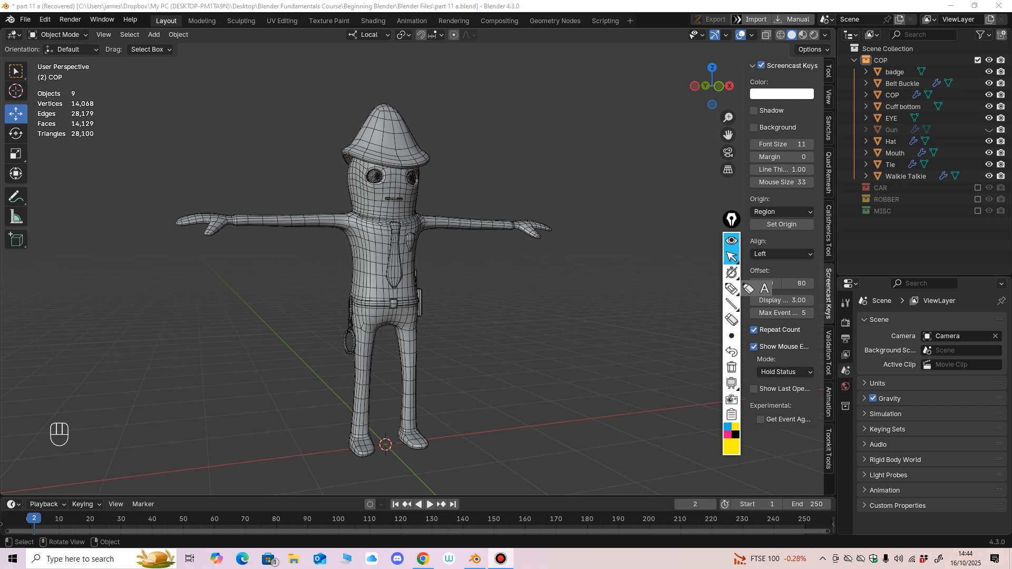
# Step: Examine the cop model in the part 11 a file from several angles, moving the annotation toolbar slightly
pyautogui.moveTo(368, 284); pyautogui.dragTo(392, 293, button='middle')
pyautogui.keyDown('shift'); pyautogui.moveTo(392, 293); pyautogui.dragTo(493, 316, button='middle'); pyautogui.keyUp('shift')
pyautogui.scroll(2, 396, 316)
pyautogui.moveTo(422, 316); pyautogui.dragTo(270, 340, button='middle')
pyautogui.scroll(3, 298, 253)
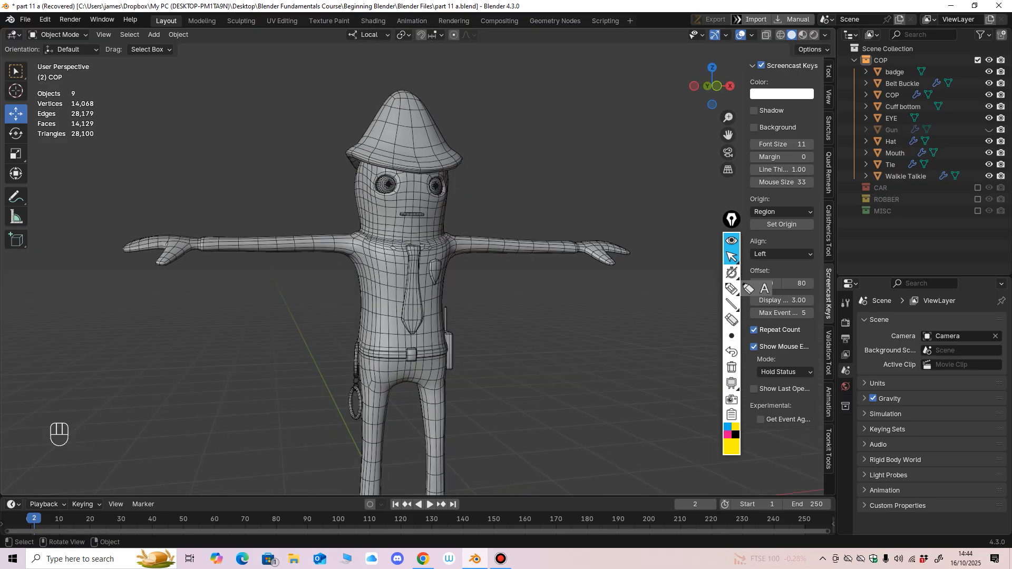
pyautogui.moveTo(731, 289)
pyautogui.mouseDown()
pyautogui.moveTo(701, 286)
pyautogui.moveTo(727, 283)
pyautogui.mouseUp()
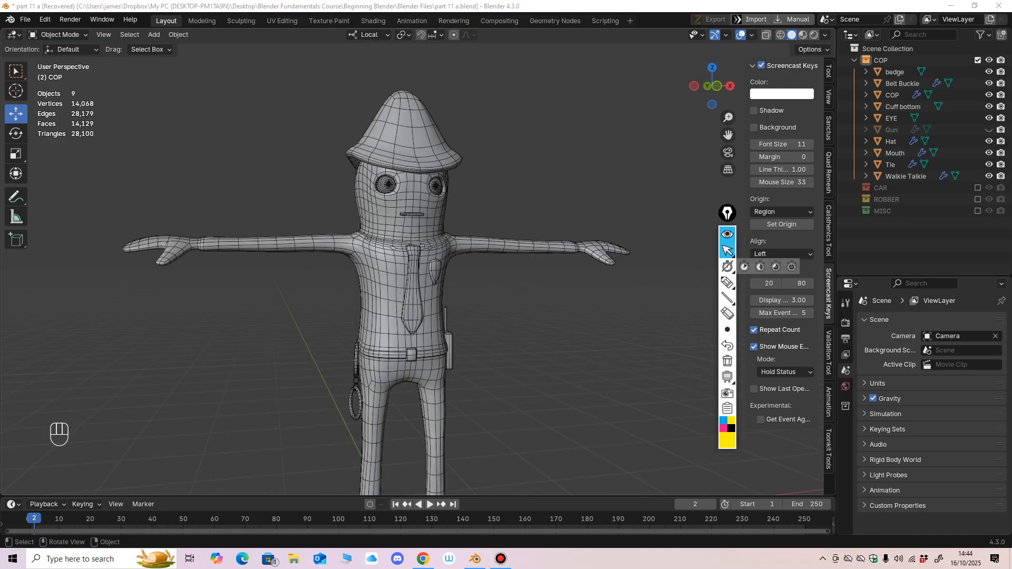
pyautogui.moveTo(532, 295); pyautogui.dragTo(526, 347, button='middle')
pyautogui.keyDown('shift'); pyautogui.moveTo(526, 348); pyautogui.dragTo(473, 302, button='middle'); pyautogui.keyUp('shift')
# Step: Add a single-bone armature at the cop's feet, then delete it
pyautogui.press('KP_1')
pyautogui.hotkey('shift', 'a')
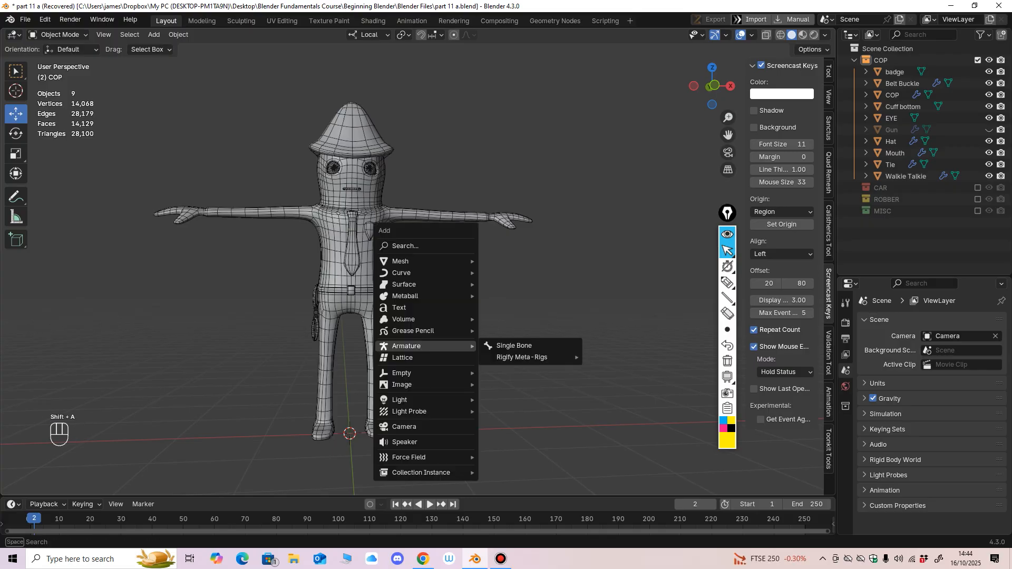
pyautogui.click(514, 346)
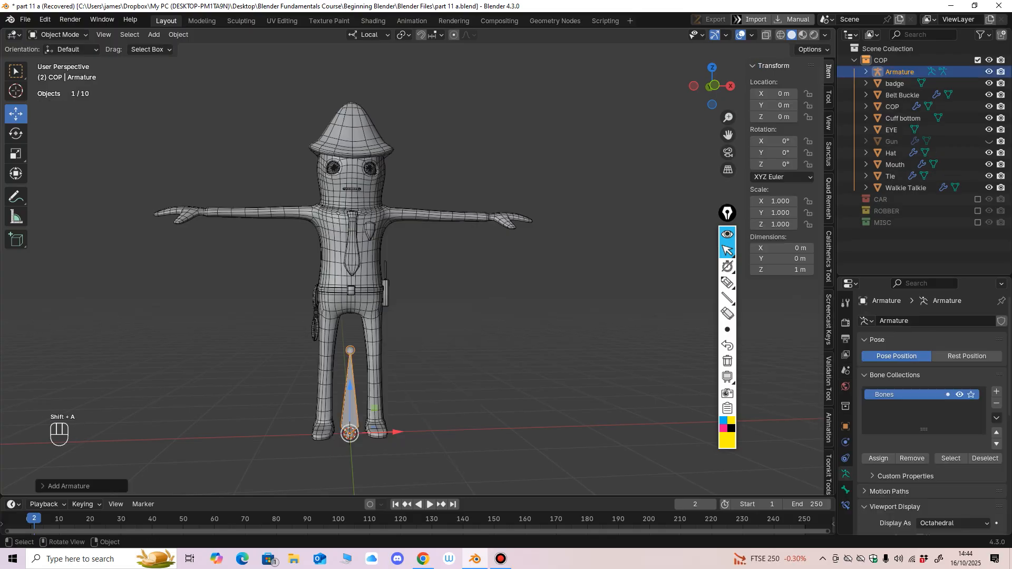
pyautogui.moveTo(511, 346); pyautogui.dragTo(568, 310, button='middle')
pyautogui.moveTo(419, 359); pyautogui.dragTo(478, 343)
pyautogui.press('Delete')
pyautogui.moveTo(478, 343); pyautogui.dragTo(476, 382, button='middle')
pyautogui.keyDown('ctrl'); pyautogui.moveTo(477, 382); pyautogui.dragTo(477, 381, button='middle'); pyautogui.keyUp('ctrl')
pyautogui.moveTo(477, 381); pyautogui.dragTo(397, 376, button='middle')
pyautogui.press('shift')
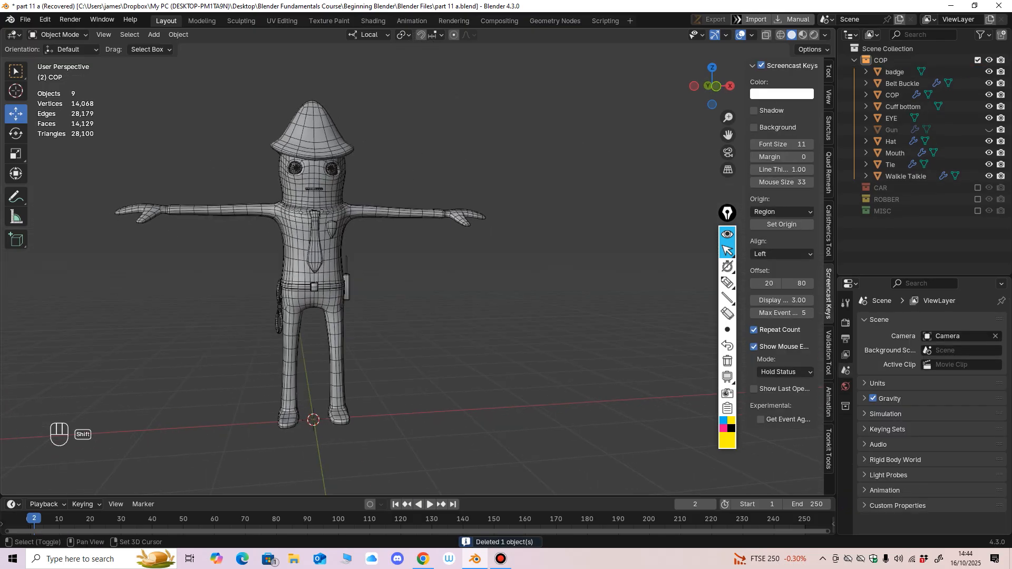
pyautogui.hotkey('shift', 'a')
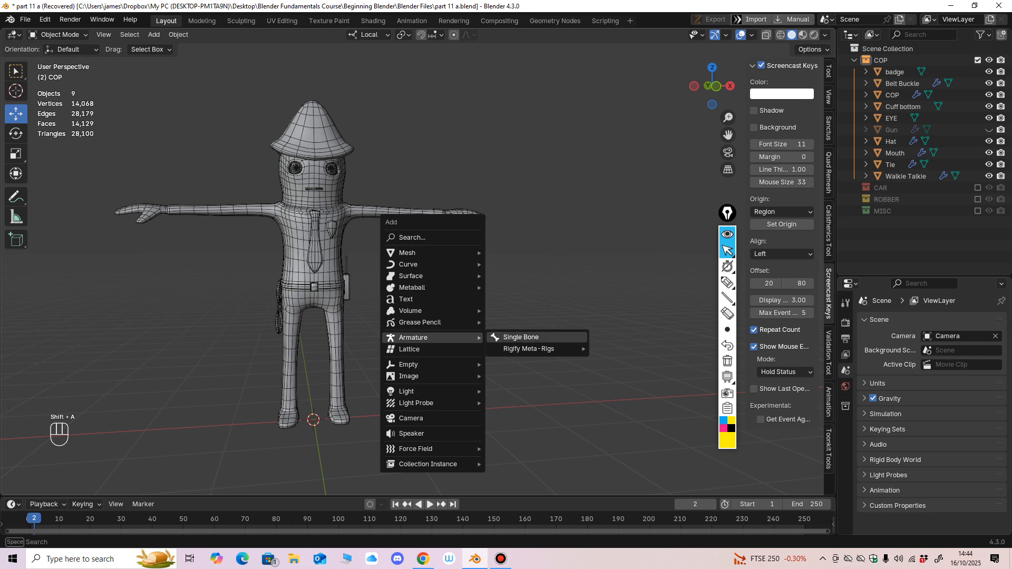
pyautogui.moveTo(529, 348)
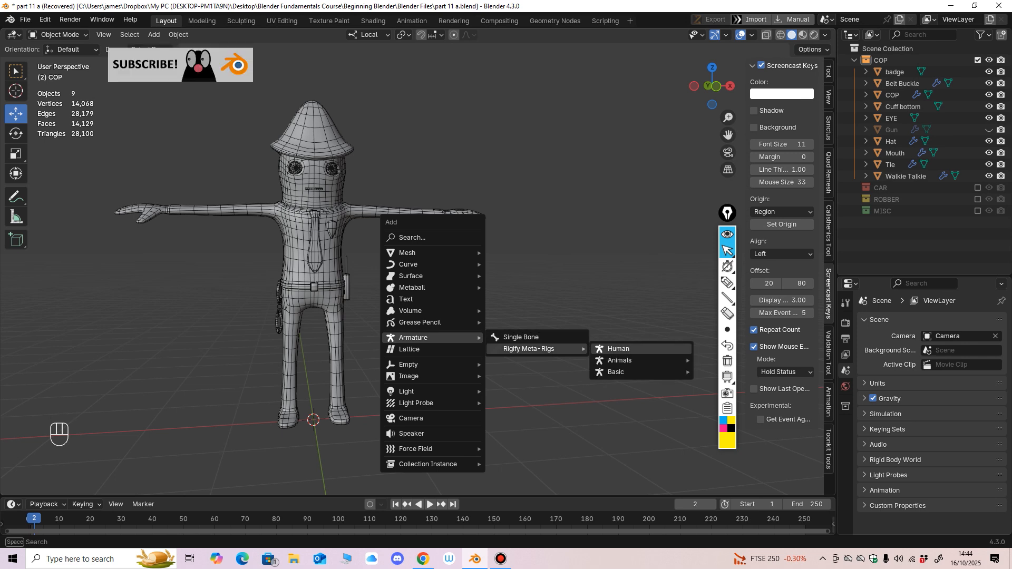
pyautogui.moveTo(622, 371)
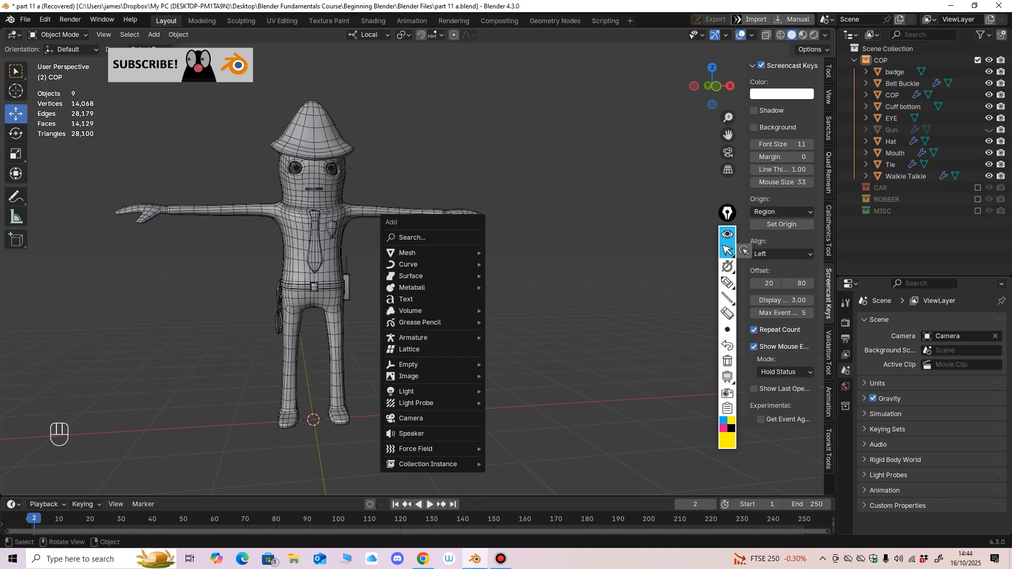
# Step: Collapse the annotation toolbar out of the way and add a Basic Human Rigify meta-rig at the cop's feet
pyautogui.click(727, 234)
pyautogui.moveTo(727, 212); pyautogui.dragTo(730, 189)
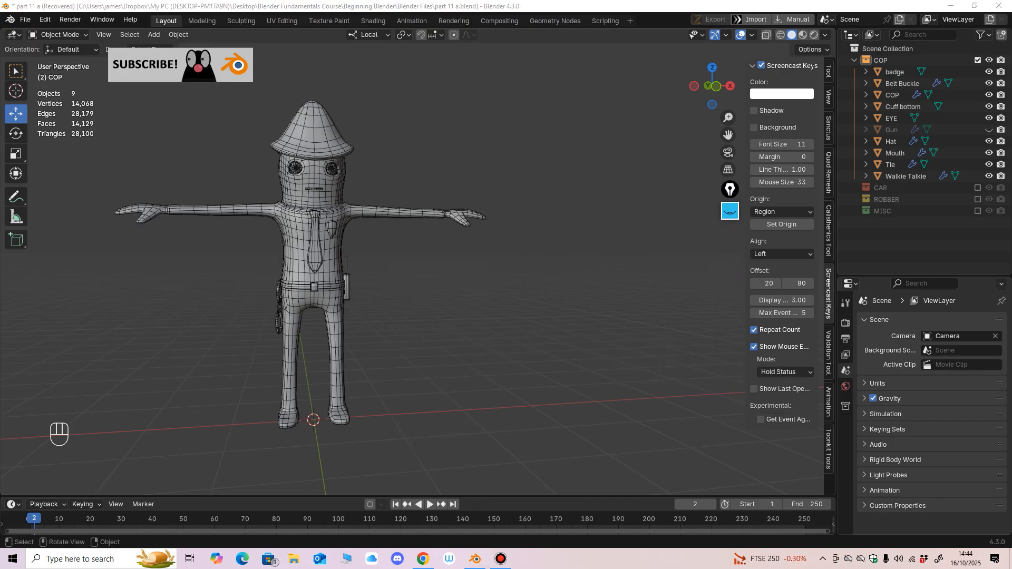
pyautogui.moveTo(389, 334); pyautogui.dragTo(378, 334, button='middle')
pyautogui.hotkey('shift', 'a')
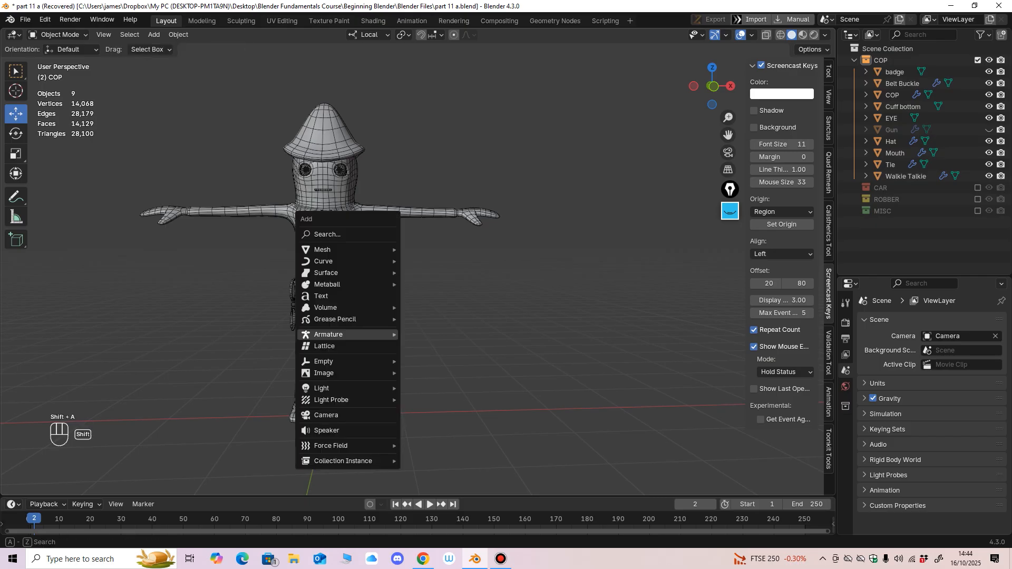
pyautogui.moveTo(378, 334)
pyautogui.moveTo(444, 345)
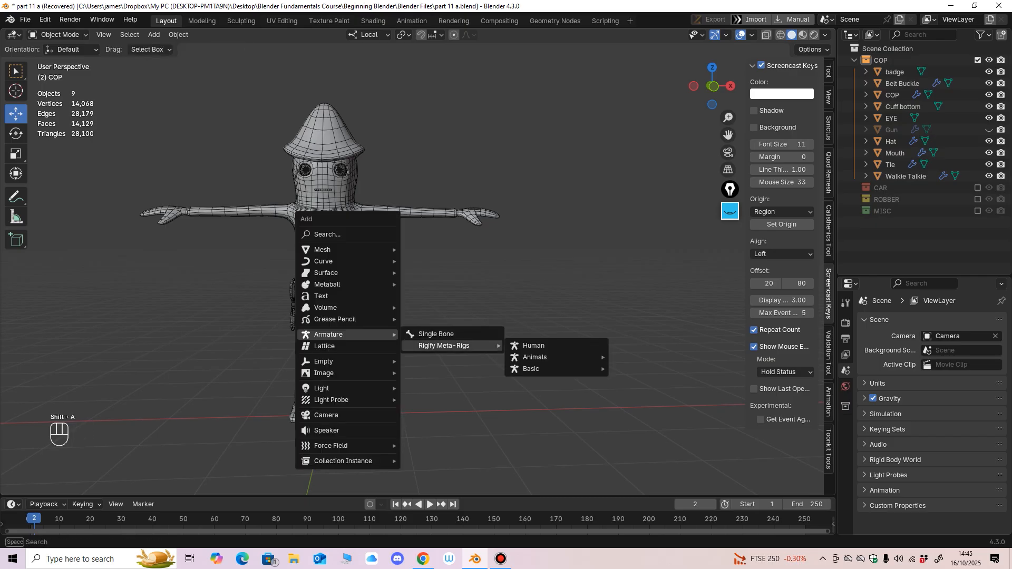
pyautogui.moveTo(532, 368)
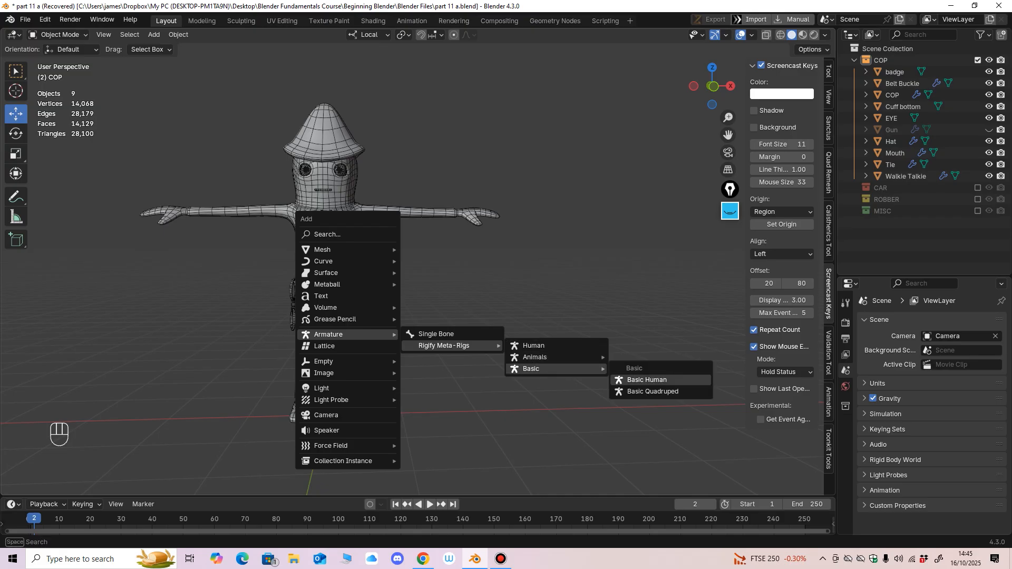
pyautogui.click(646, 379)
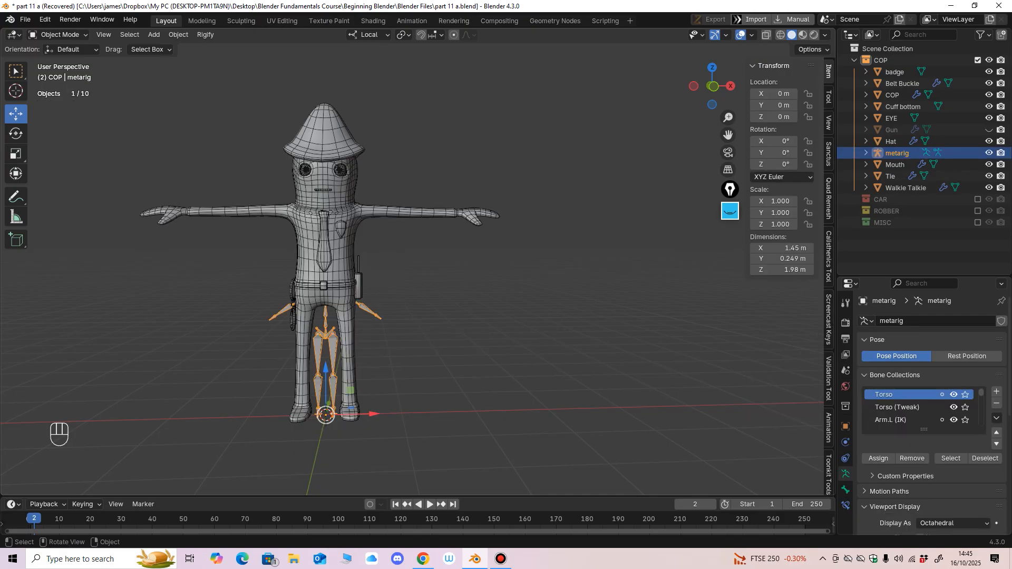
# Step: Compare the new meta-rig with the cop's body from the side
pyautogui.keyDown('alt'); pyautogui.moveTo(453, 316); pyautogui.dragTo(552, 281, button='middle'); pyautogui.keyUp('alt')
pyautogui.keyDown('ctrl'); pyautogui.moveTo(552, 281); pyautogui.dragTo(552, 229, button='middle'); pyautogui.keyUp('ctrl')
pyautogui.moveTo(552, 229); pyautogui.dragTo(645, 224, button='middle')
pyautogui.keyDown('ctrl'); pyautogui.moveTo(646, 224); pyautogui.dragTo(646, 256, button='middle'); pyautogui.keyUp('ctrl')
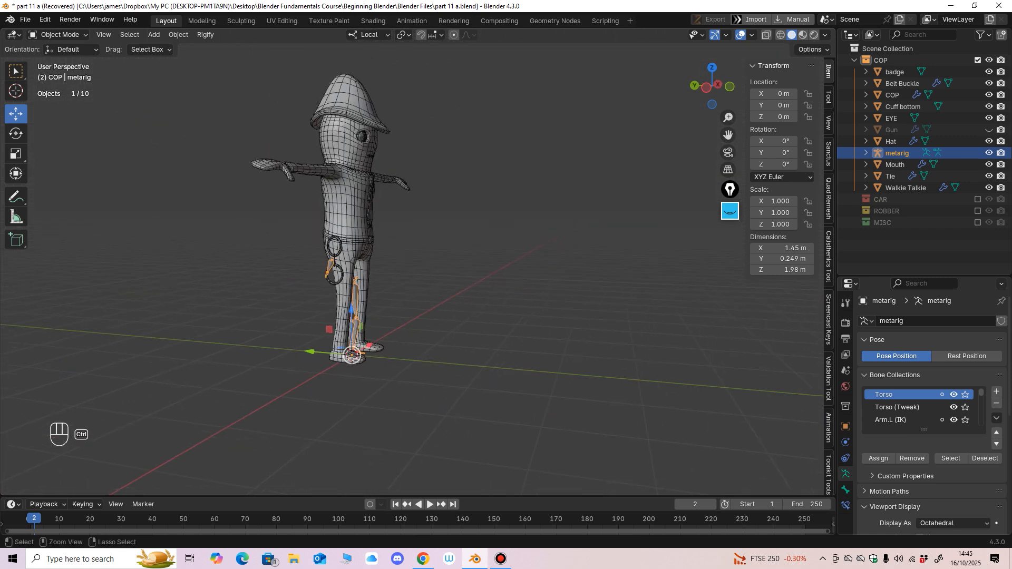
# Step: Move the meta-rig about 2.15 m along negative Y so it stands clear in front of the cop
pyautogui.moveTo(553, 255); pyautogui.dragTo(645, 222, button='middle')
pyautogui.moveTo(645, 222); pyautogui.dragTo(640, 251, button='middle')
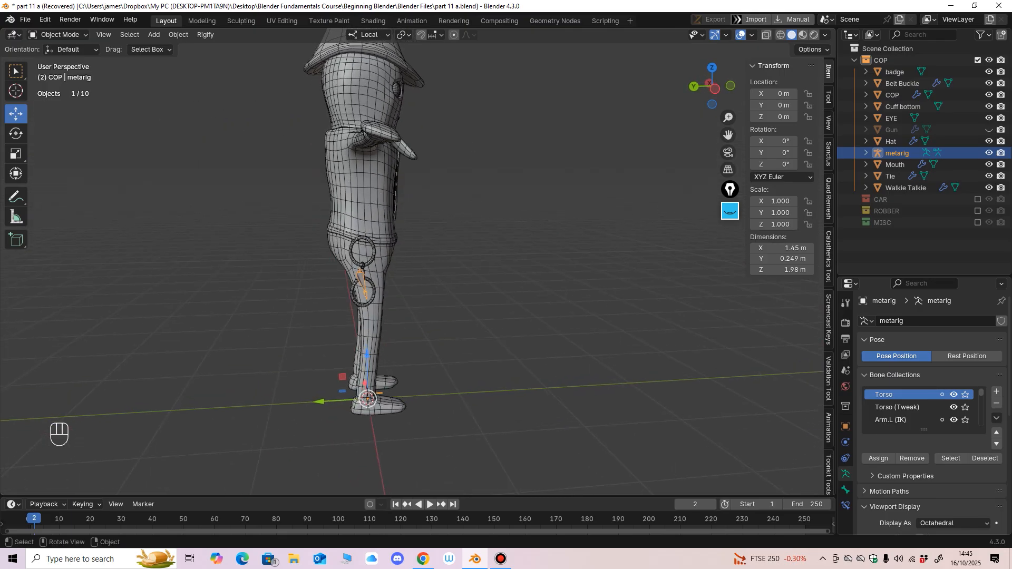
pyautogui.moveTo(319, 402); pyautogui.dragTo(514, 389)
pyautogui.moveTo(514, 388); pyautogui.dragTo(429, 406, button='middle')
pyautogui.moveTo(430, 405)
pyautogui.keyDown('shift'); pyautogui.mouseDown(button='middle')
pyautogui.moveTo(424, 376)
pyautogui.moveTo(423, 391)
pyautogui.mouseUp(button='middle'); pyautogui.keyUp('shift')
pyautogui.moveTo(422, 391); pyautogui.dragTo(466, 390, button='middle')
pyautogui.moveTo(468, 404); pyautogui.dragTo(487, 404)
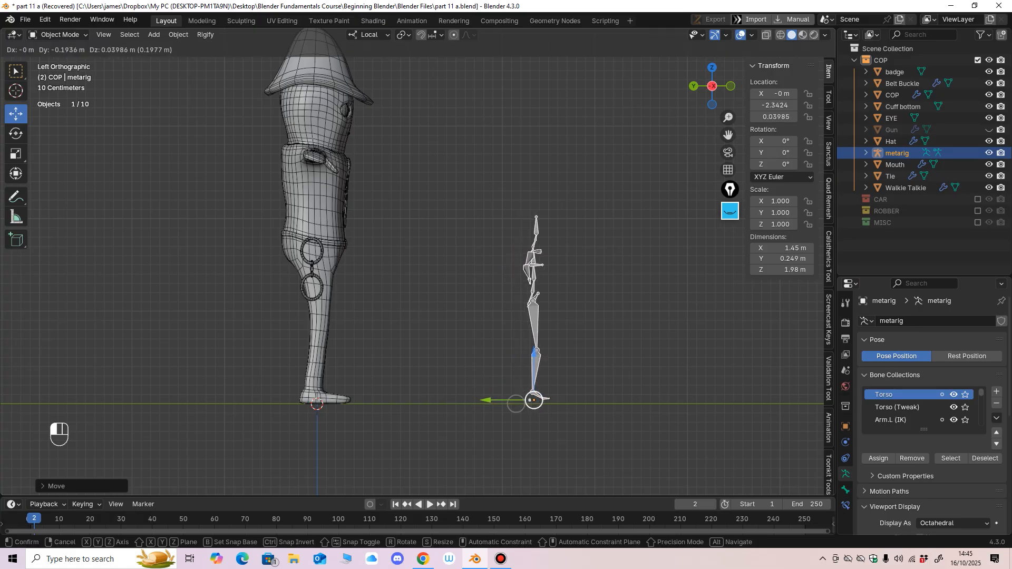
pyautogui.hotkey('ctrl', 'z')
# Step: Compare the facing direction and size of the cop and the meta-rig from the front and side
pyautogui.moveTo(453, 369); pyautogui.dragTo(441, 374, button='middle')
pyautogui.click(306, 311)
pyautogui.moveTo(306, 311); pyautogui.dragTo(218, 295, button='middle')
pyautogui.moveTo(218, 295); pyautogui.dragTo(238, 306, button='middle')
pyautogui.keyDown('ctrl'); pyautogui.moveTo(238, 307); pyautogui.dragTo(166, 293, button='middle'); pyautogui.keyUp('ctrl')
pyautogui.click(881, 60)
pyautogui.scroll(-2, 570, 253)
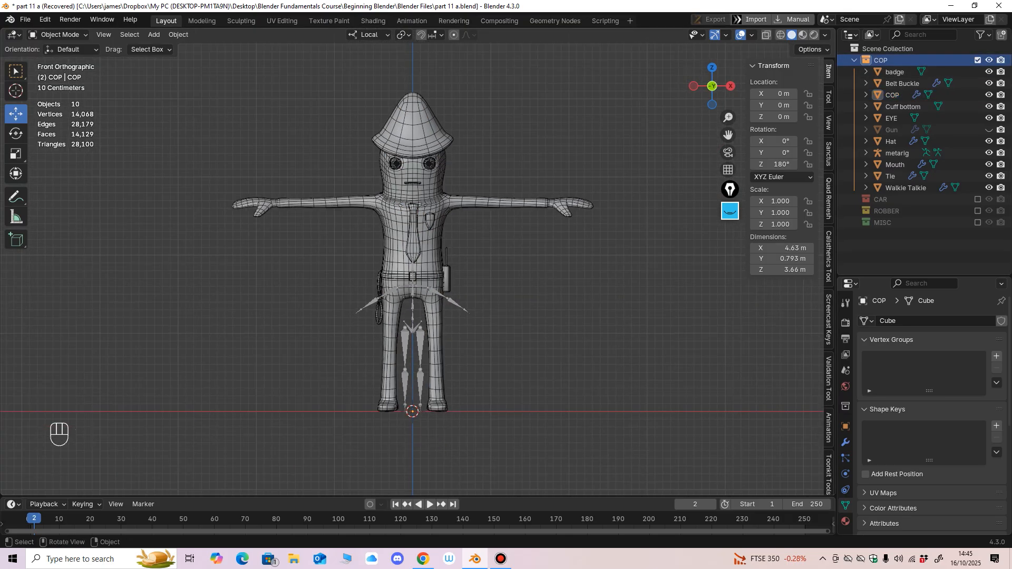
pyautogui.moveTo(559, 258); pyautogui.dragTo(619, 263, button='middle')
pyautogui.keyDown('ctrl'); pyautogui.moveTo(527, 274); pyautogui.dragTo(577, 274, button='middle'); pyautogui.keyUp('ctrl')
pyautogui.moveTo(577, 274); pyautogui.dragTo(598, 285, button='middle')
# Step: Try rotating the cop's body with the Rotate tool, then undo the rotation
pyautogui.click(380, 237)
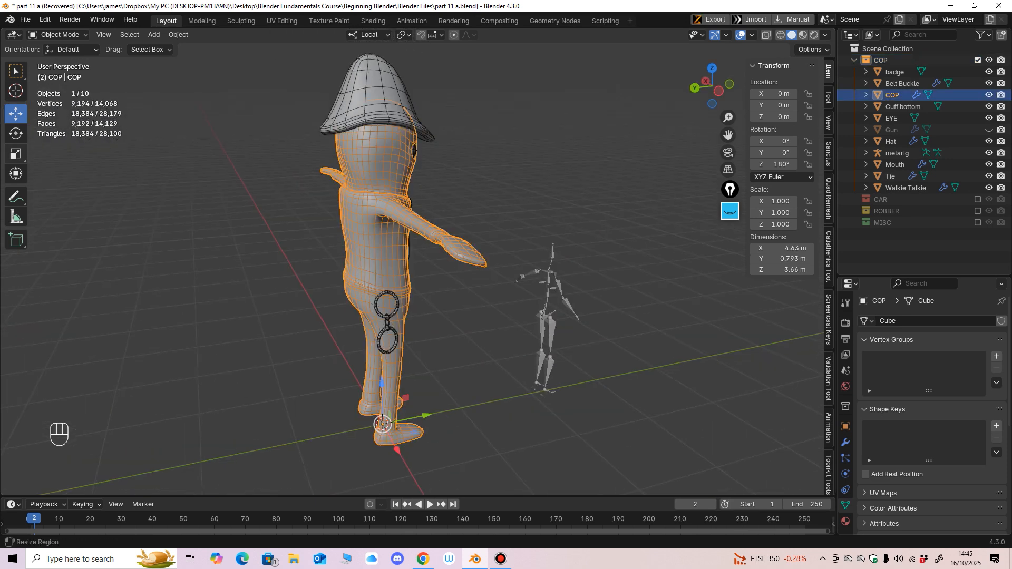
pyautogui.click(15, 133)
pyautogui.moveTo(327, 263); pyautogui.dragTo(345, 275, button='middle')
pyautogui.moveTo(399, 446); pyautogui.dragTo(348, 447)
pyautogui.hotkey('ctrl', 'z')
pyautogui.moveTo(350, 432); pyautogui.dragTo(285, 413, button='middle')
pyautogui.press('ctrl+KP_3')
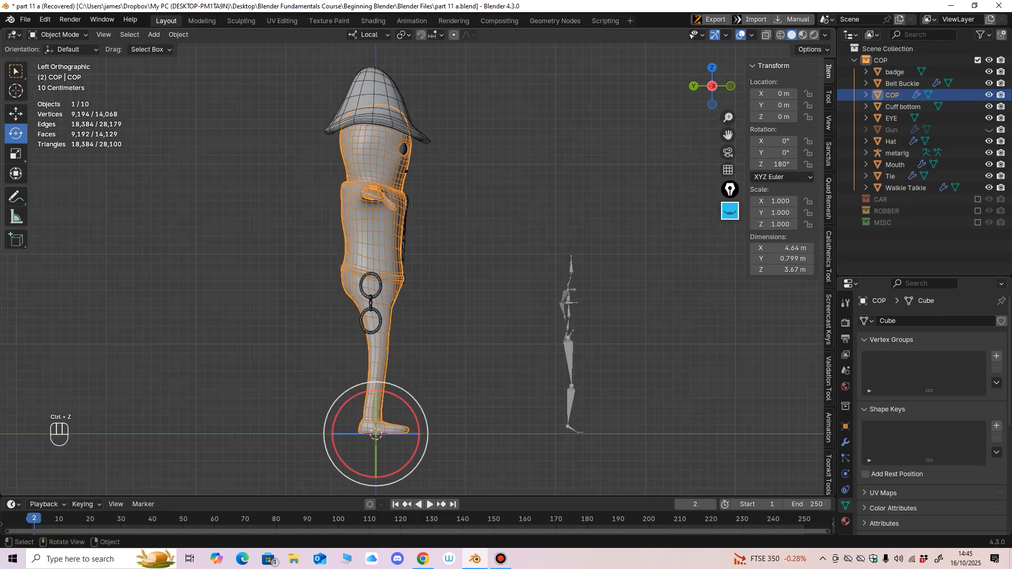
# Step: Select the meta-rig and set its Y location to 0 m
pyautogui.moveTo(369, 316); pyautogui.dragTo(337, 311, button='middle')
pyautogui.click(556, 390)
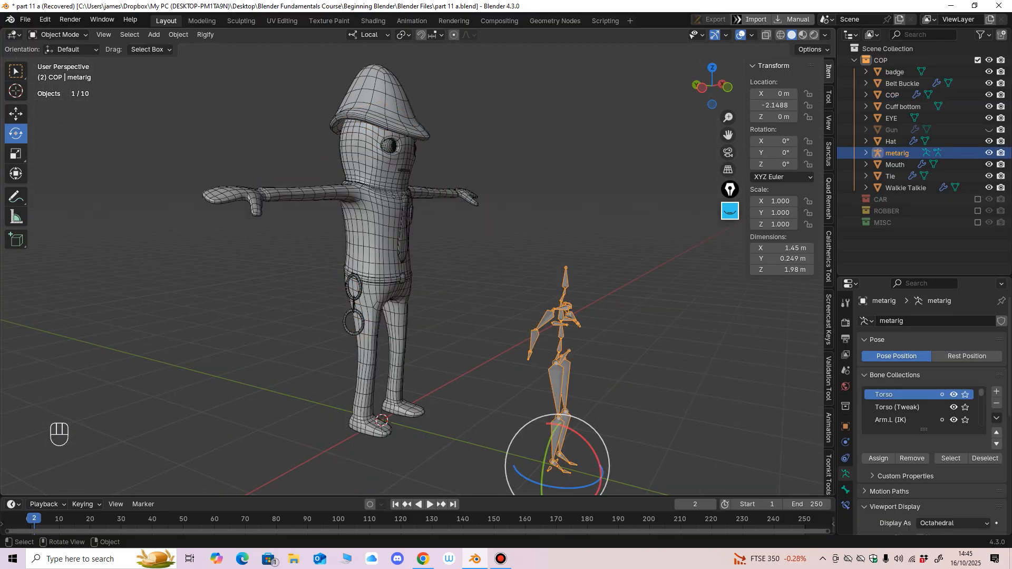
pyautogui.moveTo(555, 390); pyautogui.dragTo(527, 349, button='middle')
pyautogui.click(15, 114)
pyautogui.moveTo(453, 368); pyautogui.dragTo(465, 369, button='middle')
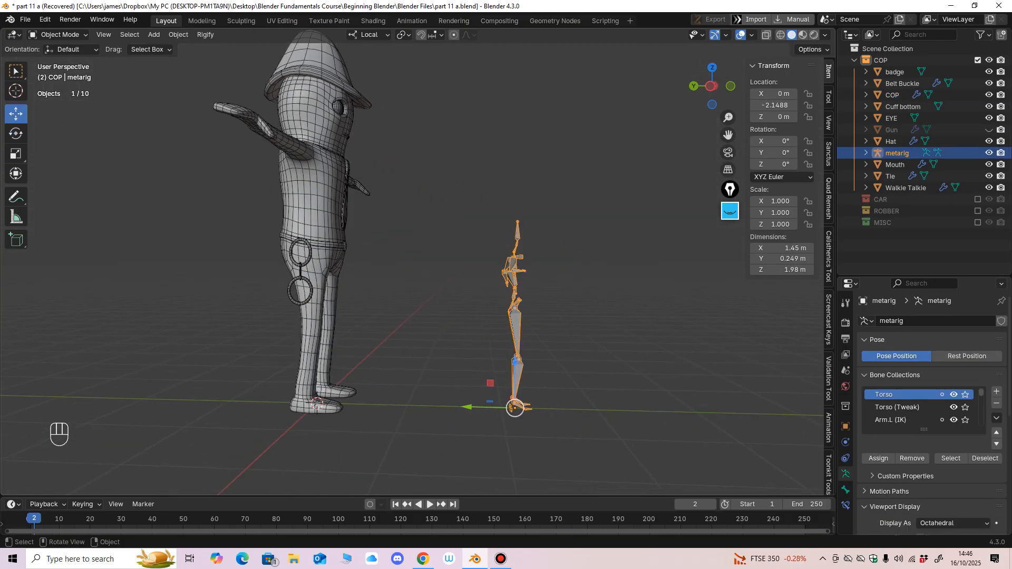
pyautogui.moveTo(470, 406)
pyautogui.mouseDown()
pyautogui.moveTo(489, 407)
pyautogui.moveTo(474, 407)
pyautogui.mouseUp()
pyautogui.hotkey('ctrl', 'z')
pyautogui.click(774, 105)
pyautogui.write('0')
pyautogui.press('Return')
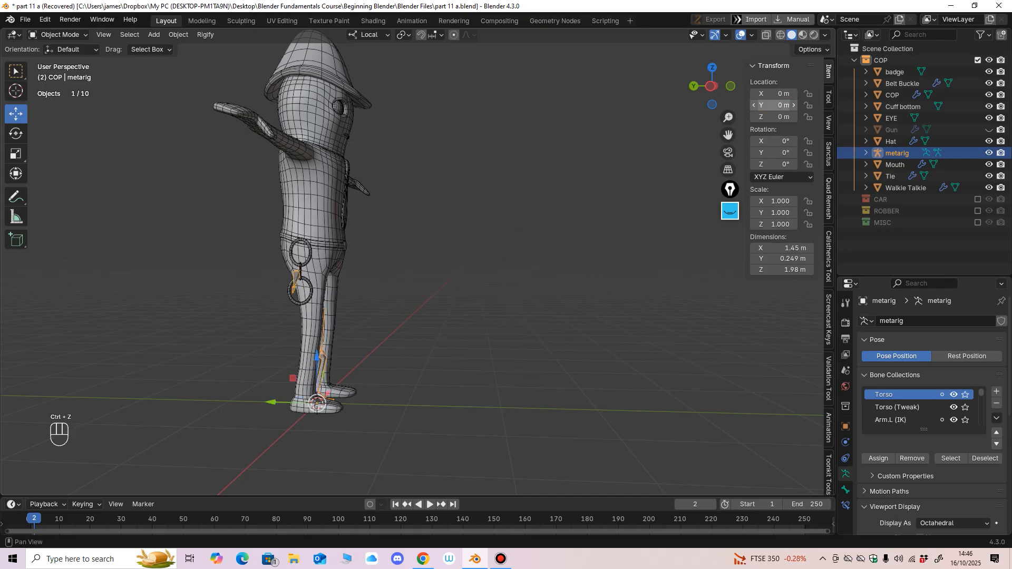
# Step: Try moving the cop's body away from the origin in front view, then undo each move
pyautogui.moveTo(527, 237); pyautogui.dragTo(632, 237, button='middle')
pyautogui.scroll(1, 632, 237)
pyautogui.press('KP_1')
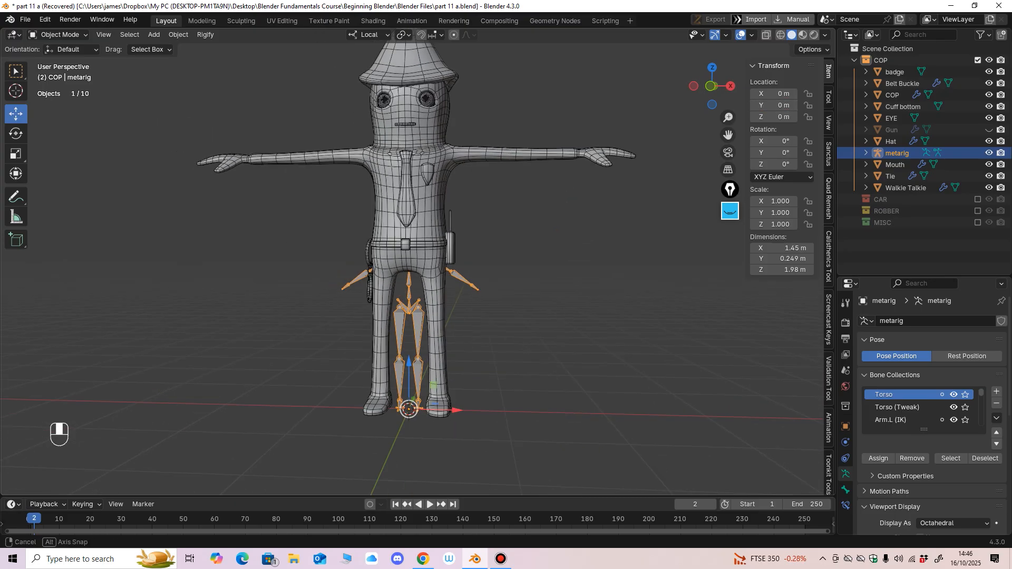
pyautogui.scroll(-1, 398, 264)
pyautogui.moveTo(384, 238); pyautogui.dragTo(389, 238, button='middle')
pyautogui.click(385, 242)
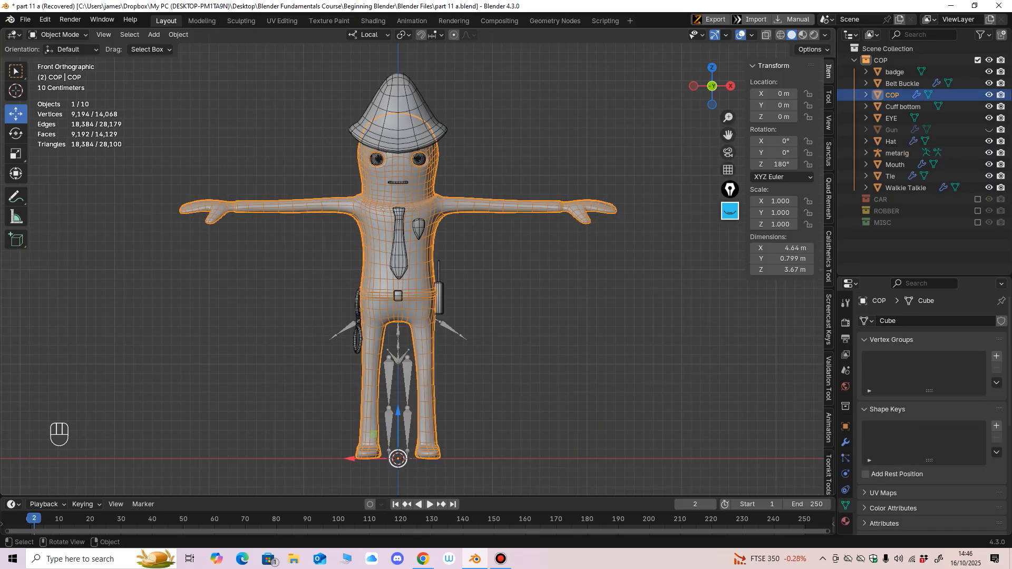
pyautogui.moveTo(398, 458)
pyautogui.mouseDown()
pyautogui.moveTo(414, 452)
pyautogui.moveTo(397, 445)
pyautogui.moveTo(406, 453)
pyautogui.mouseUp()
pyautogui.hotkey('ctrl', 'z')
pyautogui.moveTo(398, 458); pyautogui.dragTo(524, 440)
pyautogui.hotkey('ctrl', 'z')
# Step: Clear the badge's parent while keeping its transformation, then select the cop's body
pyautogui.click(894, 72)
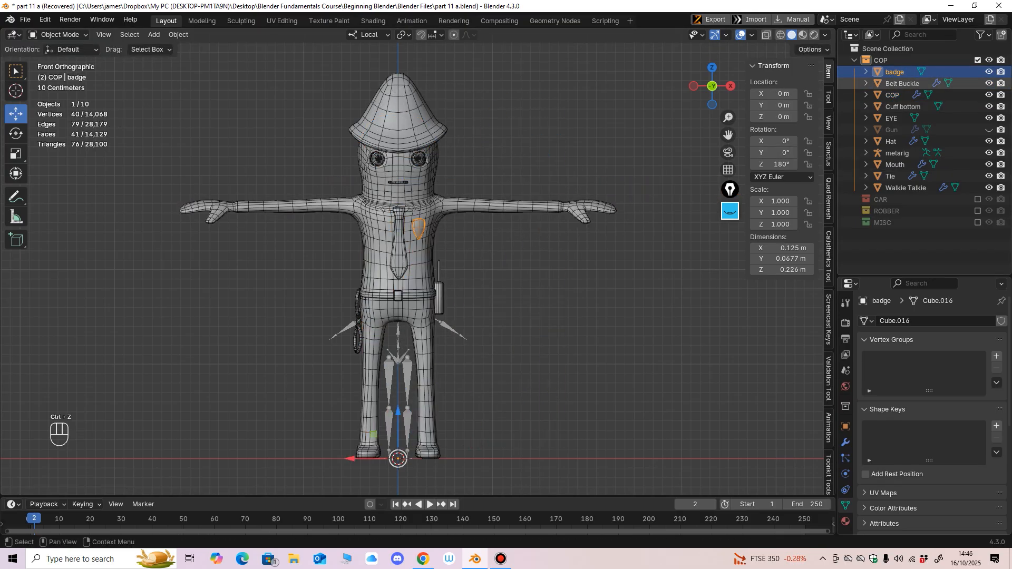
pyautogui.press('alt')
pyautogui.hotkey('alt', 'p')
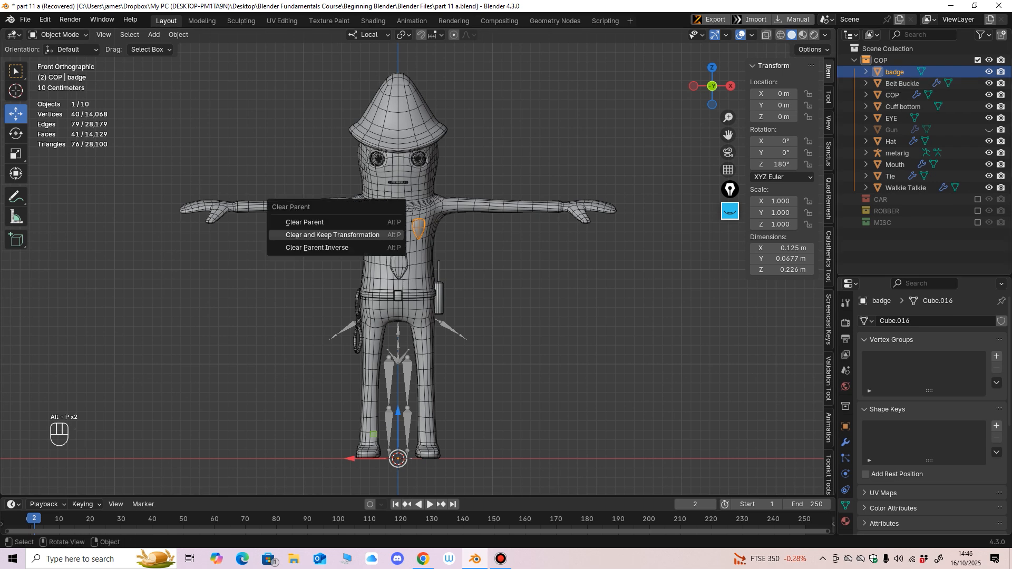
pyautogui.click(332, 235)
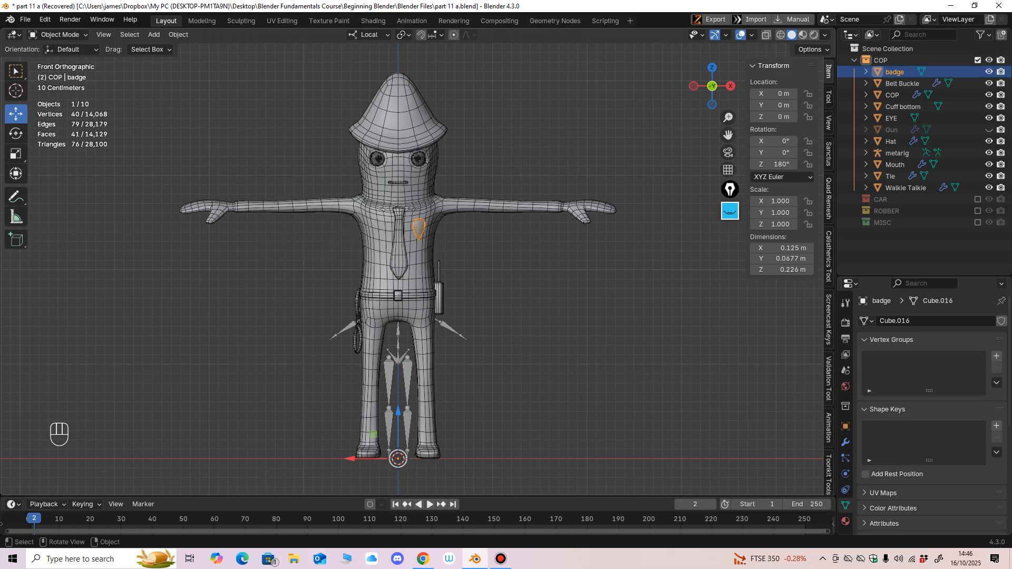
pyautogui.moveTo(337, 232); pyautogui.dragTo(422, 237, button='middle')
pyautogui.click(372, 253)
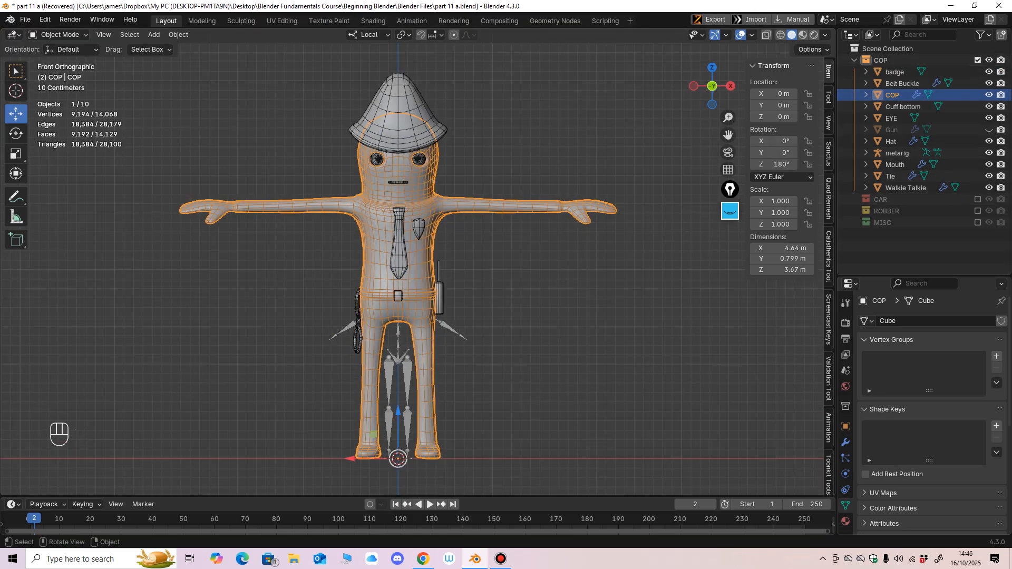
# Step: Select everything in the COP collection from the badge to the Walkie Talkie and apply All Transforms
pyautogui.scroll(-1, 416, 258)
pyautogui.click(894, 71)
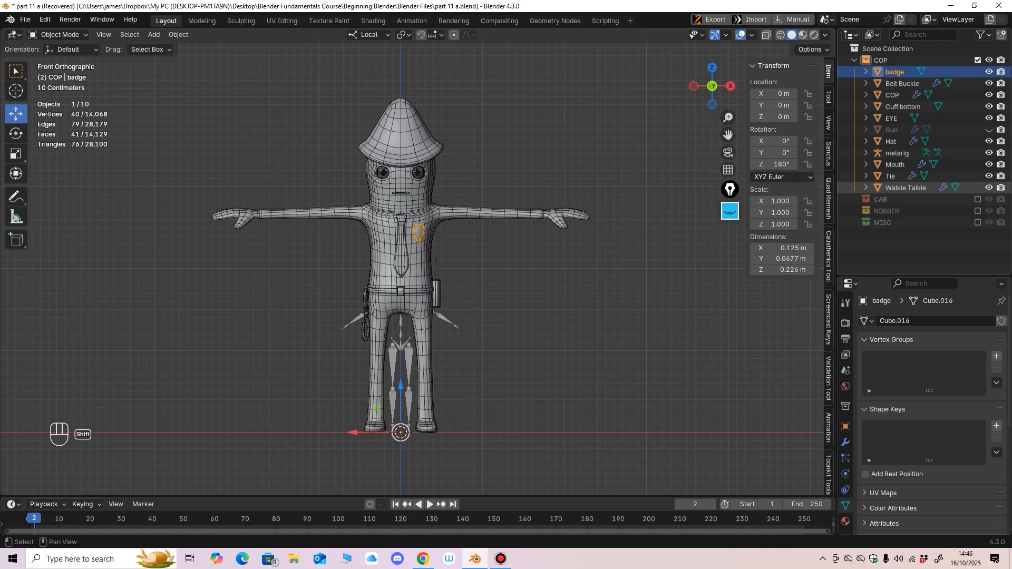
pyautogui.keyDown('shift'); pyautogui.click(905, 188); pyautogui.keyUp('shift')
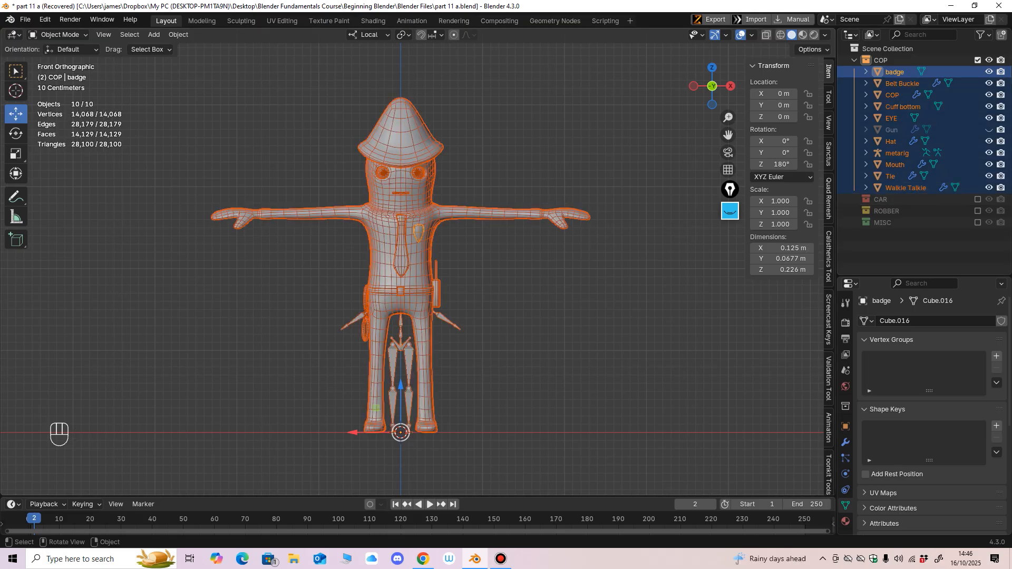
pyautogui.hotkey('ctrl', 'a')
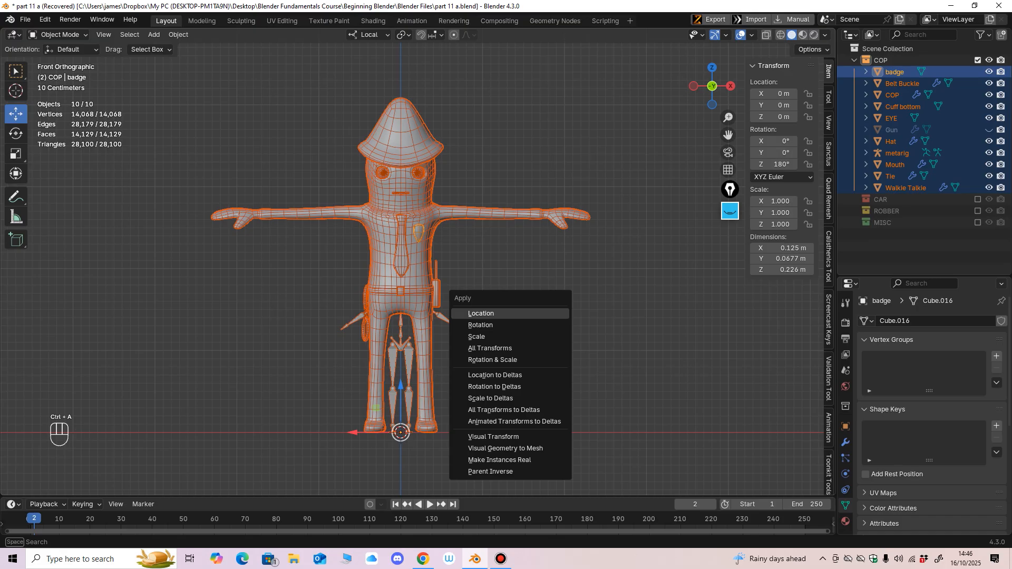
pyautogui.click(489, 348)
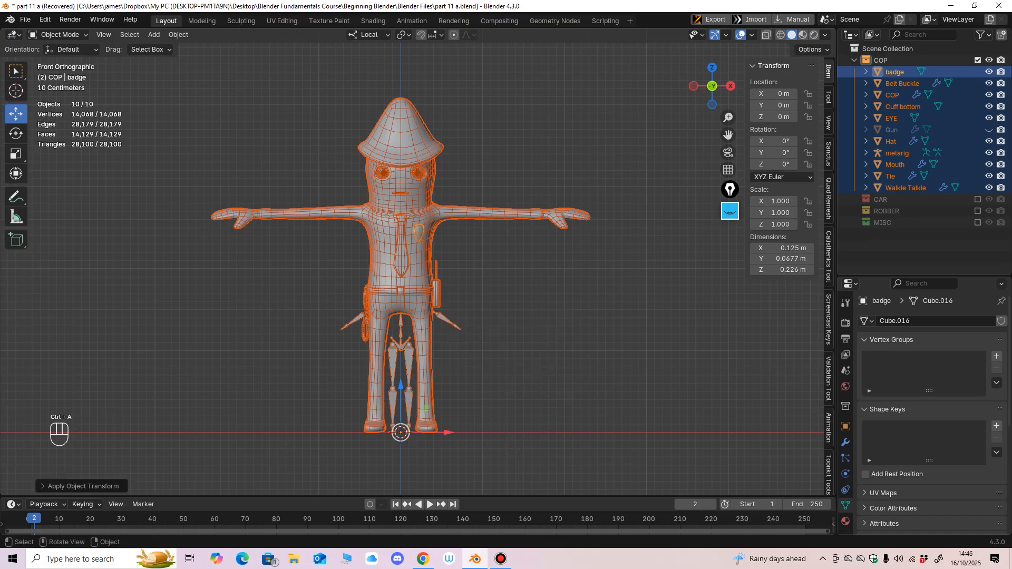
# Step: Select the cop's eyes and widen the sidebar to check their transform values
pyautogui.click(417, 258)
pyautogui.click(419, 173)
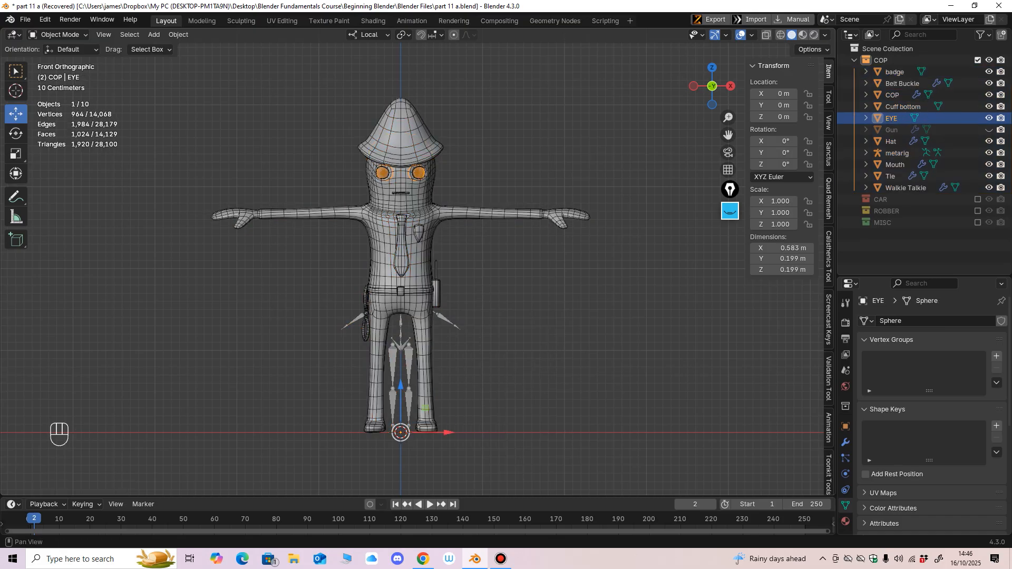
pyautogui.moveTo(746, 131); pyautogui.dragTo(722, 132)
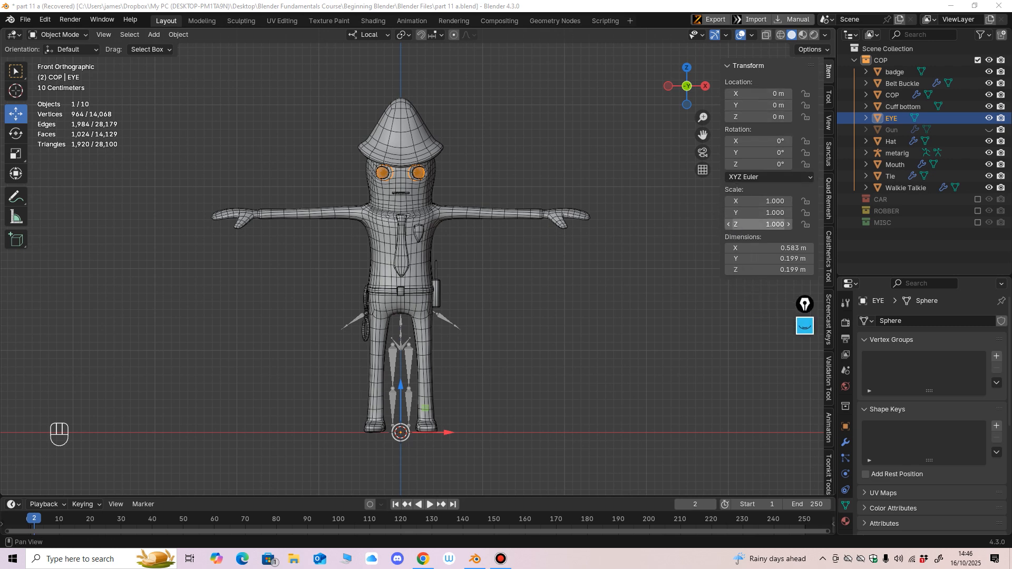
# Step: Select the meta-rig and enlarge its bone collections list to look through the entries from Torso to Root
pyautogui.click(404, 133)
pyautogui.moveTo(411, 153); pyautogui.dragTo(532, 158, button='middle')
pyautogui.scroll(2, 532, 174)
pyautogui.moveTo(495, 301); pyautogui.dragTo(376, 309, button='middle')
pyautogui.click(451, 337)
pyautogui.keyDown('ctrl'); pyautogui.moveTo(376, 310); pyautogui.dragTo(376, 338, button='middle'); pyautogui.keyUp('ctrl')
pyautogui.moveTo(376, 338); pyautogui.dragTo(390, 344, button='middle')
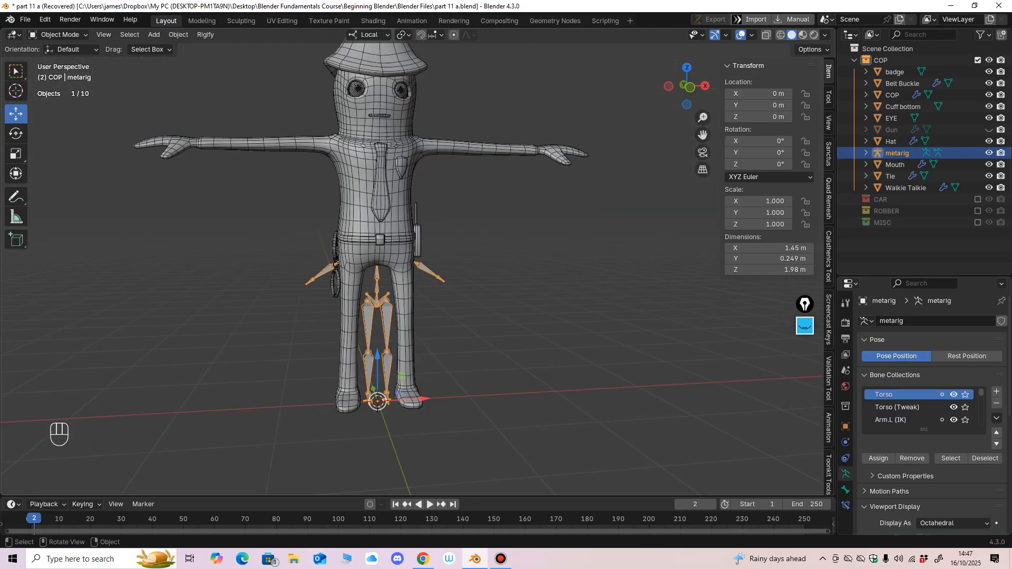
pyautogui.moveTo(924, 429); pyautogui.dragTo(923, 477)
pyautogui.moveTo(924, 473); pyautogui.dragTo(924, 444, button='middle')
pyautogui.moveTo(923, 450); pyautogui.dragTo(923, 463)
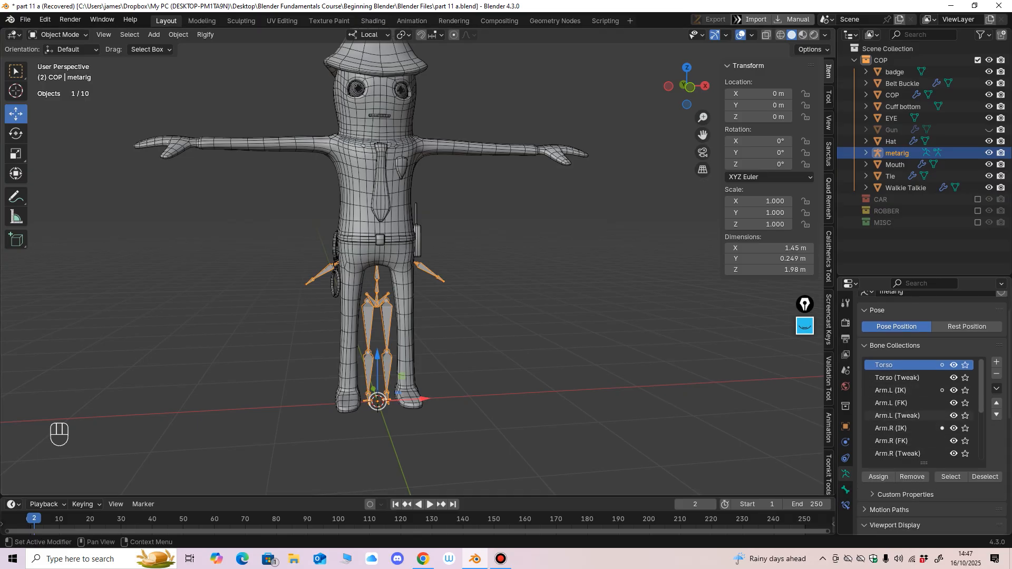
pyautogui.moveTo(924, 462); pyautogui.dragTo(923, 475)
pyautogui.moveTo(924, 476); pyautogui.dragTo(923, 460, button='middle')
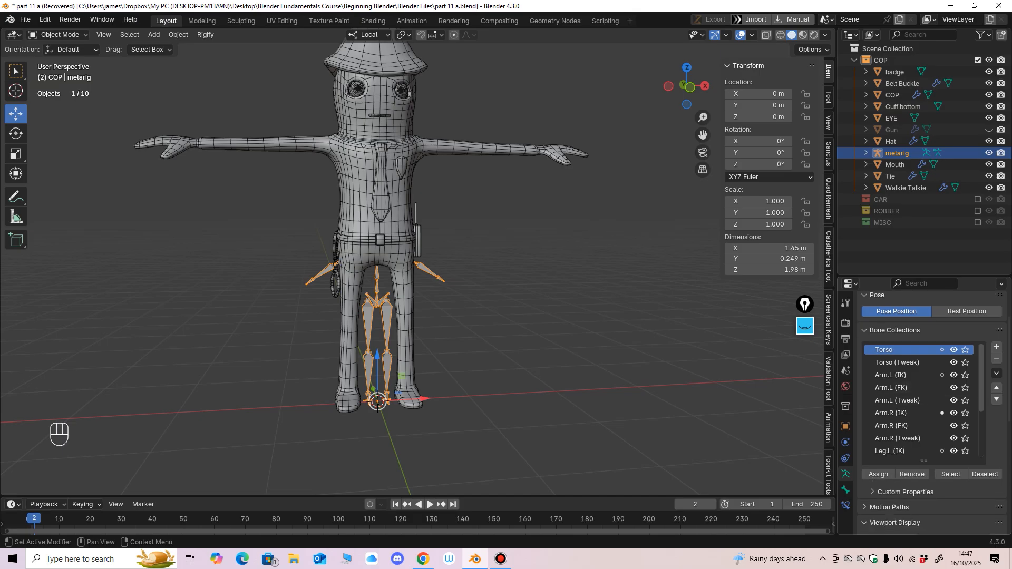
pyautogui.moveTo(981, 379); pyautogui.dragTo(980, 443)
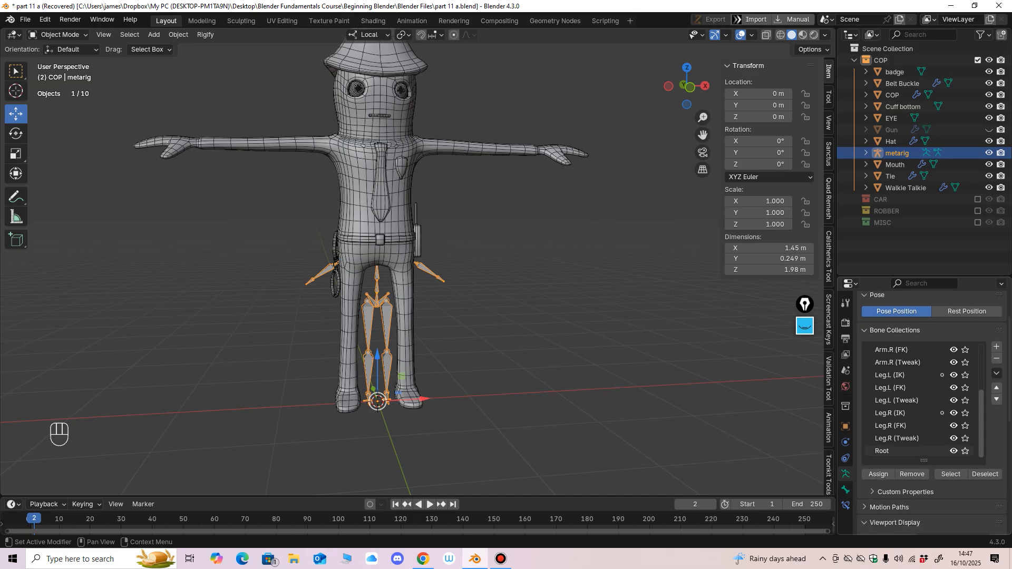
pyautogui.moveTo(939, 438); pyautogui.dragTo(939, 331, button='middle')
# Step: Try generating the Rigify rig from the meta-rig, then undo the generation
pyautogui.scroll(-5, 933, 411)
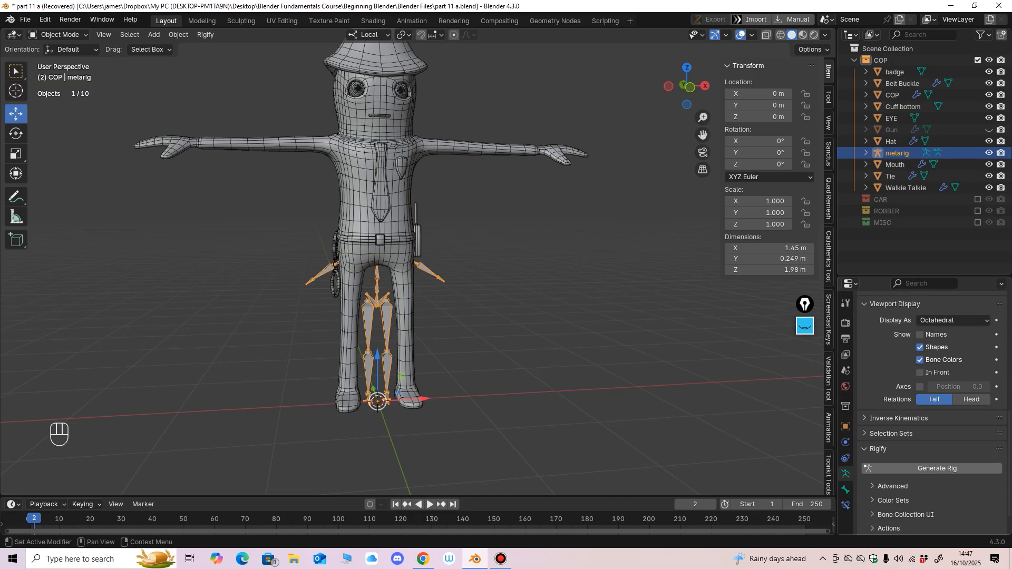
pyautogui.click(936, 468)
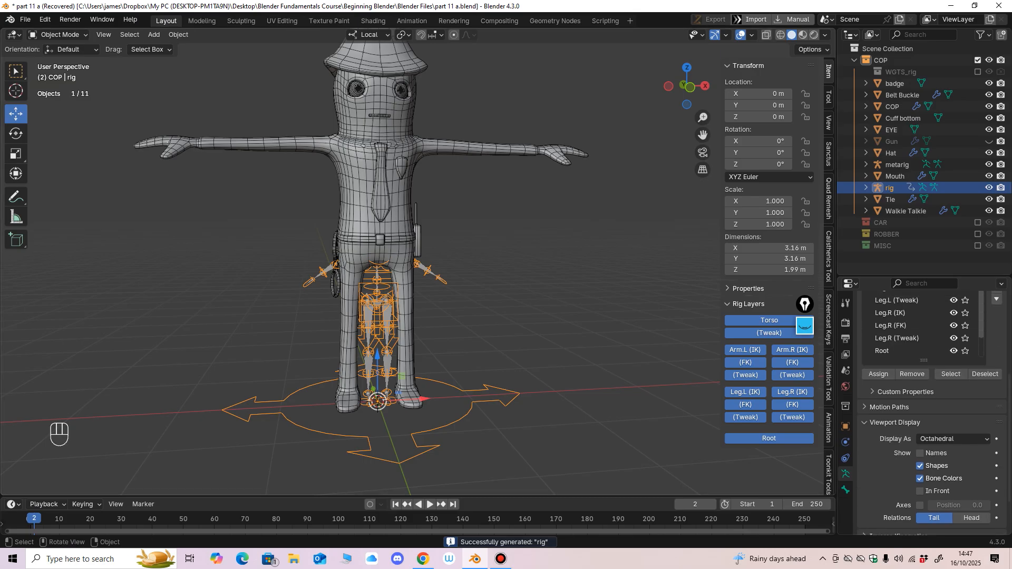
pyautogui.hotkey('ctrl', 'z')
pyautogui.scroll(-6, 936, 453)
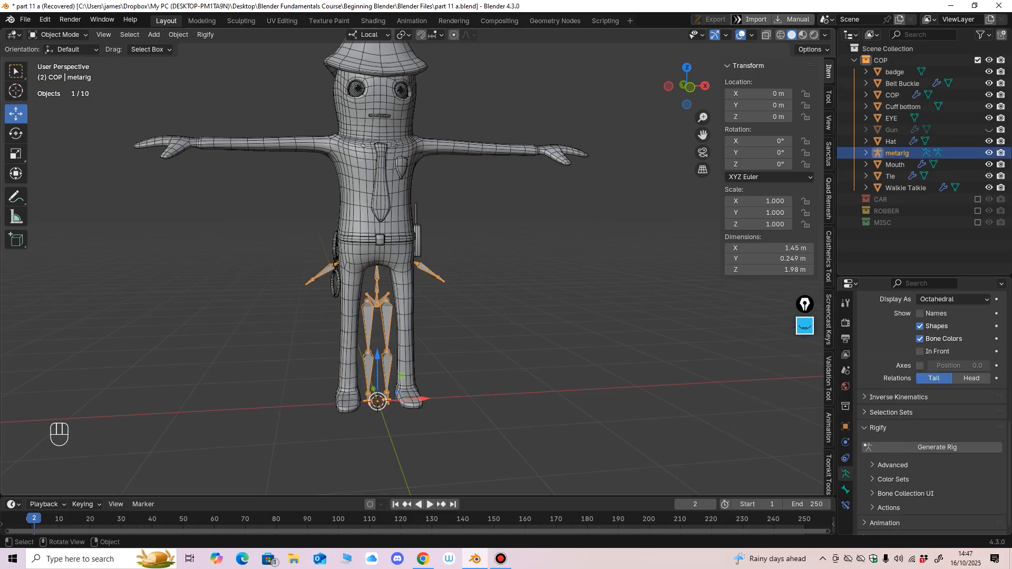
# Step: Try the Stick and B-Bone display types on the meta-rig, then return it to Octahedral
pyautogui.press('KP_1')
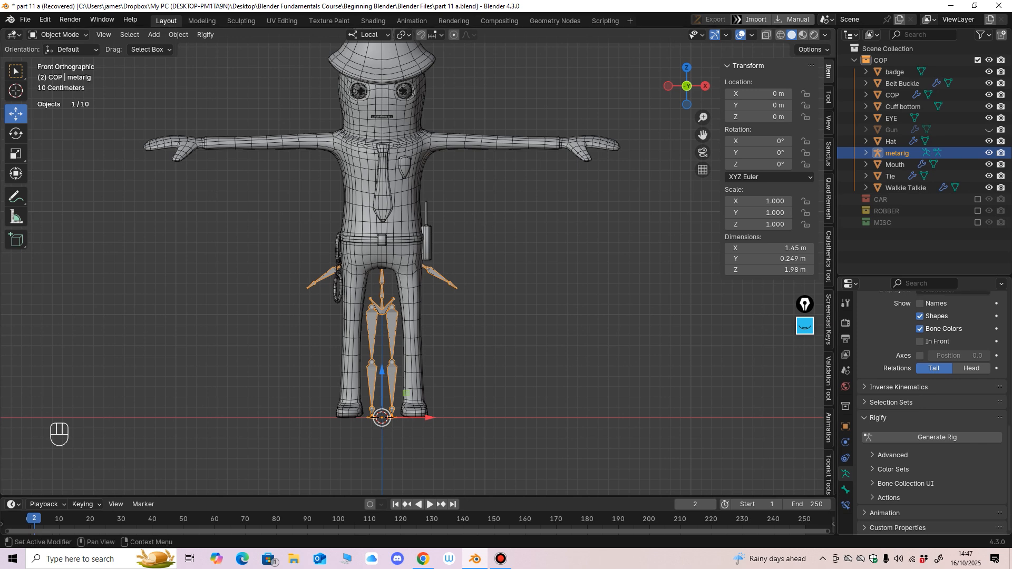
pyautogui.scroll(4, 933, 411)
pyautogui.scroll(1, 933, 411)
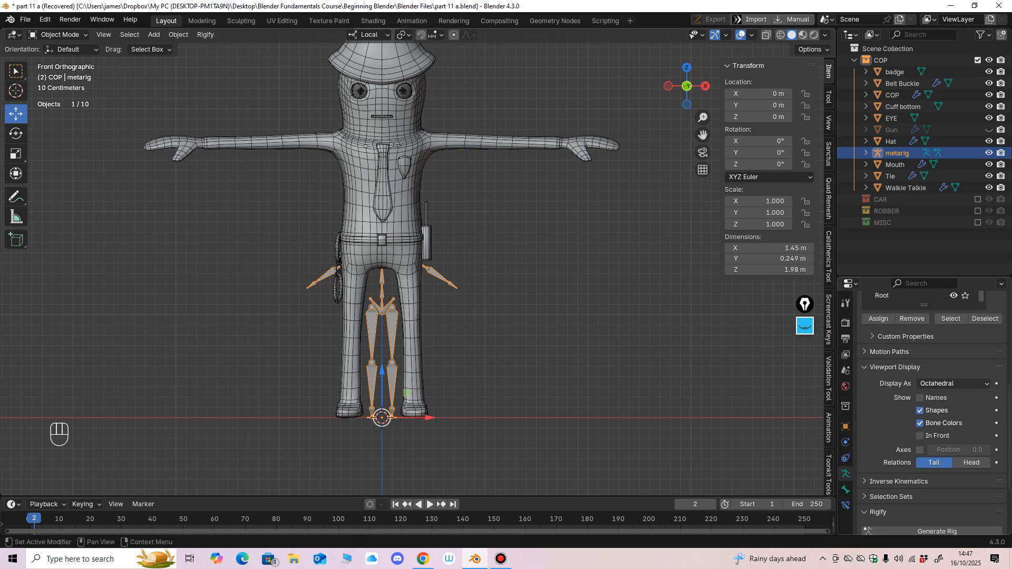
pyautogui.keyDown('shift'); pyautogui.moveTo(368, 316); pyautogui.dragTo(356, 237, button='middle'); pyautogui.keyUp('shift')
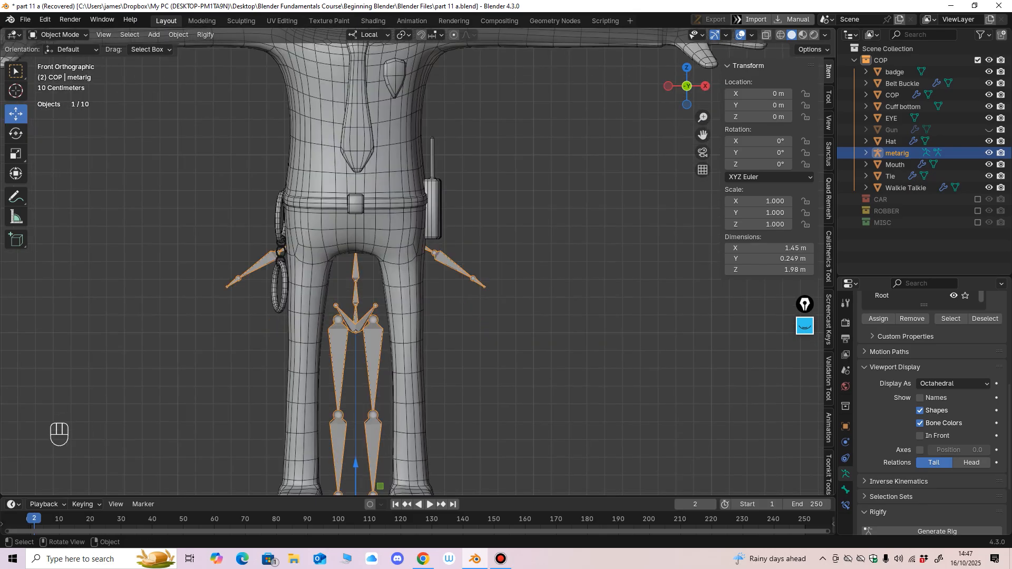
pyautogui.click(953, 383)
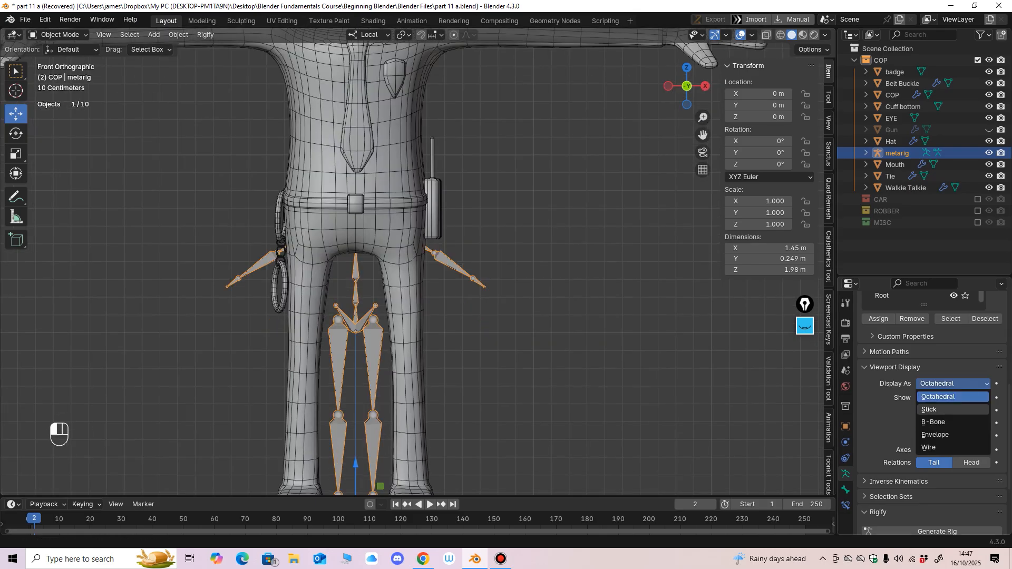
pyautogui.click(943, 409)
pyautogui.click(953, 384)
pyautogui.click(943, 422)
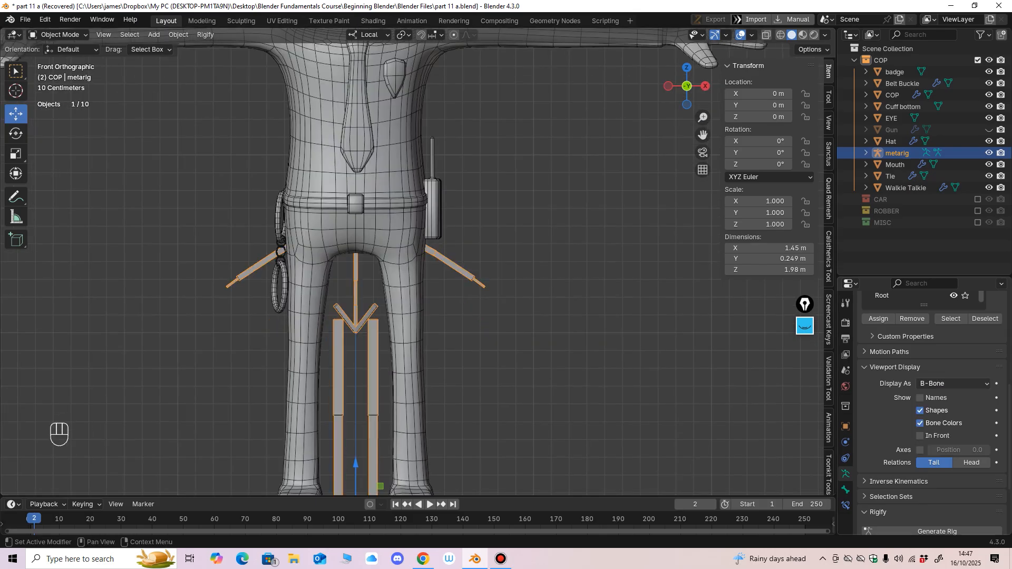
pyautogui.click(952, 383)
pyautogui.click(943, 409)
pyautogui.click(953, 383)
pyautogui.click(943, 396)
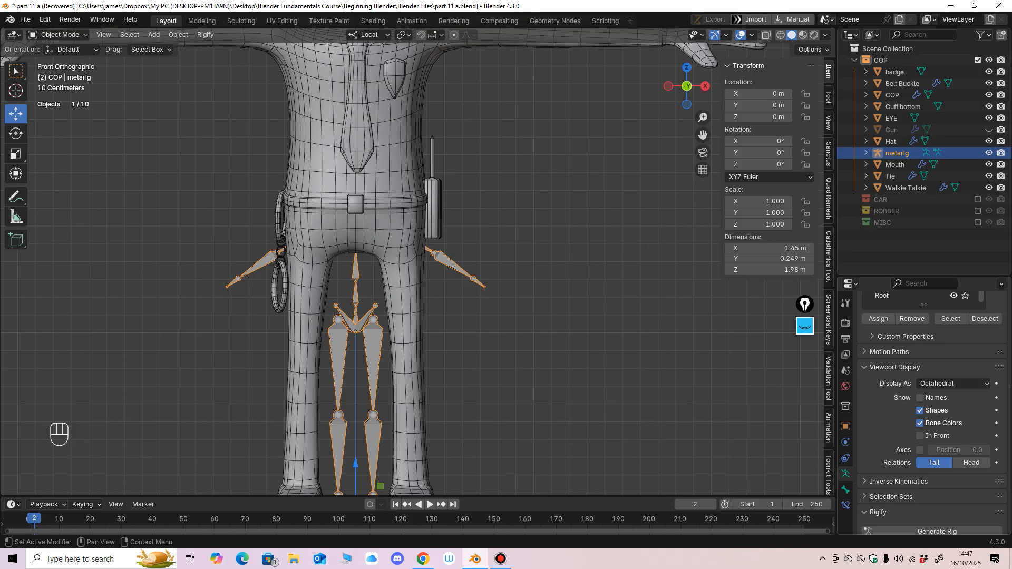
# Step: Turn on In Front display for the meta-rig so its bones draw over the cop's body
pyautogui.click(920, 435)
pyautogui.scroll(-3, 421, 263)
pyautogui.scroll(1, 438, 257)
pyautogui.keyDown('shift'); pyautogui.moveTo(422, 263); pyautogui.dragTo(404, 305, button='middle'); pyautogui.keyUp('shift')
# Step: Scale the meta-rig uniformly to about 1.697 to match the cop's height
pyautogui.click(15, 154)
pyautogui.keyDown('ctrl'); pyautogui.moveTo(404, 306); pyautogui.dragTo(408, 351, button='middle'); pyautogui.keyUp('ctrl')
pyautogui.keyDown('ctrl'); pyautogui.moveTo(409, 351); pyautogui.dragTo(408, 368, button='middle'); pyautogui.keyUp('ctrl')
pyautogui.moveTo(444, 445); pyautogui.dragTo(462, 476)
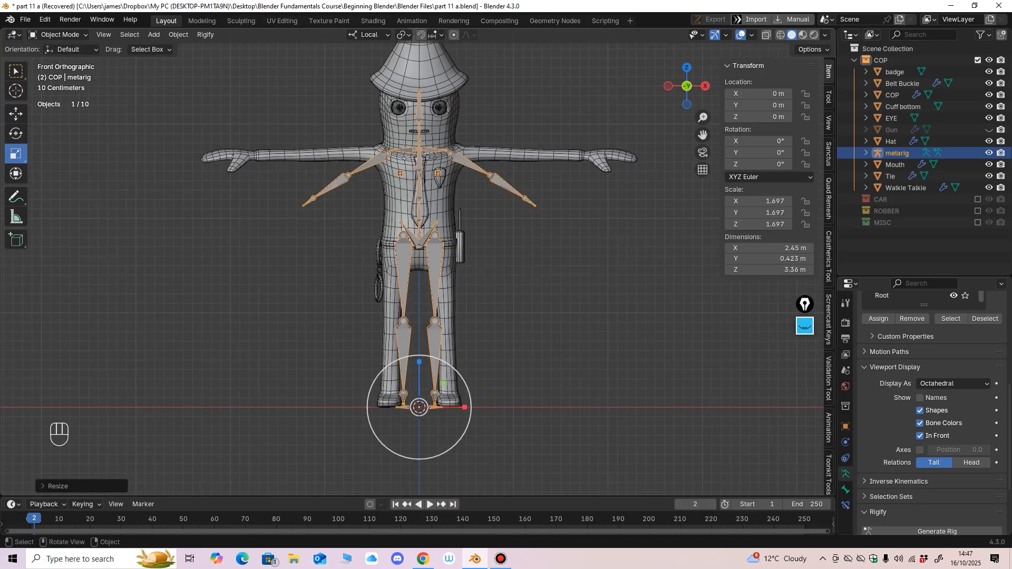
pyautogui.moveTo(457, 453); pyautogui.dragTo(412, 461, button='middle')
pyautogui.press('KP_1')
pyautogui.scroll(1, 548, 434)
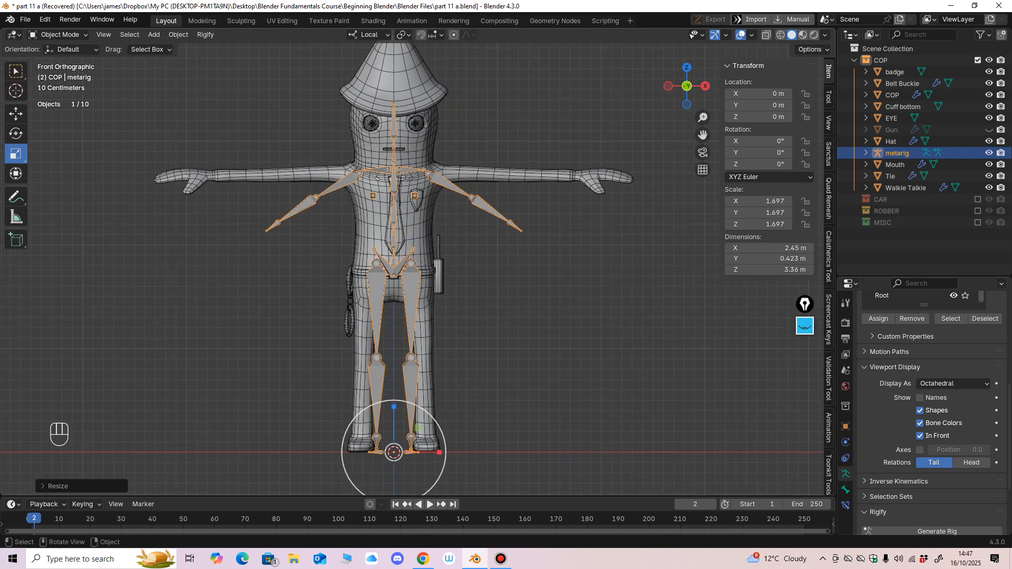
# Step: Scale the meta-rig uniformly to about 1.682 so it fits the cop's body, and apply its scale
pyautogui.press('s')
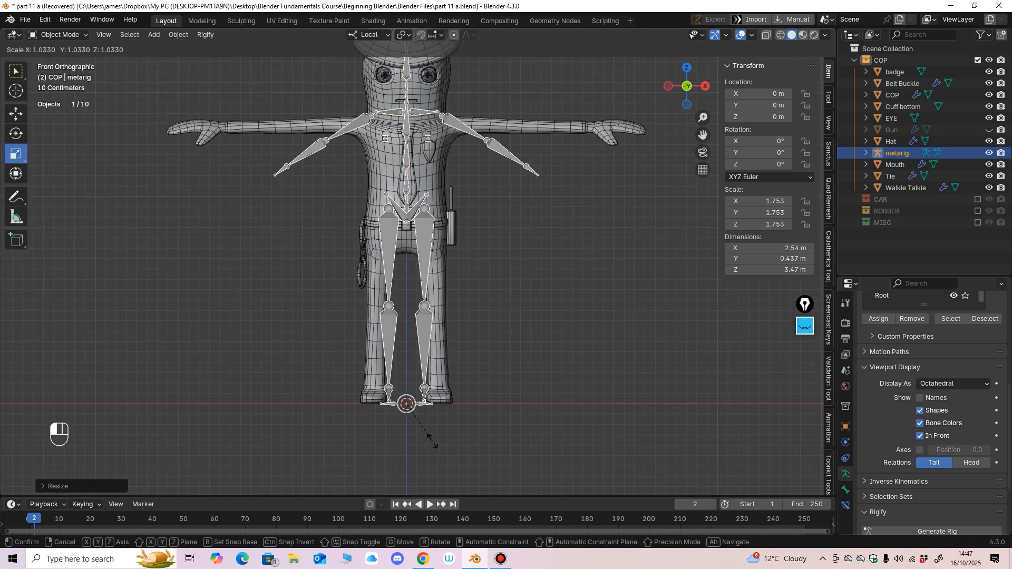
pyautogui.click(431, 441)
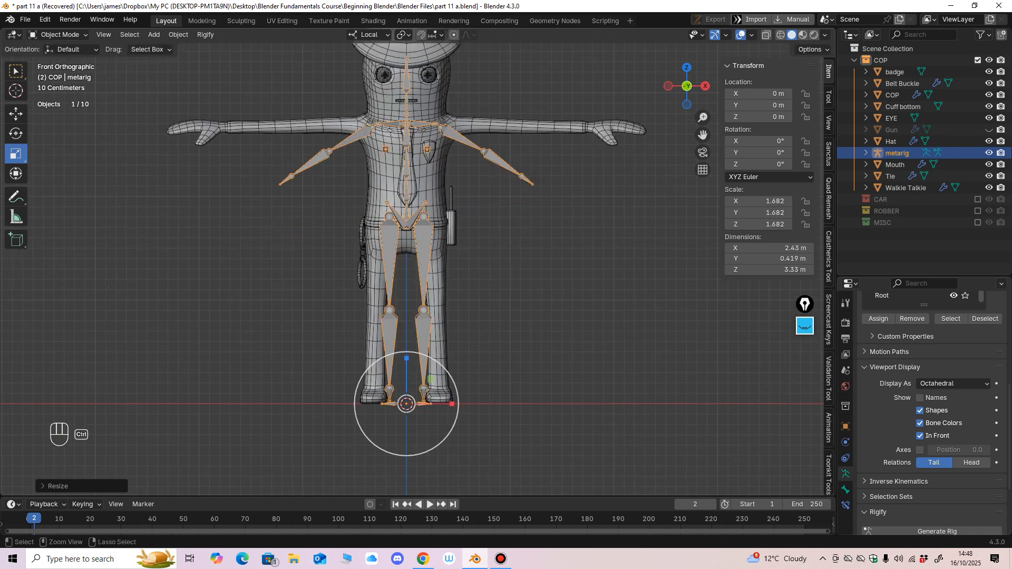
pyautogui.hotkey('ctrl', 'a')
pyautogui.click(516, 353)
pyautogui.moveTo(517, 354)
pyautogui.mouseDown(button='middle')
pyautogui.moveTo(606, 358)
pyautogui.moveTo(527, 364)
pyautogui.moveTo(519, 353)
pyautogui.mouseUp(button='middle')
pyautogui.keyDown('ctrl'); pyautogui.moveTo(506, 296); pyautogui.dragTo(506, 232, button='middle'); pyautogui.keyUp('ctrl')
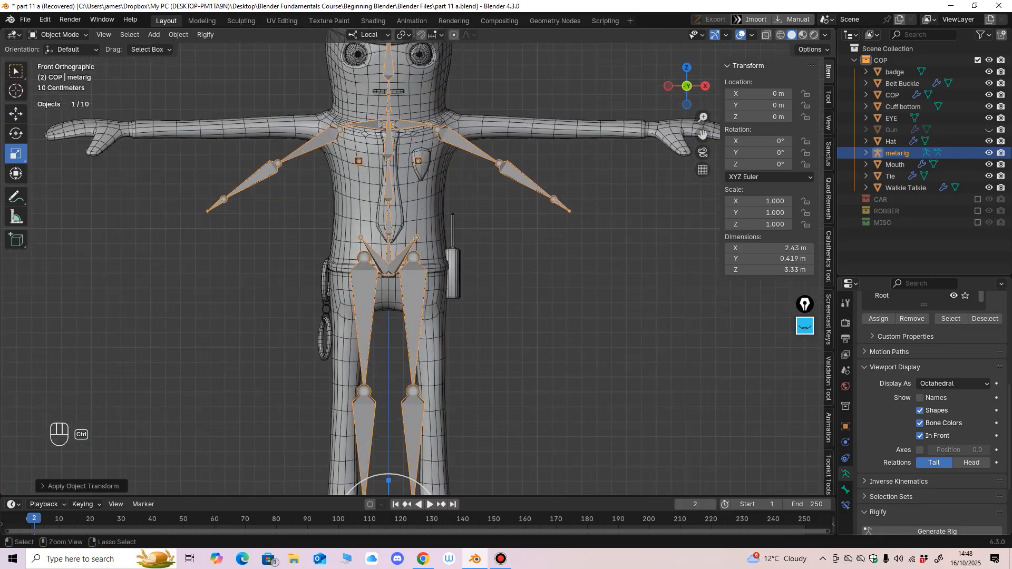
# Step: Enter Edit Mode on the meta-rig, clear the bone selection and turn on X-axis mirror editing
pyautogui.click(60, 35)
pyautogui.click(59, 60)
pyautogui.keyDown('shift'); pyautogui.moveTo(337, 295); pyautogui.dragTo(368, 257, button='middle'); pyautogui.keyUp('shift')
pyautogui.keyDown('ctrl'); pyautogui.moveTo(368, 258); pyautogui.dragTo(368, 227, button='middle'); pyautogui.keyUp('ctrl')
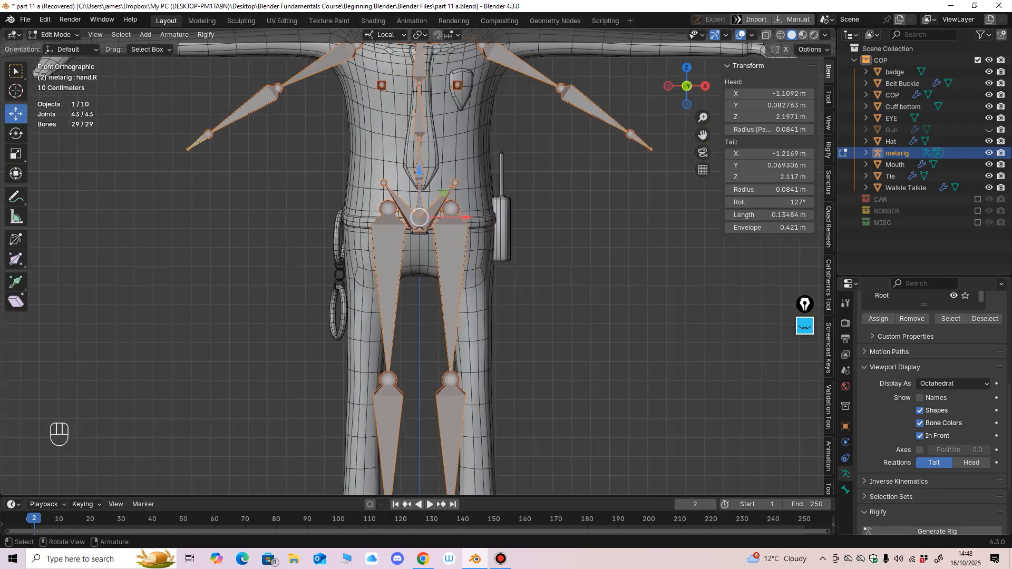
pyautogui.moveTo(551, 171); pyautogui.dragTo(473, 212)
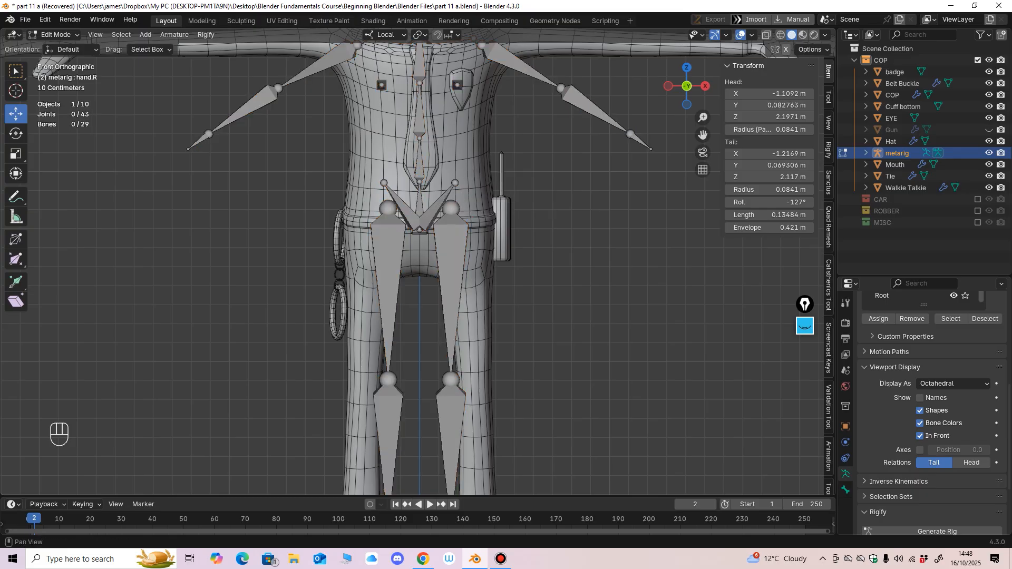
pyautogui.scroll(1, 418, 264)
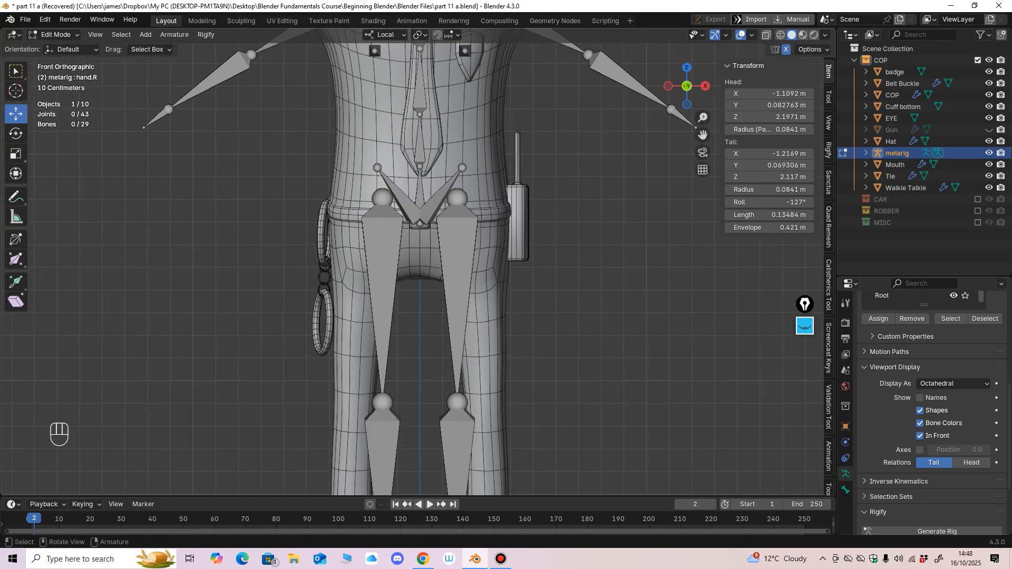
pyautogui.keyDown('shift'); pyautogui.moveTo(419, 263); pyautogui.dragTo(455, 173, button='middle'); pyautogui.keyUp('shift')
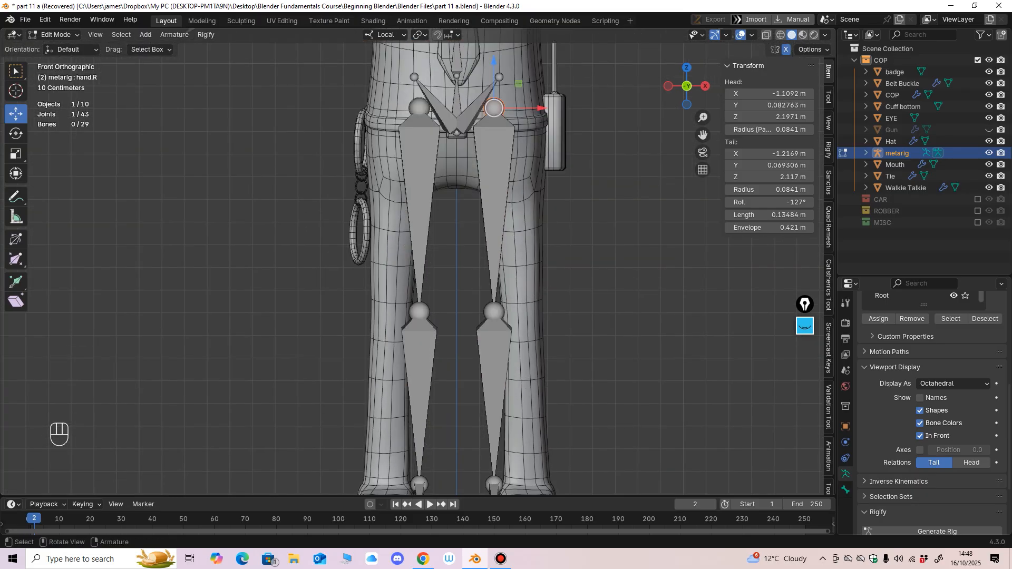
# Step: Select the left thigh, shin, foot, toe and heel bones and move them outward into the cop's leg, to about X 0.292 m
pyautogui.click(494, 185)
pyautogui.scroll(-2, 418, 263)
pyautogui.keyDown('shift'); pyautogui.moveTo(418, 264); pyautogui.dragTo(422, 191, button='middle'); pyautogui.keyUp('shift')
pyautogui.keyDown('shift'); pyautogui.click(480, 285); pyautogui.keyUp('shift')
pyautogui.moveTo(480, 284); pyautogui.dragTo(482, 326, button='middle')
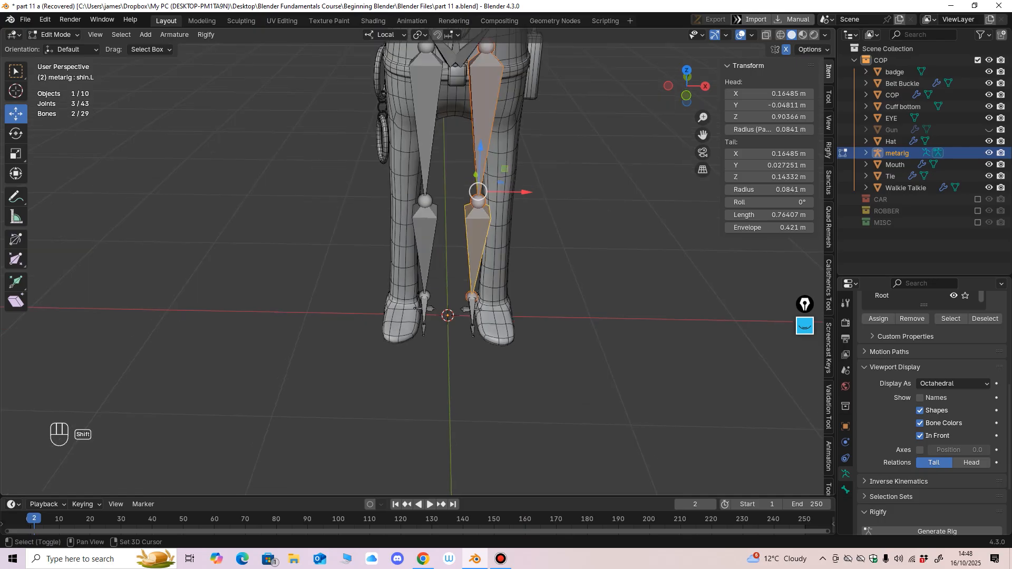
pyautogui.keyDown('shift'); pyautogui.click(477, 245); pyautogui.keyUp('shift')
pyautogui.moveTo(478, 245); pyautogui.dragTo(433, 238, button='middle')
pyautogui.keyDown('shift'); pyautogui.moveTo(433, 238); pyautogui.dragTo(436, 198, button='middle'); pyautogui.keyUp('shift')
pyautogui.scroll(4, 436, 198)
pyautogui.keyDown('shift'); pyautogui.click(544, 142); pyautogui.keyUp('shift')
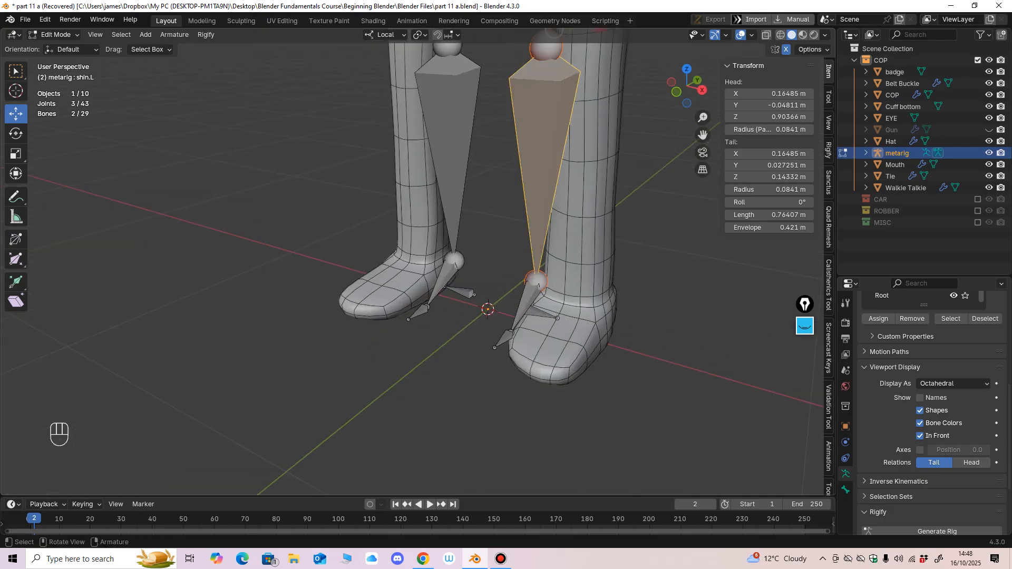
pyautogui.moveTo(544, 143); pyautogui.dragTo(565, 163, button='middle')
pyautogui.keyDown('shift'); pyautogui.click(502, 260); pyautogui.keyUp('shift')
pyautogui.moveTo(503, 260); pyautogui.dragTo(522, 231, button='middle')
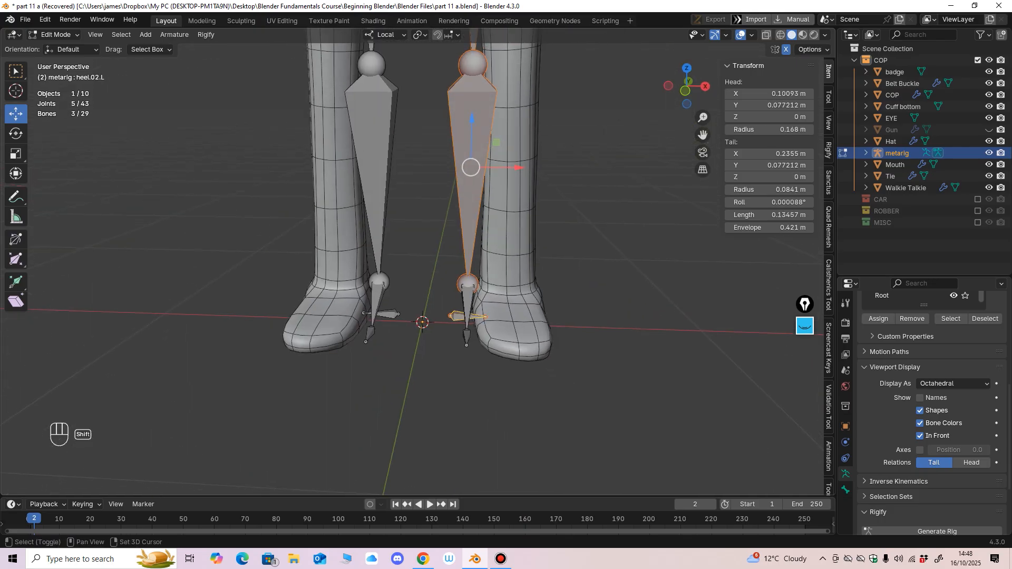
pyautogui.keyDown('shift'); pyautogui.click(468, 307); pyautogui.keyUp('shift')
pyautogui.moveTo(467, 307); pyautogui.dragTo(477, 335, button='middle')
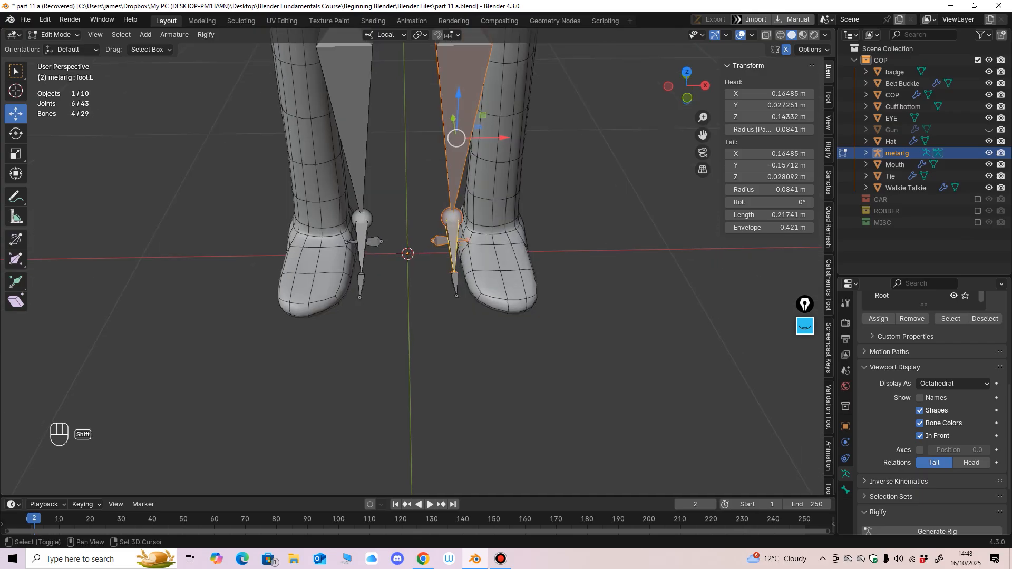
pyautogui.press('KP_1')
pyautogui.scroll(-4, 455, 284)
pyautogui.keyDown('shift'); pyautogui.moveTo(456, 285); pyautogui.dragTo(439, 340, button='middle'); pyautogui.keyUp('shift')
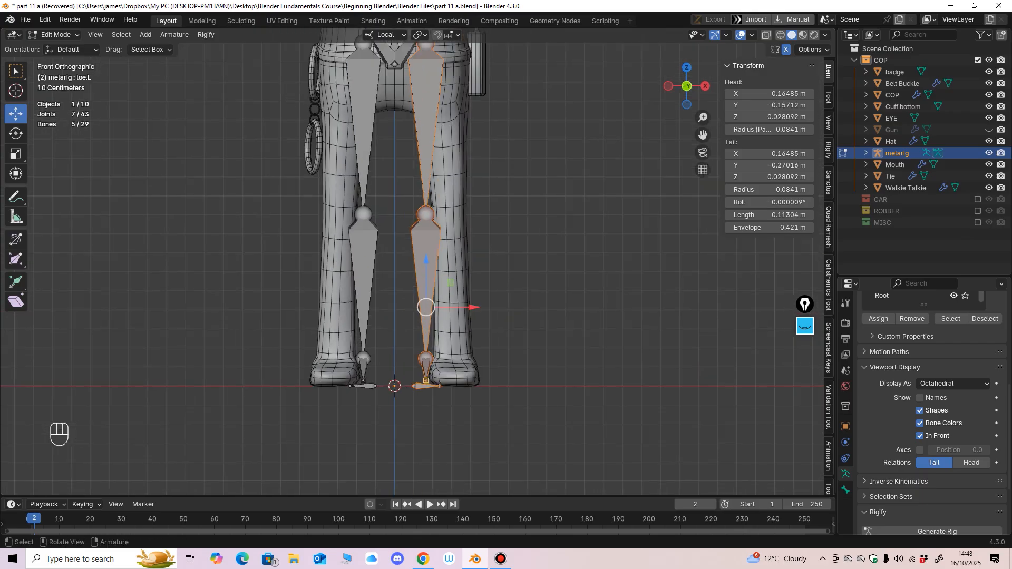
pyautogui.moveTo(474, 307); pyautogui.dragTo(499, 307)
pyautogui.moveTo(499, 311); pyautogui.dragTo(416, 414, button='middle')
pyautogui.scroll(1, 469, 295)
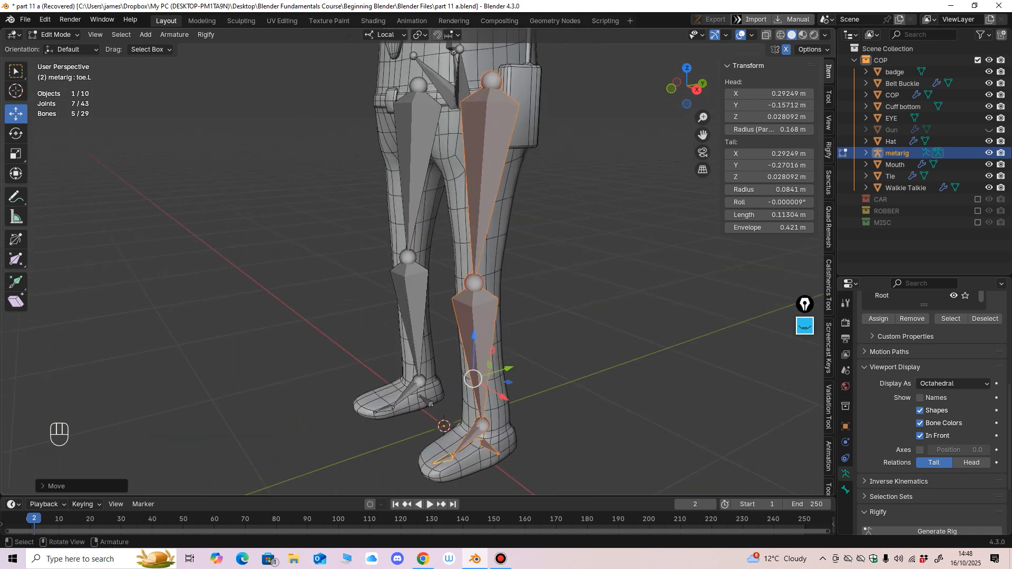
# Step: Nudge the left knee joint slightly back along Y to about -0.043 m
pyautogui.click(478, 286)
pyautogui.moveTo(478, 286); pyautogui.dragTo(411, 270, button='middle')
pyautogui.moveTo(514, 285); pyautogui.dragTo(518, 285)
pyautogui.keyDown('shift'); pyautogui.moveTo(517, 285); pyautogui.dragTo(569, 259, button='middle'); pyautogui.keyUp('shift')
pyautogui.scroll(2, 555, 258)
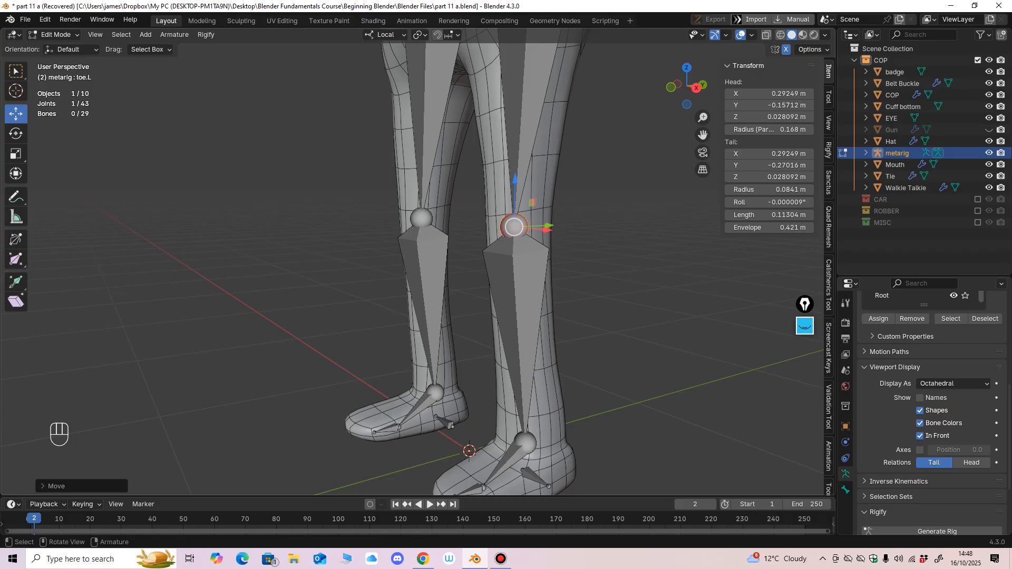
# Step: Try small shifts of the right and left knee joints, including one along Y in side view, and undo them
pyautogui.click(422, 218)
pyautogui.moveTo(421, 218)
pyautogui.mouseDown()
pyautogui.moveTo(425, 226)
pyautogui.moveTo(427, 214)
pyautogui.mouseUp()
pyautogui.hotkey('ctrl', 'z')
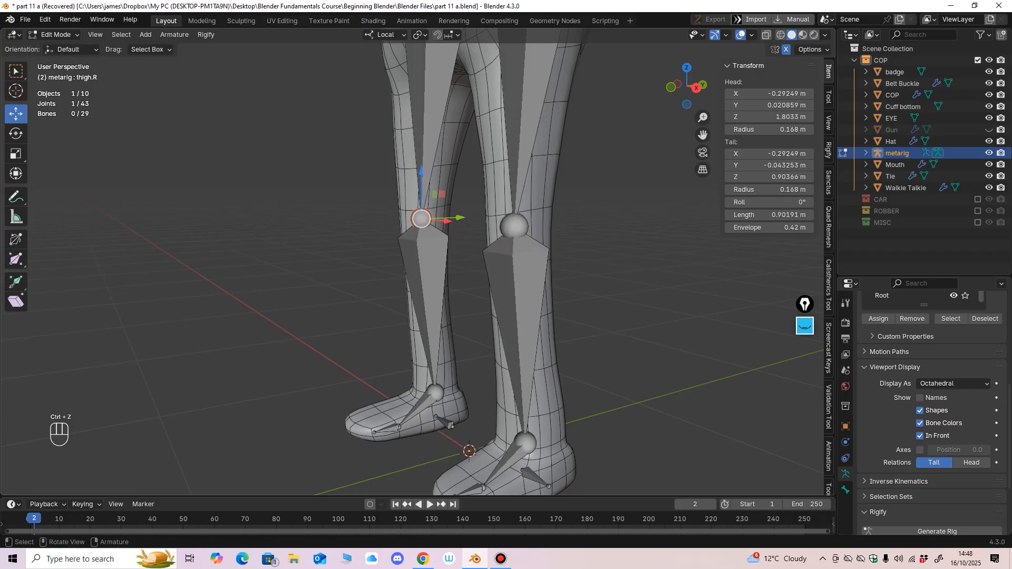
pyautogui.moveTo(514, 226); pyautogui.dragTo(510, 232)
pyautogui.hotkey('ctrl', 'z')
pyautogui.moveTo(510, 232); pyautogui.dragTo(485, 261, button='middle')
pyautogui.scroll(1, 486, 261)
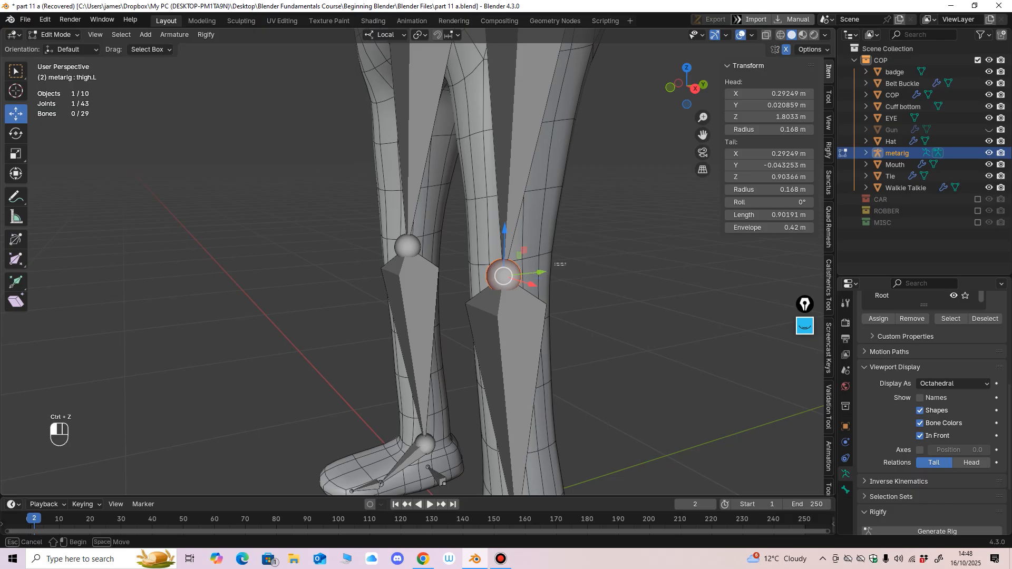
pyautogui.press('KP_3')
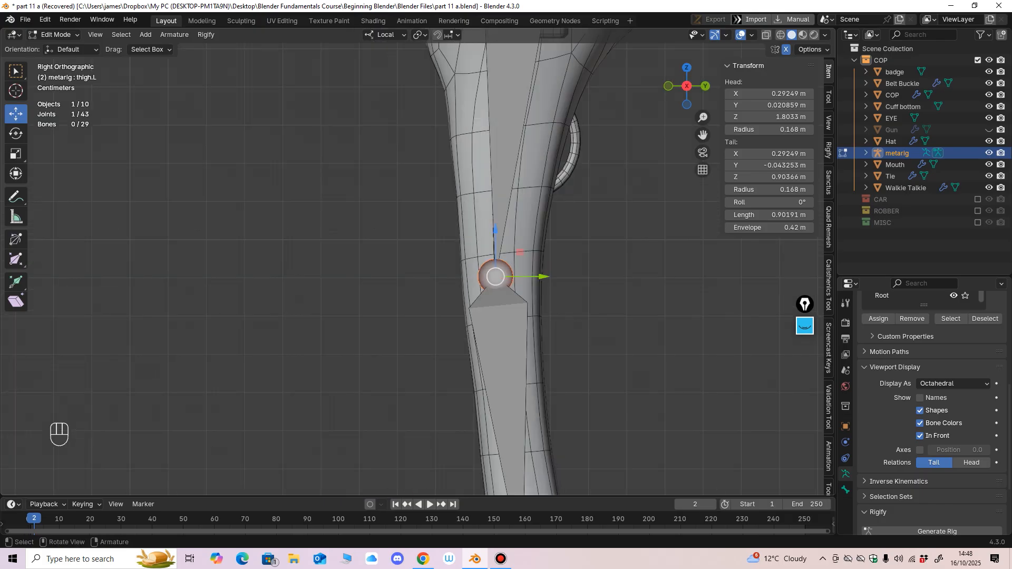
pyautogui.moveTo(542, 277); pyautogui.dragTo(545, 276)
pyautogui.hotkey('ctrl', 'z')
# Step: In side view, move the left ankle joint back and down into the heel area of the foot mesh
pyautogui.scroll(-2, 542, 279)
pyautogui.keyDown('shift'); pyautogui.moveTo(543, 279); pyautogui.dragTo(563, 135, button='middle'); pyautogui.keyUp('shift')
pyautogui.scroll(1, 528, 166)
pyautogui.click(505, 356)
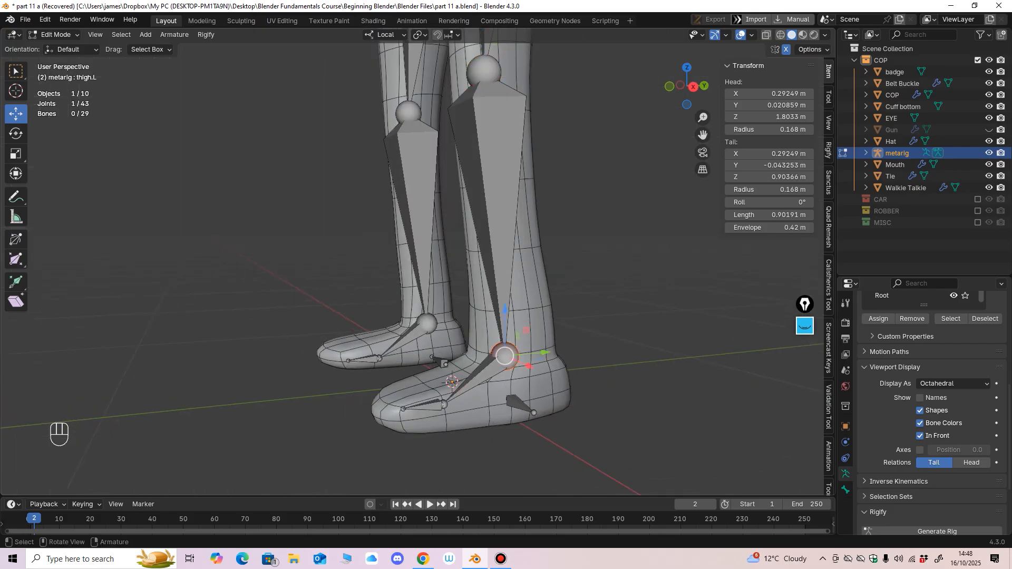
pyautogui.moveTo(506, 356); pyautogui.dragTo(486, 354, button='middle')
pyautogui.press('KP_3')
pyautogui.moveTo(543, 353); pyautogui.dragTo(551, 353)
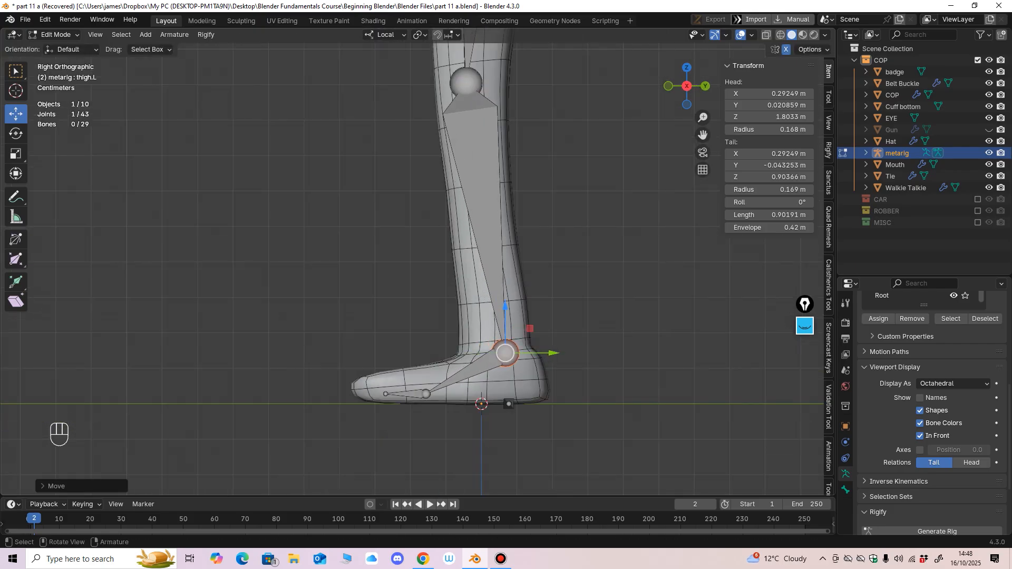
pyautogui.moveTo(505, 308); pyautogui.dragTo(504, 325)
pyautogui.moveTo(552, 370); pyautogui.dragTo(564, 371)
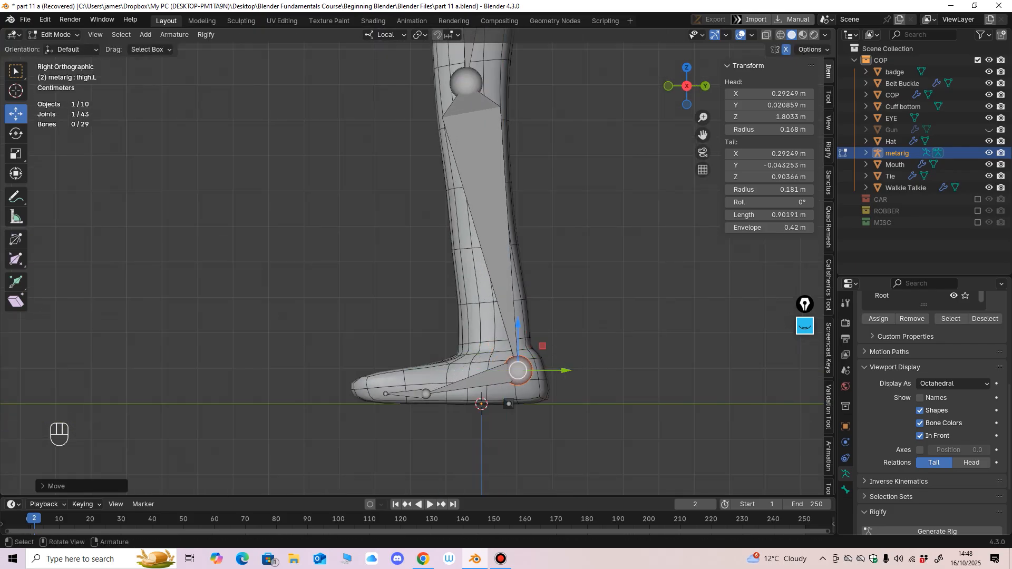
pyautogui.moveTo(517, 324); pyautogui.dragTo(518, 330)
# Step: Shift the left ball-of-foot joint forward to about Y -0.196 m and extend the toe tip to about Y -0.374 m
pyautogui.click(426, 394)
pyautogui.moveTo(473, 394); pyautogui.dragTo(419, 393)
pyautogui.click(385, 394)
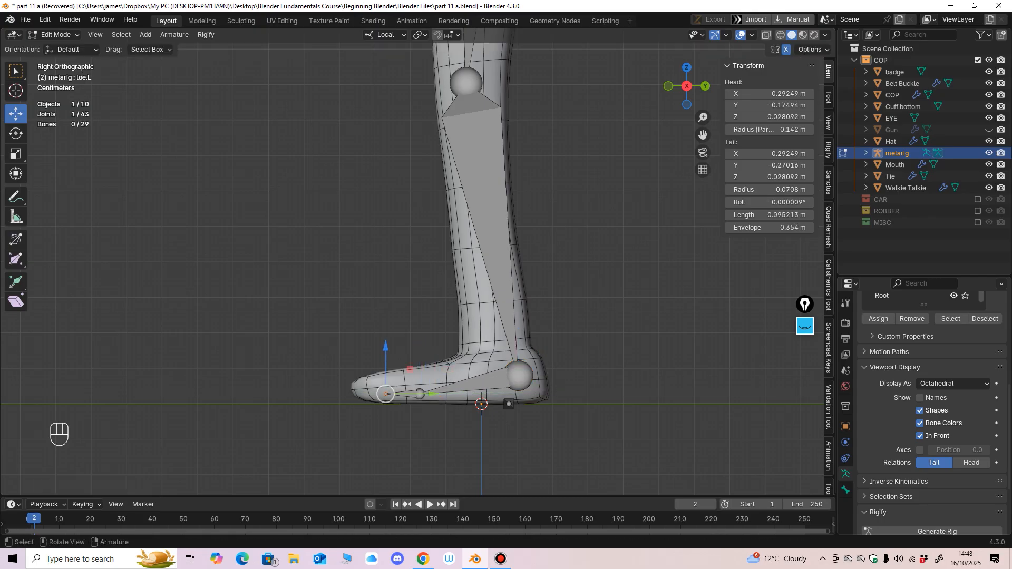
pyautogui.moveTo(388, 395); pyautogui.dragTo(419, 392, button='middle')
pyautogui.click(422, 405)
pyautogui.moveTo(467, 393); pyautogui.dragTo(459, 394)
pyautogui.moveTo(370, 378); pyautogui.dragTo(393, 407)
pyautogui.moveTo(394, 407)
pyautogui.mouseDown(button='middle')
pyautogui.moveTo(394, 426)
pyautogui.moveTo(393, 391)
pyautogui.mouseUp(button='middle')
pyautogui.click(385, 405)
pyautogui.moveTo(430, 394); pyautogui.dragTo(349, 394)
pyautogui.moveTo(350, 394); pyautogui.dragTo(349, 403, button='middle')
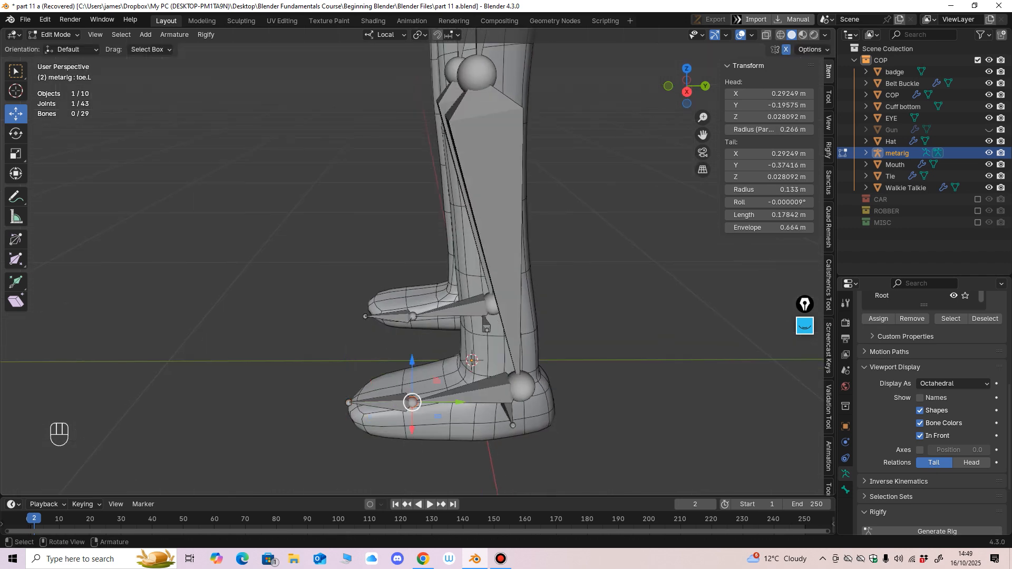
# Step: Fine-tune the left ball-of-foot joint's position along the length of the foot
pyautogui.keyDown('alt'); pyautogui.moveTo(412, 403); pyautogui.dragTo(414, 394, button='middle'); pyautogui.keyUp('alt')
pyautogui.moveTo(459, 394); pyautogui.dragTo(440, 394)
pyautogui.moveTo(440, 394)
pyautogui.mouseDown(button='middle')
pyautogui.moveTo(441, 404)
pyautogui.moveTo(440, 394)
pyautogui.mouseUp(button='middle')
pyautogui.moveTo(439, 394); pyautogui.dragTo(451, 395)
pyautogui.moveTo(452, 394); pyautogui.dragTo(467, 413, button='middle')
pyautogui.click(367, 417)
pyautogui.keyDown('alt'); pyautogui.moveTo(367, 416); pyautogui.dragTo(409, 437, button='middle'); pyautogui.keyUp('alt')
# Step: Raise the left ankle joint slightly in side view
pyautogui.click(529, 380)
pyautogui.moveTo(530, 379); pyautogui.dragTo(509, 360, button='middle')
pyautogui.moveTo(518, 330); pyautogui.dragTo(518, 325)
pyautogui.moveTo(519, 338); pyautogui.dragTo(546, 370, button='middle')
# Step: Move the left heel bone to the back edge of the foot, at about Y 0.178 m
pyautogui.click(519, 414)
pyautogui.moveTo(519, 414); pyautogui.dragTo(496, 393, button='middle')
pyautogui.moveTo(549, 404); pyautogui.dragTo(585, 404)
pyautogui.keyDown('shift'); pyautogui.moveTo(585, 404); pyautogui.dragTo(526, 356, button='middle'); pyautogui.keyUp('shift')
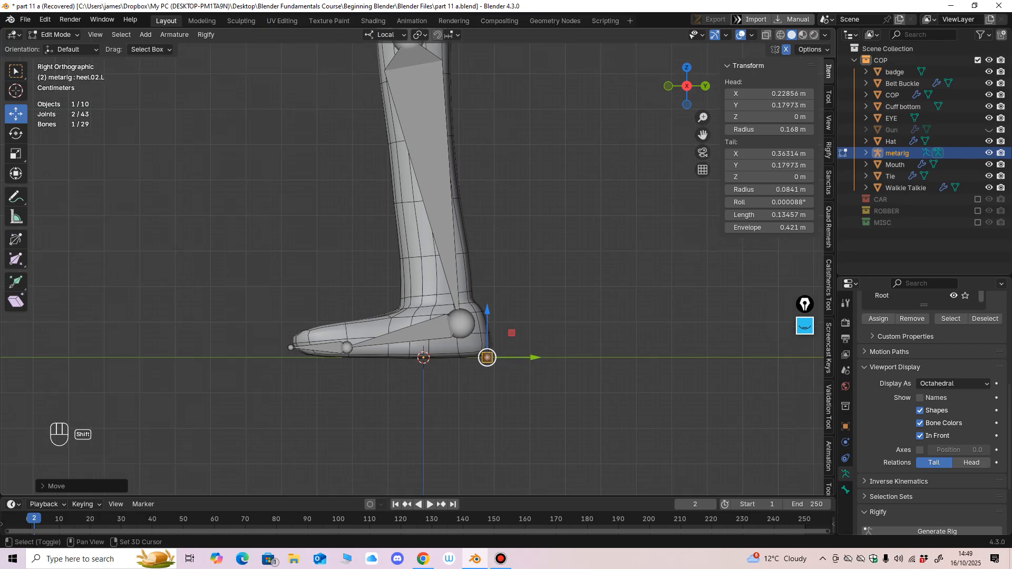
pyautogui.scroll(2, 527, 358)
pyautogui.moveTo(559, 396); pyautogui.dragTo(559, 396)
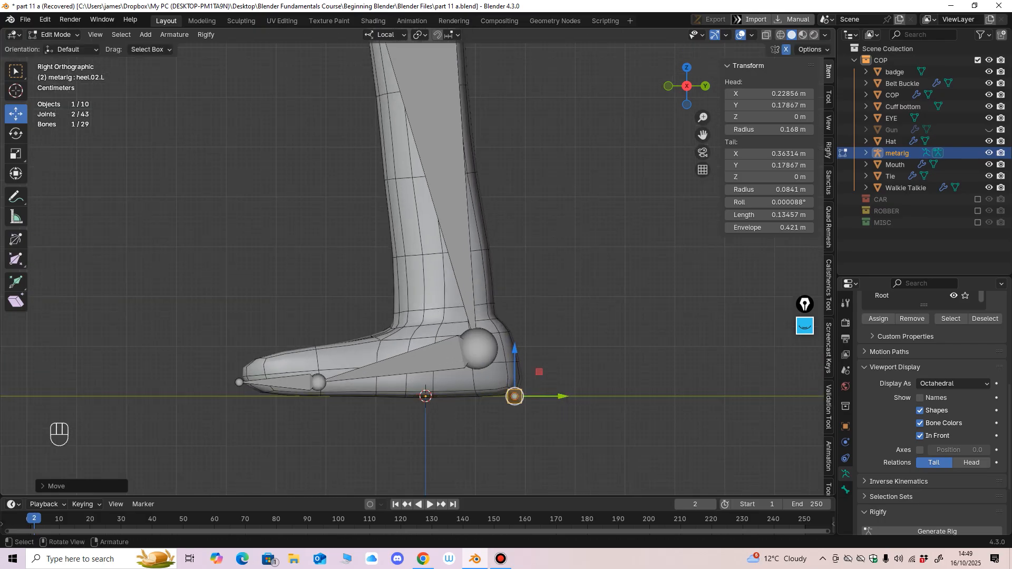
pyautogui.keyDown('alt'); pyautogui.moveTo(559, 397); pyautogui.dragTo(562, 396, button='middle'); pyautogui.keyUp('alt')
pyautogui.moveTo(558, 396); pyautogui.dragTo(558, 396)
# Step: Examine how the pelvis and thigh bones sit within the cop's hips in front view
pyautogui.scroll(-2, 527, 369)
pyautogui.moveTo(527, 369); pyautogui.dragTo(490, 363, button='middle')
pyautogui.scroll(2, 490, 364)
pyautogui.scroll(-3, 411, 264)
pyautogui.moveTo(411, 264); pyautogui.dragTo(364, 264, button='middle')
pyautogui.scroll(2, 357, 212)
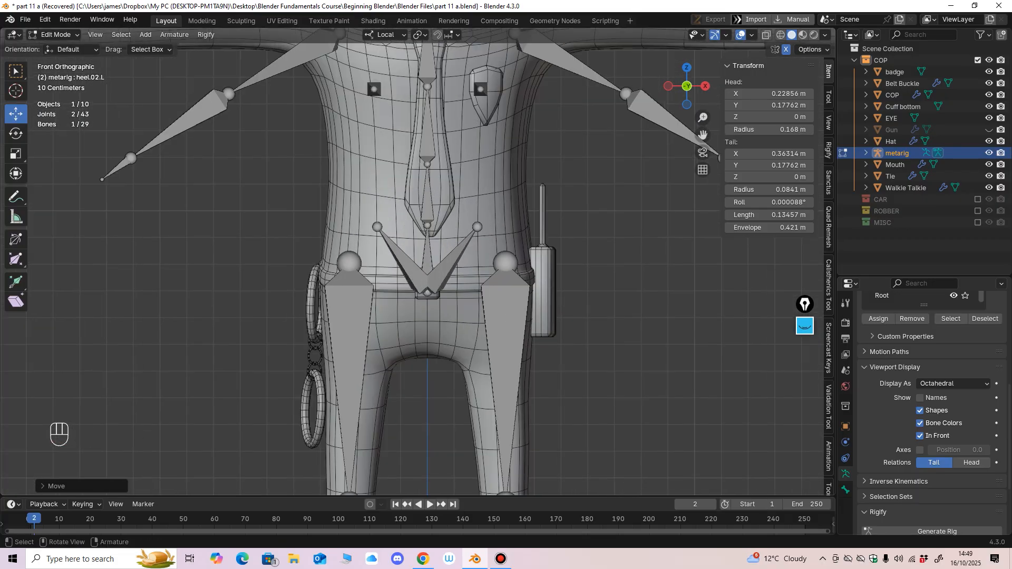
pyautogui.scroll(2, 358, 213)
pyautogui.click(422, 241)
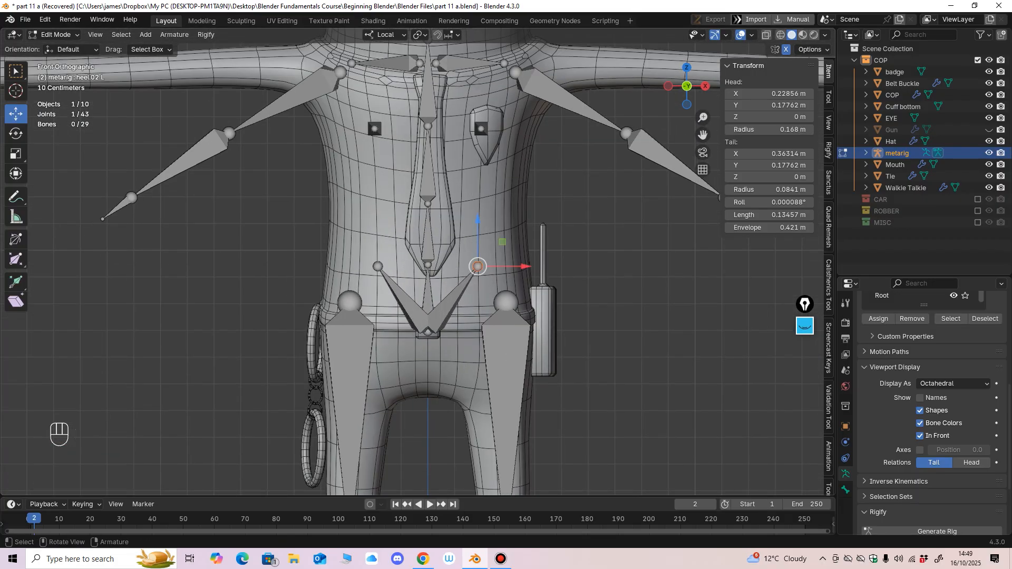
pyautogui.click(506, 380)
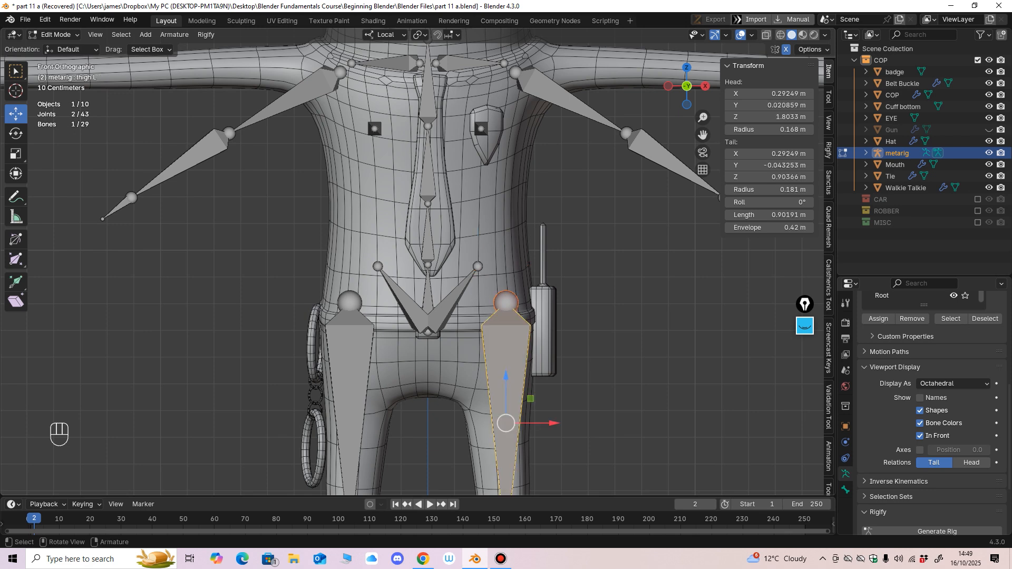
# Step: Clear the bone selection and return the meta-rig to Object Mode
pyautogui.click(805, 326)
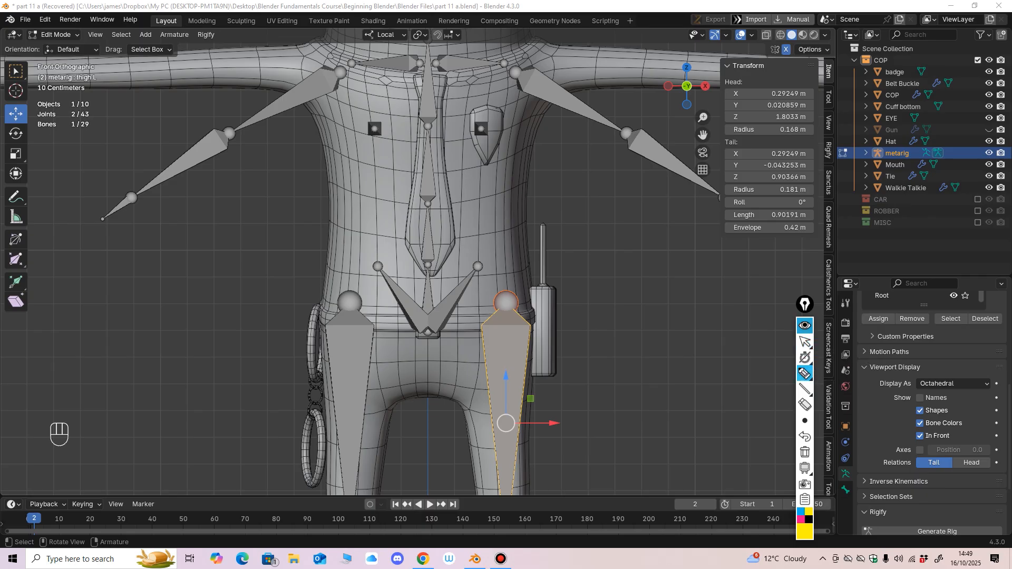
pyautogui.moveTo(805, 304); pyautogui.dragTo(792, 257)
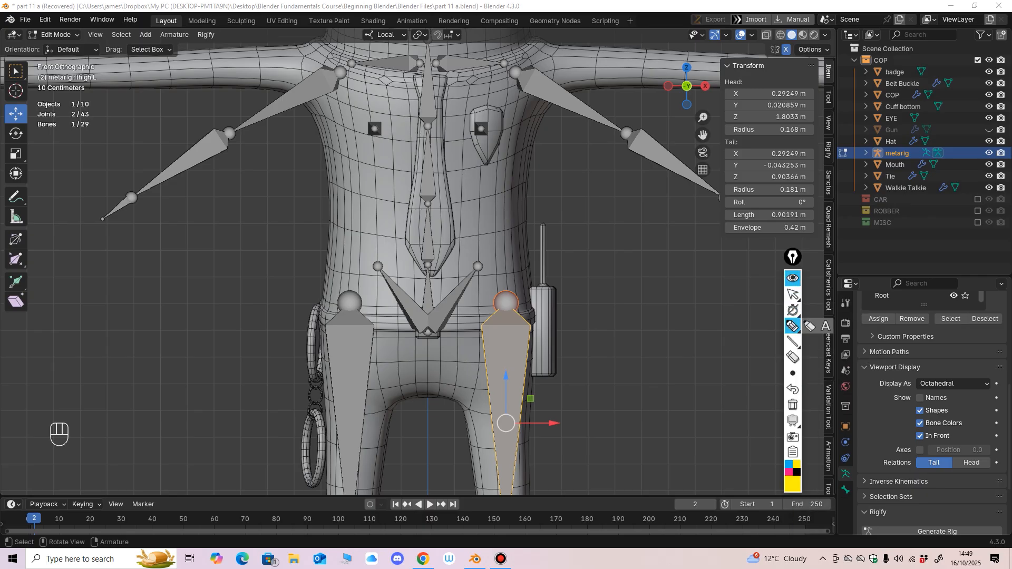
pyautogui.press('b')
pyautogui.click(66, 79)
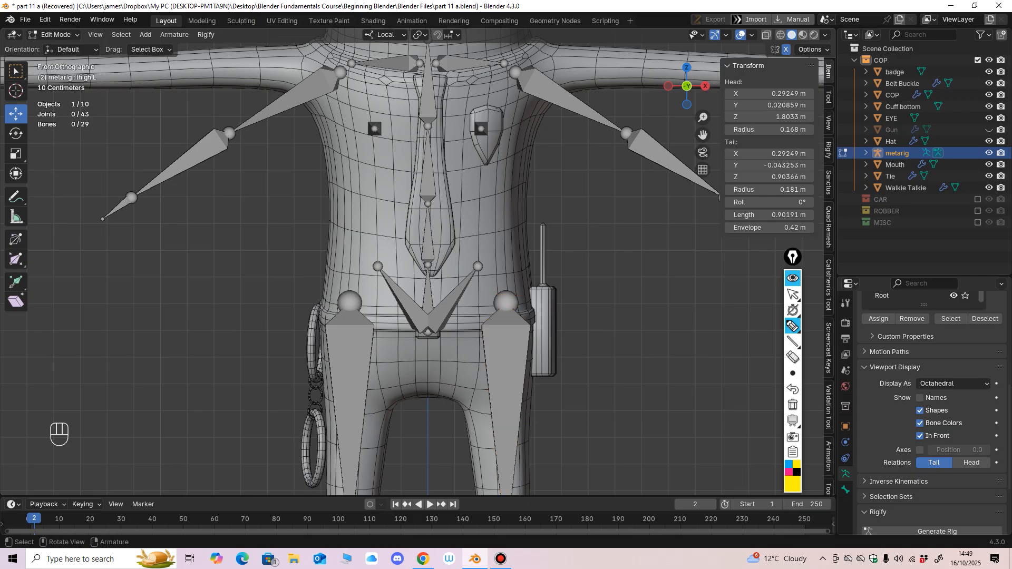
pyautogui.scroll(-2, 58, 58)
pyautogui.click(55, 35)
pyautogui.click(63, 47)
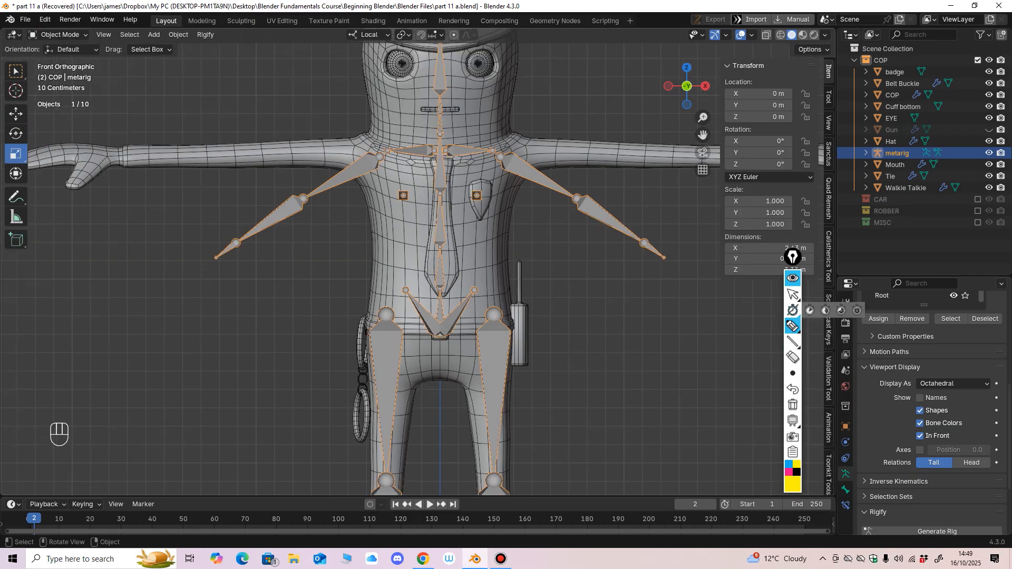
# Step: Bring up the on-screen drawing toolbar and deselect all objects
pyautogui.hotkey('alt', 'a')
pyautogui.hotkey('ctrl', 'z')
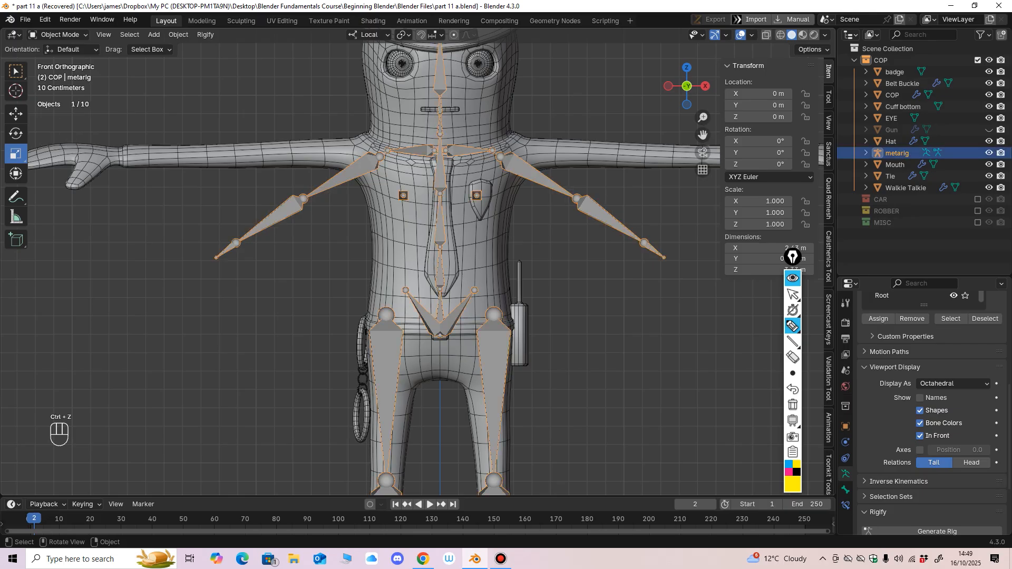
pyautogui.moveTo(440, 263); pyautogui.dragTo(447, 247, button='middle')
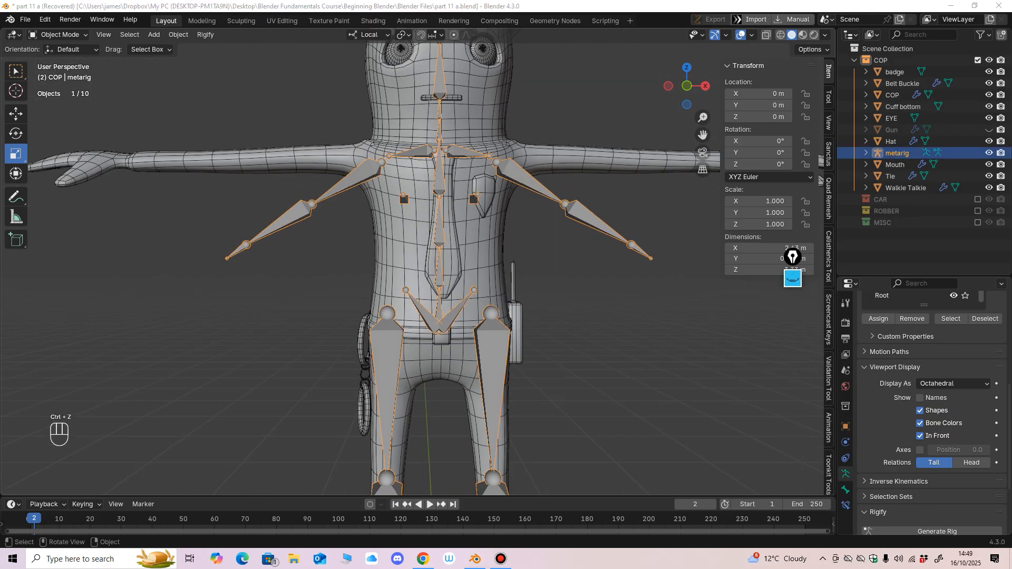
pyautogui.click(793, 278)
pyautogui.moveTo(793, 341)
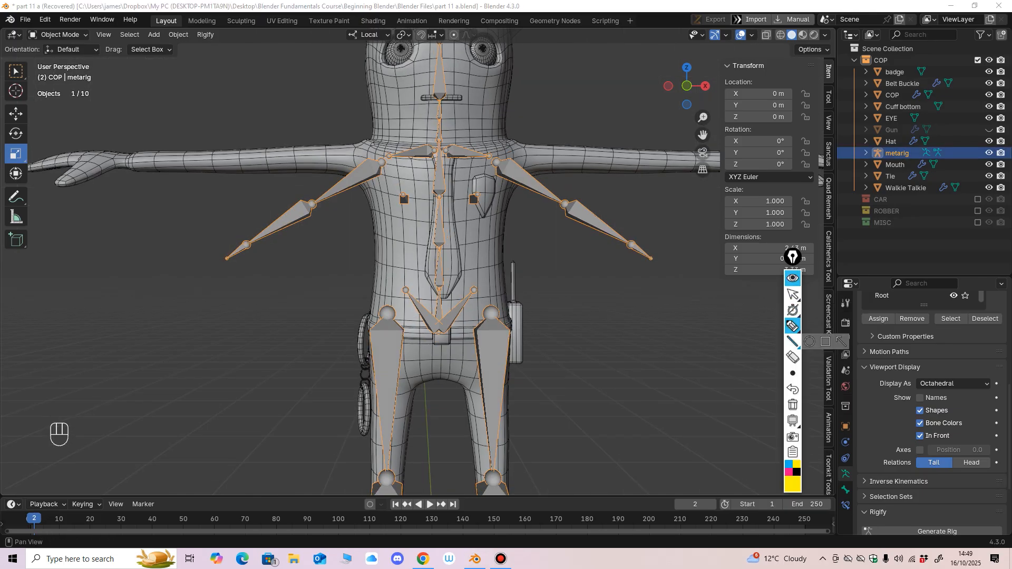
pyautogui.hotkey('alt', 'a')
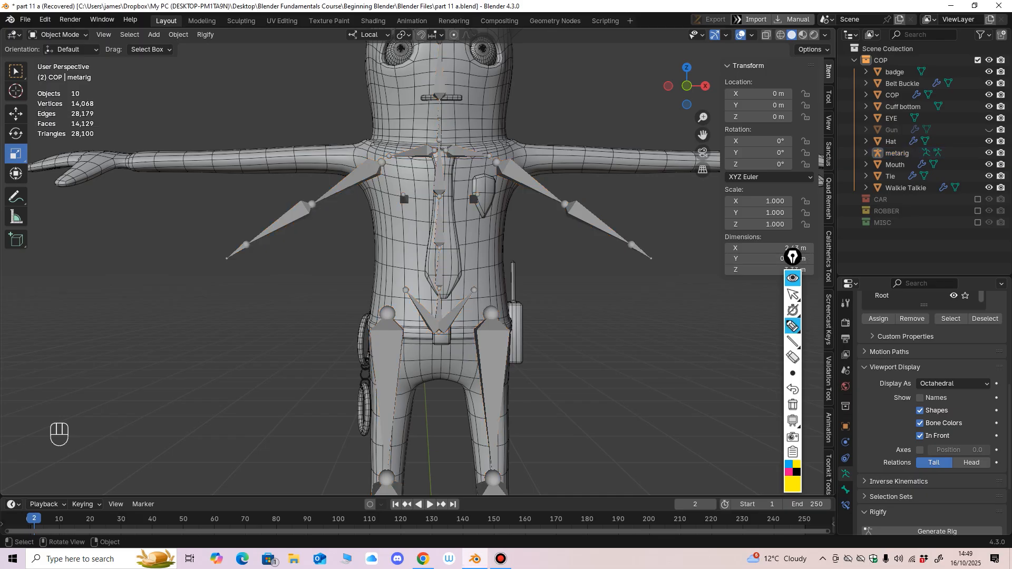
# Step: End the epicpen task in Task Manager, then close Task Manager and return to Blender
pyautogui.moveTo(590, 274); pyautogui.dragTo(583, 275, button='middle')
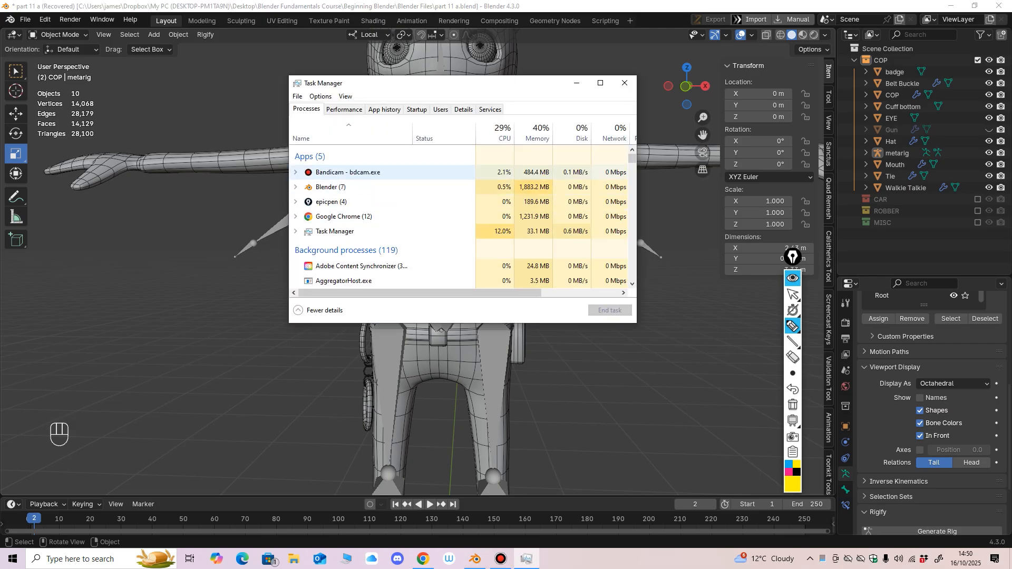
pyautogui.click(364, 202)
pyautogui.click(610, 310)
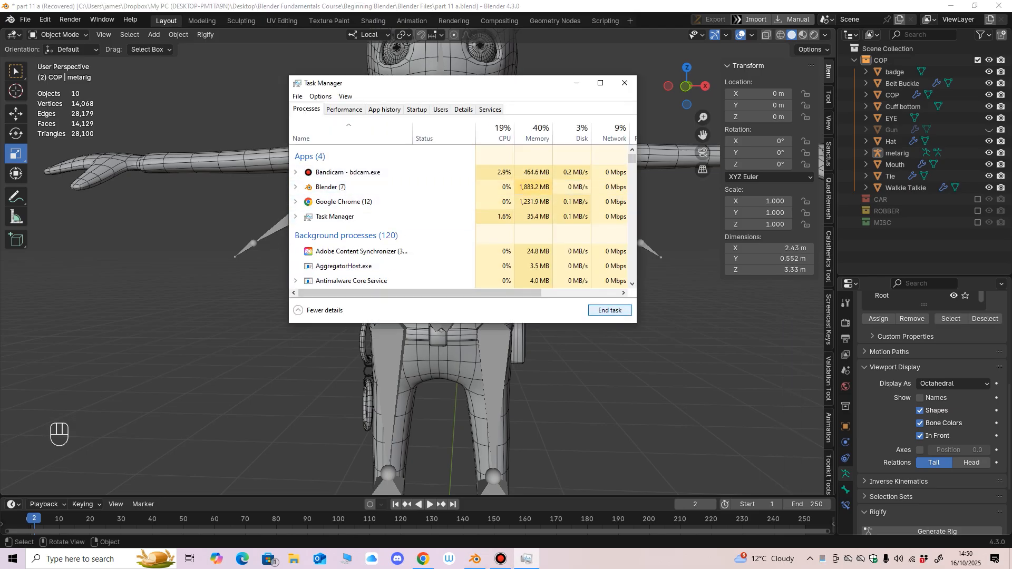
pyautogui.click(624, 83)
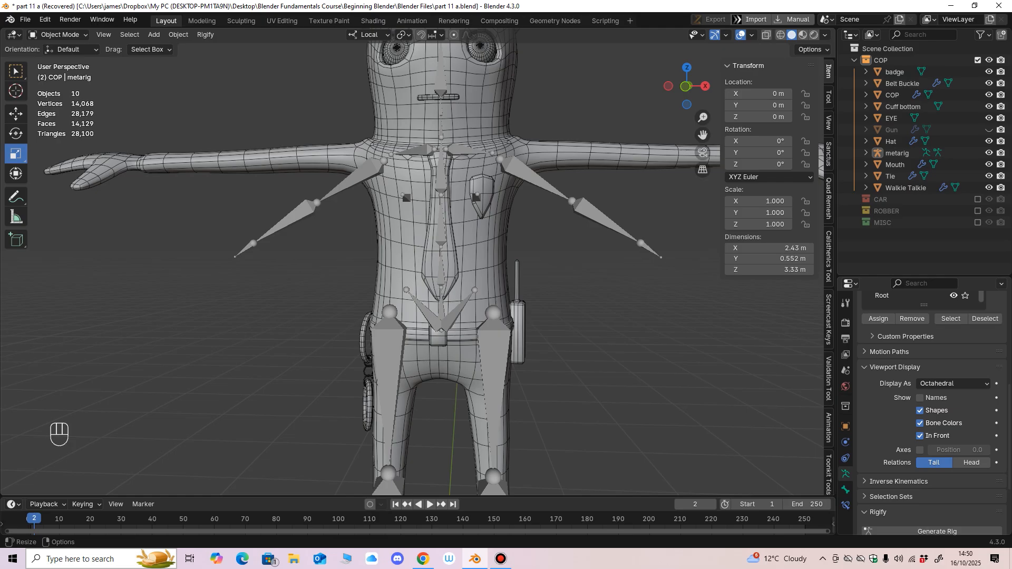
# Step: Relaunch Epic Pen, place its toolbar beside the cop's body, erase all screen strokes and reactivate the pen
pyautogui.click(100, 558)
pyautogui.write('epi')
pyautogui.click(105, 272)
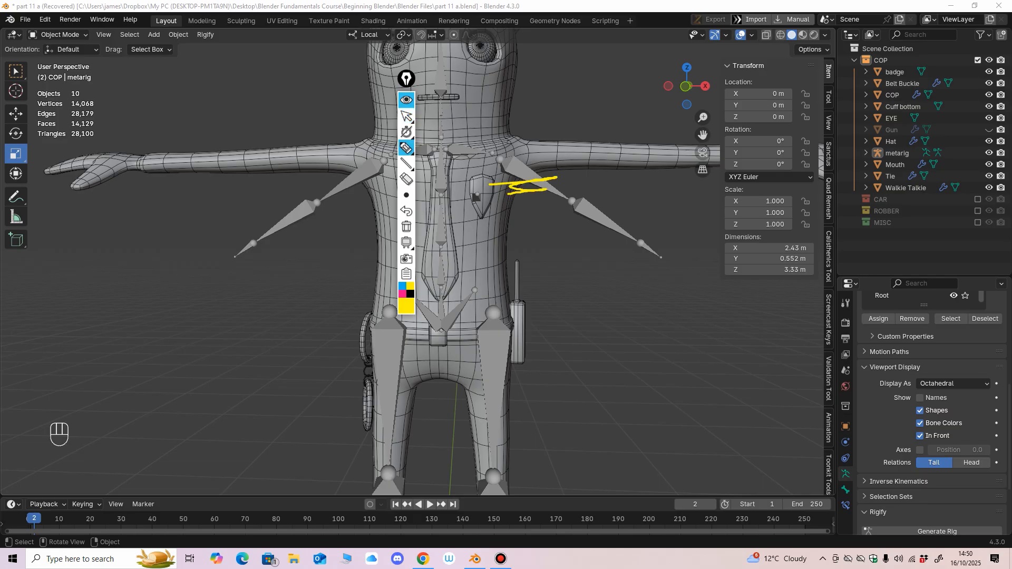
pyautogui.moveTo(406, 79); pyautogui.dragTo(707, 242)
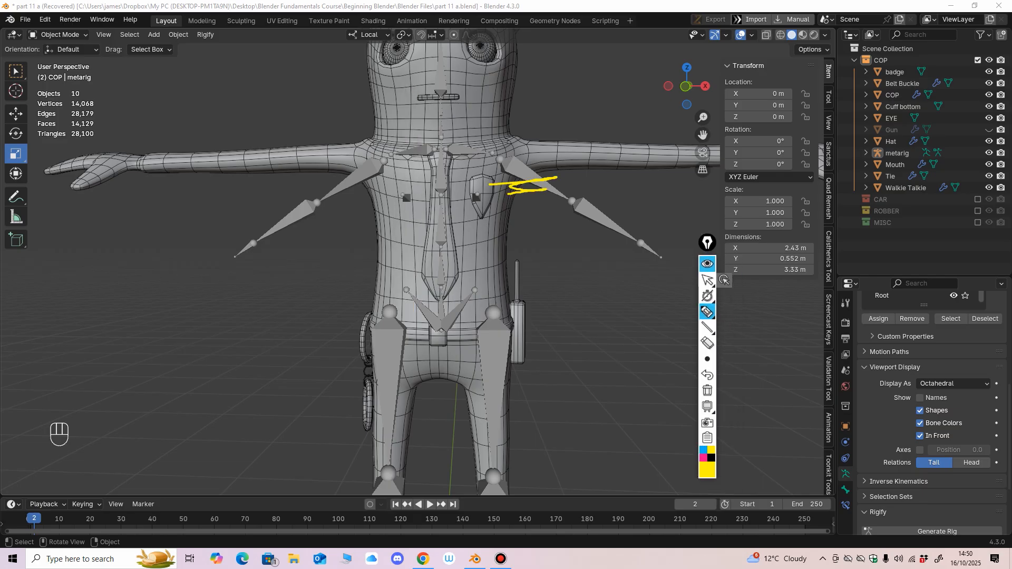
pyautogui.click(707, 343)
pyautogui.click(707, 390)
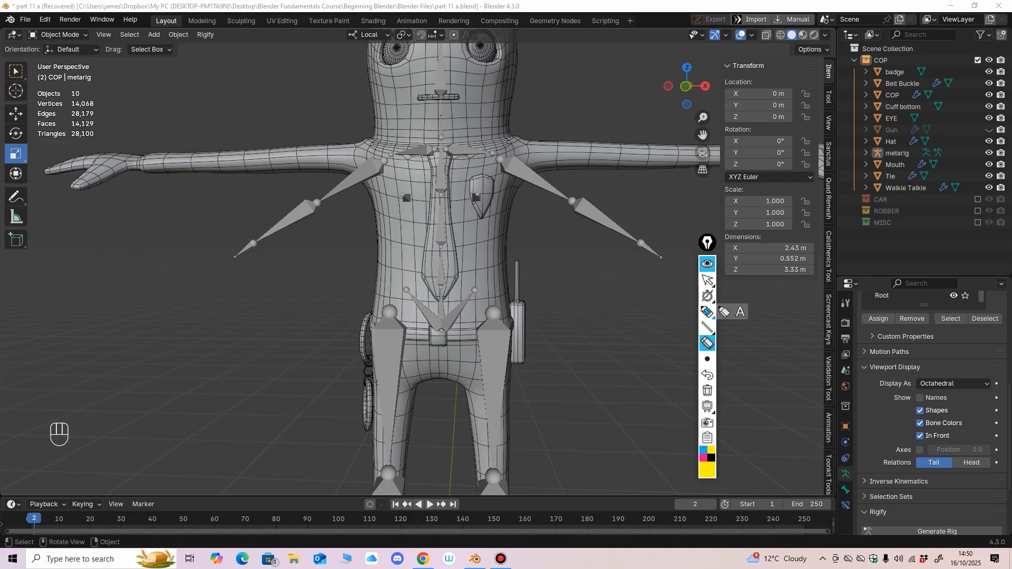
pyautogui.click(707, 312)
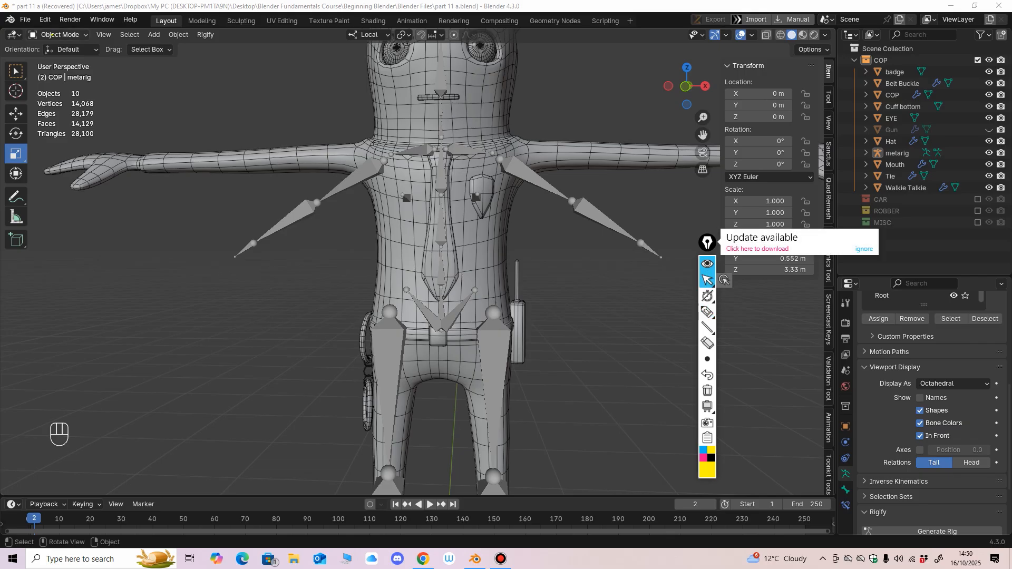
# Step: Select the meta-rig and put it in Edit Mode
pyautogui.click(59, 35)
pyautogui.click(448, 253)
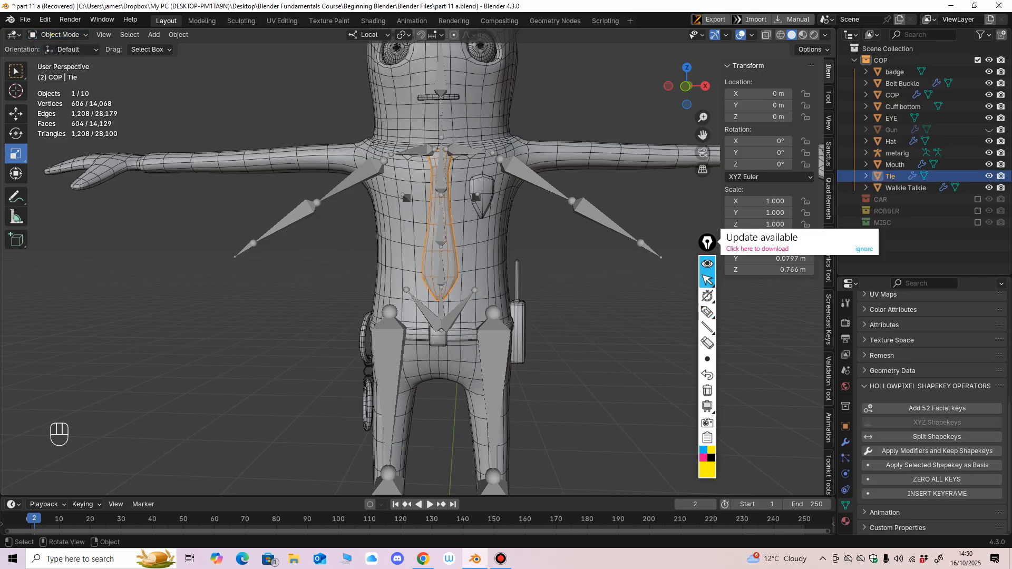
pyautogui.click(443, 237)
pyautogui.click(59, 35)
pyautogui.click(59, 60)
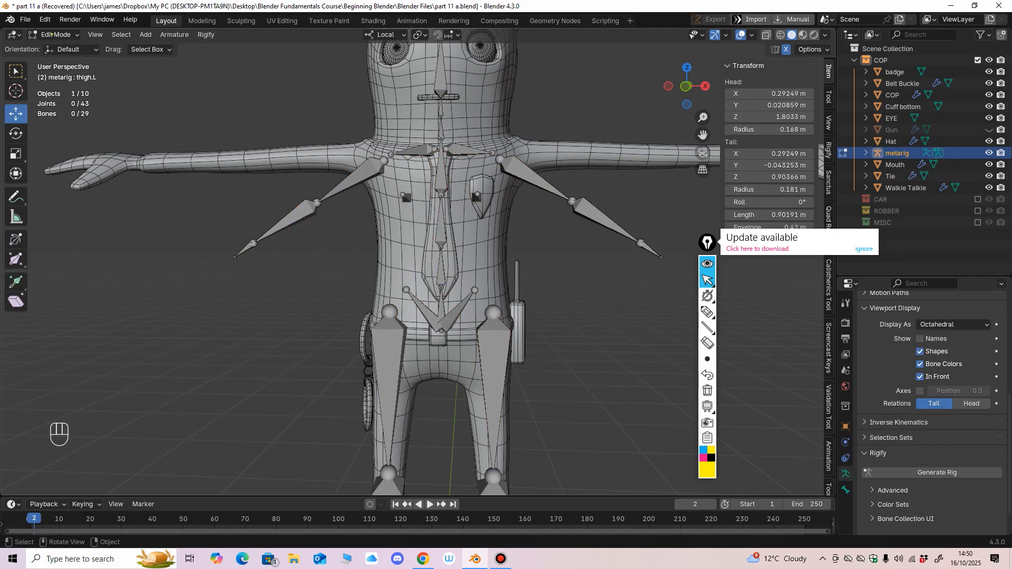
# Step: Select the right upper arm bone and circle its name in the viewport's text overlay with the yellow pen
pyautogui.click(357, 178)
pyautogui.click(707, 312)
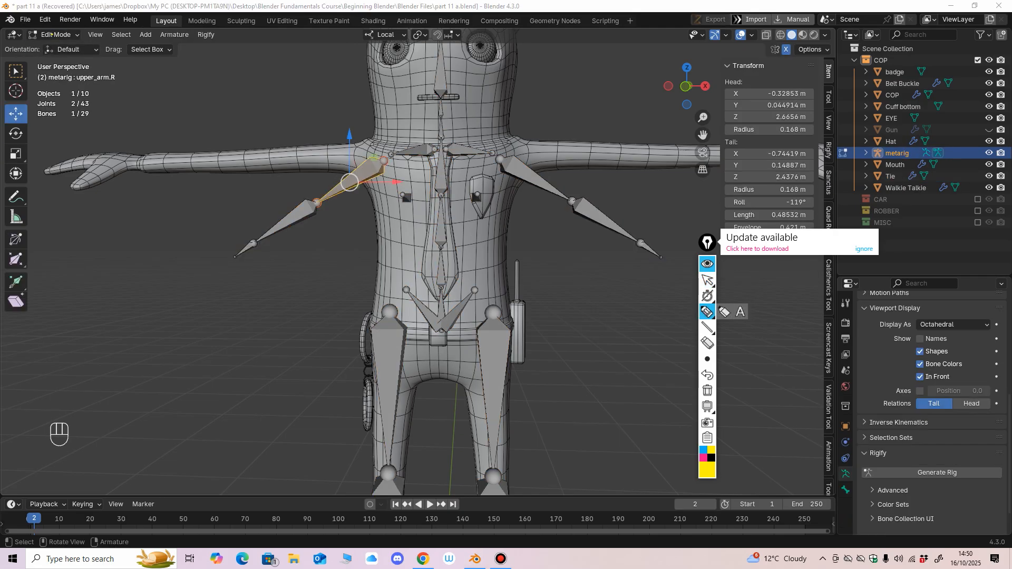
pyautogui.moveTo(120, 69); pyautogui.dragTo(44, 78)
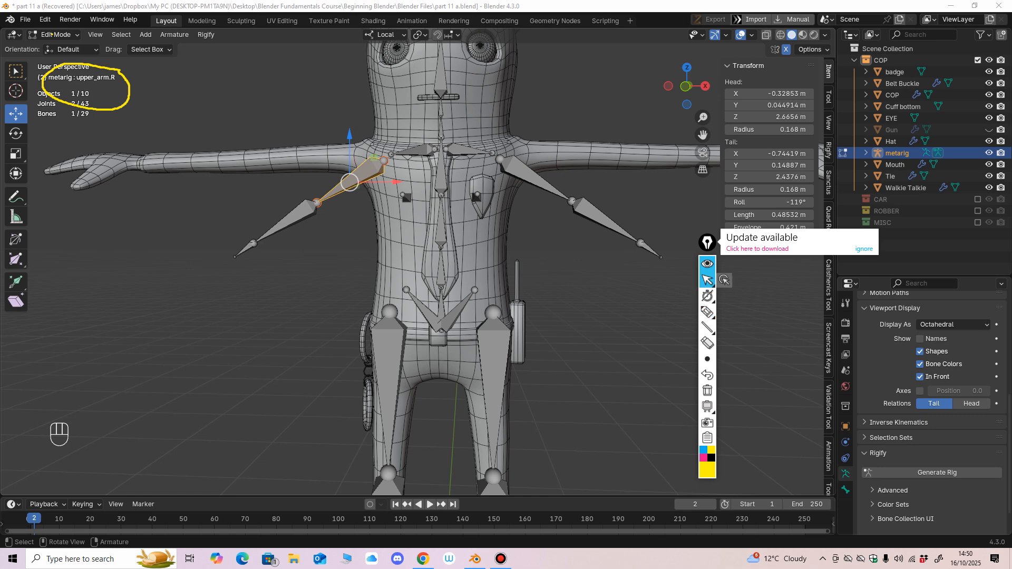
# Step: Show the meta-rig in front view, hide the pen annotations and move the collapsed drawing toolbar out of the way
pyautogui.keyDown('alt'); pyautogui.moveTo(474, 211); pyautogui.dragTo(452, 258, button='middle'); pyautogui.keyUp('alt')
pyautogui.scroll(1, 420, 262)
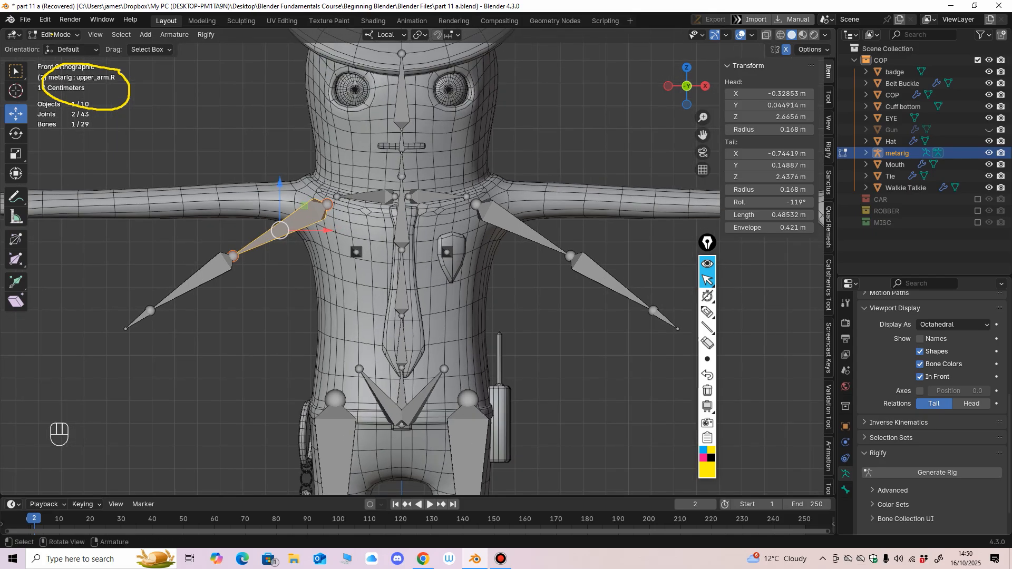
pyautogui.scroll(-2, 417, 262)
pyautogui.click(707, 264)
pyautogui.moveTo(707, 243); pyautogui.dragTo(780, 279)
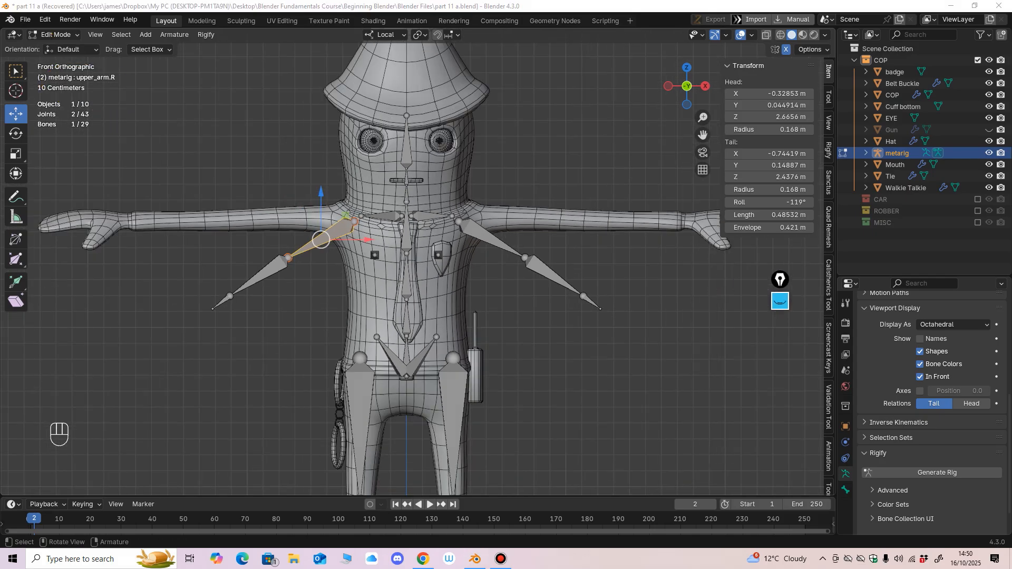
# Step: Select the left upper arm, forearm and hand bones and move them together outward and slightly up to the shoulder
pyautogui.keyDown('shift'); pyautogui.moveTo(482, 209); pyautogui.dragTo(453, 267, button='middle'); pyautogui.keyUp('shift')
pyautogui.keyDown('ctrl'); pyautogui.moveTo(453, 267); pyautogui.dragTo(453, 238, button='middle'); pyautogui.keyUp('ctrl')
pyautogui.click(542, 352)
pyautogui.keyDown('shift'); pyautogui.moveTo(547, 354); pyautogui.dragTo(540, 315, button='middle'); pyautogui.keyUp('shift')
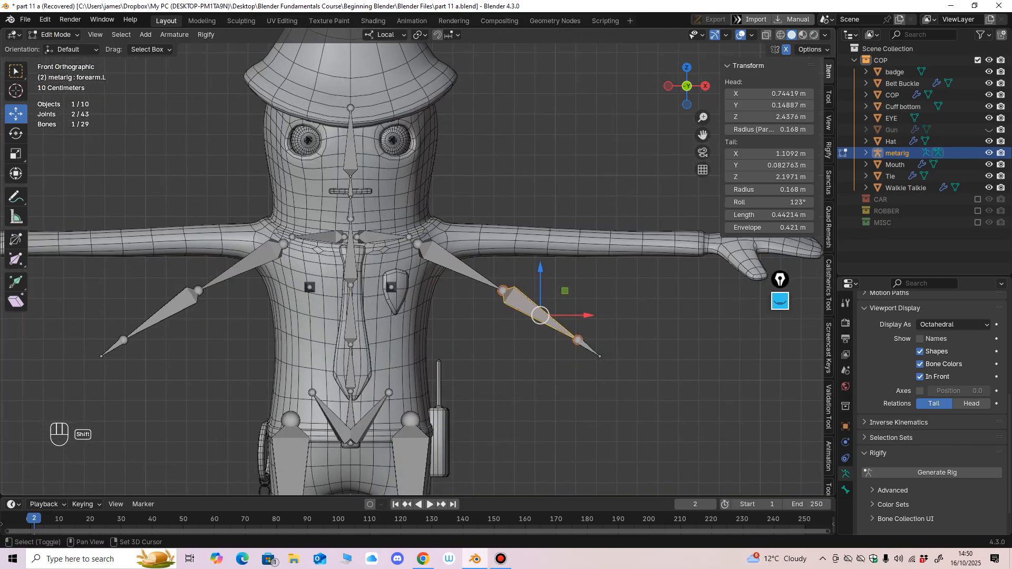
pyautogui.click(460, 267)
pyautogui.keyDown('shift'); pyautogui.click(533, 310); pyautogui.keyUp('shift')
pyautogui.keyDown('shift'); pyautogui.click(588, 348); pyautogui.keyUp('shift')
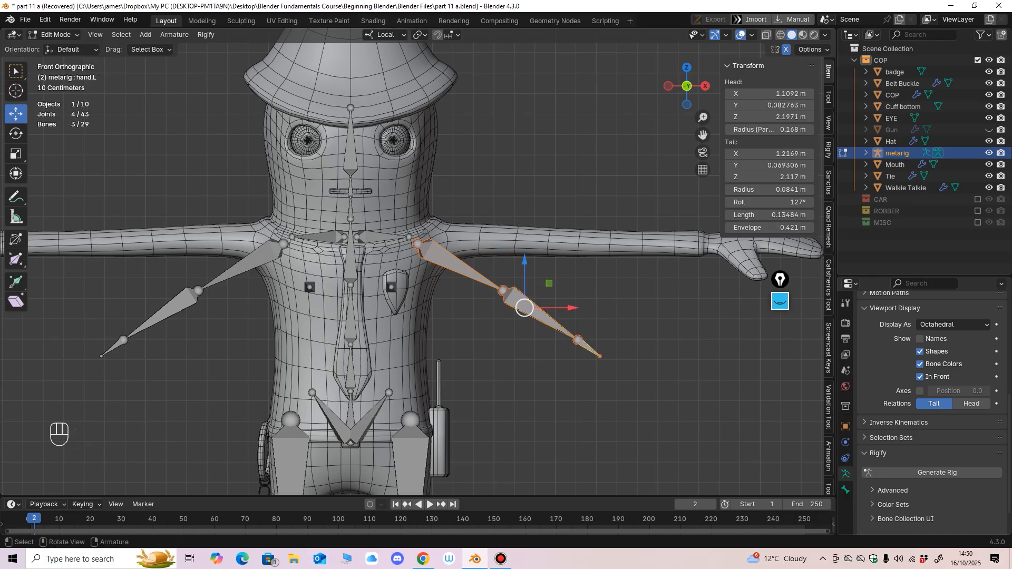
pyautogui.moveTo(523, 308); pyautogui.dragTo(541, 237)
# Step: Raise the left elbow and wrist joints into the outstretched arm, placing the wrist at about X 1.683 m, Z 2.653 m
pyautogui.click(542, 282)
pyautogui.moveTo(616, 331); pyautogui.dragTo(695, 247)
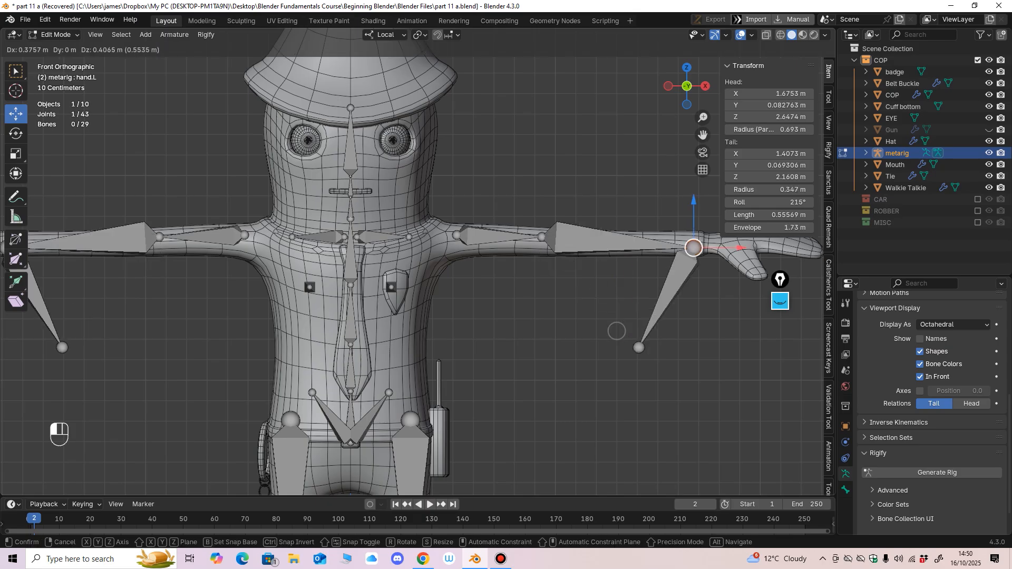
pyautogui.moveTo(621, 339); pyautogui.dragTo(574, 390, button='middle')
pyautogui.moveTo(563, 415); pyautogui.dragTo(679, 383)
pyautogui.moveTo(680, 383); pyautogui.dragTo(741, 363, button='middle')
pyautogui.scroll(-1, 685, 342)
pyautogui.hotkey('ctrl', 'z')
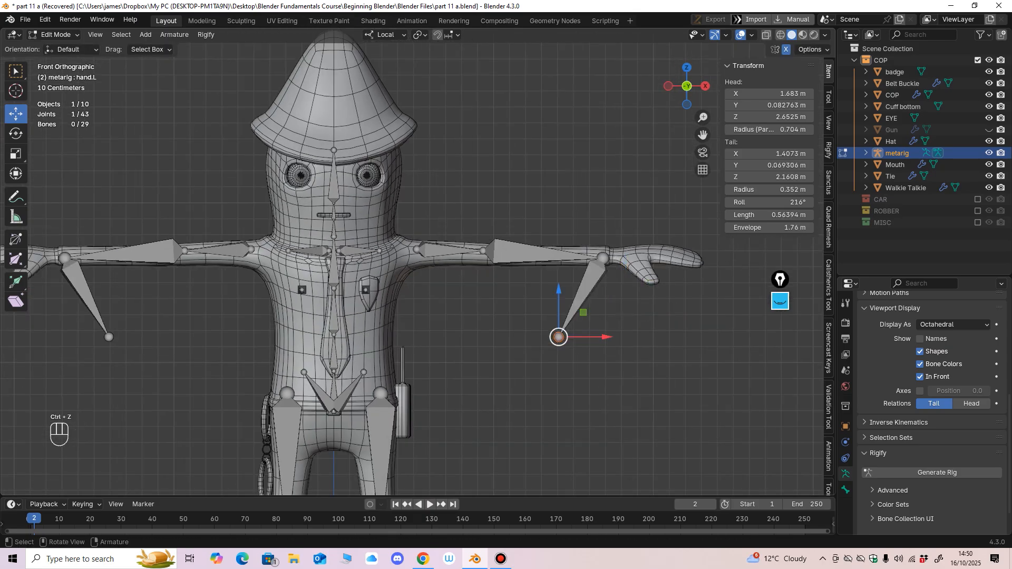
# Step: Move the left hand bone's tip to about X 2.238 m, Z 2.632 m and the wrist joint to about X 1.752 m
pyautogui.moveTo(559, 337); pyautogui.dragTo(691, 261)
pyautogui.click(602, 259)
pyautogui.keyDown('shift'); pyautogui.moveTo(603, 258); pyautogui.dragTo(567, 284, button='middle'); pyautogui.keyUp('shift')
pyautogui.keyDown('ctrl'); pyautogui.moveTo(568, 283); pyautogui.dragTo(567, 269, button='middle'); pyautogui.keyUp('ctrl')
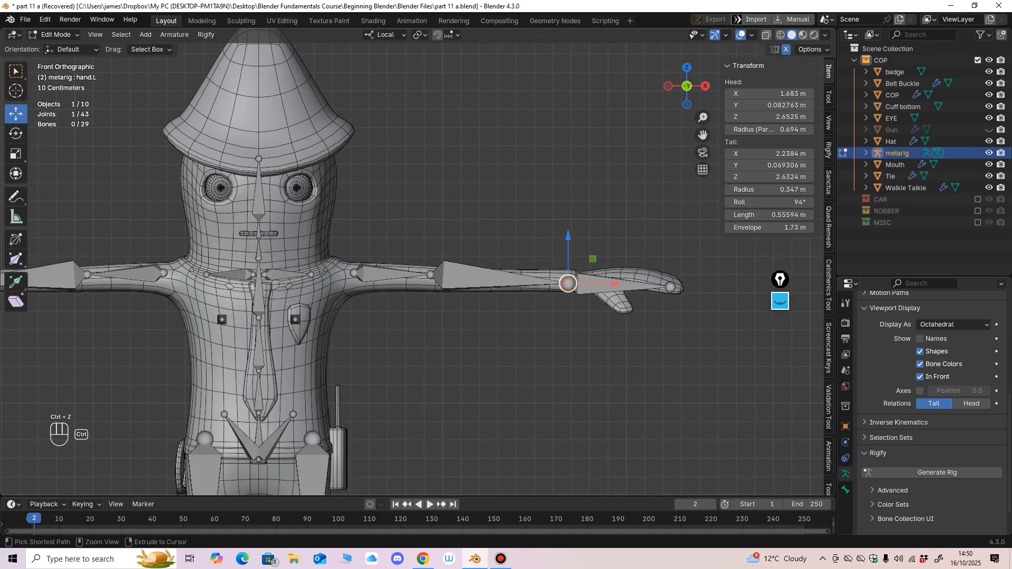
pyautogui.moveTo(616, 284); pyautogui.dragTo(629, 284)
# Step: Extend the left hand bone's tip to the fingertips, at about X 2.286 m
pyautogui.keyDown('shift'); pyautogui.moveTo(629, 283); pyautogui.dragTo(558, 257, button='middle'); pyautogui.keyUp('shift')
pyautogui.click(598, 267)
pyautogui.keyDown('ctrl'); pyautogui.moveTo(559, 257); pyautogui.dragTo(558, 226, button='middle'); pyautogui.keyUp('ctrl')
pyautogui.moveTo(702, 296); pyautogui.dragTo(742, 273)
pyautogui.keyDown('ctrl'); pyautogui.moveTo(743, 272); pyautogui.dragTo(781, 362, button='middle'); pyautogui.keyUp('ctrl')
pyautogui.keyDown('ctrl'); pyautogui.moveTo(781, 363); pyautogui.dragTo(781, 341, button='middle'); pyautogui.keyUp('ctrl')
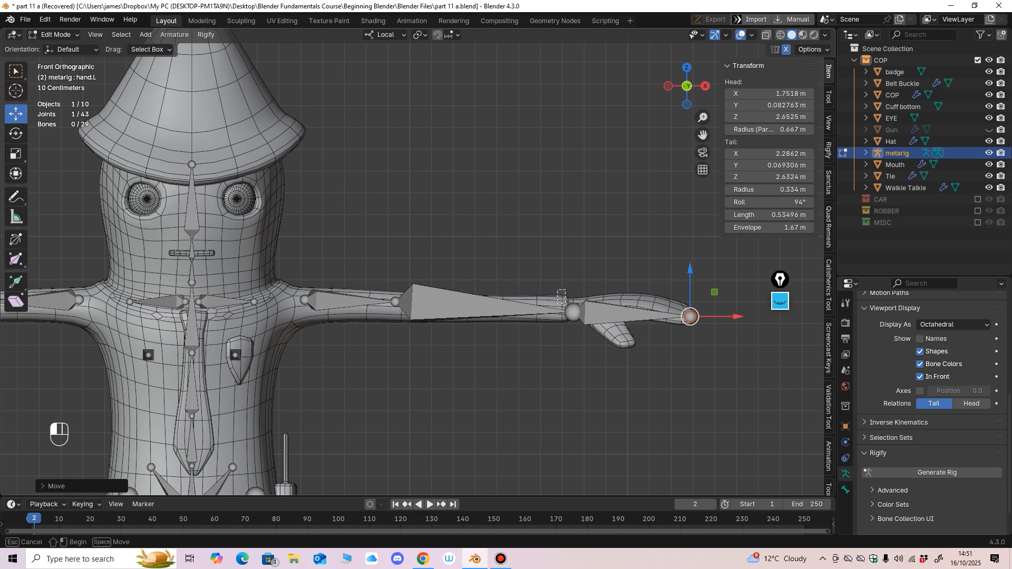
# Step: Place the left elbow joint at about X 1.114 m and the upper arm's shoulder joint at about X 0.442 m, Z 2.709 m
pyautogui.moveTo(565, 303); pyautogui.dragTo(618, 313)
pyautogui.keyDown('shift'); pyautogui.moveTo(618, 313); pyautogui.dragTo(659, 303, button='middle'); pyautogui.keyUp('shift')
pyautogui.moveTo(433, 291); pyautogui.dragTo(445, 306)
pyautogui.moveTo(483, 291); pyautogui.dragTo(523, 292)
pyautogui.moveTo(337, 278); pyautogui.dragTo(376, 289)
pyautogui.click(401, 291)
pyautogui.keyDown('shift'); pyautogui.moveTo(401, 291); pyautogui.dragTo(440, 347, button='middle'); pyautogui.keyUp('shift')
# Step: Centre the left elbow, wrist and hand joints inside the arm mesh in top view, with the elbow at about Y 0.037 m
pyautogui.moveTo(552, 240); pyautogui.dragTo(576, 267)
pyautogui.moveTo(565, 207); pyautogui.dragTo(565, 239)
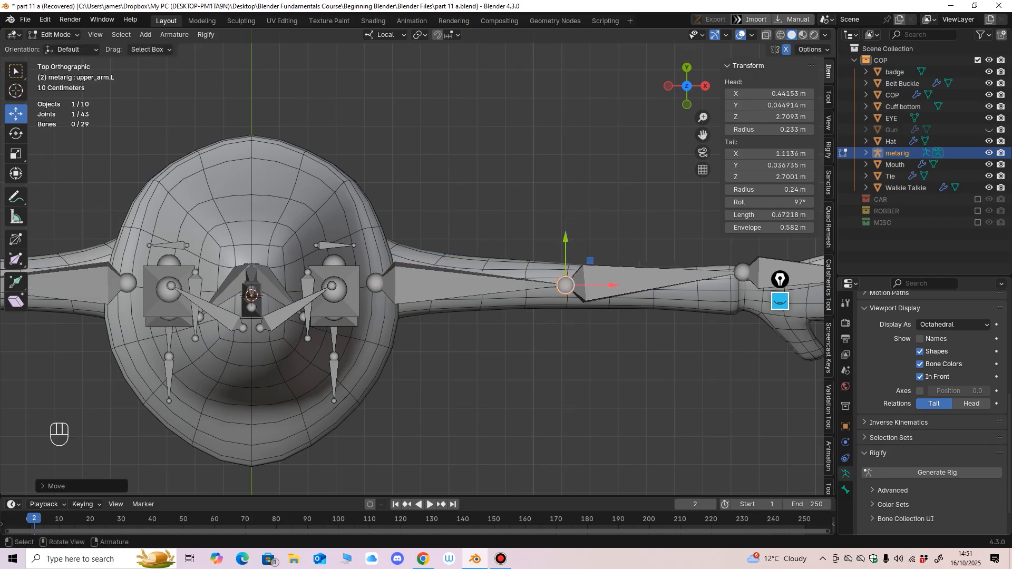
pyautogui.keyDown('shift'); pyautogui.moveTo(566, 242); pyautogui.dragTo(444, 260, button='middle'); pyautogui.keyUp('shift')
pyautogui.moveTo(607, 258)
pyautogui.mouseDown()
pyautogui.moveTo(633, 302)
pyautogui.moveTo(621, 261)
pyautogui.mouseUp()
pyautogui.keyDown('shift'); pyautogui.moveTo(621, 261); pyautogui.dragTo(488, 263, button='middle'); pyautogui.keyUp('shift')
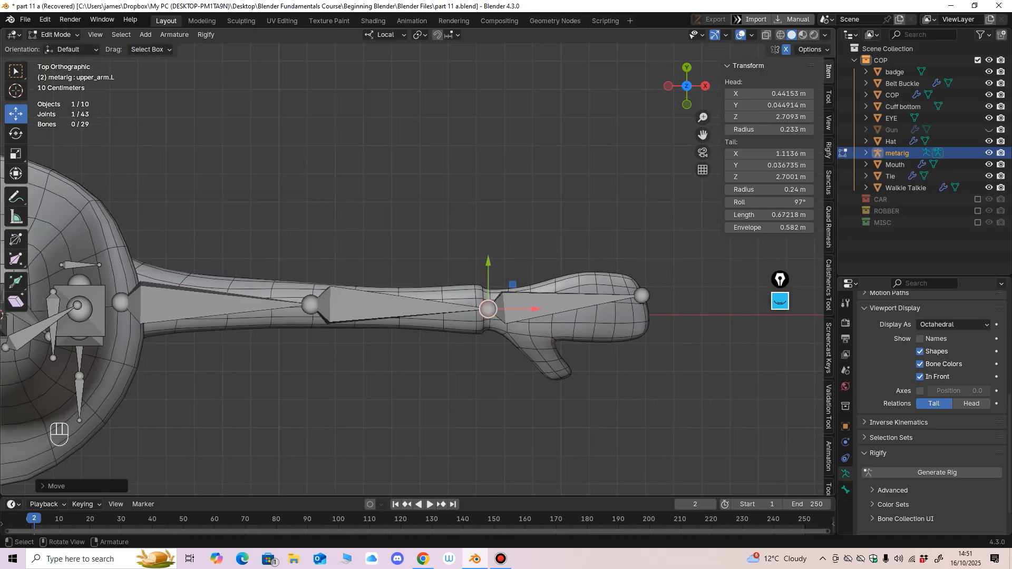
pyautogui.moveTo(626, 262); pyautogui.dragTo(648, 310)
pyautogui.keyDown('shift'); pyautogui.moveTo(648, 309); pyautogui.dragTo(699, 309, button='middle'); pyautogui.keyUp('shift')
pyautogui.keyDown('ctrl'); pyautogui.moveTo(699, 309); pyautogui.dragTo(698, 292, button='middle'); pyautogui.keyUp('ctrl')
pyautogui.moveTo(539, 360); pyautogui.dragTo(596, 316)
pyautogui.keyDown('shift'); pyautogui.moveTo(596, 316); pyautogui.dragTo(690, 297, button='middle'); pyautogui.keyUp('shift')
# Step: Lower the left elbow joint to about Z 2.682 m in front view
pyautogui.moveTo(429, 266); pyautogui.dragTo(469, 316)
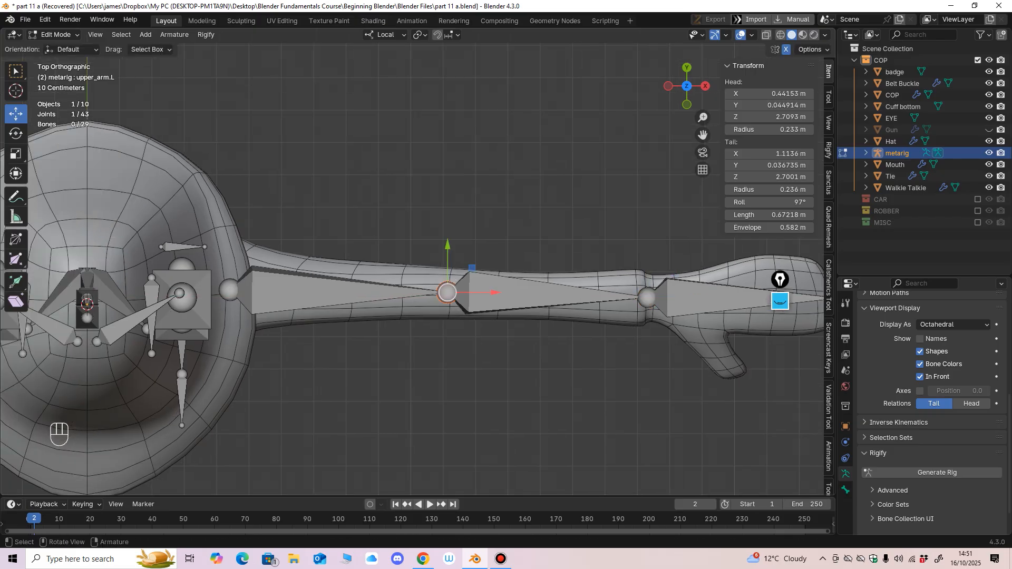
pyautogui.moveTo(527, 277); pyautogui.dragTo(550, 309)
pyautogui.keyDown('shift'); pyautogui.moveTo(550, 308); pyautogui.dragTo(660, 196, button='middle'); pyautogui.keyUp('shift')
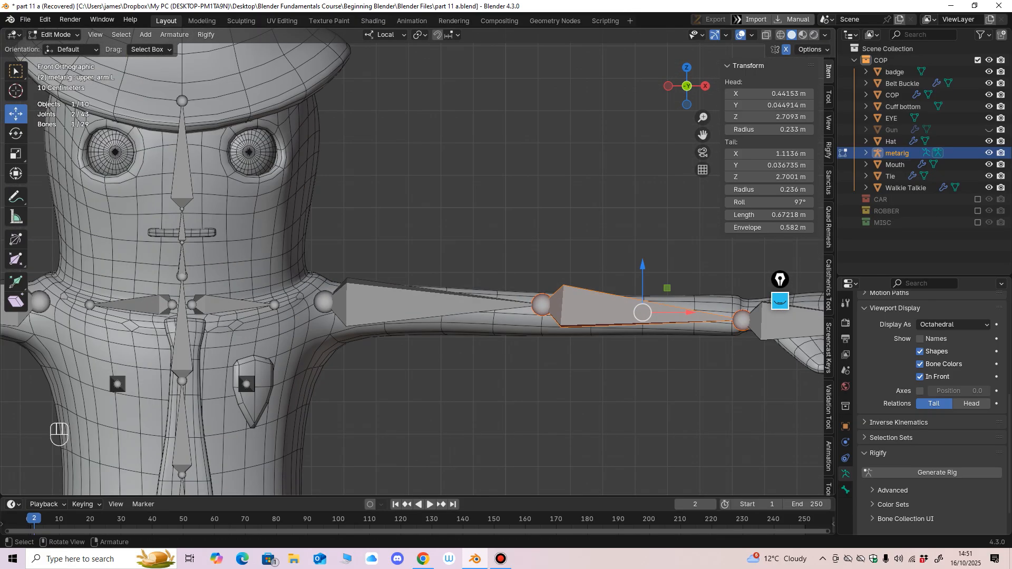
pyautogui.moveTo(527, 284); pyautogui.dragTo(553, 319)
pyautogui.moveTo(541, 259); pyautogui.dragTo(541, 266)
# Step: Shift the left upper arm's shoulder joint slightly outward to about X 0.444 m
pyautogui.keyDown('shift'); pyautogui.moveTo(543, 269); pyautogui.dragTo(685, 264, button='middle'); pyautogui.keyUp('shift')
pyautogui.moveTo(451, 274); pyautogui.dragTo(505, 297)
pyautogui.keyDown('shift'); pyautogui.moveTo(504, 296); pyautogui.dragTo(554, 275, button='middle'); pyautogui.keyUp('shift')
pyautogui.moveTo(559, 283); pyautogui.dragTo(565, 284)
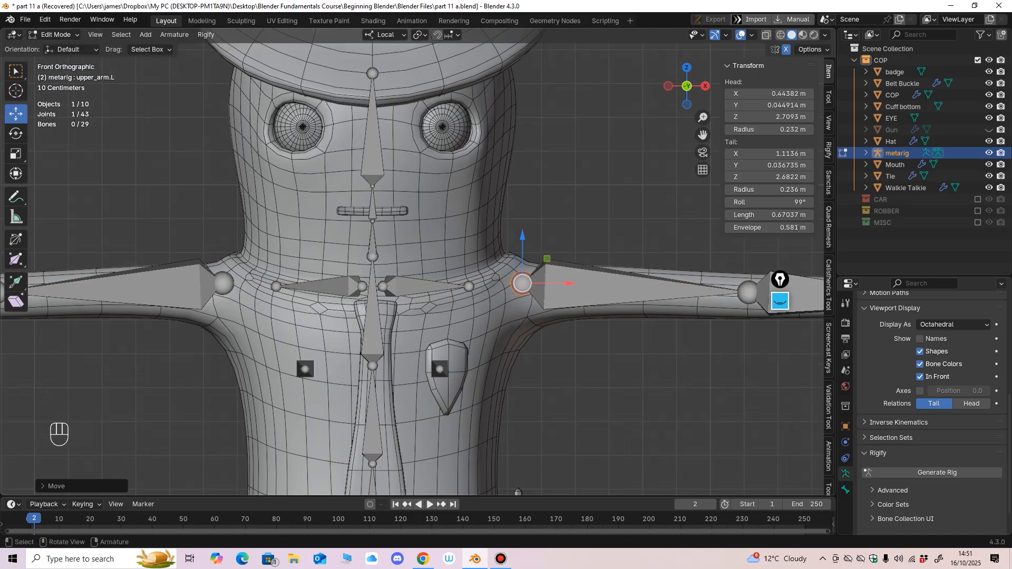
# Step: Move the left shoulder bone up to the arm, its outer end at about X 0.442 m and inner end at X 0.188 m, Y 0.072 m
pyautogui.click(416, 288)
pyautogui.moveTo(419, 290)
pyautogui.mouseDown(button='middle')
pyautogui.moveTo(371, 337)
pyautogui.moveTo(421, 291)
pyautogui.mouseUp(button='middle')
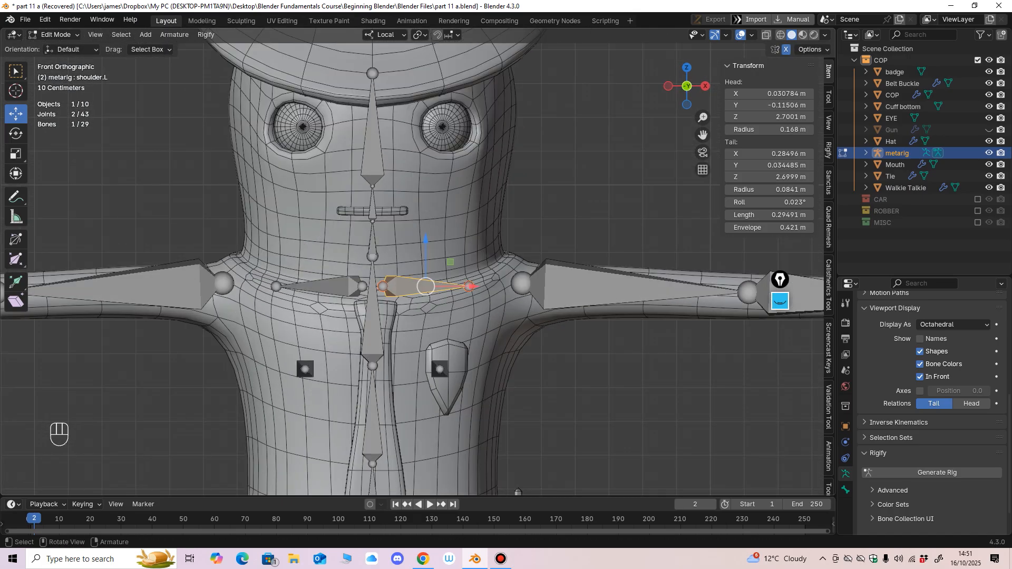
pyautogui.moveTo(425, 286); pyautogui.dragTo(479, 263)
pyautogui.moveTo(479, 263); pyautogui.dragTo(401, 311, button='middle')
pyautogui.click(379, 314)
pyautogui.moveTo(380, 263); pyautogui.dragTo(444, 263)
pyautogui.moveTo(444, 263); pyautogui.dragTo(561, 285, button='middle')
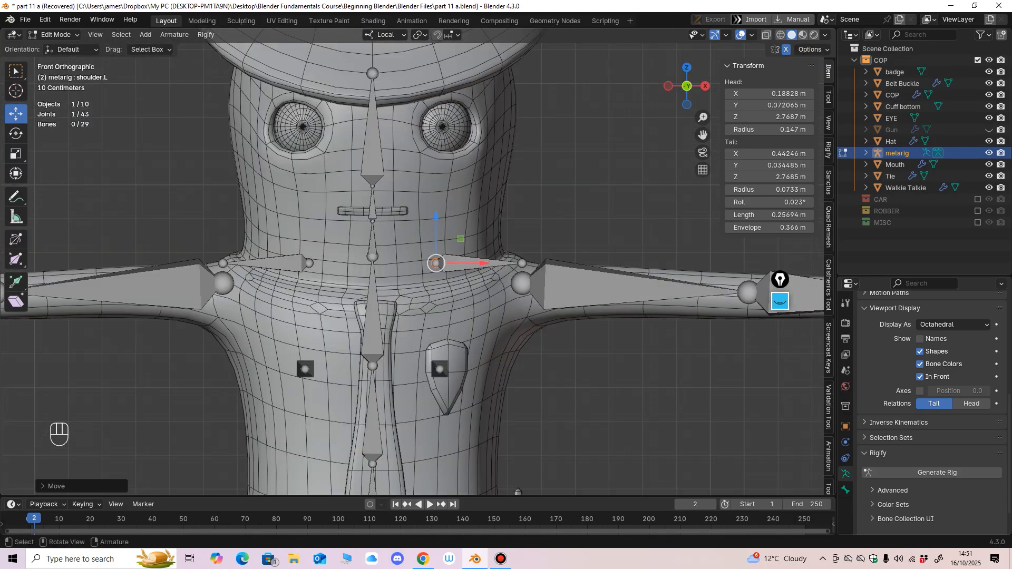
# Step: Raise the left shoulder bone to about Z 2.786 m and pull its outer end in to about X 0.410 m
pyautogui.click(470, 265)
pyautogui.moveTo(479, 263); pyautogui.dragTo(491, 257)
pyautogui.keyDown('ctrl'); pyautogui.moveTo(552, 284); pyautogui.dragTo(510, 292, button='middle'); pyautogui.keyUp('ctrl')
pyautogui.keyDown('ctrl'); pyautogui.moveTo(510, 293); pyautogui.dragTo(510, 277, button='middle'); pyautogui.keyUp('ctrl')
pyautogui.click(511, 285)
pyautogui.moveTo(558, 286); pyautogui.dragTo(526, 286)
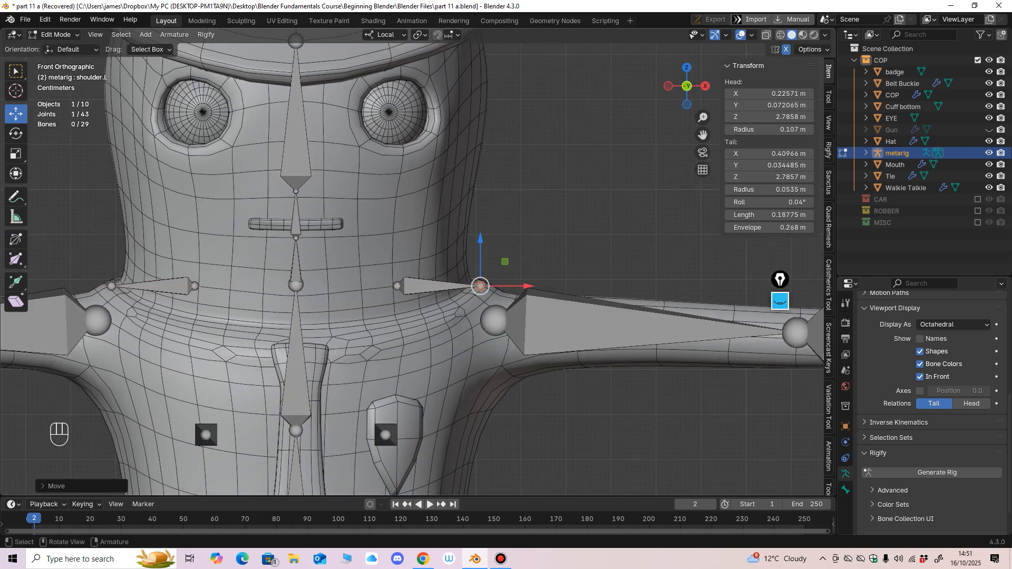
# Step: Enable the relationship lines overlay to display the links between the meta-rig's bones
pyautogui.click(750, 35)
pyautogui.click(680, 184)
pyautogui.keyDown('shift'); pyautogui.moveTo(455, 288); pyautogui.dragTo(457, 216, button='middle'); pyautogui.keyUp('shift')
pyautogui.keyDown('shift'); pyautogui.moveTo(506, 251); pyautogui.dragTo(479, 263, button='middle'); pyautogui.keyUp('shift')
# Step: Raise the left upper arm's shoulder joint to about Z 2.726 m
pyautogui.click(488, 298)
pyautogui.moveTo(487, 298)
pyautogui.mouseDown()
pyautogui.moveTo(515, 292)
pyautogui.moveTo(503, 295)
pyautogui.mouseUp()
pyautogui.hotkey('ctrl', 'z')
pyautogui.keyDown('ctrl'); pyautogui.moveTo(503, 295); pyautogui.dragTo(503, 314, button='middle'); pyautogui.keyUp('ctrl')
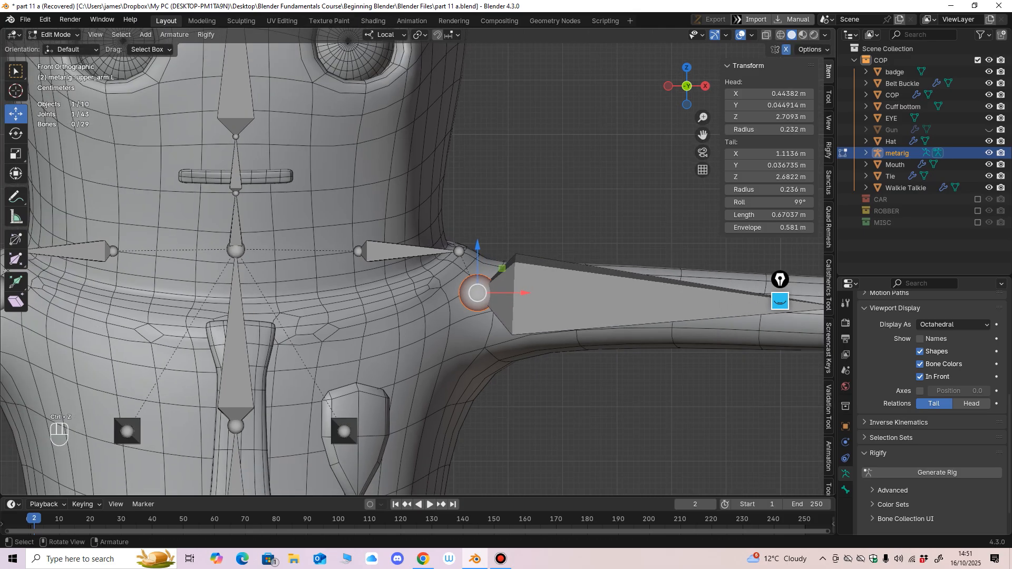
pyautogui.scroll(-1, 411, 263)
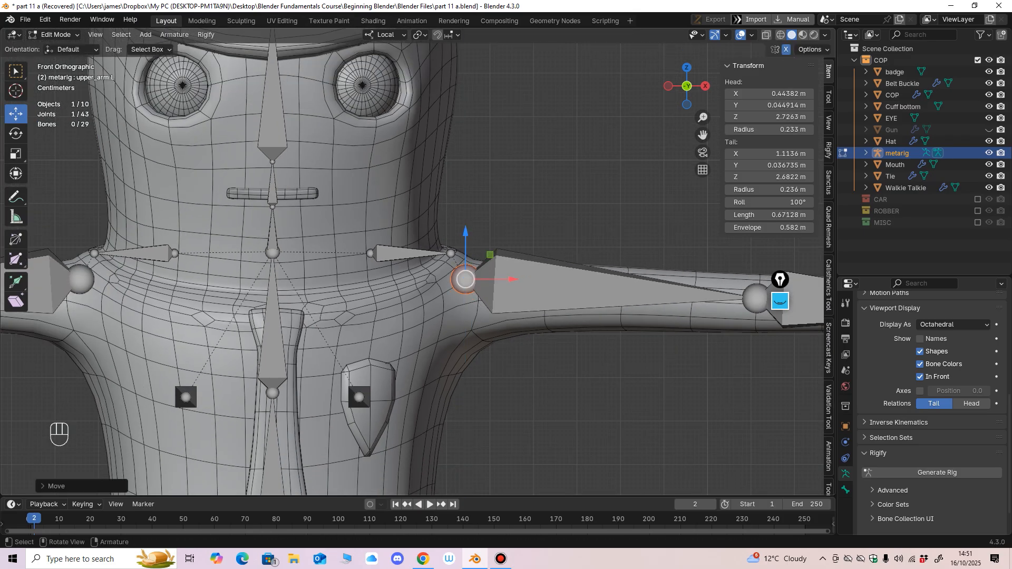
# Step: Lower the left shoulder bone to about Z 2.778 m and pull its outer end slightly inward
pyautogui.keyDown('shift'); pyautogui.moveTo(459, 285); pyautogui.dragTo(507, 264, button='middle'); pyautogui.keyUp('shift')
pyautogui.click(453, 239)
pyautogui.moveTo(459, 239); pyautogui.dragTo(458, 242)
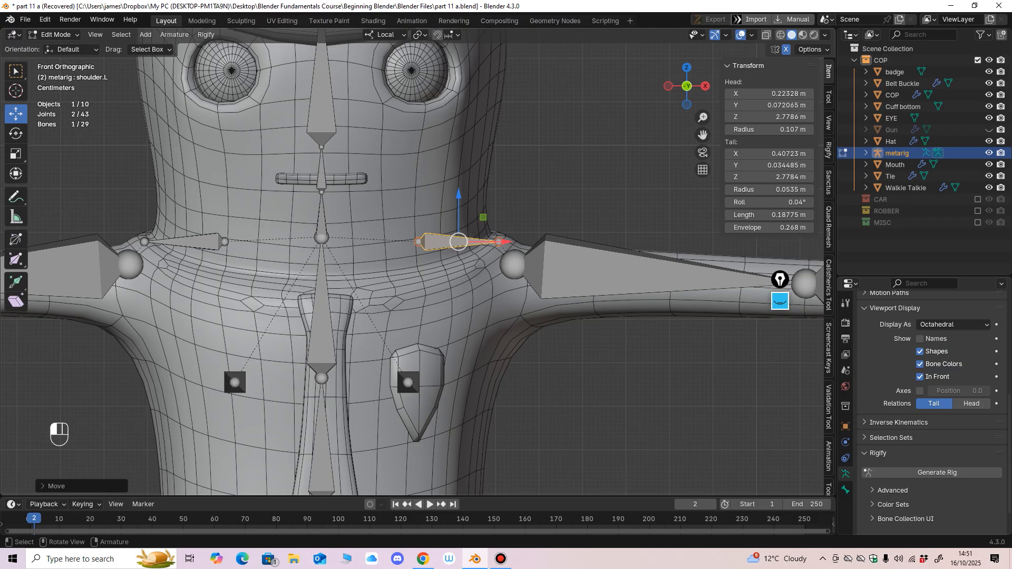
pyautogui.click(499, 242)
pyautogui.moveTo(545, 242); pyautogui.dragTo(539, 242)
# Step: Move the left shoulder bone's inner end to about X 0.241 m, Z 2.765 m and its outer end to X 0.416 m, Z 2.754 m
pyautogui.click(454, 242)
pyautogui.moveTo(455, 241); pyautogui.dragTo(463, 247)
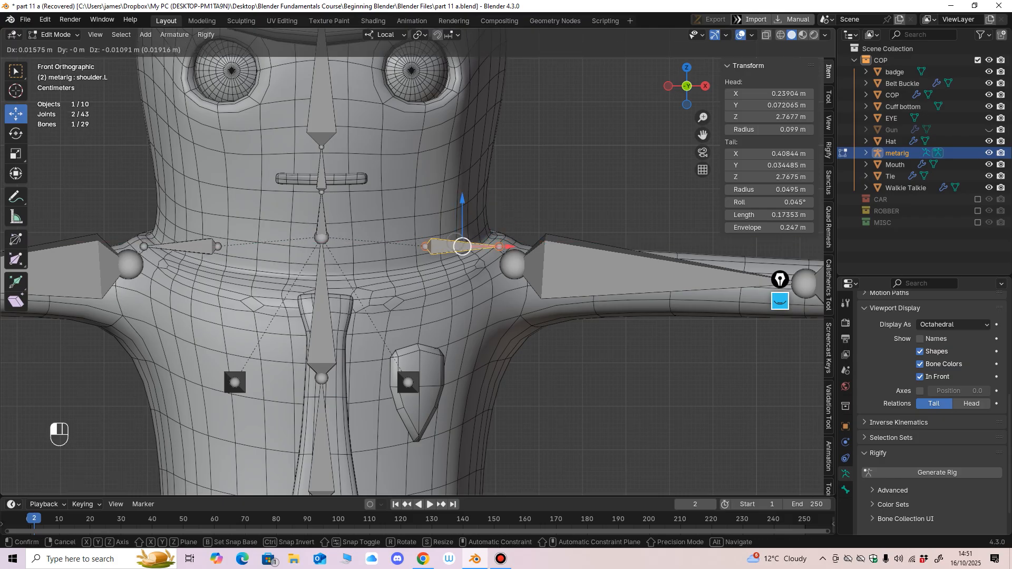
pyautogui.moveTo(463, 248)
pyautogui.mouseDown(button='middle')
pyautogui.moveTo(416, 268)
pyautogui.moveTo(459, 248)
pyautogui.mouseUp(button='middle')
pyautogui.click(500, 248)
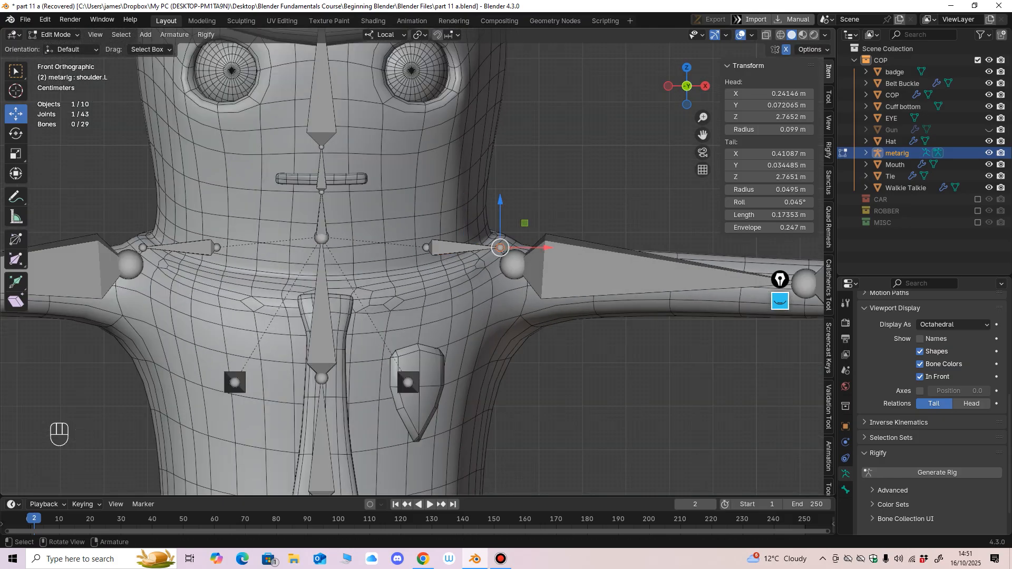
pyautogui.moveTo(500, 247); pyautogui.dragTo(502, 252)
pyautogui.keyDown('ctrl'); pyautogui.moveTo(502, 252); pyautogui.dragTo(500, 263, button='middle'); pyautogui.keyUp('ctrl')
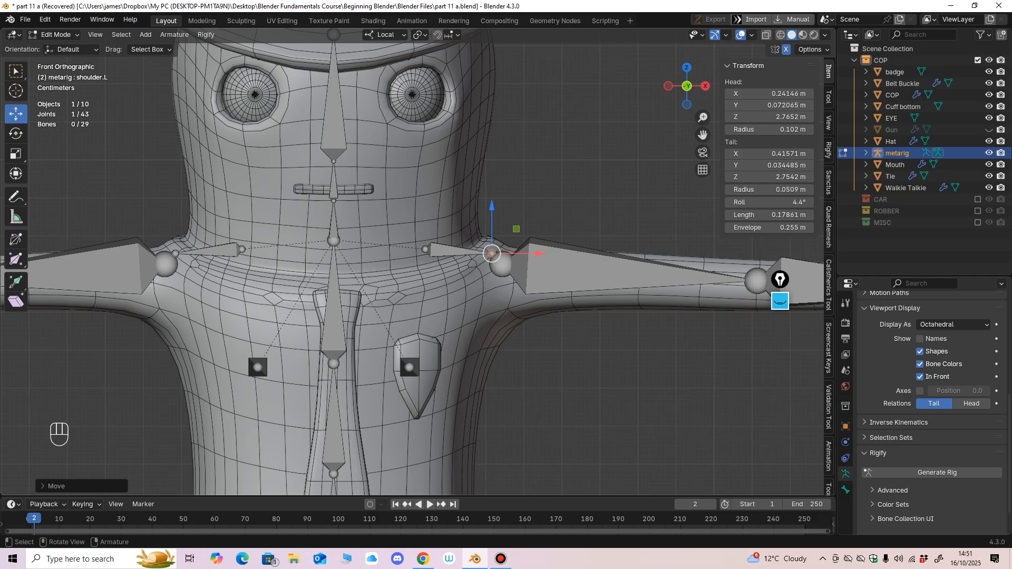
# Step: Move the whole left shoulder bone outward, up and back, with its inner end at about X 0.330 m, Y 0.090 m, Z 2.794 m
pyautogui.click(453, 250)
pyautogui.moveTo(459, 251); pyautogui.dragTo(492, 240)
pyautogui.moveTo(492, 241); pyautogui.dragTo(458, 253, button='middle')
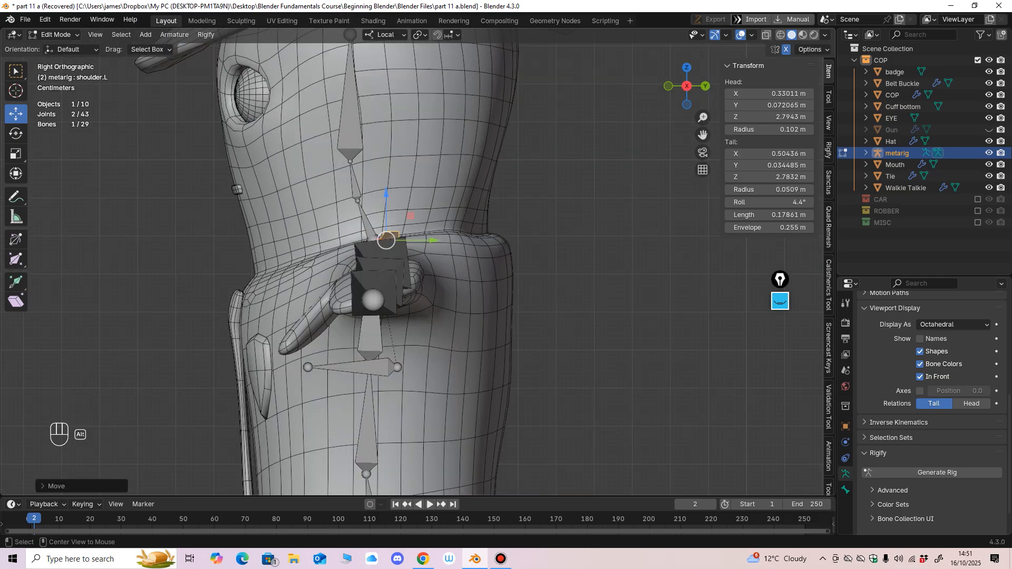
pyautogui.moveTo(433, 240); pyautogui.dragTo(440, 241)
pyautogui.keyDown('alt'); pyautogui.moveTo(440, 240); pyautogui.dragTo(506, 242, button='middle'); pyautogui.keyUp('alt')
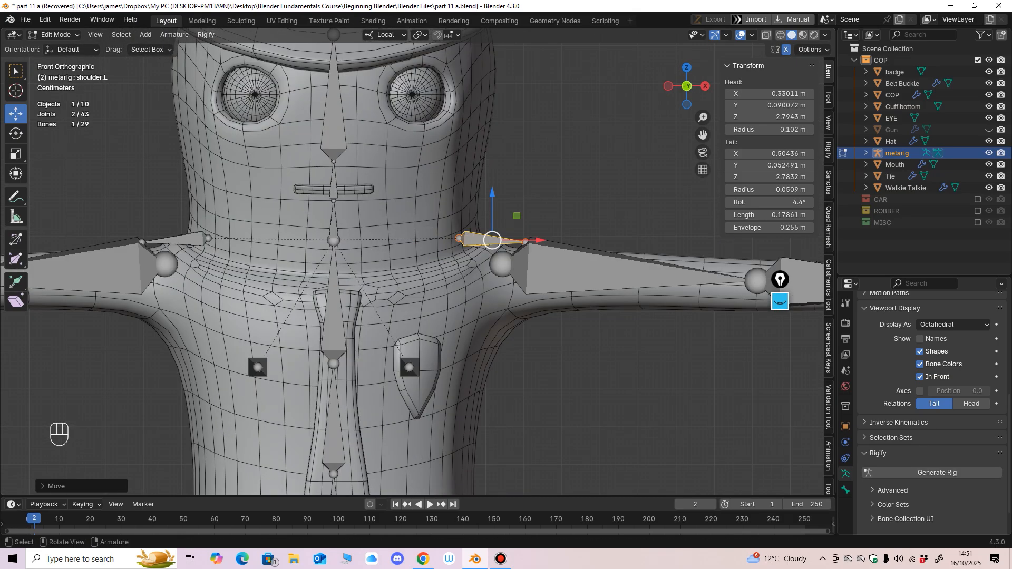
# Step: Move the left upper arm's shoulder joint outward to about X 0.476 m and shorten the left shoulder bone slightly
pyautogui.moveTo(492, 241); pyautogui.dragTo(493, 240)
pyautogui.click(502, 264)
pyautogui.moveTo(546, 264)
pyautogui.mouseDown()
pyautogui.moveTo(562, 264)
pyautogui.moveTo(554, 243)
pyautogui.moveTo(540, 241)
pyautogui.moveTo(561, 263)
pyautogui.mouseUp()
pyautogui.click(525, 242)
pyautogui.click(476, 239)
pyautogui.click(516, 264)
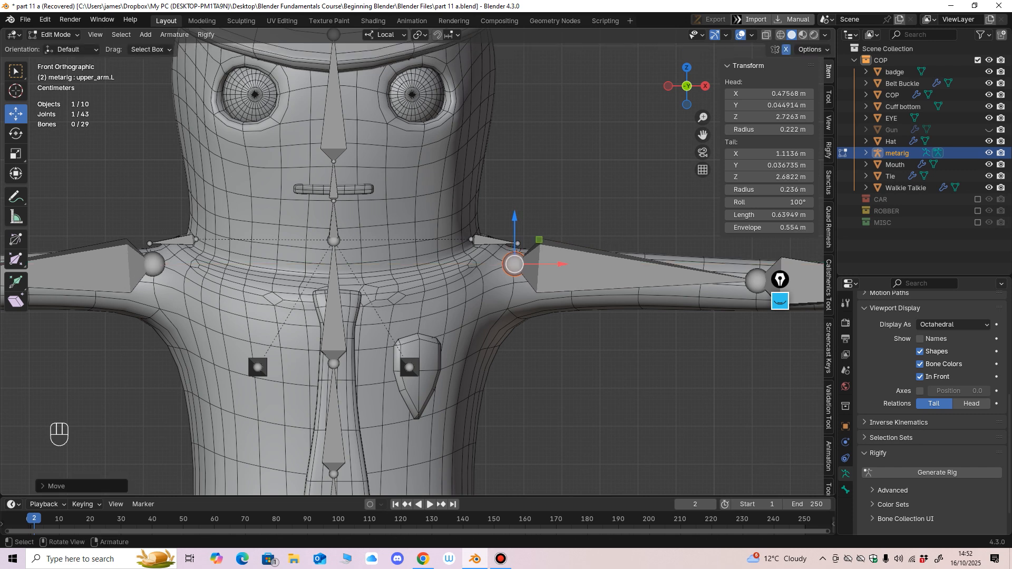
pyautogui.click(517, 245)
pyautogui.hotkey('ctrl', 'z')
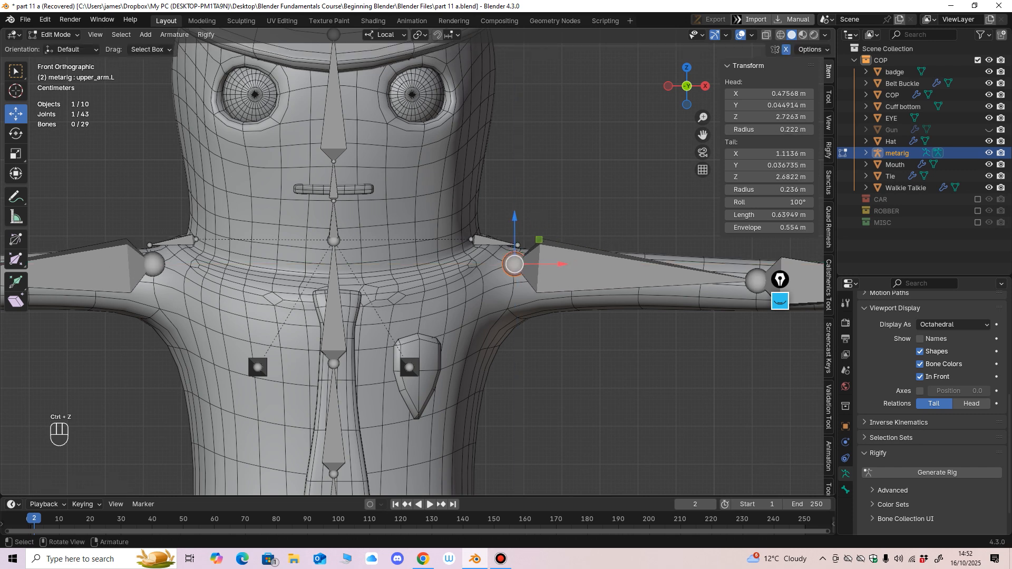
# Step: Move the left breast bone forward, with its head at about Y -0.091 m
pyautogui.moveTo(517, 245)
pyautogui.mouseDown(button='middle')
pyautogui.moveTo(533, 226)
pyautogui.moveTo(514, 234)
pyautogui.mouseUp(button='middle')
pyautogui.keyDown('ctrl'); pyautogui.moveTo(514, 234); pyautogui.dragTo(469, 311, button='middle'); pyautogui.keyUp('ctrl')
pyautogui.click(405, 321)
pyautogui.moveTo(405, 320); pyautogui.dragTo(324, 318, button='middle')
pyautogui.moveTo(428, 319); pyautogui.dragTo(389, 319)
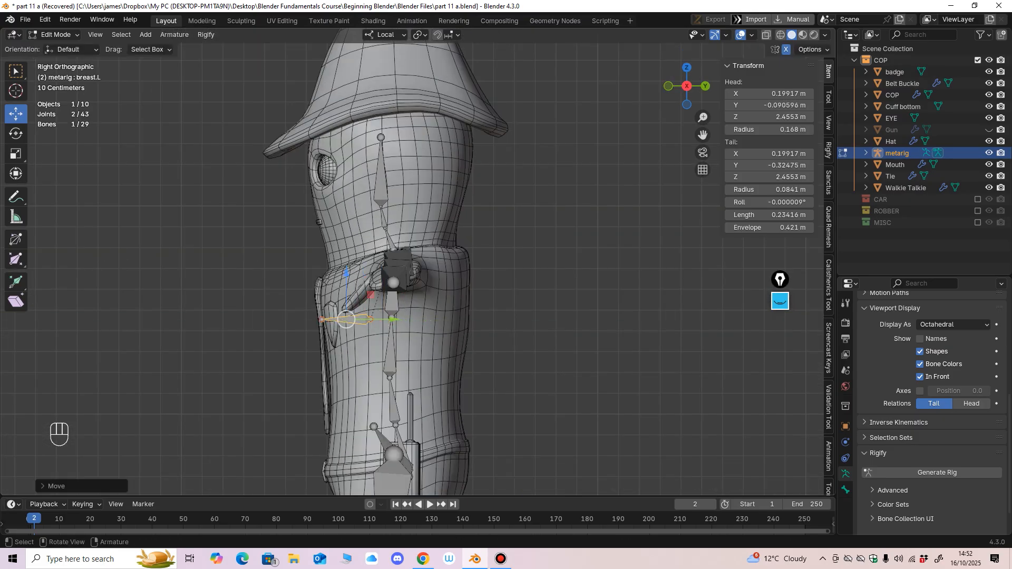
# Step: Move the left breast bone outward, down and further forward, with its head at about X 0.269 m, Y -0.131 m, Z 2.355 m
pyautogui.moveTo(389, 319); pyautogui.dragTo(490, 327, button='middle')
pyautogui.moveTo(458, 318); pyautogui.dragTo(473, 319)
pyautogui.moveTo(430, 275); pyautogui.dragTo(430, 288)
pyautogui.moveTo(430, 287); pyautogui.dragTo(337, 303, button='middle')
pyautogui.moveTo(391, 332); pyautogui.dragTo(383, 332)
pyautogui.moveTo(383, 332); pyautogui.dragTo(487, 343, button='middle')
pyautogui.scroll(2, 417, 264)
pyautogui.click(433, 355)
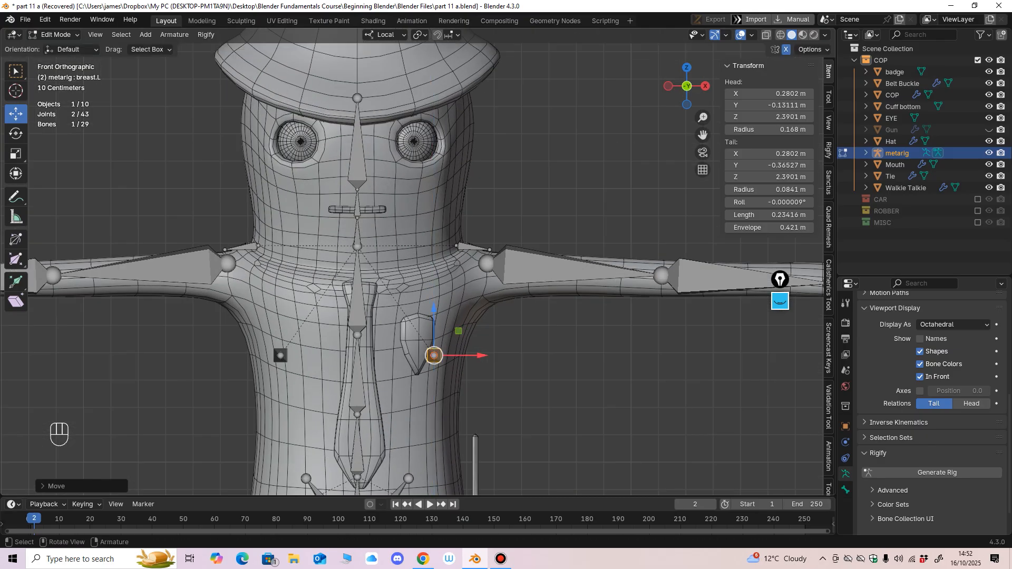
pyautogui.moveTo(434, 355); pyautogui.dragTo(431, 365)
# Step: Move the left pelvis bone's outer end outward and down to about X 0.235 m, Z 1.811 m
pyautogui.keyDown('shift'); pyautogui.moveTo(431, 365); pyautogui.dragTo(499, 106, button='middle'); pyautogui.keyUp('shift')
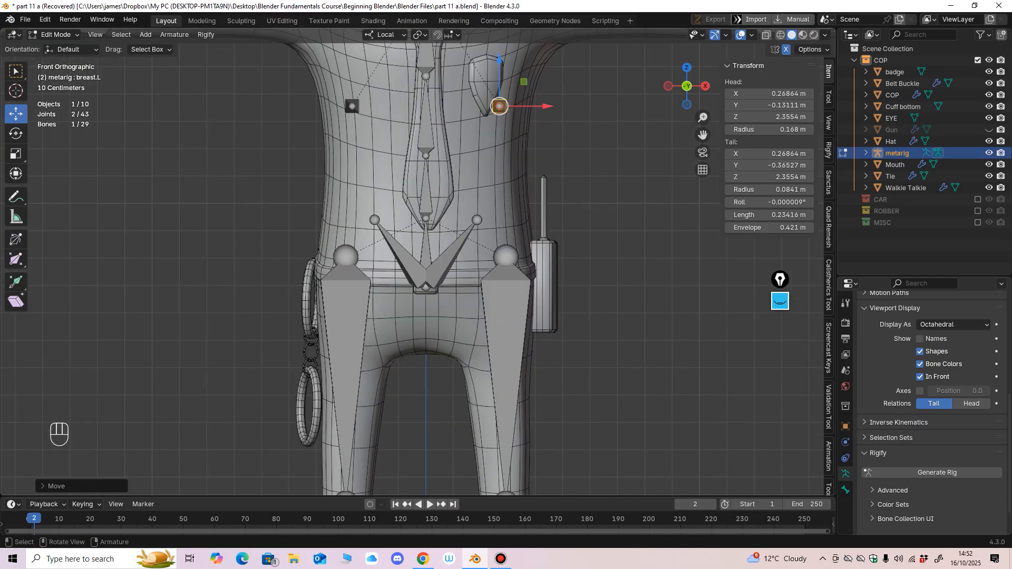
pyautogui.click(477, 220)
pyautogui.moveTo(477, 220); pyautogui.dragTo(490, 255)
pyautogui.moveTo(490, 255); pyautogui.dragTo(501, 245, button='middle')
pyautogui.scroll(2, 501, 246)
pyautogui.moveTo(501, 246); pyautogui.dragTo(506, 243, button='middle')
pyautogui.press('KP_1')
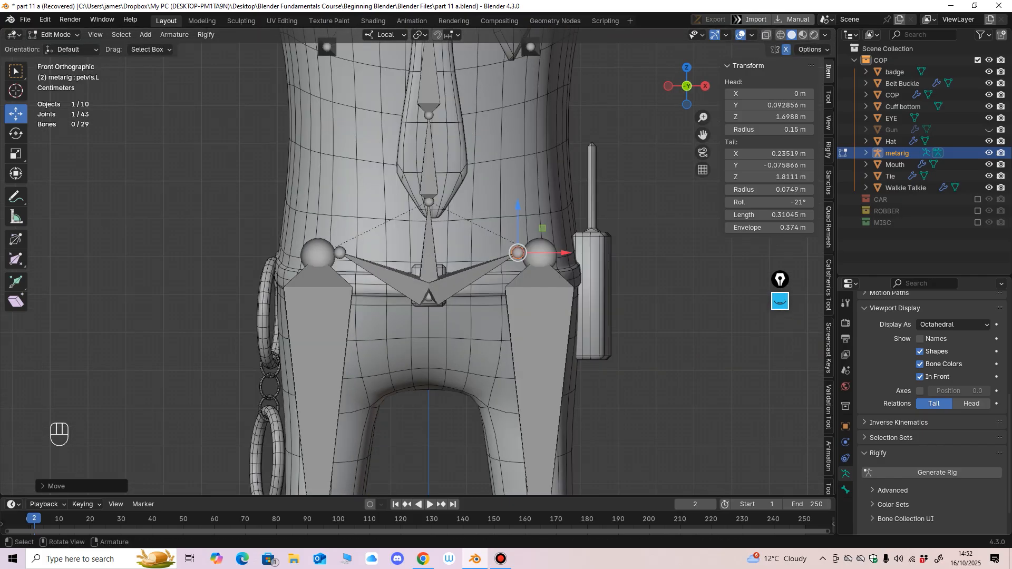
# Step: Raise the shared root joint of the pelvis bones and spine to about Z 1.867 m
pyautogui.moveTo(431, 324); pyautogui.dragTo(423, 289)
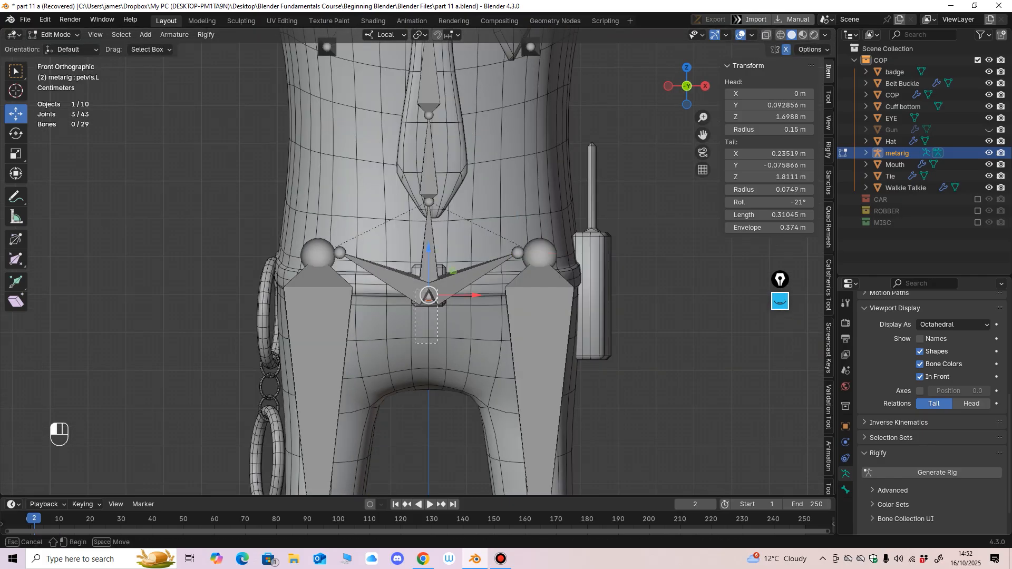
pyautogui.moveTo(429, 248); pyautogui.dragTo(428, 194)
pyautogui.scroll(1, 428, 194)
pyautogui.keyDown('shift'); pyautogui.moveTo(429, 194); pyautogui.dragTo(439, 261, button='middle'); pyautogui.keyUp('shift')
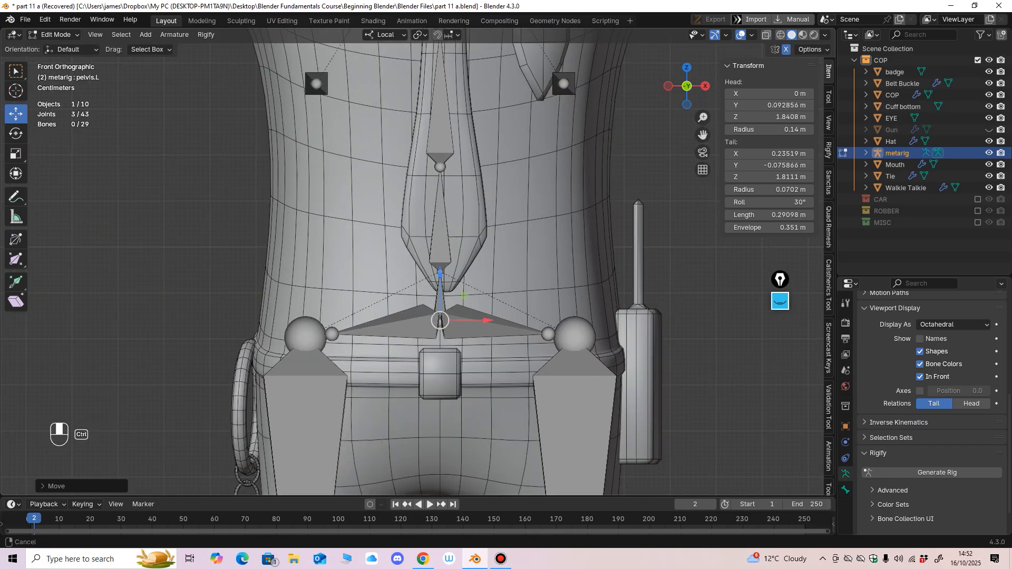
pyautogui.moveTo(440, 321); pyautogui.dragTo(438, 321)
pyautogui.hotkey('ctrl', 'z')
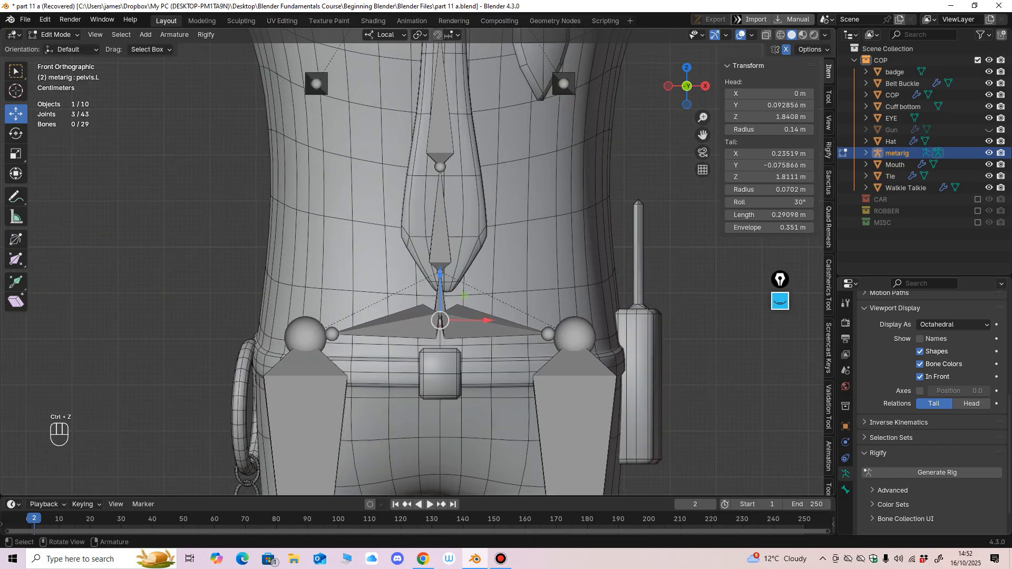
pyautogui.hotkey('ctrl', 'z')
pyautogui.moveTo(440, 358); pyautogui.dragTo(440, 297)
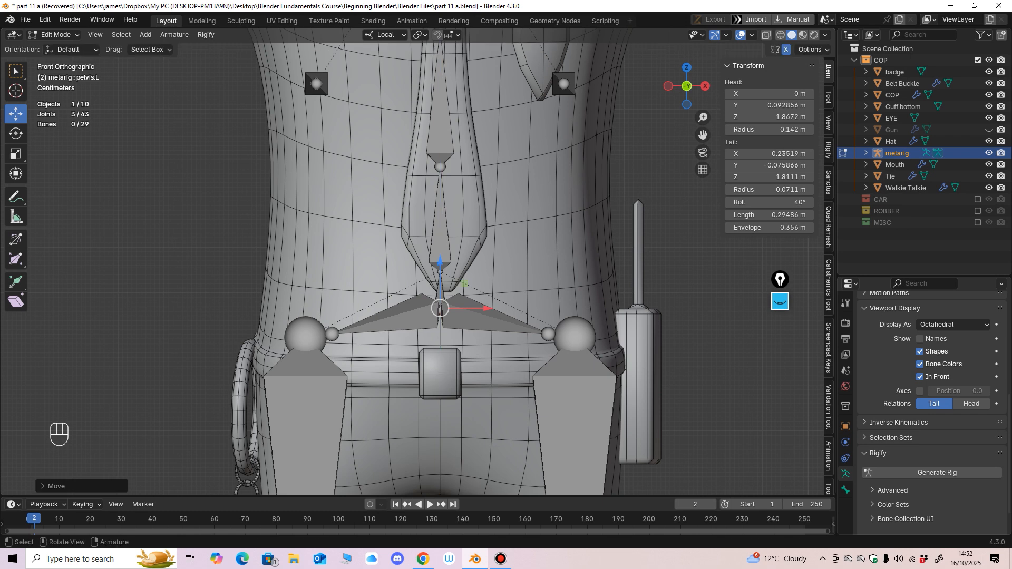
# Step: Move the left pelvis bone's outer end inward and back to about X 0.148 m, Y 0.029 m, Z 1.810 m
pyautogui.keyDown('ctrl'); pyautogui.moveTo(464, 283); pyautogui.dragTo(476, 305, button='middle'); pyautogui.keyUp('ctrl')
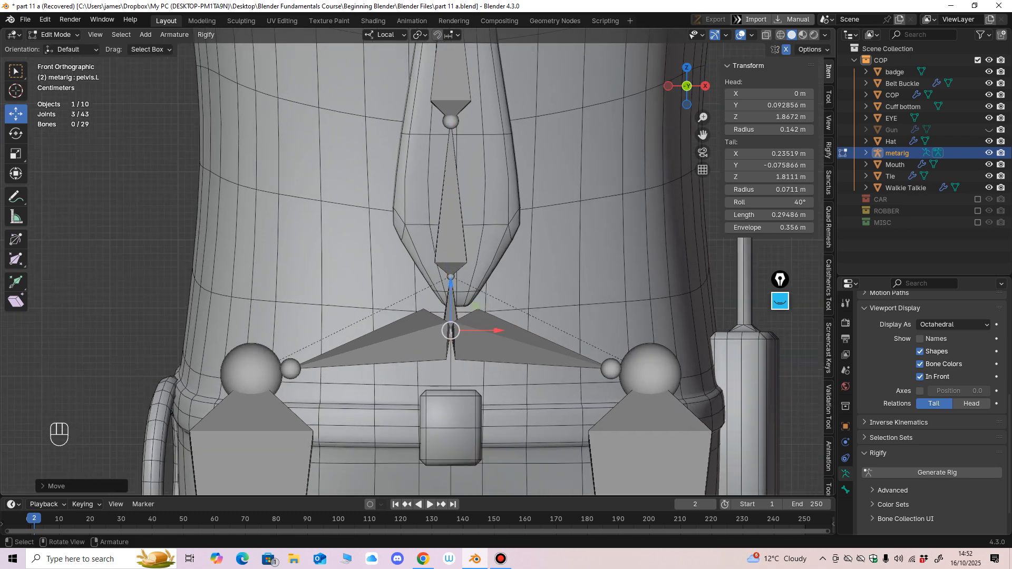
pyautogui.click(611, 369)
pyautogui.moveTo(654, 369); pyautogui.dragTo(595, 369)
pyautogui.moveTo(594, 369); pyautogui.dragTo(272, 366, button='middle')
pyautogui.moveTo(272, 365); pyautogui.dragTo(353, 362)
pyautogui.moveTo(353, 362); pyautogui.dragTo(427, 365, button='middle')
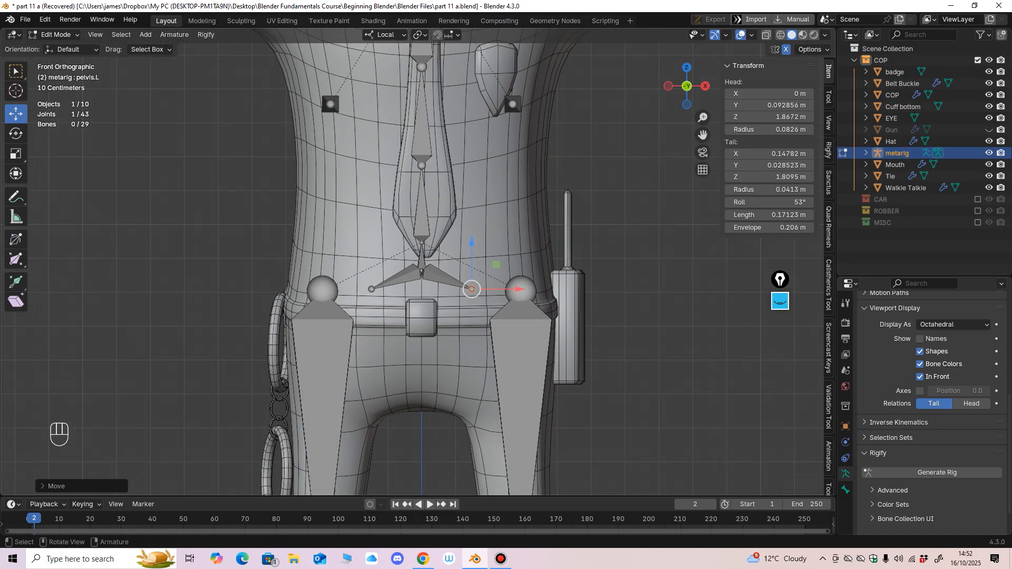
# Step: Lower the left thigh's hip joint and shift it slightly forward, to about Y 0.012 m, Z 1.665 m
pyautogui.click(522, 289)
pyautogui.moveTo(521, 242); pyautogui.dragTo(520, 285)
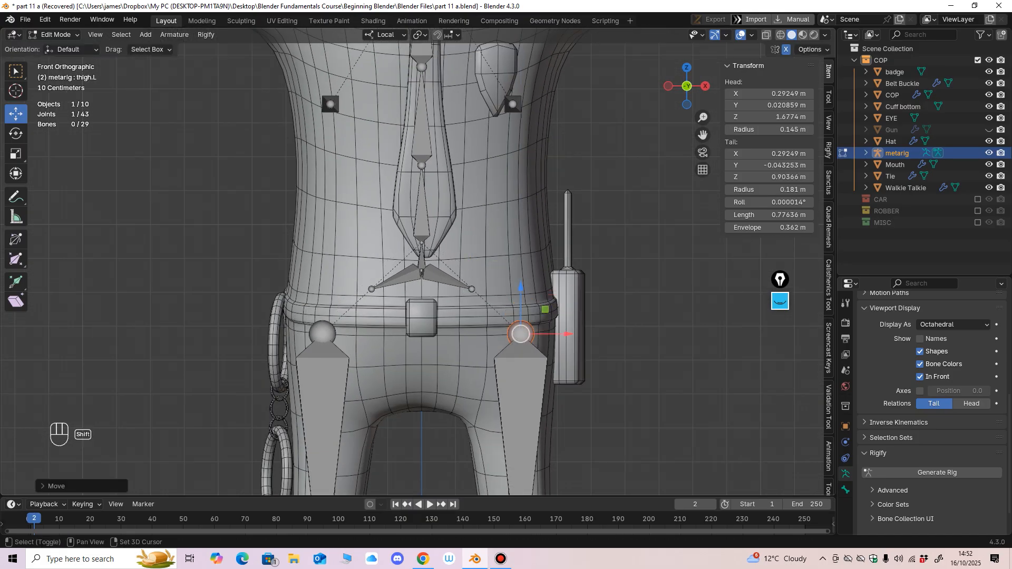
pyautogui.keyDown('shift'); pyautogui.moveTo(520, 286); pyautogui.dragTo(485, 247, button='middle'); pyautogui.keyUp('shift')
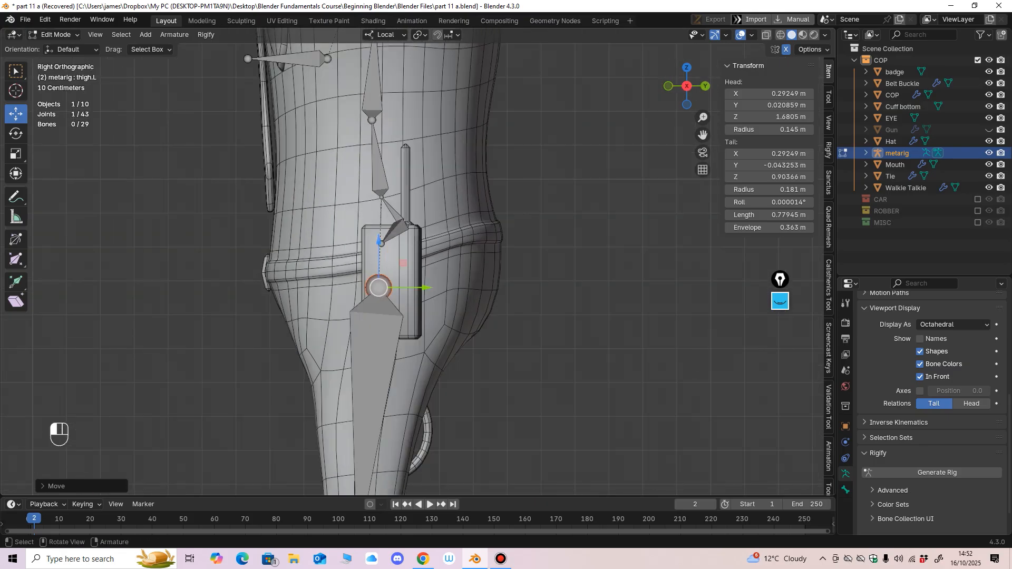
pyautogui.moveTo(378, 287); pyautogui.dragTo(375, 287)
pyautogui.moveTo(375, 288); pyautogui.dragTo(327, 289, button='middle')
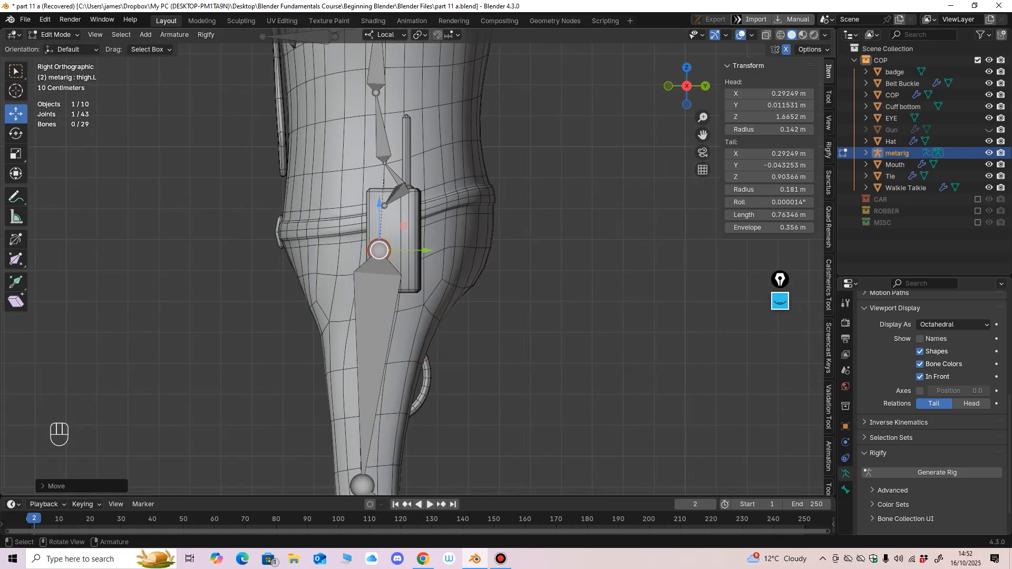
# Step: Move the left pelvis bone's outer end outward and down to about X 0.202 m, Z 1.735 m
pyautogui.keyDown('alt'); pyautogui.moveTo(368, 253); pyautogui.dragTo(466, 206, button='middle'); pyautogui.keyUp('alt')
pyautogui.moveTo(466, 206); pyautogui.dragTo(485, 226)
pyautogui.scroll(2, 484, 227)
pyautogui.keyDown('shift'); pyautogui.moveTo(484, 226); pyautogui.dragTo(521, 363, button='middle'); pyautogui.keyUp('shift')
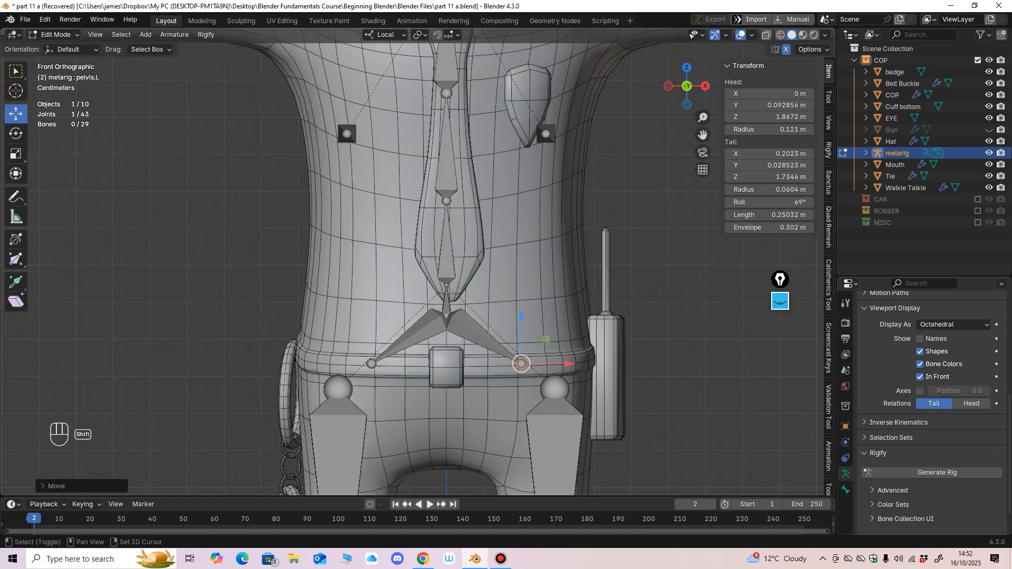
# Step: Lower the shared pelvis root joint to about Z 1.786 m and the pelvis bones' outer ends to about Z 1.689 m
pyautogui.click(447, 285)
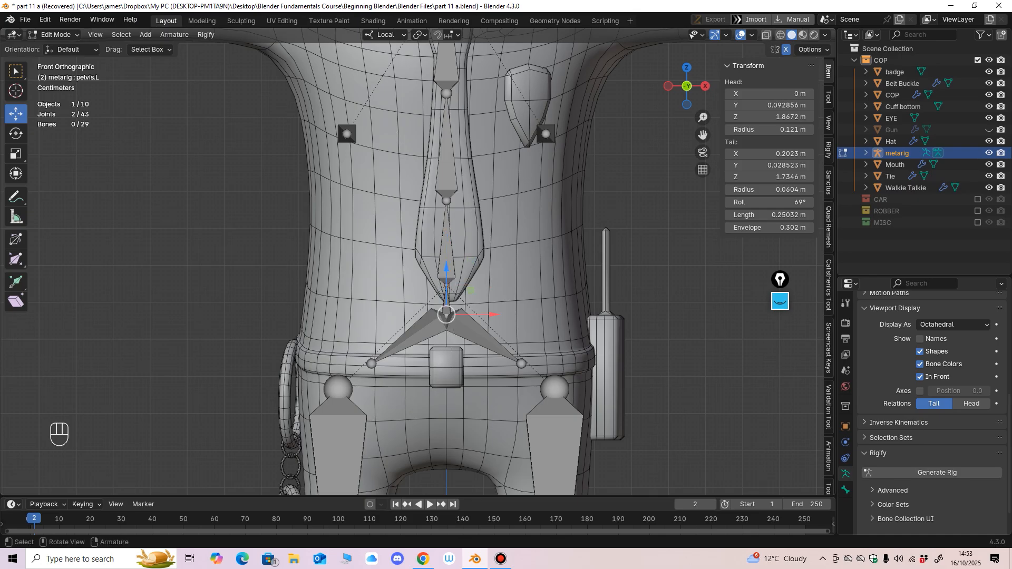
pyautogui.moveTo(446, 314); pyautogui.dragTo(454, 377)
pyautogui.hotkey('ctrl', 'z')
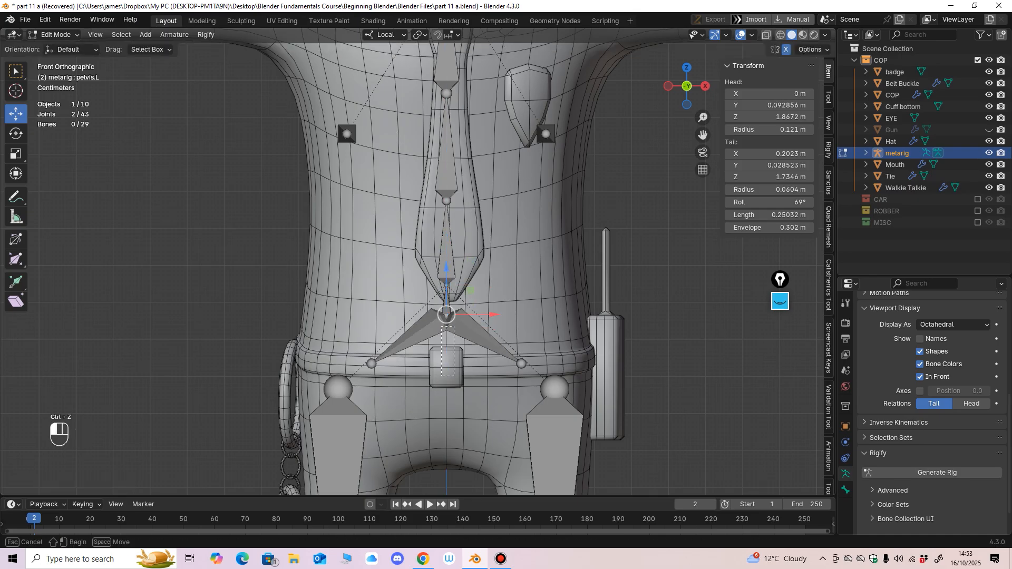
pyautogui.moveTo(446, 314); pyautogui.dragTo(446, 345)
pyautogui.click(371, 364)
pyautogui.moveTo(371, 364); pyautogui.dragTo(371, 380)
# Step: Lower the two lowest spine joints above the pelvis root
pyautogui.keyDown('shift'); pyautogui.moveTo(372, 380); pyautogui.dragTo(371, 417, button='middle'); pyautogui.keyUp('shift')
pyautogui.moveTo(433, 310); pyautogui.dragTo(457, 334)
pyautogui.moveTo(445, 287); pyautogui.dragTo(446, 301)
pyautogui.keyDown('shift'); pyautogui.moveTo(446, 301); pyautogui.dragTo(460, 344, button='middle'); pyautogui.keyUp('shift')
pyautogui.click(460, 280)
pyautogui.moveTo(459, 234); pyautogui.dragTo(460, 278)
# Step: Lower the chest joint, the neck's base joint and the middle neck joint so the neck starts further down the torso
pyautogui.keyDown('shift'); pyautogui.moveTo(459, 278); pyautogui.dragTo(457, 344, button='middle'); pyautogui.keyUp('shift')
pyautogui.click(457, 238)
pyautogui.moveTo(457, 192); pyautogui.dragTo(458, 278)
pyautogui.click(457, 118)
pyautogui.moveTo(457, 72); pyautogui.dragTo(457, 200)
pyautogui.keyDown('shift'); pyautogui.moveTo(457, 199); pyautogui.dragTo(472, 291, button='middle'); pyautogui.keyUp('shift')
pyautogui.click(472, 171)
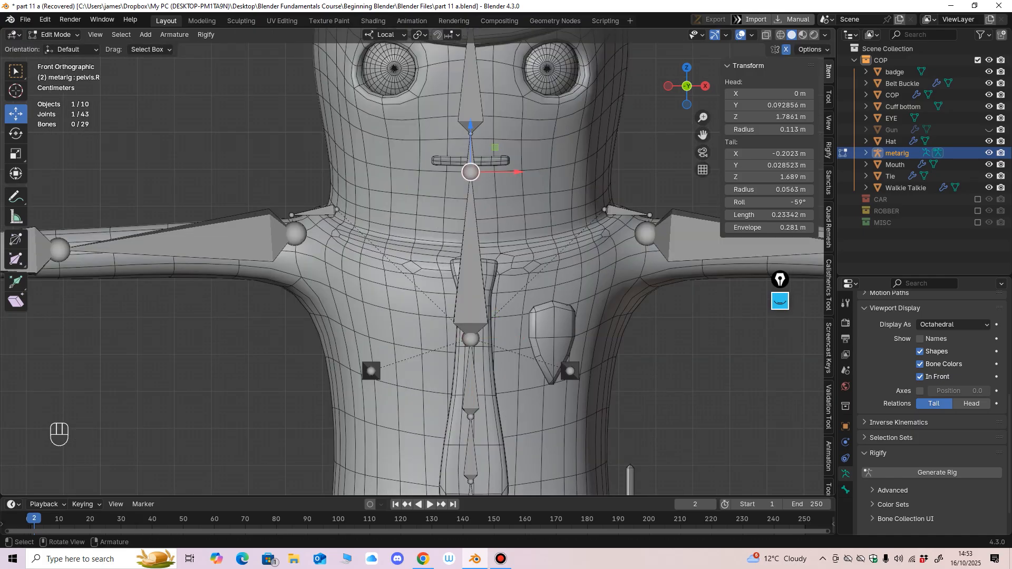
pyautogui.moveTo(472, 124); pyautogui.dragTo(471, 211)
# Step: Hide the badge, Belt Buckle, Cuff bottom, EYE, metarig, Mouth, Tie and Walkie Talkie objects
pyautogui.keyDown('shift'); pyautogui.moveTo(472, 211); pyautogui.dragTo(457, 333, button='middle'); pyautogui.keyUp('shift')
pyautogui.scroll(-1, 481, 343)
pyautogui.click(989, 72)
pyautogui.click(989, 83)
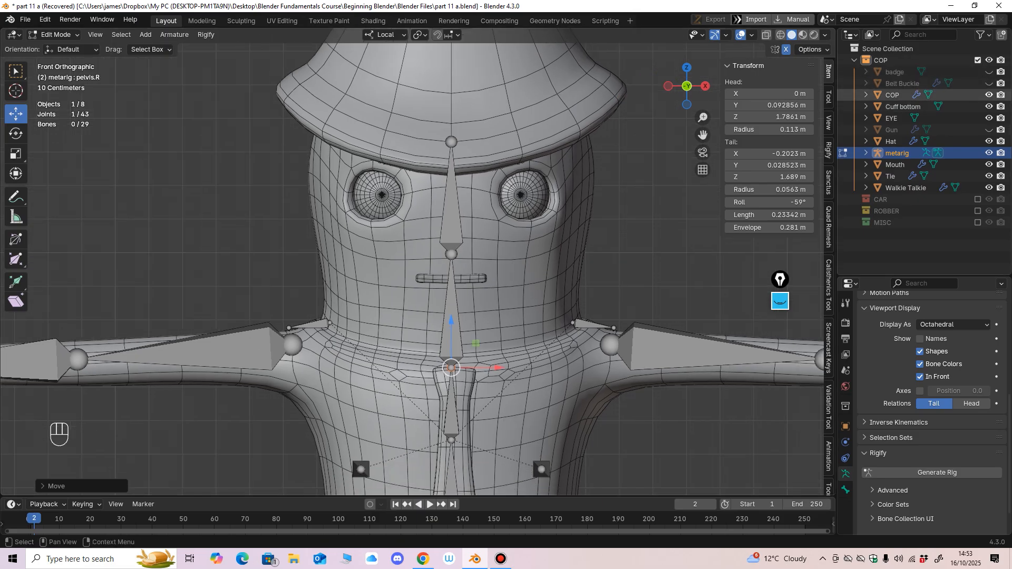
pyautogui.click(988, 107)
pyautogui.click(988, 118)
pyautogui.click(988, 153)
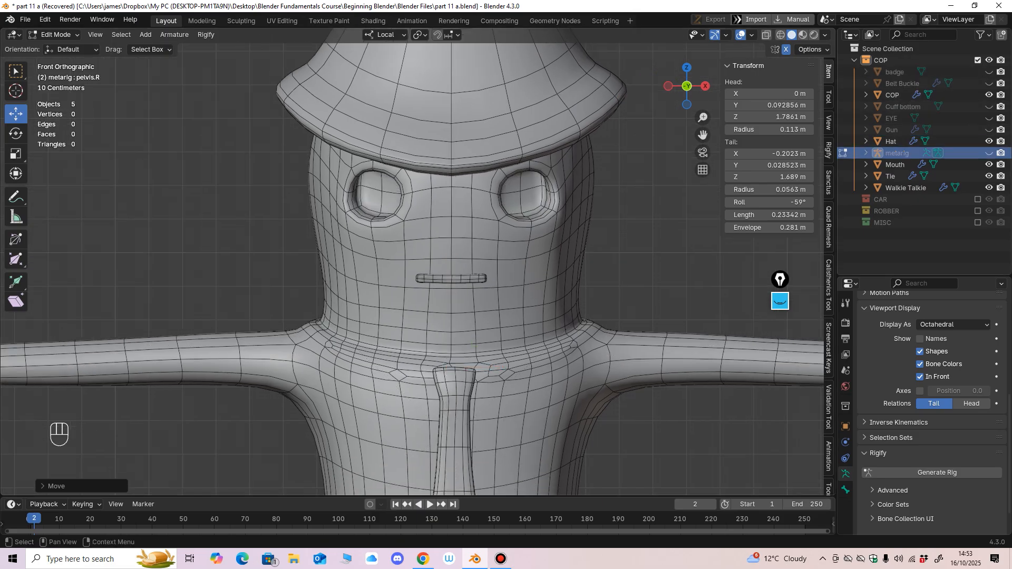
pyautogui.click(988, 164)
pyautogui.click(989, 176)
pyautogui.click(988, 187)
# Step: Show the metarig again and hide the Hat
pyautogui.keyDown('shift'); pyautogui.moveTo(500, 316); pyautogui.dragTo(474, 237, button='middle'); pyautogui.keyUp('shift')
pyautogui.scroll(-2, 475, 237)
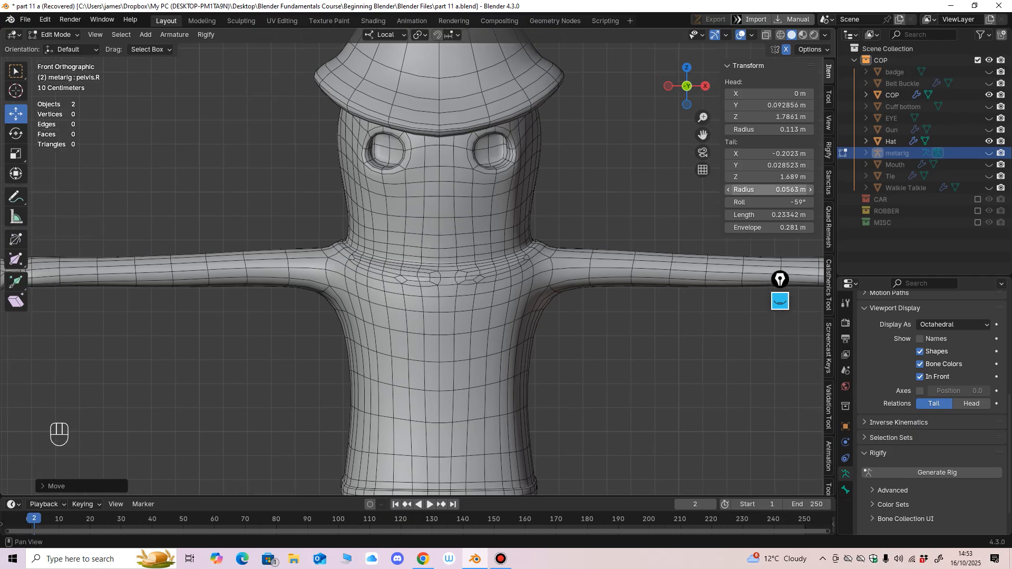
pyautogui.click(988, 153)
pyautogui.keyDown('shift'); pyautogui.moveTo(632, 221); pyautogui.dragTo(621, 296, button='middle'); pyautogui.keyUp('shift')
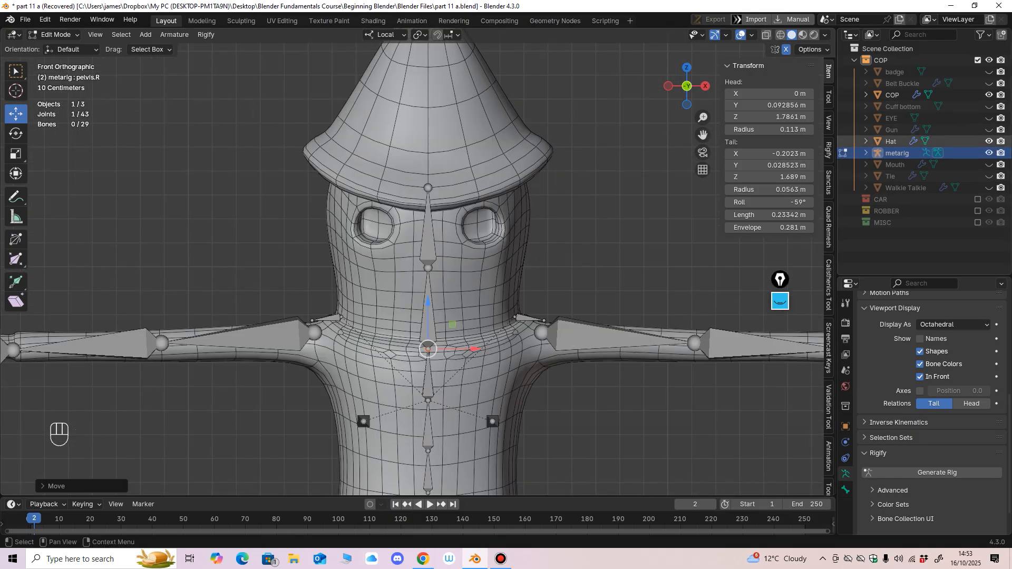
pyautogui.click(988, 141)
# Step: Raise the head bone's tip to the top of the head at about Z 3.680 m and lower its base to about Z 2.739 m
pyautogui.click(428, 188)
pyautogui.moveTo(427, 141); pyautogui.dragTo(428, 59)
pyautogui.click(427, 268)
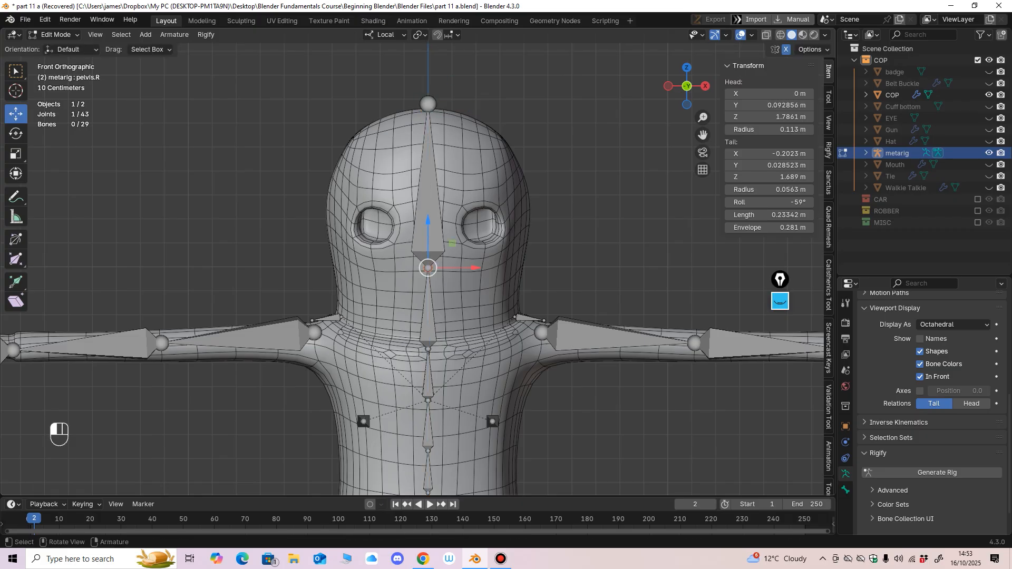
pyautogui.moveTo(428, 221); pyautogui.dragTo(428, 283)
pyautogui.scroll(2, 427, 283)
pyautogui.keyDown('shift'); pyautogui.moveTo(427, 282); pyautogui.dragTo(407, 245, button='middle'); pyautogui.keyUp('shift')
pyautogui.scroll(1, 442, 206)
pyautogui.scroll(-2, 407, 245)
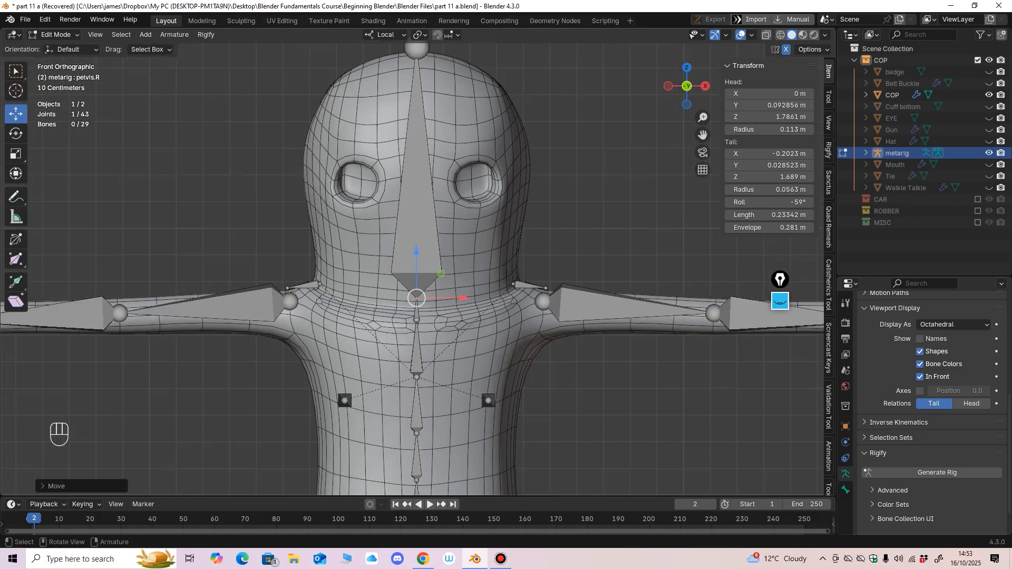
# Step: Select the head bone, handwrite the on-screen note "Spine.06 head" beside it and erase the note
pyautogui.click(780, 302)
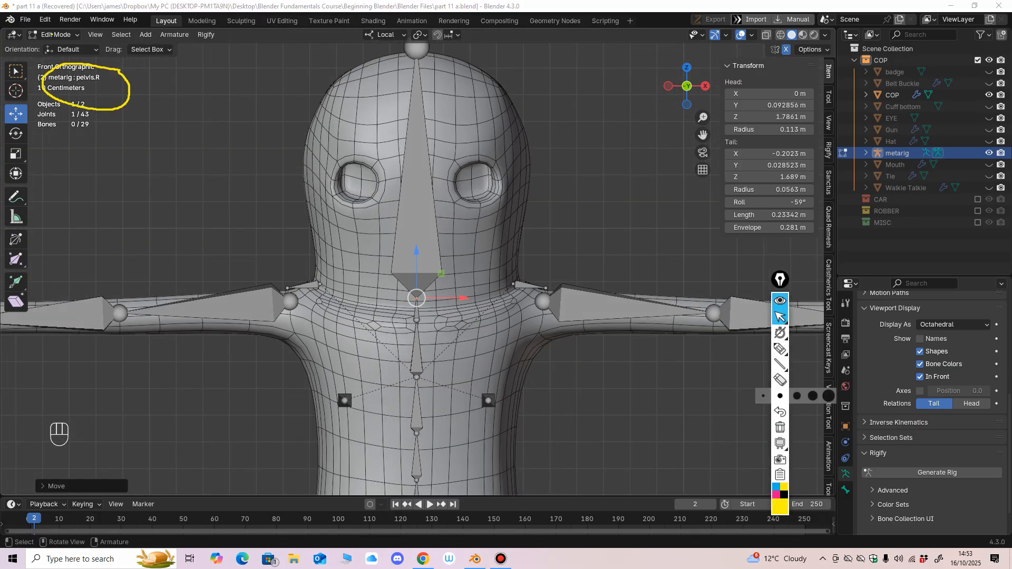
pyautogui.click(417, 221)
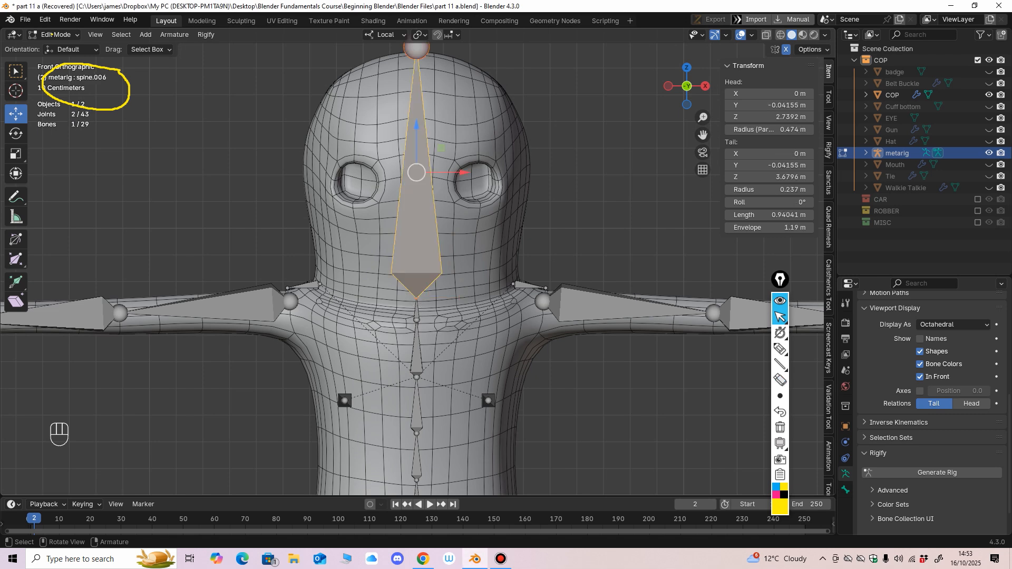
pyautogui.click(780, 349)
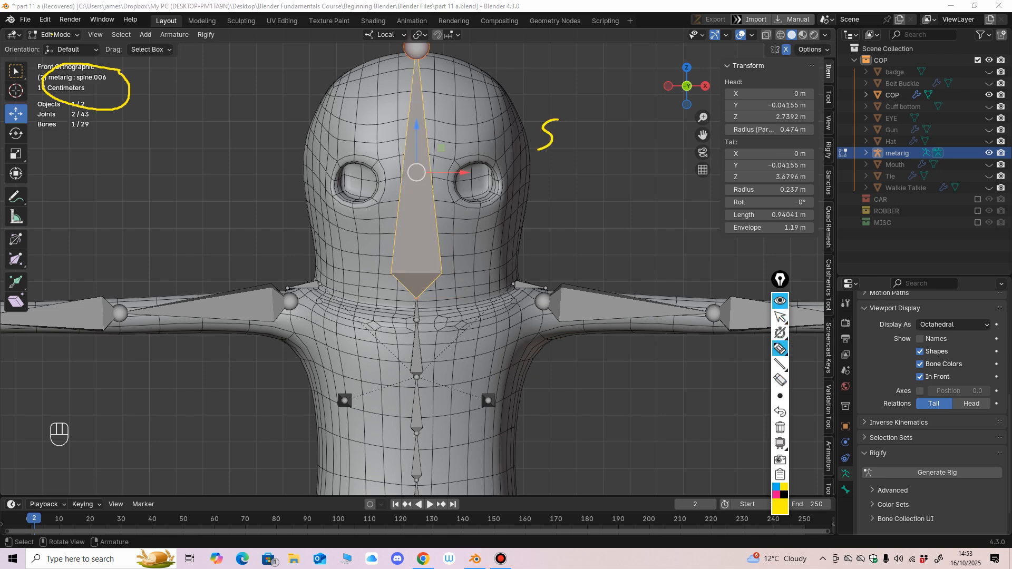
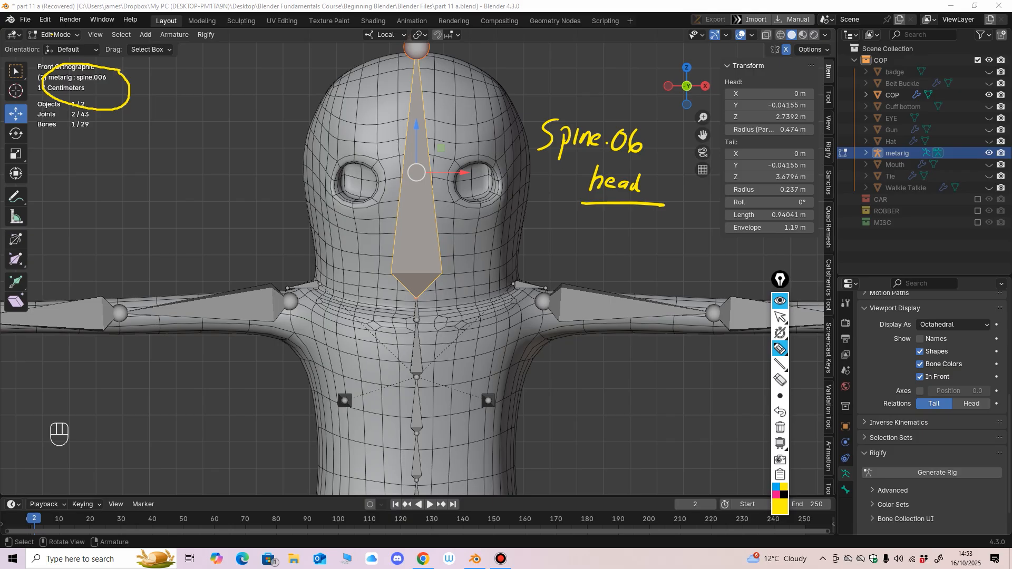
pyautogui.click(780, 380)
pyautogui.moveTo(640, 142); pyautogui.dragTo(637, 183)
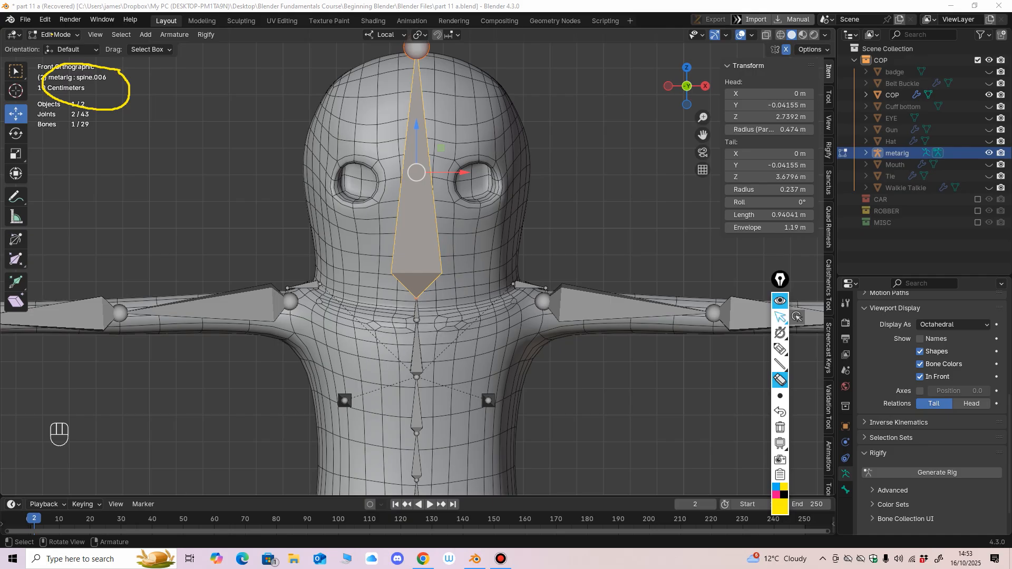
pyautogui.click(780, 317)
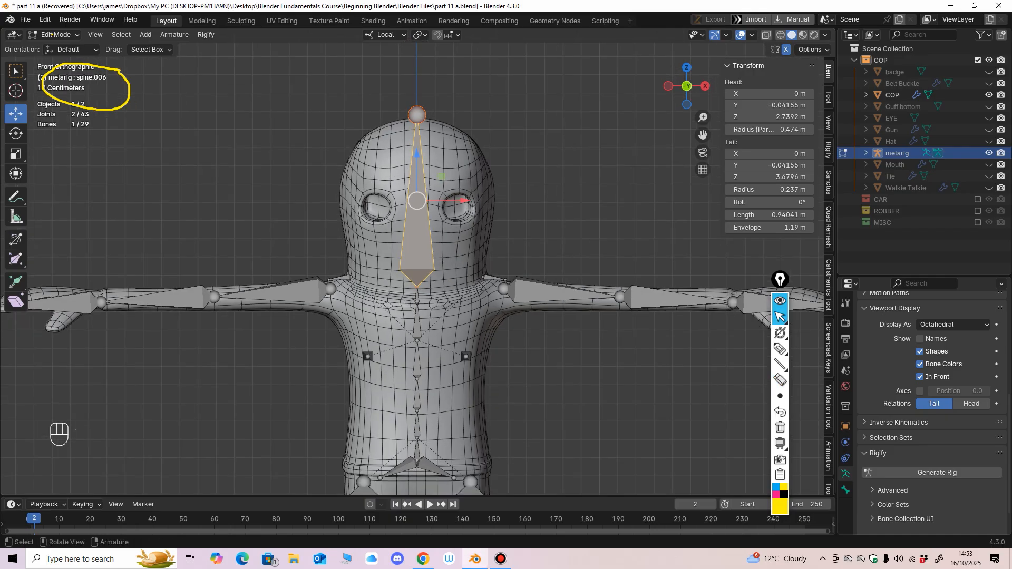
# Step: Lower the base joint of the head bone to about Z 2.715 m
pyautogui.moveTo(413, 316)
pyautogui.keyDown('ctrl'); pyautogui.mouseDown(button='middle')
pyautogui.moveTo(414, 253)
pyautogui.moveTo(413, 274)
pyautogui.mouseUp(button='middle'); pyautogui.keyUp('ctrl')
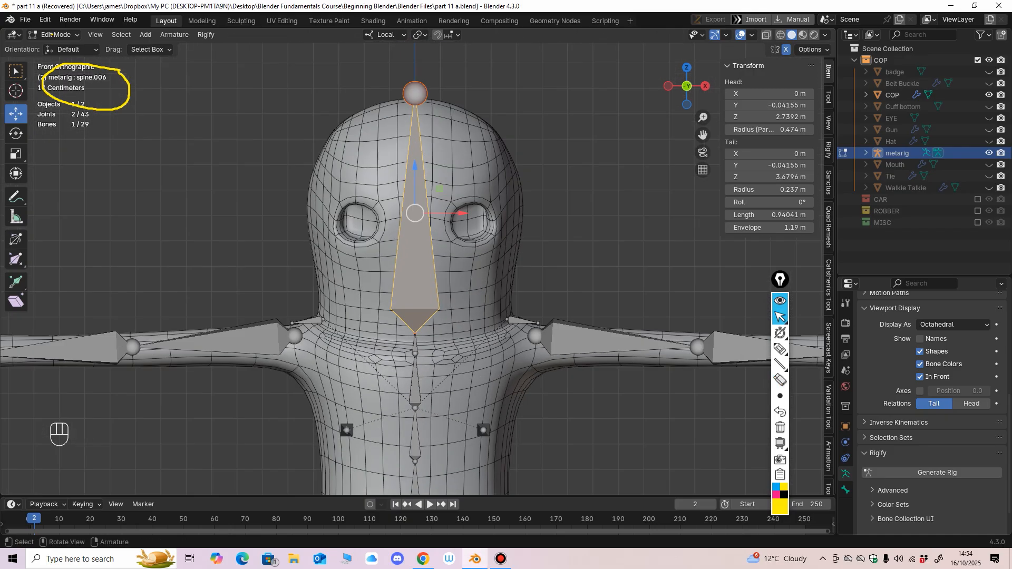
pyautogui.click(414, 93)
pyautogui.click(414, 331)
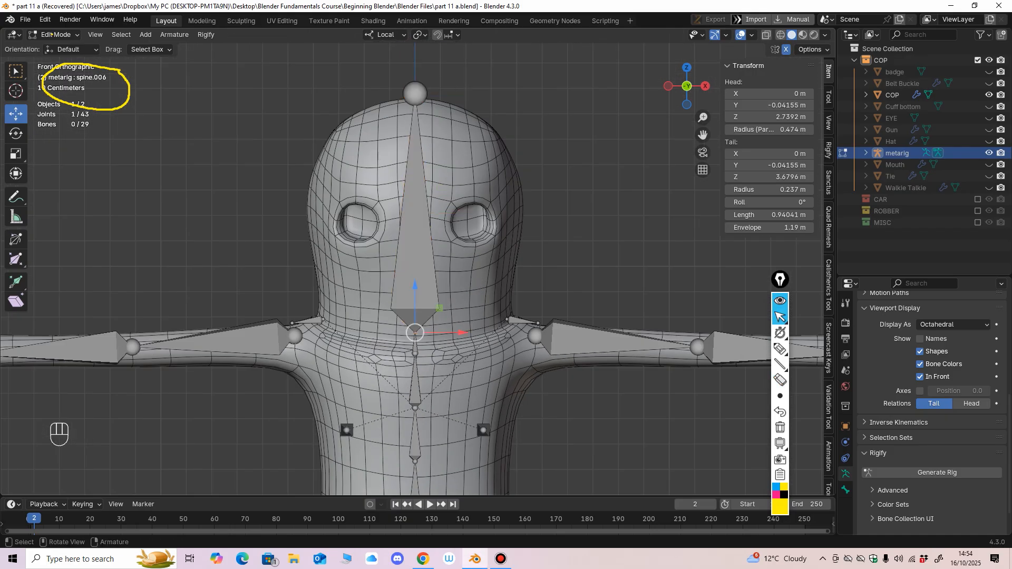
pyautogui.scroll(1, 415, 332)
pyautogui.keyDown('shift'); pyautogui.moveTo(415, 332); pyautogui.dragTo(440, 270, button='middle'); pyautogui.keyUp('shift')
pyautogui.moveTo(441, 234); pyautogui.dragTo(441, 241)
pyautogui.keyDown('shift'); pyautogui.moveTo(441, 240); pyautogui.dragTo(435, 187, button='middle'); pyautogui.keyUp('shift')
pyautogui.keyDown('ctrl'); pyautogui.moveTo(435, 188); pyautogui.dragTo(435, 153, button='middle'); pyautogui.keyUp('ctrl')
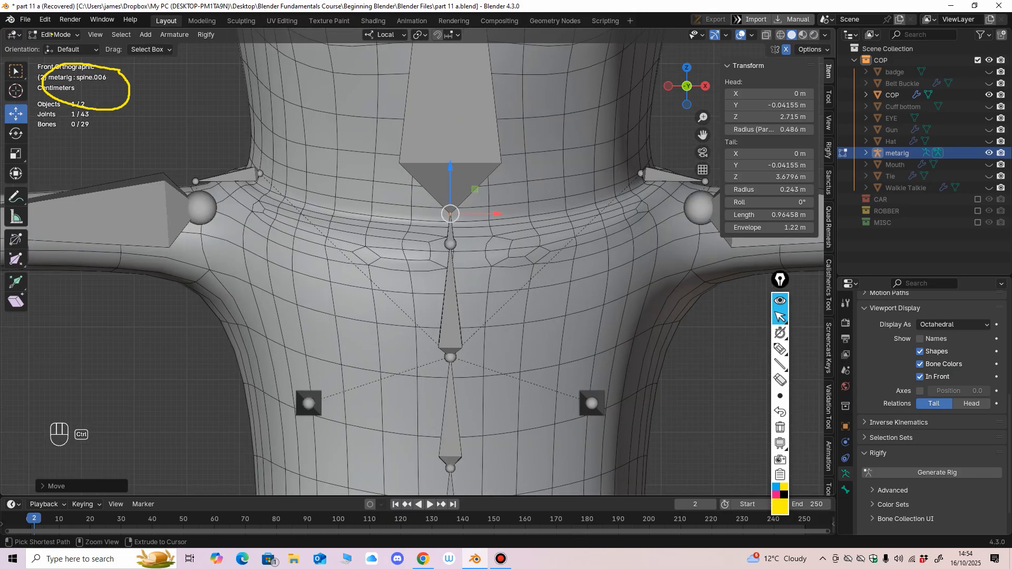
# Step: Lower the neck joint just below the head bone slightly and raise the head bone's base to about Z 2.723 m
pyautogui.click(450, 244)
pyautogui.moveTo(450, 198); pyautogui.dragTo(450, 207)
pyautogui.click(450, 215)
pyautogui.moveTo(450, 168); pyautogui.dragTo(450, 167)
# Step: Fine-tune the height of the small neck joint between the head bone's base and the upper spine
pyautogui.click(450, 253)
pyautogui.moveTo(450, 208); pyautogui.dragTo(450, 197)
pyautogui.click(450, 213)
pyautogui.keyDown('shift'); pyautogui.moveTo(451, 232); pyautogui.dragTo(448, 204, button='middle'); pyautogui.keyUp('shift')
pyautogui.moveTo(427, 175); pyautogui.dragTo(455, 202)
pyautogui.moveTo(441, 142); pyautogui.dragTo(442, 146)
pyautogui.keyDown('ctrl'); pyautogui.moveTo(442, 153); pyautogui.dragTo(441, 201, button='middle'); pyautogui.keyUp('ctrl')
pyautogui.keyDown('shift'); pyautogui.moveTo(441, 201); pyautogui.dragTo(446, 162, button='middle'); pyautogui.keyUp('shift')
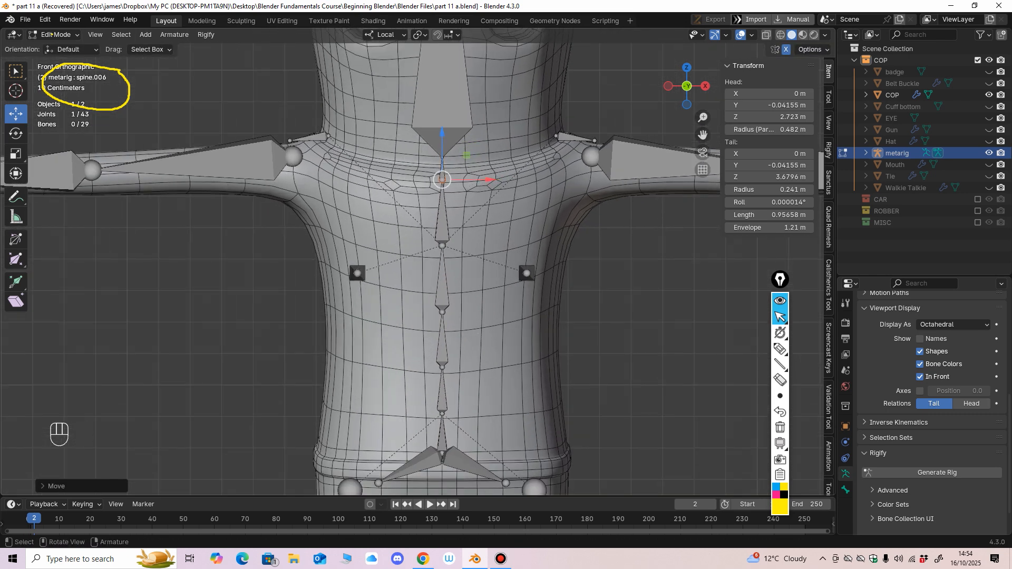
# Step: Raise the small joints along the spine slightly, up to the joint at the chest
pyautogui.moveTo(442, 321); pyautogui.dragTo(441, 313)
pyautogui.click(441, 312)
pyautogui.moveTo(442, 200); pyautogui.dragTo(442, 196)
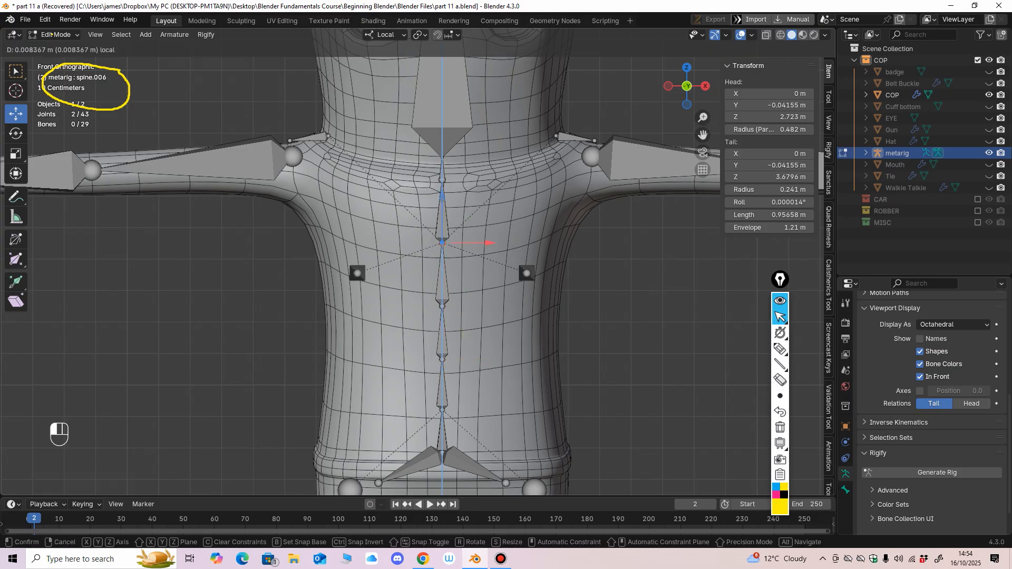
# Step: In side view, move the spine's base joint forward over the hips and align the joint just above it in depth
pyautogui.moveTo(441, 196); pyautogui.dragTo(369, 182, button='middle')
pyautogui.keyDown('shift'); pyautogui.moveTo(369, 181); pyautogui.dragTo(411, 192, button='middle'); pyautogui.keyUp('shift')
pyautogui.moveTo(435, 349); pyautogui.dragTo(479, 371)
pyautogui.moveTo(479, 370); pyautogui.dragTo(445, 351, button='middle')
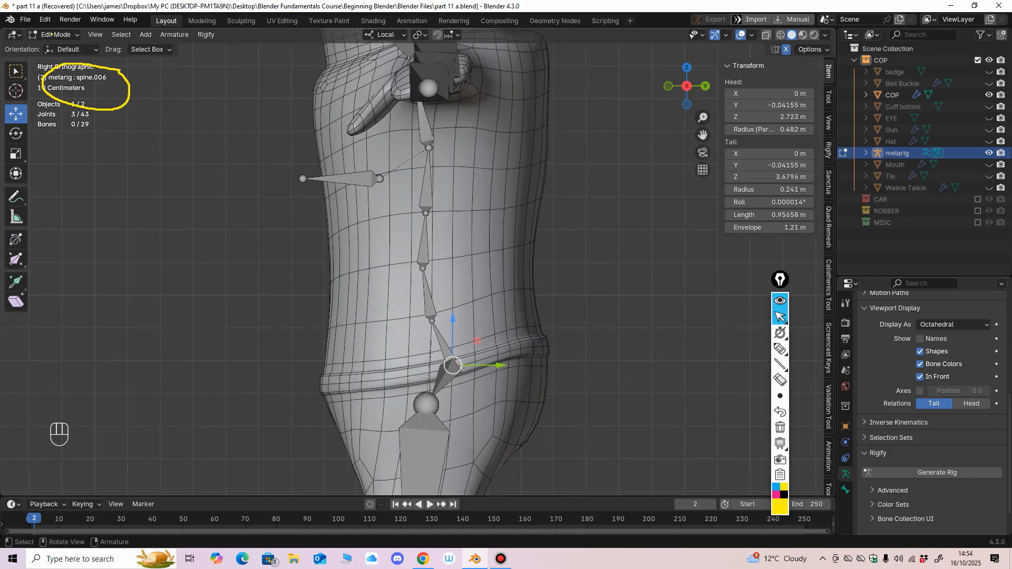
pyautogui.moveTo(452, 364); pyautogui.dragTo(433, 365)
pyautogui.moveTo(430, 320); pyautogui.dragTo(426, 326)
pyautogui.moveTo(476, 320); pyautogui.dragTo(478, 321)
pyautogui.moveTo(478, 320)
pyautogui.mouseDown(button='middle')
pyautogui.moveTo(500, 335)
pyautogui.moveTo(480, 322)
pyautogui.mouseUp(button='middle')
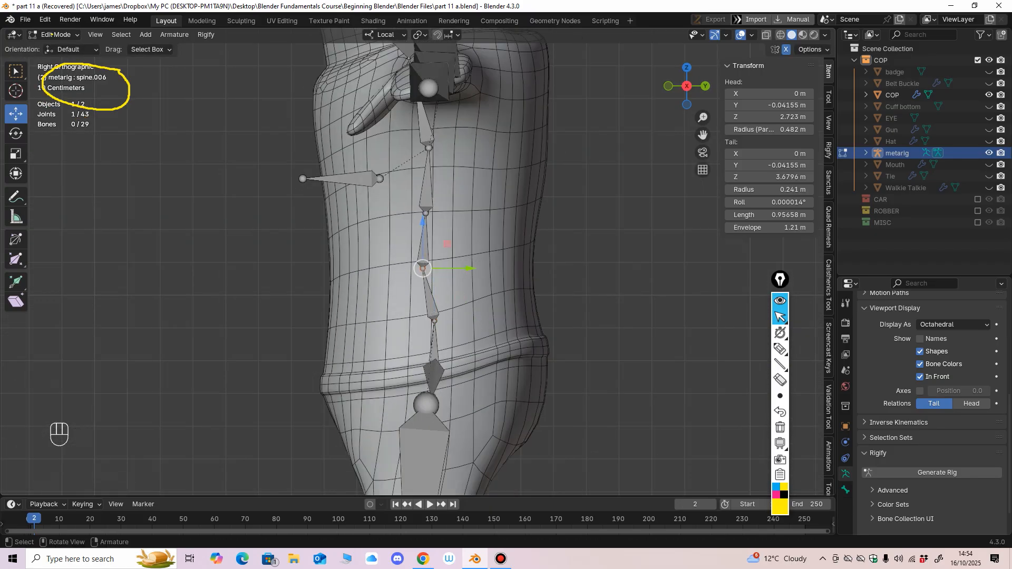
# Step: Move the two mid-spine joints back to straighten the spine in side view
pyautogui.moveTo(471, 269); pyautogui.dragTo(482, 268)
pyautogui.moveTo(472, 213); pyautogui.dragTo(482, 213)
pyautogui.moveTo(476, 148); pyautogui.dragTo(476, 147)
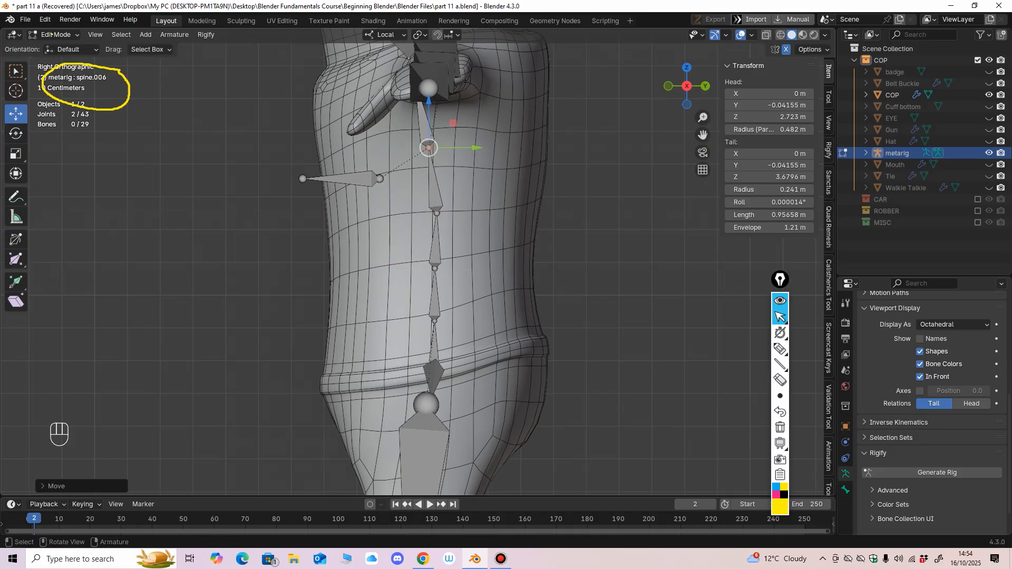
# Step: Fine-tune the depth of the mid-spine and chest joints so the spine runs in an even line
pyautogui.moveTo(445, 279); pyautogui.dragTo(446, 280)
pyautogui.moveTo(481, 269); pyautogui.dragTo(485, 268)
pyautogui.moveTo(427, 205); pyautogui.dragTo(452, 228)
pyautogui.moveTo(482, 213); pyautogui.dragTo(484, 213)
pyautogui.moveTo(428, 257); pyautogui.dragTo(451, 281)
pyautogui.moveTo(485, 268); pyautogui.dragTo(481, 268)
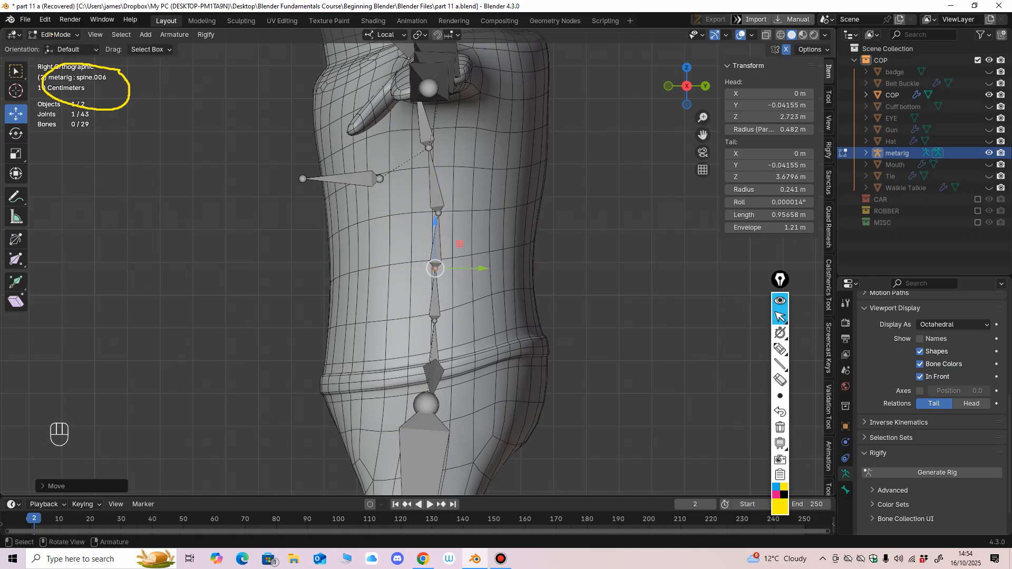
pyautogui.moveTo(484, 213); pyautogui.dragTo(479, 213)
pyautogui.keyDown('shift'); pyautogui.moveTo(476, 213); pyautogui.dragTo(501, 278, button='middle'); pyautogui.keyUp('shift')
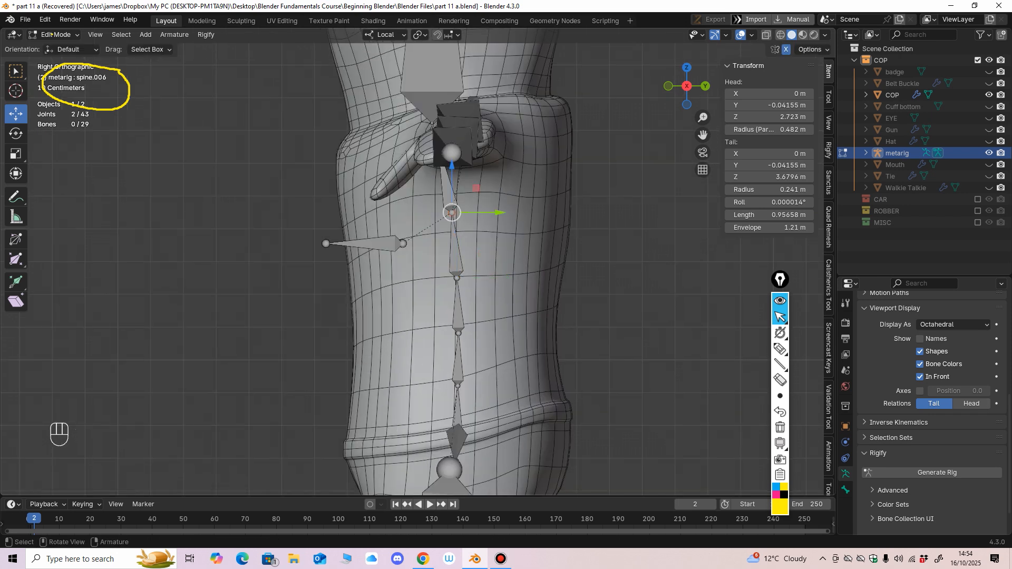
pyautogui.moveTo(495, 212); pyautogui.dragTo(497, 212)
# Step: Move the small neck joint above the chest back in side view to line up with the spine
pyautogui.keyDown('shift'); pyautogui.moveTo(494, 213); pyautogui.dragTo(520, 283, button='middle'); pyautogui.keyUp('shift')
pyautogui.moveTo(521, 284); pyautogui.dragTo(575, 279, button='middle')
pyautogui.moveTo(454, 198); pyautogui.dragTo(478, 224)
pyautogui.moveTo(478, 224); pyautogui.dragTo(424, 226, button='middle')
pyautogui.moveTo(506, 216); pyautogui.dragTo(517, 215)
pyautogui.moveTo(517, 215); pyautogui.dragTo(537, 219, button='middle')
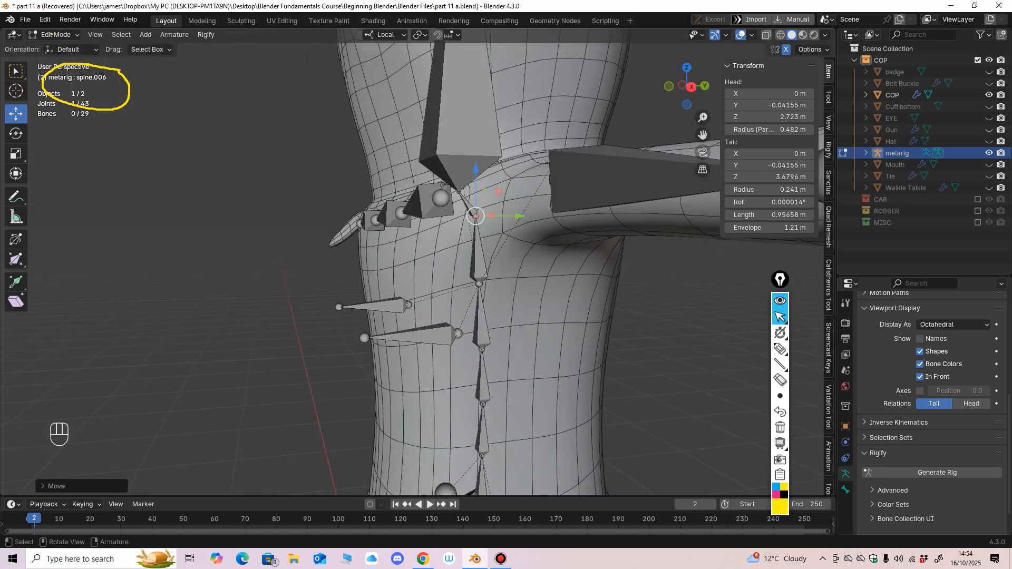
# Step: Move the head bone's base joint back to about Y 0.024 m and its tip joint to about Y -0.019 m
pyautogui.moveTo(441, 202); pyautogui.dragTo(468, 204, button='middle')
pyautogui.moveTo(449, 181); pyautogui.dragTo(471, 204)
pyautogui.keyDown('alt'); pyautogui.moveTo(471, 204); pyautogui.dragTo(428, 202, button='middle'); pyautogui.keyUp('alt')
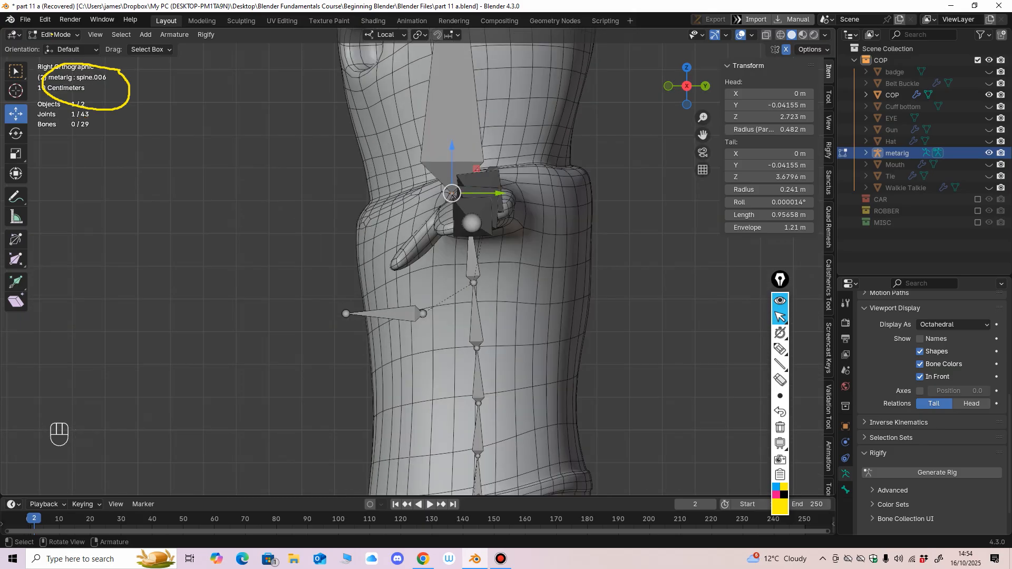
pyautogui.moveTo(499, 194); pyautogui.dragTo(518, 194)
pyautogui.moveTo(518, 193); pyautogui.dragTo(495, 237, button='middle')
pyautogui.keyDown('shift'); pyautogui.moveTo(496, 237); pyautogui.dragTo(497, 304, button='middle'); pyautogui.keyUp('shift')
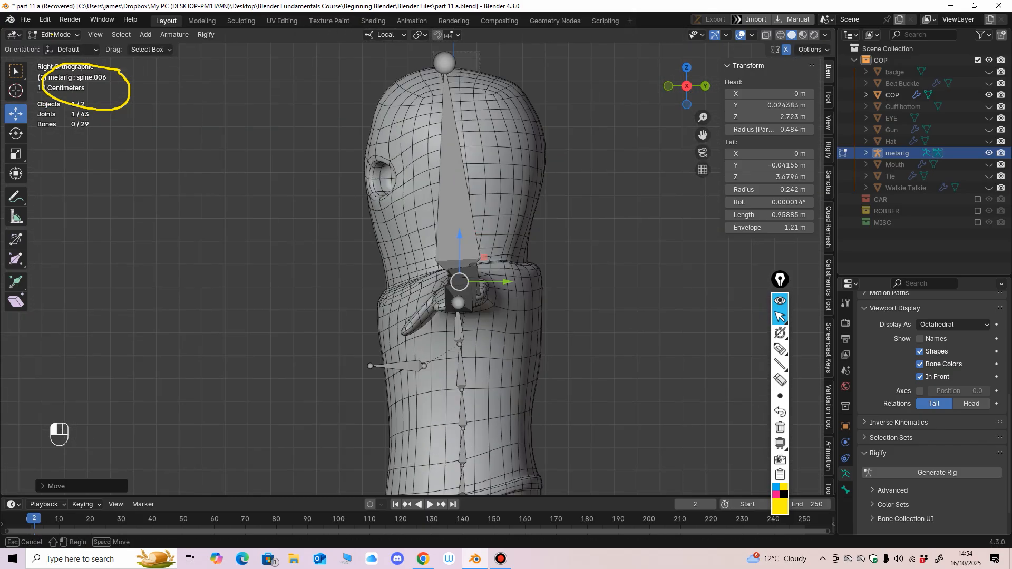
pyautogui.moveTo(479, 73); pyautogui.dragTo(480, 73)
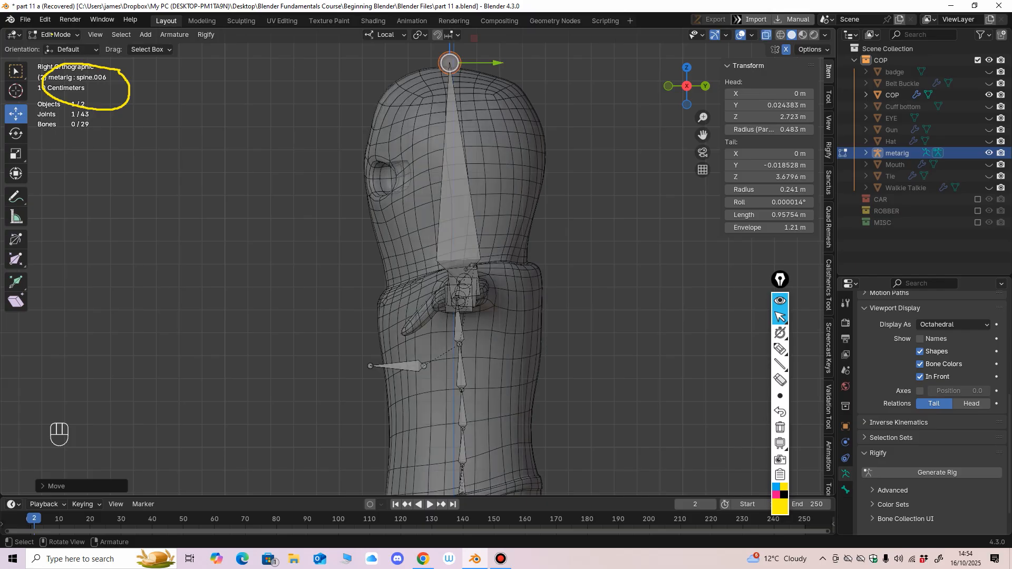
# Step: Nudge the neck joint below the head bone slightly back and turn off the X-ray display
pyautogui.moveTo(479, 105); pyautogui.dragTo(553, 111, button='middle')
pyautogui.moveTo(635, 284); pyautogui.dragTo(669, 319)
pyautogui.keyDown('alt'); pyautogui.moveTo(670, 319); pyautogui.dragTo(633, 316, button='middle'); pyautogui.keyUp('alt')
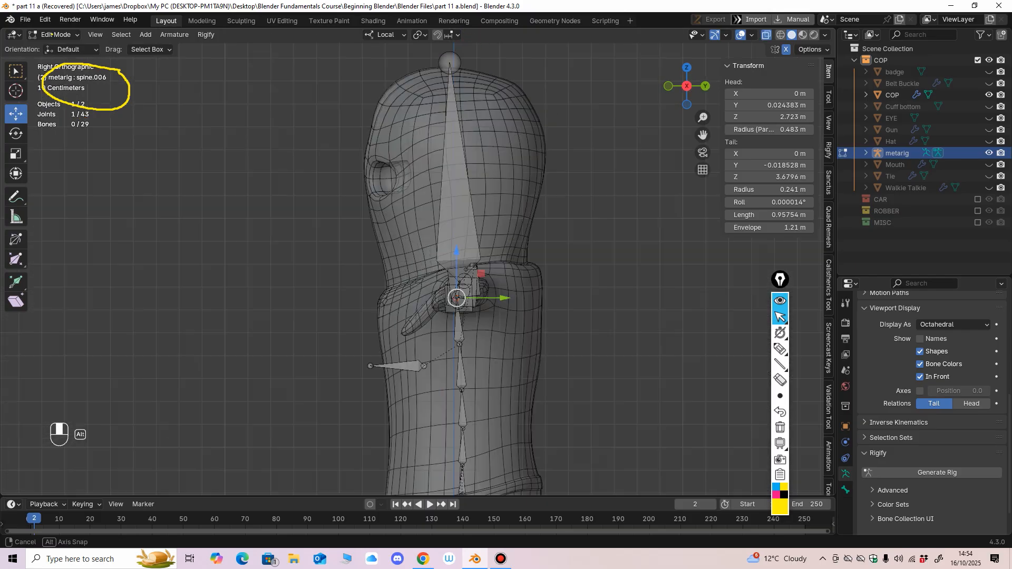
pyautogui.moveTo(456, 298); pyautogui.dragTo(458, 298)
pyautogui.click(766, 35)
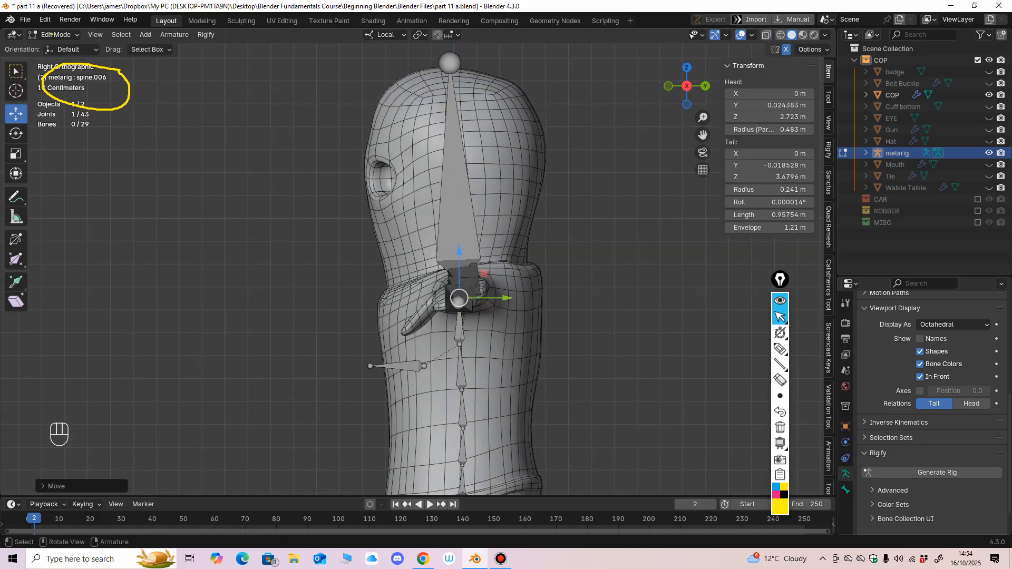
# Step: Select the left upper arm bone in front view and set its roll to 90°
pyautogui.moveTo(585, 174); pyautogui.dragTo(703, 176, button='middle')
pyautogui.keyDown('shift'); pyautogui.moveTo(422, 421); pyautogui.dragTo(457, 411, button='middle'); pyautogui.keyUp('shift')
pyautogui.keyDown('ctrl'); pyautogui.moveTo(458, 411); pyautogui.dragTo(457, 364, button='middle'); pyautogui.keyUp('ctrl')
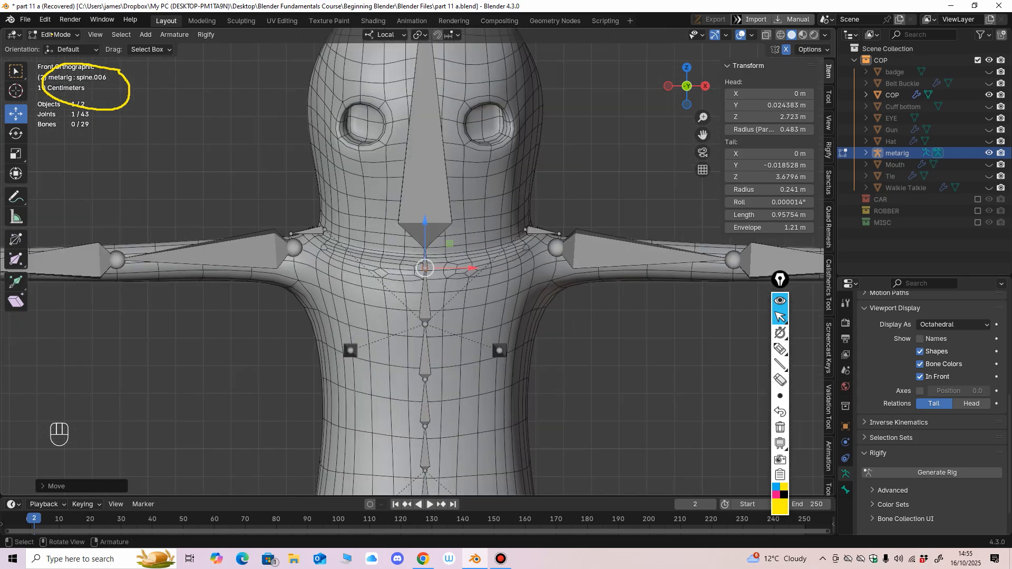
pyautogui.moveTo(557, 201); pyautogui.dragTo(556, 209)
pyautogui.keyDown('shift'); pyautogui.moveTo(556, 209); pyautogui.dragTo(435, 203, button='middle'); pyautogui.keyUp('shift')
pyautogui.keyDown('ctrl'); pyautogui.moveTo(474, 237); pyautogui.dragTo(474, 216, button='middle'); pyautogui.keyUp('ctrl')
pyautogui.click(501, 248)
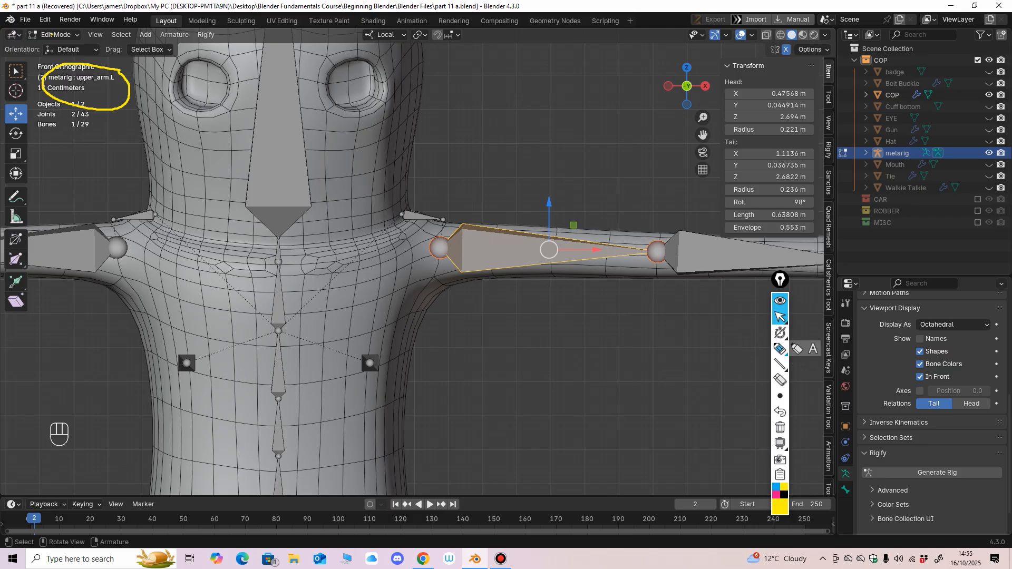
pyautogui.click(779, 349)
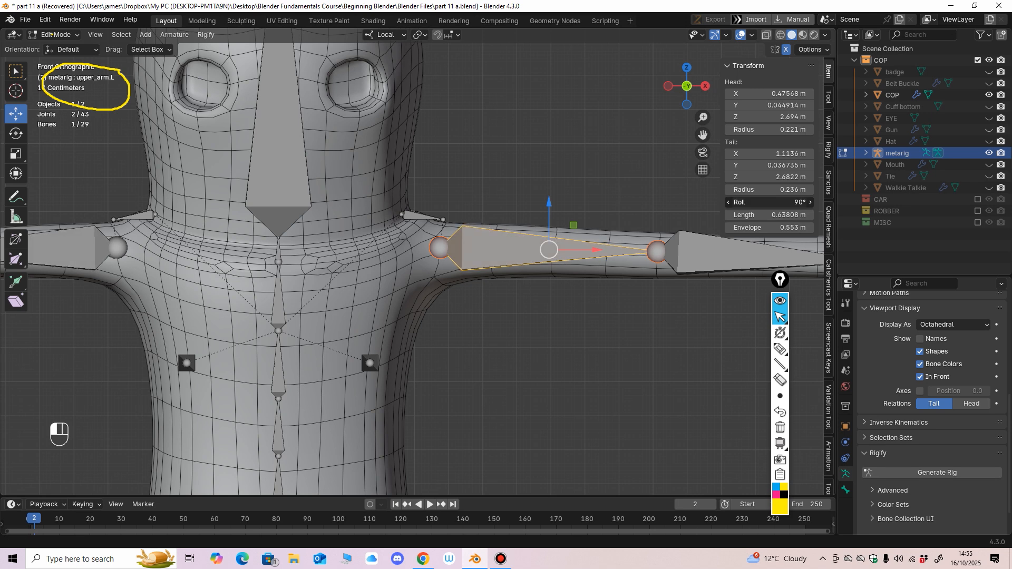
# Step: Adjust the left forearm bone's roll and set the left hand bone's roll to 93°
pyautogui.keyDown('shift'); pyautogui.moveTo(709, 258); pyautogui.dragTo(560, 271, button='middle'); pyautogui.keyUp('shift')
pyautogui.click(625, 245)
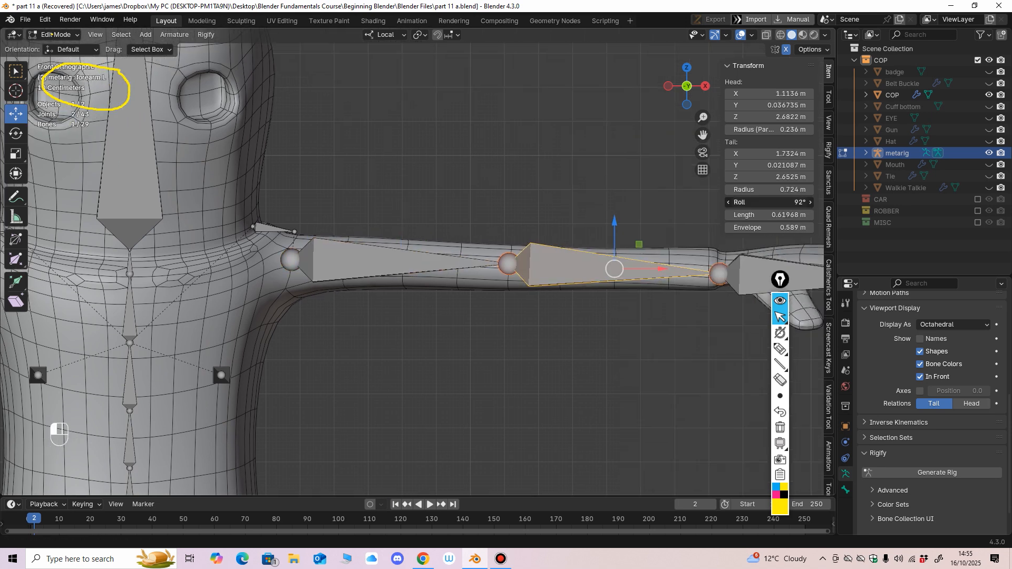
pyautogui.keyDown('shift'); pyautogui.moveTo(751, 266); pyautogui.dragTo(594, 289, button='middle'); pyautogui.keyUp('shift')
pyautogui.click(614, 298)
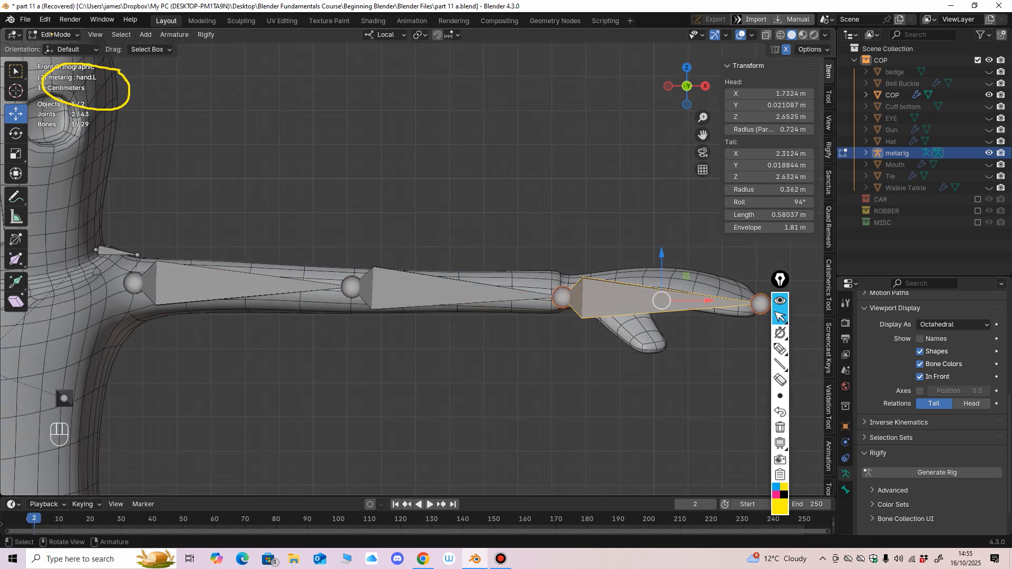
pyautogui.scroll(-3, 632, 226)
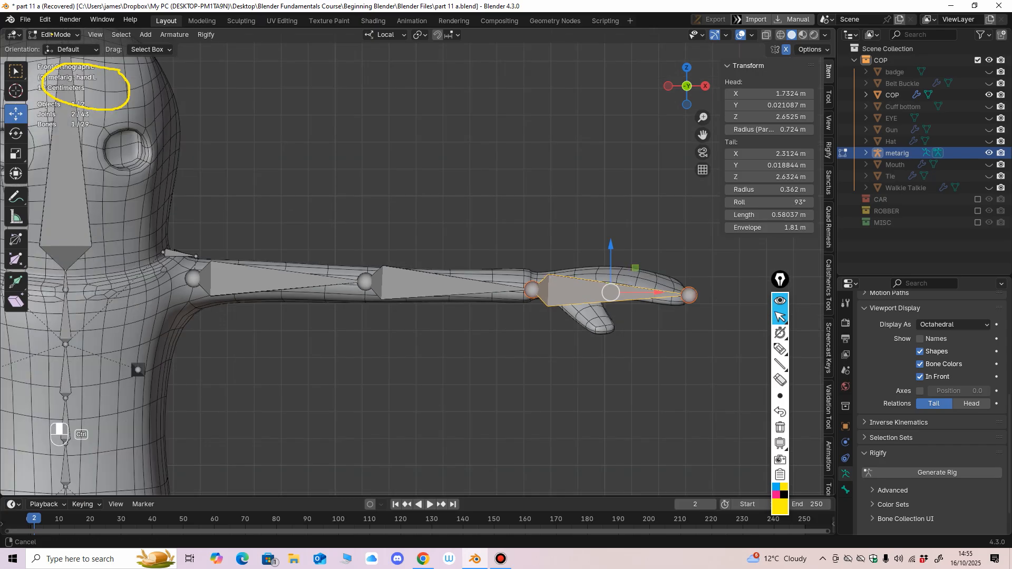
pyautogui.moveTo(632, 226); pyautogui.dragTo(632, 279, button='middle')
pyautogui.press('KP_1')
pyautogui.keyDown('shift'); pyautogui.moveTo(506, 289); pyautogui.dragTo(652, 261, button='middle'); pyautogui.keyUp('shift')
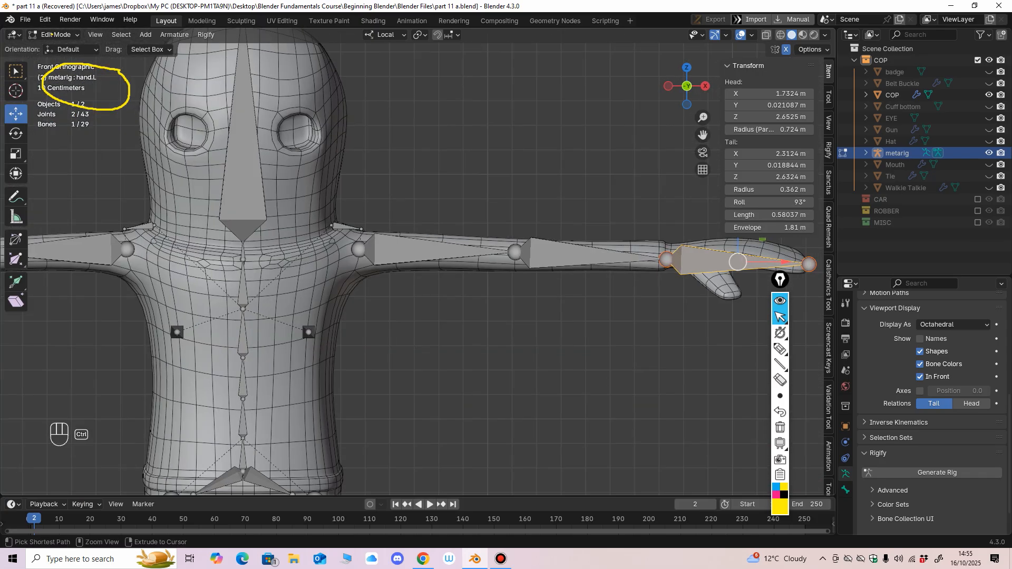
# Step: Try rotating the left upper arm bone in Pose Mode and undo the rotation
pyautogui.scroll(-1, 651, 261)
pyautogui.click(433, 253)
pyautogui.click(59, 35)
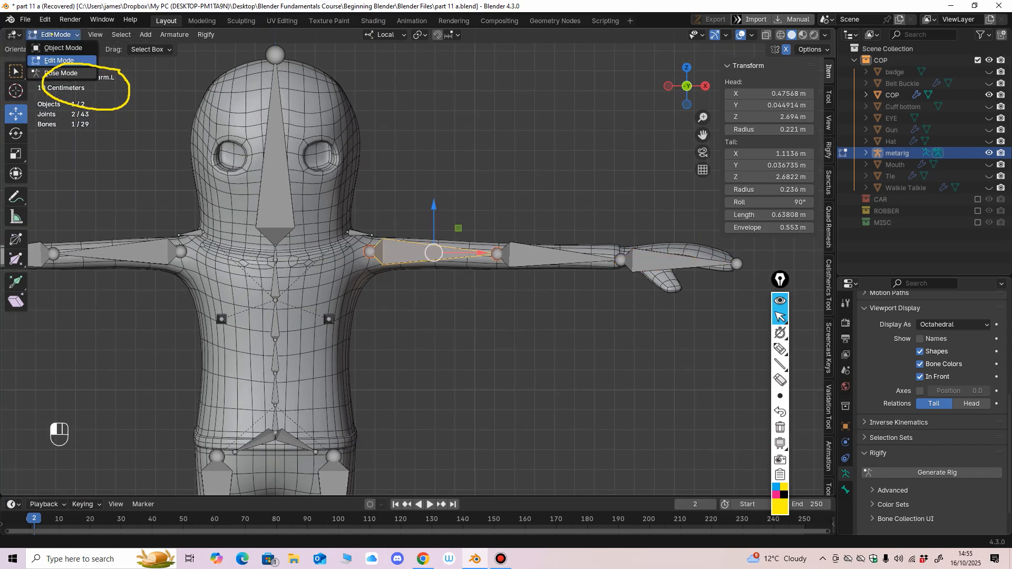
pyautogui.click(61, 73)
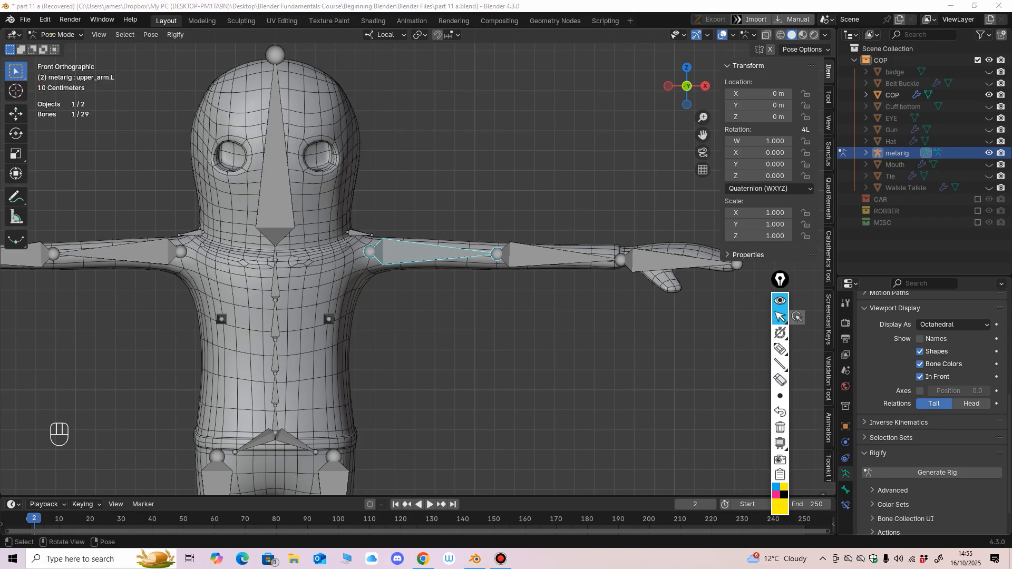
pyautogui.click(16, 133)
pyautogui.moveTo(527, 295)
pyautogui.mouseDown(button='middle')
pyautogui.moveTo(476, 334)
pyautogui.moveTo(398, 335)
pyautogui.moveTo(409, 321)
pyautogui.moveTo(456, 351)
pyautogui.moveTo(532, 306)
pyautogui.mouseUp(button='middle')
pyautogui.moveTo(405, 226); pyautogui.dragTo(413, 248)
pyautogui.hotkey('ctrl', 'z')
# Step: Check other bones of the meta-rig in Pose Mode and return to Edit Mode
pyautogui.moveTo(448, 288); pyautogui.dragTo(420, 317, button='middle')
pyautogui.click(548, 256)
pyautogui.moveTo(548, 258); pyautogui.dragTo(488, 274, button='middle')
pyautogui.click(558, 350)
pyautogui.moveTo(558, 350); pyautogui.dragTo(624, 321, button='middle')
pyautogui.keyDown('shift'); pyautogui.moveTo(474, 295); pyautogui.dragTo(703, 295, button='middle'); pyautogui.keyUp('shift')
pyautogui.click(313, 215)
pyautogui.moveTo(316, 226)
pyautogui.mouseDown(button='middle')
pyautogui.moveTo(393, 274)
pyautogui.moveTo(311, 232)
pyautogui.mouseUp(button='middle')
pyautogui.click(467, 294)
pyautogui.moveTo(467, 295)
pyautogui.mouseDown(button='middle')
pyautogui.moveTo(371, 287)
pyautogui.moveTo(403, 303)
pyautogui.moveTo(535, 300)
pyautogui.moveTo(467, 299)
pyautogui.mouseUp(button='middle')
pyautogui.click(57, 36)
pyautogui.click(59, 61)
# Step: Move the left shoulder bone's inner joint slightly inward to about X 0.386 m in front view
pyautogui.moveTo(368, 237); pyautogui.dragTo(354, 337, button='middle')
pyautogui.scroll(5, 350, 361)
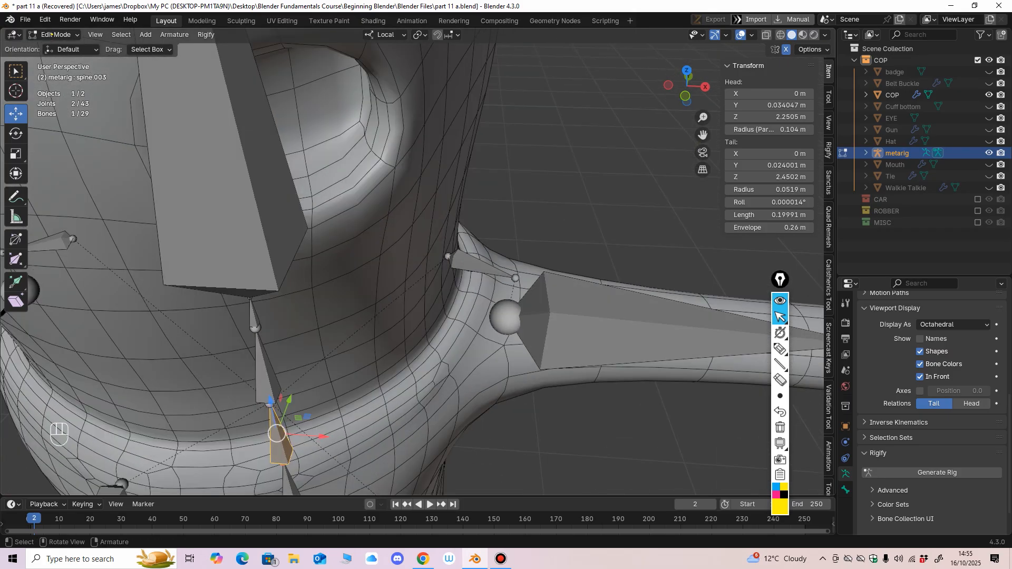
pyautogui.click(451, 255)
pyautogui.keyDown('alt'); pyautogui.moveTo(451, 255); pyautogui.dragTo(457, 231, button='middle'); pyautogui.keyUp('alt')
pyautogui.moveTo(497, 210); pyautogui.dragTo(489, 214)
pyautogui.click(479, 213)
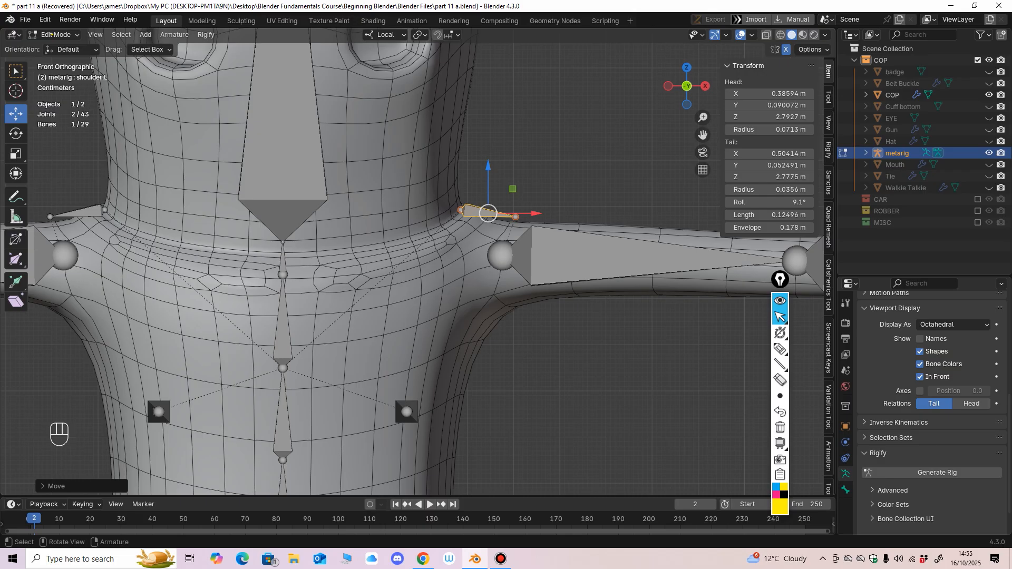
# Step: Move the left upper arm bone's base joint slightly outward to about X 0.481 m
pyautogui.click(499, 255)
pyautogui.moveTo(547, 255); pyautogui.dragTo(552, 255)
pyautogui.scroll(-3, 437, 242)
pyautogui.keyDown('shift'); pyautogui.moveTo(552, 255); pyautogui.dragTo(432, 237, button='middle'); pyautogui.keyUp('shift')
pyautogui.scroll(-4, 385, 248)
pyautogui.scroll(-3, 369, 263)
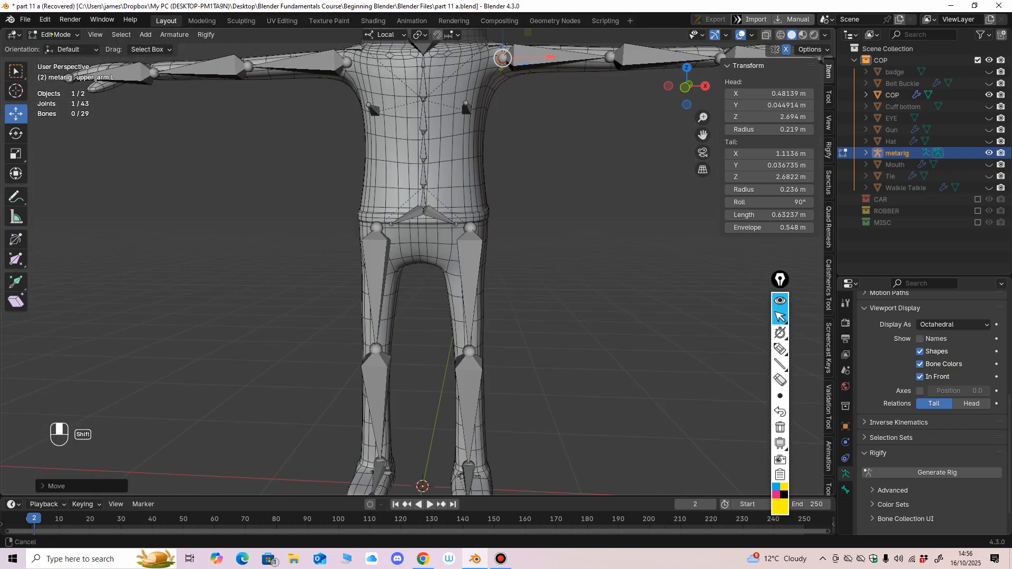
pyautogui.moveTo(369, 263); pyautogui.dragTo(369, 158, button='middle')
pyautogui.scroll(-3, 395, 264)
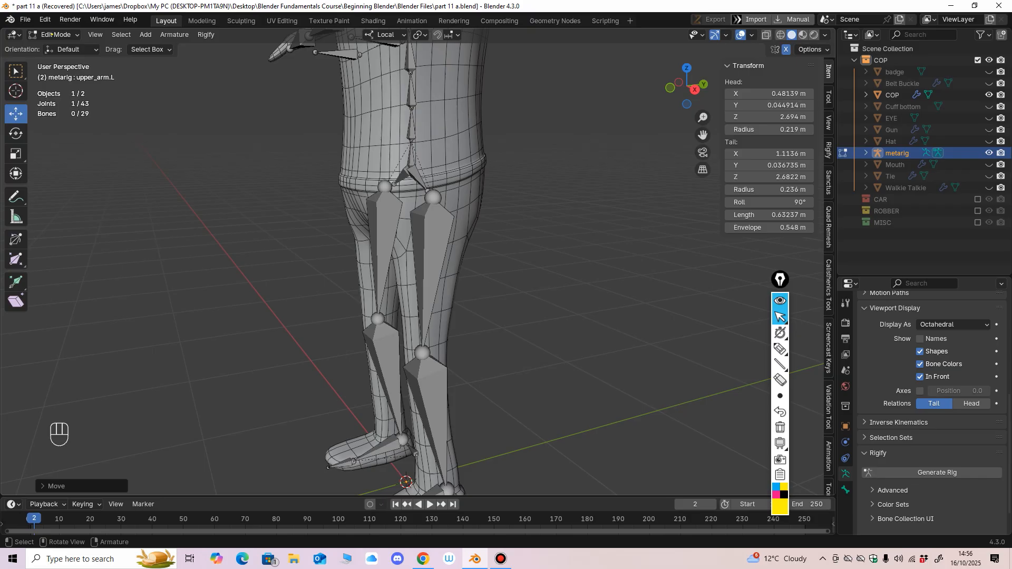
pyautogui.moveTo(395, 263); pyautogui.dragTo(485, 250, button='middle')
pyautogui.scroll(3, 376, 276)
pyautogui.click(481, 366)
pyautogui.press('g')
pyautogui.press('z')
pyautogui.press('Escape')
# Step: Raise the base joint of the toe bone to about Z 0.036 m in side view and select the toe tip joint
pyautogui.moveTo(480, 369)
pyautogui.mouseDown(button='middle')
pyautogui.moveTo(500, 366)
pyautogui.moveTo(490, 367)
pyautogui.mouseUp(button='middle')
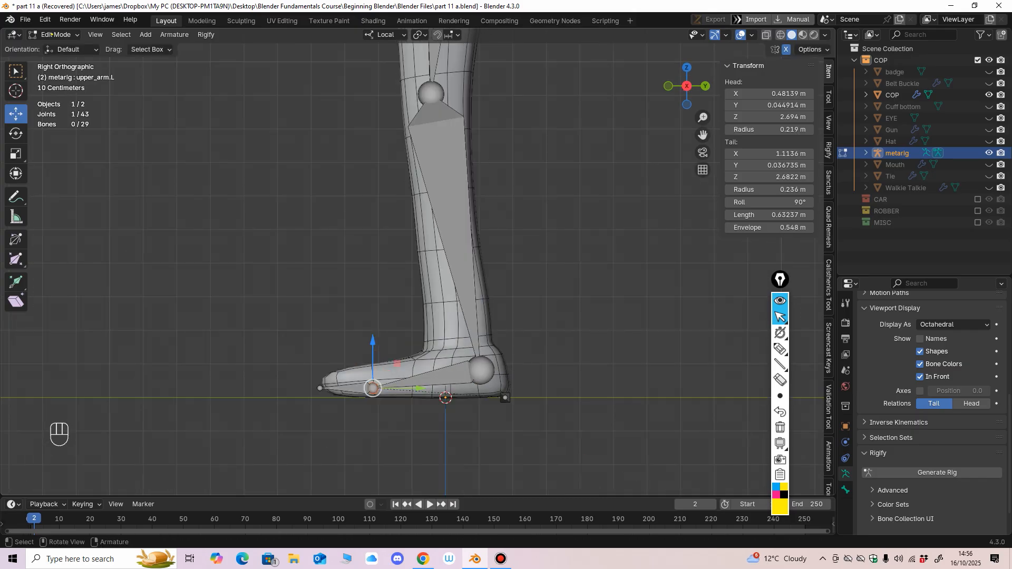
pyautogui.moveTo(372, 343); pyautogui.dragTo(319, 343)
pyautogui.click(320, 388)
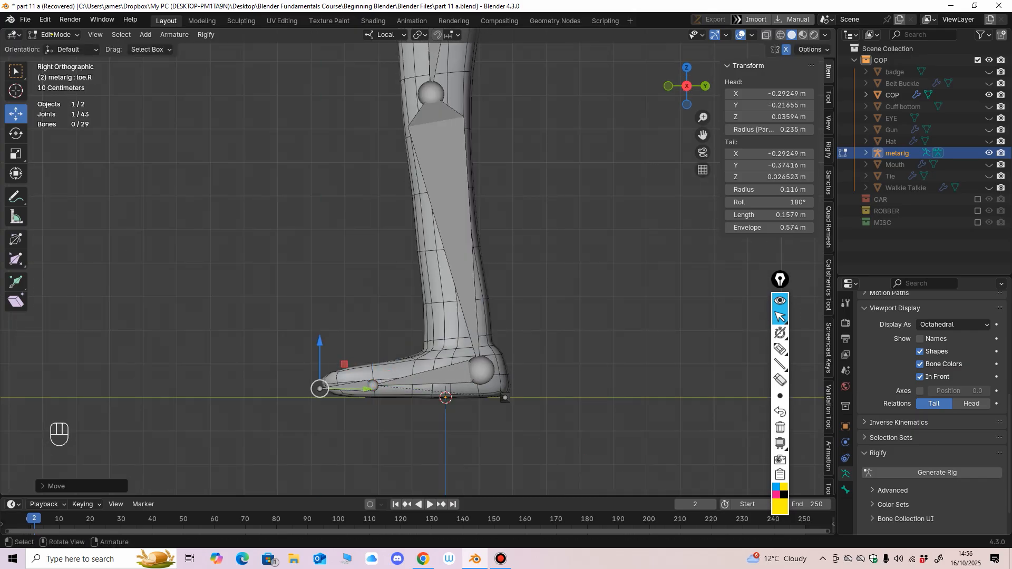
# Step: Examine the placement of the ankle, shin, thigh, left arm and spine bones inside the body
pyautogui.moveTo(475, 369); pyautogui.dragTo(498, 380, button='middle')
pyautogui.moveTo(531, 375); pyautogui.dragTo(563, 398)
pyautogui.keyDown('alt'); pyautogui.moveTo(563, 397); pyautogui.dragTo(548, 398, button='middle'); pyautogui.keyUp('alt')
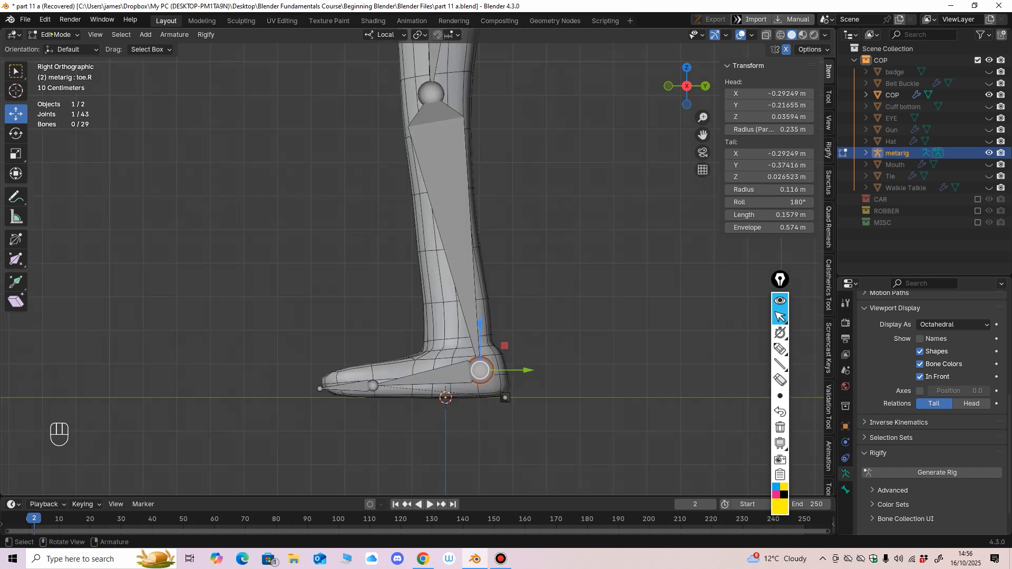
pyautogui.click(458, 248)
pyautogui.moveTo(457, 253); pyautogui.dragTo(474, 324, button='middle')
pyautogui.click(522, 221)
pyautogui.scroll(-3, 474, 324)
pyautogui.click(463, 203)
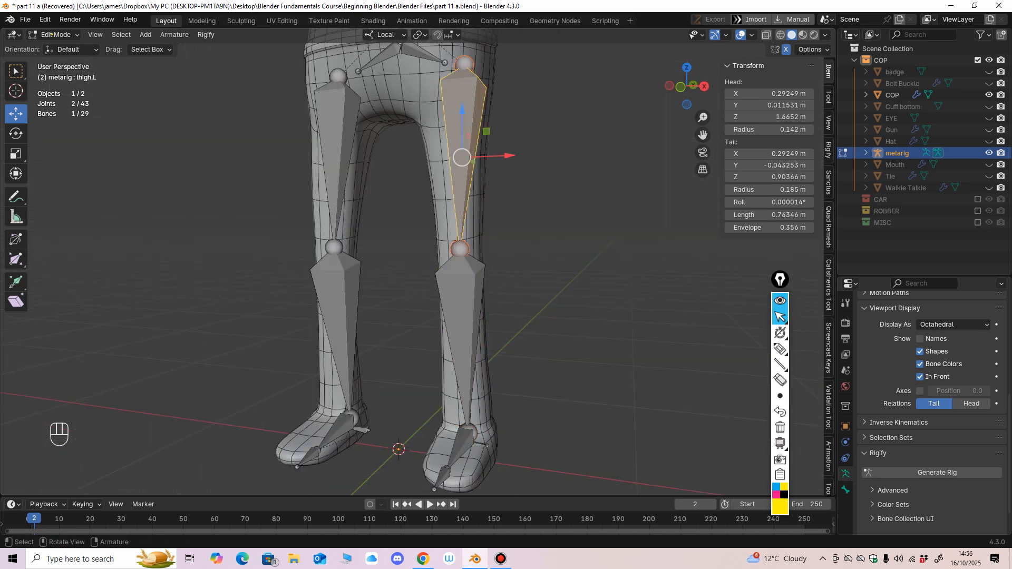
pyautogui.scroll(4, 463, 203)
pyautogui.click(437, 384)
pyautogui.moveTo(440, 380); pyautogui.dragTo(448, 364, button='middle')
pyautogui.click(439, 237)
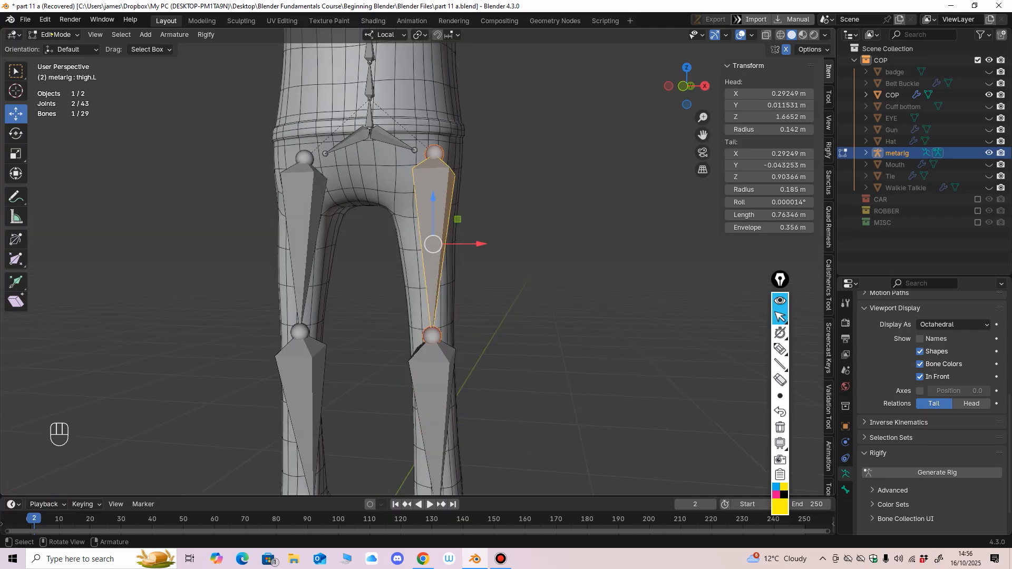
pyautogui.moveTo(440, 237)
pyautogui.mouseDown(button='middle')
pyautogui.moveTo(435, 245)
pyautogui.moveTo(452, 232)
pyautogui.mouseUp(button='middle')
pyautogui.click(438, 382)
pyautogui.click(434, 231)
pyautogui.keyDown('shift'); pyautogui.moveTo(451, 232); pyautogui.dragTo(448, 289, button='middle'); pyautogui.keyUp('shift')
pyautogui.scroll(-3, 448, 290)
pyautogui.click(537, 153)
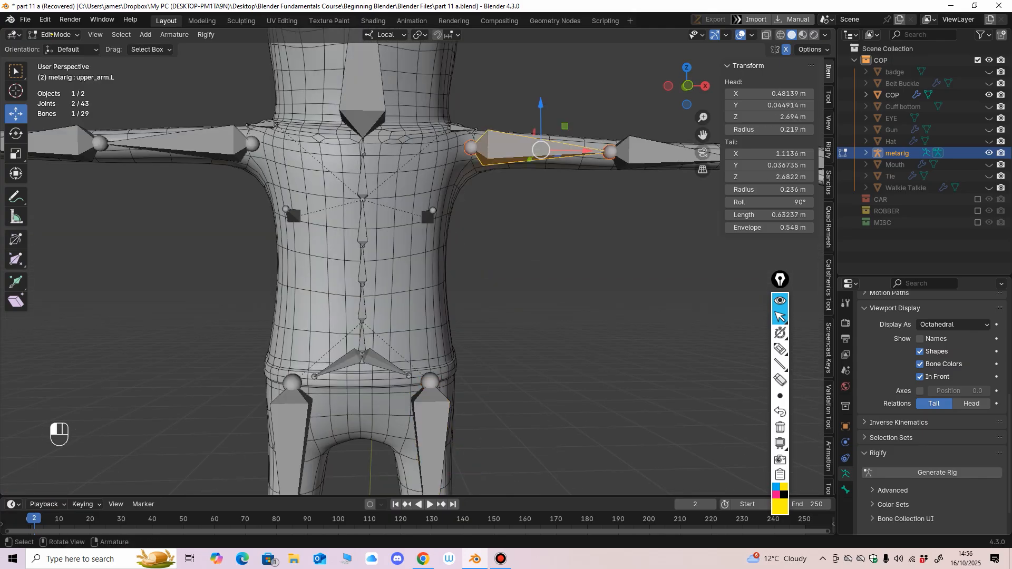
pyautogui.click(659, 158)
pyautogui.scroll(3, 647, 164)
pyautogui.click(375, 203)
pyautogui.keyDown('shift'); pyautogui.moveTo(375, 202); pyautogui.dragTo(401, 238, button='middle'); pyautogui.keyUp('shift')
# Step: Move the left breast bone slightly inward to about X 0.260 m in front view
pyautogui.click(437, 272)
pyautogui.moveTo(437, 272); pyautogui.dragTo(517, 272, button='middle')
pyautogui.moveTo(393, 270); pyautogui.dragTo(464, 269, button='middle')
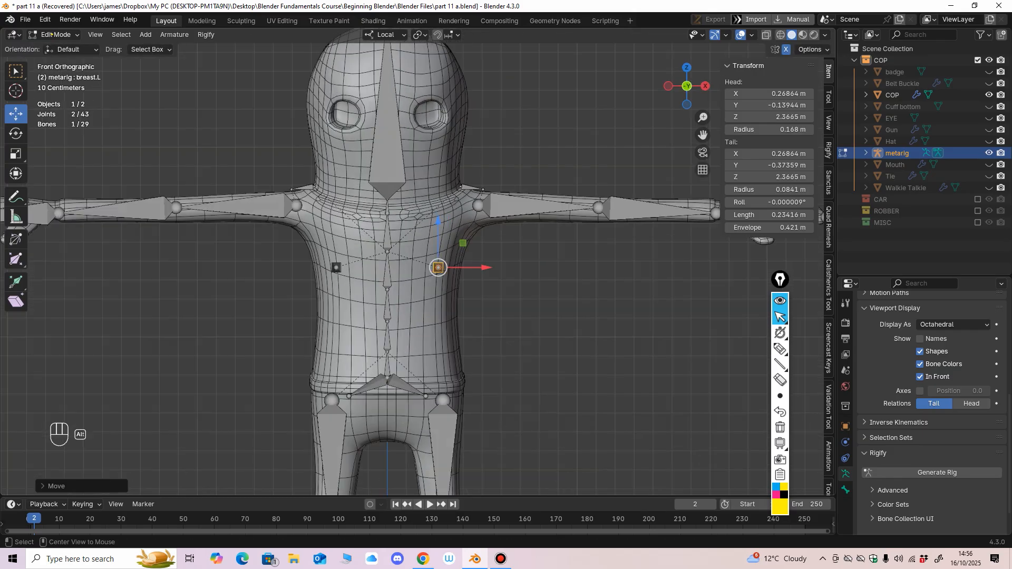
pyautogui.moveTo(479, 267); pyautogui.dragTo(477, 268)
pyautogui.click(477, 268)
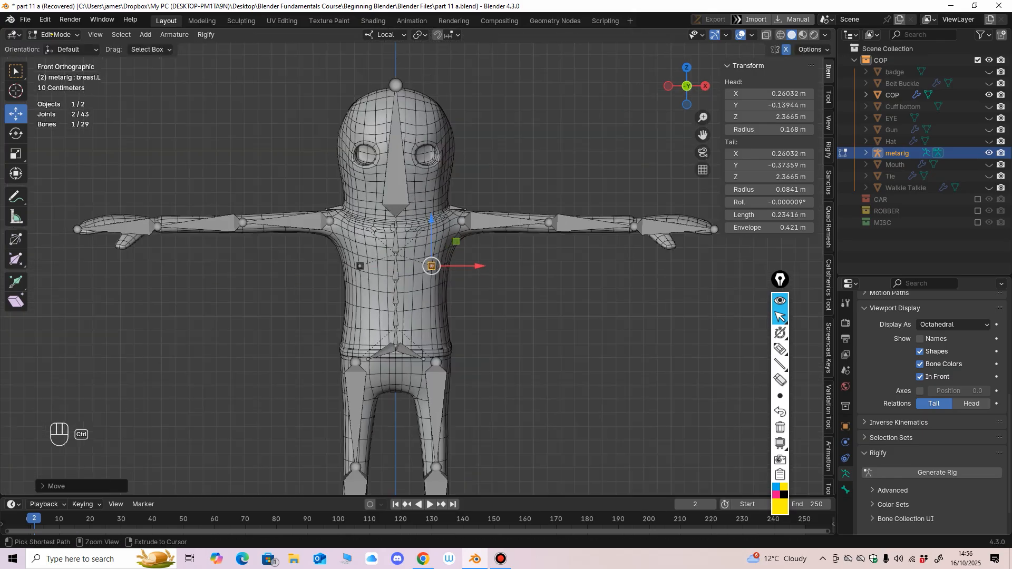
# Step: Select the head bone with the upper body framed in front view
pyautogui.moveTo(476, 268); pyautogui.dragTo(369, 374, button='middle')
pyautogui.keyDown('ctrl'); pyautogui.moveTo(369, 374); pyautogui.dragTo(369, 343, button='middle'); pyautogui.keyUp('ctrl')
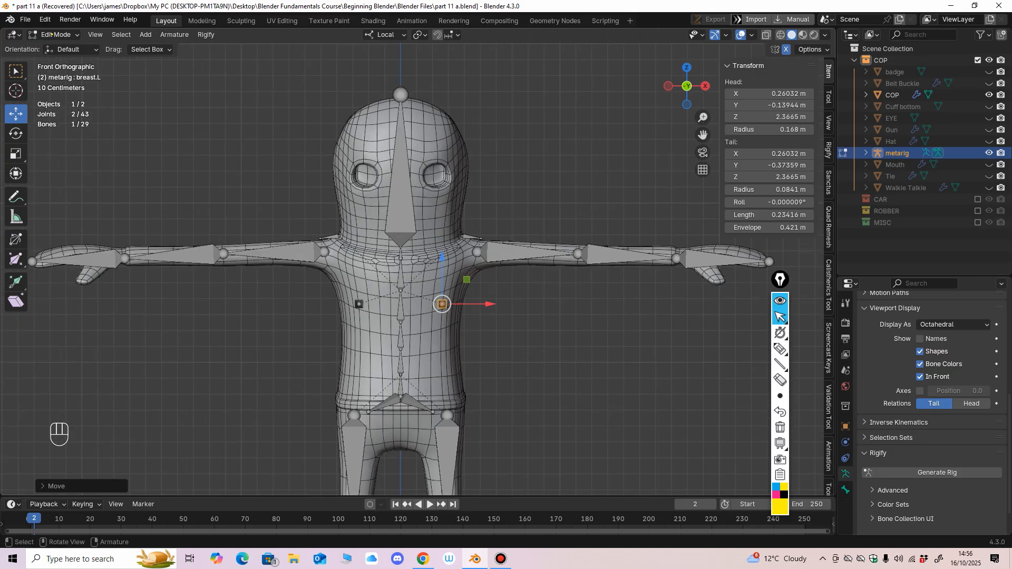
pyautogui.click(55, 35)
pyautogui.click(400, 193)
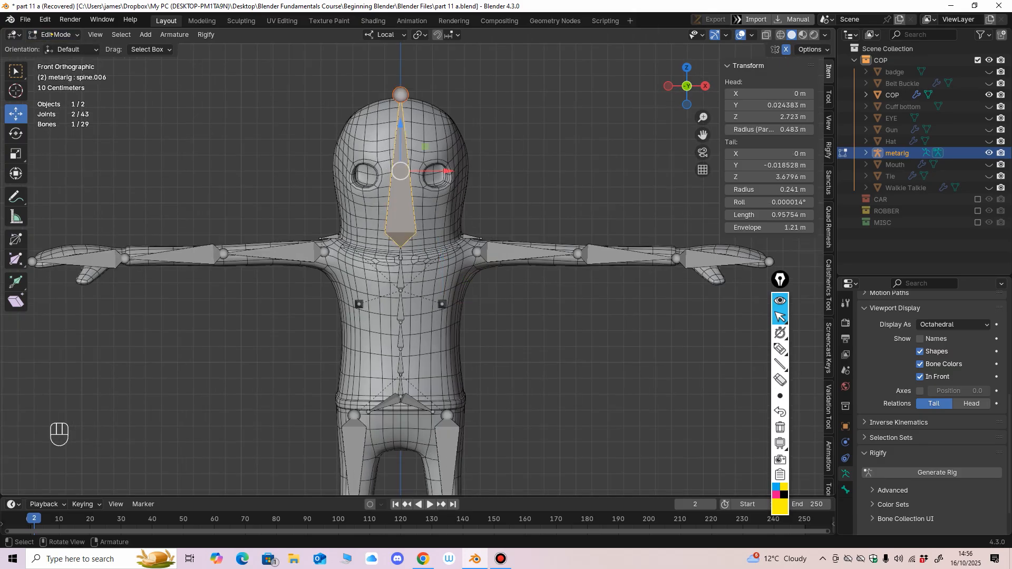
# Step: Switch to Object Mode, select the COP body mesh and examine how the left arm and hand bones sit inside it
pyautogui.moveTo(401, 193)
pyautogui.mouseDown(button='middle')
pyautogui.moveTo(477, 196)
pyautogui.moveTo(411, 195)
pyautogui.mouseUp(button='middle')
pyautogui.click(55, 36)
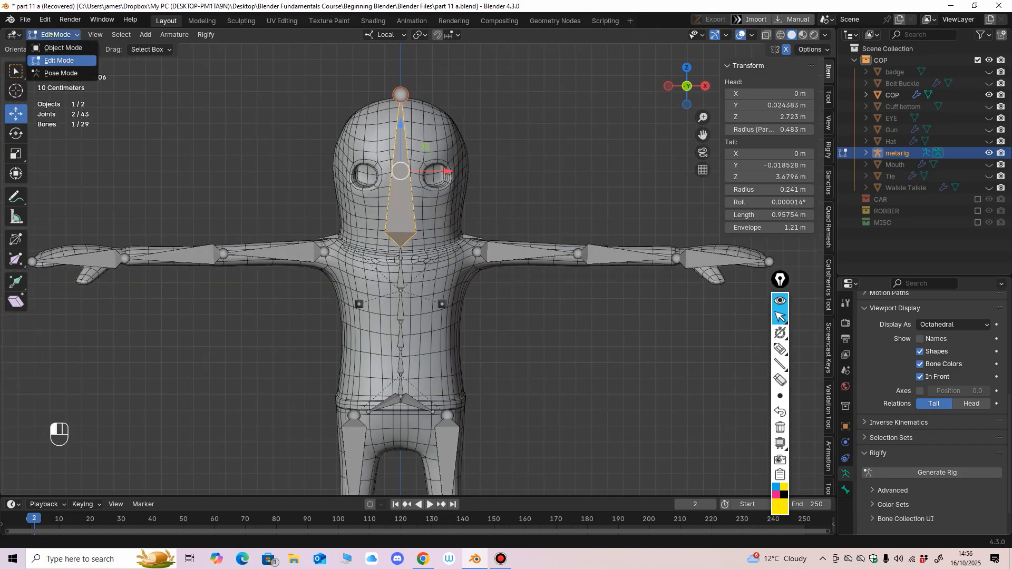
pyautogui.click(62, 48)
pyautogui.keyDown('ctrl'); pyautogui.moveTo(401, 237); pyautogui.dragTo(237, 279, button='middle'); pyautogui.keyUp('ctrl')
pyautogui.click(390, 274)
pyautogui.keyDown('ctrl'); pyautogui.moveTo(237, 279); pyautogui.dragTo(237, 256, button='middle'); pyautogui.keyUp('ctrl')
pyautogui.keyDown('shift'); pyautogui.moveTo(453, 247); pyautogui.dragTo(338, 284, button='middle'); pyautogui.keyUp('shift')
pyautogui.keyDown('ctrl'); pyautogui.moveTo(337, 284); pyautogui.dragTo(338, 271, button='middle'); pyautogui.keyUp('ctrl')
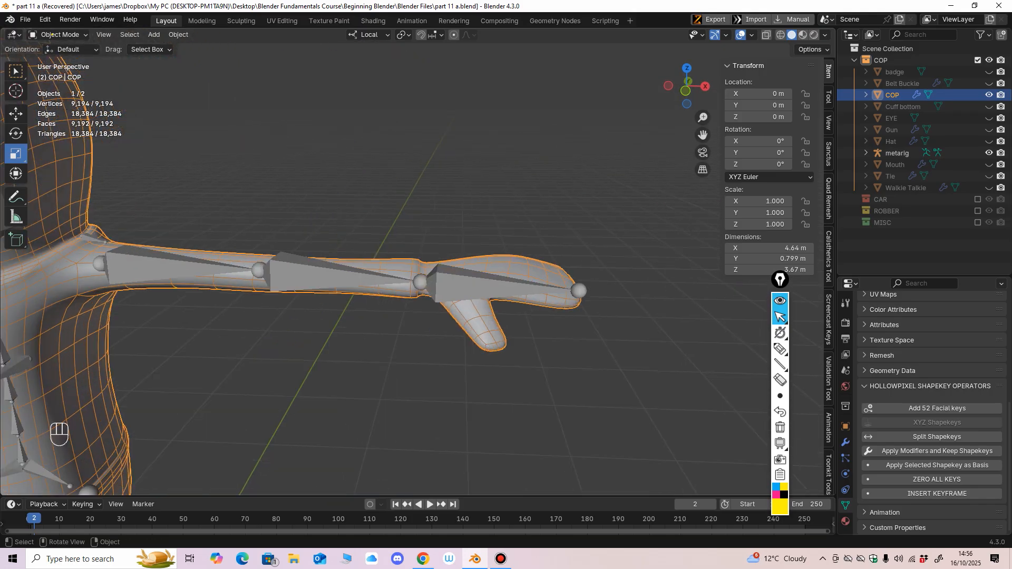
# Step: Put the metarig in Pose Mode, try rotating the left hand bone and undo the rotation
pyautogui.click(337, 276)
pyautogui.click(52, 35)
pyautogui.click(53, 59)
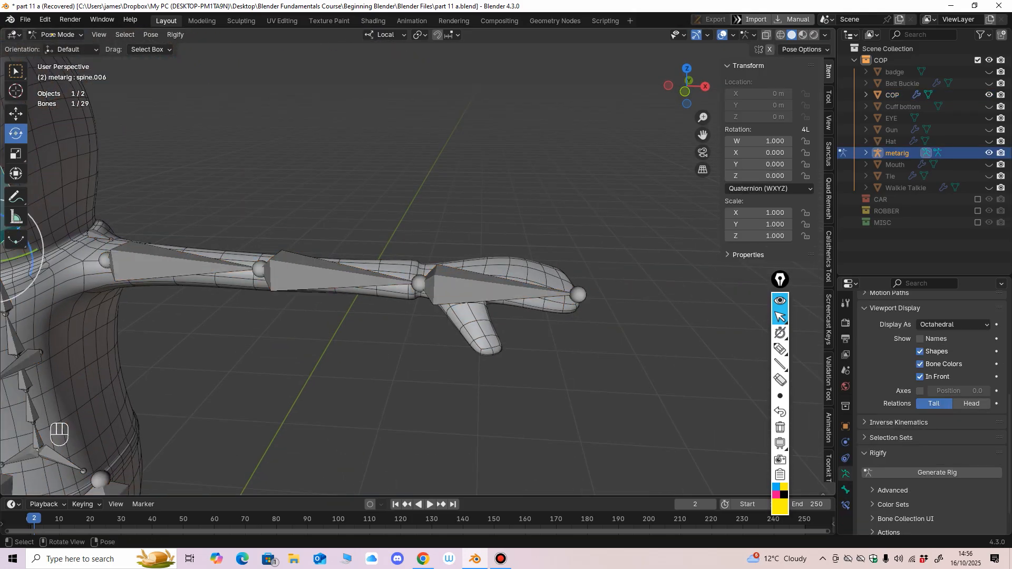
pyautogui.press('KP_1')
pyautogui.moveTo(448, 237); pyautogui.dragTo(461, 265)
pyautogui.hotkey('ctrl', 'z')
pyautogui.moveTo(474, 288); pyautogui.dragTo(419, 307, button='middle')
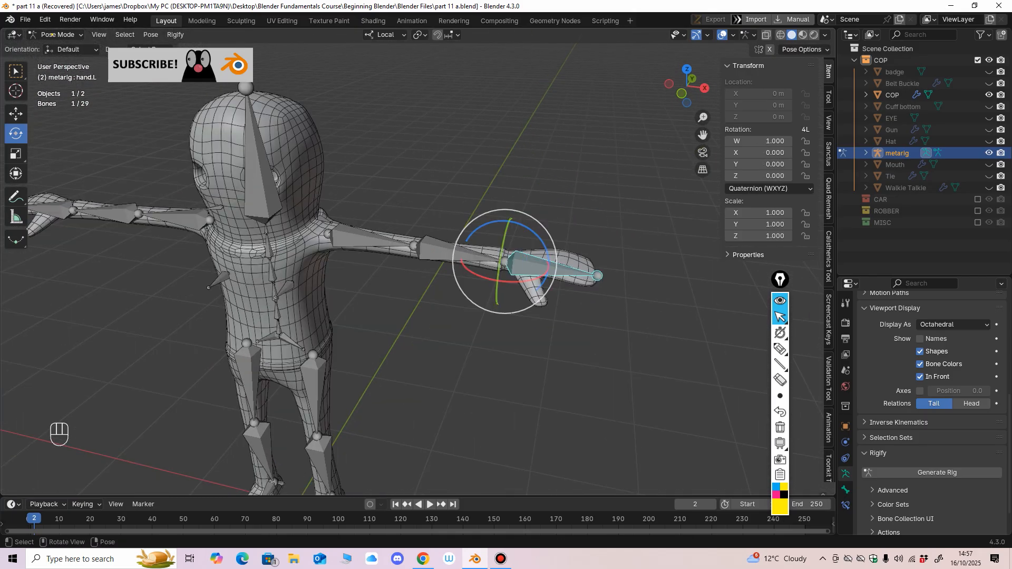
# Step: Return to Object Mode and look through the Rigify meta-rigs that can be added, including the Animals and Basic sets
pyautogui.click(53, 35)
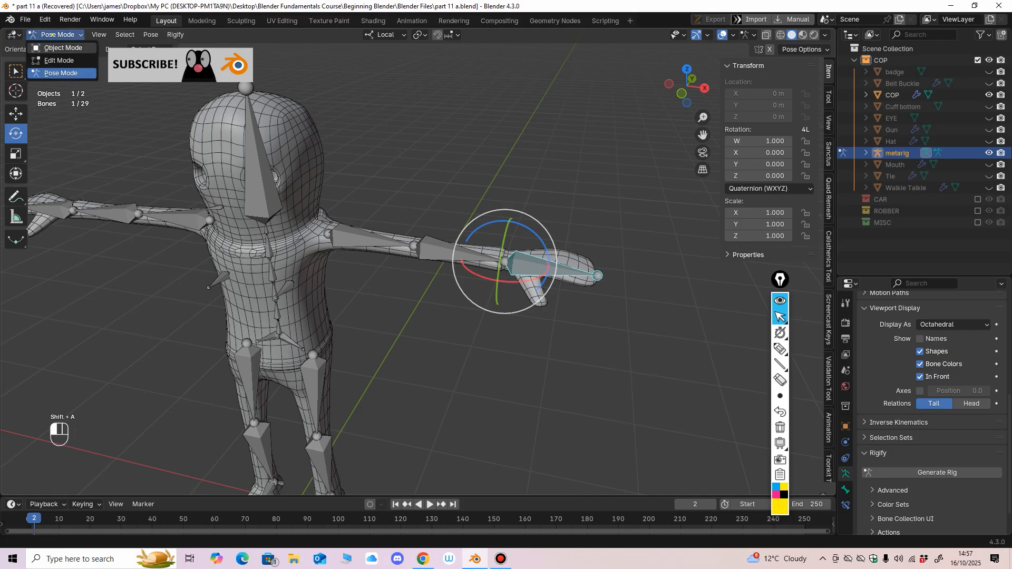
pyautogui.click(52, 46)
pyautogui.hotkey('shift', 'a')
pyautogui.moveTo(311, 248)
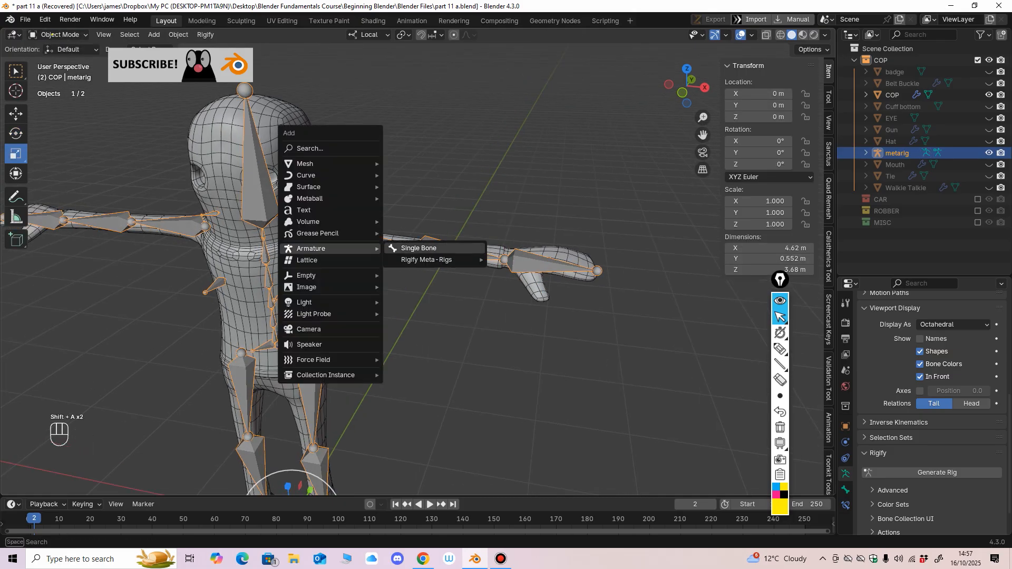
pyautogui.moveTo(427, 260)
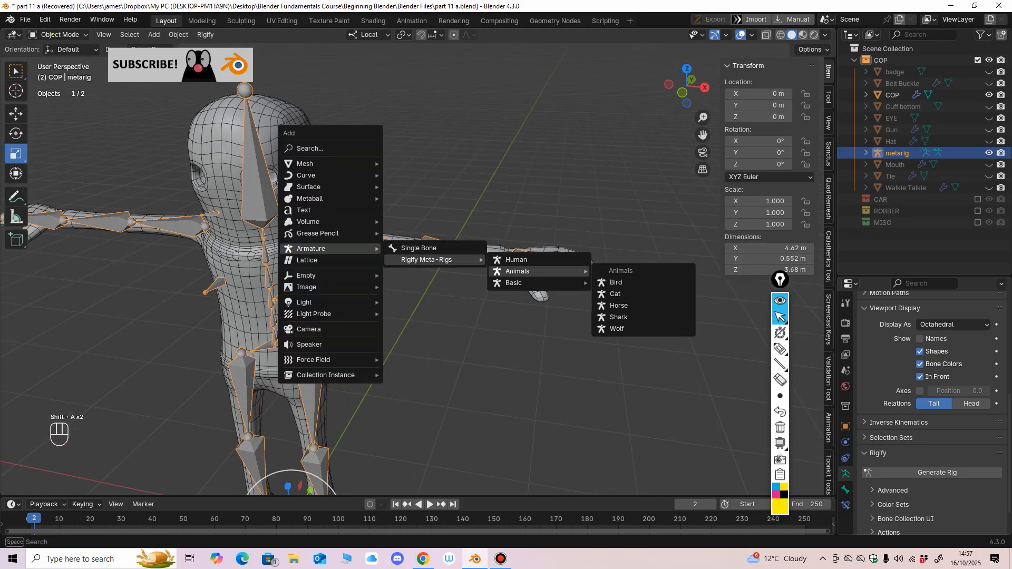
pyautogui.moveTo(521, 283)
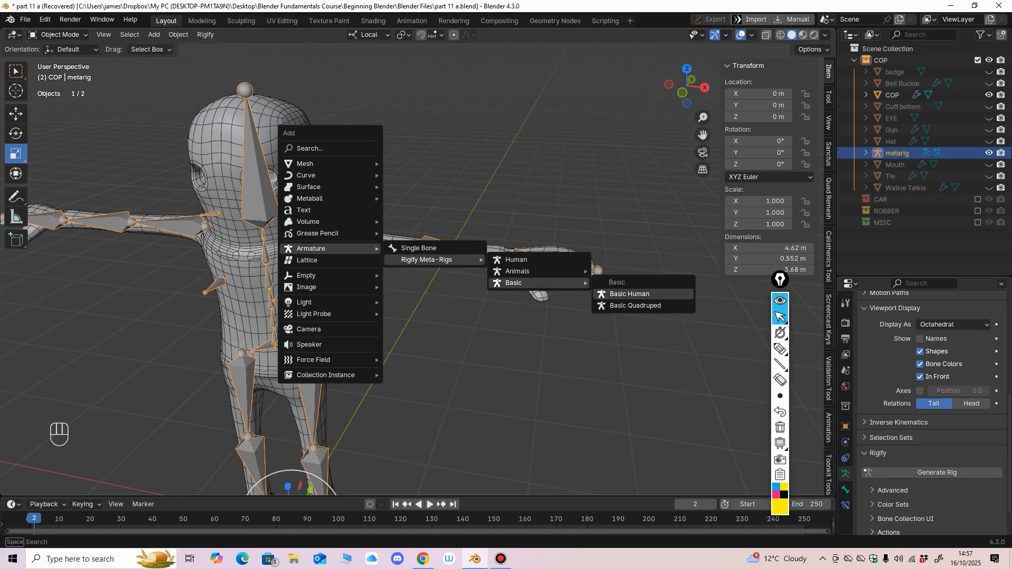
# Step: Edit the metarig in top view and move the tail joint of the left shoulder bone inward to about X 0.487 m
pyautogui.moveTo(558, 337); pyautogui.dragTo(555, 370, button='middle')
pyautogui.keyDown('shift'); pyautogui.moveTo(554, 369); pyautogui.dragTo(482, 375, button='middle'); pyautogui.keyUp('shift')
pyautogui.scroll(2, 557, 340)
pyautogui.keyDown('ctrl'); pyautogui.moveTo(477, 338); pyautogui.dragTo(477, 295, button='middle'); pyautogui.keyUp('ctrl')
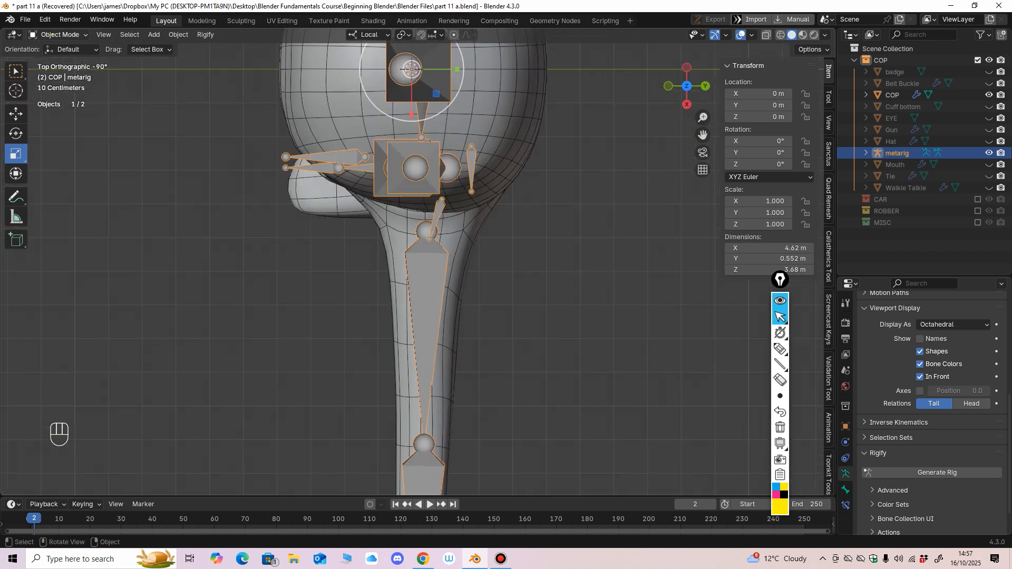
pyautogui.click(51, 35)
pyautogui.click(52, 47)
pyautogui.moveTo(482, 220); pyautogui.dragTo(475, 199)
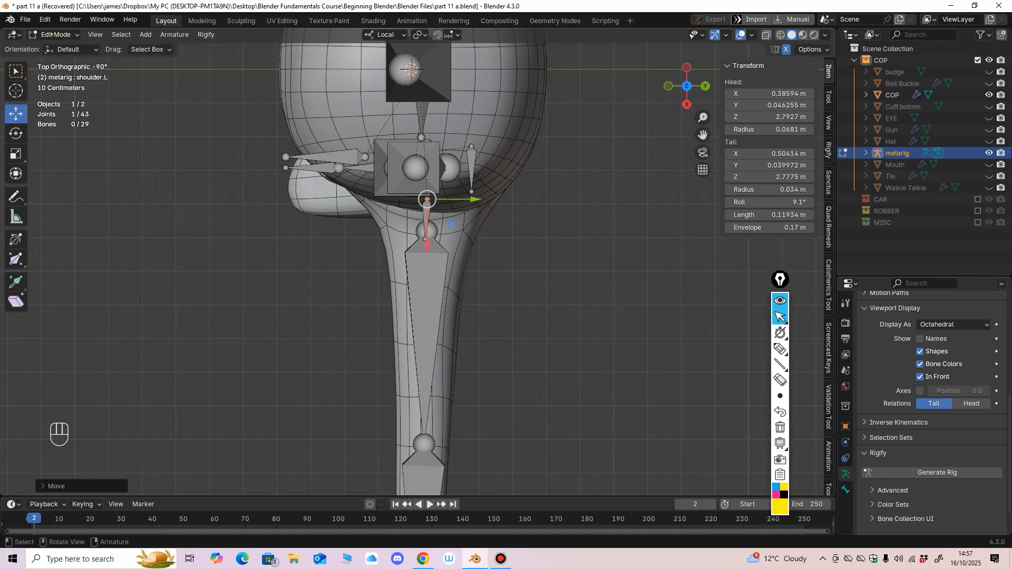
pyautogui.click(427, 231)
pyautogui.click(424, 239)
pyautogui.moveTo(427, 278); pyautogui.dragTo(425, 277)
pyautogui.moveTo(426, 278); pyautogui.dragTo(548, 171, button='middle')
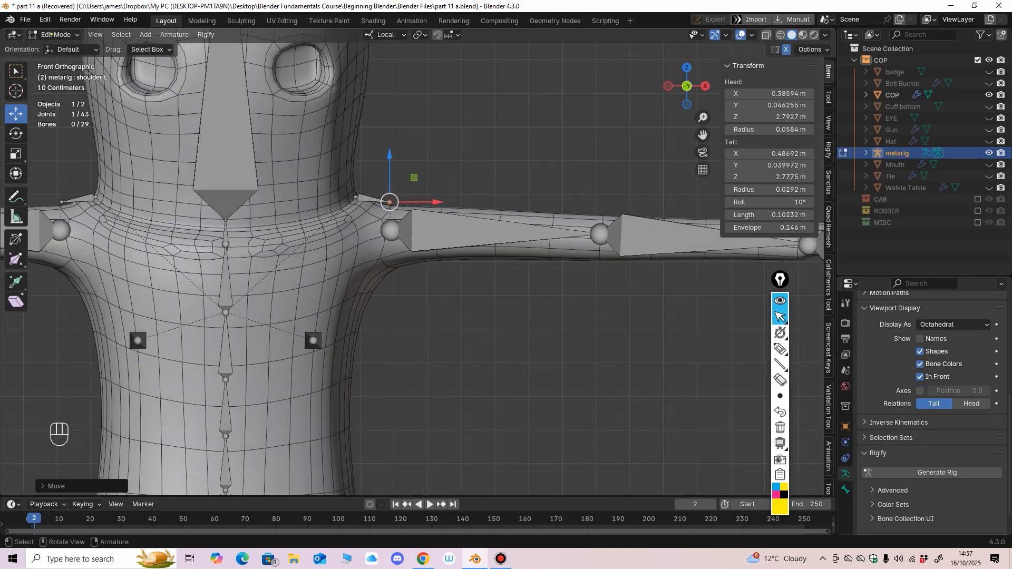
# Step: Lower the left shoulder bone slightly in front view to about Z 2.781 m at its head and 2.765 m at its tail
pyautogui.keyDown('ctrl'); pyautogui.moveTo(583, 311); pyautogui.dragTo(582, 384, button='middle'); pyautogui.keyUp('ctrl')
pyautogui.moveTo(456, 183); pyautogui.dragTo(455, 187)
pyautogui.scroll(-4, 456, 187)
pyautogui.moveTo(455, 187); pyautogui.dragTo(577, 221, button='middle')
pyautogui.scroll(2, 572, 194)
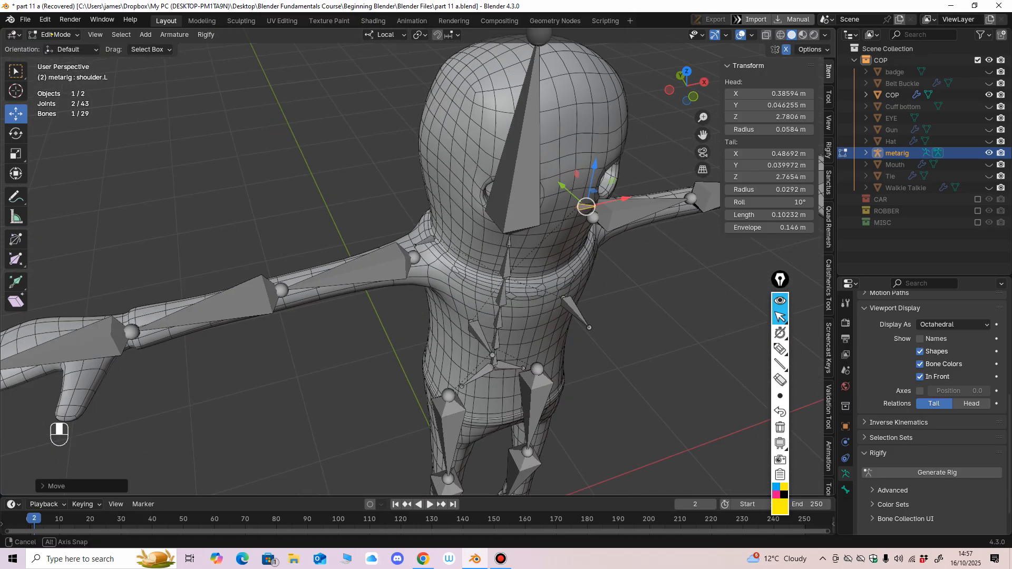
# Step: Raise the character's right wrist joint slightly in front view and adjust the height of the right hand's tip joint
pyautogui.press('KP_1')
pyautogui.scroll(4, 411, 253)
pyautogui.keyDown('shift'); pyautogui.moveTo(411, 253); pyautogui.dragTo(714, 261, button='middle'); pyautogui.keyUp('shift')
pyautogui.click(221, 284)
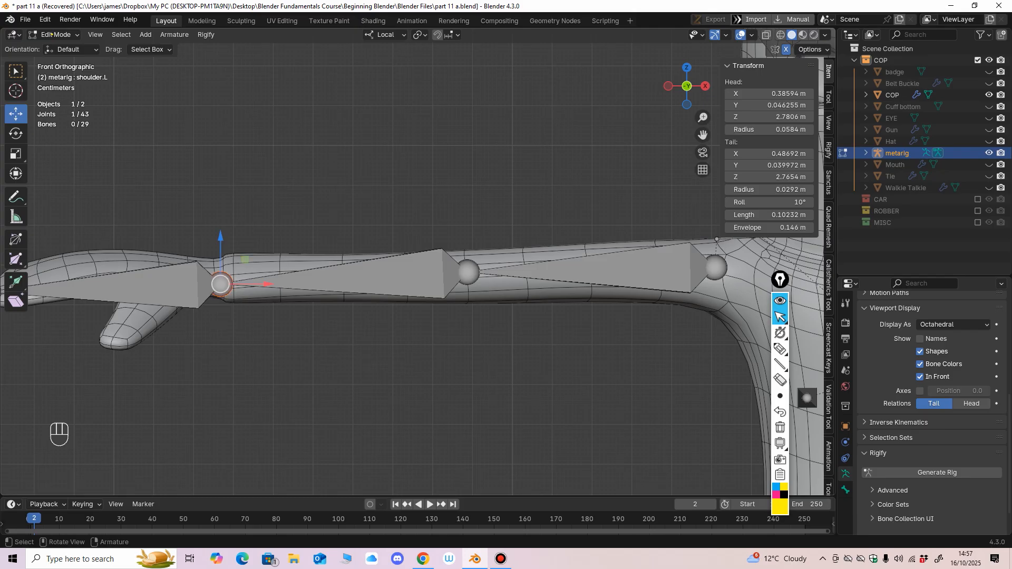
pyautogui.moveTo(268, 284); pyautogui.dragTo(268, 284)
pyautogui.moveTo(220, 237); pyautogui.dragTo(220, 234)
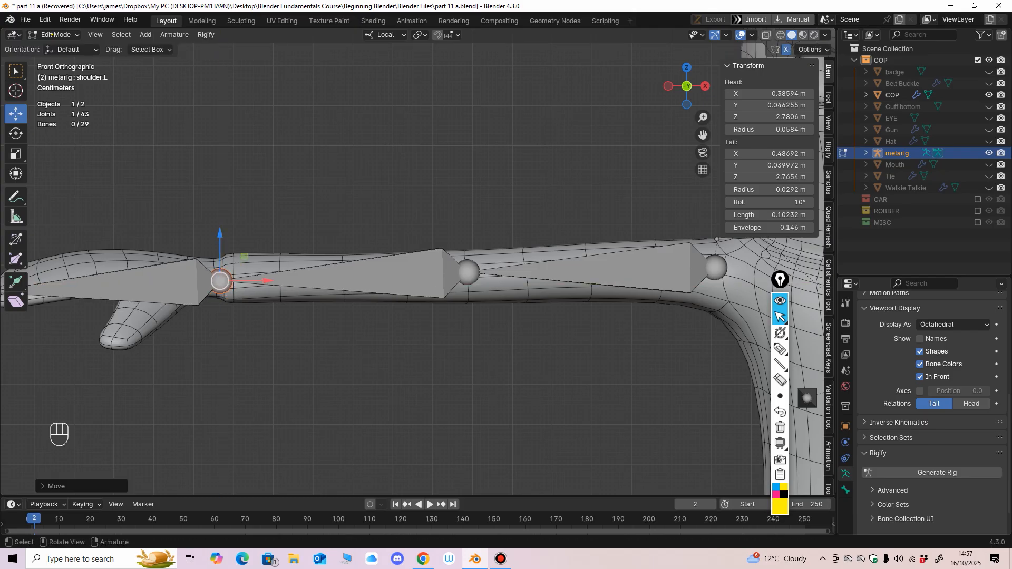
pyautogui.scroll(-3, 222, 237)
pyautogui.click(144, 281)
pyautogui.moveTo(144, 233); pyautogui.dragTo(144, 234)
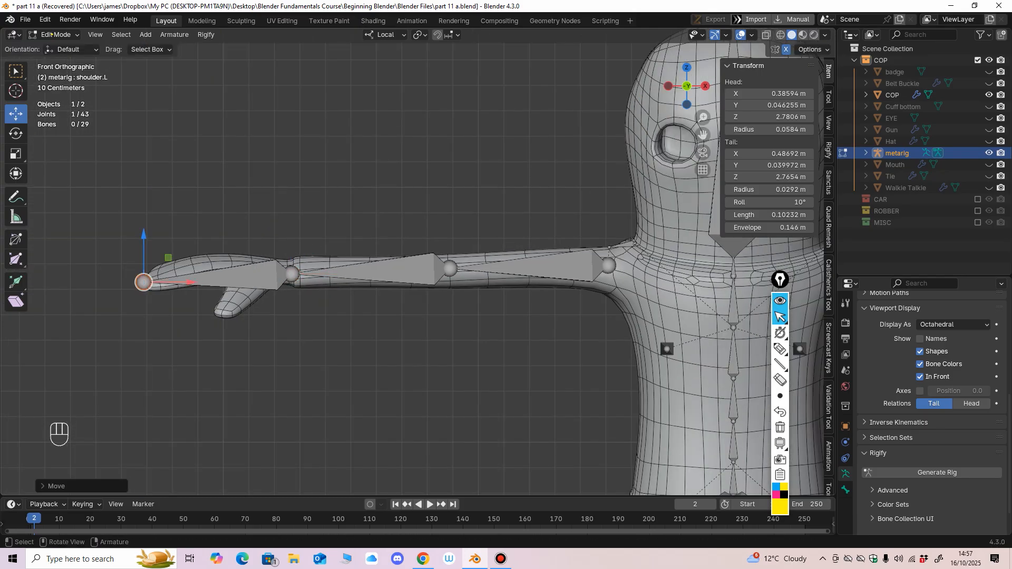
# Step: Examine the fitted bones across the whole body from several angles
pyautogui.scroll(-3, 264, 247)
pyautogui.keyDown('shift'); pyautogui.moveTo(337, 253); pyautogui.dragTo(142, 186, button='middle'); pyautogui.keyUp('shift')
pyautogui.keyDown('shift'); pyautogui.moveTo(390, 263); pyautogui.dragTo(343, 174, button='middle'); pyautogui.keyUp('shift')
pyautogui.moveTo(343, 174); pyautogui.dragTo(328, 113, button='middle')
pyautogui.moveTo(328, 114); pyautogui.dragTo(371, 479, button='middle')
pyautogui.moveTo(371, 480)
pyautogui.mouseDown(button='middle')
pyautogui.moveTo(403, 477)
pyautogui.moveTo(321, 474)
pyautogui.moveTo(348, 456)
pyautogui.moveTo(356, 470)
pyautogui.moveTo(369, 466)
pyautogui.mouseUp(button='middle')
pyautogui.scroll(-5, 362, 468)
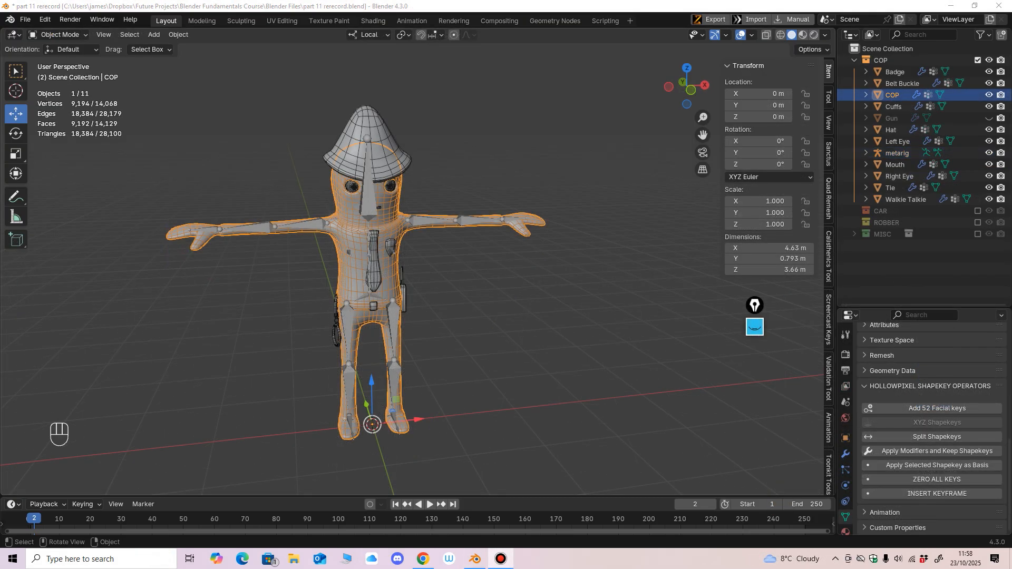
# Step: Look up where the Basic Human meta-rig is offered among the Rigify armatures in the fully dressed cop scene
pyautogui.moveTo(422, 263); pyautogui.dragTo(385, 287, button='middle')
pyautogui.scroll(2, 411, 271)
pyautogui.hotkey('shift', 'a')
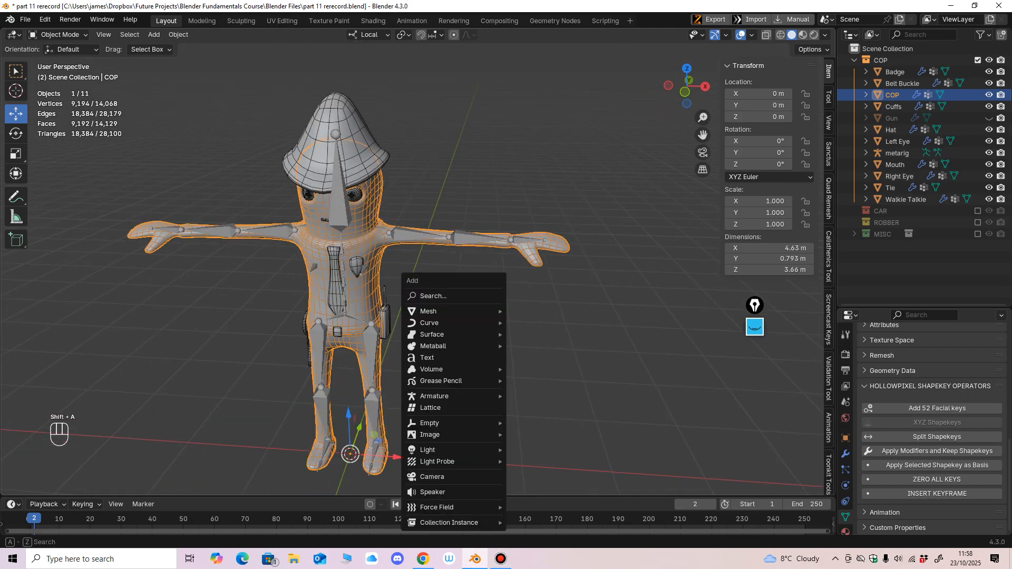
pyautogui.moveTo(450, 396)
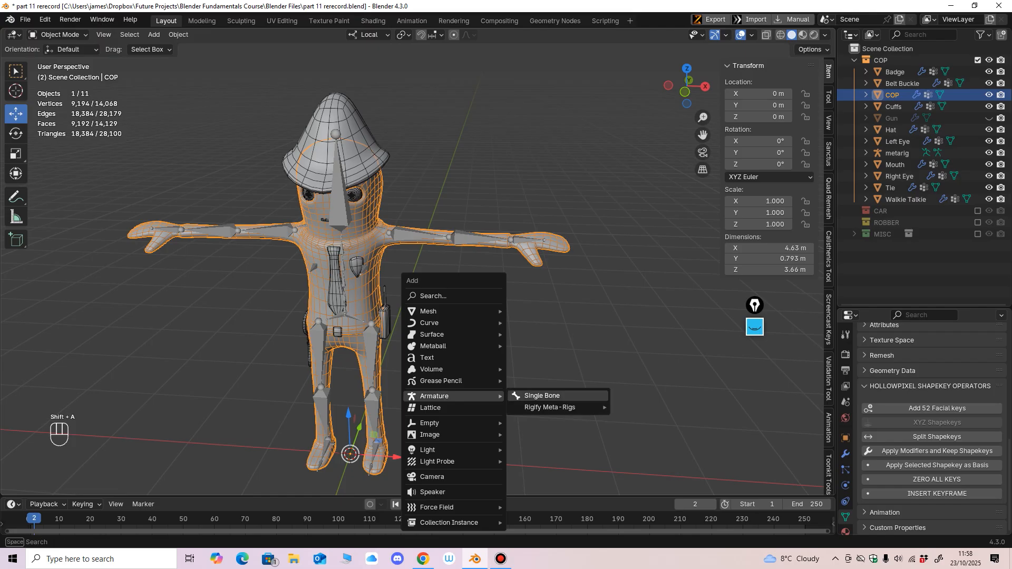
pyautogui.moveTo(553, 408)
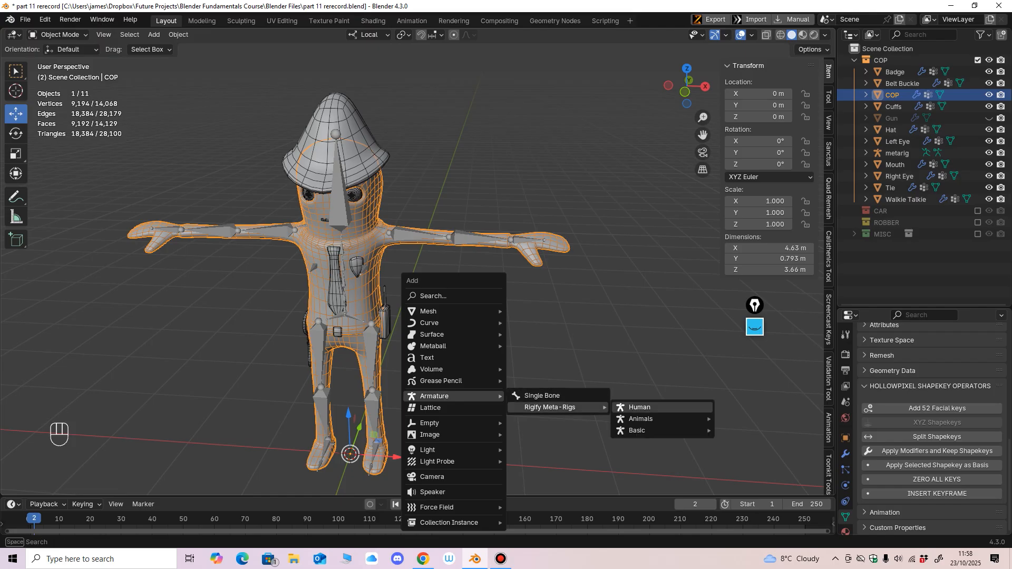
pyautogui.moveTo(648, 430)
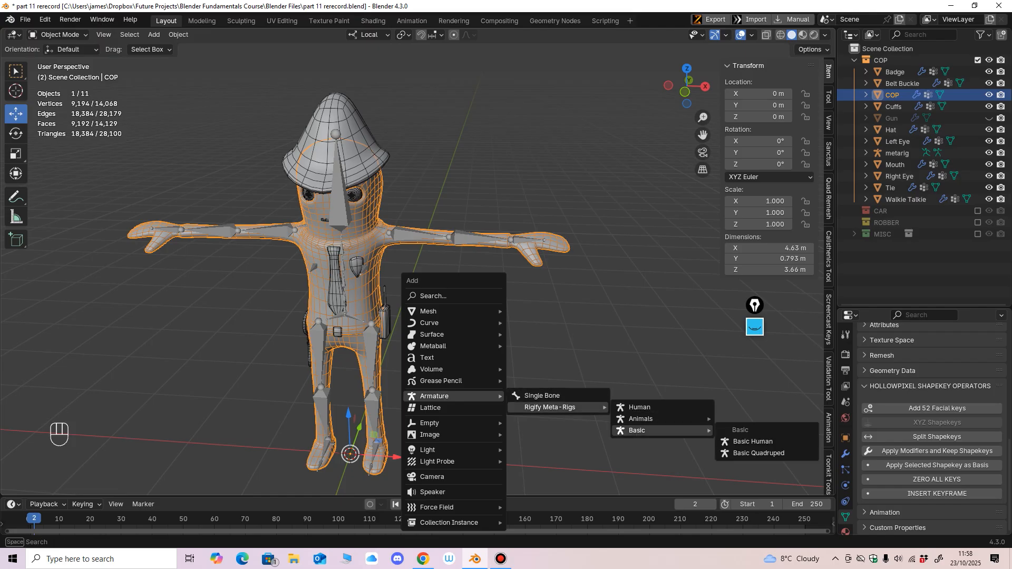
# Step: Hide every object in the COP collection except the COP body mesh and the metarig
pyautogui.moveTo(454, 295); pyautogui.dragTo(416, 337, button='middle')
pyautogui.scroll(1, 448, 340)
pyautogui.keyDown('shift'); pyautogui.moveTo(416, 337); pyautogui.dragTo(490, 279, button='middle'); pyautogui.keyUp('shift')
pyautogui.scroll(2, 421, 295)
pyautogui.scroll(-2, 448, 276)
pyautogui.keyDown('shift'); pyautogui.moveTo(490, 279); pyautogui.dragTo(437, 330, button='middle'); pyautogui.keyUp('shift')
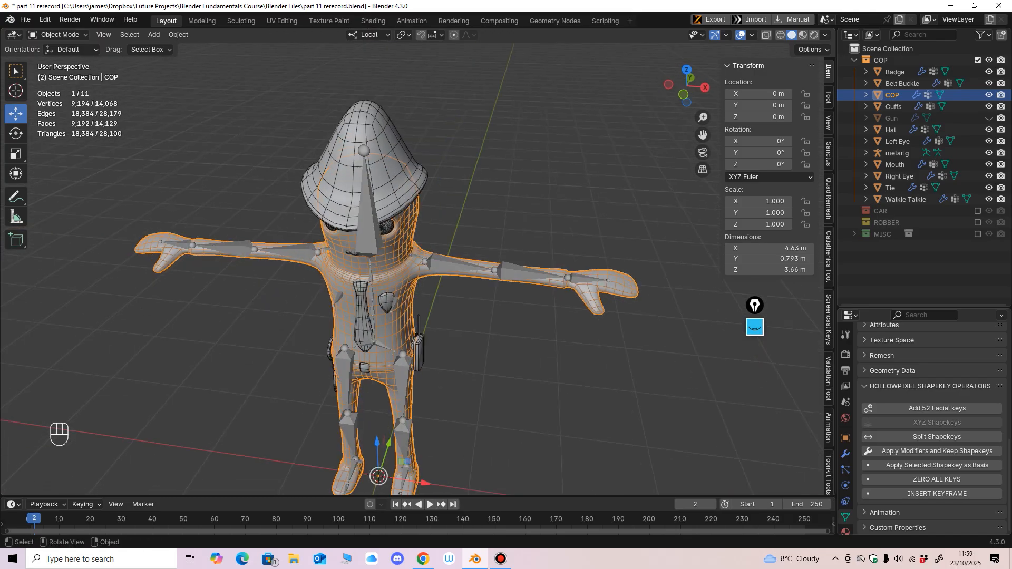
pyautogui.moveTo(580, 238); pyautogui.dragTo(594, 225, button='middle')
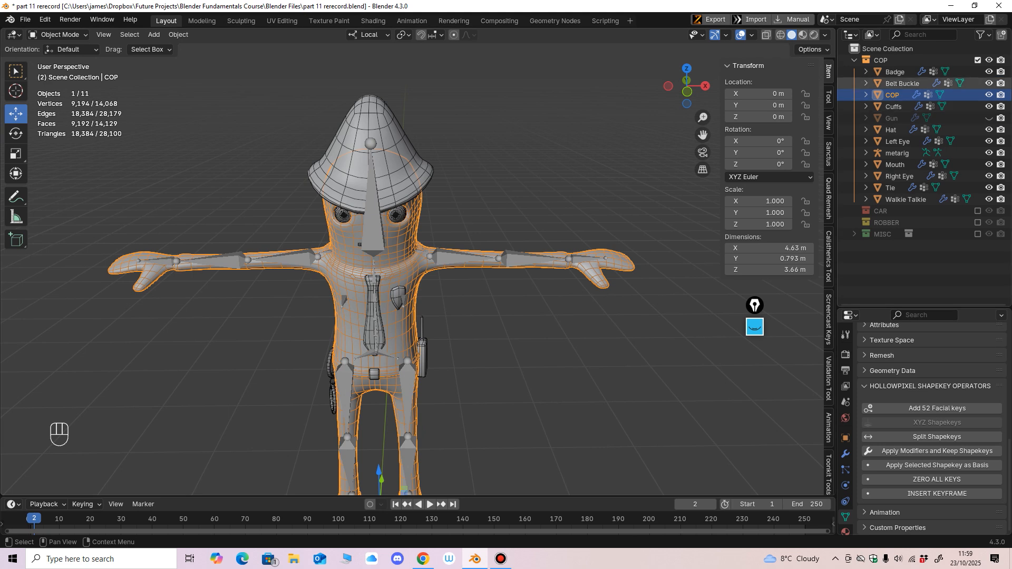
pyautogui.moveTo(988, 72); pyautogui.dragTo(988, 199)
pyautogui.moveTo(580, 237); pyautogui.dragTo(505, 235, button='middle')
pyautogui.scroll(1, 587, 228)
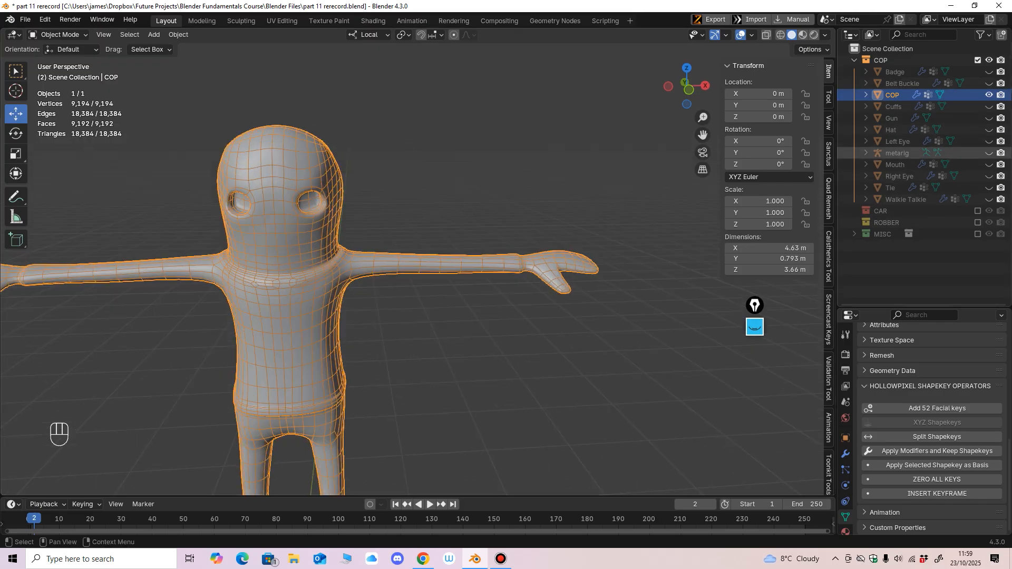
pyautogui.click(989, 153)
# Step: Examine the left hand bone, the arm bones and the torso bones against the body mesh
pyautogui.moveTo(580, 237); pyautogui.dragTo(443, 243, button='middle')
pyautogui.keyDown('ctrl'); pyautogui.moveTo(443, 243); pyautogui.dragTo(374, 206, button='middle'); pyautogui.keyUp('ctrl')
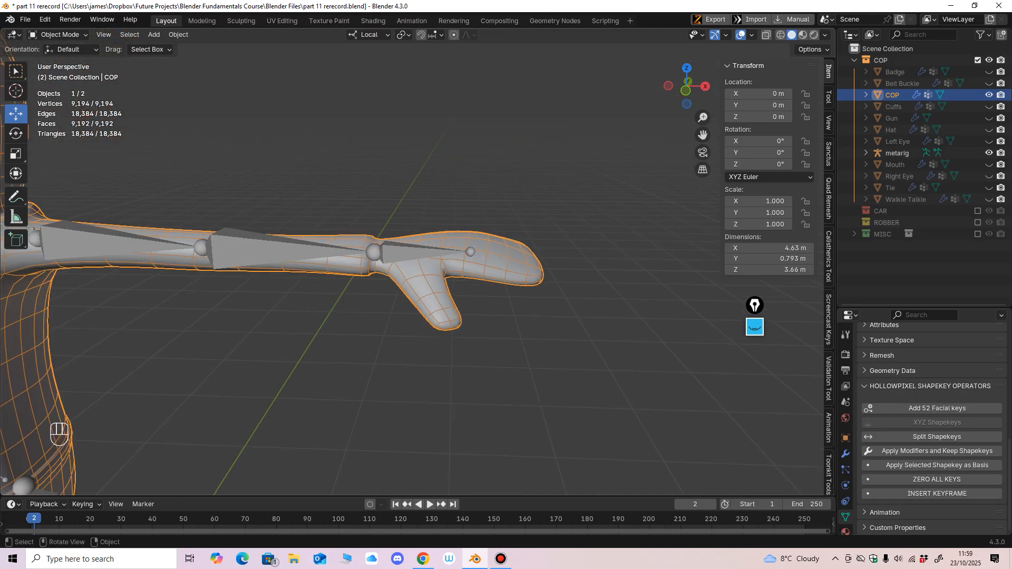
pyautogui.moveTo(374, 206)
pyautogui.keyDown('ctrl'); pyautogui.mouseDown(button='middle')
pyautogui.moveTo(375, 229)
pyautogui.moveTo(372, 210)
pyautogui.mouseUp(button='middle'); pyautogui.keyUp('ctrl')
pyautogui.keyDown('shift'); pyautogui.moveTo(371, 211); pyautogui.dragTo(535, 253, button='middle'); pyautogui.keyUp('shift')
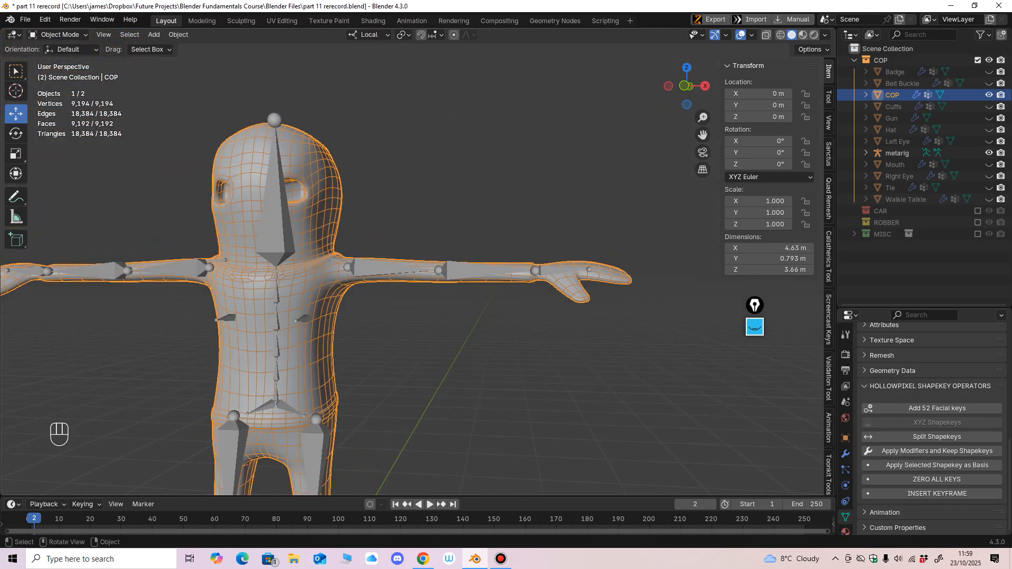
pyautogui.moveTo(475, 263); pyautogui.dragTo(490, 265, button='middle')
pyautogui.keyDown('shift'); pyautogui.moveTo(490, 265); pyautogui.dragTo(585, 171, button='middle'); pyautogui.keyUp('shift')
pyautogui.keyDown('ctrl'); pyautogui.moveTo(585, 171); pyautogui.dragTo(621, 170, button='middle'); pyautogui.keyUp('ctrl')
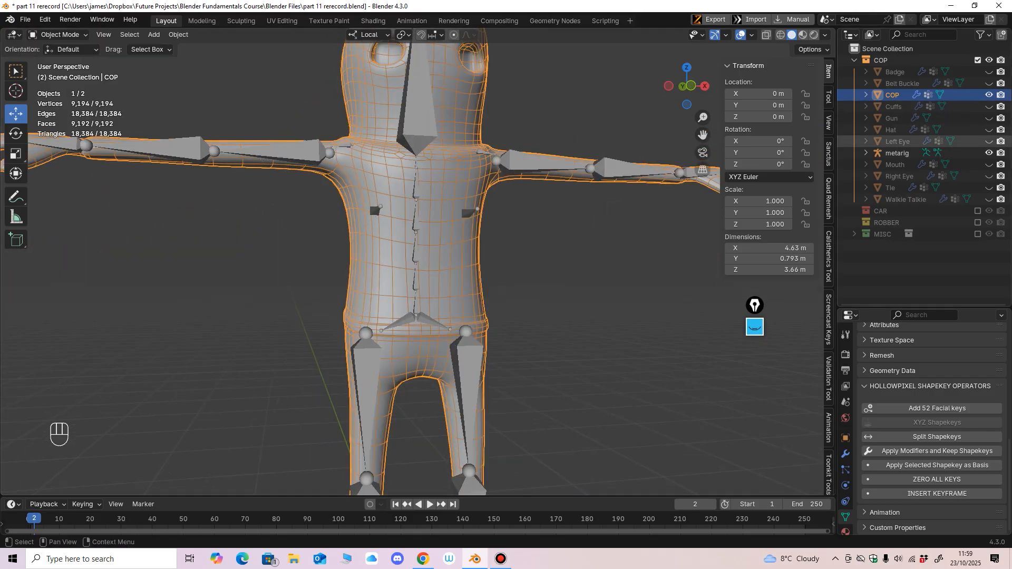
# Step: Make the left eye, right eye and cuffs visible again alongside the body and metarig
pyautogui.click(989, 142)
pyautogui.click(988, 176)
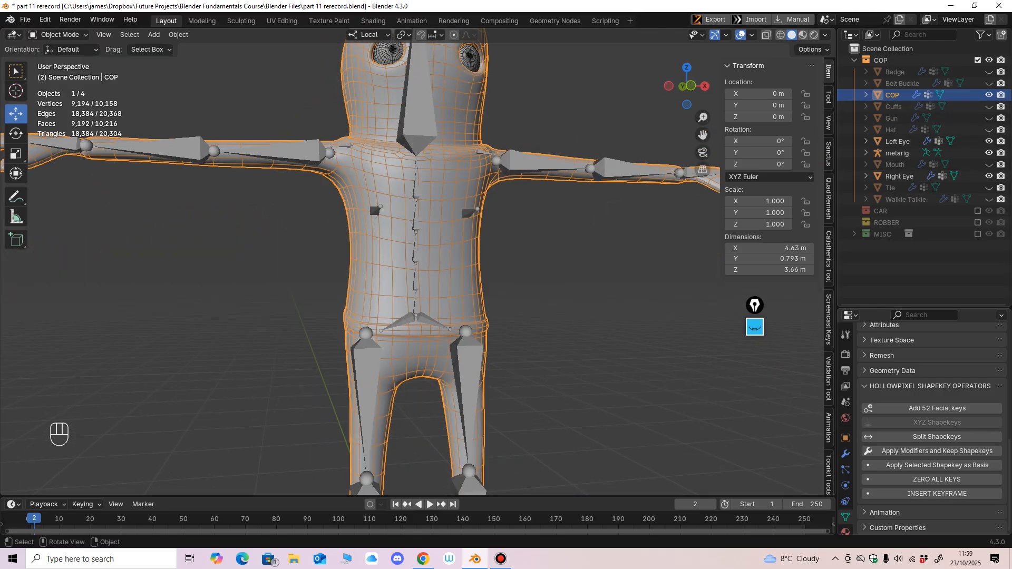
pyautogui.moveTo(585, 210); pyautogui.dragTo(579, 245, button='middle')
pyautogui.click(989, 107)
pyautogui.scroll(-3, 577, 212)
pyautogui.scroll(4, 630, 211)
pyautogui.keyDown('ctrl'); pyautogui.moveTo(579, 245); pyautogui.dragTo(579, 280, button='middle'); pyautogui.keyUp('ctrl')
pyautogui.keyDown('shift'); pyautogui.moveTo(580, 280); pyautogui.dragTo(474, 314, button='middle'); pyautogui.keyUp('shift')
pyautogui.scroll(1, 490, 308)
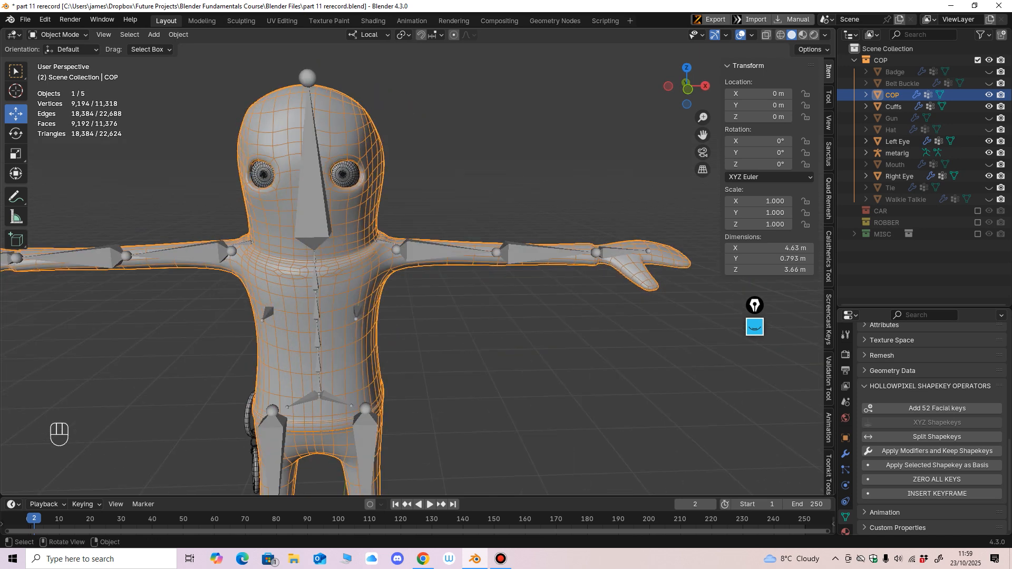
# Step: Put the metarig in Edit Mode and bring the Rigify rig samples list into view
pyautogui.click(440, 252)
pyautogui.click(57, 34)
pyautogui.click(50, 45)
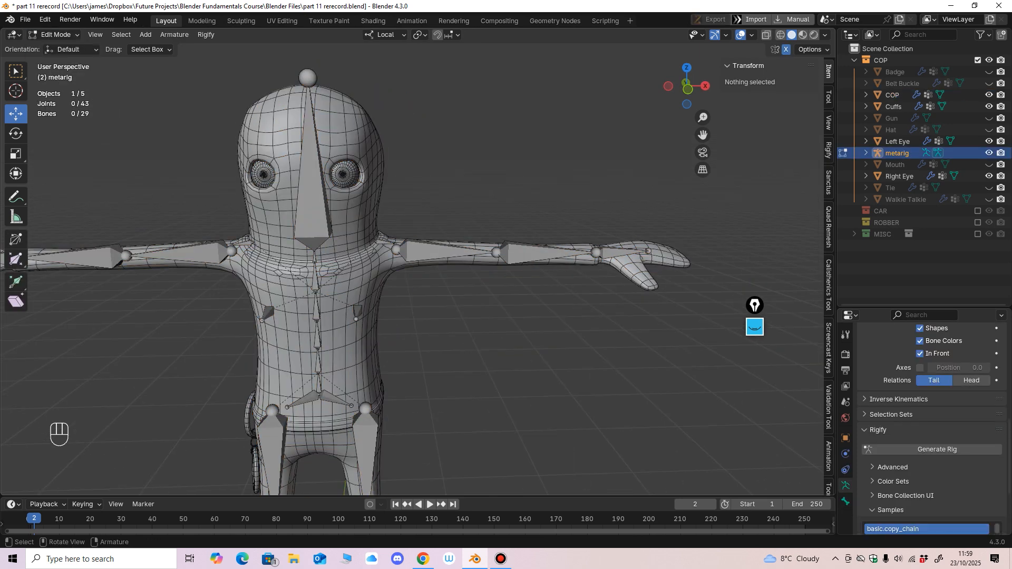
pyautogui.scroll(-4, 930, 421)
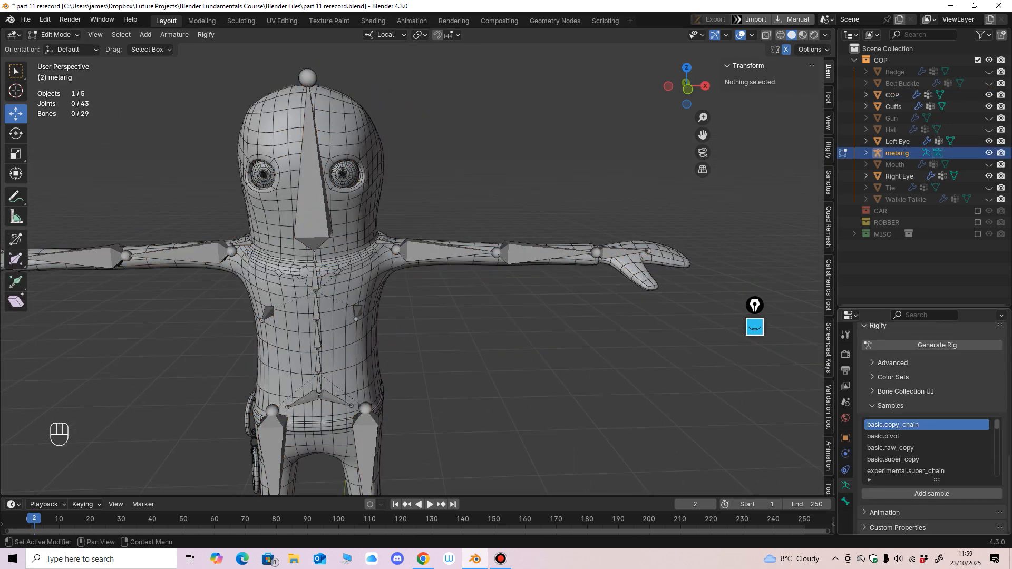
pyautogui.scroll(-1, 930, 426)
# Step: Mark the basic.copy_chain and basic.super_copy samples with the on-screen pen and clear the marks
pyautogui.click(754, 327)
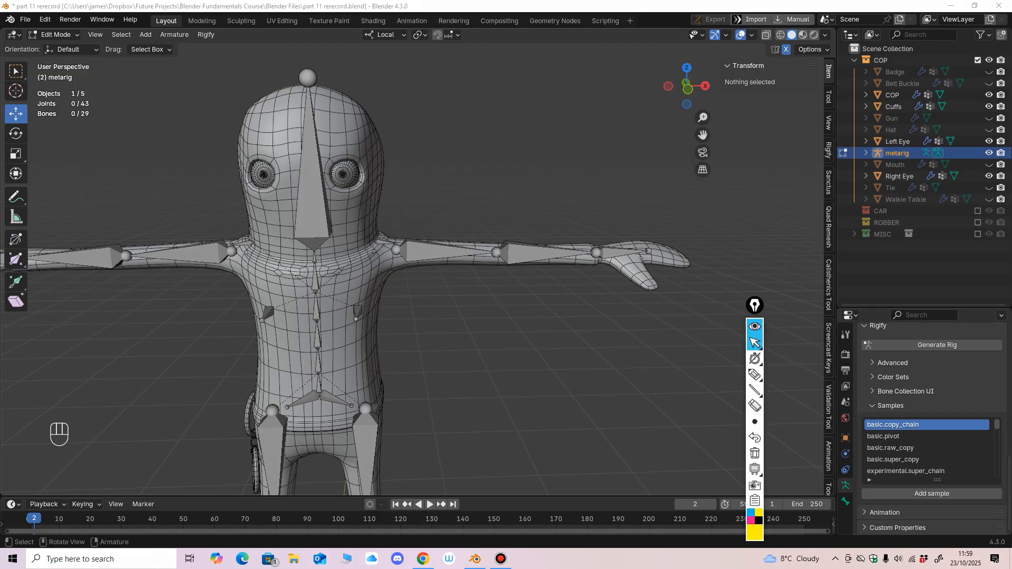
pyautogui.moveTo(789, 291)
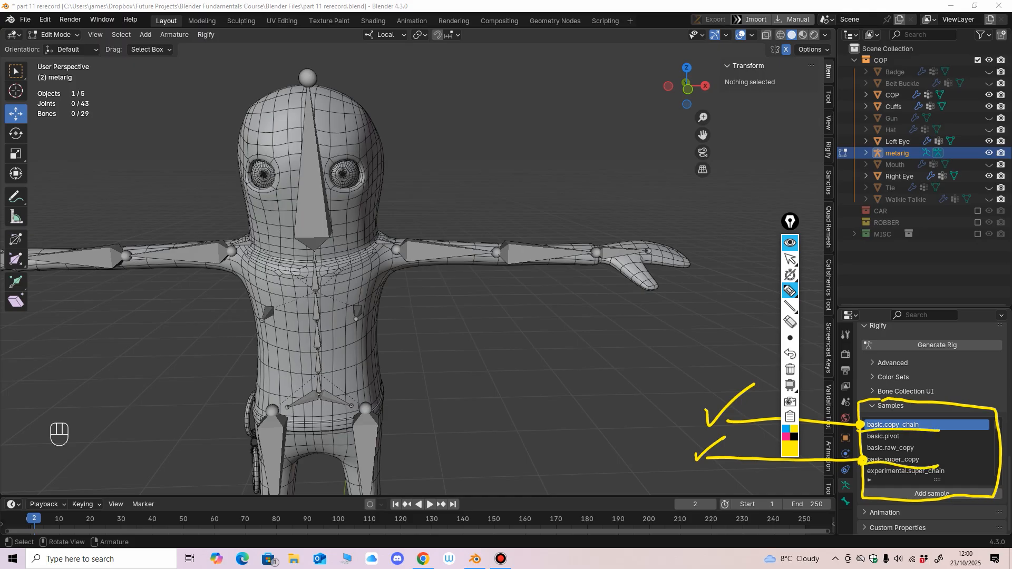
pyautogui.moveTo(713, 447); pyautogui.dragTo(860, 423)
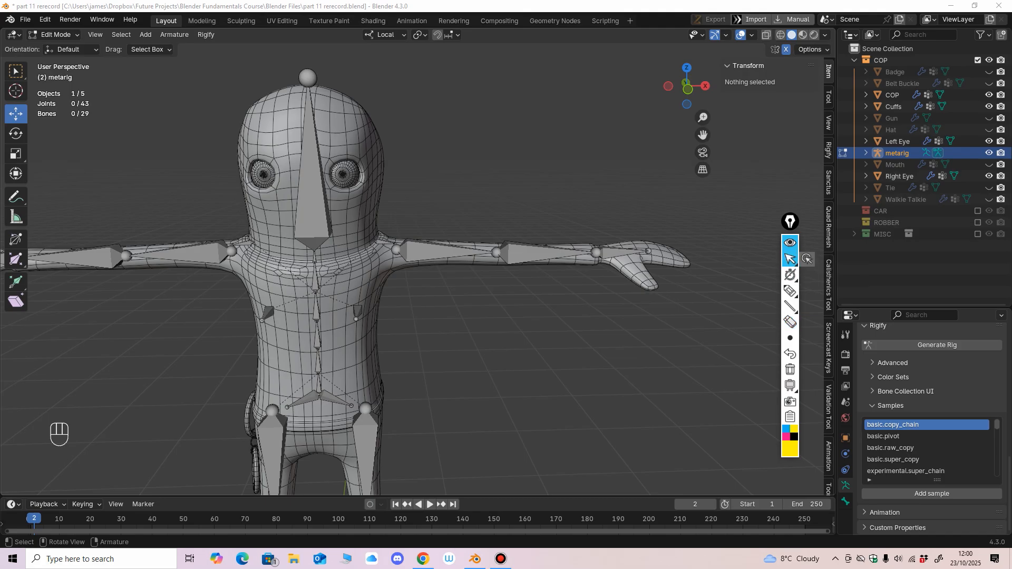
# Step: Select the metarig's left forearm bone and examine the left arm up to the hand
pyautogui.moveTo(807, 259); pyautogui.dragTo(717, 303, button='middle')
pyautogui.press('n')
pyautogui.press('n')
pyautogui.click(534, 259)
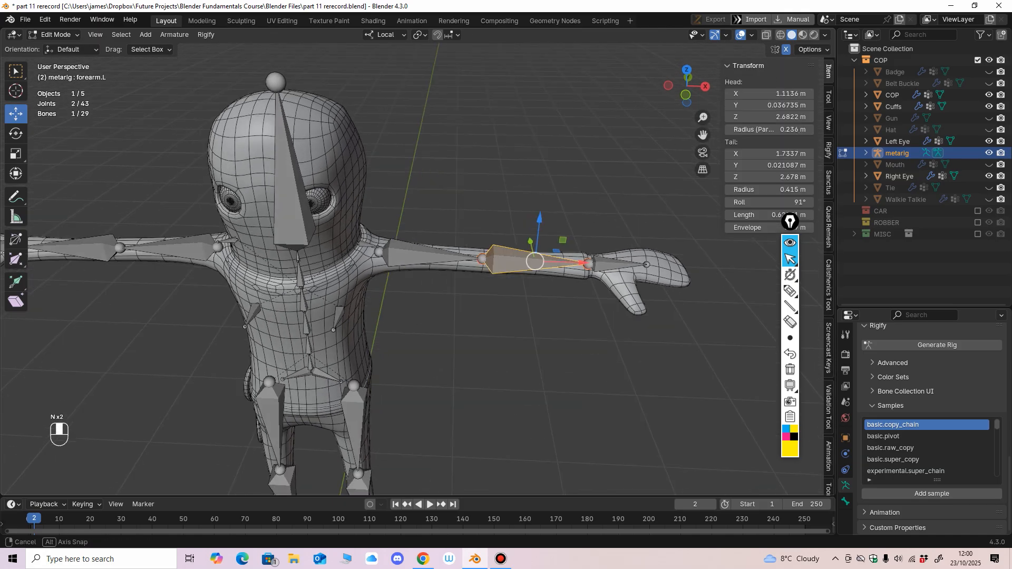
pyautogui.scroll(5, 533, 259)
pyautogui.scroll(-6, 534, 259)
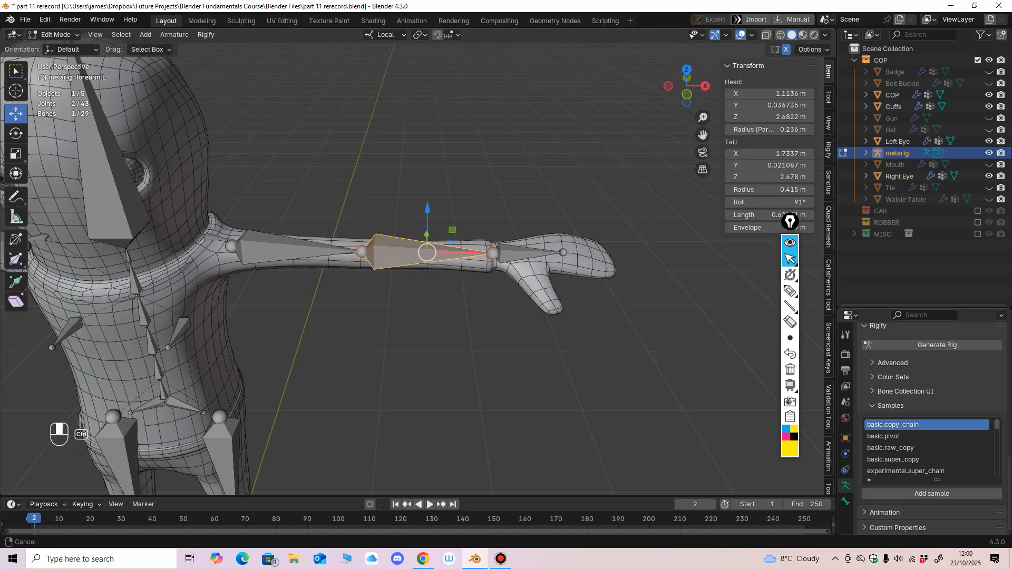
pyautogui.moveTo(534, 260); pyautogui.dragTo(555, 242, button='middle')
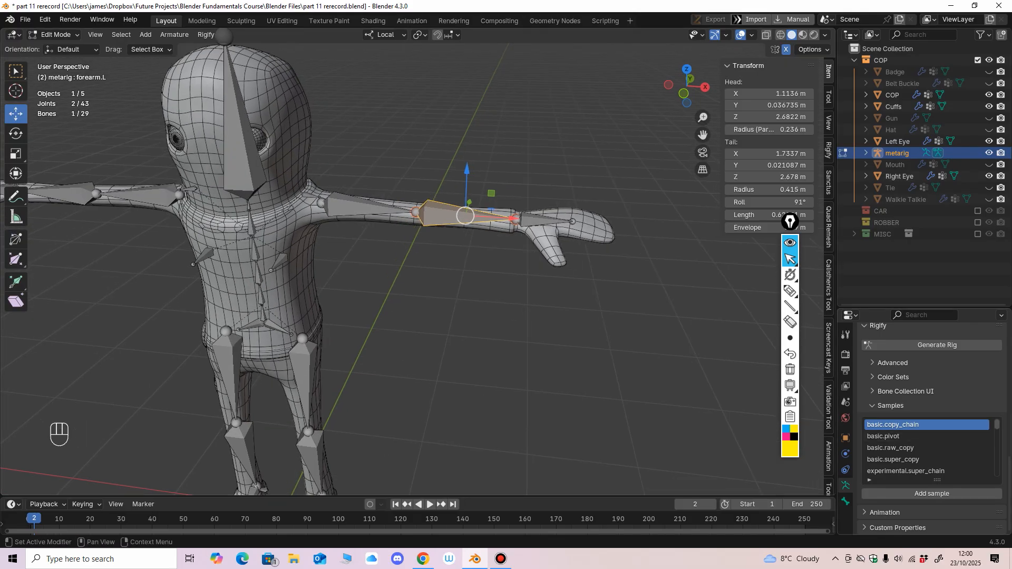
# Step: Add a basic.copy_chain sample to the metarig and raise the three-bone chain about 1.83 m into the torso
pyautogui.click(931, 494)
pyautogui.keyDown('shift'); pyautogui.moveTo(590, 358); pyautogui.dragTo(624, 271, button='middle'); pyautogui.keyUp('shift')
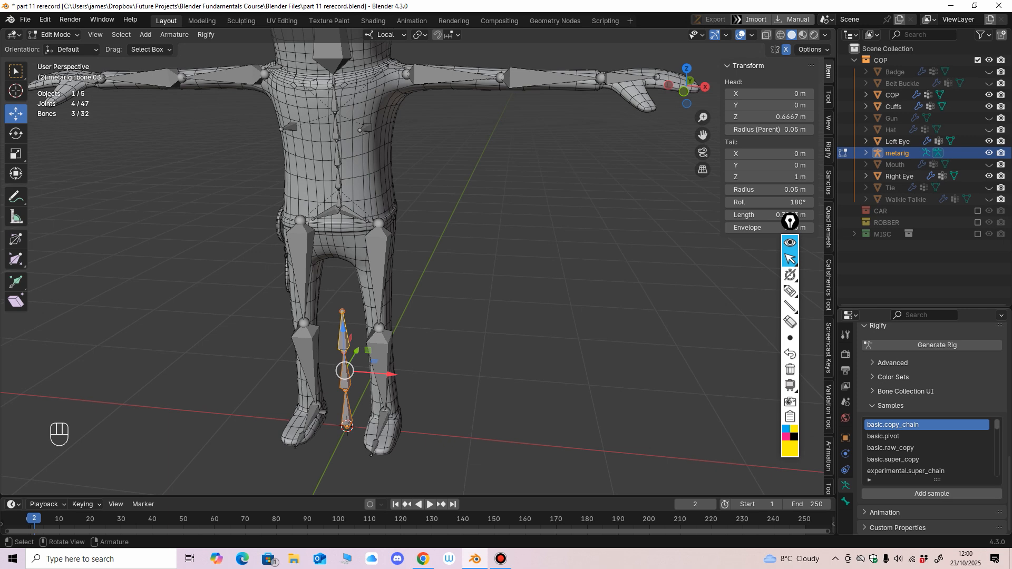
pyautogui.press('KP_1')
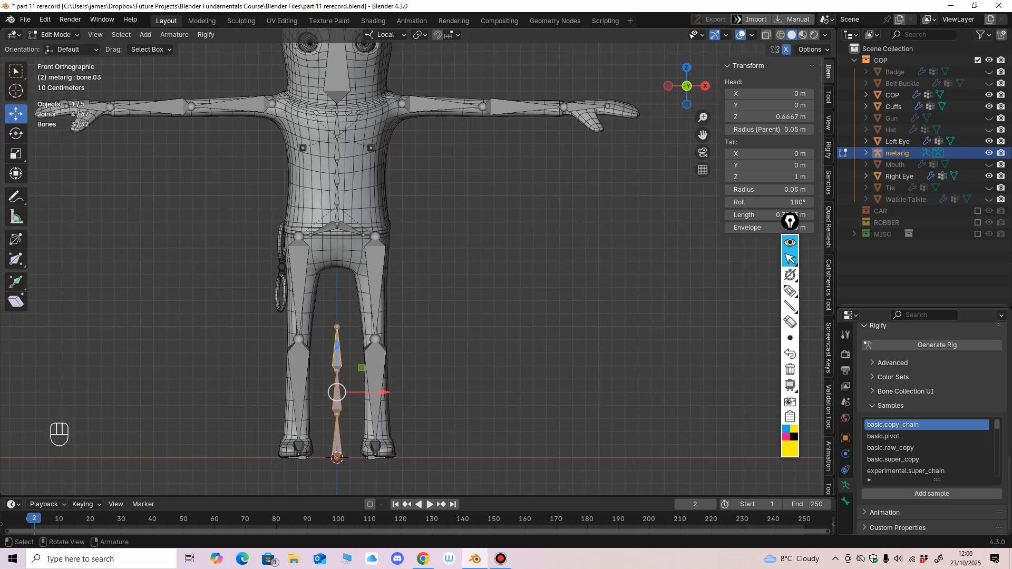
pyautogui.press('g')
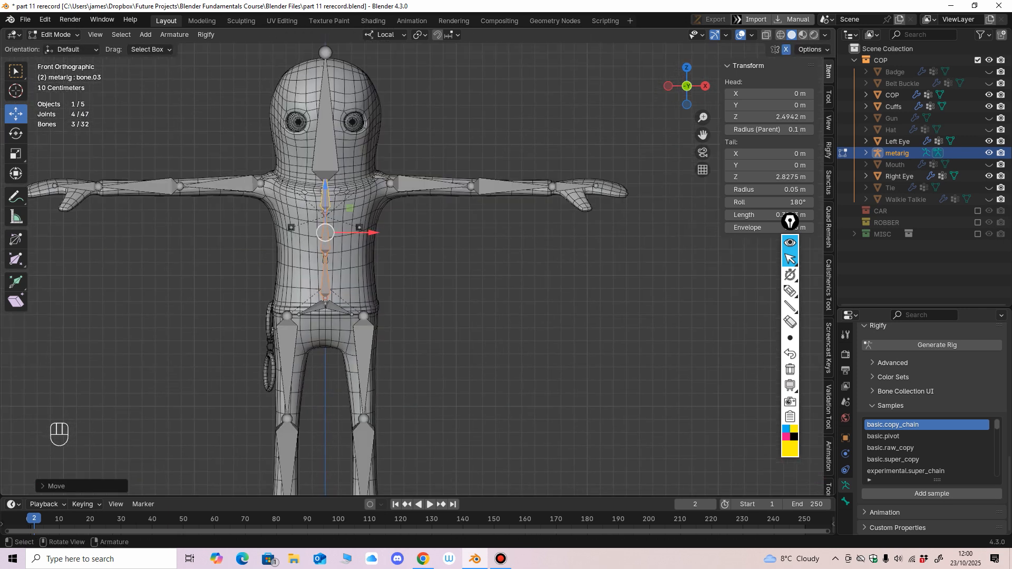
# Step: Move the new bone chain sideways and upward to the character's left hand, to about X 2.26 m
pyautogui.moveTo(547, 232); pyautogui.dragTo(595, 232)
pyautogui.moveTo(595, 232); pyautogui.dragTo(463, 253, button='middle')
pyautogui.press('KP_1')
pyautogui.moveTo(477, 236); pyautogui.dragTo(477, 133)
pyautogui.keyDown('shift'); pyautogui.moveTo(476, 133); pyautogui.dragTo(363, 194, button='middle'); pyautogui.keyUp('shift')
pyautogui.keyDown('ctrl'); pyautogui.moveTo(364, 194); pyautogui.dragTo(364, 179, button='middle'); pyautogui.keyUp('ctrl')
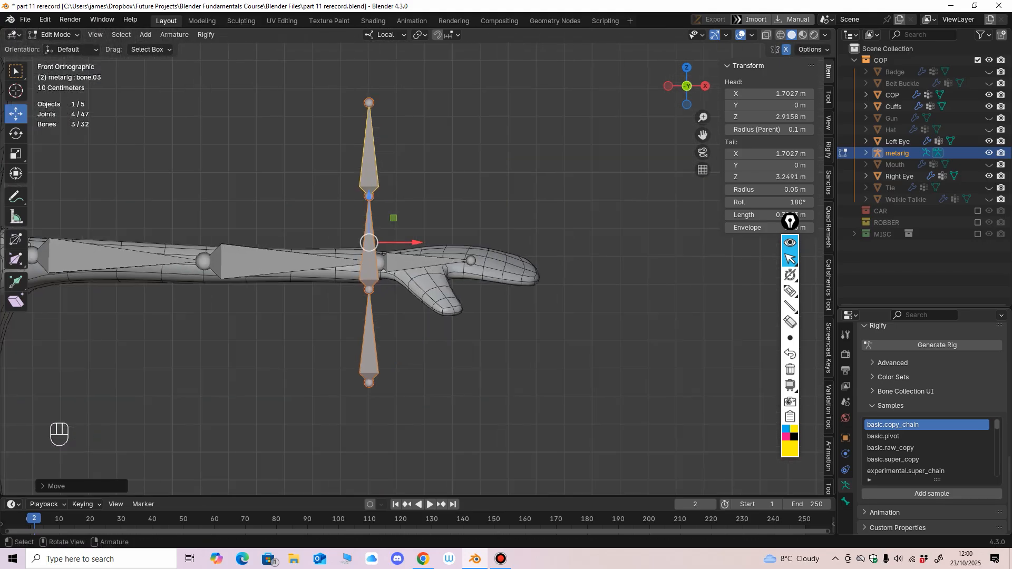
pyautogui.moveTo(416, 243); pyautogui.dragTo(571, 242)
# Step: Shift the chain forward to the thumb's depth and back over the thumb's base, about X 1.75 m, Y -0.09 m
pyautogui.moveTo(553, 253); pyautogui.dragTo(427, 266, button='middle')
pyautogui.moveTo(484, 242); pyautogui.dragTo(457, 174)
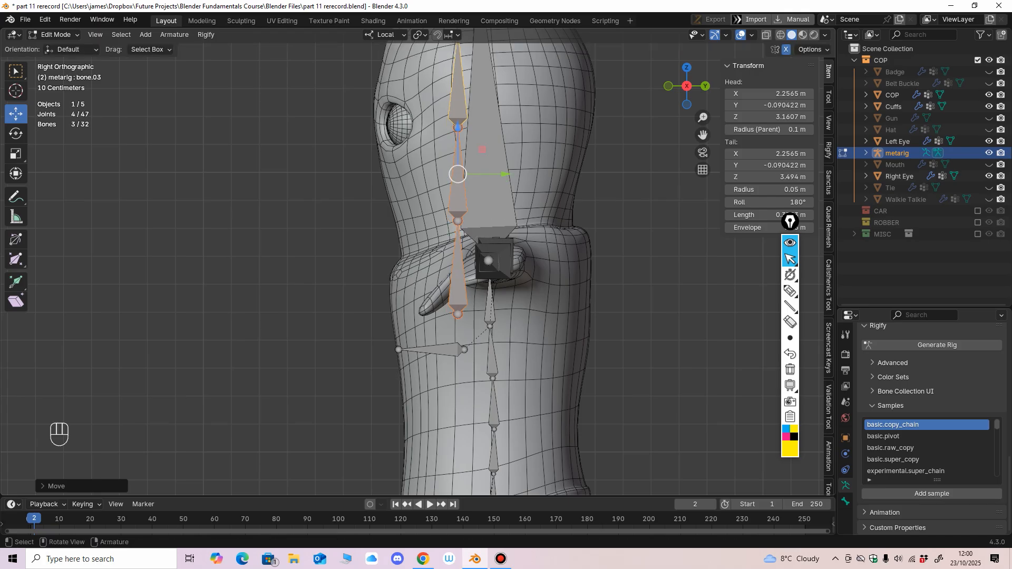
pyautogui.keyDown('alt'); pyautogui.moveTo(457, 174); pyautogui.dragTo(558, 177, button='middle'); pyautogui.keyUp('alt')
pyautogui.moveTo(570, 174); pyautogui.dragTo(457, 174)
pyautogui.keyDown('shift'); pyautogui.moveTo(458, 174); pyautogui.dragTo(495, 230, button='middle'); pyautogui.keyUp('shift')
pyautogui.moveTo(449, 230); pyautogui.dragTo(421, 184)
pyautogui.moveTo(421, 184); pyautogui.dragTo(482, 198, button='middle')
pyautogui.scroll(1, 443, 231)
pyautogui.scroll(-2, 478, 194)
# Step: Bring the chain's upper three joints down along the left thumb, with the tip at about X 1.99 m, Z 2.49 m
pyautogui.click(464, 239)
pyautogui.moveTo(465, 239); pyautogui.dragTo(492, 326)
pyautogui.click(464, 158)
pyautogui.moveTo(465, 158); pyautogui.dragTo(500, 327)
pyautogui.click(465, 77)
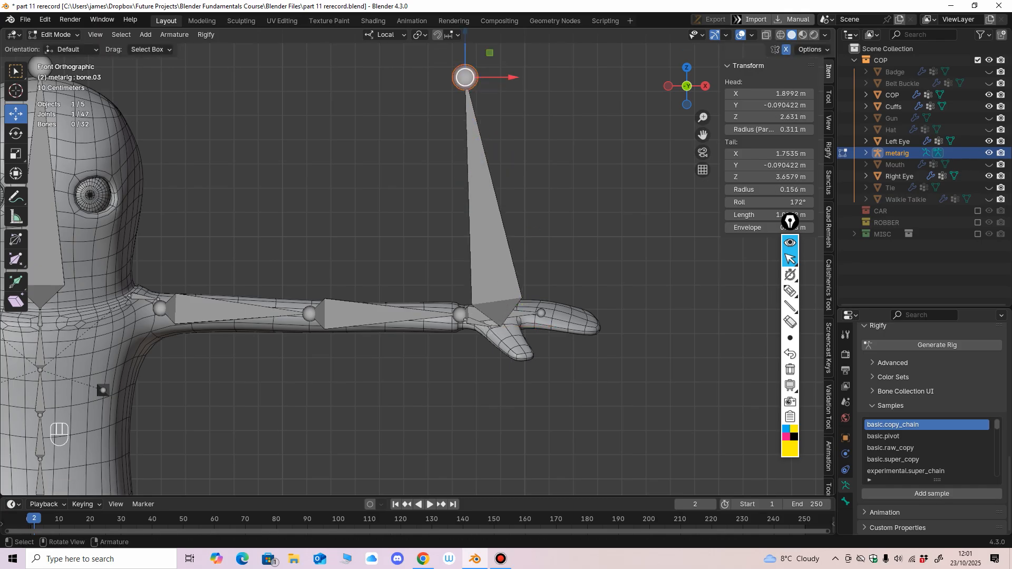
pyautogui.moveTo(465, 77); pyautogui.dragTo(522, 361)
# Step: Snap the 3D cursor to the wrist joint at the end of the left forearm bone
pyautogui.moveTo(521, 361); pyautogui.dragTo(496, 361, button='middle')
pyautogui.keyDown('shift'); pyautogui.moveTo(497, 361); pyautogui.dragTo(417, 269, button='middle'); pyautogui.keyUp('shift')
pyautogui.scroll(5, 491, 383)
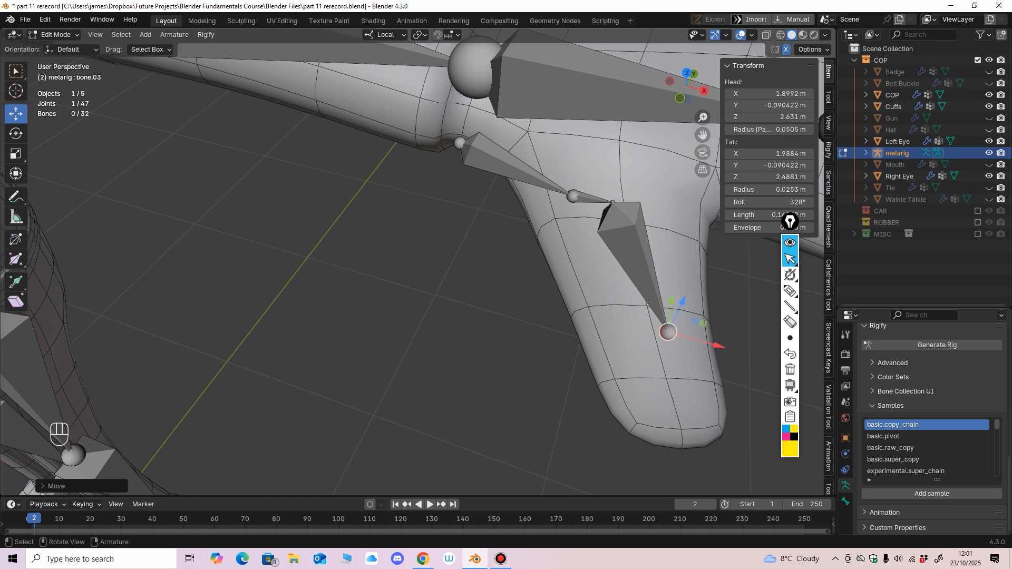
pyautogui.moveTo(416, 269); pyautogui.dragTo(384, 403, button='middle')
pyautogui.scroll(-4, 295, 337)
pyautogui.scroll(2, 384, 403)
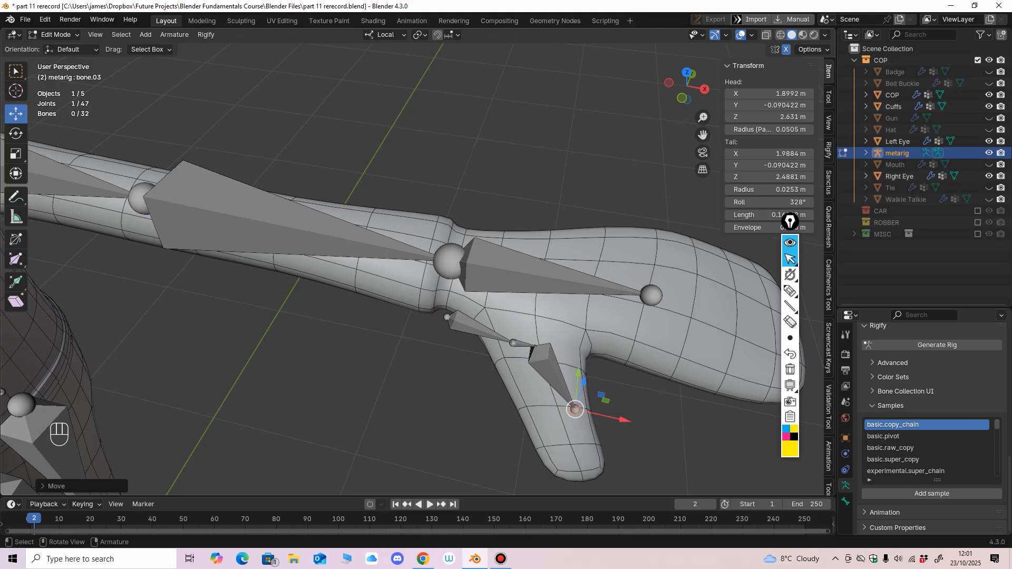
pyautogui.click(447, 317)
pyautogui.moveTo(414, 406)
pyautogui.mouseDown(button='middle')
pyautogui.moveTo(433, 422)
pyautogui.moveTo(411, 425)
pyautogui.mouseUp(button='middle')
pyautogui.scroll(2, 432, 431)
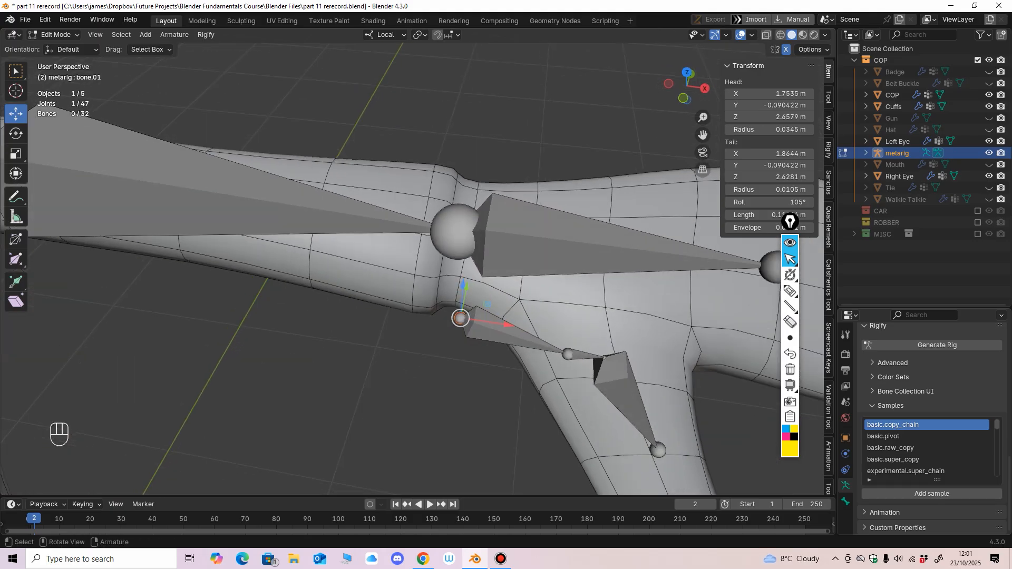
pyautogui.click(457, 235)
pyautogui.hotkey('shift', 's')
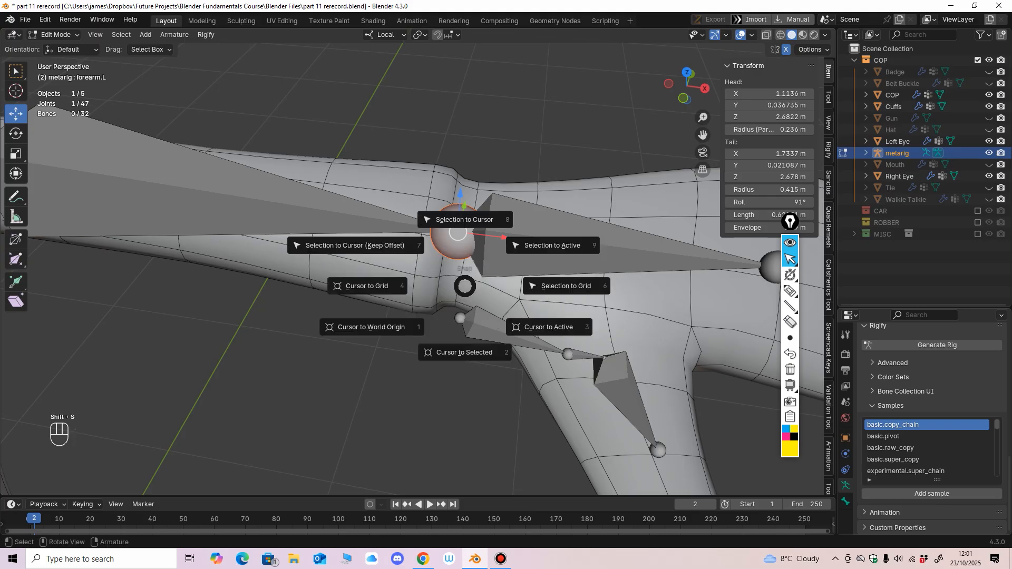
pyautogui.click(464, 352)
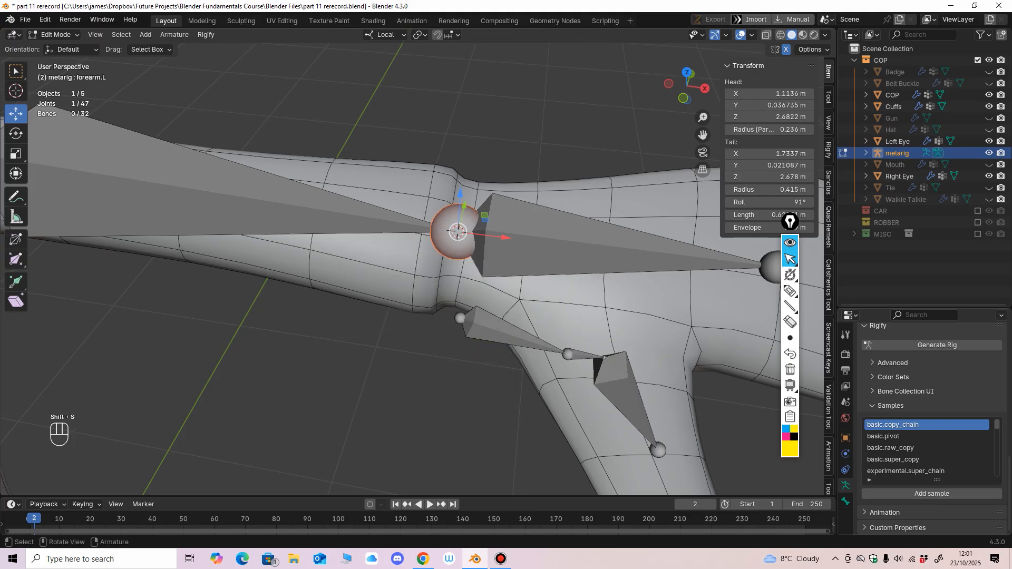
# Step: Snap the thumb chain's root joint to the 3D cursor at the wrist
pyautogui.click(460, 318)
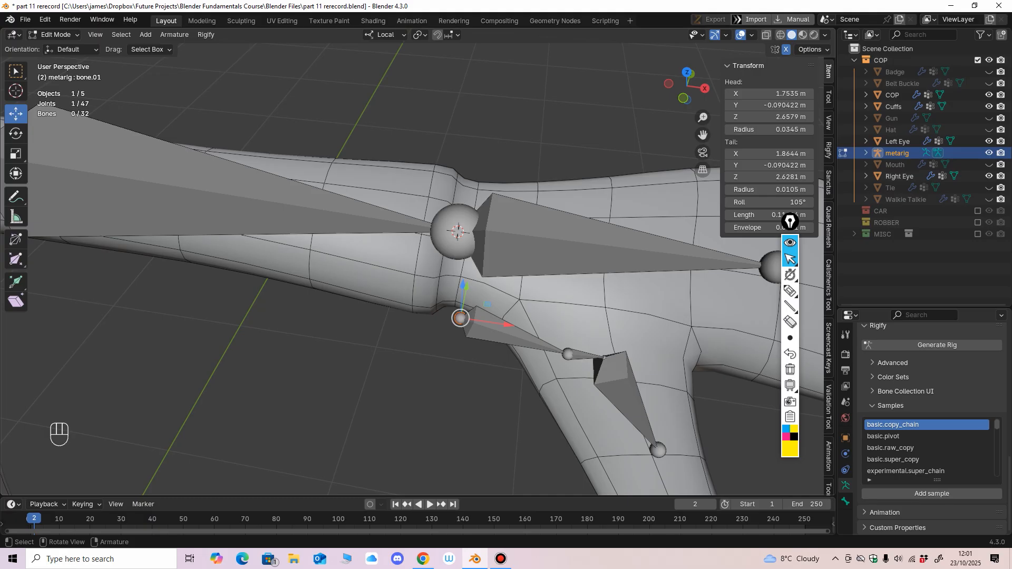
pyautogui.hotkey('shift', 's')
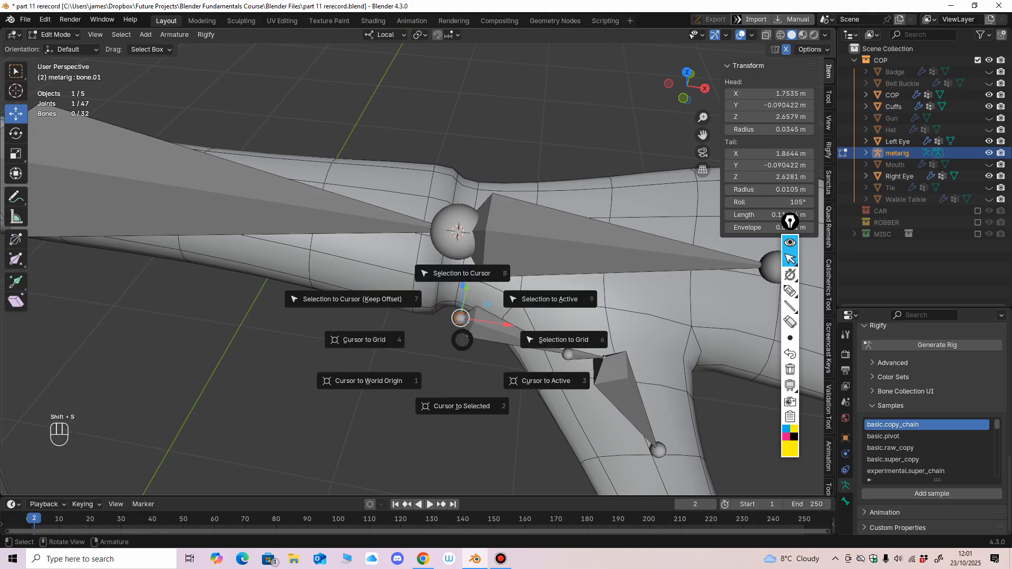
pyautogui.click(464, 326)
# Step: Move the thumb's first knuckle joint toward the palm, refining it in top view to about X 1.84 m, Y -0.05 m
pyautogui.keyDown('ctrl'); pyautogui.moveTo(464, 330); pyautogui.dragTo(394, 339, button='middle'); pyautogui.keyUp('ctrl')
pyautogui.moveTo(468, 264); pyautogui.dragTo(469, 255, button='middle')
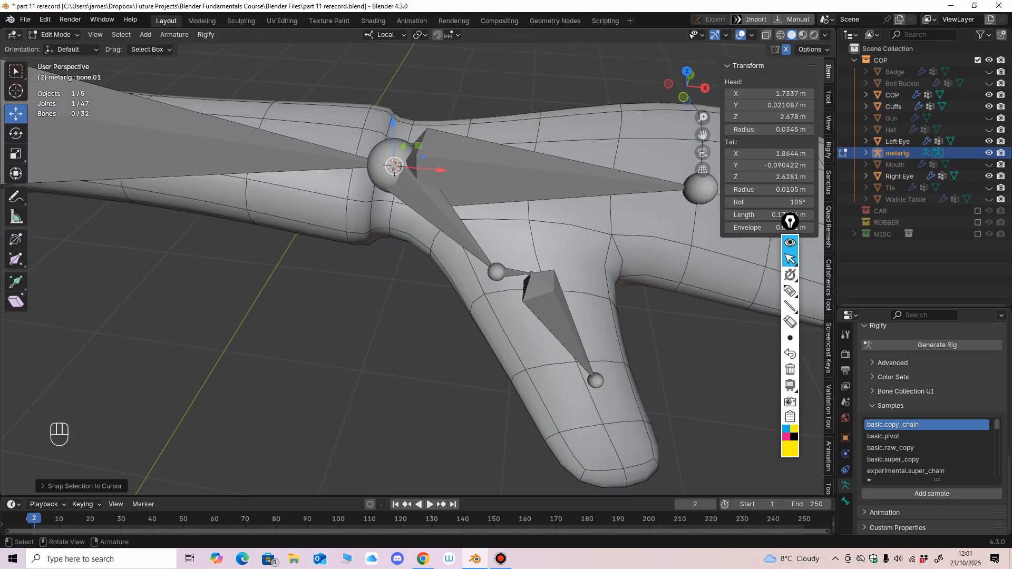
pyautogui.moveTo(497, 272); pyautogui.dragTo(470, 224)
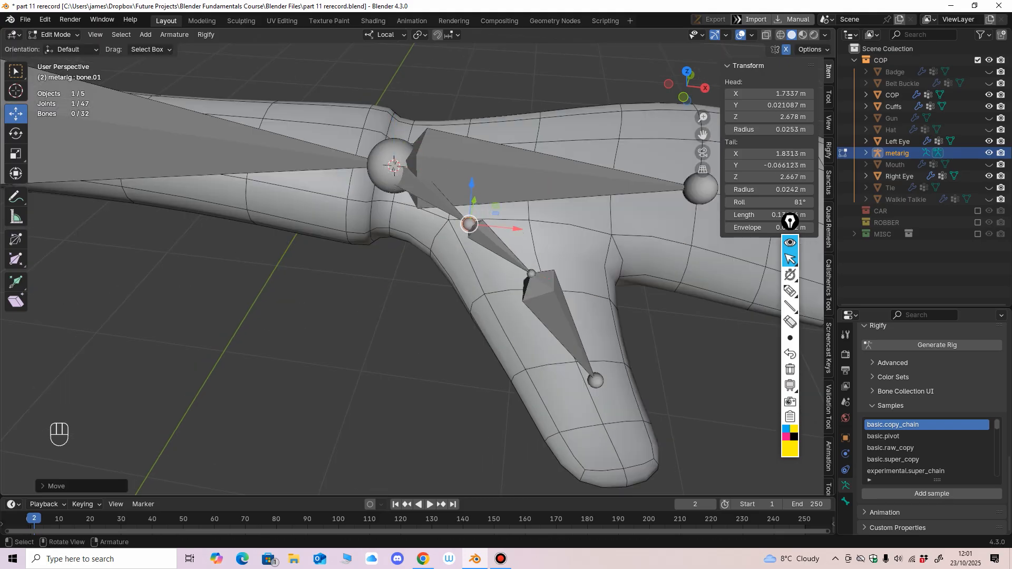
pyautogui.moveTo(470, 224); pyautogui.dragTo(470, 263, button='middle')
pyautogui.scroll(-3, 470, 263)
pyautogui.keyDown('shift'); pyautogui.moveTo(453, 327); pyautogui.dragTo(469, 227, button='middle'); pyautogui.keyUp('shift')
pyautogui.press('KP_7')
pyautogui.keyDown('ctrl'); pyautogui.moveTo(462, 295); pyautogui.dragTo(453, 251, button='middle'); pyautogui.keyUp('ctrl')
pyautogui.keyDown('ctrl'); pyautogui.moveTo(454, 250); pyautogui.dragTo(476, 279, button='middle'); pyautogui.keyUp('ctrl')
pyautogui.press('KP_7')
pyautogui.keyDown('ctrl'); pyautogui.moveTo(476, 279); pyautogui.dragTo(443, 182, button='middle'); pyautogui.keyUp('ctrl')
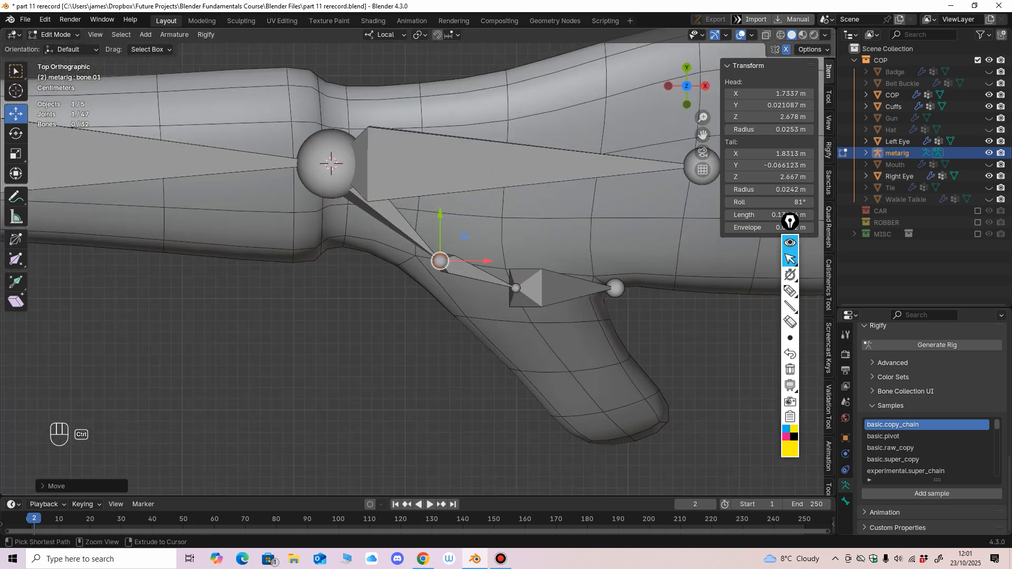
pyautogui.moveTo(440, 261)
pyautogui.mouseDown()
pyautogui.moveTo(441, 236)
pyautogui.moveTo(449, 244)
pyautogui.mouseUp()
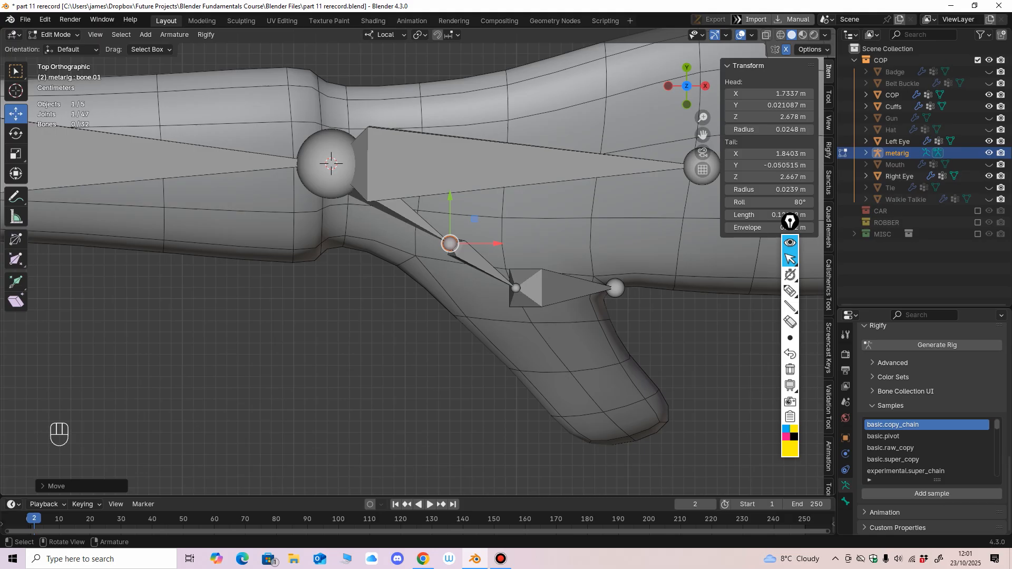
# Step: Align the thumb's second knuckle joint and tip joint with the thumb mesh in top view
pyautogui.click(515, 288)
pyautogui.moveTo(515, 287); pyautogui.dragTo(540, 337)
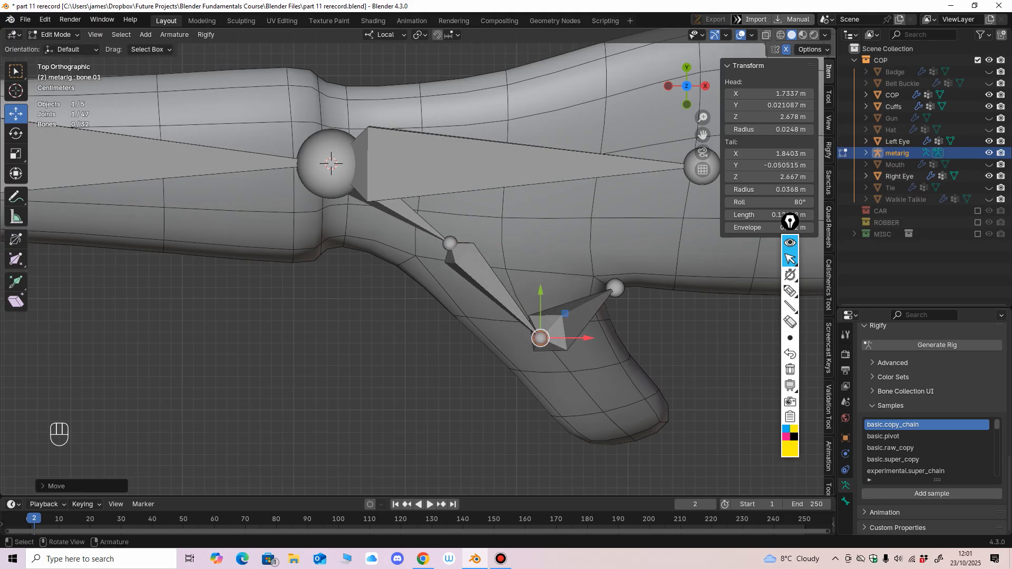
pyautogui.click(615, 287)
pyautogui.moveTo(615, 288); pyautogui.dragTo(627, 421)
pyautogui.keyDown('ctrl'); pyautogui.moveTo(627, 420); pyautogui.dragTo(645, 398, button='middle'); pyautogui.keyUp('ctrl')
# Step: Refine the thumb joints in front view, placing the first knuckle at about X 1.85 m, Z 2.66 m and the tip inside the thumb
pyautogui.press('KP_1')
pyautogui.press('KP_Decimal')
pyautogui.click(418, 239)
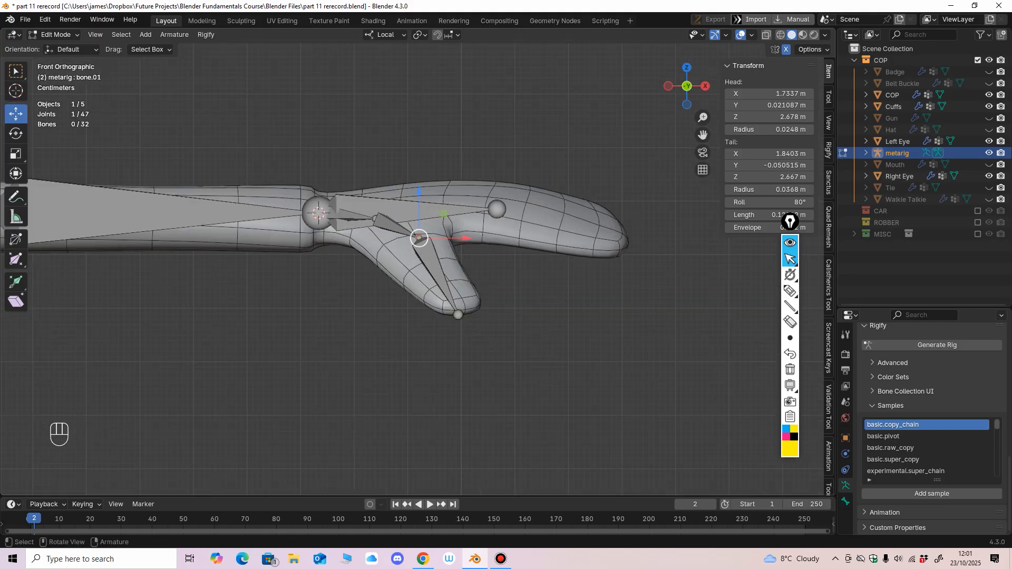
pyautogui.moveTo(375, 218); pyautogui.dragTo(430, 261)
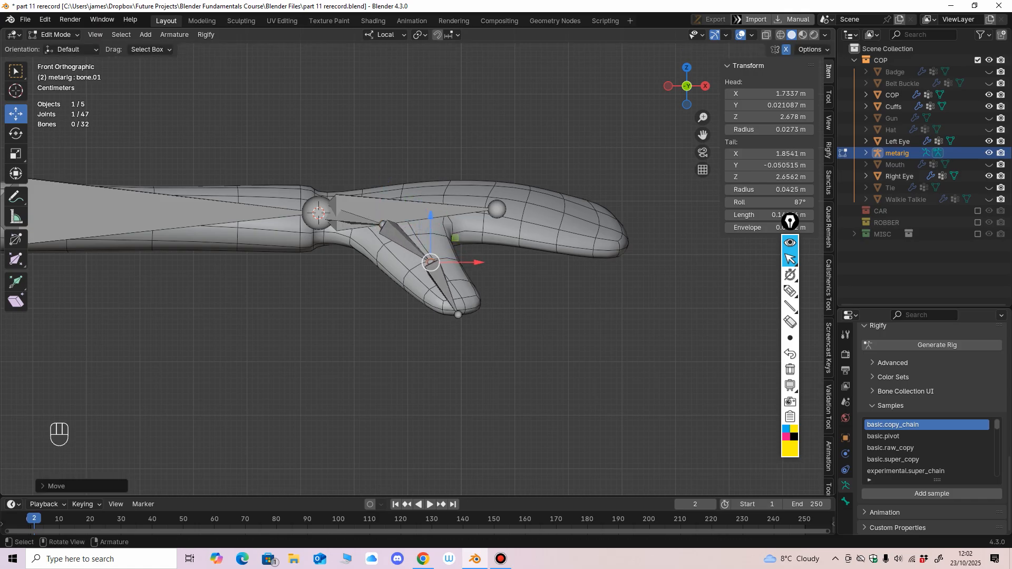
pyautogui.moveTo(443, 342); pyautogui.dragTo(467, 309)
pyautogui.moveTo(458, 314); pyautogui.dragTo(463, 313)
# Step: Recentre the thumb joints in top view, placing the first knuckle at about X 1.84 m, Y -0.06 m and nudging the tip
pyautogui.moveTo(463, 314); pyautogui.dragTo(416, 295, button='middle')
pyautogui.click(505, 211)
pyautogui.moveTo(504, 211); pyautogui.dragTo(500, 237, button='middle')
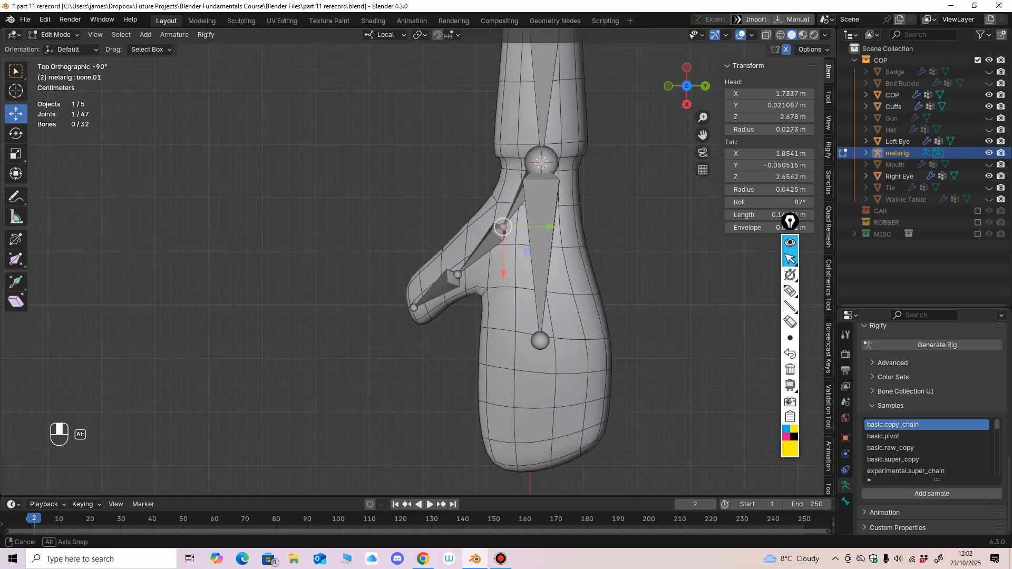
pyautogui.moveTo(503, 227); pyautogui.dragTo(455, 261)
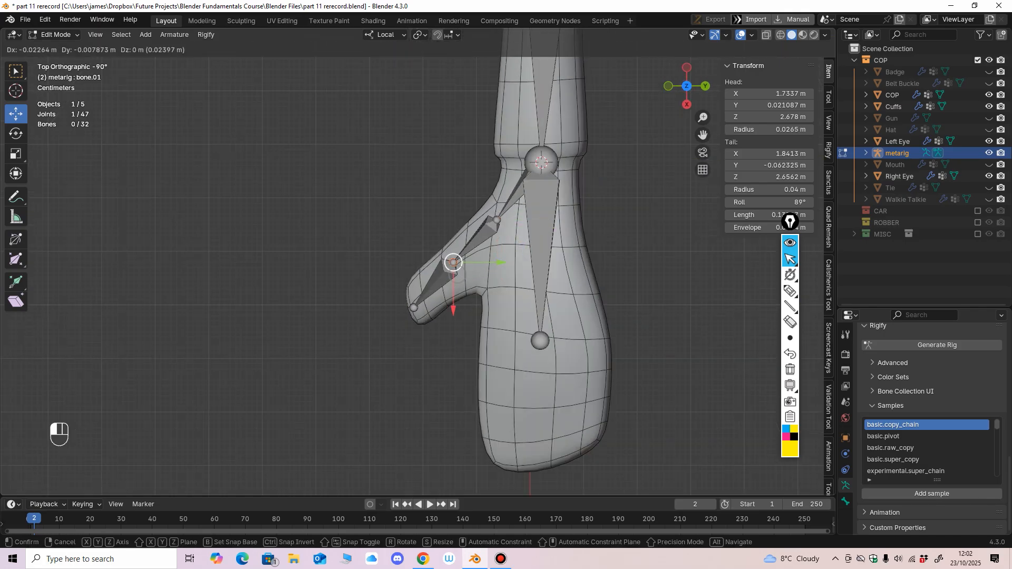
pyautogui.moveTo(401, 300); pyautogui.dragTo(421, 323)
pyautogui.moveTo(413, 307); pyautogui.dragTo(416, 311)
# Step: Lower the thumb's first knuckle joint slightly in front view to about Z 2.65 m
pyautogui.moveTo(416, 310); pyautogui.dragTo(526, 205, button='middle')
pyautogui.moveTo(516, 281)
pyautogui.keyDown('ctrl'); pyautogui.mouseDown(button='middle')
pyautogui.moveTo(515, 308)
pyautogui.moveTo(515, 287)
pyautogui.mouseUp(button='middle'); pyautogui.keyUp('ctrl')
pyautogui.keyDown('shift'); pyautogui.moveTo(515, 288); pyautogui.dragTo(556, 314, button='middle'); pyautogui.keyUp('shift')
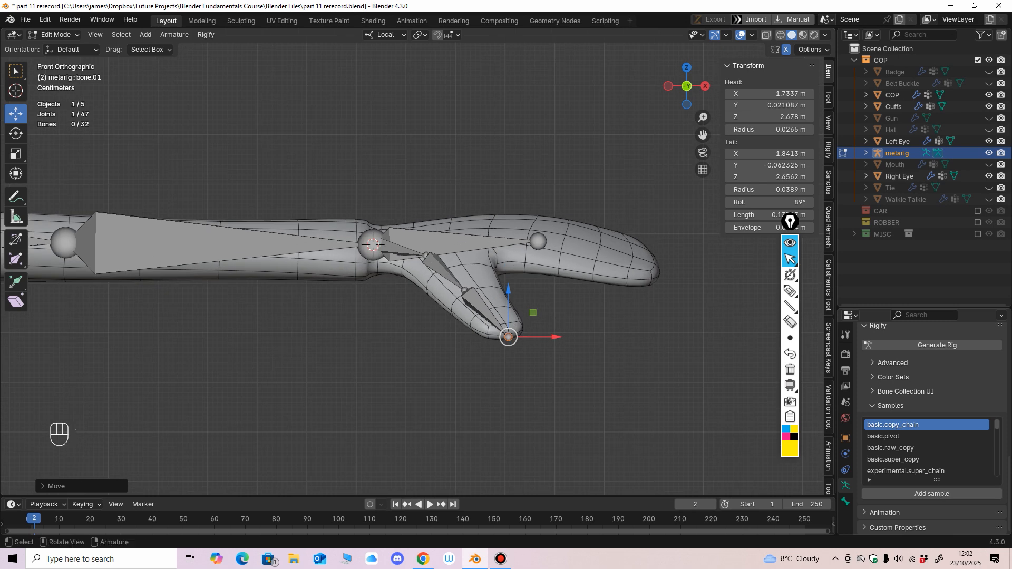
pyautogui.click(426, 255)
pyautogui.moveTo(426, 256); pyautogui.dragTo(426, 260)
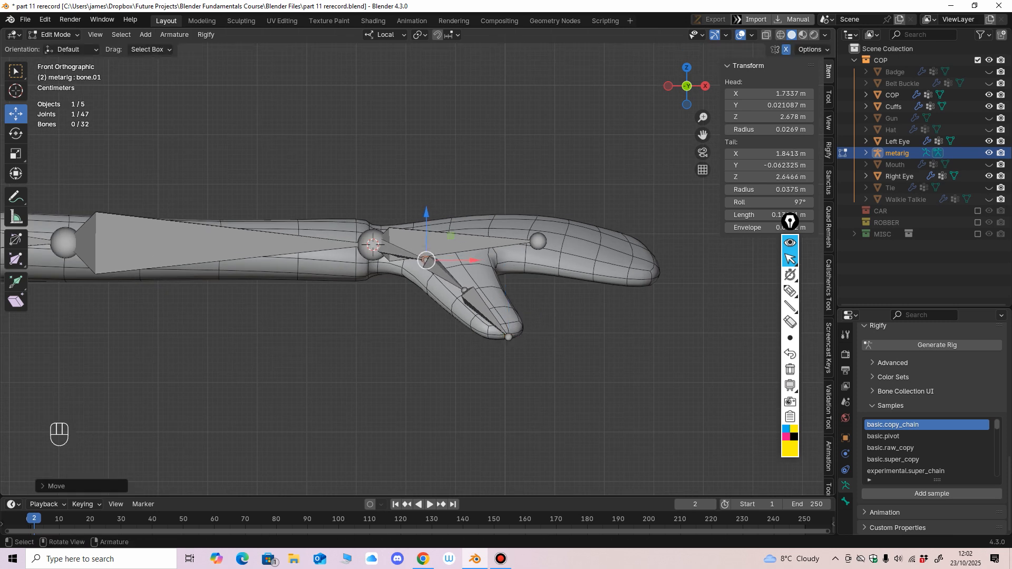
# Step: Reposition the thumb's second knuckle joint at the middle of the thumb, about X 1.92 m, Y -0.14 m, Z 2.58 m
pyautogui.moveTo(426, 261); pyautogui.dragTo(463, 303, button='middle')
pyautogui.press('g')
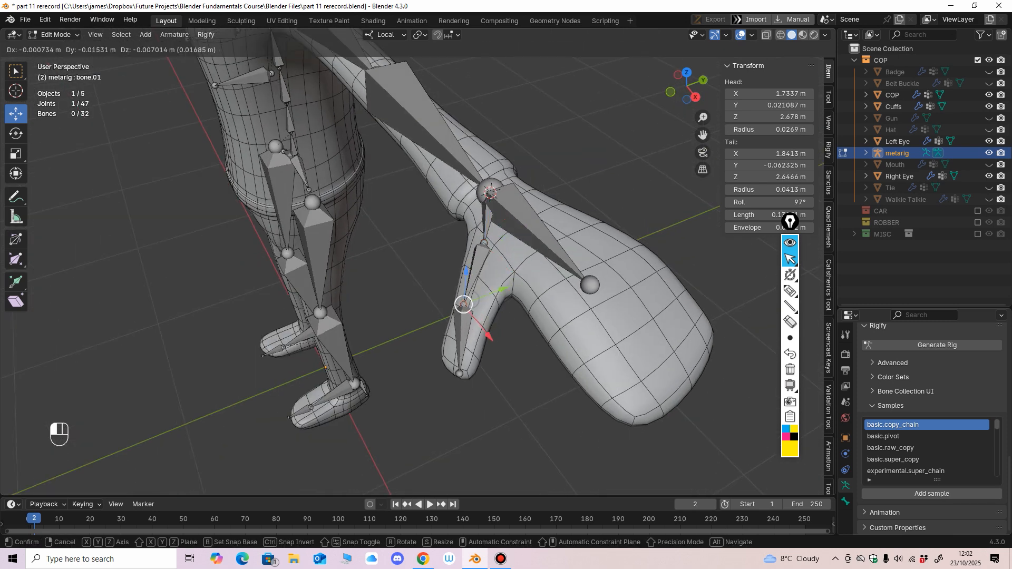
pyautogui.click(463, 304)
pyautogui.click(459, 373)
pyautogui.moveTo(459, 374); pyautogui.dragTo(430, 395, button='middle')
pyautogui.click(442, 308)
pyautogui.moveTo(442, 308); pyautogui.dragTo(452, 311)
# Step: Select the middle thumb bone of the left hand in a close top view
pyautogui.keyDown('shift'); pyautogui.moveTo(452, 310); pyautogui.dragTo(448, 269, button='middle'); pyautogui.keyUp('shift')
pyautogui.scroll(1, 428, 306)
pyautogui.click(455, 290)
pyautogui.scroll(1, 448, 270)
pyautogui.moveTo(789, 221); pyautogui.dragTo(790, 256)
pyautogui.click(790, 325)
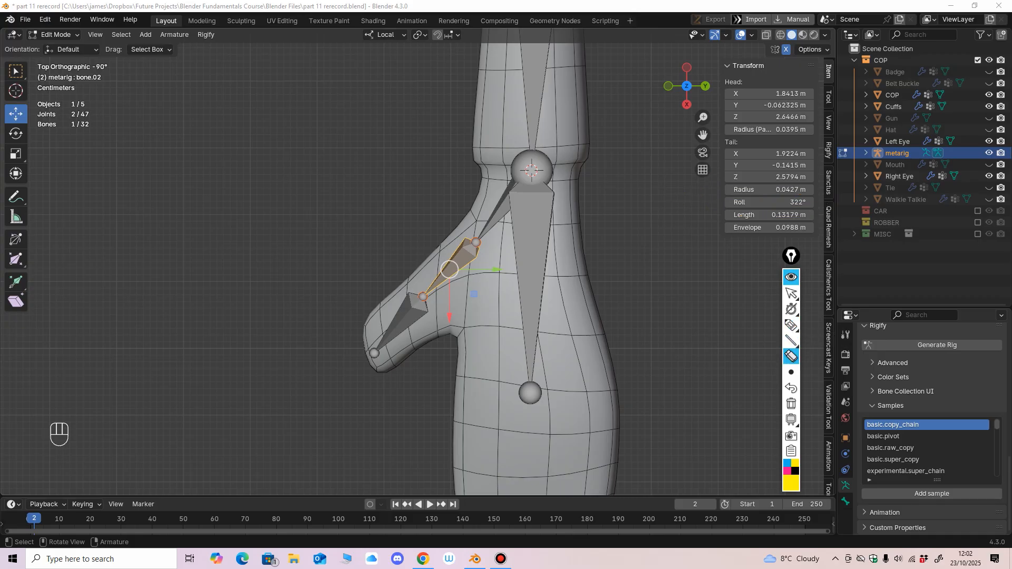
pyautogui.click(791, 293)
# Step: Adjust the middle thumb bone's roll to about 335° and set the first thumb bone's roll to 120°
pyautogui.moveTo(450, 222)
pyautogui.keyDown('ctrl'); pyautogui.mouseDown(button='middle')
pyautogui.moveTo(449, 401)
pyautogui.moveTo(449, 257)
pyautogui.mouseUp(button='middle'); pyautogui.keyUp('ctrl')
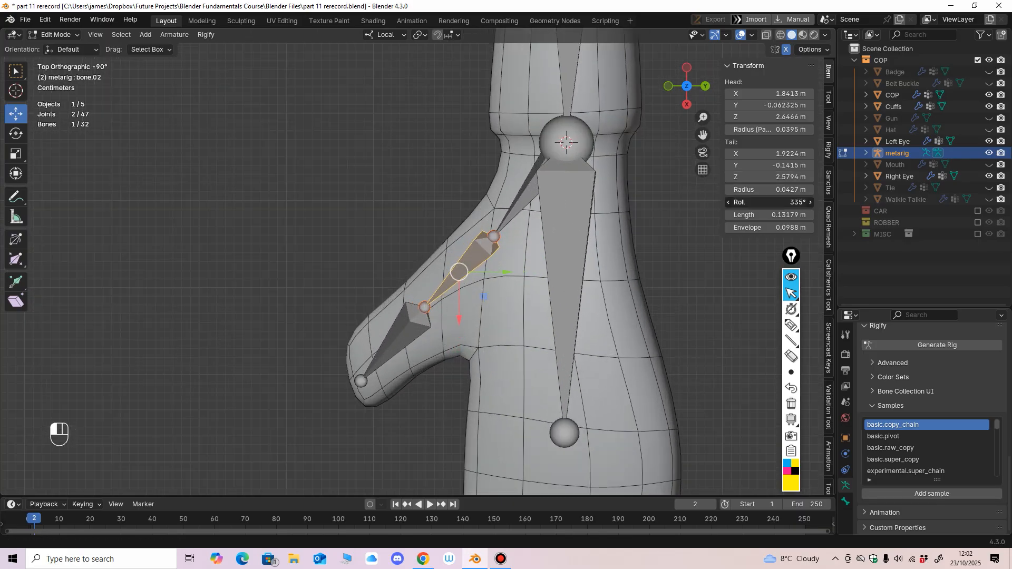
pyautogui.click(519, 201)
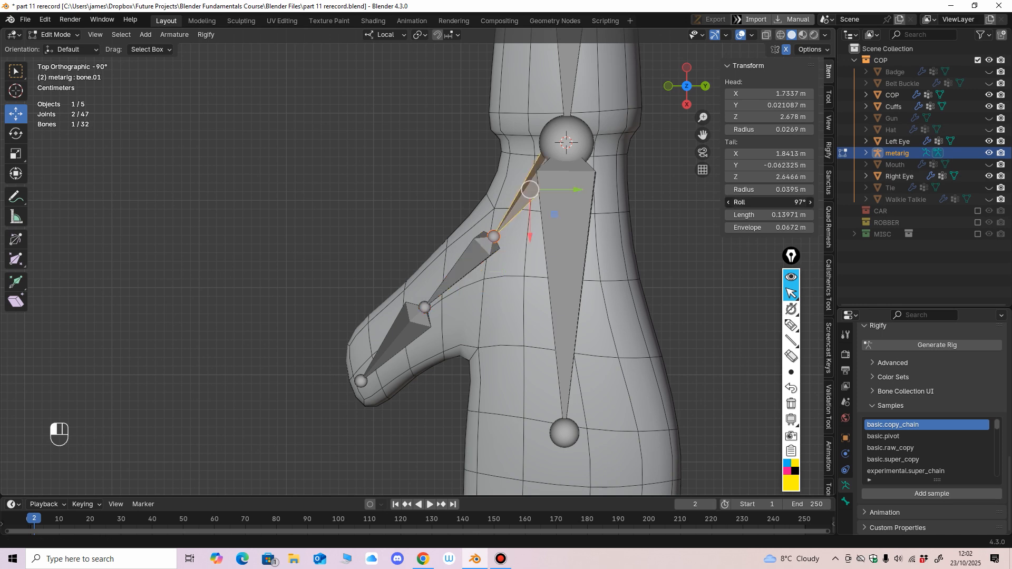
pyautogui.moveTo(769, 203); pyautogui.dragTo(766, 203)
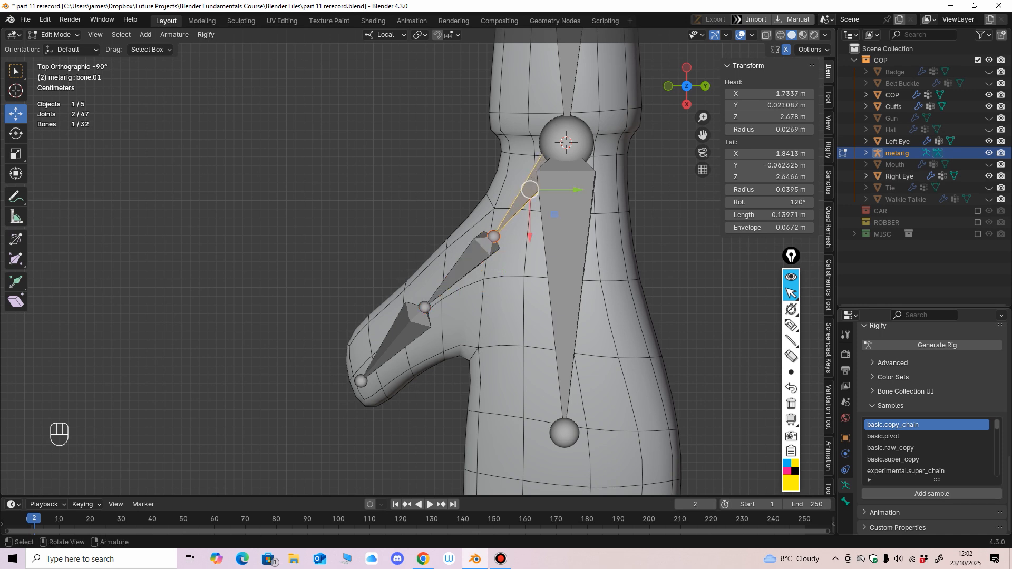
# Step: Activate the Rotate tool, then adjust the middle thumb bone's roll to about 343° and the tip bone's roll to 265°
pyautogui.click(16, 133)
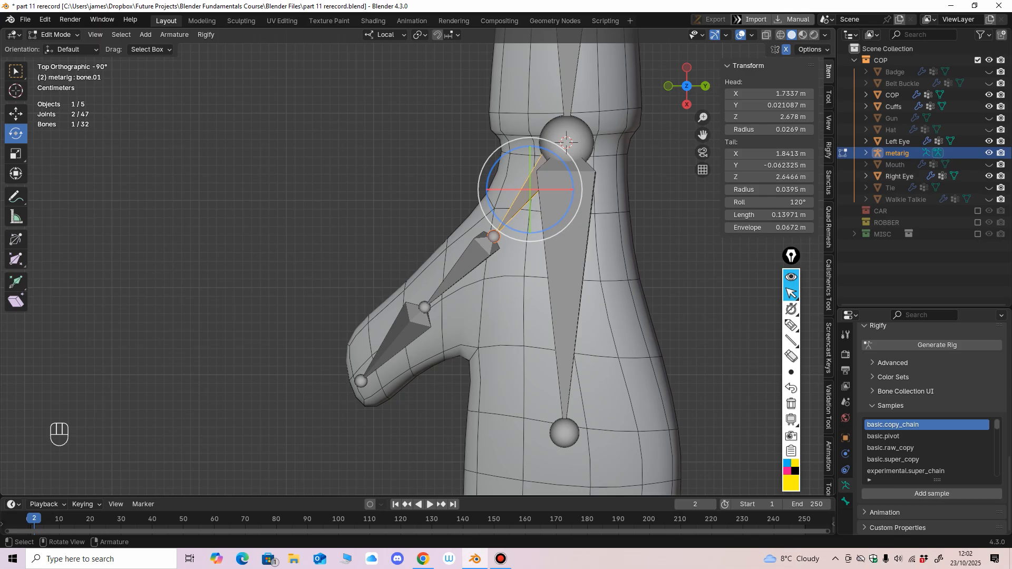
pyautogui.click(468, 261)
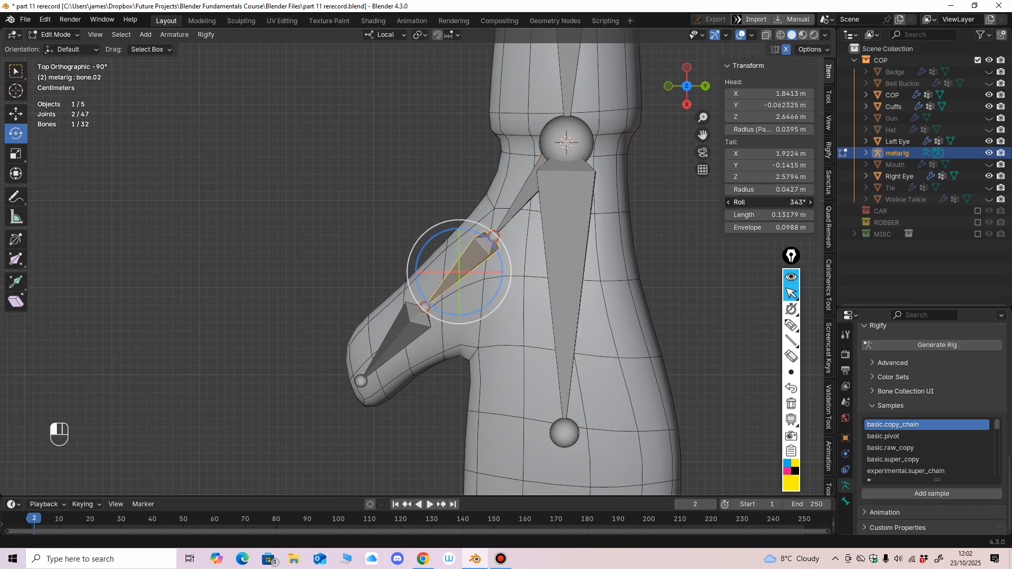
pyautogui.moveTo(769, 202); pyautogui.dragTo(770, 202)
pyautogui.click(403, 335)
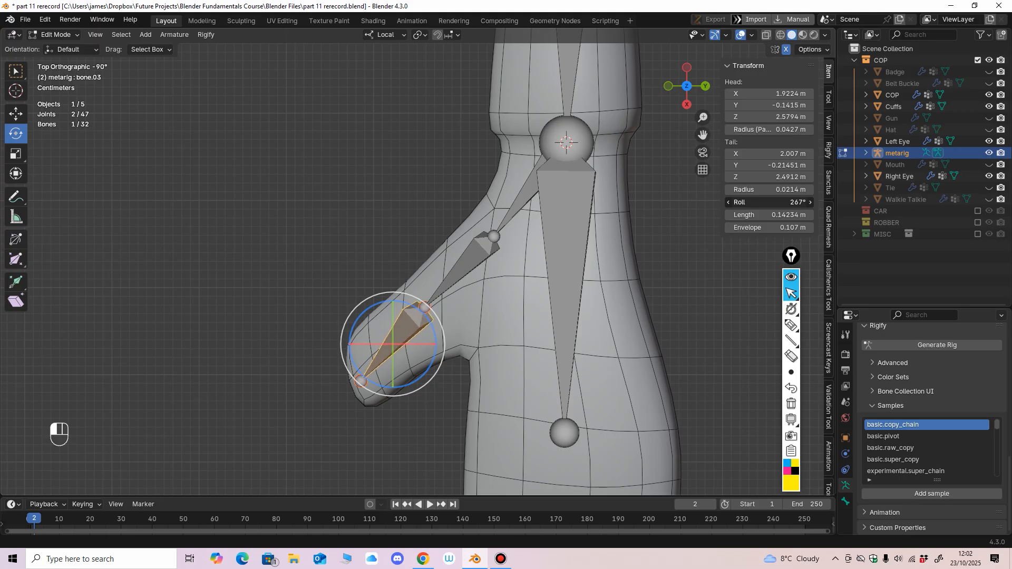
# Step: Switch the metarig to Pose Mode and select the middle and tip thumb bones to check their local rotation axes
pyautogui.scroll(-4, 474, 274)
pyautogui.moveTo(474, 295); pyautogui.dragTo(575, 216, button='middle')
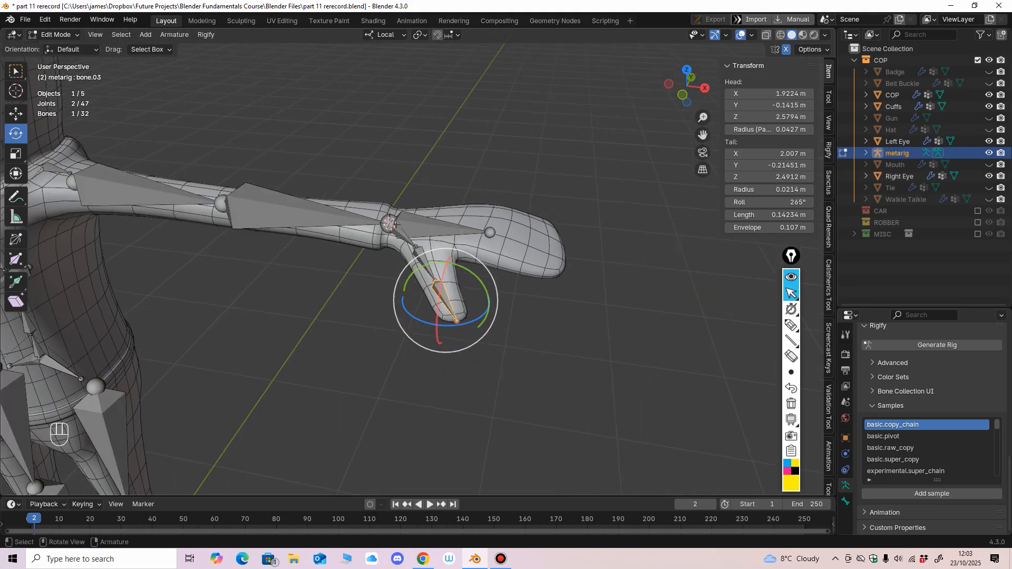
pyautogui.click(57, 34)
pyautogui.click(59, 72)
pyautogui.scroll(3, 438, 274)
pyautogui.moveTo(437, 274); pyautogui.dragTo(393, 284, button='middle')
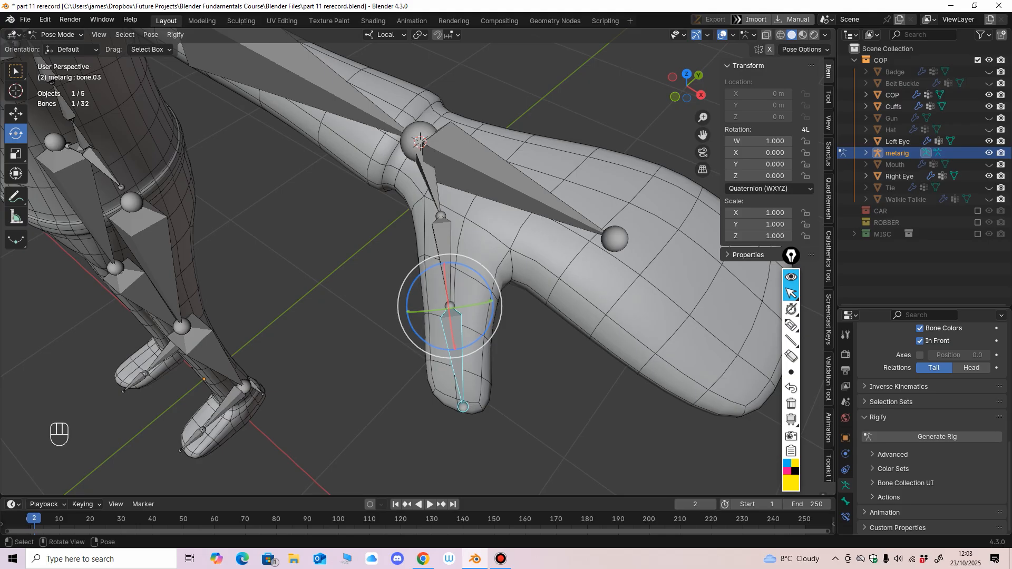
pyautogui.click(445, 251)
pyautogui.moveTo(427, 326); pyautogui.dragTo(503, 271, button='middle')
pyautogui.click(470, 327)
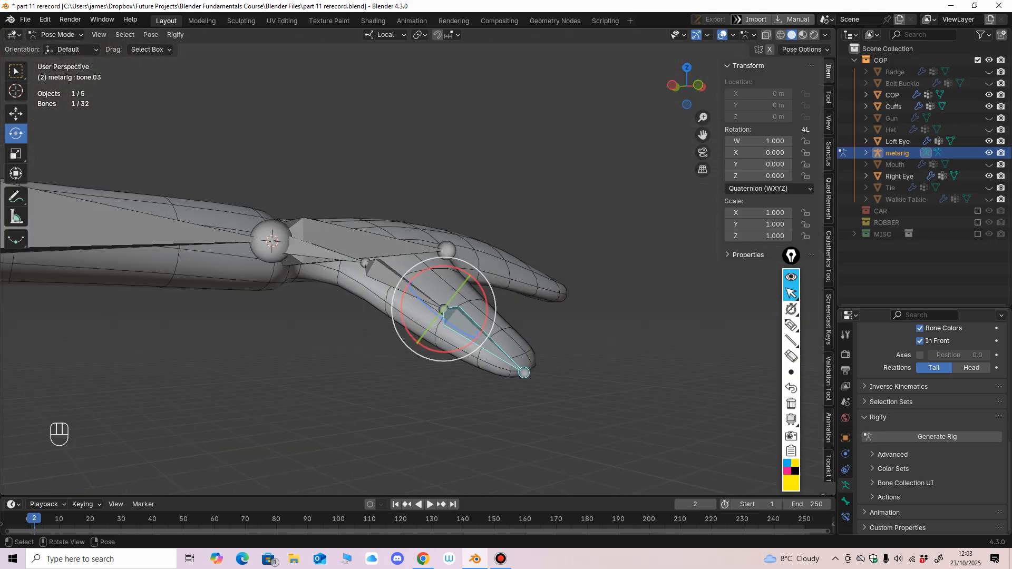
# Step: Test-rotate the left thumb's tip bone about its local axes and undo each rotation
pyautogui.moveTo(475, 279); pyautogui.dragTo(477, 330)
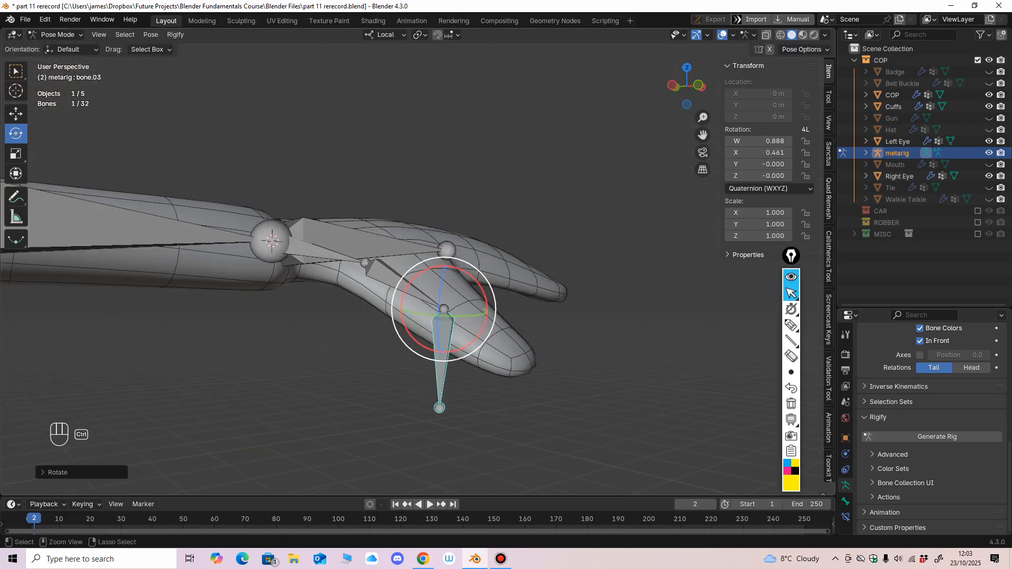
pyautogui.hotkey('ctrl', 'z')
pyautogui.moveTo(503, 284); pyautogui.dragTo(416, 339, button='middle')
pyautogui.moveTo(422, 339)
pyautogui.mouseDown()
pyautogui.moveTo(436, 349)
pyautogui.moveTo(425, 349)
pyautogui.mouseUp()
pyautogui.hotkey('ctrl', 'z')
pyautogui.moveTo(428, 342); pyautogui.dragTo(478, 324, button='middle')
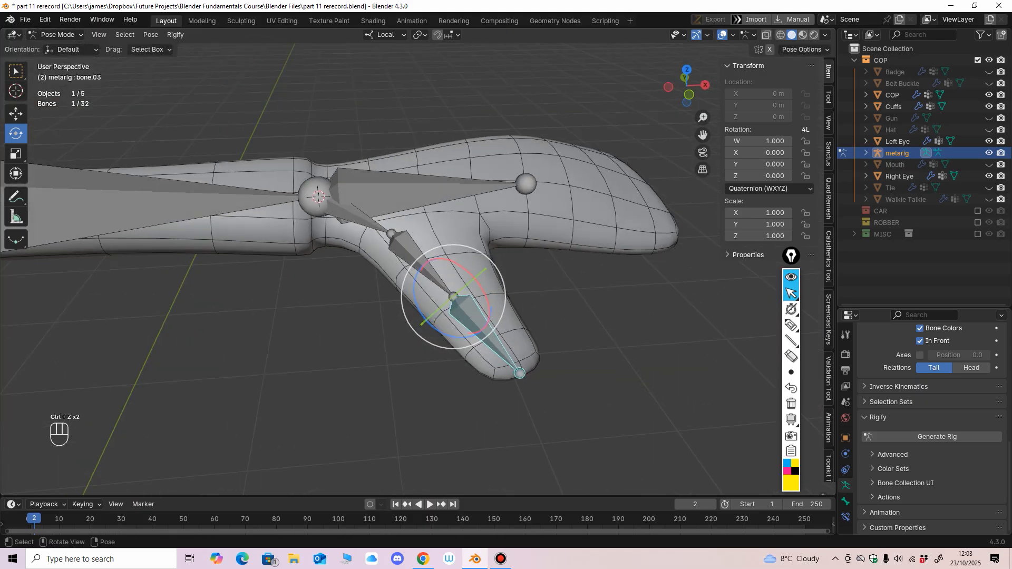
# Step: Return the metarig to Edit Mode and add a basic.copy_chain Rigify sample to it
pyautogui.click(56, 35)
pyautogui.click(59, 60)
pyautogui.moveTo(401, 274); pyautogui.dragTo(401, 251, button='middle')
pyautogui.keyDown('ctrl'); pyautogui.moveTo(401, 250); pyautogui.dragTo(397, 337, button='middle'); pyautogui.keyUp('ctrl')
pyautogui.scroll(-5, 930, 422)
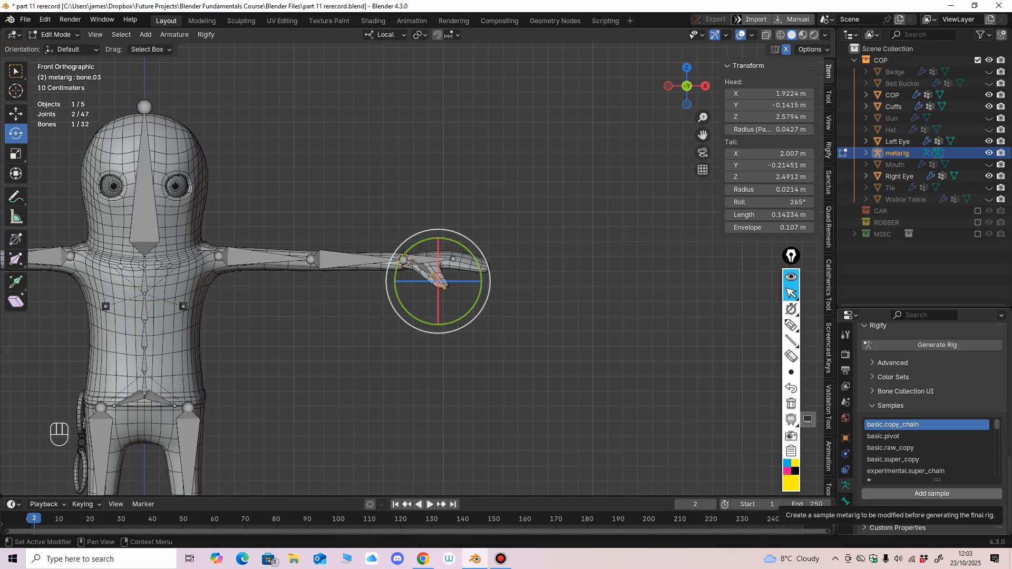
pyautogui.click(931, 493)
pyautogui.scroll(-4, 529, 148)
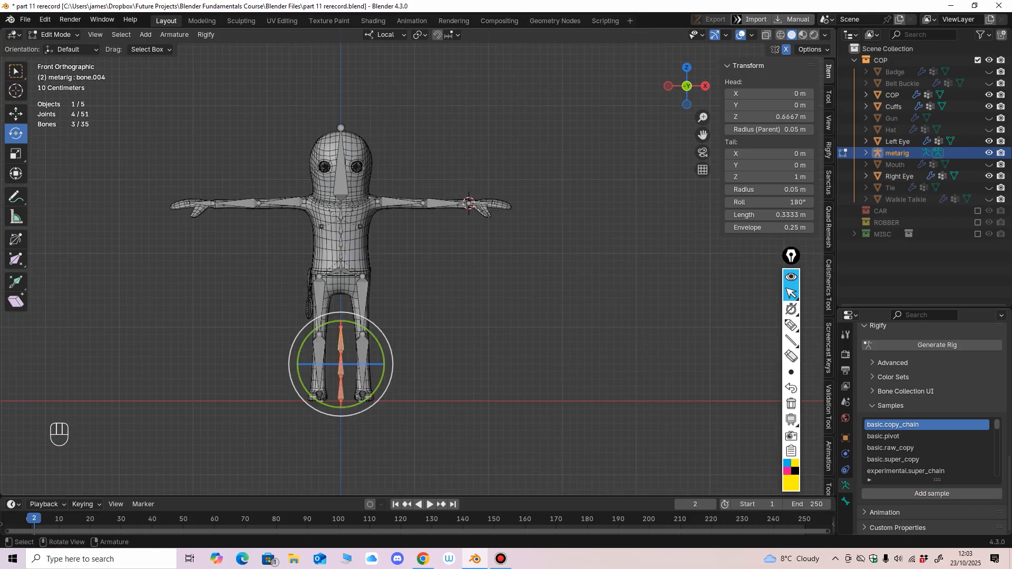
# Step: Move the added bone chain over to the left hand, with its base inside the palm at about X 1.863 m
pyautogui.click(16, 114)
pyautogui.moveTo(341, 363); pyautogui.dragTo(454, 192)
pyautogui.keyDown('shift'); pyautogui.moveTo(454, 192); pyautogui.dragTo(366, 279, button='middle'); pyautogui.keyUp('shift')
pyautogui.scroll(4, 362, 286)
pyautogui.moveTo(369, 271); pyautogui.dragTo(418, 226)
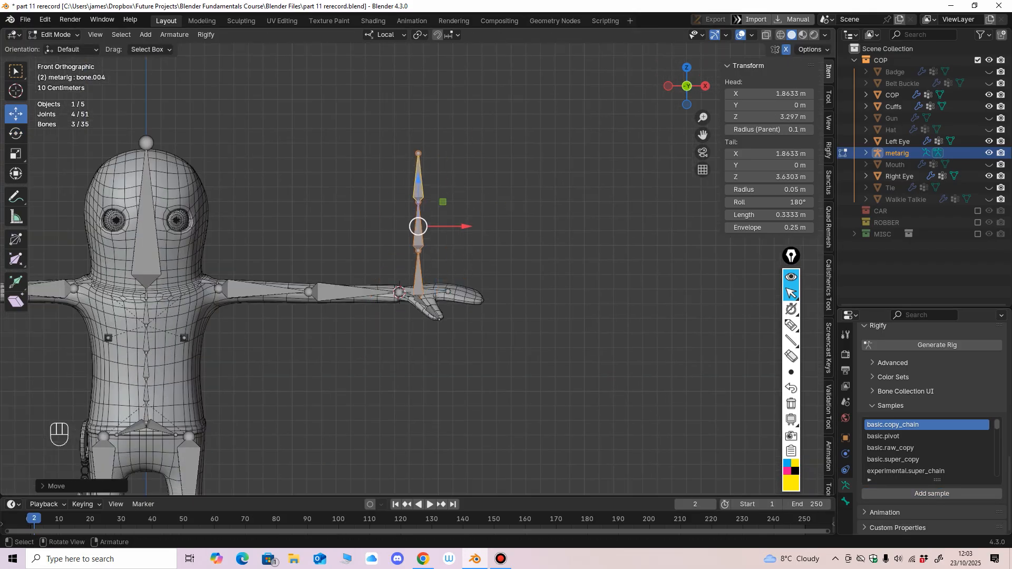
# Step: Shorten the left hand bone to about 0.238 m by moving its tail along X toward the wrist
pyautogui.keyDown('ctrl'); pyautogui.moveTo(418, 263); pyautogui.dragTo(419, 221, button='middle'); pyautogui.keyUp('ctrl')
pyautogui.click(484, 328)
pyautogui.moveTo(529, 328); pyautogui.dragTo(497, 328)
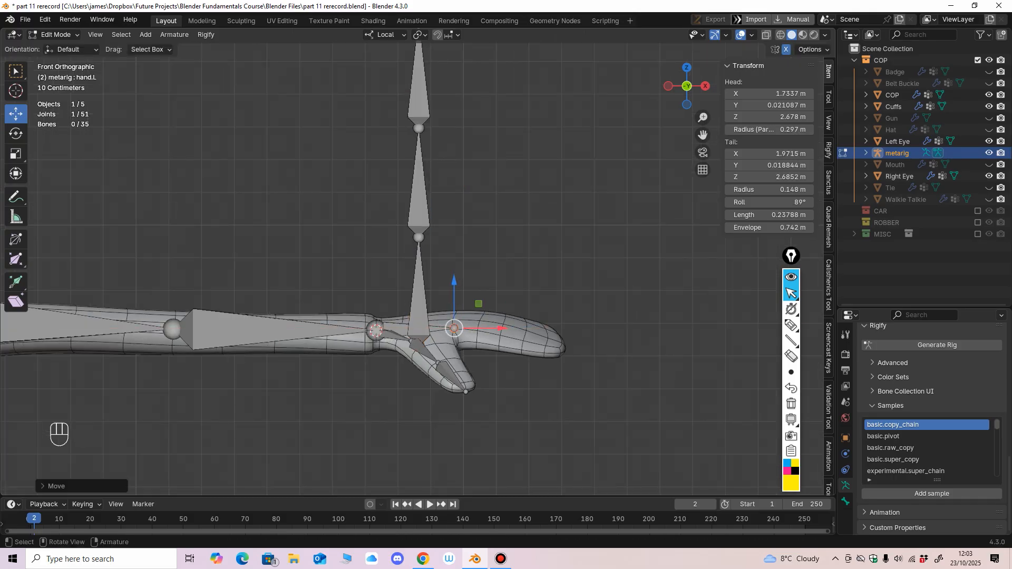
# Step: Select the whole new bone chain and rotate it about 91° in the front view so it points outward along the arm
pyautogui.moveTo(496, 316); pyautogui.dragTo(480, 364, button='middle')
pyautogui.click(418, 155)
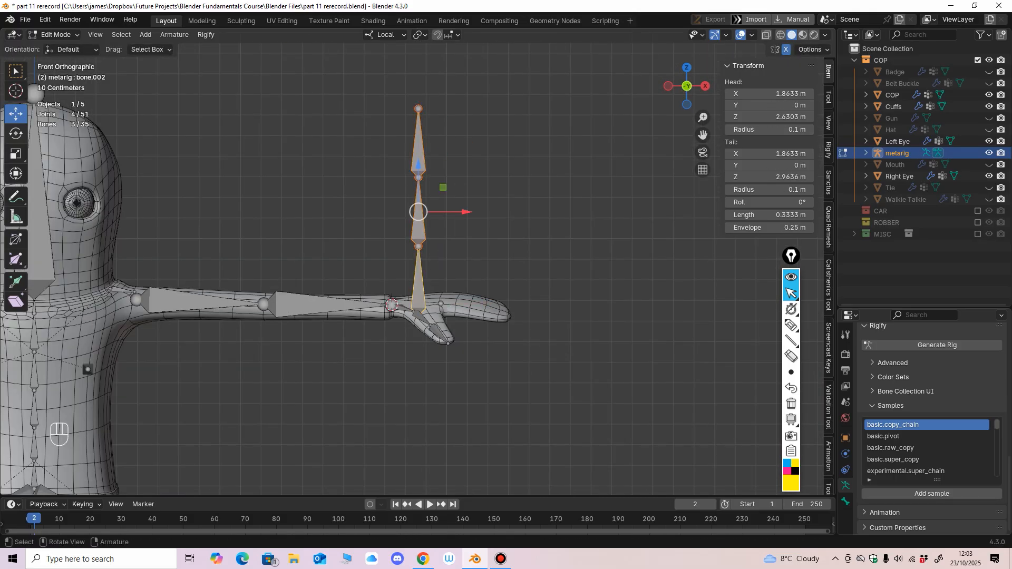
pyautogui.hotkey('shift', 'space')
pyautogui.press('r')
pyautogui.moveTo(443, 167); pyautogui.dragTo(410, 263)
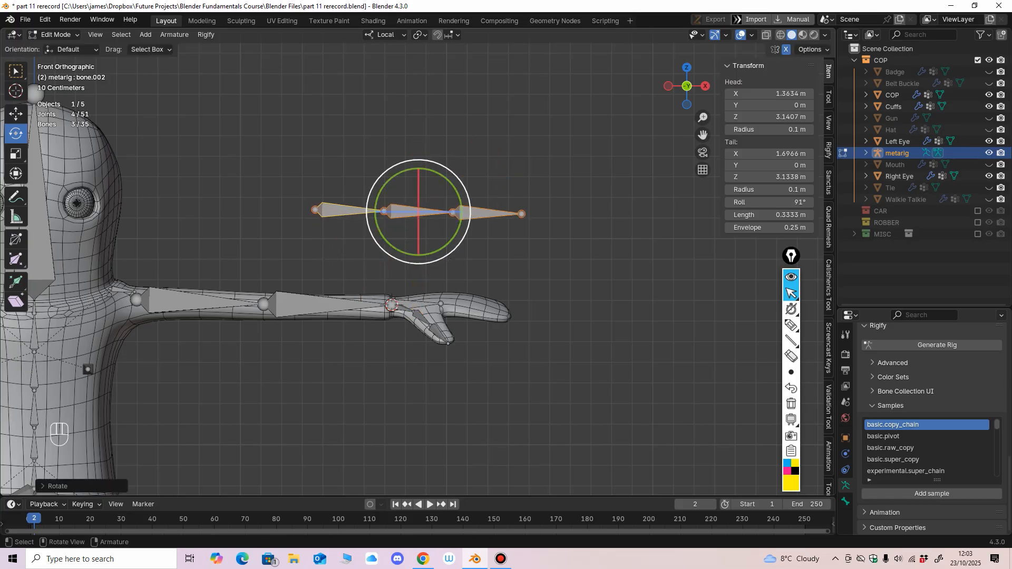
# Step: Move the rotated chain to the left hand bone's tail, its base at about X 1.974 m, and line it up in the top view
pyautogui.click(16, 114)
pyautogui.moveTo(418, 212); pyautogui.dragTo(546, 309)
pyautogui.keyDown('ctrl'); pyautogui.moveTo(546, 308); pyautogui.dragTo(513, 203, button='middle'); pyautogui.keyUp('ctrl')
pyautogui.moveTo(646, 288); pyautogui.dragTo(642, 280)
pyautogui.scroll(4, 424, 296)
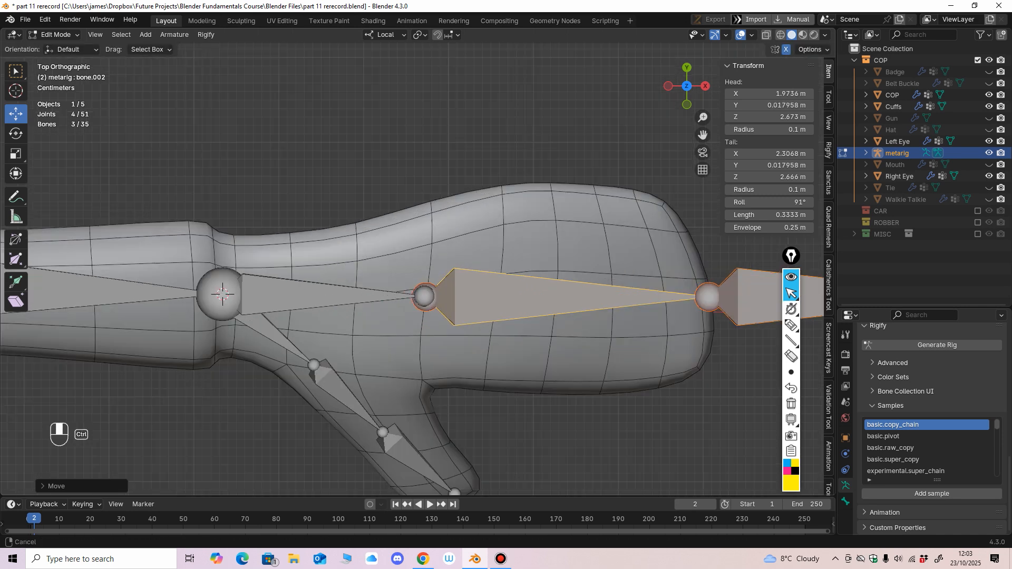
# Step: Snap the 3D cursor to the left hand bone's tail and snap the chain's first bone to the cursor
pyautogui.click(424, 298)
pyautogui.hotkey('shift', 's')
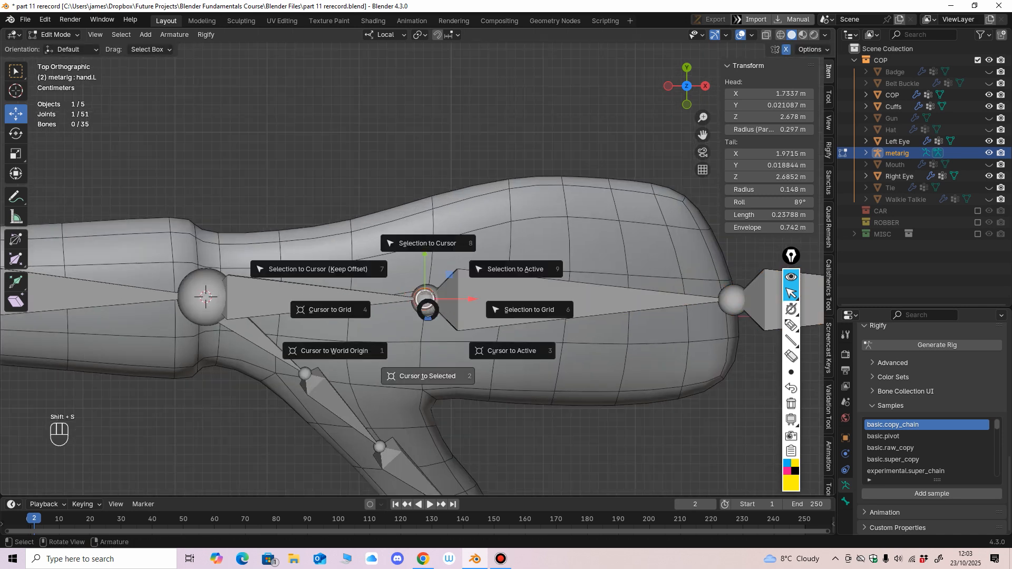
pyautogui.press('2')
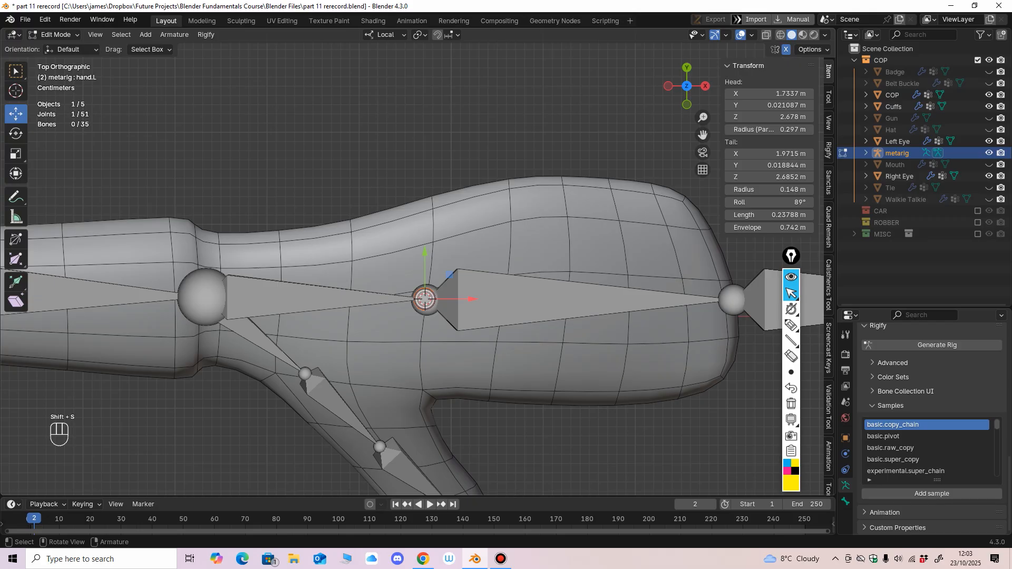
pyautogui.click(467, 316)
pyautogui.hotkey('shift', 's')
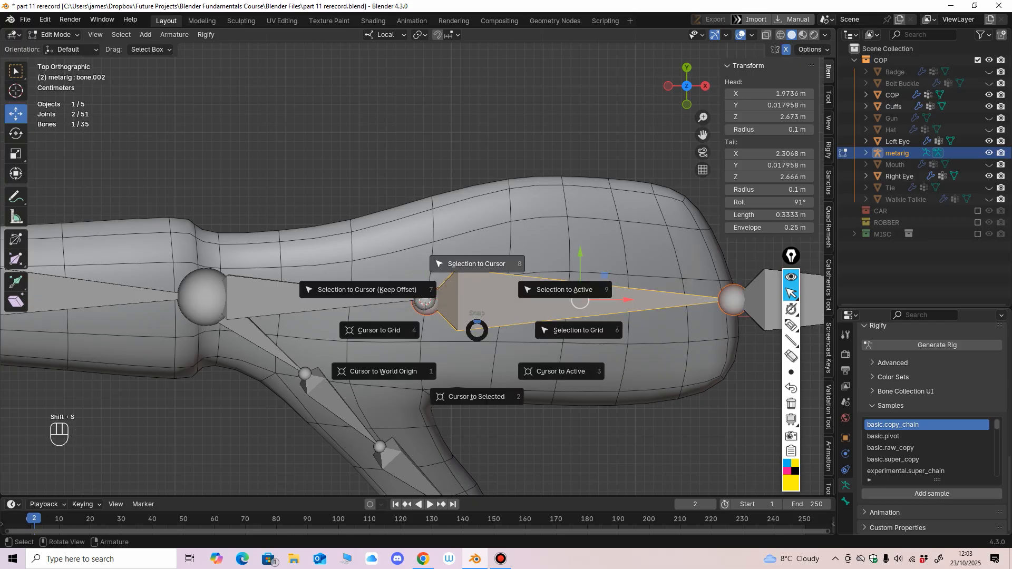
pyautogui.scroll(-2, 466, 311)
pyautogui.moveTo(467, 311); pyautogui.dragTo(382, 312, button='middle')
# Step: Shorten the chain's first bone to about 0.152 m by pulling its tail back along the hand
pyautogui.scroll(-1, 464, 311)
pyautogui.moveTo(535, 353); pyautogui.dragTo(535, 353)
pyautogui.press('g')
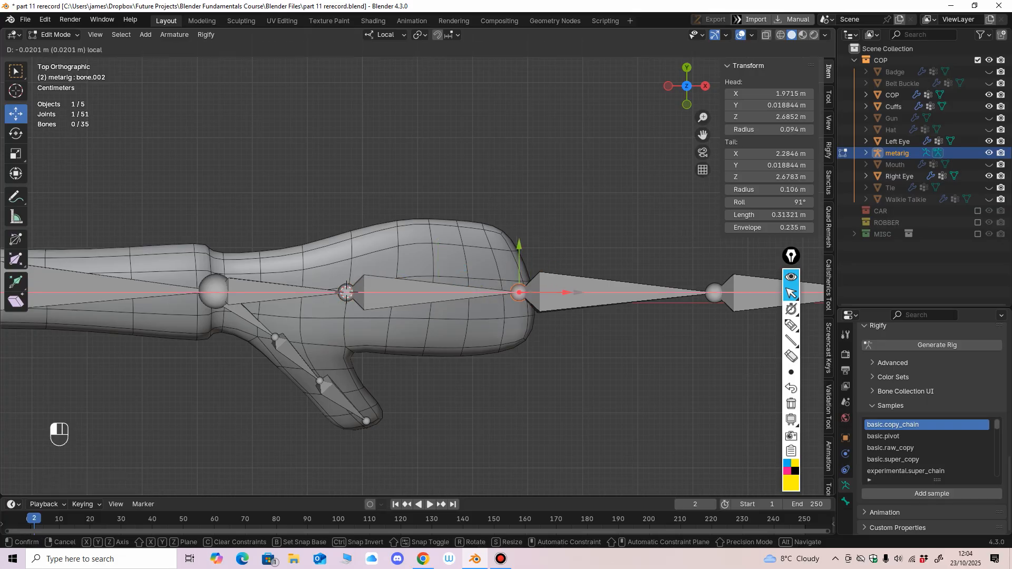
pyautogui.moveTo(481, 293); pyautogui.dragTo(479, 292)
pyautogui.scroll(-1, 478, 293)
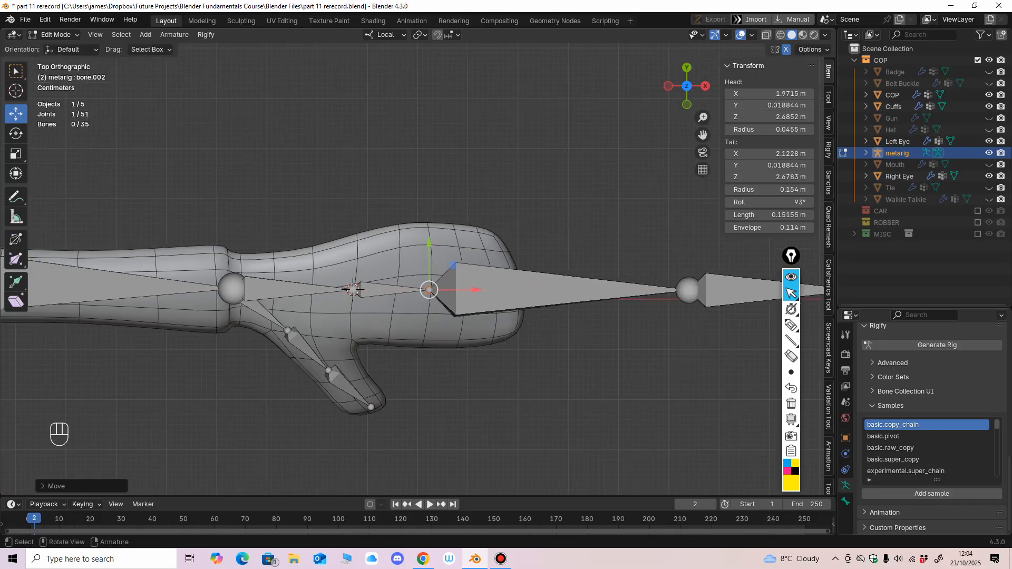
# Step: Pull the chain's next joint and its tip back inside the hand mesh, leaving the last bone about 0.073 m long
pyautogui.click(688, 290)
pyautogui.moveTo(735, 290); pyautogui.dragTo(533, 289)
pyautogui.keyDown('shift'); pyautogui.moveTo(532, 290); pyautogui.dragTo(417, 287, button='middle'); pyautogui.keyUp('shift')
pyautogui.click(741, 287)
pyautogui.moveTo(772, 287); pyautogui.dragTo(434, 287)
# Step: In the front view, raise the chain's three inner joints slightly and move its tip down and outward to about Z 2.641 m
pyautogui.keyDown('shift'); pyautogui.moveTo(434, 287); pyautogui.dragTo(531, 119, button='middle'); pyautogui.keyUp('shift')
pyautogui.keyDown('shift'); pyautogui.moveTo(517, 337); pyautogui.dragTo(572, 162, button='middle'); pyautogui.keyUp('shift')
pyautogui.click(467, 271)
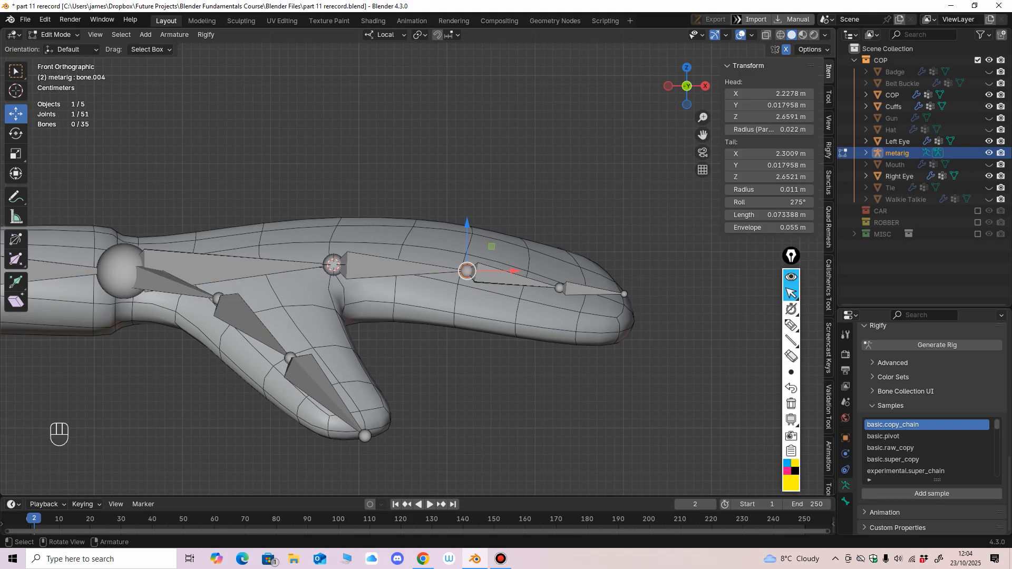
pyautogui.moveTo(333, 218); pyautogui.dragTo(333, 209)
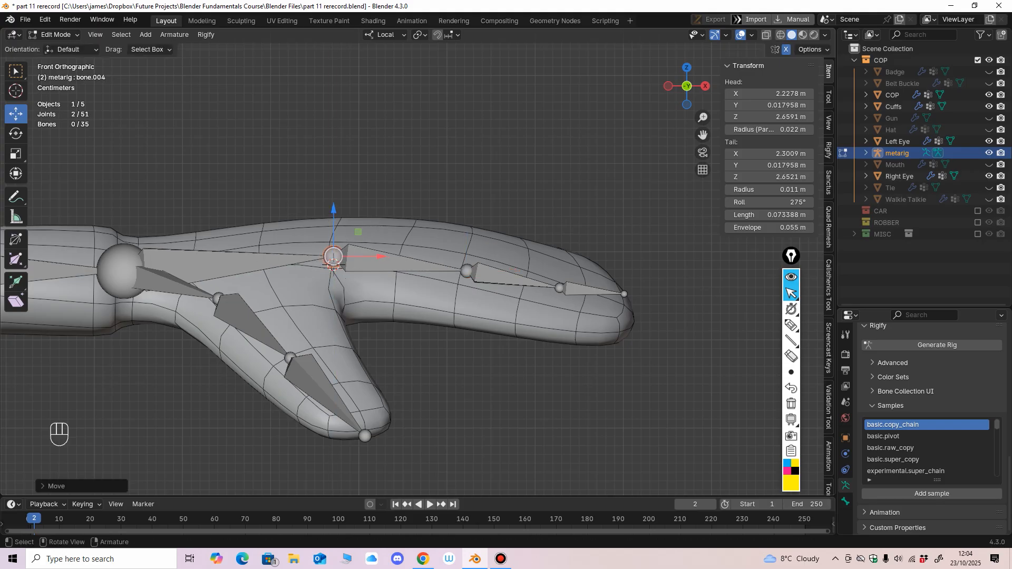
pyautogui.click(467, 271)
pyautogui.moveTo(467, 224); pyautogui.dragTo(467, 218)
pyautogui.moveTo(538, 328); pyautogui.dragTo(538, 329)
pyautogui.moveTo(560, 242); pyautogui.dragTo(559, 234)
pyautogui.moveTo(665, 265); pyautogui.dragTo(591, 345)
pyautogui.moveTo(624, 294); pyautogui.dragTo(632, 304)
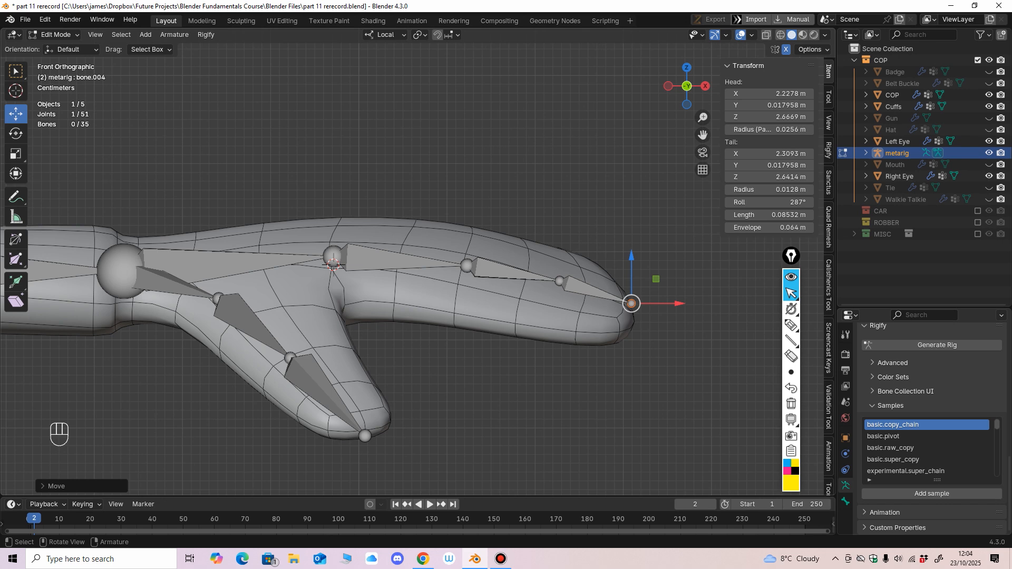
# Step: In the top view, slide the two middle finger joints along X toward the wrist, the outer one to about X 2.217 m
pyautogui.keyDown('ctrl'); pyautogui.moveTo(631, 304); pyautogui.dragTo(606, 448, button='middle'); pyautogui.keyUp('ctrl')
pyautogui.scroll(2, 606, 447)
pyautogui.moveTo(548, 317); pyautogui.dragTo(566, 361, button='middle')
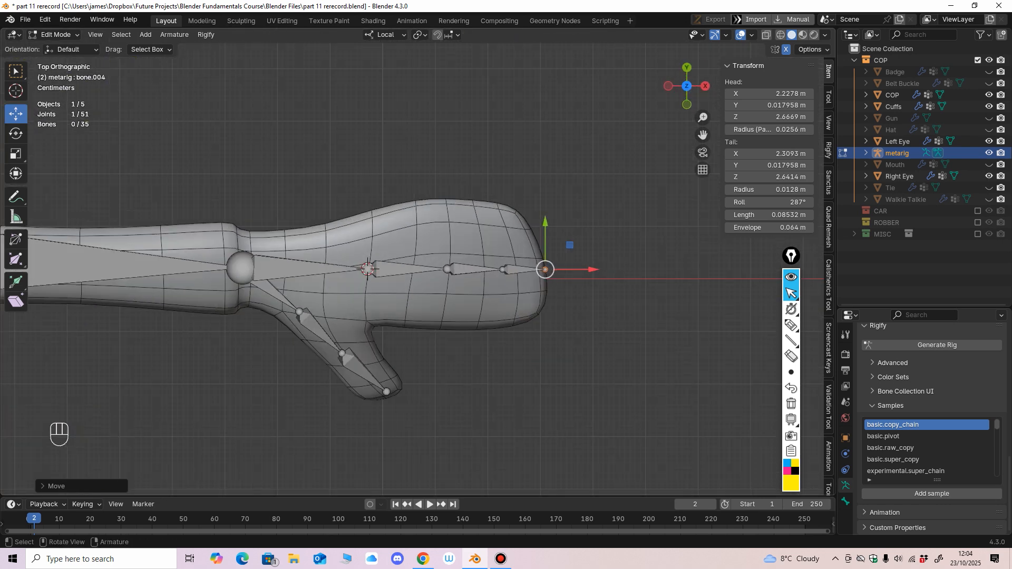
pyautogui.moveTo(472, 237); pyautogui.dragTo(427, 303)
pyautogui.press('g')
pyautogui.press('x')
pyautogui.click(460, 245)
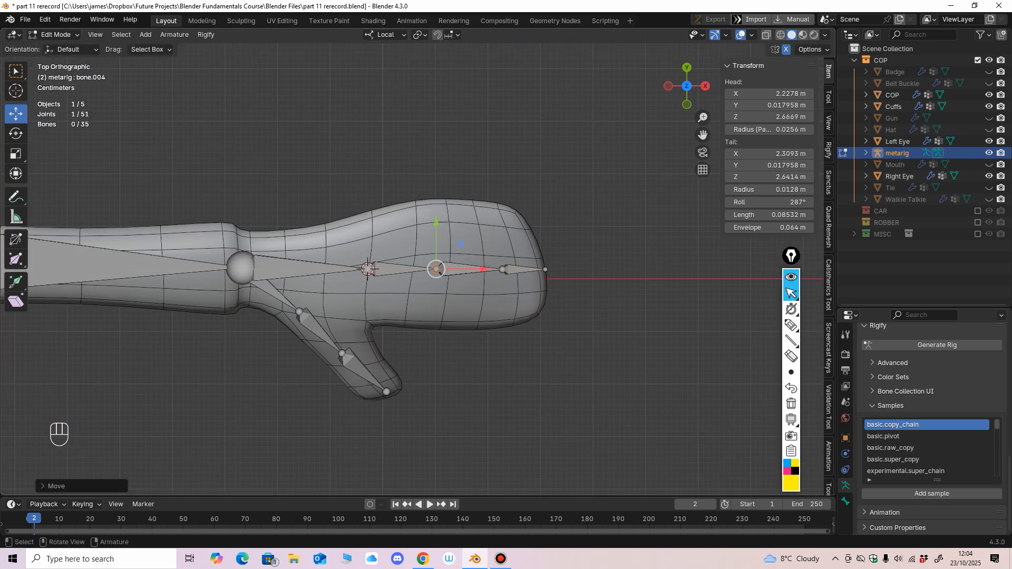
pyautogui.press('g')
pyautogui.press('x')
pyautogui.click(521, 245)
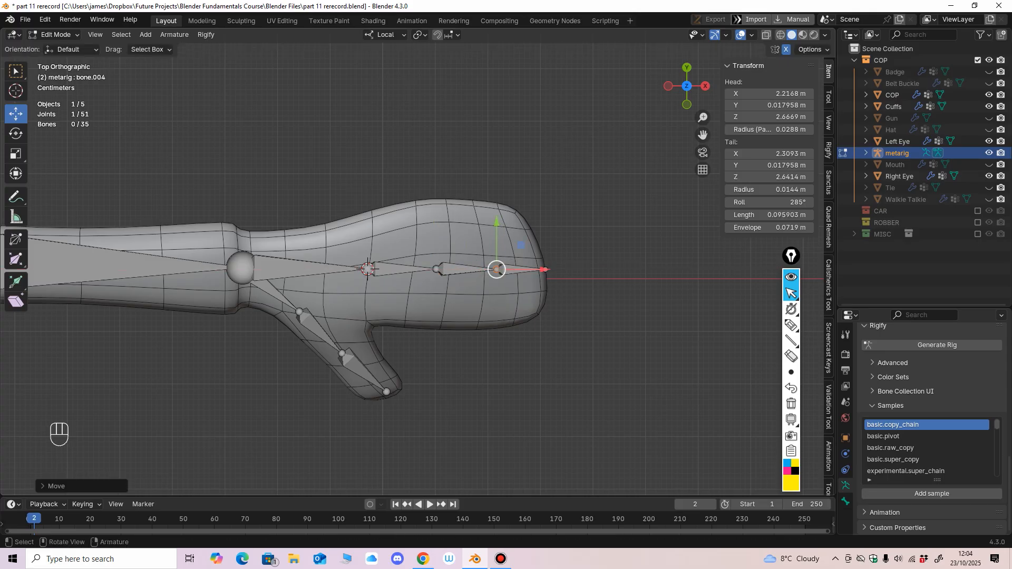
# Step: Select the left thumb's first bone together with the finger chain's first bone
pyautogui.moveTo(520, 245); pyautogui.dragTo(659, 124, button='middle')
pyautogui.scroll(-4, 609, 147)
pyautogui.scroll(2, 659, 124)
pyautogui.moveTo(658, 124); pyautogui.dragTo(666, 165, button='middle')
pyautogui.keyDown('ctrl'); pyautogui.moveTo(666, 165); pyautogui.dragTo(564, 179, button='middle'); pyautogui.keyUp('ctrl')
pyautogui.keyDown('ctrl'); pyautogui.moveTo(563, 179); pyautogui.dragTo(565, 136, button='middle'); pyautogui.keyUp('ctrl')
pyautogui.keyDown('shift'); pyautogui.moveTo(565, 200); pyautogui.dragTo(545, 207, button='middle'); pyautogui.keyUp('shift')
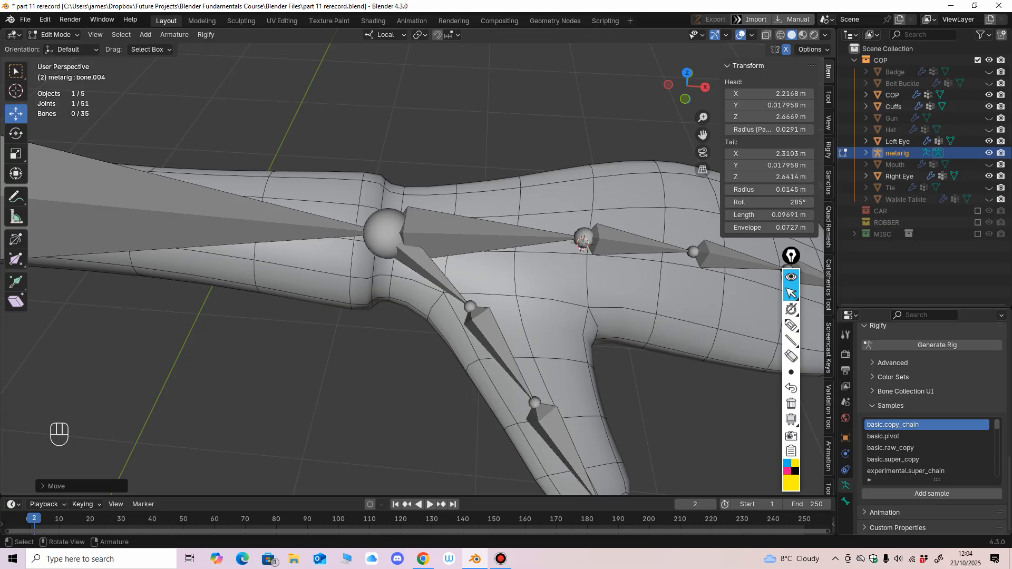
pyautogui.click(433, 275)
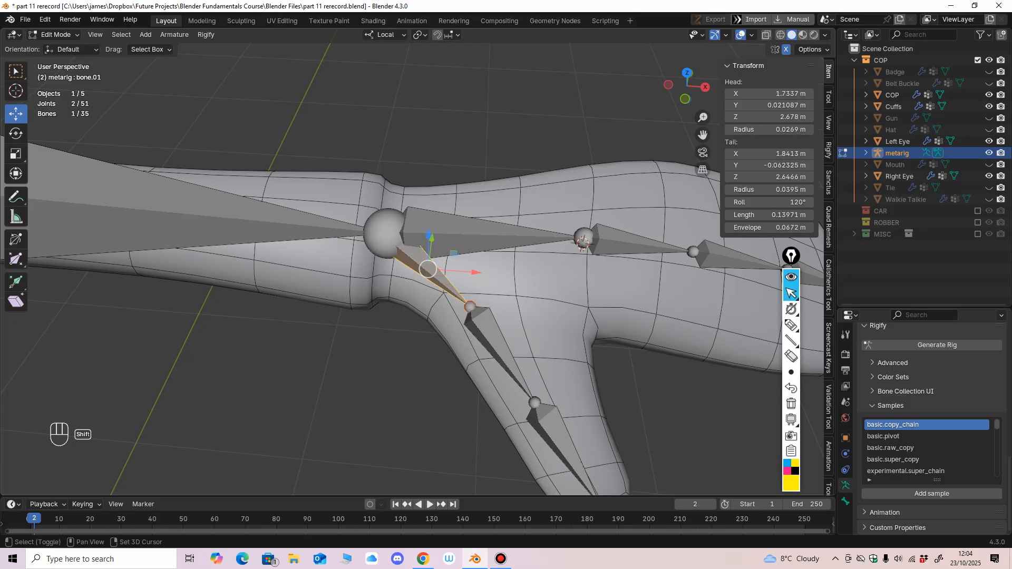
pyautogui.moveTo(453, 253); pyautogui.dragTo(388, 316, button='middle')
pyautogui.moveTo(387, 316); pyautogui.dragTo(387, 289, button='middle')
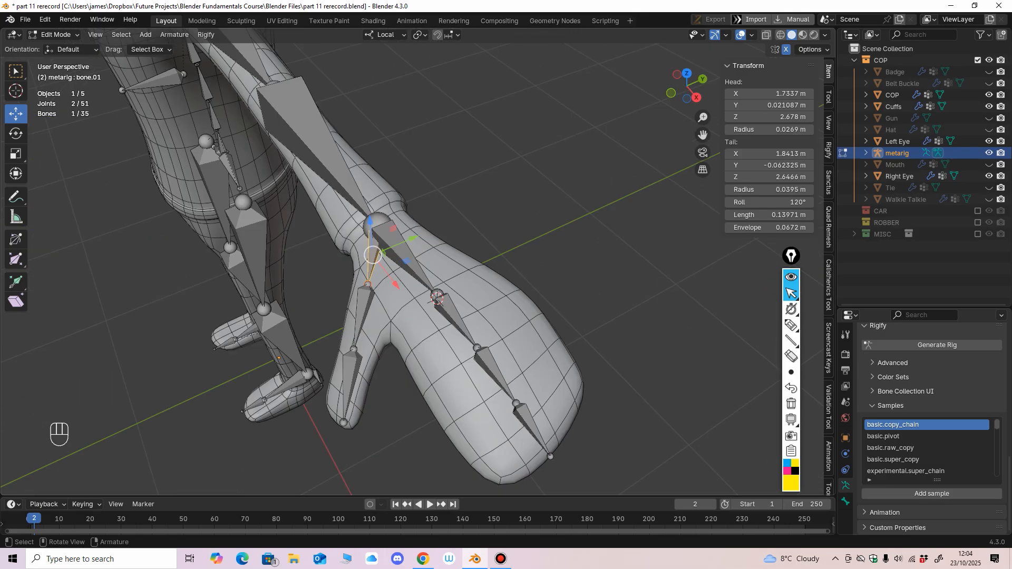
pyautogui.keyDown('shift'); pyautogui.click(456, 321); pyautogui.keyUp('shift')
# Step: Add the left hand bone as the active selection and parent the first thumb and finger bones to it, keeping their offset
pyautogui.moveTo(456, 321); pyautogui.dragTo(504, 334, button='middle')
pyautogui.moveTo(466, 290)
pyautogui.mouseDown()
pyautogui.moveTo(463, 317)
pyautogui.moveTo(467, 289)
pyautogui.moveTo(457, 298)
pyautogui.mouseUp()
pyautogui.hotkey('ctrl', 'z')
pyautogui.moveTo(457, 298); pyautogui.dragTo(478, 270, button='middle')
pyautogui.scroll(2, 469, 282)
pyautogui.moveTo(560, 233); pyautogui.dragTo(557, 231, button='middle')
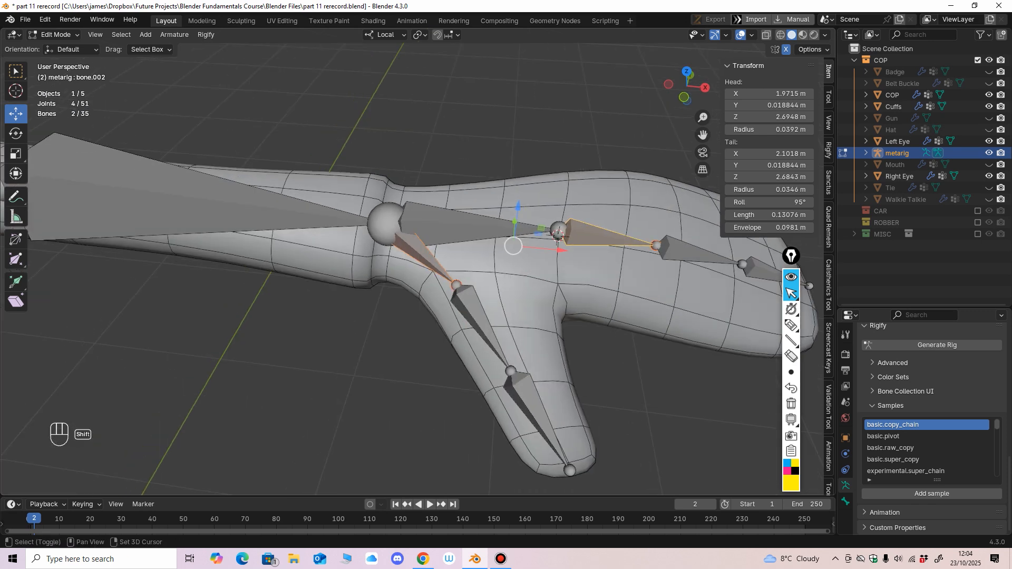
pyautogui.keyDown('shift'); pyautogui.click(558, 233); pyautogui.keyUp('shift')
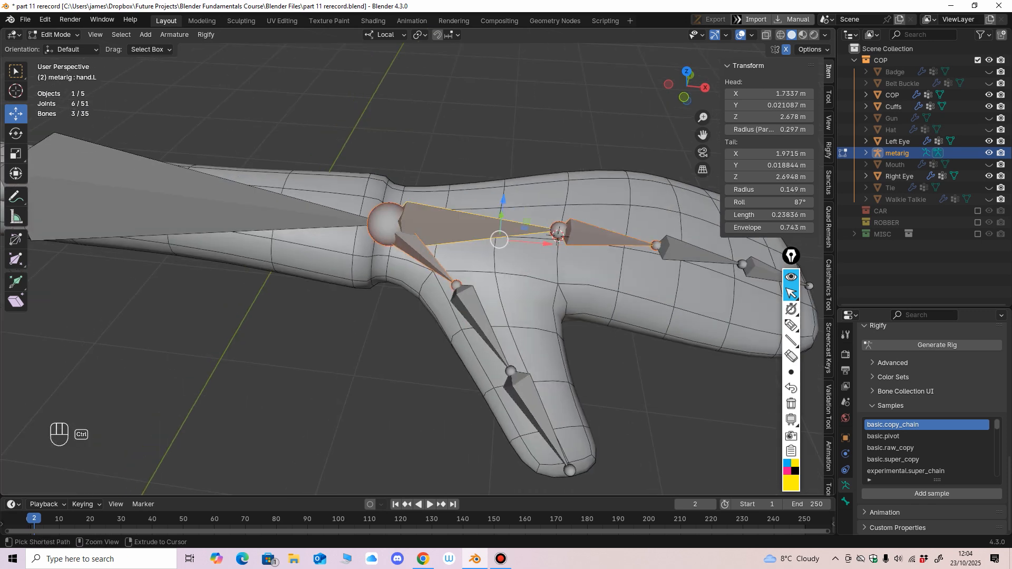
pyautogui.hotkey('ctrl', 'p')
pyautogui.click(403, 318)
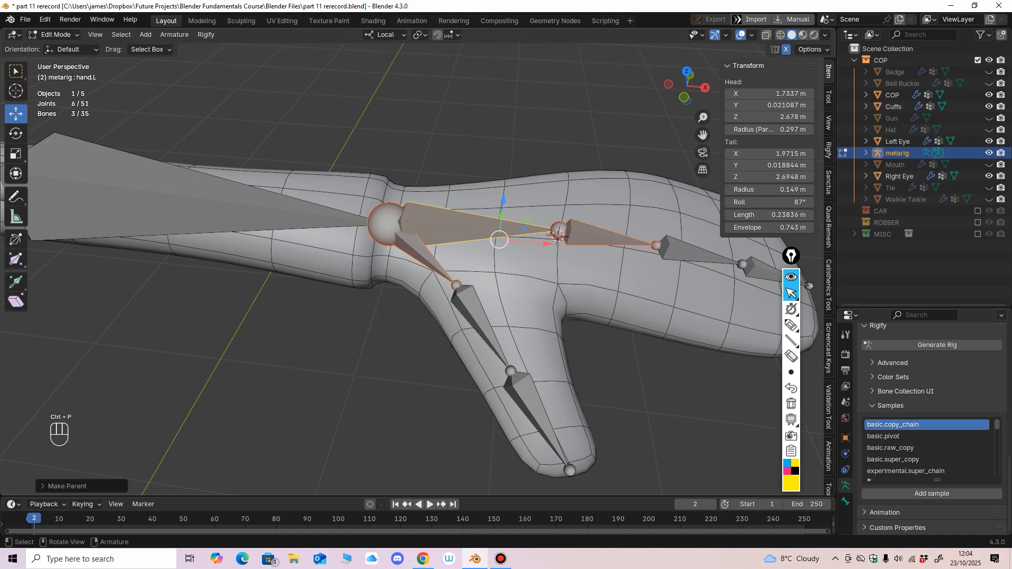
# Step: Switch to Pose Mode, test-rotate the left hand bone to check that thumb and finger follow, and undo each rotation
pyautogui.click(56, 34)
pyautogui.click(60, 72)
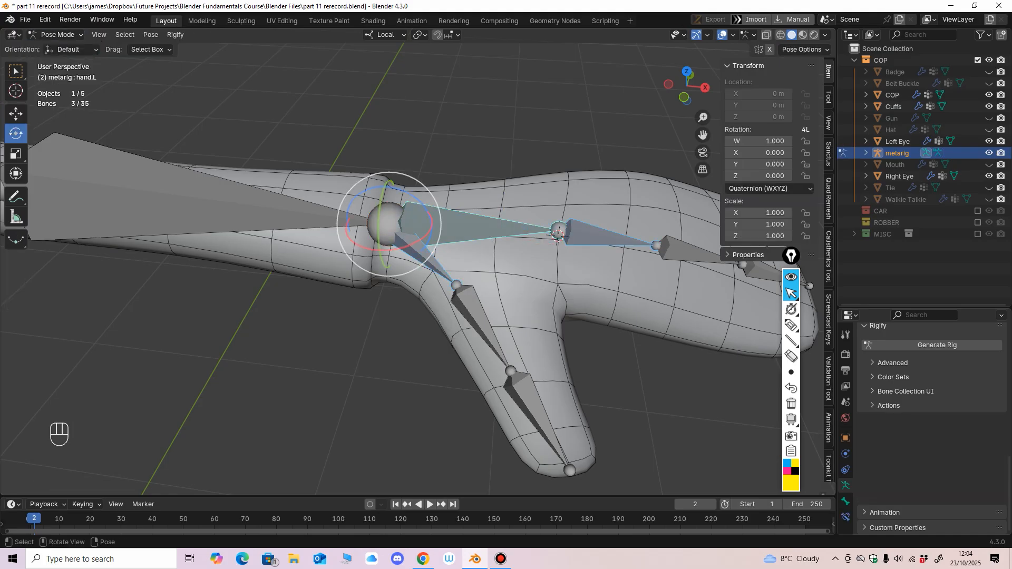
pyautogui.click(316, 121)
pyautogui.click(454, 223)
pyautogui.moveTo(412, 193); pyautogui.dragTo(420, 203)
pyautogui.hotkey('ctrl', 'z')
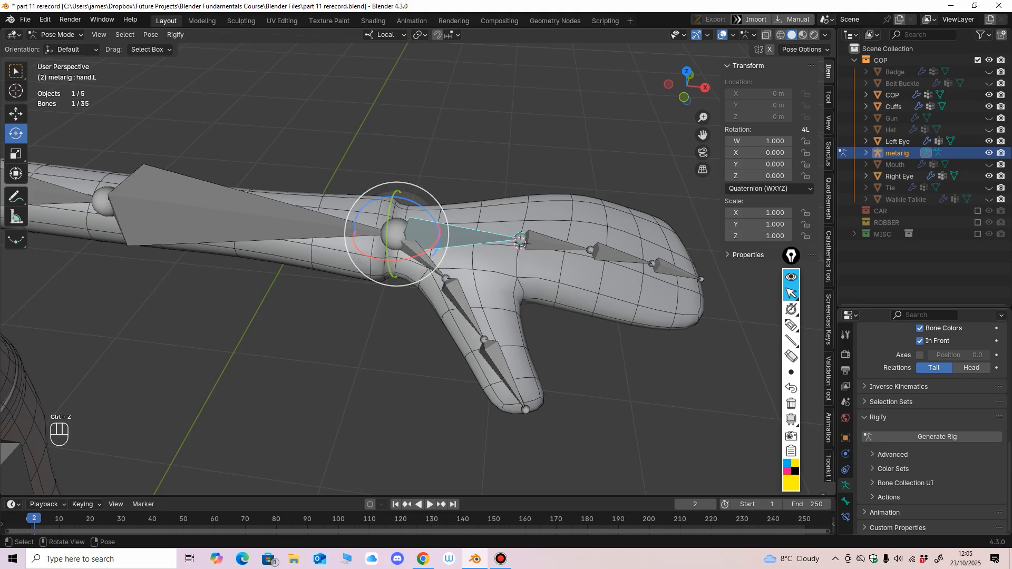
pyautogui.moveTo(414, 203); pyautogui.dragTo(420, 222)
pyautogui.hotkey('ctrl', 'z')
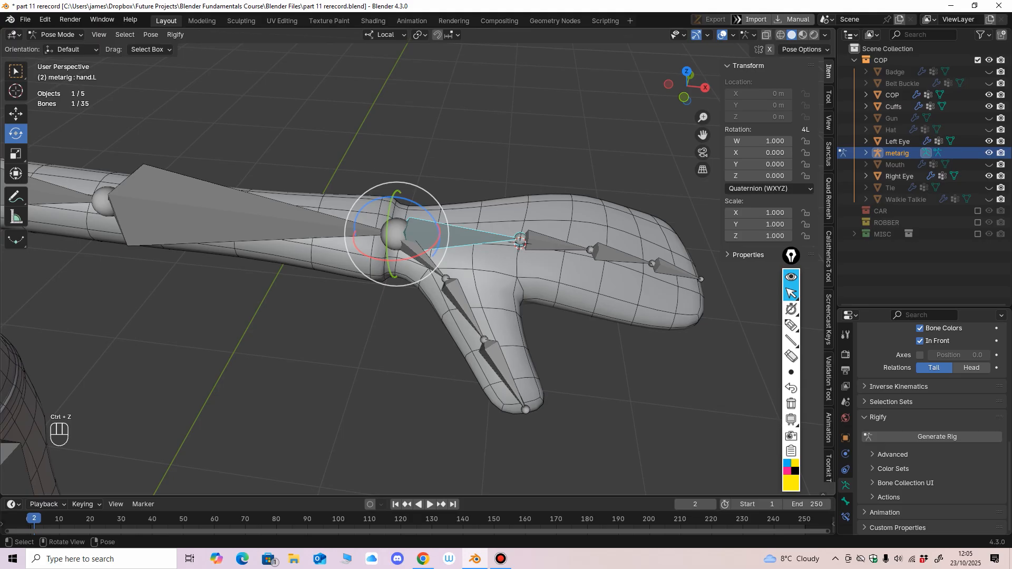
pyautogui.moveTo(419, 222); pyautogui.dragTo(377, 231, button='middle')
pyautogui.scroll(2, 378, 231)
pyautogui.moveTo(332, 231)
pyautogui.mouseDown()
pyautogui.moveTo(340, 239)
pyautogui.moveTo(335, 232)
pyautogui.mouseUp()
pyautogui.hotkey('ctrl', 'z')
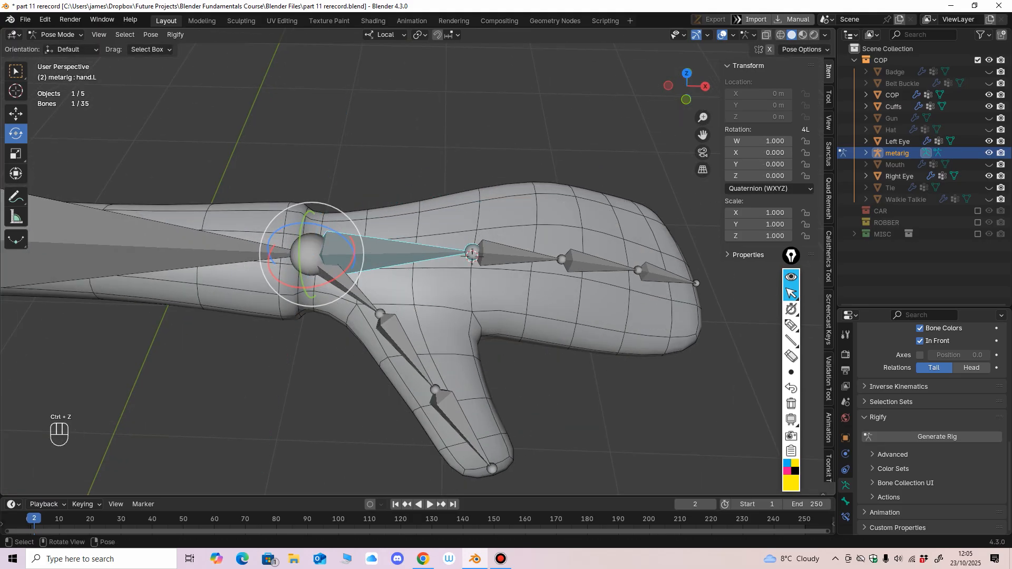
# Step: Return to Edit Mode, rename the finger chain's first bone to Finger.01.L and copy that name
pyautogui.scroll(2, 561, 320)
pyautogui.moveTo(561, 320); pyautogui.dragTo(528, 313, button='middle')
pyautogui.click(56, 35)
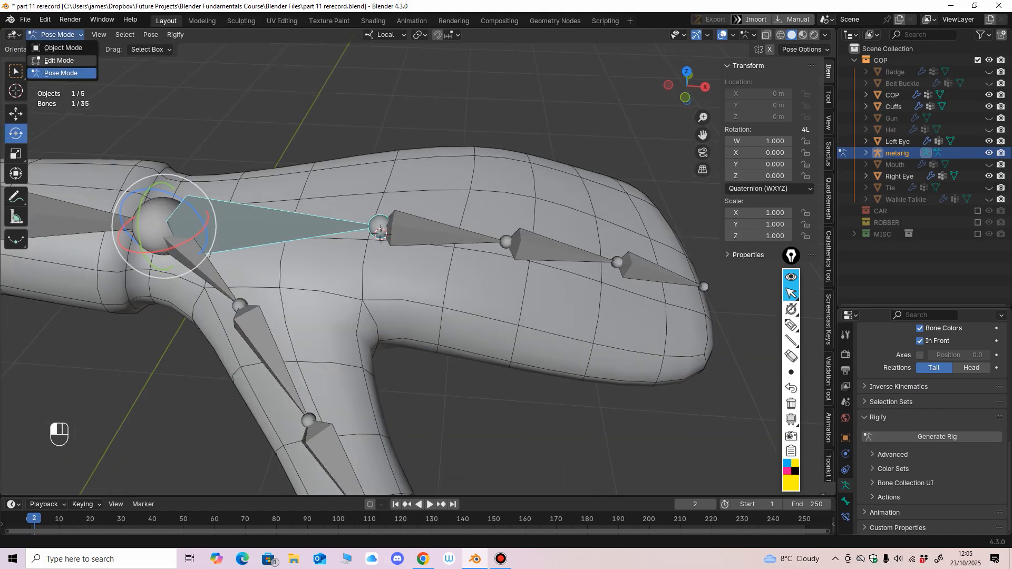
pyautogui.click(57, 61)
pyautogui.moveTo(443, 224); pyautogui.dragTo(437, 208, button='middle')
pyautogui.click(432, 204)
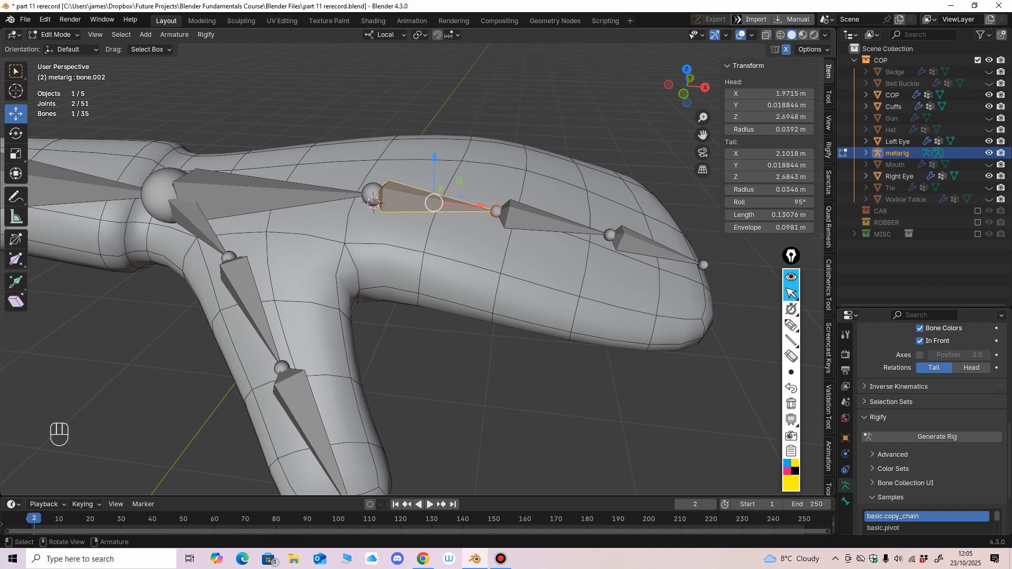
pyautogui.press('F2')
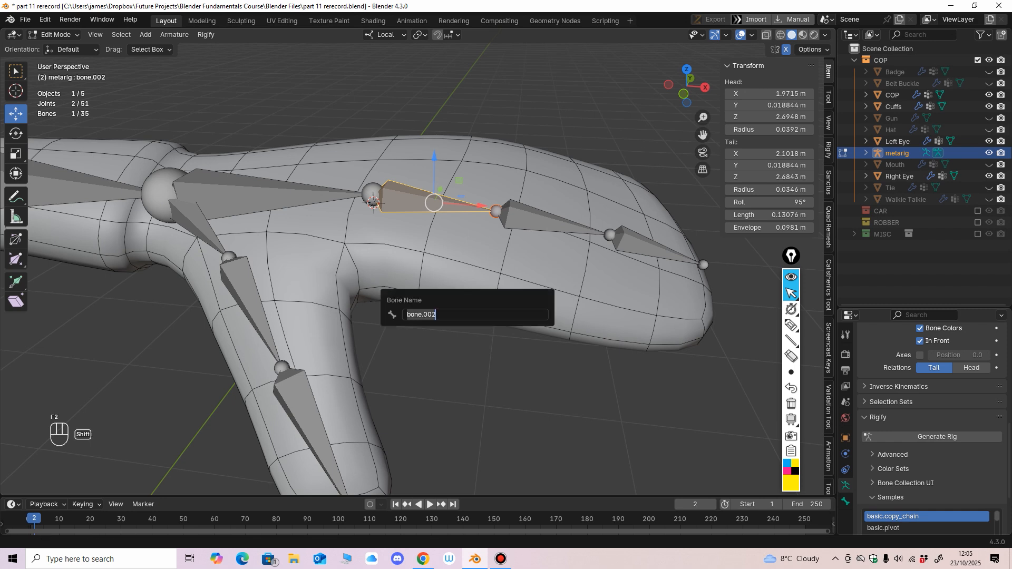
pyautogui.write('Finger')
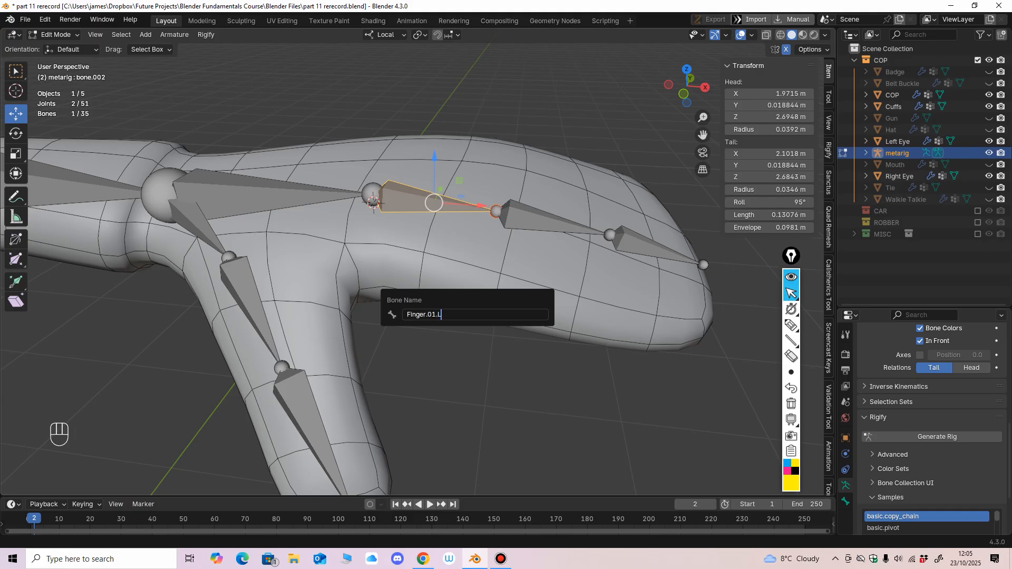
pyautogui.hotkey('shift', 'Home')
pyautogui.hotkey('ctrl', 'c')
pyautogui.press('Return')
# Step: Rename the finger chain's second and third bones to Finger.02.L and Finger.03.L, reusing the copied name
pyautogui.click(546, 220)
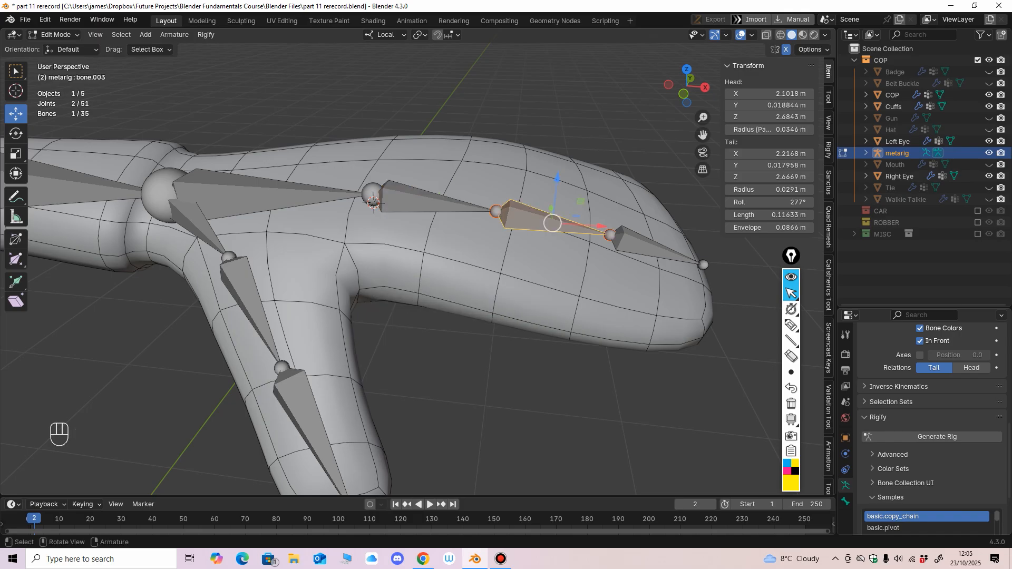
pyautogui.press('F2')
pyautogui.hotkey('ctrl', 'v')
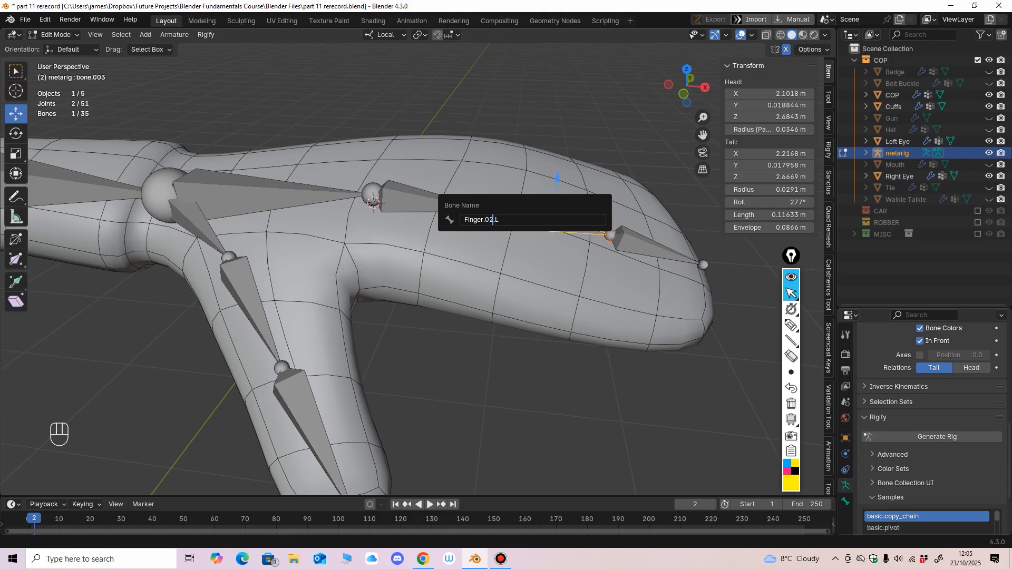
pyautogui.press('Return')
pyautogui.click(649, 247)
pyautogui.press('F2')
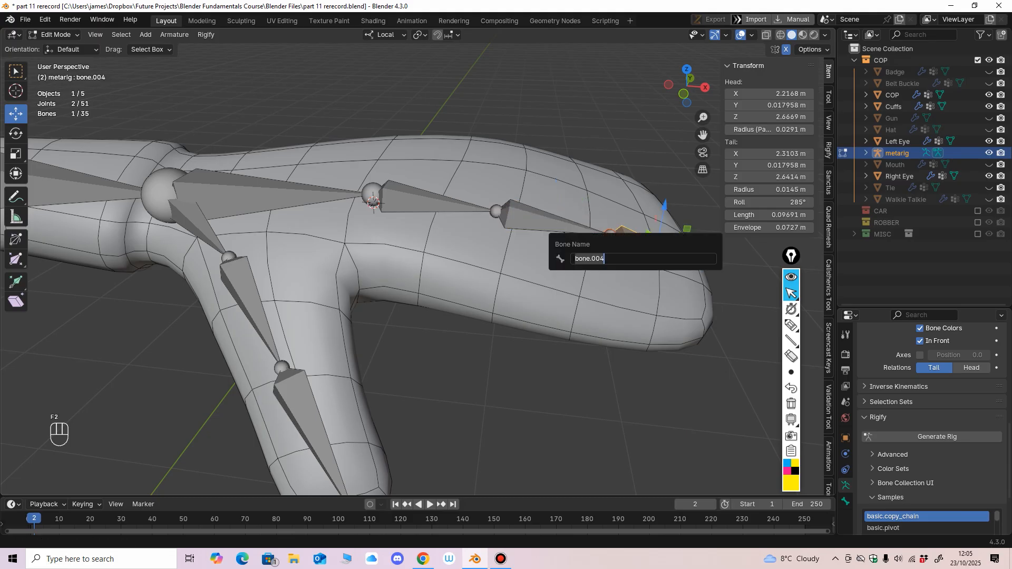
pyautogui.hotkey('ctrl', 'v')
pyautogui.press('Return')
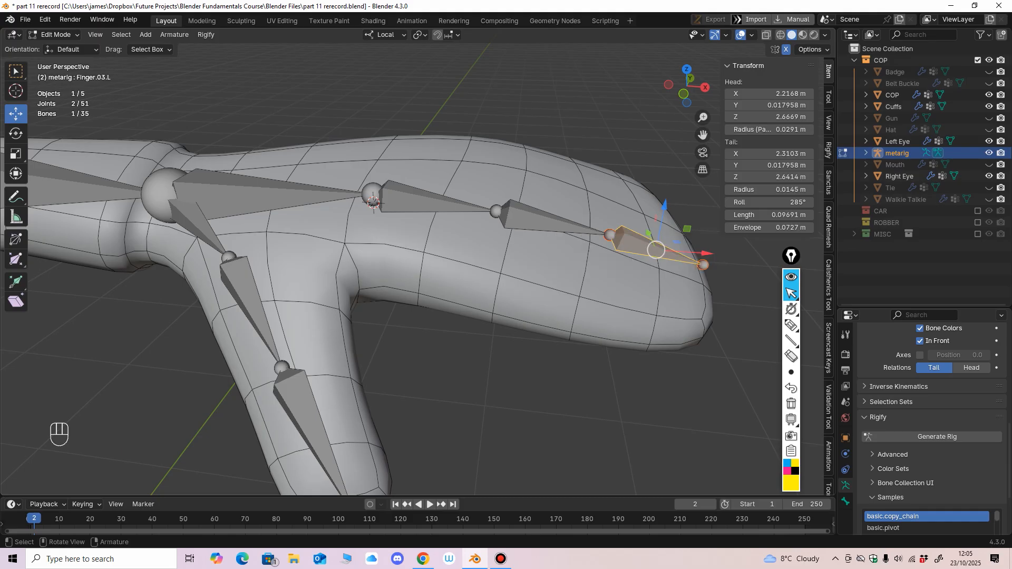
# Step: Rename the left thumb's first bone to Thumb.01.L
pyautogui.keyDown('ctrl'); pyautogui.moveTo(635, 253); pyautogui.dragTo(629, 327, button='middle'); pyautogui.keyUp('ctrl')
pyautogui.keyDown('shift'); pyautogui.moveTo(527, 337); pyautogui.dragTo(612, 315, button='middle'); pyautogui.keyUp('shift')
pyautogui.click(442, 338)
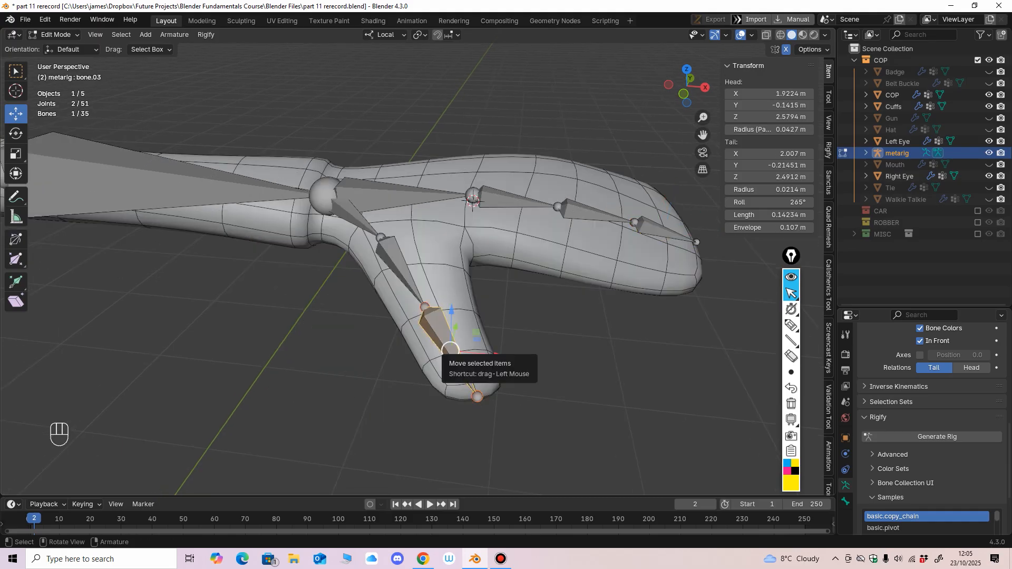
pyautogui.click(360, 213)
pyautogui.press('F2')
pyautogui.hotkey('ctrl', 'v')
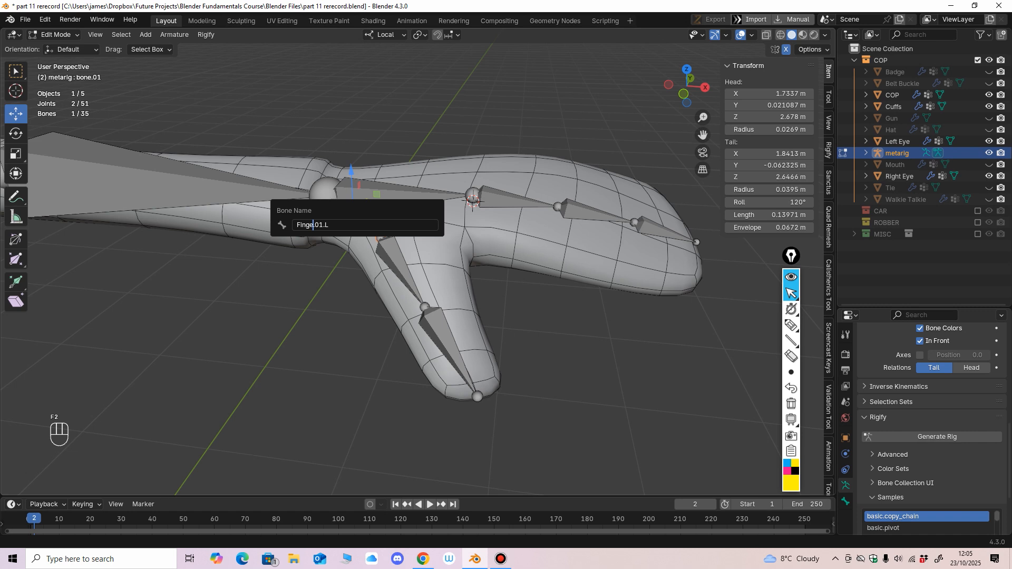
pyautogui.press('BackSpace')
pyautogui.press('BackSpace')
pyautogui.press('BackSpace')
pyautogui.press('BackSpace')
pyautogui.press('BackSpace')
pyautogui.write('Thumb')
pyautogui.press('Return')
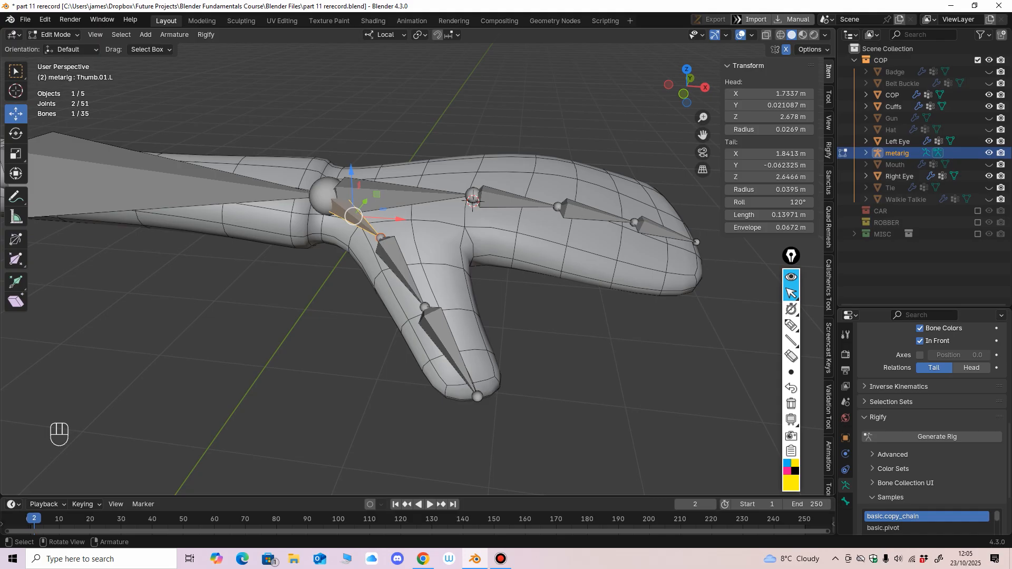
# Step: Rename the left thumb's second and third bones to Thumb.02.L and Thumb.03.L
pyautogui.click(399, 268)
pyautogui.press('F2')
pyautogui.write('Thumb.01.L')
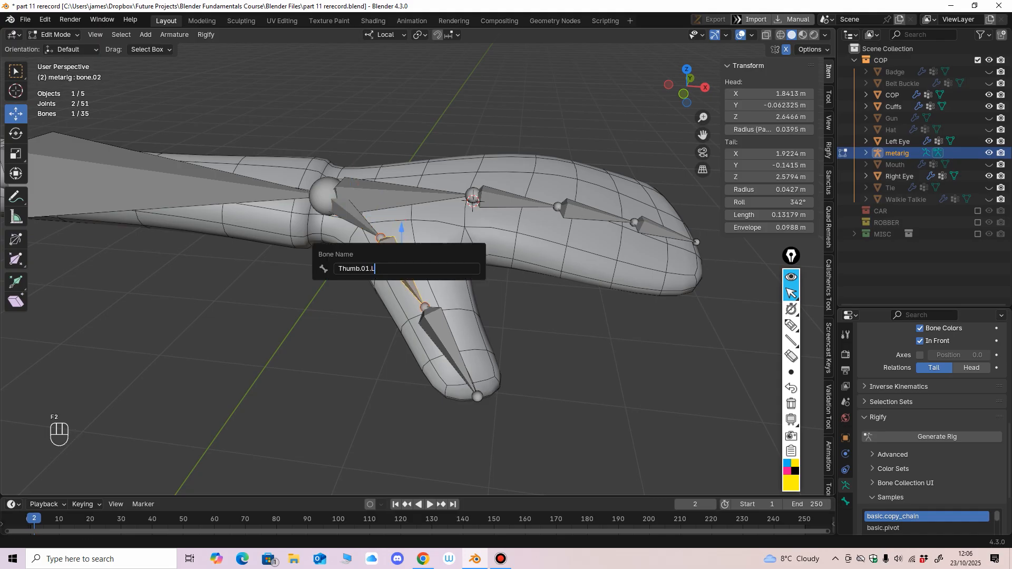
pyautogui.press('Return')
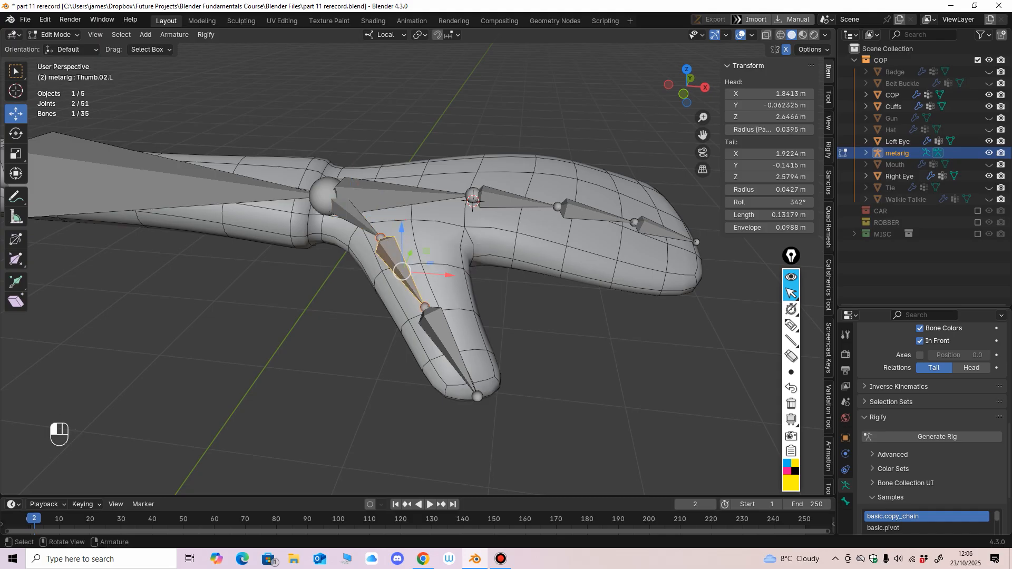
pyautogui.click(448, 345)
pyautogui.press('F2')
pyautogui.write('Thumb.01.L')
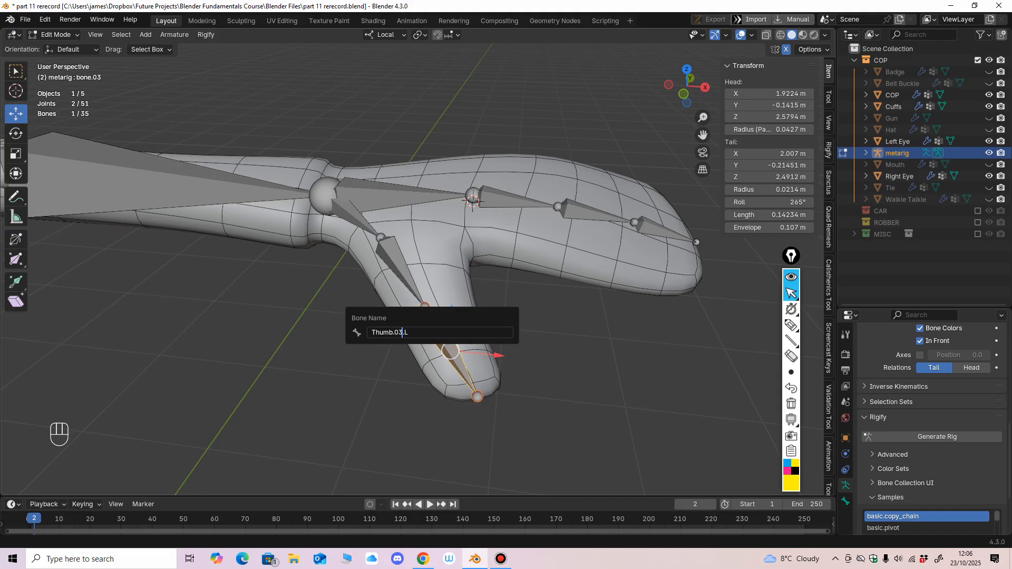
pyautogui.press('Return')
# Step: Select all three thumb and three finger bones of the left hand and symmetrize them to the right hand
pyautogui.keyDown('ctrl'); pyautogui.moveTo(448, 345); pyautogui.dragTo(448, 417, button='middle'); pyautogui.keyUp('ctrl')
pyautogui.moveTo(448, 369); pyautogui.dragTo(445, 403, button='middle')
pyautogui.moveTo(445, 369)
pyautogui.keyDown('shift'); pyautogui.mouseDown(button='middle')
pyautogui.moveTo(488, 392)
pyautogui.moveTo(487, 303)
pyautogui.moveTo(432, 375)
pyautogui.mouseUp(button='middle'); pyautogui.keyUp('shift')
pyautogui.keyDown('ctrl'); pyautogui.moveTo(432, 368); pyautogui.dragTo(432, 401, button='middle'); pyautogui.keyUp('ctrl')
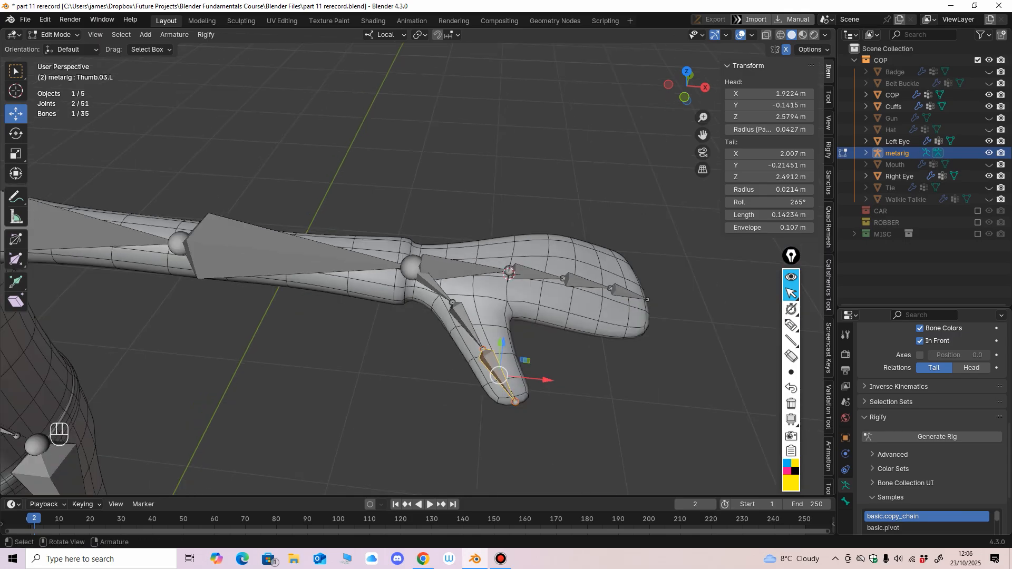
pyautogui.click(436, 288)
pyautogui.keyDown('shift'); pyautogui.click(465, 321); pyautogui.keyUp('shift')
pyautogui.keyDown('shift'); pyautogui.click(494, 367); pyautogui.keyUp('shift')
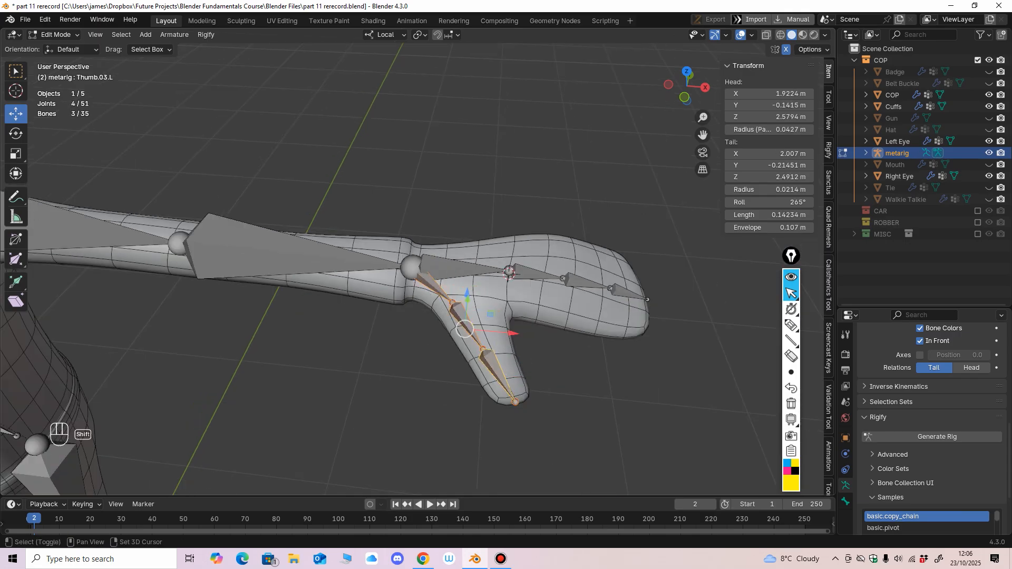
pyautogui.keyDown('shift'); pyautogui.click(628, 293); pyautogui.keyUp('shift')
pyautogui.keyDown('shift'); pyautogui.click(585, 283); pyautogui.keyUp('shift')
pyautogui.keyDown('shift'); pyautogui.click(532, 273); pyautogui.keyUp('shift')
pyautogui.keyDown('ctrl'); pyautogui.moveTo(527, 279); pyautogui.dragTo(527, 342, button='middle'); pyautogui.keyUp('ctrl')
pyautogui.moveTo(527, 343); pyautogui.dragTo(524, 274, button='middle')
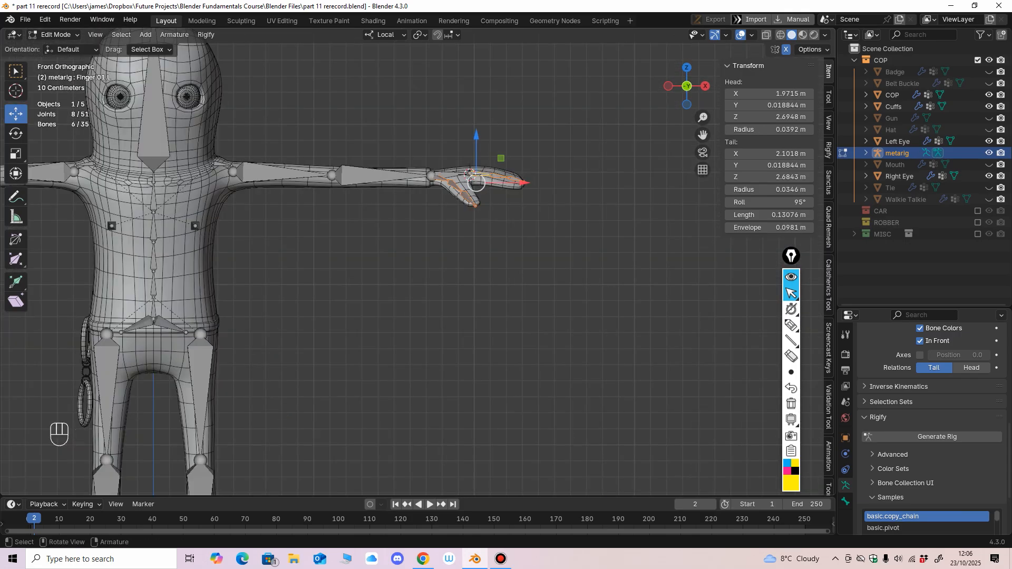
pyautogui.keyDown('shift'); pyautogui.moveTo(474, 211); pyautogui.dragTo(599, 338, button='middle'); pyautogui.keyUp('shift')
pyautogui.click(173, 34)
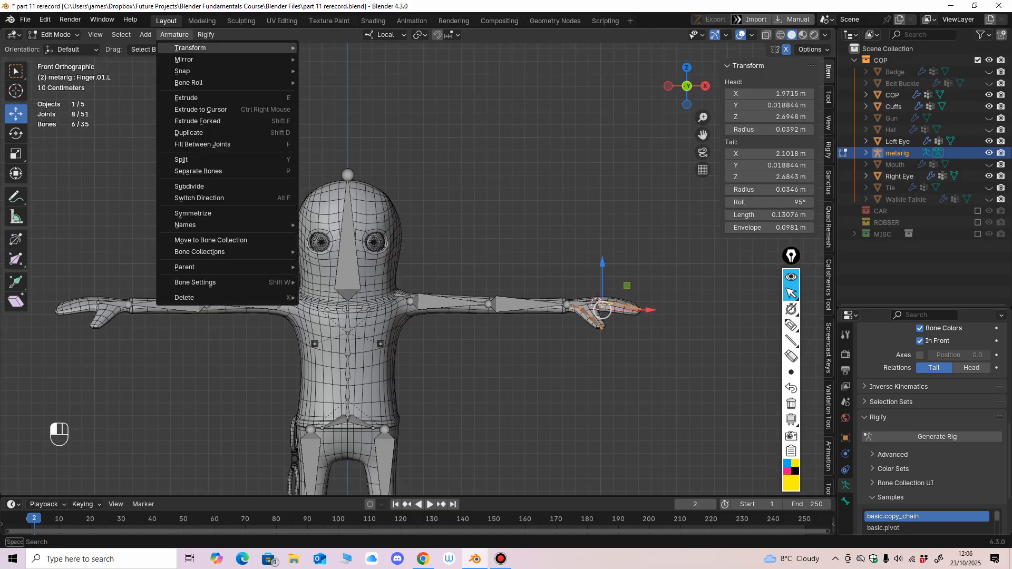
pyautogui.click(193, 213)
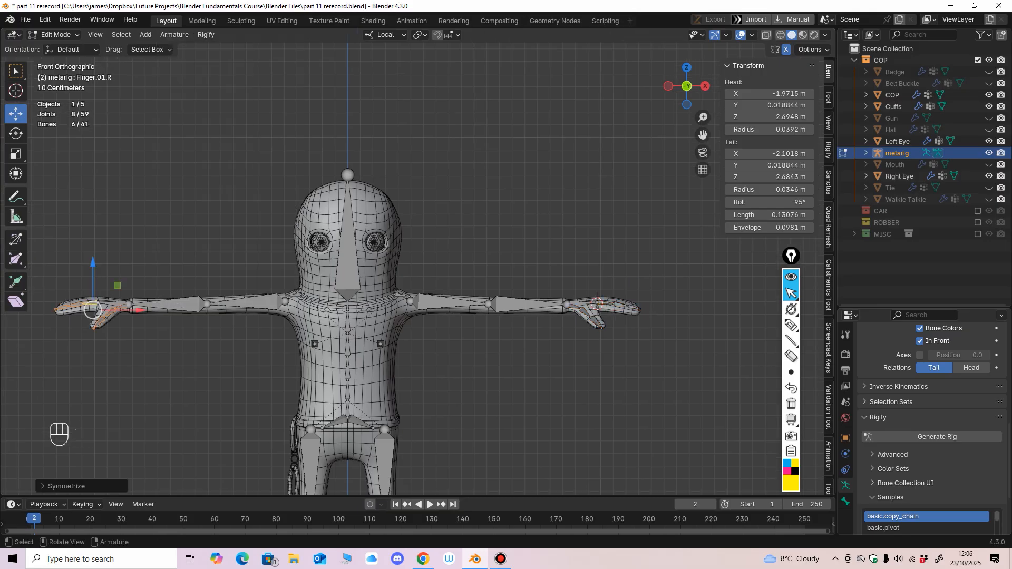
# Step: Test-move the right hand's first finger bone to check its parent link to the hand bone, and undo the move
pyautogui.moveTo(192, 221); pyautogui.dragTo(507, 168, button='middle')
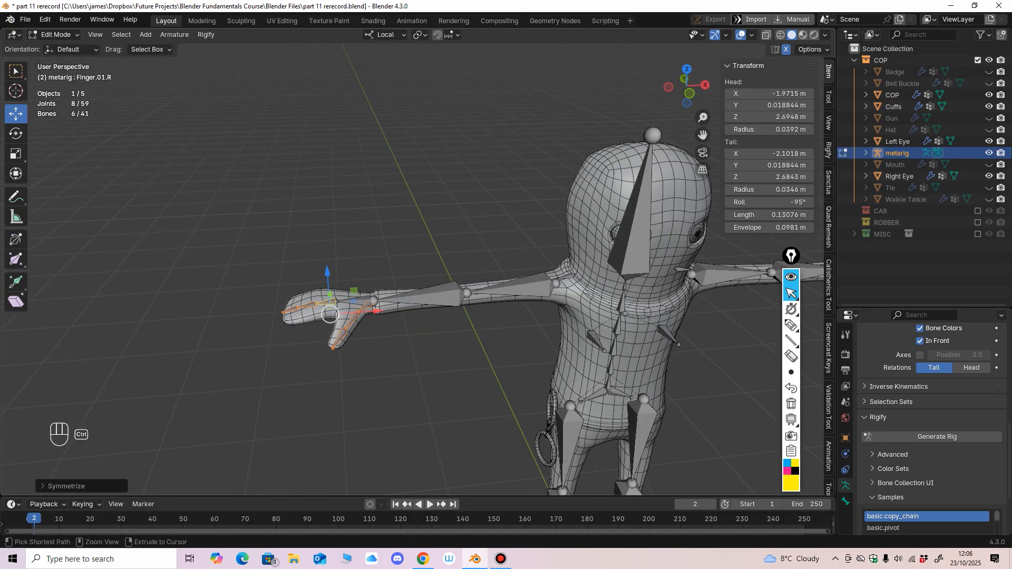
pyautogui.scroll(3, 411, 269)
pyautogui.keyDown('shift'); pyautogui.moveTo(411, 269); pyautogui.dragTo(456, 210, button='middle'); pyautogui.keyUp('shift')
pyautogui.scroll(4, 456, 210)
pyautogui.moveTo(411, 264)
pyautogui.mouseDown(button='middle')
pyautogui.moveTo(412, 278)
pyautogui.moveTo(435, 278)
pyautogui.moveTo(424, 274)
pyautogui.mouseUp(button='middle')
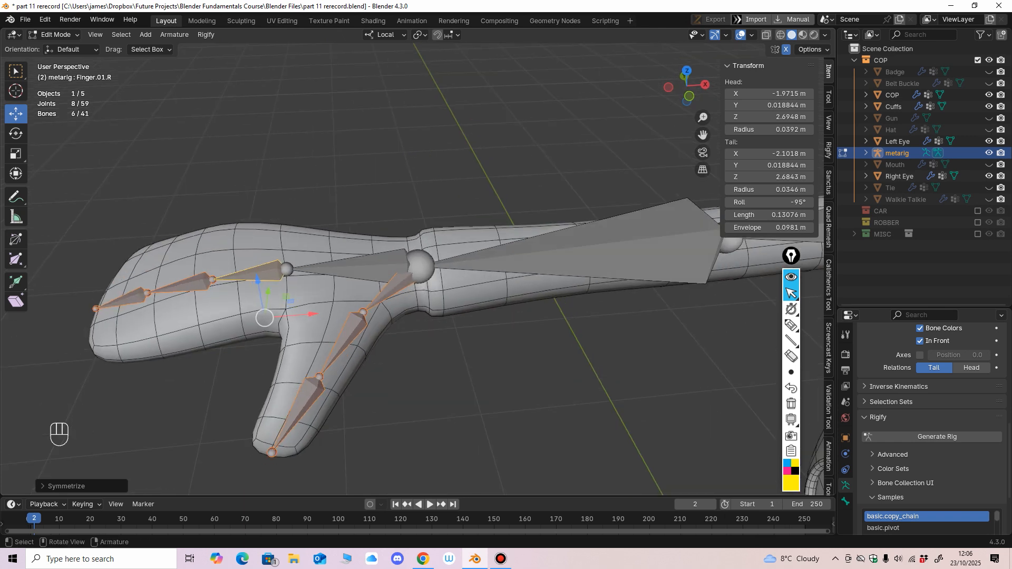
pyautogui.click(249, 274)
pyautogui.moveTo(249, 274); pyautogui.dragTo(211, 204)
pyautogui.click(790, 326)
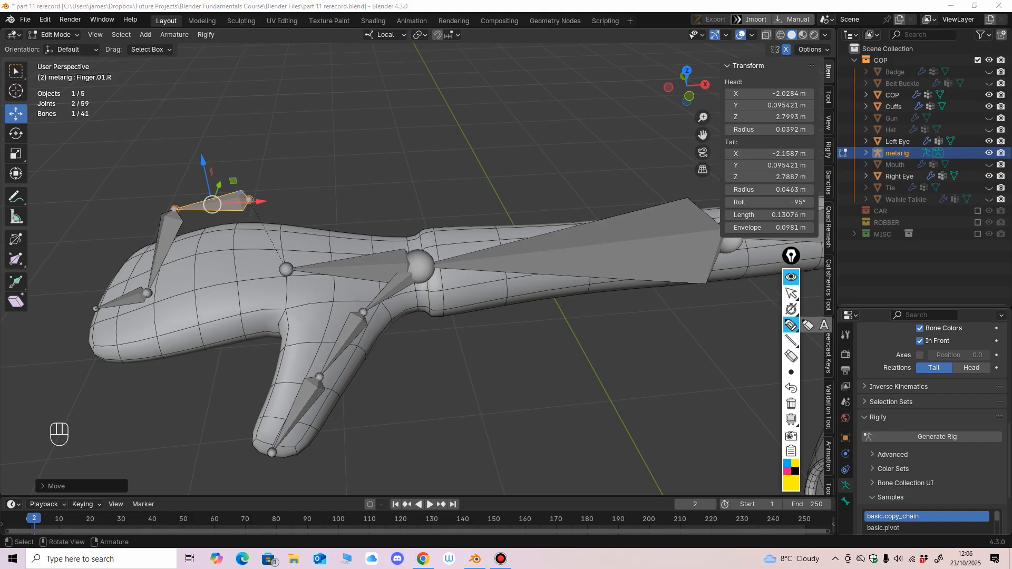
pyautogui.moveTo(259, 207); pyautogui.dragTo(268, 222)
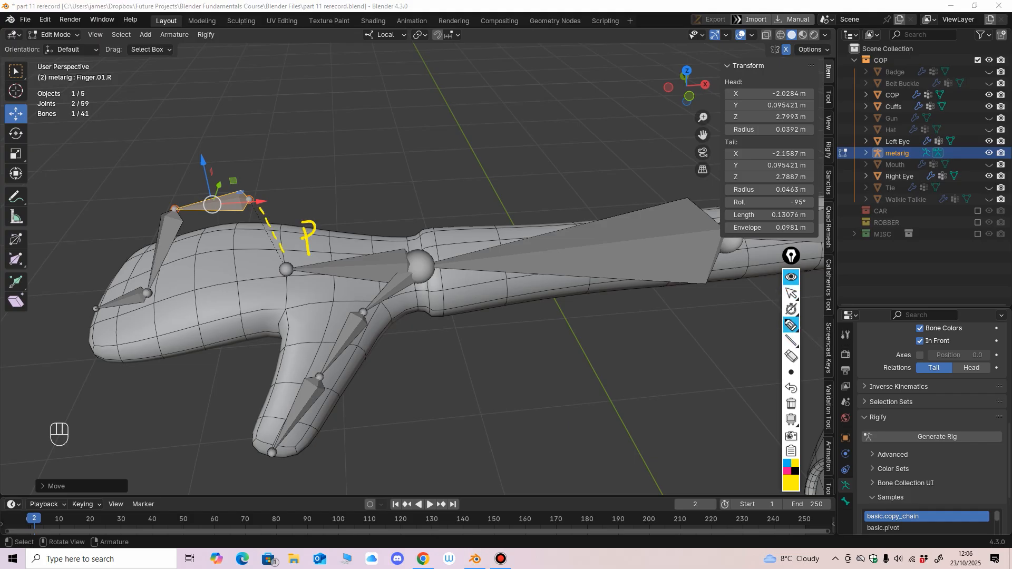
pyautogui.moveTo(262, 161); pyautogui.dragTo(281, 179)
pyautogui.click(791, 356)
pyautogui.moveTo(310, 238); pyautogui.dragTo(265, 179)
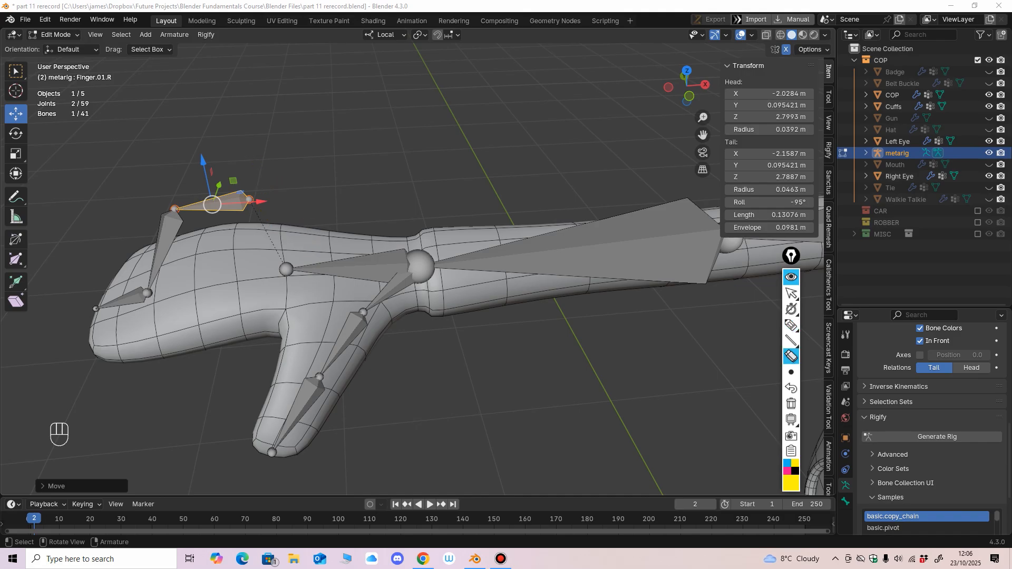
pyautogui.click(790, 293)
pyautogui.moveTo(527, 295); pyautogui.dragTo(530, 289, button='middle')
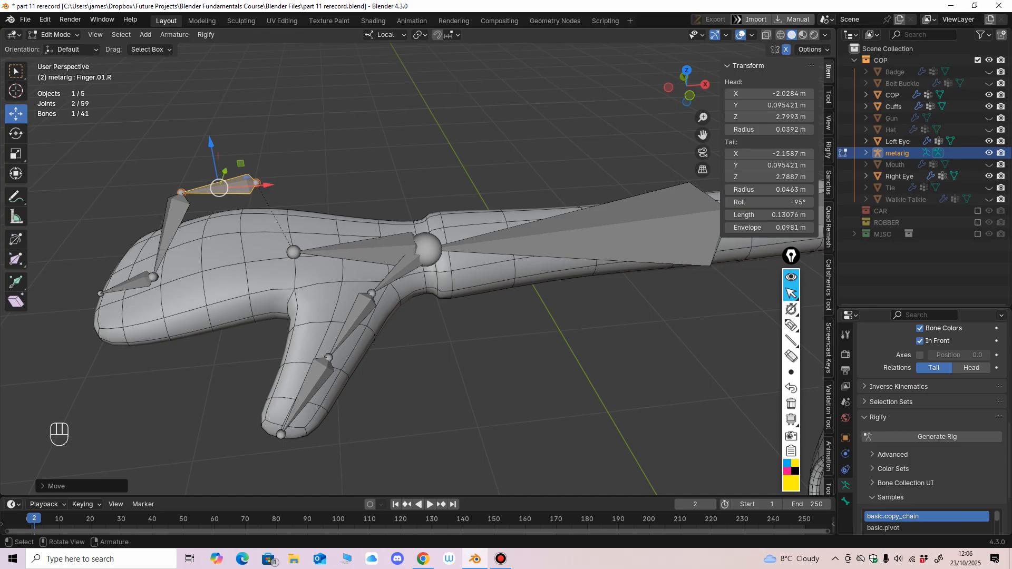
pyautogui.hotkey('ctrl', 'z')
# Step: Test-move the right thumb's first bone to check its parenting, and undo the move
pyautogui.scroll(-1, 411, 268)
pyautogui.click(401, 268)
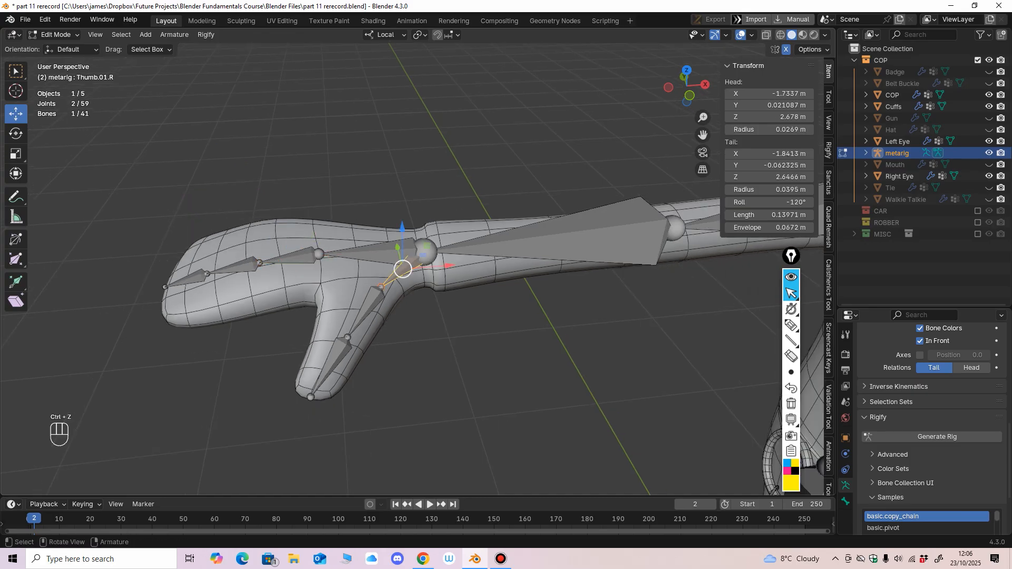
pyautogui.moveTo(402, 269); pyautogui.dragTo(415, 299)
pyautogui.hotkey('ctrl', 'z')
# Step: Examine the arms, hands and torso of the metarig from the front and at an angle to review the mirrored bones
pyautogui.scroll(-3, 411, 285)
pyautogui.keyDown('alt'); pyautogui.moveTo(411, 290); pyautogui.dragTo(410, 266, button='middle'); pyautogui.keyUp('alt')
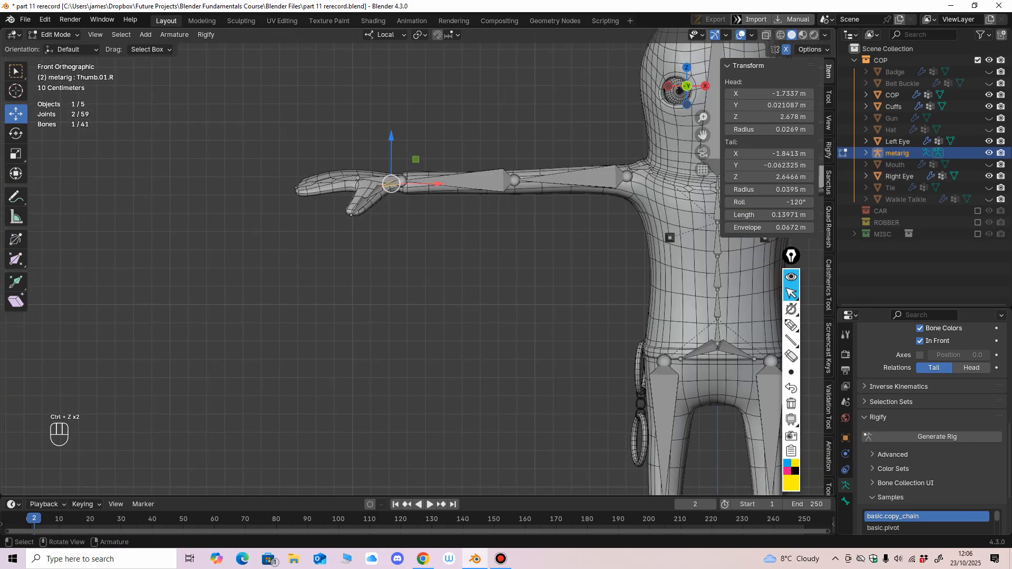
pyautogui.scroll(-2, 421, 269)
pyautogui.keyDown('shift'); pyautogui.moveTo(469, 237); pyautogui.dragTo(369, 297, button='middle'); pyautogui.keyUp('shift')
pyautogui.scroll(2, 421, 285)
pyautogui.keyDown('shift'); pyautogui.moveTo(474, 280); pyautogui.dragTo(211, 295, button='middle'); pyautogui.keyUp('shift')
pyautogui.moveTo(316, 285); pyautogui.dragTo(319, 303, button='middle')
pyautogui.moveTo(526, 295); pyautogui.dragTo(519, 311, button='middle')
pyautogui.keyDown('shift'); pyautogui.moveTo(659, 301); pyautogui.dragTo(440, 324, button='middle'); pyautogui.keyUp('shift')
pyautogui.scroll(3, 448, 305)
pyautogui.keyDown('shift'); pyautogui.moveTo(495, 379); pyautogui.dragTo(448, 273, button='middle'); pyautogui.keyUp('shift')
pyautogui.scroll(1, 448, 305)
pyautogui.scroll(-4, 448, 295)
pyautogui.keyDown('shift'); pyautogui.moveTo(390, 216); pyautogui.dragTo(516, 304, button='middle'); pyautogui.keyUp('shift')
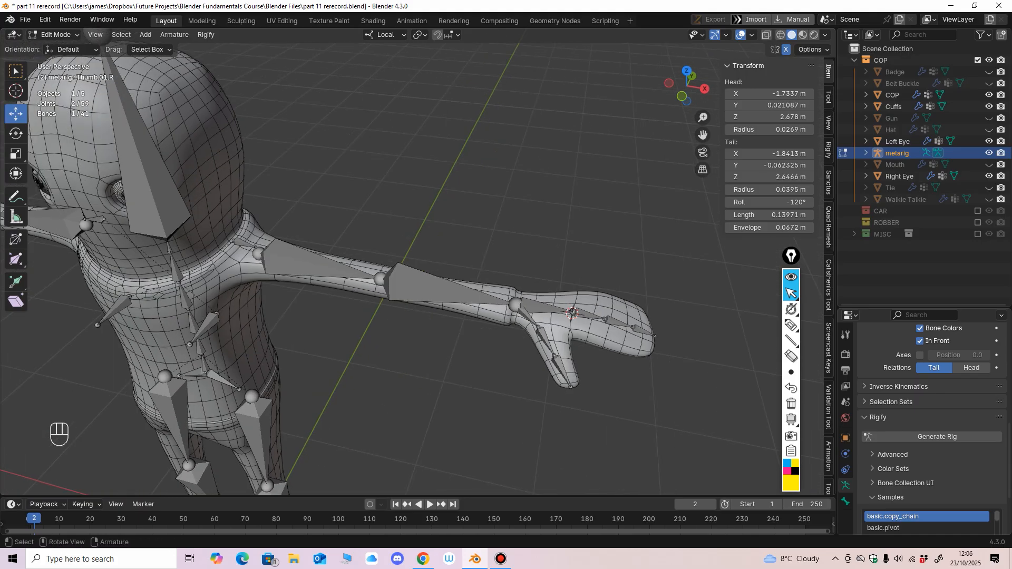
# Step: Add another basic.copy_chain sample to the metarig for the handcuffs hanging at the hip
pyautogui.moveTo(411, 295); pyautogui.dragTo(432, 253, button='middle')
pyautogui.press('KP_1')
pyautogui.keyDown('ctrl'); pyautogui.moveTo(237, 179); pyautogui.dragTo(237, 129, button='middle'); pyautogui.keyUp('ctrl')
pyautogui.scroll(-2, 390, 295)
pyautogui.keyDown('shift'); pyautogui.moveTo(369, 295); pyautogui.dragTo(487, 135, button='middle'); pyautogui.keyUp('shift')
pyautogui.scroll(5, 474, 210)
pyautogui.moveTo(475, 210); pyautogui.dragTo(354, 159, button='middle')
pyautogui.scroll(-3, 511, 213)
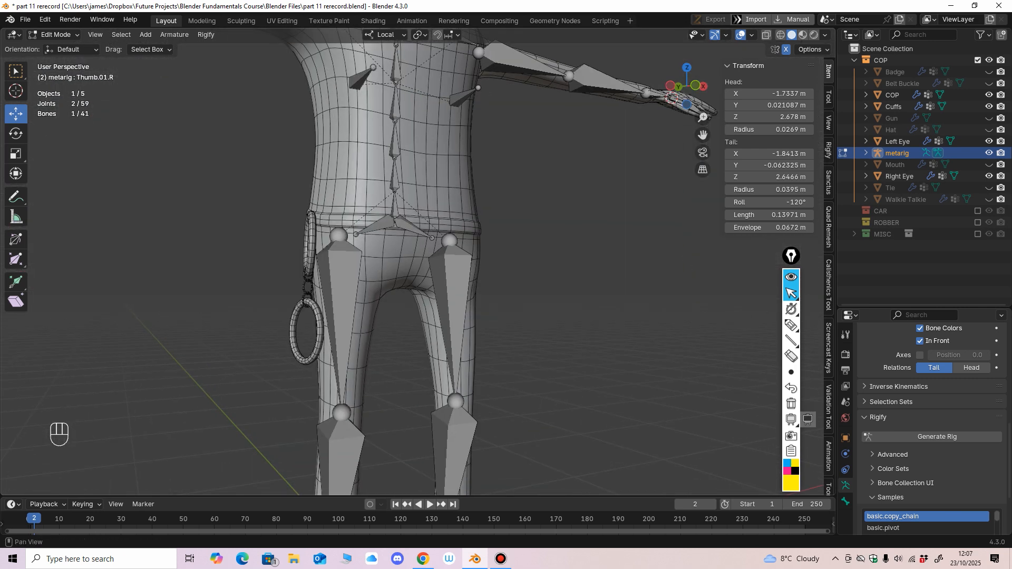
pyautogui.scroll(-3, 931, 429)
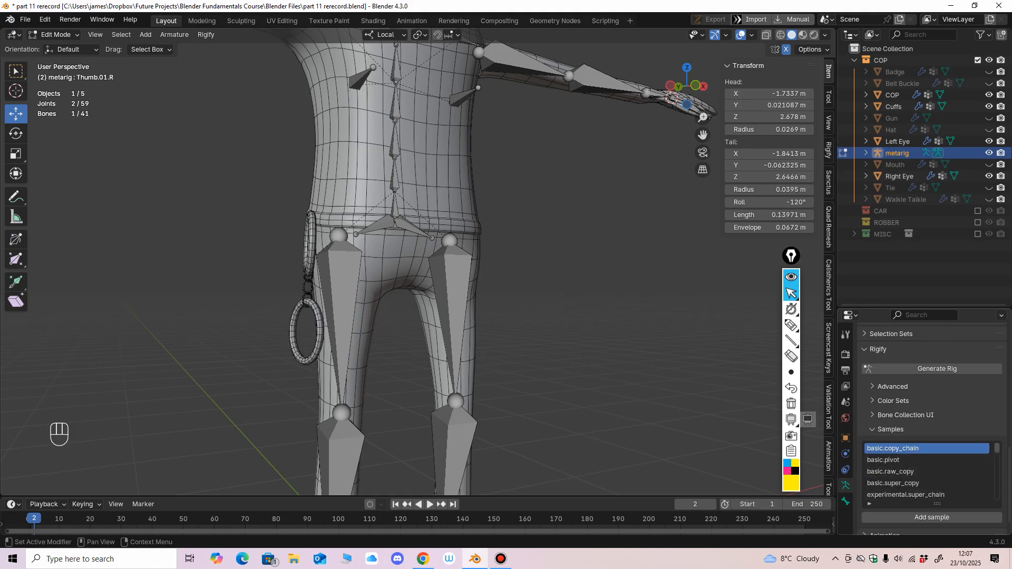
pyautogui.click(931, 517)
pyautogui.scroll(-3, 527, 316)
pyautogui.moveTo(527, 317); pyautogui.dragTo(387, 327, button='middle')
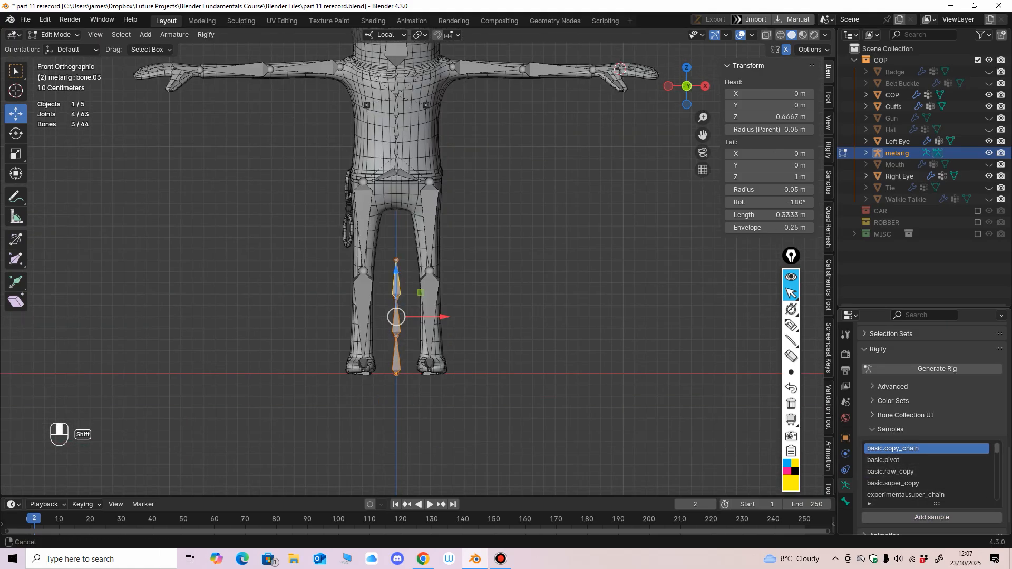
# Step: Rotate the new bone chain about 180° in the front view so that it points downward
pyautogui.scroll(4, 387, 327)
pyautogui.hotkey('shift', 'space')
pyautogui.press('r')
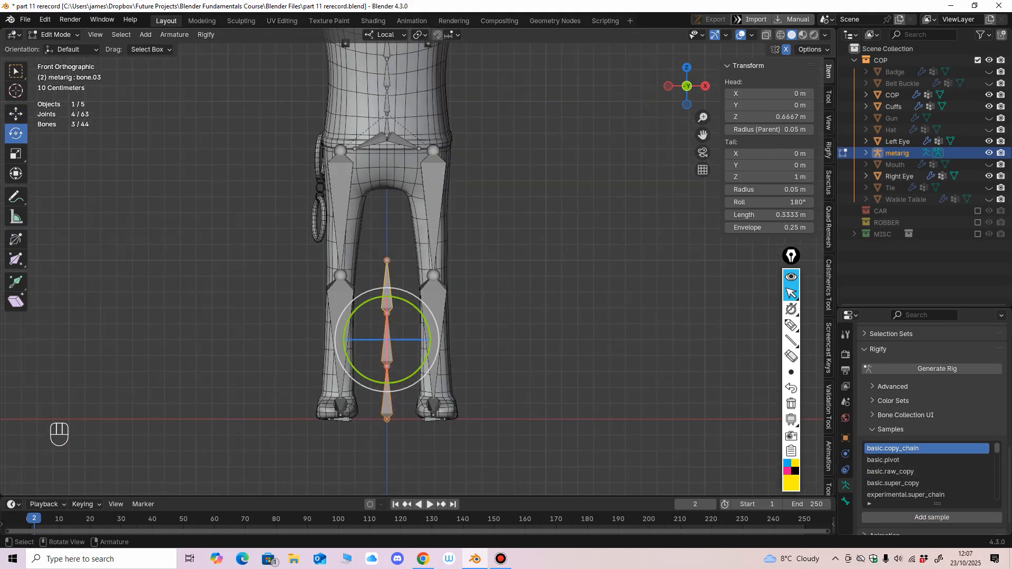
pyautogui.moveTo(420, 310); pyautogui.dragTo(332, 385)
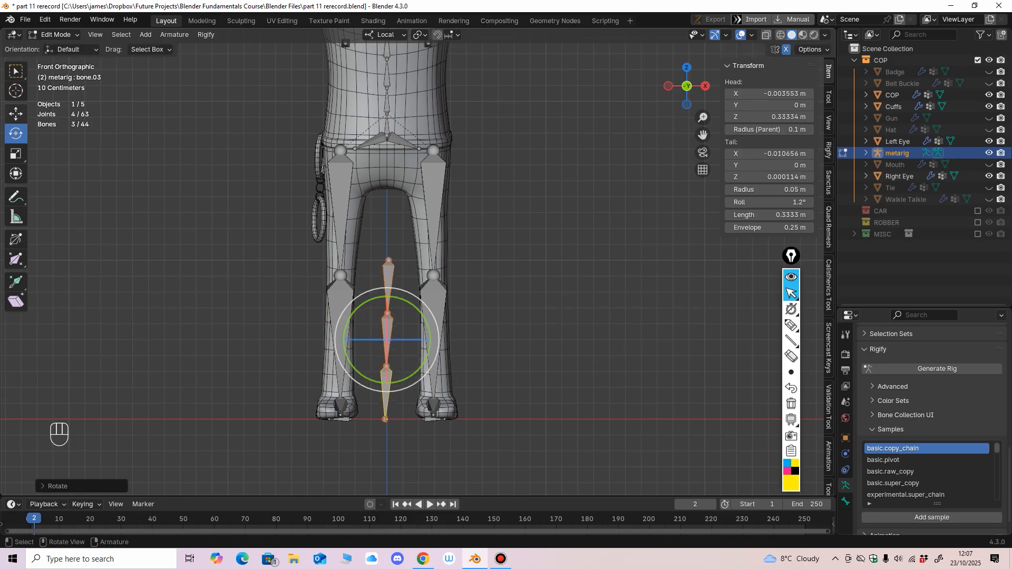
# Step: Move the downward bone chain onto the handcuffs at the character's right hip, aligning it in front and side views
pyautogui.hotkey('shift', 'space')
pyautogui.press('g')
pyautogui.moveTo(387, 340); pyautogui.dragTo(311, 213)
pyautogui.keyDown('alt'); pyautogui.moveTo(311, 213); pyautogui.dragTo(400, 216, button='middle'); pyautogui.keyUp('alt')
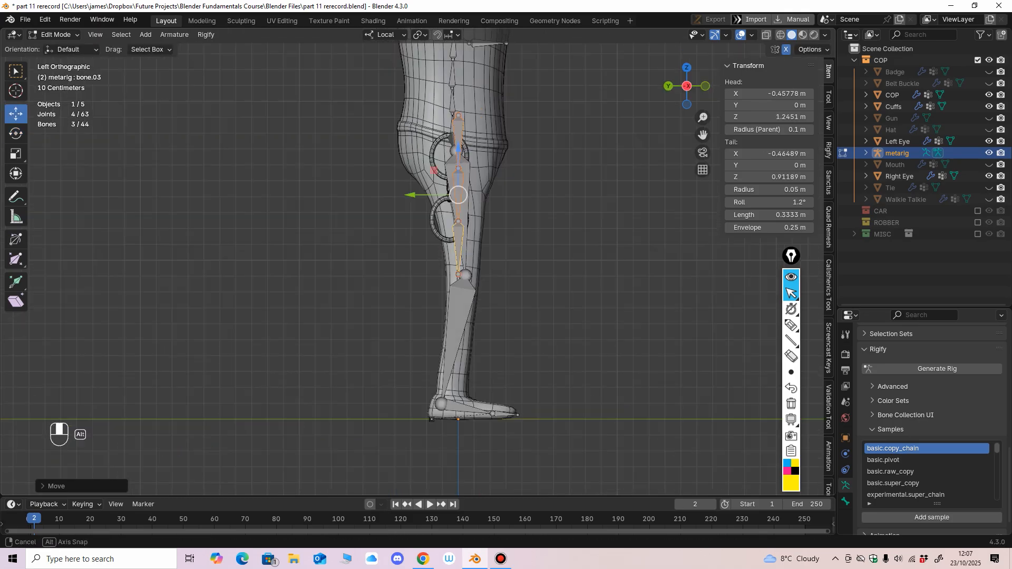
pyautogui.scroll(5, 400, 216)
pyautogui.moveTo(386, 330); pyautogui.dragTo(363, 362)
pyautogui.keyDown('shift'); pyautogui.moveTo(363, 362); pyautogui.dragTo(496, 348, button='middle'); pyautogui.keyUp('shift')
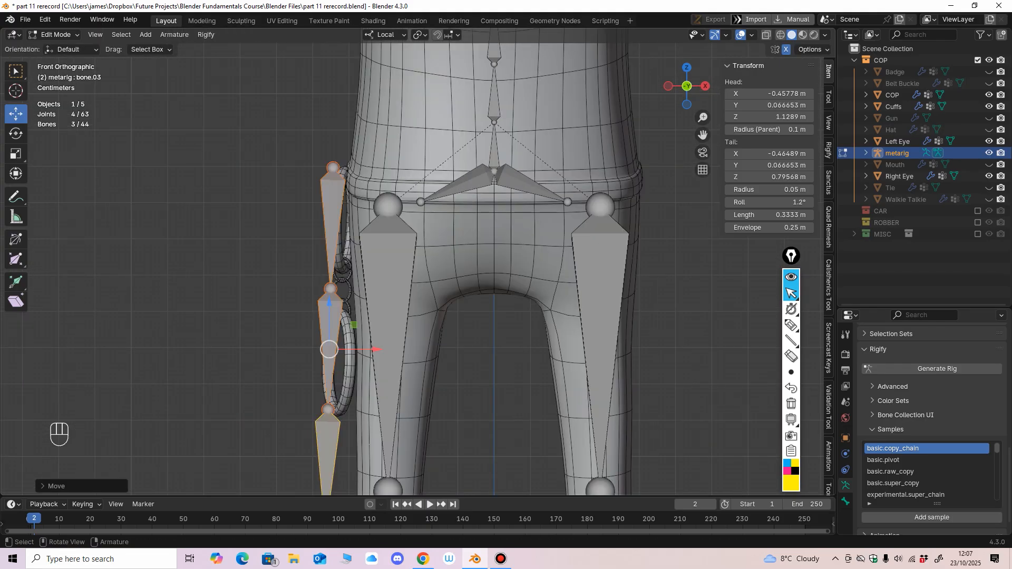
pyautogui.moveTo(374, 349); pyautogui.dragTo(383, 349)
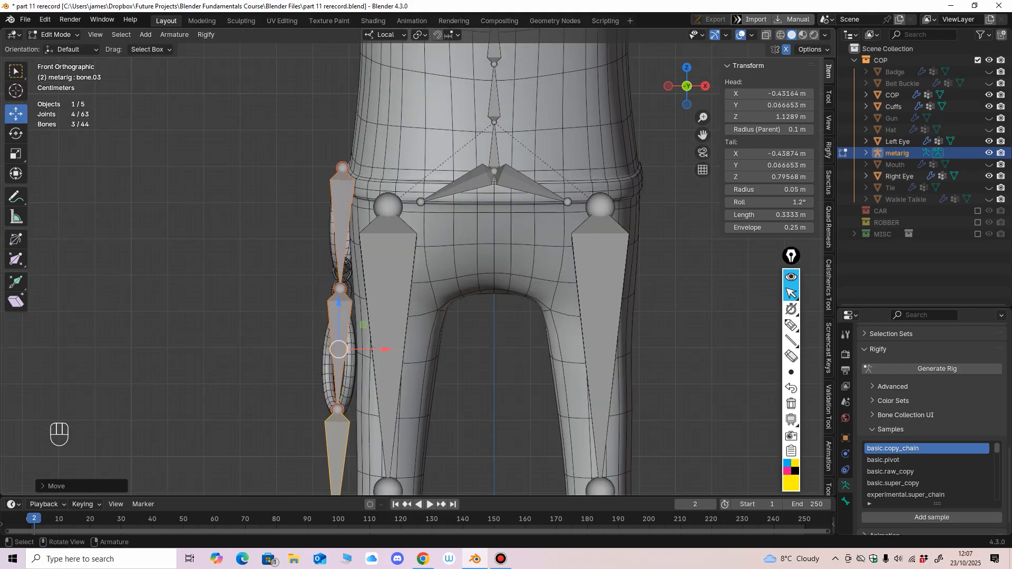
# Step: Fit the chain's first bone to the upper cuff ring by lowering its top joint slightly and raising its lower joint to the ring's base
pyautogui.click(342, 168)
pyautogui.moveTo(343, 168); pyautogui.dragTo(369, 169, button='middle')
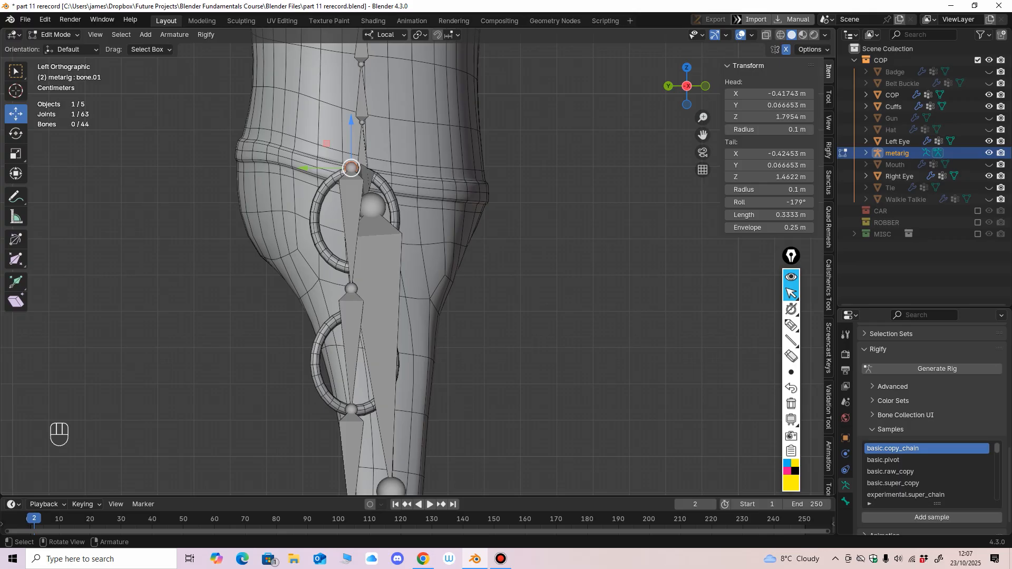
pyautogui.moveTo(351, 168); pyautogui.dragTo(351, 171)
pyautogui.moveTo(351, 172); pyautogui.dragTo(411, 175, button='middle')
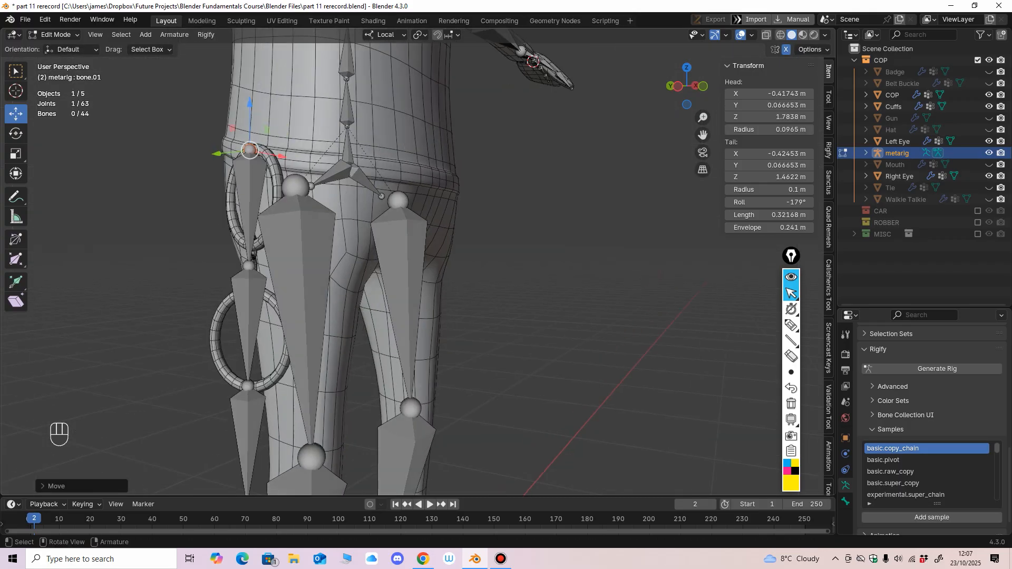
pyautogui.click(253, 257)
pyautogui.moveTo(253, 257); pyautogui.dragTo(253, 238)
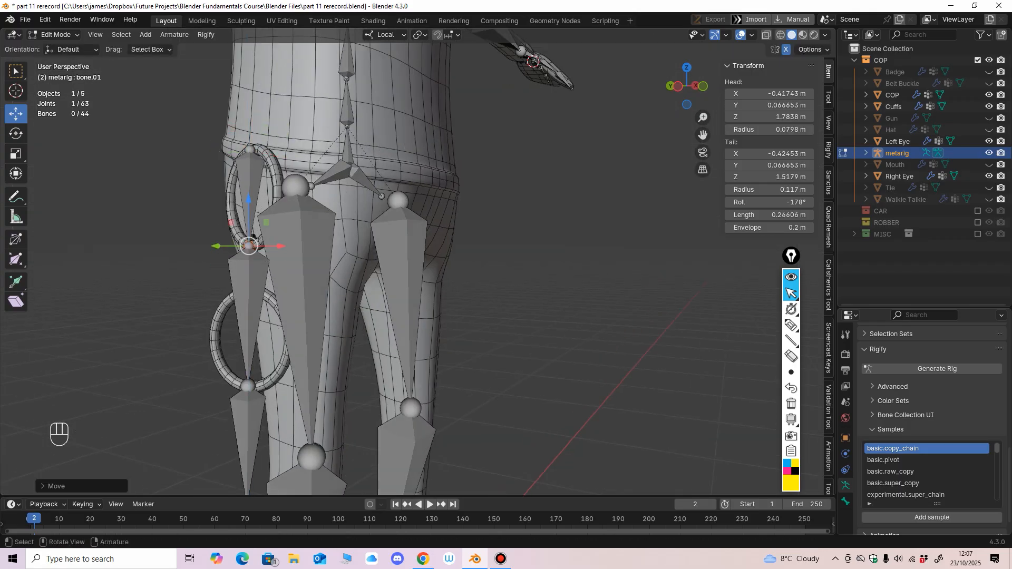
# Step: Raise the handcuff chain's two lower joints so the second bone spans the links and the third spans the lower cuff ring
pyautogui.click(248, 386)
pyautogui.moveTo(248, 341); pyautogui.dragTo(247, 237)
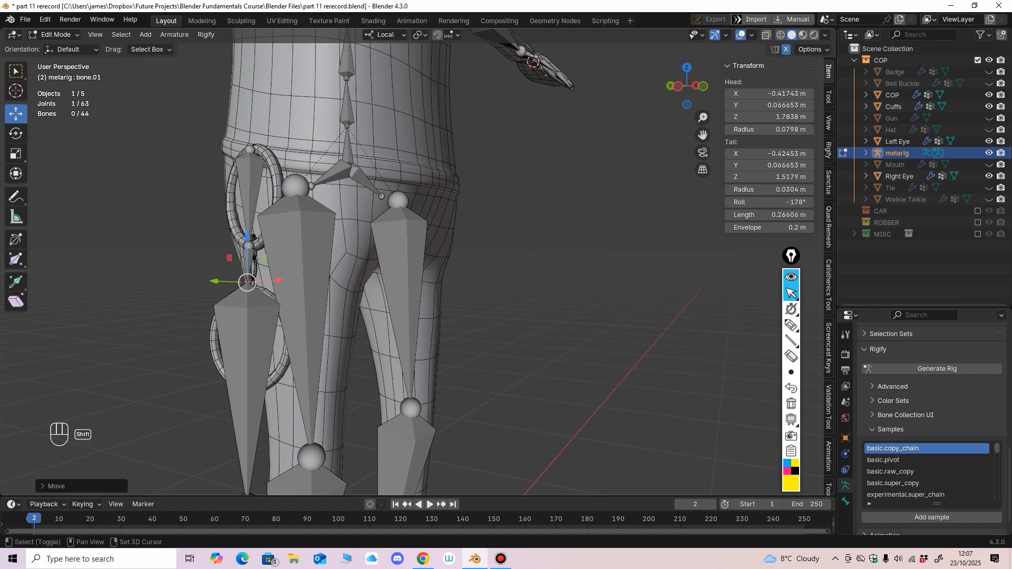
pyautogui.scroll(-1, 250, 274)
pyautogui.keyDown('shift'); pyautogui.moveTo(253, 284); pyautogui.dragTo(250, 246, button='middle'); pyautogui.keyUp('shift')
pyautogui.click(271, 428)
pyautogui.moveTo(271, 383); pyautogui.dragTo(272, 284)
pyautogui.moveTo(337, 263); pyautogui.dragTo(392, 253, button='middle')
pyautogui.scroll(3, 392, 237)
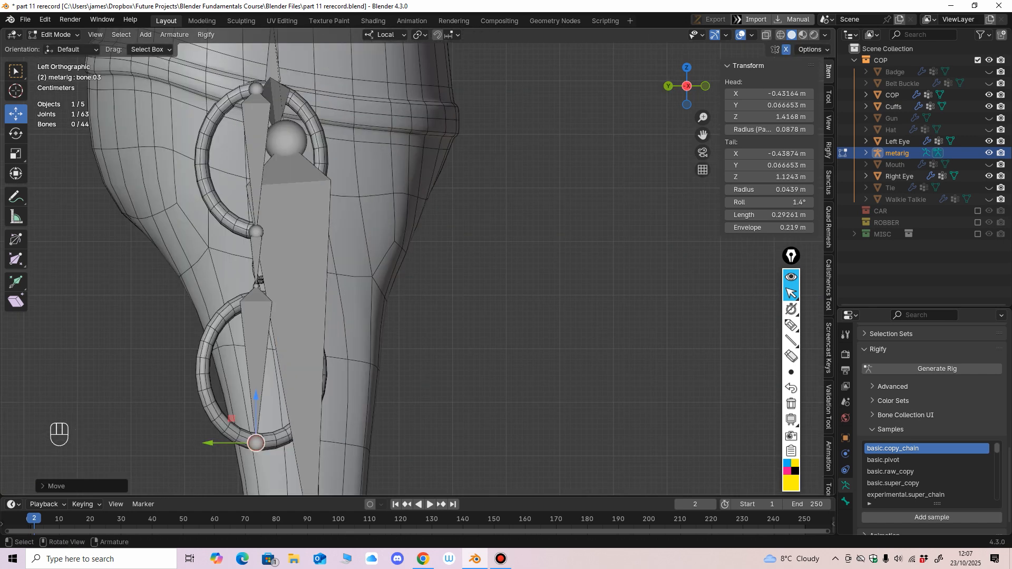
# Step: Select all three handcuff bones and shift them slightly to centre them on the cuffs in the side and front views
pyautogui.click(256, 142)
pyautogui.keyDown('shift'); pyautogui.click(256, 337); pyautogui.keyUp('shift')
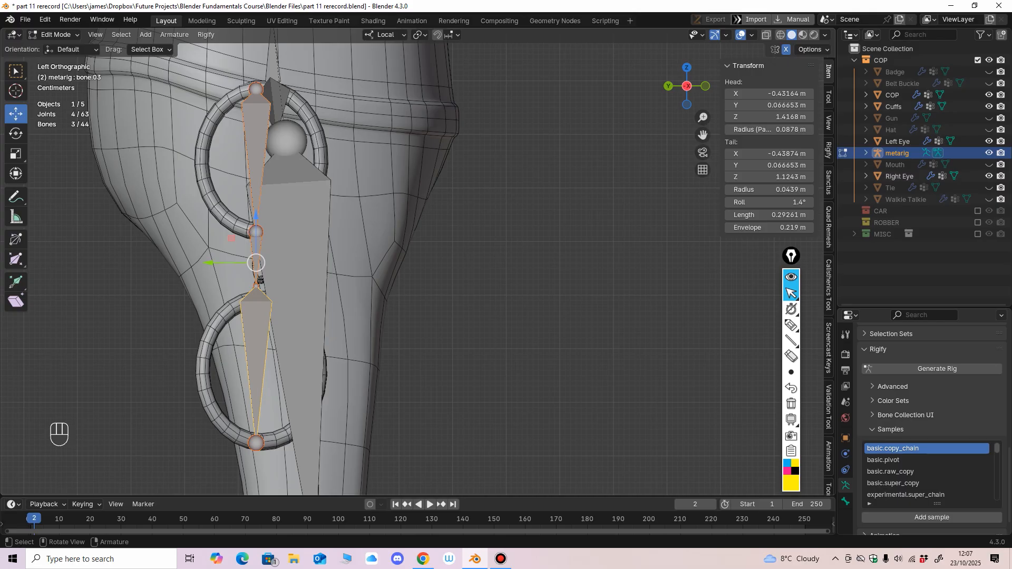
pyautogui.moveTo(210, 263); pyautogui.dragTo(213, 262)
pyautogui.moveTo(216, 263); pyautogui.dragTo(119, 264, button='middle')
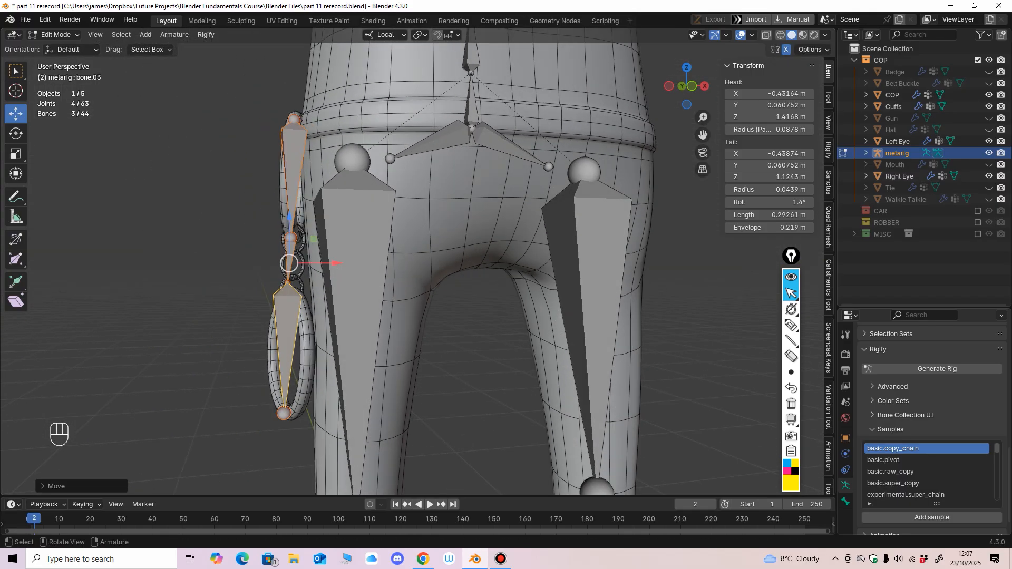
pyautogui.keyDown('alt'); pyautogui.moveTo(295, 262); pyautogui.dragTo(277, 260, button='middle'); pyautogui.keyUp('alt')
pyautogui.moveTo(348, 263); pyautogui.dragTo(346, 286)
# Step: Lower the third handcuff bone's upper and lower joints slightly to fit the ends of the lower cuff ring
pyautogui.click(299, 286)
pyautogui.moveTo(301, 240); pyautogui.dragTo(301, 247)
pyautogui.click(296, 443)
pyautogui.moveTo(296, 396); pyautogui.dragTo(296, 399)
pyautogui.click(299, 377)
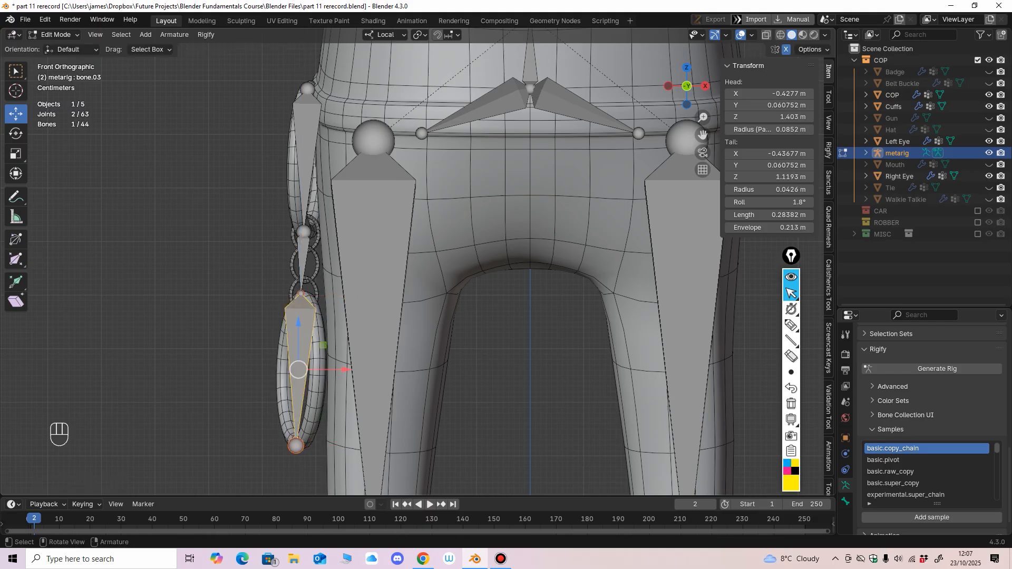
# Step: Raise the first handcuff bone's top joint slightly to meet the top of the upper cuff ring
pyautogui.keyDown('ctrl'); pyautogui.moveTo(316, 337); pyautogui.dragTo(316, 417, button='middle'); pyautogui.keyUp('ctrl')
pyautogui.moveTo(316, 369); pyautogui.dragTo(358, 376, button='middle')
pyautogui.click(311, 154)
pyautogui.moveTo(310, 106); pyautogui.dragTo(309, 105)
pyautogui.keyDown('shift'); pyautogui.moveTo(316, 158); pyautogui.dragTo(349, 196, button='middle'); pyautogui.keyUp('shift')
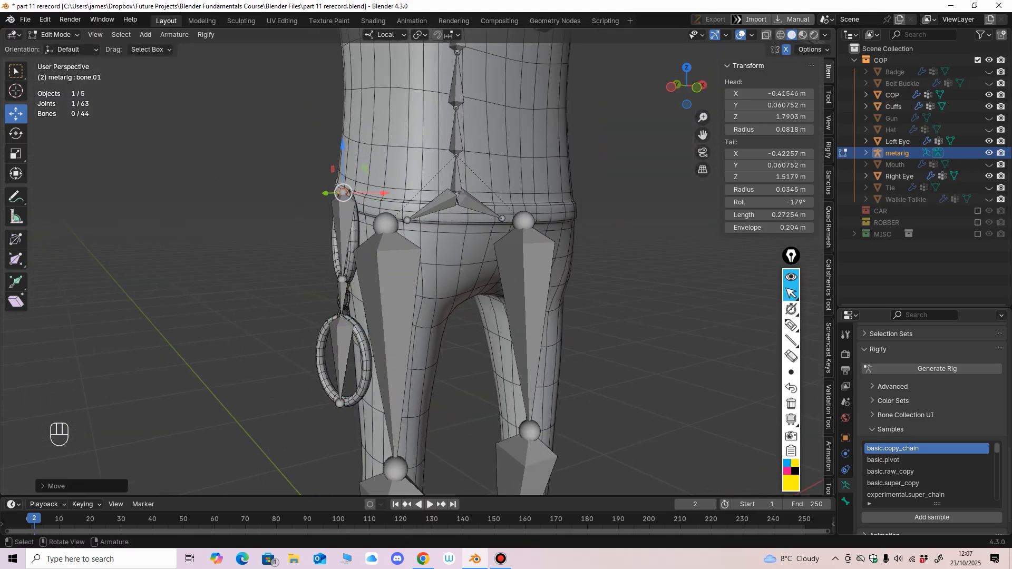
# Step: Rename the upper handcuff bone as Cuff.01 and copy the name's base for reuse
pyautogui.scroll(2, 349, 196)
pyautogui.click(300, 221)
pyautogui.press('F2')
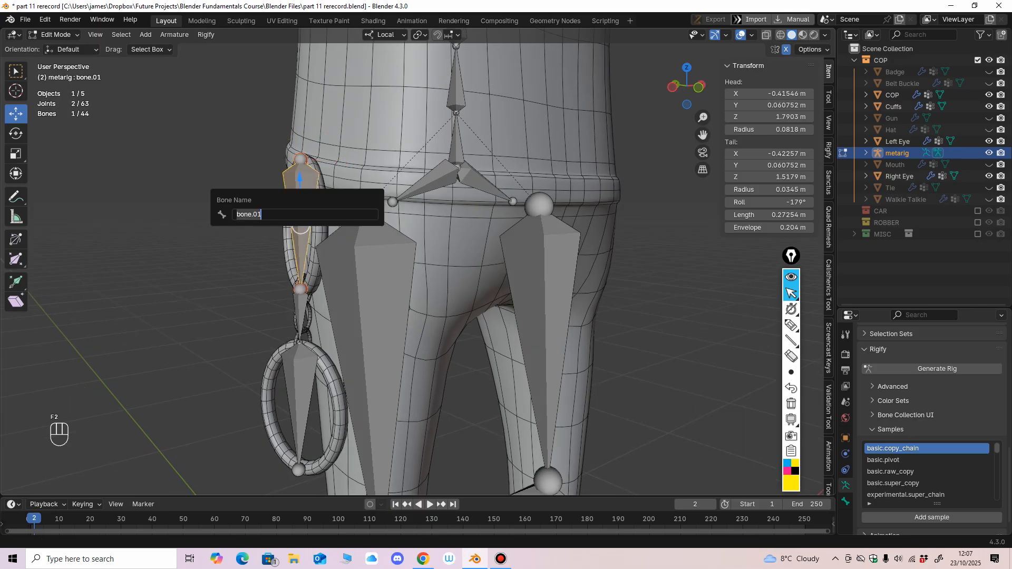
pyautogui.write('Cuff')
pyautogui.hotkey('ctrl', 'a')
pyautogui.hotkey('ctrl', 'c')
pyautogui.press('Return')
# Step: Rename the middle and lowest handcuff bones as Cuff.02 and Cuff.03
pyautogui.click(300, 311)
pyautogui.press('F2')
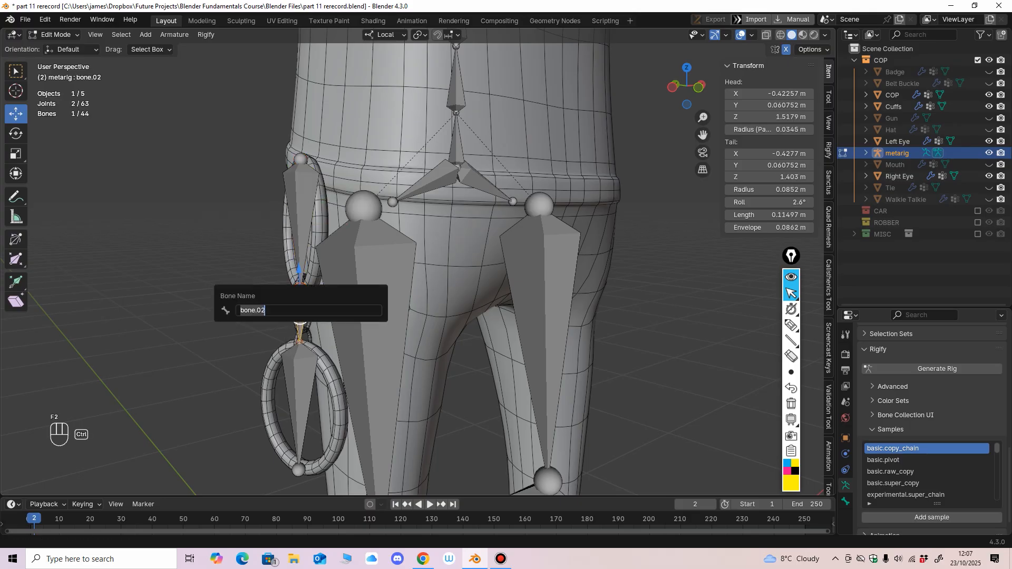
pyautogui.hotkey('ctrl', 'v')
pyautogui.press('Return')
pyautogui.click(297, 378)
pyautogui.press('F2')
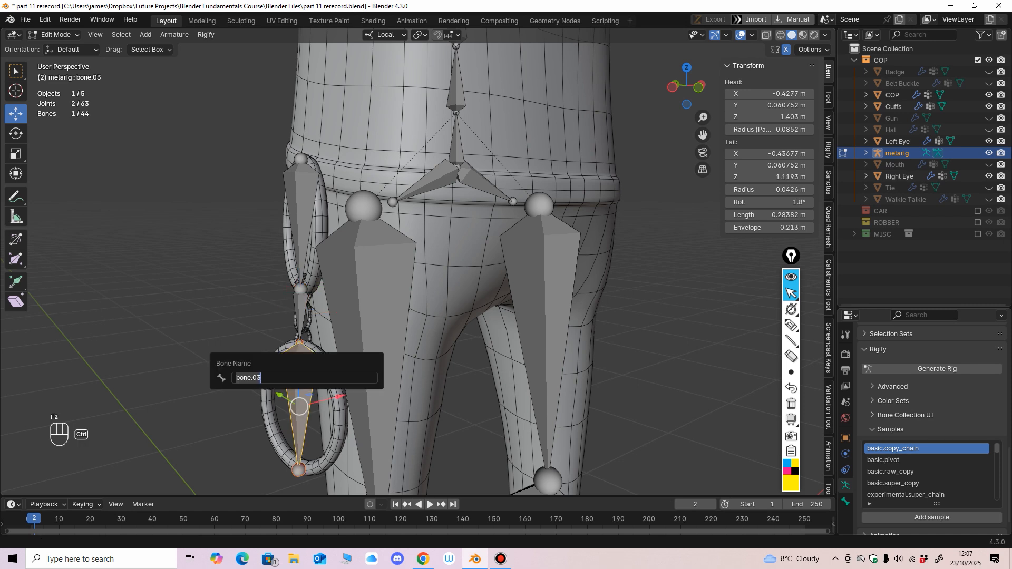
pyautogui.hotkey('ctrl', 'v')
pyautogui.write('3')
pyautogui.press('Return')
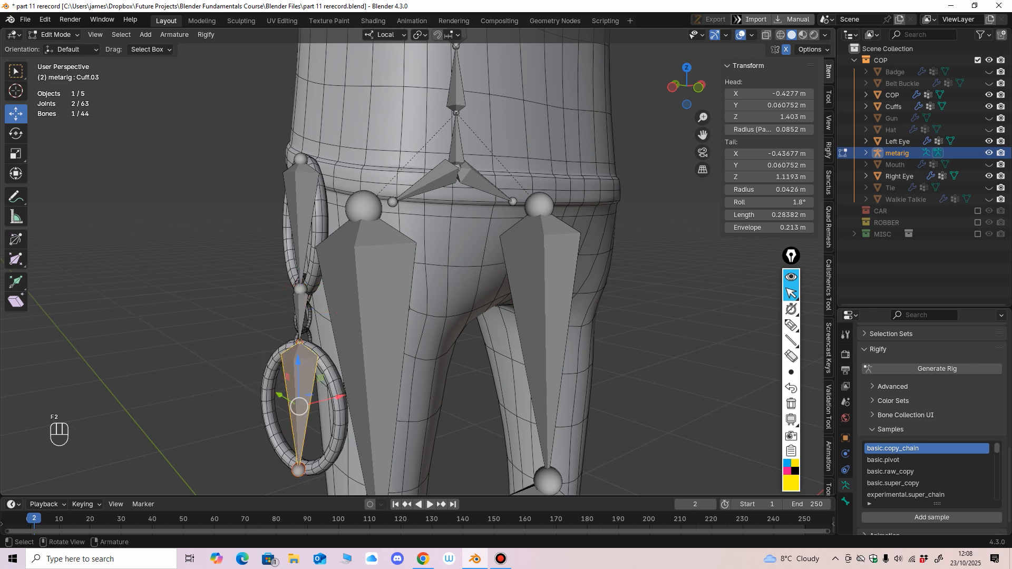
# Step: Parent the Cuff.01 bone to the lowest spine bone, keeping its offset
pyautogui.keyDown('shift'); pyautogui.moveTo(337, 312); pyautogui.dragTo(205, 380, button='middle'); pyautogui.keyUp('shift')
pyautogui.press('KP_1')
pyautogui.scroll(-2, 242, 364)
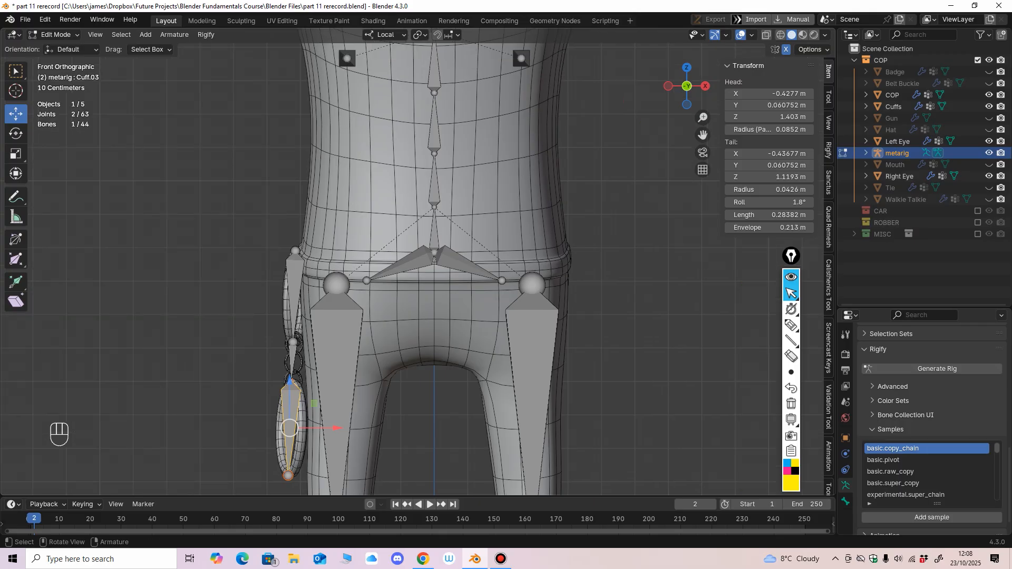
pyautogui.moveTo(205, 379); pyautogui.dragTo(242, 374, button='middle')
pyautogui.click(274, 293)
pyautogui.moveTo(276, 293); pyautogui.dragTo(248, 292, button='middle')
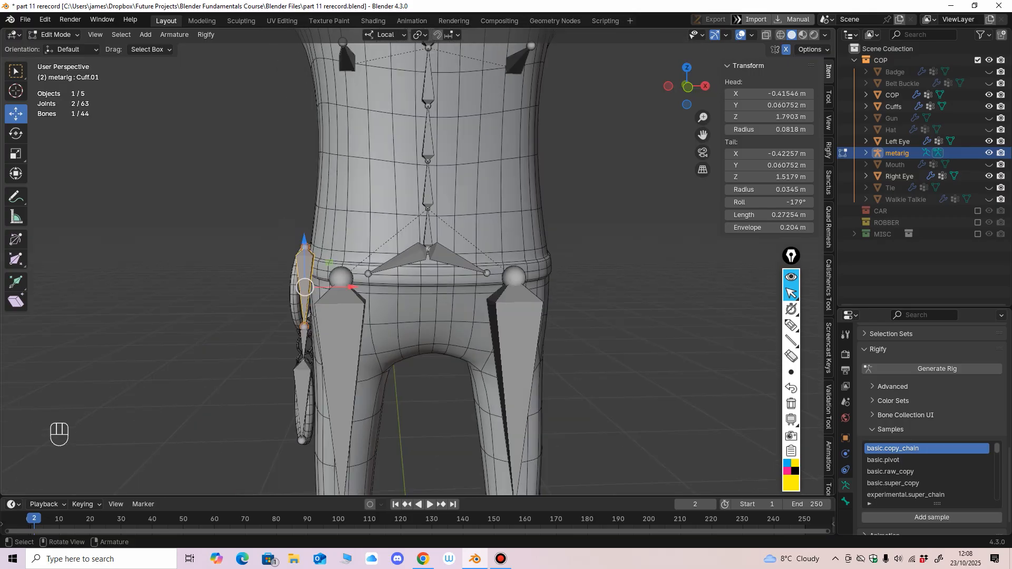
pyautogui.keyDown('shift'); pyautogui.click(428, 231); pyautogui.keyUp('shift')
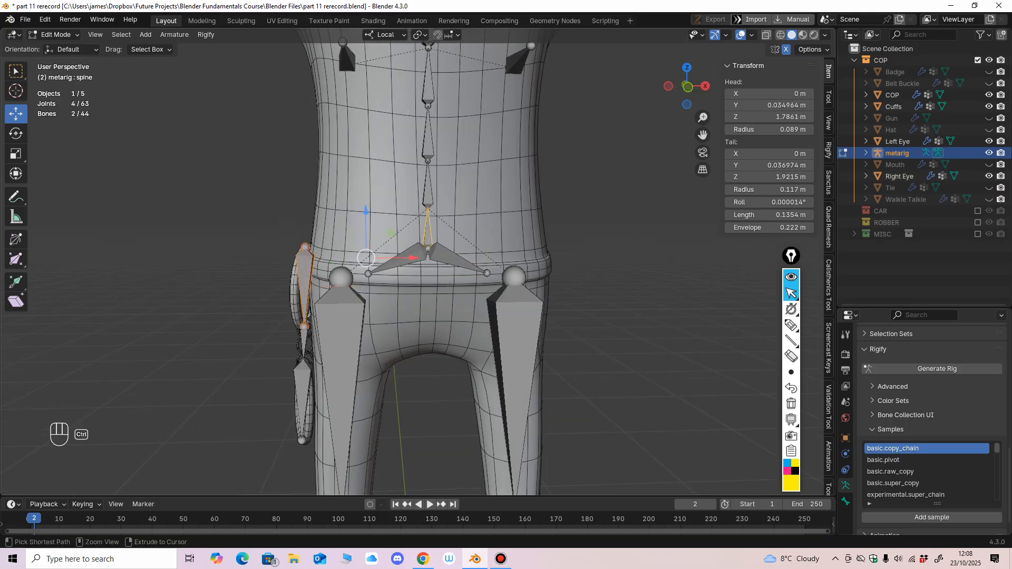
pyautogui.hotkey('ctrl', 'p')
pyautogui.click(364, 314)
pyautogui.scroll(-2, 364, 313)
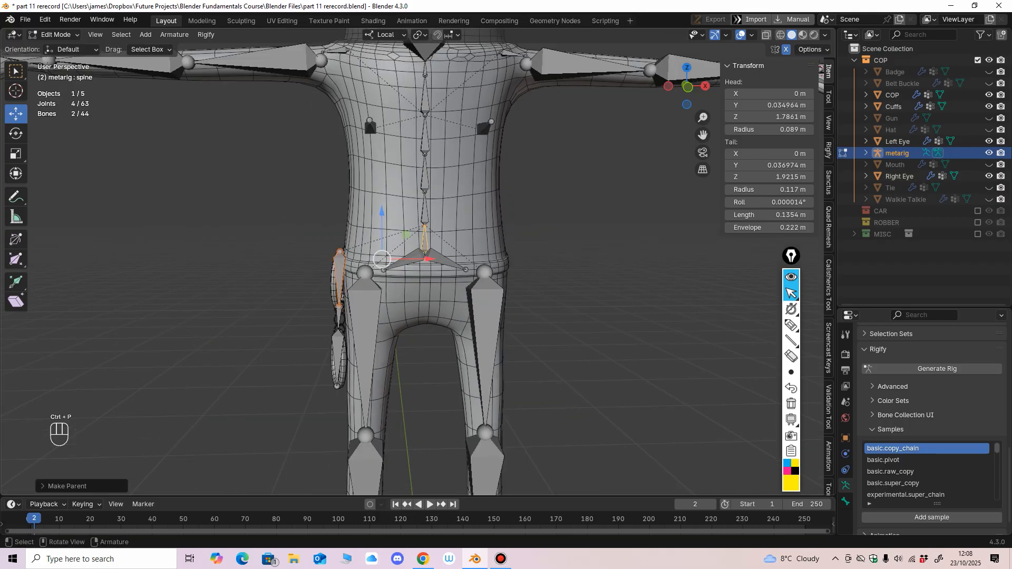
# Step: Test the handcuff parenting by rotating the lowest spine bone in Pose Mode, and undo the rotation
pyautogui.keyDown('shift'); pyautogui.moveTo(406, 264); pyautogui.dragTo(394, 279, button='middle'); pyautogui.keyUp('shift')
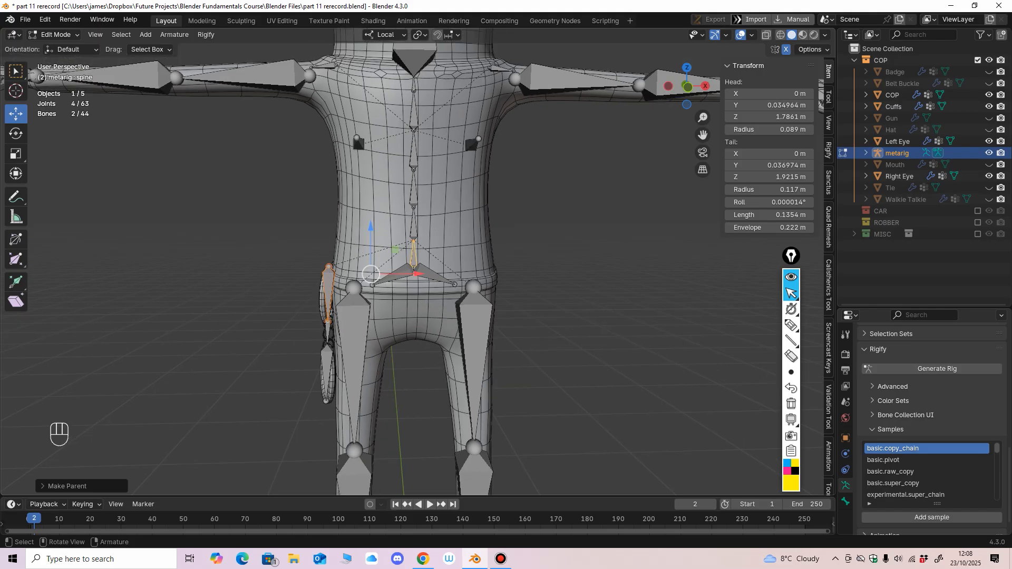
pyautogui.hotkey('ctrl', 'Tab')
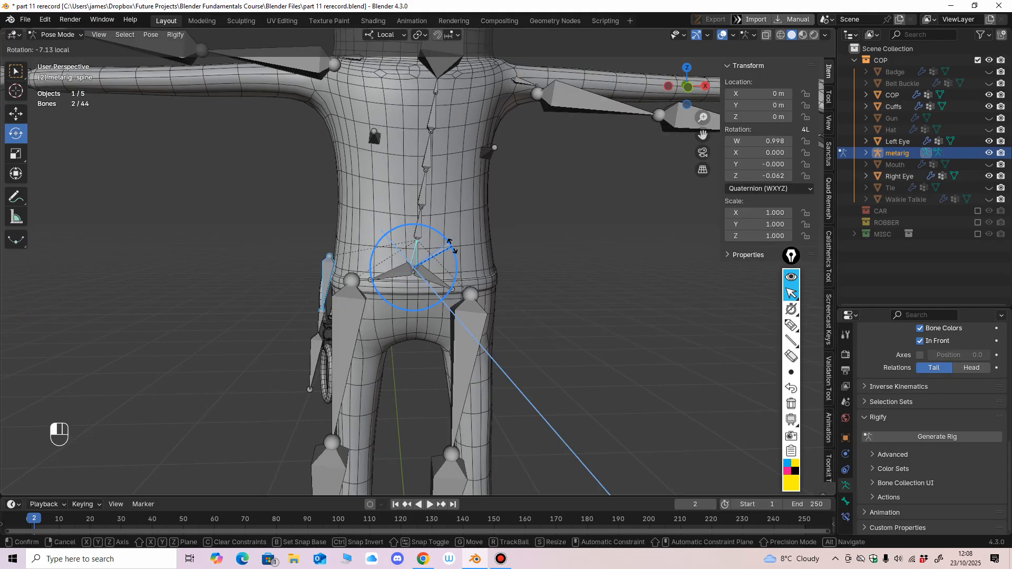
pyautogui.moveTo(451, 247); pyautogui.dragTo(449, 244)
pyautogui.hotkey('ctrl', 'z')
# Step: Return the metarig to Object Mode and save the file
pyautogui.keyDown('shift'); pyautogui.moveTo(449, 244); pyautogui.dragTo(424, 255, button='middle'); pyautogui.keyUp('shift')
pyautogui.keyDown('shift'); pyautogui.moveTo(416, 221); pyautogui.dragTo(405, 462, button='middle'); pyautogui.keyUp('shift')
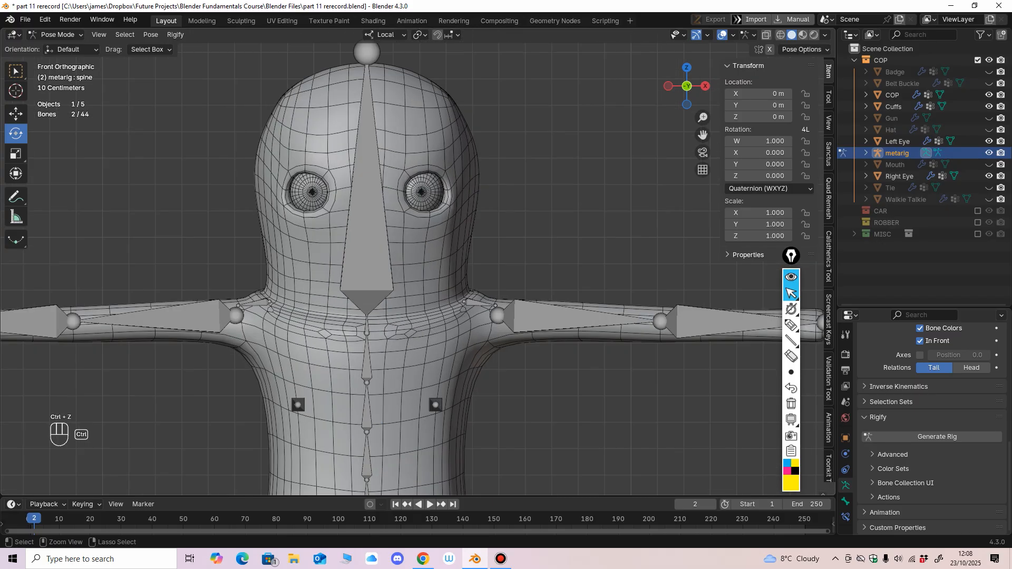
pyautogui.hotkey('ctrl', 'Tab')
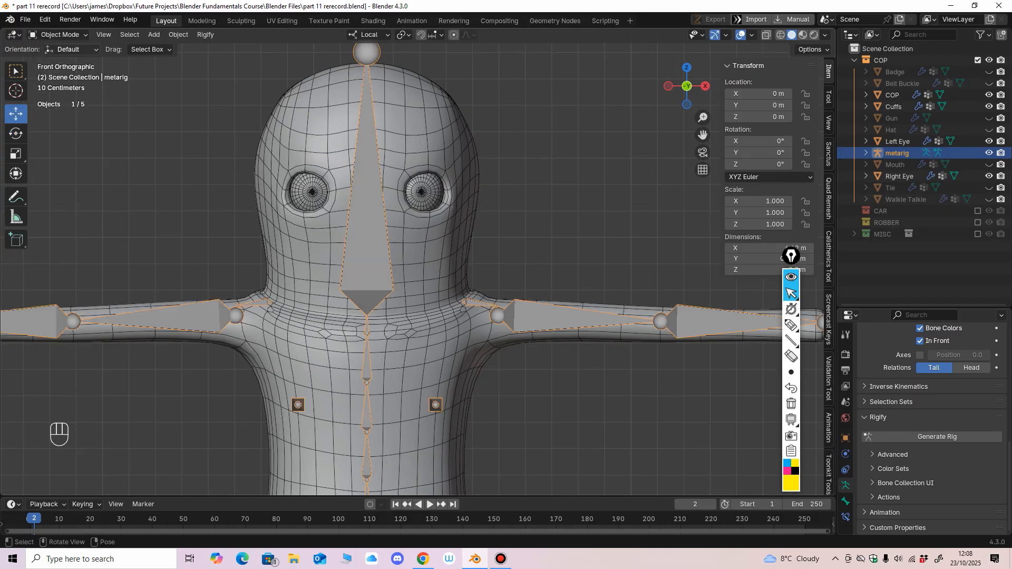
pyautogui.hotkey('ctrl', 's')
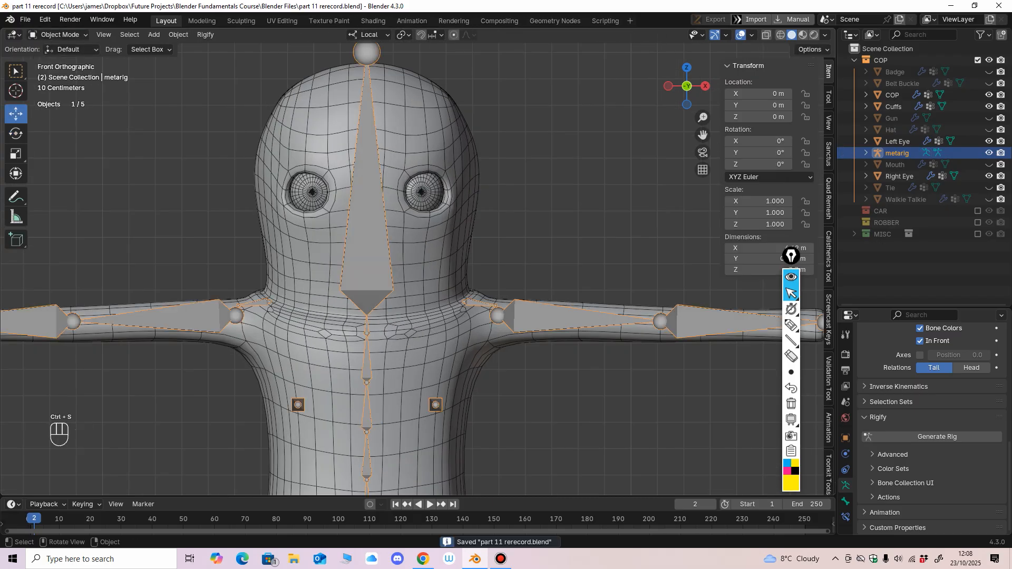
pyautogui.scroll(-2, 418, 258)
pyautogui.click(423, 206)
pyautogui.moveTo(423, 206)
pyautogui.mouseDown(button='middle')
pyautogui.moveTo(304, 208)
pyautogui.moveTo(414, 198)
pyautogui.mouseUp(button='middle')
pyautogui.scroll(2, 390, 185)
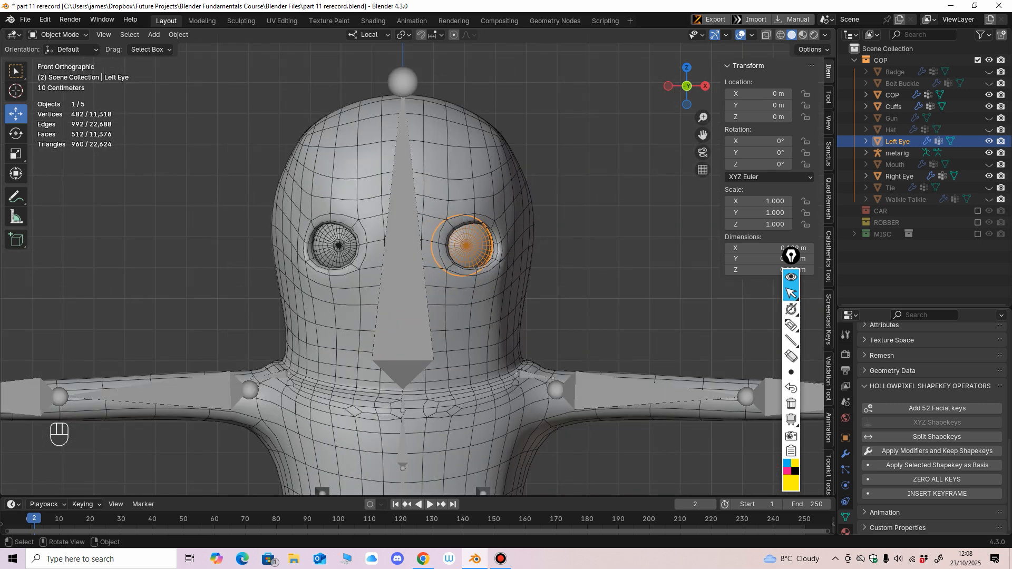
pyautogui.keyDown('ctrl'); pyautogui.moveTo(415, 231); pyautogui.dragTo(415, 305, button='middle'); pyautogui.keyUp('ctrl')
pyautogui.keyDown('ctrl'); pyautogui.moveTo(316, 100); pyautogui.dragTo(317, 118, button='middle'); pyautogui.keyUp('ctrl')
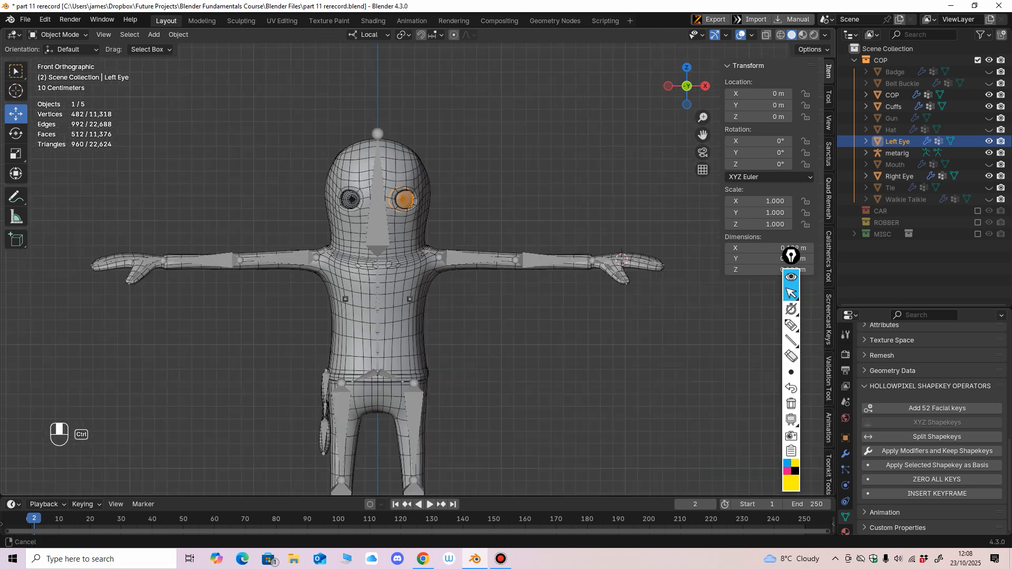
# Step: Put the metarig in Edit Mode and add a basic.super_copy sample to it
pyautogui.click(379, 216)
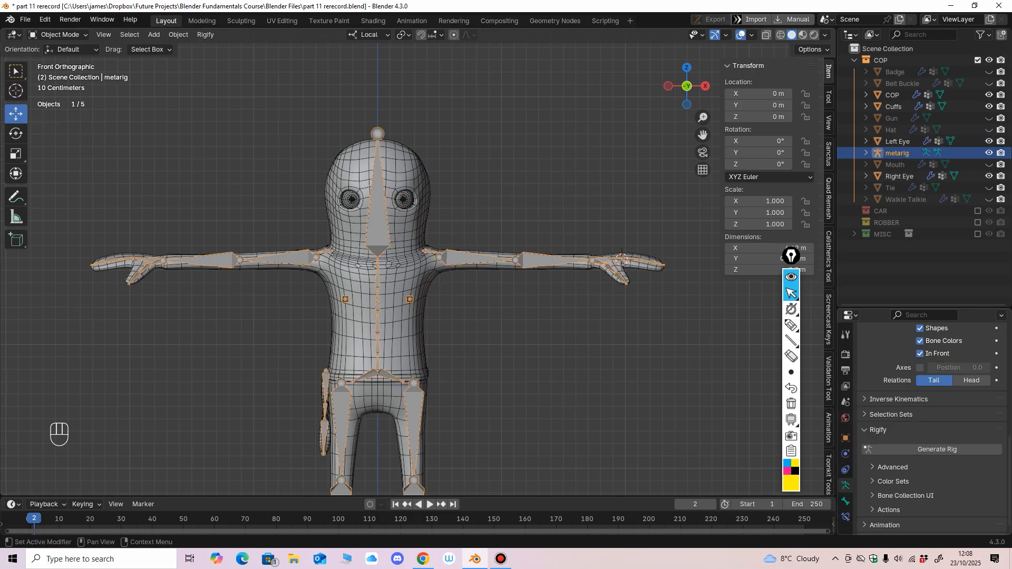
pyautogui.click(58, 34)
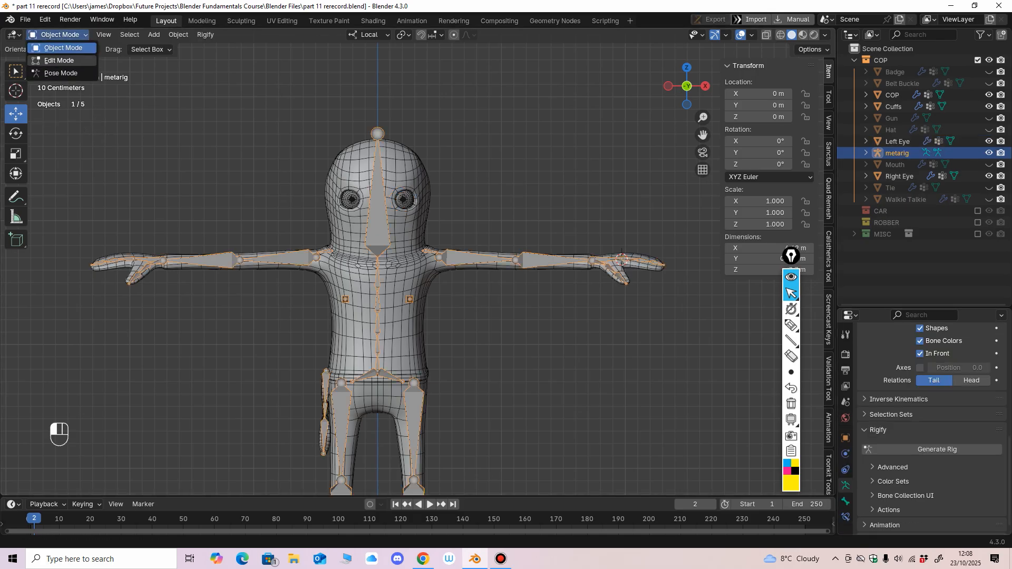
pyautogui.click(58, 61)
pyautogui.scroll(-3, 931, 429)
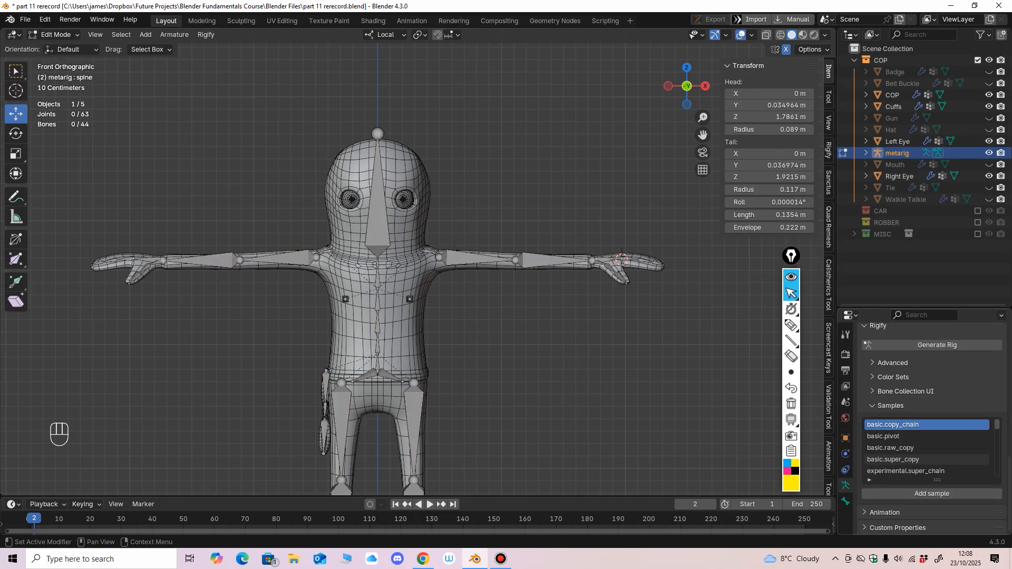
pyautogui.click(917, 459)
pyautogui.scroll(-2, 622, 392)
pyautogui.keyDown('shift'); pyautogui.moveTo(621, 393); pyautogui.dragTo(623, 285, button='middle'); pyautogui.keyUp('shift')
pyautogui.click(931, 494)
# Step: Move the new bone from the feet up beside the head, level with the character's left eye, in the front view
pyautogui.keyDown('shift'); pyautogui.moveTo(606, 417); pyautogui.dragTo(615, 425, button='middle'); pyautogui.keyUp('shift')
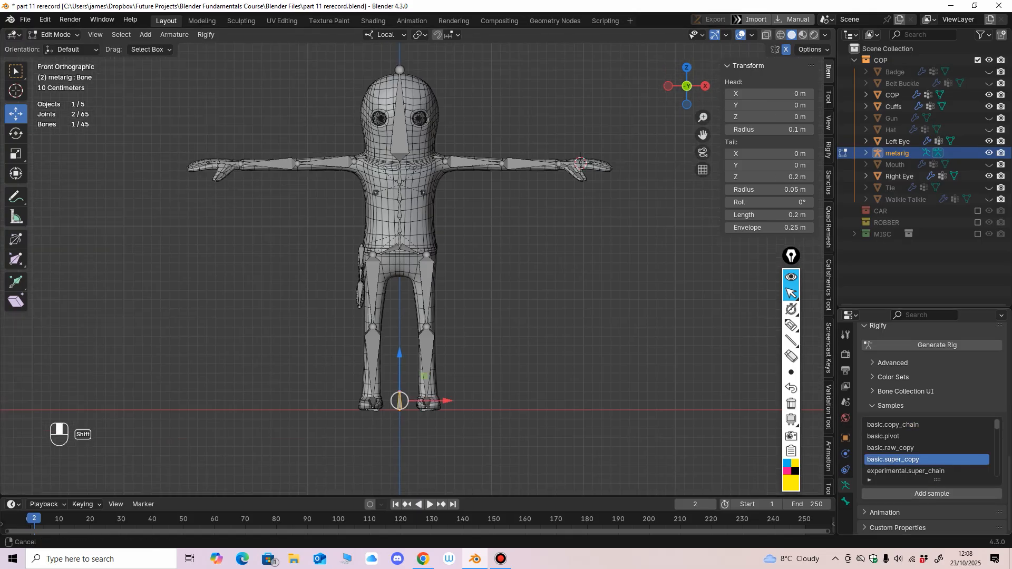
pyautogui.middleClick(615, 424)
pyautogui.moveTo(397, 439); pyautogui.dragTo(483, 131)
pyautogui.press('KP_1')
pyautogui.keyDown('shift'); pyautogui.moveTo(483, 131); pyautogui.dragTo(464, 238, button='middle'); pyautogui.keyUp('shift')
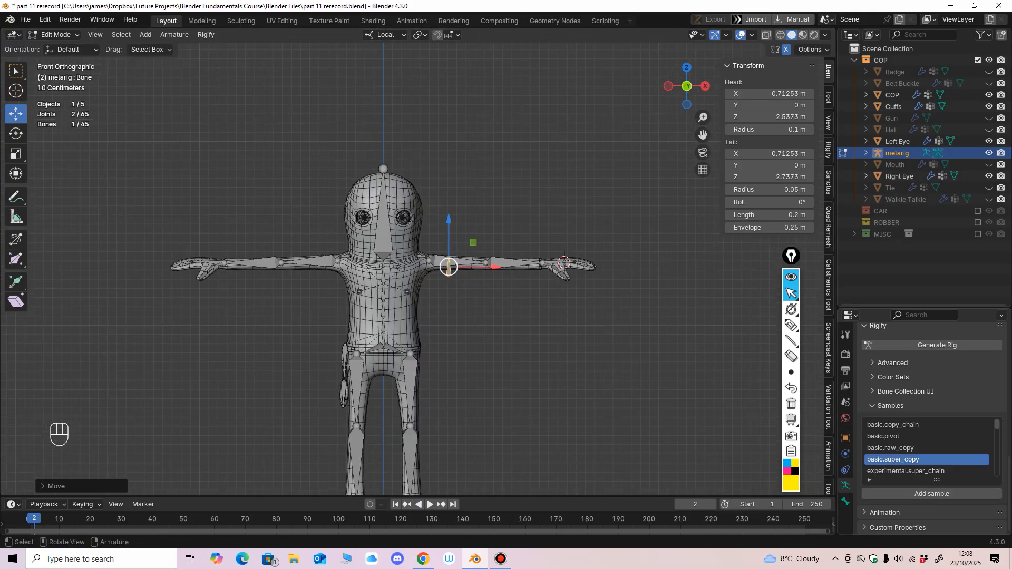
pyautogui.moveTo(448, 267); pyautogui.dragTo(433, 203)
pyautogui.keyDown('ctrl'); pyautogui.moveTo(433, 203); pyautogui.dragTo(434, 142, button='middle'); pyautogui.keyUp('ctrl')
pyautogui.scroll(3, 426, 132)
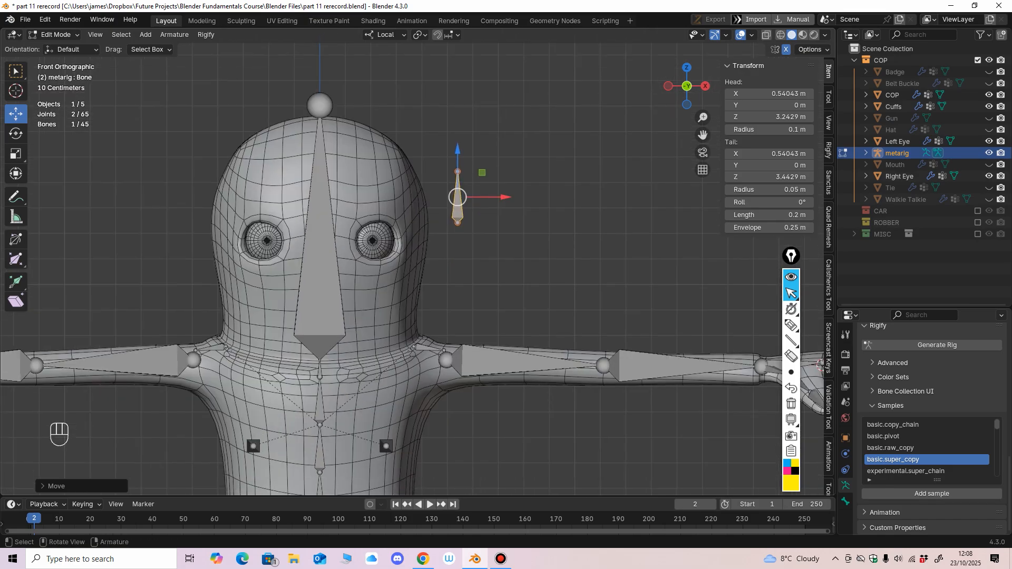
# Step: Select the Left Eye in Object Mode and snap the 3D cursor to it
pyautogui.press('Tab')
pyautogui.click(378, 240)
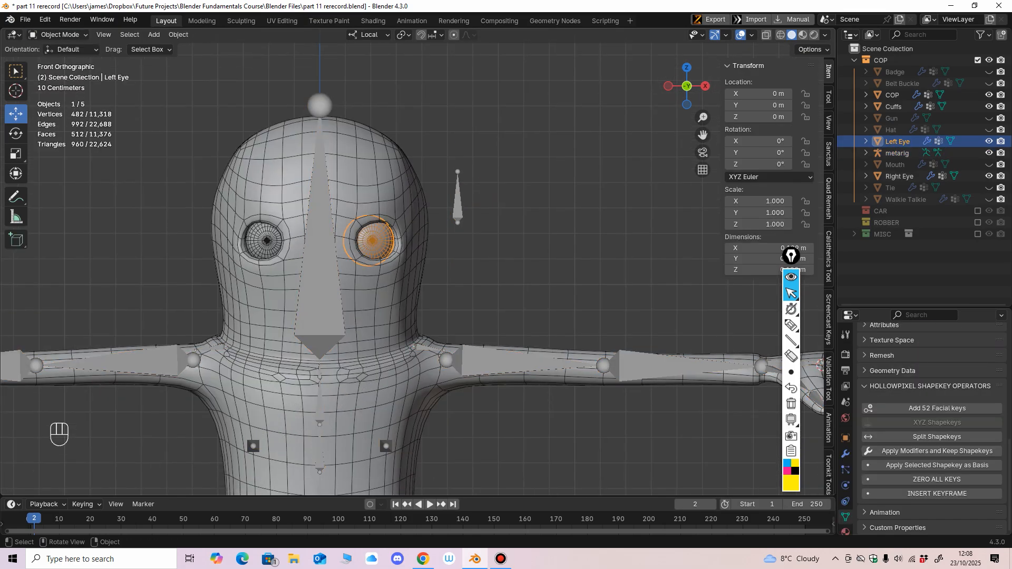
pyautogui.hotkey('shift', 's')
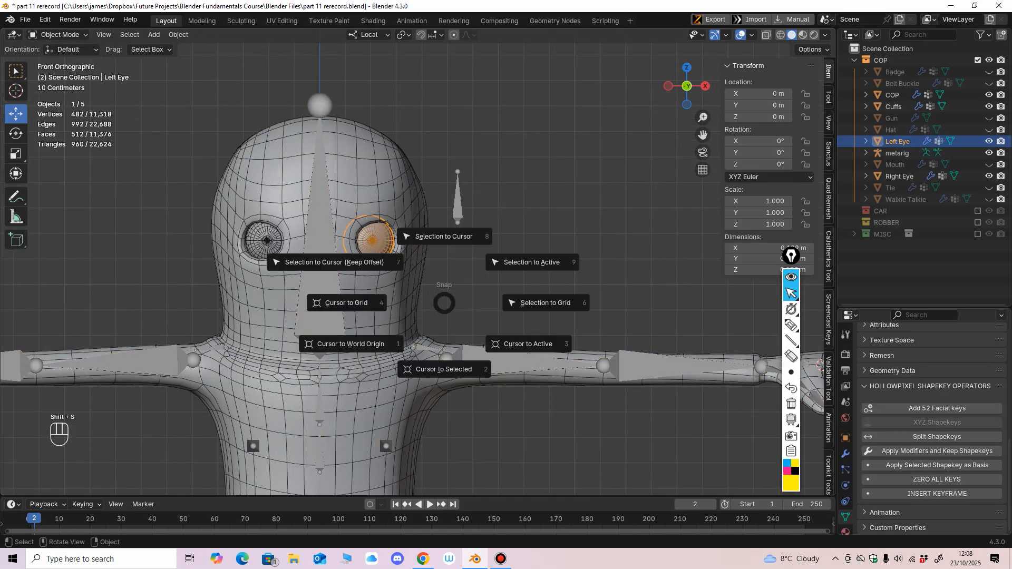
pyautogui.click(444, 369)
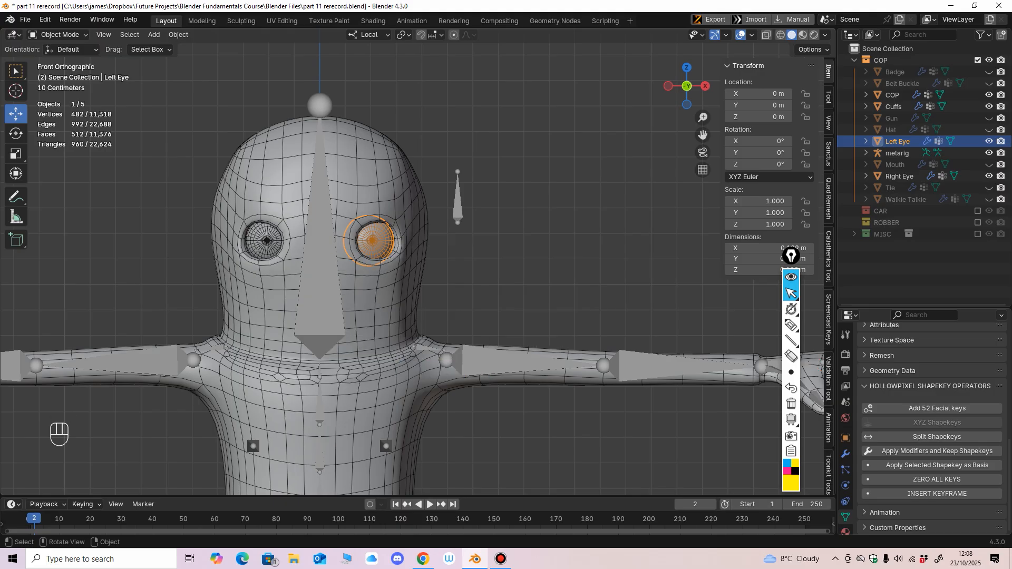
# Step: Try setting the Left Eye's origin to the 3D cursor
pyautogui.moveTo(444, 317); pyautogui.dragTo(442, 315, button='middle')
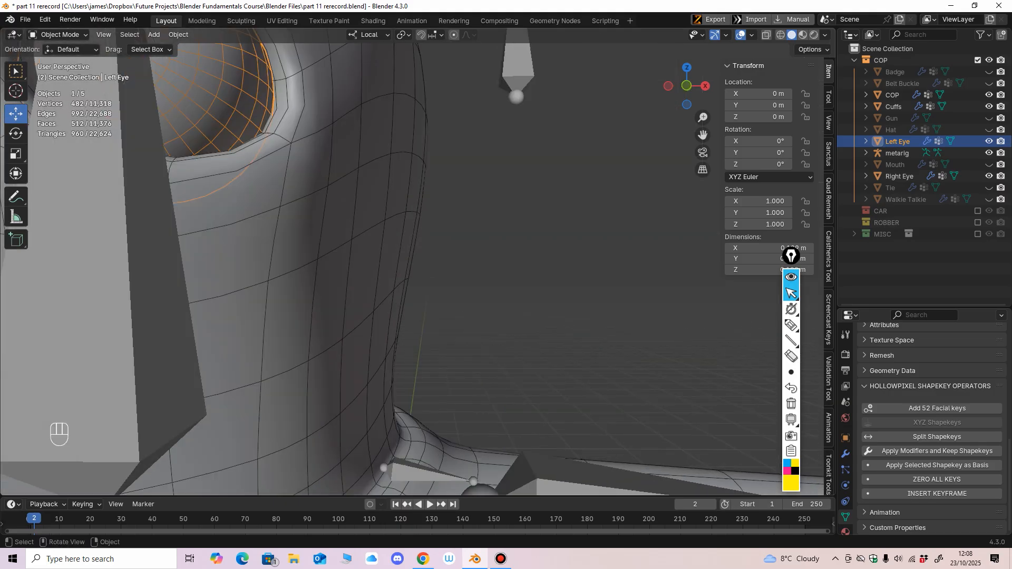
pyautogui.scroll(-9, 441, 315)
pyautogui.press('KP_1')
pyautogui.keyDown('shift'); pyautogui.moveTo(412, 242); pyautogui.dragTo(427, 212, button='middle'); pyautogui.keyUp('shift')
pyautogui.scroll(7, 408, 295)
pyautogui.middleClick(428, 212)
pyautogui.press('KP_1')
pyautogui.keyDown('ctrl'); pyautogui.moveTo(416, 262); pyautogui.dragTo(422, 216, button='middle'); pyautogui.keyUp('ctrl')
pyautogui.scroll(2, 391, 347)
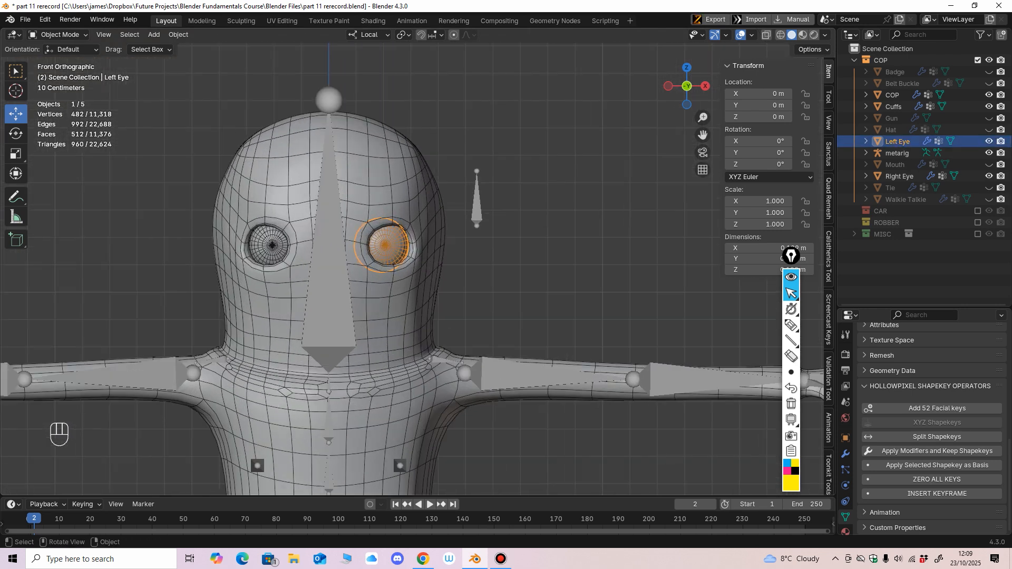
pyautogui.click(178, 34)
pyautogui.moveTo(211, 59)
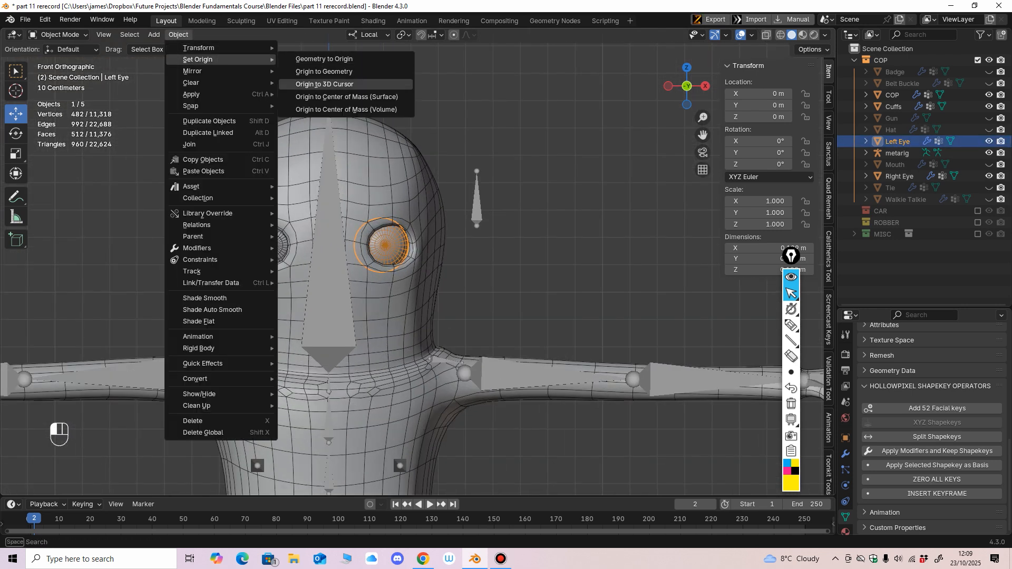
pyautogui.click(324, 84)
# Step: Set the Left Eye's origin to its geometry
pyautogui.click(178, 34)
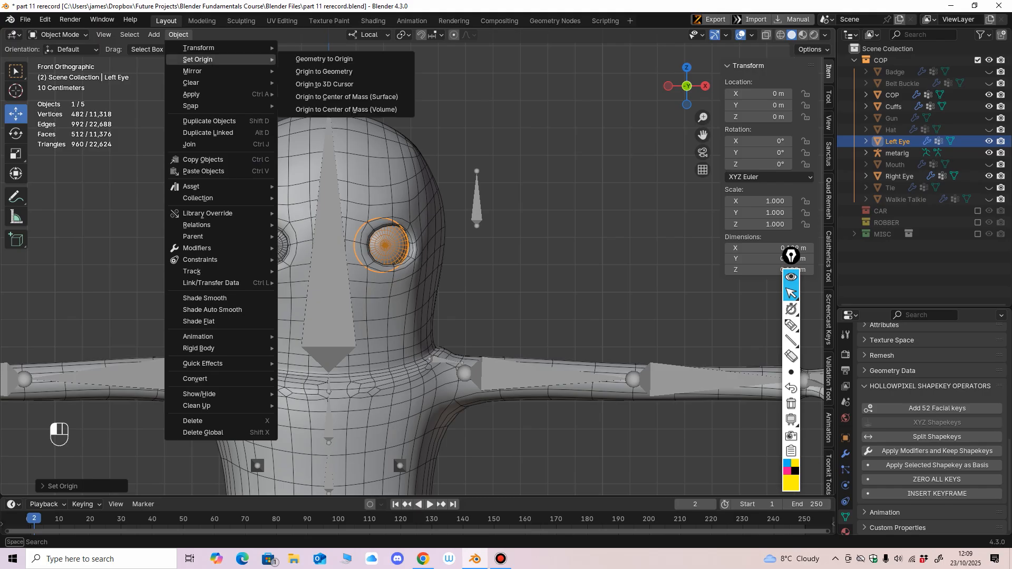
pyautogui.click(325, 71)
pyautogui.scroll(3, 379, 237)
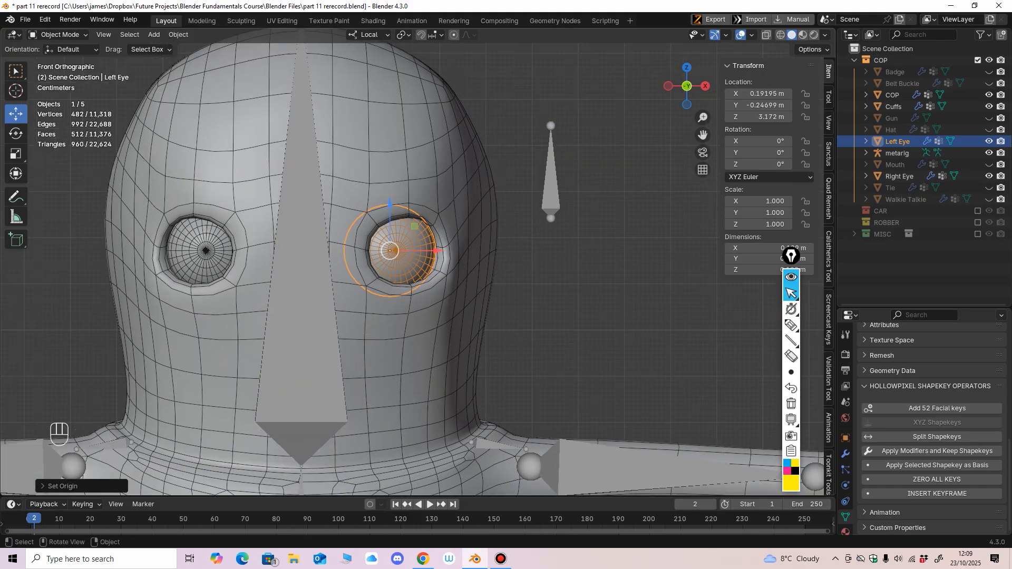
# Step: Test the Left Eye's pivot with a free trackball rotation, and undo the rotation
pyautogui.press('r')
pyautogui.press('r')
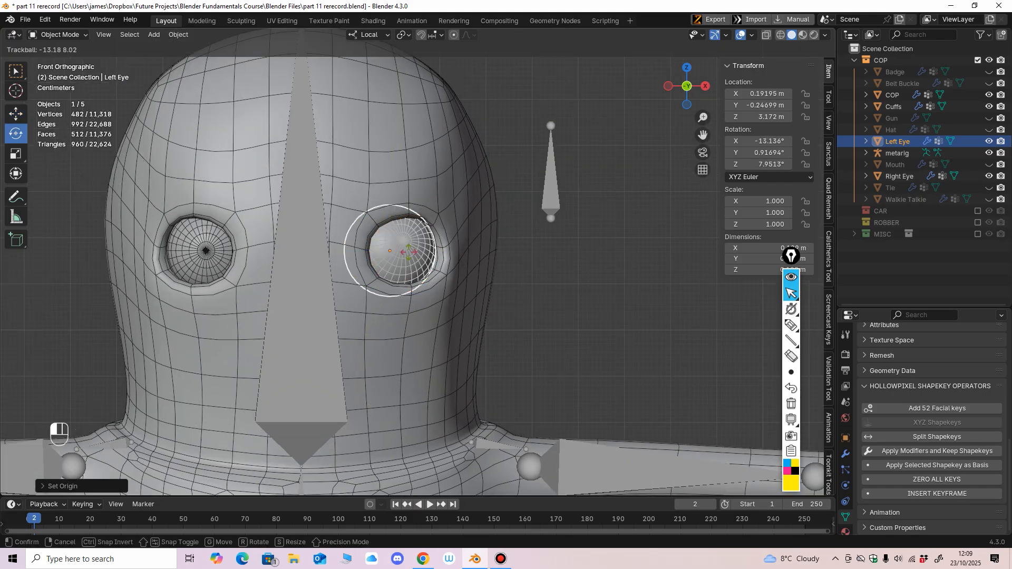
pyautogui.moveTo(390, 251); pyautogui.dragTo(411, 254)
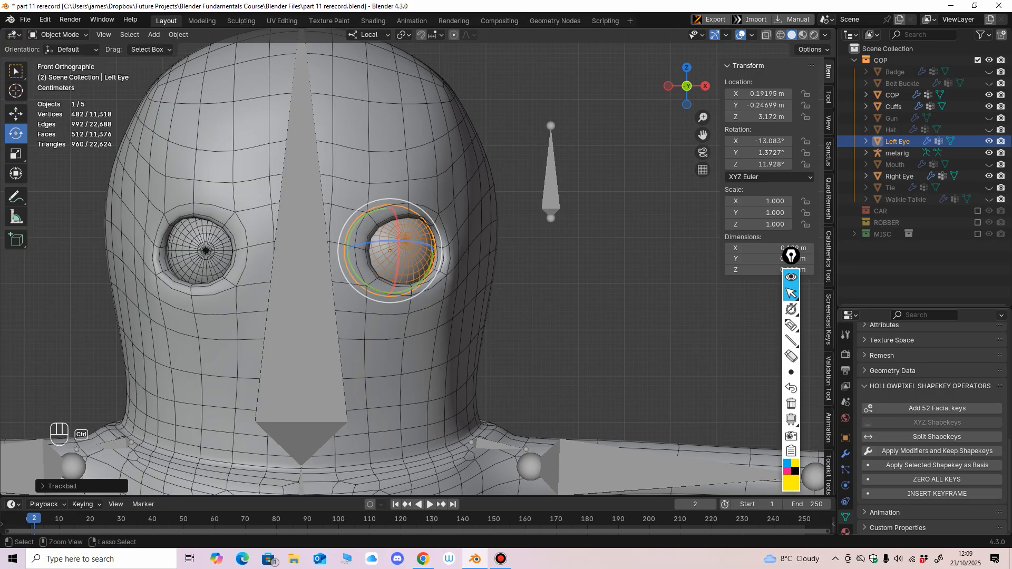
pyautogui.hotkey('ctrl', 'z')
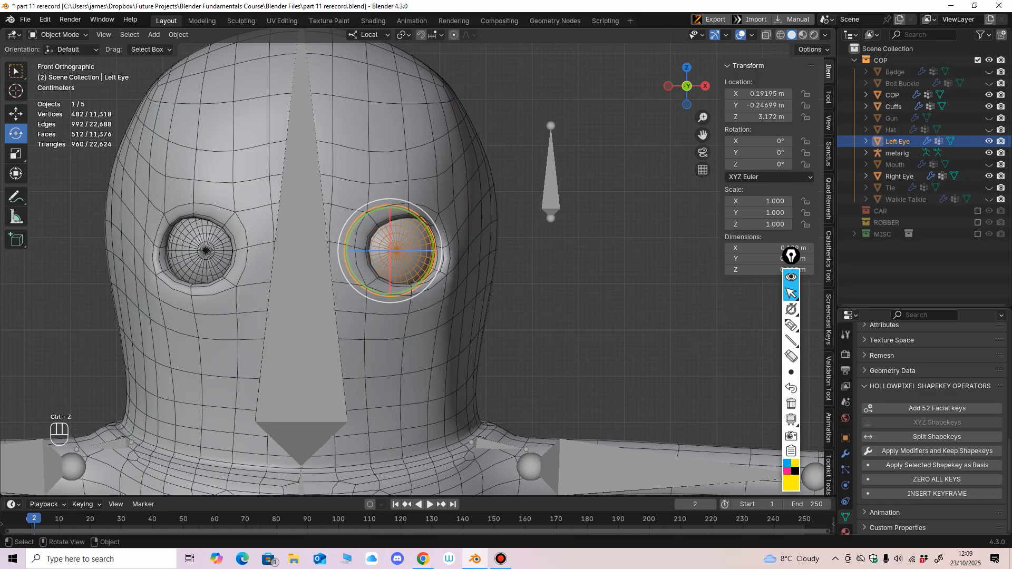
# Step: Snap the 3D cursor to the Left Eye's origin
pyautogui.click(16, 113)
pyautogui.hotkey('shift', 's')
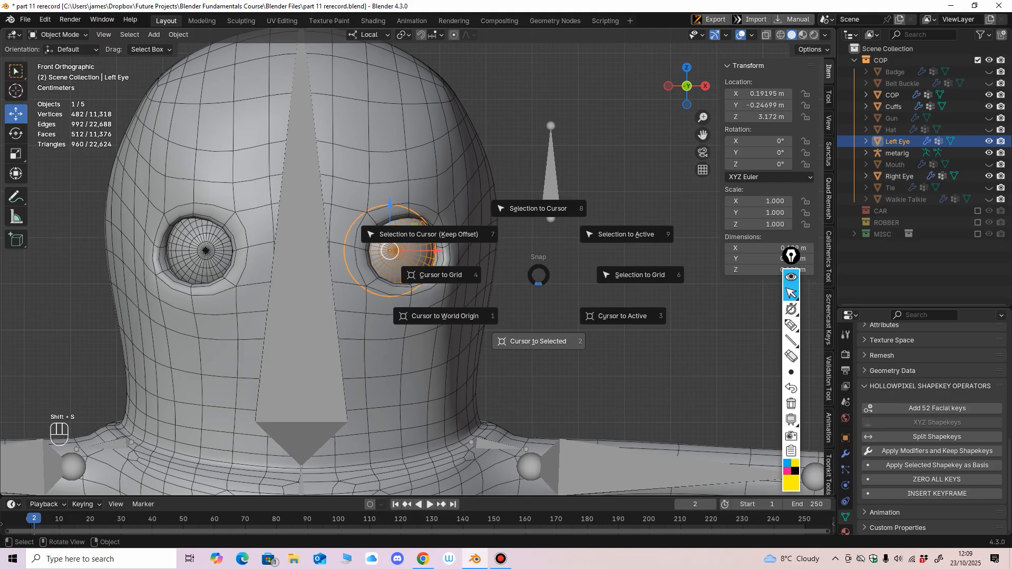
pyautogui.click(538, 341)
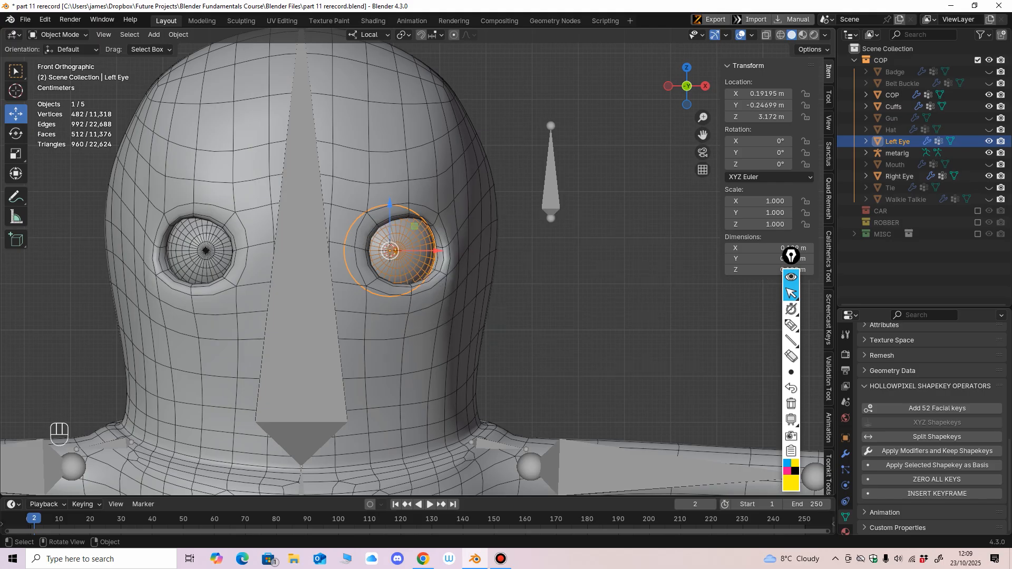
# Step: Edit the metarig and snap the loose bone beside the head to the 3D cursor
pyautogui.moveTo(538, 341); pyautogui.dragTo(485, 414, button='middle')
pyautogui.press('KP_Decimal')
pyautogui.scroll(-6, 490, 340)
pyautogui.scroll(4, 575, 338)
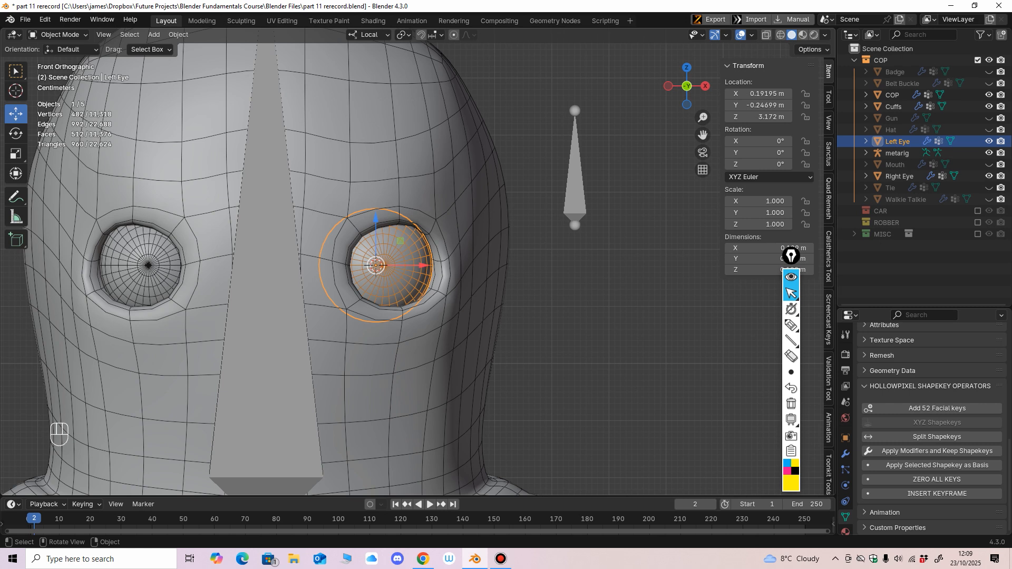
pyautogui.click(574, 184)
pyautogui.click(57, 34)
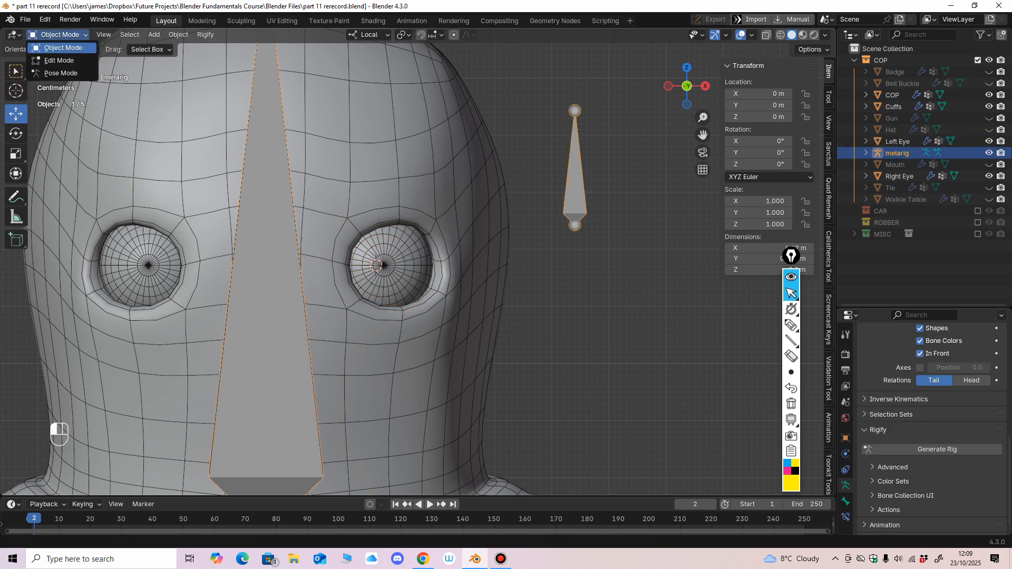
pyautogui.click(53, 52)
pyautogui.click(575, 225)
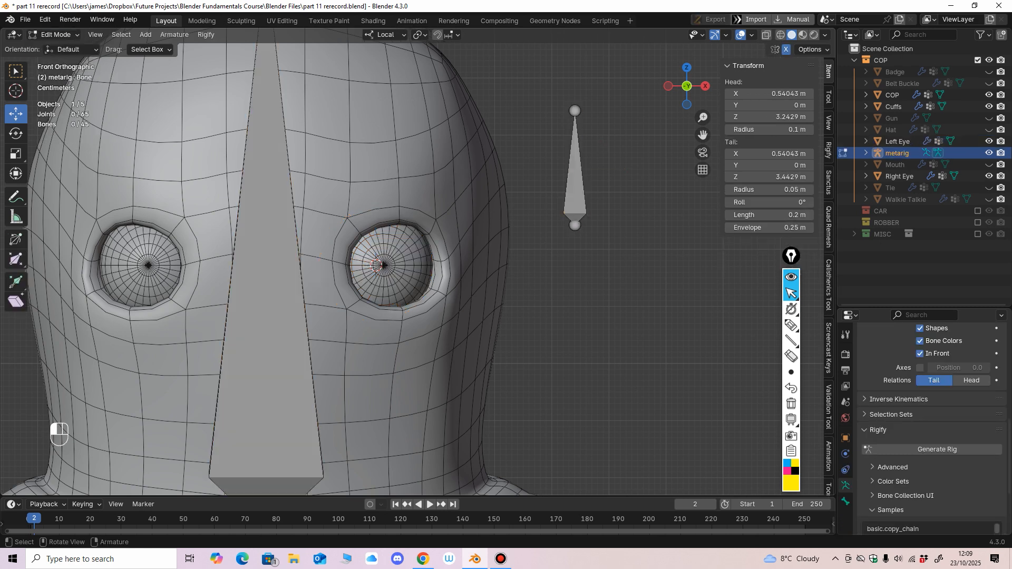
pyautogui.hotkey('shift', 's')
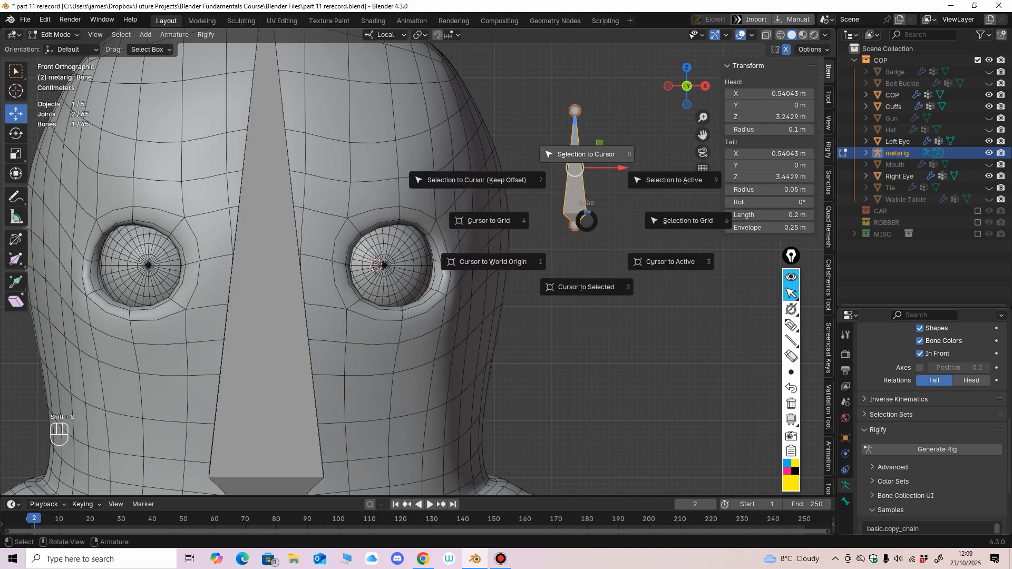
pyautogui.click(586, 155)
# Step: Move the left eye bone's tail forward through the front of the eye, making the bone horizontal and about 0.18 m long
pyautogui.scroll(-4, 586, 158)
pyautogui.moveTo(586, 159); pyautogui.dragTo(469, 176, button='middle')
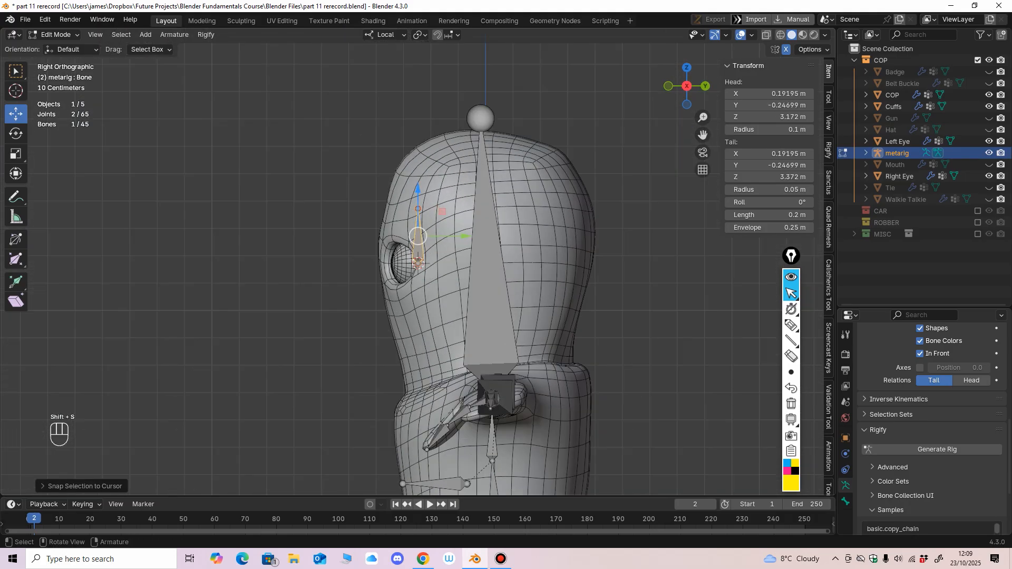
pyautogui.click(417, 209)
pyautogui.moveTo(464, 208); pyautogui.dragTo(414, 209)
pyautogui.moveTo(368, 163); pyautogui.dragTo(368, 215)
pyautogui.keyDown('ctrl'); pyautogui.moveTo(368, 215); pyautogui.dragTo(363, 181, button='middle'); pyautogui.keyUp('ctrl')
pyautogui.moveTo(340, 214); pyautogui.dragTo(340, 217)
pyautogui.moveTo(339, 217); pyautogui.dragTo(502, 180, button='middle')
pyautogui.moveTo(502, 179); pyautogui.dragTo(474, 224, button='middle')
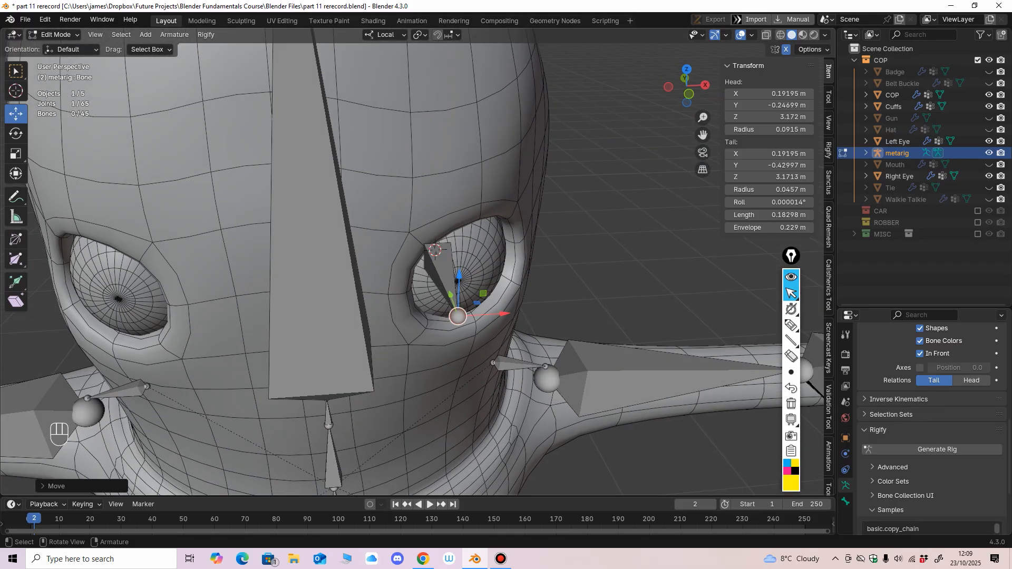
# Step: Rename the left eye bone Eye.L and symmetrize it to the opposite eye
pyautogui.click(442, 270)
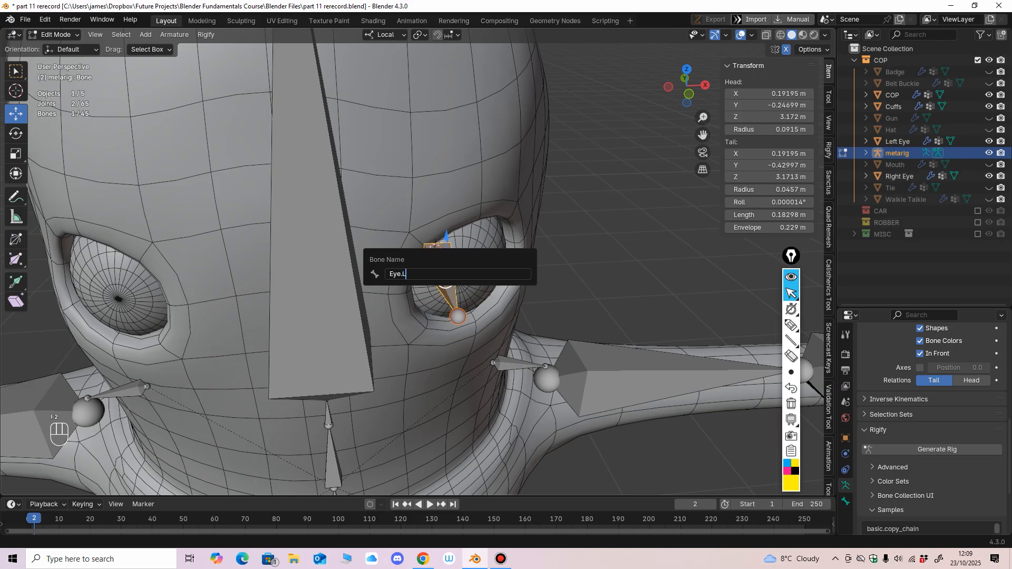
pyautogui.press('Return')
pyautogui.press('KP_1')
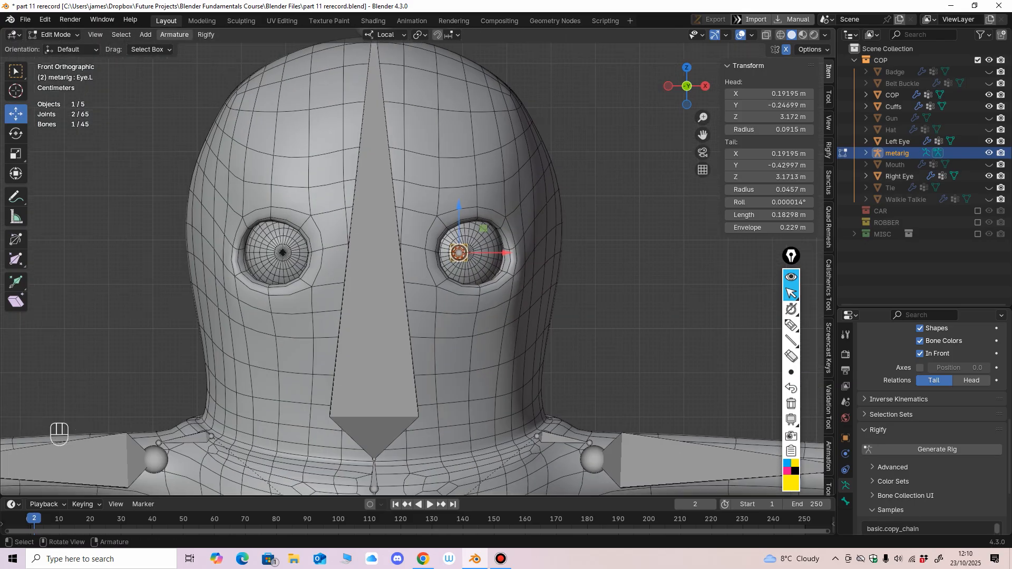
pyautogui.click(174, 35)
pyautogui.click(185, 213)
pyautogui.moveTo(295, 242)
pyautogui.mouseDown(button='middle')
pyautogui.moveTo(349, 245)
pyautogui.moveTo(401, 227)
pyautogui.moveTo(280, 250)
pyautogui.moveTo(311, 246)
pyautogui.mouseUp(button='middle')
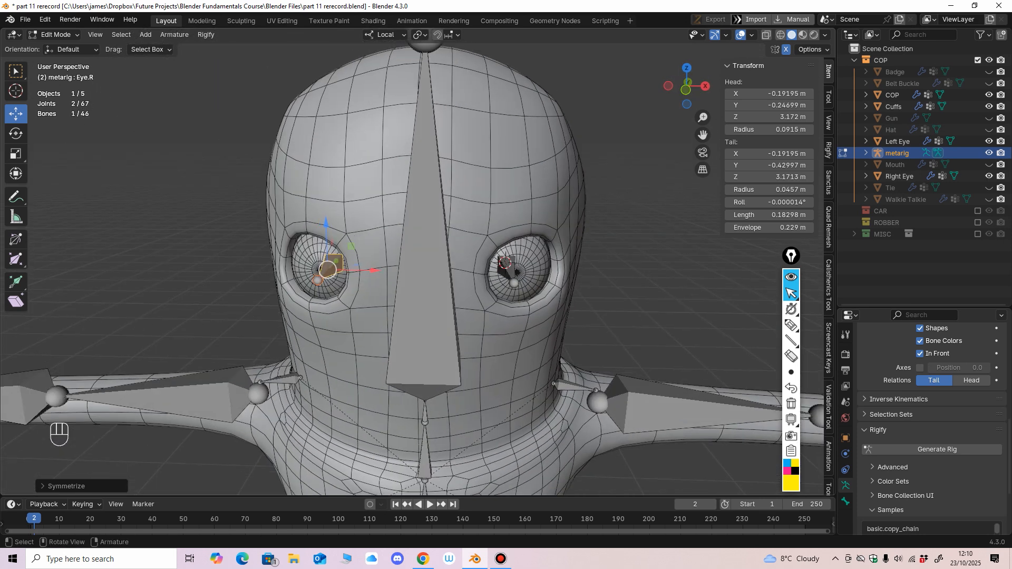
pyautogui.press('KP_1')
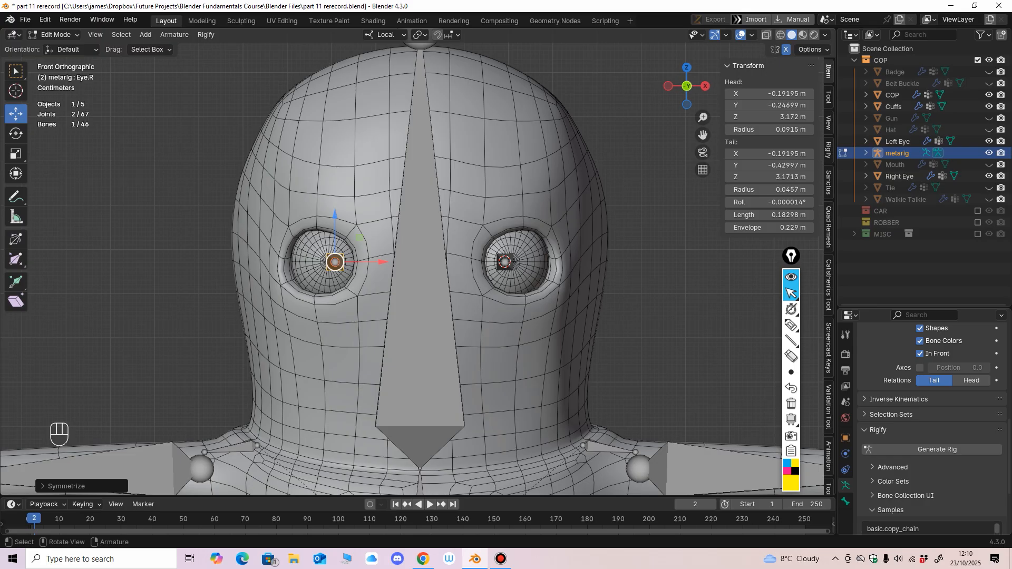
pyautogui.scroll(2, 394, 262)
pyautogui.scroll(-2, 417, 262)
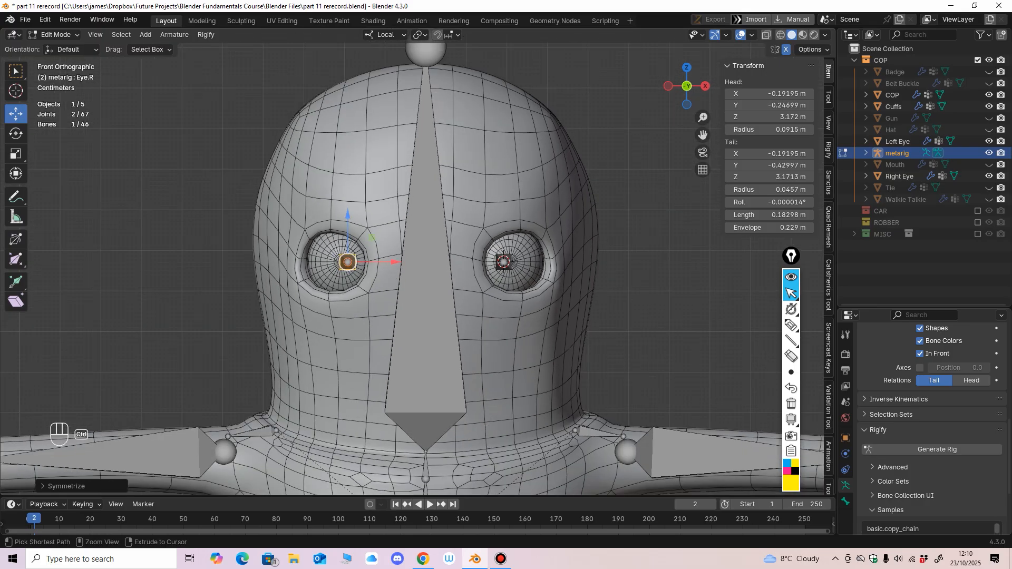
# Step: Parent both eye bones to the head bone spine.006, keeping their offset
pyautogui.moveTo(416, 262); pyautogui.dragTo(399, 218, button='middle')
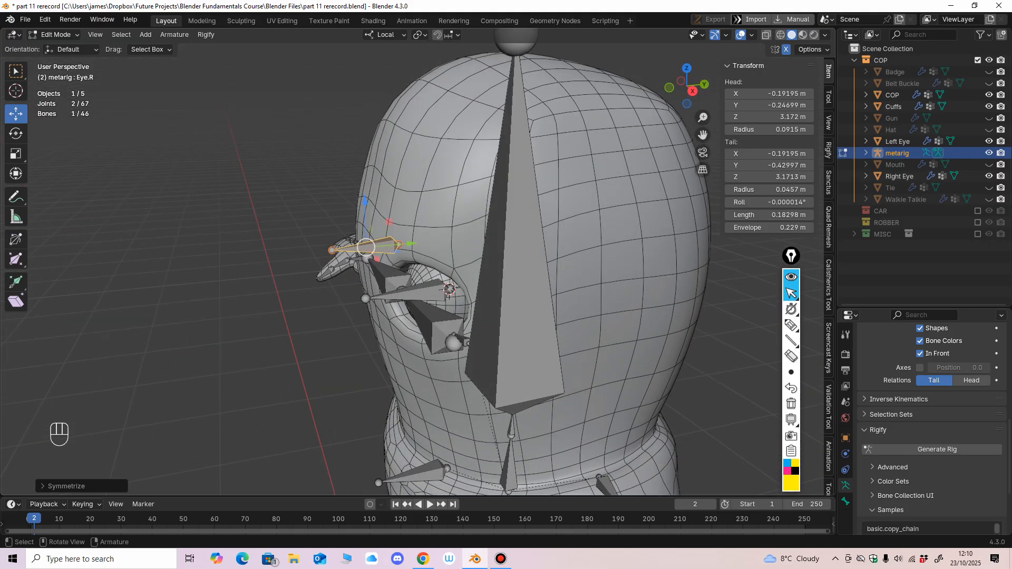
pyautogui.click(405, 295)
pyautogui.moveTo(409, 292); pyautogui.dragTo(435, 326, button='middle')
pyautogui.keyDown('shift'); pyautogui.click(351, 240); pyautogui.keyUp('shift')
pyautogui.moveTo(351, 240); pyautogui.dragTo(274, 199, button='middle')
pyautogui.keyDown('shift'); pyautogui.click(519, 295); pyautogui.keyUp('shift')
pyautogui.moveTo(519, 295); pyautogui.dragTo(518, 282, button='middle')
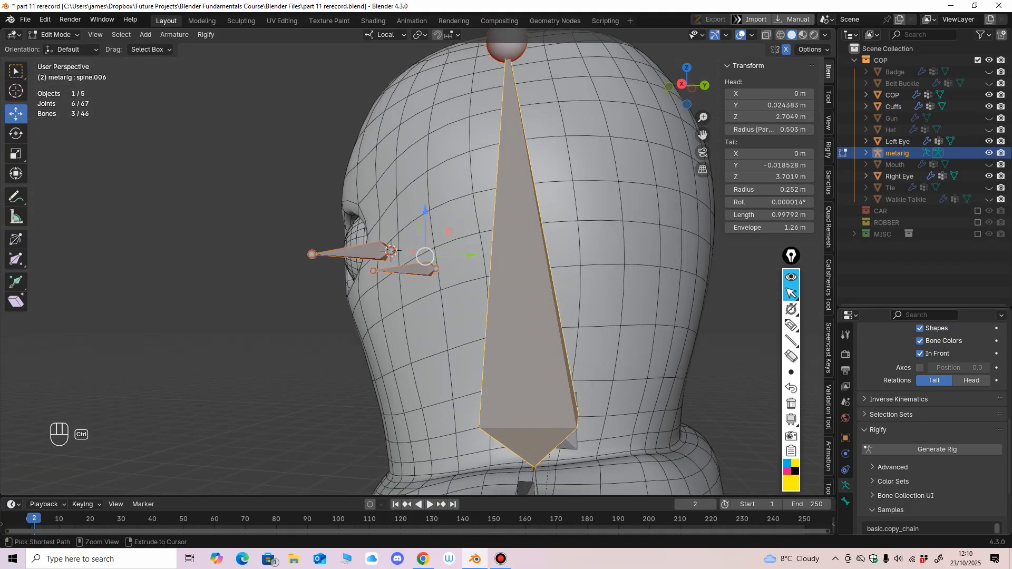
pyautogui.hotkey('ctrl', 'p')
pyautogui.click(475, 320)
pyautogui.moveTo(474, 320); pyautogui.dragTo(453, 323, button='middle')
pyautogui.scroll(2, 460, 313)
pyautogui.click(791, 325)
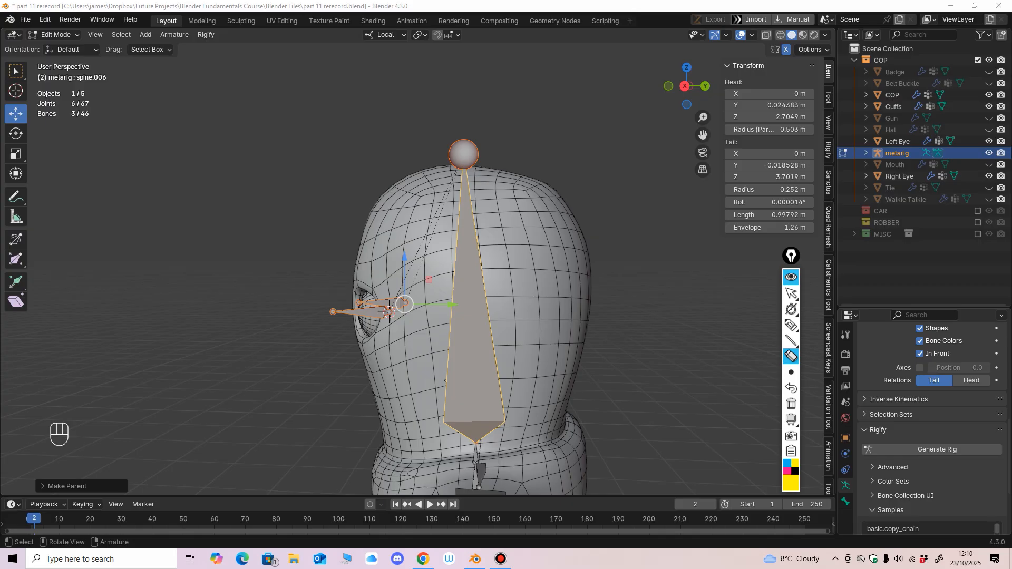
pyautogui.moveTo(388, 311); pyautogui.dragTo(456, 305, button='middle')
# Step: Test the head and eye bones in Pose Mode, and undo the pose change
pyautogui.click(55, 34)
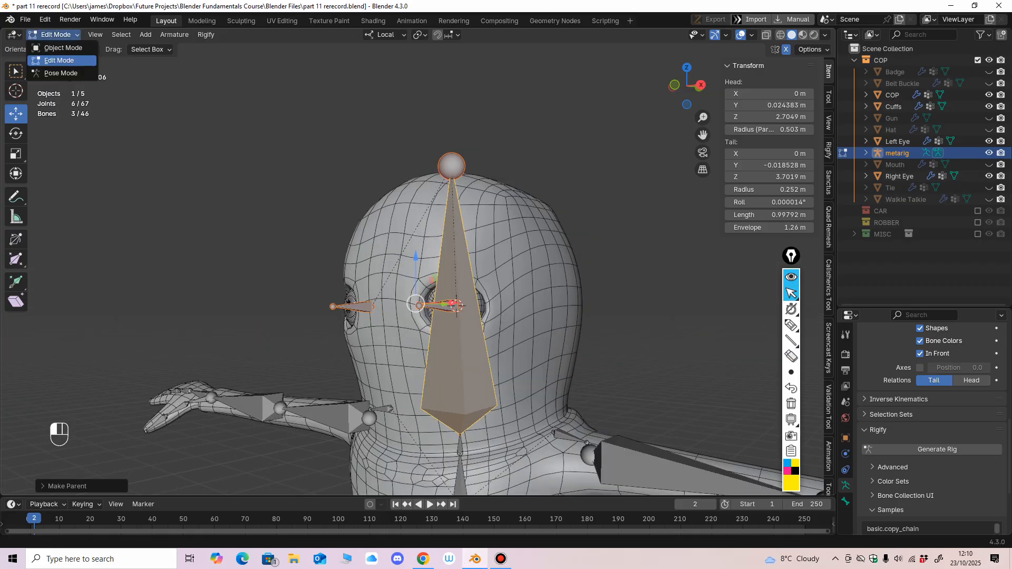
pyautogui.click(61, 74)
pyautogui.moveTo(263, 221); pyautogui.dragTo(358, 234, button='middle')
pyautogui.scroll(-2, 337, 232)
pyautogui.keyDown('shift'); pyautogui.moveTo(359, 287); pyautogui.dragTo(361, 264, button='middle'); pyautogui.keyUp('shift')
pyautogui.scroll(3, 369, 237)
pyautogui.click(353, 308)
pyautogui.click(413, 327)
pyautogui.moveTo(449, 355); pyautogui.dragTo(438, 346)
pyautogui.hotkey('ctrl', 'z')
# Step: Return the metarig to Object Mode and save the file
pyautogui.keyDown('ctrl'); pyautogui.moveTo(438, 346); pyautogui.dragTo(438, 406, button='middle'); pyautogui.keyUp('ctrl')
pyautogui.moveTo(438, 406); pyautogui.dragTo(386, 369, button='middle')
pyautogui.moveTo(386, 369); pyautogui.dragTo(396, 424, button='middle')
pyautogui.moveTo(396, 425)
pyautogui.keyDown('shift'); pyautogui.mouseDown(button='middle')
pyautogui.moveTo(402, 395)
pyautogui.moveTo(401, 419)
pyautogui.mouseUp(button='middle'); pyautogui.keyUp('shift')
pyautogui.moveTo(401, 419); pyautogui.dragTo(469, 428, button='middle')
pyautogui.keyDown('ctrl'); pyautogui.moveTo(469, 428); pyautogui.dragTo(424, 368, button='middle'); pyautogui.keyUp('ctrl')
pyautogui.click(58, 35)
pyautogui.click(62, 48)
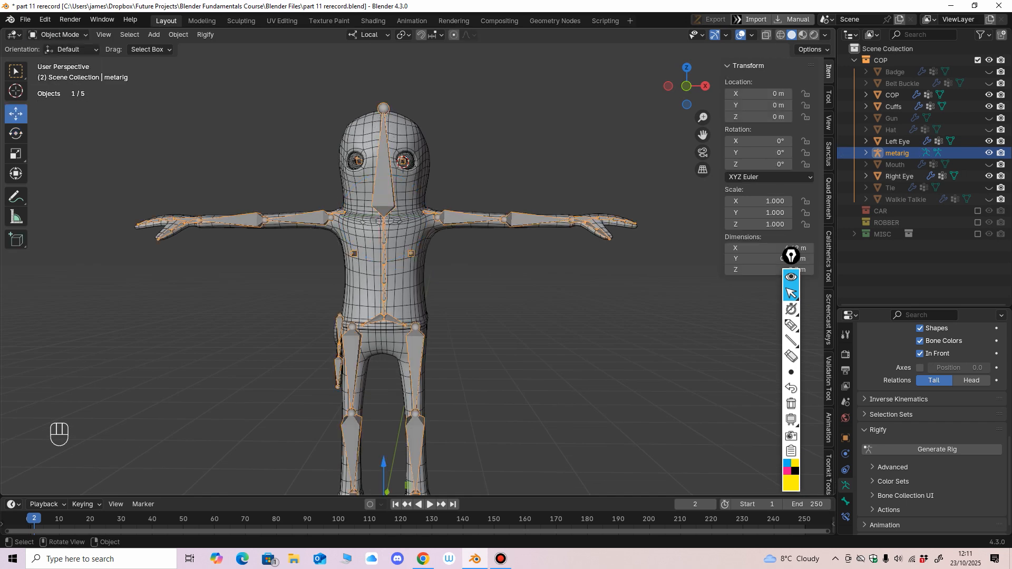
pyautogui.moveTo(390, 295); pyautogui.dragTo(416, 297, button='middle')
pyautogui.keyDown('shift'); pyautogui.moveTo(416, 296); pyautogui.dragTo(403, 146, button='middle'); pyautogui.keyUp('shift')
pyautogui.hotkey('ctrl', 's')
# Step: Select the COP body mesh together with the metarig
pyautogui.keyDown('shift'); pyautogui.moveTo(403, 147); pyautogui.dragTo(402, 284, button='middle'); pyautogui.keyUp('shift')
pyautogui.moveTo(401, 285); pyautogui.dragTo(465, 340, button='middle')
pyautogui.moveTo(465, 340); pyautogui.dragTo(411, 338, button='middle')
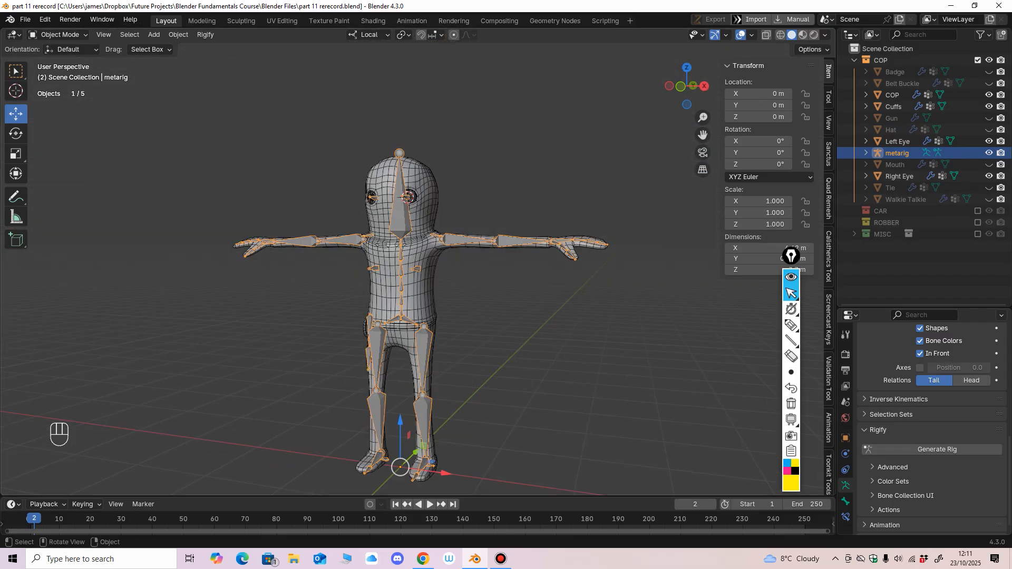
pyautogui.moveTo(411, 338); pyautogui.dragTo(436, 339, button='middle')
pyautogui.click(423, 300)
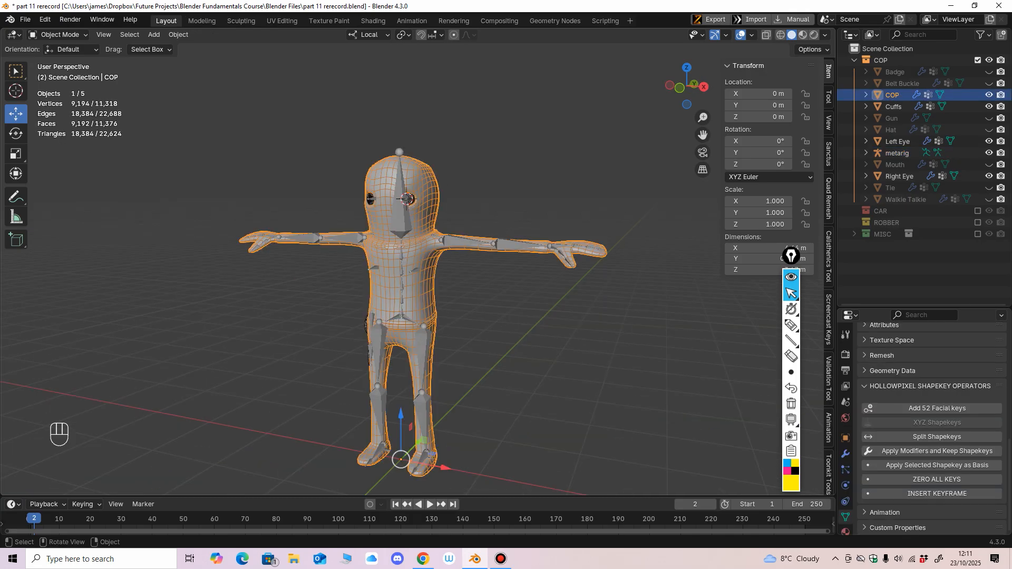
pyautogui.keyDown('shift'); pyautogui.click(422, 342); pyautogui.keyUp('shift')
pyautogui.moveTo(422, 342); pyautogui.dragTo(384, 369, button='middle')
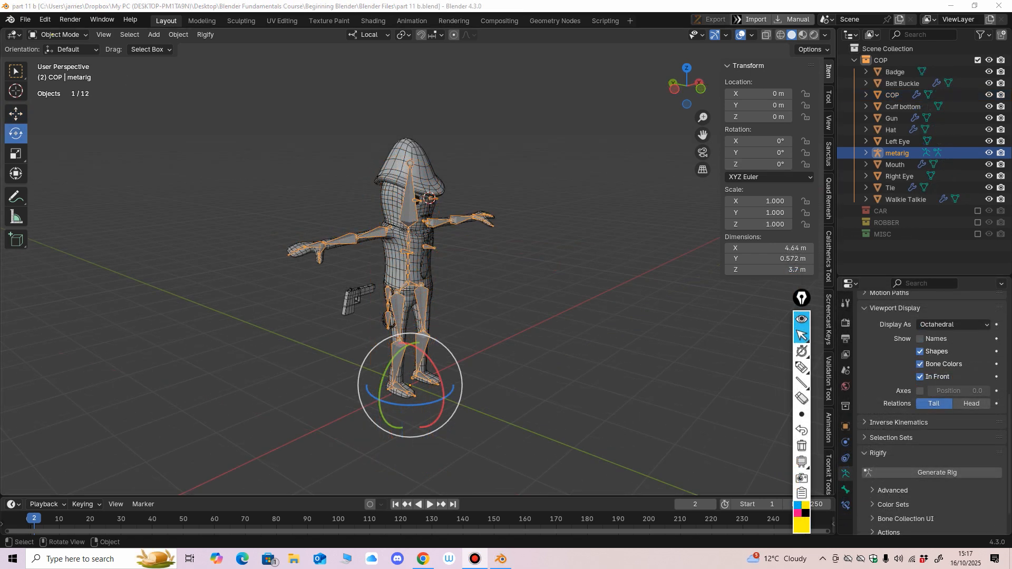
# Step: Hide every object in the COP collection except the COP body mesh and the metarig
pyautogui.moveTo(527, 274); pyautogui.dragTo(472, 285, button='middle')
pyautogui.scroll(1, 482, 290)
pyautogui.scroll(1, 472, 284)
pyautogui.click(505, 285)
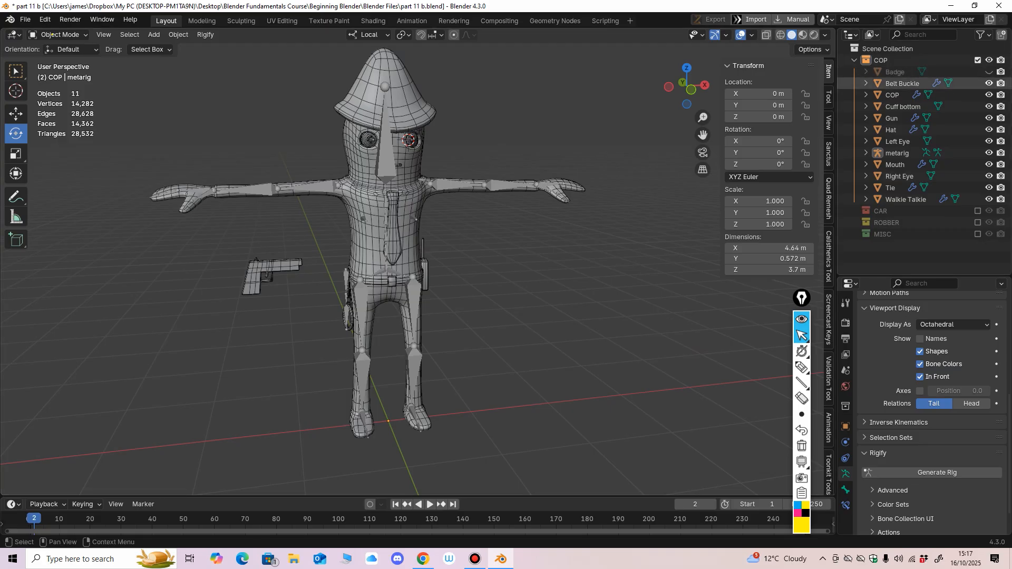
pyautogui.click(988, 84)
pyautogui.moveTo(989, 107); pyautogui.dragTo(989, 199)
pyautogui.moveTo(622, 237); pyautogui.dragTo(603, 221, button='middle')
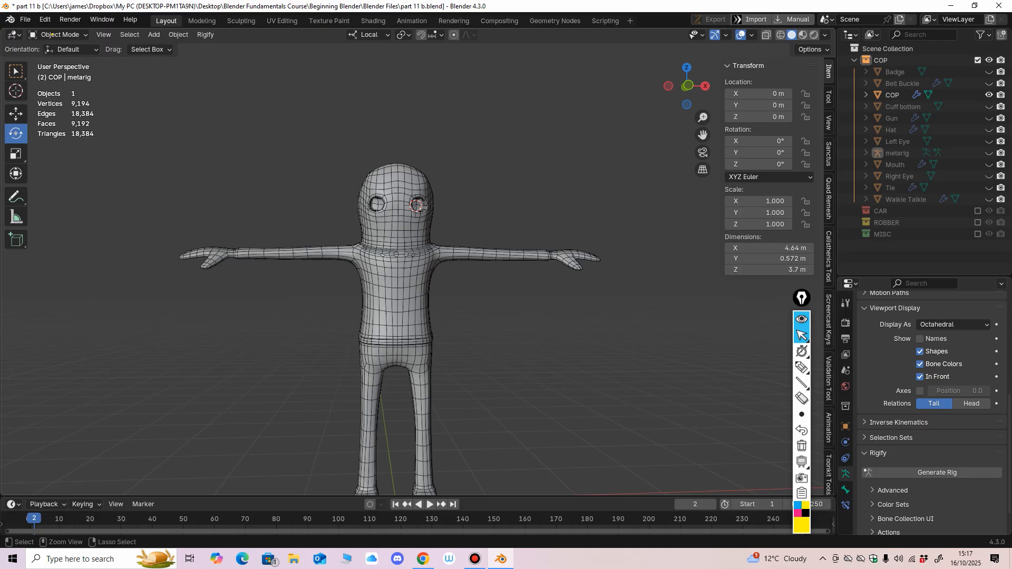
pyautogui.press('KP_1')
pyautogui.scroll(2, 603, 220)
pyautogui.scroll(-2, 401, 145)
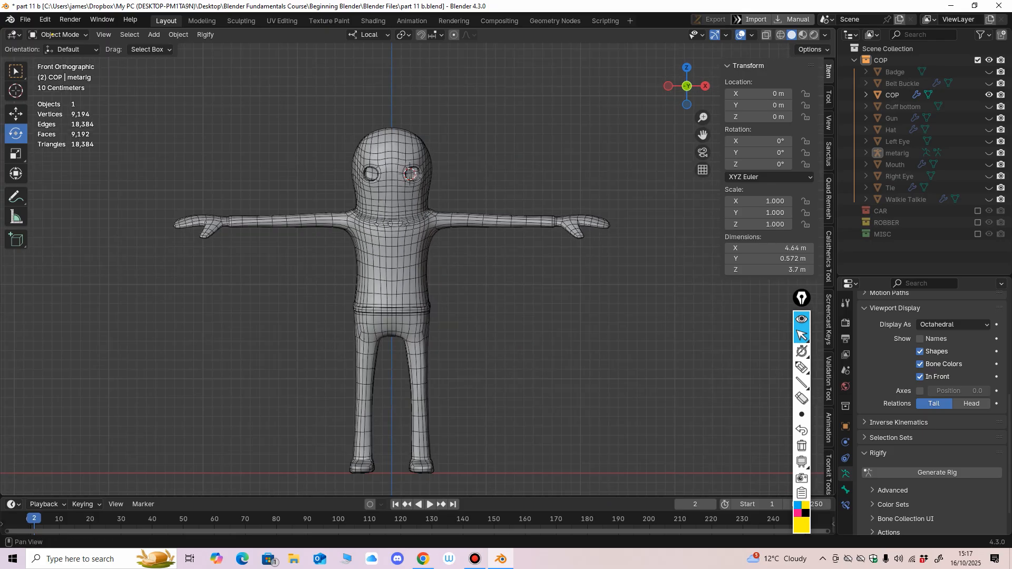
pyautogui.click(988, 153)
# Step: Select the metarig and generate the Rigify control rig from it
pyautogui.moveTo(632, 237); pyautogui.dragTo(520, 242, button='middle')
pyautogui.scroll(2, 553, 226)
pyautogui.click(397, 308)
pyautogui.moveTo(397, 308)
pyautogui.mouseDown(button='middle')
pyautogui.moveTo(420, 298)
pyautogui.moveTo(411, 299)
pyautogui.mouseUp(button='middle')
pyautogui.scroll(1, 419, 298)
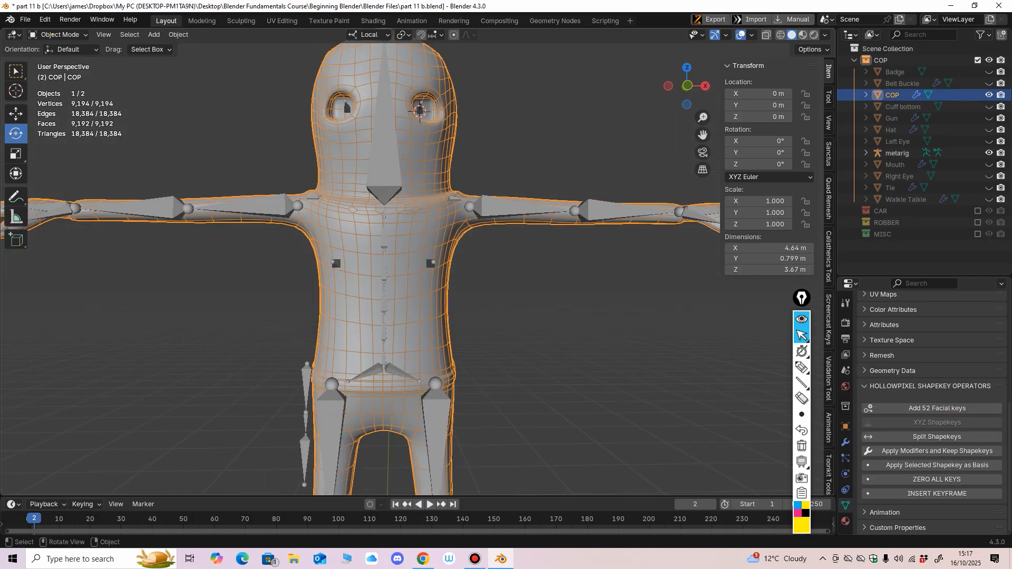
pyautogui.click(420, 110)
pyautogui.press('KP_1')
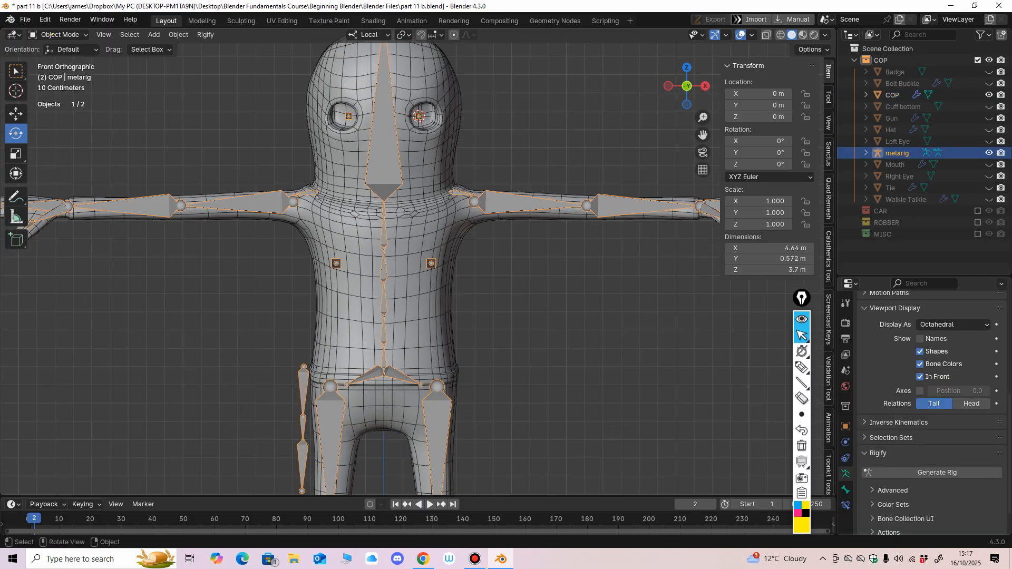
pyautogui.keyDown('shift'); pyautogui.moveTo(453, 211); pyautogui.dragTo(316, 259, button='middle'); pyautogui.keyUp('shift')
pyautogui.moveTo(316, 258); pyautogui.dragTo(326, 259, button='middle')
pyautogui.click(936, 473)
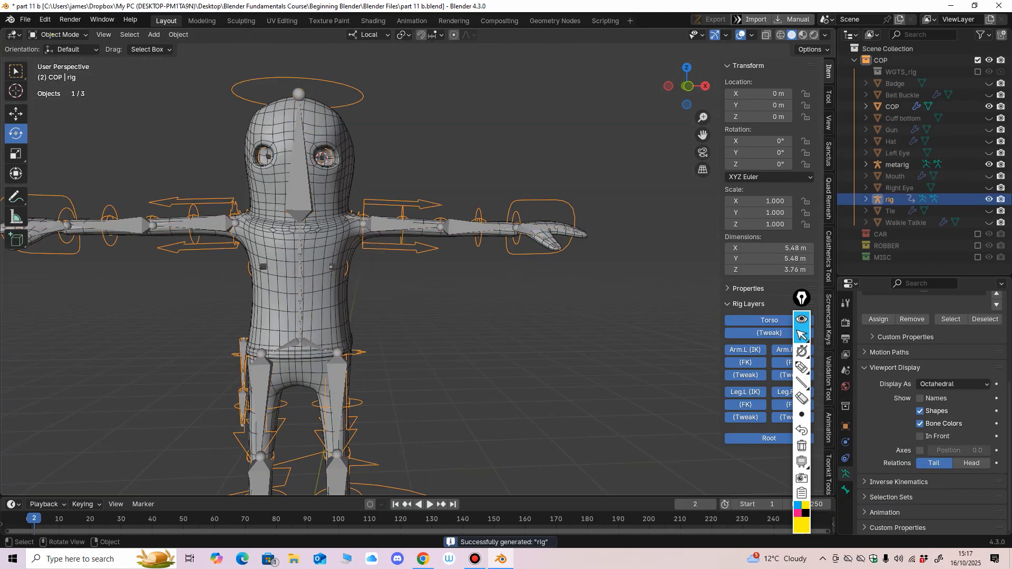
# Step: Examine the generated rig's controls around the cop's head, arms, torso and legs
pyautogui.moveTo(316, 474); pyautogui.dragTo(326, 477, button='middle')
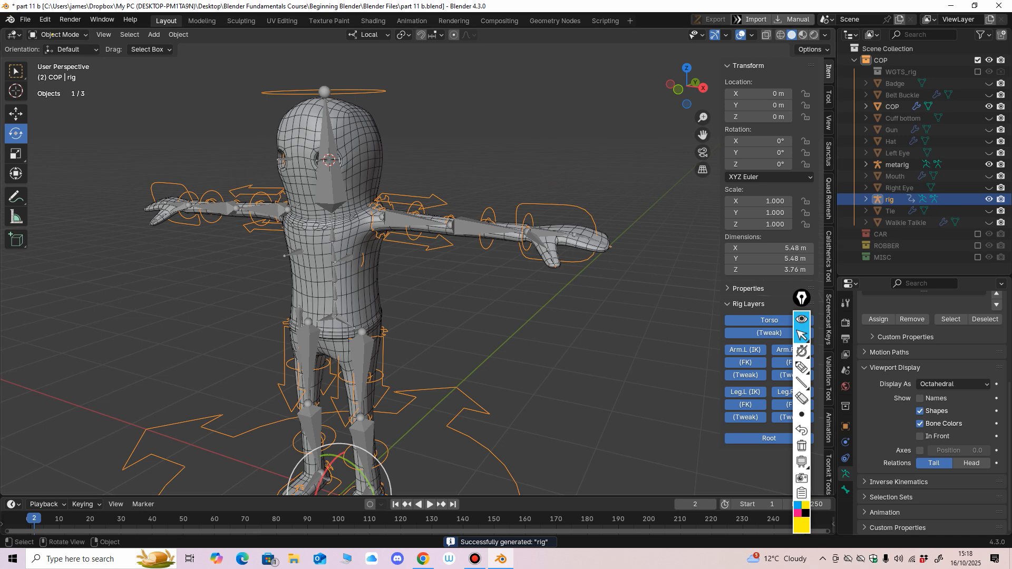
pyautogui.moveTo(337, 295); pyautogui.dragTo(371, 311, button='middle')
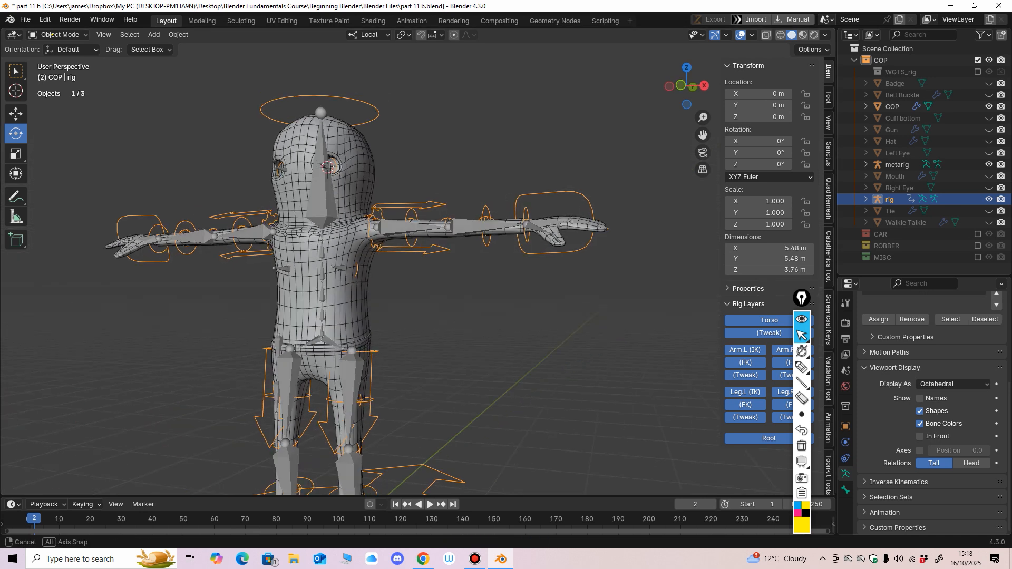
pyautogui.press('KP_1')
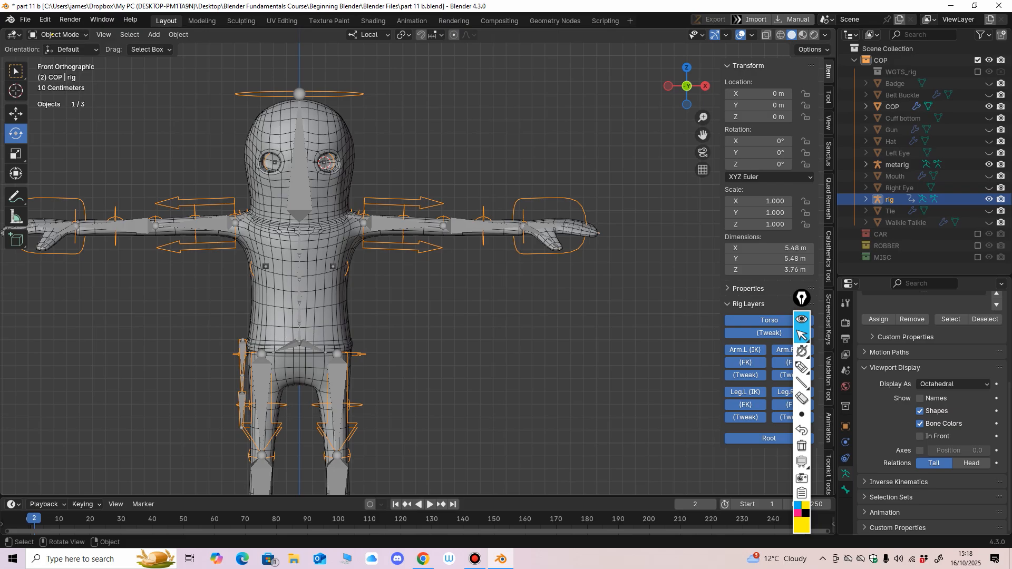
pyautogui.moveTo(323, 463); pyautogui.dragTo(359, 461, button='middle')
pyautogui.scroll(4, 360, 461)
pyautogui.keyDown('shift'); pyautogui.moveTo(359, 369); pyautogui.dragTo(299, 423, button='middle'); pyautogui.keyUp('shift')
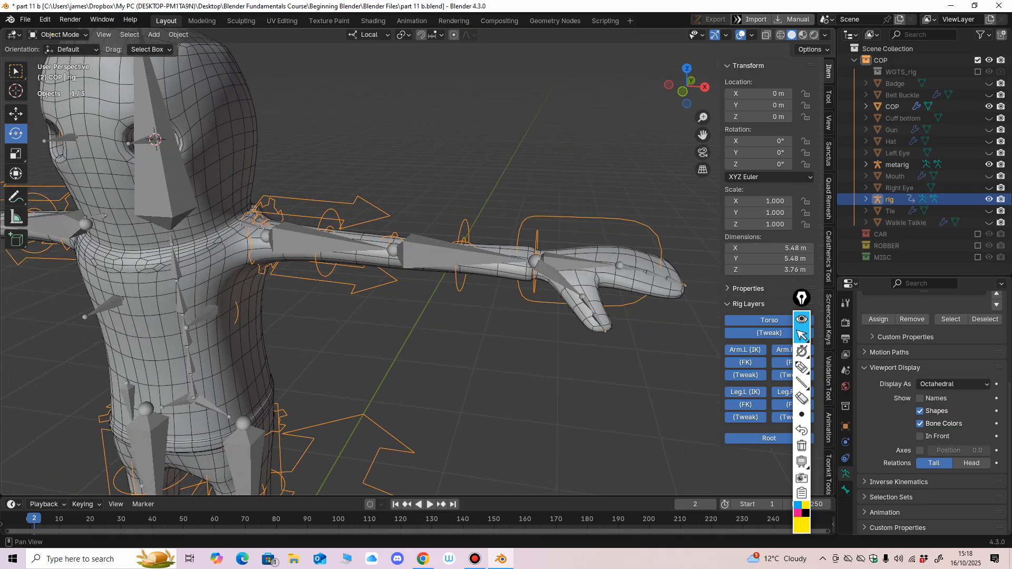
pyautogui.scroll(-4, 364, 316)
pyautogui.moveTo(364, 316); pyautogui.dragTo(442, 364, button='middle')
pyautogui.scroll(3, 474, 318)
pyautogui.press('KP_1')
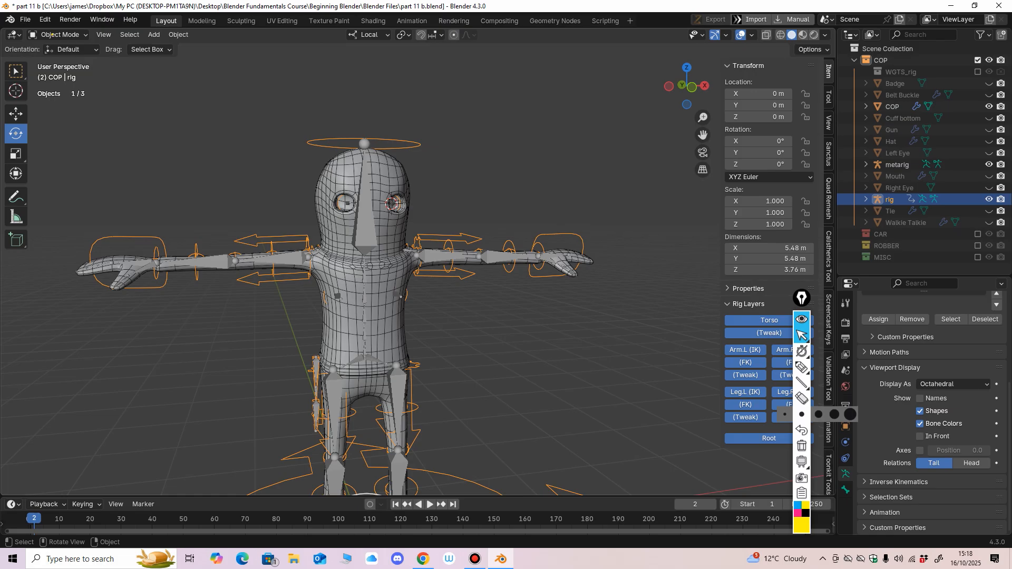
# Step: Examine how the generated rig controls line up with the COP body mesh in front view
pyautogui.moveTo(363, 295); pyautogui.dragTo(369, 359, button='middle')
pyautogui.click(417, 298)
pyautogui.scroll(-4, 340, 300)
pyautogui.scroll(3, 387, 308)
pyautogui.moveTo(369, 358); pyautogui.dragTo(433, 349, button='middle')
pyautogui.scroll(2, 383, 379)
pyautogui.keyDown('ctrl'); pyautogui.moveTo(433, 349); pyautogui.dragTo(326, 275, button='middle'); pyautogui.keyUp('ctrl')
pyautogui.click(295, 423)
pyautogui.press('KP_1')
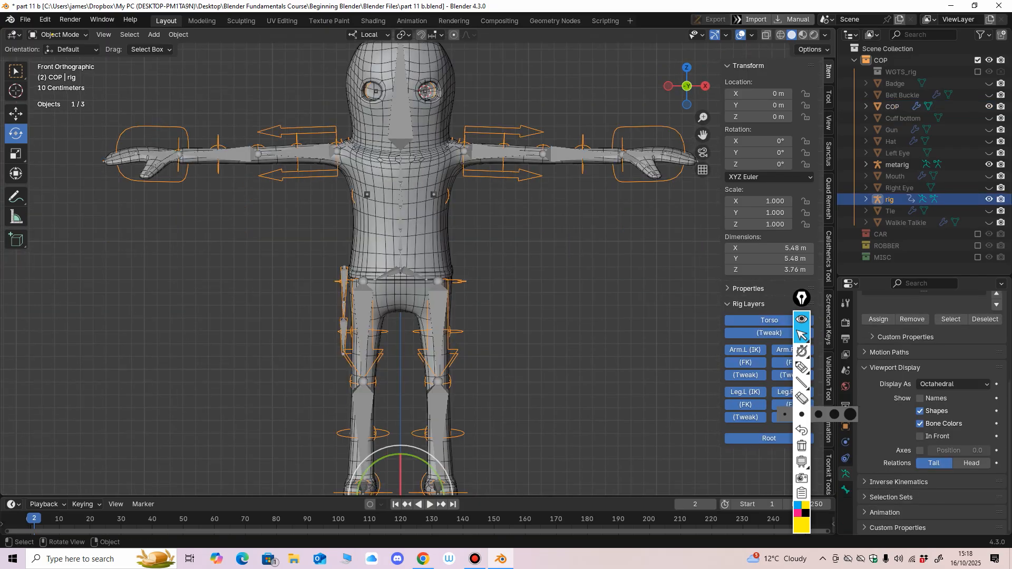
pyautogui.moveTo(440, 334); pyautogui.dragTo(425, 403, button='middle')
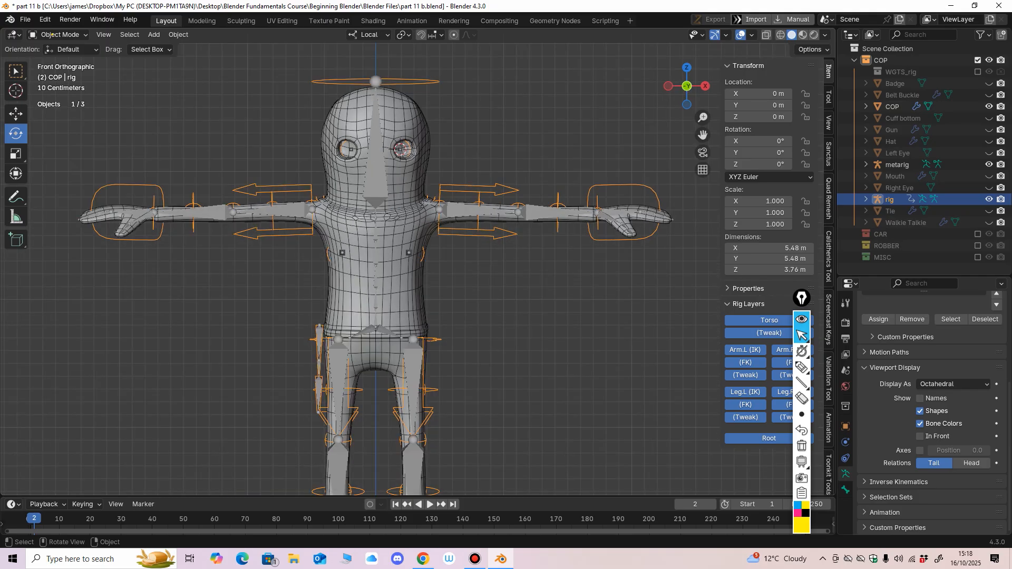
pyautogui.click(395, 295)
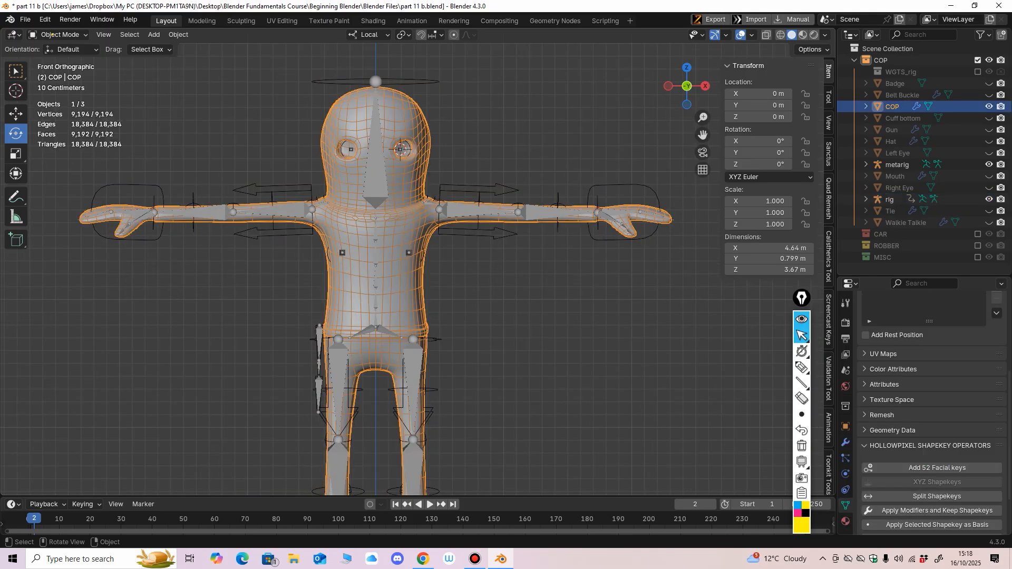
pyautogui.moveTo(421, 316)
pyautogui.mouseDown(button='middle')
pyautogui.moveTo(440, 322)
pyautogui.moveTo(432, 317)
pyautogui.mouseUp(button='middle')
pyautogui.keyDown('shift'); pyautogui.moveTo(432, 316); pyautogui.dragTo(420, 367, button='middle'); pyautogui.keyUp('shift')
pyautogui.click(474, 348)
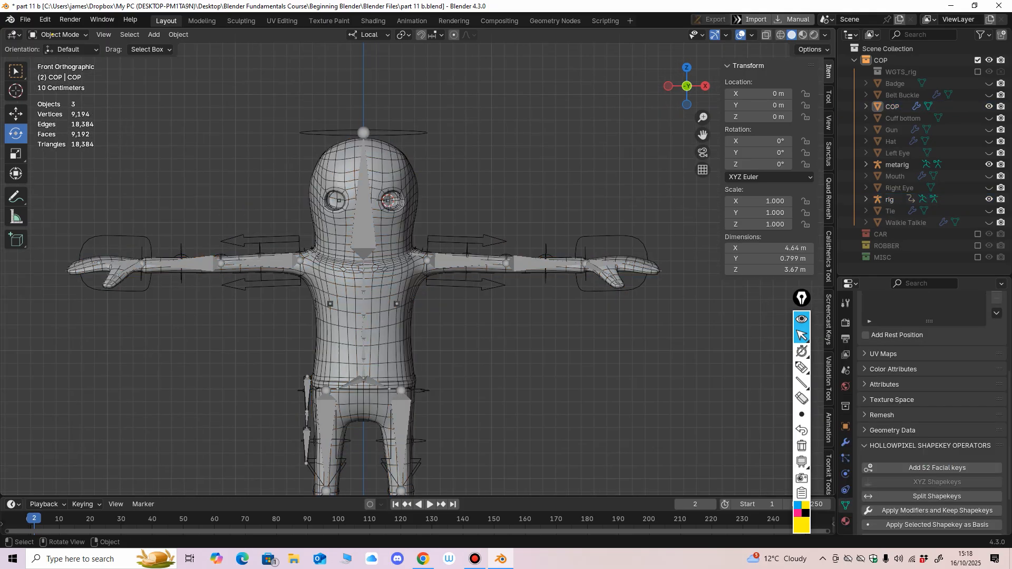
pyautogui.click(394, 332)
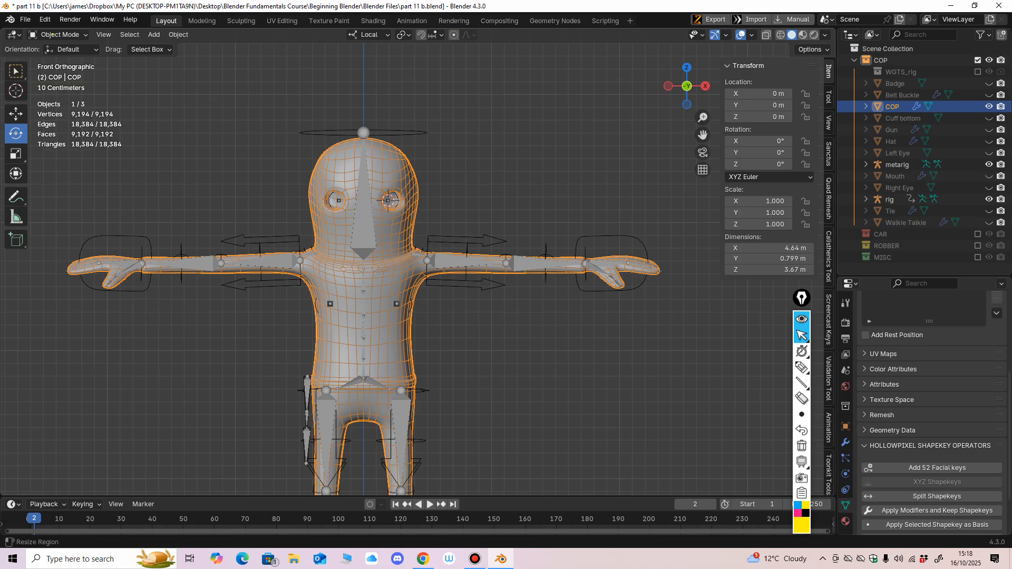
# Step: Move the metarig into the MISC collection and exclude that collection from the view layer
pyautogui.click(897, 164)
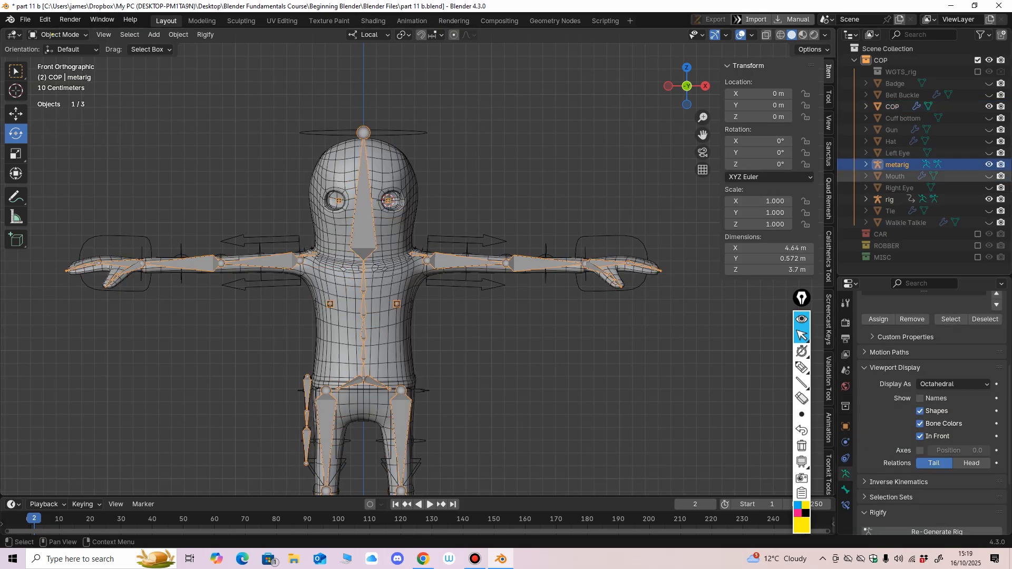
pyautogui.moveTo(897, 164); pyautogui.dragTo(885, 254)
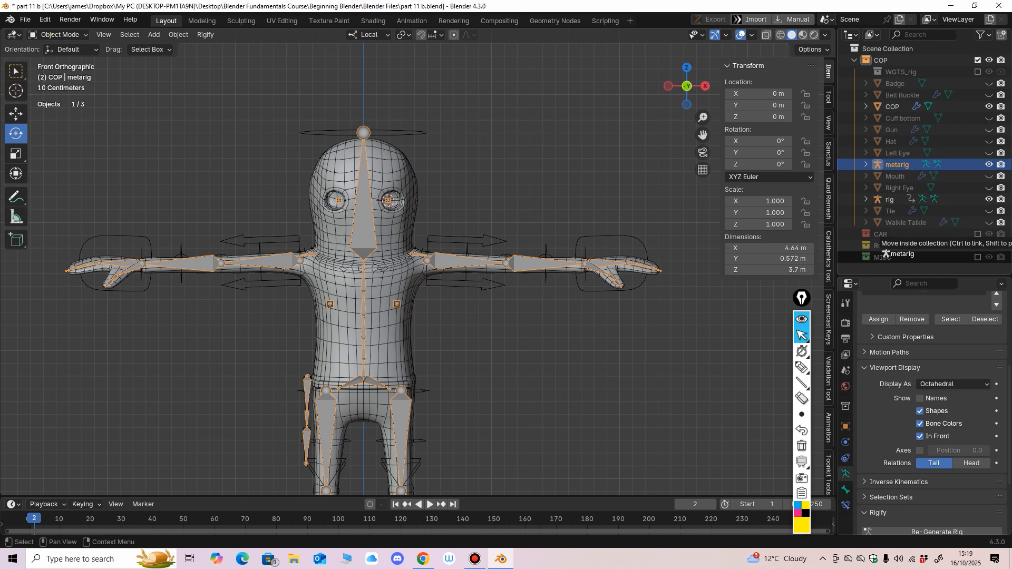
pyautogui.moveTo(885, 253); pyautogui.dragTo(885, 248)
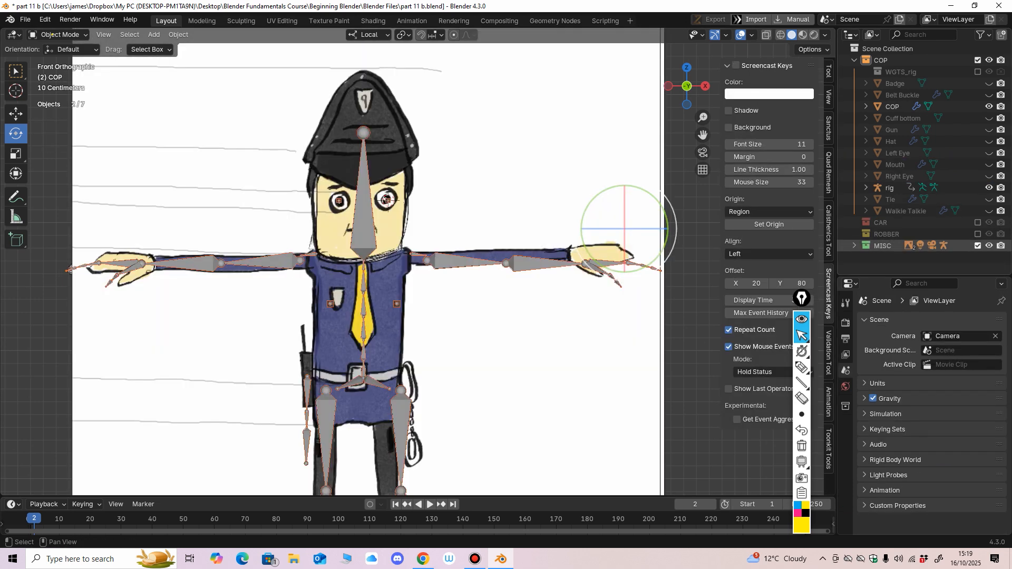
pyautogui.click(977, 245)
pyautogui.moveTo(579, 295); pyautogui.dragTo(569, 295, button='middle')
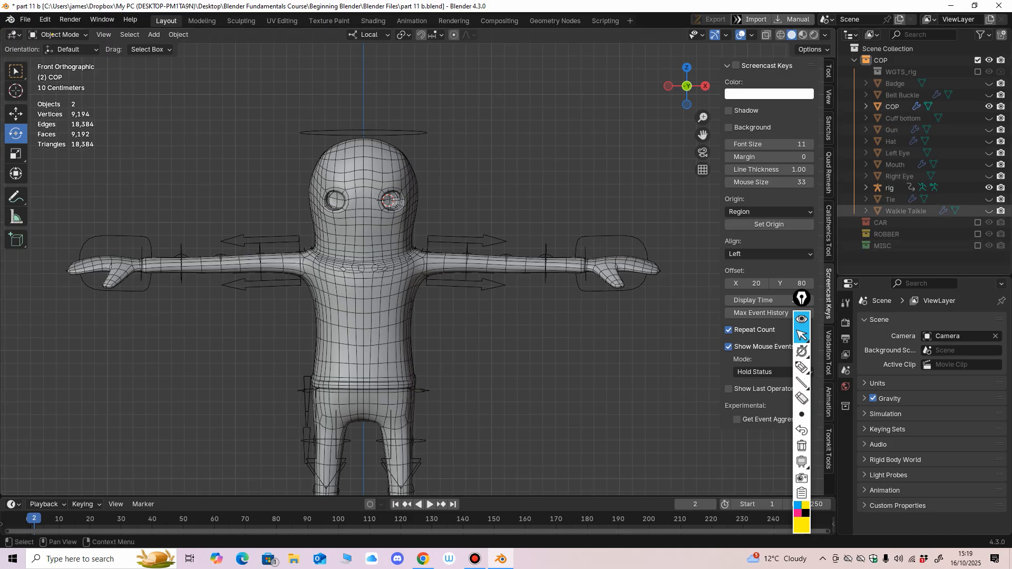
# Step: Rename the generated rig object as POLICE RIG
pyautogui.doubleClick(890, 187)
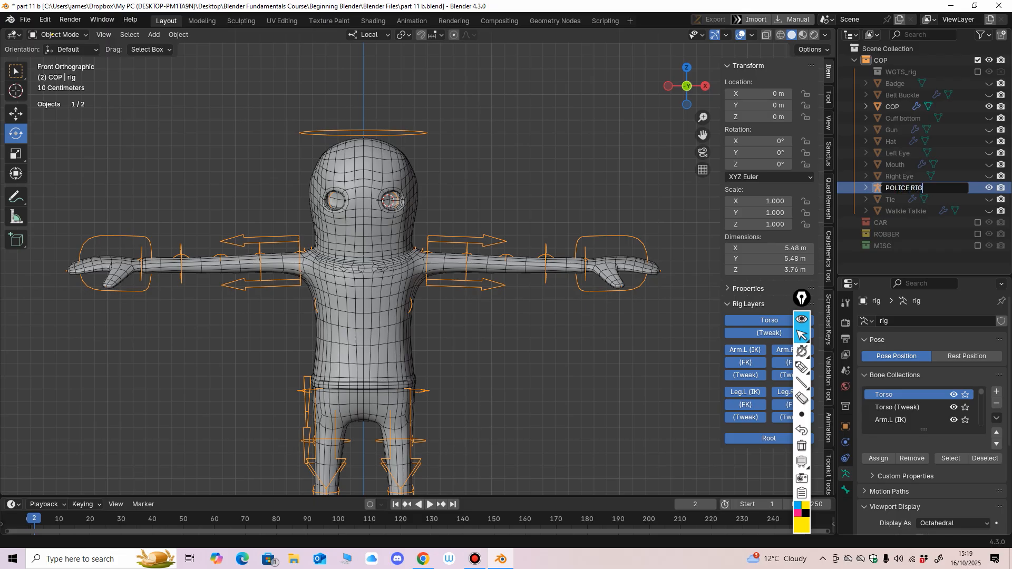
pyautogui.press('Return')
pyautogui.scroll(2, 416, 262)
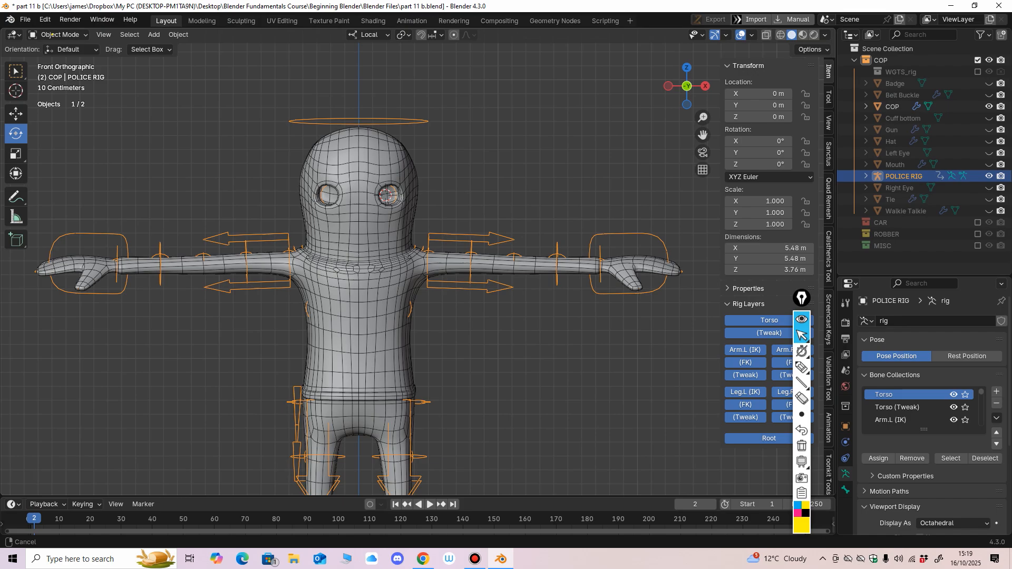
# Step: Parent the COP body mesh to the POLICE RIG with automatic weights
pyautogui.press('a')
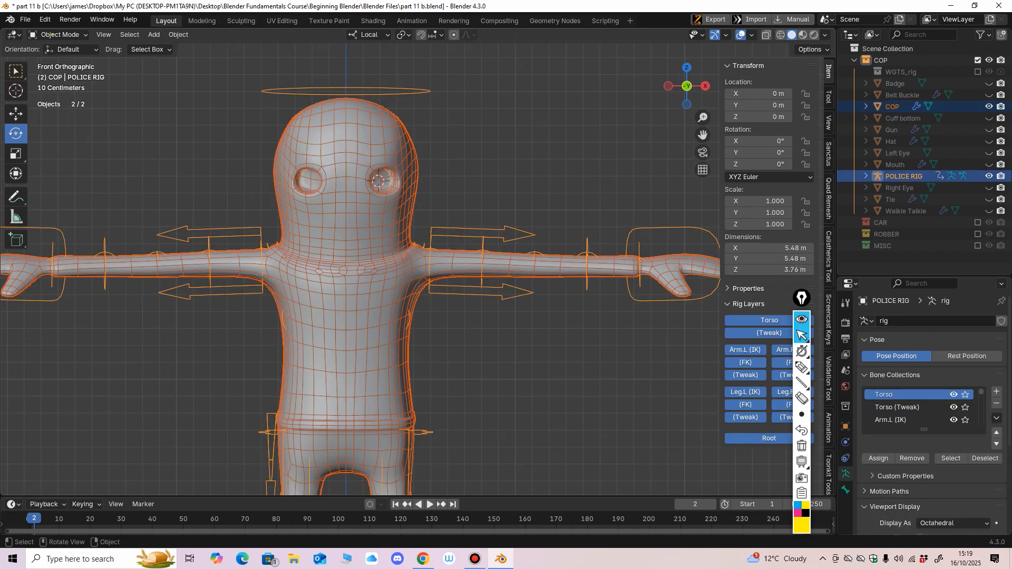
pyautogui.hotkey('ctrl', 'p')
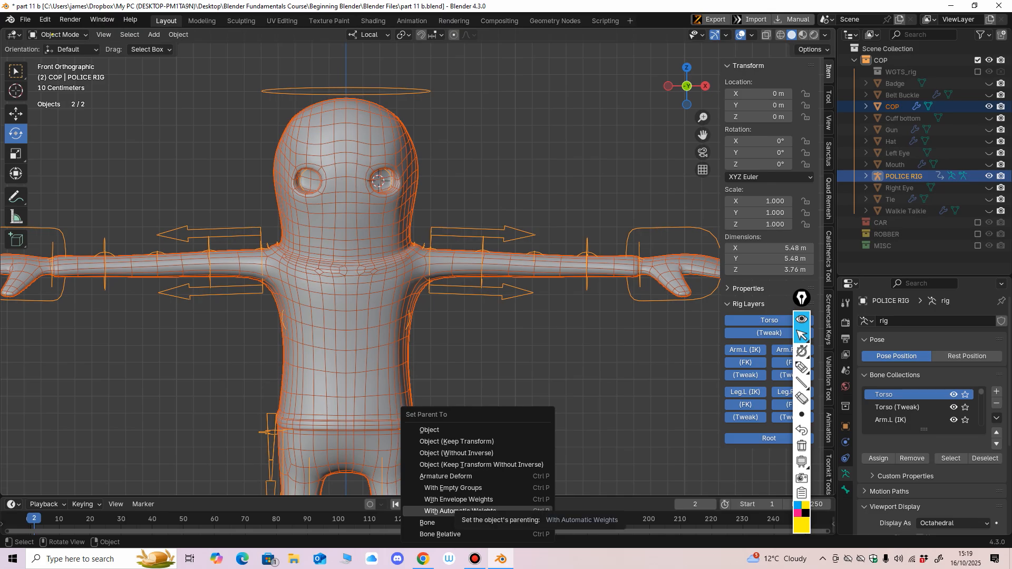
pyautogui.click(459, 511)
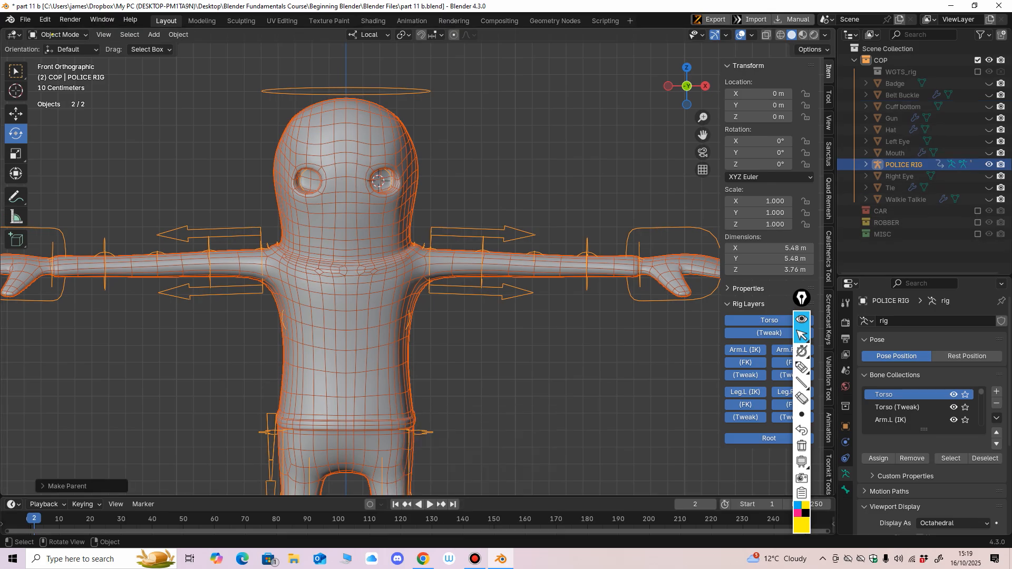
pyautogui.keyDown('ctrl'); pyautogui.moveTo(453, 264); pyautogui.dragTo(453, 432, button='middle'); pyautogui.keyUp('ctrl')
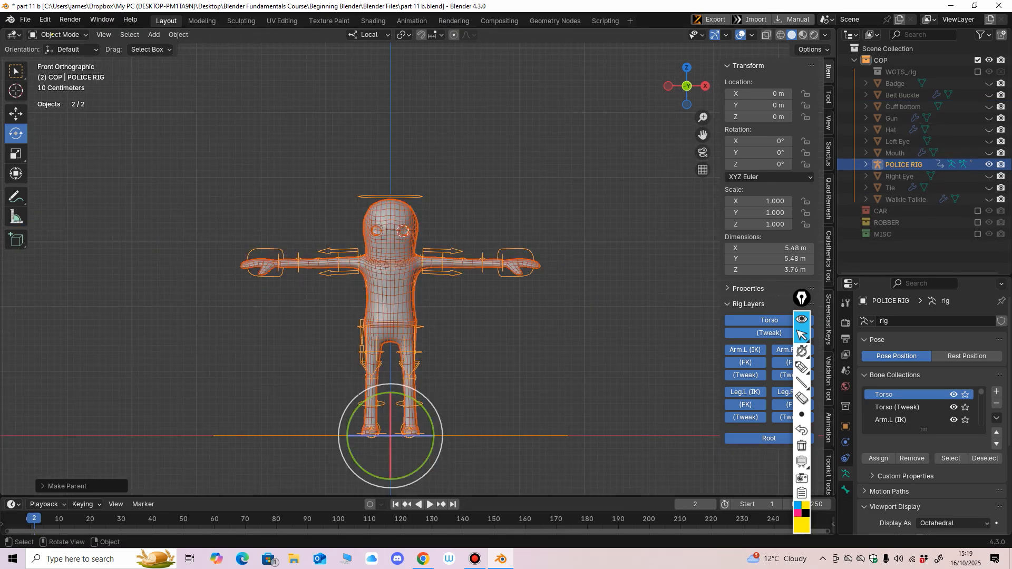
# Step: Try moving the whole POLICE RIG object to test that the body mesh follows it
pyautogui.click(490, 213)
pyautogui.click(457, 252)
pyautogui.moveTo(474, 316); pyautogui.dragTo(485, 295, button='middle')
pyautogui.click(16, 113)
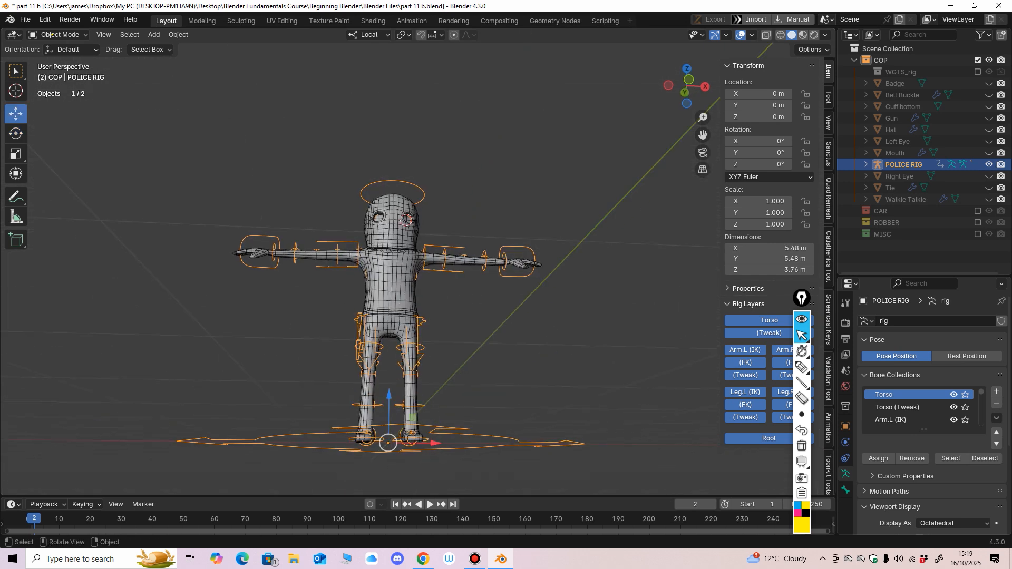
pyautogui.moveTo(416, 274); pyautogui.dragTo(421, 338, button='middle')
pyautogui.moveTo(416, 351); pyautogui.dragTo(453, 341)
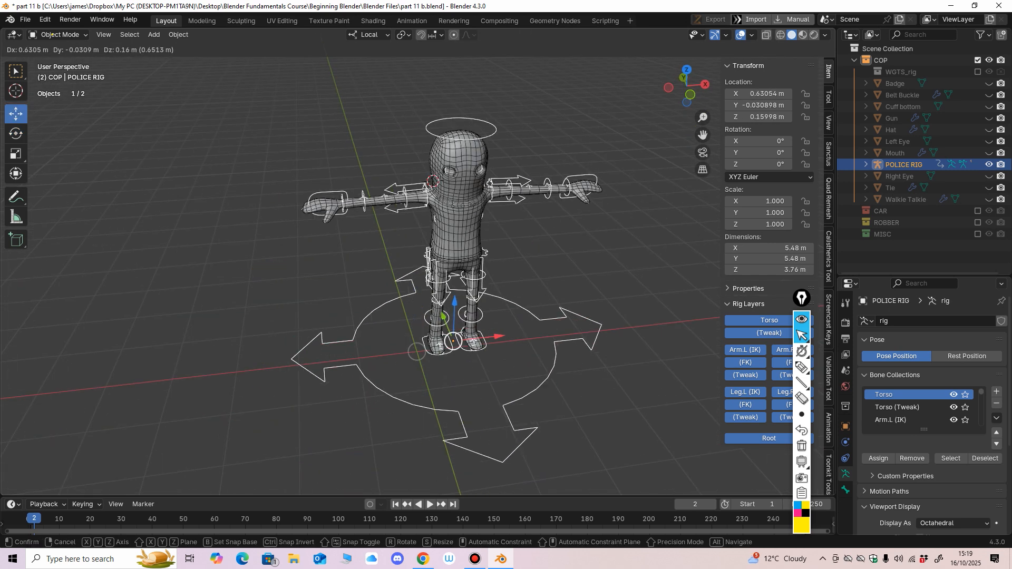
pyautogui.rightClick(453, 341)
pyautogui.moveTo(453, 341); pyautogui.dragTo(455, 285, button='middle')
pyautogui.scroll(5, 453, 264)
pyautogui.scroll(-1, 453, 263)
pyautogui.scroll(-1, 455, 284)
pyautogui.moveTo(404, 354); pyautogui.dragTo(421, 360)
pyautogui.rightClick(420, 360)
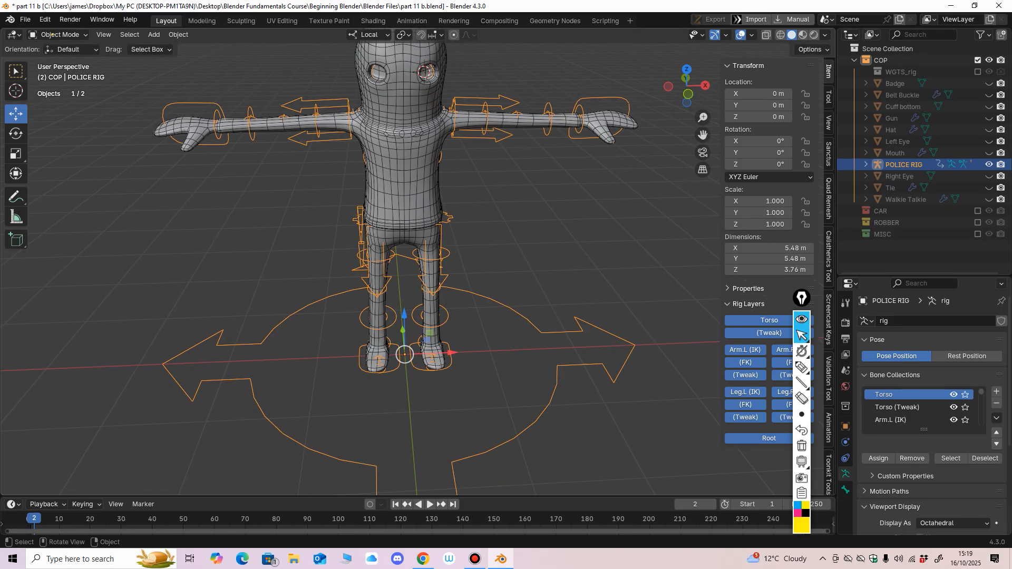
pyautogui.keyDown('shift'); pyautogui.moveTo(420, 360); pyautogui.dragTo(408, 396, button='middle'); pyautogui.keyUp('shift')
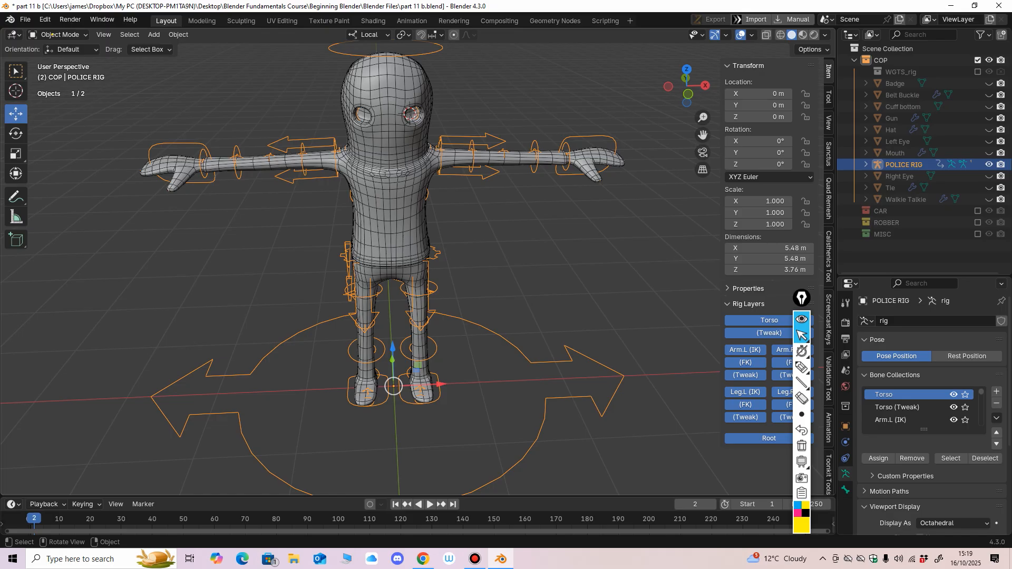
# Step: Switch the POLICE RIG to Pose Mode in front view
pyautogui.moveTo(391, 211); pyautogui.dragTo(373, 238, button='middle')
pyautogui.click(385, 242)
pyautogui.click(424, 219)
pyautogui.press('KP_1')
pyautogui.keyDown('shift'); pyautogui.moveTo(425, 219); pyautogui.dragTo(369, 249, button='middle'); pyautogui.keyUp('shift')
pyautogui.keyDown('ctrl'); pyautogui.moveTo(369, 249); pyautogui.dragTo(369, 227, button='middle'); pyautogui.keyUp('ctrl')
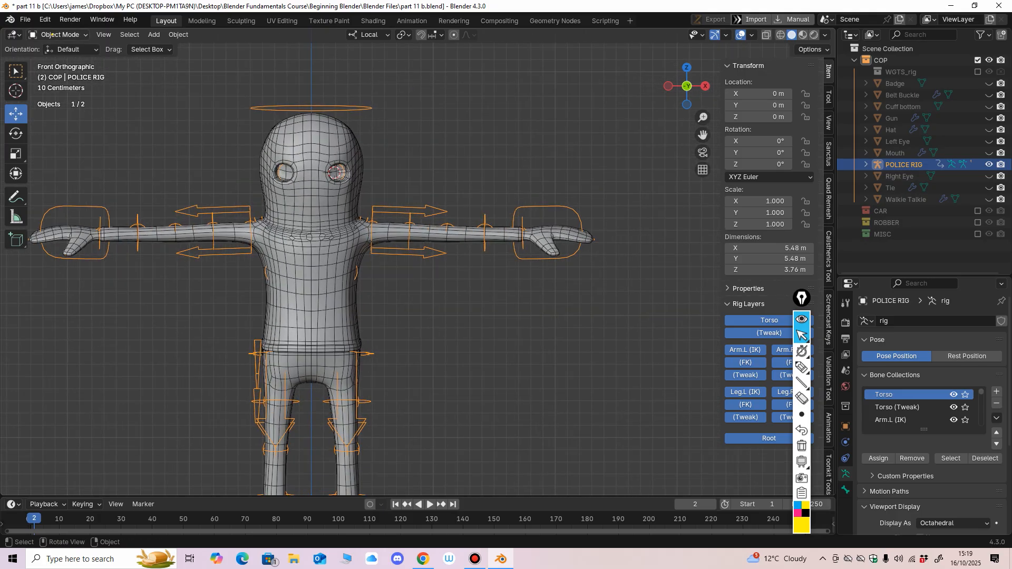
pyautogui.click(58, 35)
pyautogui.click(52, 74)
pyautogui.keyDown('shift'); pyautogui.moveTo(456, 210); pyautogui.dragTo(433, 221, button='middle'); pyautogui.keyUp('shift')
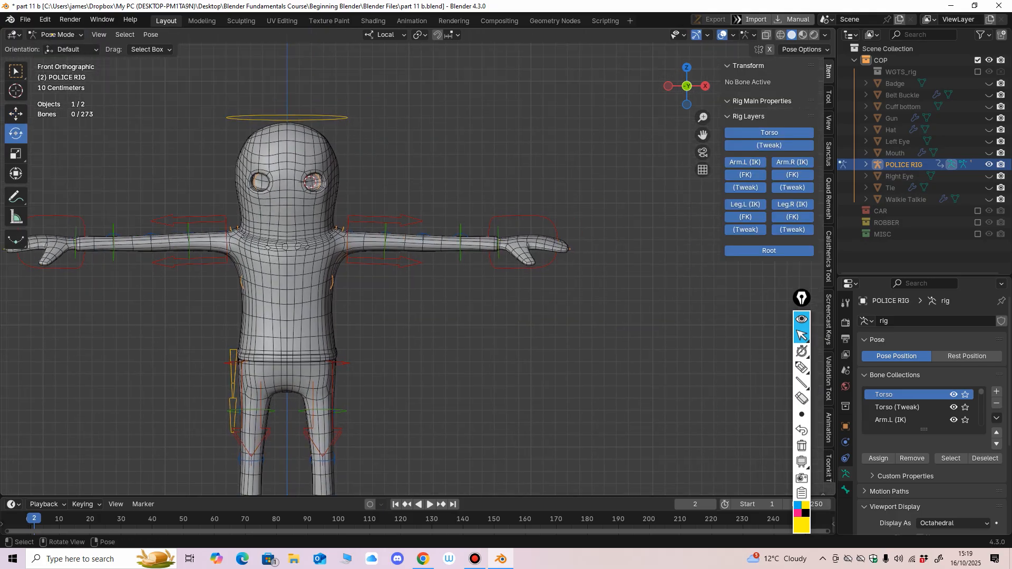
# Step: Try moving the left hand's IK control towards the body to test the arm's bending
pyautogui.click(527, 216)
pyautogui.click(16, 113)
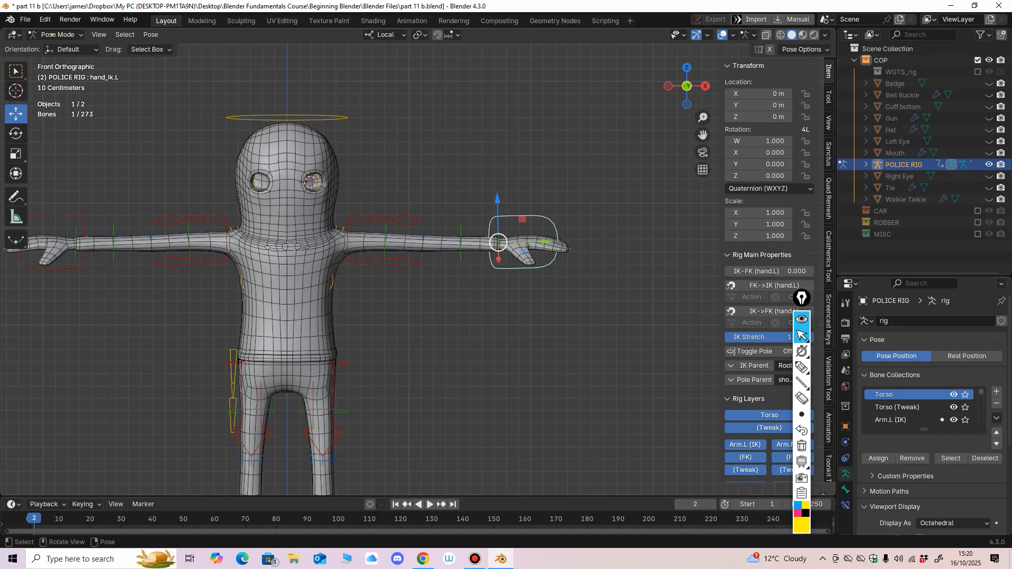
pyautogui.moveTo(498, 242); pyautogui.dragTo(439, 266)
pyautogui.rightClick(438, 266)
# Step: Try moving the right hand's IK control inwards and down to test how that arm deforms
pyautogui.keyDown('shift'); pyautogui.moveTo(440, 266); pyautogui.dragTo(563, 237, button='middle'); pyautogui.keyUp('shift')
pyautogui.click(207, 226)
pyautogui.moveTo(199, 214); pyautogui.dragTo(254, 255)
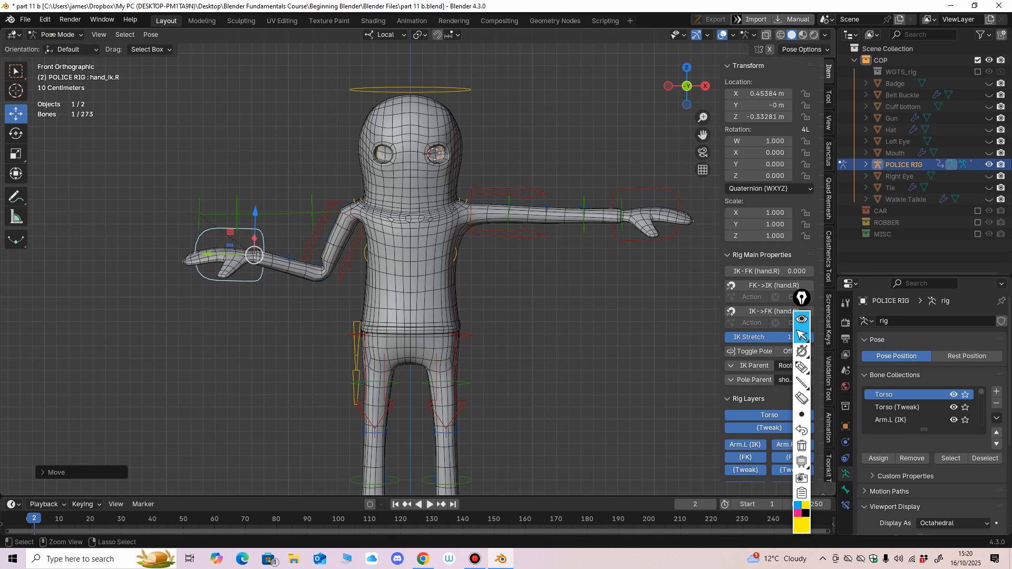
pyautogui.hotkey('ctrl', 'z')
pyautogui.keyDown('shift'); pyautogui.moveTo(254, 255); pyautogui.dragTo(199, 275, button='middle'); pyautogui.keyUp('shift')
pyautogui.moveTo(143, 235); pyautogui.dragTo(166, 276)
pyautogui.hotkey('ctrl', 'z')
# Step: Collapse the floating screen-annotation toolbar and move it clear of the rig properties
pyautogui.keyDown('shift'); pyautogui.moveTo(166, 276); pyautogui.dragTo(107, 331, button='middle'); pyautogui.keyUp('shift')
pyautogui.scroll(2, 121, 277)
pyautogui.keyDown('shift'); pyautogui.moveTo(107, 332); pyautogui.dragTo(111, 276, button='middle'); pyautogui.keyUp('shift')
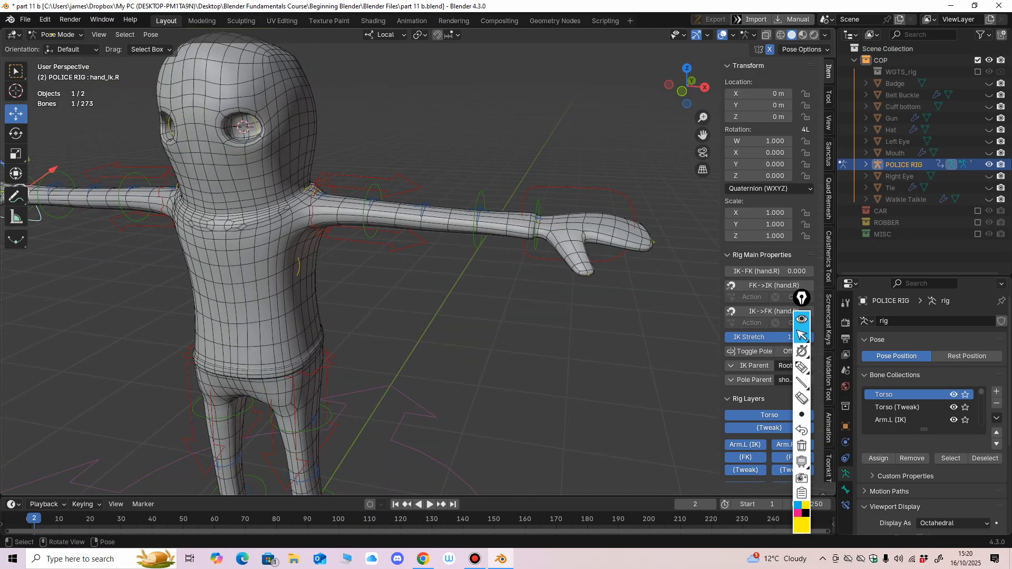
pyautogui.click(802, 368)
pyautogui.click(801, 319)
pyautogui.moveTo(801, 298); pyautogui.dragTo(702, 367)
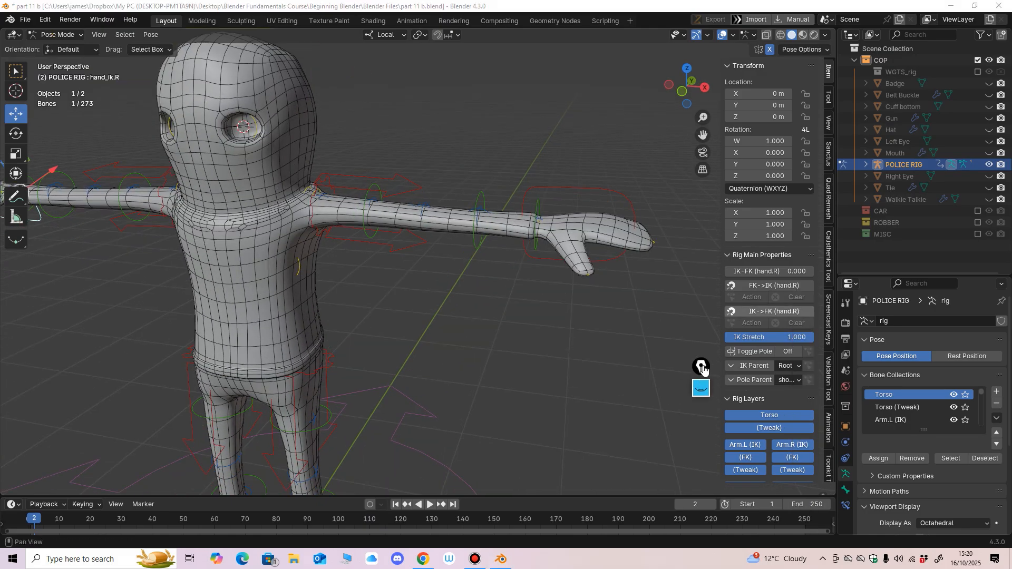
# Step: Try rotating the left foot's spin IK control in side view to test the foot's deformation
pyautogui.scroll(-2, 500, 369)
pyautogui.keyDown('shift'); pyautogui.moveTo(501, 369); pyautogui.dragTo(516, 210, button='middle'); pyautogui.keyUp('shift')
pyautogui.moveTo(448, 296); pyautogui.dragTo(421, 290, button='middle')
pyautogui.keyDown('shift'); pyautogui.moveTo(422, 290); pyautogui.dragTo(474, 245, button='middle'); pyautogui.keyUp('shift')
pyautogui.scroll(3, 422, 295)
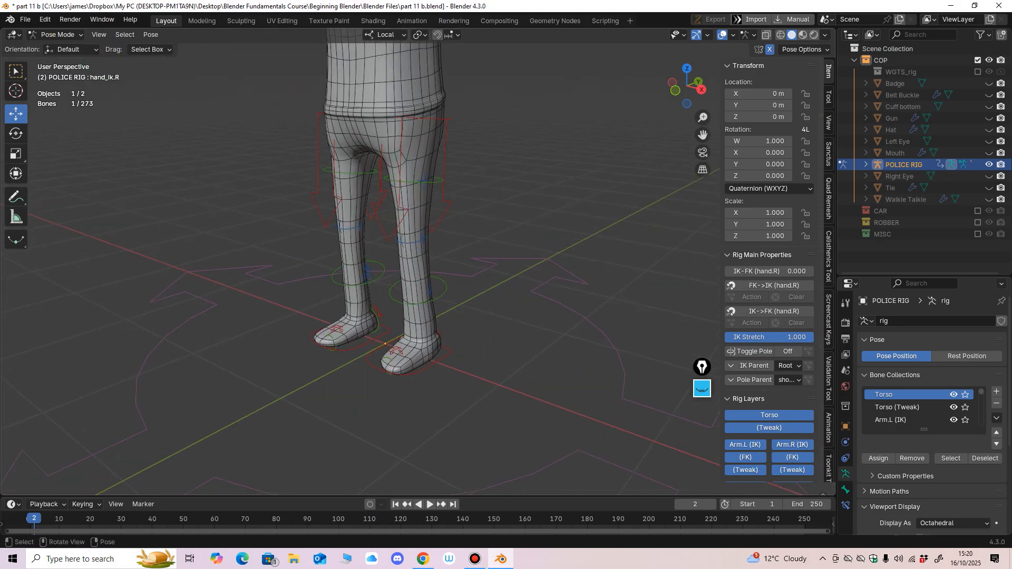
pyautogui.click(403, 356)
pyautogui.moveTo(408, 337); pyautogui.dragTo(271, 279, button='middle')
pyautogui.click(16, 133)
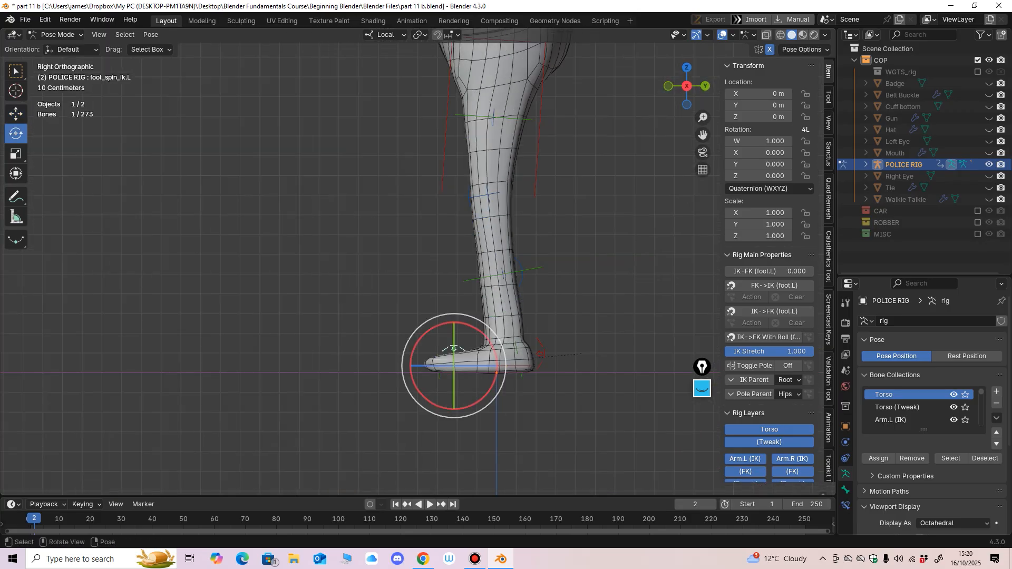
pyautogui.moveTo(480, 330); pyautogui.dragTo(466, 308)
pyautogui.rightClick(466, 308)
pyautogui.moveTo(466, 307); pyautogui.dragTo(501, 202, button='middle')
pyautogui.scroll(3, 501, 210)
pyautogui.moveTo(550, 292); pyautogui.dragTo(530, 264)
pyautogui.moveTo(531, 264); pyautogui.dragTo(559, 276, button='middle')
pyautogui.hotkey('ctrl', 'z')
# Step: Try rotating the left foot's heel IK control to test the heel lift and foot roll
pyautogui.click(550, 307)
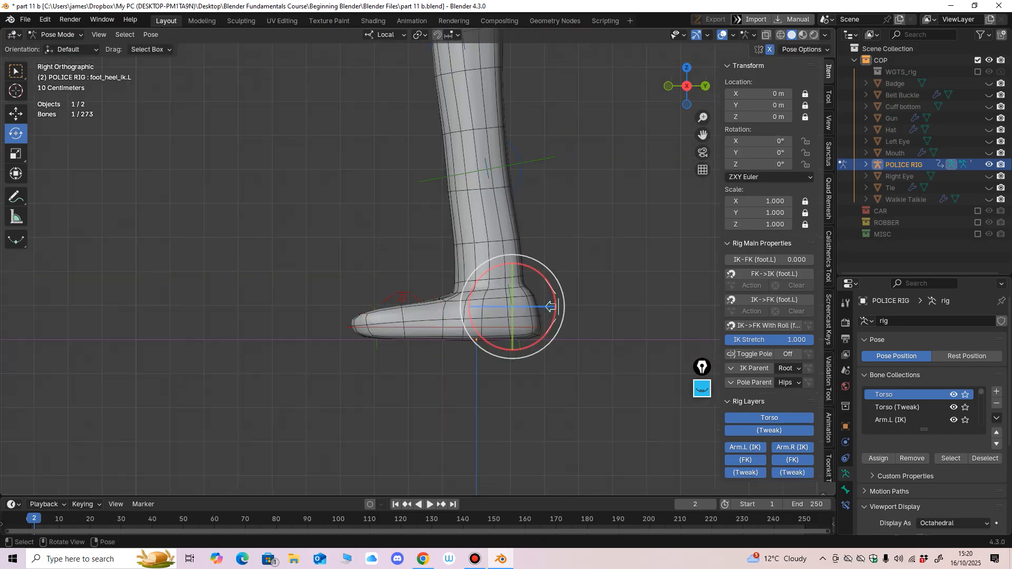
pyautogui.moveTo(549, 282)
pyautogui.mouseDown()
pyautogui.moveTo(553, 302)
pyautogui.moveTo(539, 278)
pyautogui.mouseUp()
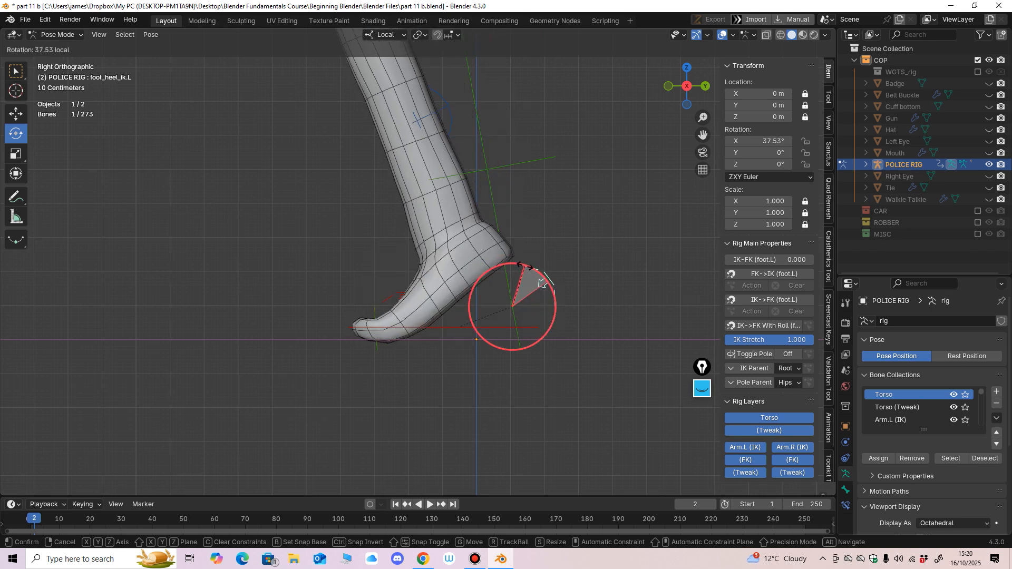
pyautogui.moveTo(544, 285); pyautogui.dragTo(542, 282)
pyautogui.hotkey('ctrl', 'z')
pyautogui.scroll(-5, 546, 306)
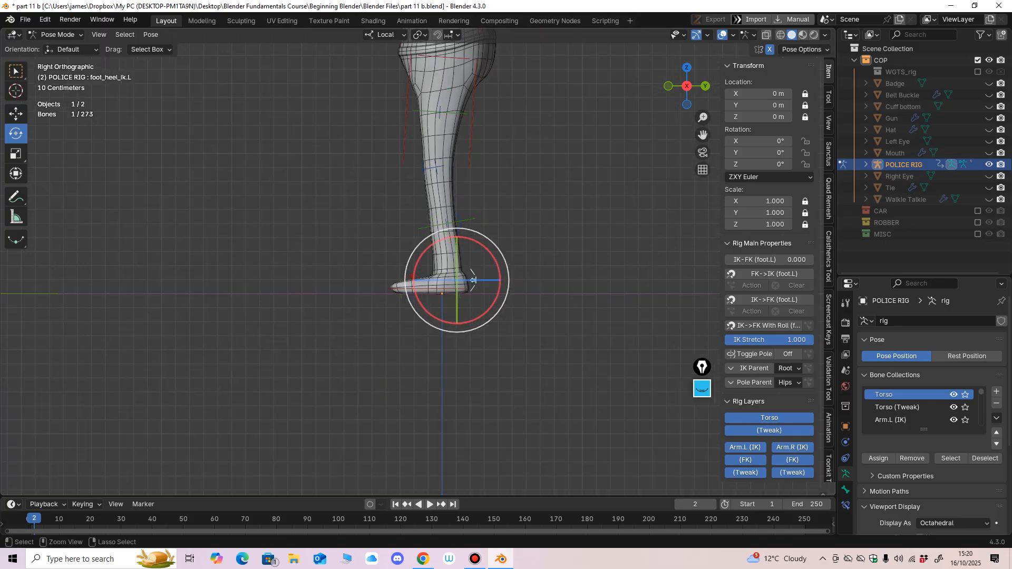
pyautogui.keyDown('shift'); pyautogui.moveTo(470, 278); pyautogui.dragTo(466, 358, button='middle'); pyautogui.keyUp('shift')
pyautogui.moveTo(466, 357); pyautogui.dragTo(482, 374, button='middle')
pyautogui.scroll(2, 465, 345)
pyautogui.moveTo(482, 374); pyautogui.dragTo(467, 319)
pyautogui.hotkey('ctrl', 'z')
pyautogui.moveTo(399, 369)
pyautogui.mouseDown()
pyautogui.moveTo(432, 375)
pyautogui.moveTo(405, 360)
pyautogui.mouseUp()
pyautogui.hotkey('ctrl', 'z')
# Step: Select the left hand's IK control in front view, test moving it, and clear its location
pyautogui.scroll(-2, 402, 432)
pyautogui.keyDown('shift'); pyautogui.moveTo(404, 360); pyautogui.dragTo(558, 363, button='middle'); pyautogui.keyUp('shift')
pyautogui.moveTo(484, 253); pyautogui.dragTo(426, 274, button='middle')
pyautogui.keyDown('shift'); pyautogui.moveTo(427, 274); pyautogui.dragTo(390, 448, button='middle'); pyautogui.keyUp('shift')
pyautogui.moveTo(390, 448); pyautogui.dragTo(453, 393, button='middle')
pyautogui.keyDown('shift'); pyautogui.moveTo(453, 393); pyautogui.dragTo(273, 305, button='middle'); pyautogui.keyUp('shift')
pyautogui.scroll(1, 453, 335)
pyautogui.press('KP_1')
pyautogui.scroll(2, 551, 224)
pyautogui.click(555, 226)
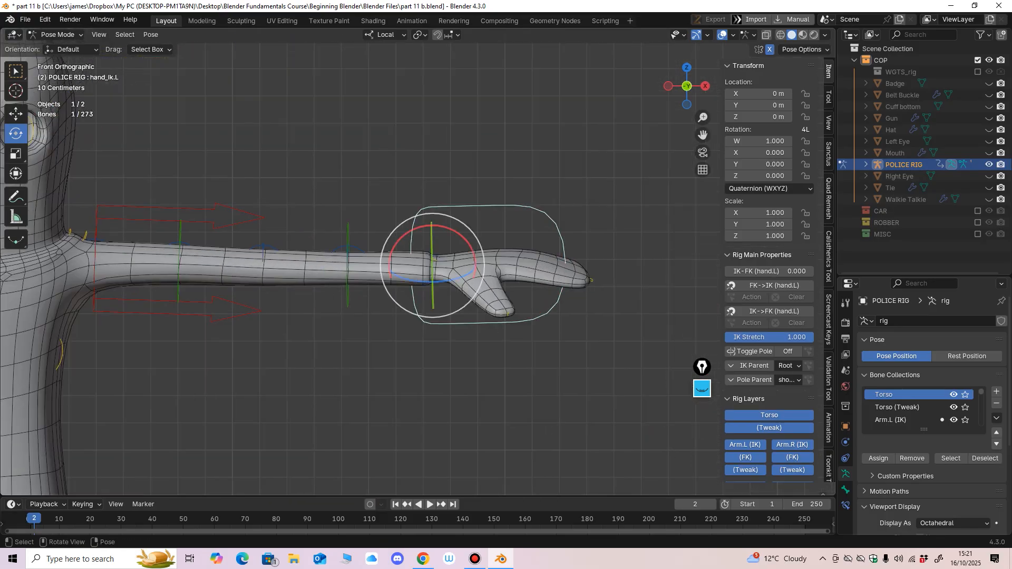
pyautogui.click(16, 114)
pyautogui.keyDown('shift'); pyautogui.moveTo(436, 264); pyautogui.dragTo(412, 268, button='middle'); pyautogui.keyUp('shift')
pyautogui.scroll(-2, 412, 268)
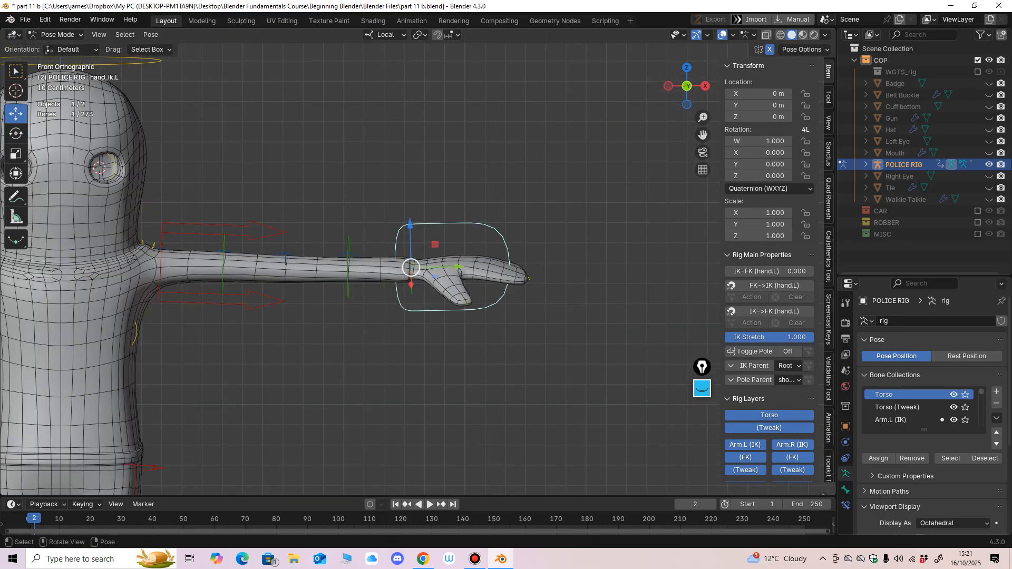
pyautogui.moveTo(411, 268); pyautogui.dragTo(397, 293)
pyautogui.hotkey('alt', 'g')
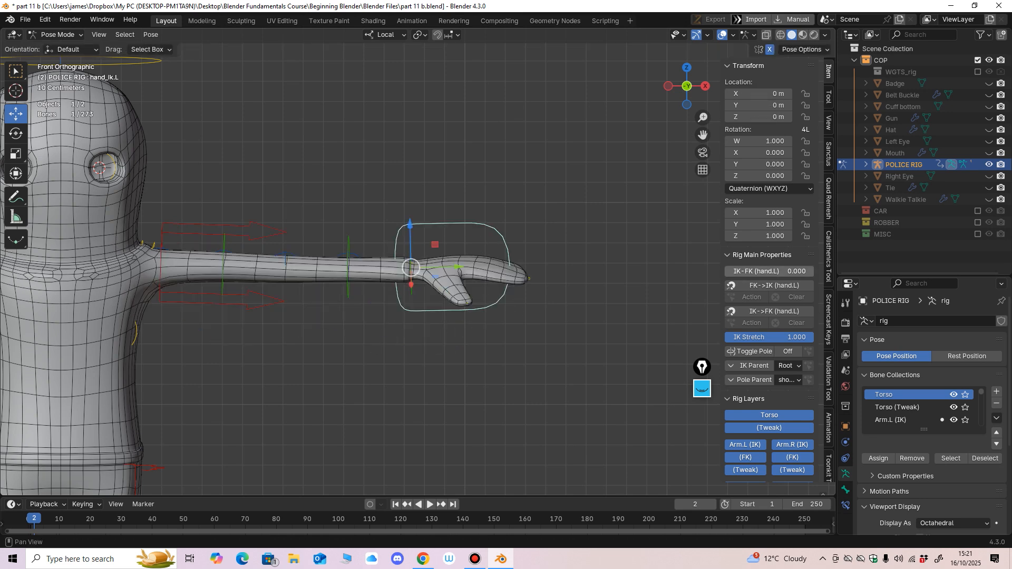
# Step: Set the left hand's IK-FK value to 1
pyautogui.click(769, 271)
pyautogui.write('1')
pyautogui.press('Return')
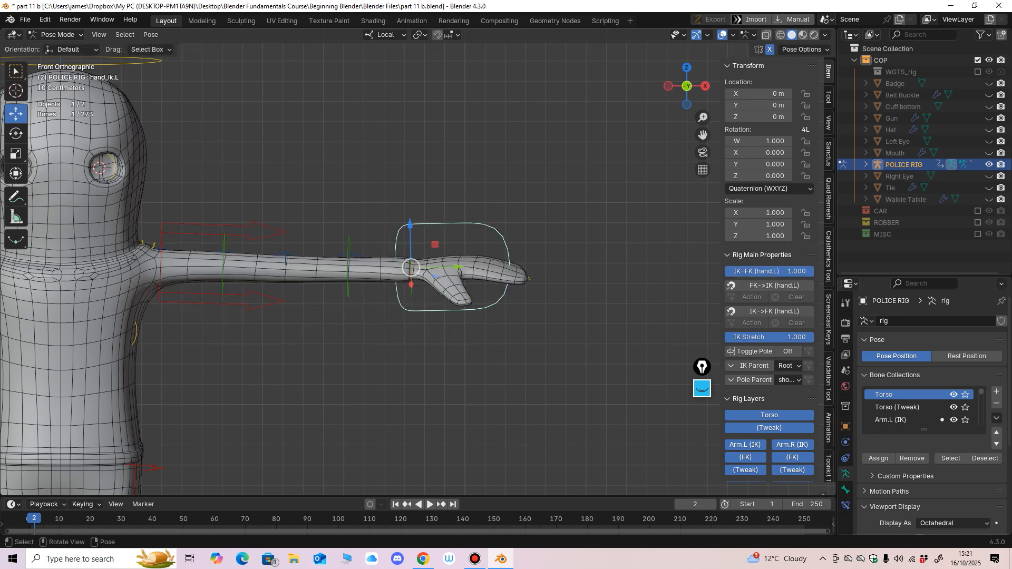
pyautogui.scroll(-2, 417, 284)
pyautogui.keyDown('shift'); pyautogui.moveTo(306, 295); pyautogui.dragTo(664, 310, button='middle'); pyautogui.keyUp('shift')
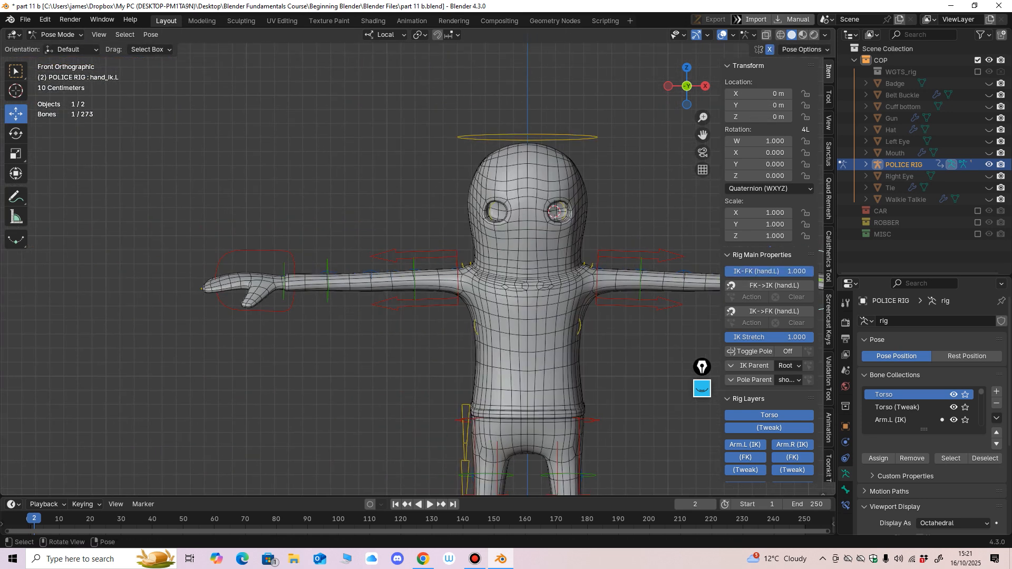
# Step: Select the right hand's IK control and set its IK-FK value to 1
pyautogui.click(293, 299)
pyautogui.keyDown('shift'); pyautogui.moveTo(293, 298); pyautogui.dragTo(283, 244, button='middle'); pyautogui.keyUp('shift')
pyautogui.moveTo(283, 244)
pyautogui.keyDown('ctrl'); pyautogui.mouseDown(button='middle')
pyautogui.moveTo(284, 205)
pyautogui.moveTo(294, 246)
pyautogui.mouseUp(button='middle'); pyautogui.keyUp('ctrl')
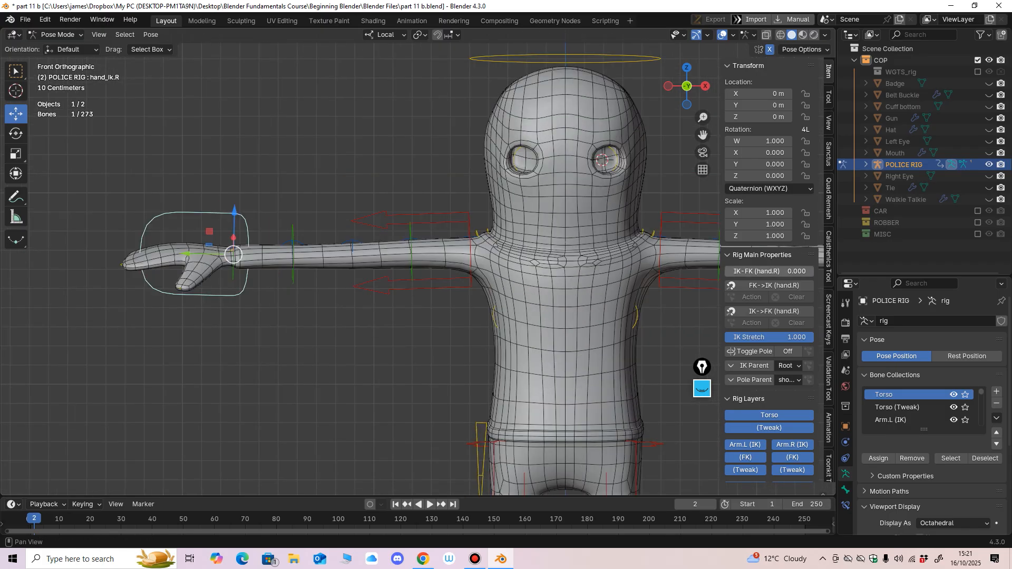
pyautogui.click(768, 271)
pyautogui.write('1')
pyautogui.press('Return')
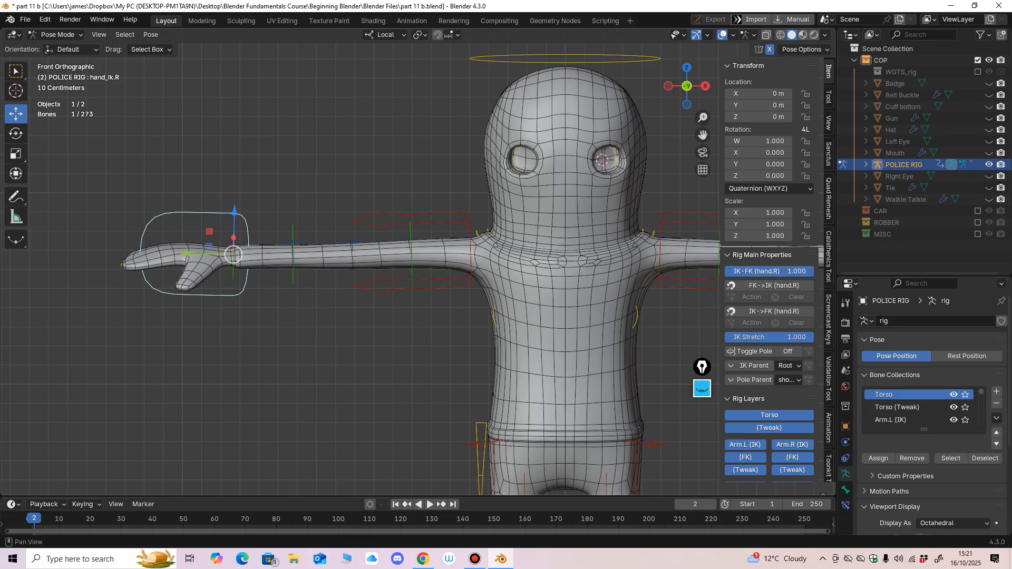
# Step: Try rotating the right upper arm's FK control to test the arm, undoing the rotation
pyautogui.scroll(-2, 396, 255)
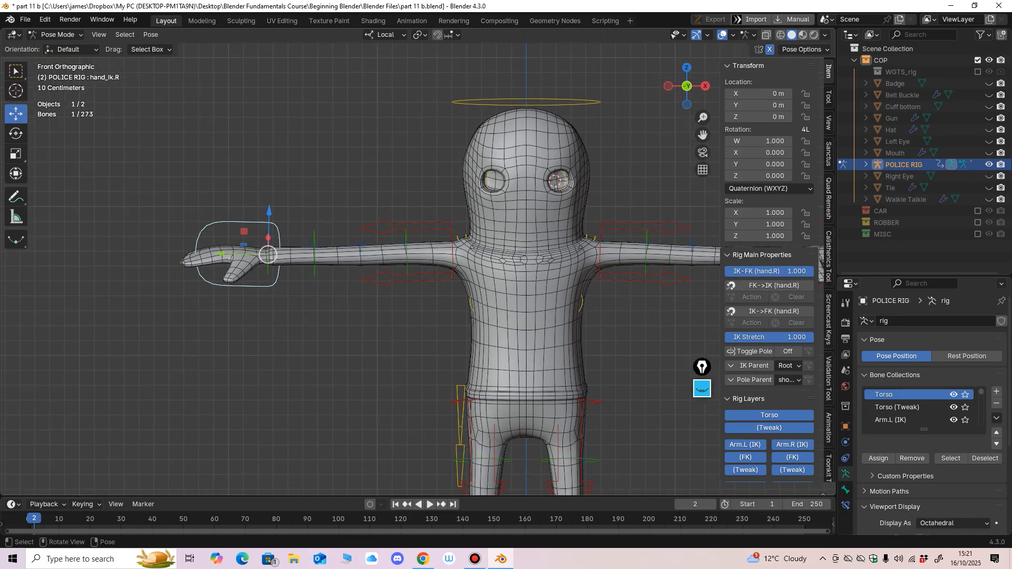
pyautogui.click(406, 268)
pyautogui.click(16, 133)
pyautogui.moveTo(482, 221); pyautogui.dragTo(443, 208)
pyautogui.keyDown('shift'); pyautogui.moveTo(442, 209); pyautogui.dragTo(246, 234, button='middle'); pyautogui.keyUp('shift')
pyautogui.hotkey('ctrl', 'z')
# Step: Select the left upper arm's FK control and try lowering the arm to test the shoulder, undoing each rotation
pyautogui.click(491, 263)
pyautogui.moveTo(491, 263); pyautogui.dragTo(552, 272, button='middle')
pyautogui.click(455, 273)
pyautogui.click(460, 282)
pyautogui.scroll(2, 552, 272)
pyautogui.moveTo(424, 216); pyautogui.dragTo(436, 261)
pyautogui.moveTo(437, 261); pyautogui.dragTo(316, 271, button='middle')
pyautogui.hotkey('ctrl', 'z')
pyautogui.moveTo(410, 223); pyautogui.dragTo(418, 255)
pyautogui.hotkey('ctrl', 'z')
pyautogui.moveTo(369, 260); pyautogui.dragTo(448, 256, button='middle')
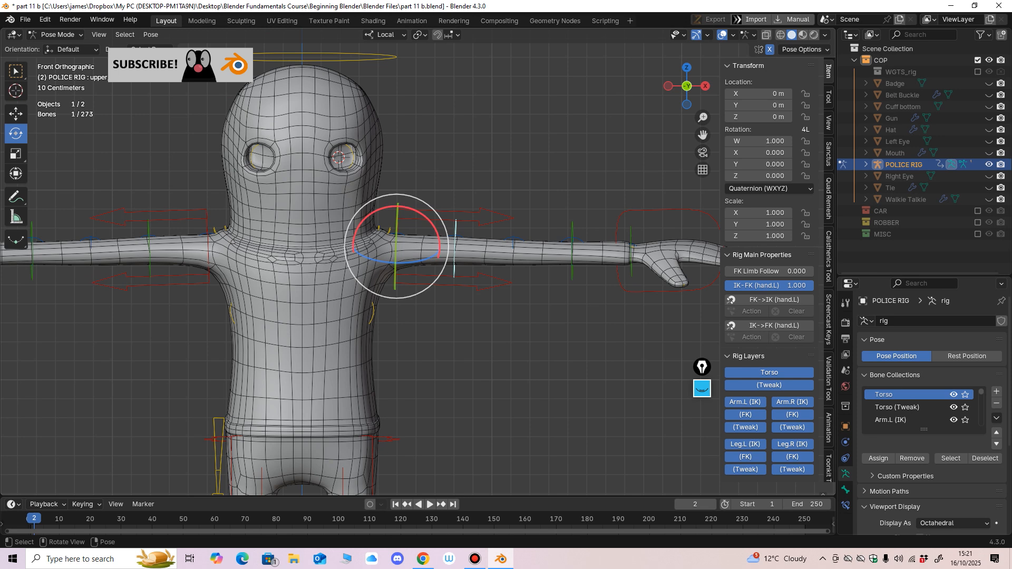
pyautogui.moveTo(438, 237); pyautogui.dragTo(433, 263)
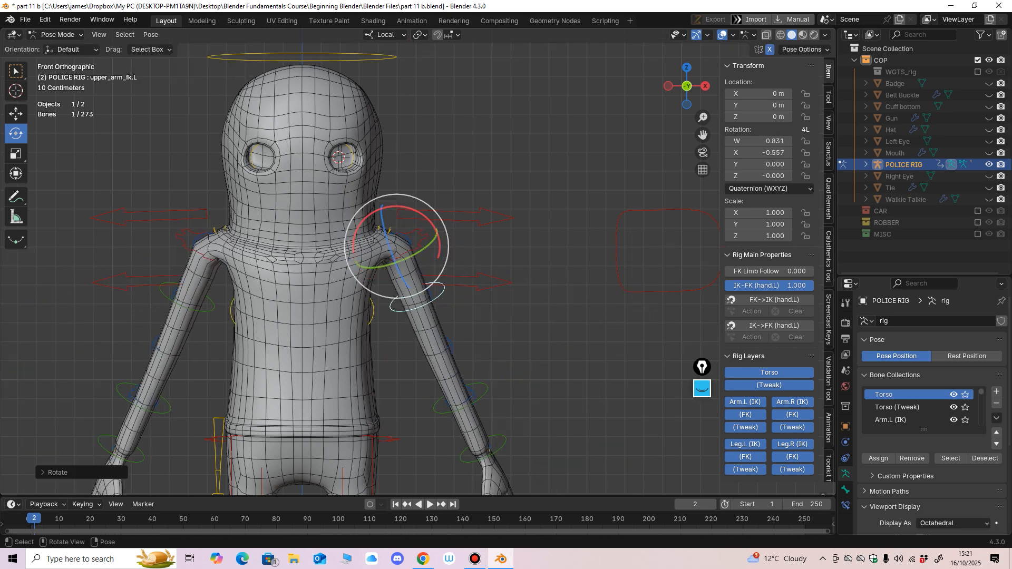
pyautogui.hotkey('ctrl', 'z')
# Step: Try rotating the left upper arm's FK control in side and perspective views, undoing each rotation
pyautogui.moveTo(448, 260); pyautogui.dragTo(410, 264, button='middle')
pyautogui.scroll(3, 368, 265)
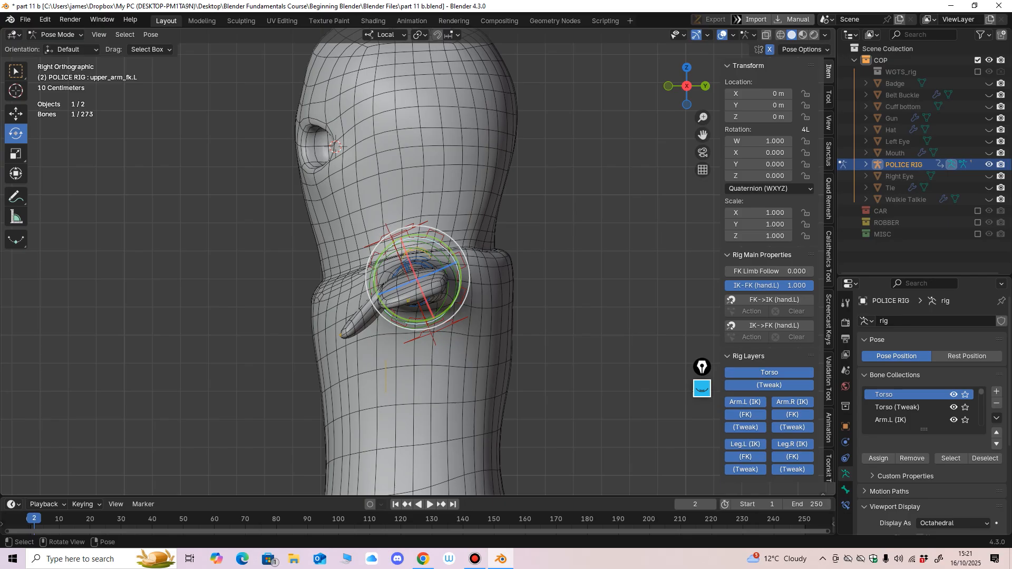
pyautogui.moveTo(410, 263)
pyautogui.mouseDown(button='middle')
pyautogui.moveTo(382, 264)
pyautogui.moveTo(388, 253)
pyautogui.moveTo(427, 266)
pyautogui.mouseUp(button='middle')
pyautogui.moveTo(426, 299); pyautogui.dragTo(448, 286)
pyautogui.hotkey('ctrl', 'z')
pyautogui.scroll(-2, 447, 286)
pyautogui.moveTo(448, 286); pyautogui.dragTo(554, 293, button='middle')
pyautogui.moveTo(425, 242); pyautogui.dragTo(438, 287)
pyautogui.hotkey('ctrl', 'z')
pyautogui.keyDown('shift'); pyautogui.moveTo(438, 287); pyautogui.dragTo(416, 311, button='middle'); pyautogui.keyUp('shift')
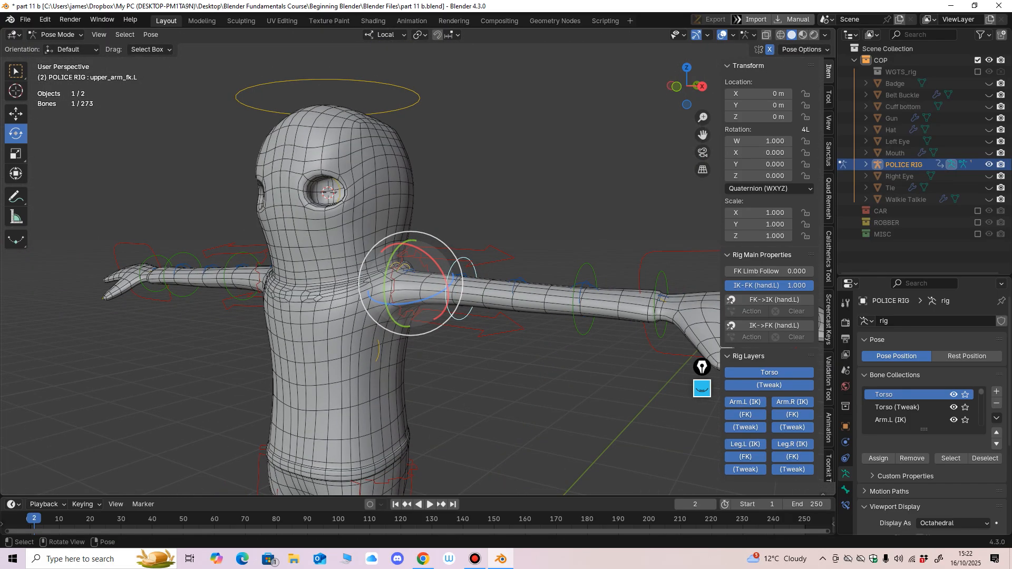
pyautogui.moveTo(430, 257); pyautogui.dragTo(445, 284)
pyautogui.hotkey('ctrl', 'z')
# Step: Try lowering the left upper arm's FK control from front and angled views to check the armpit, undoing each rotation
pyautogui.moveTo(445, 284); pyautogui.dragTo(487, 268, button='middle')
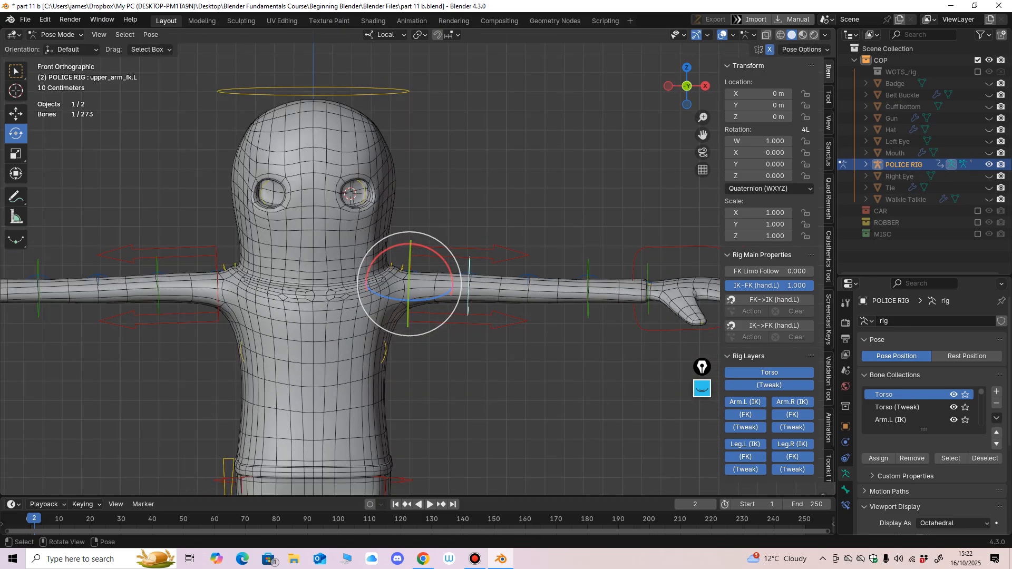
pyautogui.moveTo(441, 257); pyautogui.dragTo(445, 302)
pyautogui.hotkey('ctrl', 'z')
pyautogui.moveTo(453, 303); pyautogui.dragTo(384, 312, button='middle')
pyautogui.moveTo(433, 274); pyautogui.dragTo(445, 305)
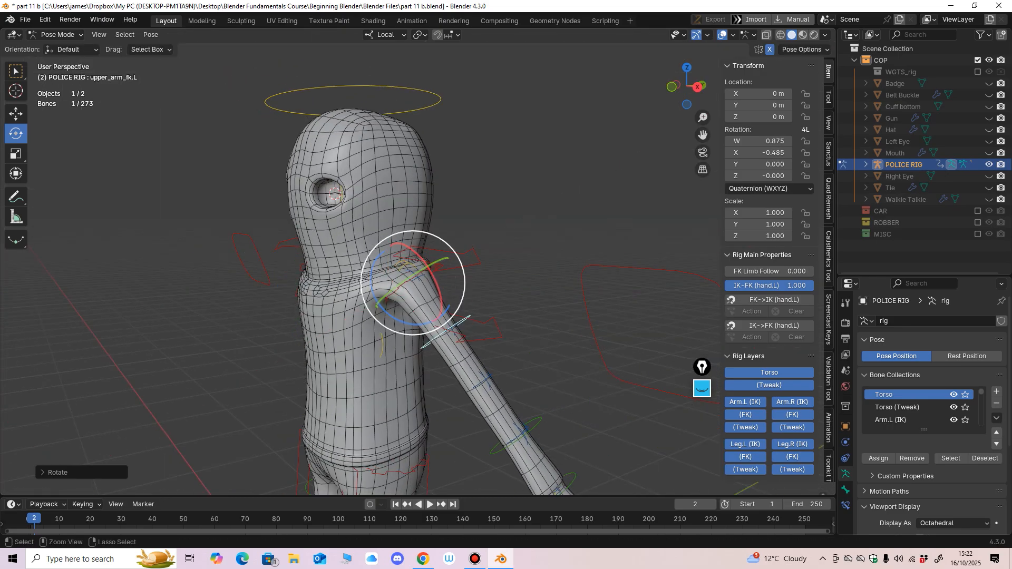
pyautogui.hotkey('ctrl', 'z')
pyautogui.moveTo(445, 305); pyautogui.dragTo(499, 293, button='middle')
pyautogui.moveTo(441, 266); pyautogui.dragTo(446, 303)
pyautogui.hotkey('ctrl', 'z')
pyautogui.moveTo(445, 303); pyautogui.dragTo(487, 287, button='middle')
pyautogui.keyDown('shift'); pyautogui.moveTo(487, 288); pyautogui.dragTo(504, 64, button='middle'); pyautogui.keyUp('shift')
pyautogui.keyDown('ctrl'); pyautogui.moveTo(421, 227); pyautogui.dragTo(435, 292, button='middle'); pyautogui.keyUp('ctrl')
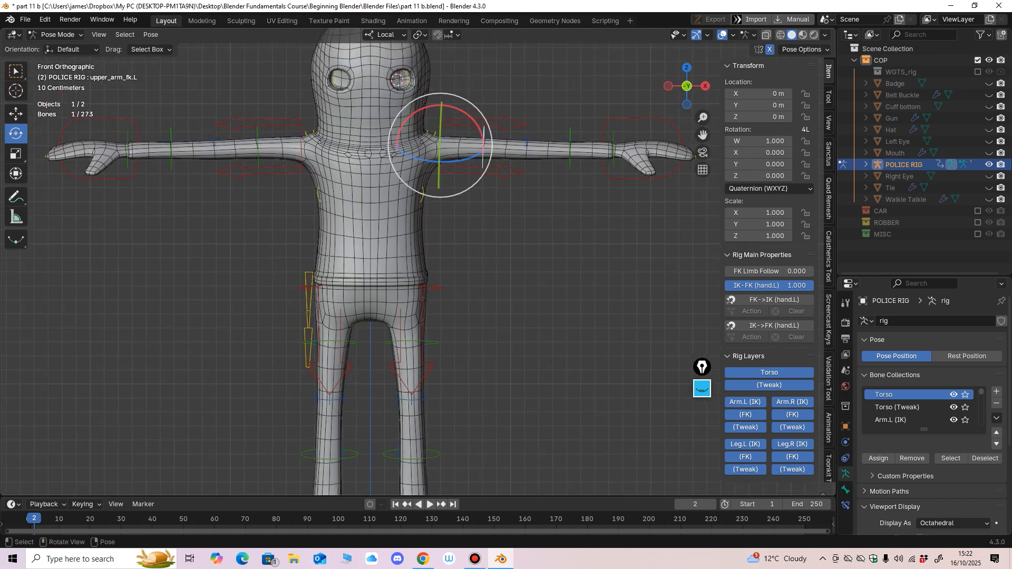
# Step: Return to Object Mode and enable In Front in the police rig's viewport display
pyautogui.click(423, 311)
pyautogui.click(57, 35)
pyautogui.click(59, 48)
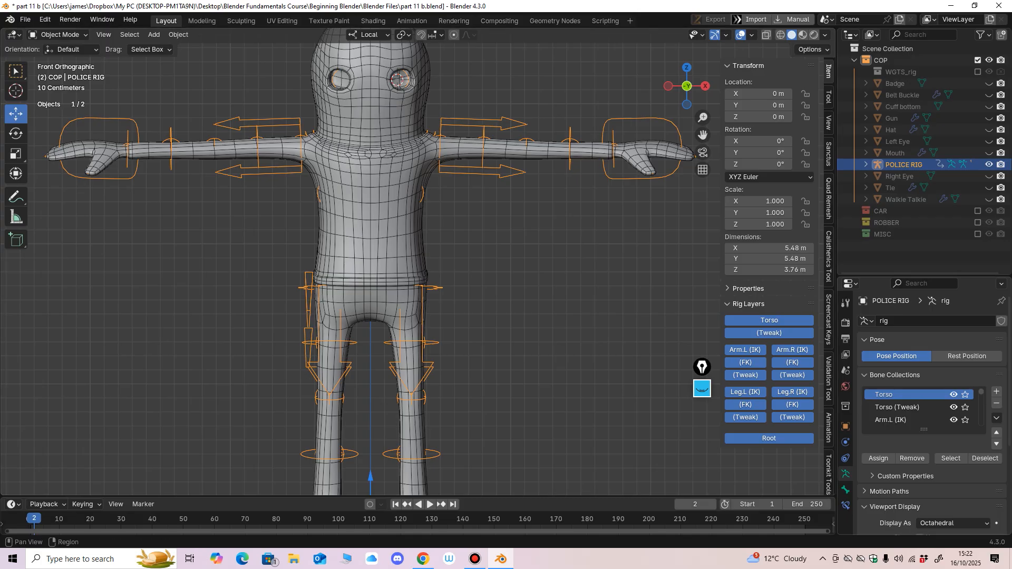
pyautogui.scroll(-6, 920, 422)
pyautogui.click(919, 445)
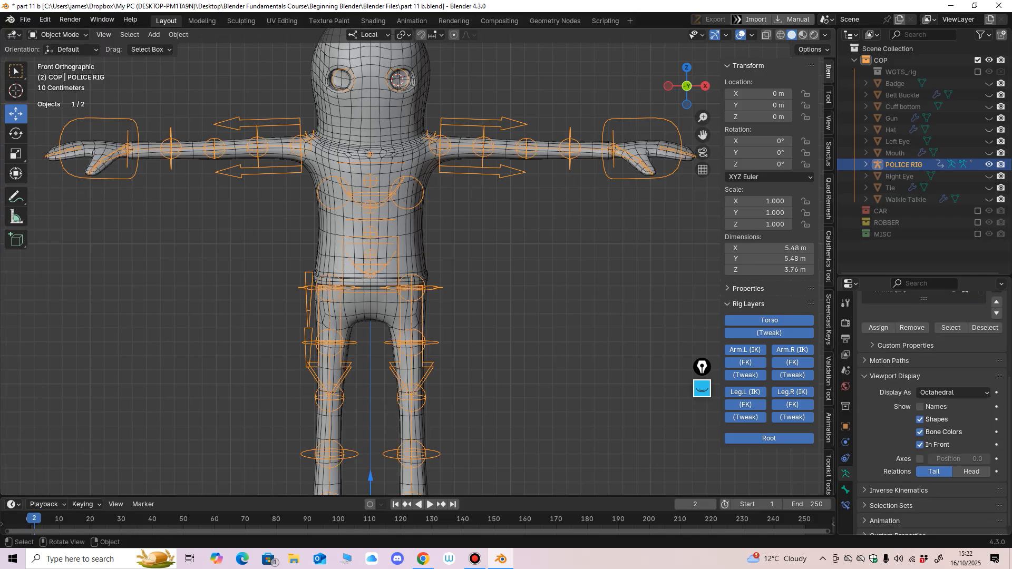
pyautogui.moveTo(527, 295)
pyautogui.mouseDown(button='middle')
pyautogui.moveTo(463, 311)
pyautogui.moveTo(516, 297)
pyautogui.mouseUp(button='middle')
pyautogui.scroll(1, 516, 297)
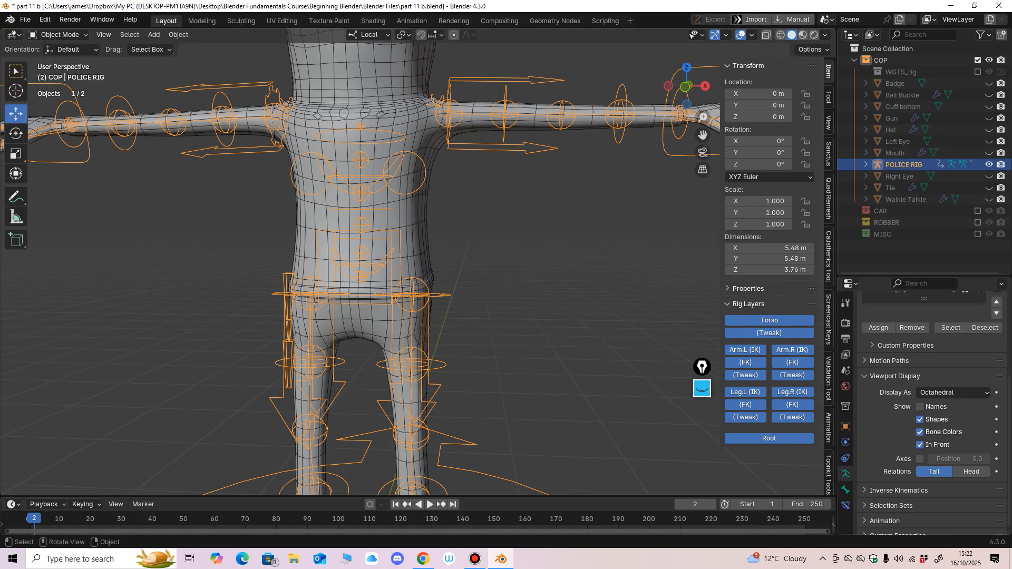
# Step: Try hiding the torso and arm bone collections, undoing each visibility change
pyautogui.scroll(6, 933, 414)
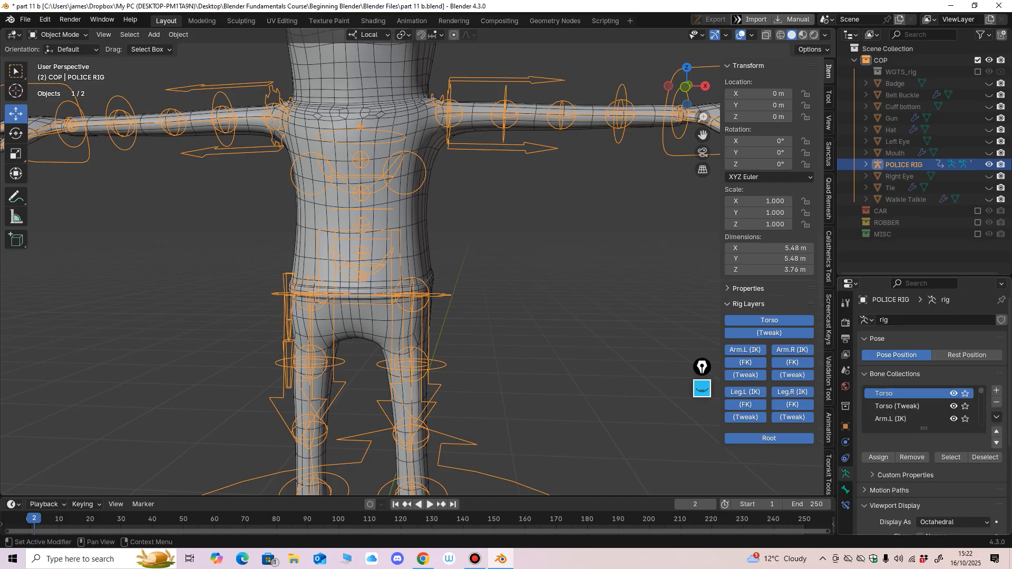
pyautogui.moveTo(923, 428); pyautogui.dragTo(923, 491)
pyautogui.scroll(-2, 932, 448)
pyautogui.moveTo(953, 358); pyautogui.dragTo(954, 409)
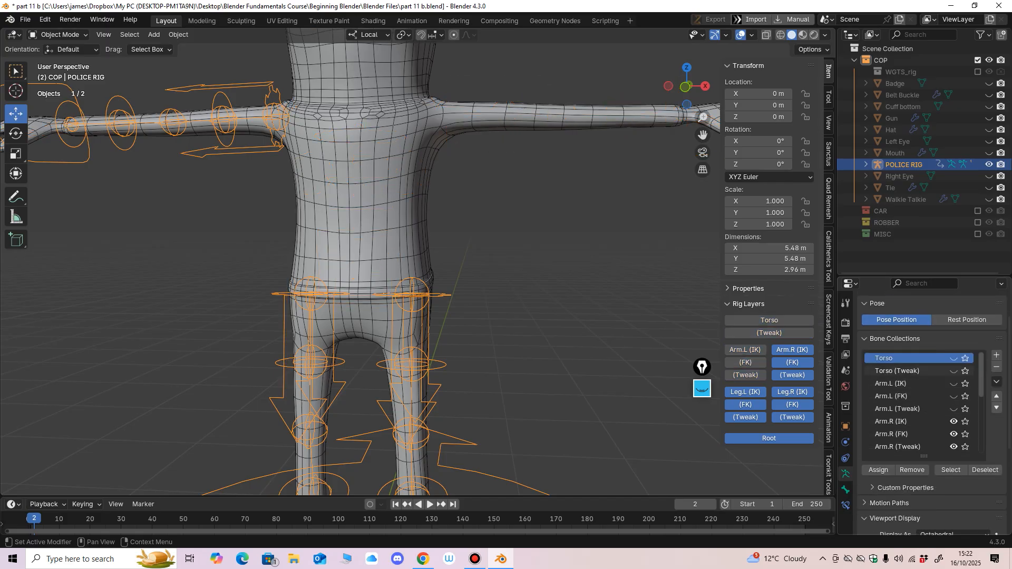
pyautogui.hotkey('ctrl', 'z')
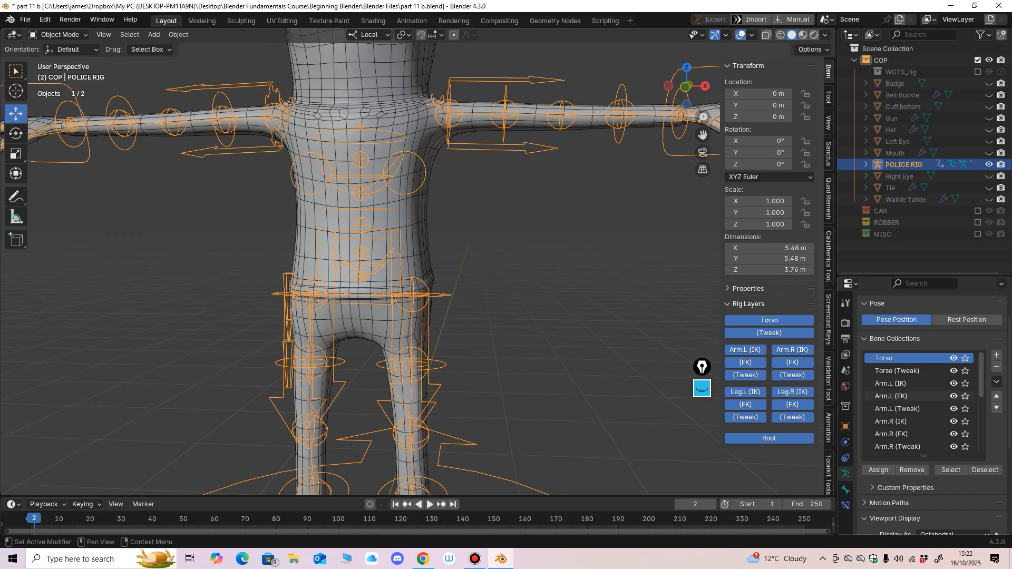
pyautogui.moveTo(953, 383); pyautogui.dragTo(954, 421)
pyautogui.hotkey('ctrl', 'z')
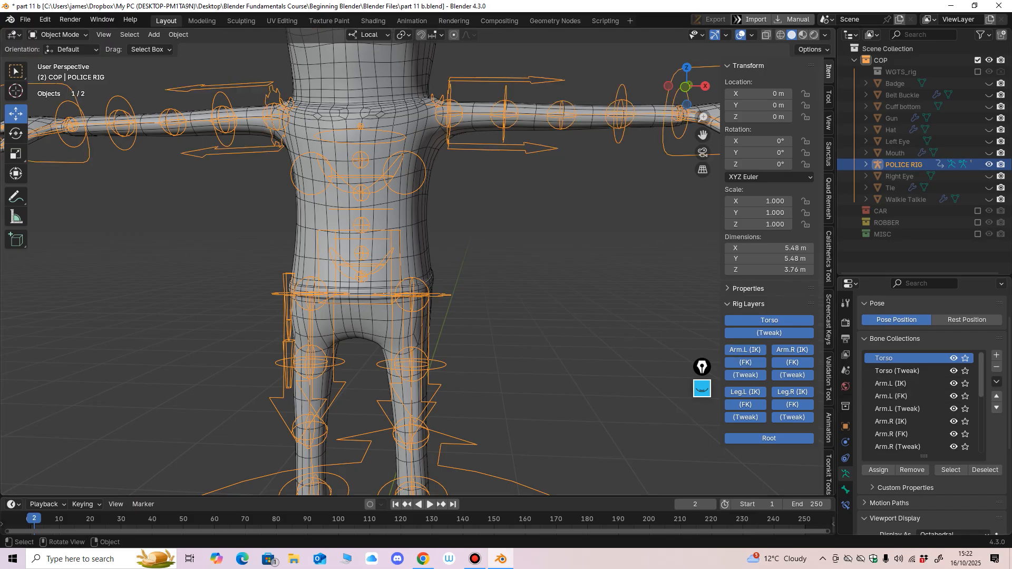
# Step: Select the police rig, add the cop's body mesh to the selection, and enter Weight Paint mode
pyautogui.moveTo(558, 364); pyautogui.dragTo(522, 457, button='middle')
pyautogui.press('KP_1')
pyautogui.press('KP_1')
pyautogui.scroll(-2, 566, 350)
pyautogui.moveTo(523, 458)
pyautogui.mouseDown(button='middle')
pyautogui.moveTo(491, 466)
pyautogui.moveTo(522, 460)
pyautogui.mouseUp(button='middle')
pyautogui.click(501, 337)
pyautogui.click(456, 250)
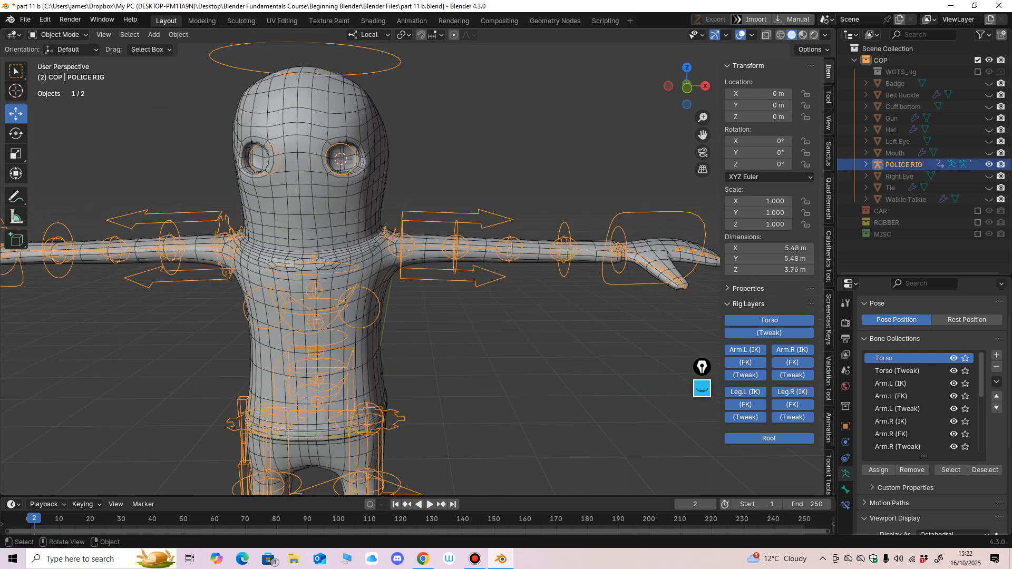
pyautogui.moveTo(464, 284)
pyautogui.mouseDown(button='middle')
pyautogui.moveTo(415, 293)
pyautogui.moveTo(448, 289)
pyautogui.mouseUp(button='middle')
pyautogui.scroll(1, 430, 290)
pyautogui.click(500, 347)
pyautogui.click(464, 248)
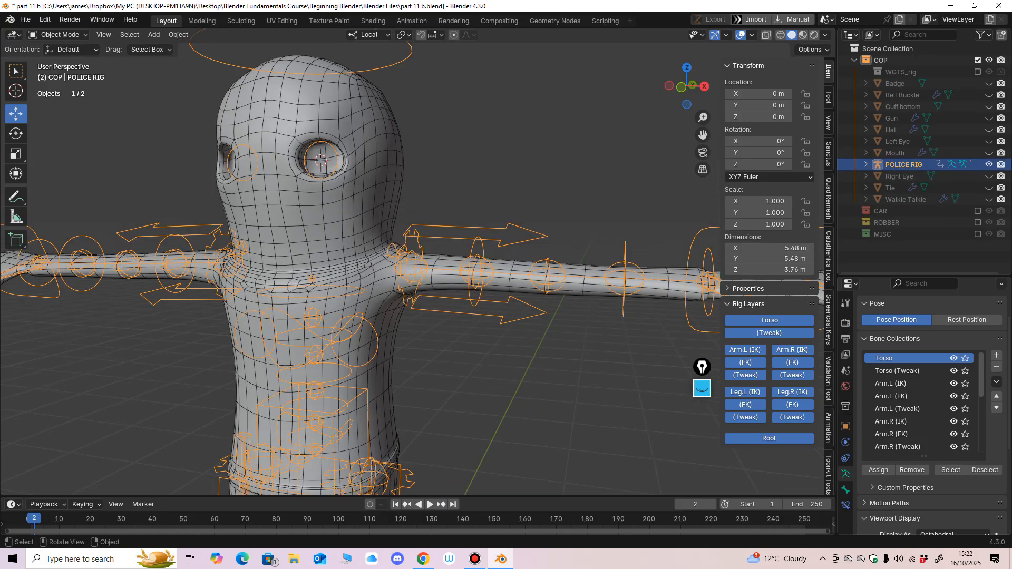
pyautogui.keyDown('shift'); pyautogui.click(316, 264); pyautogui.keyUp('shift')
pyautogui.click(57, 34)
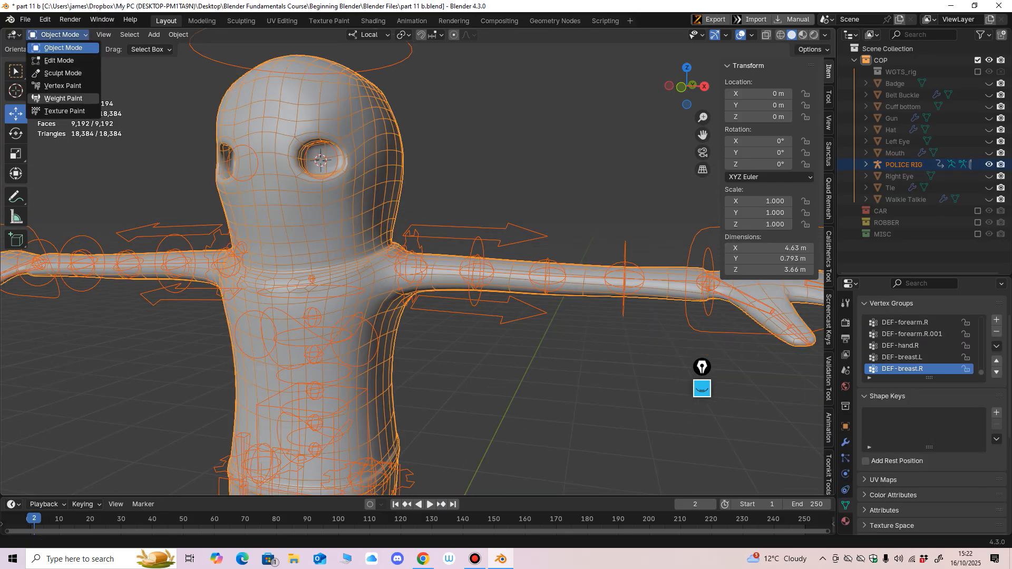
pyautogui.click(64, 99)
# Step: Set the weight brush radius to 112 px and return to Object Mode
pyautogui.moveTo(426, 336); pyautogui.dragTo(485, 313, button='middle')
pyautogui.press('f')
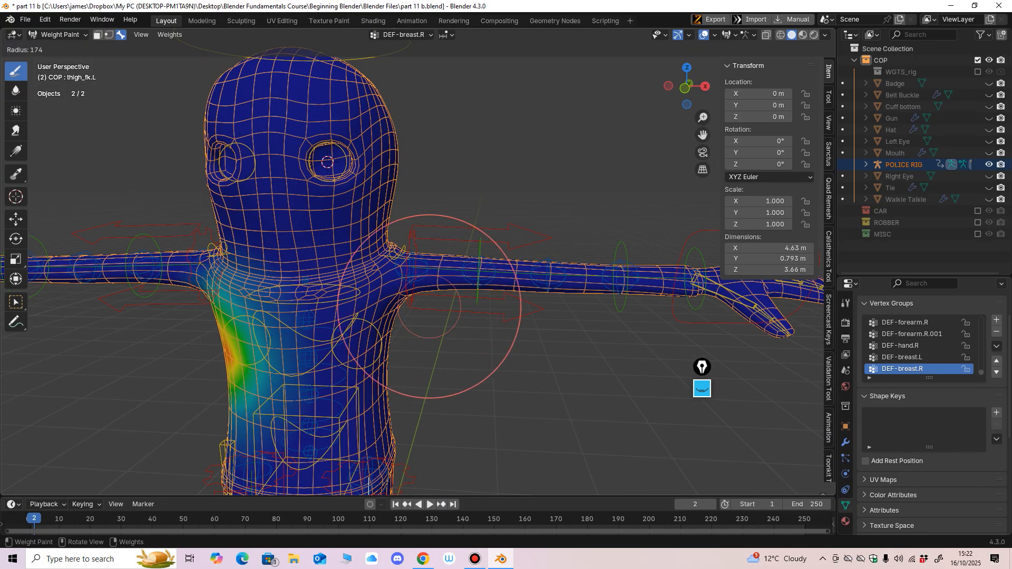
pyautogui.click(576, 313)
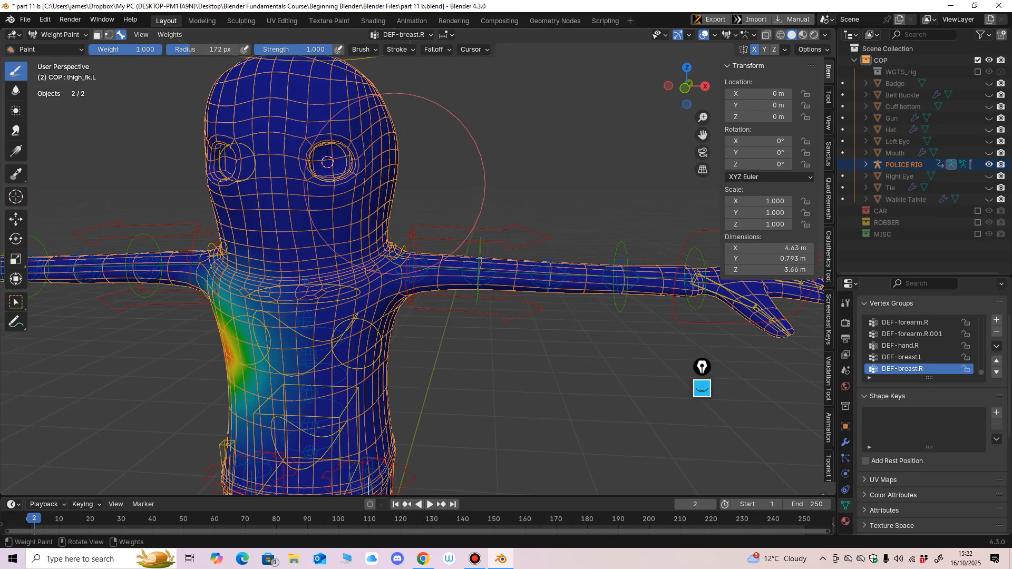
pyautogui.press('f')
pyautogui.press('Return')
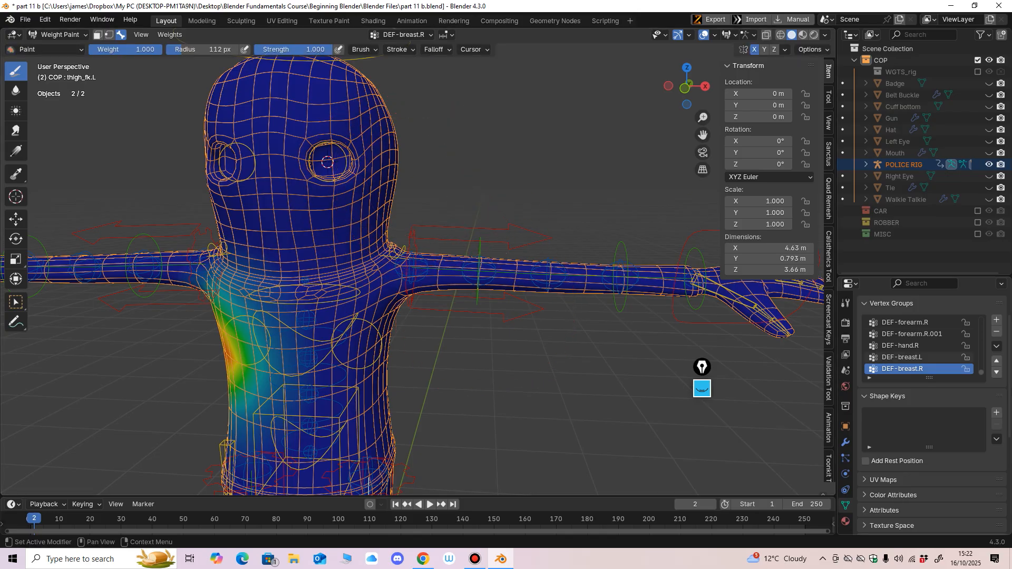
pyautogui.click(60, 34)
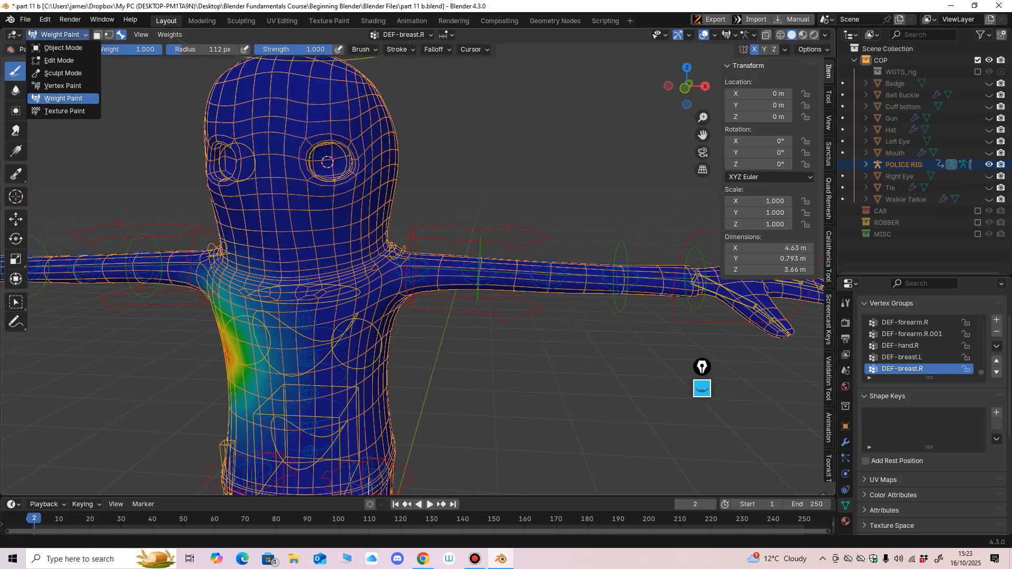
pyautogui.click(55, 46)
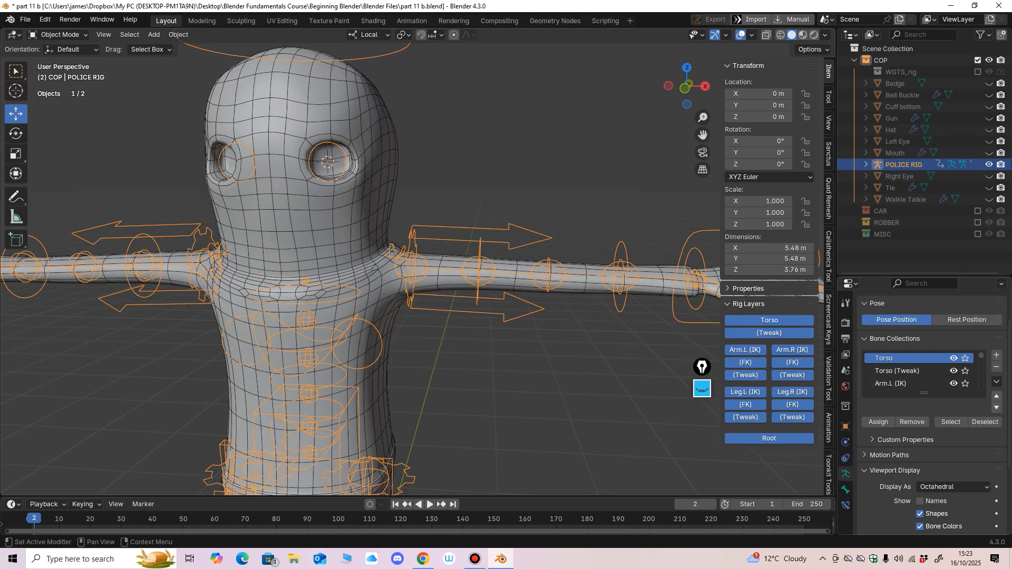
# Step: Make the rig's DEF bone collection visible and circle its list entry with the on-screen annotation pen
pyautogui.moveTo(923, 393); pyautogui.dragTo(923, 494)
pyautogui.scroll(-5, 906, 422)
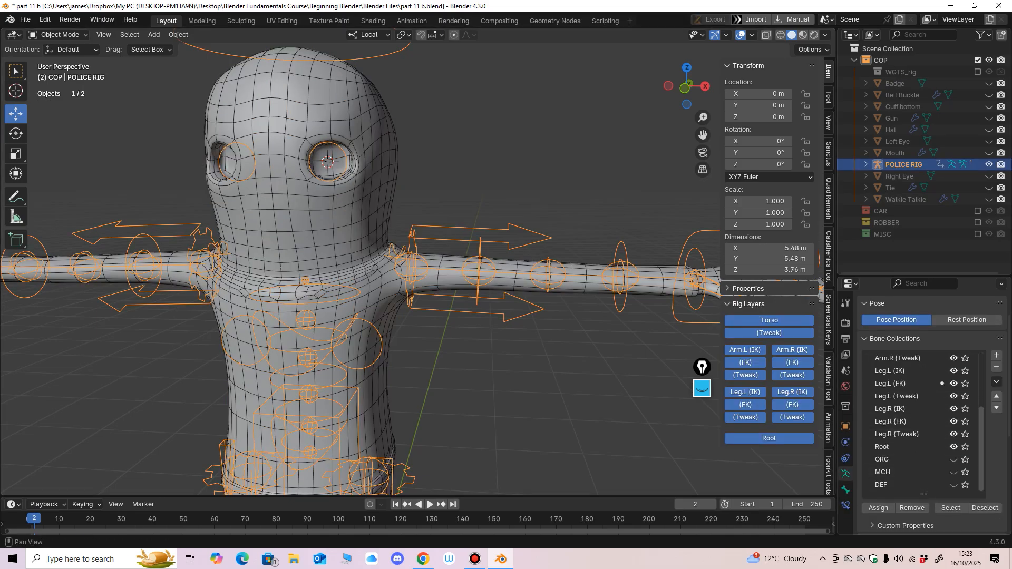
pyautogui.click(701, 389)
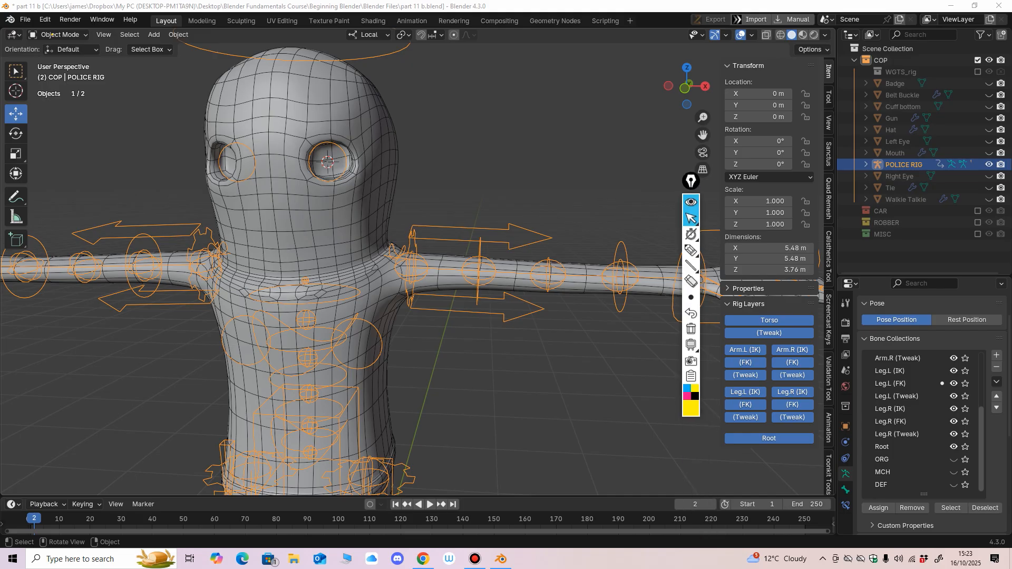
pyautogui.click(691, 251)
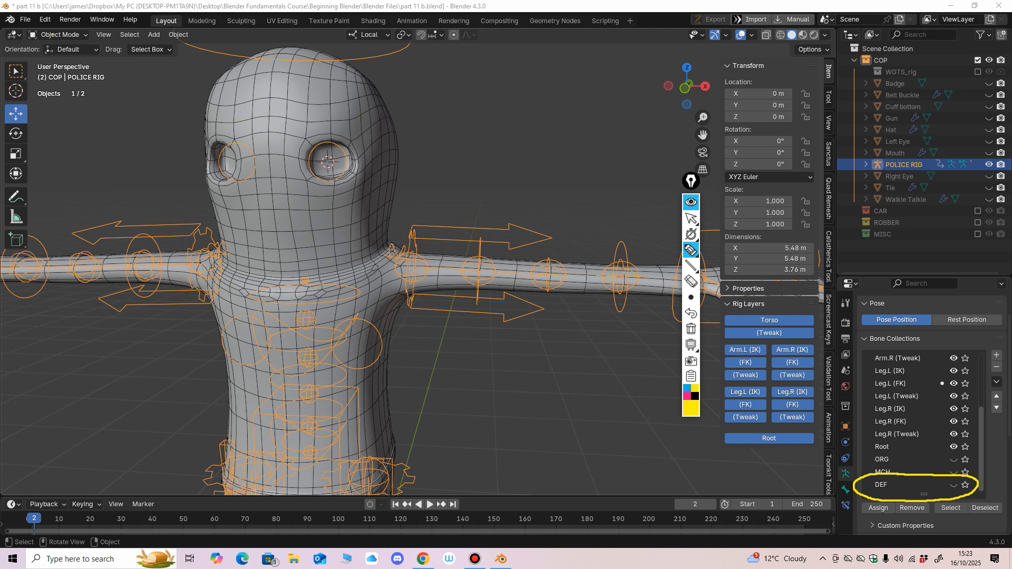
pyautogui.click(691, 203)
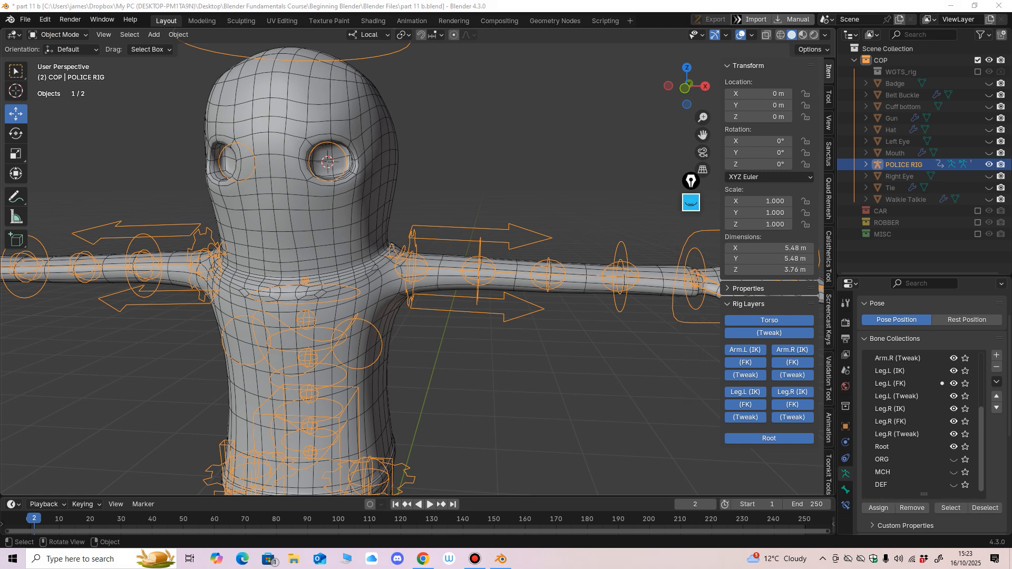
pyautogui.click(953, 484)
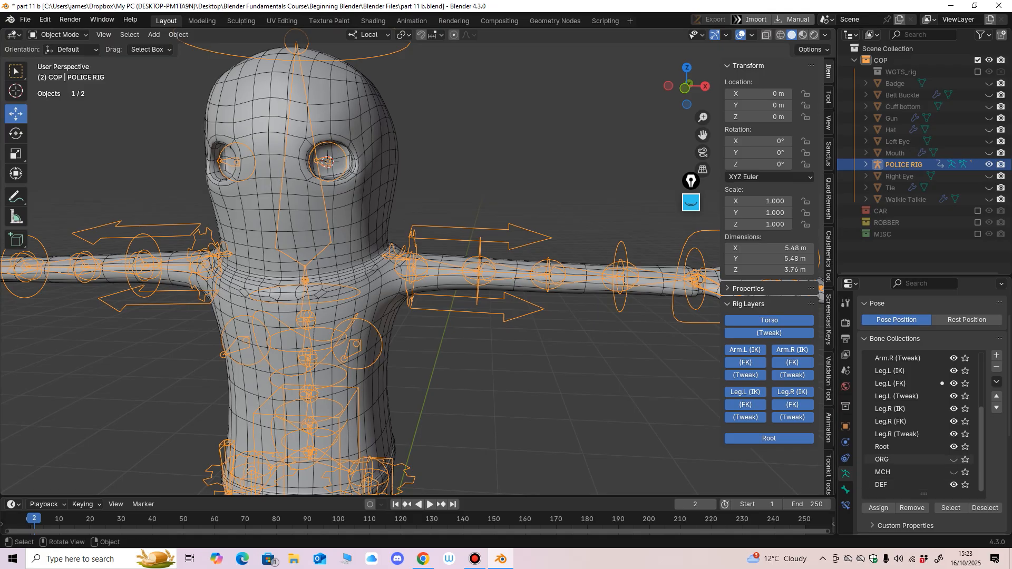
pyautogui.click(691, 203)
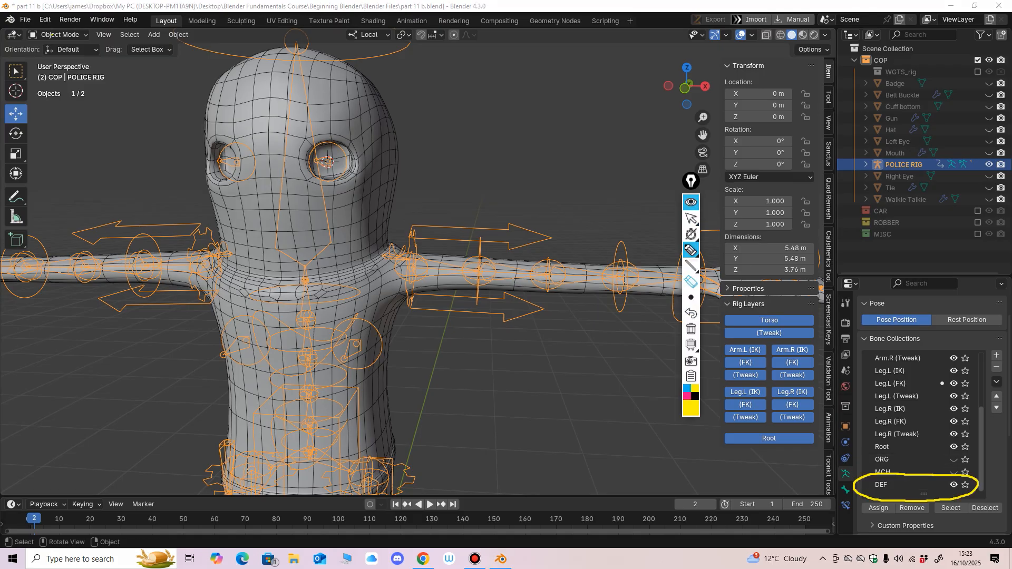
pyautogui.click(690, 202)
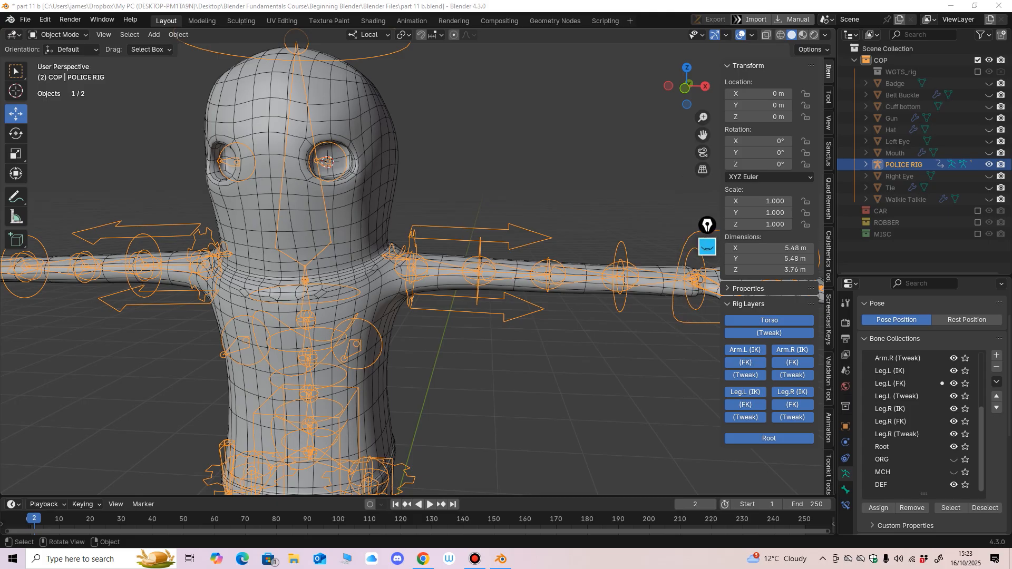
# Step: In front view, add the body mesh to the rig selection and switch to Weight Paint mode with the deform bones shown
pyautogui.press('KP_1')
pyautogui.scroll(-3, 896, 421)
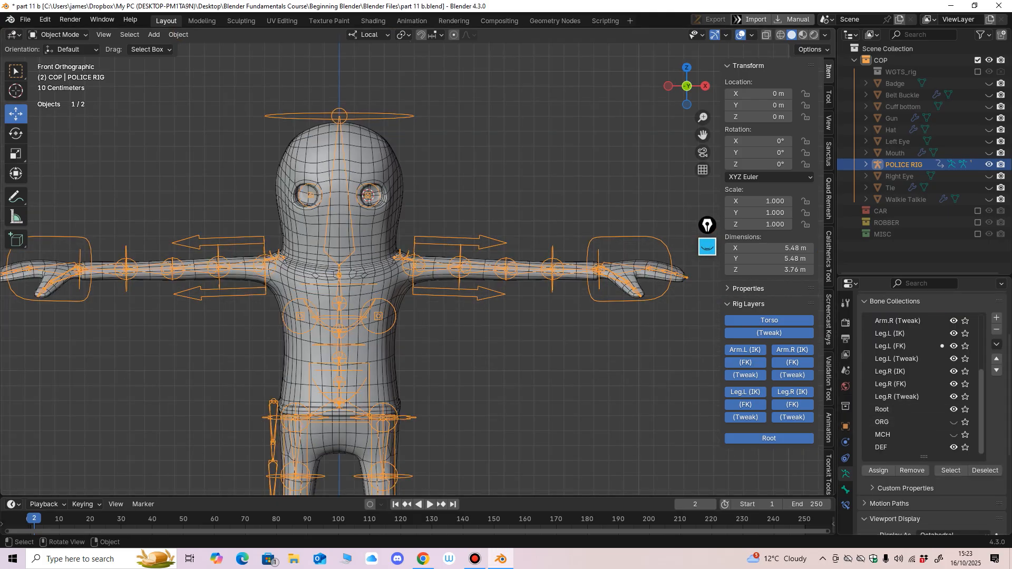
pyautogui.keyDown('shift'); pyautogui.click(340, 227); pyautogui.keyUp('shift')
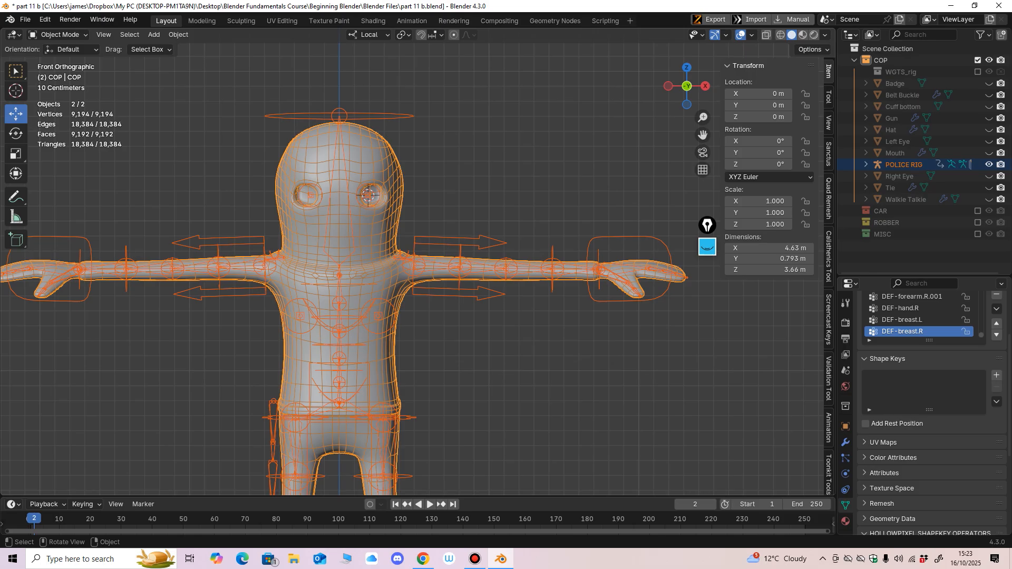
pyautogui.click(58, 35)
pyautogui.click(63, 98)
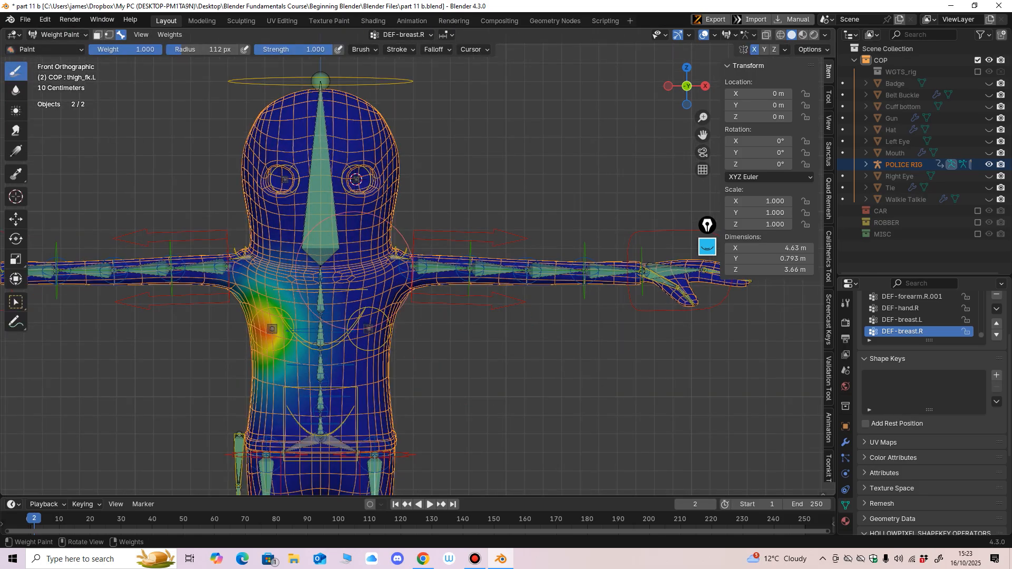
# Step: Set the weight brush radius to 110 px and examine the deform bones along the cop's arm, hand and torso
pyautogui.press('f')
pyautogui.click(364, 269)
pyautogui.keyDown('shift'); pyautogui.moveTo(362, 267); pyautogui.dragTo(402, 253, button='middle'); pyautogui.keyUp('shift')
pyautogui.moveTo(397, 273)
pyautogui.keyDown('shift'); pyautogui.mouseDown(button='middle')
pyautogui.moveTo(409, 232)
pyautogui.moveTo(469, 233)
pyautogui.moveTo(466, 219)
pyautogui.moveTo(411, 258)
pyautogui.moveTo(269, 298)
pyautogui.mouseUp(button='middle'); pyautogui.keyUp('shift')
pyautogui.scroll(2, 455, 335)
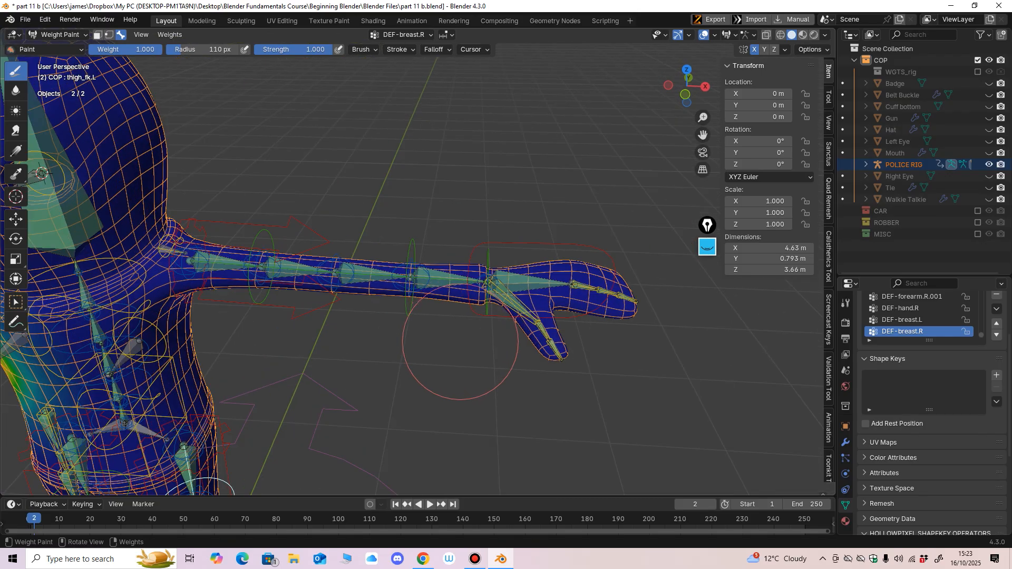
pyautogui.moveTo(478, 333)
pyautogui.mouseDown(button='middle')
pyautogui.moveTo(411, 377)
pyautogui.moveTo(474, 346)
pyautogui.moveTo(458, 371)
pyautogui.moveTo(395, 345)
pyautogui.moveTo(413, 276)
pyautogui.mouseUp(button='middle')
pyautogui.moveTo(521, 330); pyautogui.dragTo(491, 369, button='middle')
pyautogui.moveTo(491, 369)
pyautogui.keyDown('shift'); pyautogui.mouseDown(button='middle')
pyautogui.moveTo(490, 350)
pyautogui.moveTo(463, 377)
pyautogui.mouseUp(button='middle'); pyautogui.keyUp('shift')
pyautogui.keyDown('ctrl'); pyautogui.moveTo(462, 377); pyautogui.dragTo(468, 338, button='middle'); pyautogui.keyUp('ctrl')
pyautogui.moveTo(284, 317); pyautogui.dragTo(214, 416, button='middle')
pyautogui.moveTo(553, 341); pyautogui.dragTo(574, 314, button='middle')
pyautogui.keyDown('shift'); pyautogui.moveTo(295, 305); pyautogui.dragTo(445, 317, button='middle'); pyautogui.keyUp('shift')
pyautogui.press('KP_1')
pyautogui.keyDown('shift'); pyautogui.moveTo(315, 340); pyautogui.dragTo(506, 349, button='middle'); pyautogui.keyUp('shift')
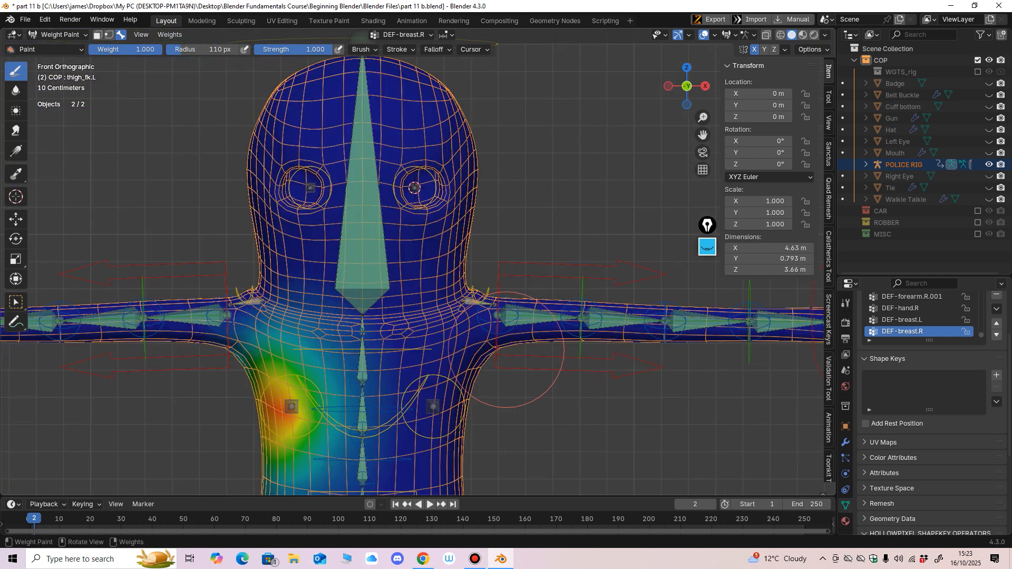
# Step: Select the head deform bone DEF-spine.006 and set the brush weight to 0 with a 116 px radius
pyautogui.keyDown('ctrl'); pyautogui.keyDown('shift'); pyautogui.click(377, 237); pyautogui.keyUp('shift'); pyautogui.keyUp('ctrl')
pyautogui.keyDown('ctrl'); pyautogui.moveTo(585, 266); pyautogui.dragTo(580, 311, button='middle'); pyautogui.keyUp('ctrl')
pyautogui.keyDown('shift'); pyautogui.moveTo(464, 381); pyautogui.dragTo(497, 352, button='middle'); pyautogui.keyUp('shift')
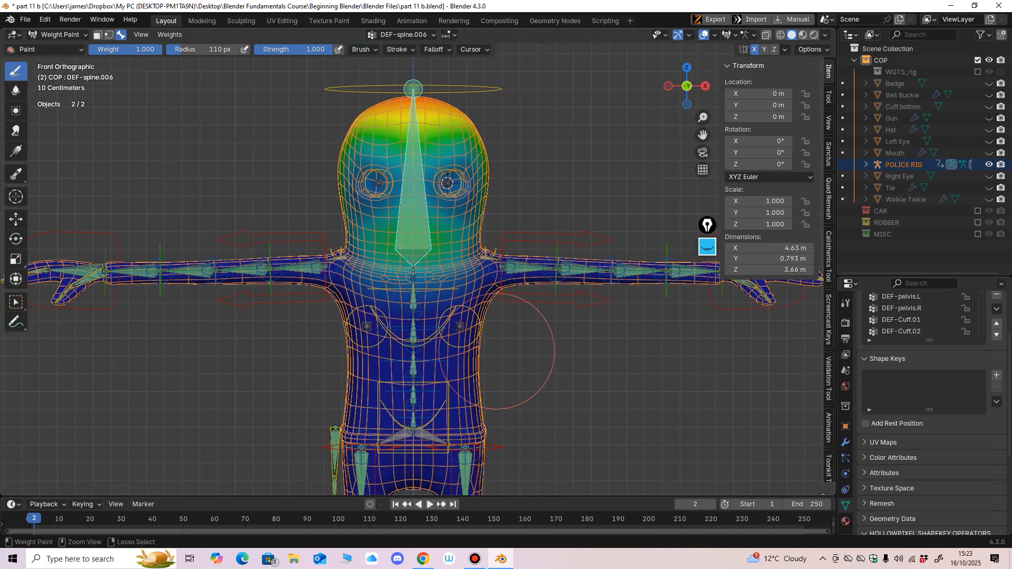
pyautogui.keyDown('ctrl'); pyautogui.moveTo(498, 417); pyautogui.dragTo(533, 346, button='middle'); pyautogui.keyUp('ctrl')
pyautogui.click(125, 49)
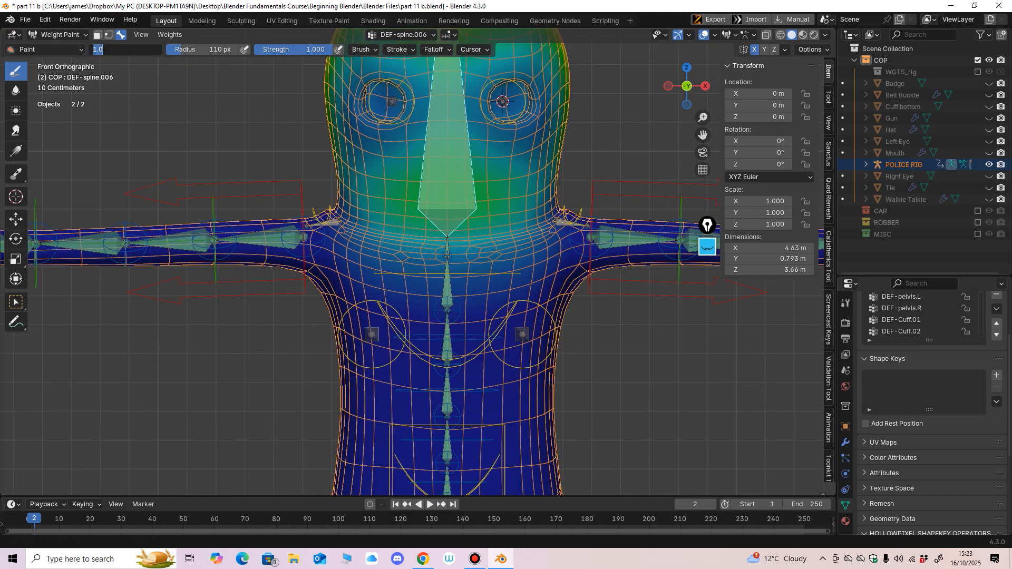
pyautogui.write('0')
pyautogui.press('Return')
pyautogui.press('f')
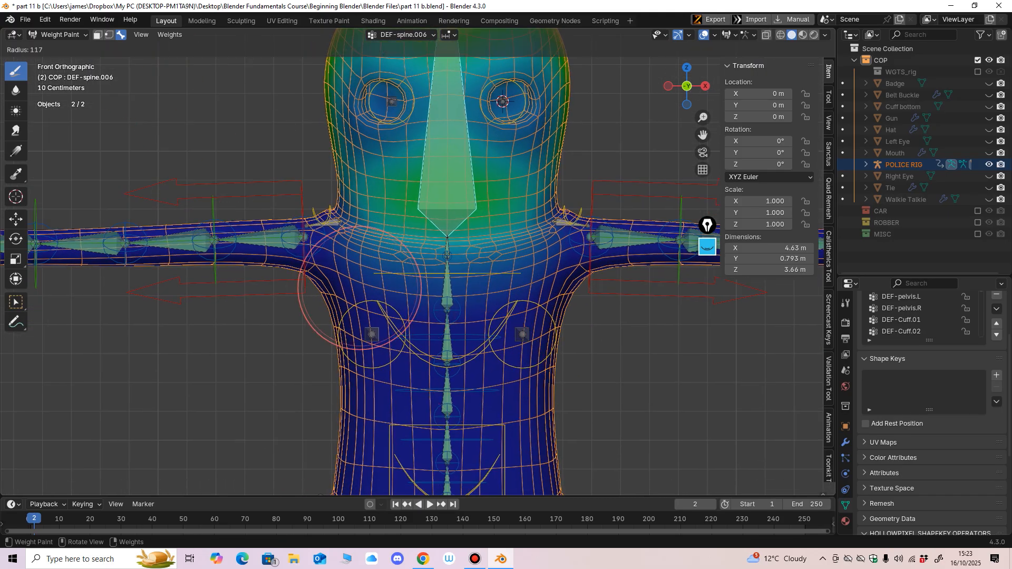
pyautogui.click(420, 289)
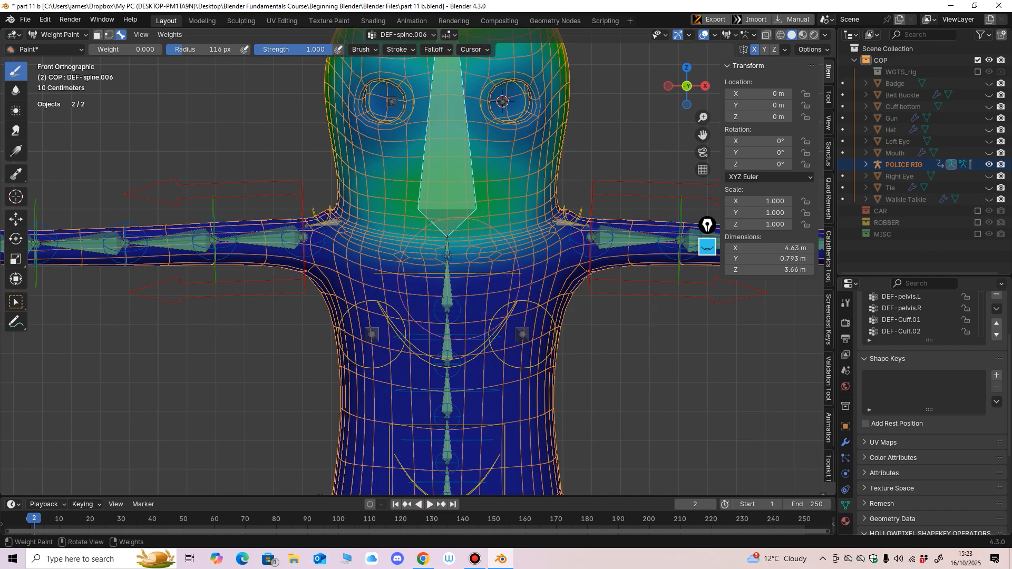
# Step: Hide the police rig and erase the head bone's weight from the cop's upper back and shoulders
pyautogui.click(989, 165)
pyautogui.moveTo(540, 341); pyautogui.dragTo(527, 347, button='middle')
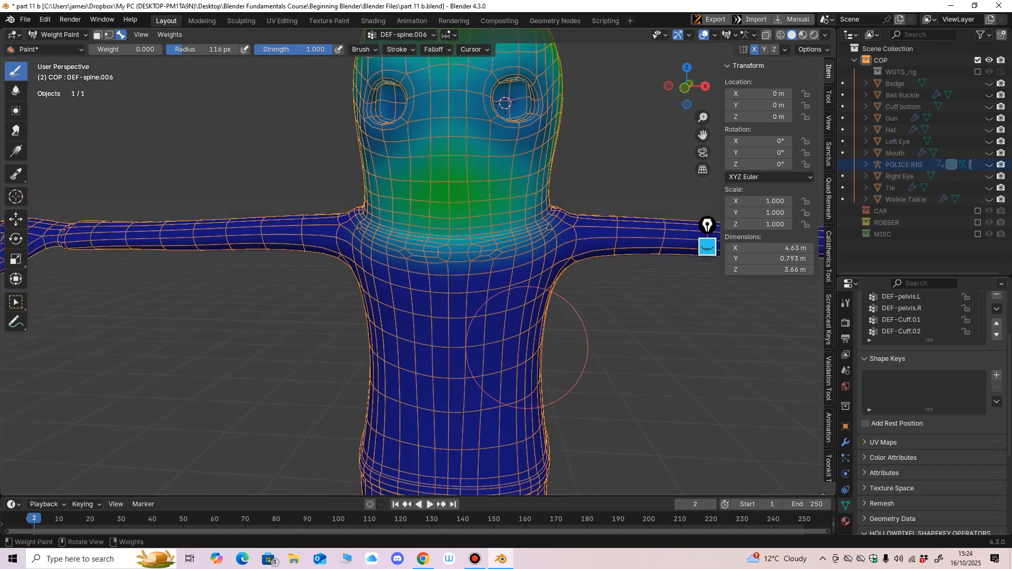
pyautogui.moveTo(483, 281)
pyautogui.mouseDown(button='middle')
pyautogui.moveTo(369, 288)
pyautogui.moveTo(452, 316)
pyautogui.mouseUp(button='middle')
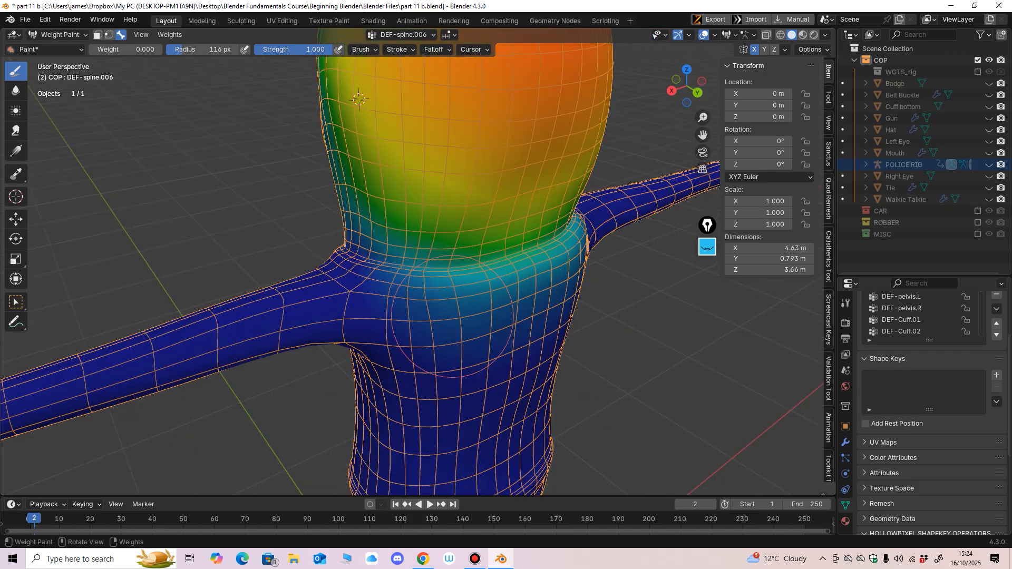
pyautogui.press('ctrl+KP_1')
pyautogui.moveTo(488, 281)
pyautogui.mouseDown(button='middle')
pyautogui.moveTo(432, 293)
pyautogui.moveTo(472, 331)
pyautogui.mouseUp(button='middle')
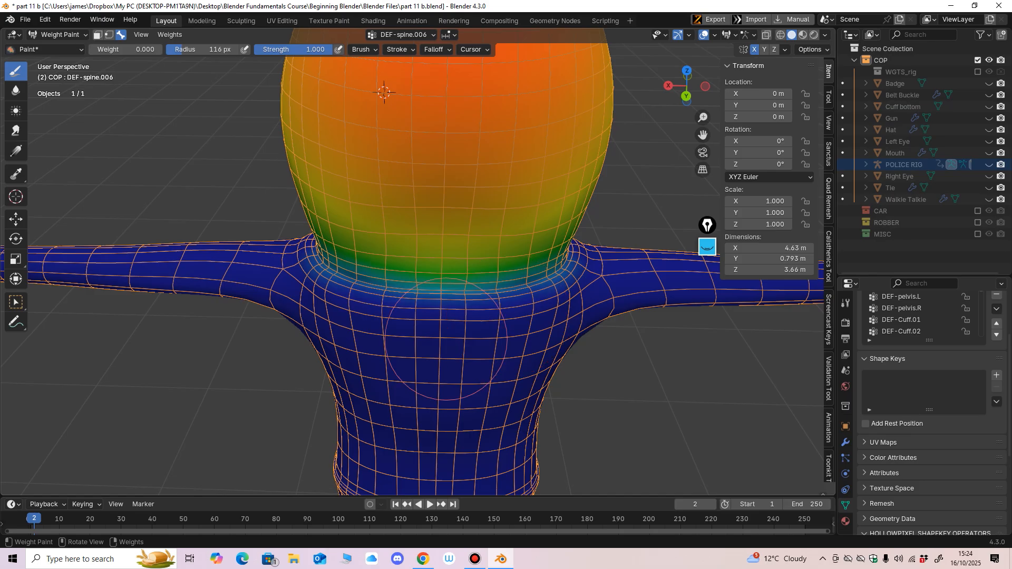
pyautogui.scroll(-3, 453, 391)
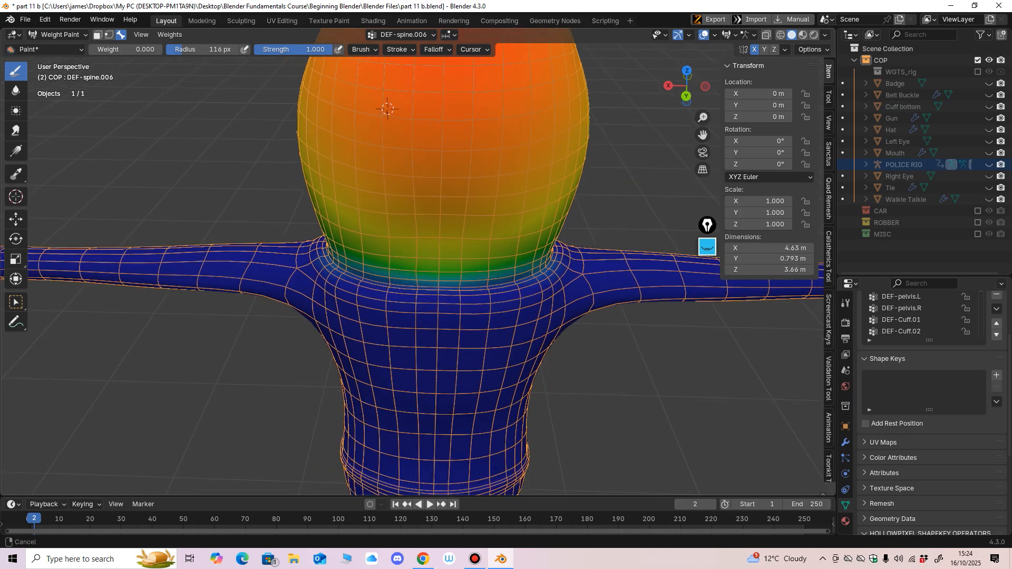
pyautogui.moveTo(453, 391)
pyautogui.mouseDown(button='middle')
pyautogui.moveTo(221, 437)
pyautogui.moveTo(685, 253)
pyautogui.mouseUp(button='middle')
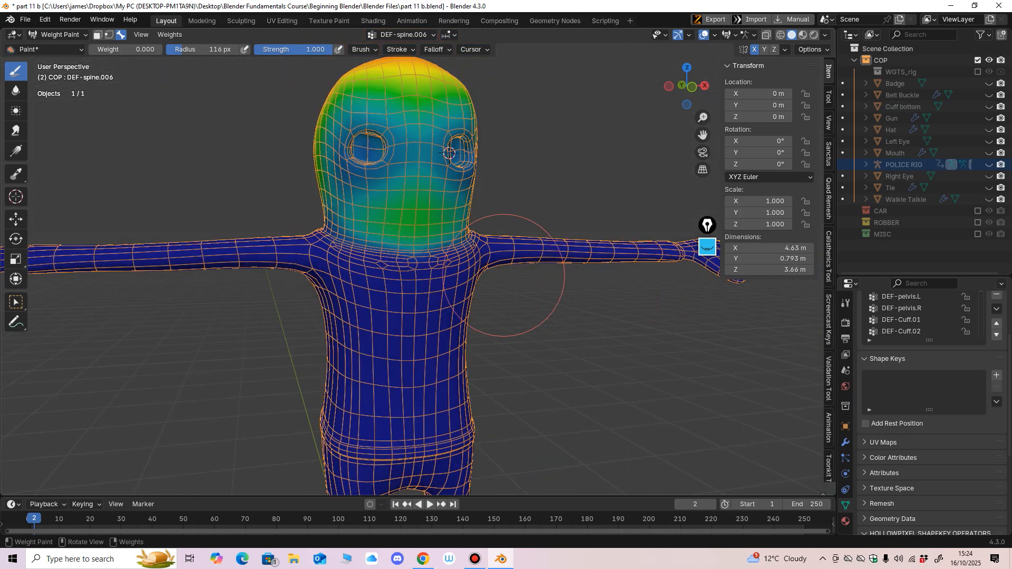
pyautogui.scroll(-3, 408, 358)
pyautogui.moveTo(408, 359); pyautogui.dragTo(459, 312, button='middle')
pyautogui.moveTo(397, 336); pyautogui.dragTo(603, 335, button='middle')
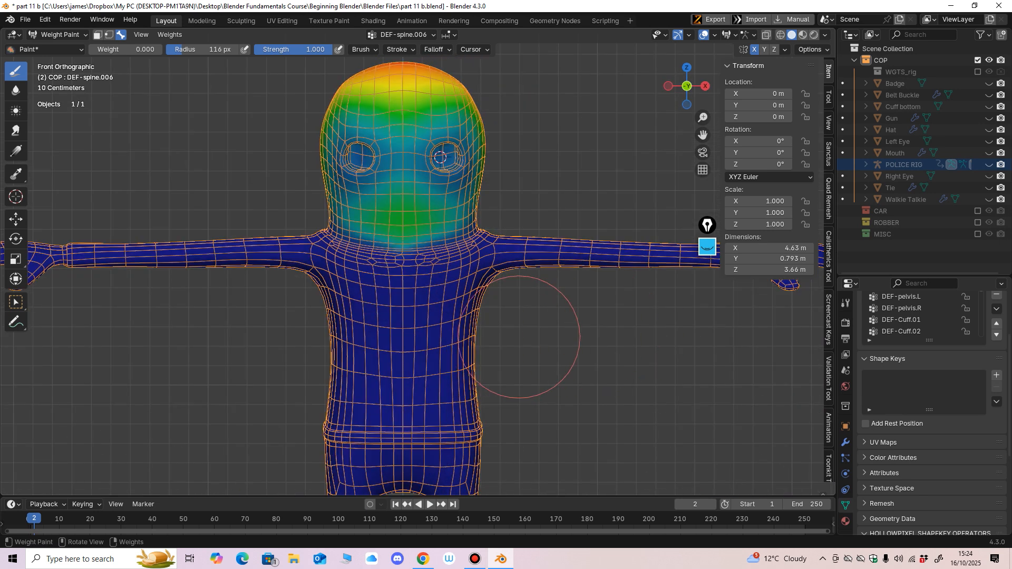
pyautogui.keyDown('shift'); pyautogui.moveTo(494, 316); pyautogui.dragTo(490, 333, button='middle'); pyautogui.keyUp('shift')
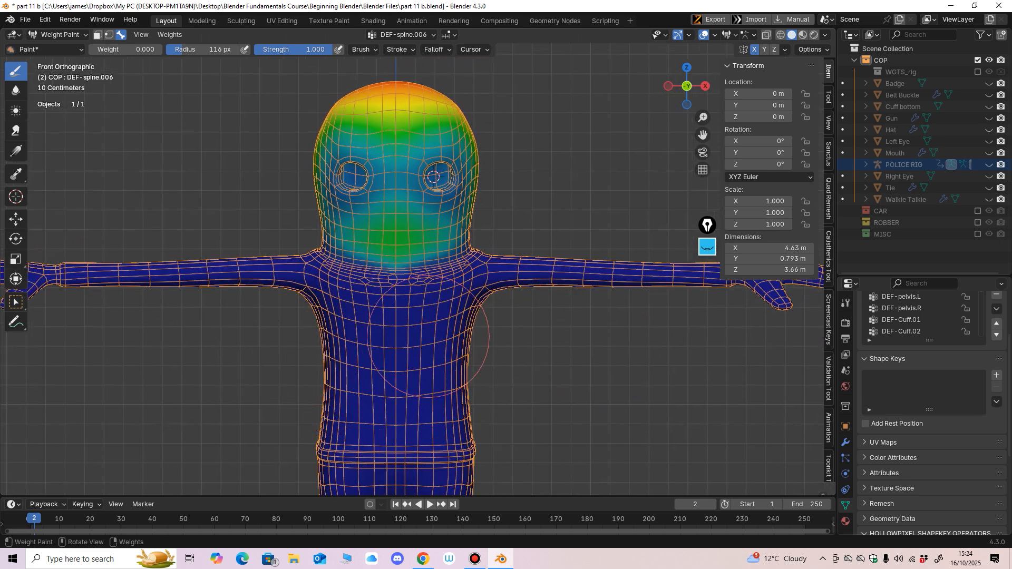
# Step: Smooth the head bone's vertex weights with 2 iterations on the active group
pyautogui.click(170, 35)
pyautogui.click(184, 163)
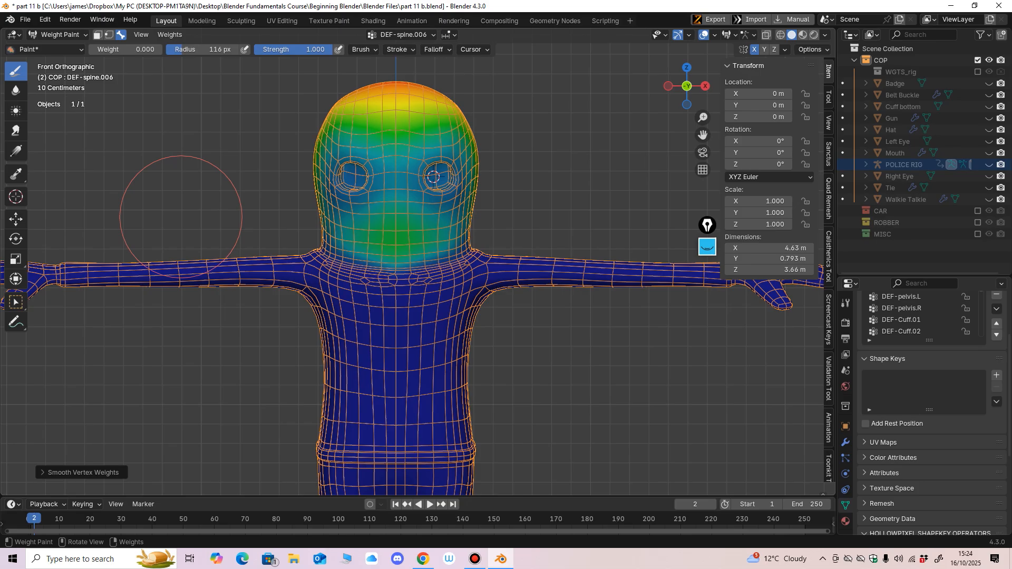
pyautogui.click(80, 472)
pyautogui.moveTo(148, 457); pyautogui.dragTo(150, 457)
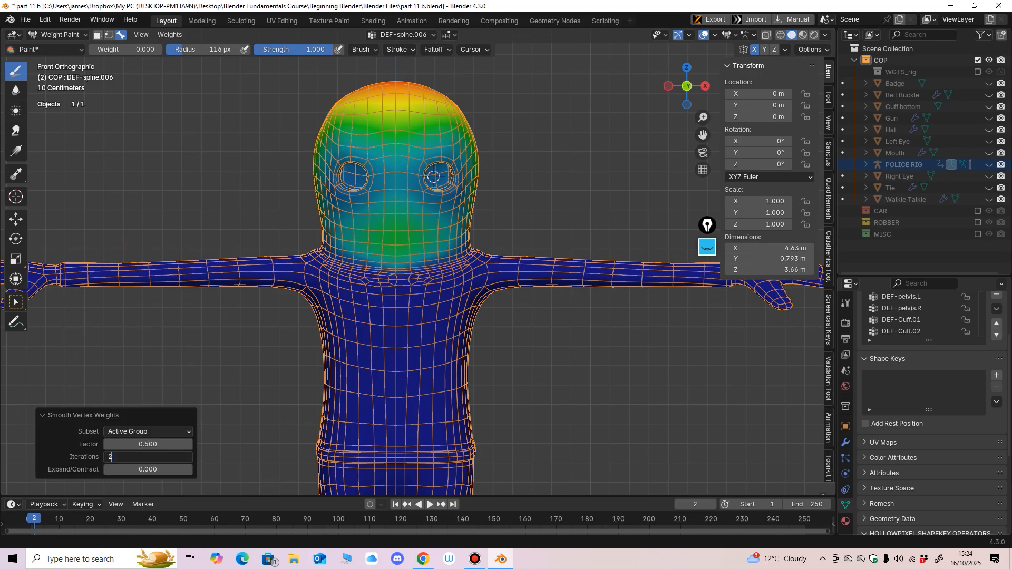
pyautogui.press('Return')
pyautogui.click(44, 414)
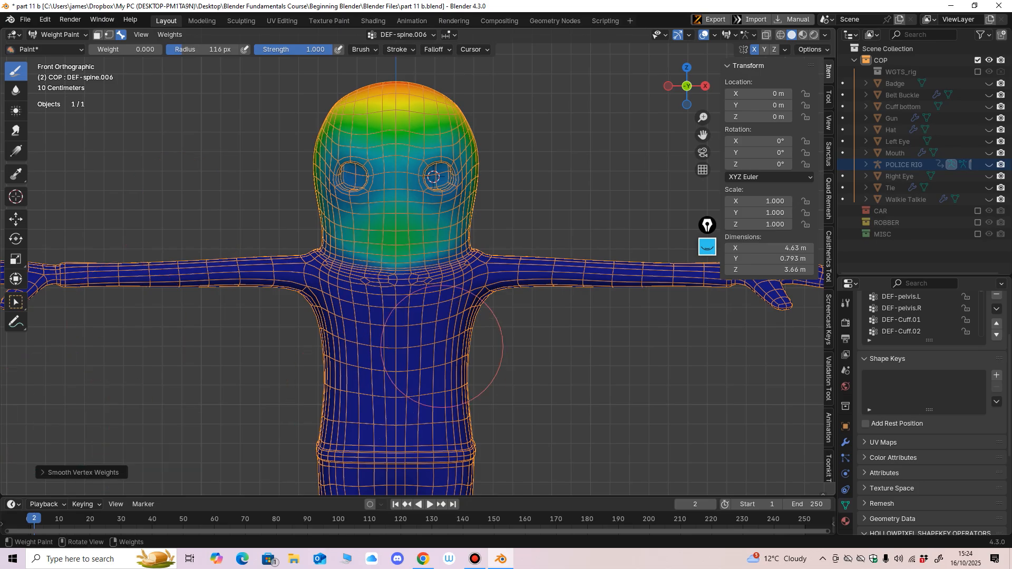
# Step: Return to Object Mode, unhide the police rig and select its head control in Pose Mode
pyautogui.moveTo(441, 346); pyautogui.dragTo(433, 343, button='middle')
pyautogui.click(58, 34)
pyautogui.click(53, 49)
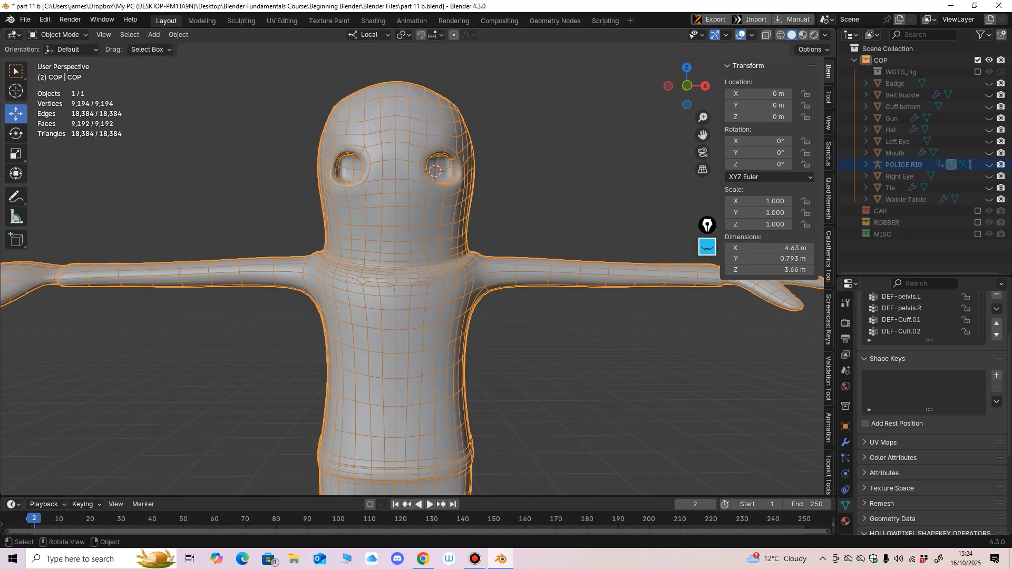
pyautogui.press('KP_1')
pyautogui.click(989, 165)
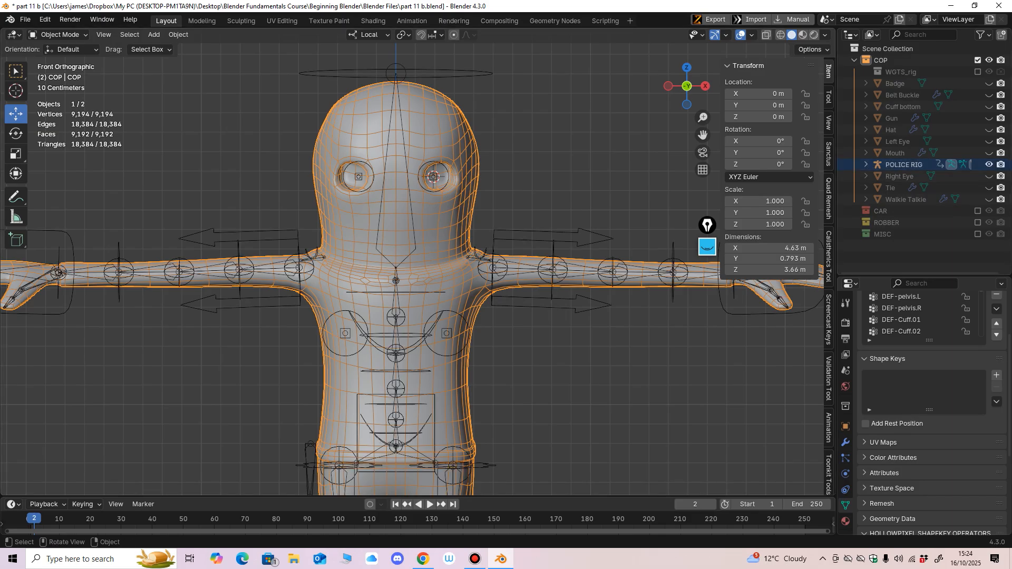
pyautogui.click(594, 234)
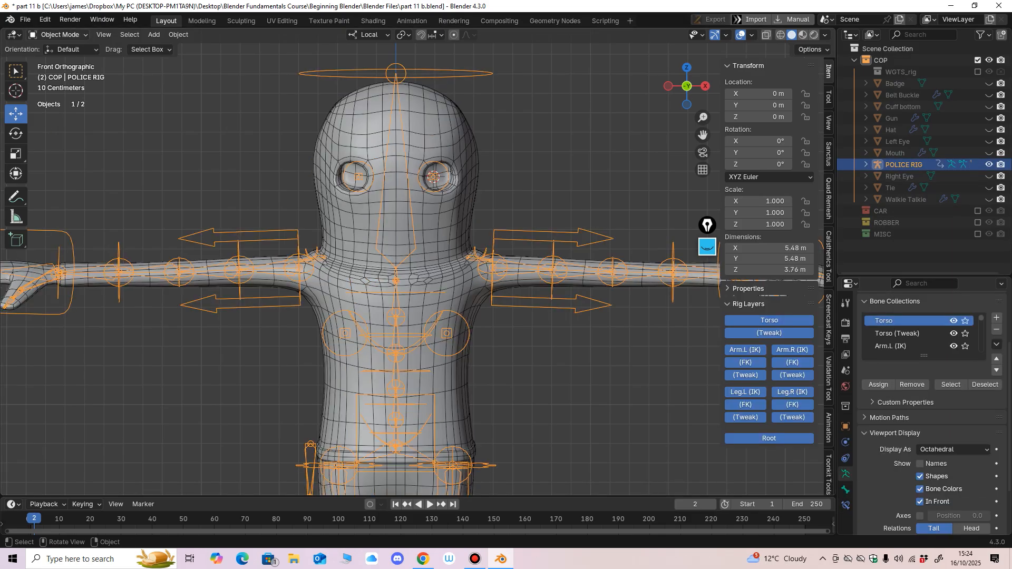
pyautogui.click(58, 34)
pyautogui.click(53, 71)
pyautogui.click(337, 77)
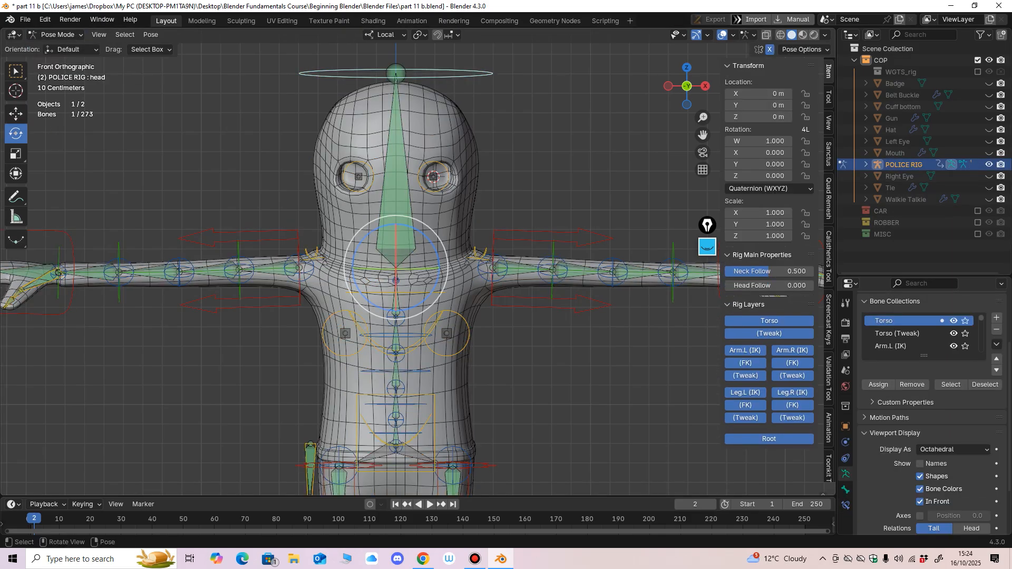
# Step: Try rotating the head control to test the neck deformation, undoing each rotation
pyautogui.keyDown('shift'); pyautogui.moveTo(396, 211); pyautogui.dragTo(391, 243, button='middle'); pyautogui.keyUp('shift')
pyautogui.click(391, 242)
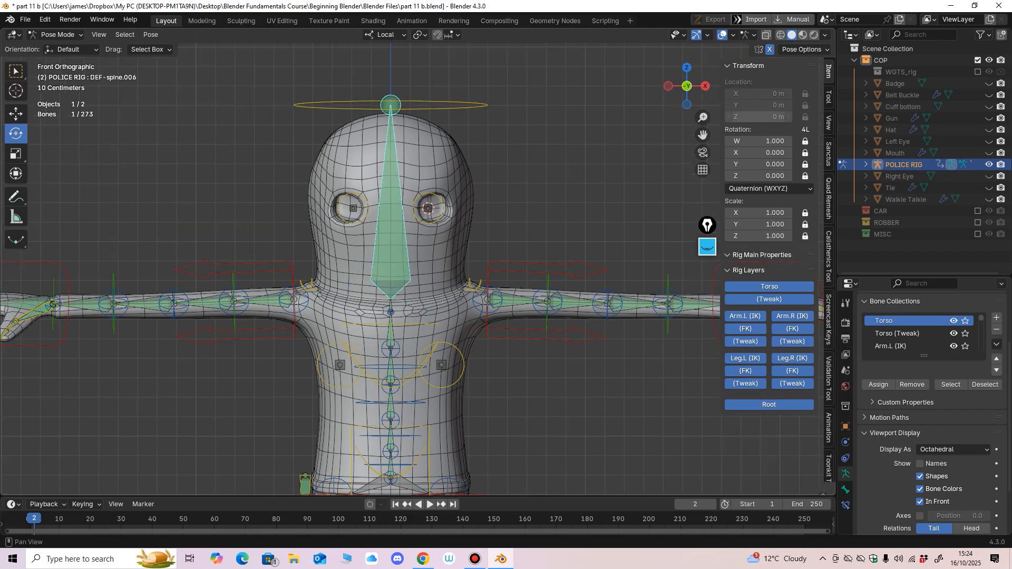
pyautogui.click(391, 293)
pyautogui.moveTo(424, 278); pyautogui.dragTo(420, 270)
pyautogui.hotkey('ctrl', 'z')
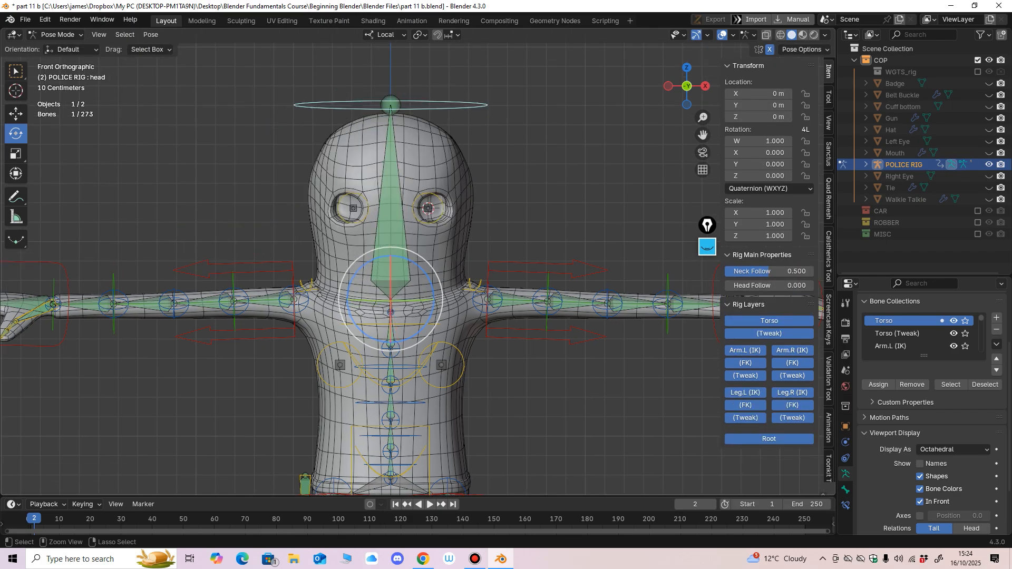
pyautogui.moveTo(421, 269); pyautogui.dragTo(306, 278, button='middle')
pyautogui.moveTo(488, 283); pyautogui.dragTo(481, 270)
pyautogui.moveTo(481, 271); pyautogui.dragTo(411, 263, button='middle')
pyautogui.hotkey('ctrl', 'z')
# Step: Tilt the head control forward about its local X axis to expose the deformation at the neck and upper back
pyautogui.scroll(2, 417, 269)
pyautogui.moveTo(421, 265); pyautogui.dragTo(409, 249)
pyautogui.keyDown('shift'); pyautogui.moveTo(409, 249); pyautogui.dragTo(428, 236, button='middle'); pyautogui.keyUp('shift')
pyautogui.scroll(2, 428, 236)
pyautogui.moveTo(428, 236); pyautogui.dragTo(414, 236, button='middle')
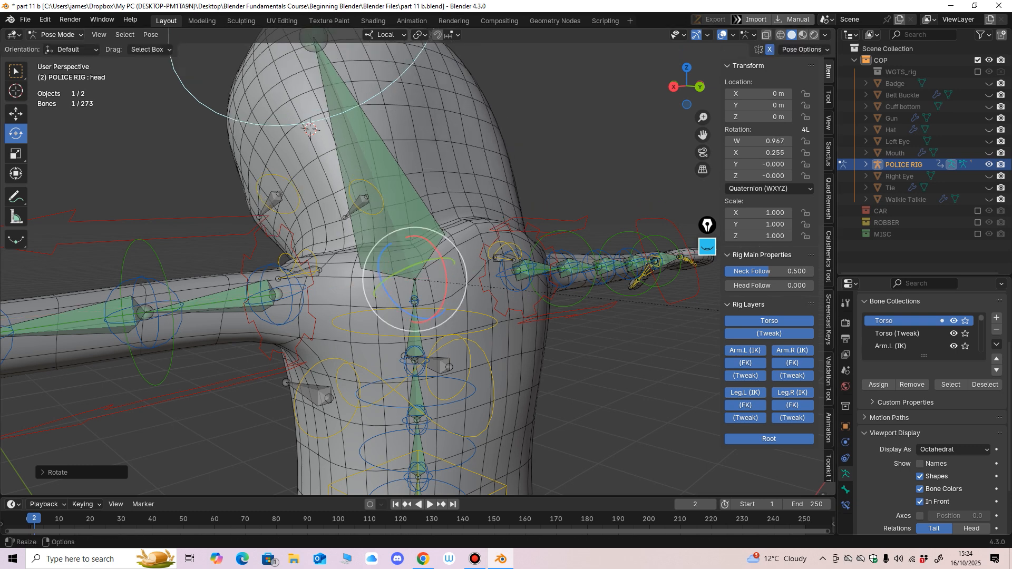
# Step: Add the body mesh to the rig selection in Object Mode, then display the head bone's weights in Weight Paint mode
pyautogui.click(57, 34)
pyautogui.click(53, 43)
pyautogui.keyDown('shift'); pyautogui.click(280, 148); pyautogui.keyUp('shift')
pyautogui.click(59, 35)
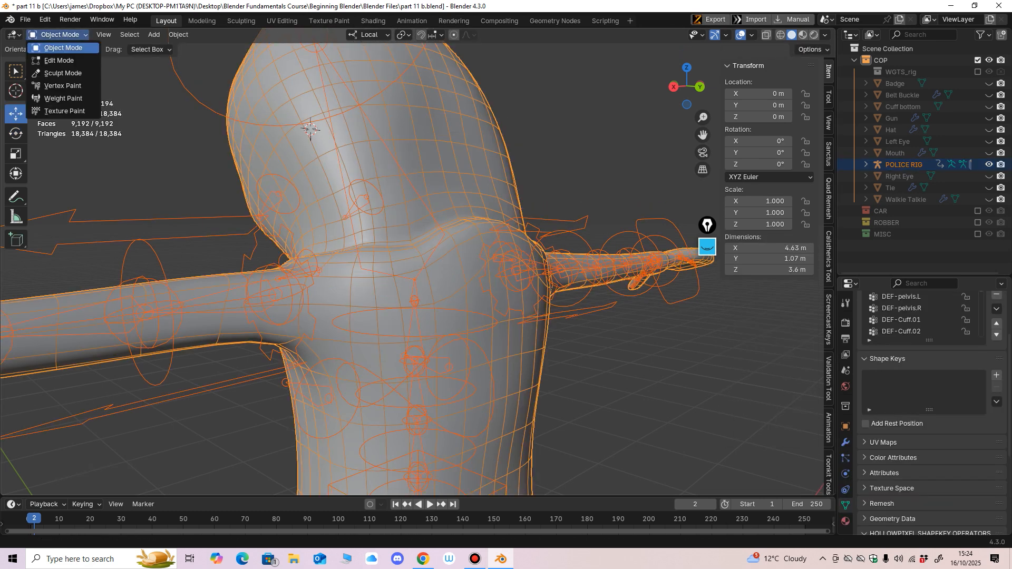
pyautogui.click(63, 98)
pyautogui.scroll(2, 310, 129)
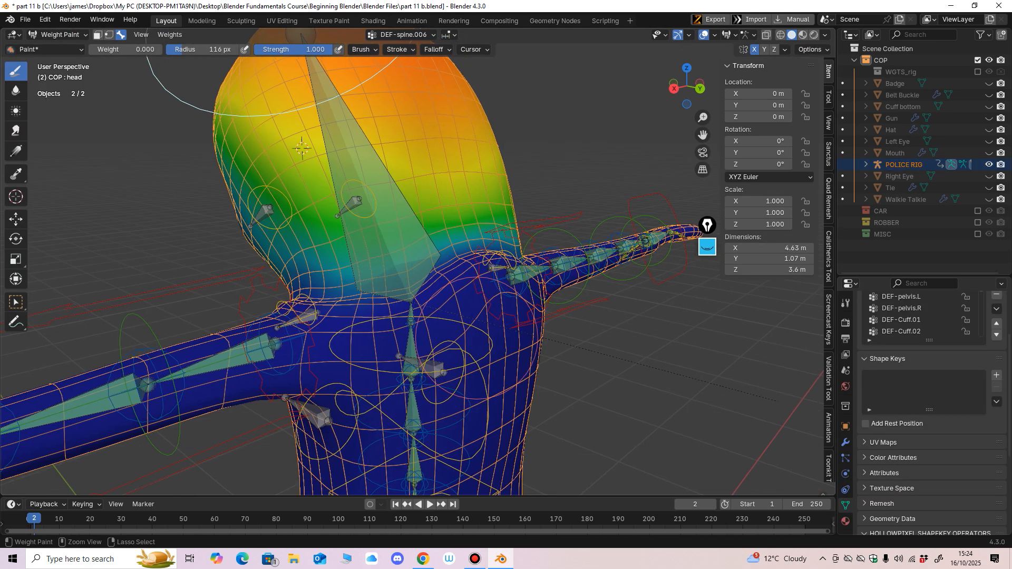
pyautogui.moveTo(296, 132)
pyautogui.mouseDown(button='middle')
pyautogui.moveTo(275, 120)
pyautogui.moveTo(287, 109)
pyautogui.moveTo(280, 125)
pyautogui.moveTo(272, 77)
pyautogui.moveTo(438, 106)
pyautogui.moveTo(379, 126)
pyautogui.moveTo(332, 122)
pyautogui.moveTo(353, 121)
pyautogui.mouseUp(button='middle')
pyautogui.keyDown('ctrl'); pyautogui.click(427, 232); pyautogui.keyUp('ctrl')
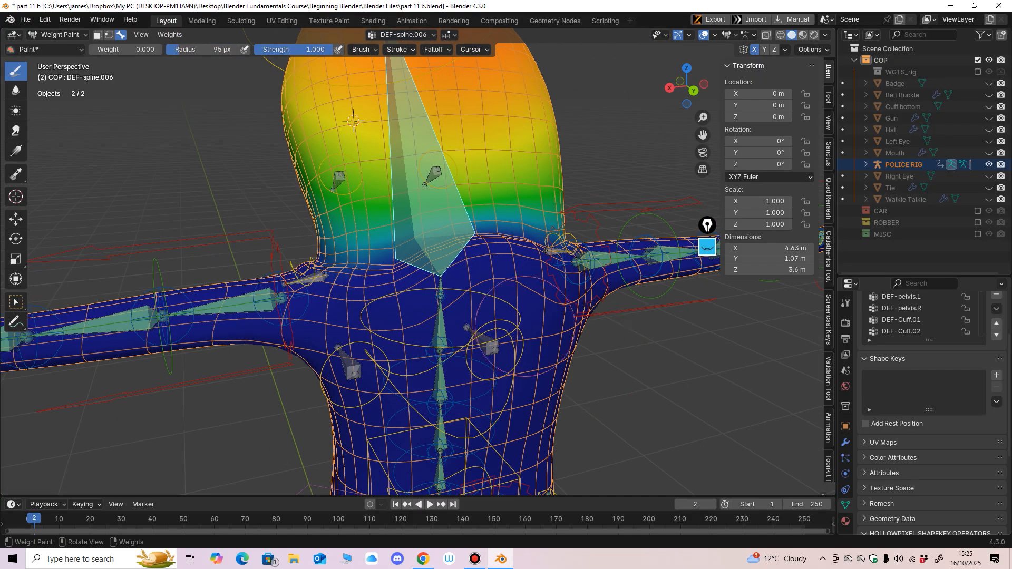
# Step: Select the neck bone DEF-spine.005 and erase its weight from the back of the head, enlarging the brush to 156 px
pyautogui.keyDown('ctrl'); pyautogui.keyDown('shift'); pyautogui.click(441, 287); pyautogui.keyUp('shift'); pyautogui.keyUp('ctrl')
pyautogui.moveTo(488, 388); pyautogui.dragTo(505, 395, button='middle')
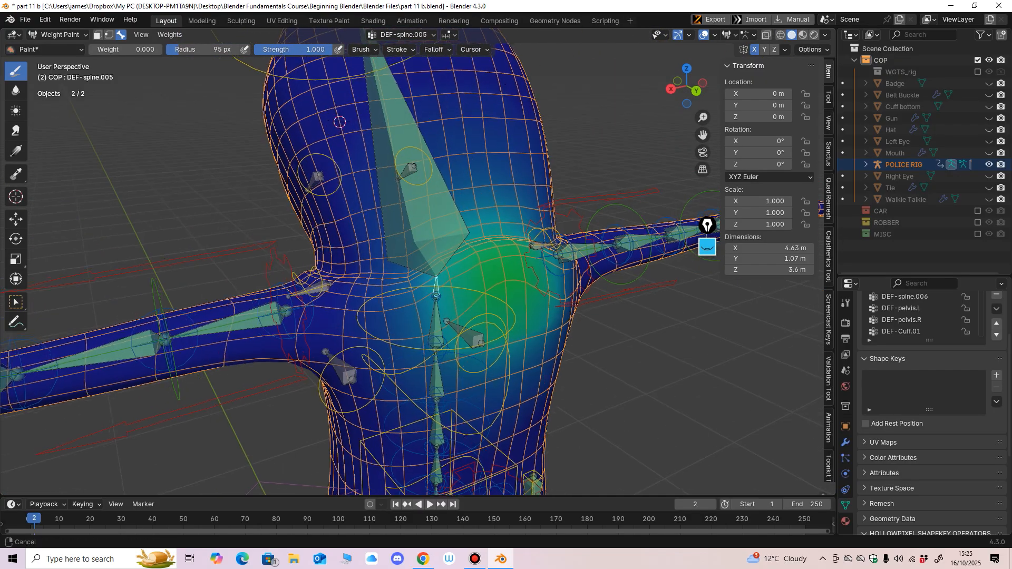
pyautogui.scroll(1, 556, 280)
pyautogui.moveTo(544, 210); pyautogui.dragTo(496, 206)
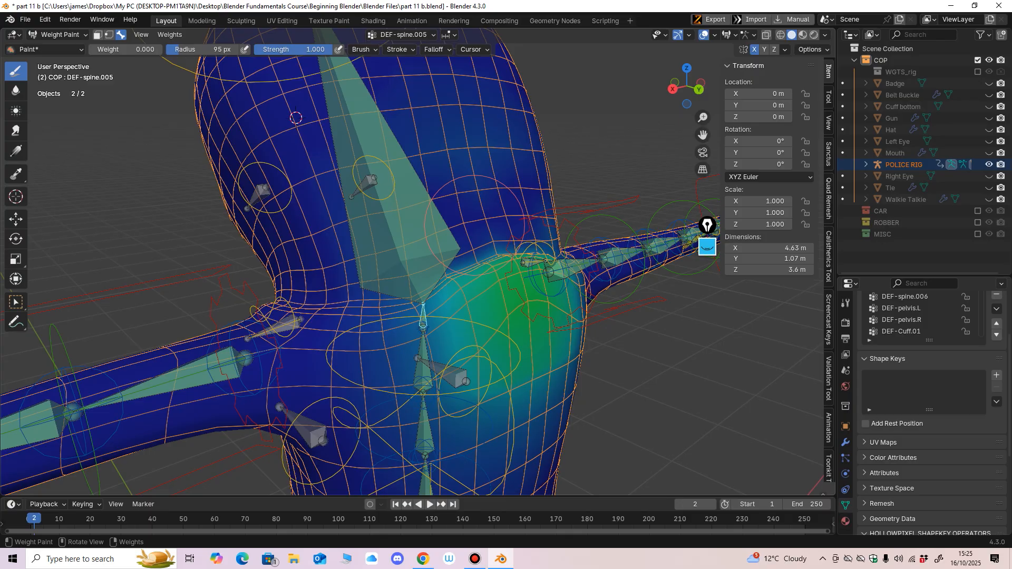
pyautogui.moveTo(475, 225); pyautogui.dragTo(494, 226, button='middle')
pyautogui.moveTo(490, 199); pyautogui.dragTo(508, 145)
pyautogui.press('f')
pyautogui.click(519, 185)
pyautogui.moveTo(518, 184); pyautogui.dragTo(502, 169)
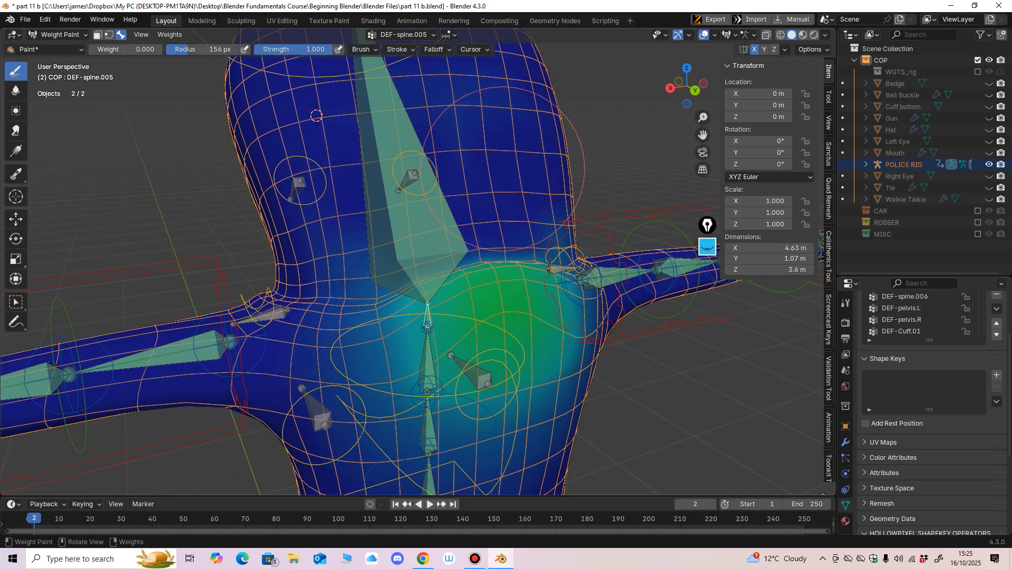
# Step: Set the weight brush radius to 86 px and its strength to 0.325
pyautogui.press('f')
pyautogui.click(493, 247)
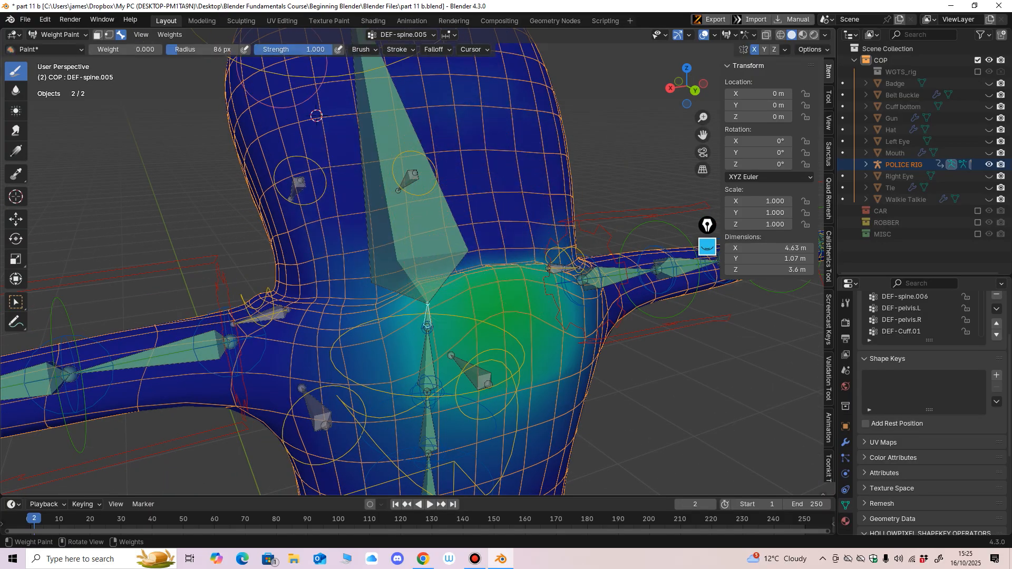
pyautogui.moveTo(287, 50); pyautogui.dragTo(278, 49)
pyautogui.keyDown('ctrl'); pyautogui.moveTo(422, 232); pyautogui.dragTo(421, 224, button='middle'); pyautogui.keyUp('ctrl')
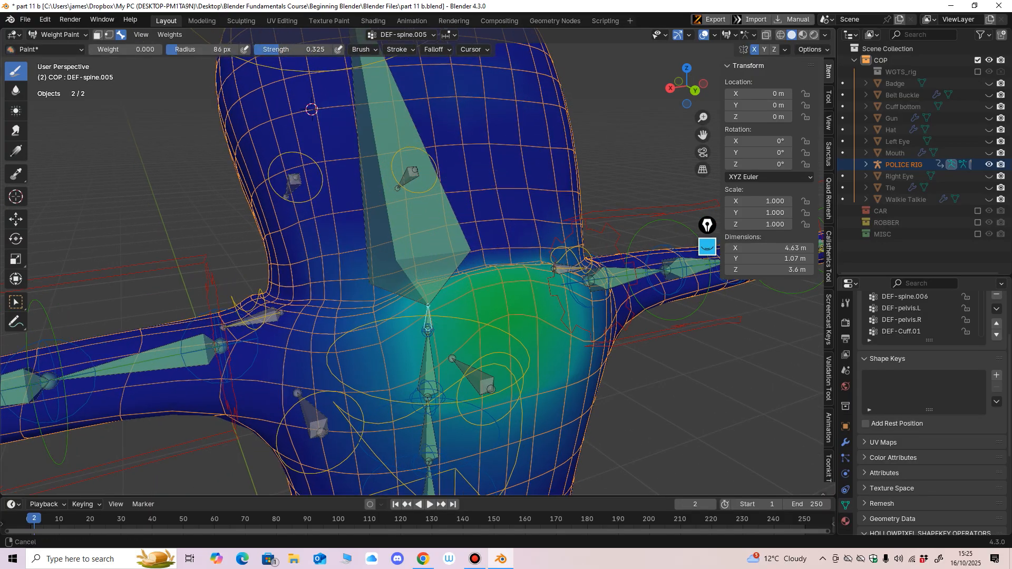
pyautogui.moveTo(311, 109); pyautogui.dragTo(300, 109, button='middle')
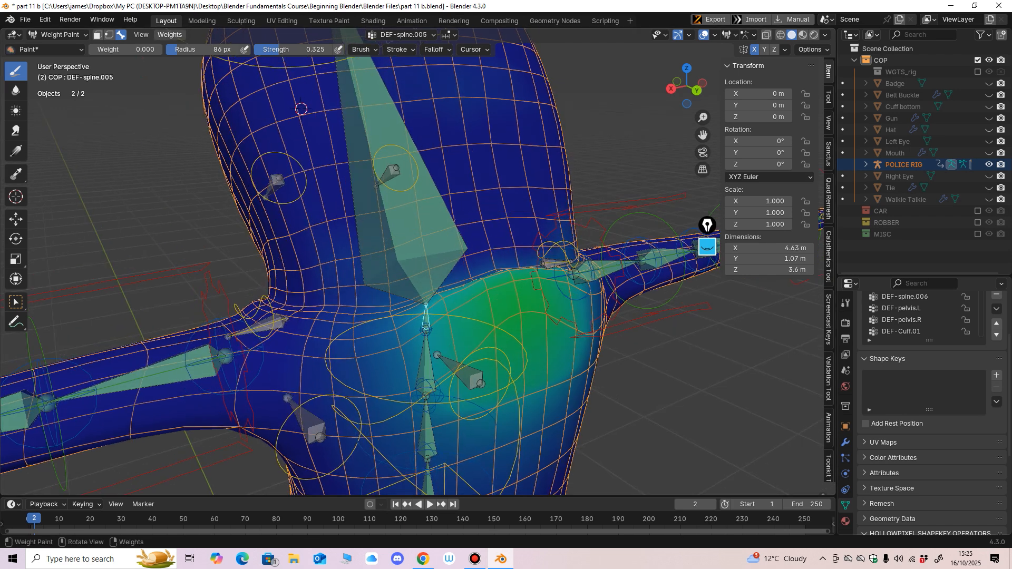
# Step: Smooth the neck bone's vertex weights twice
pyautogui.click(169, 34)
pyautogui.click(199, 134)
pyautogui.click(170, 34)
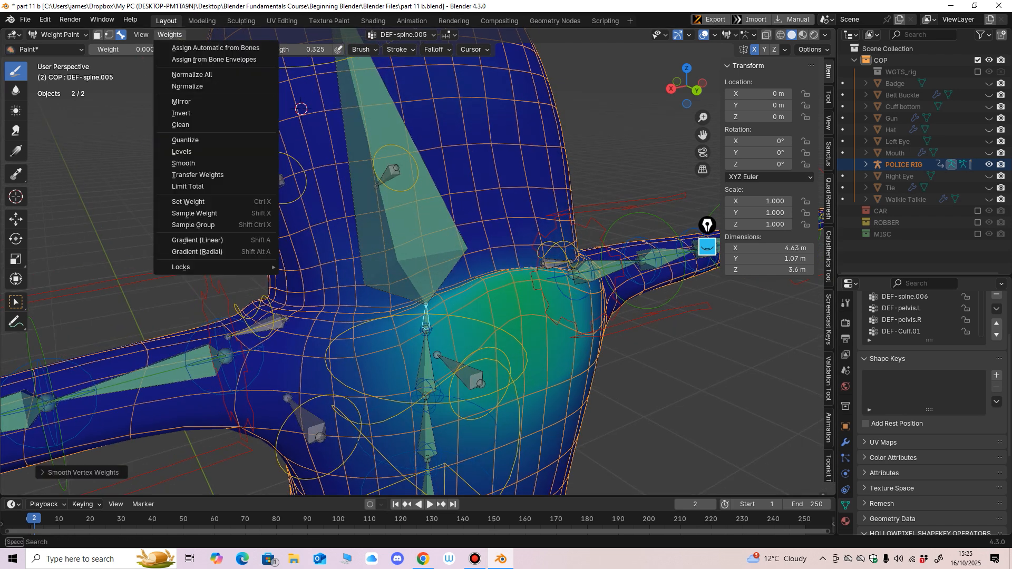
pyautogui.click(206, 163)
# Step: Return to Object Mode, select only the police rig and switch it to Pose Mode
pyautogui.moveTo(465, 213); pyautogui.dragTo(502, 214, button='middle')
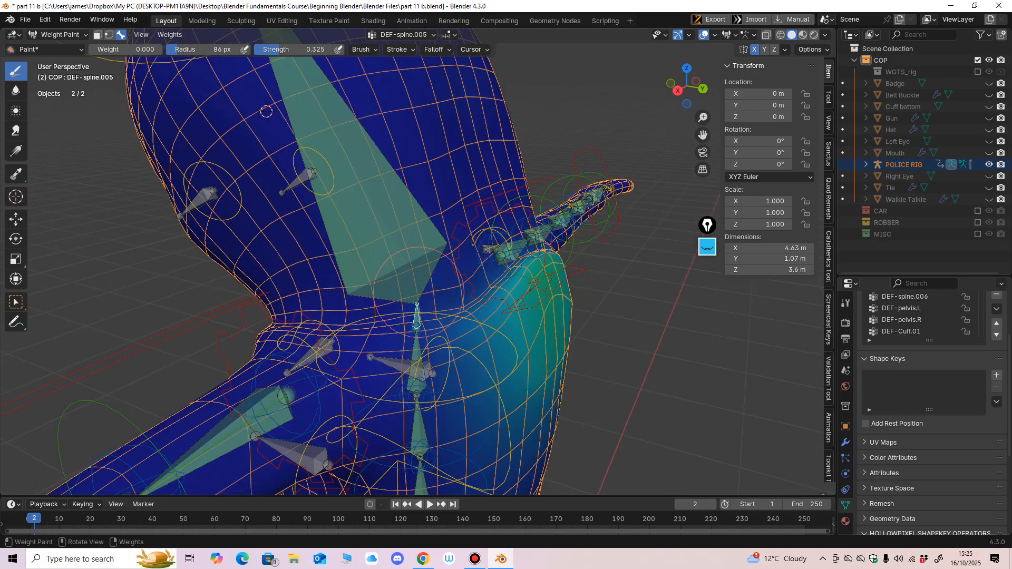
pyautogui.moveTo(295, 106); pyautogui.dragTo(332, 136, button='middle')
pyautogui.click(58, 35)
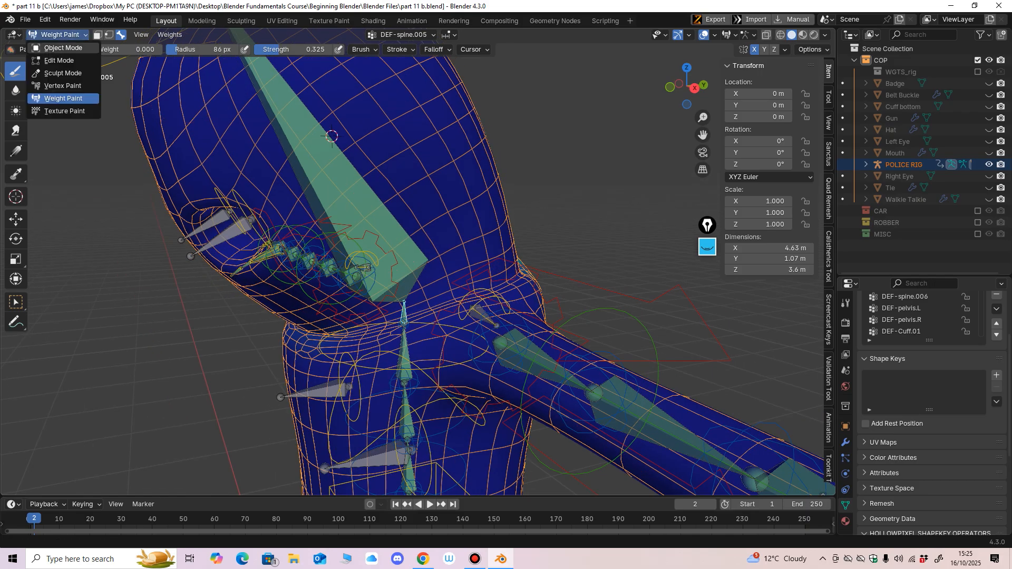
pyautogui.click(58, 47)
pyautogui.press('KP_3')
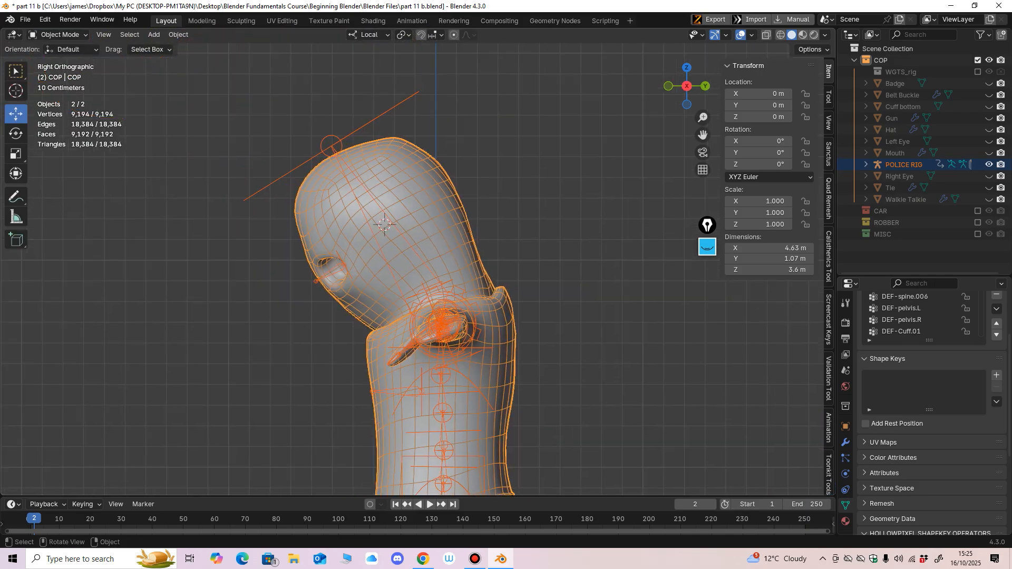
pyautogui.click(380, 116)
pyautogui.click(58, 34)
pyautogui.click(58, 74)
pyautogui.click(379, 116)
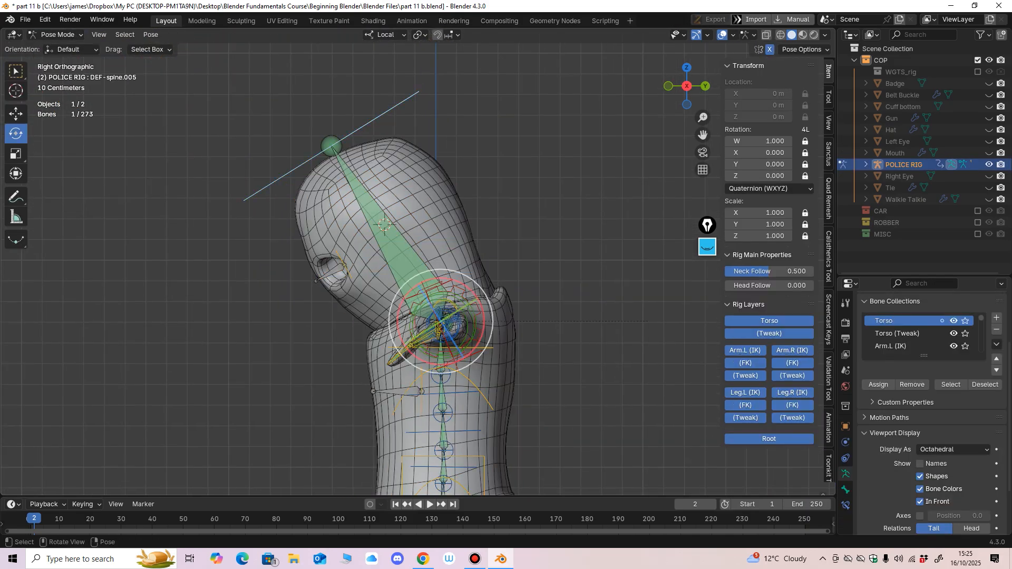
# Step: Test the head control by rotating it sideways and forwards, cancelling or undoing each rotation
pyautogui.press('KP_1')
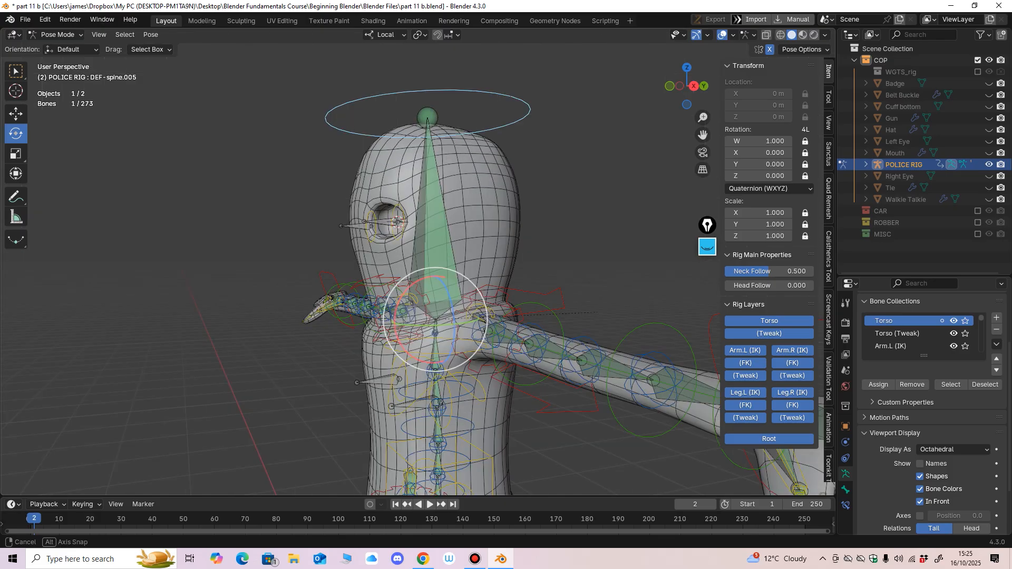
pyautogui.press('r')
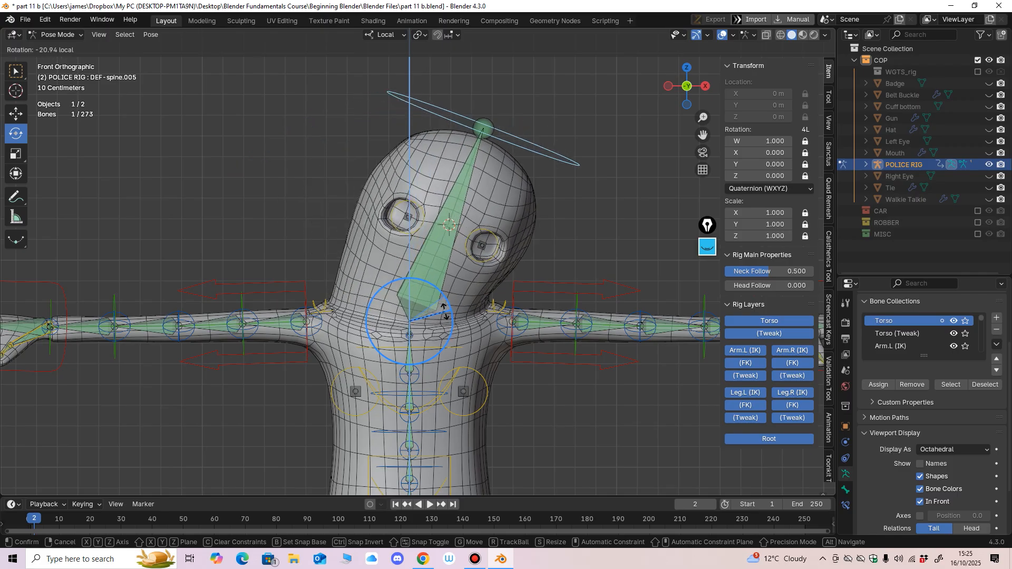
pyautogui.press('Escape')
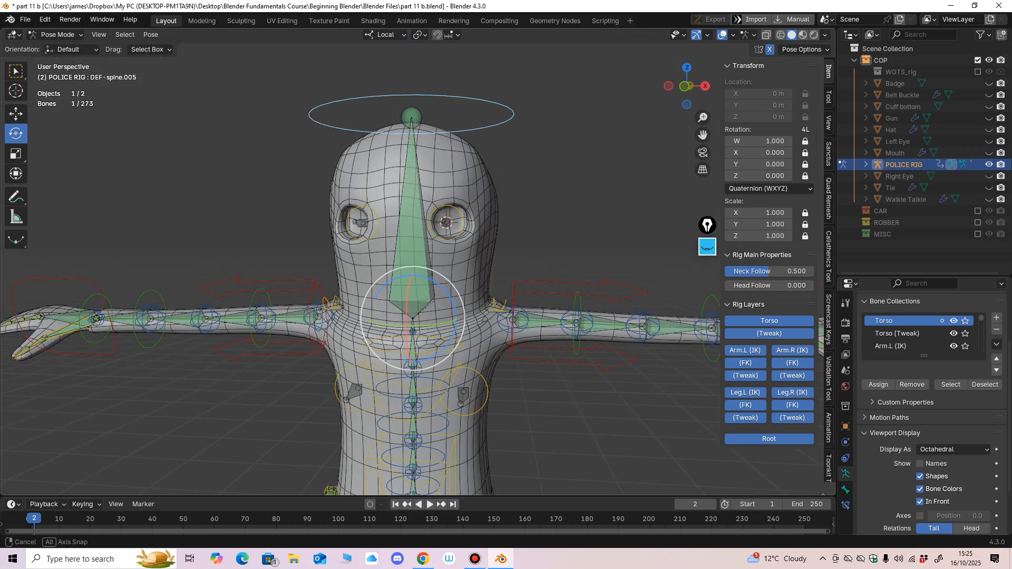
pyautogui.press('KP_3')
pyautogui.moveTo(440, 295); pyautogui.dragTo(459, 281)
pyautogui.hotkey('ctrl', 'z')
pyautogui.hotkey('ctrl', 'z')
pyautogui.moveTo(458, 295); pyautogui.dragTo(464, 237, button='middle')
pyautogui.press('KP_1')
pyautogui.keyDown('ctrl'); pyautogui.moveTo(464, 237); pyautogui.dragTo(464, 210, button='middle'); pyautogui.keyUp('ctrl')
# Step: Return to Object Mode, add the body mesh to the rig selection and switch to Weight Paint mode
pyautogui.click(57, 35)
pyautogui.click(58, 48)
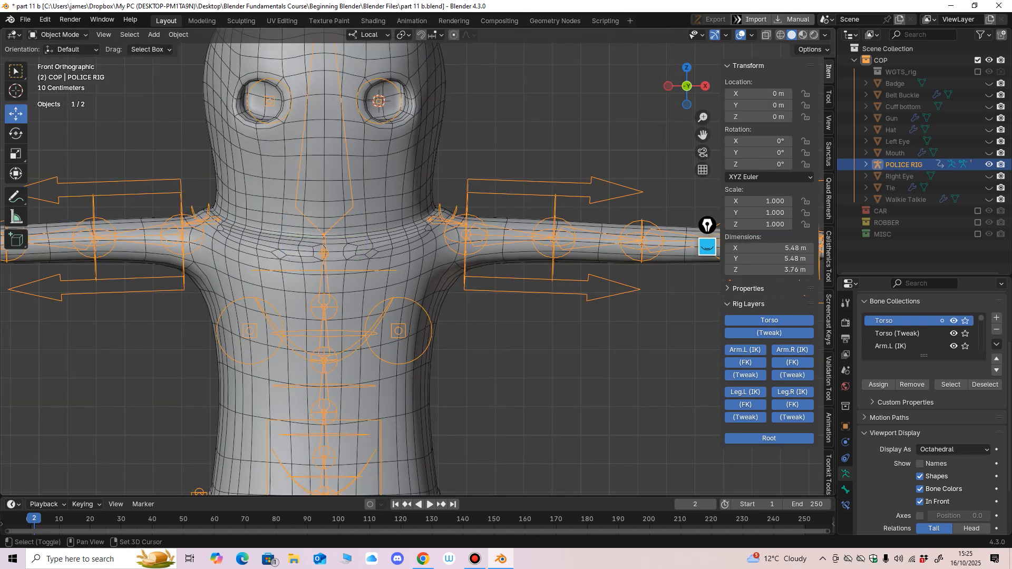
pyautogui.keyDown('shift'); pyautogui.moveTo(337, 222); pyautogui.dragTo(328, 275, button='middle'); pyautogui.keyUp('shift')
pyautogui.keyDown('shift'); pyautogui.click(369, 232); pyautogui.keyUp('shift')
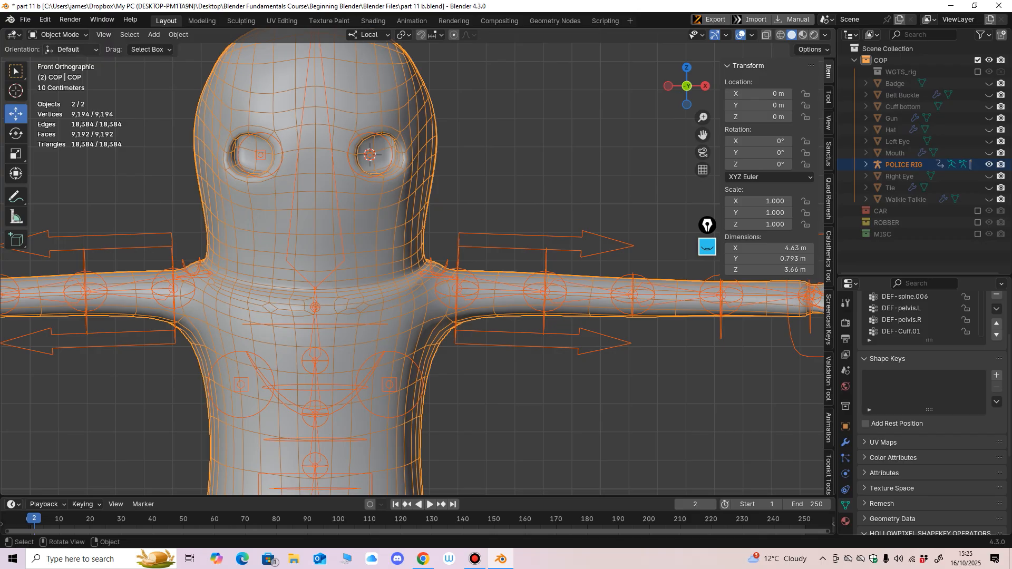
pyautogui.click(57, 35)
pyautogui.click(61, 98)
pyautogui.scroll(2, 499, 248)
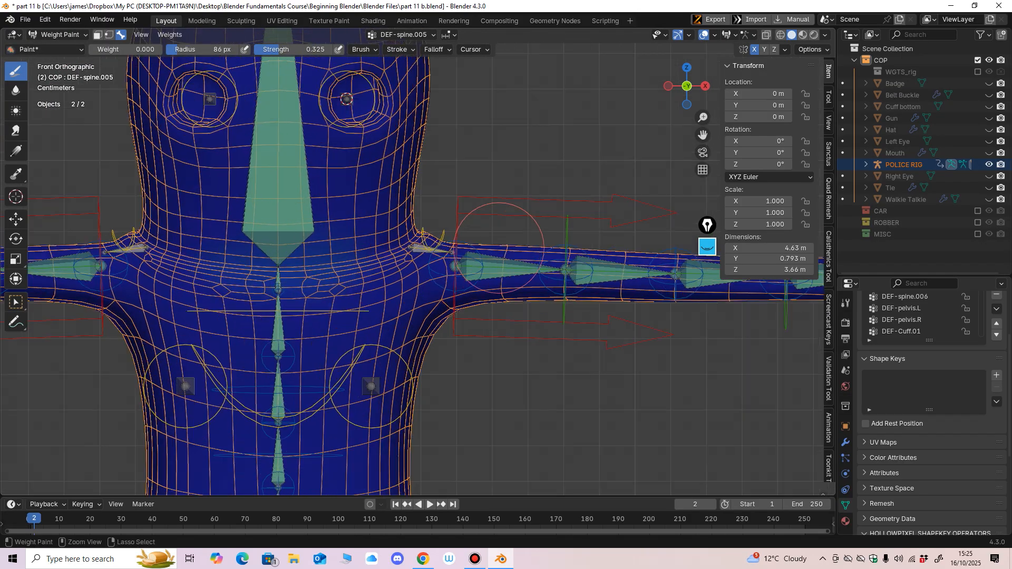
# Step: Select the left upper arm bone DEF-upper_arm.L and erase its weight from the chest with a 149 px brush
pyautogui.keyDown('ctrl'); pyautogui.click(499, 248); pyautogui.keyUp('ctrl')
pyautogui.moveTo(499, 247); pyautogui.dragTo(417, 326, button='middle')
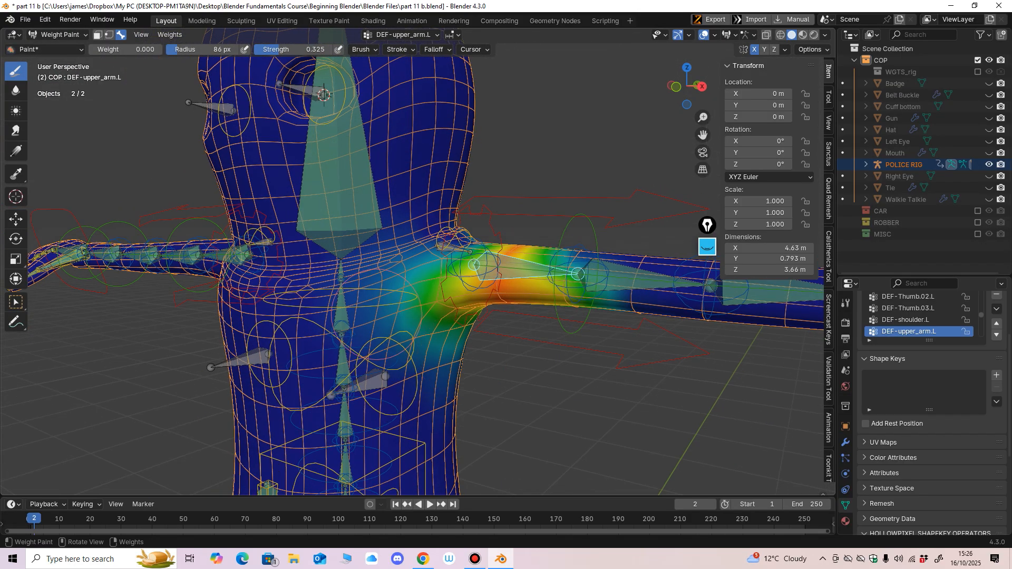
pyautogui.press('f')
pyautogui.click(439, 309)
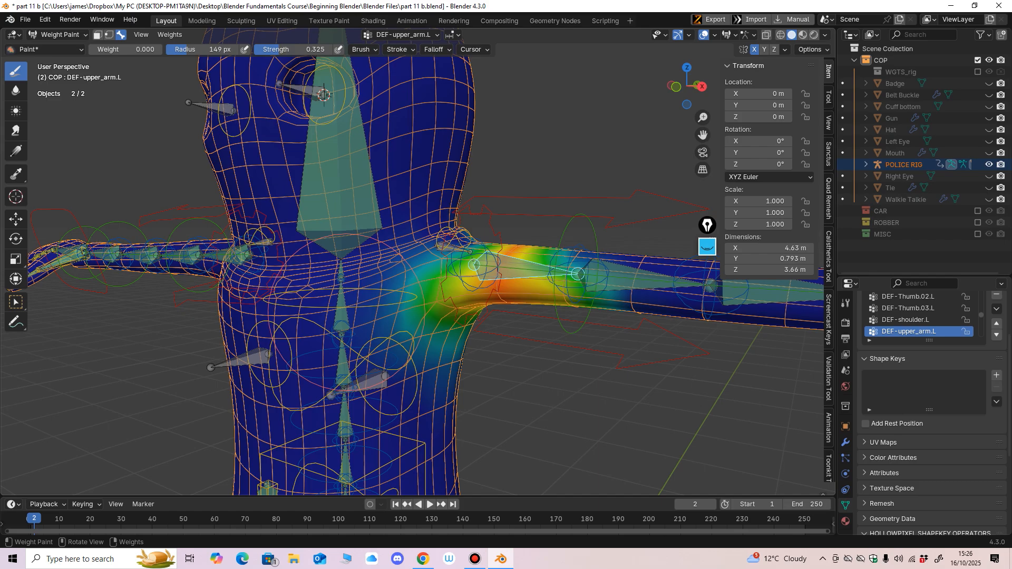
pyautogui.moveTo(416, 262); pyautogui.dragTo(370, 303)
pyautogui.moveTo(428, 200); pyautogui.dragTo(411, 207, button='middle')
pyautogui.moveTo(685, 199); pyautogui.dragTo(568, 206, button='middle')
pyautogui.moveTo(589, 351); pyautogui.dragTo(614, 311, button='middle')
pyautogui.moveTo(599, 389)
pyautogui.mouseDown()
pyautogui.moveTo(594, 352)
pyautogui.moveTo(591, 390)
pyautogui.mouseUp()
# Step: Hide the rig and erase the left upper arm weight from the back of the torso, using strength 0.669 and a 105 px brush radius
pyautogui.click(989, 165)
pyautogui.moveTo(577, 338); pyautogui.dragTo(515, 373)
pyautogui.press('f')
pyautogui.click(544, 351)
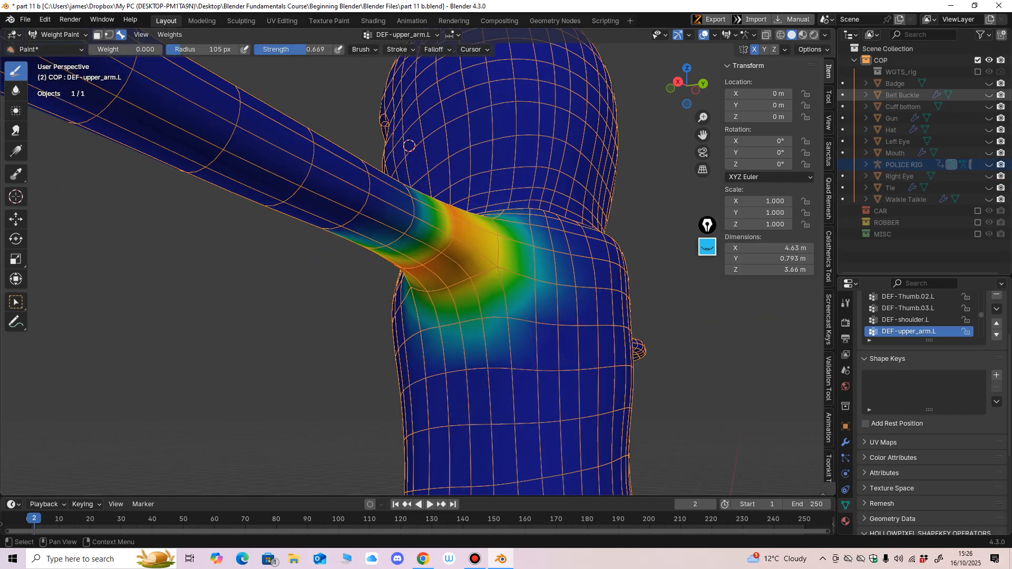
pyautogui.click(849, 35)
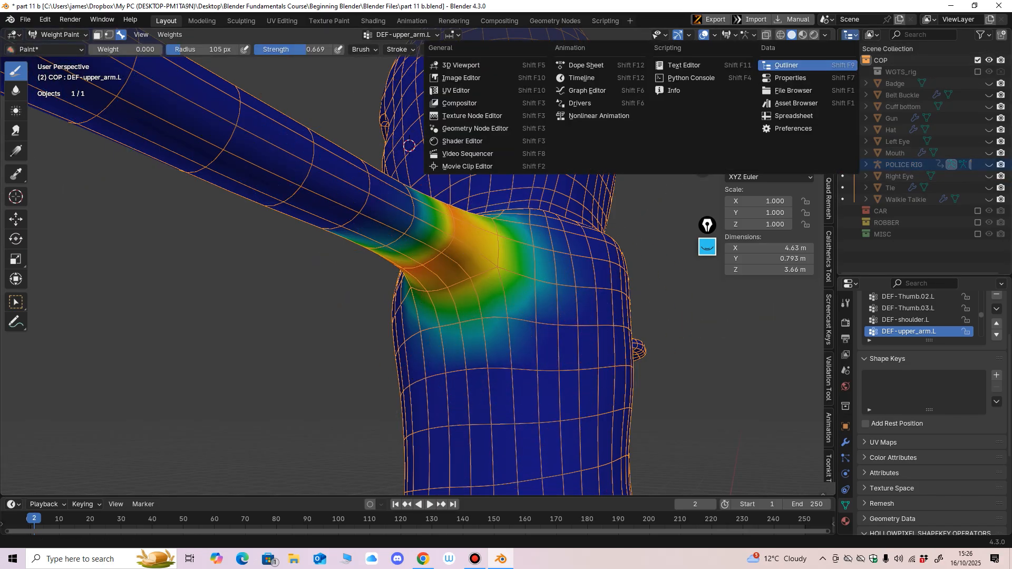
pyautogui.moveTo(564, 323); pyautogui.dragTo(584, 301, button='middle')
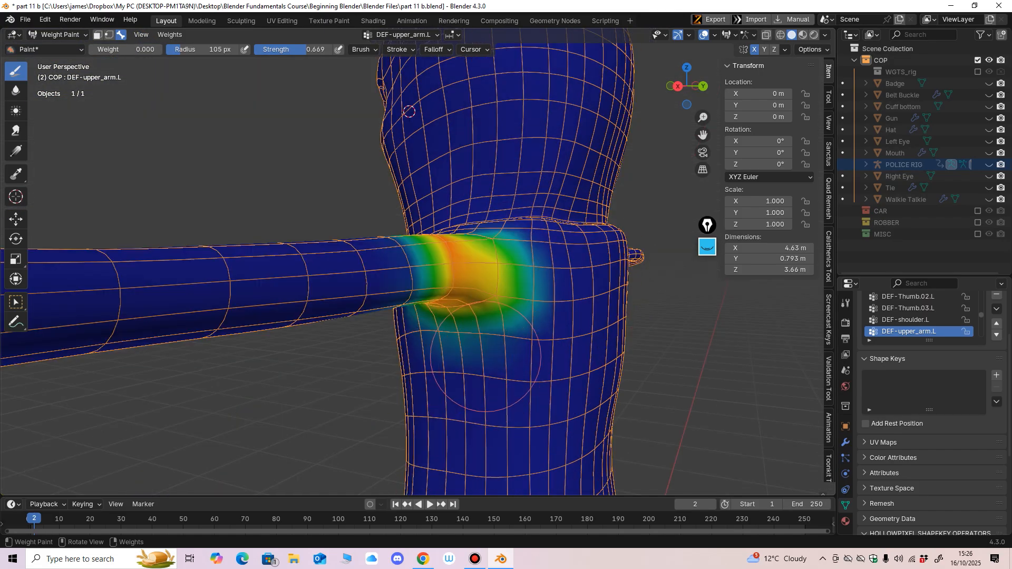
# Step: Set the brush weight to 0.352 and radius to 65 px, and paint upper arm weight onto the top of the left shoulder
pyautogui.moveTo(459, 342)
pyautogui.mouseDown(button='middle')
pyautogui.moveTo(479, 331)
pyautogui.moveTo(490, 295)
pyautogui.mouseUp(button='middle')
pyautogui.hotkey('ctrl', 'f')
pyautogui.click(161, 97)
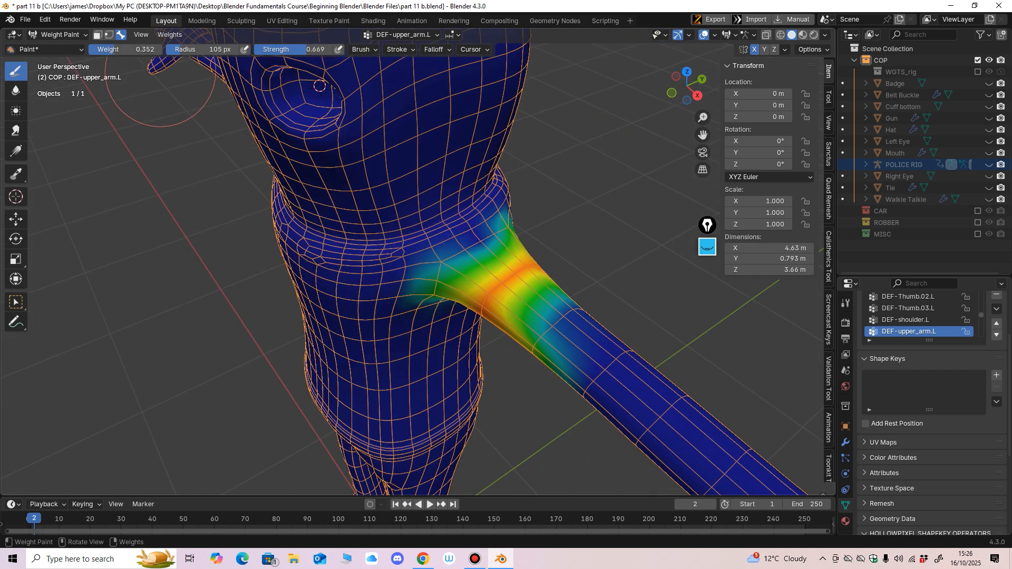
pyautogui.press('f')
pyautogui.click(472, 242)
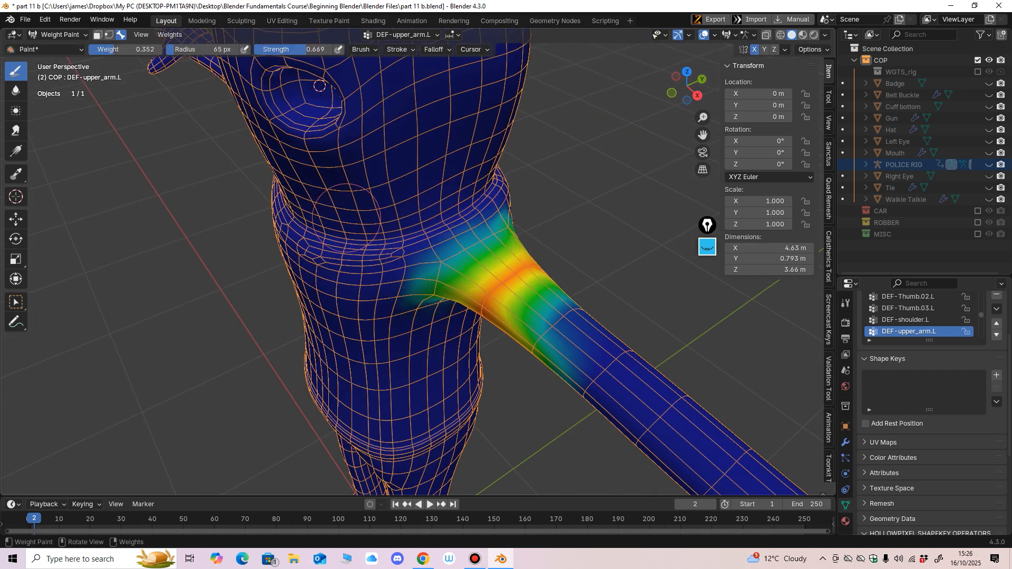
# Step: Smooth the left upper arm bone's vertex weights twice
pyautogui.click(170, 34)
pyautogui.click(179, 164)
pyautogui.click(170, 34)
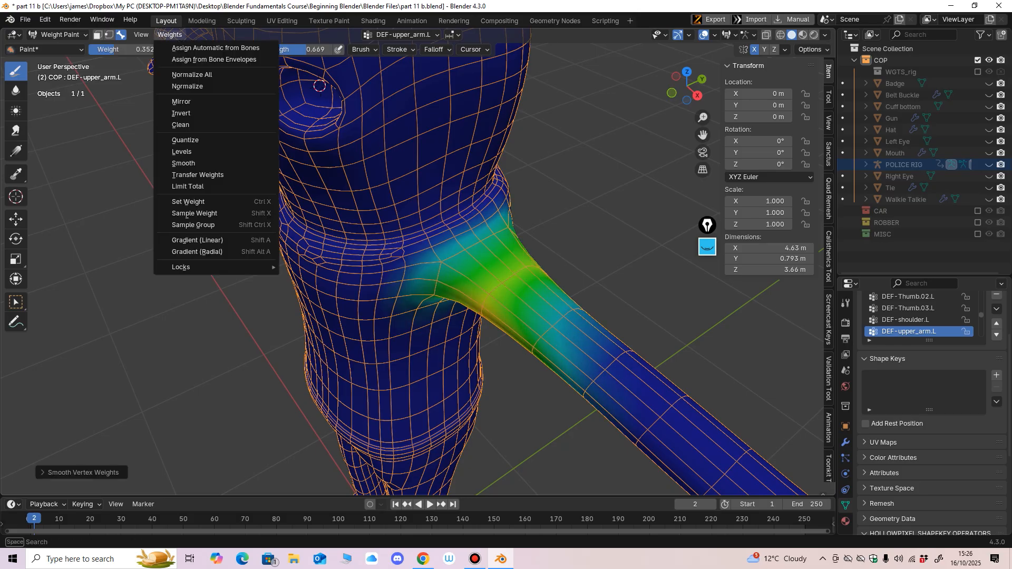
pyautogui.click(179, 164)
# Step: Show the rig again and select the left shoulder bone DEF-shoulder.L to display its weights
pyautogui.press('KP_1')
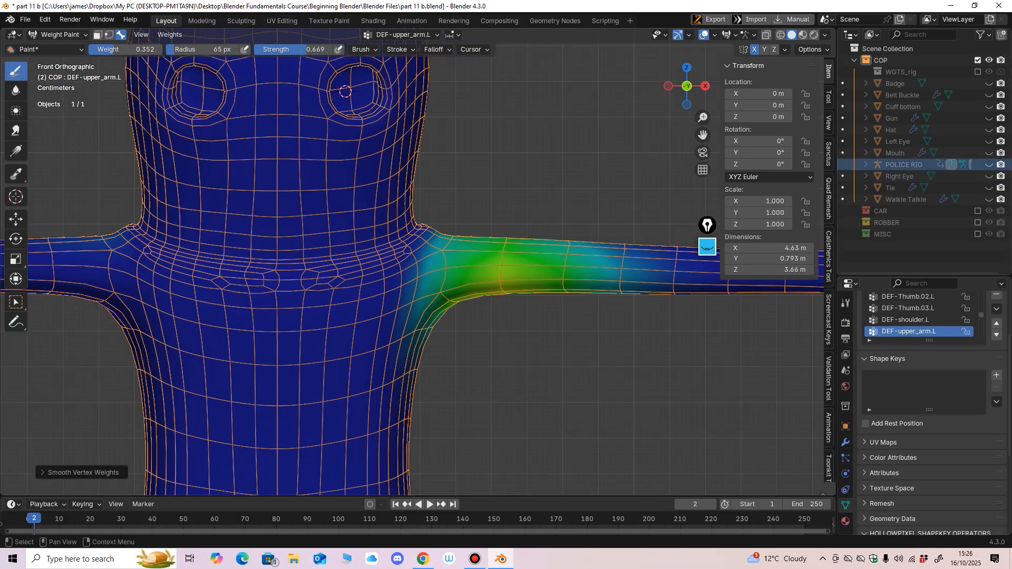
pyautogui.click(988, 164)
pyautogui.moveTo(530, 342); pyautogui.dragTo(519, 376, button='middle')
pyautogui.keyDown('ctrl'); pyautogui.keyDown('shift'); pyautogui.click(431, 221); pyautogui.keyUp('shift'); pyautogui.keyUp('ctrl')
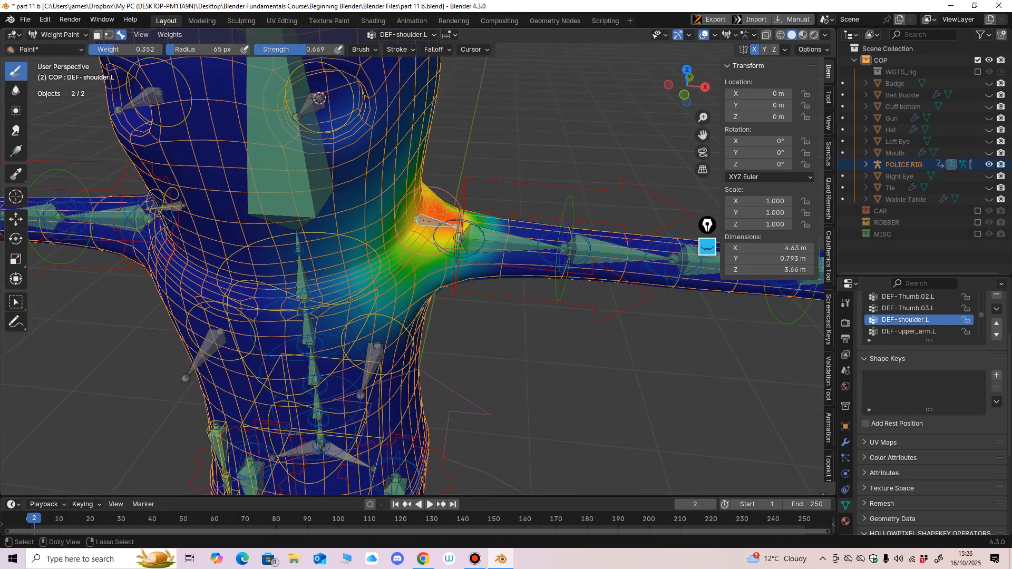
# Step: Set the brush weight to 0 and its radius to 131 px for erasing the left shoulder bone's weights
pyautogui.scroll(-3, 432, 318)
pyautogui.moveTo(432, 319)
pyautogui.mouseDown(button='middle')
pyautogui.moveTo(411, 314)
pyautogui.moveTo(438, 308)
pyautogui.moveTo(386, 327)
pyautogui.moveTo(400, 326)
pyautogui.mouseUp(button='middle')
pyautogui.press('f')
pyautogui.click(476, 309)
pyautogui.scroll(-2, 474, 310)
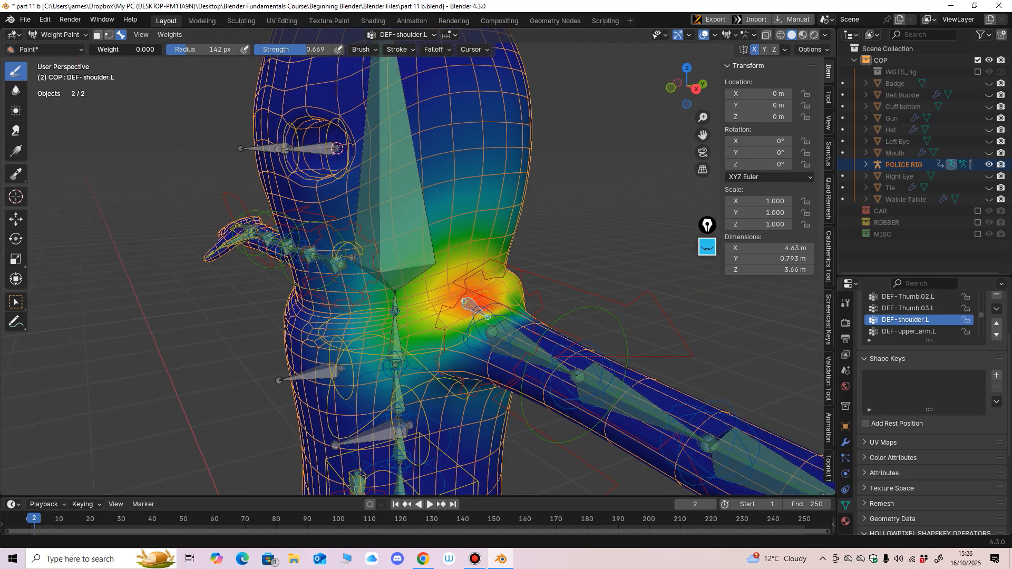
pyautogui.press('f')
pyautogui.click(496, 245)
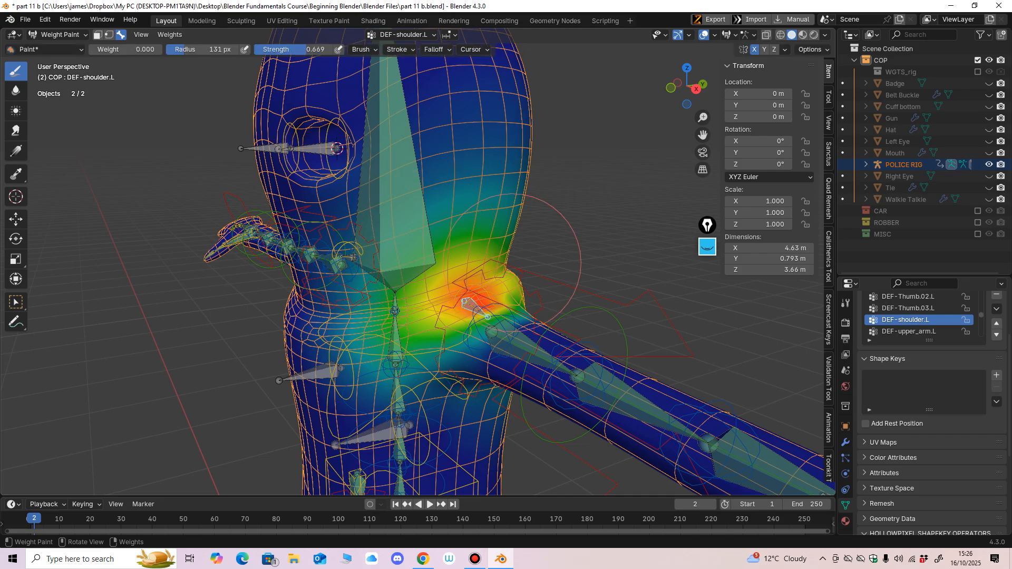
# Step: Hide the rig and erase the left shoulder bone's weight from the side of the head
pyautogui.click(988, 165)
pyautogui.moveTo(475, 144); pyautogui.dragTo(403, 138, button='middle')
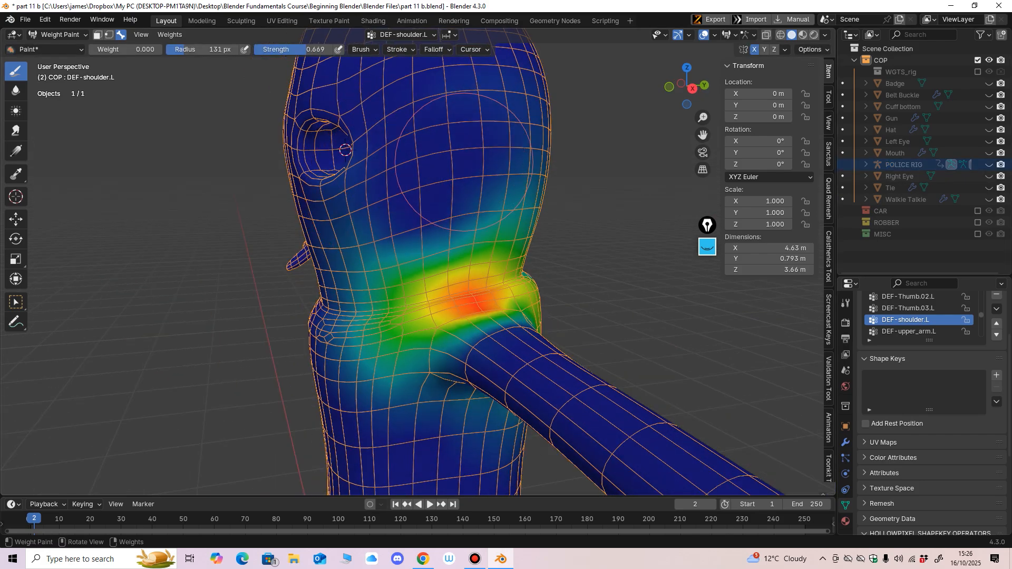
pyautogui.moveTo(527, 168); pyautogui.dragTo(378, 167, button='middle')
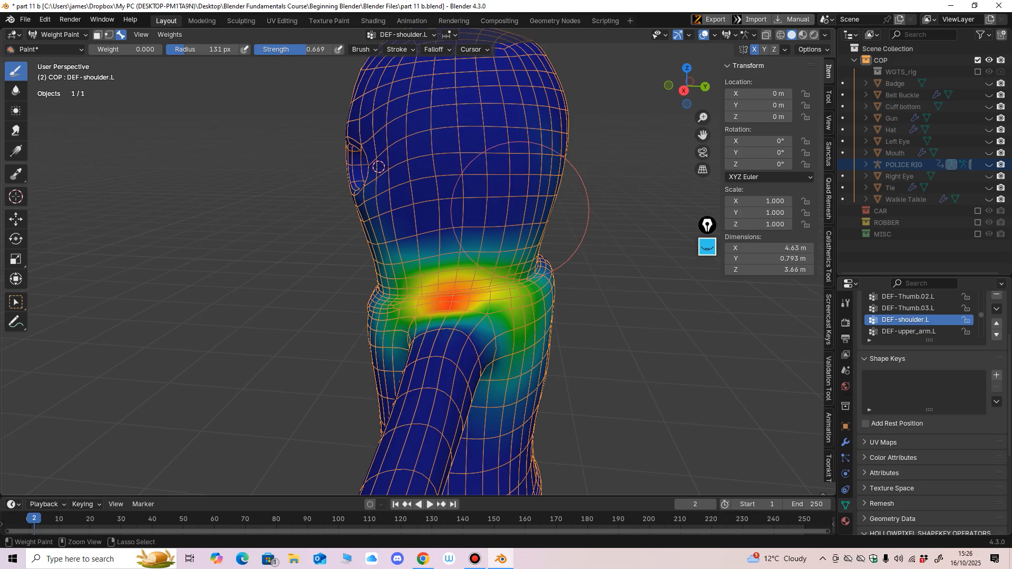
pyautogui.scroll(2, 378, 167)
pyautogui.moveTo(378, 167); pyautogui.dragTo(334, 142, button='middle')
pyautogui.moveTo(357, 205); pyautogui.dragTo(384, 237, button='middle')
# Step: Reduce the brush radius to 69 px and erase the left shoulder weight from the lower head and neck
pyautogui.scroll(1, 390, 251)
pyautogui.press('f')
pyautogui.click(358, 248)
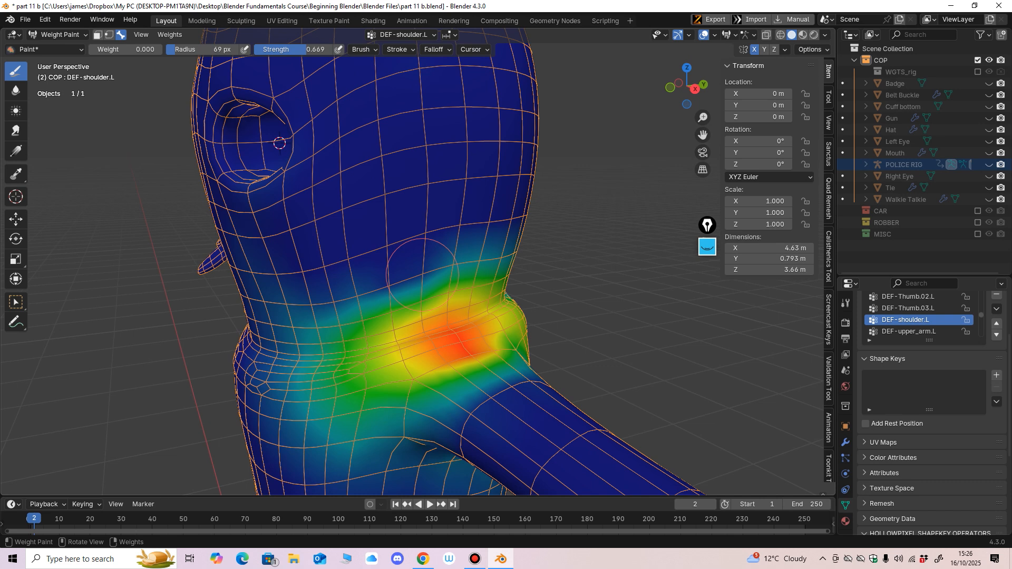
pyautogui.moveTo(496, 253); pyautogui.dragTo(457, 237, button='middle')
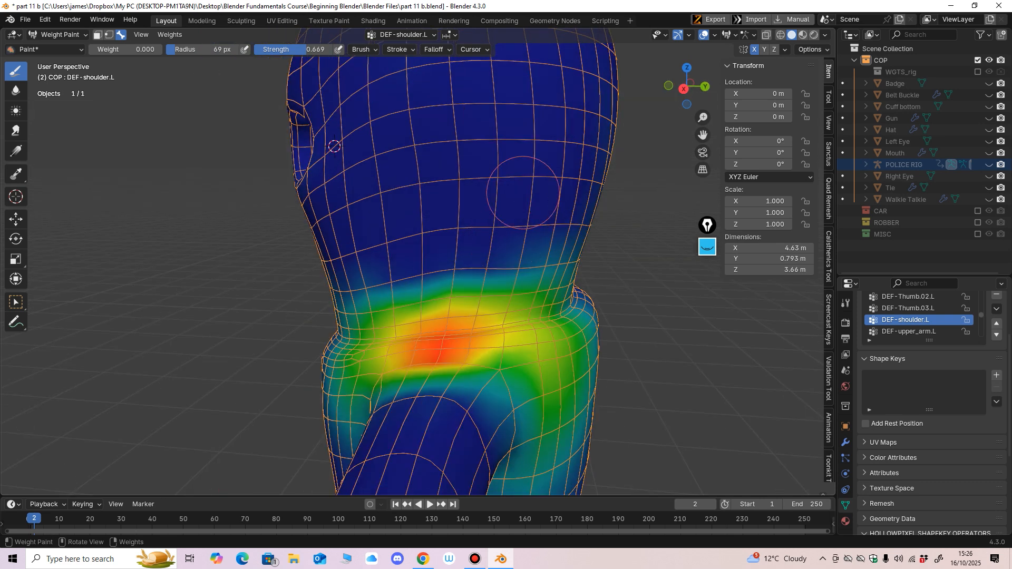
pyautogui.moveTo(564, 282); pyautogui.dragTo(555, 295, button='middle')
pyautogui.moveTo(347, 163); pyautogui.dragTo(520, 333, button='middle')
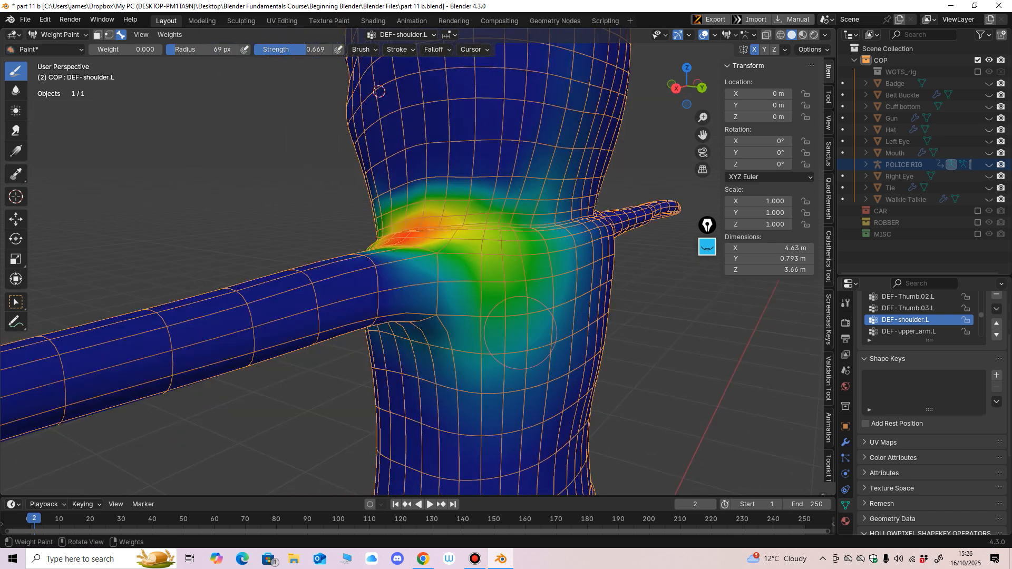
# Step: Enlarge the brush radius to 140 px and erase the left shoulder weight from the upper back and chest
pyautogui.press('f')
pyautogui.click(466, 384)
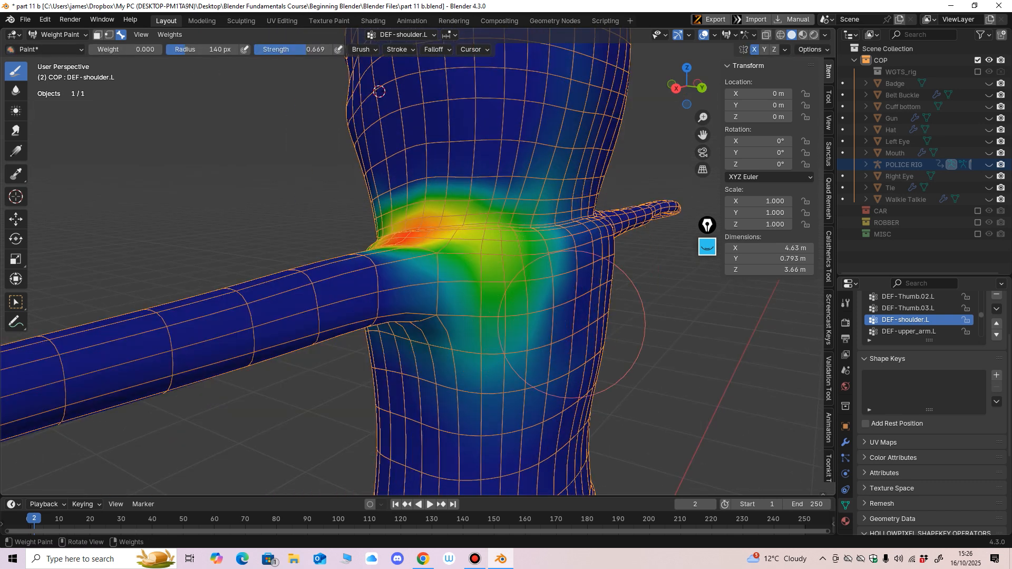
pyautogui.moveTo(379, 91)
pyautogui.mouseDown(button='middle')
pyautogui.moveTo(456, 136)
pyautogui.moveTo(450, 144)
pyautogui.moveTo(290, 98)
pyautogui.moveTo(322, 139)
pyautogui.mouseUp(button='middle')
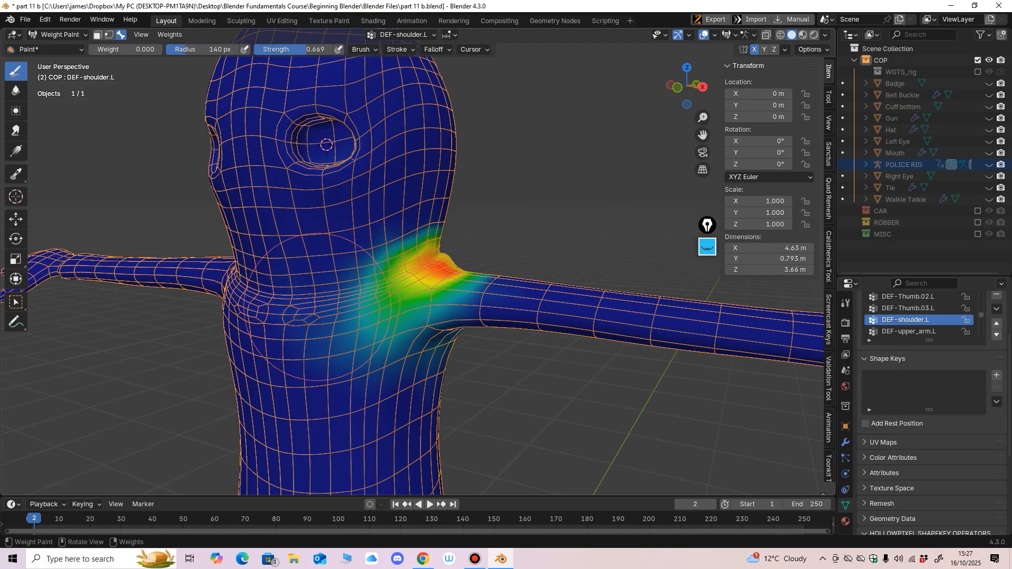
pyautogui.moveTo(415, 395); pyautogui.dragTo(389, 368, button='middle')
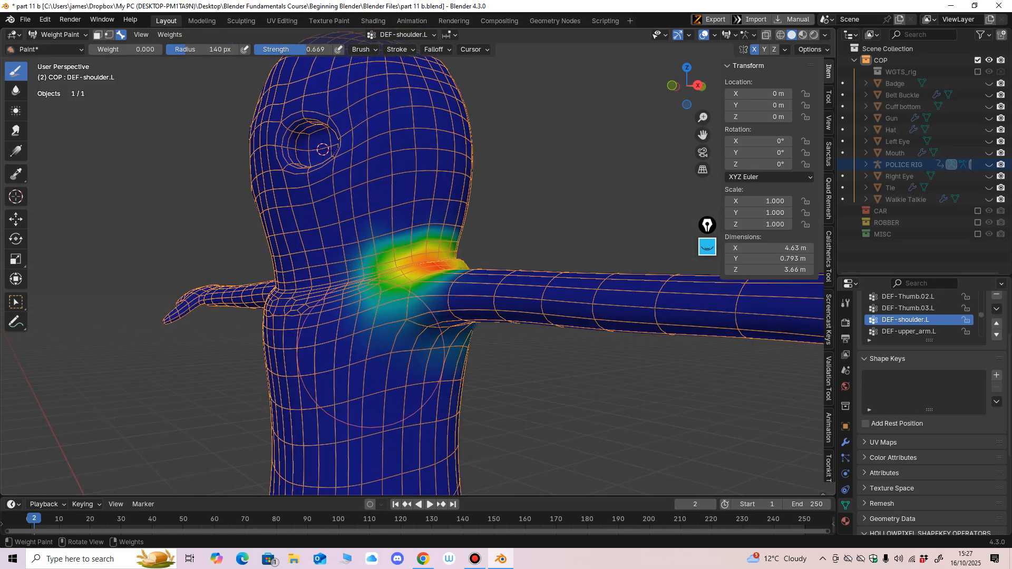
# Step: Set the brush radius to 84 px and erase the remaining left shoulder weight from the chest and around the armpit
pyautogui.press('f')
pyautogui.click(348, 359)
pyautogui.moveTo(345, 357)
pyautogui.mouseDown()
pyautogui.moveTo(377, 316)
pyautogui.moveTo(408, 357)
pyautogui.mouseUp()
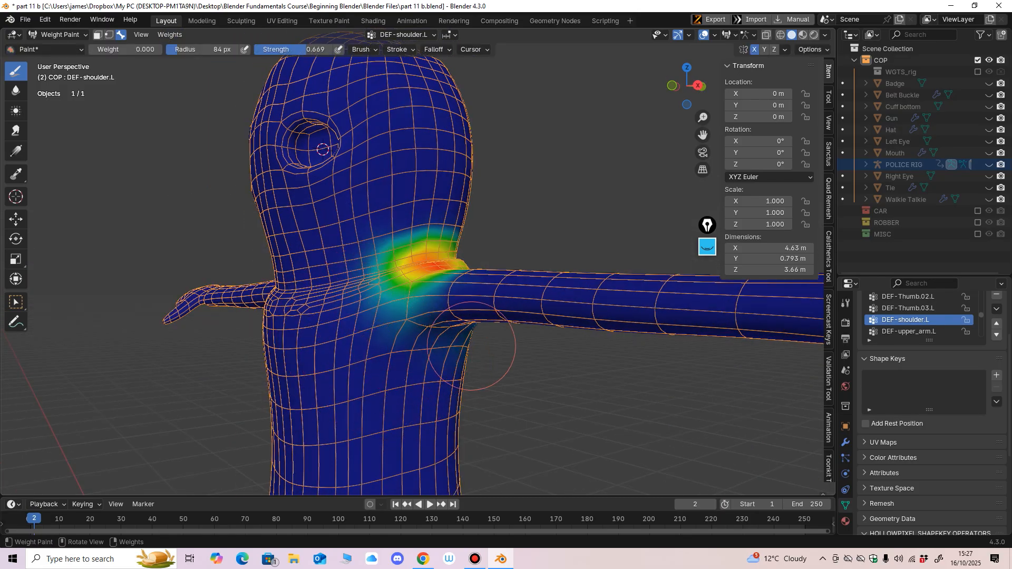
pyautogui.moveTo(471, 347); pyautogui.dragTo(486, 327, button='middle')
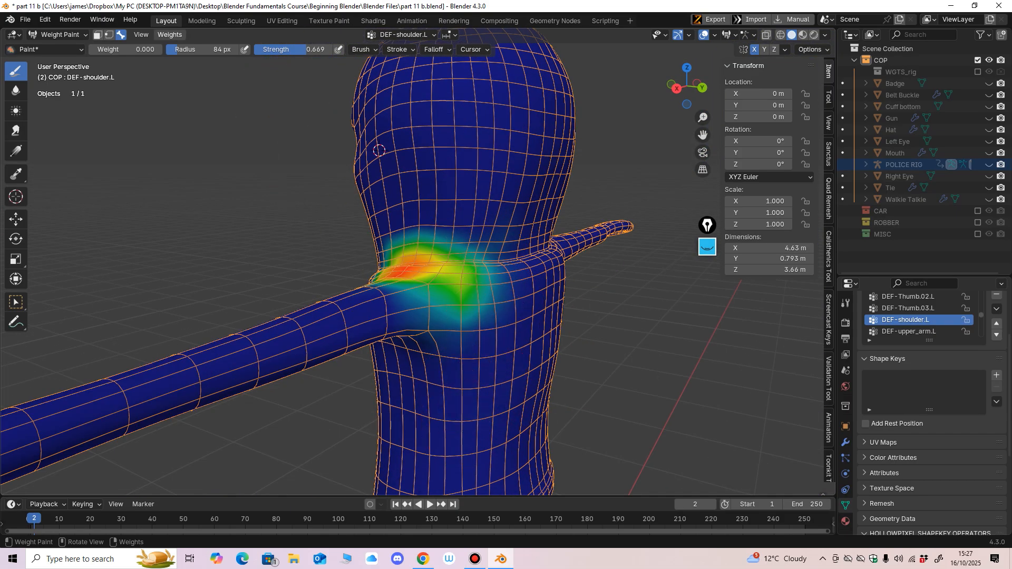
# Step: Smooth the left shoulder bone's vertex weights three times
pyautogui.click(170, 34)
pyautogui.click(183, 163)
pyautogui.click(170, 34)
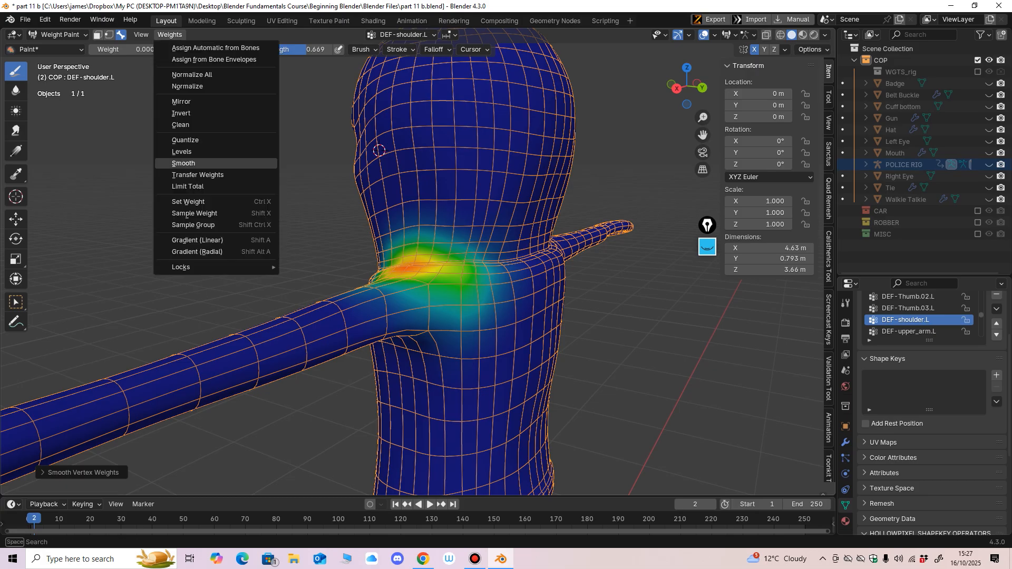
pyautogui.click(183, 164)
pyautogui.moveTo(306, 210)
pyautogui.mouseDown(button='middle')
pyautogui.moveTo(468, 242)
pyautogui.moveTo(404, 234)
pyautogui.moveTo(432, 216)
pyautogui.mouseUp(button='middle')
pyautogui.press('KP_1')
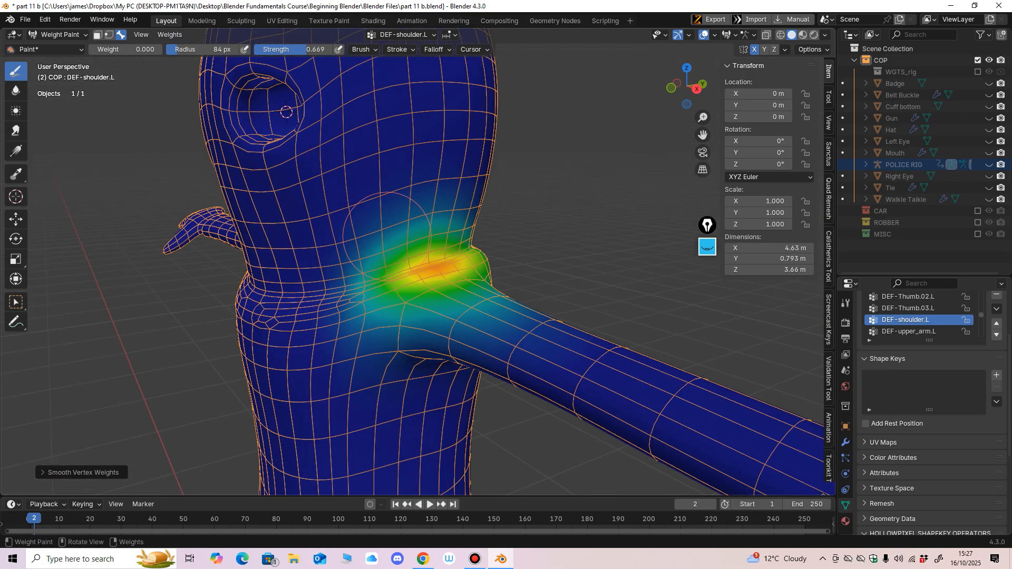
pyautogui.click(169, 34)
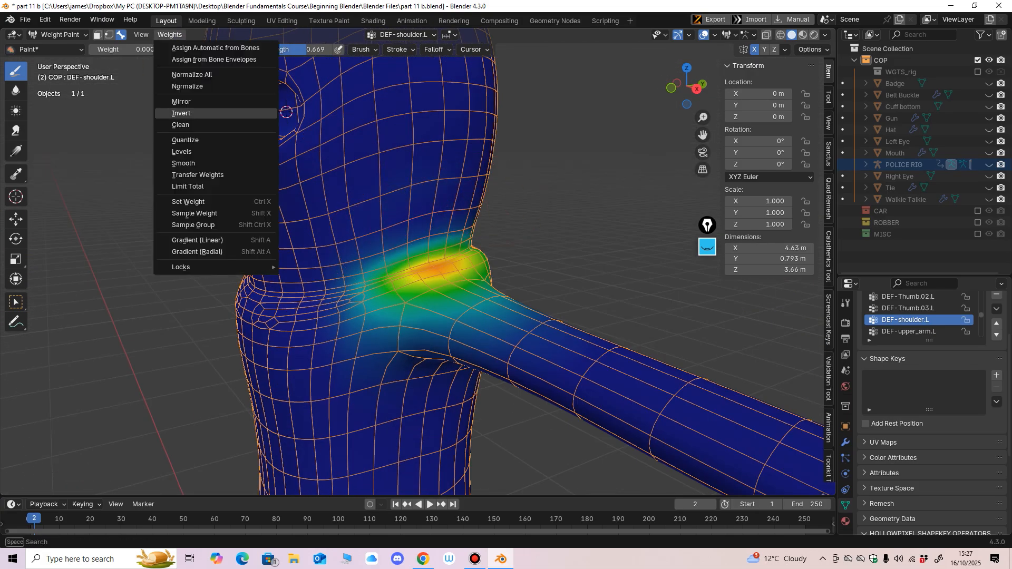
pyautogui.click(184, 164)
pyautogui.press('KP_1')
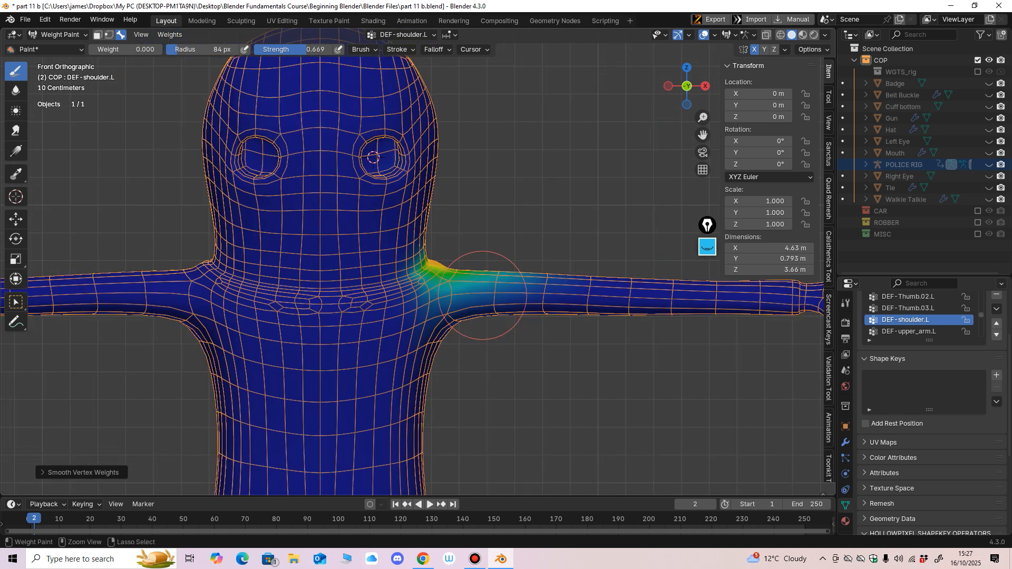
# Step: Examine the smoothed left shoulder weights around the neck, chest and back from several angles
pyautogui.moveTo(467, 310); pyautogui.dragTo(390, 248, button='middle')
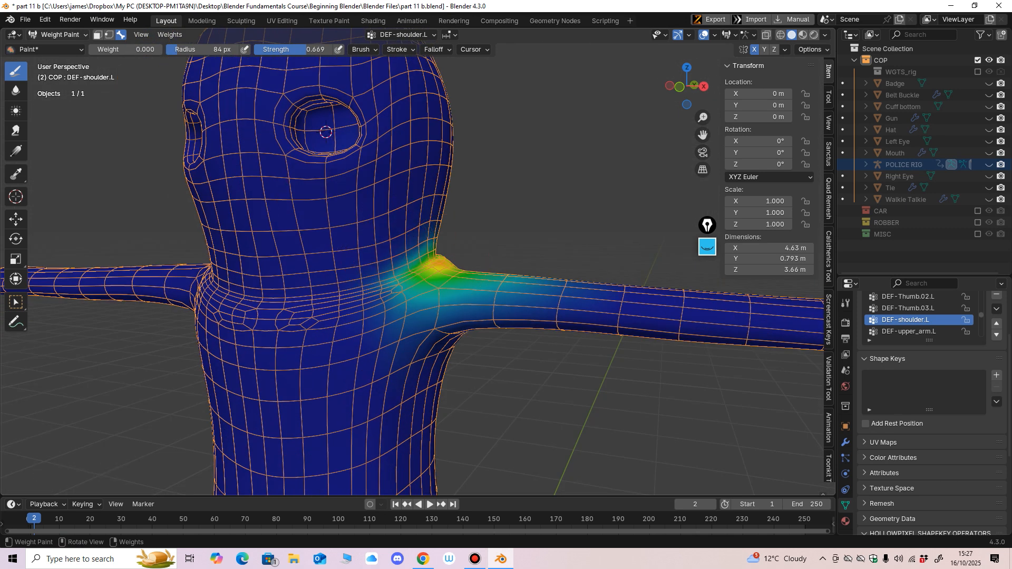
pyautogui.moveTo(332, 181); pyautogui.dragTo(493, 218, button='middle')
pyautogui.press('KP_1')
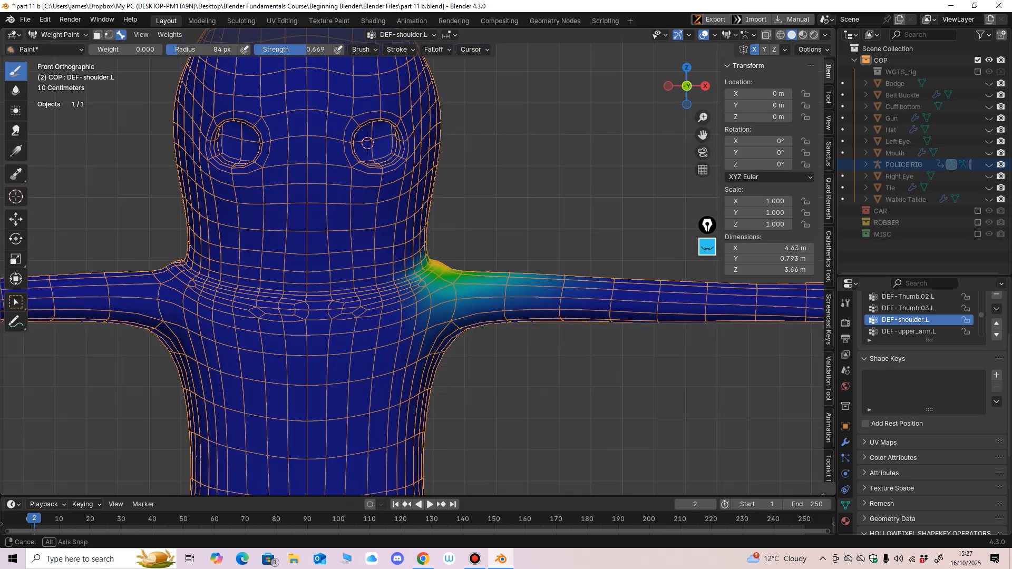
pyautogui.moveTo(424, 352); pyautogui.dragTo(397, 354, button='middle')
pyautogui.moveTo(467, 363); pyautogui.dragTo(405, 357, button='middle')
pyautogui.moveTo(468, 341)
pyautogui.mouseDown(button='middle')
pyautogui.moveTo(295, 274)
pyautogui.moveTo(320, 330)
pyautogui.mouseUp(button='middle')
pyautogui.press('KP_1')
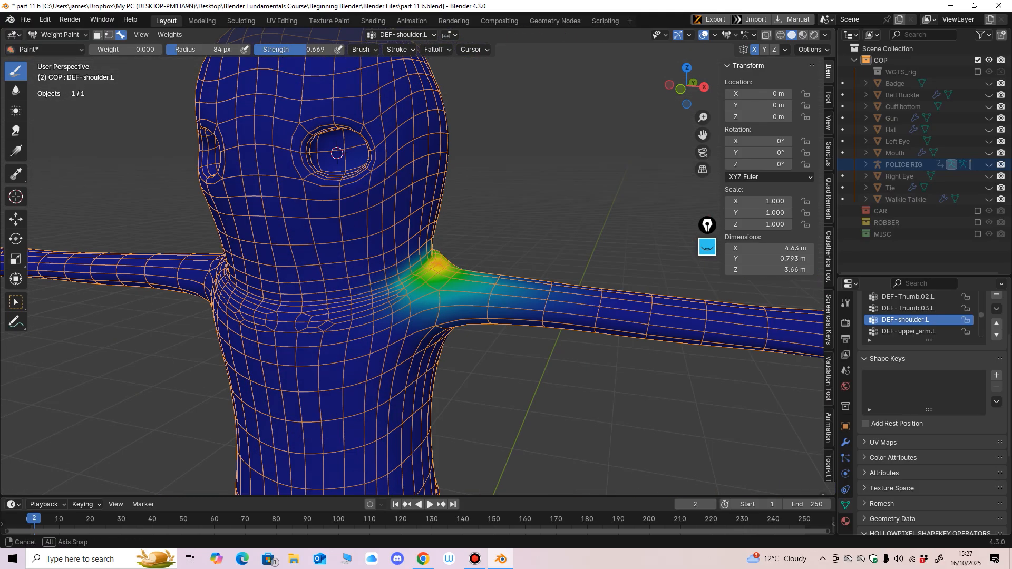
pyautogui.moveTo(524, 298)
pyautogui.mouseDown(button='middle')
pyautogui.moveTo(498, 308)
pyautogui.moveTo(407, 235)
pyautogui.mouseUp(button='middle')
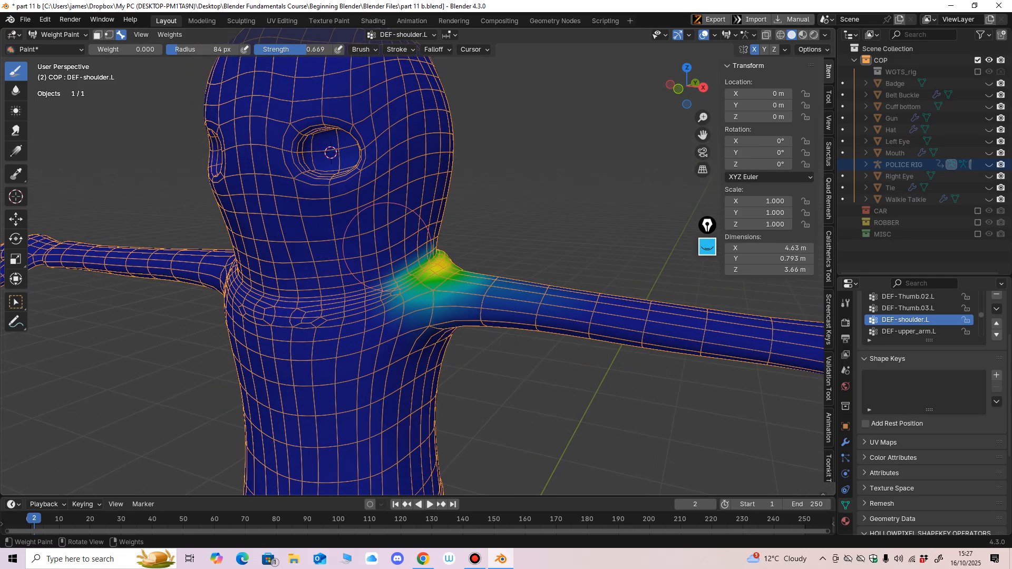
pyautogui.moveTo(367, 267)
pyautogui.mouseDown(button='middle')
pyautogui.moveTo(419, 242)
pyautogui.moveTo(404, 238)
pyautogui.moveTo(502, 353)
pyautogui.mouseUp(button='middle')
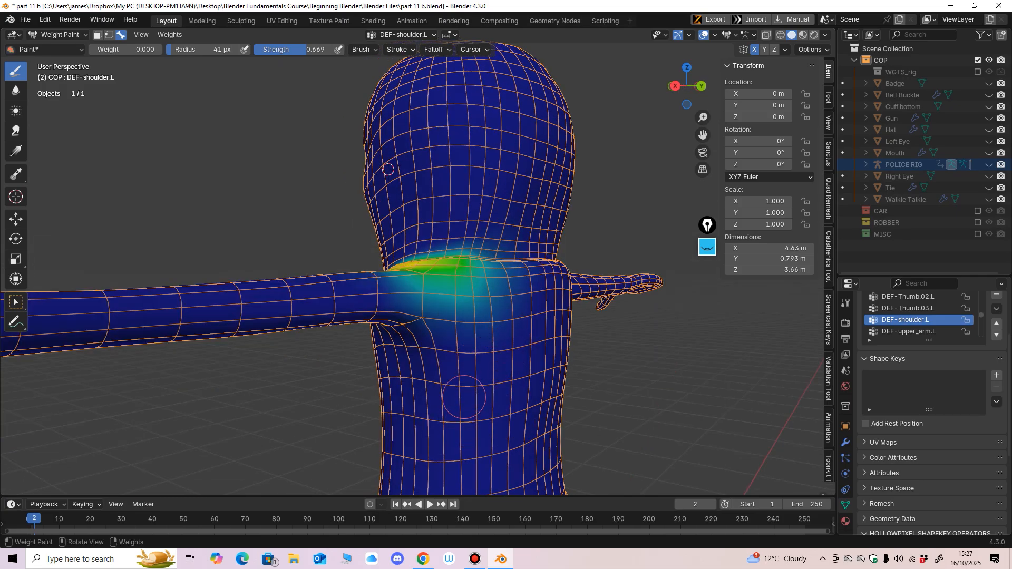
pyautogui.press('f')
pyautogui.click(498, 389)
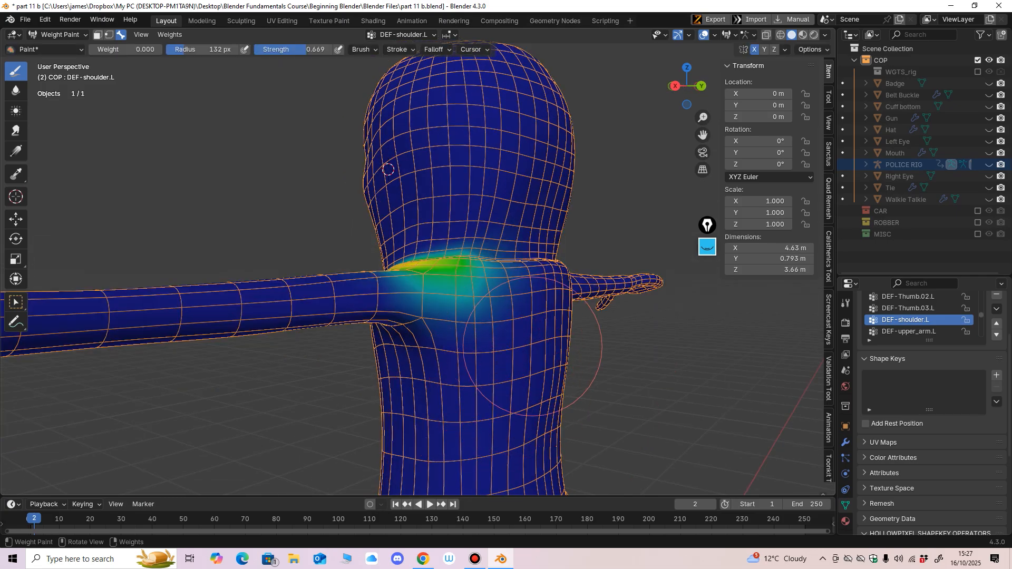
pyautogui.press('f')
pyautogui.click(492, 358)
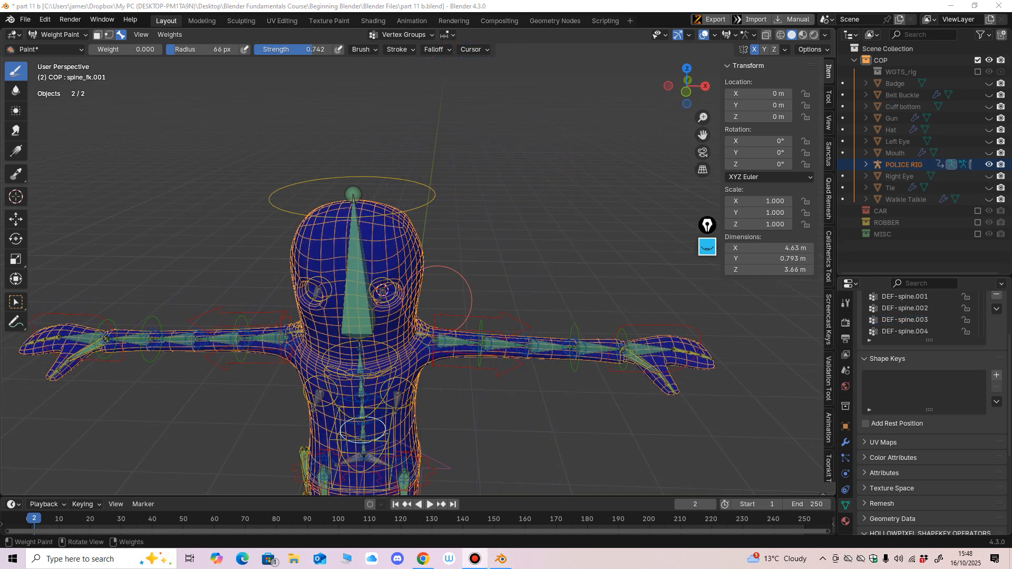
# Step: Display the weights of the left hand bone, DEF-hand.L, and inspect the hand and wrist from several sides
pyautogui.scroll(-3, 454, 296)
pyautogui.moveTo(454, 316); pyautogui.dragTo(221, 251, button='middle')
pyautogui.scroll(4, 448, 284)
pyautogui.moveTo(448, 280); pyautogui.dragTo(428, 286, button='middle')
pyautogui.scroll(3, 451, 311)
pyautogui.keyDown('ctrl'); pyautogui.keyDown('shift'); pyautogui.click(463, 289); pyautogui.keyUp('shift'); pyautogui.keyUp('ctrl')
pyautogui.scroll(3, 419, 266)
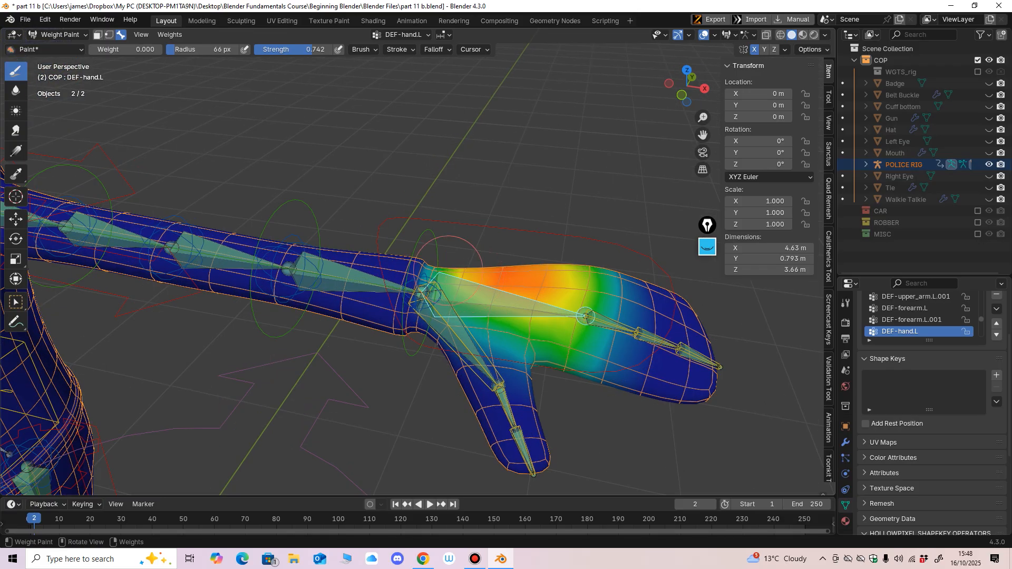
pyautogui.moveTo(410, 238); pyautogui.dragTo(388, 314, button='middle')
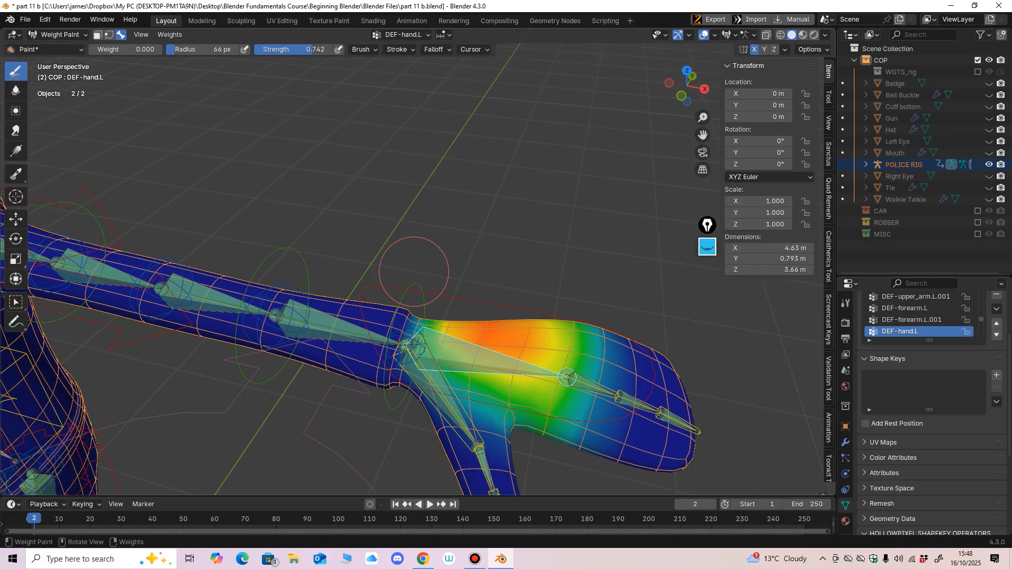
pyautogui.moveTo(413, 272); pyautogui.dragTo(385, 430, button='middle')
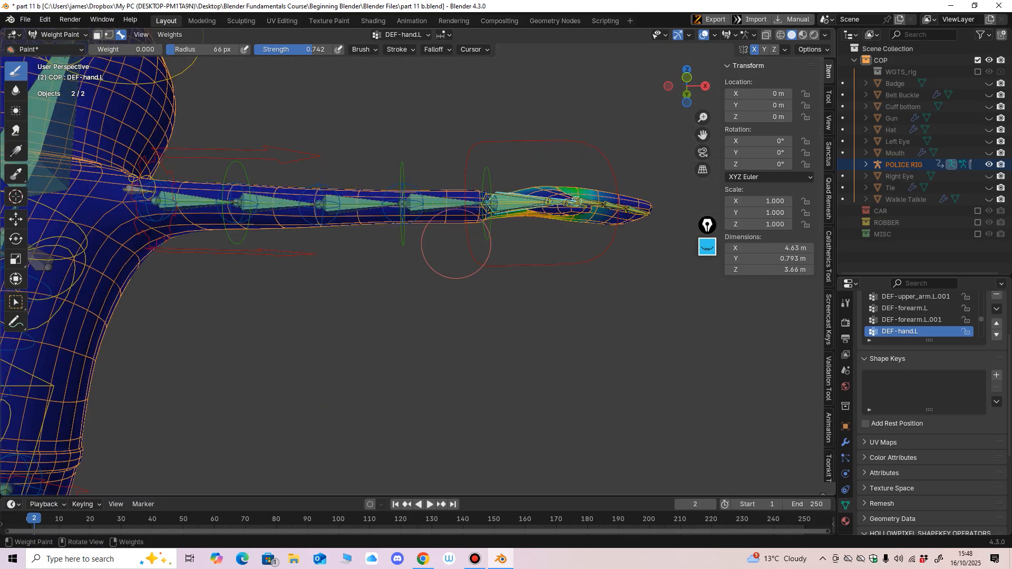
# Step: Erase stray DEF-hand.L weight around the left wrist and smooth the hand bone's weights
pyautogui.press('KP_Decimal')
pyautogui.moveTo(260, 283); pyautogui.dragTo(250, 216, button='middle')
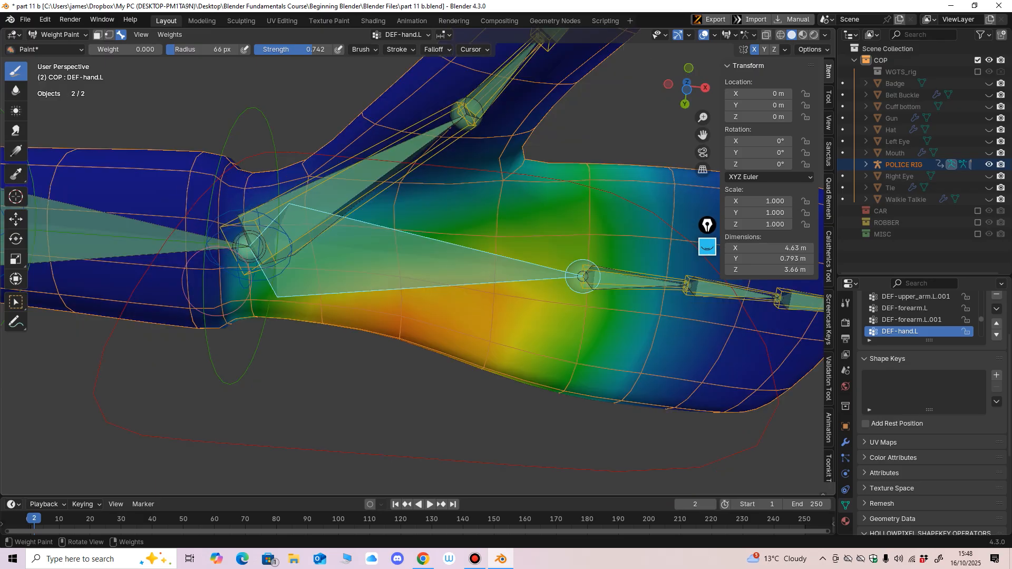
pyautogui.moveTo(216, 314); pyautogui.dragTo(248, 295, button='middle')
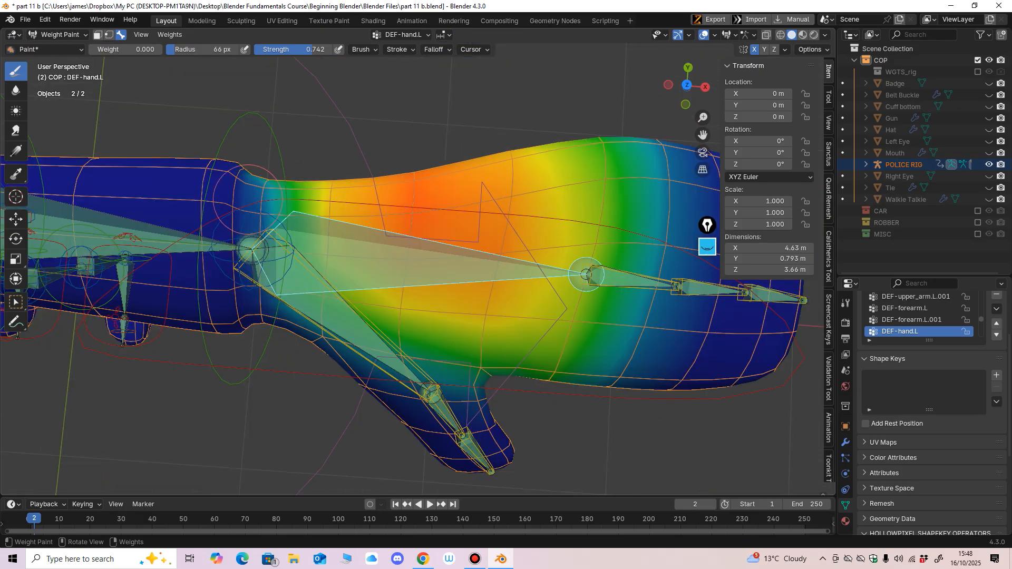
pyautogui.moveTo(245, 174)
pyautogui.mouseDown(button='middle')
pyautogui.moveTo(239, 210)
pyautogui.moveTo(245, 138)
pyautogui.moveTo(298, 242)
pyautogui.mouseUp(button='middle')
pyautogui.moveTo(303, 238); pyautogui.dragTo(305, 164)
pyautogui.click(170, 35)
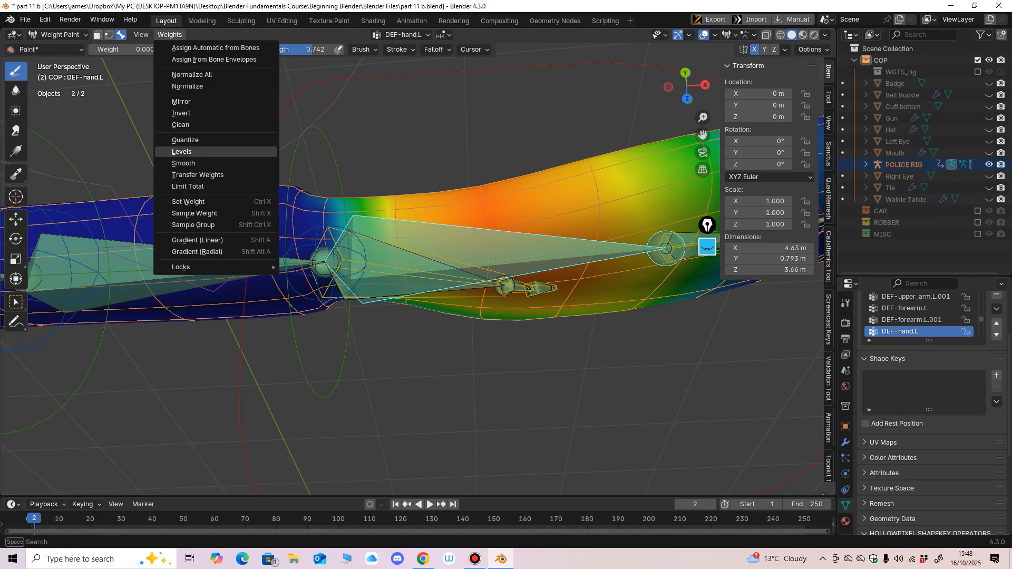
pyautogui.click(190, 163)
# Step: Display the weights of the first left finger bone, DEF-Finger.01.L
pyautogui.moveTo(253, 237); pyautogui.dragTo(256, 131, button='middle')
pyautogui.moveTo(651, 253)
pyautogui.mouseDown(button='middle')
pyautogui.moveTo(627, 216)
pyautogui.moveTo(525, 234)
pyautogui.moveTo(553, 255)
pyautogui.mouseUp(button='middle')
pyautogui.keyDown('ctrl'); pyautogui.click(553, 254); pyautogui.keyUp('ctrl')
pyautogui.scroll(-3, 554, 254)
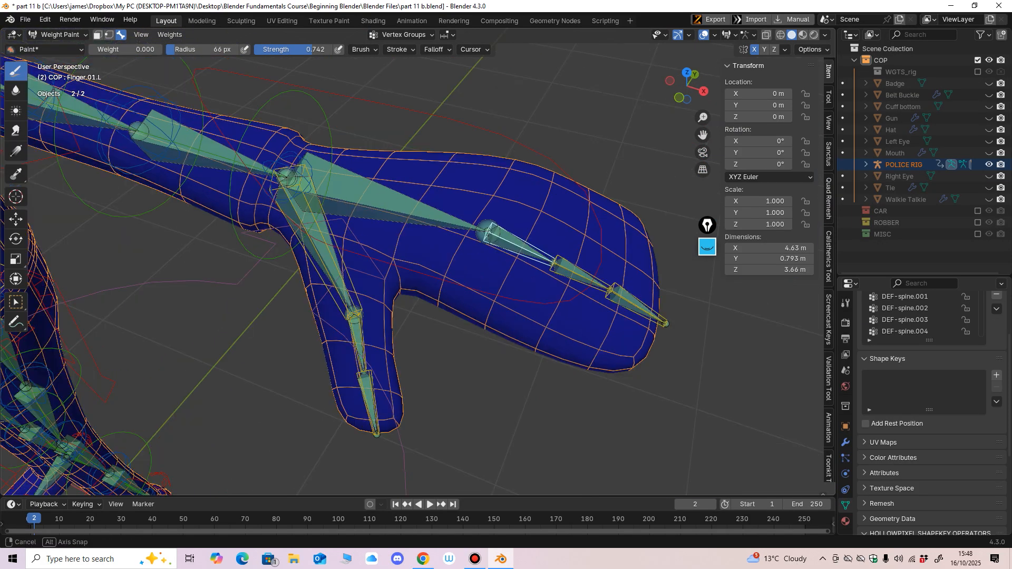
pyautogui.keyDown('ctrl'); pyautogui.click(522, 252); pyautogui.keyUp('ctrl')
pyautogui.moveTo(438, 310); pyautogui.dragTo(454, 300, button='middle')
pyautogui.moveTo(392, 156); pyautogui.dragTo(388, 152, button='middle')
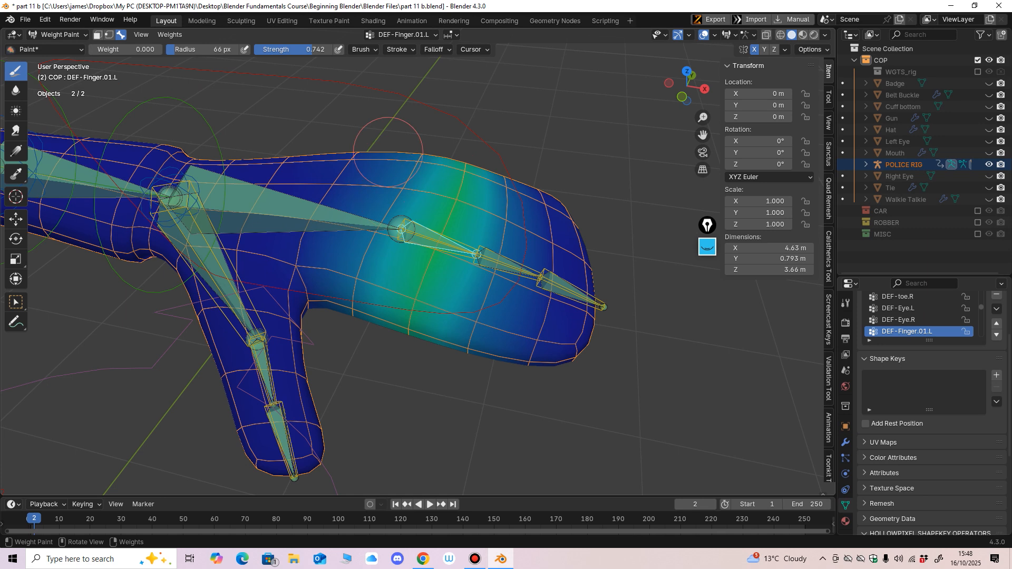
# Step: Compare the weight distribution of the left finger bones DEF-Finger.01.L, DEF-Finger.02.L and DEF-Finger.03.L
pyautogui.moveTo(369, 316)
pyautogui.mouseDown(button='middle')
pyautogui.moveTo(498, 288)
pyautogui.moveTo(504, 254)
pyautogui.mouseUp(button='middle')
pyautogui.keyDown('ctrl'); pyautogui.click(506, 281); pyautogui.keyUp('ctrl')
pyautogui.keyDown('ctrl'); pyautogui.click(561, 305); pyautogui.keyUp('ctrl')
pyautogui.keyDown('ctrl'); pyautogui.click(499, 285); pyautogui.keyUp('ctrl')
pyautogui.keyDown('ctrl'); pyautogui.click(436, 255); pyautogui.keyUp('ctrl')
pyautogui.moveTo(443, 296); pyautogui.dragTo(441, 289, button='middle')
pyautogui.keyDown('ctrl'); pyautogui.click(438, 259); pyautogui.keyUp('ctrl')
pyautogui.moveTo(513, 262); pyautogui.dragTo(489, 263, button='middle')
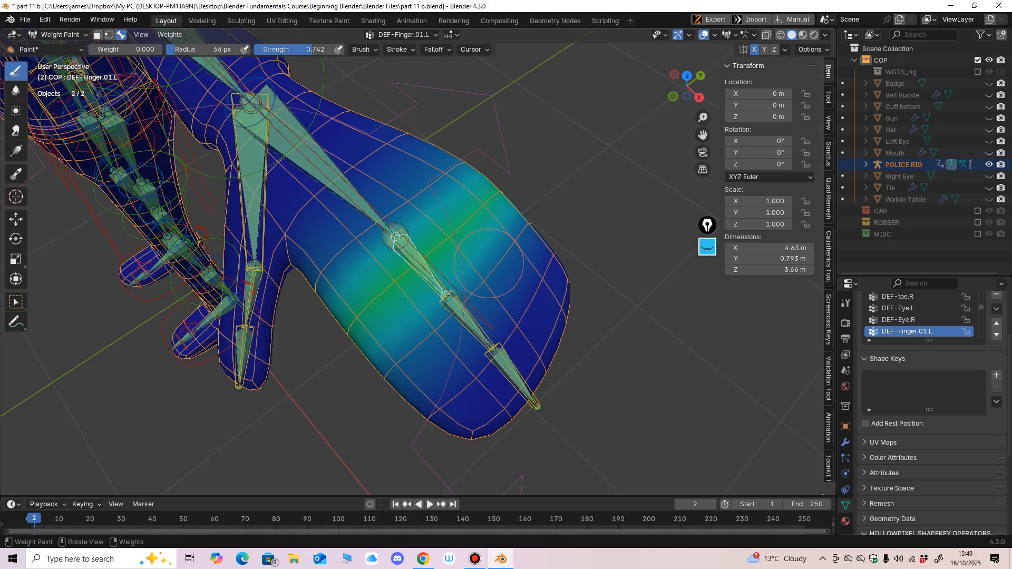
pyautogui.keyDown('ctrl'); pyautogui.click(467, 322); pyautogui.keyUp('ctrl')
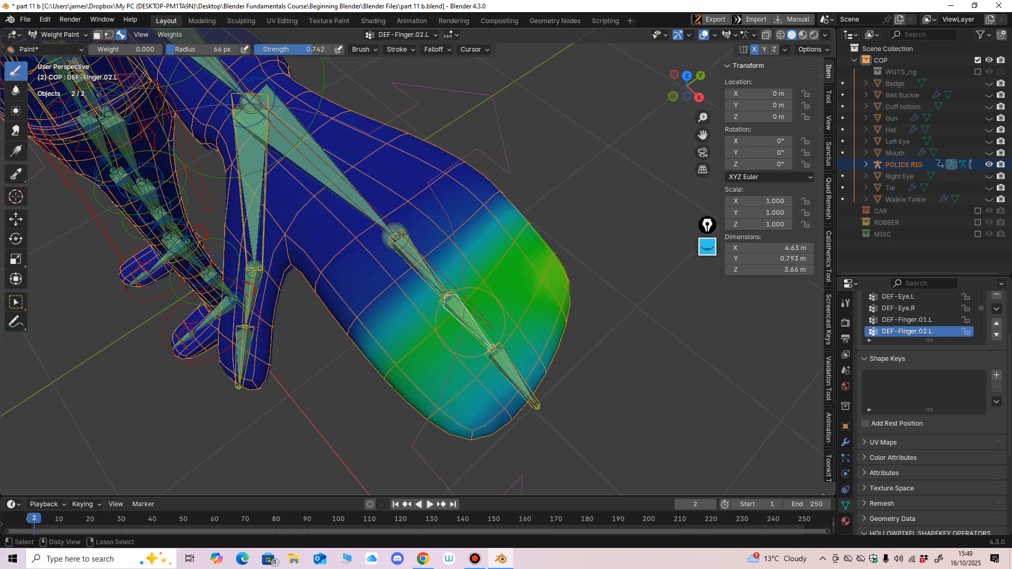
pyautogui.keyDown('ctrl'); pyautogui.click(516, 375); pyautogui.keyUp('ctrl')
pyautogui.keyDown('ctrl'); pyautogui.click(516, 376); pyautogui.keyUp('ctrl')
pyautogui.keyDown('ctrl'); pyautogui.click(514, 380); pyautogui.keyUp('ctrl')
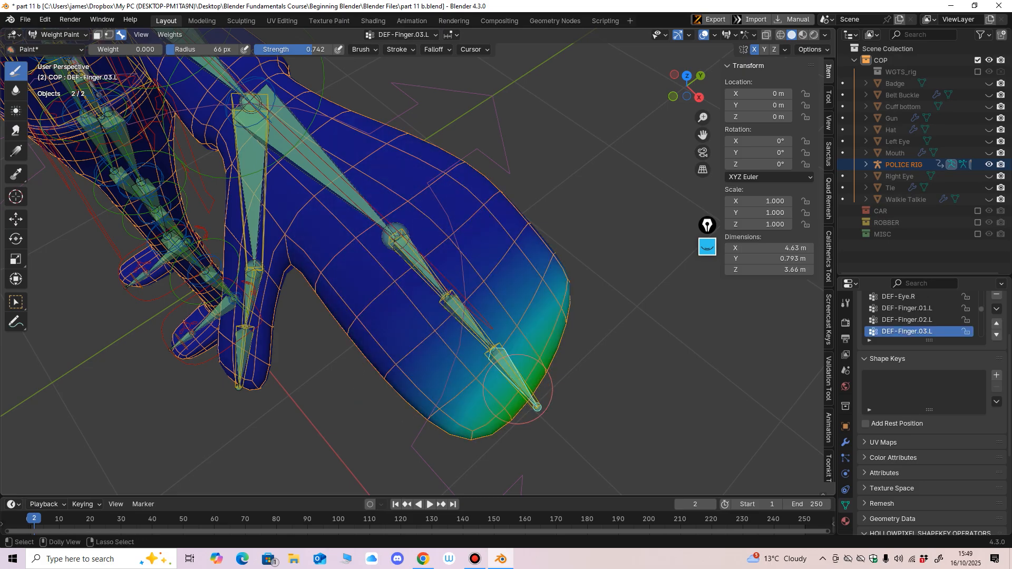
pyautogui.moveTo(519, 390); pyautogui.dragTo(523, 296, button='middle')
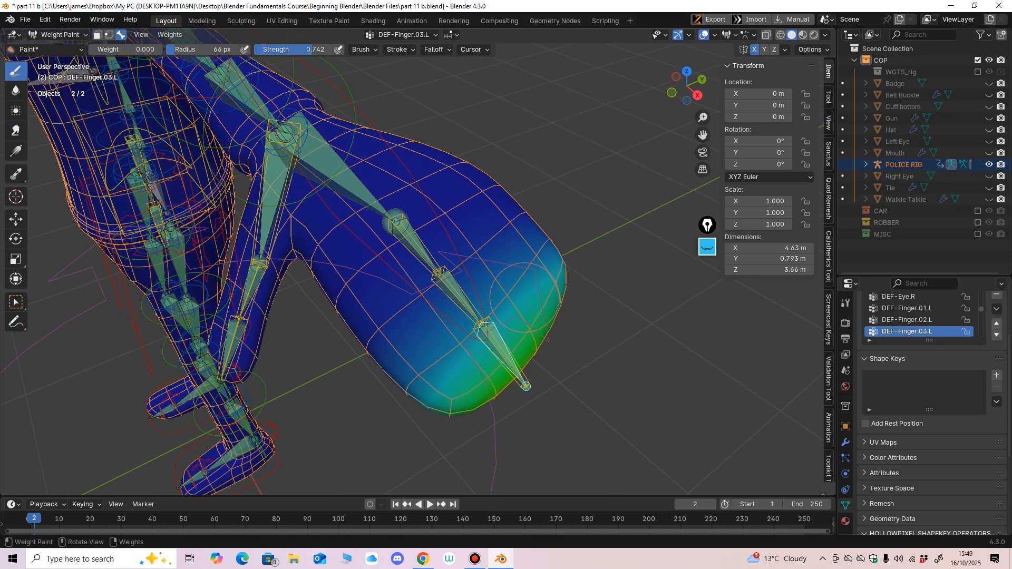
pyautogui.moveTo(554, 258); pyautogui.dragTo(572, 261, button='middle')
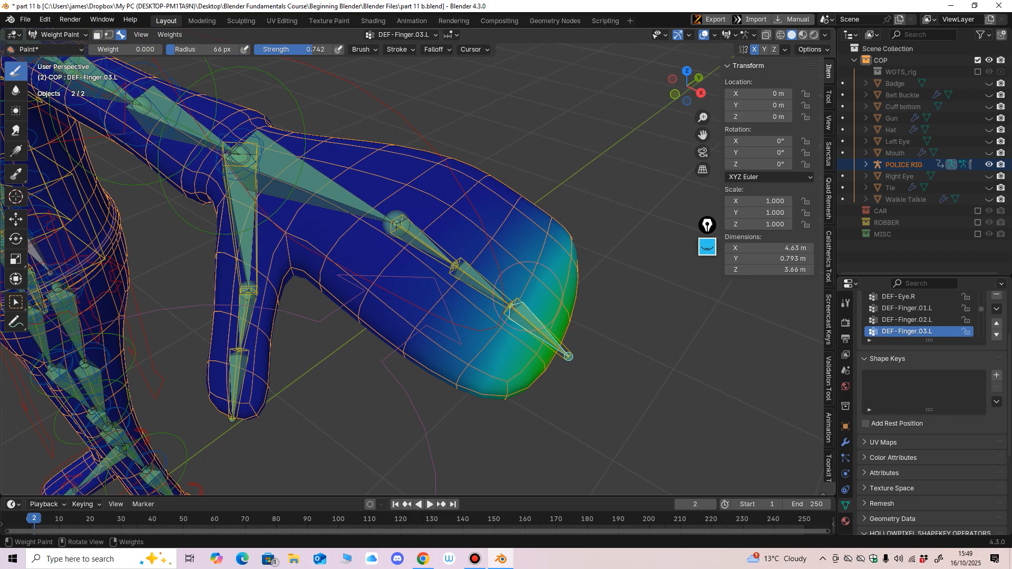
# Step: Erase the DEF-Finger.02.L weight from the fingertip area on both sides of the left hand and smooth the remaining weights
pyautogui.keyDown('ctrl'); pyautogui.click(477, 285); pyautogui.keyUp('ctrl')
pyautogui.keyDown('ctrl'); pyautogui.click(477, 284); pyautogui.keyUp('ctrl')
pyautogui.moveTo(466, 335); pyautogui.dragTo(468, 390, button='middle')
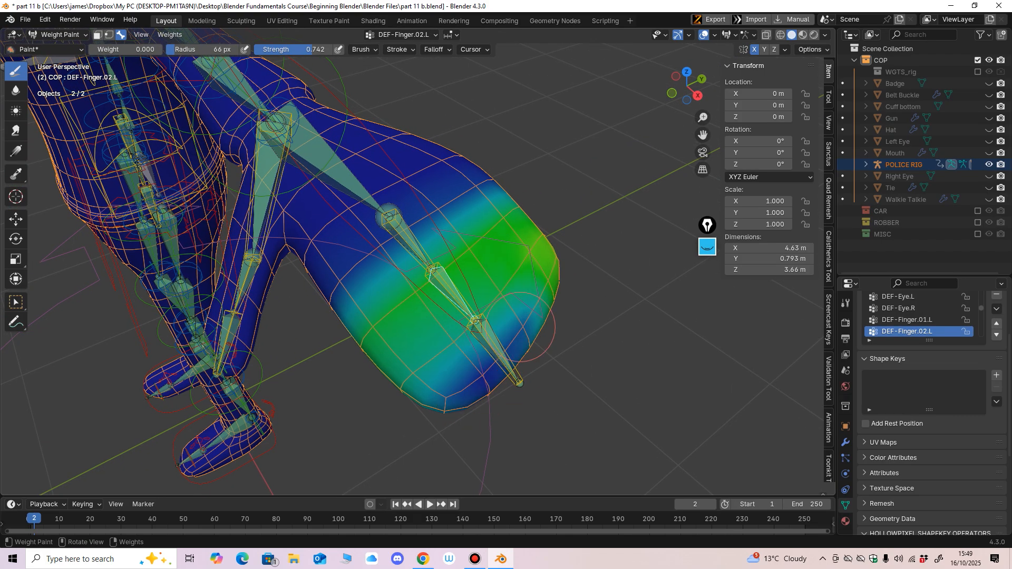
pyautogui.moveTo(547, 266); pyautogui.dragTo(515, 199, button='middle')
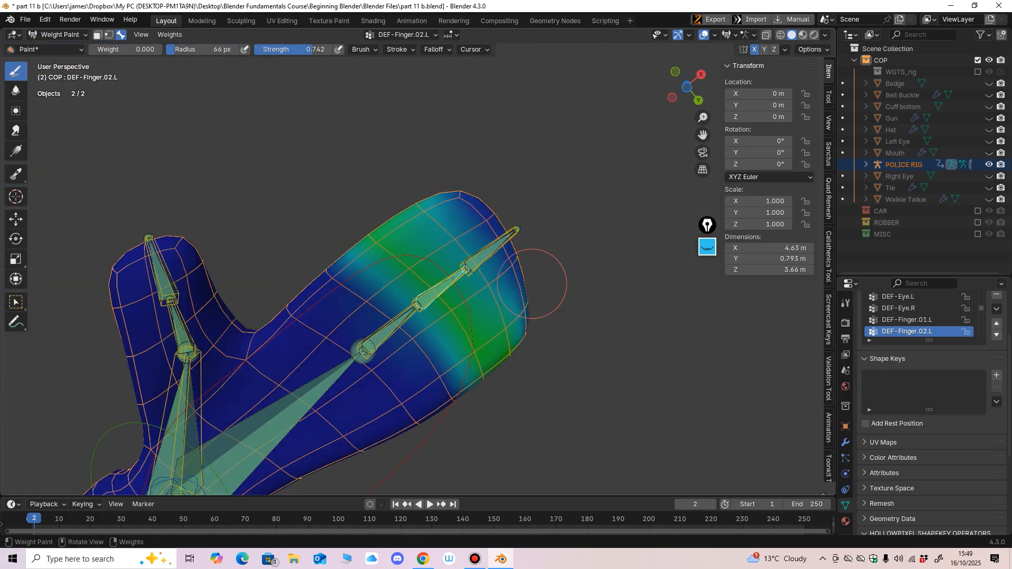
pyautogui.moveTo(531, 283); pyautogui.dragTo(470, 330, button='middle')
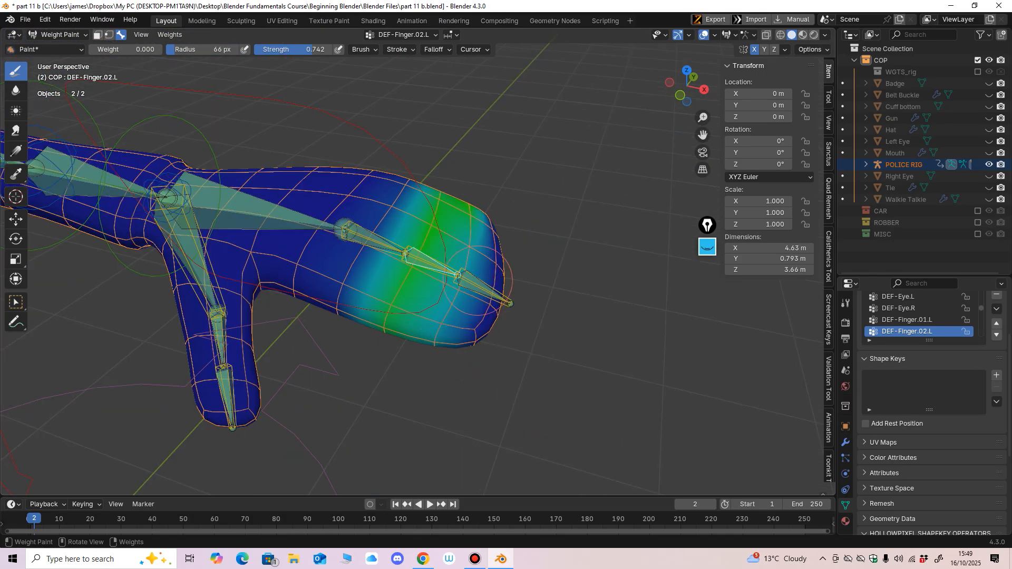
pyautogui.moveTo(492, 261); pyautogui.dragTo(474, 204, button='middle')
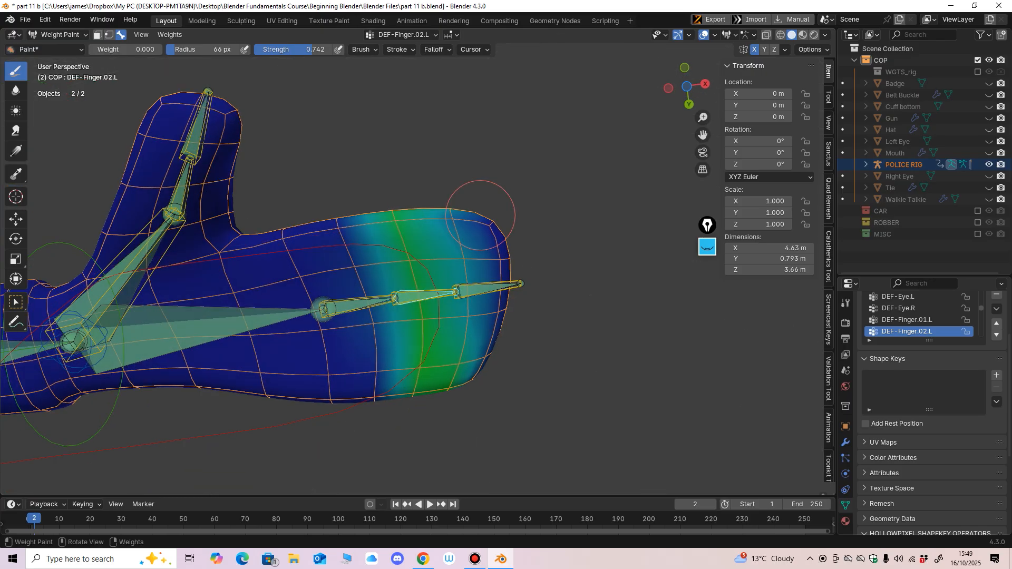
pyautogui.moveTo(481, 323); pyautogui.dragTo(485, 326, button='middle')
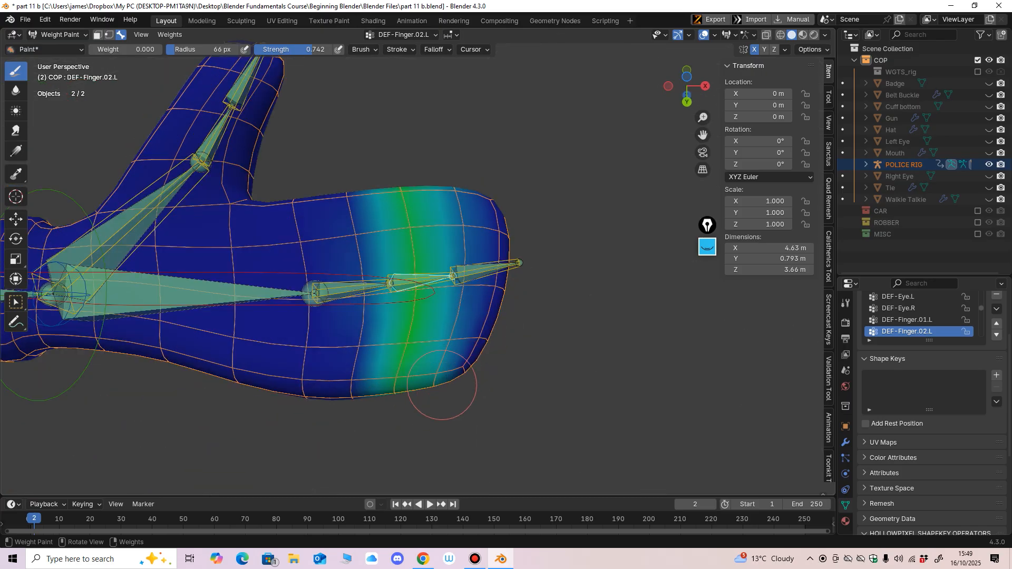
pyautogui.click(170, 35)
pyautogui.click(185, 163)
pyautogui.moveTo(442, 322); pyautogui.dragTo(410, 428, button='middle')
# Step: Select the DEF-Finger.01.L bone and smooth its weights across the left hand
pyautogui.keyDown('ctrl'); pyautogui.click(363, 258); pyautogui.keyUp('ctrl')
pyautogui.moveTo(363, 258); pyautogui.dragTo(373, 357, button='middle')
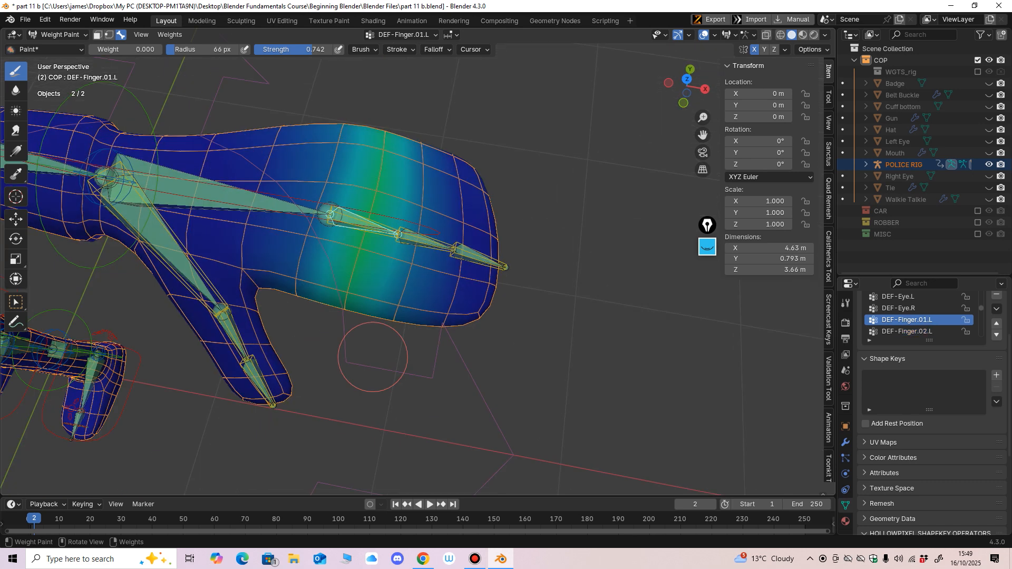
pyautogui.keyDown('shift'); pyautogui.moveTo(433, 252); pyautogui.dragTo(387, 293, button='middle'); pyautogui.keyUp('shift')
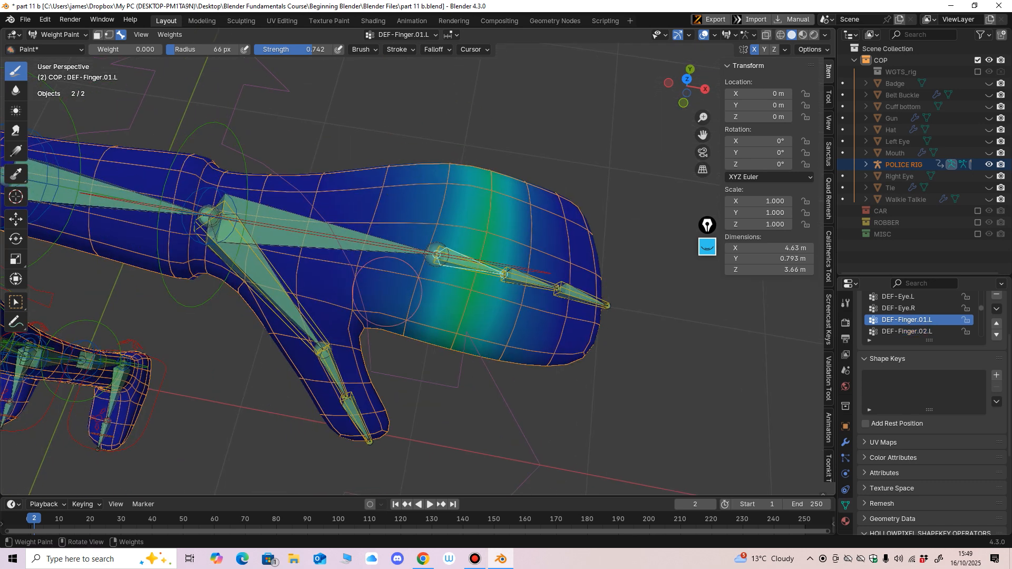
pyautogui.moveTo(392, 205); pyautogui.dragTo(400, 234, button='middle')
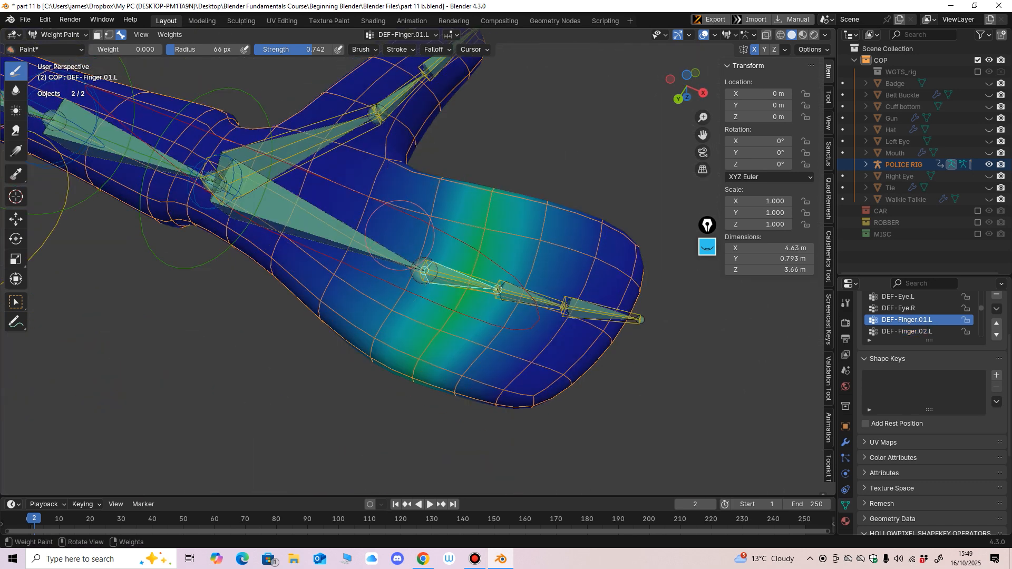
pyautogui.click(169, 34)
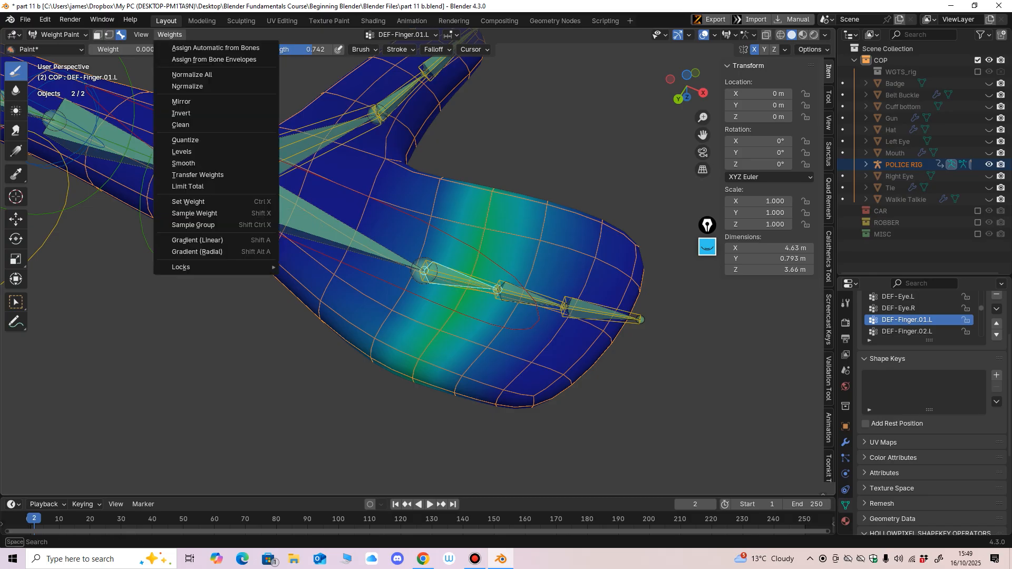
pyautogui.click(186, 163)
# Step: Select the head bone, DEF-spine.006, to display its weights on the body mesh
pyautogui.scroll(-5, 322, 319)
pyautogui.moveTo(322, 320); pyautogui.dragTo(461, 346, button='middle')
pyautogui.scroll(-4, 338, 329)
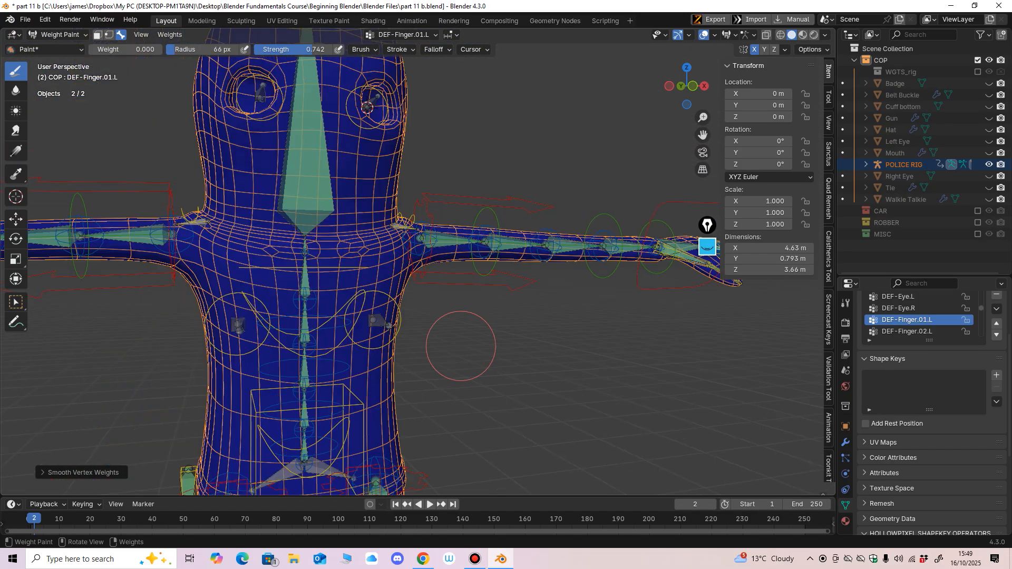
pyautogui.keyDown('ctrl'); pyautogui.keyDown('shift'); pyautogui.click(313, 193); pyautogui.keyUp('shift'); pyautogui.keyUp('ctrl')
pyautogui.keyDown('shift'); pyautogui.moveTo(322, 284); pyautogui.dragTo(421, 240, button='middle'); pyautogui.keyUp('shift')
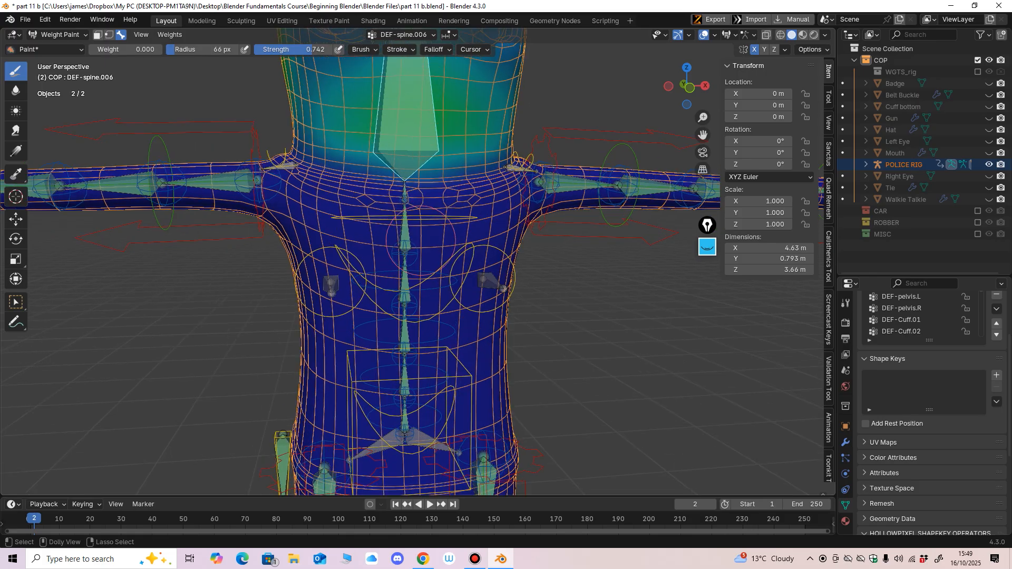
# Step: Examine the weights of the spine bones on the torso, working down the chain to DEF-spine.002
pyautogui.keyDown('ctrl'); pyautogui.keyDown('shift'); pyautogui.click(406, 236); pyautogui.keyUp('shift'); pyautogui.keyUp('ctrl')
pyautogui.keyDown('ctrl'); pyautogui.keyDown('shift'); pyautogui.click(406, 285); pyautogui.keyUp('shift'); pyautogui.keyUp('ctrl')
pyautogui.keyDown('ctrl'); pyautogui.keyDown('shift'); pyautogui.click(407, 337); pyautogui.keyUp('shift'); pyautogui.keyUp('ctrl')
pyautogui.moveTo(414, 358); pyautogui.dragTo(403, 342, button='middle')
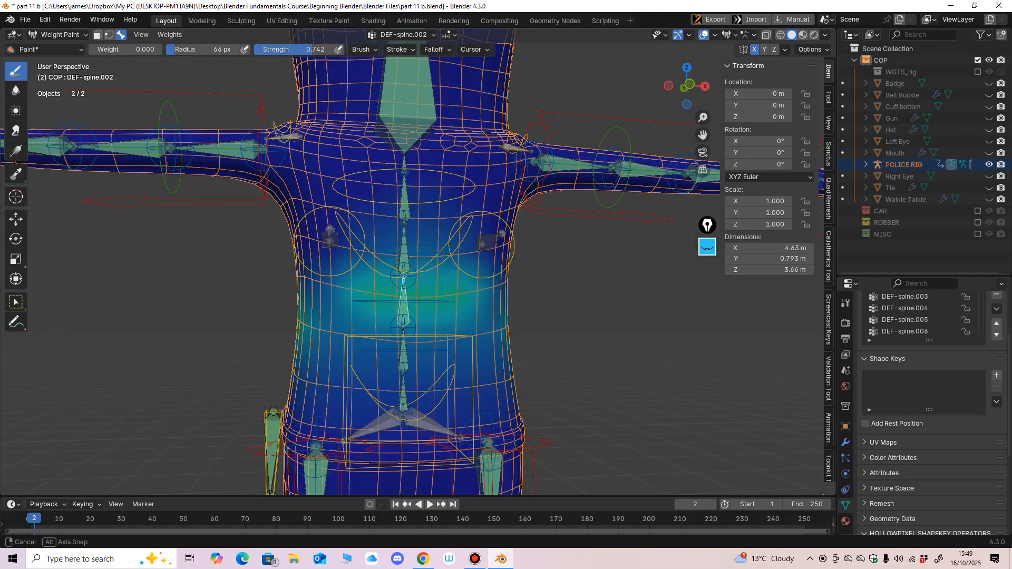
pyautogui.keyDown('shift'); pyautogui.moveTo(440, 430); pyautogui.dragTo(444, 303, button='middle'); pyautogui.keyUp('shift')
# Step: Select the left thigh bone, DEF-thigh.L, and smooth its weights around the hip and upper leg
pyautogui.keyDown('ctrl'); pyautogui.keyDown('shift'); pyautogui.click(317, 362); pyautogui.keyUp('shift'); pyautogui.keyUp('ctrl')
pyautogui.moveTo(455, 369); pyautogui.dragTo(434, 368, button='middle')
pyautogui.keyDown('ctrl'); pyautogui.keyDown('shift'); pyautogui.click(433, 357); pyautogui.keyUp('shift'); pyautogui.keyUp('ctrl')
pyautogui.keyDown('ctrl'); pyautogui.keyDown('shift'); pyautogui.click(407, 360); pyautogui.keyUp('shift'); pyautogui.keyUp('ctrl')
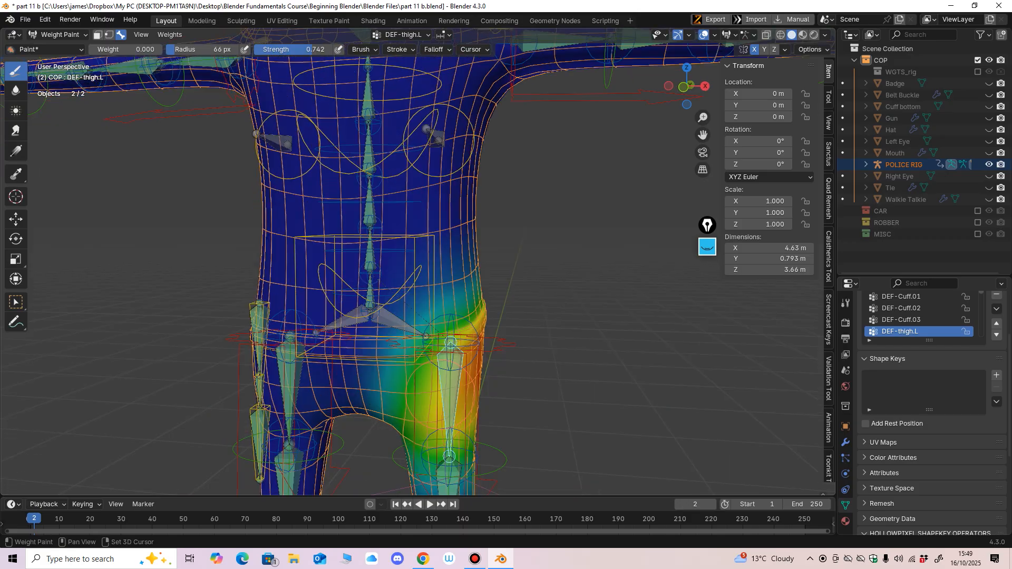
pyautogui.keyDown('shift'); pyautogui.moveTo(402, 285); pyautogui.dragTo(409, 220, button='middle'); pyautogui.keyUp('shift')
pyautogui.moveTo(421, 182); pyautogui.dragTo(358, 205, button='middle')
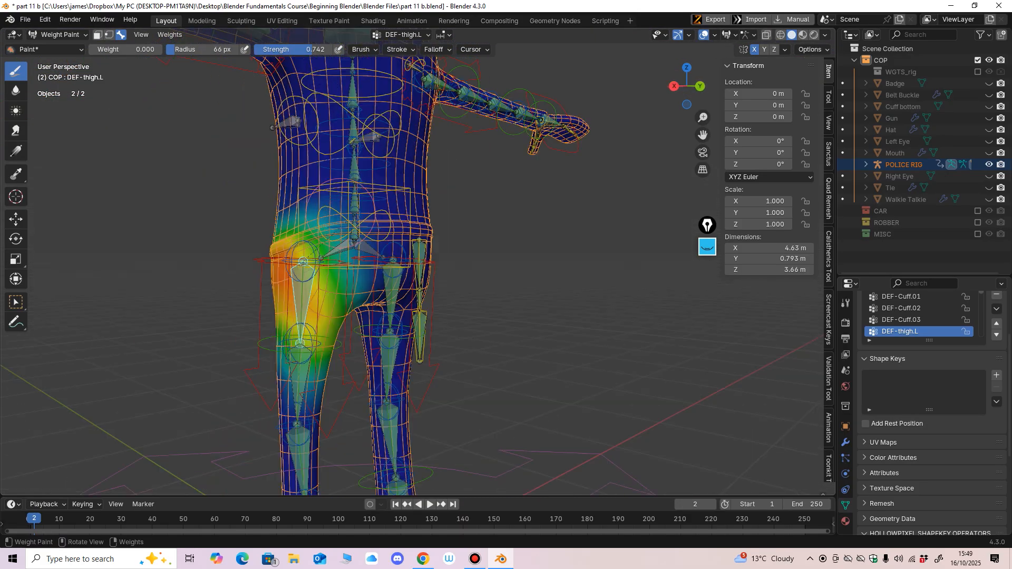
pyautogui.click(169, 34)
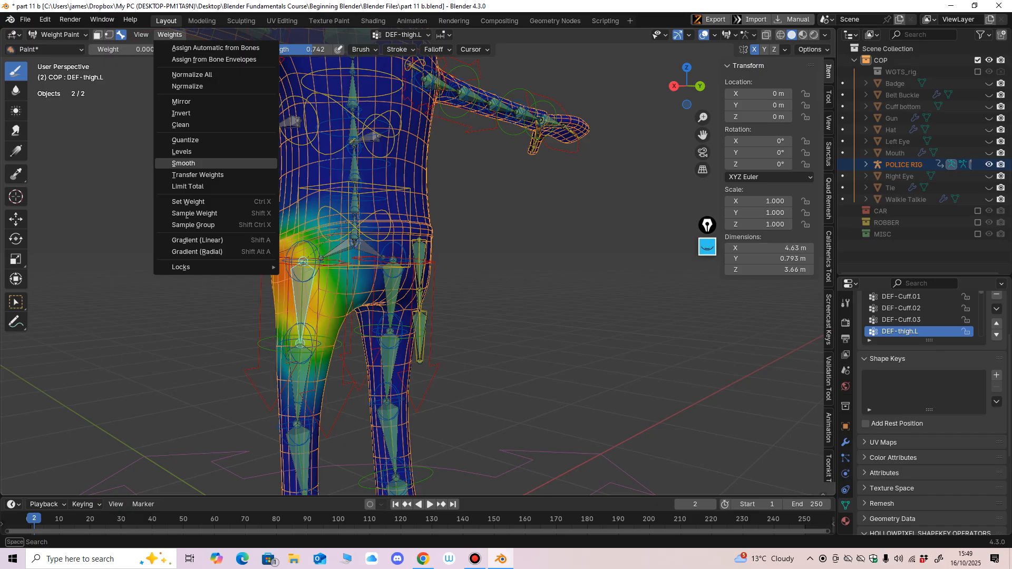
pyautogui.click(183, 164)
pyautogui.moveTo(330, 284); pyautogui.dragTo(476, 311, button='middle')
pyautogui.scroll(-2, 496, 319)
pyautogui.scroll(1, 461, 309)
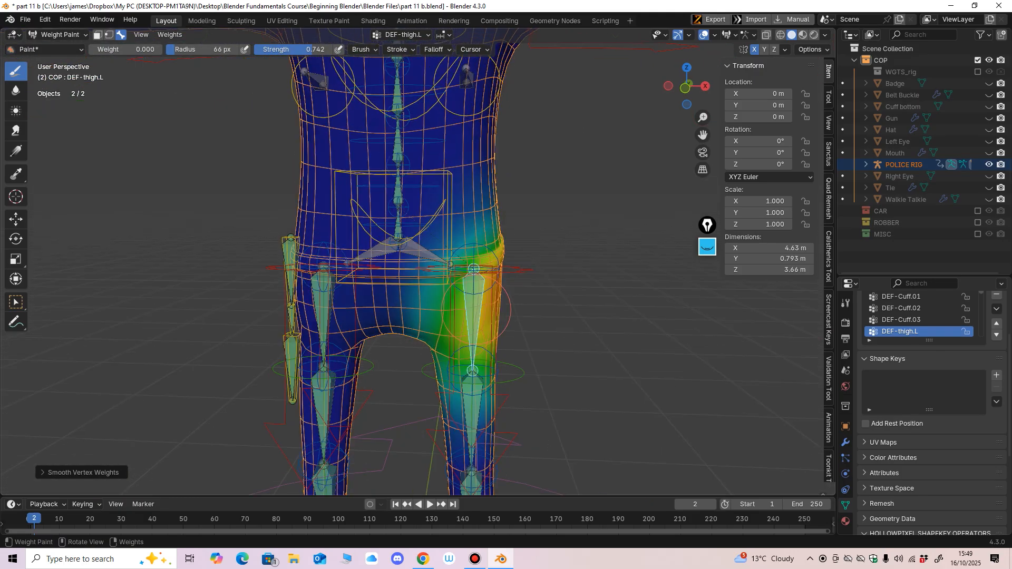
# Step: Switch the police rig to Pose Mode and select the left foot's IK control, foot_ik.L
pyautogui.scroll(-3, 502, 313)
pyautogui.click(58, 34)
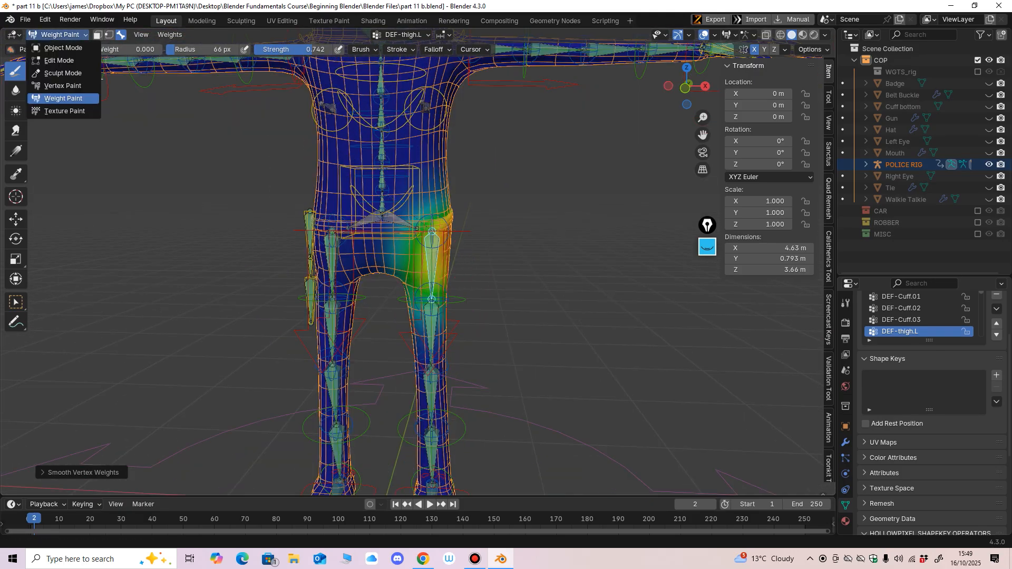
pyautogui.click(50, 47)
pyautogui.keyDown('shift'); pyautogui.moveTo(458, 326); pyautogui.dragTo(467, 258, button='middle'); pyautogui.keyUp('shift')
pyautogui.click(467, 257)
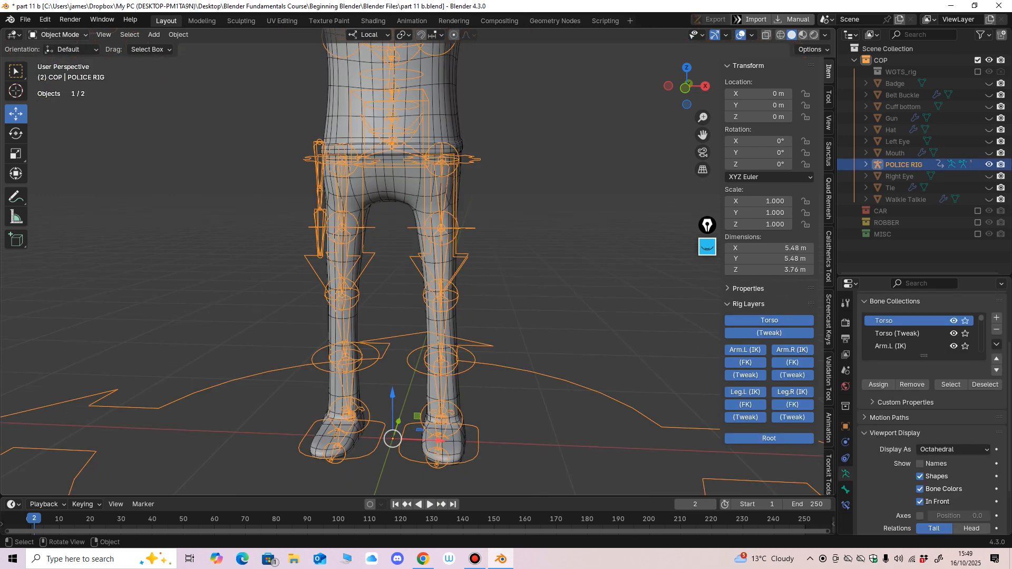
pyautogui.click(58, 34)
pyautogui.click(53, 72)
pyautogui.click(461, 445)
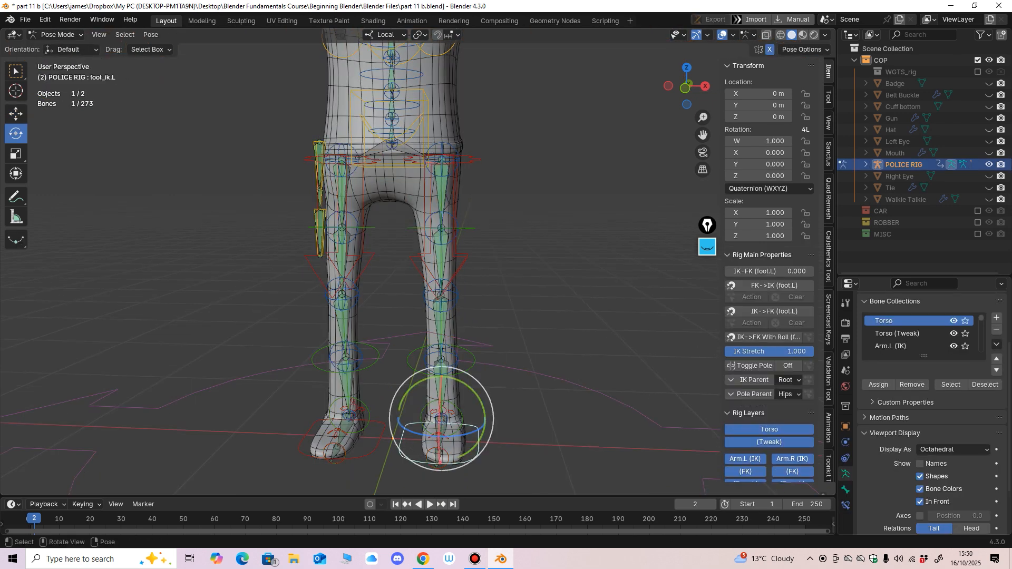
# Step: Move foot_ik.L outward and upward to about X 0.82, Y 0.16, Z 0.67 m, and rotate it to tilt the foot
pyautogui.hotkey('shift', 'space')
pyautogui.press('g')
pyautogui.moveTo(442, 419); pyautogui.dragTo(558, 332)
pyautogui.keyDown('shift'); pyautogui.moveTo(558, 332); pyautogui.dragTo(533, 354, button='middle'); pyautogui.keyUp('shift')
pyautogui.scroll(1, 533, 354)
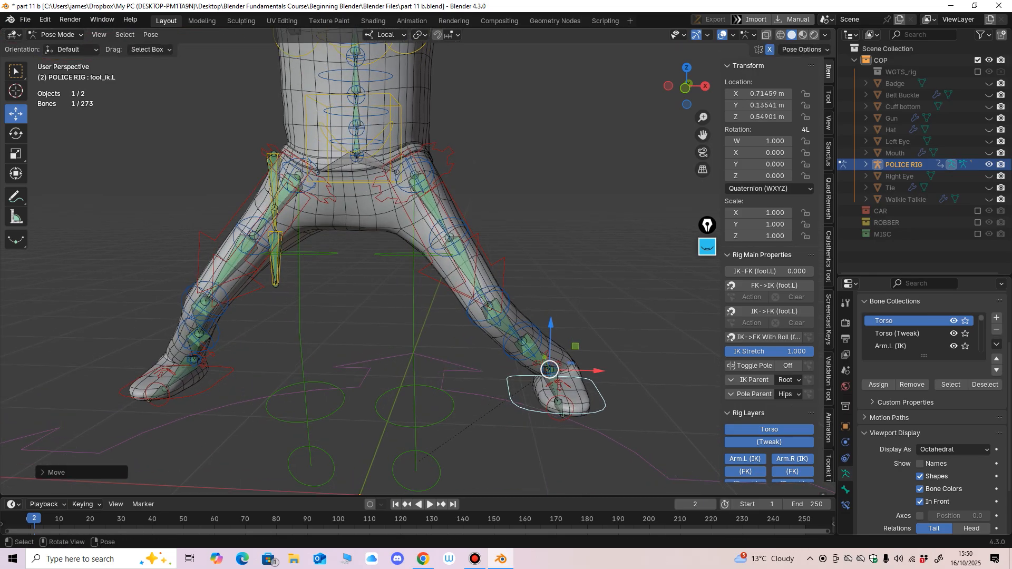
pyautogui.moveTo(549, 368); pyautogui.dragTo(571, 349)
pyautogui.keyDown('shift'); pyautogui.moveTo(571, 349); pyautogui.dragTo(557, 319, button='middle'); pyautogui.keyUp('shift')
pyautogui.hotkey('shift', 'space')
pyautogui.press('r')
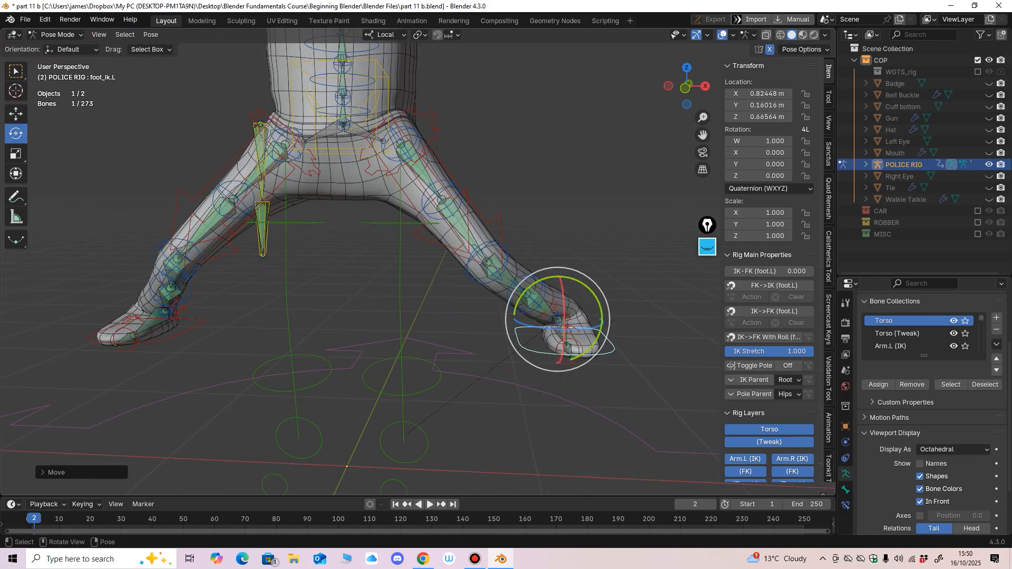
pyautogui.moveTo(598, 337); pyautogui.dragTo(593, 293)
# Step: Select the rig and the body mesh together, enter Weight Paint mode and display the DEF-thigh.L weights
pyautogui.hotkey('ctrl', 'Tab')
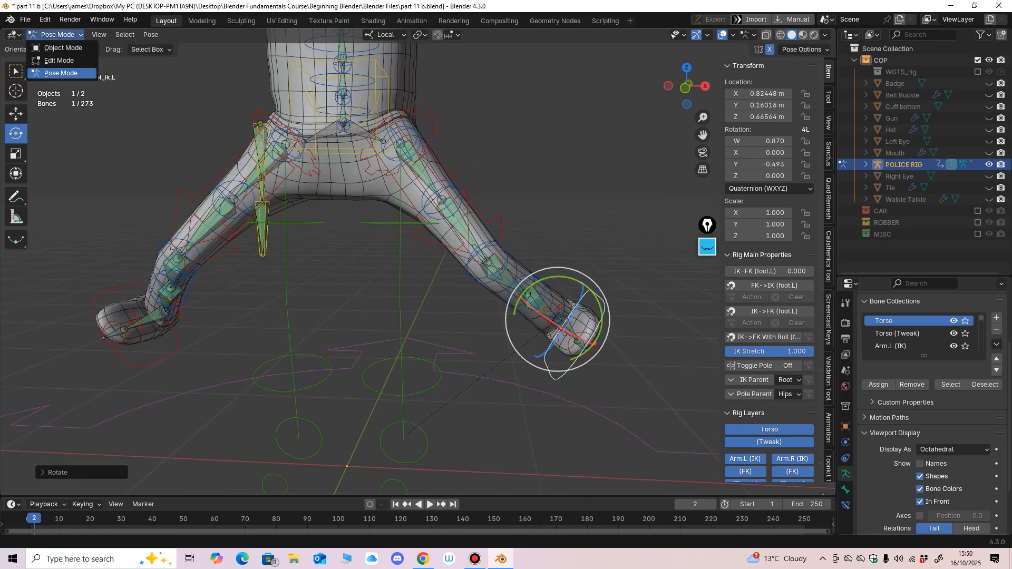
pyautogui.moveTo(557, 319); pyautogui.dragTo(53, 332, button='middle')
pyautogui.click(237, 295)
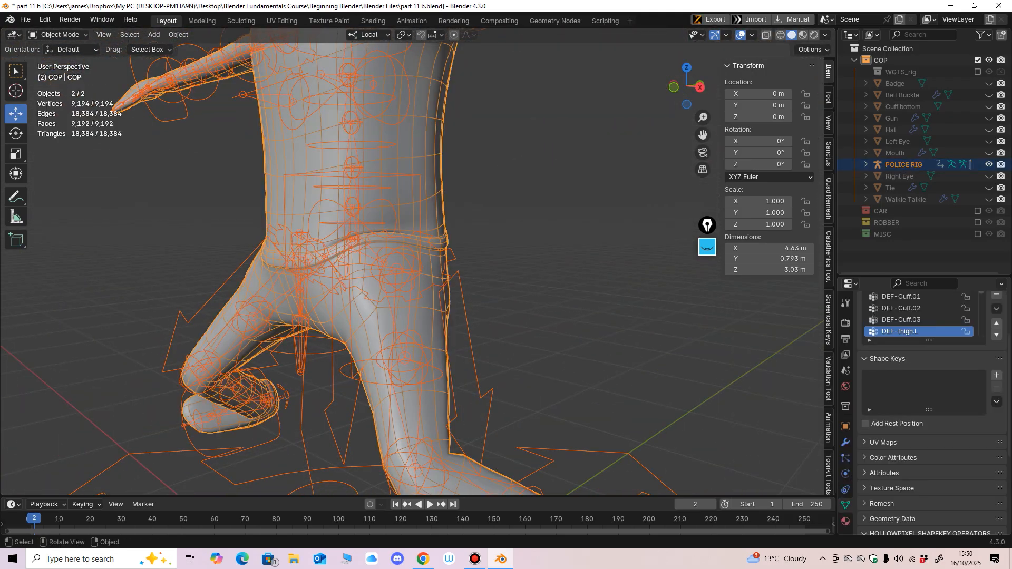
pyautogui.click(58, 34)
pyautogui.click(63, 98)
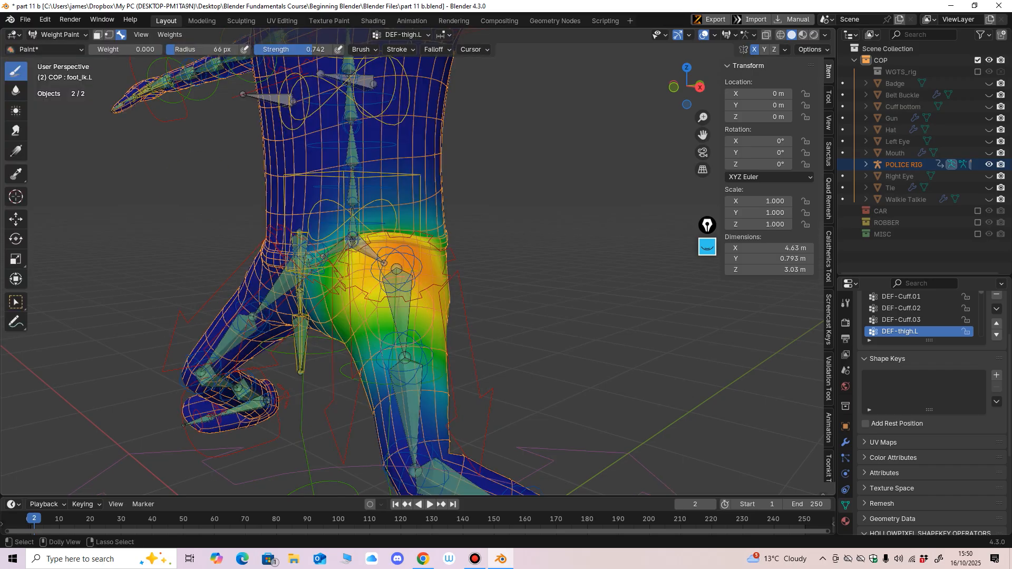
pyautogui.moveTo(420, 345)
pyautogui.mouseDown(button='middle')
pyautogui.moveTo(414, 325)
pyautogui.moveTo(453, 329)
pyautogui.mouseUp(button='middle')
pyautogui.keyDown('ctrl'); pyautogui.keyDown('shift'); pyautogui.click(414, 403); pyautogui.keyUp('shift'); pyautogui.keyUp('ctrl')
pyautogui.keyDown('ctrl'); pyautogui.keyDown('shift'); pyautogui.click(407, 324); pyautogui.keyUp('shift'); pyautogui.keyUp('ctrl')
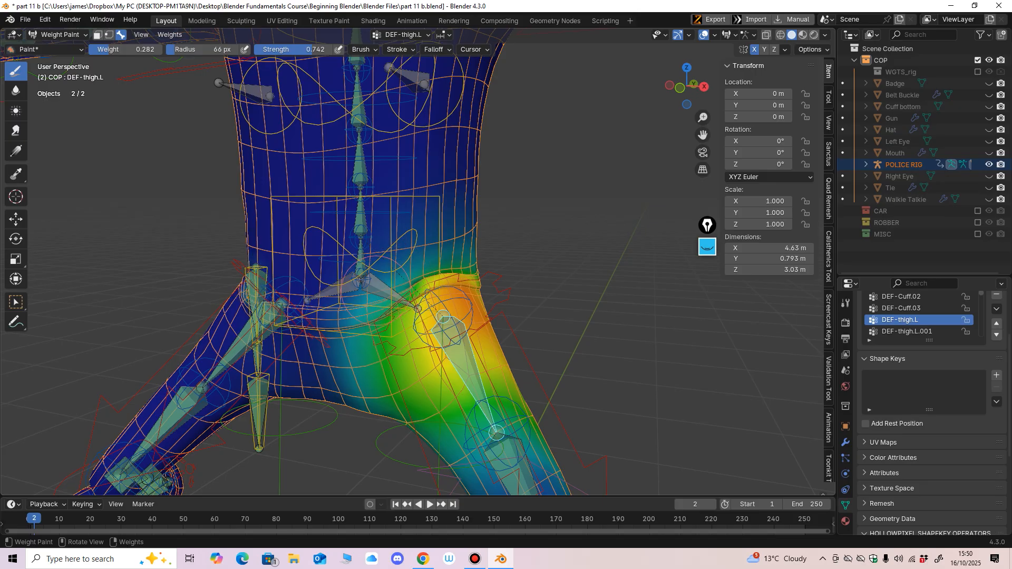
# Step: Set the brush weight to 0.042 and inspect the DEF-thigh.L weights around the waist and hips
pyautogui.moveTo(453, 329); pyautogui.dragTo(464, 330, button='middle')
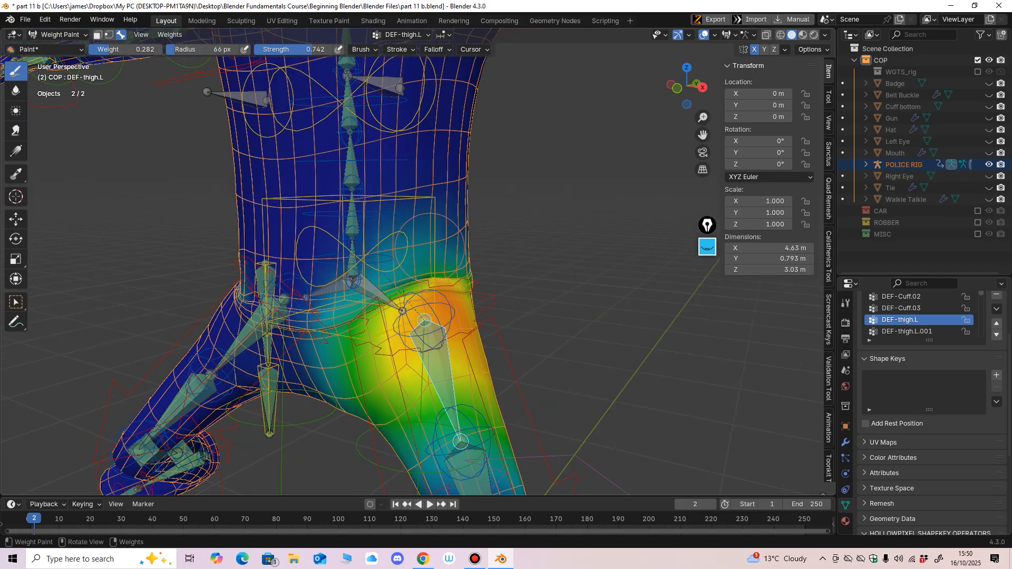
pyautogui.moveTo(447, 259); pyautogui.dragTo(432, 266, button='middle')
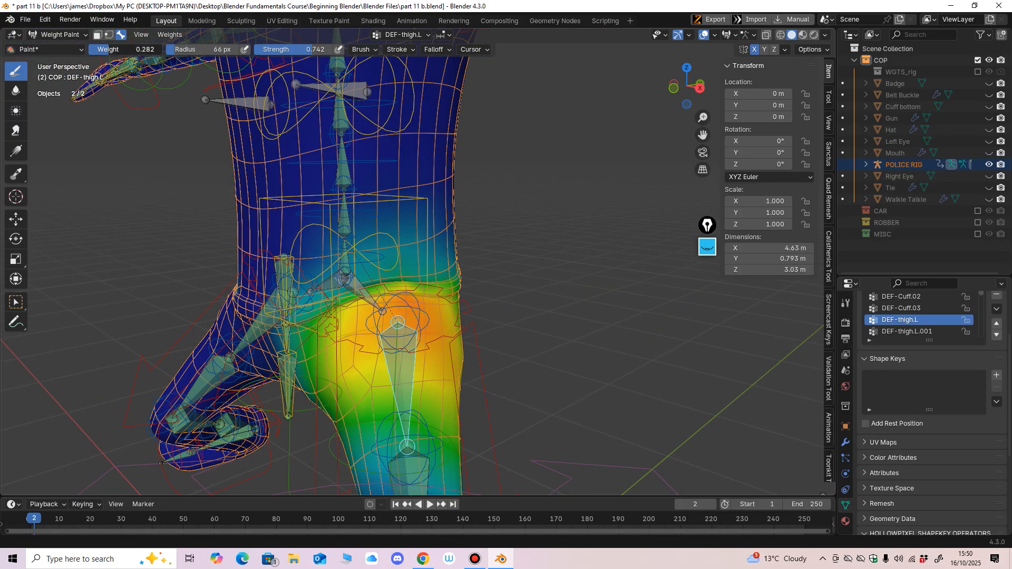
pyautogui.moveTo(124, 49); pyautogui.dragTo(98, 49)
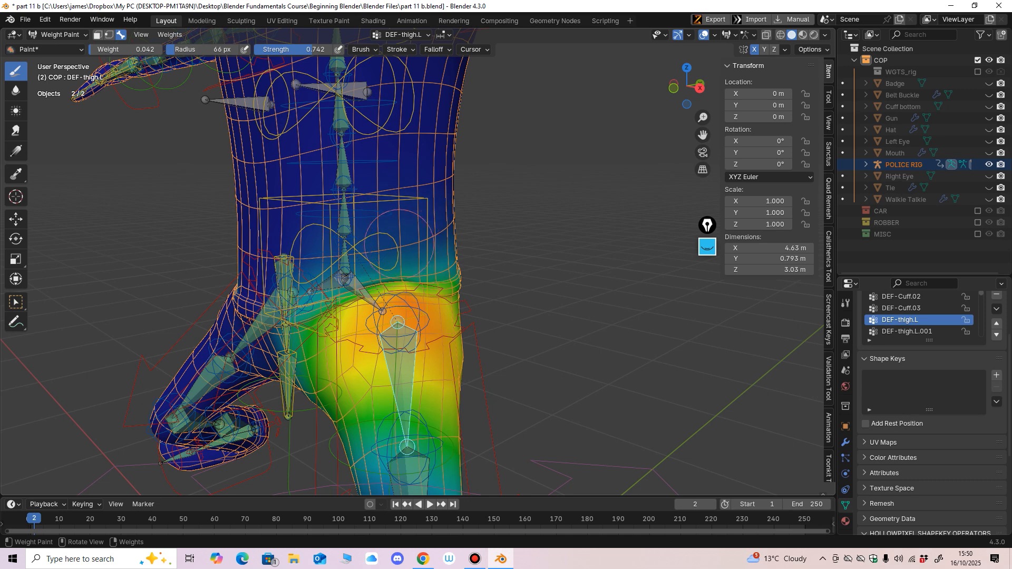
pyautogui.moveTo(397, 322); pyautogui.dragTo(522, 248, button='middle')
pyautogui.moveTo(659, 117); pyautogui.dragTo(712, 125, button='middle')
pyautogui.moveTo(391, 257)
pyautogui.mouseDown(button='middle')
pyautogui.moveTo(414, 263)
pyautogui.moveTo(401, 266)
pyautogui.mouseUp(button='middle')
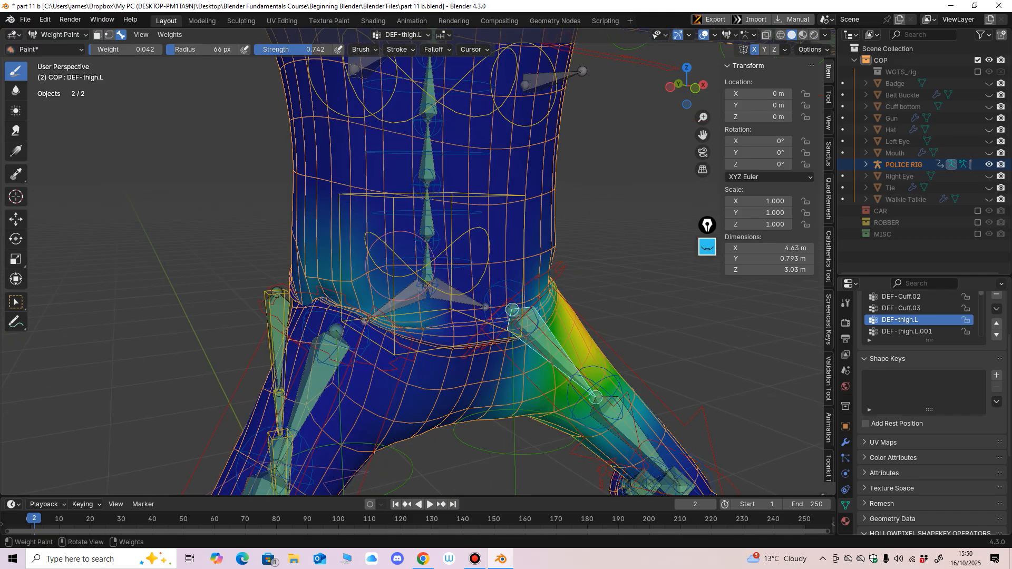
# Step: Smooth the DEF-thigh.L weights three more times across the hip, waist and thigh
pyautogui.click(169, 35)
pyautogui.click(179, 164)
pyautogui.moveTo(179, 164)
pyautogui.mouseDown(button='middle')
pyautogui.moveTo(266, 153)
pyautogui.moveTo(219, 163)
pyautogui.moveTo(187, 148)
pyautogui.mouseUp(button='middle')
pyautogui.click(169, 34)
pyautogui.click(180, 163)
pyautogui.moveTo(398, 301); pyautogui.dragTo(421, 303, button='middle')
pyautogui.moveTo(421, 303); pyautogui.dragTo(311, 290, button='middle')
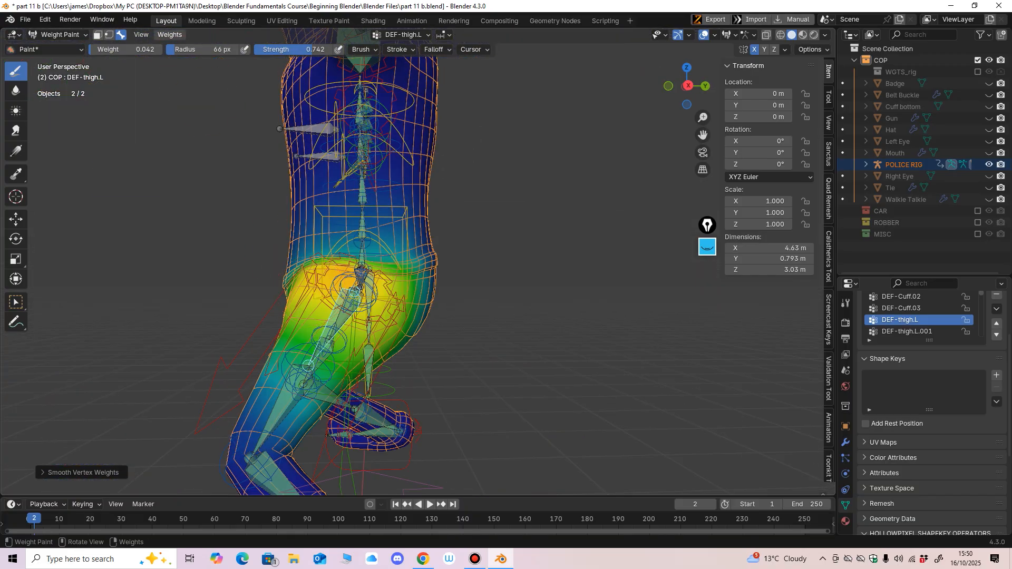
pyautogui.click(170, 35)
pyautogui.click(182, 163)
pyautogui.moveTo(270, 191); pyautogui.dragTo(326, 177, button='middle')
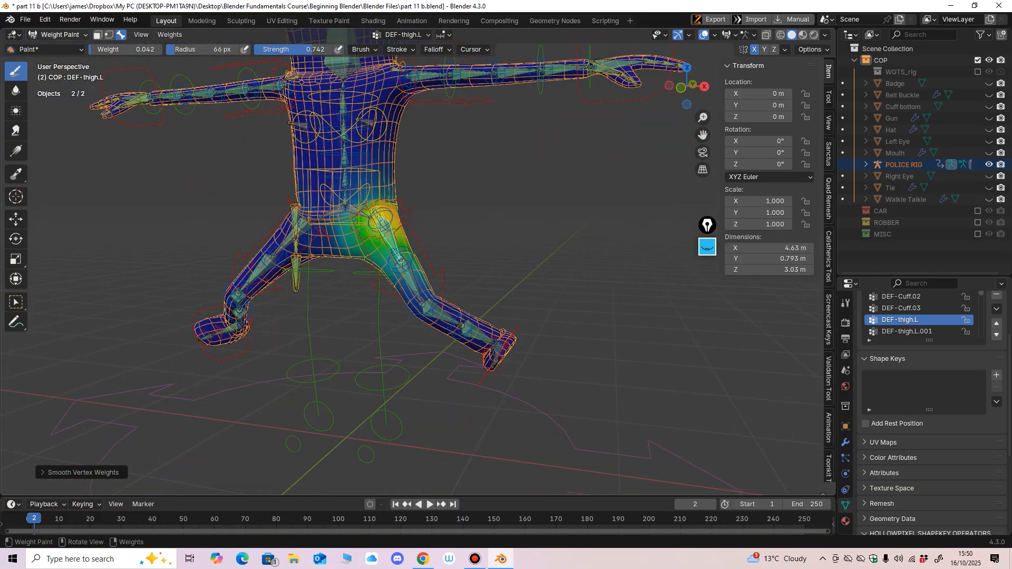
# Step: Return the police rig to Pose Mode and clear the rotation and location of foot_ik.L
pyautogui.click(59, 35)
pyautogui.click(59, 48)
pyautogui.click(164, 112)
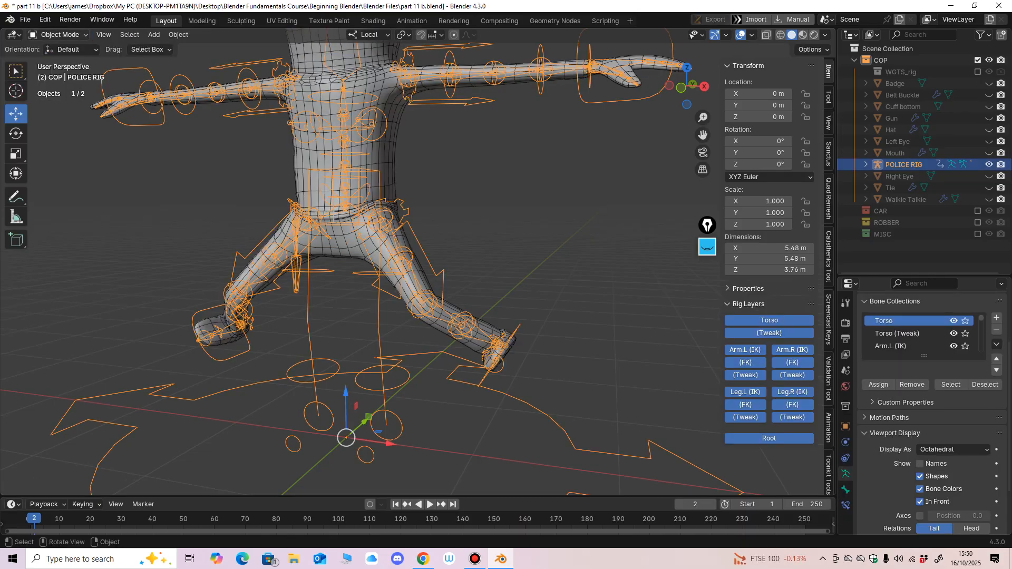
pyautogui.hotkey('ctrl', 'Tab')
pyautogui.click(501, 352)
pyautogui.hotkey('alt', 'r')
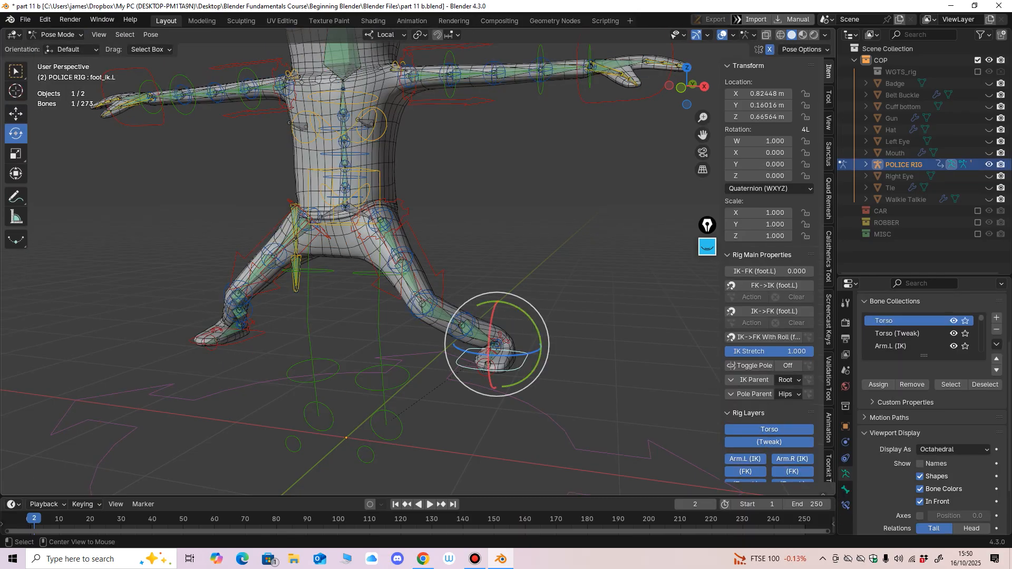
pyautogui.hotkey('alt', 'g')
pyautogui.moveTo(502, 352); pyautogui.dragTo(527, 356, button='middle')
# Step: Lower the torso control by about 0.39 m and shift it to test how the hips and legs bend
pyautogui.click(394, 182)
pyautogui.press('KP_1')
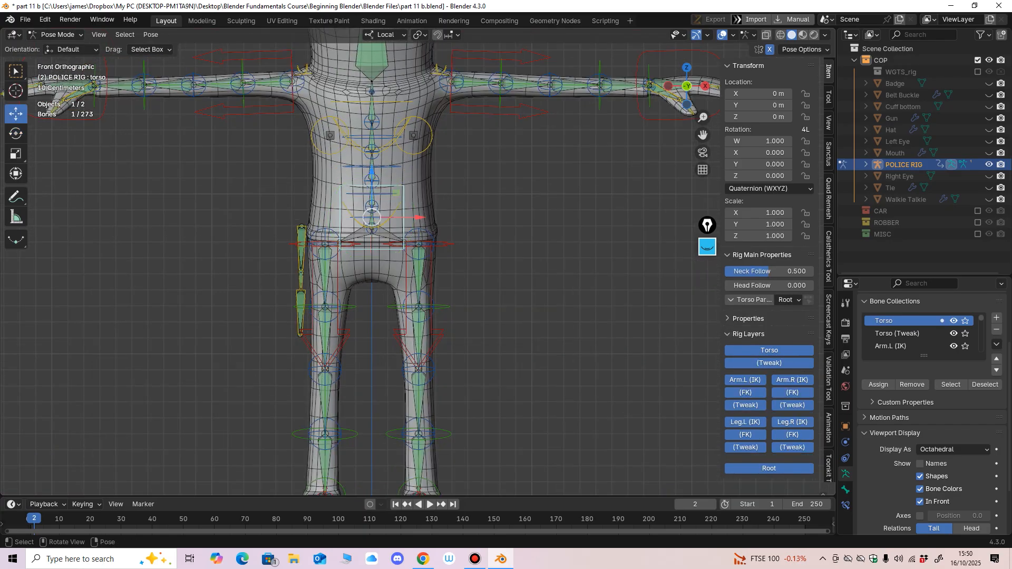
pyautogui.moveTo(372, 173); pyautogui.dragTo(371, 244)
pyautogui.moveTo(371, 243); pyautogui.dragTo(326, 251, button='middle')
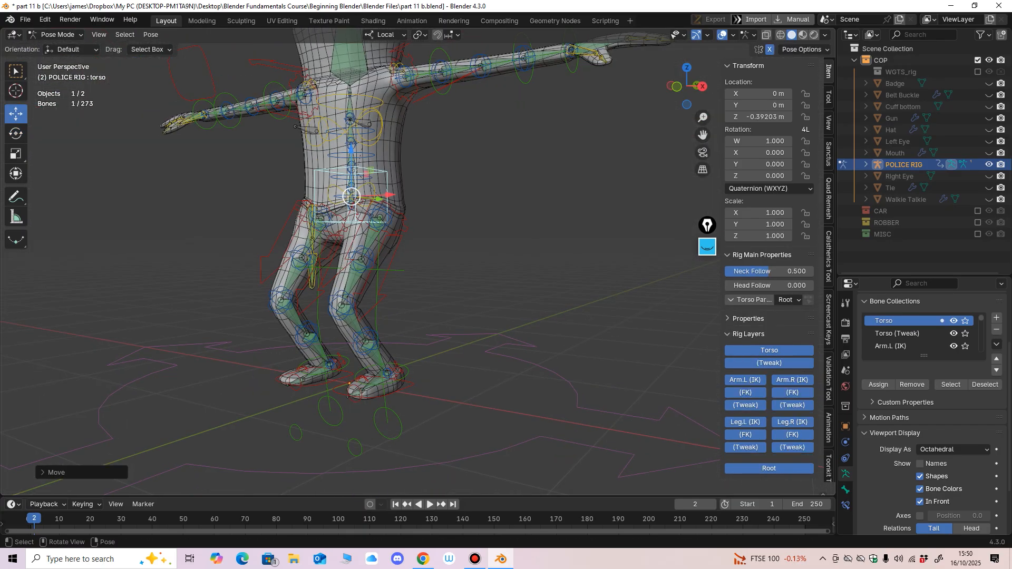
pyautogui.moveTo(344, 208); pyautogui.dragTo(319, 192)
pyautogui.press('KP_3')
# Step: Undo the last torso shift and clear the torso control's location
pyautogui.hotkey('ctrl', 'z')
pyautogui.hotkey('ctrl', 'z')
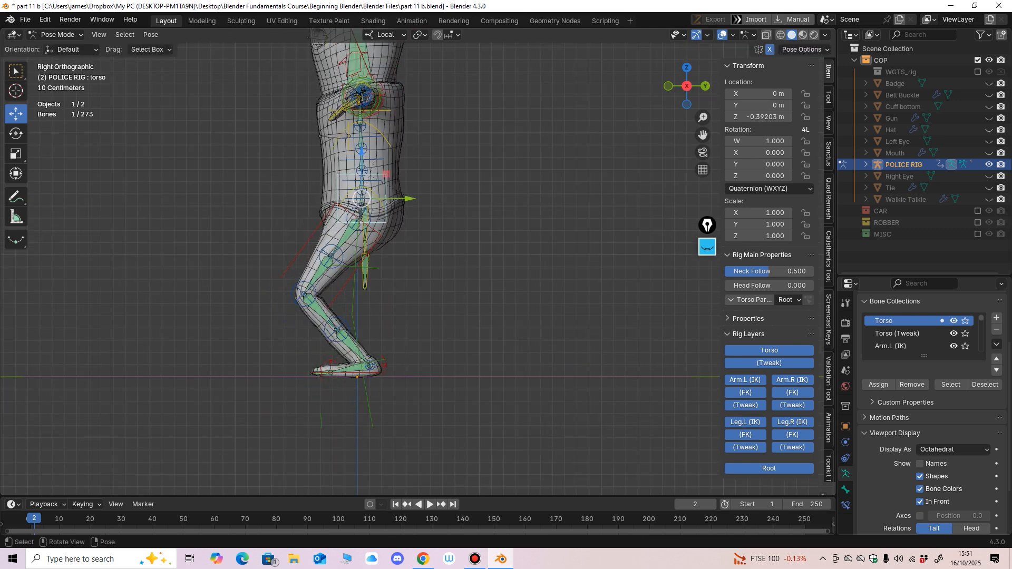
pyautogui.moveTo(327, 212); pyautogui.dragTo(362, 216, button='middle')
pyautogui.hotkey('alt', 'g')
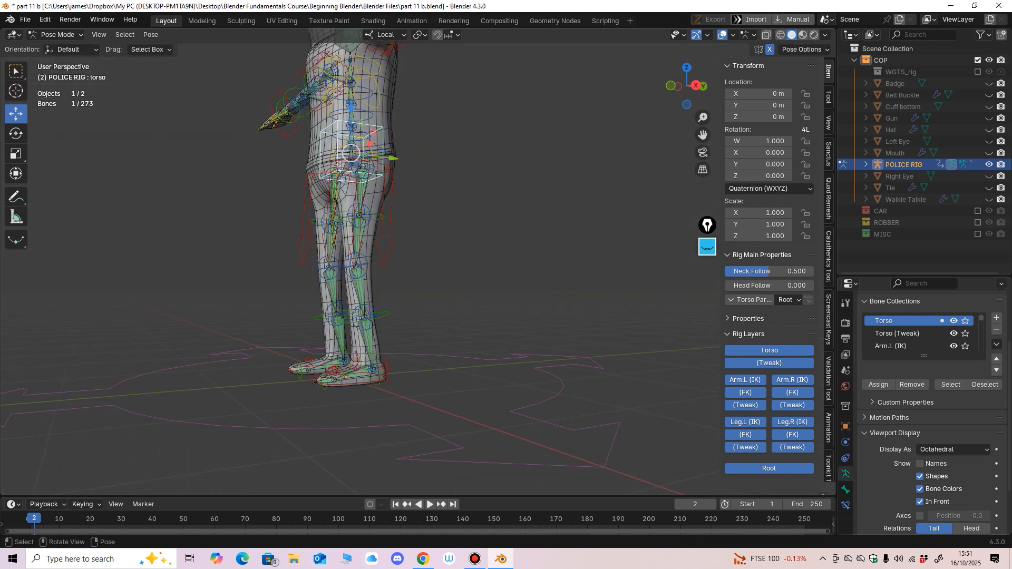
# Step: Try rotating the hips control from the front and side views, and undo the rotations
pyautogui.press('KP_1')
pyautogui.keyDown('shift'); pyautogui.moveTo(369, 169); pyautogui.dragTo(377, 266, button='middle'); pyautogui.keyUp('shift')
pyautogui.scroll(3, 376, 258)
pyautogui.click(380, 244)
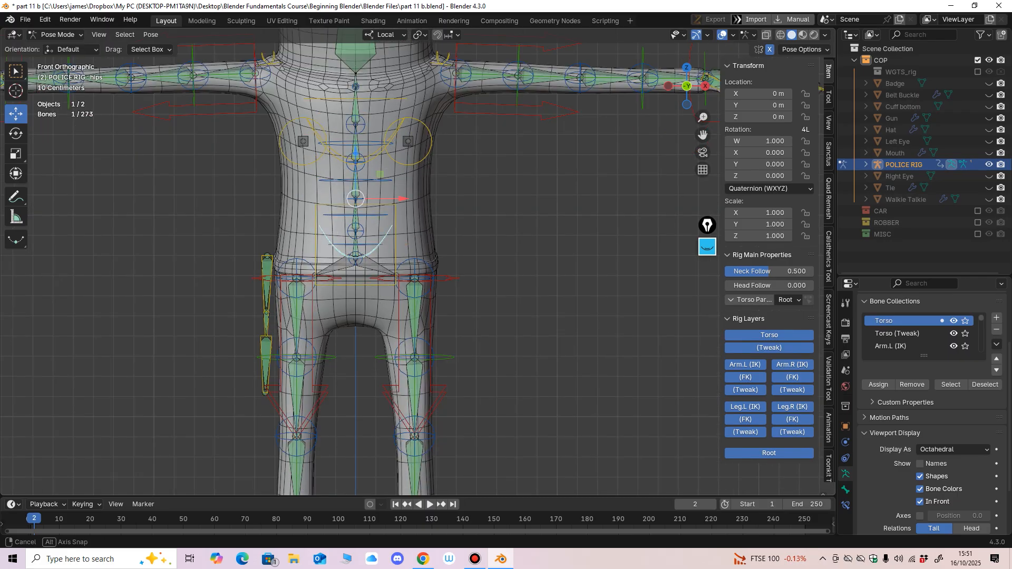
pyautogui.hotkey('shift', 'space')
pyautogui.press('r')
pyautogui.moveTo(380, 199)
pyautogui.mouseDown()
pyautogui.moveTo(395, 199)
pyautogui.moveTo(390, 172)
pyautogui.moveTo(369, 186)
pyautogui.mouseUp()
pyautogui.hotkey('ctrl', 'z')
pyautogui.hotkey('ctrl', 'z')
pyautogui.press('KP_3')
pyautogui.hotkey('ctrl', 'z')
pyautogui.scroll(-3, 369, 185)
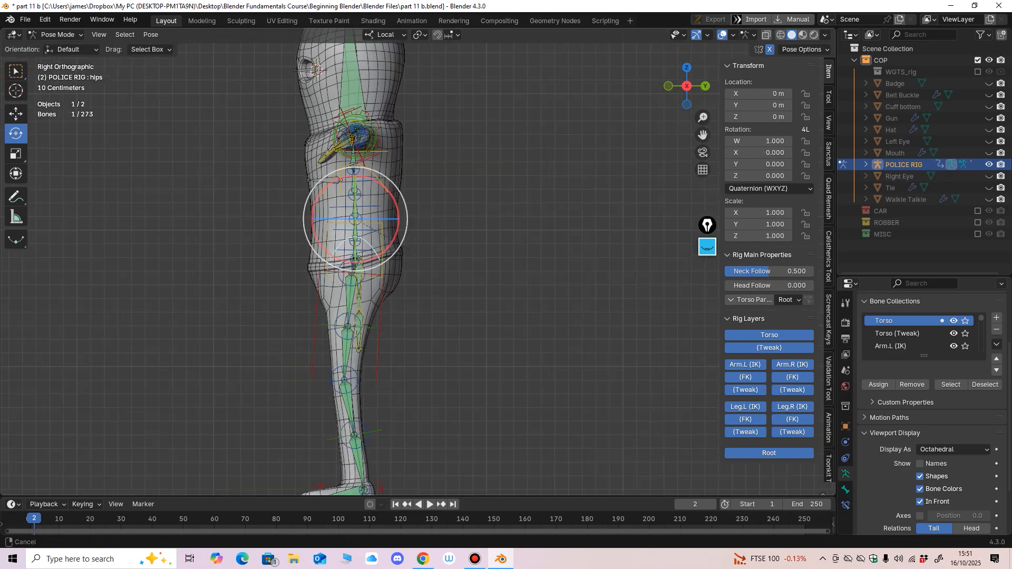
# Step: Try scaling the left chest control, breast.L, and undo the change
pyautogui.keyDown('shift'); pyautogui.moveTo(370, 186); pyautogui.dragTo(443, 279, button='middle'); pyautogui.keyUp('shift')
pyautogui.scroll(1, 417, 263)
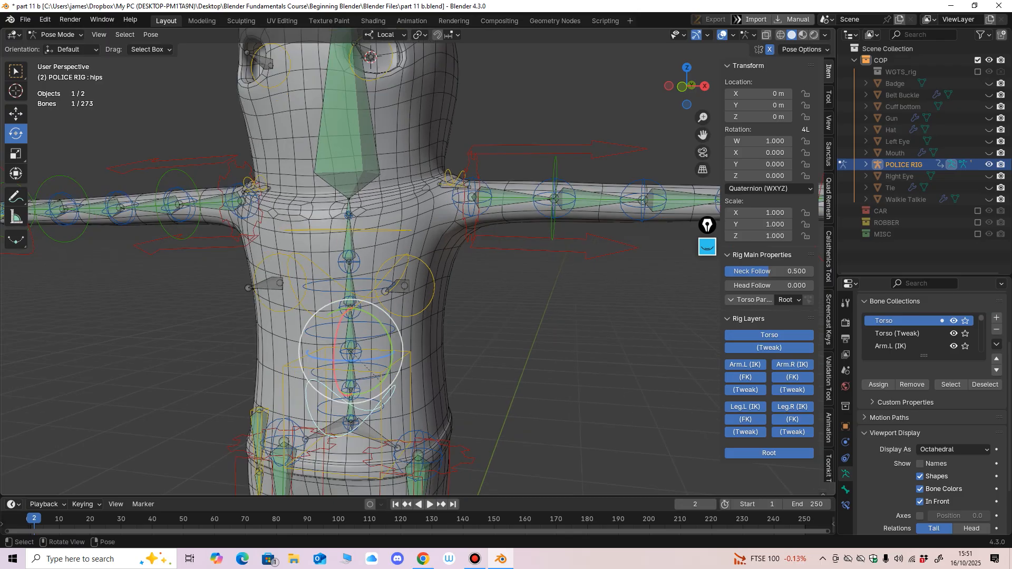
pyautogui.click(428, 293)
pyautogui.moveTo(429, 294); pyautogui.dragTo(426, 283, button='middle')
pyautogui.click(16, 154)
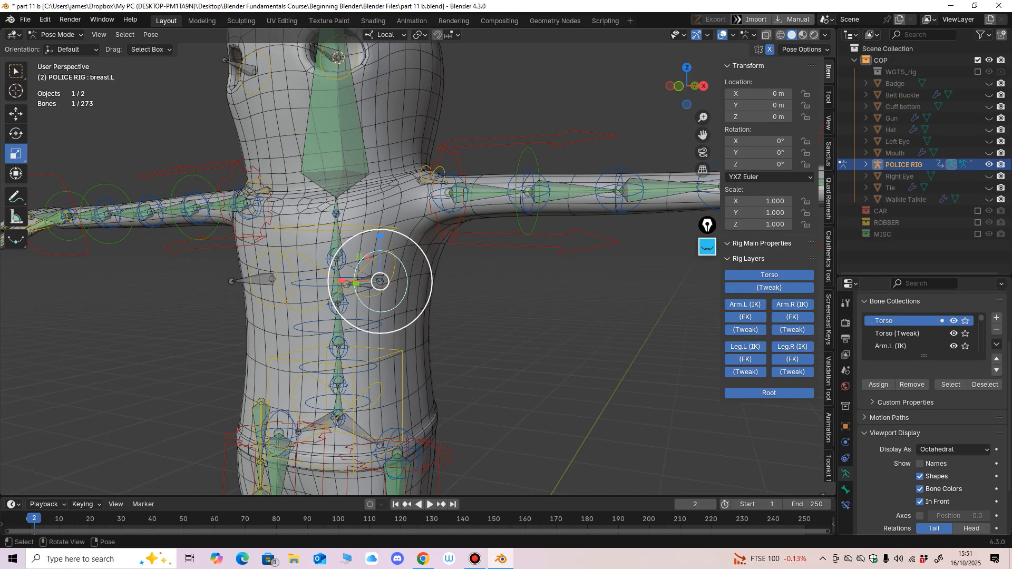
pyautogui.moveTo(428, 283); pyautogui.dragTo(434, 282)
pyautogui.keyDown('alt'); pyautogui.moveTo(435, 282); pyautogui.dragTo(453, 283, button='middle'); pyautogui.keyUp('alt')
pyautogui.hotkey('ctrl', 'z')
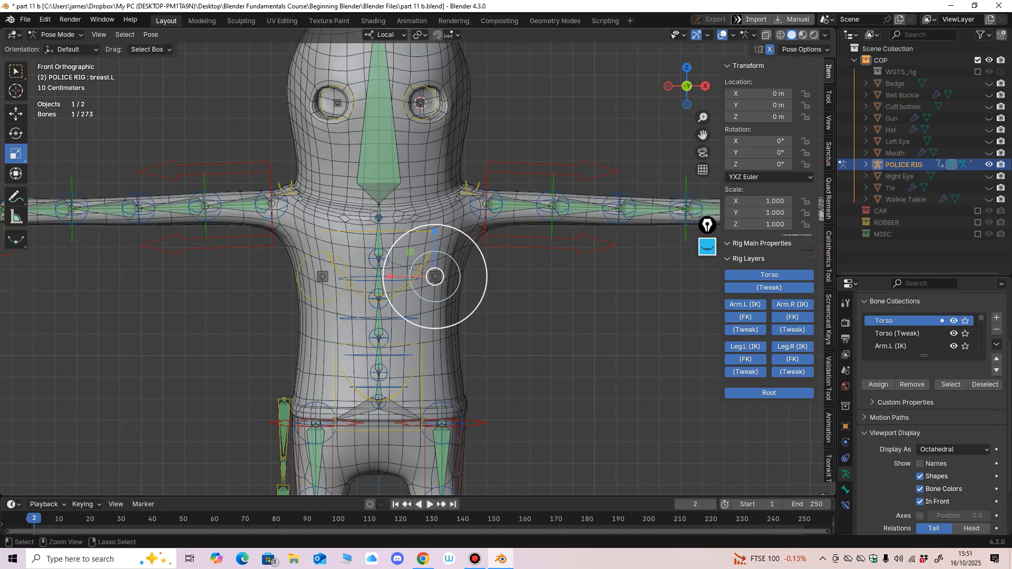
# Step: Try enlarging the breast.L control to a scale of about 1.24 in front view, and undo it
pyautogui.moveTo(467, 309); pyautogui.dragTo(470, 311)
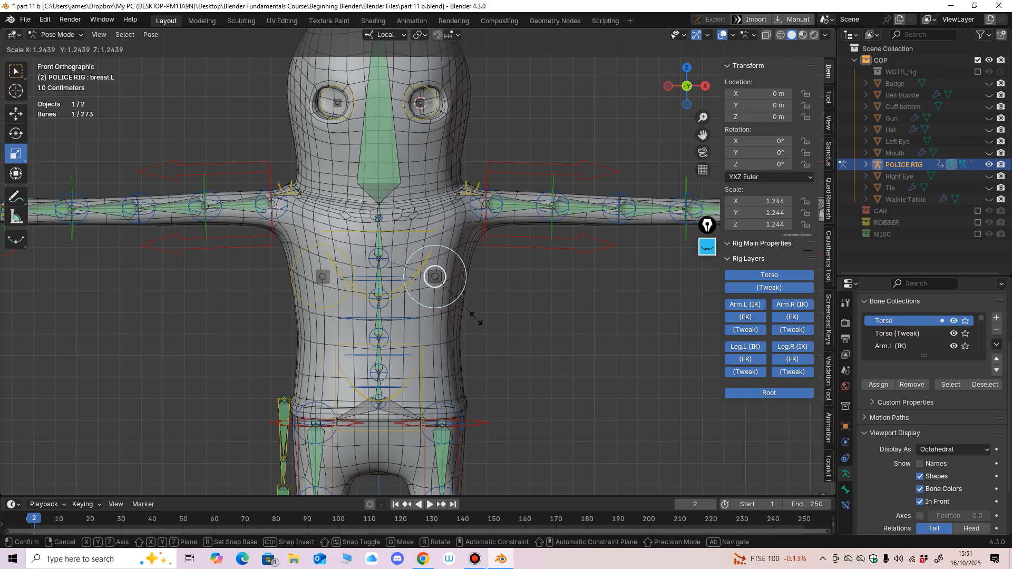
pyautogui.moveTo(476, 318); pyautogui.dragTo(477, 316)
pyautogui.hotkey('ctrl', 'z')
pyautogui.moveTo(477, 316); pyautogui.dragTo(424, 322, button='middle')
pyautogui.scroll(-2, 444, 316)
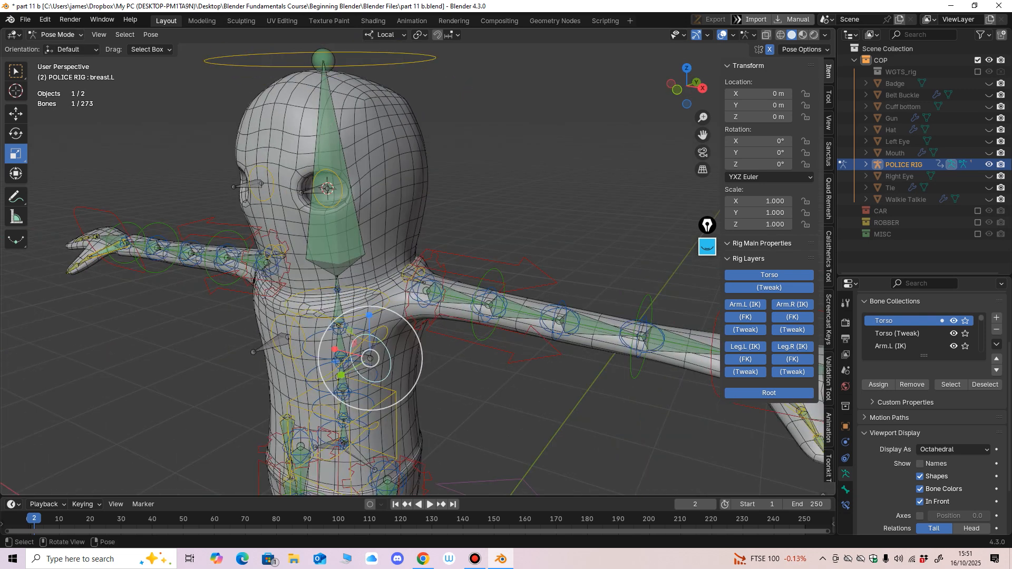
# Step: Return the police rig to Object Mode and show the character's head and upper body in front view
pyautogui.click(57, 35)
pyautogui.click(61, 48)
pyautogui.moveTo(348, 179); pyautogui.dragTo(373, 211, button='middle')
pyautogui.moveTo(373, 211); pyautogui.dragTo(393, 203, button='middle')
pyautogui.keyDown('ctrl'); pyautogui.moveTo(389, 169); pyautogui.dragTo(389, 132, button='middle'); pyautogui.keyUp('ctrl')
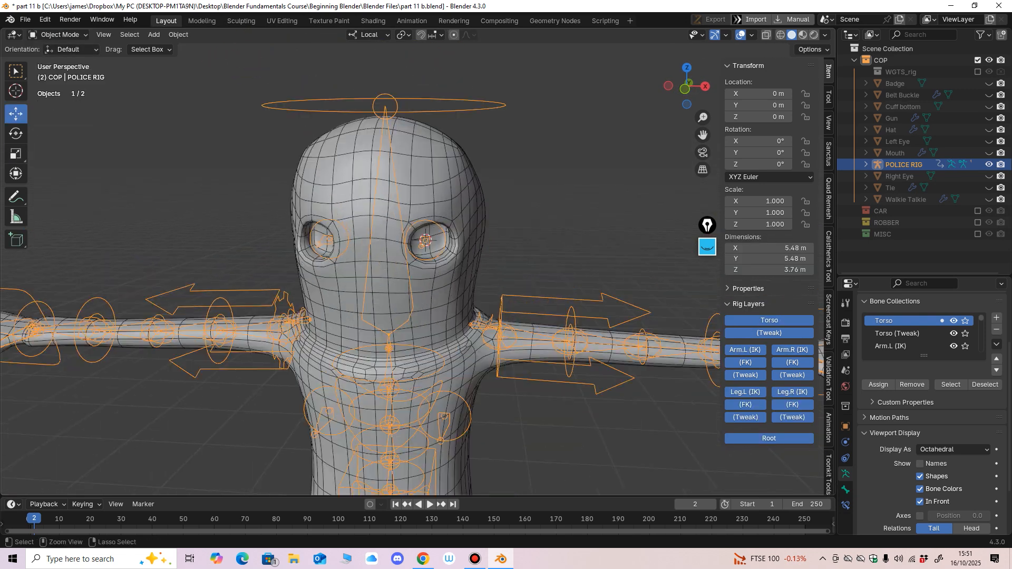
pyautogui.moveTo(389, 211)
pyautogui.mouseDown(button='middle')
pyautogui.moveTo(400, 237)
pyautogui.moveTo(399, 214)
pyautogui.mouseUp(button='middle')
pyautogui.press('KP_1')
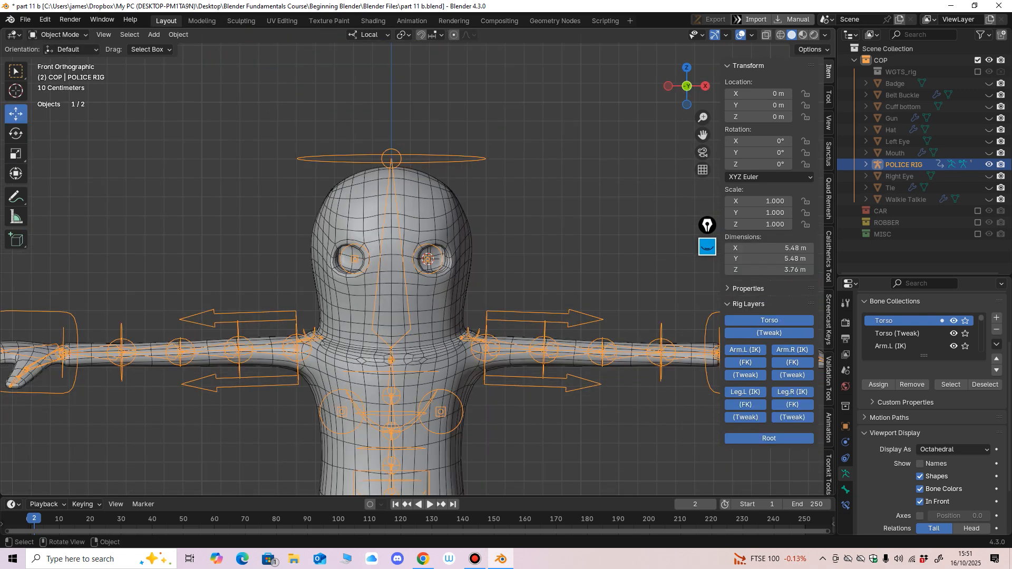
# Step: Mark the head, neckline and limits of the left upper arm with yellow annotation strokes, and erase the marks
pyautogui.click(707, 247)
pyautogui.click(706, 295)
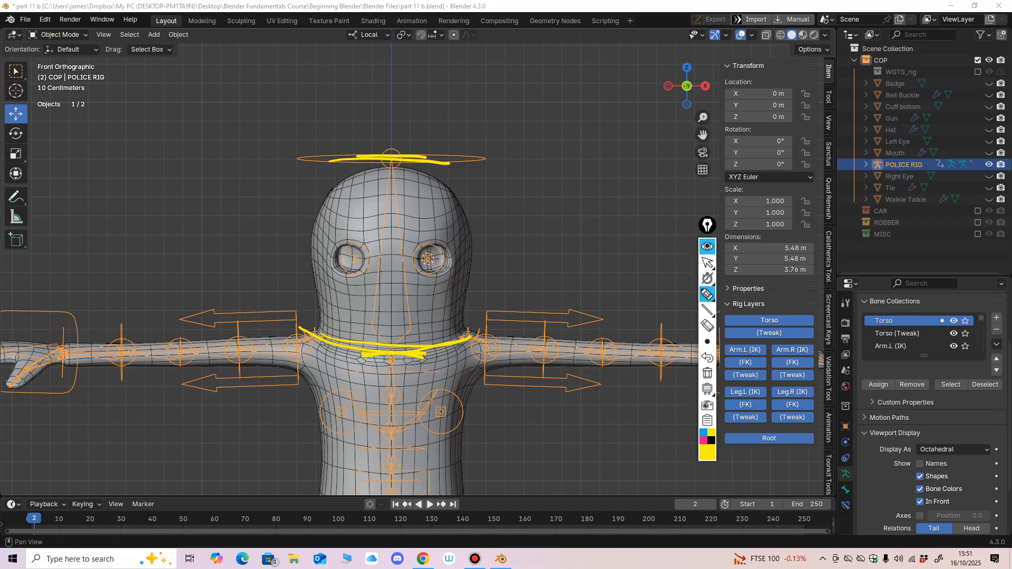
pyautogui.moveTo(426, 197); pyautogui.dragTo(356, 287)
pyautogui.moveTo(447, 202)
pyautogui.mouseDown()
pyautogui.moveTo(373, 297)
pyautogui.moveTo(383, 312)
pyautogui.mouseUp()
pyautogui.moveTo(468, 227); pyautogui.dragTo(391, 325)
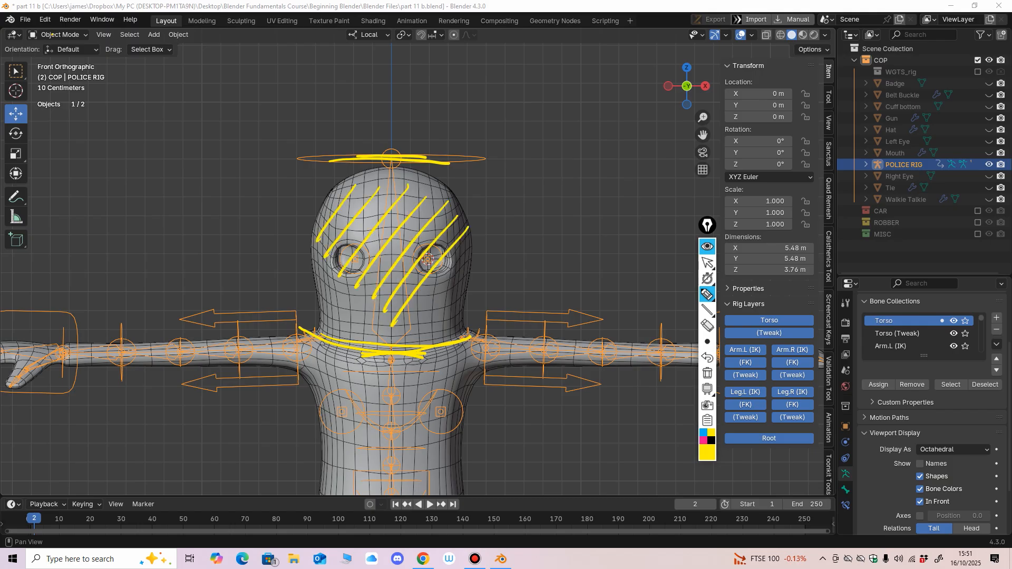
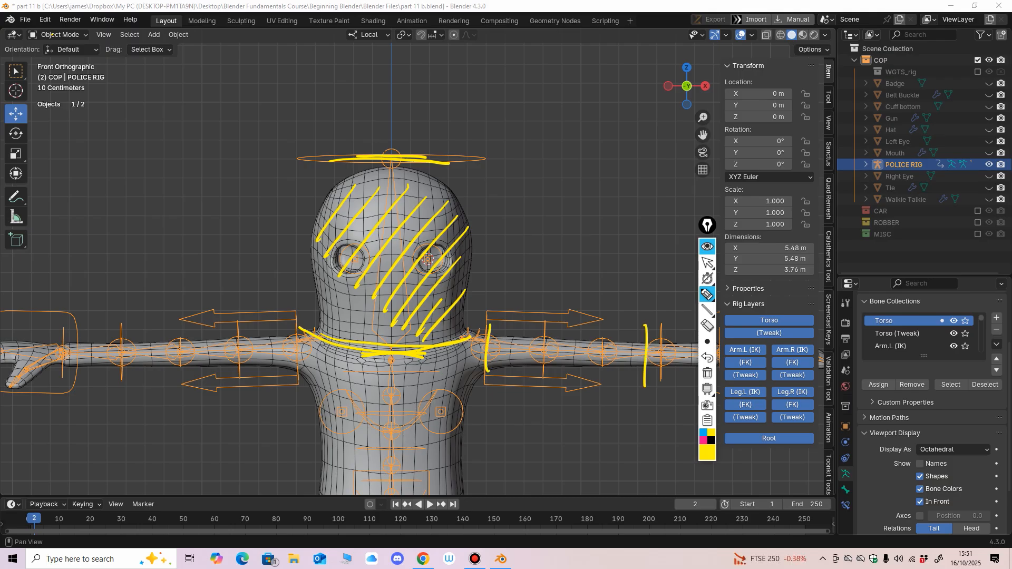
pyautogui.click(707, 326)
pyautogui.moveTo(489, 346)
pyautogui.mouseDown()
pyautogui.moveTo(429, 298)
pyautogui.moveTo(390, 160)
pyautogui.mouseUp()
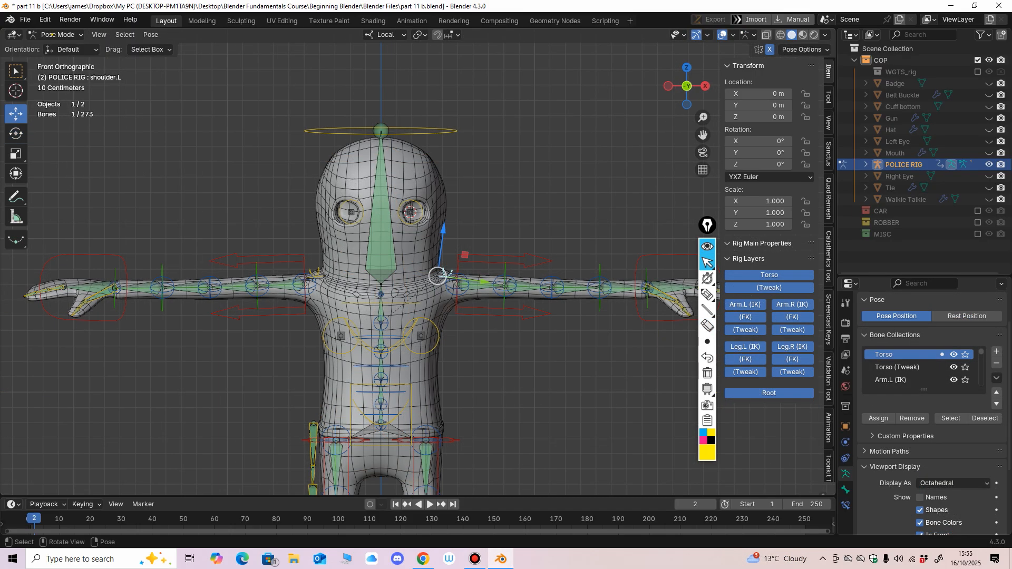
# Step: Try moving the left shoulder control, shoulder.L, vertically downward, and cancel the move
pyautogui.press('g')
pyautogui.press('z')
pyautogui.press('z')
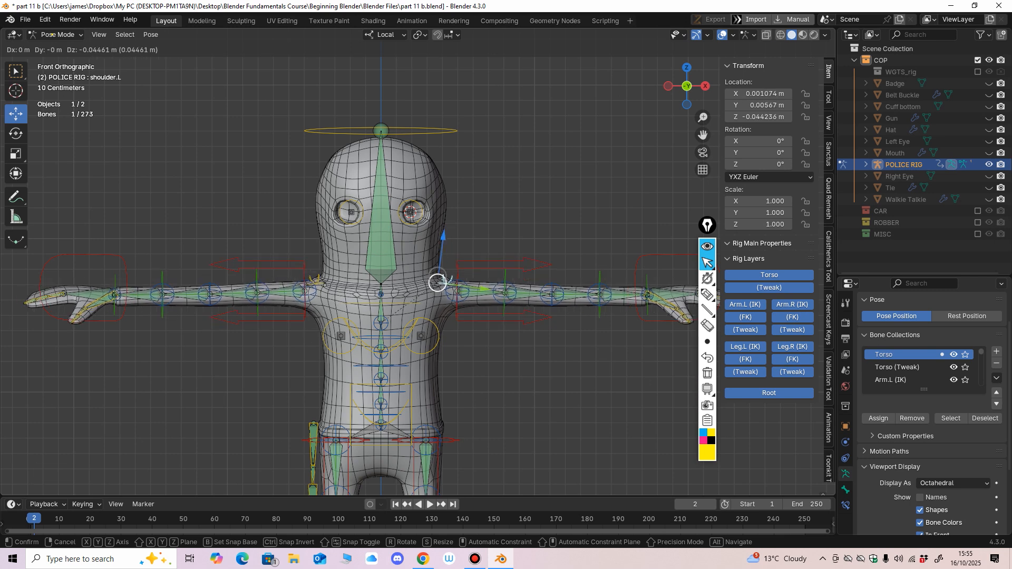
pyautogui.rightClick(442, 275)
# Step: Rotate the shoulder.L control about -50° around its local X axis with mirrored posing, lowering both arms
pyautogui.press('r')
pyautogui.press('x')
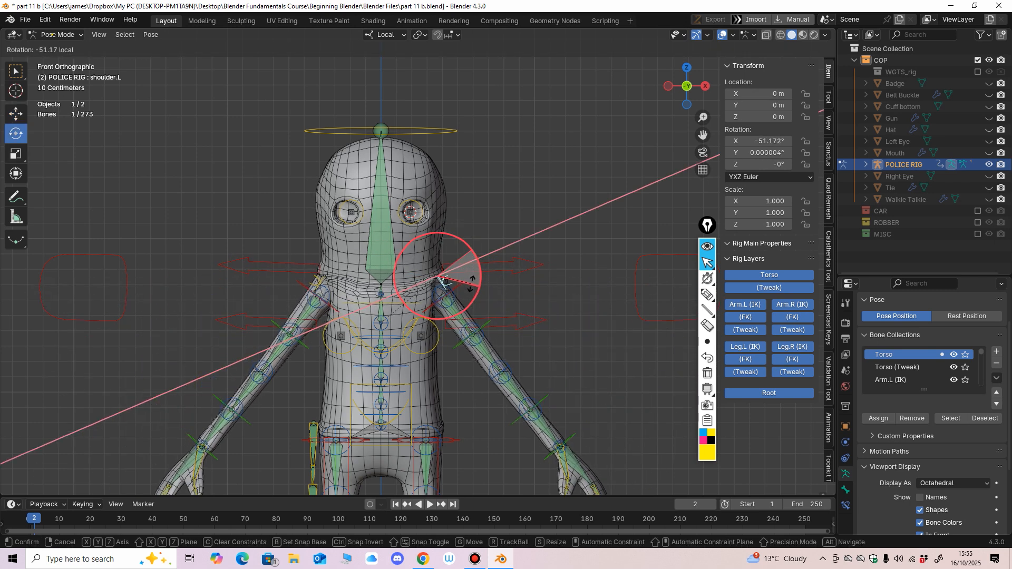
pyautogui.click(473, 280)
# Step: Try shifting the lowered shoulder.L control slightly with the Move tool, and clear its location in front view
pyautogui.hotkey('shift', 'space')
pyautogui.press('g')
pyautogui.moveTo(437, 275); pyautogui.dragTo(445, 280)
pyautogui.scroll(2, 445, 280)
pyautogui.moveTo(445, 279); pyautogui.dragTo(435, 300, button='middle')
pyautogui.press('KP_1')
pyautogui.hotkey('alt', 'g')
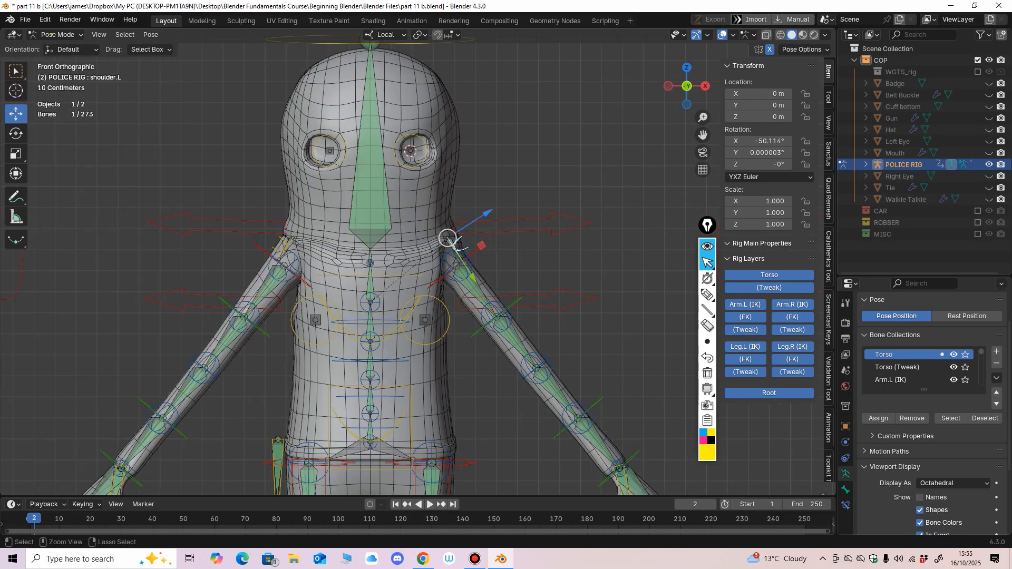
# Step: Clear the left shoulder control's rotation and move it about 0.085 m along its local Y axis
pyautogui.hotkey('alt', 'r')
pyautogui.scroll(3, 446, 295)
pyautogui.moveTo(445, 295); pyautogui.dragTo(419, 314, button='middle')
pyautogui.moveTo(448, 284); pyautogui.dragTo(479, 292)
# Step: Enter Weight Paint mode on the cop's body with the rig selected and display the weights of DEF-shoulder.L
pyautogui.click(52, 35)
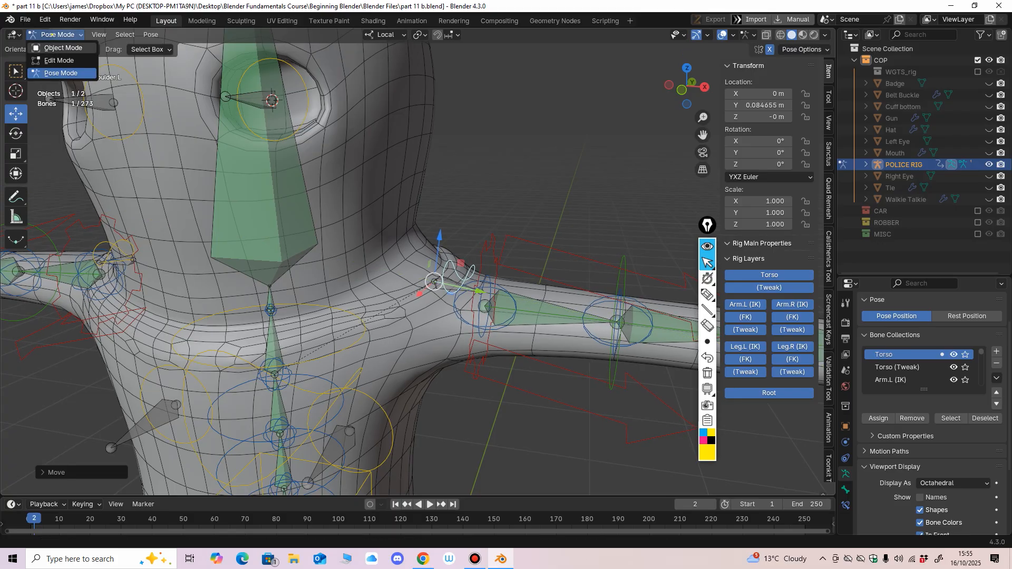
pyautogui.click(54, 47)
pyautogui.keyDown('shift'); pyautogui.click(150, 171); pyautogui.keyUp('shift')
pyautogui.click(53, 34)
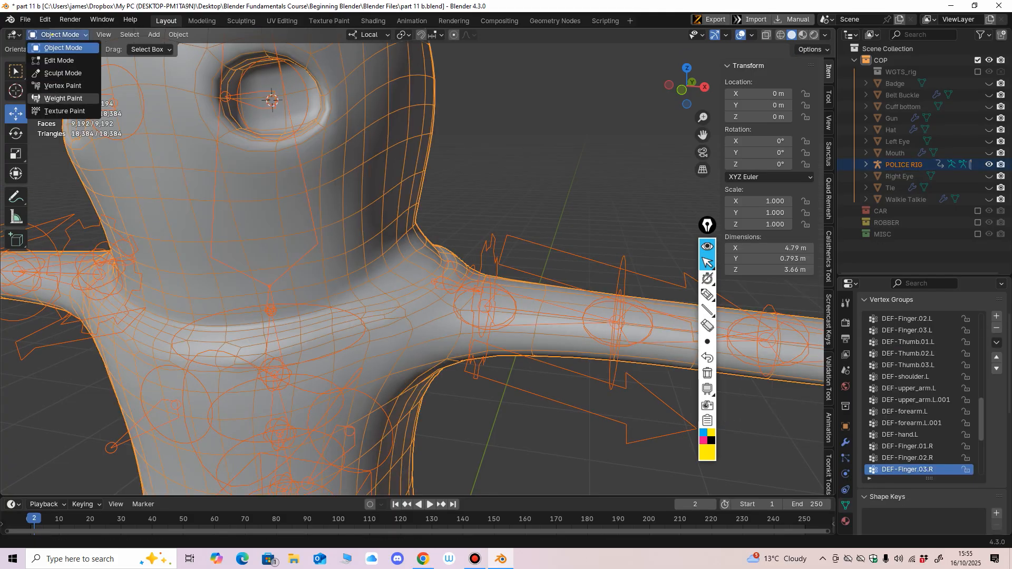
pyautogui.click(53, 99)
pyautogui.keyDown('ctrl'); pyautogui.click(458, 294); pyautogui.keyUp('ctrl')
pyautogui.keyDown('ctrl'); pyautogui.click(460, 287); pyautogui.keyUp('ctrl')
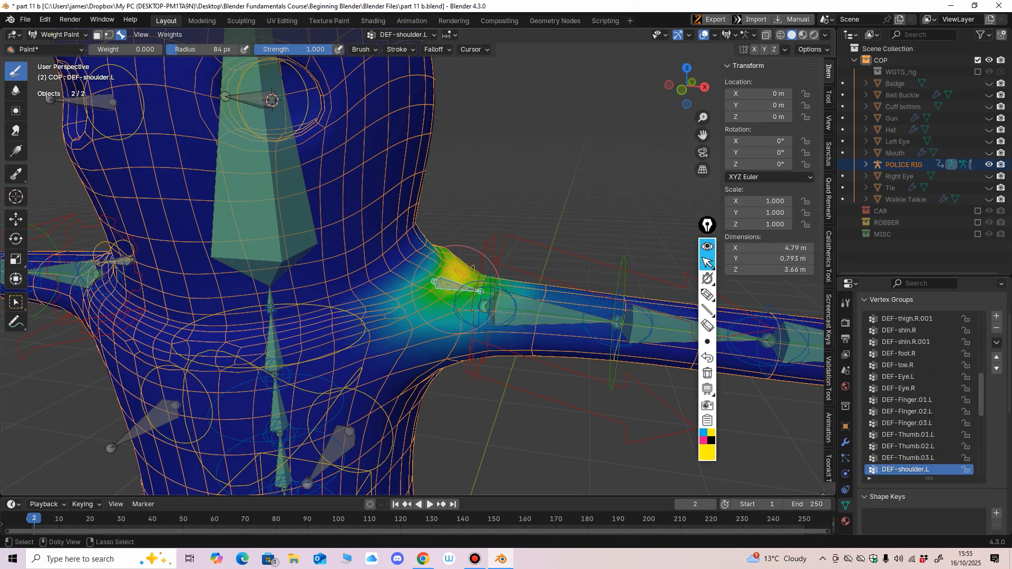
pyautogui.keyDown('ctrl'); pyautogui.click(517, 310); pyautogui.keyUp('ctrl')
pyautogui.keyDown('ctrl'); pyautogui.click(455, 284); pyautogui.keyUp('ctrl')
pyautogui.moveTo(454, 284); pyautogui.dragTo(449, 285, button='middle')
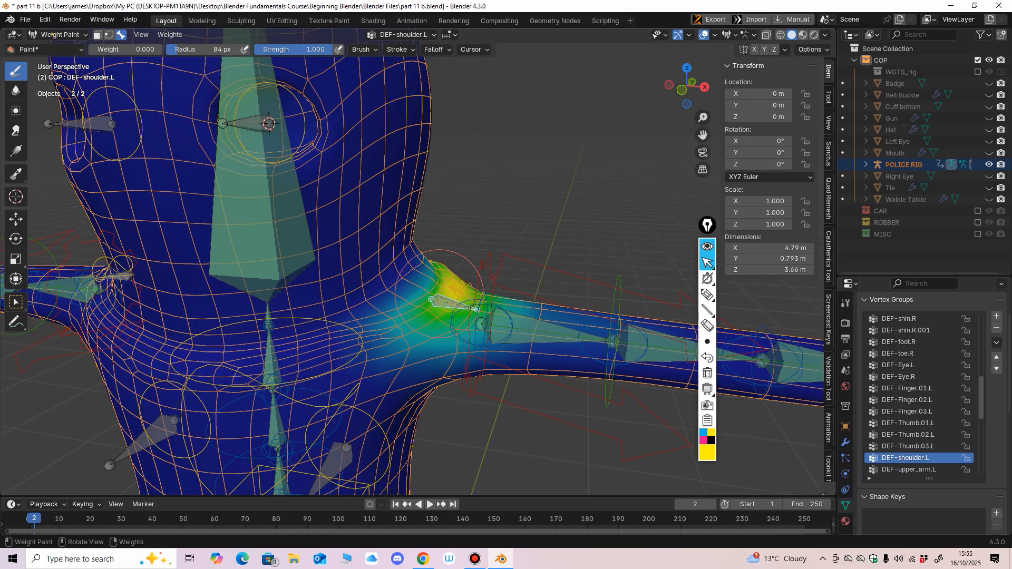
# Step: Set the weight brush radius to 44 px for close work around the left shoulder
pyautogui.press('f')
pyautogui.click(375, 298)
pyautogui.keyDown('shift'); pyautogui.moveTo(388, 288); pyautogui.dragTo(400, 312, button='middle'); pyautogui.keyUp('shift')
pyautogui.scroll(3, 400, 312)
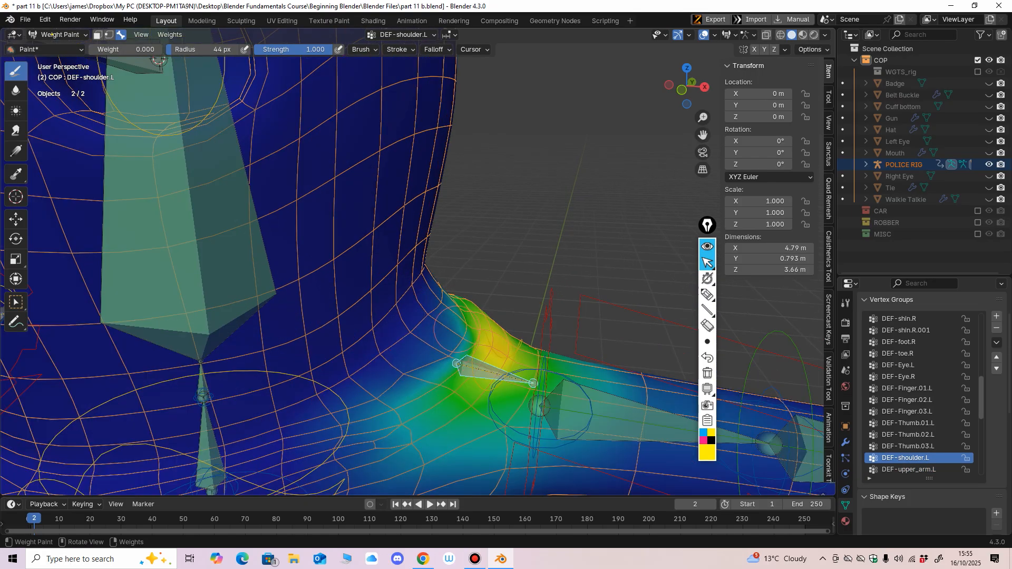
pyautogui.scroll(-1, 443, 324)
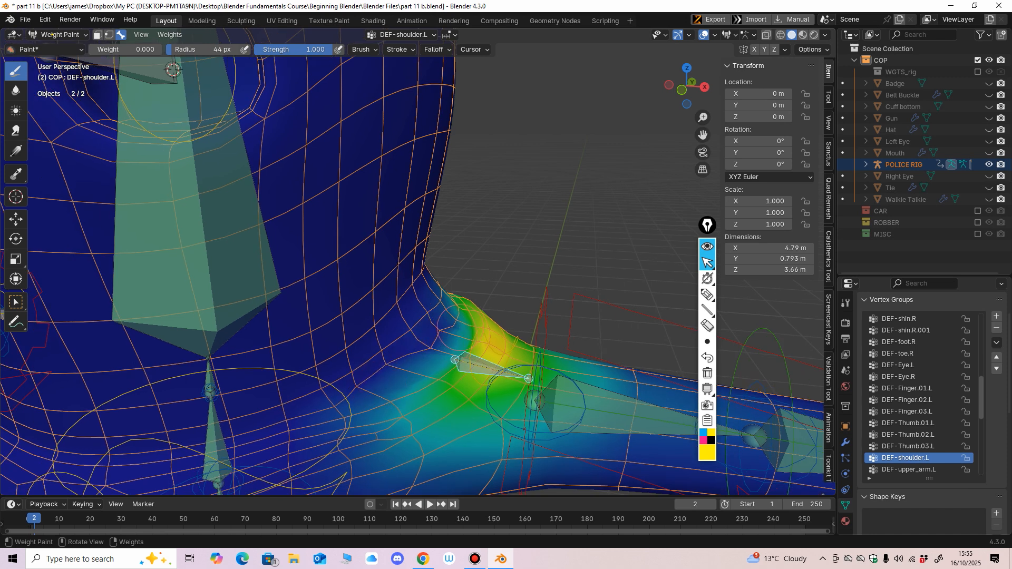
pyautogui.scroll(-2, 424, 353)
pyautogui.keyDown('shift'); pyautogui.moveTo(511, 258); pyautogui.dragTo(490, 273, button='middle'); pyautogui.keyUp('shift')
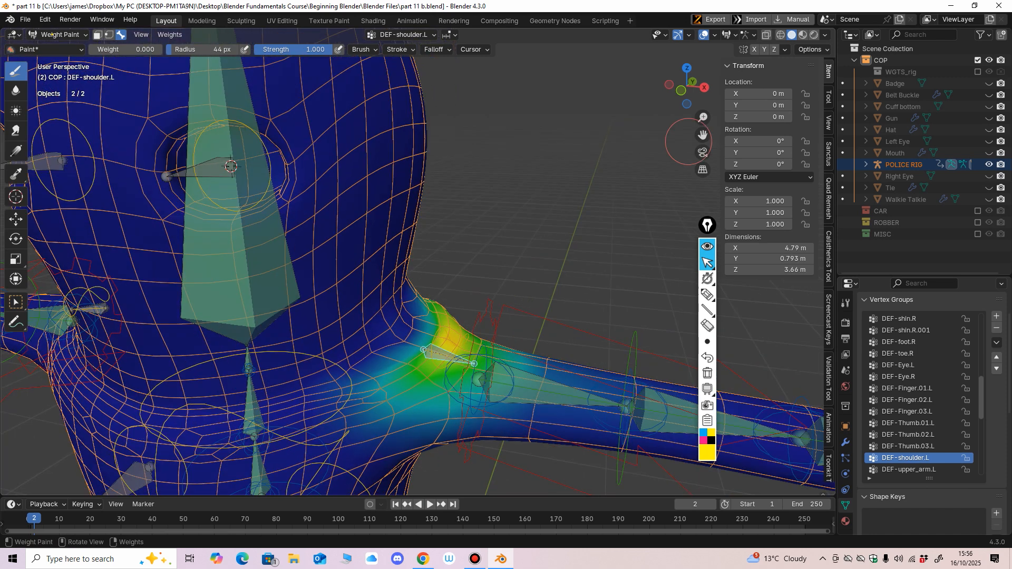
# Step: Paint zero weight where the left shoulder bone's influence spreads onto the base of the head, keeping Solid shading
pyautogui.click(802, 35)
pyautogui.moveTo(465, 338); pyautogui.dragTo(449, 359, button='middle')
pyautogui.click(791, 35)
pyautogui.moveTo(387, 348)
pyautogui.mouseDown(button='middle')
pyautogui.moveTo(406, 323)
pyautogui.moveTo(367, 344)
pyautogui.mouseUp(button='middle')
pyautogui.moveTo(366, 343); pyautogui.dragTo(310, 390, button='middle')
pyautogui.moveTo(275, 377); pyautogui.dragTo(280, 360)
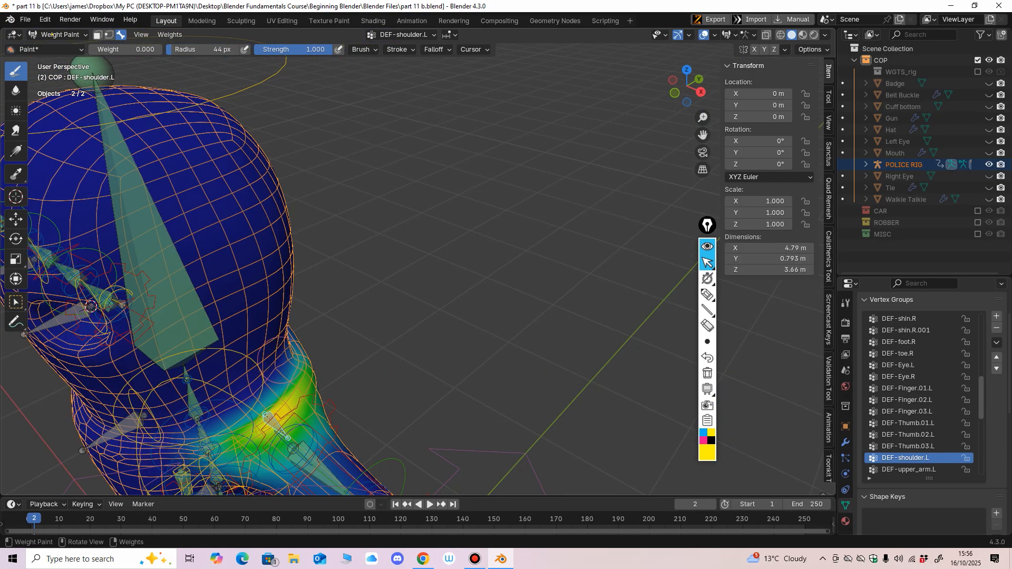
pyautogui.moveTo(281, 359); pyautogui.dragTo(319, 343, button='middle')
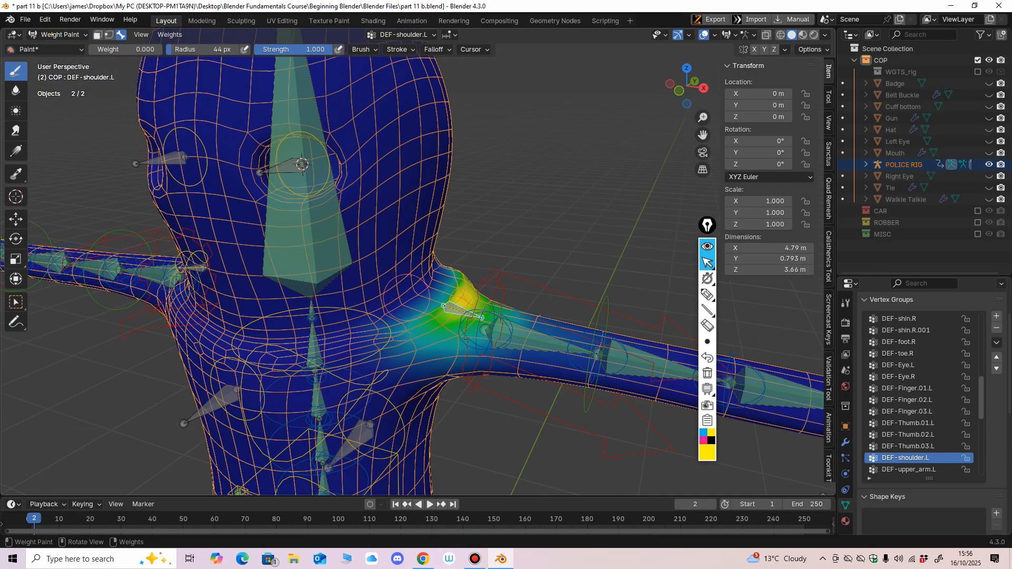
pyautogui.moveTo(369, 364); pyautogui.dragTo(332, 337, button='middle')
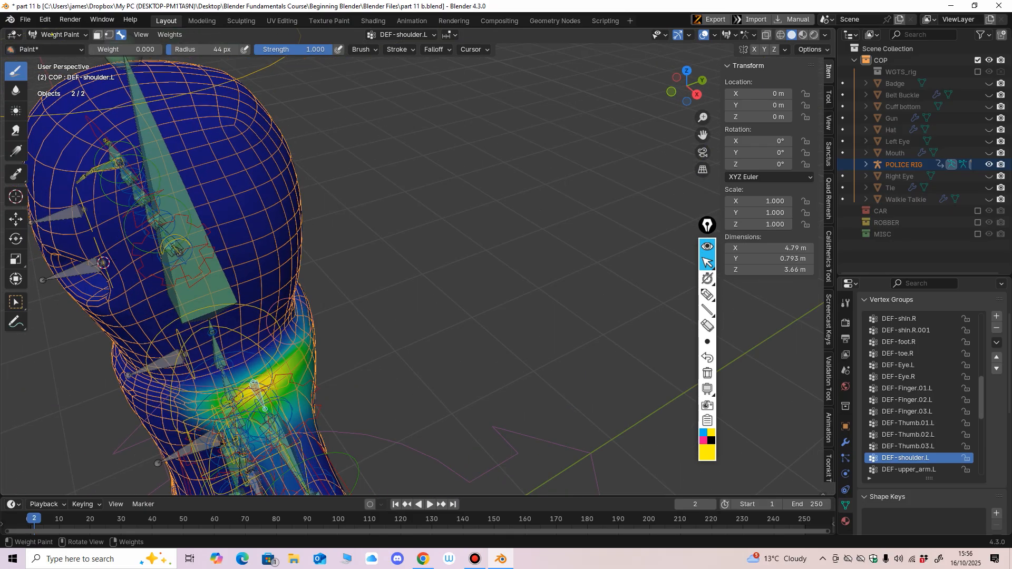
pyautogui.moveTo(328, 337); pyautogui.dragTo(375, 307, button='middle')
# Step: Select the right shoulder deform bone, DEF-shoulder.R, and smooth its vertex weights
pyautogui.keyDown('ctrl'); pyautogui.click(375, 308); pyautogui.keyUp('ctrl')
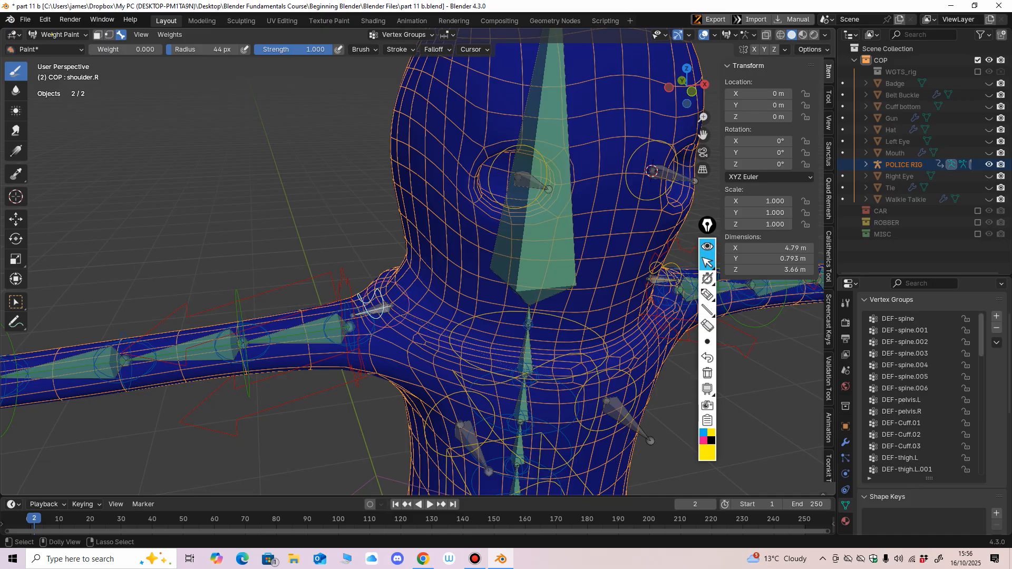
pyautogui.keyDown('ctrl'); pyautogui.keyDown('shift'); pyautogui.click(386, 304); pyautogui.keyUp('shift'); pyautogui.keyUp('ctrl')
pyautogui.scroll(1, 405, 288)
pyautogui.moveTo(381, 282); pyautogui.dragTo(396, 288, button='middle')
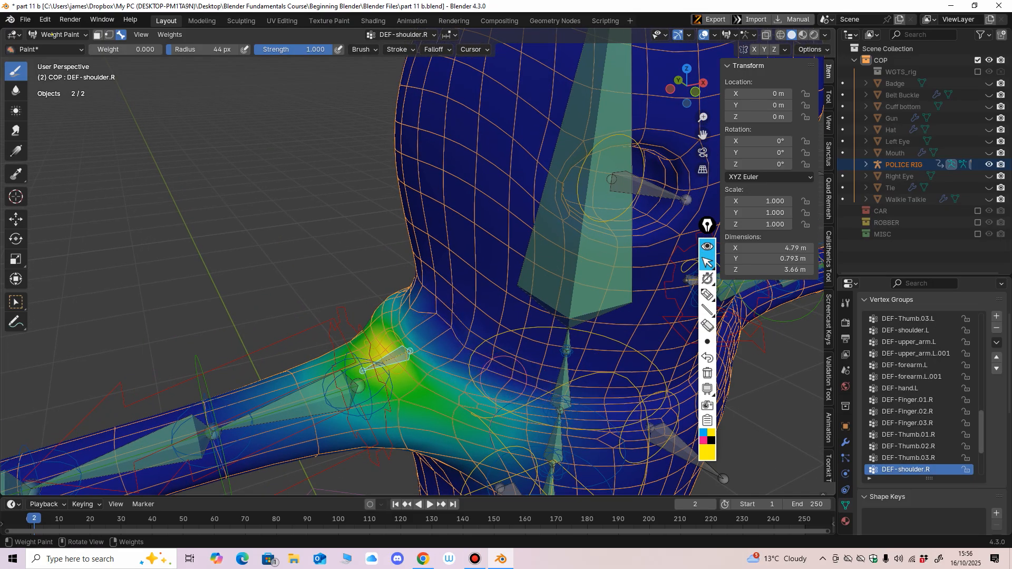
pyautogui.moveTo(417, 316)
pyautogui.mouseDown(button='middle')
pyautogui.moveTo(432, 337)
pyautogui.moveTo(467, 345)
pyautogui.mouseUp(button='middle')
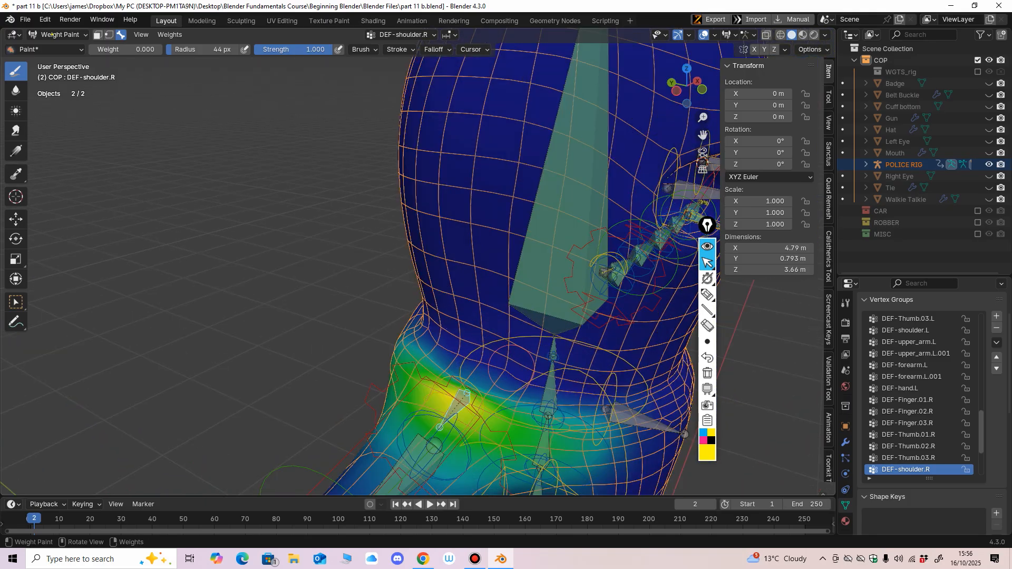
pyautogui.moveTo(433, 446); pyautogui.dragTo(470, 425, button='middle')
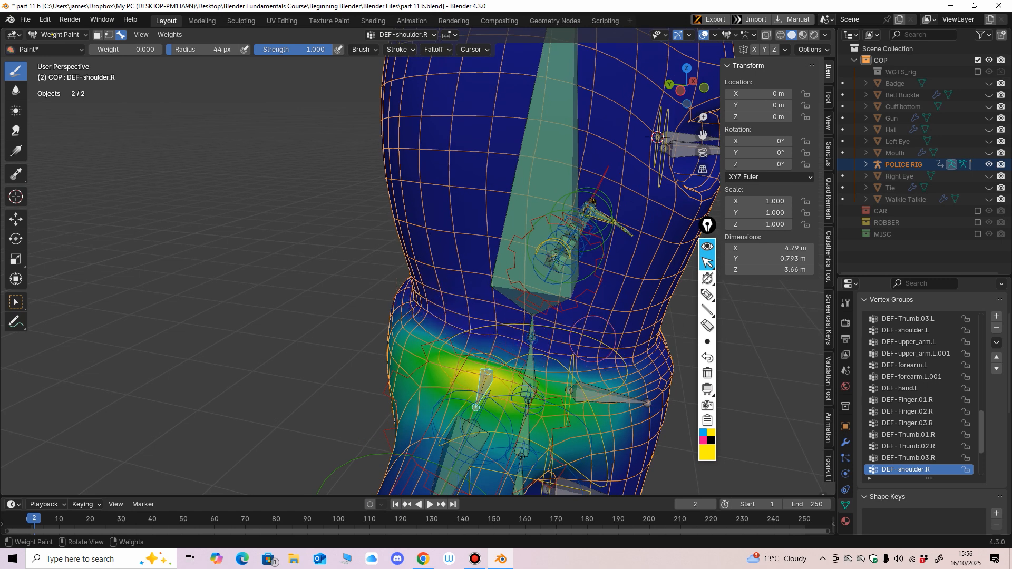
pyautogui.click(170, 35)
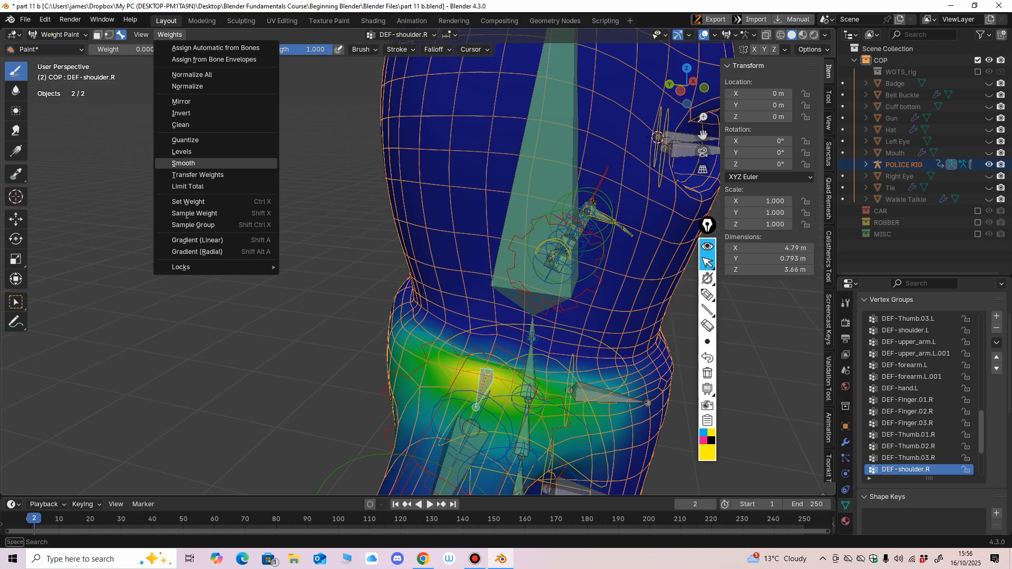
pyautogui.click(185, 163)
# Step: Leave Weight Paint mode, select only the police rig in front view and enter Pose Mode
pyautogui.scroll(-4, 263, 210)
pyautogui.moveTo(263, 211); pyautogui.dragTo(195, 212, button='middle')
pyautogui.click(52, 35)
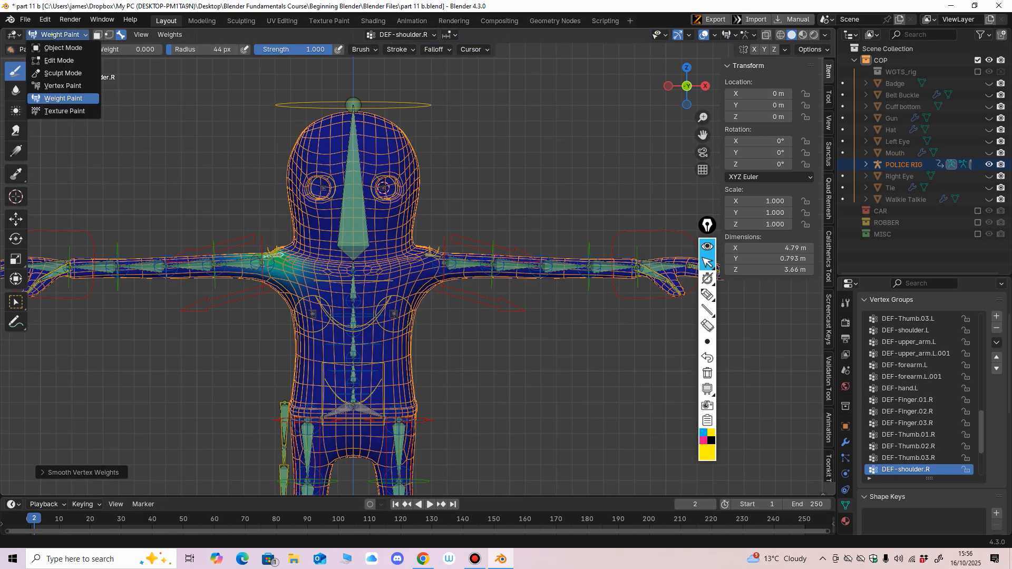
pyautogui.click(58, 46)
pyautogui.press('KP_1')
pyautogui.click(280, 141)
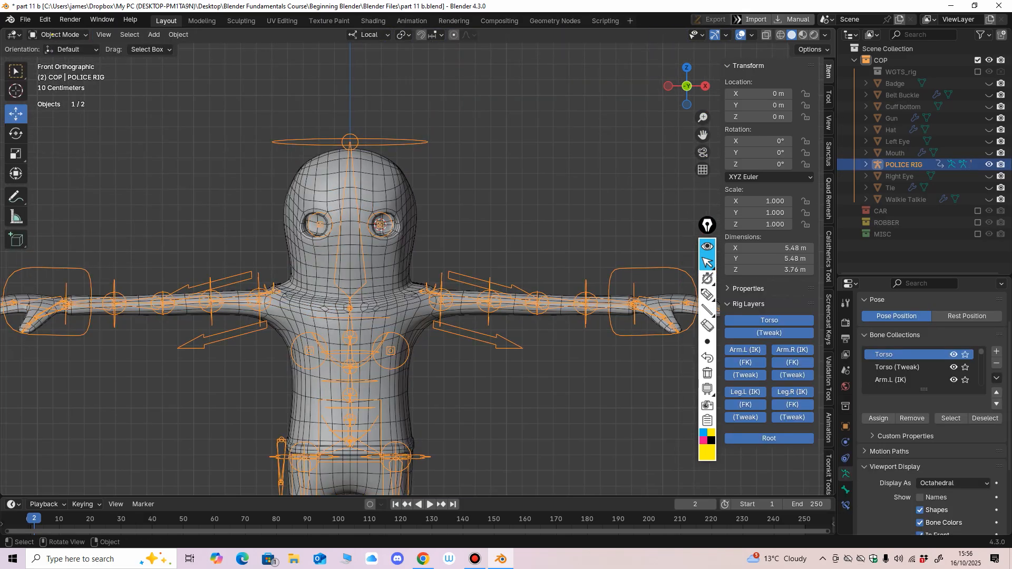
pyautogui.click(59, 35)
pyautogui.click(60, 73)
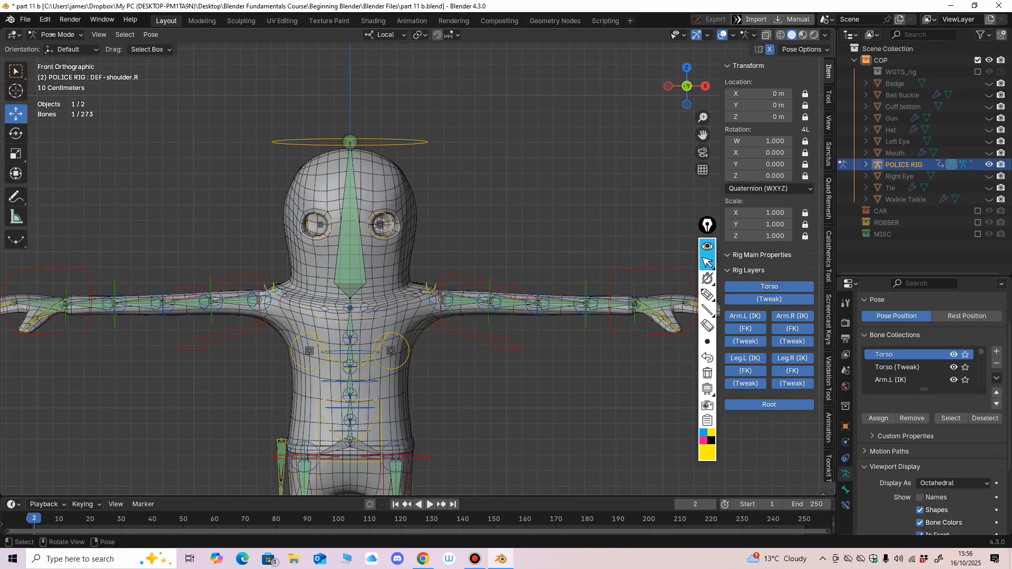
# Step: Clear the location of the bone controls across the shoulder area
pyautogui.moveTo(252, 251); pyautogui.dragTo(456, 323)
pyautogui.hotkey('alt', 'g')
pyautogui.keyDown('ctrl'); pyautogui.moveTo(456, 323); pyautogui.dragTo(456, 285, button='middle'); pyautogui.keyUp('ctrl')
# Step: Rotate the left shoulder control about -45° around its local X axis so both arms hang down
pyautogui.click(415, 294)
pyautogui.scroll(2, 415, 294)
pyautogui.moveTo(397, 315)
pyautogui.mouseDown()
pyautogui.moveTo(412, 322)
pyautogui.moveTo(399, 316)
pyautogui.mouseUp()
pyautogui.rightClick(398, 316)
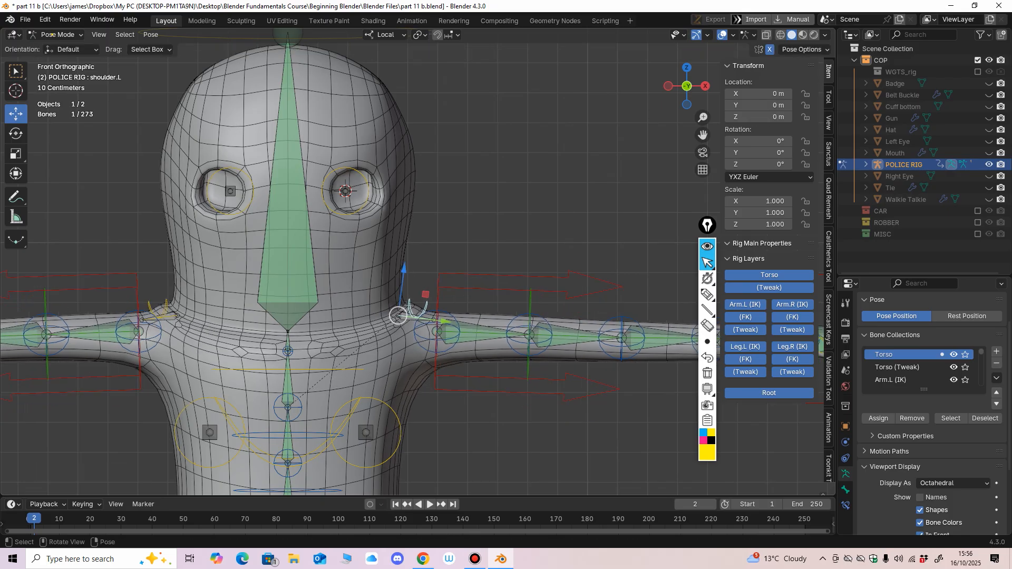
pyautogui.hotkey('shift', 'space')
pyautogui.press('r')
pyautogui.keyDown('ctrl'); pyautogui.moveTo(399, 316); pyautogui.dragTo(398, 324, button='middle'); pyautogui.keyUp('ctrl')
pyautogui.moveTo(445, 305)
pyautogui.mouseDown()
pyautogui.moveTo(440, 297)
pyautogui.moveTo(443, 309)
pyautogui.mouseUp()
pyautogui.press('KP_5')
pyautogui.scroll(-10, 420, 241)
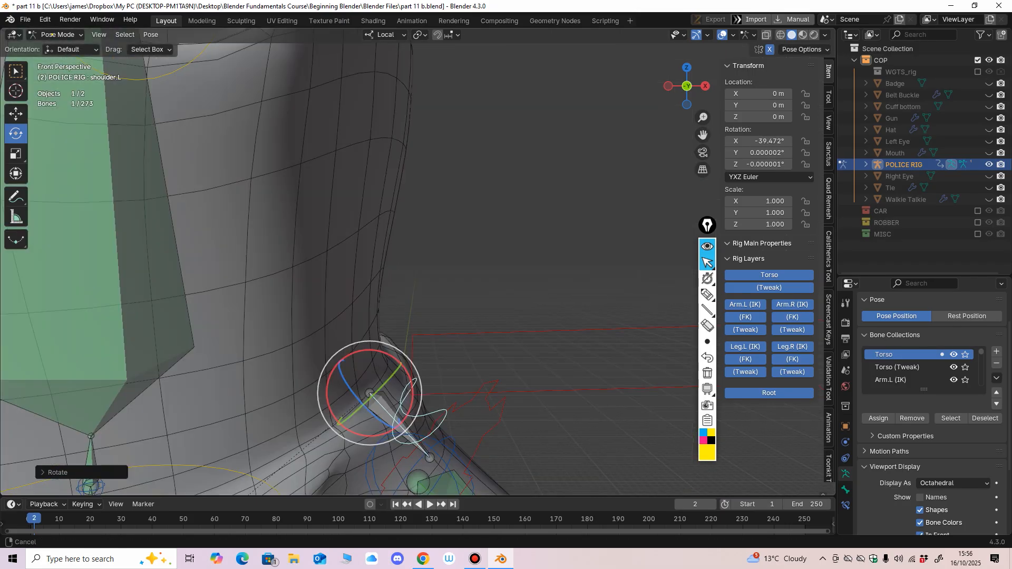
pyautogui.press('KP_5')
pyautogui.moveTo(420, 241); pyautogui.dragTo(418, 248)
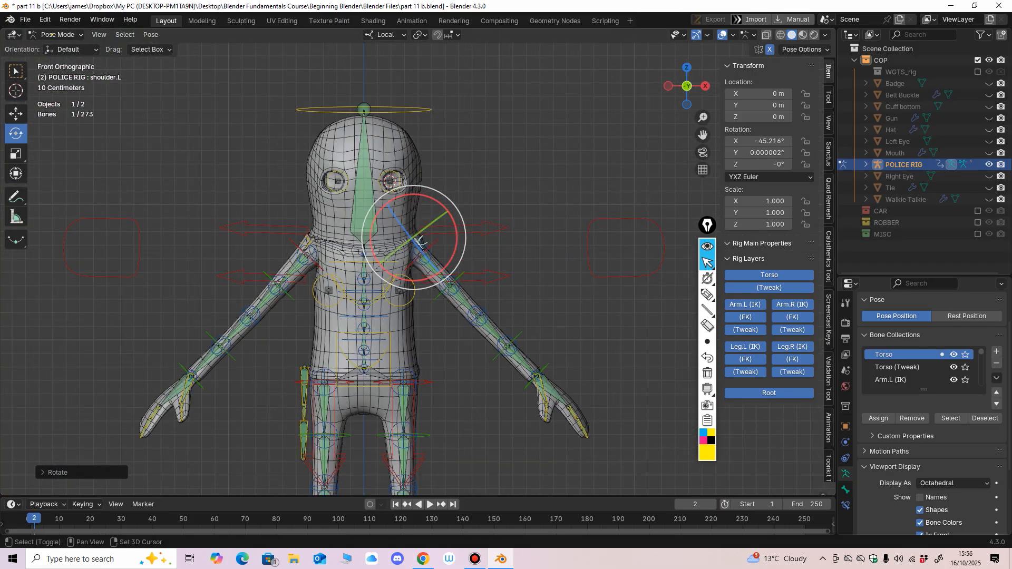
# Step: Return the cop's body to Weight Paint mode with the rig selected and display the weights of DEF-upper_arm.L
pyautogui.scroll(1, 419, 242)
pyautogui.click(52, 35)
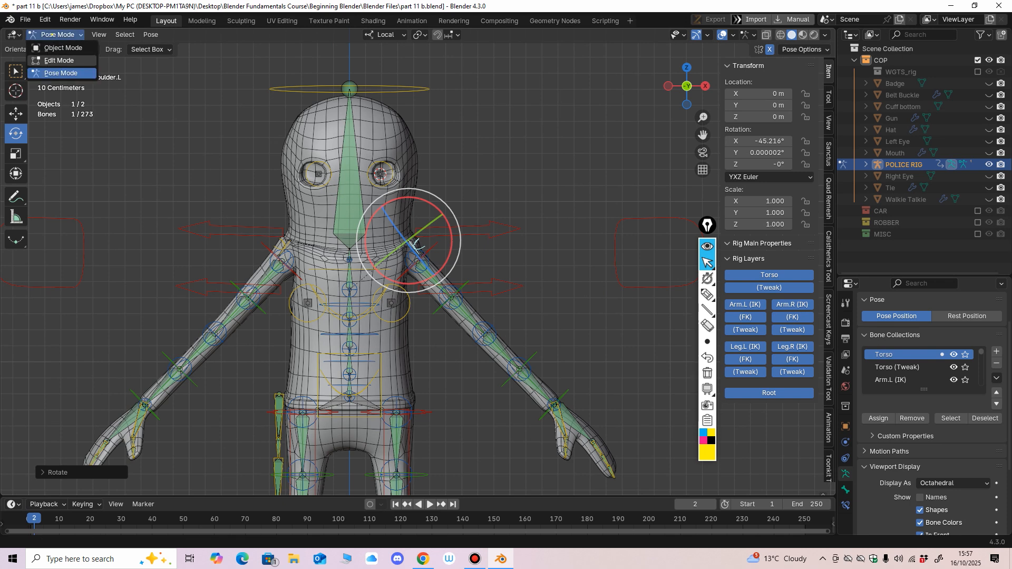
pyautogui.click(62, 48)
pyautogui.click(52, 35)
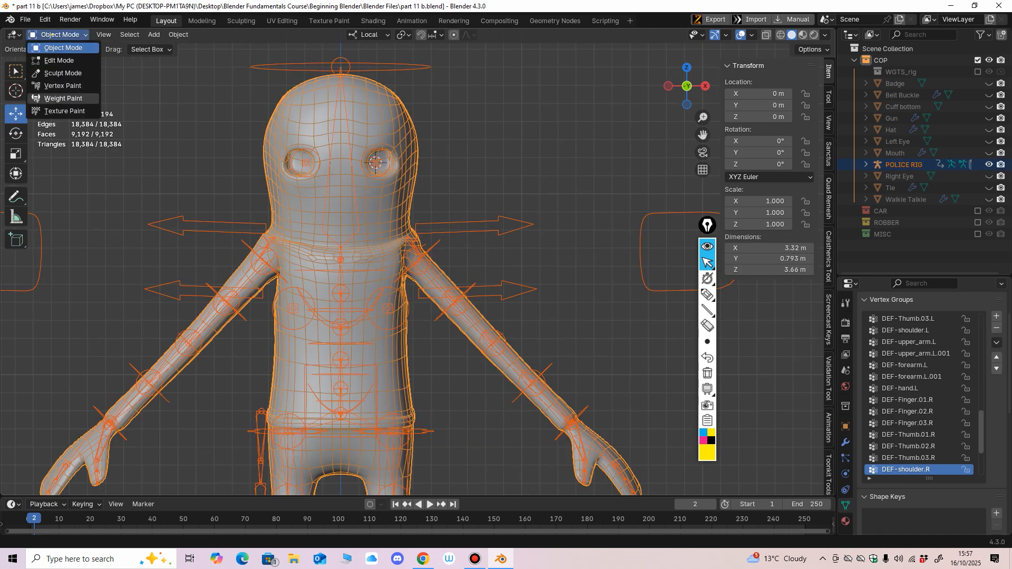
pyautogui.click(55, 98)
pyautogui.moveTo(407, 226); pyautogui.dragTo(329, 303, button='middle')
pyautogui.click(328, 303)
# Step: Paint weight 0.134 on the chest beside the left armpit for DEF-upper_arm.L with a 64 px brush
pyautogui.press('f')
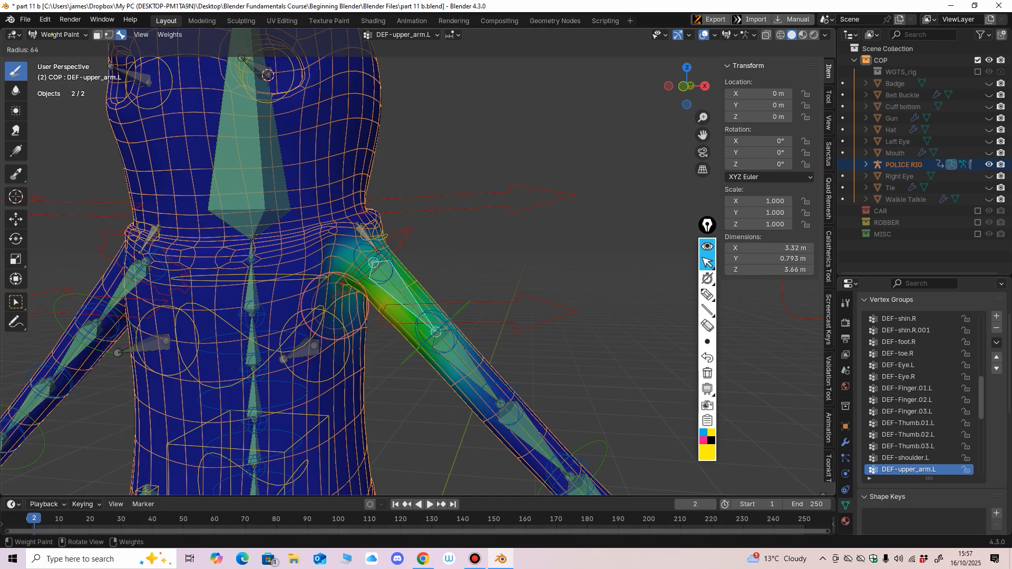
pyautogui.click(337, 304)
pyautogui.moveTo(329, 303); pyautogui.dragTo(347, 262, button='middle')
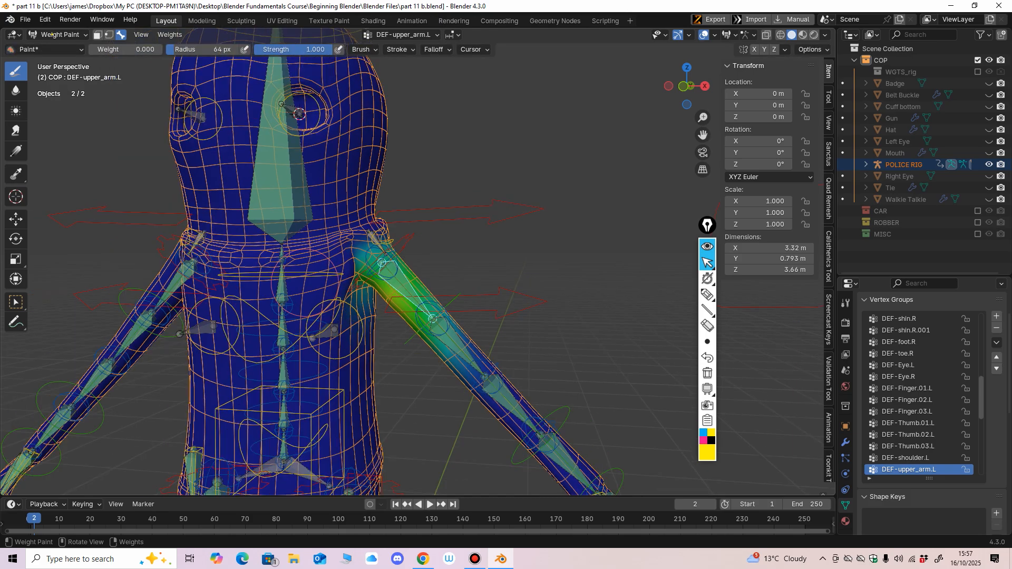
pyautogui.moveTo(404, 331)
pyautogui.mouseDown(button='middle')
pyautogui.moveTo(401, 316)
pyautogui.moveTo(421, 319)
pyautogui.mouseUp(button='middle')
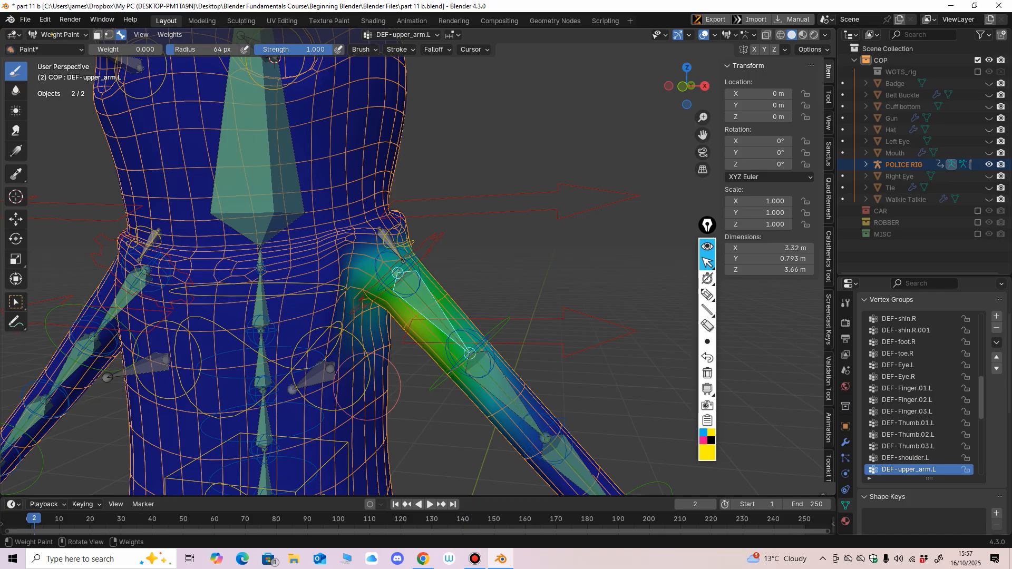
pyautogui.moveTo(135, 49); pyautogui.dragTo(140, 50)
pyautogui.moveTo(355, 275)
pyautogui.mouseDown()
pyautogui.moveTo(346, 282)
pyautogui.moveTo(368, 319)
pyautogui.mouseUp()
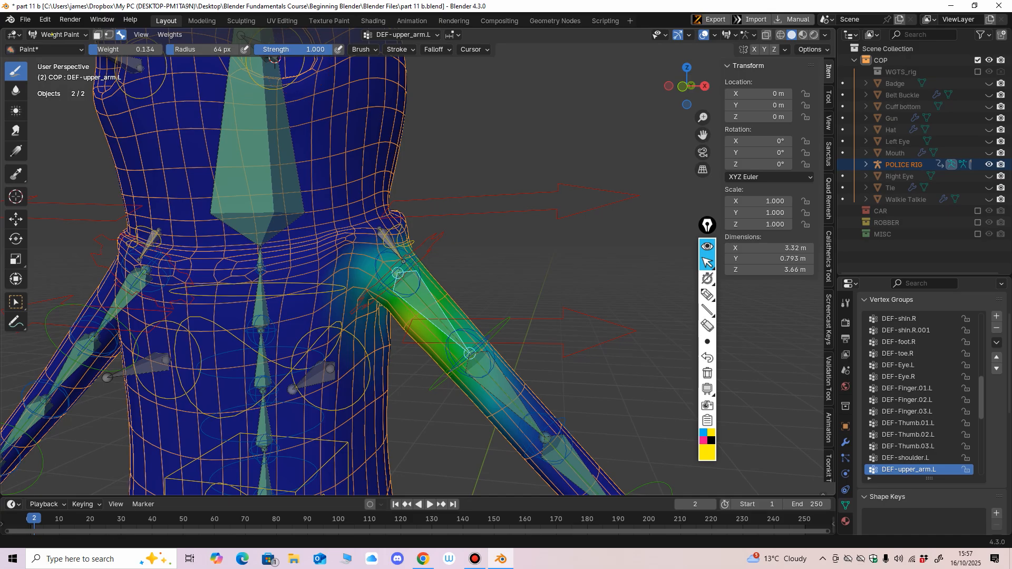
# Step: Lower the brush strength to 0.298 and select DEF-upper_arm.R to inspect its weights
pyautogui.moveTo(295, 49); pyautogui.dragTo(291, 50)
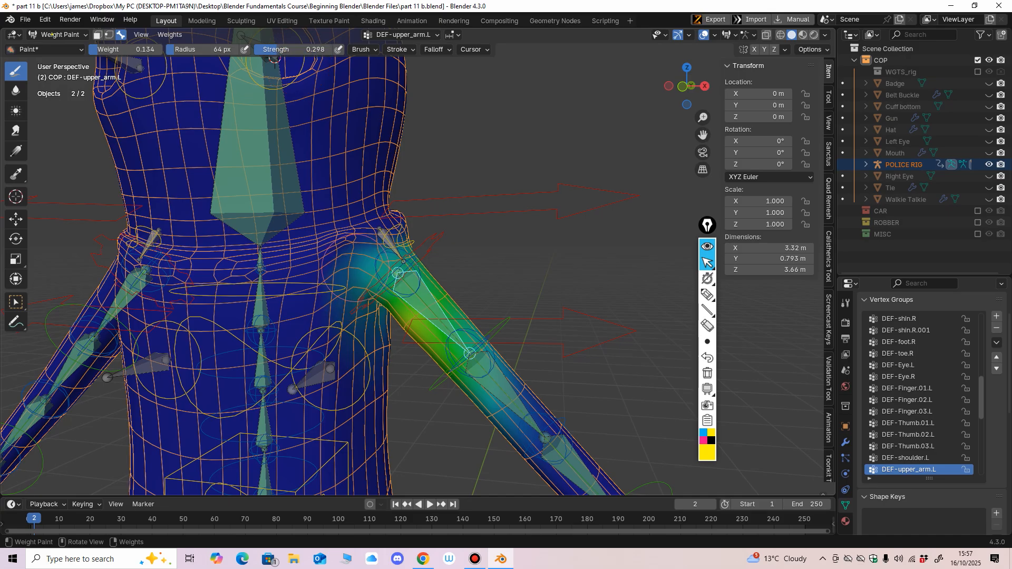
pyautogui.scroll(-4, 343, 335)
pyautogui.moveTo(394, 301); pyautogui.dragTo(441, 295, button='middle')
pyautogui.scroll(2, 441, 296)
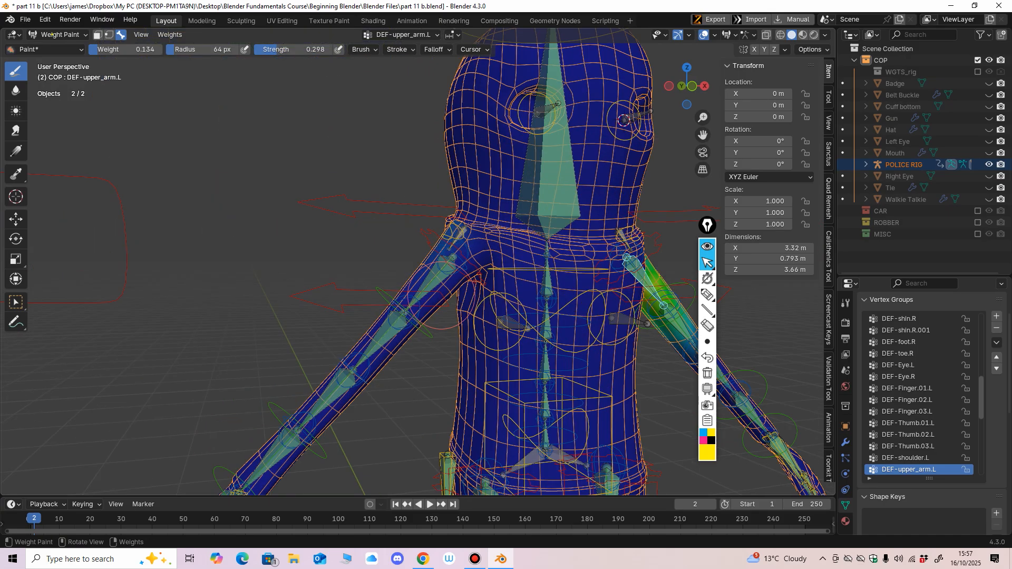
pyautogui.keyDown('alt'); pyautogui.click(450, 275); pyautogui.keyUp('alt')
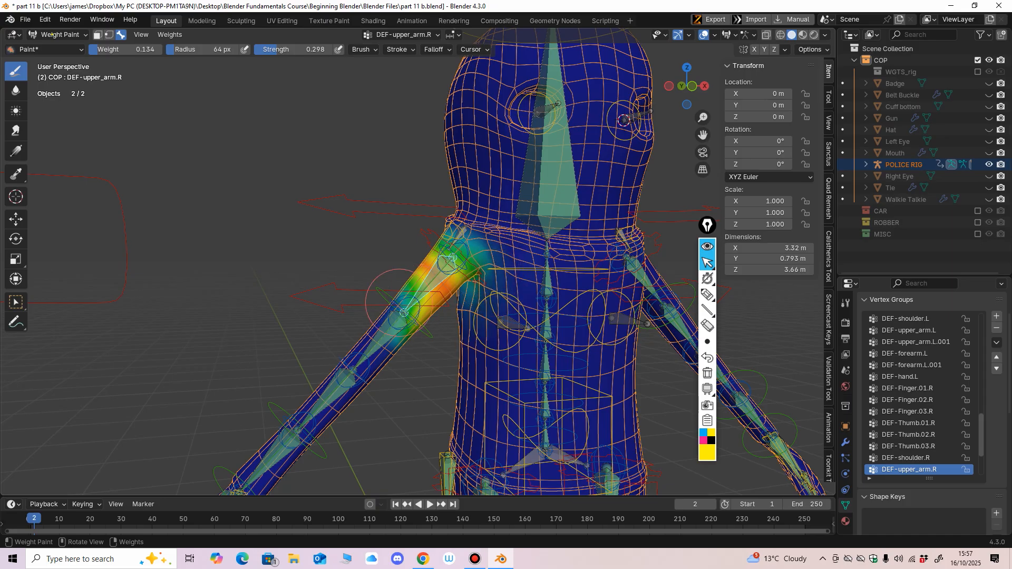
pyautogui.moveTo(390, 300)
pyautogui.mouseDown(button='middle')
pyautogui.moveTo(548, 290)
pyautogui.moveTo(524, 303)
pyautogui.moveTo(524, 316)
pyautogui.moveTo(474, 317)
pyautogui.moveTo(460, 332)
pyautogui.mouseUp(button='middle')
# Step: Select the left upper-arm deform bone, DEF-upper_arm.L, and smooth its vertex weights
pyautogui.keyDown('alt'); pyautogui.click(334, 322); pyautogui.keyUp('alt')
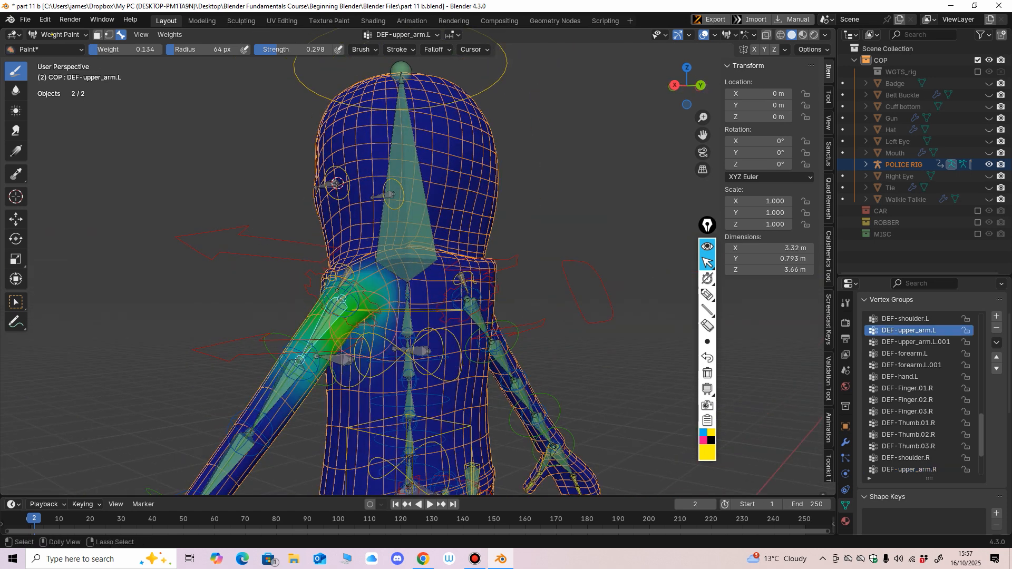
pyautogui.click(170, 34)
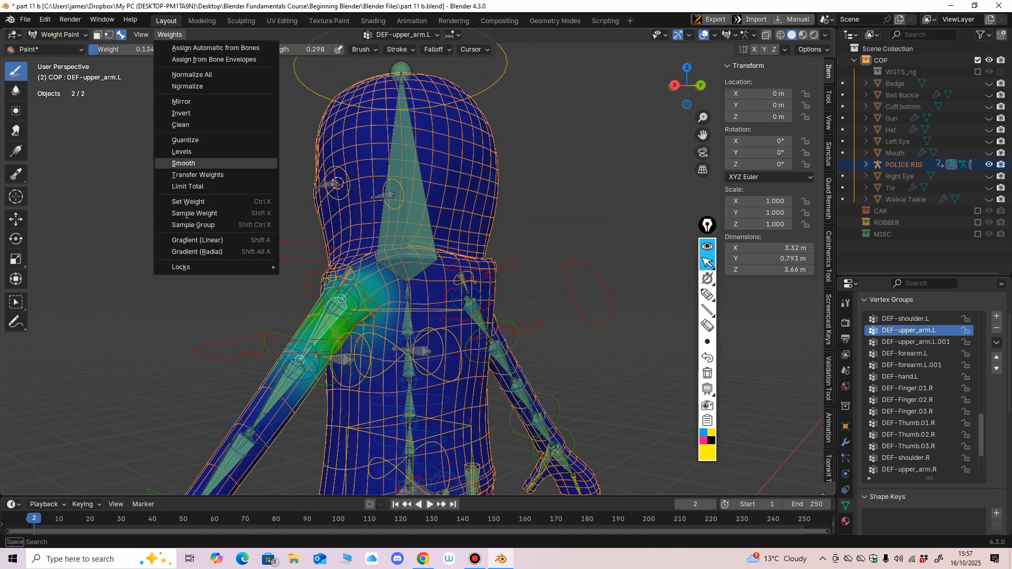
pyautogui.click(231, 164)
# Step: Select the right upper-arm deform bone, DEF-upper_arm.R, and smooth its vertex weights
pyautogui.moveTo(385, 185); pyautogui.dragTo(302, 212, button='middle')
pyautogui.keyDown('alt'); pyautogui.click(469, 290); pyautogui.keyUp('alt')
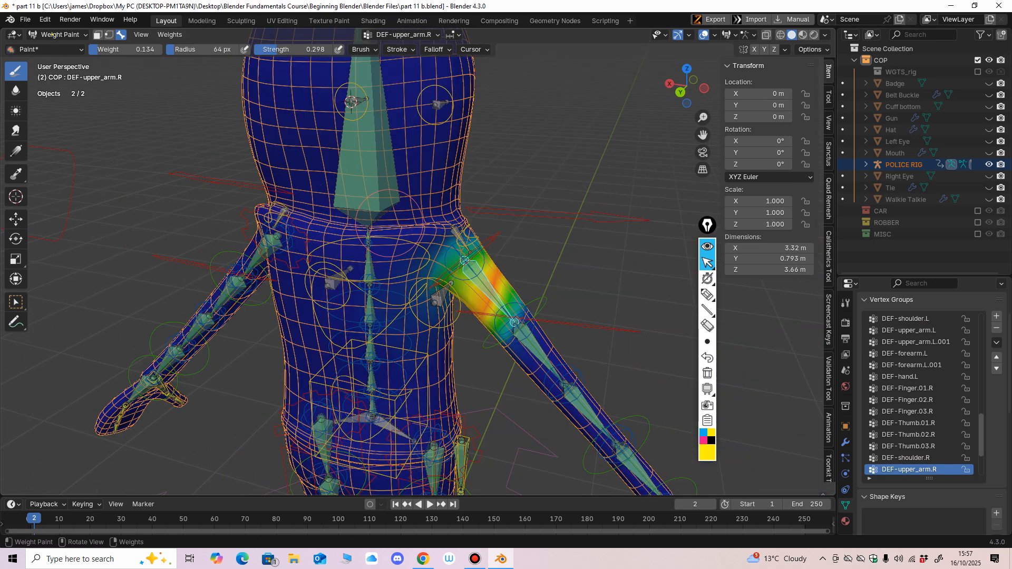
pyautogui.click(170, 34)
pyautogui.click(231, 163)
# Step: Return to Object Mode in front view and select only the police rig
pyautogui.moveTo(230, 163); pyautogui.dragTo(176, 125, button='middle')
pyautogui.click(52, 34)
pyautogui.click(52, 47)
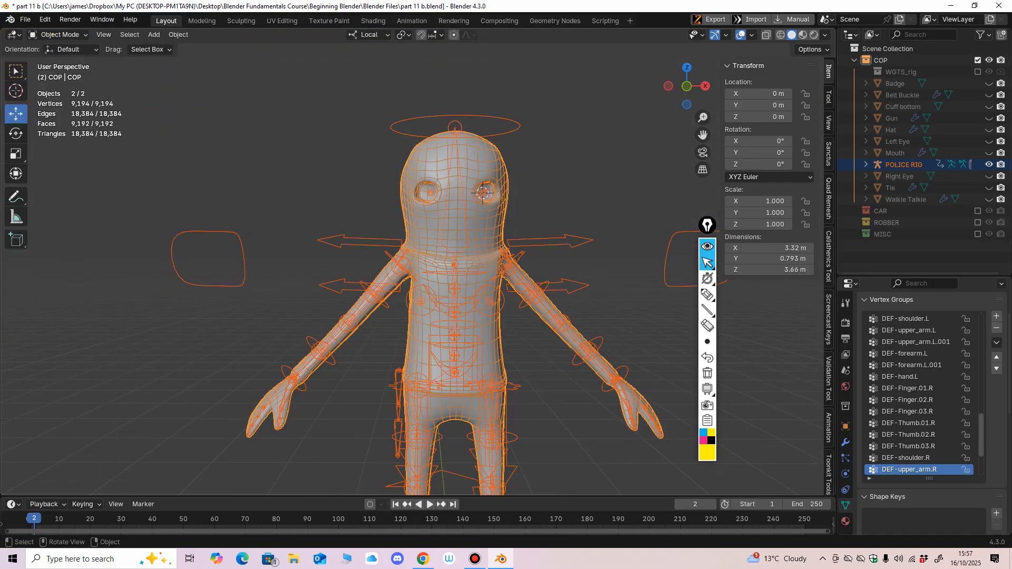
pyautogui.press('KP_1')
pyautogui.keyDown('shift'); pyautogui.moveTo(606, 311); pyautogui.dragTo(493, 306, button='middle'); pyautogui.keyUp('shift')
pyautogui.scroll(1, 492, 306)
pyautogui.scroll(-2, 492, 306)
pyautogui.click(490, 300)
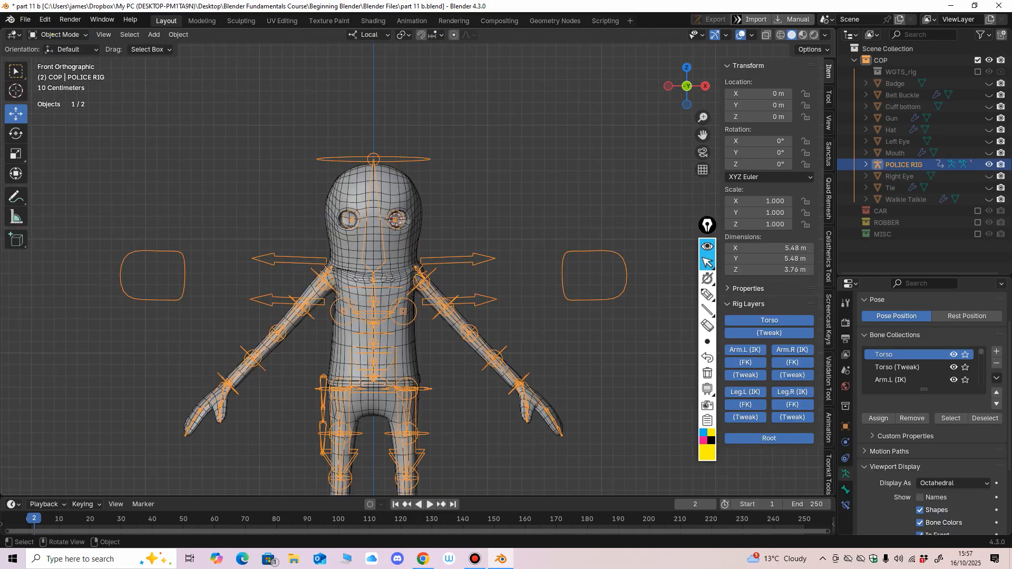
# Step: Enter Pose Mode, select the rig's upper-body bones, clear their rotation to restore the T-pose, and deselect them
pyautogui.click(58, 34)
pyautogui.click(59, 73)
pyautogui.moveTo(260, 127); pyautogui.dragTo(559, 338)
pyautogui.hotkey('alt', 'r')
pyautogui.scroll(2, 527, 337)
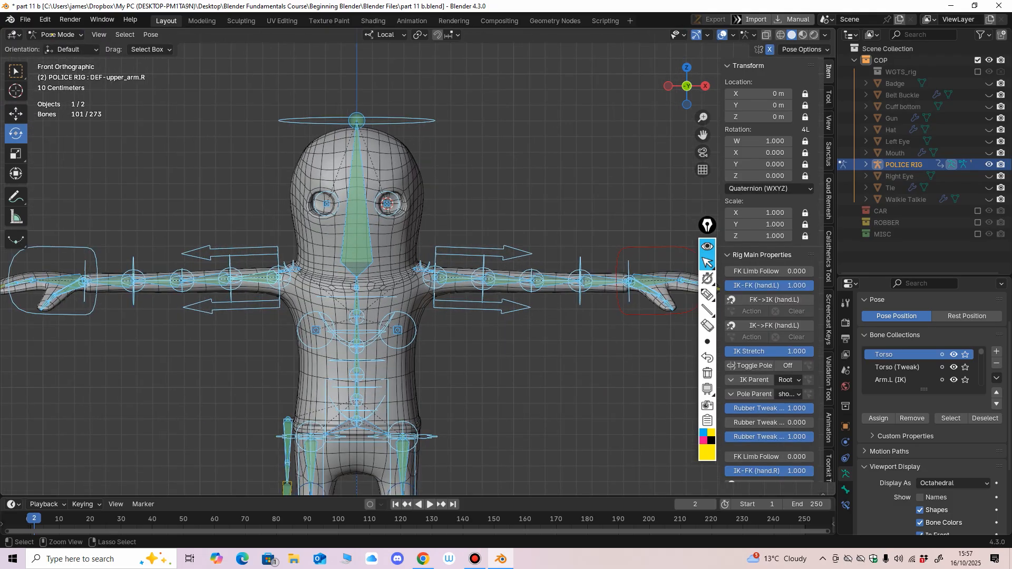
pyautogui.hotkey('alt', 'a')
pyautogui.moveTo(527, 337); pyautogui.dragTo(574, 338, button='middle')
pyautogui.scroll(-2, 587, 338)
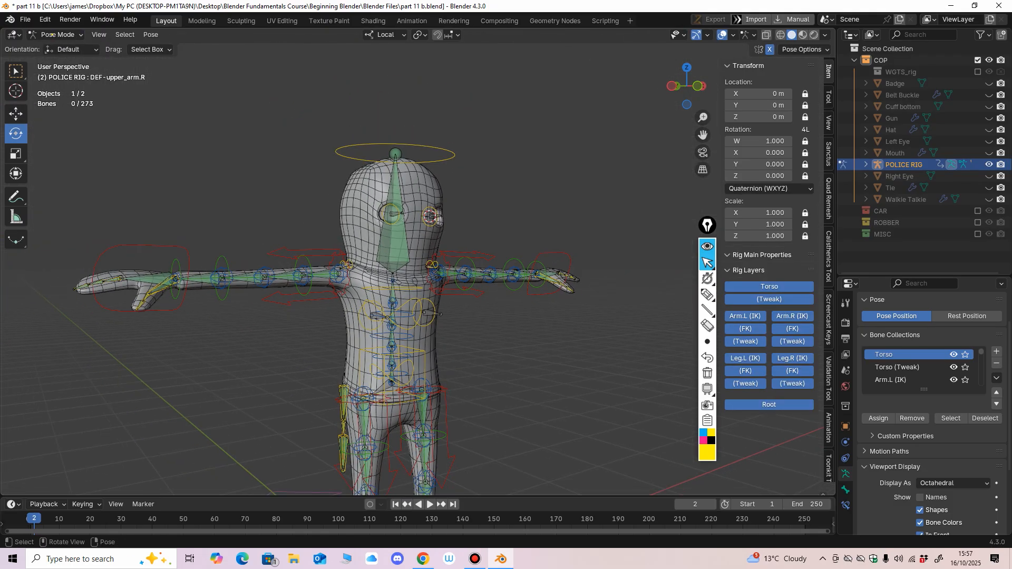
# Step: Return the rig to Object Mode in front view and unhide the Badge object
pyautogui.press('KP_1')
pyautogui.click(51, 35)
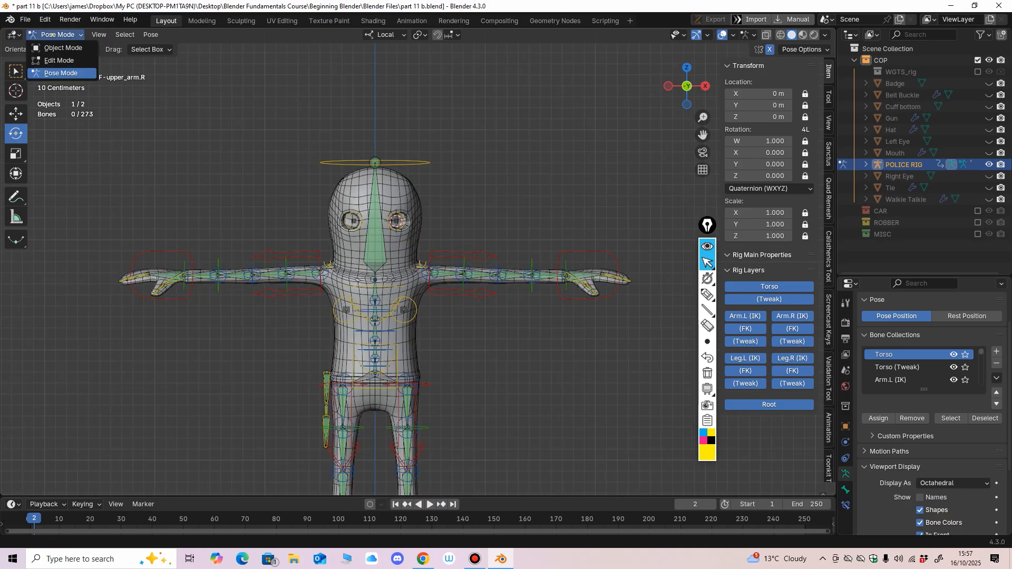
pyautogui.click(62, 47)
pyautogui.press('KP_Decimal')
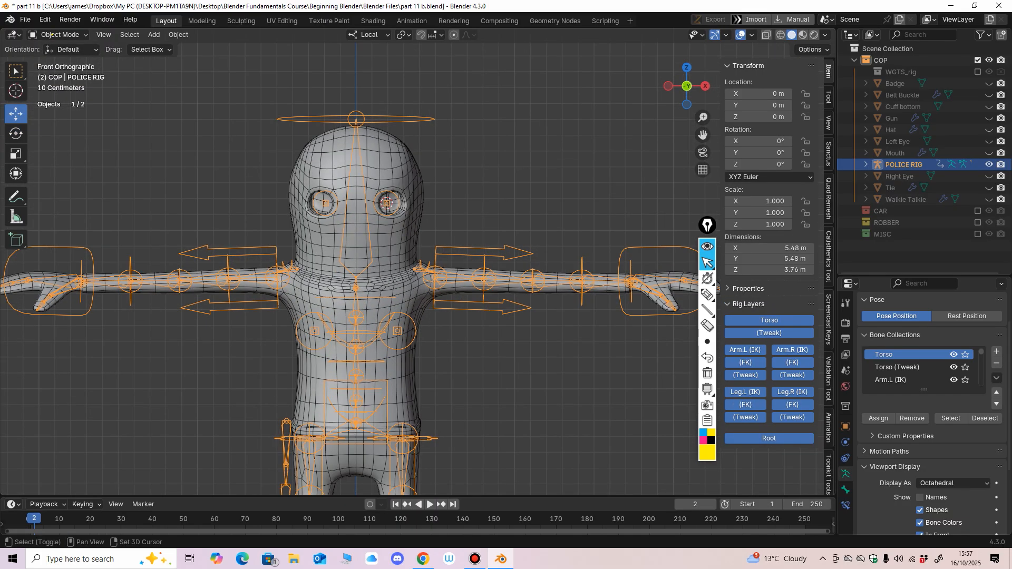
pyautogui.keyDown('shift'); pyautogui.moveTo(390, 295); pyautogui.dragTo(443, 310, button='middle'); pyautogui.keyUp('shift')
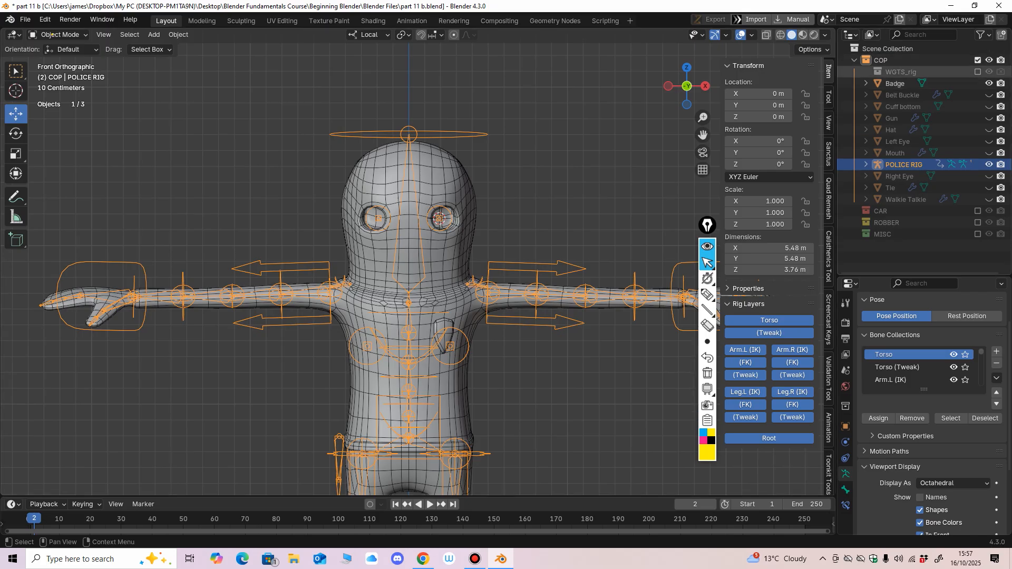
pyautogui.keyDown('shift'); pyautogui.moveTo(527, 253); pyautogui.dragTo(513, 206, button='middle'); pyautogui.keyUp('shift')
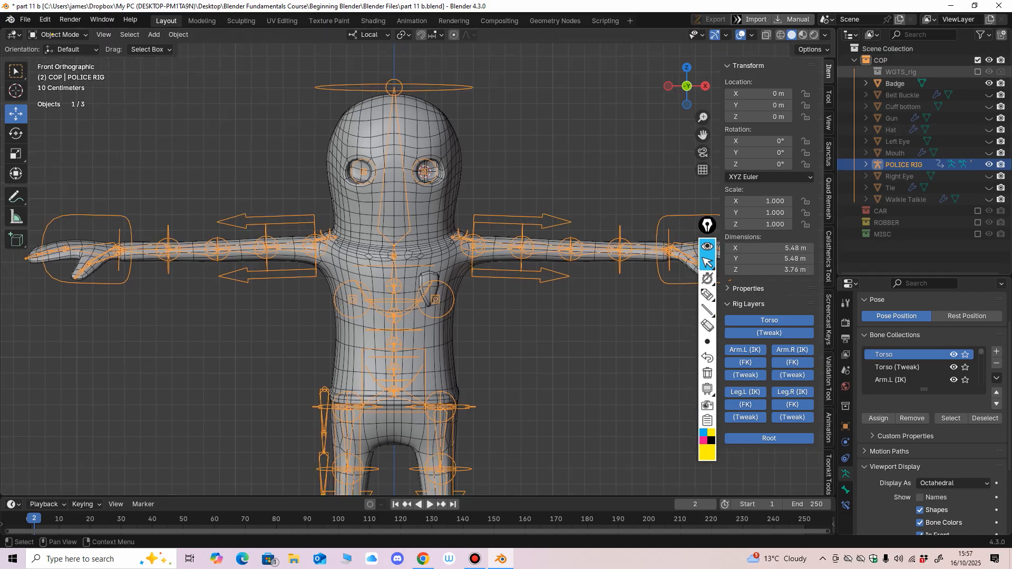
# Step: Move the WGTS_rig collection from COP into the MISC collection
pyautogui.moveTo(900, 72); pyautogui.dragTo(923, 145)
pyautogui.moveTo(925, 175); pyautogui.dragTo(885, 233)
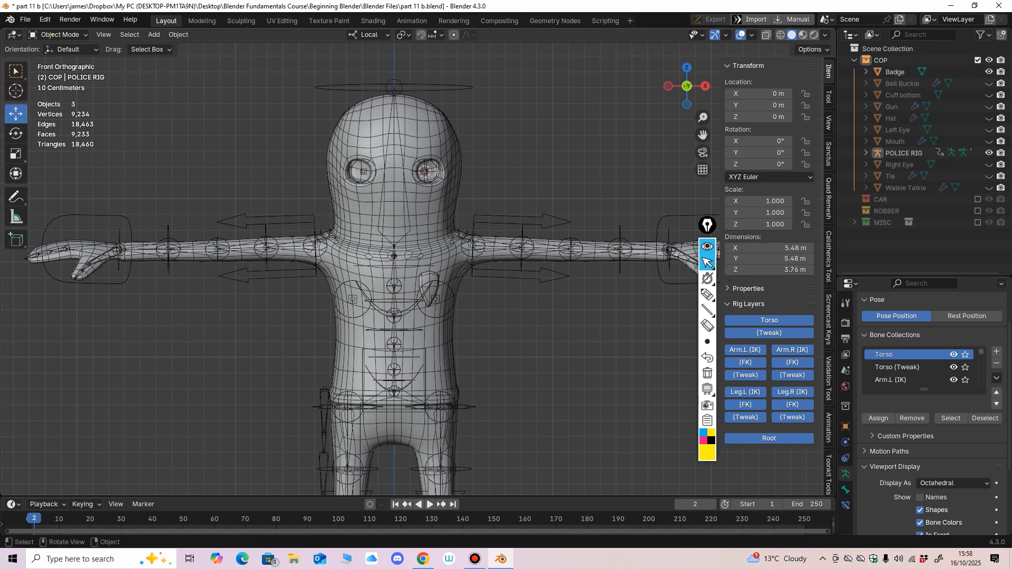
pyautogui.scroll(3, 418, 261)
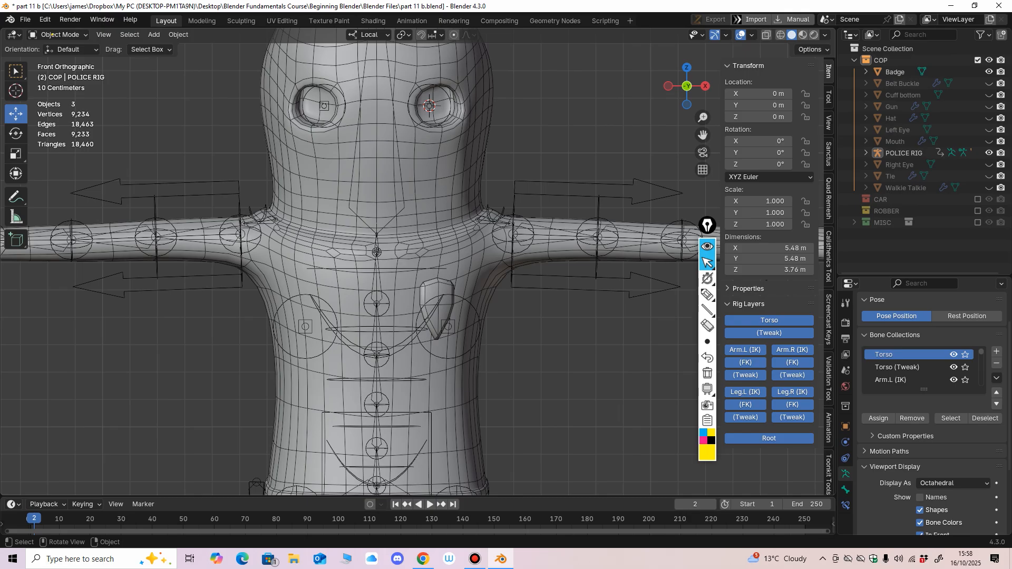
pyautogui.click(436, 306)
pyautogui.scroll(-2, 436, 306)
pyautogui.click(460, 301)
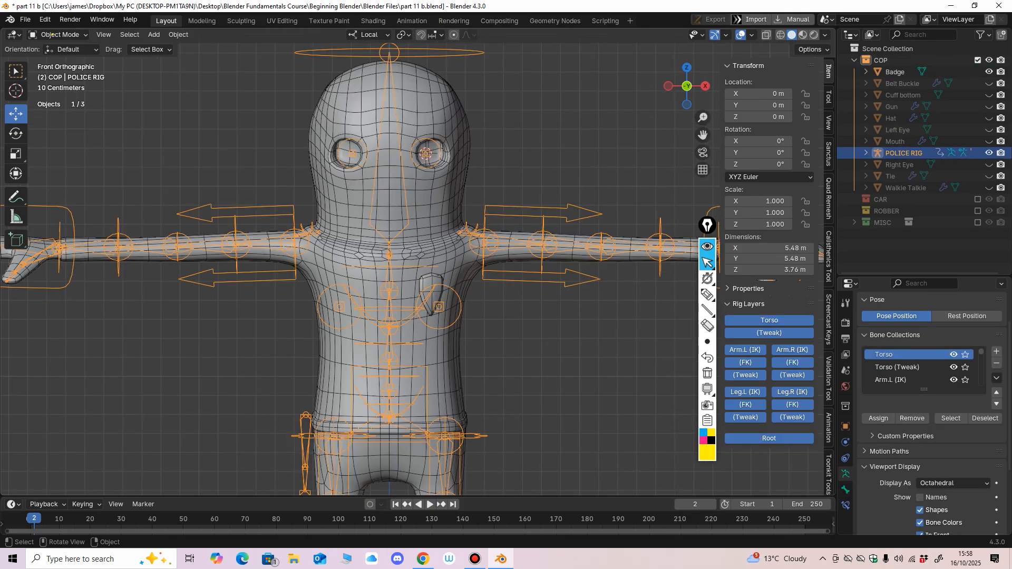
pyautogui.scroll(-6, 458, 306)
pyautogui.moveTo(409, 428); pyautogui.dragTo(359, 428)
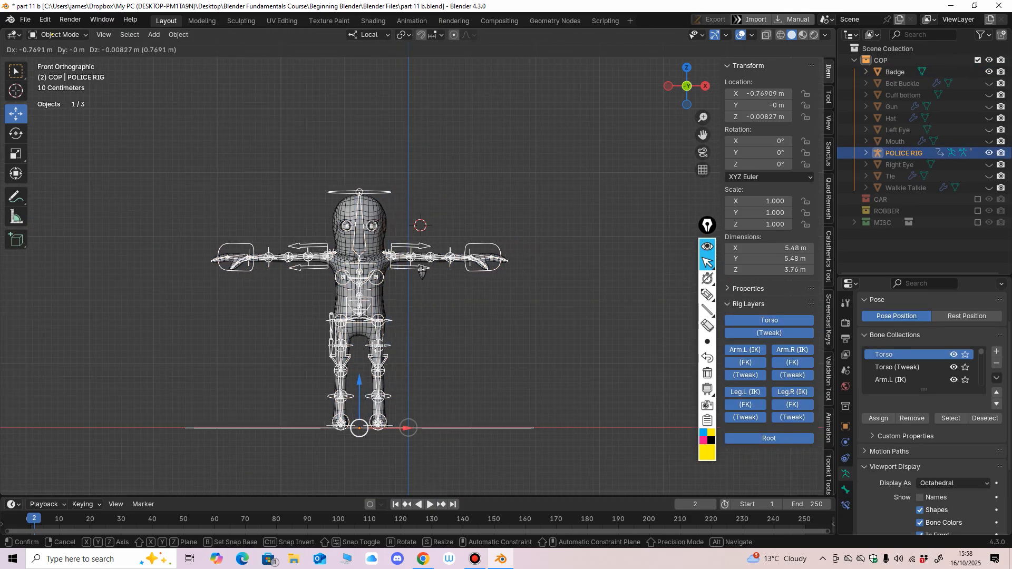
pyautogui.press('Escape')
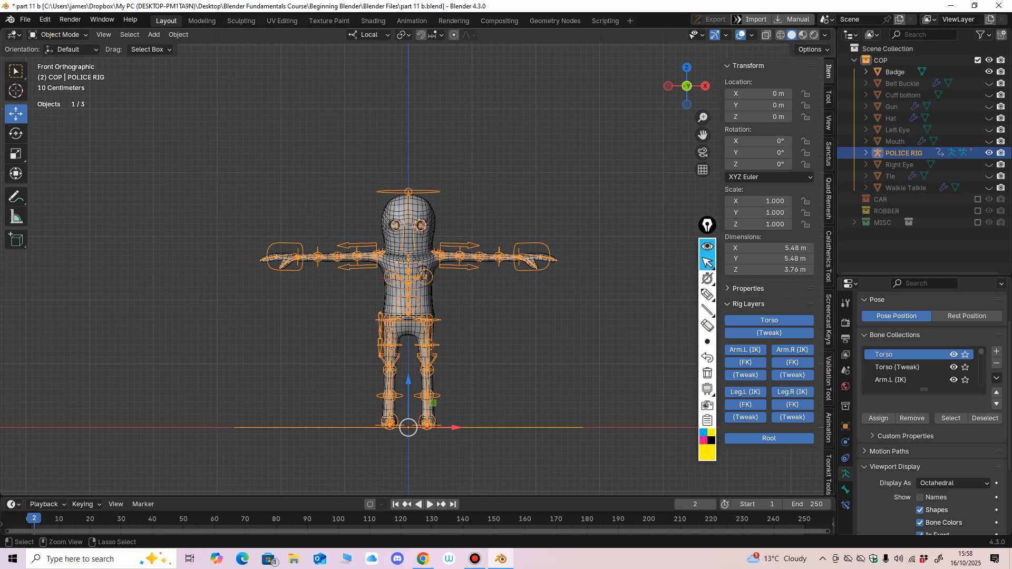
# Step: Select the Badge and add POLICE RIG as the active object, then parent them using Armature Deform With Empty Groups
pyautogui.scroll(1, 408, 269)
pyautogui.keyDown('ctrl'); pyautogui.moveTo(419, 337); pyautogui.dragTo(422, 240, button='middle'); pyautogui.keyUp('ctrl')
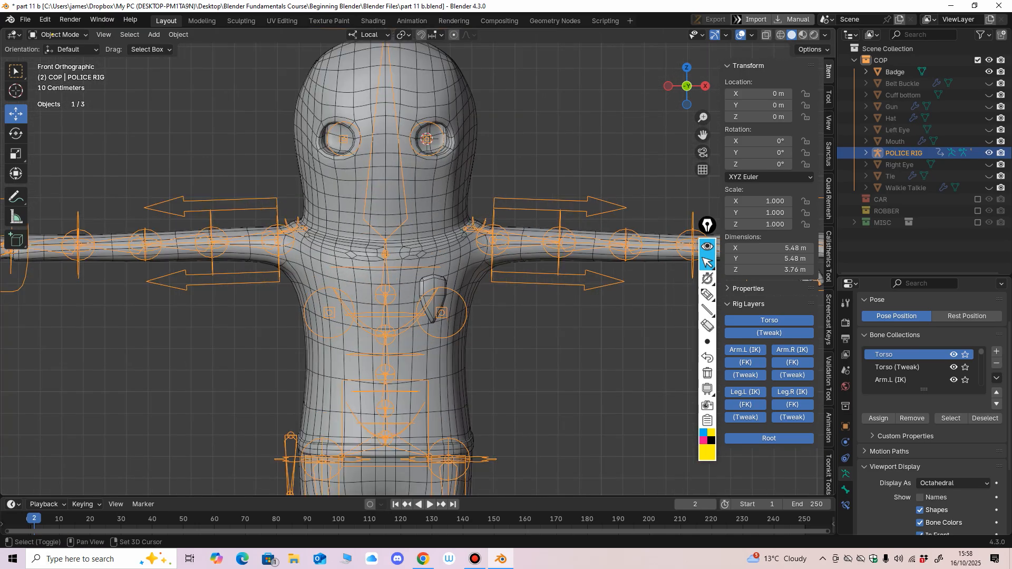
pyautogui.keyDown('shift'); pyautogui.moveTo(427, 274); pyautogui.dragTo(375, 274, button='middle'); pyautogui.keyUp('shift')
pyautogui.click(380, 296)
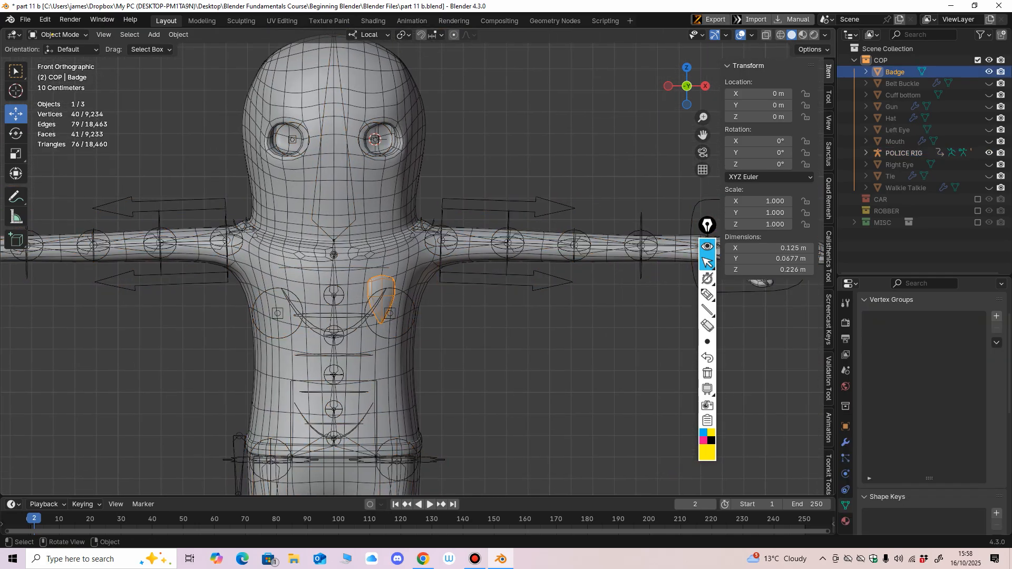
pyautogui.keyDown('shift'); pyautogui.click(415, 313); pyautogui.keyUp('shift')
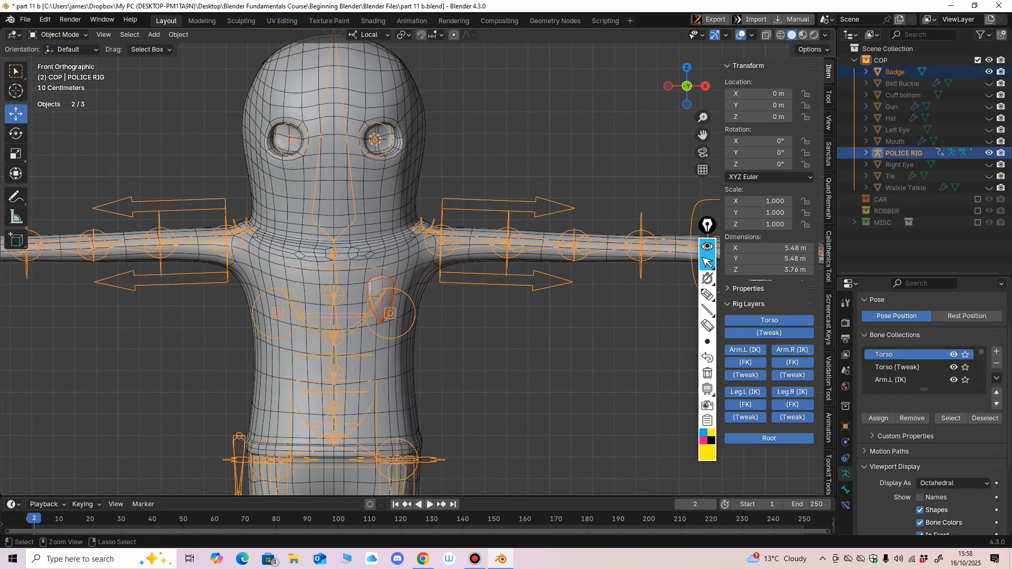
pyautogui.hotkey('ctrl', 'p')
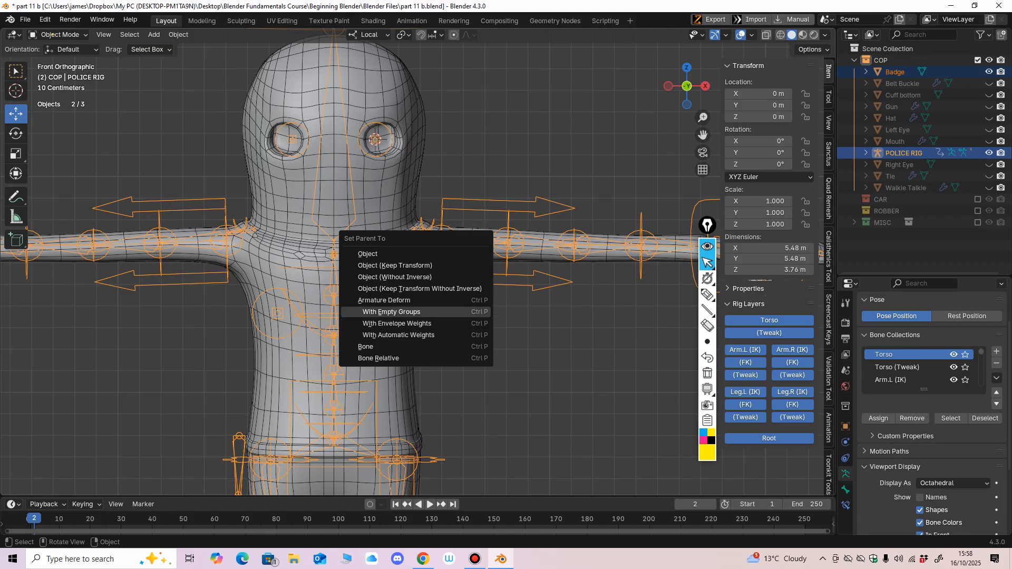
pyautogui.click(391, 311)
# Step: Select the police rig plus the Badge as active object and switch to Weight Paint mode in front view
pyautogui.moveTo(392, 312); pyautogui.dragTo(369, 298, button='middle')
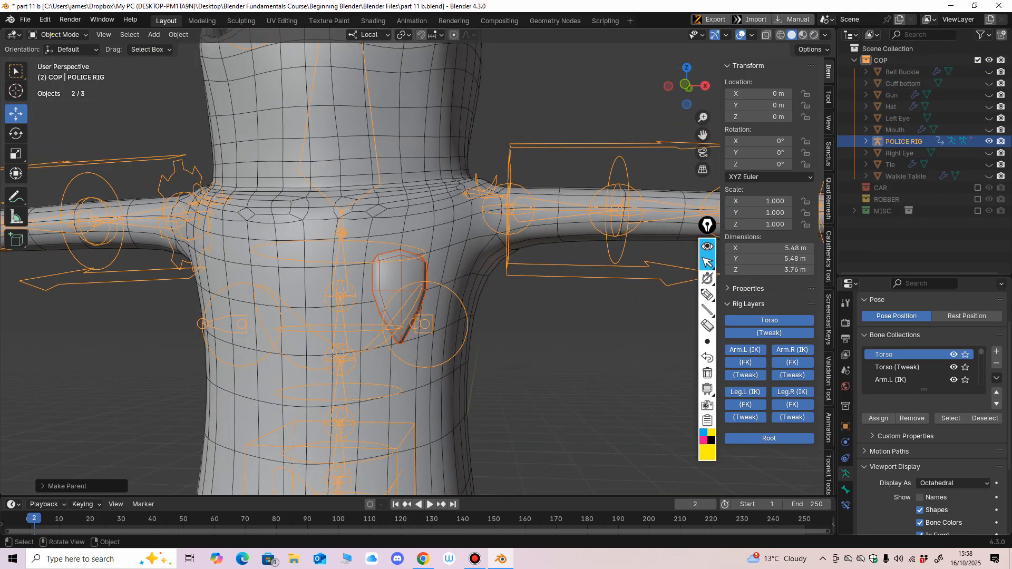
pyautogui.click(548, 337)
pyautogui.click(467, 328)
pyautogui.keyDown('shift'); pyautogui.click(404, 295); pyautogui.keyUp('shift')
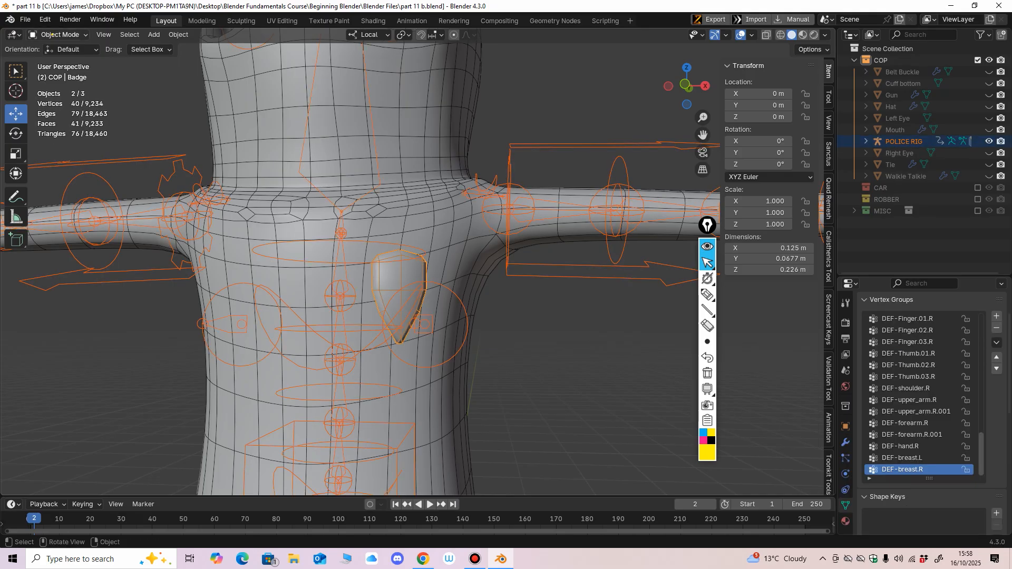
pyautogui.click(52, 34)
pyautogui.click(58, 99)
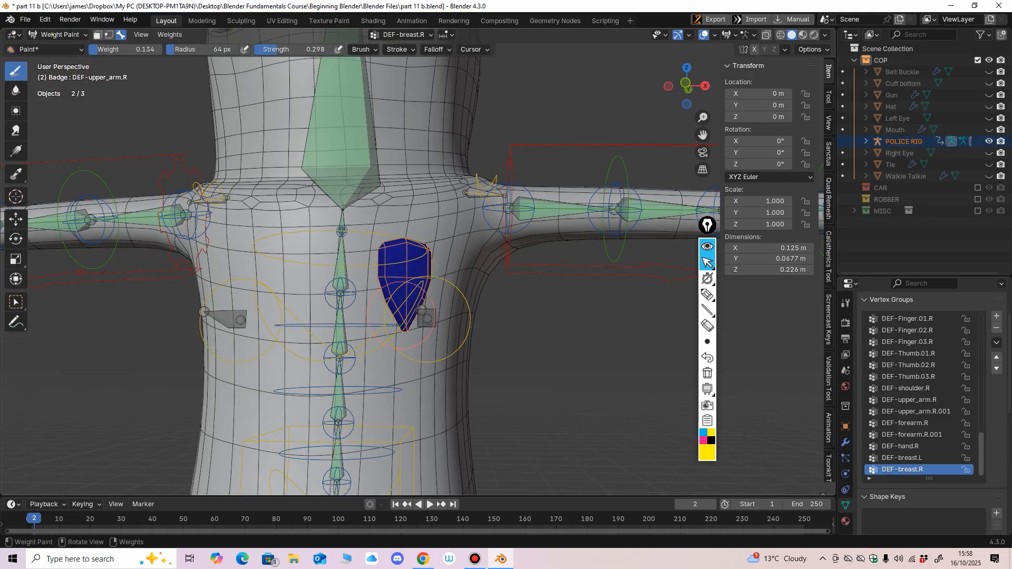
pyautogui.keyDown('alt'); pyautogui.moveTo(404, 314); pyautogui.dragTo(421, 316, button='middle'); pyautogui.keyUp('alt')
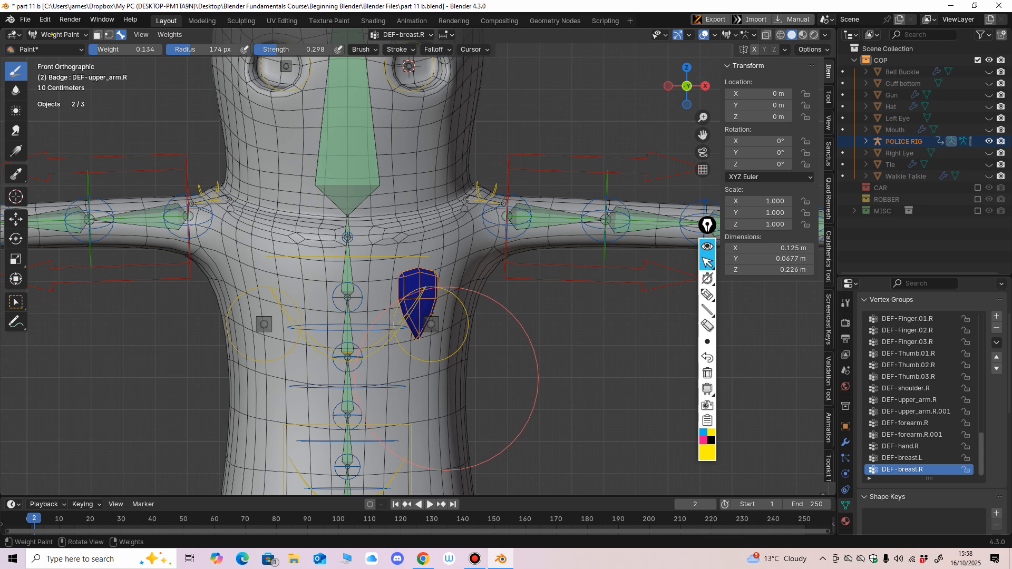
# Step: Paint the whole badge onto DEF-spine.003 with weight and strength 1.000, and inspect its coverage in wireframe shading
pyautogui.keyDown('ctrl'); pyautogui.click(348, 332); pyautogui.keyUp('ctrl')
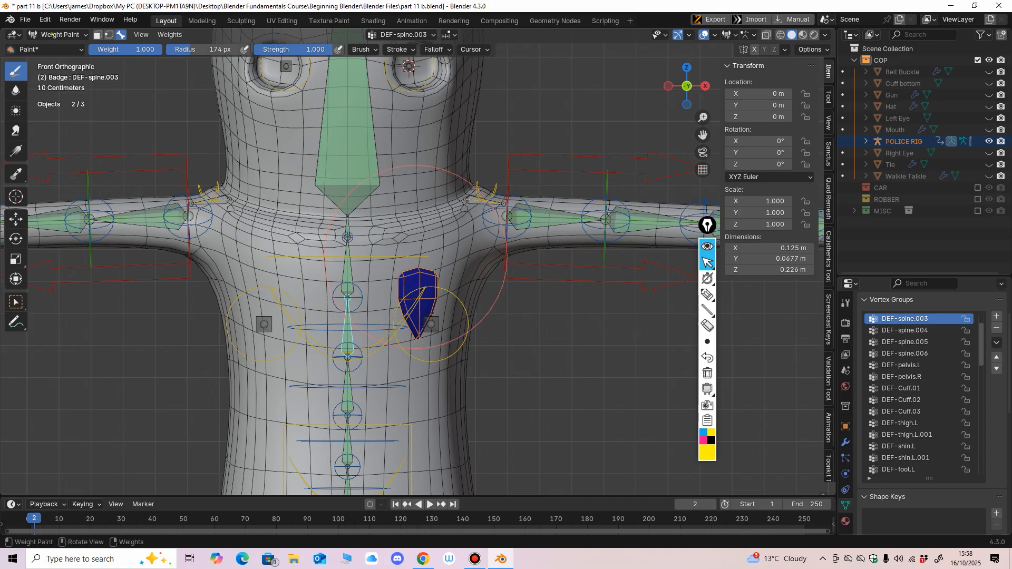
pyautogui.moveTo(414, 257); pyautogui.dragTo(431, 275)
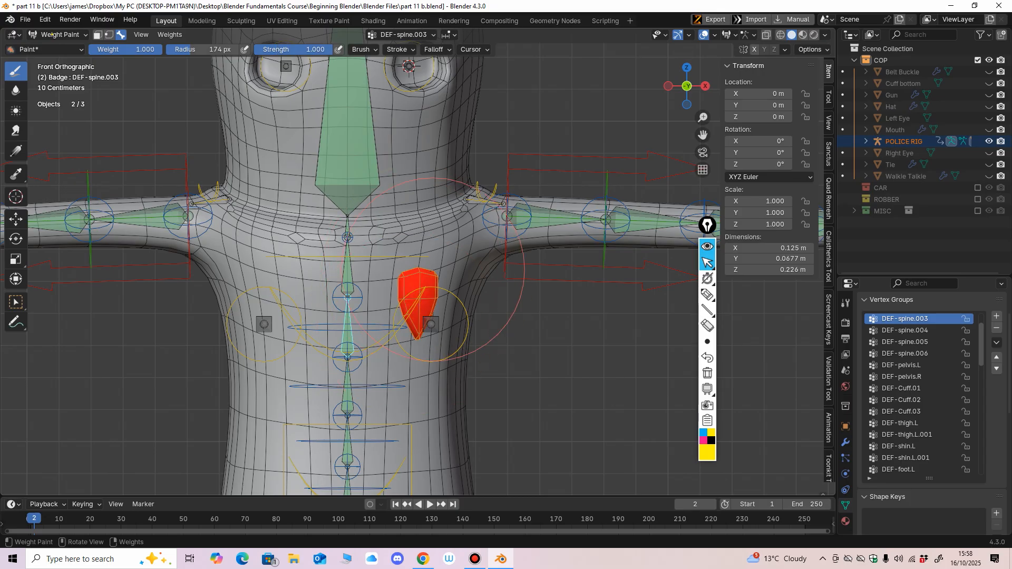
pyautogui.click(780, 34)
pyautogui.moveTo(416, 276); pyautogui.dragTo(369, 265, button='middle')
pyautogui.moveTo(340, 321)
pyautogui.mouseDown(button='middle')
pyautogui.moveTo(275, 320)
pyautogui.moveTo(443, 311)
pyautogui.mouseUp(button='middle')
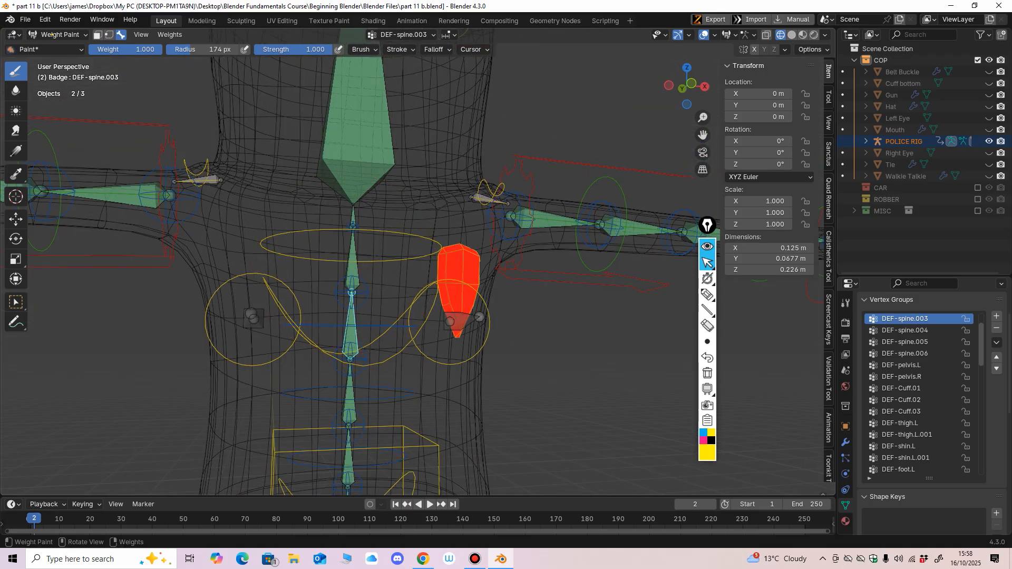
# Step: Leave Weight Paint mode, select only the police rig in front view, and enter Pose Mode
pyautogui.click(53, 35)
pyautogui.click(52, 39)
pyautogui.press('KP_1')
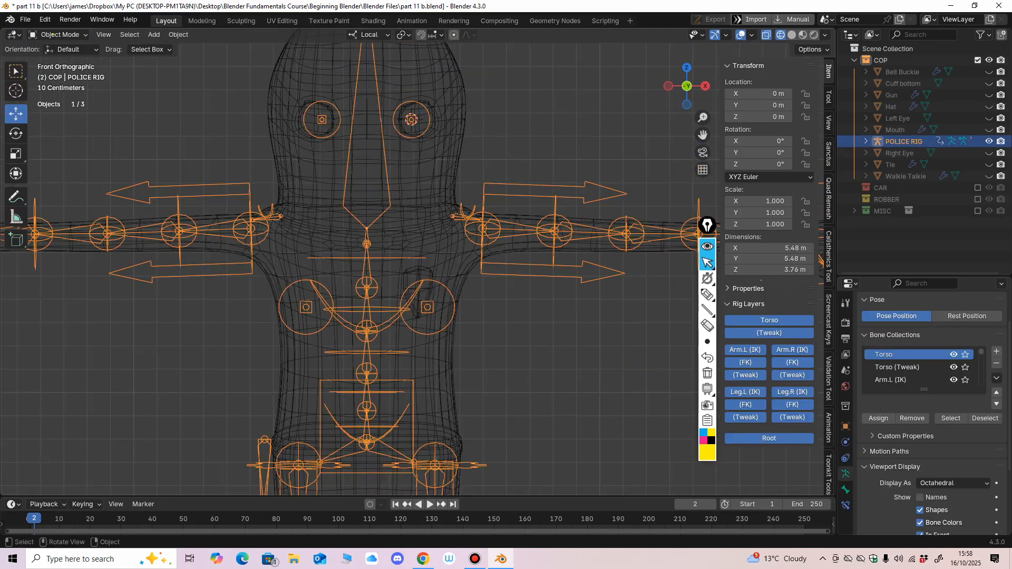
pyautogui.click(52, 35)
pyautogui.click(53, 73)
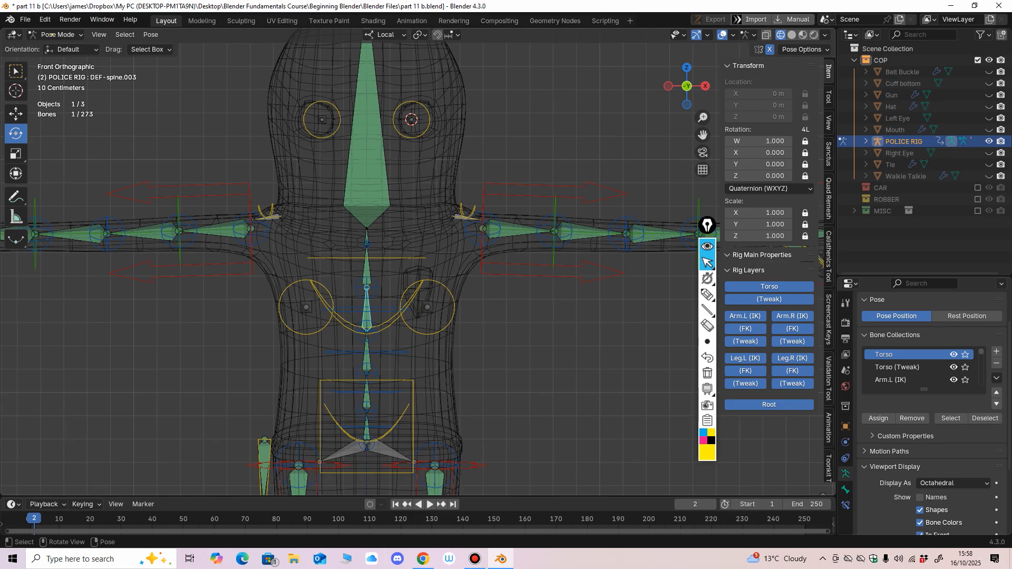
# Step: Rotate the chest control about 20° to test whether the badge follows, and cancel the rotation
pyautogui.click(448, 324)
pyautogui.click(392, 325)
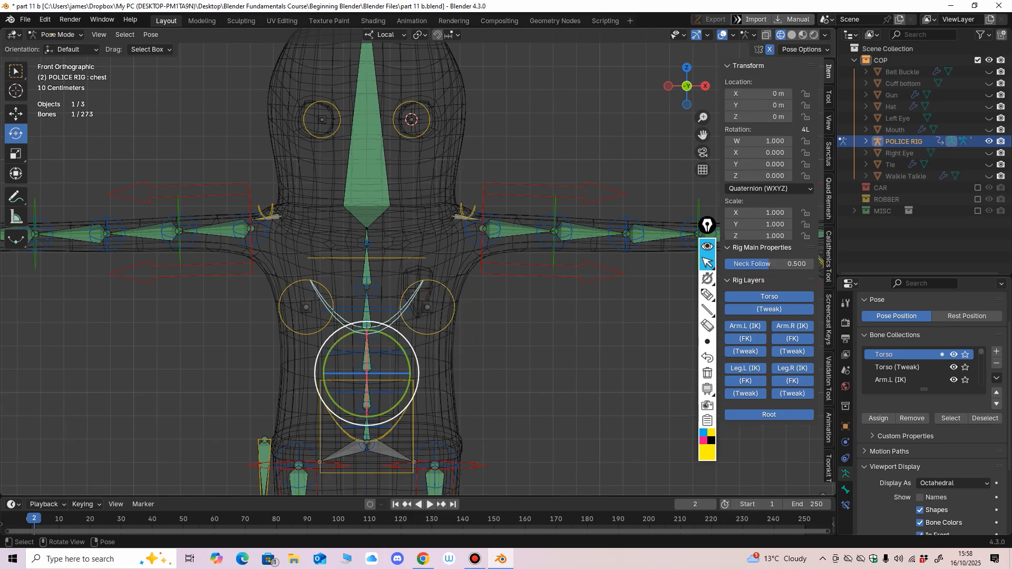
pyautogui.moveTo(394, 342); pyautogui.dragTo(387, 338)
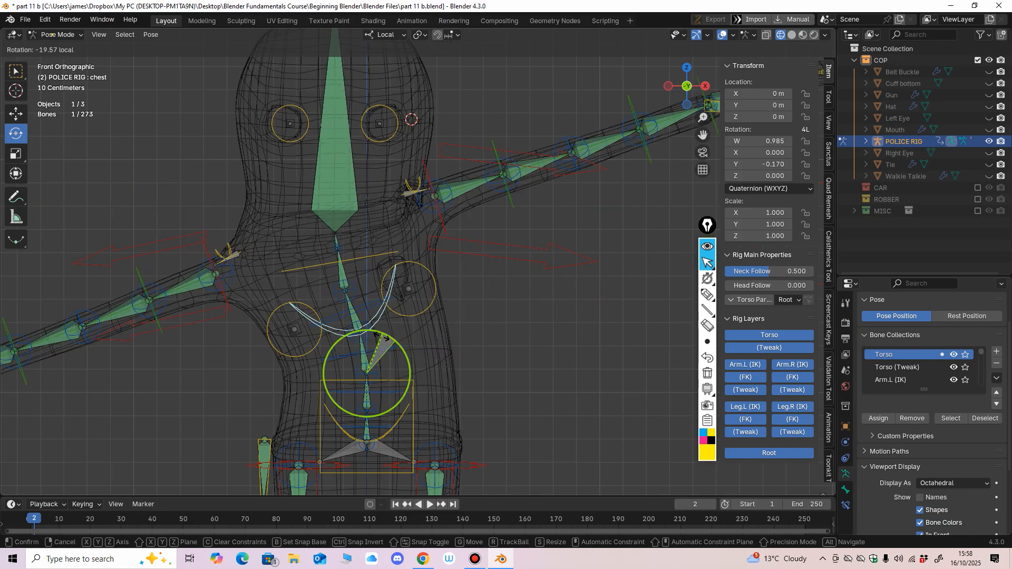
pyautogui.rightClick(51, 34)
# Step: Return the police rig to Object Mode and restore solid viewport shading
pyautogui.click(51, 35)
pyautogui.click(52, 34)
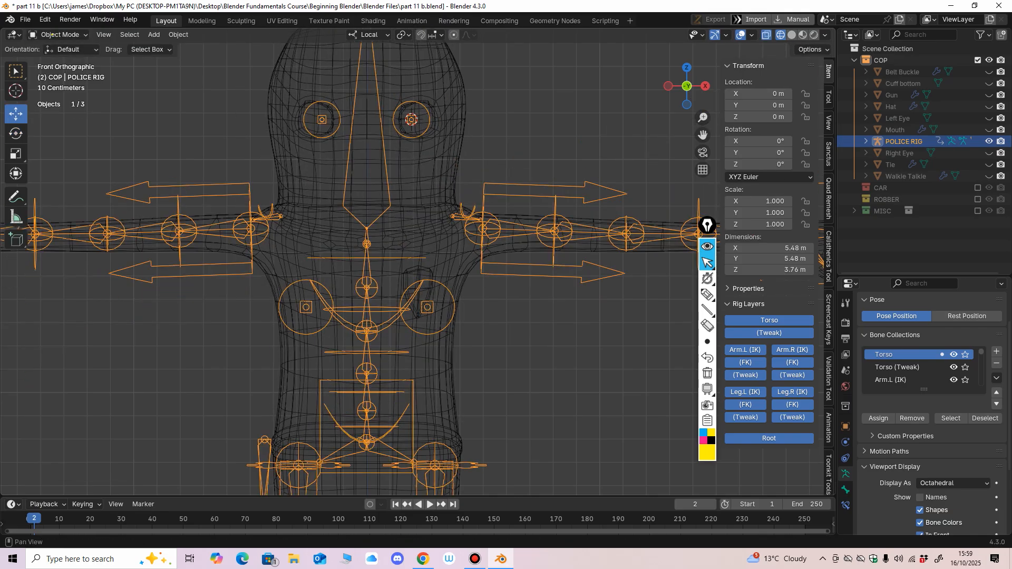
pyautogui.hotkey('shift', 'z')
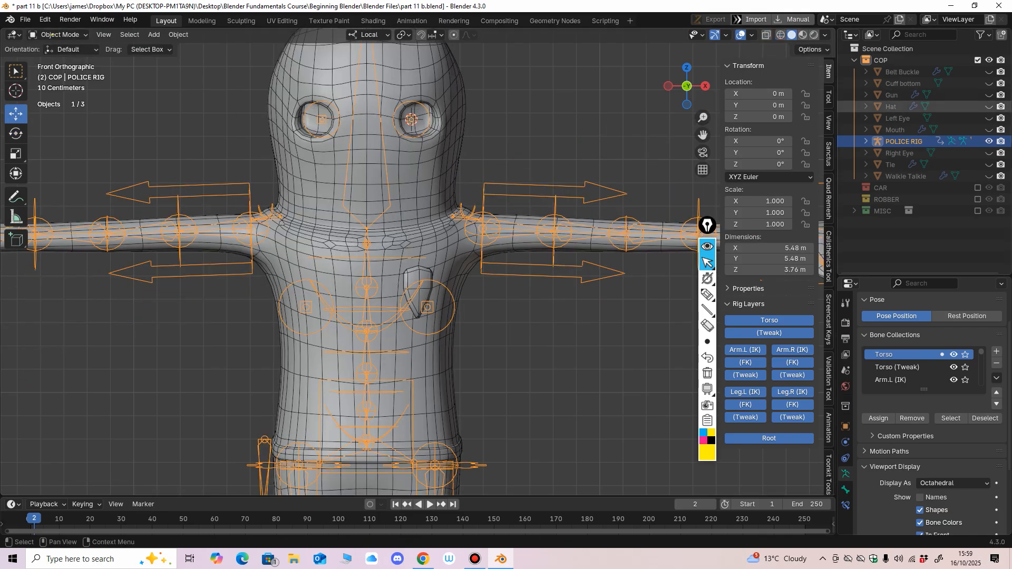
# Step: Unhide the Belt Buckle and parent it to POLICE RIG using Armature Deform With Empty Groups
pyautogui.click(989, 72)
pyautogui.keyDown('shift'); pyautogui.moveTo(368, 422); pyautogui.dragTo(367, 251, button='middle'); pyautogui.keyUp('shift')
pyautogui.scroll(4, 389, 242)
pyautogui.hotkey('alt', 'a')
pyautogui.click(312, 314)
pyautogui.moveTo(312, 314); pyautogui.dragTo(328, 314, button='middle')
pyautogui.keyDown('shift'); pyautogui.click(368, 267); pyautogui.keyUp('shift')
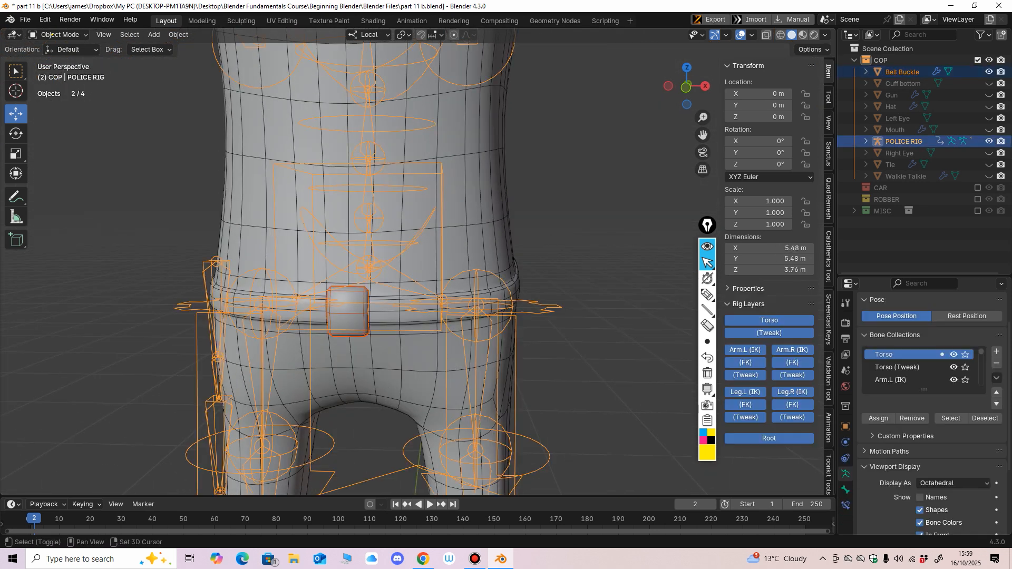
pyautogui.moveTo(368, 266); pyautogui.dragTo(381, 267, button='middle')
pyautogui.hotkey('ctrl', 'p')
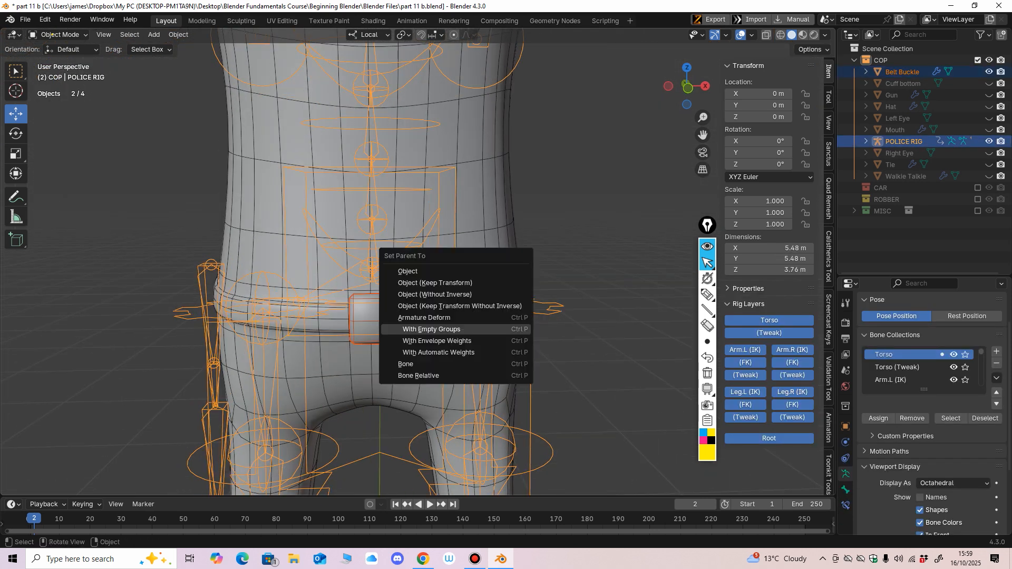
pyautogui.click(431, 329)
# Step: Select the police rig plus the Belt Buckle as active object and switch to Weight Paint mode
pyautogui.moveTo(431, 329)
pyautogui.mouseDown(button='middle')
pyautogui.moveTo(411, 326)
pyautogui.moveTo(429, 327)
pyautogui.moveTo(429, 337)
pyautogui.mouseUp(button='middle')
pyautogui.click(452, 316)
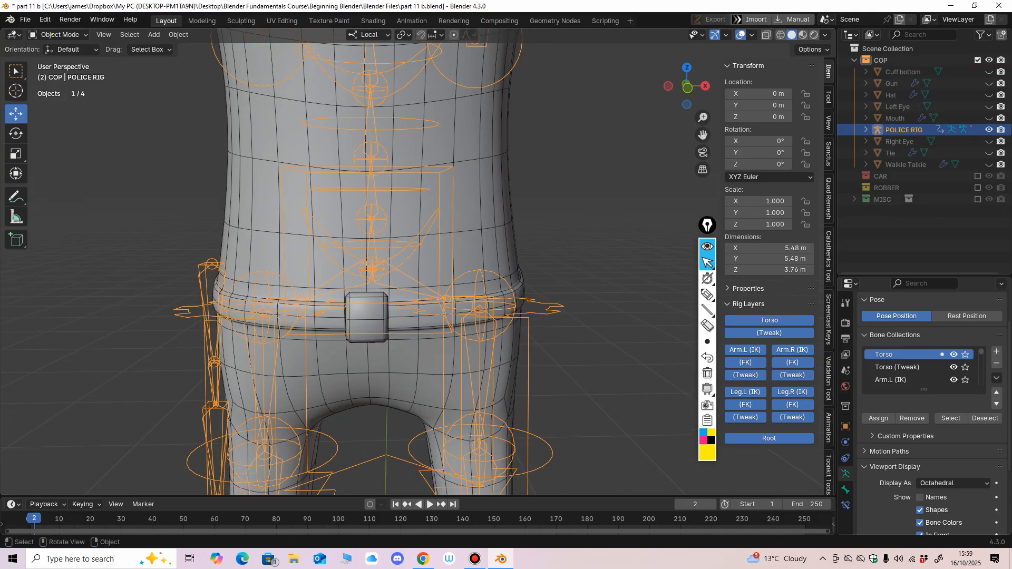
pyautogui.click(368, 320)
pyautogui.click(371, 364)
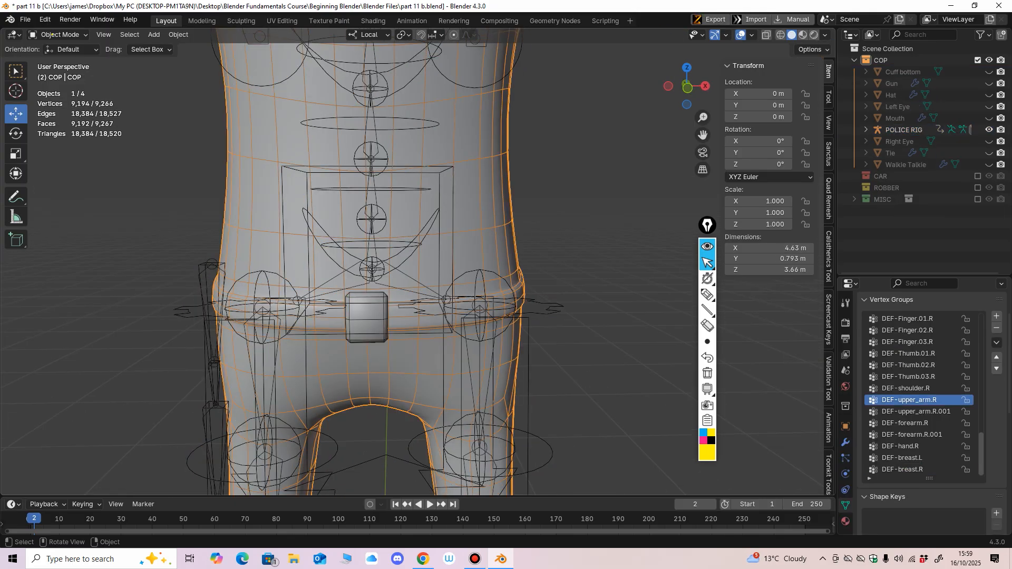
pyautogui.click(453, 316)
pyautogui.keyDown('shift'); pyautogui.click(370, 318); pyautogui.keyUp('shift')
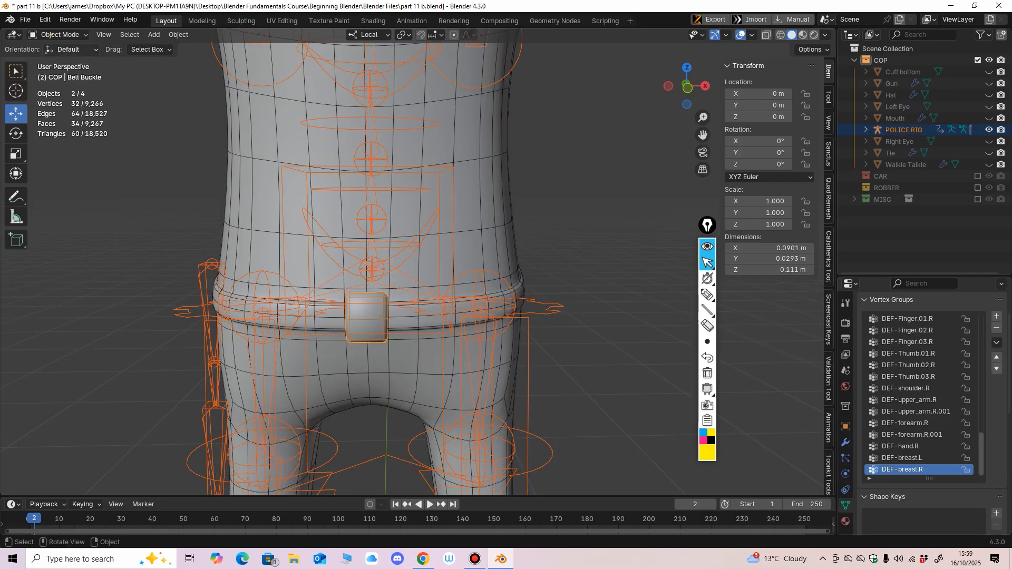
pyautogui.click(55, 35)
pyautogui.click(59, 98)
pyautogui.moveTo(359, 294)
pyautogui.mouseDown(button='middle')
pyautogui.moveTo(416, 290)
pyautogui.moveTo(355, 282)
pyautogui.mouseUp(button='middle')
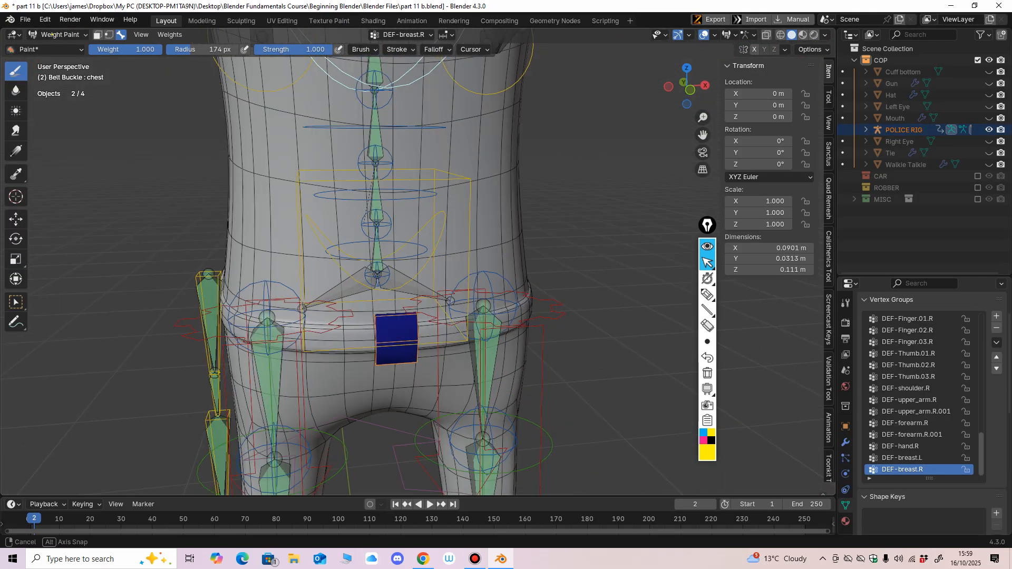
pyautogui.moveTo(458, 352)
pyautogui.mouseDown(button='middle')
pyautogui.moveTo(467, 340)
pyautogui.moveTo(451, 350)
pyautogui.mouseUp(button='middle')
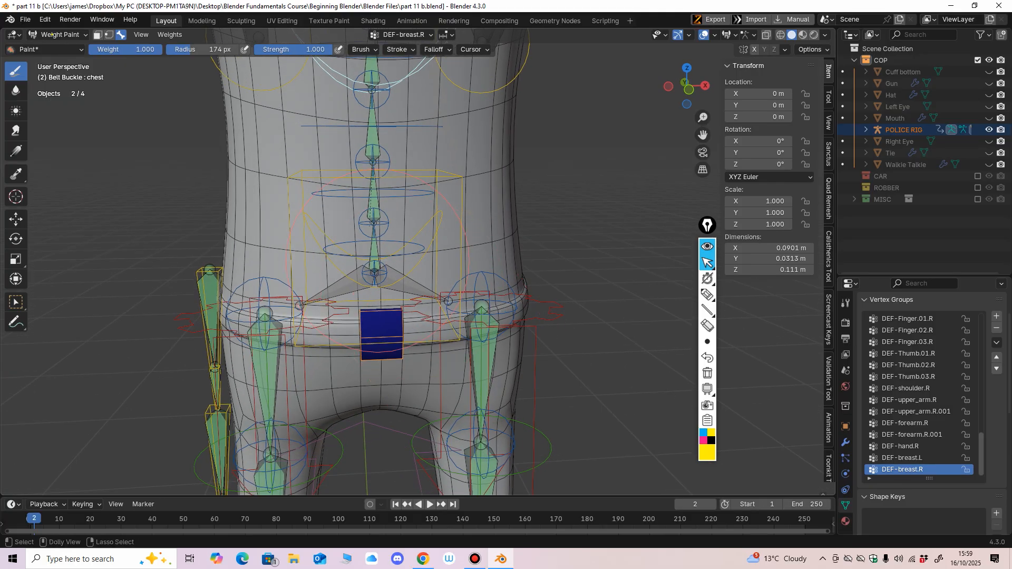
# Step: Select the DEF-spine bone and paint the whole Belt Buckle with weight 1.000
pyautogui.keyDown('ctrl'); pyautogui.click(376, 252); pyautogui.keyUp('ctrl')
pyautogui.press('KP_1')
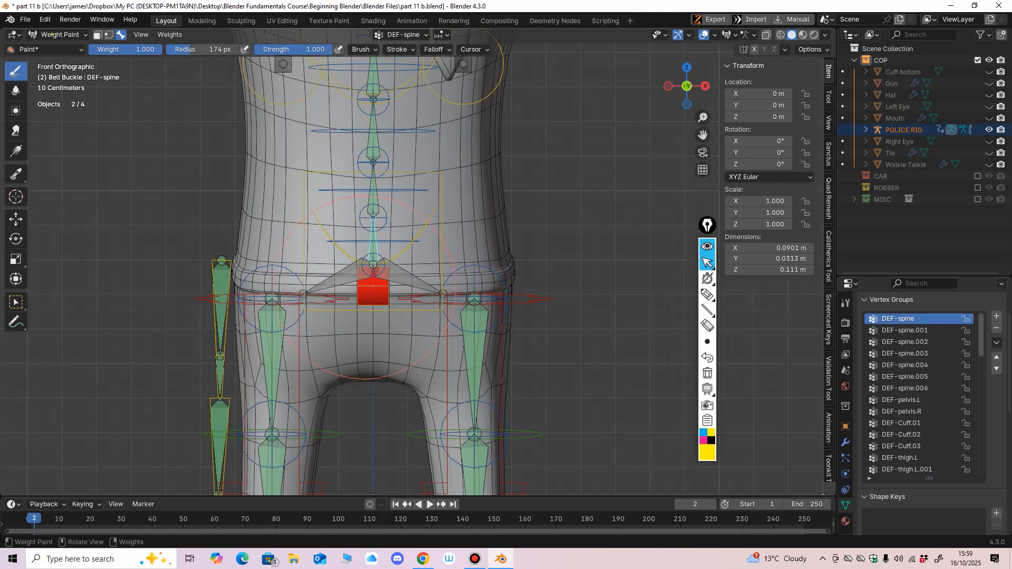
pyautogui.moveTo(342, 322); pyautogui.dragTo(284, 268, button='middle')
pyautogui.press('KP_1')
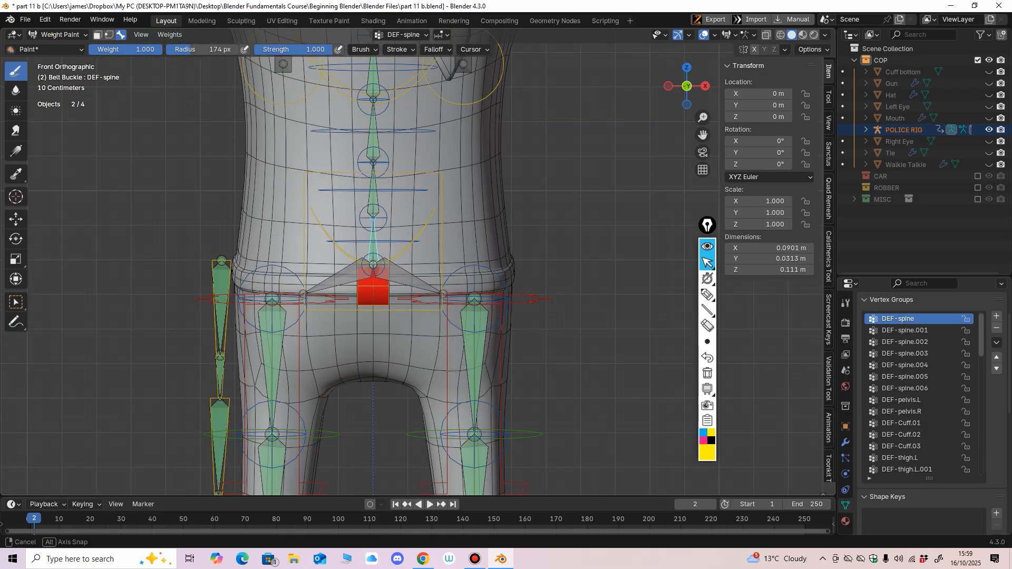
# Step: Take the police rig out of Weight Paint into Object Mode and switch it to Pose Mode
pyautogui.click(52, 34)
pyautogui.click(60, 46)
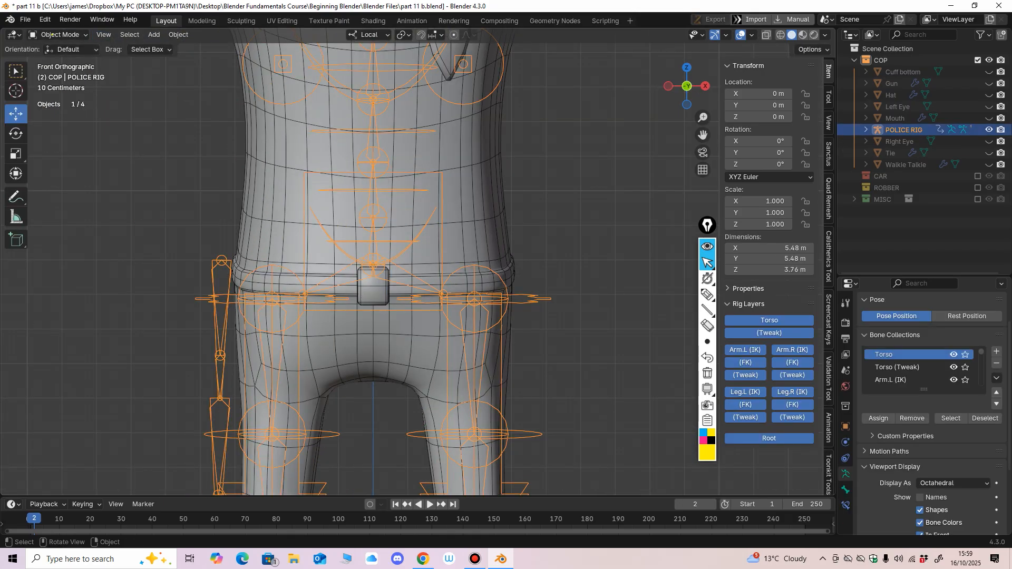
pyautogui.click(52, 34)
pyautogui.click(58, 73)
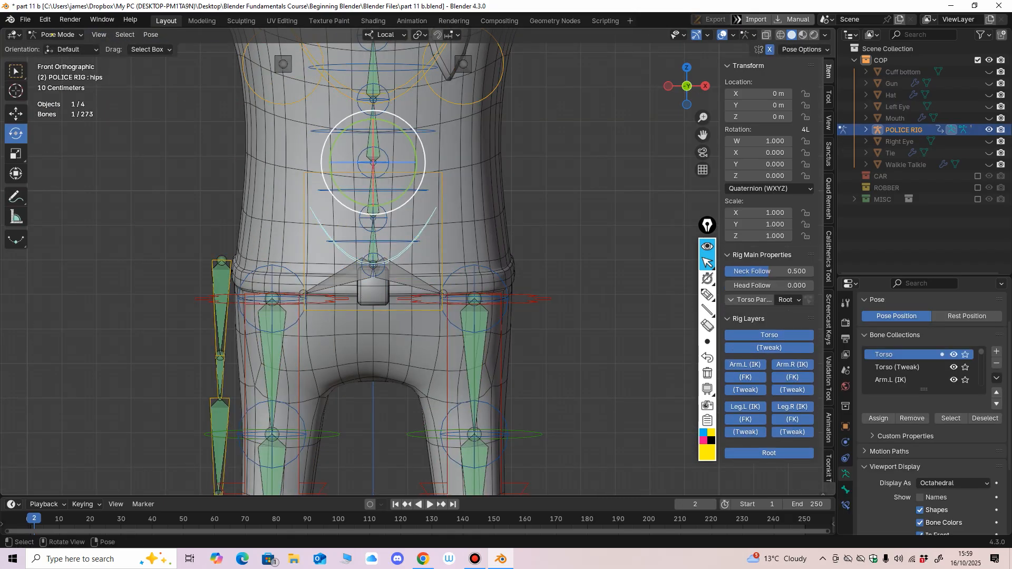
# Step: Rotate the hips control in several directions to test whether the belt buckle follows, and undo each rotation
pyautogui.moveTo(418, 139); pyautogui.dragTo(397, 152)
pyautogui.press('Escape')
pyautogui.moveTo(369, 264); pyautogui.dragTo(401, 248, button='middle')
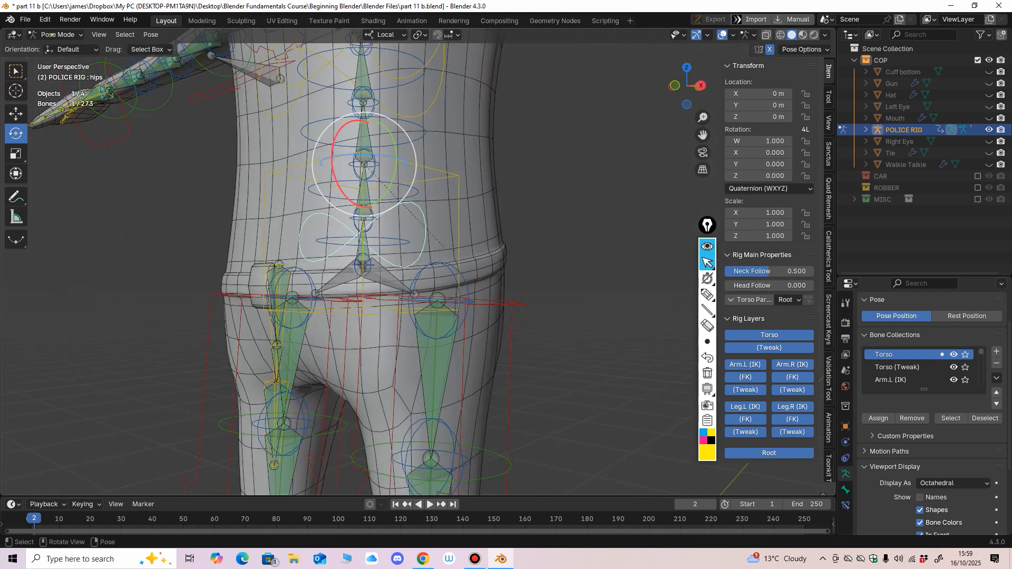
pyautogui.moveTo(333, 141); pyautogui.dragTo(338, 129)
pyautogui.moveTo(338, 131); pyautogui.dragTo(291, 134, button='middle')
pyautogui.hotkey('ctrl', 'z')
pyautogui.moveTo(344, 143); pyautogui.dragTo(343, 149)
pyautogui.moveTo(343, 150); pyautogui.dragTo(409, 148, button='middle')
pyautogui.hotkey('ctrl', 'z')
pyautogui.press('KP_1')
# Step: Return to Object Mode, unhide the Cuff bottom object and rename it Cuffs
pyautogui.click(51, 34)
pyautogui.click(53, 46)
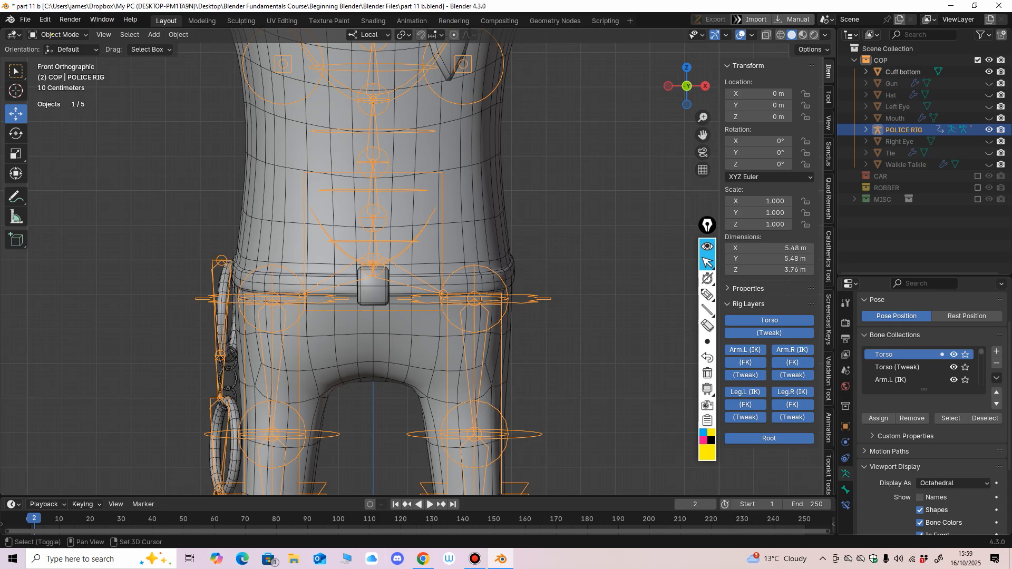
pyautogui.keyDown('shift'); pyautogui.moveTo(475, 253); pyautogui.dragTo(525, 201, button='middle'); pyautogui.keyUp('shift')
pyautogui.doubleClick(902, 72)
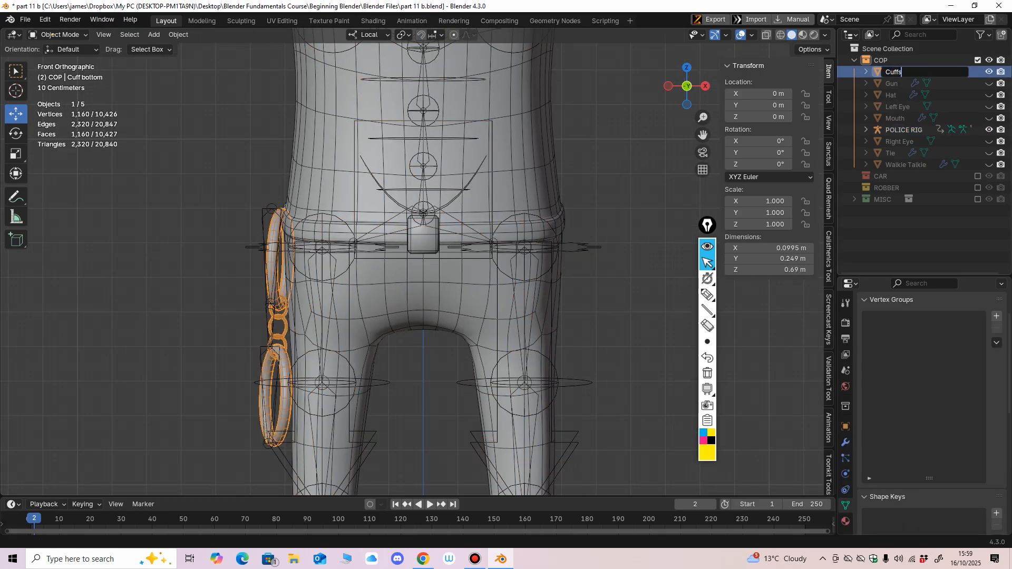
pyautogui.press('Return')
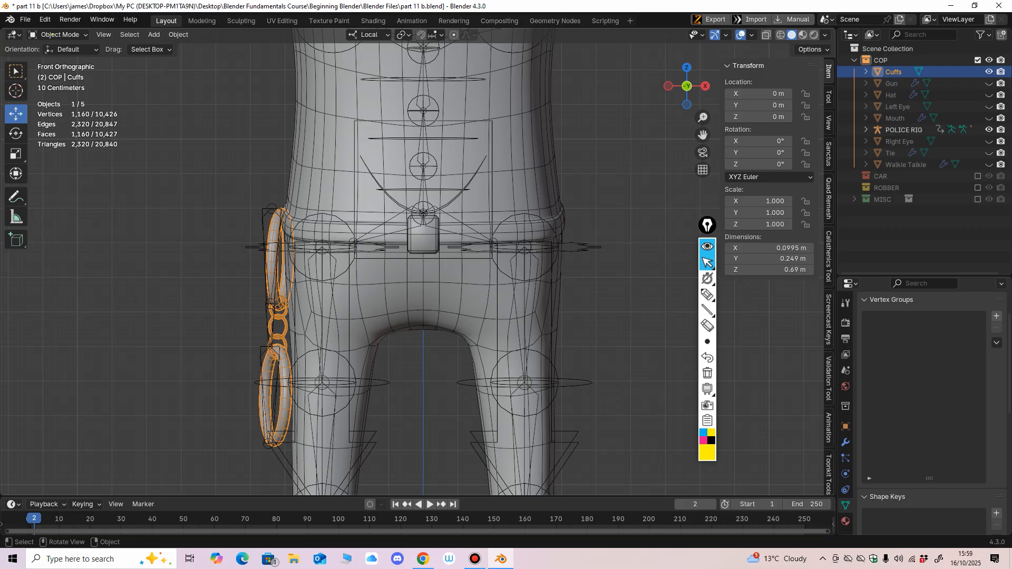
# Step: Parent the Cuffs to POLICE RIG using Armature Deform With Empty Groups
pyautogui.moveTo(421, 295); pyautogui.dragTo(458, 250, button='middle')
pyautogui.moveTo(459, 250)
pyautogui.mouseDown(button='middle')
pyautogui.moveTo(432, 250)
pyautogui.moveTo(447, 253)
pyautogui.mouseUp(button='middle')
pyautogui.hotkey('alt', 'a')
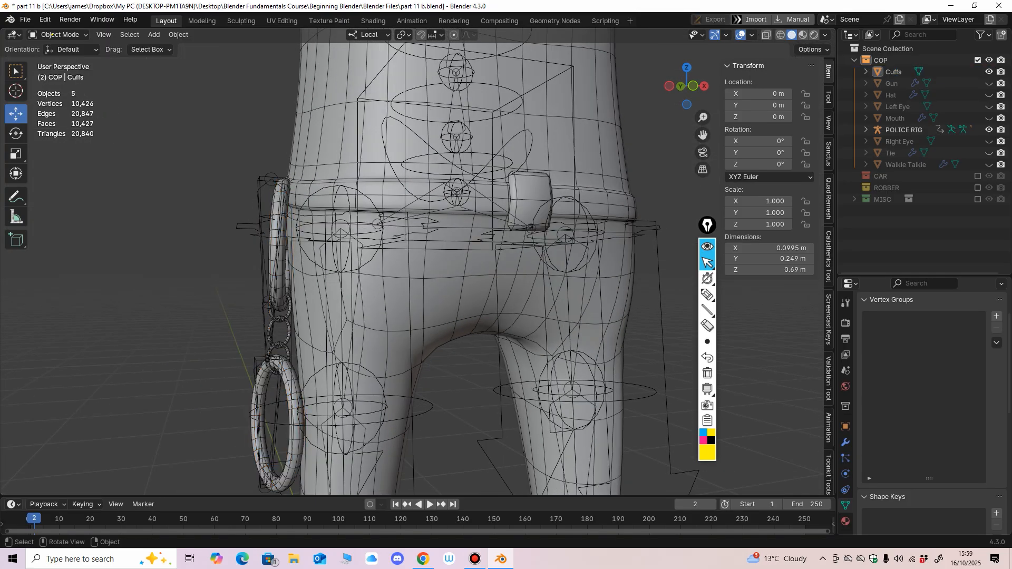
pyautogui.click(285, 295)
pyautogui.moveTo(285, 295); pyautogui.dragTo(293, 291, button='middle')
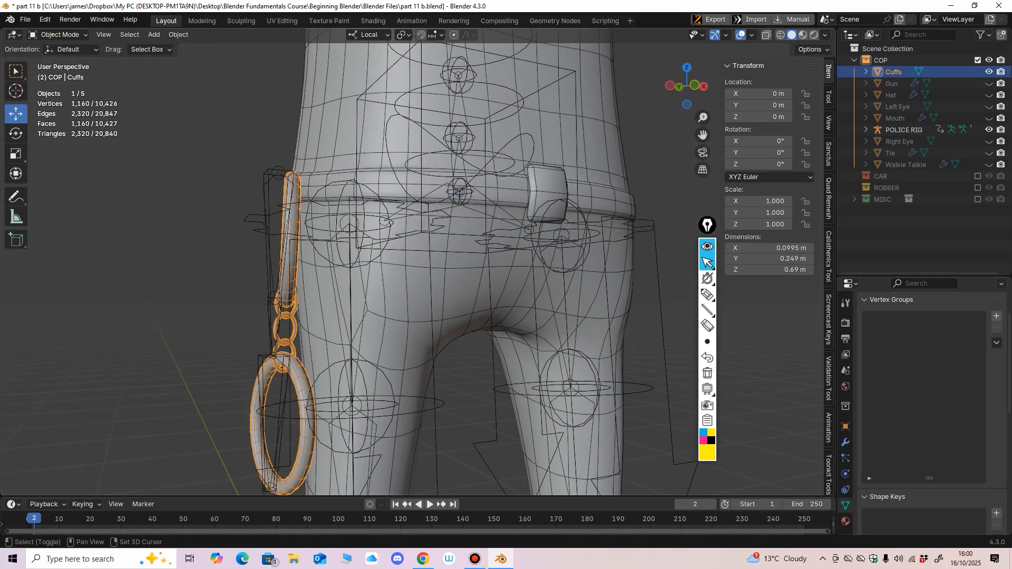
pyautogui.keyDown('shift'); pyautogui.click(293, 291); pyautogui.keyUp('shift')
pyautogui.hotkey('ctrl', 'p')
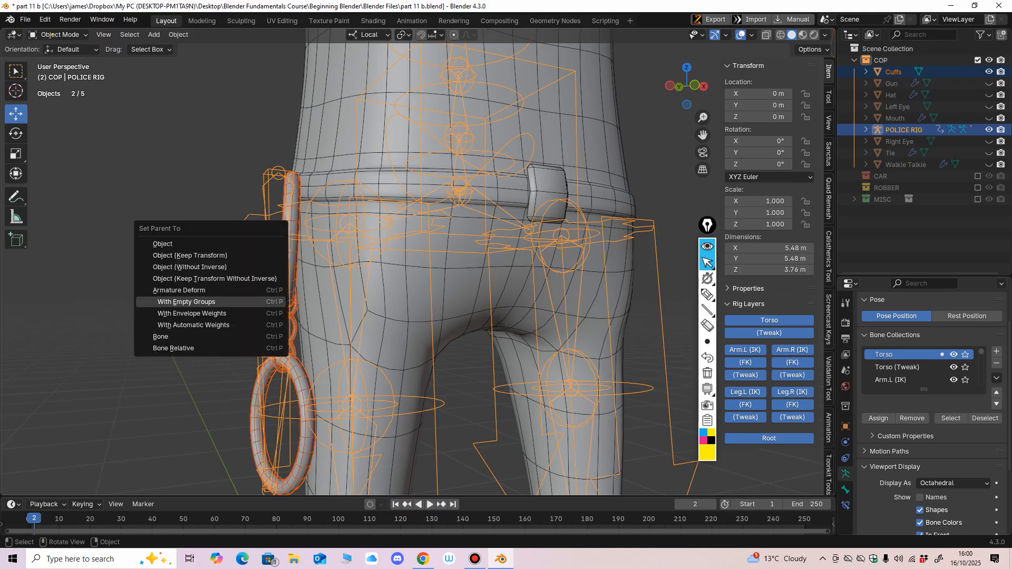
pyautogui.click(186, 302)
# Step: Select the police rig plus the Cuffs as active object and switch to Weight Paint mode
pyautogui.moveTo(186, 301); pyautogui.dragTo(216, 294, button='middle')
pyautogui.click(247, 239)
pyautogui.moveTo(247, 238); pyautogui.dragTo(264, 225, button='middle')
pyautogui.hotkey('ctrl', 'z')
pyautogui.click(56, 35)
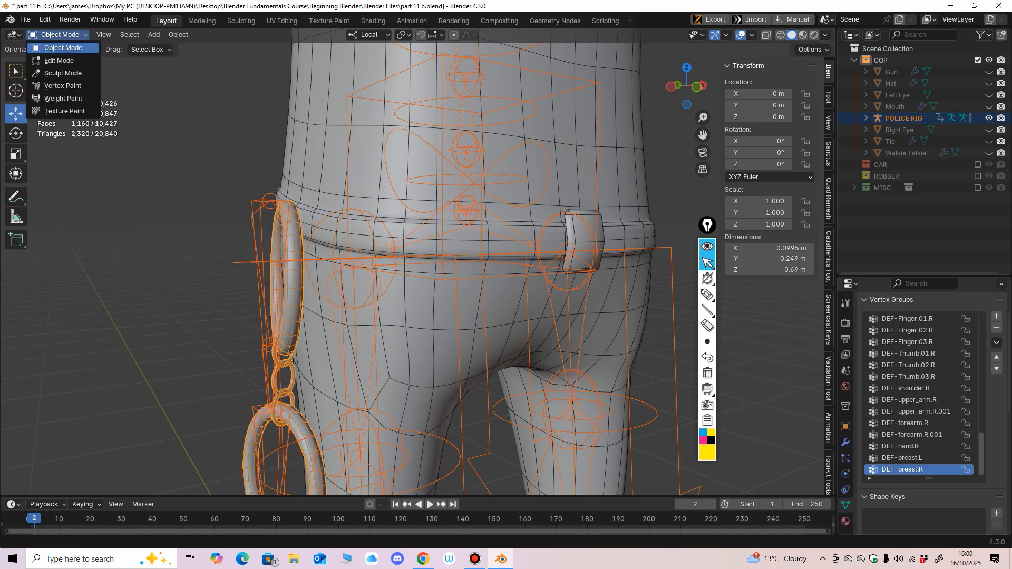
pyautogui.click(64, 99)
# Step: Reduce the brush radius to 105 px and select the DEF-Cuff.01 bone for painting the upper cuff ring
pyautogui.moveTo(258, 230); pyautogui.dragTo(278, 235, button='middle')
pyautogui.keyDown('ctrl'); pyautogui.keyDown('shift'); pyautogui.click(278, 235); pyautogui.keyUp('shift'); pyautogui.keyUp('ctrl')
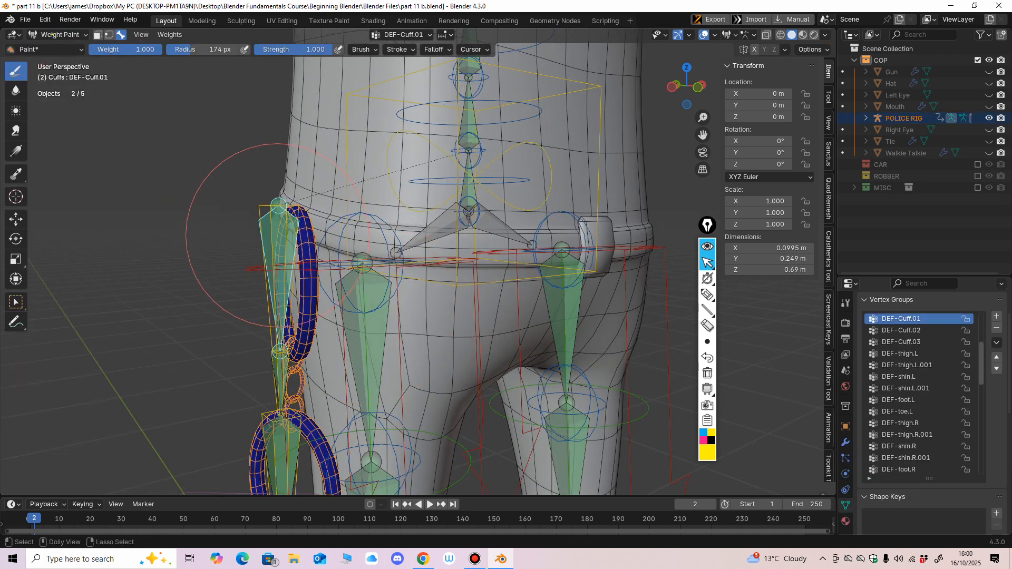
pyautogui.moveTo(317, 288); pyautogui.dragTo(299, 291, button='middle')
pyautogui.scroll(2, 299, 291)
pyautogui.keyDown('shift'); pyautogui.moveTo(308, 335); pyautogui.dragTo(353, 291, button='middle'); pyautogui.keyUp('shift')
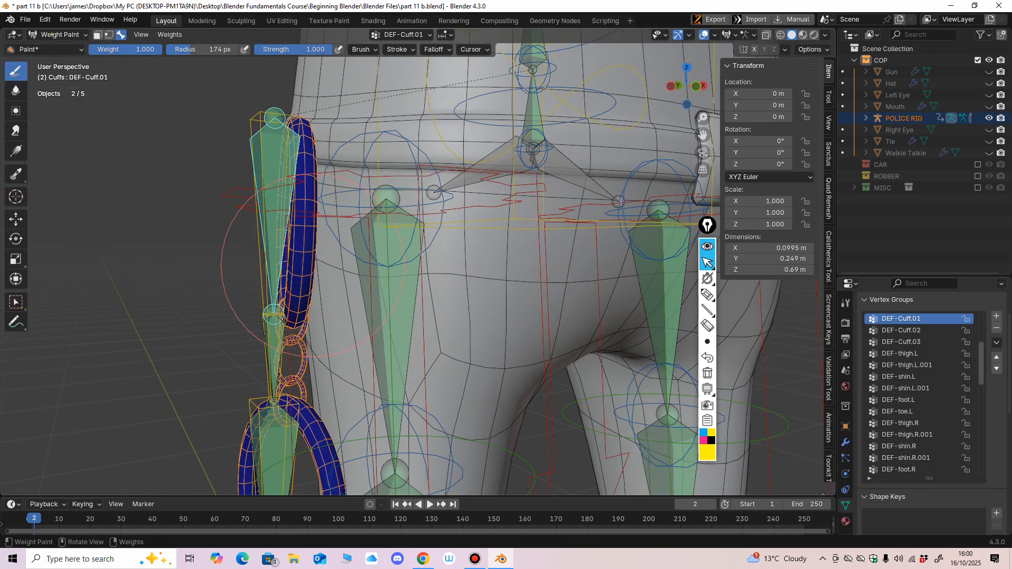
pyautogui.press('f')
pyautogui.click(258, 203)
pyautogui.keyDown('ctrl'); pyautogui.keyDown('shift'); pyautogui.click(258, 204); pyautogui.keyUp('shift'); pyautogui.keyUp('ctrl')
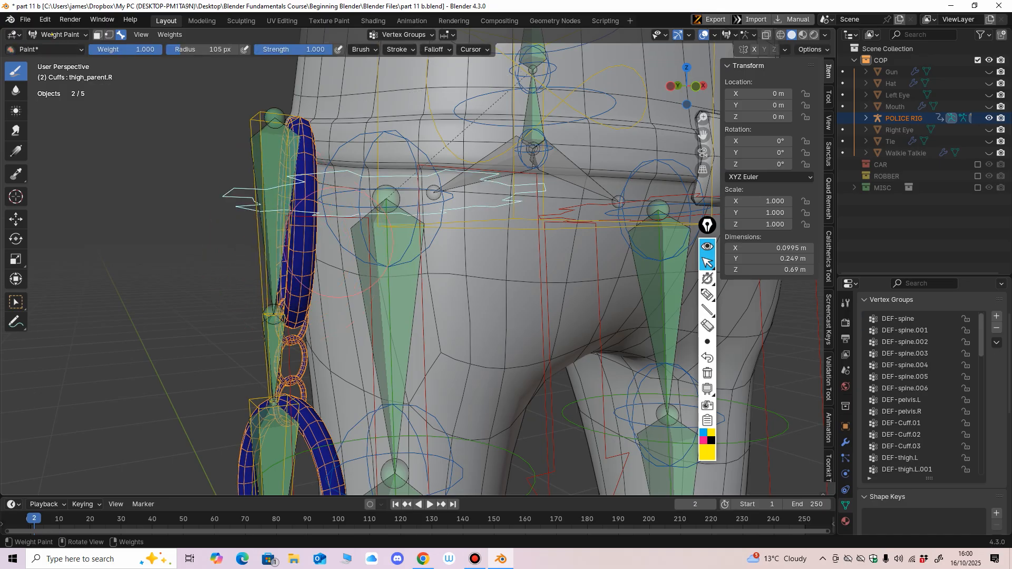
pyautogui.keyDown('ctrl'); pyautogui.click(275, 175); pyautogui.keyUp('ctrl')
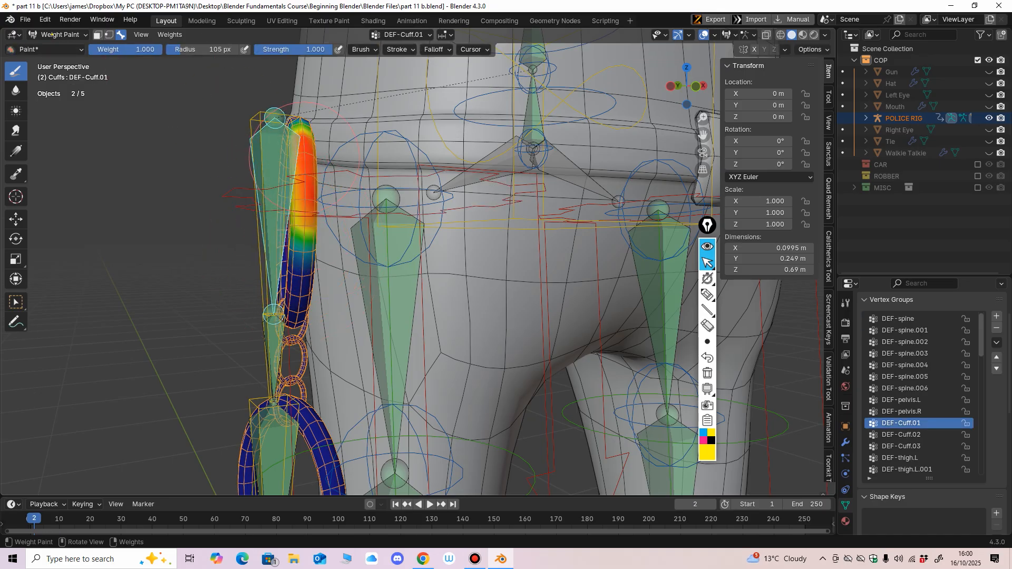
# Step: Paint the entire upper cuff ring with full DEF-Cuff.01 weight using a 77 px brush, and smooth the weights
pyautogui.press('KP_Decimal')
pyautogui.moveTo(358, 146); pyautogui.dragTo(371, 314)
pyautogui.moveTo(372, 314); pyautogui.dragTo(406, 259, button='middle')
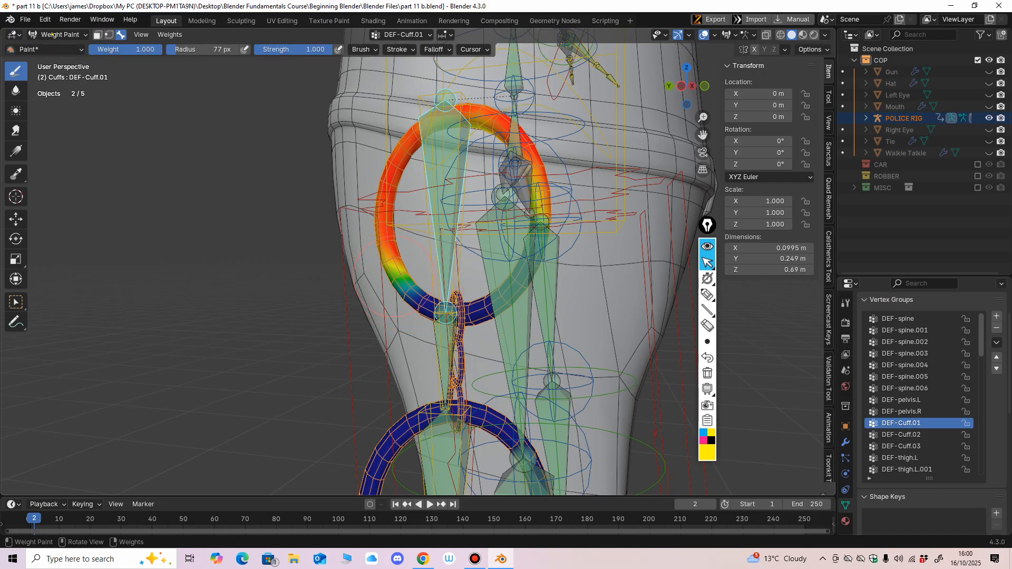
pyautogui.moveTo(392, 279)
pyautogui.mouseDown()
pyautogui.moveTo(445, 310)
pyautogui.moveTo(519, 280)
pyautogui.moveTo(540, 174)
pyautogui.mouseUp()
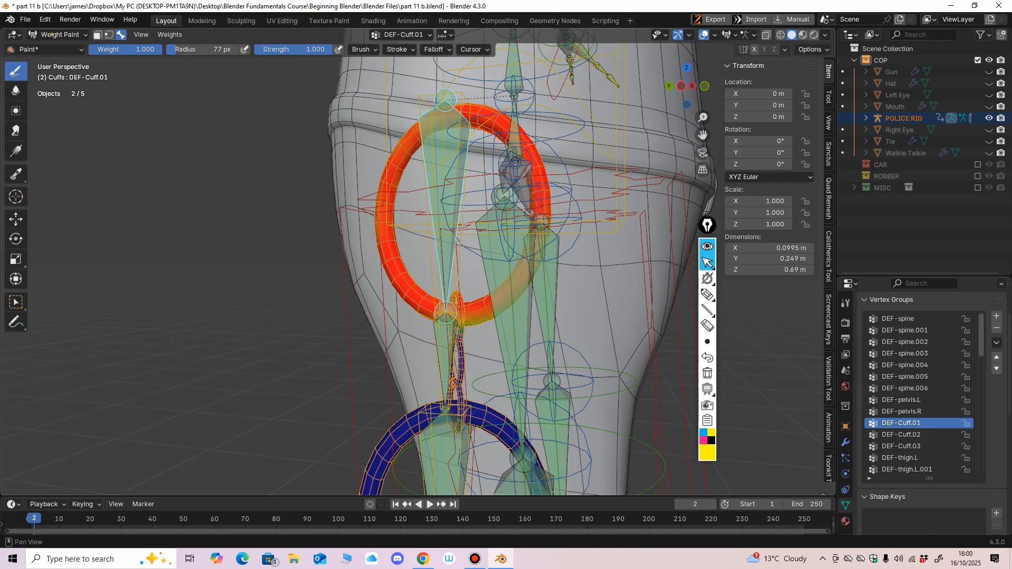
pyautogui.keyDown('shift'); pyautogui.moveTo(438, 173); pyautogui.dragTo(237, 194, button='middle'); pyautogui.keyUp('shift')
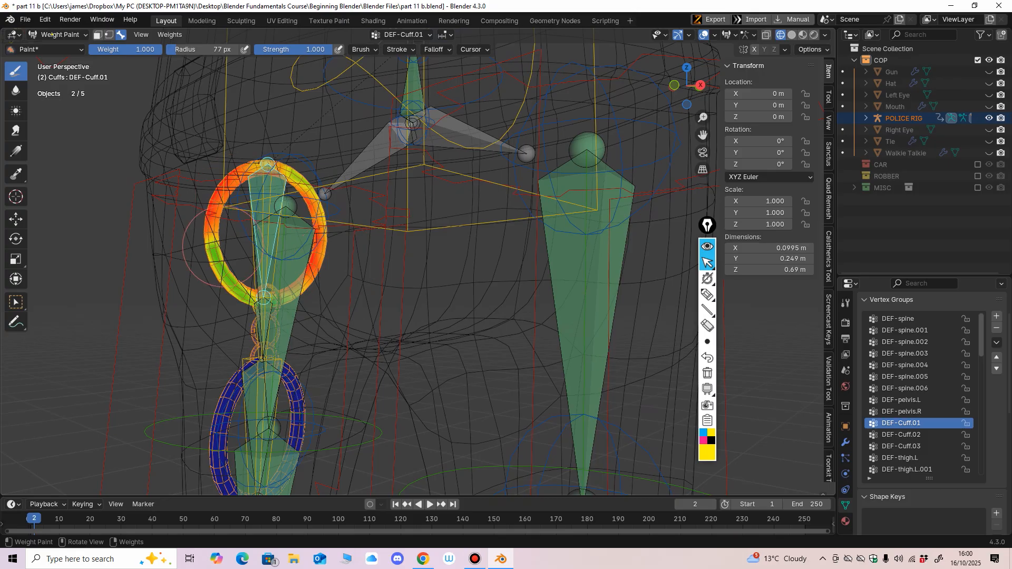
pyautogui.moveTo(218, 247)
pyautogui.mouseDown()
pyautogui.moveTo(295, 169)
pyautogui.moveTo(318, 255)
pyautogui.mouseUp()
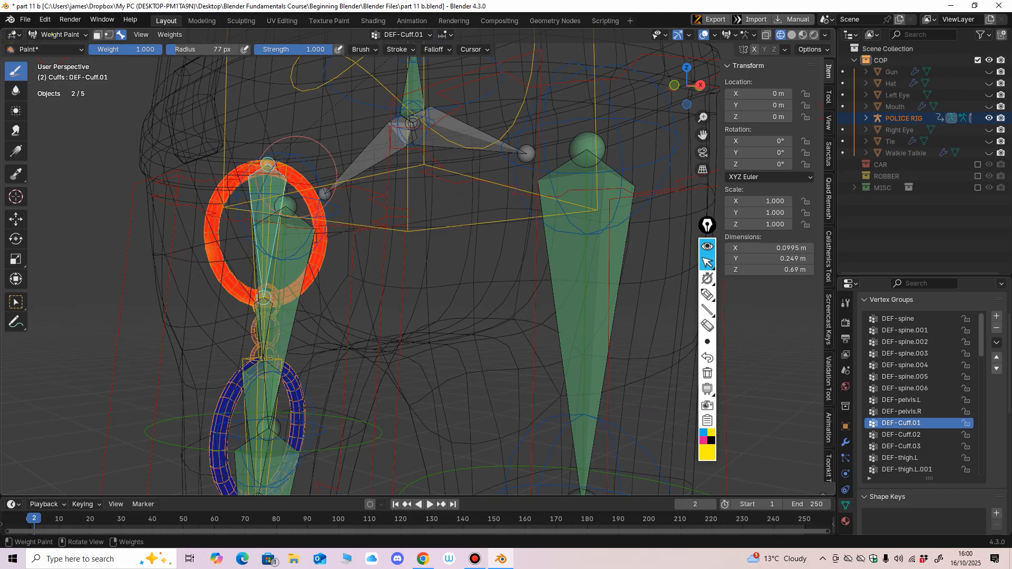
pyautogui.click(170, 34)
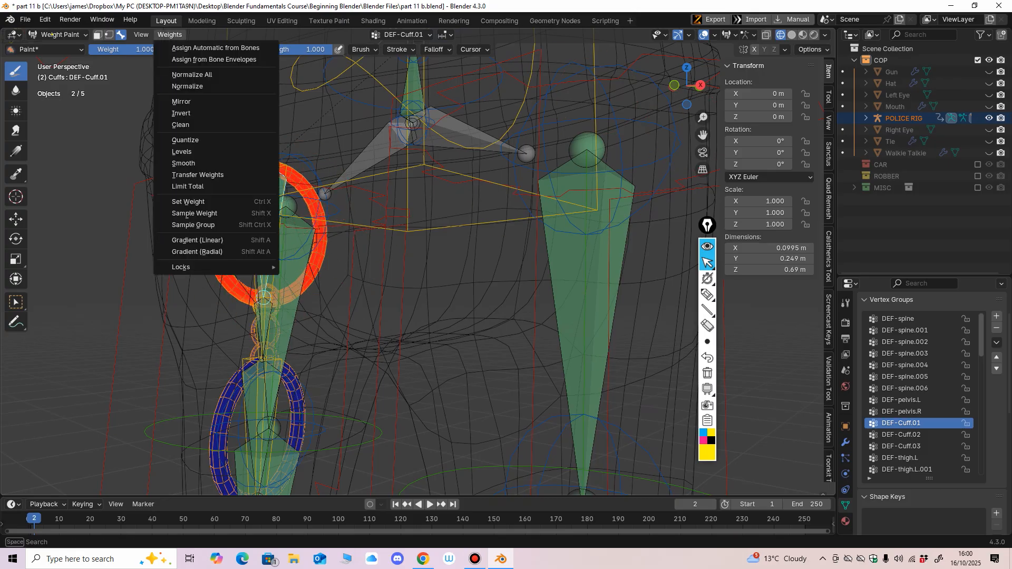
pyautogui.click(179, 163)
# Step: Select the Cuff.02 bone, paint full weight on the chain links between the rings, and smooth the weights
pyautogui.moveTo(327, 237); pyautogui.dragTo(431, 233, button='middle')
pyautogui.keyDown('ctrl'); pyautogui.keyDown('shift'); pyautogui.click(306, 279); pyautogui.keyUp('shift'); pyautogui.keyUp('ctrl')
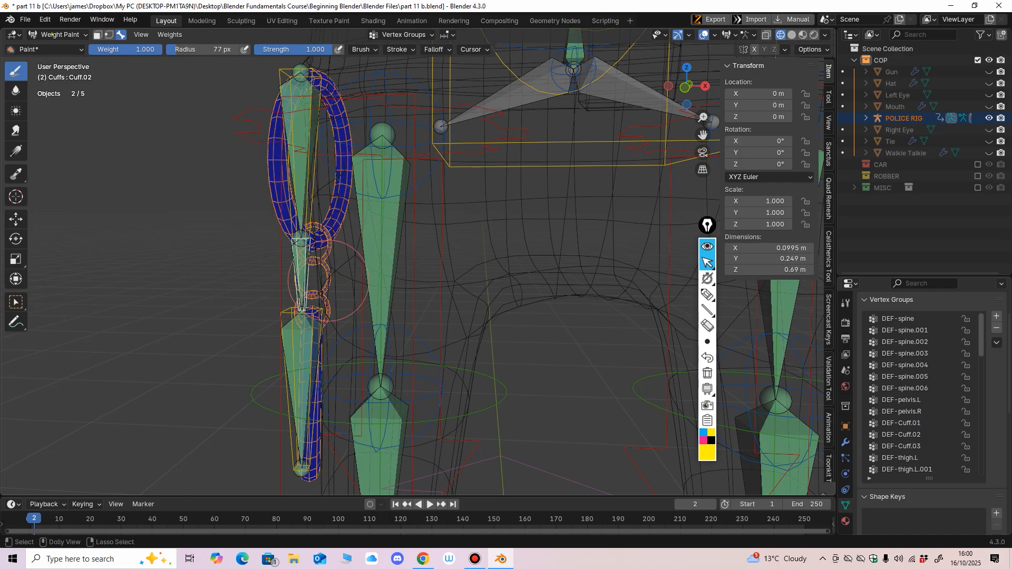
pyautogui.moveTo(364, 277); pyautogui.dragTo(527, 261, button='middle')
pyautogui.scroll(2, 535, 261)
pyautogui.moveTo(442, 287); pyautogui.dragTo(470, 292, button='middle')
pyautogui.moveTo(470, 293); pyautogui.dragTo(454, 289)
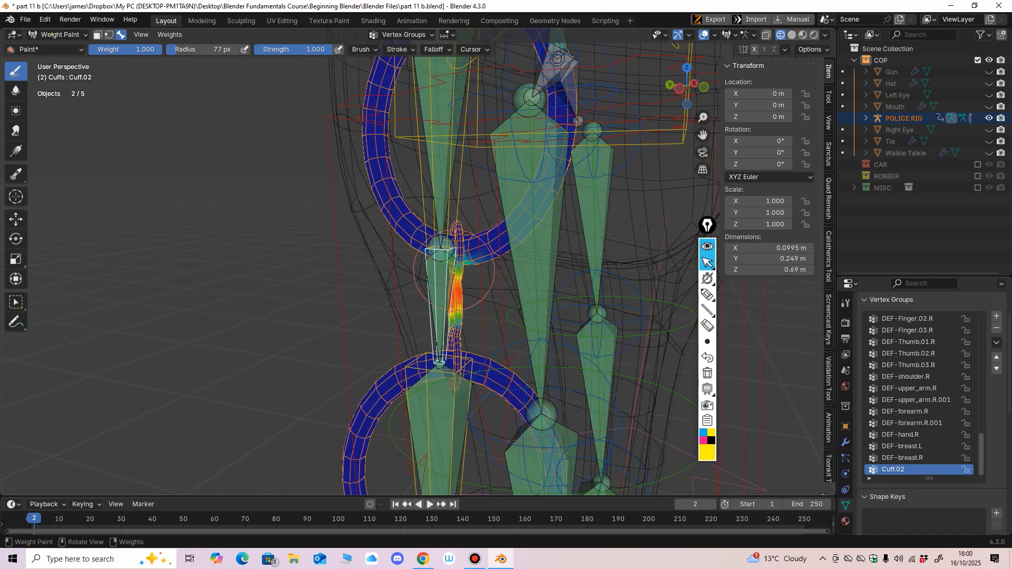
pyautogui.moveTo(448, 321); pyautogui.dragTo(548, 266, button='middle')
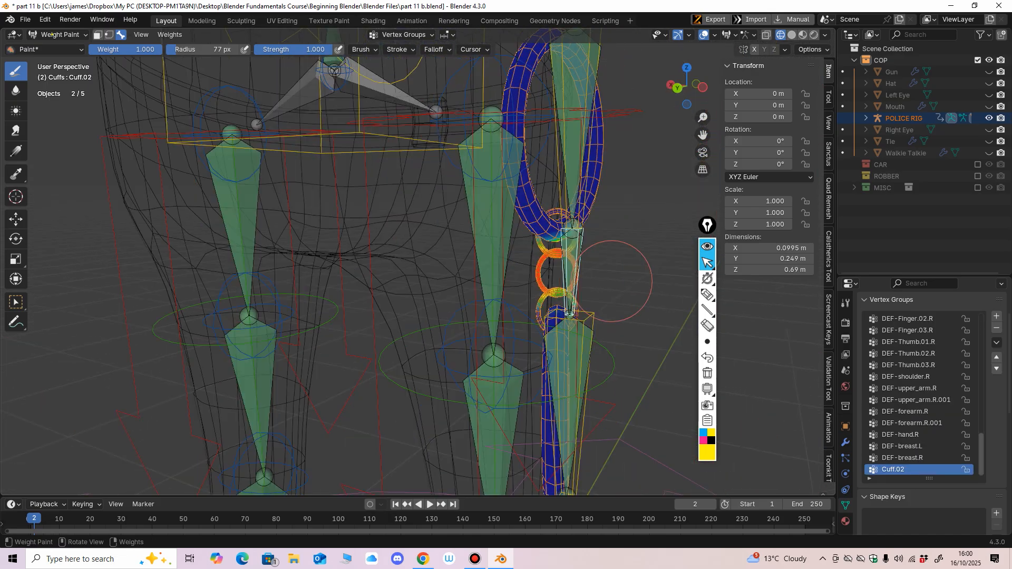
pyautogui.click(170, 35)
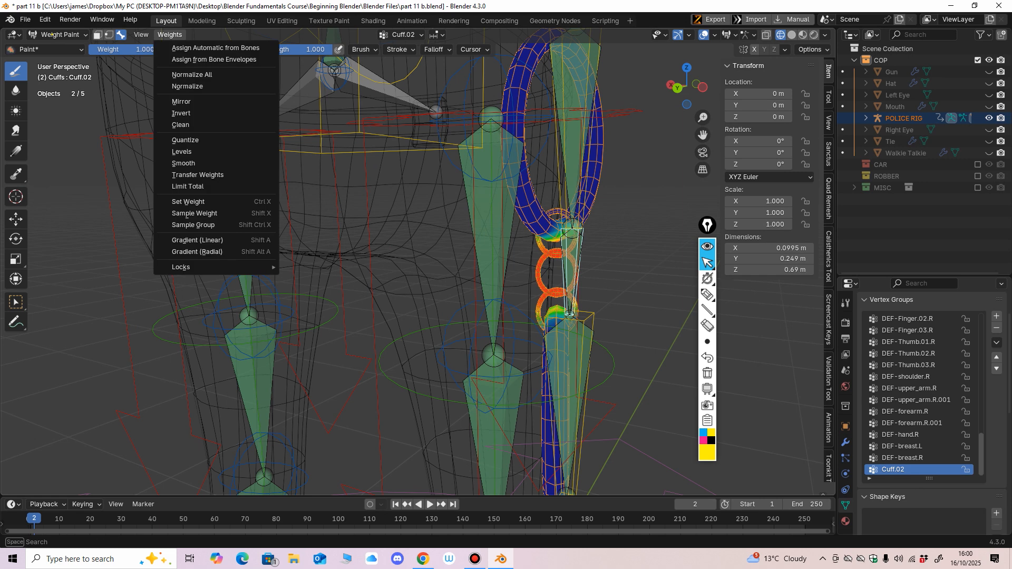
pyautogui.click(187, 163)
# Step: Select the DEF-Cuff.03 bone, paint the entire lower cuff ring with full weight, and smooth the weights
pyautogui.moveTo(453, 308); pyautogui.dragTo(403, 308, button='middle')
pyautogui.moveTo(403, 308)
pyautogui.keyDown('shift'); pyautogui.mouseDown(button='middle')
pyautogui.moveTo(346, 248)
pyautogui.moveTo(382, 321)
pyautogui.moveTo(380, 355)
pyautogui.mouseUp(button='middle'); pyautogui.keyUp('shift')
pyautogui.keyDown('ctrl'); pyautogui.click(383, 312); pyautogui.keyUp('ctrl')
pyautogui.moveTo(333, 277)
pyautogui.mouseDown()
pyautogui.moveTo(367, 261)
pyautogui.moveTo(430, 322)
pyautogui.moveTo(301, 320)
pyautogui.moveTo(347, 452)
pyautogui.moveTo(422, 456)
pyautogui.moveTo(442, 363)
pyautogui.moveTo(314, 369)
pyautogui.mouseUp()
pyautogui.keyDown('ctrl'); pyautogui.moveTo(317, 364); pyautogui.dragTo(318, 406, button='middle'); pyautogui.keyUp('ctrl')
pyautogui.moveTo(390, 321); pyautogui.dragTo(422, 311, button='middle')
pyautogui.moveTo(438, 289); pyautogui.dragTo(390, 433)
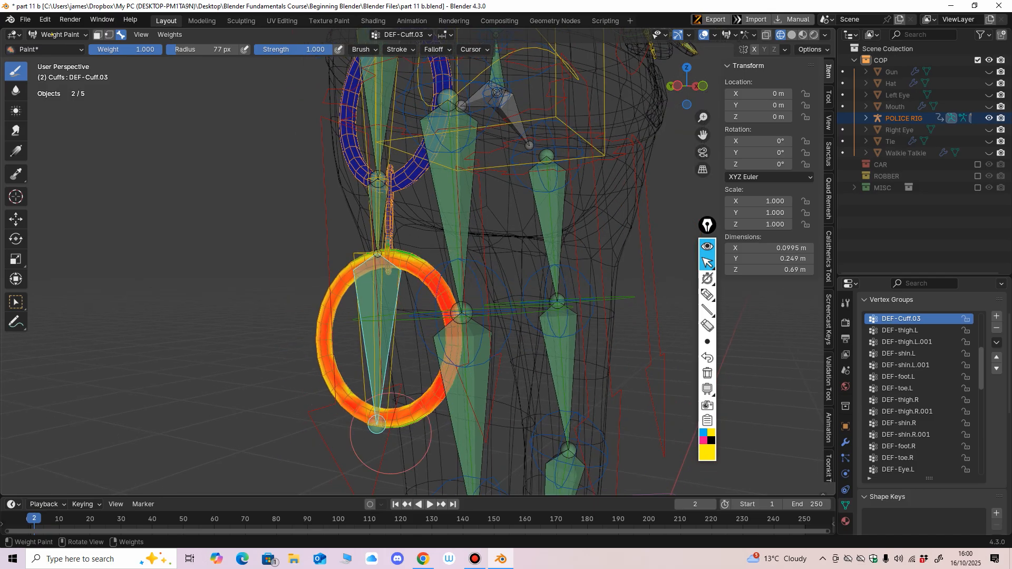
pyautogui.moveTo(533, 326); pyautogui.dragTo(378, 298, button='middle')
pyautogui.moveTo(365, 282)
pyautogui.mouseDown()
pyautogui.moveTo(340, 367)
pyautogui.moveTo(422, 372)
pyautogui.moveTo(391, 281)
pyautogui.mouseUp()
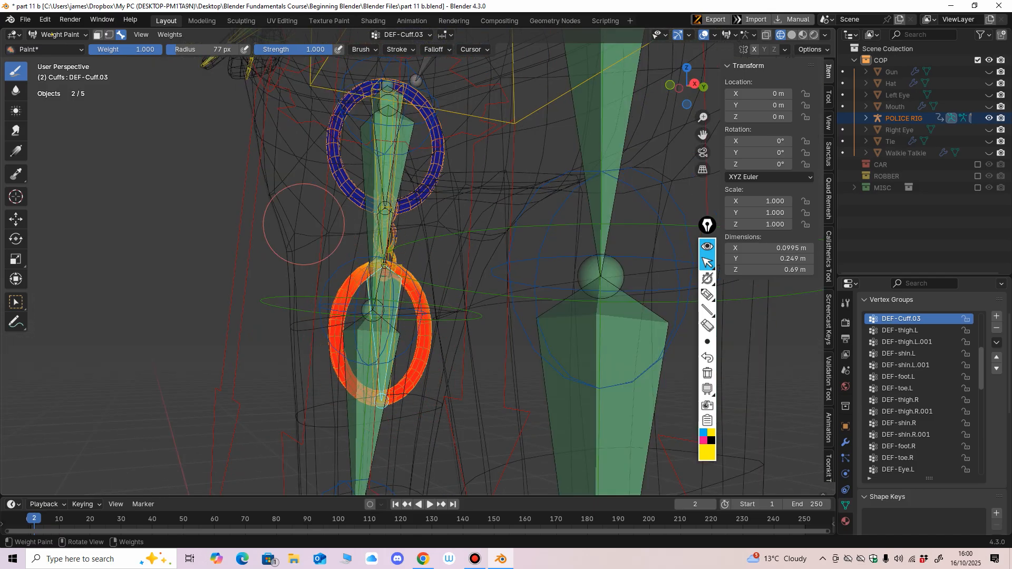
pyautogui.click(169, 35)
pyautogui.click(195, 162)
pyautogui.moveTo(215, 167); pyautogui.dragTo(460, 241, button='middle')
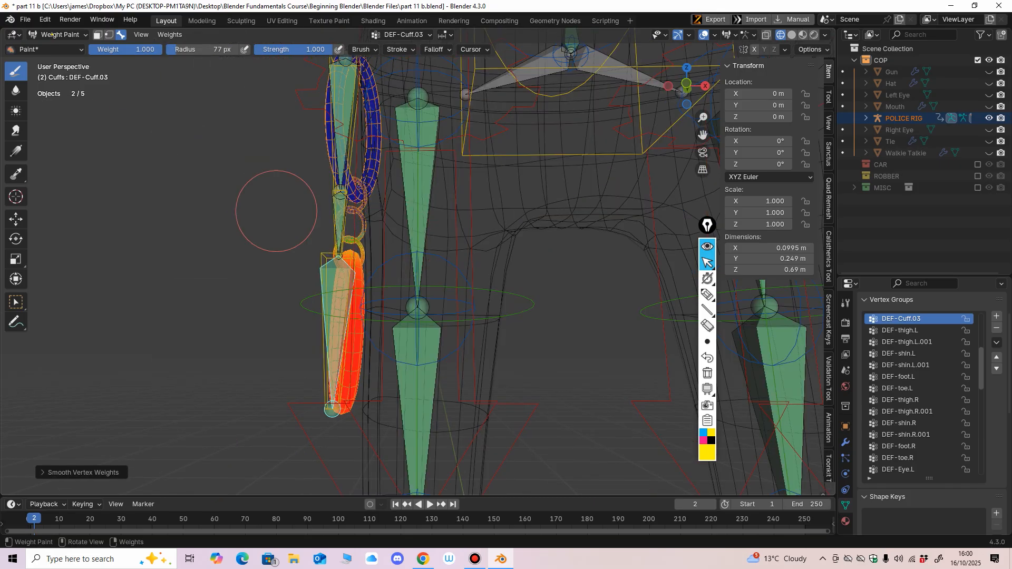
# Step: Restore solid viewport shading in Object Mode, select only the police rig and switch it to Pose Mode
pyautogui.click(60, 35)
pyautogui.click(62, 47)
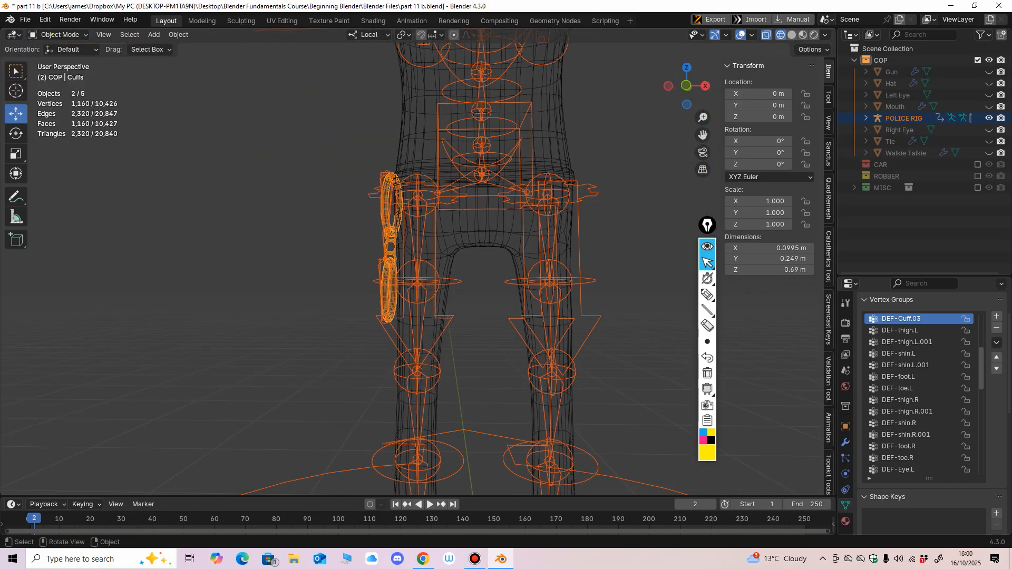
pyautogui.hotkey('shift', 'z')
pyautogui.click(452, 316)
pyautogui.click(61, 34)
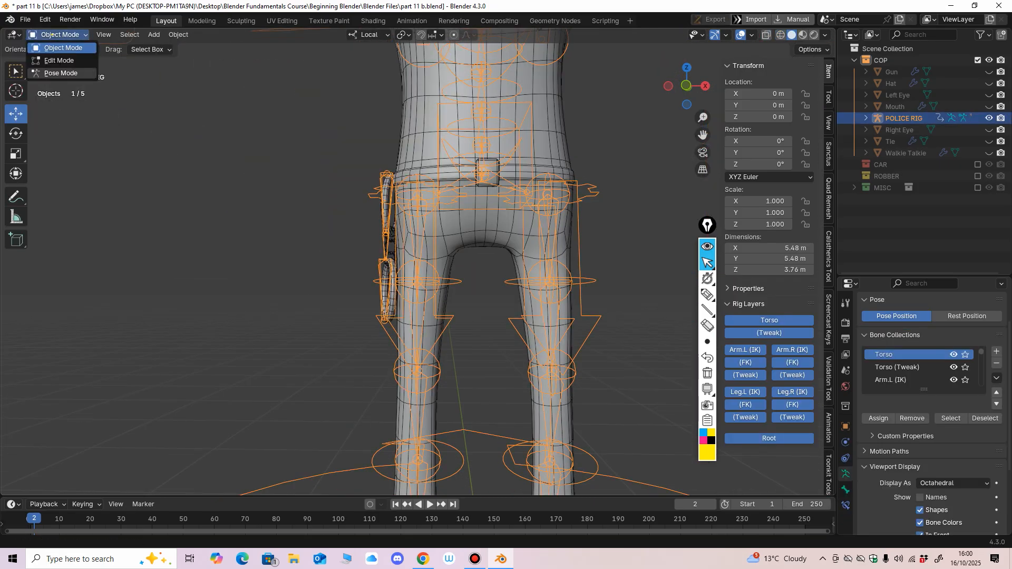
pyautogui.click(61, 72)
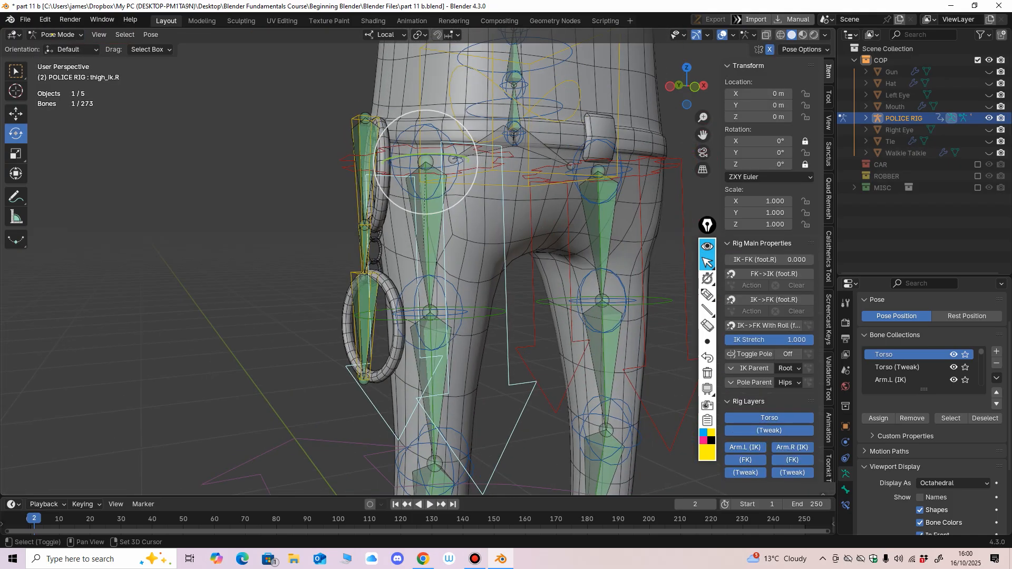
# Step: Rotate the Cuff.01 bone to test whether the handcuffs follow, and undo the rotations
pyautogui.keyDown('shift'); pyautogui.moveTo(392, 253); pyautogui.dragTo(360, 318, button='middle'); pyautogui.keyUp('shift')
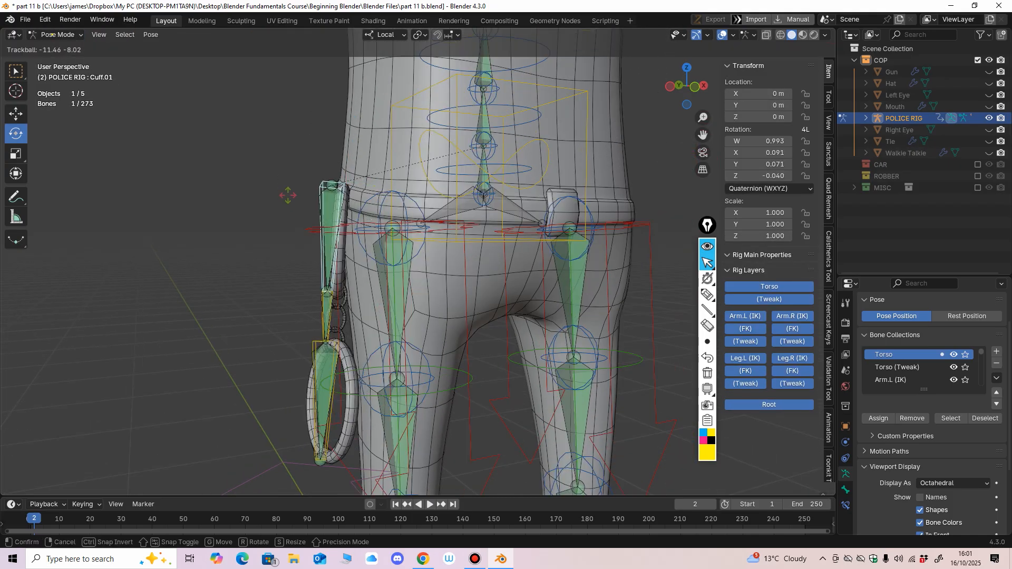
pyautogui.moveTo(289, 183); pyautogui.dragTo(287, 190)
pyautogui.moveTo(287, 197); pyautogui.dragTo(387, 185, button='middle')
pyautogui.hotkey('ctrl', 'z')
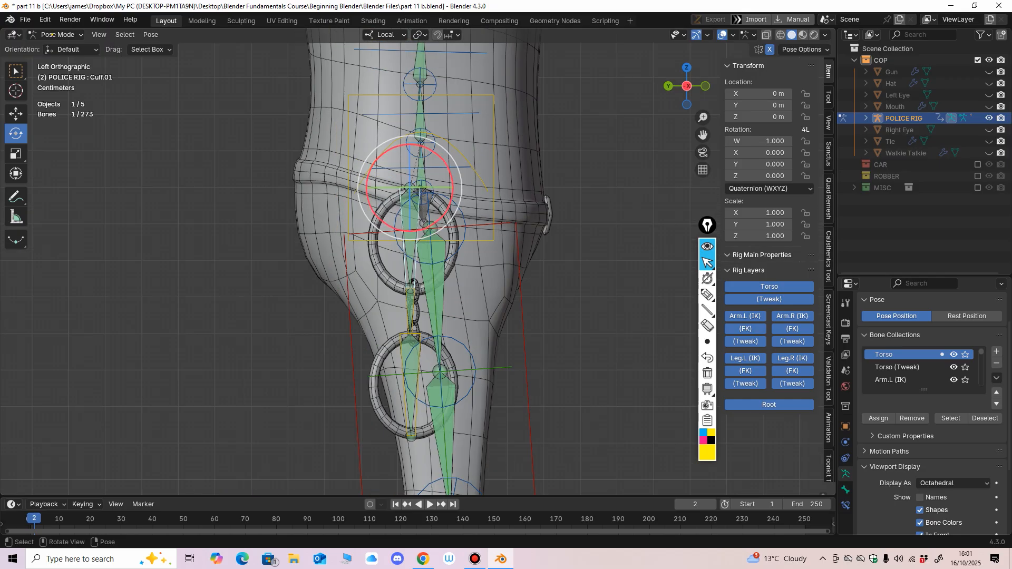
pyautogui.moveTo(448, 168); pyautogui.dragTo(436, 151)
pyautogui.hotkey('ctrl', 'z')
pyautogui.moveTo(437, 158); pyautogui.dragTo(406, 160, button='middle')
# Step: Rotate the chain bone between the cuff rings to test how the links bend, and return to Object Mode
pyautogui.click(371, 318)
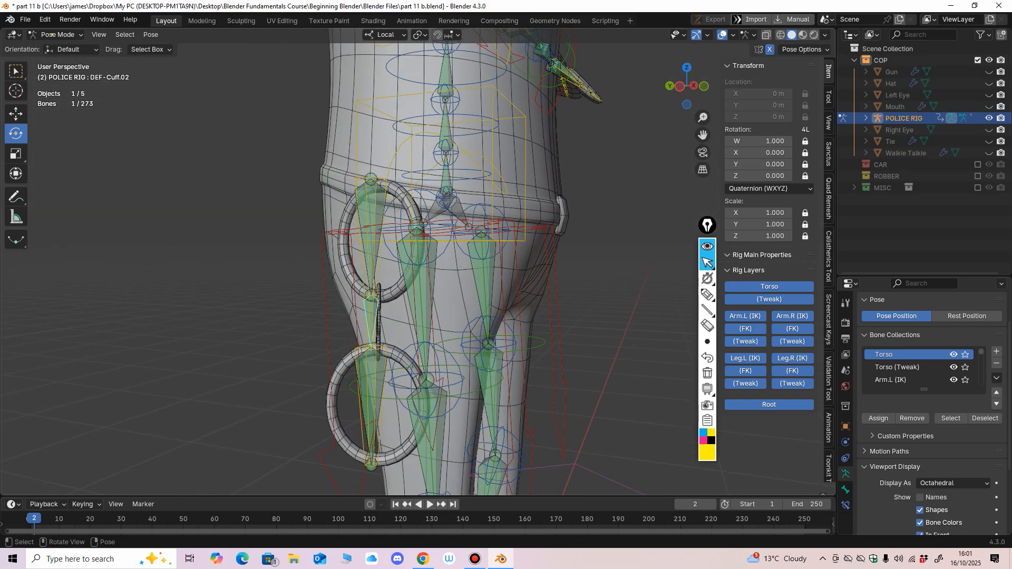
pyautogui.click(371, 318)
pyautogui.moveTo(372, 317); pyautogui.dragTo(381, 318, button='middle')
pyautogui.moveTo(413, 317)
pyautogui.mouseDown()
pyautogui.moveTo(416, 309)
pyautogui.moveTo(404, 324)
pyautogui.mouseUp()
pyautogui.keyDown('shift'); pyautogui.moveTo(404, 324); pyautogui.dragTo(417, 280, button='middle'); pyautogui.keyUp('shift')
pyautogui.scroll(3, 416, 280)
pyautogui.moveTo(404, 266); pyautogui.dragTo(391, 275)
pyautogui.keyDown('shift'); pyautogui.moveTo(391, 275); pyautogui.dragTo(415, 265, button='middle'); pyautogui.keyUp('shift')
pyautogui.scroll(1, 415, 265)
pyautogui.moveTo(412, 256); pyautogui.dragTo(404, 265)
pyautogui.click(58, 35)
pyautogui.click(60, 47)
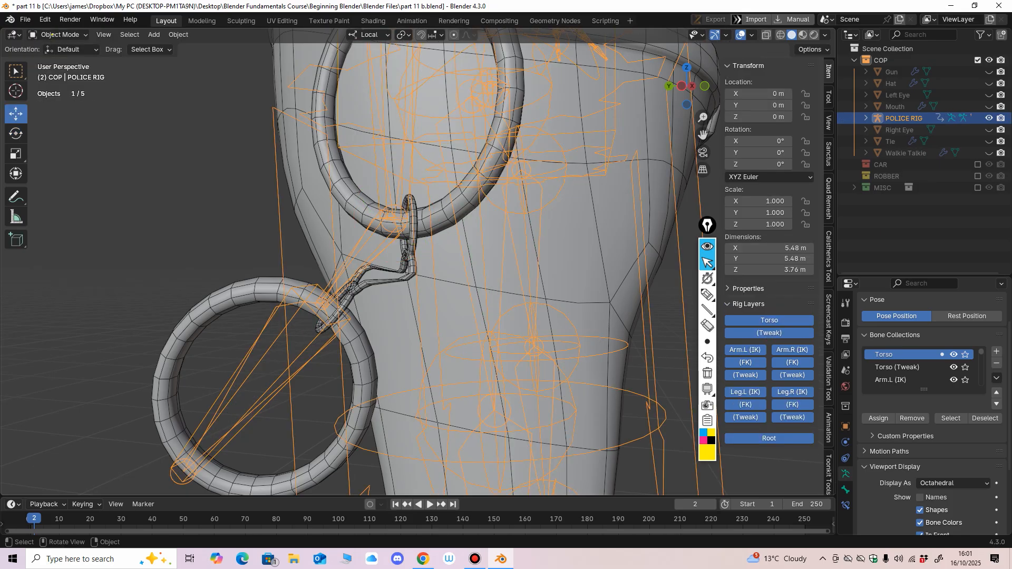
# Step: Switch the handcuffs with the police rig to Weight Paint mode and check the DEF-Cuff.02 and Cuff.02 bone weights
pyautogui.keyDown('shift'); pyautogui.click(266, 289); pyautogui.keyUp('shift')
pyautogui.click(58, 35)
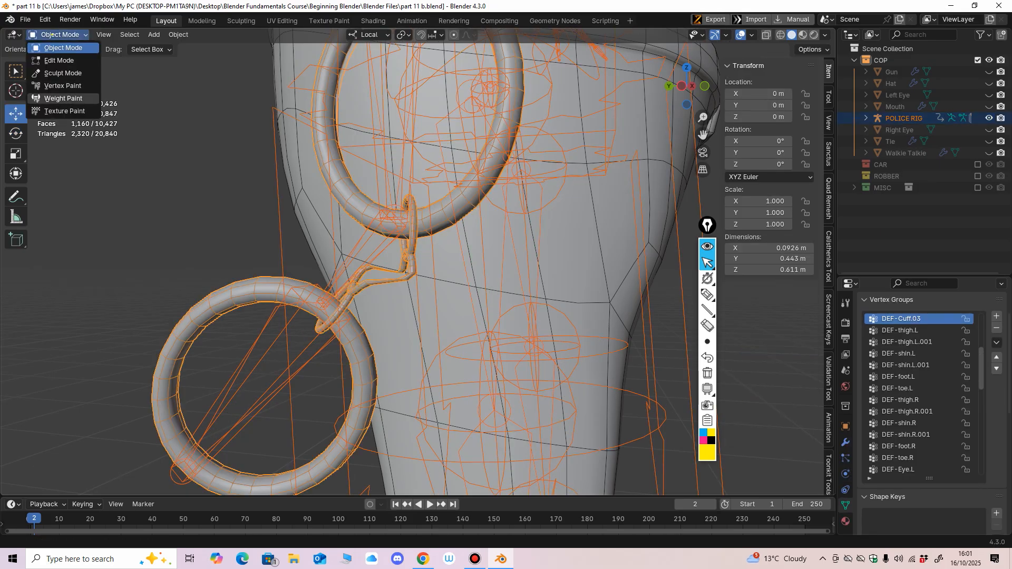
pyautogui.click(63, 99)
pyautogui.scroll(2, 358, 245)
pyautogui.keyDown('ctrl'); pyautogui.keyDown('shift'); pyautogui.click(359, 245); pyautogui.keyUp('shift'); pyautogui.keyUp('ctrl')
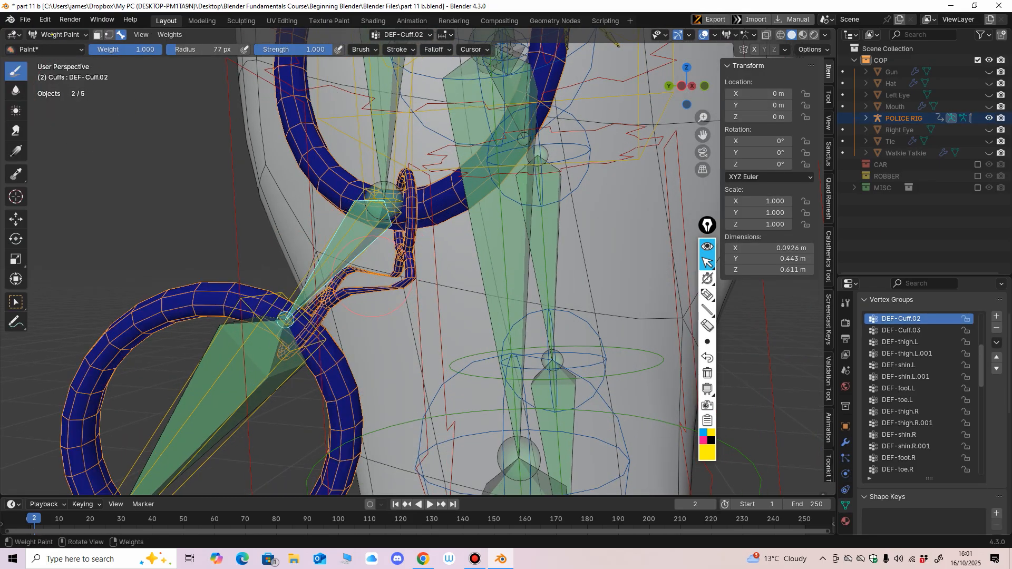
pyautogui.keyDown('ctrl'); pyautogui.keyDown('shift'); pyautogui.click(347, 253); pyautogui.keyUp('shift'); pyautogui.keyUp('ctrl')
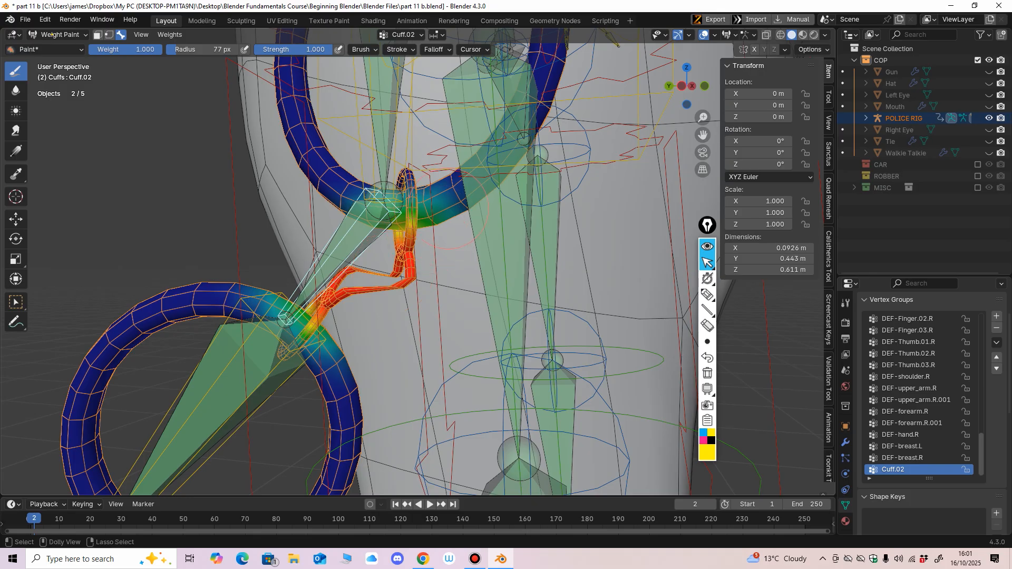
# Step: Remove the DEF-Cuff.01 weight from the chain links with a brush weight of 0 and smooth its vertex weights
pyautogui.keyDown('ctrl'); pyautogui.click(387, 144); pyautogui.keyUp('ctrl')
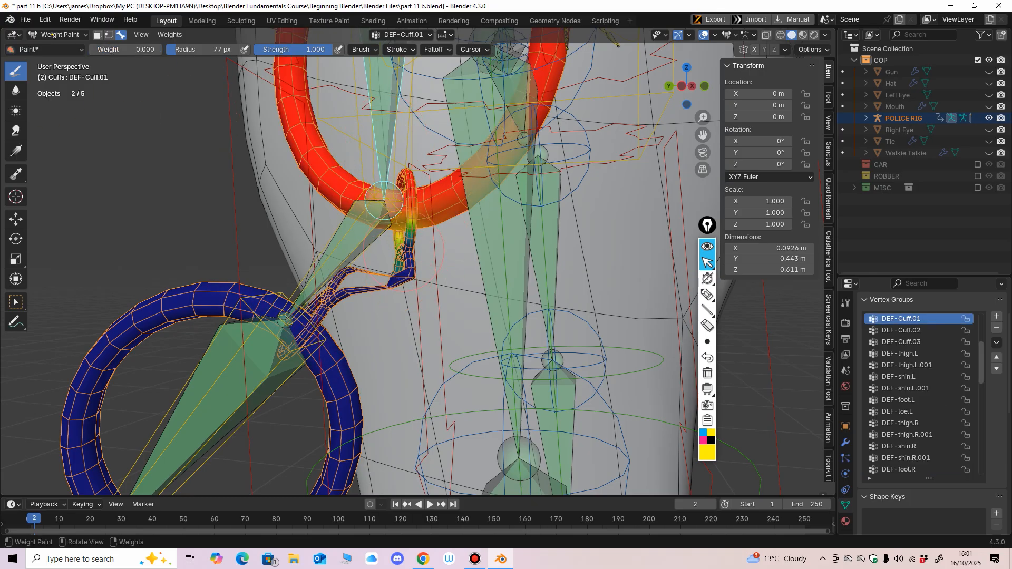
pyautogui.moveTo(404, 252); pyautogui.dragTo(398, 278)
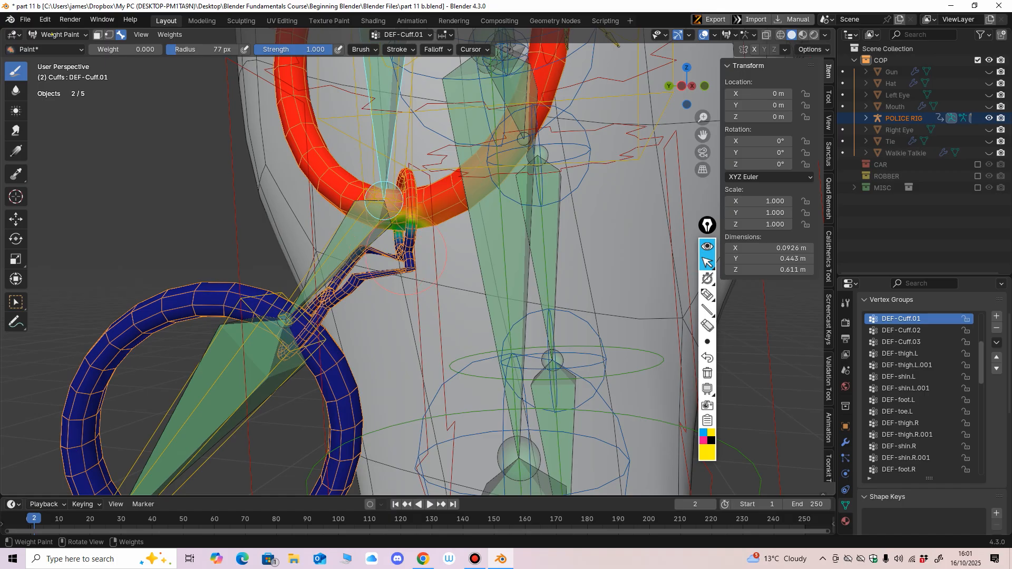
pyautogui.click(169, 34)
pyautogui.click(211, 175)
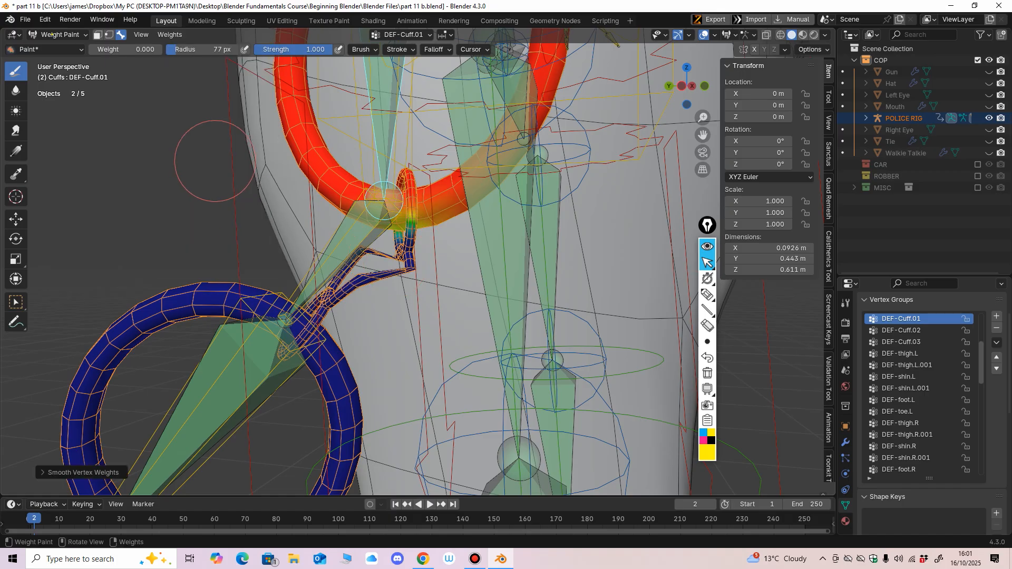
# Step: Select the DEF-Cuff.03 bone and smooth its vertex weights
pyautogui.keyDown('ctrl'); pyautogui.click(283, 356); pyautogui.keyUp('ctrl')
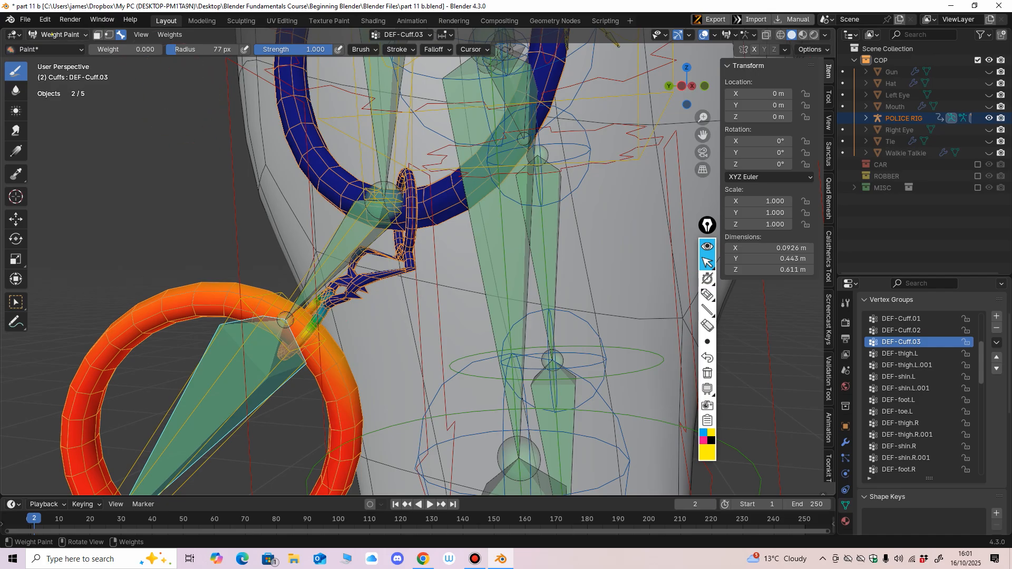
pyautogui.click(170, 34)
pyautogui.click(198, 164)
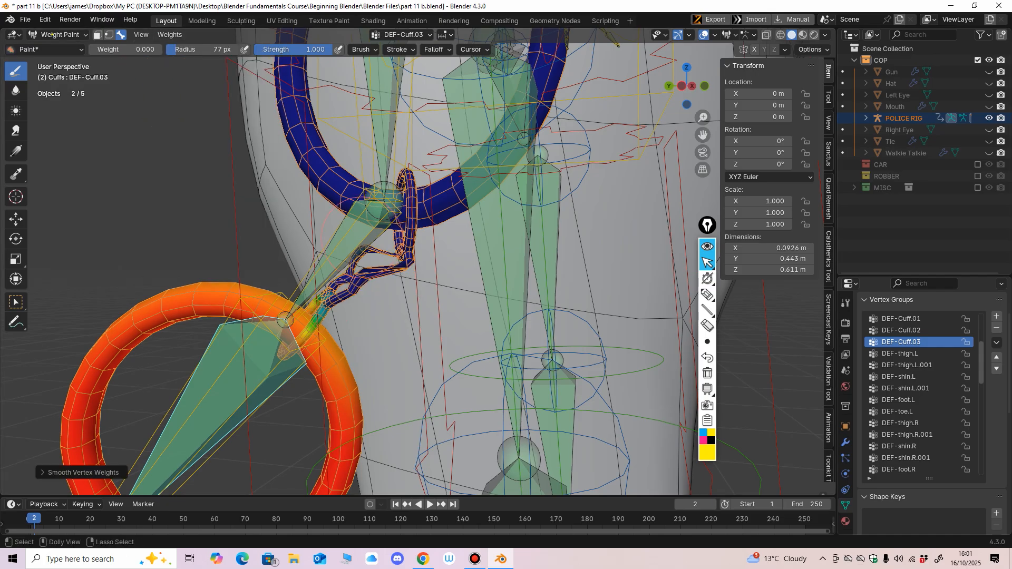
# Step: Select the DEF-Cuff.02 bone, paint the chain links with a weight of 0.782, and smooth the weights twice
pyautogui.keyDown('ctrl'); pyautogui.click(356, 240); pyautogui.keyUp('ctrl')
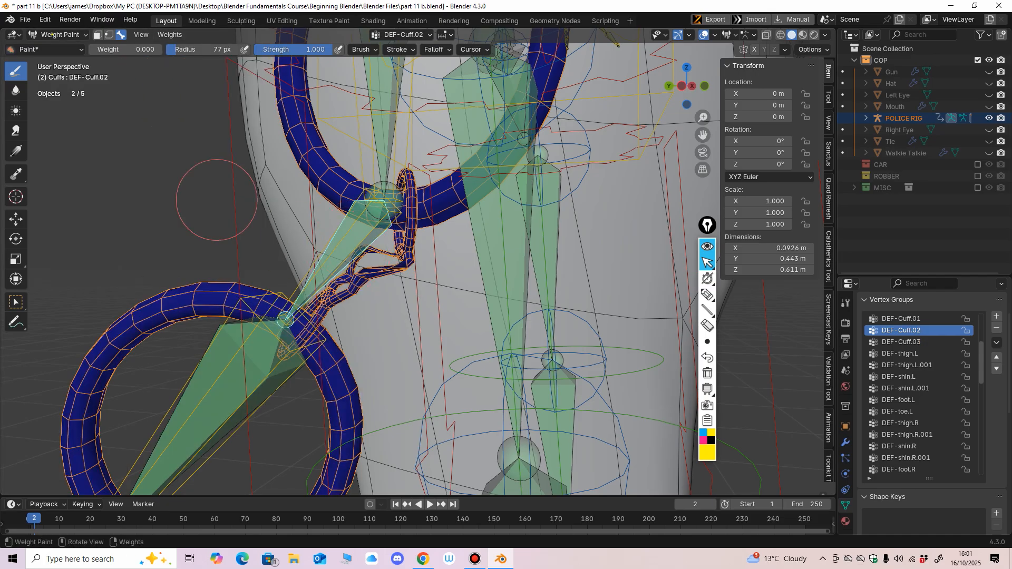
pyautogui.moveTo(325, 285)
pyautogui.mouseDown()
pyautogui.moveTo(363, 266)
pyautogui.moveTo(399, 267)
pyautogui.mouseUp()
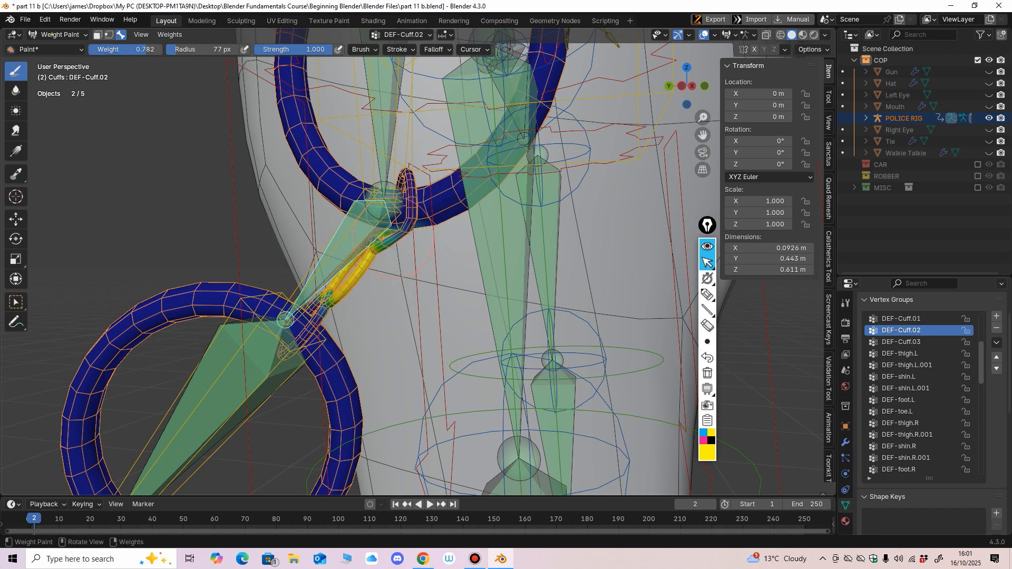
pyautogui.click(169, 34)
pyautogui.click(197, 163)
pyautogui.moveTo(218, 166)
pyautogui.mouseDown(button='middle')
pyautogui.moveTo(508, 266)
pyautogui.moveTo(403, 296)
pyautogui.moveTo(412, 293)
pyautogui.moveTo(303, 272)
pyautogui.mouseUp(button='middle')
pyautogui.scroll(2, 403, 297)
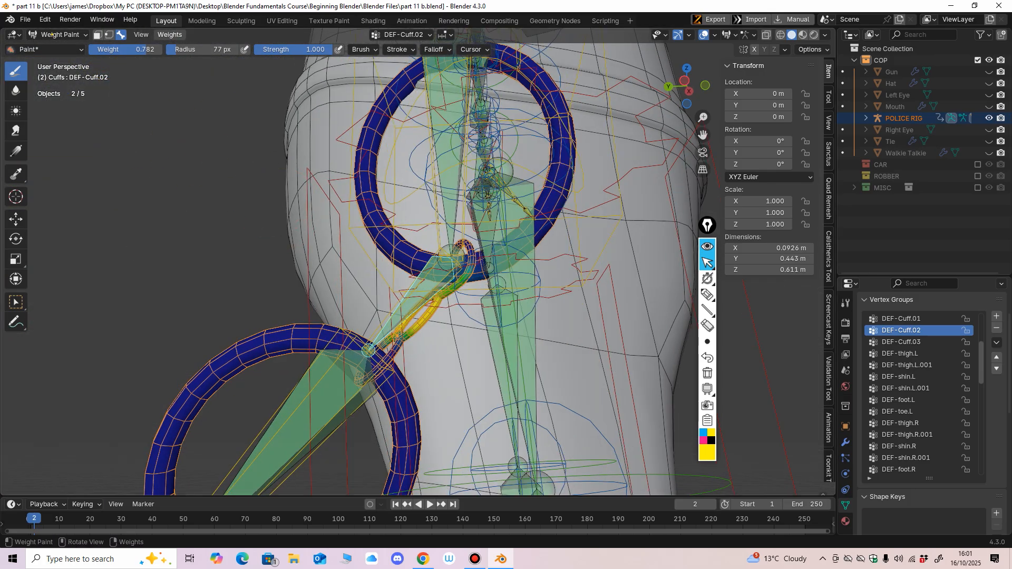
pyautogui.click(170, 34)
pyautogui.click(195, 163)
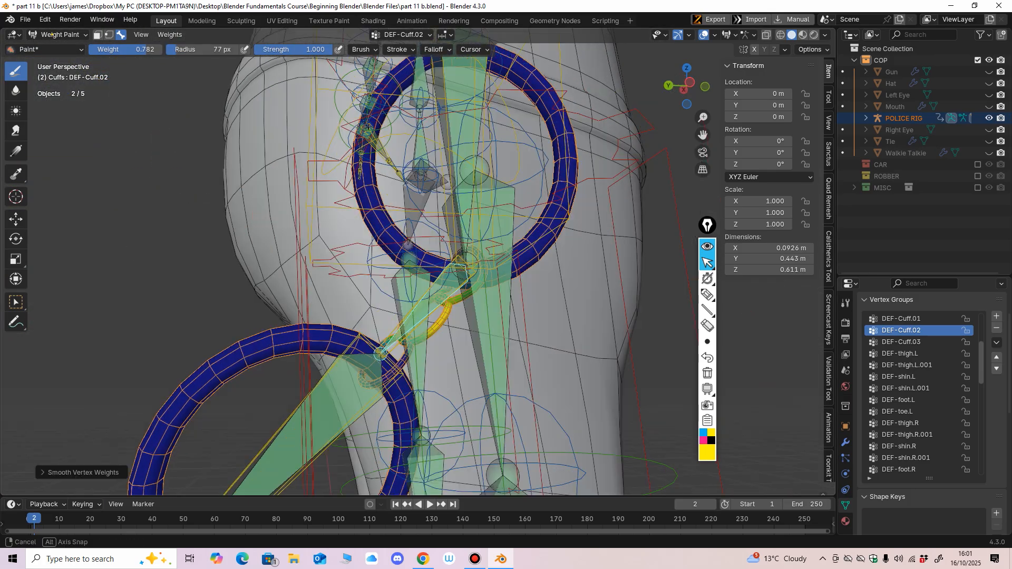
pyautogui.press('KP_Decimal')
# Step: Put only the police rig in Pose Mode and clear the rotation of the three handcuff bones
pyautogui.click(58, 35)
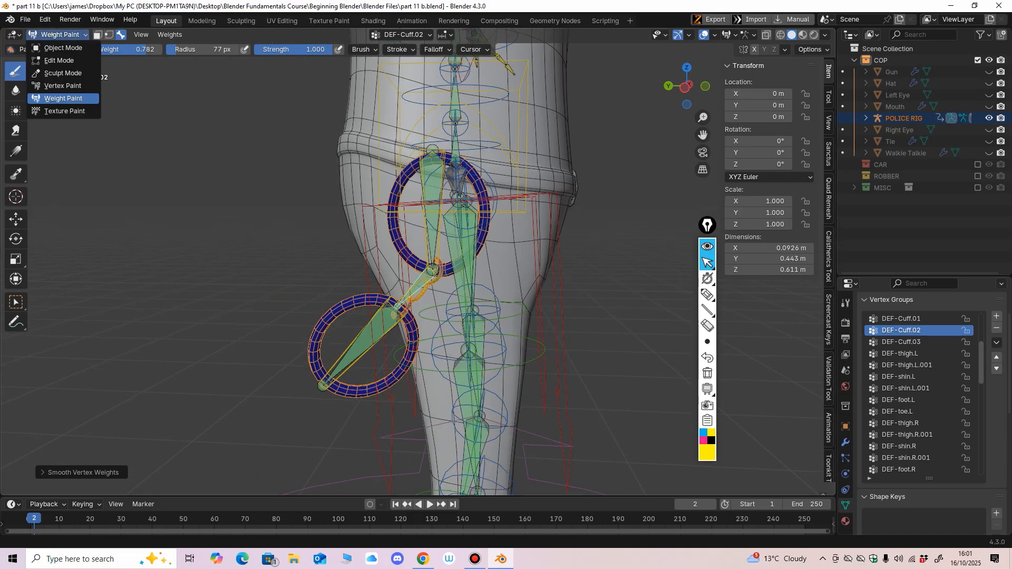
pyautogui.click(57, 48)
pyautogui.moveTo(364, 342); pyautogui.dragTo(350, 335, button='middle')
pyautogui.scroll(2, 350, 335)
pyautogui.click(349, 375)
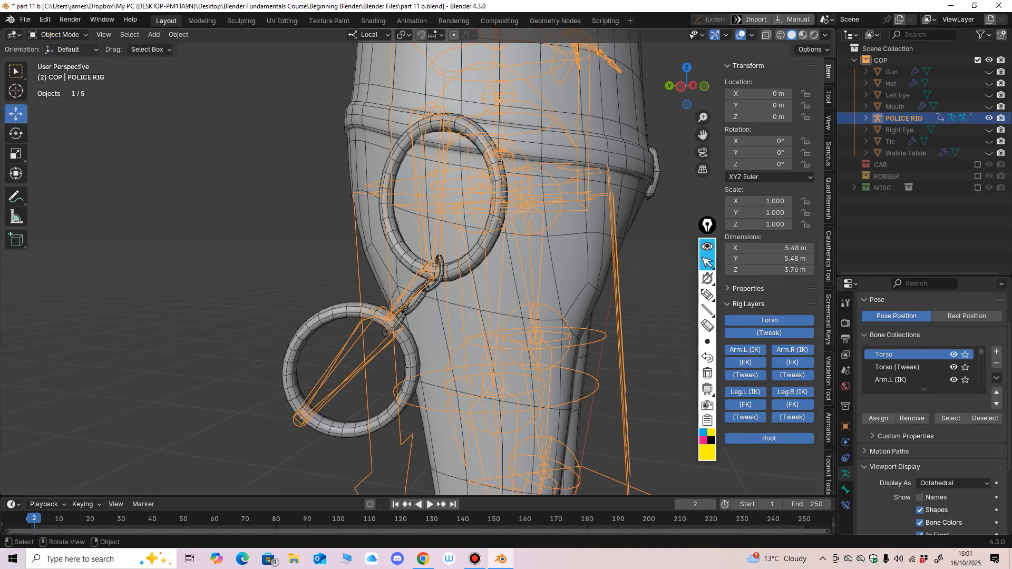
pyautogui.click(52, 35)
pyautogui.click(53, 61)
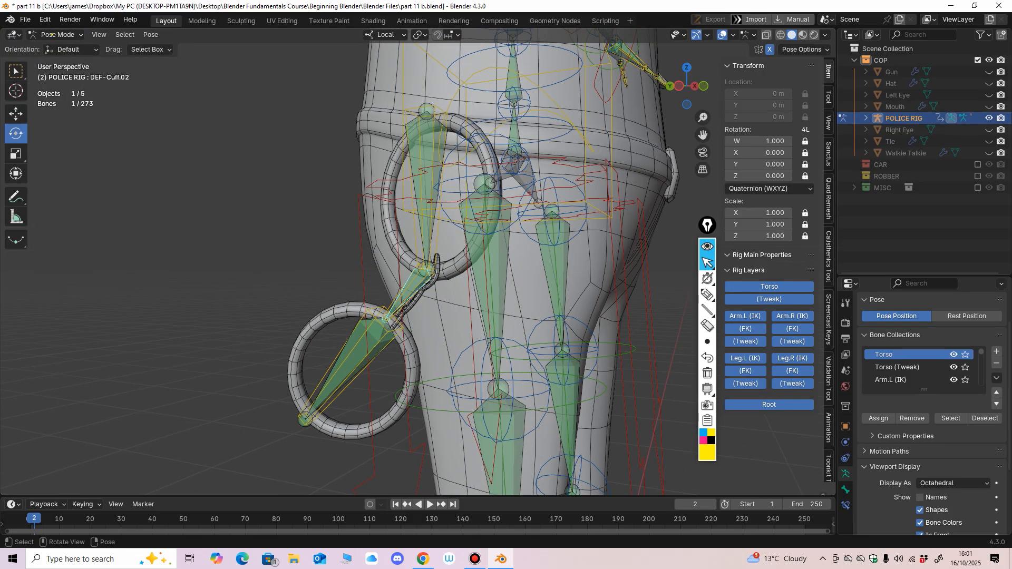
pyautogui.click(364, 348)
pyautogui.keyDown('shift'); pyautogui.click(411, 291); pyautogui.keyUp('shift')
pyautogui.keyDown('shift'); pyautogui.click(426, 190); pyautogui.keyUp('shift')
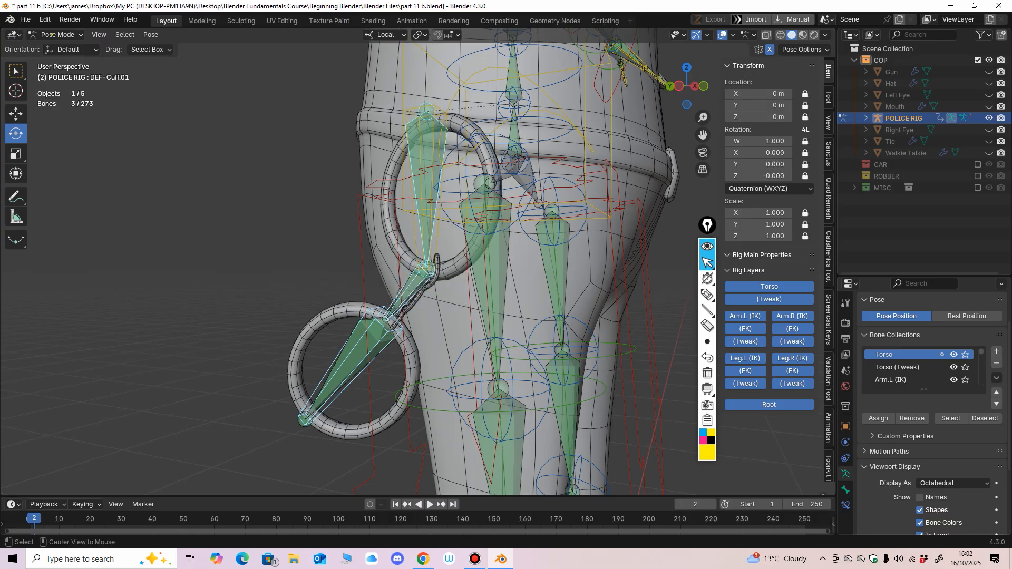
pyautogui.hotkey('alt', 'r')
# Step: Test-rotate the upper cuff bone from the front view and cancel the rotation
pyautogui.moveTo(437, 211); pyautogui.dragTo(359, 213, button='middle')
pyautogui.click(388, 182)
pyautogui.moveTo(388, 182); pyautogui.dragTo(405, 179, button='middle')
pyautogui.moveTo(430, 141); pyautogui.dragTo(427, 145)
pyautogui.rightClick(426, 145)
# Step: Test-rotate the Cuff.02 and Cuff.03 bones to check the chain and lower ring, reverting both rotations
pyautogui.click(392, 319)
pyautogui.click(394, 319)
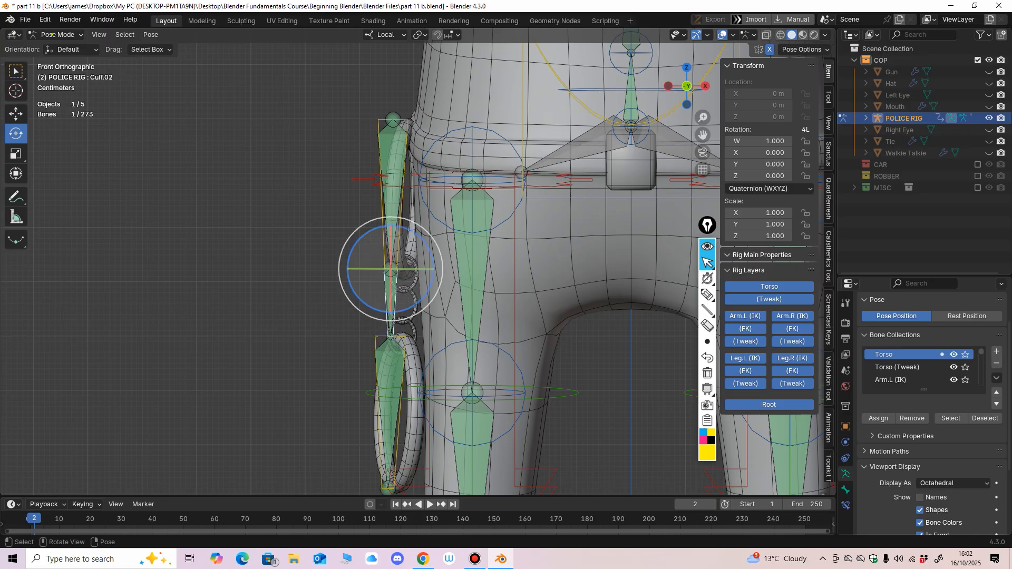
pyautogui.moveTo(431, 287); pyautogui.dragTo(430, 287)
pyautogui.hotkey('ctrl', 'z')
pyautogui.click(392, 353)
pyautogui.click(392, 353)
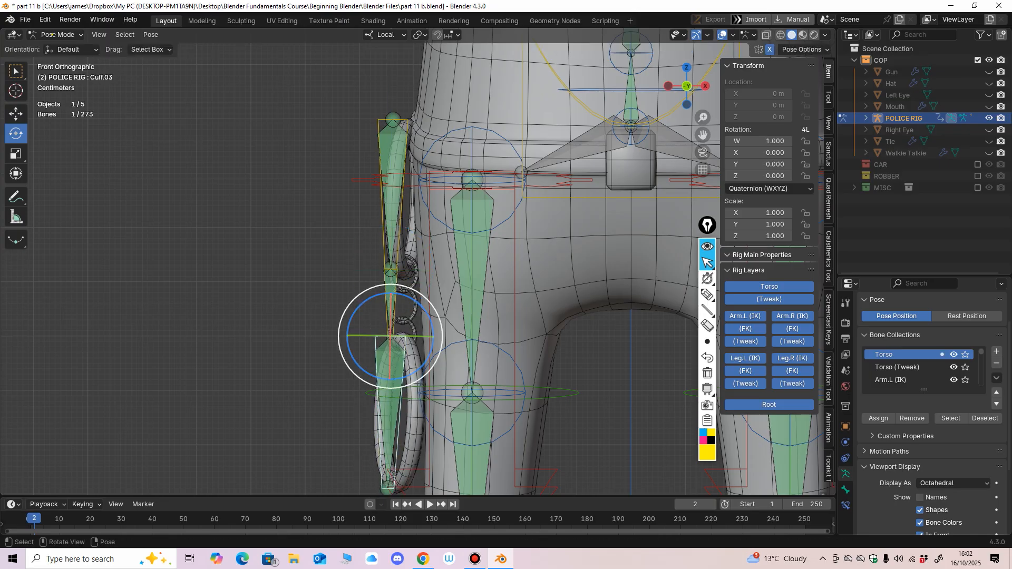
pyautogui.moveTo(432, 327); pyautogui.dragTo(426, 313)
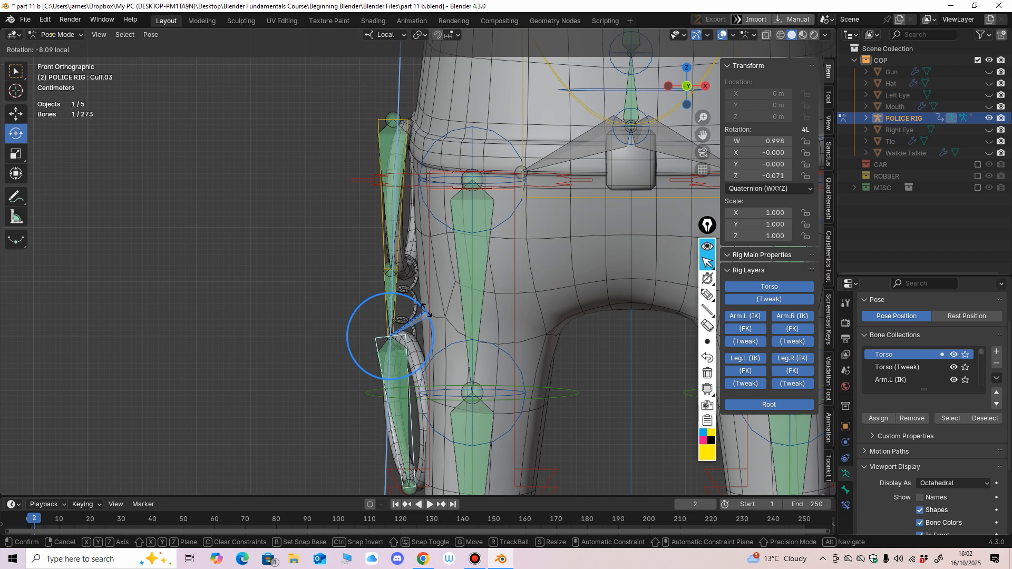
pyautogui.rightClick(427, 313)
# Step: Return to Object Mode, add the COP body to the rig selection, and switch the body to Weight Paint mode
pyautogui.scroll(-4, 459, 319)
pyautogui.moveTo(427, 313); pyautogui.dragTo(477, 322, button='middle')
pyautogui.scroll(1, 477, 321)
pyautogui.keyDown('shift'); pyautogui.moveTo(476, 322); pyautogui.dragTo(411, 398, button='middle'); pyautogui.keyUp('shift')
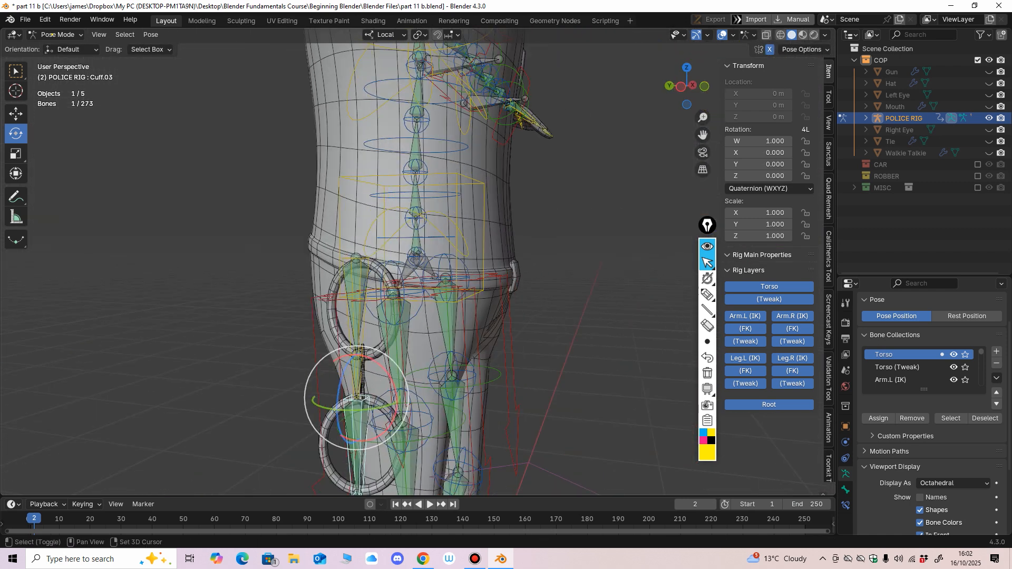
pyautogui.click(51, 34)
pyautogui.click(52, 34)
pyautogui.moveTo(392, 311); pyautogui.dragTo(392, 316, button='middle')
pyautogui.keyDown('ctrl'); pyautogui.moveTo(392, 316); pyautogui.dragTo(392, 309, button='middle'); pyautogui.keyUp('ctrl')
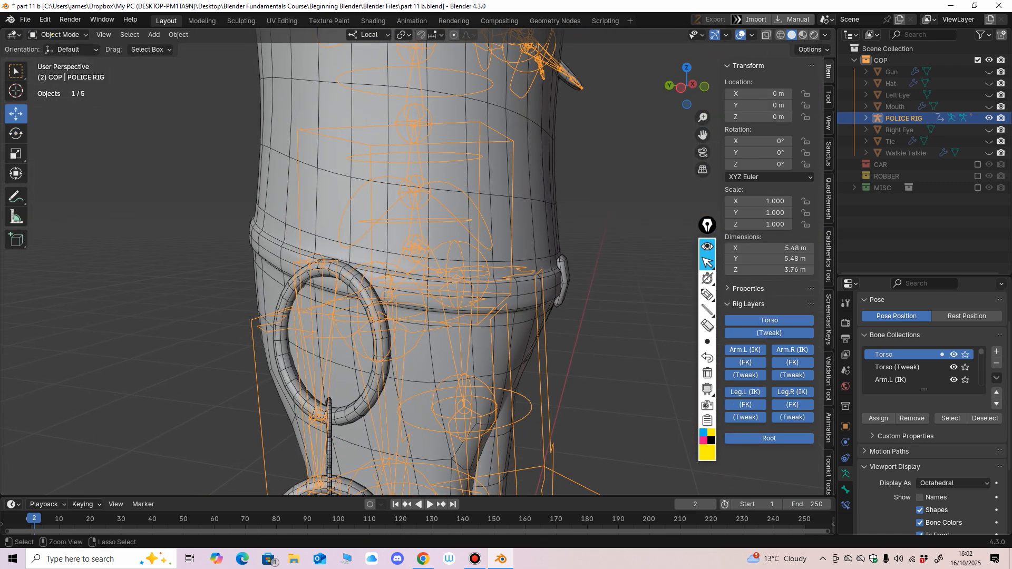
pyautogui.keyDown('shift'); pyautogui.click(404, 337); pyautogui.keyUp('shift')
pyautogui.click(56, 35)
pyautogui.click(59, 98)
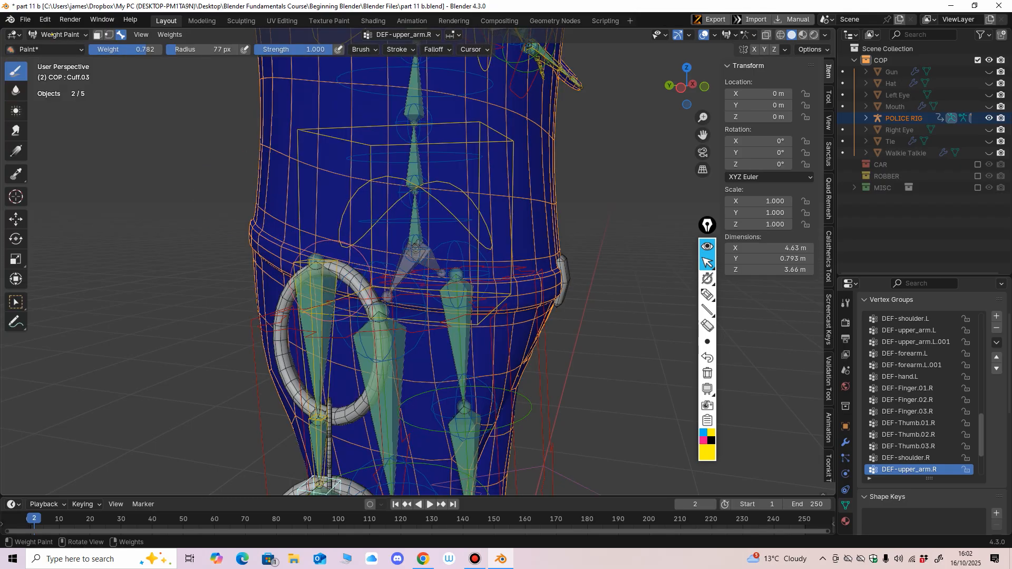
# Step: Erase the DEF-Cuff.01 weight from the body's waist and hip with weight 0 and a 195 px brush, and return to Object Mode
pyautogui.keyDown('ctrl'); pyautogui.click(317, 304); pyautogui.keyUp('ctrl')
pyautogui.keyDown('ctrl'); pyautogui.click(315, 303); pyautogui.keyUp('ctrl')
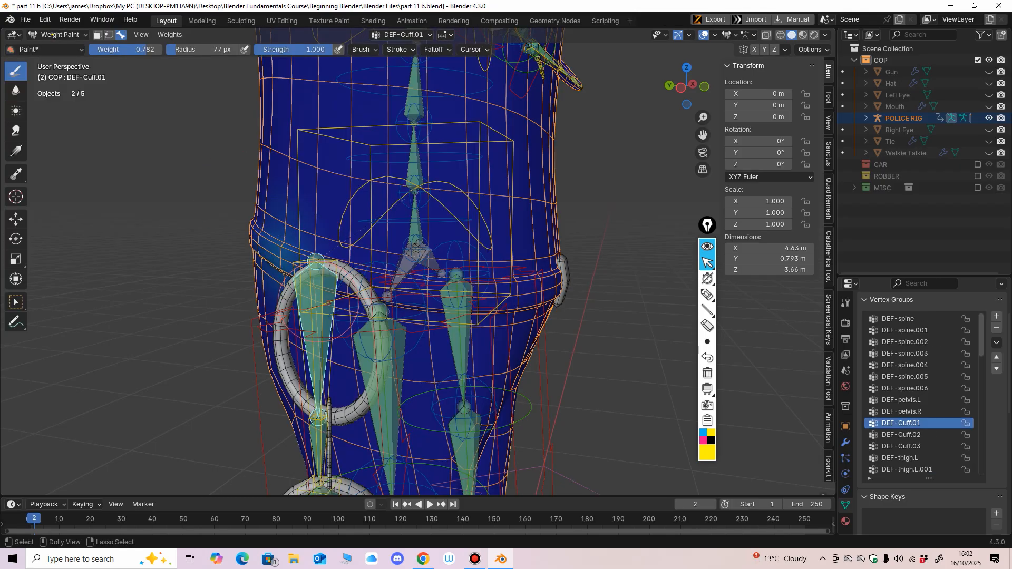
pyautogui.moveTo(315, 302); pyautogui.dragTo(342, 299, button='middle')
pyautogui.moveTo(310, 280)
pyautogui.mouseDown()
pyautogui.moveTo(301, 203)
pyautogui.moveTo(323, 211)
pyautogui.moveTo(305, 258)
pyautogui.mouseUp()
pyautogui.press('f')
pyautogui.click(337, 216)
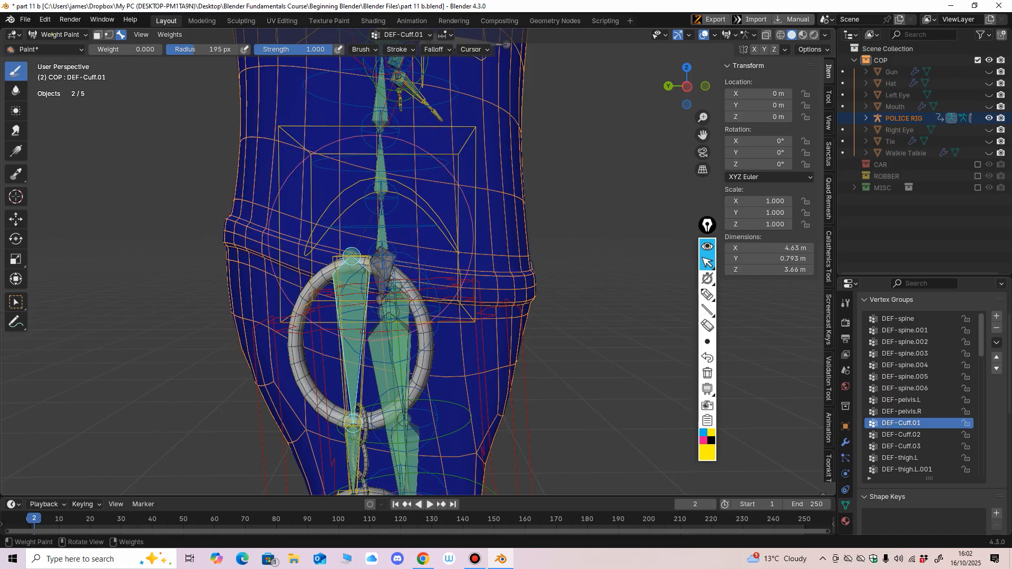
pyautogui.click(55, 35)
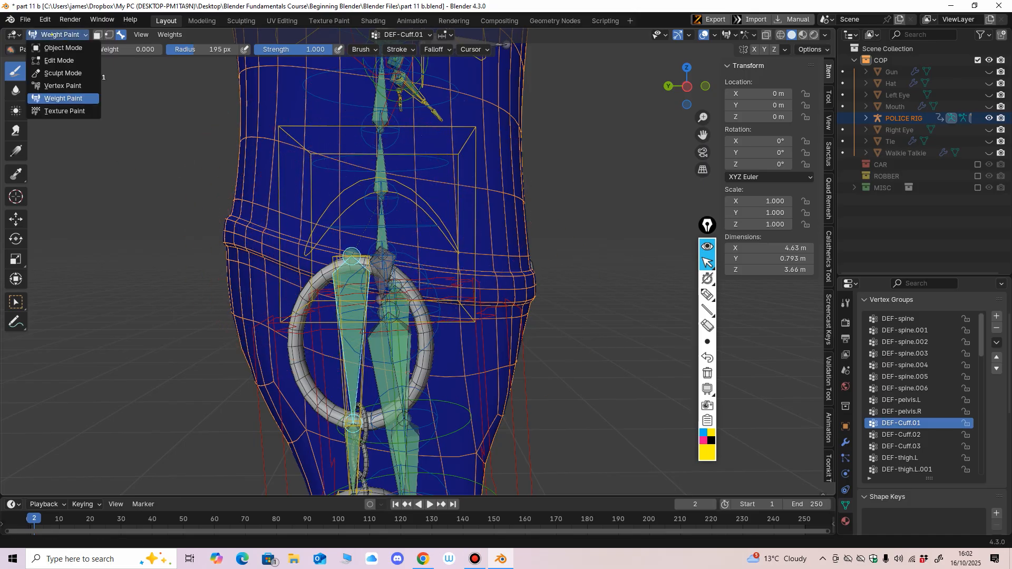
pyautogui.click(53, 47)
# Step: Unhide the gun briefly, hide it again, and unhide the Hat object on the cop's head
pyautogui.keyDown('ctrl'); pyautogui.moveTo(379, 210); pyautogui.dragTo(379, 327, button='middle'); pyautogui.keyUp('ctrl')
pyautogui.press('KP_1')
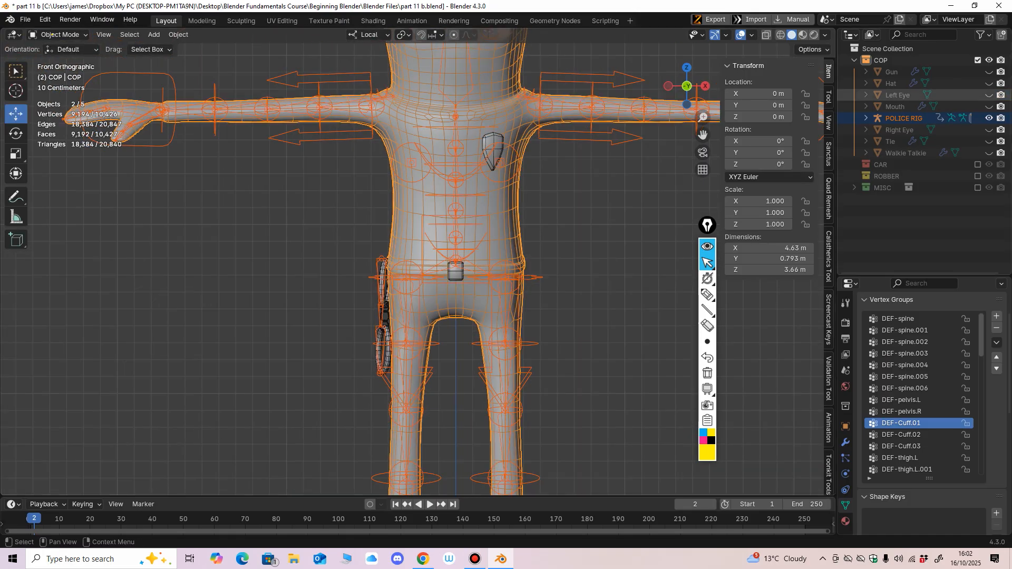
pyautogui.click(988, 72)
pyautogui.keyDown('ctrl'); pyautogui.moveTo(416, 264); pyautogui.dragTo(416, 322, button='middle'); pyautogui.keyUp('ctrl')
pyautogui.keyDown('ctrl'); pyautogui.moveTo(274, 182); pyautogui.dragTo(274, 156, button='middle'); pyautogui.keyUp('ctrl')
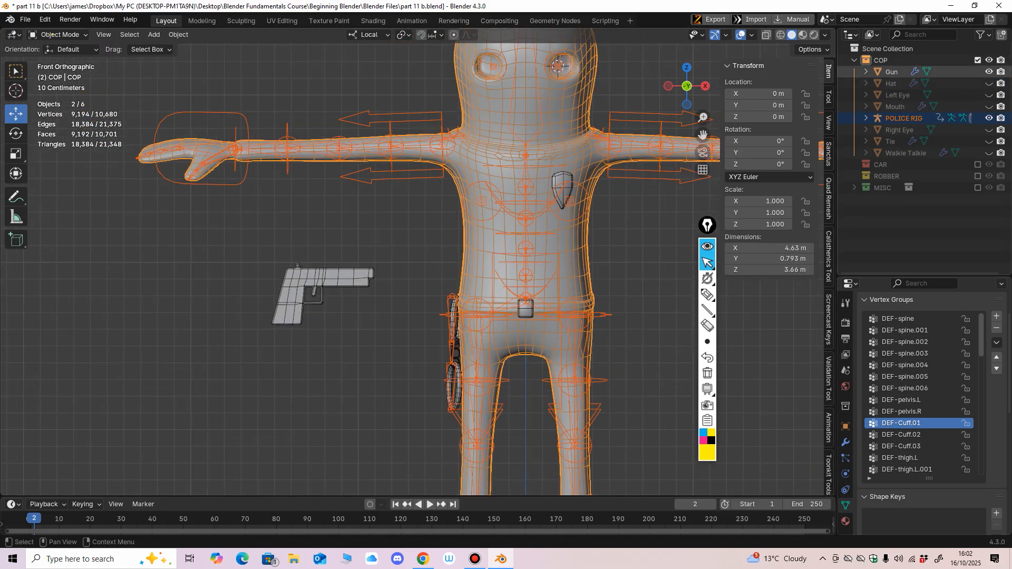
pyautogui.click(989, 72)
pyautogui.click(988, 84)
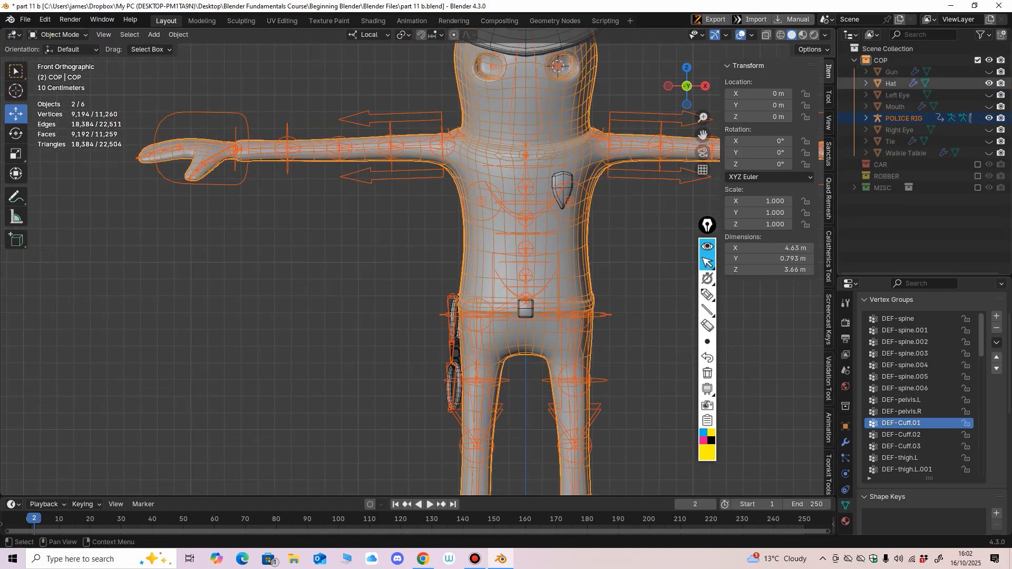
pyautogui.keyDown('shift'); pyautogui.moveTo(505, 142); pyautogui.dragTo(398, 326, button='middle'); pyautogui.keyUp('shift')
pyautogui.moveTo(422, 264); pyautogui.dragTo(401, 267, button='middle')
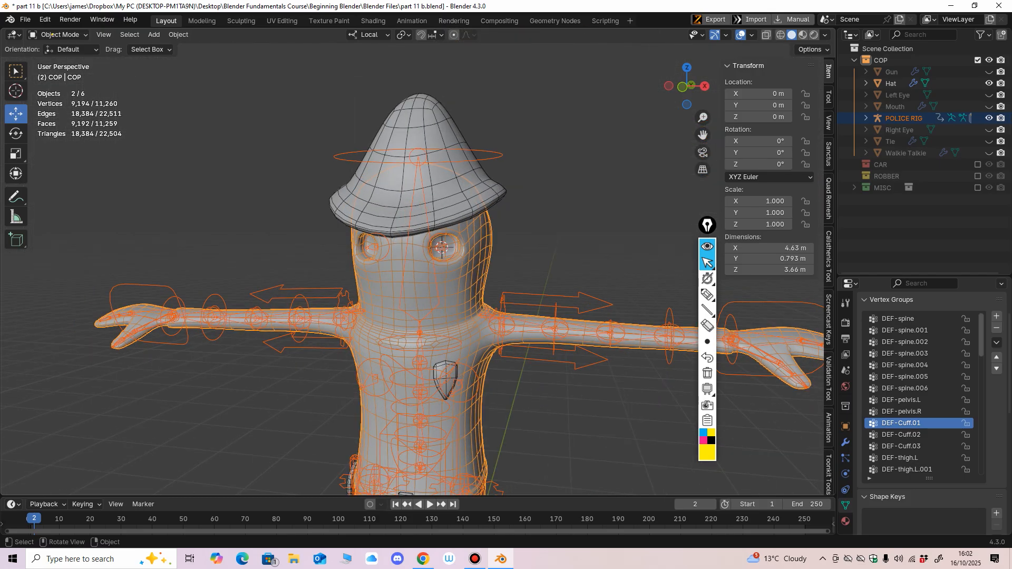
# Step: Parent the hat to the police rig as an armature deform with vertex groups for its bones
pyautogui.click(411, 184)
pyautogui.keyDown('shift'); pyautogui.click(495, 152); pyautogui.keyUp('shift')
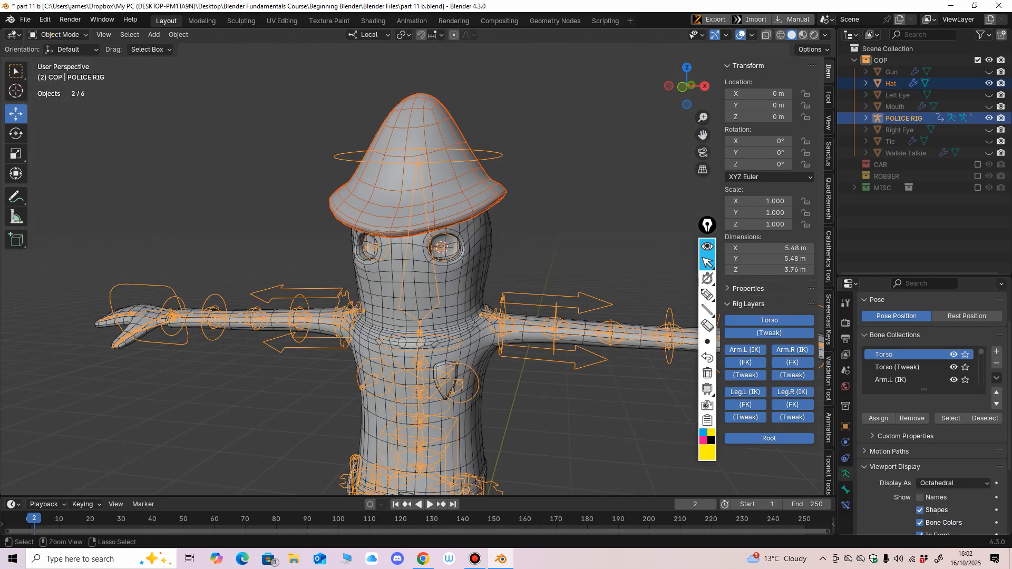
pyautogui.hotkey('ctrl', 'p')
pyautogui.click(456, 314)
pyautogui.press('KP_1')
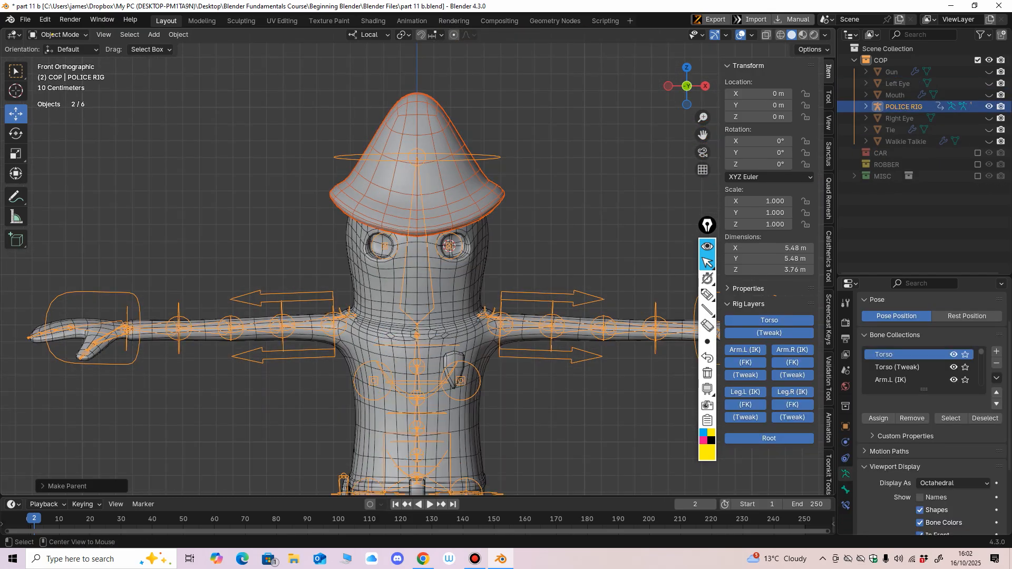
# Step: Select the police rig with the hat, switch the hat to Weight Paint mode, and pick the head bone DEF-spine.006
pyautogui.click(496, 155)
pyautogui.keyDown('shift'); pyautogui.click(458, 159); pyautogui.keyUp('shift')
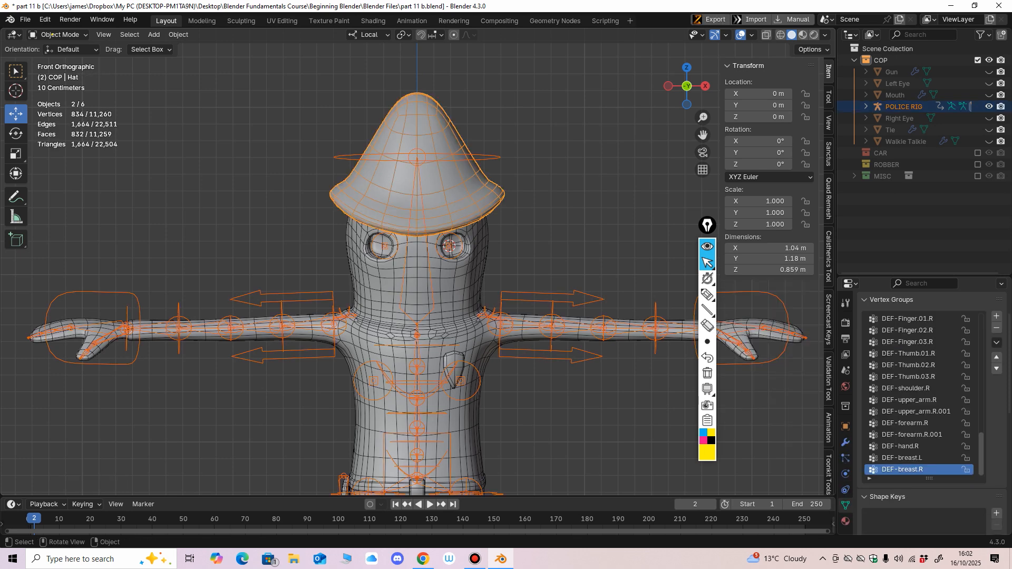
pyautogui.click(58, 35)
pyautogui.click(63, 98)
pyautogui.keyDown('ctrl'); pyautogui.keyDown('shift'); pyautogui.click(415, 194); pyautogui.keyUp('shift'); pyautogui.keyUp('ctrl')
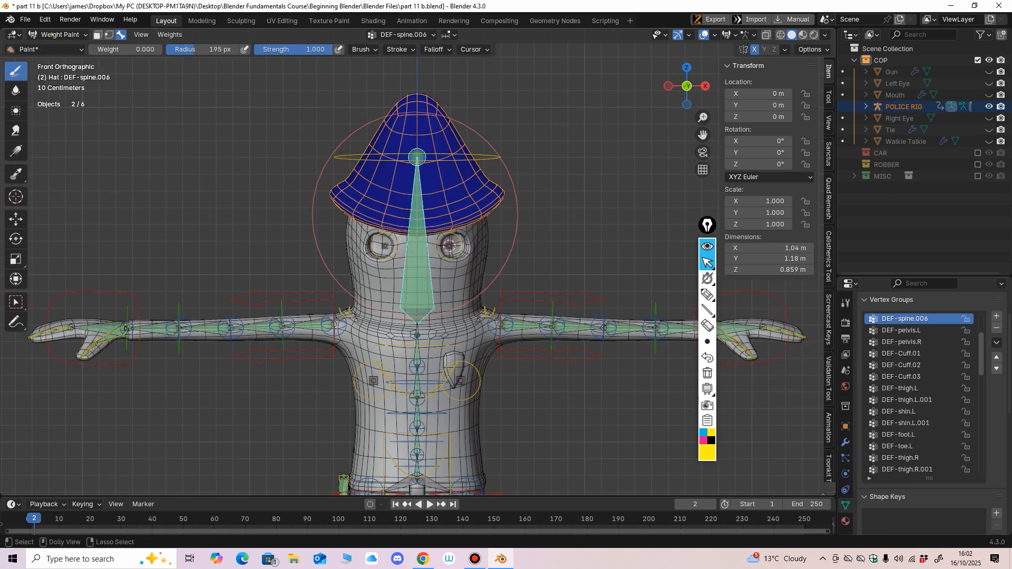
# Step: Paint the whole hat from all sides for DEF-spine.006 with weight 1 and a 195 px brush
pyautogui.moveTo(446, 206); pyautogui.dragTo(411, 212, button='middle')
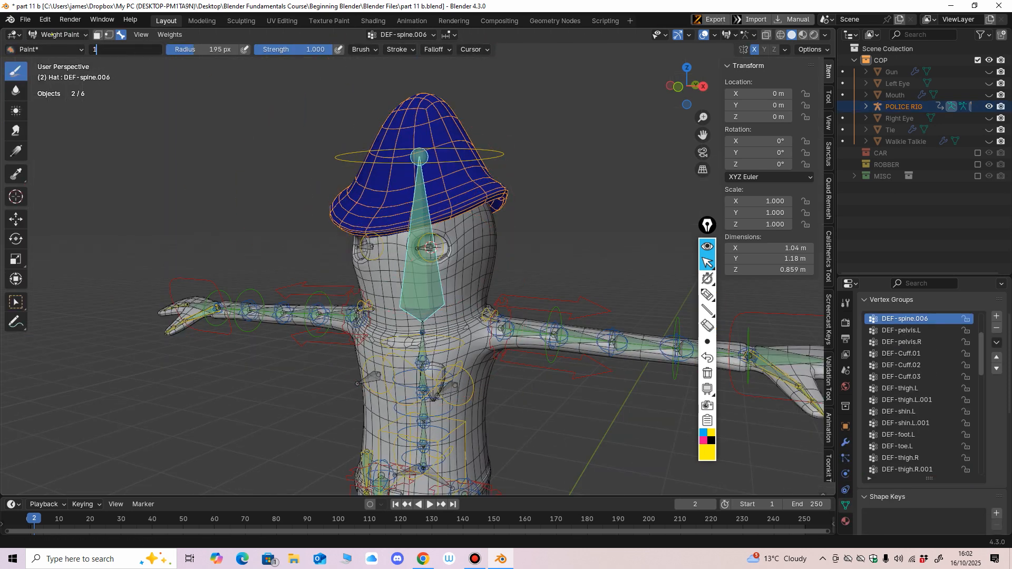
pyautogui.press('Return')
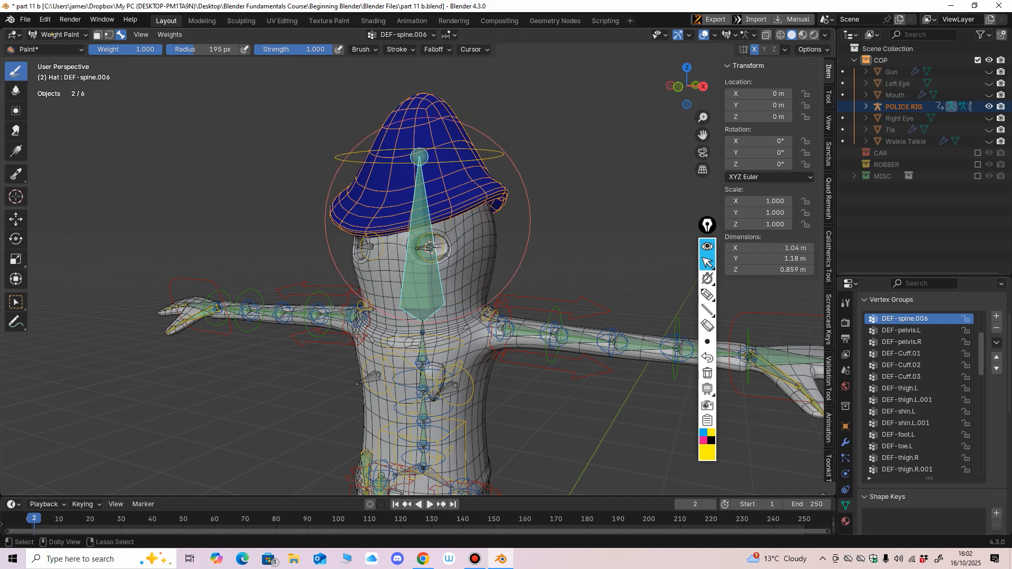
pyautogui.moveTo(418, 136)
pyautogui.mouseDown()
pyautogui.moveTo(395, 119)
pyautogui.moveTo(369, 206)
pyautogui.moveTo(519, 180)
pyautogui.mouseUp()
pyautogui.moveTo(519, 180); pyautogui.dragTo(479, 186, button='middle')
pyautogui.moveTo(478, 185)
pyautogui.mouseDown()
pyautogui.moveTo(495, 171)
pyautogui.moveTo(446, 170)
pyautogui.mouseUp()
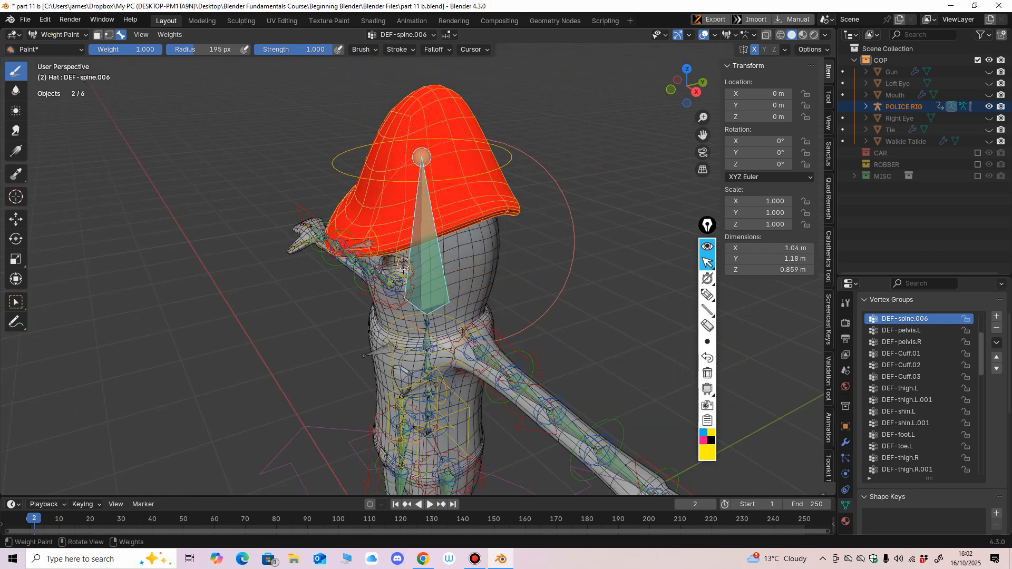
pyautogui.moveTo(471, 240); pyautogui.dragTo(371, 231, button='middle')
pyautogui.moveTo(476, 146); pyautogui.dragTo(421, 203)
pyautogui.moveTo(422, 203); pyautogui.dragTo(368, 174, button='middle')
pyautogui.moveTo(479, 147); pyautogui.dragTo(411, 207)
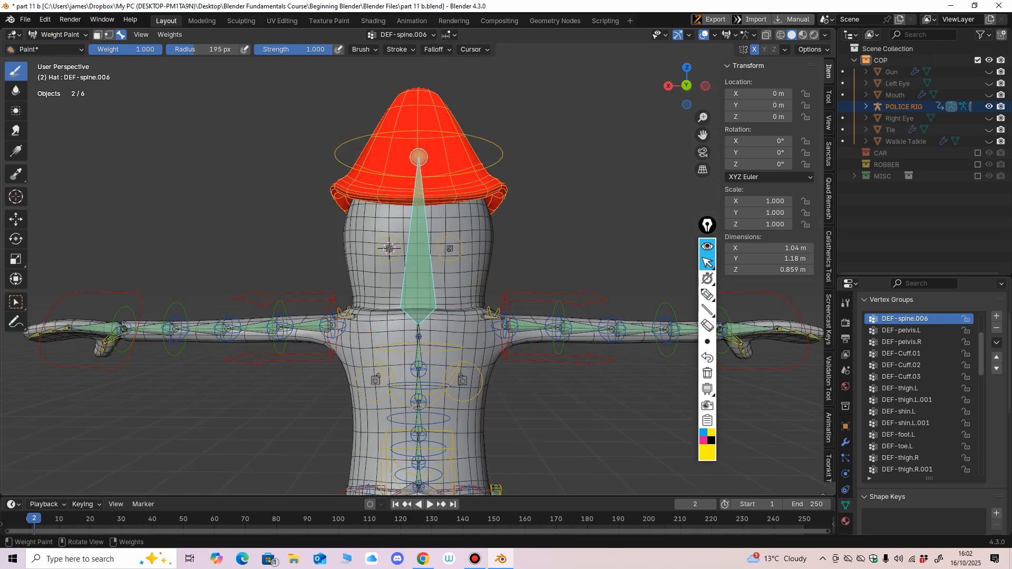
# Step: Check the hat's weight coverage in wireframe shading, then restore solid shading and put the police rig in Pose Mode
pyautogui.click(780, 35)
pyautogui.moveTo(517, 250); pyautogui.dragTo(515, 182, button='middle')
pyautogui.moveTo(370, 263); pyautogui.dragTo(432, 311, button='middle')
pyautogui.moveTo(435, 147); pyautogui.dragTo(294, 159, button='middle')
pyautogui.click(51, 34)
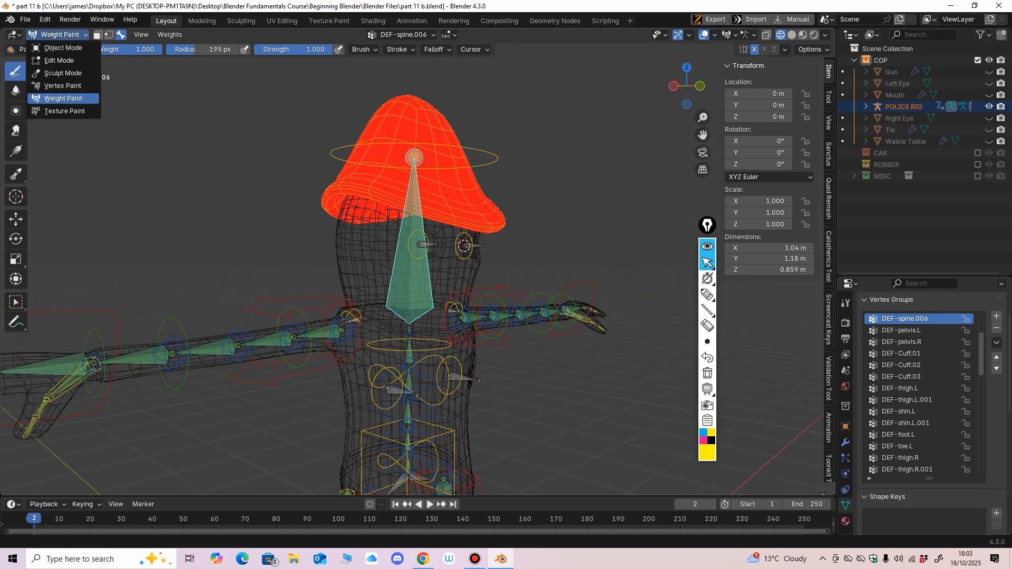
pyautogui.click(57, 53)
pyautogui.press('KP_1')
pyautogui.click(499, 158)
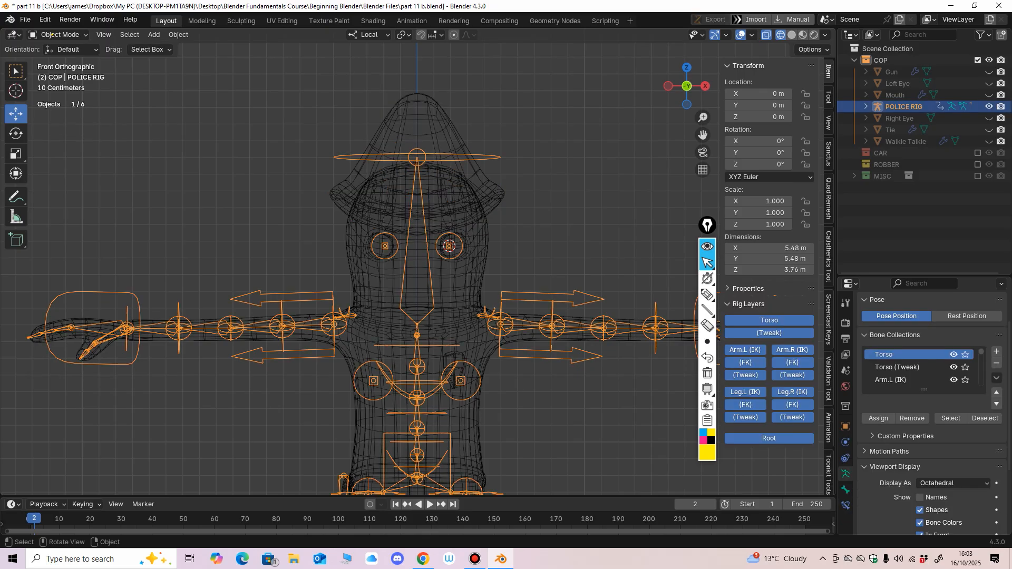
pyautogui.click(791, 34)
pyautogui.click(58, 35)
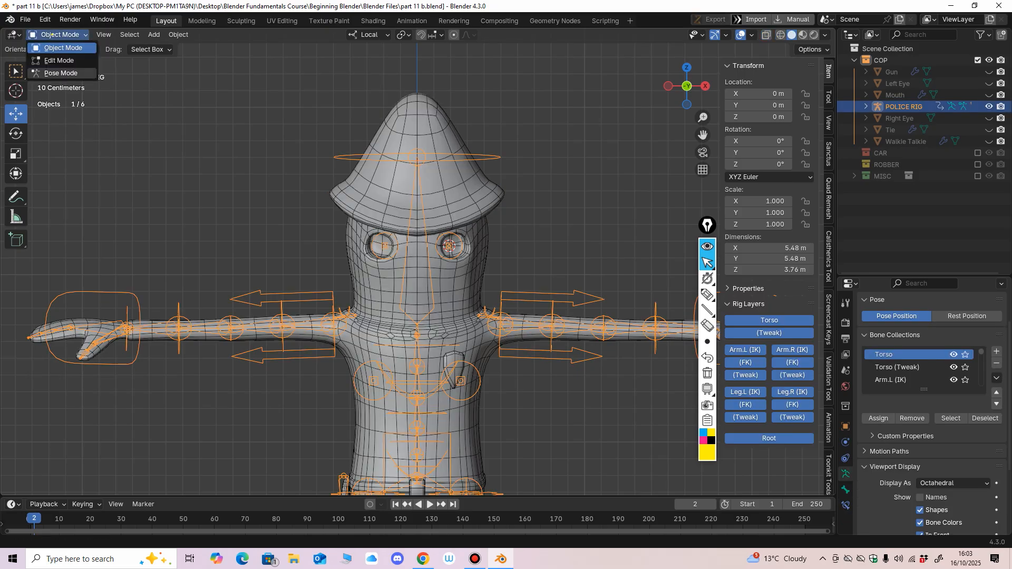
pyautogui.click(58, 74)
# Step: Test the hat by rotating the head bone from the front and side, undoing each rotation
pyautogui.click(488, 160)
pyautogui.moveTo(450, 295); pyautogui.dragTo(447, 291)
pyautogui.hotkey('ctrl', 'z')
pyautogui.moveTo(447, 291); pyautogui.dragTo(350, 295, button='middle')
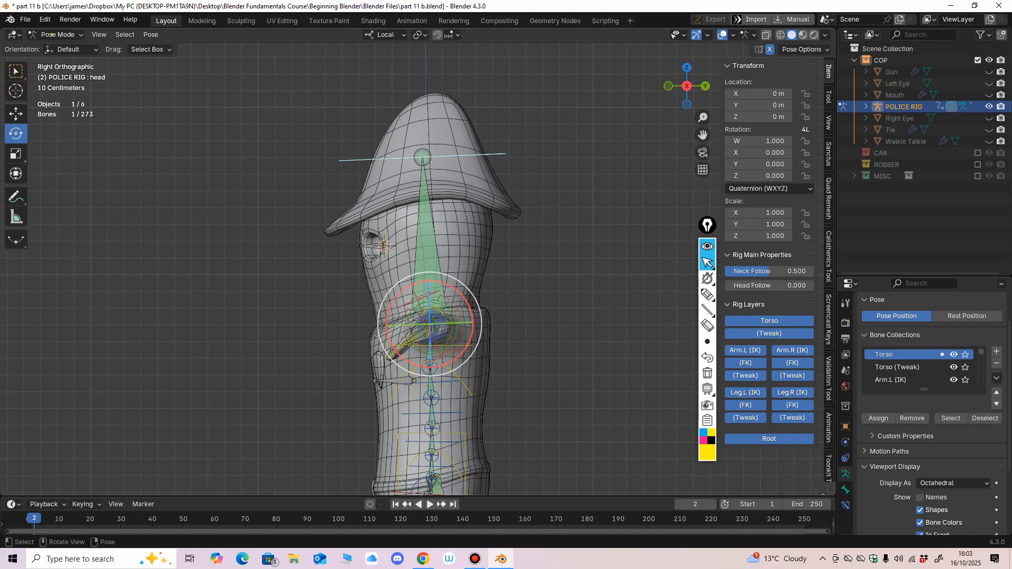
pyautogui.moveTo(409, 293)
pyautogui.mouseDown()
pyautogui.moveTo(416, 278)
pyautogui.moveTo(399, 296)
pyautogui.mouseUp()
pyautogui.hotkey('ctrl', 'z')
# Step: Tilt the head bone to examine the hat and neck deformation up close, and restore its rest rotation
pyautogui.keyDown('shift'); pyautogui.moveTo(399, 297); pyautogui.dragTo(335, 280, button='middle'); pyautogui.keyUp('shift')
pyautogui.scroll(3, 340, 287)
pyautogui.moveTo(399, 333); pyautogui.dragTo(388, 327)
pyautogui.moveTo(389, 327); pyautogui.dragTo(427, 321, button='middle')
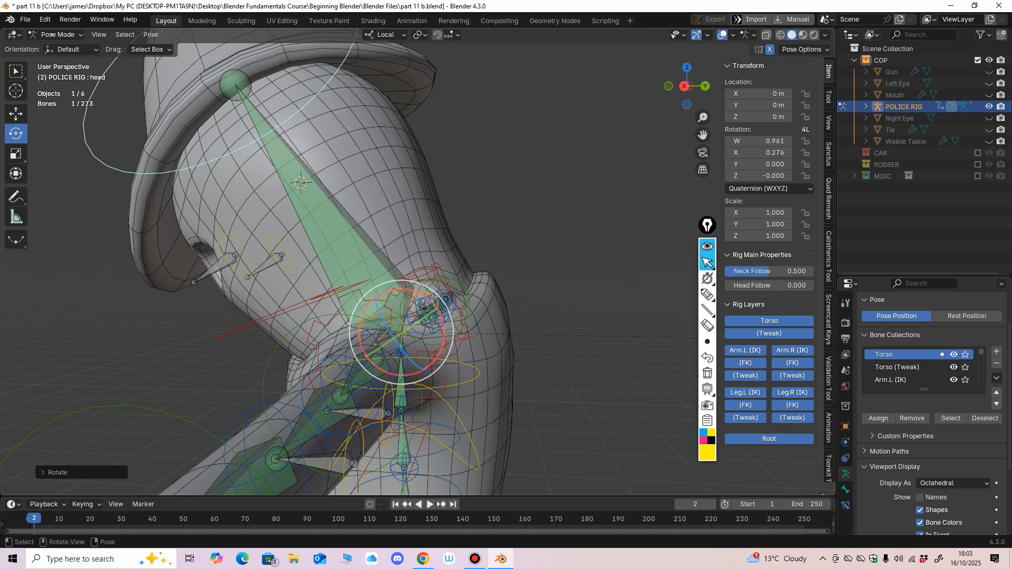
pyautogui.moveTo(426, 318); pyautogui.dragTo(442, 342)
pyautogui.hotkey('ctrl', 'z')
pyautogui.hotkey('ctrl', 'z')
pyautogui.scroll(-3, 442, 342)
pyautogui.moveTo(442, 343); pyautogui.dragTo(532, 324, button='middle')
pyautogui.hotkey('alt', 'r')
pyautogui.moveTo(439, 266)
pyautogui.mouseDown()
pyautogui.moveTo(449, 275)
pyautogui.moveTo(433, 260)
pyautogui.mouseUp()
pyautogui.hotkey('ctrl', 'z')
# Step: Return to Object Mode and parent the unhidden Right Eye to the police rig as an armature deform with empty groups
pyautogui.hotkey('ctrl', 'Tab')
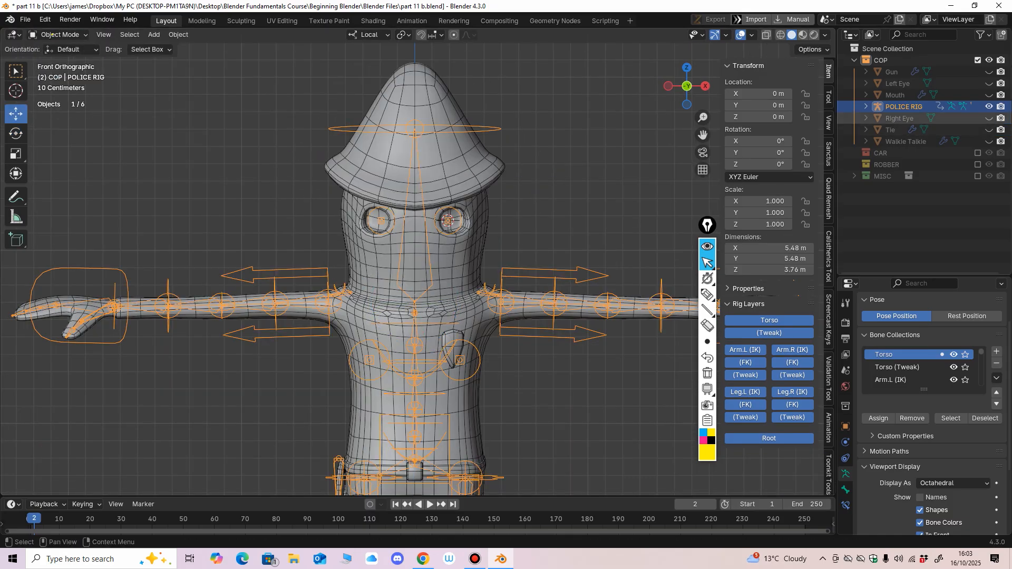
pyautogui.scroll(4, 405, 159)
pyautogui.moveTo(406, 237); pyautogui.dragTo(474, 263, button='middle')
pyautogui.click(387, 240)
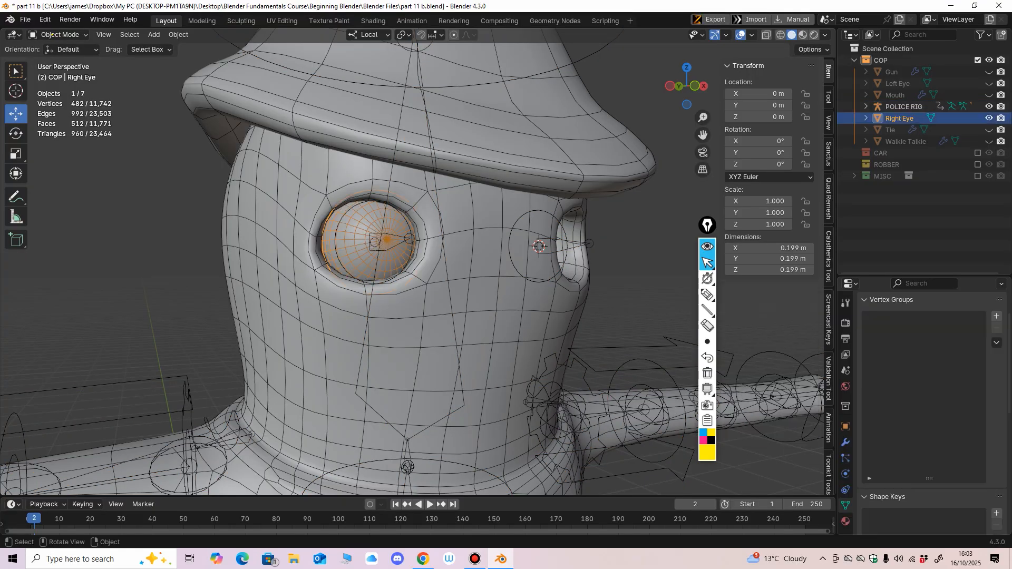
pyautogui.keyDown('shift'); pyautogui.click(409, 239); pyautogui.keyUp('shift')
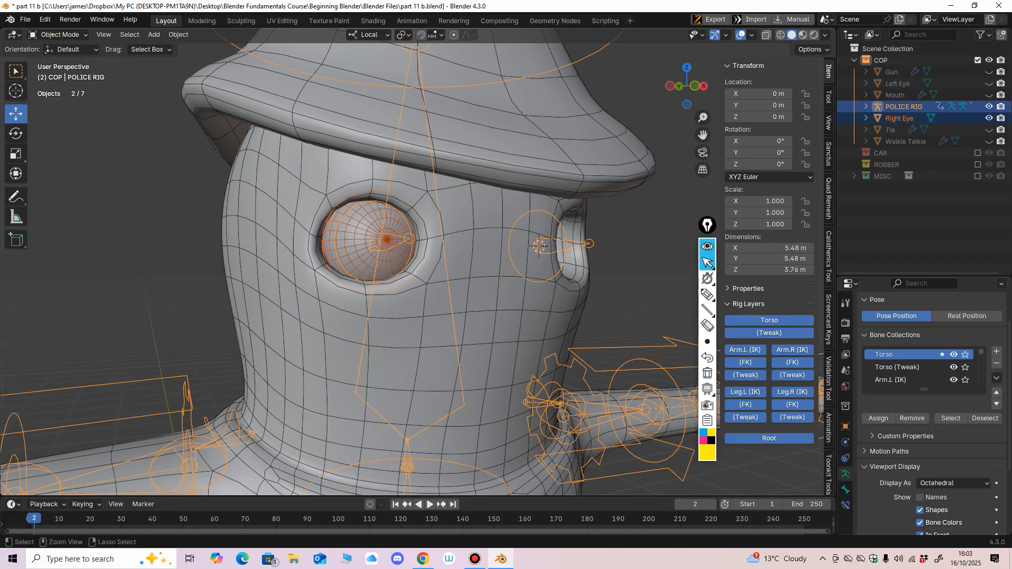
pyautogui.hotkey('ctrl', 'p')
pyautogui.press('Return')
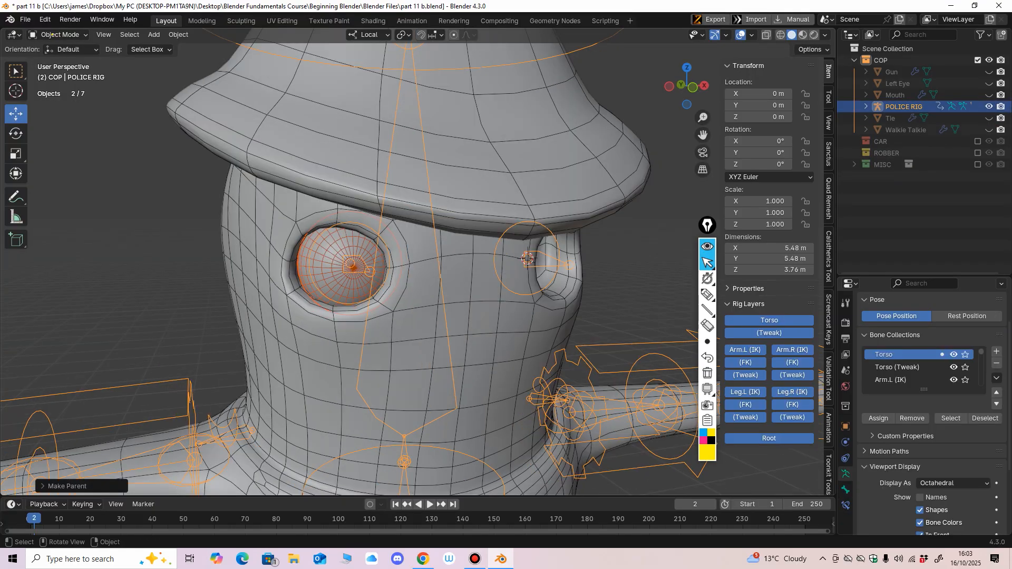
# Step: Restore the Right Eye and rig selection, switch the eye to Weight Paint mode, and pick the DEF-Eye.R bone
pyautogui.click(439, 274)
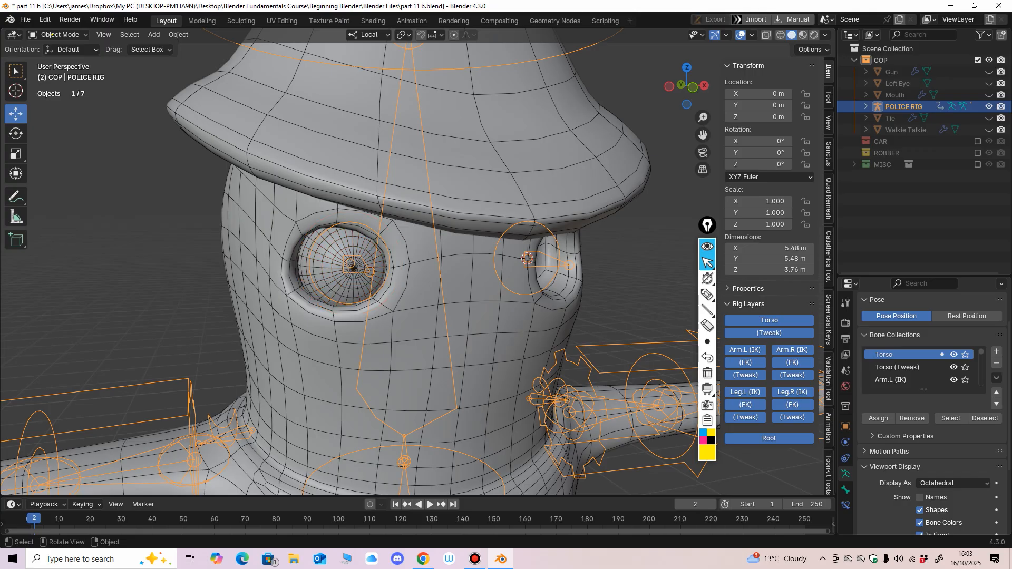
pyautogui.hotkey('ctrl', 'z')
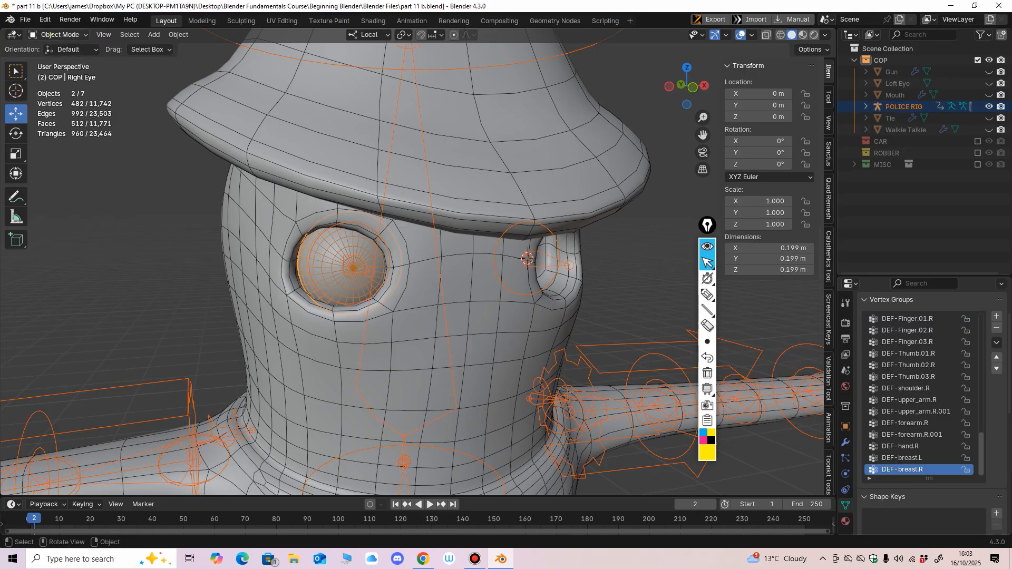
pyautogui.click(51, 34)
pyautogui.click(53, 99)
pyautogui.keyDown('ctrl'); pyautogui.click(371, 271); pyautogui.keyUp('ctrl')
# Step: Hide the COP body and paint the whole Right Eye with weight 1 for DEF-Eye.R
pyautogui.moveTo(370, 272); pyautogui.dragTo(580, 261, button='middle')
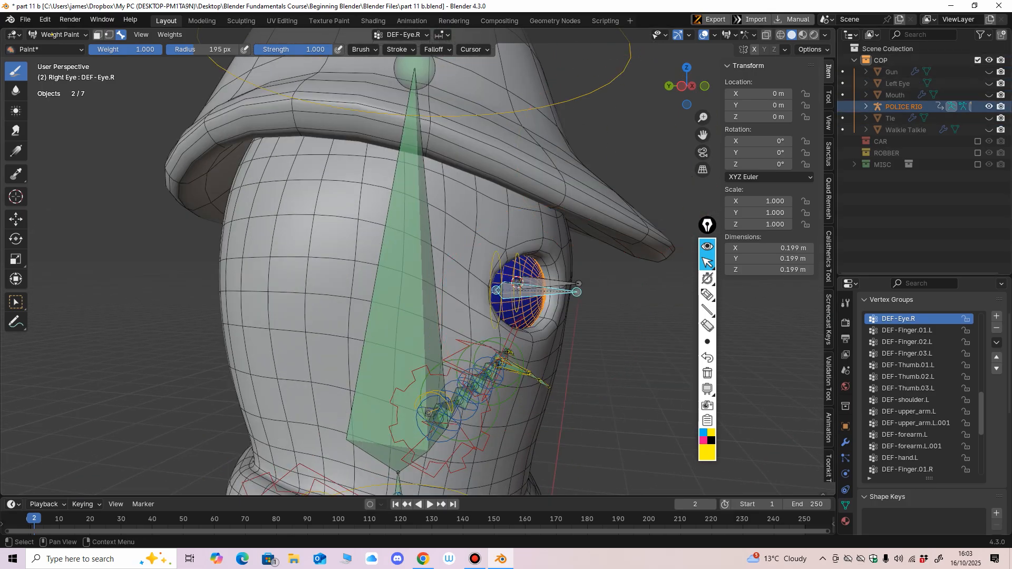
pyautogui.press('KP_Decimal')
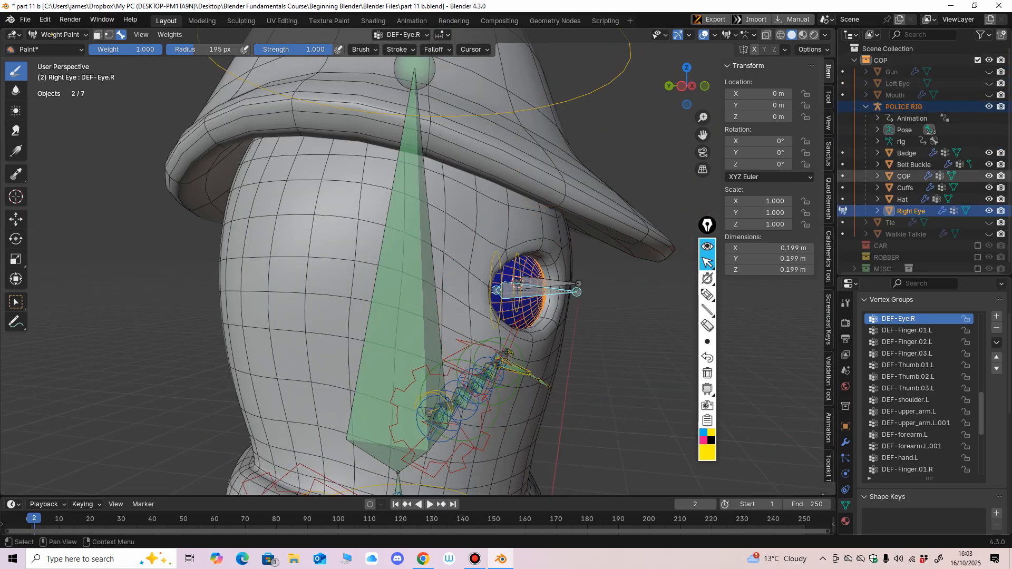
pyautogui.click(988, 176)
pyautogui.moveTo(484, 290); pyautogui.dragTo(465, 288, button='middle')
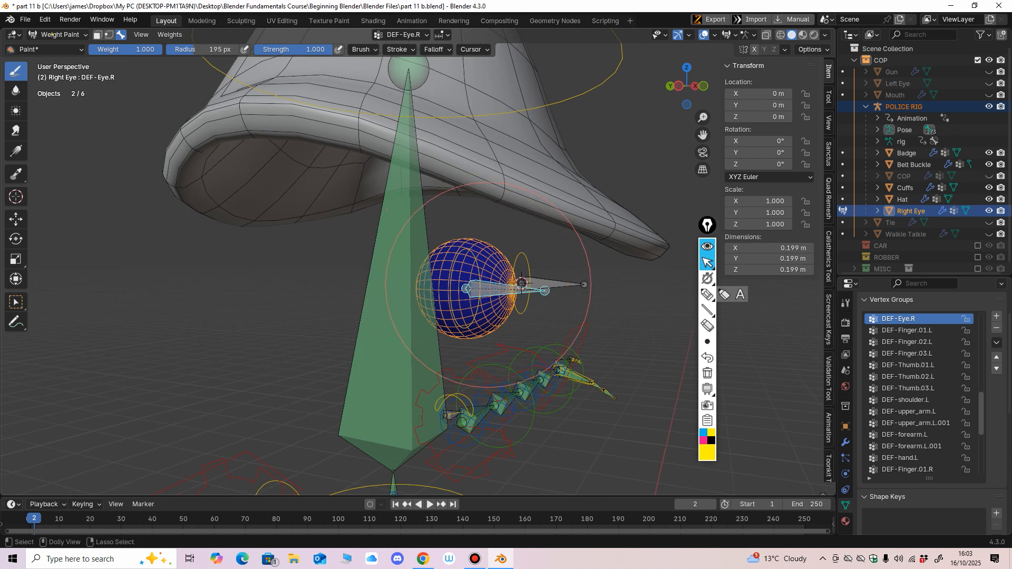
pyautogui.moveTo(488, 286)
pyautogui.mouseDown()
pyautogui.moveTo(441, 261)
pyautogui.moveTo(475, 292)
pyautogui.mouseUp()
pyautogui.moveTo(475, 293); pyautogui.dragTo(422, 295, button='middle')
pyautogui.moveTo(316, 296)
pyautogui.mouseDown()
pyautogui.moveTo(319, 313)
pyautogui.moveTo(356, 342)
pyautogui.mouseUp()
pyautogui.moveTo(356, 343); pyautogui.dragTo(303, 246, button='middle')
pyautogui.moveTo(253, 358); pyautogui.dragTo(323, 271, button='middle')
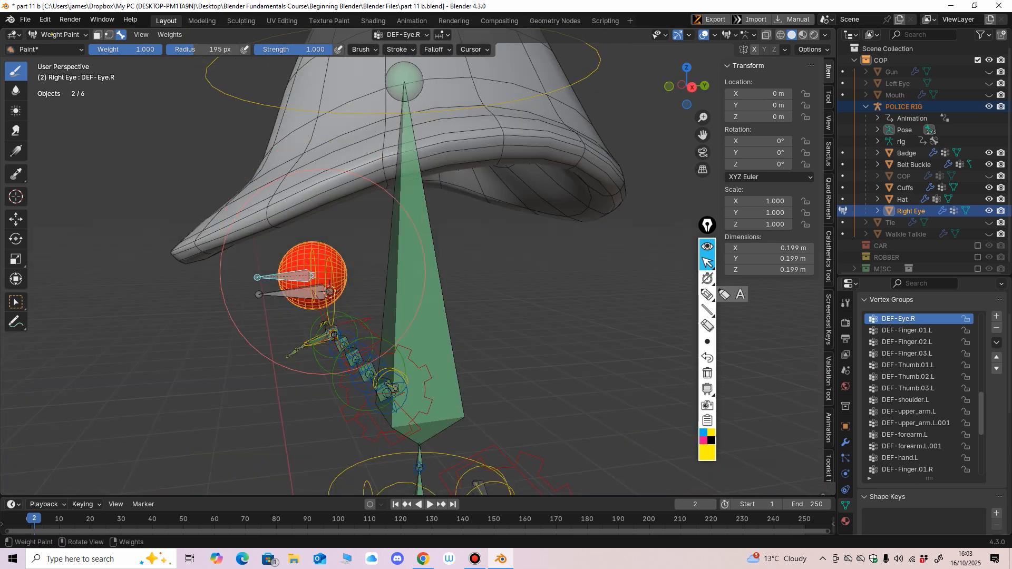
pyautogui.moveTo(267, 298); pyautogui.dragTo(319, 322, button='middle')
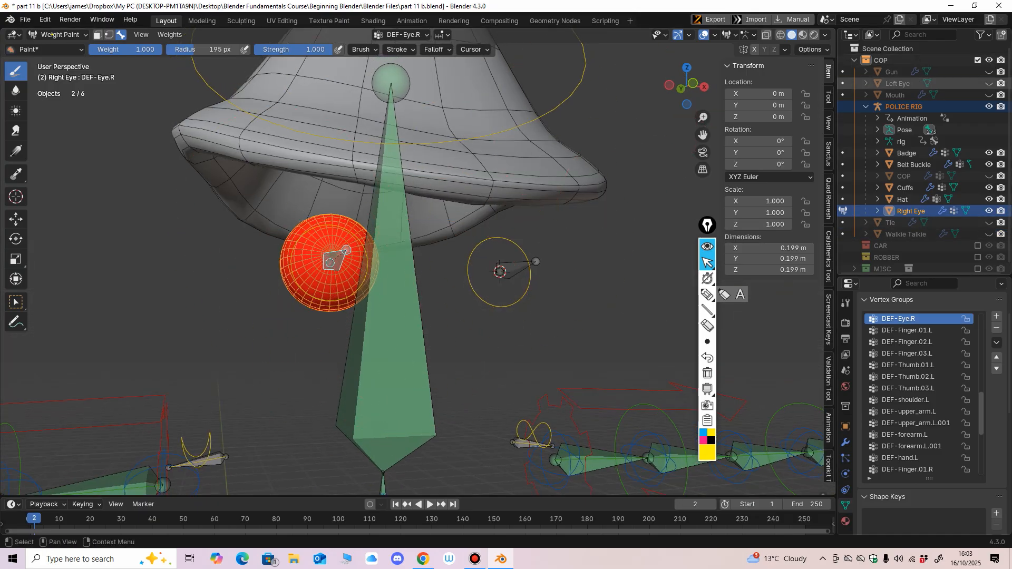
# Step: Unhide the Left Eye and, in Object Mode, parent it to the police rig as an armature deform with empty groups
pyautogui.click(989, 83)
pyautogui.press('KP_1')
pyautogui.click(53, 34)
pyautogui.click(58, 47)
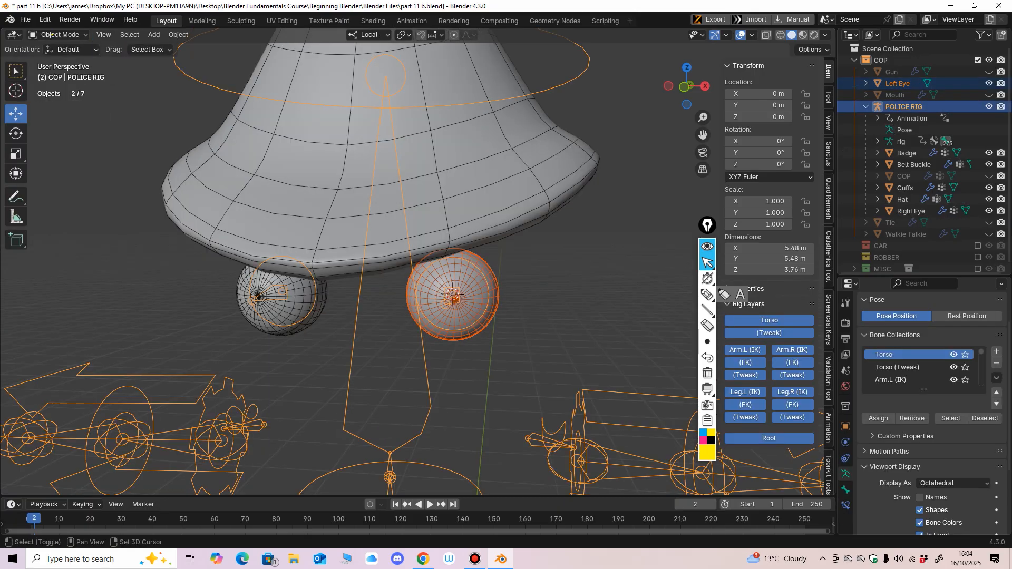
pyautogui.hotkey('ctrl', 'p')
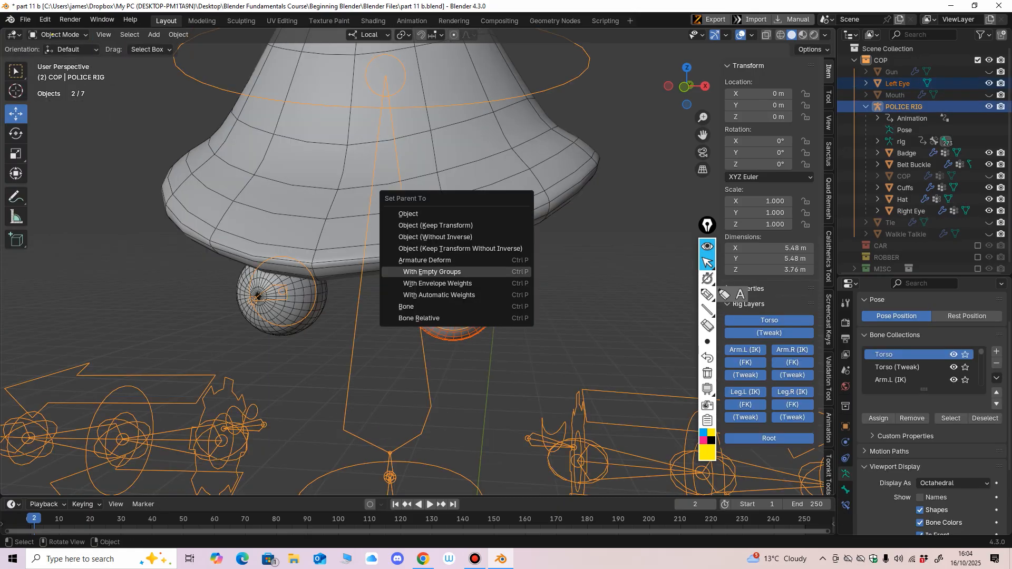
pyautogui.press('Return')
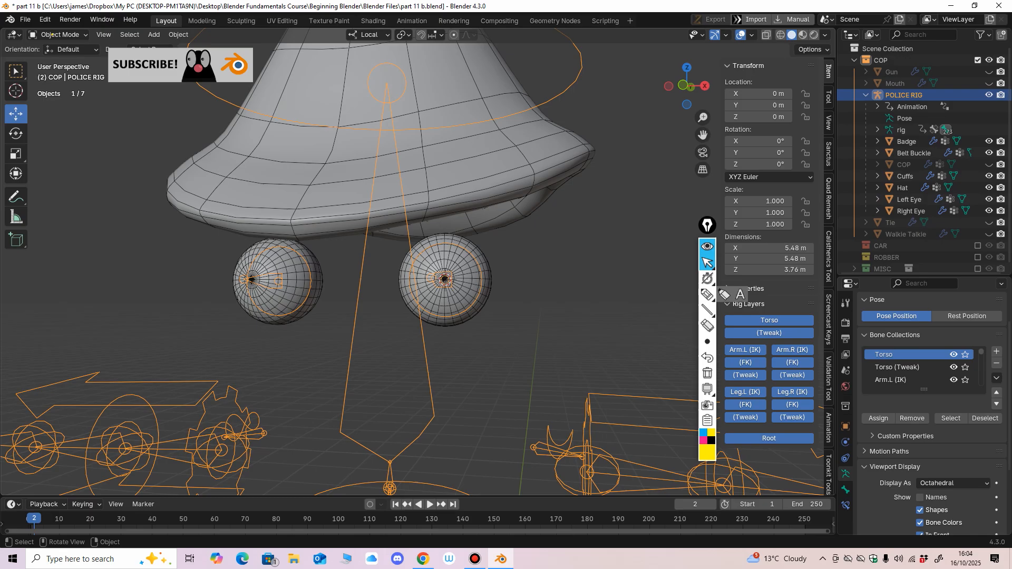
# Step: Switch the Left Eye to Weight Paint mode with the rig selected and paint it entirely with weight 1 for DEF-Eye.L
pyautogui.keyDown('shift'); pyautogui.click(464, 274); pyautogui.keyUp('shift')
pyautogui.click(59, 34)
pyautogui.click(64, 98)
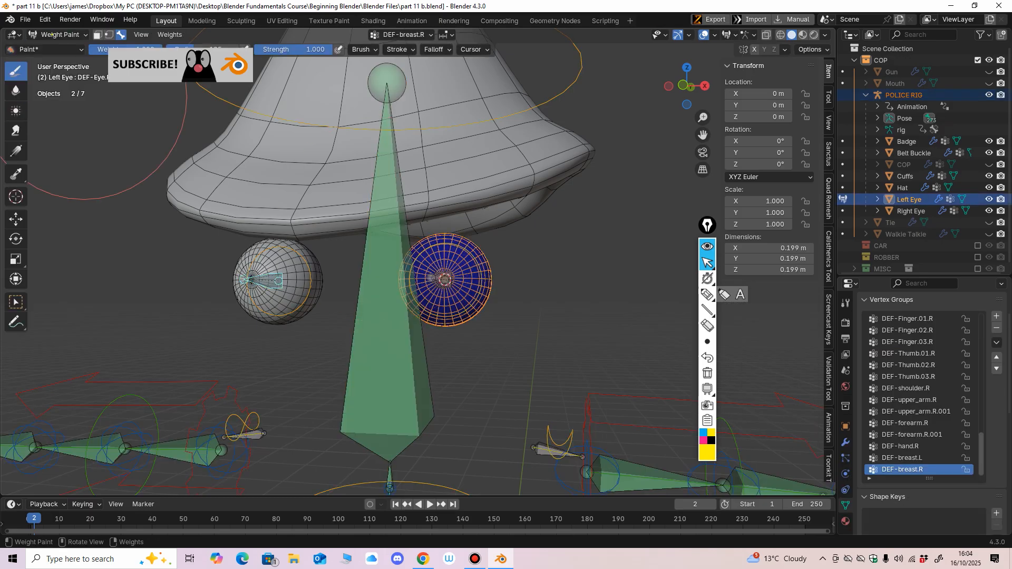
pyautogui.keyDown('ctrl'); pyautogui.keyDown('shift'); pyautogui.click(443, 279); pyautogui.keyUp('shift'); pyautogui.keyUp('ctrl')
pyautogui.moveTo(494, 315); pyautogui.dragTo(439, 325, button='middle')
pyautogui.moveTo(337, 311)
pyautogui.mouseDown()
pyautogui.moveTo(329, 319)
pyautogui.moveTo(339, 291)
pyautogui.mouseUp()
pyautogui.moveTo(358, 287)
pyautogui.mouseDown(button='middle')
pyautogui.moveTo(468, 240)
pyautogui.moveTo(364, 259)
pyautogui.moveTo(316, 290)
pyautogui.mouseUp(button='middle')
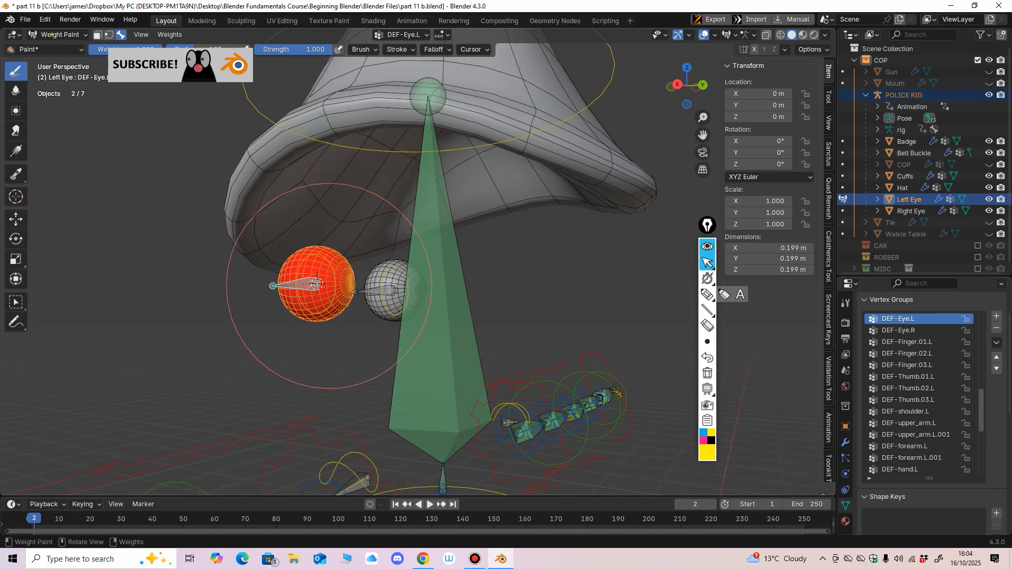
# Step: Return to Object Mode, select only the police rig, and switch it to Pose Mode
pyautogui.click(51, 34)
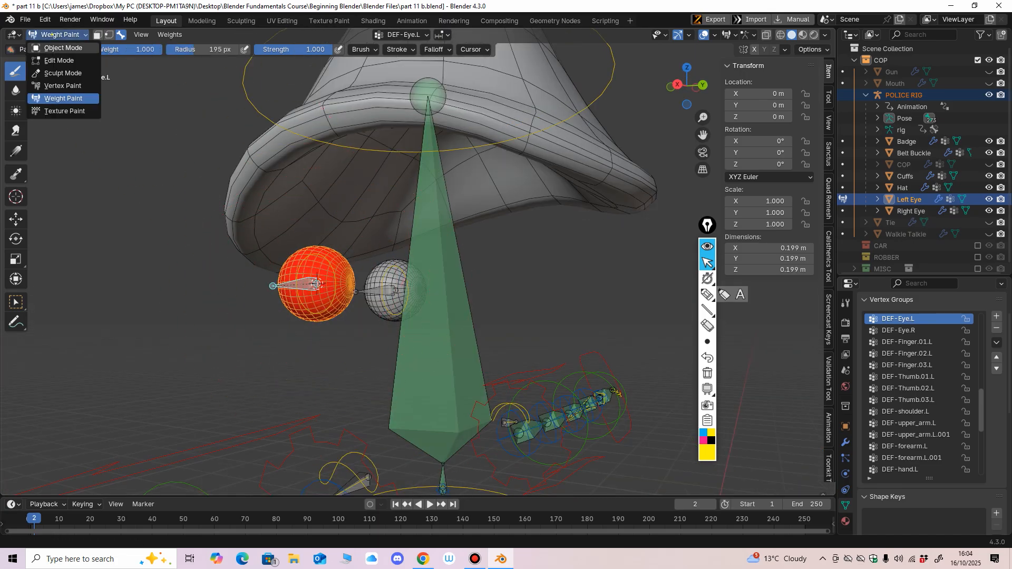
pyautogui.click(52, 45)
pyautogui.press('KP_1')
pyautogui.click(54, 35)
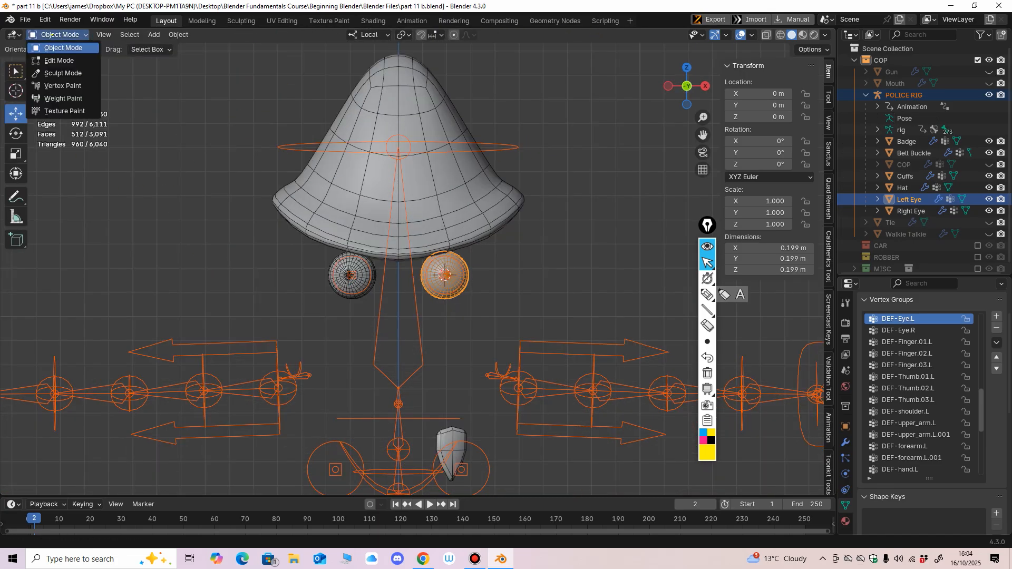
pyautogui.click(295, 151)
pyautogui.click(52, 35)
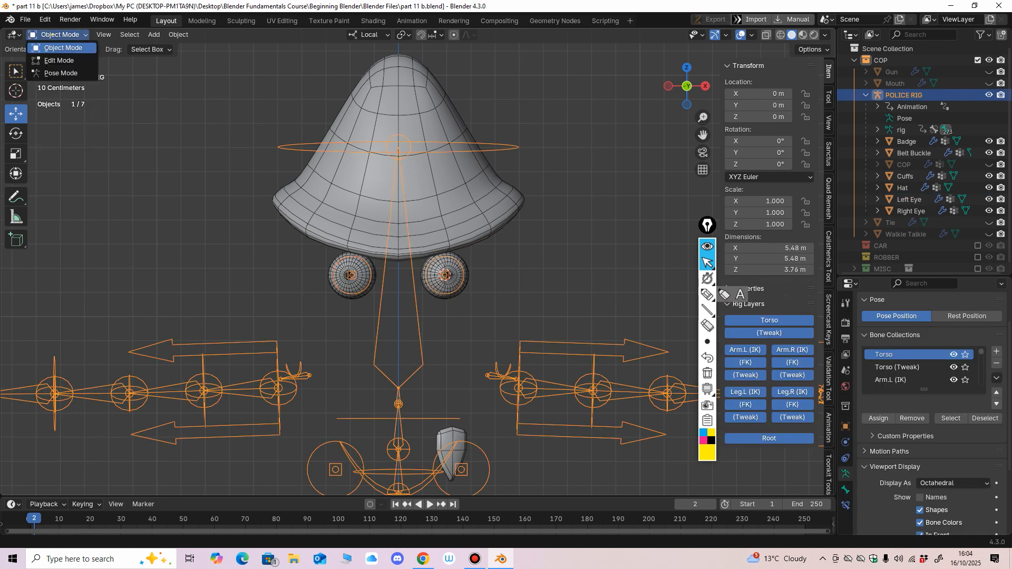
pyautogui.click(52, 74)
# Step: Test the Eye.L bone with a free trackball rotation and cancel it
pyautogui.keyDown('ctrl'); pyautogui.moveTo(295, 221); pyautogui.dragTo(295, 181, button='middle'); pyautogui.keyUp('ctrl')
pyautogui.click(493, 303)
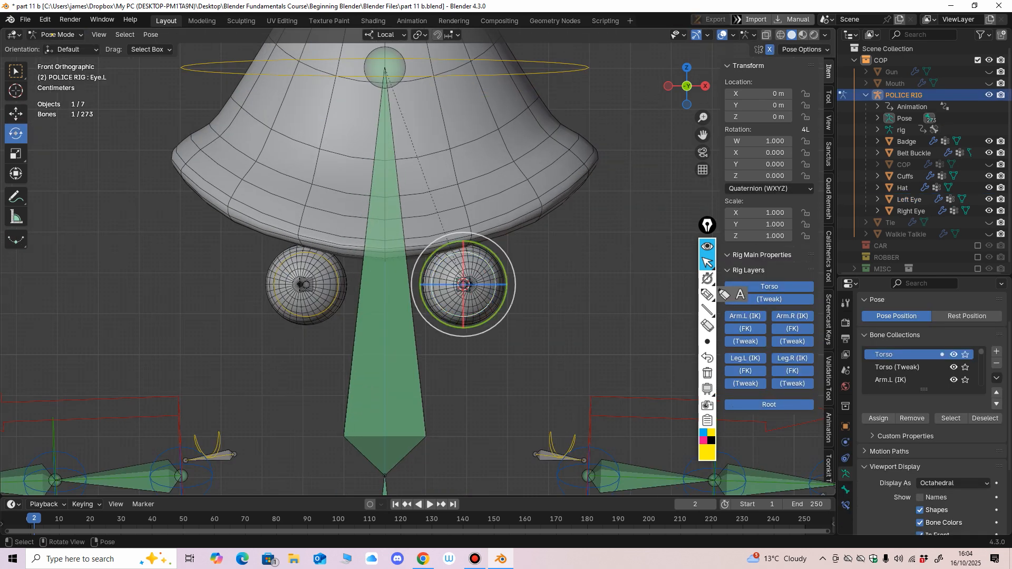
pyautogui.press('r')
pyautogui.press('r')
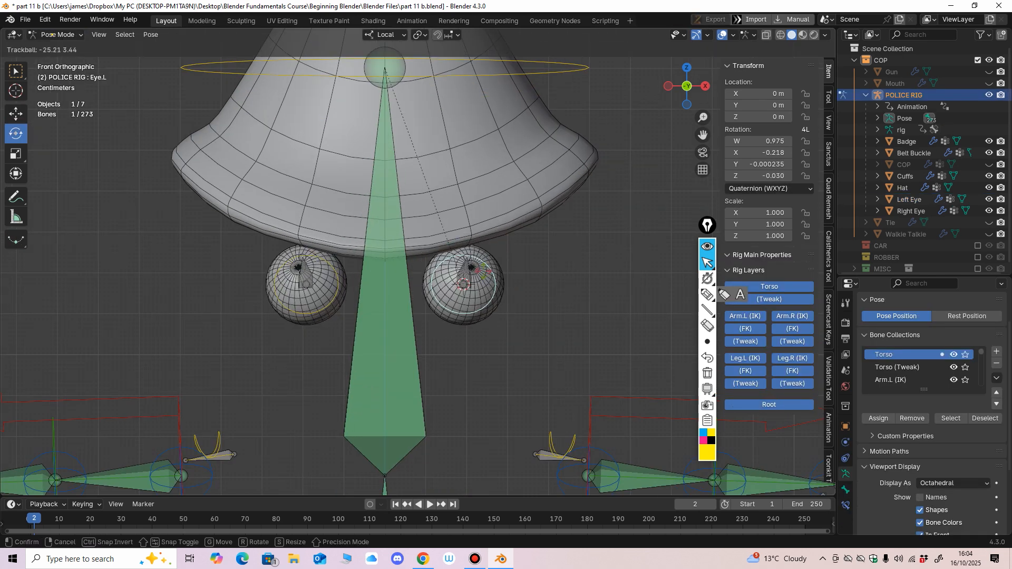
pyautogui.press('Escape')
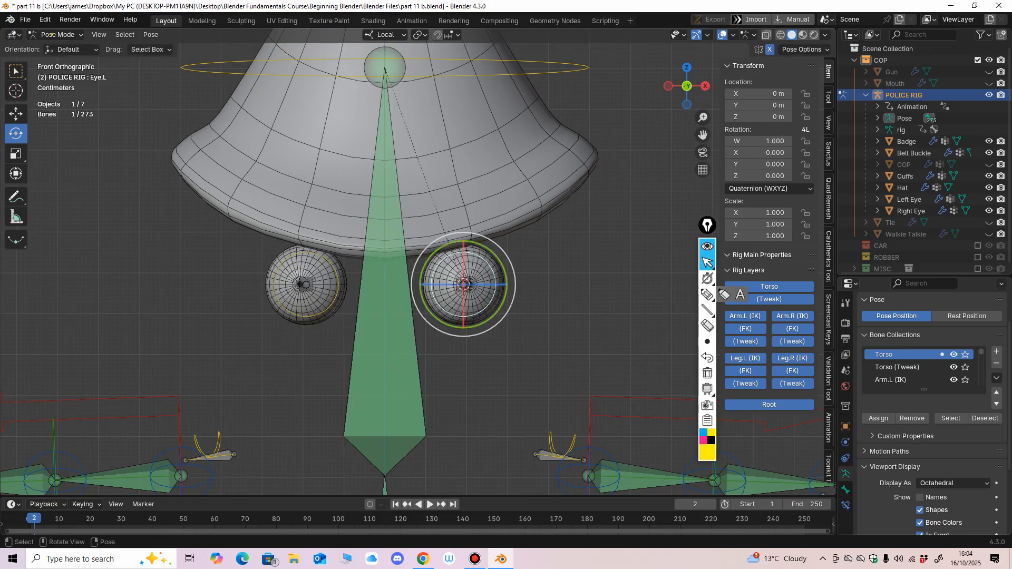
# Step: Test the Eye.R bone with trackball rotations, including one viewed up close, and cancel each of them
pyautogui.click(284, 308)
pyautogui.press('r')
pyautogui.press('r')
pyautogui.press('Escape')
pyautogui.keyDown('ctrl'); pyautogui.moveTo(143, 302); pyautogui.dragTo(137, 291, button='middle'); pyautogui.keyUp('ctrl')
pyautogui.press('r')
pyautogui.press('r')
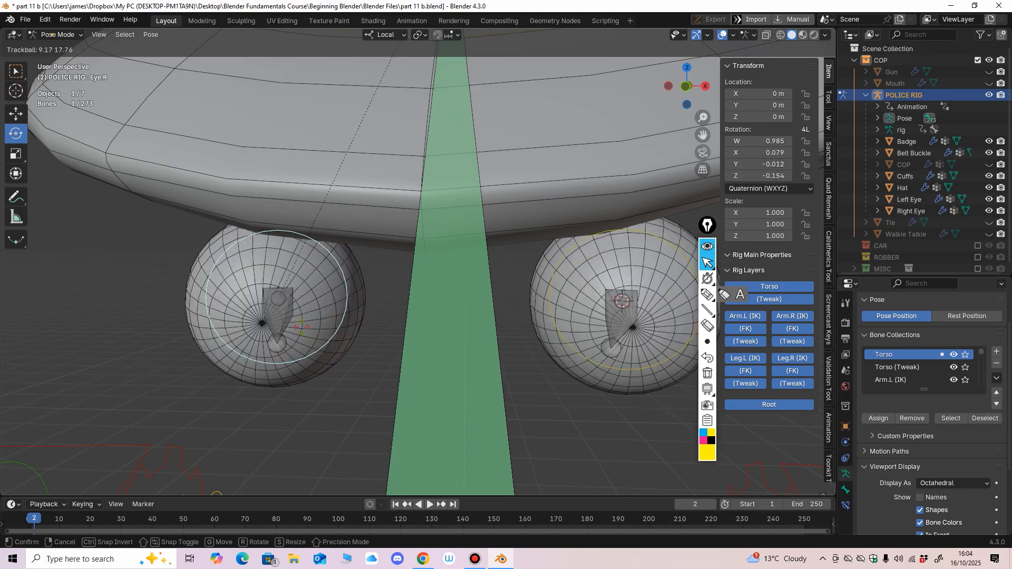
pyautogui.press('Escape')
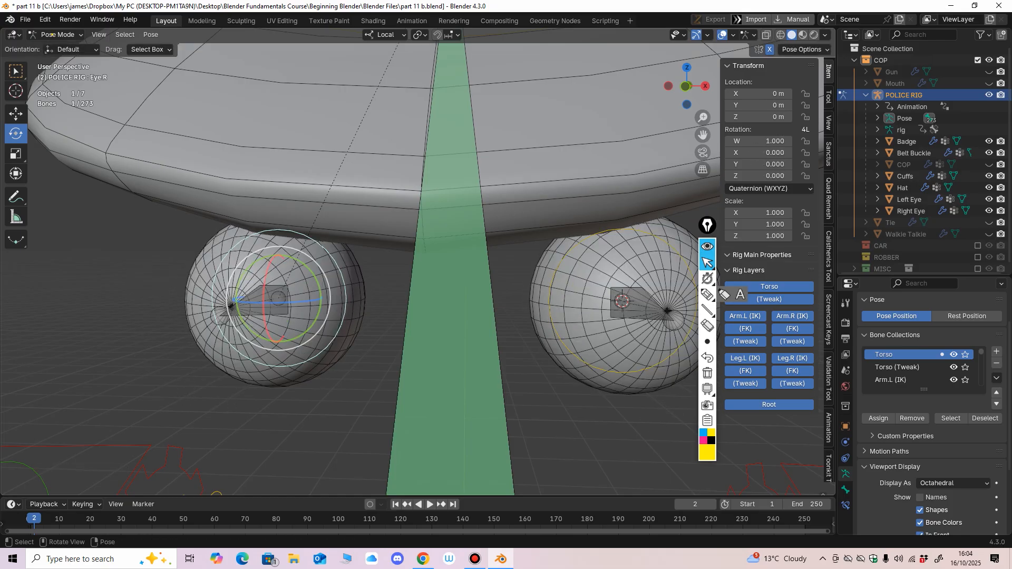
# Step: Test the Eye.R bone with a free rotation in front view and undo it
pyautogui.press('KP_1')
pyautogui.moveTo(435, 295); pyautogui.dragTo(387, 298, button='middle')
pyautogui.press('KP_1')
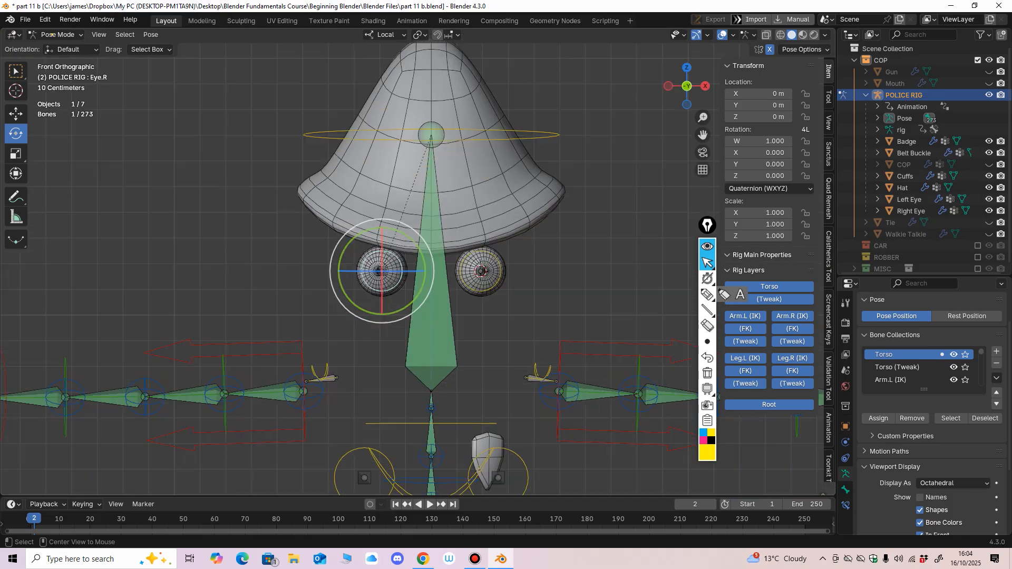
pyautogui.scroll(3, 387, 298)
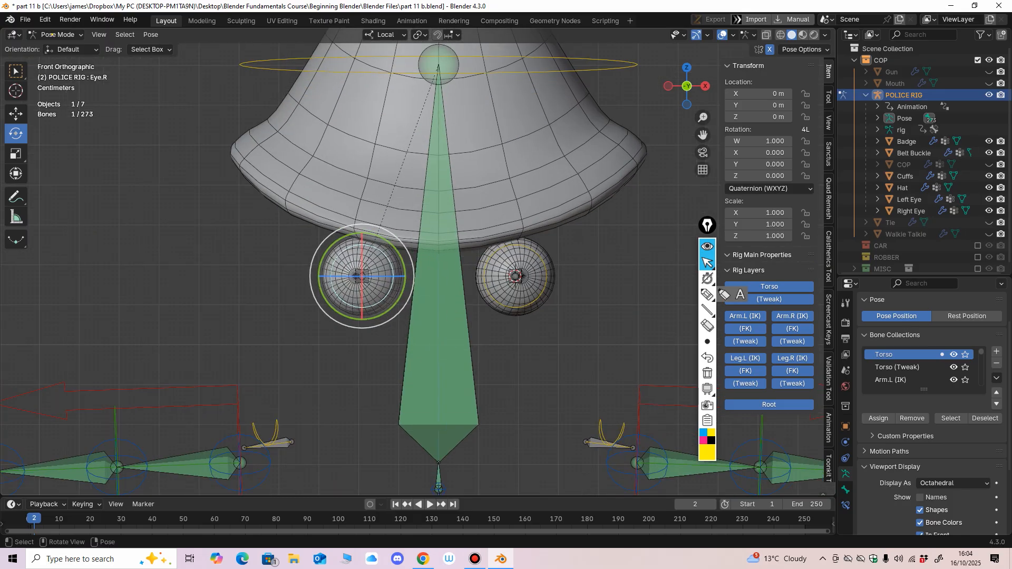
pyautogui.moveTo(372, 288); pyautogui.dragTo(384, 280)
pyautogui.hotkey('ctrl', 'z')
pyautogui.hotkey('ctrl', 'z')
pyautogui.scroll(-1, 384, 280)
pyautogui.moveTo(369, 263); pyautogui.dragTo(382, 261, button='middle')
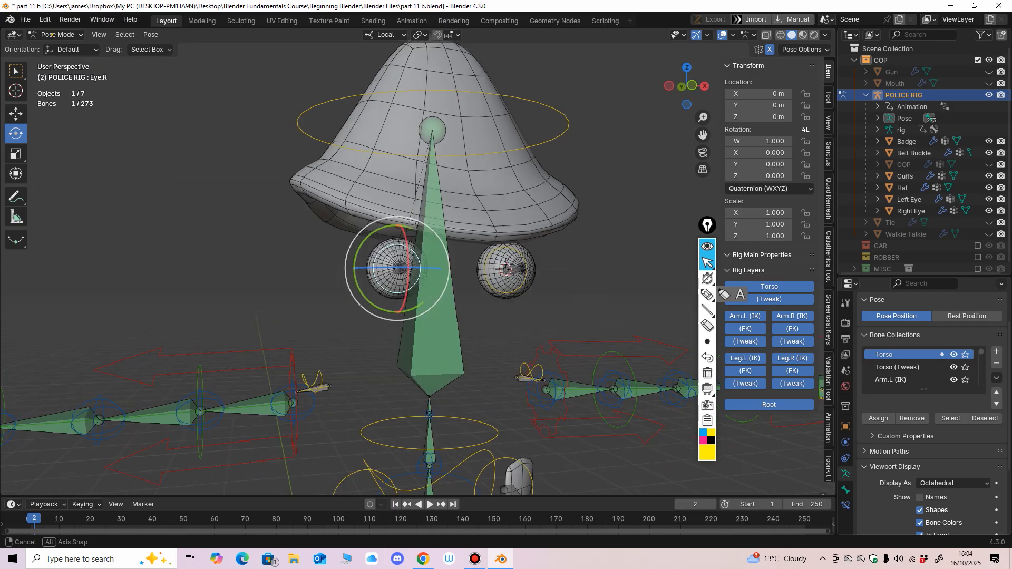
# Step: Test the Eye.R bone with two more trackball rotations from the front and cancel both
pyautogui.press('KP_1')
pyautogui.scroll(1, 386, 287)
pyautogui.moveTo(386, 288)
pyautogui.mouseDown()
pyautogui.moveTo(373, 287)
pyautogui.moveTo(392, 269)
pyautogui.mouseUp()
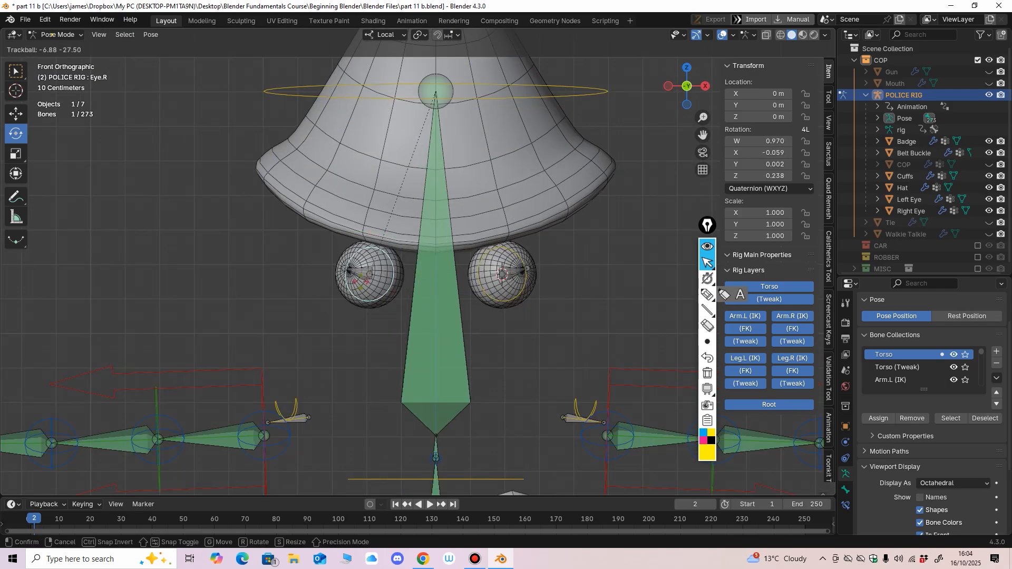
pyautogui.press('Escape')
pyautogui.press('r')
pyautogui.press('r')
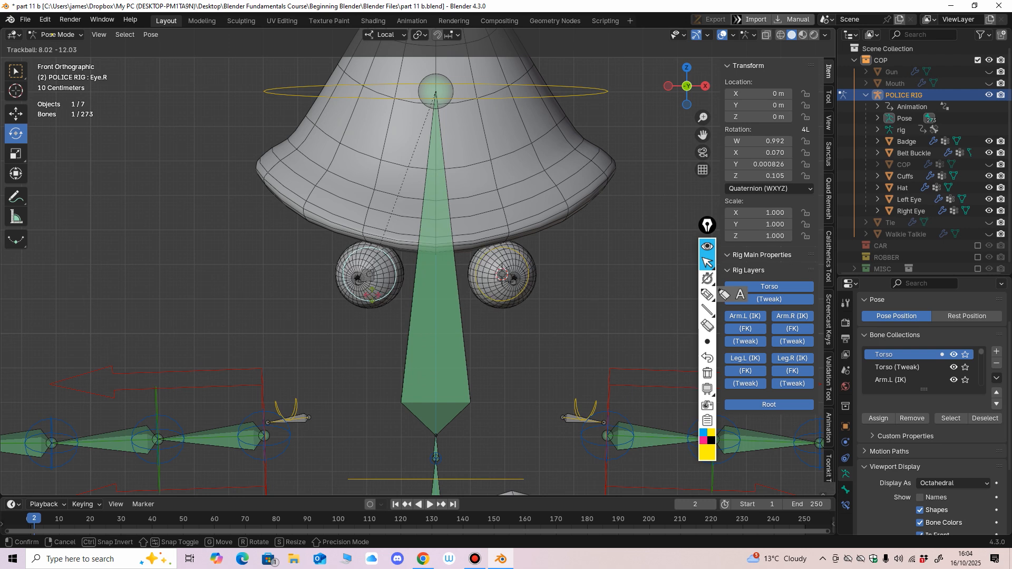
pyautogui.press('Escape')
# Step: Unhide the Mouth object and switch the police rig back to Object Mode
pyautogui.scroll(-5, 422, 264)
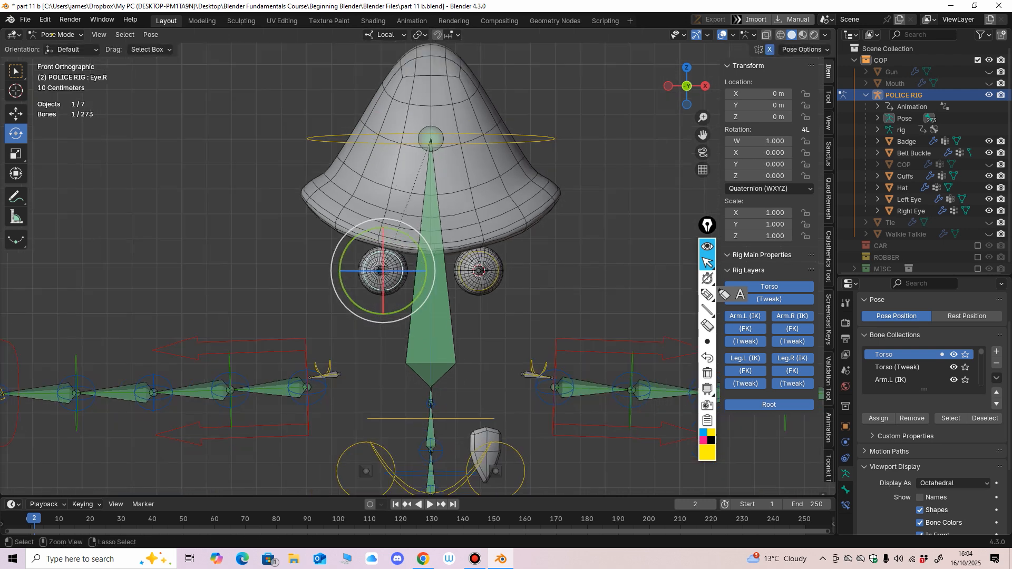
pyautogui.scroll(-2, 421, 263)
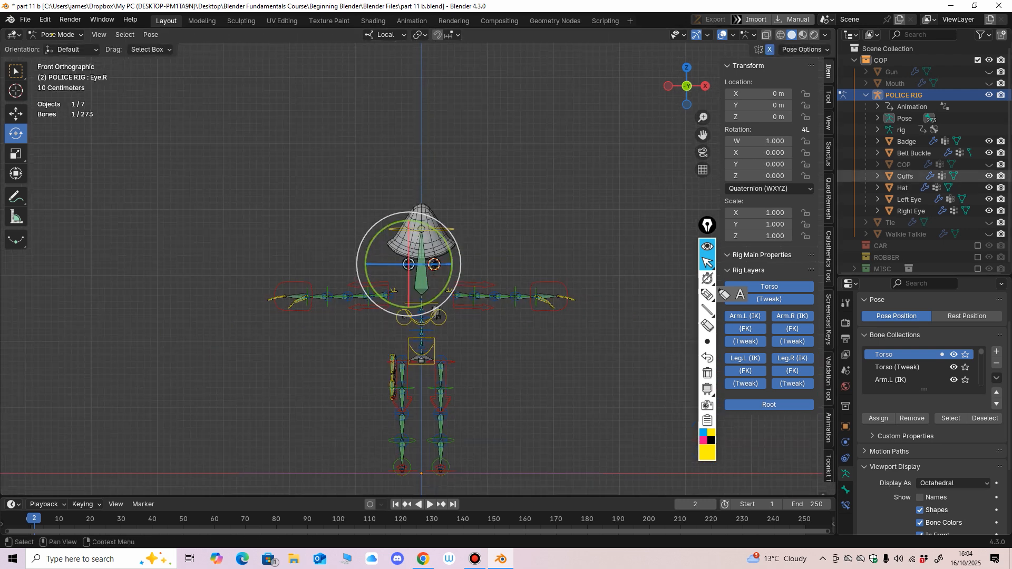
pyautogui.click(989, 83)
pyautogui.scroll(5, 431, 262)
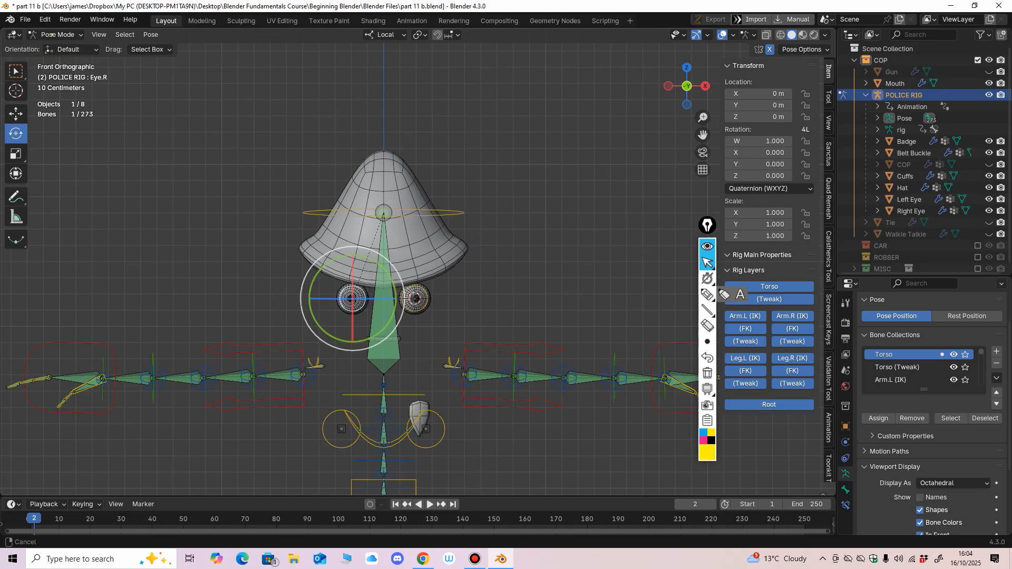
pyautogui.click(51, 35)
pyautogui.click(52, 34)
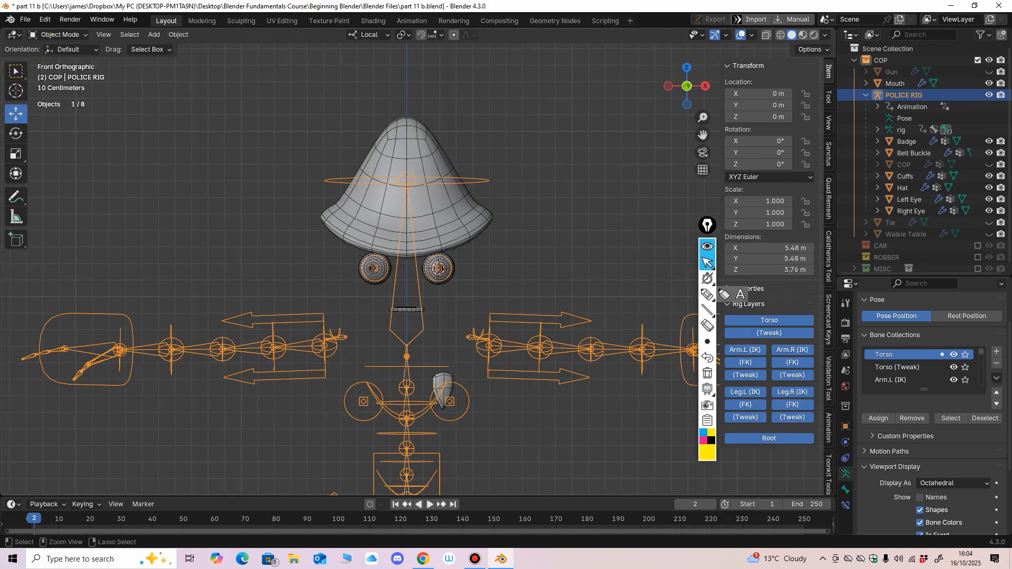
# Step: Parent the Mouth to the police rig's armature so it receives the deform bone vertex groups
pyautogui.keyDown('ctrl'); pyautogui.moveTo(406, 342); pyautogui.dragTo(405, 290, button='middle'); pyautogui.keyUp('ctrl')
pyautogui.click(399, 338)
pyautogui.keyDown('shift'); pyautogui.moveTo(399, 339); pyautogui.dragTo(395, 298, button='middle'); pyautogui.keyUp('shift')
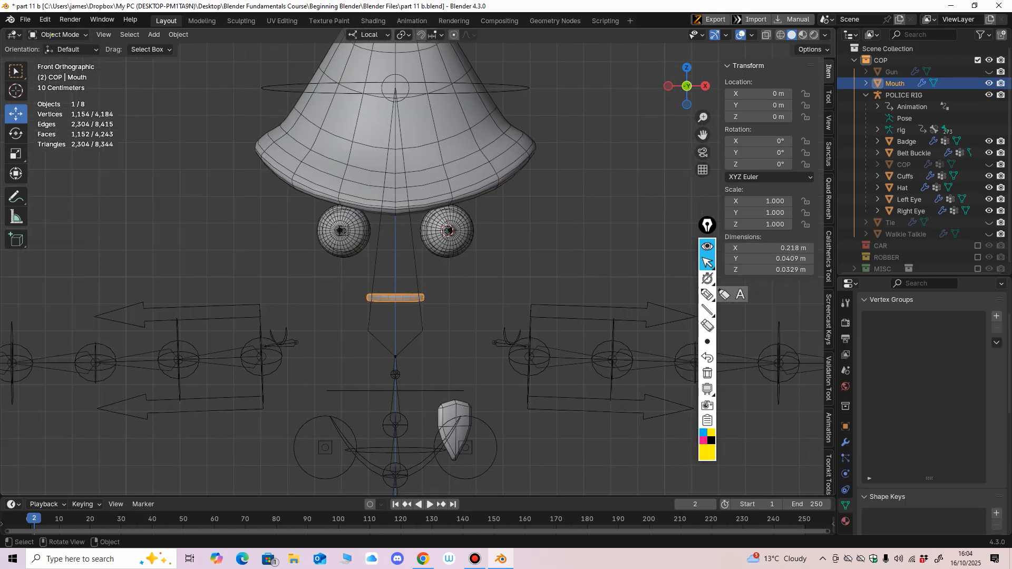
pyautogui.keyDown('shift'); pyautogui.click(421, 317); pyautogui.keyUp('shift')
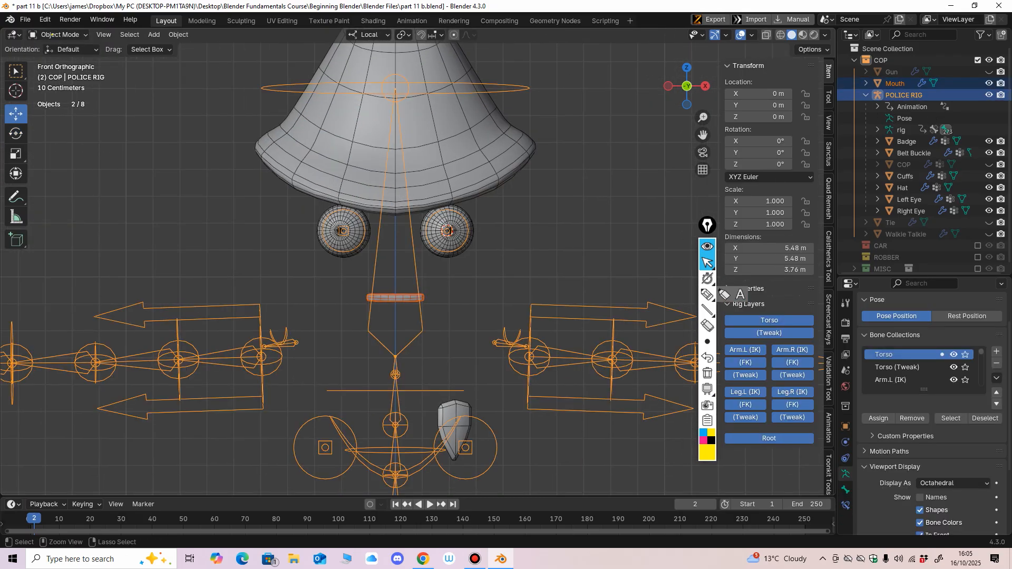
pyautogui.hotkey('ctrl', 'p')
pyautogui.click(454, 389)
pyautogui.keyDown('ctrl'); pyautogui.moveTo(454, 389); pyautogui.dragTo(452, 363, button='middle'); pyautogui.keyUp('ctrl')
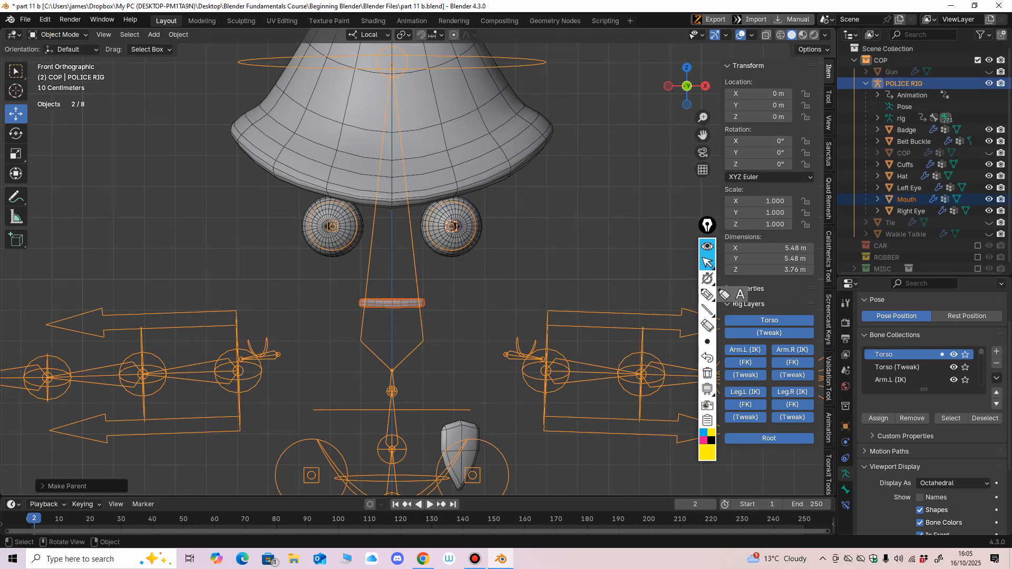
# Step: Switch the Mouth to Weight Paint mode with the rig selected and paint it entirely with weight 1 for DEF-spine.006
pyautogui.click(400, 303)
pyautogui.click(420, 323)
pyautogui.keyDown('shift'); pyautogui.click(392, 303); pyautogui.keyUp('shift')
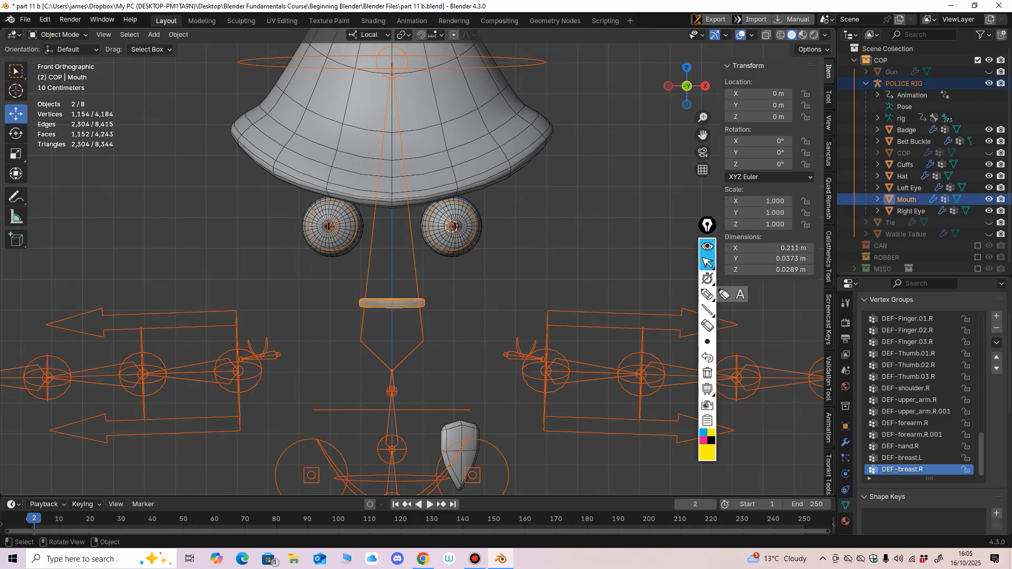
pyautogui.click(59, 35)
pyautogui.click(74, 99)
pyautogui.keyDown('alt'); pyautogui.click(409, 323); pyautogui.keyUp('alt')
pyautogui.moveTo(458, 325); pyautogui.dragTo(409, 337, button='middle')
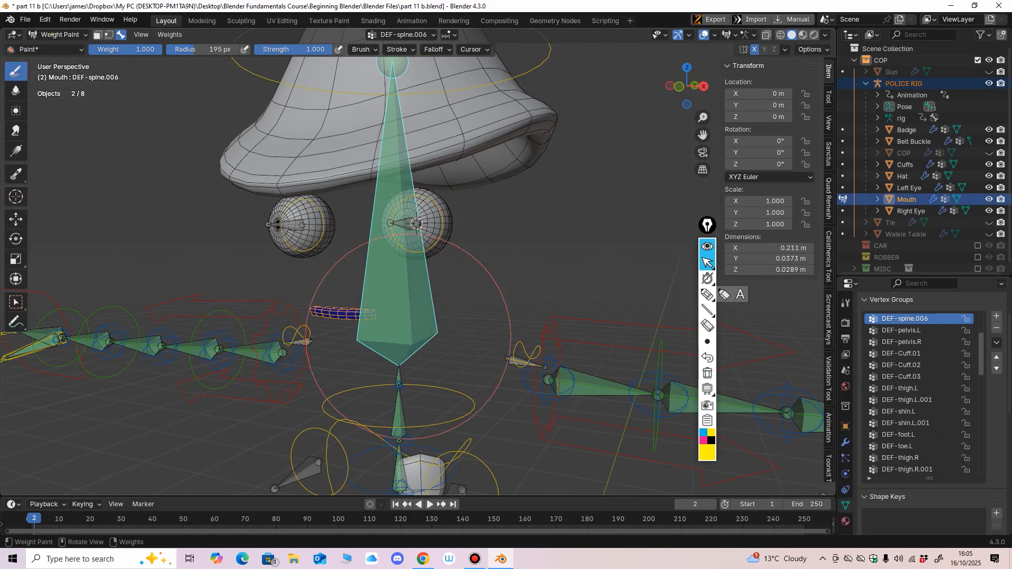
pyautogui.moveTo(343, 303); pyautogui.dragTo(351, 310)
pyautogui.moveTo(469, 311); pyautogui.dragTo(493, 295, button='middle')
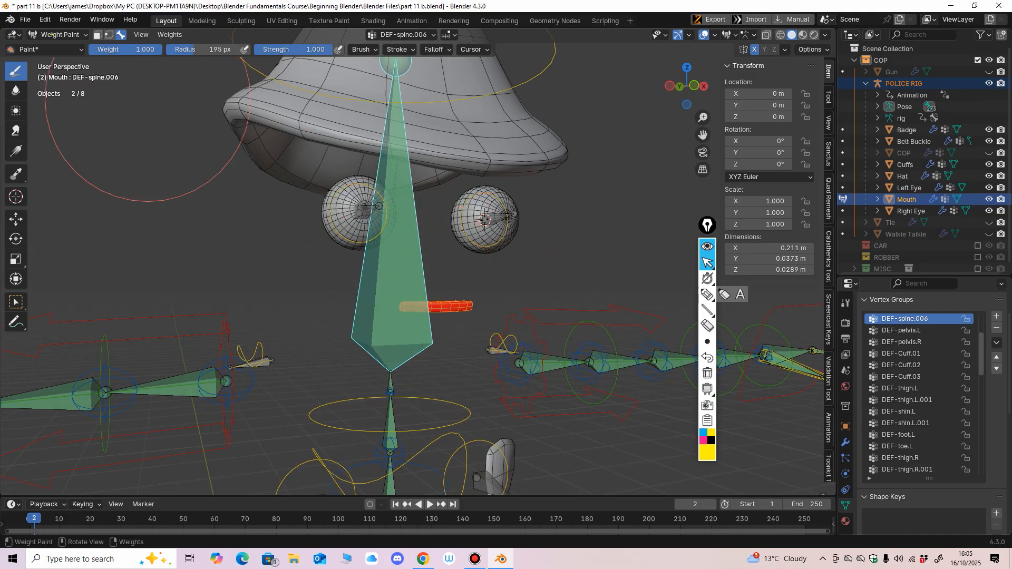
# Step: Return to Object Mode and unhide the COP body mesh
pyautogui.click(59, 34)
pyautogui.click(64, 45)
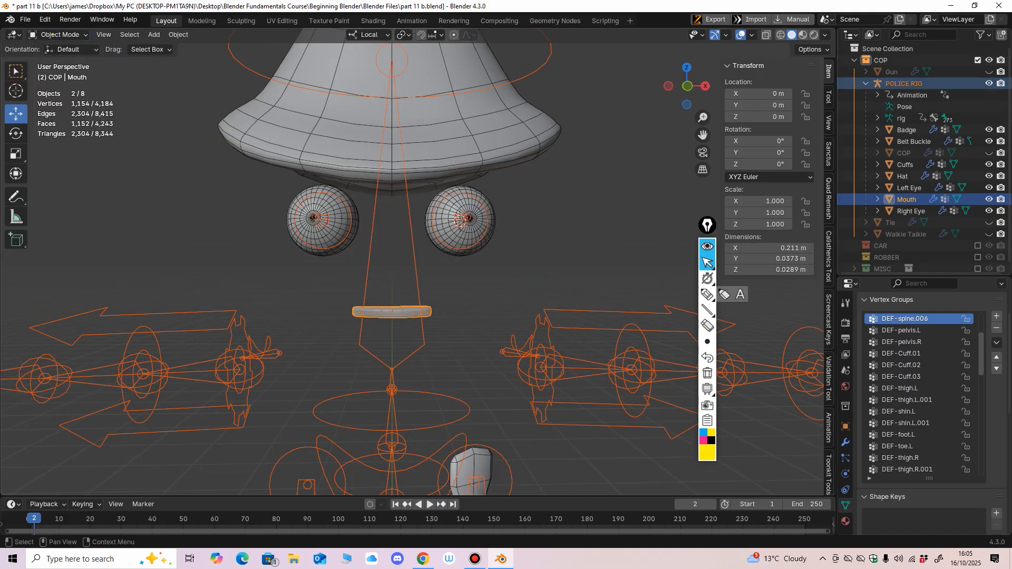
pyautogui.scroll(-4, 526, 263)
pyautogui.moveTo(527, 263); pyautogui.dragTo(510, 212, button='middle')
pyautogui.click(988, 153)
pyautogui.press('KP_1')
pyautogui.scroll(-3, 527, 264)
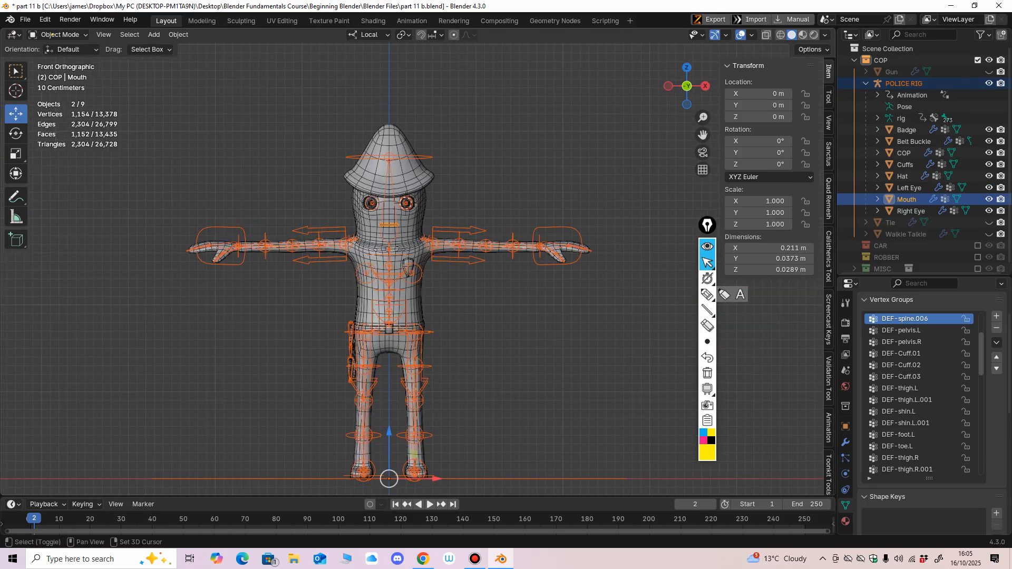
# Step: Select only the police rig, test moving it with the whole cop, and undo the move
pyautogui.click(484, 231)
pyautogui.scroll(-2, 485, 231)
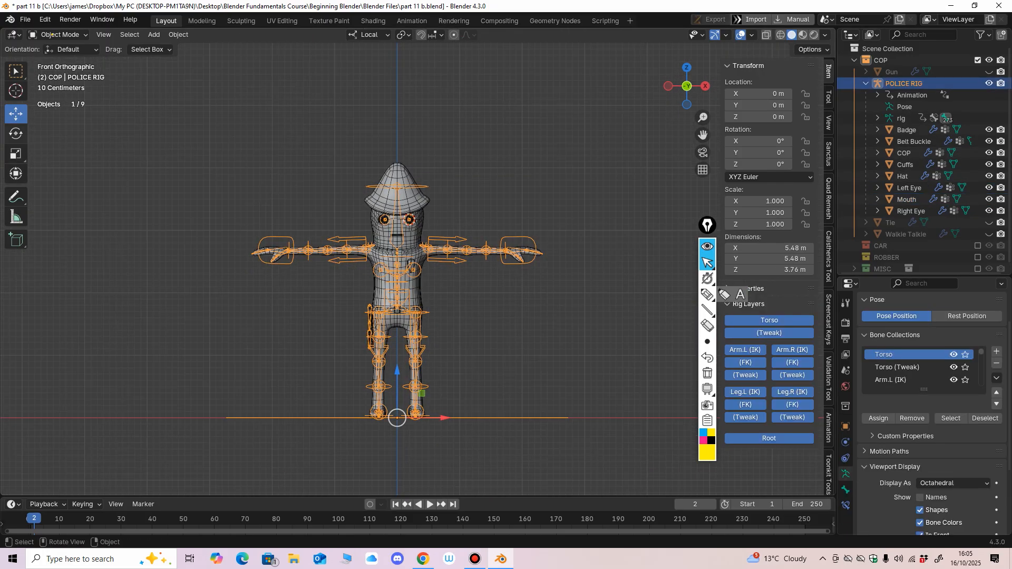
pyautogui.moveTo(397, 418); pyautogui.dragTo(437, 356)
pyautogui.hotkey('ctrl', 'z')
# Step: Switch the police rig to Pose Mode and select the head bone
pyautogui.keyDown('shift'); pyautogui.moveTo(438, 316); pyautogui.dragTo(472, 332, button='middle'); pyautogui.keyUp('shift')
pyautogui.scroll(7, 453, 237)
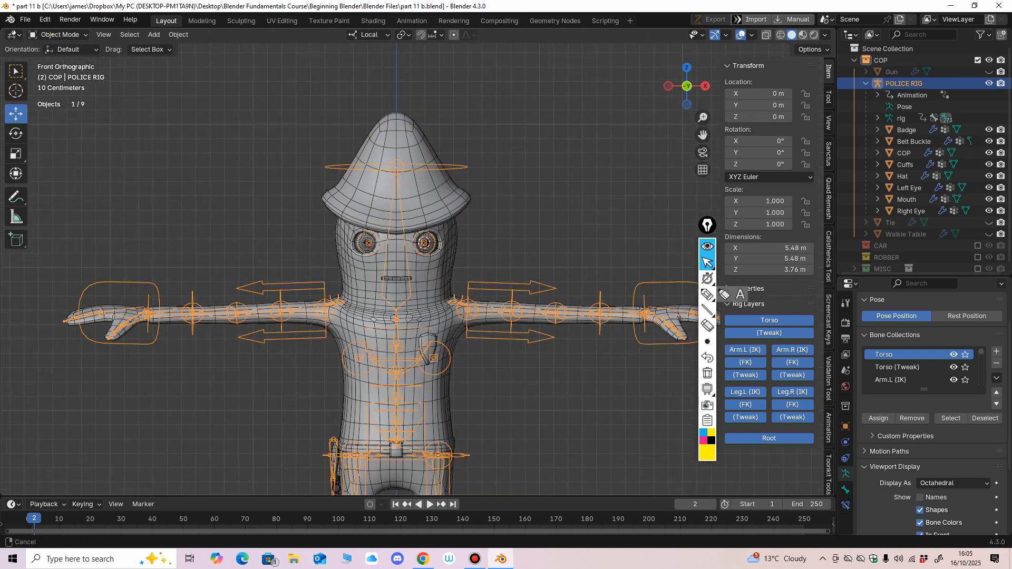
pyautogui.keyDown('shift'); pyautogui.moveTo(448, 274); pyautogui.dragTo(478, 221, button='middle'); pyautogui.keyUp('shift')
pyautogui.click(59, 34)
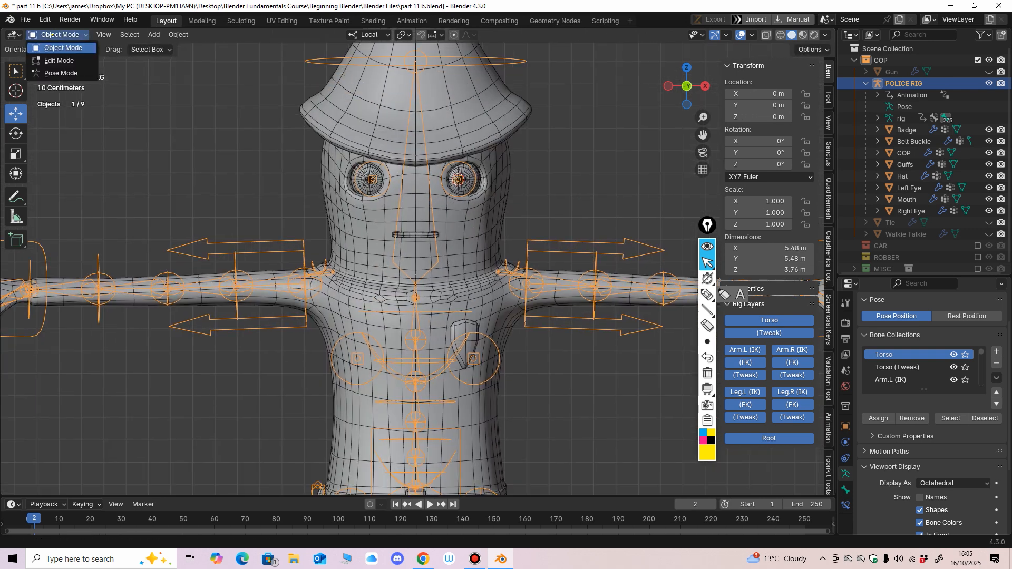
pyautogui.click(61, 73)
pyautogui.moveTo(400, 263); pyautogui.dragTo(372, 265, button='middle')
pyautogui.click(474, 110)
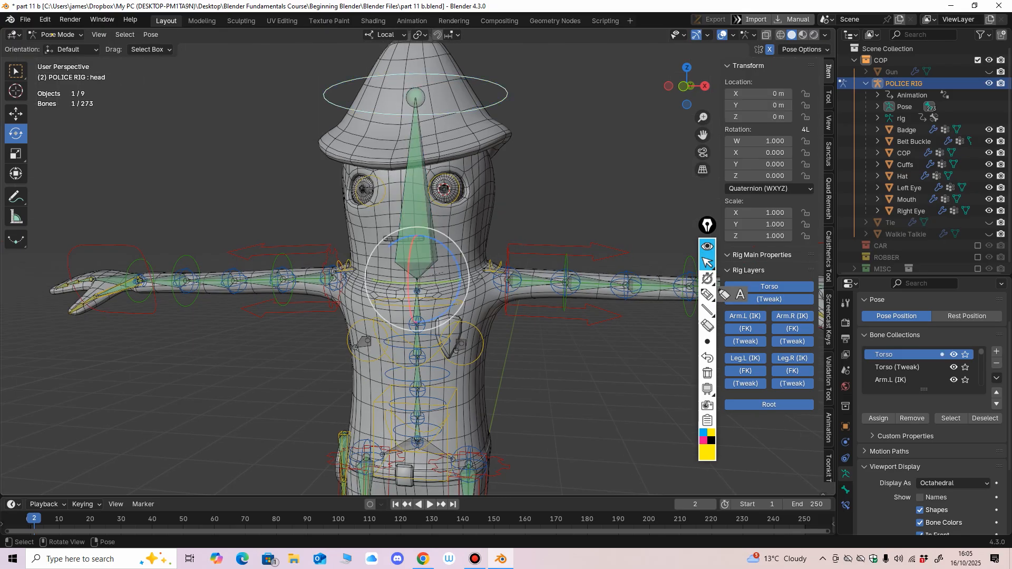
# Step: Test the head bone with free trackball rotations in front view, checking the hat, eyes and mouth
pyautogui.press('KP_1')
pyautogui.keyDown('shift'); pyautogui.moveTo(440, 266); pyautogui.dragTo(436, 298, button='middle'); pyautogui.keyUp('shift')
pyautogui.moveTo(436, 298); pyautogui.dragTo(449, 289)
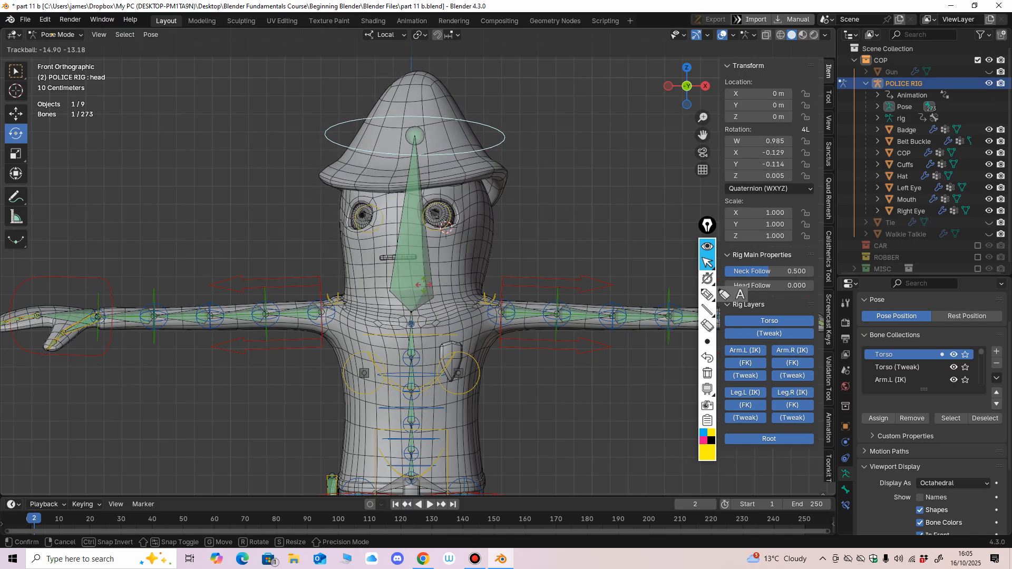
pyautogui.moveTo(416, 284); pyautogui.dragTo(415, 283)
pyautogui.keyDown('ctrl'); pyautogui.moveTo(415, 283); pyautogui.dragTo(415, 269, button='middle'); pyautogui.keyUp('ctrl')
pyautogui.keyDown('shift'); pyautogui.moveTo(414, 269); pyautogui.dragTo(437, 237, button='middle'); pyautogui.keyUp('shift')
pyautogui.moveTo(437, 253); pyautogui.dragTo(436, 252)
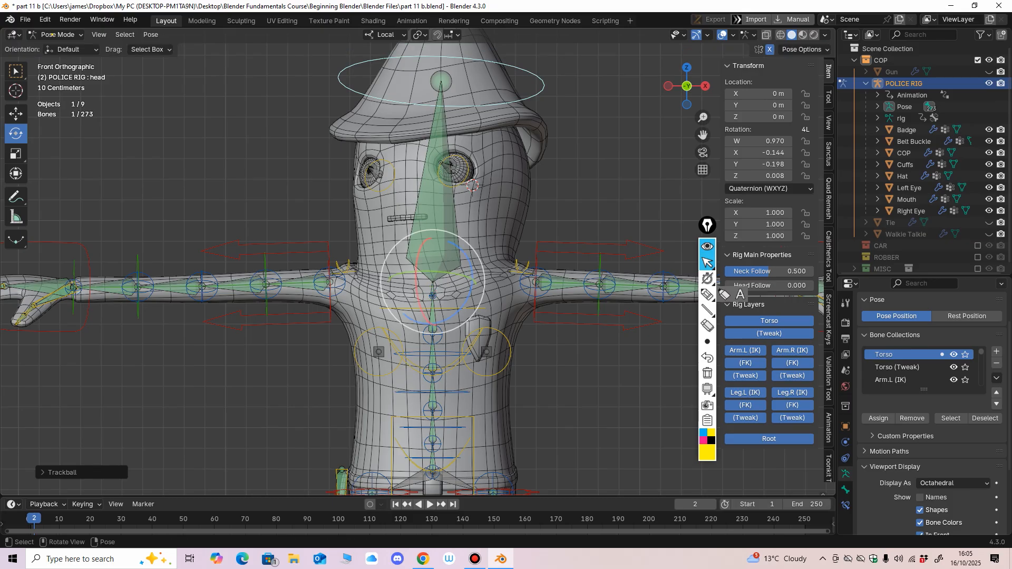
# Step: Switch the viewport to Material Preview shading and test further trackball rotations of the head bone
pyautogui.click(803, 35)
pyautogui.moveTo(591, 174); pyautogui.dragTo(590, 179, button='middle')
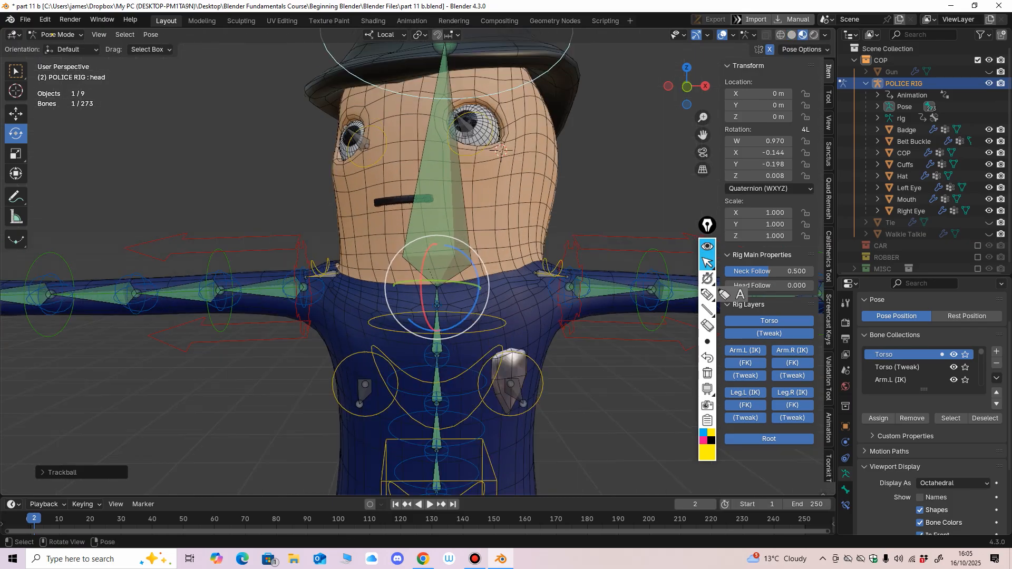
pyautogui.moveTo(433, 277); pyautogui.dragTo(432, 269)
pyautogui.moveTo(432, 268); pyautogui.dragTo(443, 273, button='middle')
pyautogui.press('KP_1')
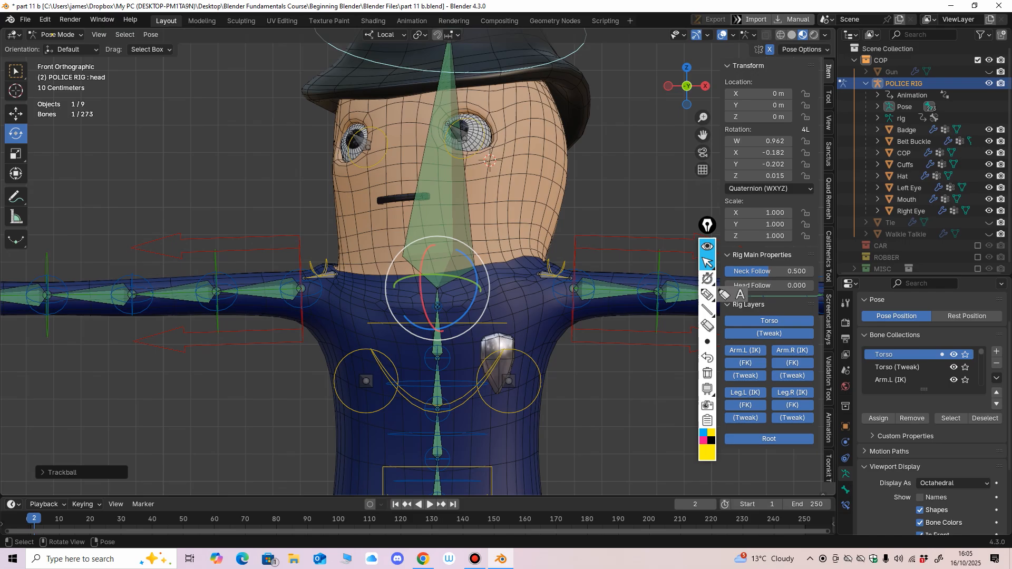
pyautogui.moveTo(450, 300)
pyautogui.mouseDown()
pyautogui.moveTo(472, 302)
pyautogui.moveTo(466, 295)
pyautogui.mouseUp()
pyautogui.scroll(2, 463, 295)
# Step: Mark the neck area, where the head meets the collar, with yellow screen pen strokes
pyautogui.click(707, 295)
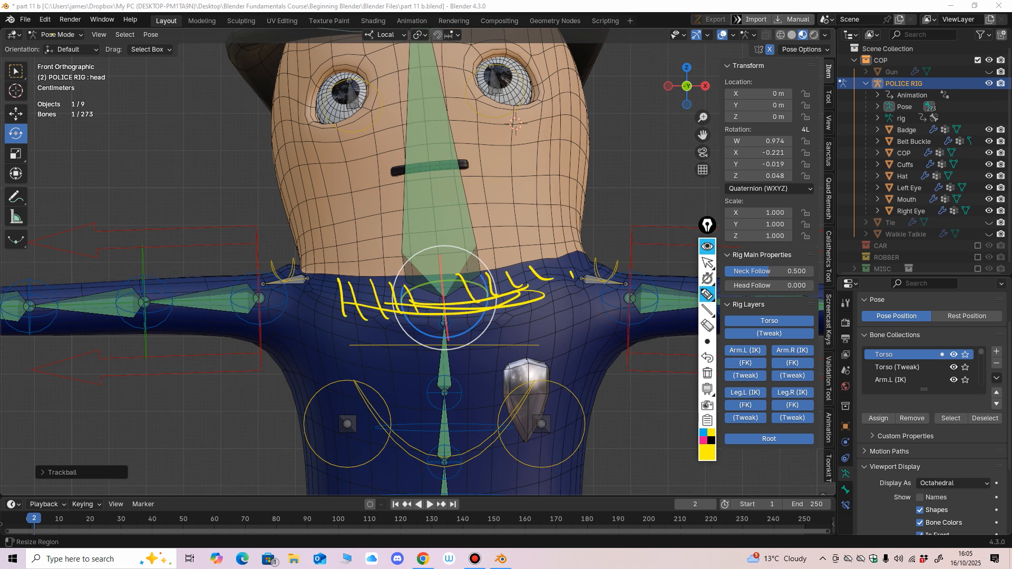
pyautogui.scroll(-2, 405, 431)
pyautogui.click(263, 432)
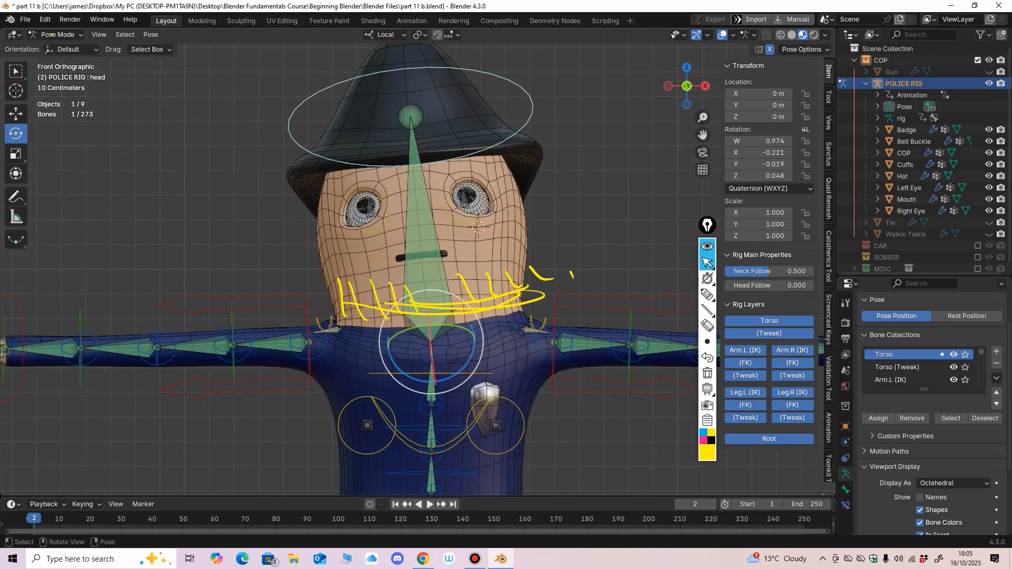
# Step: Clear the head bone's rotation and erase the yellow pen marks around the neck
pyautogui.moveTo(456, 347)
pyautogui.mouseDown()
pyautogui.moveTo(441, 348)
pyautogui.moveTo(450, 348)
pyautogui.moveTo(446, 339)
pyautogui.moveTo(456, 352)
pyautogui.mouseUp()
pyautogui.hotkey('alt', 'r')
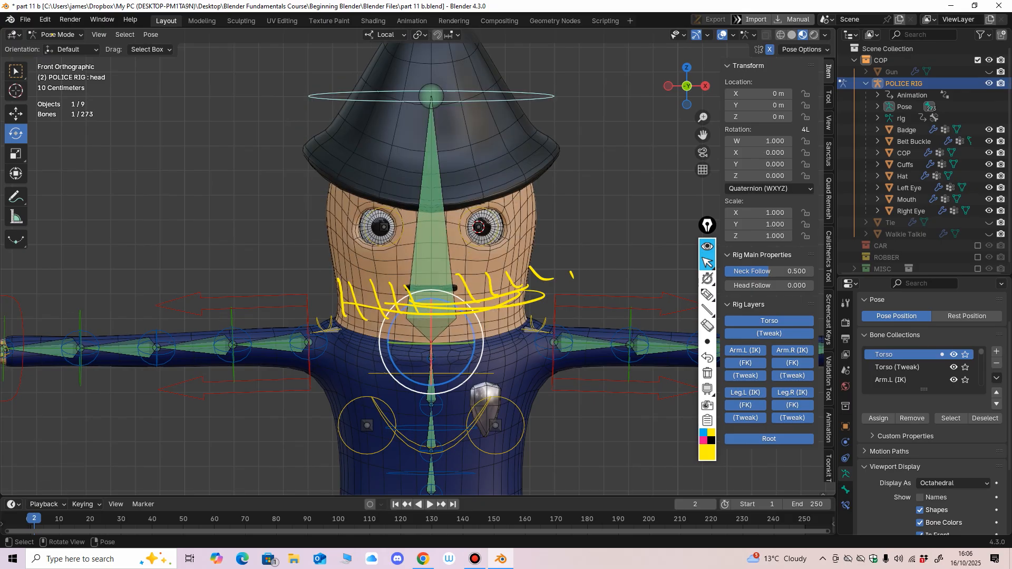
pyautogui.click(707, 326)
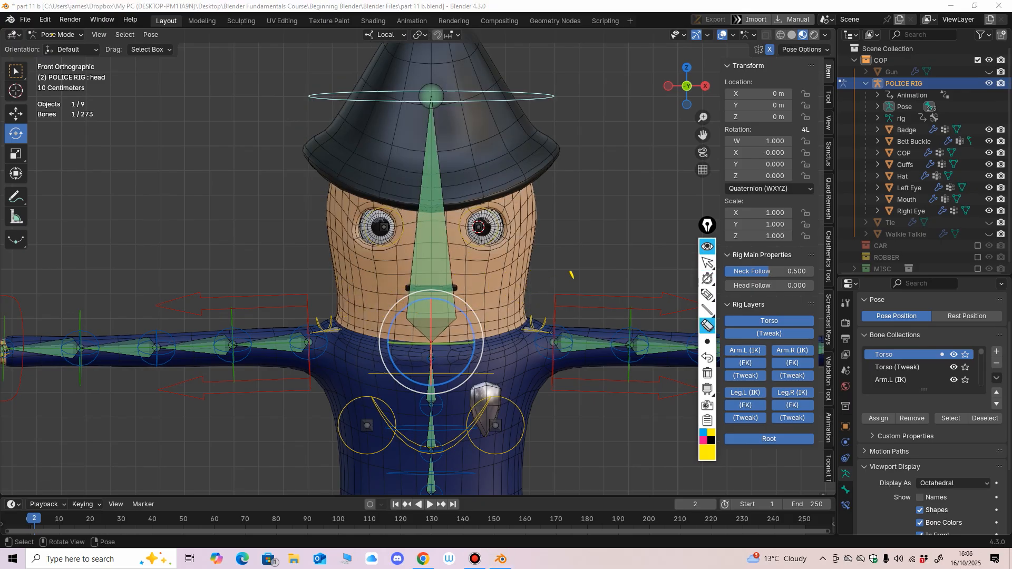
pyautogui.click(707, 262)
pyautogui.scroll(-3, 418, 268)
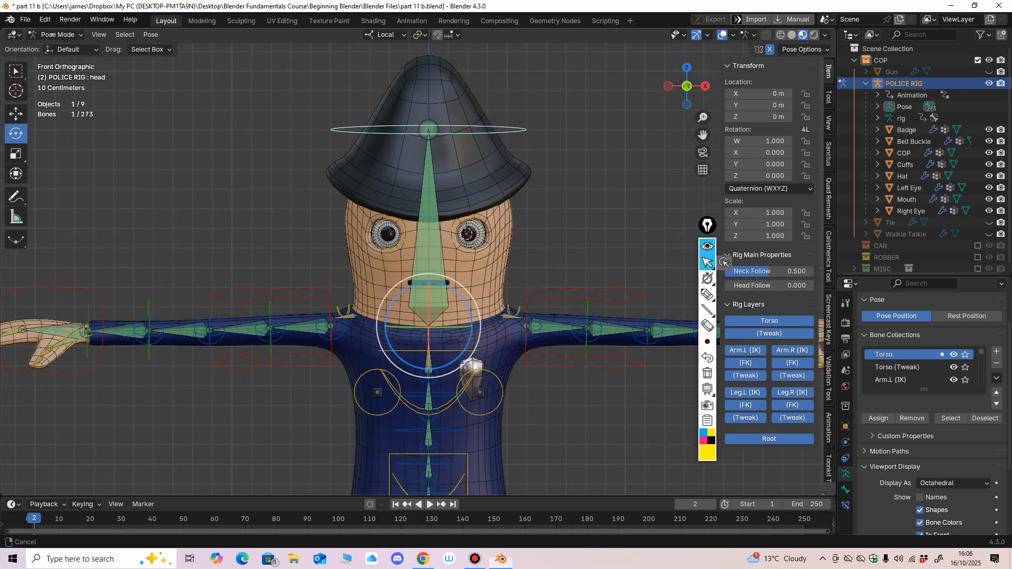
# Step: Examine the cop from the front with the viewport overlays hidden, and show the overlays again
pyautogui.moveTo(474, 295)
pyautogui.mouseDown(button='middle')
pyautogui.moveTo(427, 311)
pyautogui.moveTo(440, 311)
pyautogui.moveTo(421, 201)
pyautogui.mouseUp(button='middle')
pyautogui.moveTo(421, 201); pyautogui.dragTo(451, 184, button='middle')
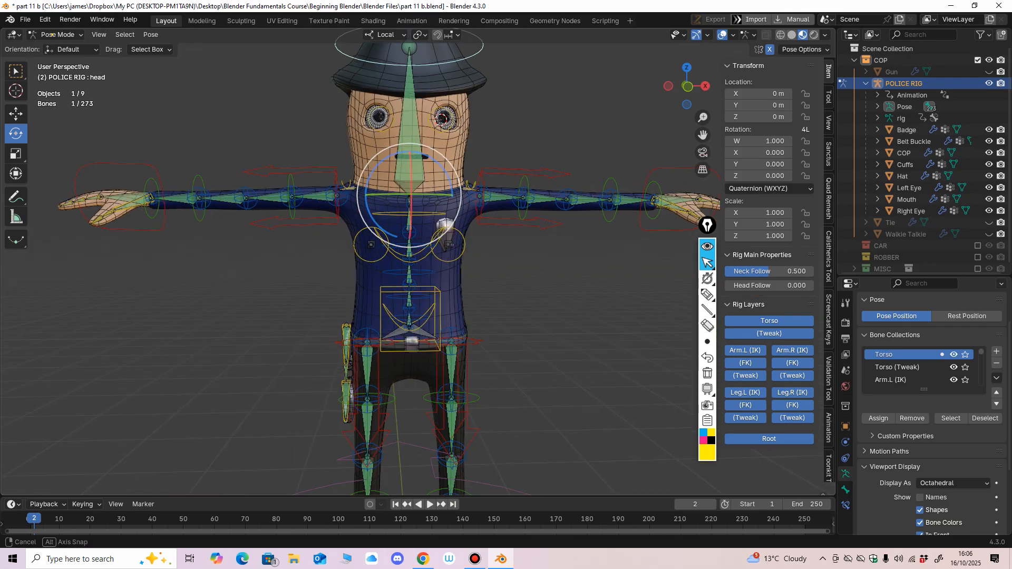
pyautogui.hotkey('shift', 'alt', 'z')
pyautogui.scroll(-2, 420, 253)
pyautogui.keyDown('shift'); pyautogui.moveTo(422, 216); pyautogui.dragTo(410, 243, button='middle'); pyautogui.keyUp('shift')
pyautogui.press('KP_1')
pyautogui.scroll(3, 428, 203)
pyautogui.scroll(-3, 477, 208)
pyautogui.hotkey('alt', 'shift', 'z')
pyautogui.press('KP_1')
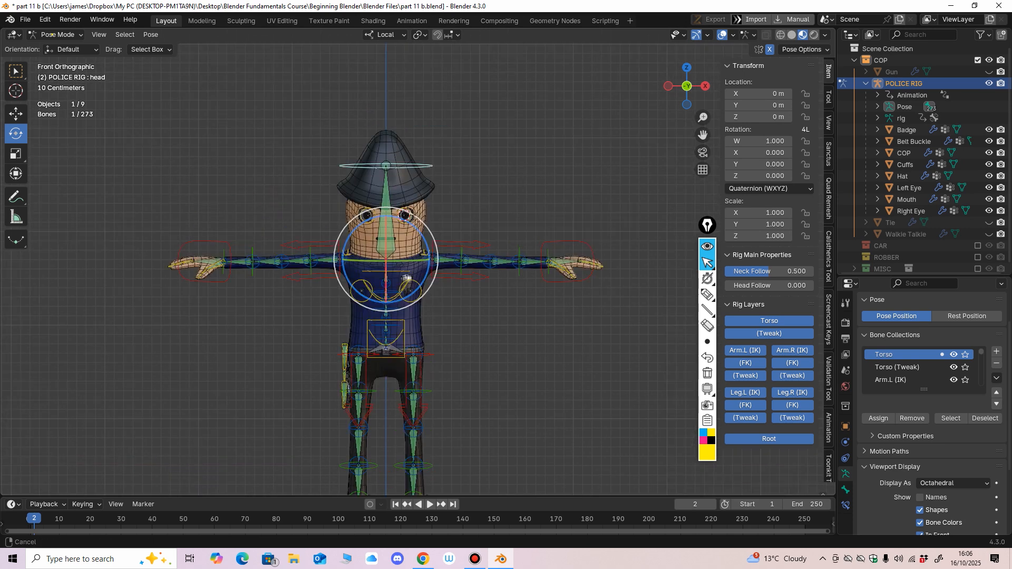
pyautogui.scroll(3, 410, 242)
pyautogui.scroll(-2, 499, 171)
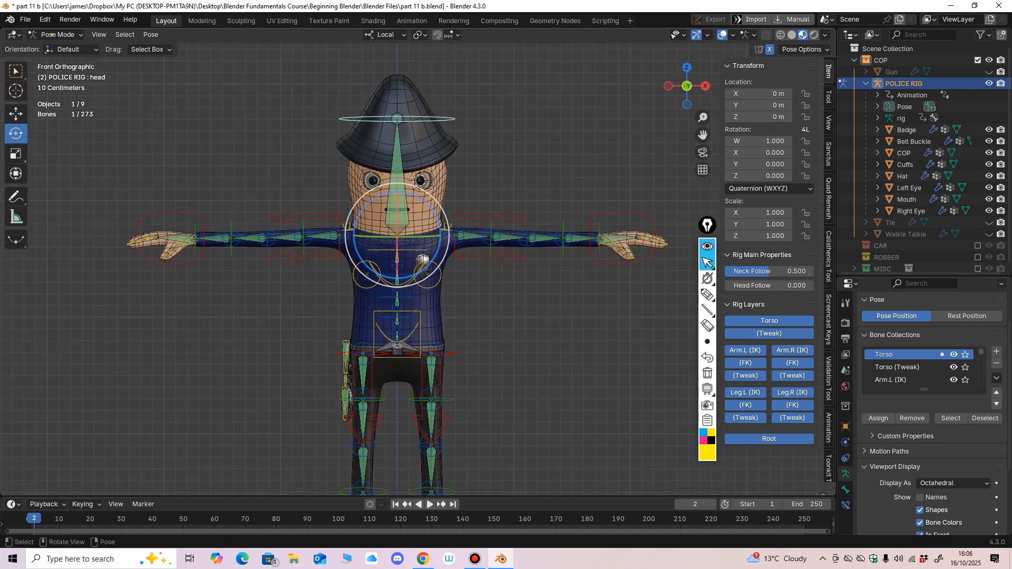
pyautogui.scroll(1, 407, 374)
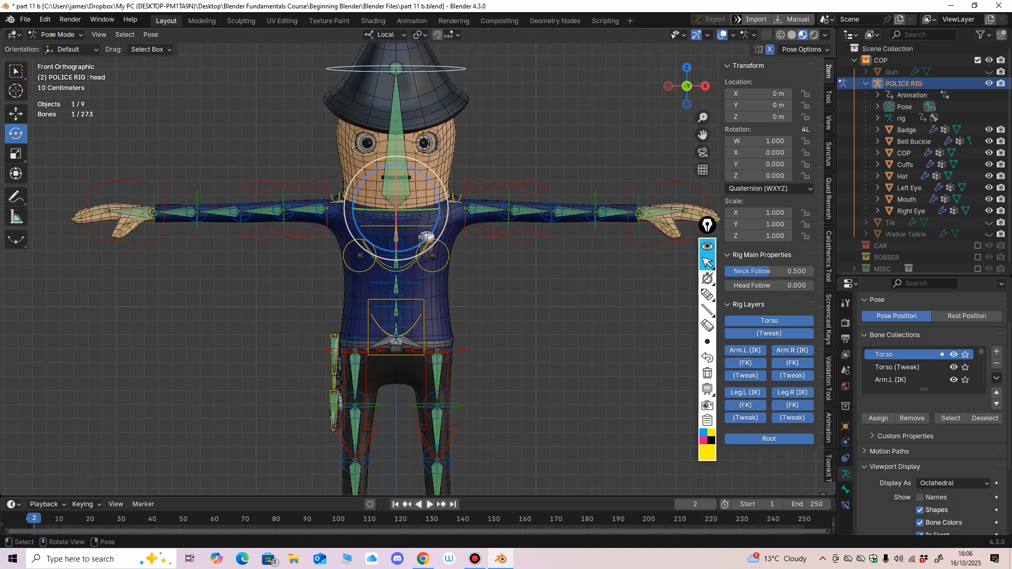
pyautogui.scroll(-1, 418, 262)
pyautogui.moveTo(421, 263); pyautogui.dragTo(386, 278, button='middle')
pyautogui.press('KP_1')
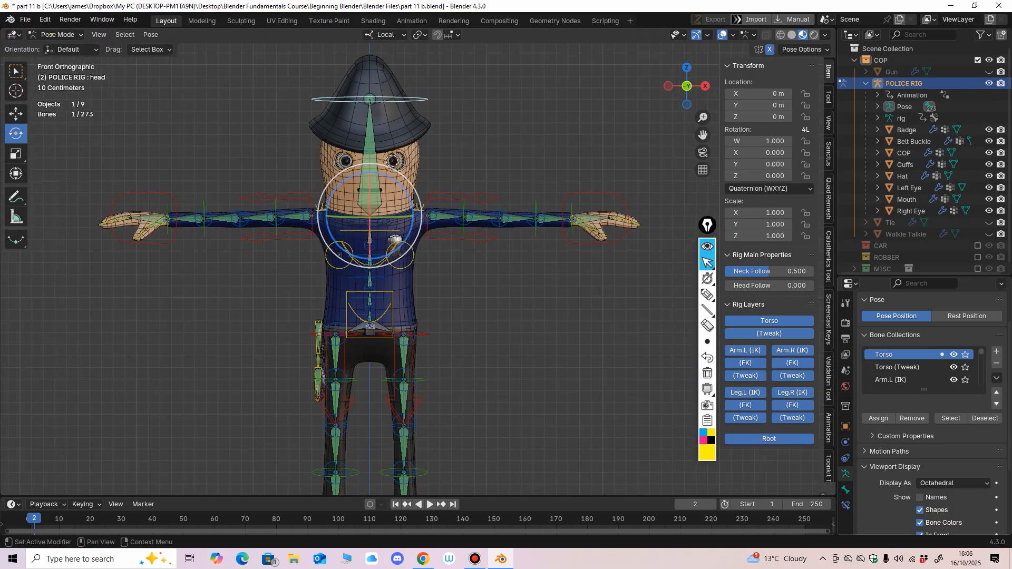
# Step: Expand the police rig's bone collections list and hide the DEF collection so only the control bones show
pyautogui.moveTo(923, 389); pyautogui.dragTo(923, 491)
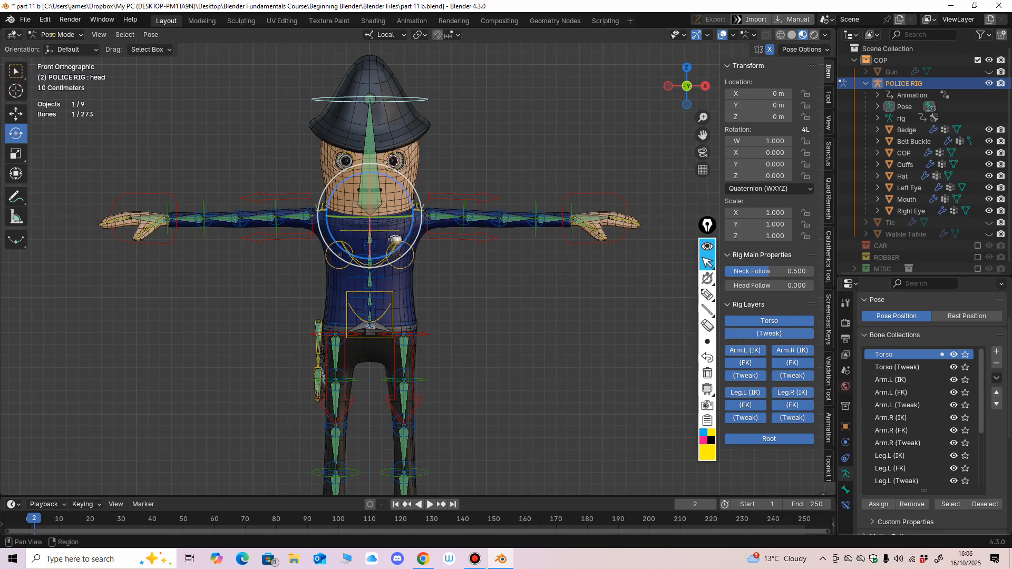
pyautogui.scroll(2, 408, 249)
pyautogui.keyDown('shift'); pyautogui.moveTo(409, 248); pyautogui.dragTo(372, 246, button='middle'); pyautogui.keyUp('shift')
pyautogui.scroll(-4, 922, 416)
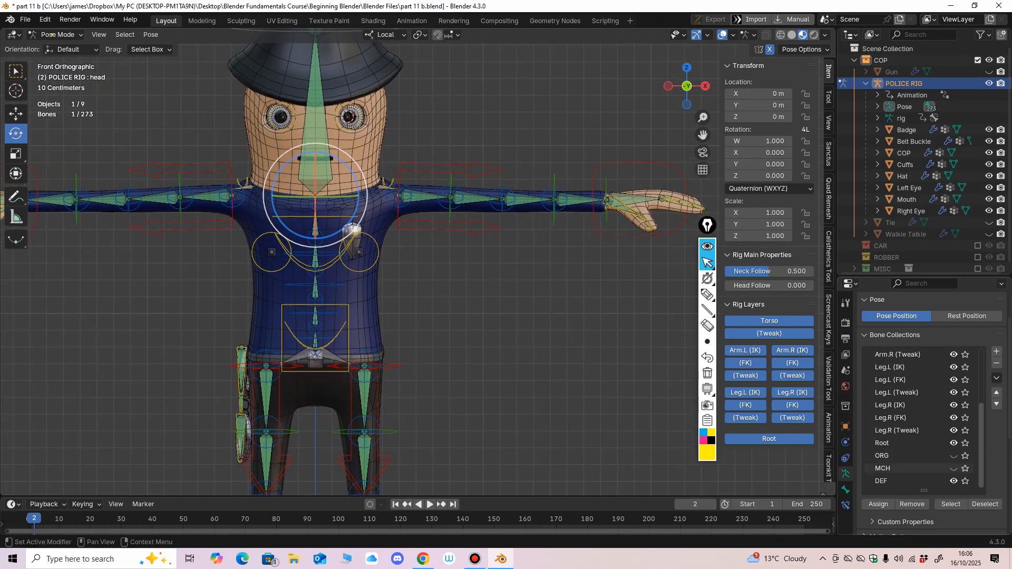
pyautogui.click(954, 481)
pyautogui.moveTo(490, 311)
pyautogui.keyDown('shift'); pyautogui.mouseDown(button='middle')
pyautogui.moveTo(516, 287)
pyautogui.moveTo(474, 296)
pyautogui.moveTo(532, 298)
pyautogui.moveTo(501, 299)
pyautogui.mouseUp(button='middle'); pyautogui.keyUp('shift')
pyautogui.scroll(-2, 516, 287)
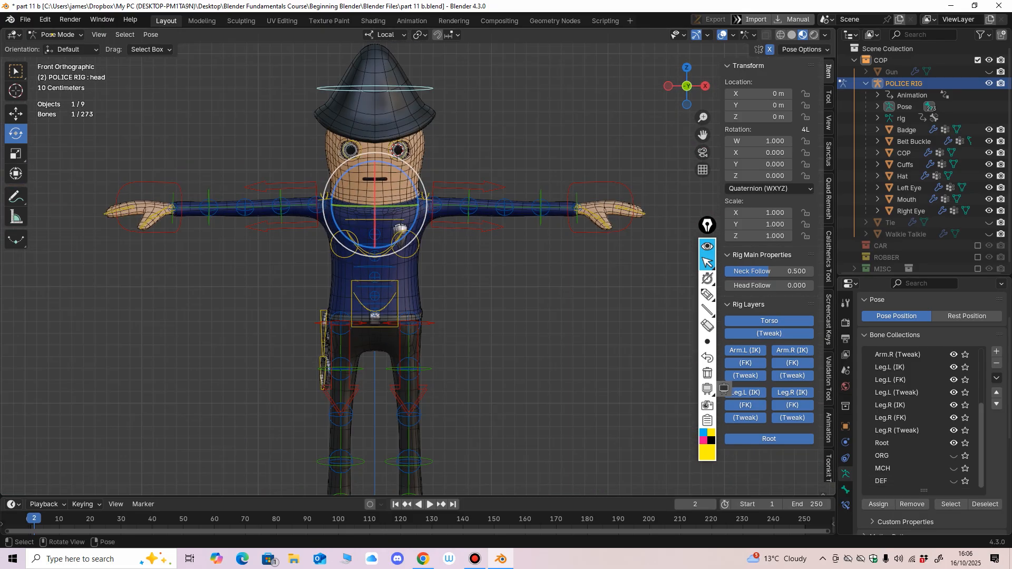
pyautogui.scroll(5, 484, 227)
pyautogui.keyDown('shift'); pyautogui.moveTo(485, 226); pyautogui.dragTo(384, 208, button='middle'); pyautogui.keyUp('shift')
pyautogui.scroll(-1, 384, 208)
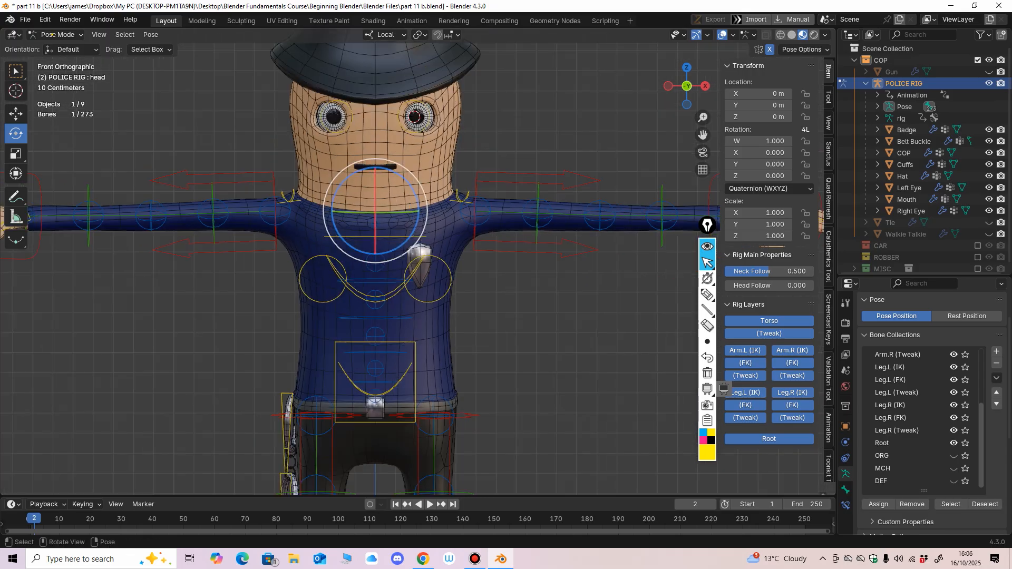
pyautogui.scroll(-2, 418, 263)
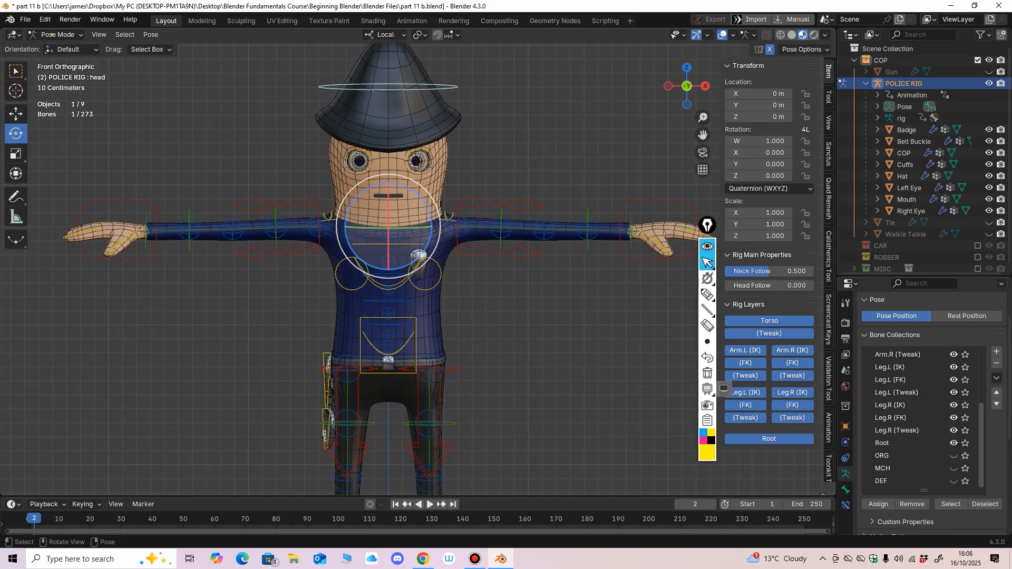
# Step: Try rotating the chest control bone spine_fk.003 to test how the head and arms follow, and cancel the rotation
pyautogui.click(418, 258)
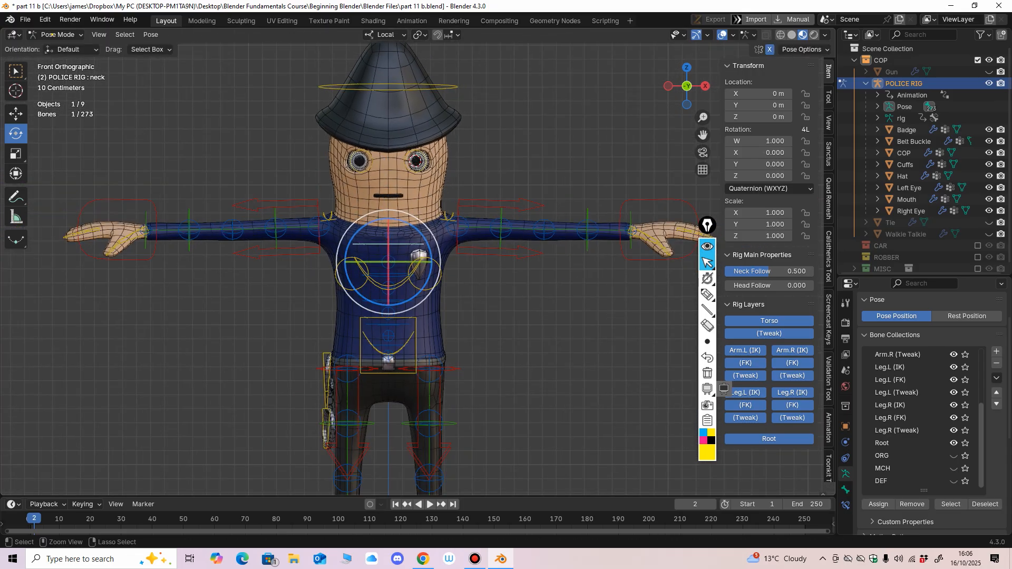
pyautogui.click(416, 257)
pyautogui.press('r')
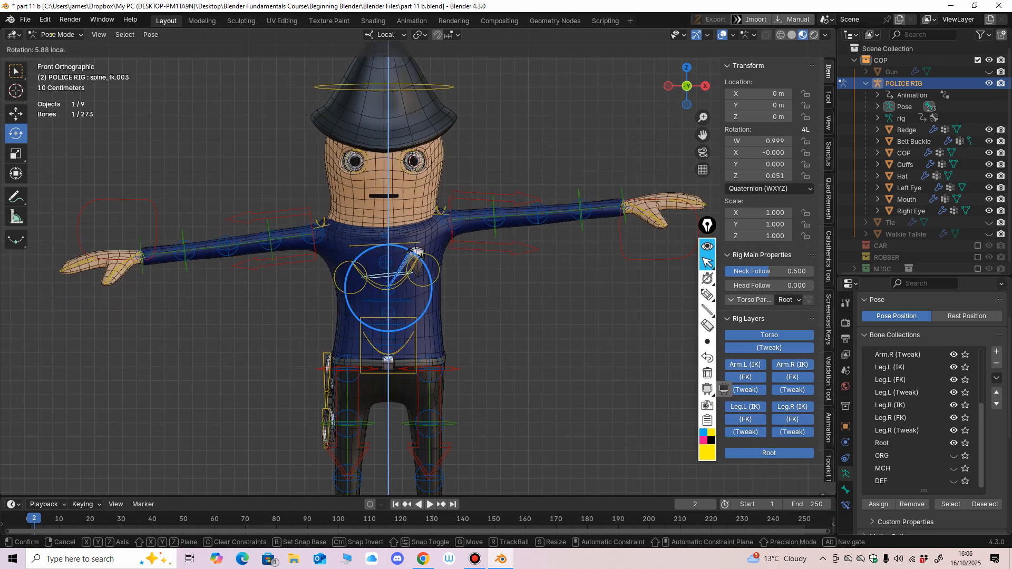
pyautogui.press('Escape')
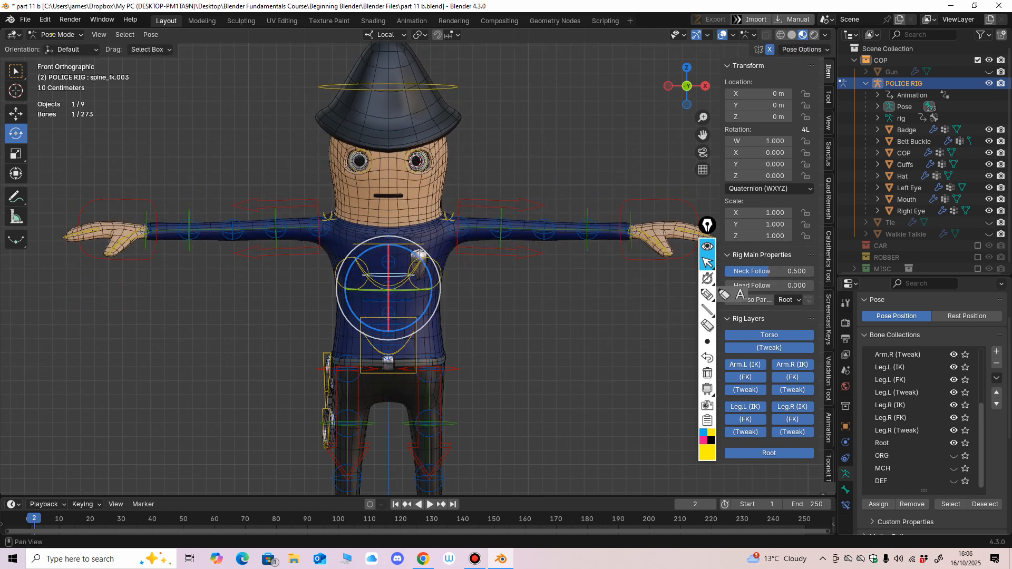
# Step: Set the rig's Neck Follow and Head Follow to 1.000 and test a rotation of the chest control bone, undoing it
pyautogui.press('Return')
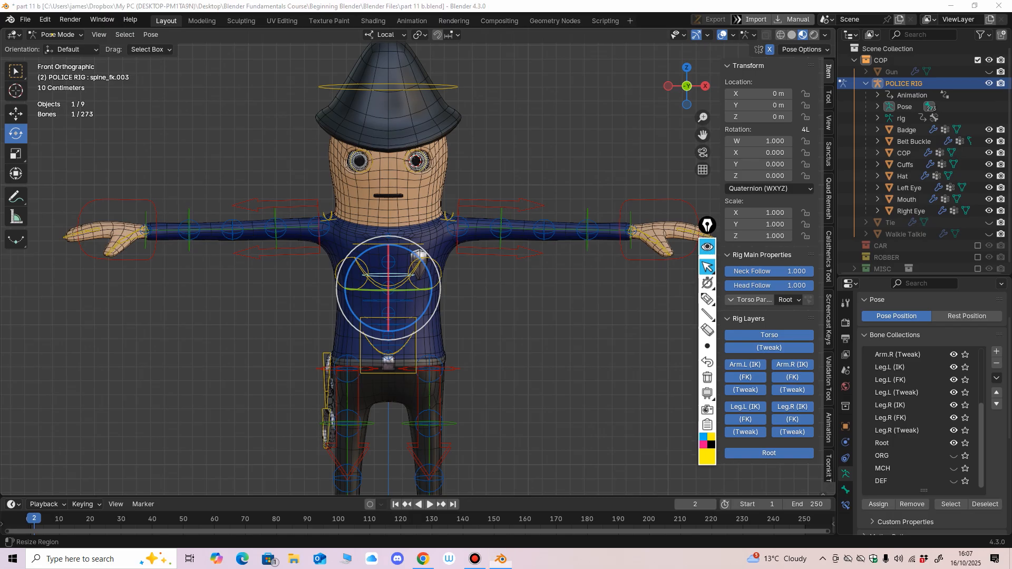
pyautogui.moveTo(419, 255); pyautogui.dragTo(421, 259)
pyautogui.hotkey('ctrl', 'z')
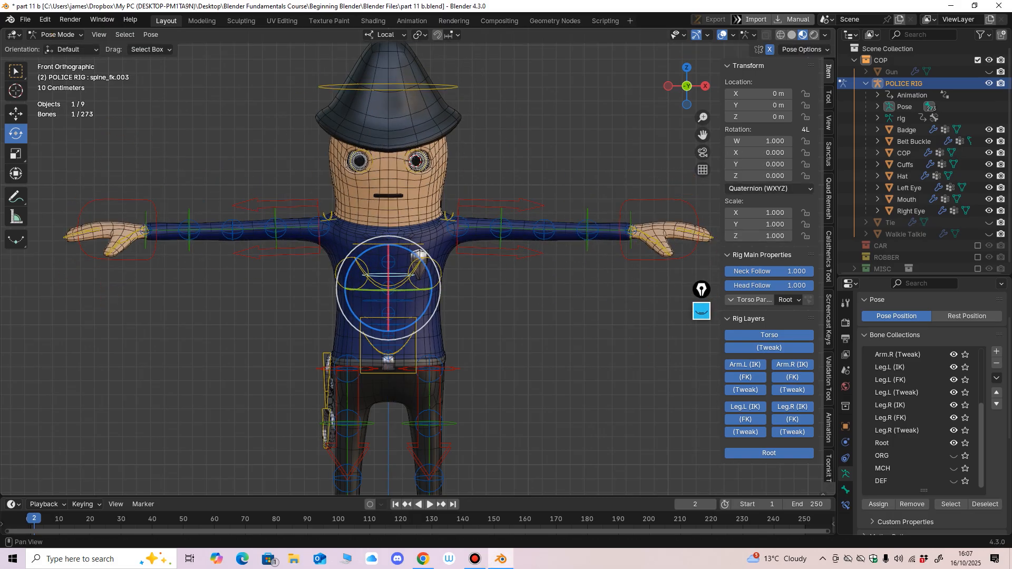
pyautogui.scroll(3, 390, 227)
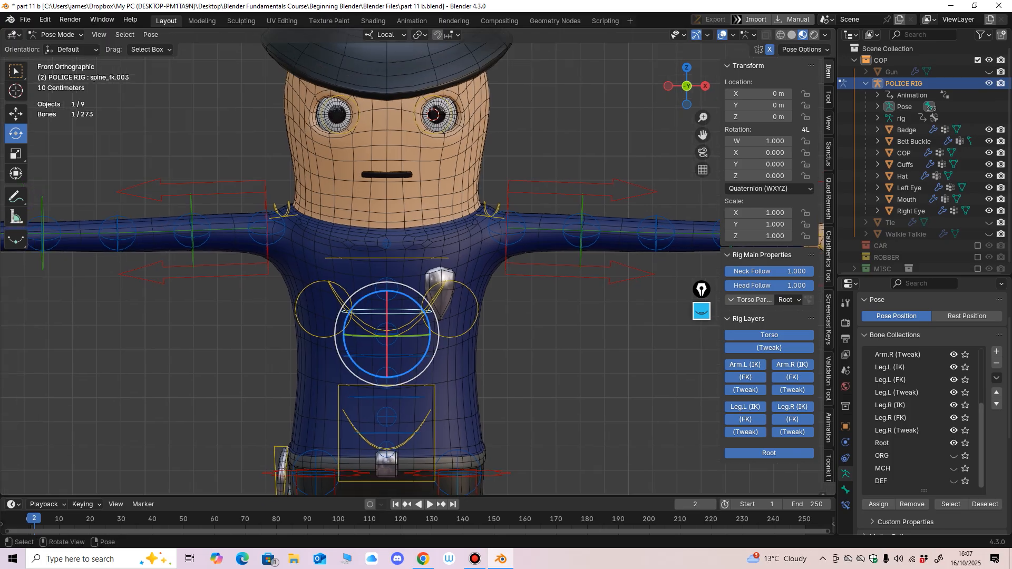
pyautogui.scroll(-3, 390, 227)
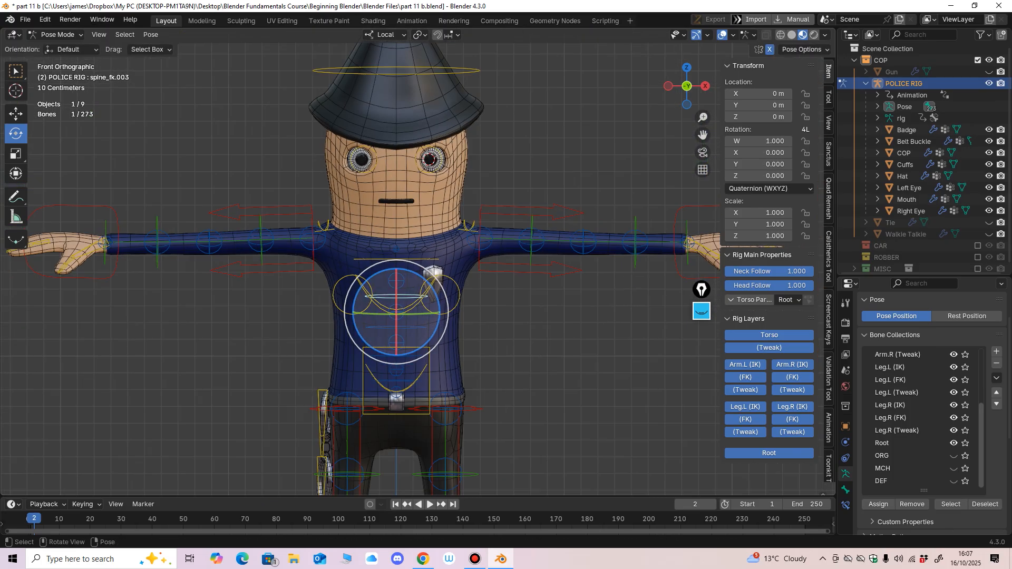
# Step: Test rotations of the spine control bones from the front and side views, clearing or undoing each rotation
pyautogui.moveTo(435, 278)
pyautogui.mouseDown()
pyautogui.moveTo(442, 294)
pyautogui.moveTo(426, 294)
pyautogui.mouseUp()
pyautogui.hotkey('alt', 'r')
pyautogui.scroll(-4, 390, 327)
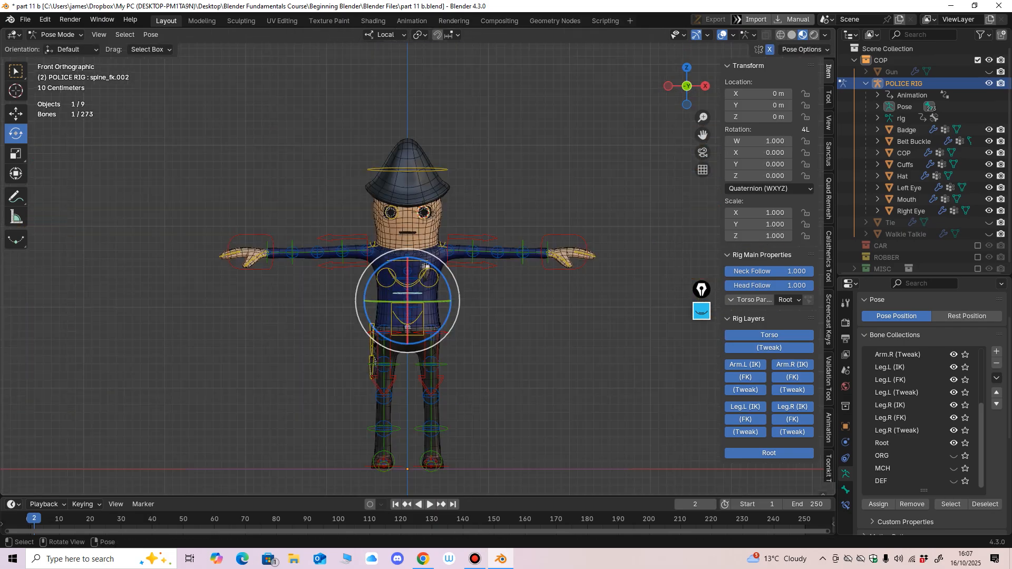
pyautogui.moveTo(364, 322); pyautogui.dragTo(390, 327, button='middle')
pyautogui.moveTo(382, 280); pyautogui.dragTo(373, 293)
pyautogui.moveTo(373, 293); pyautogui.dragTo(348, 291, button='middle')
pyautogui.moveTo(384, 278)
pyautogui.mouseDown()
pyautogui.moveTo(377, 283)
pyautogui.moveTo(383, 267)
pyautogui.moveTo(379, 277)
pyautogui.mouseUp()
pyautogui.scroll(2, 381, 283)
pyautogui.hotkey('ctrl', 'z')
# Step: Test rotating the torso control bone from the side and front views, and undo the rotations
pyautogui.click(401, 337)
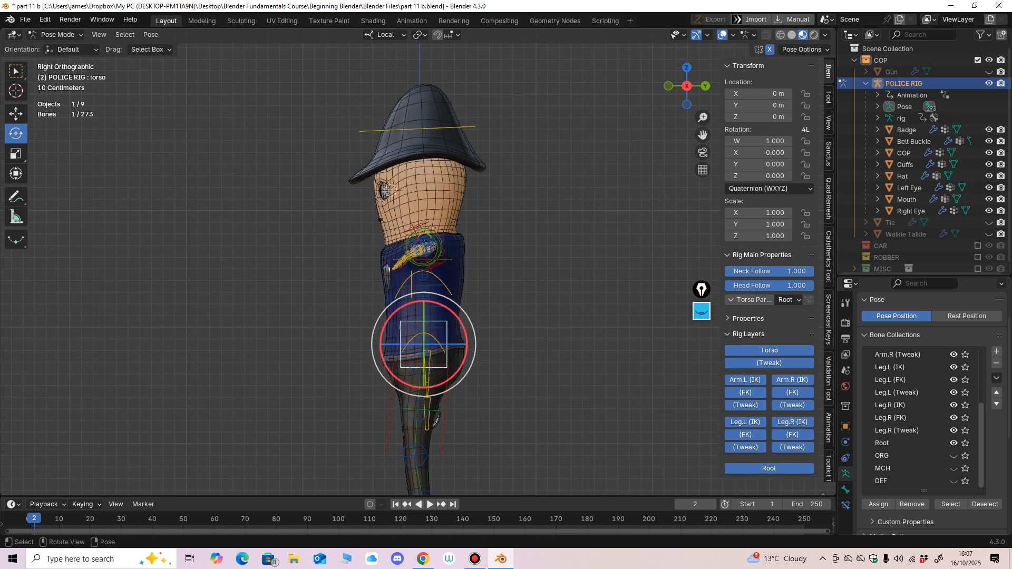
pyautogui.moveTo(435, 312)
pyautogui.mouseDown()
pyautogui.moveTo(451, 325)
pyautogui.moveTo(441, 316)
pyautogui.mouseUp()
pyautogui.press('KP_1')
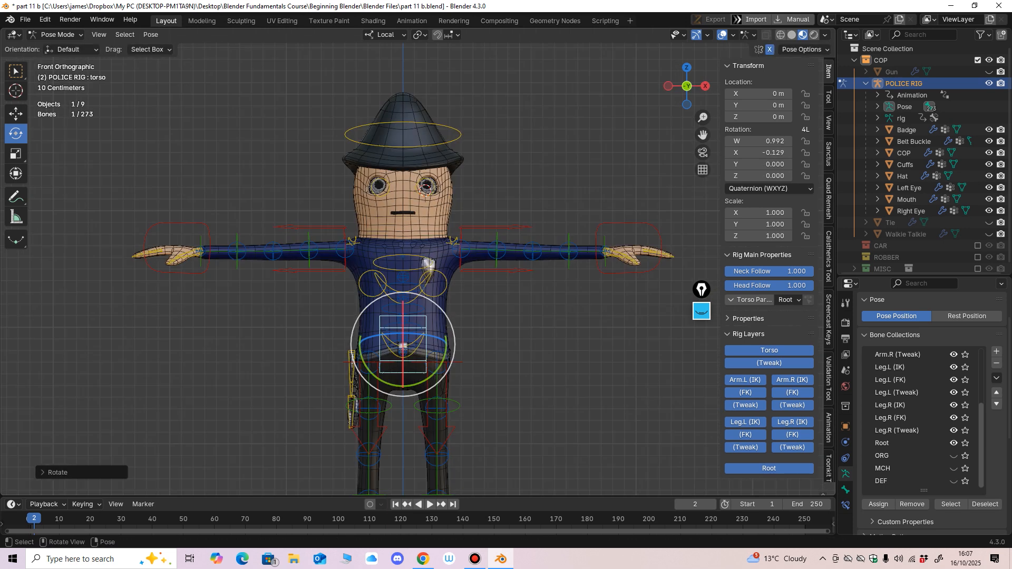
pyautogui.moveTo(406, 388); pyautogui.dragTo(425, 351)
pyautogui.hotkey('ctrl', 'z')
# Step: Rotate the upper_arm_fk.L bone down beside the body with mirroring, and move the shoulder.L control down and outward by about 0.077 m
pyautogui.click(496, 236)
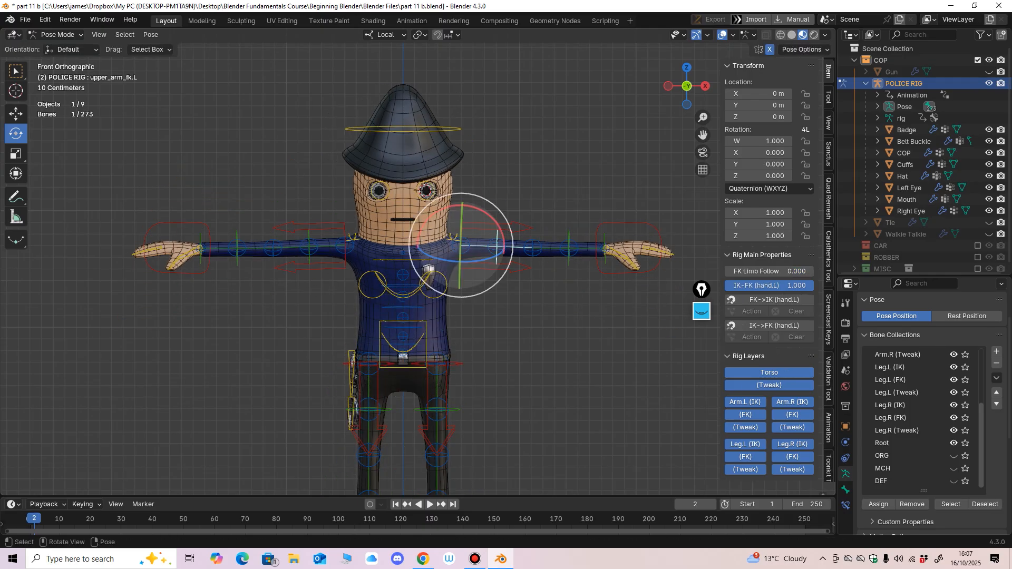
pyautogui.moveTo(493, 216); pyautogui.dragTo(500, 265)
pyautogui.scroll(3, 418, 261)
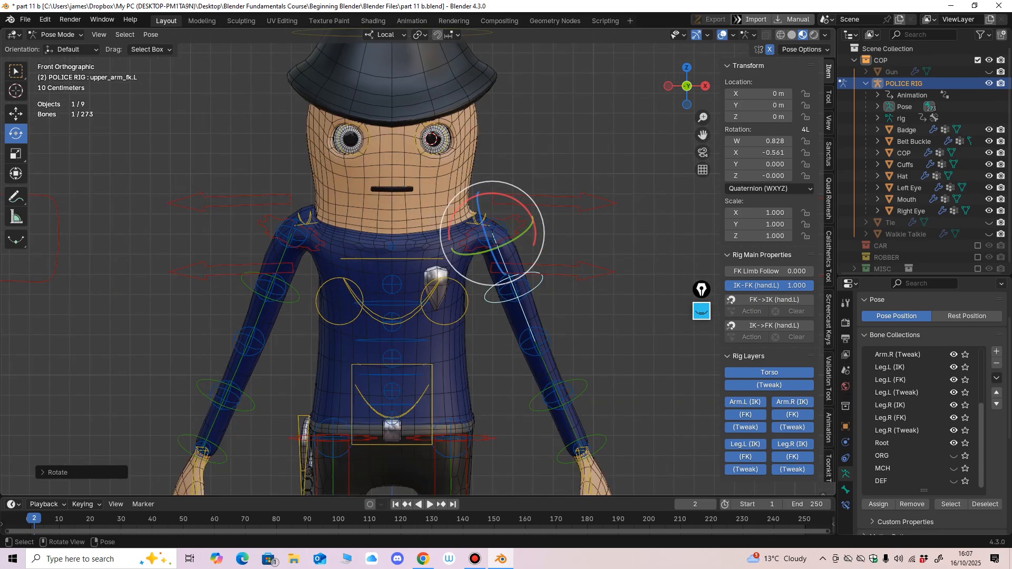
pyautogui.click(476, 215)
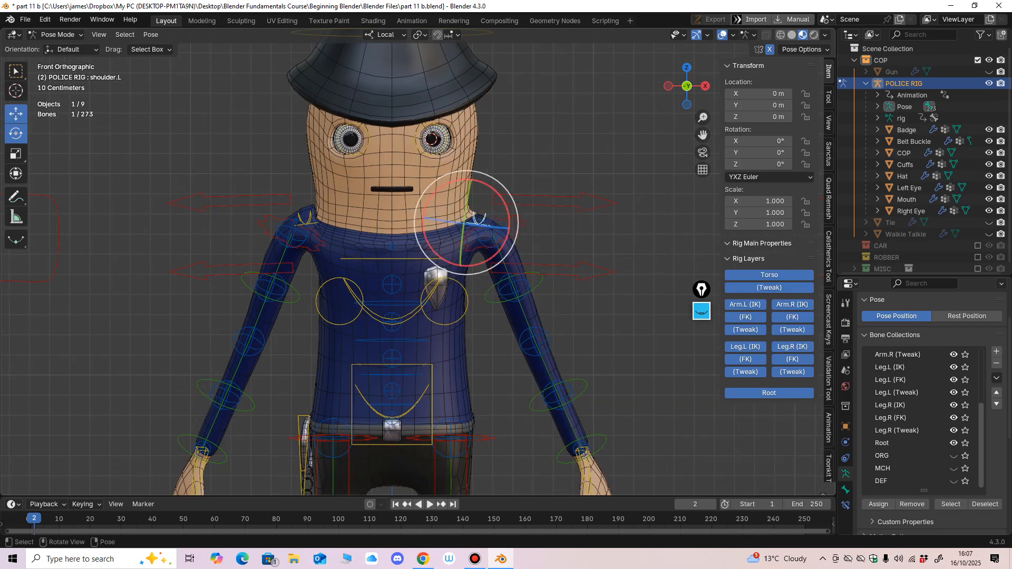
pyautogui.moveTo(466, 223); pyautogui.dragTo(473, 235)
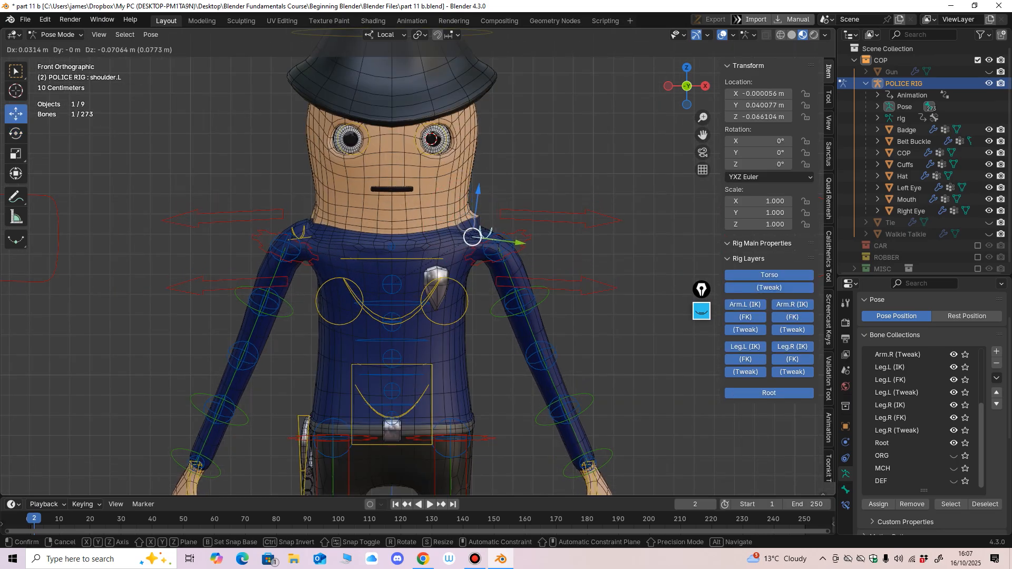
# Step: Rotate the upper_arm_fk.R bone from the side view so the arms hang closer to straight down, and refine it from the front
pyautogui.moveTo(473, 235); pyautogui.dragTo(585, 250, button='middle')
pyautogui.scroll(-2, 470, 246)
pyautogui.click(409, 282)
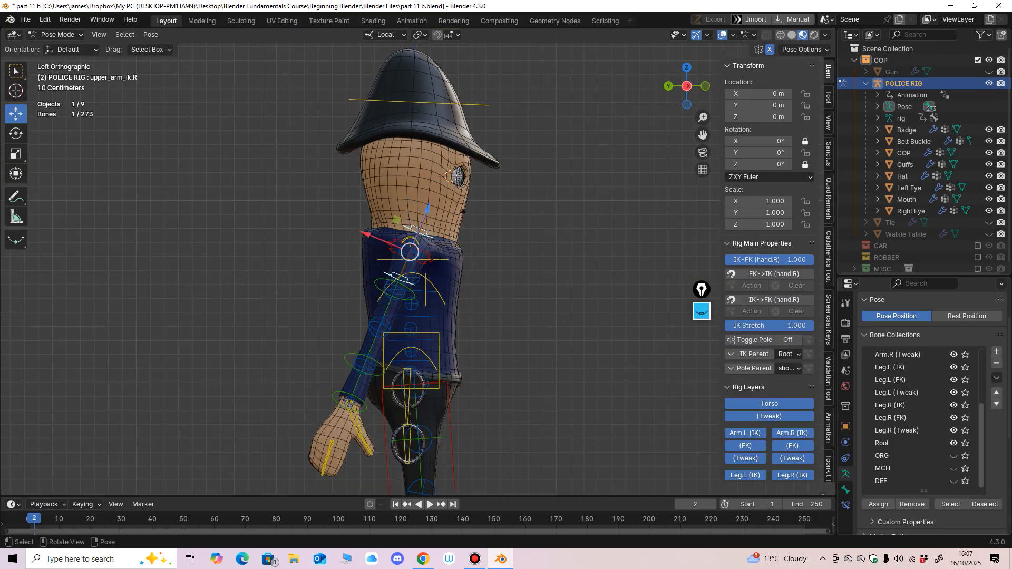
pyautogui.click(414, 294)
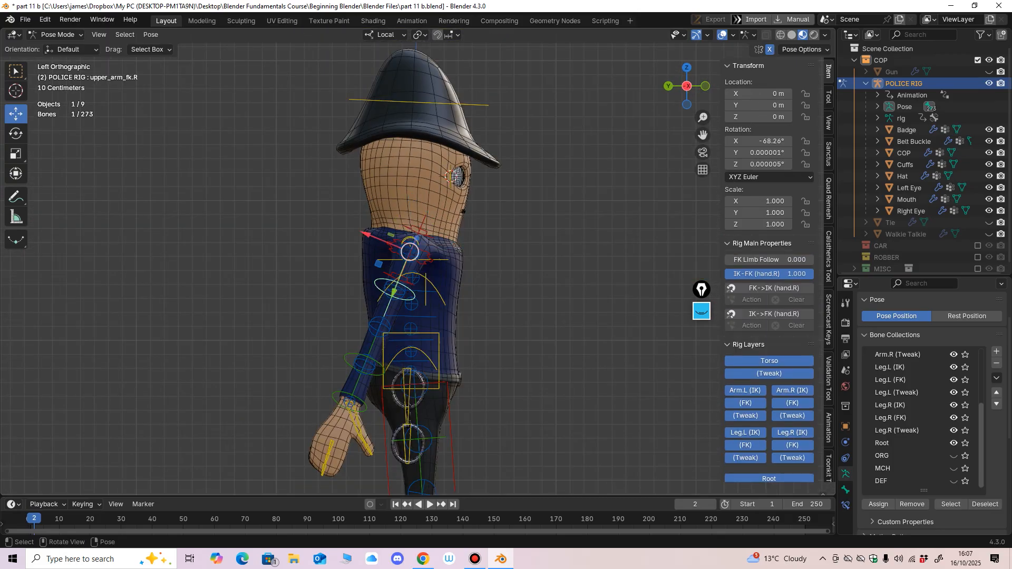
pyautogui.moveTo(448, 272); pyautogui.dragTo(455, 250)
pyautogui.moveTo(455, 249); pyautogui.dragTo(369, 250, button='middle')
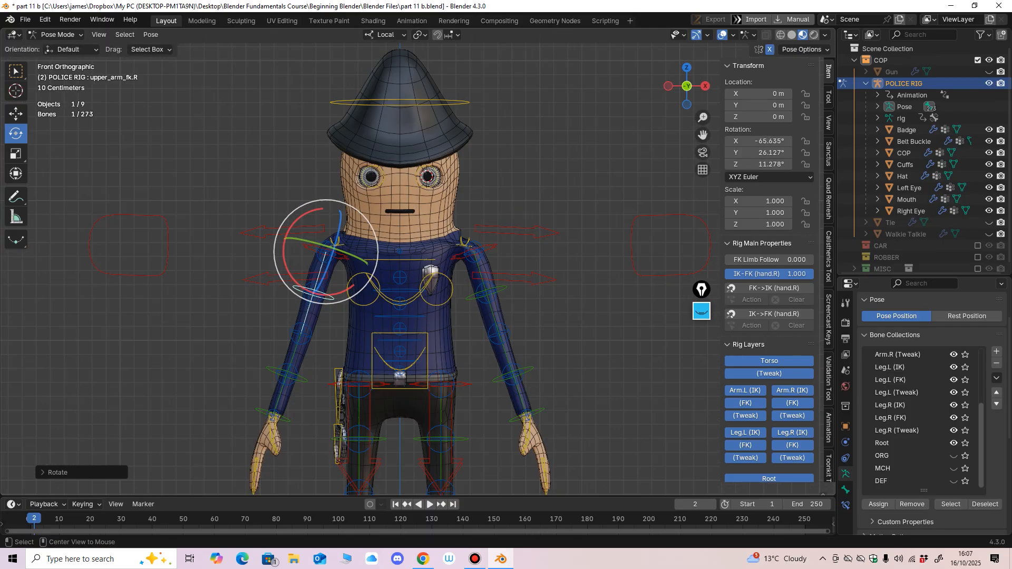
pyautogui.moveTo(352, 287); pyautogui.dragTo(356, 289)
# Step: Adjust the shoulder.L control's location to about Y 0.0535 m and Z -0.066 m to reshape the shoulders
pyautogui.keyDown('ctrl'); pyautogui.moveTo(363, 287); pyautogui.dragTo(286, 271, button='middle'); pyautogui.keyUp('ctrl')
pyautogui.click(449, 257)
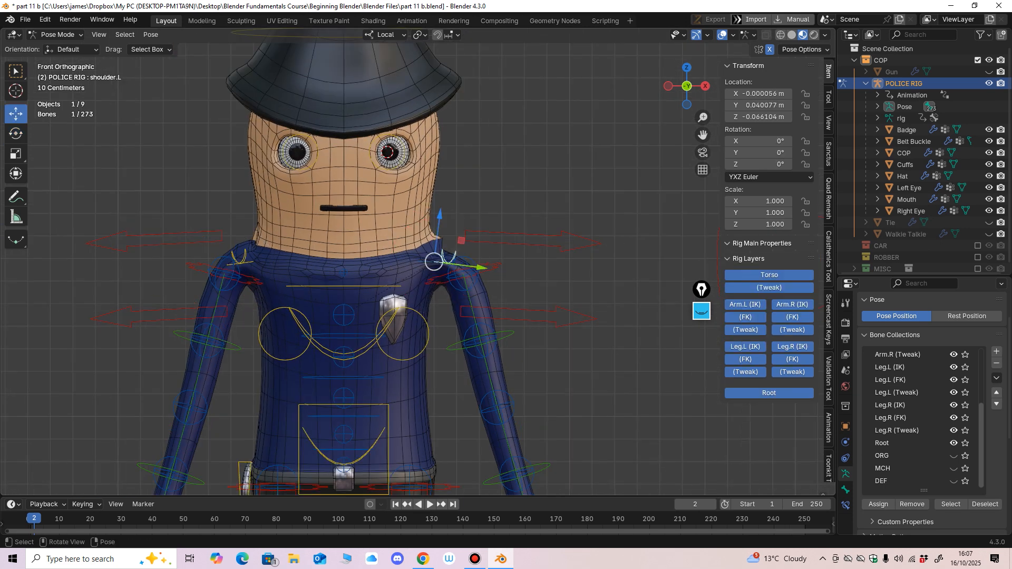
pyautogui.moveTo(434, 262); pyautogui.dragTo(436, 257)
pyautogui.keyDown('ctrl'); pyautogui.moveTo(436, 258); pyautogui.dragTo(466, 230, button='middle'); pyautogui.keyUp('ctrl')
pyautogui.keyDown('ctrl'); pyautogui.moveTo(466, 229); pyautogui.dragTo(467, 209, button='middle'); pyautogui.keyUp('ctrl')
pyautogui.click(473, 243)
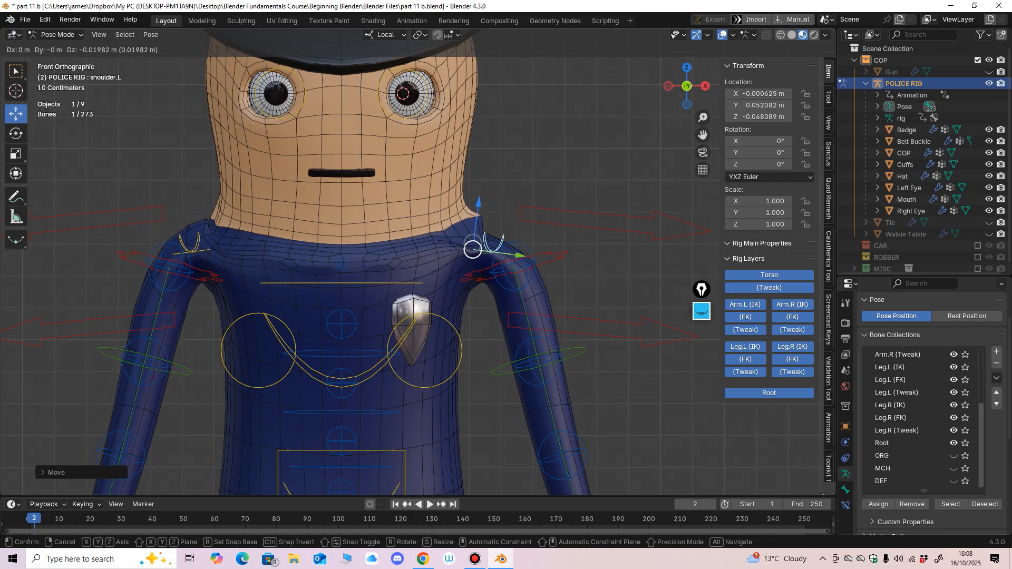
pyautogui.scroll(-4, 464, 248)
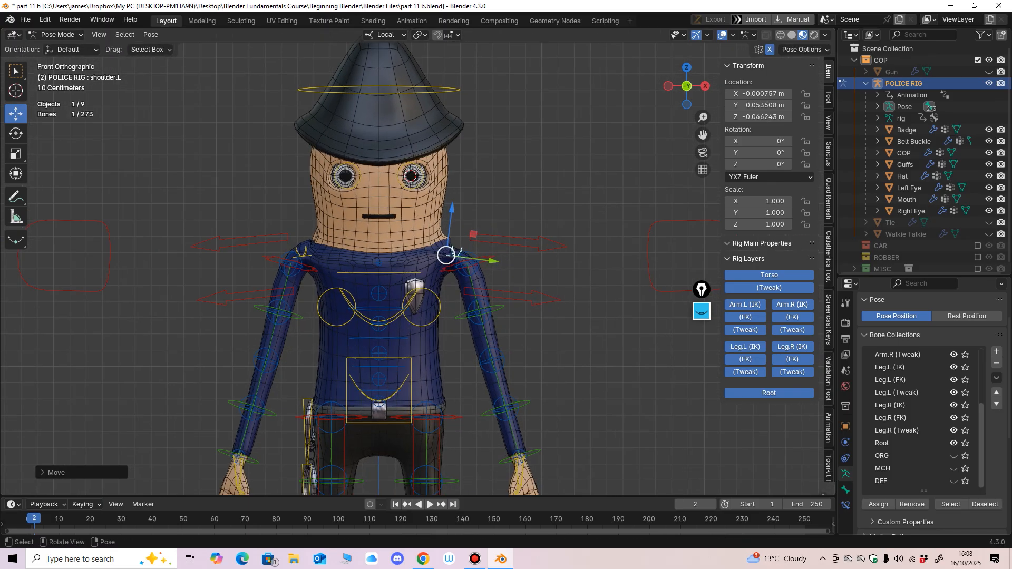
# Step: Move the upper_arm_fk.L bone to about X 0.031, Y 0.022, Z -0.064 m to adjust the upper arms against the body
pyautogui.moveTo(446, 255); pyautogui.dragTo(498, 278)
pyautogui.scroll(3, 447, 258)
pyautogui.click(496, 268)
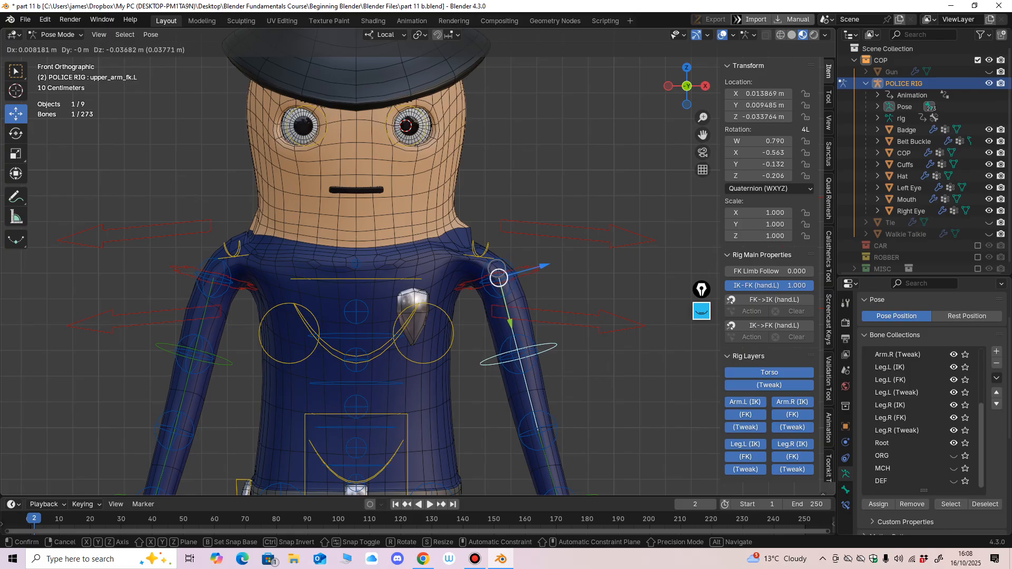
pyautogui.keyDown('shift'); pyautogui.moveTo(497, 278); pyautogui.dragTo(497, 240, button='middle'); pyautogui.keyUp('shift')
pyautogui.moveTo(497, 240); pyautogui.dragTo(500, 248)
pyautogui.keyDown('shift'); pyautogui.moveTo(500, 248); pyautogui.dragTo(500, 299, button='middle'); pyautogui.keyUp('shift')
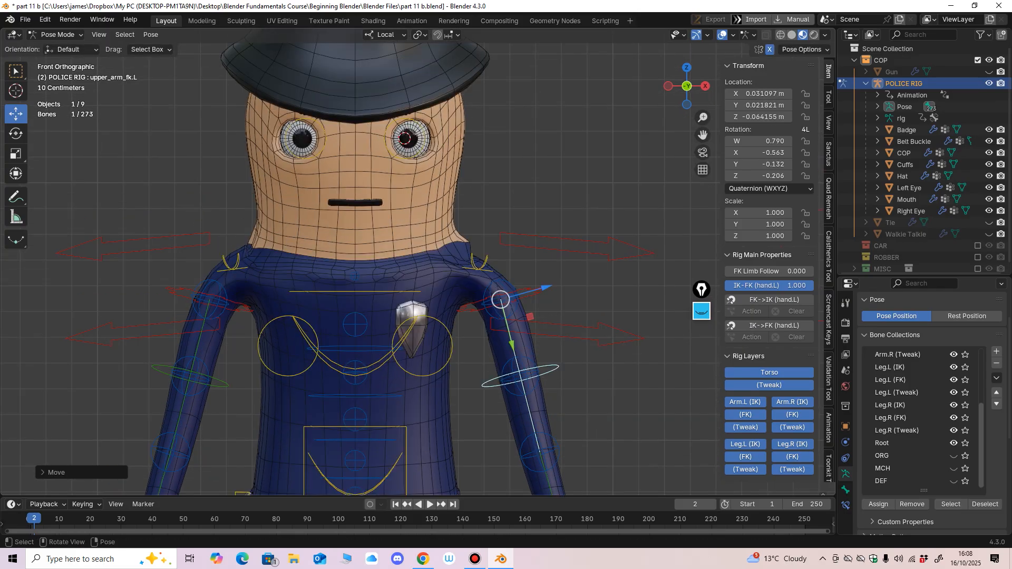
# Step: Put the COP mesh into Weight Paint mode with the rig selected, set the brush radius to 73 px, and browse its vertex groups
pyautogui.click(57, 34)
pyautogui.click(53, 45)
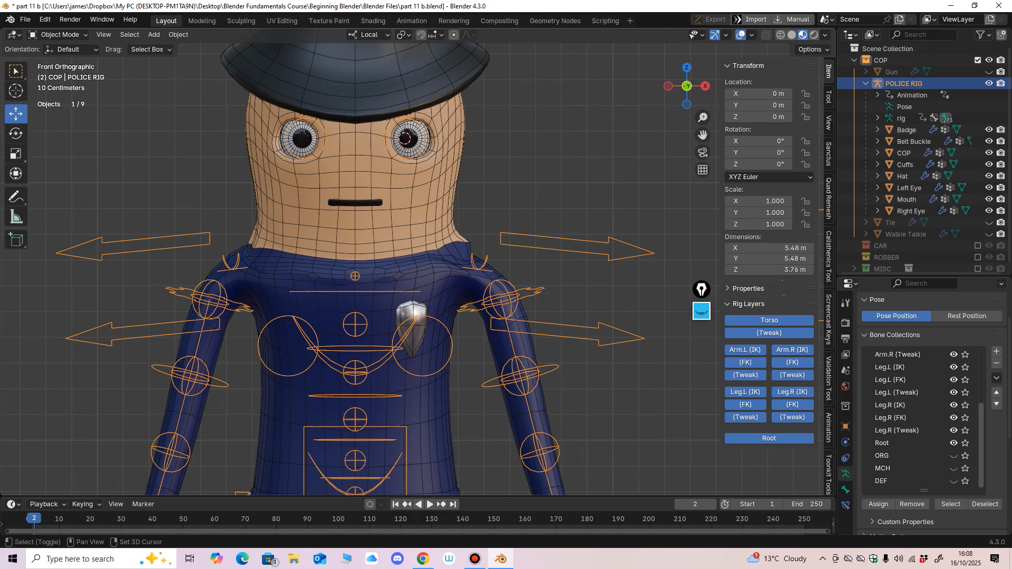
pyautogui.keyDown('shift'); pyautogui.click(311, 237); pyautogui.keyUp('shift')
pyautogui.click(60, 35)
pyautogui.click(58, 99)
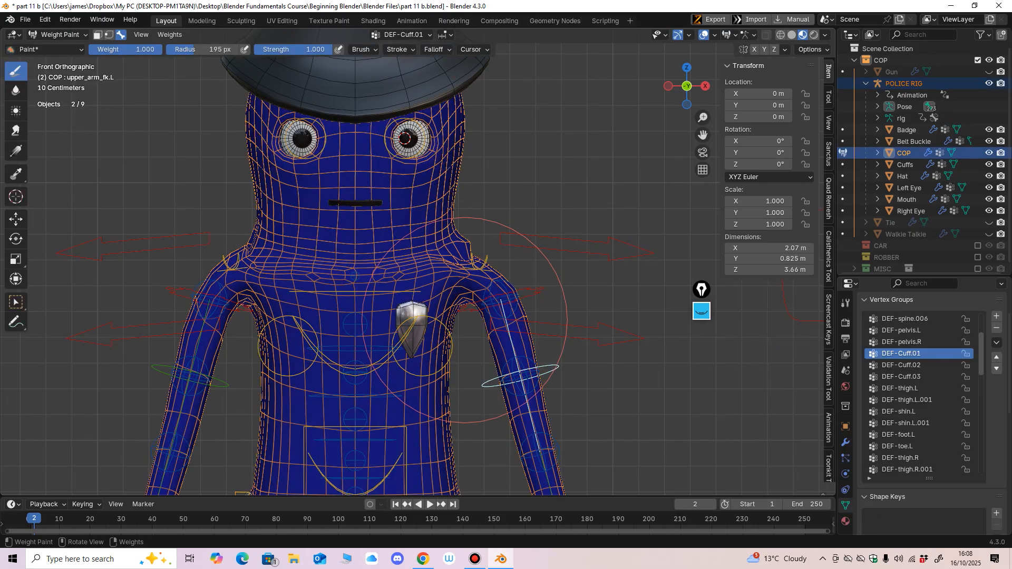
pyautogui.press('f')
pyautogui.click(375, 293)
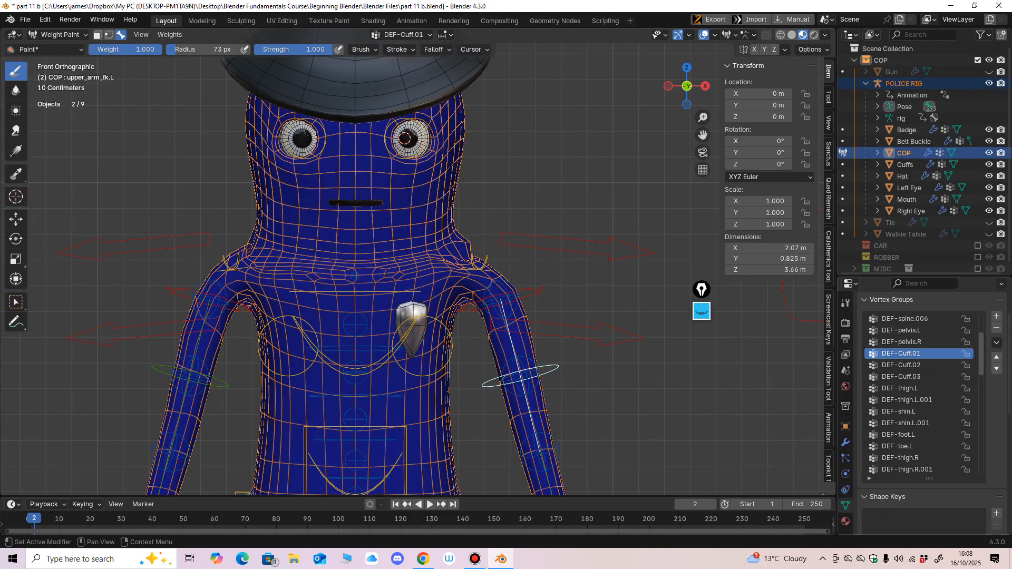
pyautogui.scroll(-10, 922, 395)
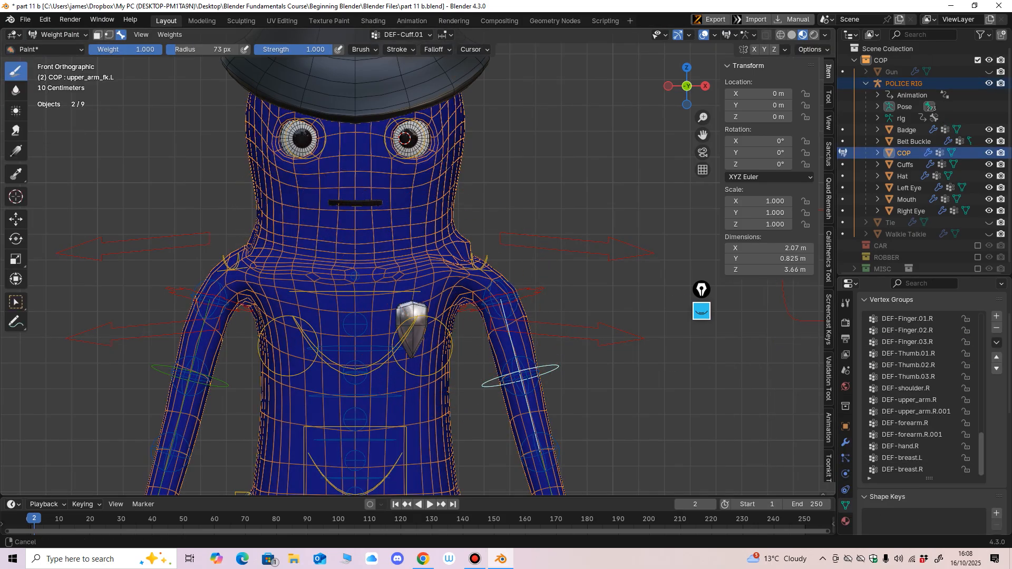
pyautogui.scroll(-3, 288, 270)
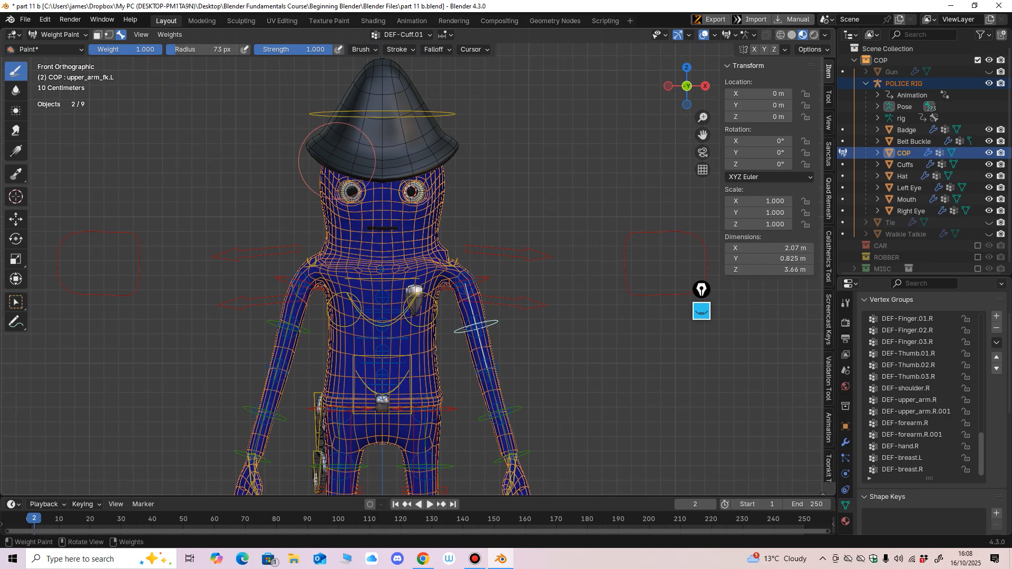
# Step: Return to Object Mode, select the police rig, and make its DEF bone collection visible in the expanded collections list
pyautogui.click(58, 34)
pyautogui.click(58, 47)
pyautogui.scroll(2, 289, 270)
pyautogui.click(233, 248)
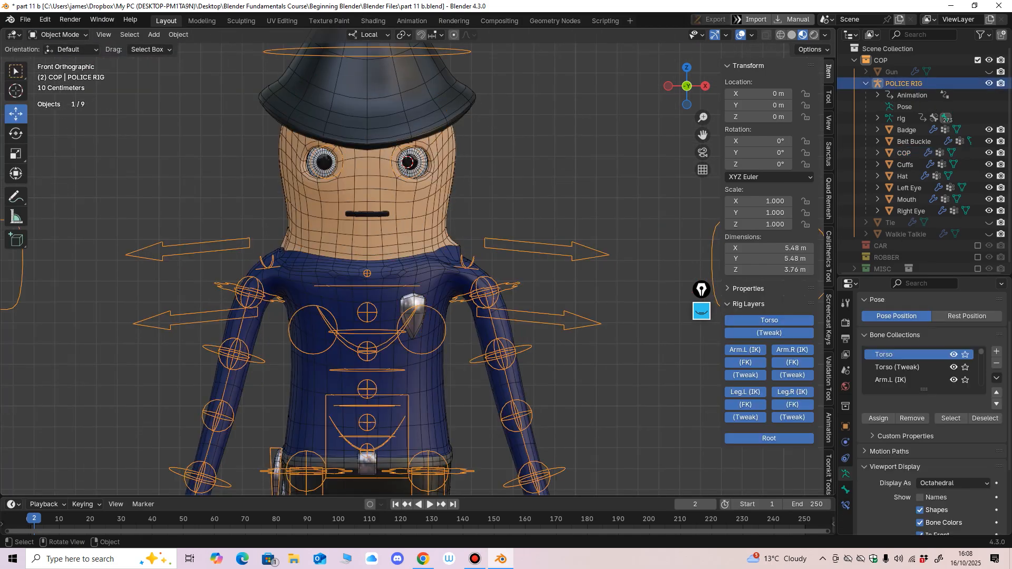
pyautogui.moveTo(923, 389); pyautogui.dragTo(923, 516)
pyautogui.scroll(-3, 923, 506)
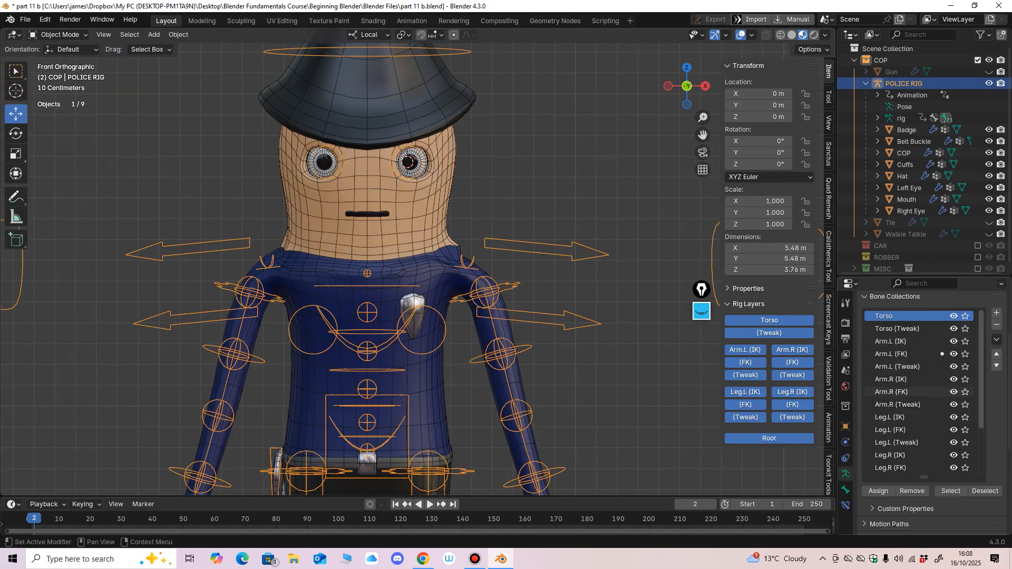
pyautogui.scroll(-5, 923, 401)
pyautogui.click(952, 439)
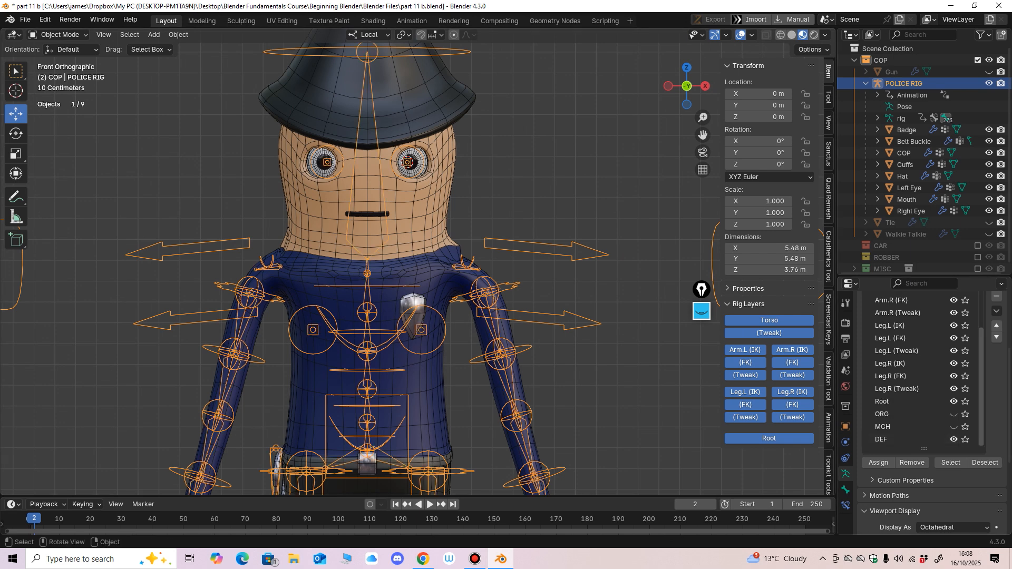
# Step: Select the rig with the COP mesh, enter Weight Paint mode, and pick the DEF-shoulder.L bone to display its weights
pyautogui.scroll(3, 592, 113)
pyautogui.click(558, 185)
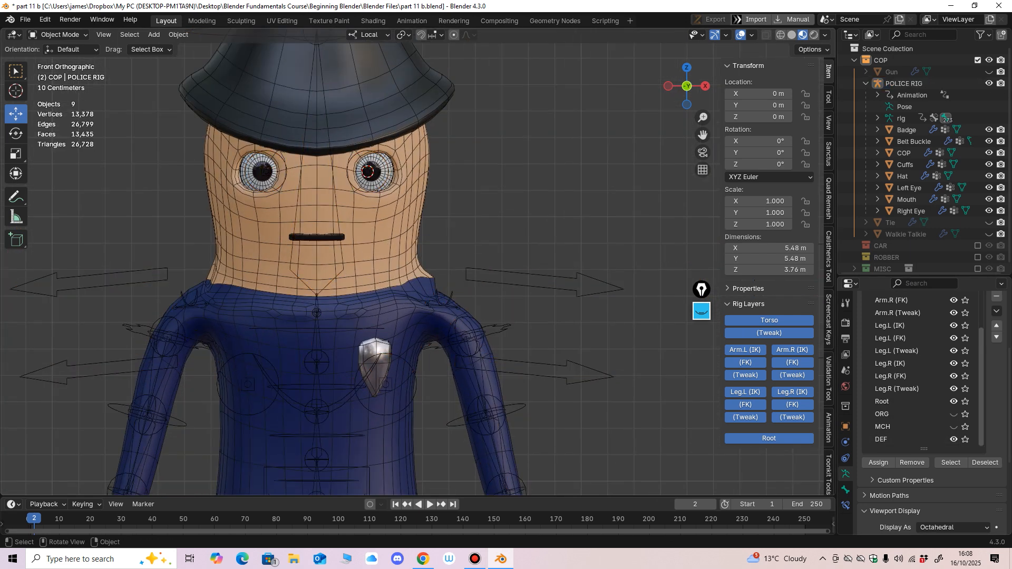
pyautogui.click(466, 274)
pyautogui.keyDown('shift'); pyautogui.click(392, 243); pyautogui.keyUp('shift')
pyautogui.click(59, 35)
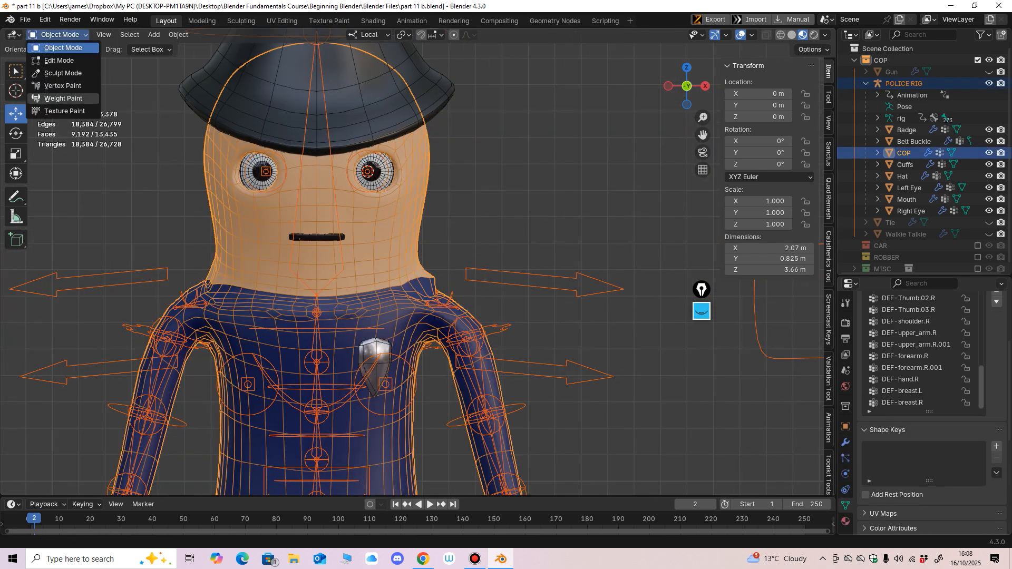
pyautogui.click(63, 98)
pyautogui.scroll(2, 466, 266)
pyautogui.keyDown('ctrl'); pyautogui.click(470, 265); pyautogui.keyUp('ctrl')
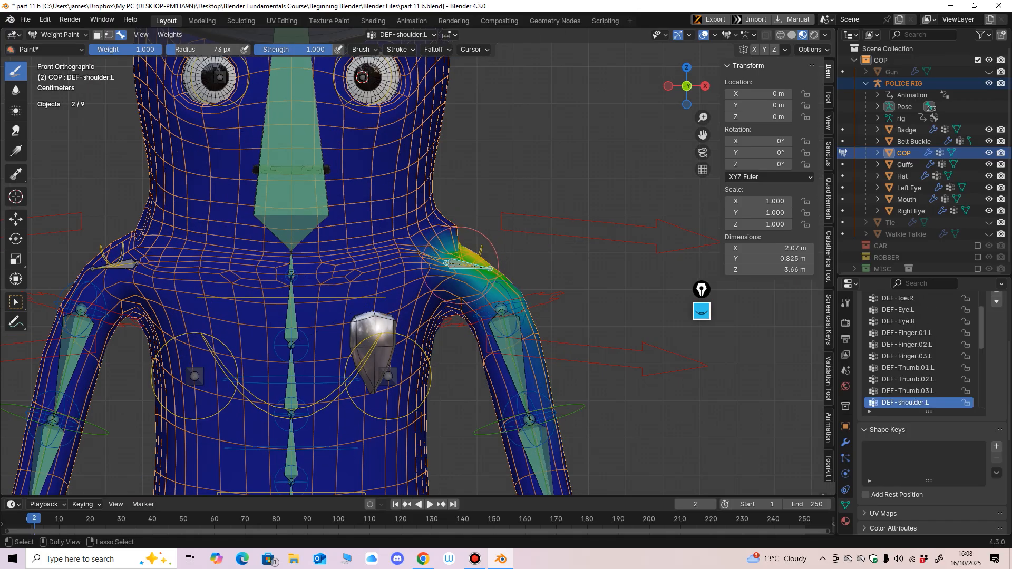
# Step: Set the brush weight to 0.183 and strength to 0.603, and smooth the DEF-shoulder.L vertex weights once
pyautogui.moveTo(471, 265); pyautogui.dragTo(422, 244, button='middle')
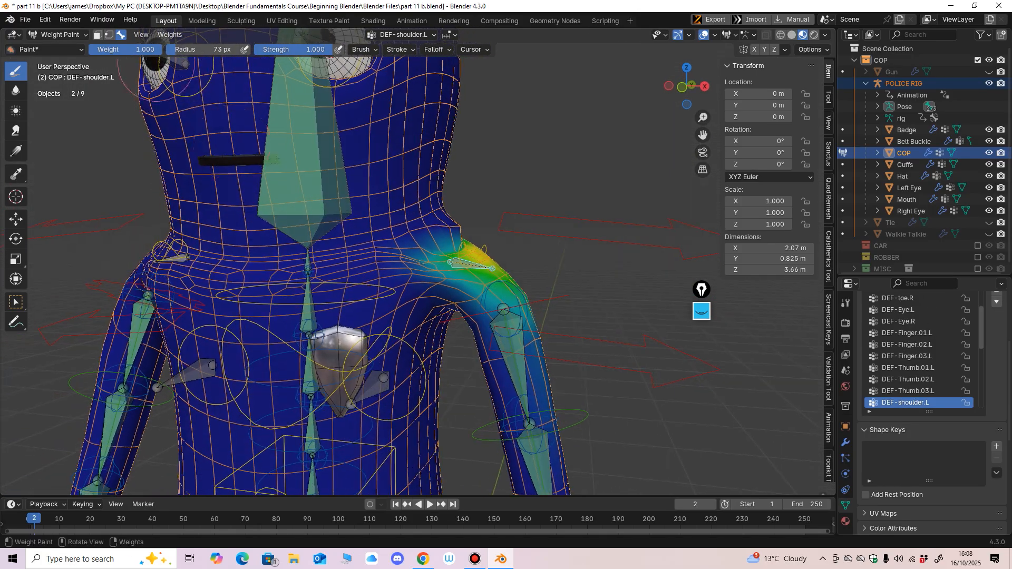
pyautogui.moveTo(101, 50); pyautogui.dragTo(102, 50)
pyautogui.moveTo(321, 50); pyautogui.dragTo(290, 49)
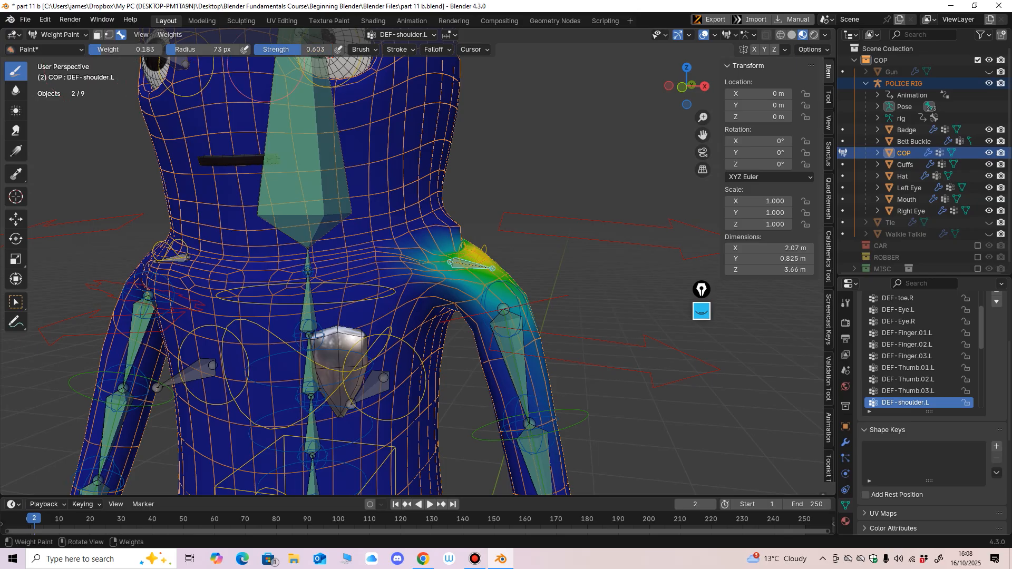
pyautogui.moveTo(452, 231); pyautogui.dragTo(437, 248, button='middle')
pyautogui.click(169, 34)
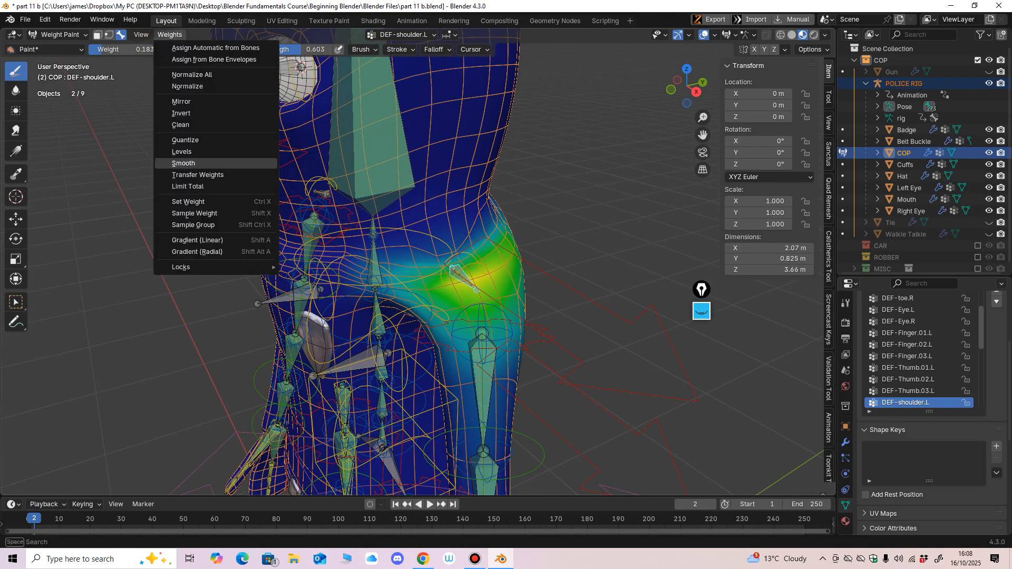
pyautogui.click(187, 162)
pyautogui.press('KP_1')
# Step: Select the DEF-upper_arm.L bone and set the brush to weight 0 and radius 134 px for the armpit area
pyautogui.moveTo(519, 267); pyautogui.dragTo(527, 295, button='middle')
pyautogui.keyDown('ctrl'); pyautogui.click(529, 300); pyautogui.keyUp('ctrl')
pyautogui.moveTo(134, 51); pyautogui.dragTo(106, 50)
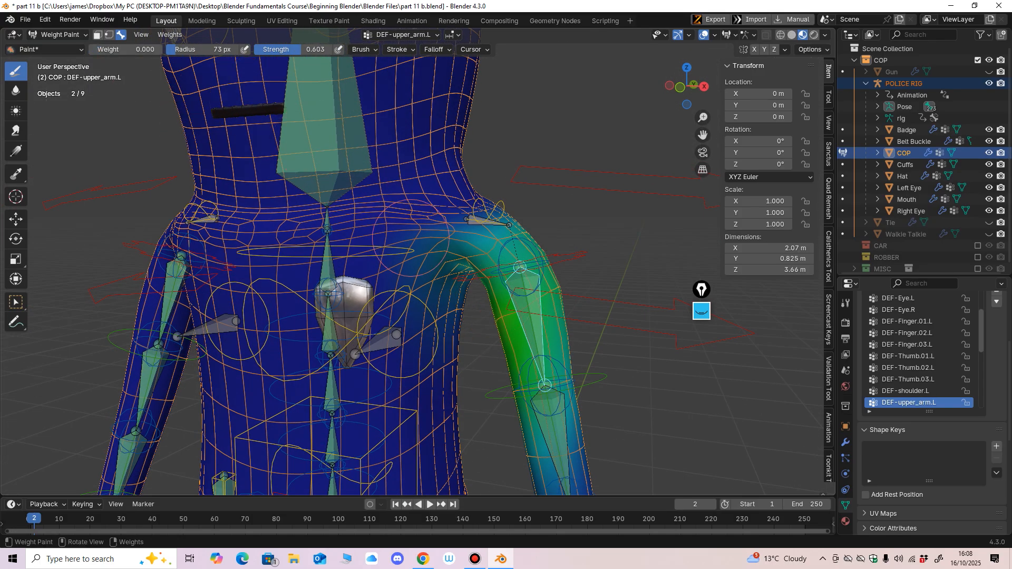
pyautogui.press('f')
pyautogui.click(442, 230)
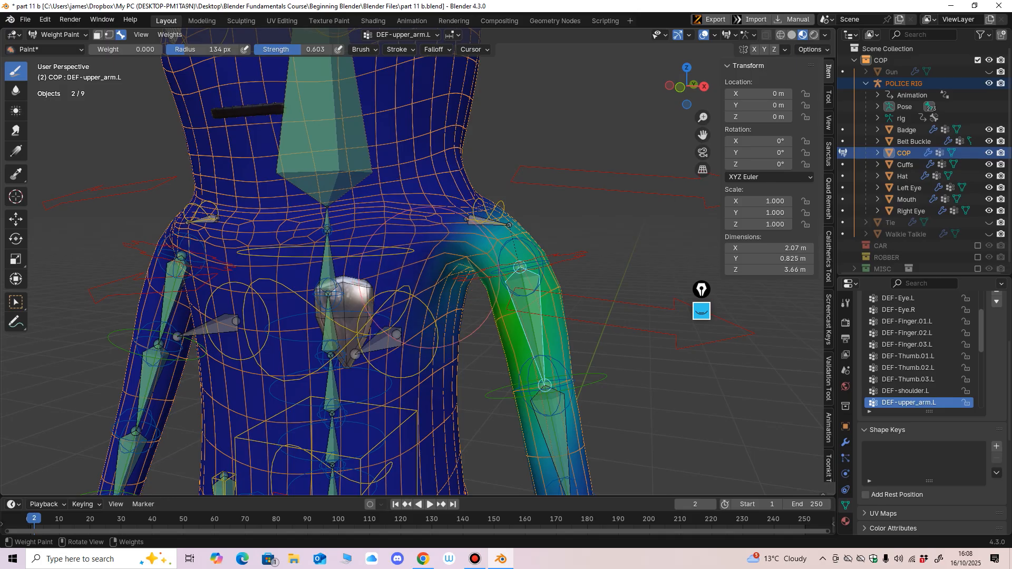
pyautogui.moveTo(372, 335); pyautogui.dragTo(387, 338, button='middle')
pyautogui.moveTo(506, 183); pyautogui.dragTo(599, 316, button='middle')
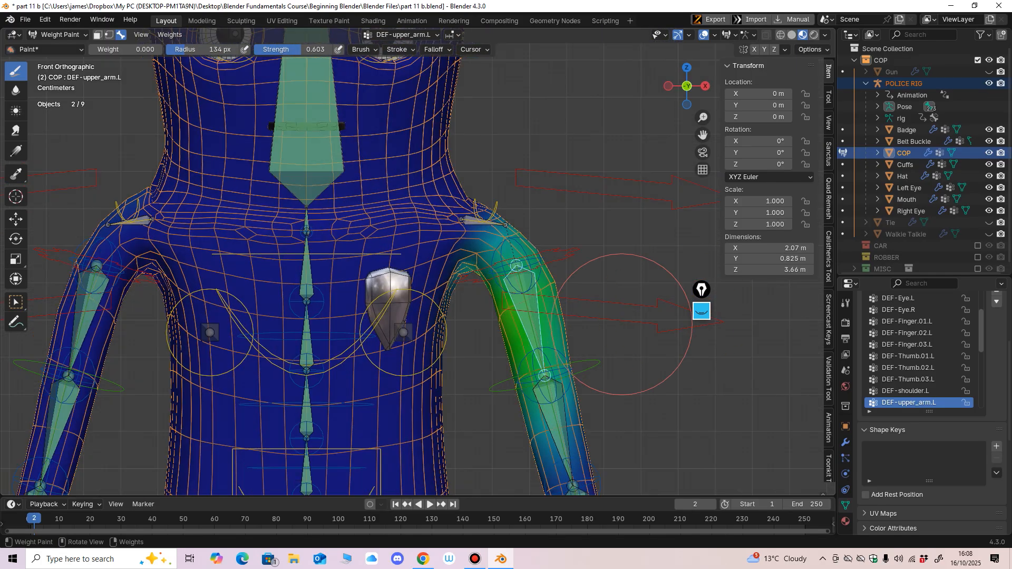
# Step: Smooth the DEF-upper_arm.L vertex weights twice
pyautogui.click(170, 34)
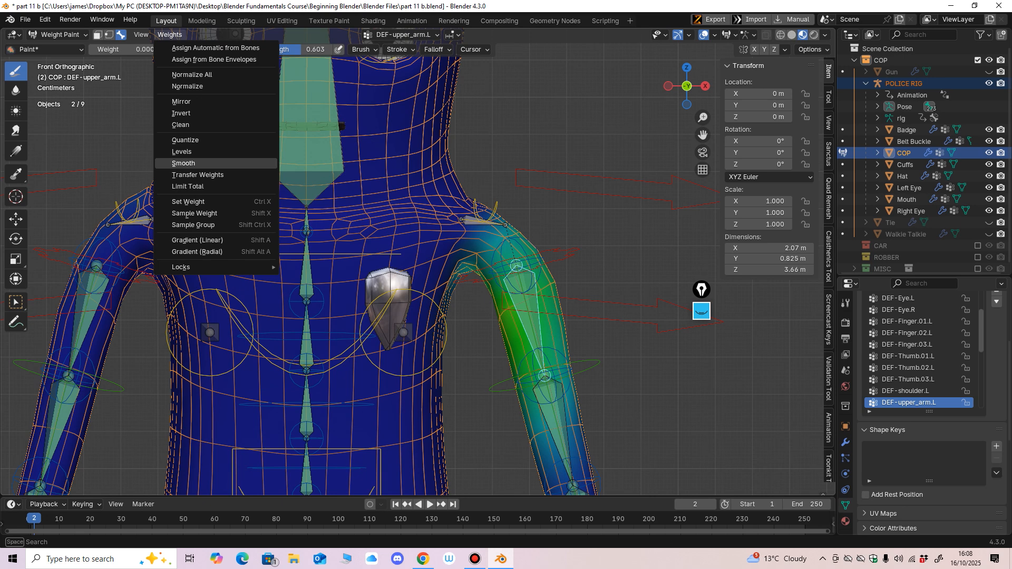
pyautogui.click(210, 163)
pyautogui.click(170, 35)
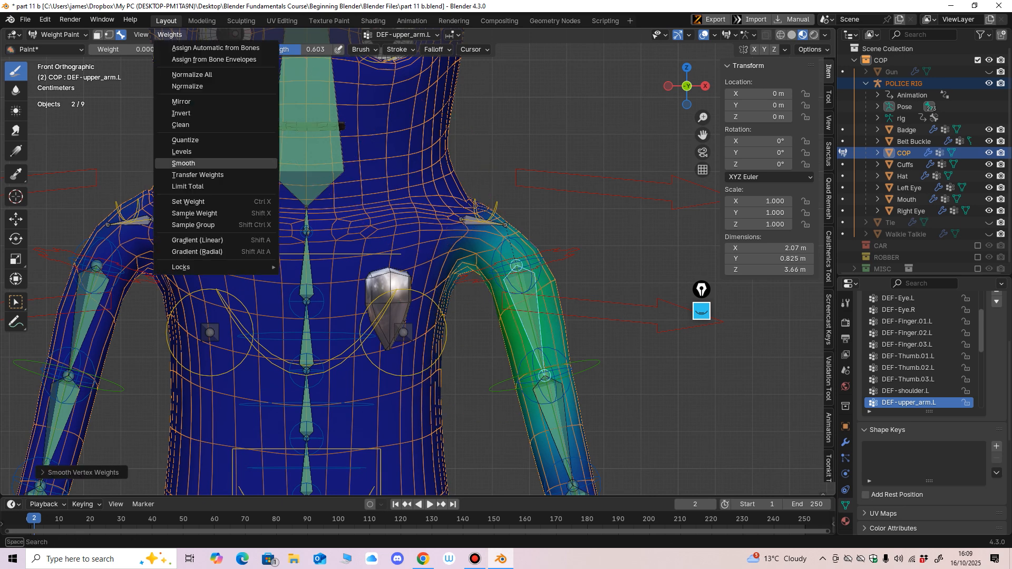
pyautogui.click(211, 163)
# Step: Inspect the left arm's weights up close, checking DEF-upper_arm.L.001 before reselecting DEF-upper_arm.L
pyautogui.moveTo(509, 299); pyautogui.dragTo(574, 311, button='middle')
pyautogui.keyDown('ctrl'); pyautogui.moveTo(573, 311); pyautogui.dragTo(574, 458, button='middle'); pyautogui.keyUp('ctrl')
pyautogui.moveTo(483, 300); pyautogui.dragTo(469, 426, button='middle')
pyautogui.keyDown('alt'); pyautogui.moveTo(422, 403); pyautogui.dragTo(408, 414, button='middle'); pyautogui.keyUp('alt')
pyautogui.moveTo(423, 369)
pyautogui.keyDown('ctrl'); pyautogui.mouseDown()
pyautogui.moveTo(448, 303)
pyautogui.moveTo(494, 243)
pyautogui.mouseUp(); pyautogui.keyUp('ctrl')
pyautogui.moveTo(477, 310); pyautogui.dragTo(456, 350, button='middle')
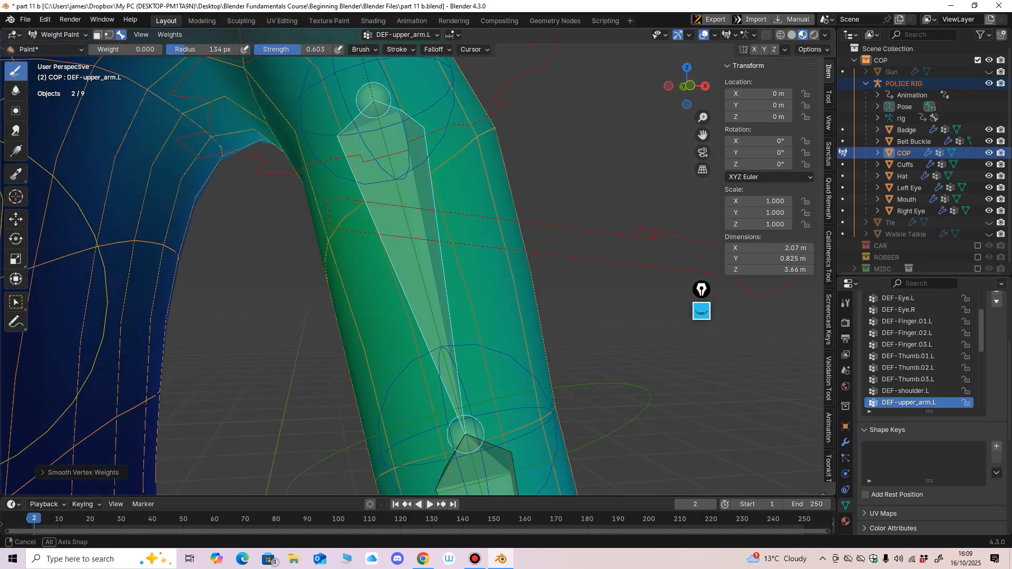
pyautogui.moveTo(458, 263)
pyautogui.keyDown('ctrl'); pyautogui.mouseDown(button='middle')
pyautogui.moveTo(439, 311)
pyautogui.moveTo(383, 314)
pyautogui.moveTo(373, 352)
pyautogui.moveTo(463, 293)
pyautogui.mouseUp(button='middle'); pyautogui.keyUp('ctrl')
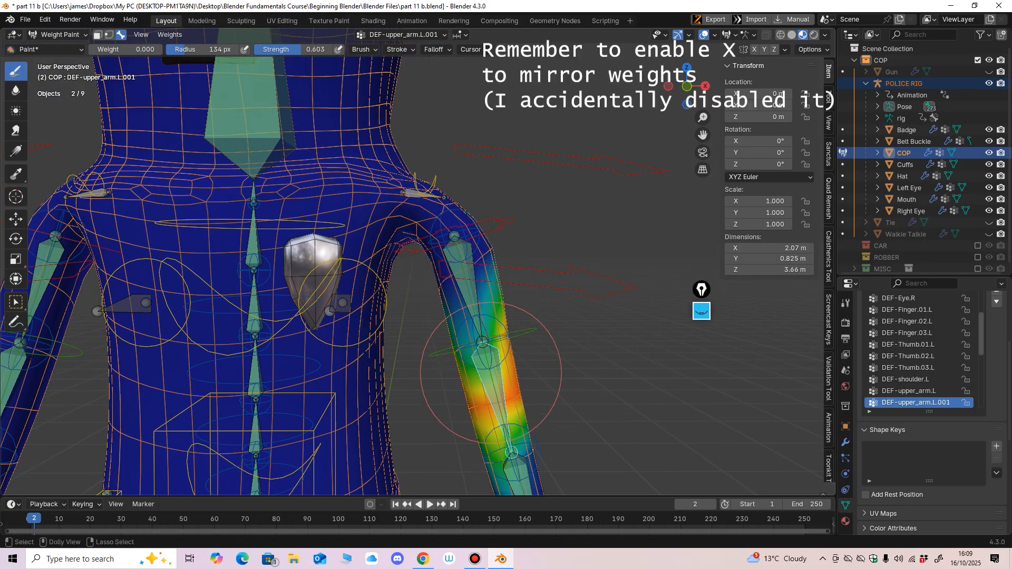
pyautogui.moveTo(474, 295)
pyautogui.mouseDown(button='middle')
pyautogui.moveTo(490, 338)
pyautogui.moveTo(466, 287)
pyautogui.mouseUp(button='middle')
pyautogui.keyDown('ctrl'); pyautogui.keyDown('shift'); pyautogui.click(464, 293); pyautogui.keyUp('shift'); pyautogui.keyUp('ctrl')
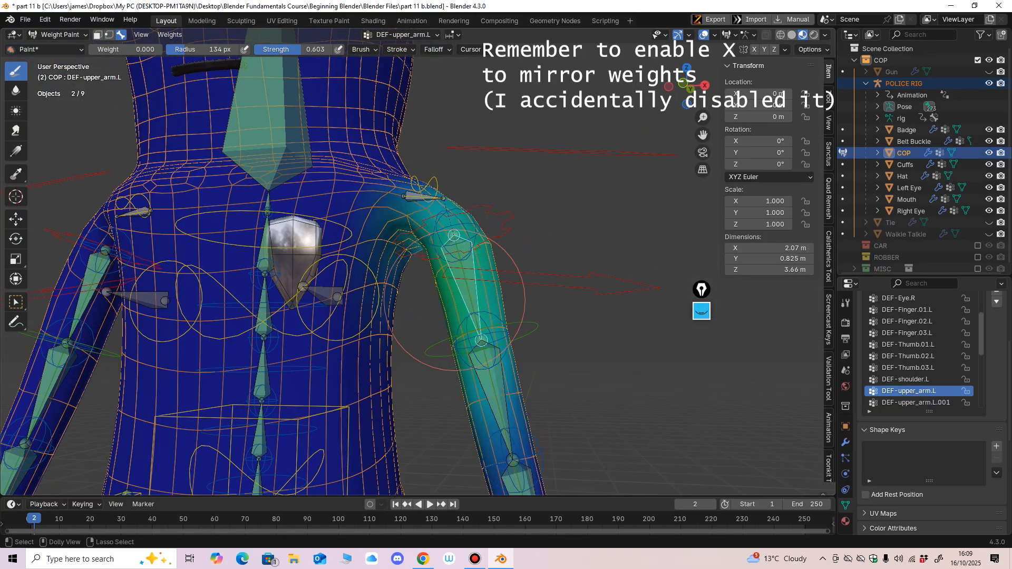
# Step: Set the brush to weight 0.127, strength 0.139 and radius 62 px for fine work on DEF-upper_arm.L
pyautogui.moveTo(408, 269)
pyautogui.mouseDown(button='middle')
pyautogui.moveTo(380, 298)
pyautogui.moveTo(403, 280)
pyautogui.mouseUp(button='middle')
pyautogui.moveTo(121, 50); pyautogui.dragTo(131, 49)
pyautogui.moveTo(302, 50); pyautogui.dragTo(266, 50)
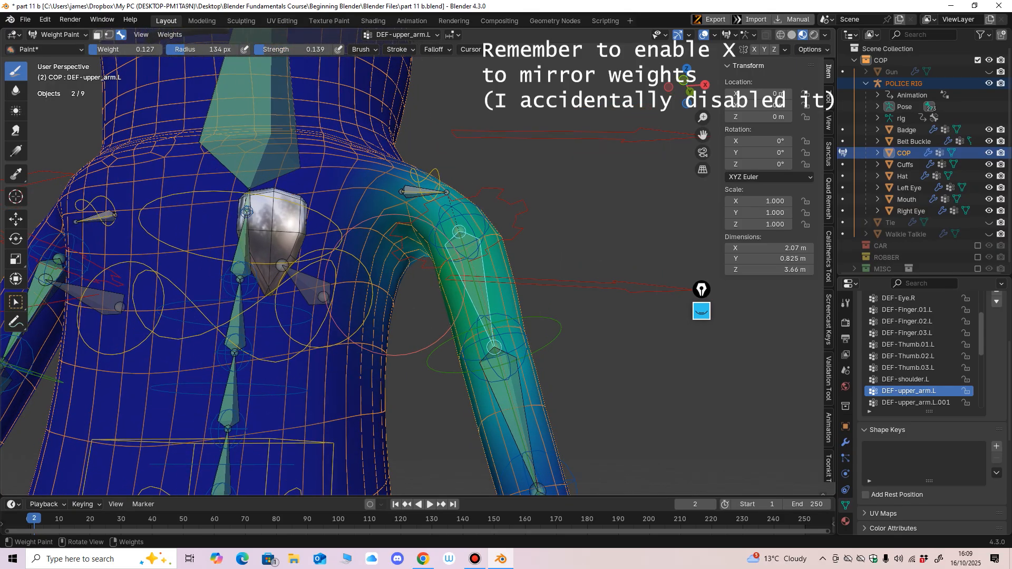
pyautogui.press('f')
pyautogui.click(447, 283)
pyautogui.moveTo(442, 285); pyautogui.dragTo(459, 283, button='middle')
pyautogui.moveTo(380, 256)
pyautogui.mouseDown(button='middle')
pyautogui.moveTo(380, 271)
pyautogui.moveTo(378, 226)
pyautogui.mouseUp(button='middle')
pyautogui.press('f')
pyautogui.click(361, 225)
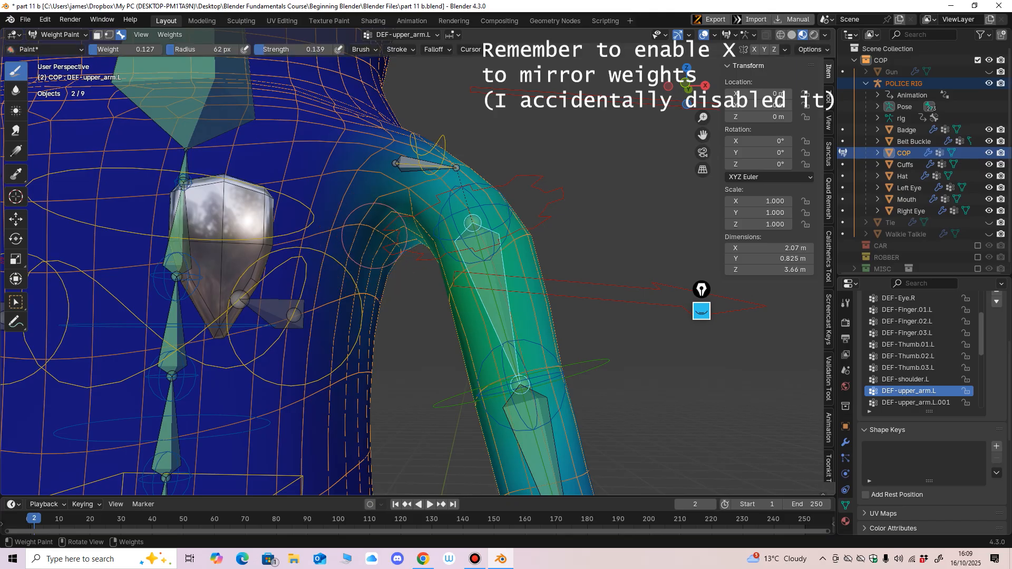
# Step: Lower the brush weight to 0 and reduce the DEF-upper_arm.L influence on the chest beside the left armpit
pyautogui.moveTo(125, 50); pyautogui.dragTo(143, 49)
pyautogui.moveTo(378, 221)
pyautogui.mouseDown(button='middle')
pyautogui.moveTo(369, 232)
pyautogui.moveTo(395, 244)
pyautogui.moveTo(403, 234)
pyautogui.mouseUp(button='middle')
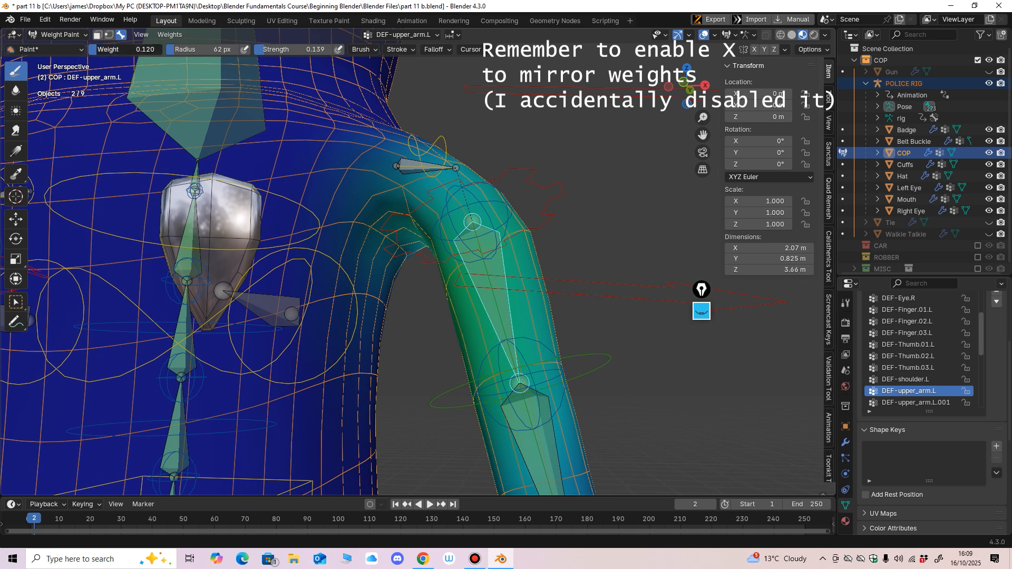
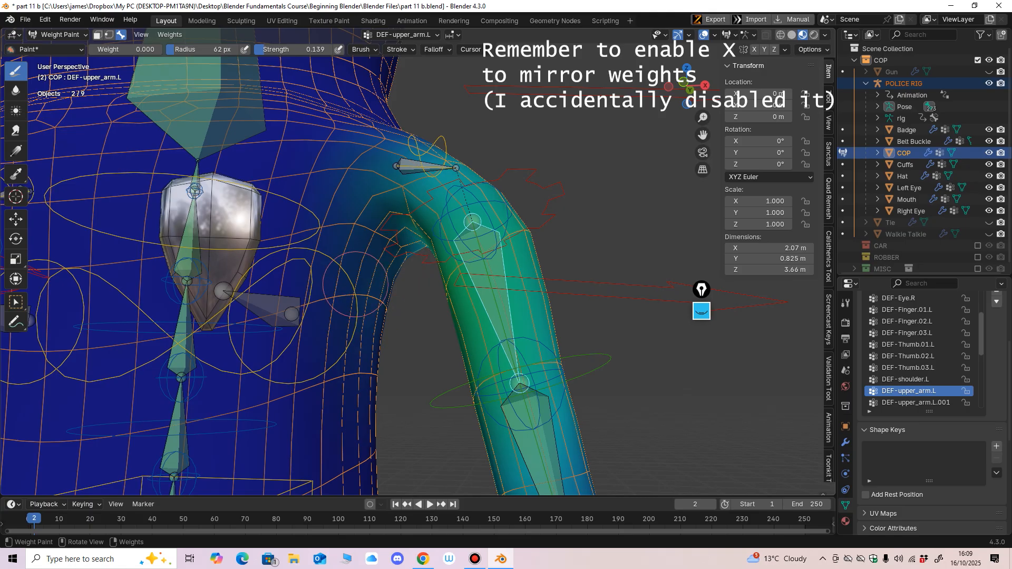
pyautogui.moveTo(354, 279); pyautogui.dragTo(341, 291, button='middle')
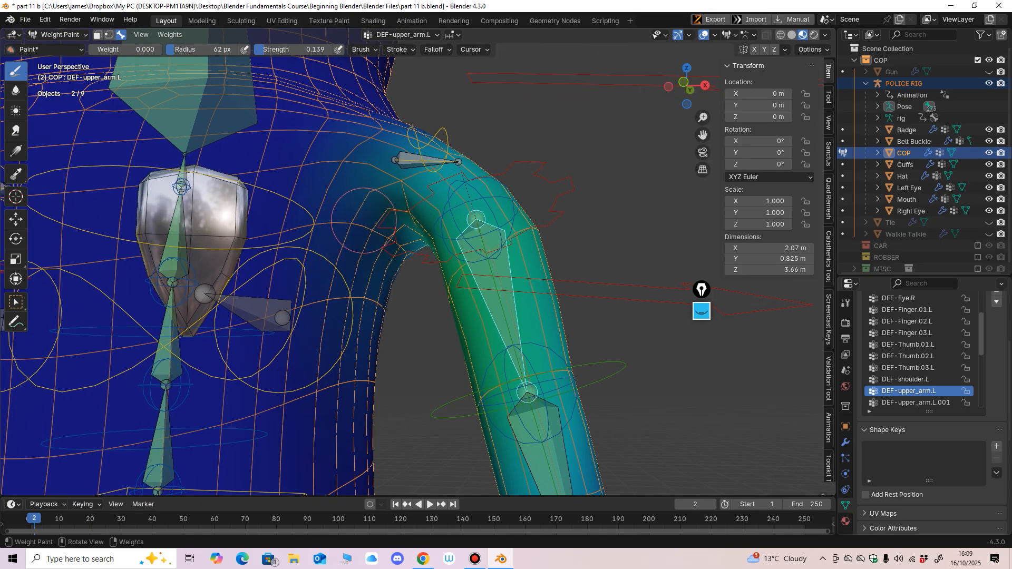
pyautogui.moveTo(394, 241); pyautogui.dragTo(377, 278, button='middle')
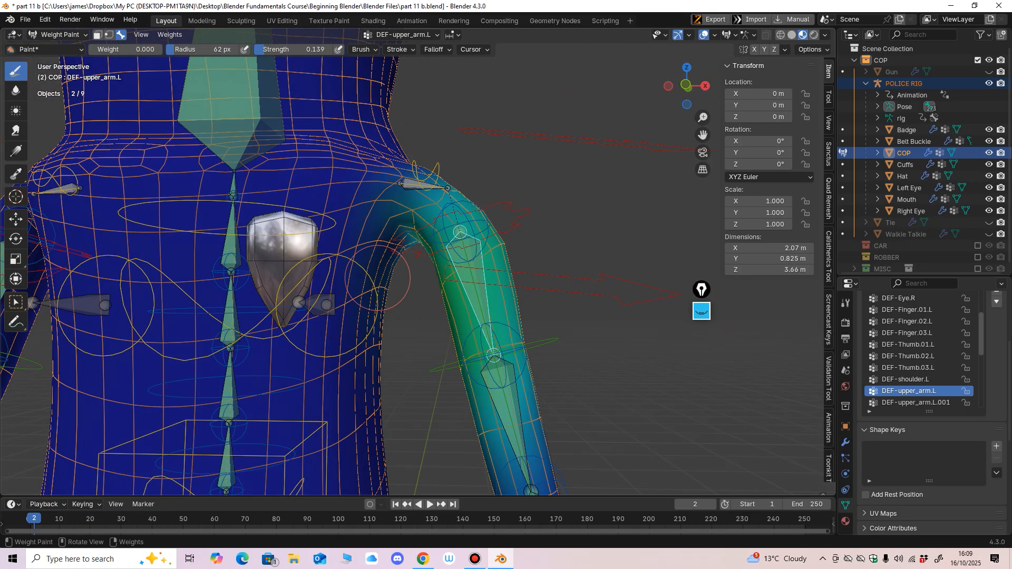
# Step: Examine the DEF-upper_arm.L weighting around the armpit and torso from the back and front
pyautogui.press('ctrl+KP_1')
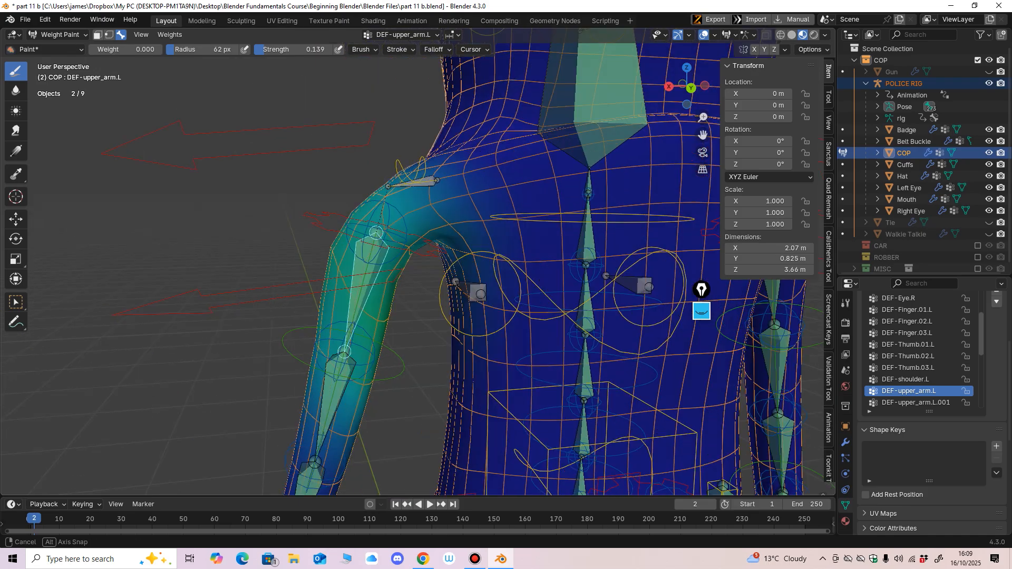
pyautogui.moveTo(456, 269)
pyautogui.mouseDown(button='middle')
pyautogui.moveTo(448, 221)
pyautogui.moveTo(459, 236)
pyautogui.moveTo(445, 275)
pyautogui.mouseUp(button='middle')
pyautogui.moveTo(440, 161); pyautogui.dragTo(477, 237, button='middle')
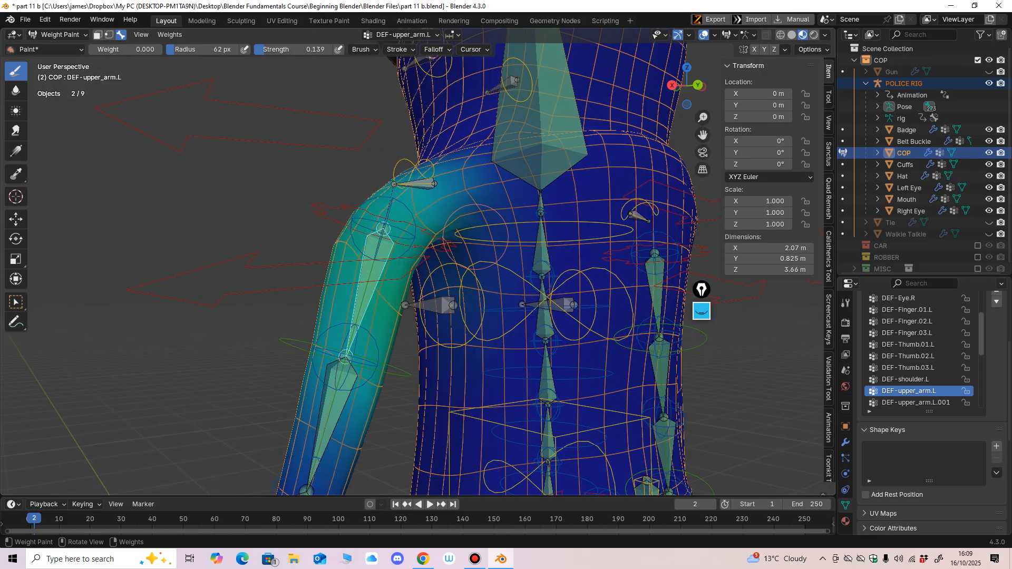
pyautogui.moveTo(474, 151); pyautogui.dragTo(603, 222, button='middle')
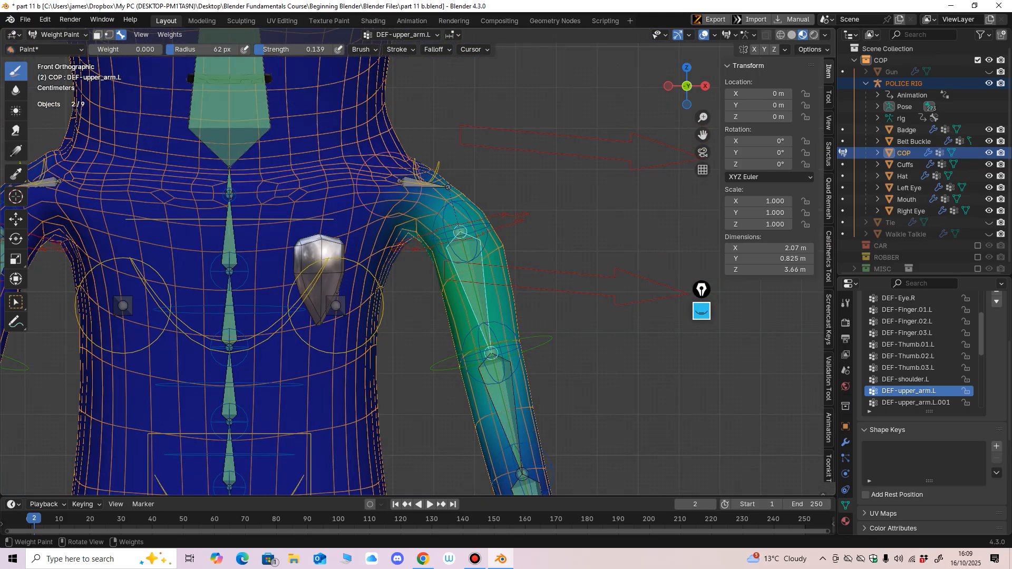
pyautogui.scroll(-4, 392, 215)
pyautogui.scroll(1, 416, 208)
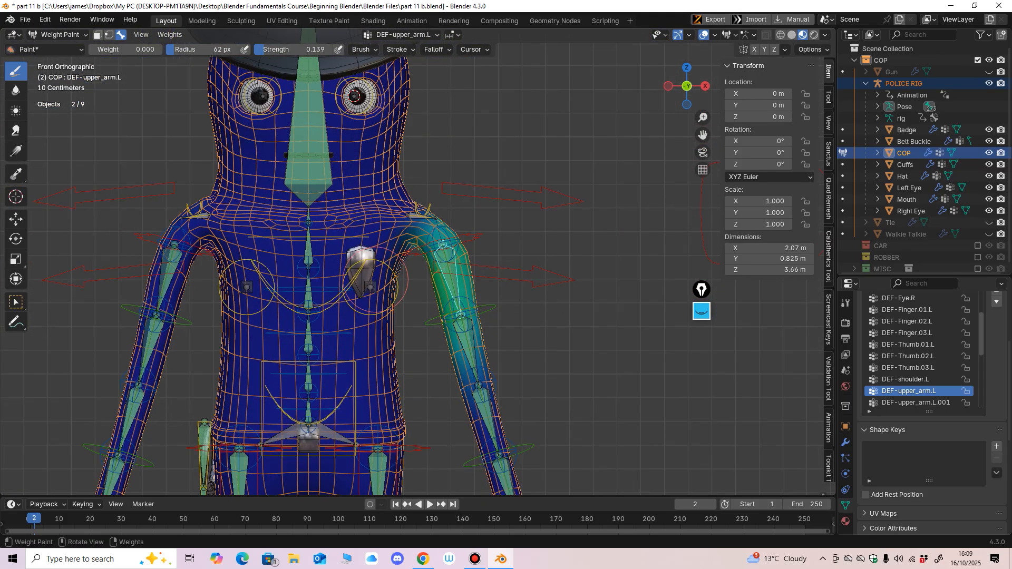
pyautogui.scroll(2, 374, 279)
pyautogui.moveTo(392, 210)
pyautogui.mouseDown(button='middle')
pyautogui.moveTo(374, 236)
pyautogui.moveTo(401, 258)
pyautogui.mouseUp(button='middle')
pyautogui.scroll(-5, 397, 232)
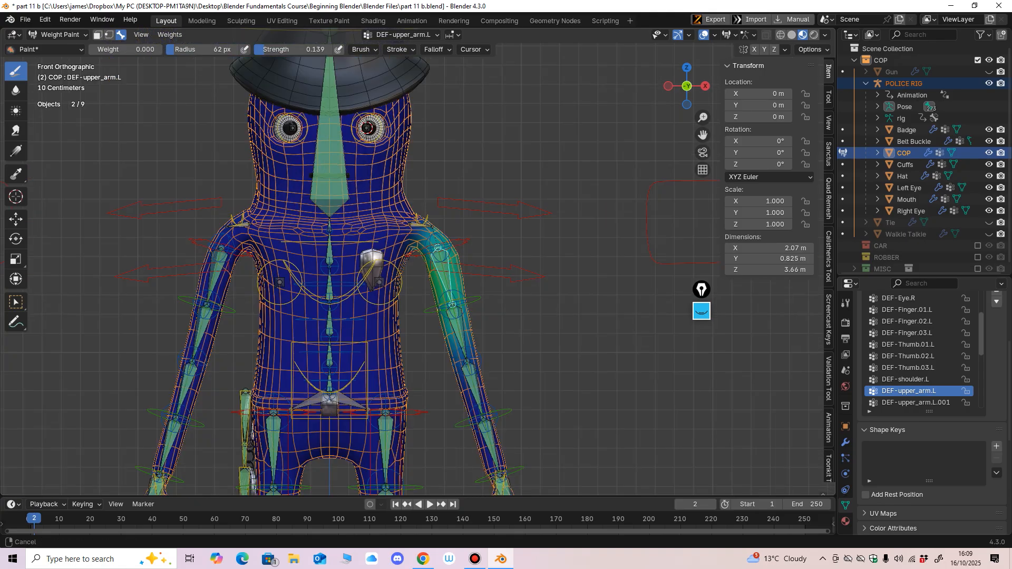
pyautogui.scroll(3, 387, 208)
pyautogui.moveTo(392, 215); pyautogui.dragTo(298, 179, button='middle')
pyautogui.moveTo(421, 171); pyautogui.dragTo(318, 133, button='middle')
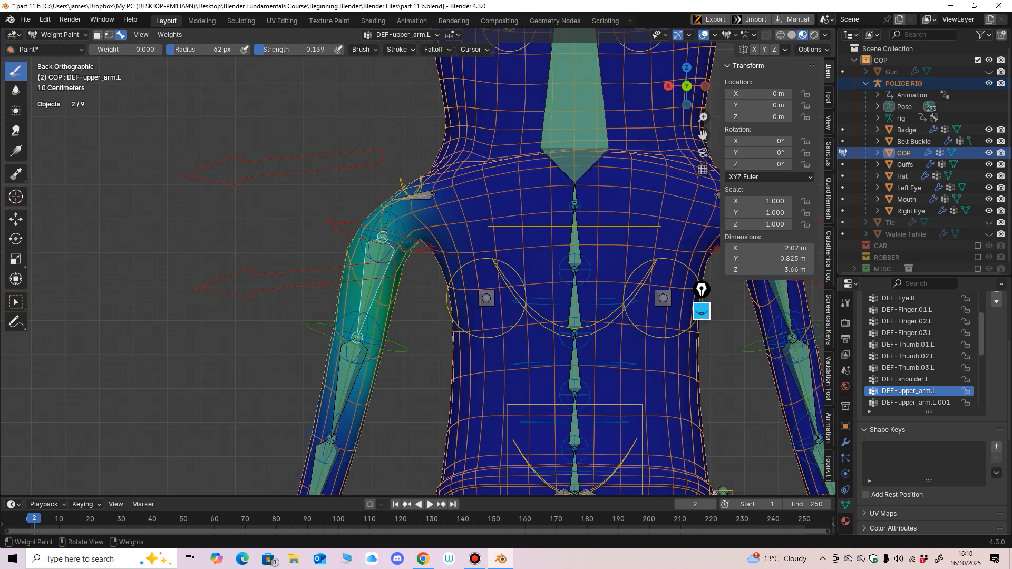
# Step: Smooth the DEF-upper_arm.L vertex weights once more and check the shoulder from the front
pyautogui.click(170, 34)
pyautogui.click(179, 164)
pyautogui.moveTo(180, 163); pyautogui.dragTo(237, 159, button='middle')
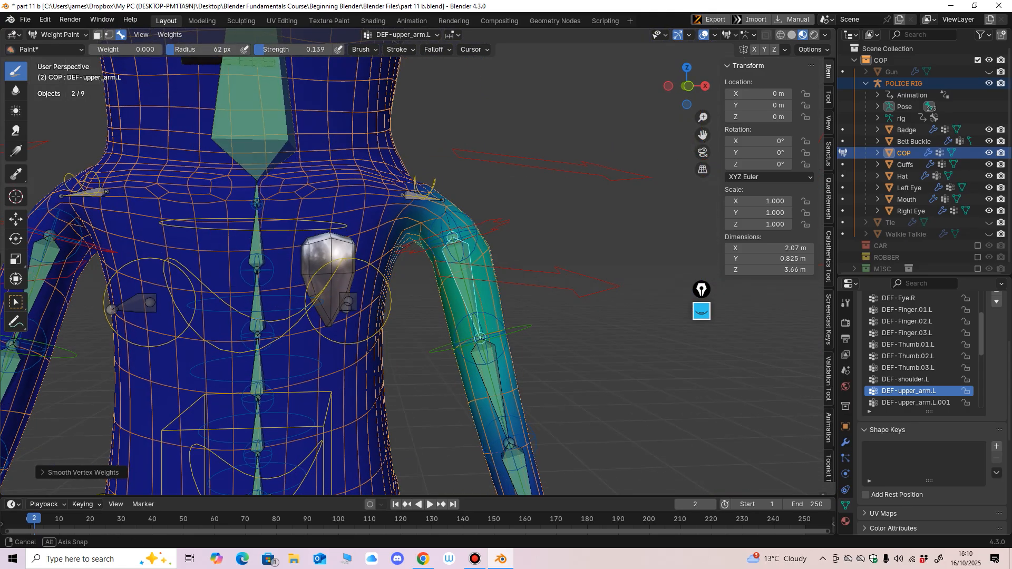
pyautogui.keyDown('alt'); pyautogui.moveTo(569, 235); pyautogui.dragTo(575, 235, button='middle'); pyautogui.keyUp('alt')
# Step: Inspect the weights of the opposite arm's DEF-shoulder.R and DEF-upper_arm.R bones
pyautogui.keyDown('shift'); pyautogui.moveTo(347, 266); pyautogui.dragTo(512, 266, button='middle'); pyautogui.keyUp('shift')
pyautogui.keyDown('ctrl'); pyautogui.keyDown('shift'); pyautogui.click(272, 196); pyautogui.keyUp('shift'); pyautogui.keyUp('ctrl')
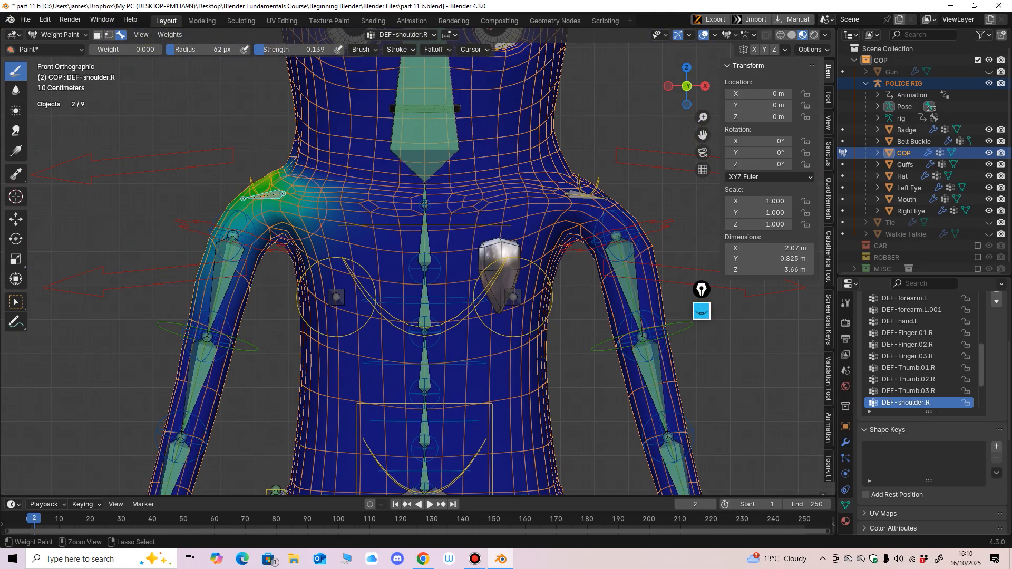
pyautogui.moveTo(272, 195); pyautogui.dragTo(421, 180, button='middle')
pyautogui.keyDown('ctrl'); pyautogui.click(299, 368); pyautogui.keyUp('ctrl')
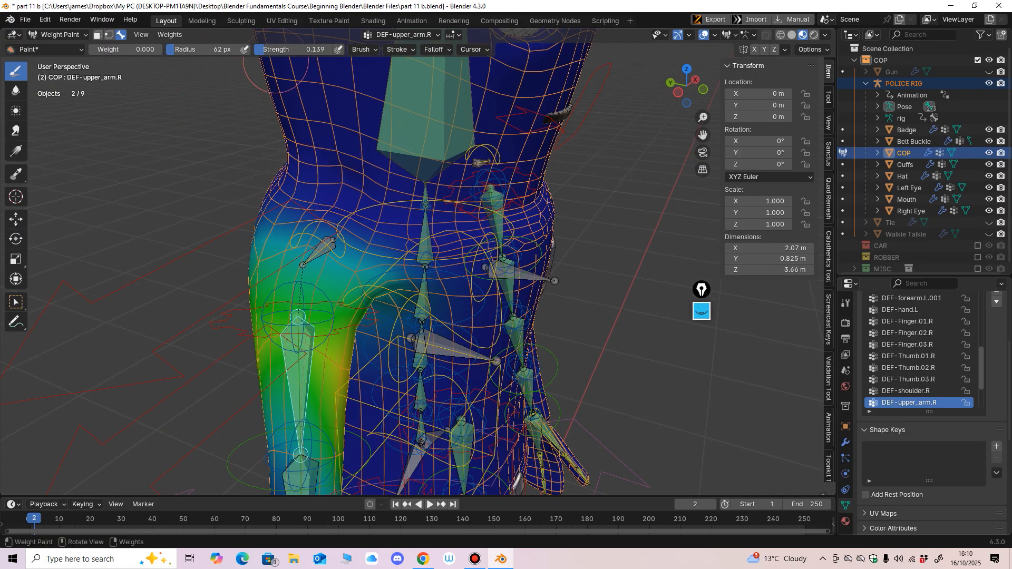
# Step: Select DEF-shoulder.R and set the brush to strength 0.662, weight 0.113 and radius 43 px
pyautogui.moveTo(276, 49); pyautogui.dragTo(317, 50)
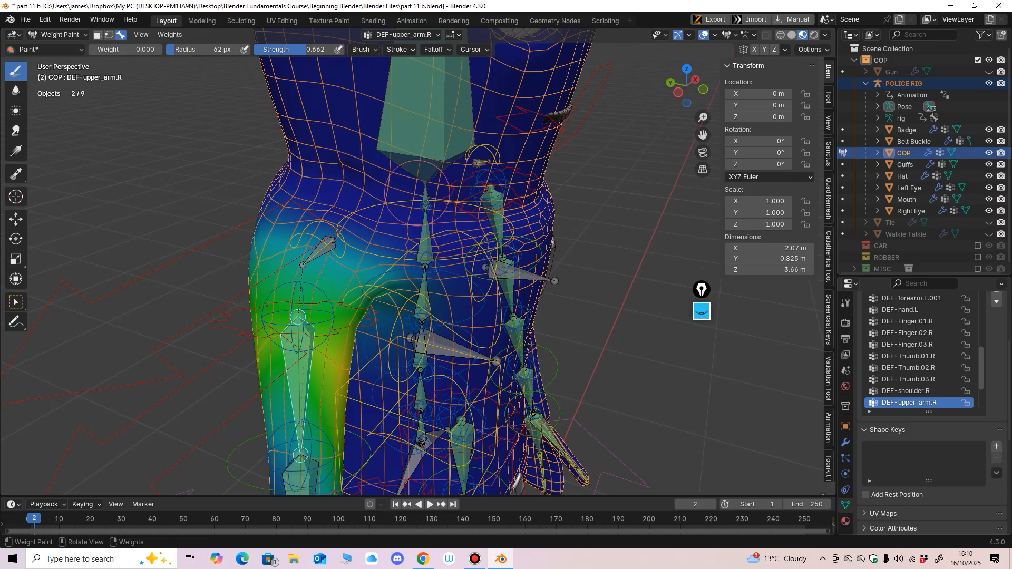
pyautogui.keyDown('ctrl'); pyautogui.click(319, 252); pyautogui.keyUp('ctrl')
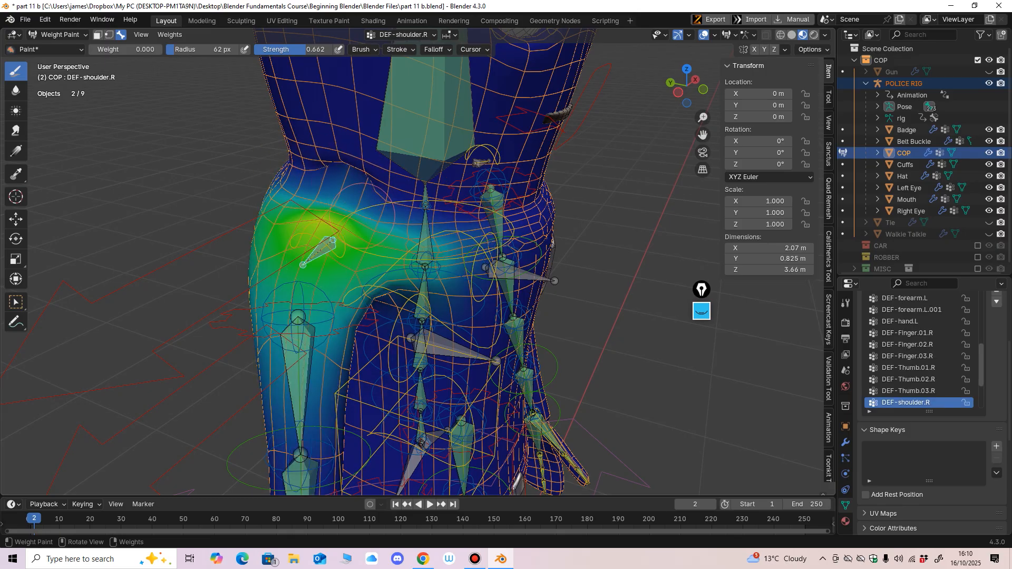
pyautogui.keyDown('shift'); pyautogui.moveTo(362, 216); pyautogui.dragTo(364, 275, button='middle'); pyautogui.keyUp('shift')
pyautogui.scroll(1, 365, 275)
pyautogui.moveTo(131, 49); pyautogui.dragTo(141, 49)
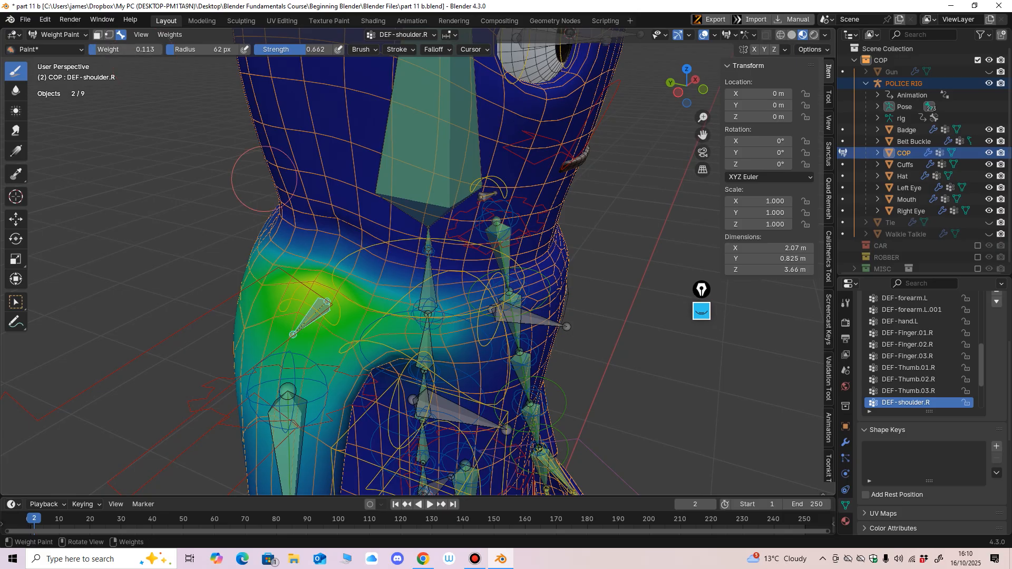
pyautogui.press('f')
pyautogui.click(295, 239)
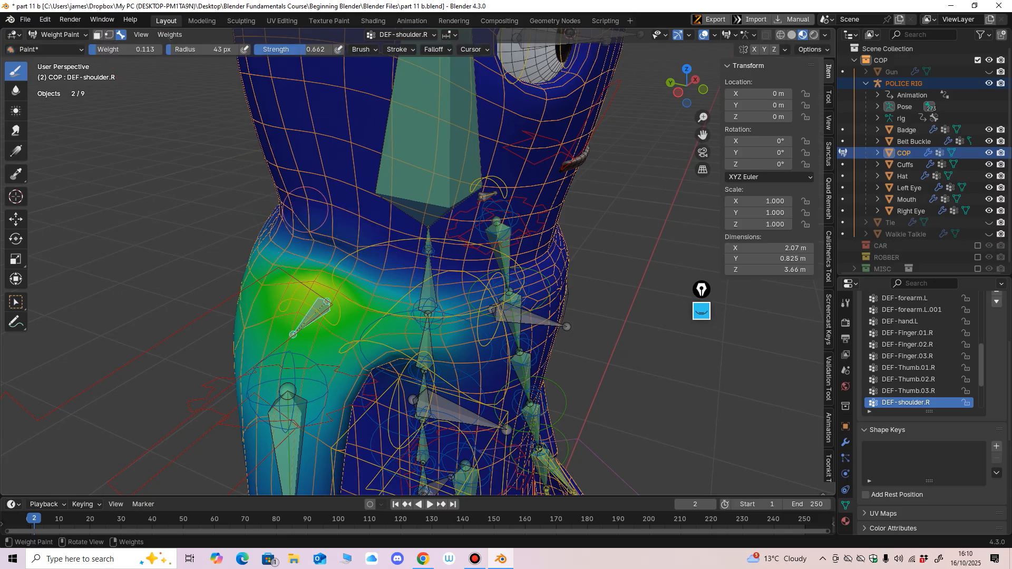
# Step: Smooth the DEF-shoulder.R vertex weights twice and check the shoulders in front view
pyautogui.click(169, 34)
pyautogui.click(183, 163)
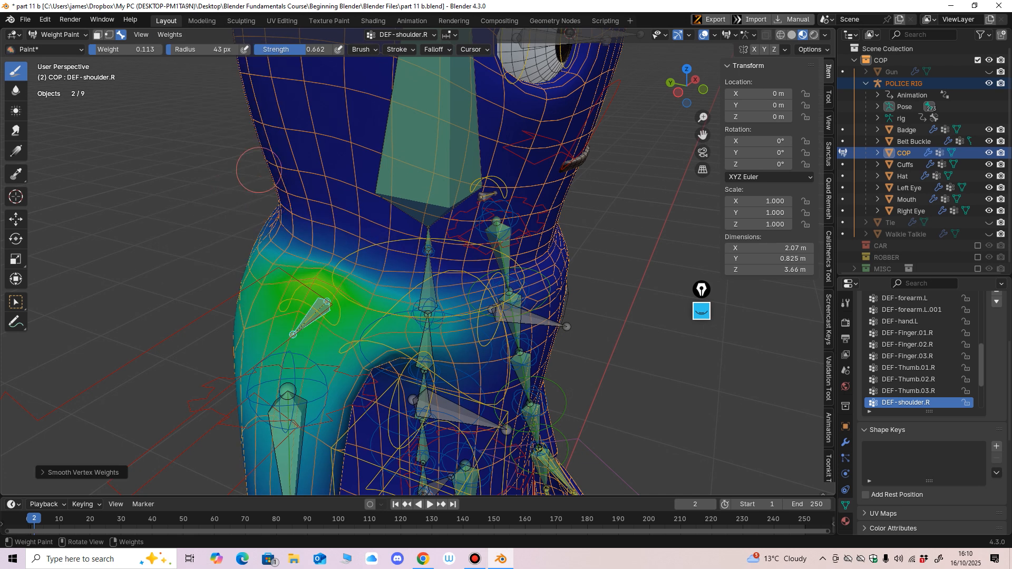
pyautogui.click(169, 35)
pyautogui.click(183, 163)
pyautogui.press('KP_1')
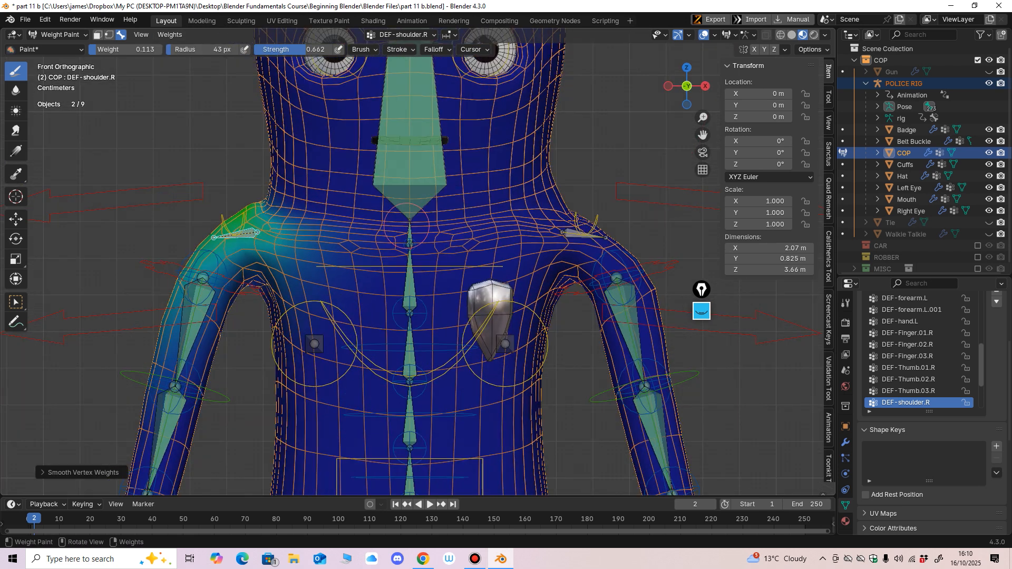
# Step: Hide the viewport overlays and examine the smoothed shoulders from the front and from both sides
pyautogui.scroll(-5, 416, 261)
pyautogui.scroll(4, 350, 251)
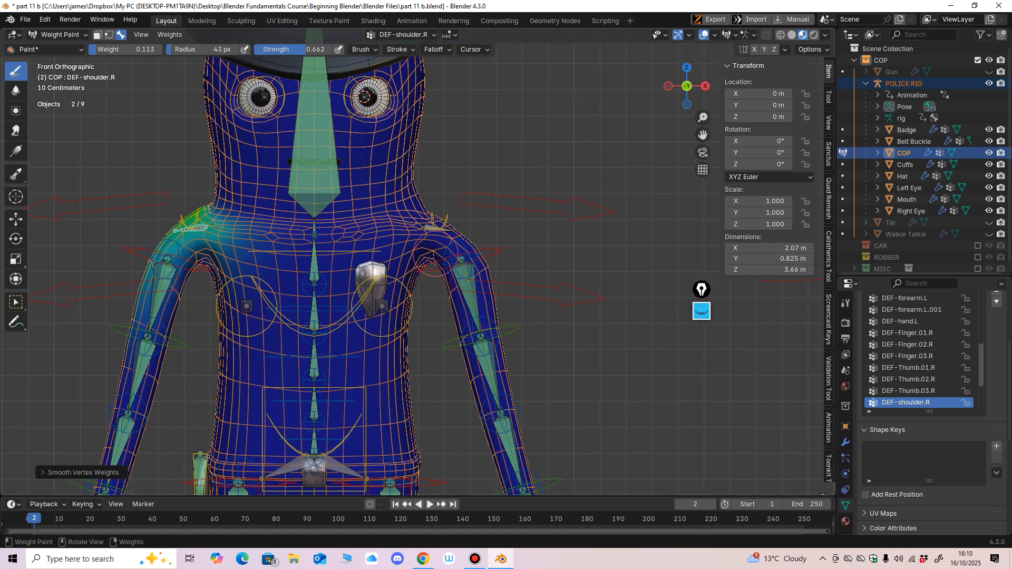
pyautogui.scroll(-3, 474, 252)
pyautogui.scroll(1, 455, 295)
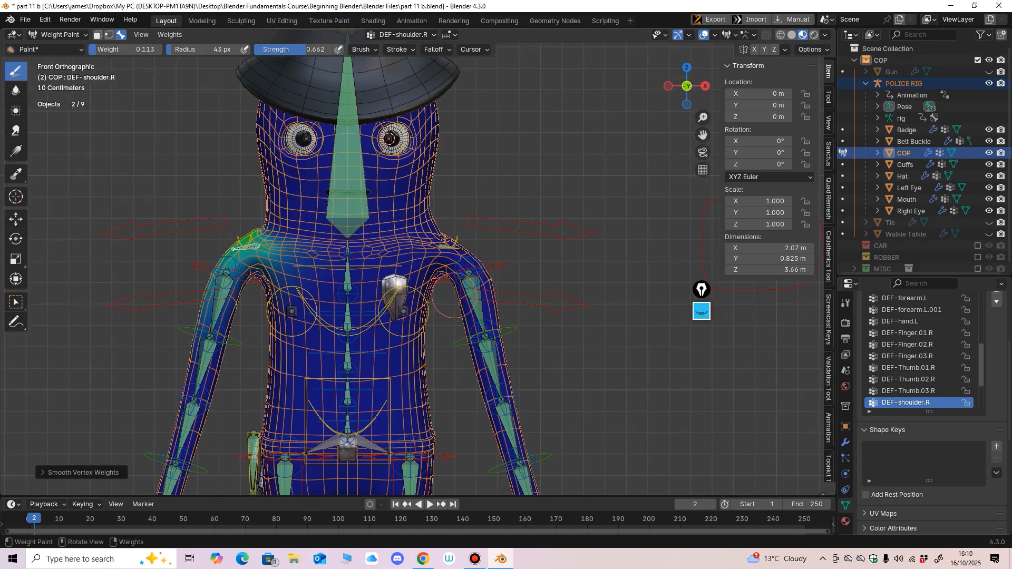
pyautogui.scroll(-2, 456, 294)
pyautogui.hotkey('shift', 'alt', 'z')
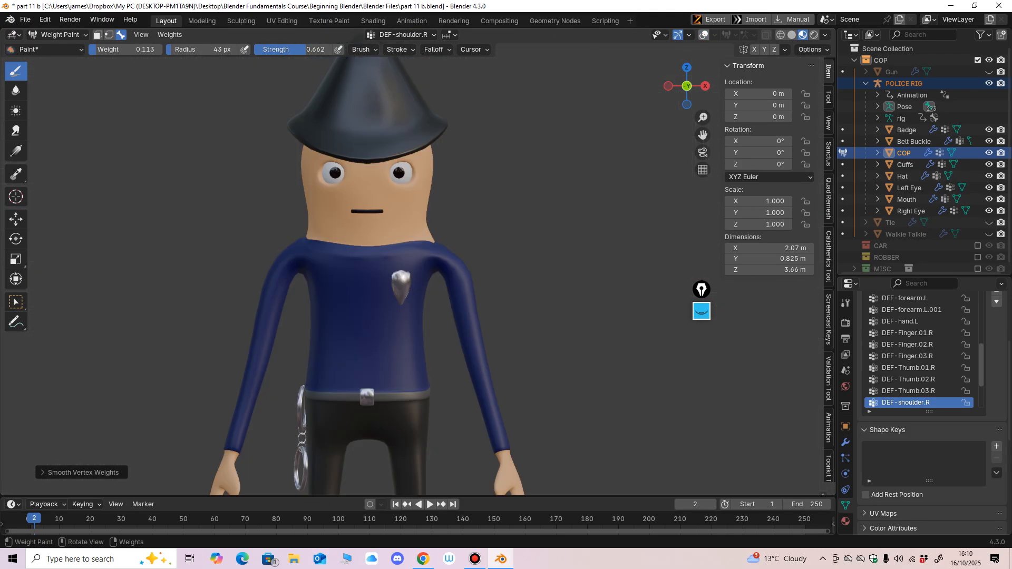
pyautogui.moveTo(540, 333); pyautogui.dragTo(452, 295, button='middle')
pyautogui.press('KP_1')
pyautogui.scroll(1, 433, 355)
pyautogui.keyDown('shift'); pyautogui.moveTo(434, 354); pyautogui.dragTo(454, 348, button='middle'); pyautogui.keyUp('shift')
pyautogui.moveTo(433, 343)
pyautogui.mouseDown(button='middle')
pyautogui.moveTo(463, 337)
pyautogui.moveTo(484, 303)
pyautogui.moveTo(477, 289)
pyautogui.moveTo(440, 352)
pyautogui.moveTo(435, 338)
pyautogui.moveTo(286, 351)
pyautogui.mouseUp(button='middle')
pyautogui.press('KP_1')
pyautogui.moveTo(365, 315); pyautogui.dragTo(587, 311, button='middle')
pyautogui.press('KP_1')
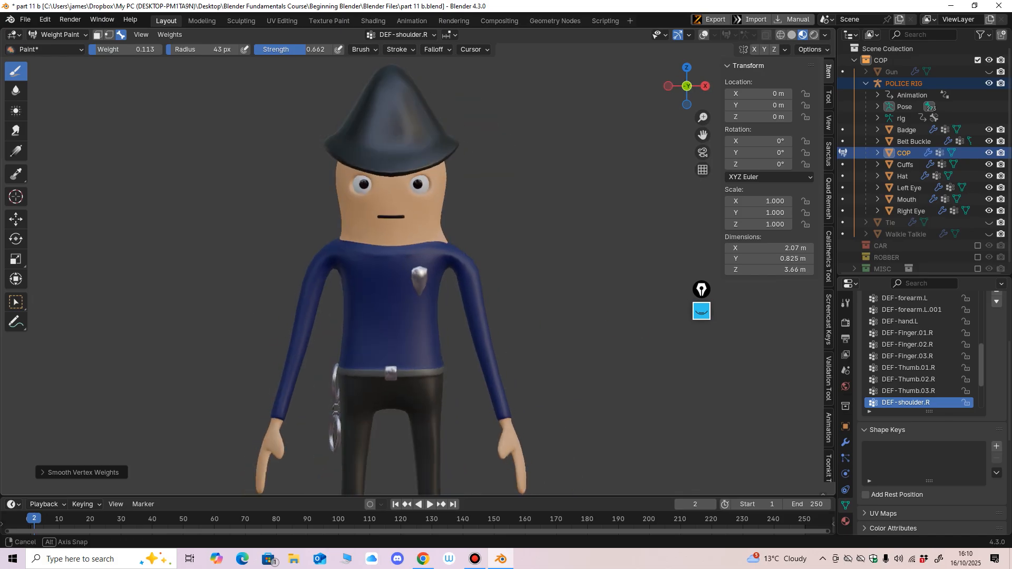
pyautogui.keyDown('ctrl'); pyautogui.moveTo(511, 332); pyautogui.dragTo(517, 267, button='middle'); pyautogui.keyUp('ctrl')
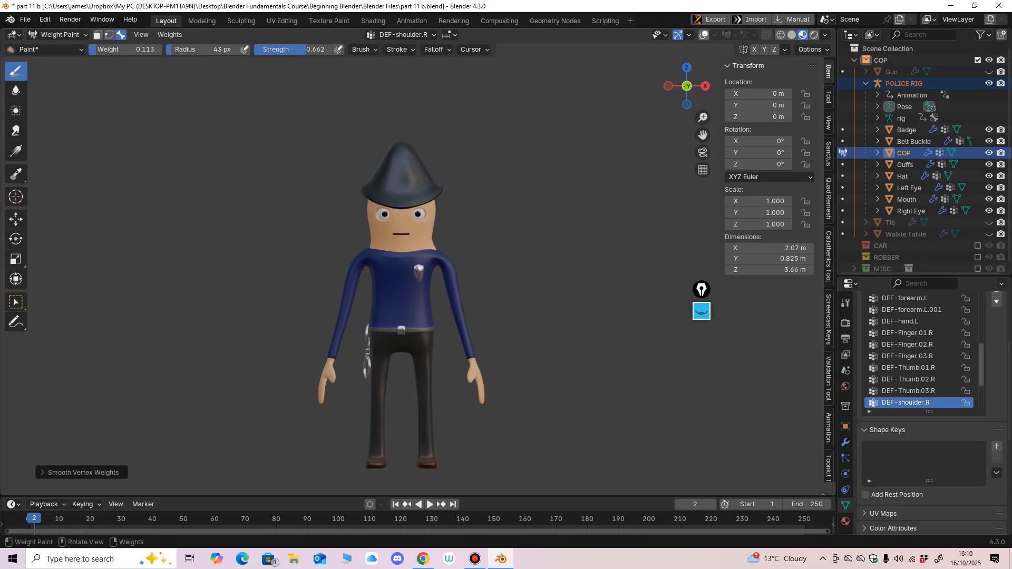
# Step: Show the overlays again, select all the rig's bones and clear their rotation
pyautogui.click(703, 34)
pyautogui.keyDown('ctrl'); pyautogui.moveTo(552, 205); pyautogui.dragTo(525, 182, button='middle'); pyautogui.keyUp('ctrl')
pyautogui.click(59, 35)
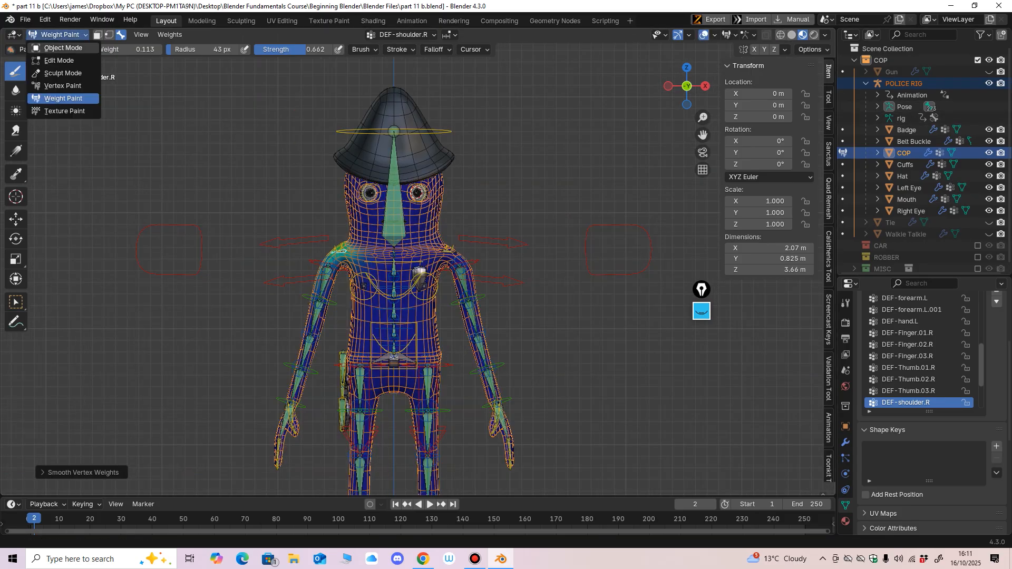
pyautogui.click(64, 98)
pyautogui.press('a')
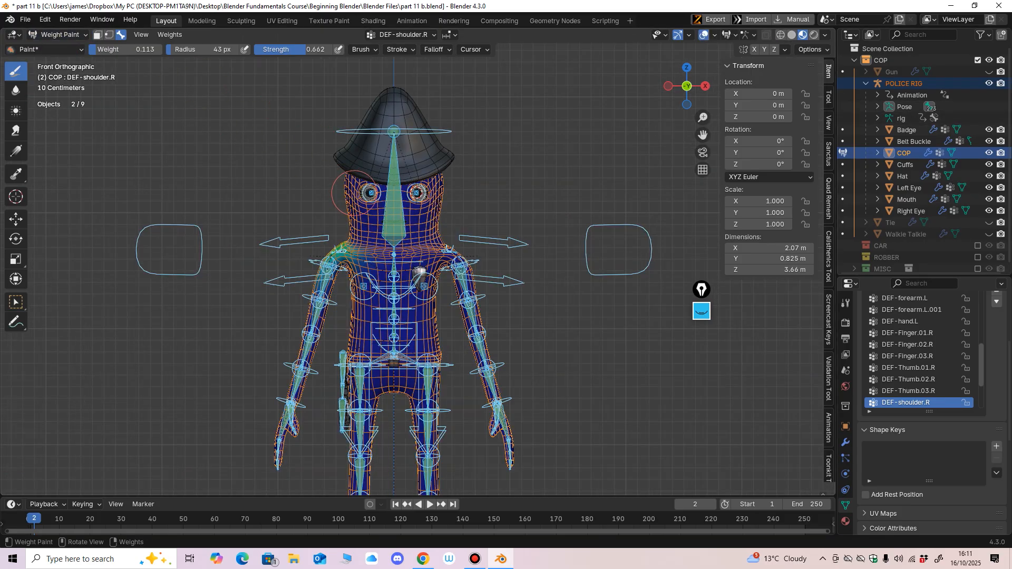
pyautogui.hotkey('alt', 'r')
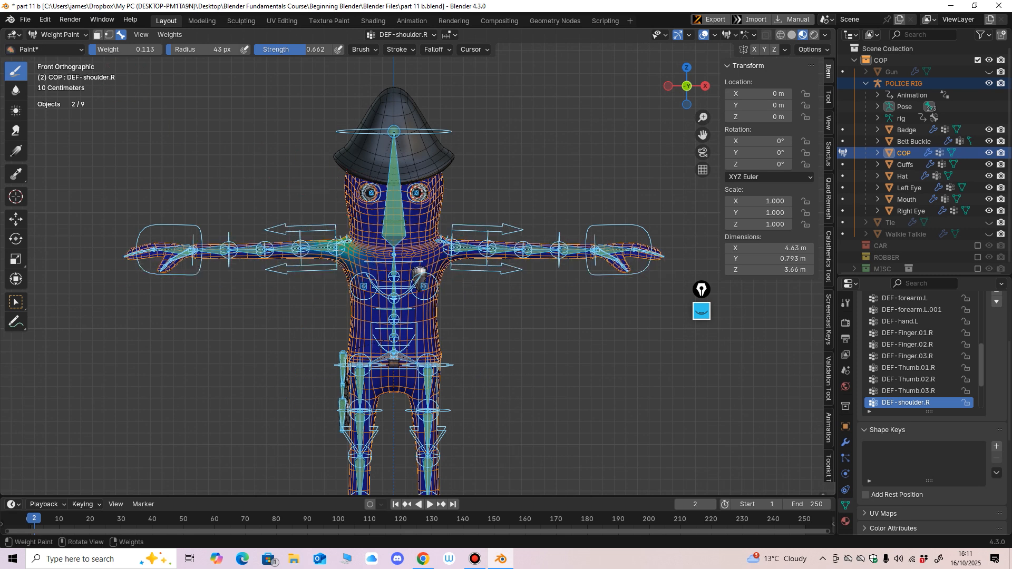
# Step: Switch the COP mesh to Object Mode and check the arms-out rest pose without overlays
pyautogui.click(58, 34)
pyautogui.click(55, 52)
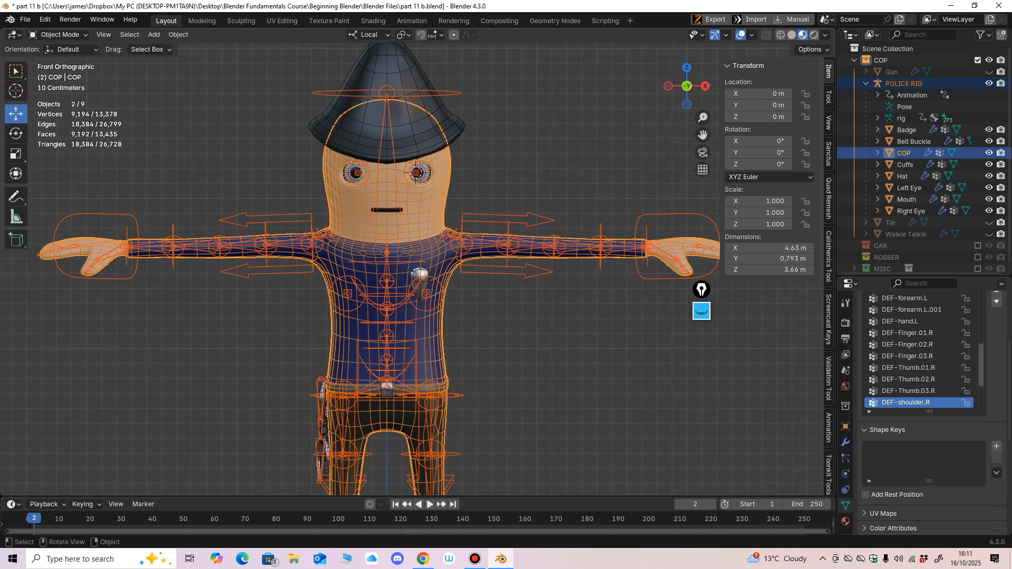
pyautogui.hotkey('alt', 'shift', 'z')
pyautogui.scroll(-3, 416, 268)
pyautogui.moveTo(417, 268); pyautogui.dragTo(426, 244, button='middle')
pyautogui.scroll(2, 421, 238)
pyautogui.press('KP_1')
pyautogui.scroll(-2, 421, 237)
pyautogui.hotkey('alt', 'shift', 'z')
# Step: Select the POLICE RIG armature, undoing any accidental move, and enlarge its Bone Collections list
pyautogui.click(496, 326)
pyautogui.click(495, 405)
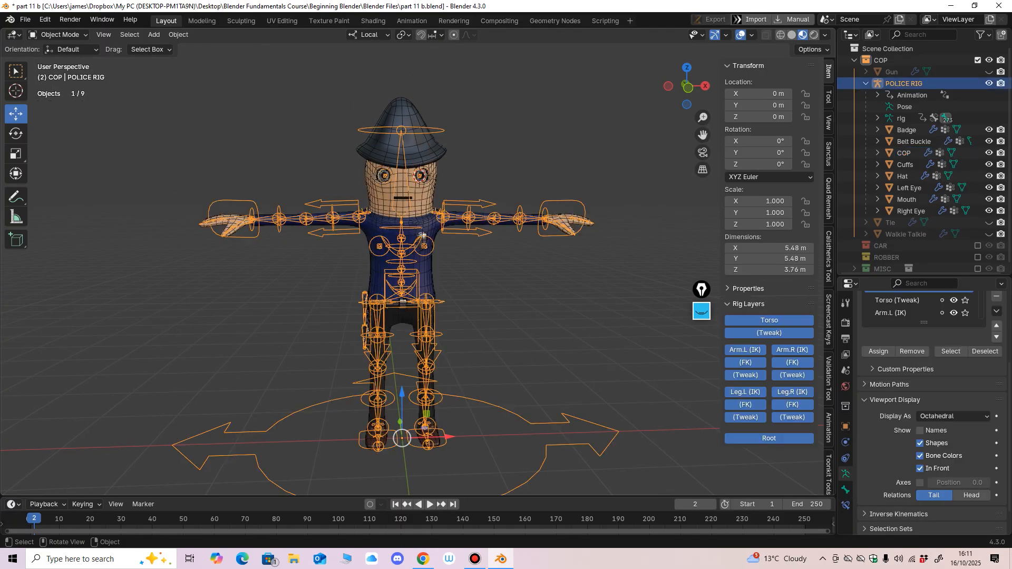
pyautogui.moveTo(401, 437)
pyautogui.mouseDown()
pyautogui.moveTo(420, 438)
pyautogui.moveTo(393, 440)
pyautogui.mouseUp()
pyautogui.hotkey('ctrl', 'z')
pyautogui.keyDown('shift'); pyautogui.moveTo(393, 439); pyautogui.dragTo(396, 482, button='middle'); pyautogui.keyUp('shift')
pyautogui.scroll(3, 397, 482)
pyautogui.moveTo(396, 482); pyautogui.dragTo(388, 464, button='middle')
pyautogui.moveTo(388, 464); pyautogui.dragTo(289, 417, button='middle')
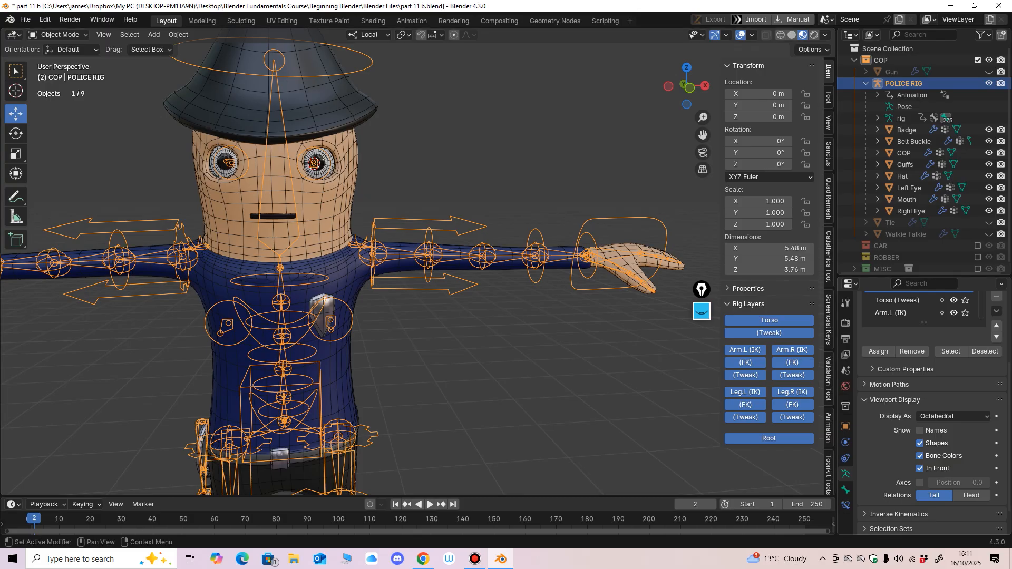
pyautogui.moveTo(923, 322); pyautogui.dragTo(923, 423)
pyautogui.moveTo(924, 364); pyautogui.dragTo(923, 401, button='middle')
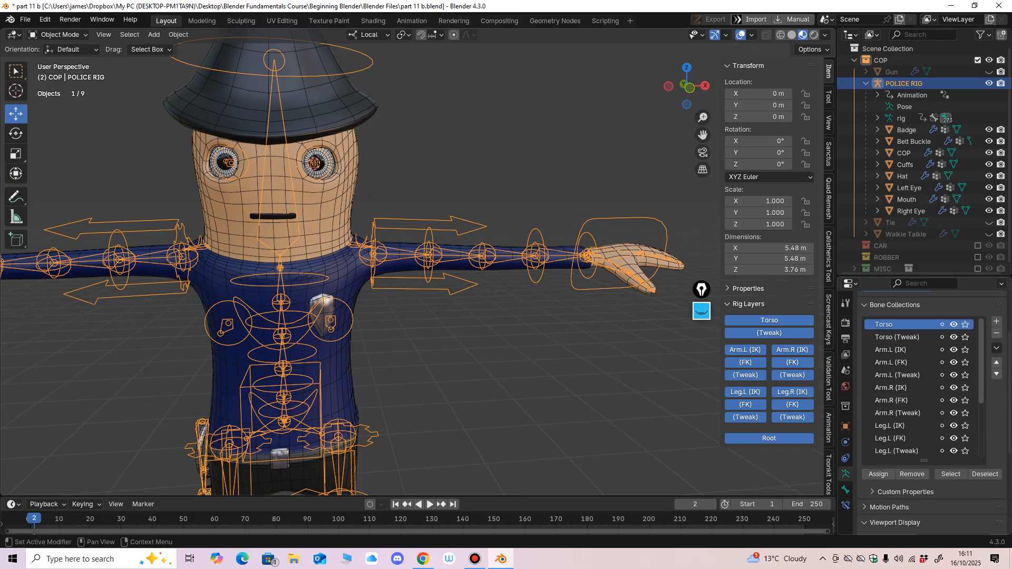
# Step: Toggle the Torso bone collection's visibility to examine which controls it contains, leaving it shown
pyautogui.click(953, 325)
pyautogui.keyDown('shift'); pyautogui.moveTo(495, 306); pyautogui.dragTo(540, 252, button='middle'); pyautogui.keyUp('shift')
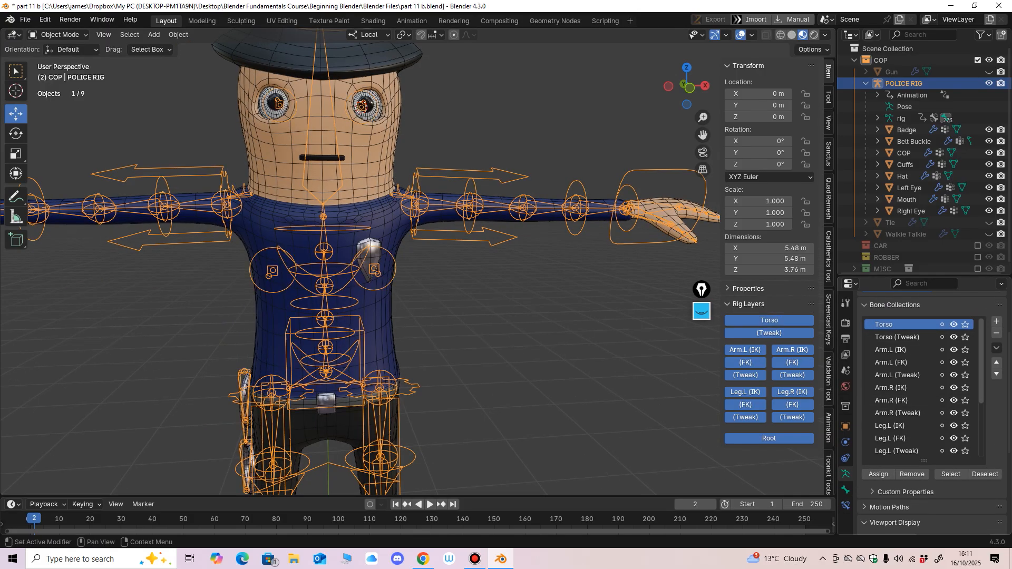
pyautogui.click(953, 325)
pyautogui.click(954, 325)
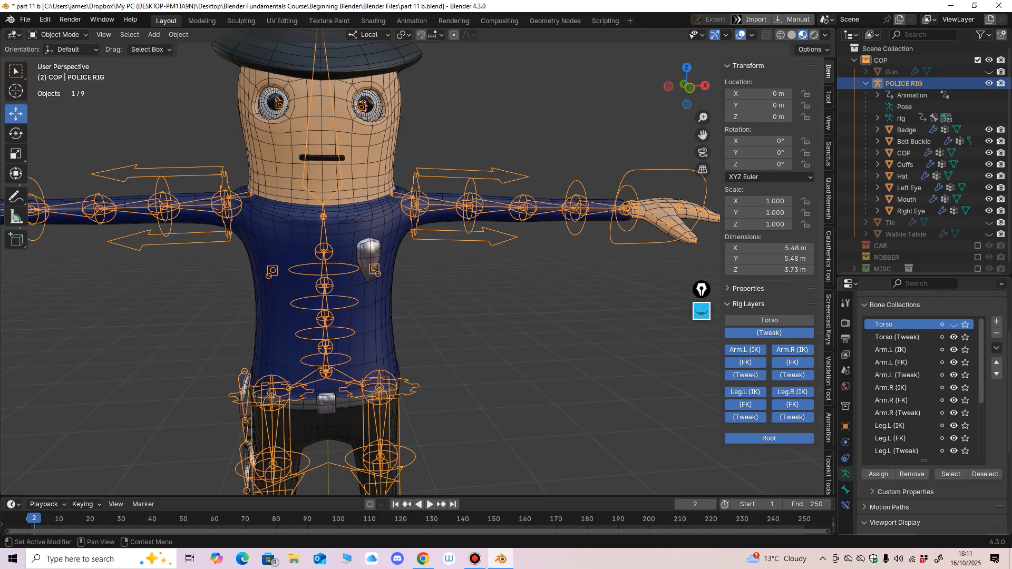
pyautogui.click(953, 324)
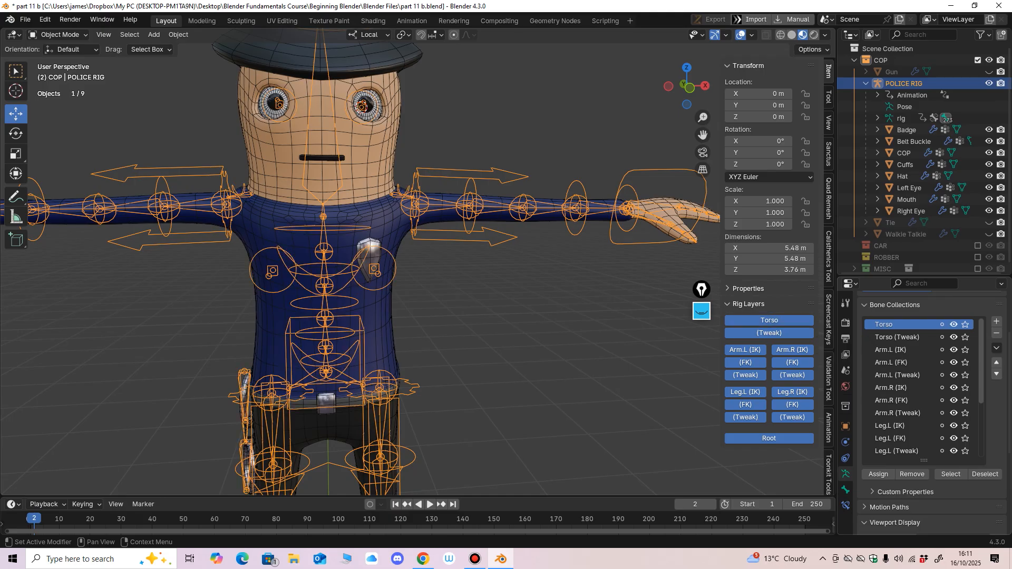
# Step: Hide the Torso (Tweak) and Arm.L (IK) bone collections, toggling each to check its controls
pyautogui.click(953, 337)
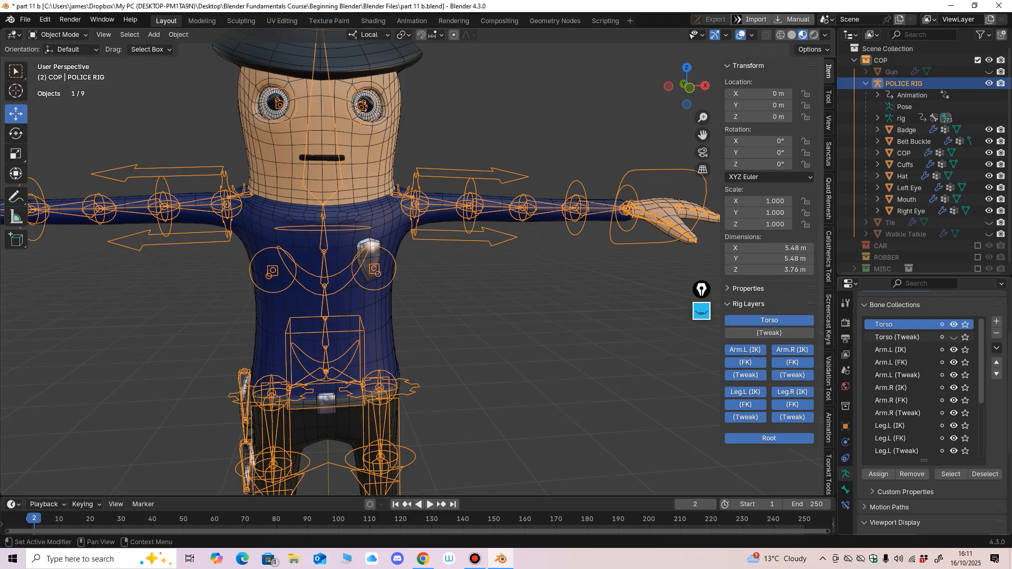
pyautogui.click(953, 337)
pyautogui.click(954, 337)
pyautogui.click(953, 350)
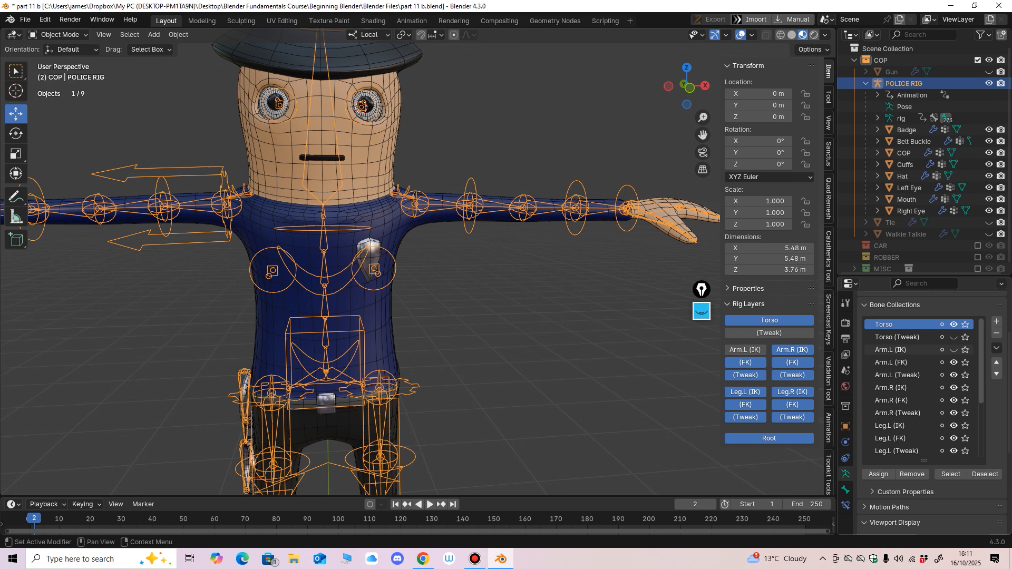
pyautogui.click(953, 349)
pyautogui.click(953, 350)
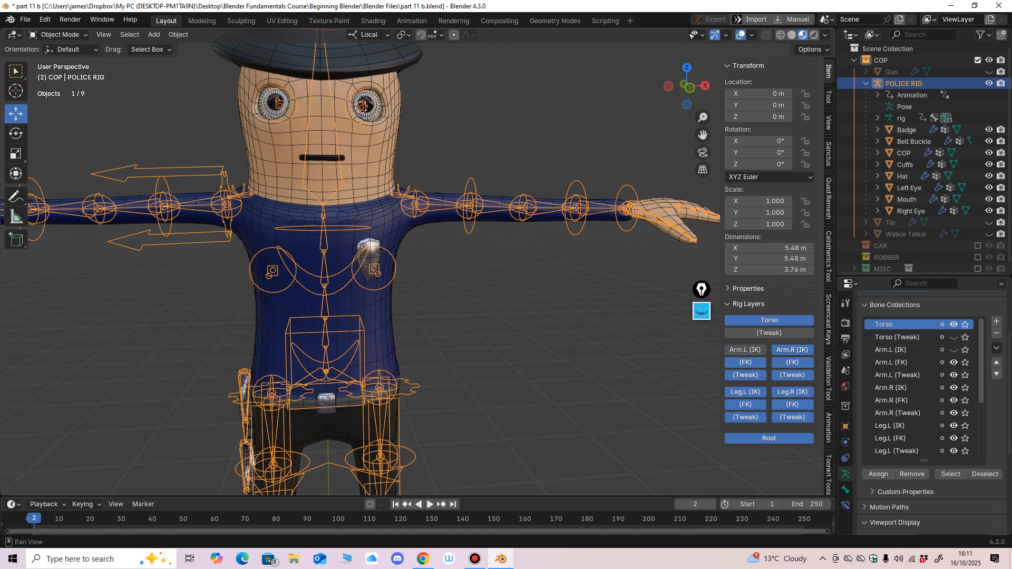
pyautogui.moveTo(569, 300); pyautogui.dragTo(536, 296, button='middle')
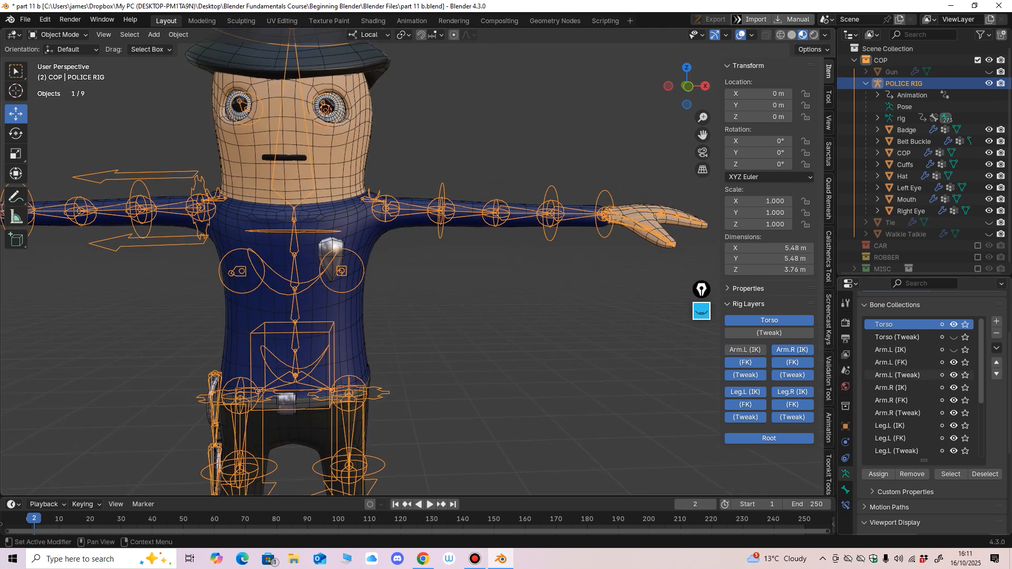
# Step: Hide the Arm.L (Tweak), Arm.R (IK) and Arm.R (Tweak) bone collections
pyautogui.click(953, 374)
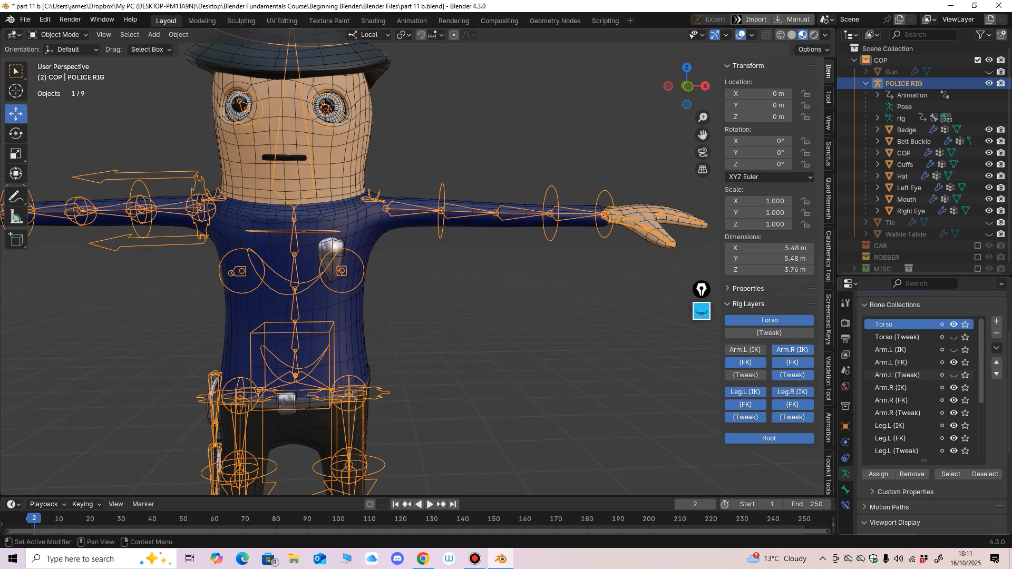
pyautogui.click(953, 387)
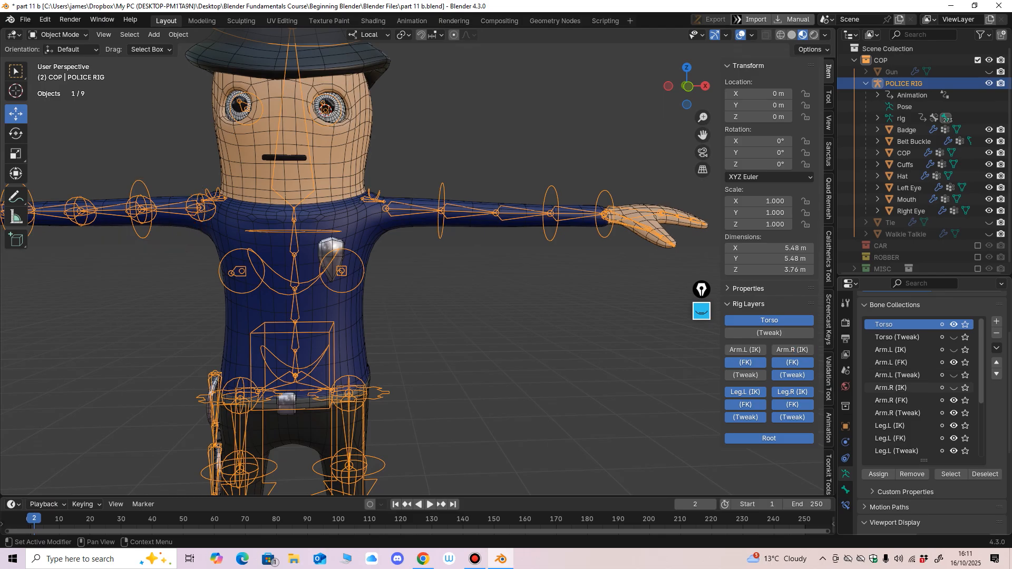
pyautogui.click(953, 413)
pyautogui.moveTo(532, 284); pyautogui.dragTo(527, 299, button='middle')
pyautogui.keyDown('shift'); pyautogui.moveTo(527, 299); pyautogui.dragTo(588, 276, button='middle'); pyautogui.keyUp('shift')
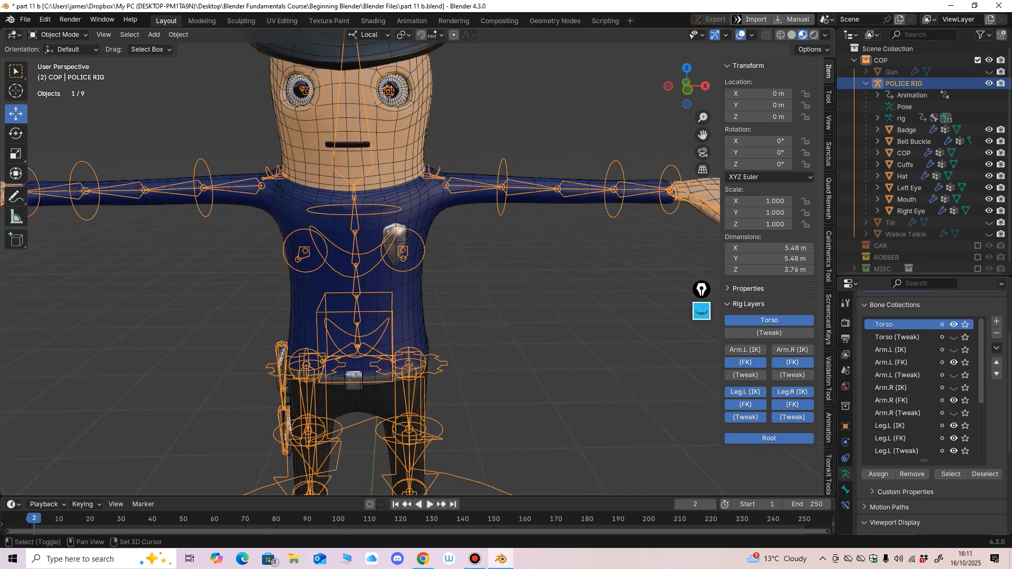
# Step: Hide the FK and Tweak bone collections of both legs
pyautogui.scroll(-1, 932, 413)
pyautogui.keyDown('shift'); pyautogui.moveTo(548, 337); pyautogui.dragTo(555, 216, button='middle'); pyautogui.keyUp('shift')
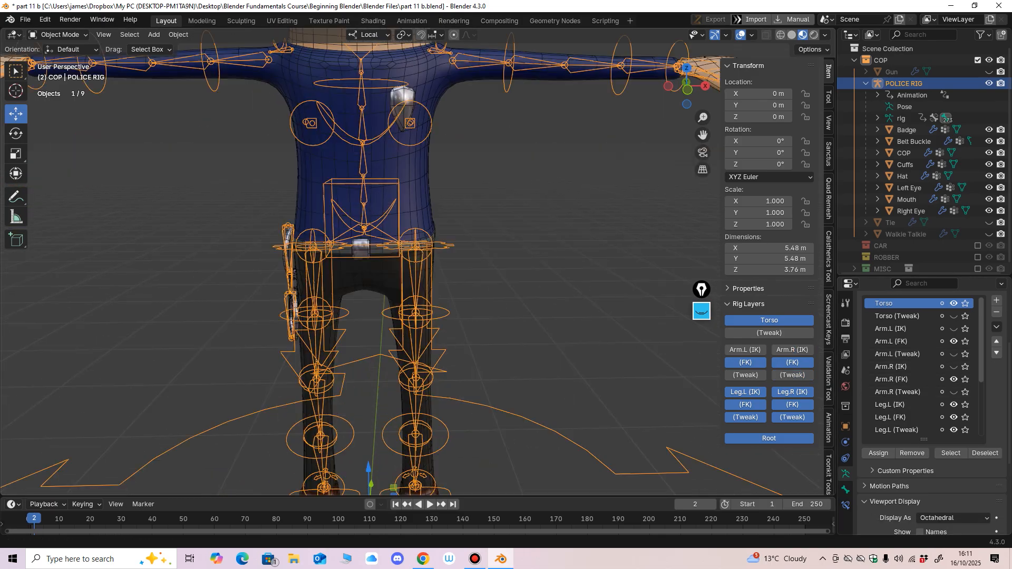
pyautogui.scroll(-3, 919, 366)
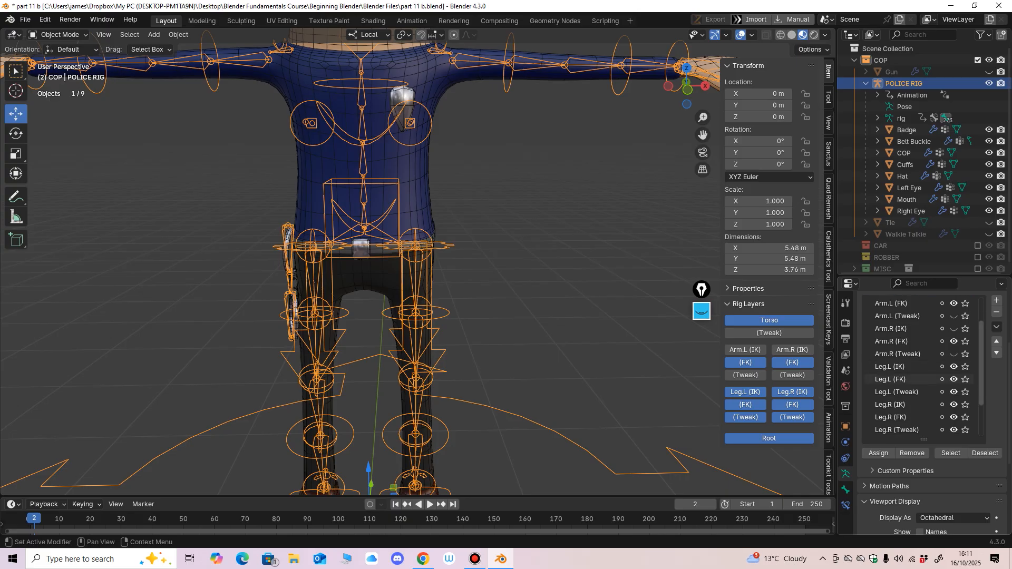
pyautogui.click(745, 404)
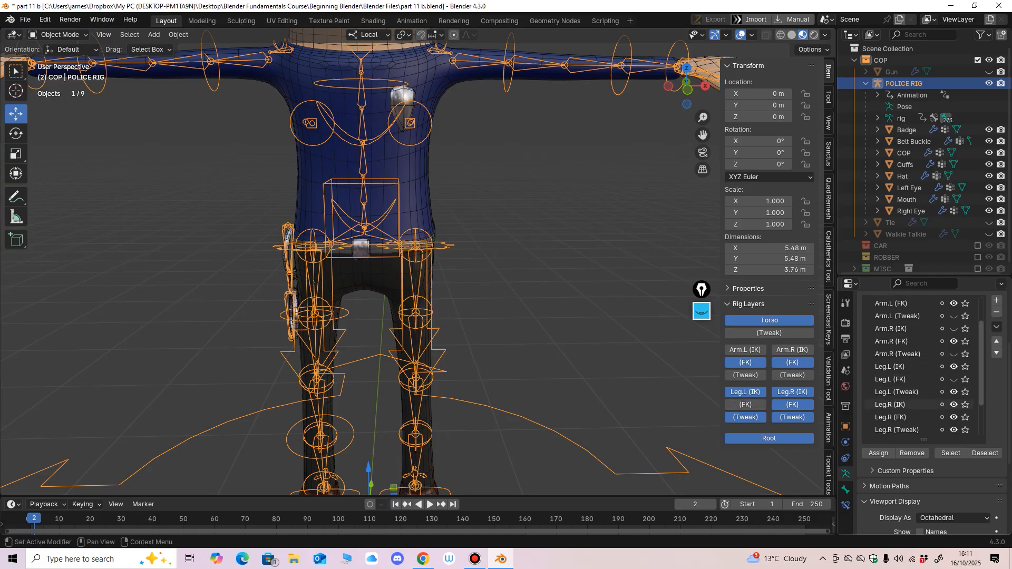
pyautogui.click(792, 404)
pyautogui.scroll(-2, 919, 366)
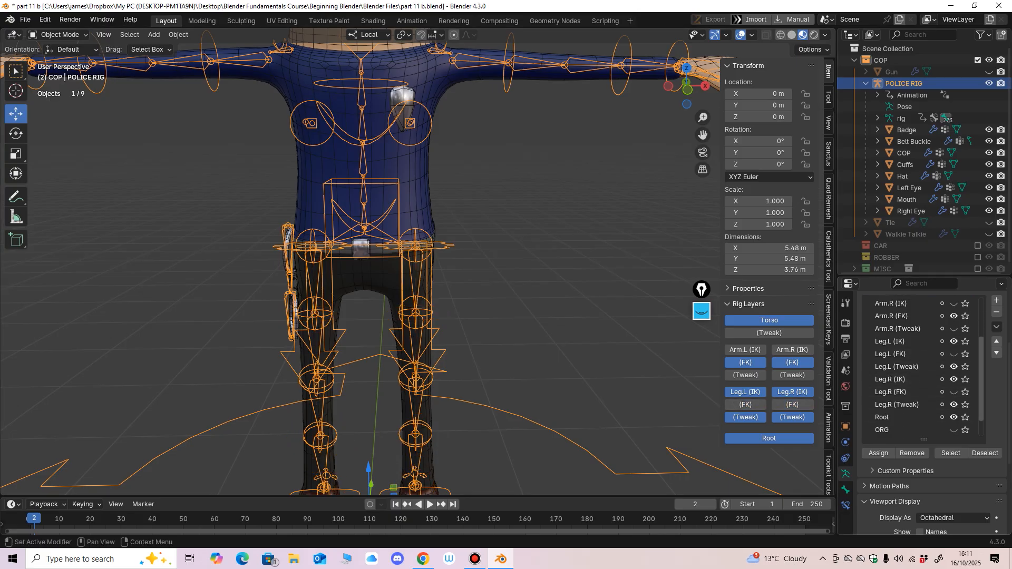
pyautogui.click(792, 417)
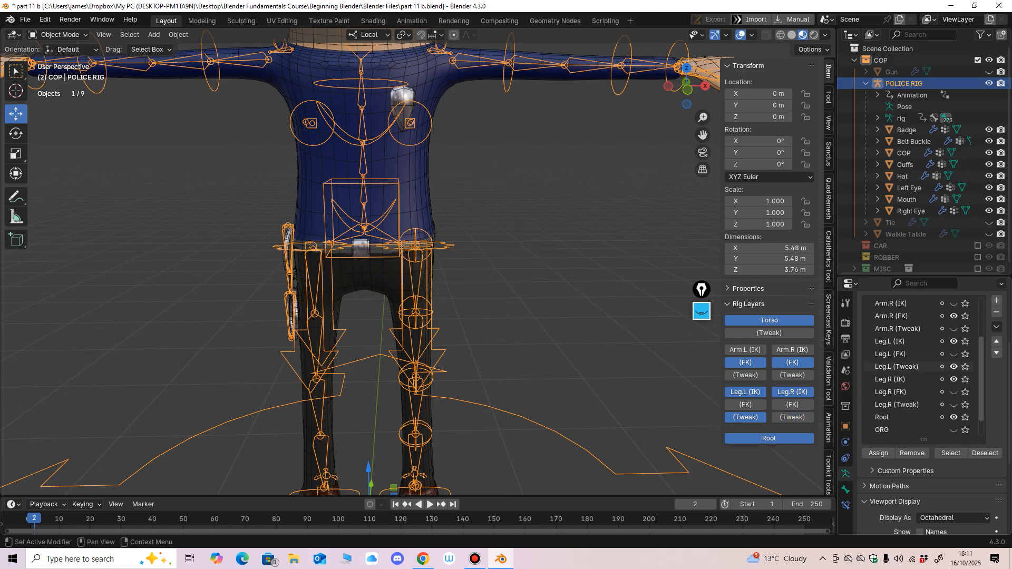
pyautogui.click(745, 417)
# Step: Hide the Root and DEF bone collections and check the remaining controls on the character
pyautogui.scroll(-3, 906, 379)
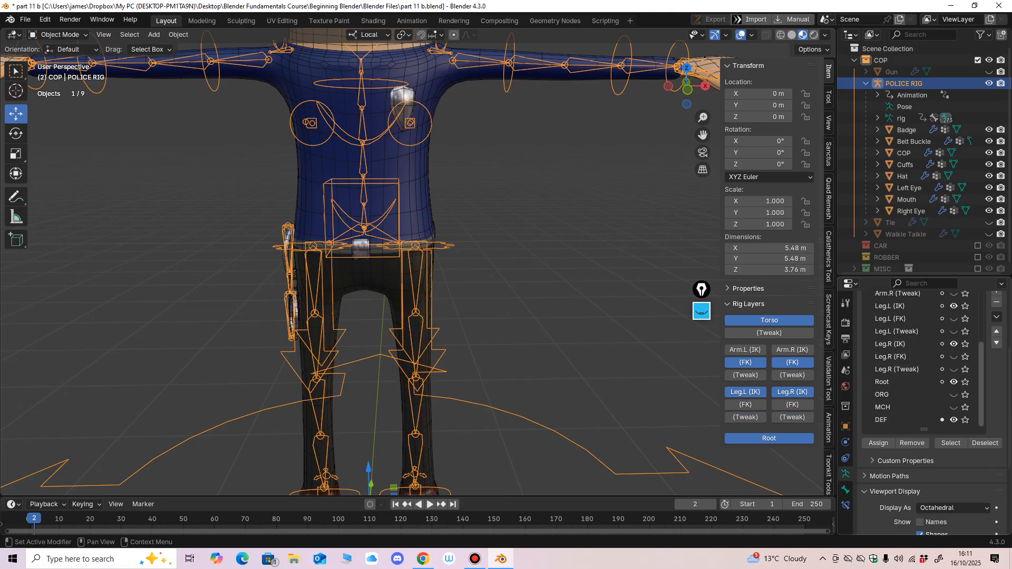
pyautogui.click(953, 382)
pyautogui.scroll(-3, 358, 264)
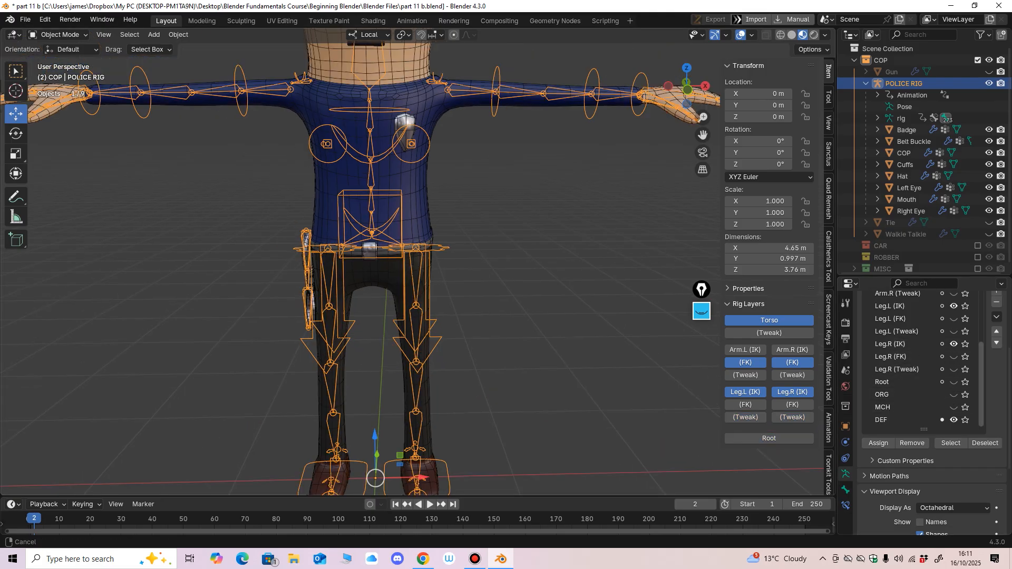
pyautogui.click(953, 382)
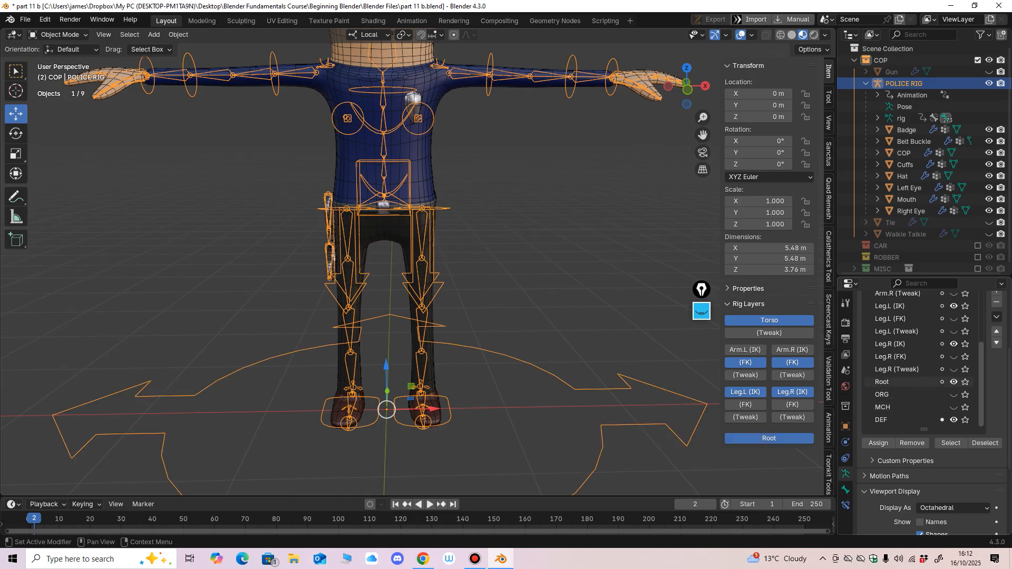
pyautogui.click(954, 382)
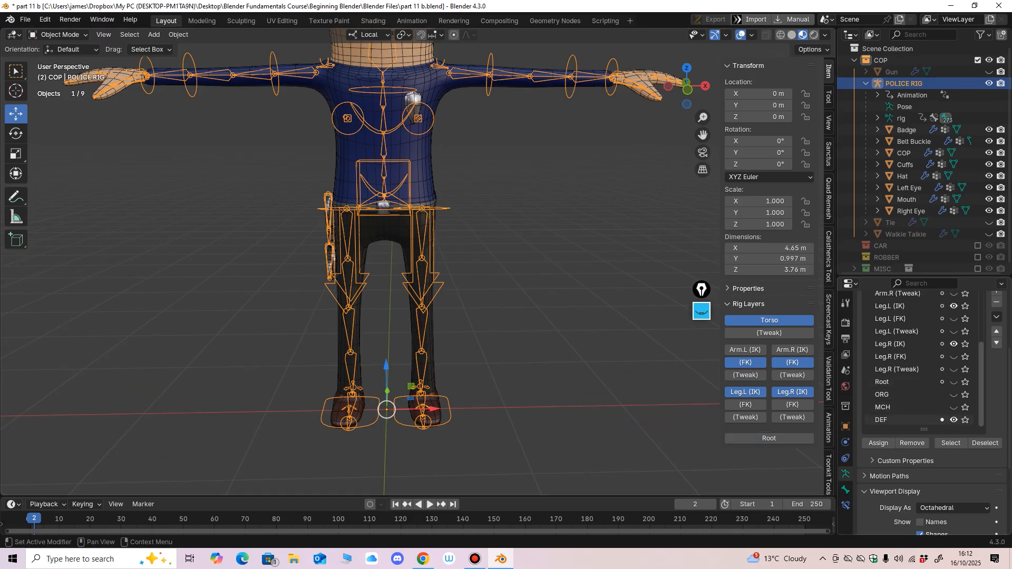
pyautogui.click(953, 420)
pyautogui.keyDown('shift'); pyautogui.moveTo(474, 274); pyautogui.dragTo(474, 348, button='middle'); pyautogui.keyUp('shift')
pyautogui.moveTo(474, 337); pyautogui.dragTo(489, 354, button='middle')
pyautogui.keyDown('shift'); pyautogui.moveTo(489, 355); pyautogui.dragTo(519, 335, button='middle'); pyautogui.keyUp('shift')
pyautogui.scroll(2, 519, 336)
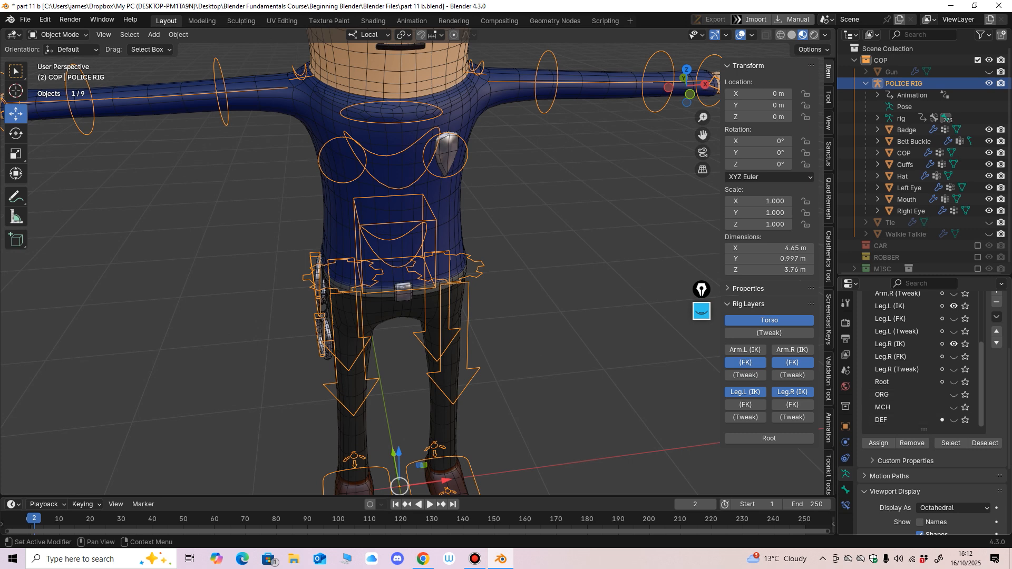
# Step: Enlarge the Bone Collections list, add a new collection below Torso and name it HIDE
pyautogui.moveTo(923, 429); pyautogui.dragTo(924, 467)
pyautogui.scroll(5, 922, 390)
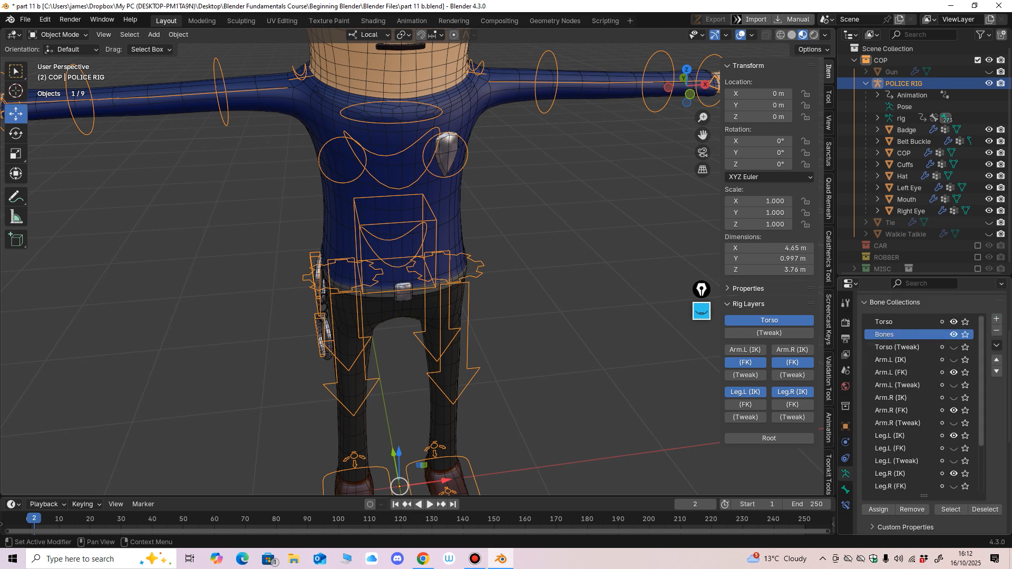
pyautogui.doubleClick(896, 334)
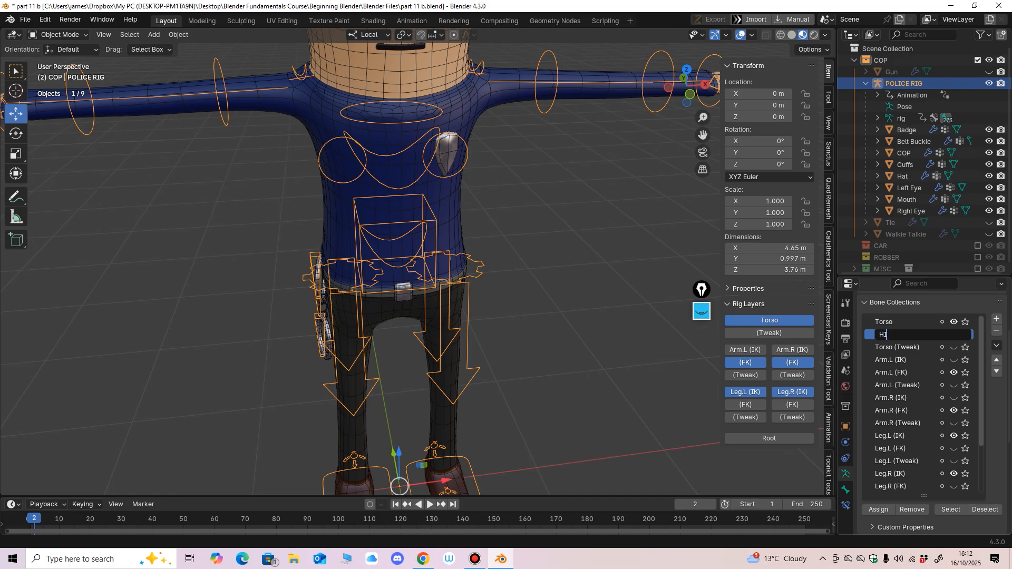
pyautogui.press('Return')
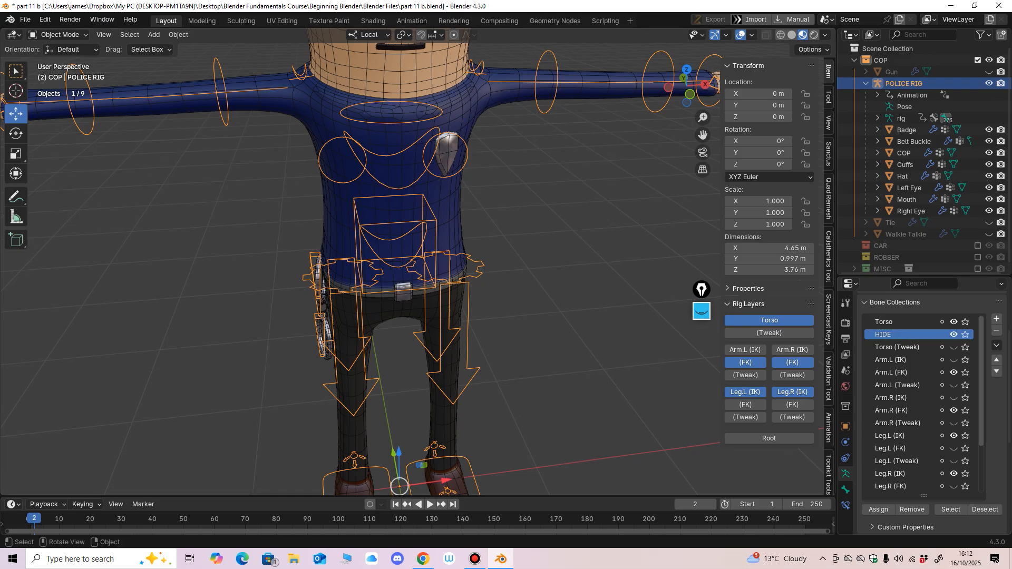
# Step: Switch the police rig to Pose Mode, select the gear-shaped thigh parent controls on both hips and assign them to the HIDE bone collection
pyautogui.click(60, 35)
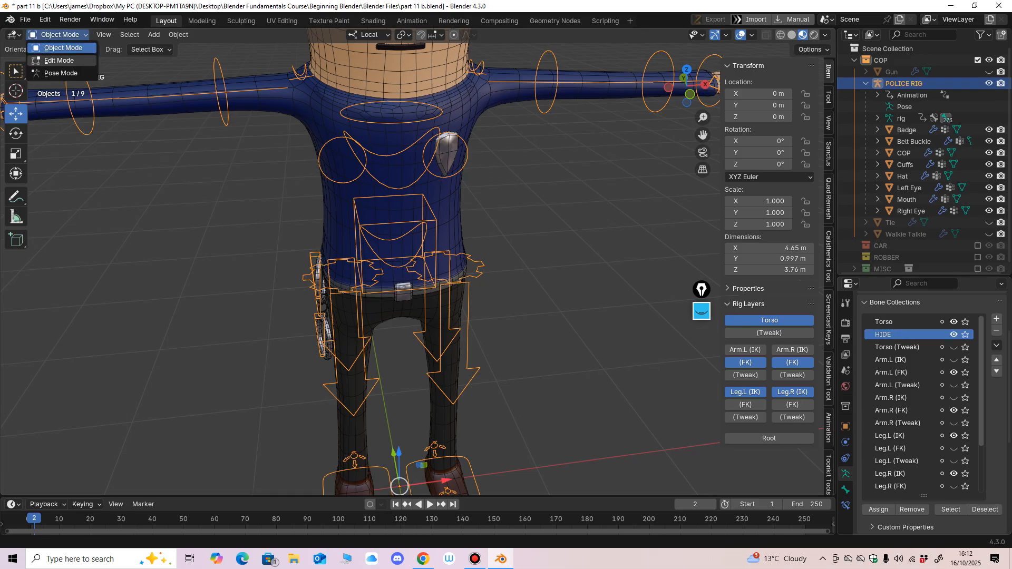
pyautogui.click(58, 59)
pyautogui.click(59, 35)
pyautogui.click(59, 73)
pyautogui.scroll(1, 423, 264)
pyautogui.keyDown('shift'); pyautogui.moveTo(401, 263); pyautogui.dragTo(345, 260, button='middle'); pyautogui.keyUp('shift')
pyautogui.click(514, 262)
pyautogui.keyDown('shift'); pyautogui.click(394, 263); pyautogui.keyUp('shift')
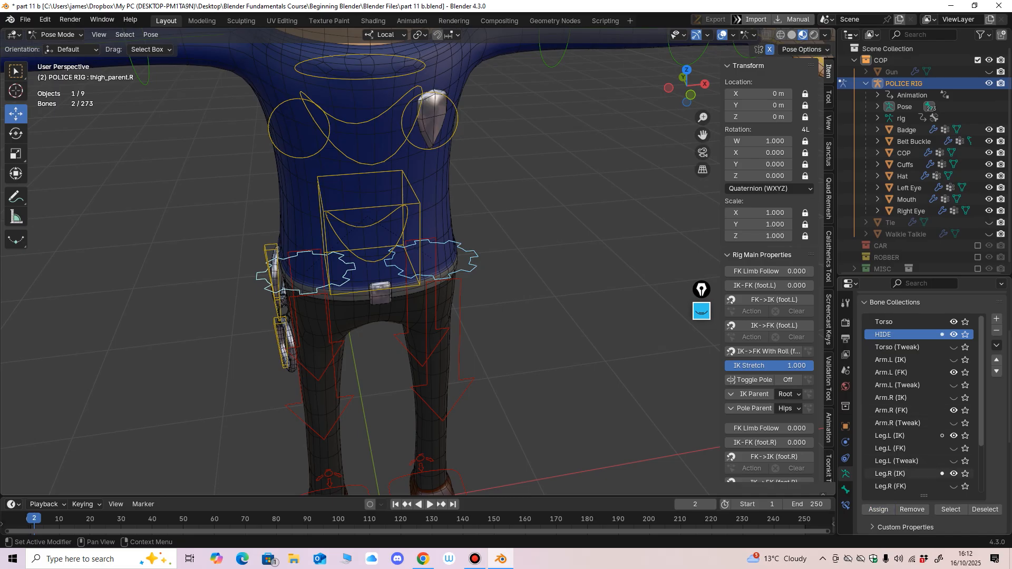
# Step: Remove the thigh parent controls from the Leg.R (IK) and Leg.L (IK) bone collections and hide the HIDE collection
pyautogui.click(891, 474)
pyautogui.scroll(-5, 890, 474)
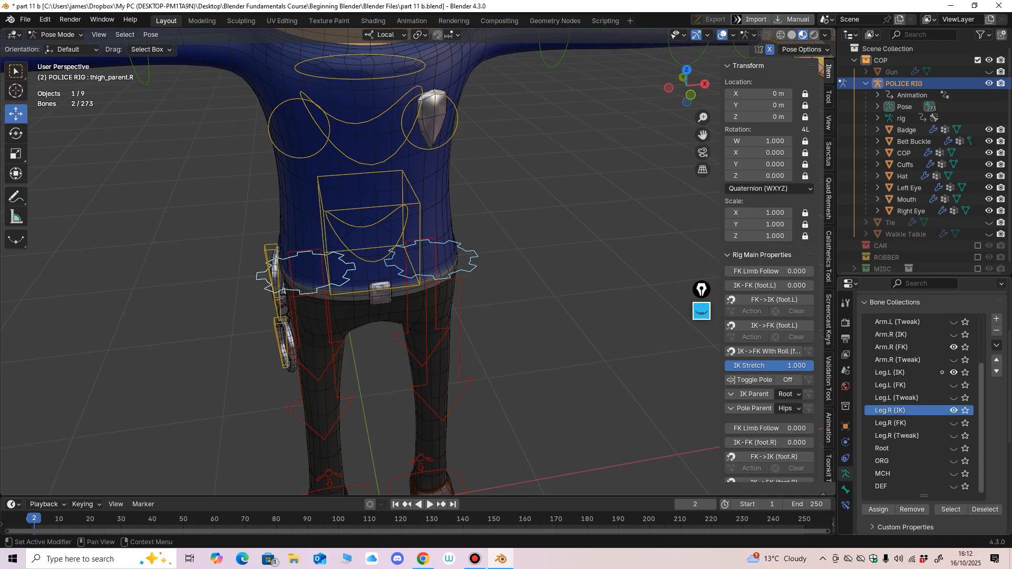
pyautogui.click(466, 271)
pyautogui.moveTo(917, 386)
pyautogui.mouseDown(button='middle')
pyautogui.moveTo(917, 351)
pyautogui.moveTo(917, 398)
pyautogui.mouseUp(button='middle')
pyautogui.scroll(5, 919, 417)
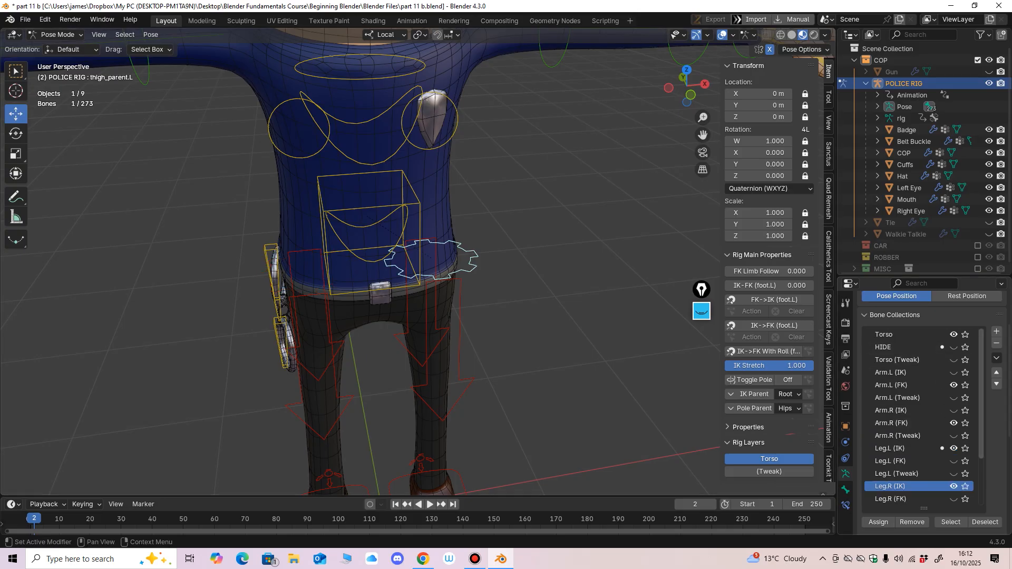
pyautogui.click(899, 348)
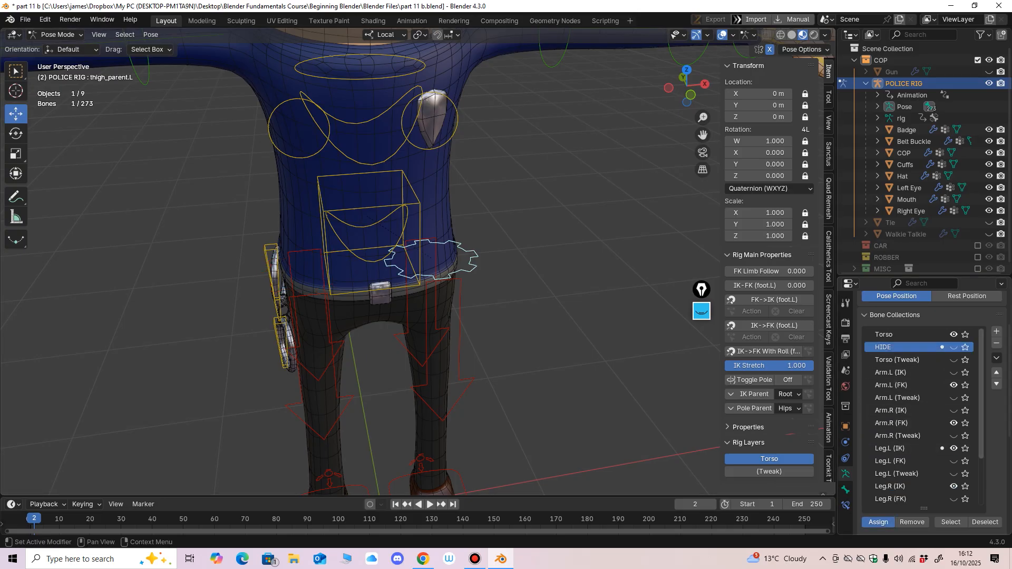
pyautogui.click(897, 448)
pyautogui.click(912, 522)
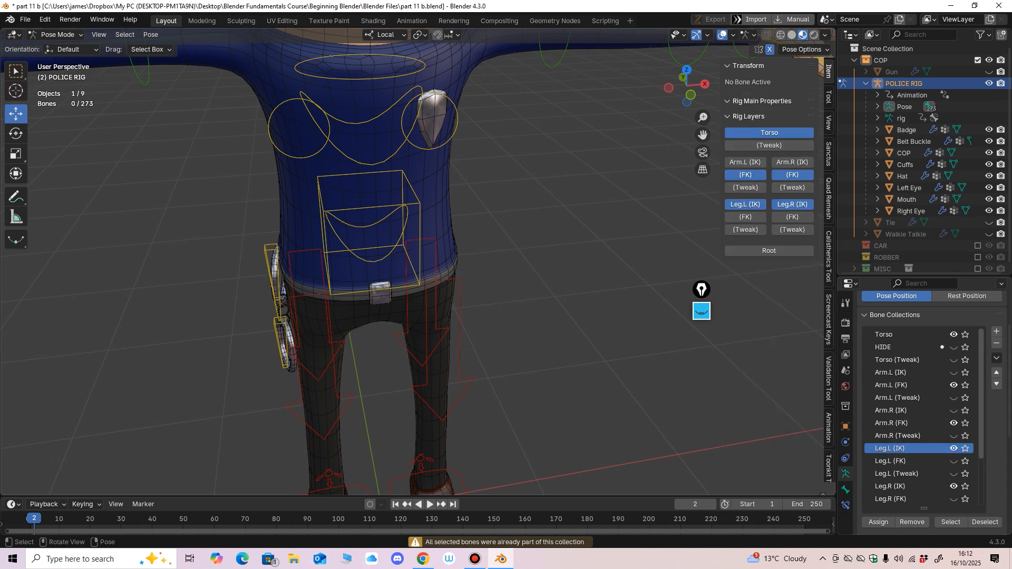
# Step: Inspect the remaining arm and hand controls, selecting the left hand FK control and checking the character from the front
pyautogui.scroll(-2, 474, 295)
pyautogui.moveTo(474, 295); pyautogui.dragTo(459, 247, button='middle')
pyautogui.scroll(-1, 459, 281)
pyautogui.moveTo(459, 247); pyautogui.dragTo(504, 369, button='middle')
pyautogui.moveTo(504, 369); pyautogui.dragTo(426, 353, button='middle')
pyautogui.scroll(3, 428, 375)
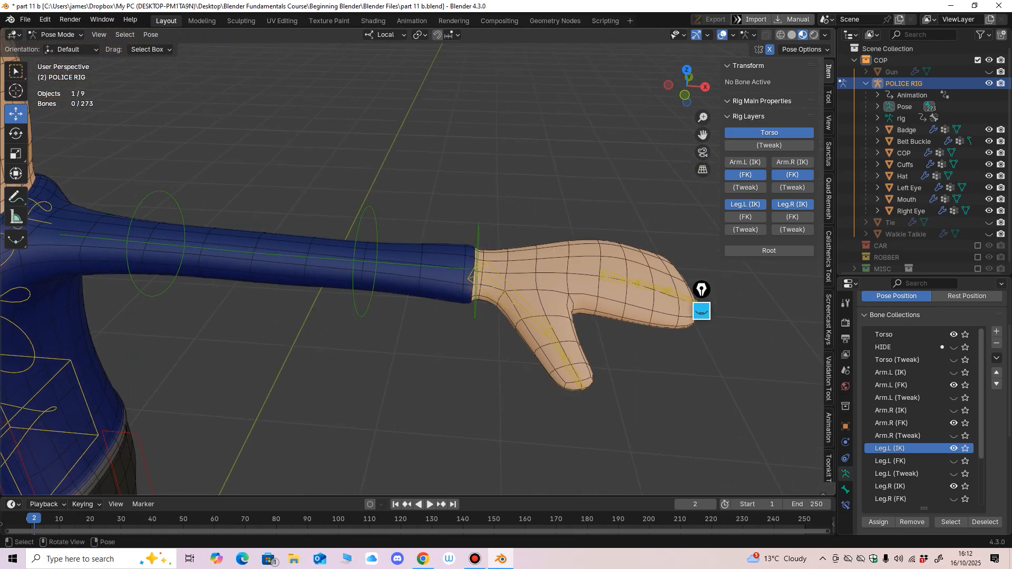
pyautogui.click(476, 309)
pyautogui.moveTo(476, 310); pyautogui.dragTo(465, 277, button='middle')
pyautogui.press('KP_1')
pyautogui.scroll(-3, 464, 277)
pyautogui.keyDown('shift'); pyautogui.moveTo(380, 237); pyautogui.dragTo(470, 285, button='middle'); pyautogui.keyUp('shift')
pyautogui.scroll(3, 470, 284)
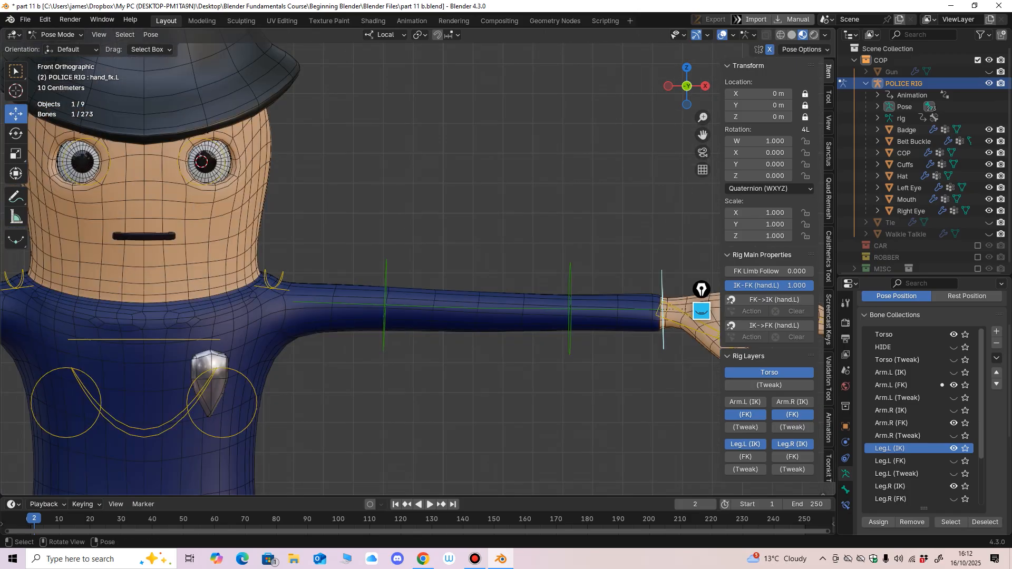
pyautogui.keyDown('shift'); pyautogui.moveTo(345, 232); pyautogui.dragTo(475, 285, button='middle'); pyautogui.keyUp('shift')
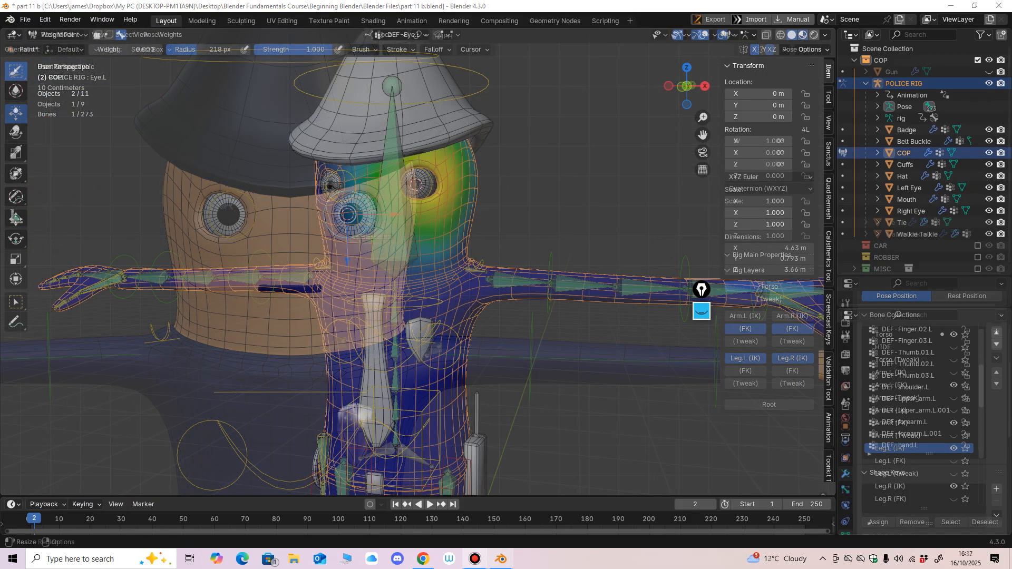
# Step: Hide the Hat to expose the whole head while weight painting the DEF-Eye.L bone
pyautogui.moveTo(547, 241)
pyautogui.mouseDown(button='middle')
pyautogui.moveTo(550, 250)
pyautogui.moveTo(477, 270)
pyautogui.moveTo(521, 235)
pyautogui.moveTo(513, 207)
pyautogui.moveTo(559, 210)
pyautogui.moveTo(433, 211)
pyautogui.mouseUp(button='middle')
pyautogui.press('f')
pyautogui.click(504, 249)
pyautogui.scroll(3, 519, 232)
pyautogui.scroll(1, 514, 206)
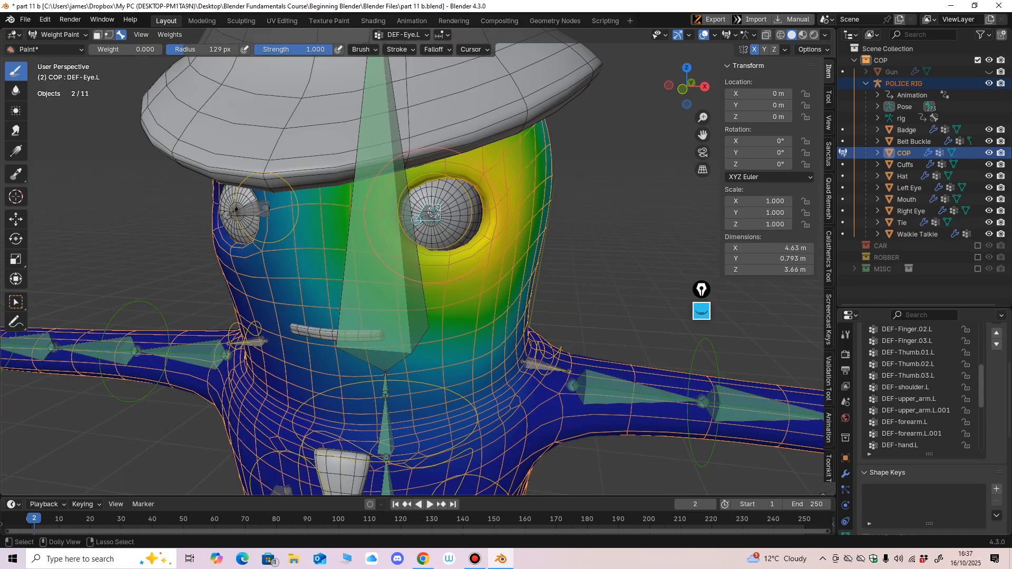
pyautogui.press('KP_1')
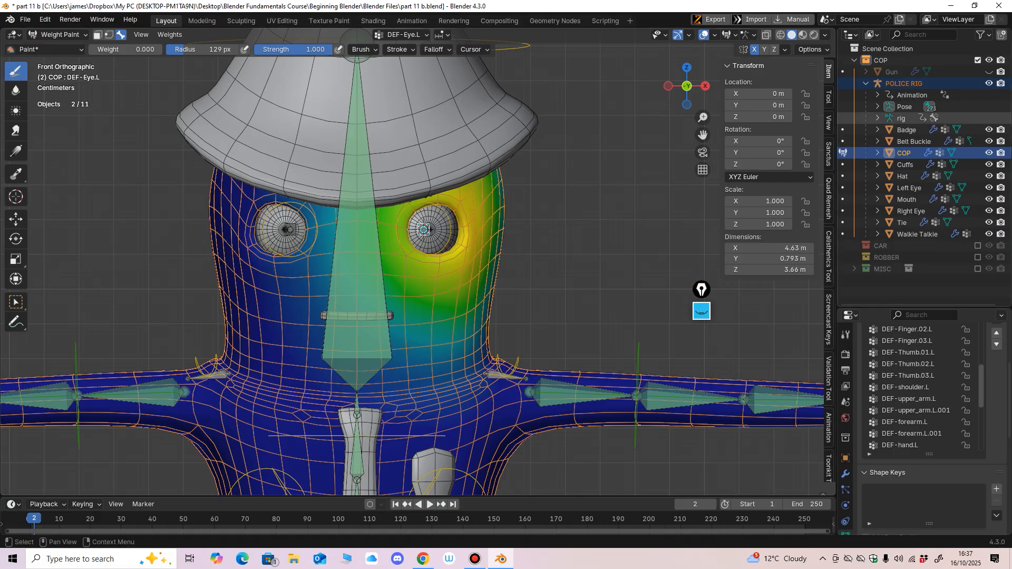
pyautogui.click(988, 176)
# Step: Set the weight brush radius to 187 px and paint zero weight over the front of the head for DEF-Eye.L
pyautogui.moveTo(428, 248); pyautogui.dragTo(438, 266, button='middle')
pyautogui.press('f')
pyautogui.click(427, 277)
pyautogui.press('KP_1')
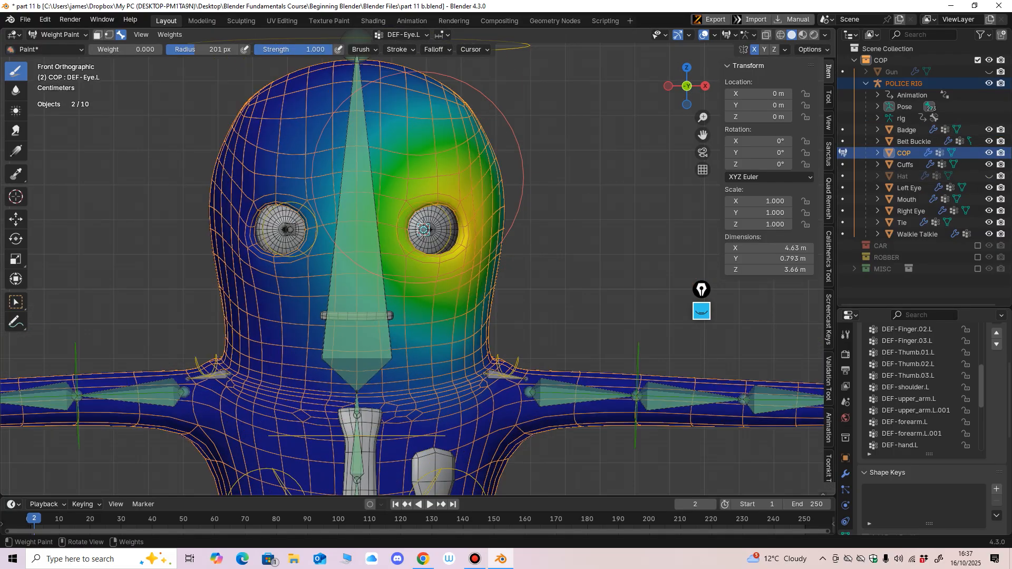
pyautogui.press('f')
pyautogui.click(418, 199)
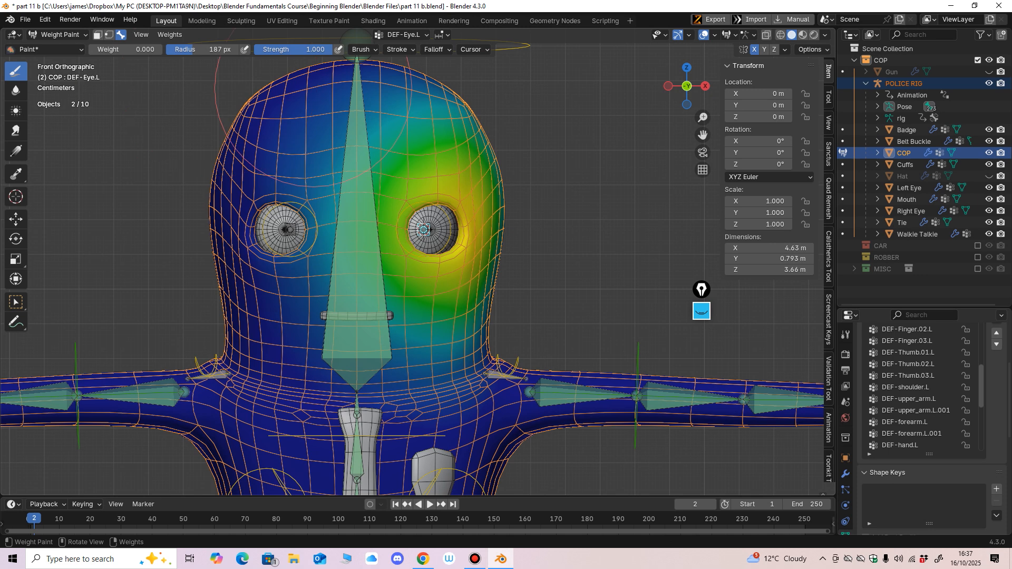
pyautogui.moveTo(422, 126)
pyautogui.mouseDown()
pyautogui.moveTo(377, 150)
pyautogui.moveTo(425, 174)
pyautogui.moveTo(455, 213)
pyautogui.mouseUp()
pyautogui.keyDown('ctrl'); pyautogui.moveTo(455, 210); pyautogui.dragTo(456, 232, button='middle'); pyautogui.keyUp('ctrl')
pyautogui.moveTo(456, 235); pyautogui.dragTo(467, 275)
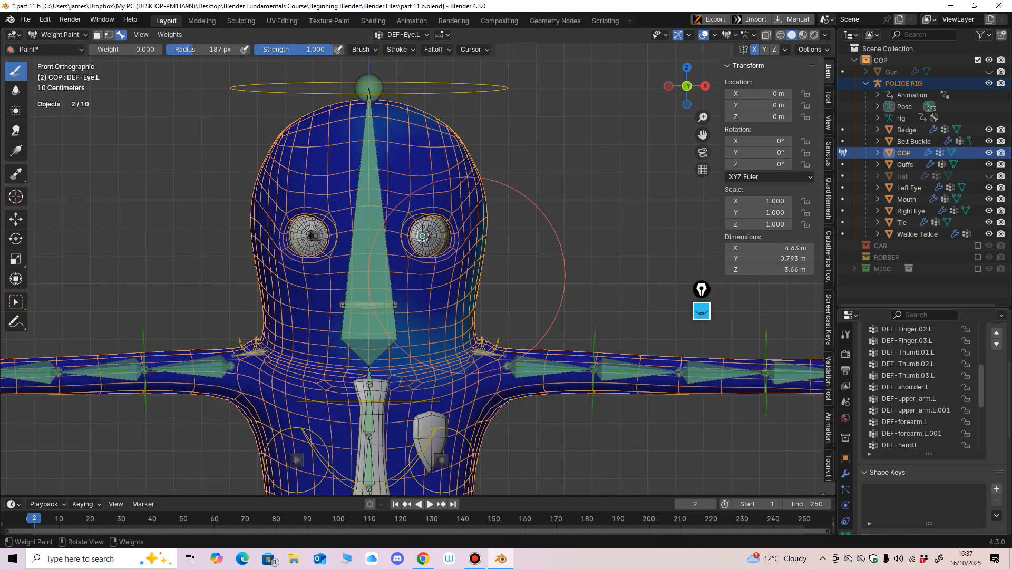
# Step: Clear the remaining DEF-Eye.L weight around the sides and back of the head
pyautogui.moveTo(467, 275)
pyautogui.mouseDown(button='middle')
pyautogui.moveTo(385, 158)
pyautogui.moveTo(438, 136)
pyautogui.mouseUp(button='middle')
pyautogui.moveTo(323, 132)
pyautogui.mouseDown(button='middle')
pyautogui.moveTo(373, 113)
pyautogui.moveTo(222, 155)
pyautogui.mouseUp(button='middle')
pyautogui.moveTo(234, 236); pyautogui.dragTo(518, 187, button='middle')
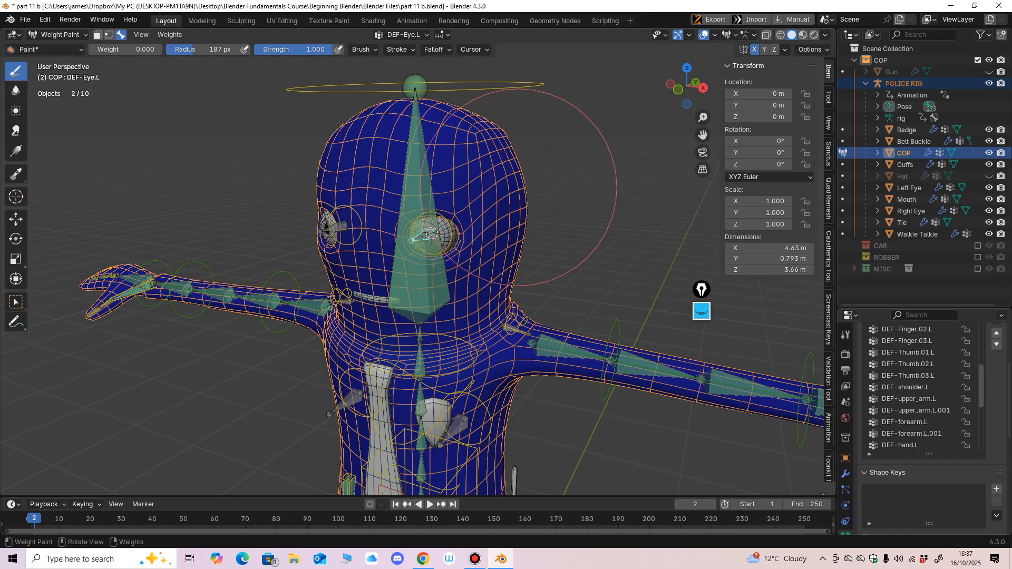
pyautogui.moveTo(477, 259); pyautogui.dragTo(400, 206, button='middle')
pyautogui.moveTo(605, 182); pyautogui.dragTo(622, 184, button='middle')
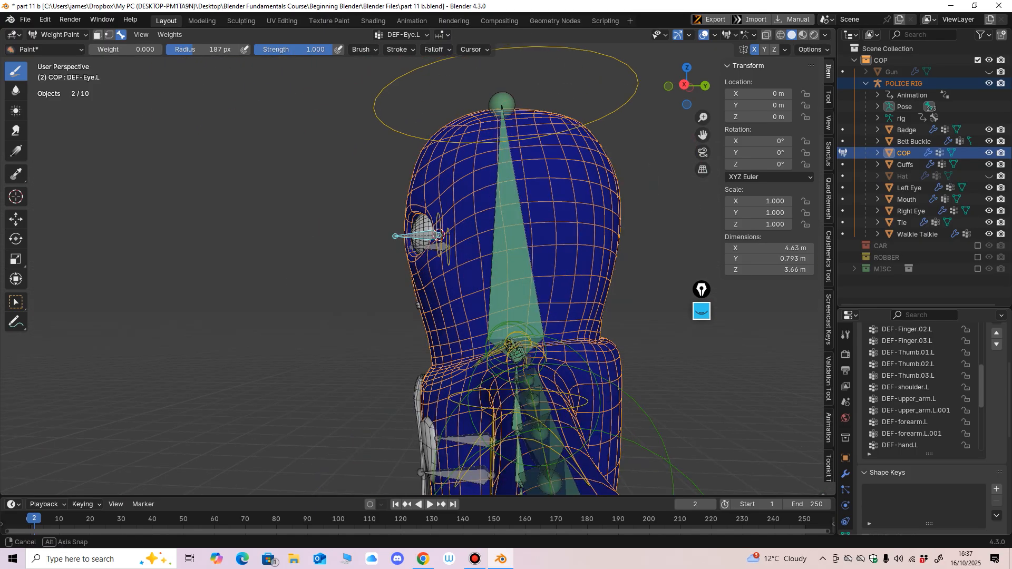
pyautogui.moveTo(316, 257); pyautogui.dragTo(451, 278, button='middle')
# Step: Select the DEF-Eye.R bone and paint its influence off the whole head with zero weight
pyautogui.keyDown('alt'); pyautogui.click(314, 242); pyautogui.keyUp('alt')
pyautogui.press('KP_1')
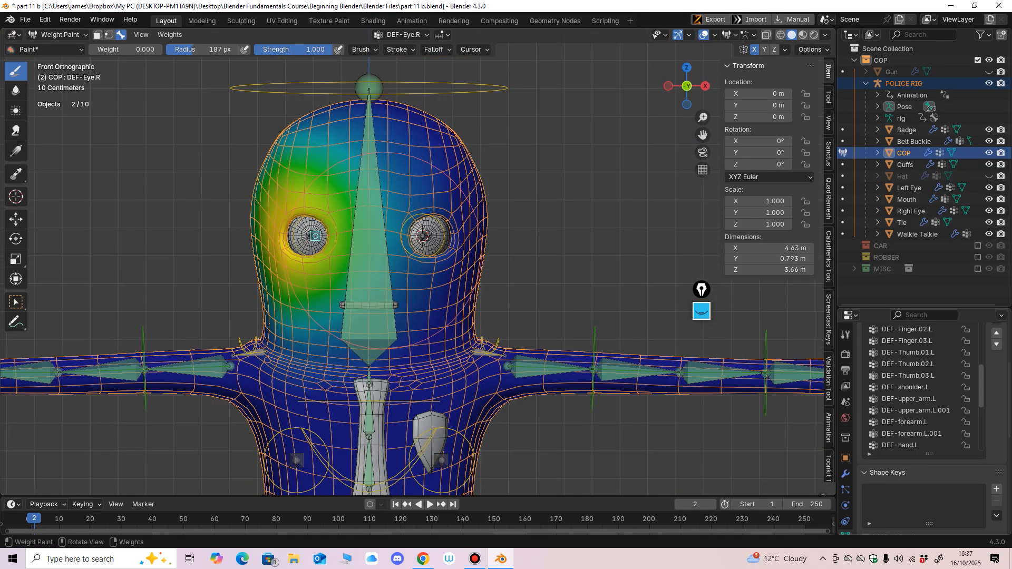
pyautogui.moveTo(401, 158)
pyautogui.mouseDown()
pyautogui.moveTo(253, 181)
pyautogui.moveTo(237, 214)
pyautogui.moveTo(429, 260)
pyautogui.moveTo(299, 266)
pyautogui.mouseUp()
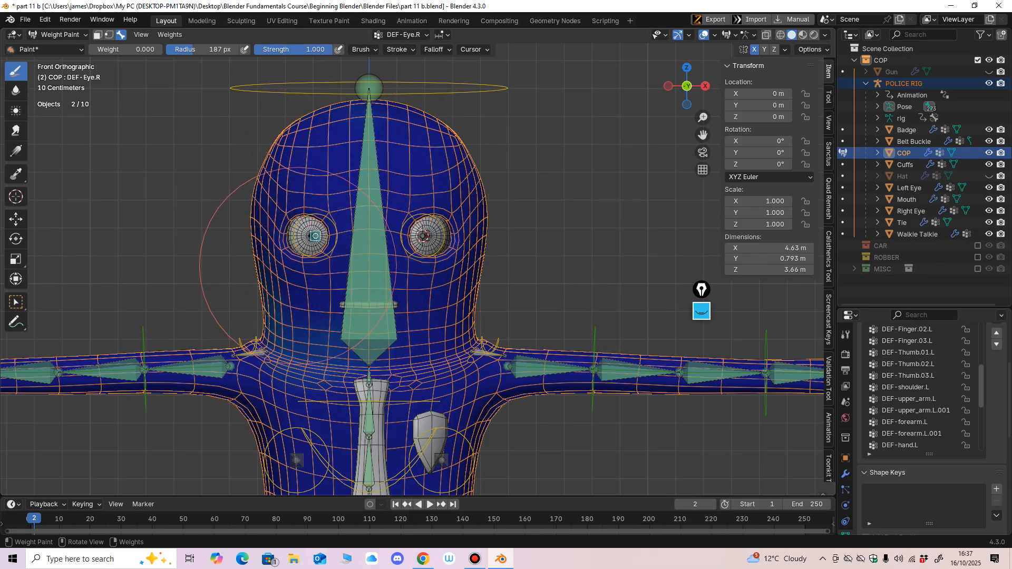
pyautogui.moveTo(298, 266); pyautogui.dragTo(271, 237, button='middle')
pyautogui.press('KP_1')
pyautogui.scroll(3, 369, 137)
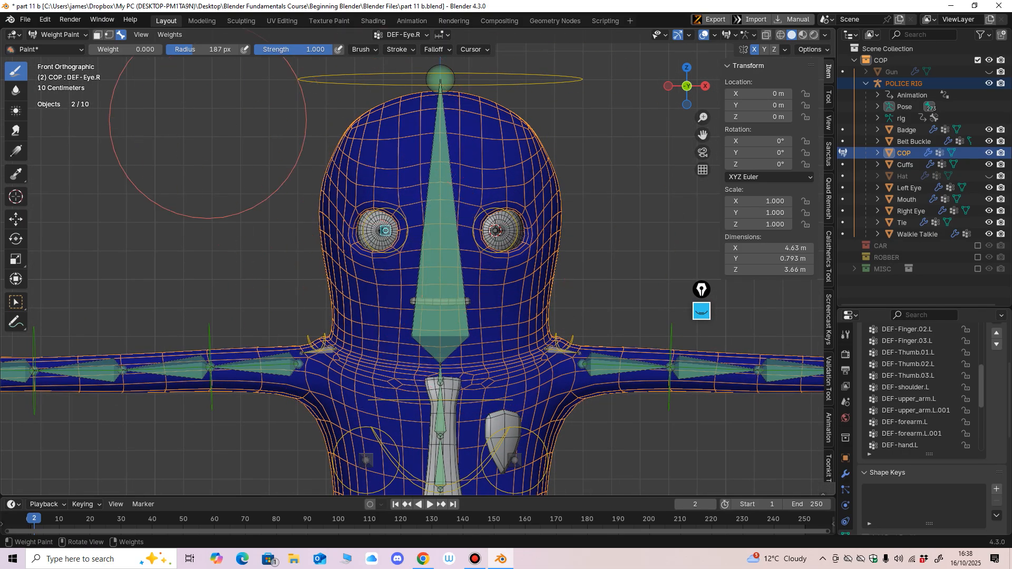
# Step: Test-rotate the Eye.R control in Pose Mode and reset its rotation
pyautogui.click(58, 34)
pyautogui.click(47, 47)
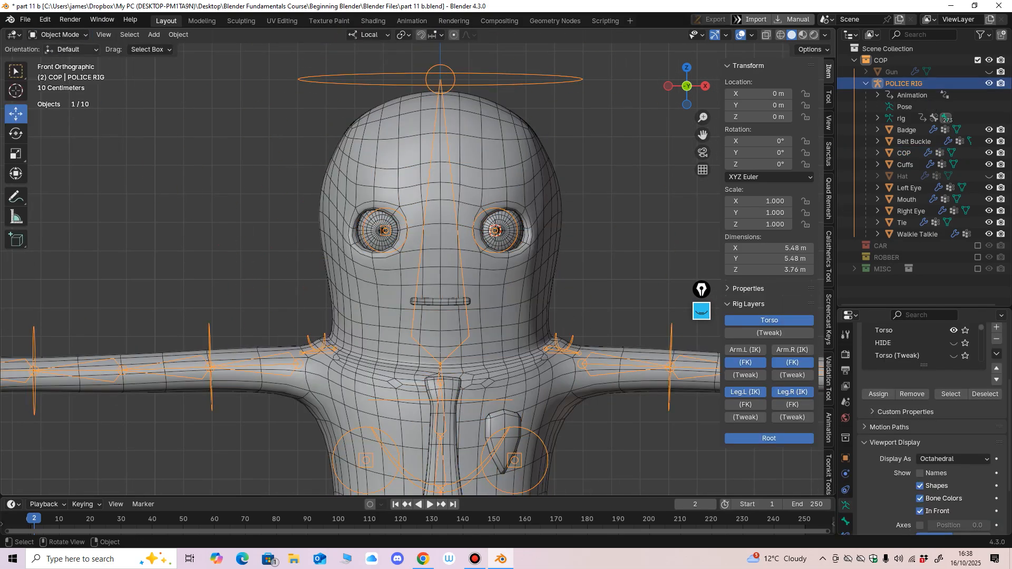
pyautogui.click(59, 35)
pyautogui.click(57, 74)
pyautogui.scroll(2, 418, 261)
pyautogui.click(391, 240)
pyautogui.moveTo(388, 235); pyautogui.dragTo(388, 235)
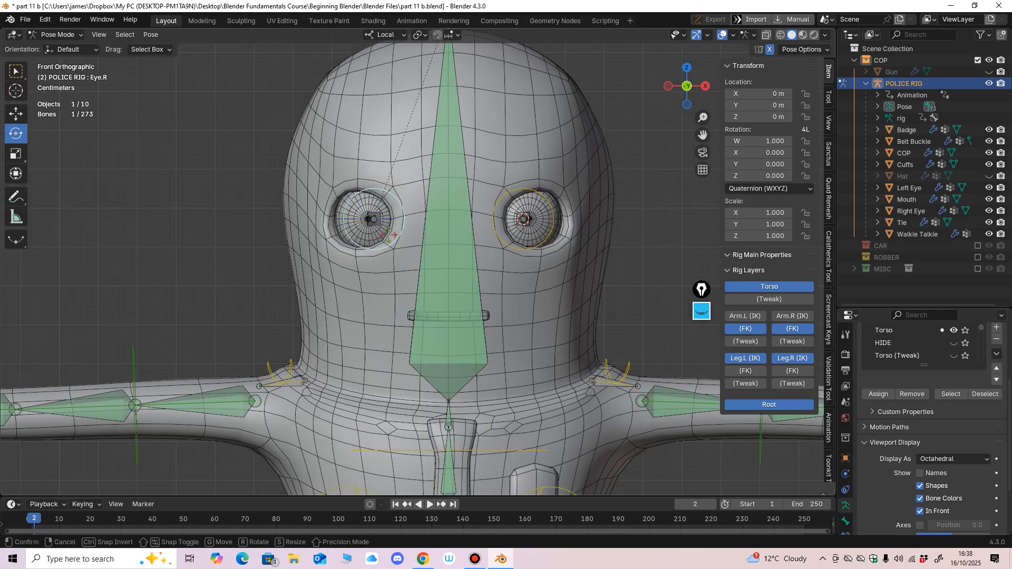
pyautogui.click(380, 237)
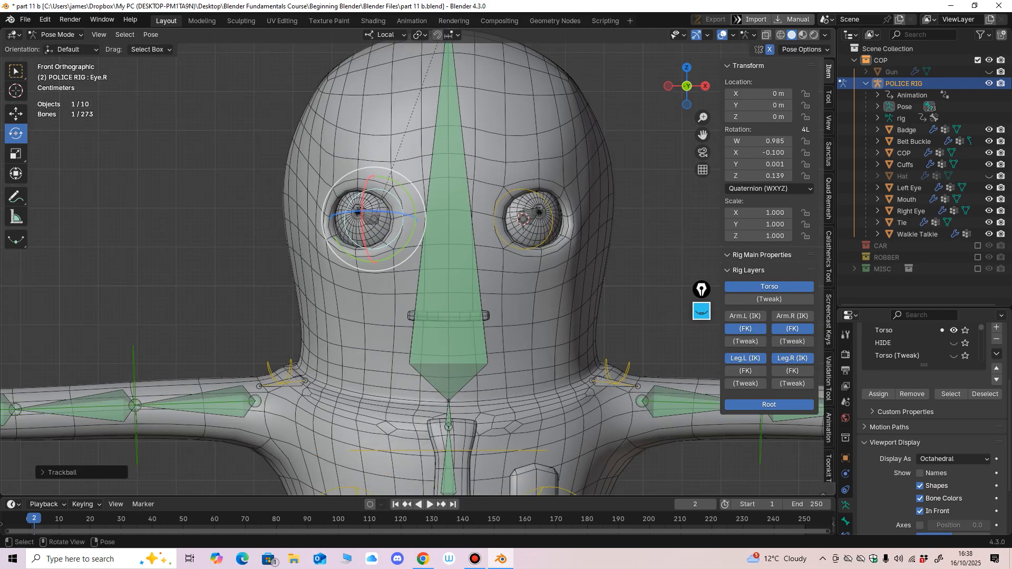
pyautogui.hotkey('alt', 'r')
# Step: Return the COP mesh to Weight Paint, set the brush radius to 141 px and check the DEF-Eye.R and DEF-Eye.L weights
pyautogui.click(59, 35)
pyautogui.click(62, 48)
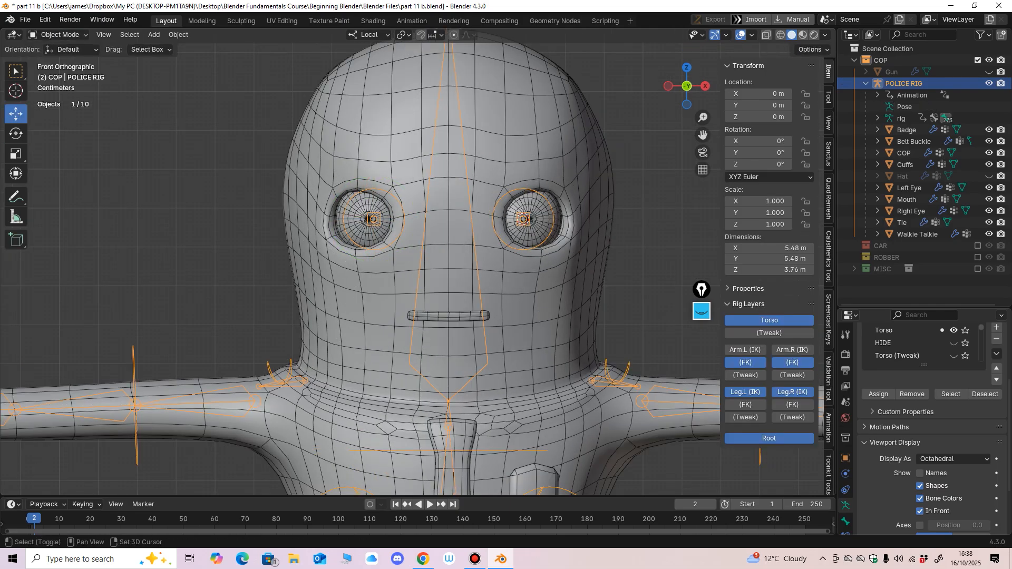
pyautogui.keyDown('shift'); pyautogui.click(327, 152); pyautogui.keyUp('shift')
pyautogui.click(59, 35)
pyautogui.click(64, 98)
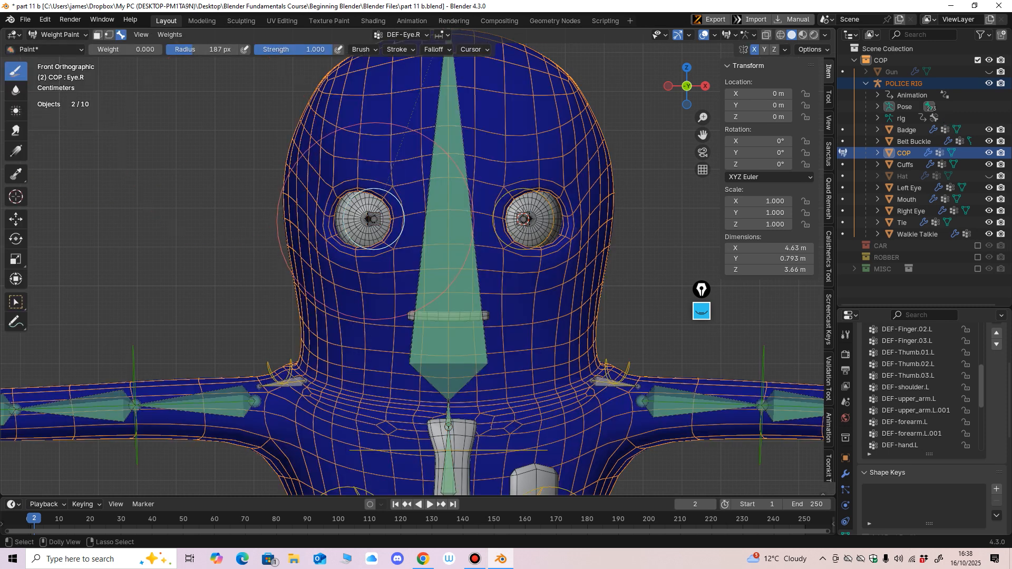
pyautogui.scroll(-2, 490, 363)
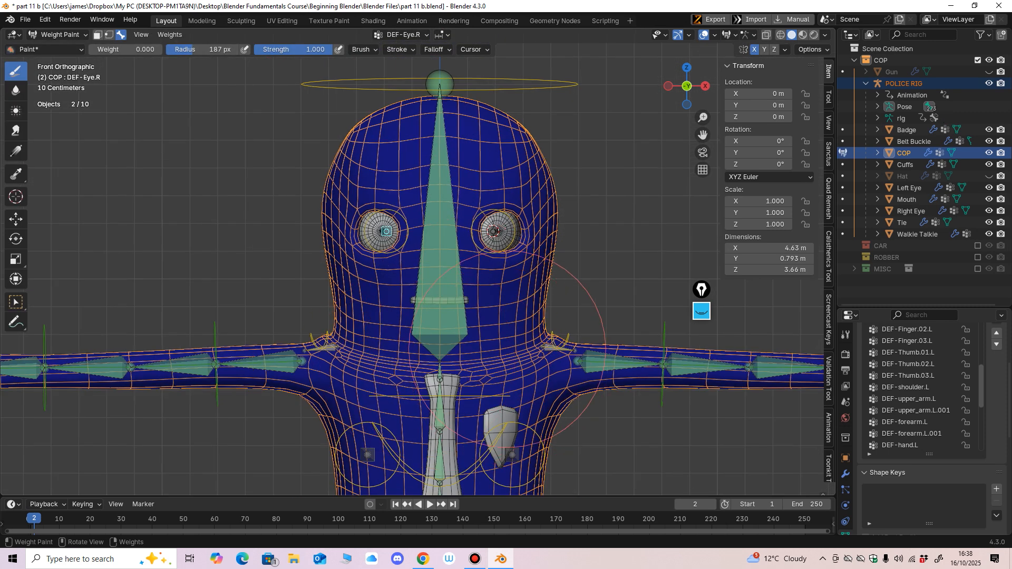
pyautogui.press('f')
pyautogui.click(380, 355)
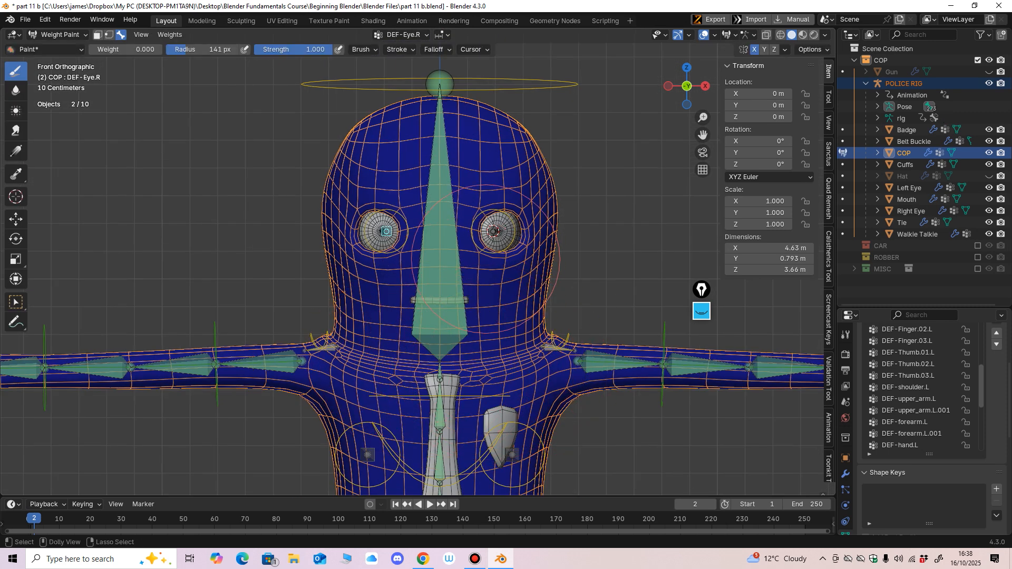
pyautogui.keyDown('ctrl'); pyautogui.click(494, 232); pyautogui.keyUp('ctrl')
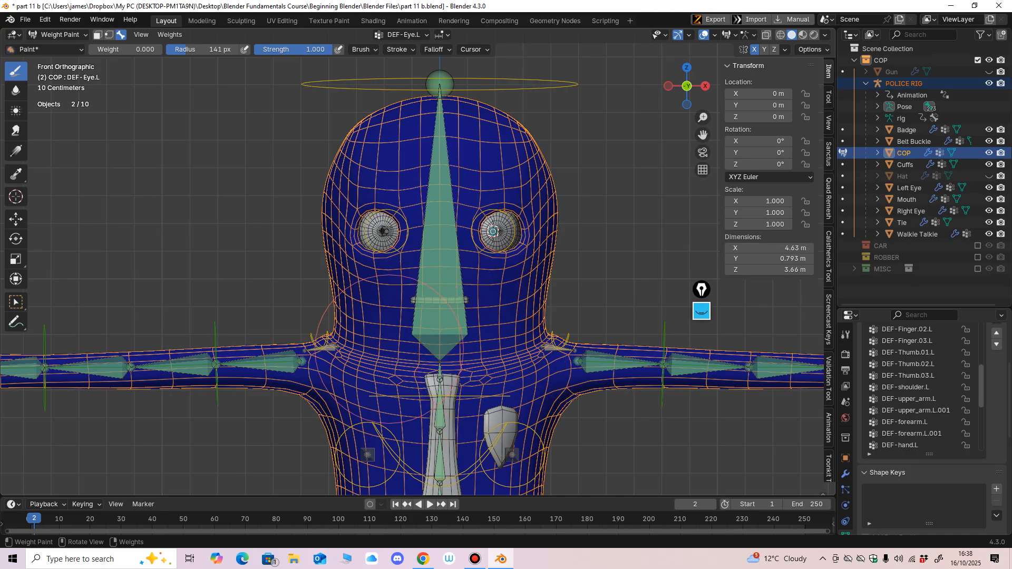
pyautogui.moveTo(580, 308); pyautogui.dragTo(606, 313, button='middle')
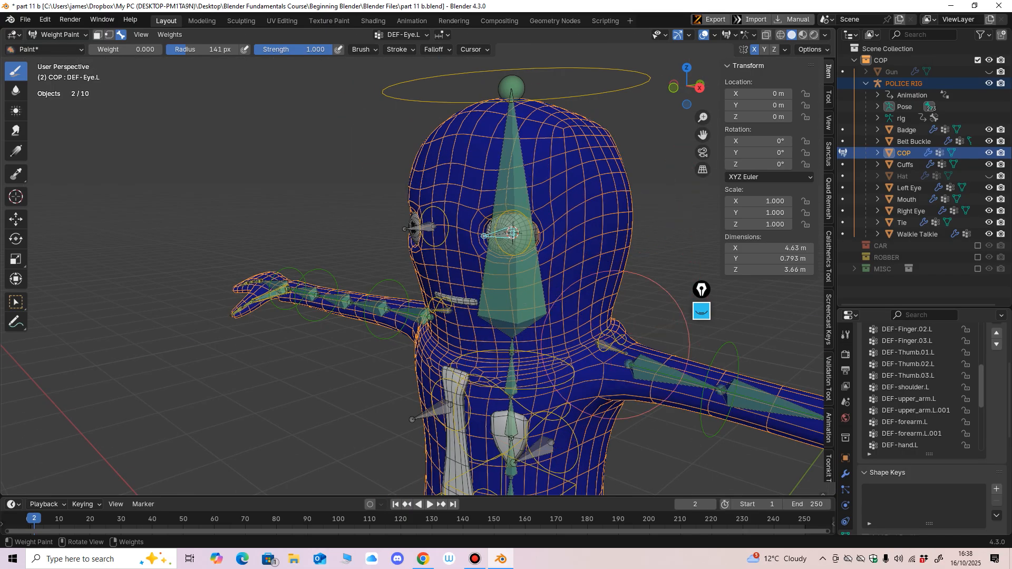
# Step: Put the police rig in Pose Mode, test a trackball rotation of the Eye.L control and cancel it
pyautogui.click(58, 34)
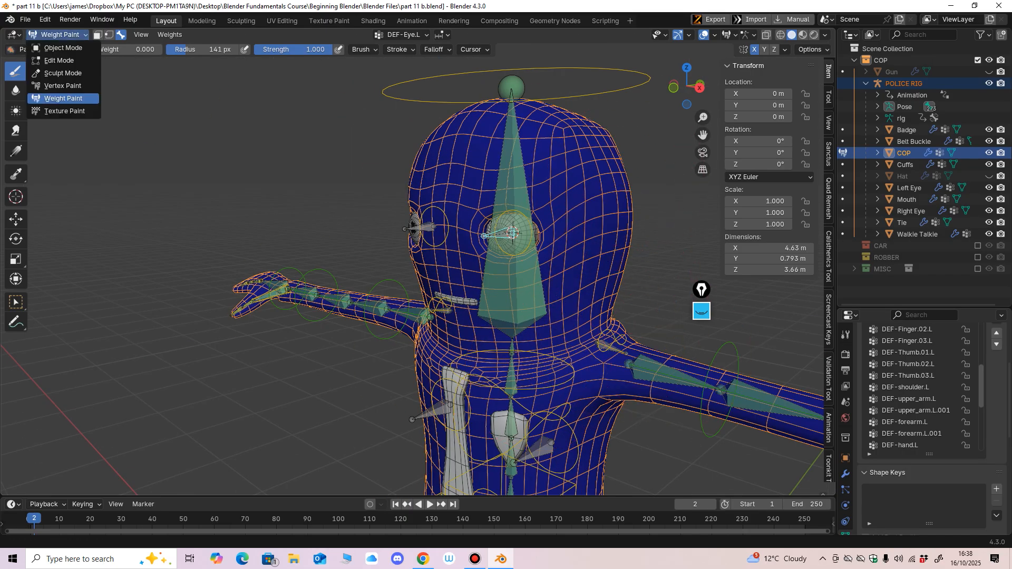
pyautogui.click(62, 48)
pyautogui.moveTo(400, 238); pyautogui.dragTo(474, 223, button='middle')
pyautogui.click(500, 232)
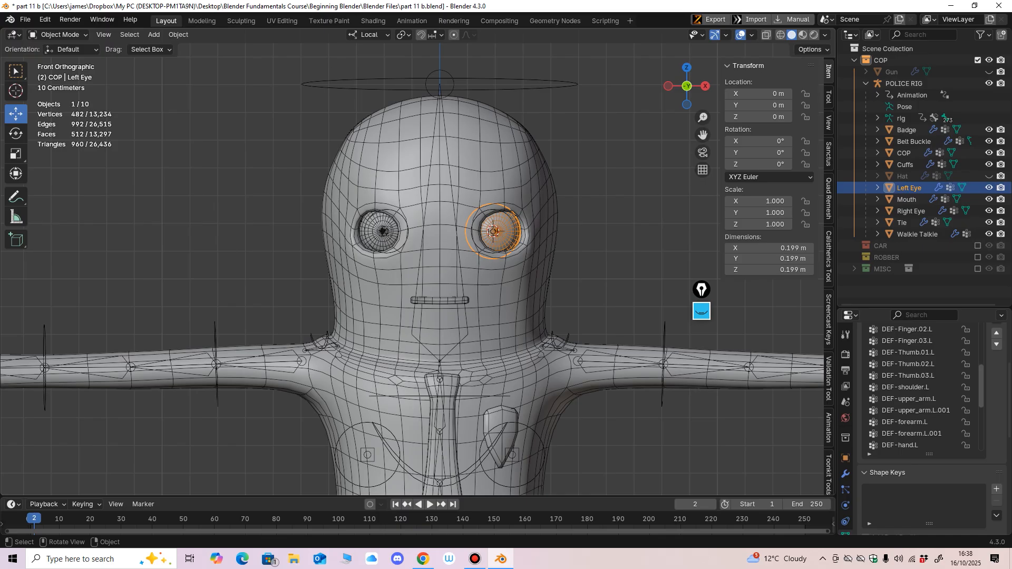
pyautogui.click(440, 79)
pyautogui.click(58, 34)
pyautogui.click(59, 72)
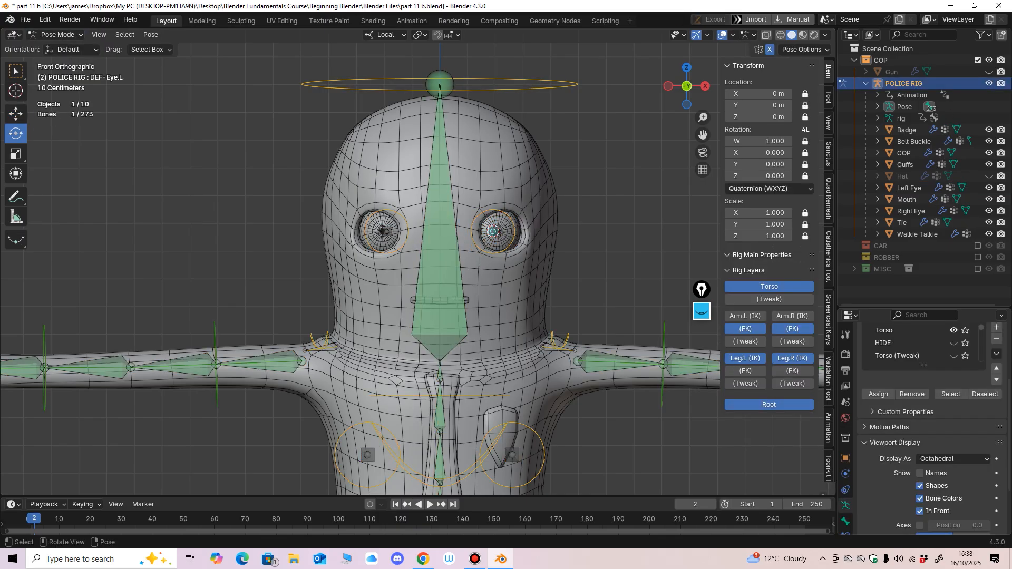
pyautogui.scroll(1, 440, 232)
pyautogui.click(509, 225)
pyautogui.press('r')
pyautogui.press('r')
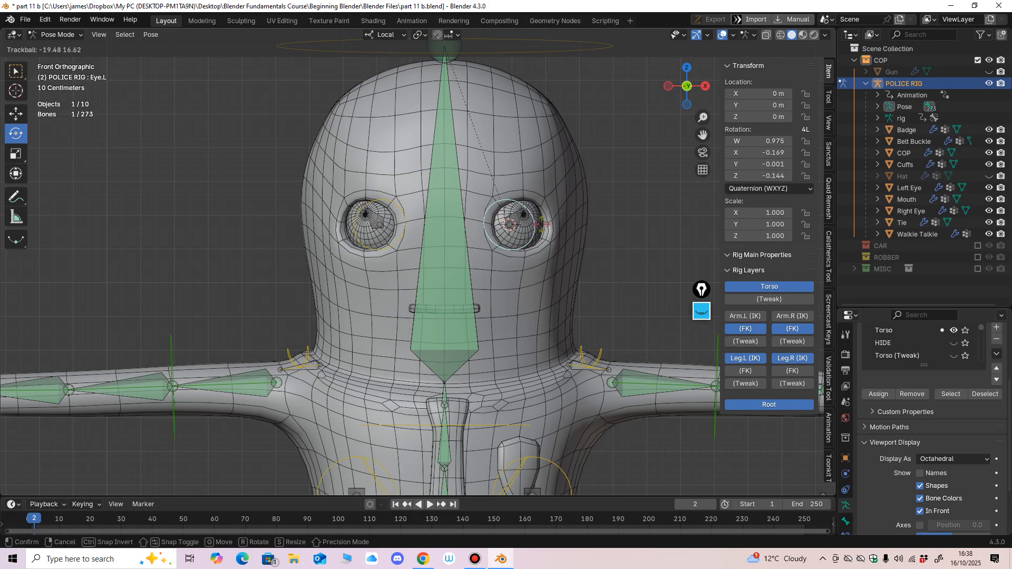
pyautogui.press('Escape')
# Step: Check the whole character from the front and collapse the POLICE RIG hierarchy
pyautogui.scroll(-4, 418, 263)
pyautogui.moveTo(418, 264); pyautogui.dragTo(351, 220, button='middle')
pyautogui.press('KP_1')
pyautogui.scroll(-4, 361, 269)
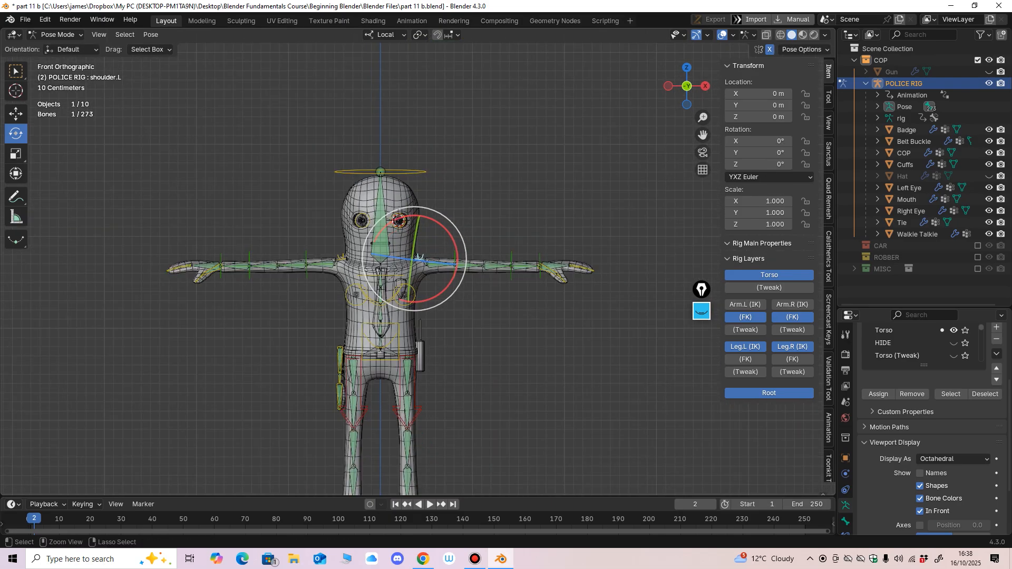
pyautogui.moveTo(361, 269); pyautogui.dragTo(385, 263, button='middle')
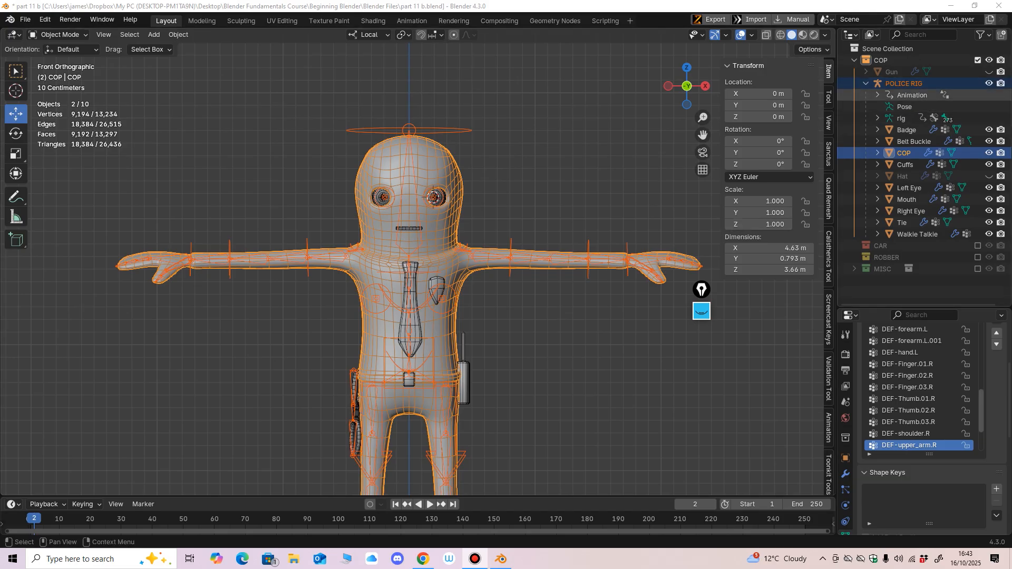
pyautogui.click(865, 84)
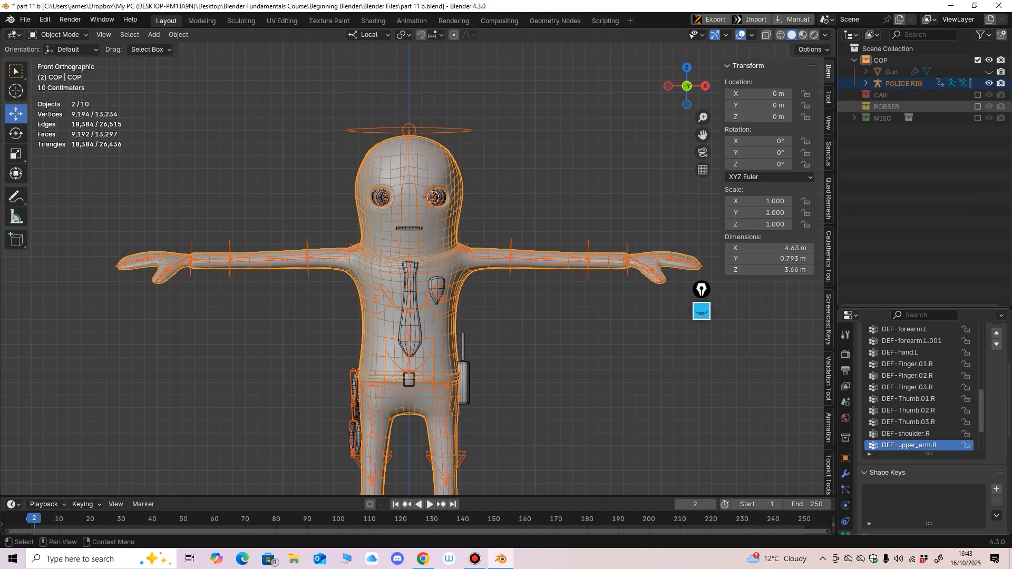
# Step: Enable the ROBBER collection, expand it, exclude the COP collection and select the ROBBER body mesh
pyautogui.click(977, 106)
pyautogui.moveTo(527, 253)
pyautogui.mouseDown(button='middle')
pyautogui.moveTo(622, 258)
pyautogui.moveTo(532, 259)
pyautogui.mouseUp(button='middle')
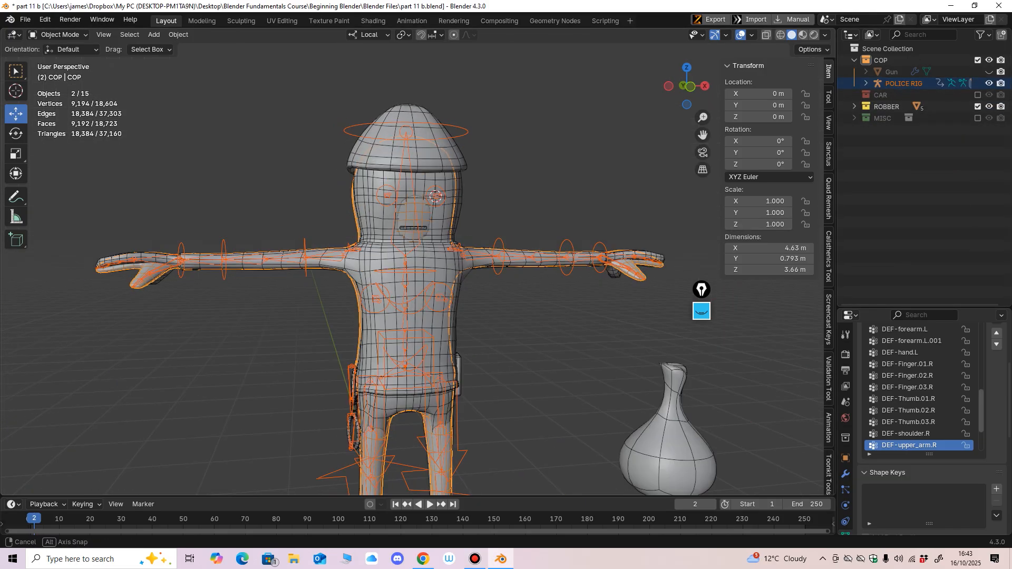
pyautogui.press('KP_1')
pyautogui.click(854, 106)
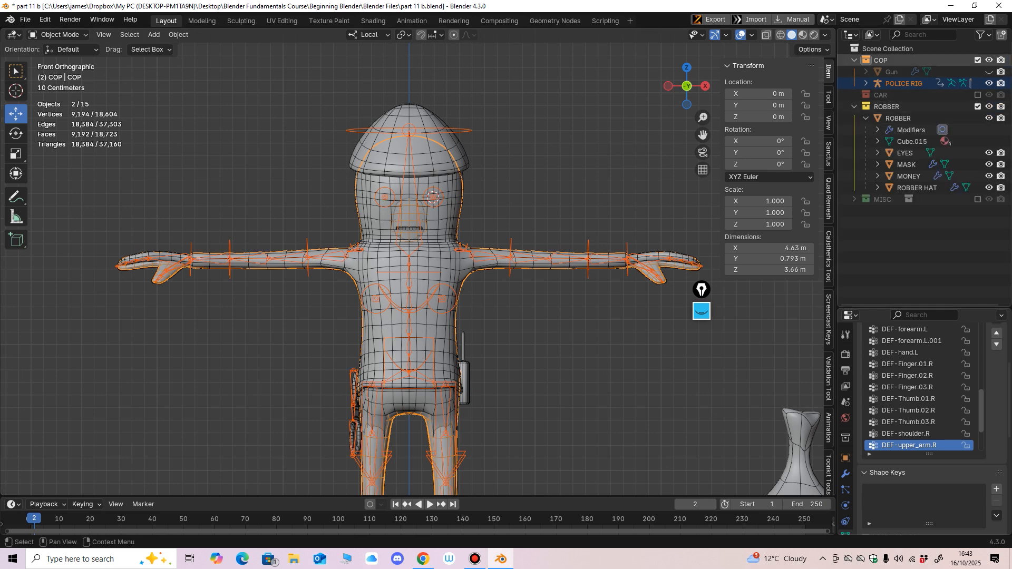
pyautogui.click(977, 60)
pyautogui.click(411, 296)
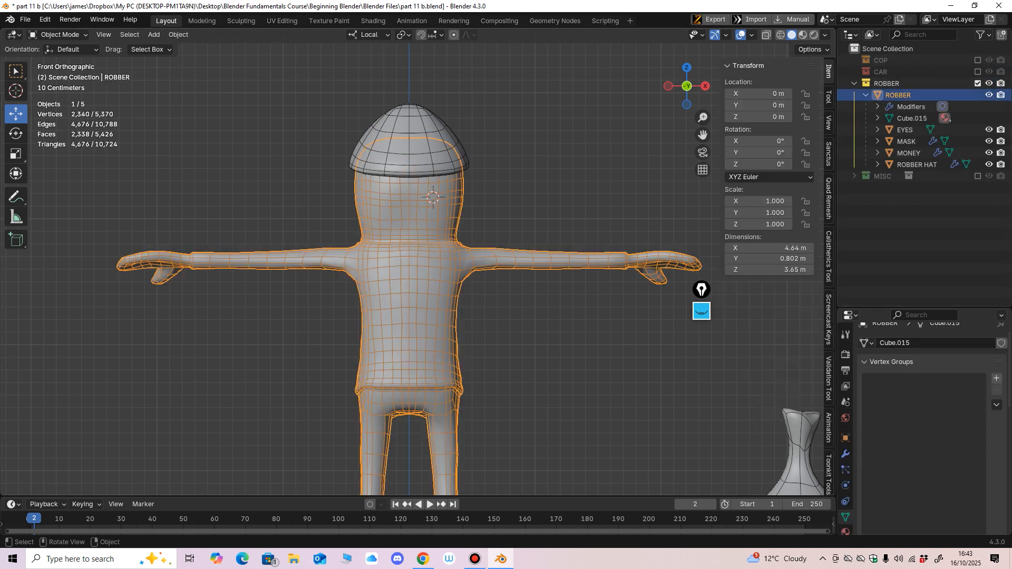
# Step: Rotate the ROBBER mesh 180° around Z so the character faces the front
pyautogui.moveTo(411, 295); pyautogui.dragTo(521, 296, button='middle')
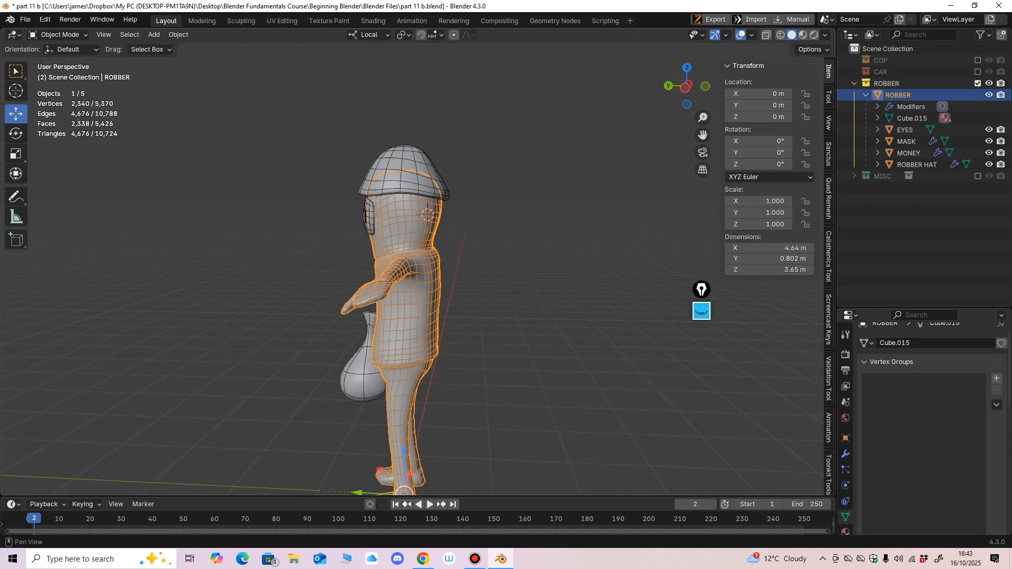
pyautogui.press('Return')
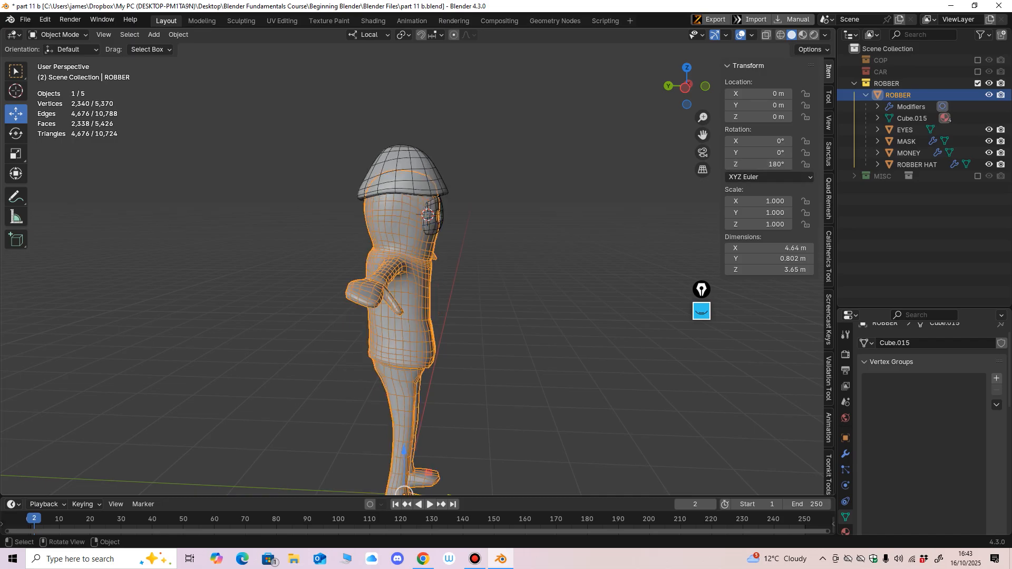
pyautogui.moveTo(527, 253); pyautogui.dragTo(414, 258, button='middle')
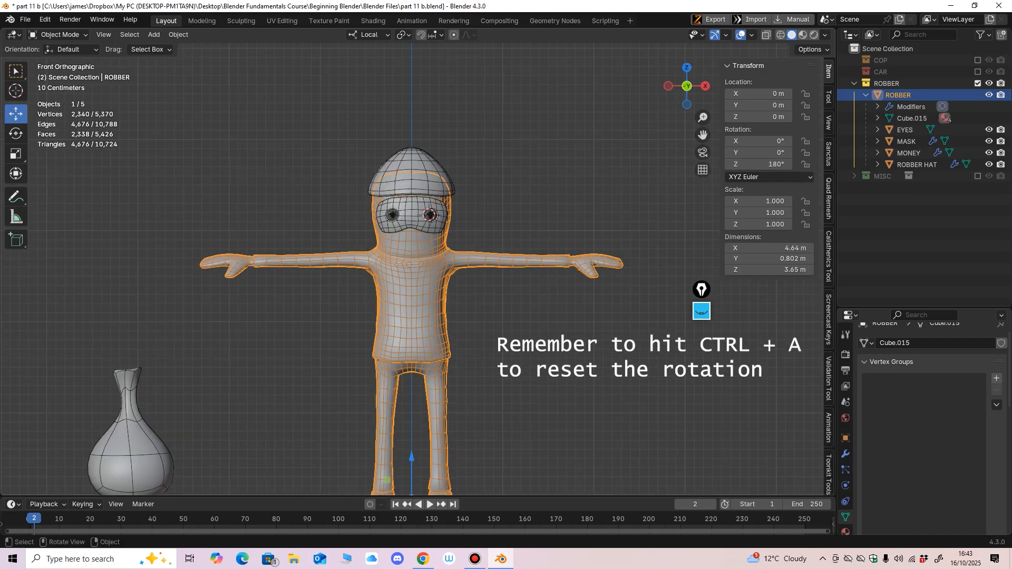
pyautogui.scroll(2, 427, 316)
pyautogui.keyDown('shift'); pyautogui.moveTo(427, 316); pyautogui.dragTo(430, 293, button='middle'); pyautogui.keyUp('shift')
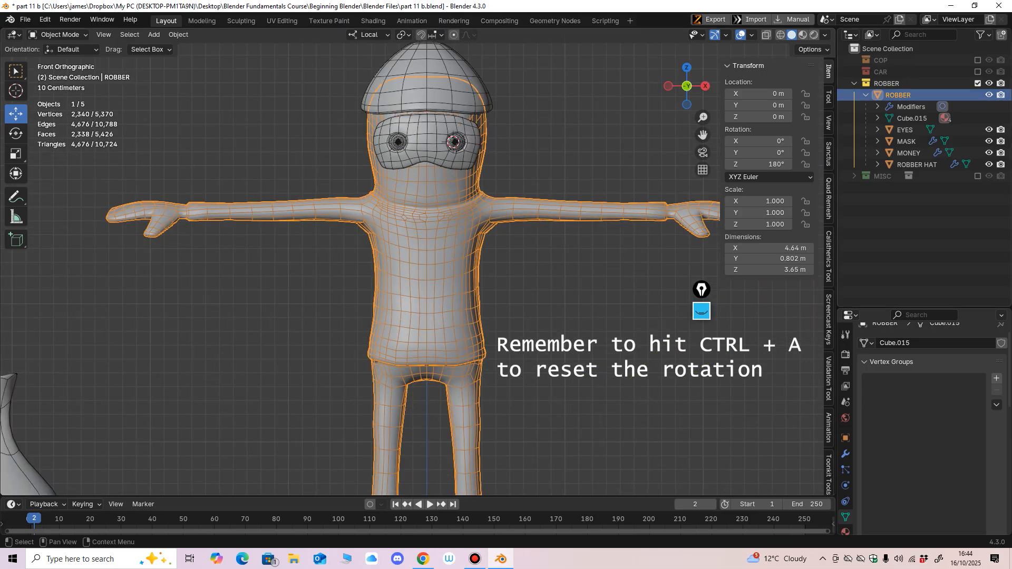
# Step: Re-enable the COP collection, duplicate the POLICE RIG in place and rename the copy ROBBER RIG
pyautogui.click(977, 60)
pyautogui.scroll(-2, 457, 212)
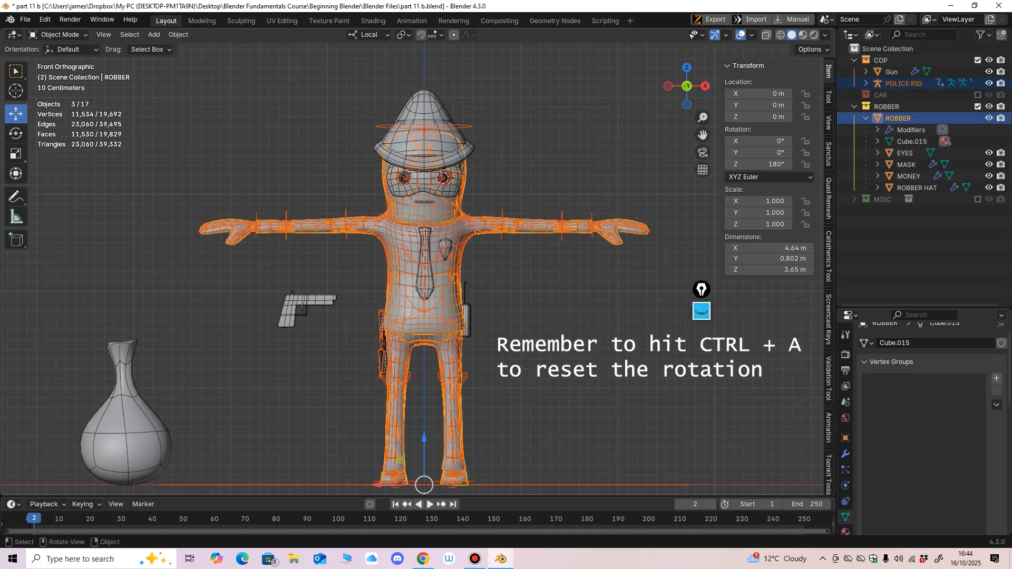
pyautogui.click(503, 212)
pyautogui.keyDown('shift'); pyautogui.moveTo(502, 213); pyautogui.dragTo(501, 189, button='middle'); pyautogui.keyUp('shift')
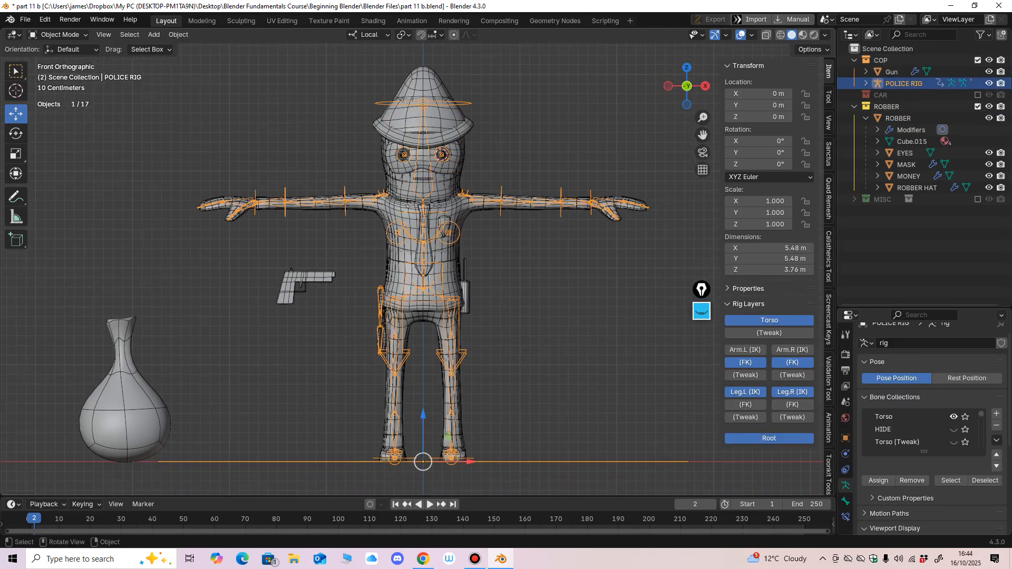
pyautogui.scroll(2, 419, 258)
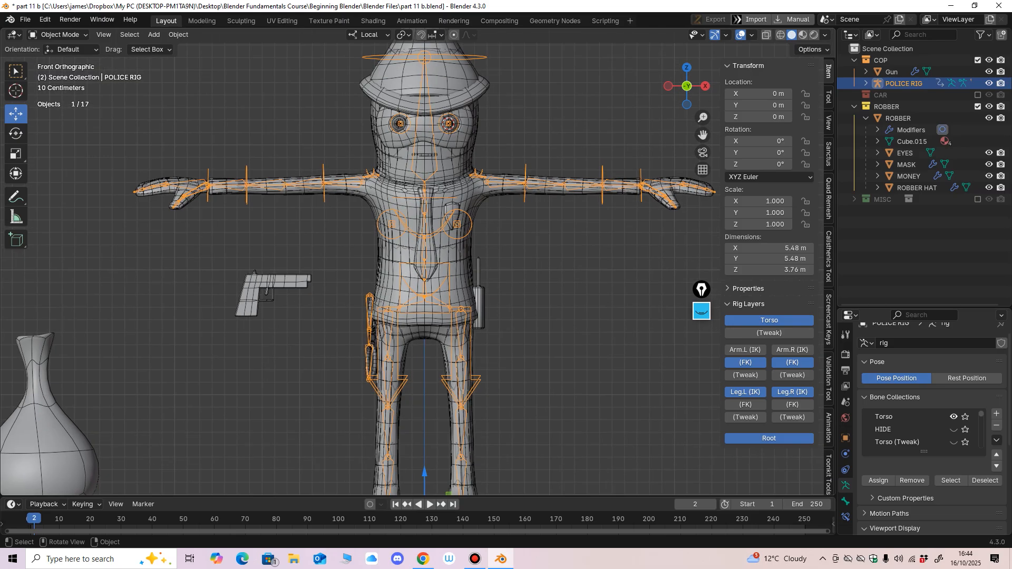
pyautogui.hotkey('shift', 'd')
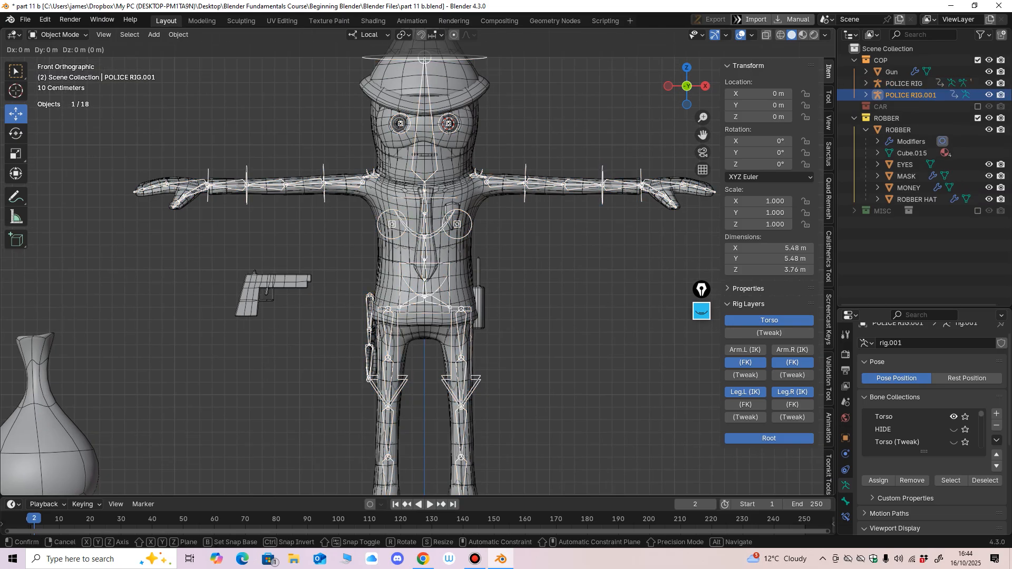
pyautogui.press('Escape')
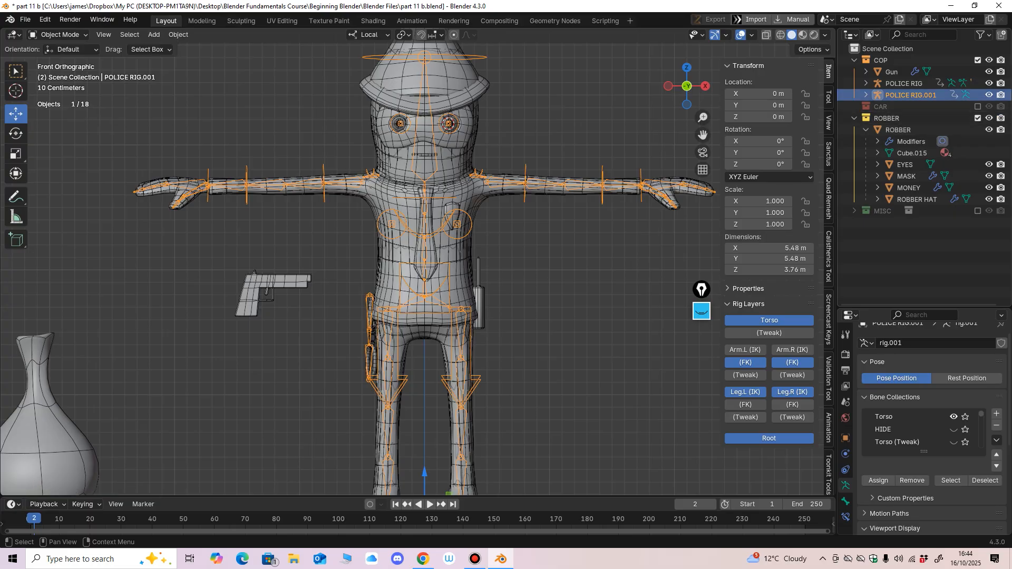
pyautogui.doubleClick(914, 96)
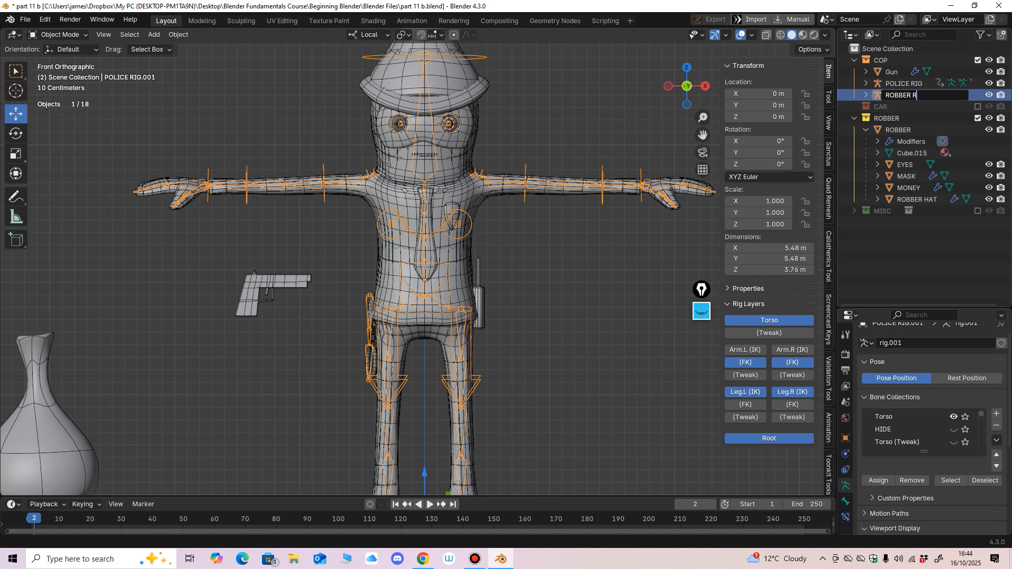
pyautogui.press('Return')
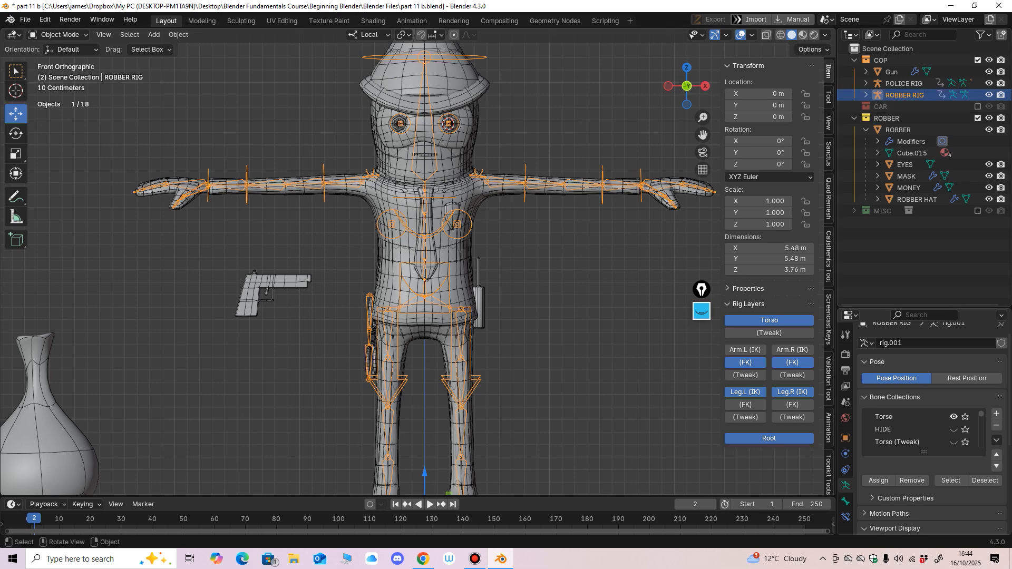
# Step: Expand the ROBBER RIG hierarchy and hide the robber's MASK, MONEY and ROBBER HAT objects
pyautogui.moveTo(474, 253); pyautogui.dragTo(501, 347, button='middle')
pyautogui.scroll(2, 527, 264)
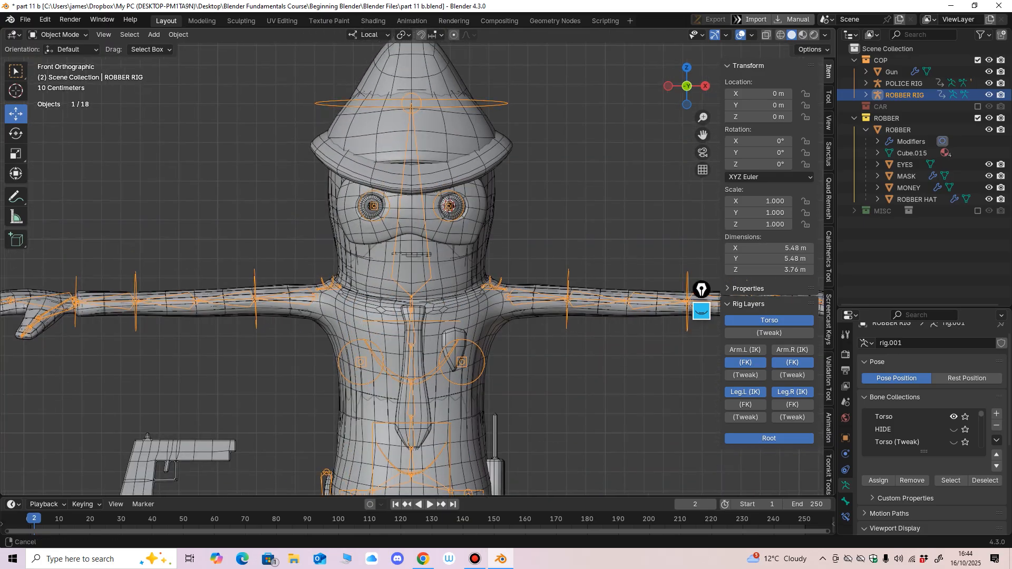
pyautogui.scroll(-2, 501, 347)
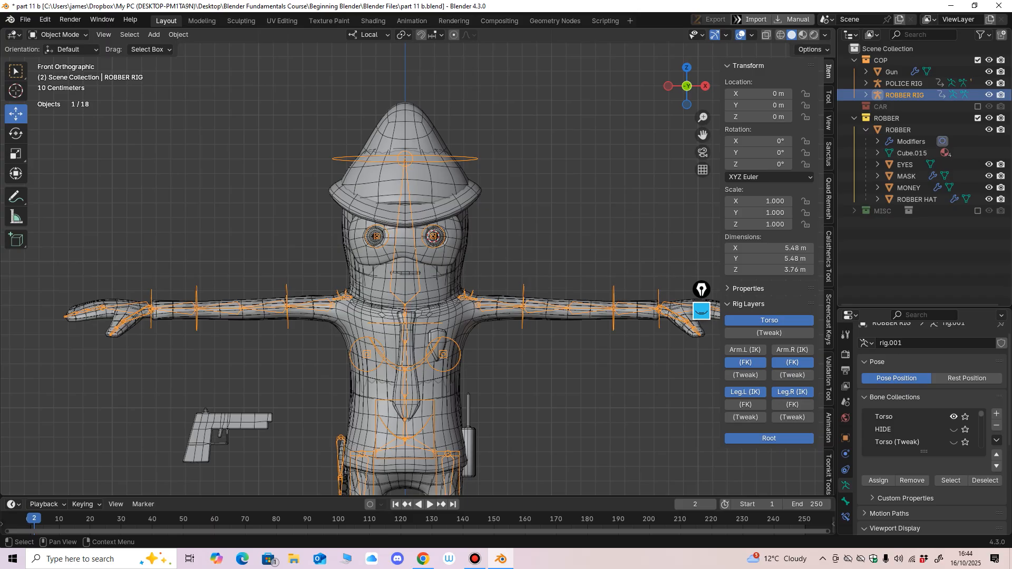
pyautogui.click(866, 95)
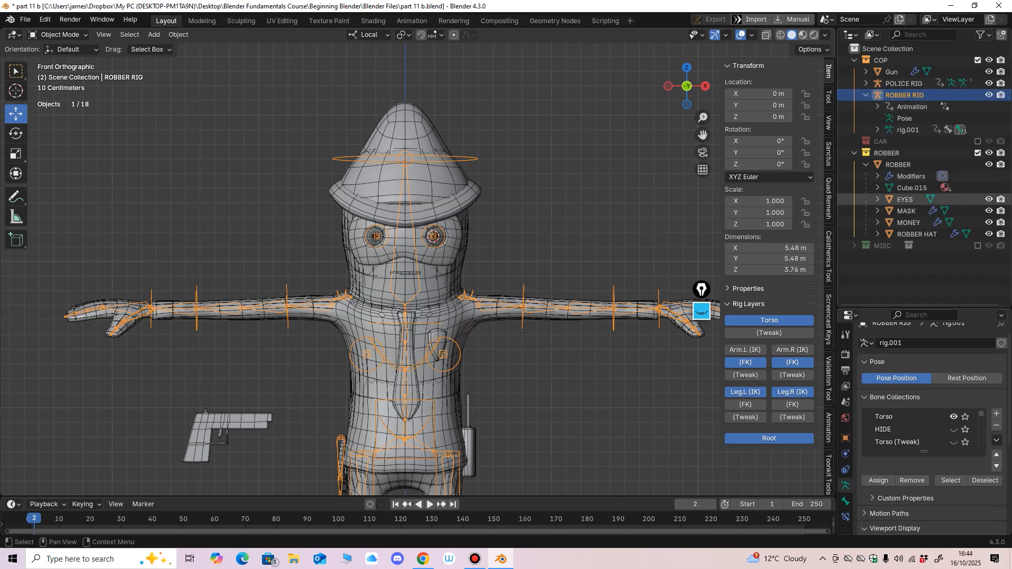
pyautogui.scroll(2, 417, 263)
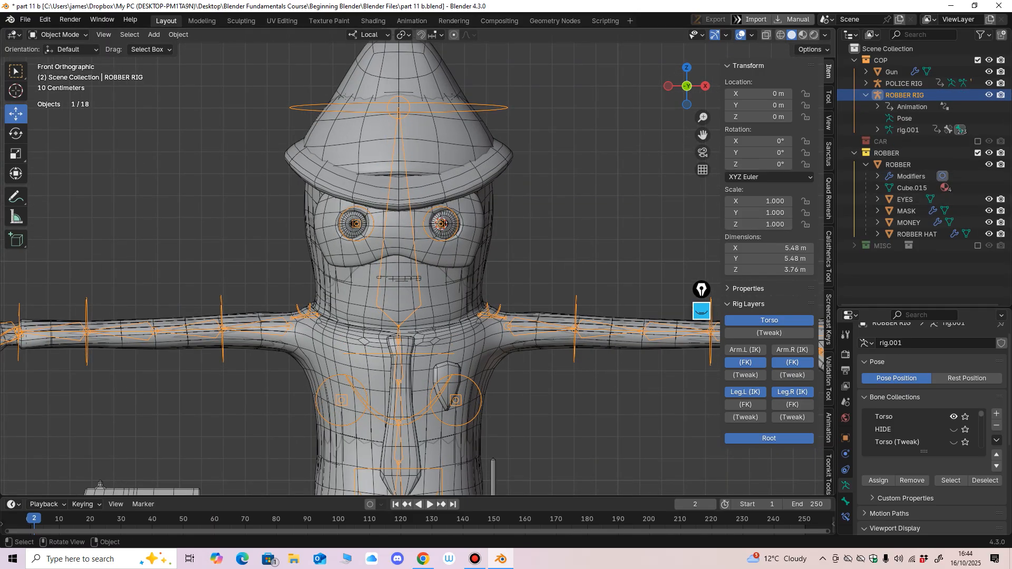
pyautogui.scroll(3, 418, 262)
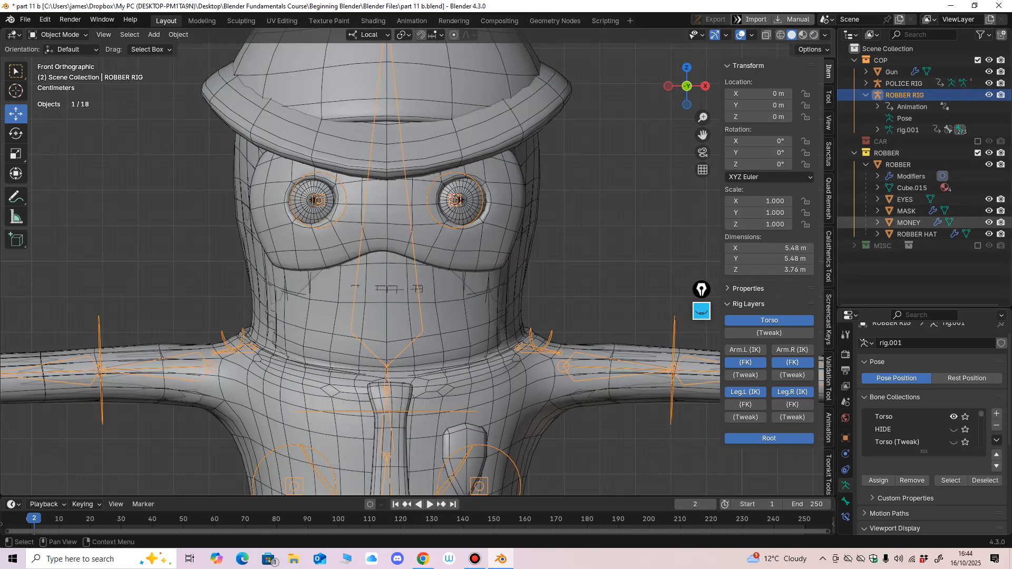
pyautogui.click(988, 211)
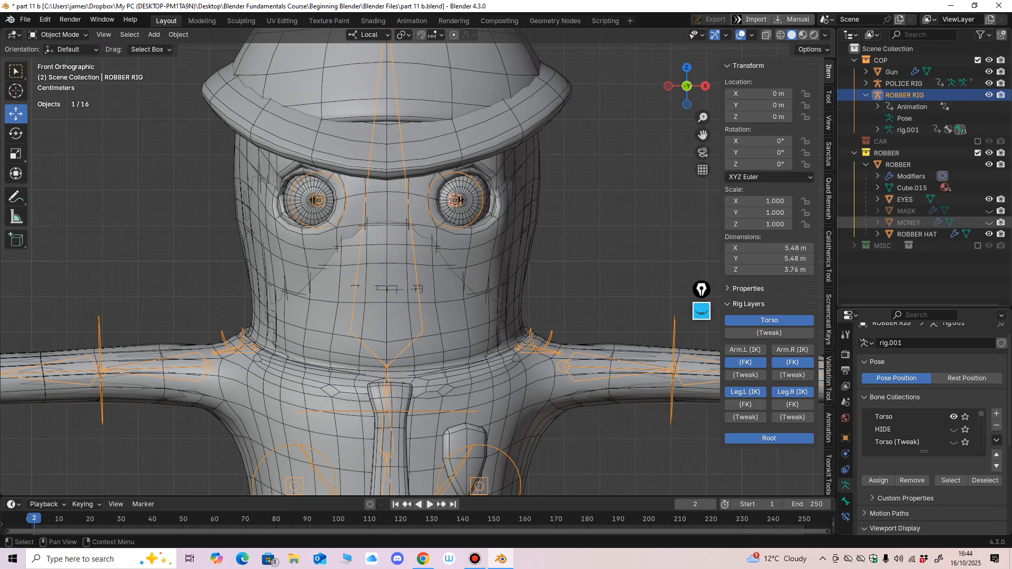
pyautogui.click(988, 234)
pyautogui.scroll(4, 413, 140)
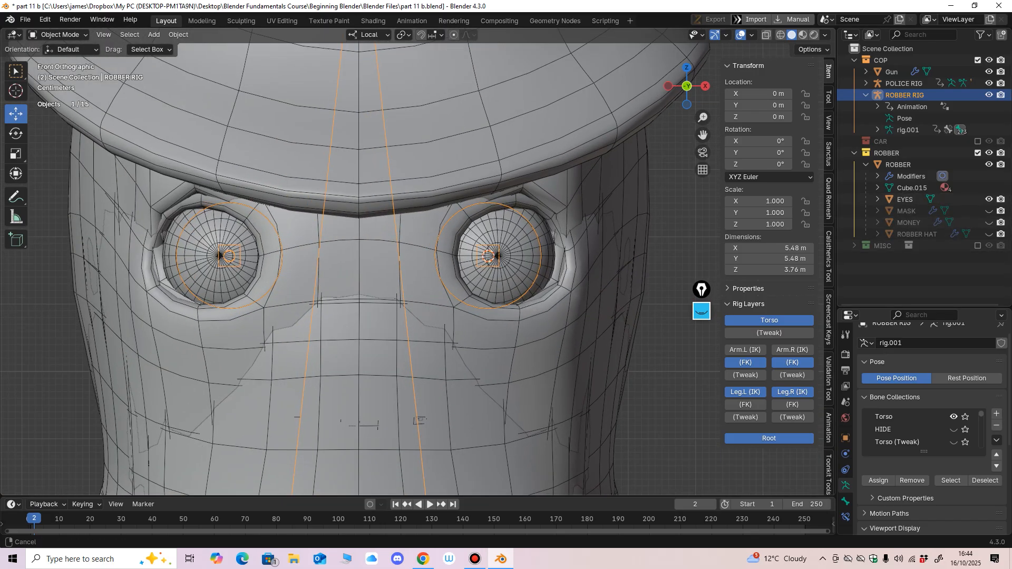
# Step: Hide the POLICE RIG and the Gun, and examine the ROBBER RIG's eye controls from the front and side
pyautogui.keyDown('ctrl'); pyautogui.moveTo(418, 184); pyautogui.dragTo(417, 353, button='middle'); pyautogui.keyUp('ctrl')
pyautogui.moveTo(418, 263)
pyautogui.mouseDown(button='middle')
pyautogui.moveTo(467, 266)
pyautogui.moveTo(426, 263)
pyautogui.mouseUp(button='middle')
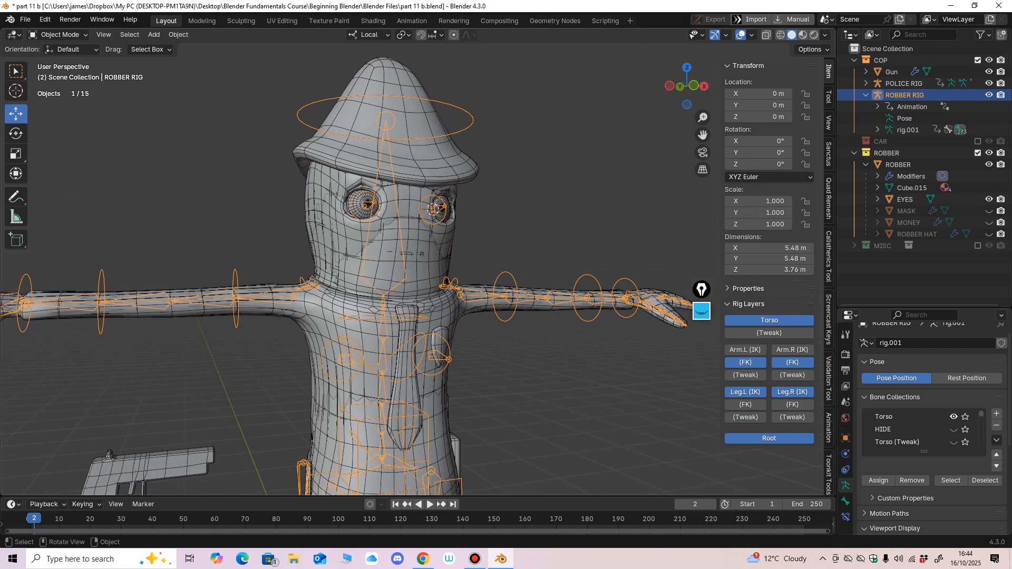
pyautogui.press('KP_1')
pyautogui.click(988, 84)
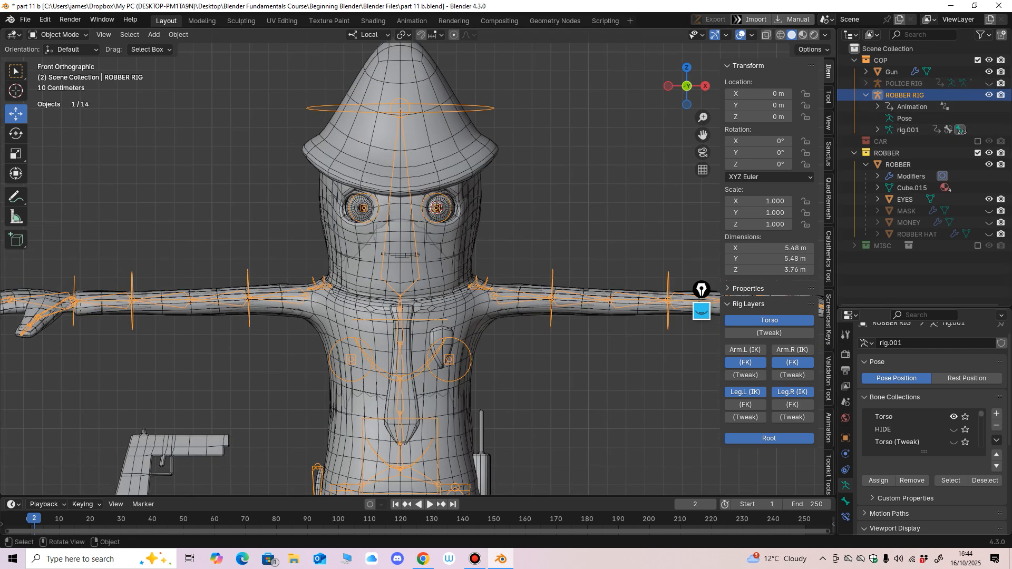
pyautogui.moveTo(421, 252)
pyautogui.keyDown('ctrl'); pyautogui.mouseDown(button='middle')
pyautogui.moveTo(421, 300)
pyautogui.moveTo(471, 291)
pyautogui.moveTo(422, 291)
pyautogui.moveTo(431, 250)
pyautogui.mouseUp(button='middle'); pyautogui.keyUp('ctrl')
pyautogui.click(989, 72)
pyautogui.moveTo(431, 250); pyautogui.dragTo(519, 268, button='middle')
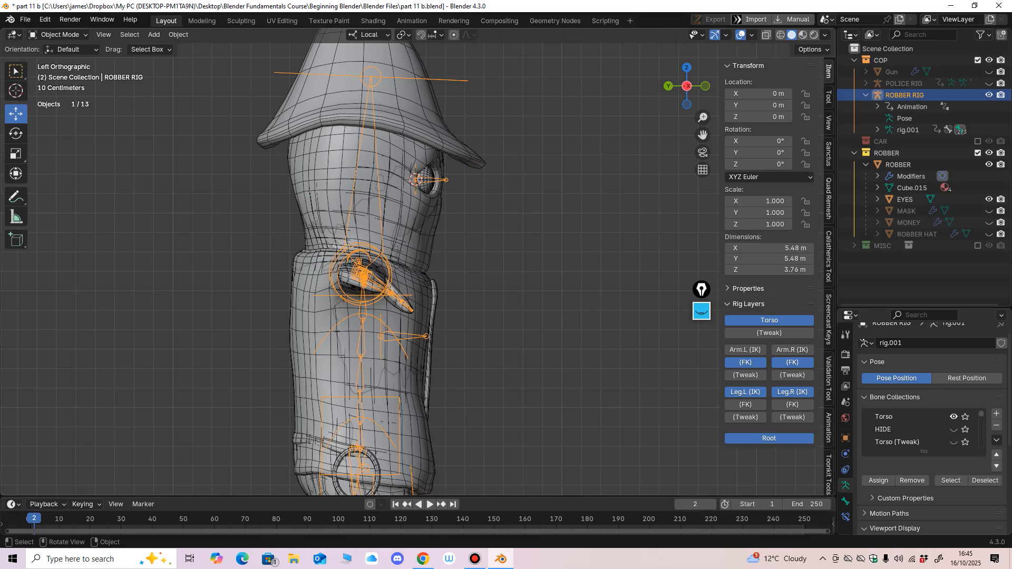
pyautogui.moveTo(519, 267); pyautogui.dragTo(405, 282, button='middle')
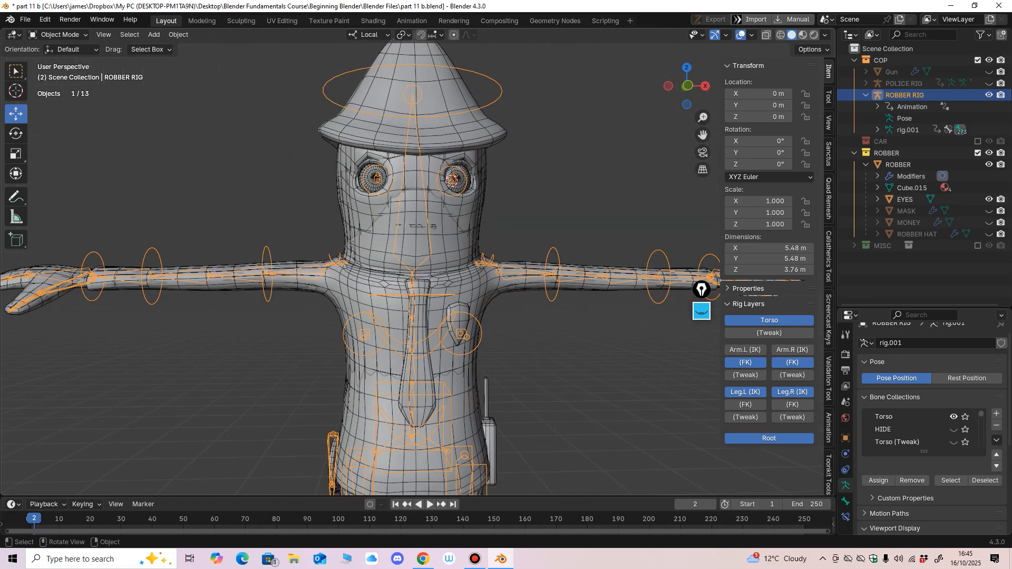
pyautogui.moveTo(404, 282); pyautogui.dragTo(441, 310, button='middle')
pyautogui.scroll(1, 440, 274)
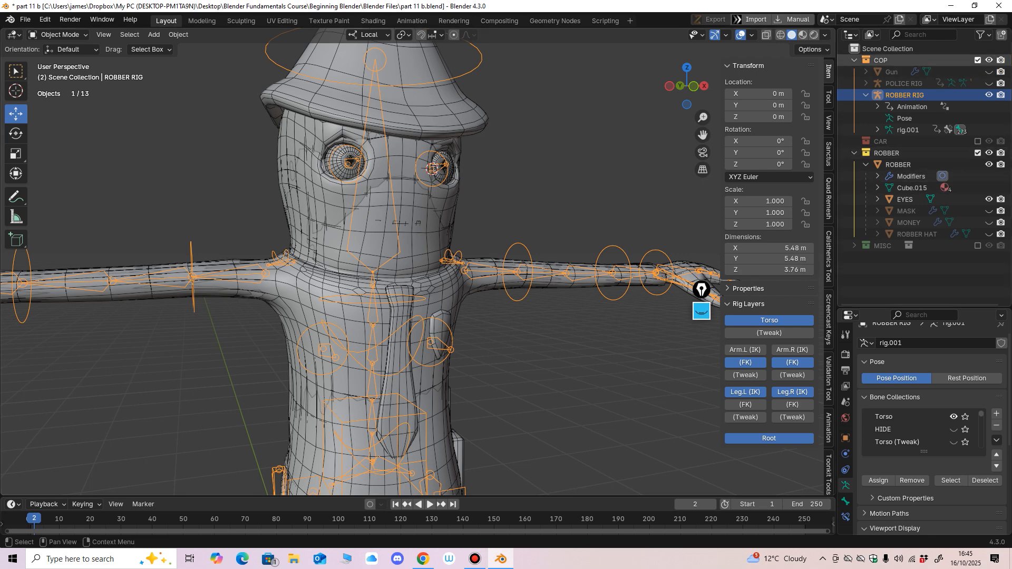
# Step: Move the ROBBER RIG from the COP collection into the ROBBER collection
pyautogui.click(978, 60)
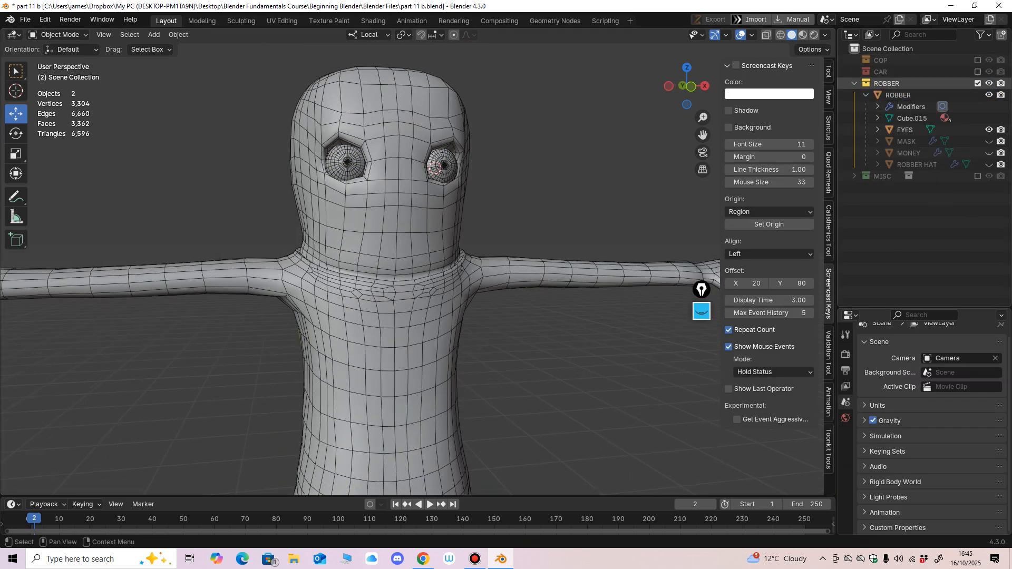
pyautogui.click(977, 60)
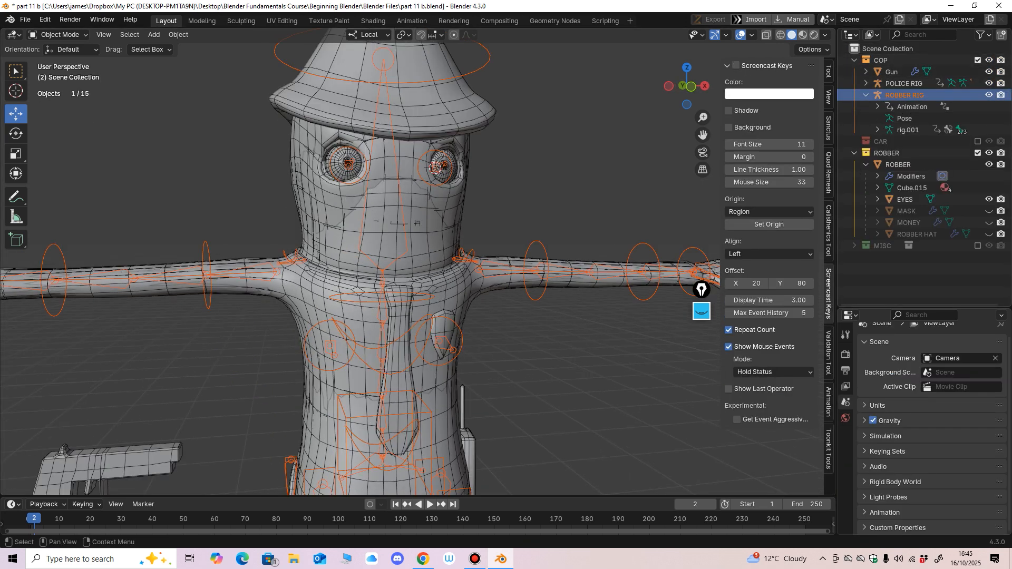
pyautogui.moveTo(904, 95); pyautogui.dragTo(890, 153)
pyautogui.moveTo(533, 253); pyautogui.dragTo(512, 250, button='middle')
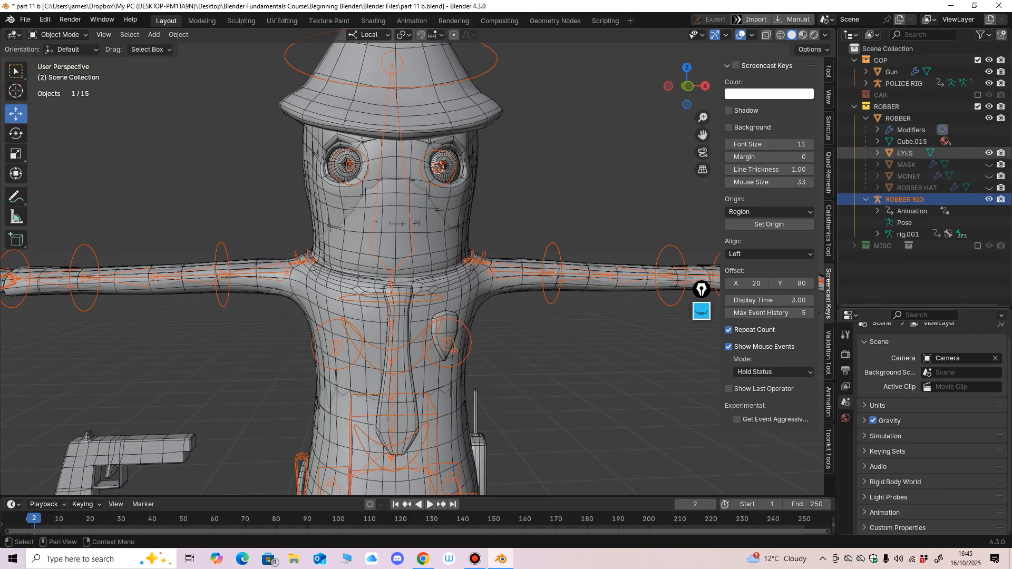
# Step: Clear the parent of the robber's EYES while keeping their transformation, and hide them
pyautogui.click(905, 153)
pyautogui.keyDown('shift'); pyautogui.click(916, 188); pyautogui.keyUp('shift')
pyautogui.press('KP_1')
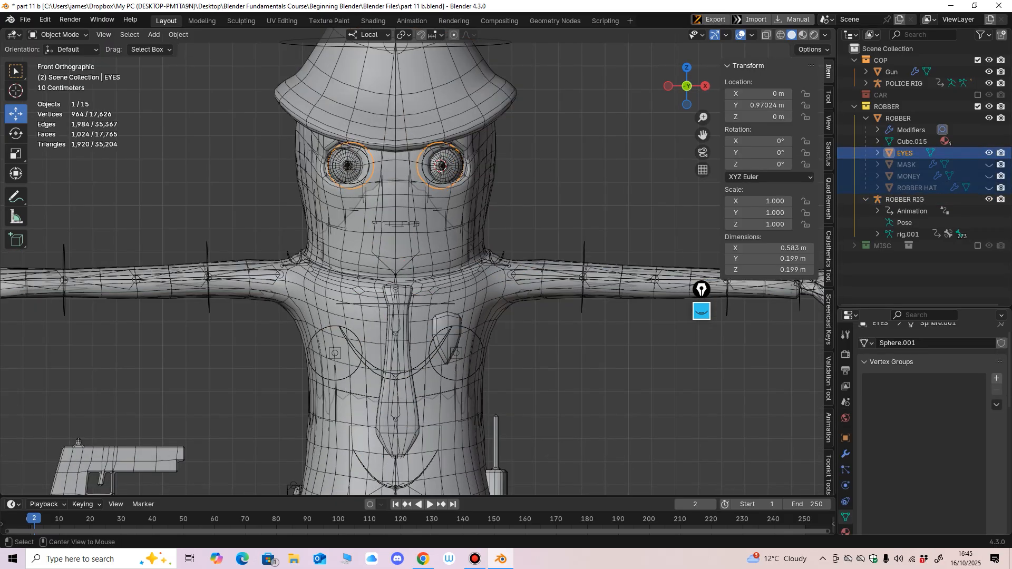
pyautogui.hotkey('alt', 'p')
pyautogui.click(506, 323)
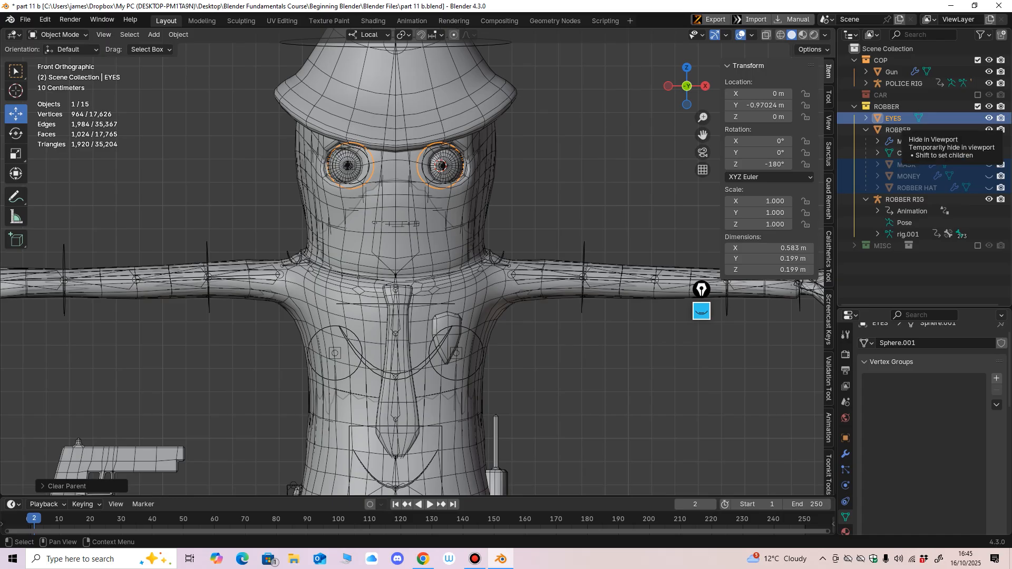
pyautogui.press('h')
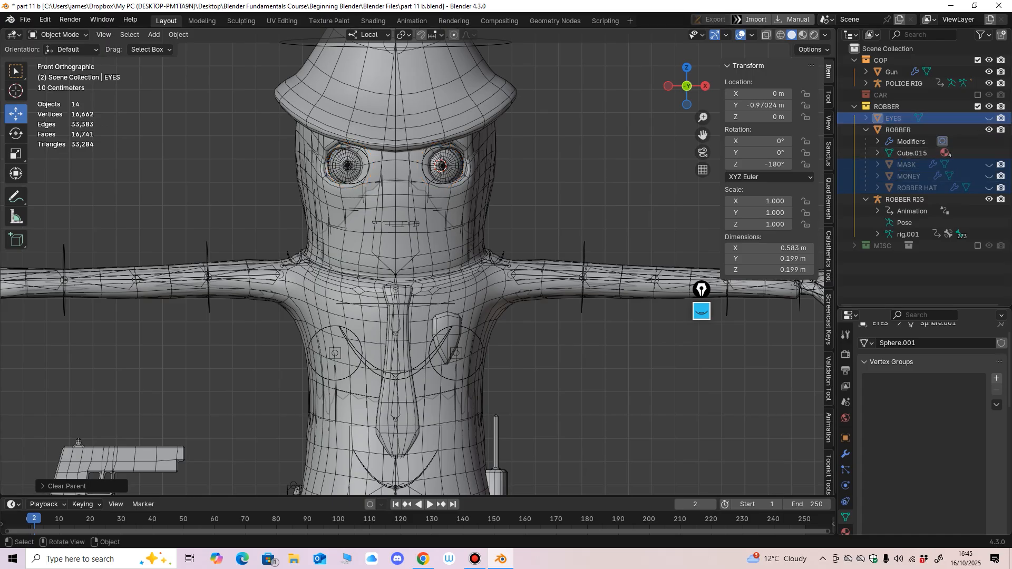
# Step: Exclude the COP collection and parent the ROBBER mesh to the ROBBER RIG using Armature Deform With Empty Groups
pyautogui.keyDown('shift'); pyautogui.moveTo(411, 253); pyautogui.dragTo(381, 307, button='middle'); pyautogui.keyUp('shift')
pyautogui.press('KP_1')
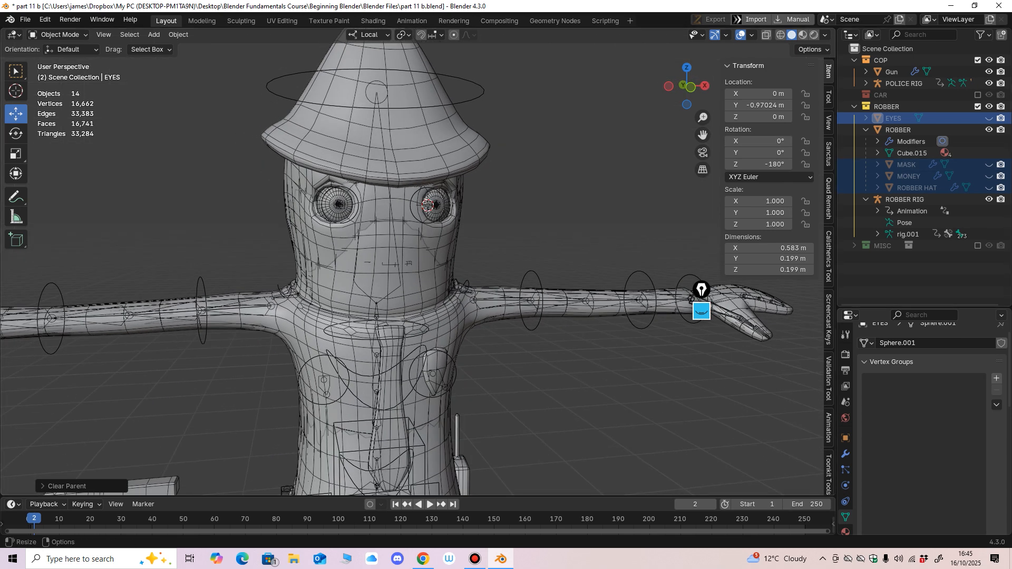
pyautogui.click(977, 59)
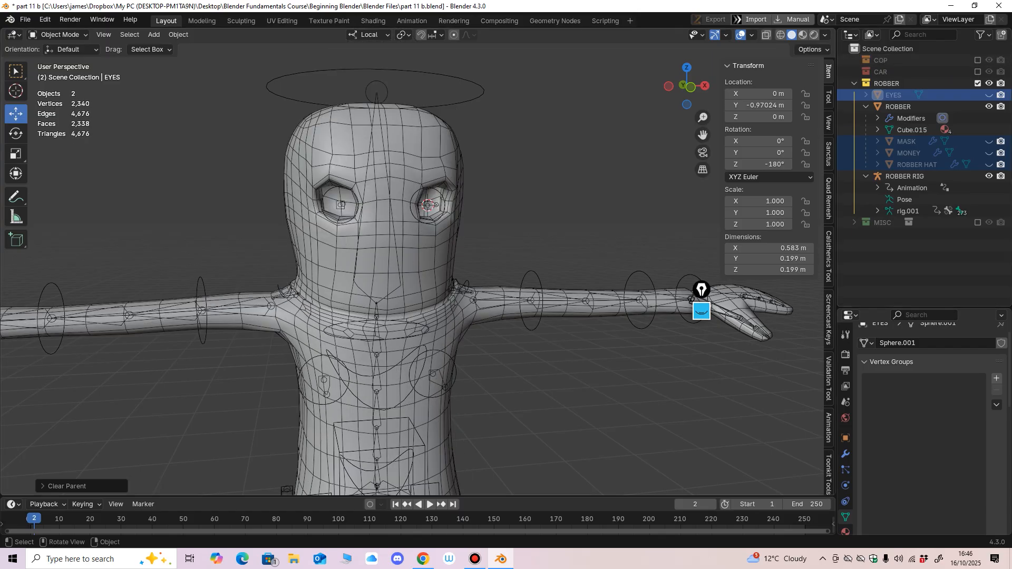
pyautogui.click(379, 252)
pyautogui.press('KP_1')
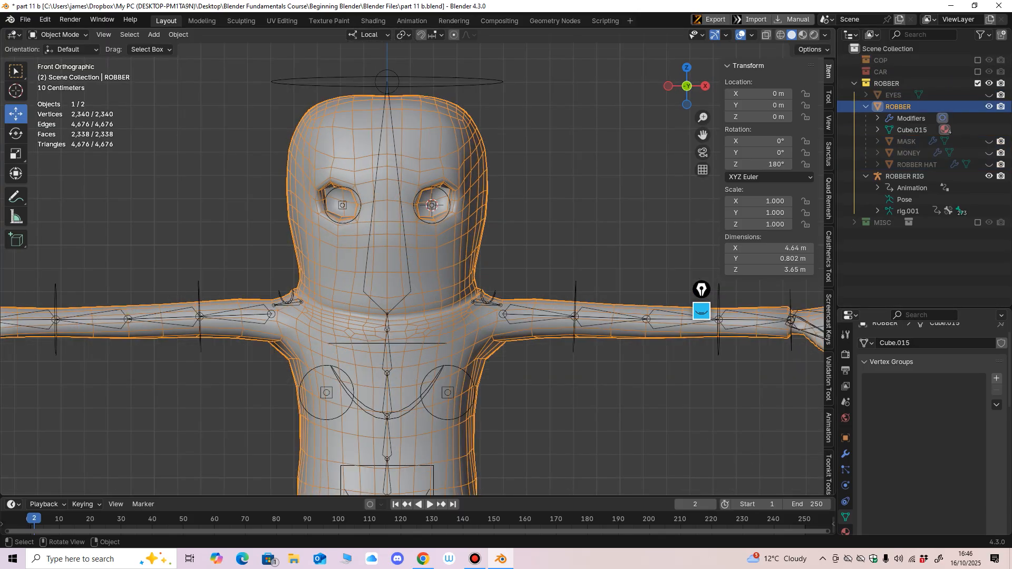
pyautogui.keyDown('shift'); pyautogui.click(458, 78); pyautogui.keyUp('shift')
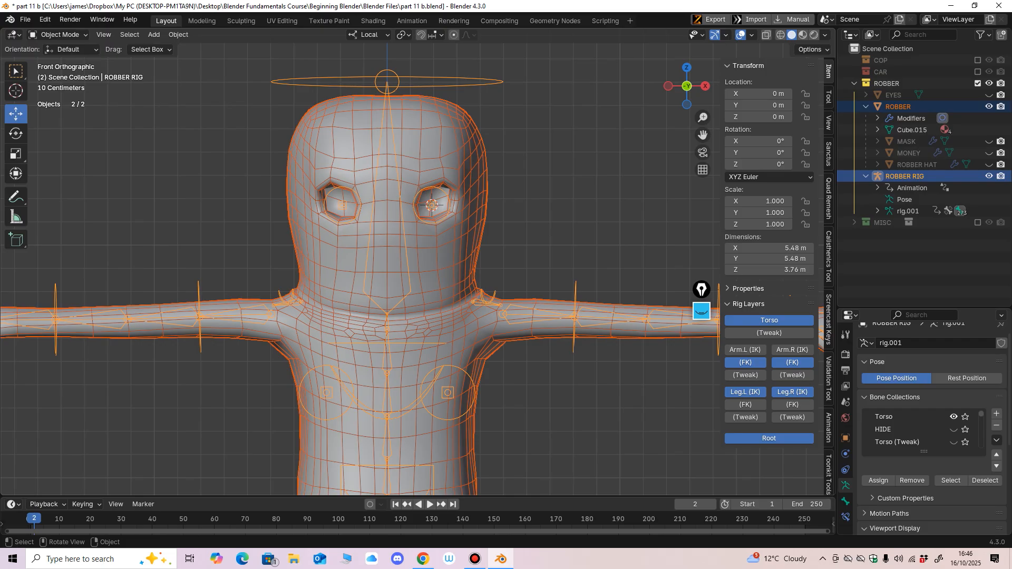
pyautogui.hotkey('ctrl', 'p')
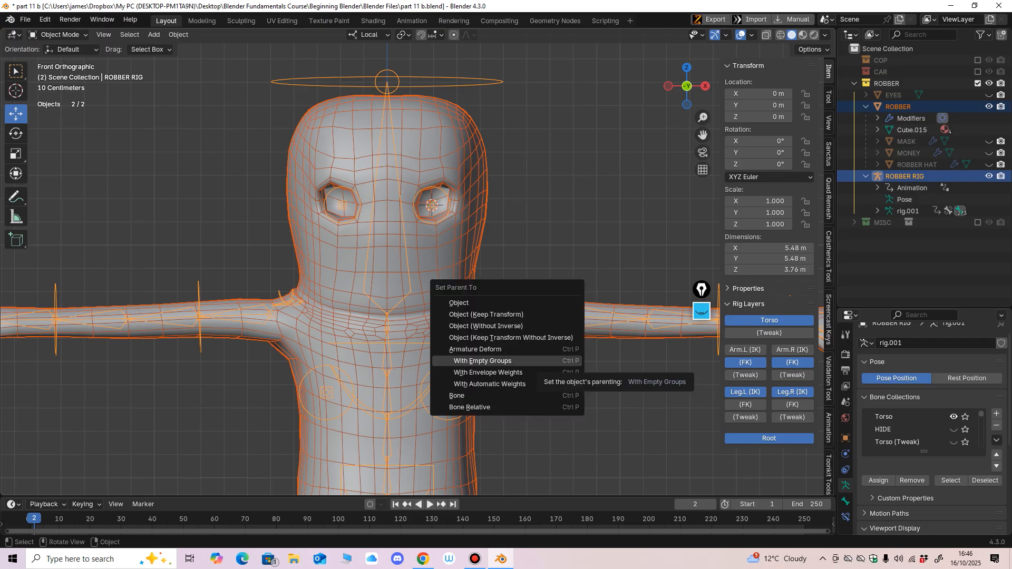
pyautogui.press('Return')
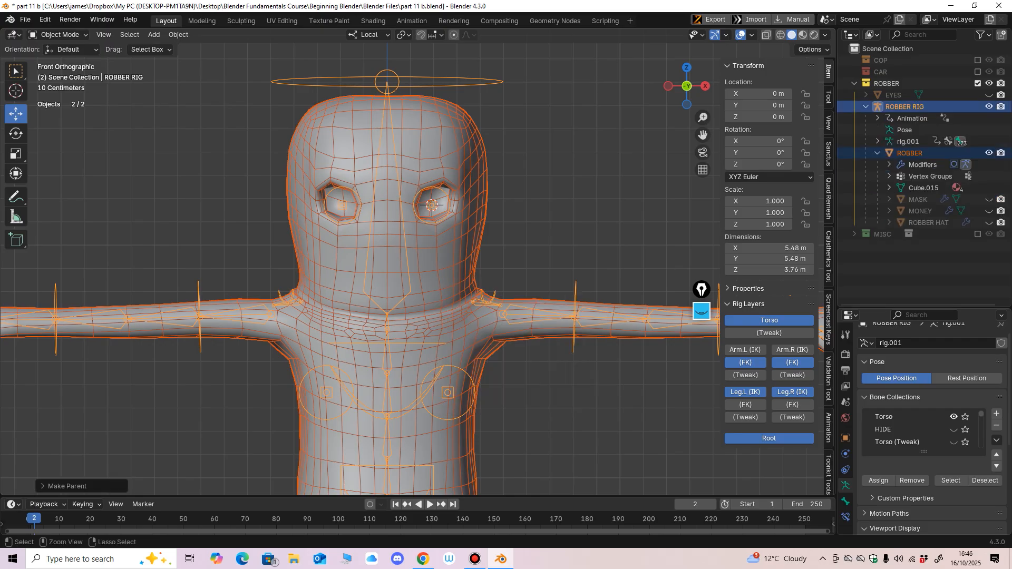
# Step: Select only the ROBBER mesh and check how it lines up with its rig from the front
pyautogui.keyDown('ctrl'); pyautogui.moveTo(433, 232); pyautogui.dragTo(432, 326, button='middle'); pyautogui.keyUp('ctrl')
pyautogui.moveTo(430, 276)
pyautogui.keyDown('ctrl'); pyautogui.mouseDown(button='middle')
pyautogui.moveTo(429, 219)
pyautogui.moveTo(424, 271)
pyautogui.moveTo(435, 263)
pyautogui.mouseUp(button='middle'); pyautogui.keyUp('ctrl')
pyautogui.click(426, 266)
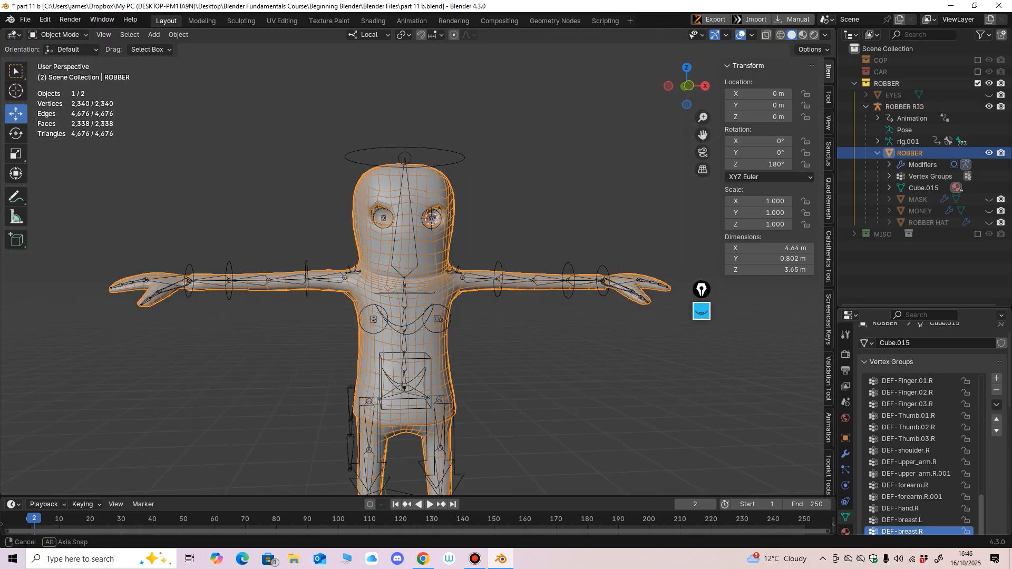
pyautogui.press('KP_1')
pyautogui.scroll(1, 435, 264)
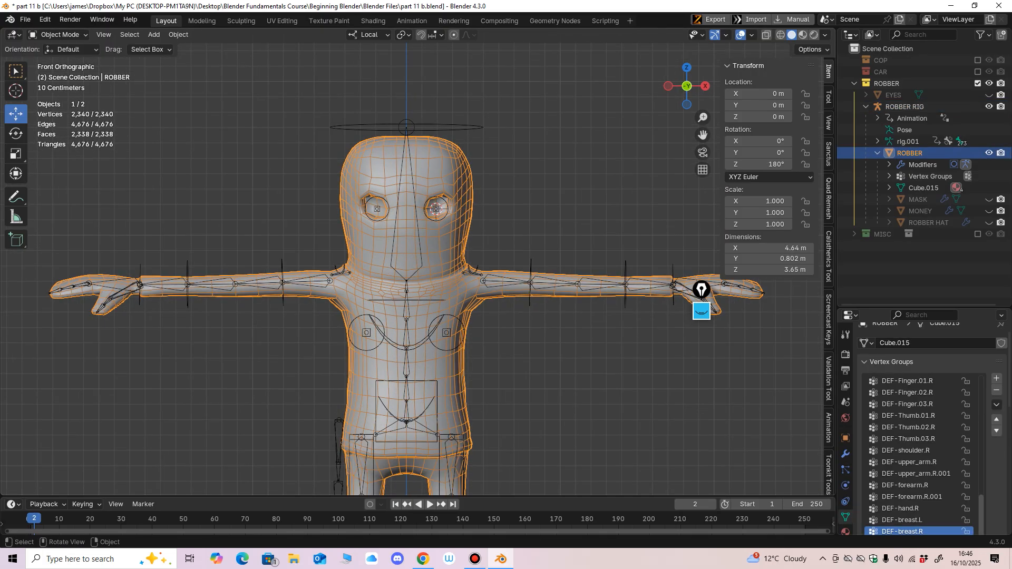
# Step: Shorten the vertex group list in the robber mesh's data properties
pyautogui.moveTo(435, 264); pyautogui.dragTo(452, 266, button='middle')
pyautogui.keyDown('shift'); pyautogui.moveTo(452, 266); pyautogui.dragTo(428, 242, button='middle'); pyautogui.keyUp('shift')
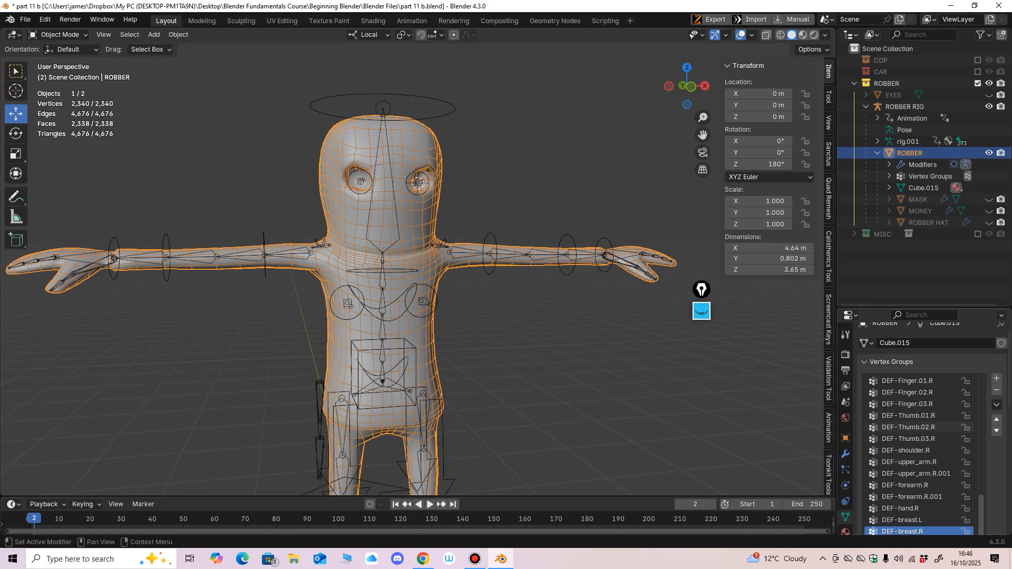
pyautogui.scroll(1, 916, 462)
pyautogui.scroll(-3, 922, 437)
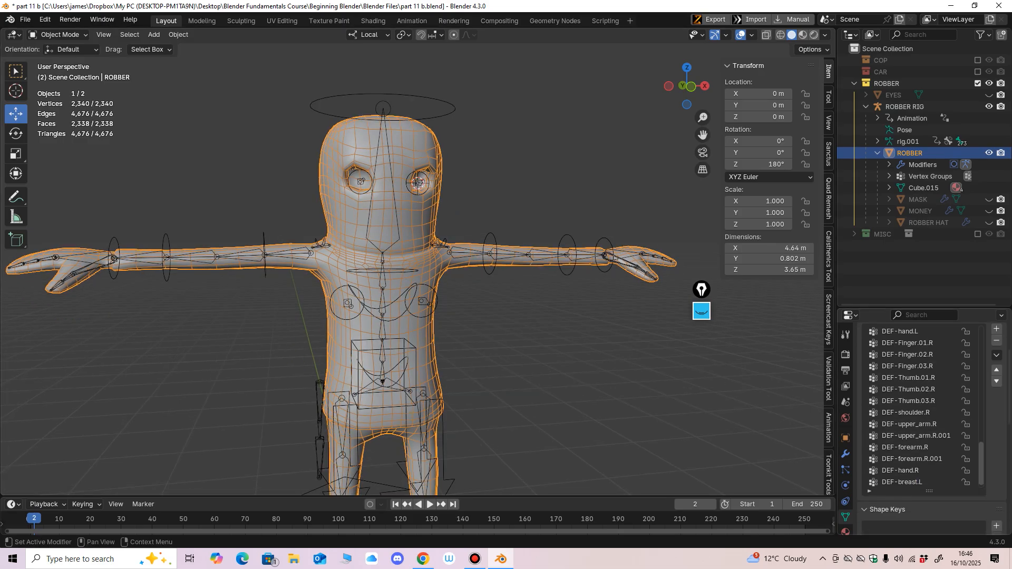
pyautogui.moveTo(929, 491); pyautogui.dragTo(929, 387)
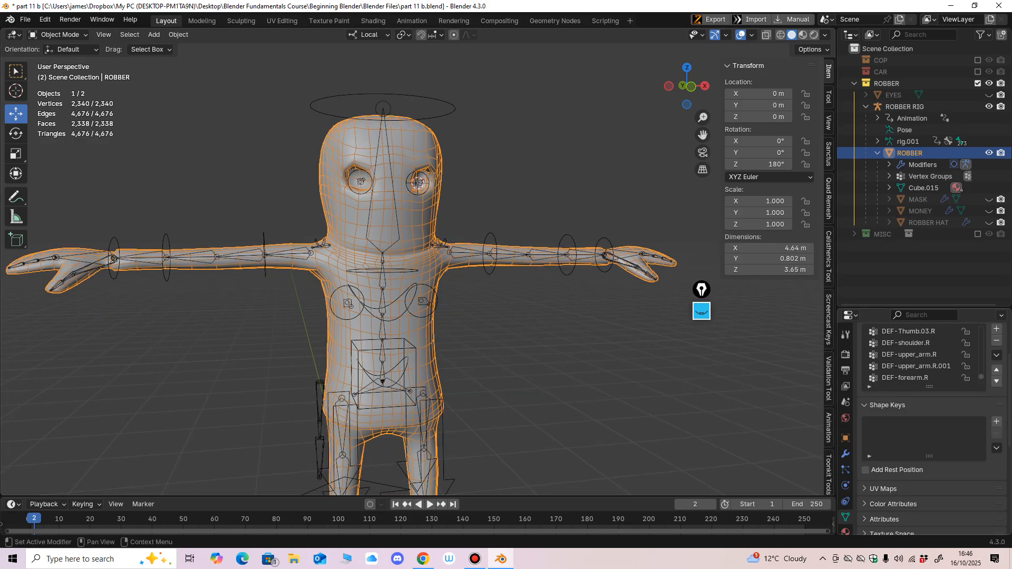
pyautogui.scroll(2, 929, 417)
# Step: Add a Data Transfer modifier to the ROBBER mesh and place it first in the modifier stack
pyautogui.click(506, 338)
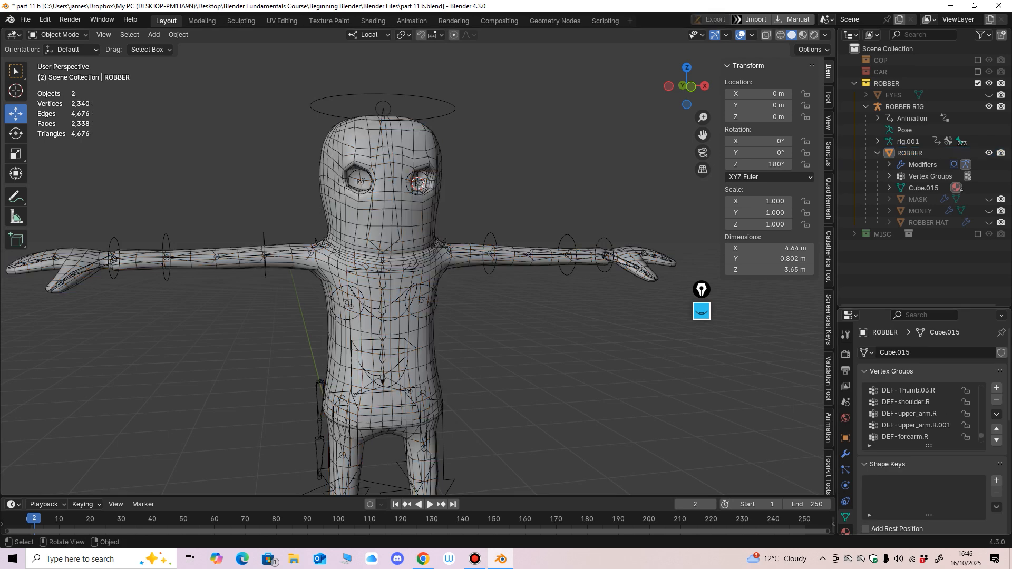
pyautogui.click(411, 332)
pyautogui.scroll(1, 411, 332)
pyautogui.moveTo(411, 332); pyautogui.dragTo(407, 332, button='middle')
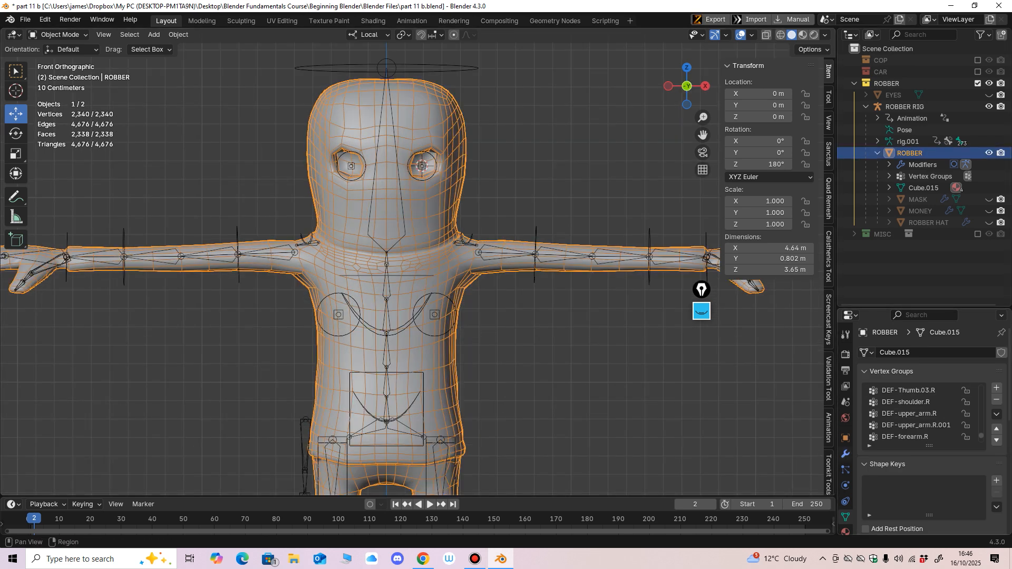
pyautogui.click(845, 454)
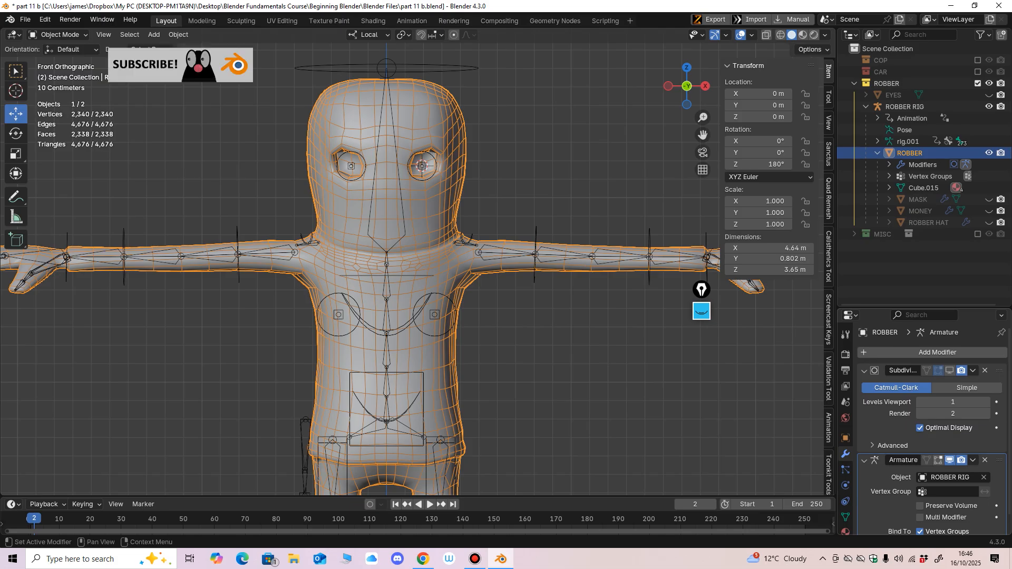
pyautogui.click(907, 352)
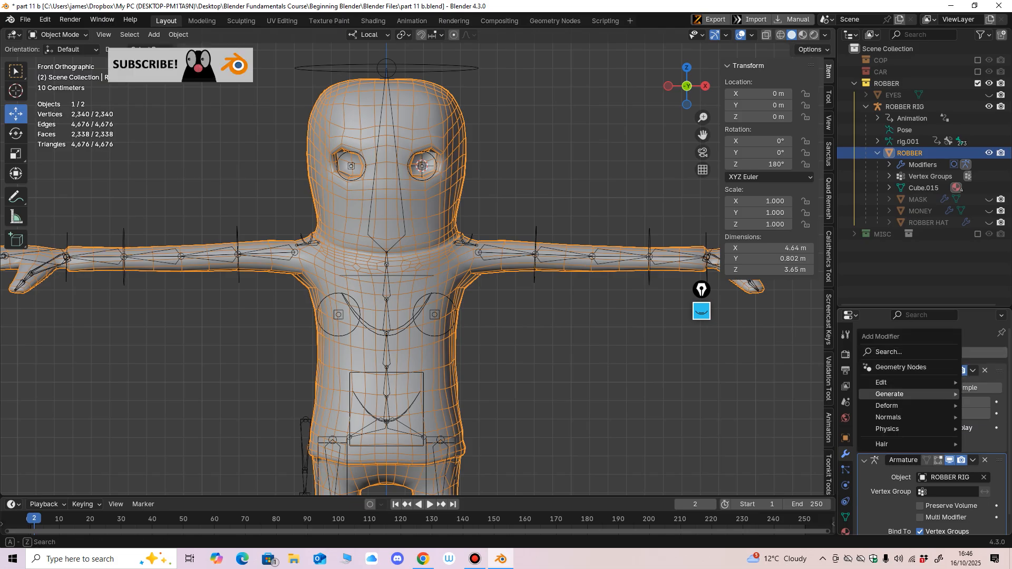
pyautogui.moveTo(891, 383)
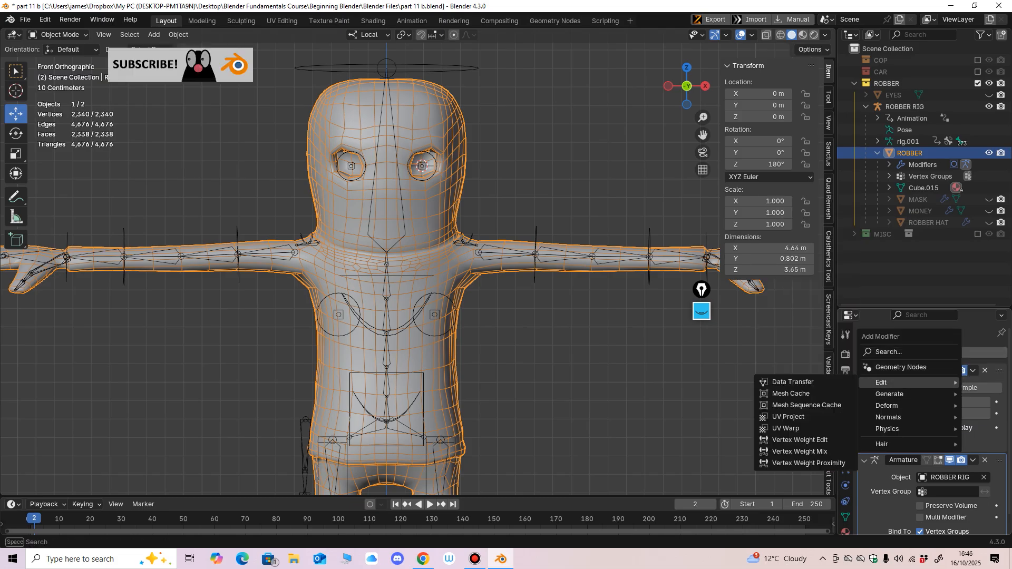
pyautogui.click(793, 382)
pyautogui.scroll(-4, 927, 421)
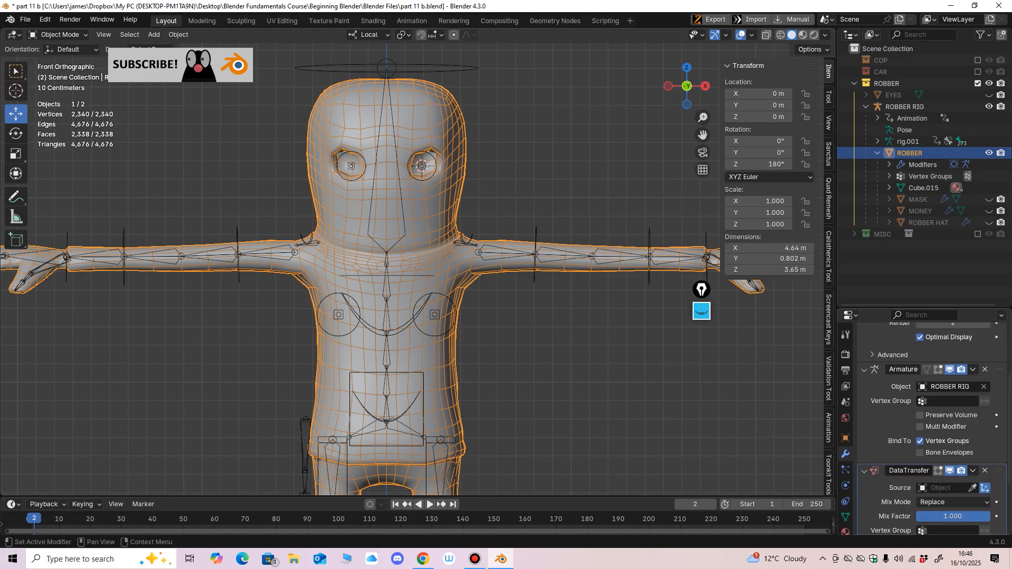
pyautogui.scroll(-3, 930, 432)
pyautogui.scroll(-4, 932, 432)
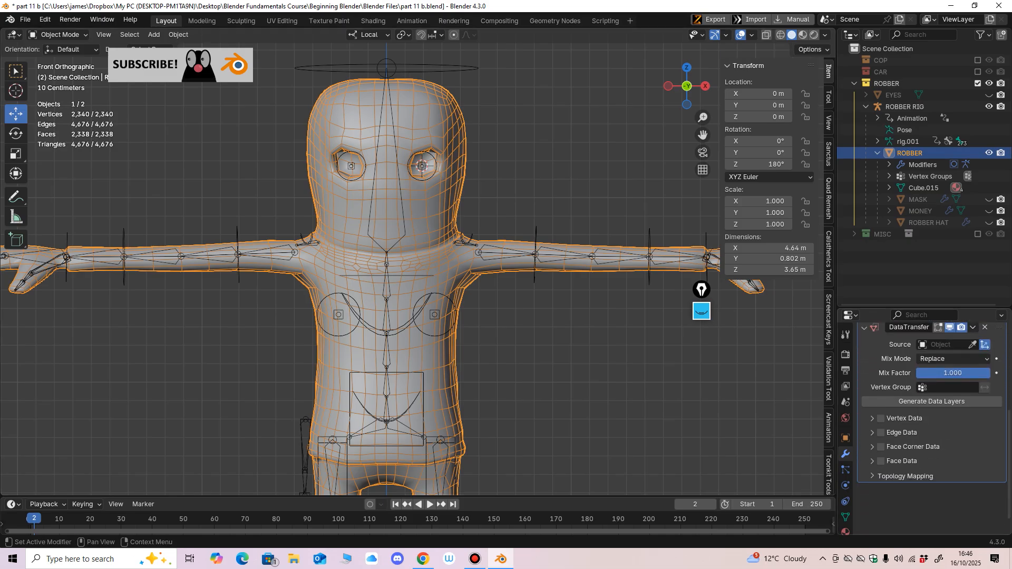
pyautogui.scroll(3, 932, 411)
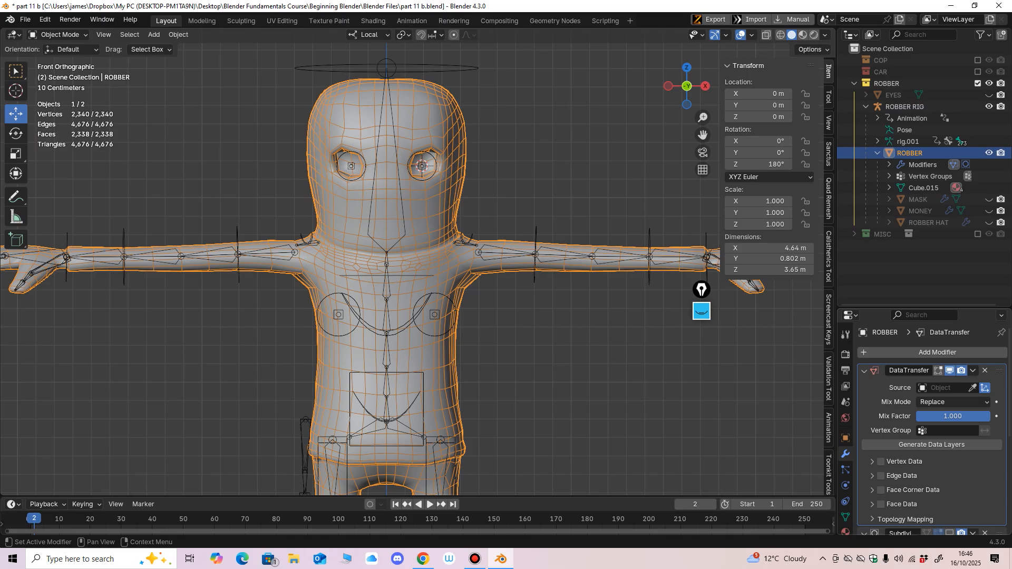
# Step: Enable the COP collection, expand the POLICE RIG, and set the COP mesh as the Data Transfer source
pyautogui.moveTo(533, 295); pyautogui.dragTo(541, 306, button='middle')
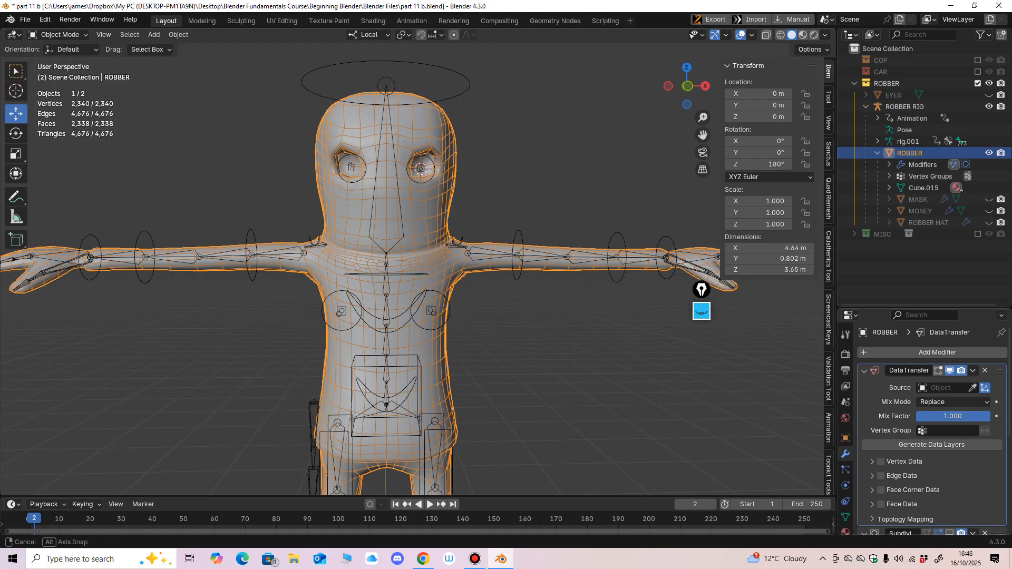
pyautogui.press('KP_1')
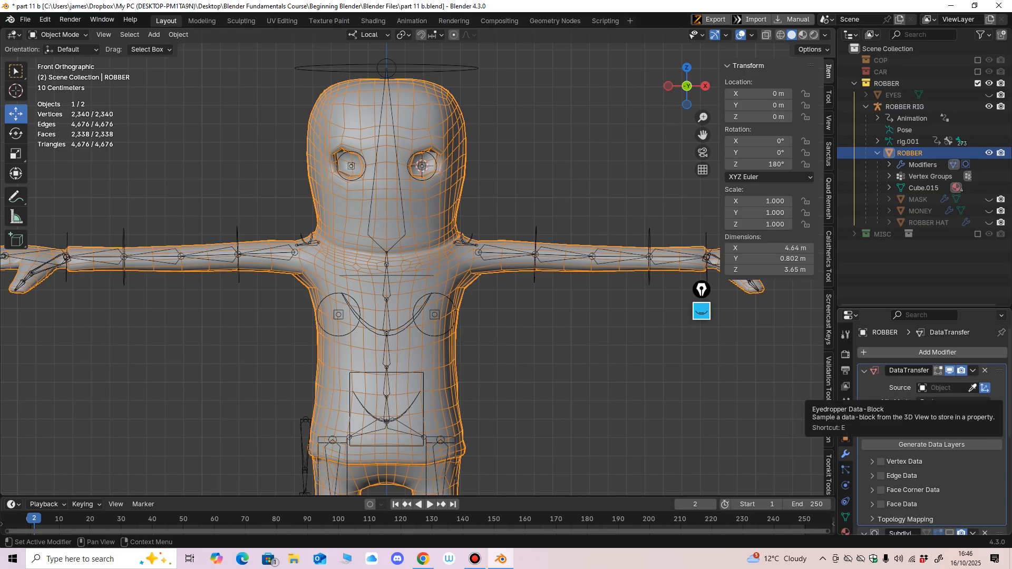
pyautogui.click(977, 60)
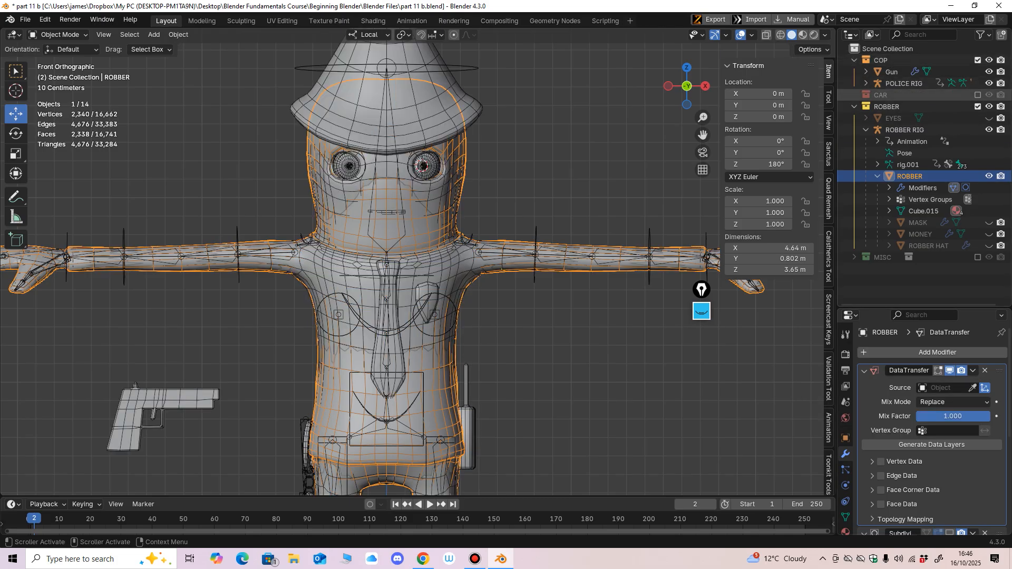
pyautogui.click(866, 83)
pyautogui.scroll(-1, 922, 158)
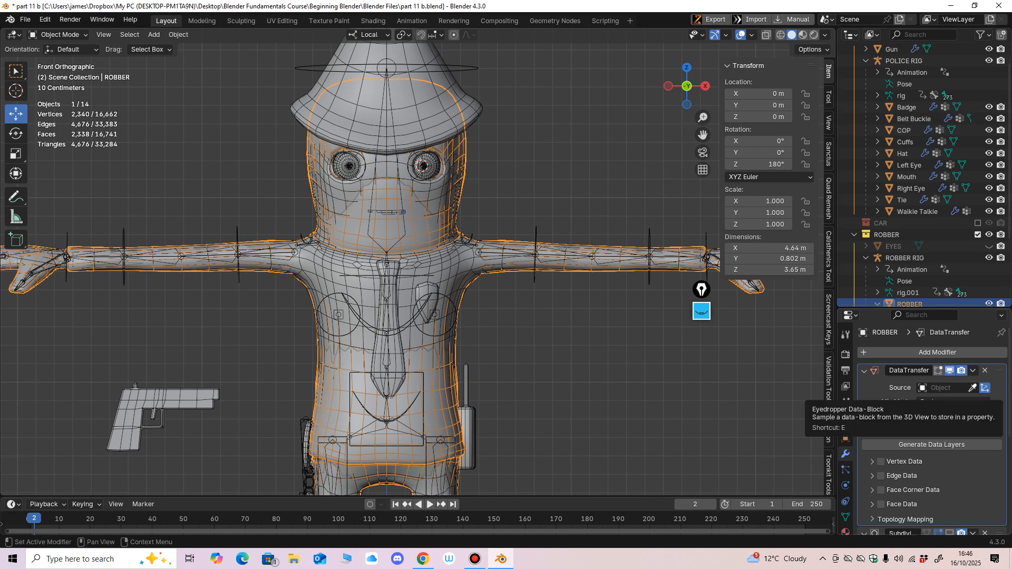
pyautogui.click(972, 388)
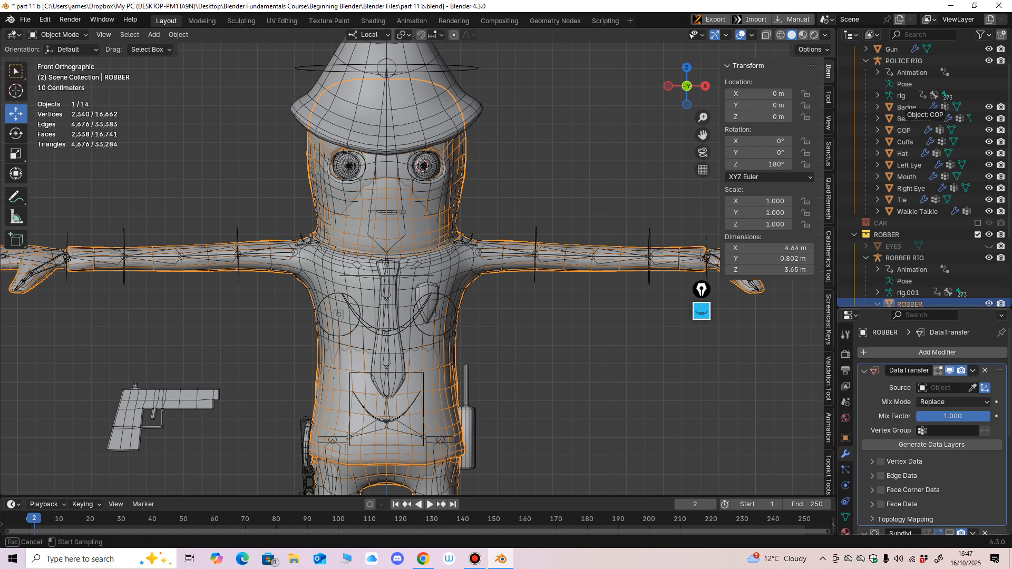
pyautogui.click(903, 129)
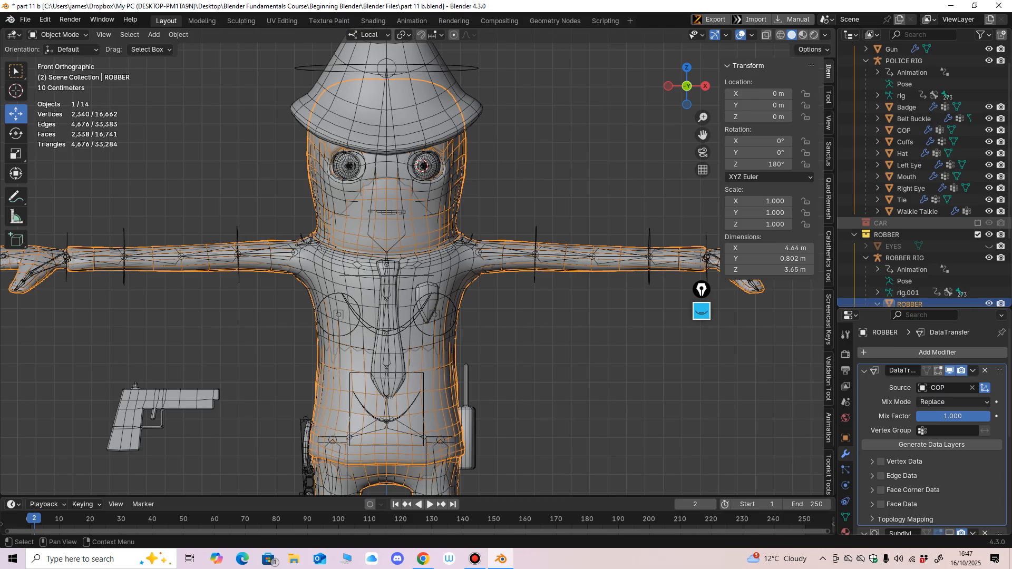
# Step: Enable Vertex Data transfer for Vertex Groups in the Data Transfer modifier and generate the data layers
pyautogui.scroll(-2, 922, 224)
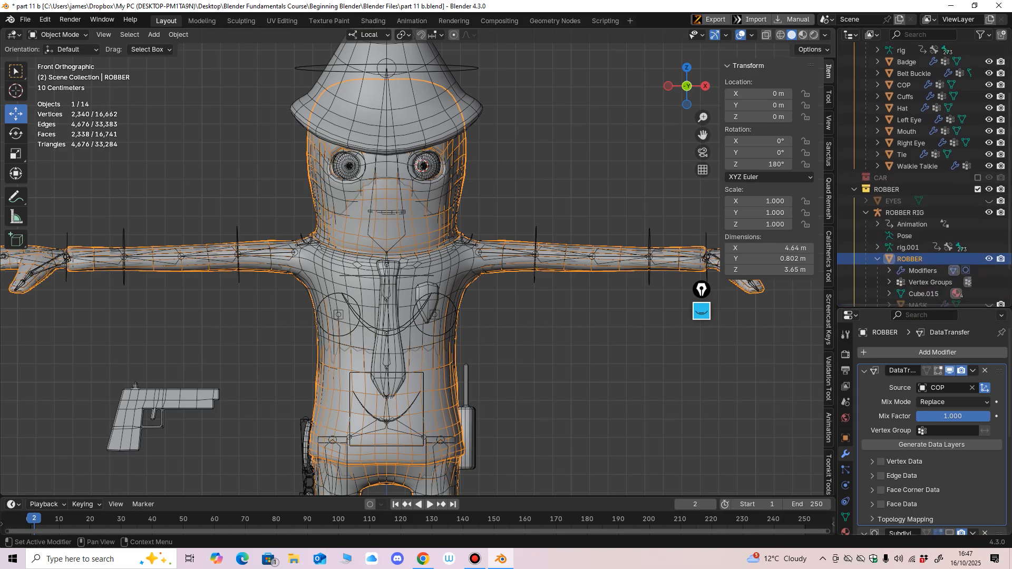
pyautogui.scroll(-2, 933, 421)
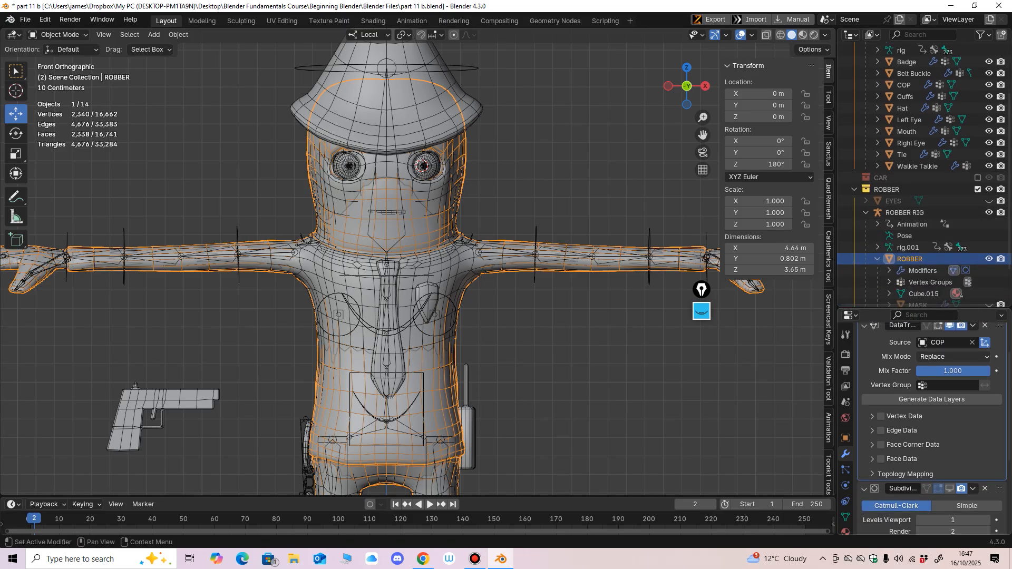
pyautogui.scroll(2, 932, 422)
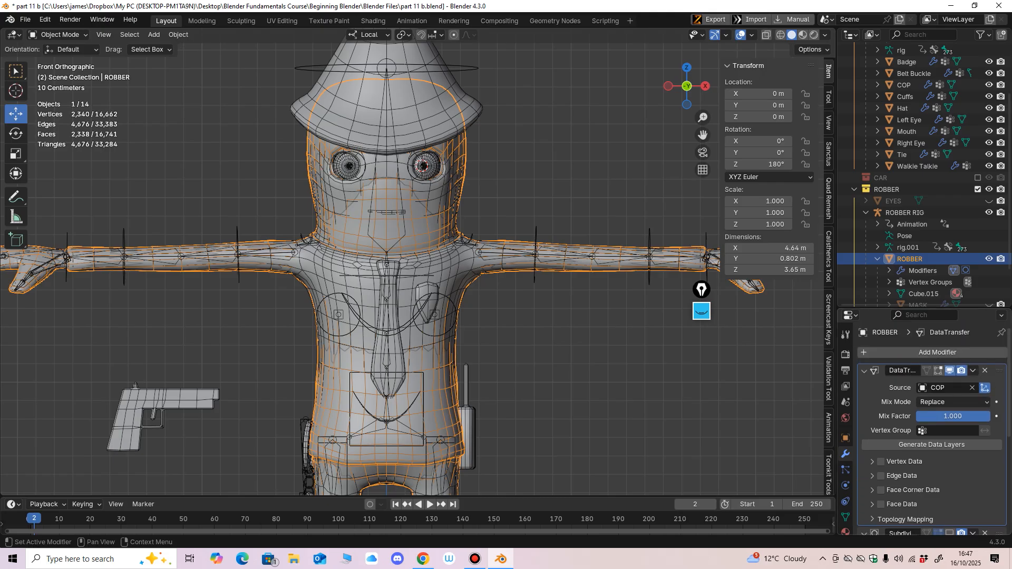
pyautogui.scroll(-1, 933, 422)
pyautogui.click(872, 439)
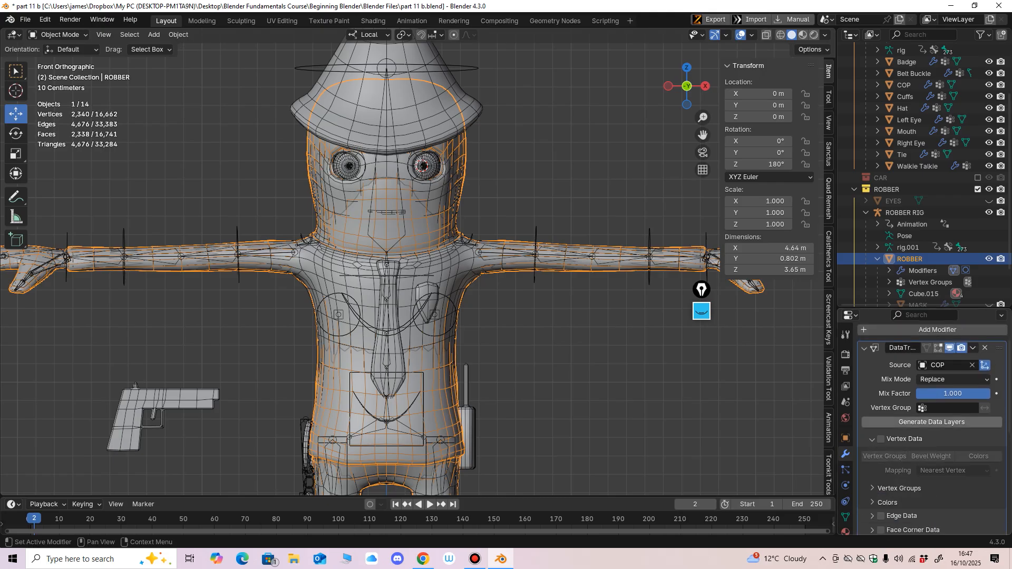
pyautogui.click(880, 439)
pyautogui.scroll(-2, 896, 438)
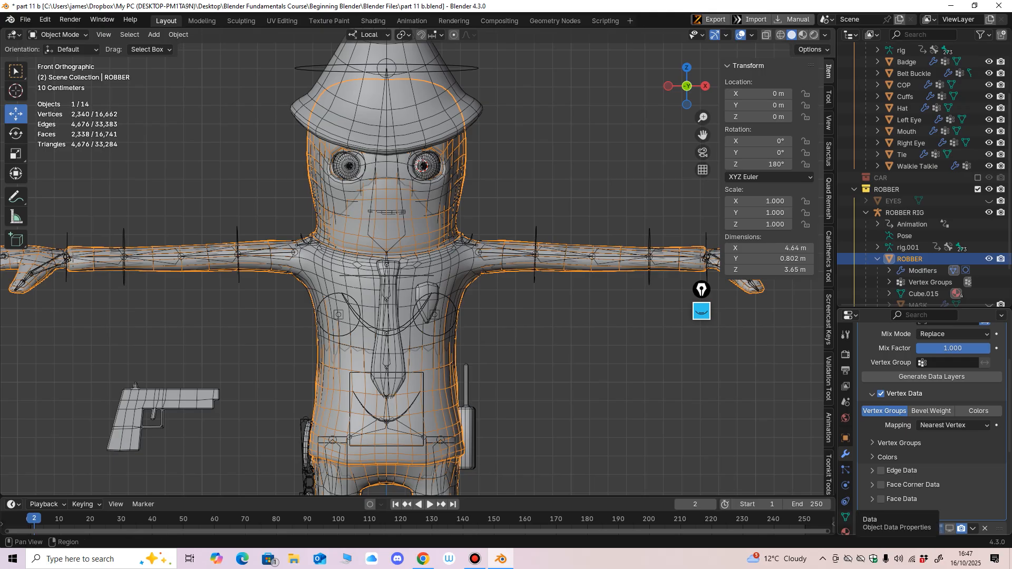
pyautogui.click(872, 444)
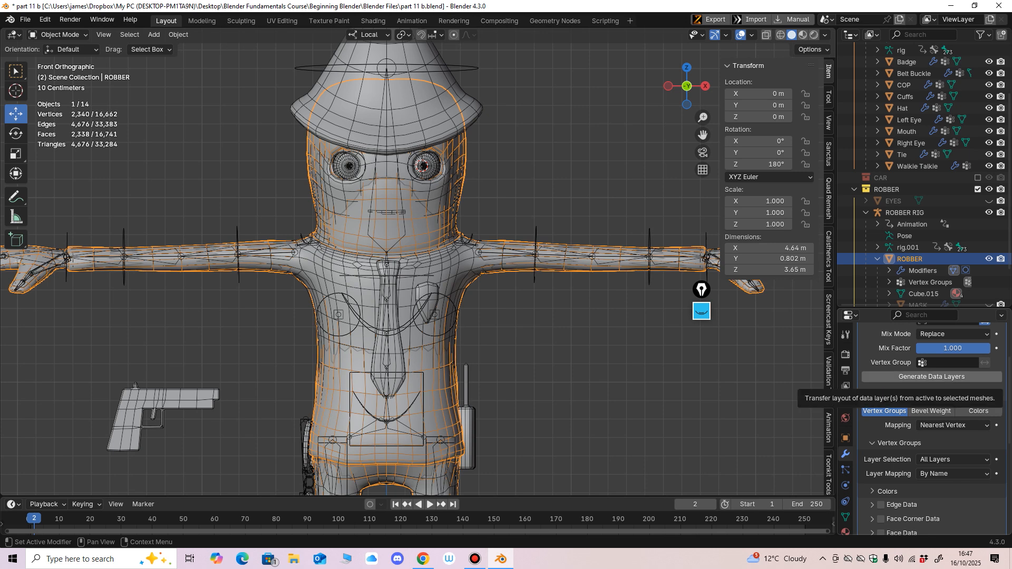
pyautogui.click(931, 376)
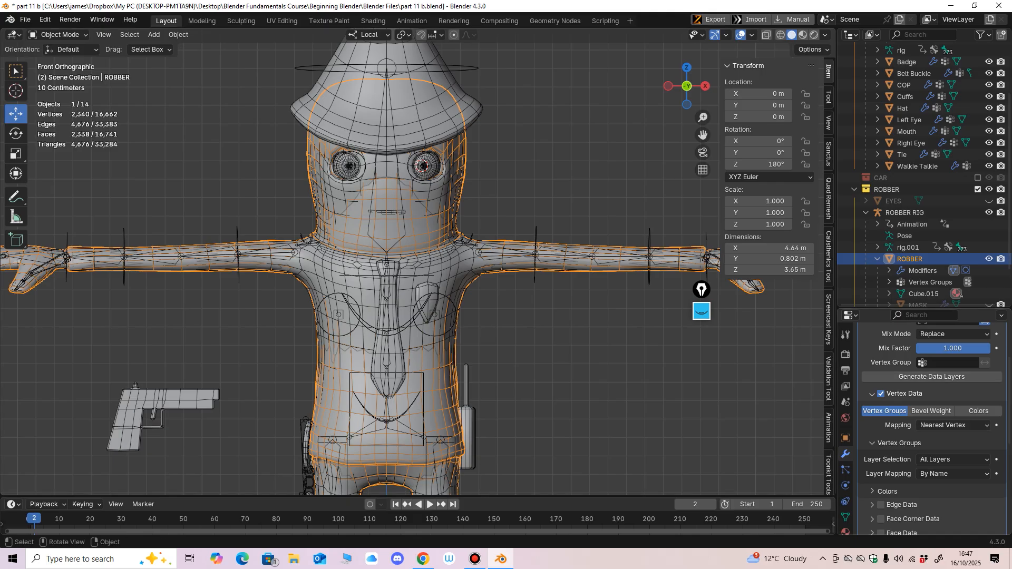
# Step: Switch the ROBBER RIG to Pose Mode and test-rotate the upper_arm_fk.L control, undoing the rotation
pyautogui.click(535, 233)
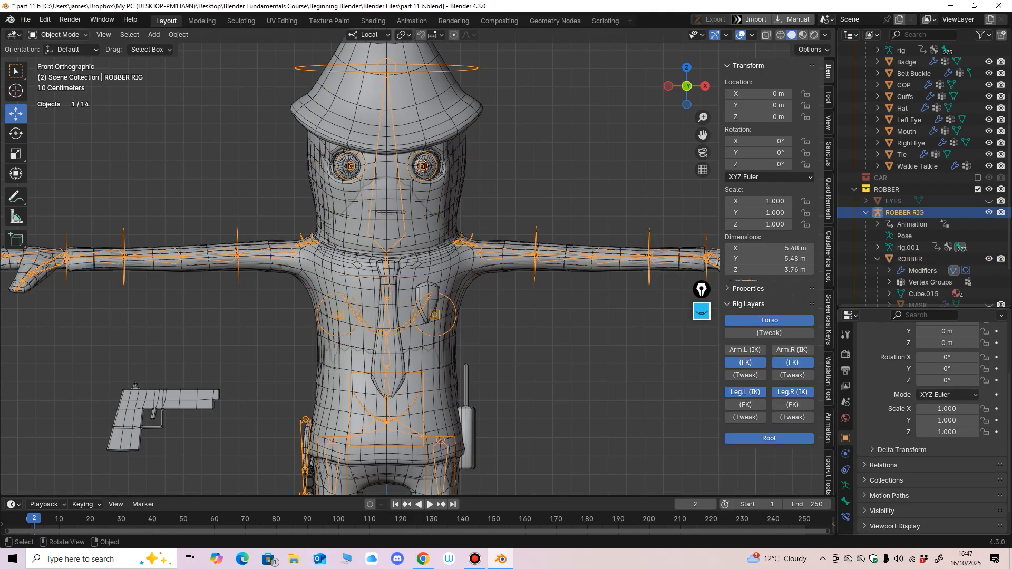
pyautogui.click(58, 34)
pyautogui.click(52, 74)
pyautogui.click(506, 255)
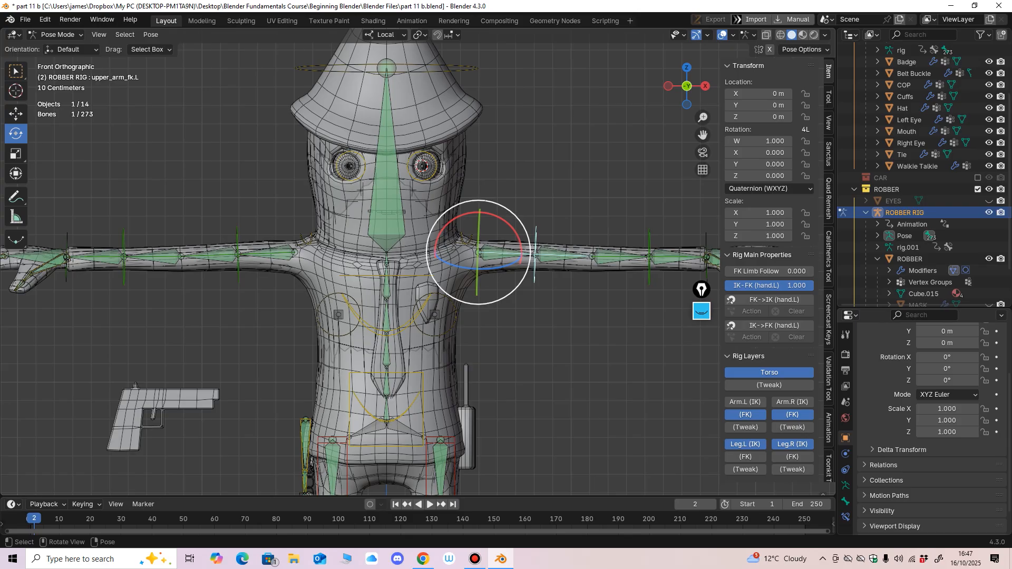
pyautogui.moveTo(508, 224); pyautogui.dragTo(496, 269)
pyautogui.hotkey('ctrl', 'z')
# Step: Exclude the COP collection and test-rotate both upper arm FK controls of the robber, undoing each rotation
pyautogui.scroll(3, 922, 118)
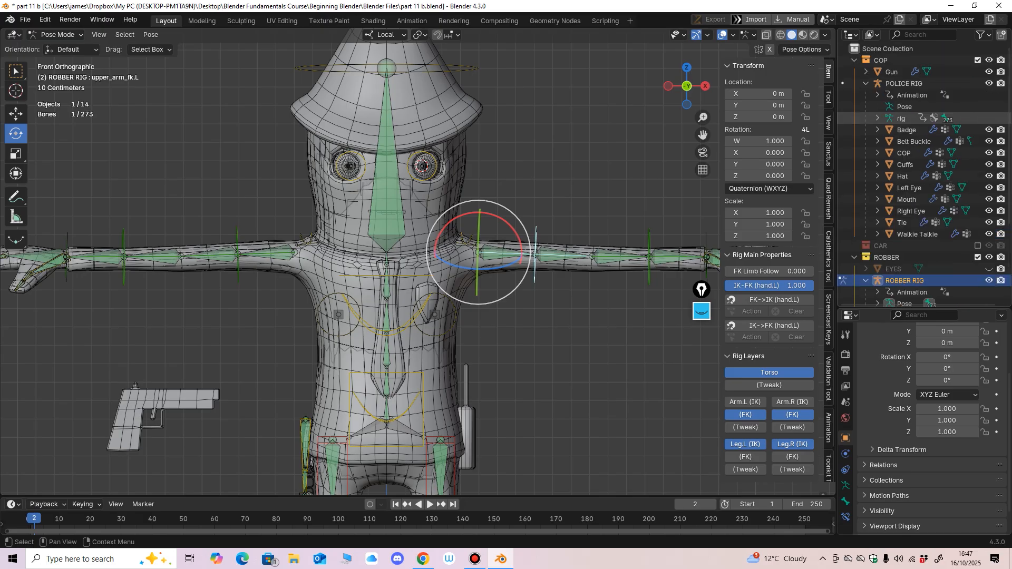
pyautogui.click(977, 60)
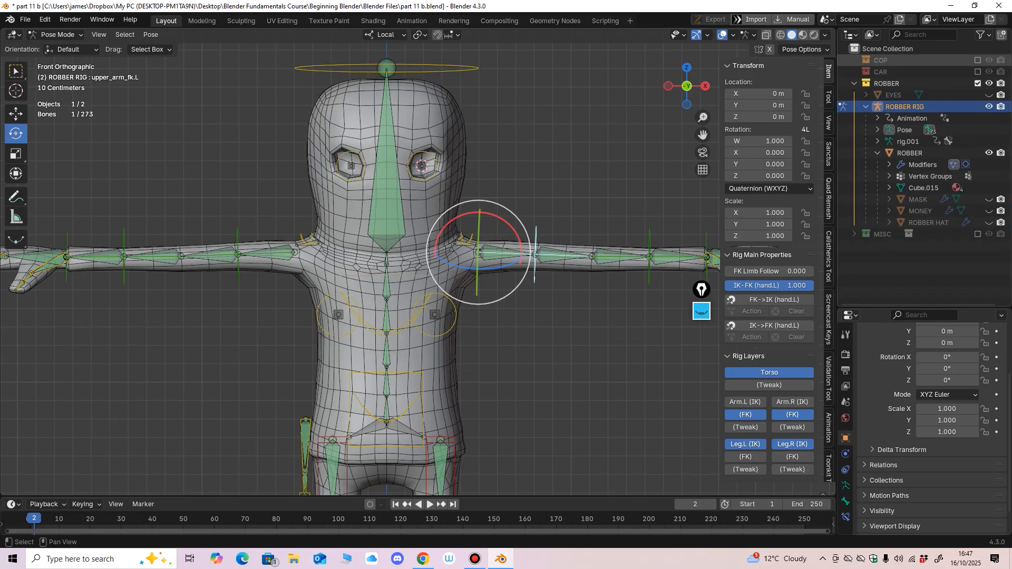
pyautogui.moveTo(507, 222); pyautogui.dragTo(511, 259)
pyautogui.hotkey('ctrl', 'z')
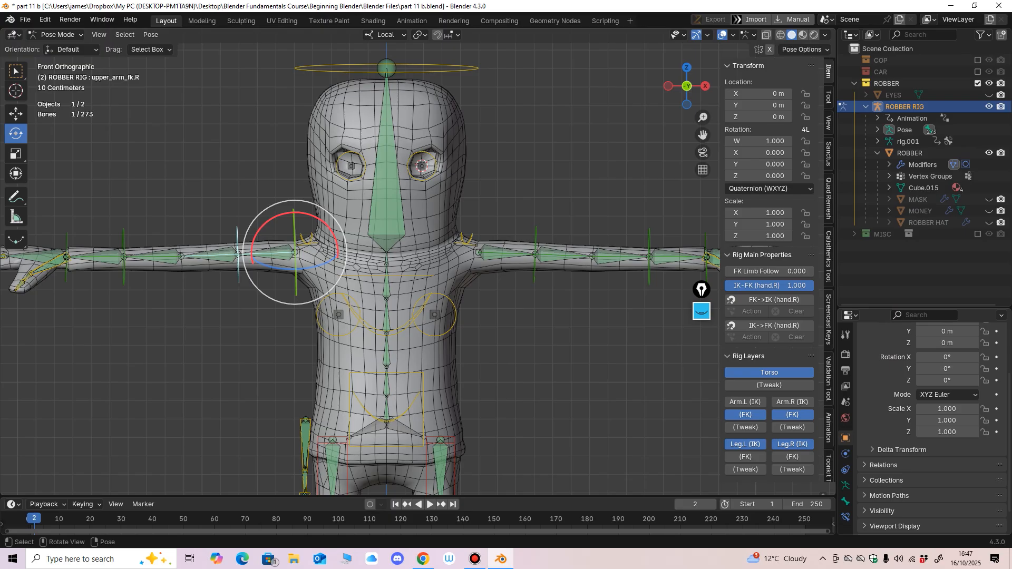
pyautogui.moveTo(294, 212); pyautogui.dragTo(274, 219)
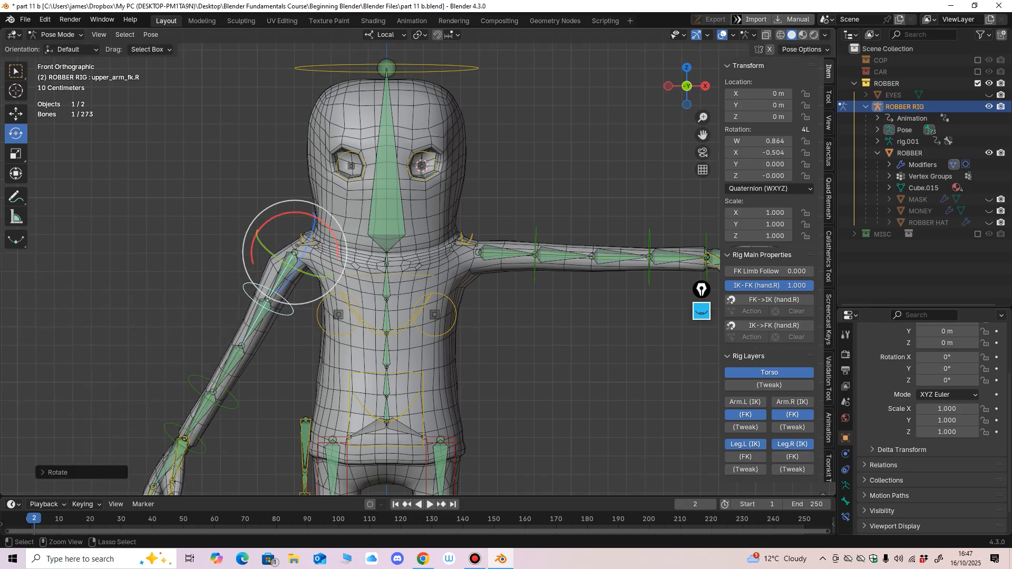
pyautogui.hotkey('ctrl', 'z')
# Step: Test-rotate the robber's torso control sideways by about 22 degrees in front view and revert the rotation
pyautogui.scroll(-2, 274, 219)
pyautogui.moveTo(274, 220); pyautogui.dragTo(316, 247, button='middle')
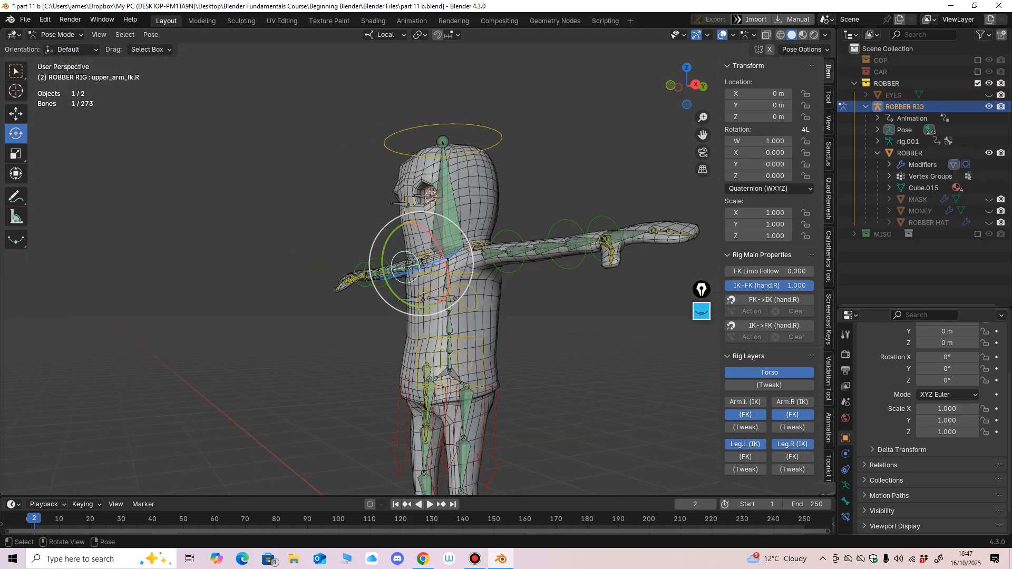
pyautogui.click(483, 347)
pyautogui.press('KP_1')
pyautogui.moveTo(431, 338); pyautogui.dragTo(424, 317)
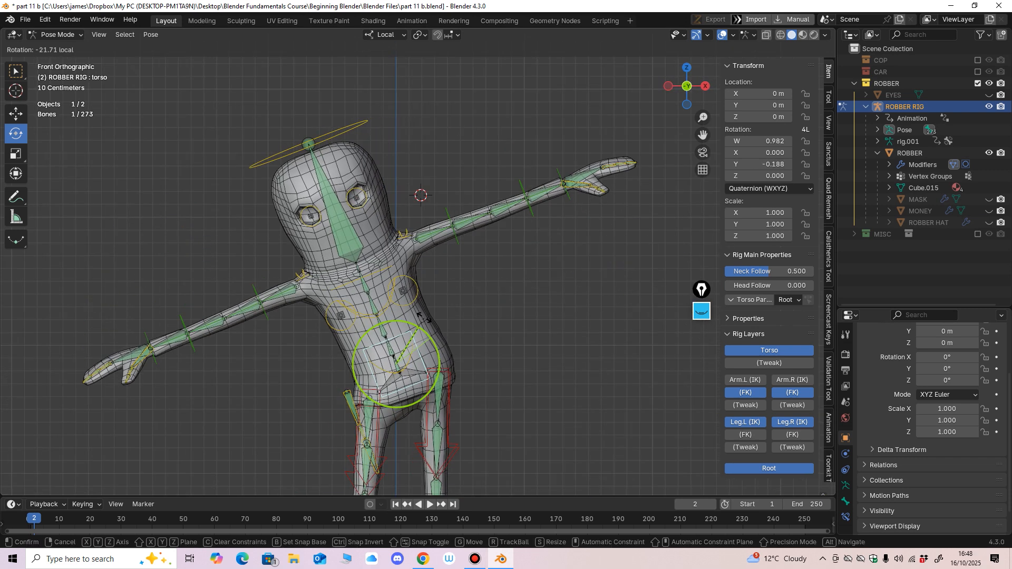
pyautogui.press('Escape')
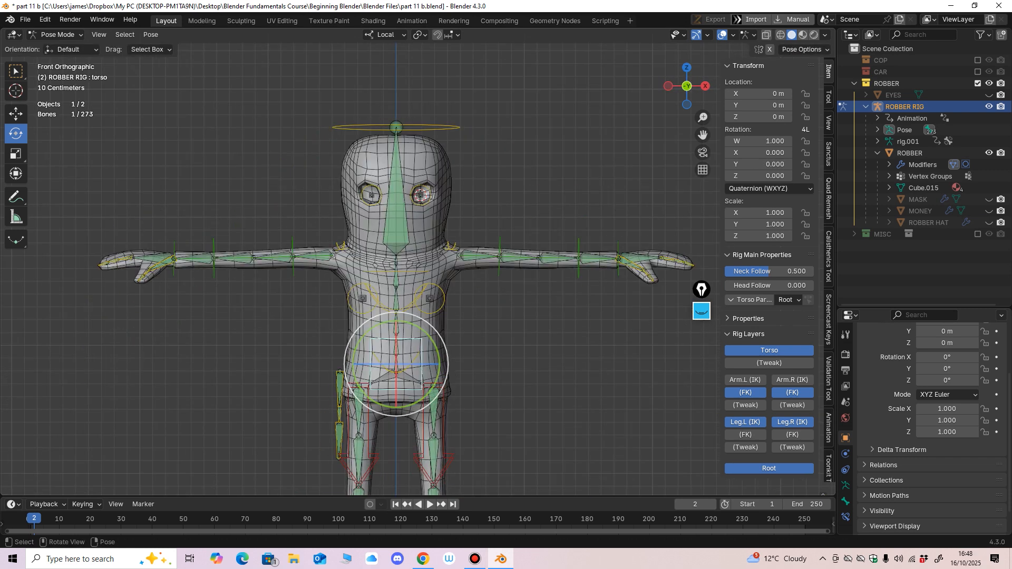
pyautogui.hotkey('ctrl', 'z')
pyautogui.hotkey('ctrl', 'z')
# Step: Test-rotate the robber's head control freely and sideways in front view and forward in side view, cancelling each rotation
pyautogui.press('r')
pyautogui.press('r')
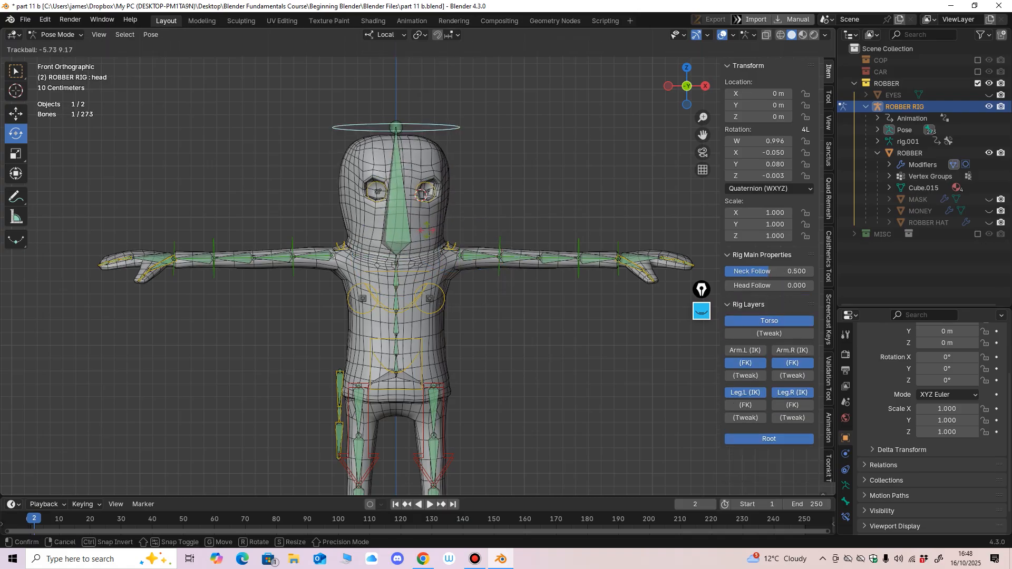
pyautogui.press('Return')
pyautogui.moveTo(431, 225); pyautogui.dragTo(432, 224)
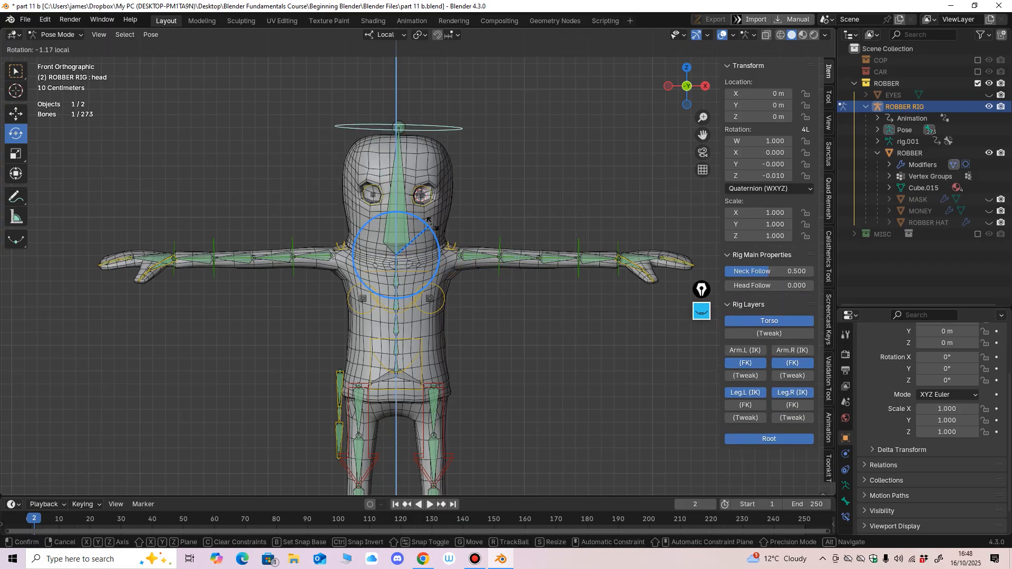
pyautogui.press('Escape')
pyautogui.press('KP_3')
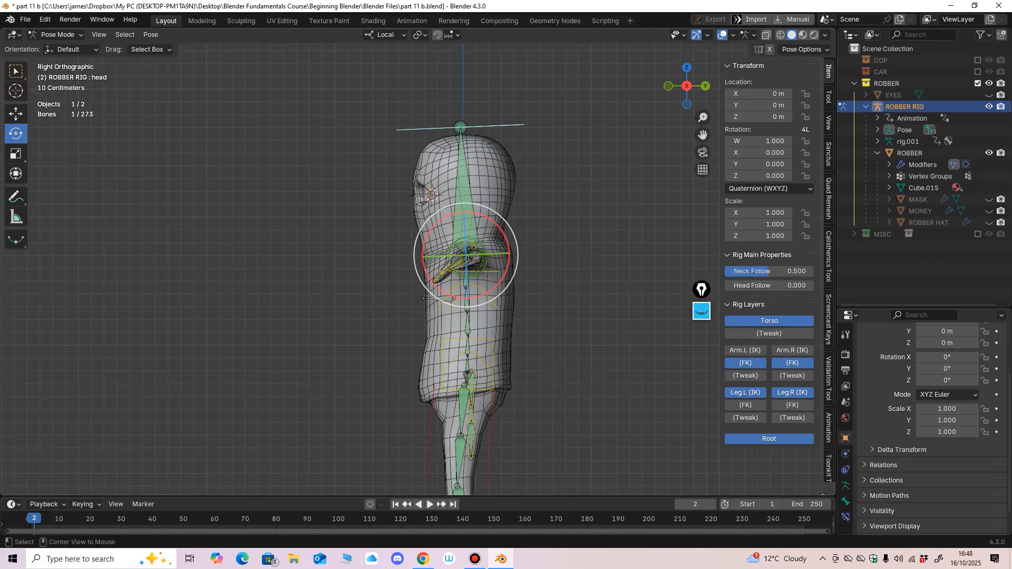
pyautogui.moveTo(432, 227); pyautogui.dragTo(438, 213)
pyautogui.press('Escape')
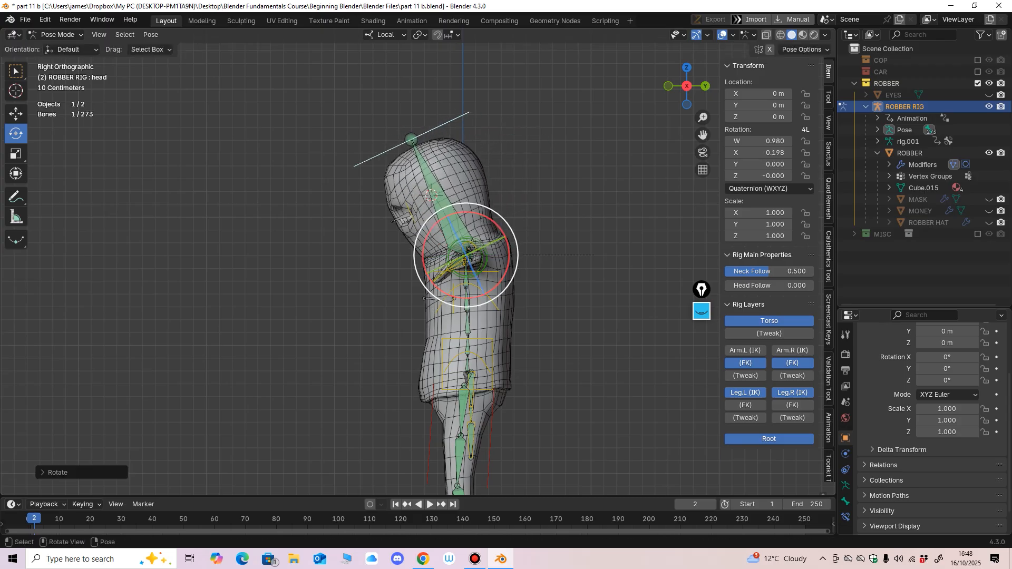
pyautogui.press('KP_1')
pyautogui.scroll(-1, 437, 263)
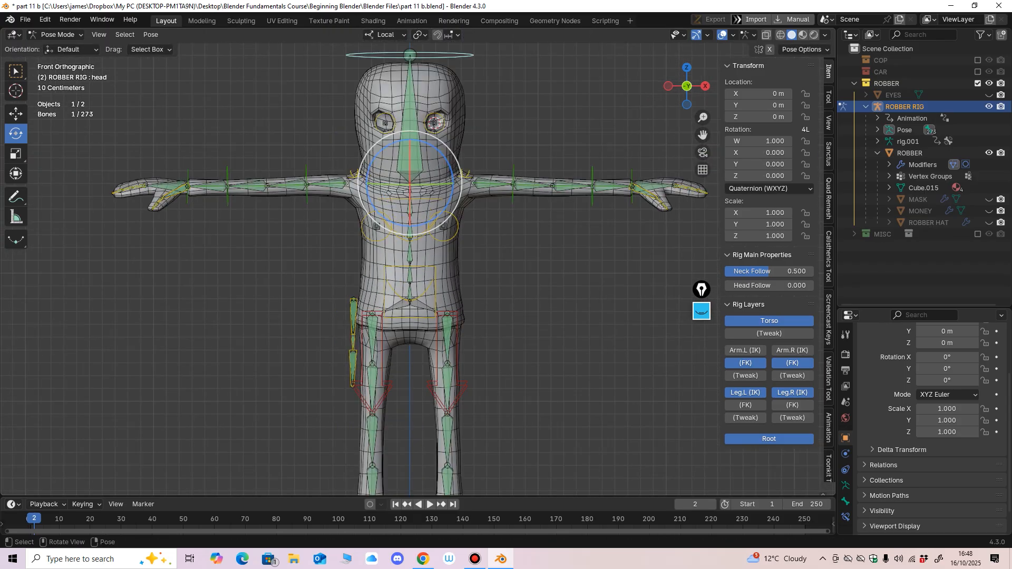
# Step: Test-move the foot_ik.L control forward and up in right view to bend the robber's left leg, then cancel the move
pyautogui.keyDown('shift'); pyautogui.moveTo(437, 264); pyautogui.dragTo(364, 126, button='middle'); pyautogui.keyUp('shift')
pyautogui.hotkey('alt', 'a')
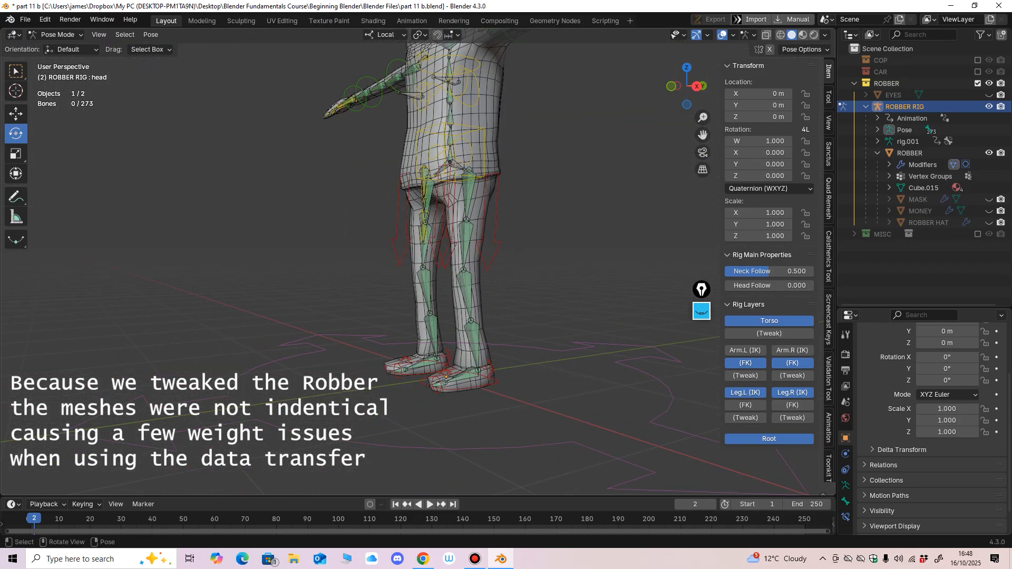
pyautogui.click(464, 377)
pyautogui.click(472, 388)
pyautogui.keyDown('alt'); pyautogui.moveTo(471, 388); pyautogui.dragTo(445, 388, button='middle'); pyautogui.keyUp('alt')
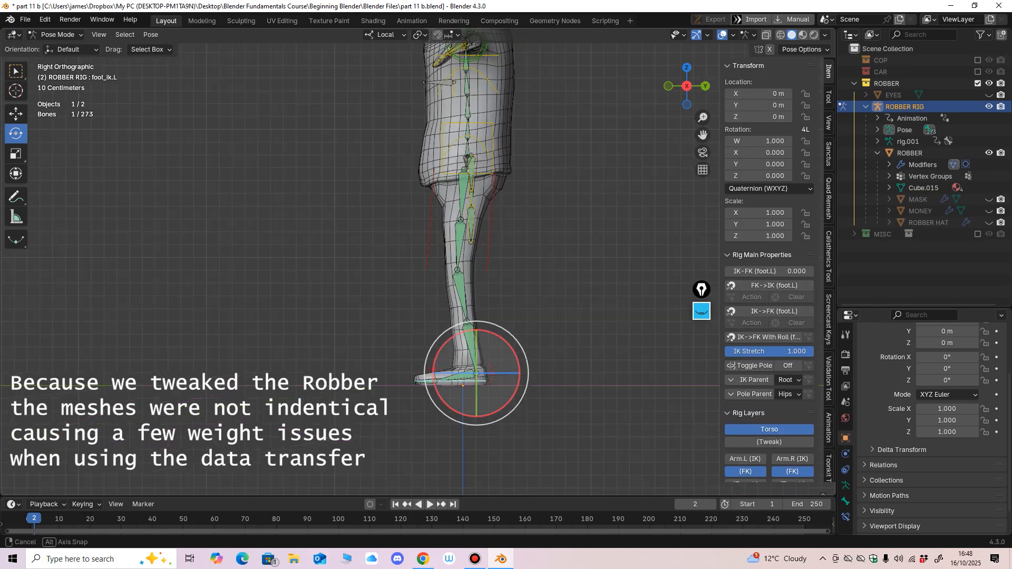
pyautogui.moveTo(476, 373); pyautogui.dragTo(466, 358)
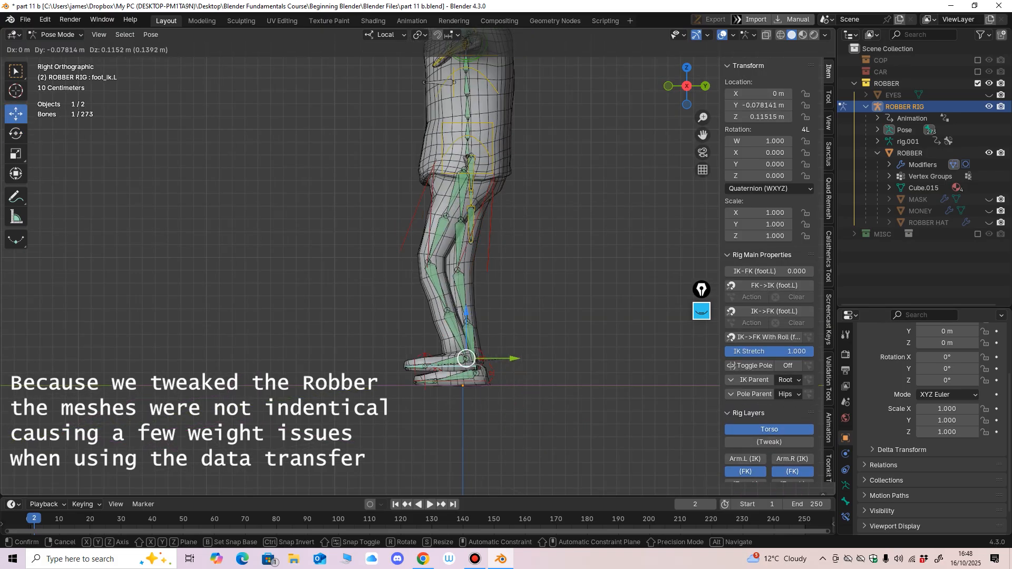
pyautogui.moveTo(570, 309); pyautogui.dragTo(503, 349)
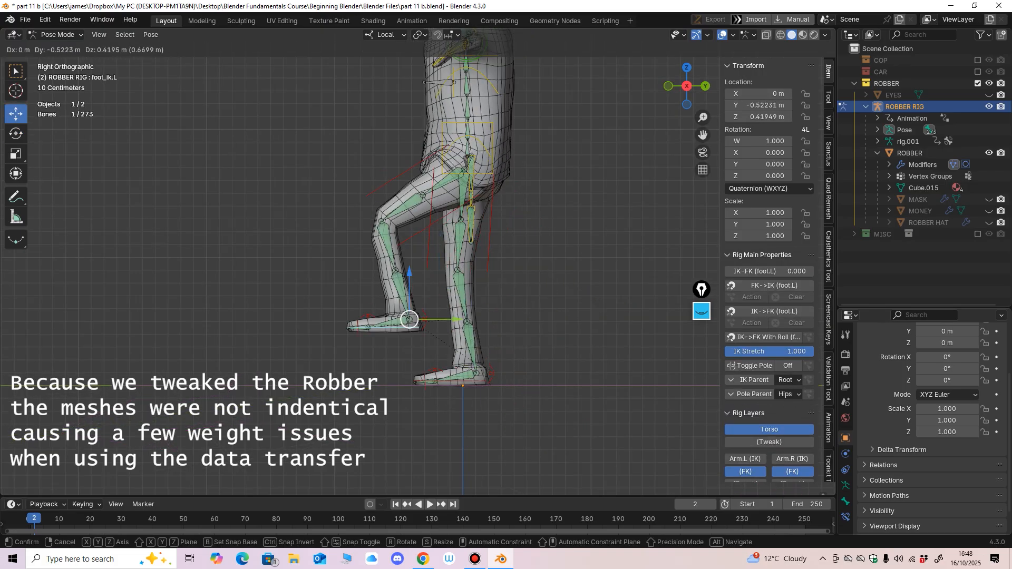
pyautogui.moveTo(529, 290); pyautogui.dragTo(603, 266)
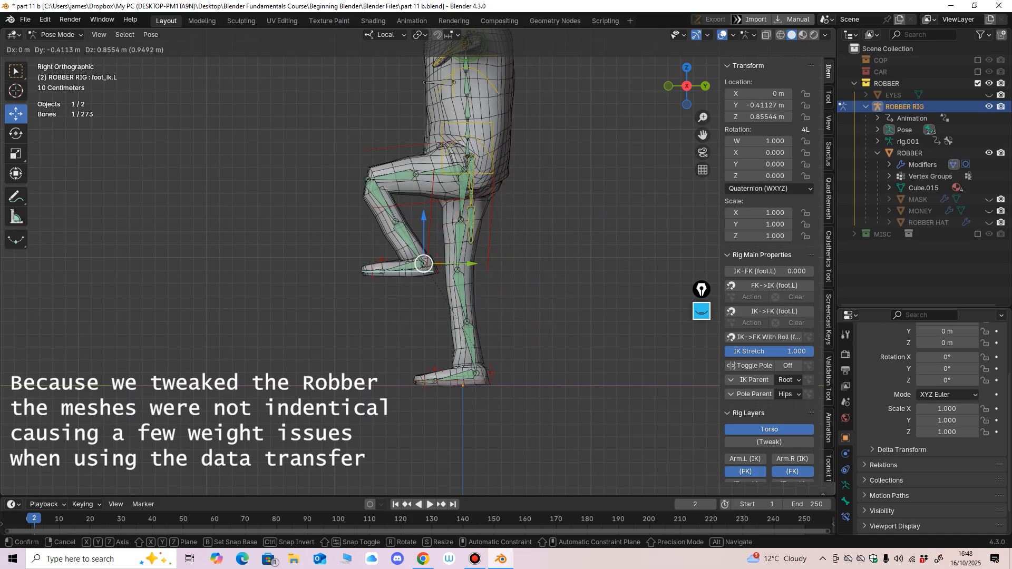
pyautogui.rightClick(443, 350)
# Step: Test-lower the robber's torso control by about 0.66 m in front view to bend both legs, then undo the move
pyautogui.moveTo(443, 350); pyautogui.dragTo(561, 472, button='middle')
pyautogui.click(436, 284)
pyautogui.press('g')
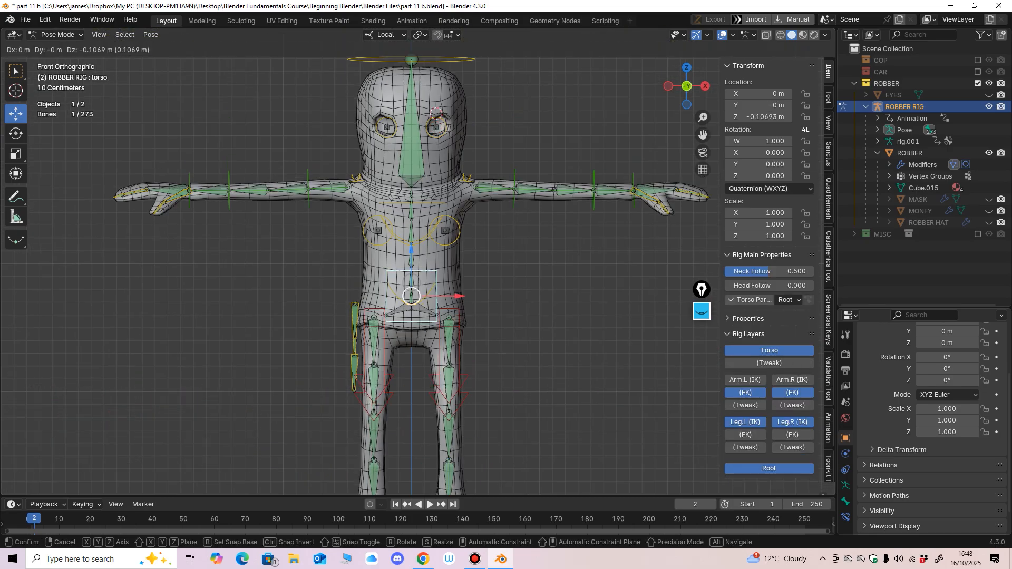
pyautogui.click(434, 358)
pyautogui.moveTo(434, 358); pyautogui.dragTo(452, 304, button='middle')
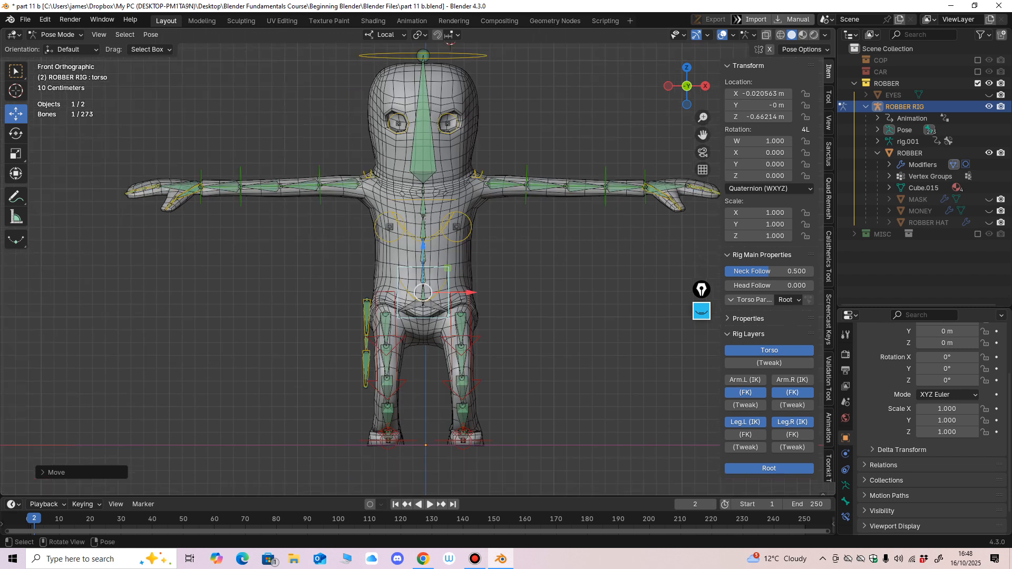
pyautogui.press('g')
pyautogui.rightClick(453, 237)
pyautogui.keyDown('shift'); pyautogui.moveTo(452, 237); pyautogui.dragTo(452, 380, button='middle'); pyautogui.keyUp('shift')
pyautogui.hotkey('ctrl', 'z')
# Step: Repeat the torso lowering test to check the hip and leg deformation, undoing each move
pyautogui.press('g')
pyautogui.click(454, 372)
pyautogui.hotkey('ctrl', 'z')
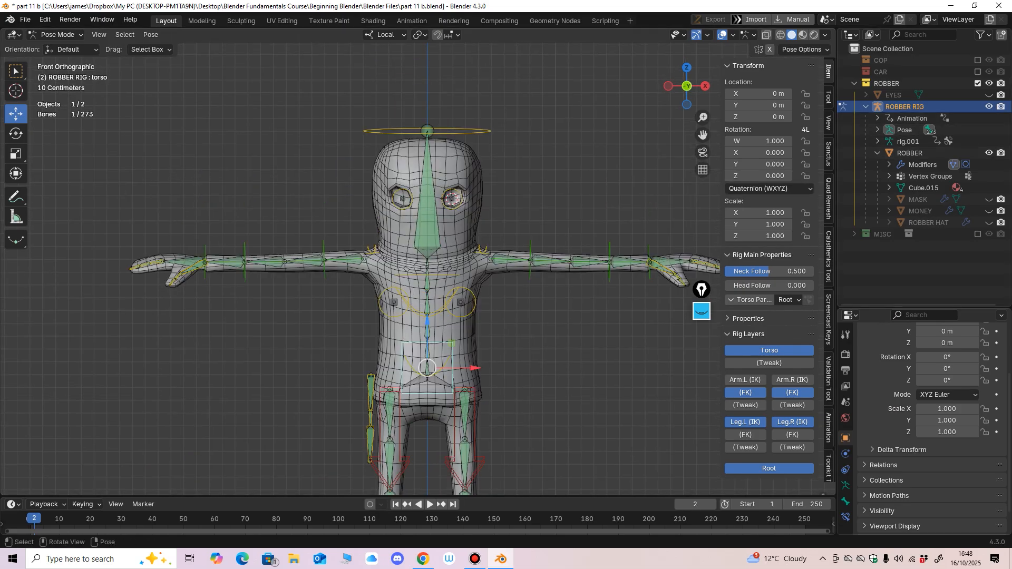
pyautogui.press('g')
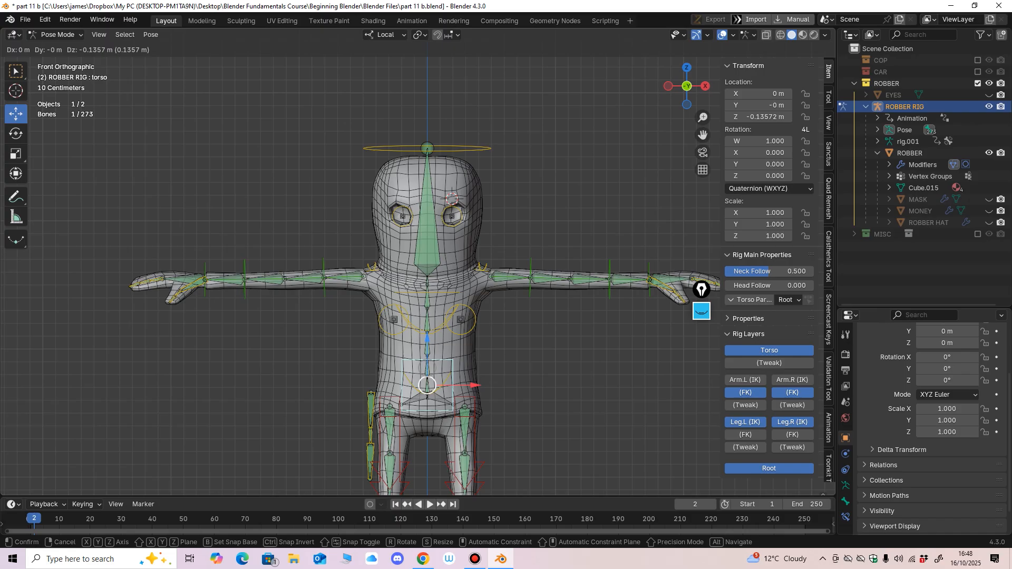
pyautogui.click(457, 393)
pyautogui.moveTo(457, 392)
pyautogui.mouseDown(button='middle')
pyautogui.moveTo(310, 402)
pyautogui.moveTo(411, 395)
pyautogui.moveTo(440, 377)
pyautogui.moveTo(542, 389)
pyautogui.moveTo(448, 381)
pyautogui.moveTo(443, 394)
pyautogui.moveTo(393, 393)
pyautogui.moveTo(445, 390)
pyautogui.mouseUp(button='middle')
pyautogui.hotkey('ctrl', 'z')
pyautogui.scroll(2, 440, 376)
pyautogui.scroll(-1, 440, 376)
pyautogui.press('KP_1')
pyautogui.scroll(-2, 448, 380)
pyautogui.scroll(2, 448, 380)
pyautogui.press('KP_1')
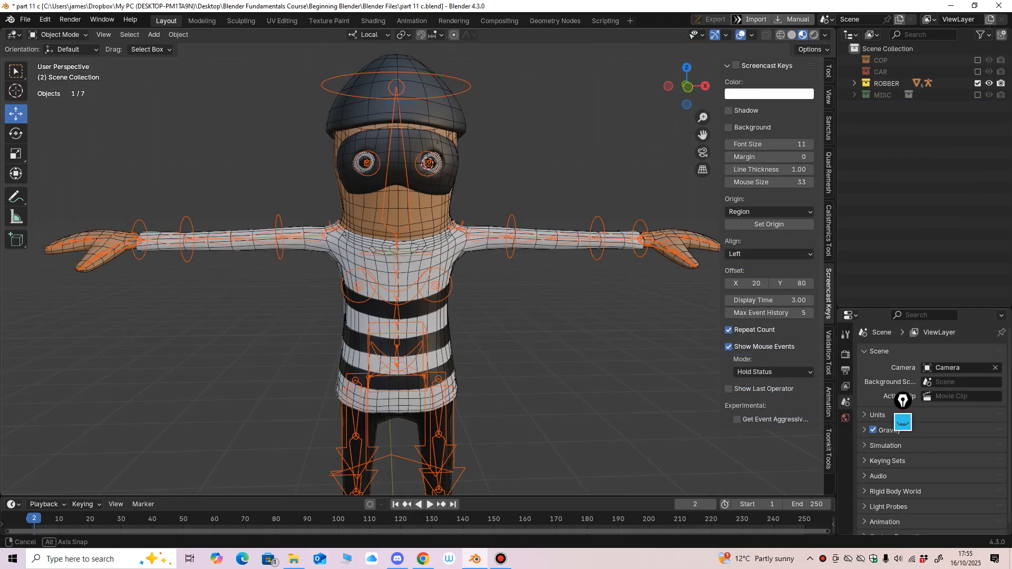
# Step: Switch the viewport to Solid shading and show the robber's head and upper body from the front
pyautogui.moveTo(369, 316)
pyautogui.mouseDown(button='middle')
pyautogui.moveTo(235, 320)
pyautogui.moveTo(377, 312)
pyautogui.moveTo(358, 309)
pyautogui.mouseUp(button='middle')
pyautogui.click(791, 35)
pyautogui.scroll(-2, 422, 158)
pyautogui.moveTo(422, 158); pyautogui.dragTo(431, 153, button='middle')
pyautogui.scroll(2, 431, 154)
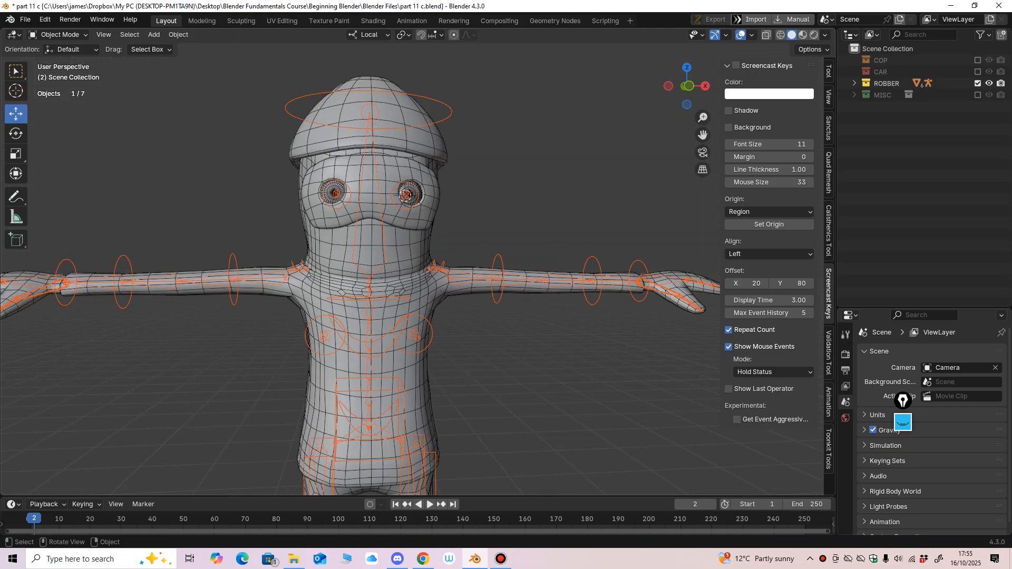
pyautogui.moveTo(407, 195); pyautogui.dragTo(408, 195, button='middle')
pyautogui.moveTo(440, 153); pyautogui.dragTo(402, 138, button='middle')
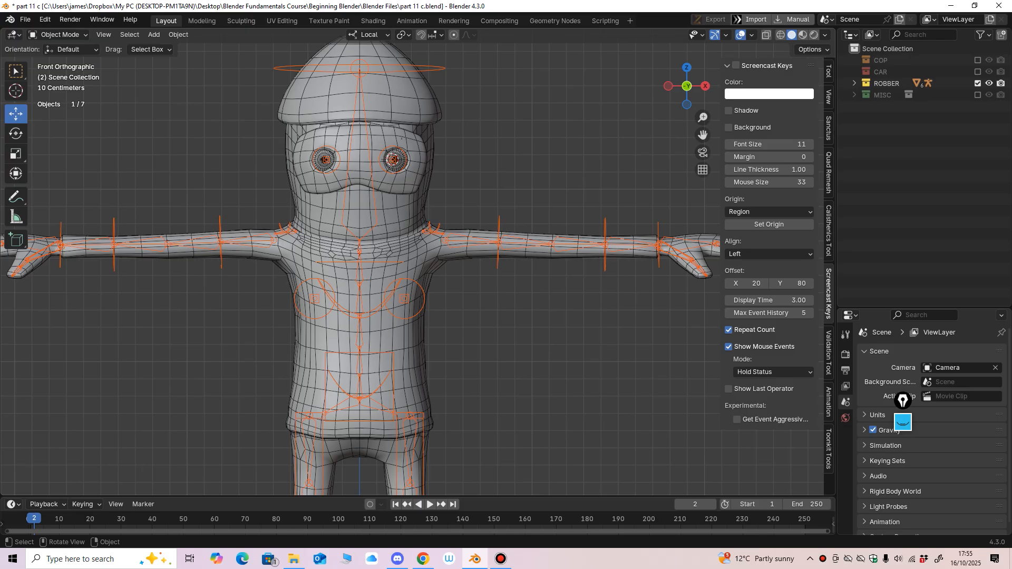
# Step: Add the ROBBER mesh to the selection along with its rig and enter Weight Paint mode
pyautogui.keyDown('shift'); pyautogui.click(393, 218); pyautogui.keyUp('shift')
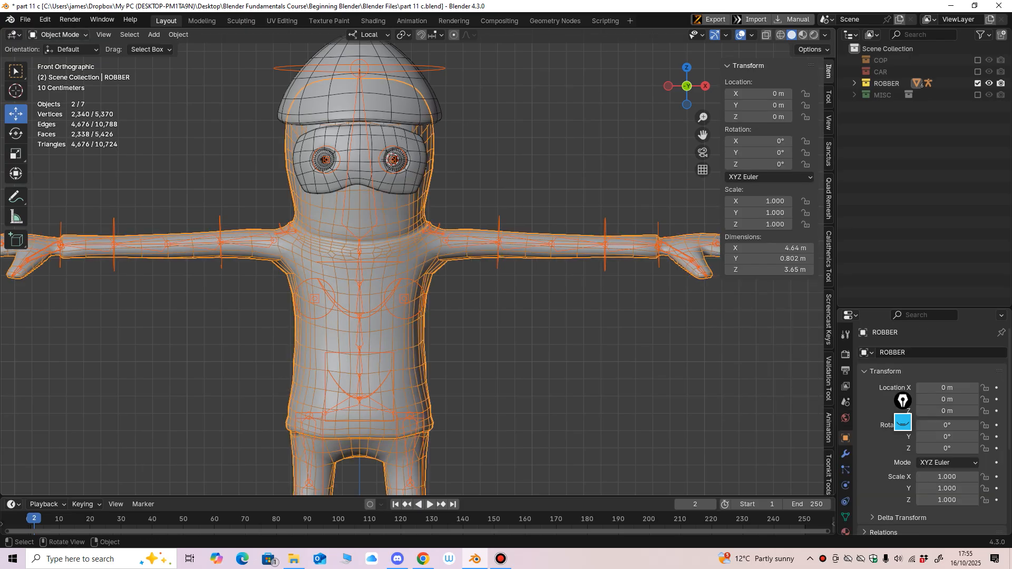
pyautogui.click(58, 34)
pyautogui.click(53, 98)
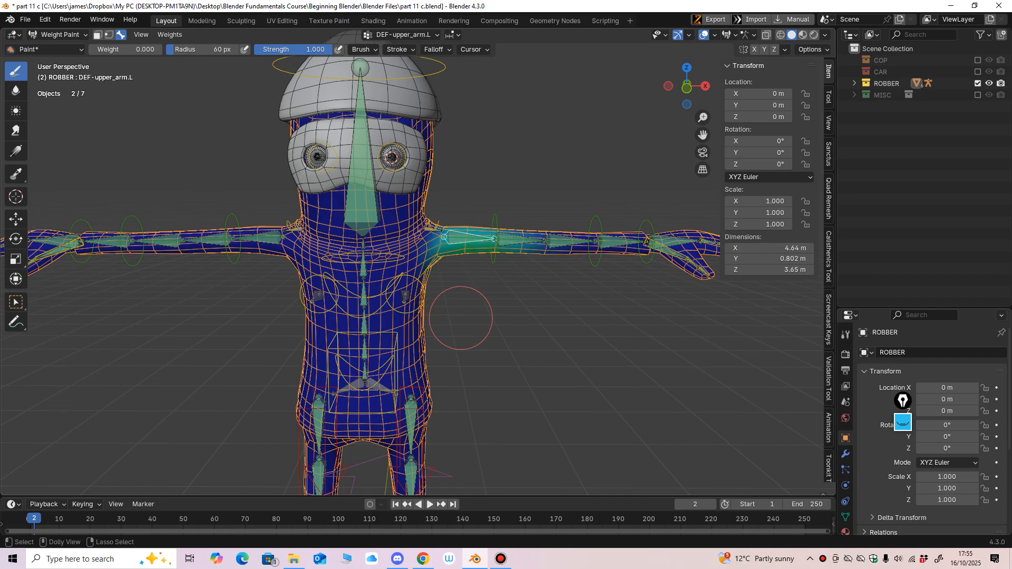
# Step: Examine the robber mesh's weights for the DEF-upper_arm.L, DEF-upper_arm.R and DEF-spine.006 bones
pyautogui.moveTo(461, 318); pyautogui.dragTo(440, 298, button='middle')
pyautogui.moveTo(457, 224); pyautogui.dragTo(487, 175, button='middle')
pyautogui.keyDown('ctrl'); pyautogui.keyDown('shift'); pyautogui.click(287, 211); pyautogui.keyUp('shift'); pyautogui.keyUp('ctrl')
pyautogui.moveTo(287, 212); pyautogui.dragTo(355, 215, button='middle')
pyautogui.keyDown('shift'); pyautogui.moveTo(356, 215); pyautogui.dragTo(347, 311, button='middle'); pyautogui.keyUp('shift')
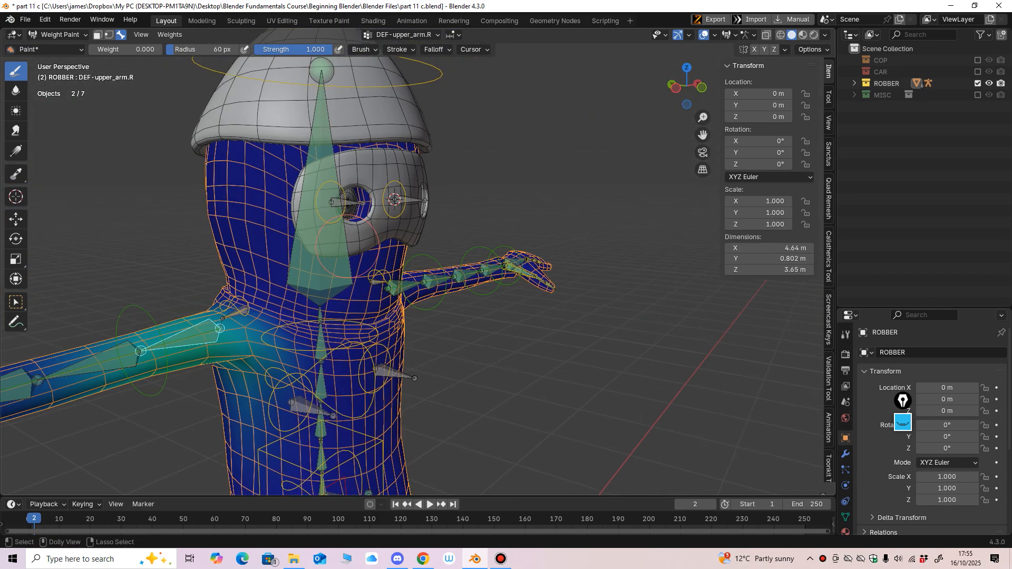
pyautogui.keyDown('ctrl'); pyautogui.keyDown('shift'); pyautogui.click(346, 246); pyautogui.keyUp('shift'); pyautogui.keyUp('ctrl')
pyautogui.moveTo(346, 246); pyautogui.dragTo(301, 255, button='middle')
pyautogui.keyDown('shift'); pyautogui.moveTo(315, 316); pyautogui.dragTo(346, 138, button='middle'); pyautogui.keyUp('shift')
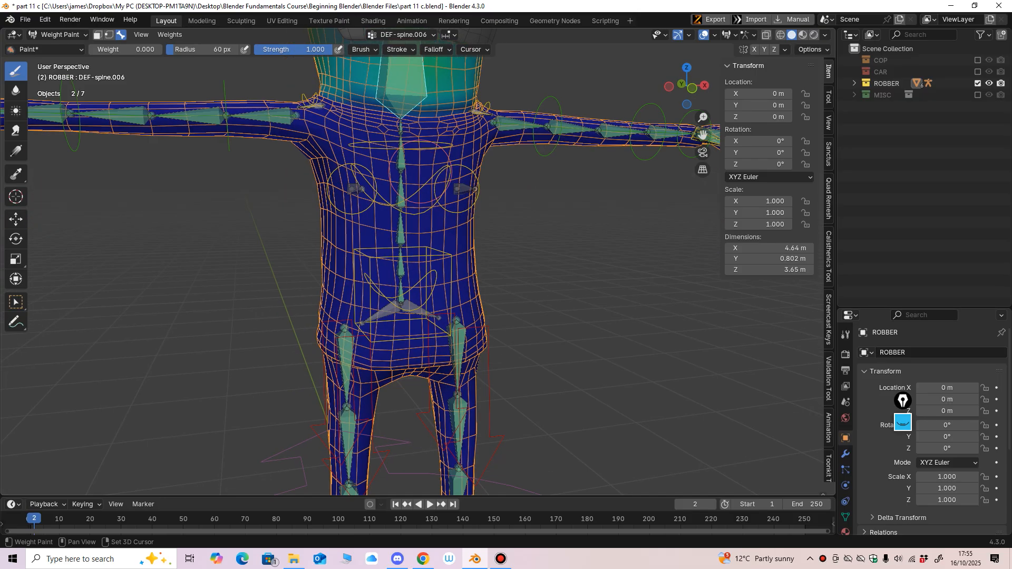
# Step: Examine the robber mesh's weights for both thigh bones and the DEF-spine.002 bone
pyautogui.keyDown('ctrl'); pyautogui.keyDown('shift'); pyautogui.click(351, 349); pyautogui.keyUp('shift'); pyautogui.keyUp('ctrl')
pyautogui.keyDown('shift'); pyautogui.moveTo(352, 347); pyautogui.dragTo(336, 314, button='middle'); pyautogui.keyUp('shift')
pyautogui.keyDown('ctrl'); pyautogui.keyDown('shift'); pyautogui.click(458, 339); pyautogui.keyUp('shift'); pyautogui.keyUp('ctrl')
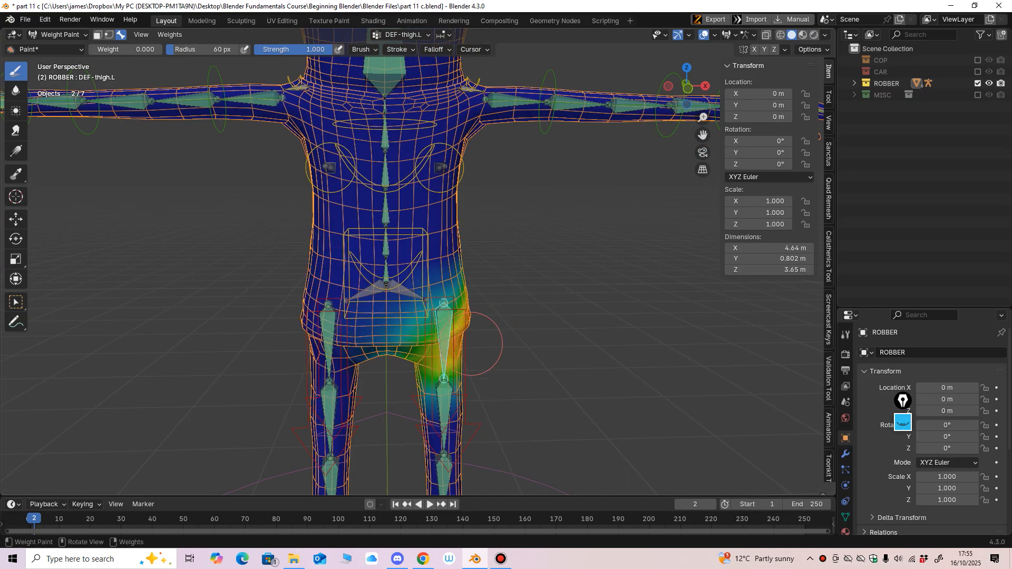
pyautogui.moveTo(470, 343); pyautogui.dragTo(451, 374, button='middle')
pyautogui.keyDown('ctrl'); pyautogui.keyDown('shift'); pyautogui.click(413, 267); pyautogui.keyUp('shift'); pyautogui.keyUp('ctrl')
pyautogui.moveTo(451, 171); pyautogui.dragTo(408, 226, button='middle')
pyautogui.moveTo(442, 266); pyautogui.dragTo(497, 348, button='middle')
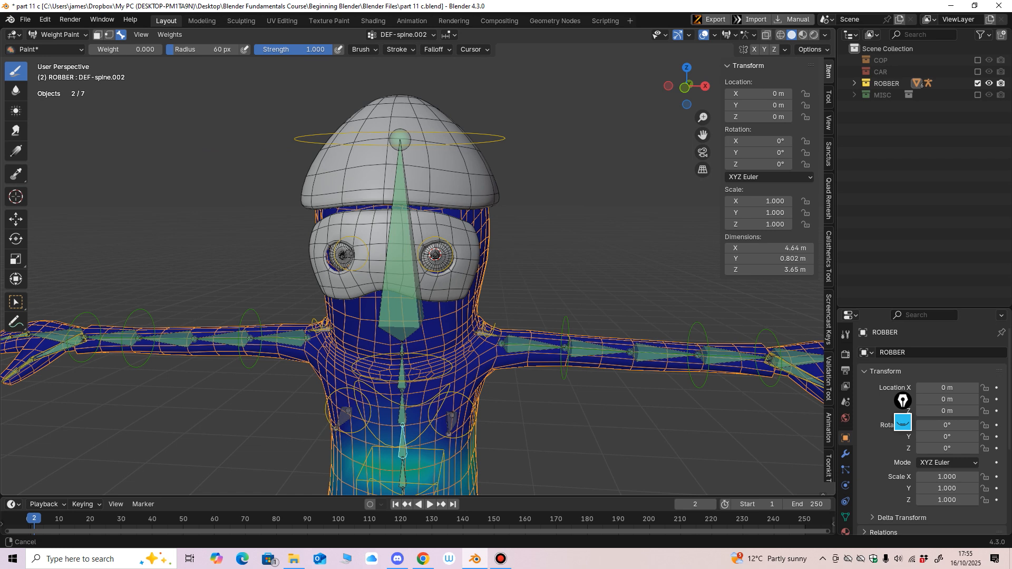
pyautogui.scroll(-1, 495, 338)
# Step: Return to Object Mode, expand the ROBBER collection and hide the ROBBER mesh
pyautogui.click(64, 35)
pyautogui.click(63, 48)
pyautogui.moveTo(453, 257); pyautogui.dragTo(430, 256, button='middle')
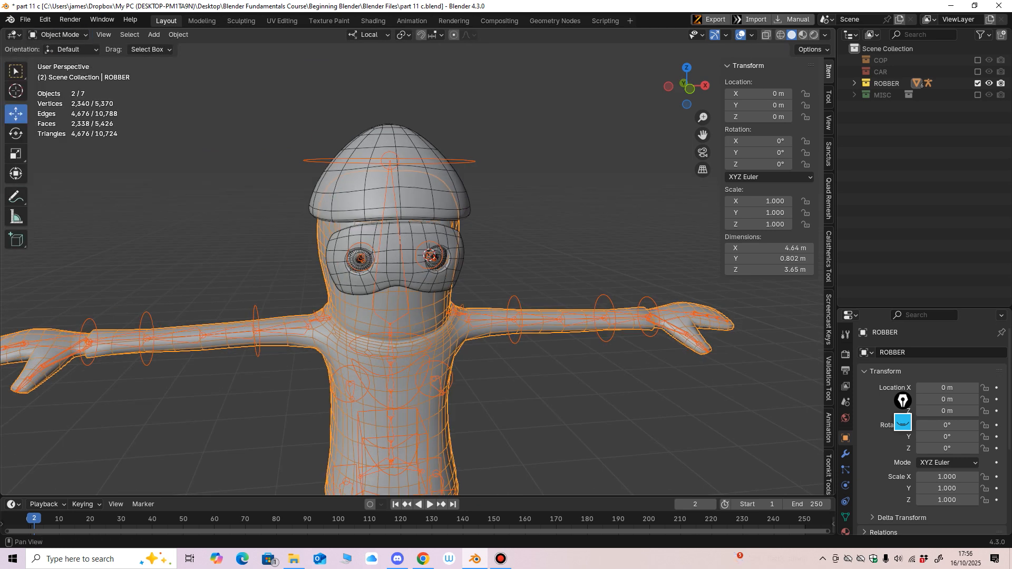
pyautogui.click(854, 83)
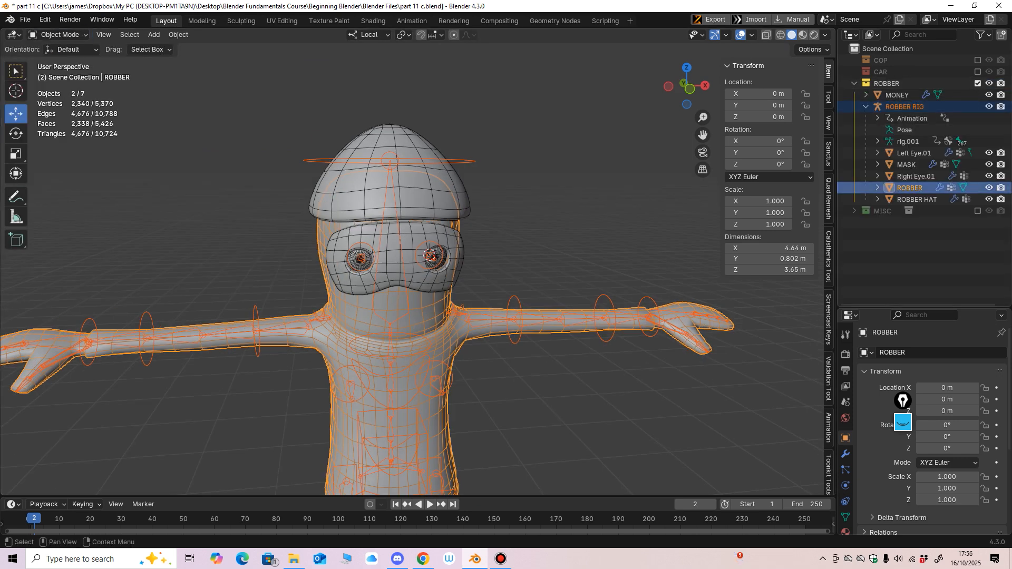
pyautogui.press('h')
pyautogui.keyDown('shift'); pyautogui.moveTo(429, 256); pyautogui.dragTo(426, 215, button='middle'); pyautogui.keyUp('shift')
# Step: Select the ROBBER RIG and switch it to Pose Mode
pyautogui.click(426, 215)
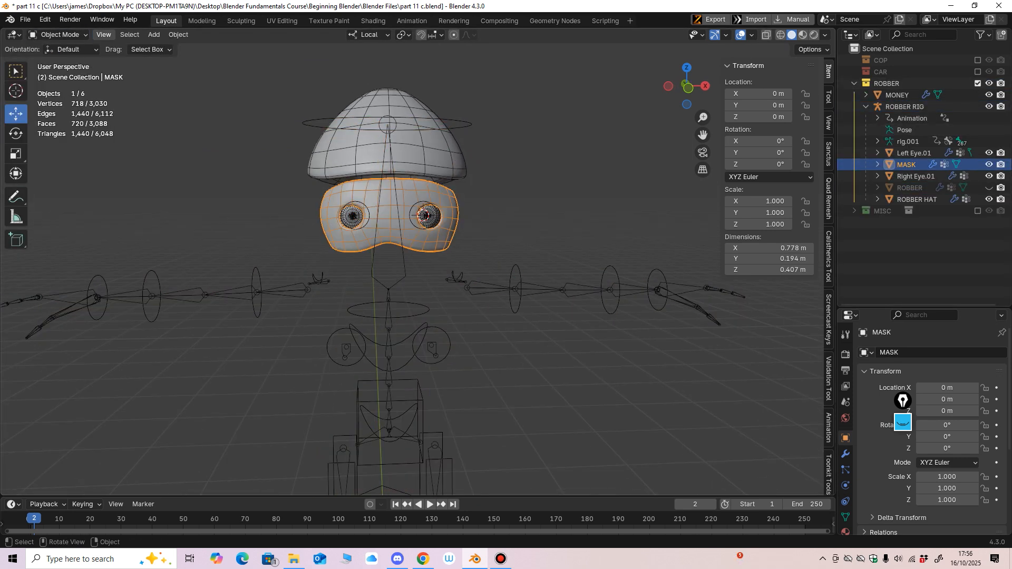
pyautogui.click(58, 34)
pyautogui.click(425, 215)
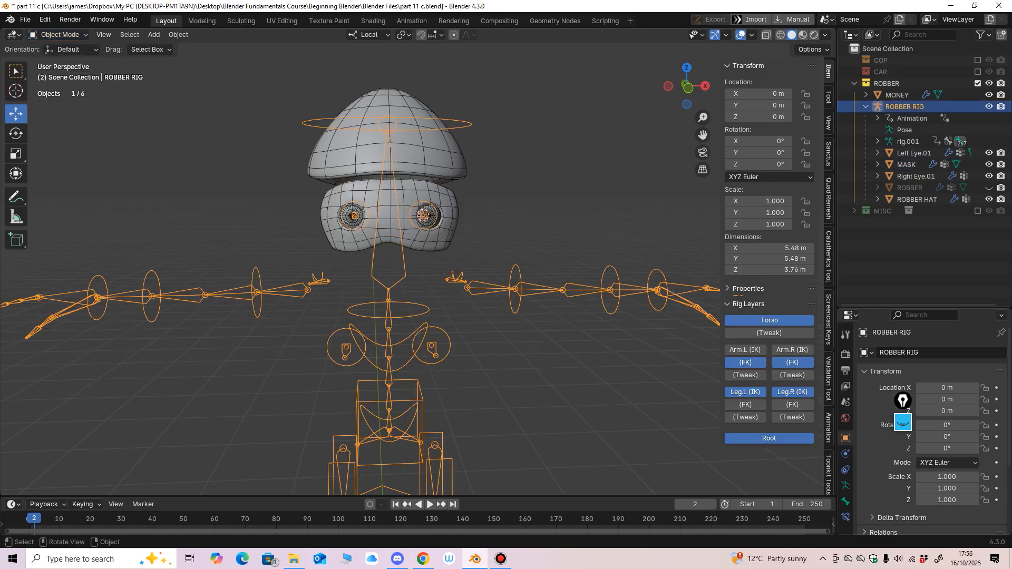
pyautogui.click(61, 73)
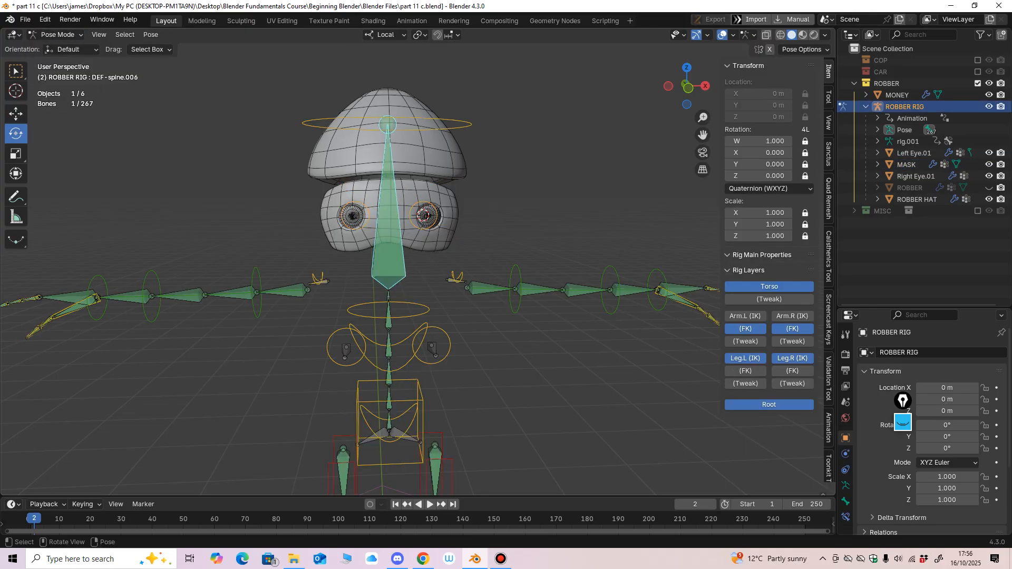
# Step: Test-rotate the head control in front view to check that hat, mask and eyes follow, undoing the rotation
pyautogui.moveTo(390, 264); pyautogui.dragTo(453, 247, button='middle')
pyautogui.press('KP_1')
pyautogui.click(390, 253)
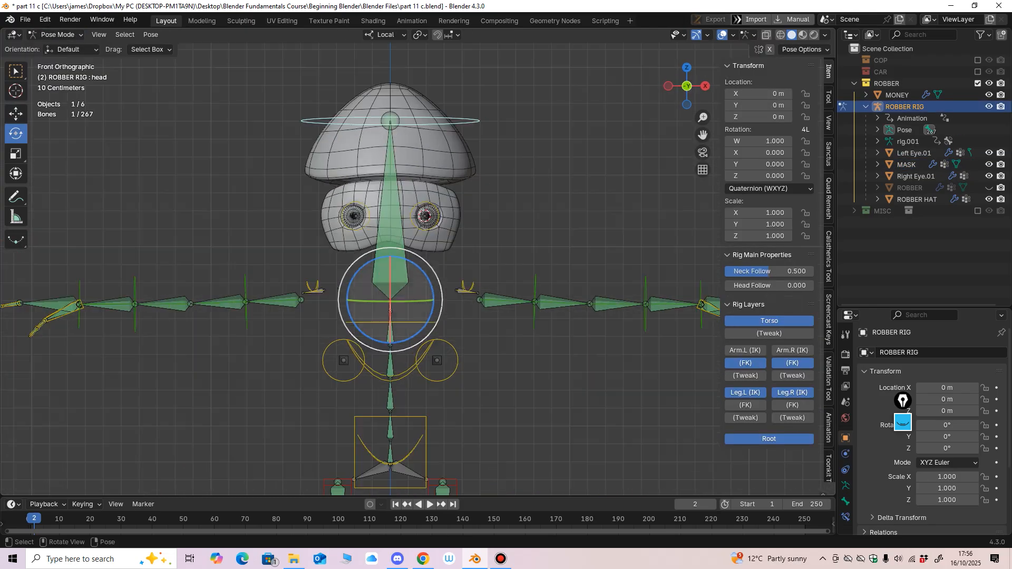
pyautogui.moveTo(442, 303); pyautogui.dragTo(419, 266)
pyautogui.scroll(1, 416, 279)
pyautogui.hotkey('ctrl', 'z')
# Step: Test-rotate the Eye.L and Eye.R controls to check the eyeballs' movement, reverting each rotation
pyautogui.click(453, 211)
pyautogui.scroll(2, 453, 211)
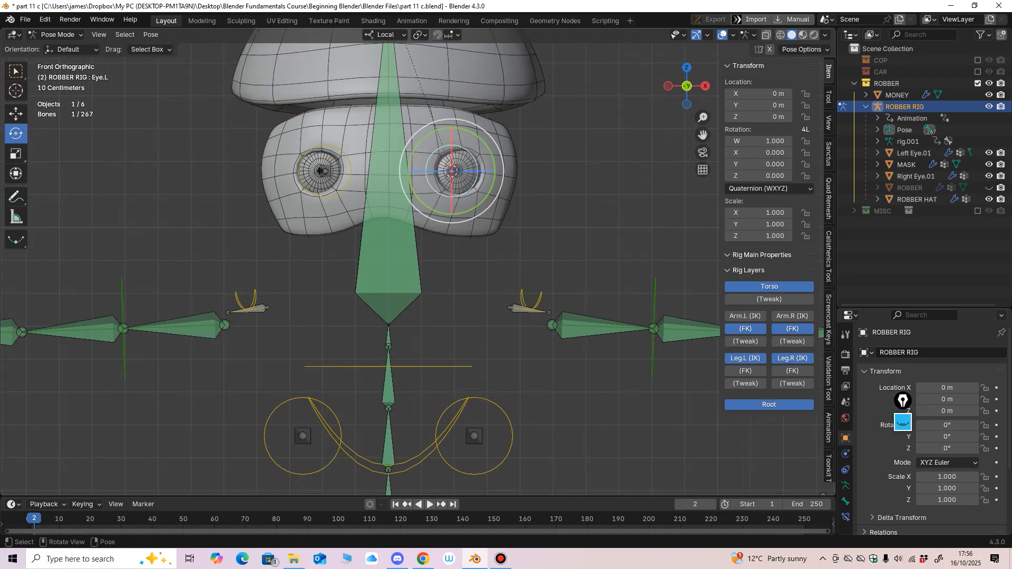
pyautogui.moveTo(474, 190)
pyautogui.mouseDown()
pyautogui.moveTo(485, 195)
pyautogui.moveTo(476, 174)
pyautogui.mouseUp()
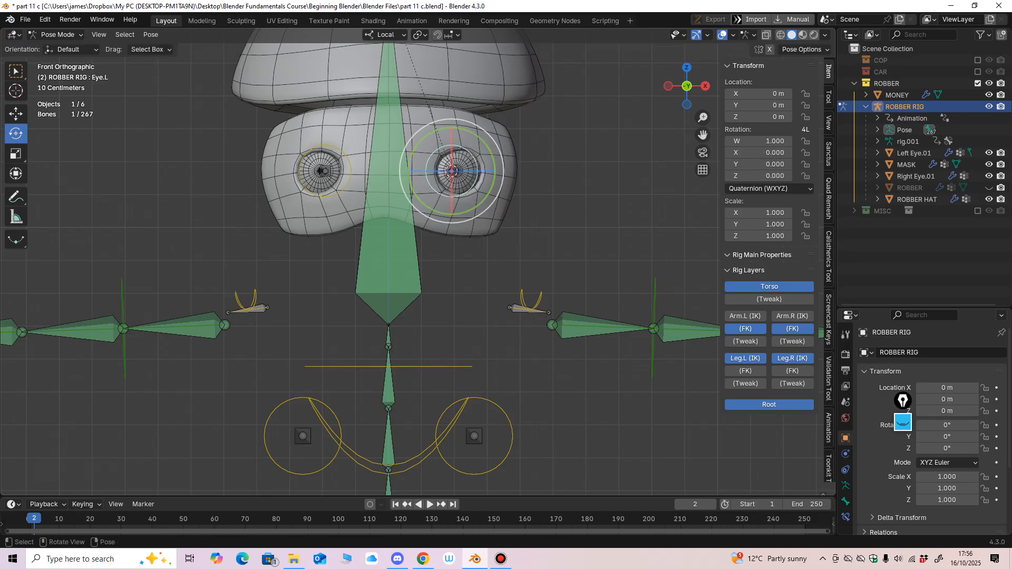
pyautogui.moveTo(325, 171); pyautogui.dragTo(326, 171)
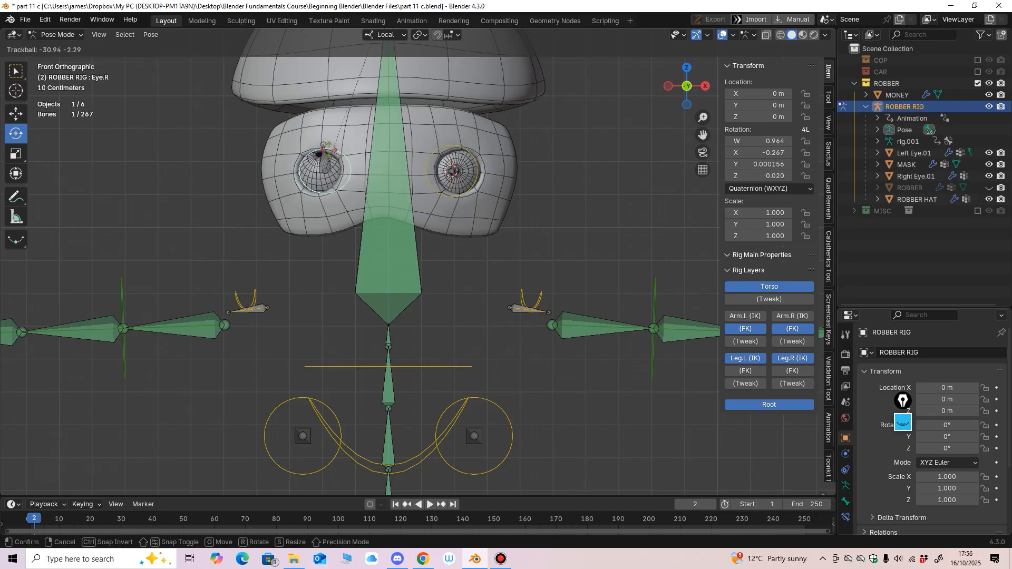
pyautogui.rightClick(325, 152)
pyautogui.moveTo(325, 152); pyautogui.dragTo(437, 169, button='middle')
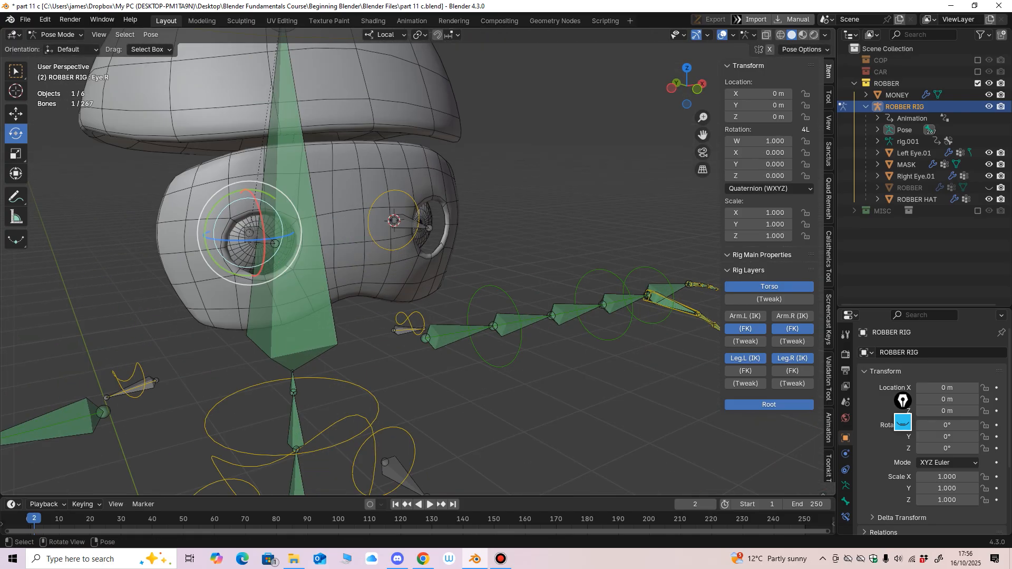
# Step: Return to Object Mode, add Left Eye.01 to the selection with the rig and enter Weight Paint mode
pyautogui.click(62, 47)
pyautogui.moveTo(369, 237); pyautogui.dragTo(332, 227, button='middle')
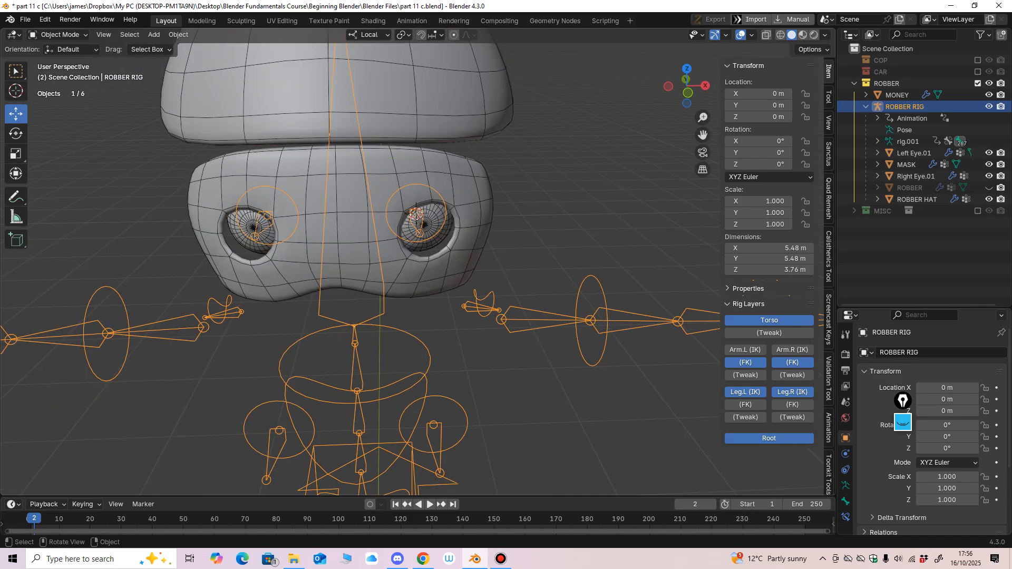
pyautogui.keyDown('shift'); pyautogui.click(415, 214); pyautogui.keyUp('shift')
pyautogui.click(57, 34)
pyautogui.click(58, 99)
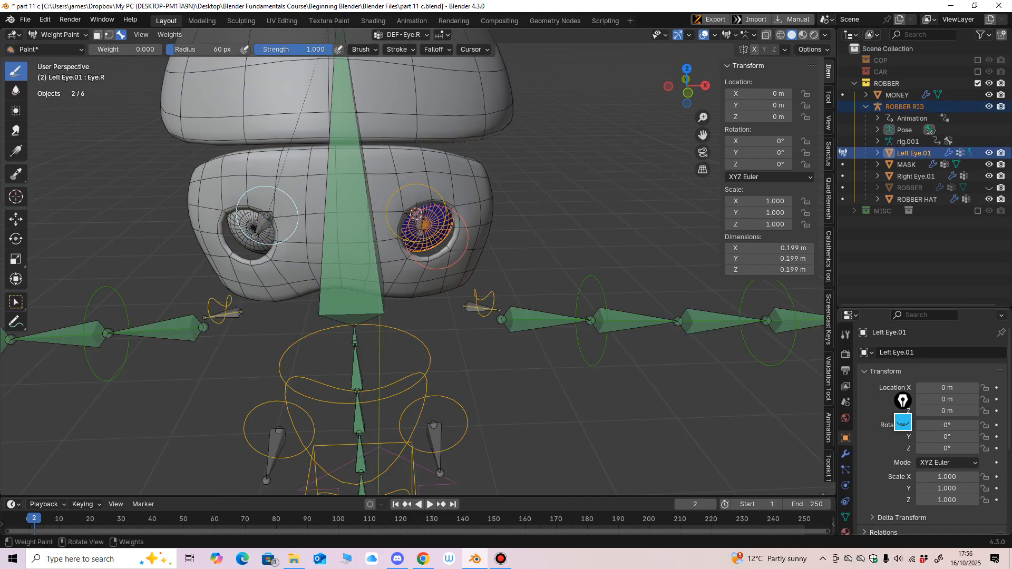
# Step: Return to Object Mode and unhide the hidden ROBBER body, looking at the character from the front
pyautogui.moveTo(369, 211)
pyautogui.mouseDown(button='middle')
pyautogui.moveTo(422, 181)
pyautogui.moveTo(369, 210)
pyautogui.mouseUp(button='middle')
pyautogui.click(59, 34)
pyautogui.click(62, 47)
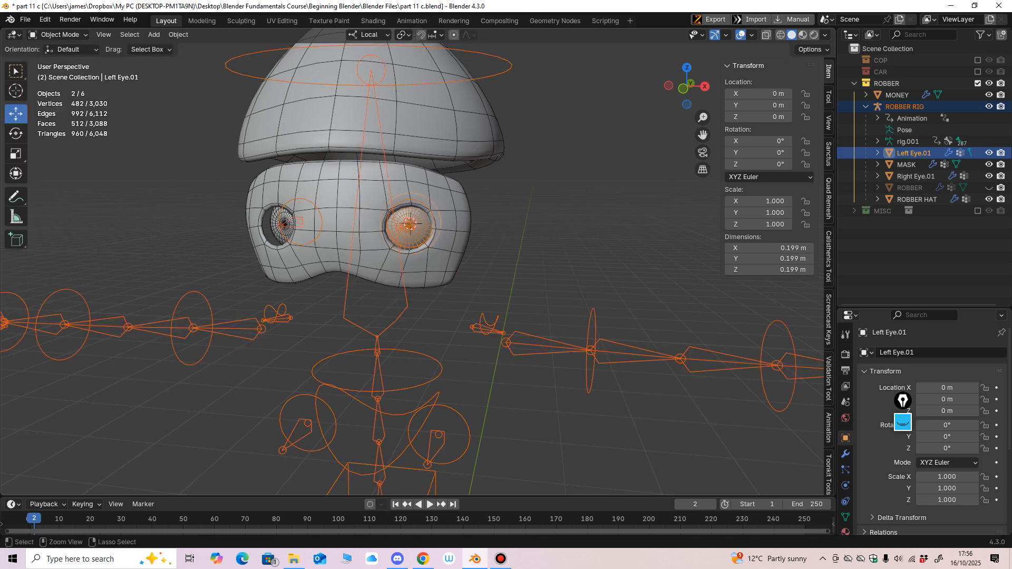
pyautogui.scroll(-5, 422, 237)
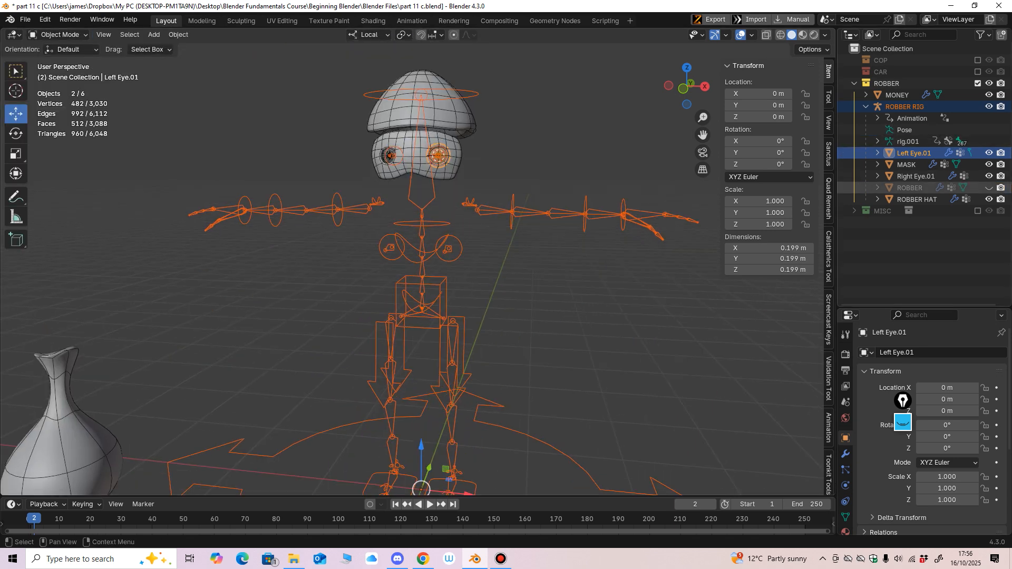
pyautogui.hotkey('alt', 'h')
pyautogui.press('KP_1')
pyautogui.scroll(5, 380, 237)
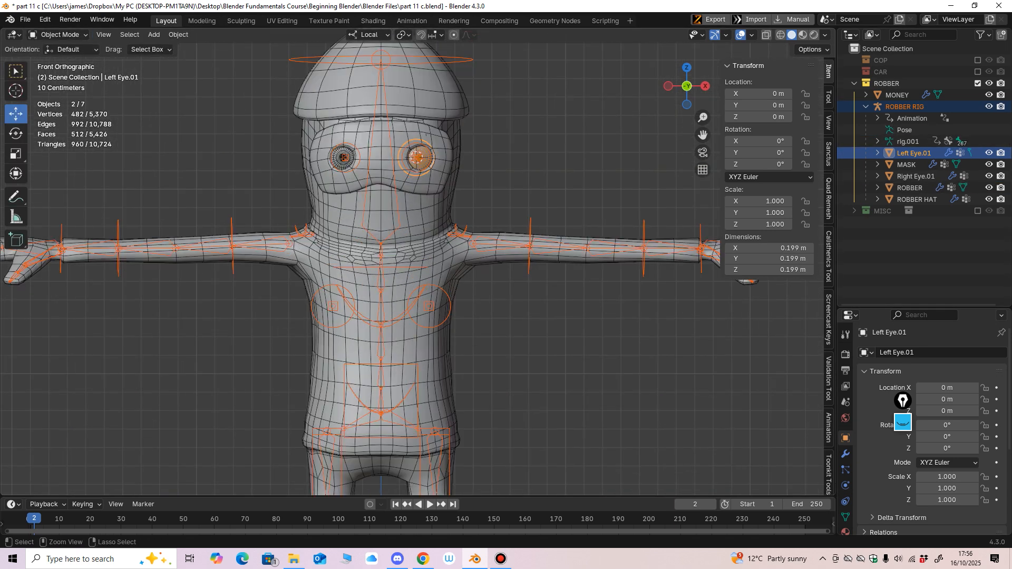
# Step: Put the ROBBER RIG in Pose Mode and rotate both upper arm FK controls down towards the robber's sides
pyautogui.click(435, 432)
pyautogui.click(63, 73)
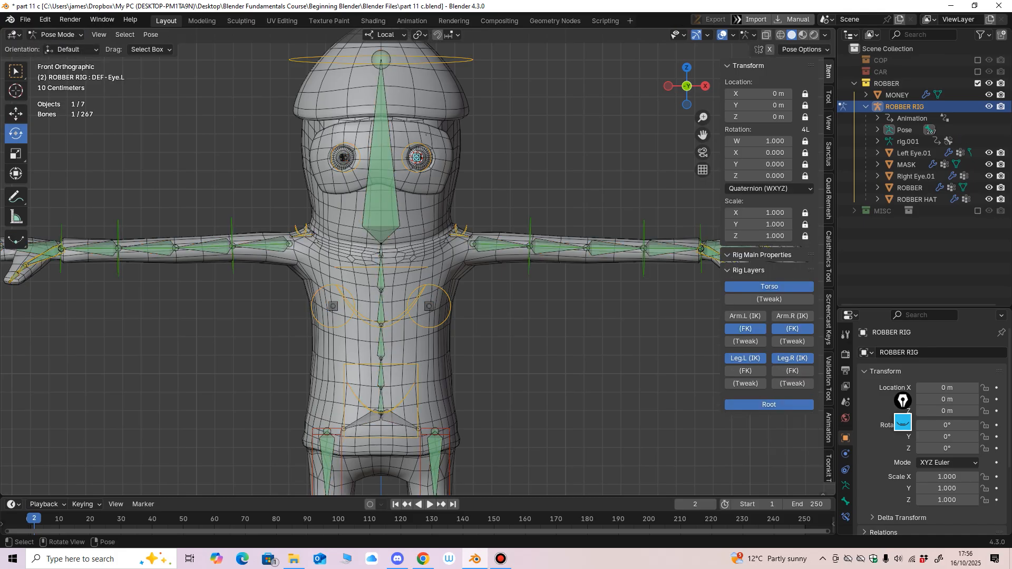
pyautogui.click(464, 231)
pyautogui.moveTo(481, 207); pyautogui.dragTo(487, 239)
pyautogui.click(513, 286)
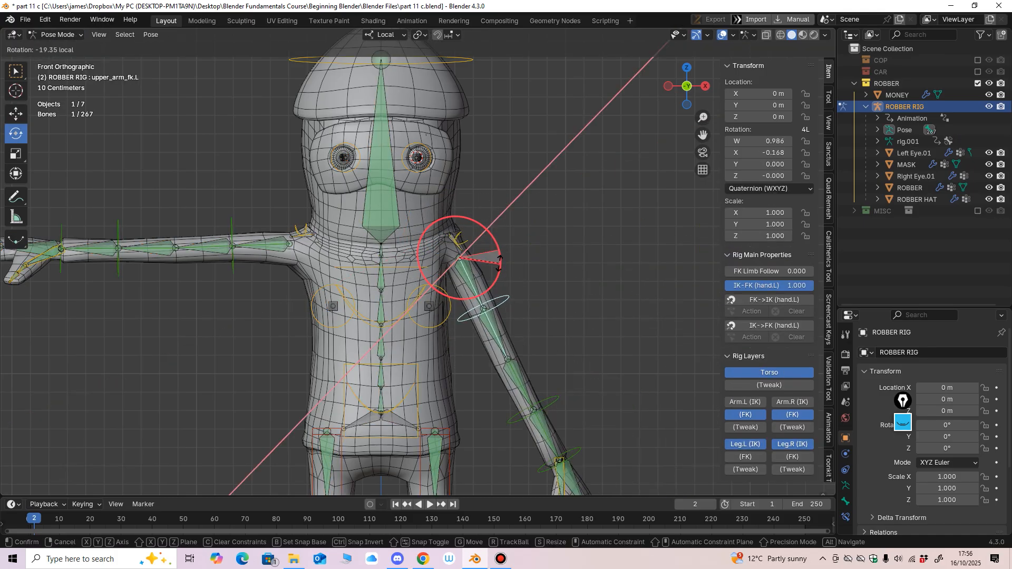
pyautogui.click(302, 232)
pyautogui.moveTo(311, 191); pyautogui.dragTo(284, 206)
pyautogui.click(297, 255)
pyautogui.scroll(-4, 285, 206)
pyautogui.moveTo(285, 205); pyautogui.dragTo(321, 211, button='middle')
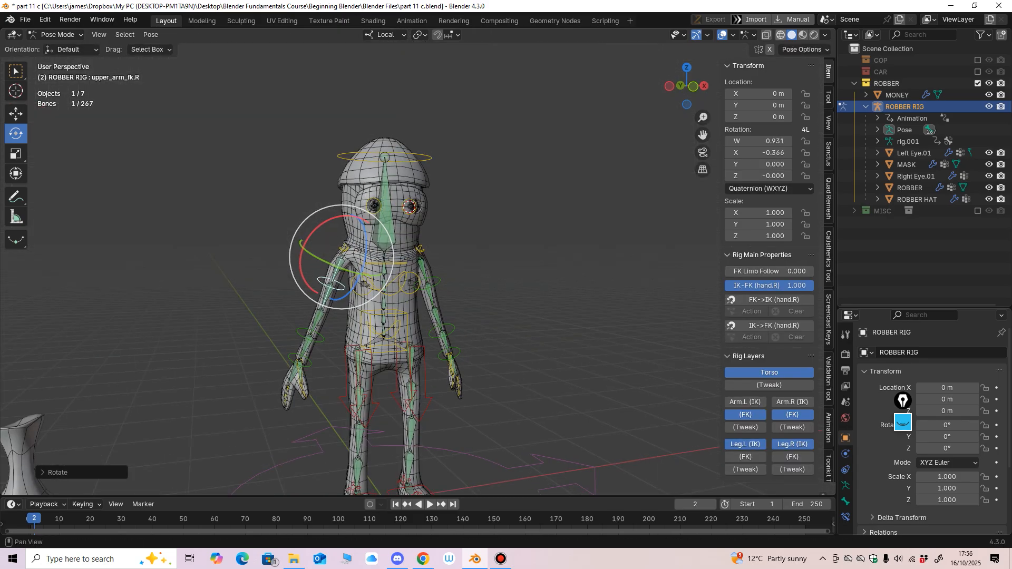
# Step: Switch the viewport to Material Preview shading and examine the posed robber from the front with overlays temporarily hidden
pyautogui.click(802, 35)
pyautogui.moveTo(622, 158)
pyautogui.mouseDown(button='middle')
pyautogui.moveTo(567, 145)
pyautogui.moveTo(563, 205)
pyautogui.moveTo(620, 140)
pyautogui.mouseUp(button='middle')
pyautogui.click(722, 35)
pyautogui.press('KP_1')
pyautogui.keyDown('shift'); pyautogui.moveTo(590, 226); pyautogui.dragTo(575, 159, button='middle'); pyautogui.keyUp('shift')
pyautogui.press('KP_1')
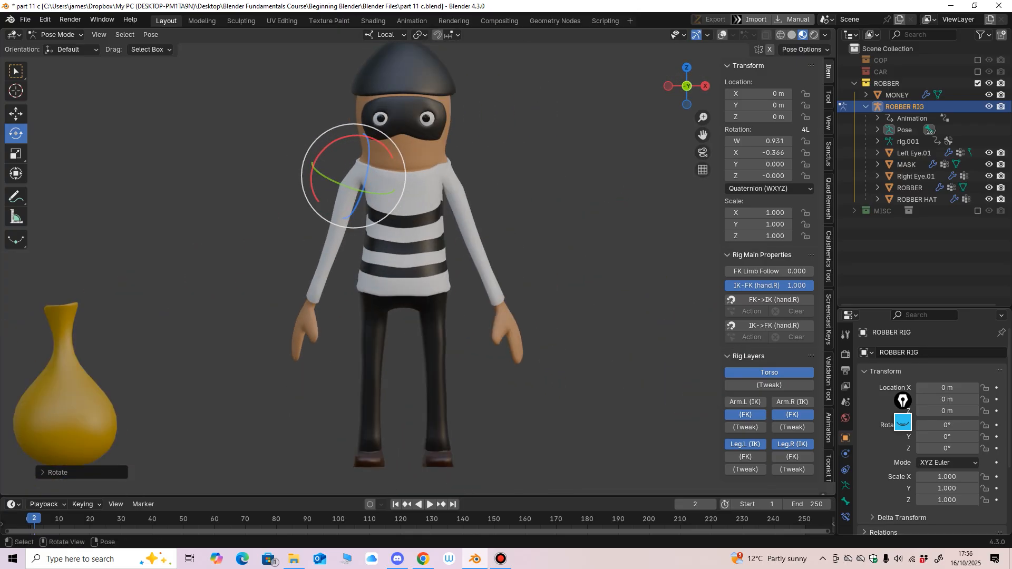
pyautogui.click(722, 35)
pyautogui.keyDown('ctrl'); pyautogui.moveTo(606, 137); pyautogui.dragTo(601, 190, button='middle'); pyautogui.keyUp('ctrl')
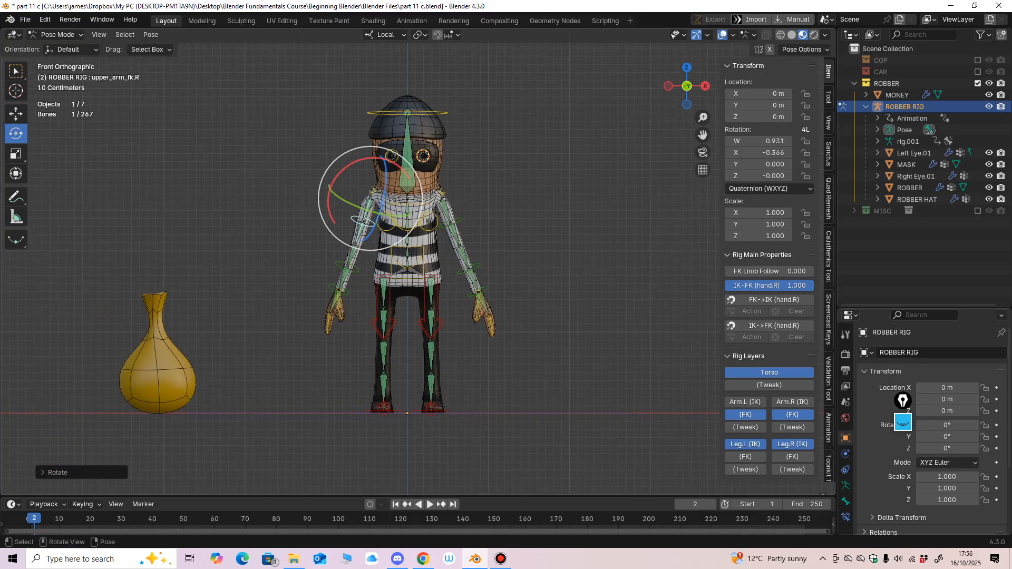
# Step: Clear the rotation of all robber rig bones and return to Object Mode
pyautogui.press('a')
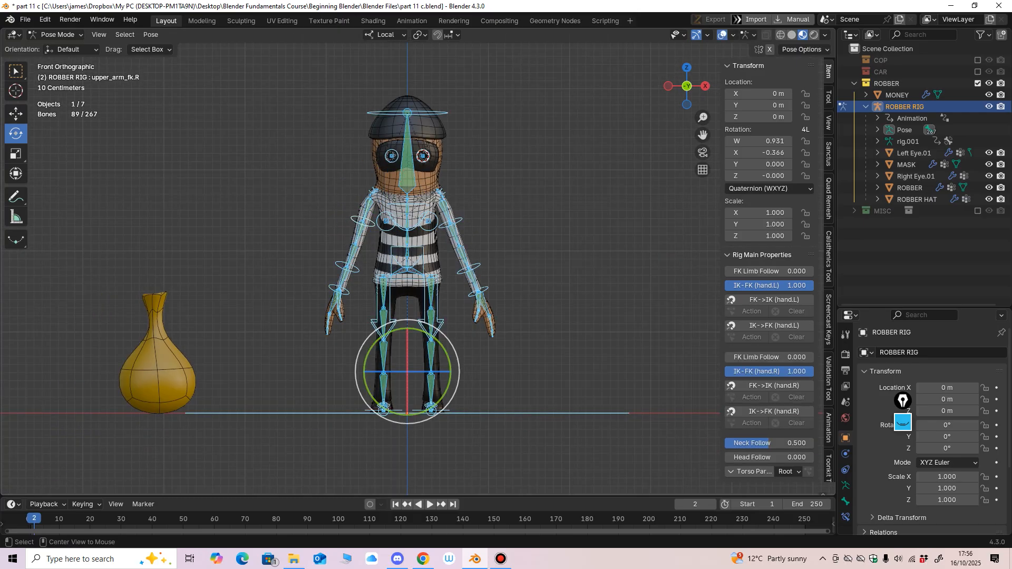
pyautogui.hotkey('alt', 'r')
pyautogui.moveTo(527, 211)
pyautogui.keyDown('ctrl'); pyautogui.mouseDown(button='middle')
pyautogui.moveTo(527, 180)
pyautogui.moveTo(548, 232)
pyautogui.moveTo(519, 224)
pyautogui.mouseUp(button='middle'); pyautogui.keyUp('ctrl')
pyautogui.click(63, 48)
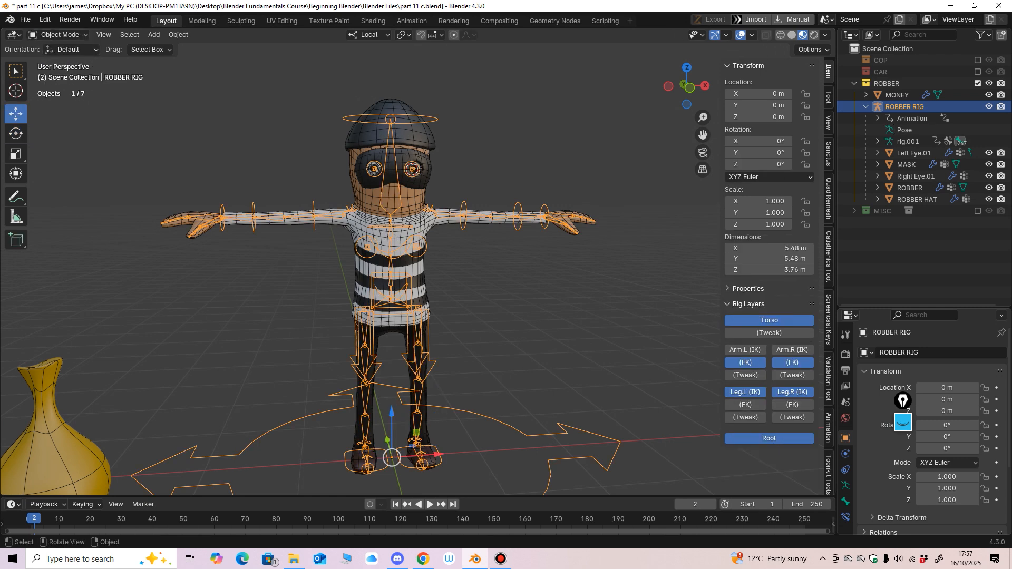
# Step: Go through the robber's hat, rig, eyes, mask, body and MONEY objects to check each one's location, rotation and scale
pyautogui.click(406, 129)
pyautogui.keyDown('alt'); pyautogui.moveTo(421, 158); pyautogui.dragTo(411, 153, button='middle'); pyautogui.keyUp('alt')
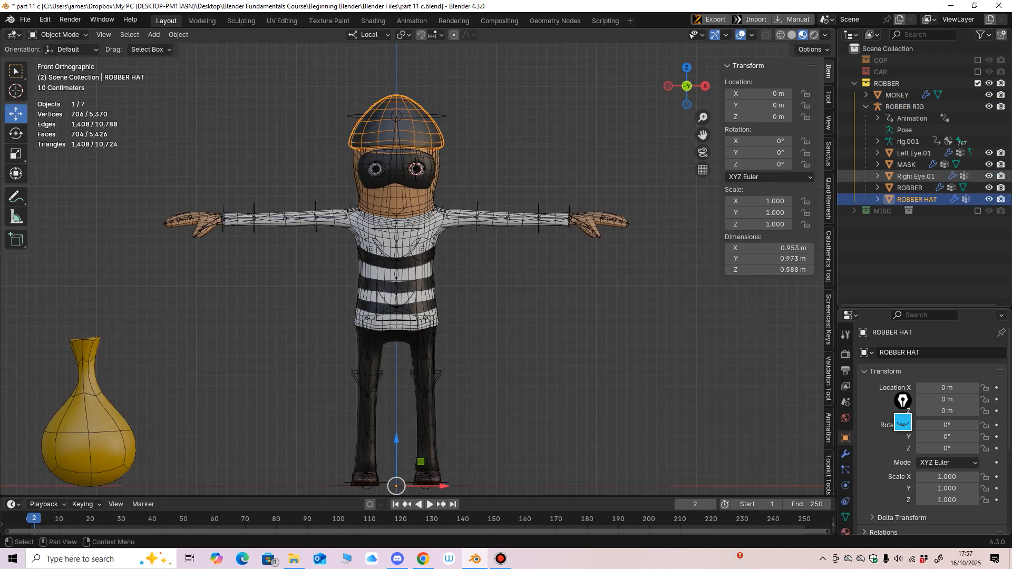
pyautogui.click(904, 108)
pyautogui.press('Down')
pyautogui.press('Down')
pyautogui.press('Down')
pyautogui.press('Down')
pyautogui.press('Down')
pyautogui.press('Down')
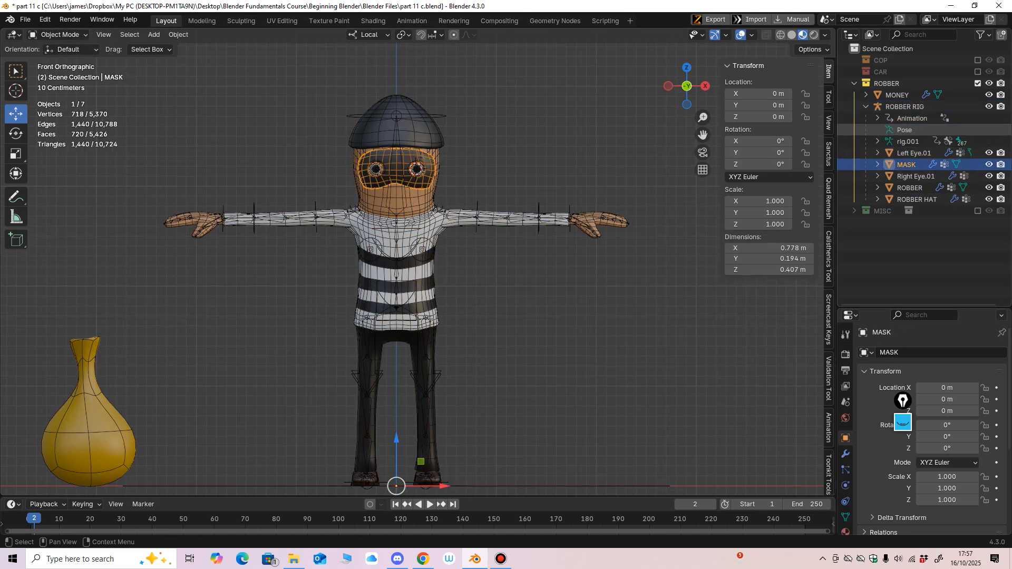
pyautogui.press('Up')
pyautogui.press('Up')
pyautogui.press('Up')
pyautogui.press('Up')
pyautogui.press('Up')
pyautogui.press('Up')
pyautogui.press('Up')
pyautogui.press('Up')
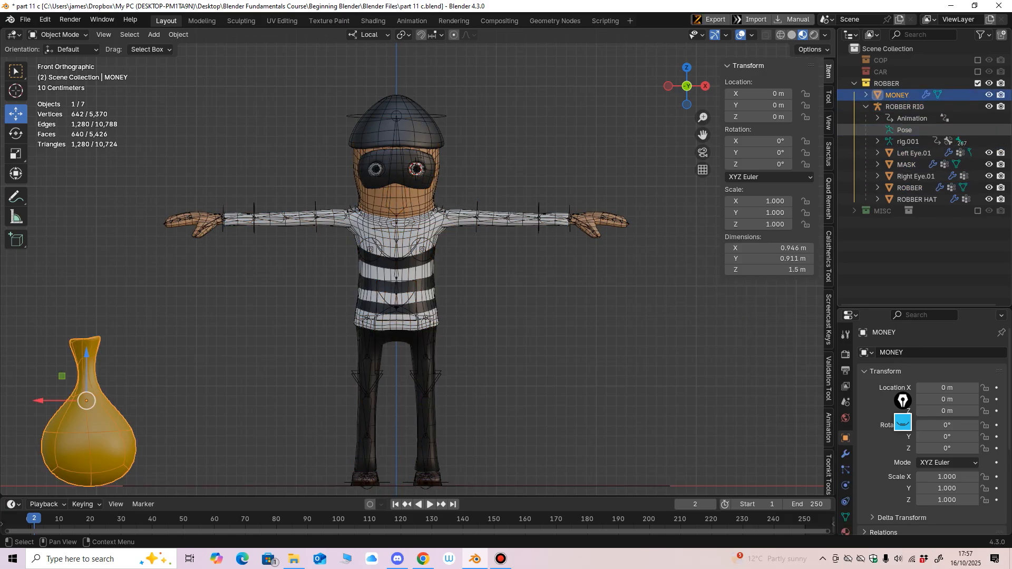
# Step: Test-move the MONEY bag and undo the move to its original place
pyautogui.keyDown('ctrl'); pyautogui.moveTo(416, 264); pyautogui.dragTo(416, 284, button='middle'); pyautogui.keyUp('ctrl')
pyautogui.keyDown('shift'); pyautogui.moveTo(417, 284); pyautogui.dragTo(512, 222, button='middle'); pyautogui.keyUp('shift')
pyautogui.moveTo(217, 311); pyautogui.dragTo(202, 315)
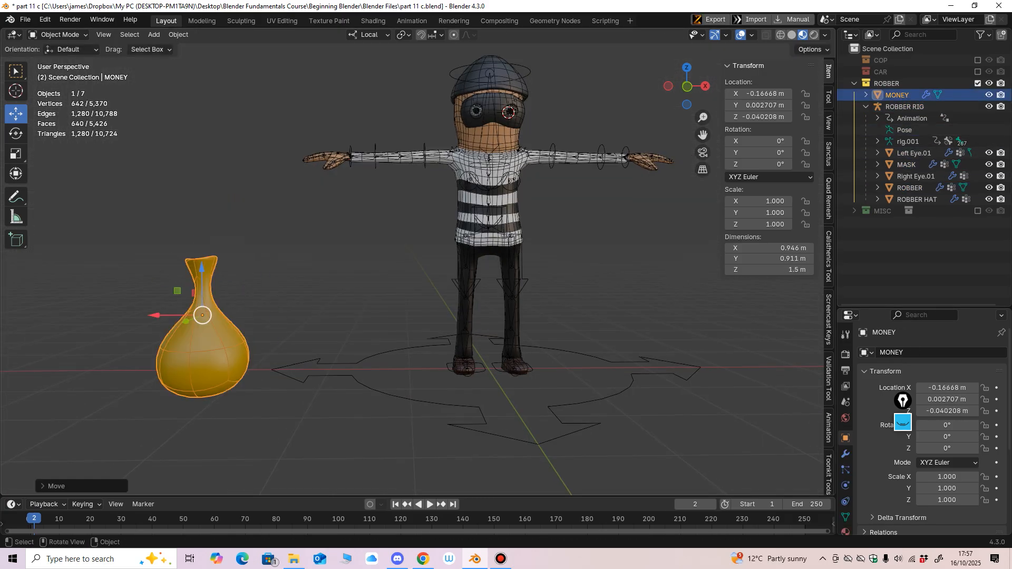
pyautogui.hotkey('ctrl', 'z')
pyautogui.press('KP_1')
pyautogui.keyDown('shift'); pyautogui.moveTo(369, 296); pyautogui.dragTo(416, 282, button='middle'); pyautogui.keyUp('shift')
pyautogui.keyDown('ctrl'); pyautogui.moveTo(416, 282); pyautogui.dragTo(393, 321, button='middle'); pyautogui.keyUp('ctrl')
pyautogui.press('KP_1')
pyautogui.keyDown('ctrl'); pyautogui.moveTo(394, 320); pyautogui.dragTo(408, 303, button='middle'); pyautogui.keyUp('ctrl')
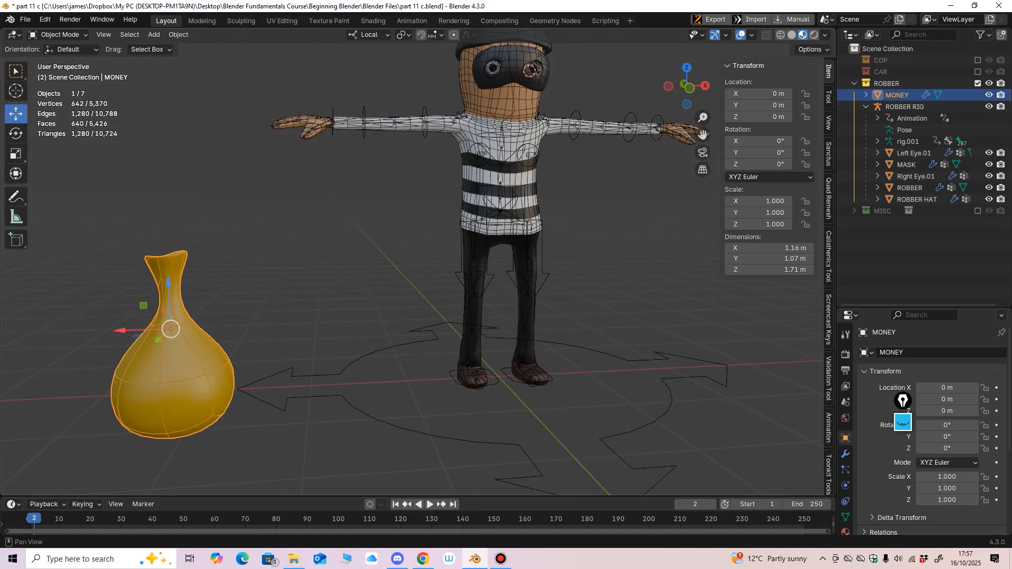
# Step: Exclude the ROBBER collection from the view layer and enable the COP collection, leaving nothing selected
pyautogui.click(854, 84)
pyautogui.click(977, 83)
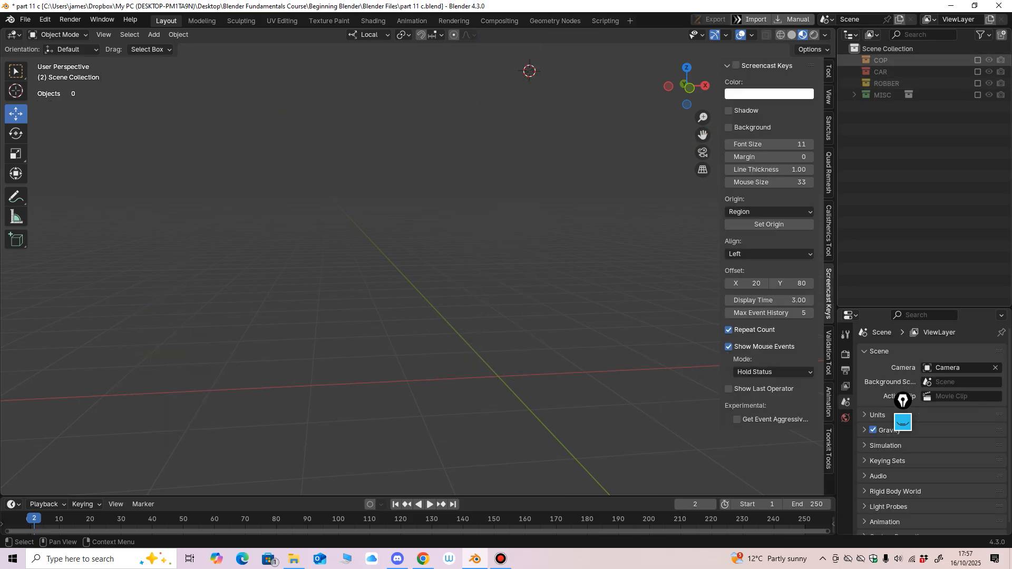
pyautogui.click(977, 60)
pyautogui.press('KP_1')
pyautogui.keyDown('shift'); pyautogui.moveTo(527, 253); pyautogui.dragTo(421, 320, button='middle'); pyautogui.keyUp('shift')
pyautogui.hotkey('alt', 'a')
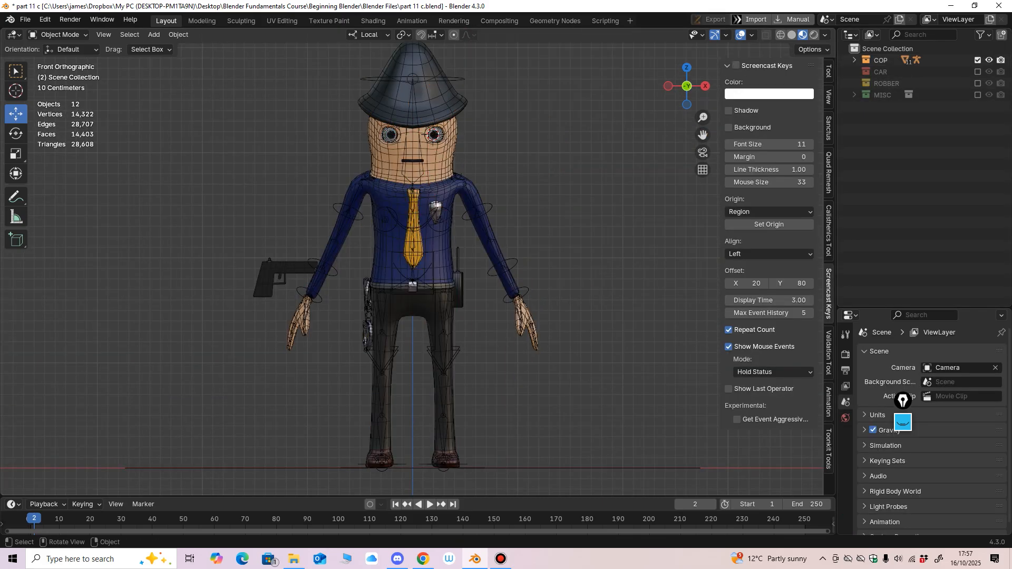
# Step: Clear the rotation of all POLICE RIG bones in Pose Mode and return to Object Mode
pyautogui.click(428, 135)
pyautogui.click(61, 74)
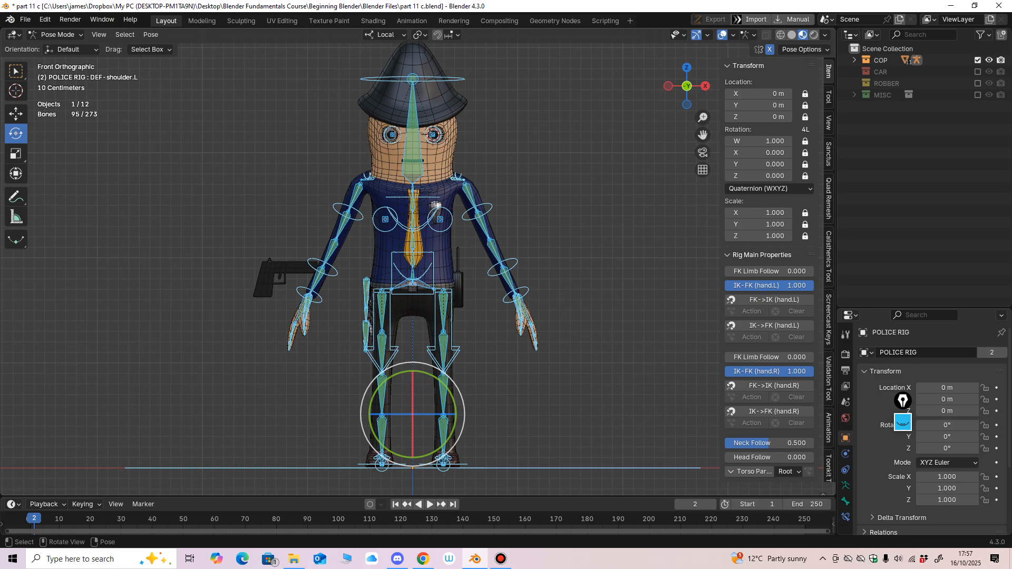
pyautogui.hotkey('alt', 'r')
pyautogui.keyDown('shift'); pyautogui.moveTo(495, 185); pyautogui.dragTo(493, 225, button='middle'); pyautogui.keyUp('shift')
pyautogui.click(459, 208)
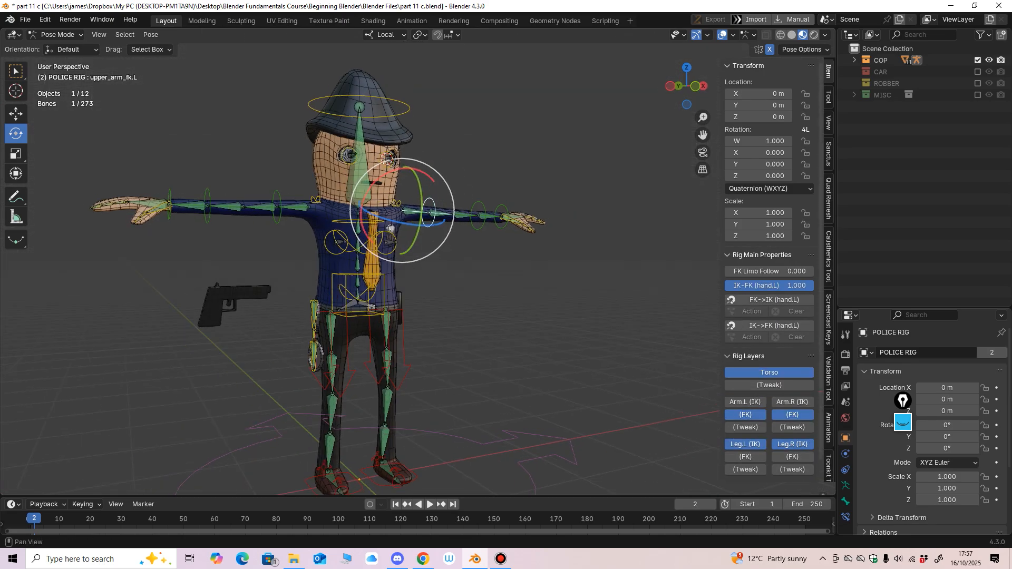
pyautogui.click(853, 60)
pyautogui.click(56, 34)
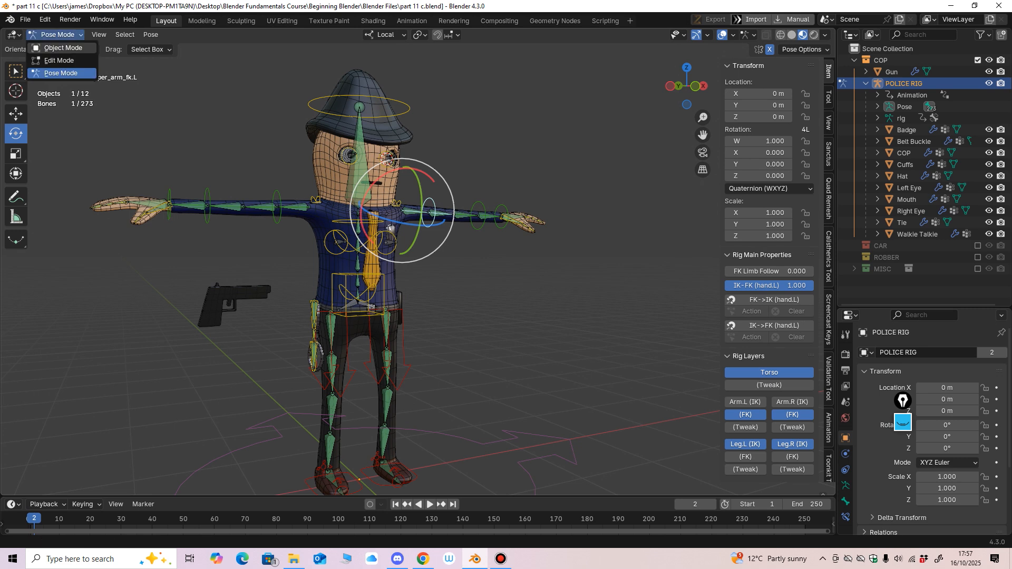
pyautogui.click(60, 47)
# Step: Go through the COP body and the police rig's child objects down to Walkie Talkie to check their location, rotation and scale
pyautogui.moveTo(377, 240); pyautogui.dragTo(348, 241, button='middle')
pyautogui.click(348, 242)
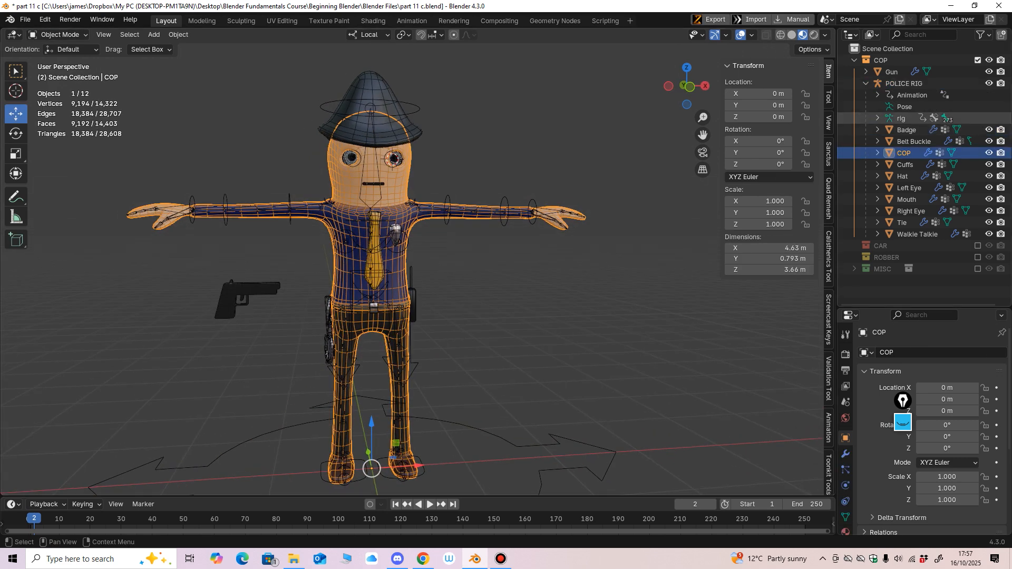
pyautogui.click(904, 83)
pyautogui.press('Down')
pyautogui.press('Down')
pyautogui.press('Down')
pyautogui.press('Down')
pyautogui.press('Down')
pyautogui.press('Down')
pyautogui.press('Down')
pyautogui.press('Down')
pyautogui.press('Down')
pyautogui.press('Down')
pyautogui.press('Down')
pyautogui.press('Down')
pyautogui.press('Down')
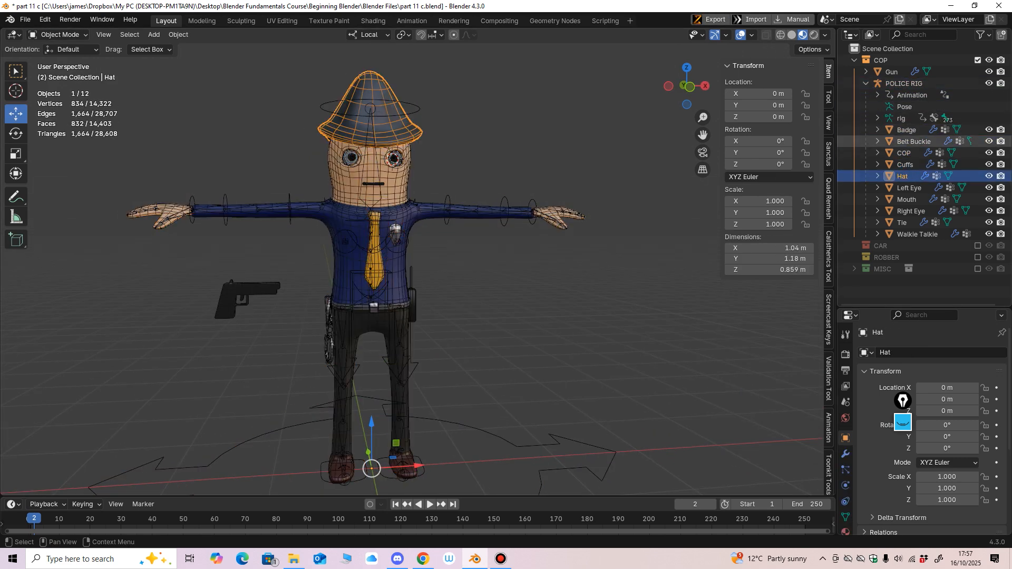
pyautogui.scroll(-3, 417, 271)
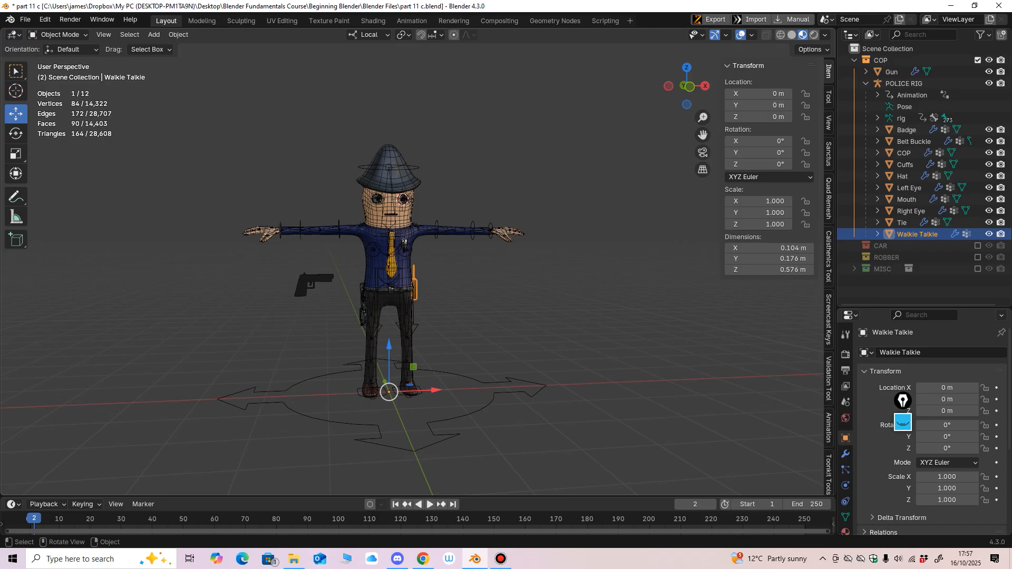
# Step: Collapse and exclude the COP collection from the view layer and enable the CAR collection
pyautogui.click(866, 83)
pyautogui.click(854, 60)
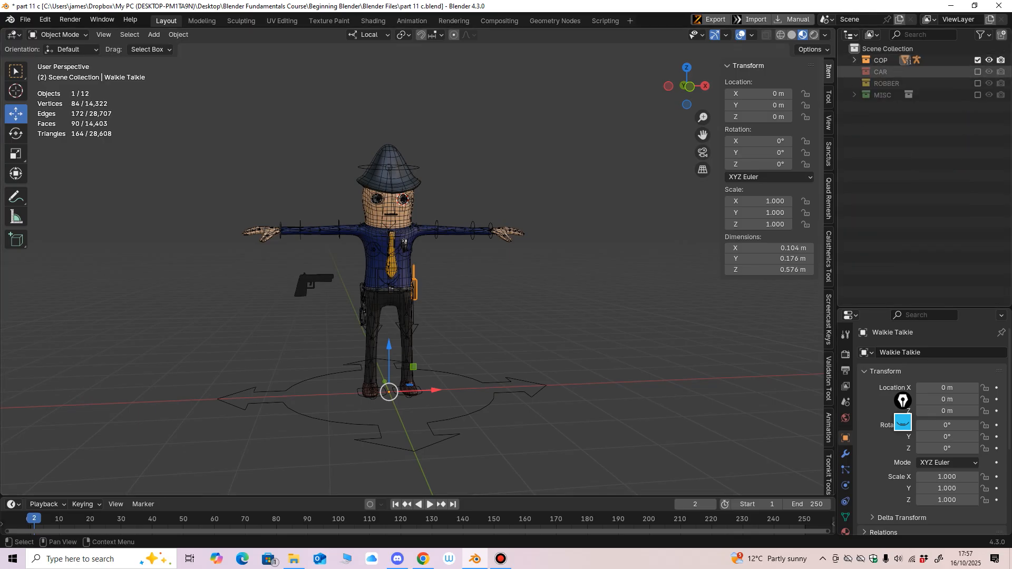
pyautogui.click(977, 60)
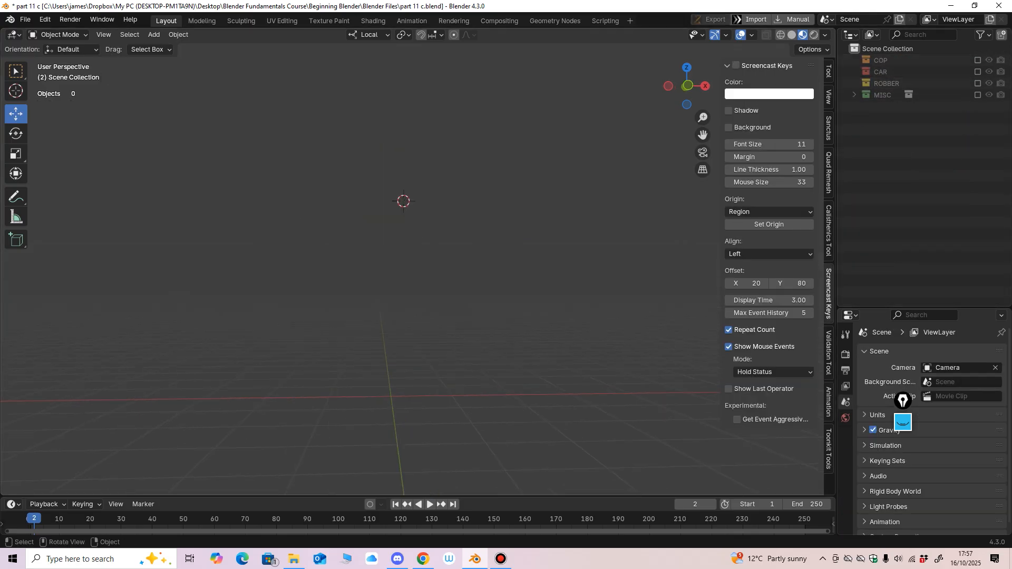
pyautogui.click(977, 72)
# Step: Select the COP CAR body and convert all its transforms to deltas
pyautogui.scroll(-4, 474, 253)
pyautogui.moveTo(474, 253)
pyautogui.mouseDown(button='middle')
pyautogui.moveTo(435, 252)
pyautogui.moveTo(490, 253)
pyautogui.mouseUp(button='middle')
pyautogui.click(448, 253)
pyautogui.click(356, 300)
pyautogui.moveTo(356, 300); pyautogui.dragTo(319, 315, button='middle')
pyautogui.scroll(3, 319, 315)
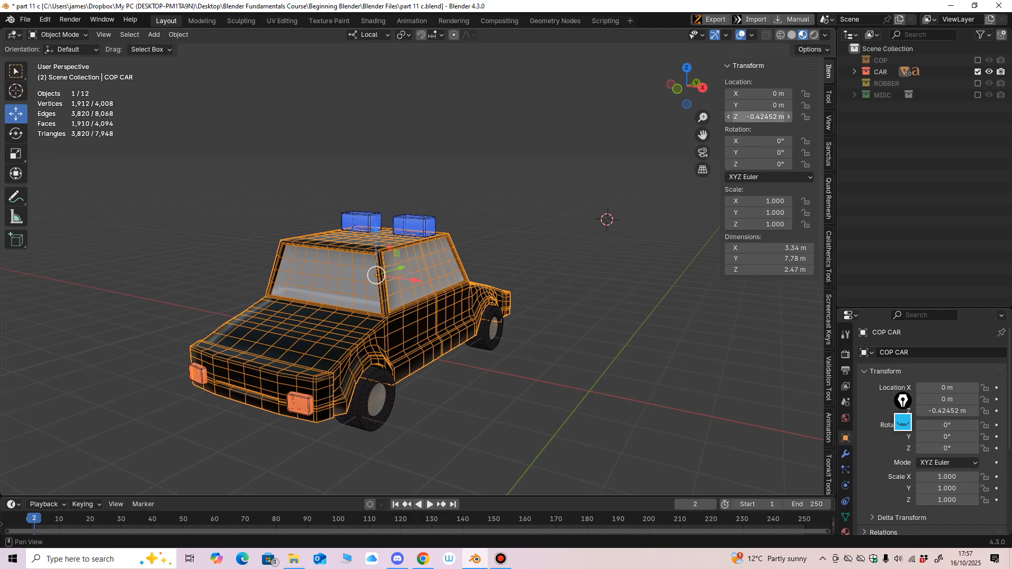
pyautogui.moveTo(601, 221)
pyautogui.mouseDown(button='middle')
pyautogui.moveTo(590, 222)
pyautogui.moveTo(611, 217)
pyautogui.mouseUp(button='middle')
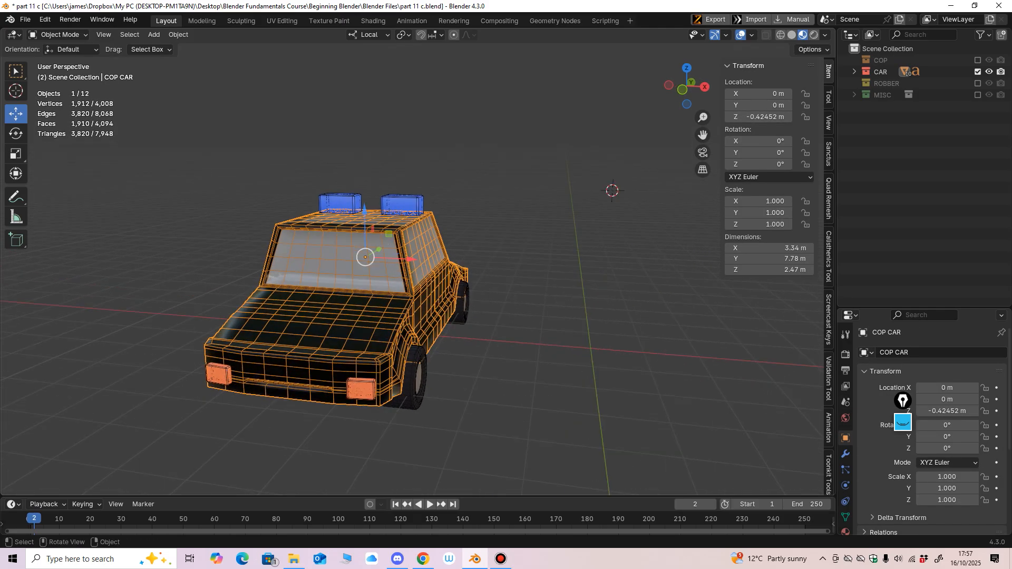
pyautogui.hotkey('ctrl', 'a')
pyautogui.click(424, 323)
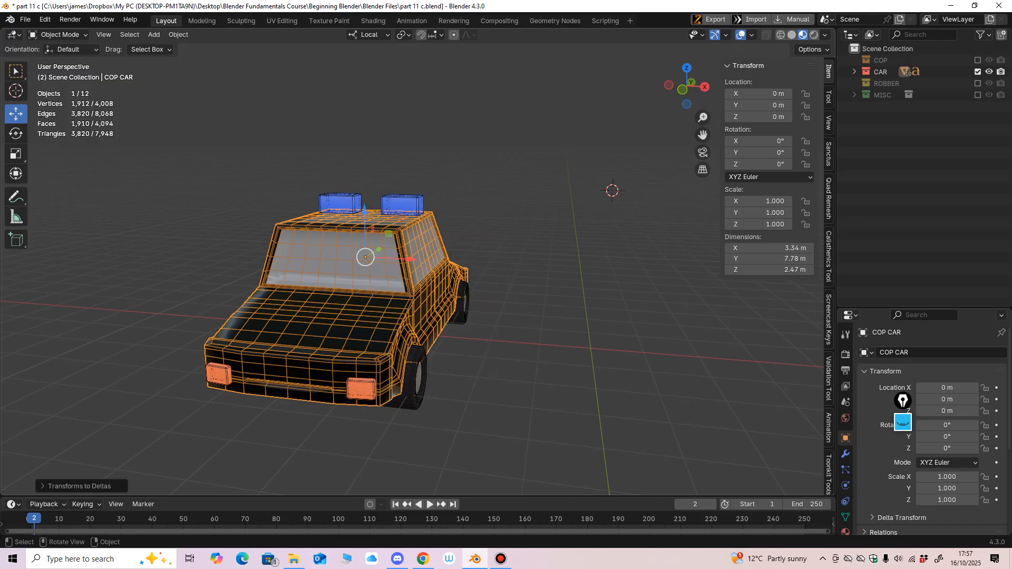
# Step: Test-grab the COP CAR body to check how the car moves, cancelling the move
pyautogui.moveTo(424, 323); pyautogui.dragTo(537, 320, button='middle')
pyautogui.click(485, 369)
pyautogui.click(432, 316)
pyautogui.press('g')
pyautogui.press('Escape')
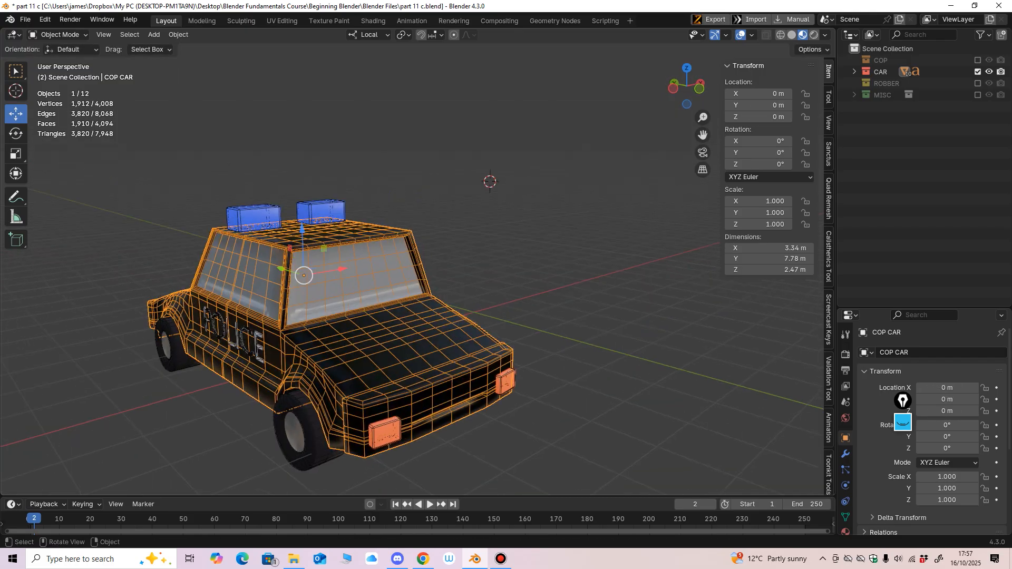
pyautogui.scroll(-2, 412, 296)
pyautogui.moveTo(380, 316); pyautogui.dragTo(483, 297, button='middle')
pyautogui.moveTo(483, 297); pyautogui.dragTo(497, 312, button='middle')
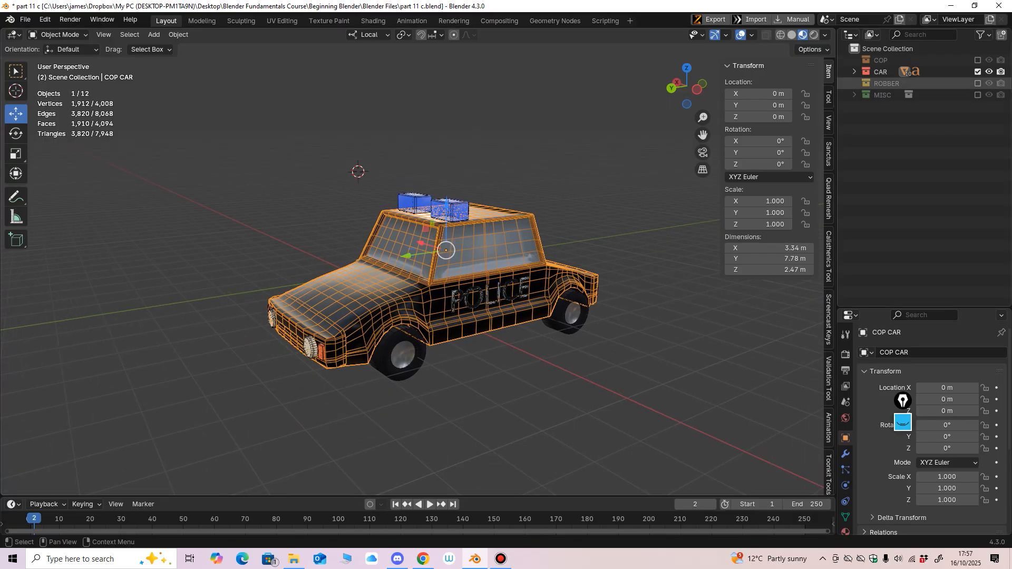
# Step: Expand the CAR collection and go through the car's lights, indicators, wheels and lettering to check each part's transform values
pyautogui.click(854, 71)
pyautogui.click(914, 119)
pyautogui.click(918, 141)
pyautogui.click(920, 153)
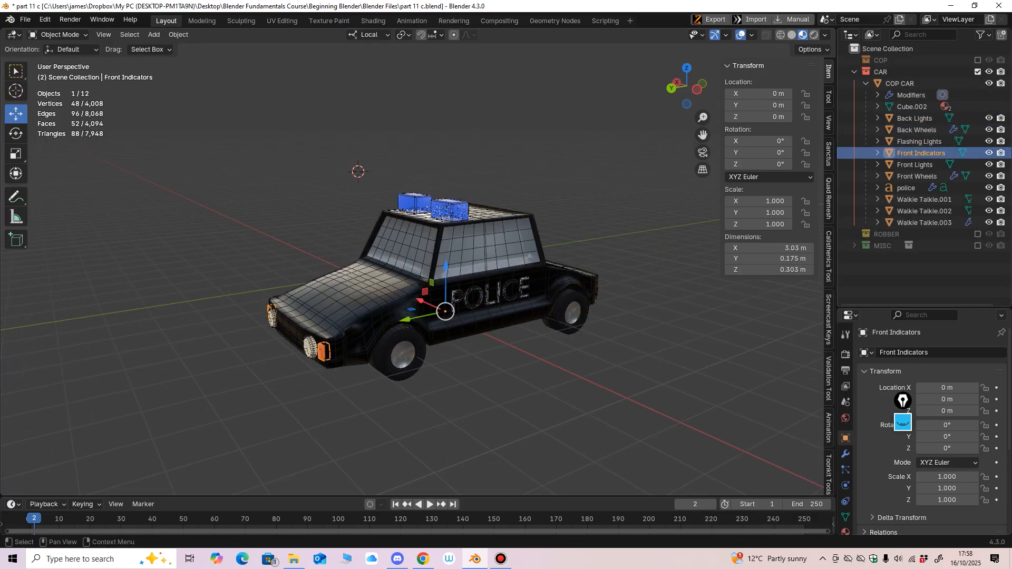
pyautogui.press('Down')
pyautogui.press('Down')
pyautogui.press('Down')
pyautogui.press('Down')
pyautogui.press('Down')
pyautogui.press('Up')
pyautogui.press('Up')
pyautogui.press('Up')
pyautogui.press('Down')
# Step: Convert all transforms of the police lettering on the car's side to deltas
pyautogui.moveTo(474, 296); pyautogui.dragTo(454, 287, button='middle')
pyautogui.keyDown('shift'); pyautogui.moveTo(454, 287); pyautogui.dragTo(454, 259, button='middle'); pyautogui.keyUp('shift')
pyautogui.scroll(2, 454, 259)
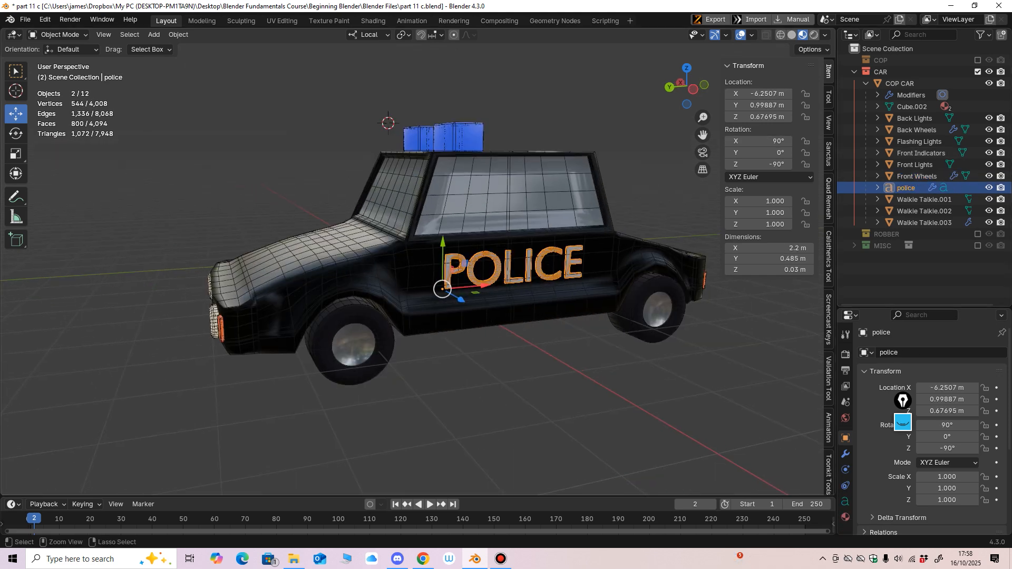
pyautogui.hotkey('ctrl', 'a')
pyautogui.click(438, 302)
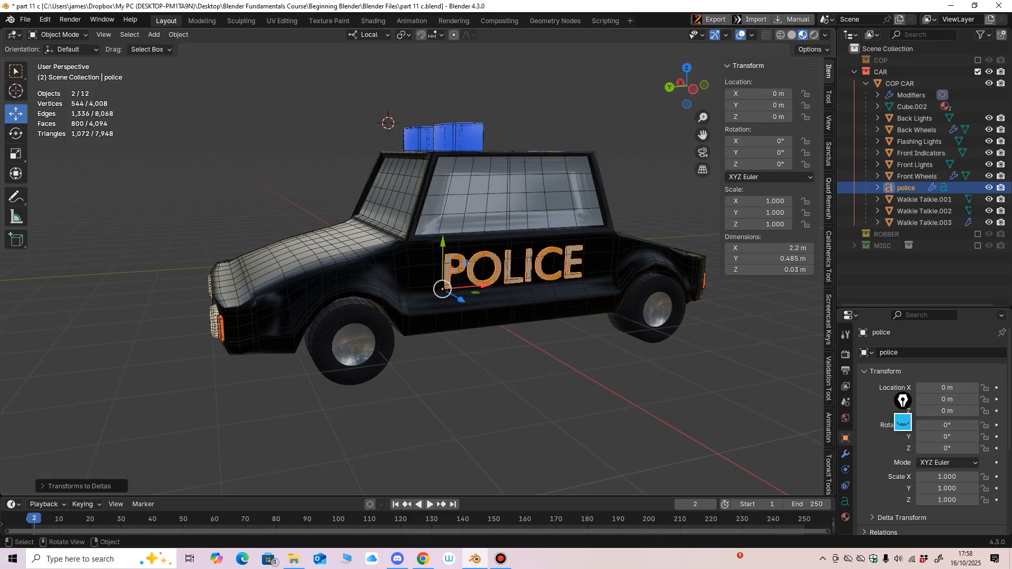
pyautogui.moveTo(440, 296); pyautogui.dragTo(432, 307, button='middle')
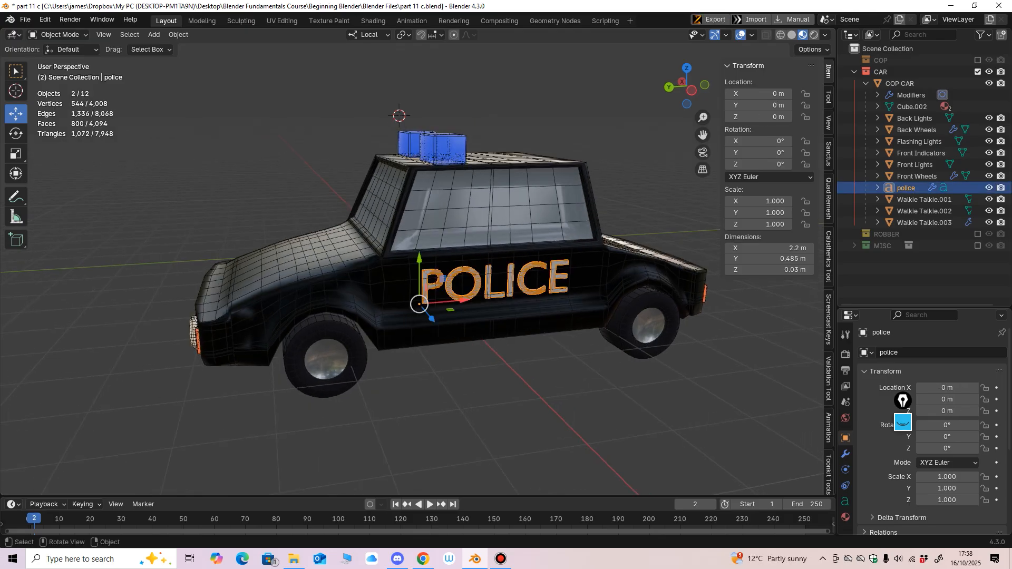
# Step: Try moving the police lettering on the car door and undo the change
pyautogui.click(455, 323)
pyautogui.moveTo(454, 214); pyautogui.dragTo(412, 208)
pyautogui.hotkey('ctrl', 'z')
pyautogui.click(449, 284)
pyautogui.moveTo(449, 287); pyautogui.dragTo(463, 288, button='middle')
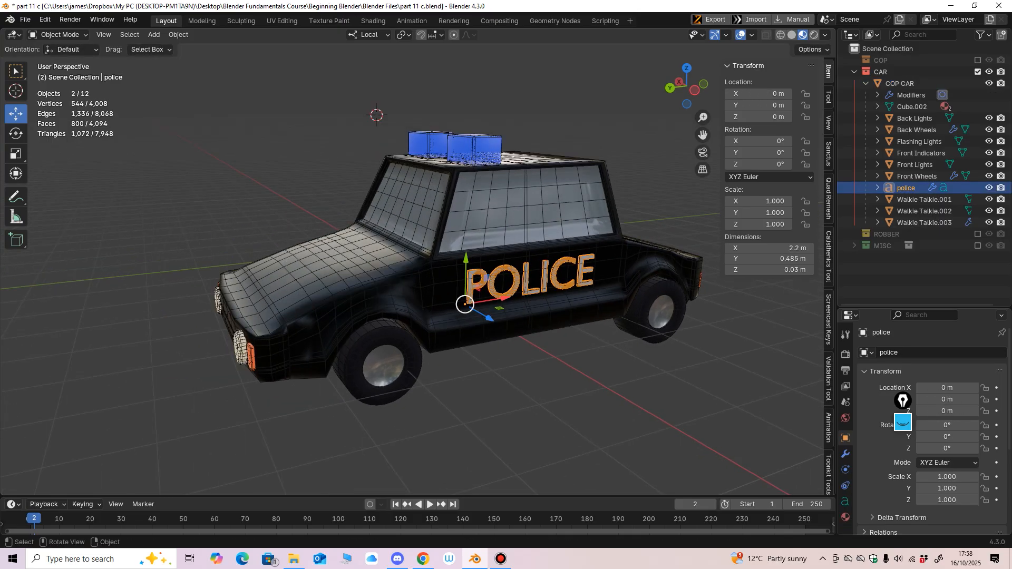
# Step: Inspect the empty Walkie Talkie.001 object in the CAR collection, try moving it, and undo the move
pyautogui.moveTo(528, 287); pyautogui.dragTo(504, 300, button='middle')
pyautogui.click(923, 200)
pyautogui.moveTo(505, 300); pyautogui.dragTo(534, 304, button='middle')
pyautogui.keyDown('ctrl'); pyautogui.moveTo(533, 304); pyautogui.dragTo(575, 179, button='middle'); pyautogui.keyUp('ctrl')
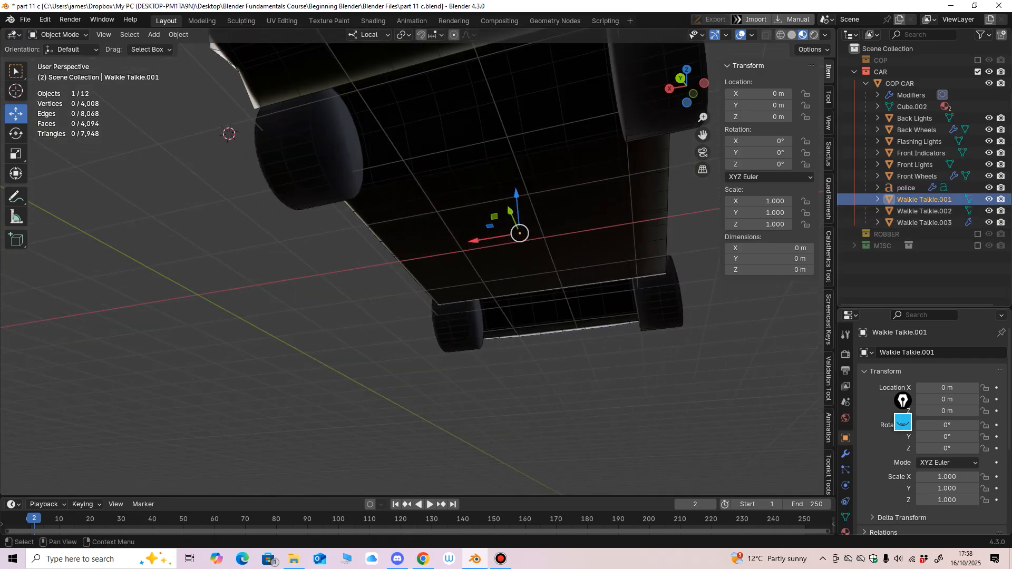
pyautogui.moveTo(519, 233); pyautogui.dragTo(512, 267)
pyautogui.hotkey('ctrl', 'z')
pyautogui.moveTo(513, 267); pyautogui.dragTo(467, 293, button='middle')
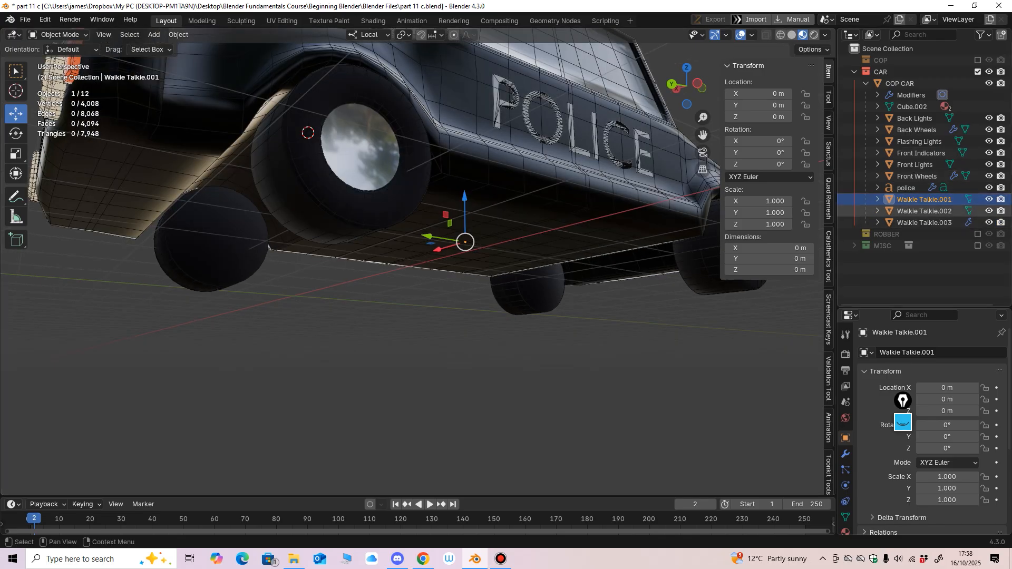
pyautogui.moveTo(532, 263); pyautogui.dragTo(503, 288, button='middle')
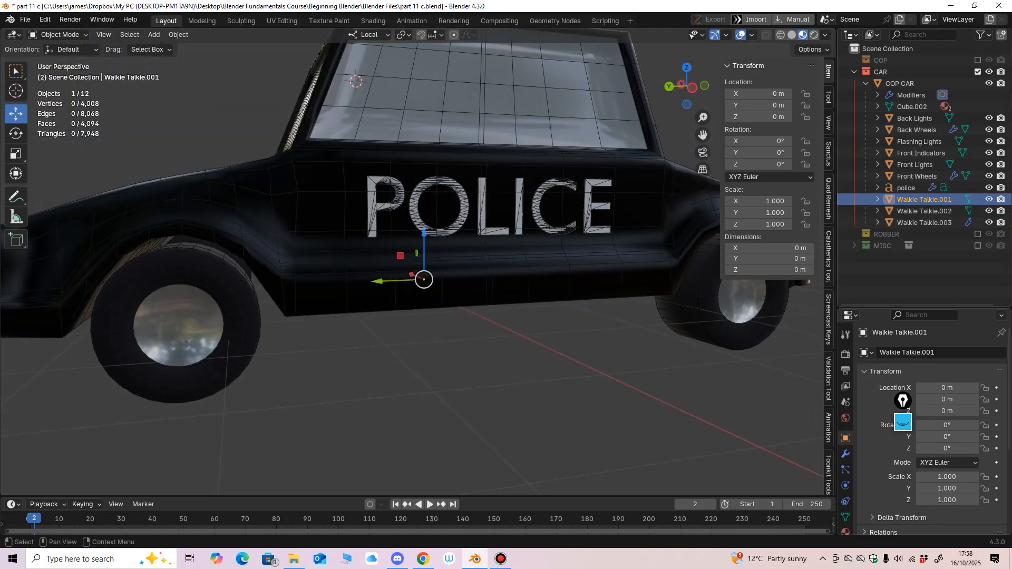
# Step: Hide the car's lights, indicators, wheels, police lettering and COP CAR body to isolate the walkie talkie objects
pyautogui.moveTo(988, 118); pyautogui.dragTo(988, 188)
pyautogui.scroll(-3, 506, 269)
pyautogui.moveTo(506, 269); pyautogui.dragTo(503, 275, button='middle')
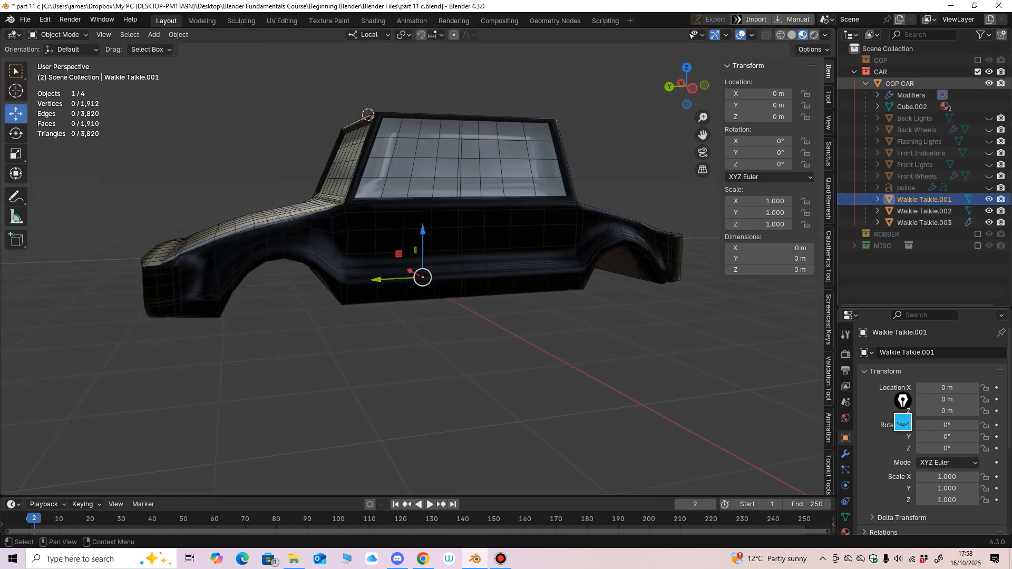
pyautogui.click(989, 84)
pyautogui.moveTo(503, 274); pyautogui.dragTo(571, 276, button='middle')
# Step: Delete the three empty objects Walkie Talkie.001, Walkie Talkie.002 and Walkie Talkie.003 from the CAR collection
pyautogui.click(923, 222)
pyautogui.click(924, 199)
pyautogui.click(924, 222)
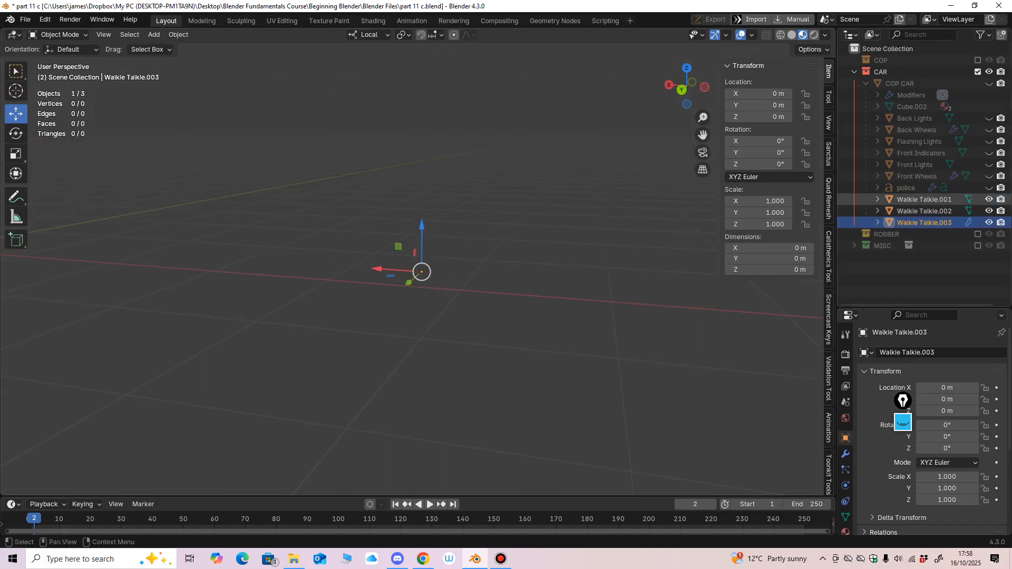
pyautogui.keyDown('shift'); pyautogui.click(924, 199); pyautogui.keyUp('shift')
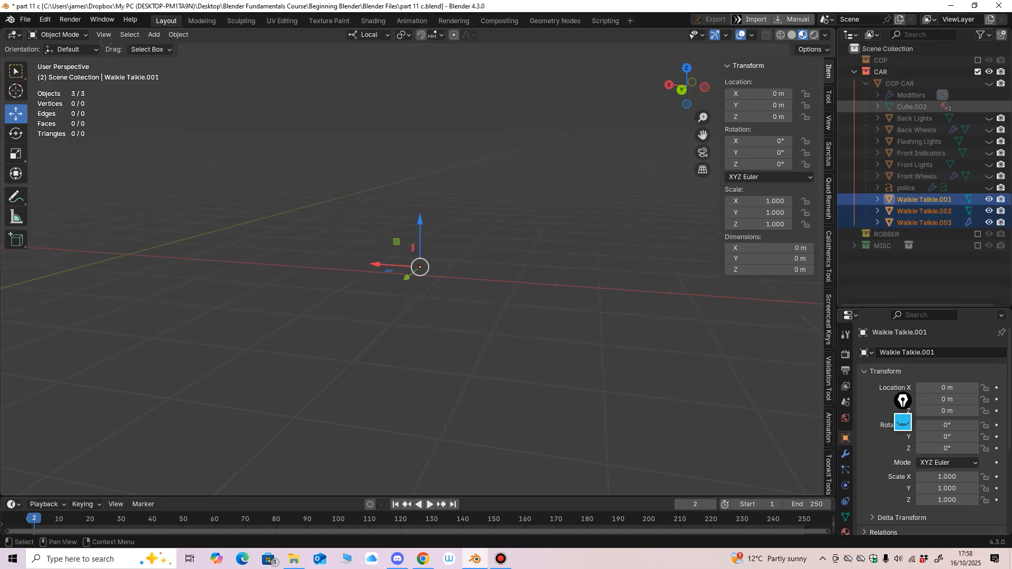
pyautogui.moveTo(123, 44); pyautogui.dragTo(206, 44, button='middle')
pyautogui.scroll(-4, 418, 262)
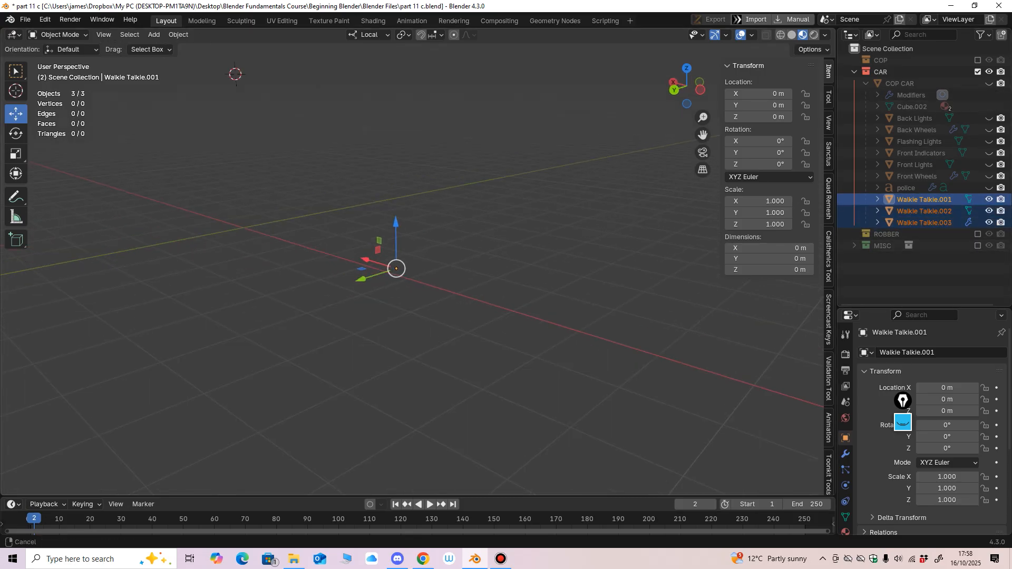
pyautogui.scroll(2, 418, 262)
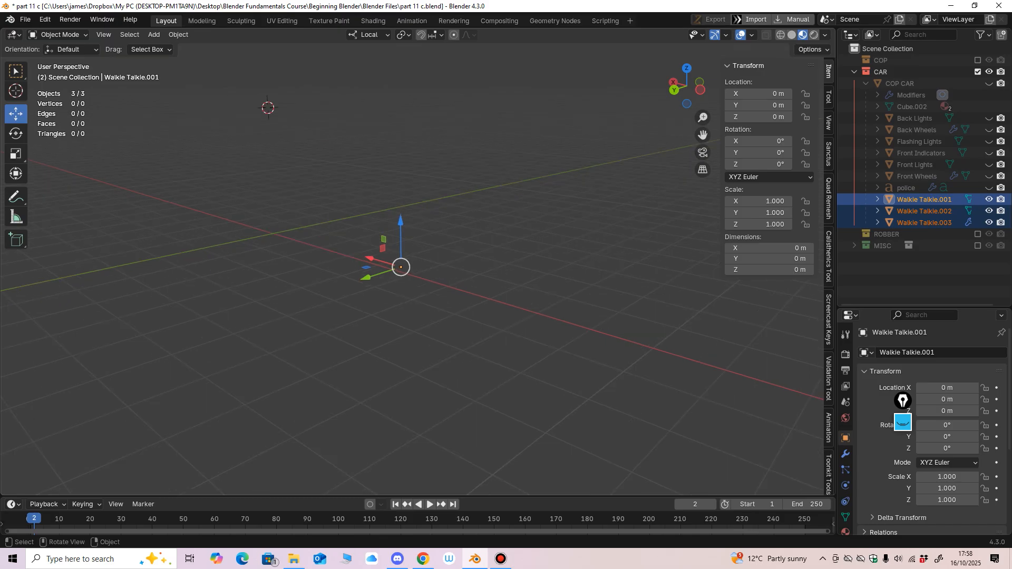
pyautogui.rightClick(896, 199)
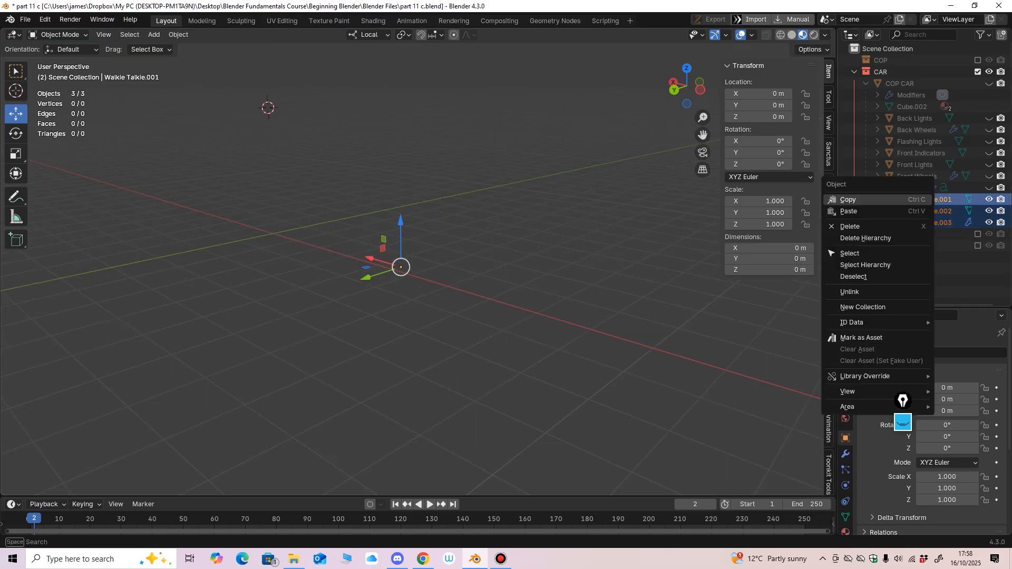
pyautogui.click(849, 226)
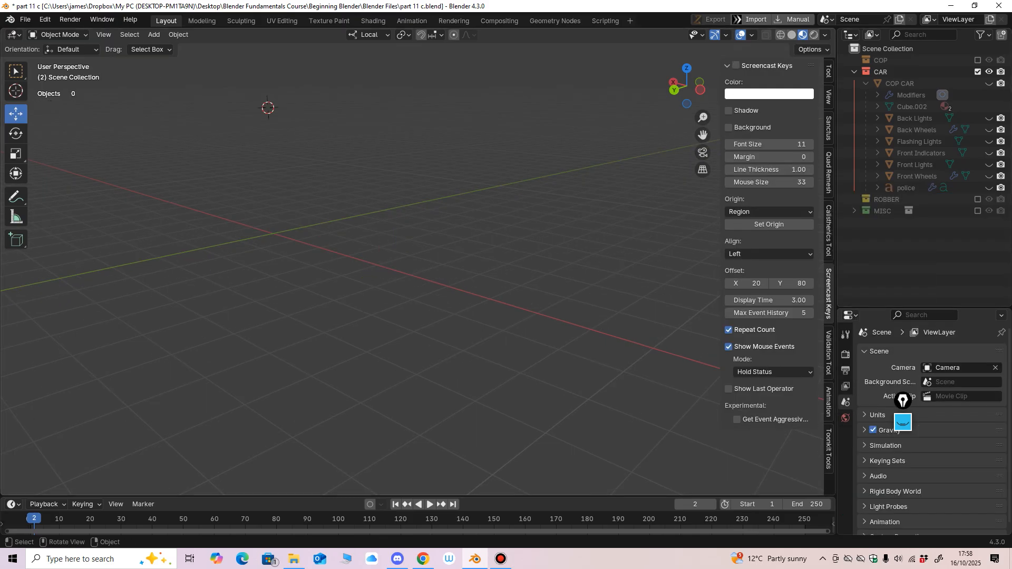
pyautogui.scroll(-6, 418, 261)
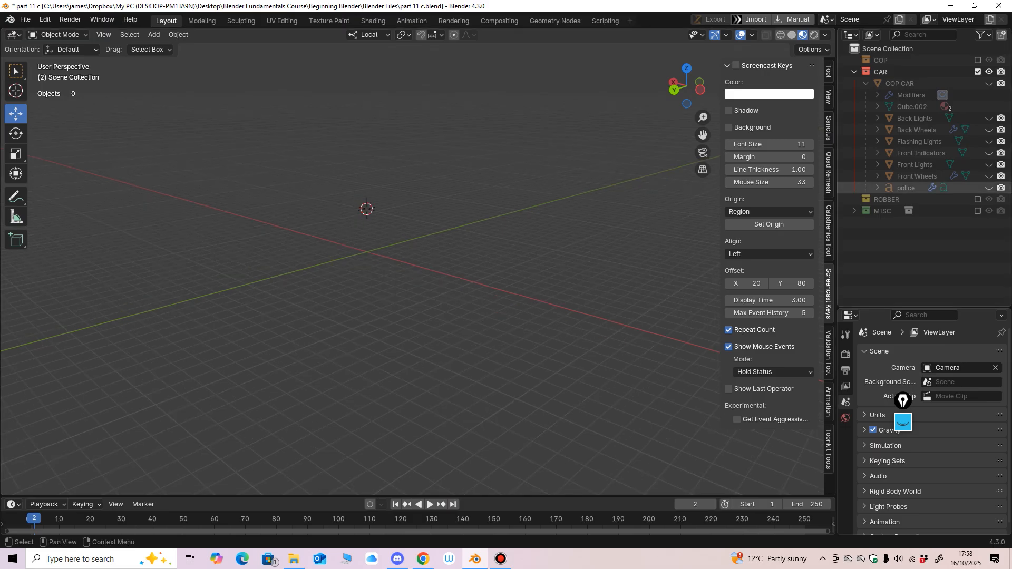
# Step: Enable the ROBBER and COP collections and frame both characters from the front
pyautogui.click(977, 199)
pyautogui.click(977, 60)
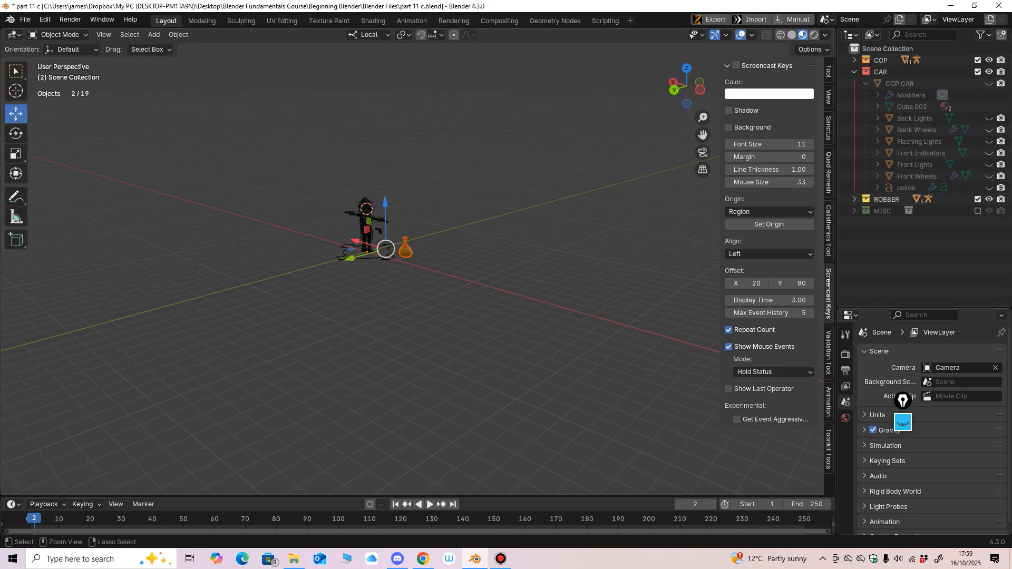
pyautogui.keyDown('ctrl'); pyautogui.moveTo(411, 300); pyautogui.dragTo(411, 248, button='middle'); pyautogui.keyUp('ctrl')
pyautogui.moveTo(453, 263); pyautogui.dragTo(300, 258, button='middle')
pyautogui.keyDown('ctrl'); pyautogui.moveTo(358, 306); pyautogui.dragTo(358, 237, button='middle'); pyautogui.keyUp('ctrl')
pyautogui.keyDown('shift'); pyautogui.moveTo(316, 337); pyautogui.dragTo(411, 245, button='middle'); pyautogui.keyUp('shift')
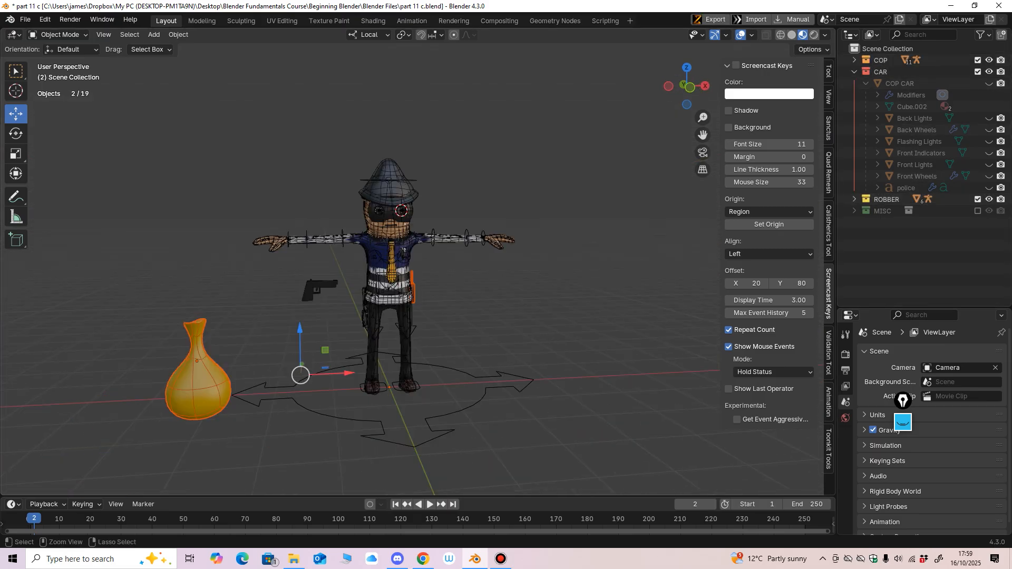
# Step: Try moving the ROBBER RIG away from the cop and undo the move
pyautogui.click(476, 378)
pyautogui.moveTo(476, 378); pyautogui.dragTo(467, 389, button='middle')
pyautogui.moveTo(407, 353); pyautogui.dragTo(582, 336)
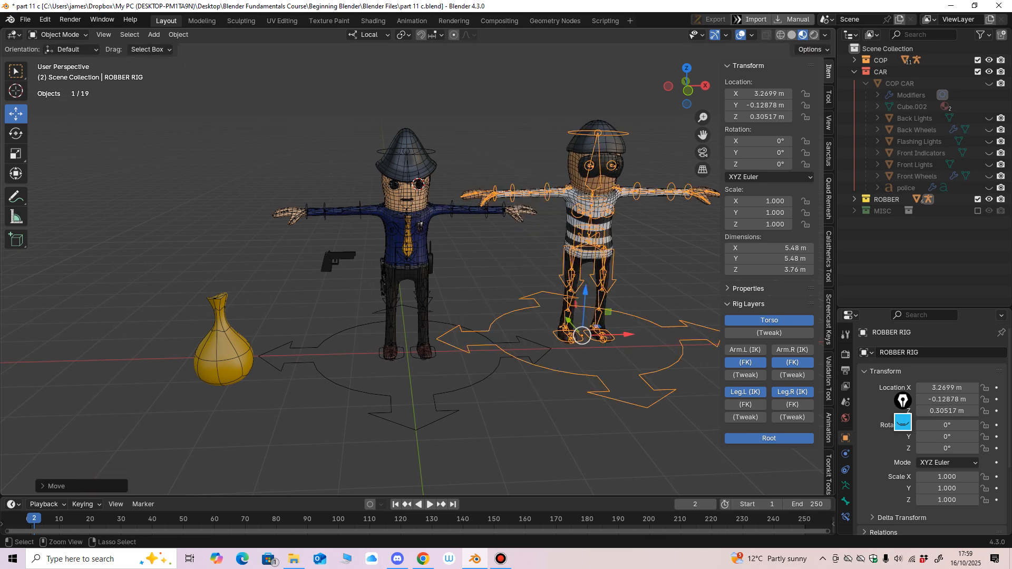
pyautogui.hotkey('ctrl', 'z')
pyautogui.hotkey('ctrl', 'shift', 'z')
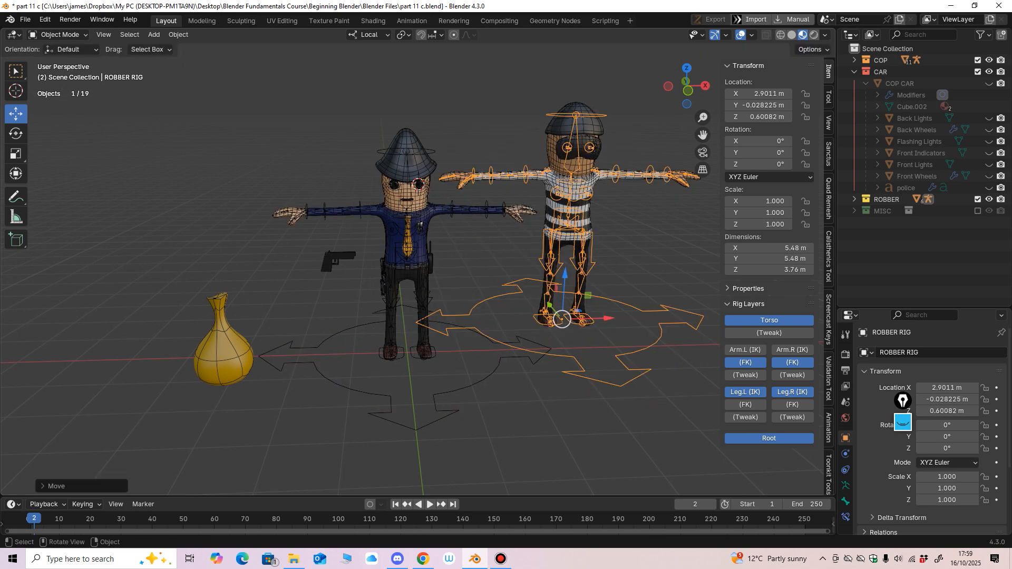
pyautogui.hotkey('ctrl', 'z')
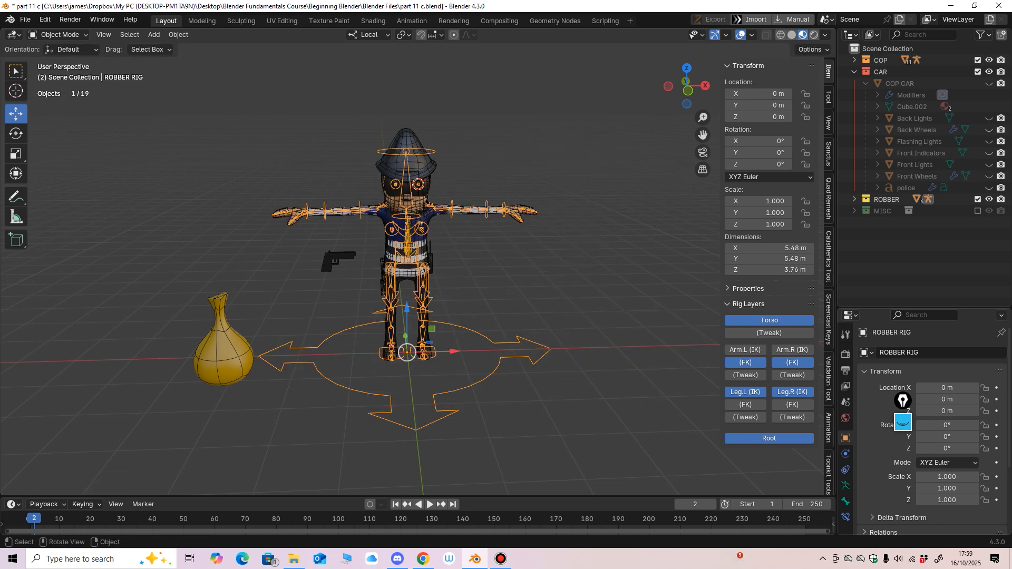
# Step: Save the project as a new file named part 11 d.blend
pyautogui.click(25, 19)
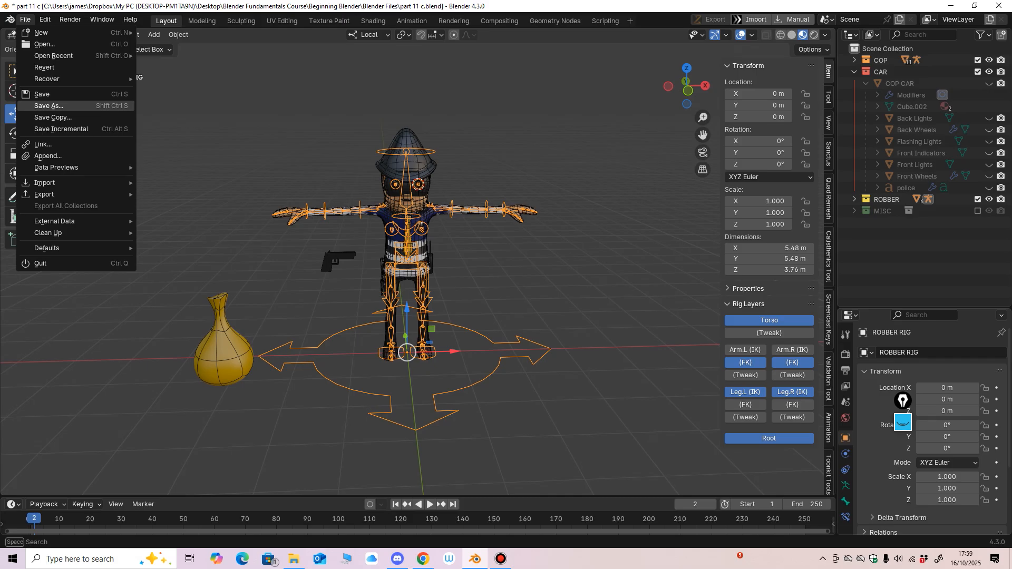
pyautogui.click(42, 105)
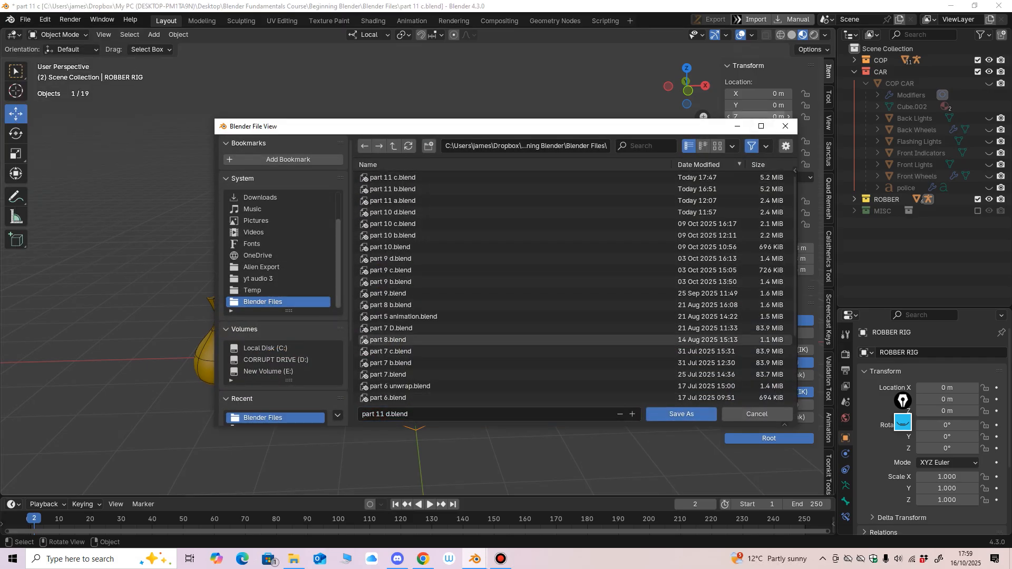
pyautogui.press('Return')
# Step: Test-move the overlapping character rigs away from the world origin and undo all the moves
pyautogui.moveTo(416, 253); pyautogui.dragTo(363, 323, button='middle')
pyautogui.scroll(1, 377, 323)
pyautogui.press('g')
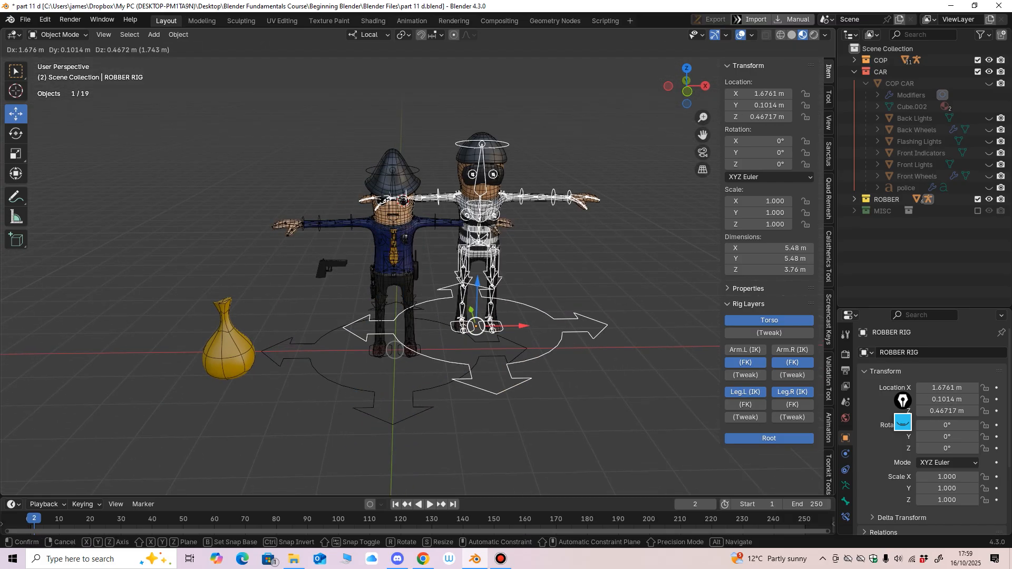
pyautogui.moveTo(483, 344); pyautogui.dragTo(560, 323)
pyautogui.hotkey('ctrl', 'z')
pyautogui.moveTo(395, 350); pyautogui.dragTo(595, 297)
pyautogui.hotkey('ctrl', 'z')
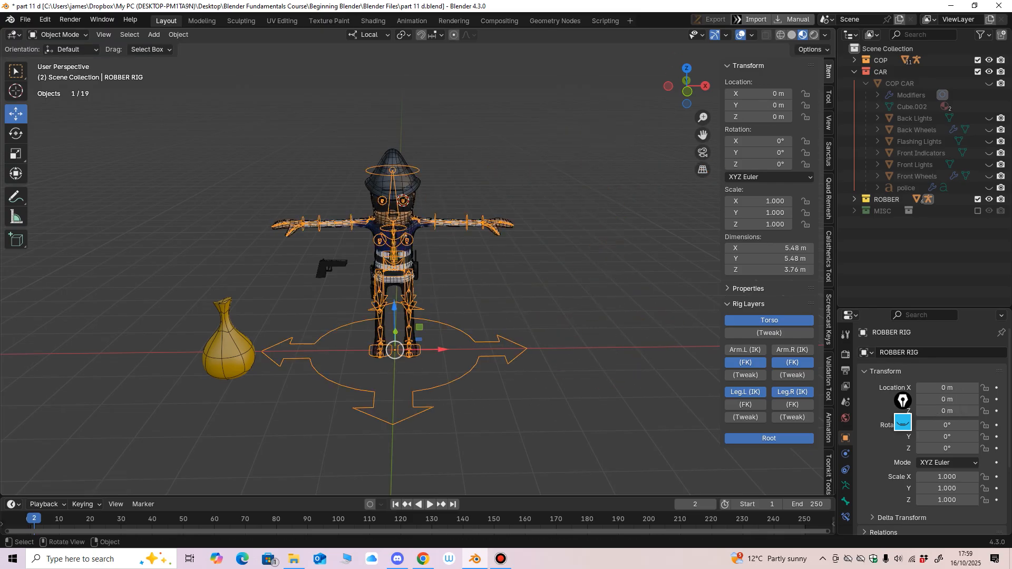
pyautogui.moveTo(395, 350); pyautogui.dragTo(588, 309)
pyautogui.click(476, 359)
pyautogui.moveTo(394, 350); pyautogui.dragTo(315, 296)
pyautogui.hotkey('ctrl', 'z')
pyautogui.hotkey('ctrl', 'z')
pyautogui.hotkey('ctrl', 'z')
pyautogui.moveTo(404, 238); pyautogui.dragTo(387, 248, button='middle')
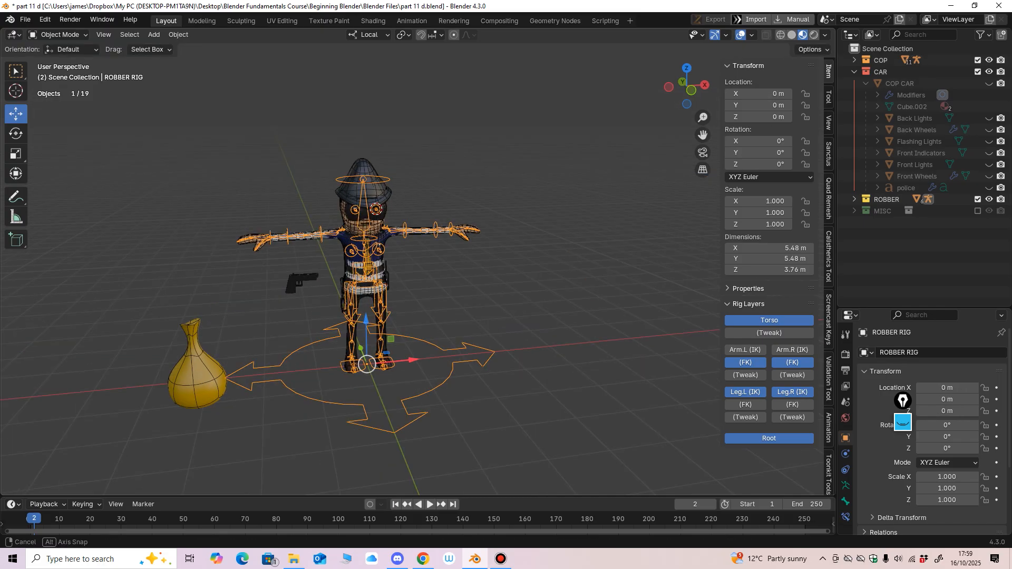
# Step: Select the gun and the MONEY bag in turn to check their transform values
pyautogui.click(293, 295)
pyautogui.click(192, 372)
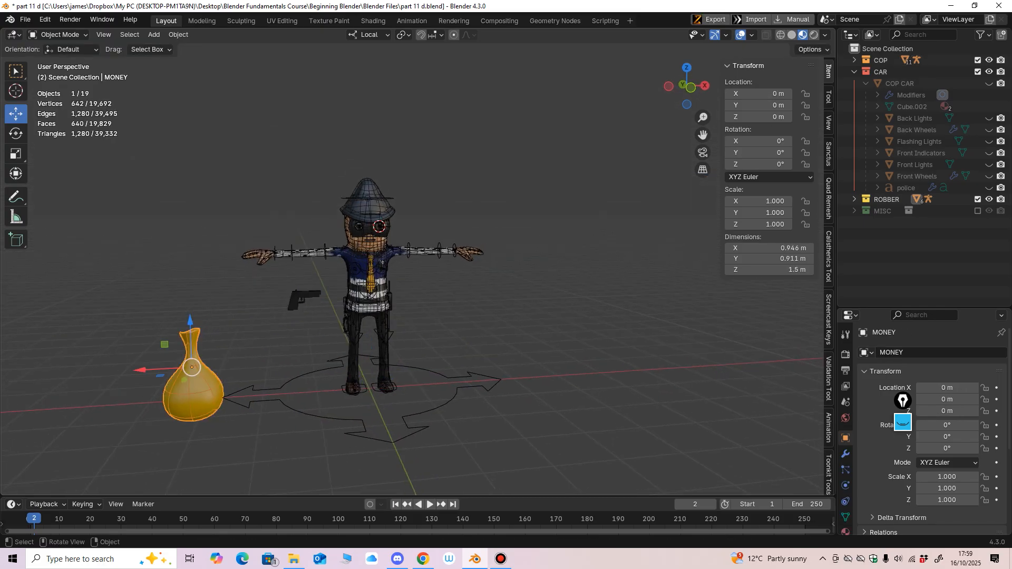
pyautogui.press('KP_1')
pyautogui.moveTo(401, 295); pyautogui.dragTo(400, 316, button='middle')
# Step: Unhide the COP CAR body and all its lights, indicators, wheels and police lettering
pyautogui.click(854, 72)
pyautogui.click(854, 72)
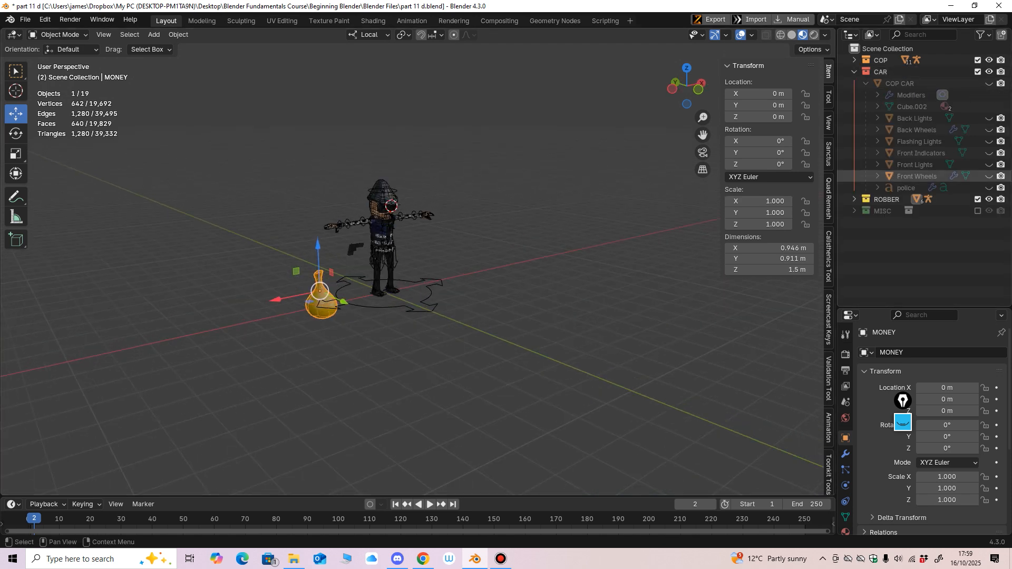
pyautogui.click(989, 83)
pyautogui.moveTo(989, 119); pyautogui.dragTo(988, 189)
pyautogui.moveTo(558, 274); pyautogui.dragTo(521, 237, button='middle')
# Step: Move the COP CAR about 2.45 m along negative X, clear of the money bag, and convert its transforms to deltas
pyautogui.click(287, 295)
pyautogui.moveTo(287, 295); pyautogui.dragTo(358, 287, button='middle')
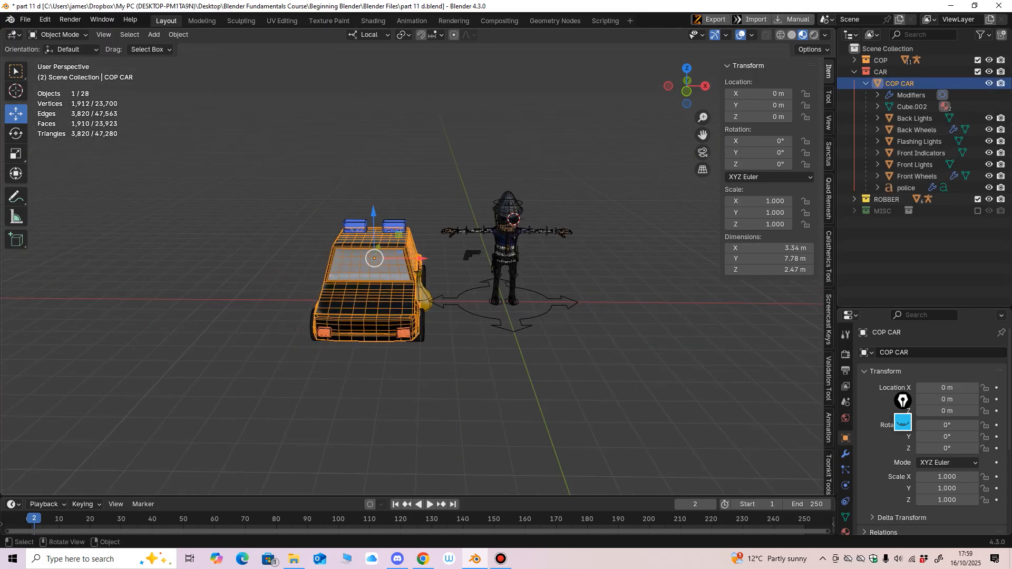
pyautogui.moveTo(420, 258); pyautogui.dragTo(354, 258)
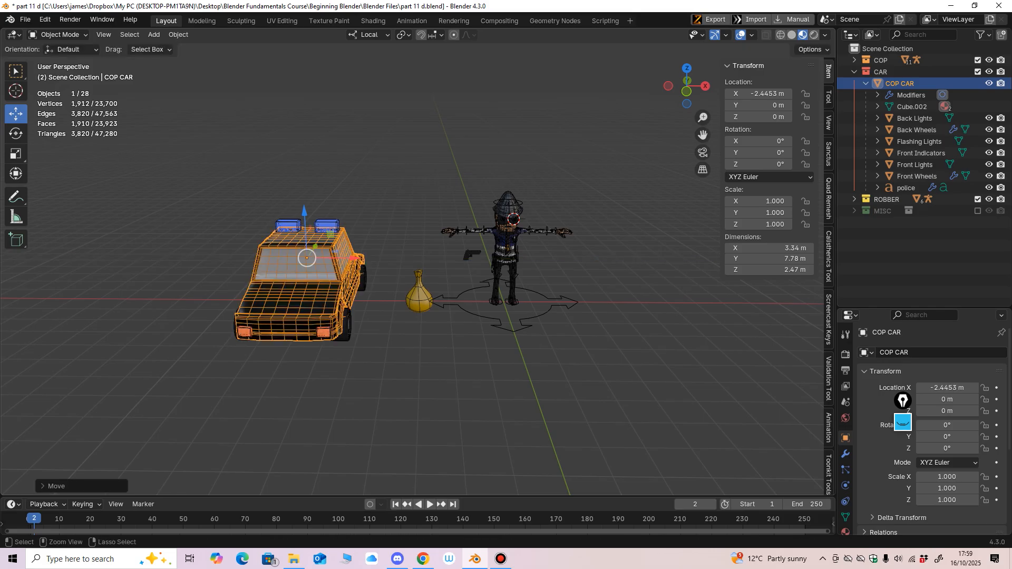
pyautogui.hotkey('ctrl', 'a')
pyautogui.click(421, 278)
# Step: Set the COP CAR's Z rotation to 180°
pyautogui.moveTo(421, 278); pyautogui.dragTo(492, 263, button='middle')
pyautogui.press('ctrl+KP_3')
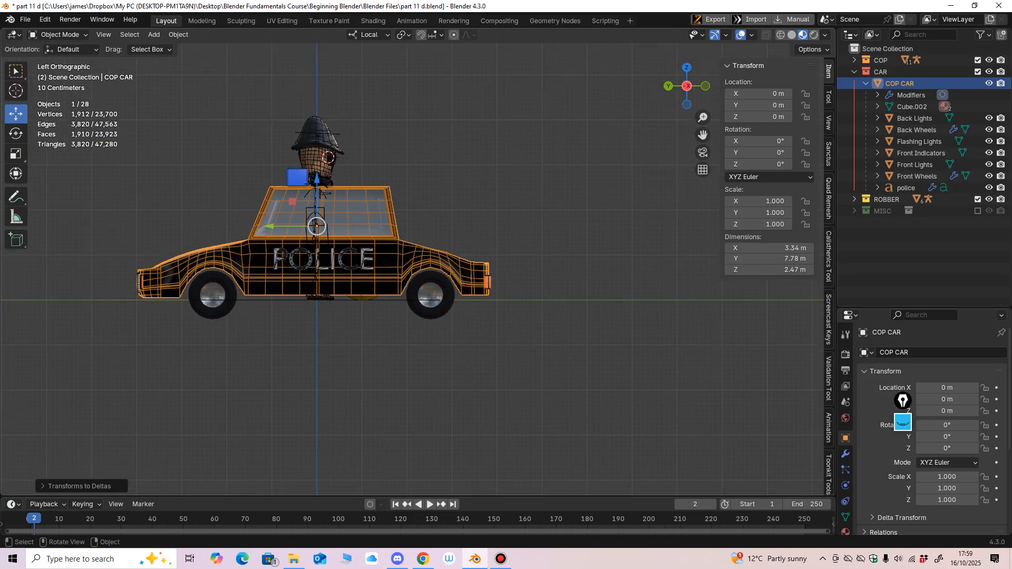
pyautogui.moveTo(527, 216); pyautogui.dragTo(528, 281, button='middle')
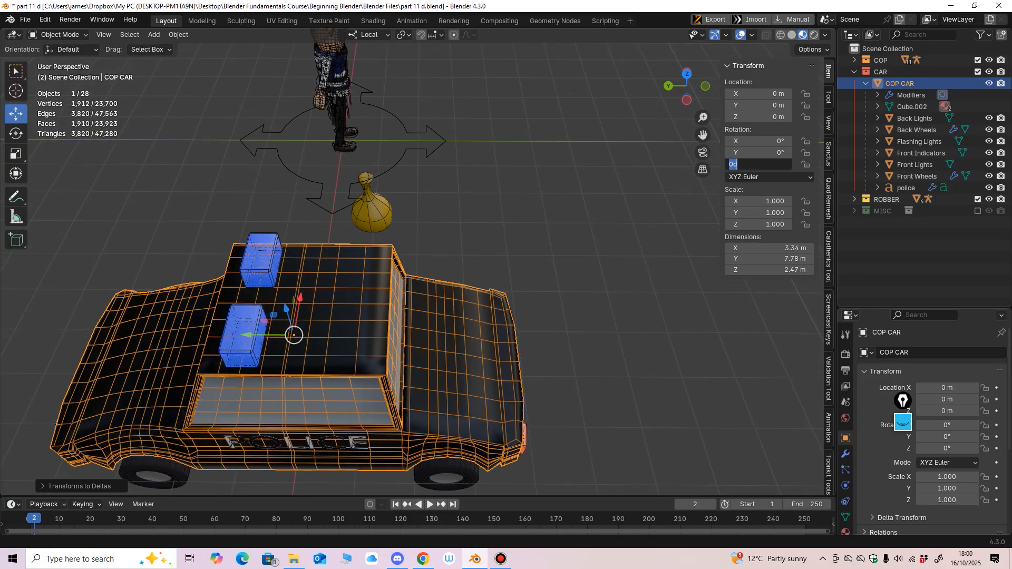
pyautogui.moveTo(421, 274); pyautogui.dragTo(468, 250, button='middle')
pyautogui.moveTo(421, 285); pyautogui.dragTo(421, 293, button='middle')
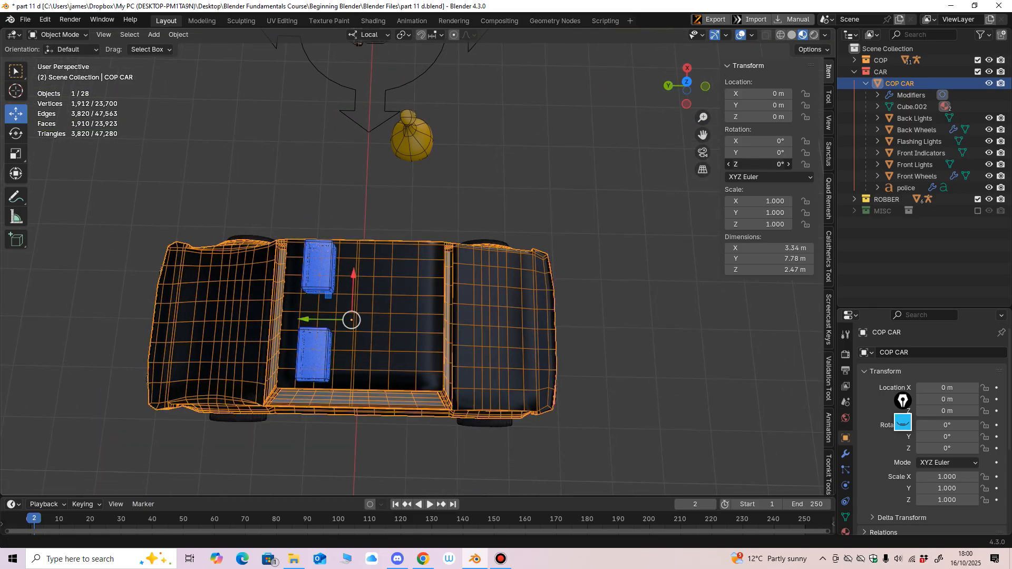
pyautogui.moveTo(758, 164); pyautogui.dragTo(777, 164)
pyautogui.click(758, 164)
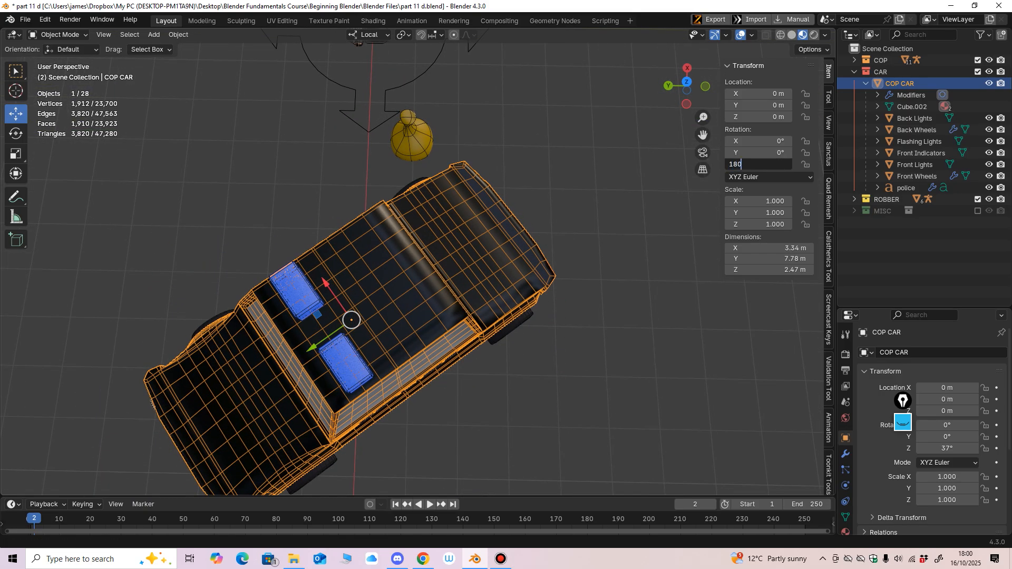
pyautogui.press('Return')
# Step: Convert all transforms of the rotated COP CAR to deltas
pyautogui.moveTo(453, 324); pyautogui.dragTo(354, 243, button='middle')
pyautogui.hotkey('ctrl', 'a')
pyautogui.click(457, 261)
pyautogui.scroll(-4, 350, 245)
pyautogui.moveTo(354, 244); pyautogui.dragTo(405, 227, button='middle')
pyautogui.moveTo(404, 227)
pyautogui.mouseDown(button='middle')
pyautogui.moveTo(414, 227)
pyautogui.moveTo(414, 244)
pyautogui.moveTo(356, 231)
pyautogui.moveTo(413, 232)
pyautogui.moveTo(390, 234)
pyautogui.mouseUp(button='middle')
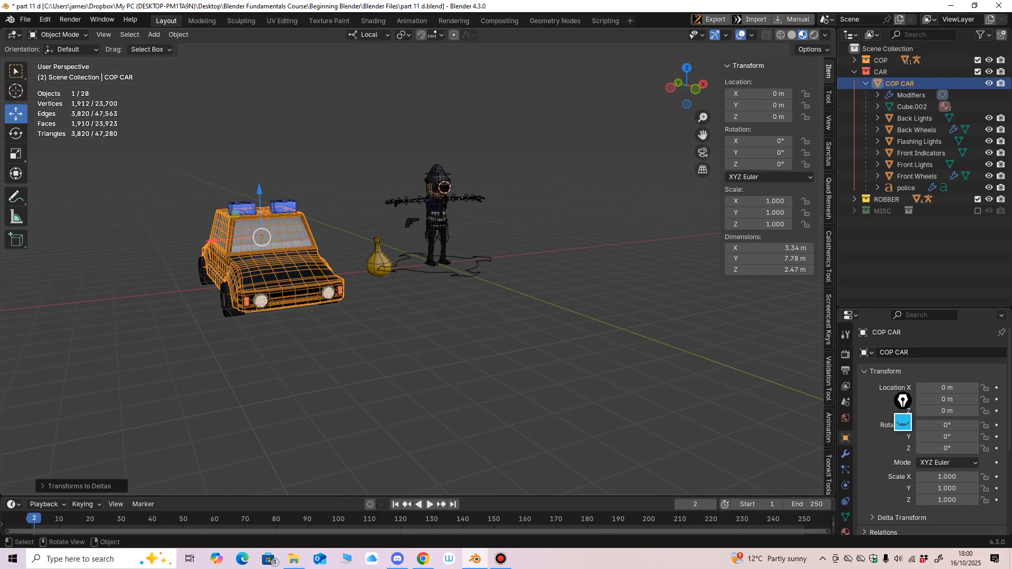
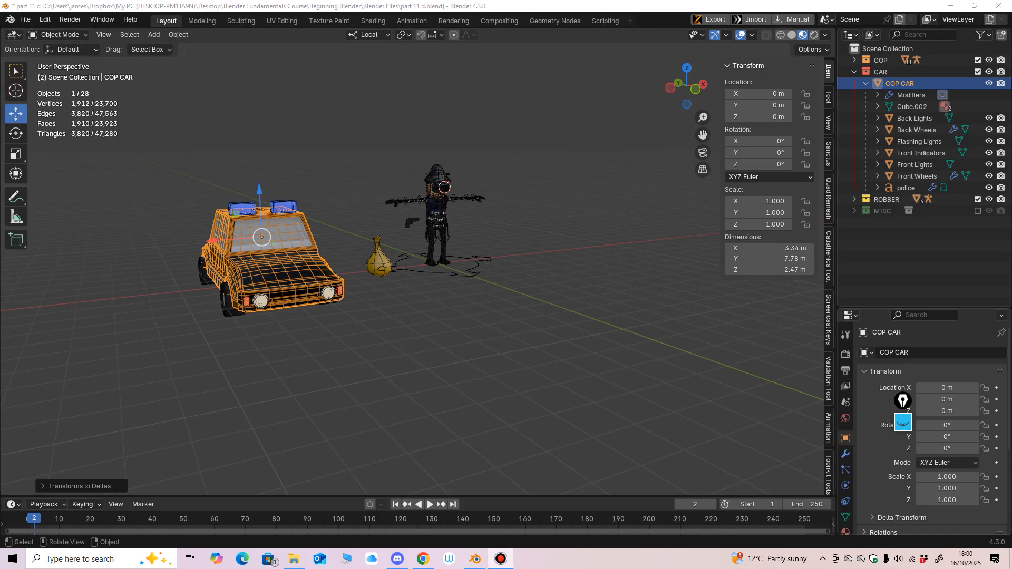
# Step: Add a mesh plane at the 3D cursor and undo the addition
pyautogui.moveTo(390, 233)
pyautogui.mouseDown(button='middle')
pyautogui.moveTo(380, 263)
pyautogui.moveTo(382, 250)
pyautogui.mouseUp(button='middle')
pyautogui.scroll(-2, 380, 263)
pyautogui.click(154, 35)
pyautogui.moveTo(173, 47)
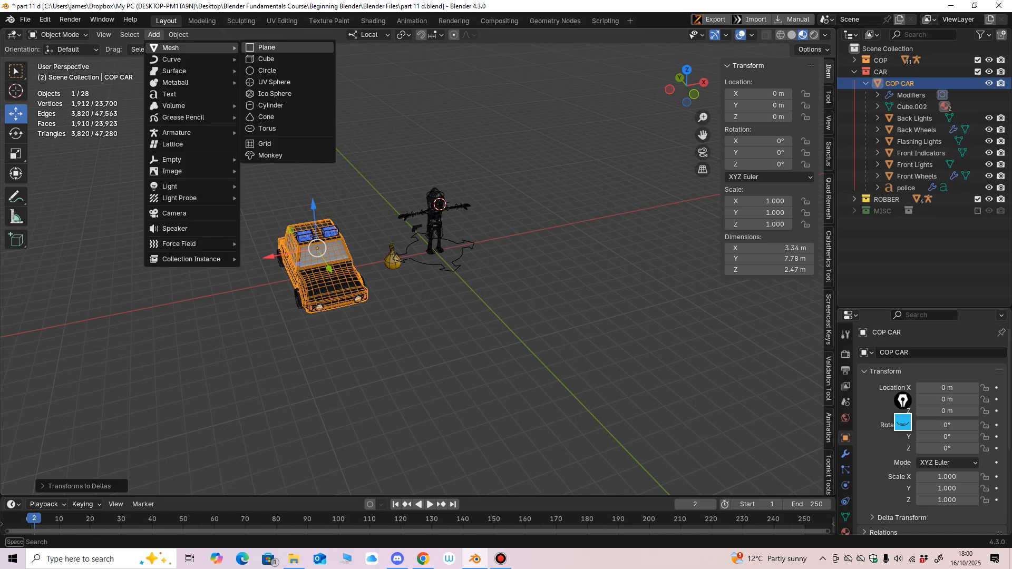
pyautogui.click(268, 47)
pyautogui.moveTo(369, 221); pyautogui.dragTo(311, 221, button='middle')
pyautogui.moveTo(311, 221); pyautogui.dragTo(327, 242, button='middle')
pyautogui.scroll(3, 322, 250)
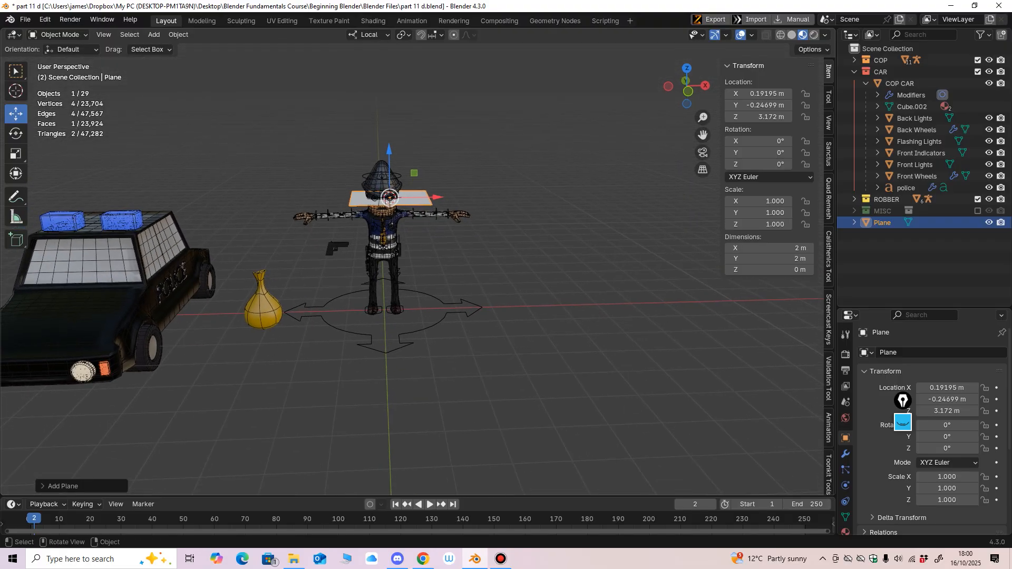
pyautogui.hotkey('ctrl', 'z')
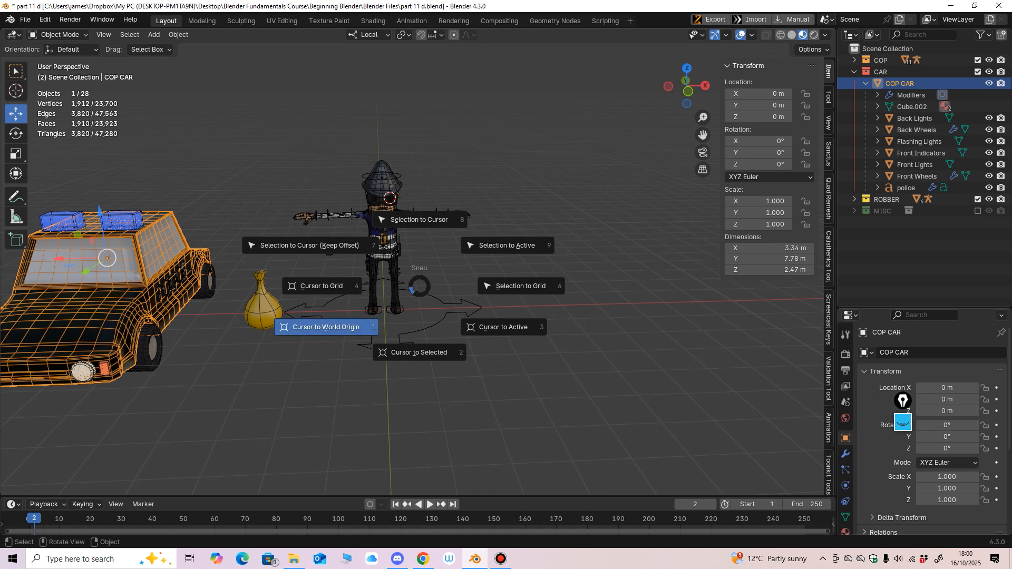
# Step: Snap the 3D cursor to the world origin
pyautogui.click(326, 325)
pyautogui.moveTo(392, 224); pyautogui.dragTo(388, 225, button='middle')
pyautogui.keyDown('shift'); pyautogui.moveTo(389, 225); pyautogui.dragTo(424, 202, button='middle'); pyautogui.keyUp('shift')
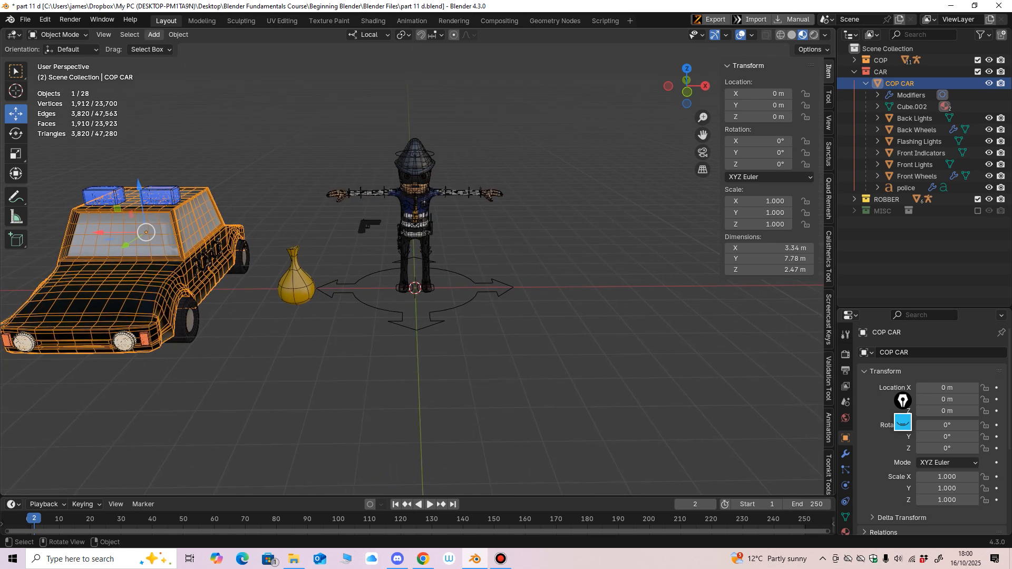
# Step: Add a mesh plane at the world origin, scale it up and stretch it along X to about 24.8 m by 9.33 m
pyautogui.click(154, 34)
pyautogui.click(267, 47)
pyautogui.moveTo(442, 268); pyautogui.dragTo(444, 290, button='middle')
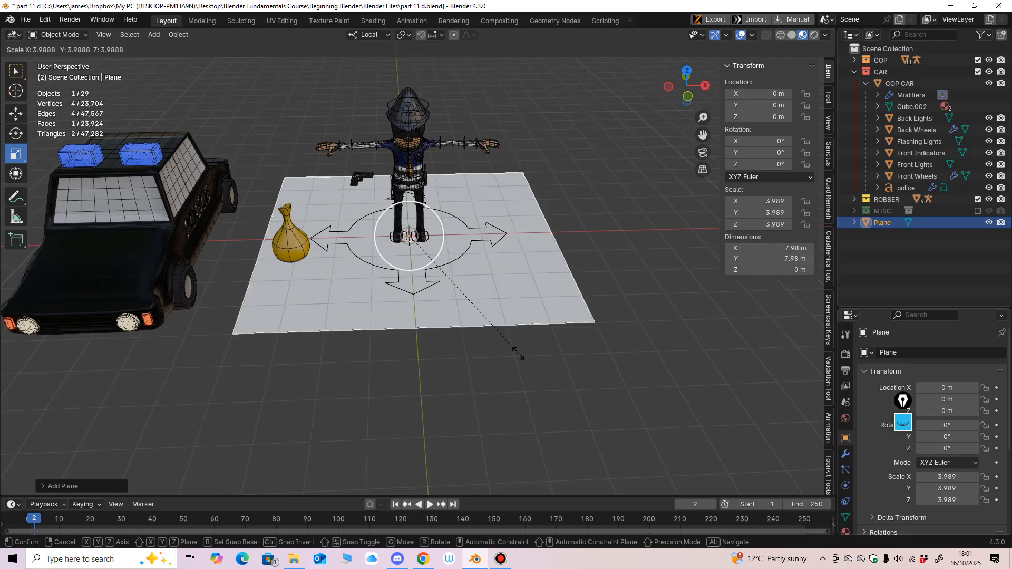
pyautogui.click(537, 375)
pyautogui.keyDown('ctrl'); pyautogui.moveTo(537, 374); pyautogui.dragTo(539, 409, button='middle'); pyautogui.keyUp('ctrl')
pyautogui.moveTo(456, 239); pyautogui.dragTo(531, 237)
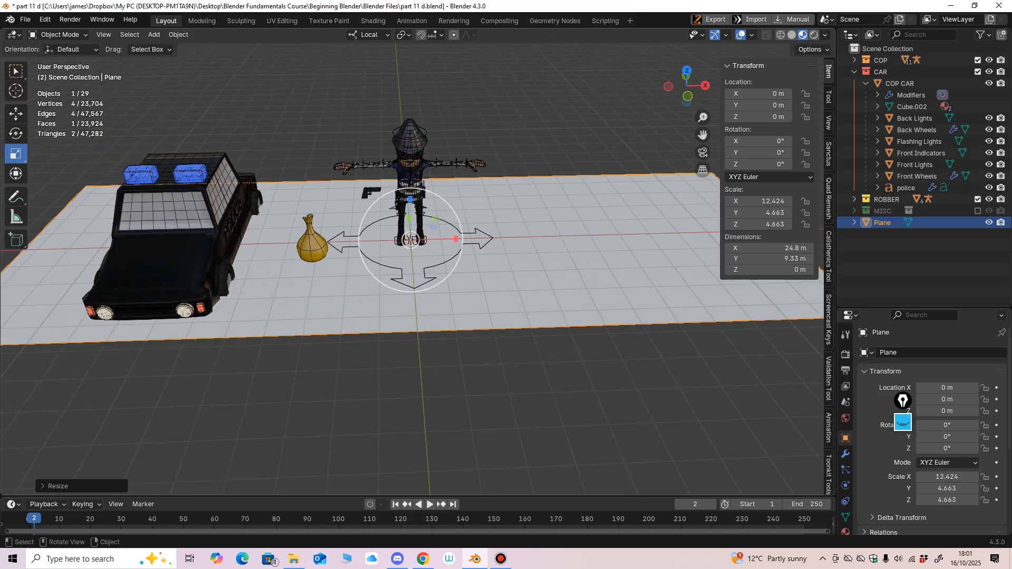
# Step: Raise the COP CAR along Z by about 0.42 m so its wheels rest on the plane
pyautogui.keyDown('ctrl'); pyautogui.moveTo(531, 237); pyautogui.dragTo(631, 198, button='middle'); pyautogui.keyUp('ctrl')
pyautogui.press('KP_1')
pyautogui.keyDown('ctrl'); pyautogui.moveTo(631, 199); pyautogui.dragTo(631, 161, button='middle'); pyautogui.keyUp('ctrl')
pyautogui.click(246, 289)
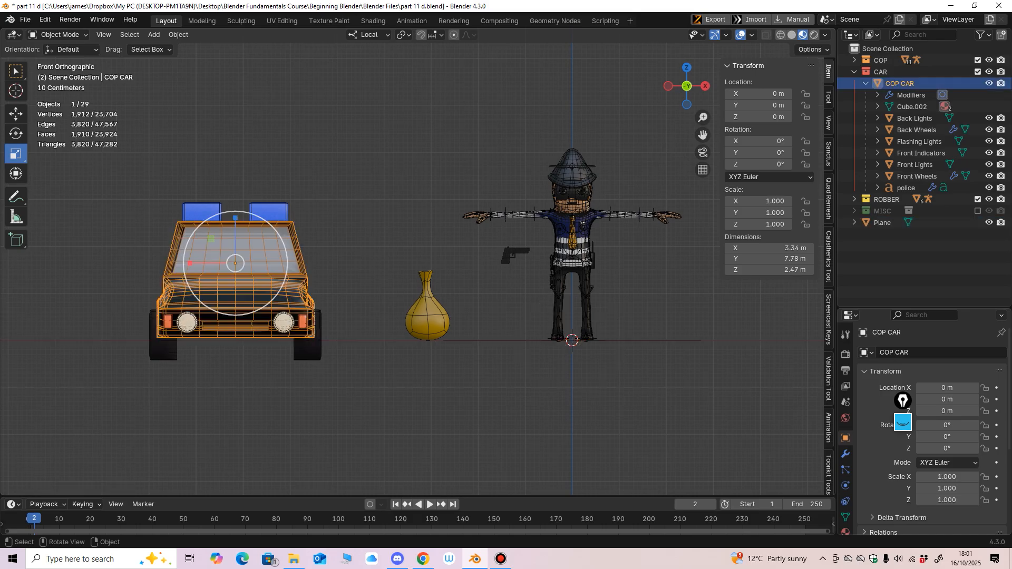
pyautogui.click(16, 114)
pyautogui.moveTo(235, 215); pyautogui.dragTo(235, 194)
pyautogui.moveTo(235, 194); pyautogui.dragTo(268, 232, button='middle')
pyautogui.scroll(2, 245, 248)
pyautogui.scroll(-1, 216, 258)
pyautogui.keyDown('shift'); pyautogui.moveTo(268, 232); pyautogui.dragTo(417, 210, button='middle'); pyautogui.keyUp('shift')
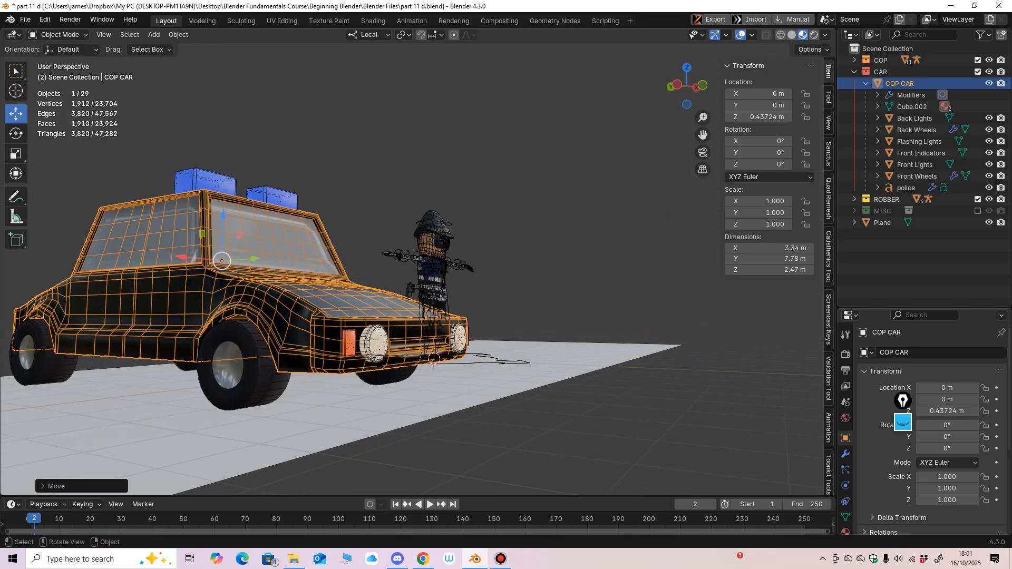
pyautogui.moveTo(223, 215); pyautogui.dragTo(223, 215)
pyautogui.moveTo(223, 215); pyautogui.dragTo(34, 245, button='middle')
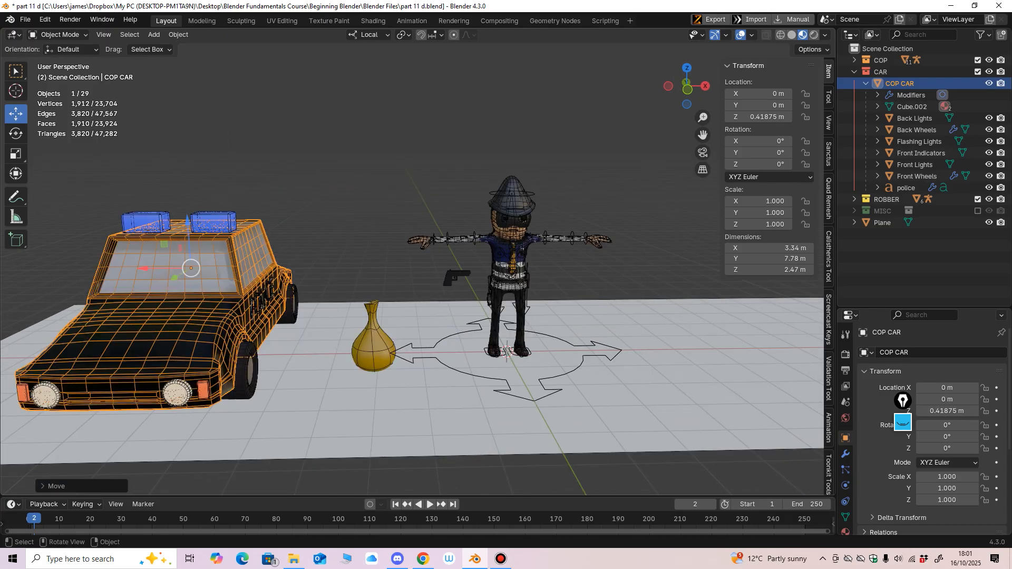
# Step: Hide the viewport overlays to examine the police car's bodywork, and show them again
pyautogui.moveTo(158, 248); pyautogui.dragTo(168, 222, button='middle')
pyautogui.hotkey('shift', 'alt', 'z')
pyautogui.scroll(4, 302, 176)
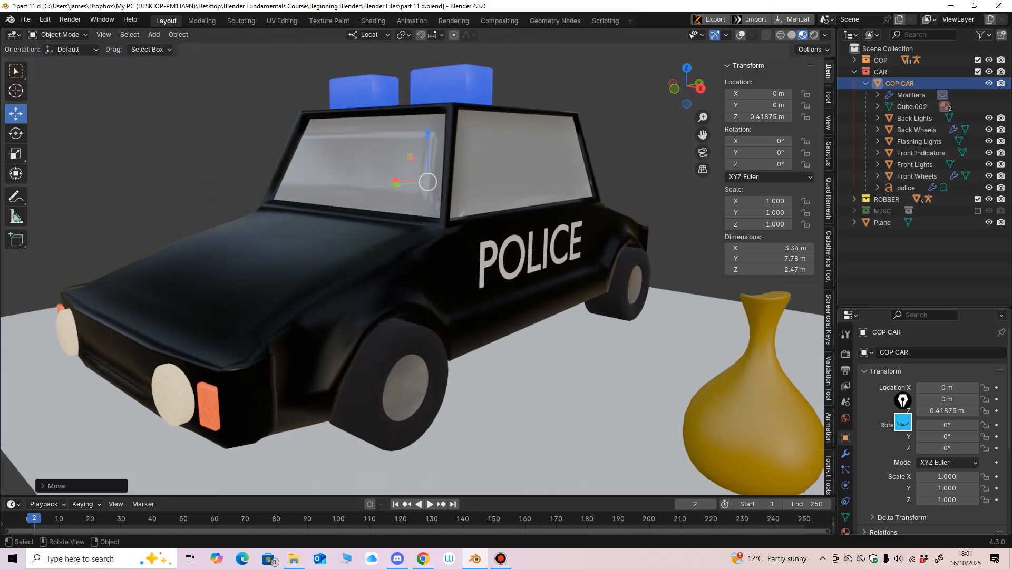
pyautogui.click(740, 35)
pyautogui.moveTo(400, 221); pyautogui.dragTo(425, 224, button='middle')
pyautogui.keyDown('shift'); pyautogui.moveTo(424, 223); pyautogui.dragTo(401, 235, button='middle'); pyautogui.keyUp('shift')
pyautogui.moveTo(400, 235)
pyautogui.mouseDown(button='middle')
pyautogui.moveTo(431, 219)
pyautogui.moveTo(389, 229)
pyautogui.moveTo(457, 168)
pyautogui.moveTo(496, 171)
pyautogui.moveTo(477, 169)
pyautogui.mouseUp(button='middle')
# Step: Isolate the COP CAR body in local view with solid shading and view its front
pyautogui.press('KP_Divide')
pyautogui.scroll(3, 389, 228)
pyautogui.click(791, 35)
pyautogui.scroll(2, 458, 168)
pyautogui.press('KP_1')
pyautogui.scroll(1, 337, 237)
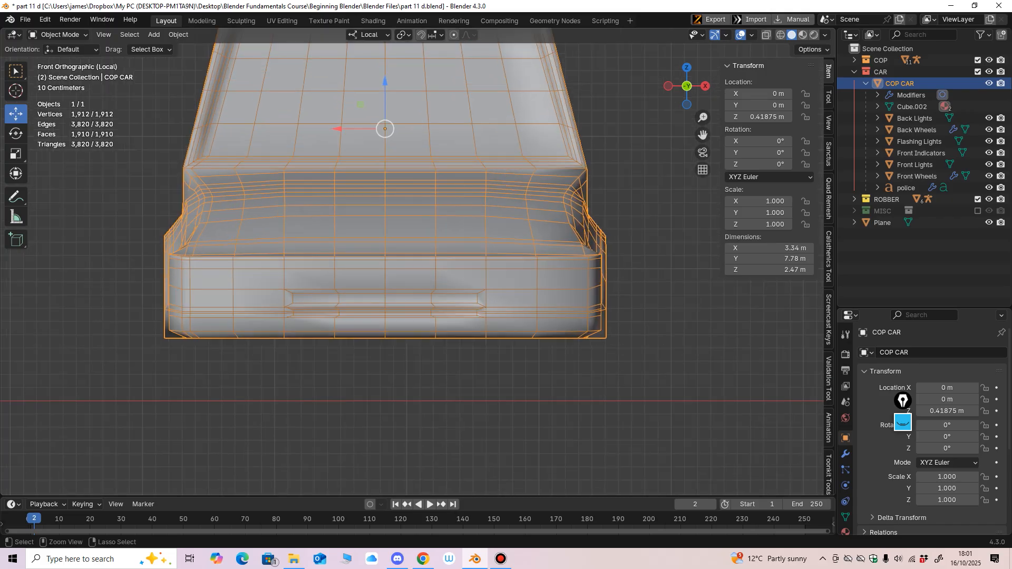
pyautogui.keyDown('shift'); pyautogui.moveTo(369, 237); pyautogui.dragTo(348, 284, button='middle'); pyautogui.keyUp('shift')
# Step: Toggle the Subdivision modifier's viewport display on and back off to compare the car body's shape
pyautogui.click(845, 454)
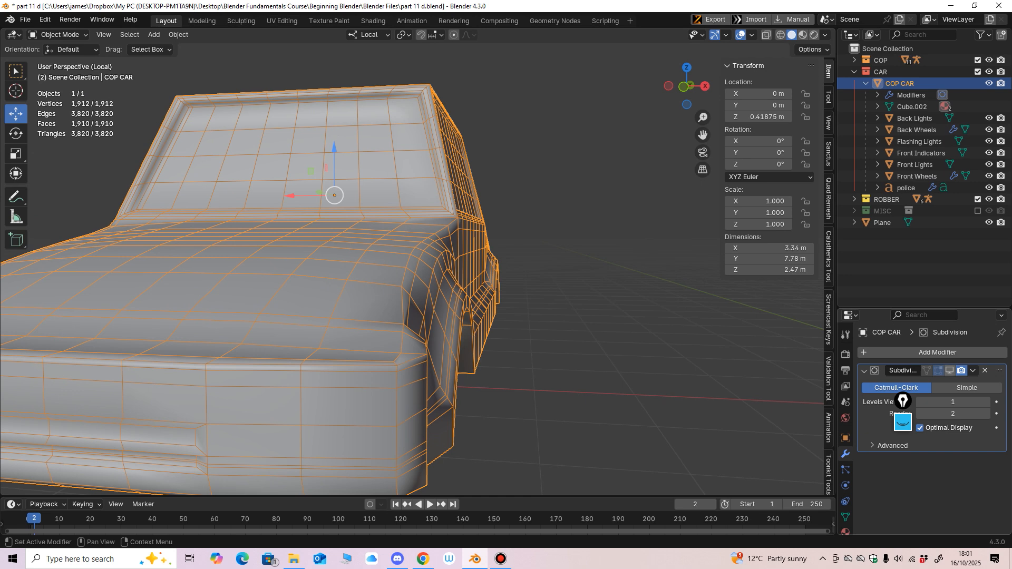
pyautogui.click(949, 370)
pyautogui.press('KP_1')
pyautogui.keyDown('ctrl'); pyautogui.moveTo(358, 264); pyautogui.dragTo(347, 364, button='middle'); pyautogui.keyUp('ctrl')
pyautogui.click(949, 371)
pyautogui.scroll(-3, 358, 295)
pyautogui.moveTo(359, 295); pyautogui.dragTo(410, 228, button='middle')
# Step: Switch the COP CAR body to Sculpt Mode in top view and set the Draw brush radius to 119 px
pyautogui.press('KP_7')
pyautogui.scroll(1, 410, 228)
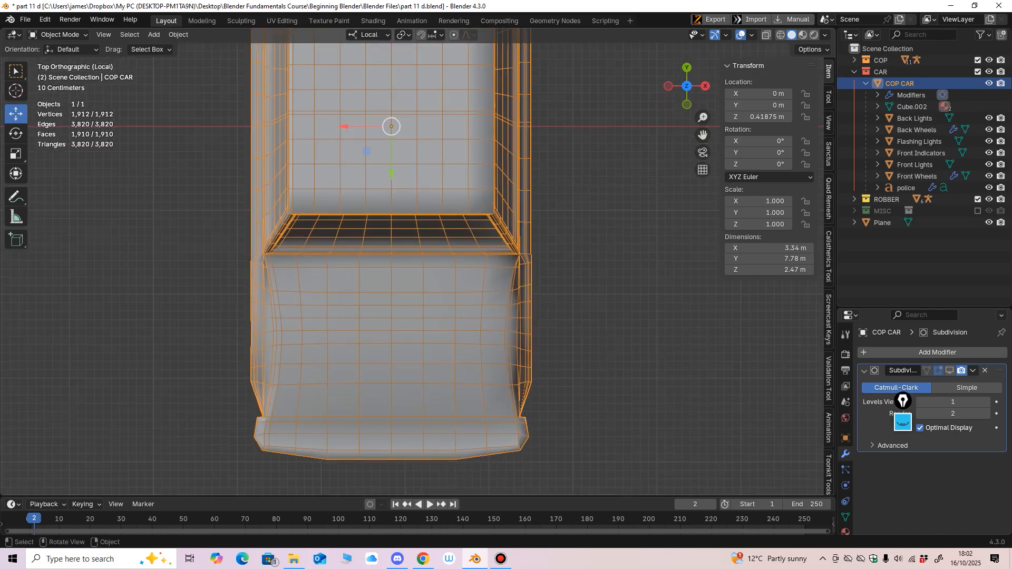
pyautogui.click(57, 34)
pyautogui.click(53, 71)
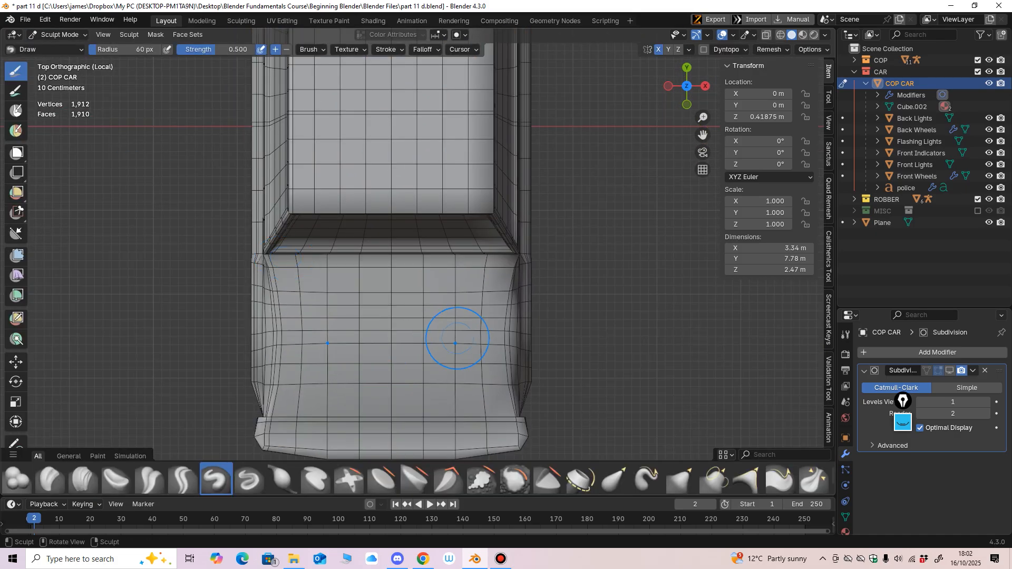
pyautogui.press('f')
pyautogui.click(521, 340)
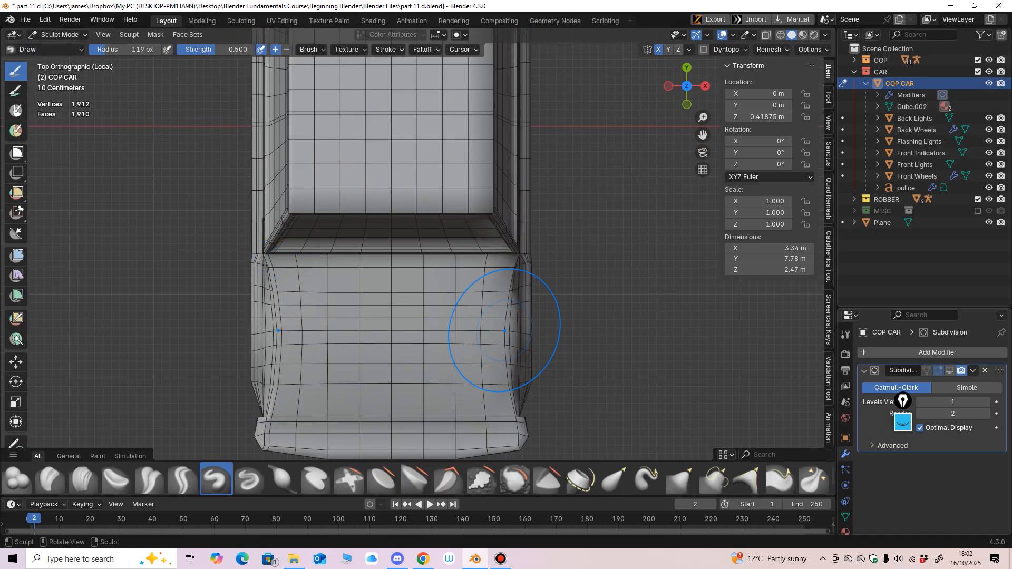
# Step: Pull the side edges of the car's bonnet outward with the Grab brush at a 100 px radius
pyautogui.press('g')
pyautogui.moveTo(503, 343); pyautogui.dragTo(512, 344)
pyautogui.moveTo(490, 325)
pyautogui.keyDown('shift'); pyautogui.mouseDown(button='middle')
pyautogui.moveTo(501, 291)
pyautogui.moveTo(516, 296)
pyautogui.mouseUp(button='middle'); pyautogui.keyUp('shift')
pyautogui.press('f')
pyautogui.click(516, 299)
pyautogui.moveTo(519, 276)
pyautogui.mouseDown()
pyautogui.moveTo(524, 336)
pyautogui.moveTo(513, 304)
pyautogui.mouseUp()
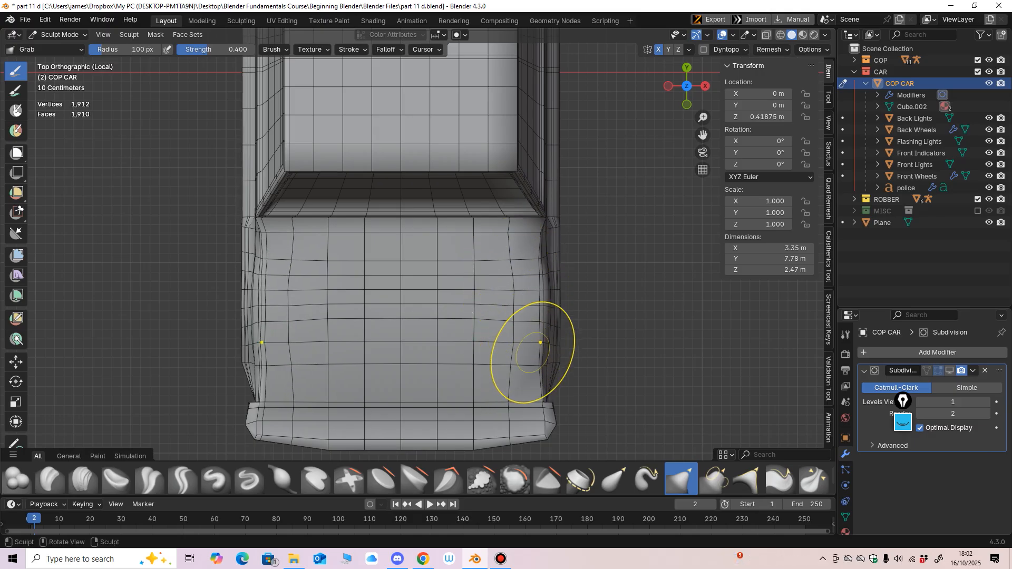
# Step: Refine the bonnet's side edges with the Grab brush at 66 px and reduce the brush radius to 46 px
pyautogui.press('f')
pyautogui.click(538, 259)
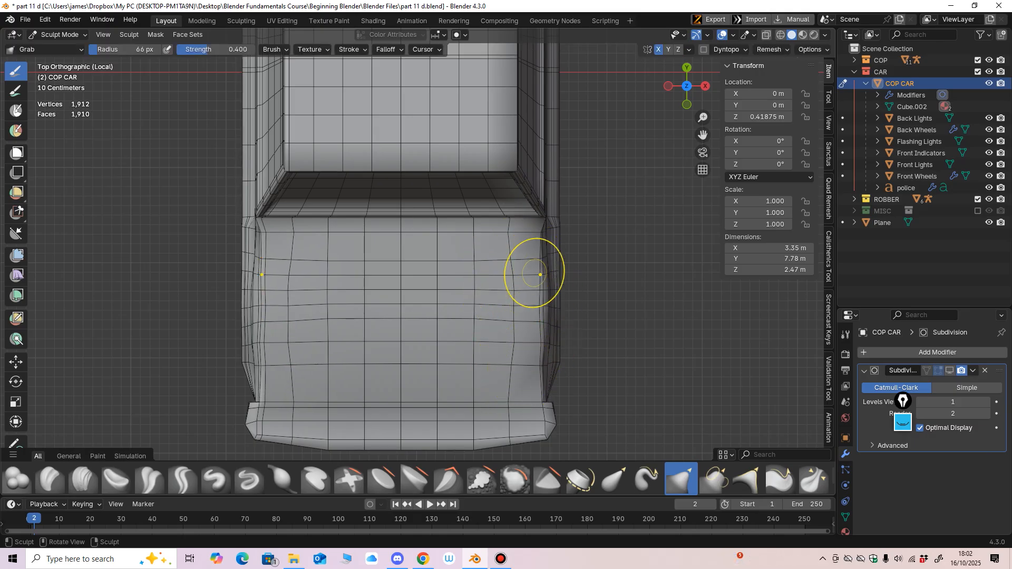
pyautogui.moveTo(532, 343)
pyautogui.mouseDown(button='middle')
pyautogui.moveTo(583, 294)
pyautogui.moveTo(570, 271)
pyautogui.mouseUp(button='middle')
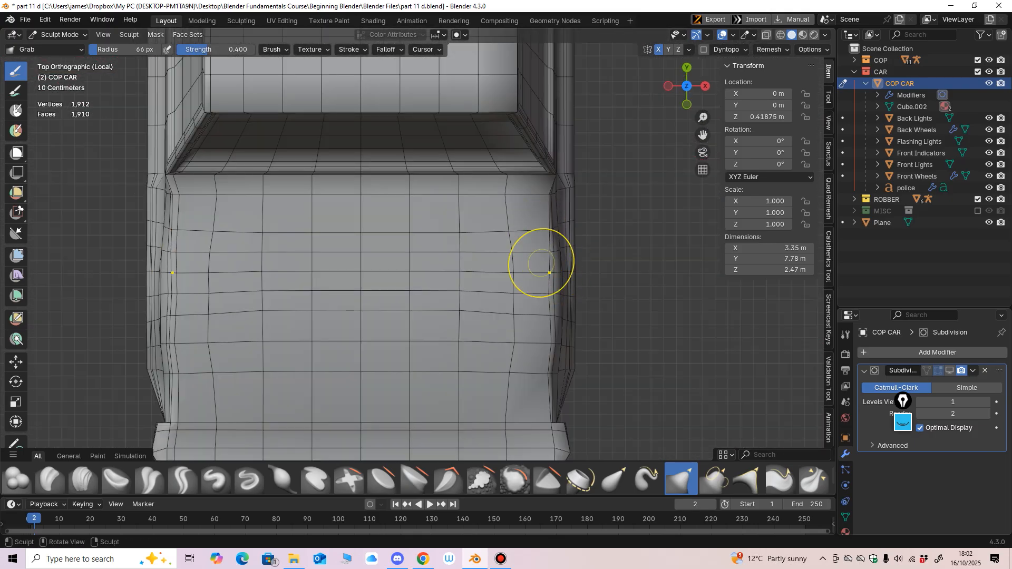
pyautogui.moveTo(570, 271); pyautogui.dragTo(545, 316, button='middle')
pyautogui.moveTo(421, 234); pyautogui.dragTo(448, 279, button='middle')
pyautogui.scroll(2, 461, 250)
pyautogui.press('f')
pyautogui.click(482, 258)
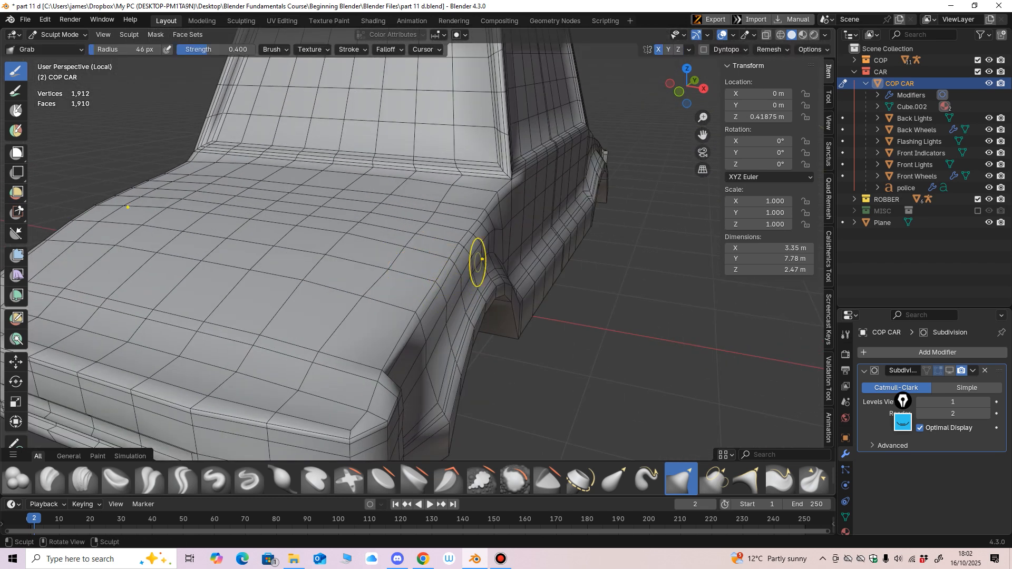
# Step: Smooth the bonnet edge and wing above the front wheel arch using the Smooth brush at strength 0.3
pyautogui.keyDown('shift'); pyautogui.moveTo(551, 398); pyautogui.dragTo(551, 398, button='middle'); pyautogui.keyUp('shift')
pyautogui.click(514, 479)
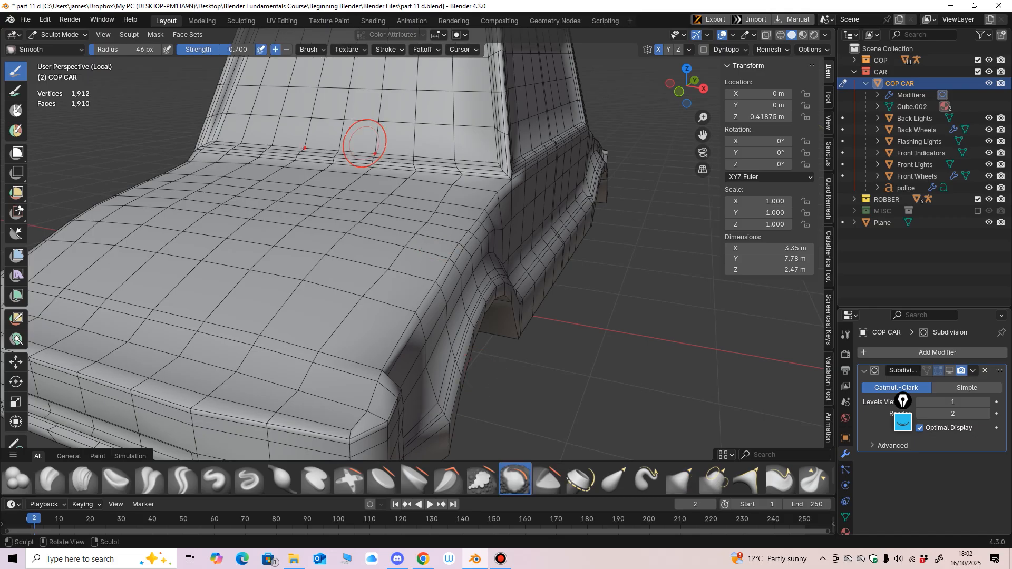
pyautogui.click(218, 49)
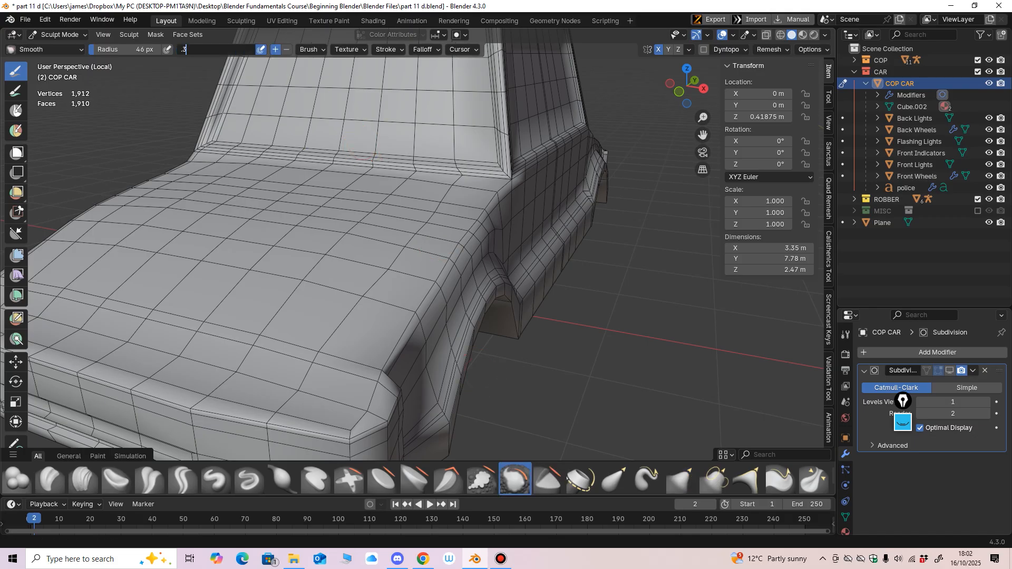
pyautogui.press('Return')
pyautogui.moveTo(418, 282); pyautogui.dragTo(460, 260, button='middle')
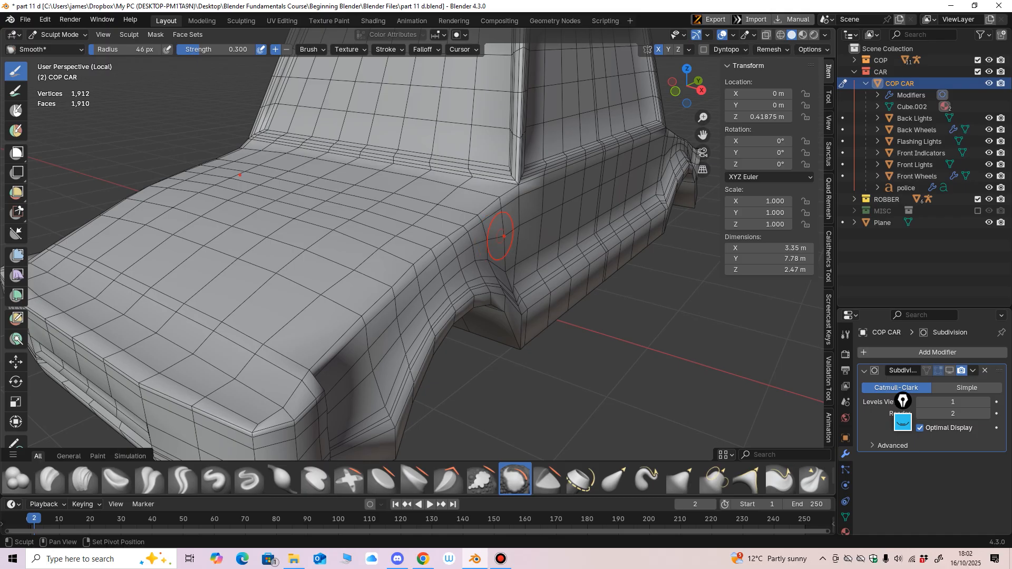
pyautogui.moveTo(491, 253); pyautogui.dragTo(506, 255, button='middle')
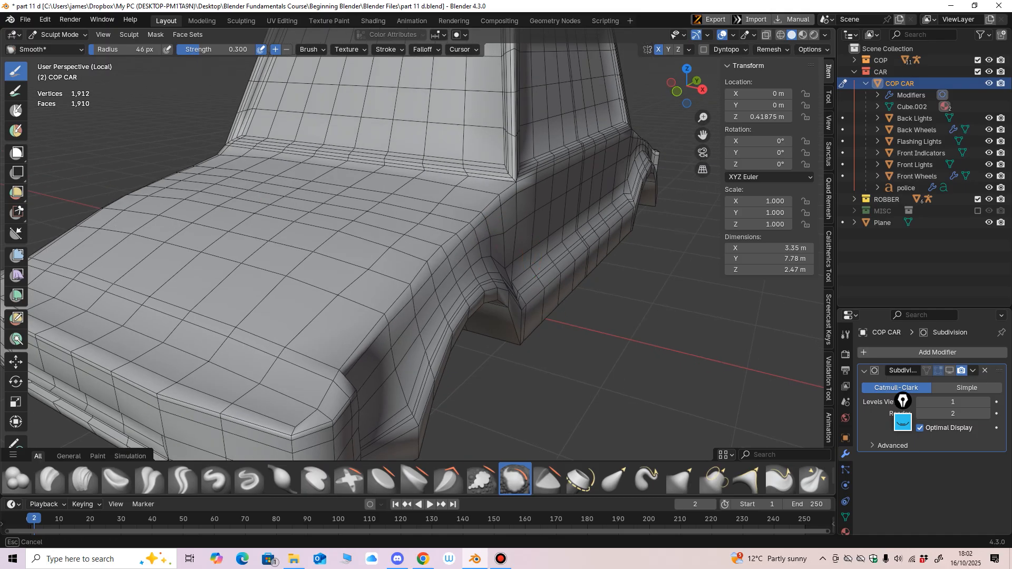
pyautogui.moveTo(474, 250); pyautogui.dragTo(440, 287)
pyautogui.moveTo(453, 259)
pyautogui.mouseDown(button='middle')
pyautogui.moveTo(433, 262)
pyautogui.moveTo(487, 258)
pyautogui.moveTo(469, 259)
pyautogui.mouseUp(button='middle')
pyautogui.moveTo(428, 337); pyautogui.dragTo(425, 345)
pyautogui.moveTo(424, 346)
pyautogui.mouseDown(button='middle')
pyautogui.moveTo(406, 379)
pyautogui.moveTo(359, 364)
pyautogui.moveTo(334, 376)
pyautogui.moveTo(432, 390)
pyautogui.moveTo(467, 327)
pyautogui.moveTo(453, 358)
pyautogui.moveTo(443, 350)
pyautogui.moveTo(444, 387)
pyautogui.moveTo(463, 327)
pyautogui.moveTo(442, 322)
pyautogui.mouseUp(button='middle')
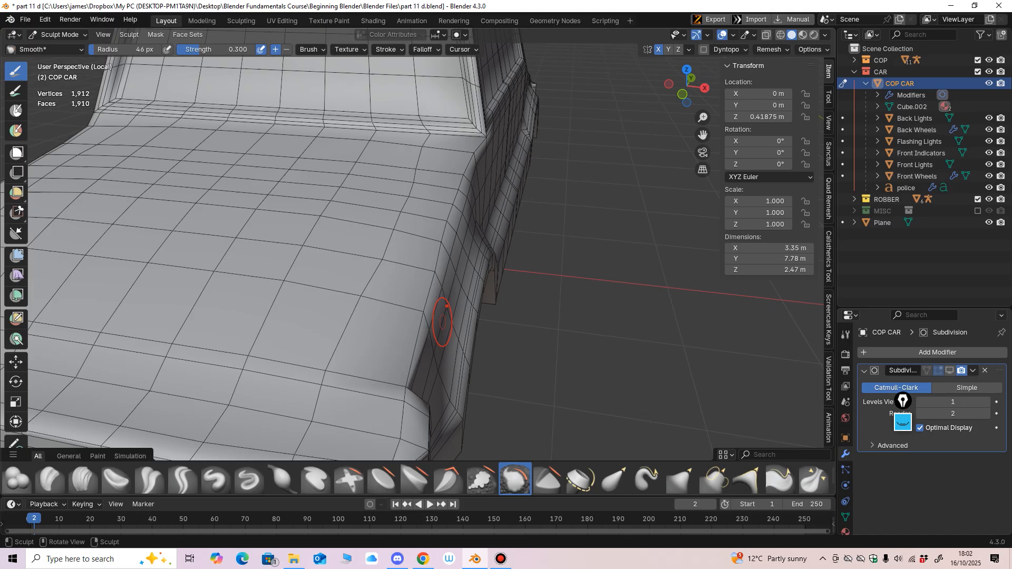
# Step: Nudge the bonnet's side edge outward in top view with the Grab brush at a 79 px radius
pyautogui.press('g')
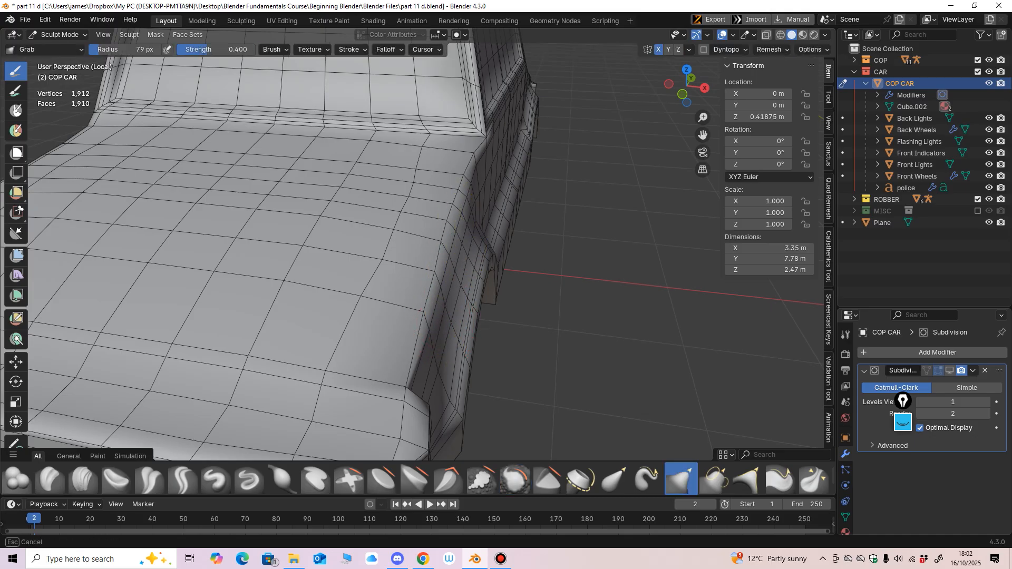
pyautogui.keyDown('alt'); pyautogui.moveTo(462, 211); pyautogui.dragTo(464, 227, button='middle'); pyautogui.keyUp('alt')
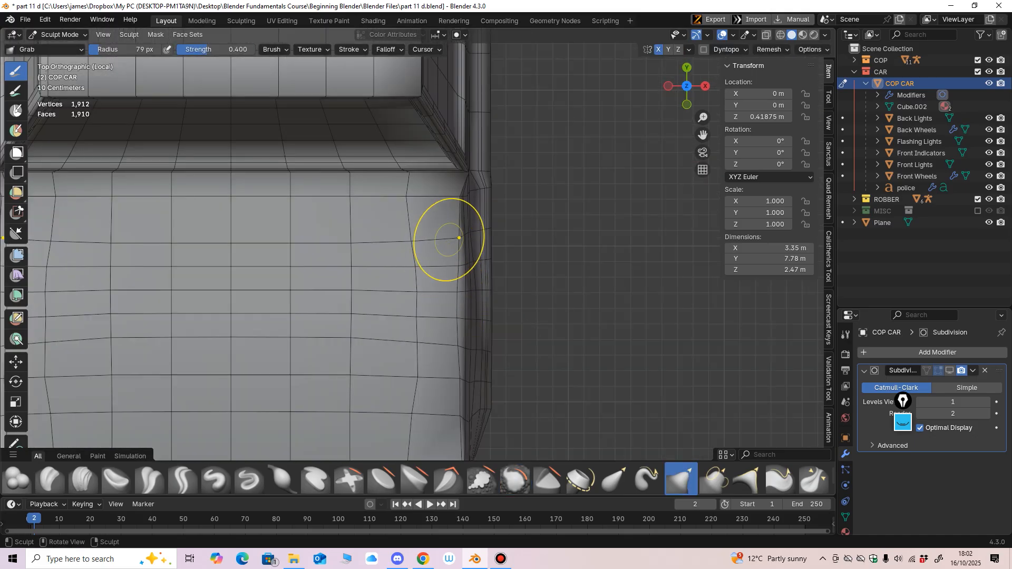
pyautogui.moveTo(447, 369); pyautogui.dragTo(445, 373)
pyautogui.moveTo(445, 373); pyautogui.dragTo(455, 378)
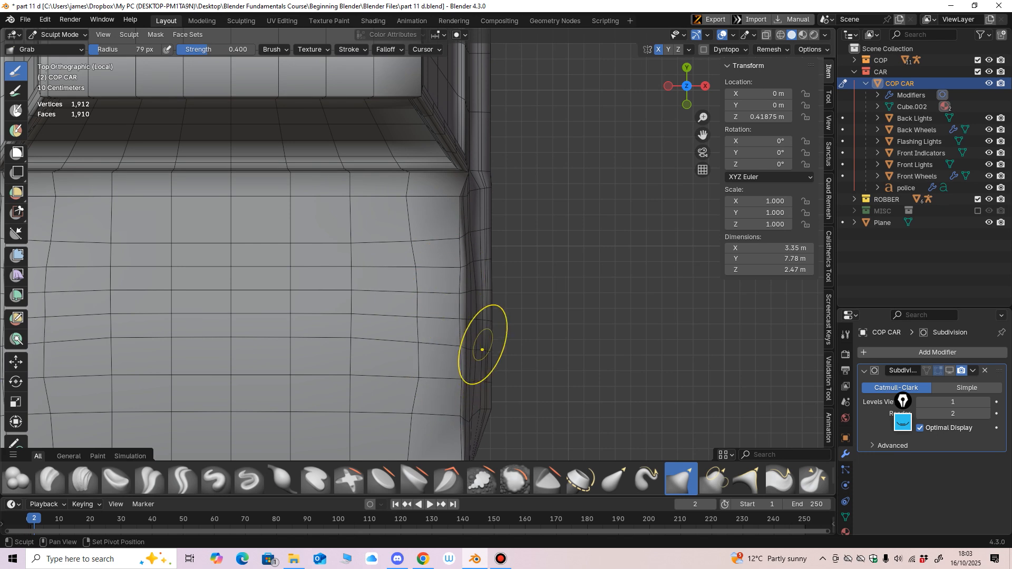
pyautogui.keyDown('shift'); pyautogui.moveTo(483, 346); pyautogui.dragTo(501, 339, button='middle'); pyautogui.keyUp('shift')
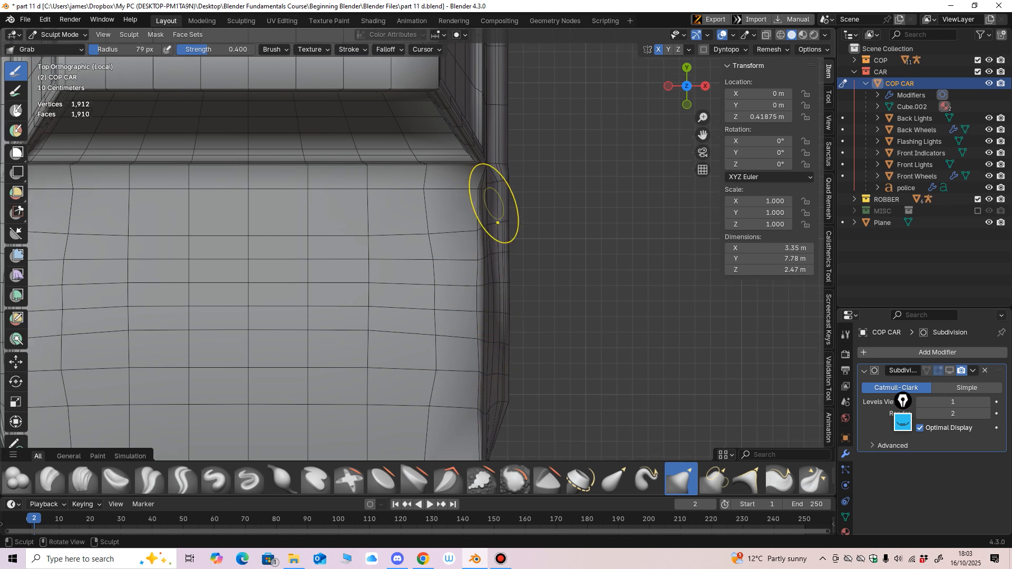
# Step: Set the Grab brush radius to 50 px and check the bonnet edges from above and in perspective
pyautogui.moveTo(494, 204)
pyautogui.mouseDown(button='middle')
pyautogui.moveTo(558, 191)
pyautogui.moveTo(396, 242)
pyautogui.mouseUp(button='middle')
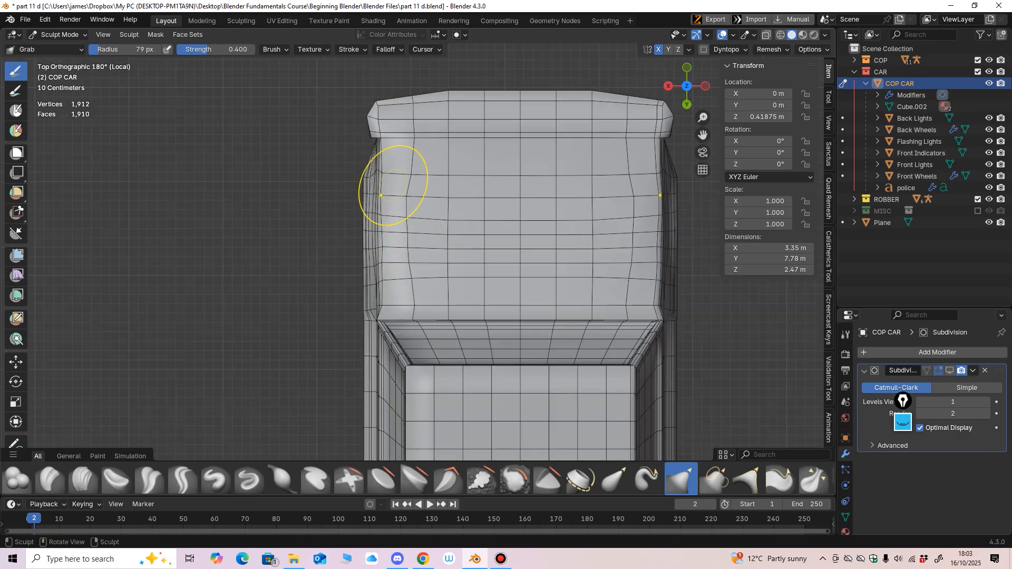
pyautogui.press('f')
pyautogui.click(414, 201)
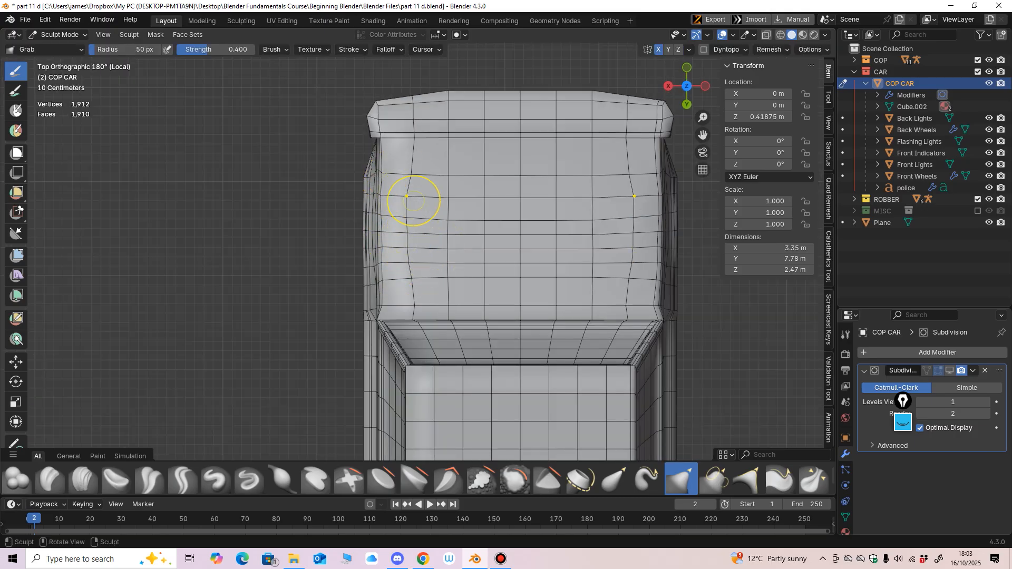
pyautogui.moveTo(417, 295); pyautogui.dragTo(627, 215, button='middle')
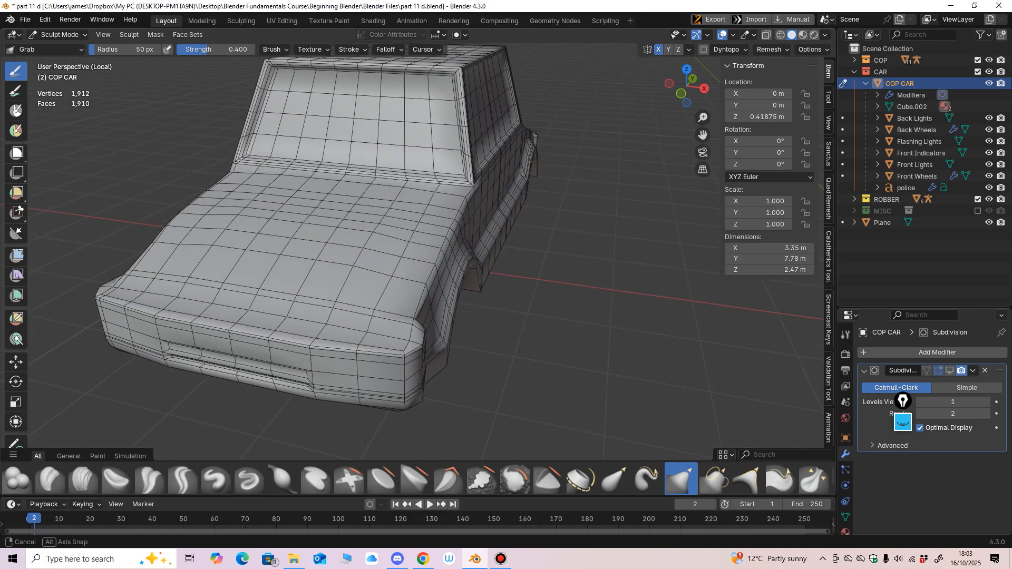
pyautogui.scroll(3, 553, 232)
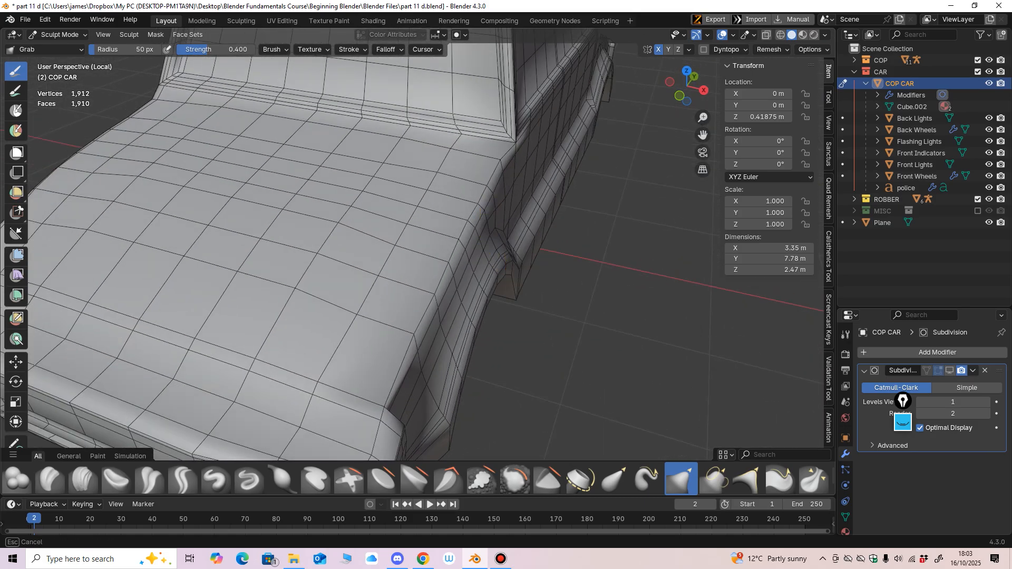
pyautogui.moveTo(522, 261); pyautogui.dragTo(542, 265, button='middle')
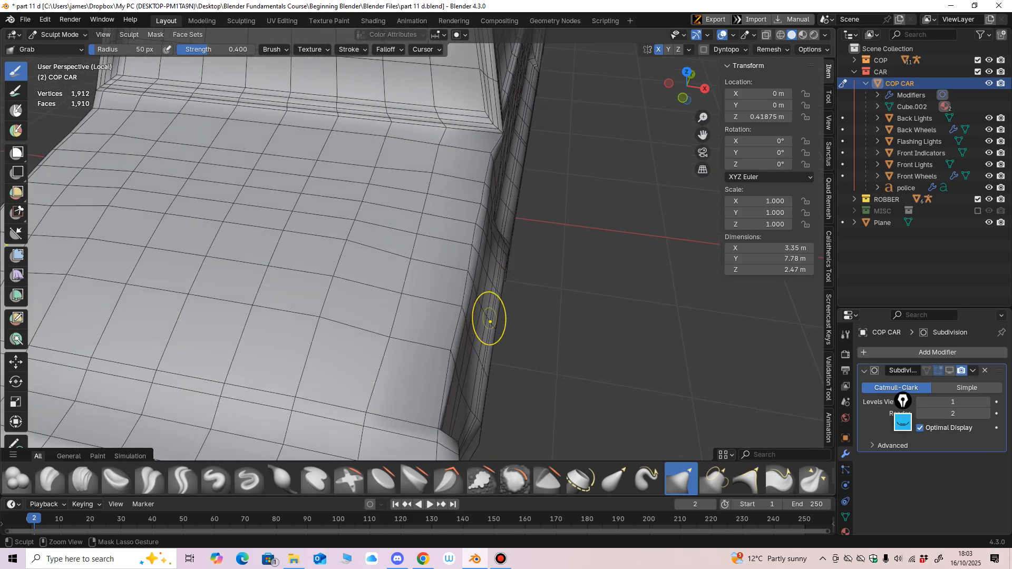
pyautogui.keyDown('ctrl'); pyautogui.moveTo(489, 319); pyautogui.dragTo(487, 363, button='middle'); pyautogui.keyUp('ctrl')
pyautogui.moveTo(487, 363); pyautogui.dragTo(450, 342, button='middle')
# Step: Display the car body in material preview shading and set the Grab brush radius to 65 px
pyautogui.click(803, 35)
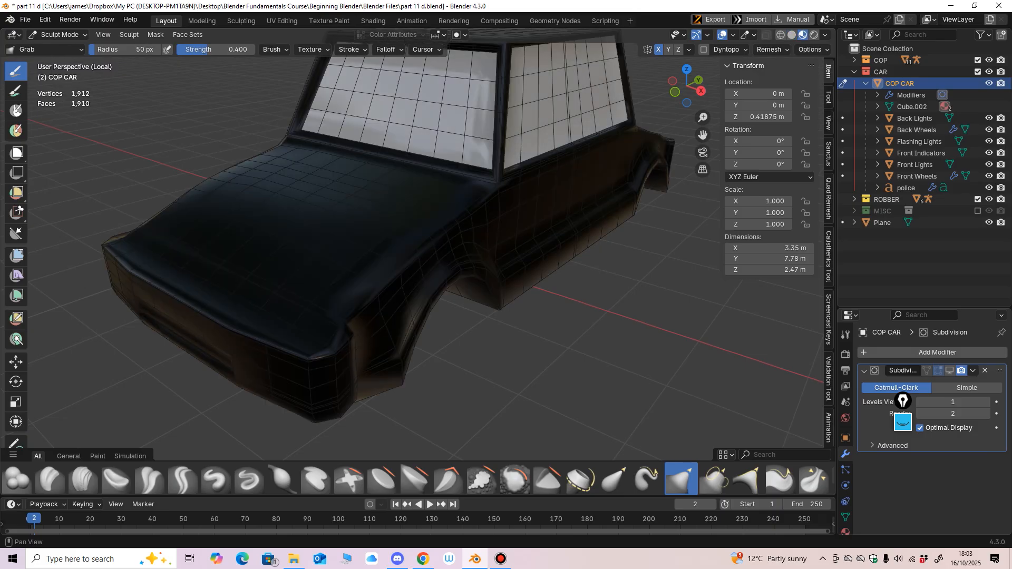
pyautogui.moveTo(569, 243)
pyautogui.mouseDown(button='middle')
pyautogui.moveTo(514, 212)
pyautogui.moveTo(566, 209)
pyautogui.mouseUp(button='middle')
pyautogui.moveTo(448, 219); pyautogui.dragTo(487, 252, button='middle')
pyautogui.scroll(3, 475, 236)
pyautogui.press('f')
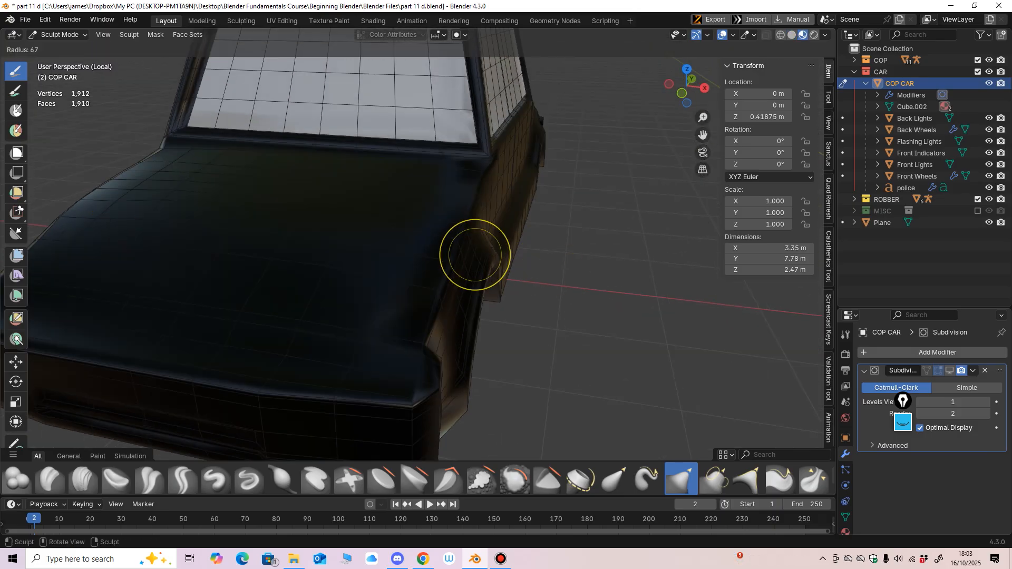
pyautogui.click(508, 252)
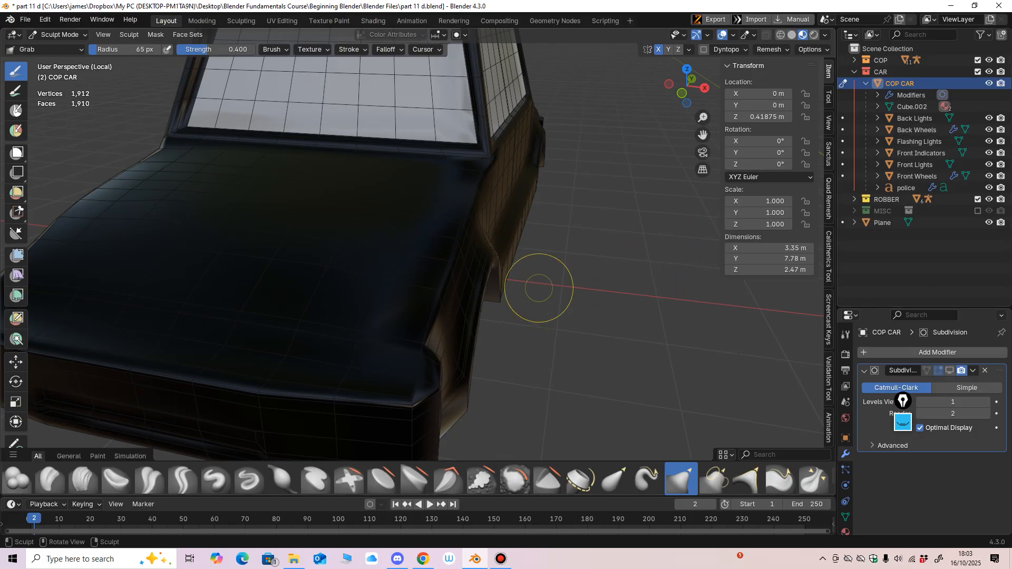
# Step: Leave local view to bring back the whole scene and examine the bonnet's edges from above
pyautogui.press('KP_Divide')
pyautogui.moveTo(549, 310); pyautogui.dragTo(555, 258, button='middle')
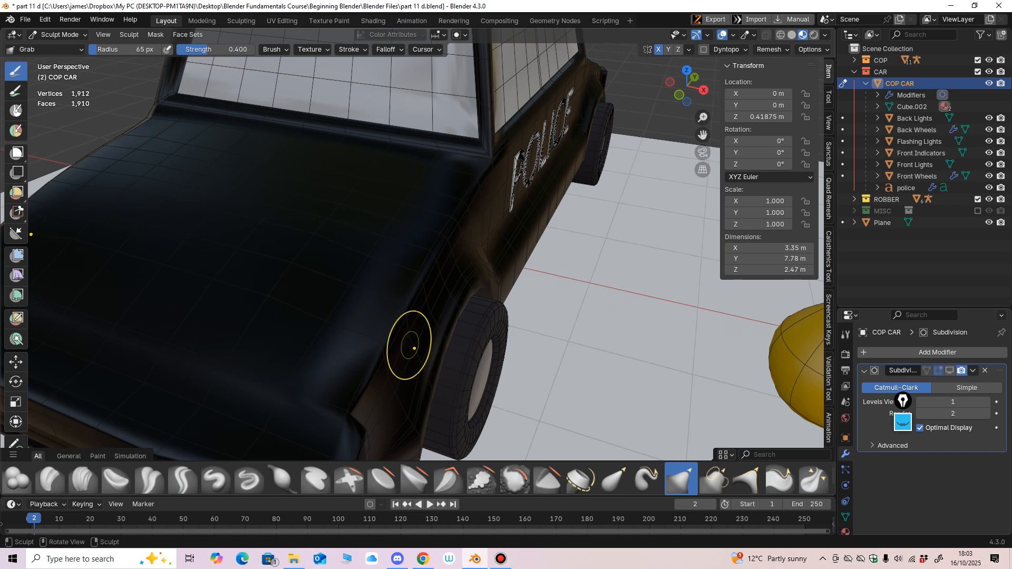
pyautogui.scroll(-2, 369, 368)
pyautogui.moveTo(368, 368); pyautogui.dragTo(497, 318, button='middle')
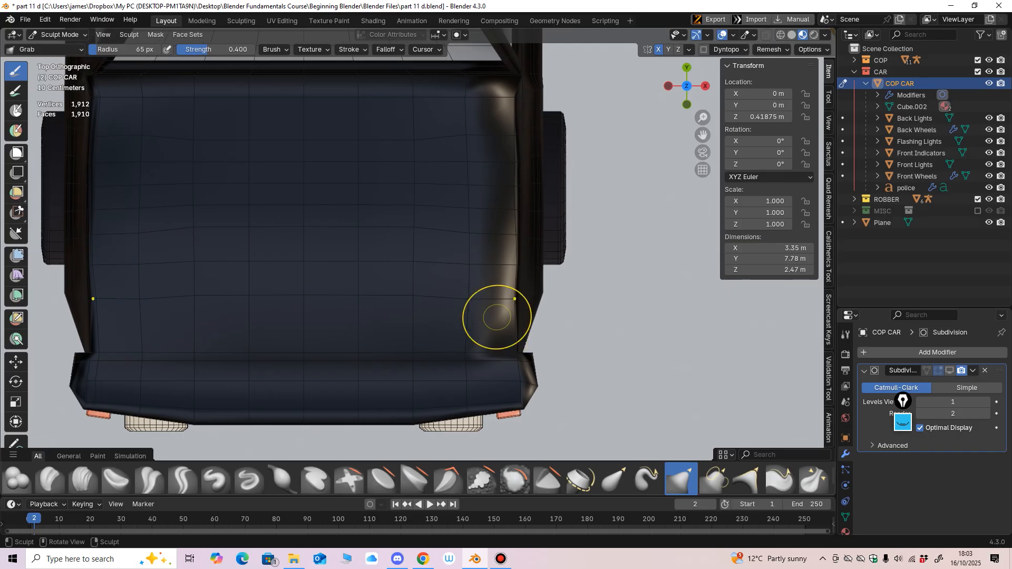
pyautogui.scroll(-3, 456, 221)
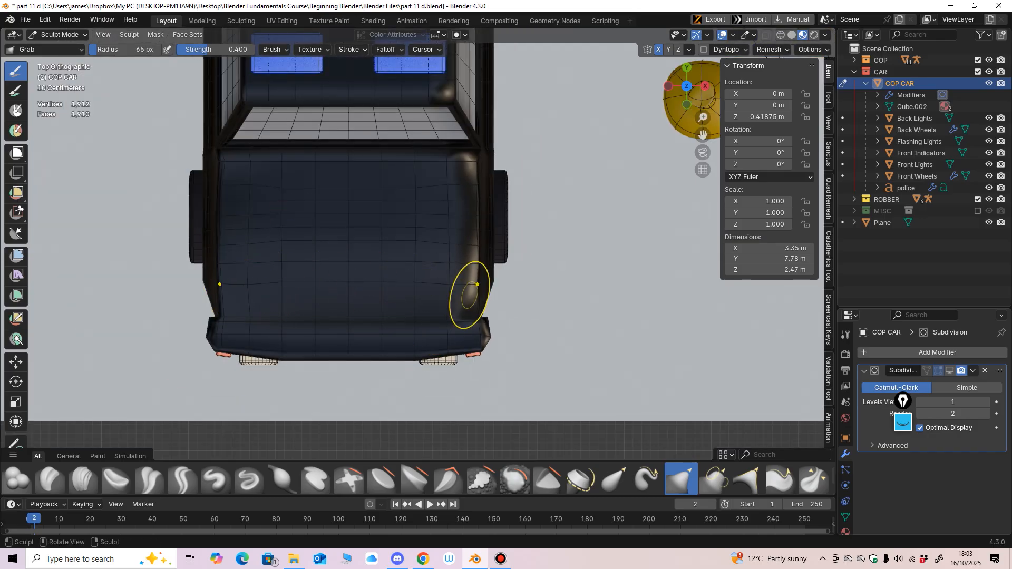
# Step: Leave Sculpt Mode on the police car and return to Object Mode
pyautogui.moveTo(474, 285); pyautogui.dragTo(427, 210, button='middle')
pyautogui.scroll(-5, 527, 210)
pyautogui.moveTo(630, 182); pyautogui.dragTo(599, 163, button='middle')
pyautogui.moveTo(532, 227); pyautogui.dragTo(572, 250, button='middle')
pyautogui.keyDown('shift'); pyautogui.moveTo(764, 178); pyautogui.dragTo(713, 186, button='middle'); pyautogui.keyUp('shift')
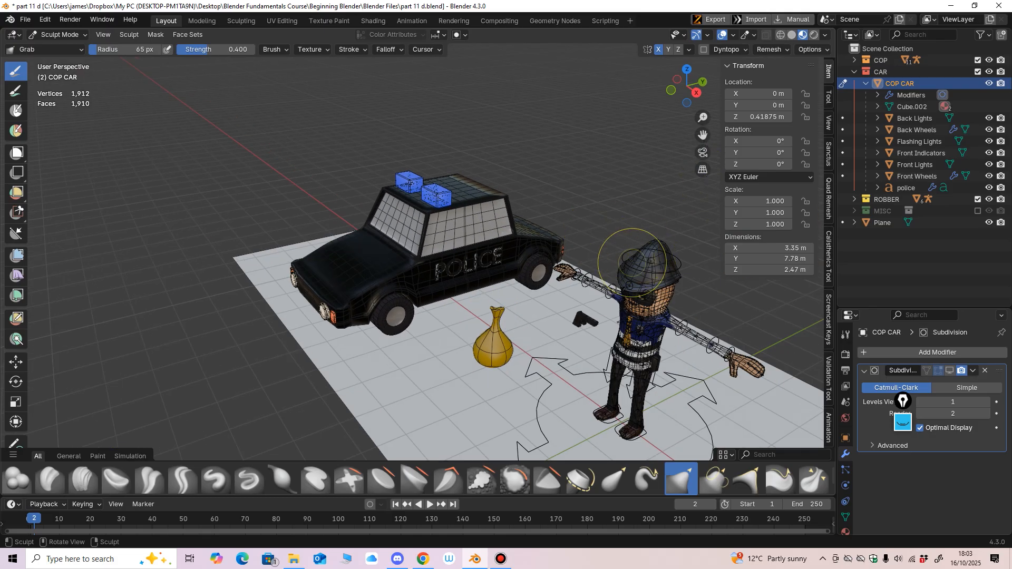
pyautogui.moveTo(509, 233); pyautogui.dragTo(518, 229, button='middle')
pyautogui.click(59, 35)
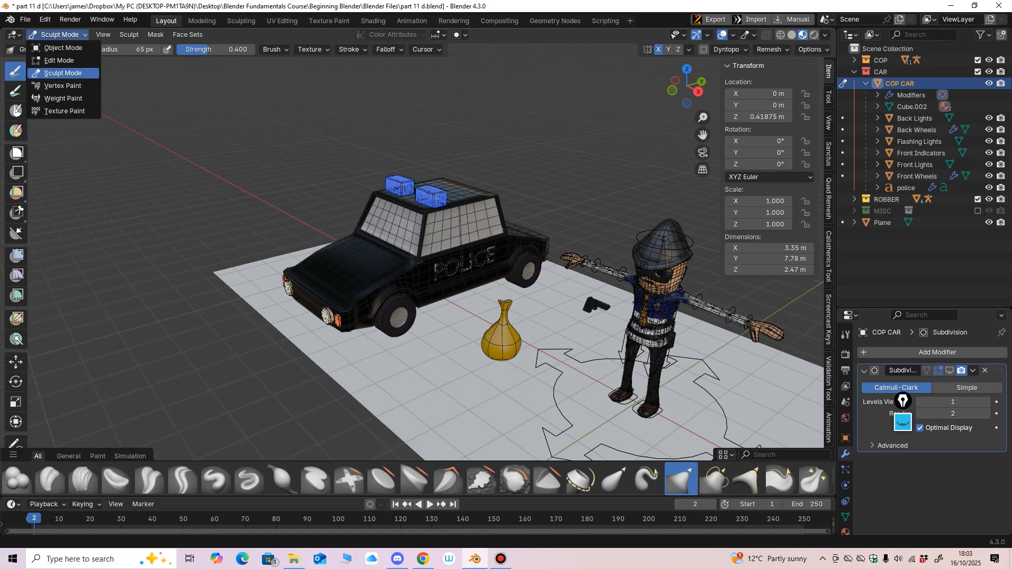
pyautogui.click(60, 47)
# Step: Scale up the ground plane to about 45.1 m in X and 22.6 m in Y with the Scale tool
pyautogui.click(253, 326)
pyautogui.moveTo(211, 285)
pyautogui.mouseDown(button='middle')
pyautogui.moveTo(253, 316)
pyautogui.moveTo(279, 314)
pyautogui.mouseUp(button='middle')
pyautogui.scroll(-2, 280, 314)
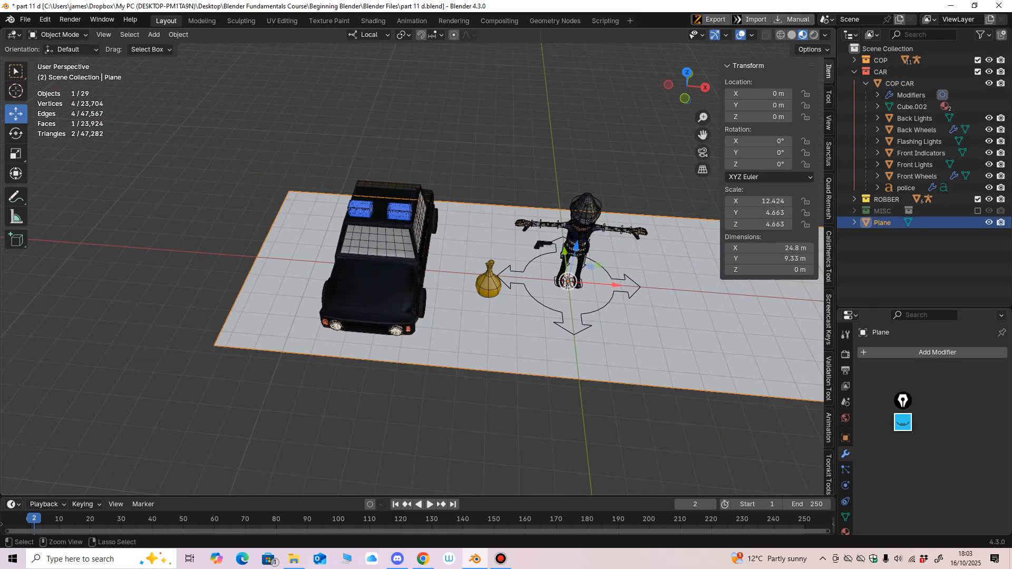
pyautogui.moveTo(421, 316); pyautogui.dragTo(435, 282, button='middle')
pyautogui.keyDown('shift'); pyautogui.moveTo(558, 282); pyautogui.dragTo(458, 289, button='middle'); pyautogui.keyUp('shift')
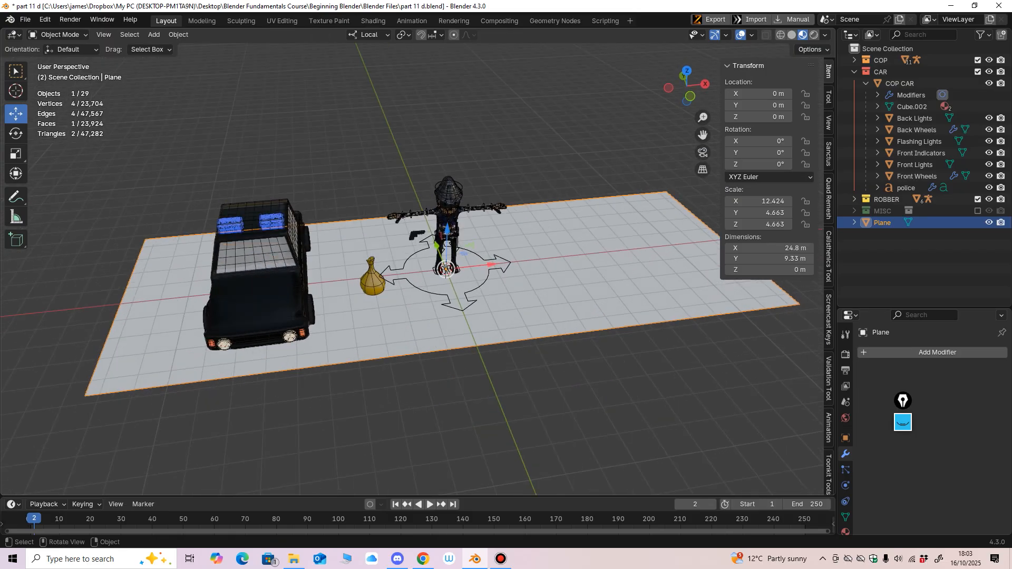
pyautogui.click(16, 153)
pyautogui.moveTo(498, 263); pyautogui.dragTo(539, 259)
pyautogui.moveTo(527, 285); pyautogui.dragTo(579, 315, button='middle')
pyautogui.moveTo(383, 221); pyautogui.dragTo(341, 185)
pyautogui.moveTo(345, 211); pyautogui.dragTo(304, 160, button='middle')
pyautogui.scroll(2, 411, 274)
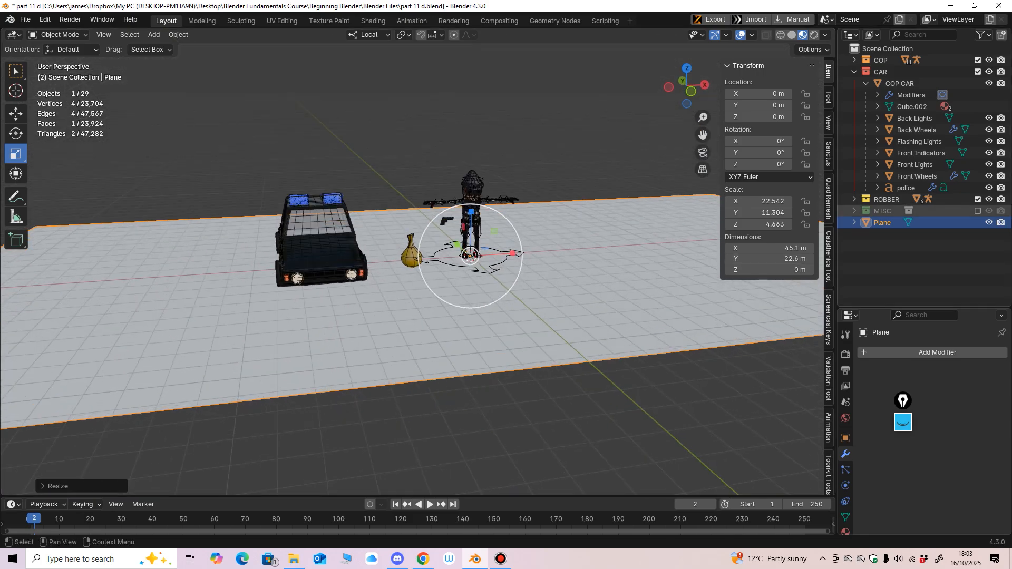
# Step: Re-enable and expand the MISC collection, collapse its WGTS_rig group, and select the Camera in an enlarged outliner
pyautogui.click(978, 211)
pyautogui.click(854, 211)
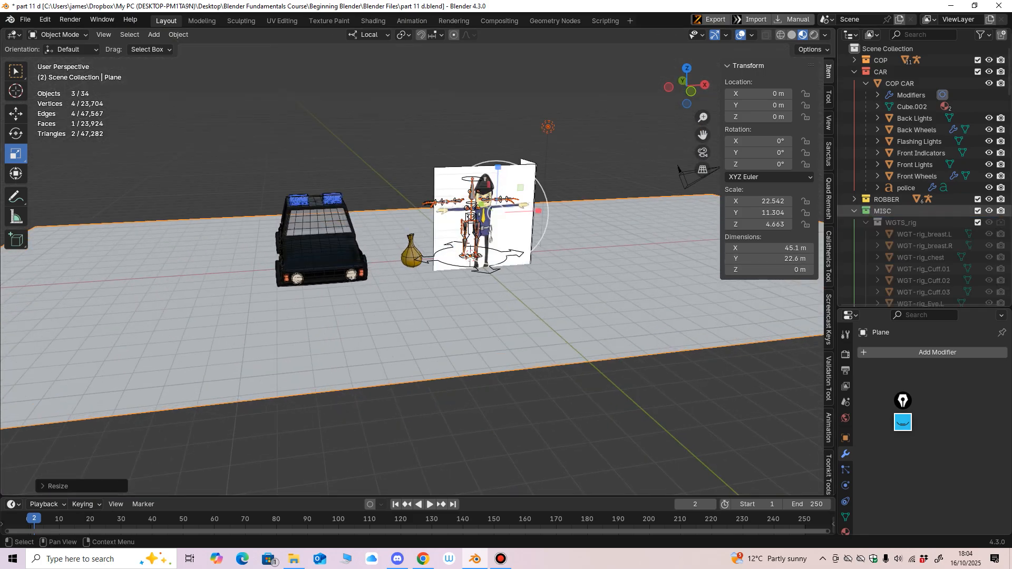
pyautogui.click(866, 222)
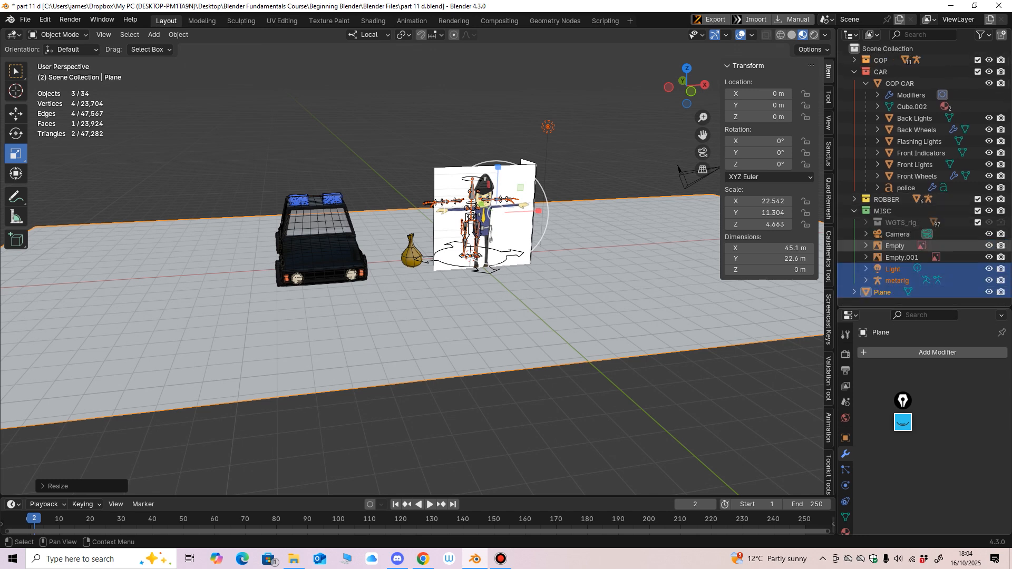
pyautogui.click(896, 234)
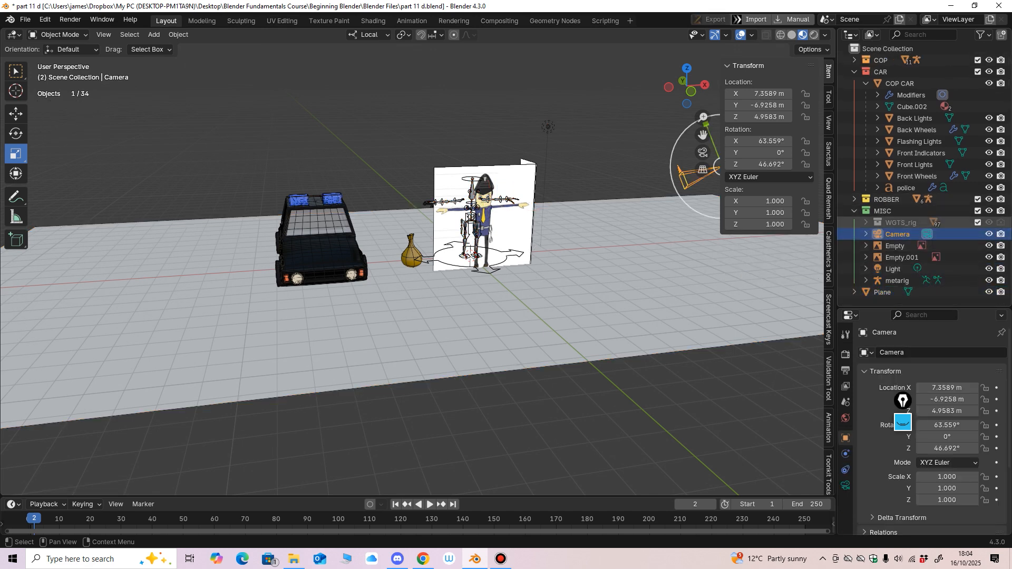
pyautogui.moveTo(875, 307); pyautogui.dragTo(875, 374)
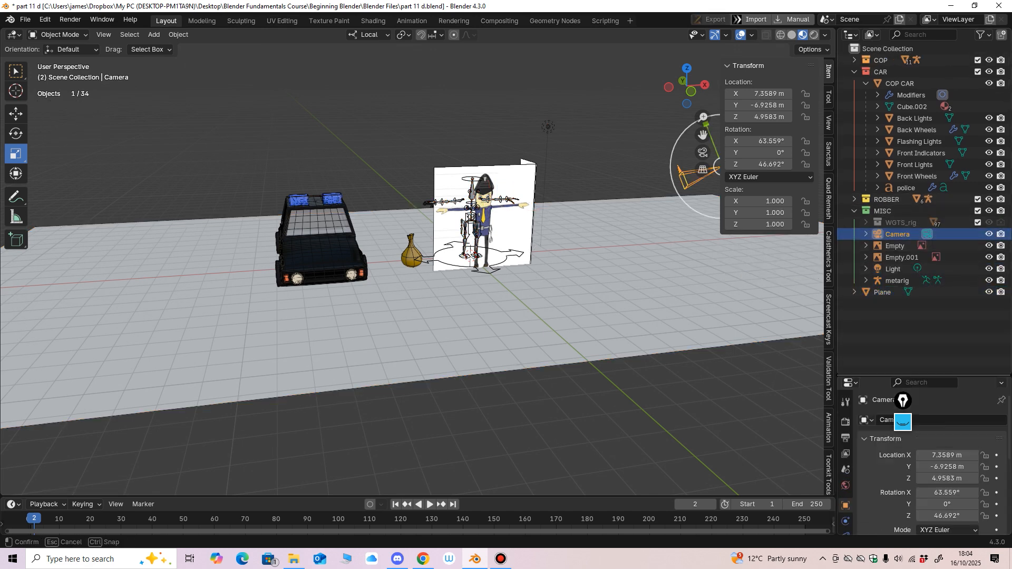
# Step: Create a collection named CAMERA and LIGHTS and move the Camera and Light into it
pyautogui.rightClick(872, 334)
pyautogui.click(871, 334)
pyautogui.doubleClick(891, 292)
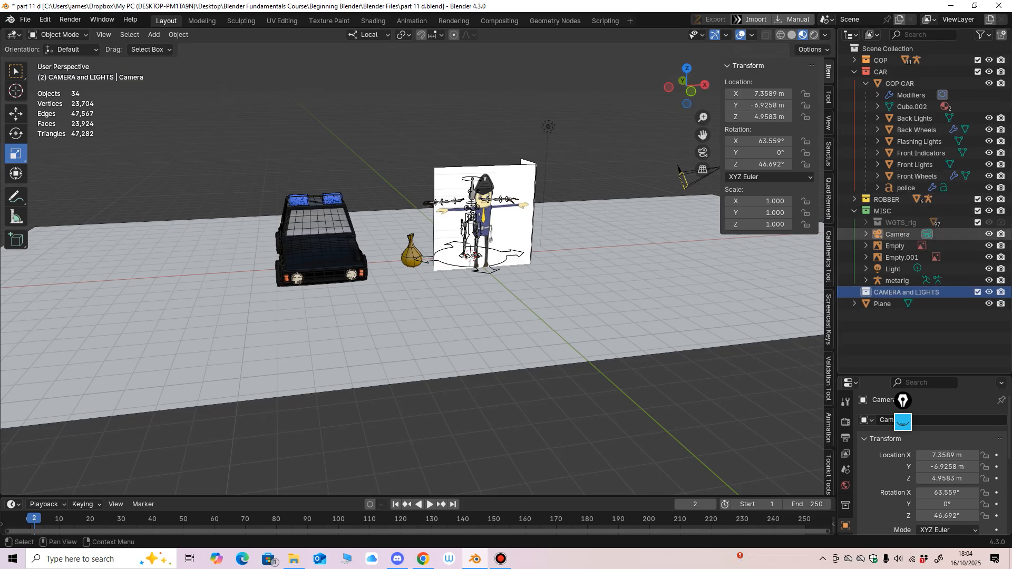
pyautogui.moveTo(897, 234); pyautogui.dragTo(869, 281)
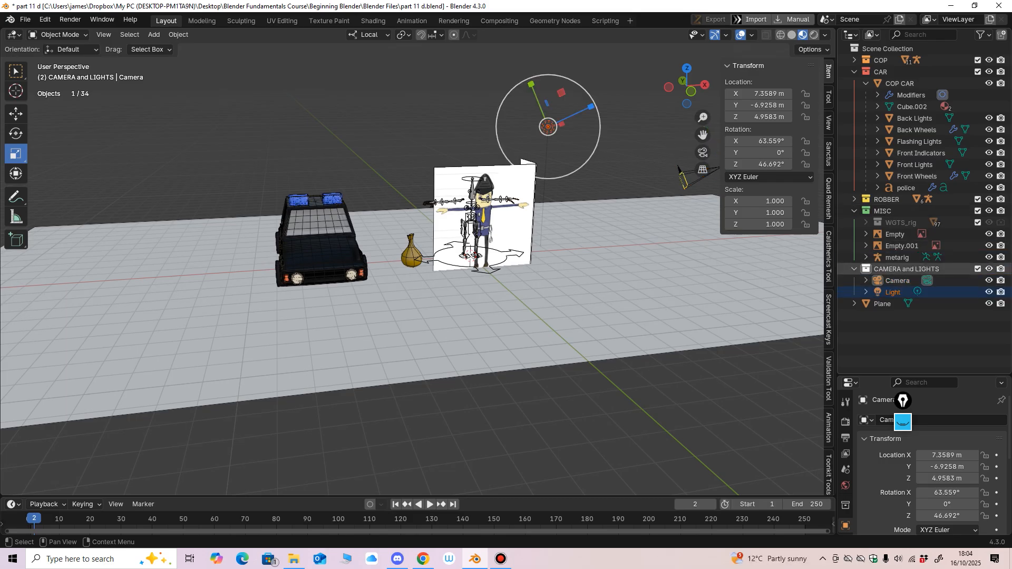
# Step: Collapse the MISC collection and exclude it from the view layer
pyautogui.click(906, 269)
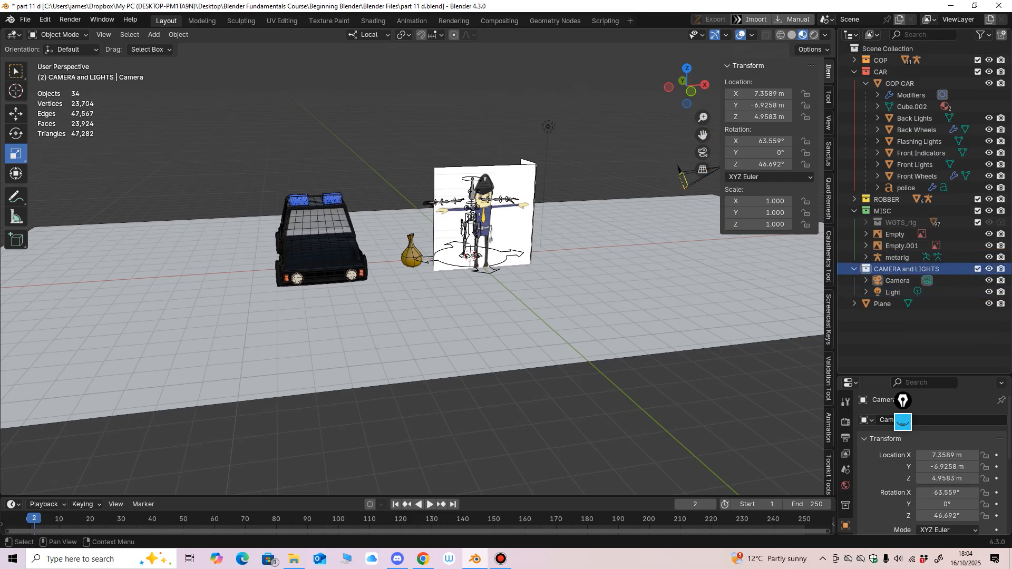
pyautogui.click(854, 211)
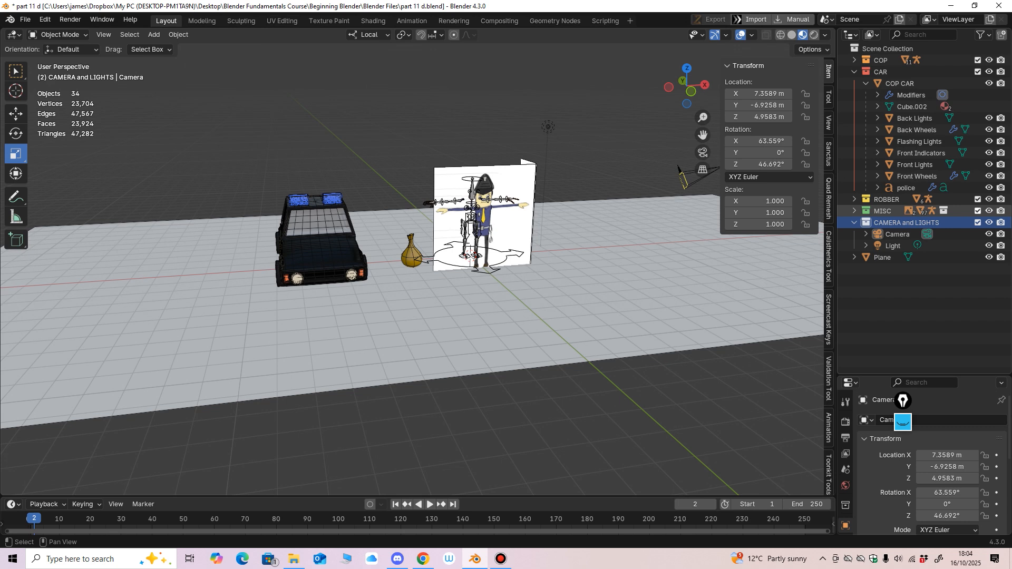
pyautogui.click(977, 211)
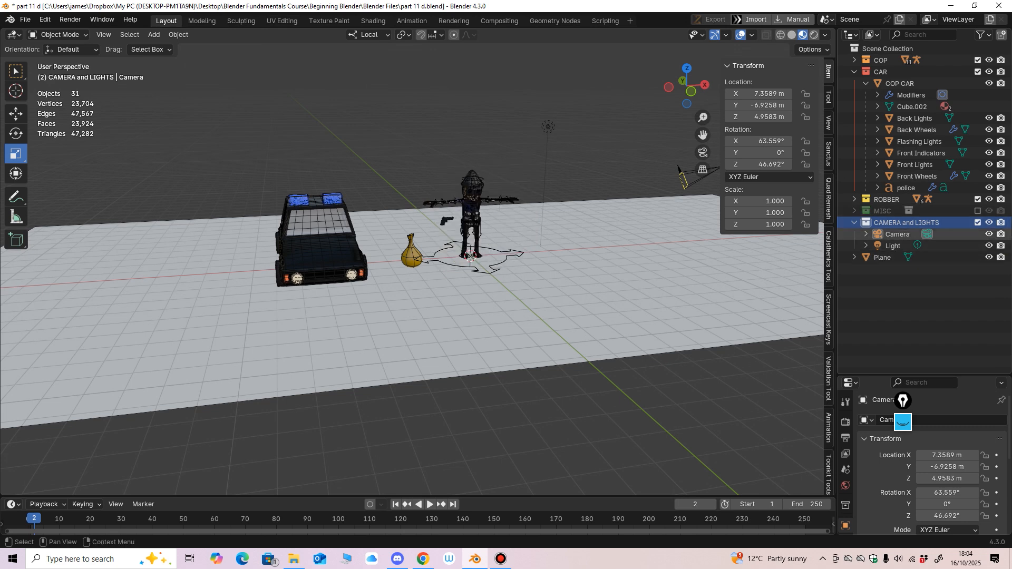
# Step: Rotate the Camera in top view to about -2.1° around Z so it faces along the Y axis
pyautogui.click(897, 234)
pyautogui.scroll(-3, 338, 282)
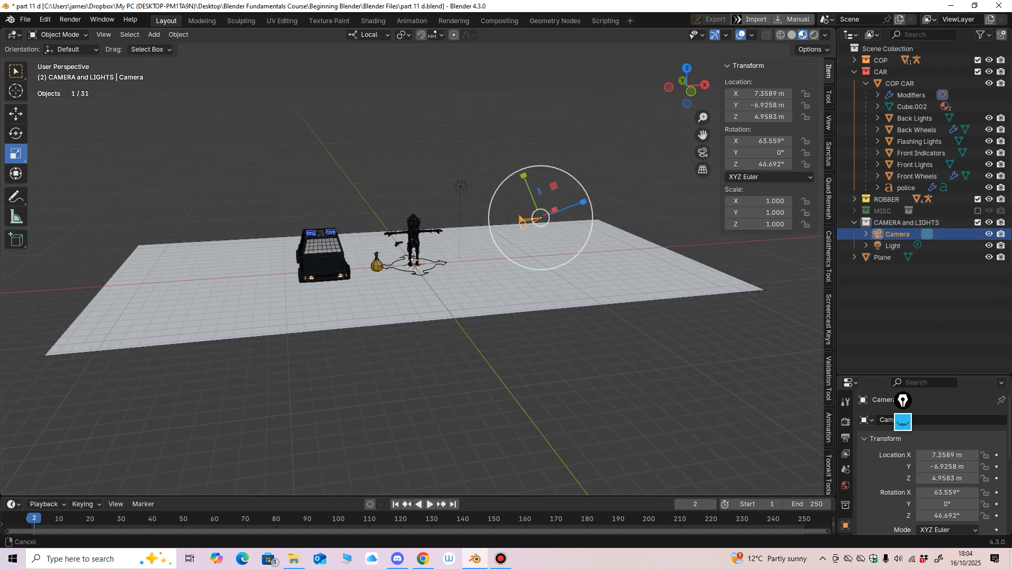
pyautogui.moveTo(337, 282); pyautogui.dragTo(323, 279, button='middle')
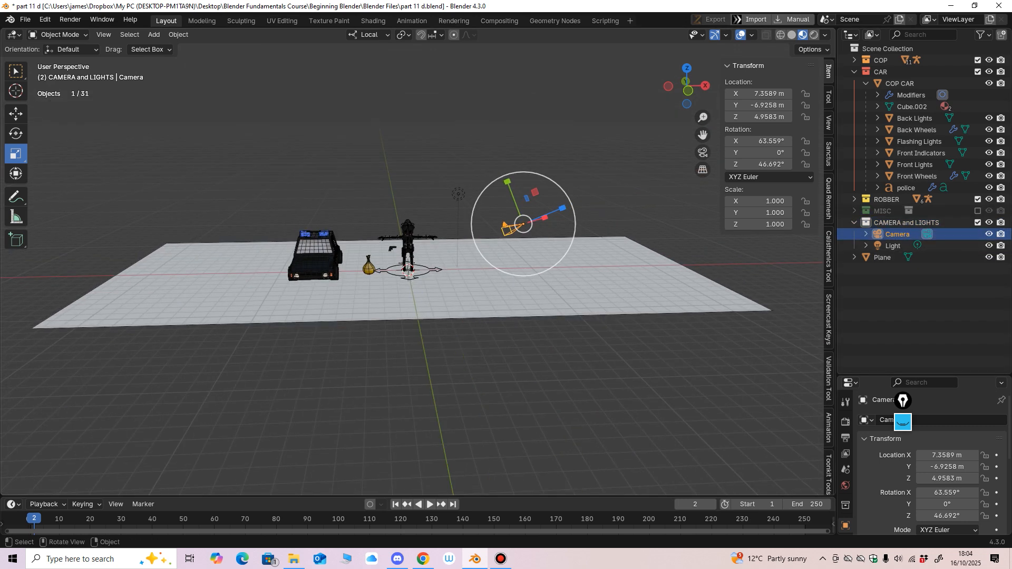
pyautogui.moveTo(323, 280); pyautogui.dragTo(311, 363, button='middle')
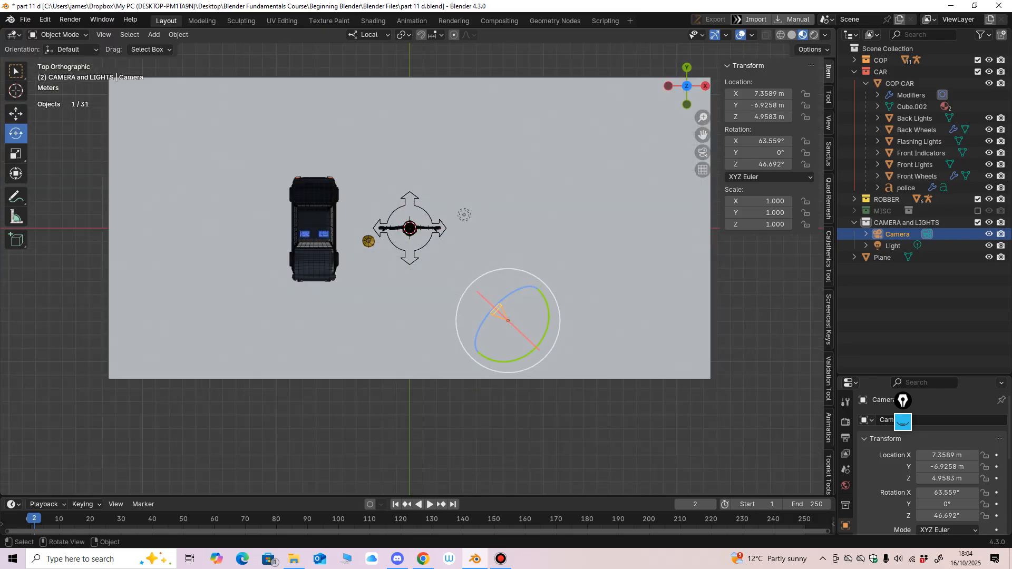
pyautogui.moveTo(548, 319)
pyautogui.mouseDown()
pyautogui.moveTo(544, 357)
pyautogui.moveTo(545, 311)
pyautogui.moveTo(562, 319)
pyautogui.mouseUp()
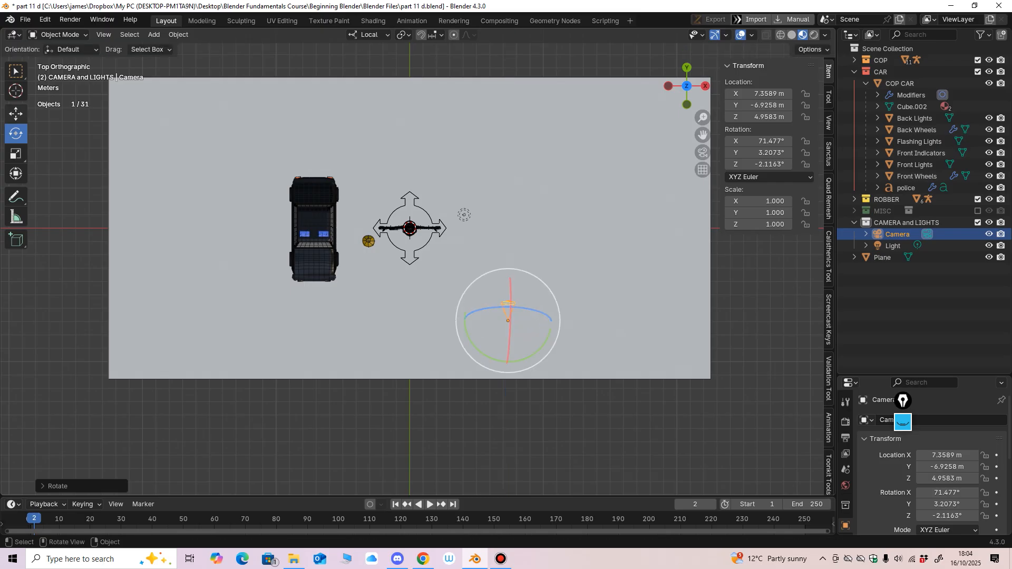
# Step: Move the Camera to about X -1.49, Y -13.31, Z 3.84 m and tilt it to about 85.5° around X
pyautogui.press('g')
pyautogui.moveTo(390, 317); pyautogui.dragTo(290, 222, button='middle')
pyautogui.press('KP_3')
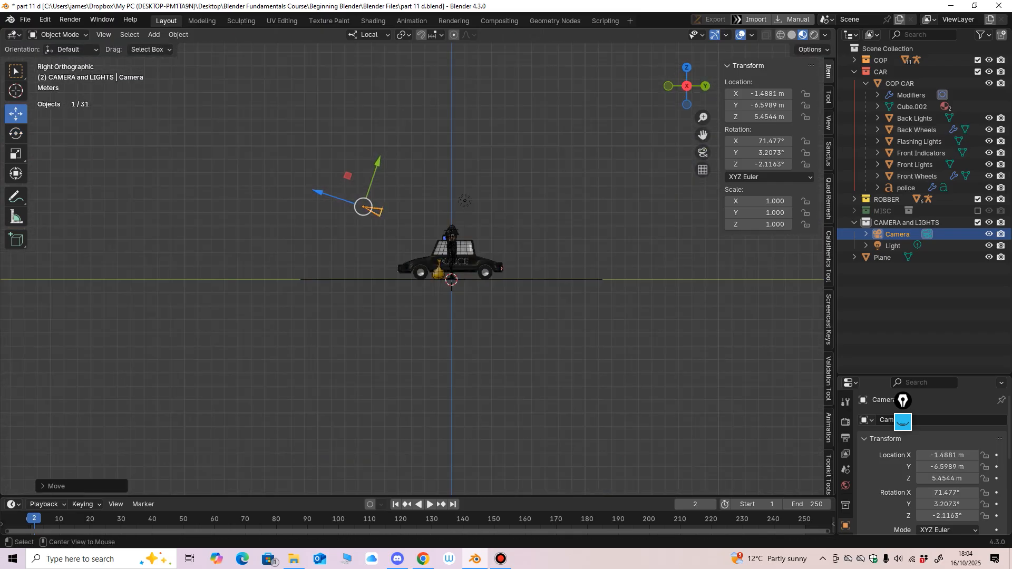
pyautogui.moveTo(363, 207); pyautogui.dragTo(361, 207)
pyautogui.moveTo(274, 228); pyautogui.dragTo(274, 228)
pyautogui.click(16, 134)
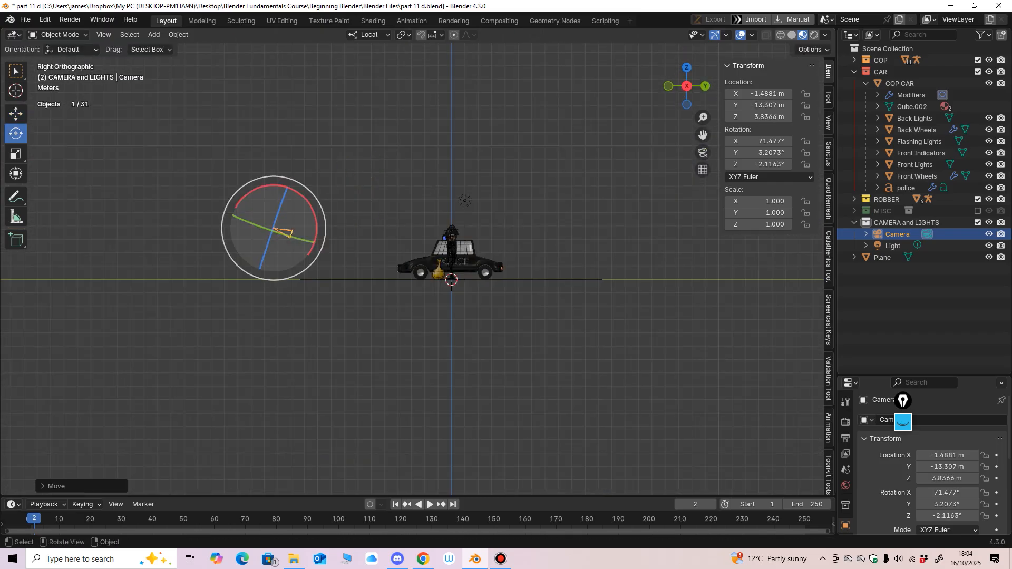
pyautogui.moveTo(307, 199); pyautogui.dragTo(239, 210)
# Step: Switch to the Animation workspace and adjust the area sizes so the viewports are taller and the camera view narrower
pyautogui.click(412, 20)
pyautogui.keyDown('ctrl'); pyautogui.moveTo(126, 221); pyautogui.dragTo(118, 212, button='middle'); pyautogui.keyUp('ctrl')
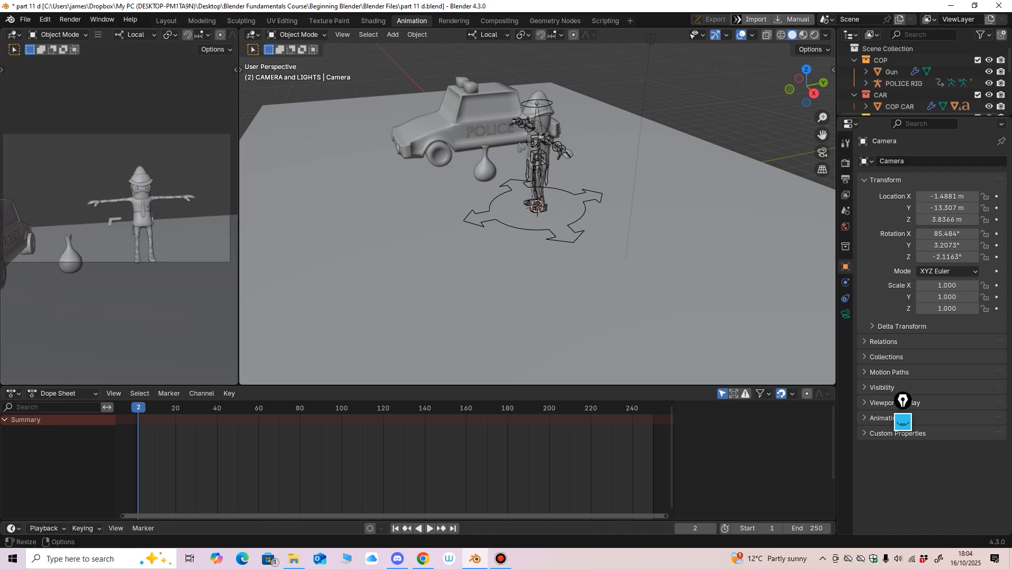
pyautogui.moveTo(239, 211); pyautogui.dragTo(230, 210)
pyautogui.moveTo(274, 385); pyautogui.dragTo(274, 415)
pyautogui.keyDown('ctrl'); pyautogui.moveTo(127, 210); pyautogui.dragTo(127, 210, button='middle'); pyautogui.keyUp('ctrl')
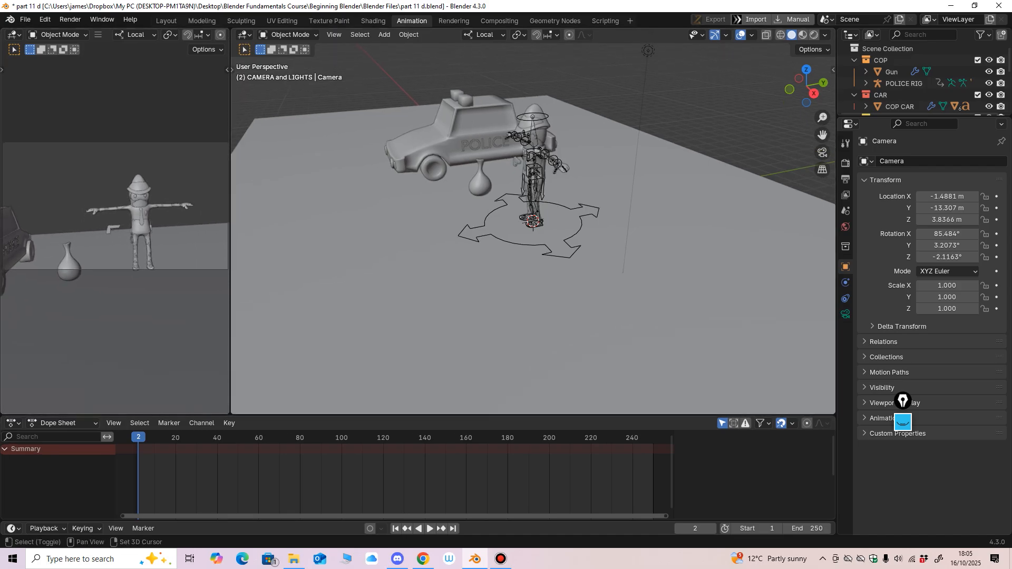
# Step: Display the main viewport in material preview shading and frame the camera and car in right orthographic view
pyautogui.moveTo(422, 227); pyautogui.dragTo(438, 225, button='middle')
pyautogui.moveTo(437, 224)
pyautogui.keyDown('shift'); pyautogui.mouseDown(button='middle')
pyautogui.moveTo(497, 258)
pyautogui.moveTo(521, 257)
pyautogui.moveTo(570, 222)
pyautogui.moveTo(541, 238)
pyautogui.moveTo(527, 233)
pyautogui.moveTo(527, 253)
pyautogui.moveTo(506, 250)
pyautogui.mouseUp(button='middle'); pyautogui.keyUp('shift')
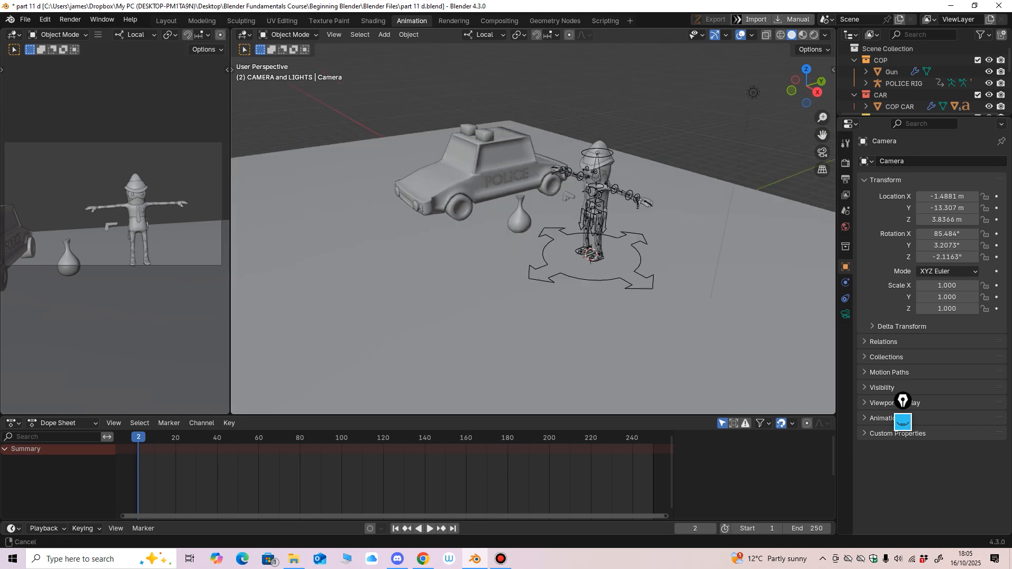
pyautogui.click(803, 35)
pyautogui.click(415, 209)
pyautogui.keyDown('ctrl'); pyautogui.moveTo(422, 221); pyautogui.dragTo(478, 206, button='middle'); pyautogui.keyUp('ctrl')
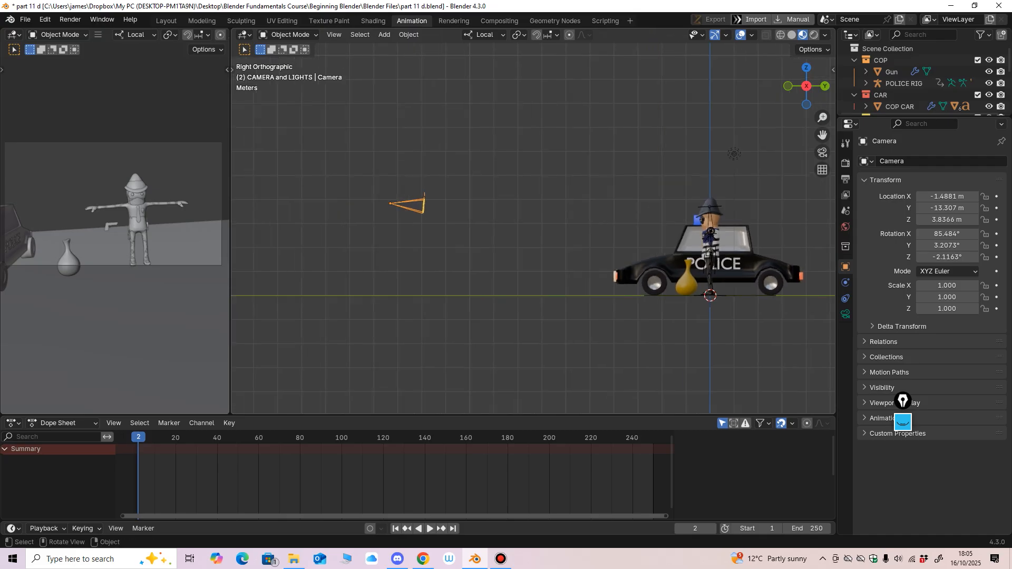
# Step: Toggle the active camera view in the narrow viewport
pyautogui.click(98, 35)
pyautogui.moveTo(118, 47)
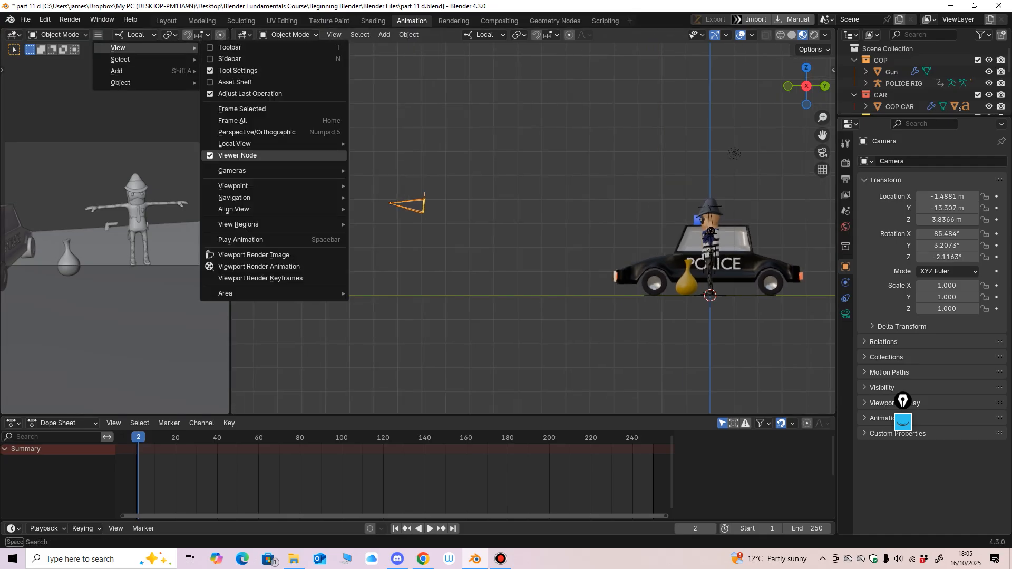
pyautogui.moveTo(232, 170)
pyautogui.click(375, 182)
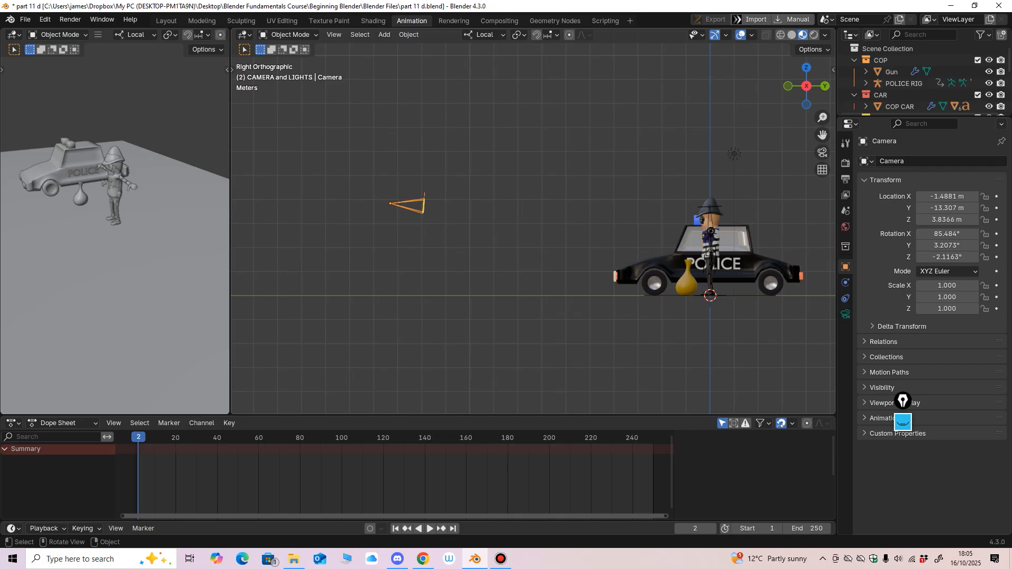
# Step: Enlarge the outliner, select the Camera, and bring the narrow viewport back to the camera view
pyautogui.moveTo(904, 116); pyautogui.dragTo(904, 286)
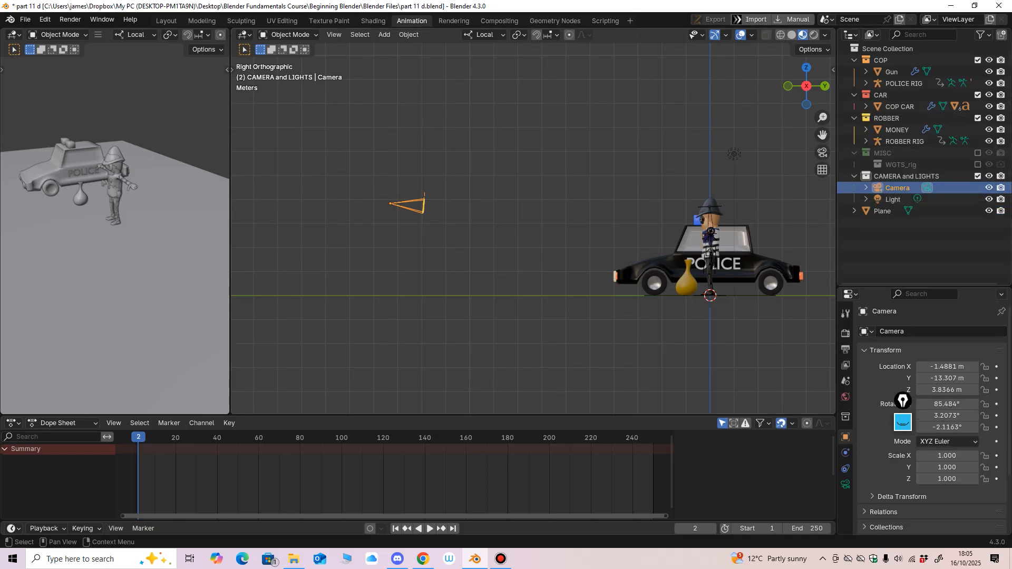
pyautogui.click(893, 199)
pyautogui.click(897, 188)
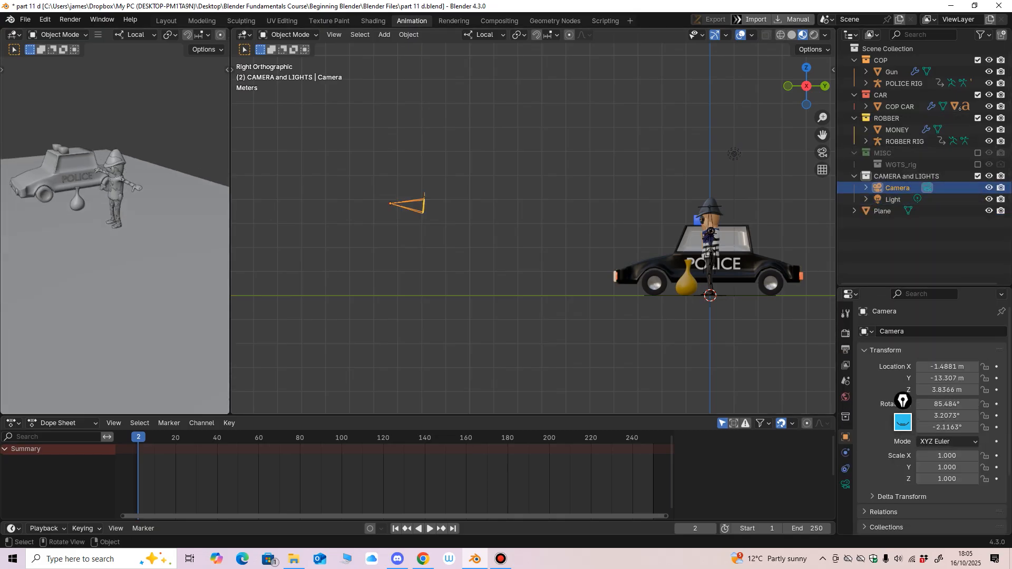
pyautogui.press('KP_0')
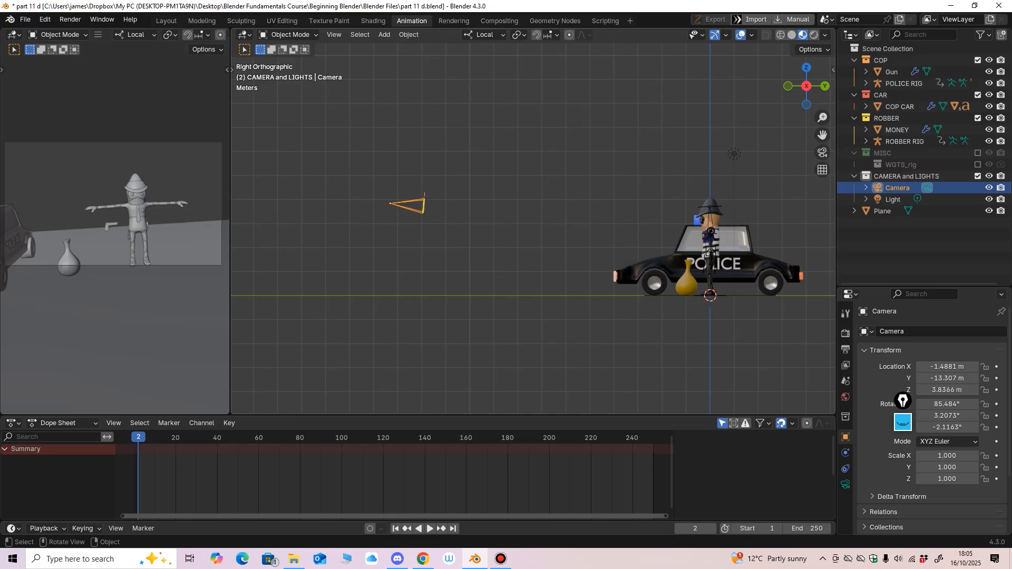
# Step: Show the toolbar and sidebar in the main viewport
pyautogui.keyDown('ctrl'); pyautogui.moveTo(534, 221); pyautogui.dragTo(533, 247, button='middle'); pyautogui.keyUp('ctrl')
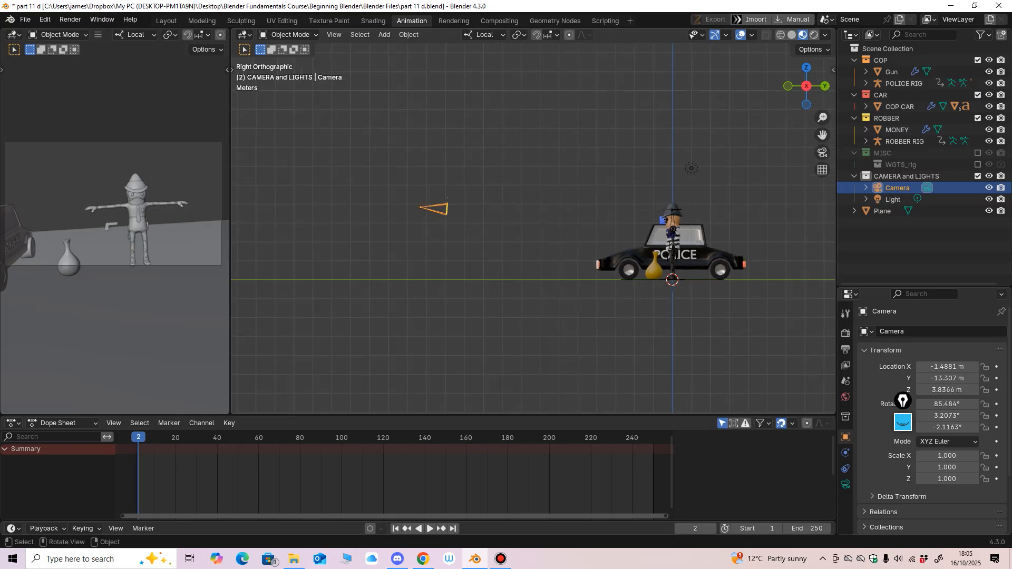
pyautogui.press('t')
pyautogui.press('n')
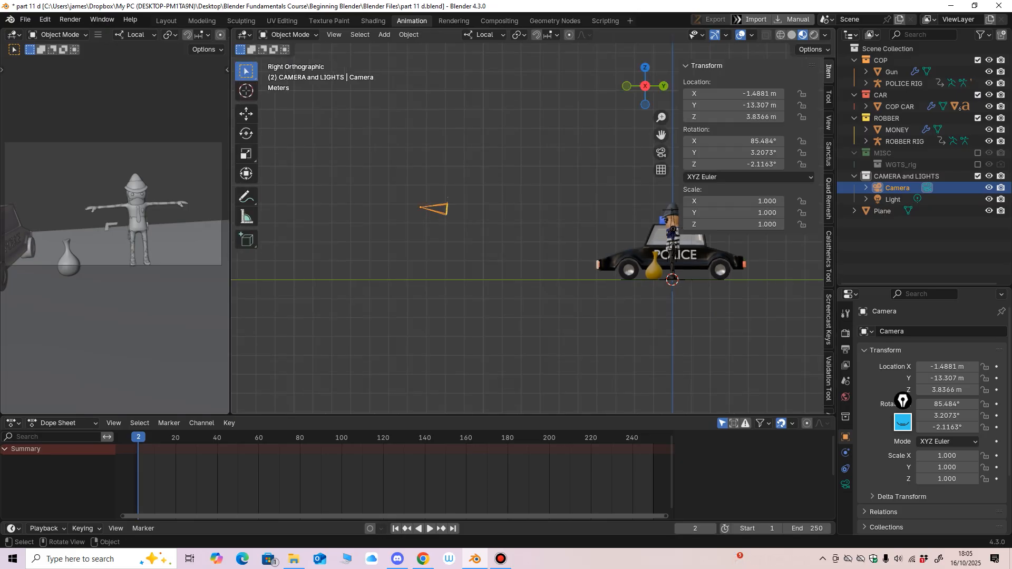
# Step: Set the transform orientation to Global and move the Camera to about X -3.71, Y -16.04, Z 3.87 m
pyautogui.click(246, 114)
pyautogui.moveTo(373, 203); pyautogui.dragTo(365, 203)
pyautogui.click(485, 35)
pyautogui.click(468, 71)
pyautogui.moveTo(460, 206); pyautogui.dragTo(416, 206)
pyautogui.moveTo(417, 207); pyautogui.dragTo(362, 288, button='middle')
pyautogui.moveTo(408, 128); pyautogui.dragTo(440, 128)
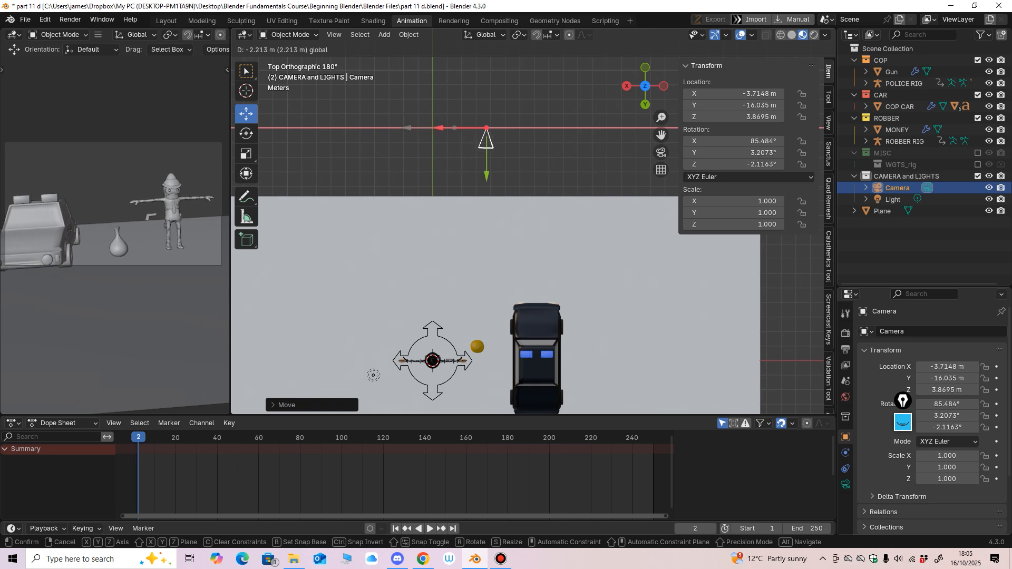
# Step: Move the Camera farther back from the scene along global Y to about -19.95 m
pyautogui.moveTo(439, 200); pyautogui.dragTo(551, 100, button='middle')
pyautogui.moveTo(487, 209); pyautogui.dragTo(446, 210)
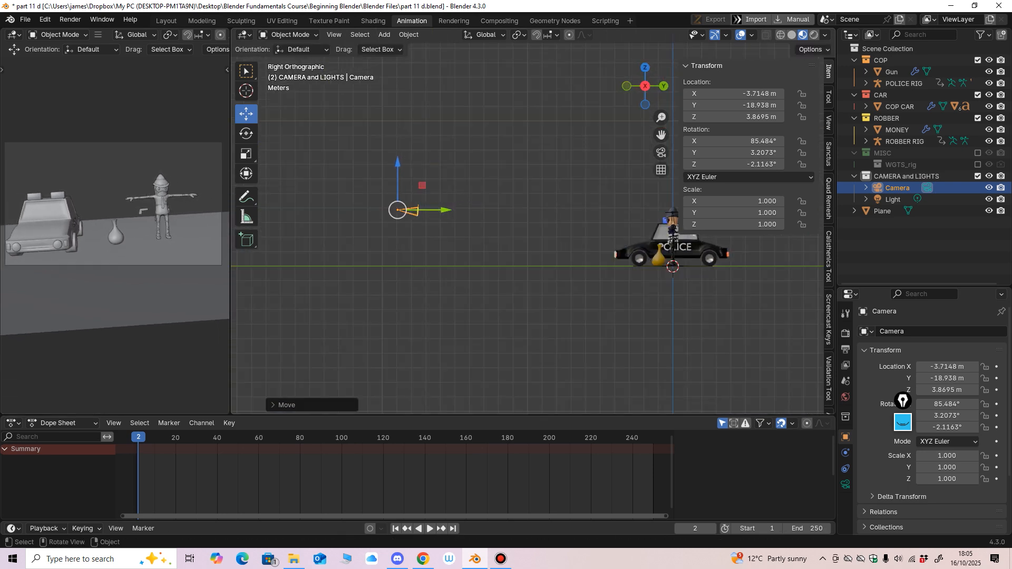
pyautogui.moveTo(445, 210); pyautogui.dragTo(451, 313, button='middle')
pyautogui.moveTo(446, 267); pyautogui.dragTo(431, 268)
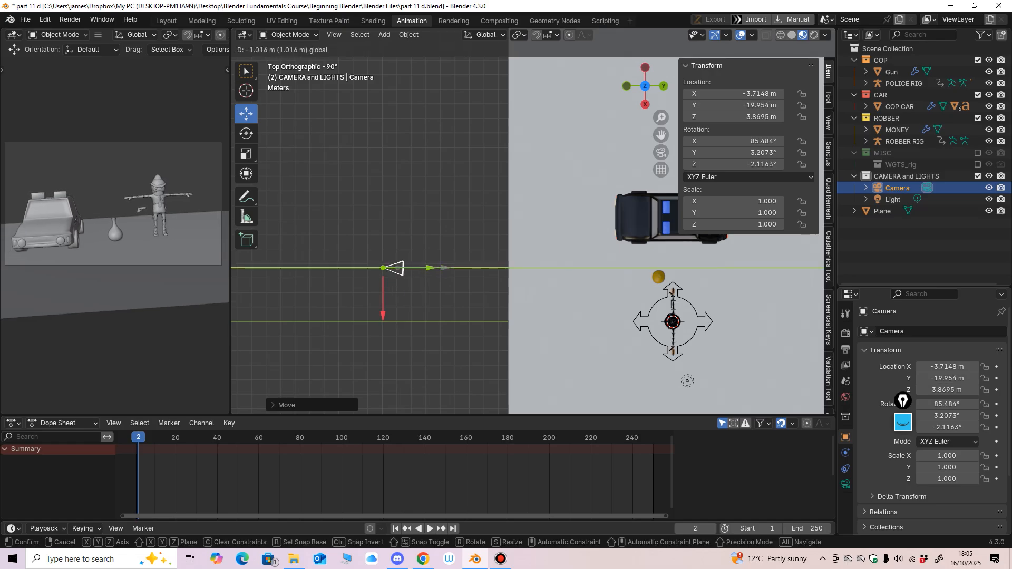
pyautogui.moveTo(430, 268); pyautogui.dragTo(300, 200, button='middle')
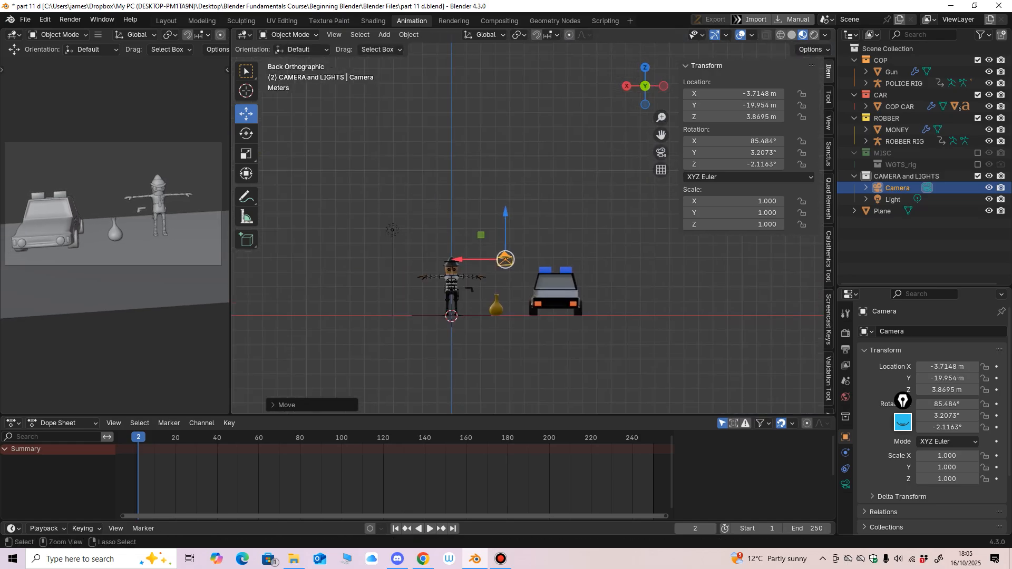
# Step: Rotate the Camera in the back view to level it at about 0.37° around Y
pyautogui.scroll(8, 490, 253)
pyautogui.click(246, 133)
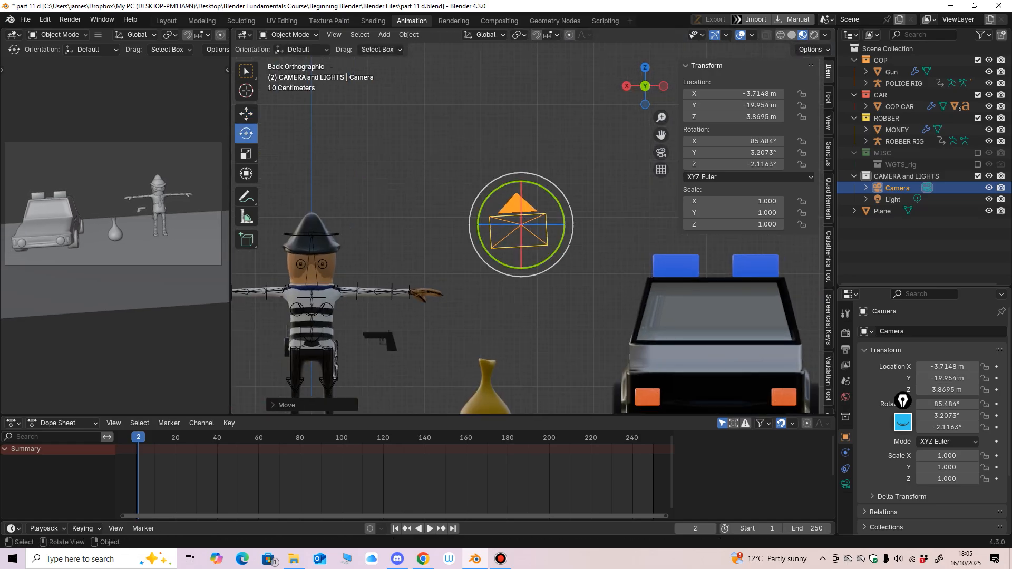
pyautogui.moveTo(554, 203); pyautogui.dragTo(561, 207)
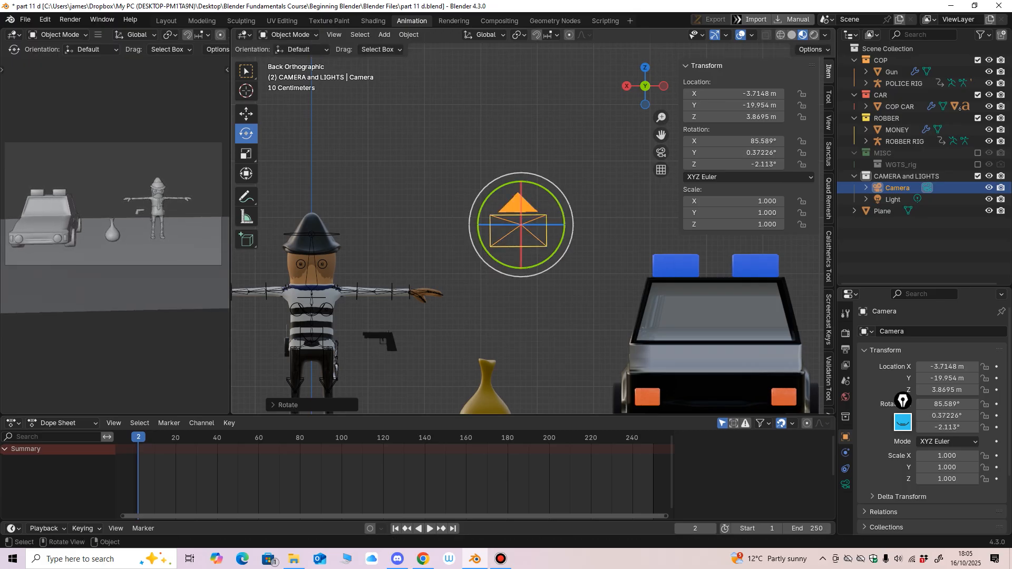
# Step: Move the Camera farther back from the scene along global Y and nudge its height slightly
pyautogui.click(246, 114)
pyautogui.moveTo(422, 227); pyautogui.dragTo(543, 259, button='middle')
pyautogui.scroll(-7, 527, 231)
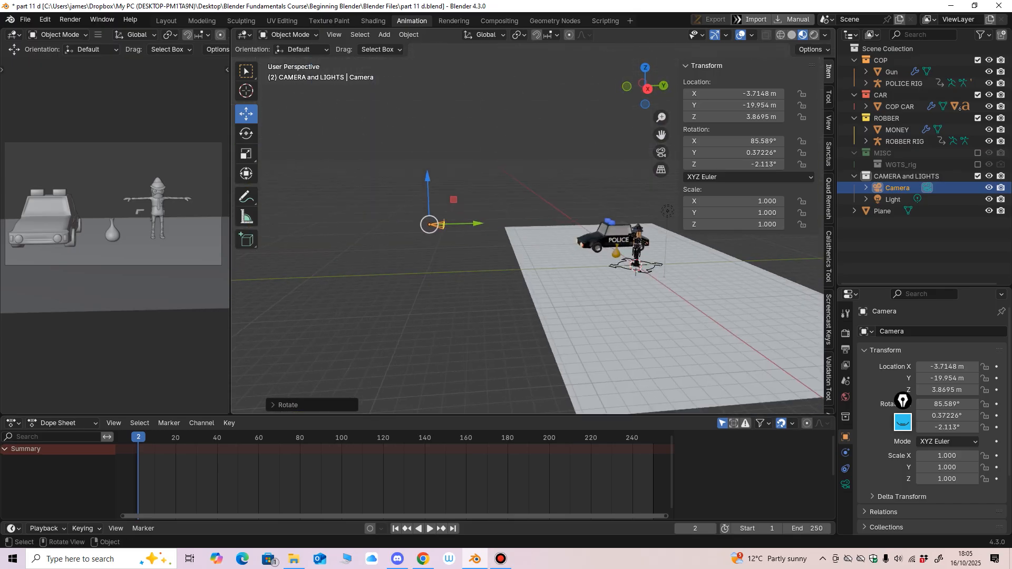
pyautogui.moveTo(478, 223); pyautogui.dragTo(452, 222)
pyautogui.press('KP_3')
pyautogui.moveTo(404, 174); pyautogui.dragTo(404, 175)
pyautogui.moveTo(453, 226); pyautogui.dragTo(549, 266, button='middle')
pyautogui.keyDown('shift'); pyautogui.moveTo(559, 232); pyautogui.dragTo(487, 271, button='middle'); pyautogui.keyUp('shift')
pyautogui.keyDown('shift'); pyautogui.moveTo(484, 274); pyautogui.dragTo(508, 313, button='middle'); pyautogui.keyUp('shift')
# Step: Add a mesh cube at the world origin and set the narrow camera viewport to Material Preview shading
pyautogui.click(532, 321)
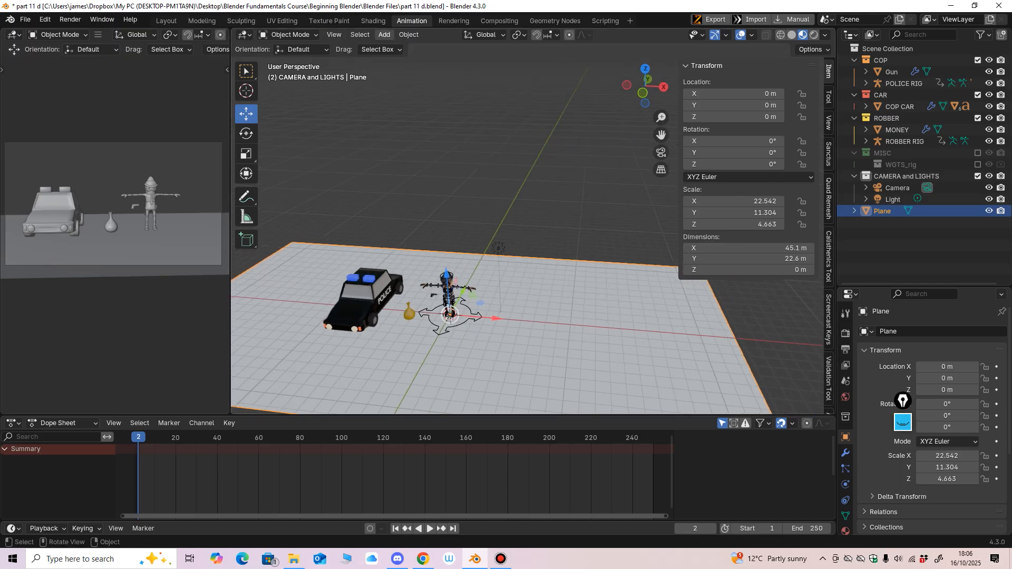
pyautogui.click(385, 34)
pyautogui.moveTo(406, 48)
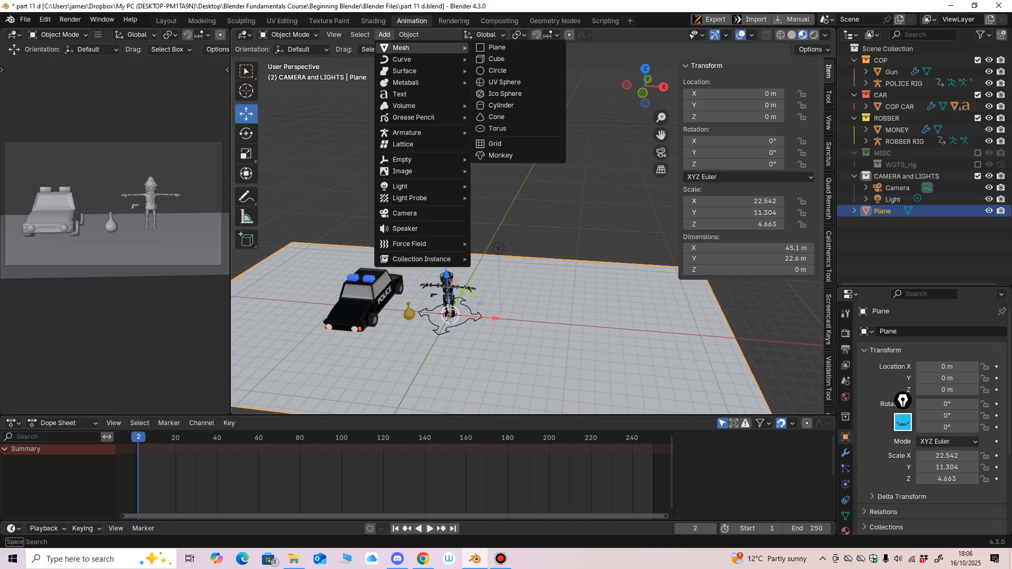
pyautogui.click(497, 58)
pyautogui.moveTo(505, 210); pyautogui.dragTo(491, 267, button='middle')
pyautogui.scroll(3, 498, 289)
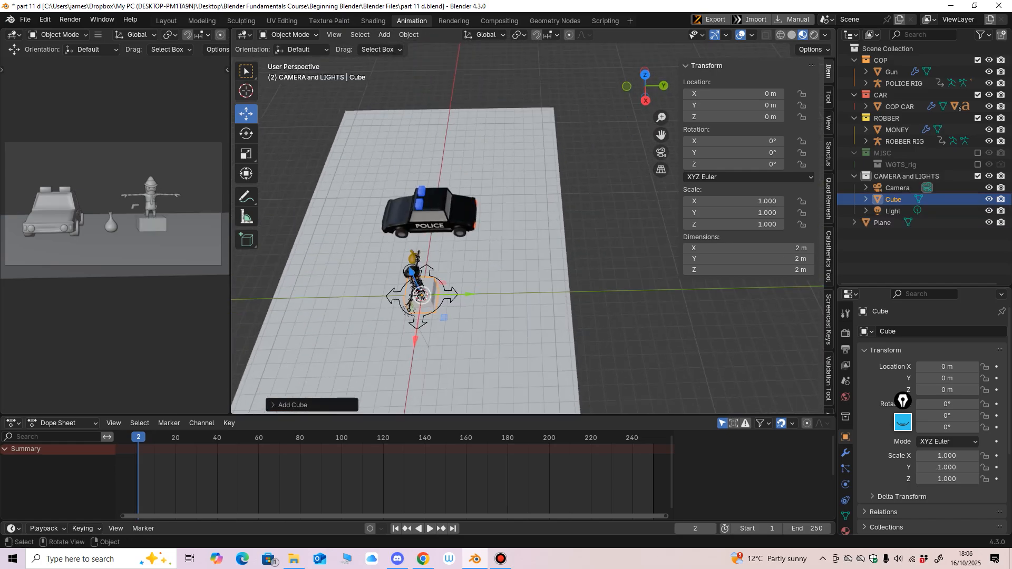
pyautogui.click(197, 34)
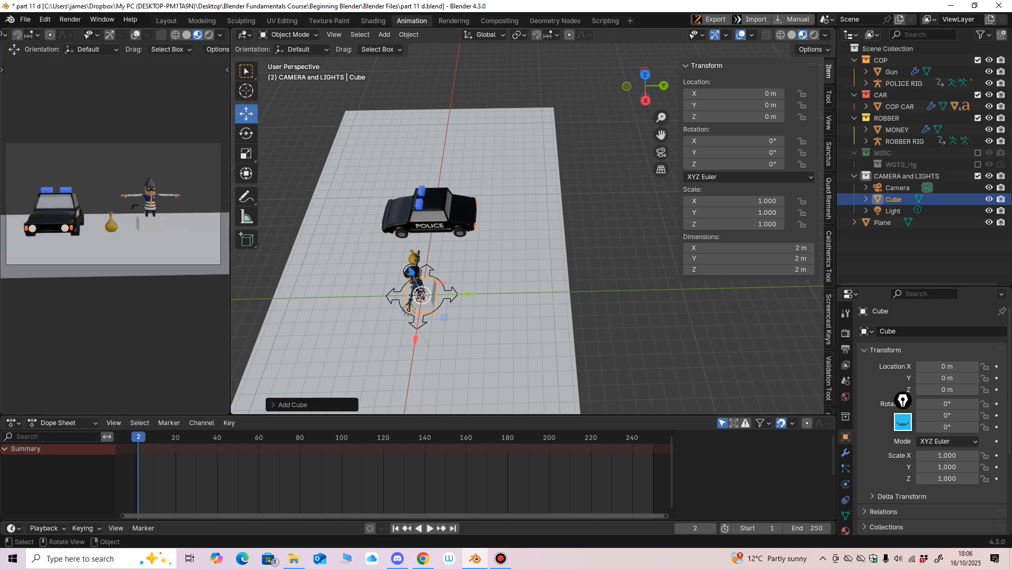
# Step: Move the cube to the ground plane's back edge at about Y 11.18 m and raise it to about Z 0.96 m
pyautogui.moveTo(467, 294); pyautogui.dragTo(611, 290)
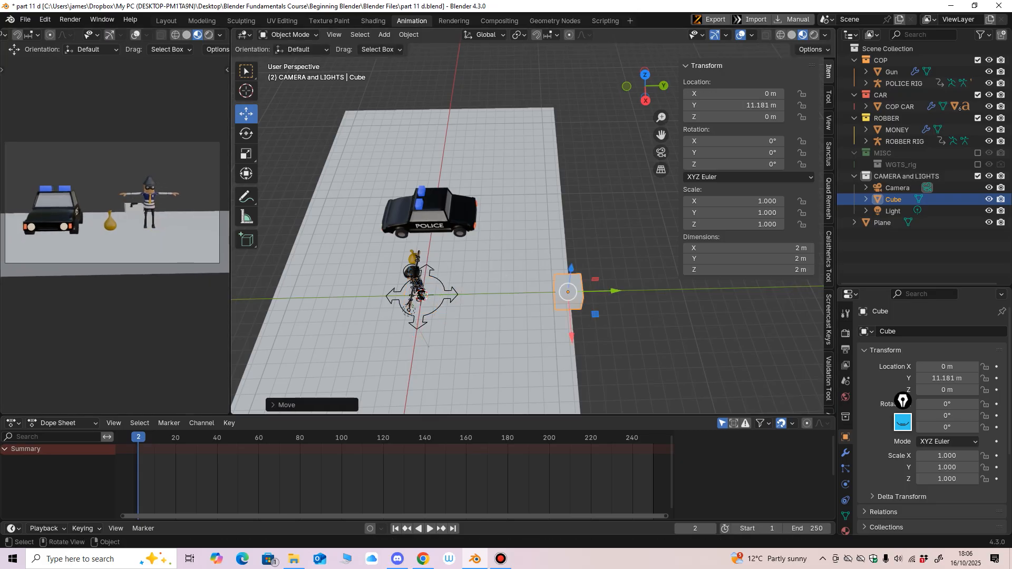
pyautogui.moveTo(611, 290); pyautogui.dragTo(501, 279, button='middle')
pyautogui.moveTo(527, 415); pyautogui.dragTo(527, 453)
pyautogui.keyDown('shift'); pyautogui.moveTo(501, 279); pyautogui.dragTo(416, 284, button='middle'); pyautogui.keyUp('shift')
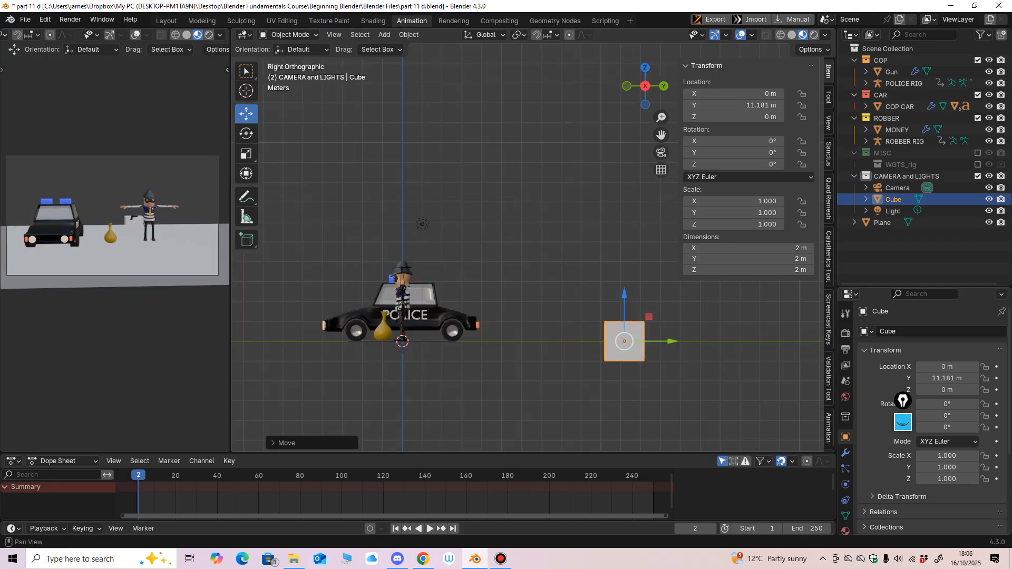
pyautogui.moveTo(624, 295); pyautogui.dragTo(624, 276)
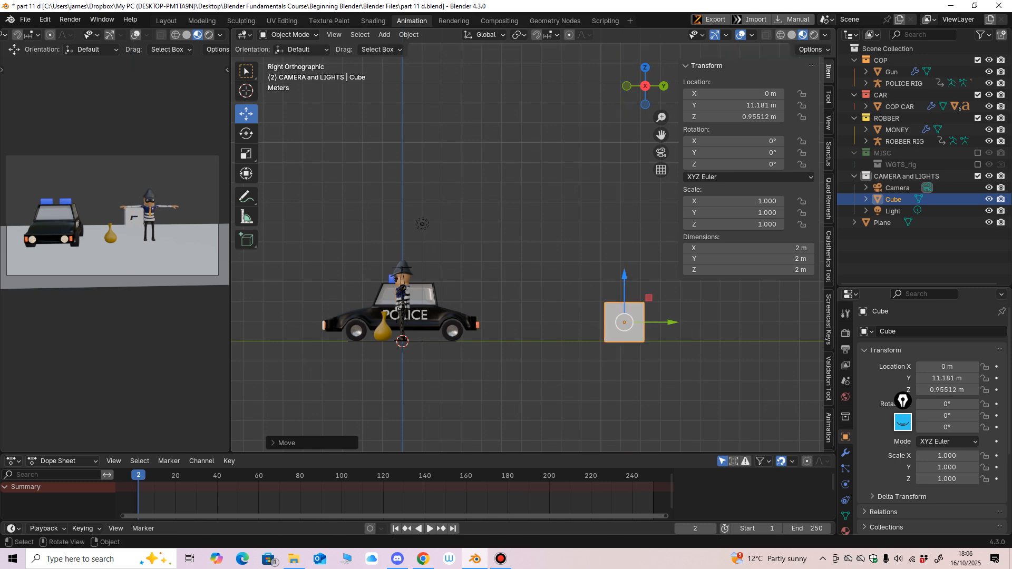
# Step: Convert the cube's transforms to deltas and narrow the main viewport's sidebar
pyautogui.hotkey('ctrl', 'a')
pyautogui.click(571, 283)
pyautogui.moveTo(571, 285); pyautogui.dragTo(687, 337, button='middle')
pyautogui.moveTo(597, 313); pyautogui.dragTo(489, 342, button='middle')
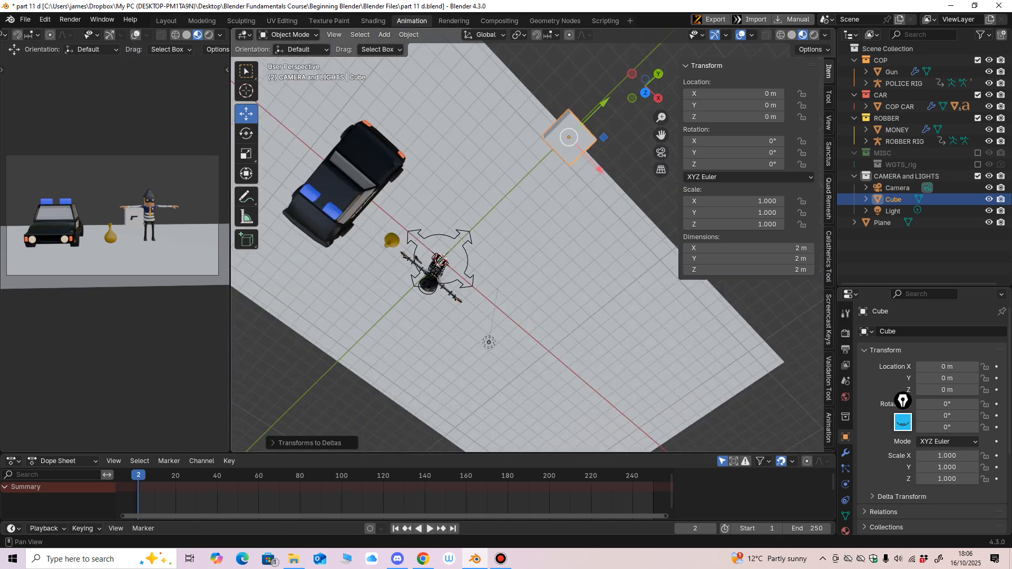
pyautogui.moveTo(678, 316); pyautogui.dragTo(735, 316)
pyautogui.moveTo(659, 316); pyautogui.dragTo(722, 290, button='middle')
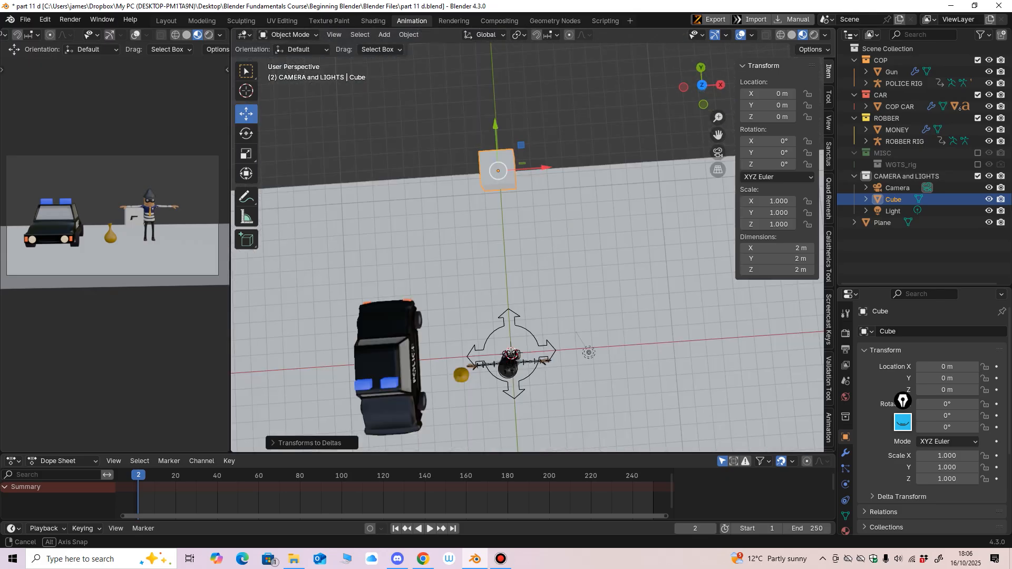
# Step: From the top view, stretch the cube along X to about 44.8 m, roughly matching the ground plane's width
pyautogui.press('KP_7')
pyautogui.scroll(-2, 578, 350)
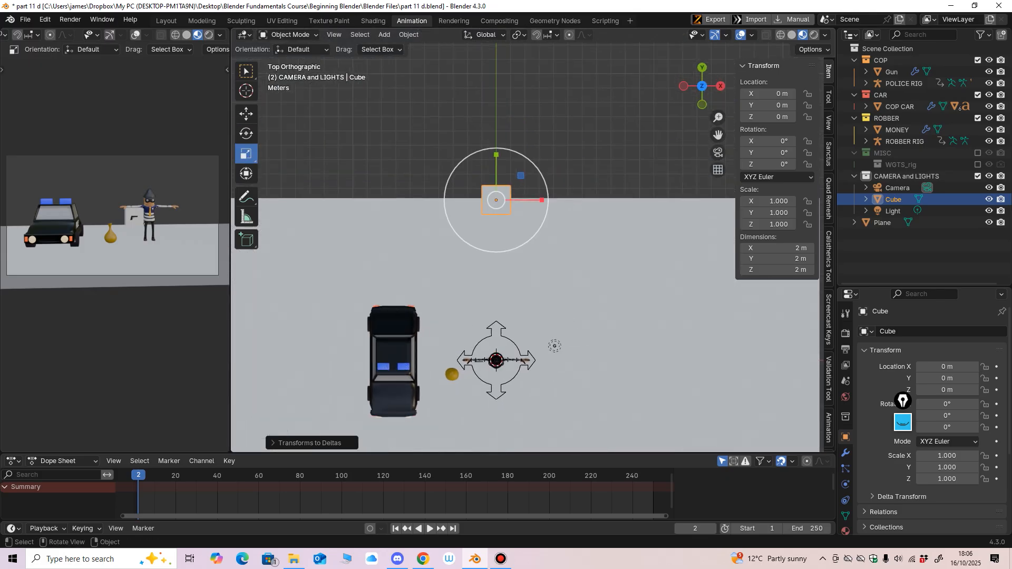
pyautogui.press('s')
pyautogui.press('x')
pyautogui.click(535, 240)
pyautogui.scroll(-2, 535, 240)
pyautogui.press('s')
pyautogui.press('x')
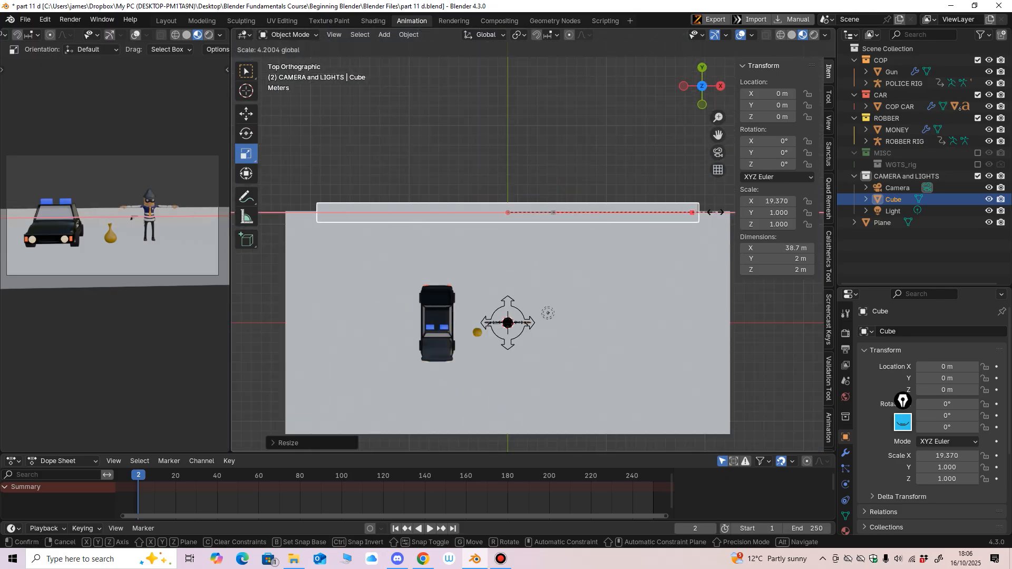
pyautogui.click(507, 322)
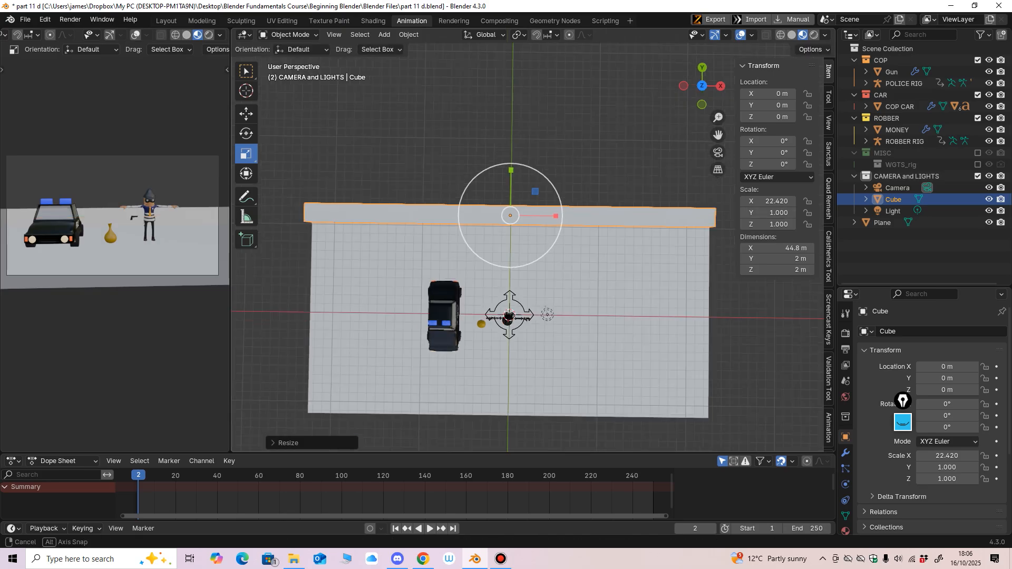
# Step: Switch the main viewport to Solid shading and enable the wireframe overlay
pyautogui.moveTo(507, 322); pyautogui.dragTo(423, 317, button='middle')
pyautogui.scroll(3, 471, 317)
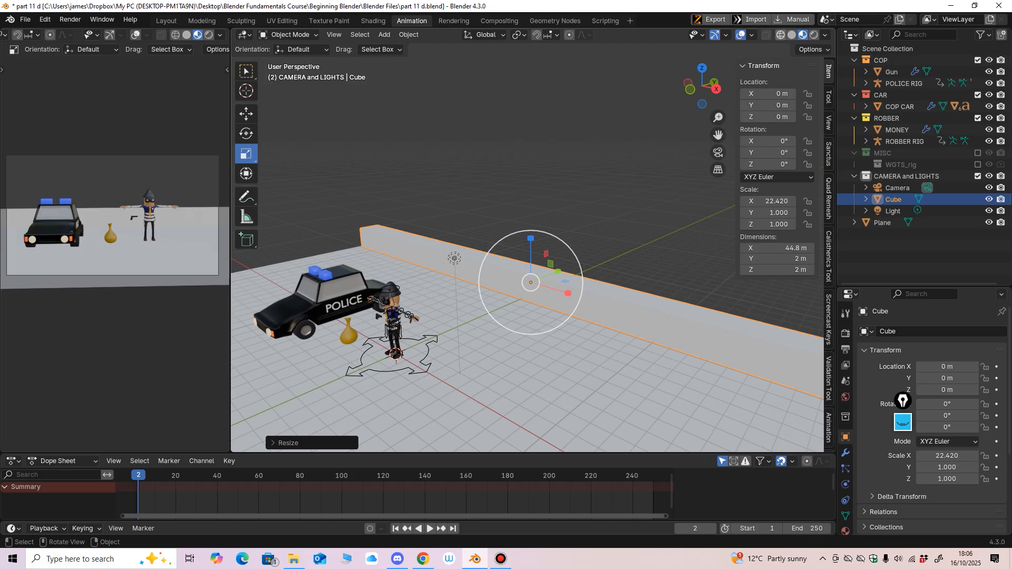
pyautogui.click(792, 34)
pyautogui.moveTo(579, 295); pyautogui.dragTo(569, 293, button='middle')
pyautogui.click(246, 113)
pyautogui.moveTo(448, 273)
pyautogui.mouseDown(button='middle')
pyautogui.moveTo(401, 284)
pyautogui.moveTo(444, 283)
pyautogui.mouseUp(button='middle')
pyautogui.click(751, 35)
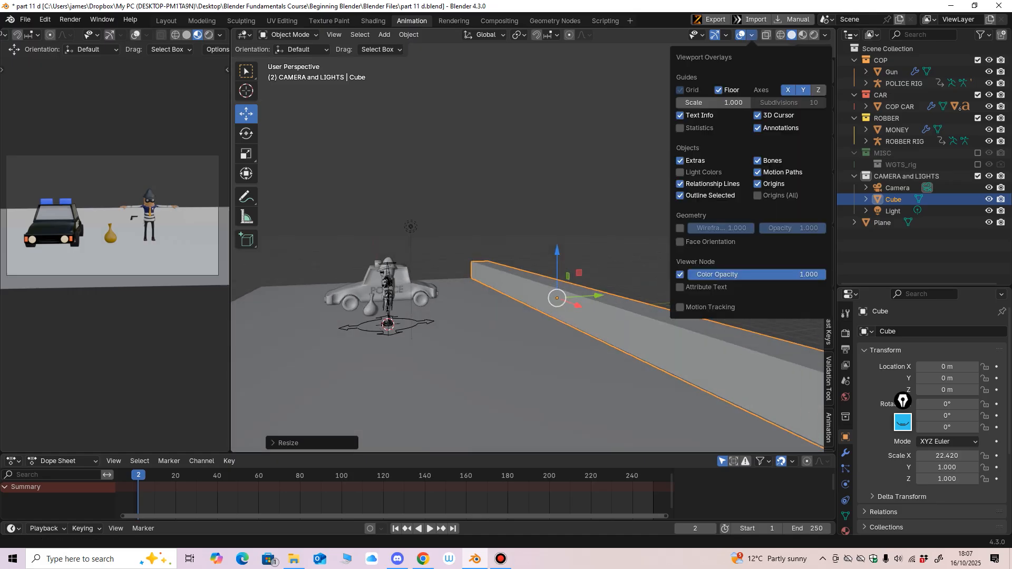
pyautogui.click(680, 228)
pyautogui.moveTo(596, 248); pyautogui.dragTo(562, 247, button='middle')
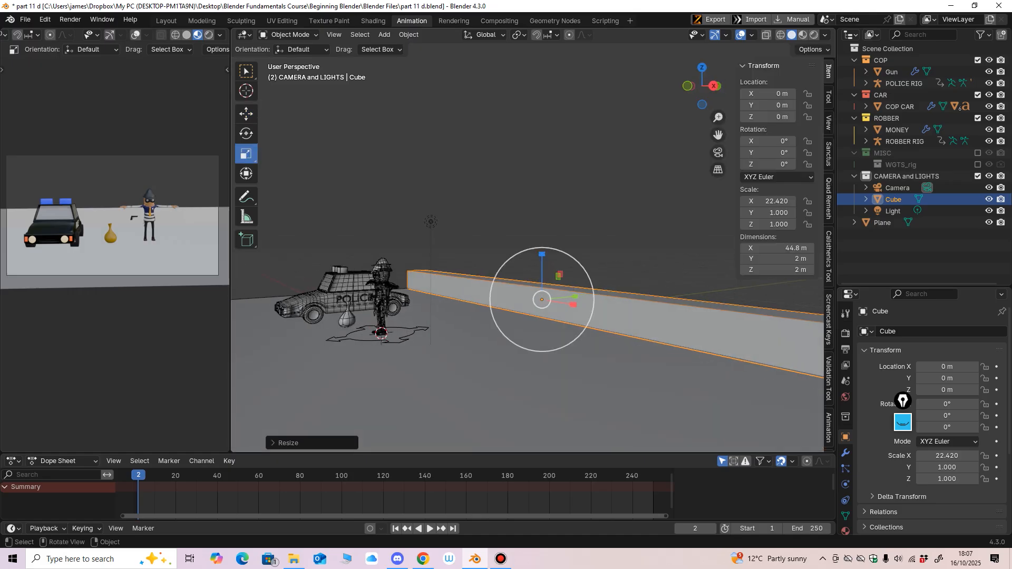
# Step: Scale the long block to about 0.583 in Z and lower it to about Z -0.48 m
pyautogui.moveTo(542, 254)
pyautogui.mouseDown()
pyautogui.moveTo(542, 272)
pyautogui.moveTo(541, 261)
pyautogui.mouseUp()
pyautogui.scroll(-3, 542, 262)
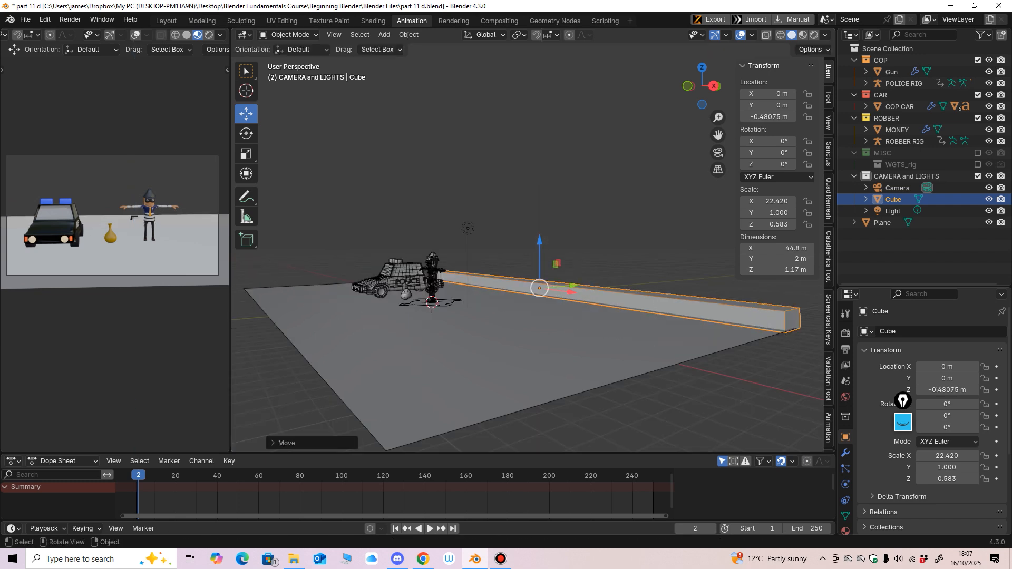
pyautogui.moveTo(542, 263); pyautogui.dragTo(497, 325, button='middle')
pyautogui.scroll(1, 505, 279)
# Step: Scale the long block to about 0.578 along Y and 0.468 along Z to form a low kerb
pyautogui.moveTo(555, 240); pyautogui.dragTo(536, 239)
pyautogui.hotkey('ctrl', 'z')
pyautogui.moveTo(536, 238); pyautogui.dragTo(625, 185, button='middle')
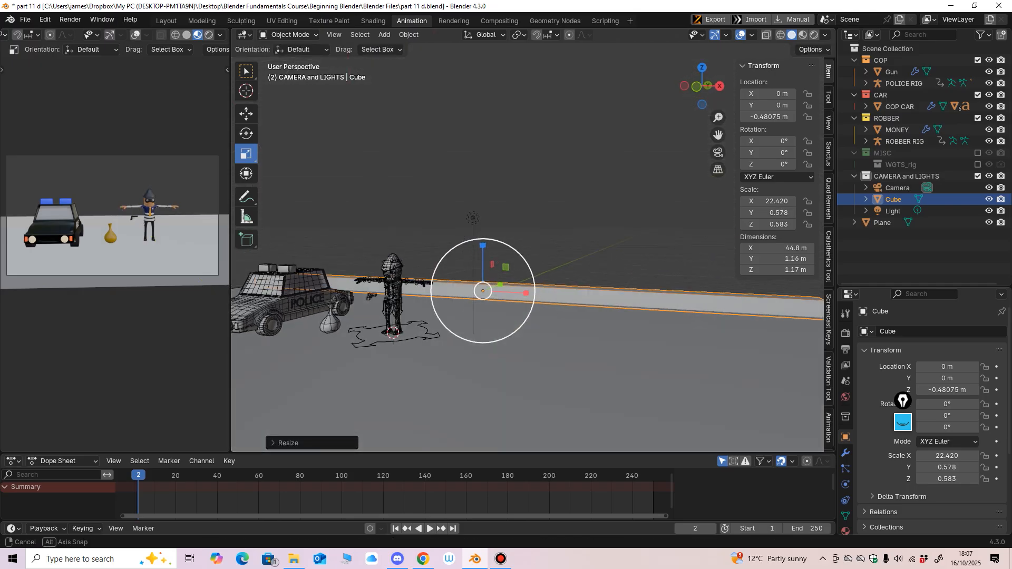
pyautogui.moveTo(482, 246); pyautogui.dragTo(483, 259)
pyautogui.moveTo(483, 259); pyautogui.dragTo(289, 285, button='middle')
pyautogui.scroll(-4, 469, 266)
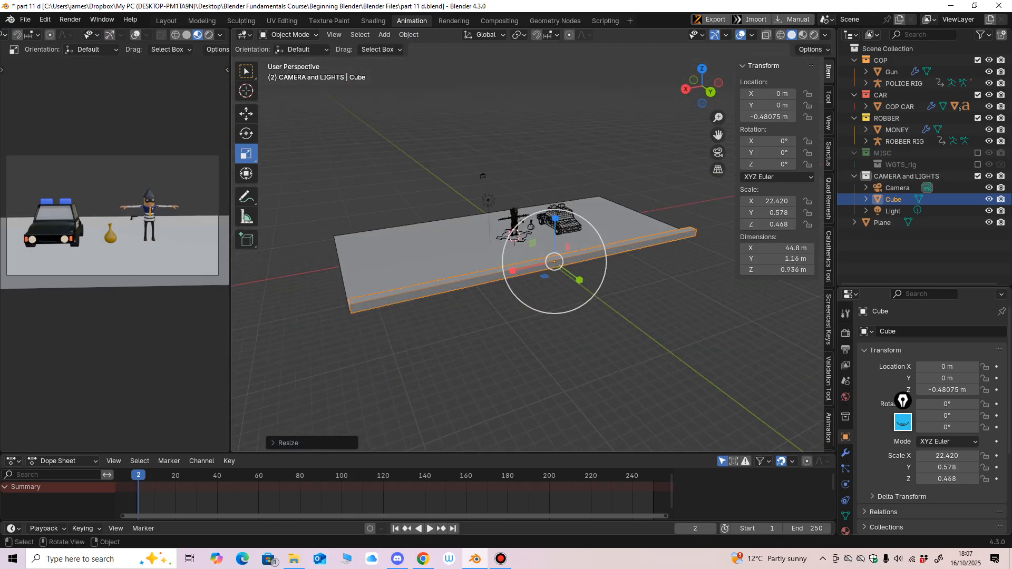
# Step: Move the kerb's back face outward in Edit Mode for a depth of about 9.51 m, and set the narrow viewport to Solid shading
pyautogui.press('Tab')
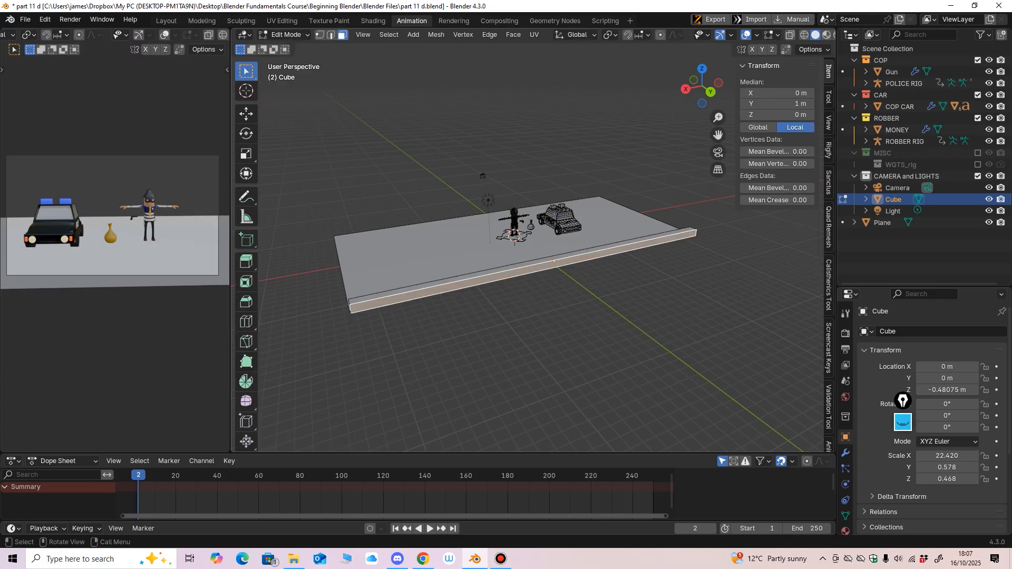
pyautogui.click(246, 114)
pyautogui.moveTo(537, 289); pyautogui.dragTo(559, 289, button='middle')
pyautogui.moveTo(590, 280); pyautogui.dragTo(645, 305)
pyautogui.moveTo(644, 305); pyautogui.dragTo(864, 293, button='middle')
pyautogui.click(285, 35)
pyautogui.click(292, 47)
pyautogui.moveTo(448, 253)
pyautogui.mouseDown(button='middle')
pyautogui.moveTo(411, 254)
pyautogui.moveTo(532, 254)
pyautogui.mouseUp(button='middle')
pyautogui.click(187, 35)
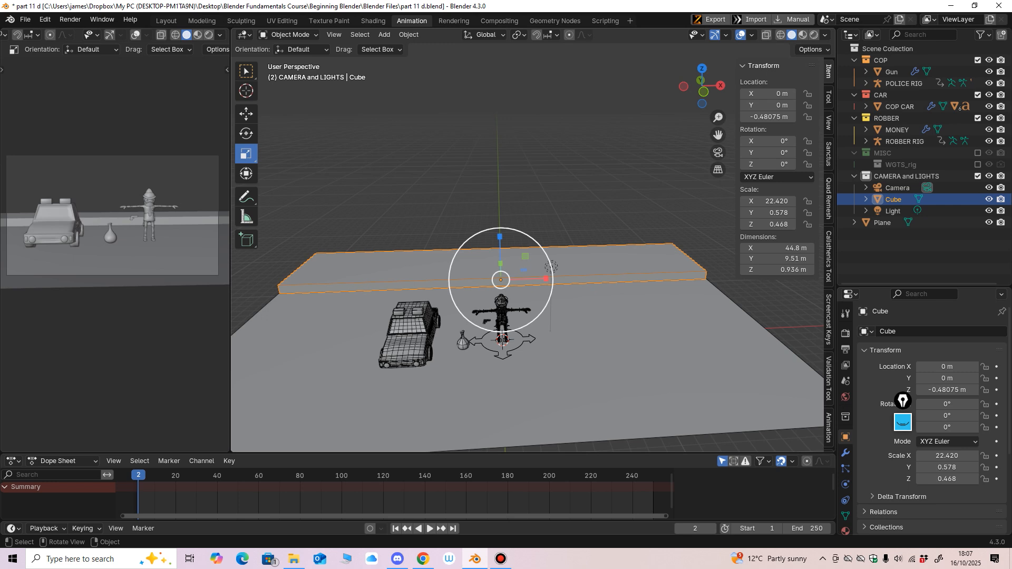
# Step: Extend the kerb block's back face farther along Y in Edit Mode to a depth of about 21.6 m, and return to Object Mode
pyautogui.moveTo(527, 337); pyautogui.dragTo(387, 337, button='middle')
pyautogui.click(288, 35)
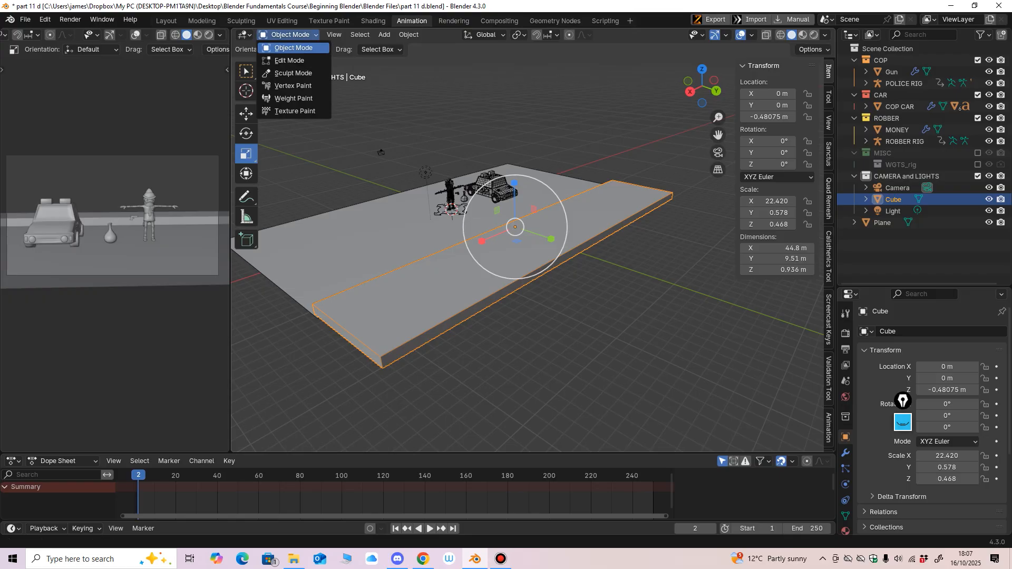
pyautogui.click(285, 59)
pyautogui.moveTo(580, 247); pyautogui.dragTo(662, 216)
pyautogui.moveTo(617, 253); pyautogui.dragTo(639, 249, button='middle')
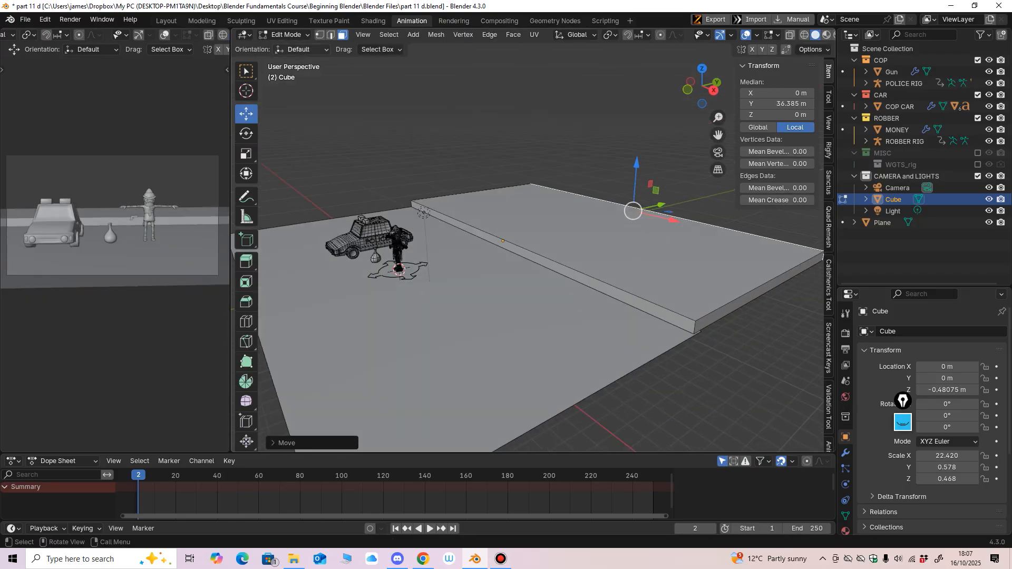
pyautogui.press('Tab')
# Step: Add a second mesh cube and move it back onto the raised pavement at about Y 16.13 m
pyautogui.click(384, 34)
pyautogui.moveTo(401, 47)
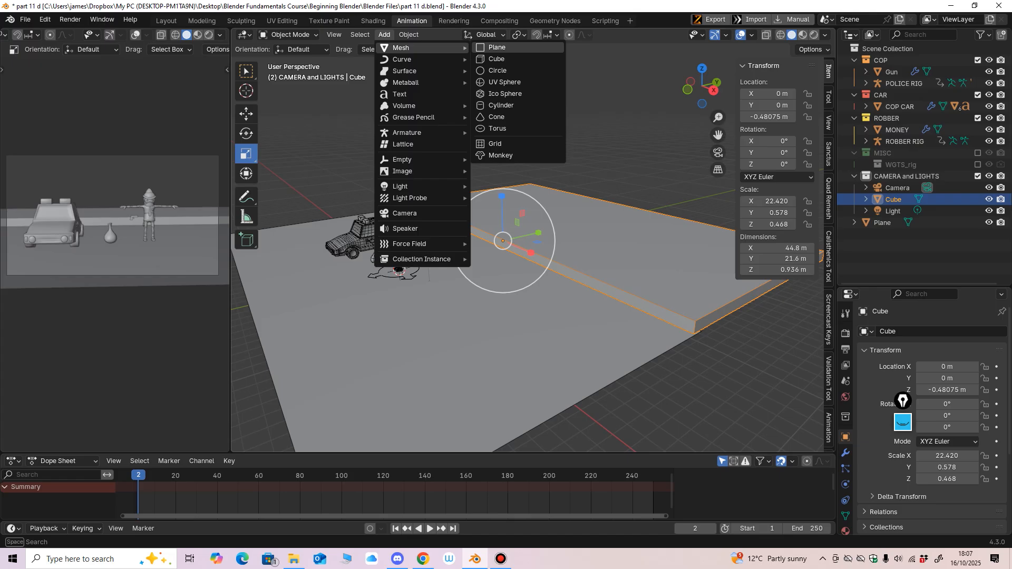
pyautogui.click(490, 58)
pyautogui.moveTo(506, 232); pyautogui.dragTo(532, 245, button='middle')
pyautogui.click(246, 114)
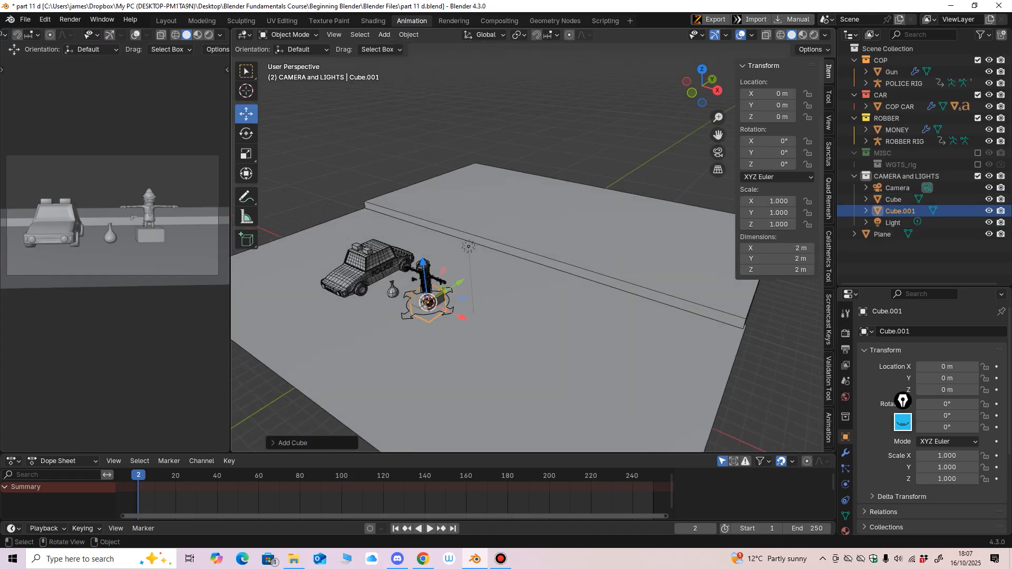
pyautogui.moveTo(459, 283); pyautogui.dragTo(567, 215)
pyautogui.moveTo(564, 217); pyautogui.dragTo(598, 185, button='middle')
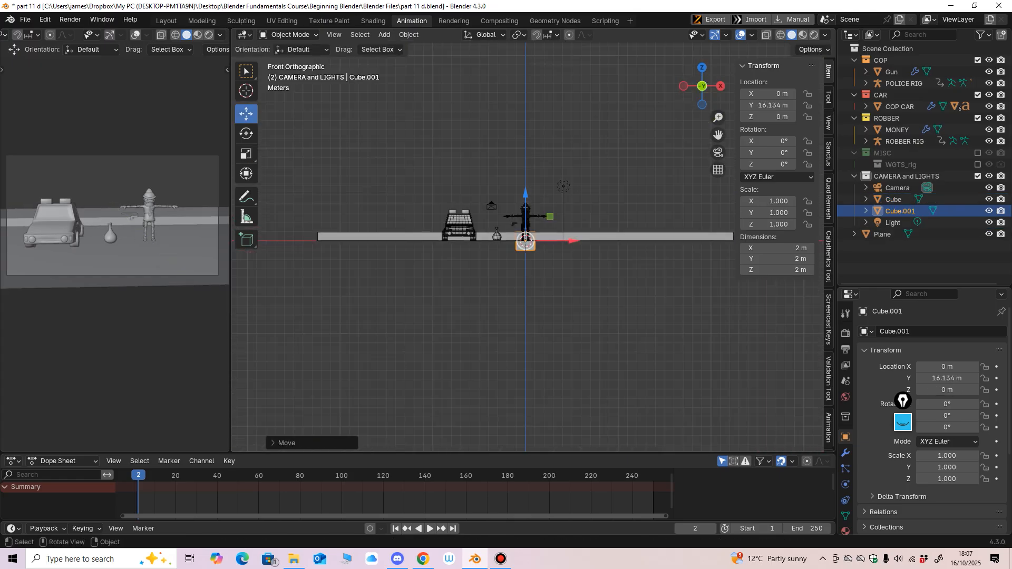
# Step: Raise the new cube to about Z 3.24 m and scale it to about 4.112 along X and 4.665 along Z
pyautogui.moveTo(525, 196); pyautogui.dragTo(526, 166)
pyautogui.moveTo(526, 197); pyautogui.dragTo(515, 284, button='middle')
pyautogui.click(246, 154)
pyautogui.moveTo(569, 238); pyautogui.dragTo(722, 264)
pyautogui.moveTo(722, 264); pyautogui.dragTo(643, 224, button='middle')
pyautogui.moveTo(546, 198); pyautogui.dragTo(549, 37)
# Step: Raise the tall block to about Z 5.96 m above the pavement
pyautogui.click(246, 91)
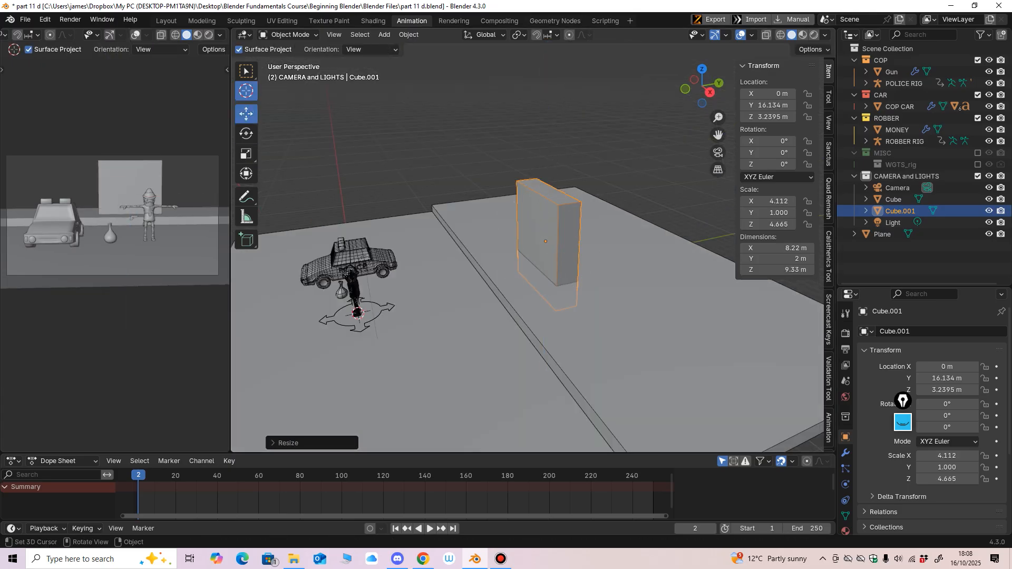
pyautogui.click(247, 113)
pyautogui.moveTo(546, 196); pyautogui.dragTo(546, 164)
pyautogui.press('KP_1')
pyautogui.moveTo(566, 219); pyautogui.dragTo(327, 343, button='middle')
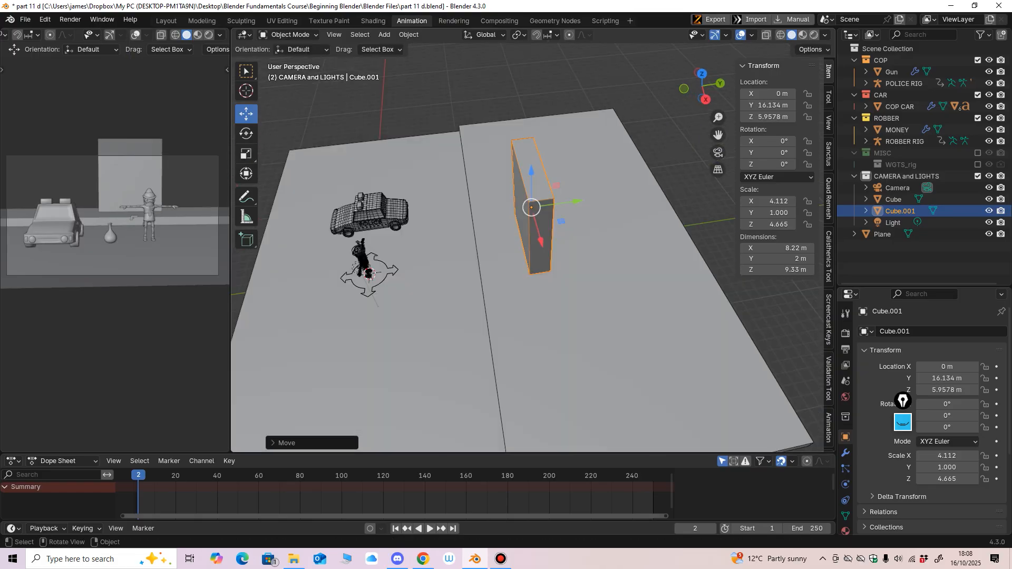
# Step: Enlarge the building block to about 13 m along X and 9.65 m along Y
pyautogui.moveTo(575, 202); pyautogui.dragTo(656, 176)
pyautogui.click(246, 114)
pyautogui.moveTo(342, 221); pyautogui.dragTo(512, 152, button='middle')
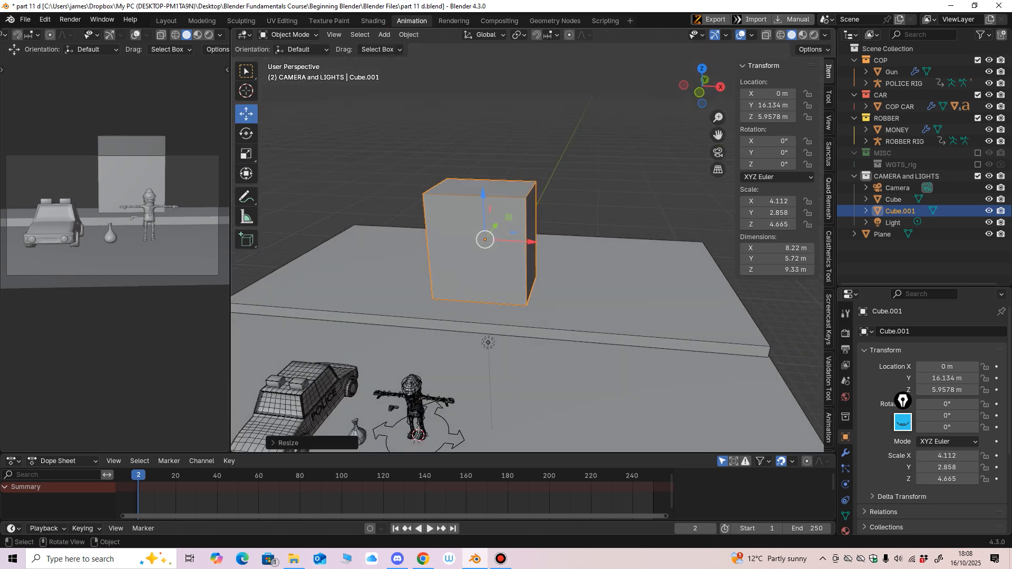
pyautogui.click(246, 154)
pyautogui.moveTo(530, 241); pyautogui.dragTo(558, 242)
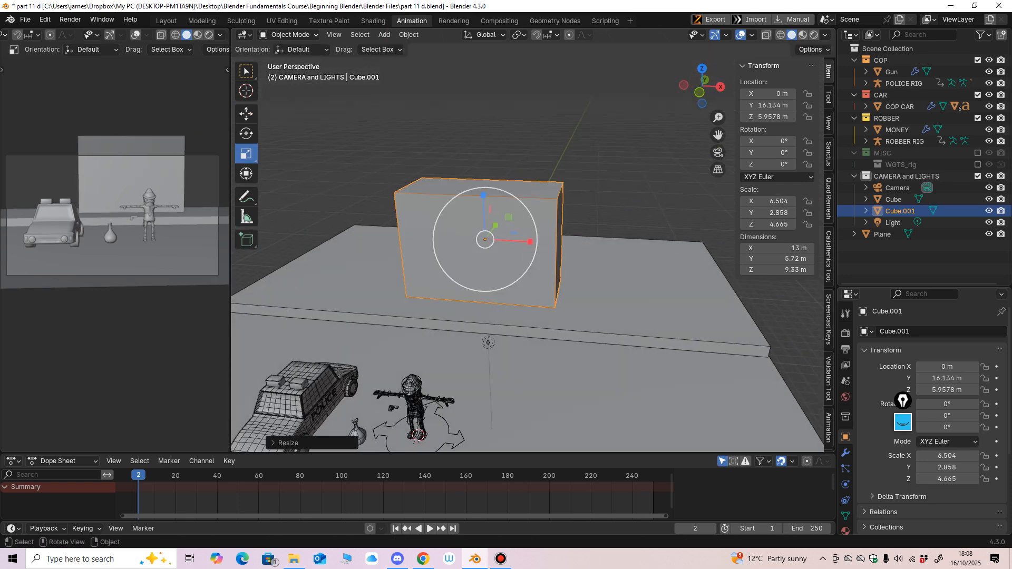
pyautogui.moveTo(558, 253); pyautogui.dragTo(482, 268, button='middle')
pyautogui.moveTo(554, 210); pyautogui.dragTo(580, 203)
pyautogui.click(246, 114)
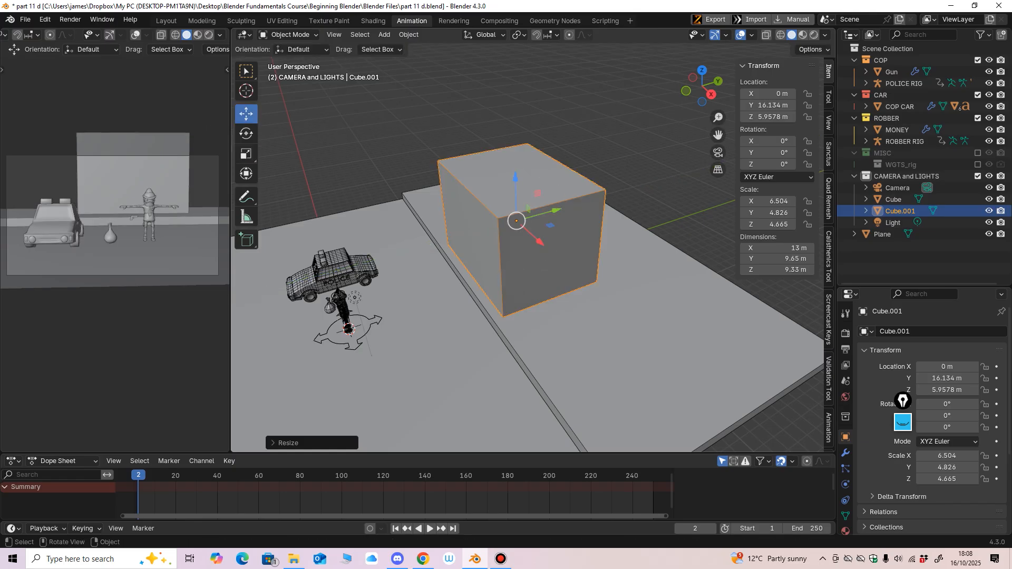
# Step: Widen the building block to about 18.6 m along X and move it to about X -2.88 m, Y 16.46 m
pyautogui.click(246, 153)
pyautogui.moveTo(453, 248); pyautogui.dragTo(514, 247, button='middle')
pyautogui.moveTo(531, 239); pyautogui.dragTo(549, 242)
pyautogui.moveTo(550, 242); pyautogui.dragTo(514, 252, button='middle')
pyautogui.click(246, 114)
pyautogui.moveTo(530, 237); pyautogui.dragTo(499, 229)
pyautogui.moveTo(499, 228); pyautogui.dragTo(445, 233, button='middle')
pyautogui.moveTo(582, 251); pyautogui.dragTo(586, 250)
pyautogui.moveTo(586, 249); pyautogui.dragTo(703, 245, button='middle')
pyautogui.scroll(2, 698, 243)
pyautogui.moveTo(545, 230)
pyautogui.mouseDown()
pyautogui.moveTo(563, 230)
pyautogui.moveTo(550, 231)
pyautogui.mouseUp()
pyautogui.click(246, 154)
pyautogui.moveTo(550, 230); pyautogui.dragTo(327, 383, button='middle')
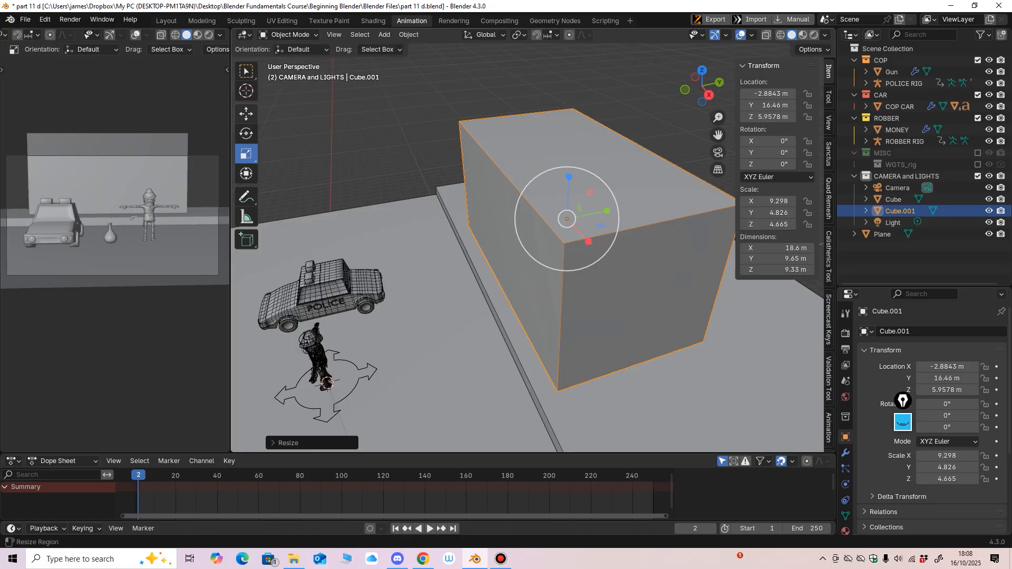
# Step: Move the building block farther back on the pavement to about Y 20.18 m
pyautogui.click(246, 114)
pyautogui.moveTo(611, 210); pyautogui.dragTo(662, 200)
pyautogui.keyDown('shift'); pyautogui.moveTo(662, 200); pyautogui.dragTo(578, 201, button='middle'); pyautogui.keyUp('shift')
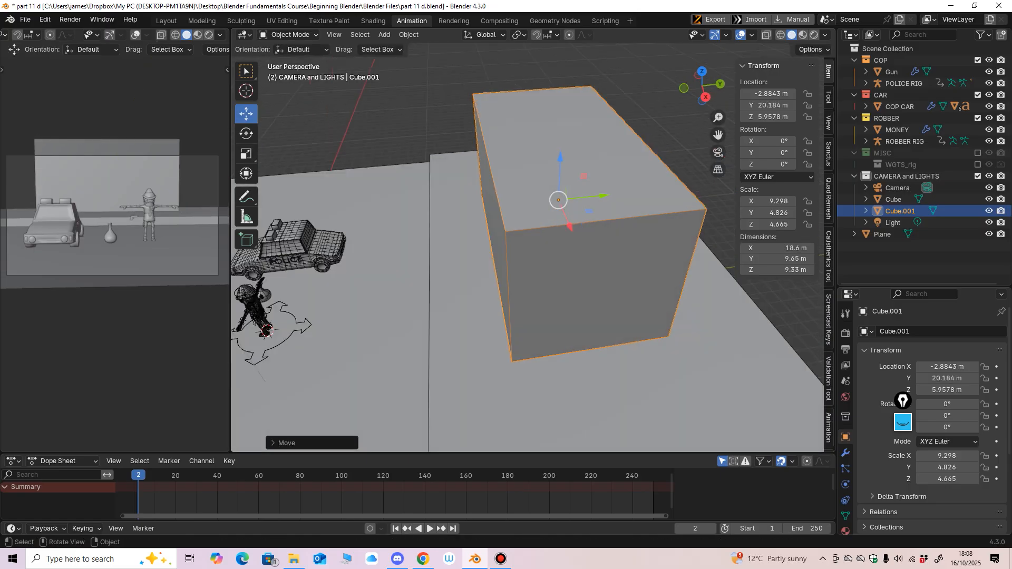
# Step: Move the building block farther back along Y to about 21.75 m
pyautogui.moveTo(603, 195); pyautogui.dragTo(626, 193)
pyautogui.moveTo(626, 192); pyautogui.dragTo(711, 405, button='middle')
# Step: Add three vertical loop cuts to the building block, one at the centre and one halfway across each half
pyautogui.press('Tab')
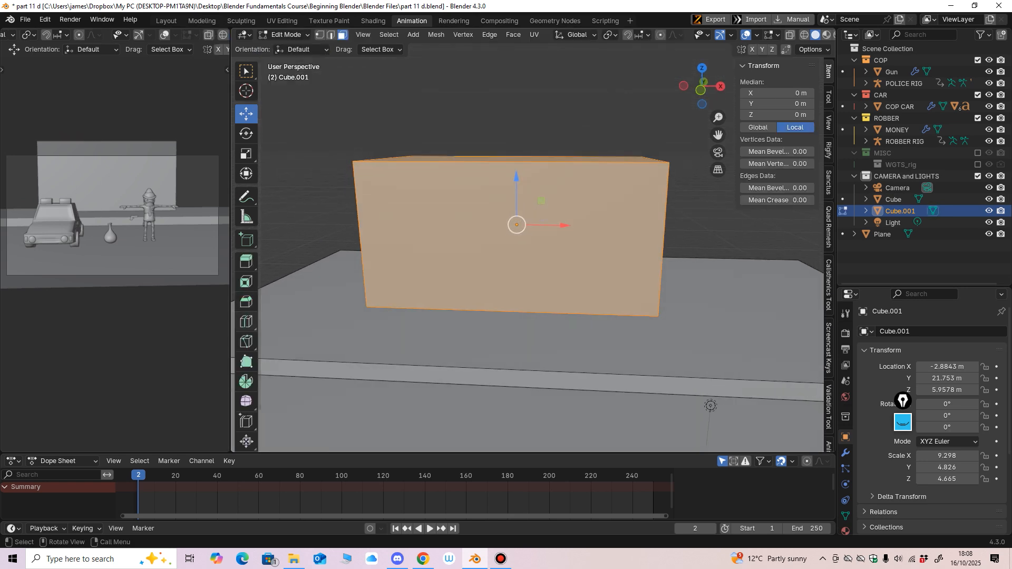
pyautogui.hotkey('ctrl', 'r')
pyautogui.moveTo(514, 259); pyautogui.dragTo(521, 249, button='middle')
pyautogui.click(511, 249)
pyautogui.click(559, 289)
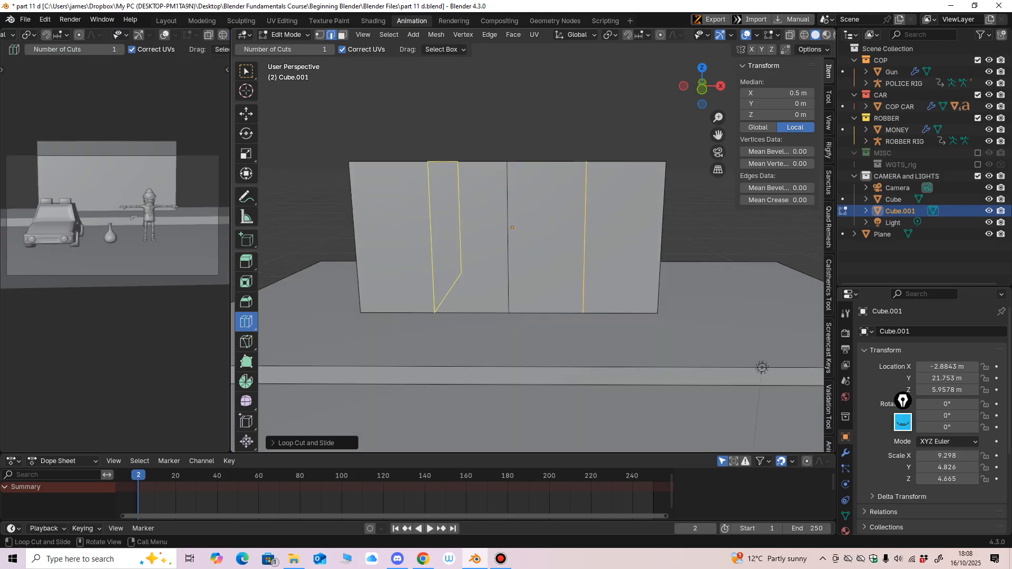
pyautogui.click(440, 279)
# Step: Turn on the wireframe overlay in the camera viewport
pyautogui.scroll(2, 506, 245)
pyautogui.moveTo(505, 245); pyautogui.dragTo(500, 245, button='middle')
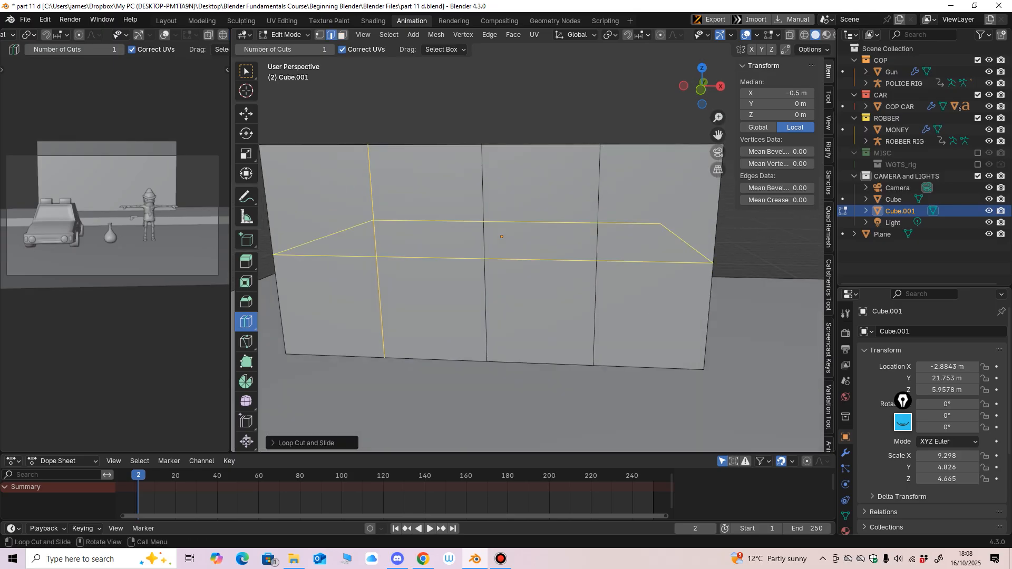
pyautogui.scroll(-3, 118, 35)
pyautogui.click(127, 35)
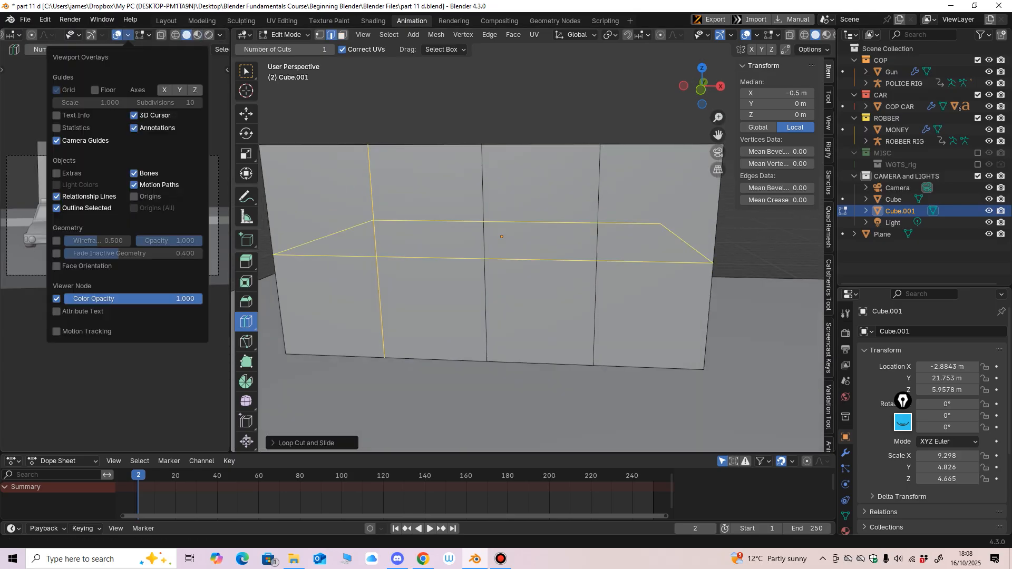
pyautogui.click(57, 241)
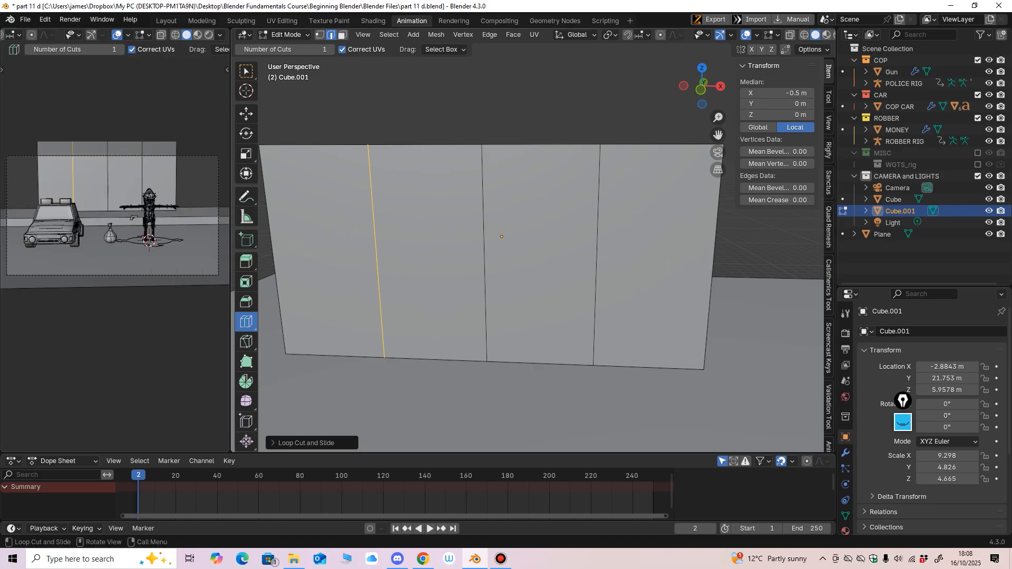
# Step: Add horizontal loop cuts near the building's upper and lower edges, and vertical loop cuts close to both side edges
pyautogui.moveTo(503, 253); pyautogui.dragTo(508, 237, button='middle')
pyautogui.scroll(-2, 510, 238)
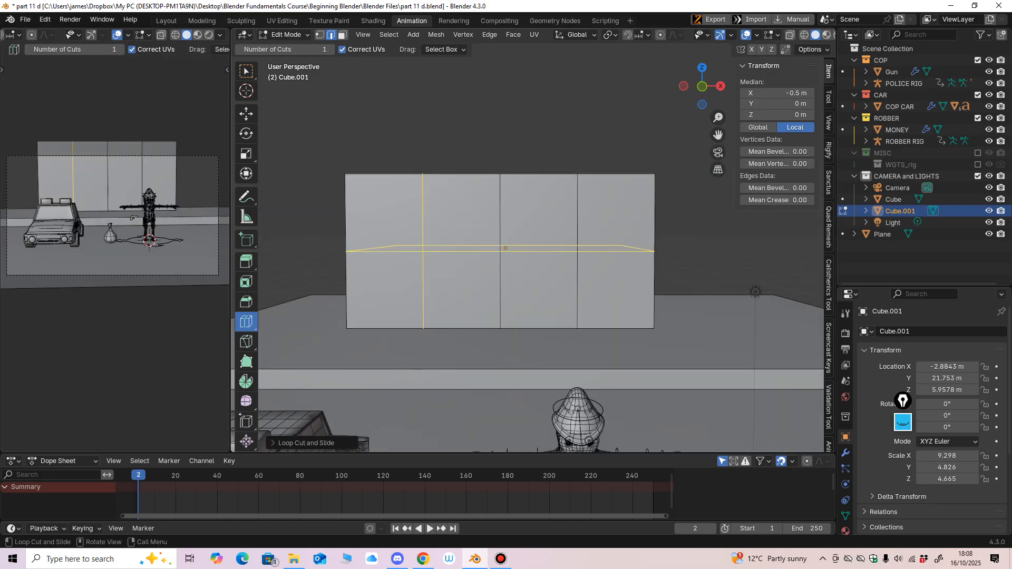
pyautogui.moveTo(576, 238); pyautogui.dragTo(580, 187)
pyautogui.moveTo(579, 257); pyautogui.dragTo(582, 295)
pyautogui.moveTo(381, 203); pyautogui.dragTo(354, 217)
pyautogui.moveTo(606, 206); pyautogui.dragTo(665, 212)
pyautogui.moveTo(649, 223)
pyautogui.mouseDown(button='middle')
pyautogui.moveTo(659, 217)
pyautogui.moveTo(662, 232)
pyautogui.mouseUp(button='middle')
# Step: Add vertical loop cuts on both sides of the building's centre line, halfway to the neighbouring cuts
pyautogui.scroll(1, 659, 226)
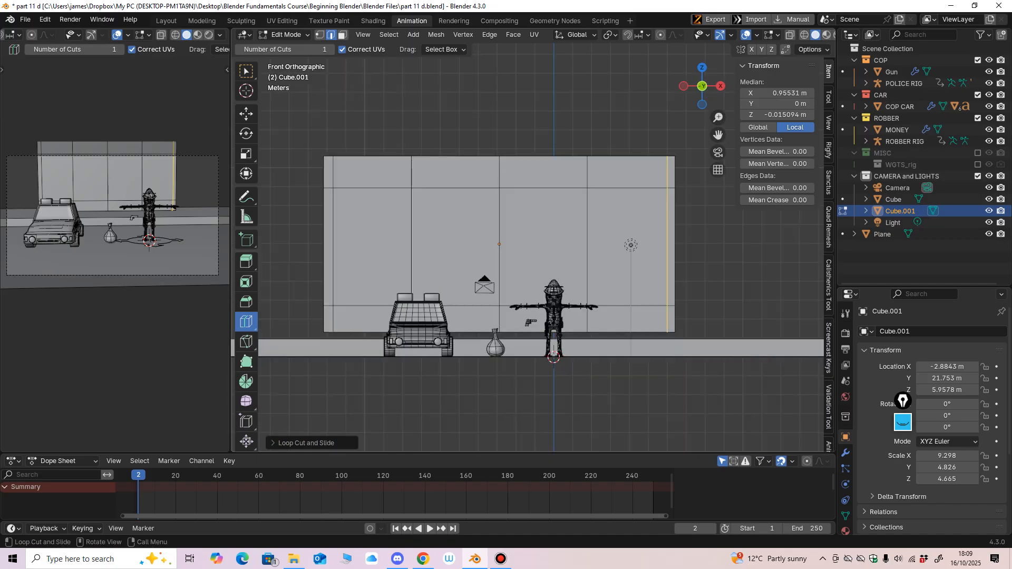
pyautogui.scroll(1, 533, 239)
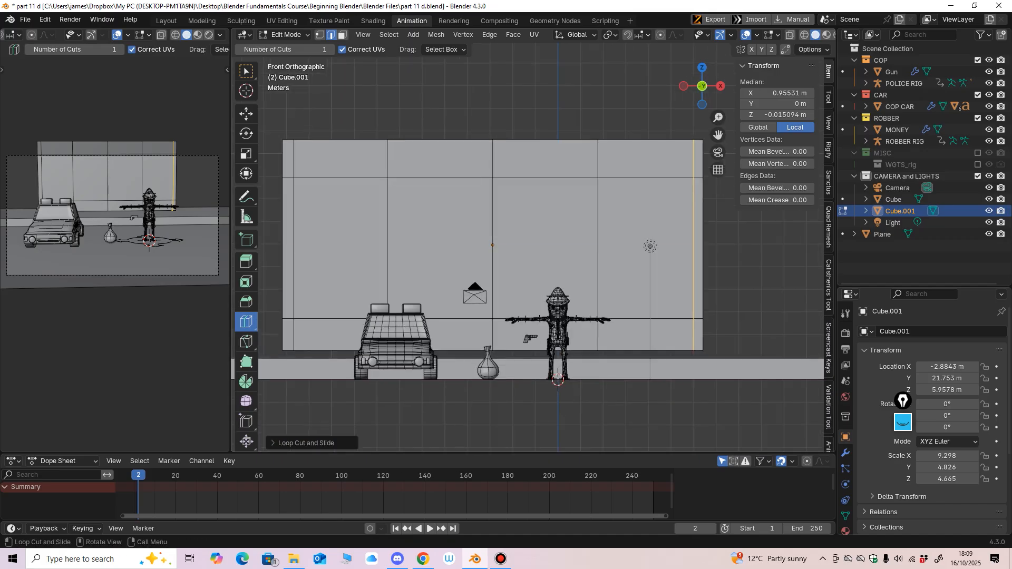
pyautogui.click(685, 259)
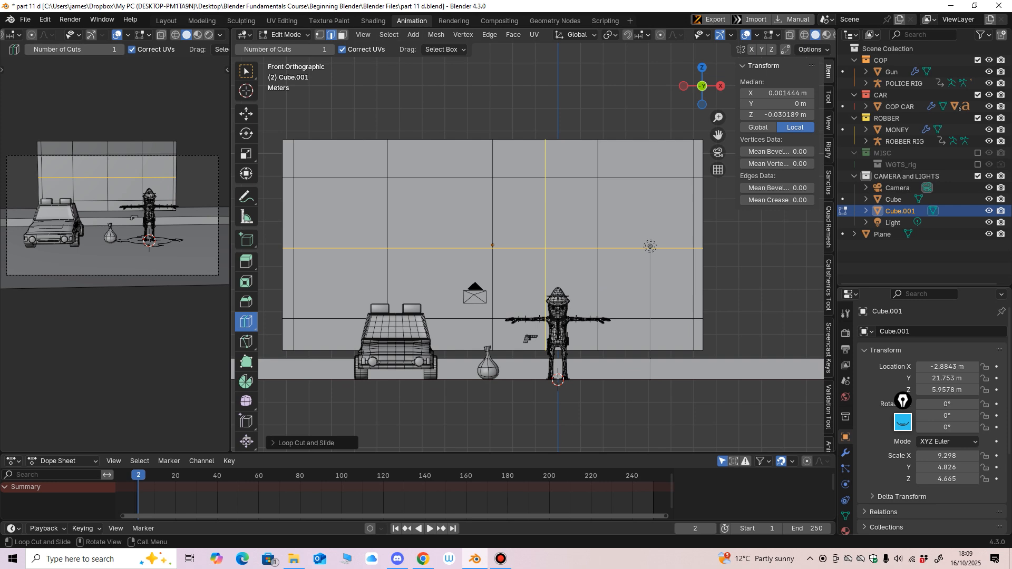
pyautogui.click(650, 246)
pyautogui.keyDown('shift'); pyautogui.moveTo(649, 246); pyautogui.dragTo(723, 172, button='middle'); pyautogui.keyUp('shift')
pyautogui.click(662, 201)
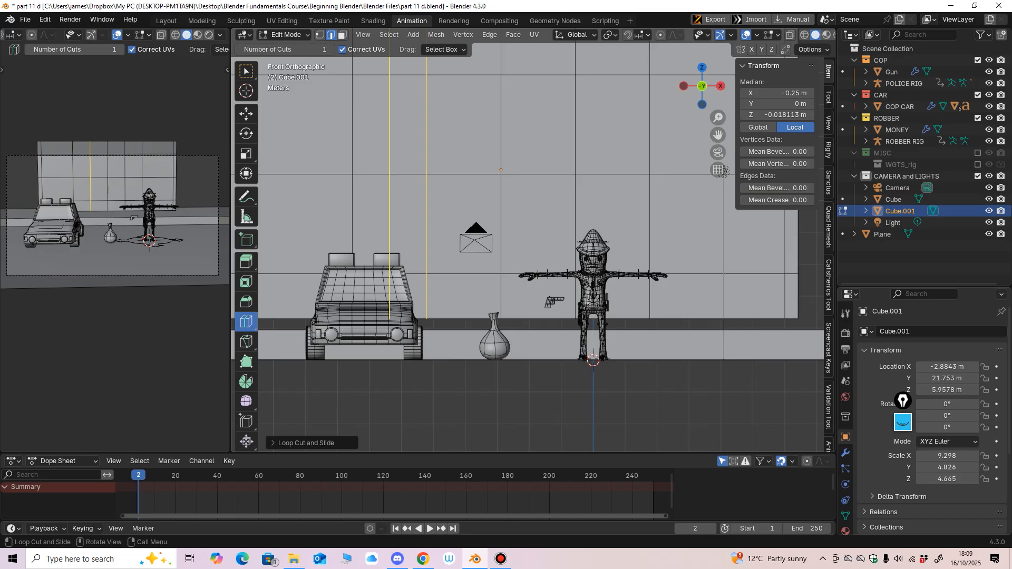
pyautogui.press('3')
pyautogui.click(246, 261)
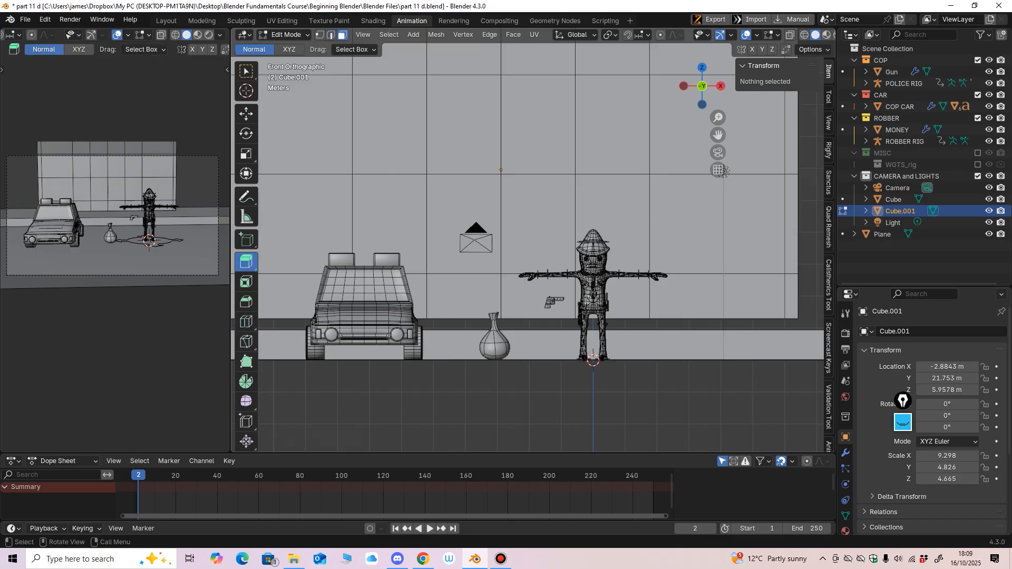
pyautogui.click(464, 224)
pyautogui.keyDown('shift'); pyautogui.click(538, 224); pyautogui.keyUp('shift')
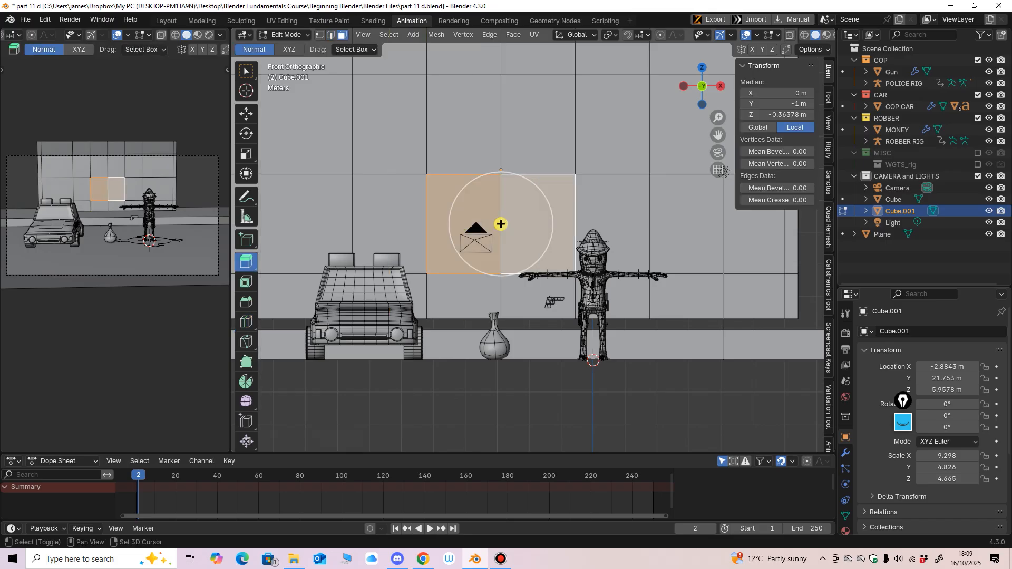
pyautogui.keyDown('shift'); pyautogui.click(469, 295); pyautogui.keyUp('shift')
pyautogui.keyDown('shift'); pyautogui.click(532, 296); pyautogui.keyUp('shift')
pyautogui.moveTo(533, 296); pyautogui.dragTo(534, 302, button='middle')
pyautogui.scroll(4, 535, 301)
pyautogui.press('KP_1')
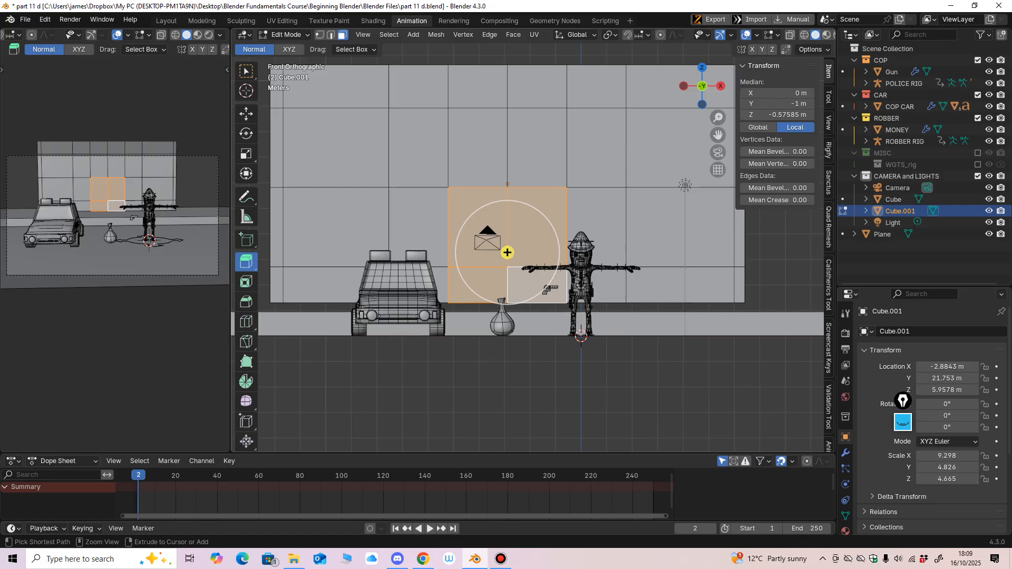
# Step: Dissolve the four inner edges dividing the lower central faces of the building front to form a single doorway face
pyautogui.press('2')
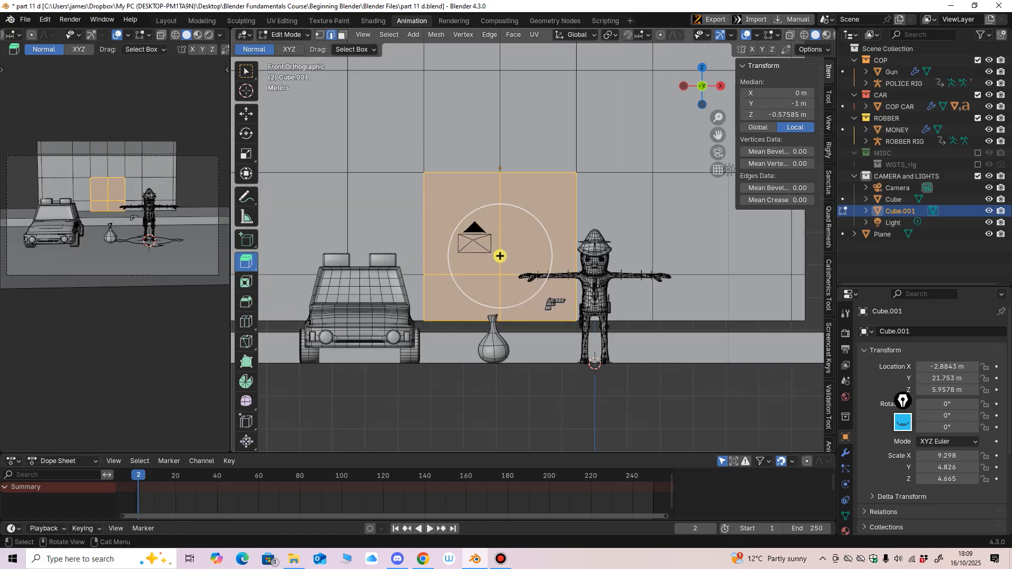
pyautogui.click(500, 227)
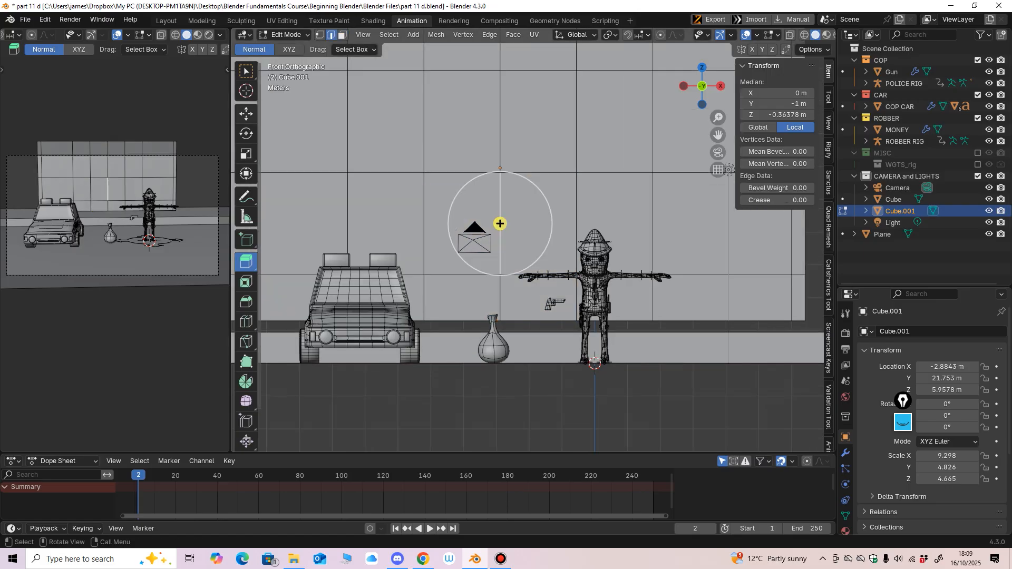
pyautogui.click(247, 113)
pyautogui.keyDown('ctrl'); pyautogui.moveTo(464, 295); pyautogui.dragTo(464, 258, button='middle'); pyautogui.keyUp('ctrl')
pyautogui.keyDown('shift'); pyautogui.click(448, 286); pyautogui.keyUp('shift')
pyautogui.keyDown('shift'); pyautogui.click(505, 287); pyautogui.keyUp('shift')
pyautogui.keyDown('shift'); pyautogui.click(488, 315); pyautogui.keyUp('shift')
pyautogui.moveTo(495, 310); pyautogui.dragTo(464, 318, button='middle')
pyautogui.rightClick(481, 276)
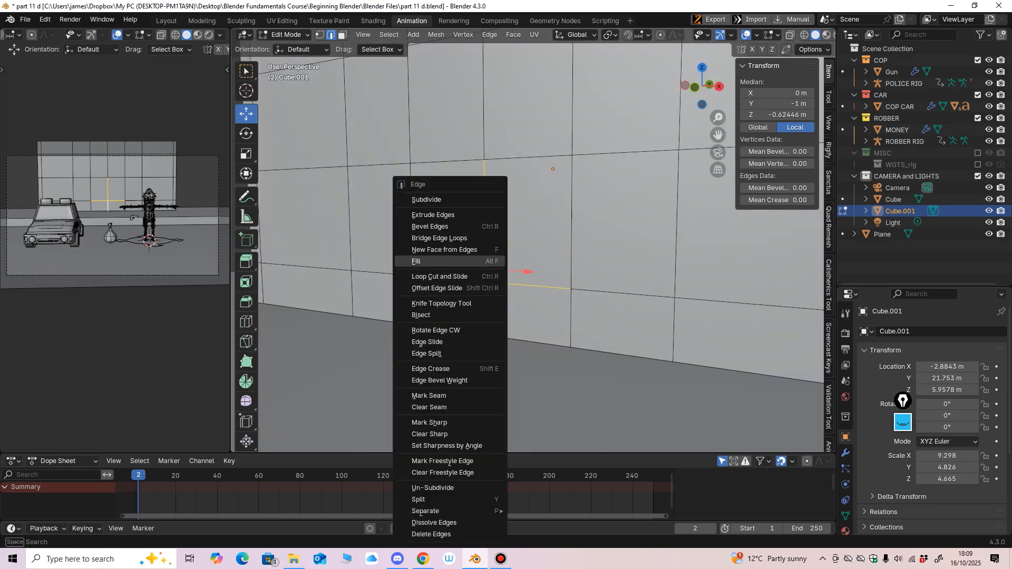
pyautogui.moveTo(531, 250); pyautogui.dragTo(543, 252, button='middle')
pyautogui.rightClick(486, 247)
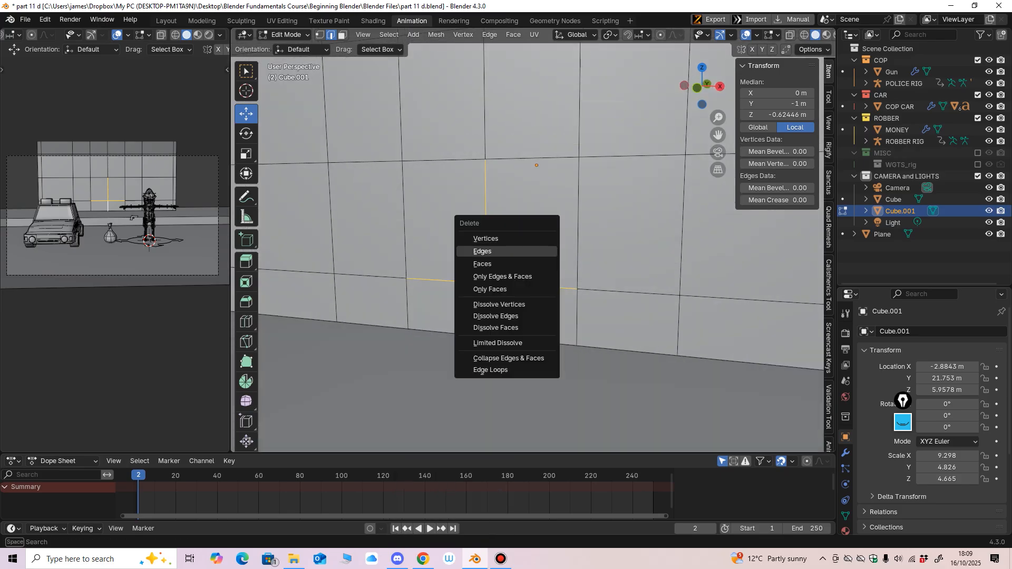
pyautogui.click(485, 315)
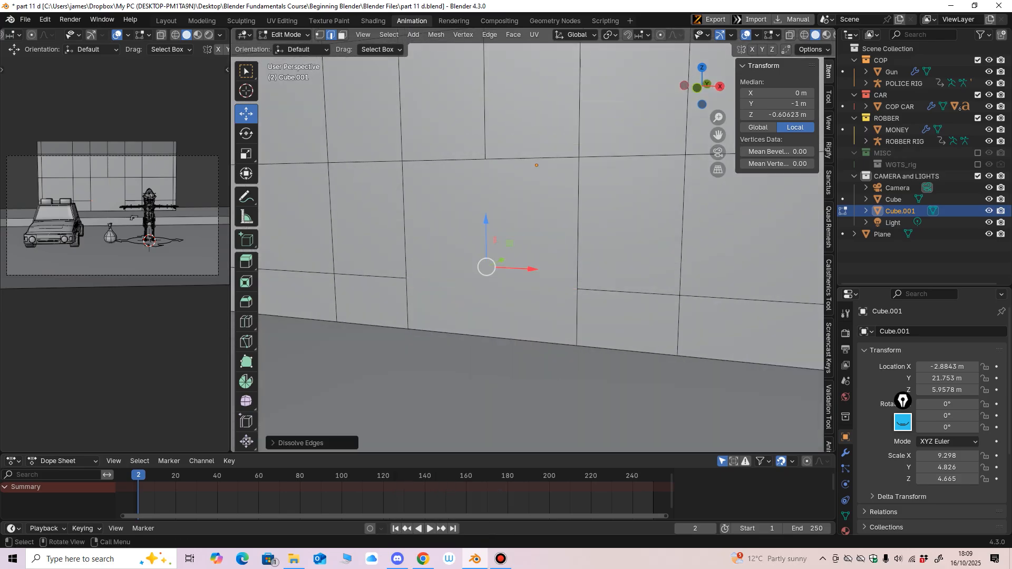
# Step: Extrude the doorway face slightly into the building, to a local Y of about -0.95 m
pyautogui.moveTo(527, 242); pyautogui.dragTo(458, 239, button='middle')
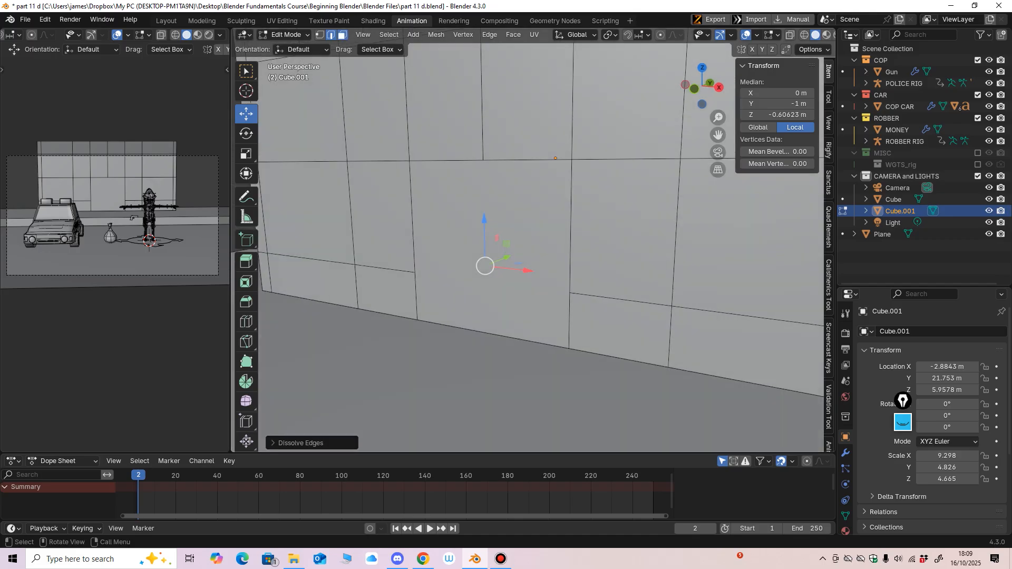
pyautogui.click(342, 35)
pyautogui.click(487, 232)
pyautogui.click(246, 261)
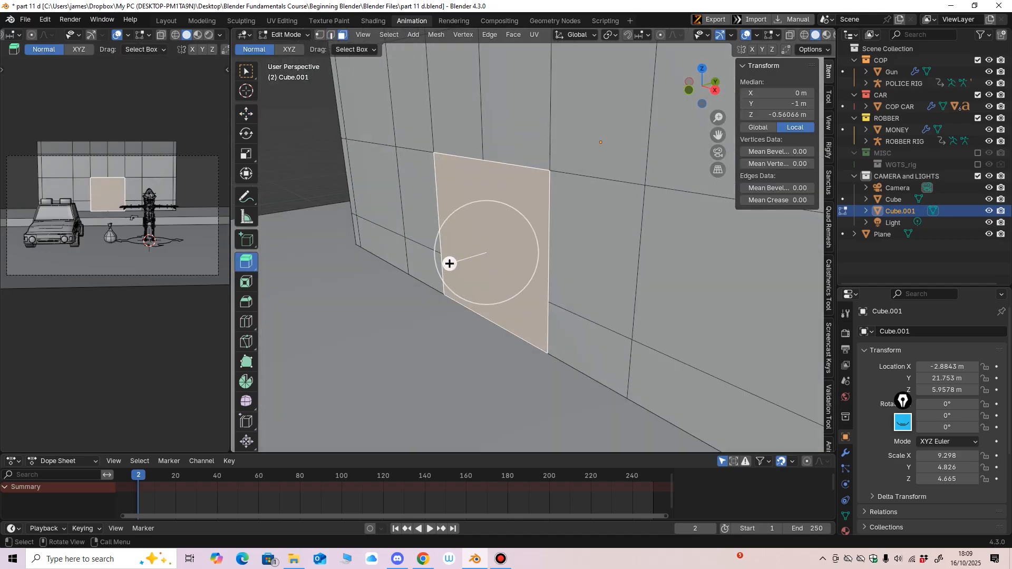
pyautogui.moveTo(449, 264); pyautogui.dragTo(445, 266)
pyautogui.moveTo(445, 266); pyautogui.dragTo(471, 257, button='middle')
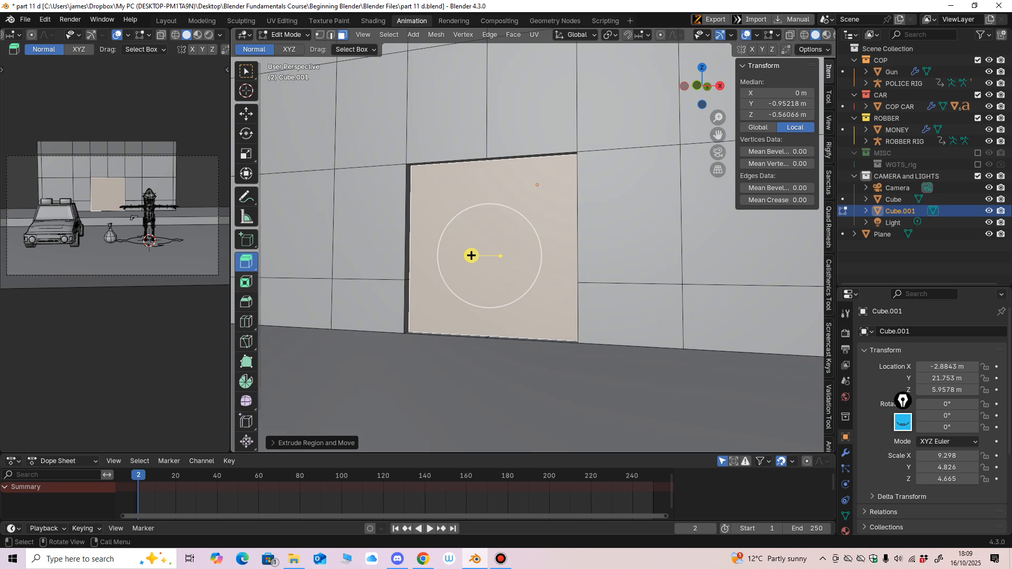
# Step: Inset the recessed doorway face slightly to create a thin door frame
pyautogui.click(246, 281)
pyautogui.moveTo(490, 256); pyautogui.dragTo(483, 257)
pyautogui.moveTo(482, 258); pyautogui.dragTo(457, 259, button='middle')
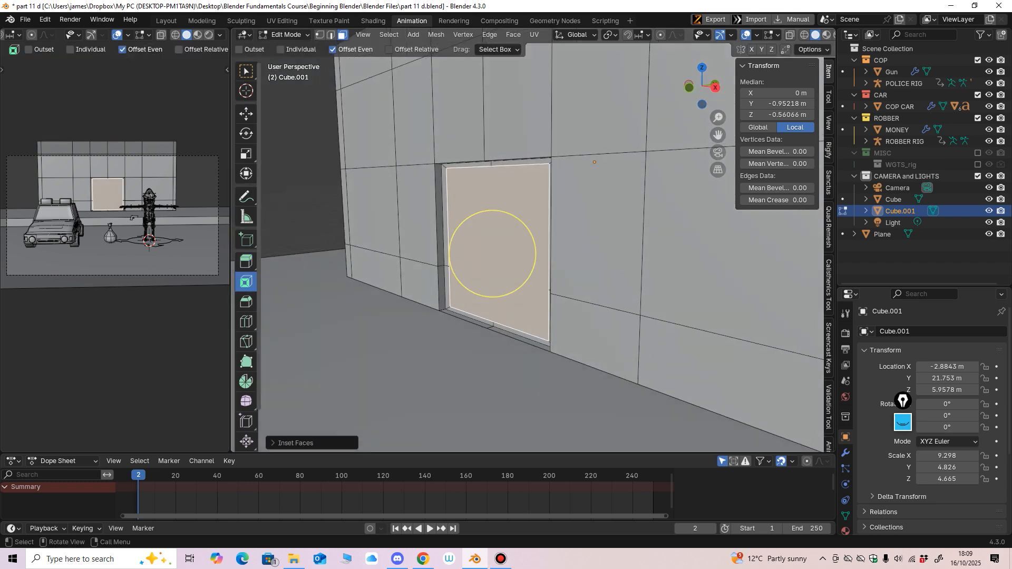
# Step: Extrude the inset doorway face and move it deeper into the building, to a local Y of about -0.55 m
pyautogui.hotkey('shift', 'space')
pyautogui.press('e')
pyautogui.moveTo(456, 259); pyautogui.dragTo(463, 255)
pyautogui.hotkey('shift', 'space')
pyautogui.press('g')
pyautogui.moveTo(463, 255); pyautogui.dragTo(499, 248, button='middle')
pyautogui.moveTo(531, 237); pyautogui.dragTo(580, 220)
# Step: Extrude the two large window faces beside the doorway inward, to a local Y of about -0.934 m
pyautogui.moveTo(579, 220); pyautogui.dragTo(543, 243, button='middle')
pyautogui.scroll(-3, 583, 220)
pyautogui.keyDown('shift'); pyautogui.moveTo(543, 244); pyautogui.dragTo(572, 232, button='middle'); pyautogui.keyUp('shift')
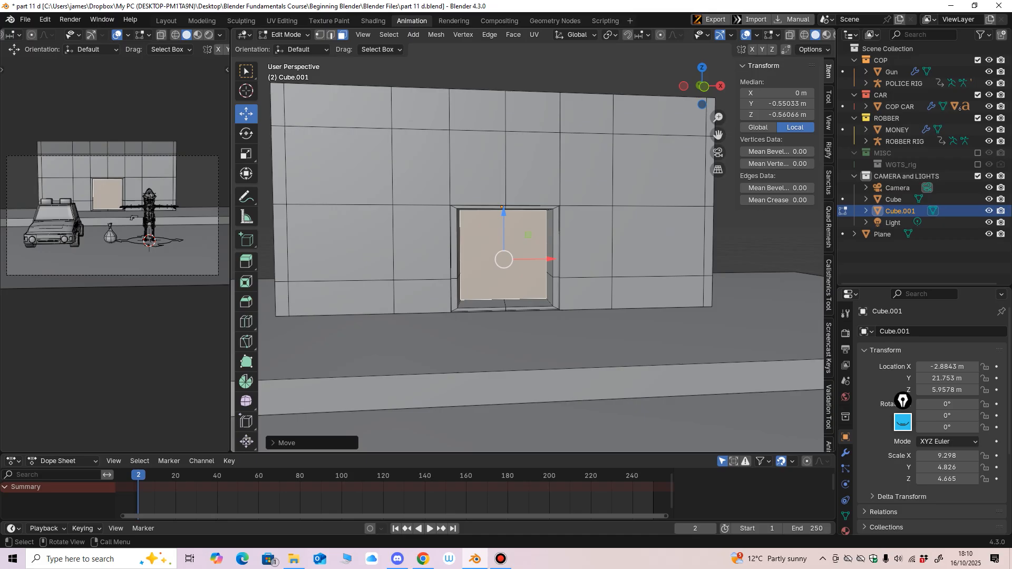
pyautogui.moveTo(572, 232); pyautogui.dragTo(573, 228, button='middle')
pyautogui.click(658, 241)
pyautogui.keyDown('shift'); pyautogui.click(340, 242); pyautogui.keyUp('shift')
pyautogui.scroll(-1, 334, 241)
pyautogui.moveTo(340, 241); pyautogui.dragTo(337, 287, button='middle')
pyautogui.scroll(2, 333, 242)
pyautogui.click(246, 262)
pyautogui.moveTo(477, 259); pyautogui.dragTo(486, 253, button='middle')
pyautogui.moveTo(486, 253); pyautogui.dragTo(488, 249)
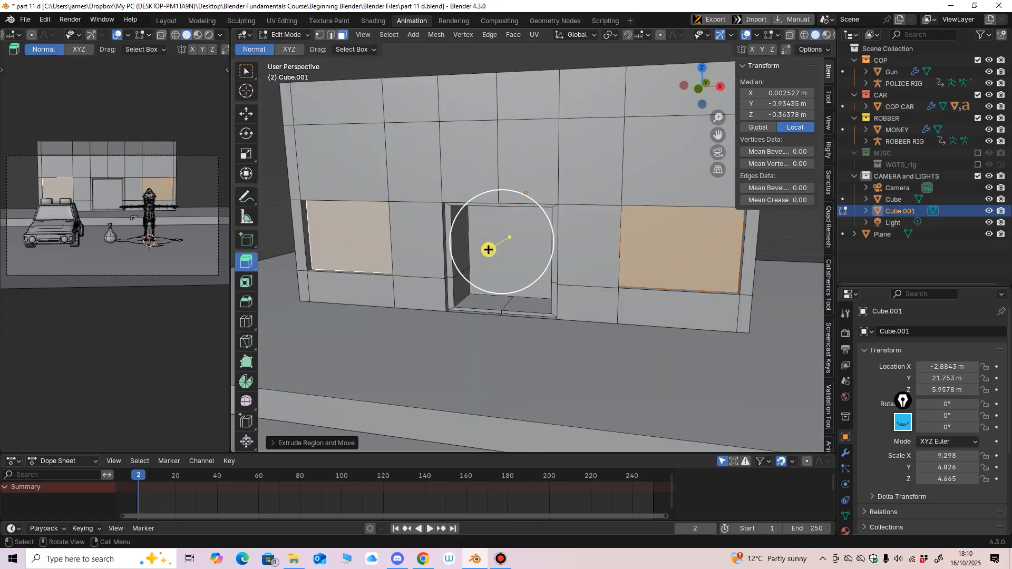
# Step: Inset both window faces and extrude the inner panes slightly farther inward, to a local Y of about -0.922 m
pyautogui.click(246, 282)
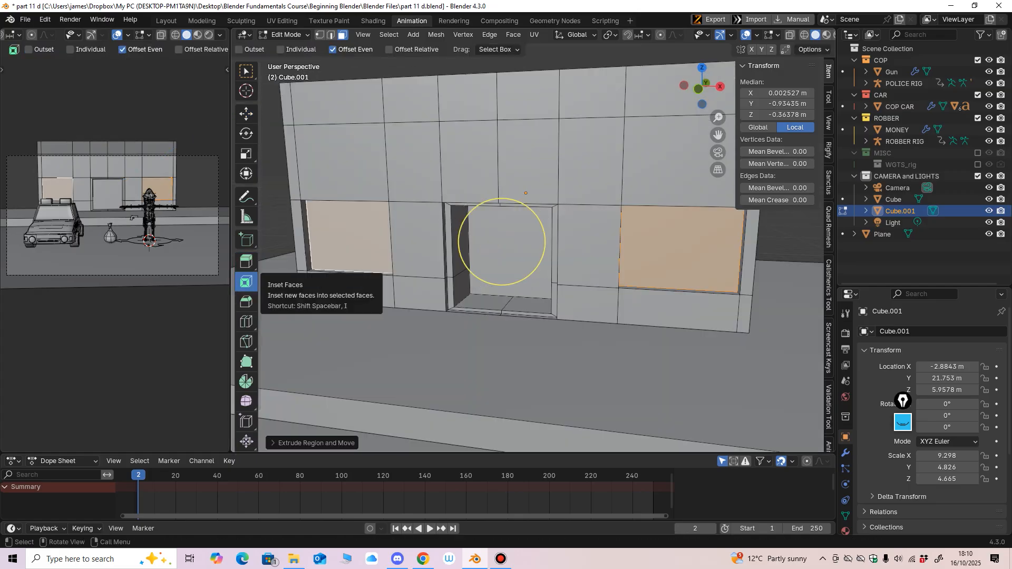
pyautogui.moveTo(502, 242); pyautogui.dragTo(486, 254)
pyautogui.moveTo(486, 254)
pyautogui.mouseDown(button='middle')
pyautogui.moveTo(510, 243)
pyautogui.moveTo(475, 240)
pyautogui.mouseUp(button='middle')
pyautogui.press('KP_1')
pyautogui.keyDown('shift'); pyautogui.moveTo(476, 240); pyautogui.dragTo(506, 254, button='middle'); pyautogui.keyUp('shift')
pyautogui.click(246, 262)
pyautogui.moveTo(506, 254); pyautogui.dragTo(509, 253)
pyautogui.click(246, 114)
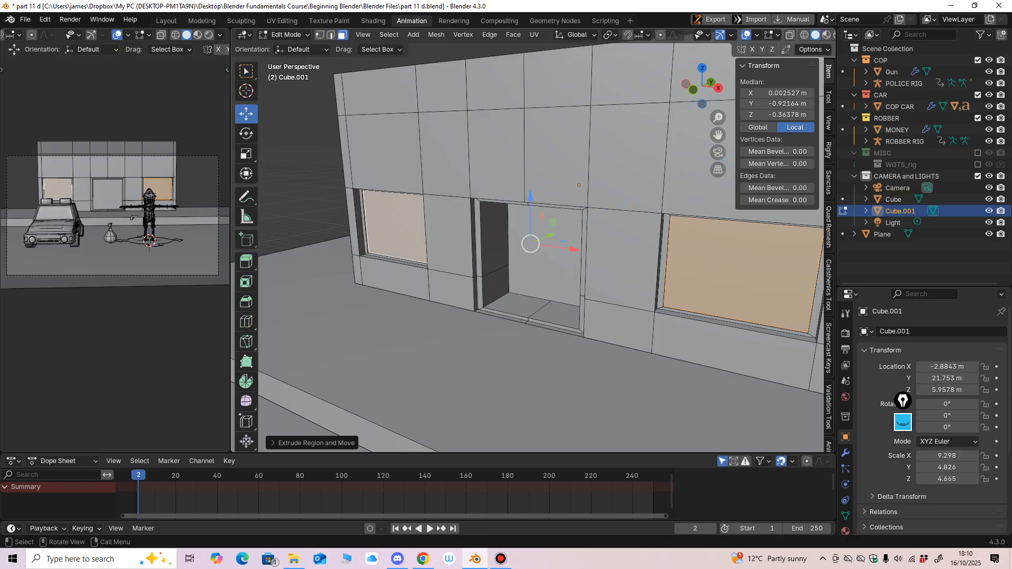
# Step: Return to Object Mode and add a text object to the scene
pyautogui.press('KP_1')
pyautogui.moveTo(527, 242)
pyautogui.mouseDown(button='middle')
pyautogui.moveTo(529, 252)
pyautogui.moveTo(530, 232)
pyautogui.mouseUp(button='middle')
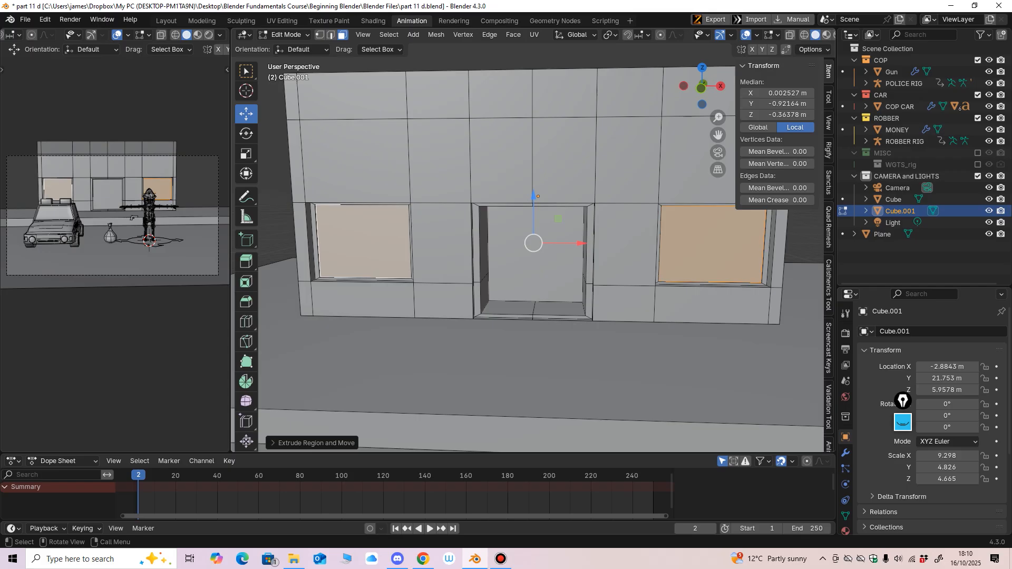
pyautogui.moveTo(530, 237); pyautogui.dragTo(544, 237, button='middle')
pyautogui.keyDown('shift'); pyautogui.moveTo(544, 237); pyautogui.dragTo(540, 263, button='middle'); pyautogui.keyUp('shift')
pyautogui.click(286, 35)
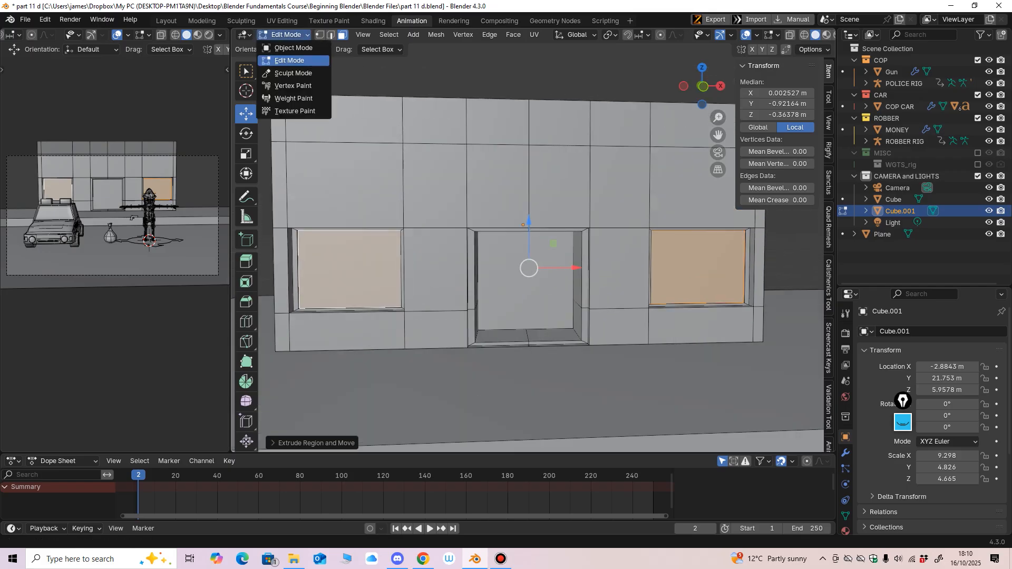
pyautogui.click(292, 48)
pyautogui.click(384, 34)
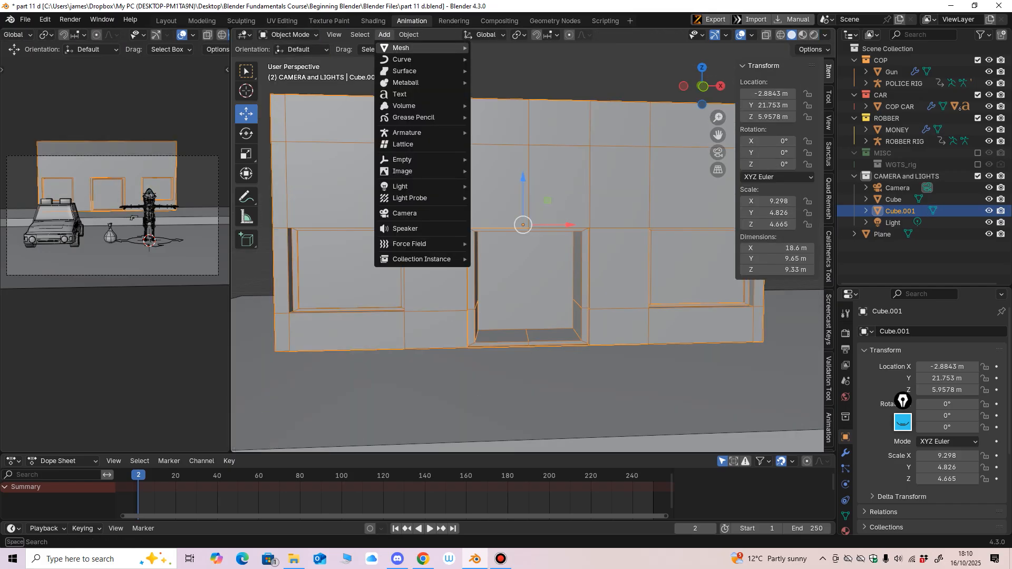
pyautogui.click(399, 94)
# Step: Replace the text object's default wording with BANK and return to Object Mode
pyautogui.keyDown('ctrl'); pyautogui.moveTo(532, 241); pyautogui.dragTo(533, 316, button='middle'); pyautogui.keyUp('ctrl')
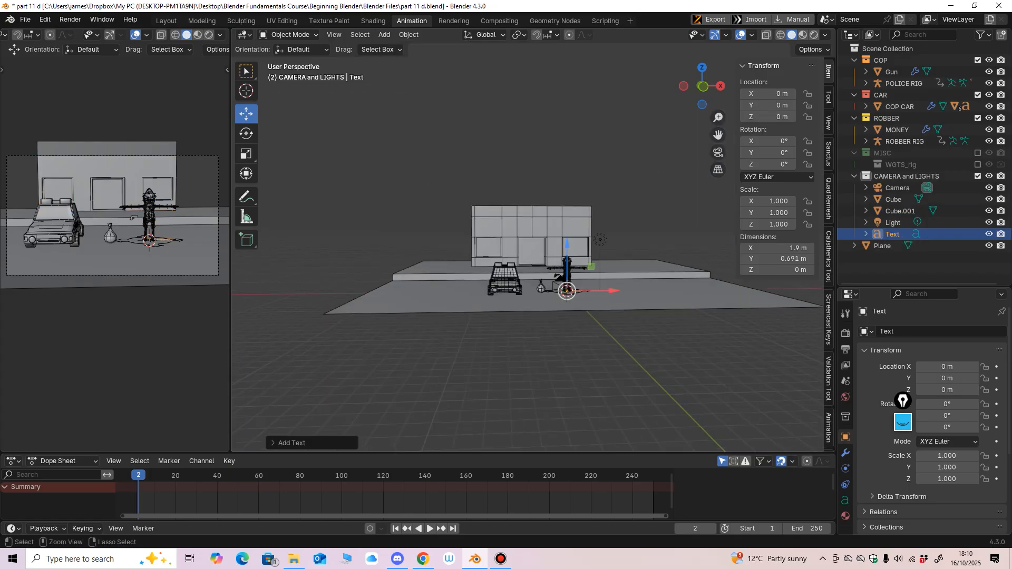
pyautogui.moveTo(533, 274); pyautogui.dragTo(488, 237, button='middle')
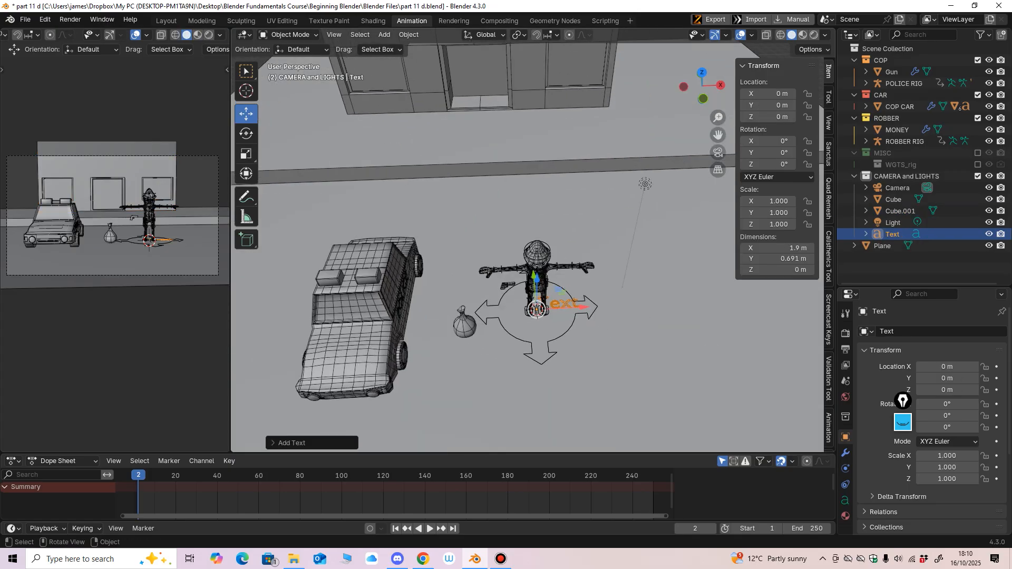
pyautogui.click(288, 35)
pyautogui.click(283, 59)
pyautogui.keyDown('ctrl'); pyautogui.moveTo(532, 274); pyautogui.dragTo(533, 253, button='middle'); pyautogui.keyUp('ctrl')
pyautogui.moveTo(532, 253); pyautogui.dragTo(525, 272, button='middle')
pyautogui.press('BackSpace')
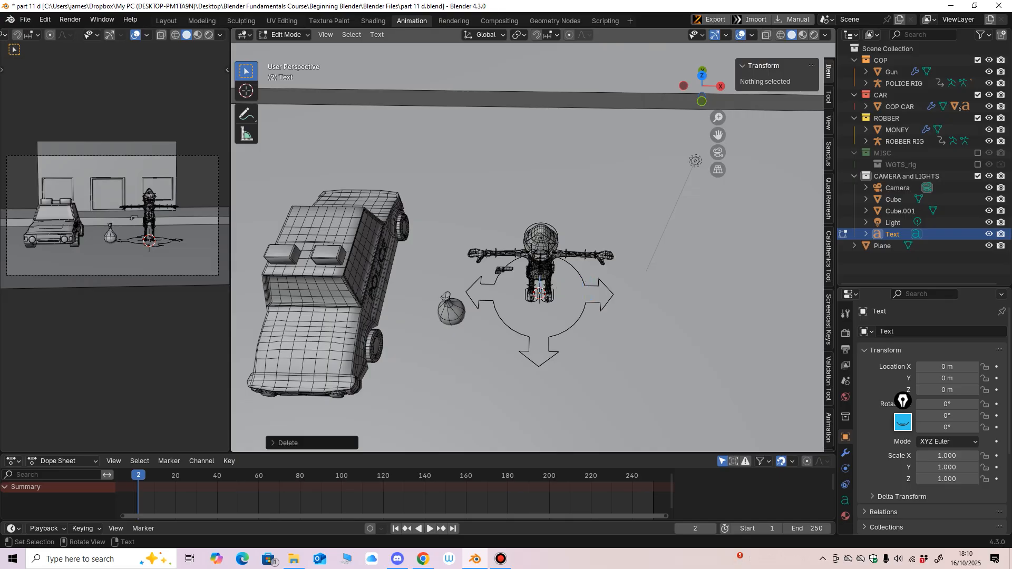
pyautogui.write('BANK')
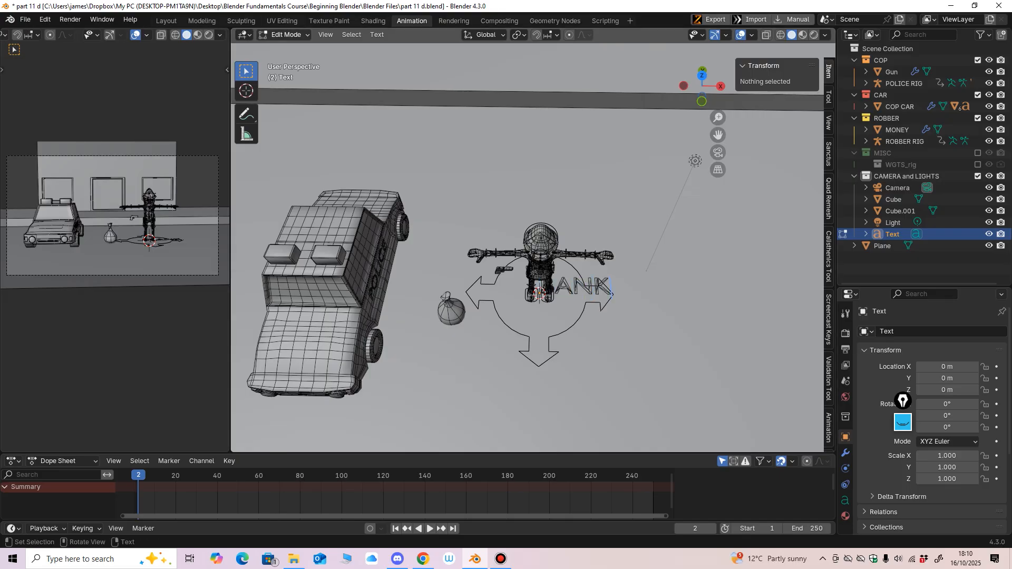
pyautogui.click(285, 34)
pyautogui.click(287, 46)
# Step: Move the BANK text toward the building and up, to about Y 13.88 m and Z 9.99 m
pyautogui.scroll(-3, 447, 211)
pyautogui.moveTo(448, 210); pyautogui.dragTo(342, 213, button='middle')
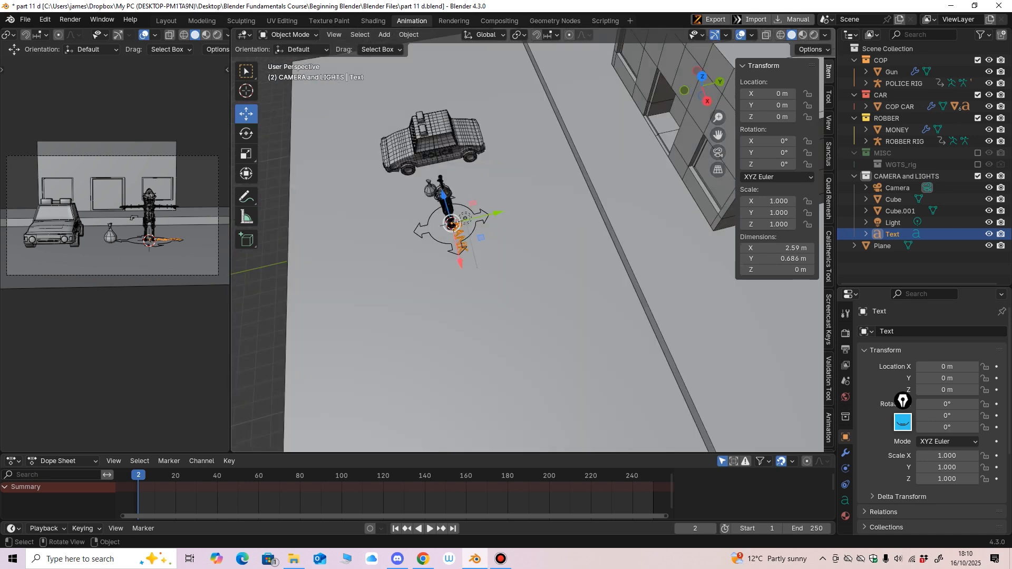
pyautogui.moveTo(497, 213); pyautogui.dragTo(675, 171)
pyautogui.keyDown('shift'); pyautogui.moveTo(675, 170); pyautogui.dragTo(606, 251, button='middle'); pyautogui.keyUp('shift')
pyautogui.scroll(2, 584, 250)
pyautogui.moveTo(574, 245); pyautogui.dragTo(601, 154)
pyautogui.moveTo(601, 154); pyautogui.dragTo(672, 122, button='middle')
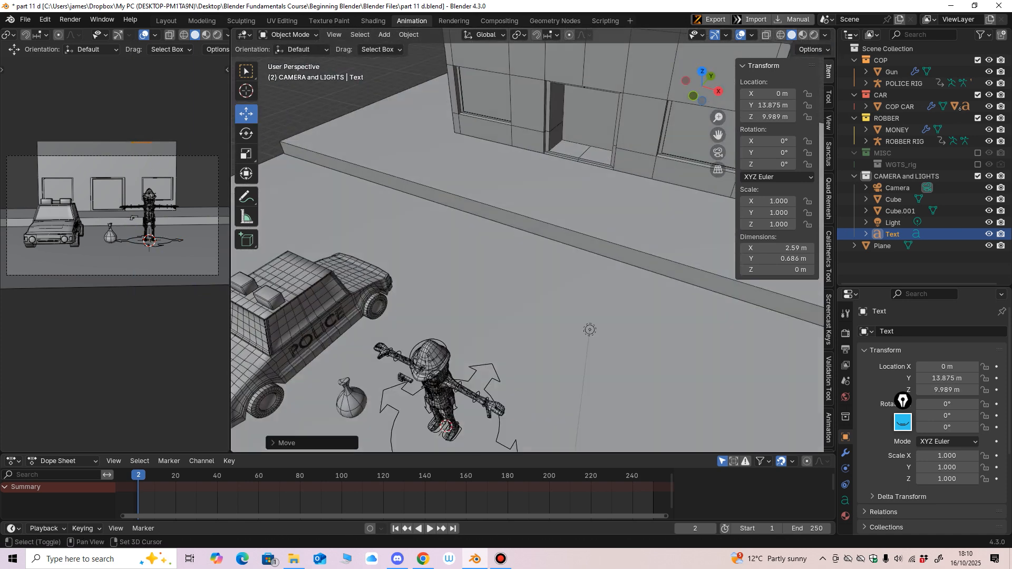
# Step: Rotate the BANK text 90° about X and scale it uniformly to about 2.233
pyautogui.keyDown('shift'); pyautogui.moveTo(570, 174); pyautogui.dragTo(482, 335, button='middle'); pyautogui.keyUp('shift')
pyautogui.click(246, 133)
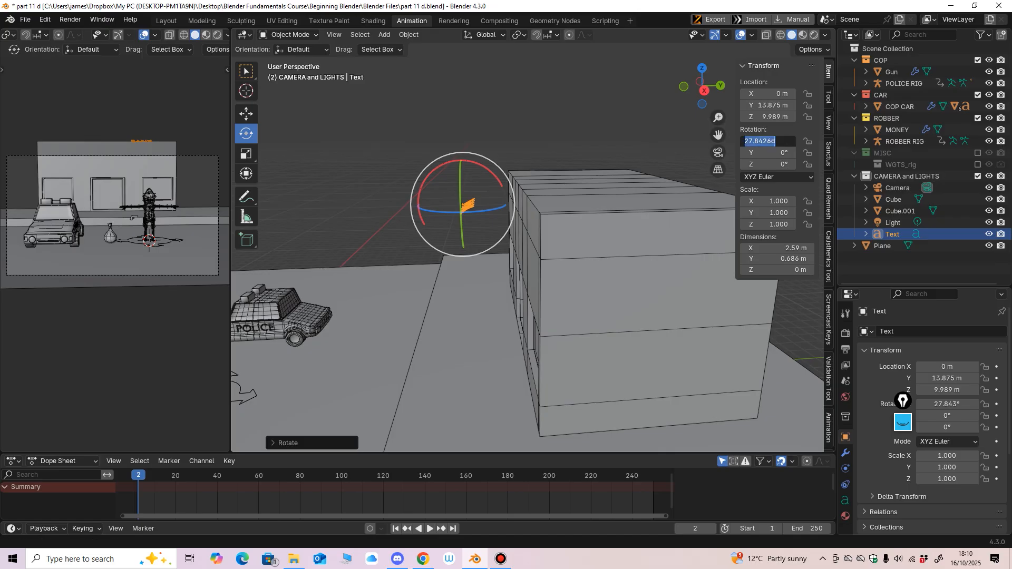
pyautogui.write('90')
pyautogui.press('Return')
pyautogui.click(246, 154)
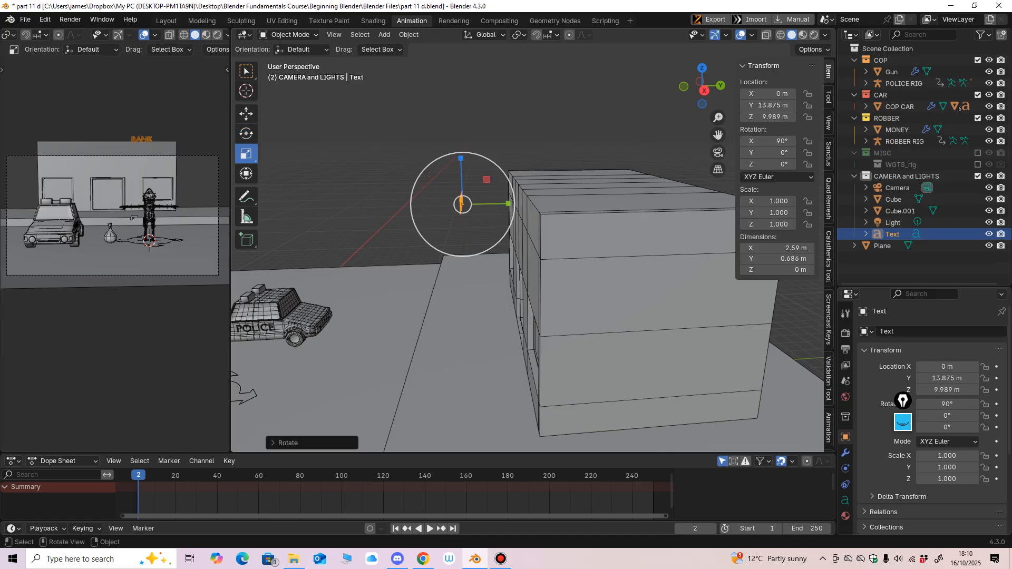
pyautogui.moveTo(481, 242); pyautogui.dragTo(504, 286)
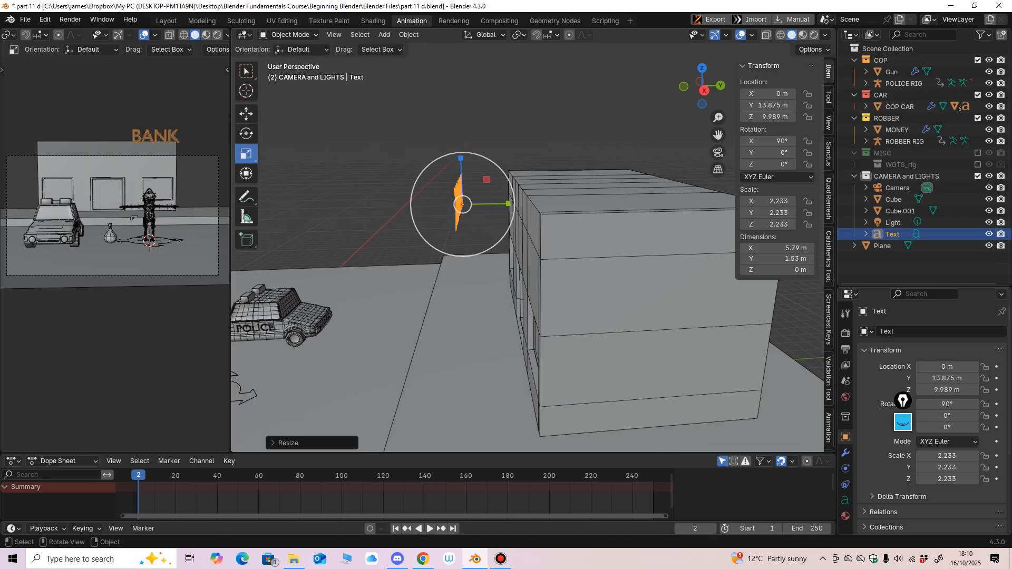
# Step: Position the BANK text on the facade above the doorway, at about X -5.52 m, Y 16.71 m and Z 6.84 m
pyautogui.moveTo(504, 286); pyautogui.dragTo(620, 287, button='middle')
pyautogui.moveTo(608, 142); pyautogui.dragTo(608, 204)
pyautogui.moveTo(652, 250); pyautogui.dragTo(501, 252)
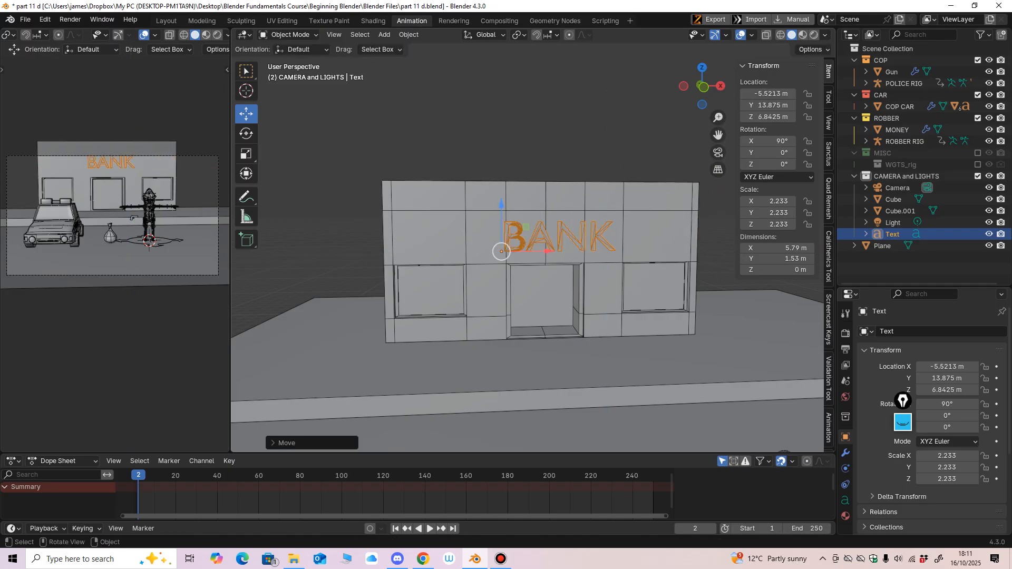
pyautogui.keyDown('ctrl'); pyautogui.moveTo(527, 258); pyautogui.dragTo(426, 332, button='middle'); pyautogui.keyUp('ctrl')
pyautogui.keyDown('ctrl'); pyautogui.moveTo(427, 332); pyautogui.dragTo(427, 284, button='middle'); pyautogui.keyUp('ctrl')
pyautogui.moveTo(480, 234); pyautogui.dragTo(546, 220)
pyautogui.moveTo(546, 221)
pyautogui.mouseDown(button='middle')
pyautogui.moveTo(524, 199)
pyautogui.moveTo(533, 215)
pyautogui.mouseUp(button='middle')
# Step: Add a Solidify modifier to the BANK text and set its thickness to 0.05 m
pyautogui.click(845, 452)
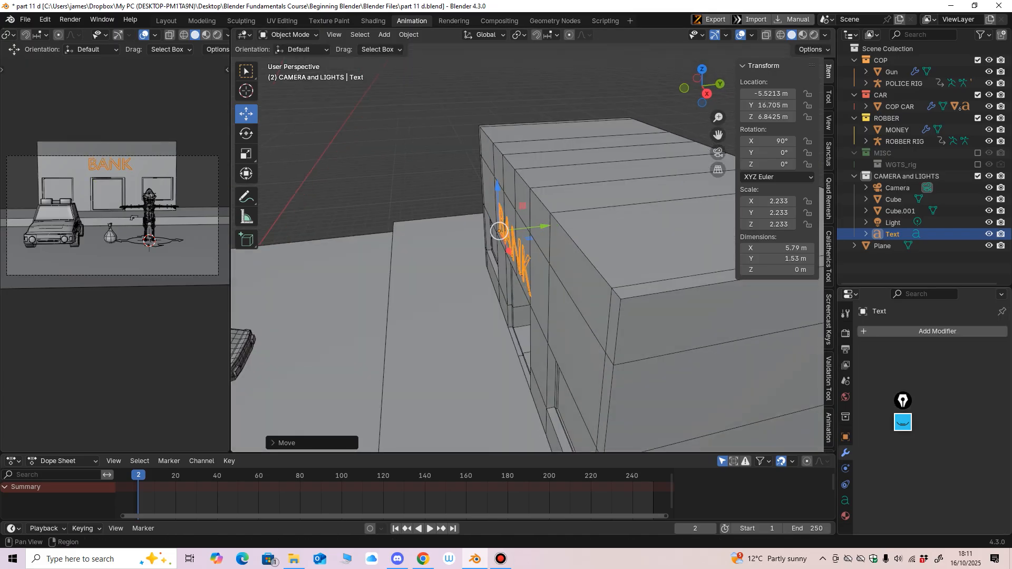
pyautogui.click(861, 332)
pyautogui.moveTo(842, 374)
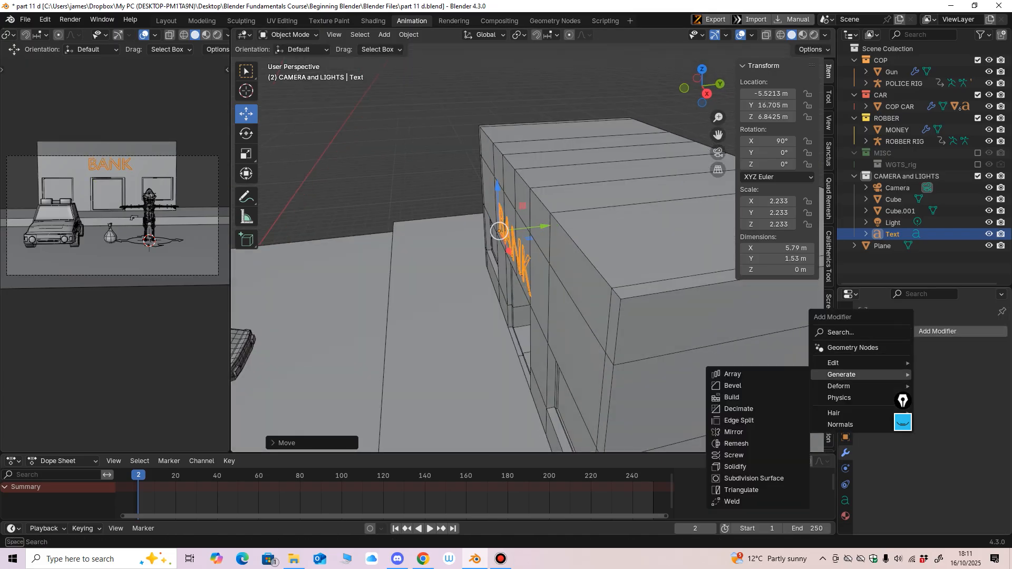
pyautogui.click(735, 467)
pyautogui.keyDown('ctrl'); pyautogui.moveTo(548, 295); pyautogui.dragTo(548, 259, button='middle'); pyautogui.keyUp('ctrl')
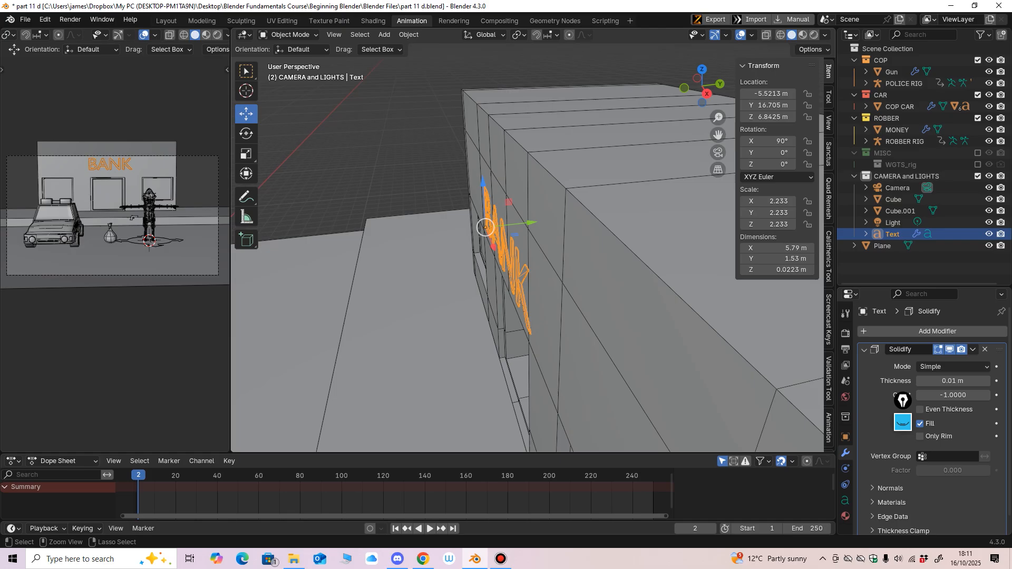
pyautogui.moveTo(953, 381); pyautogui.dragTo(970, 381)
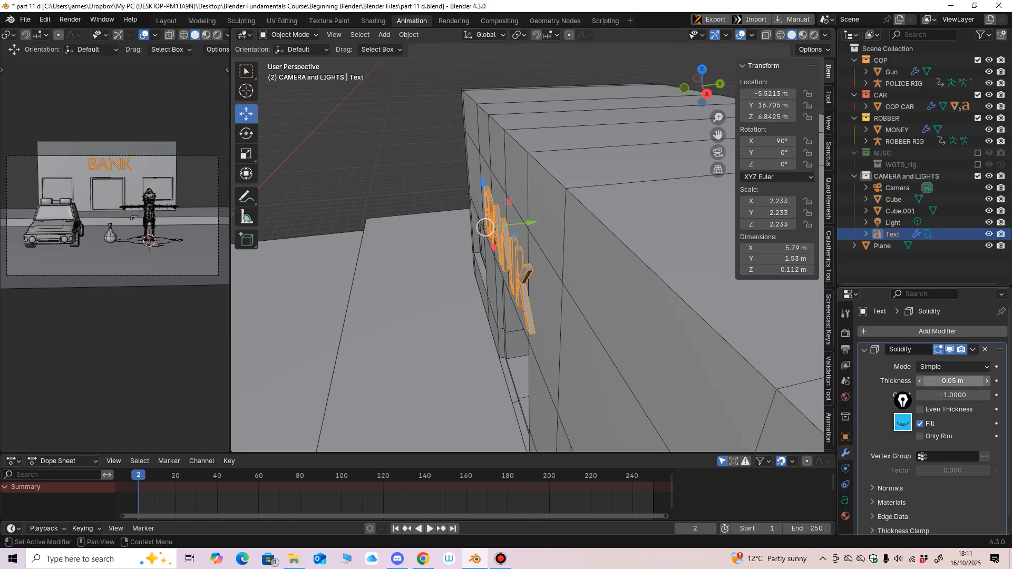
# Step: Move the BANK text along Y against the building's front wall, to about 16.86 m
pyautogui.moveTo(485, 227); pyautogui.dragTo(505, 232, button='middle')
pyautogui.press('g')
pyautogui.press('y')
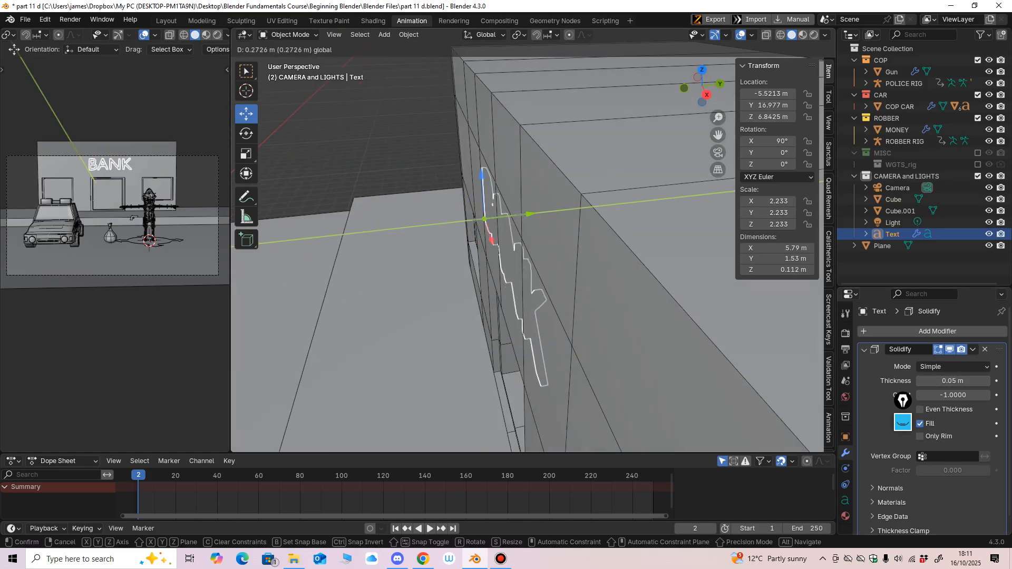
pyautogui.moveTo(526, 215); pyautogui.dragTo(527, 215)
pyautogui.moveTo(527, 221); pyautogui.dragTo(622, 190, button='middle')
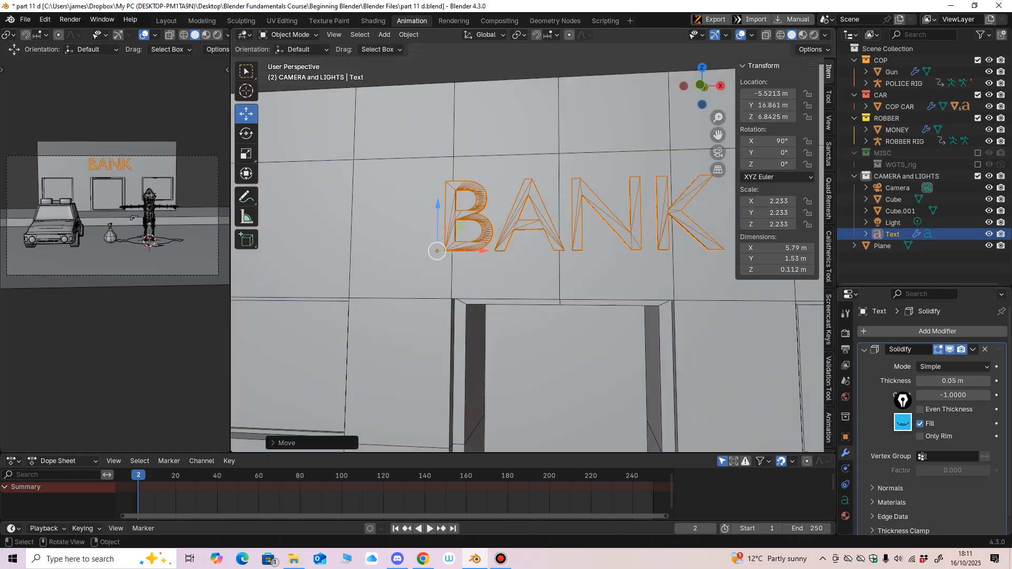
# Step: In front view, centre the BANK text over the doorway at about X -5.92 m and Z 6.71 m
pyautogui.press('KP_1')
pyautogui.keyDown('shift'); pyautogui.moveTo(590, 221); pyautogui.dragTo(527, 211, button='middle'); pyautogui.keyUp('shift')
pyautogui.moveTo(431, 241); pyautogui.dragTo(367, 244)
pyautogui.moveTo(367, 201); pyautogui.dragTo(367, 201)
pyautogui.moveTo(414, 246); pyautogui.dragTo(414, 246)
pyautogui.keyDown('ctrl'); pyautogui.moveTo(448, 232); pyautogui.dragTo(448, 285, button='middle'); pyautogui.keyUp('ctrl')
pyautogui.keyDown('ctrl'); pyautogui.moveTo(470, 218); pyautogui.dragTo(486, 218, button='middle'); pyautogui.keyUp('ctrl')
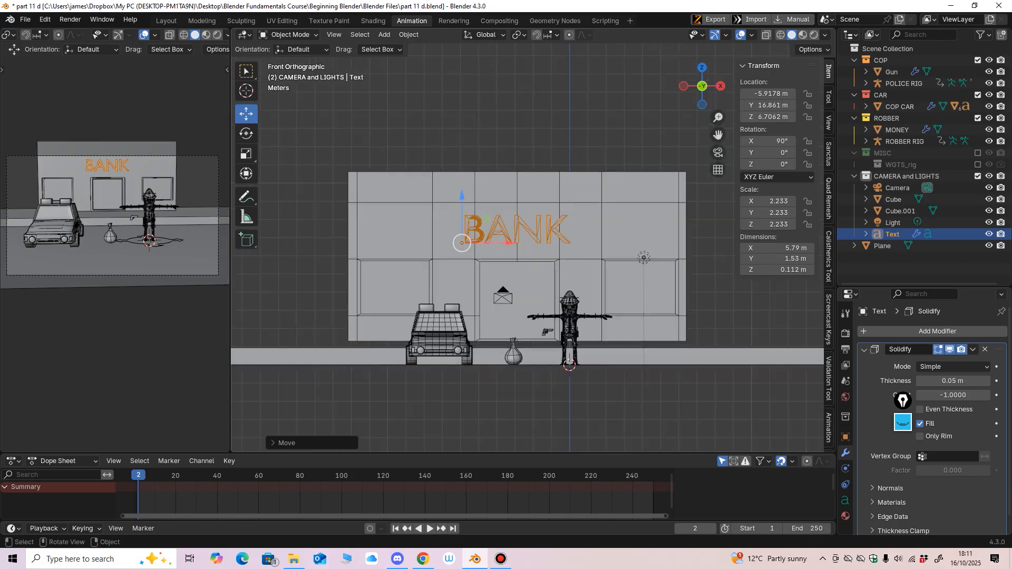
pyautogui.keyDown('ctrl'); pyautogui.moveTo(532, 239); pyautogui.dragTo(482, 281, button='middle'); pyautogui.keyUp('ctrl')
pyautogui.press('KP_1')
pyautogui.scroll(-3, 485, 277)
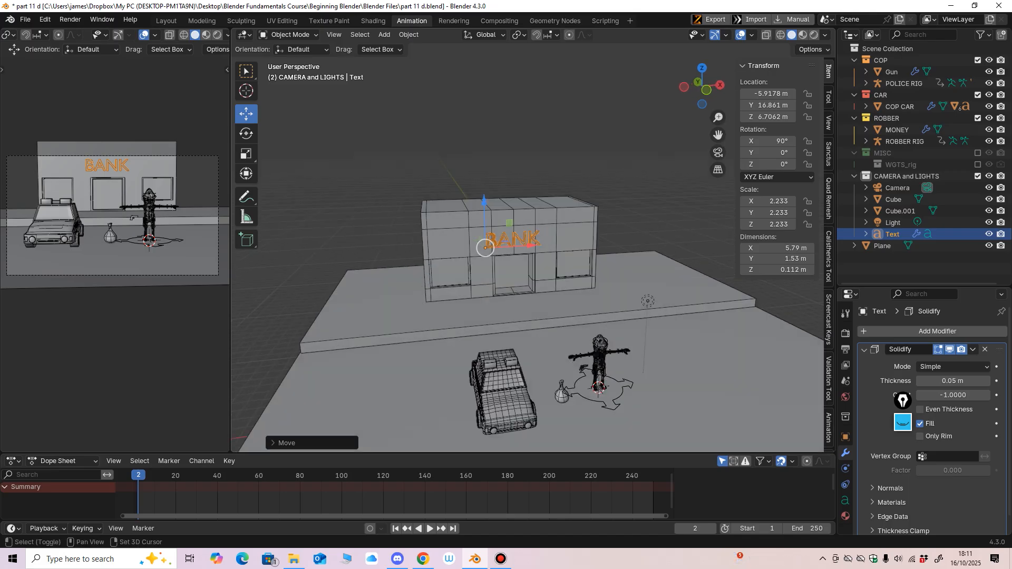
# Step: Select the raised pavement and add a Bevel modifier to it
pyautogui.keyDown('shift'); pyautogui.moveTo(482, 281); pyautogui.dragTo(490, 216, button='middle'); pyautogui.keyUp('shift')
pyautogui.scroll(2, 490, 216)
pyautogui.moveTo(490, 216); pyautogui.dragTo(488, 239, button='middle')
pyautogui.click(469, 211)
pyautogui.scroll(2, 487, 240)
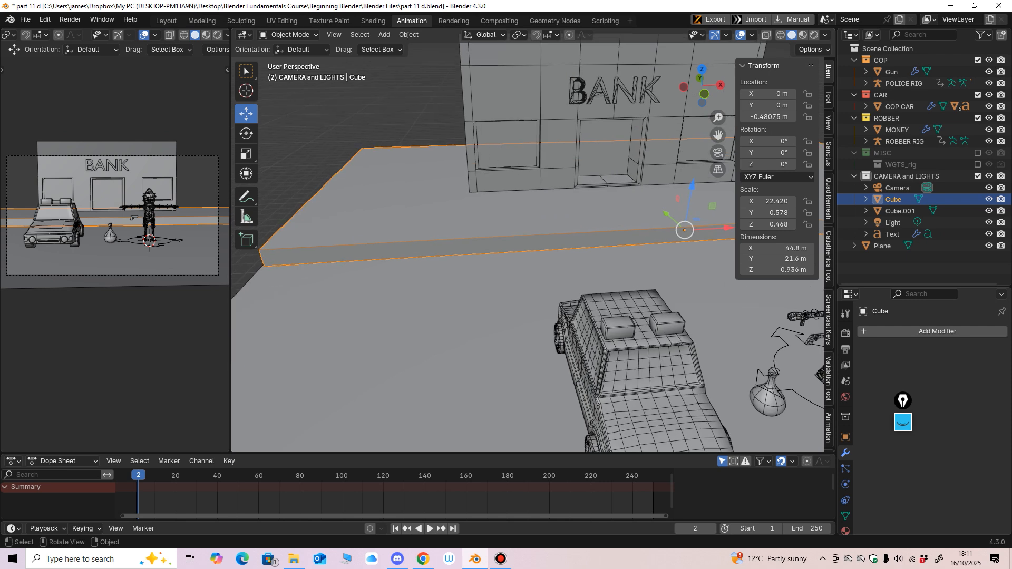
pyautogui.click(910, 331)
pyautogui.moveTo(909, 341)
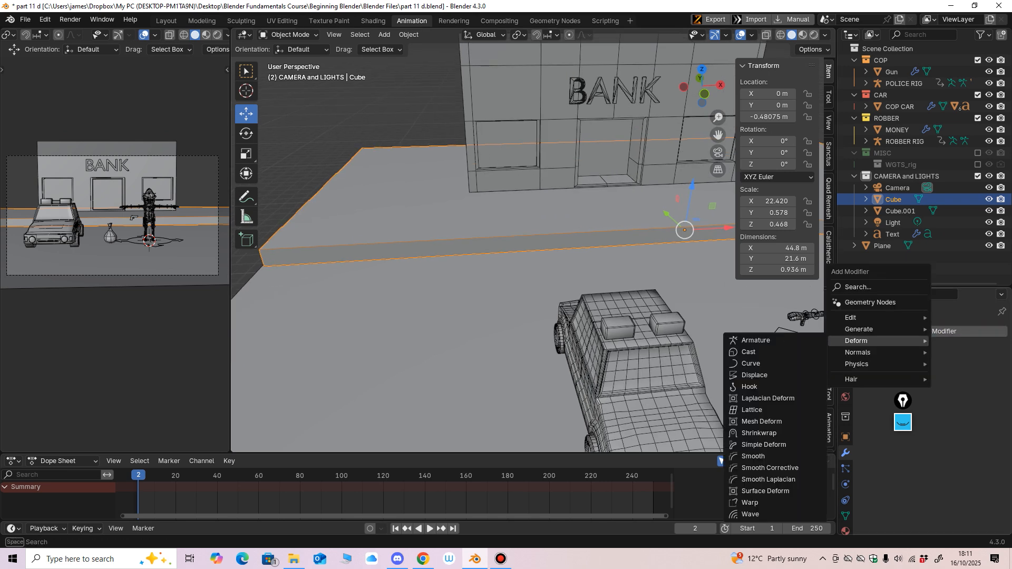
pyautogui.moveTo(874, 329)
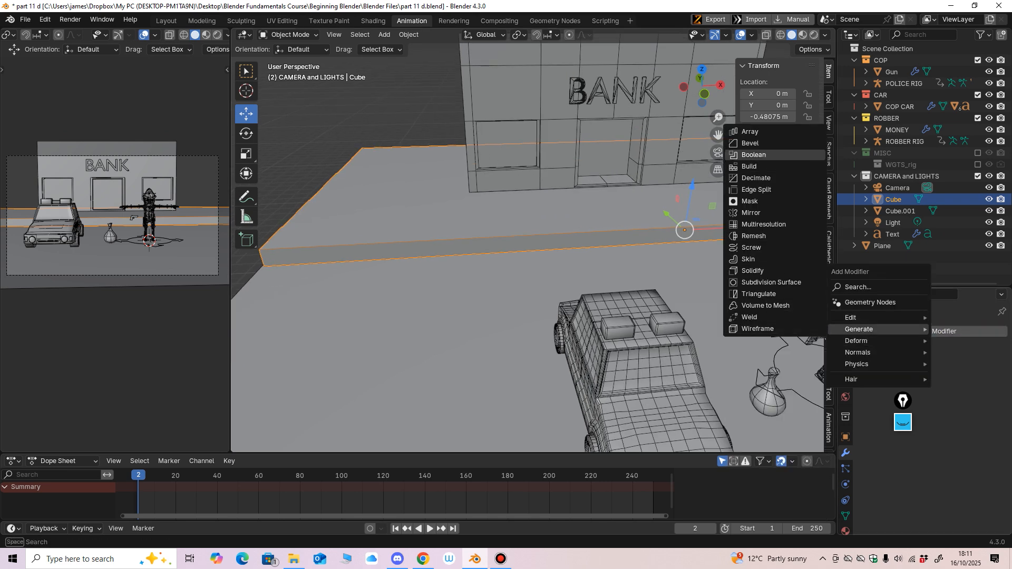
pyautogui.click(750, 144)
# Step: Select the bank building and add a Bevel modifier to it
pyautogui.moveTo(532, 226); pyautogui.dragTo(543, 324, button='middle')
pyautogui.click(534, 282)
pyautogui.moveTo(535, 282); pyautogui.dragTo(521, 272, button='middle')
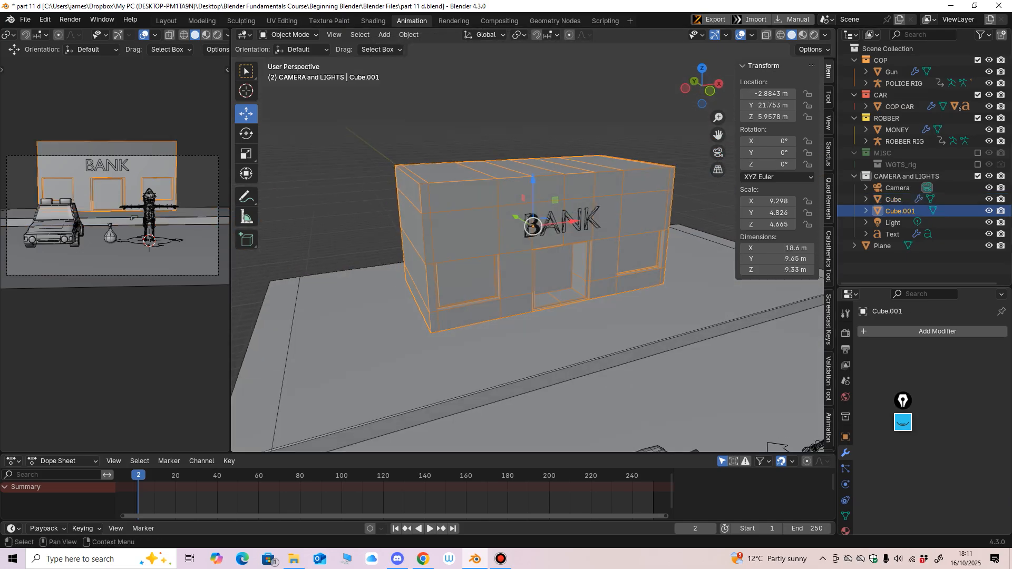
pyautogui.click(878, 331)
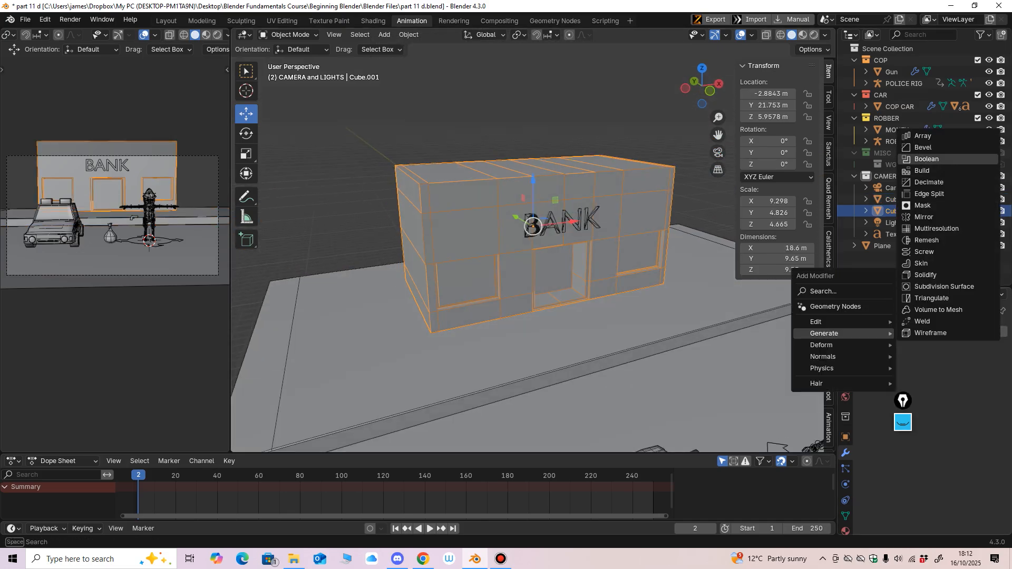
pyautogui.click(922, 148)
# Step: Compare the building's window and doorway edges with and without the bevel by repeatedly undoing and redoing the modifier
pyautogui.scroll(3, 590, 237)
pyautogui.moveTo(585, 237); pyautogui.dragTo(517, 277, button='middle')
pyautogui.scroll(3, 527, 237)
pyautogui.hotkey('ctrl', 'x')
pyautogui.hotkey('ctrl', 'shift', 'z')
pyautogui.moveTo(516, 277); pyautogui.dragTo(563, 216, button='middle')
pyautogui.keyDown('shift'); pyautogui.moveTo(474, 237); pyautogui.dragTo(604, 269, button='middle'); pyautogui.keyUp('shift')
pyautogui.keyDown('ctrl'); pyautogui.moveTo(605, 269); pyautogui.dragTo(605, 217, button='middle'); pyautogui.keyUp('ctrl')
pyautogui.hotkey('ctrl', 'z')
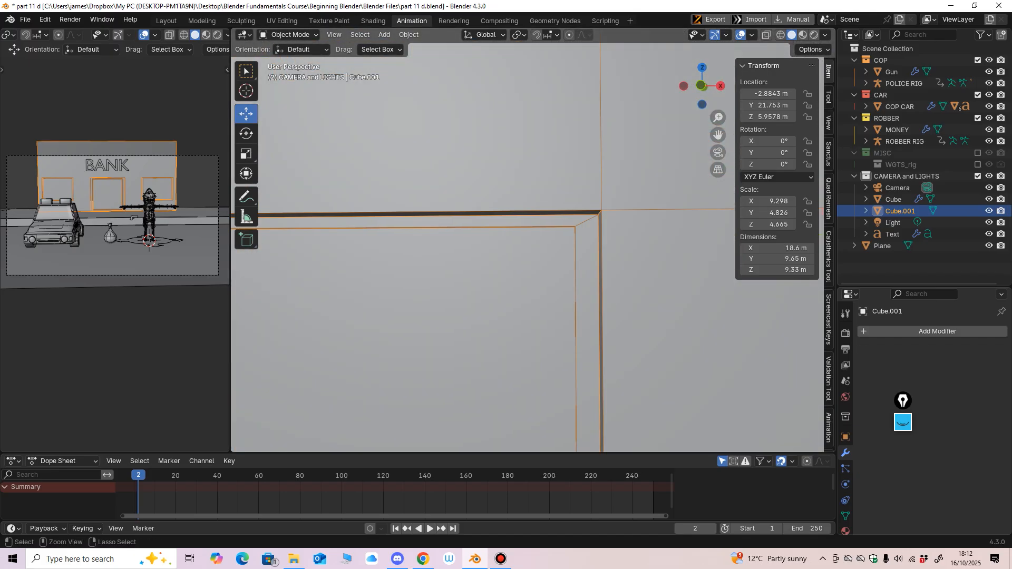
pyautogui.hotkey('ctrl', 'shift', 'z')
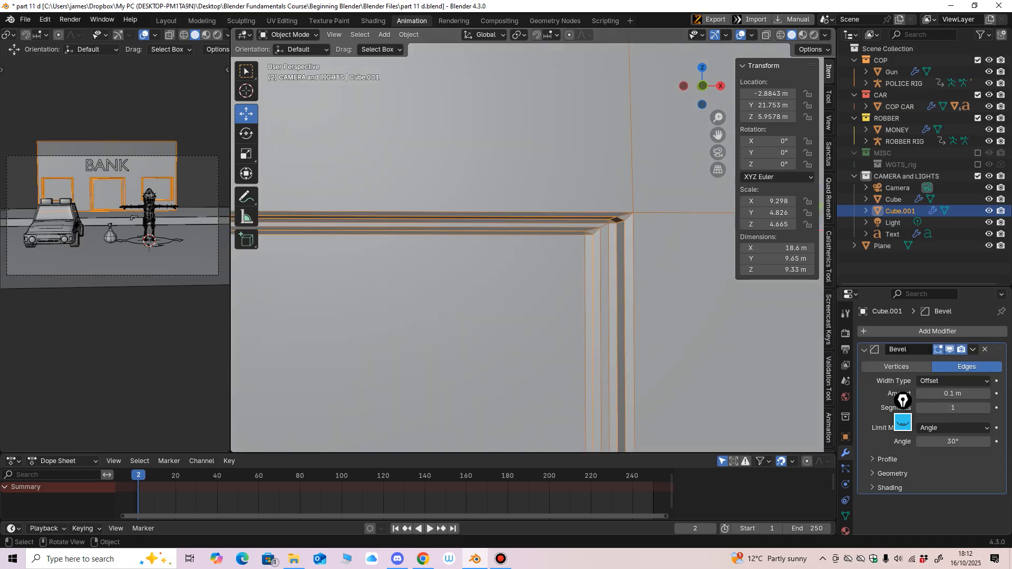
pyautogui.moveTo(659, 248); pyautogui.dragTo(728, 250, button='middle')
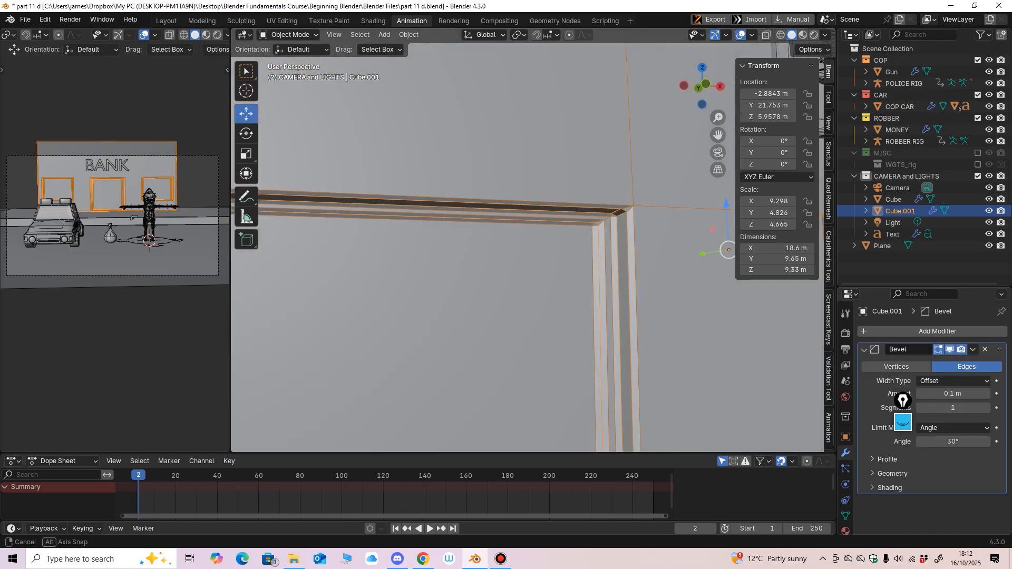
pyautogui.scroll(-6, 527, 253)
pyautogui.hotkey('ctrl', 'z')
pyautogui.moveTo(575, 258); pyautogui.dragTo(530, 274, button='middle')
pyautogui.hotkey('ctrl', 'shift', 'z')
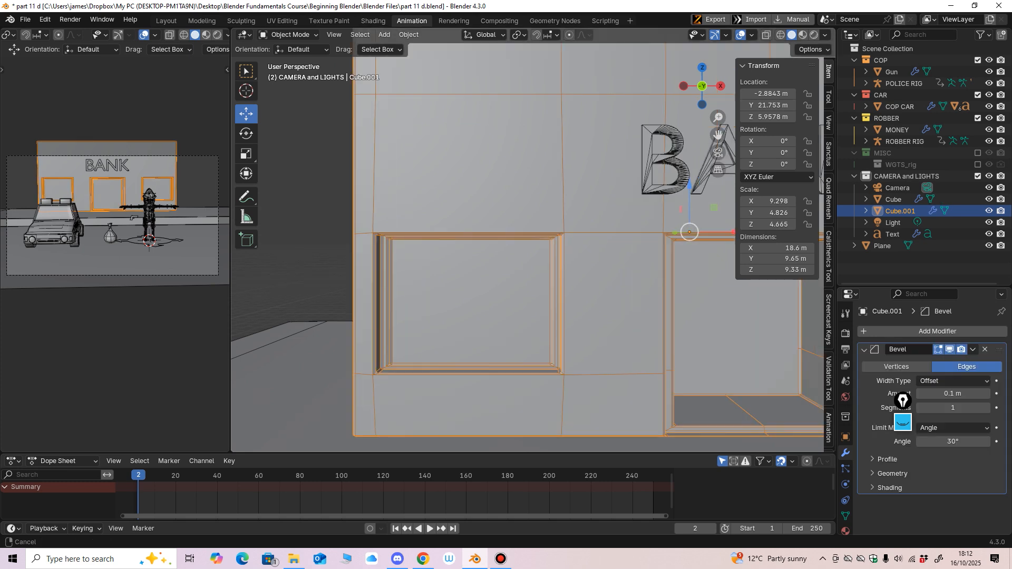
pyautogui.keyDown('ctrl'); pyautogui.moveTo(533, 232); pyautogui.dragTo(511, 215, button='middle'); pyautogui.keyUp('ctrl')
# Step: In Edit Mode, select the face at the back of the doorway and separate it into its own object
pyautogui.click(288, 35)
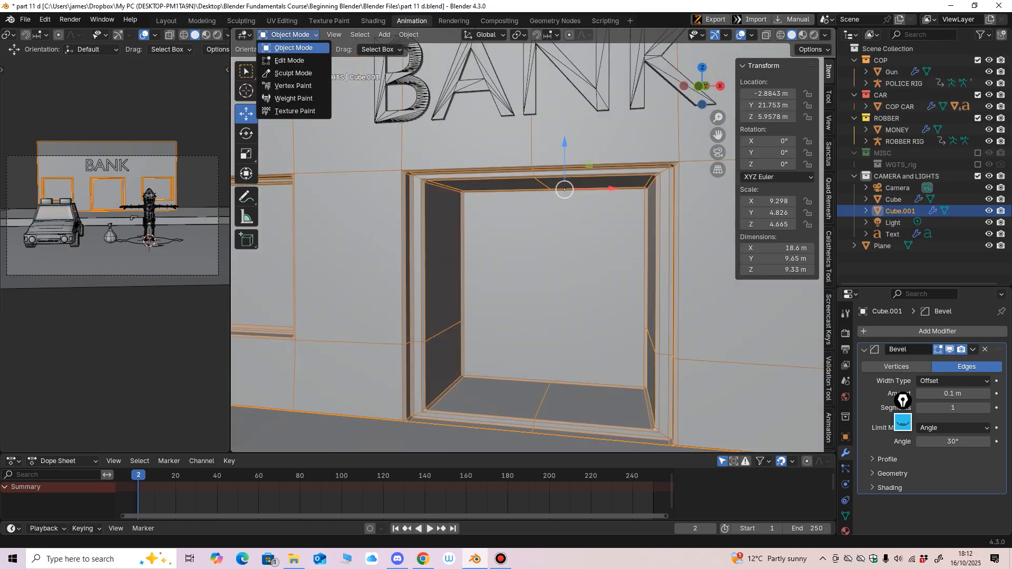
pyautogui.click(288, 60)
pyautogui.click(519, 248)
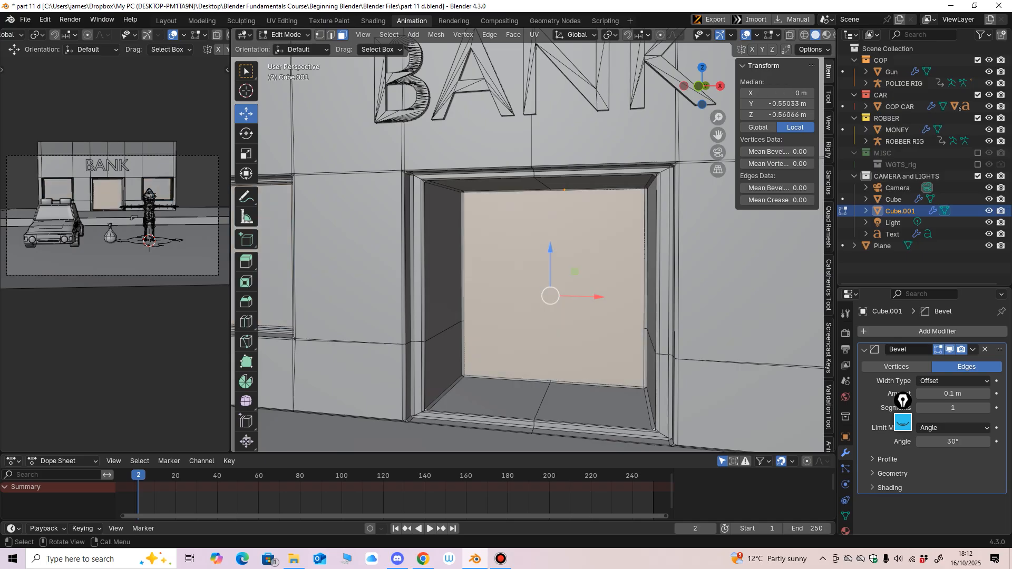
pyautogui.moveTo(519, 247); pyautogui.dragTo(523, 235, button='middle')
pyautogui.moveTo(523, 235); pyautogui.dragTo(482, 227, button='middle')
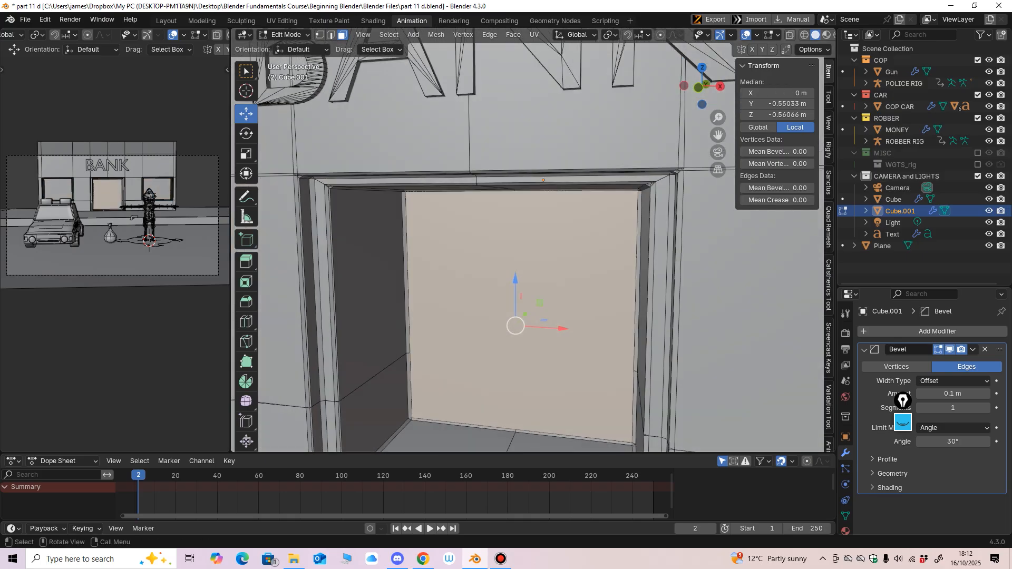
pyautogui.press('p')
pyautogui.click(485, 305)
pyautogui.keyDown('ctrl'); pyautogui.moveTo(485, 305); pyautogui.dragTo(485, 326, button='middle'); pyautogui.keyUp('ctrl')
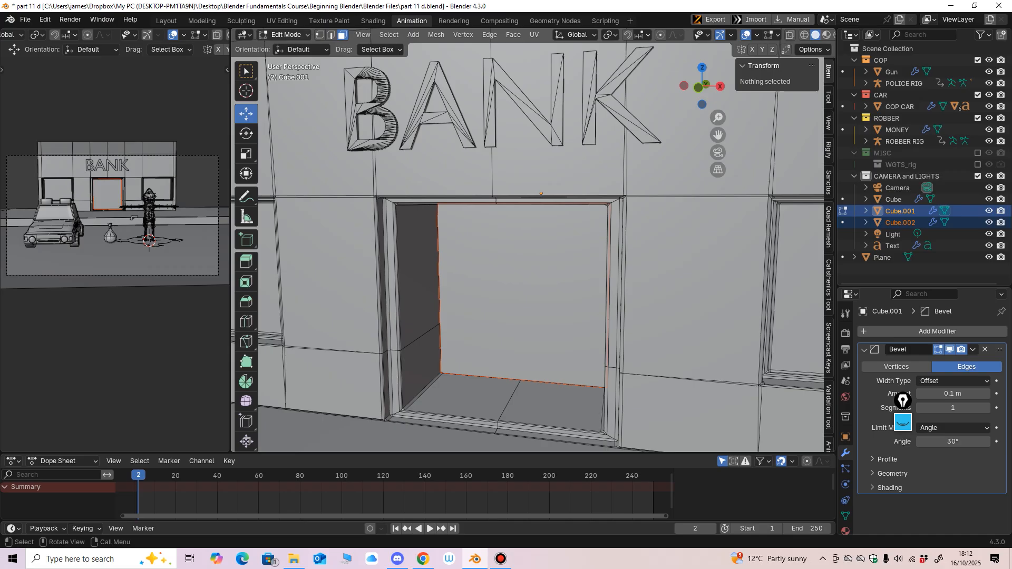
# Step: Return to Object Mode, select the separated door panel and set its origin to its geometry
pyautogui.click(285, 35)
pyautogui.click(501, 274)
pyautogui.scroll(-2, 500, 274)
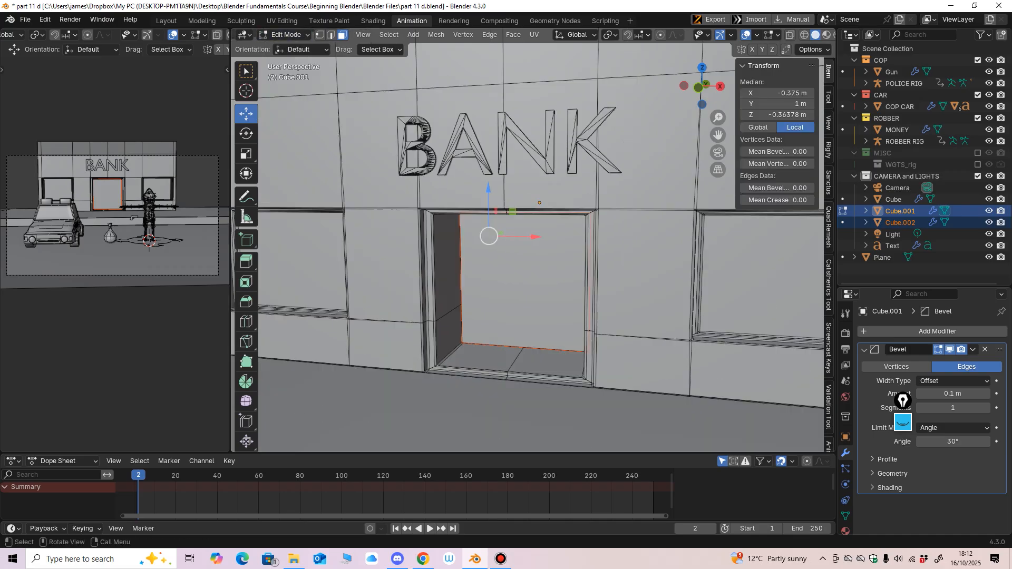
pyautogui.click(285, 35)
pyautogui.click(293, 48)
pyautogui.click(523, 279)
pyautogui.moveTo(523, 279)
pyautogui.mouseDown(button='middle')
pyautogui.moveTo(537, 265)
pyautogui.moveTo(531, 273)
pyautogui.mouseUp(button='middle')
pyautogui.click(408, 34)
pyautogui.moveTo(437, 59)
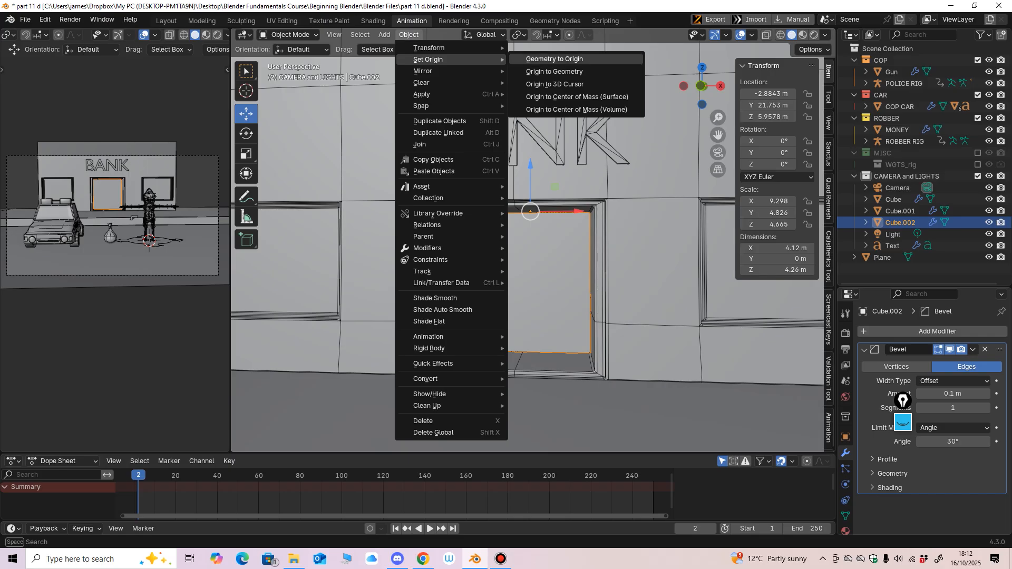
pyautogui.click(543, 72)
pyautogui.scroll(4, 527, 240)
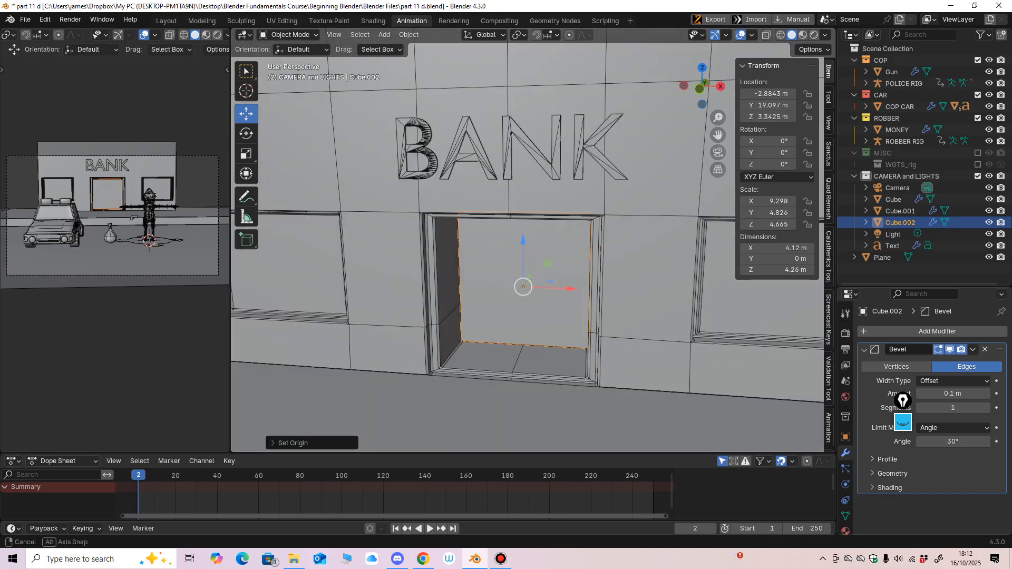
pyautogui.moveTo(527, 263); pyautogui.dragTo(502, 263, button='middle')
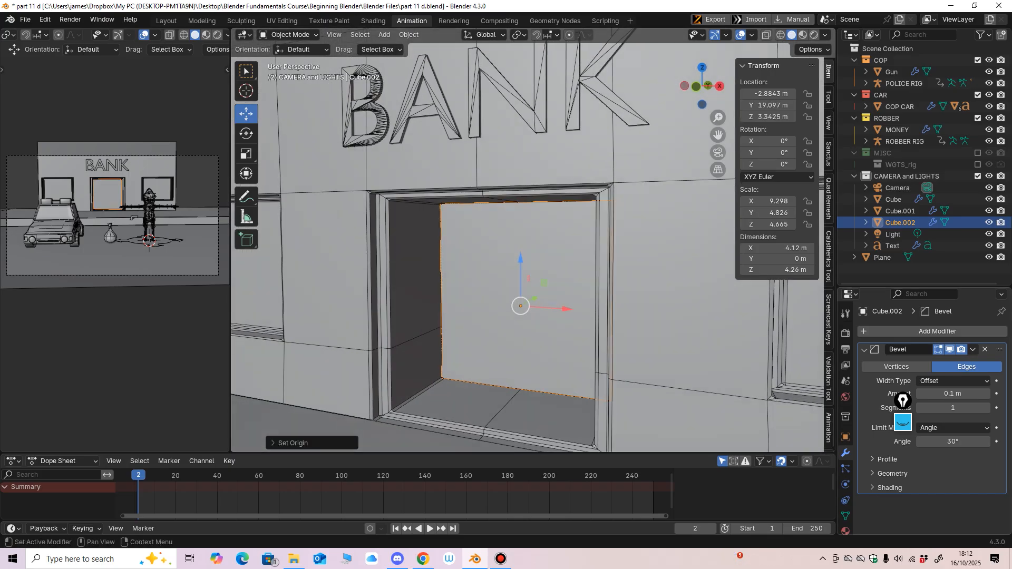
# Step: Add a Solidify modifier to the door panel and set its bevel amount to 0.13 m
pyautogui.click(869, 331)
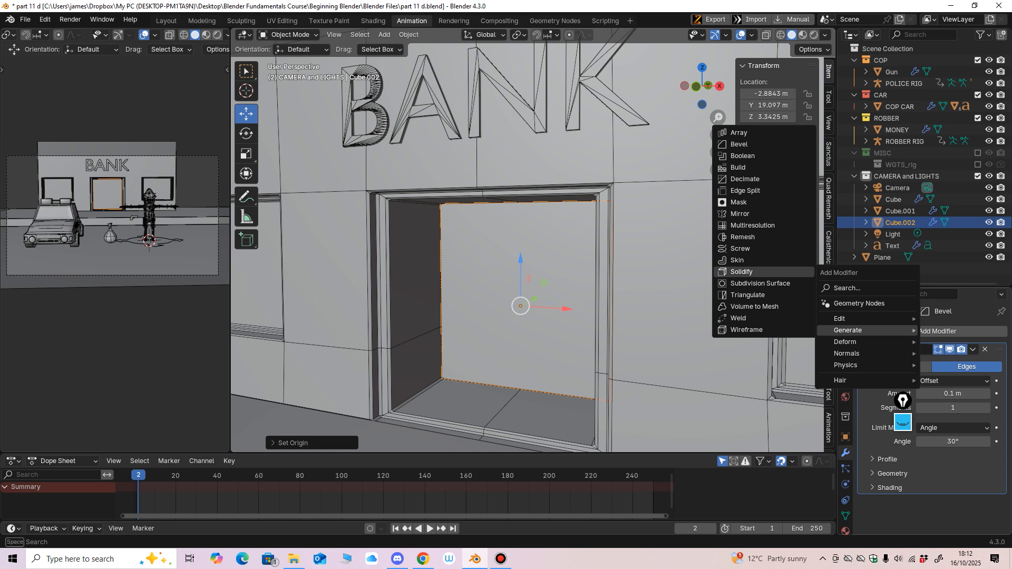
pyautogui.click(741, 272)
pyautogui.moveTo(606, 264); pyautogui.dragTo(403, 293, button='middle')
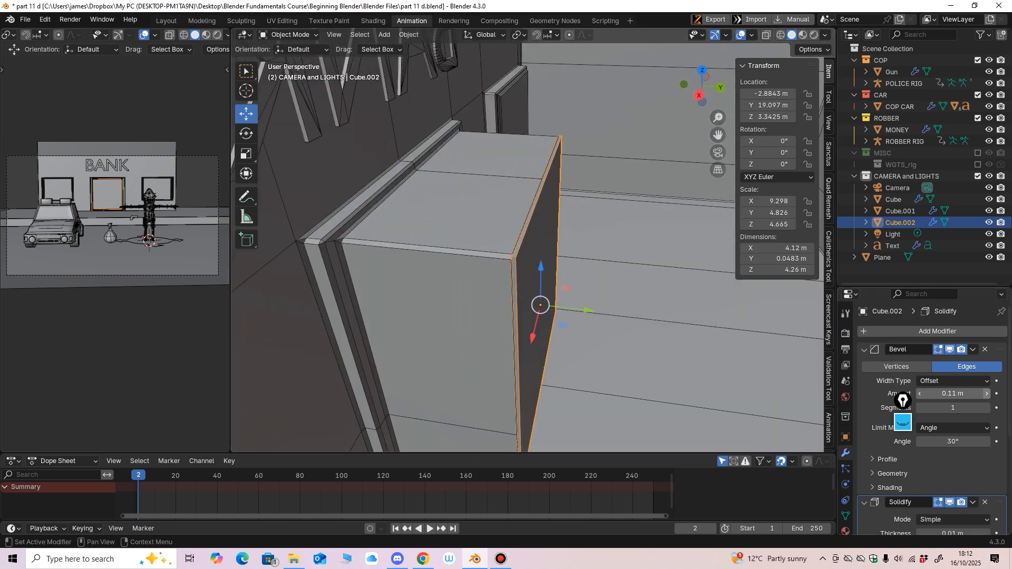
pyautogui.moveTo(379, 295); pyautogui.dragTo(528, 295, button='middle')
# Step: Isolate the door panel in local view and enter Edit Mode on it
pyautogui.press('KP_Divide')
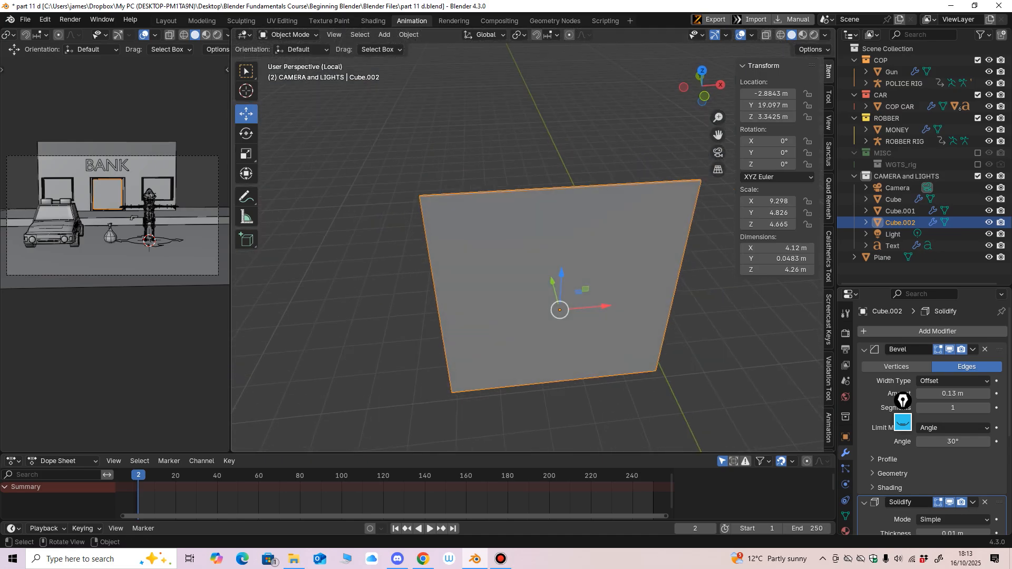
pyautogui.click(289, 35)
pyautogui.click(285, 59)
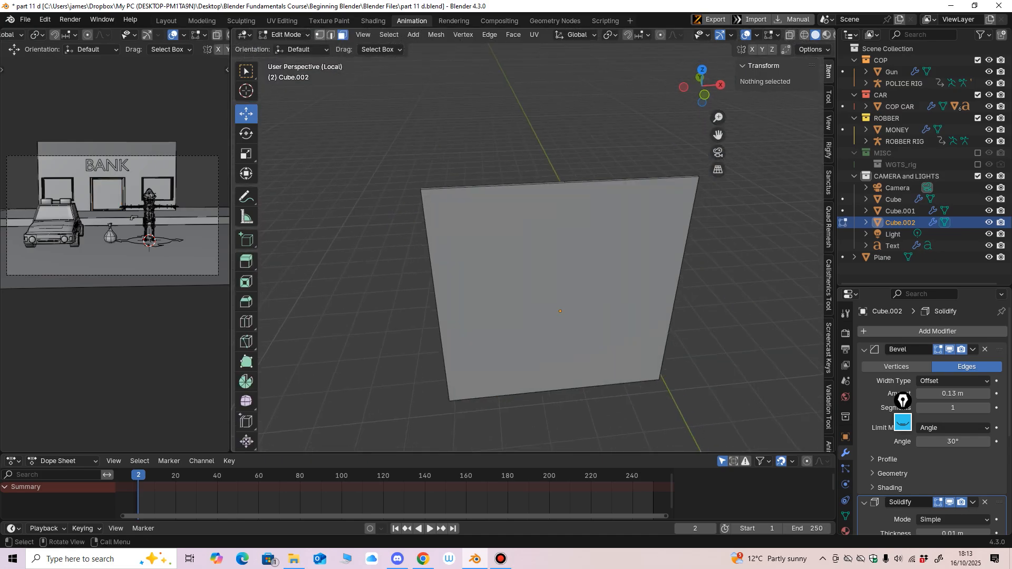
# Step: Select the two corner vertices of the door panel's left edge and snap the 3D cursor to them
pyautogui.click(420, 189)
pyautogui.keyDown('shift'); pyautogui.moveTo(421, 189); pyautogui.dragTo(433, 108, button='middle'); pyautogui.keyUp('shift')
pyautogui.keyDown('shift'); pyautogui.click(459, 330); pyautogui.keyUp('shift')
pyautogui.moveTo(459, 327); pyautogui.dragTo(548, 284, button='middle')
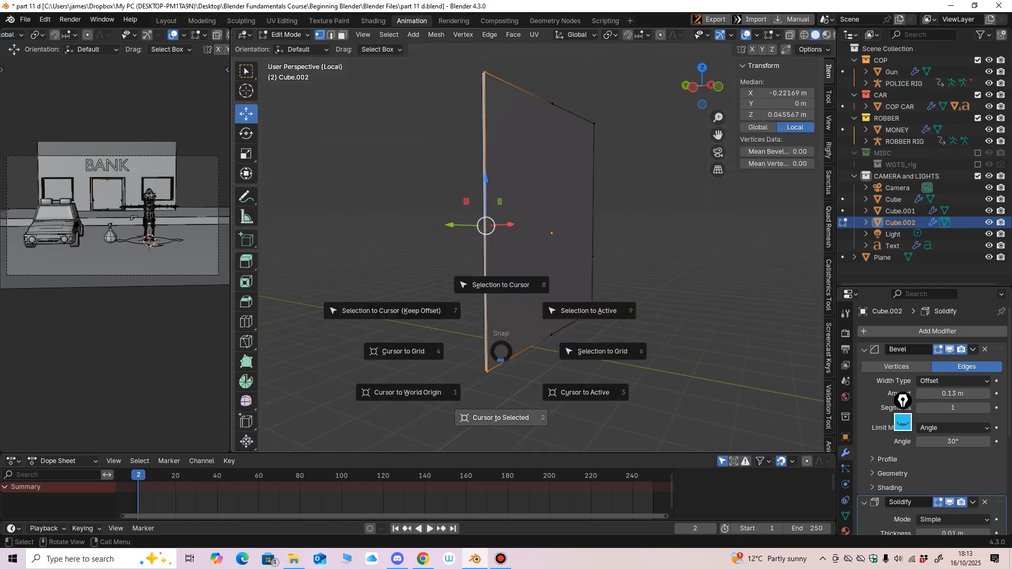
pyautogui.press('2')
pyautogui.moveTo(500, 369); pyautogui.dragTo(464, 368, button='middle')
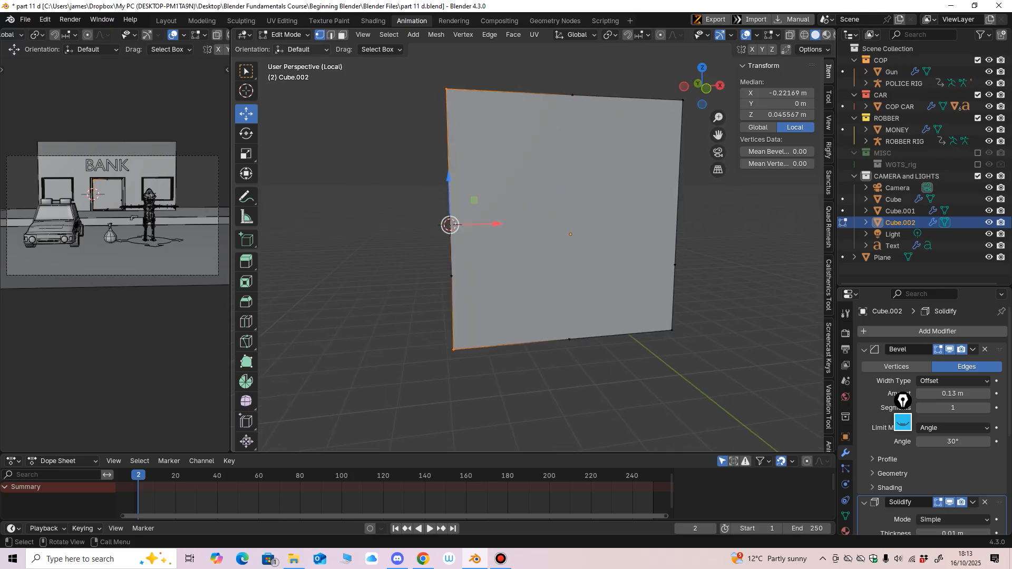
# Step: Return to Object Mode and set the door panel's origin to the 3D cursor on its hinge edge
pyautogui.click(286, 35)
pyautogui.click(297, 47)
pyautogui.click(408, 35)
pyautogui.moveTo(437, 60)
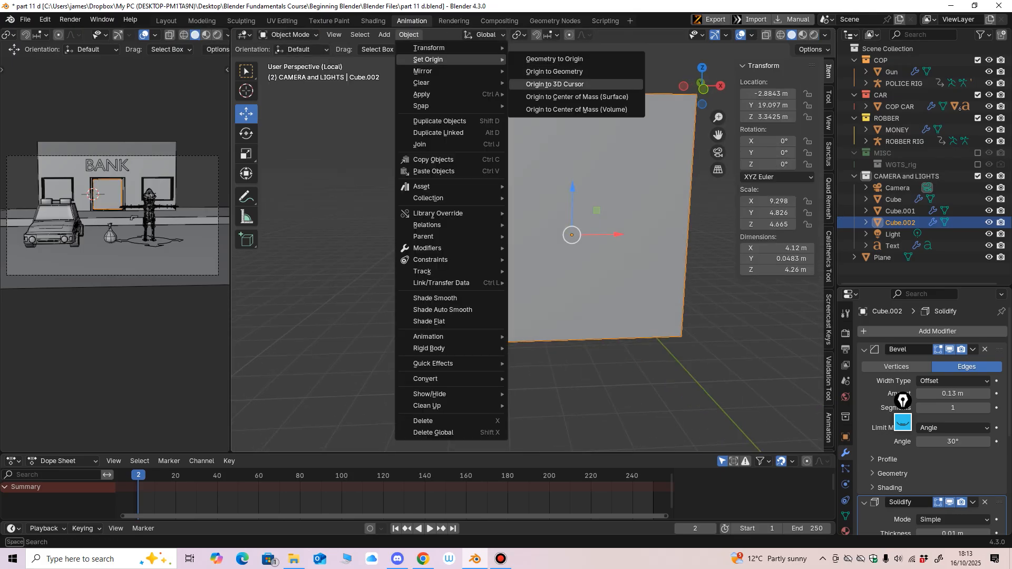
pyautogui.click(554, 84)
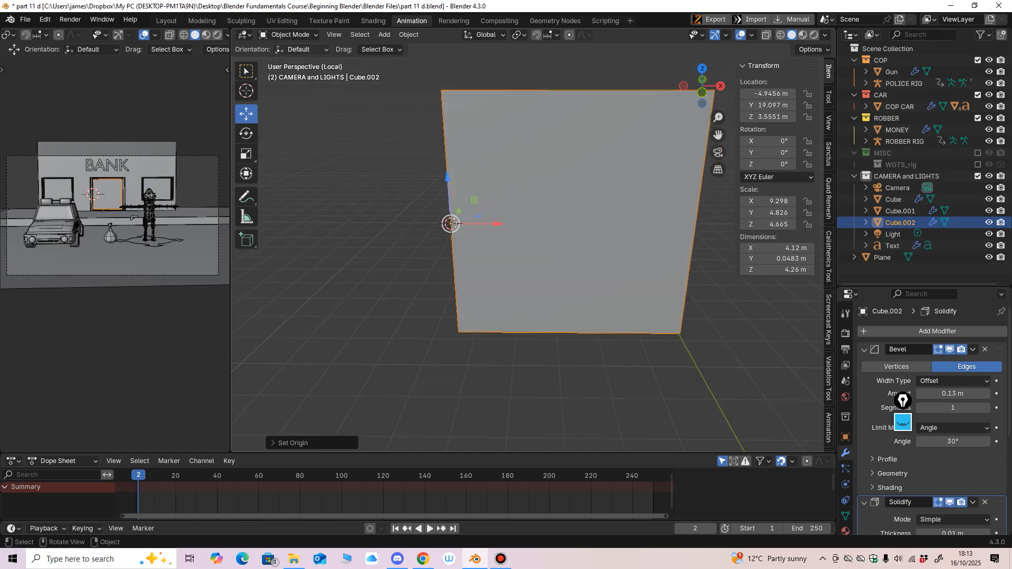
# Step: Rotate the door panel to about -25° around Z on its hinge edge and leave local view
pyautogui.click(289, 34)
pyautogui.click(294, 47)
pyautogui.click(246, 133)
pyautogui.moveTo(454, 249); pyautogui.dragTo(462, 243)
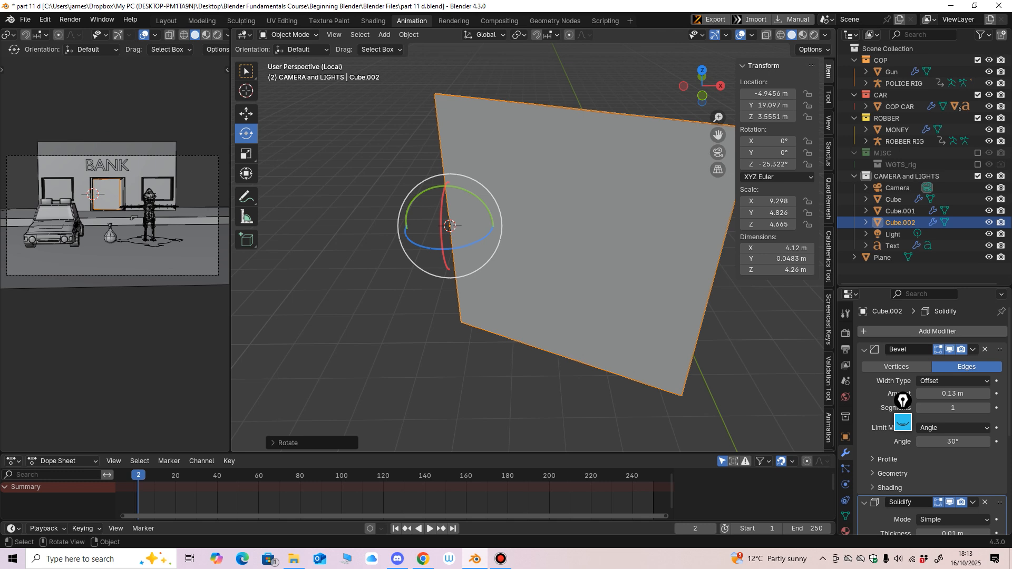
pyautogui.press('KP_Divide')
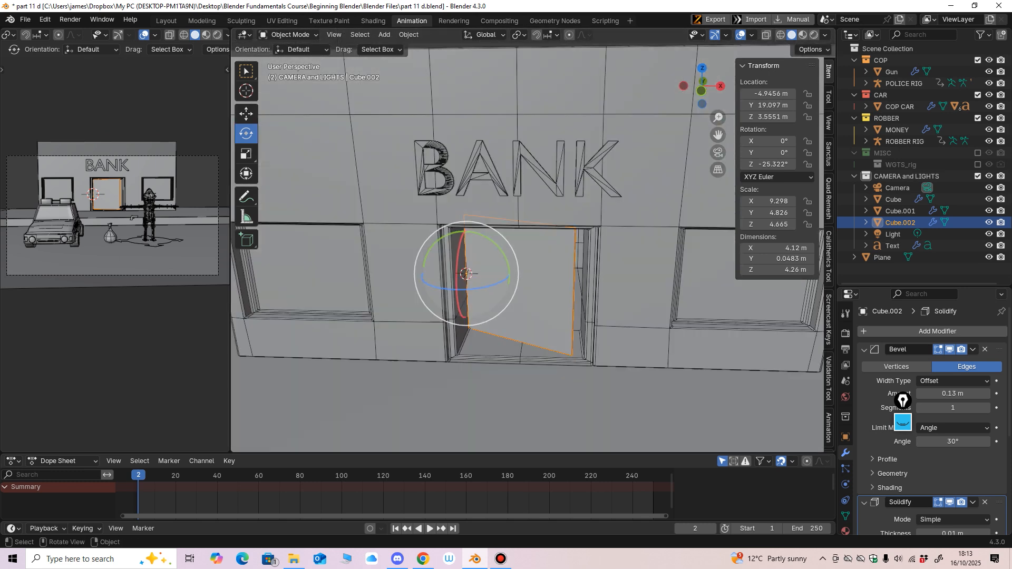
# Step: Adjust the door's opening angle within the bank doorway to about -36.7° around Z
pyautogui.moveTo(487, 283); pyautogui.dragTo(474, 288)
pyautogui.hotkey('ctrl', 'z')
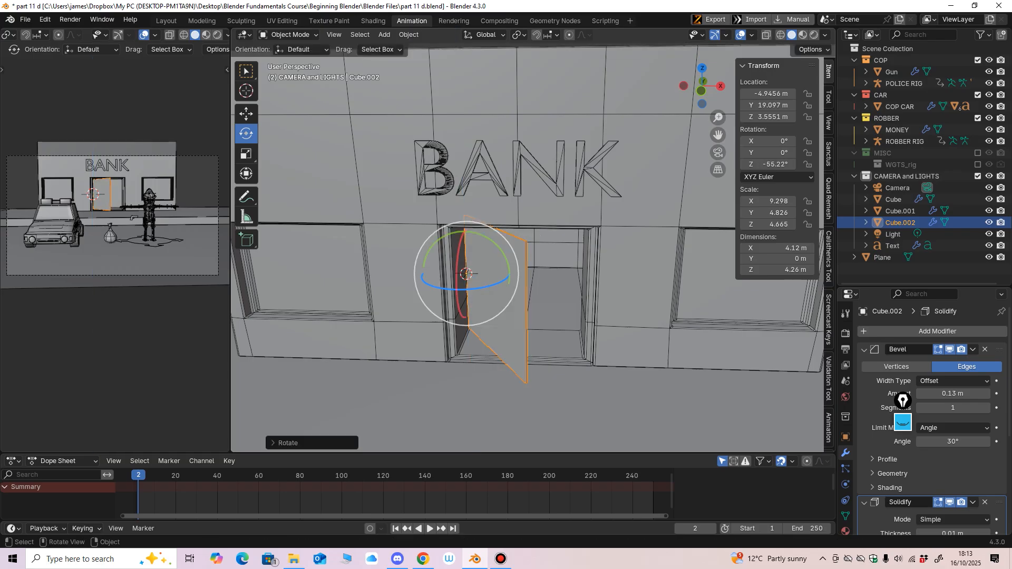
pyautogui.moveTo(474, 288)
pyautogui.mouseDown(button='middle')
pyautogui.moveTo(440, 289)
pyautogui.moveTo(461, 292)
pyautogui.mouseUp(button='middle')
pyautogui.moveTo(485, 285); pyautogui.dragTo(493, 283)
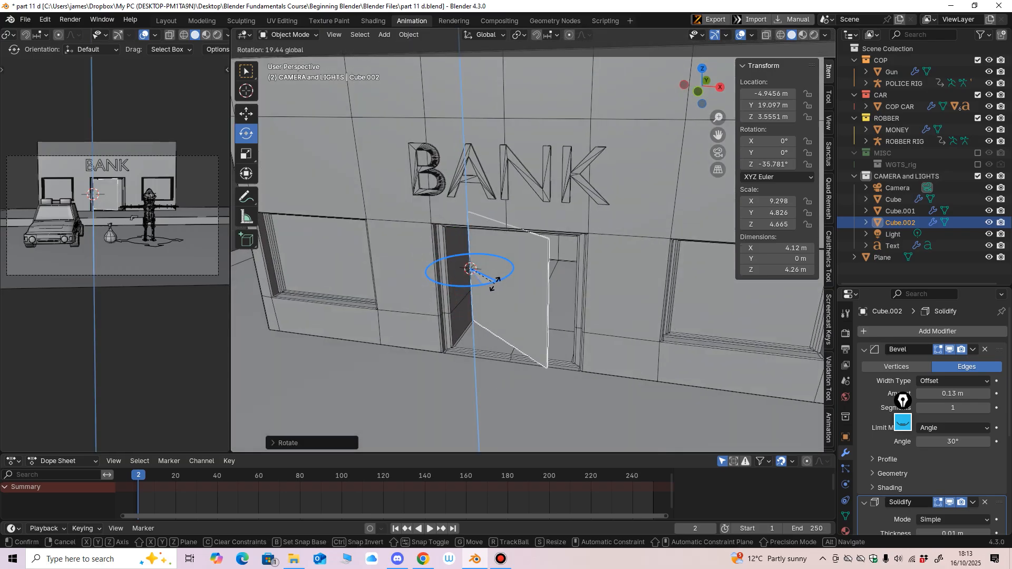
pyautogui.moveTo(495, 285); pyautogui.dragTo(494, 284)
pyautogui.moveTo(494, 284); pyautogui.dragTo(543, 286, button='middle')
pyautogui.scroll(-2, 509, 285)
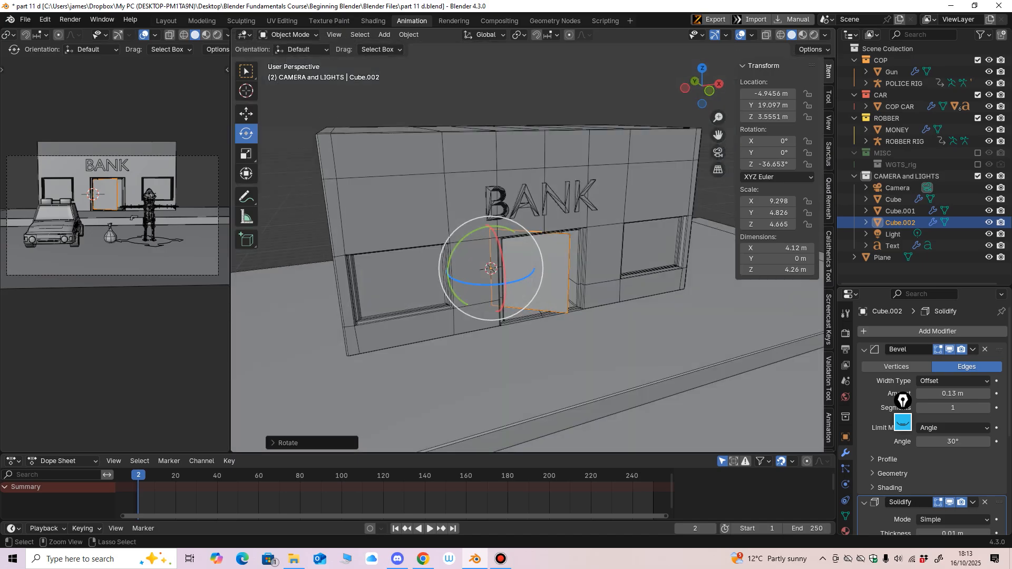
# Step: Save the file and switch the camera viewport to Material Preview shading
pyautogui.hotkey('ctrl', 's')
pyautogui.moveTo(543, 285); pyautogui.dragTo(517, 281, button='middle')
pyautogui.scroll(-2, 517, 281)
pyautogui.scroll(2, 517, 281)
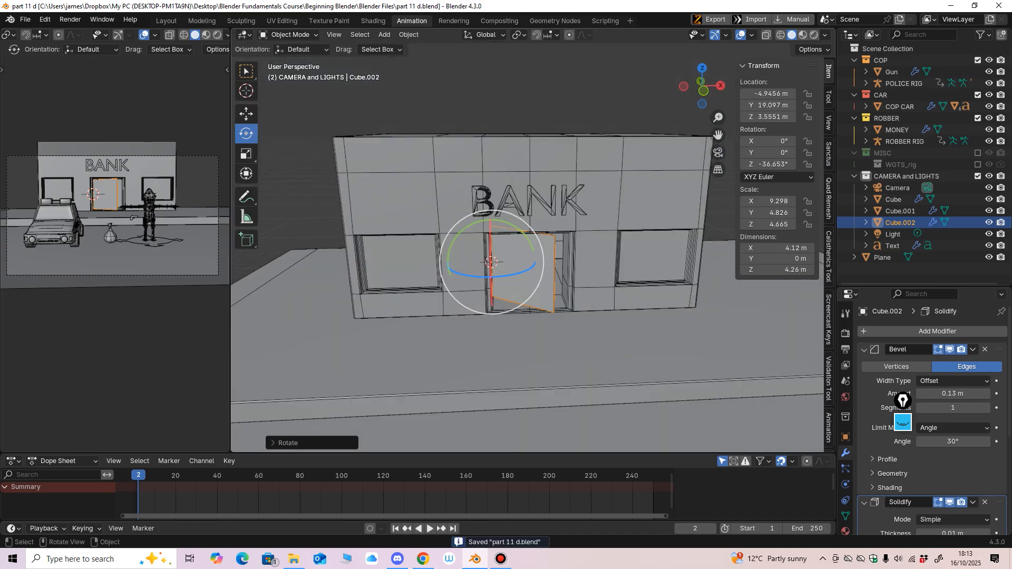
pyautogui.click(206, 35)
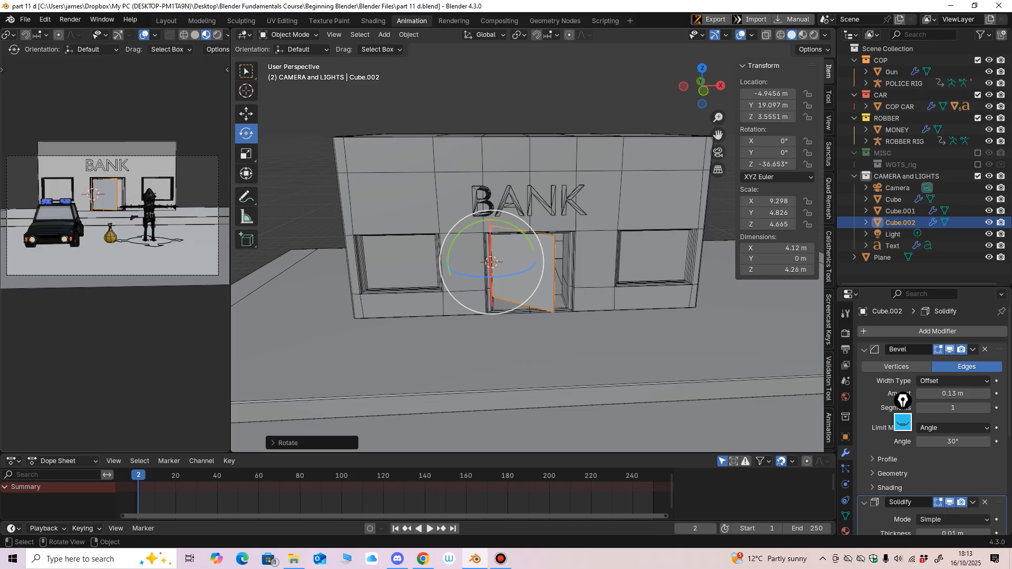
# Step: Clear the selection and parent the BANK sign to the bank building with Object (Keep Transform)
pyautogui.scroll(-3, 517, 280)
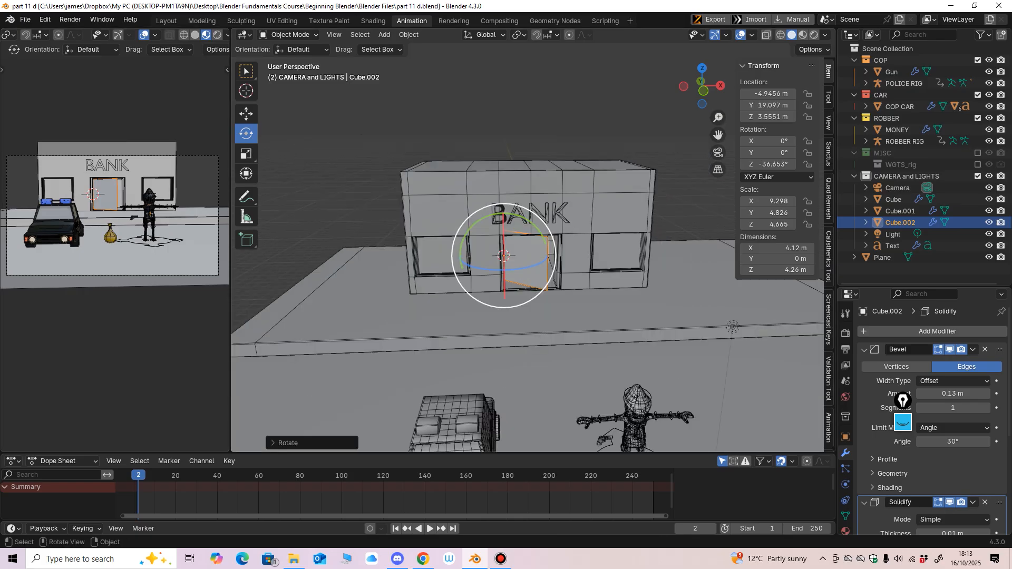
pyautogui.moveTo(516, 281); pyautogui.dragTo(577, 277, button='middle')
pyautogui.keyDown('shift'); pyautogui.moveTo(577, 277); pyautogui.dragTo(551, 278, button='middle'); pyautogui.keyUp('shift')
pyautogui.moveTo(551, 278)
pyautogui.mouseDown(button='middle')
pyautogui.moveTo(514, 281)
pyautogui.moveTo(543, 305)
pyautogui.moveTo(601, 278)
pyautogui.moveTo(546, 280)
pyautogui.mouseUp(button='middle')
pyautogui.hotkey('alt', 'a')
pyautogui.keyDown('ctrl'); pyautogui.moveTo(546, 279); pyautogui.dragTo(527, 269, button='middle'); pyautogui.keyUp('ctrl')
pyautogui.keyDown('ctrl'); pyautogui.moveTo(527, 270); pyautogui.dragTo(533, 229, button='middle'); pyautogui.keyUp('ctrl')
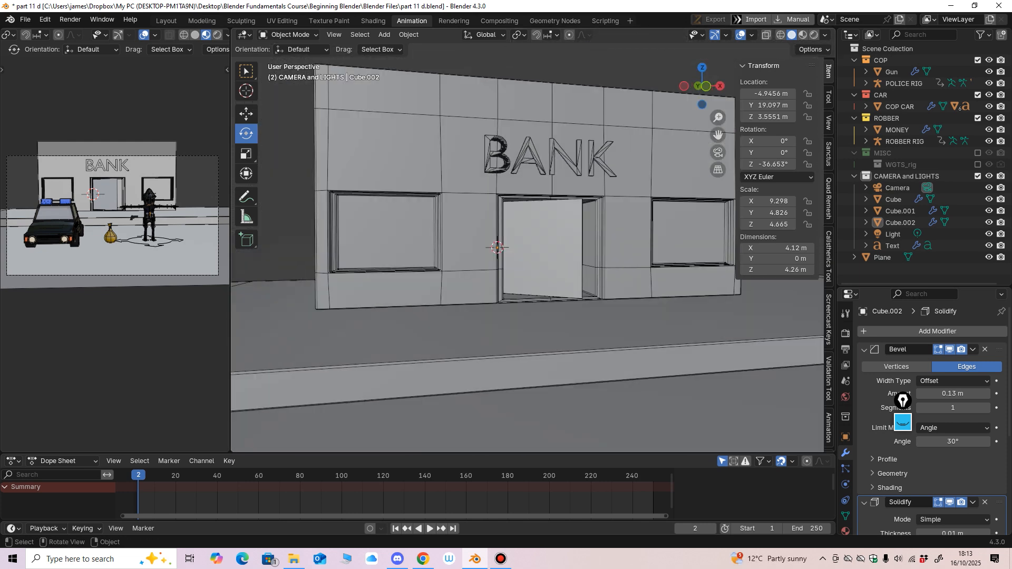
pyautogui.click(552, 159)
pyautogui.keyDown('shift'); pyautogui.click(559, 183); pyautogui.keyUp('shift')
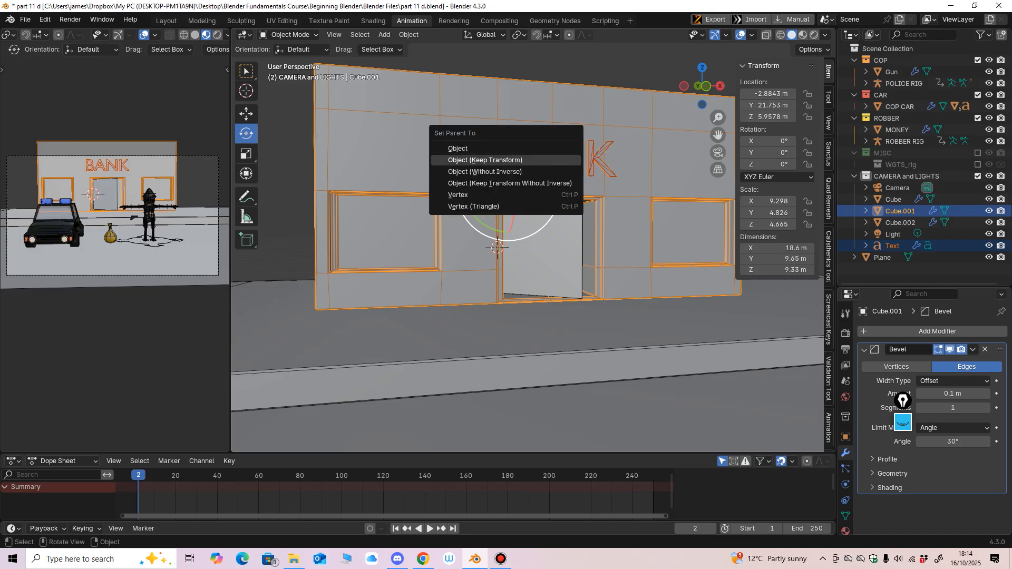
pyautogui.moveTo(554, 200); pyautogui.dragTo(544, 207, button='middle')
# Step: Select only the bank building and lower it to a Z location of about 5.61 m
pyautogui.click(288, 158)
pyautogui.click(379, 164)
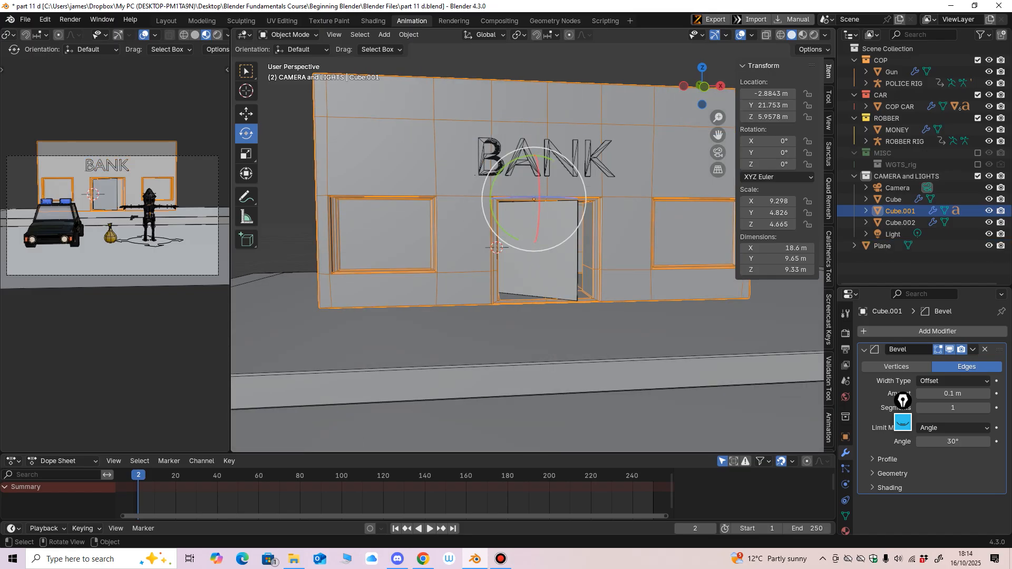
pyautogui.moveTo(401, 179); pyautogui.dragTo(389, 166, button='middle')
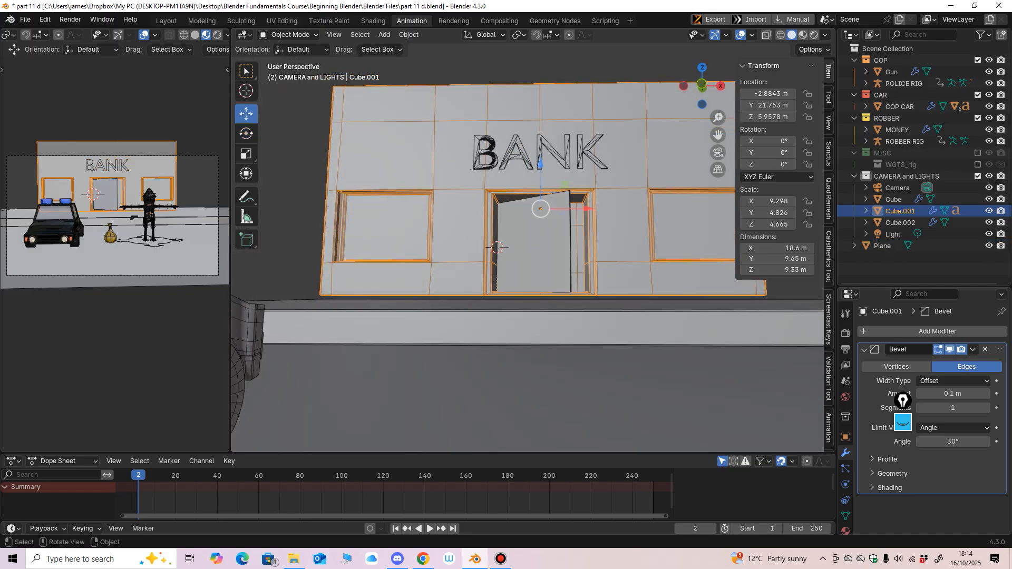
pyautogui.moveTo(541, 165); pyautogui.dragTo(541, 172)
pyautogui.moveTo(541, 177); pyautogui.dragTo(490, 174, button='middle')
pyautogui.scroll(-3, 497, 185)
pyautogui.scroll(-1, 490, 174)
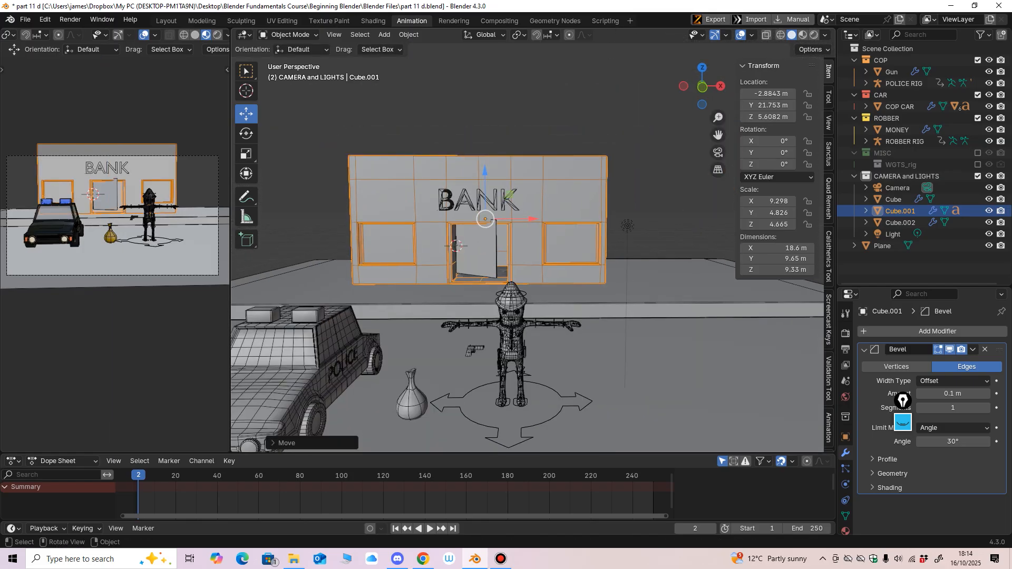
pyautogui.scroll(-2, 527, 253)
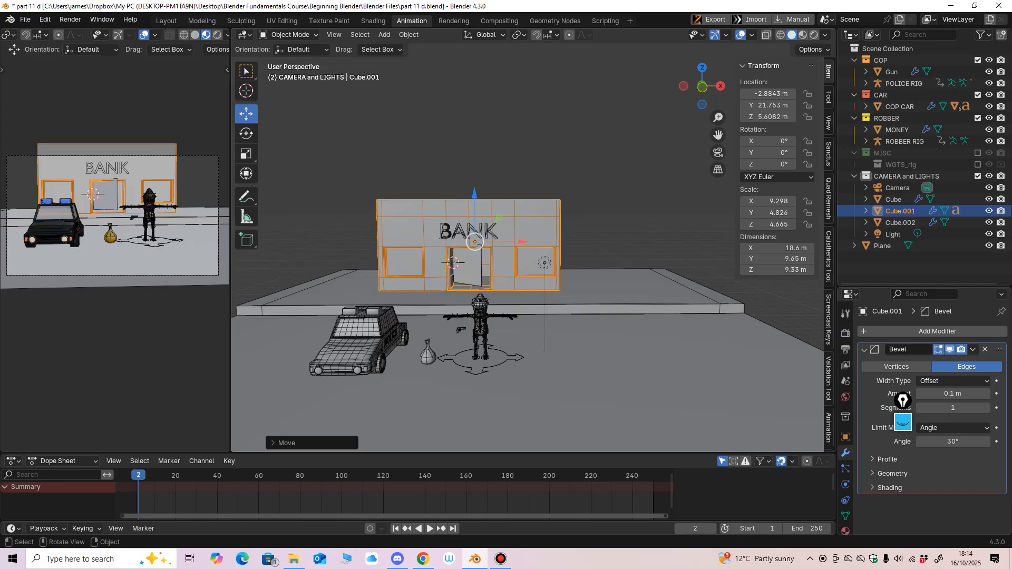
# Step: Select the camera and, in right orthographic view, move it to about Y -29.14 m and Z 5.47 m
pyautogui.moveTo(527, 253); pyautogui.dragTo(530, 261, button='middle')
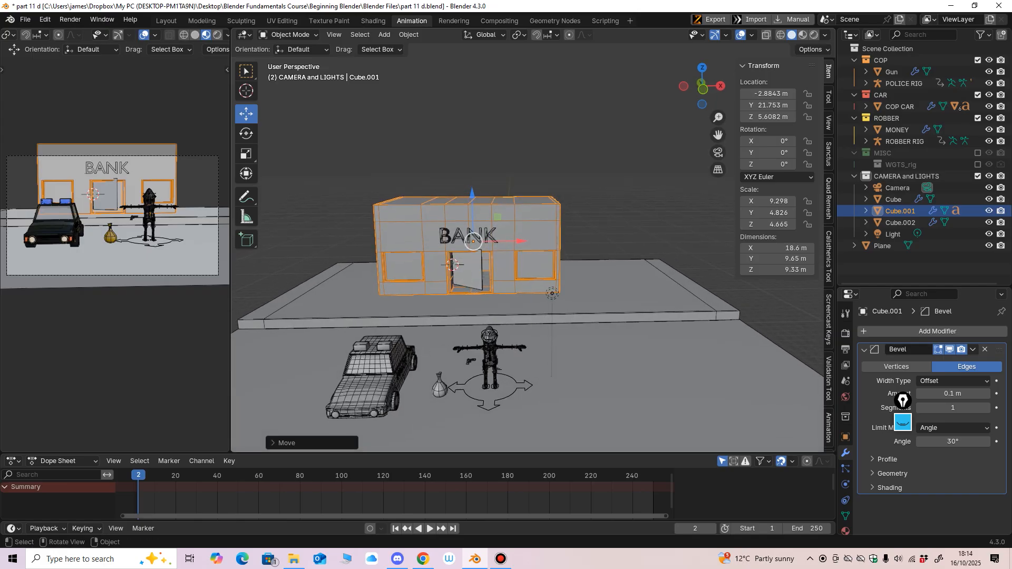
pyautogui.scroll(-3, 527, 316)
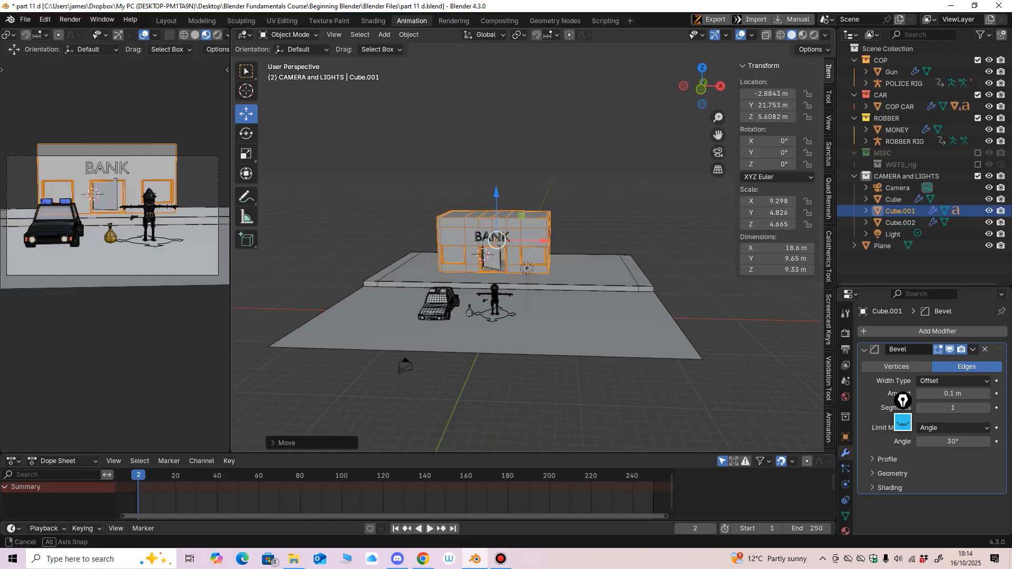
pyautogui.moveTo(527, 316); pyautogui.dragTo(461, 298, button='middle')
pyautogui.click(321, 288)
pyautogui.moveTo(322, 290)
pyautogui.mouseDown(button='middle')
pyautogui.moveTo(292, 278)
pyautogui.moveTo(319, 279)
pyautogui.mouseUp(button='middle')
pyautogui.moveTo(416, 249); pyautogui.dragTo(389, 250)
pyautogui.moveTo(342, 201); pyautogui.dragTo(342, 195)
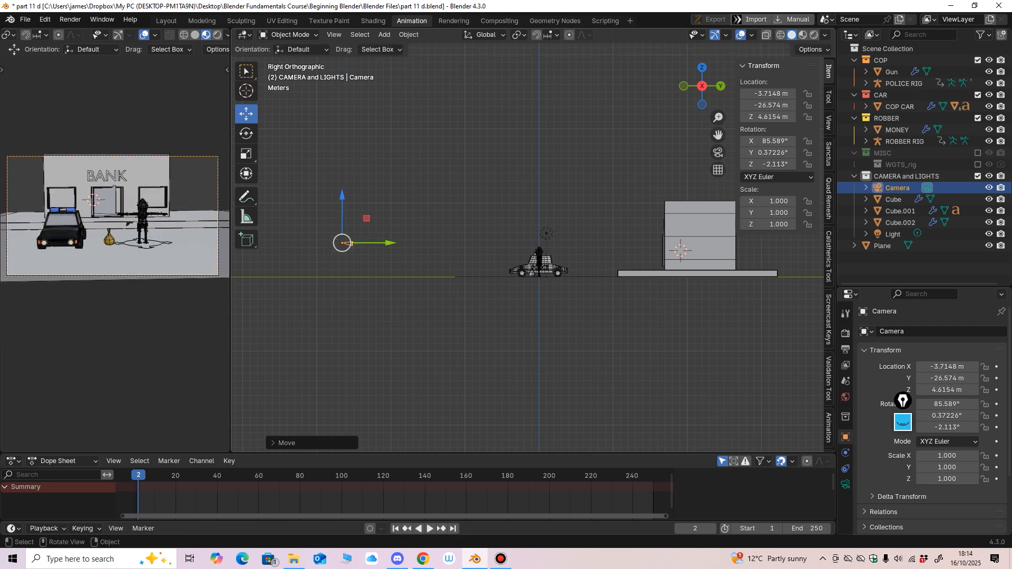
pyautogui.moveTo(390, 243); pyautogui.dragTo(371, 243)
pyautogui.moveTo(323, 195); pyautogui.dragTo(323, 189)
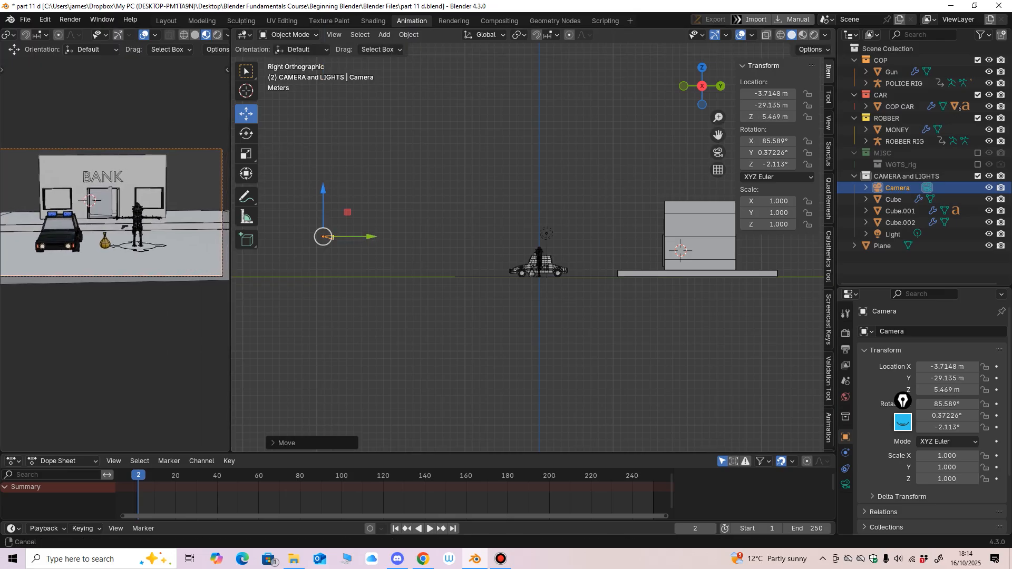
# Step: Try to move the bank building back along the Y axis
pyautogui.keyDown('ctrl'); pyautogui.moveTo(474, 222); pyautogui.dragTo(532, 285, button='middle'); pyautogui.keyUp('ctrl')
pyautogui.keyDown('ctrl'); pyautogui.moveTo(533, 285); pyautogui.dragTo(521, 246, button='middle'); pyautogui.keyUp('ctrl')
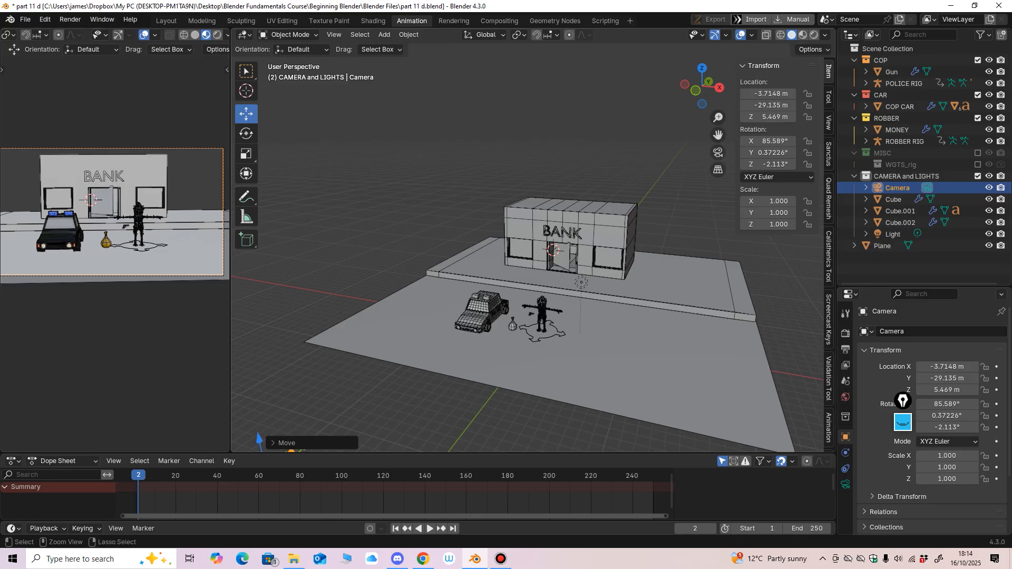
pyautogui.moveTo(522, 247); pyautogui.dragTo(558, 246, button='middle')
pyautogui.keyDown('ctrl'); pyautogui.moveTo(558, 246); pyautogui.dragTo(579, 253, button='middle'); pyautogui.keyUp('ctrl')
pyautogui.keyDown('ctrl'); pyautogui.moveTo(579, 253); pyautogui.dragTo(579, 290, button='middle'); pyautogui.keyUp('ctrl')
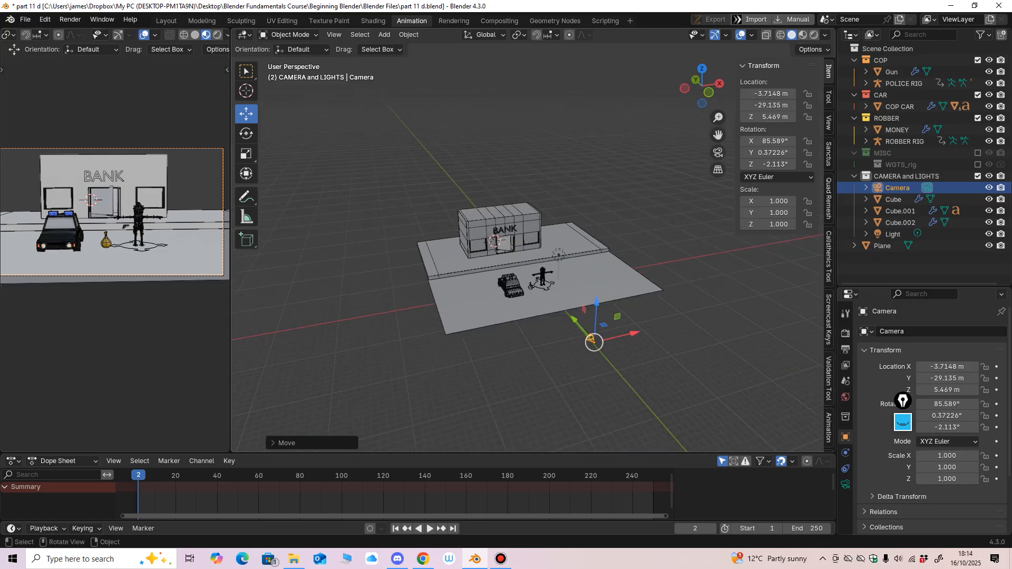
pyautogui.moveTo(485, 279); pyautogui.dragTo(548, 271, button='middle')
pyautogui.keyDown('ctrl'); pyautogui.moveTo(548, 271); pyautogui.dragTo(548, 245, button='middle'); pyautogui.keyUp('ctrl')
pyautogui.click(422, 263)
pyautogui.moveTo(432, 266); pyautogui.dragTo(474, 271, button='middle')
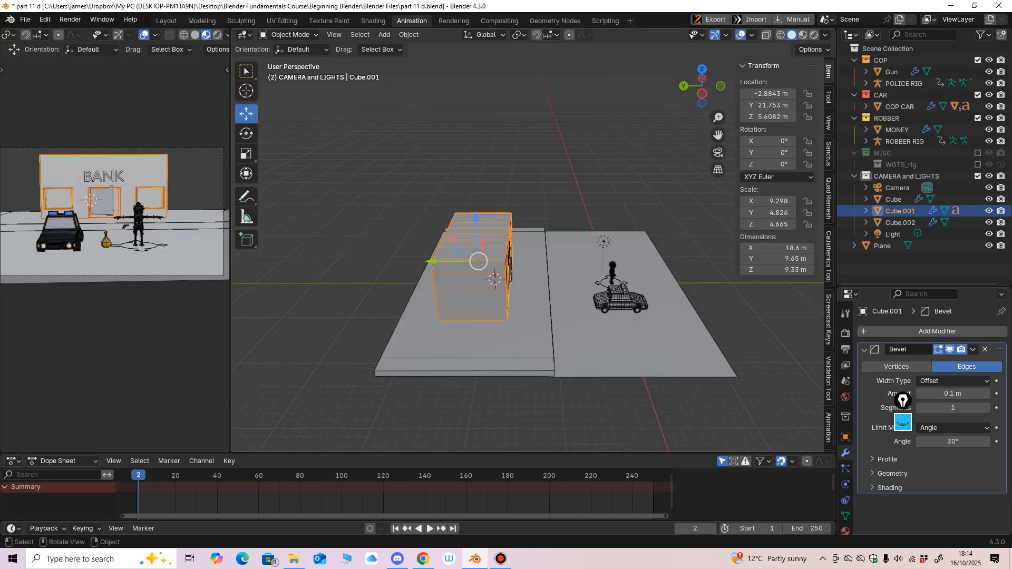
pyautogui.press('g')
pyautogui.press('y')
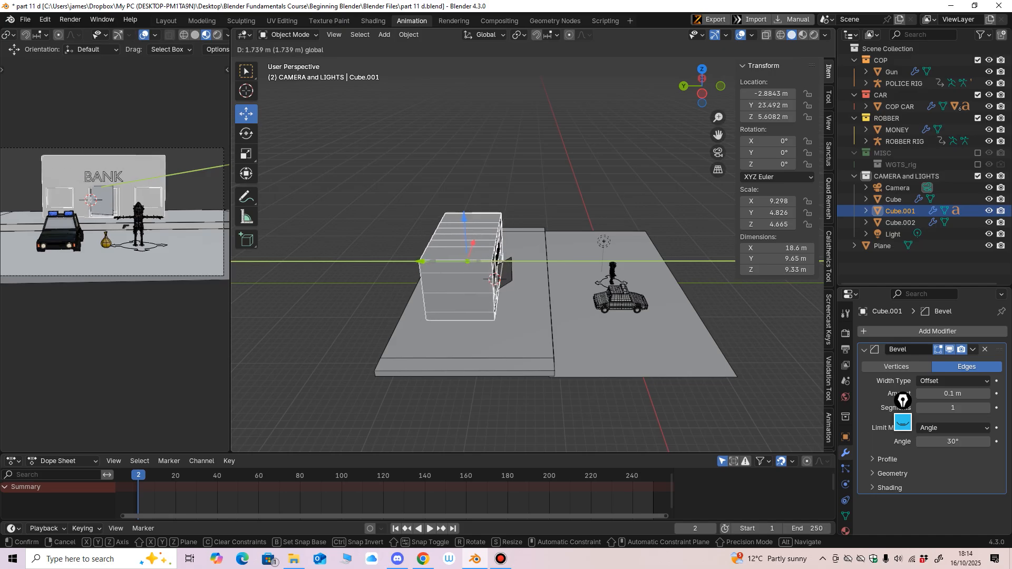
pyautogui.click(474, 272)
pyautogui.keyDown('ctrl'); pyautogui.moveTo(475, 271); pyautogui.dragTo(474, 240, button='middle'); pyautogui.keyUp('ctrl')
pyautogui.hotkey('ctrl', 'z')
# Step: Select the door panel together with the bank building and parent the door to the building
pyautogui.moveTo(537, 263); pyautogui.dragTo(464, 271, button='middle')
pyautogui.moveTo(464, 271)
pyautogui.keyDown('ctrl'); pyautogui.mouseDown(button='middle')
pyautogui.moveTo(464, 261)
pyautogui.moveTo(466, 270)
pyautogui.mouseUp(button='middle'); pyautogui.keyUp('ctrl')
pyautogui.click(498, 289)
pyautogui.keyDown('shift'); pyautogui.click(466, 274); pyautogui.keyUp('shift')
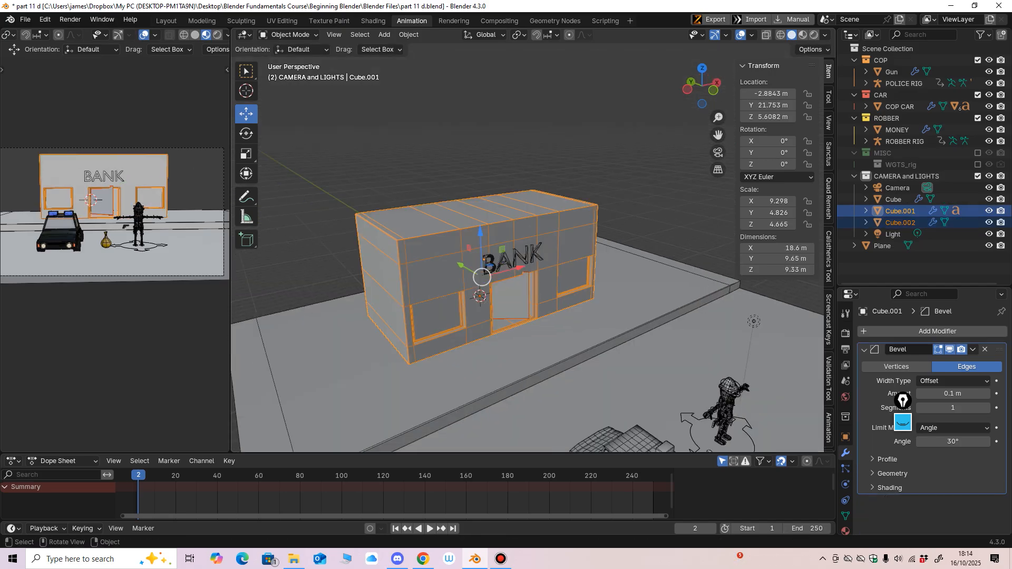
pyautogui.hotkey('ctrl', 'p')
pyautogui.click(553, 267)
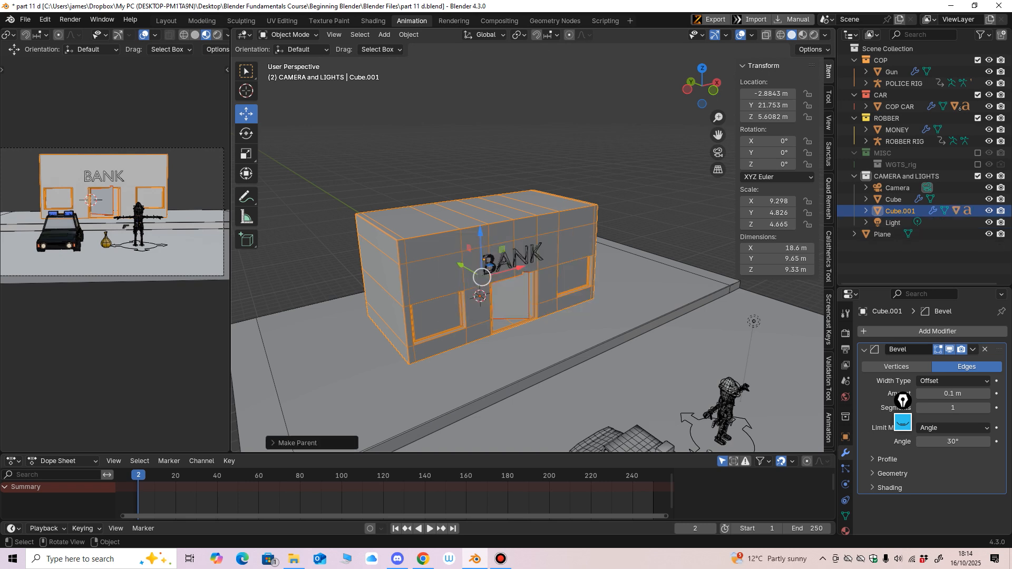
# Step: Move the bank building with its sign and door along the Y axis to about Y 23.8 m
pyautogui.moveTo(432, 270); pyautogui.dragTo(477, 274, button='middle')
pyautogui.click(469, 274)
pyautogui.moveTo(403, 261); pyautogui.dragTo(378, 256)
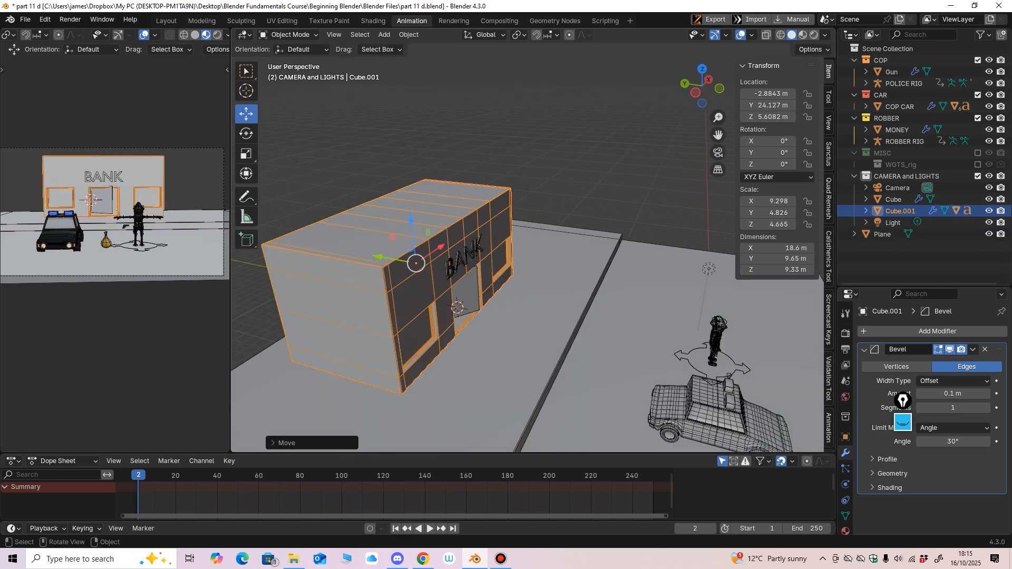
pyautogui.moveTo(400, 259)
pyautogui.mouseDown(button='middle')
pyautogui.moveTo(380, 264)
pyautogui.moveTo(417, 260)
pyautogui.mouseUp(button='middle')
pyautogui.moveTo(413, 255); pyautogui.dragTo(419, 256)
pyautogui.moveTo(474, 279); pyautogui.dragTo(454, 278, button='middle')
pyautogui.keyDown('shift'); pyautogui.moveTo(454, 278); pyautogui.dragTo(347, 256, button='middle'); pyautogui.keyUp('shift')
pyautogui.scroll(3, 119, 232)
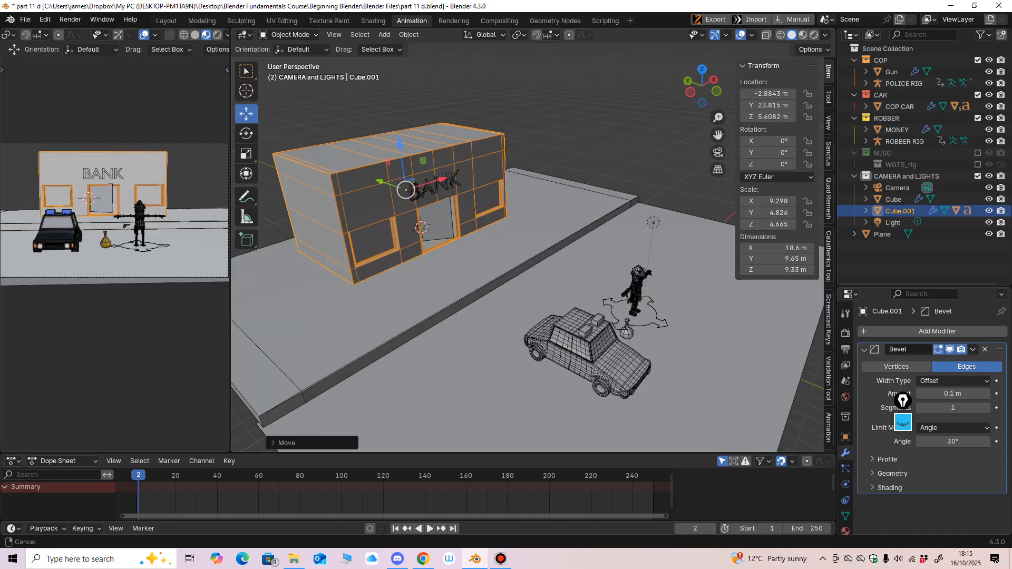
# Step: Select the door panel and lower it in the doorway to a Z location of about 3.24 m
pyautogui.moveTo(474, 263); pyautogui.dragTo(442, 242, button='middle')
pyautogui.scroll(3, 428, 256)
pyautogui.scroll(-2, 427, 256)
pyautogui.scroll(-2, 414, 252)
pyautogui.scroll(6, 527, 253)
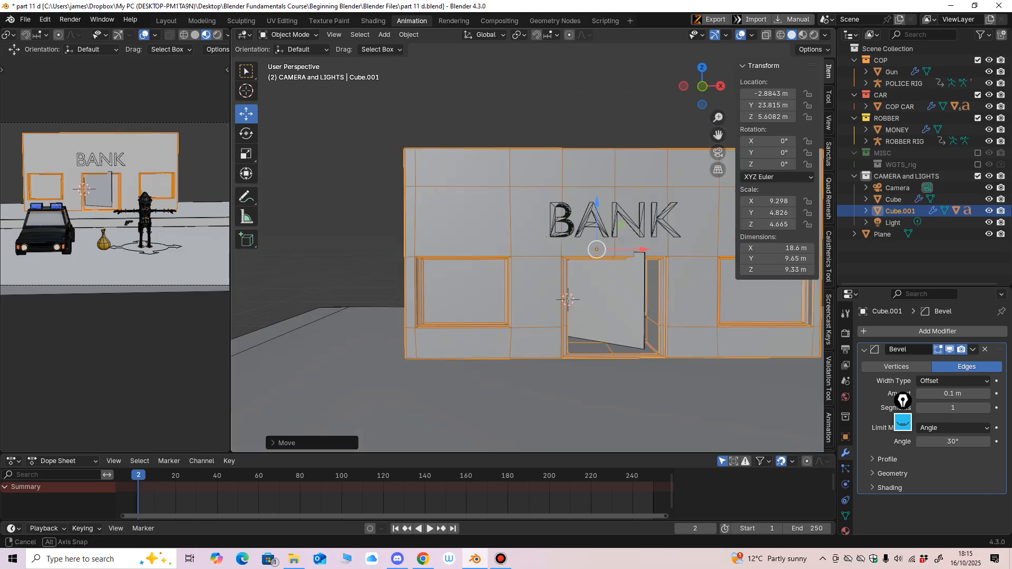
pyautogui.click(611, 279)
pyautogui.keyDown('ctrl'); pyautogui.moveTo(590, 279); pyautogui.dragTo(587, 263, button='middle'); pyautogui.keyUp('ctrl')
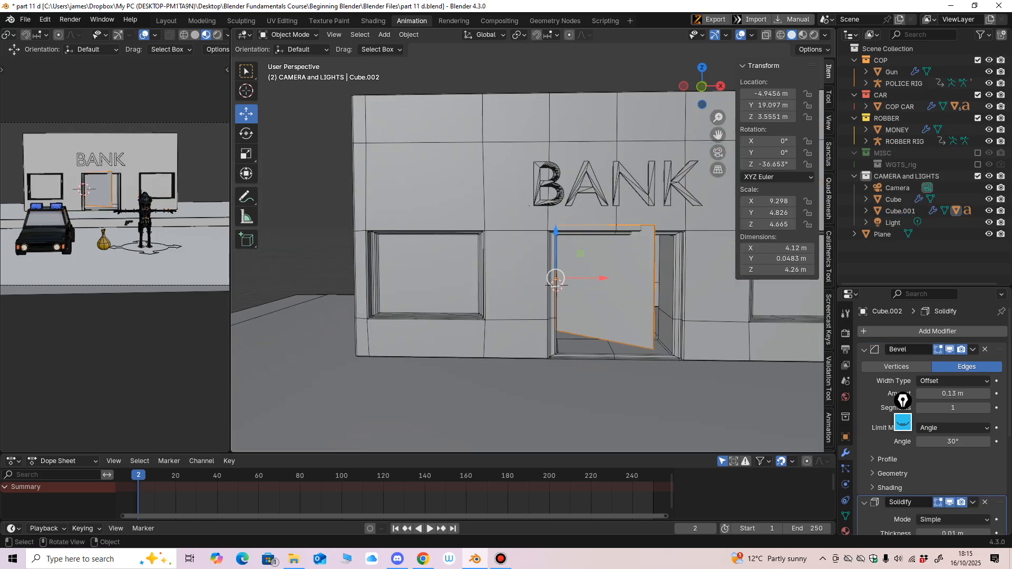
pyautogui.moveTo(555, 231); pyautogui.dragTo(556, 238)
pyautogui.moveTo(555, 238)
pyautogui.mouseDown(button='middle')
pyautogui.moveTo(595, 239)
pyautogui.moveTo(567, 245)
pyautogui.mouseUp(button='middle')
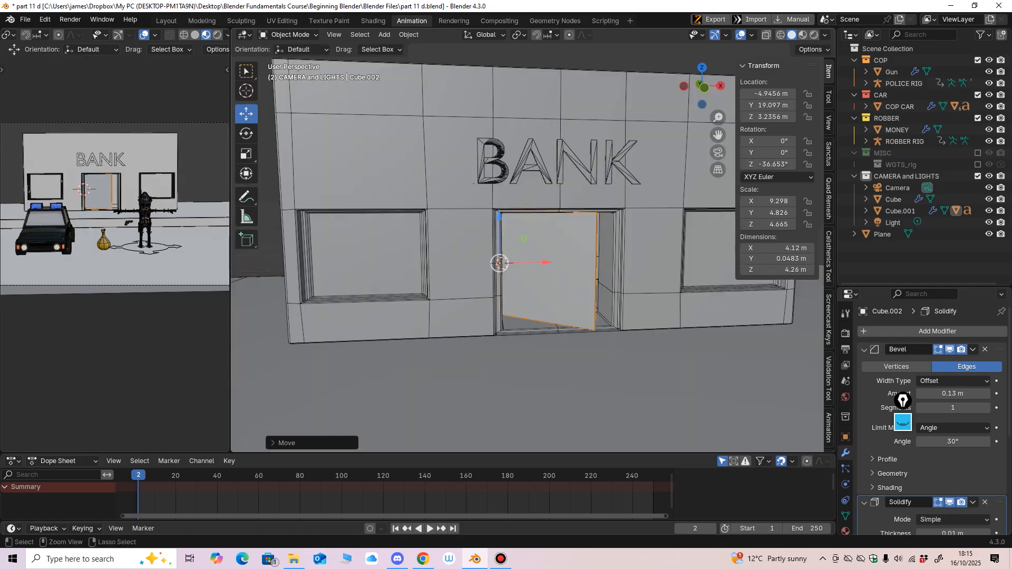
# Step: Fine-tune the door panel's height inside the door frame to a Z location of about 3.22 m
pyautogui.scroll(6, 537, 278)
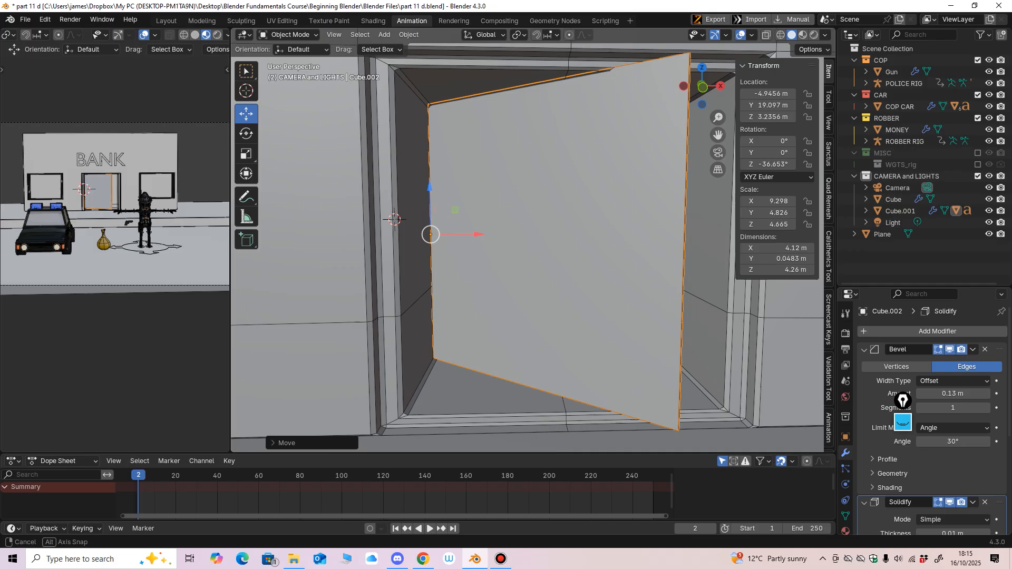
pyautogui.scroll(-2, 535, 258)
pyautogui.moveTo(535, 258); pyautogui.dragTo(558, 294, button='middle')
pyautogui.scroll(1, 557, 294)
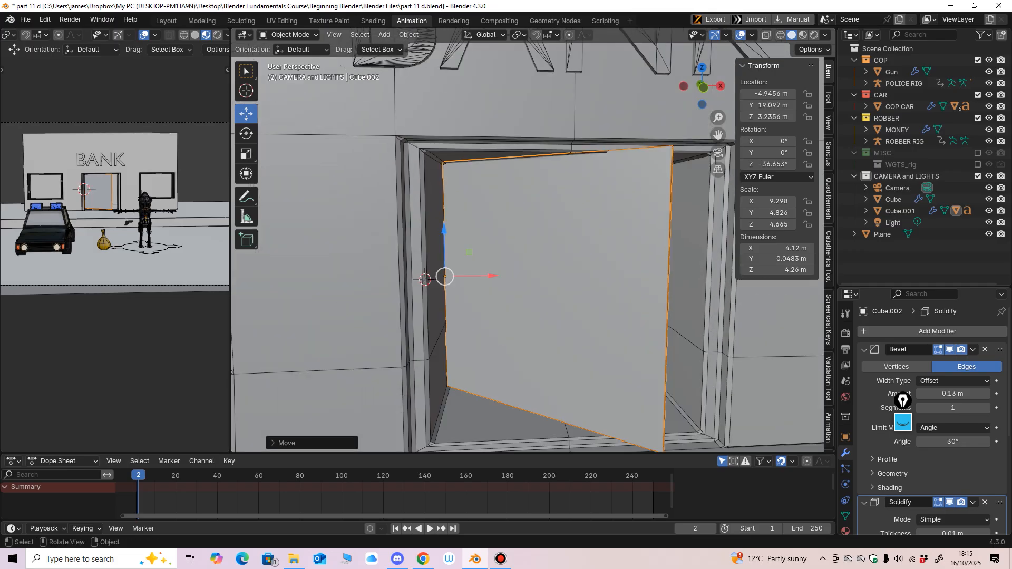
pyautogui.moveTo(444, 230); pyautogui.dragTo(444, 232)
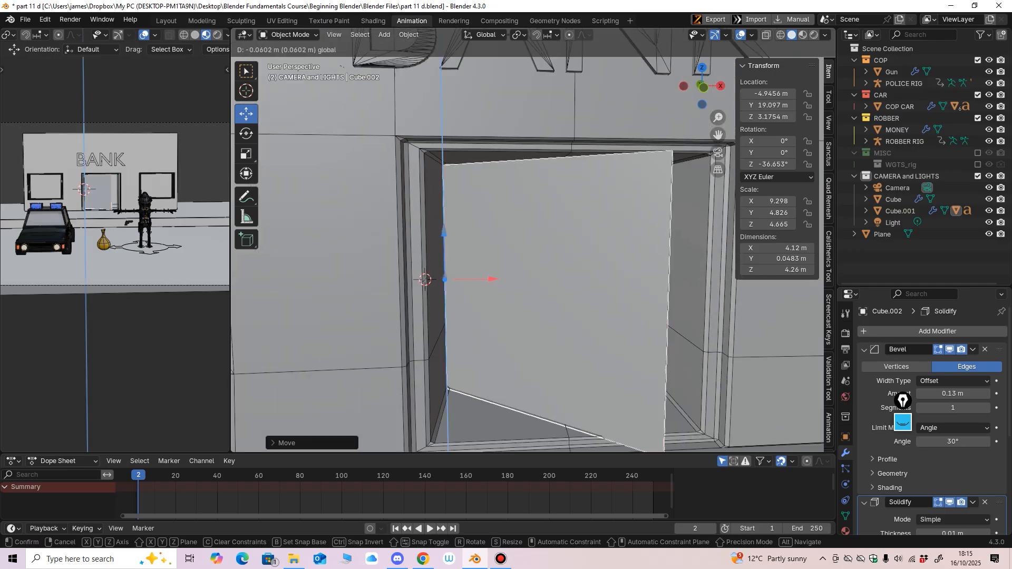
pyautogui.moveTo(443, 230); pyautogui.dragTo(443, 229)
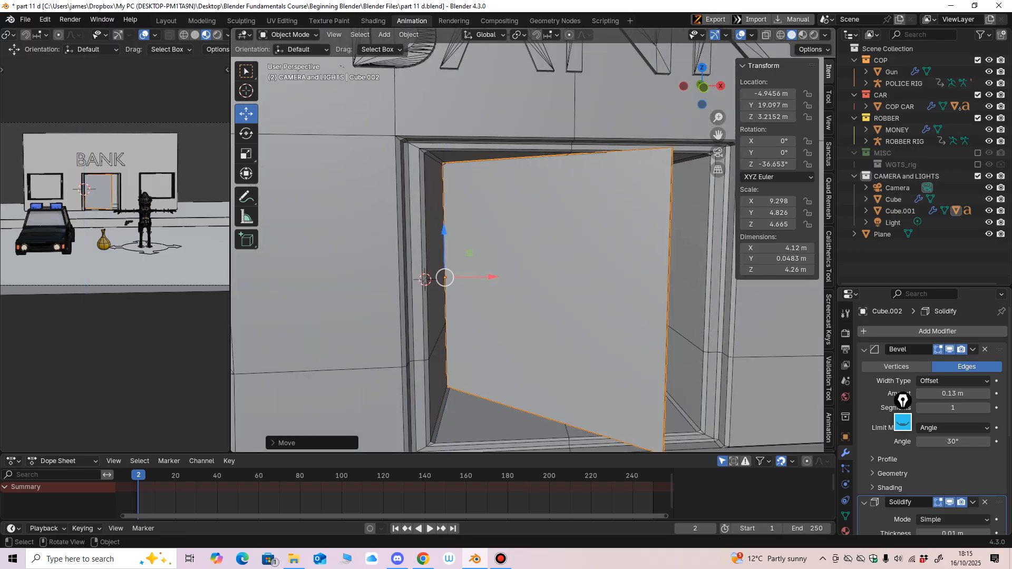
# Step: Apply all transforms to deltas on the door panel and on the bank building
pyautogui.scroll(-5, 467, 261)
pyautogui.hotkey('ctrl', 'a')
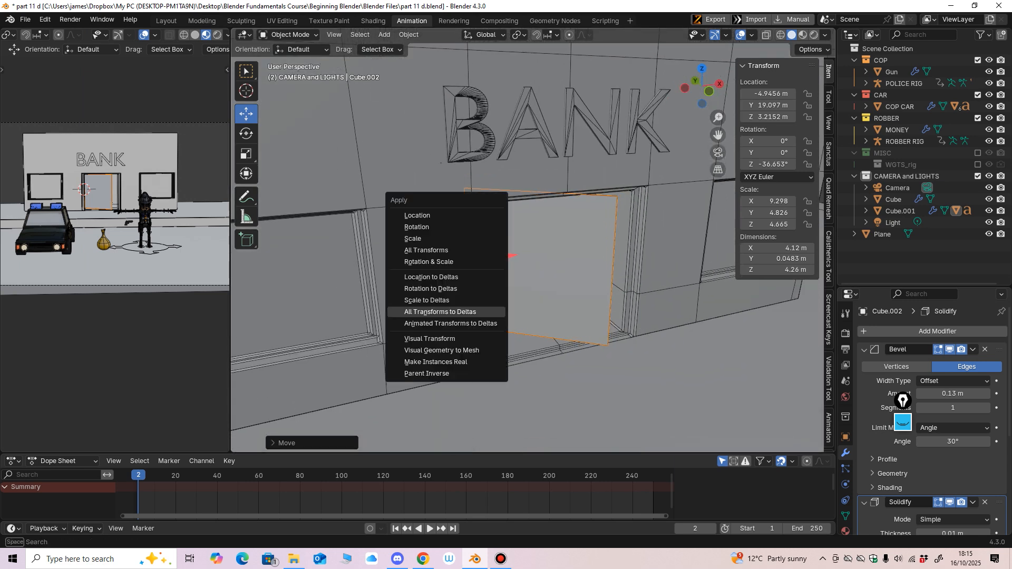
pyautogui.click(453, 309)
pyautogui.click(559, 183)
pyautogui.hotkey('ctrl', 'a')
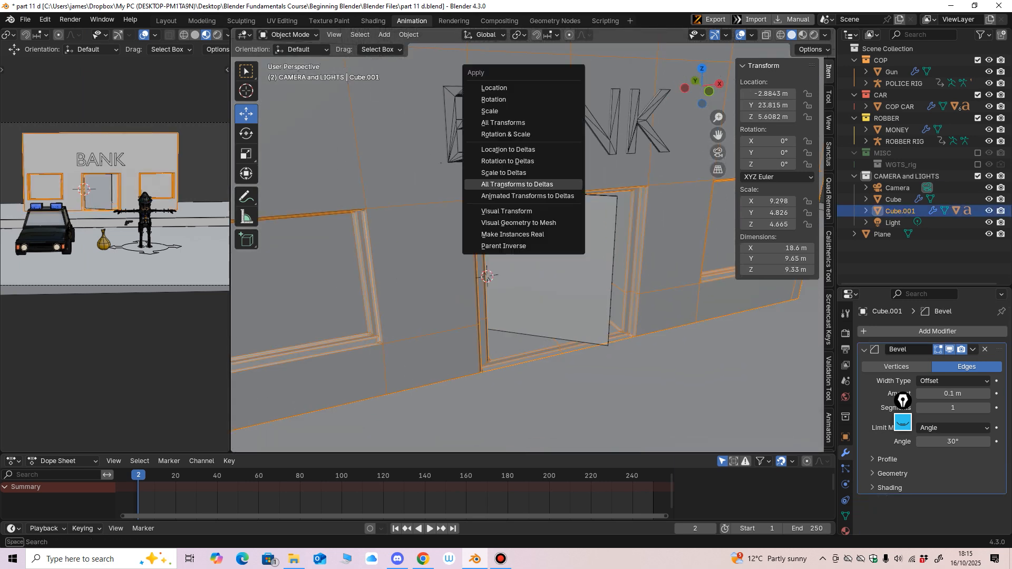
pyautogui.click(558, 184)
# Step: Apply all transforms to deltas on the BANK sign text
pyautogui.click(568, 143)
pyautogui.hotkey('ctrl', 'a')
pyautogui.click(568, 143)
pyautogui.scroll(-7, 568, 143)
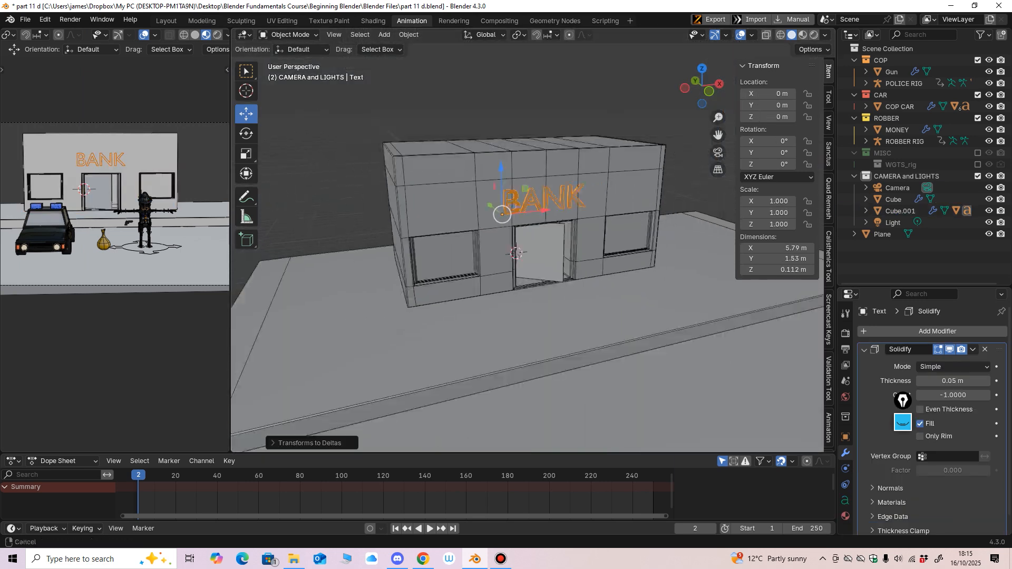
# Step: Test-move the bank building to check its sign and door follow, and undo the move
pyautogui.click(559, 177)
pyautogui.moveTo(523, 213); pyautogui.dragTo(499, 211)
pyautogui.hotkey('ctrl', 'z')
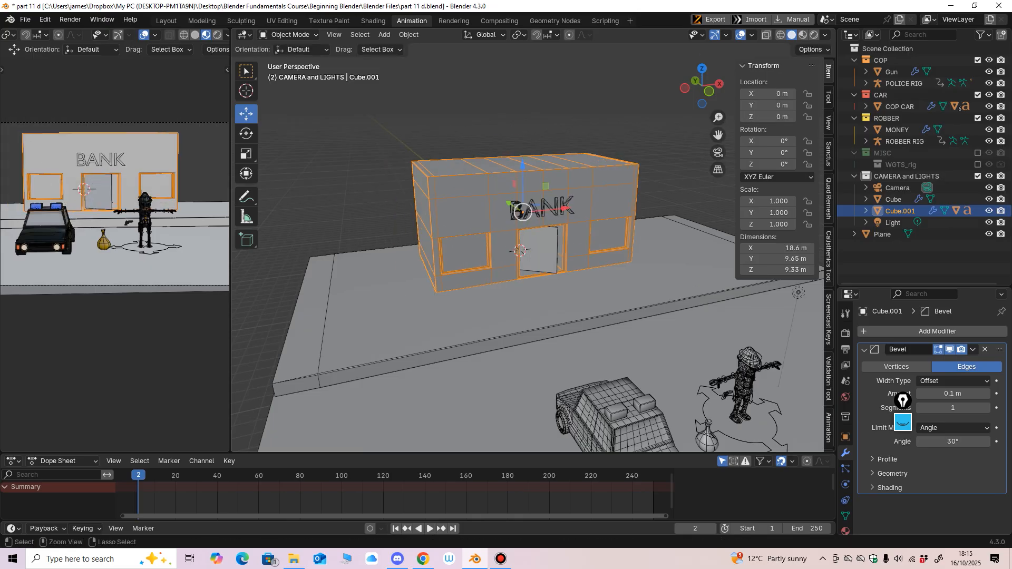
# Step: Select the bank building together with the pavement slab and parent the building to the slab
pyautogui.moveTo(512, 248); pyautogui.dragTo(501, 244, button='middle')
pyautogui.keyDown('shift'); pyautogui.moveTo(500, 243); pyautogui.dragTo(442, 153, button='middle'); pyautogui.keyUp('shift')
pyautogui.scroll(-2, 506, 232)
pyautogui.moveTo(474, 227); pyautogui.dragTo(559, 240, button='middle')
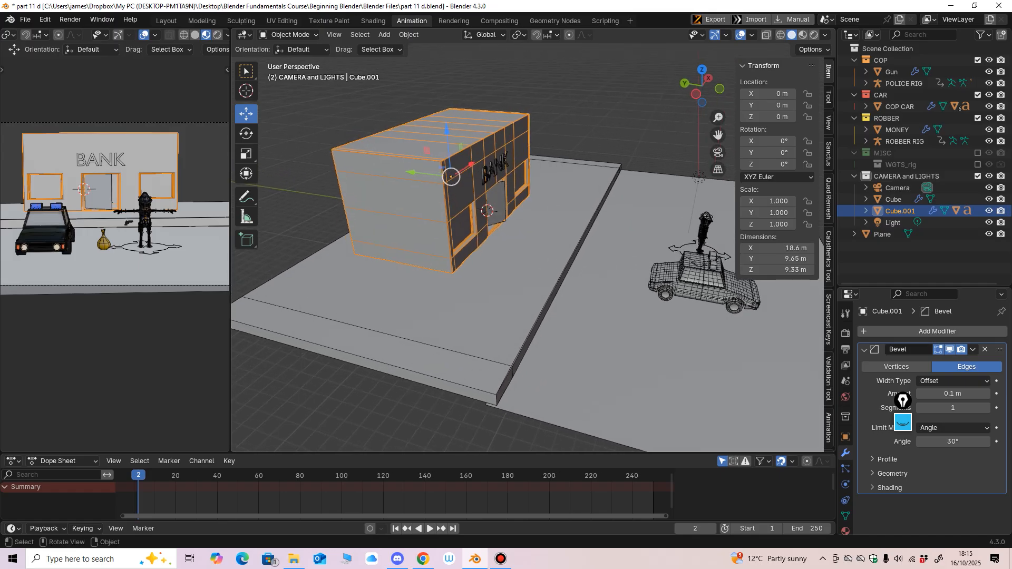
pyautogui.moveTo(559, 240); pyautogui.dragTo(553, 232, button='middle')
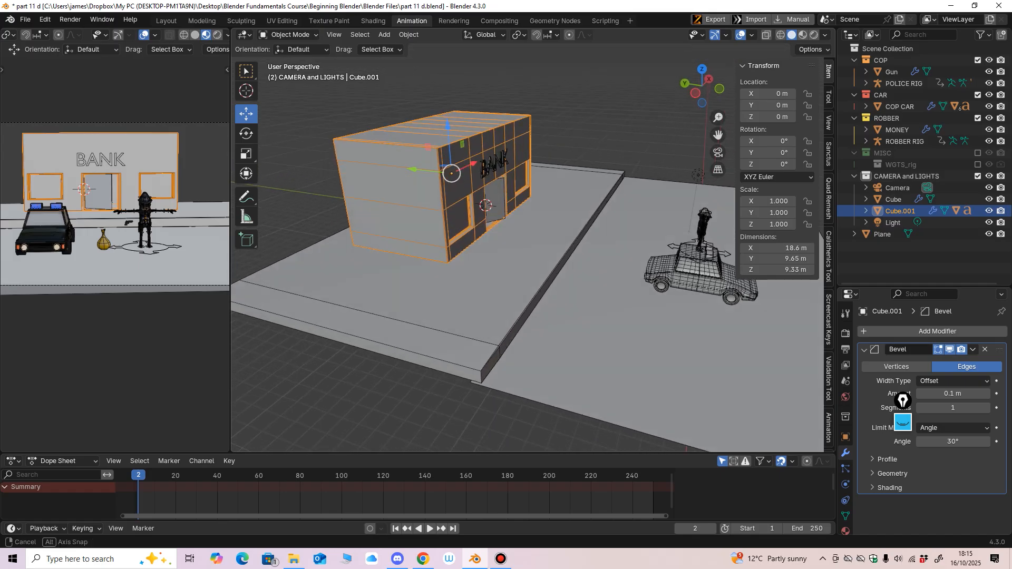
pyautogui.click(543, 240)
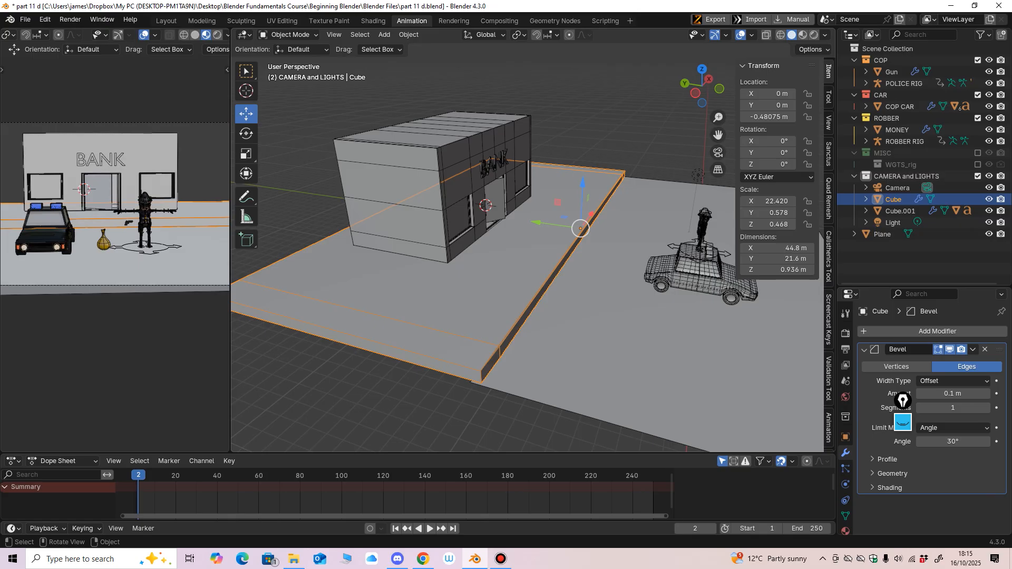
pyautogui.click(457, 186)
pyautogui.keyDown('shift'); pyautogui.click(538, 240); pyautogui.keyUp('shift')
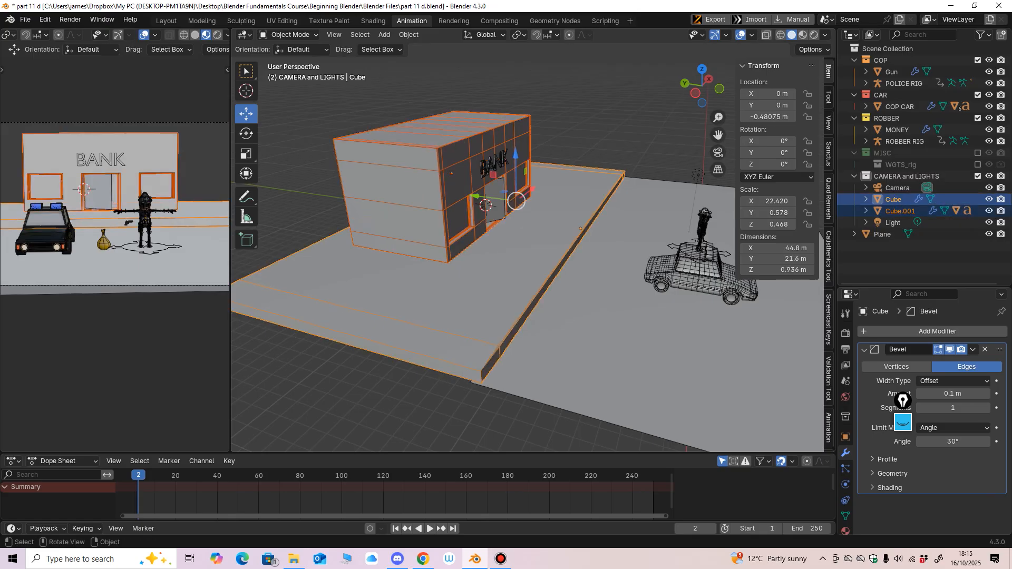
pyautogui.hotkey('ctrl', 'p')
pyautogui.click(501, 315)
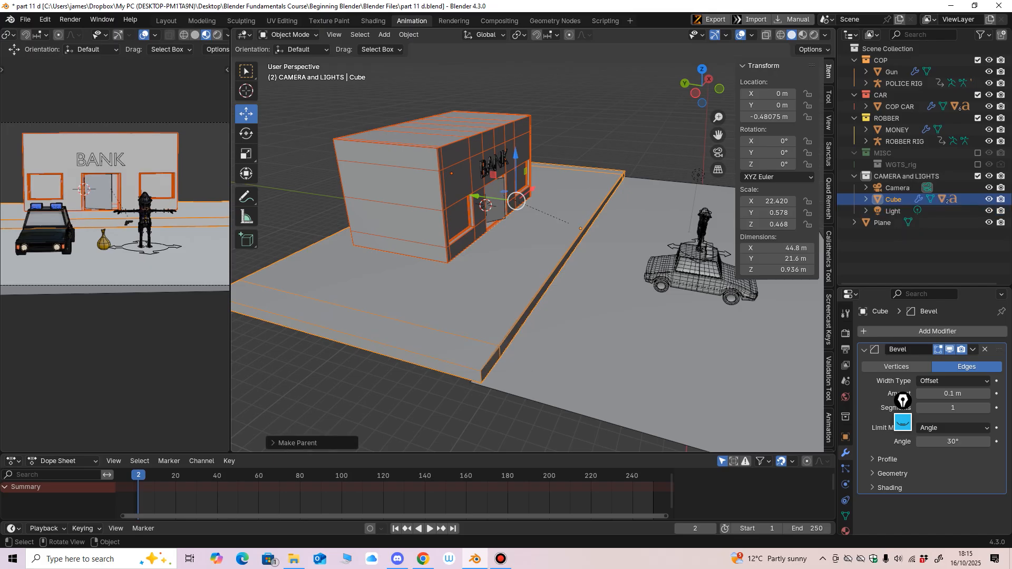
# Step: Test-move the pavement slab to check the bank building follows it, and undo the move
pyautogui.click(506, 311)
pyautogui.press('g')
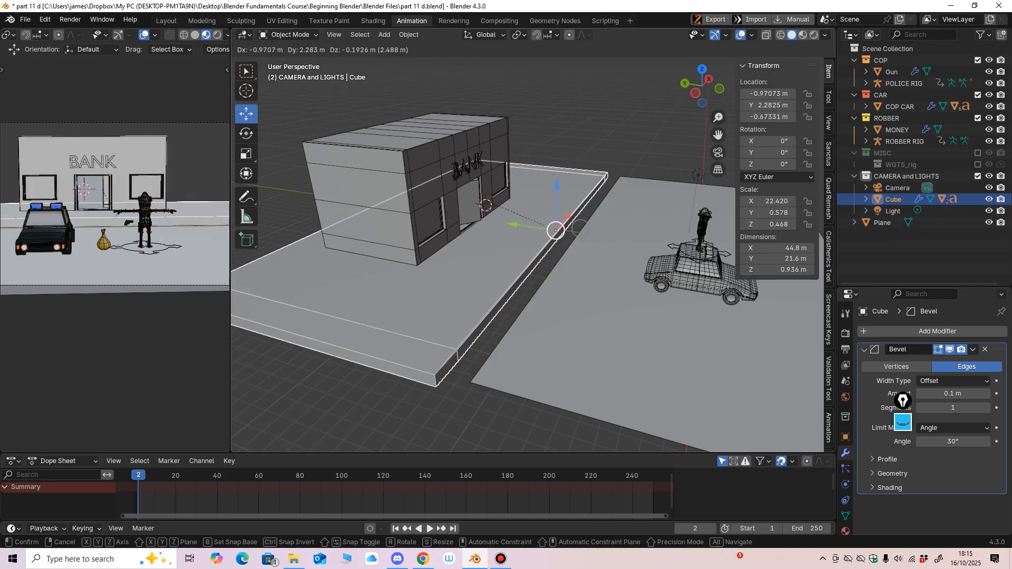
pyautogui.click(488, 326)
pyautogui.hotkey('ctrl', 'z')
pyautogui.moveTo(488, 326); pyautogui.dragTo(495, 325, button='middle')
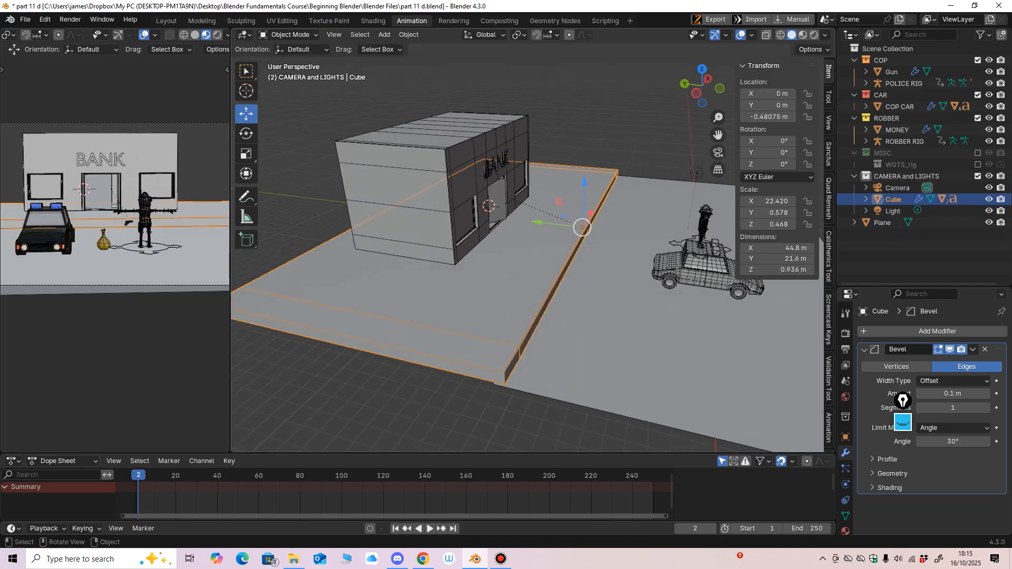
# Step: Add the ground plane to the selection as the active object and parent the pavement slab to it
pyautogui.keyDown('shift'); pyautogui.click(586, 322); pyautogui.keyUp('shift')
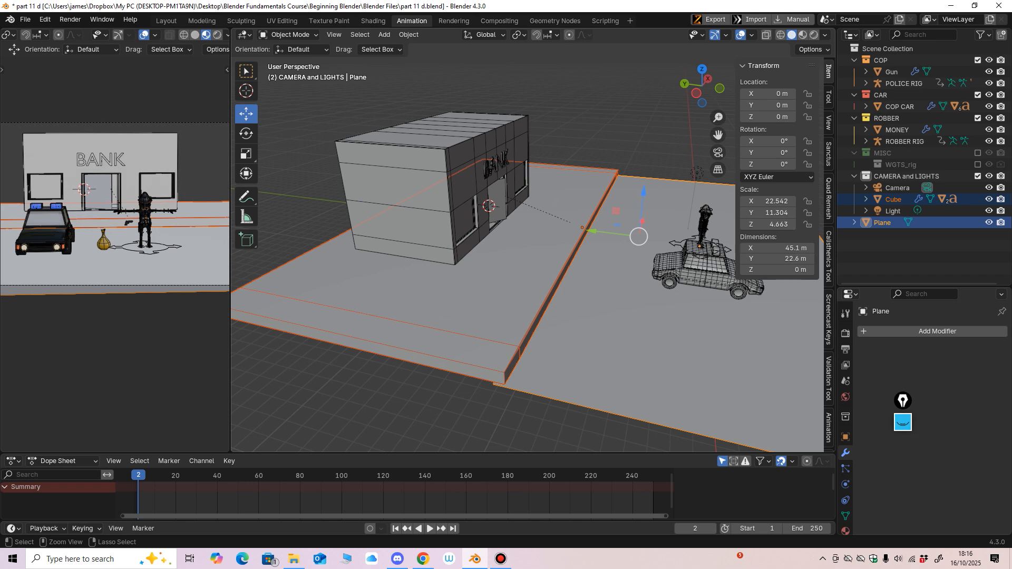
pyautogui.hotkey('ctrl', 'p')
pyautogui.click(575, 365)
# Step: Test-move the ground plane on its own to check the slab and building follow, and undo the move
pyautogui.click(601, 337)
pyautogui.scroll(-2, 632, 295)
pyautogui.scroll(1, 653, 274)
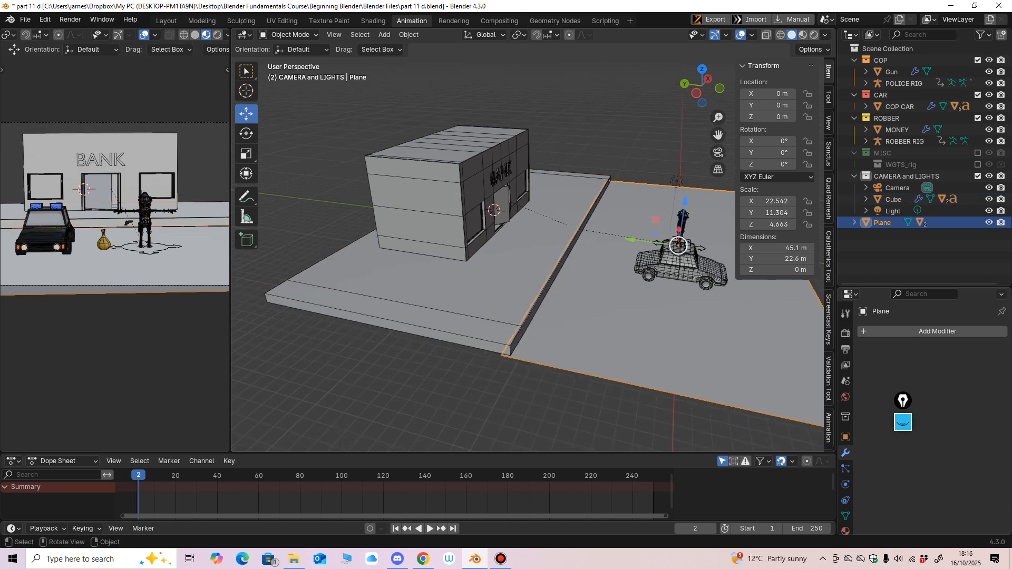
pyautogui.moveTo(678, 245); pyautogui.dragTo(645, 252)
pyautogui.hotkey('ctrl', 'z')
pyautogui.moveTo(645, 252); pyautogui.dragTo(646, 300, button='middle')
pyautogui.scroll(2, 553, 332)
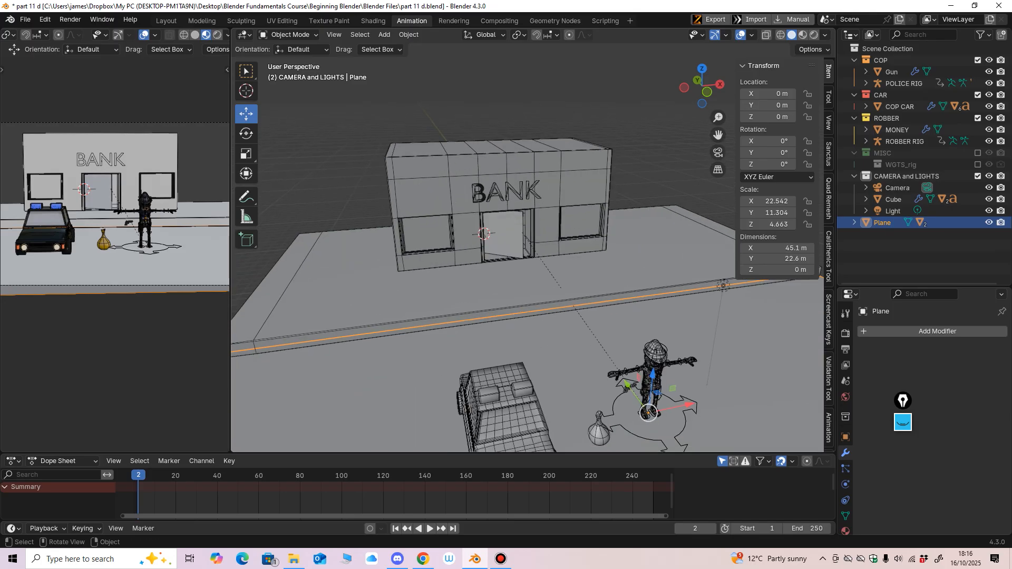
# Step: Apply all transforms to deltas on the ground plane
pyautogui.scroll(-3, 646, 300)
pyautogui.moveTo(645, 301); pyautogui.dragTo(685, 299, button='middle')
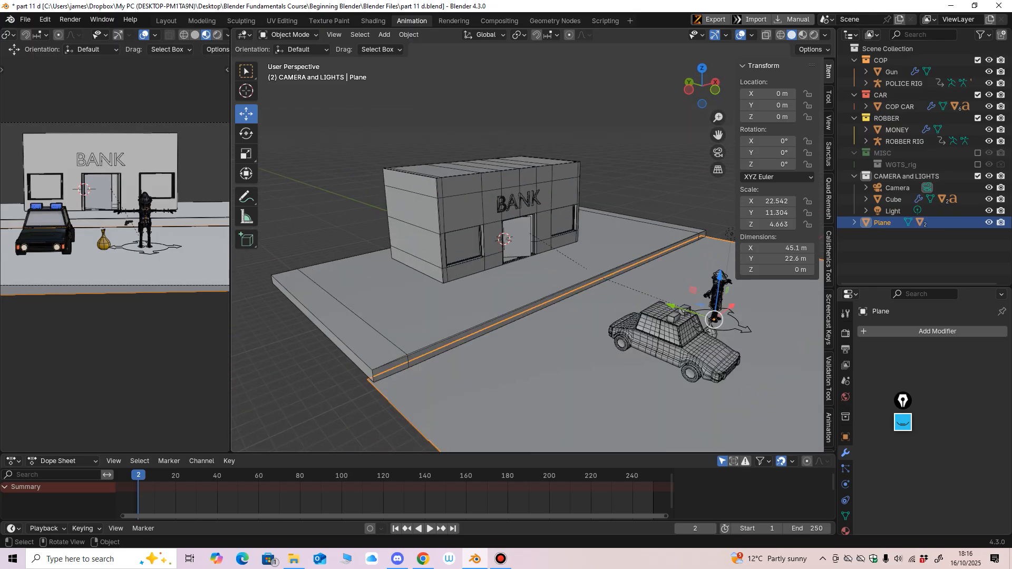
pyautogui.scroll(3, 685, 299)
pyautogui.scroll(-3, 527, 297)
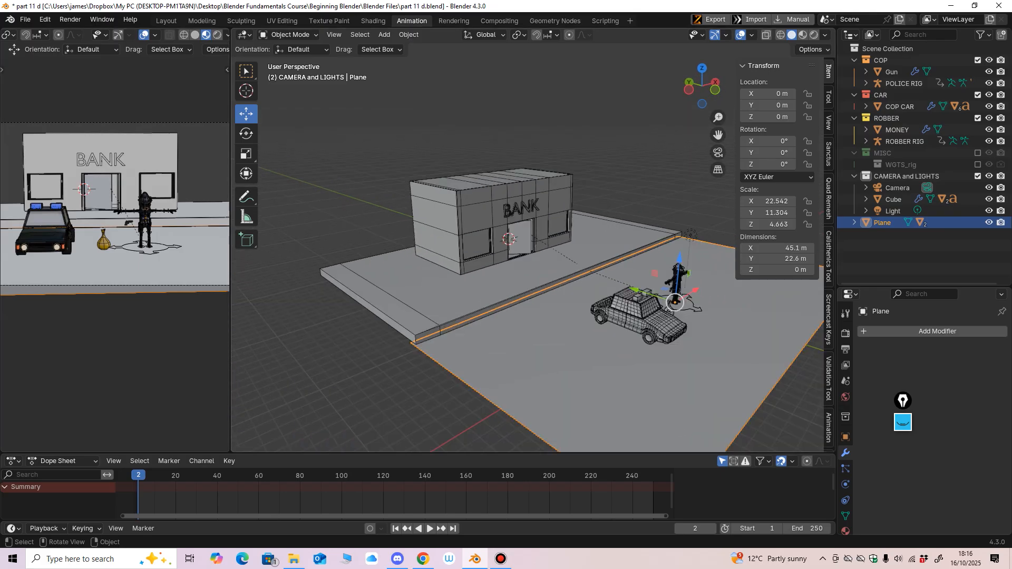
pyautogui.moveTo(527, 298); pyautogui.dragTo(543, 222, button='middle')
pyautogui.hotkey('ctrl', 'a')
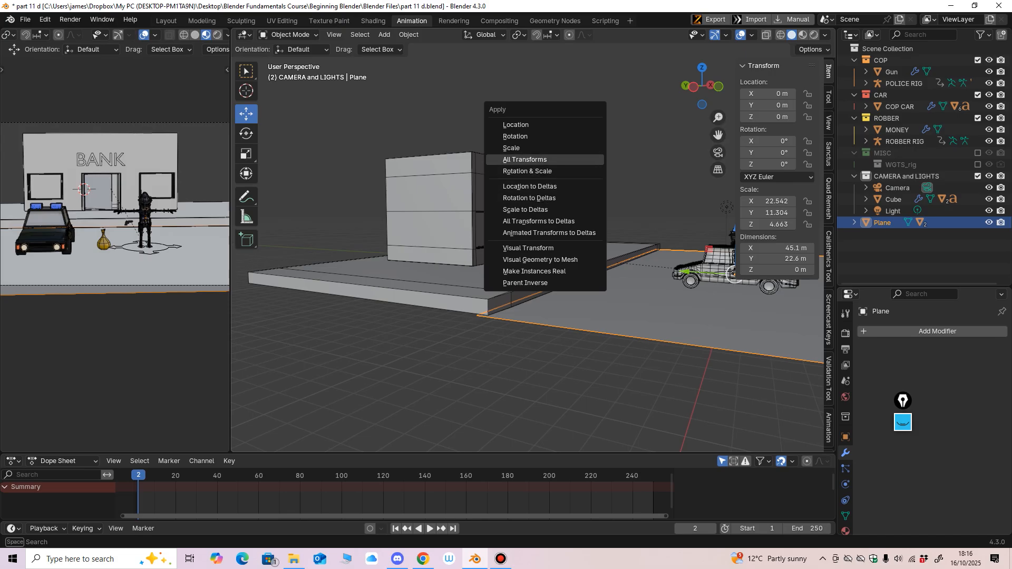
pyautogui.click(538, 221)
pyautogui.moveTo(537, 221); pyautogui.dragTo(553, 195, button='middle')
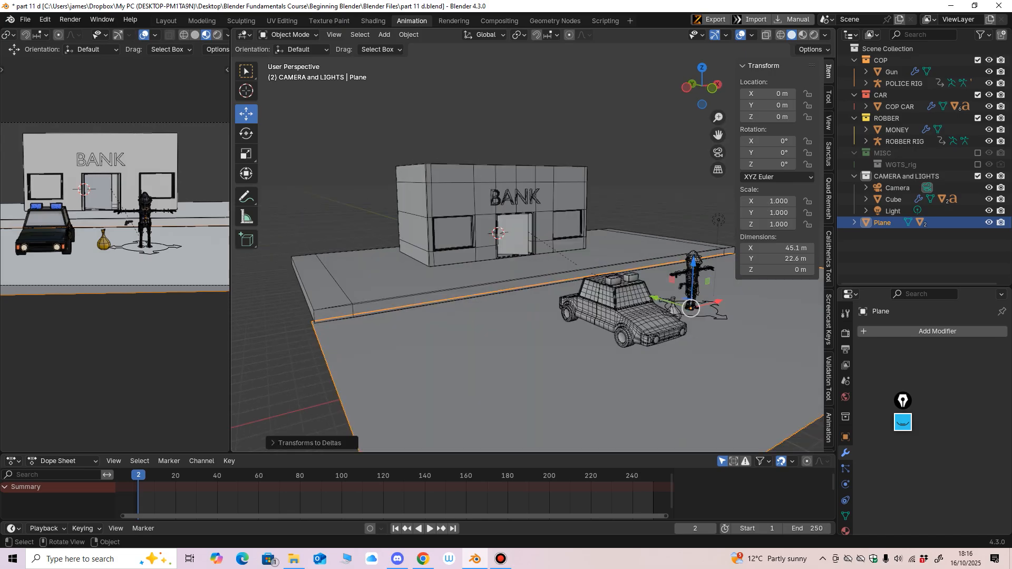
# Step: Test-move the ground plane with its applied deltas and undo the move
pyautogui.click(543, 337)
pyautogui.moveTo(690, 308); pyautogui.dragTo(628, 310)
pyautogui.hotkey('ctrl', 'z')
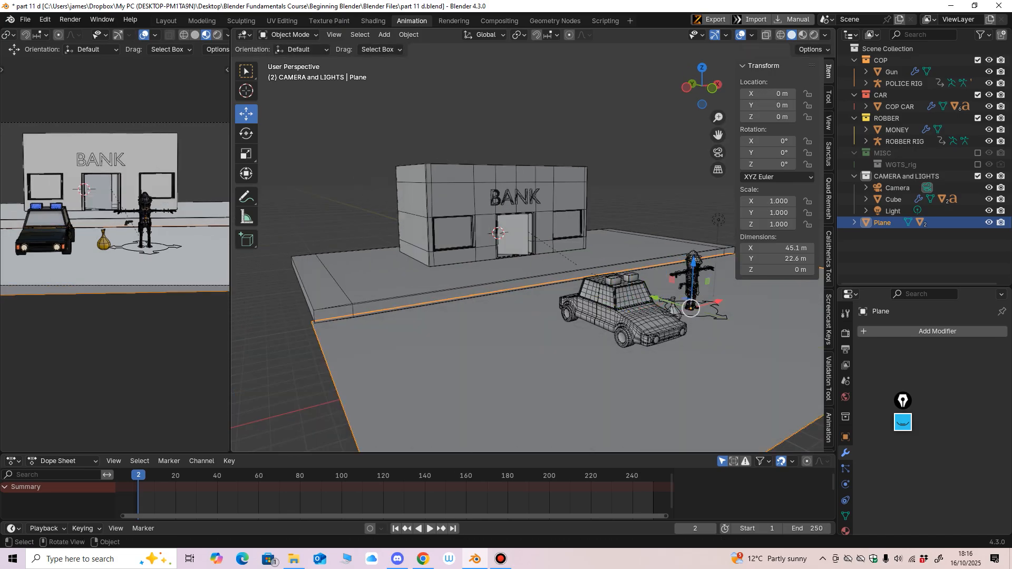
# Step: Apply all transforms to deltas on the pavement slab
pyautogui.click(501, 270)
pyautogui.moveTo(554, 200); pyautogui.dragTo(559, 199, button='middle')
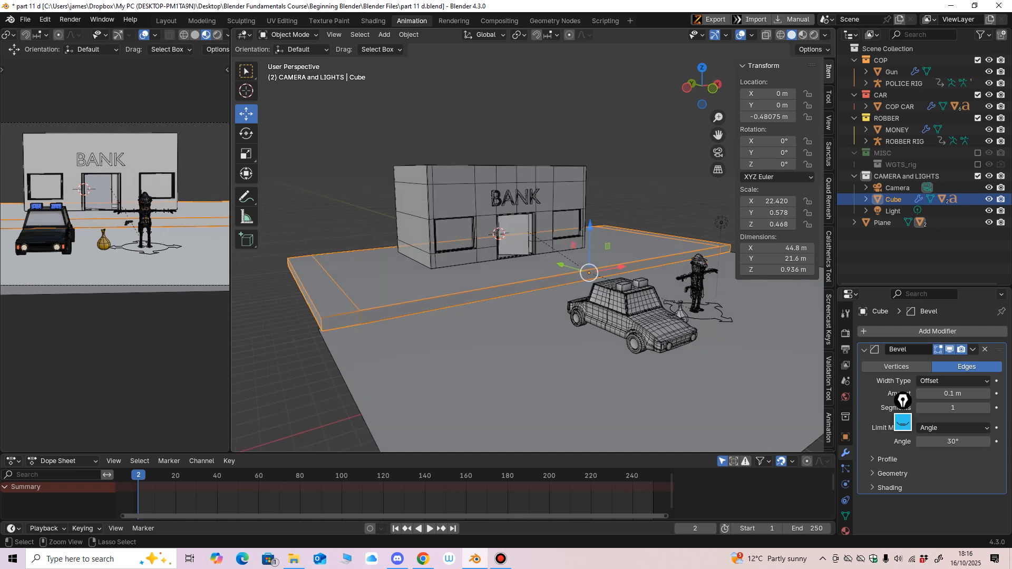
pyautogui.hotkey('ctrl', 'a')
pyautogui.click(530, 241)
# Step: Select the bank building, BANK sign and door panel in turn to check their location, rotation and scale values
pyautogui.click(485, 211)
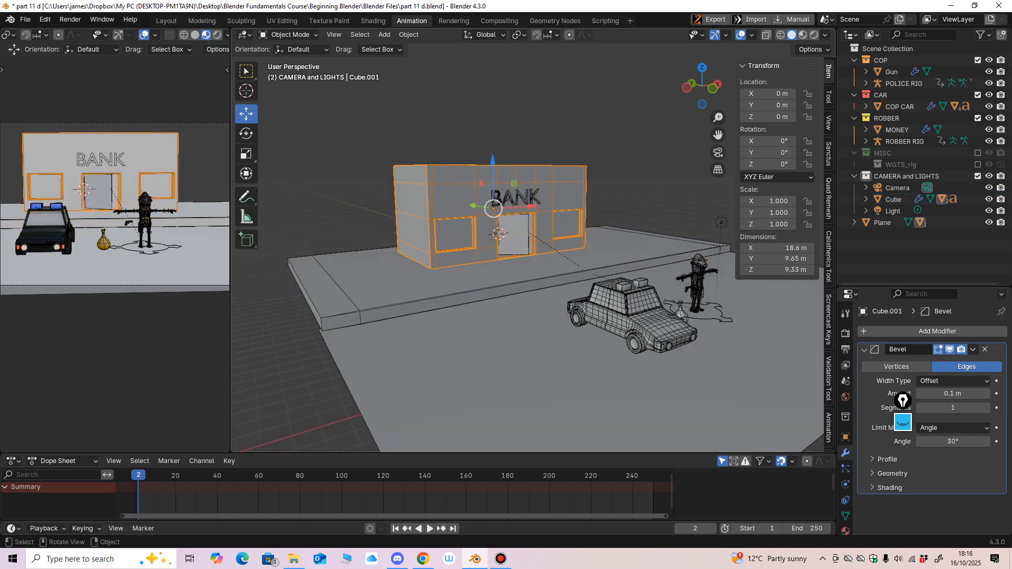
pyautogui.click(514, 199)
pyautogui.scroll(4, 497, 214)
pyautogui.moveTo(519, 211); pyautogui.dragTo(448, 198, button='middle')
pyautogui.click(493, 229)
pyautogui.scroll(-4, 492, 238)
pyautogui.scroll(2, 448, 197)
pyautogui.moveTo(490, 226); pyautogui.dragTo(459, 227, button='middle')
pyautogui.scroll(3, 458, 226)
pyautogui.scroll(-4, 458, 226)
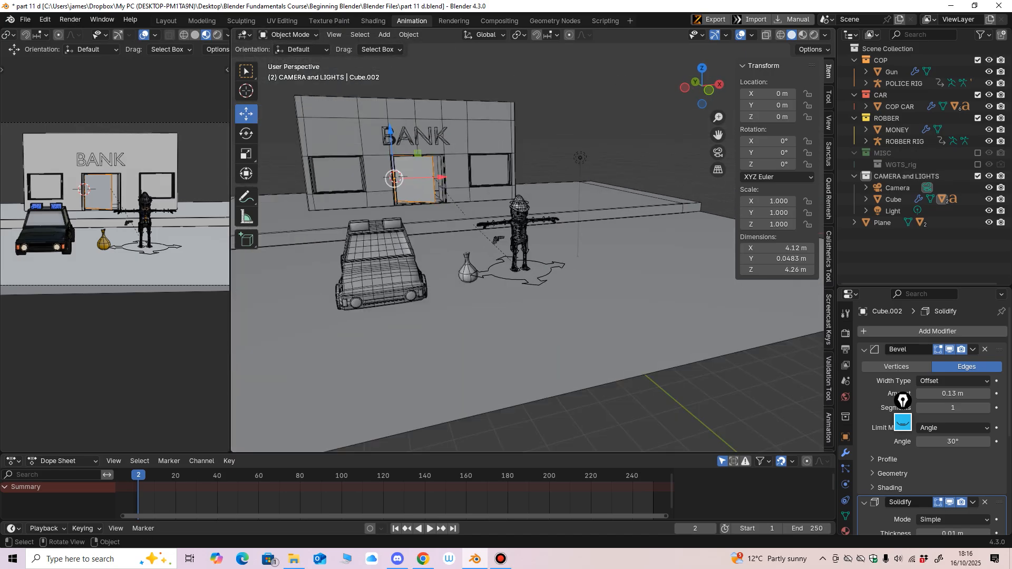
pyautogui.moveTo(458, 227); pyautogui.dragTo(516, 245, button='middle')
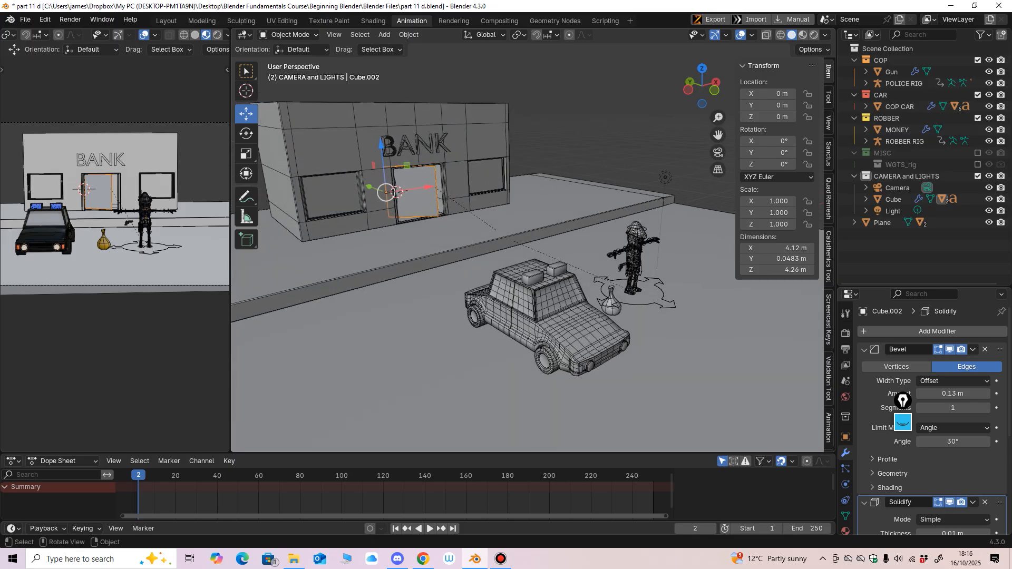
pyautogui.moveTo(516, 245); pyautogui.dragTo(543, 295, button='middle')
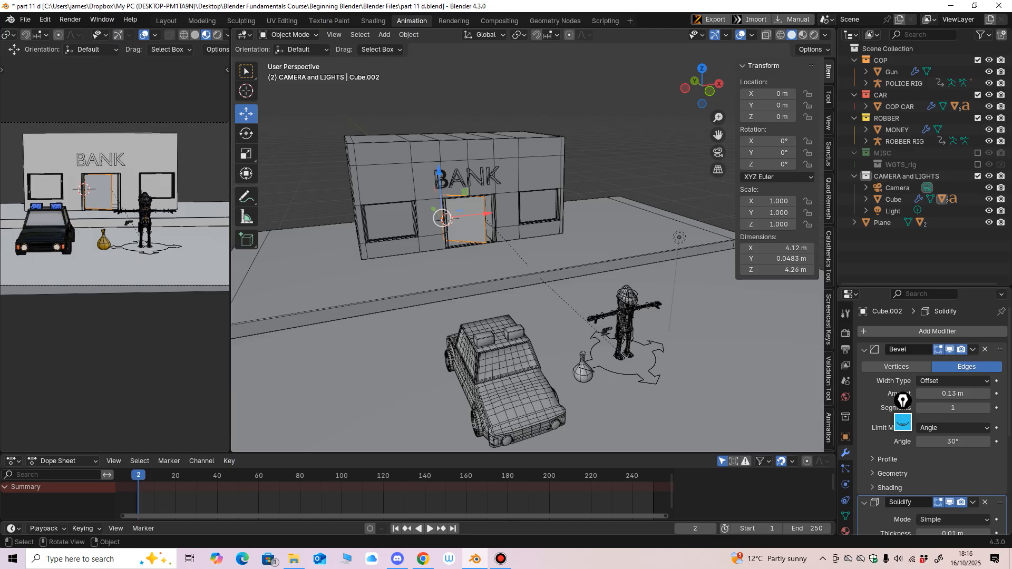
# Step: Select the bank building and collapse the CAR, COP, ROBBER and CAMERA and LIGHTS collections in the outliner
pyautogui.click(533, 167)
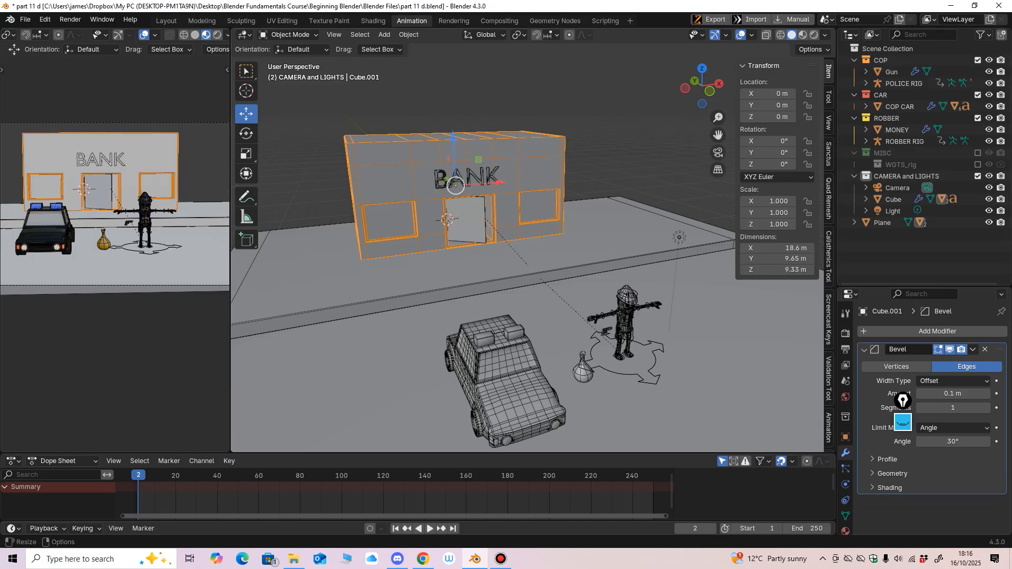
pyautogui.click(853, 95)
pyautogui.click(854, 60)
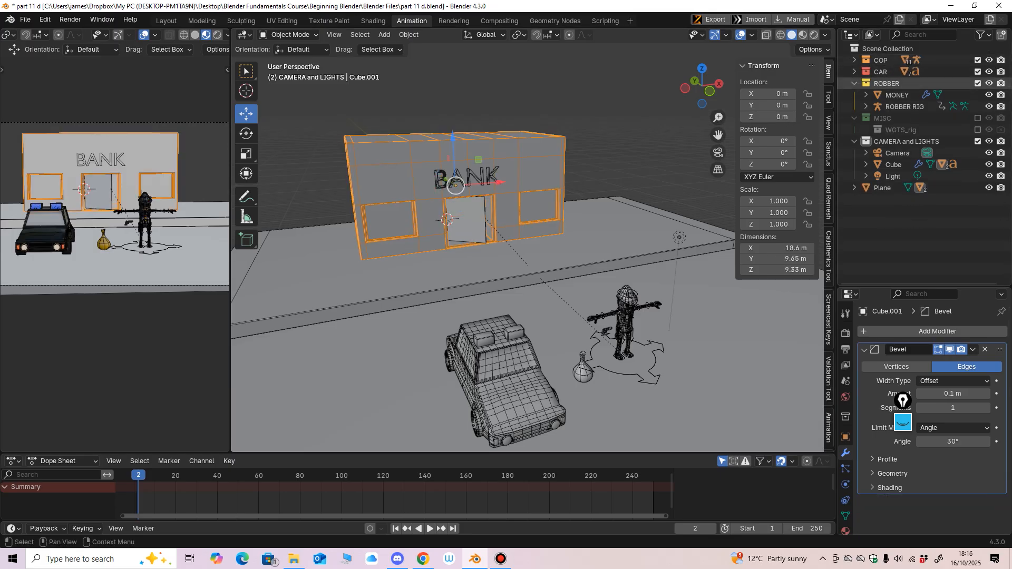
pyautogui.click(853, 84)
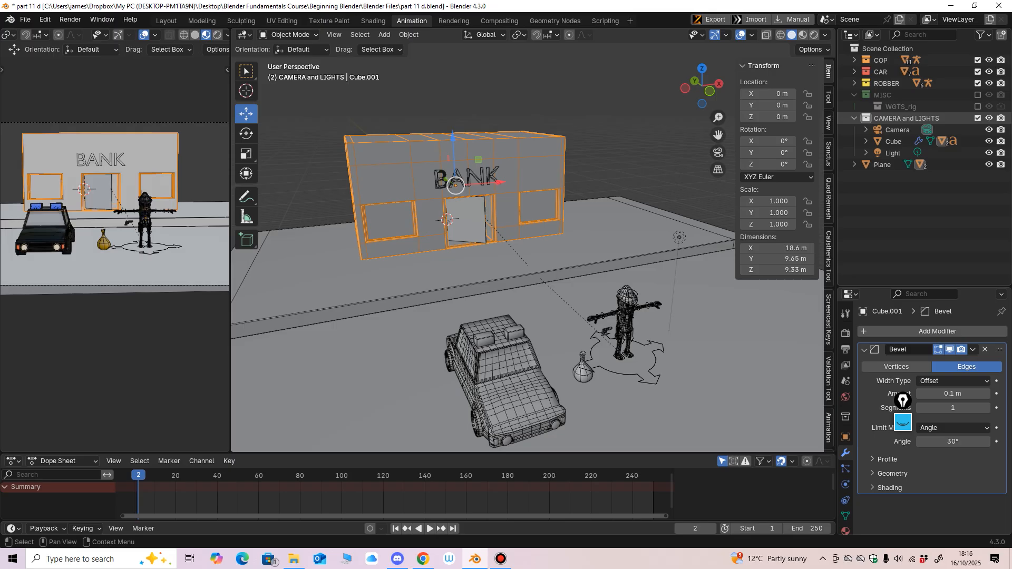
pyautogui.click(854, 118)
# Step: Examine the robber, money bag, police car and bank from several angles and distances
pyautogui.moveTo(622, 237); pyautogui.dragTo(559, 213, button='middle')
pyautogui.scroll(4, 611, 239)
pyautogui.scroll(4, 570, 222)
pyautogui.scroll(-1, 569, 221)
pyautogui.scroll(-3, 558, 213)
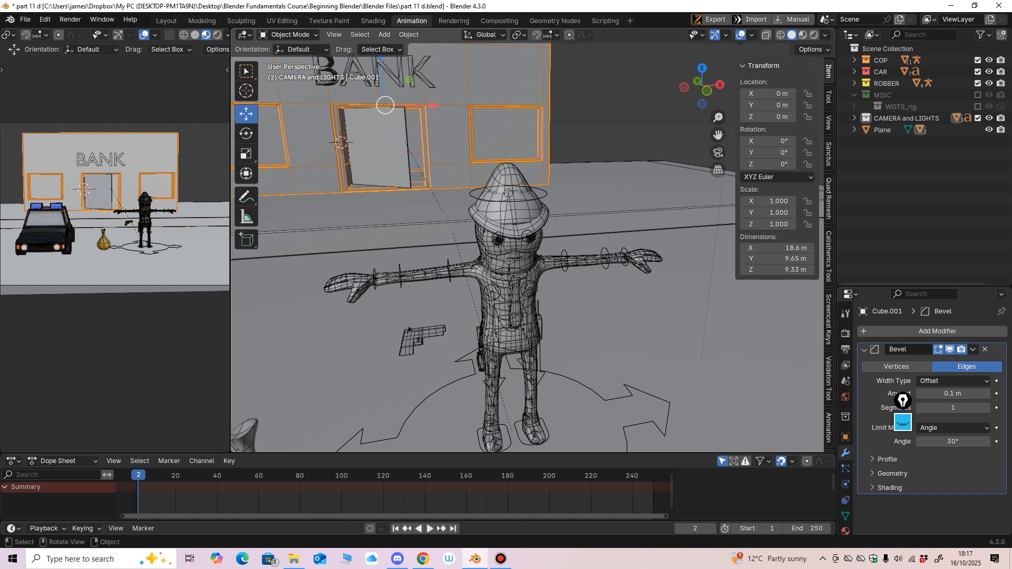
pyautogui.scroll(-4, 527, 248)
pyautogui.scroll(2, 527, 248)
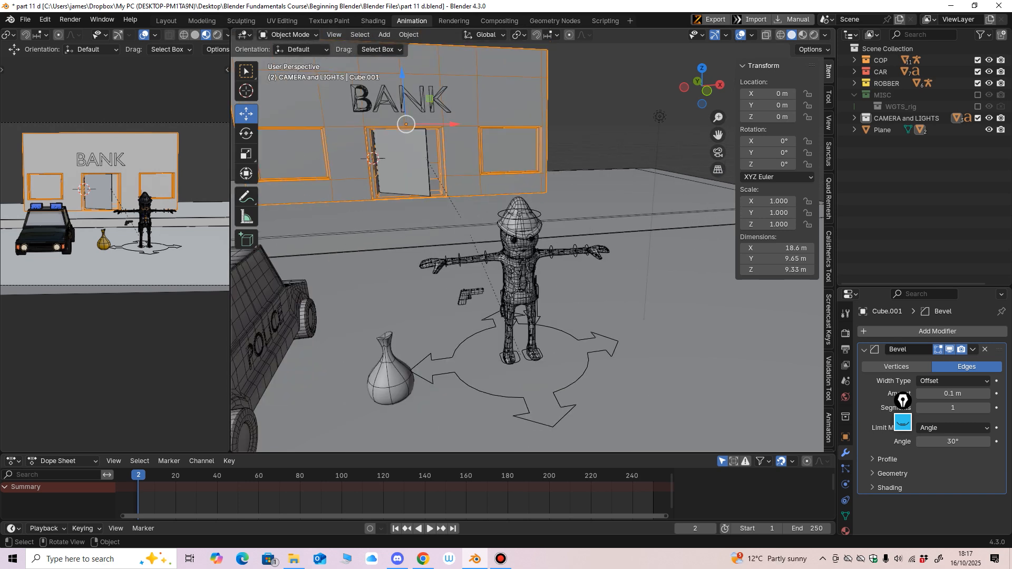
pyautogui.scroll(-2, 526, 248)
pyautogui.scroll(-1, 527, 247)
pyautogui.moveTo(527, 248)
pyautogui.mouseDown(button='middle')
pyautogui.moveTo(452, 235)
pyautogui.moveTo(541, 246)
pyautogui.mouseUp(button='middle')
pyautogui.keyDown('shift'); pyautogui.moveTo(541, 247); pyautogui.dragTo(526, 263, button='middle'); pyautogui.keyUp('shift')
pyautogui.scroll(-2, 588, 277)
pyautogui.scroll(4, 559, 264)
pyautogui.scroll(-4, 559, 263)
pyautogui.moveTo(513, 151); pyautogui.dragTo(674, 192, button='middle')
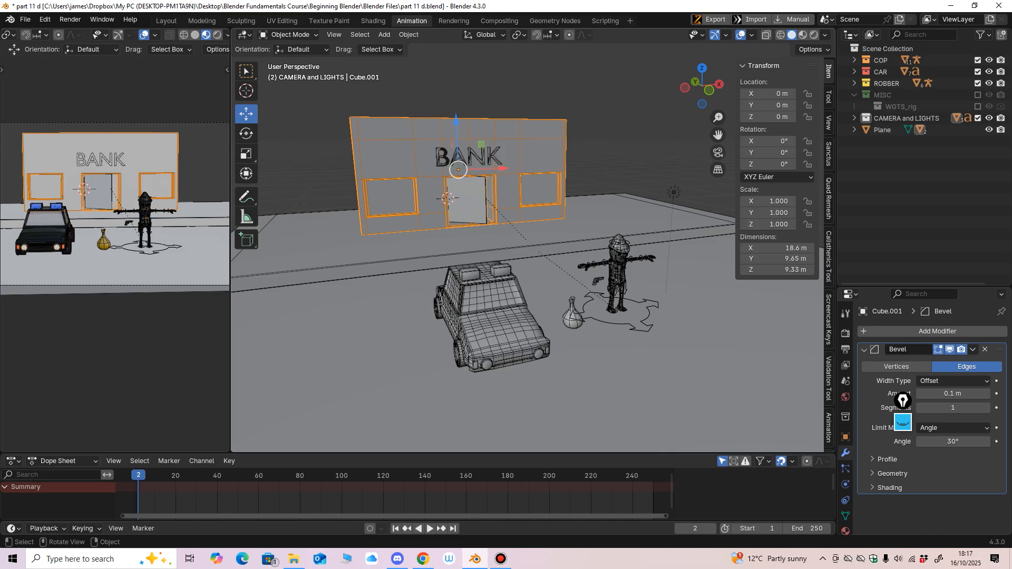
pyautogui.scroll(-2, 506, 253)
pyautogui.moveTo(505, 253); pyautogui.dragTo(532, 252, button='middle')
pyautogui.scroll(2, 527, 253)
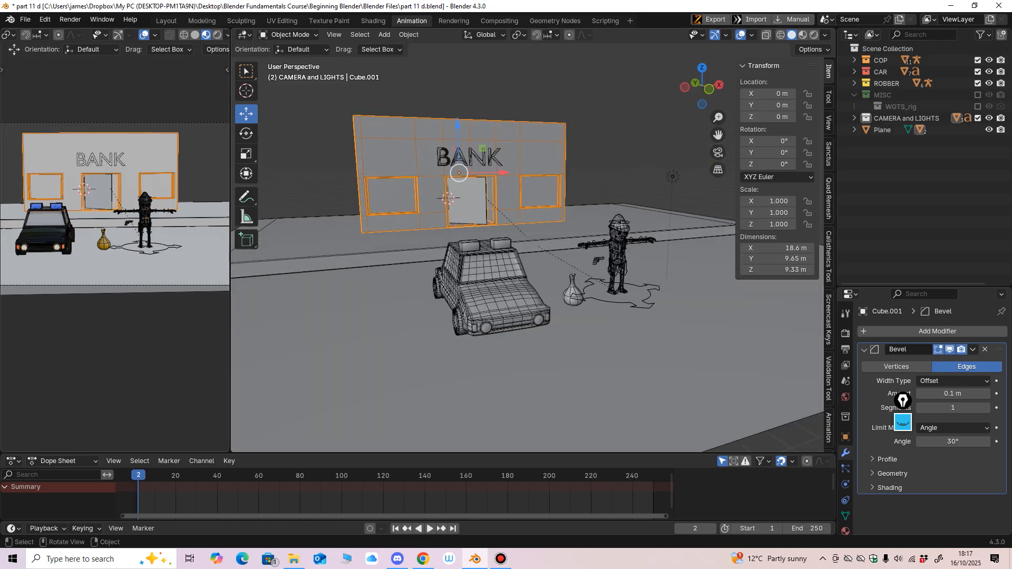
# Step: Hide the overlays in the camera viewport and the main viewport, and show the main viewport in Material Preview shading
pyautogui.click(144, 35)
pyautogui.scroll(2, 138, 184)
pyautogui.moveTo(506, 253)
pyautogui.mouseDown(button='middle')
pyautogui.moveTo(476, 253)
pyautogui.moveTo(493, 252)
pyautogui.mouseUp(button='middle')
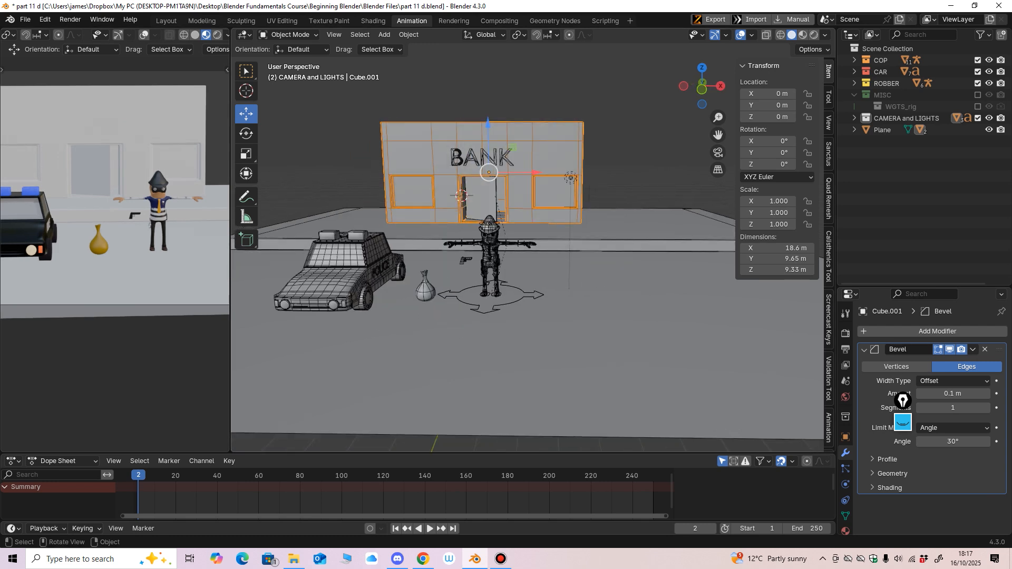
pyautogui.click(802, 35)
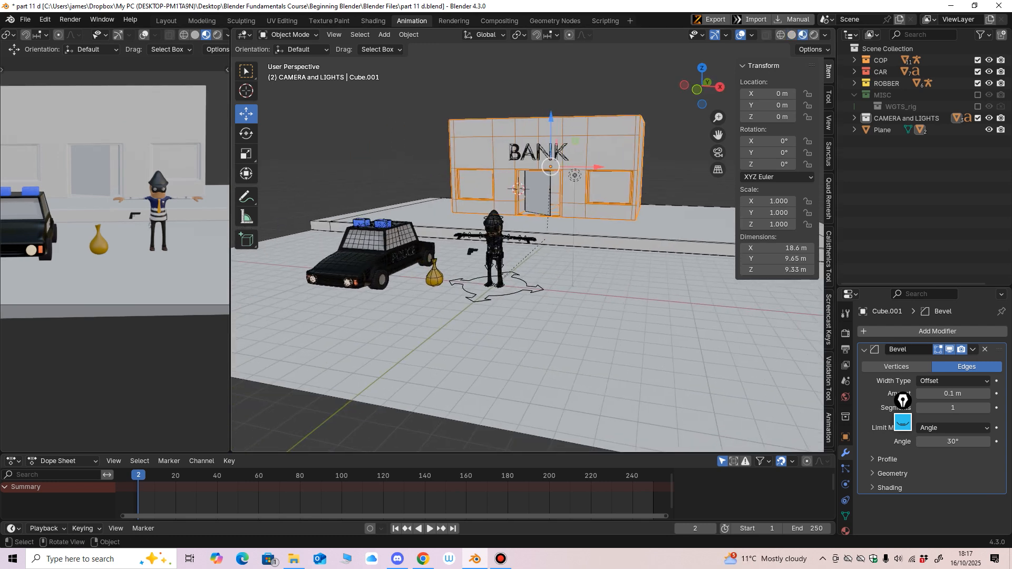
pyautogui.click(740, 35)
pyautogui.keyDown('shift'); pyautogui.moveTo(538, 168); pyautogui.dragTo(560, 169, button='middle'); pyautogui.keyUp('shift')
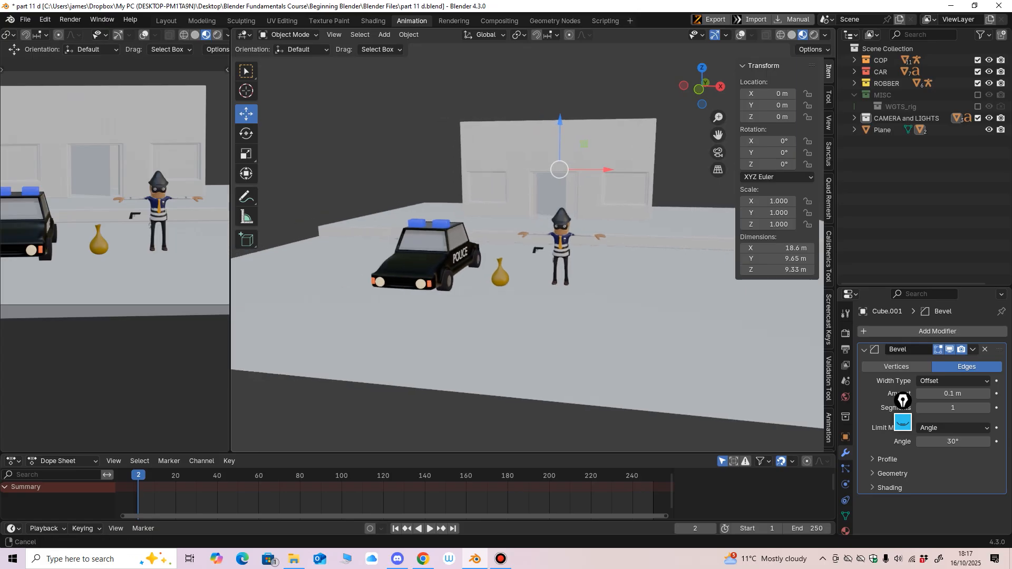
# Step: Save the file and switch the main viewport to Solid shading
pyautogui.hotkey('ctrl', 's')
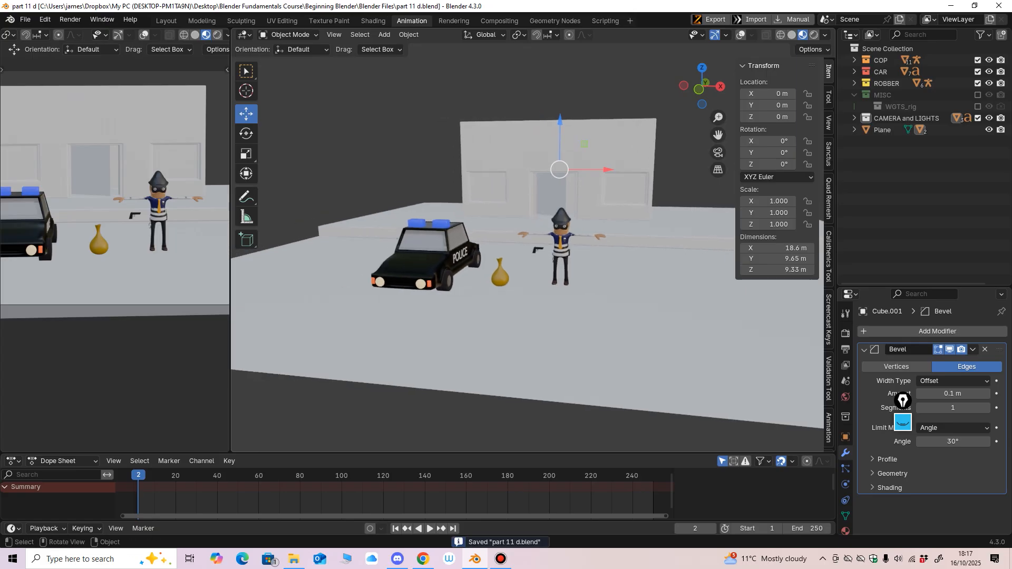
pyautogui.scroll(-2, 115, 240)
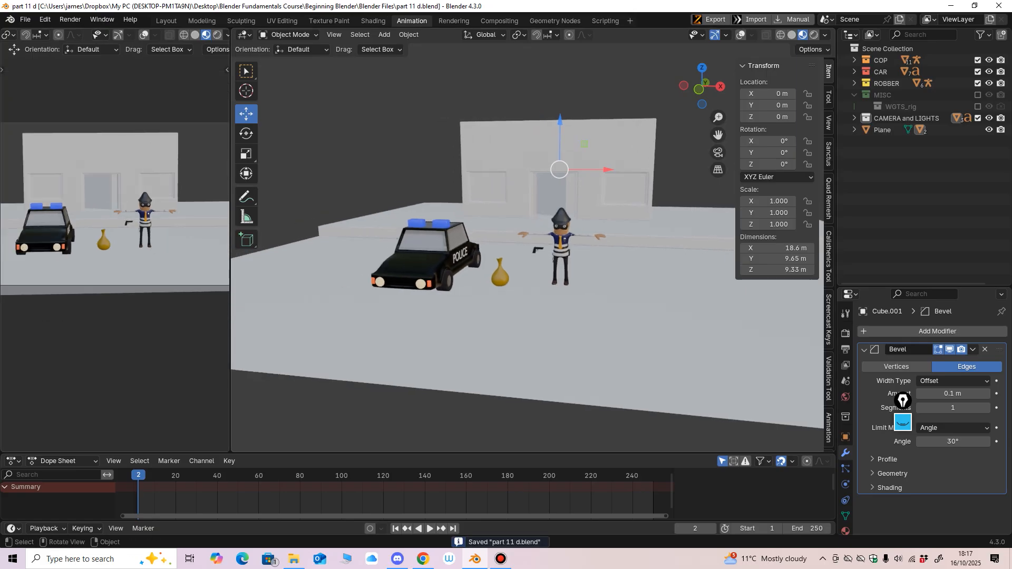
pyautogui.scroll(2, 532, 240)
pyautogui.click(791, 35)
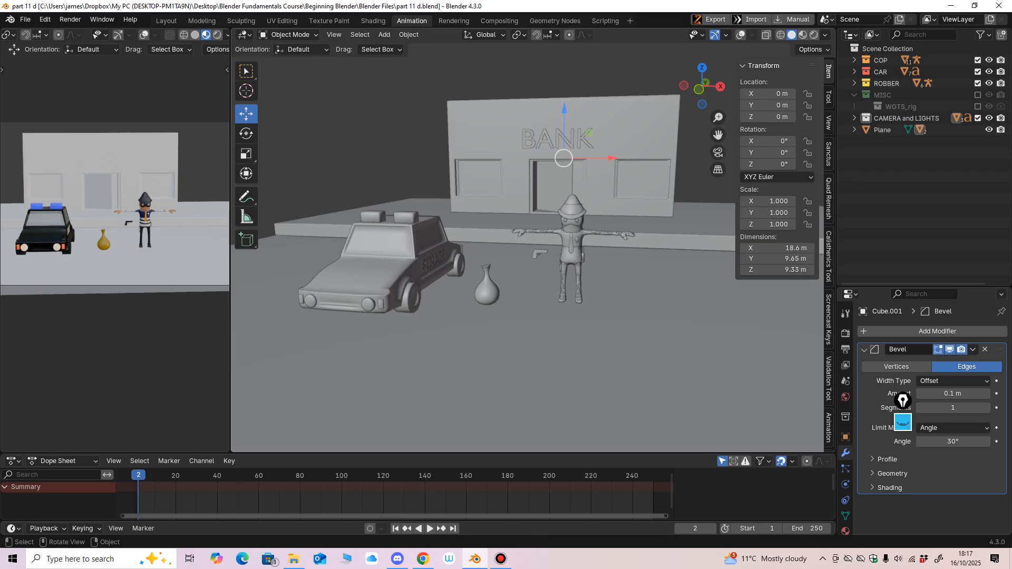
pyautogui.moveTo(533, 263); pyautogui.dragTo(511, 263, button='middle')
pyautogui.keyDown('ctrl'); pyautogui.moveTo(511, 263); pyautogui.dragTo(543, 266, button='middle'); pyautogui.keyUp('ctrl')
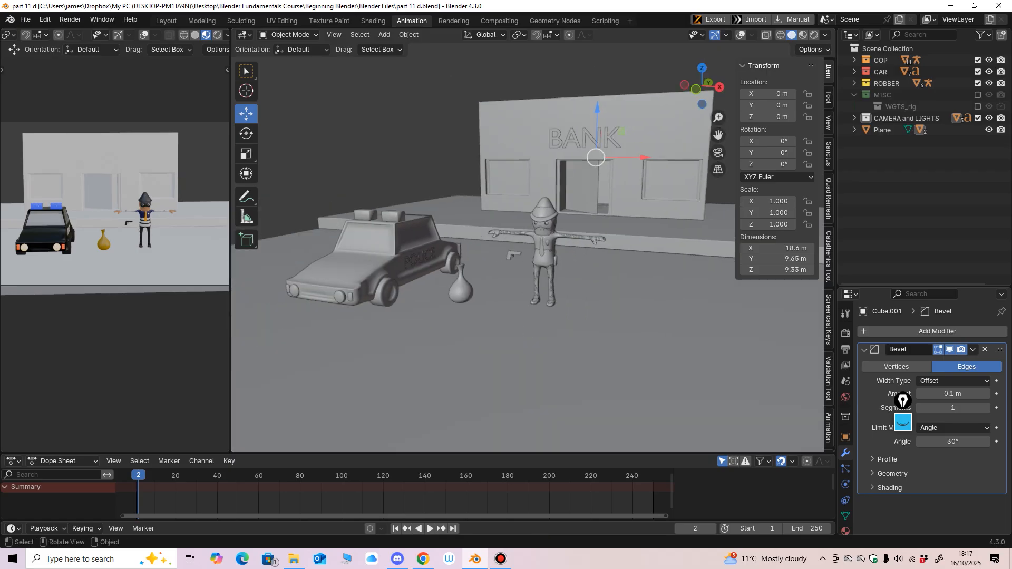